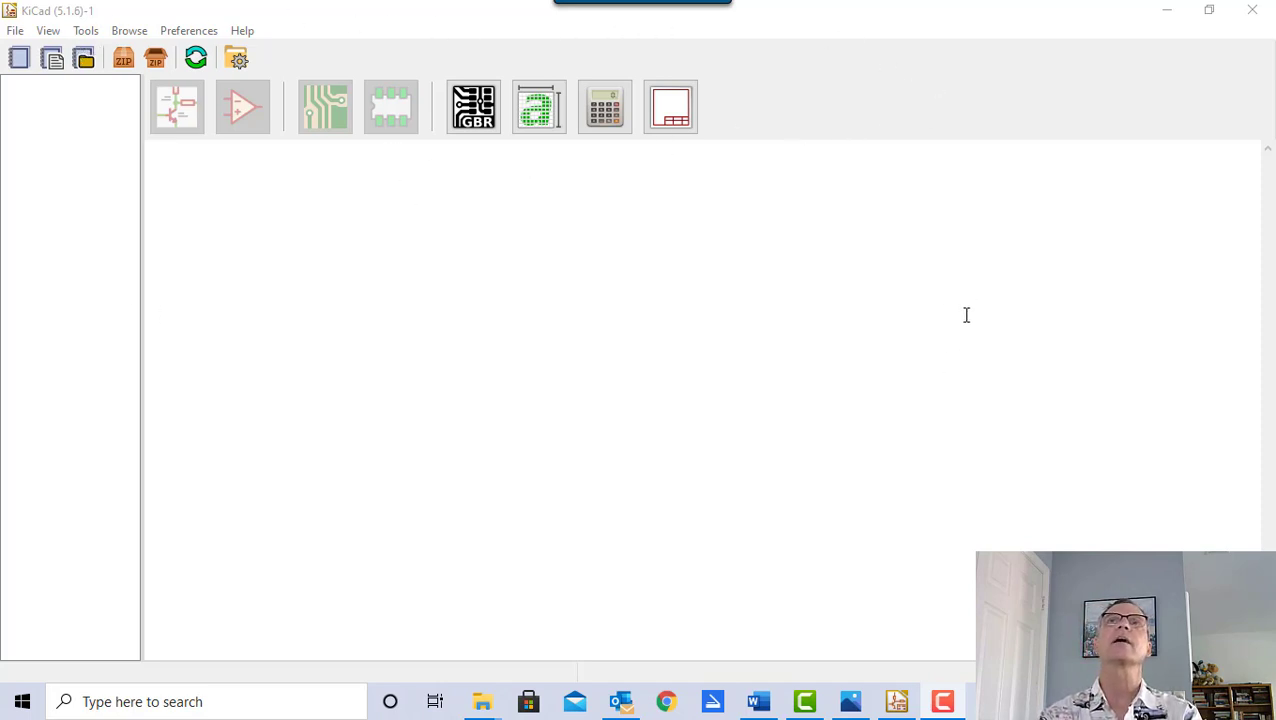
- Create a new project named "KiCad Tutorial -" plus the author's surname, in a new directory, and open its schematic for editing
{"action": "left_click", "coordinate": [16, 31]}
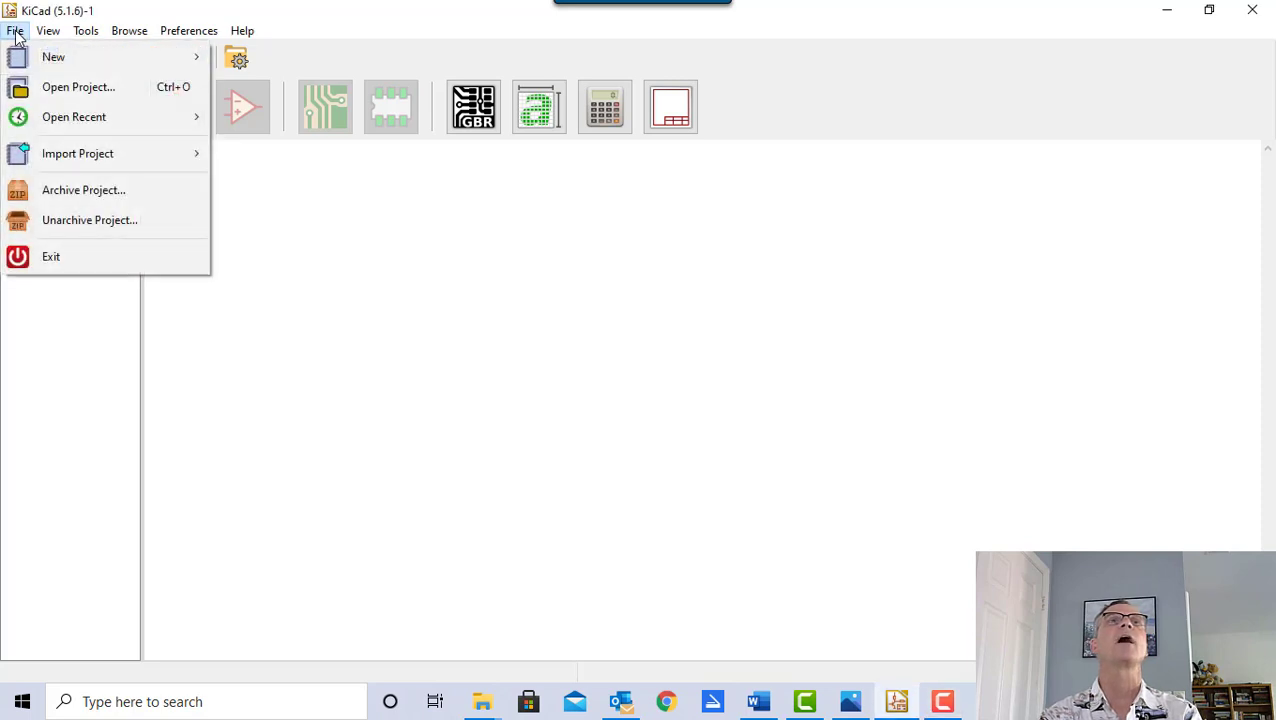
{"action": "mouse_move", "coordinate": [37, 63]}
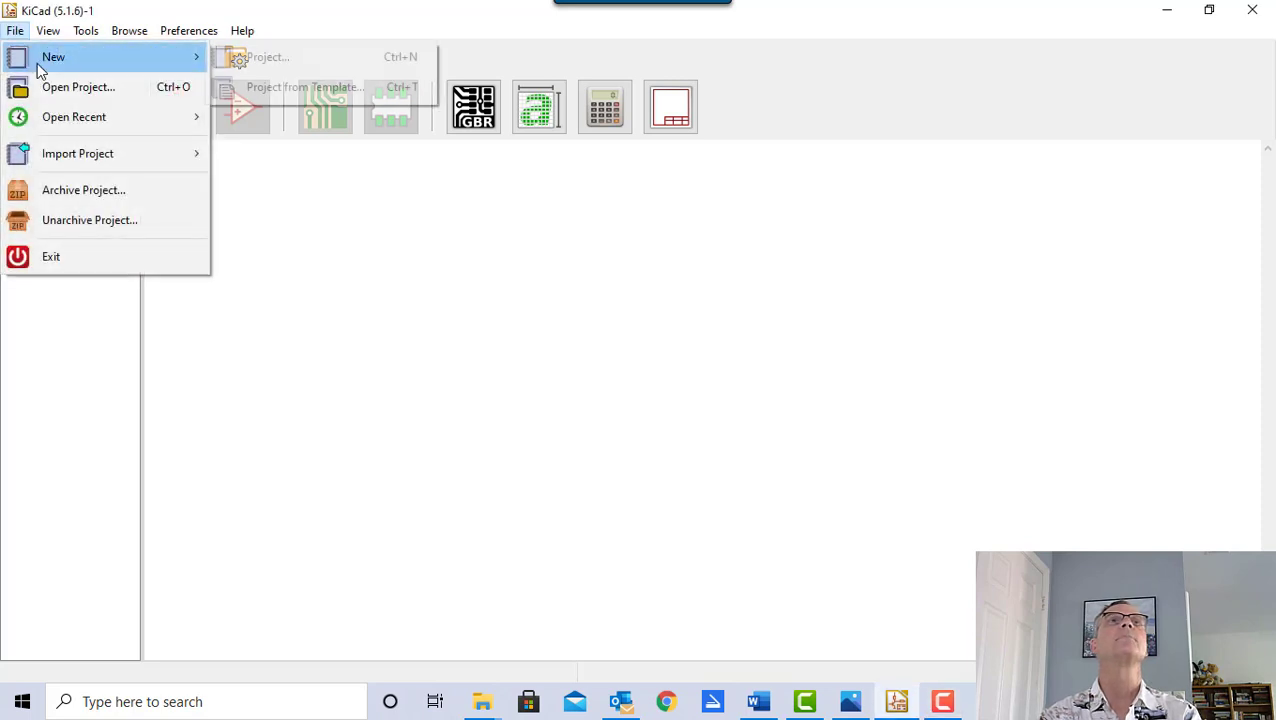
{"action": "left_click", "coordinate": [283, 63]}
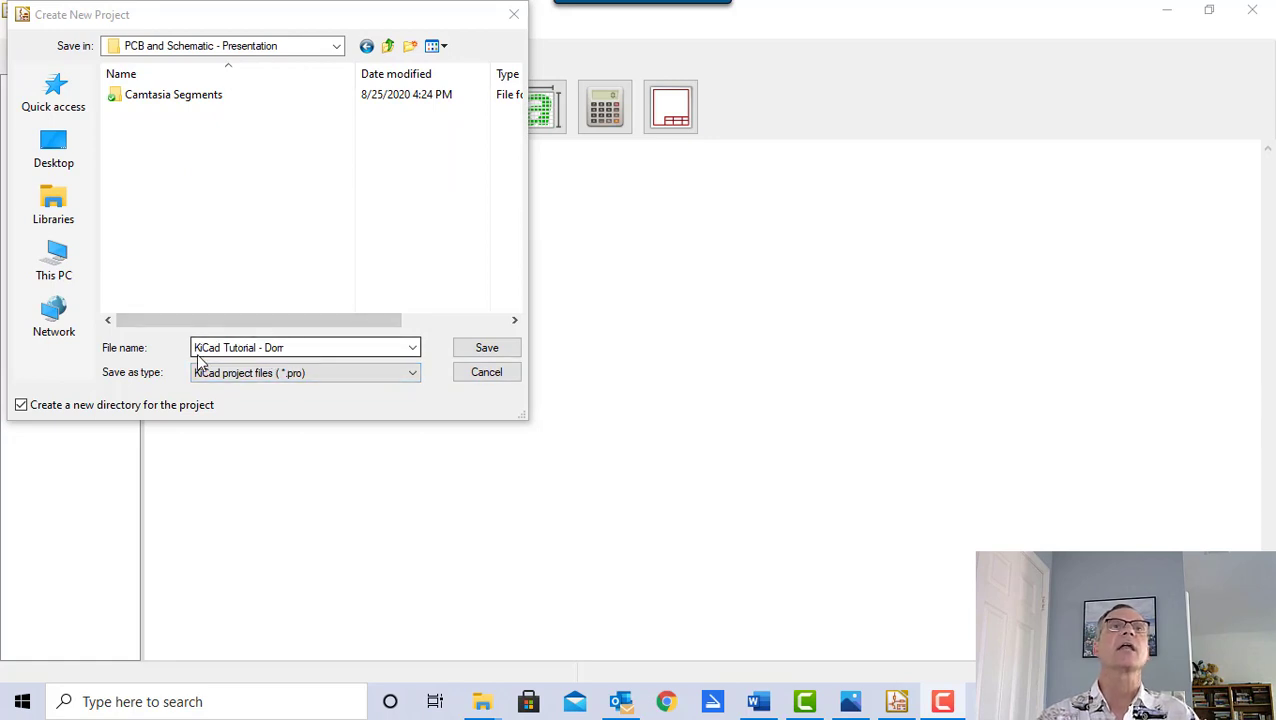
{"action": "left_click", "coordinate": [487, 349]}
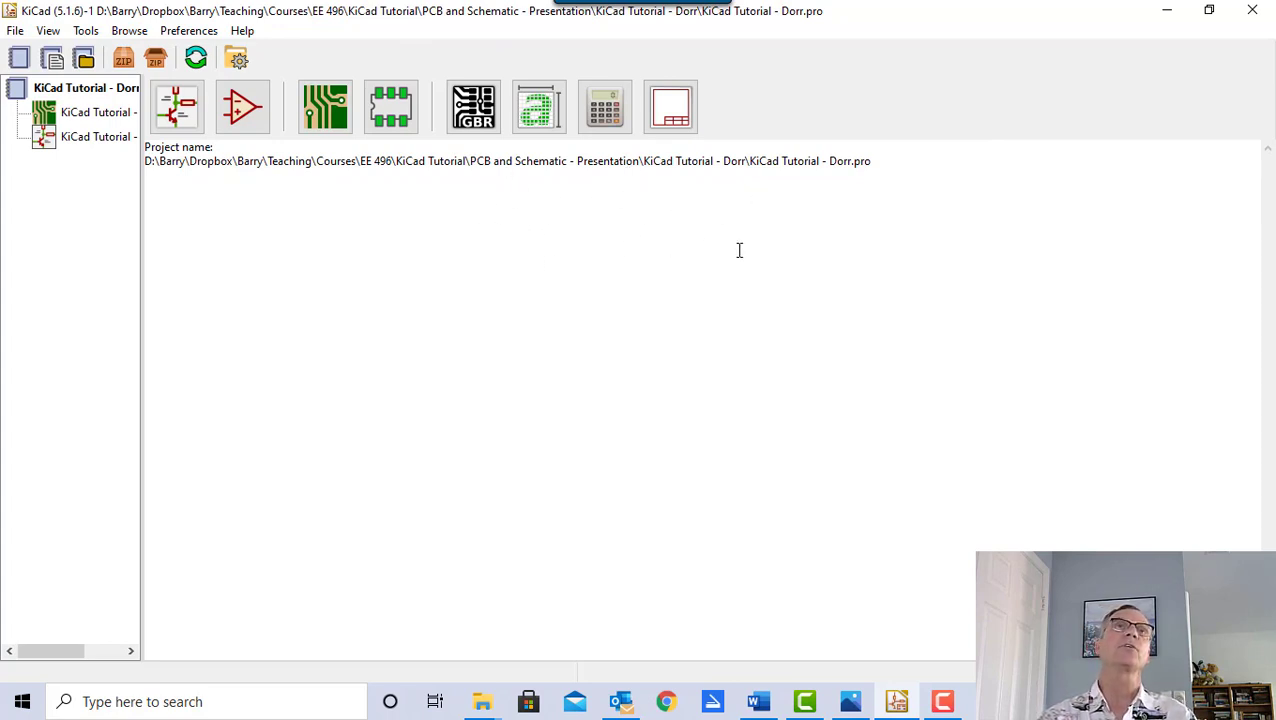
{"action": "left_click", "coordinate": [178, 108]}
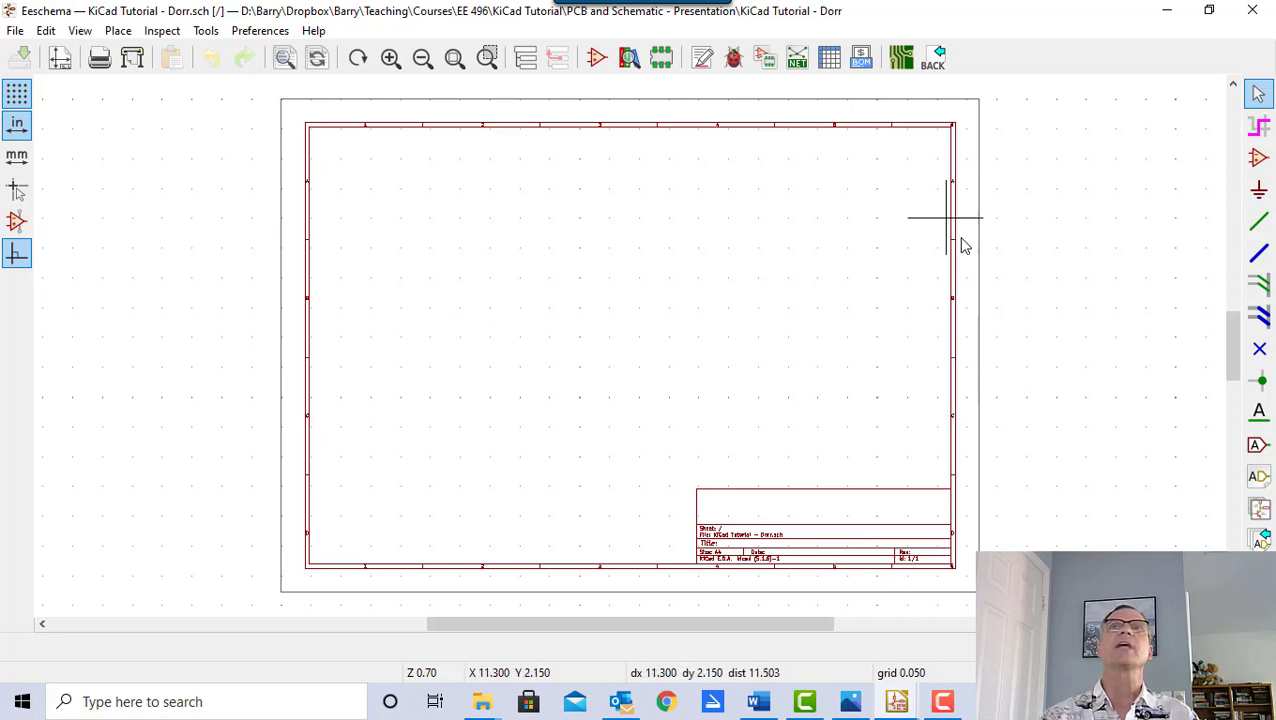
- Toggle the schematic grid display off and on, and switch the units to millimetres and back to inches
{"action": "left_click", "coordinate": [17, 93]}
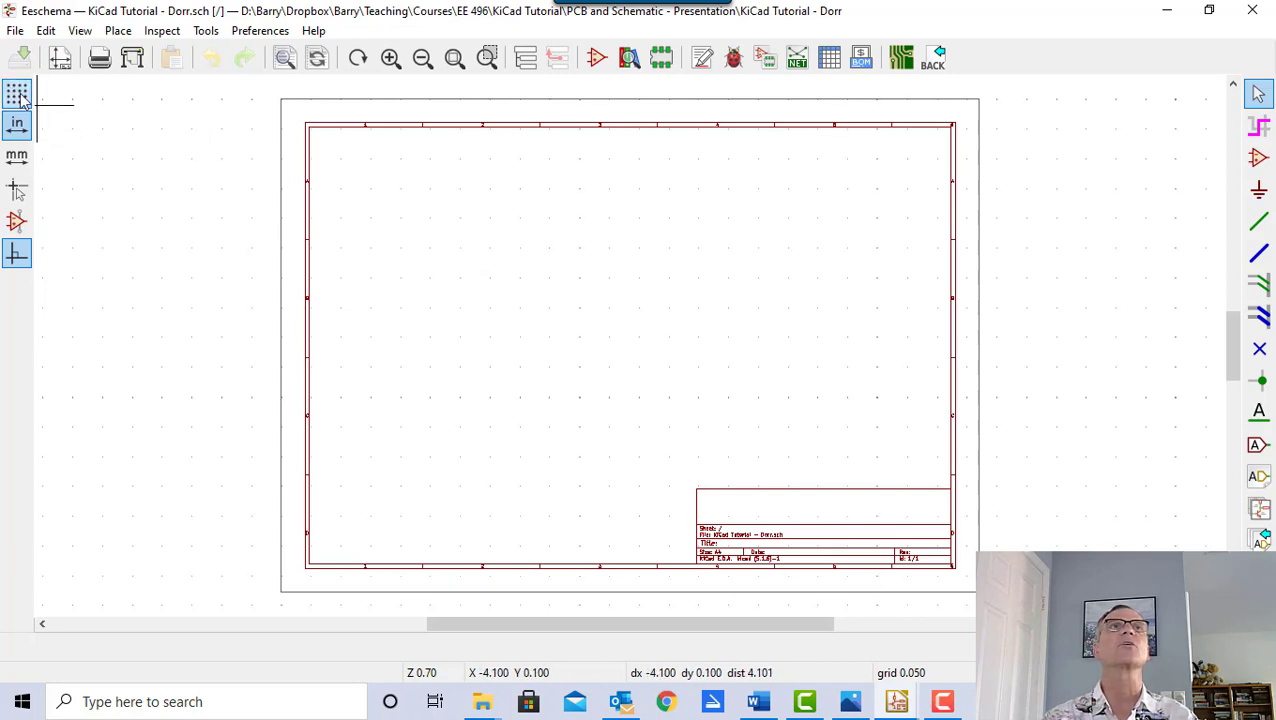
{"action": "left_click", "coordinate": [18, 95]}
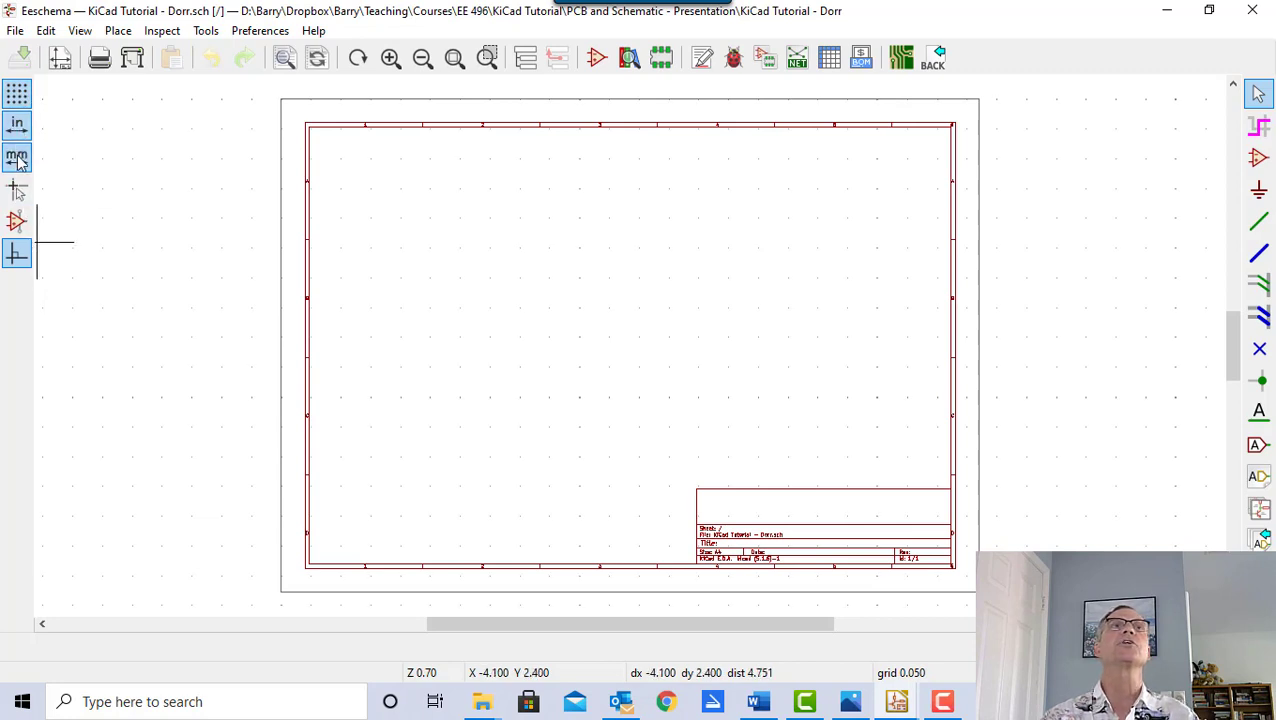
{"action": "left_click", "coordinate": [17, 158]}
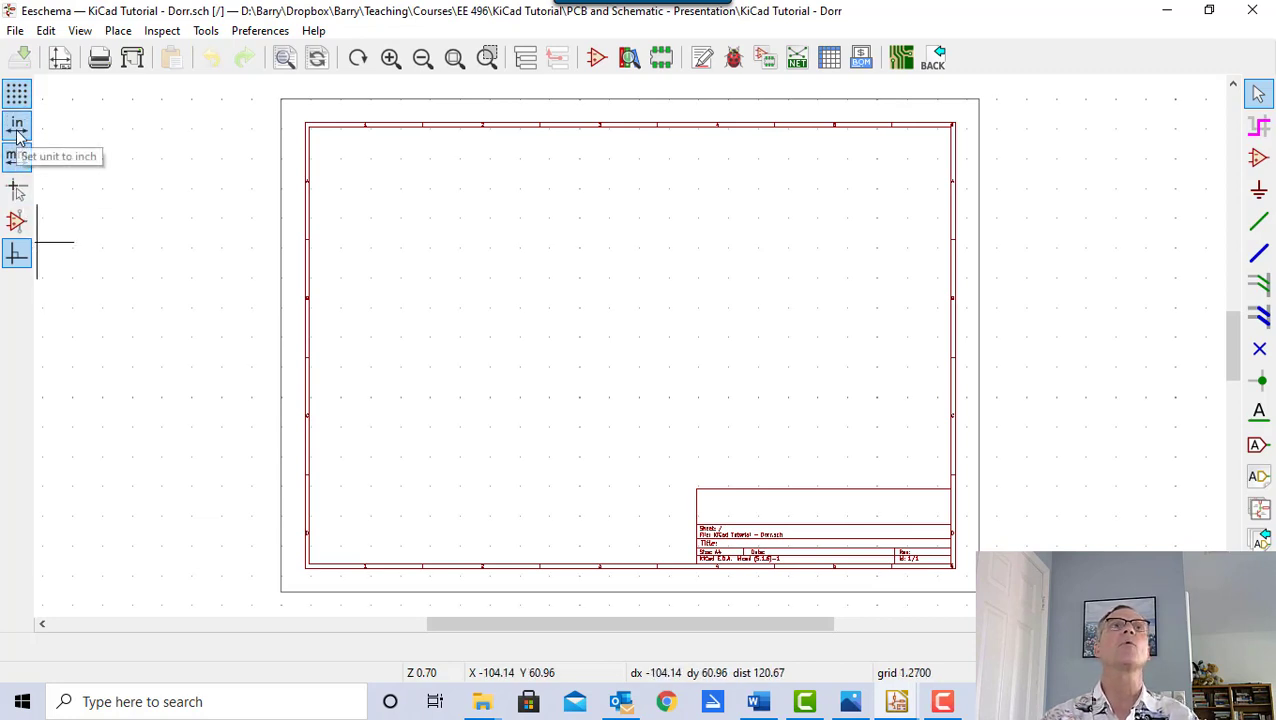
{"action": "left_click", "coordinate": [17, 124]}
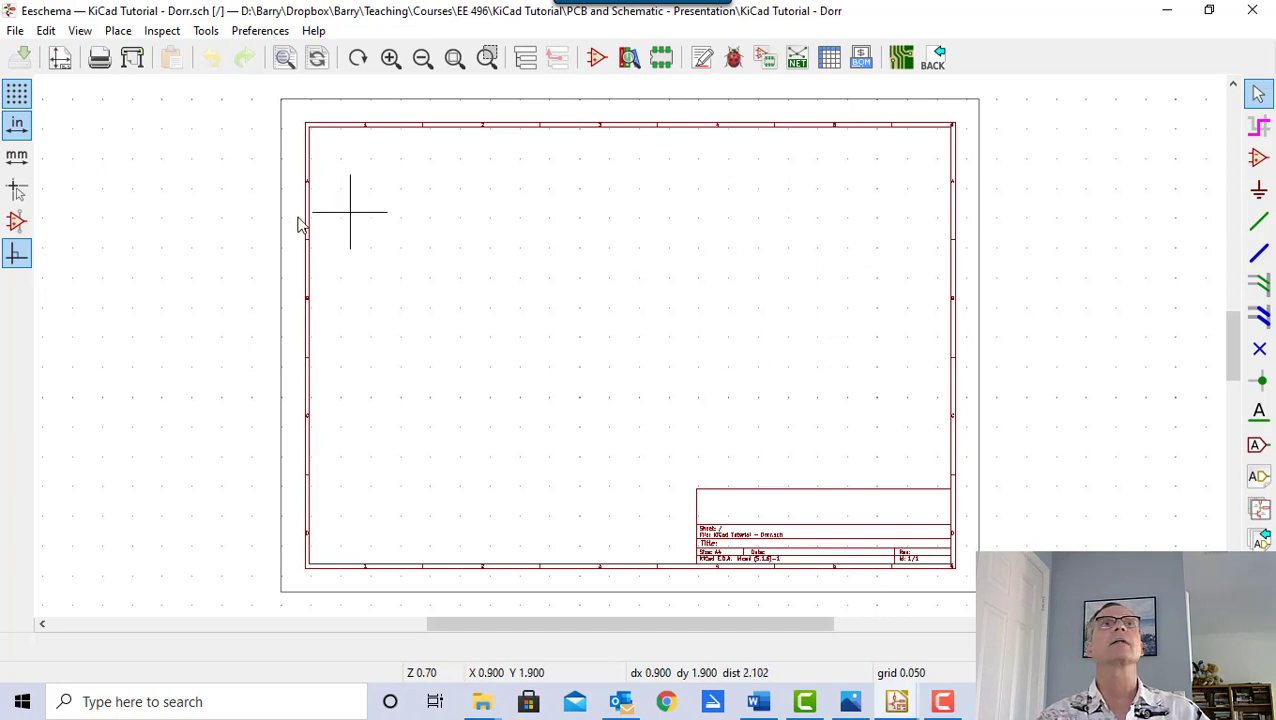
- Set the schematic's paper size to A 8.5x11in in the page settings
{"action": "left_click", "coordinate": [60, 60]}
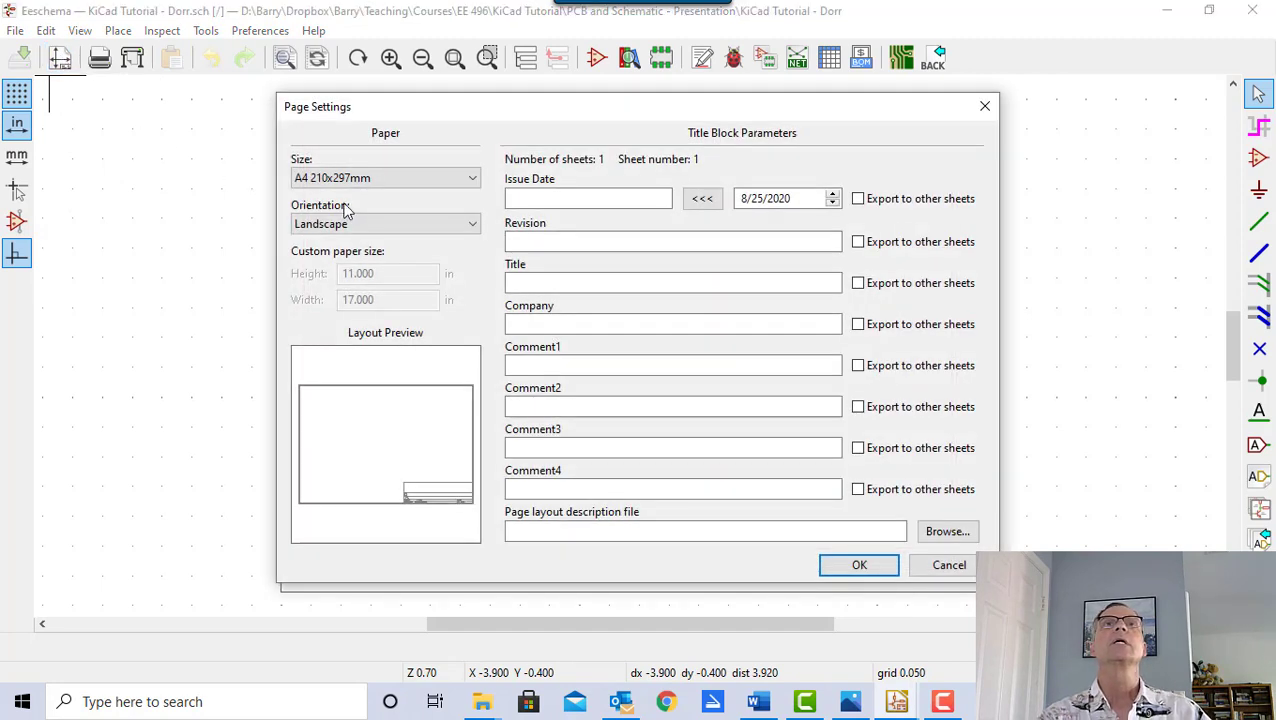
{"action": "left_click", "coordinate": [473, 180]}
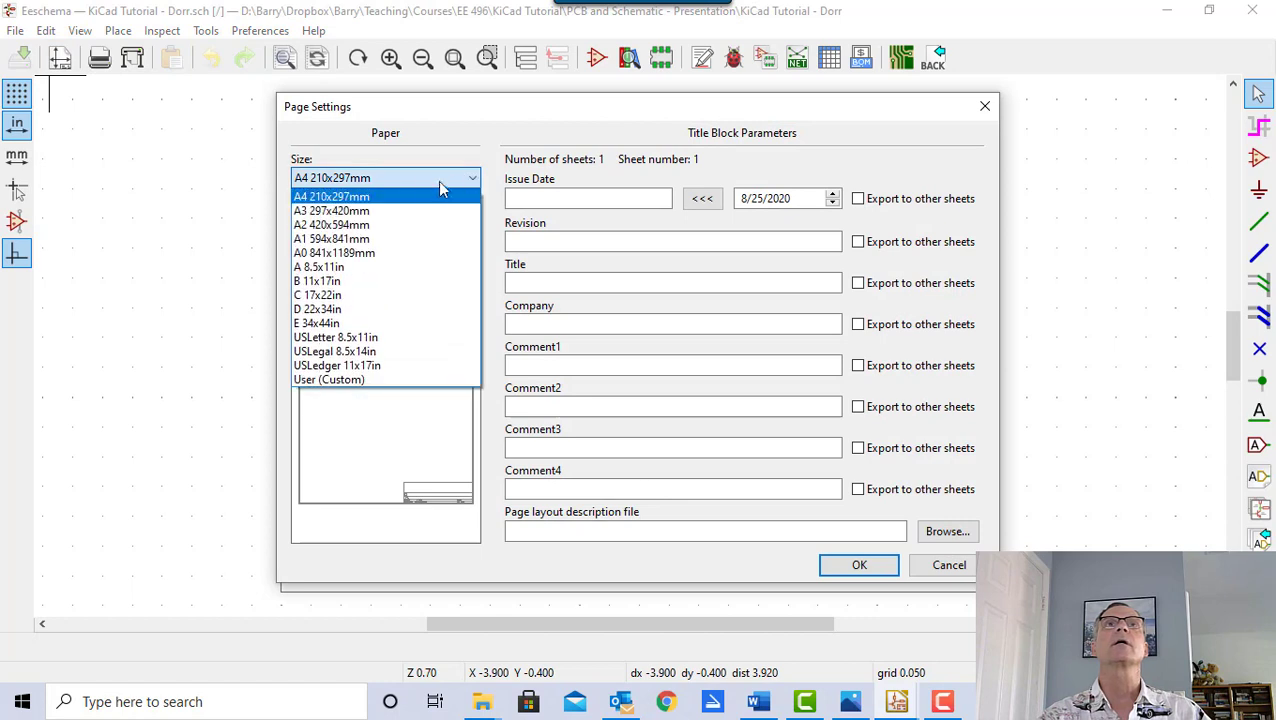
{"action": "left_click", "coordinate": [307, 269]}
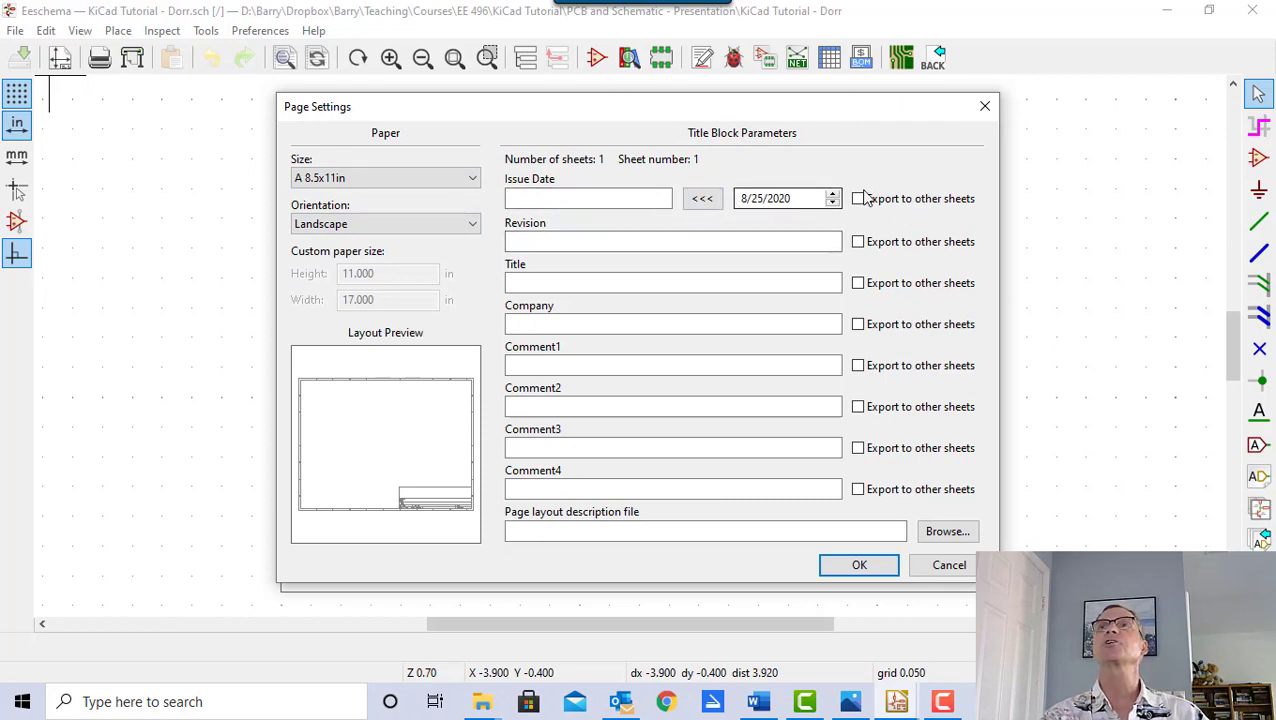
- Fill in the title block with issue date 2020-08-25, revision A and the title "KiCad Tutorial -" plus the author's surname, and apply the page settings
{"action": "left_click", "coordinate": [703, 198]}
{"action": "left_click", "coordinate": [584, 242]}
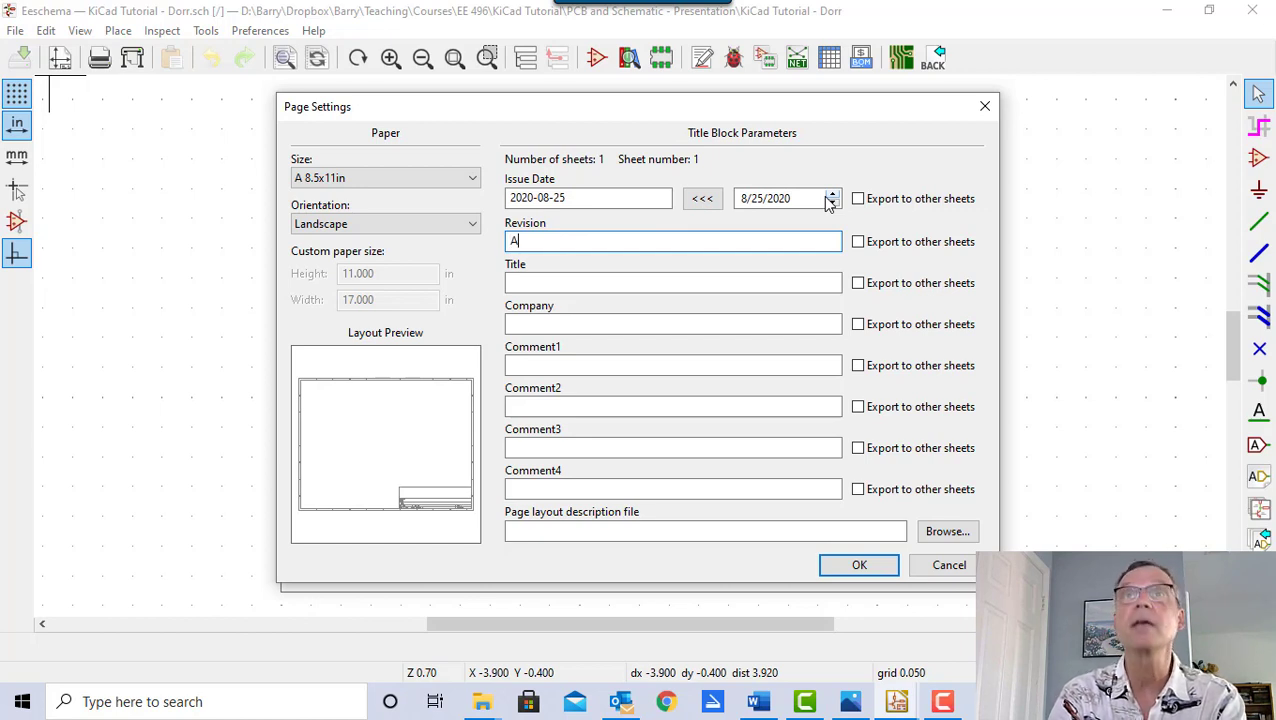
{"action": "left_click", "coordinate": [589, 276]}
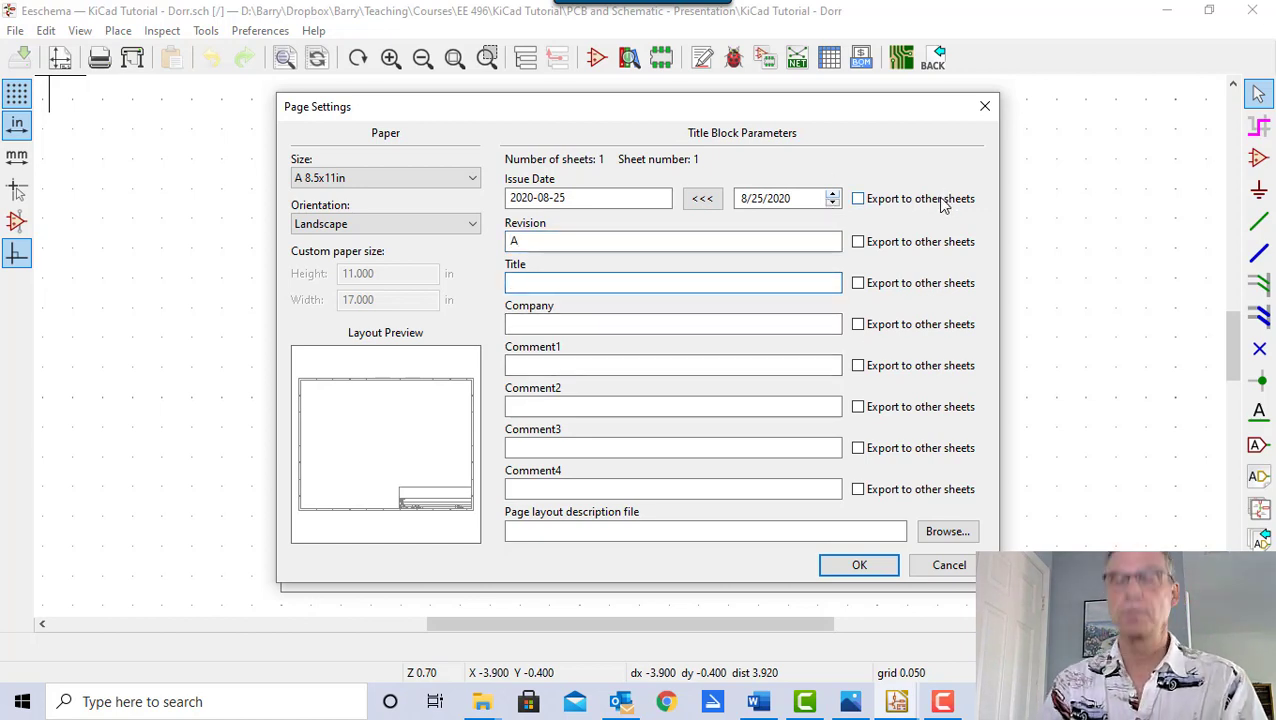
{"action": "type", "text": "KiCad"}
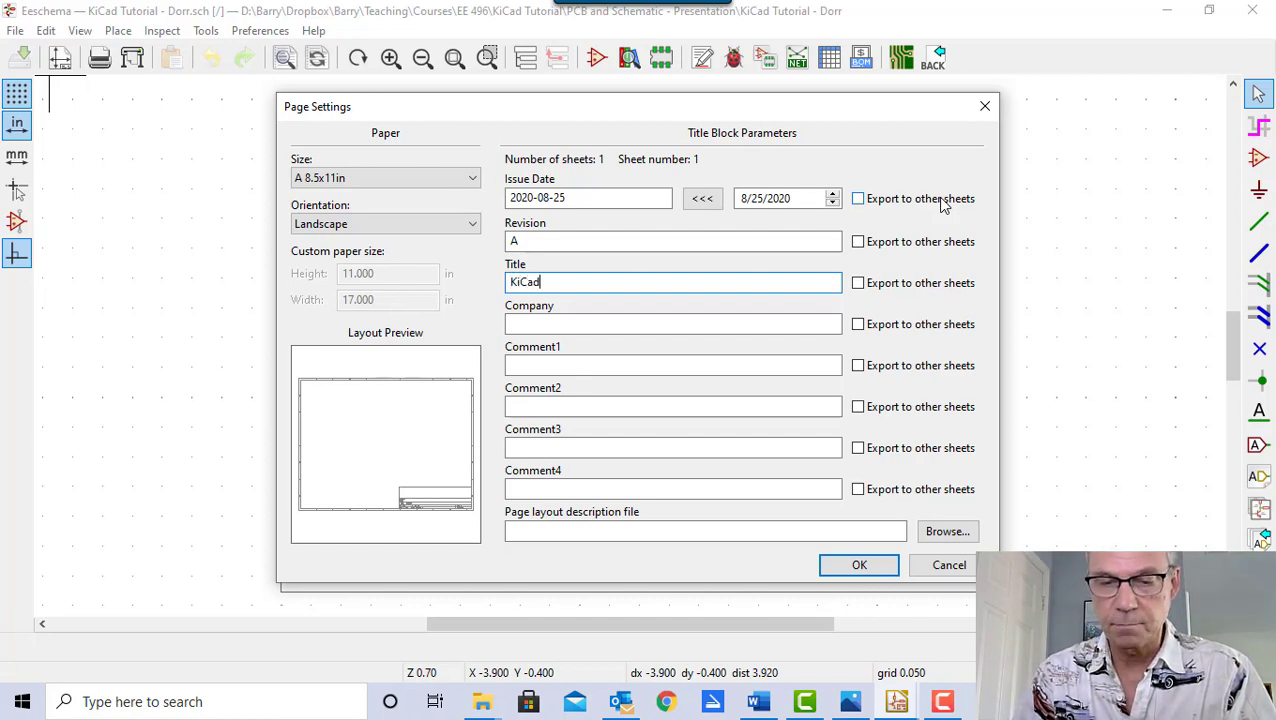
{"action": "type", "text": " Tutorial - "}
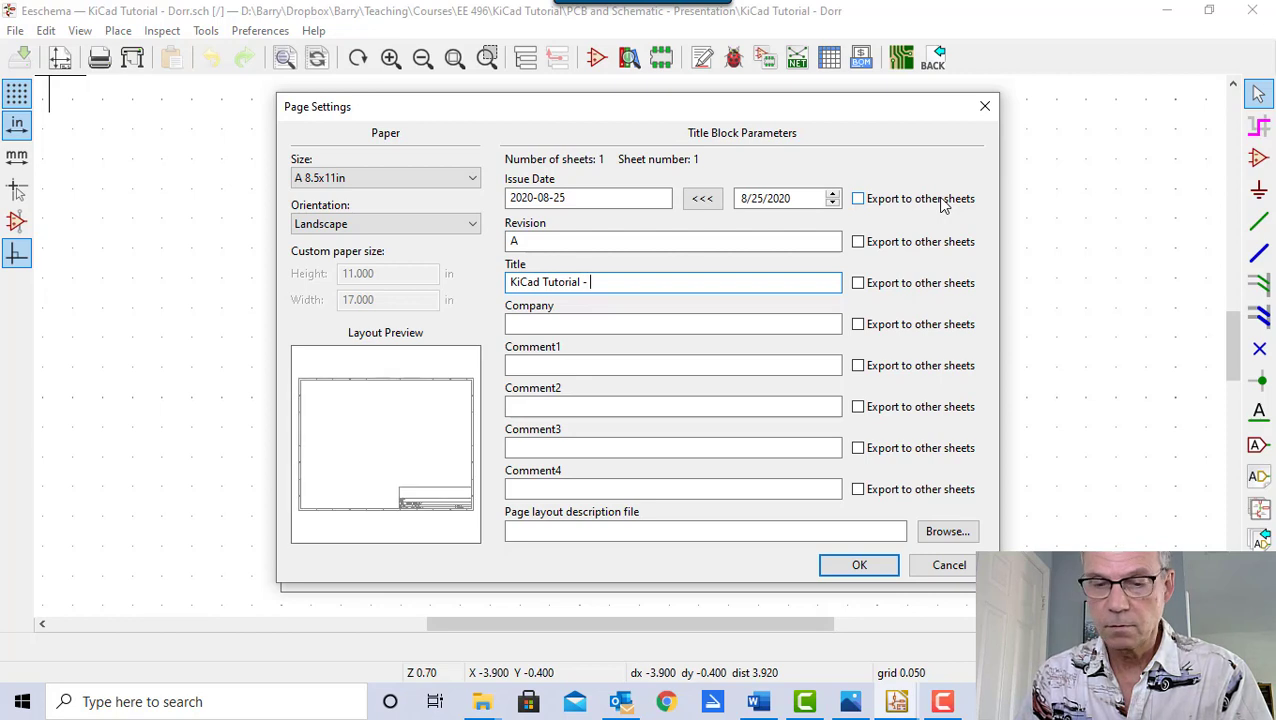
{"action": "type", "text": "Dorr"}
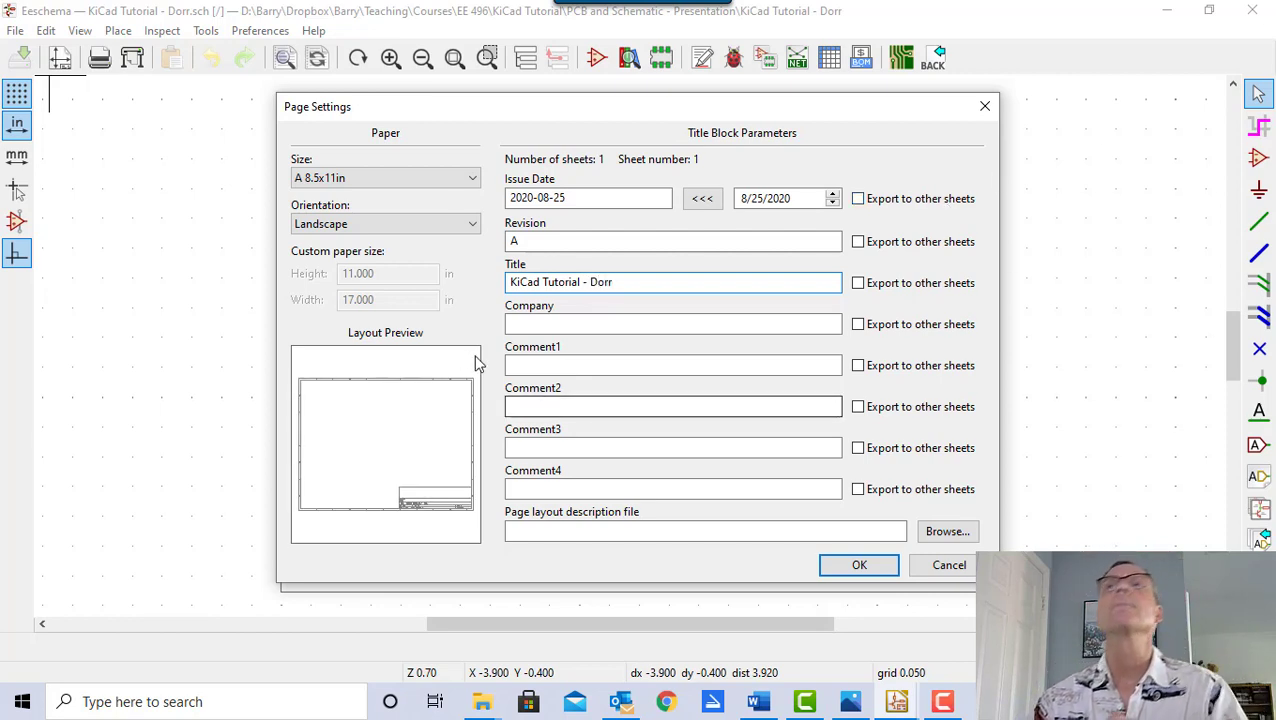
{"action": "left_click", "coordinate": [860, 566]}
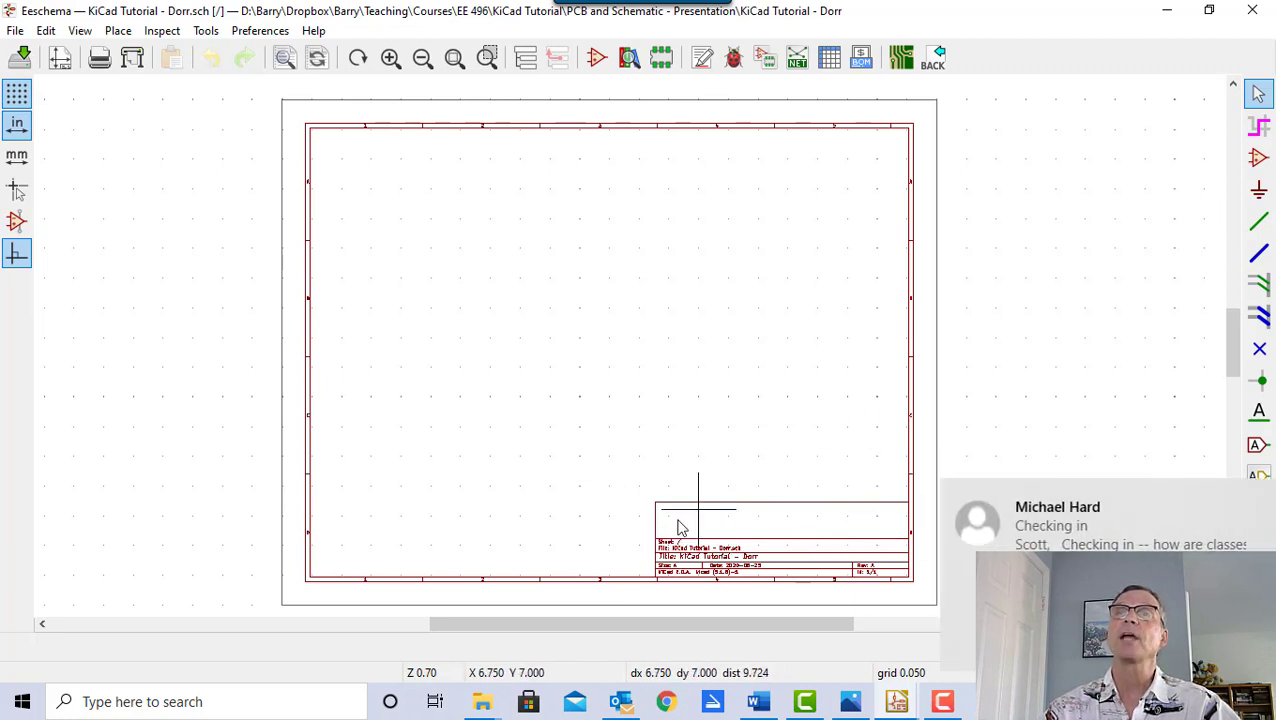
{"action": "left_click", "coordinate": [1240, 503]}
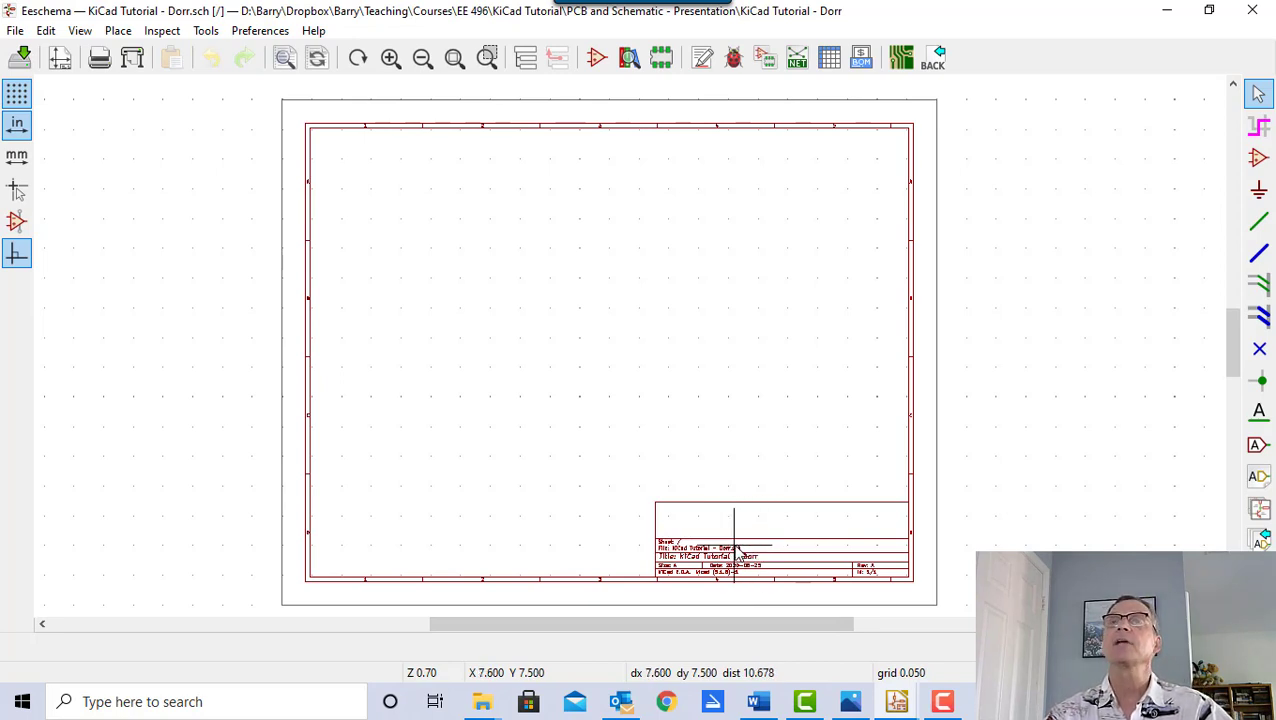
- Examine the title block entries, the revision field and the upper-left corner of the sheet frame up close and at full-sheet scale
{"action": "scroll", "coordinate": [738, 552], "scroll_direction": "up", "scroll_amount": 3}
{"action": "scroll", "coordinate": [620, 360], "scroll_direction": "up", "scroll_amount": 1}
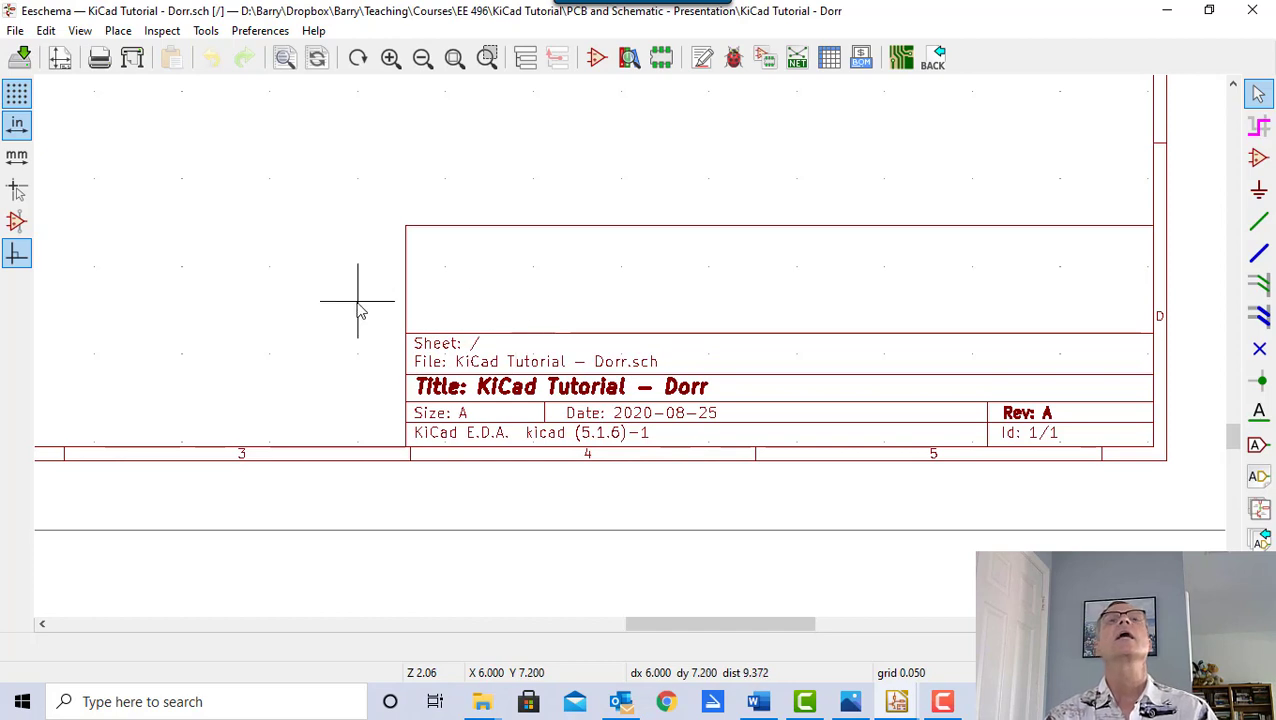
{"action": "scroll", "coordinate": [339, 299], "scroll_direction": "down", "scroll_amount": 6}
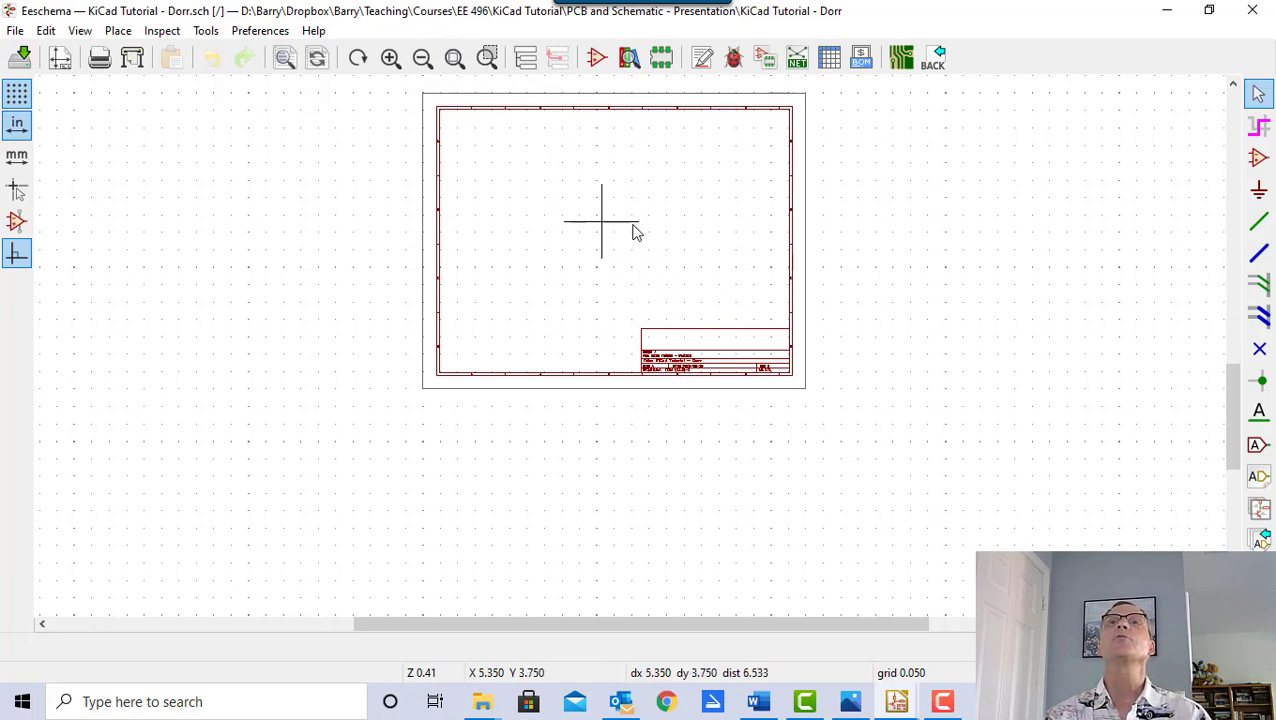
{"action": "left_click_drag", "start_coordinate": [718, 630], "coordinate": [803, 612]}
{"action": "left_click_drag", "start_coordinate": [1236, 425], "coordinate": [1150, 362]}
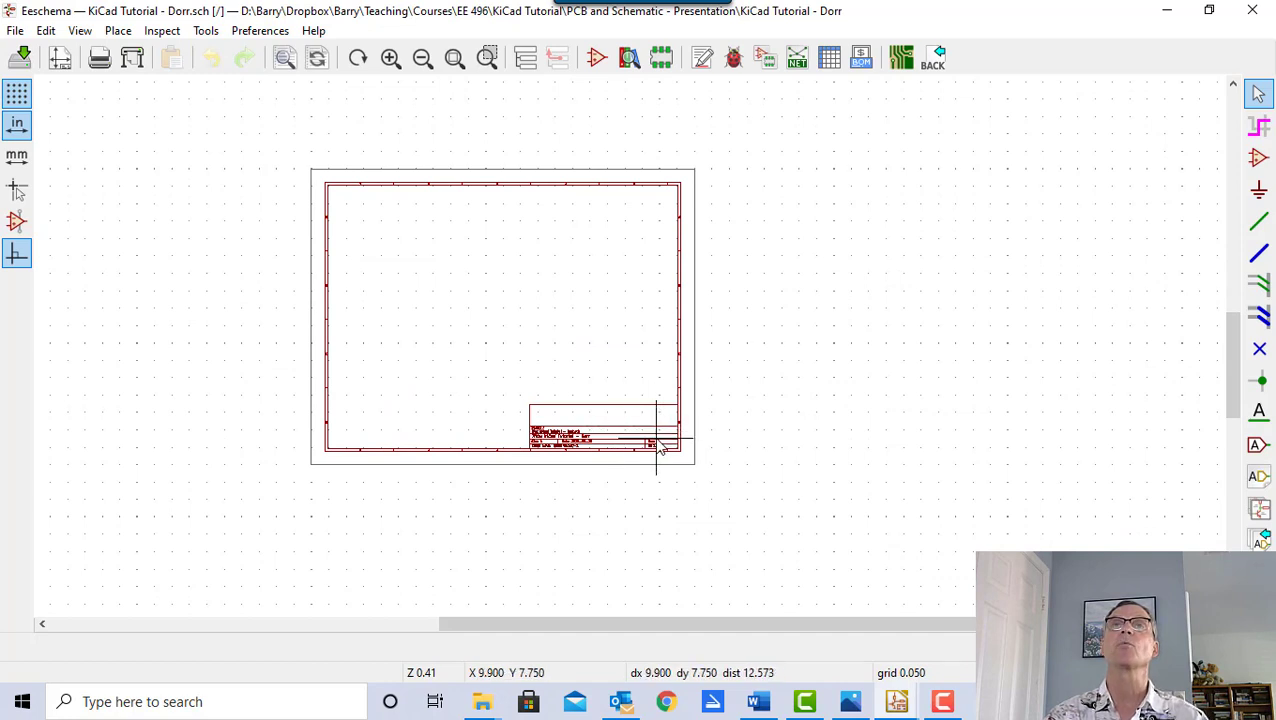
{"action": "scroll", "coordinate": [660, 440], "scroll_direction": "up", "scroll_amount": 6}
{"action": "scroll", "coordinate": [628, 372], "scroll_direction": "up", "scroll_amount": 2}
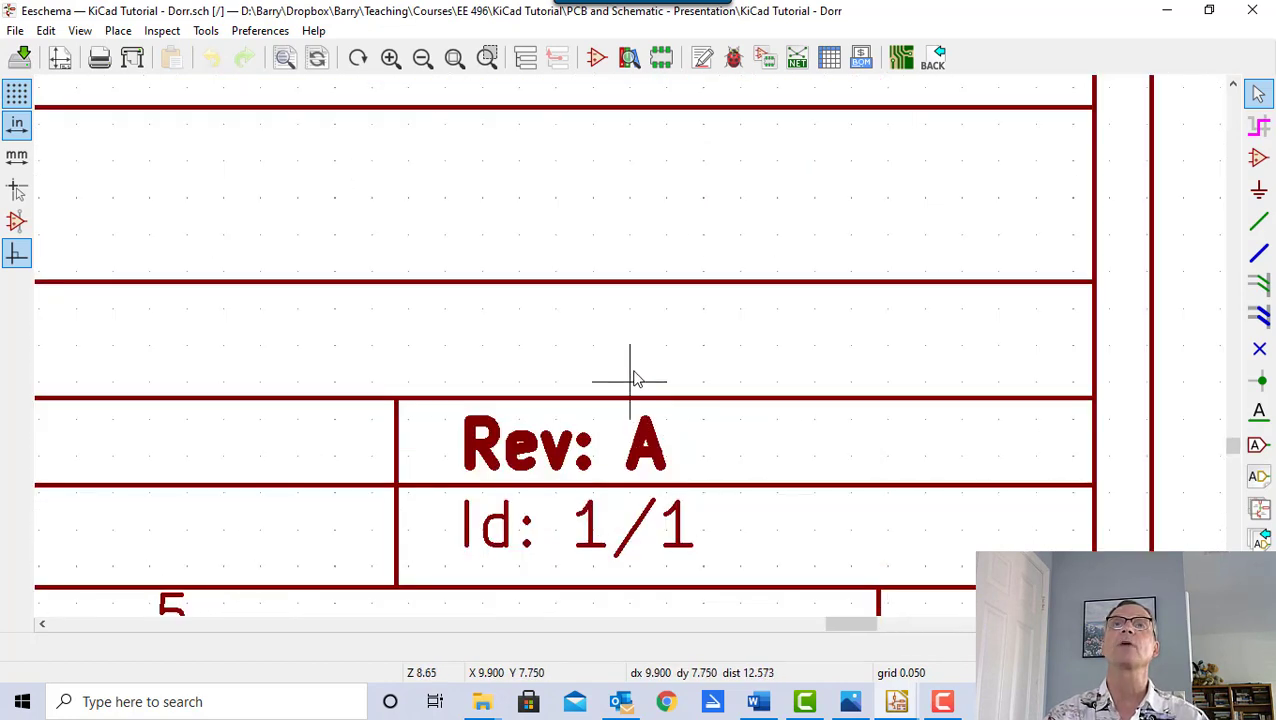
{"action": "scroll", "coordinate": [643, 438], "scroll_direction": "down", "scroll_amount": 6}
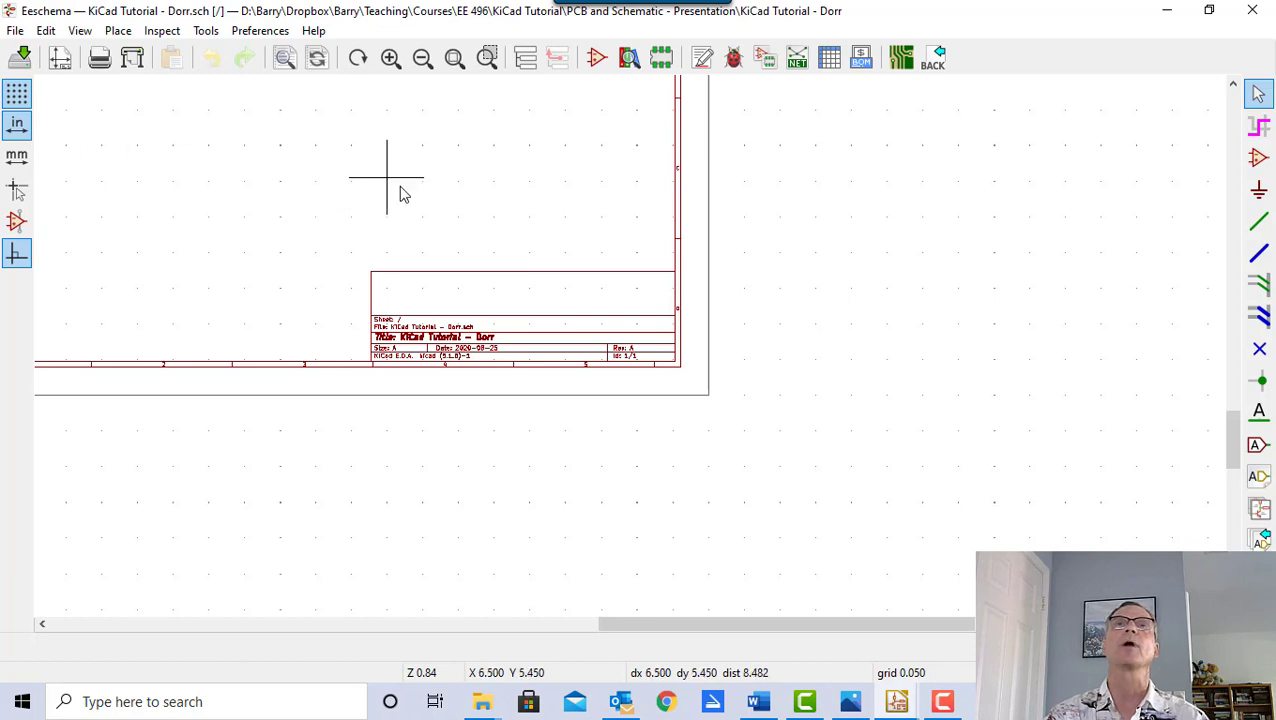
{"action": "scroll", "coordinate": [522, 195], "scroll_direction": "down", "scroll_amount": 5}
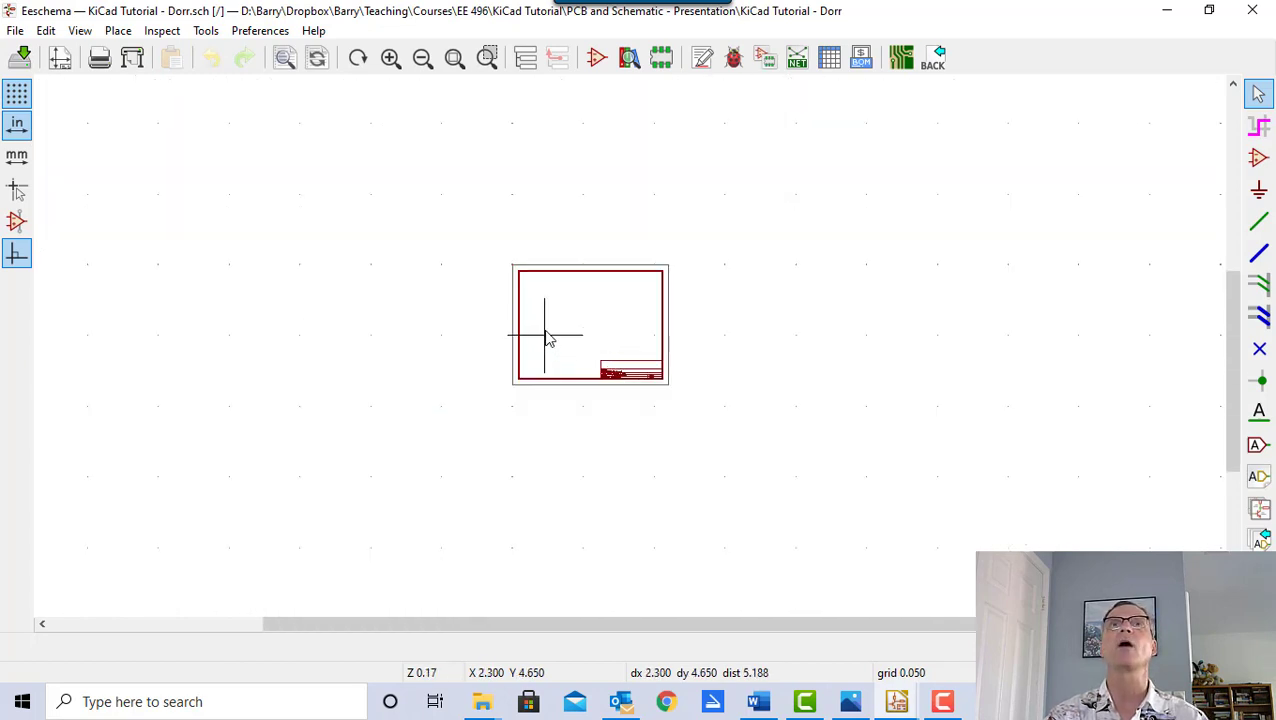
{"action": "scroll", "coordinate": [522, 283], "scroll_direction": "up", "scroll_amount": 10}
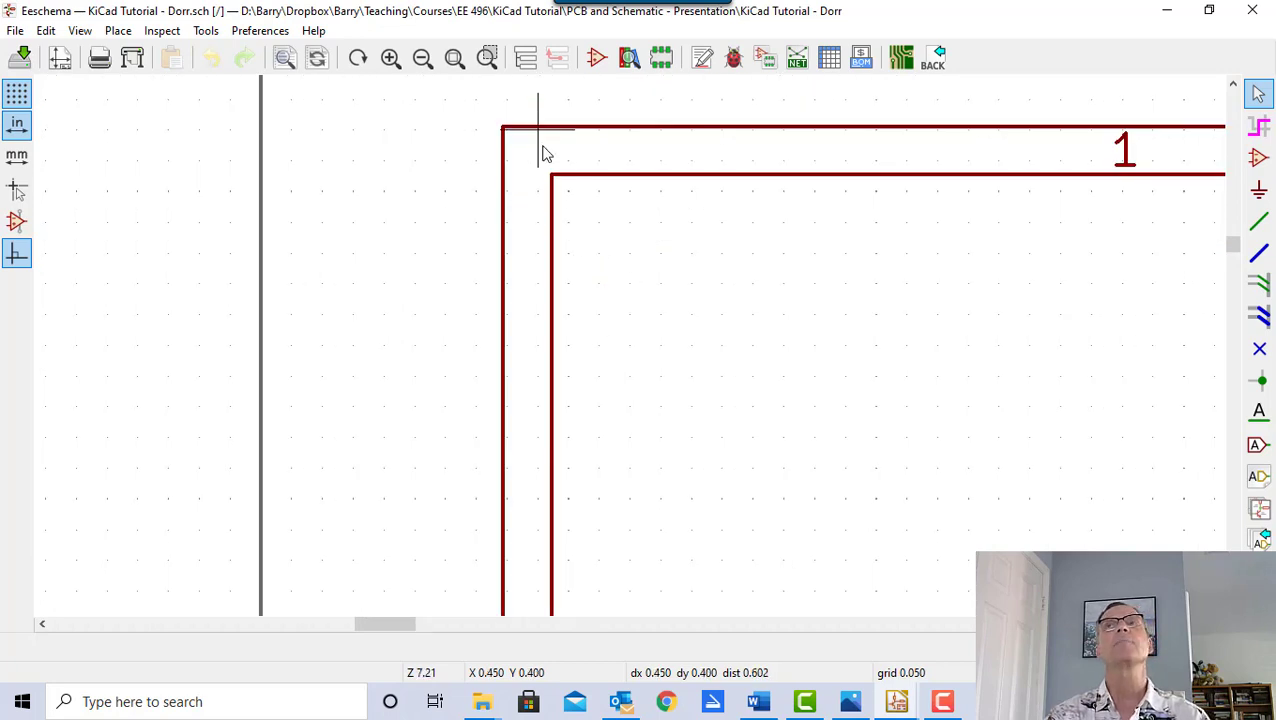
{"action": "scroll", "coordinate": [715, 273], "scroll_direction": "down", "scroll_amount": 2}
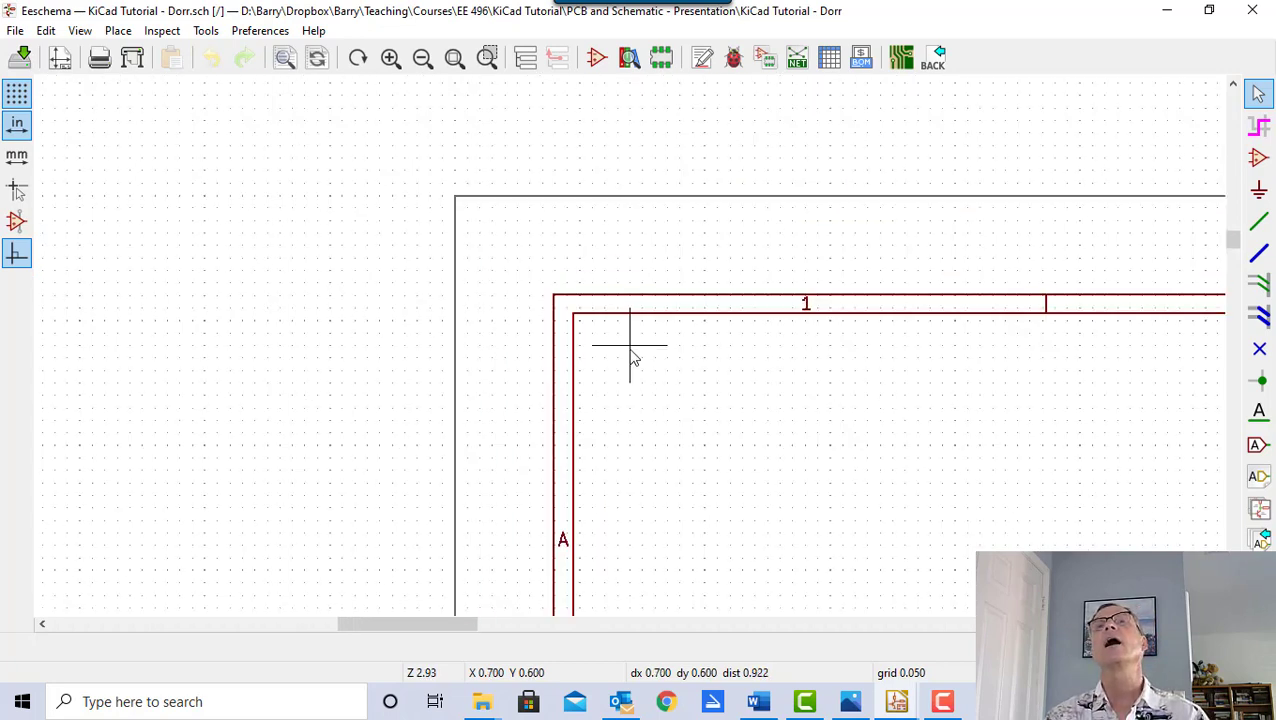
{"action": "scroll", "coordinate": [632, 358], "scroll_direction": "down", "scroll_amount": 1}
{"action": "left_click_drag", "start_coordinate": [1234, 243], "coordinate": [1240, 322]}
{"action": "scroll", "coordinate": [632, 350], "scroll_direction": "down", "scroll_amount": 5}
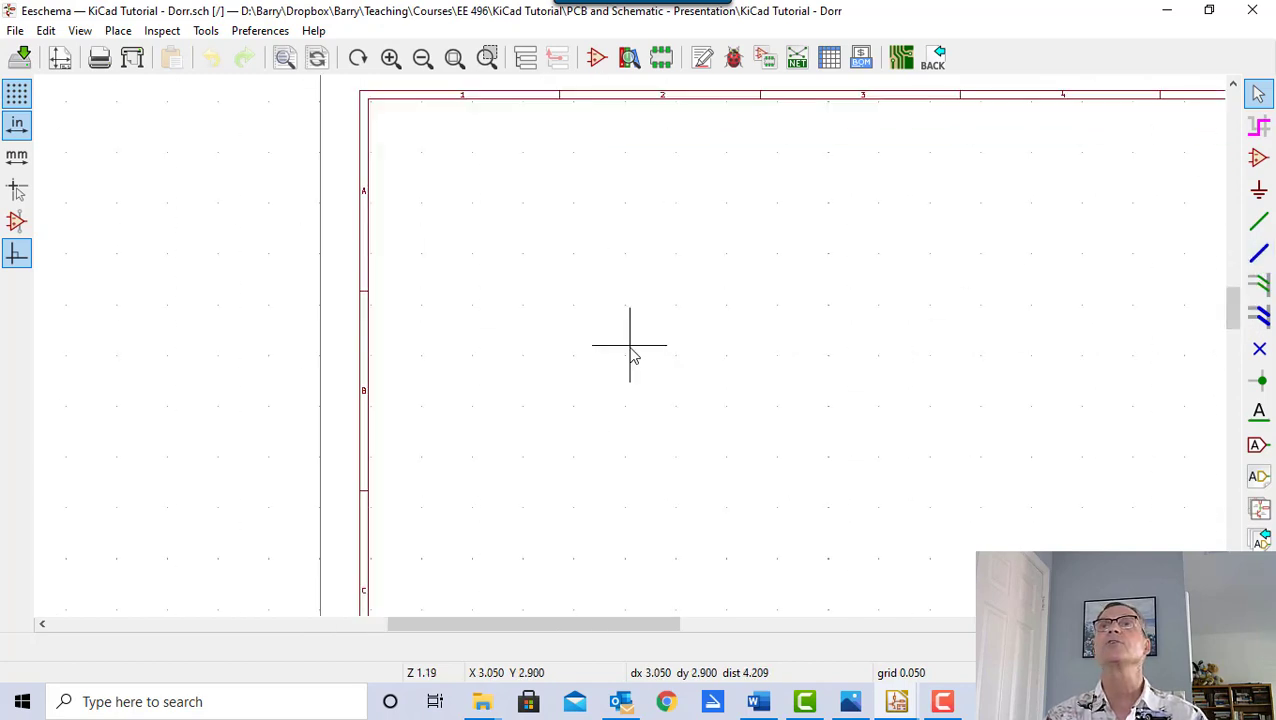
{"action": "scroll", "coordinate": [997, 352], "scroll_direction": "down", "scroll_amount": 1}
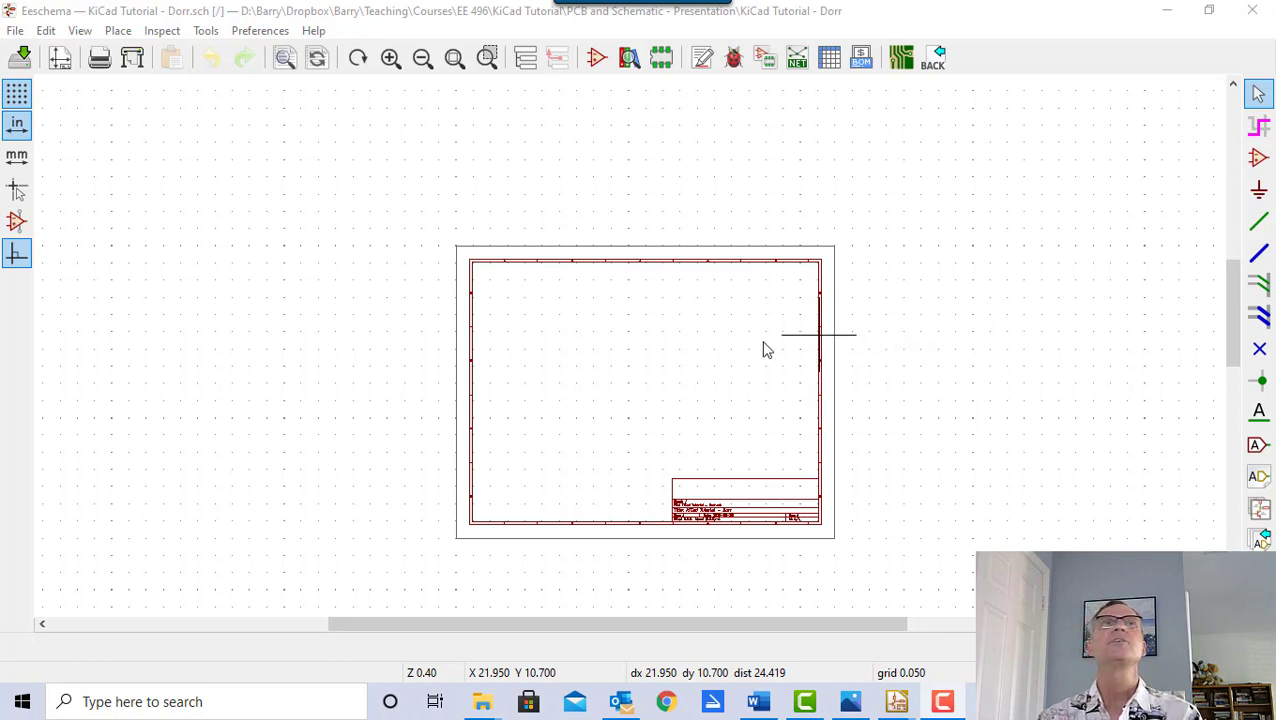
- Set the schematic grid to 25.00 mils (0.6350 mm) and check the grid spacing at different magnifications
{"action": "right_click", "coordinate": [590, 320]}
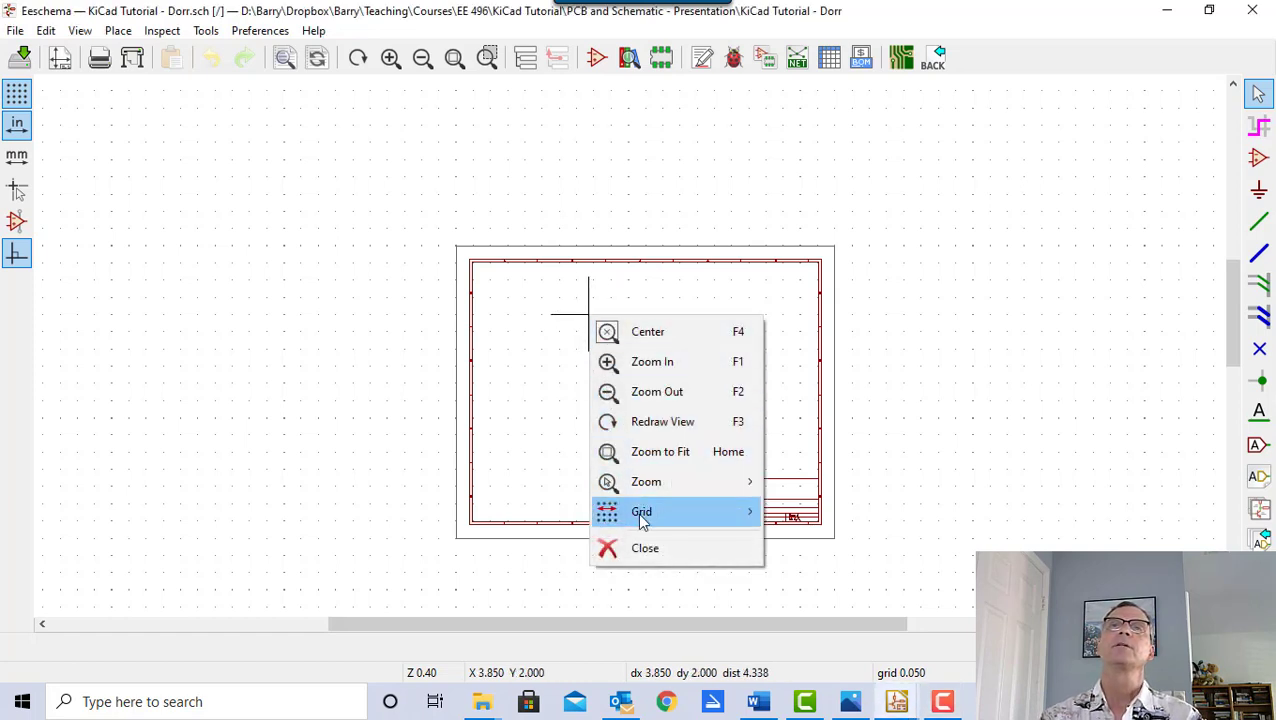
{"action": "mouse_move", "coordinate": [641, 518]}
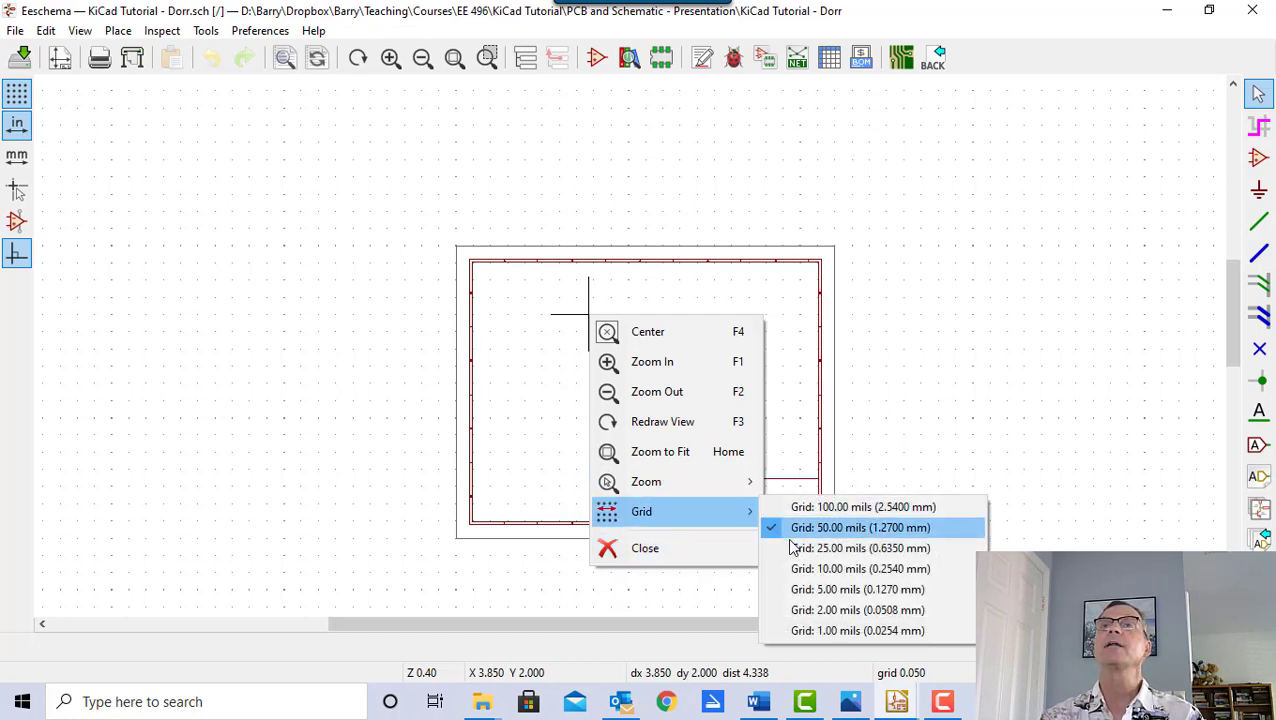
{"action": "left_click", "coordinate": [862, 551]}
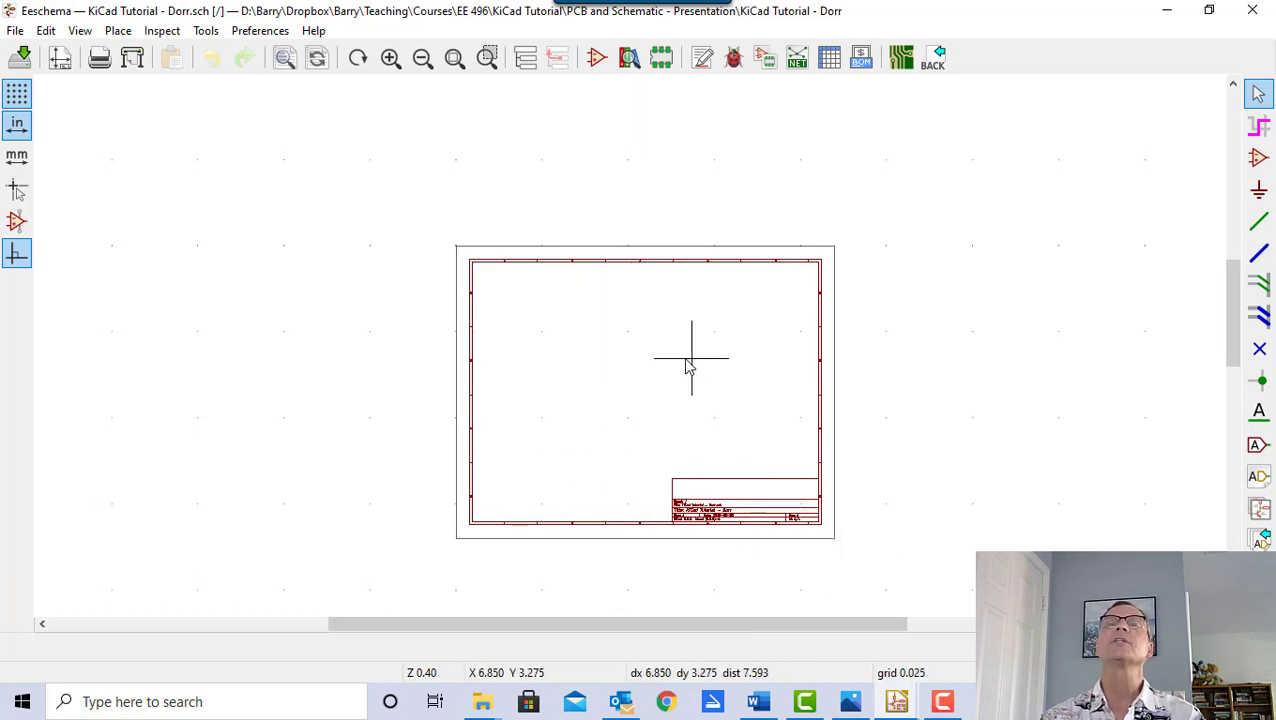
{"action": "scroll", "coordinate": [628, 383], "scroll_direction": "up", "scroll_amount": 1}
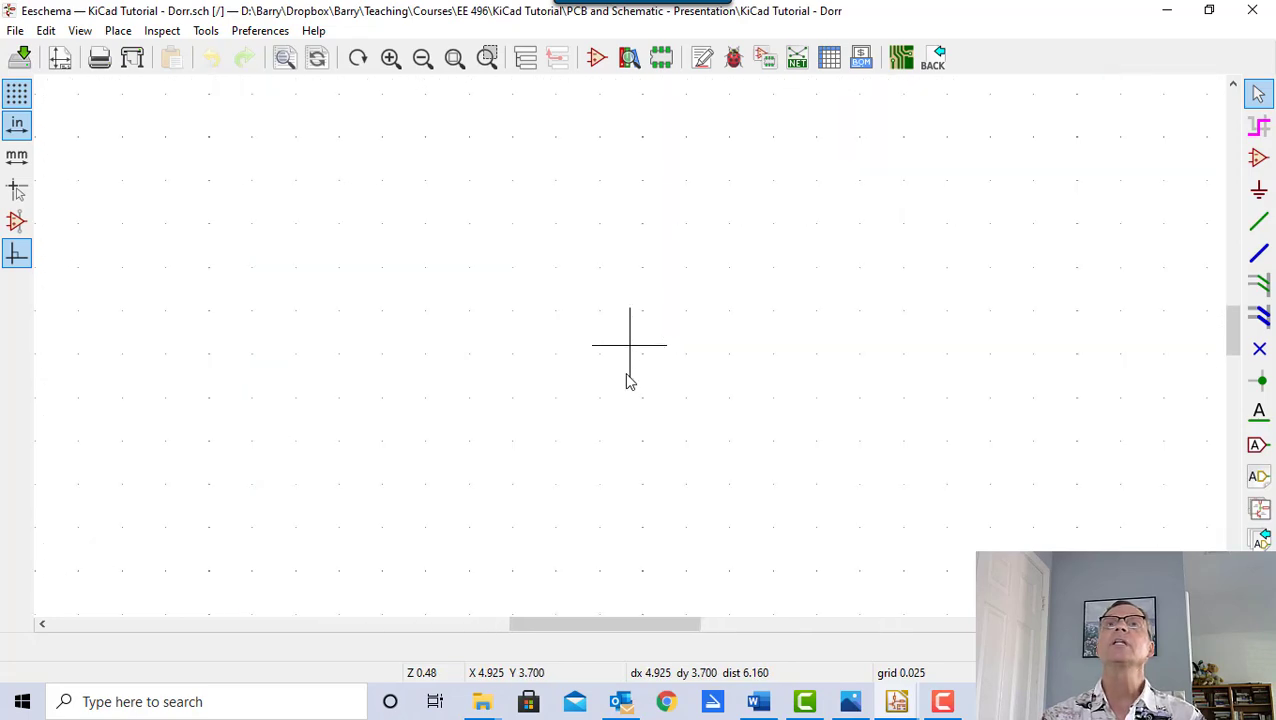
{"action": "scroll", "coordinate": [655, 358], "scroll_direction": "down", "scroll_amount": 1}
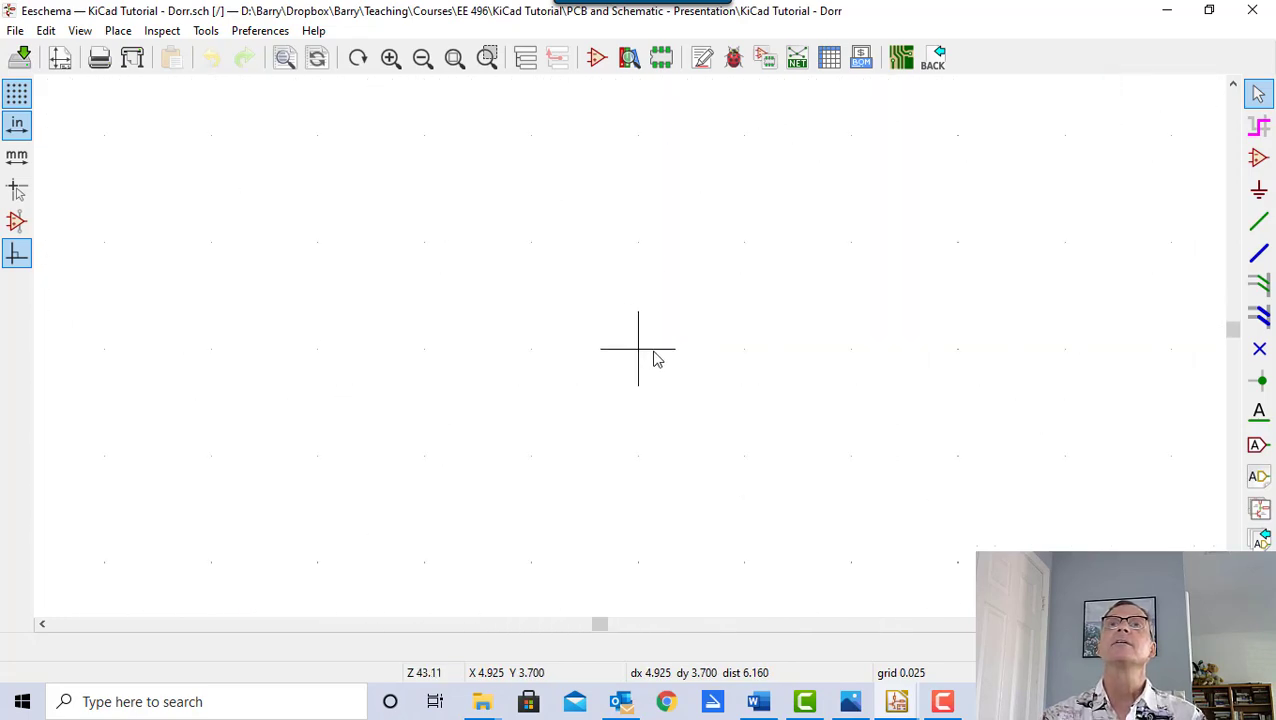
{"action": "scroll", "coordinate": [631, 350], "scroll_direction": "up", "scroll_amount": 1}
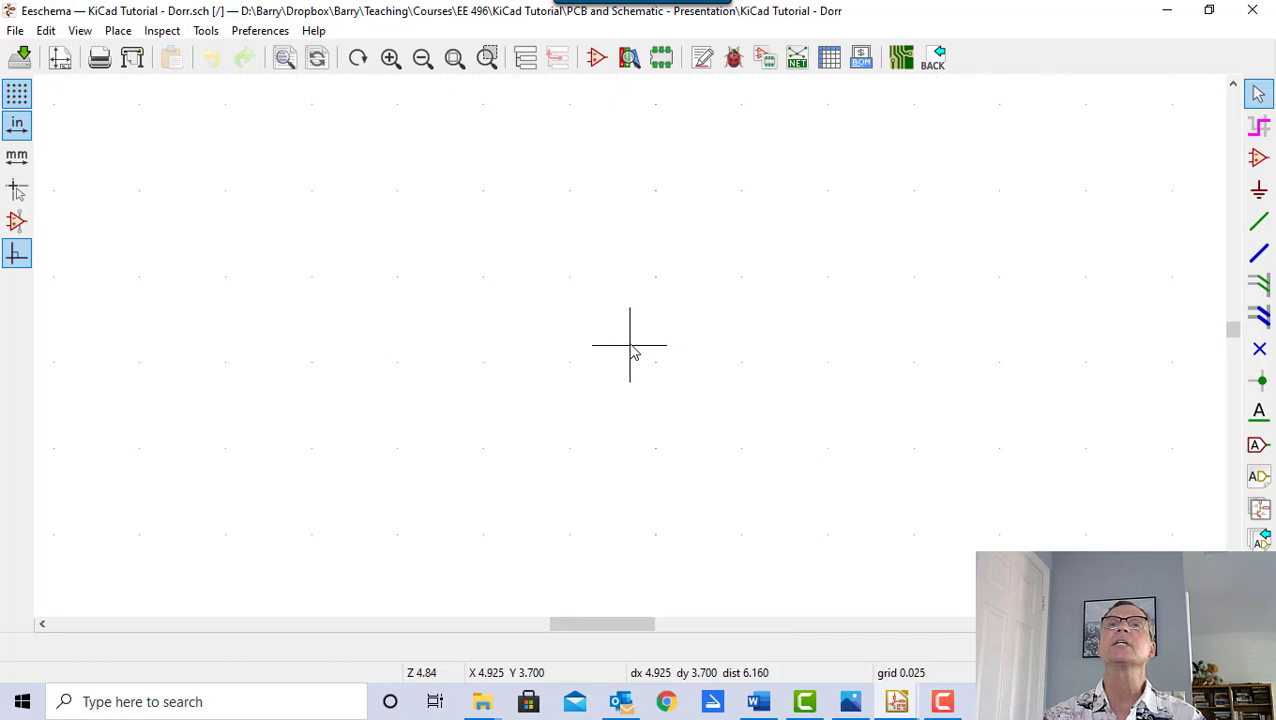
{"action": "scroll", "coordinate": [631, 350], "scroll_direction": "up", "scroll_amount": 1}
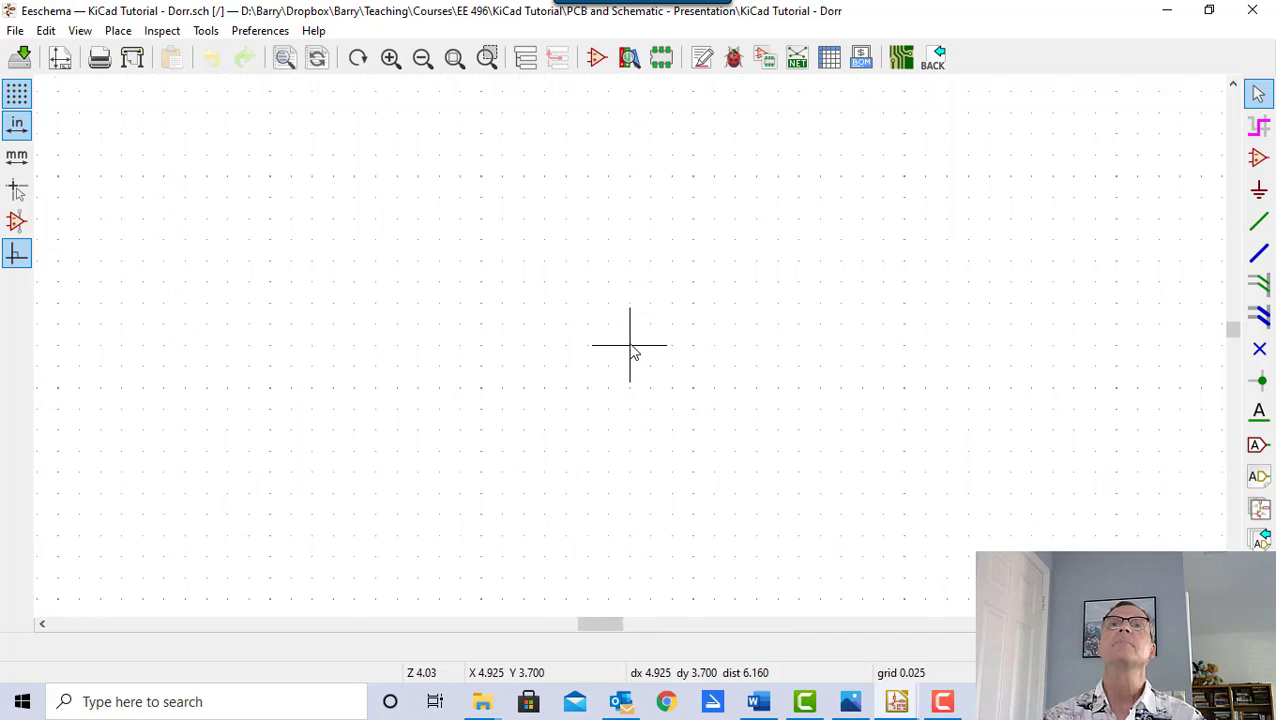
{"action": "scroll", "coordinate": [575, 373], "scroll_direction": "down", "scroll_amount": 3}
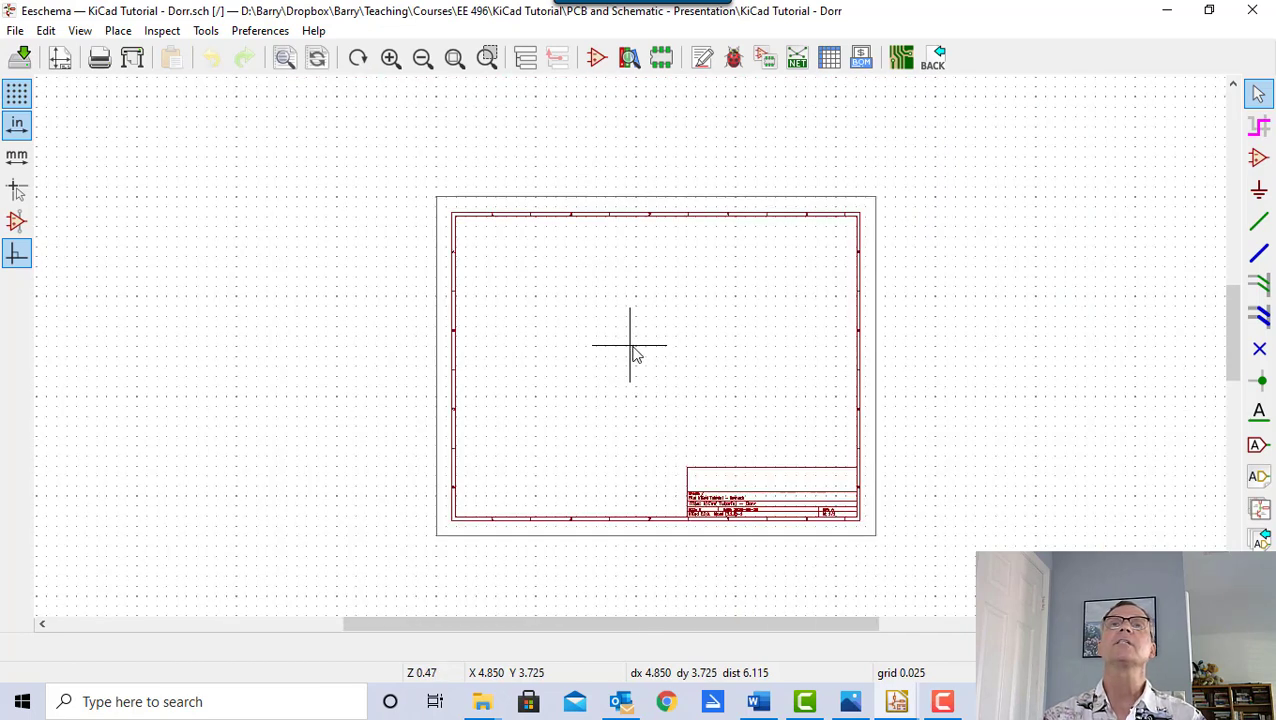
{"action": "scroll", "coordinate": [768, 365], "scroll_direction": "up", "scroll_amount": 2}
{"action": "scroll", "coordinate": [714, 359], "scroll_direction": "down", "scroll_amount": 2}
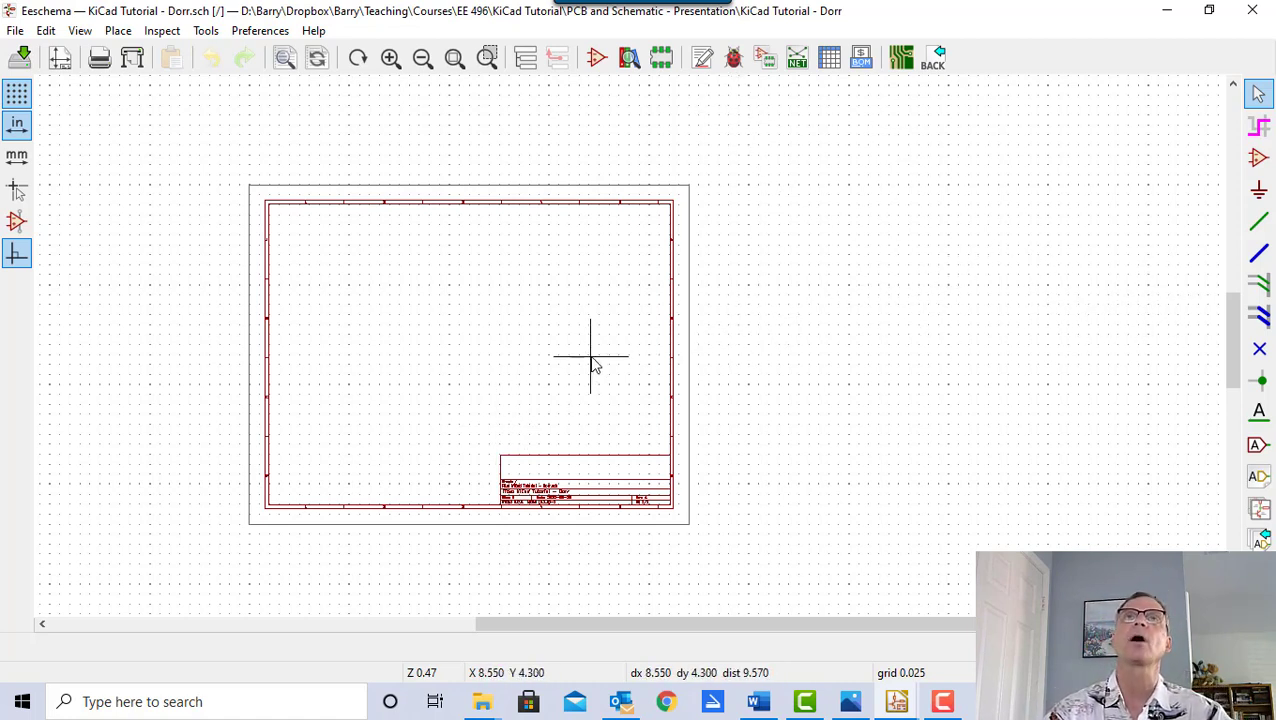
- Start placing a symbol in the sheet's upper-left area and expand the Device library in the symbol chooser
{"action": "scroll", "coordinate": [592, 360], "scroll_direction": "up", "scroll_amount": 1}
{"action": "scroll", "coordinate": [592, 360], "scroll_direction": "up", "scroll_amount": 1}
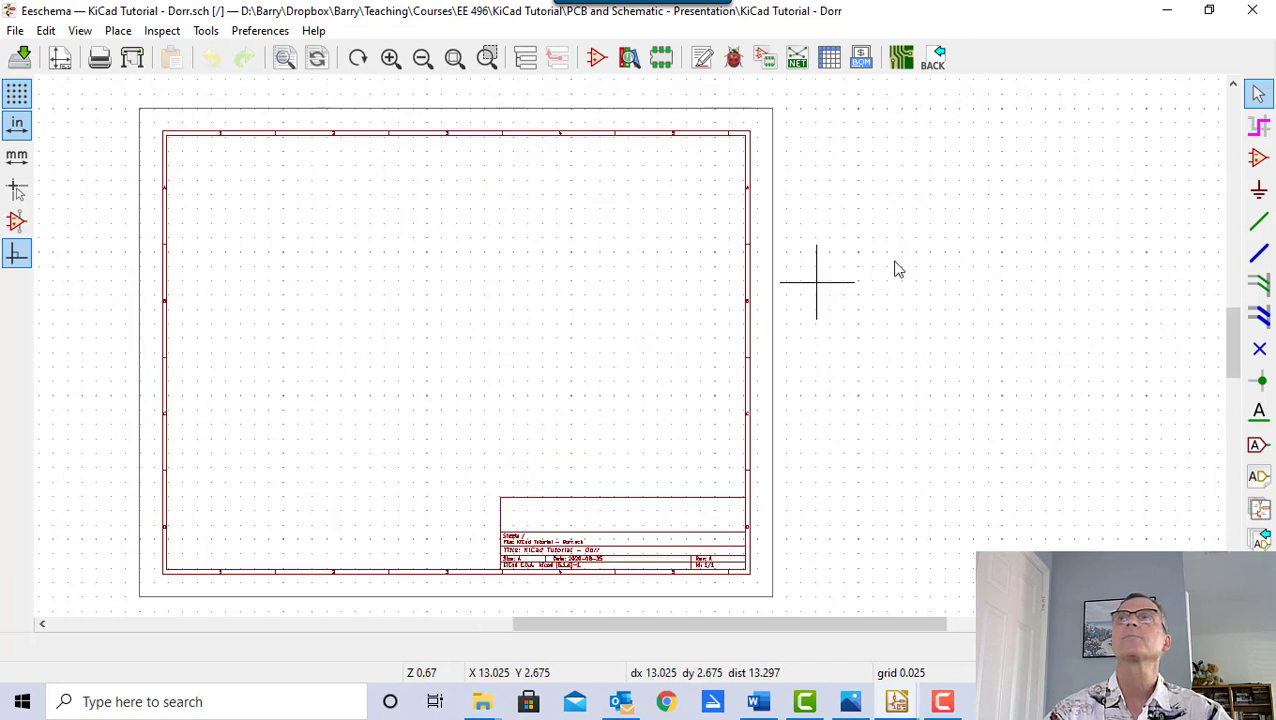
{"action": "left_click", "coordinate": [1258, 160]}
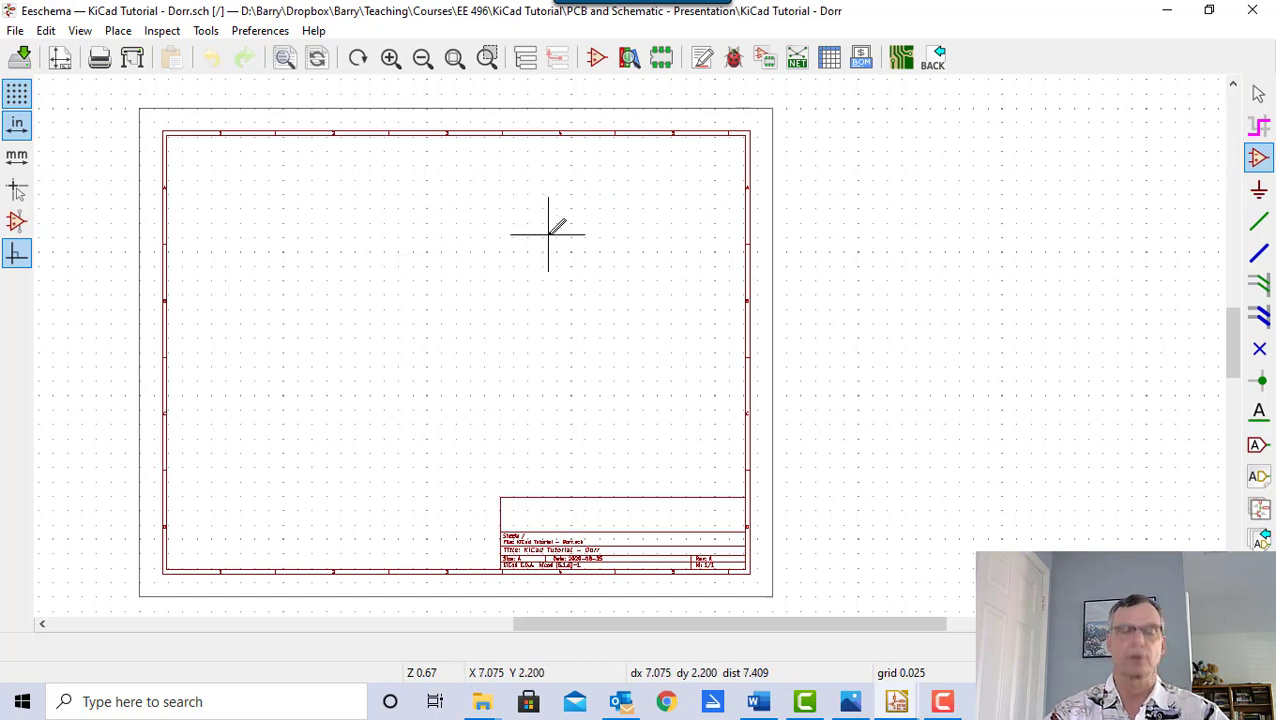
{"action": "left_click", "coordinate": [414, 215]}
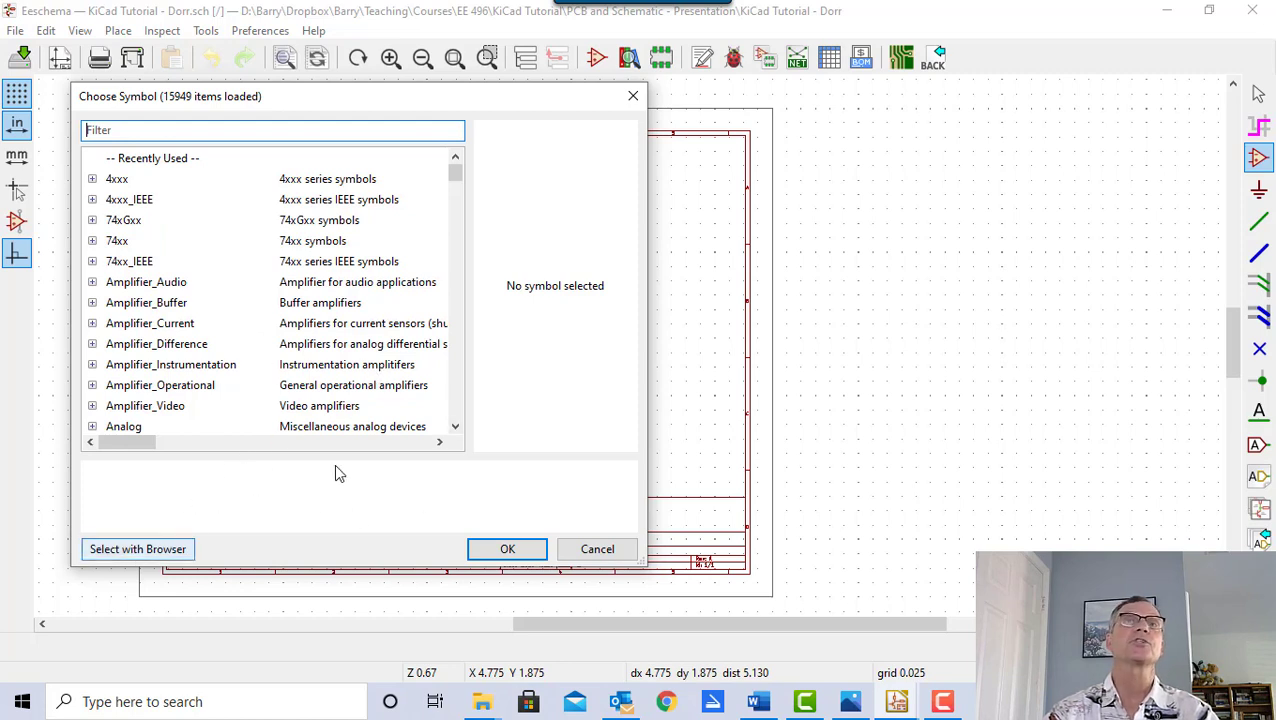
{"action": "left_click", "coordinate": [455, 426]}
{"action": "left_click", "coordinate": [455, 426]}
{"action": "left_click_drag", "start_coordinate": [456, 427], "coordinate": [456, 427]}
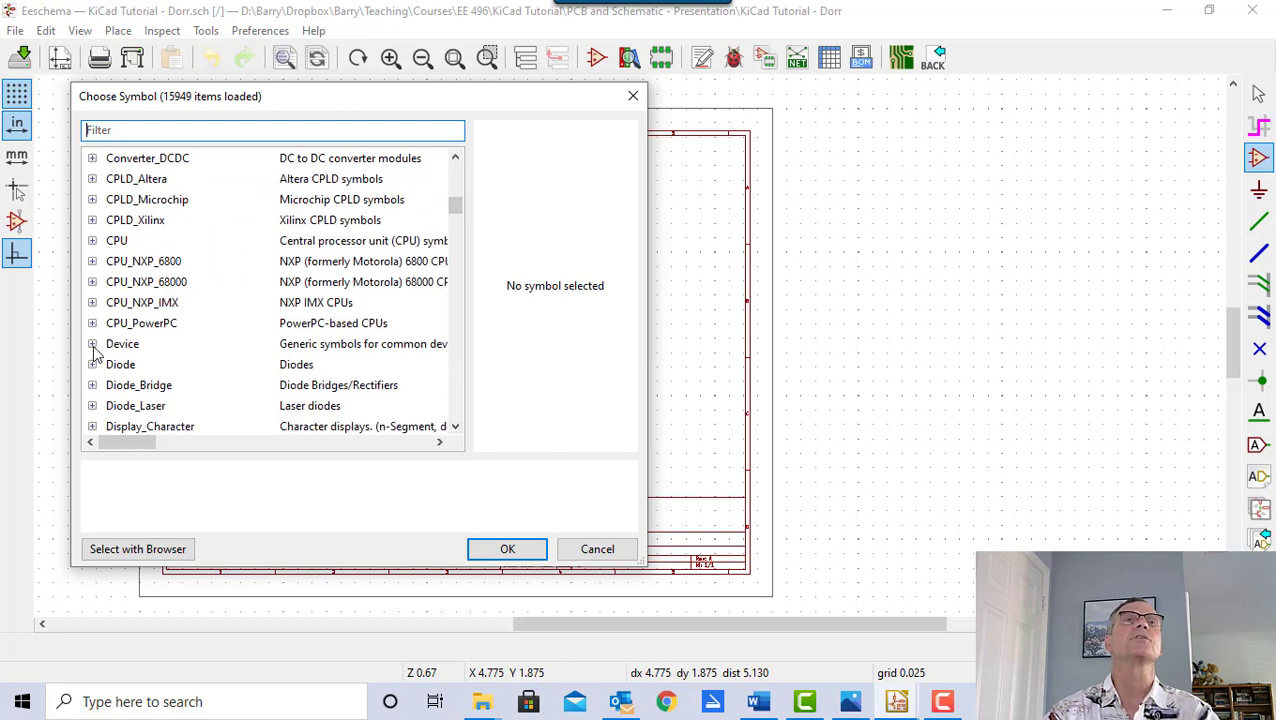
{"action": "left_click", "coordinate": [92, 344]}
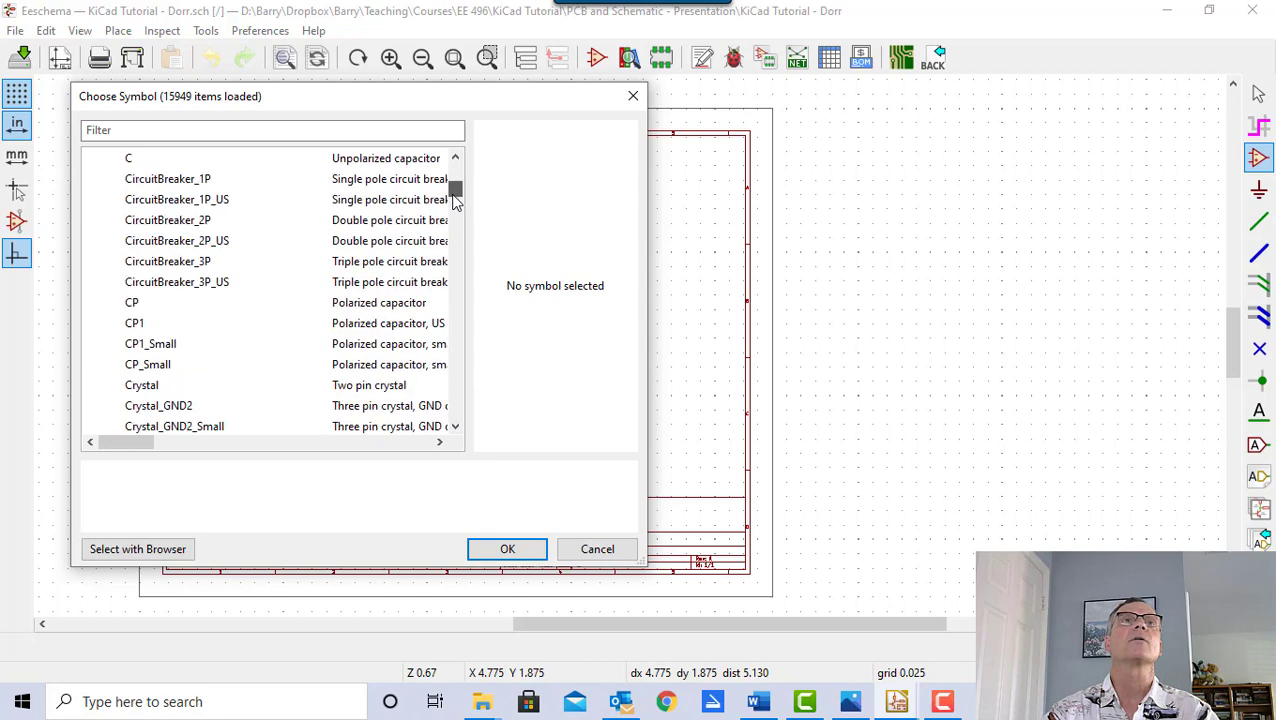
- Browse the Device library down to the resistors and preview the R_Network04, R_Network03_US and RTRIM symbols
{"action": "scroll", "coordinate": [365, 250], "scroll_direction": "down", "scroll_amount": 15}
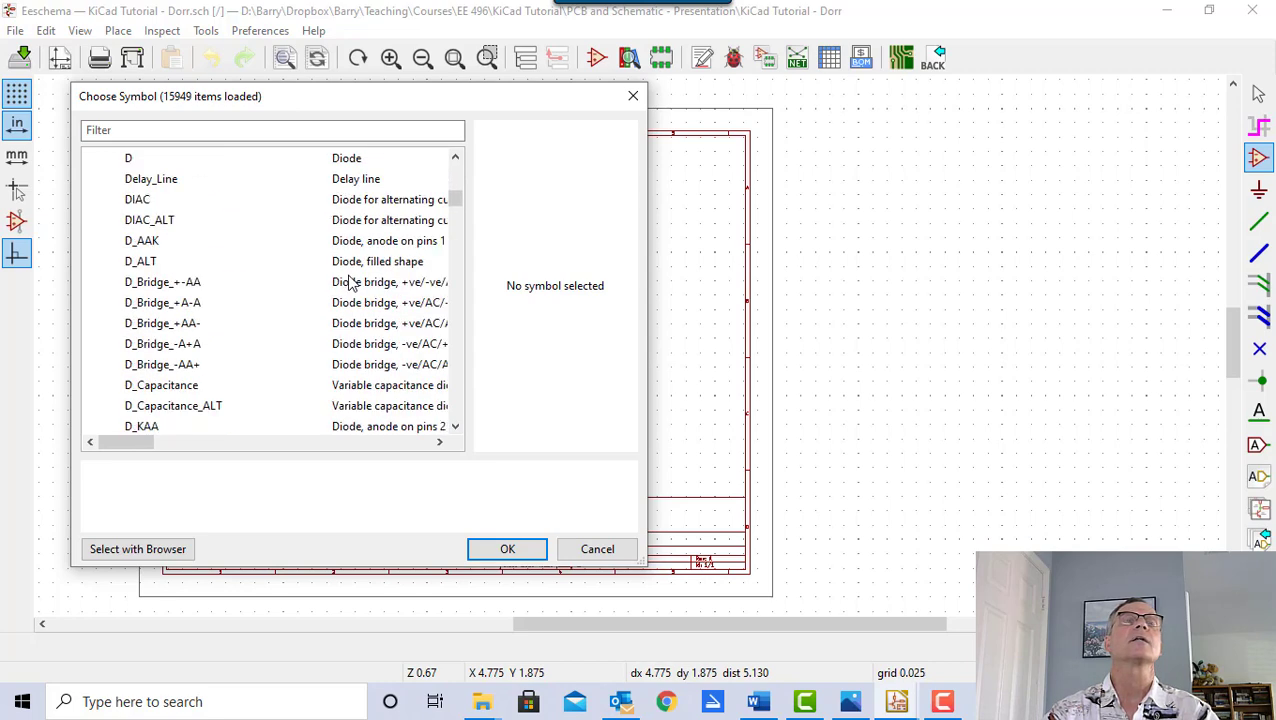
{"action": "scroll", "coordinate": [349, 287], "scroll_direction": "down", "scroll_amount": 12}
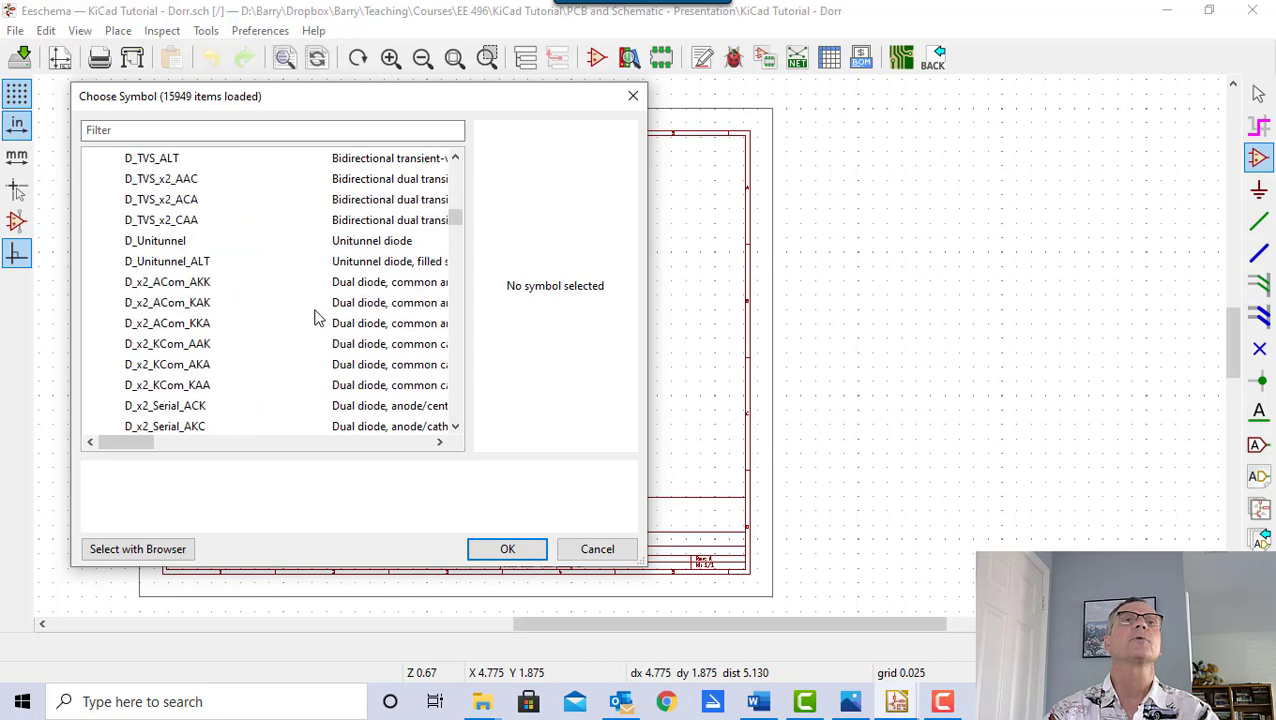
{"action": "scroll", "coordinate": [318, 320], "scroll_direction": "down", "scroll_amount": 15}
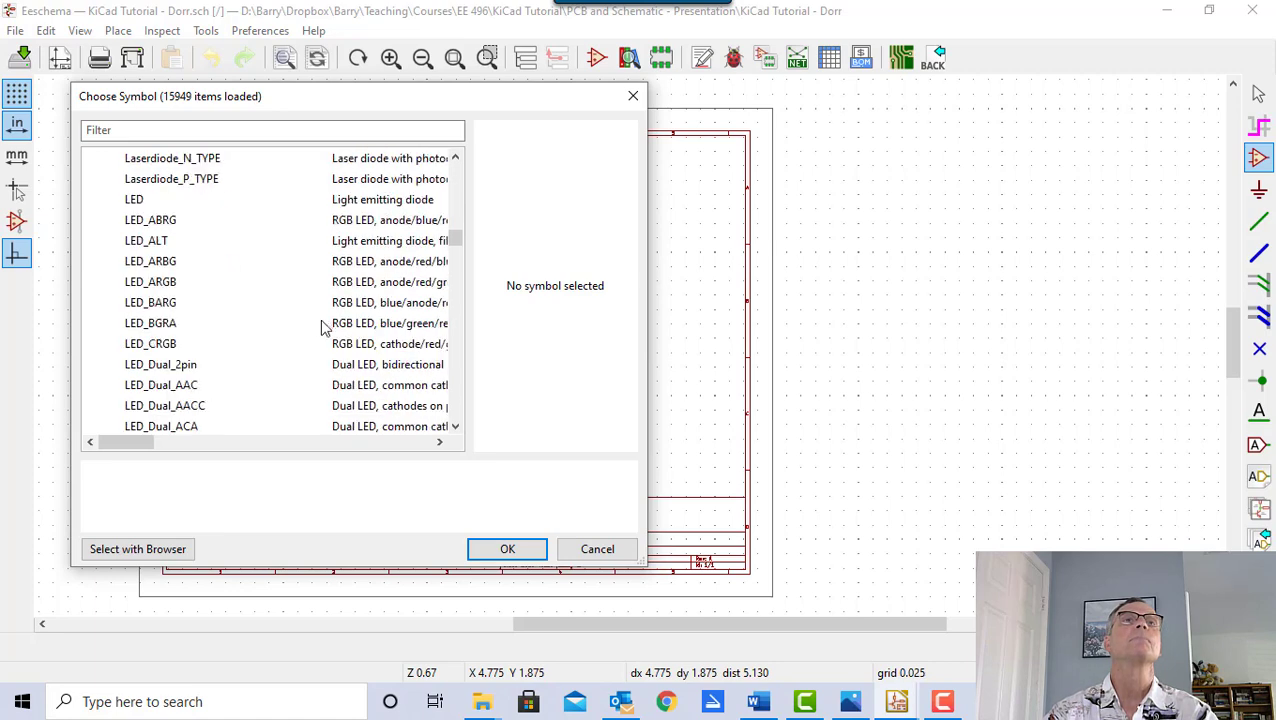
{"action": "scroll", "coordinate": [318, 327], "scroll_direction": "down", "scroll_amount": 15}
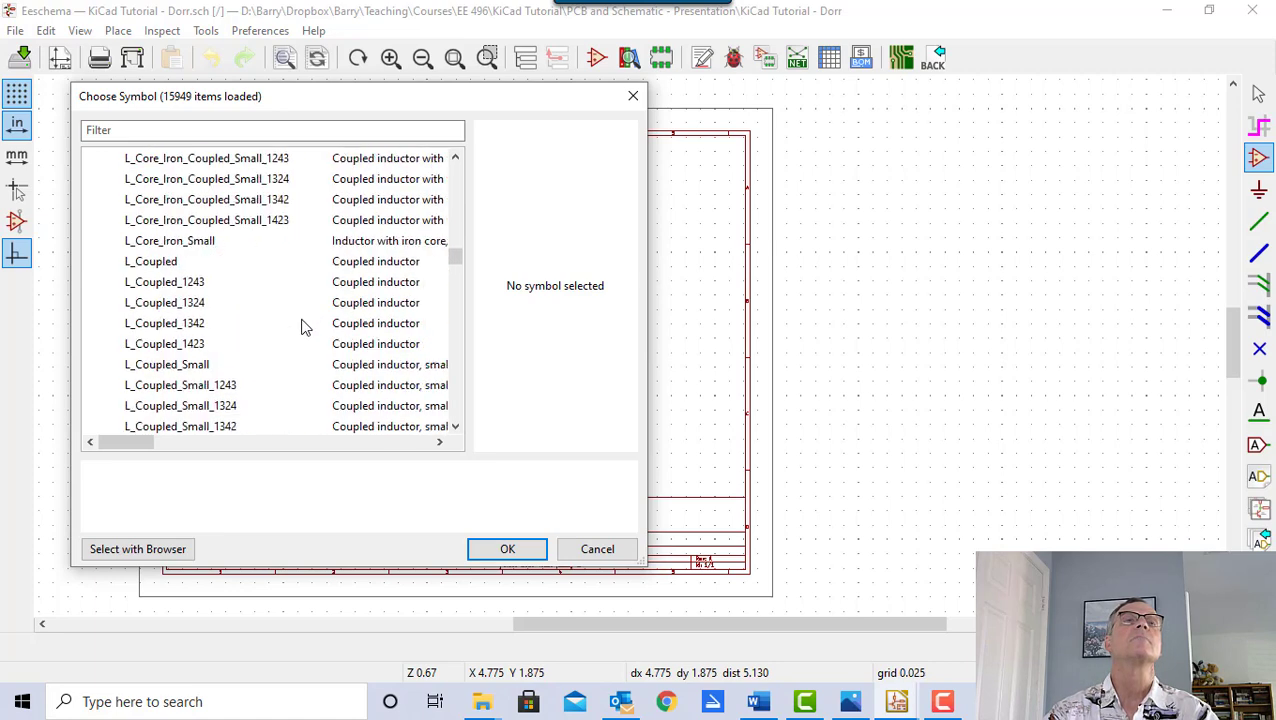
{"action": "scroll", "coordinate": [278, 340], "scroll_direction": "down", "scroll_amount": 5}
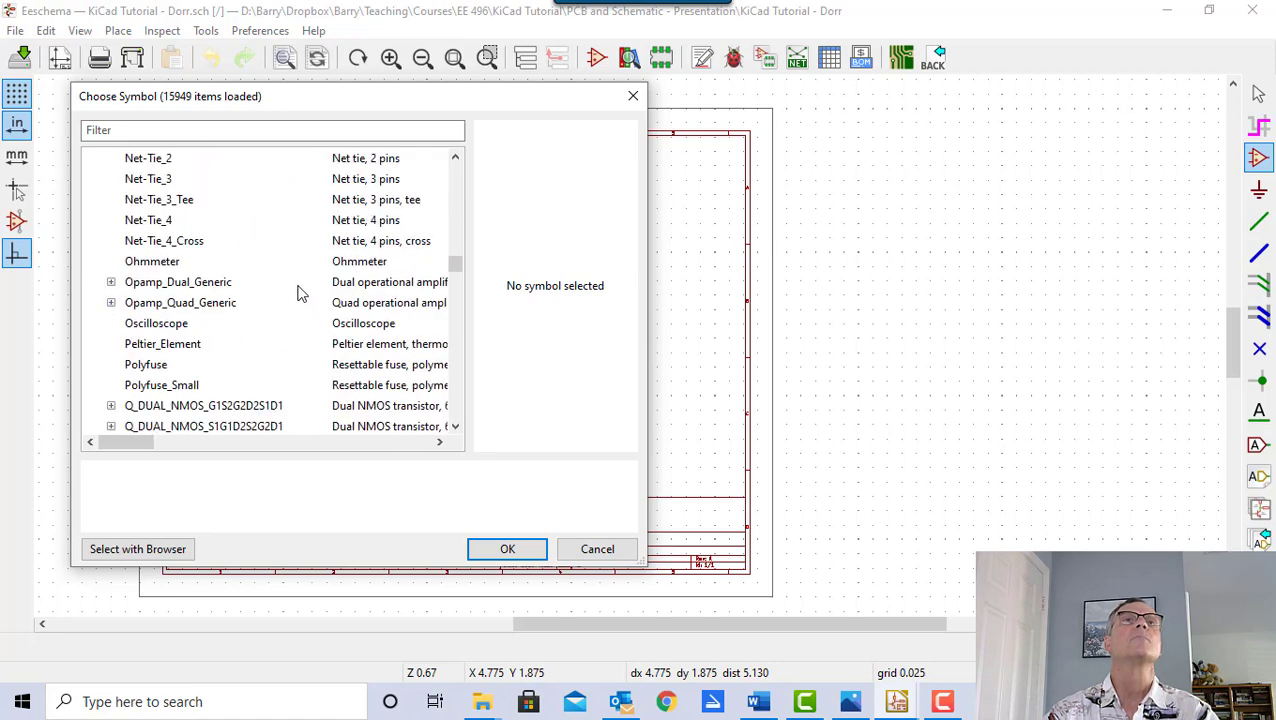
{"action": "scroll", "coordinate": [297, 295], "scroll_direction": "down", "scroll_amount": 15}
{"action": "scroll", "coordinate": [297, 298], "scroll_direction": "down", "scroll_amount": 20}
{"action": "scroll", "coordinate": [296, 300], "scroll_direction": "down", "scroll_amount": 15}
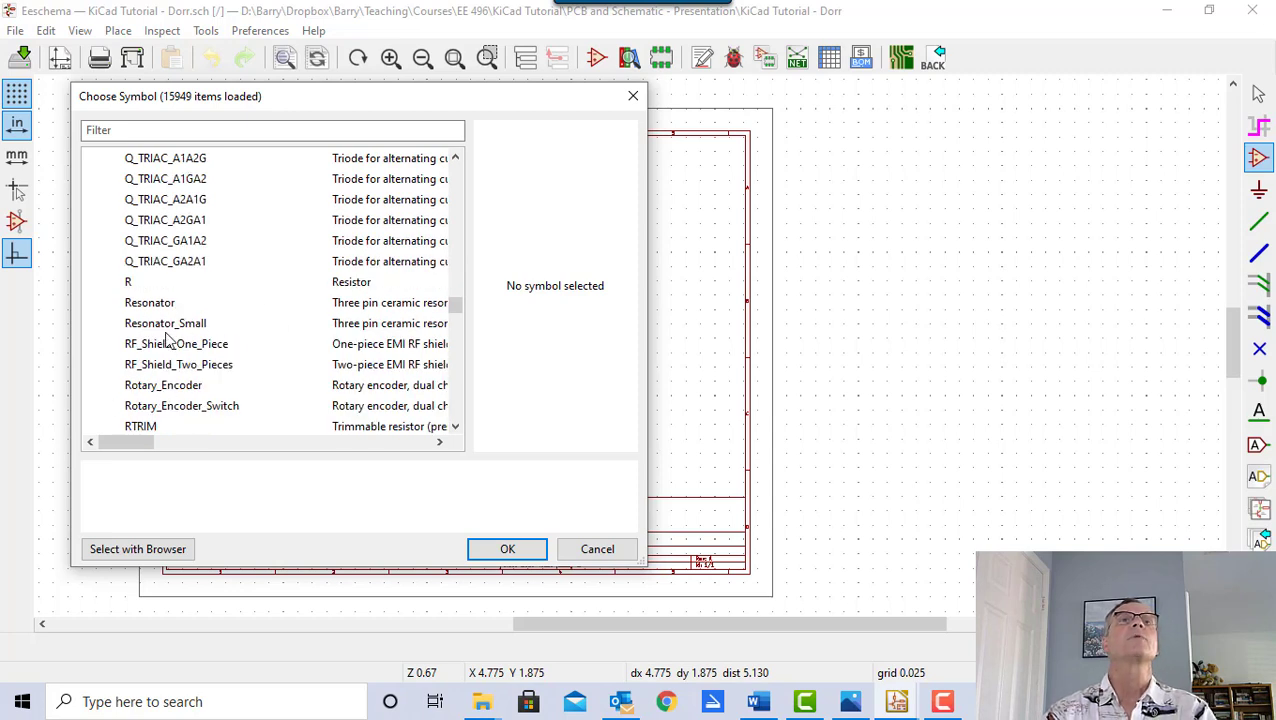
{"action": "scroll", "coordinate": [257, 281], "scroll_direction": "down", "scroll_amount": 3}
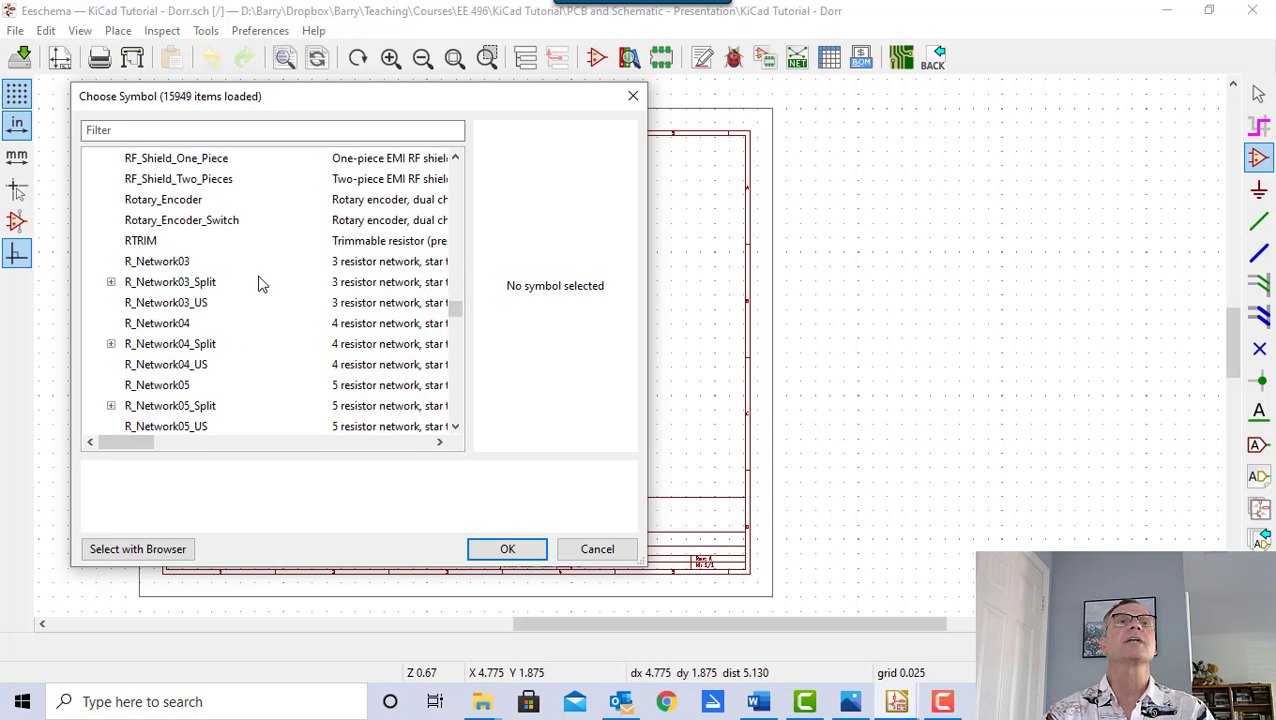
{"action": "left_click", "coordinate": [160, 325]}
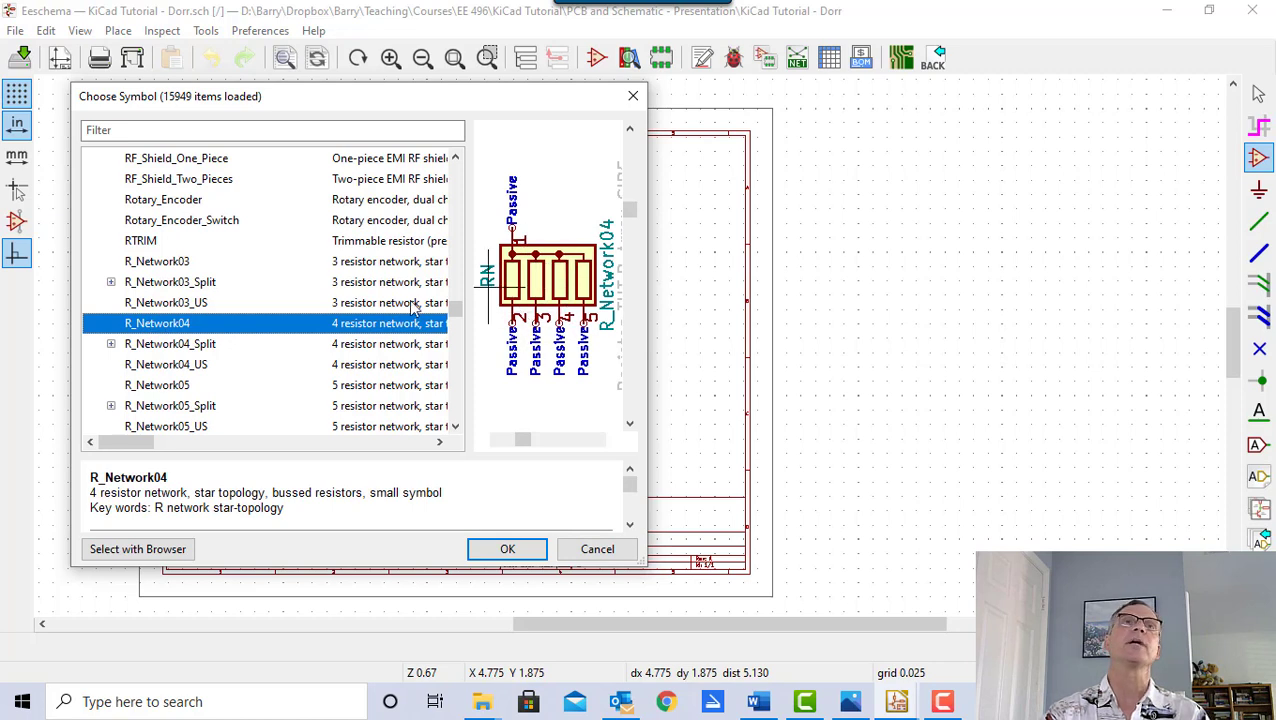
{"action": "left_click", "coordinate": [173, 306]}
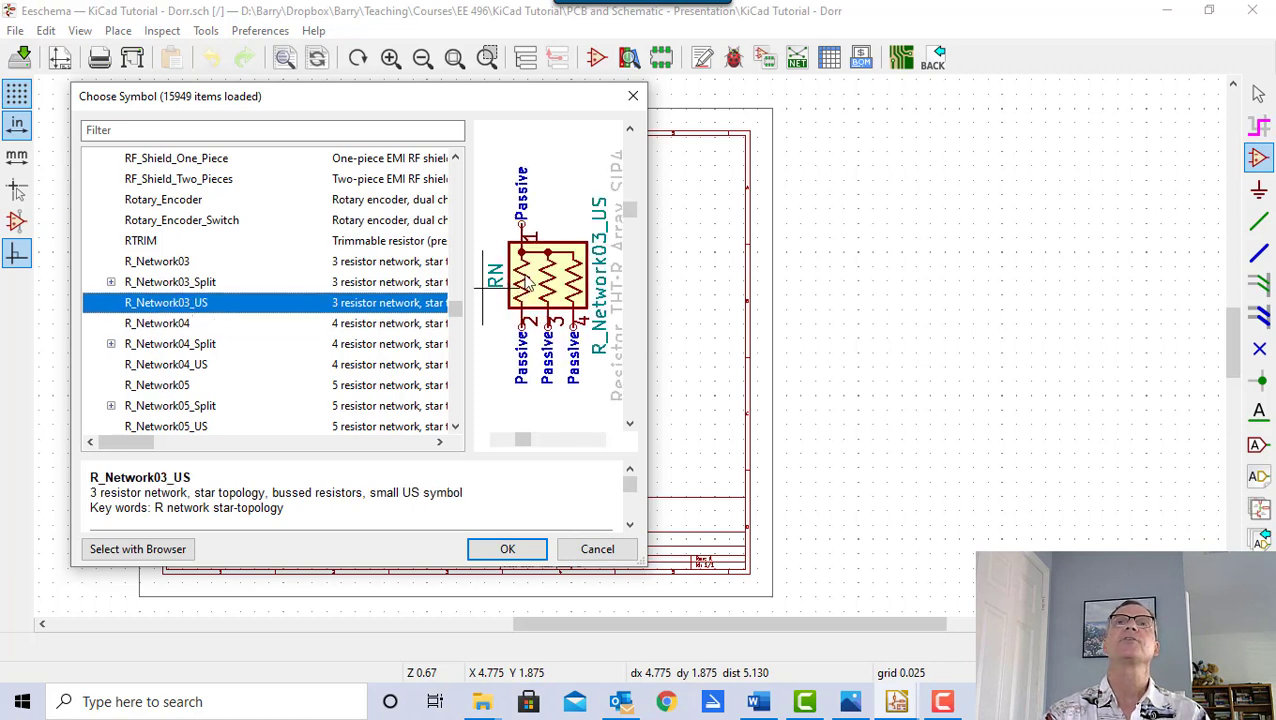
{"action": "left_click", "coordinate": [172, 242]}
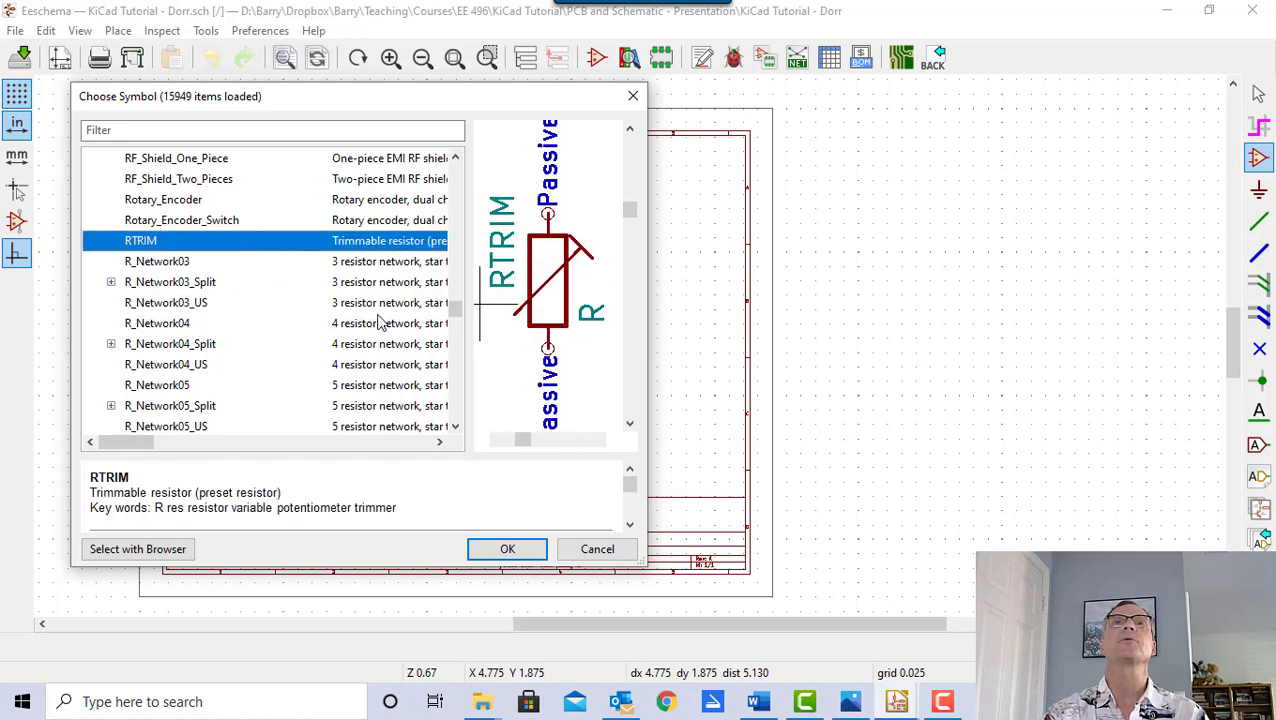
- Choose the plain resistor symbol R from the Device library and place it in the sheet's upper-left area
{"action": "scroll", "coordinate": [268, 335], "scroll_direction": "up", "scroll_amount": 2}
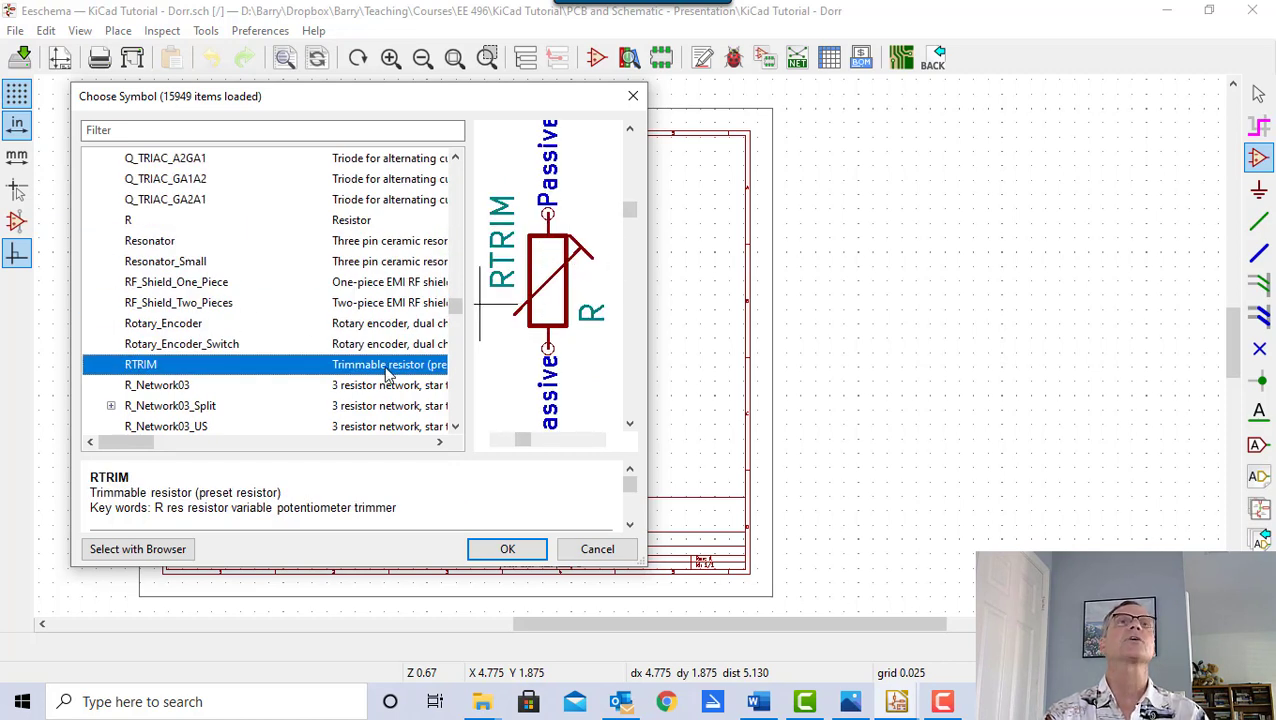
{"action": "left_click", "coordinate": [131, 222]}
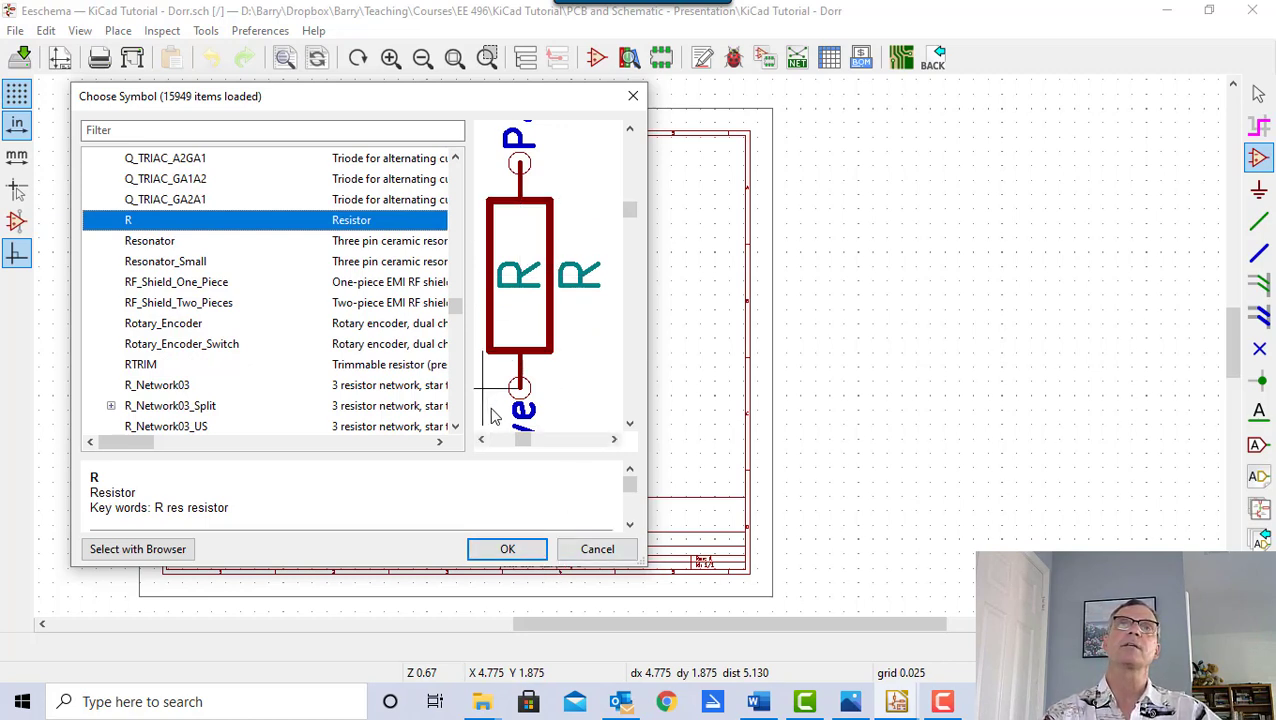
{"action": "left_click", "coordinate": [508, 551]}
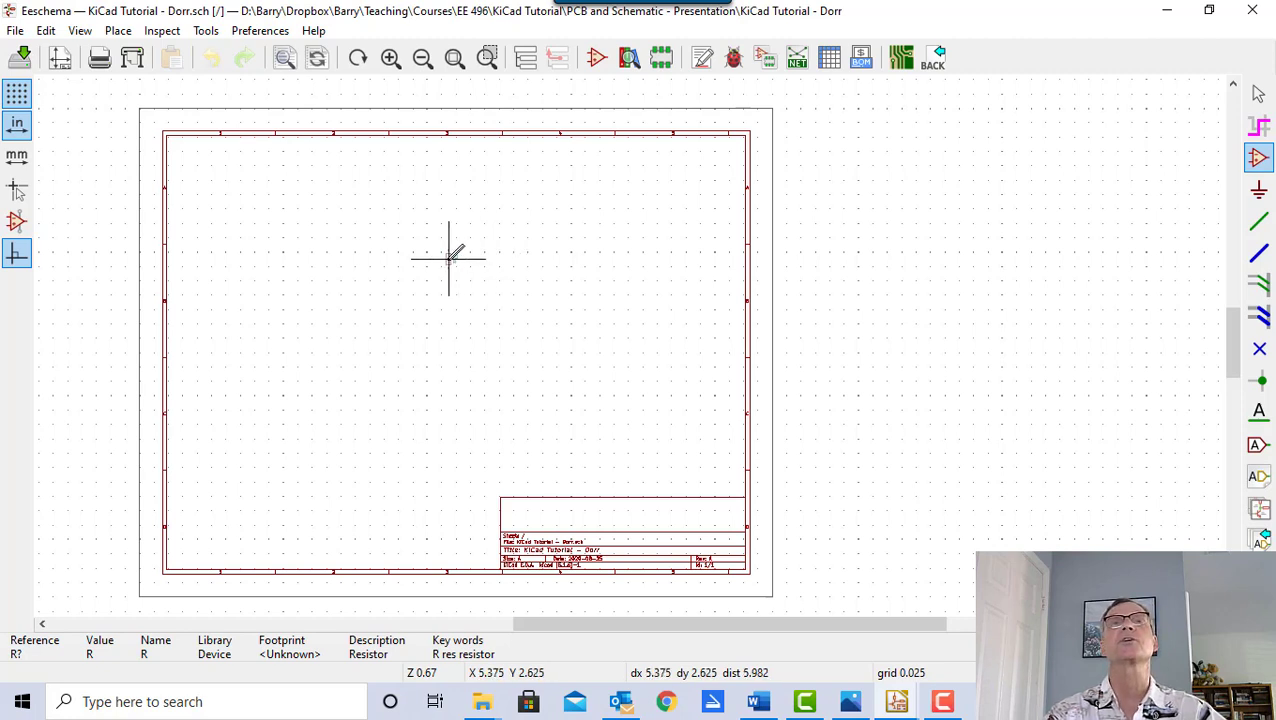
{"action": "left_click", "coordinate": [369, 260]}
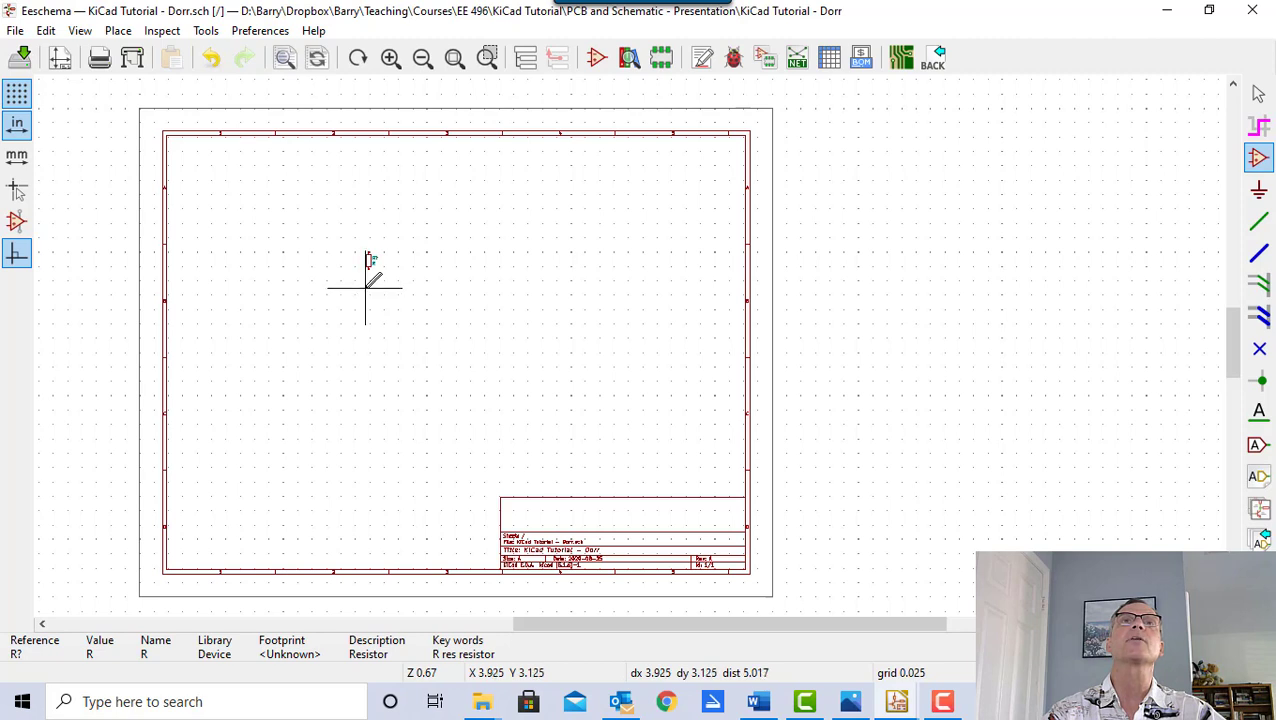
- Place a second recently used R resistor directly below the first one and leave symbol placement
{"action": "scroll", "coordinate": [366, 287], "scroll_direction": "up", "scroll_amount": 1}
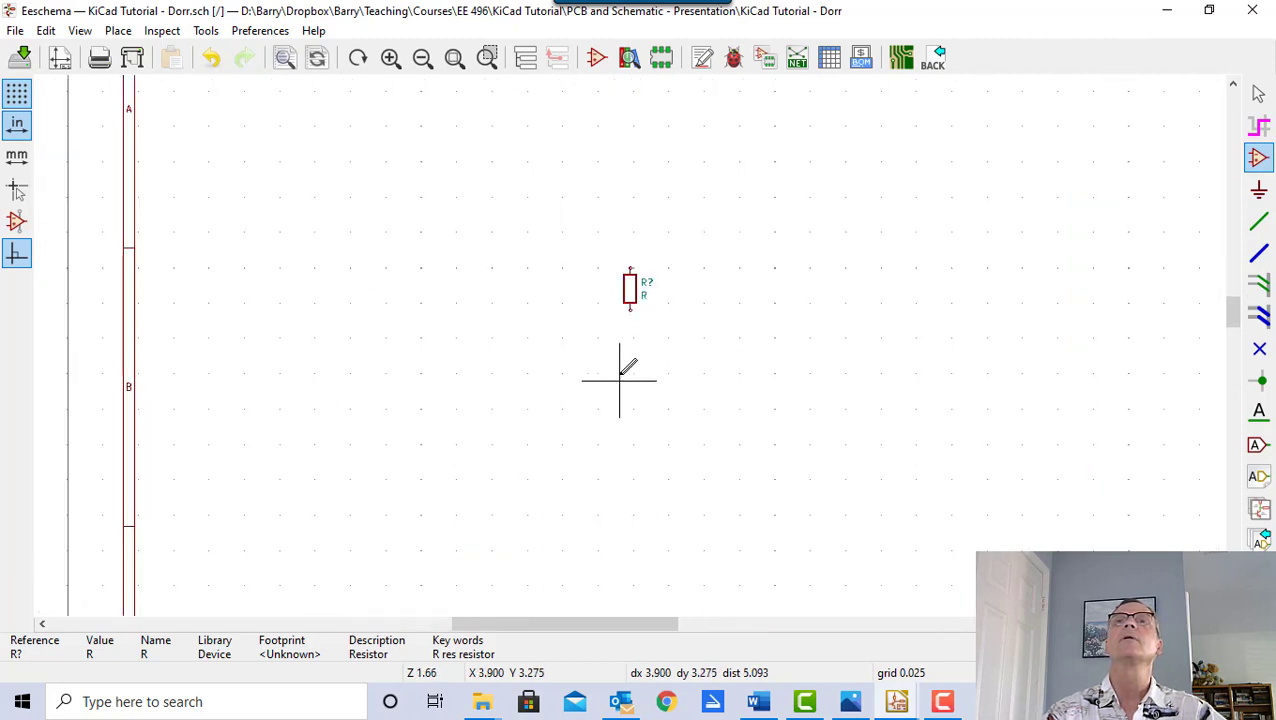
{"action": "scroll", "coordinate": [630, 345], "scroll_direction": "down", "scroll_amount": 1}
{"action": "scroll", "coordinate": [630, 345], "scroll_direction": "down", "scroll_amount": 1}
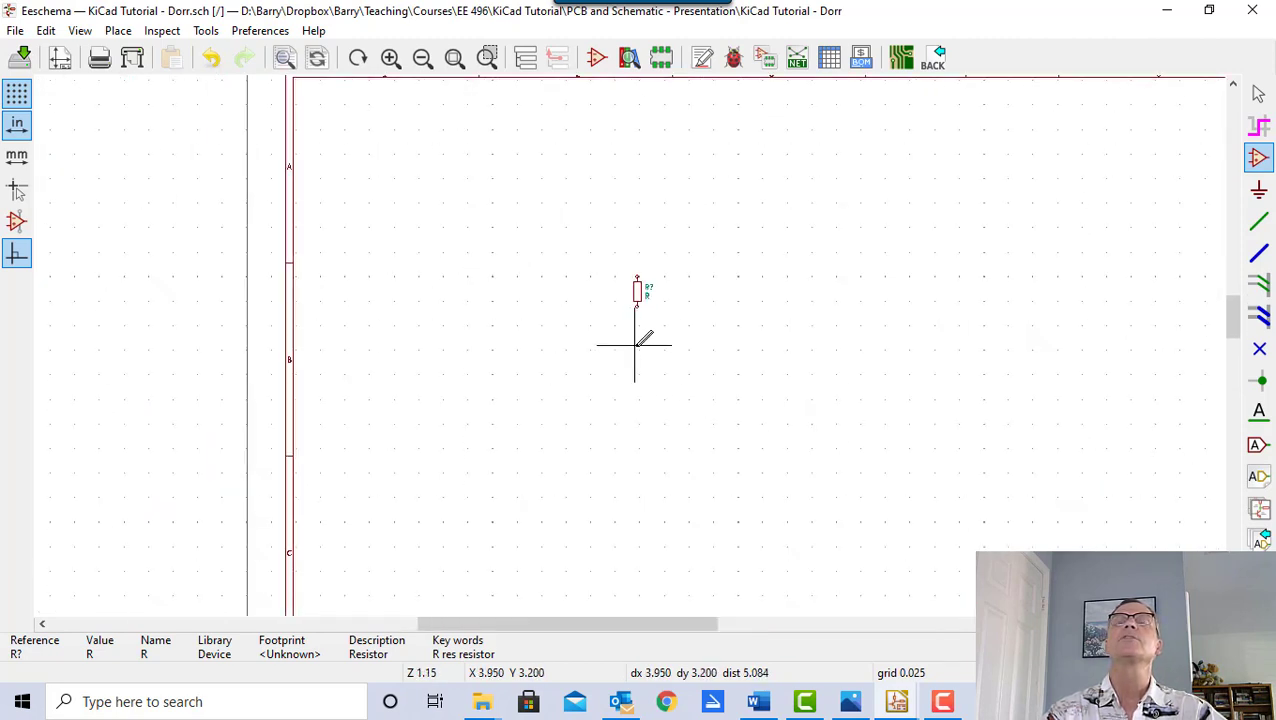
{"action": "left_click", "coordinate": [636, 342]}
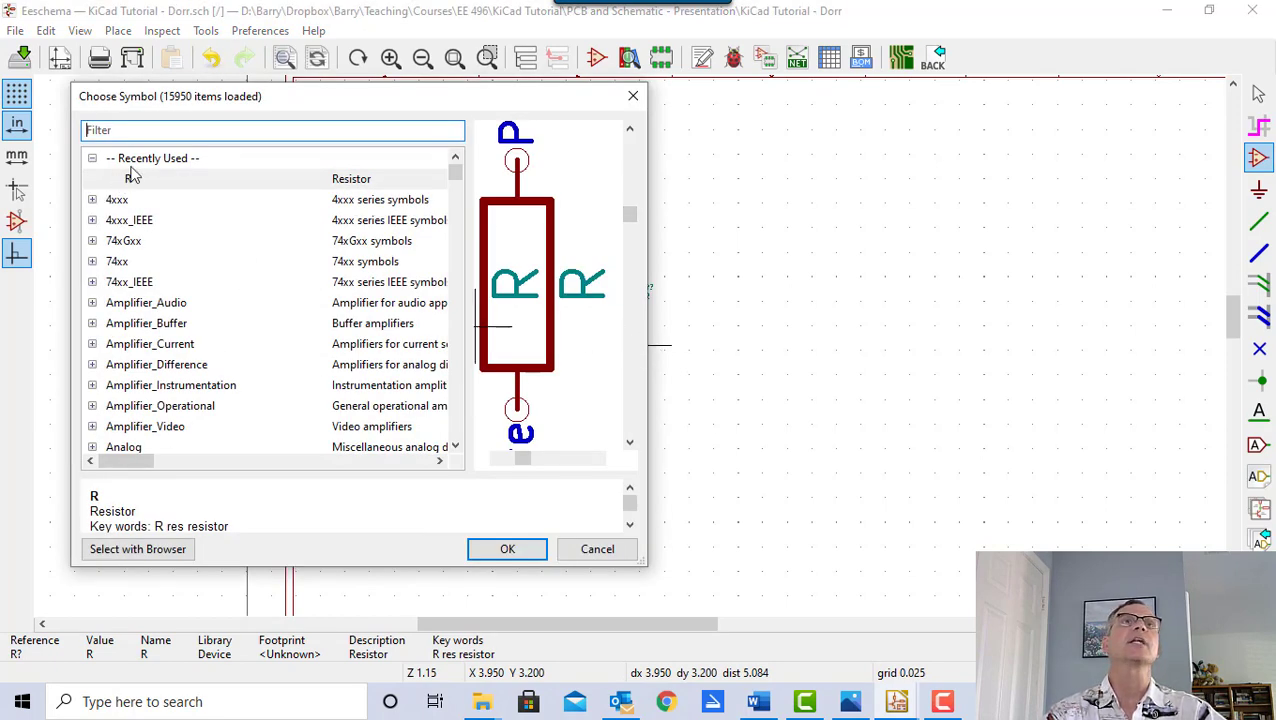
{"action": "left_click", "coordinate": [507, 551]}
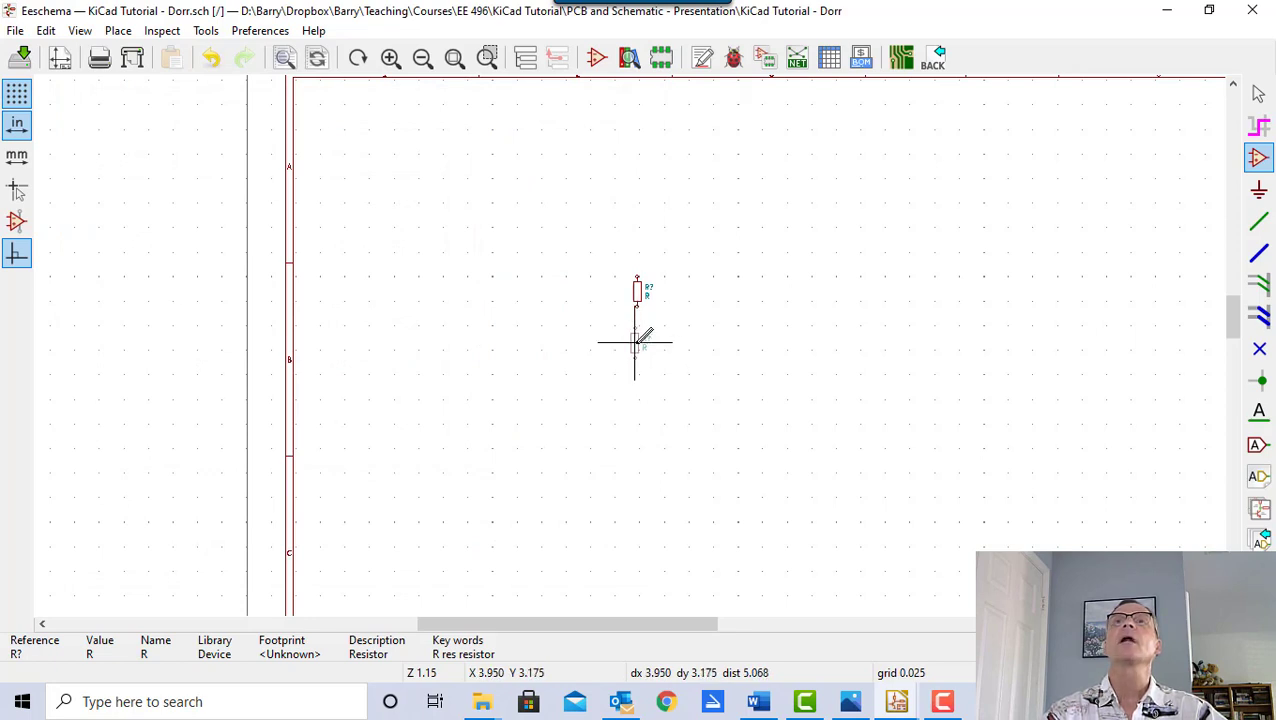
{"action": "left_click", "coordinate": [637, 337]}
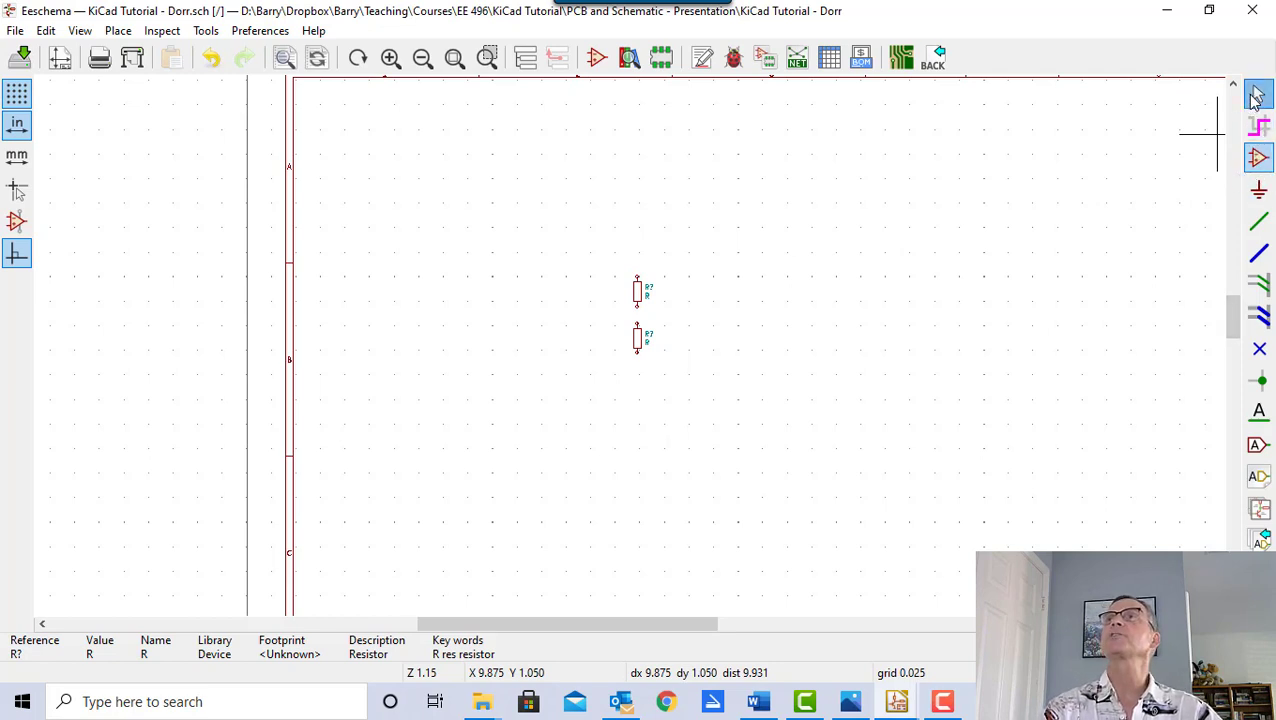
{"action": "left_click", "coordinate": [1256, 95]}
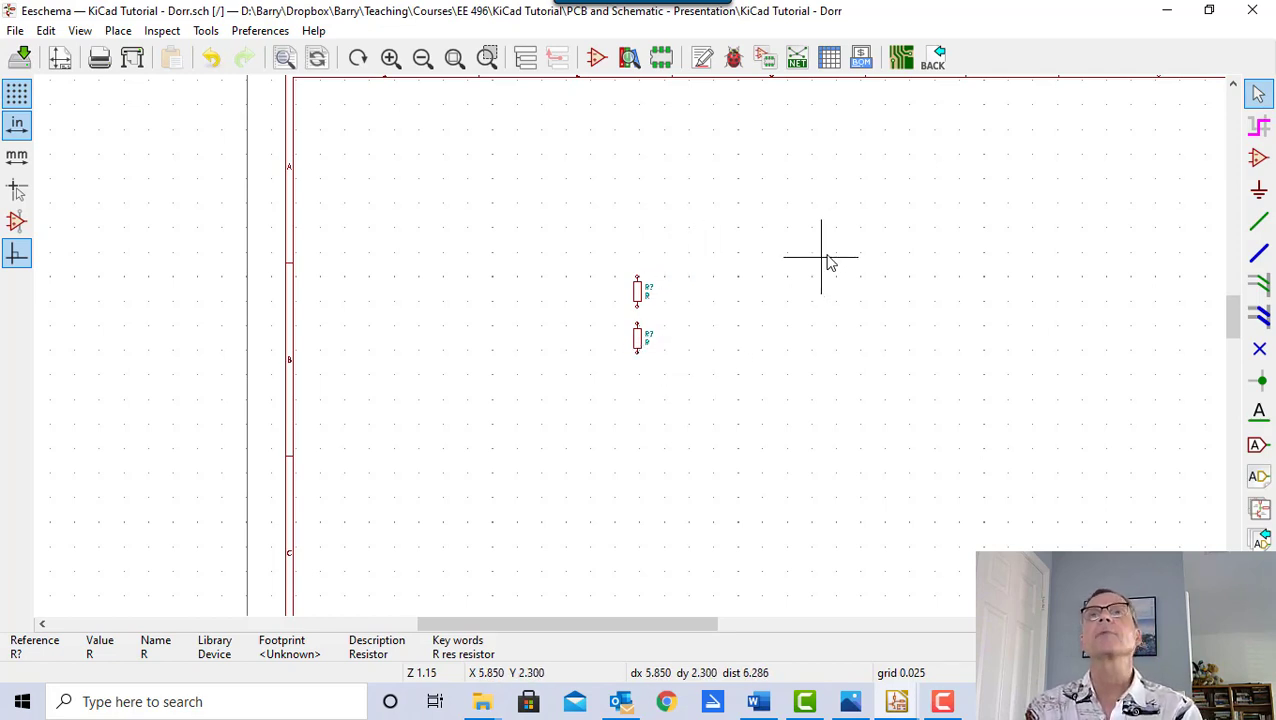
- Copy the resistor downward four times at even spacing to make one vertical column of six resistors
{"action": "left_click", "coordinate": [640, 340]}
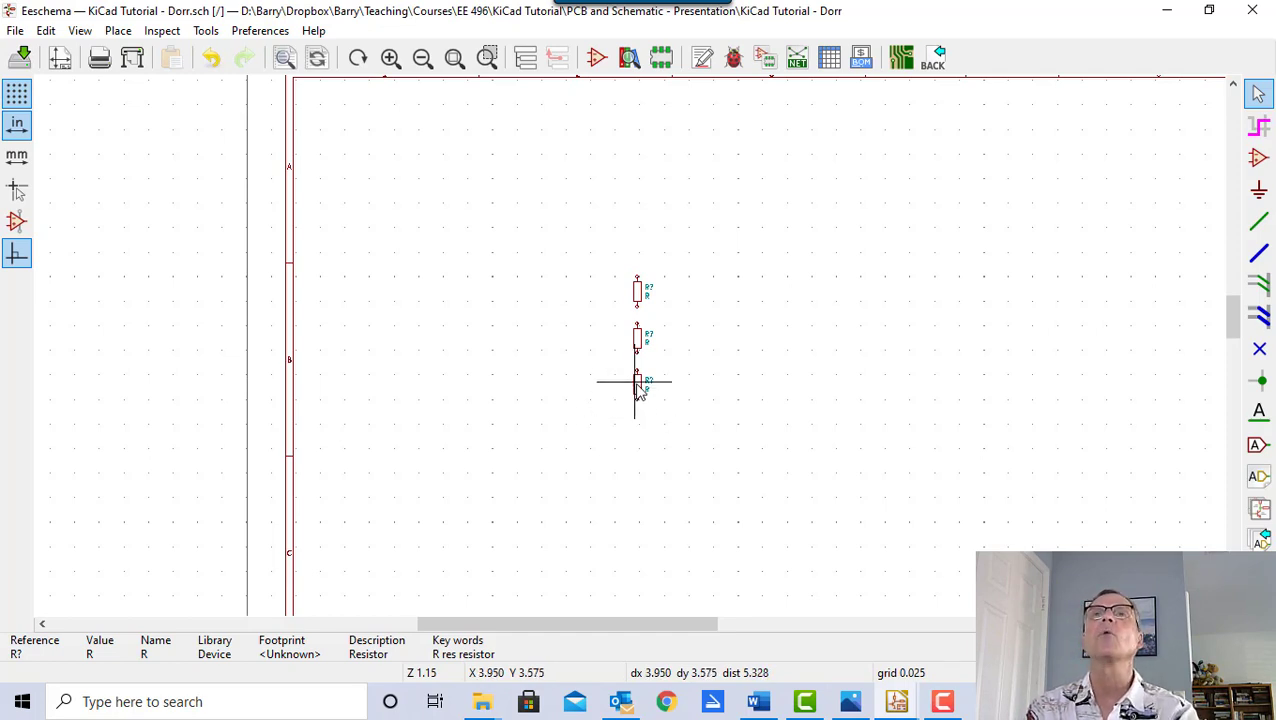
{"action": "left_click", "coordinate": [641, 396]}
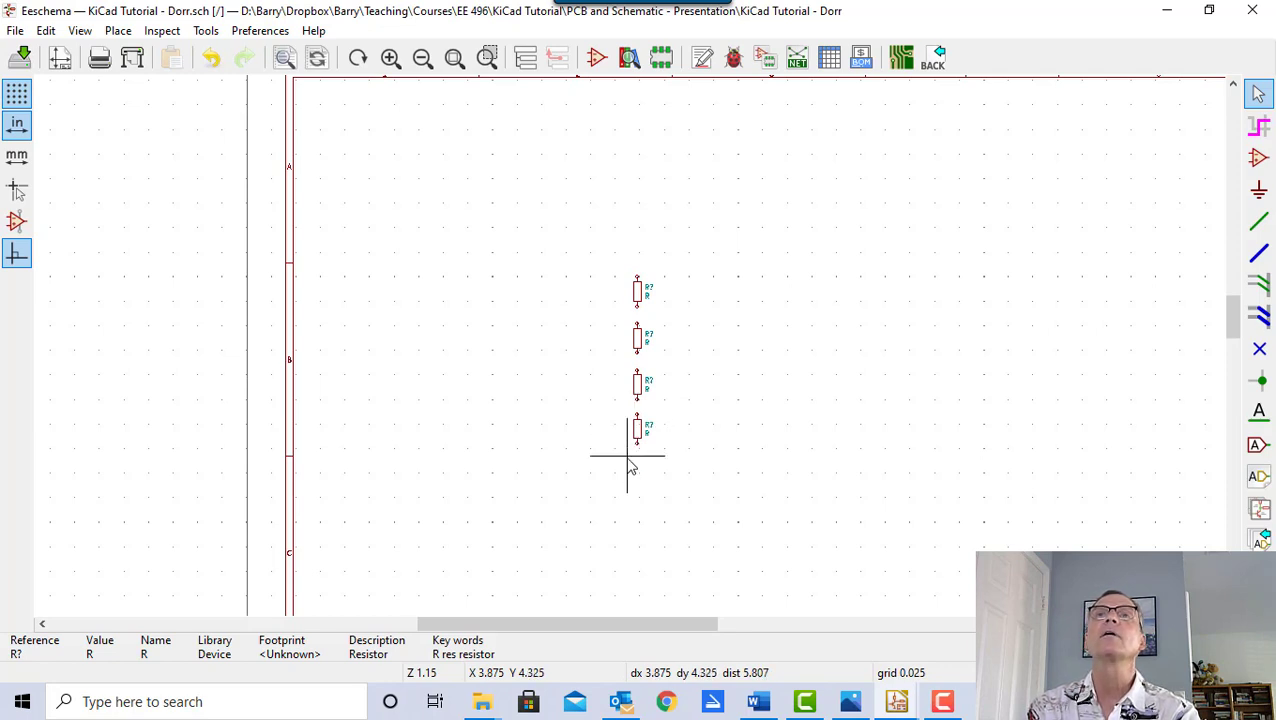
{"action": "left_click", "coordinate": [641, 448]}
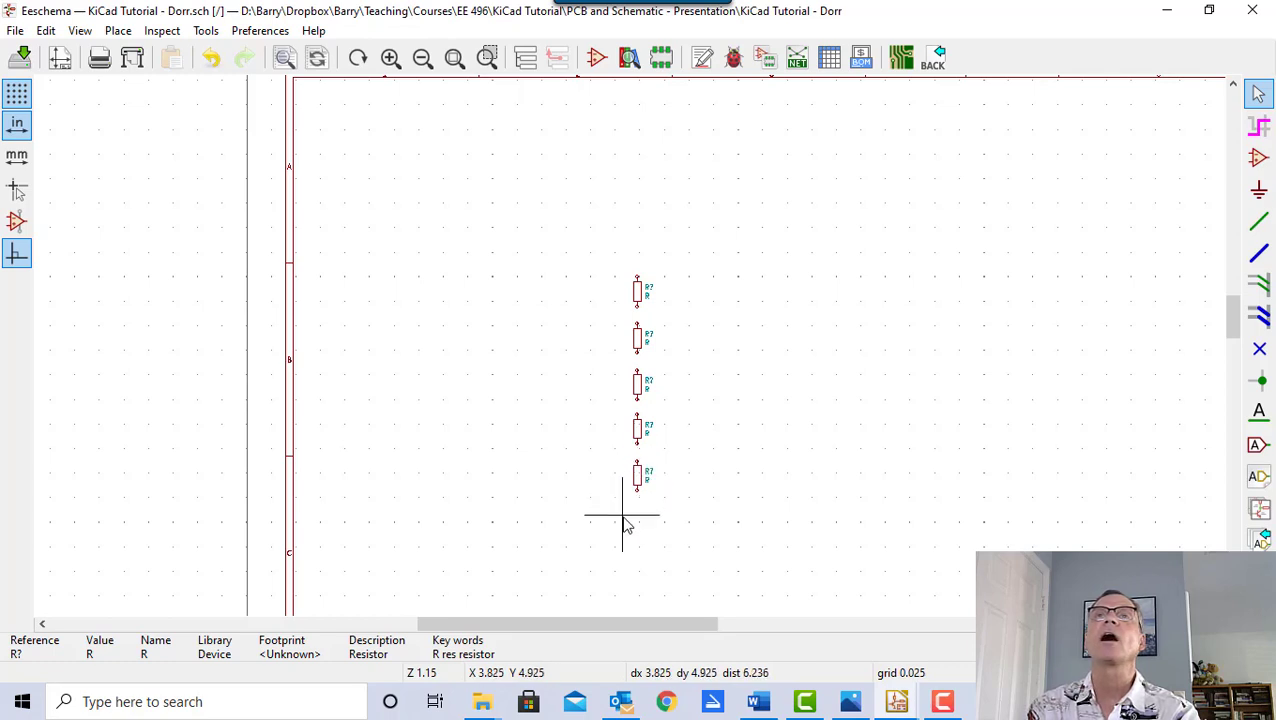
{"action": "left_click", "coordinate": [641, 488]}
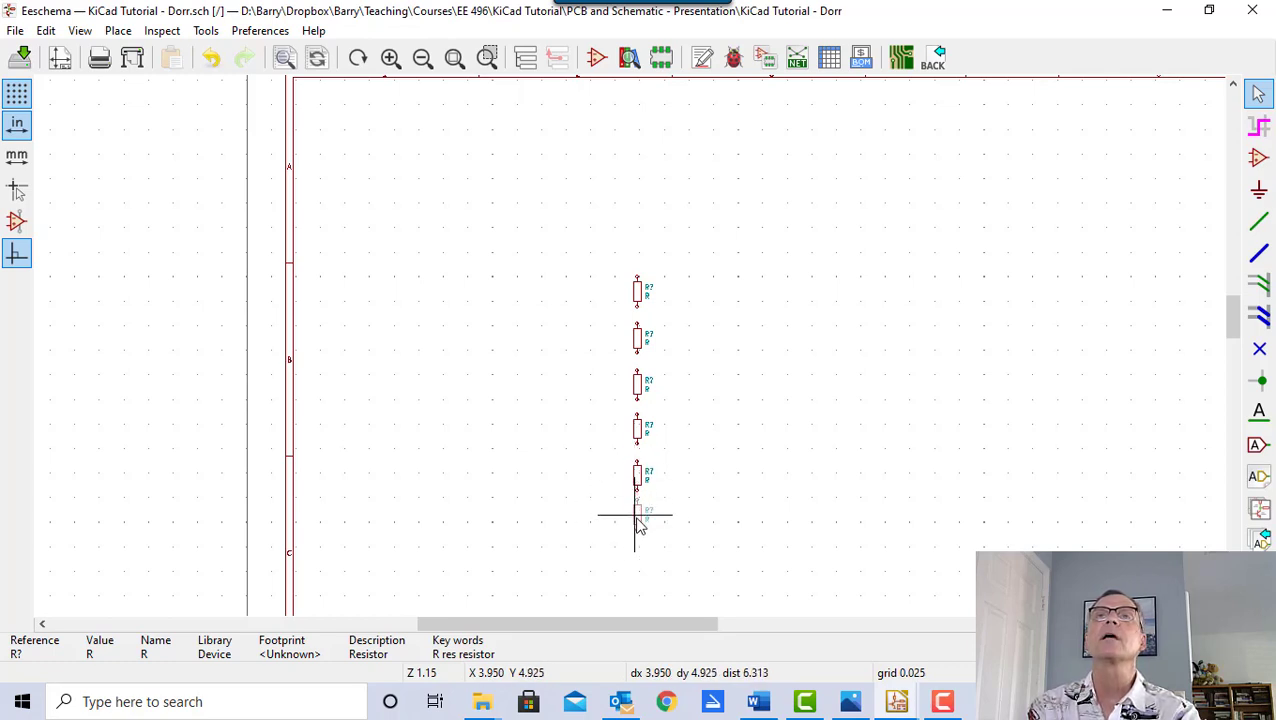
{"action": "left_click", "coordinate": [640, 522]}
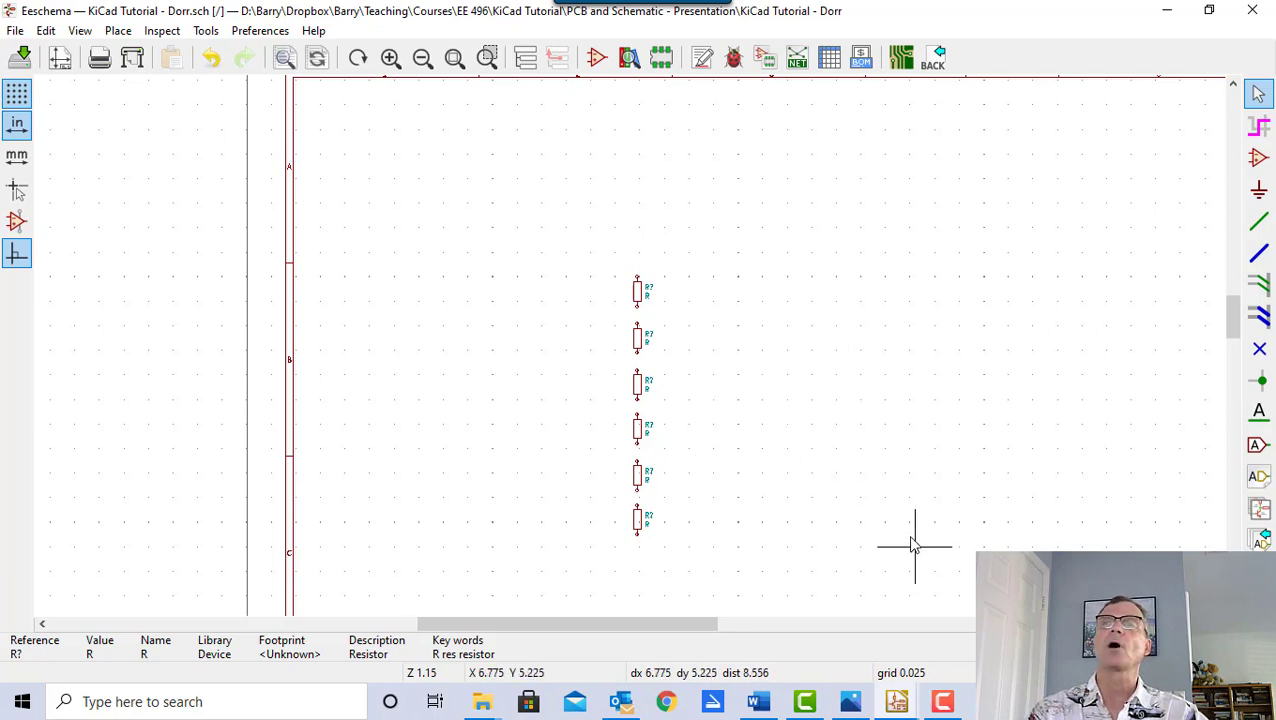
- Consult the hand-drawn schematic in Photos, and stack four horizontal copies of the resistor in Eeschema, right of the six-resistor column
{"action": "left_click", "coordinate": [851, 704]}
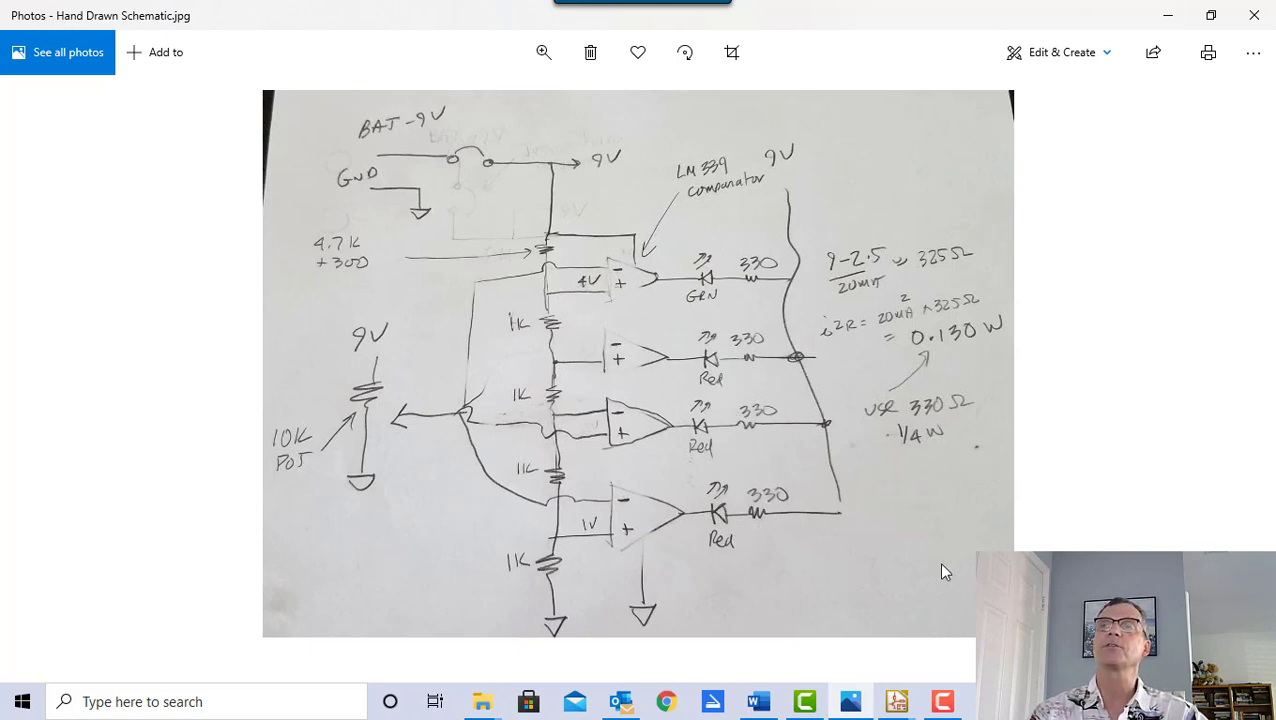
{"action": "left_click", "coordinate": [899, 702]}
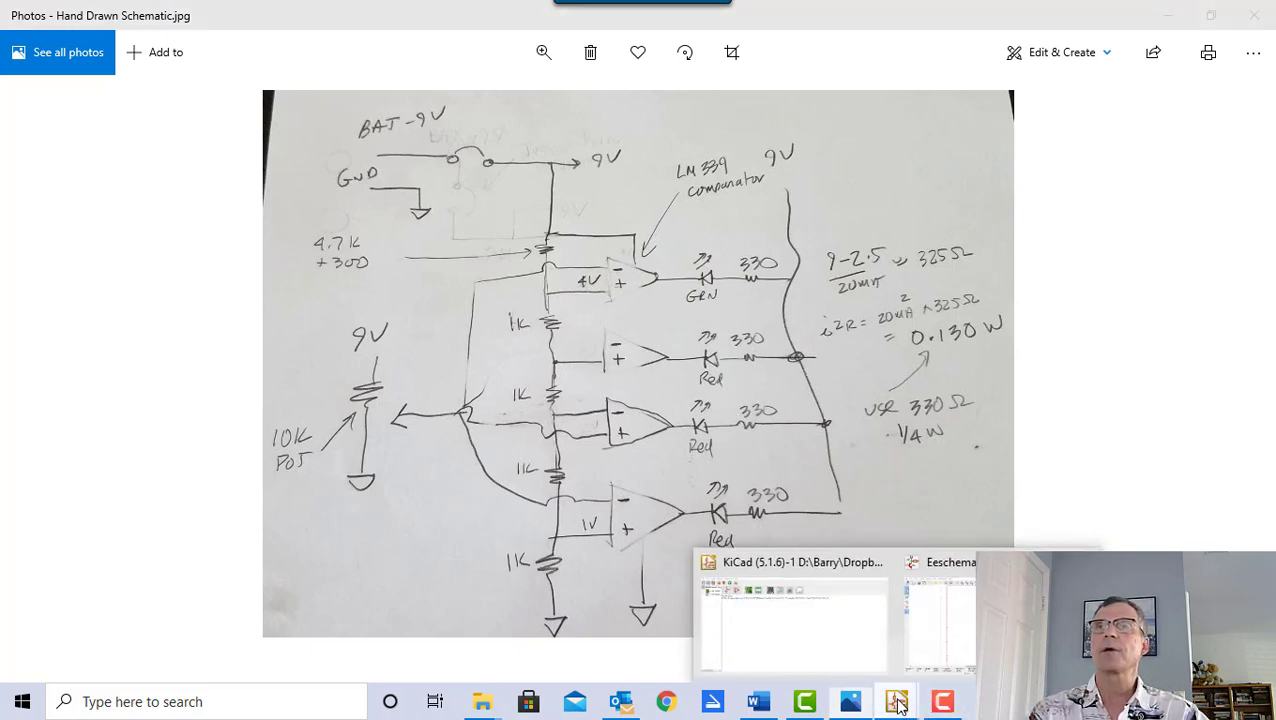
{"action": "left_click", "coordinate": [940, 620]}
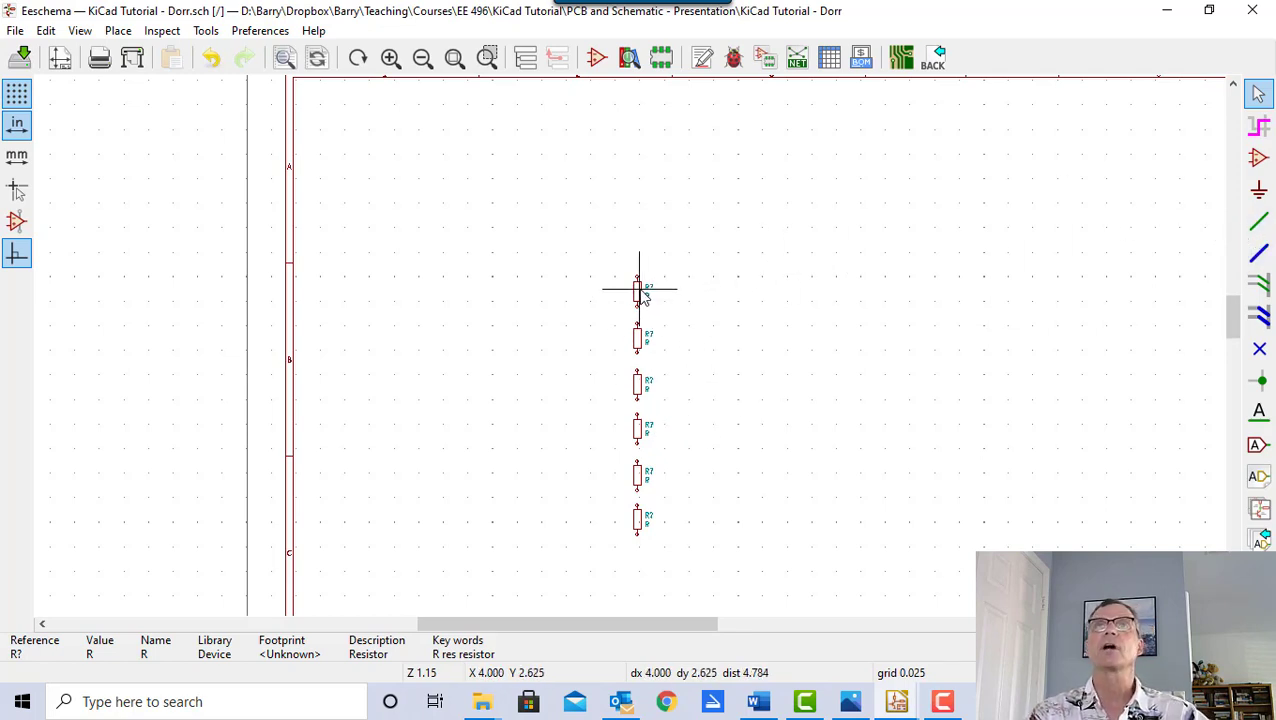
{"action": "key", "text": "ctrl+d"}
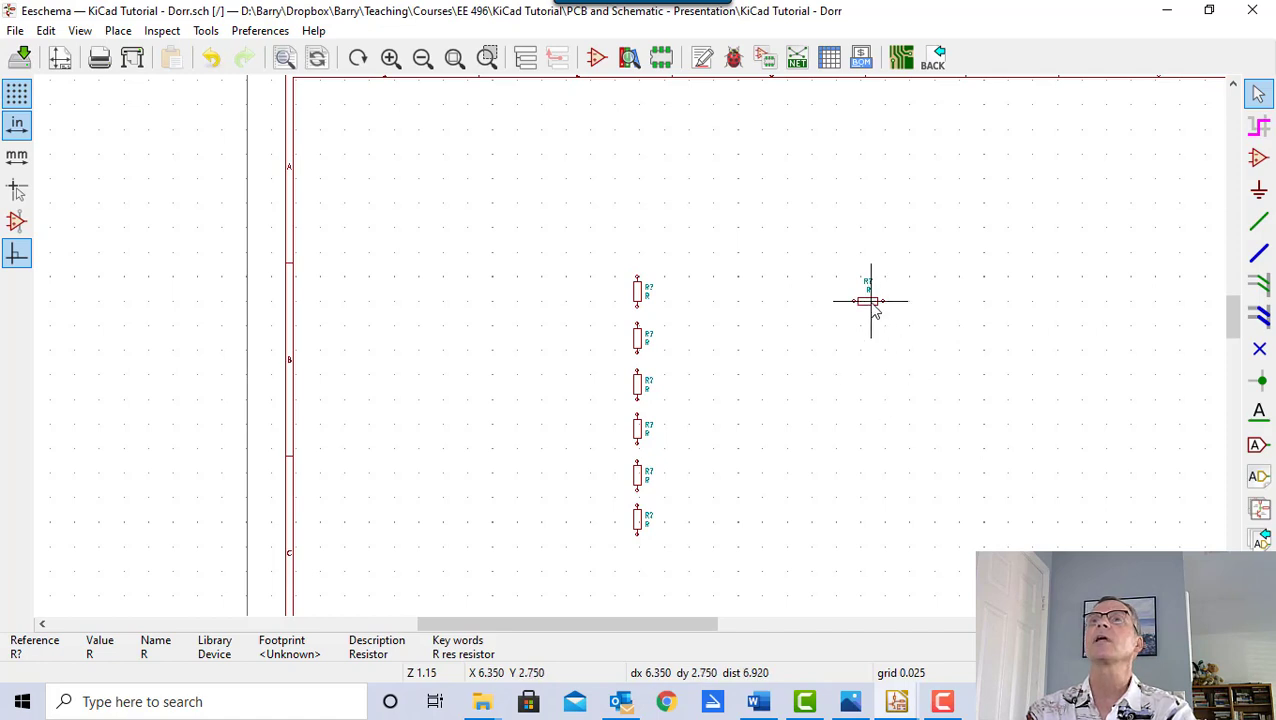
{"action": "left_click", "coordinate": [870, 306]}
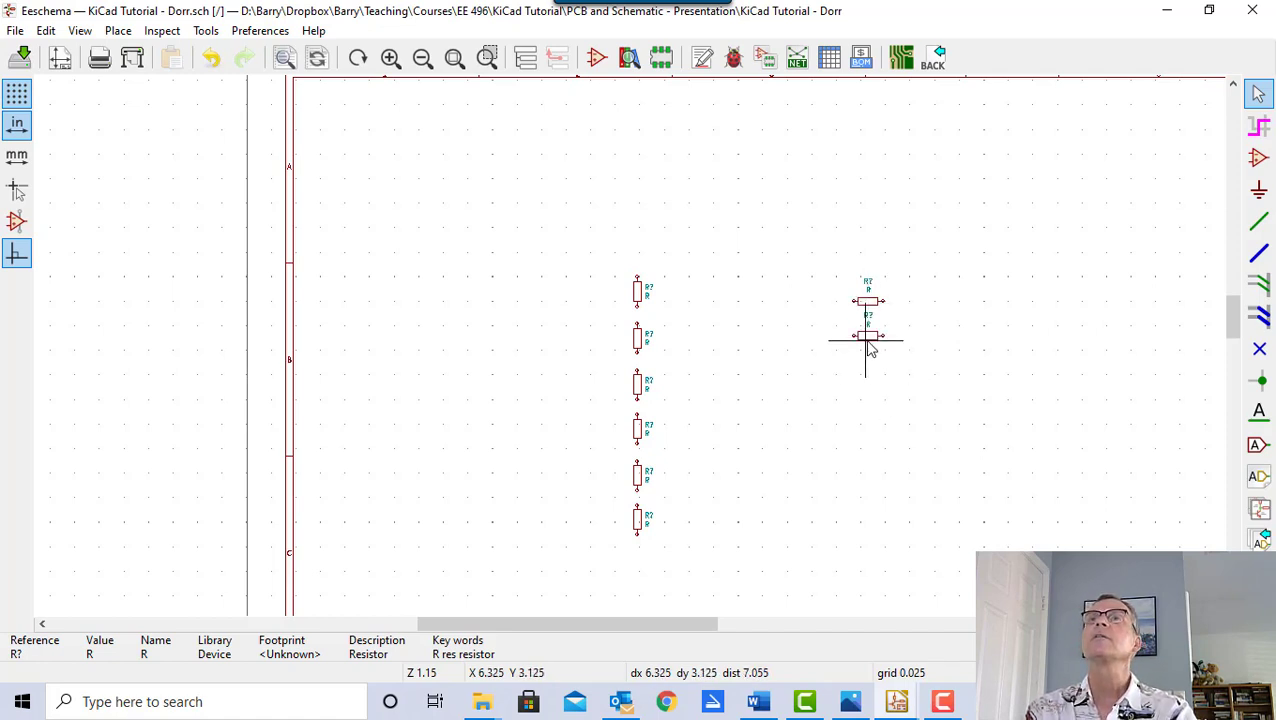
{"action": "left_click", "coordinate": [869, 340]}
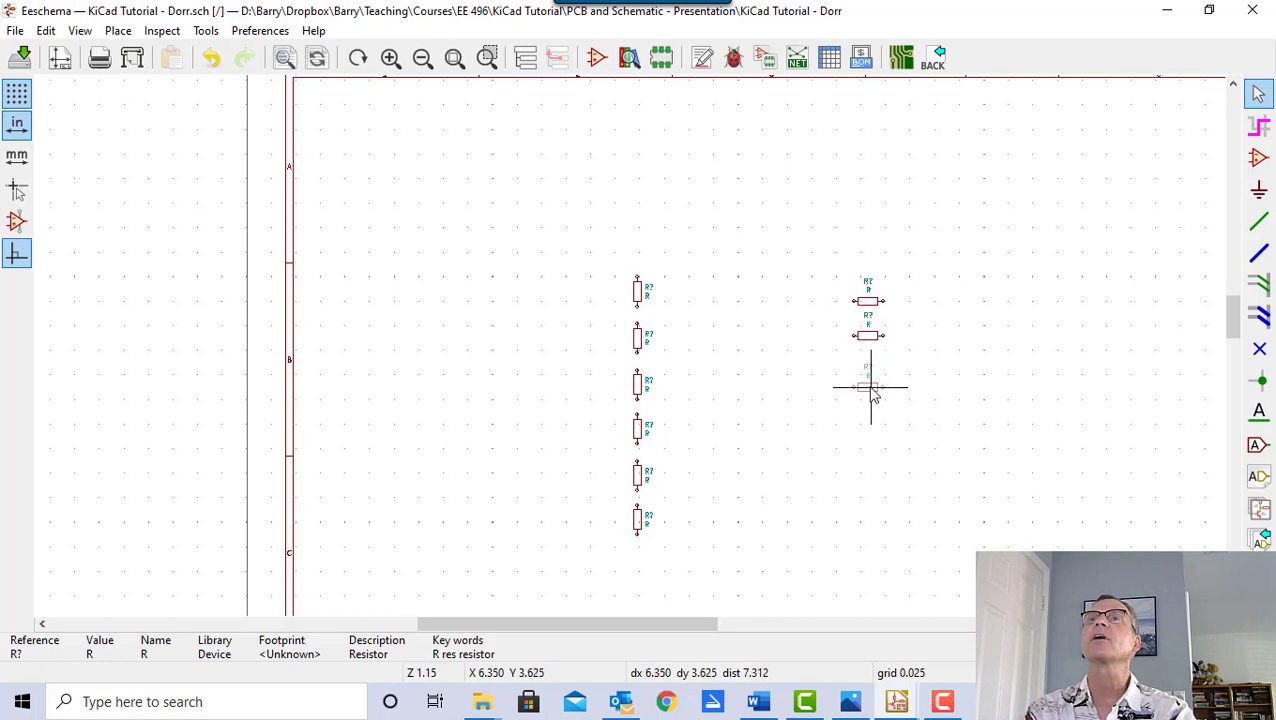
{"action": "left_click", "coordinate": [871, 377]}
{"action": "left_click", "coordinate": [870, 380]}
{"action": "left_click", "coordinate": [869, 418]}
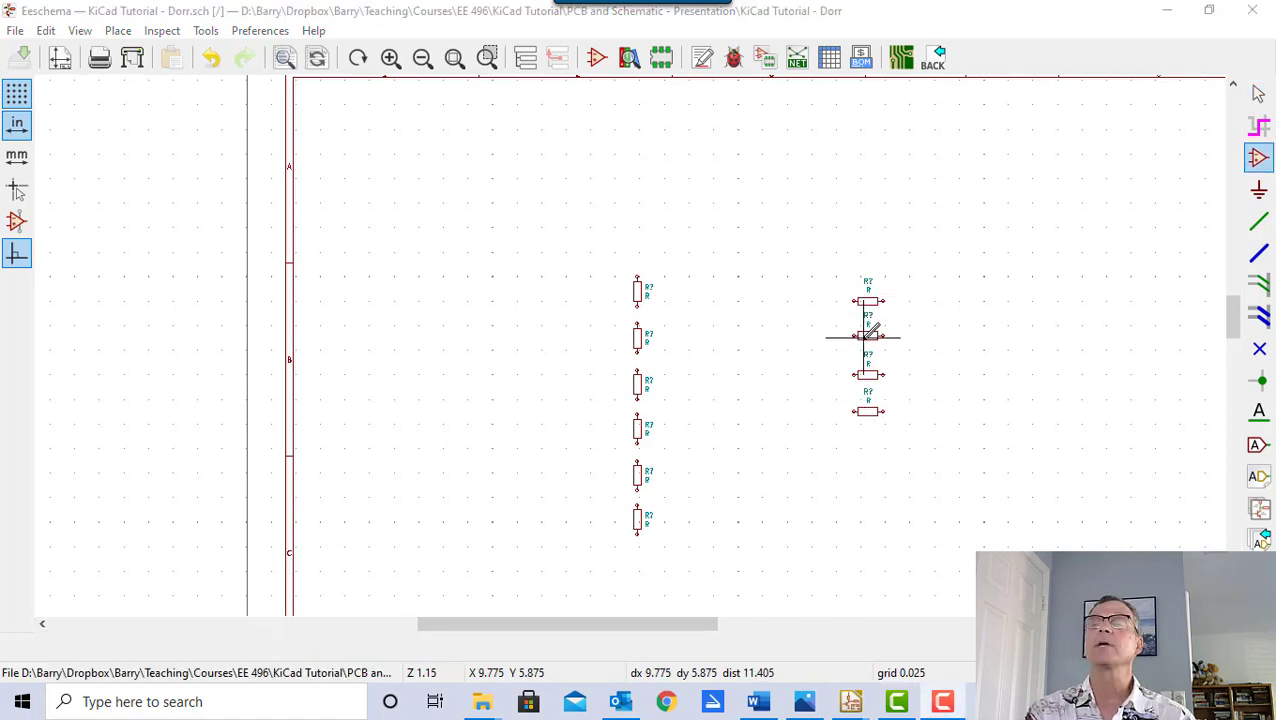
- Review the LEDs in the hand-drawn schematic in Photos and return to the Eeschema sheet by way of the KiCad project window
{"action": "left_click", "coordinate": [805, 703]}
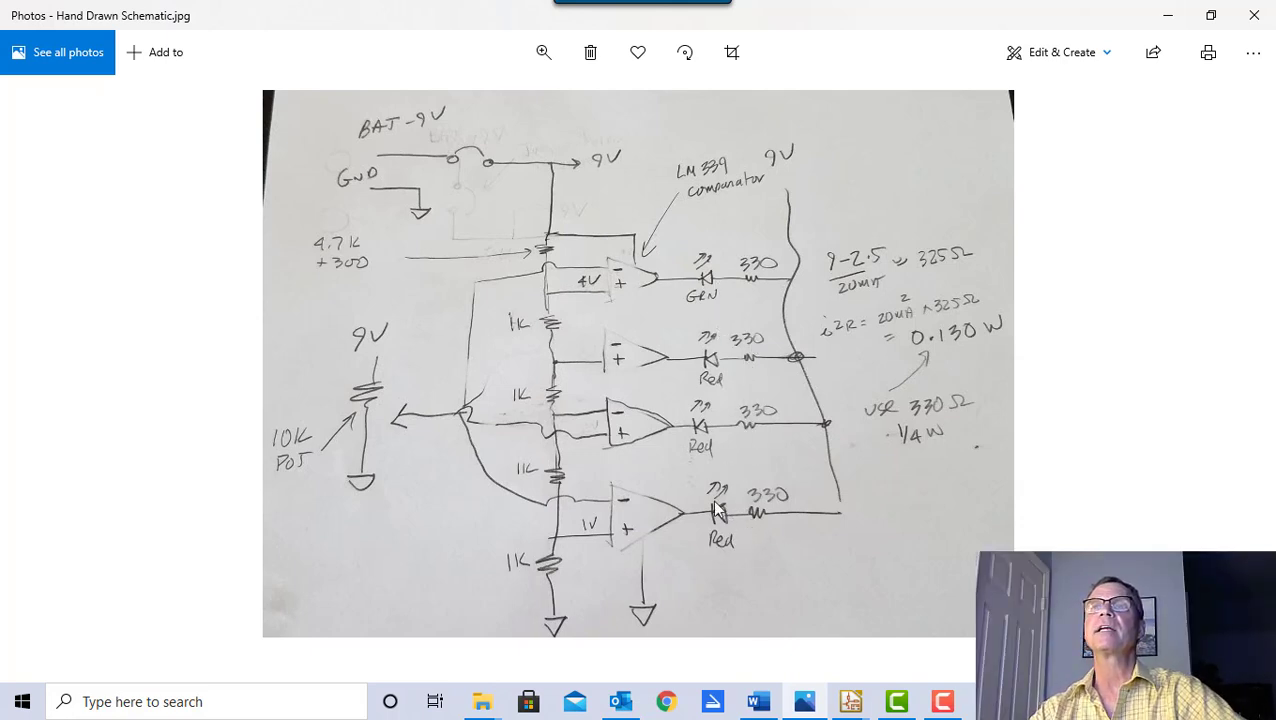
{"action": "left_click", "coordinate": [850, 702]}
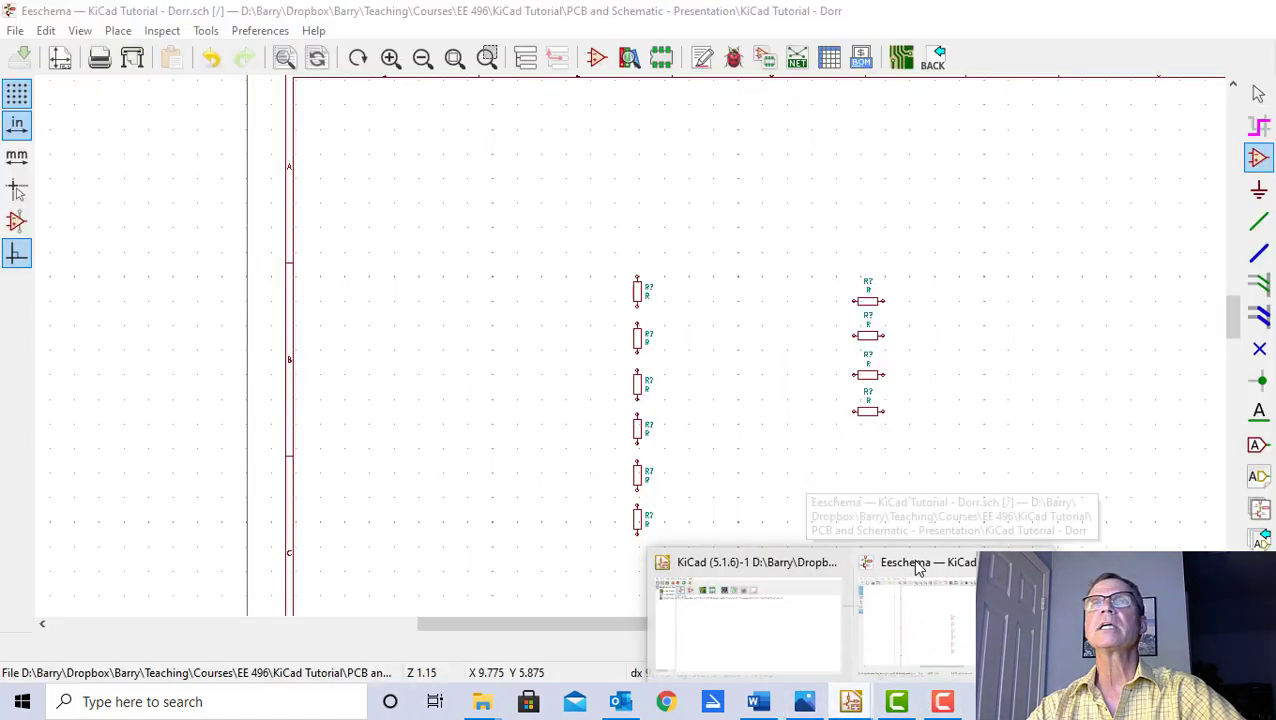
{"action": "left_click", "coordinate": [918, 568]}
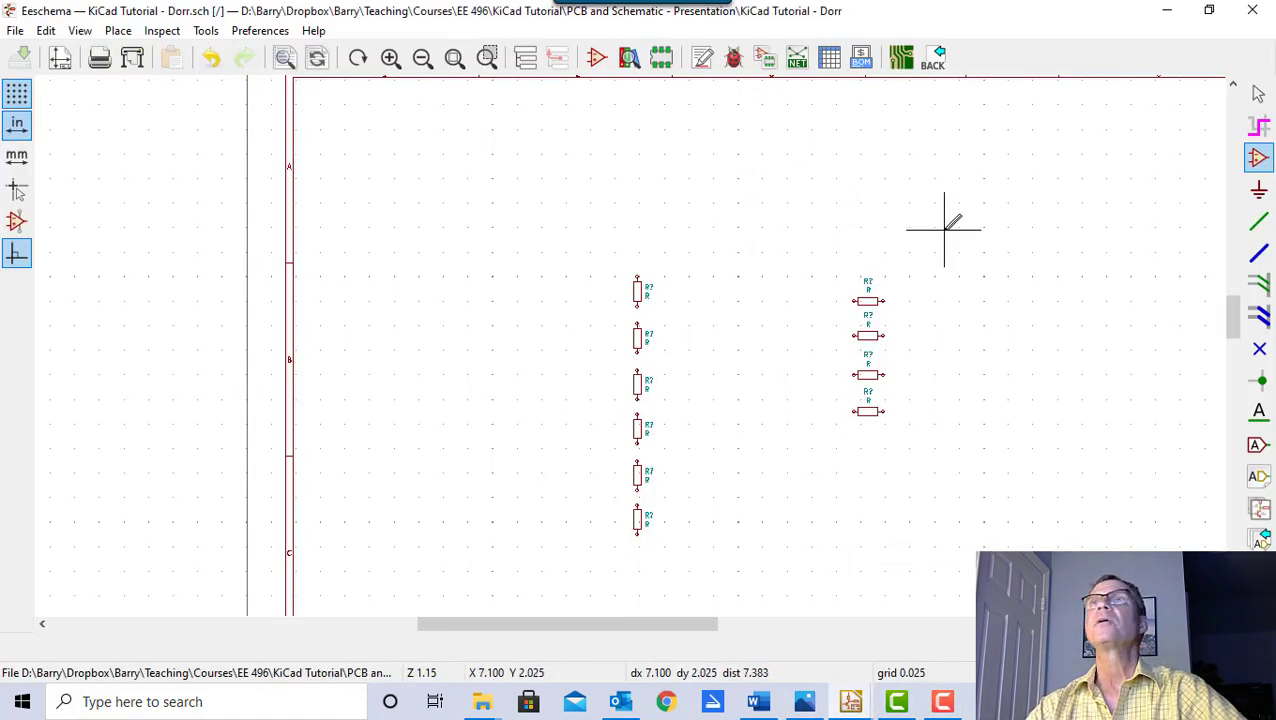
{"action": "left_click", "coordinate": [1264, 98]}
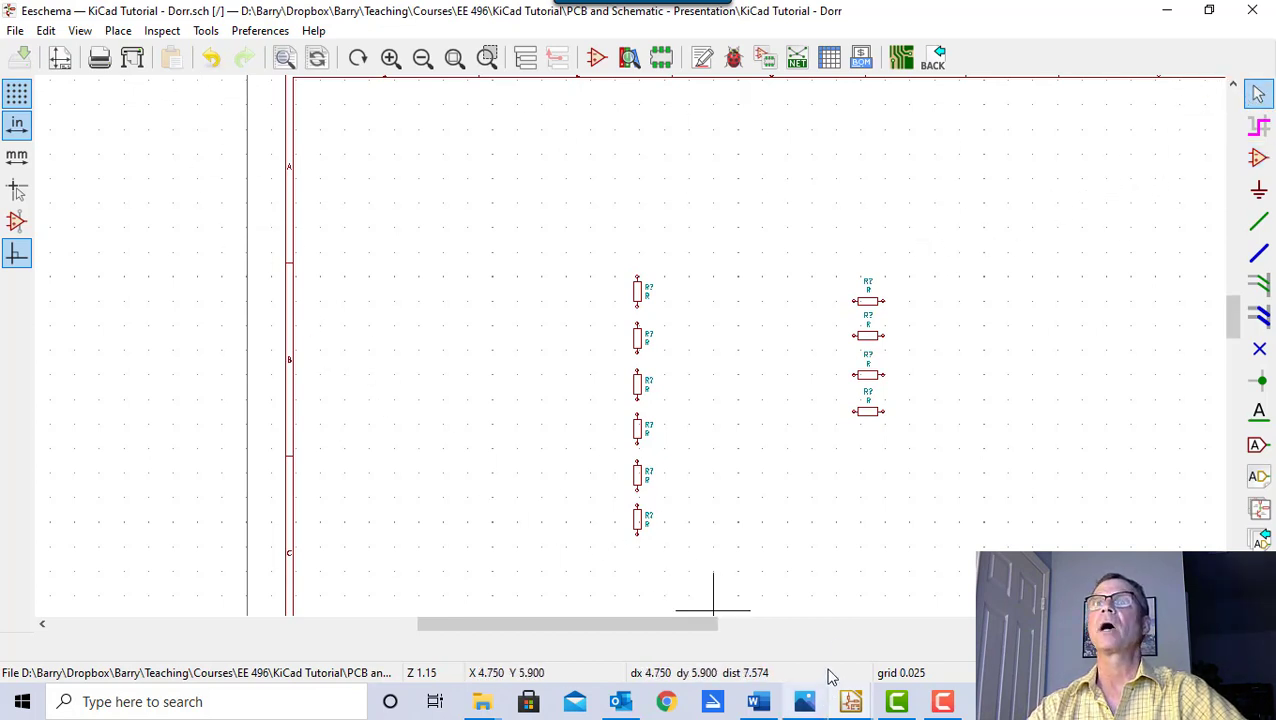
{"action": "mouse_move", "coordinate": [850, 703]}
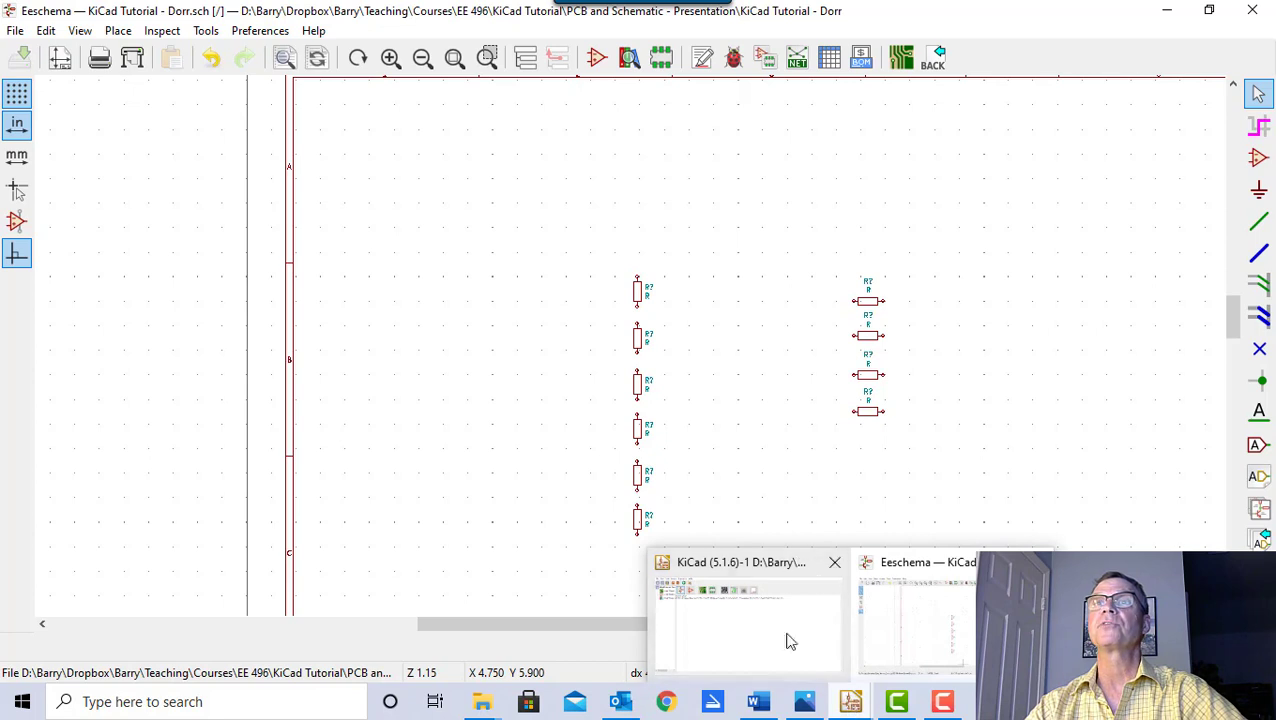
{"action": "left_click", "coordinate": [733, 572]}
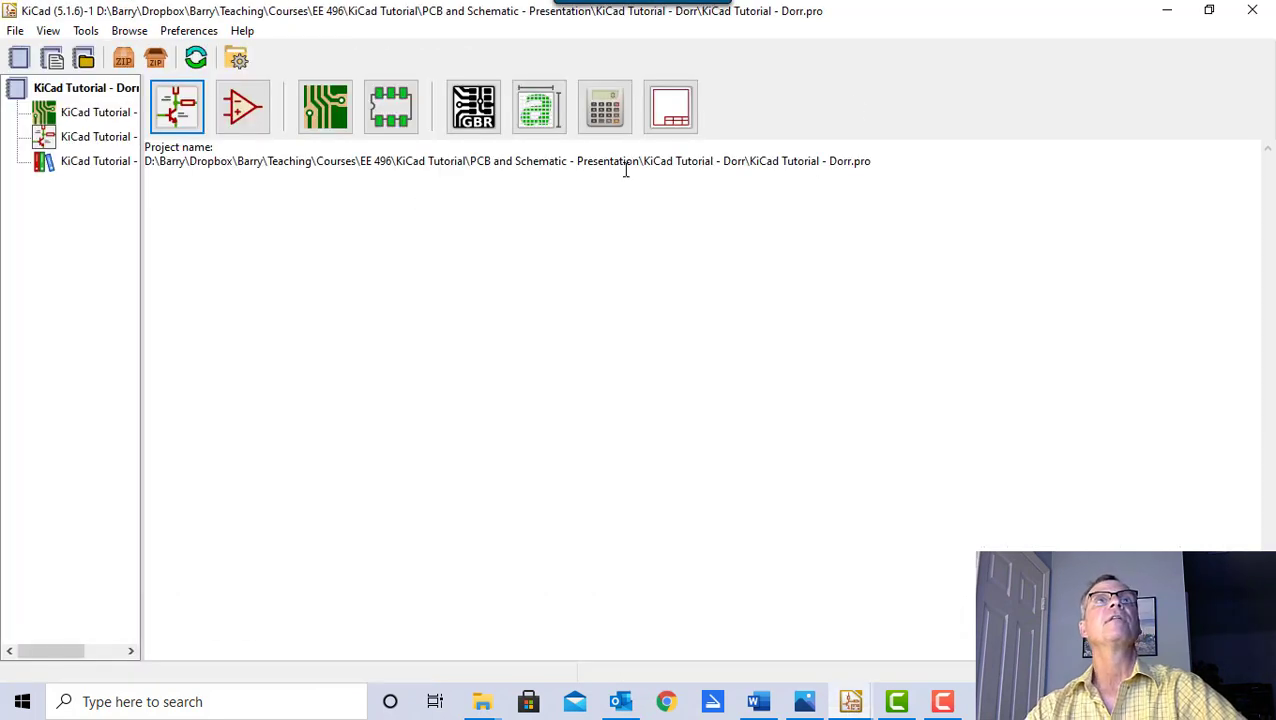
{"action": "left_click", "coordinate": [179, 112]}
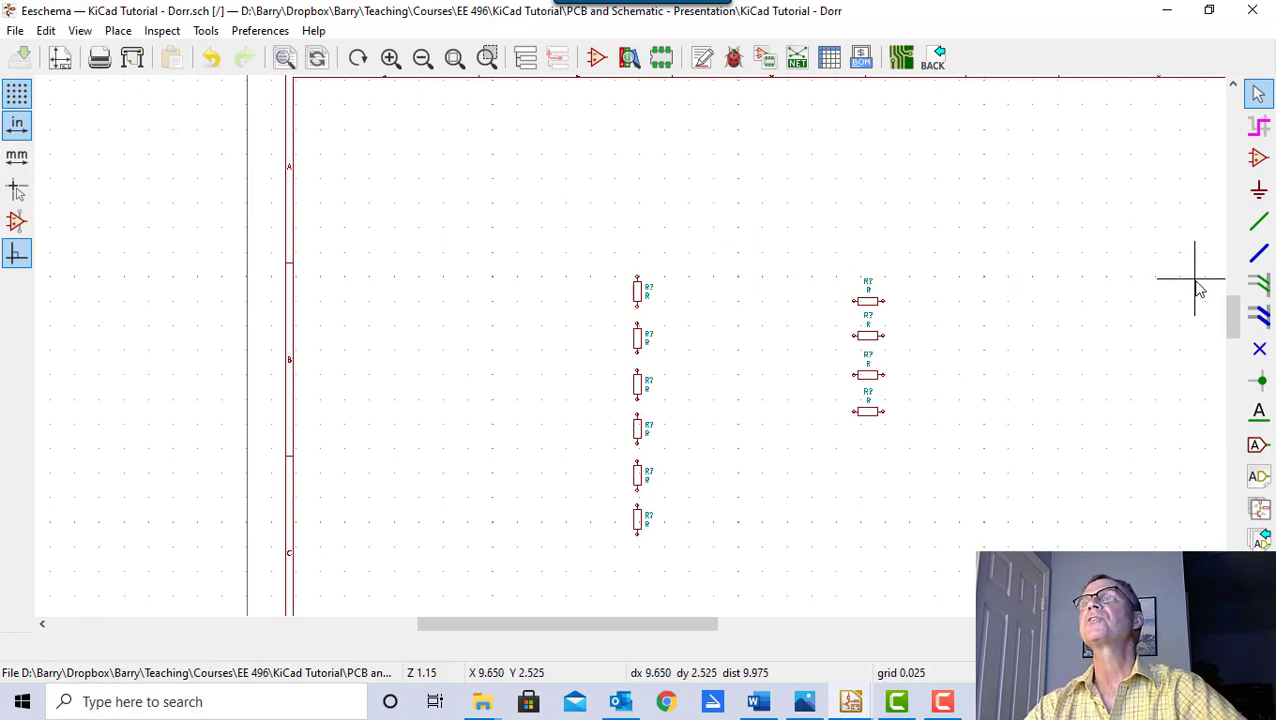
- Start adding a symbol to the sheet and filter the symbol libraries for "led"
{"action": "left_click", "coordinate": [1259, 159]}
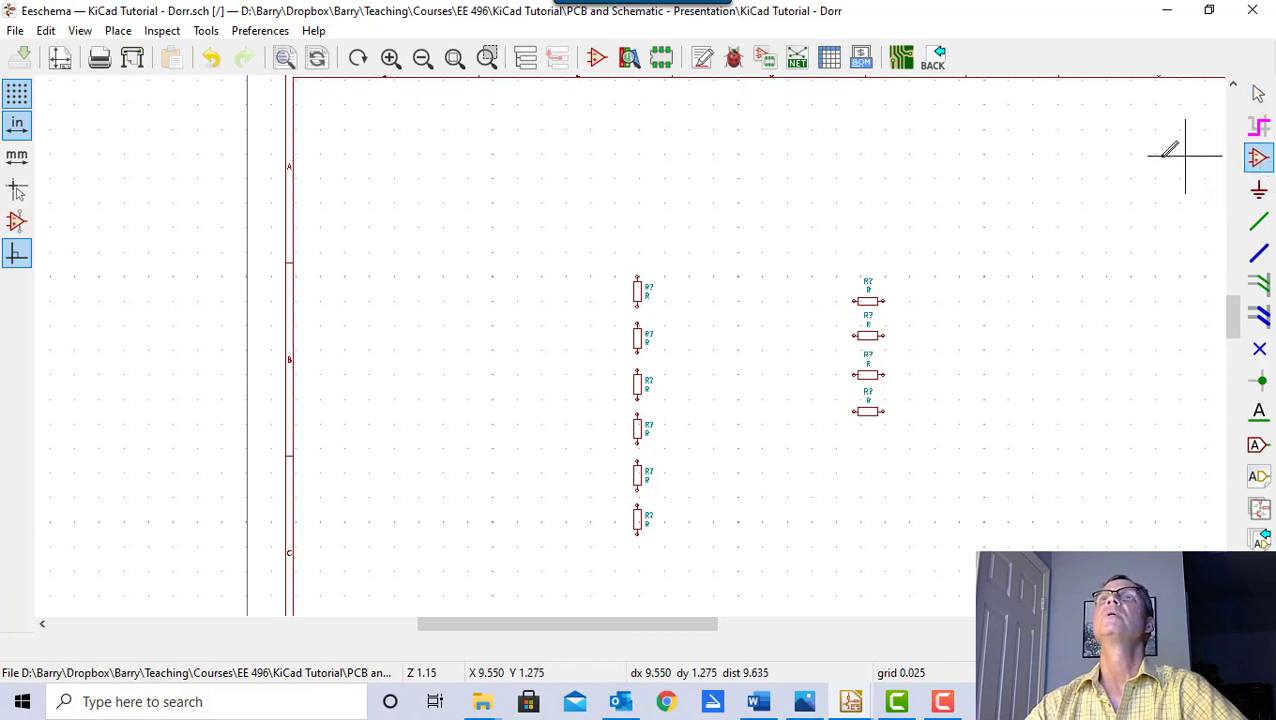
{"action": "left_click", "coordinate": [734, 206]}
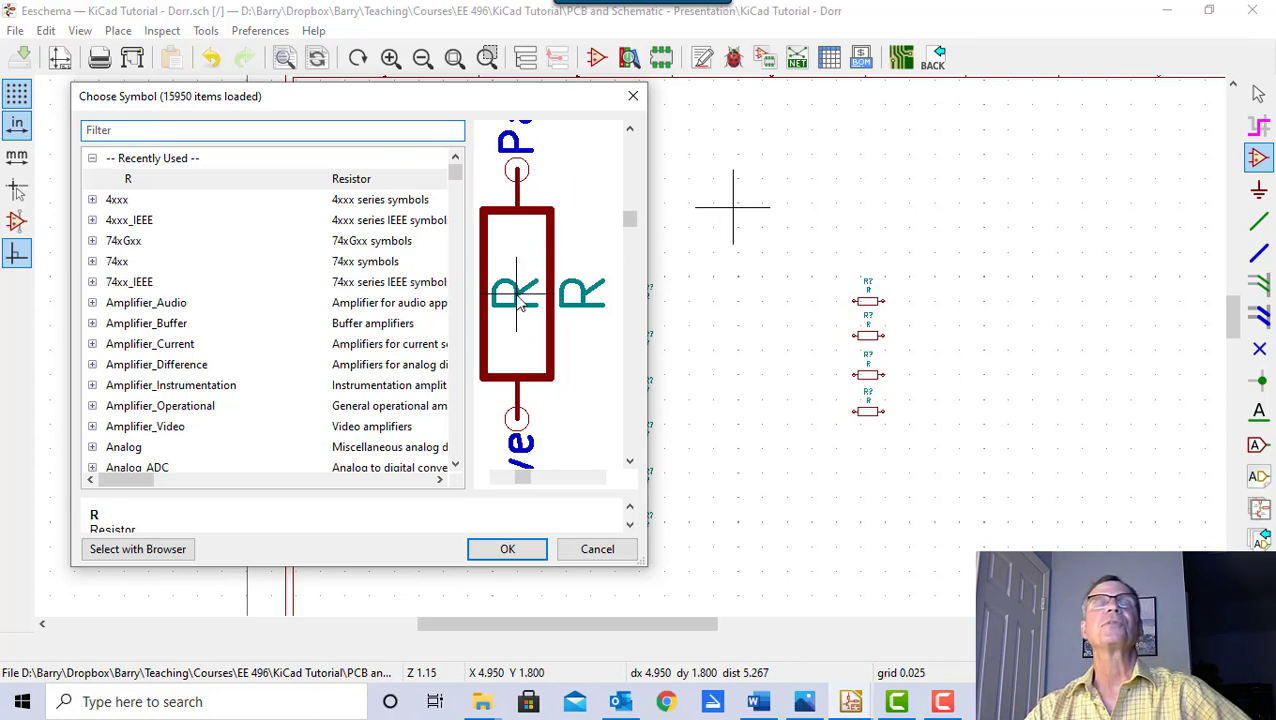
{"action": "scroll", "coordinate": [174, 250], "scroll_direction": "down", "scroll_amount": 7}
{"action": "scroll", "coordinate": [174, 262], "scroll_direction": "up", "scroll_amount": 7}
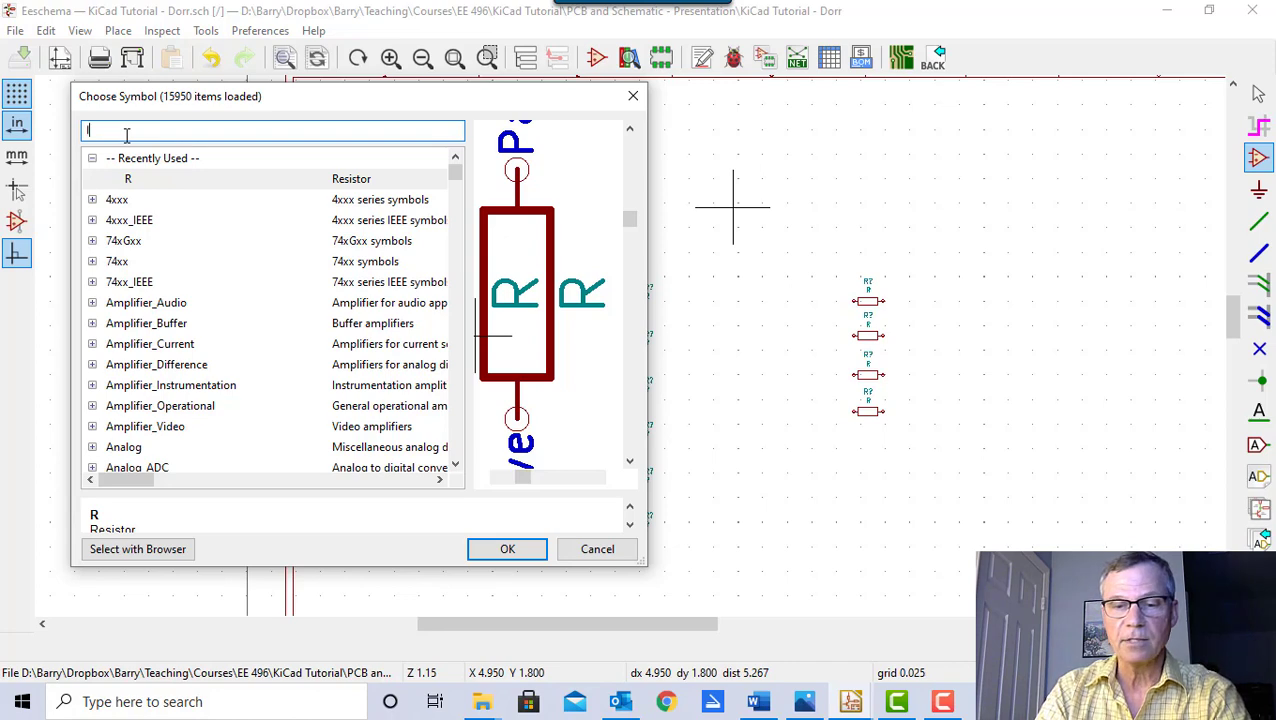
{"action": "type", "text": "led"}
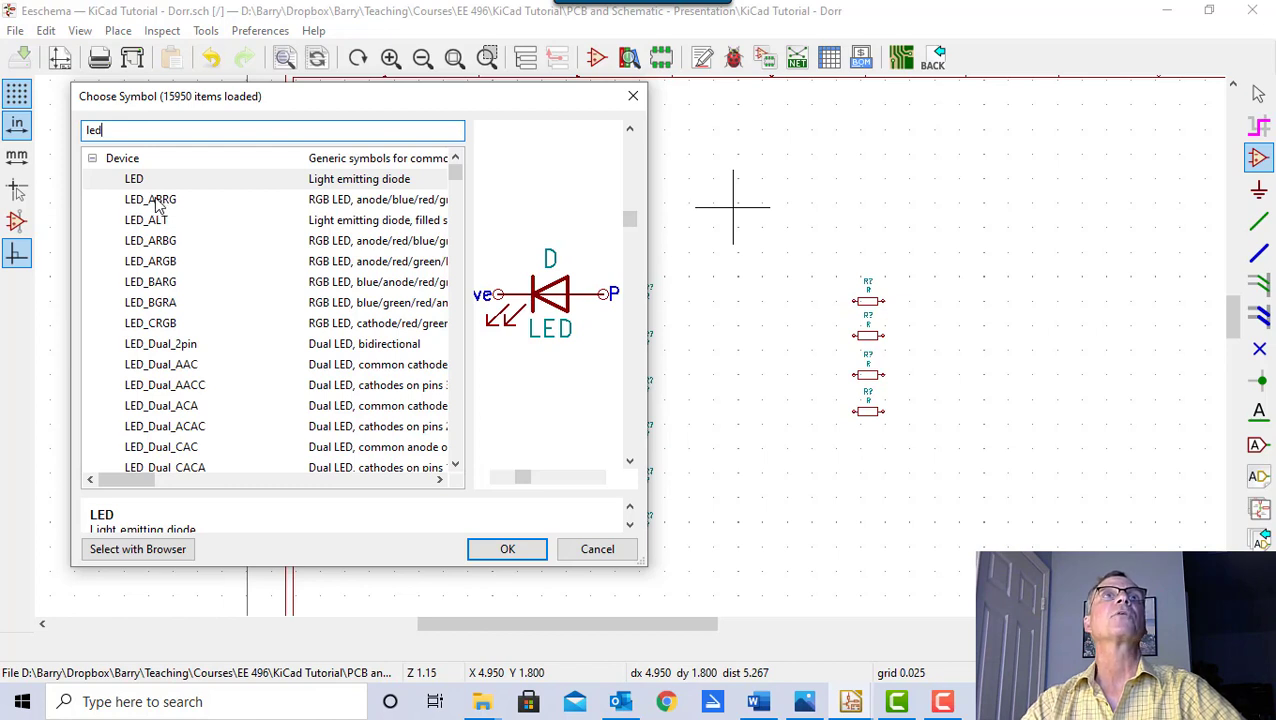
- Preview the LED_ABRG, LED_ALT, LED_ARBG, LED_ARGB and LED_BARG symbols in the Device library
{"action": "left_click", "coordinate": [152, 203]}
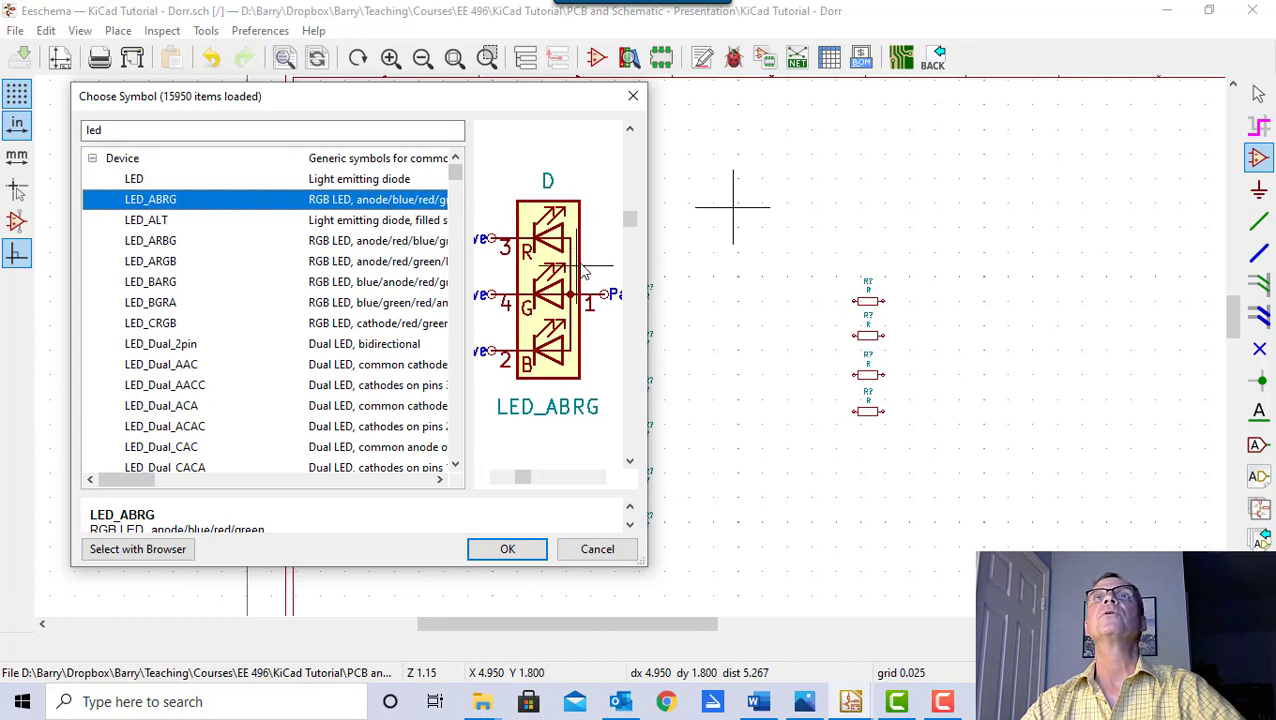
{"action": "left_click", "coordinate": [156, 222]}
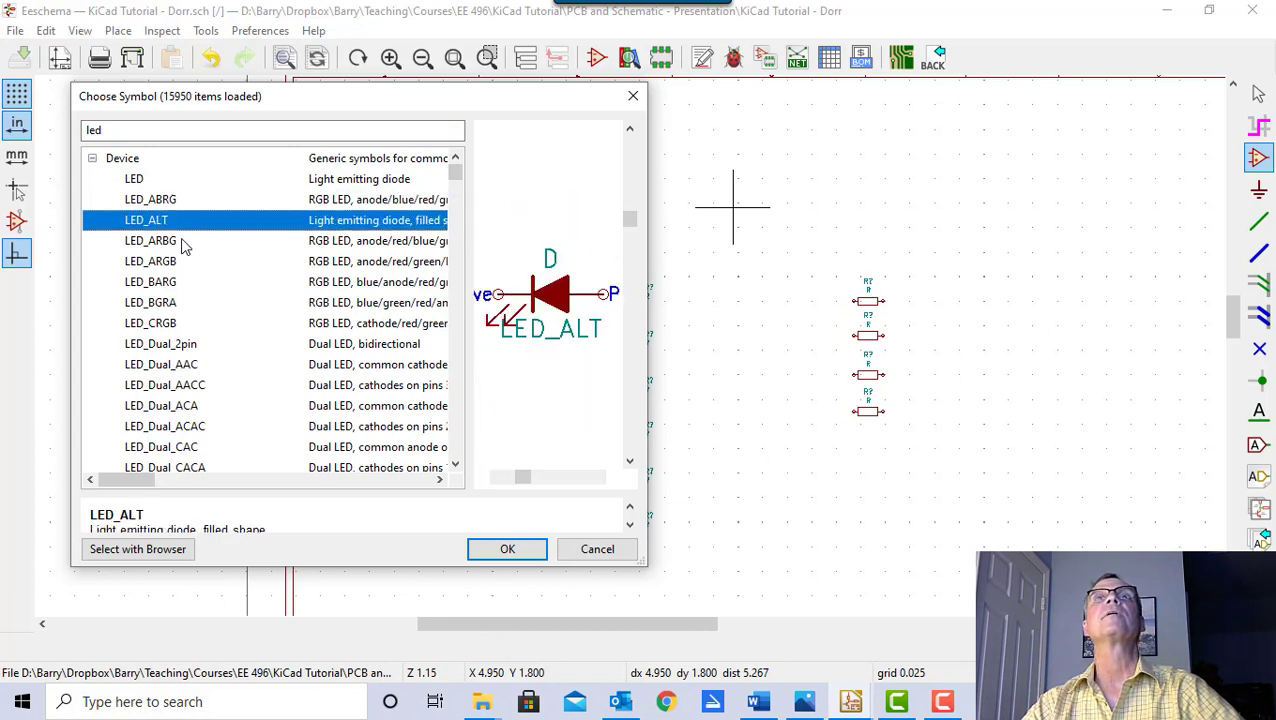
{"action": "left_click", "coordinate": [153, 242]}
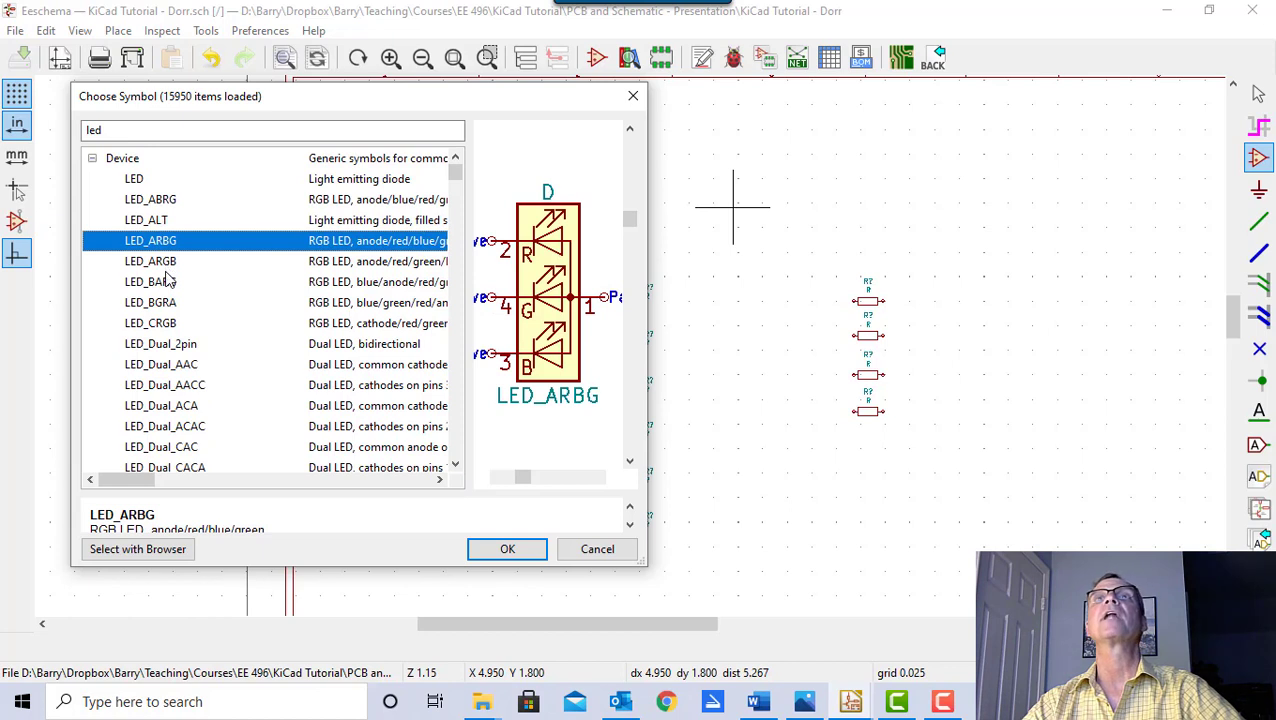
{"action": "left_click", "coordinate": [166, 265]}
{"action": "left_click", "coordinate": [165, 284]}
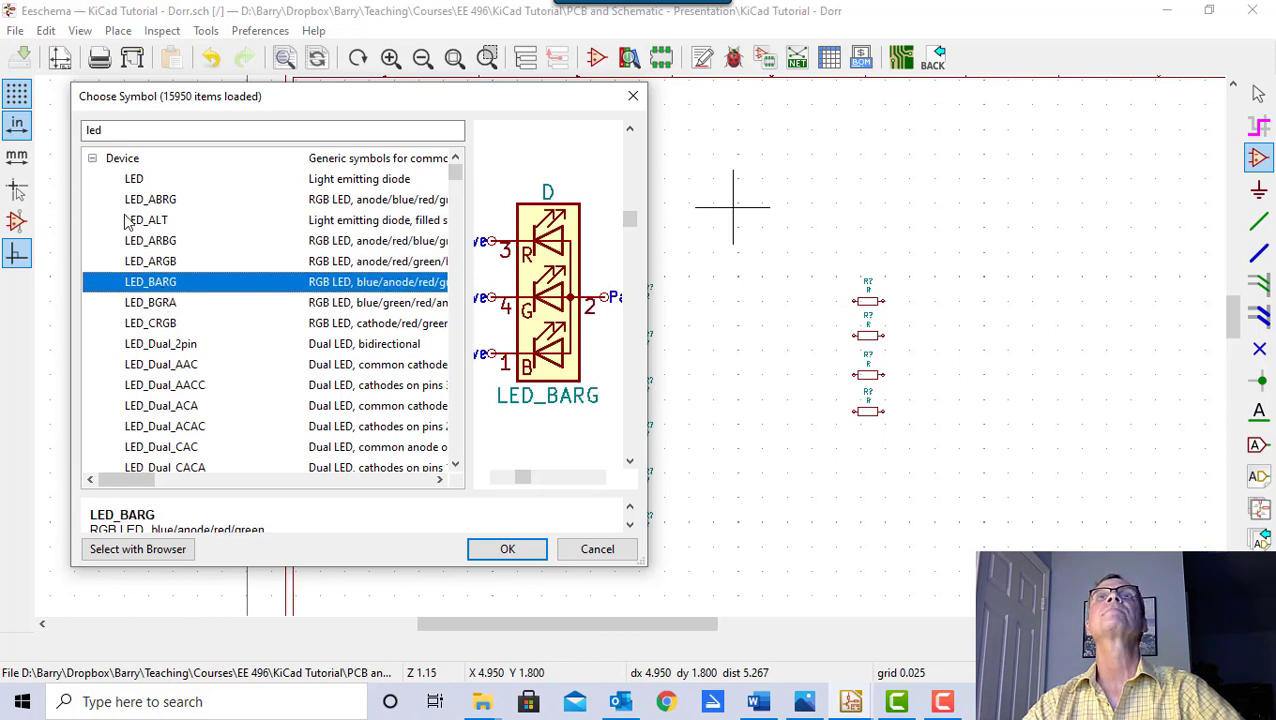
- Choose the plain LED symbol and place it just left of the topmost horizontal resistor, ending symbol placement
{"action": "left_click", "coordinate": [140, 180]}
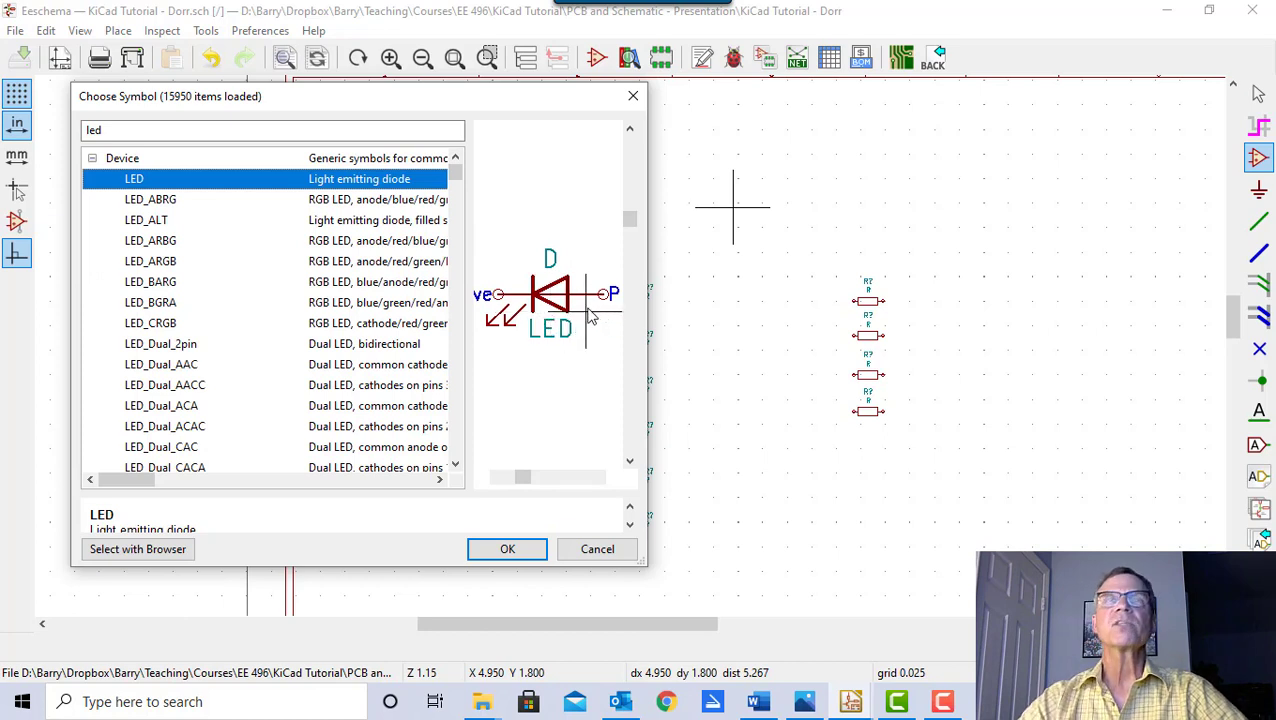
{"action": "left_click", "coordinate": [508, 549]}
{"action": "scroll", "coordinate": [755, 165], "scroll_direction": "up", "scroll_amount": 2}
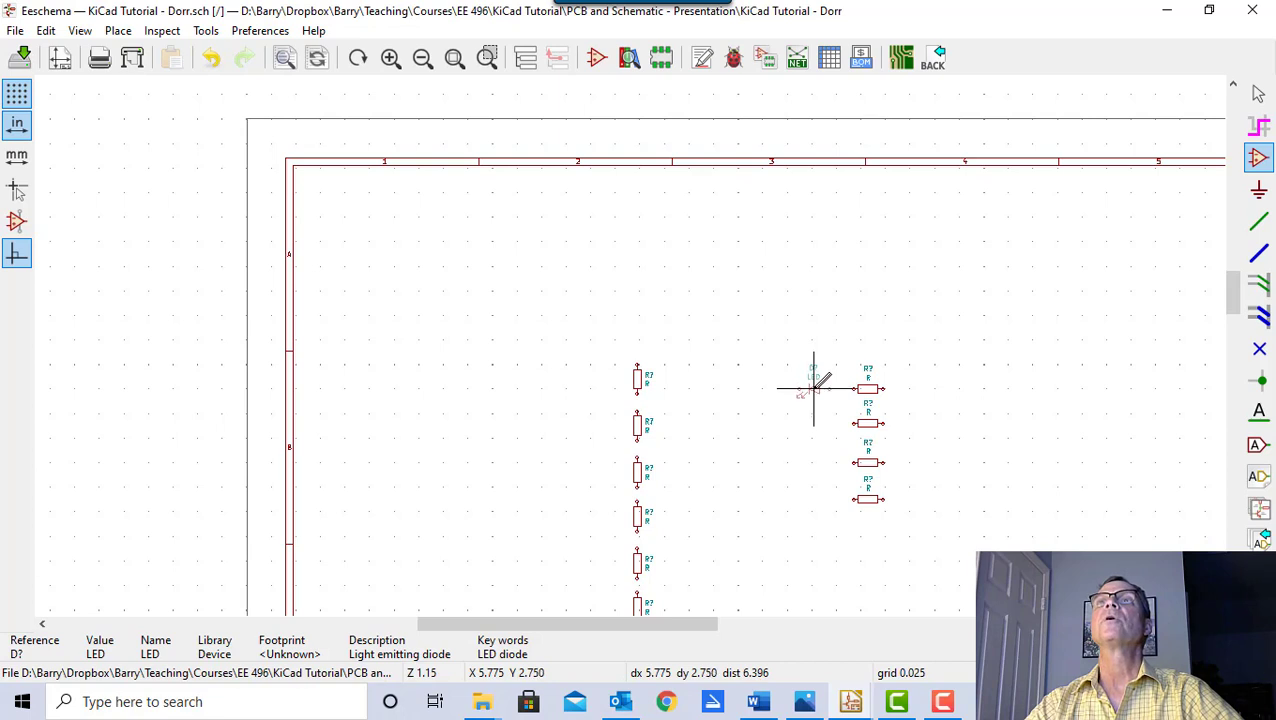
{"action": "left_click", "coordinate": [814, 388]}
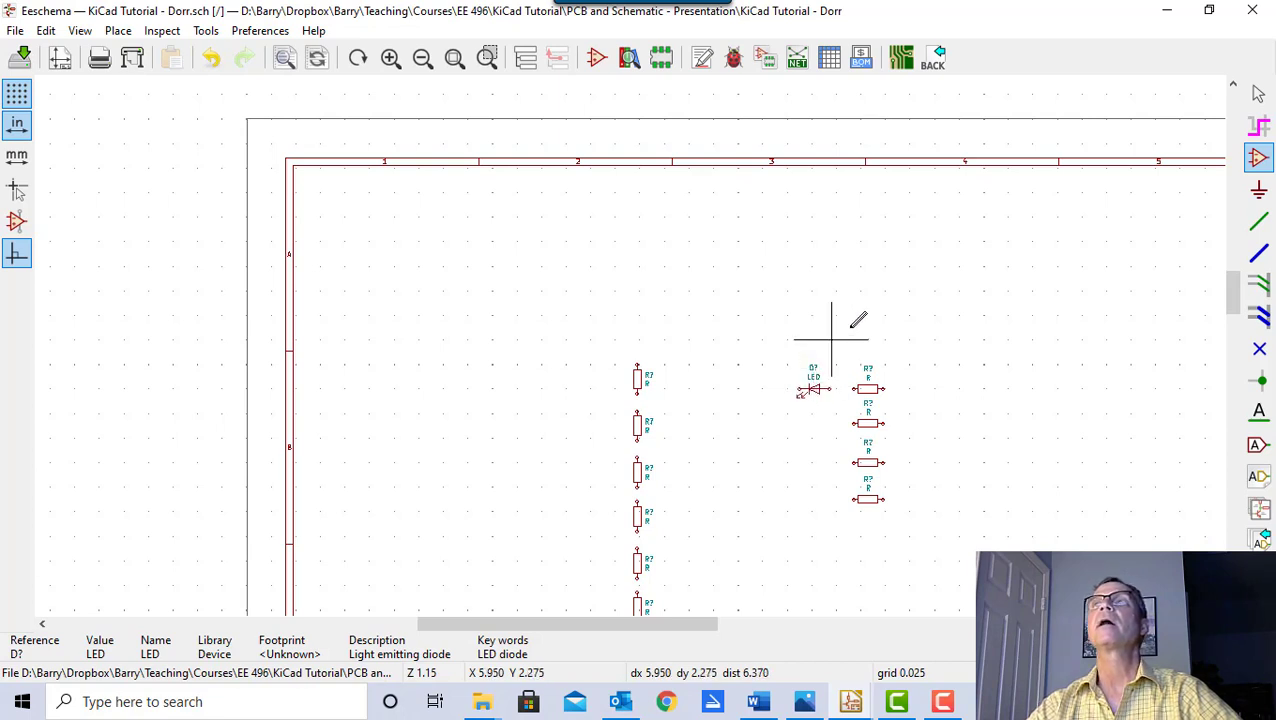
{"action": "left_click", "coordinate": [1258, 93]}
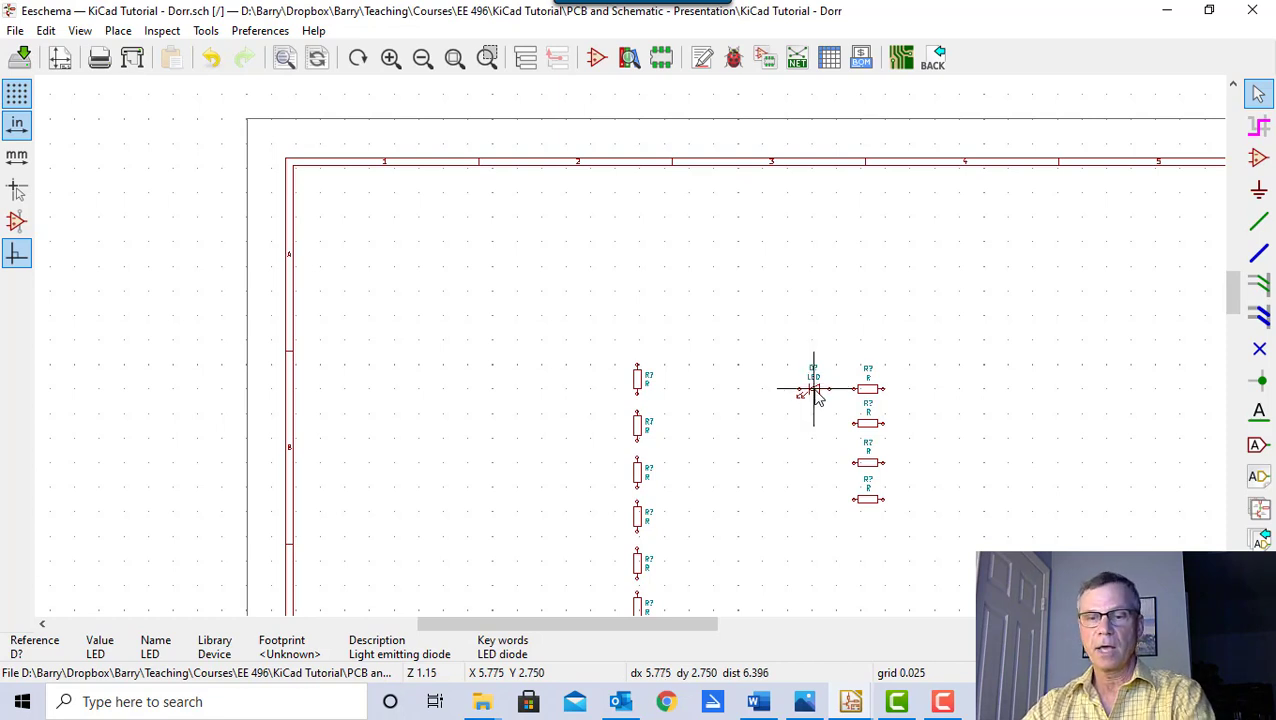
- Copy the LED downward three times so that one LED sits beside each remaining horizontal resistor
{"action": "key", "text": "ctrl+d"}
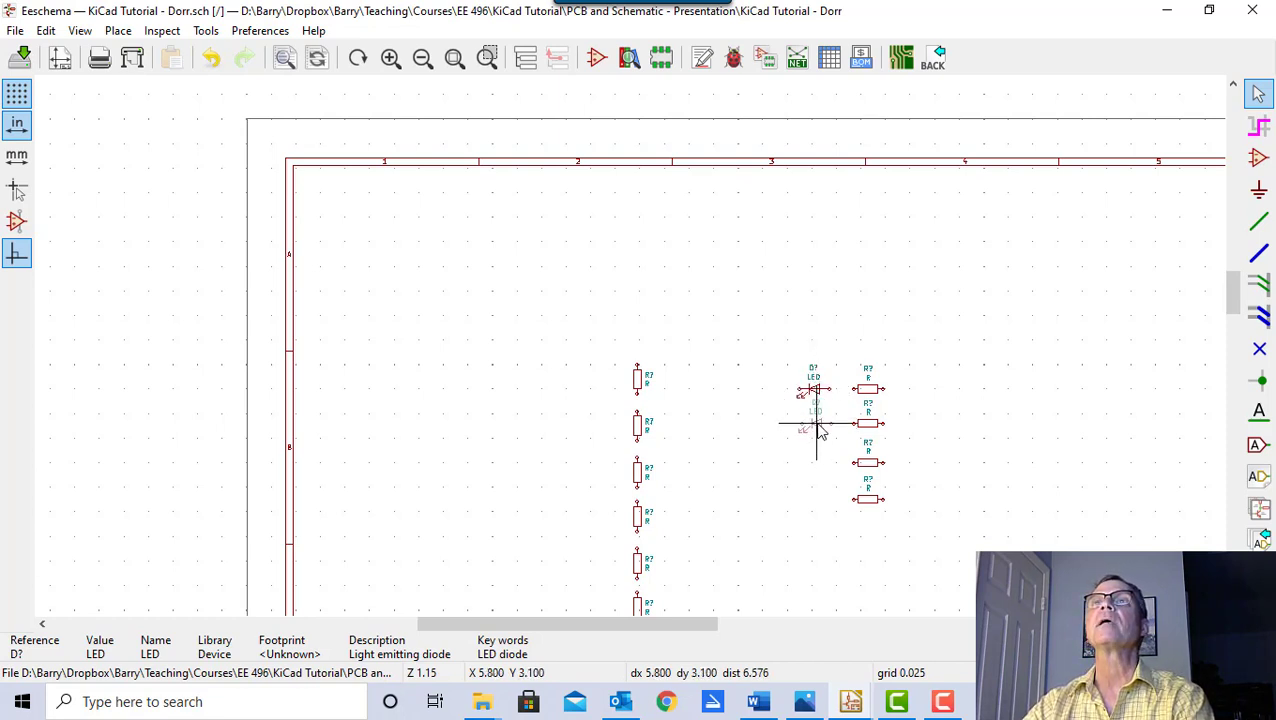
{"action": "left_click", "coordinate": [818, 428]}
{"action": "key", "text": "ctrl+d"}
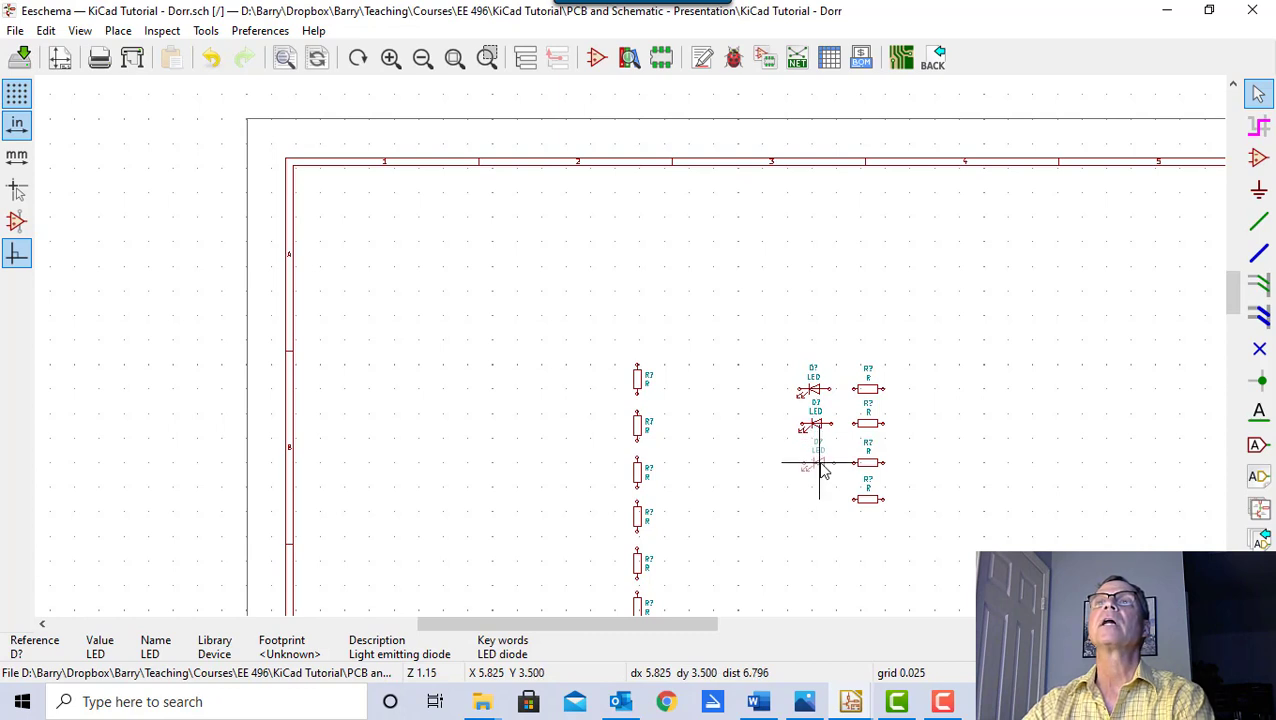
{"action": "left_click", "coordinate": [820, 466]}
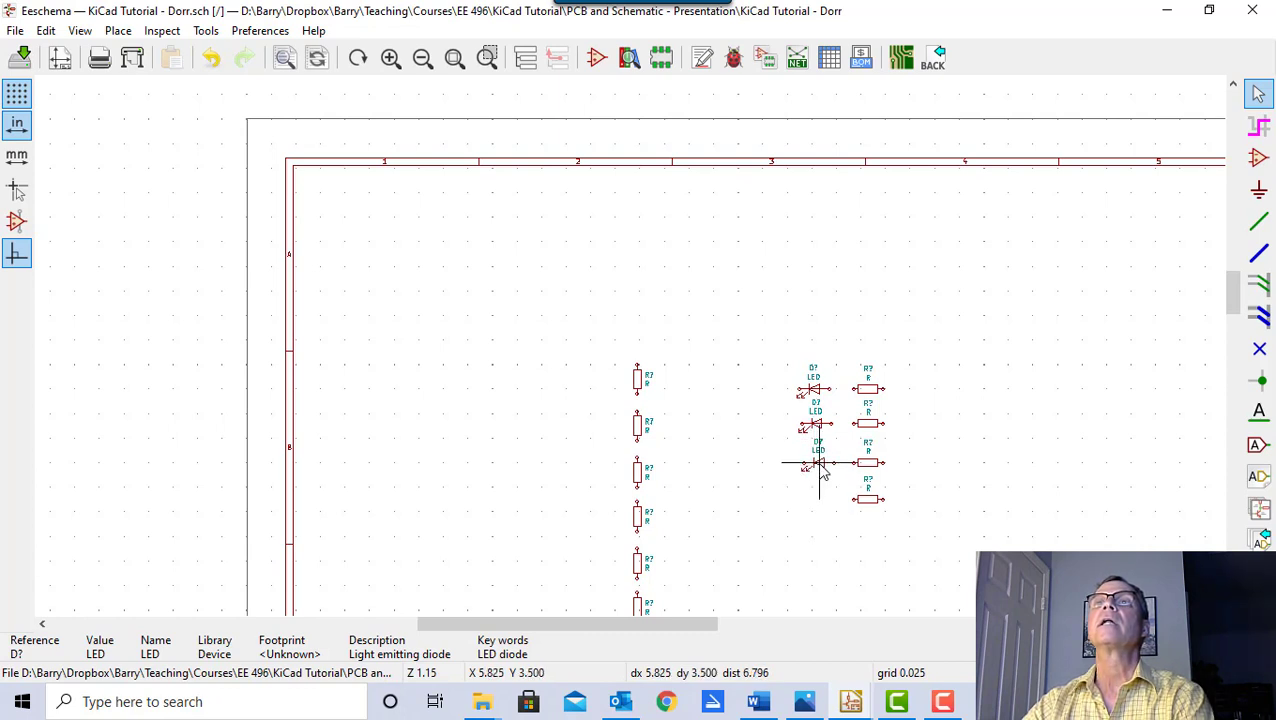
{"action": "key", "text": "ctrl+d"}
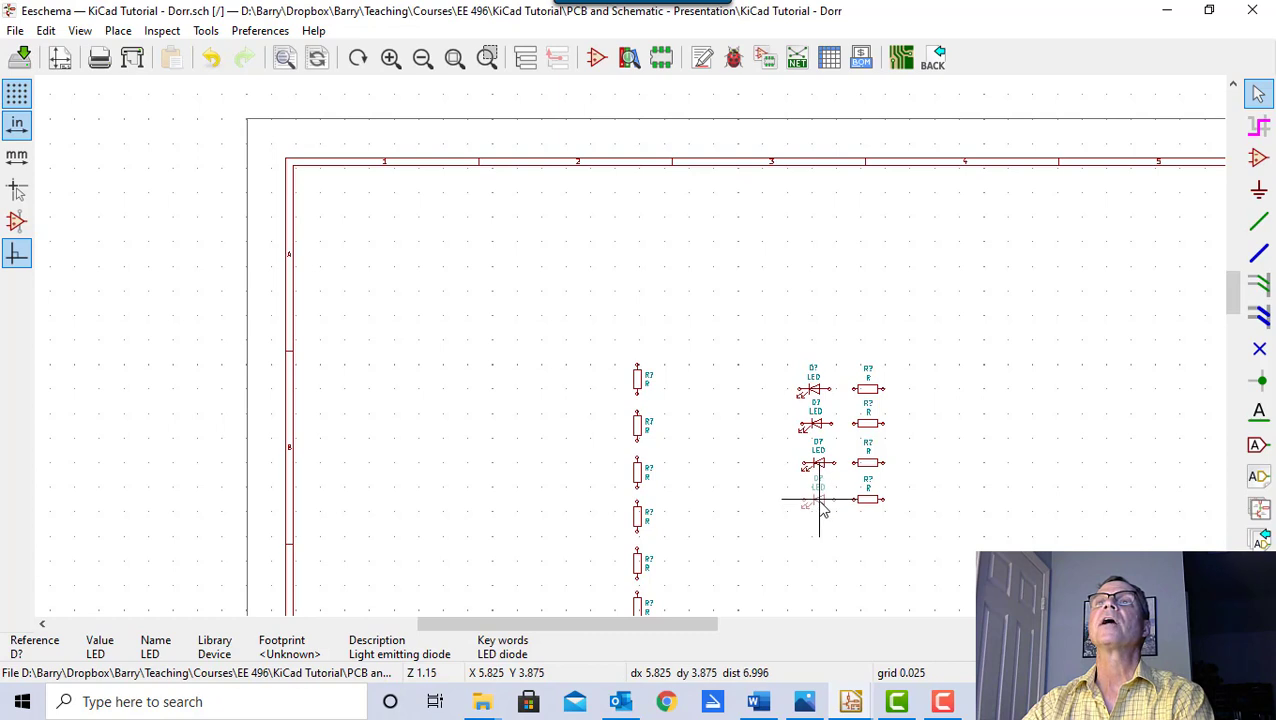
{"action": "left_click", "coordinate": [820, 504]}
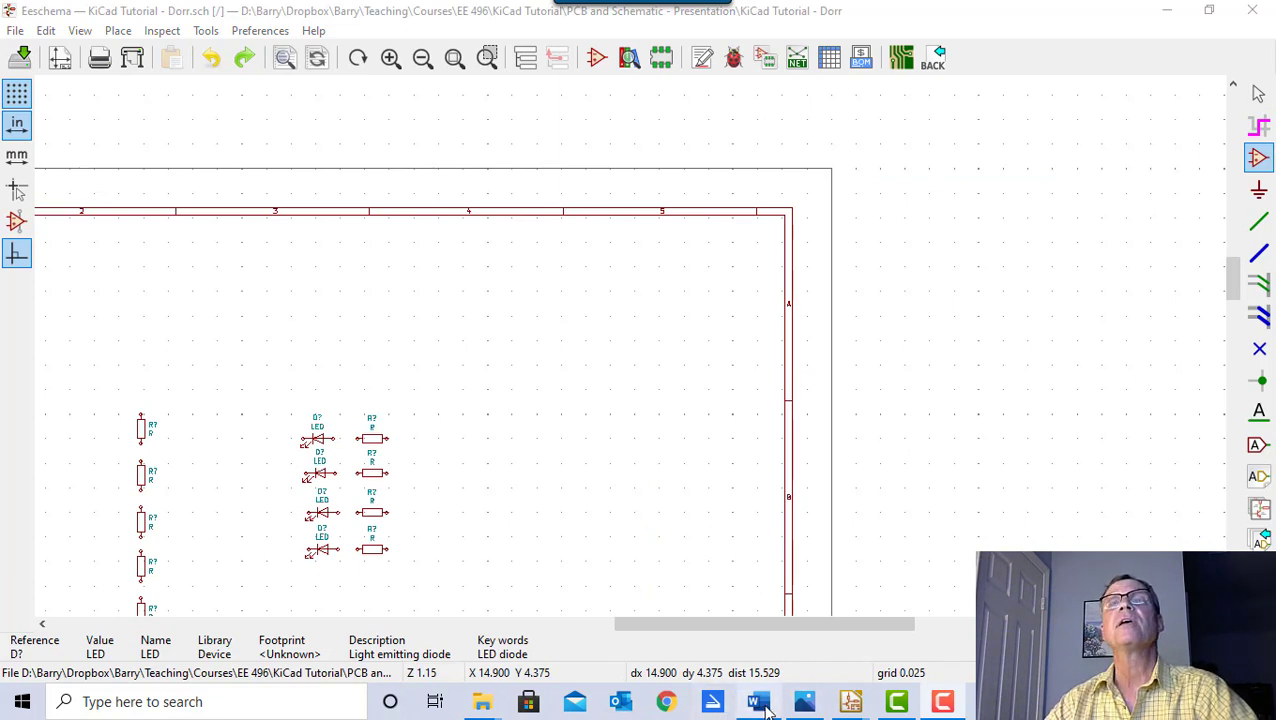
- Check the comparator section of the hand-drawn schematic in Photos, and return to the Eeschema sheet
{"action": "left_click", "coordinate": [792, 625]}
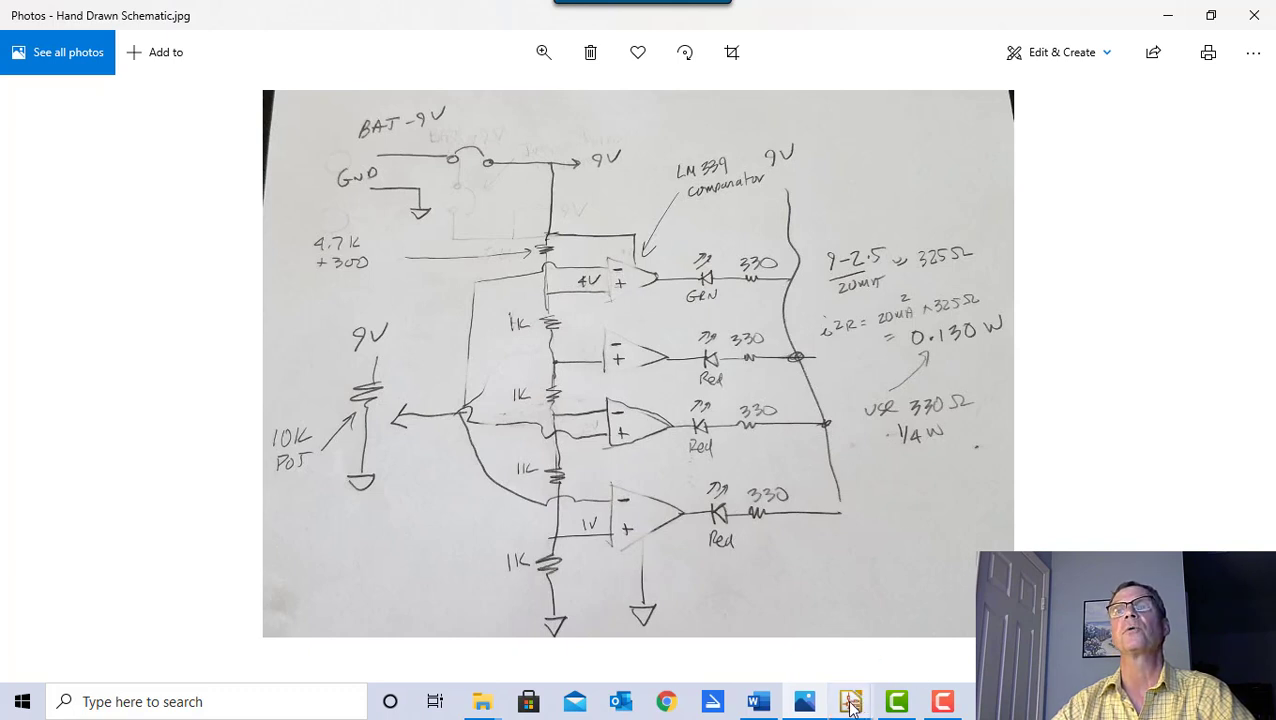
{"action": "mouse_move", "coordinate": [851, 701]}
{"action": "left_click", "coordinate": [897, 570]}
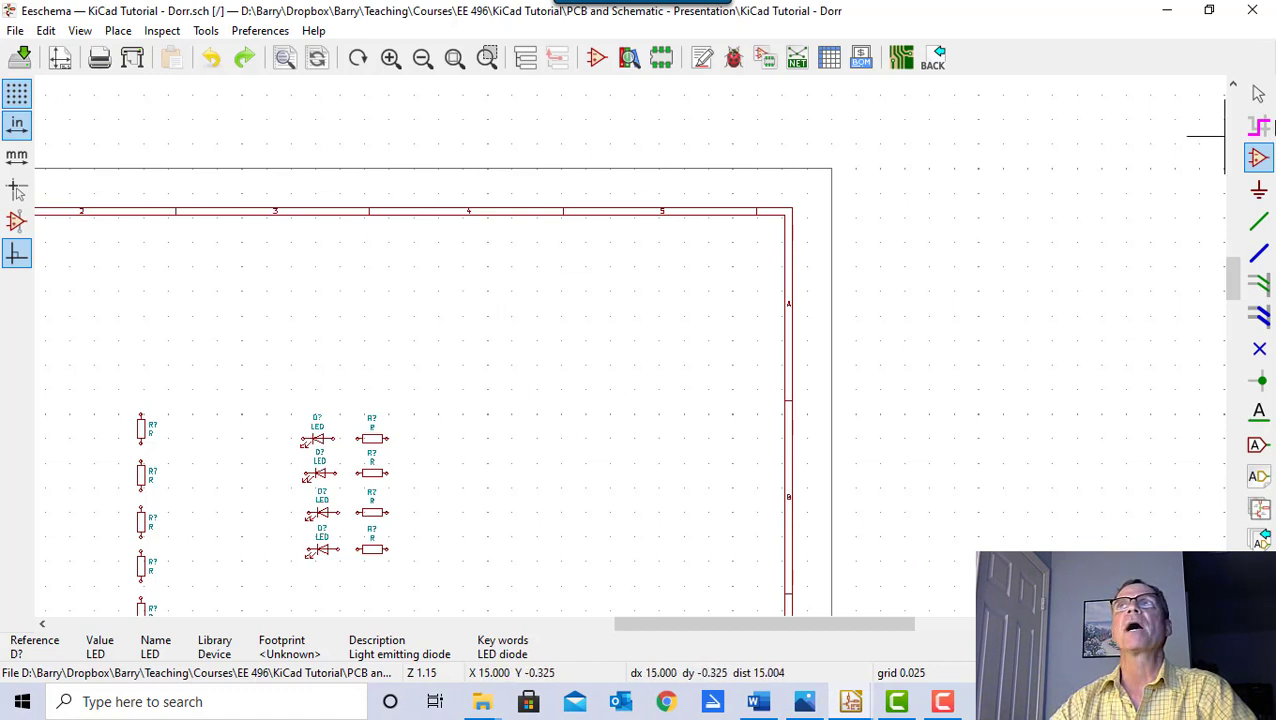
- Start adding a new symbol above the LED column and filter the symbol libraries for "lm339"
{"action": "left_click", "coordinate": [1258, 93]}
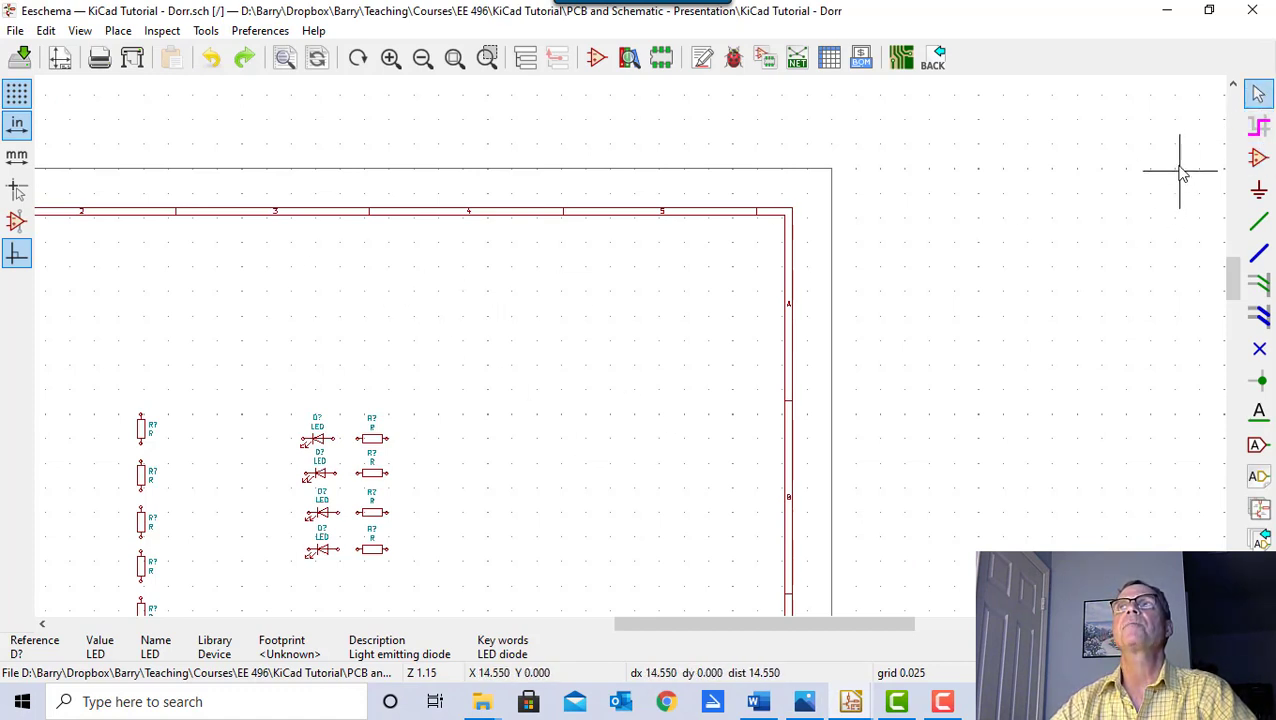
{"action": "left_click", "coordinate": [1258, 160]}
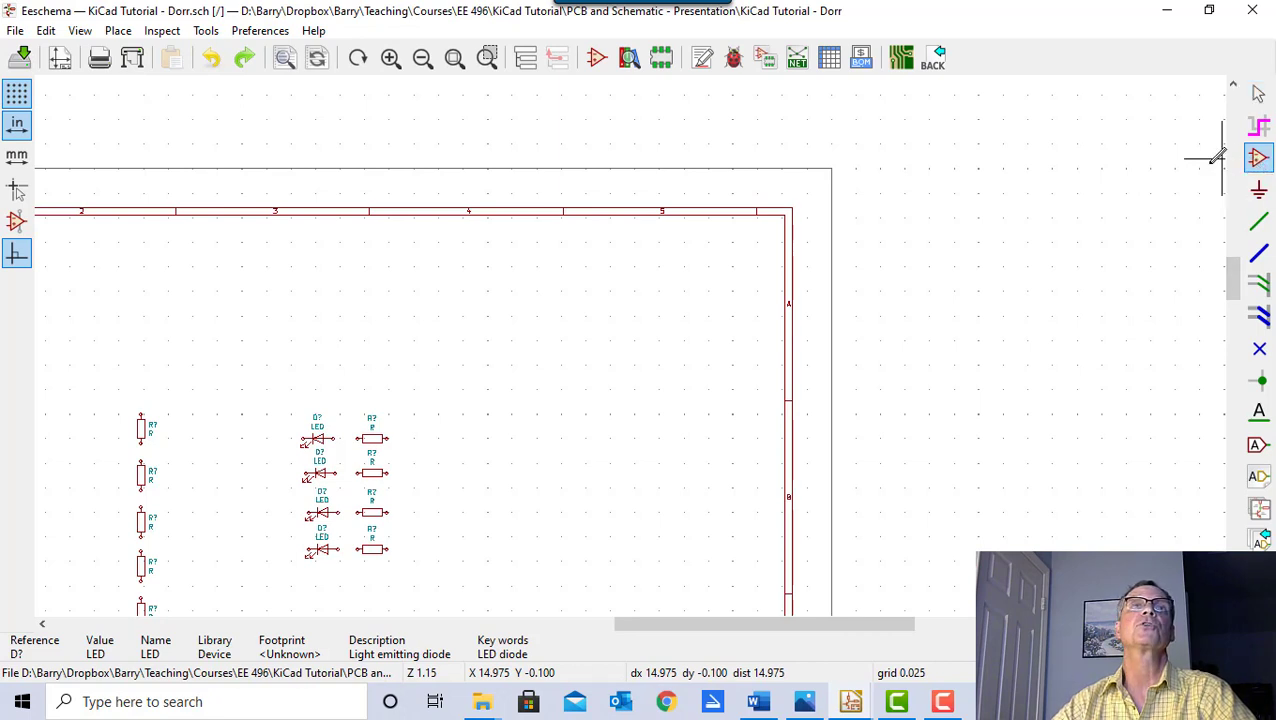
{"action": "left_click", "coordinate": [340, 329]}
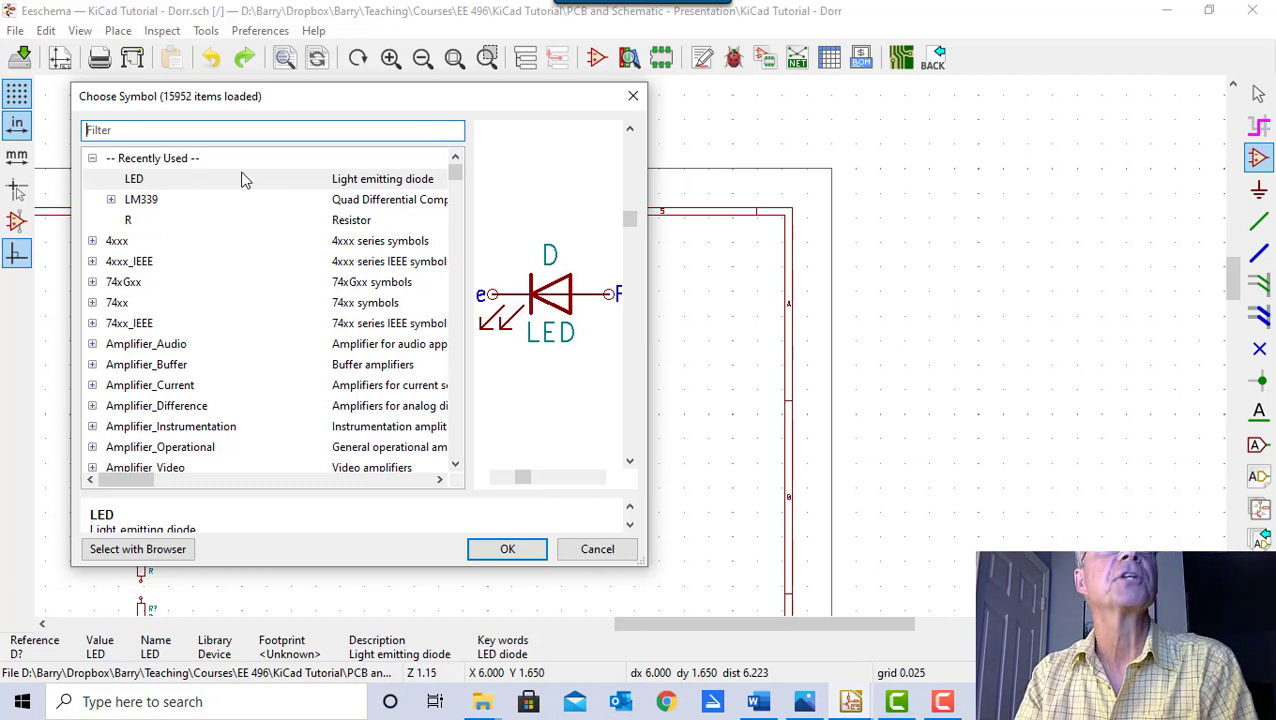
{"action": "type", "text": "lm33"}
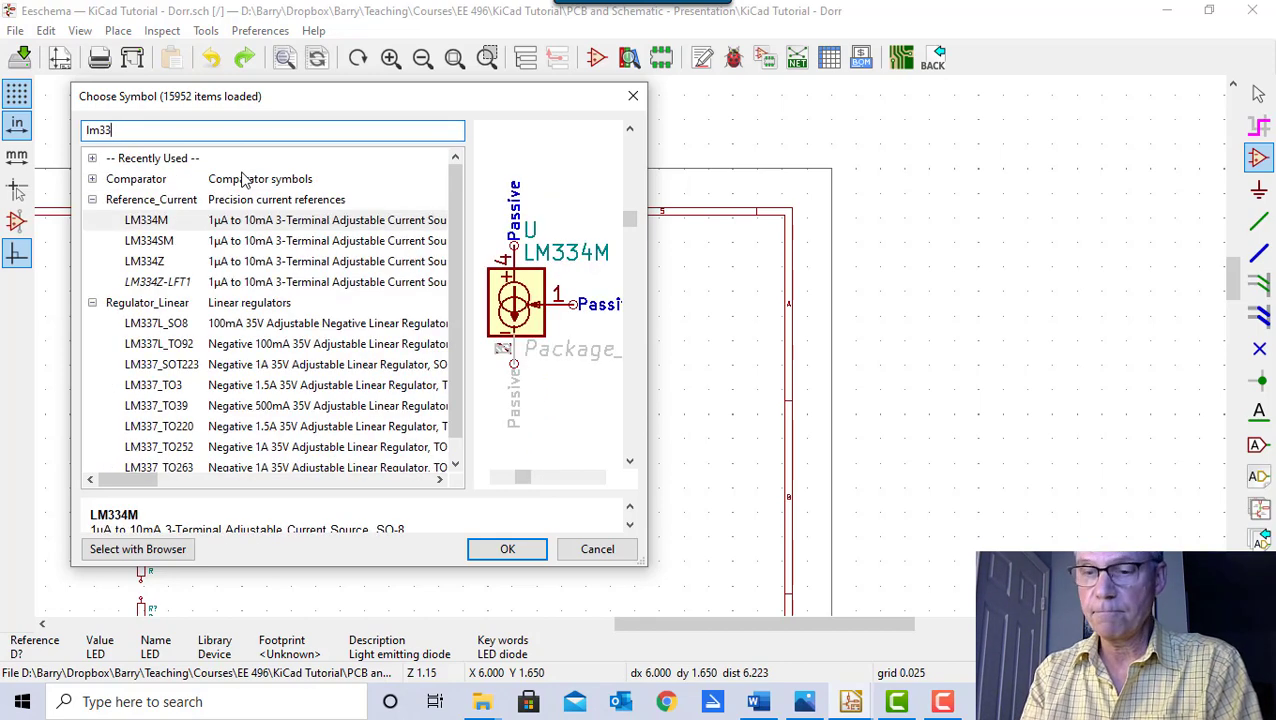
{"action": "type", "text": "9"}
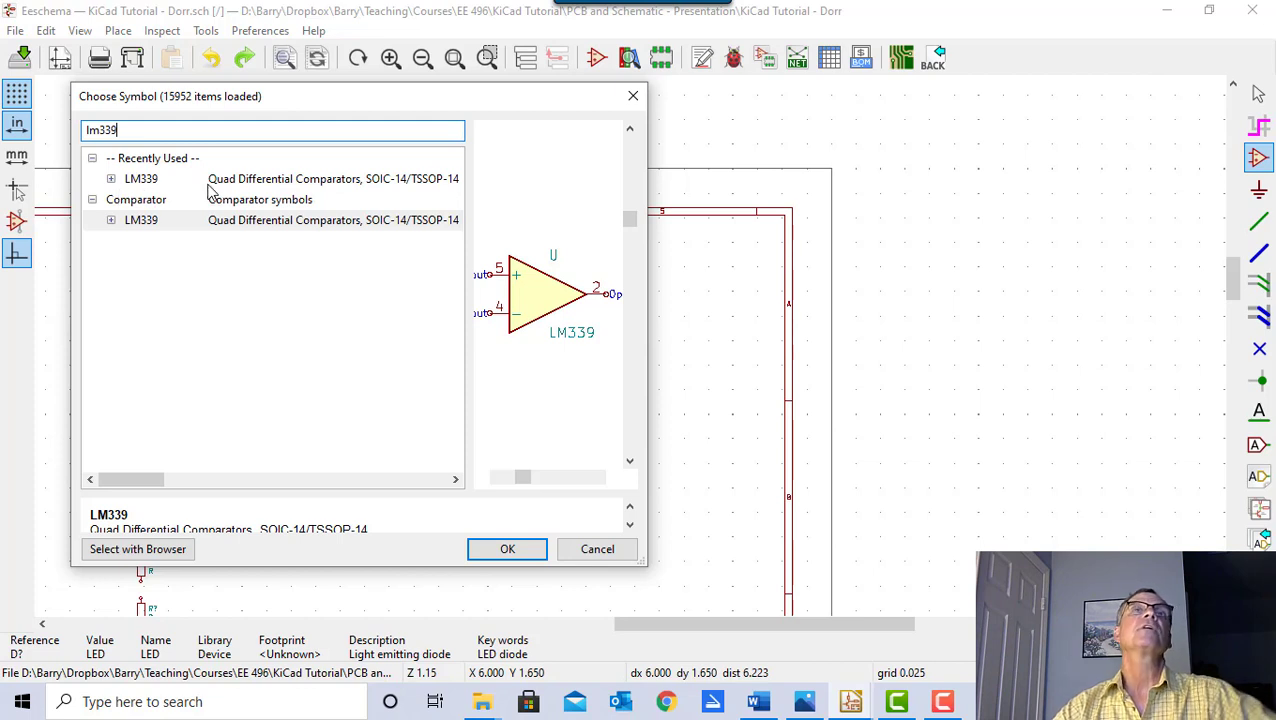
- Expand the LM339 entry and preview its units A, B, C and E, enlarging the preview area slightly
{"action": "left_click", "coordinate": [111, 179]}
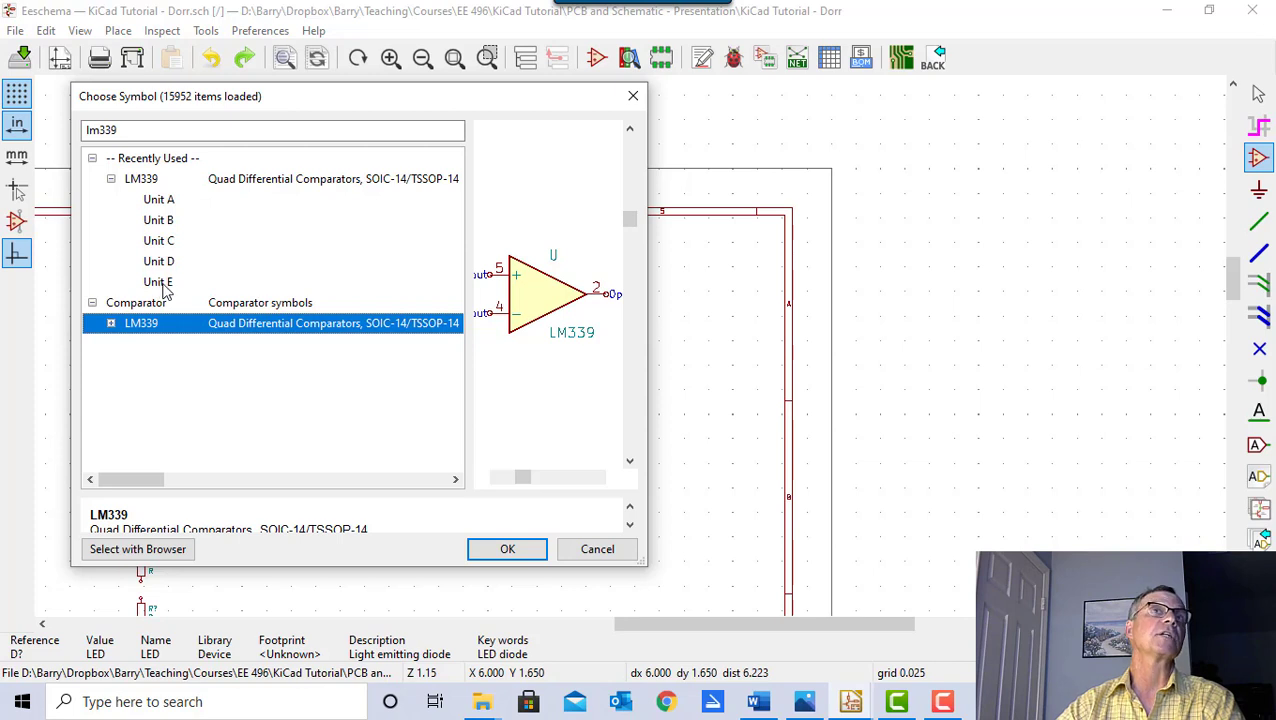
{"action": "left_click", "coordinate": [156, 203]}
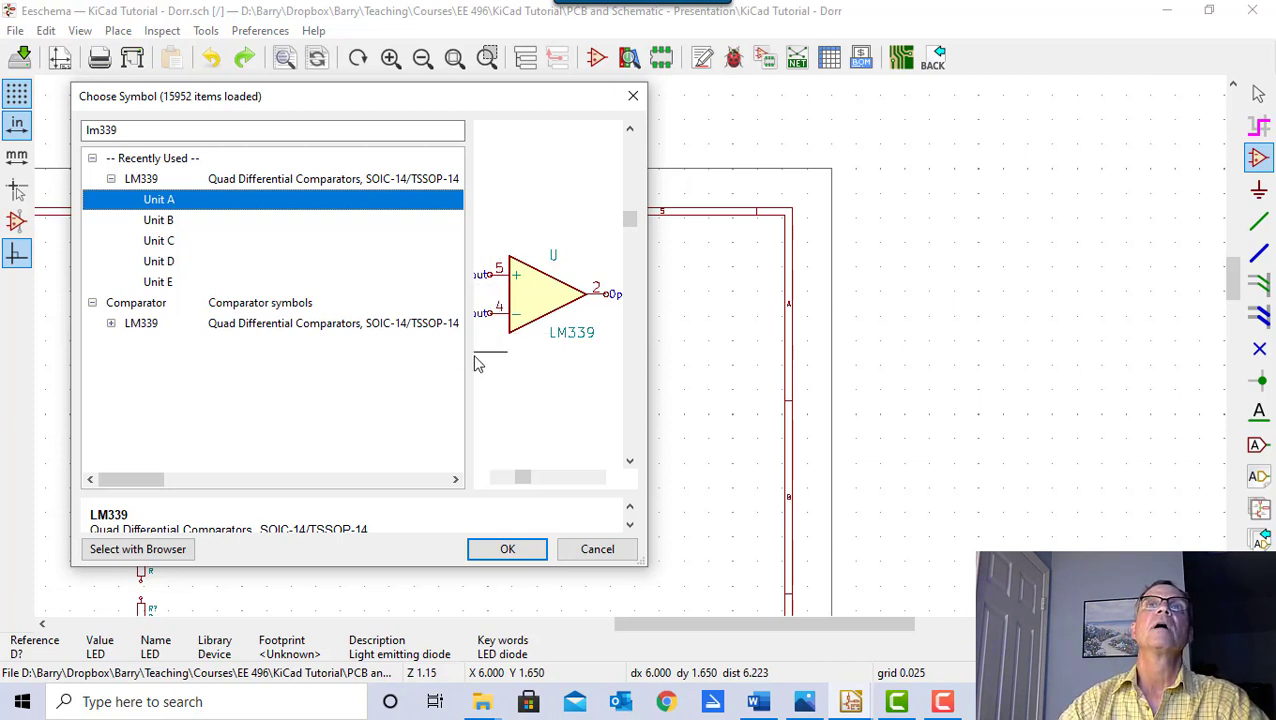
{"action": "left_click_drag", "start_coordinate": [471, 355], "coordinate": [449, 356]}
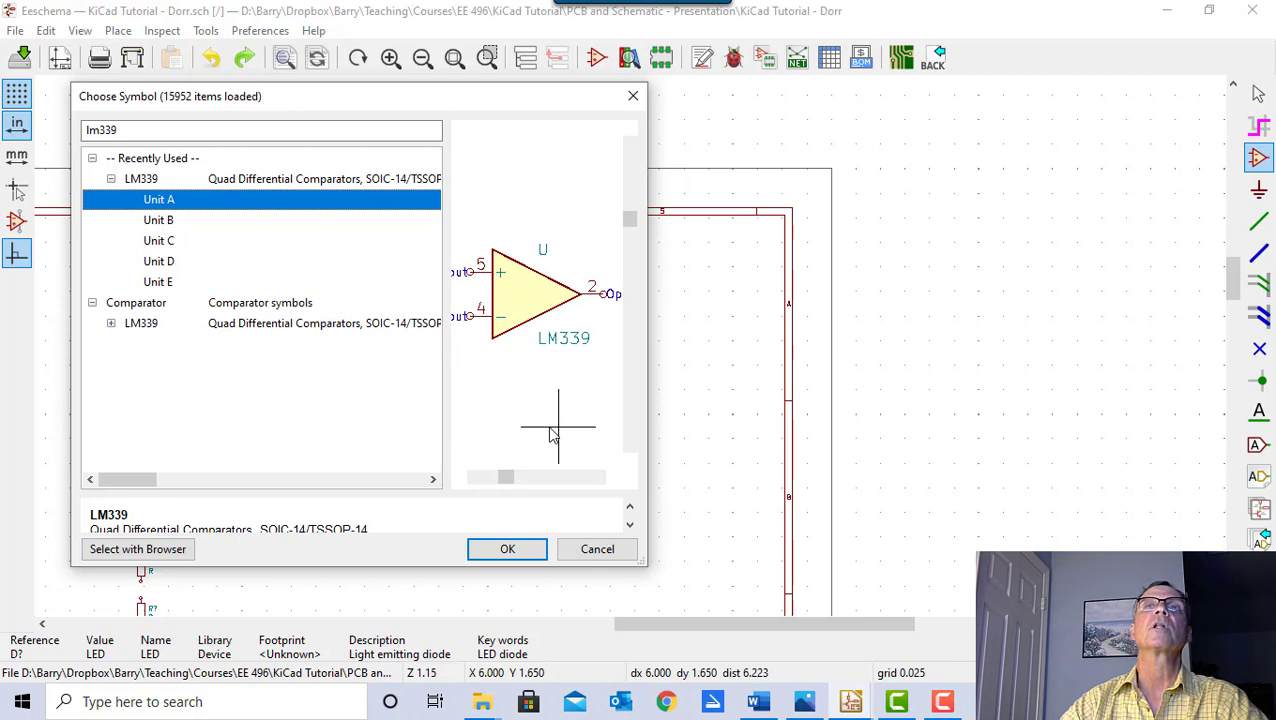
{"action": "left_click_drag", "start_coordinate": [508, 477], "coordinate": [562, 477]}
{"action": "left_click", "coordinate": [158, 221]}
{"action": "left_click", "coordinate": [160, 203]}
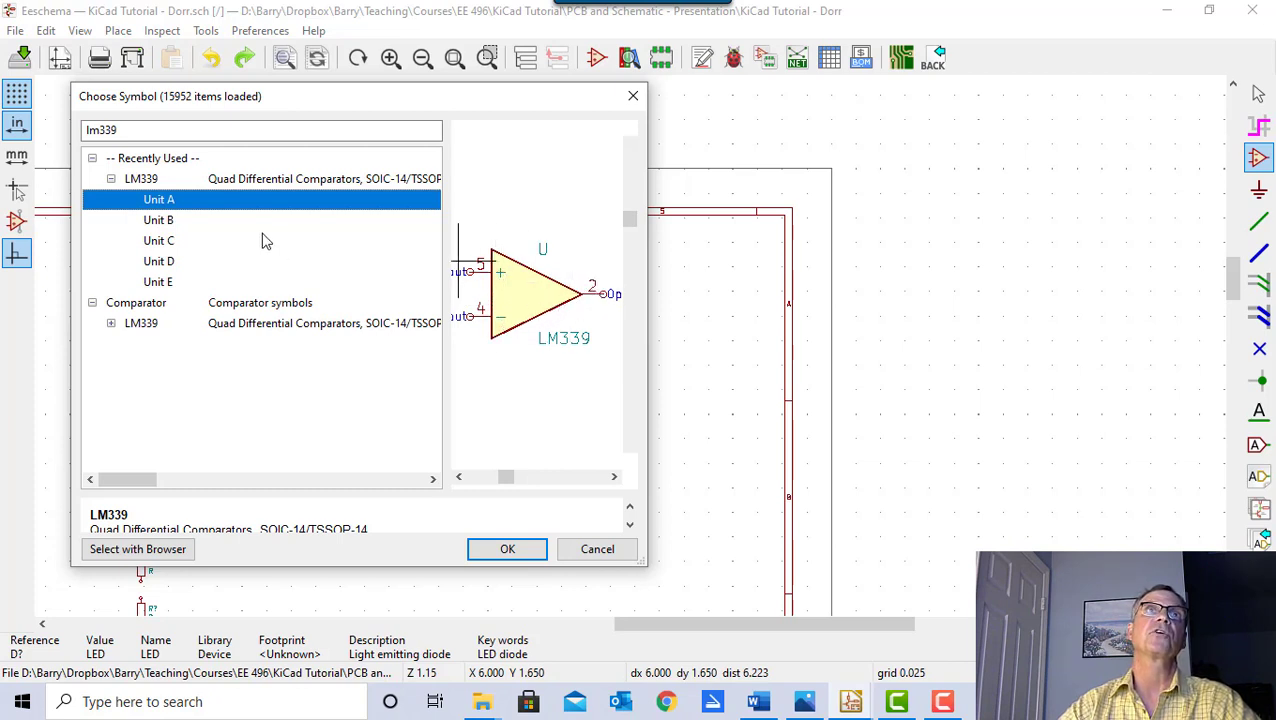
{"action": "left_click", "coordinate": [160, 220]}
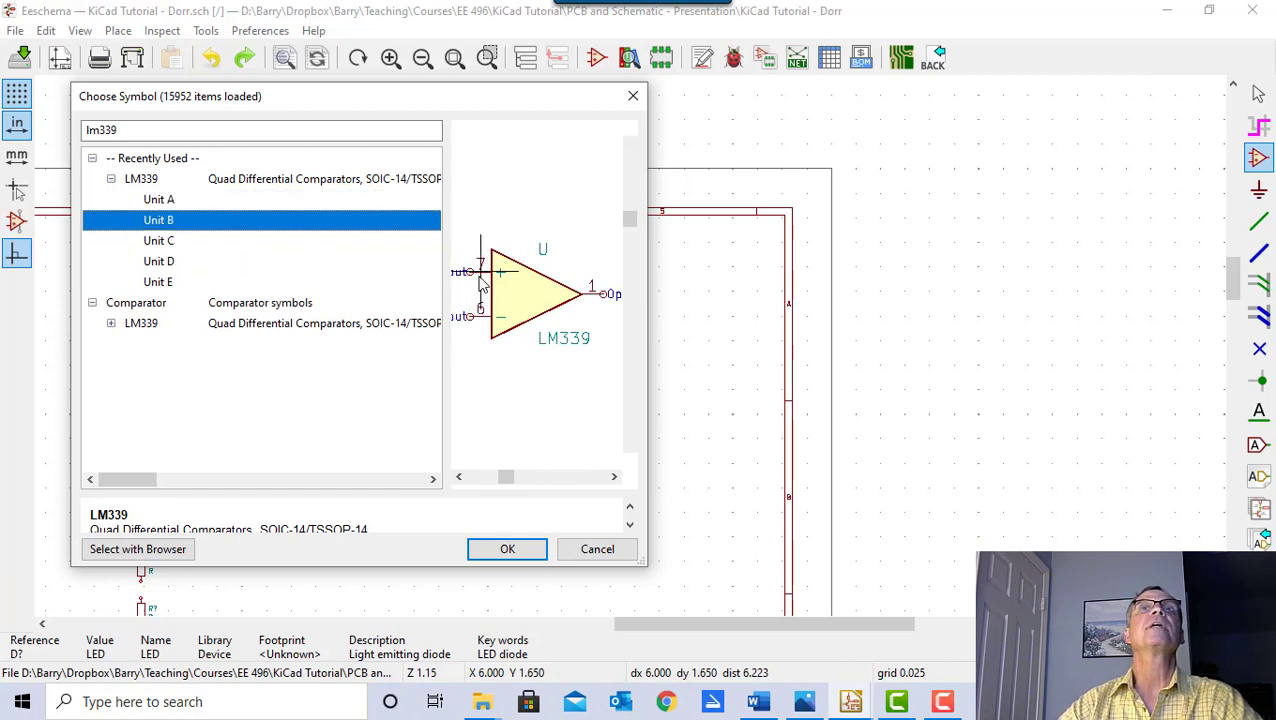
{"action": "left_click", "coordinate": [168, 246]}
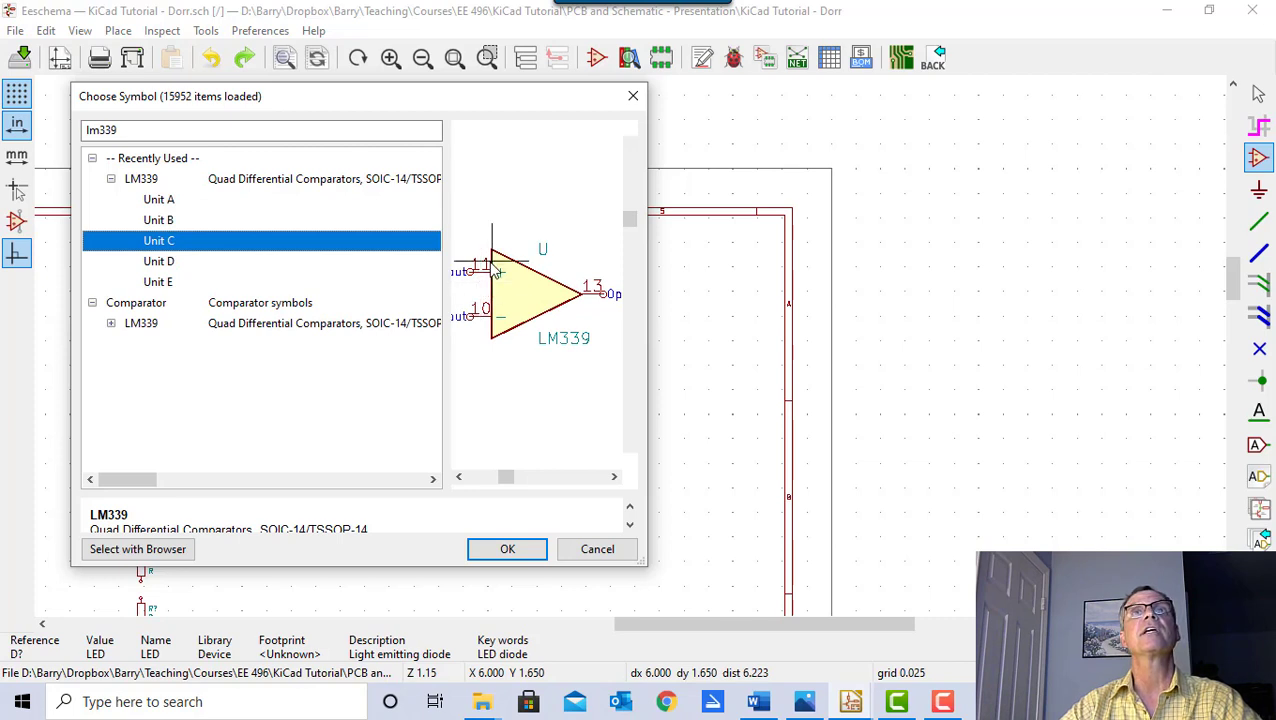
{"action": "left_click", "coordinate": [162, 285]}
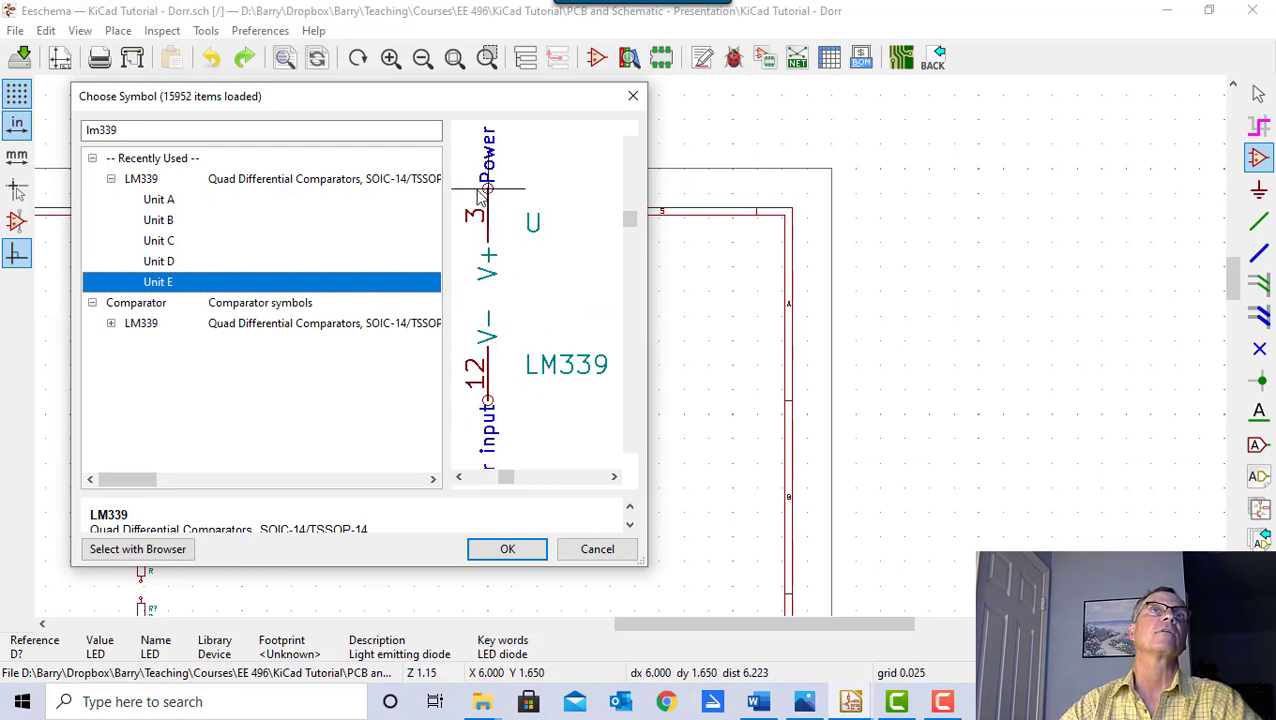
- Choose LM339 Unit A and place it between the topmost vertical resistor and the topmost LED
{"action": "left_click", "coordinate": [160, 200]}
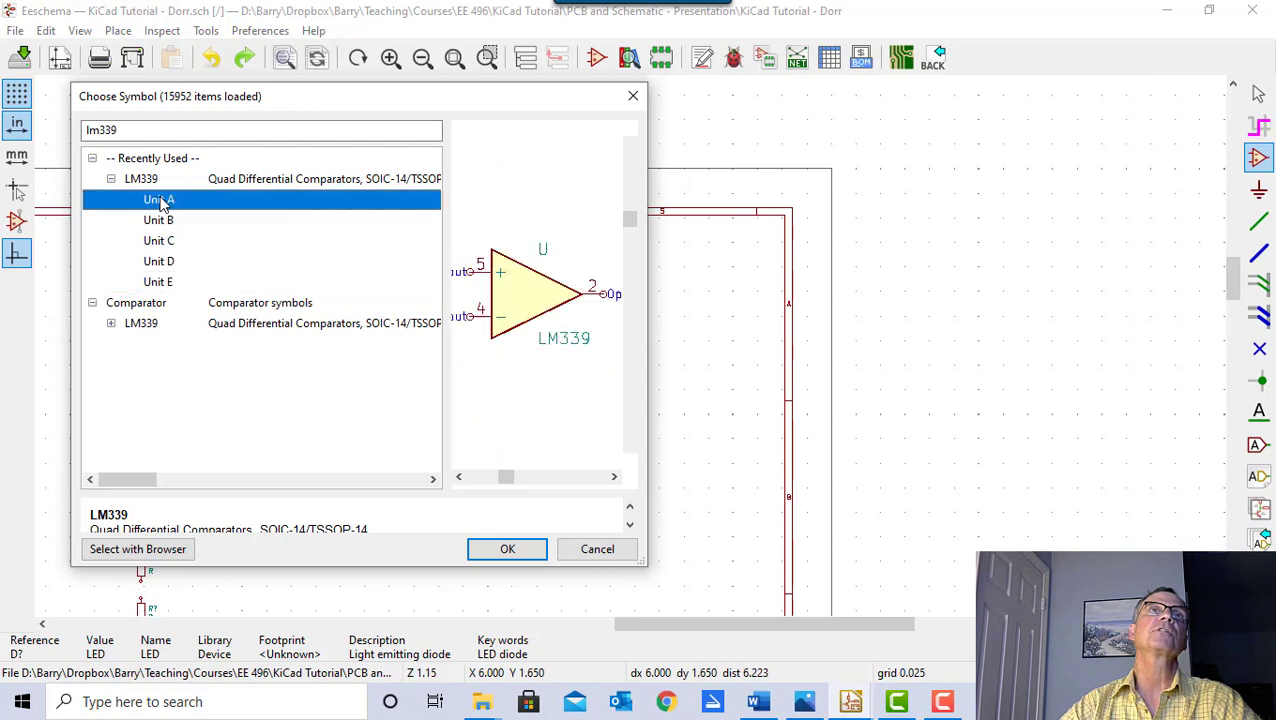
{"action": "left_click", "coordinate": [507, 550]}
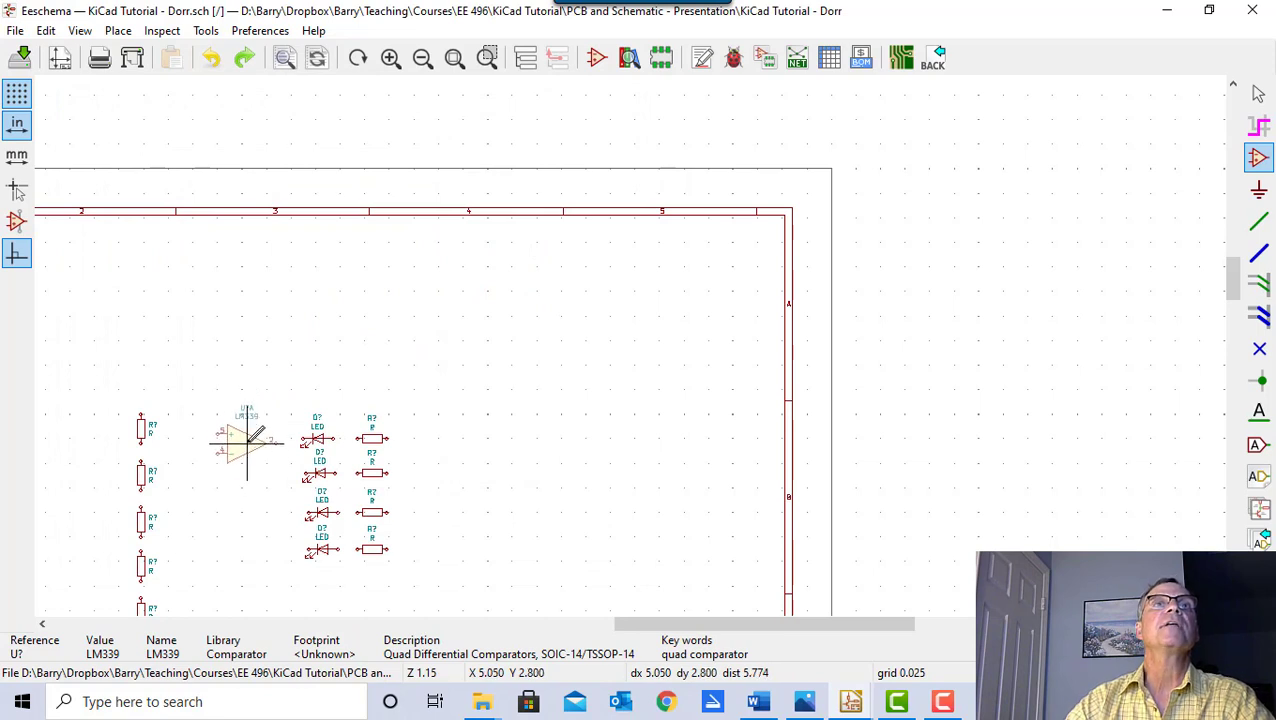
{"action": "left_click", "coordinate": [252, 436]}
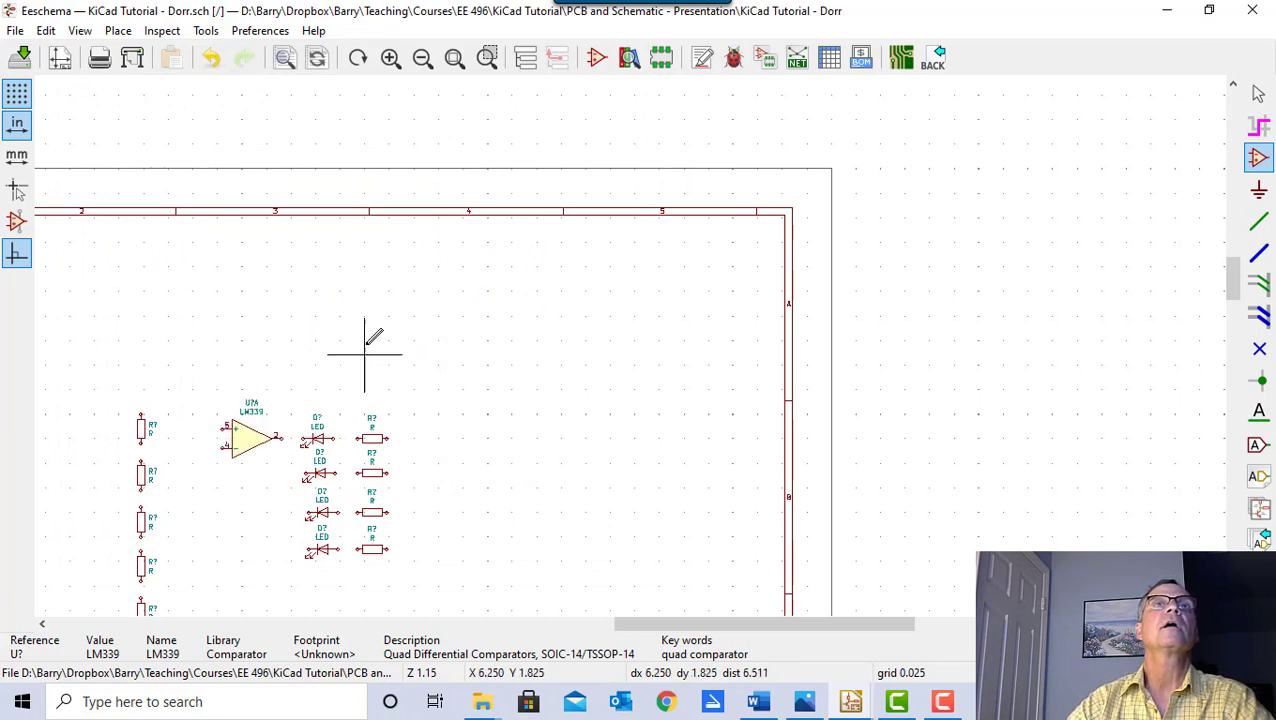
- Add LM339 Unit B directly below the Unit A comparator
{"action": "left_click", "coordinate": [382, 312]}
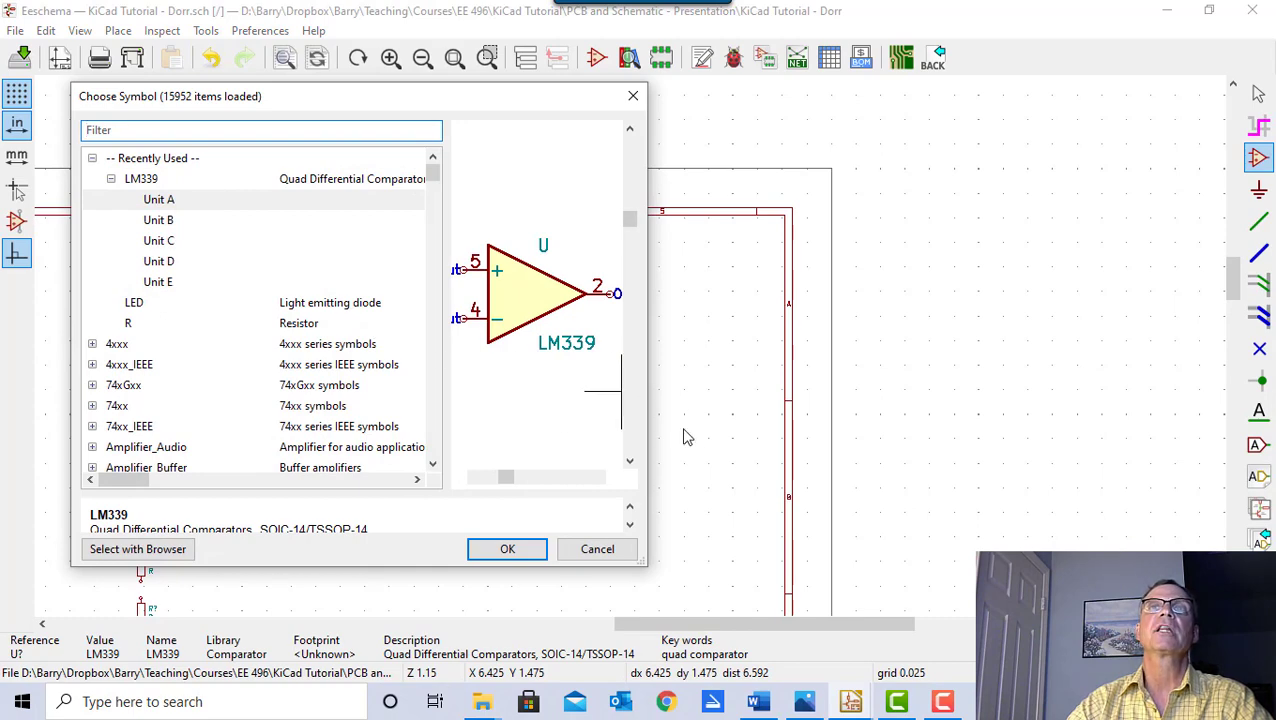
{"action": "left_click", "coordinate": [597, 549]}
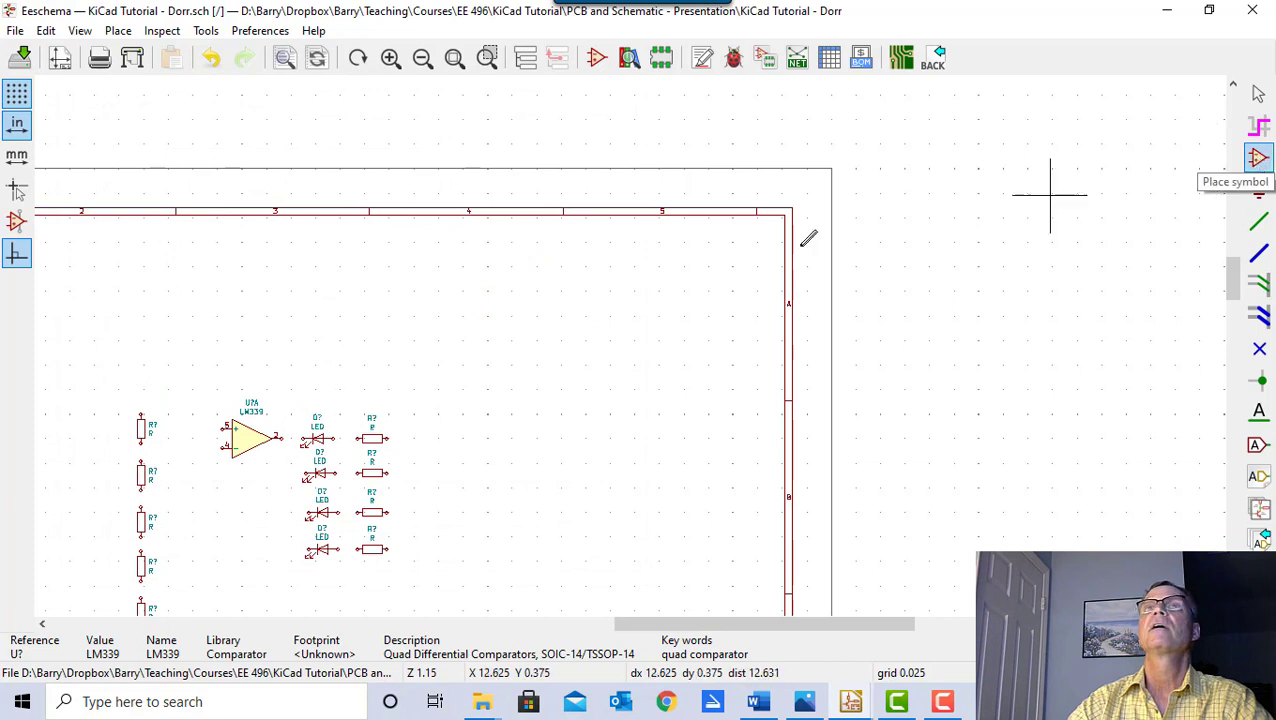
{"action": "left_click", "coordinate": [377, 310]}
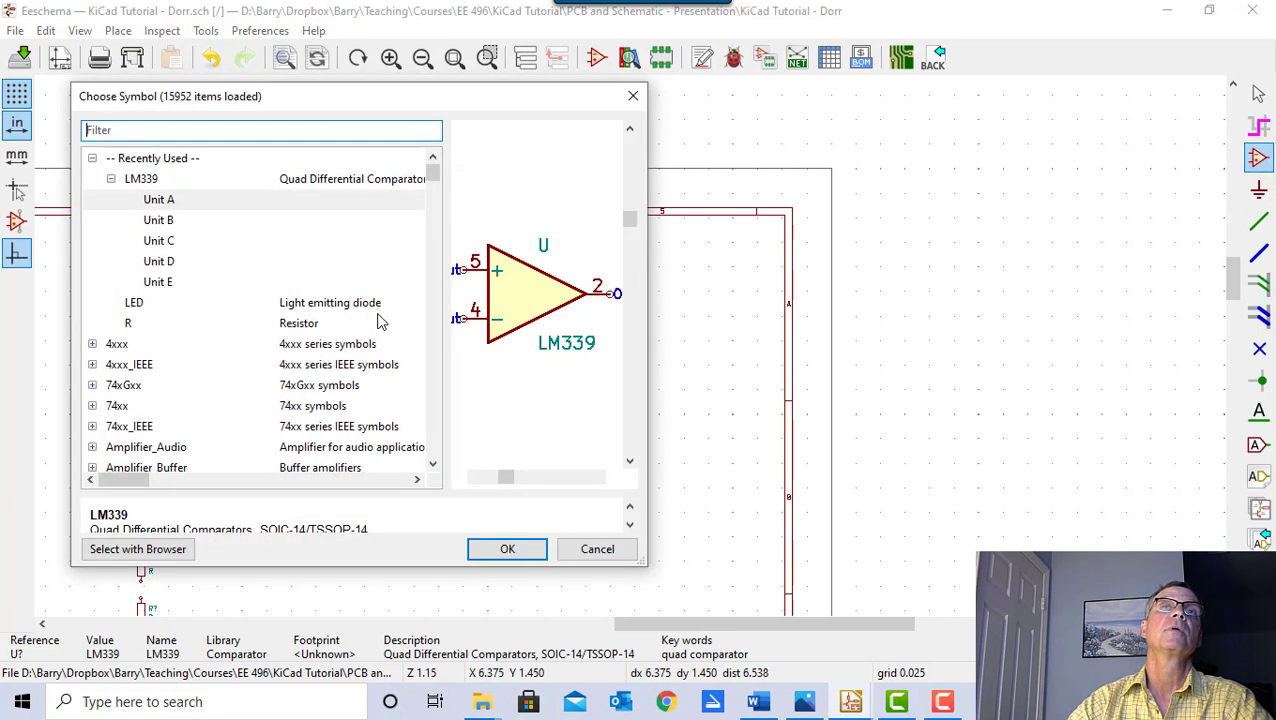
{"action": "left_click", "coordinate": [166, 222]}
{"action": "left_click", "coordinate": [510, 549]}
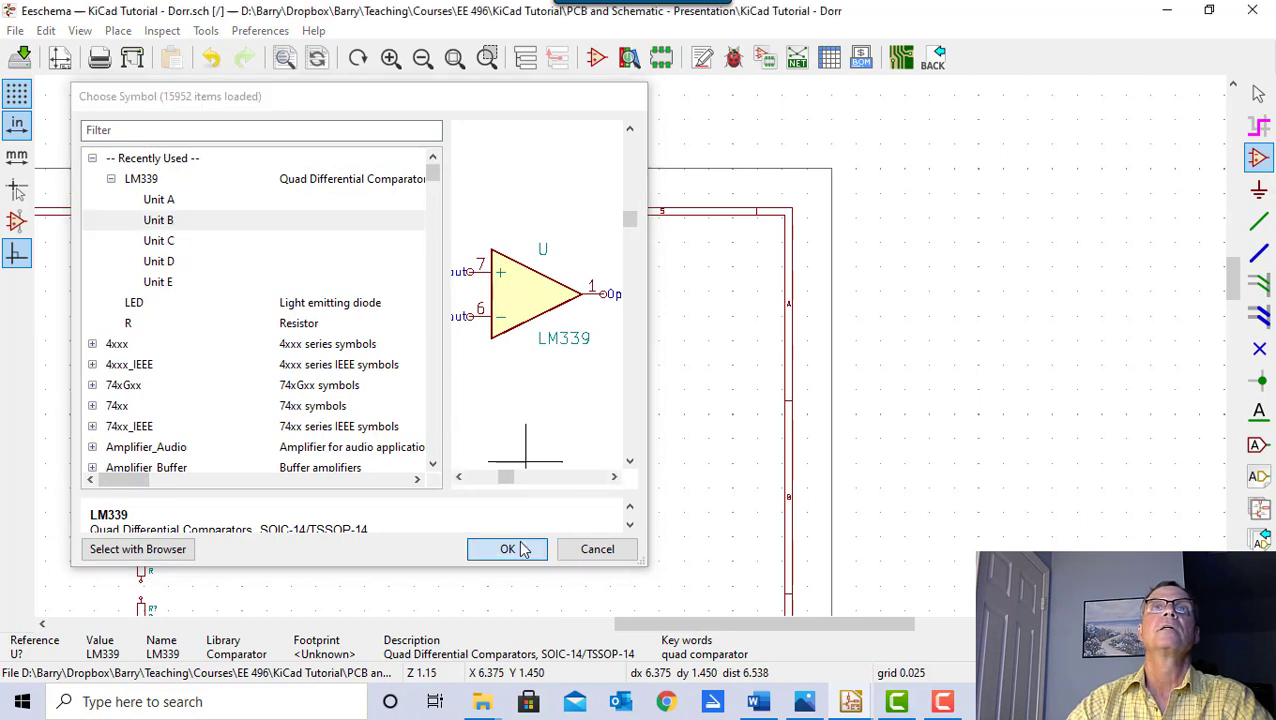
{"action": "left_click", "coordinate": [256, 487]}
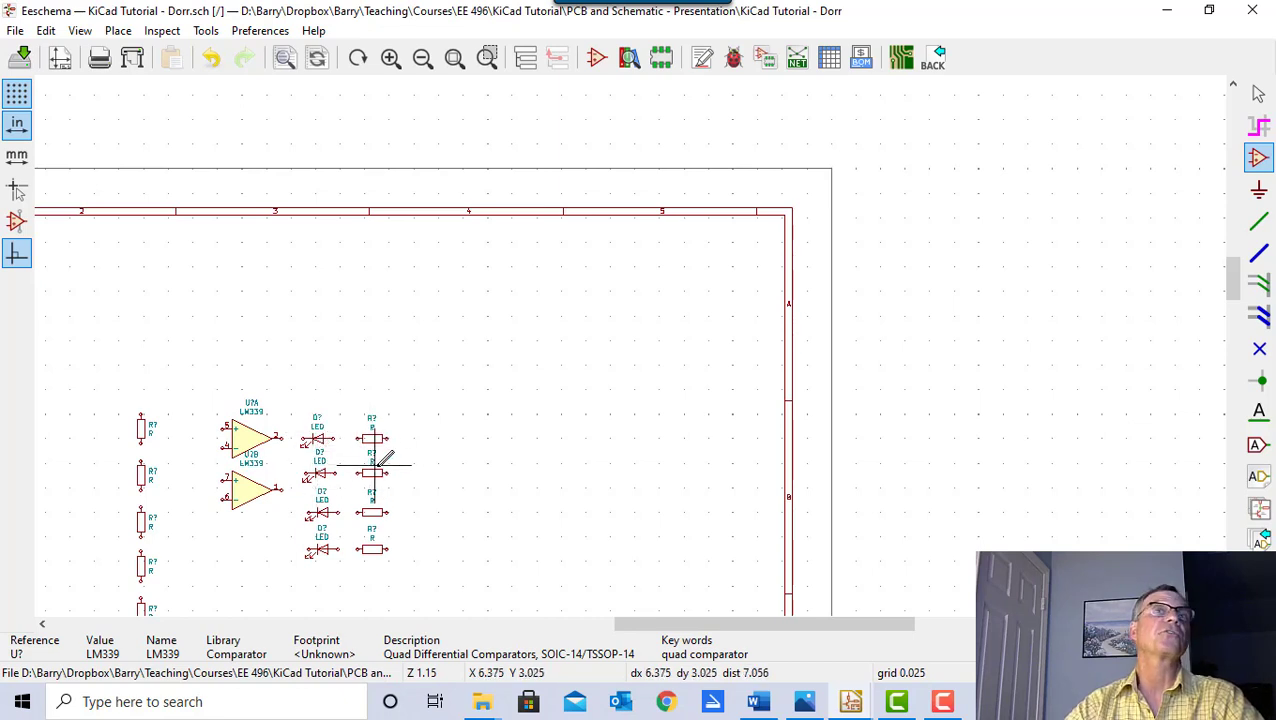
- Add LM339 Unit C directly below the Unit B comparator
{"action": "left_click", "coordinate": [453, 340]}
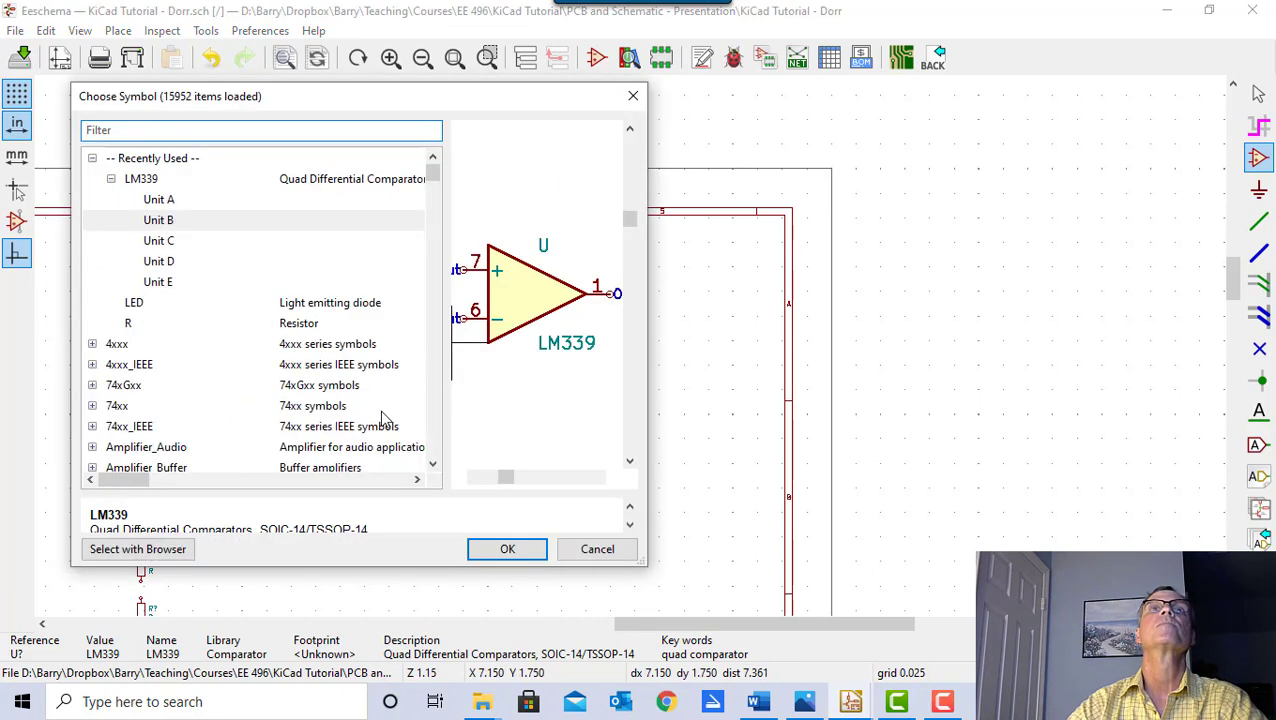
{"action": "left_click", "coordinate": [153, 242]}
{"action": "left_click", "coordinate": [507, 549]}
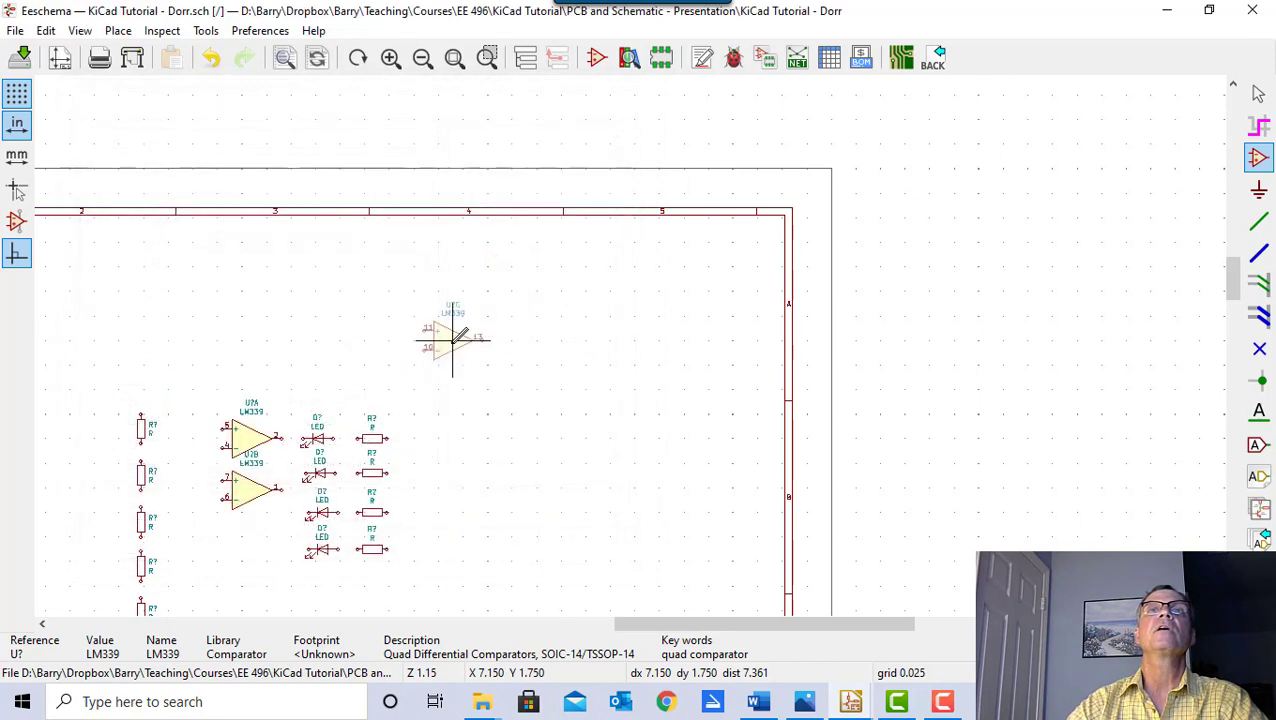
{"action": "left_click", "coordinate": [253, 545]}
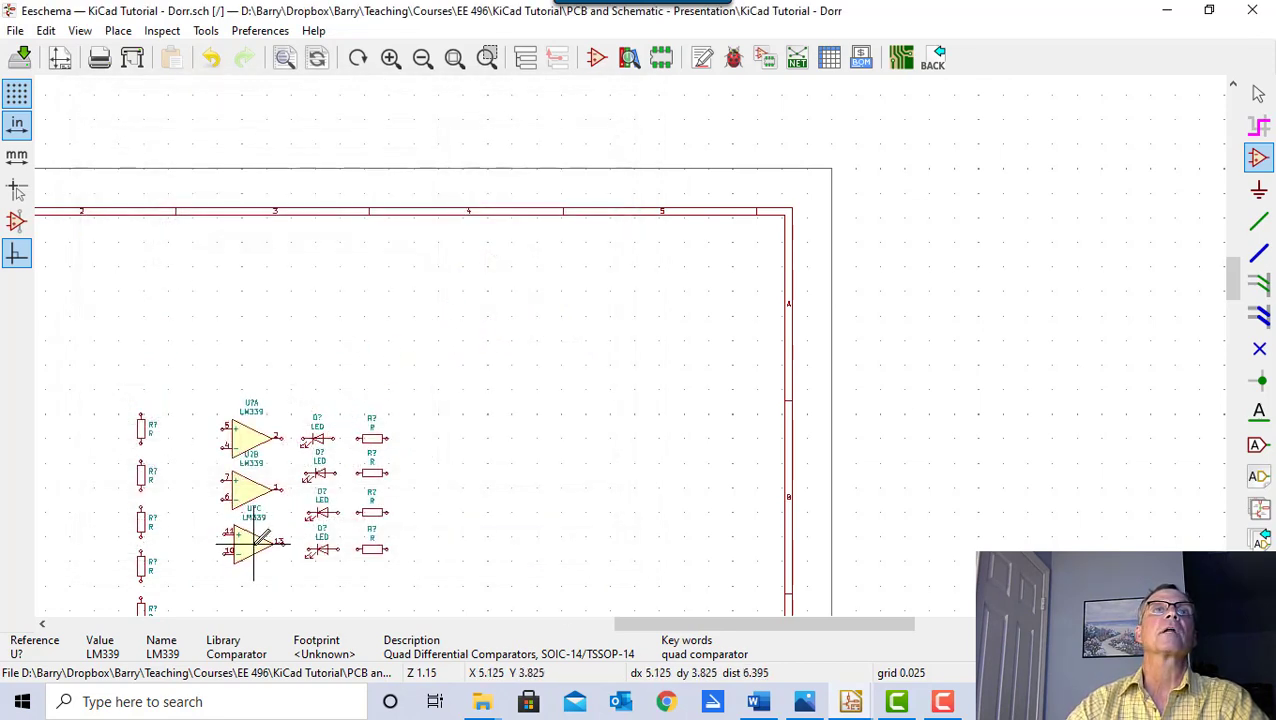
- Add LM339 Unit D below Unit C with a gap, level with the lowest vertical resistor
{"action": "left_click", "coordinate": [449, 338]}
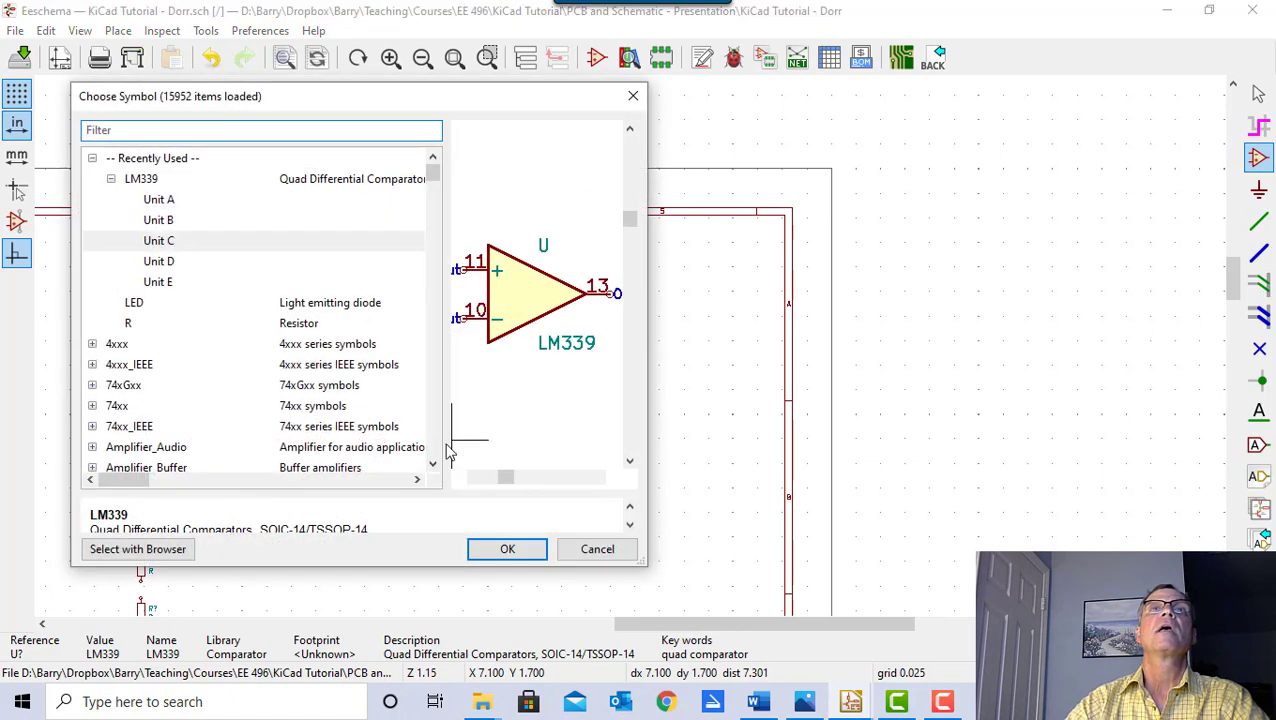
{"action": "left_click", "coordinate": [157, 261]}
{"action": "left_click", "coordinate": [510, 549]}
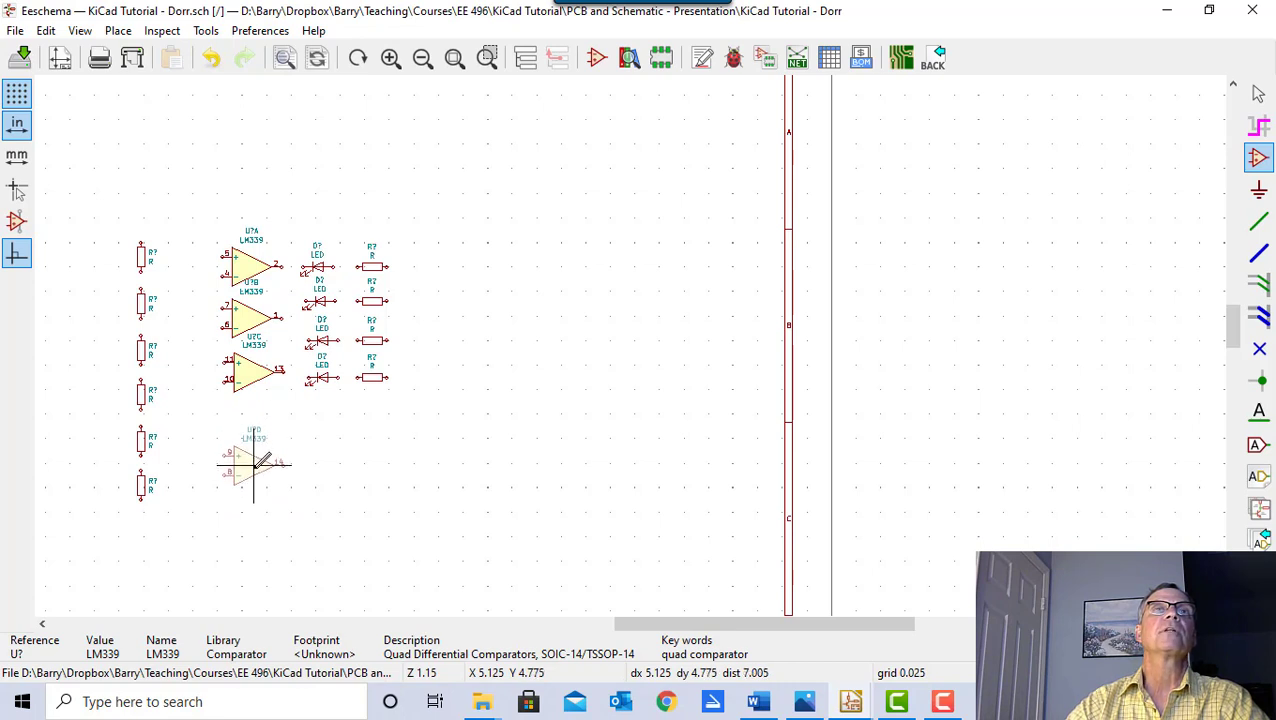
{"action": "left_click", "coordinate": [255, 474]}
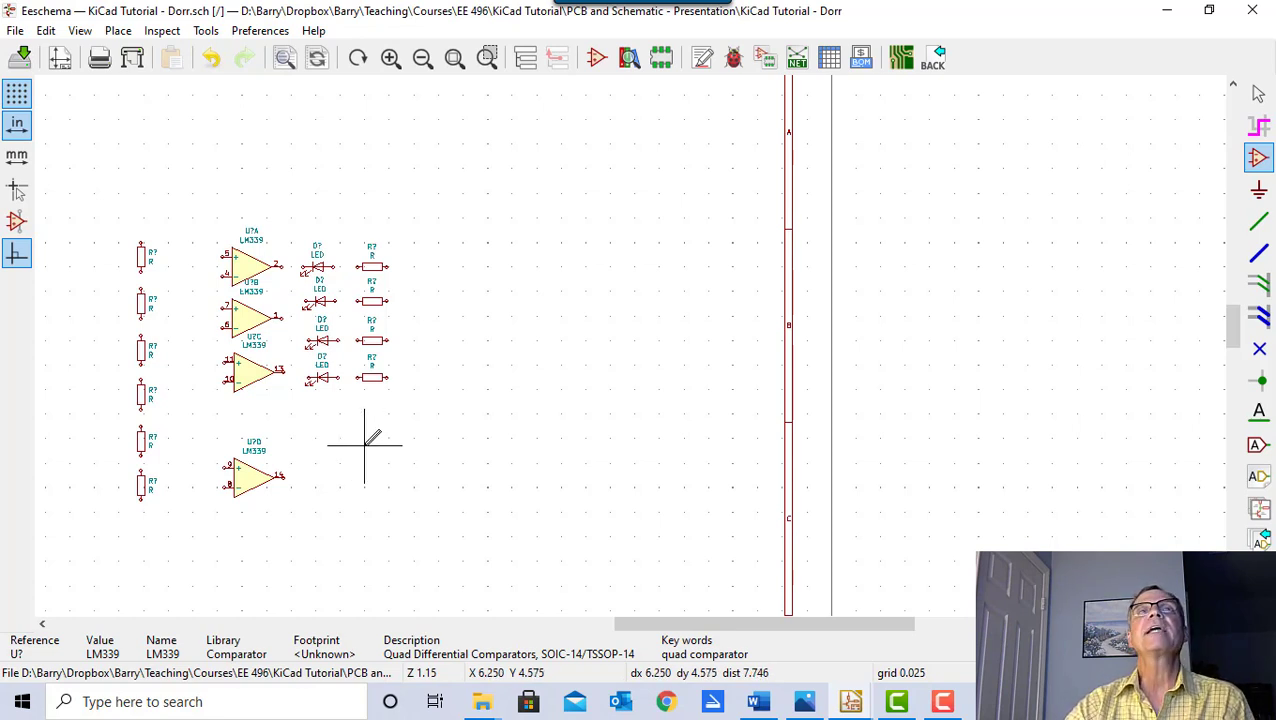
- Review the comparator power and ground connections in the hand-drawn schematic in Photos, and return to Eeschema
{"action": "left_click", "coordinate": [803, 705]}
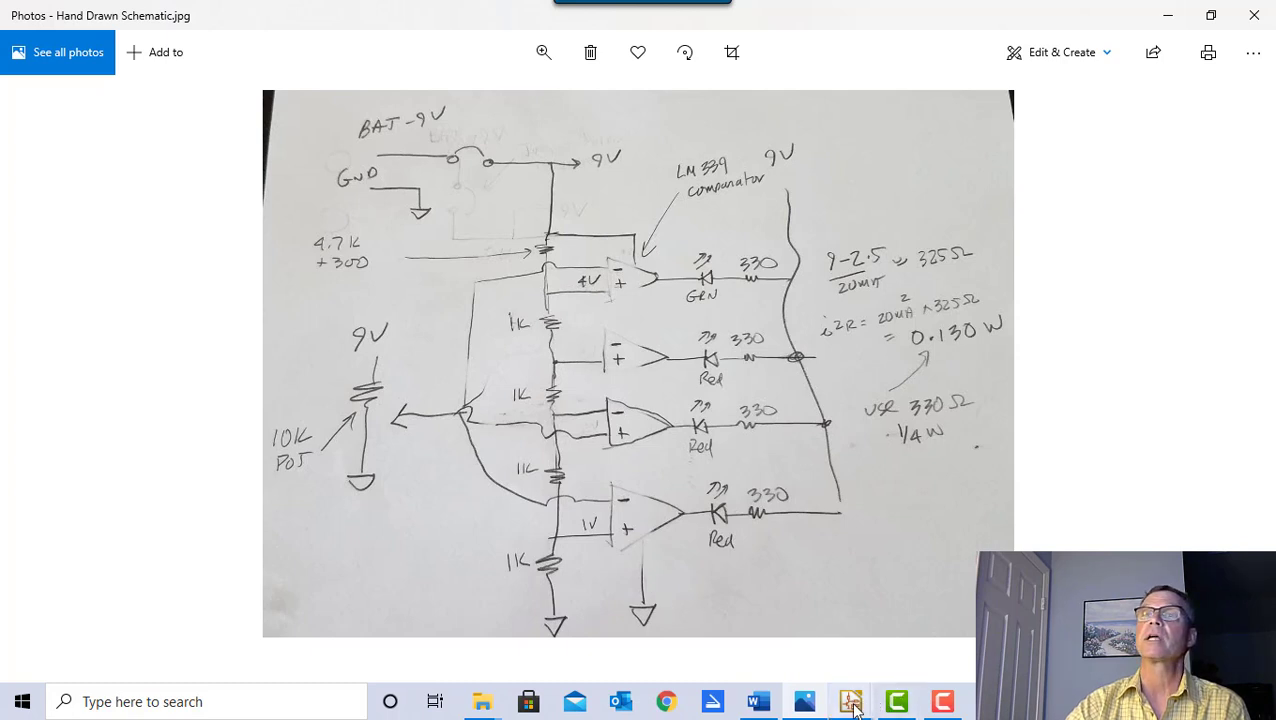
{"action": "mouse_move", "coordinate": [850, 700]}
{"action": "left_click", "coordinate": [952, 575]}
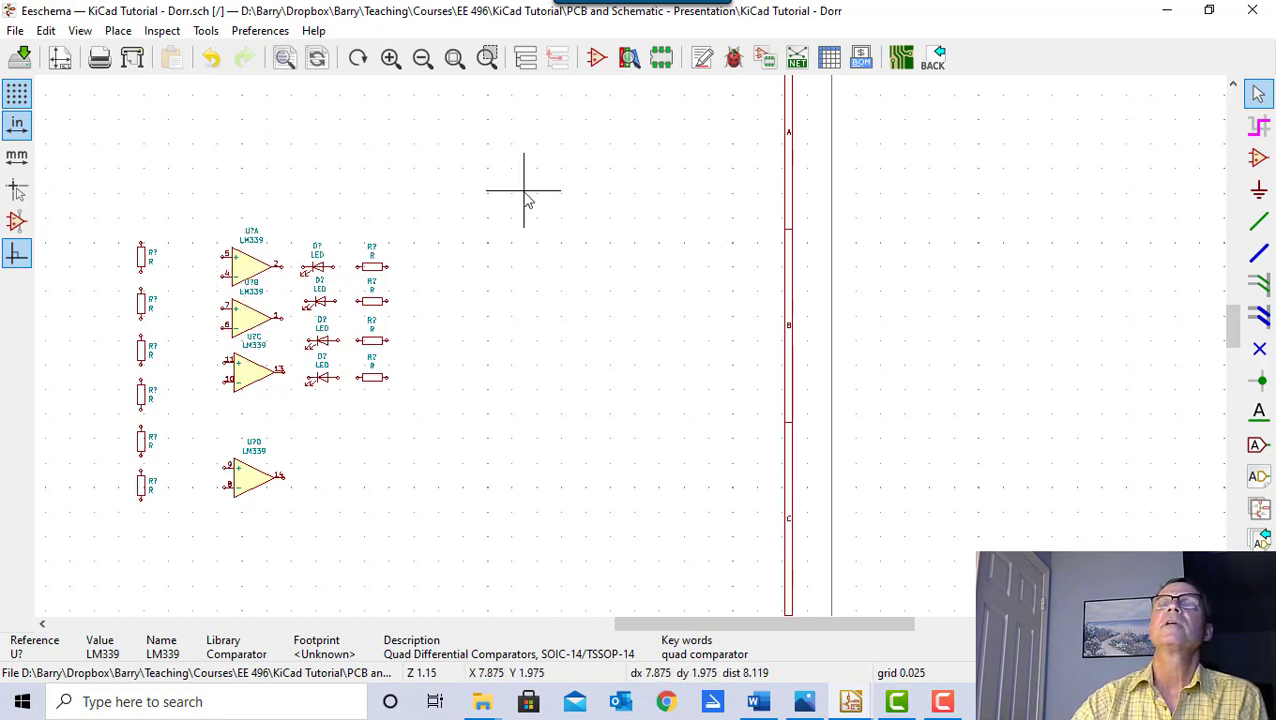
- Add the LM339 power symbol, Unit E, above the Unit A comparator and end symbol placement
{"action": "left_click", "coordinate": [1258, 157]}
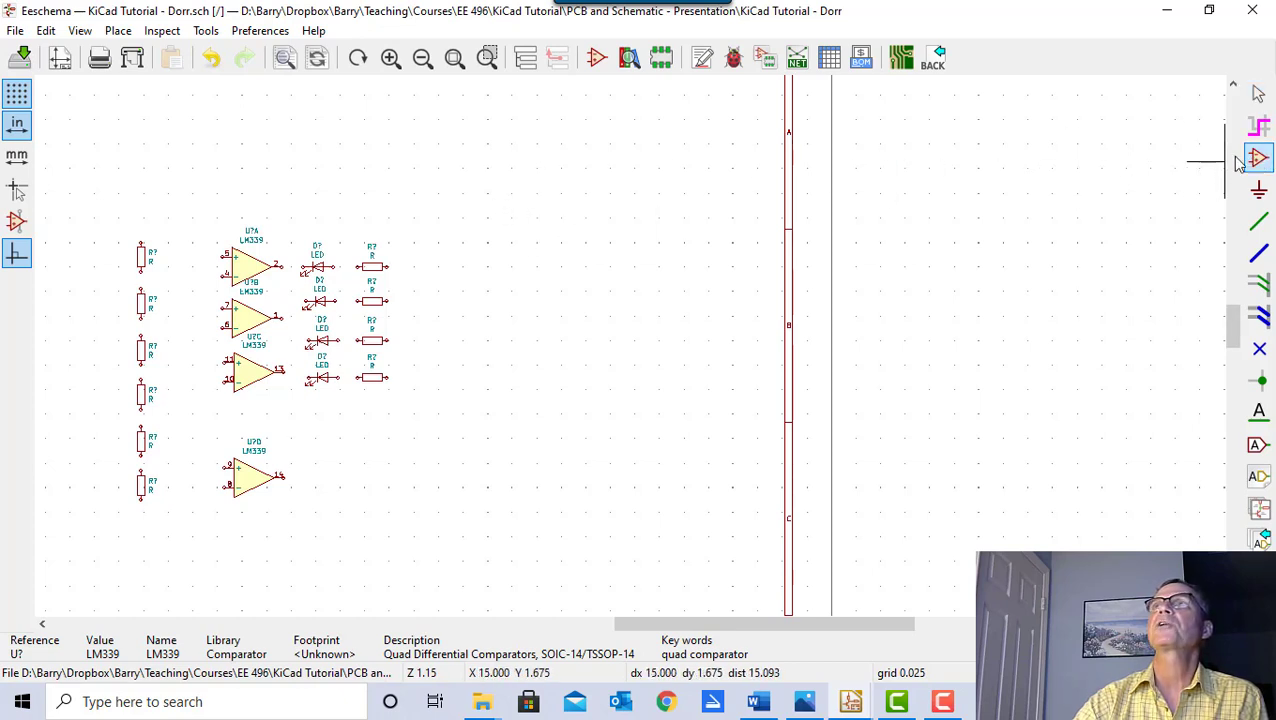
{"action": "left_click", "coordinate": [502, 235]}
{"action": "left_click", "coordinate": [158, 281]}
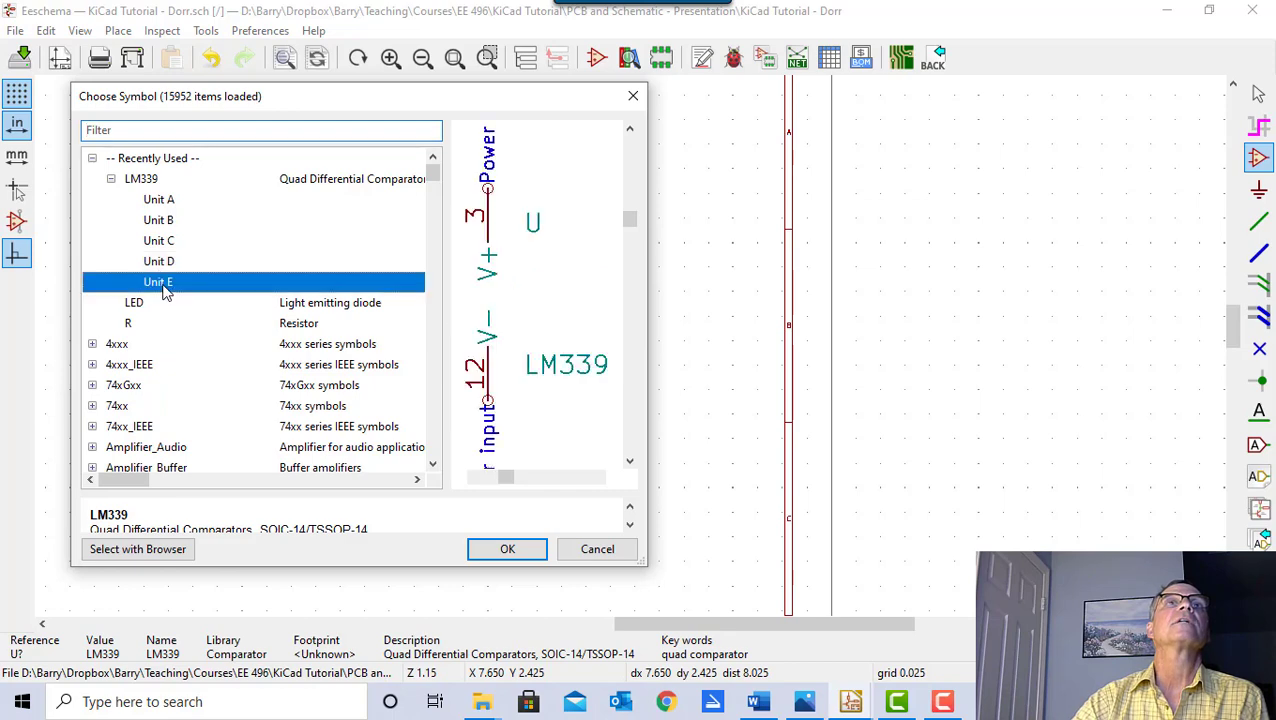
{"action": "left_click", "coordinate": [507, 553]}
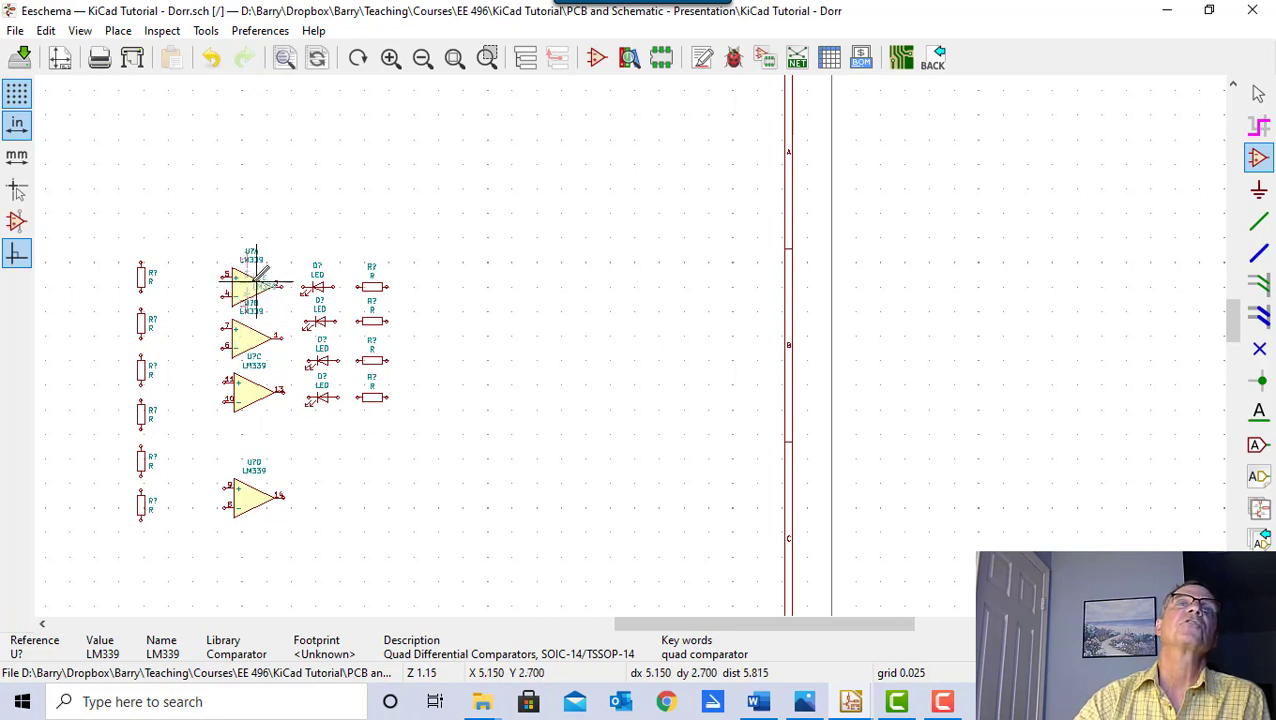
{"action": "left_click", "coordinate": [267, 181]}
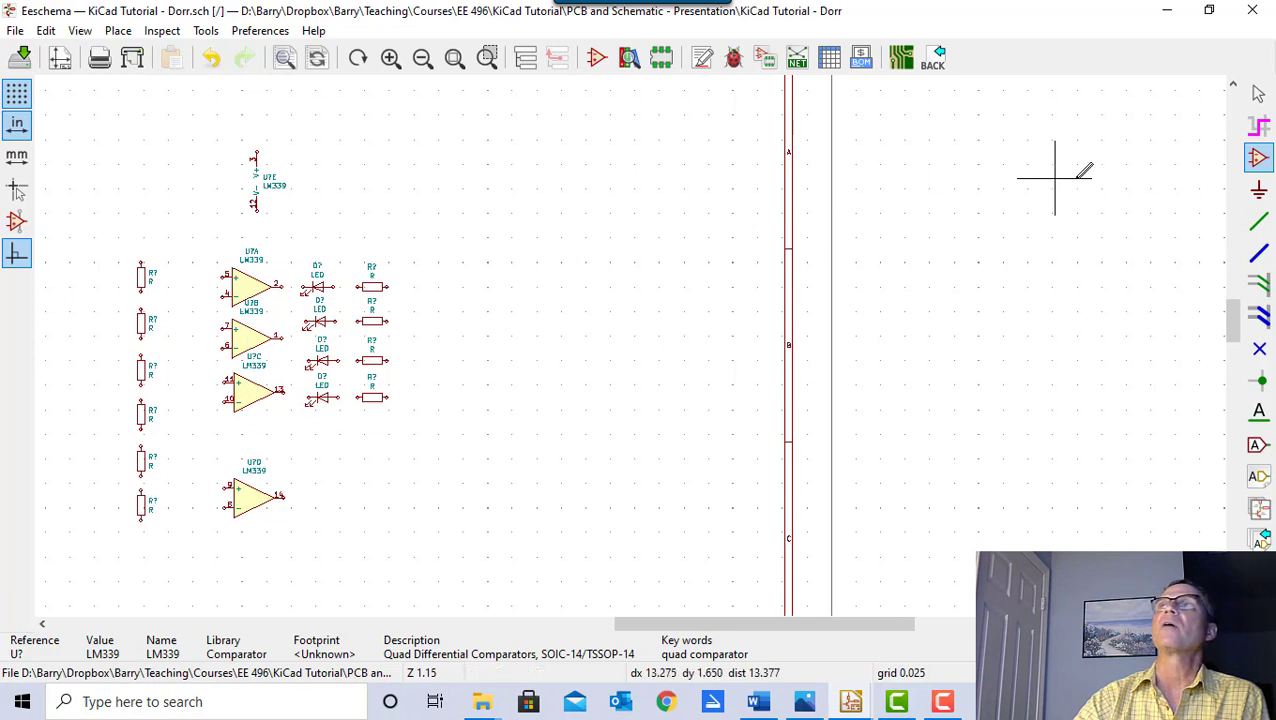
{"action": "left_click", "coordinate": [1258, 93]}
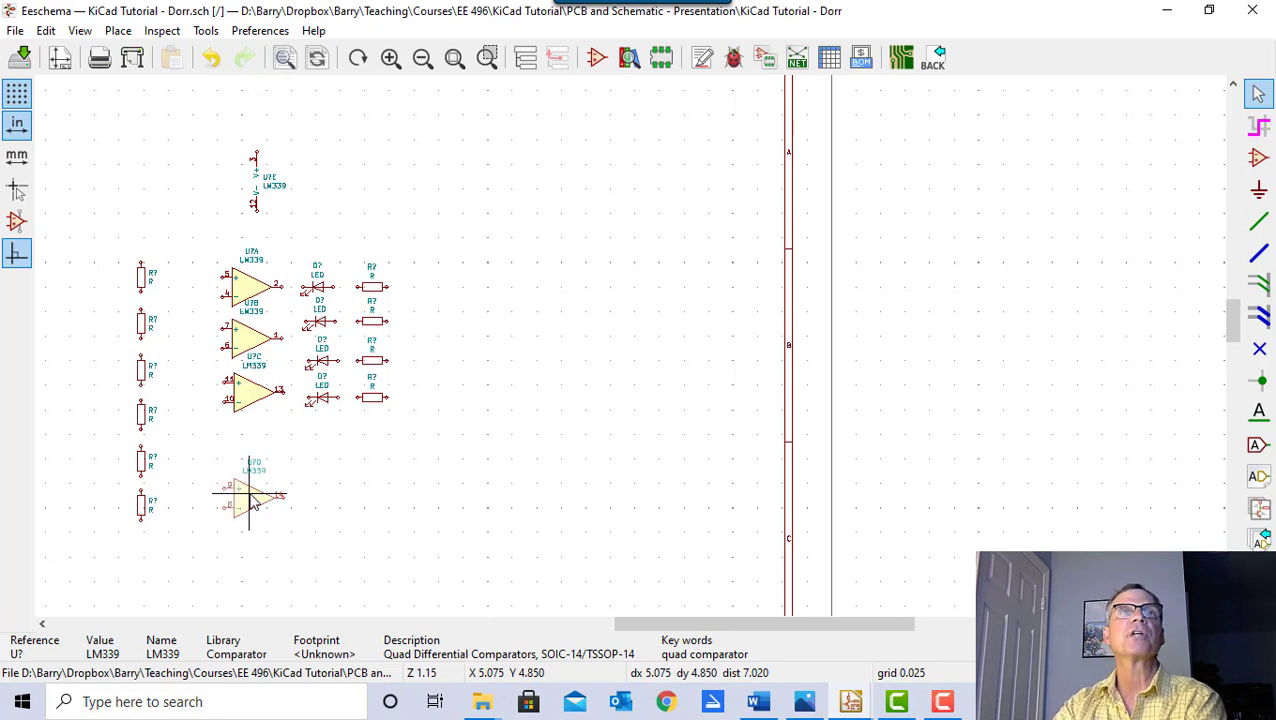
- Move comparator Units D, C and B down the sheet, spacing them evenly and leaving a clear gap beneath Unit A
{"action": "left_click_drag", "start_coordinate": [252, 503], "coordinate": [245, 527]}
{"action": "left_click_drag", "start_coordinate": [240, 400], "coordinate": [228, 458]}
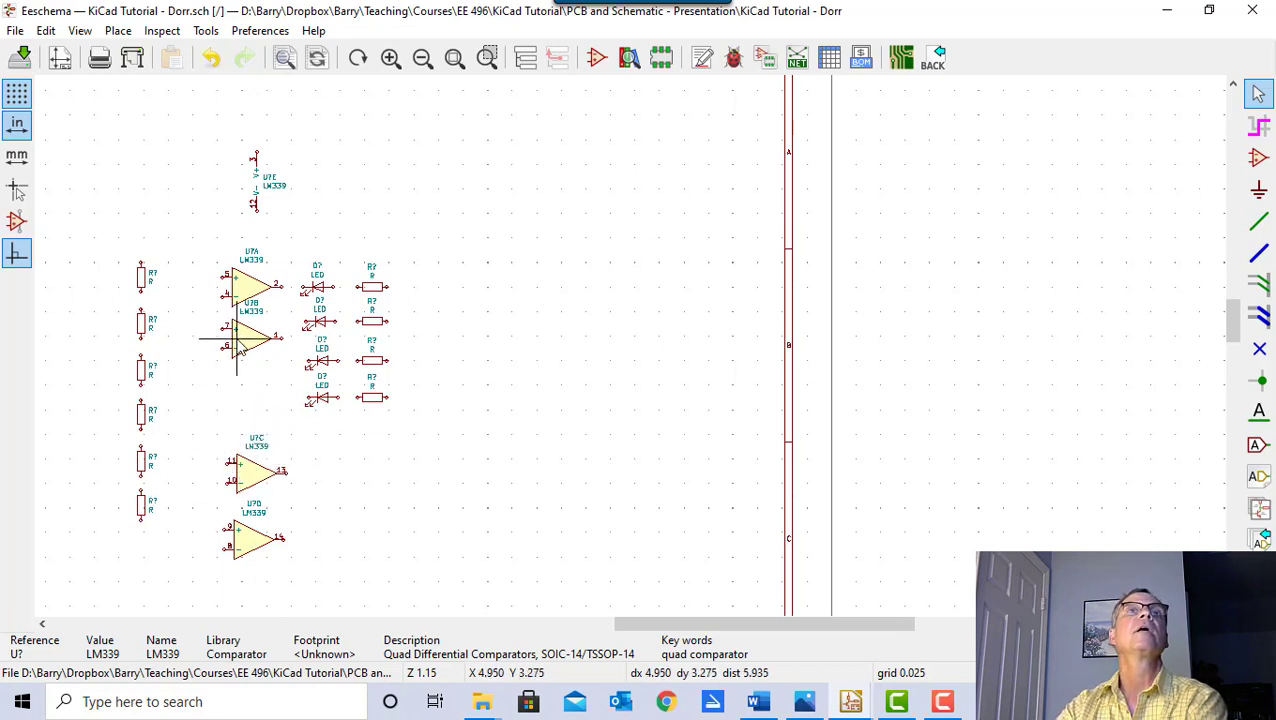
{"action": "left_click_drag", "start_coordinate": [240, 352], "coordinate": [240, 412]}
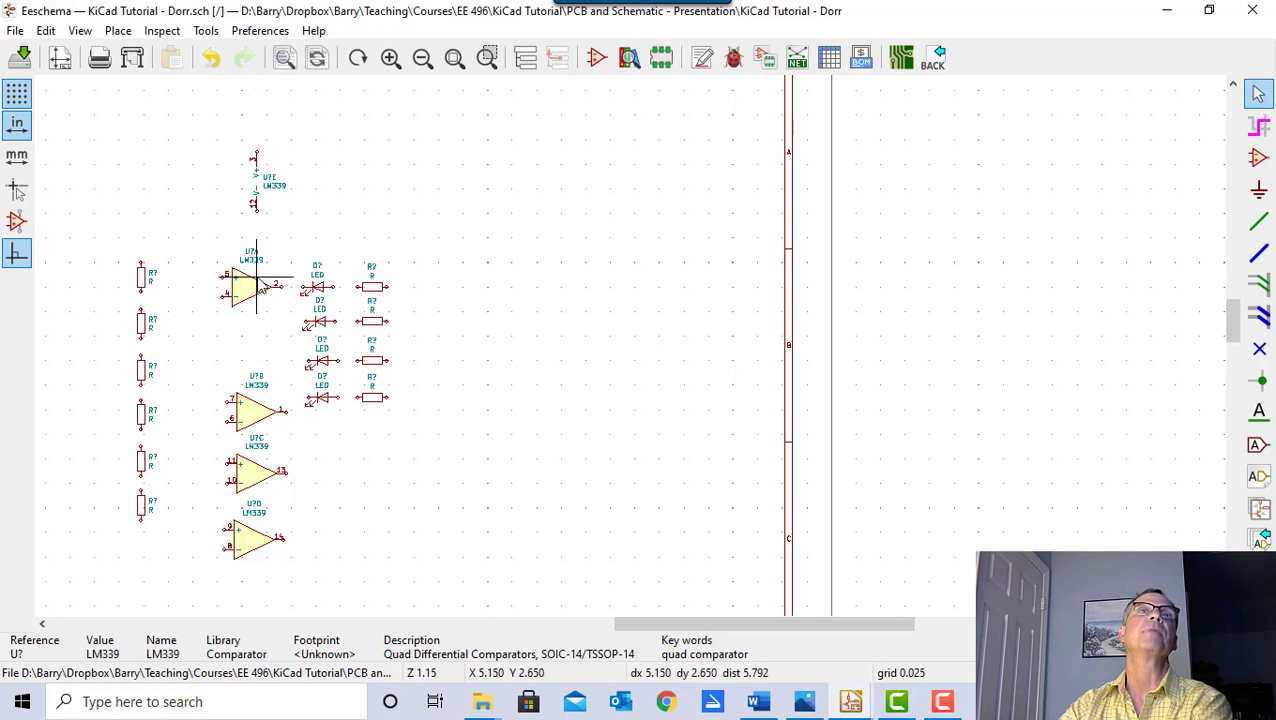
- Move the LM339 power unit (Unit E) onto the Unit A comparator and nudge it so pins 3 and 12 sit evenly above and below the triangle
{"action": "scroll", "coordinate": [257, 286], "scroll_direction": "up", "scroll_amount": 2}
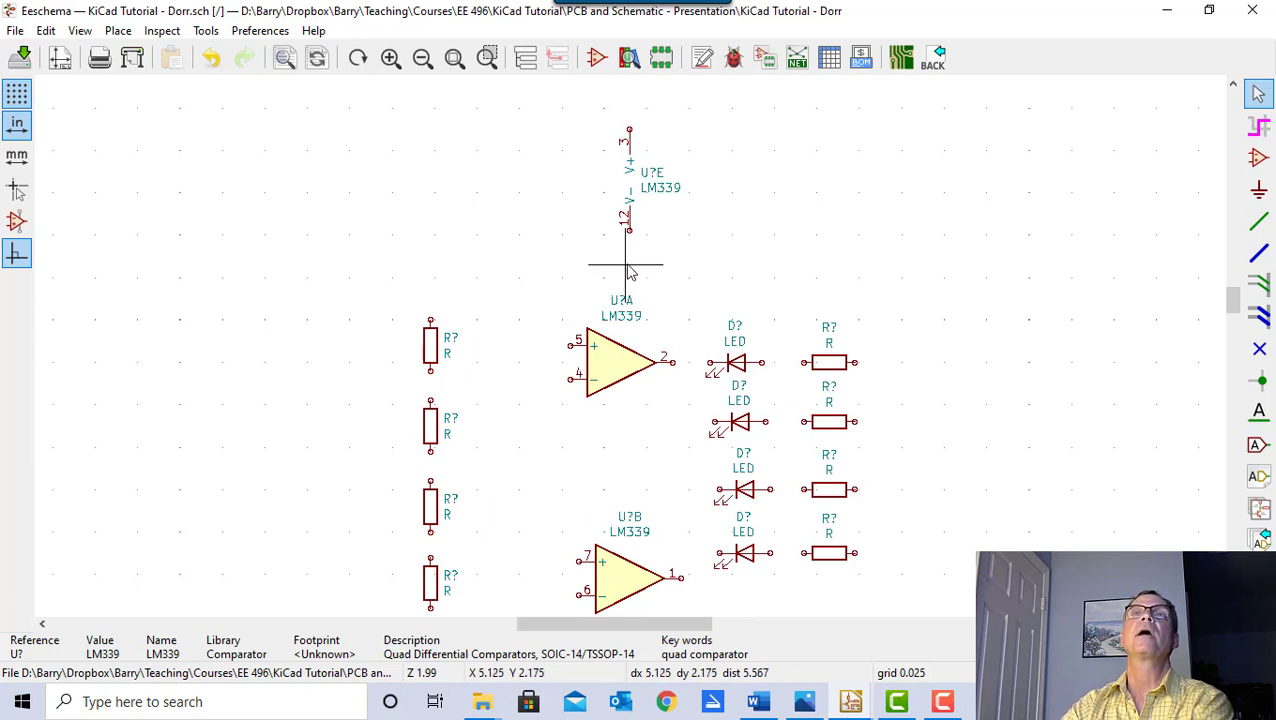
{"action": "scroll", "coordinate": [627, 272], "scroll_direction": "down", "scroll_amount": 3}
{"action": "scroll", "coordinate": [620, 347], "scroll_direction": "up", "scroll_amount": 3}
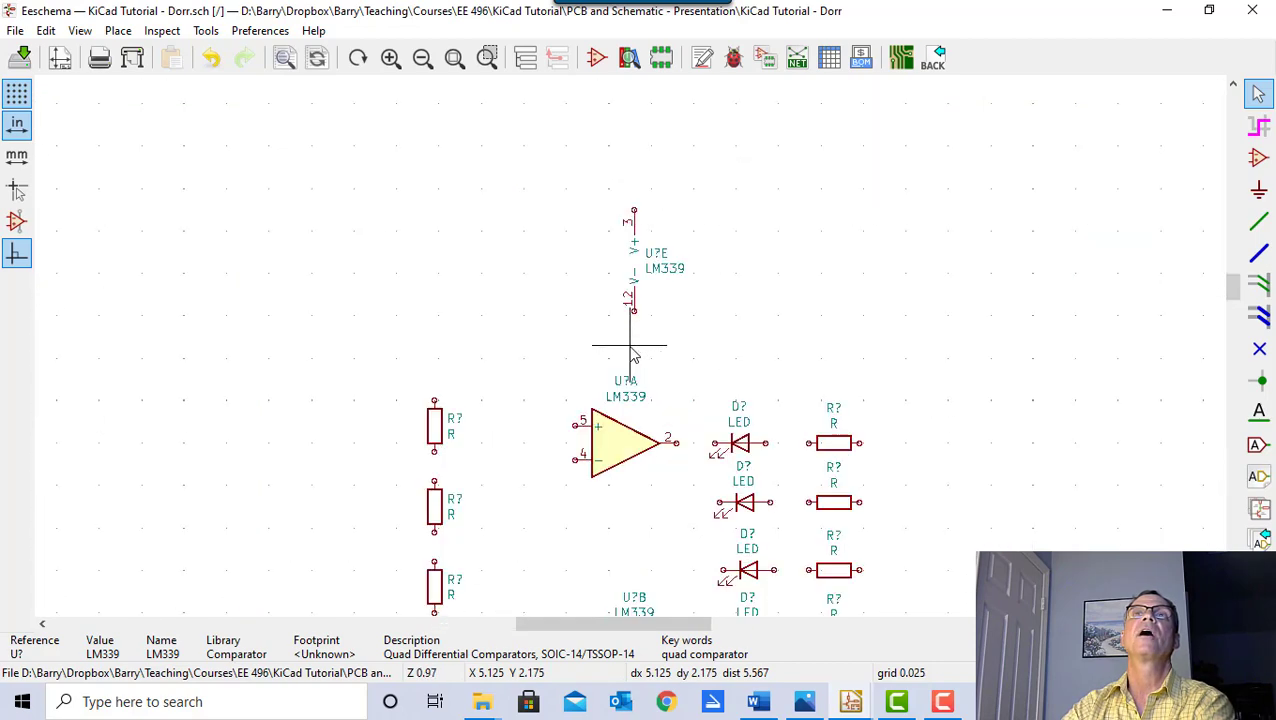
{"action": "scroll", "coordinate": [630, 402], "scroll_direction": "up", "scroll_amount": 1}
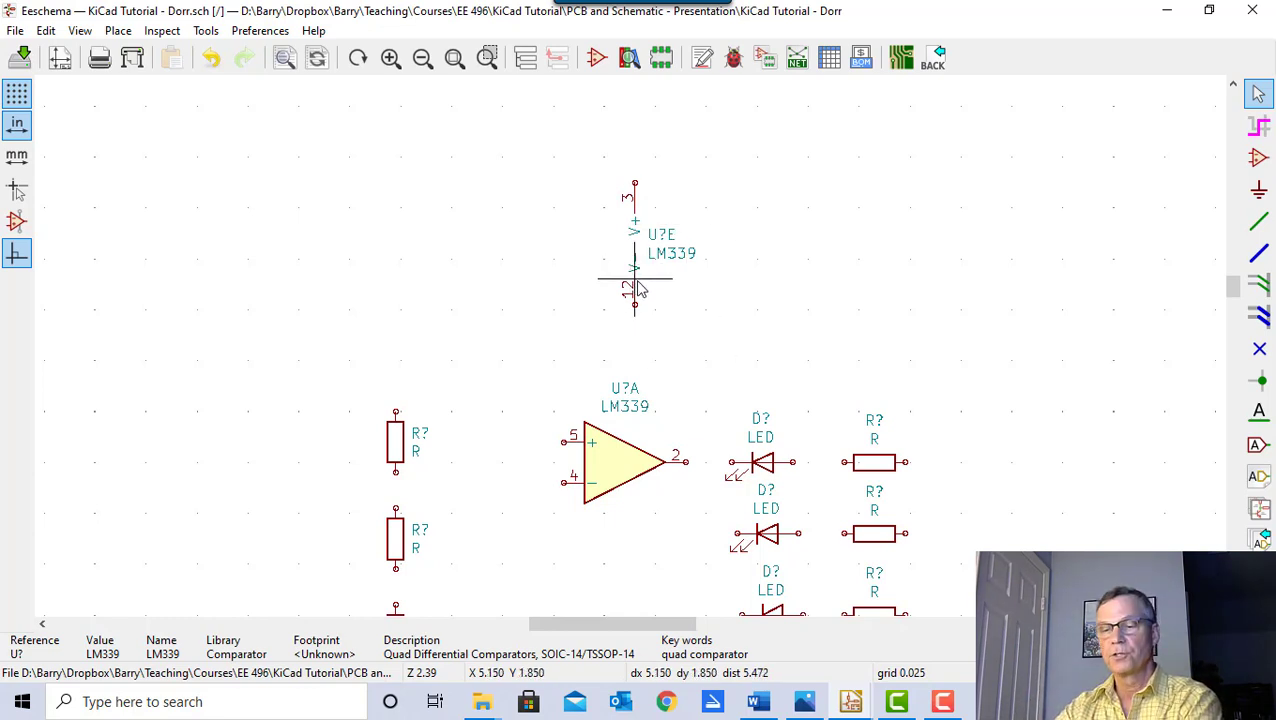
{"action": "left_click_drag", "start_coordinate": [637, 285], "coordinate": [614, 507]}
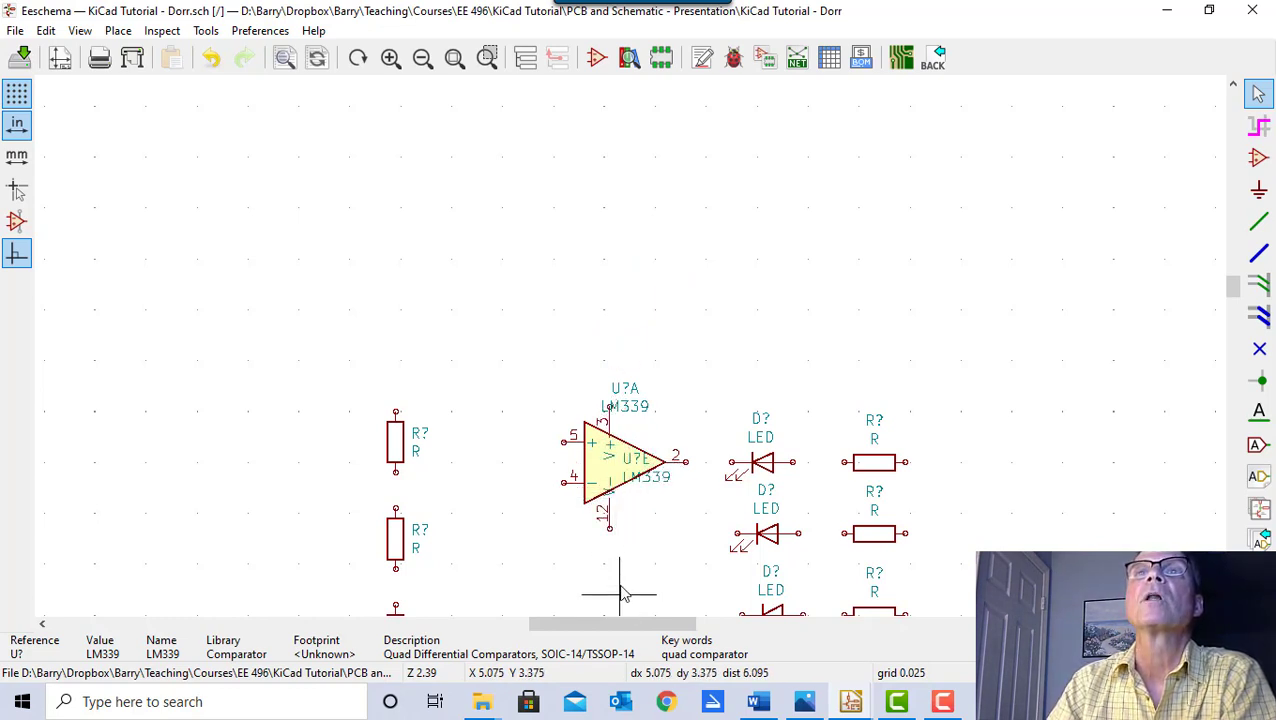
{"action": "scroll", "coordinate": [646, 425], "scroll_direction": "up", "scroll_amount": 3}
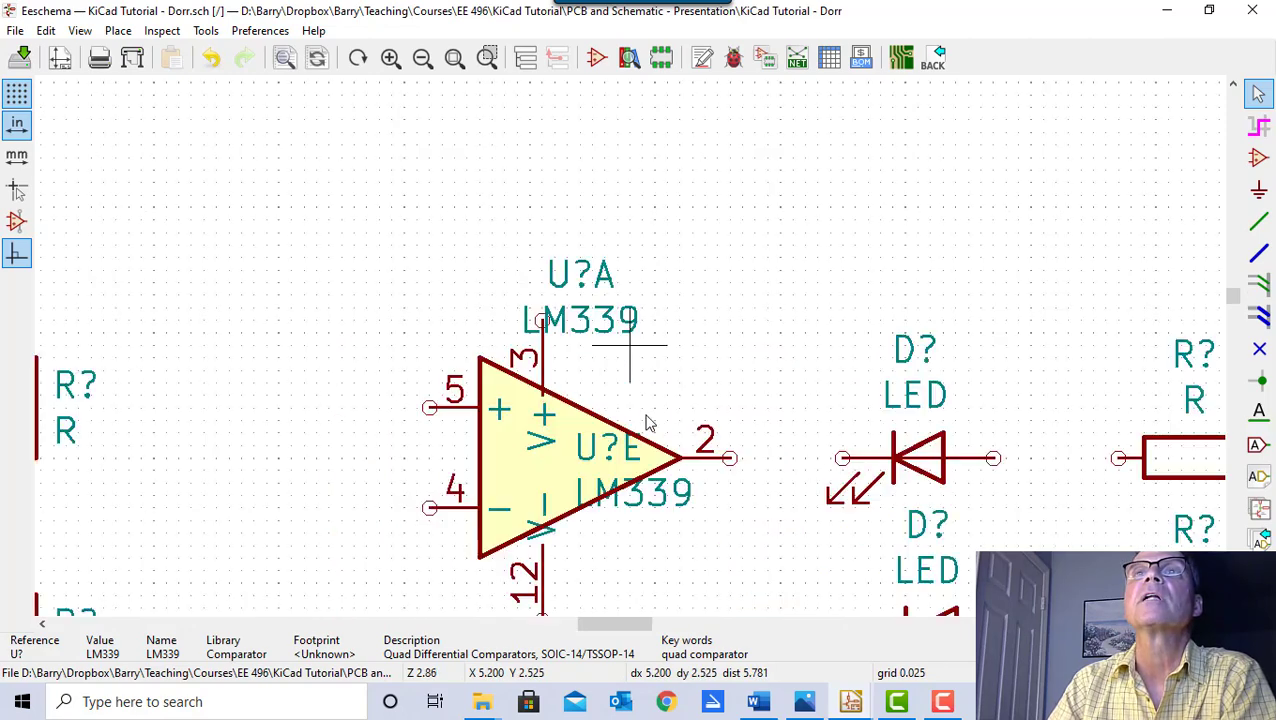
{"action": "scroll", "coordinate": [629, 368], "scroll_direction": "down", "scroll_amount": 1}
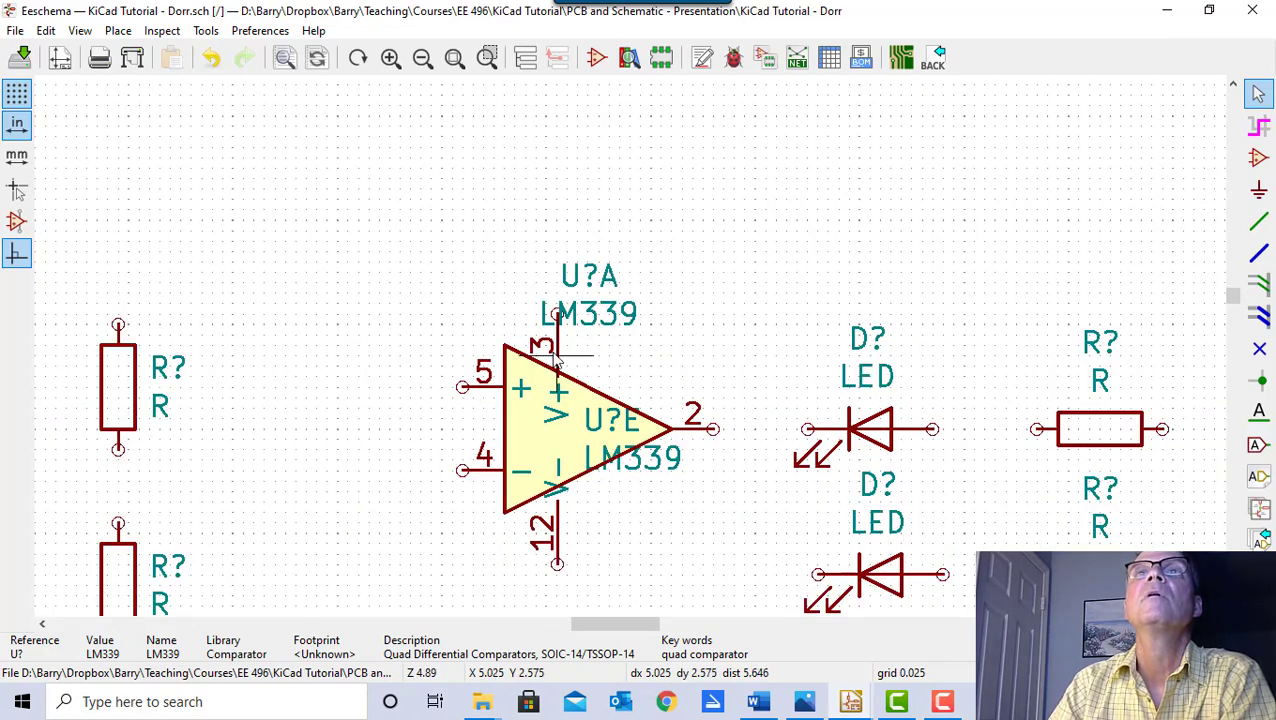
{"action": "key", "text": "m"}
{"action": "left_click", "coordinate": [560, 531]}
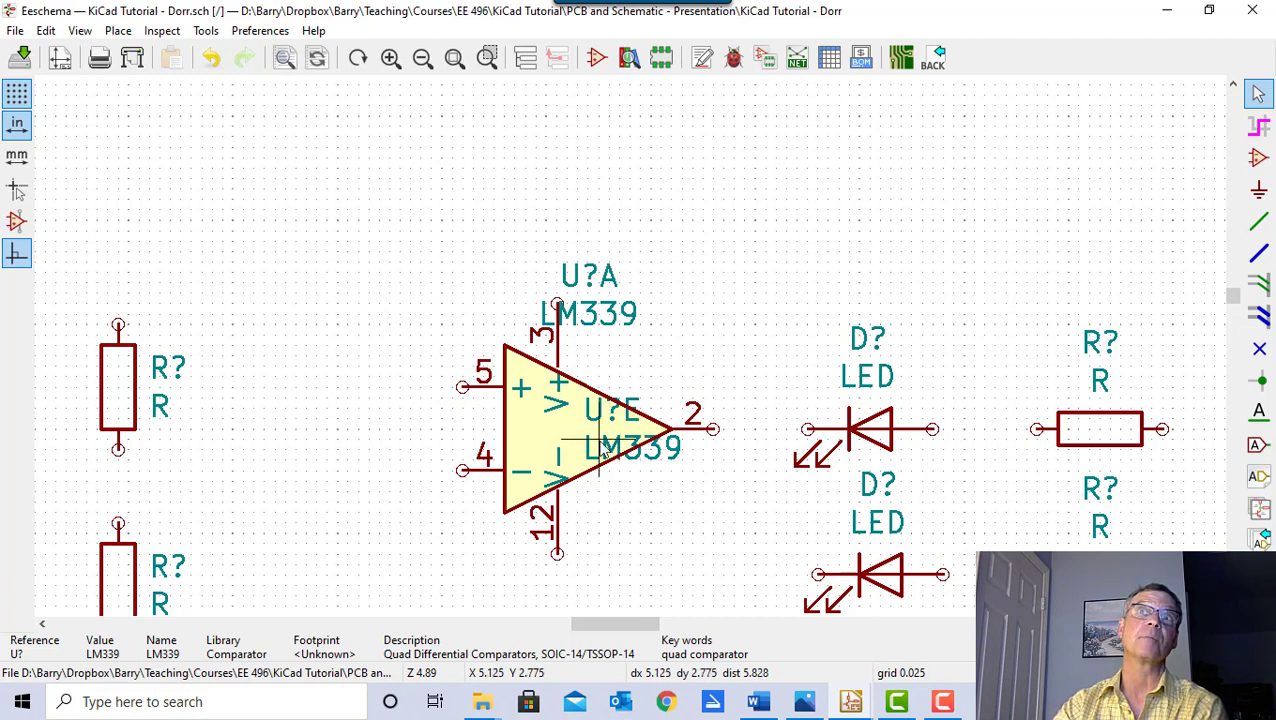
- Hide the reference and value fields of the LM339 power unit, Unit E, in its symbol properties
{"action": "right_click", "coordinate": [552, 537]}
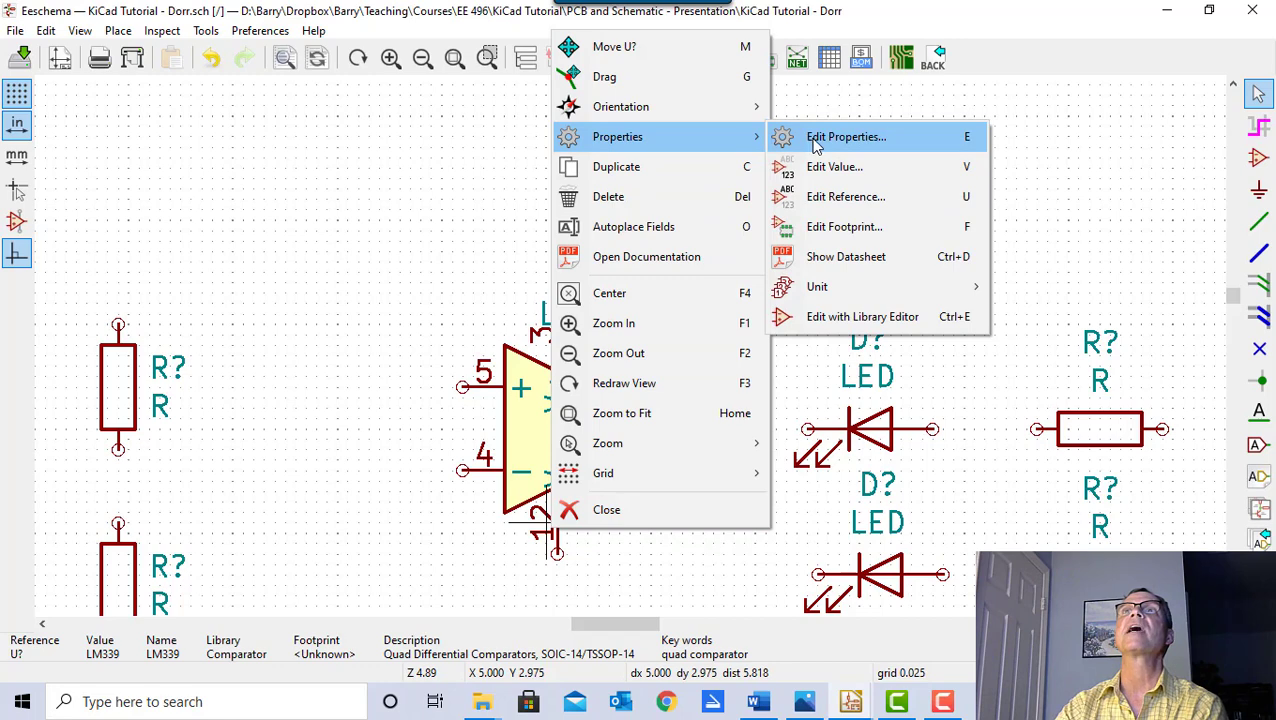
{"action": "left_click", "coordinate": [815, 140]}
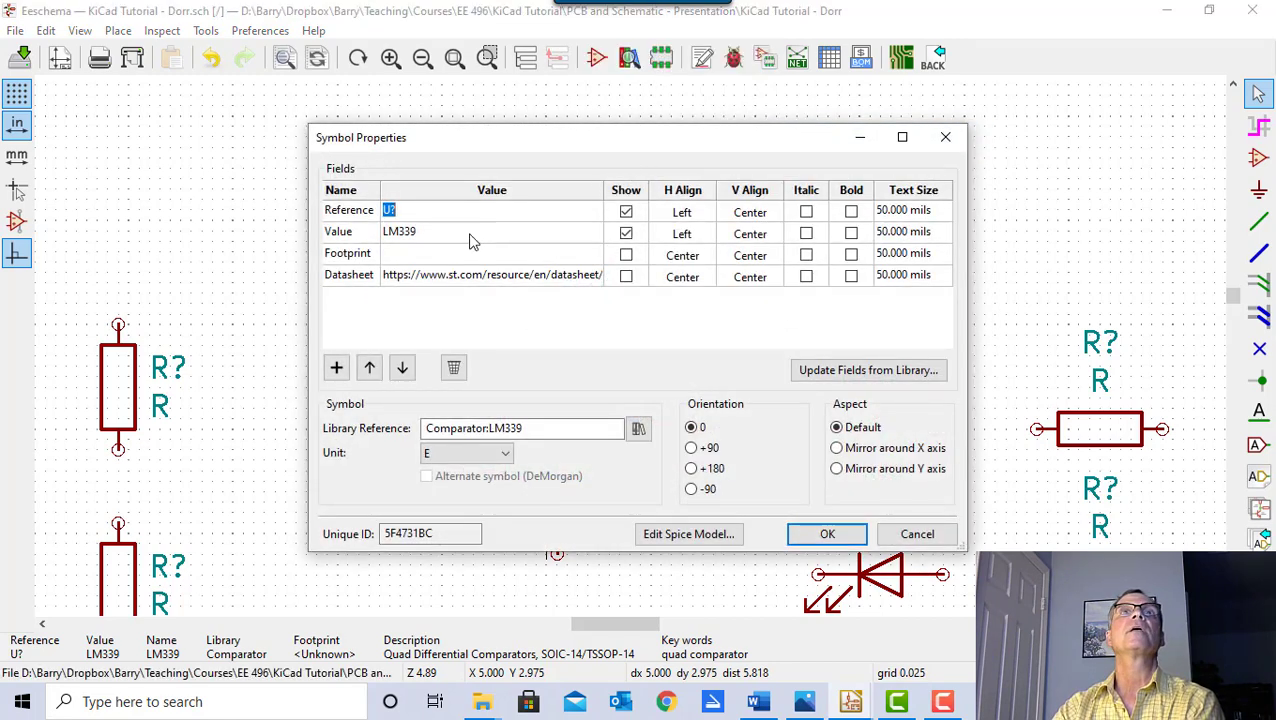
{"action": "left_click_drag", "start_coordinate": [676, 143], "coordinate": [1092, 196]}
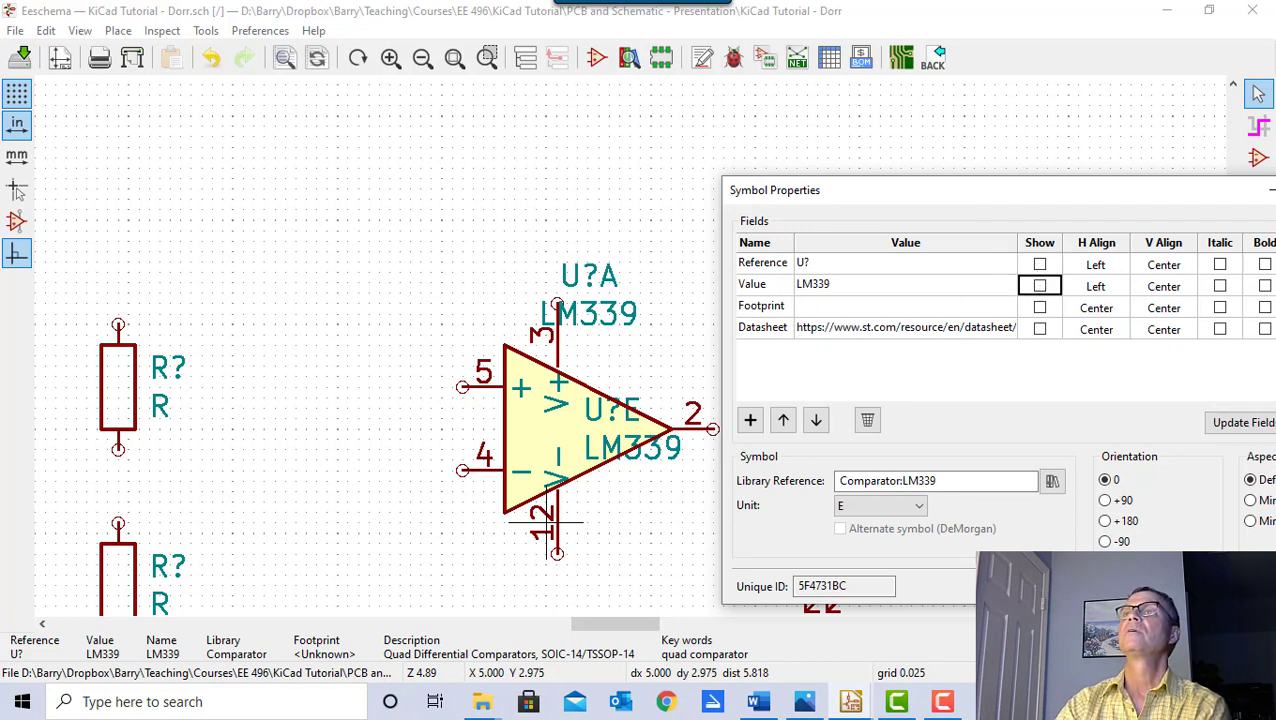
{"action": "key", "text": "Return"}
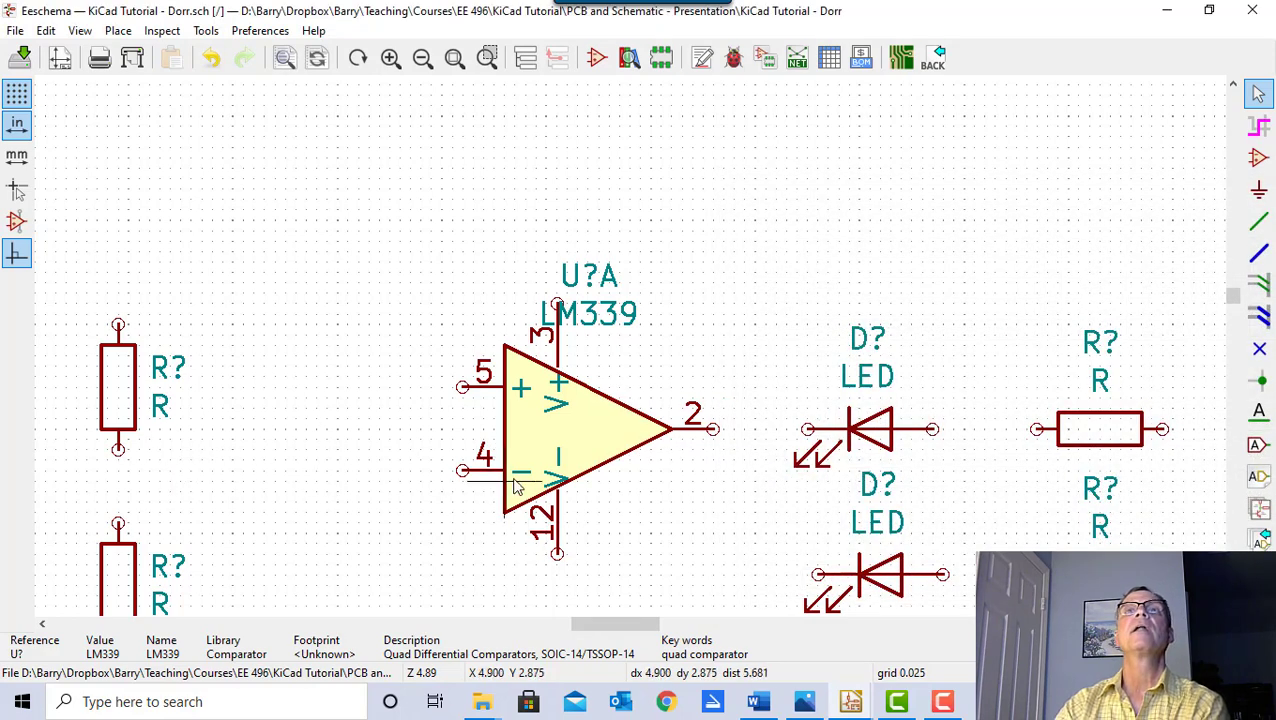
- Move the LM339 power unit off Unit A into the space between the resistor column and the comparator
{"action": "left_click", "coordinate": [549, 527]}
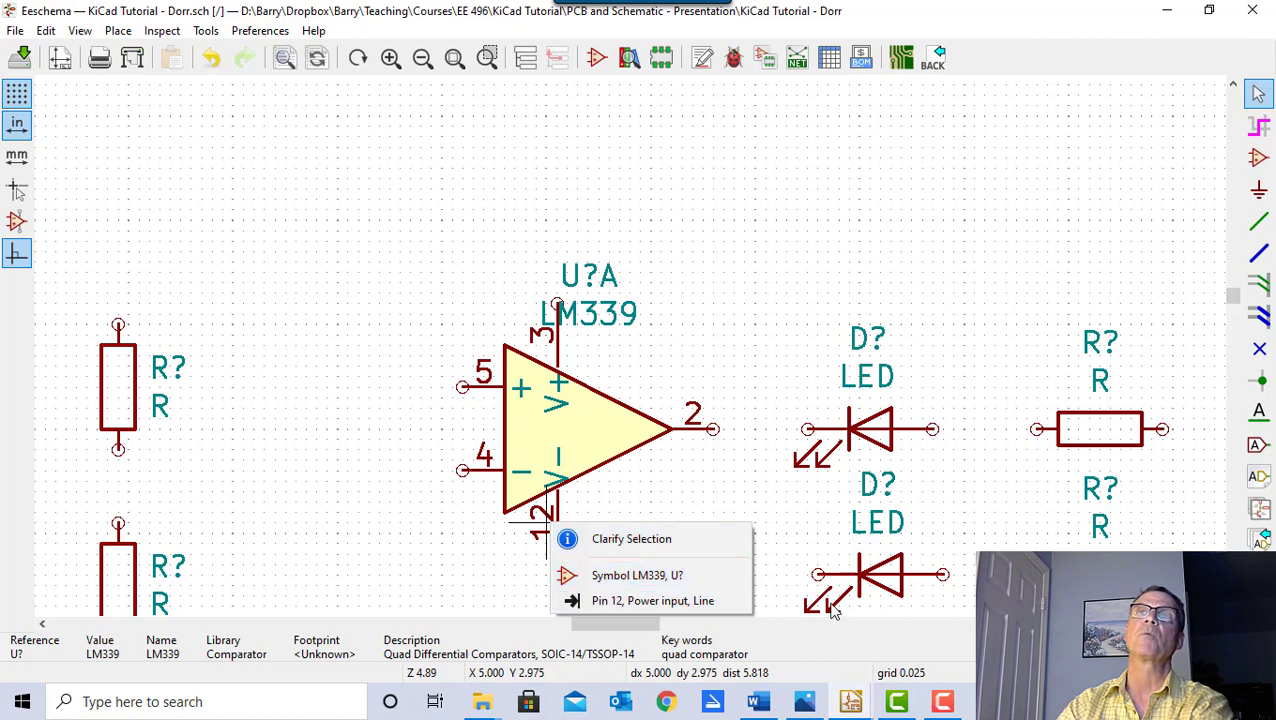
{"action": "left_click", "coordinate": [686, 310]}
{"action": "left_click", "coordinate": [557, 551]}
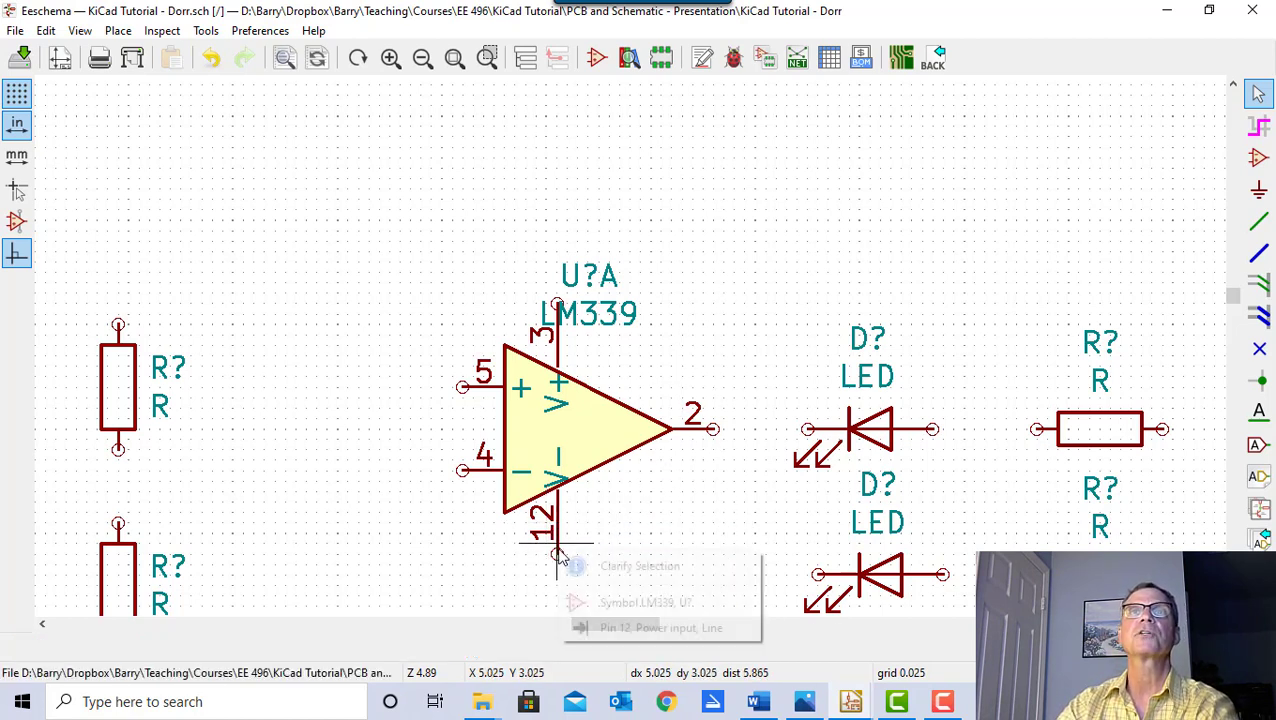
{"action": "left_click", "coordinate": [613, 602]}
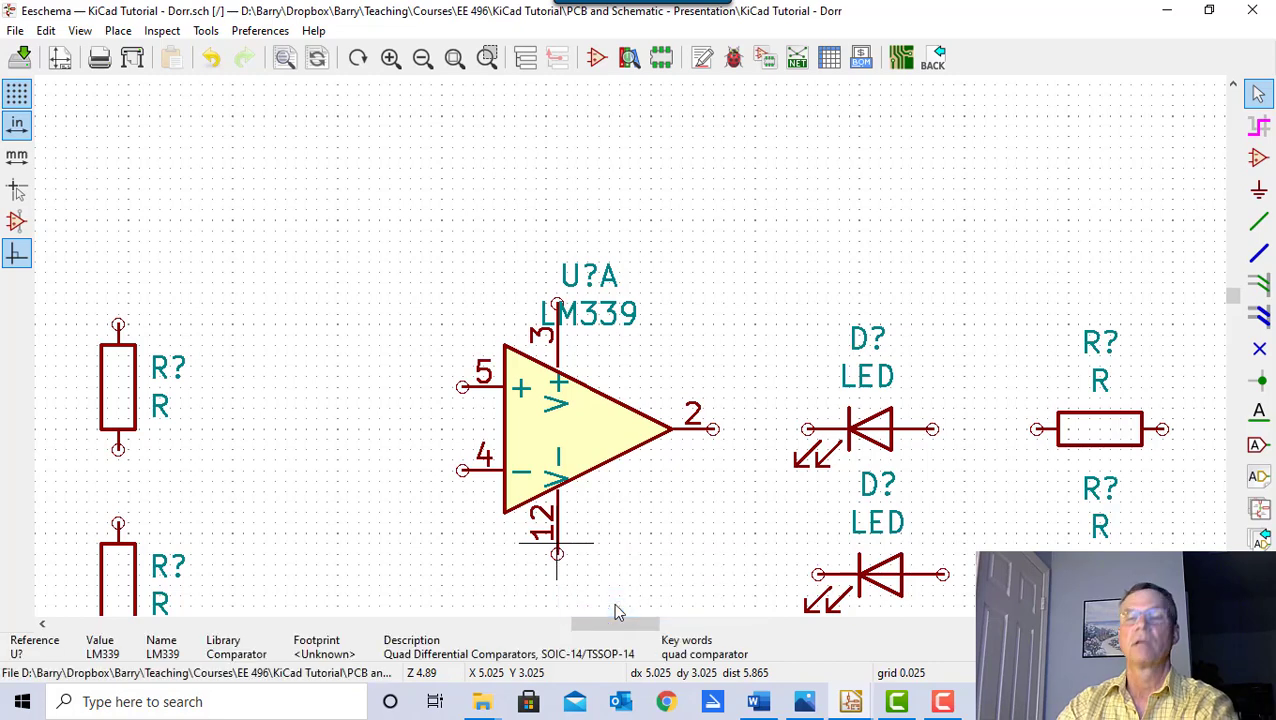
{"action": "key", "text": "m"}
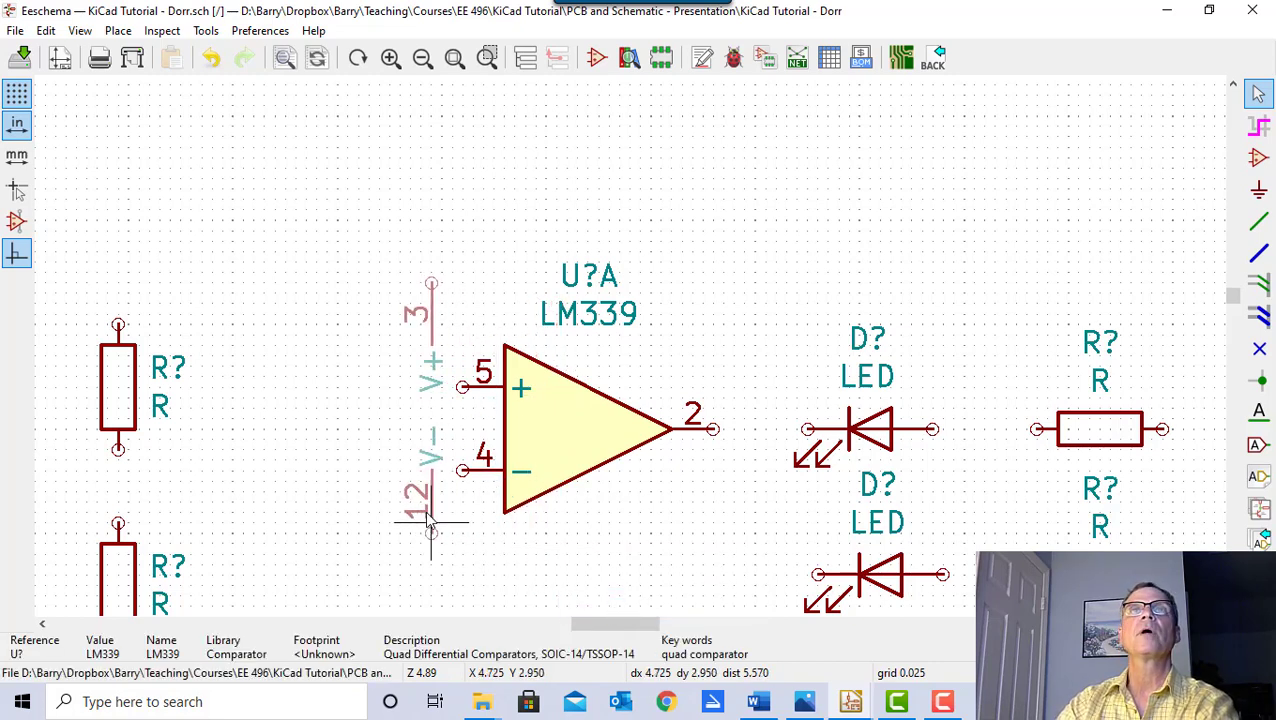
{"action": "left_click", "coordinate": [327, 387]}
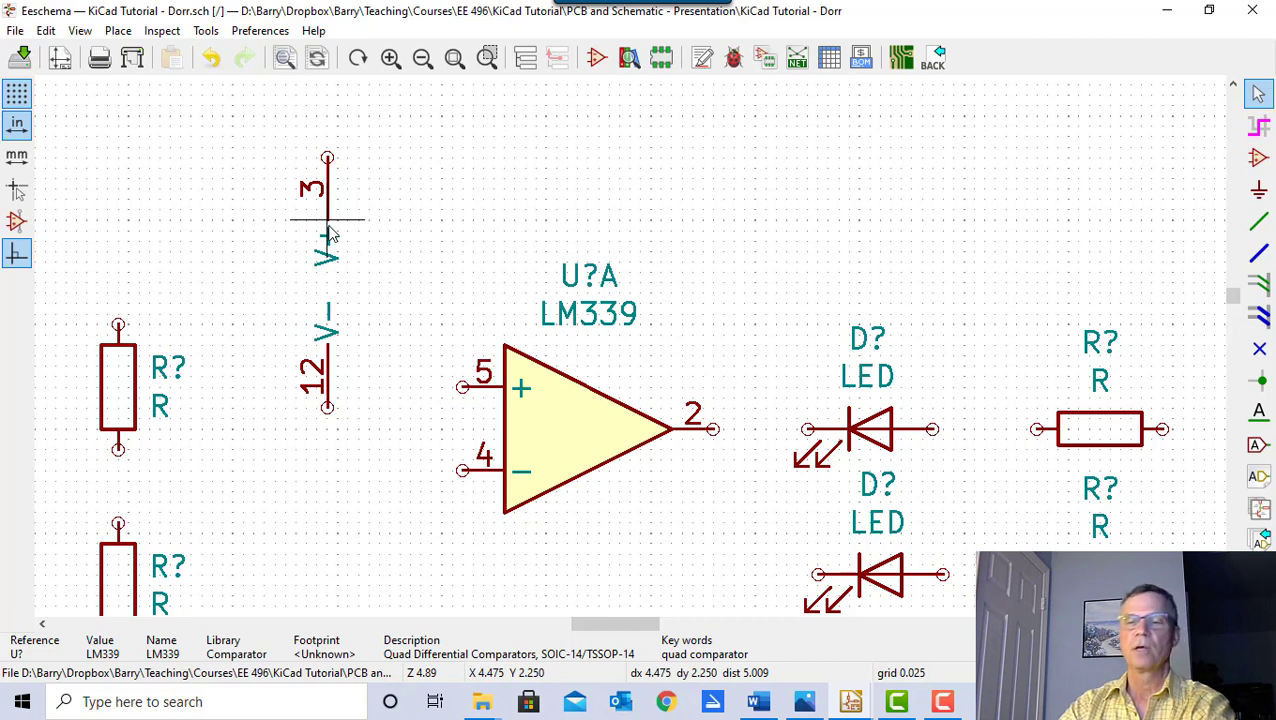
- Place the LM339 power unit back over the Unit A comparator, with V+ and V- just inside the triangle beside the input signs
{"action": "left_click_drag", "start_coordinate": [332, 233], "coordinate": [539, 366]}
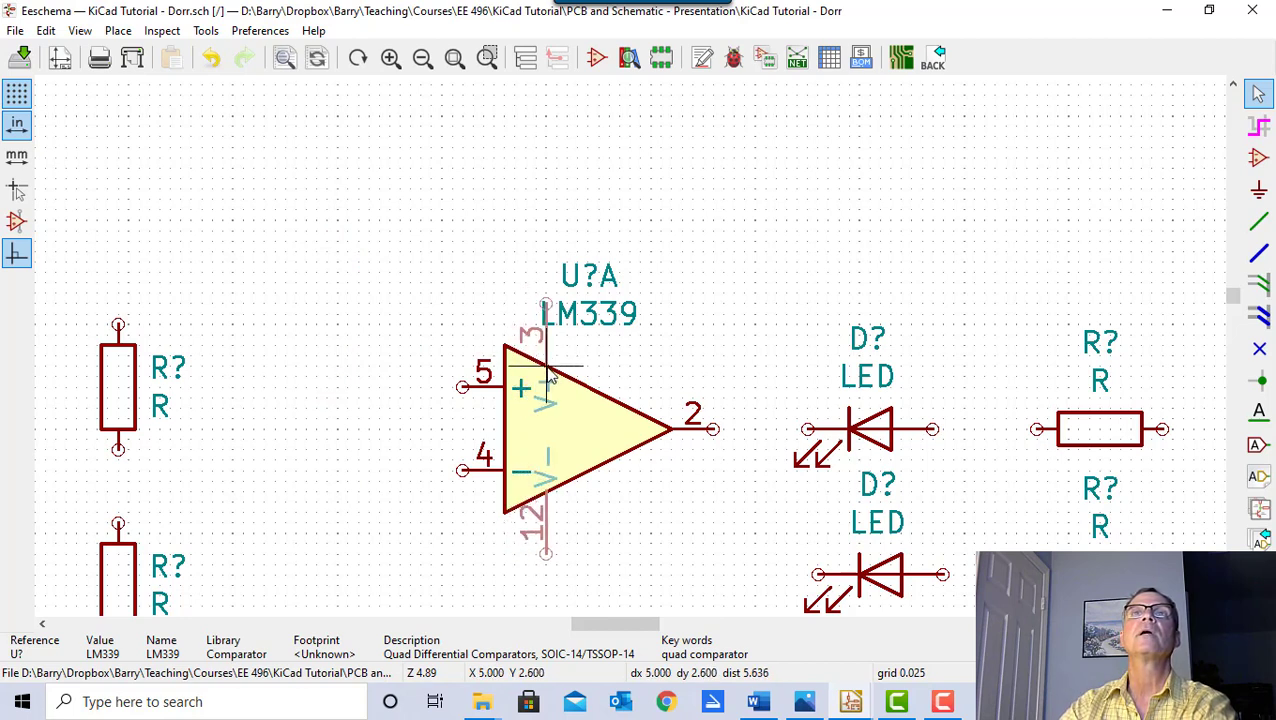
{"action": "left_click", "coordinate": [546, 368]}
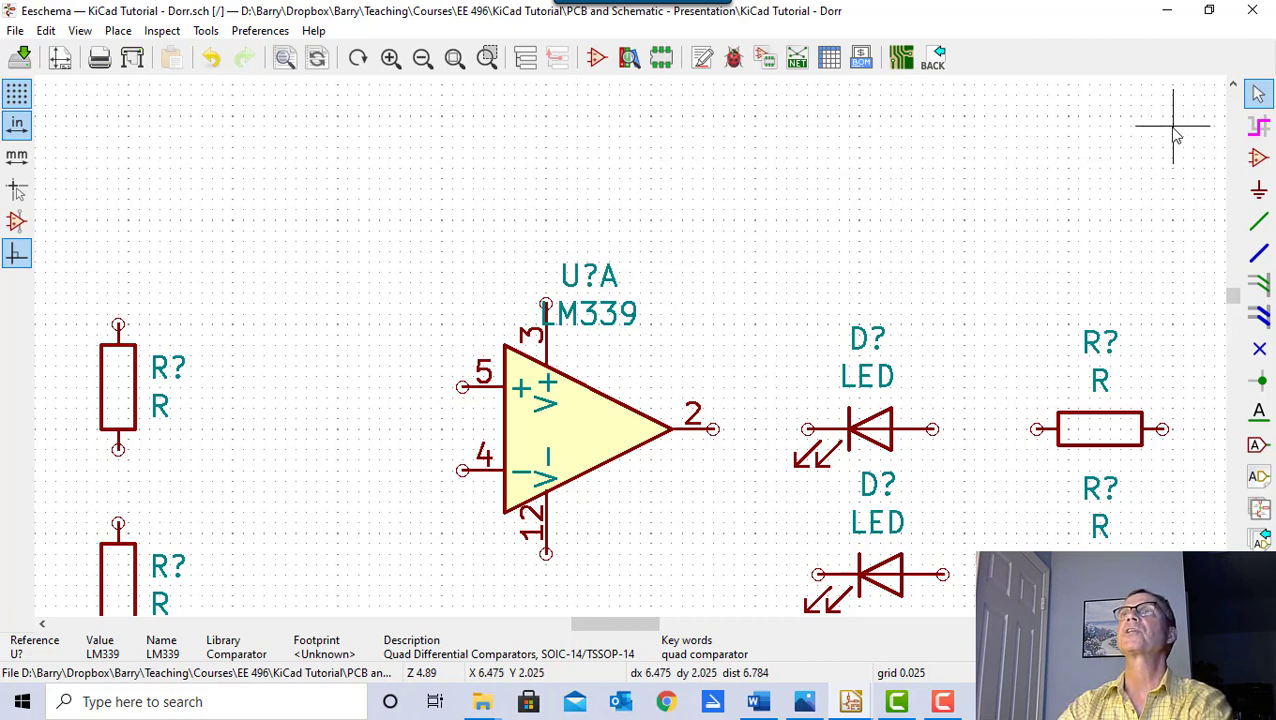
{"action": "left_click", "coordinate": [1257, 95]}
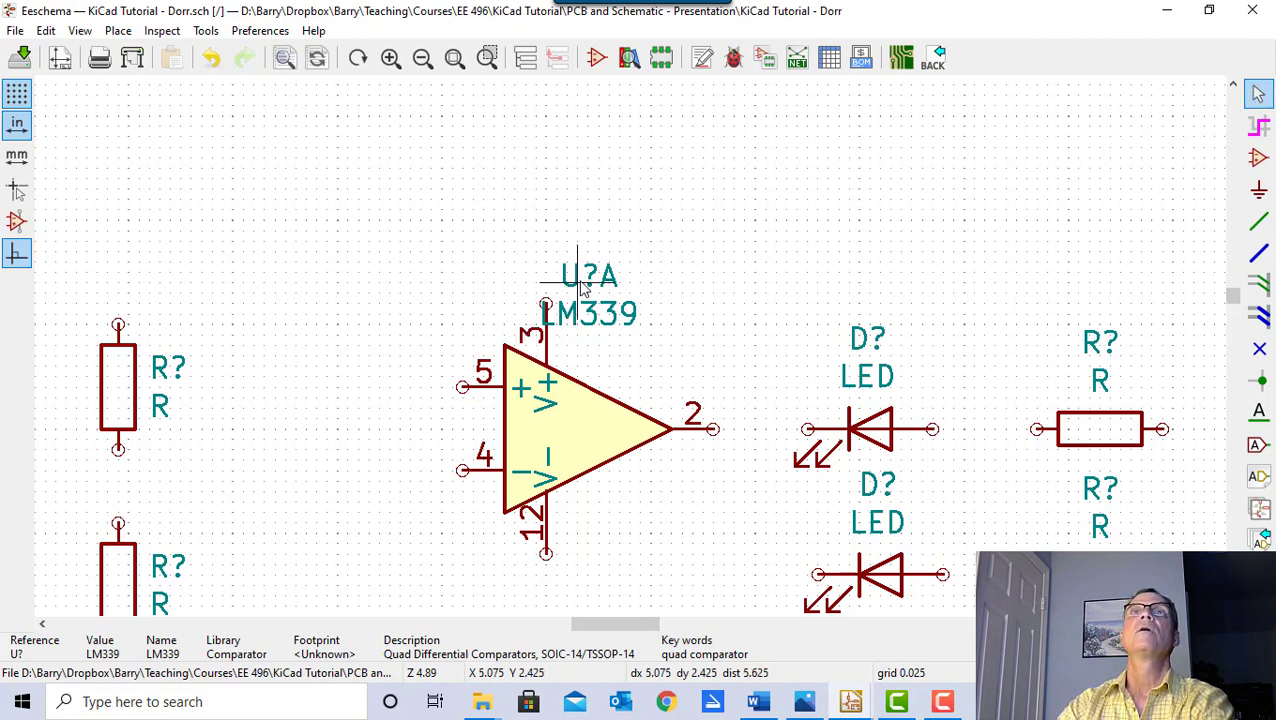
- Move Unit A's LM339 value and U? reference labels clear of pin 3, stacking them to the right of the pin
{"action": "left_click", "coordinate": [593, 317]}
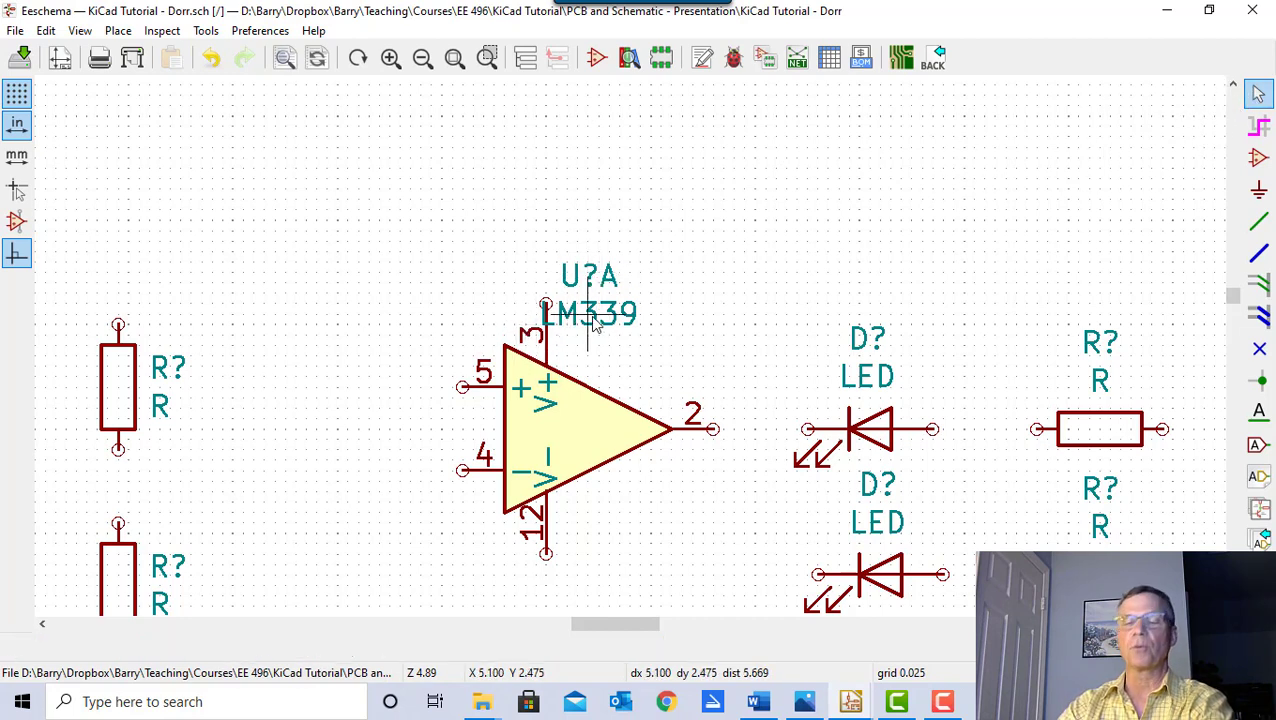
{"action": "left_click", "coordinate": [593, 317]}
{"action": "left_click_drag", "start_coordinate": [593, 320], "coordinate": [622, 340]}
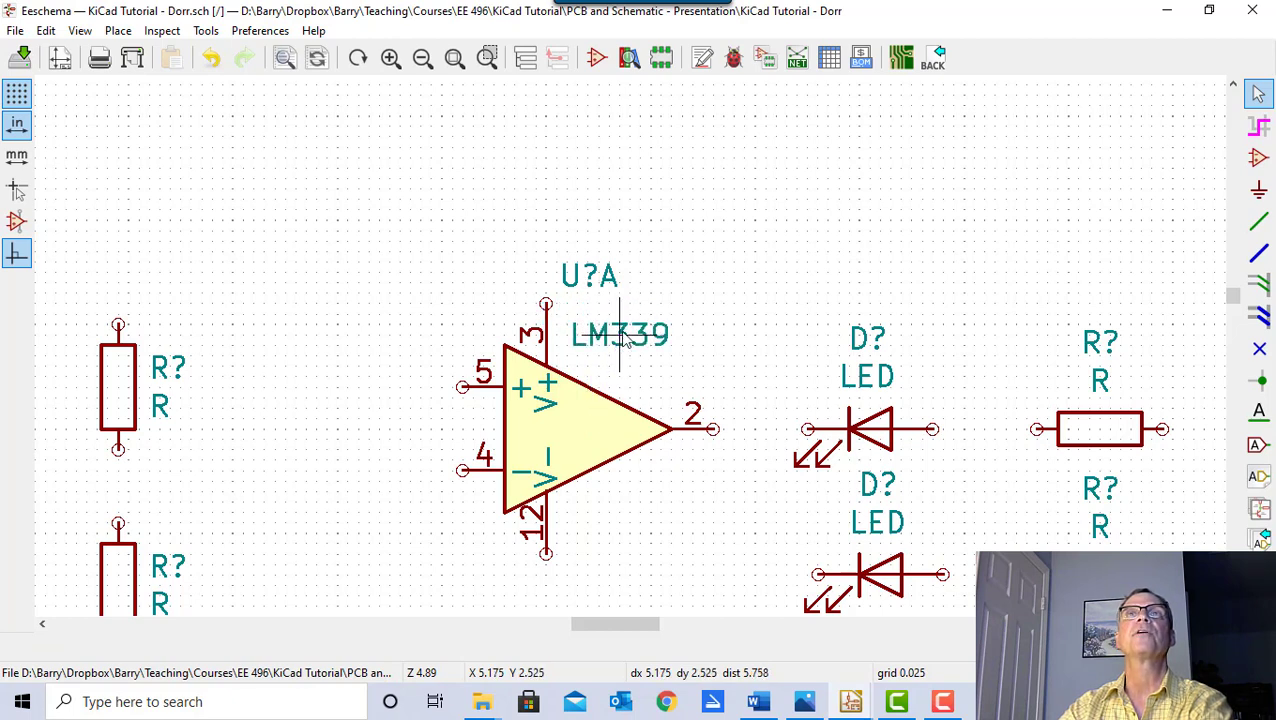
{"action": "left_click_drag", "start_coordinate": [597, 285], "coordinate": [600, 312]}
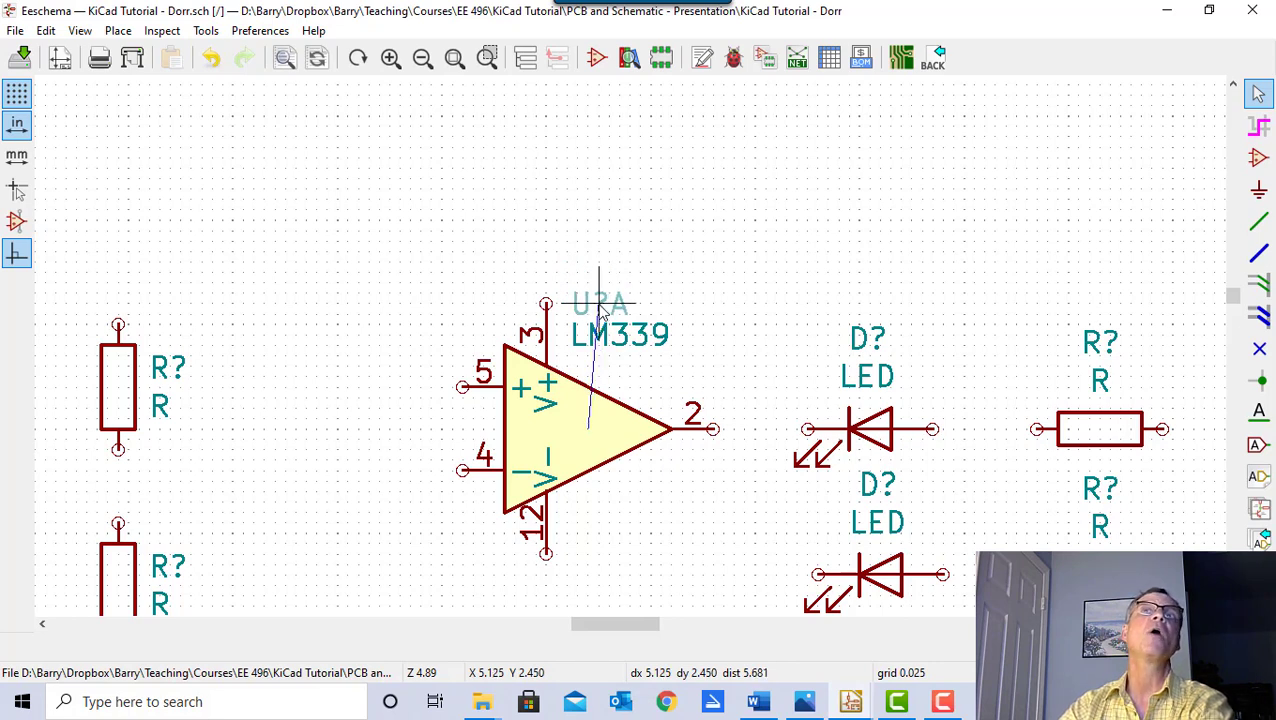
{"action": "left_click_drag", "start_coordinate": [600, 312], "coordinate": [605, 300]}
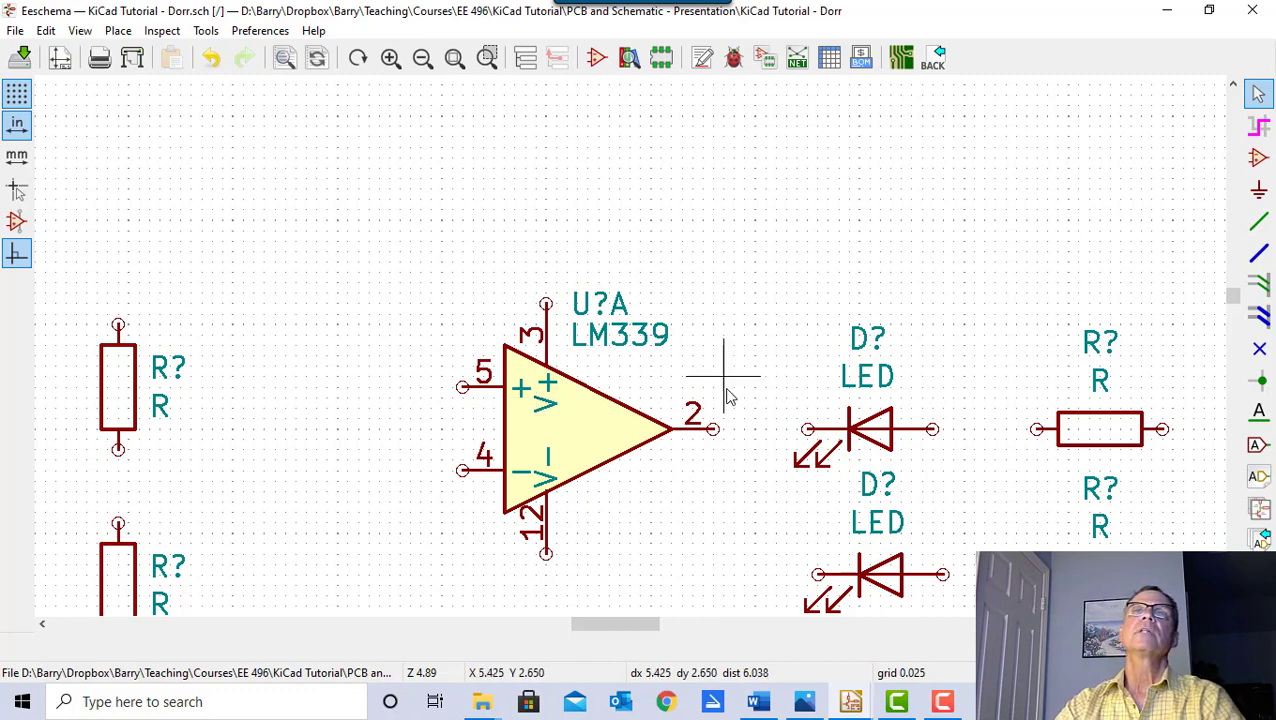
- Check the comparator input order in the hand-drawn schematic in Photos, and mirror Unit A around the horizontal (X) axis in Eeschema
{"action": "scroll", "coordinate": [706, 362], "scroll_direction": "down", "scroll_amount": 3}
{"action": "scroll", "coordinate": [624, 358], "scroll_direction": "down", "scroll_amount": 3}
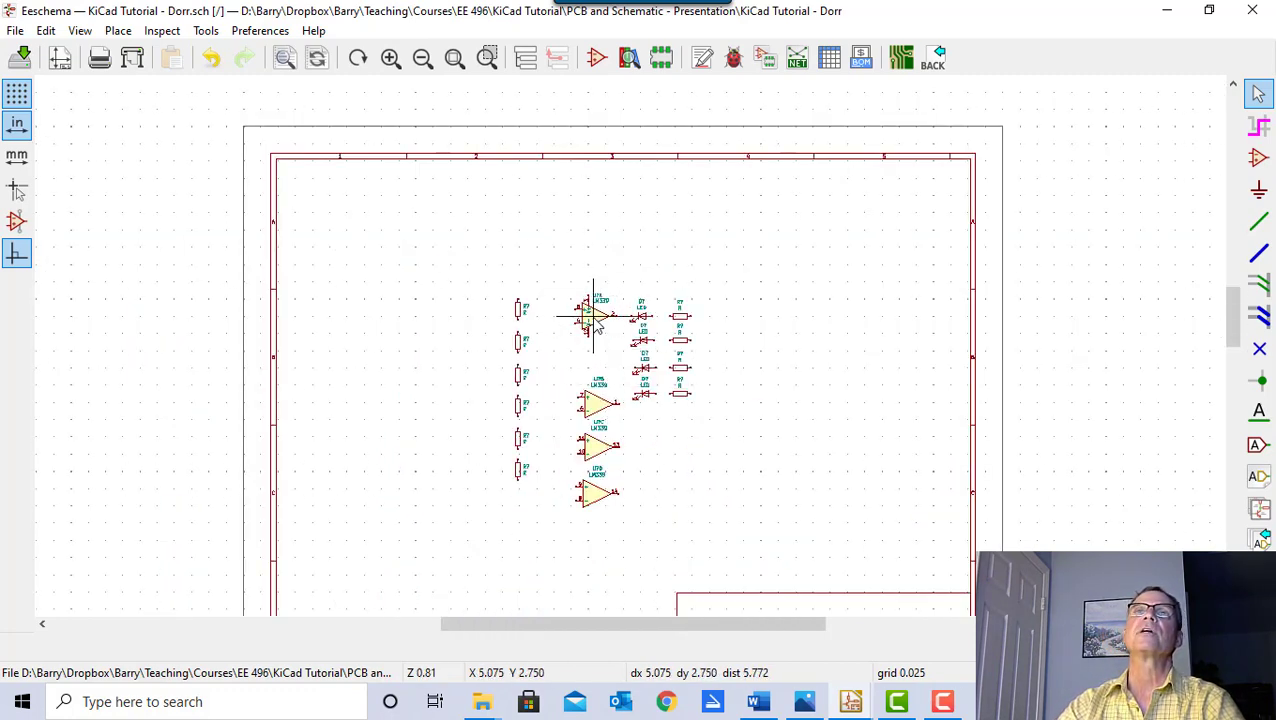
{"action": "scroll", "coordinate": [595, 318], "scroll_direction": "up", "scroll_amount": 5}
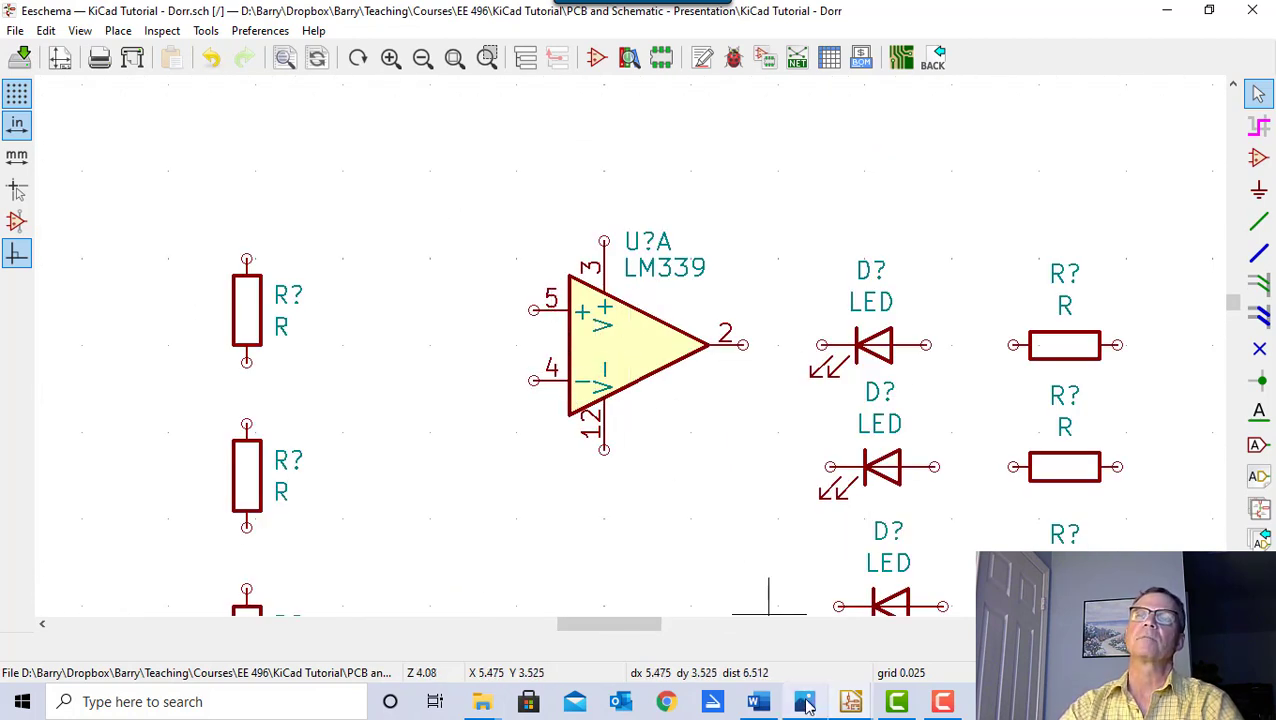
{"action": "left_click", "coordinate": [805, 702]}
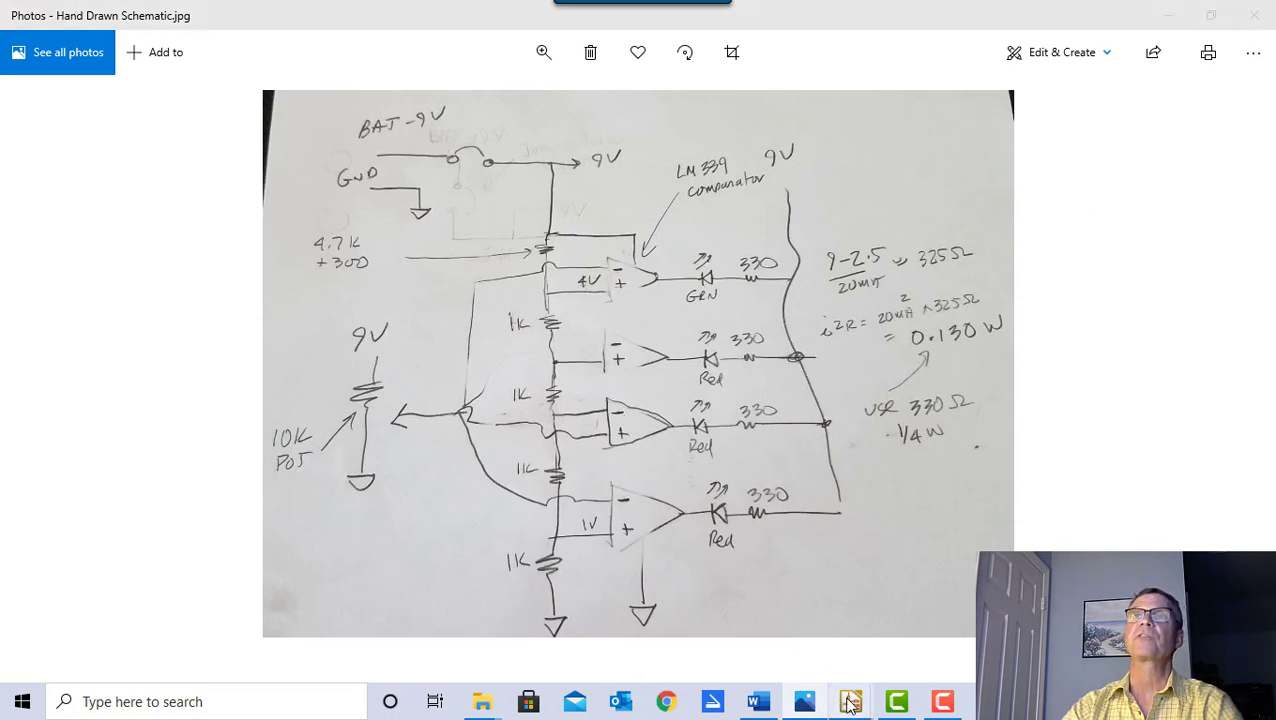
{"action": "mouse_move", "coordinate": [850, 702]}
{"action": "left_click", "coordinate": [928, 567]}
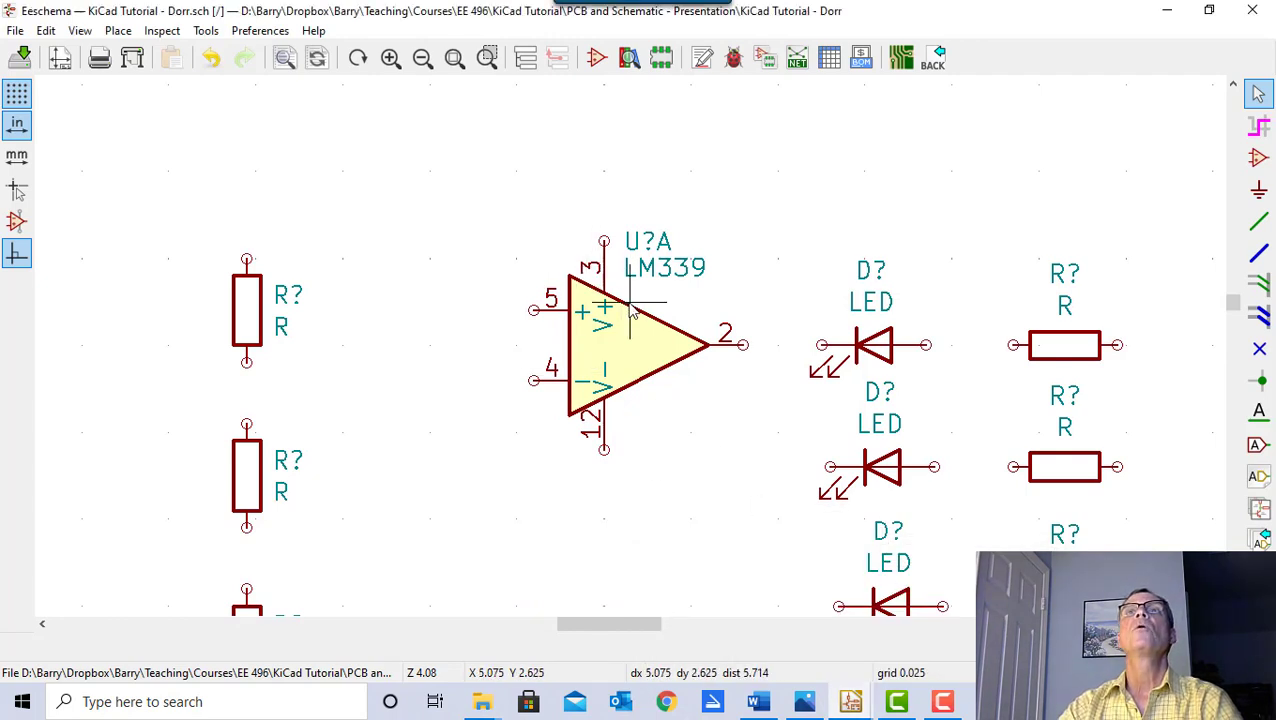
{"action": "left_click", "coordinate": [658, 350]}
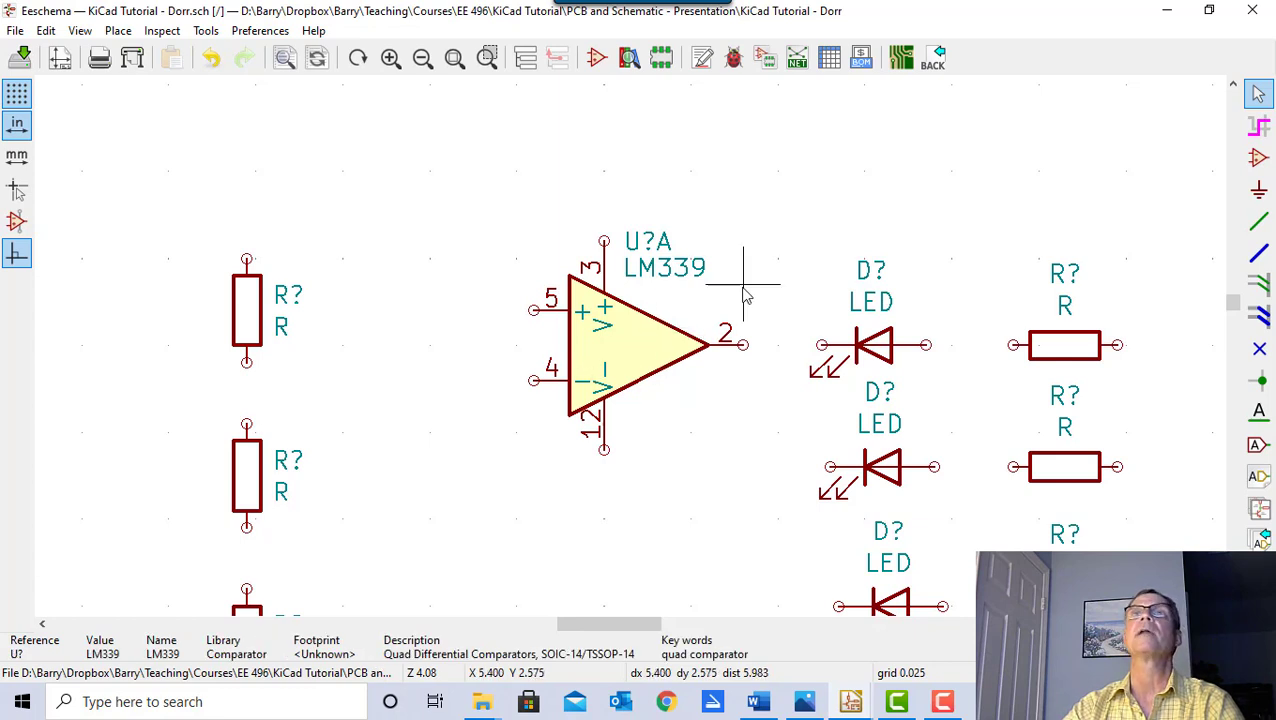
{"action": "right_click", "coordinate": [645, 346]}
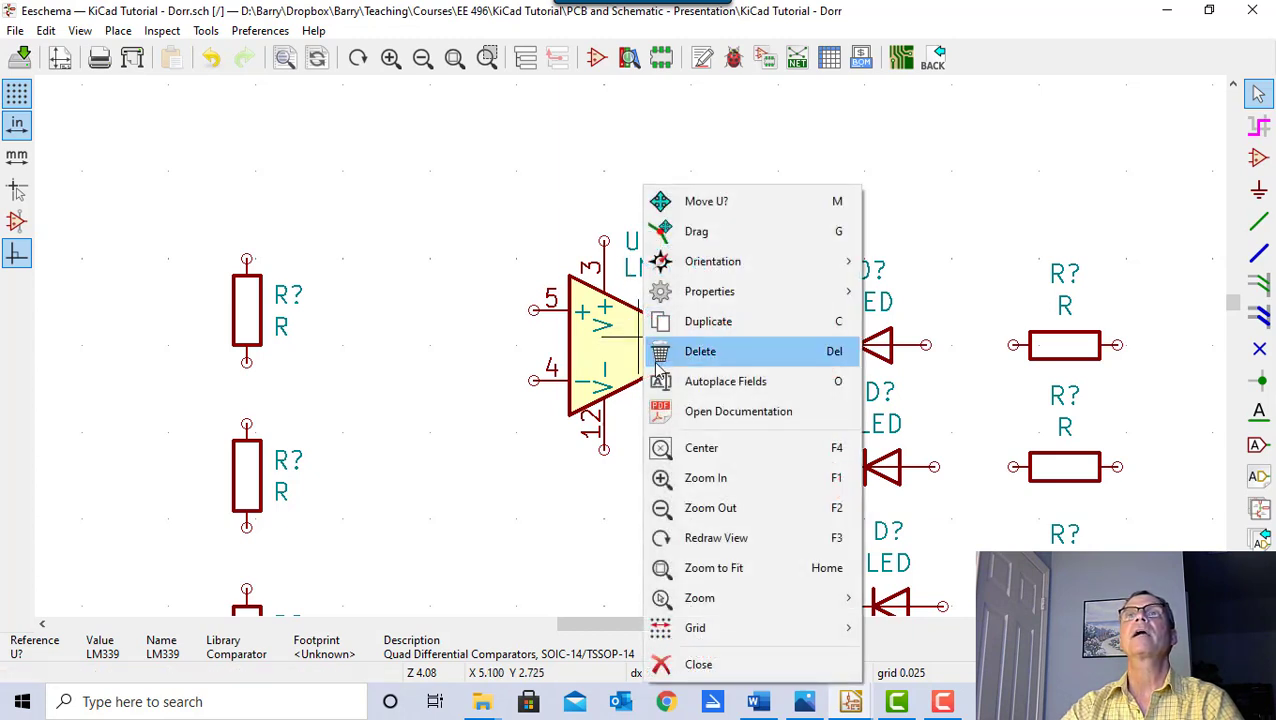
{"action": "mouse_move", "coordinate": [688, 265]}
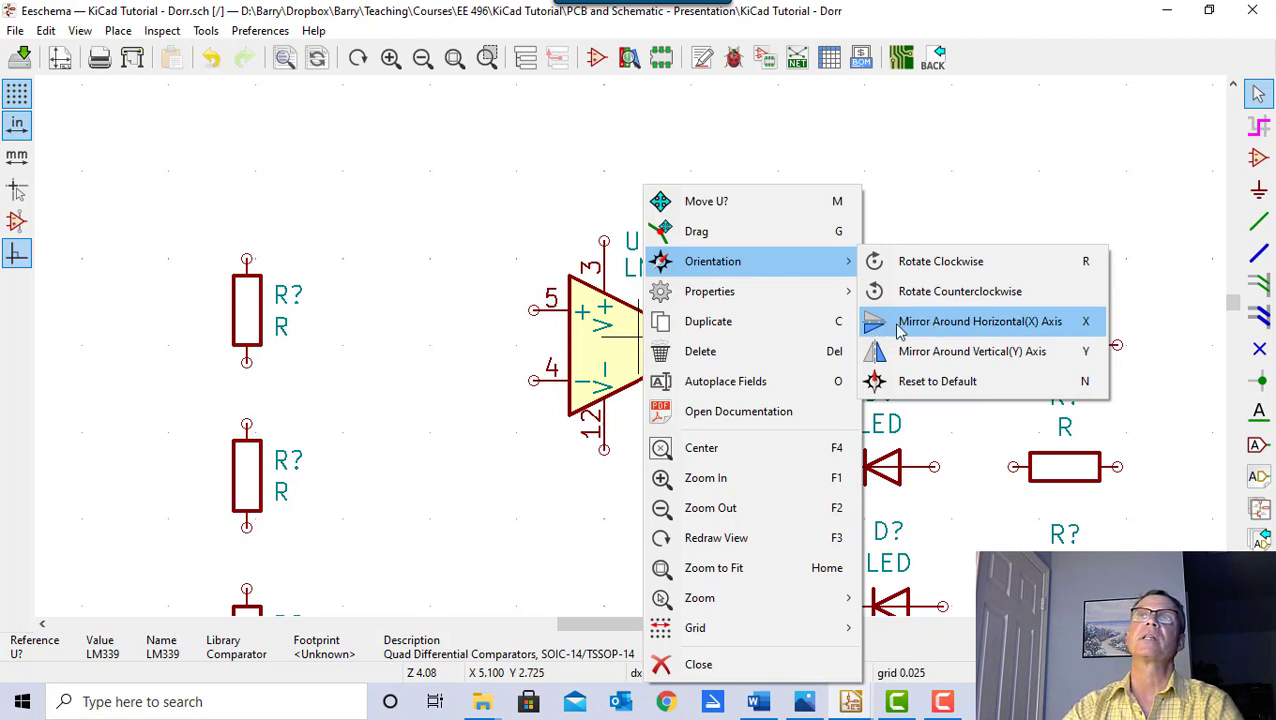
{"action": "left_click", "coordinate": [930, 321]}
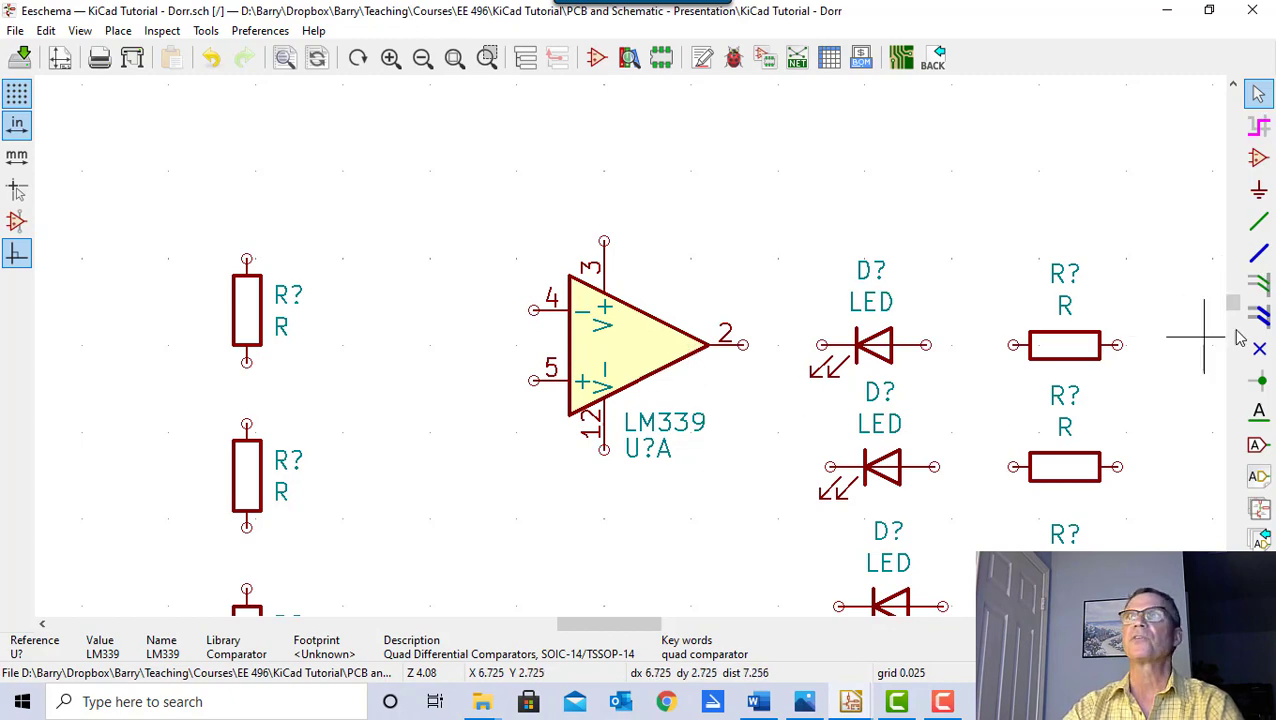
{"action": "mouse_move", "coordinate": [1238, 310]}
{"action": "left_mouse_down"}
{"action": "mouse_move", "coordinate": [1238, 324]}
{"action": "mouse_move", "coordinate": [1240, 302]}
{"action": "left_mouse_up"}
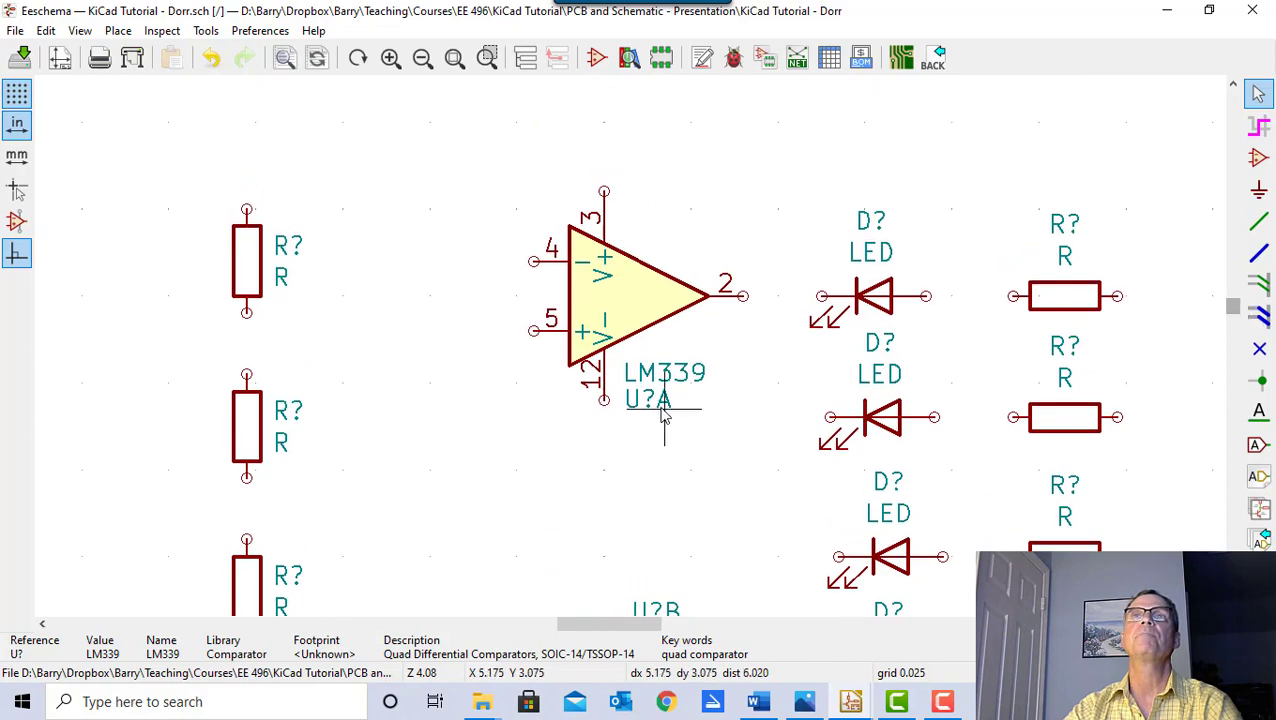
{"action": "scroll", "coordinate": [649, 347], "scroll_direction": "up", "scroll_amount": 4}
{"action": "key", "text": "Home"}
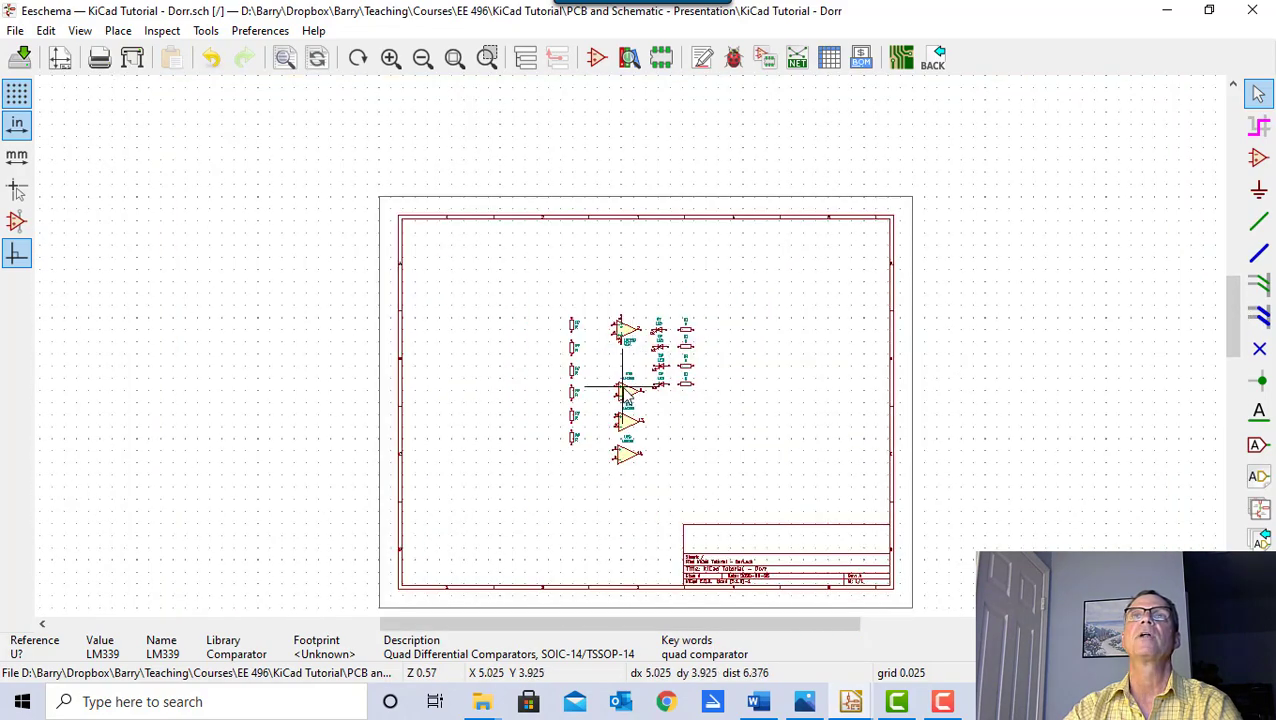
- Mirror LM339 Unit B and Unit C around the horizontal (X) axis so their minus inputs sit above the plus inputs
{"action": "scroll", "coordinate": [632, 350], "scroll_direction": "up", "scroll_amount": 4}
{"action": "scroll", "coordinate": [632, 350], "scroll_direction": "down", "scroll_amount": 1}
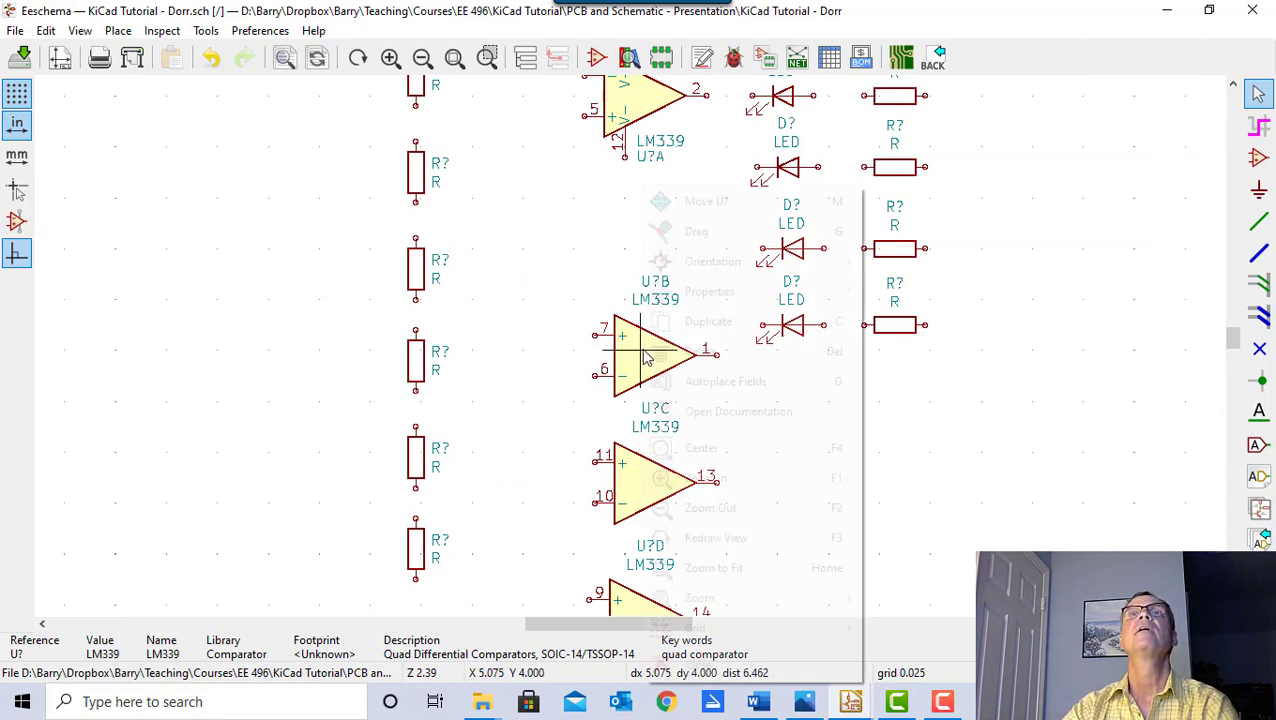
{"action": "right_click", "coordinate": [645, 357]}
{"action": "mouse_move", "coordinate": [695, 300]}
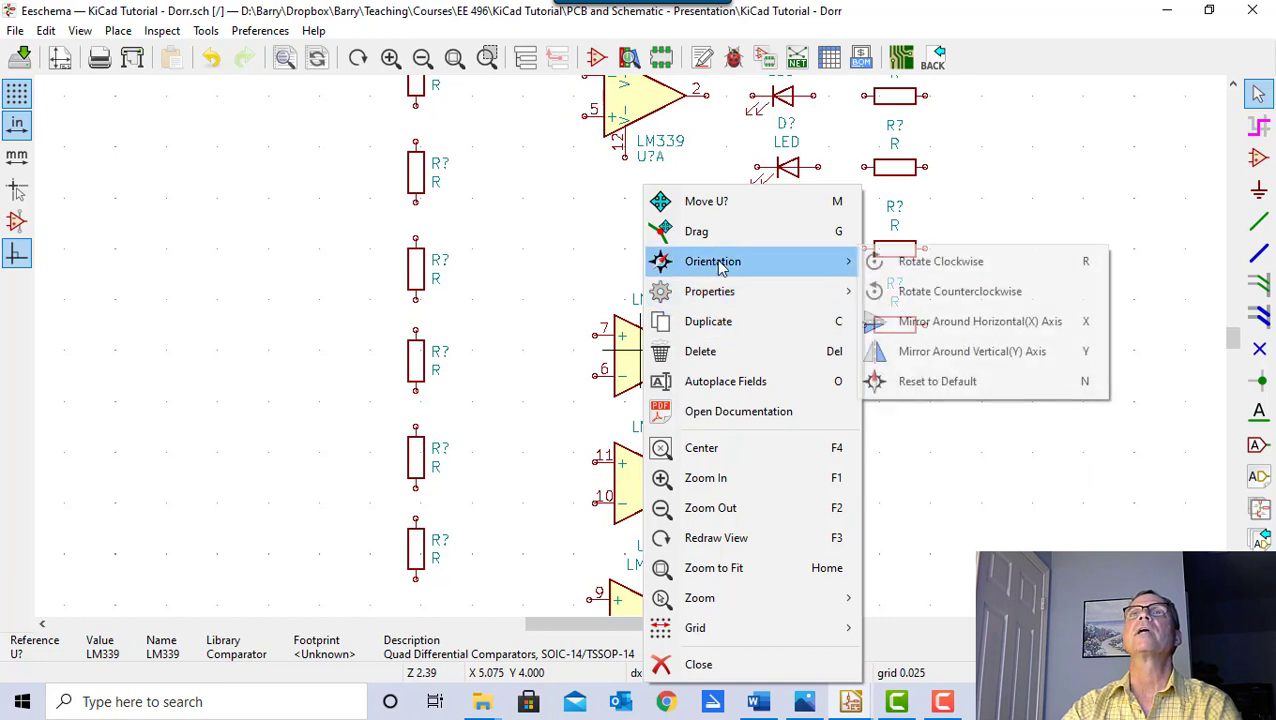
{"action": "left_click", "coordinate": [930, 321]}
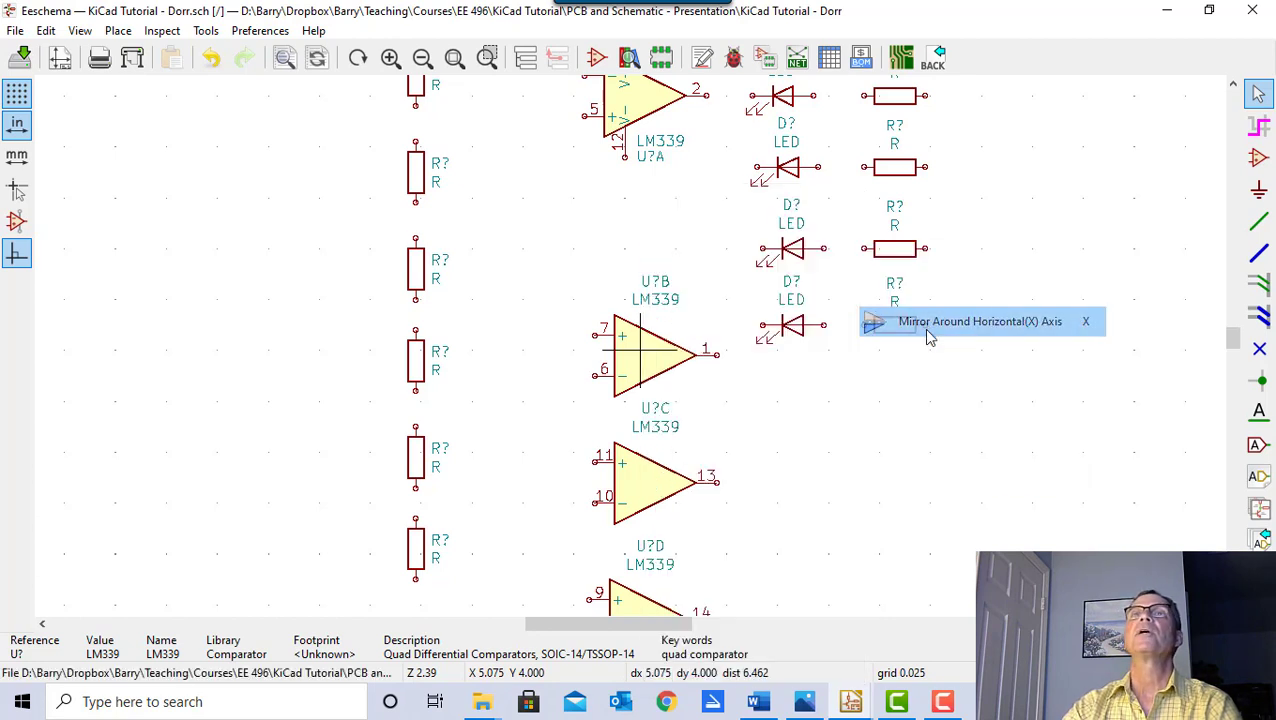
{"action": "right_click", "coordinate": [645, 480]}
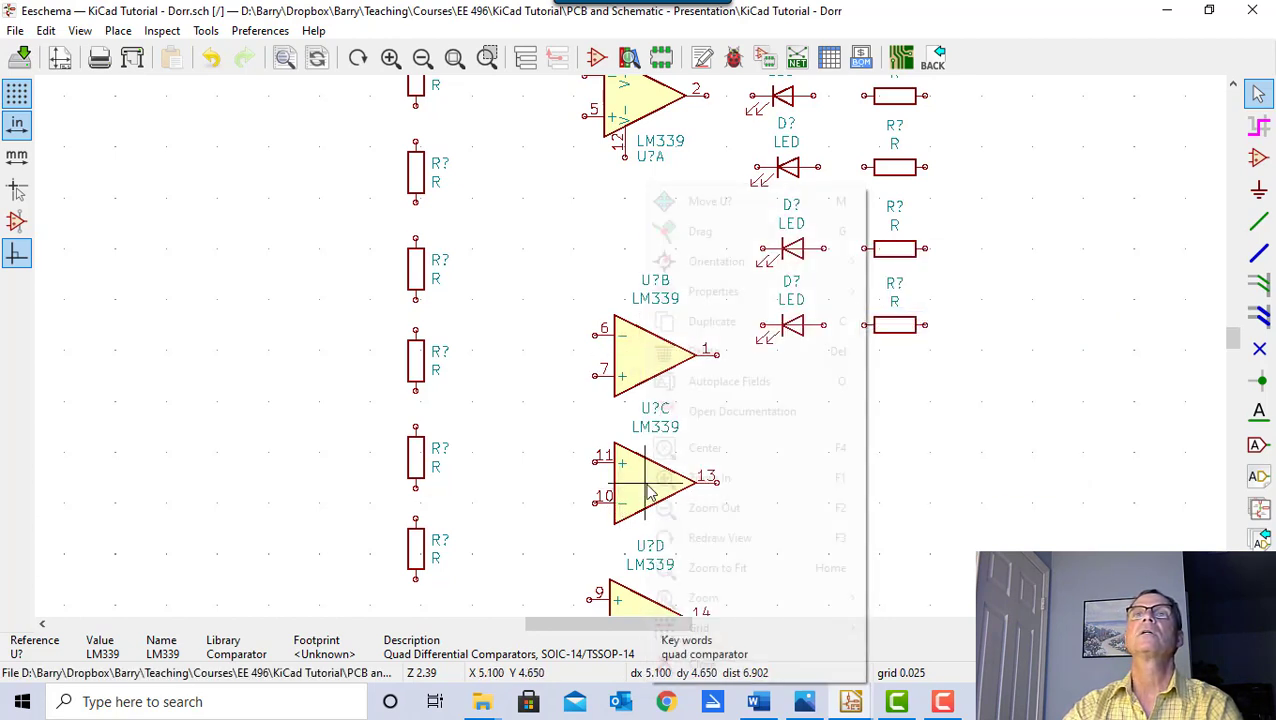
{"action": "mouse_move", "coordinate": [712, 263]}
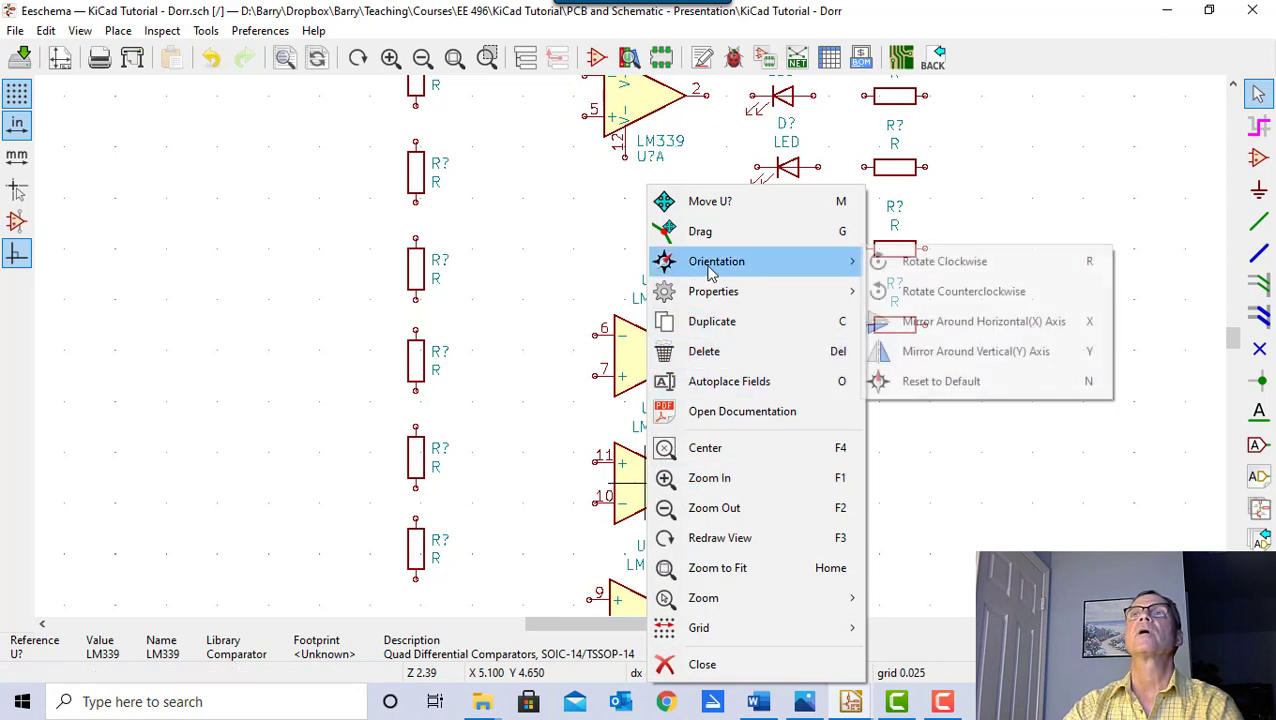
{"action": "left_click", "coordinate": [915, 321]}
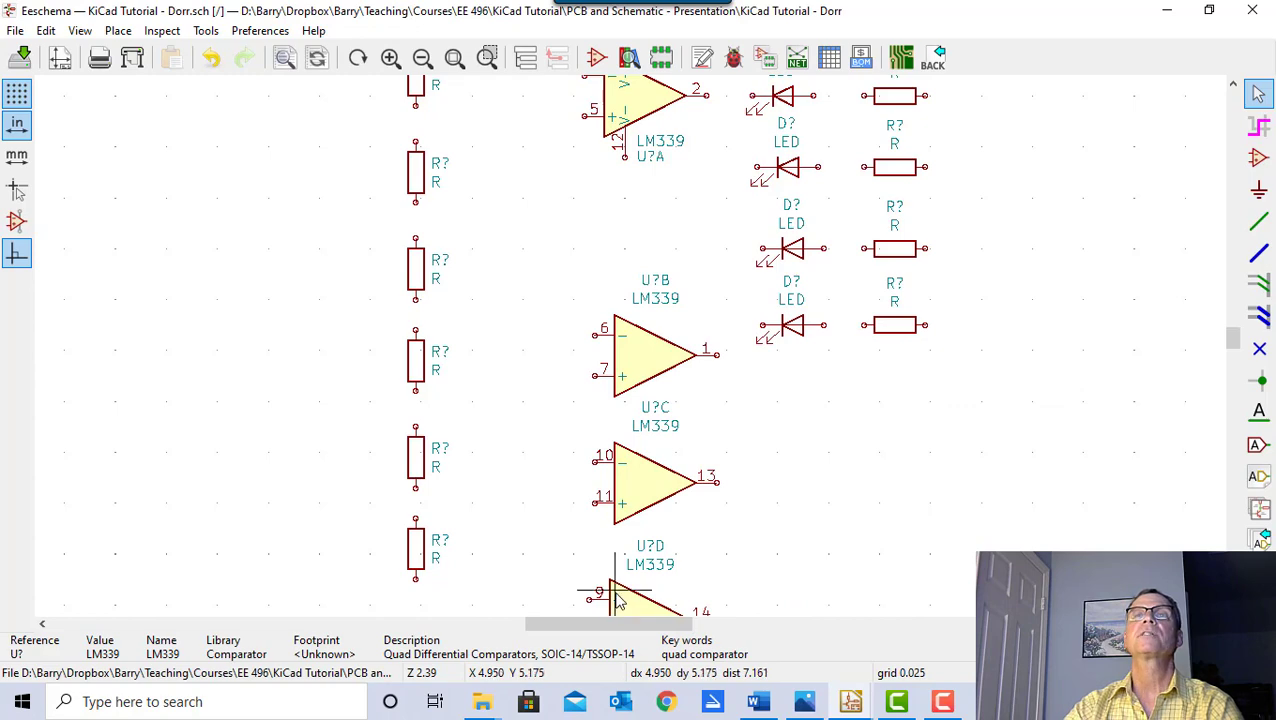
- Mirror LM339 Unit D around the horizontal (X) axis so its minus input sits above the plus input
{"action": "scroll", "coordinate": [618, 598], "scroll_direction": "down", "scroll_amount": 4}
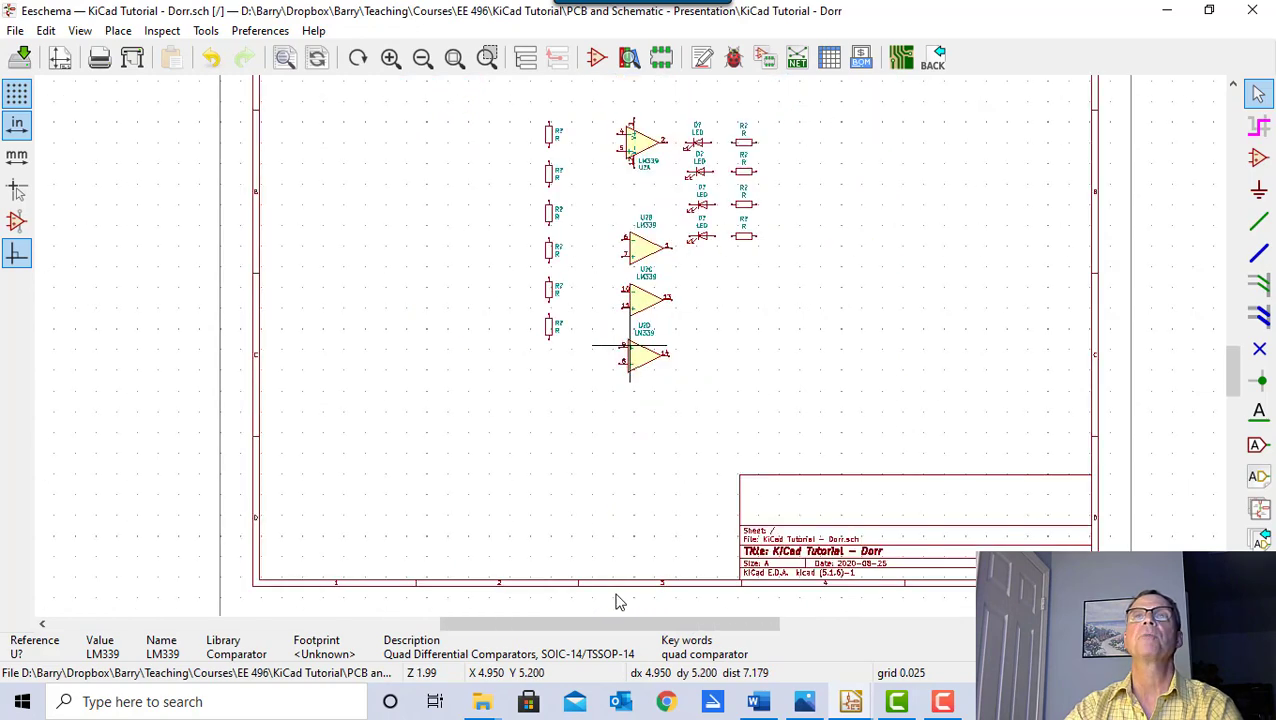
{"action": "scroll", "coordinate": [618, 598], "scroll_direction": "up", "scroll_amount": 6}
{"action": "right_click", "coordinate": [640, 345]}
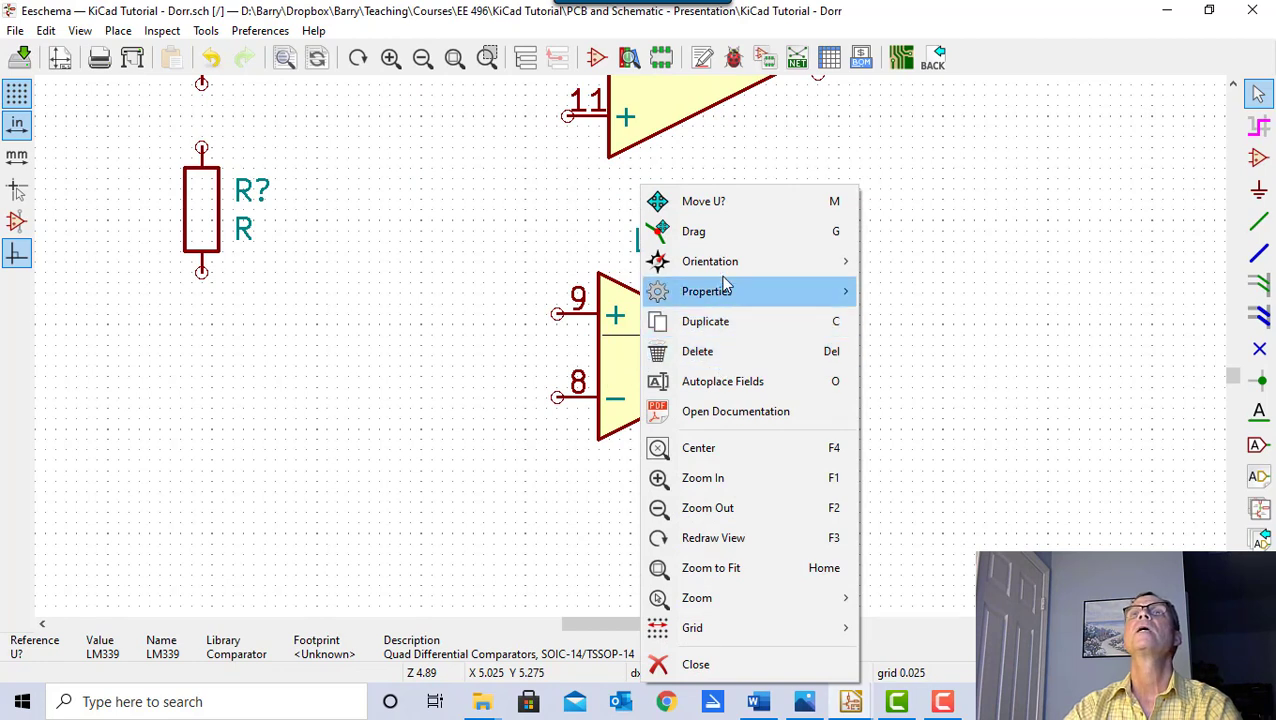
{"action": "mouse_move", "coordinate": [729, 260]}
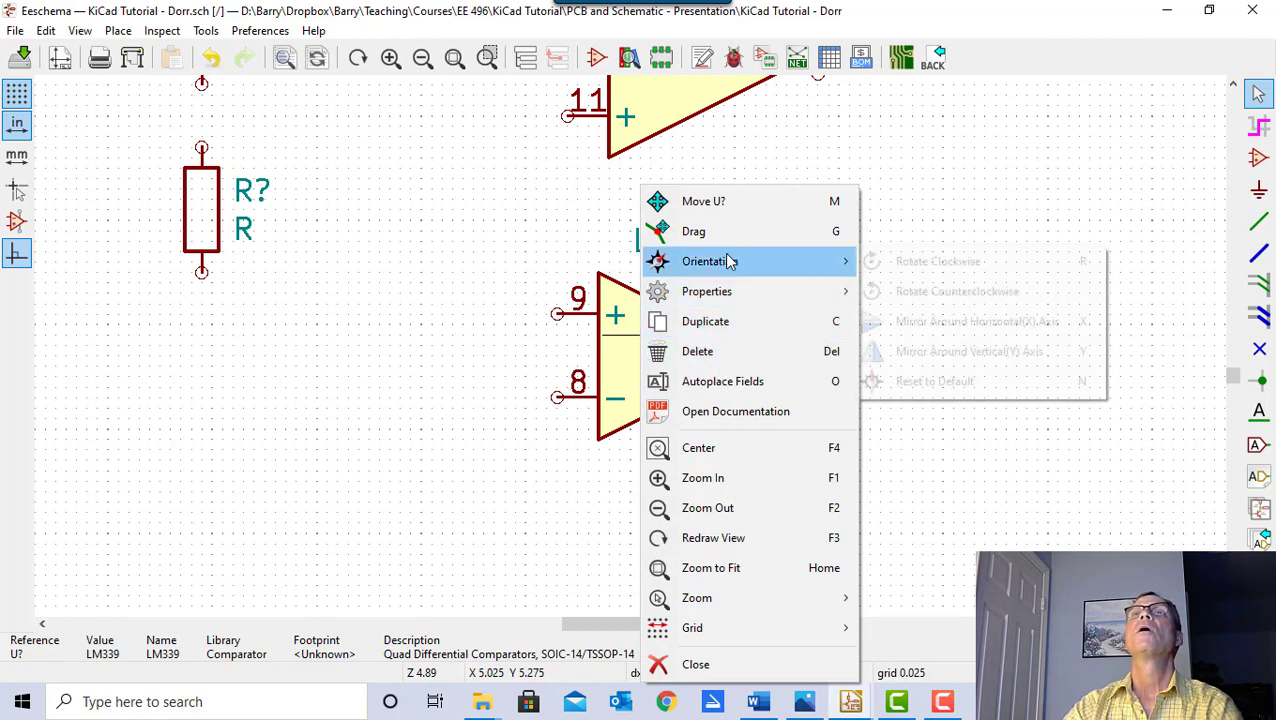
{"action": "left_click", "coordinate": [960, 322]}
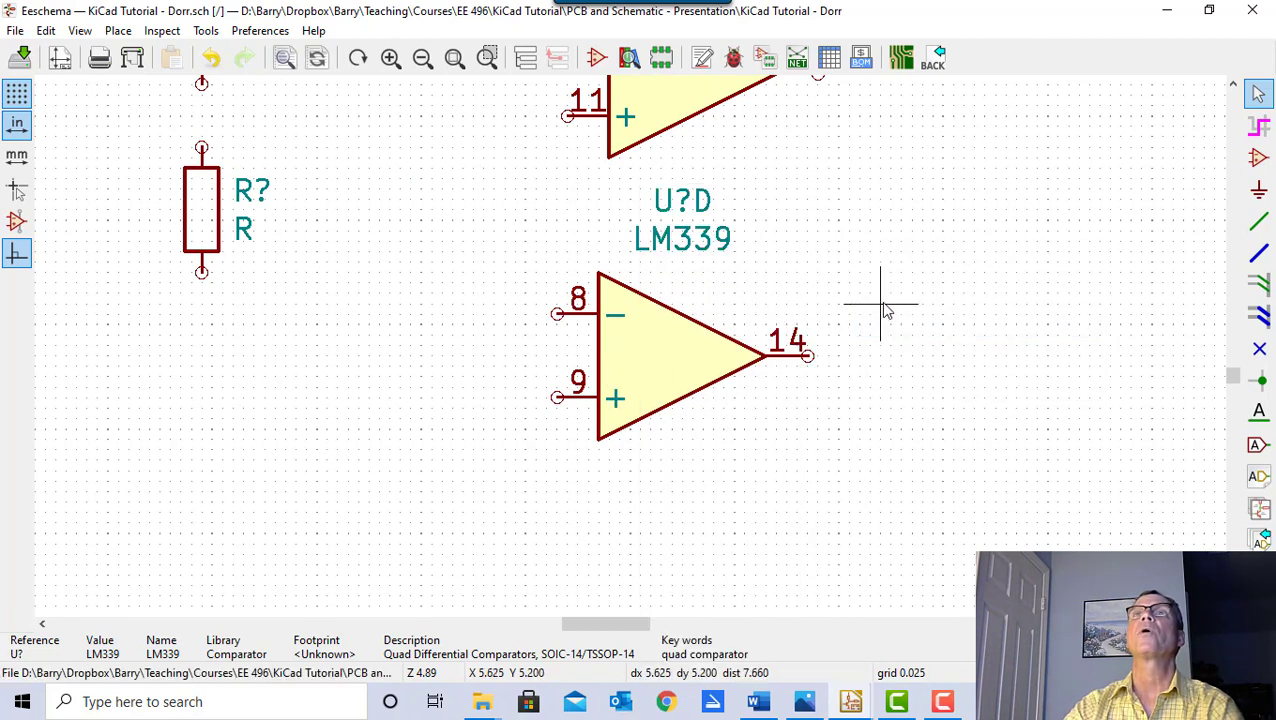
{"action": "scroll", "coordinate": [883, 309], "scroll_direction": "up", "scroll_amount": 1}
{"action": "scroll", "coordinate": [883, 309], "scroll_direction": "down", "scroll_amount": 5}
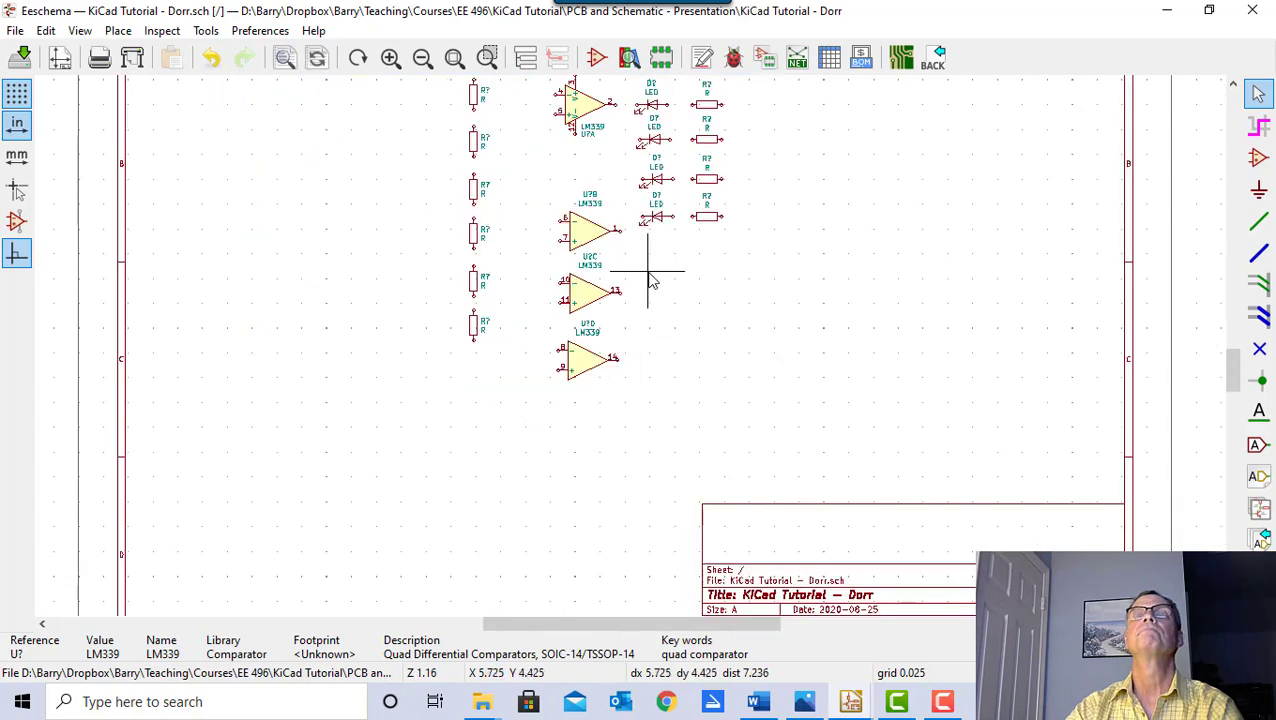
- Check the 10K potentiometer's position in the hand-drawn schematic in Photos, and return to Eeschema
{"action": "scroll", "coordinate": [660, 300], "scroll_direction": "down", "scroll_amount": 1}
{"action": "scroll", "coordinate": [670, 355], "scroll_direction": "up", "scroll_amount": 1}
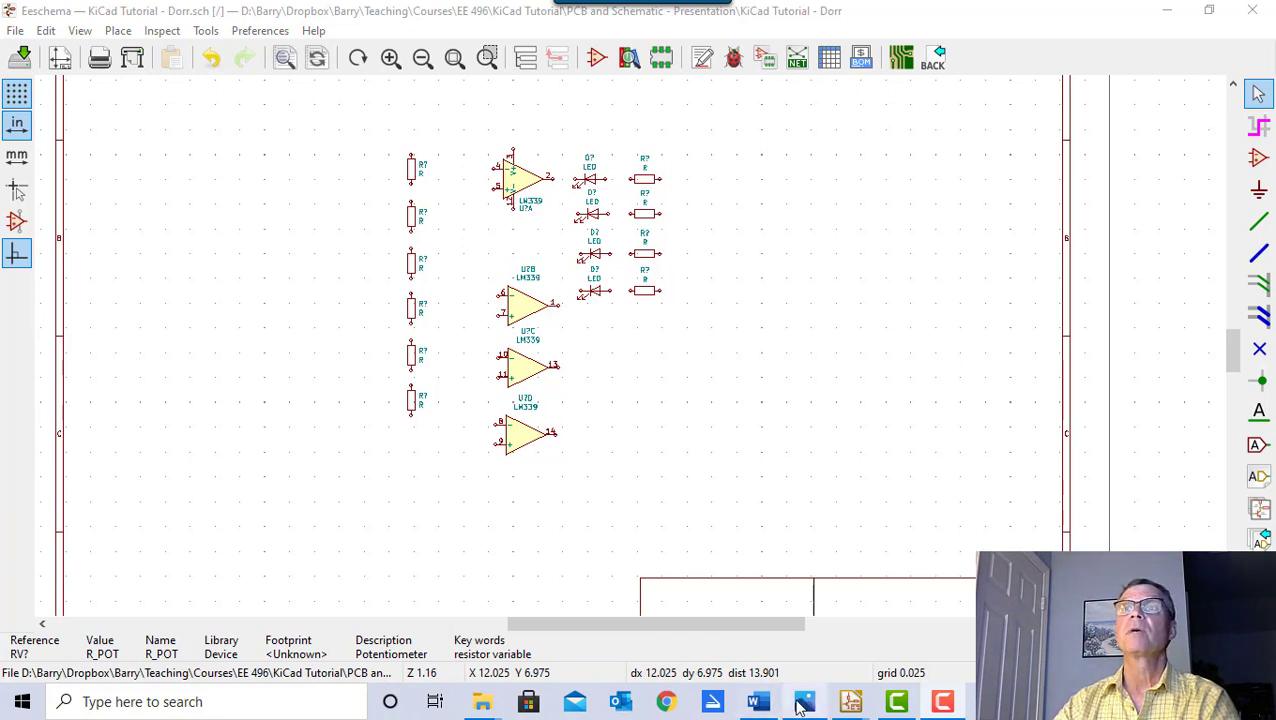
{"action": "left_click", "coordinate": [803, 703]}
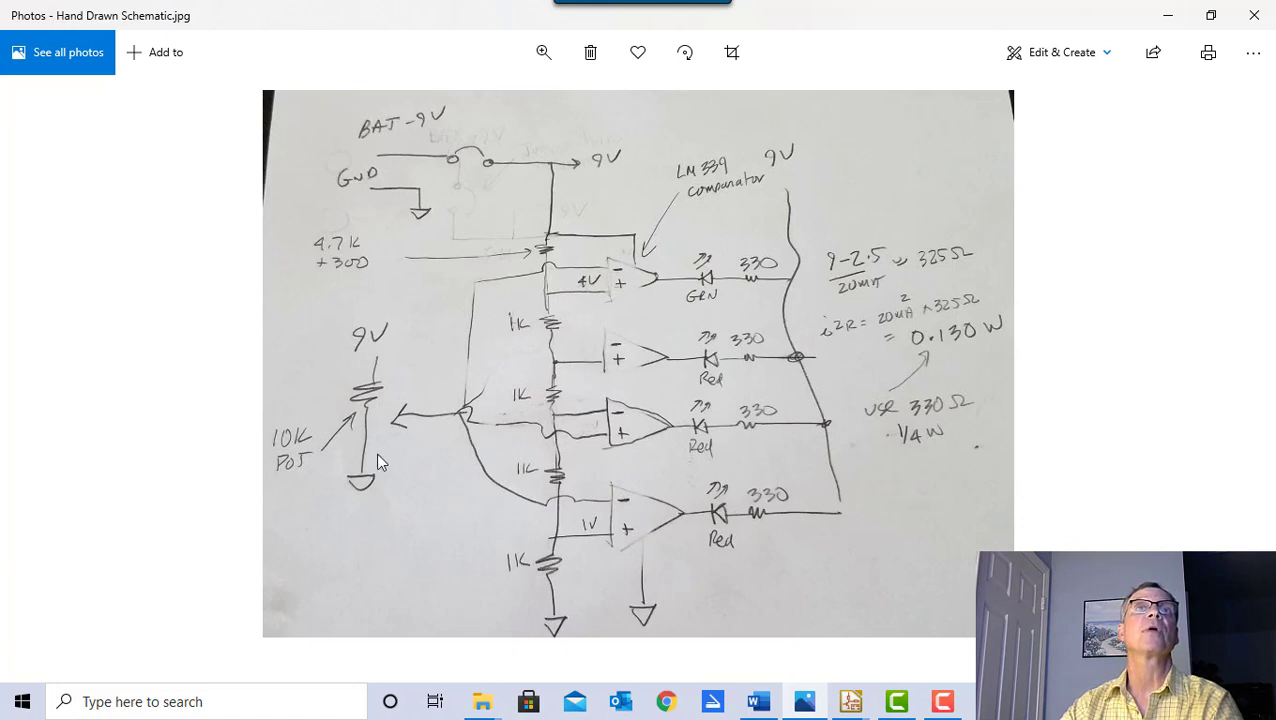
{"action": "left_click", "coordinate": [851, 703]}
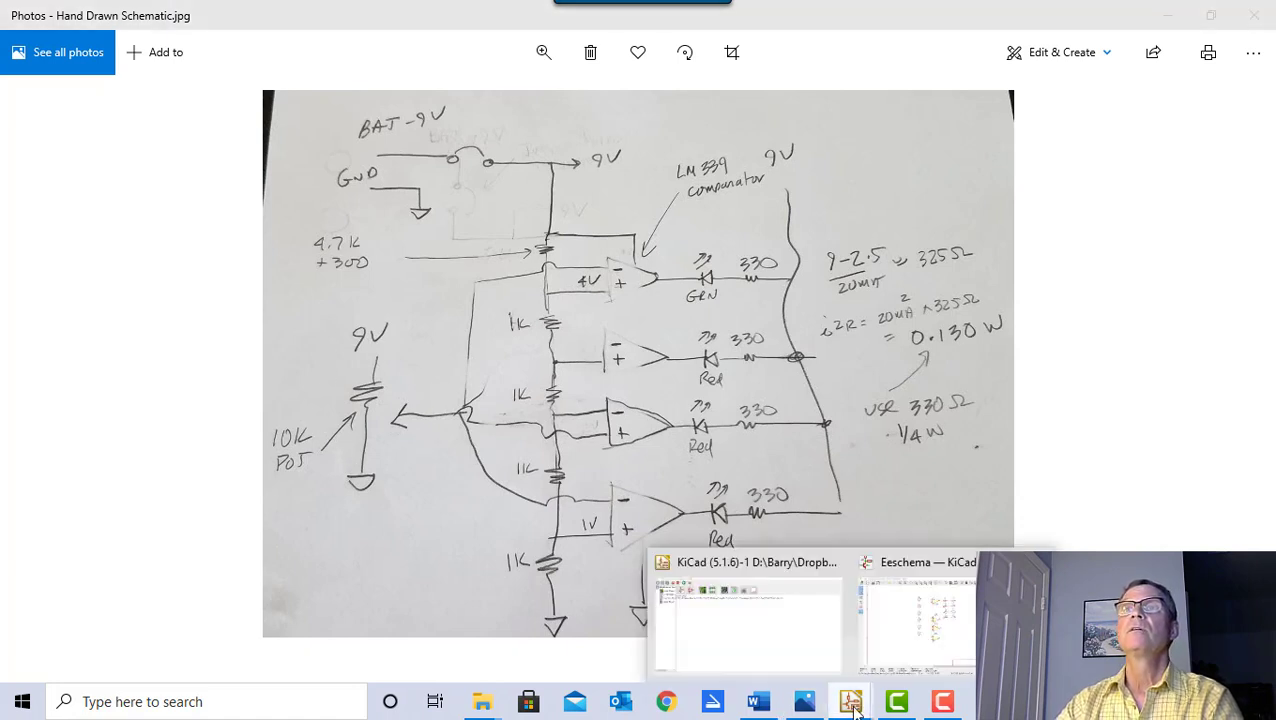
{"action": "left_click", "coordinate": [928, 562]}
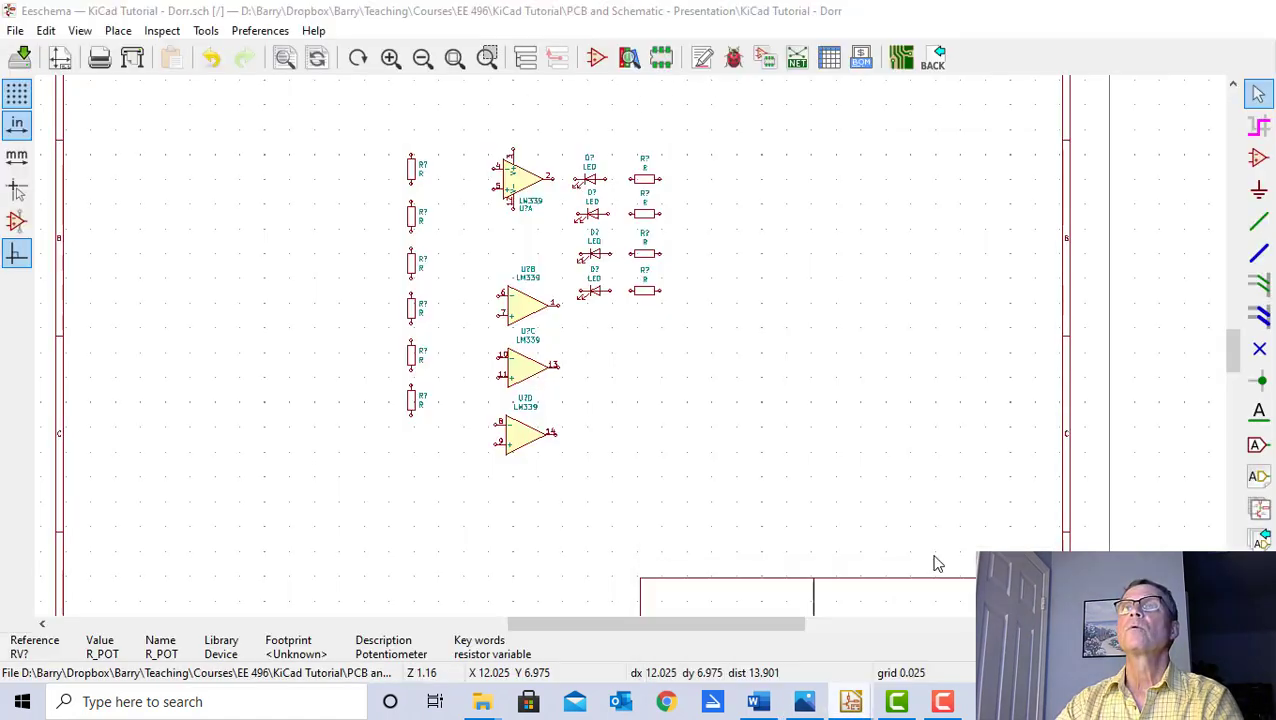
{"action": "left_click", "coordinate": [1257, 162]}
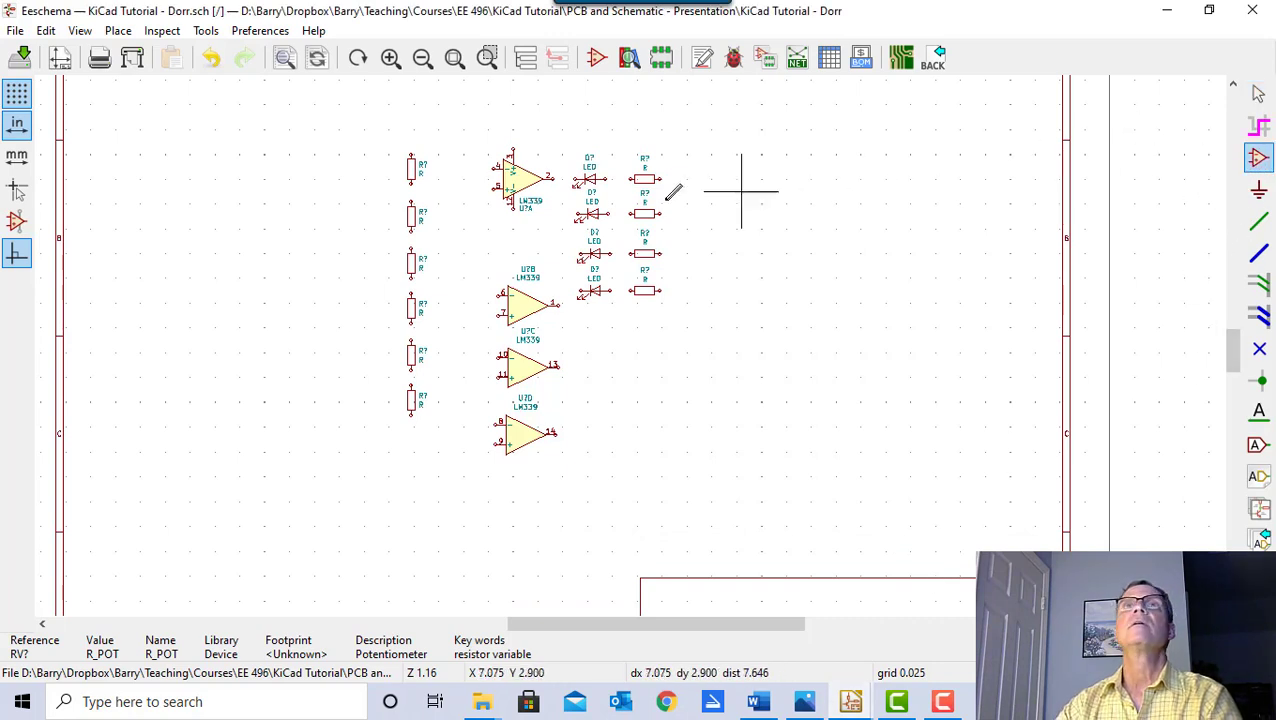
{"action": "left_click", "coordinate": [228, 285]}
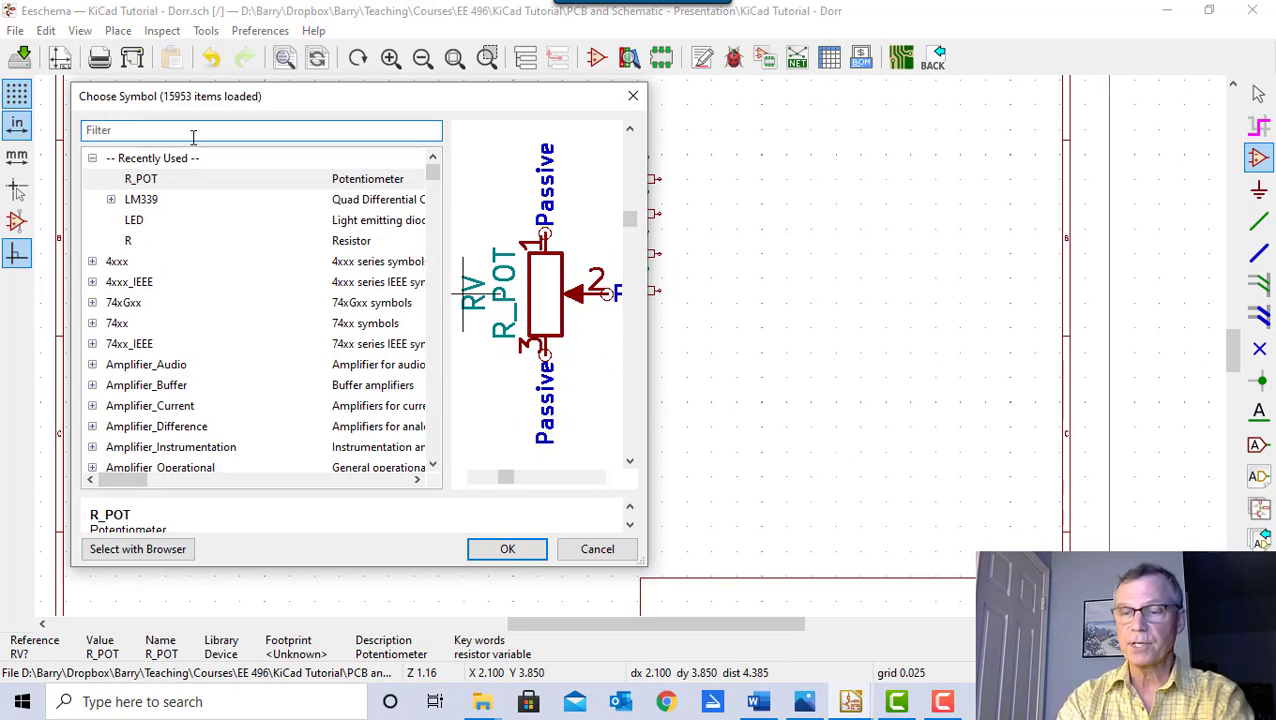
{"action": "type", "text": "pot"}
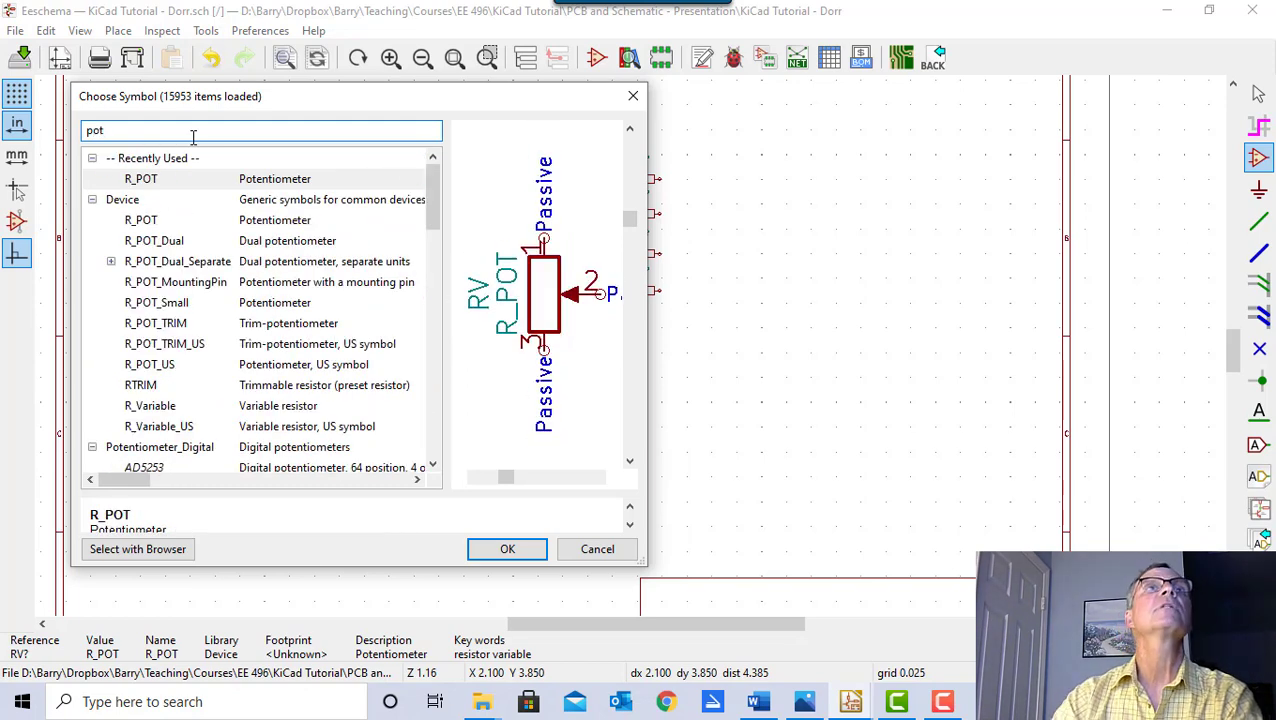
{"action": "left_click", "coordinate": [245, 181]}
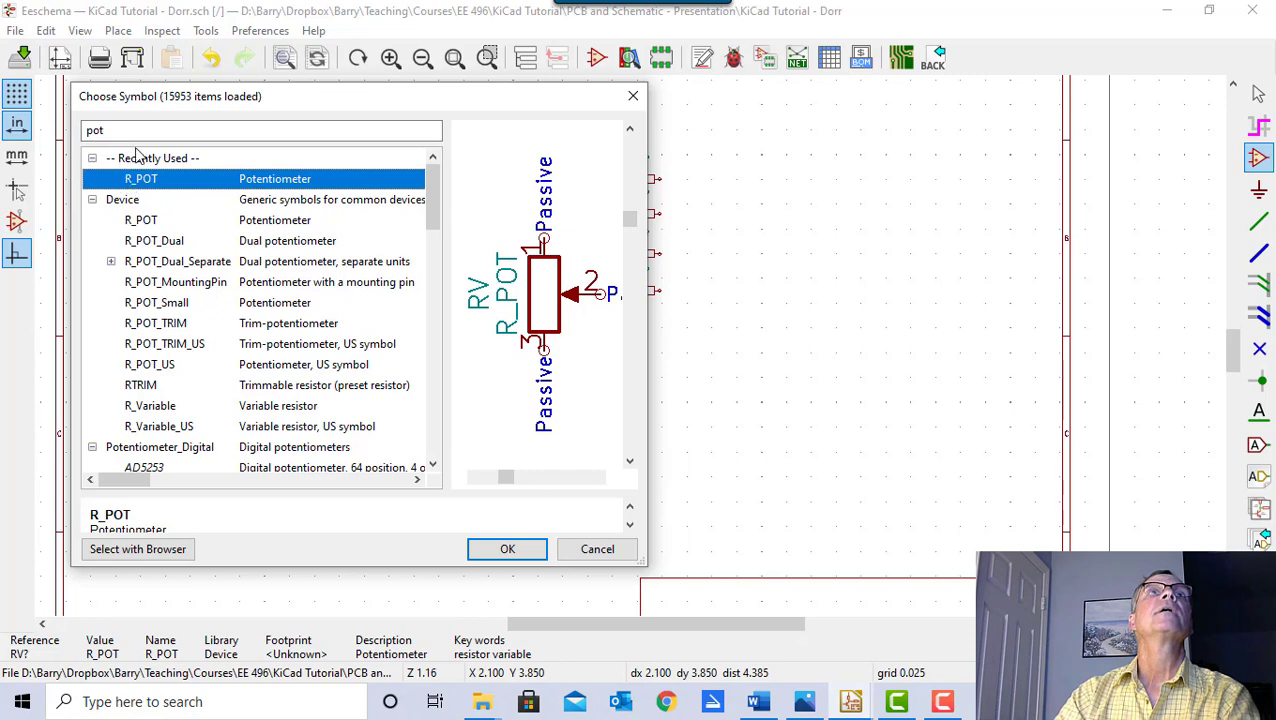
{"action": "left_click", "coordinate": [120, 132]}
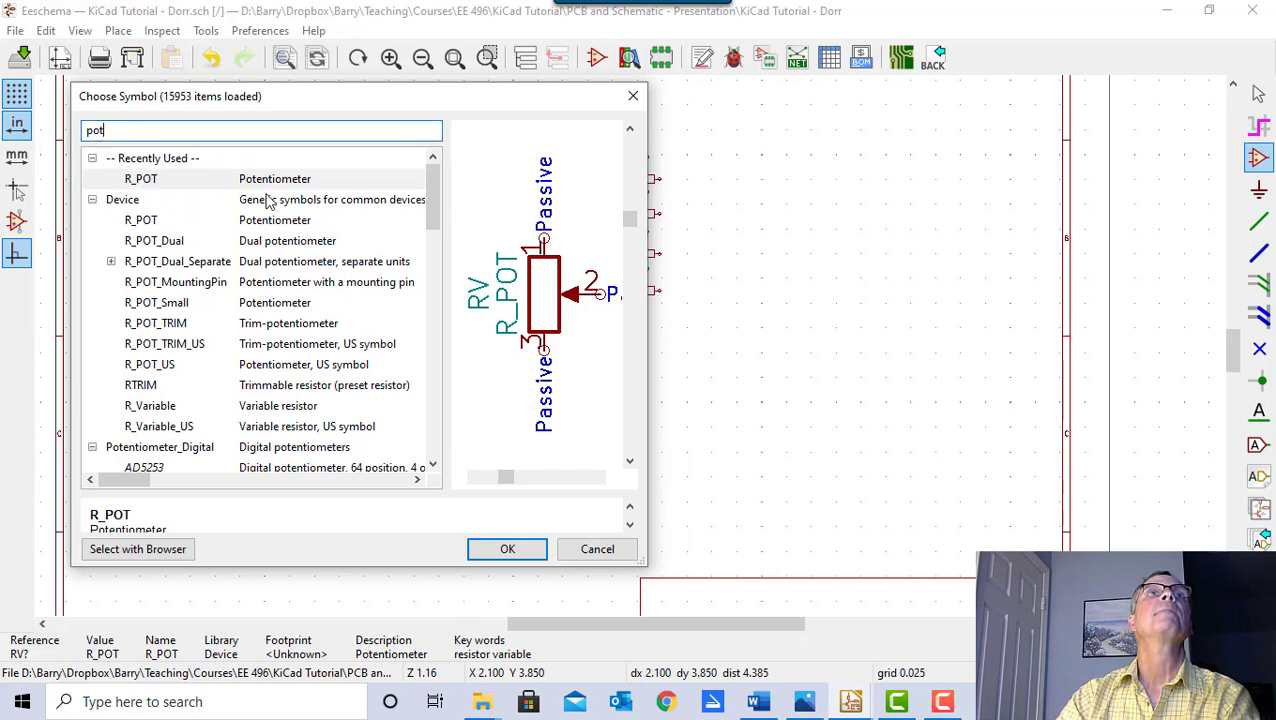
{"action": "double_click", "coordinate": [260, 180]}
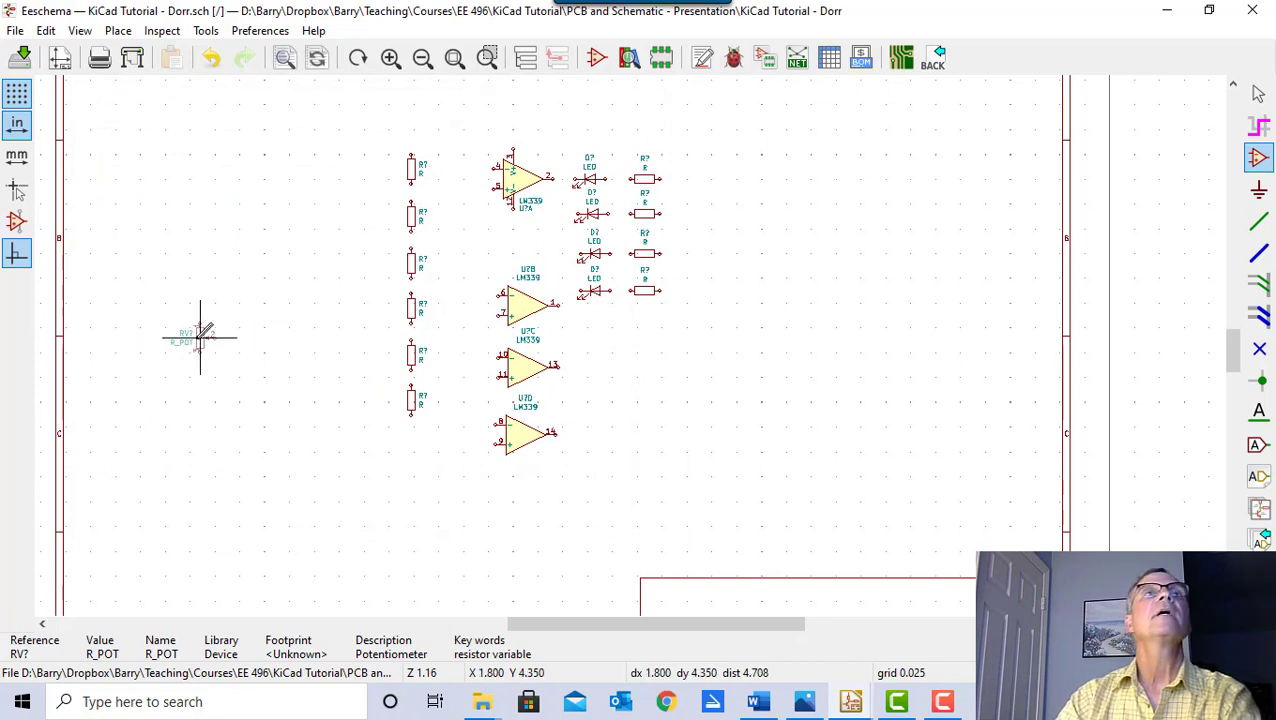
{"action": "key", "text": "Escape"}
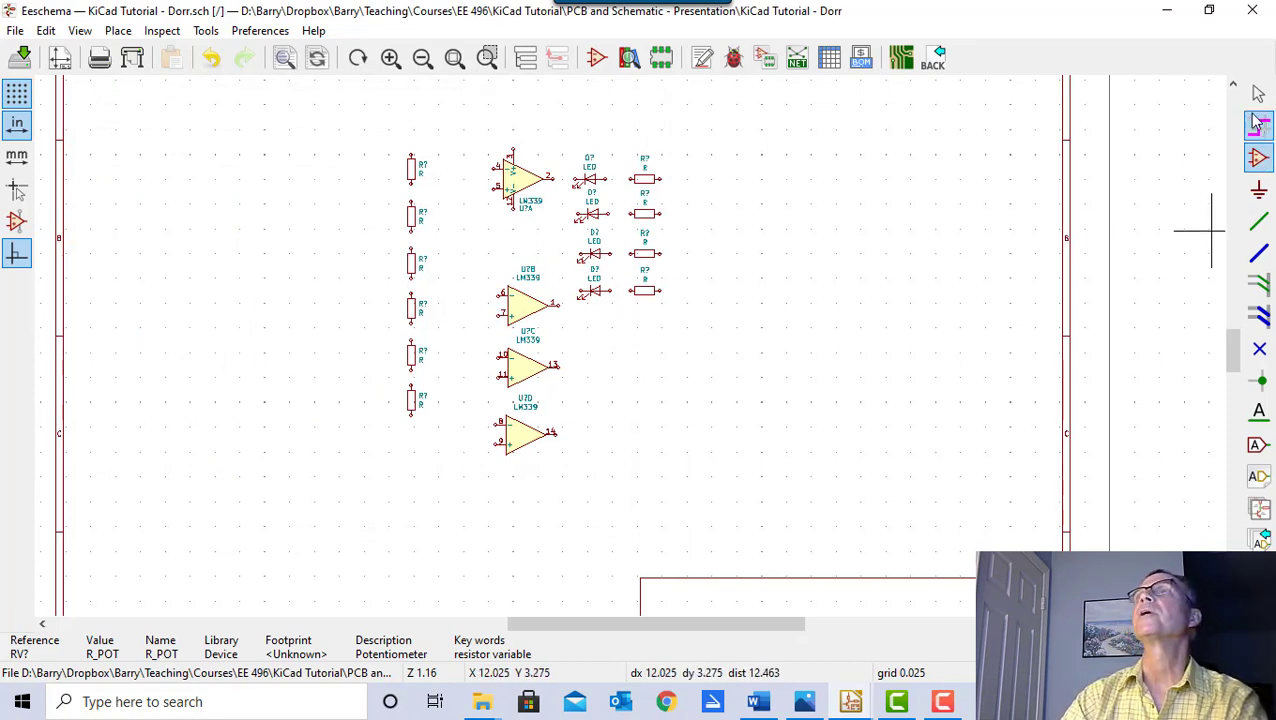
- Start adding a symbol beside the six-resistor column and filter the symbol library for "pot"
{"action": "left_click", "coordinate": [1260, 160]}
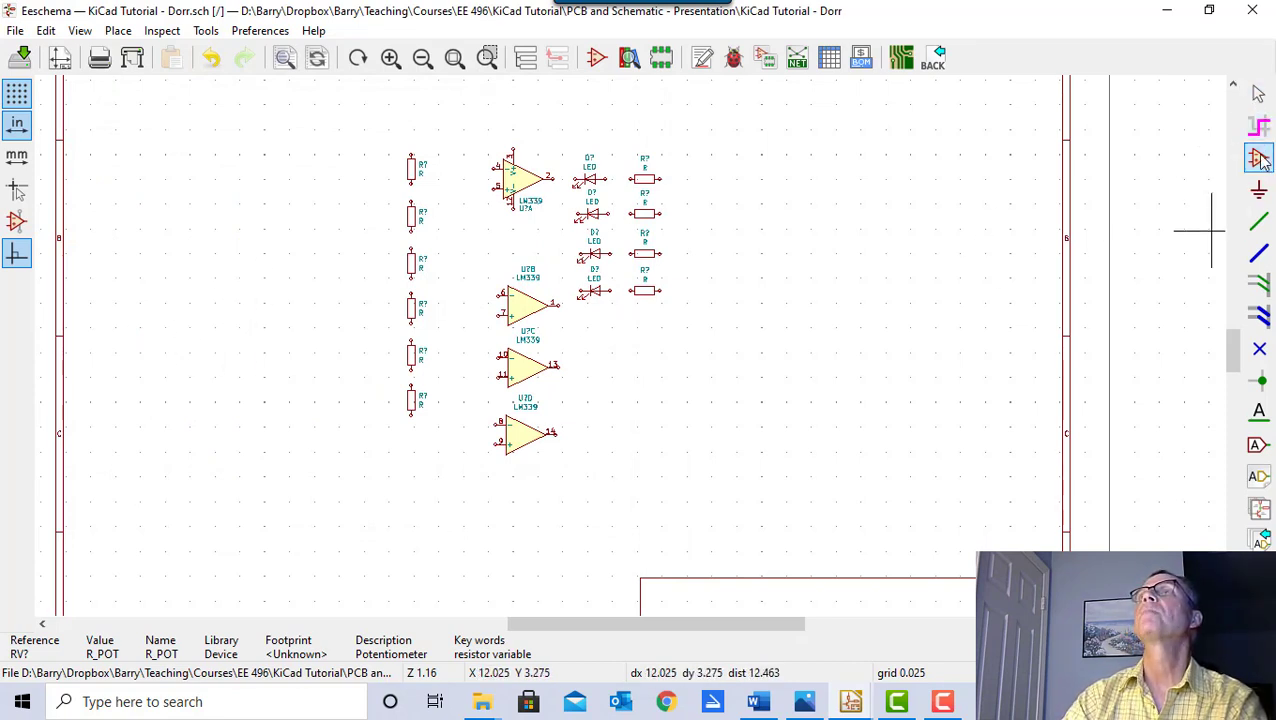
{"action": "left_click", "coordinate": [192, 305]}
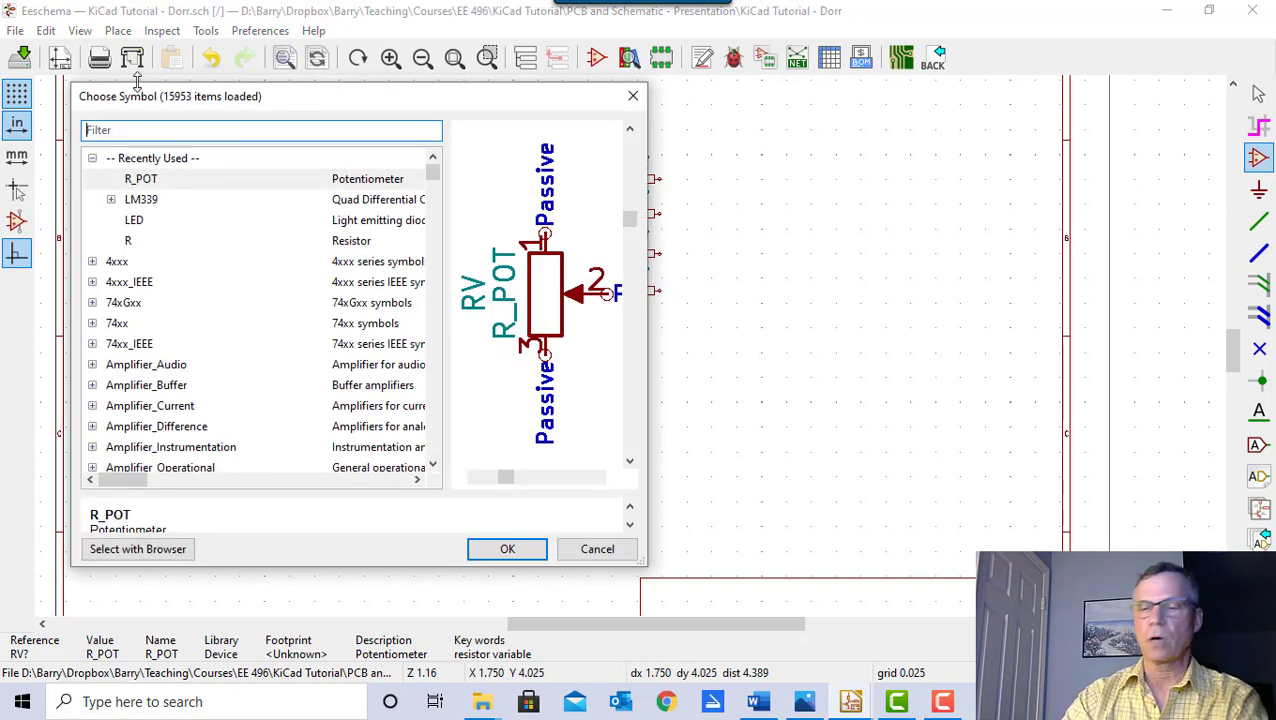
{"action": "type", "text": "pot"}
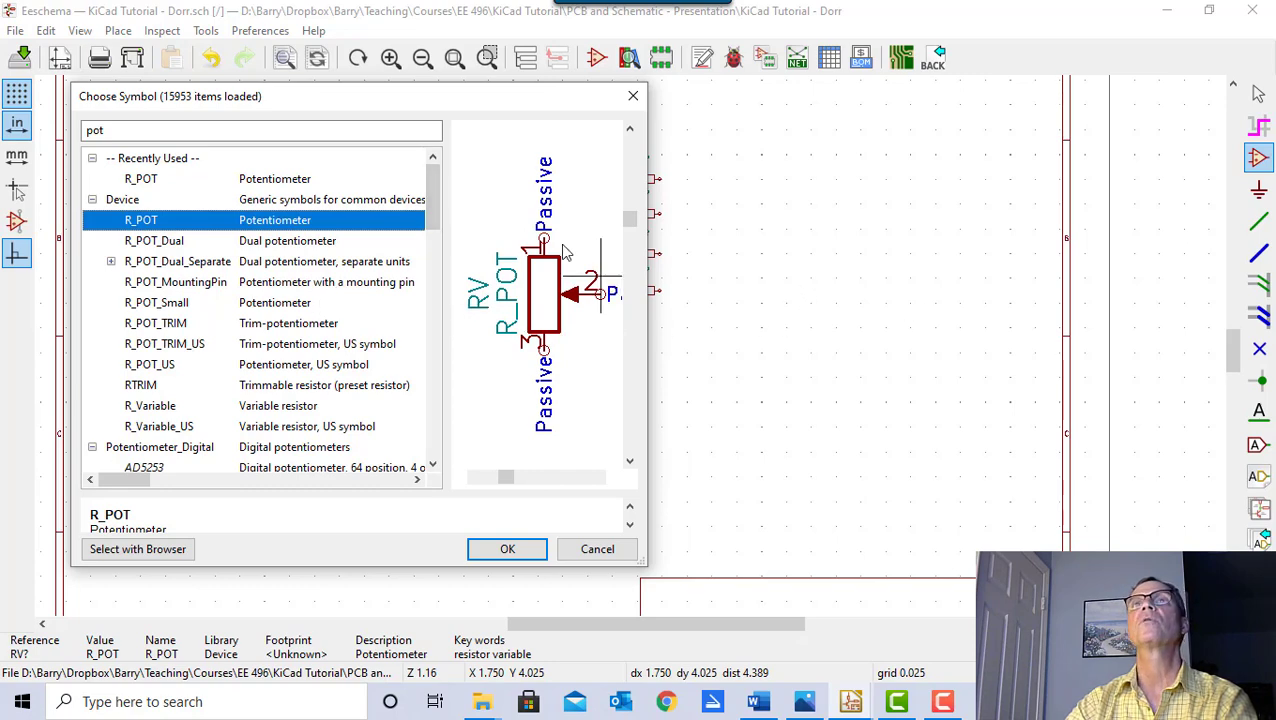
{"action": "left_click_drag", "start_coordinate": [464, 96], "coordinate": [379, 184]}
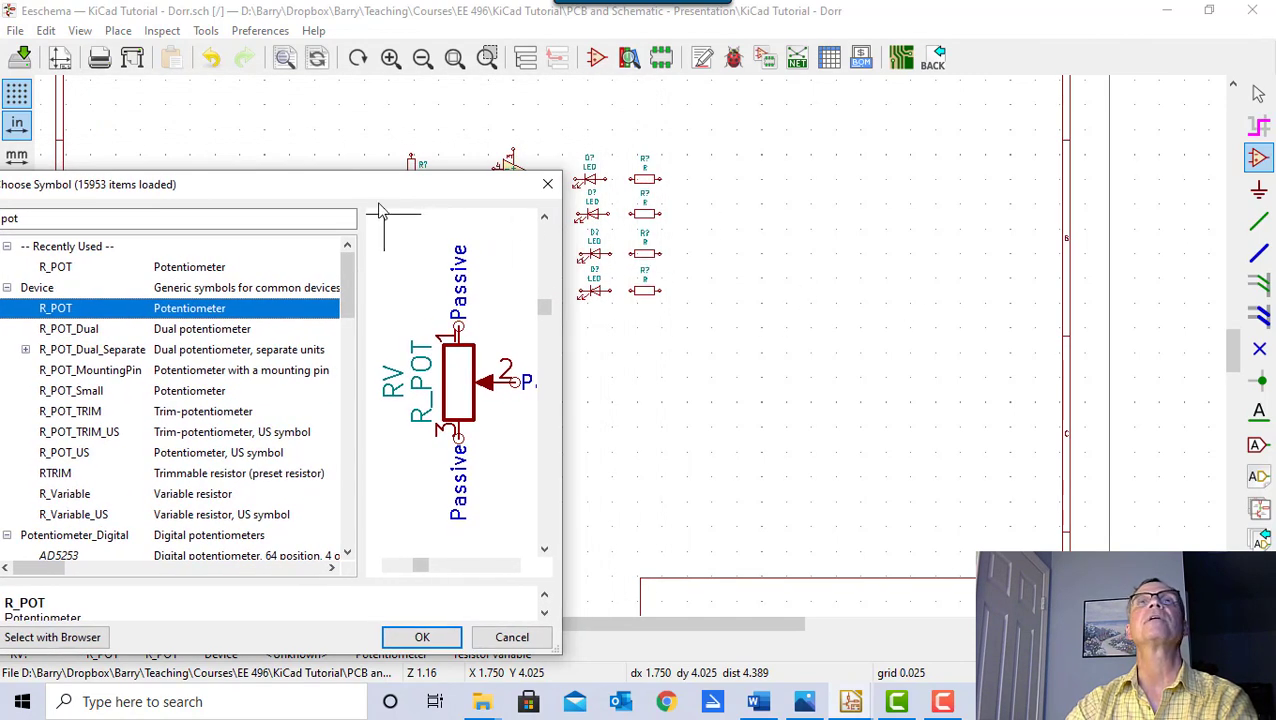
{"action": "left_click_drag", "start_coordinate": [305, 187], "coordinate": [462, 85]}
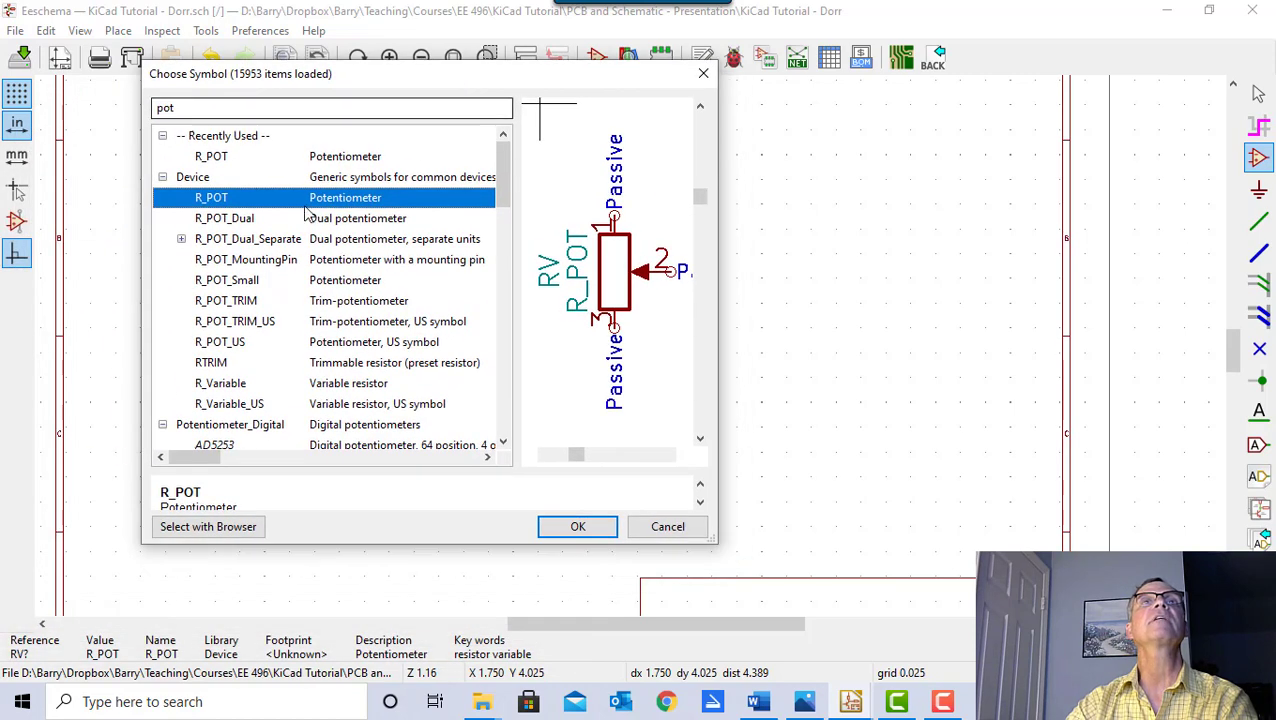
- Preview the R_POT_Dual, R_POT_Small, R_POT_TRIM and R_POT_TRIM_US symbols to compare the potentiometer variants
{"action": "left_click", "coordinate": [229, 220]}
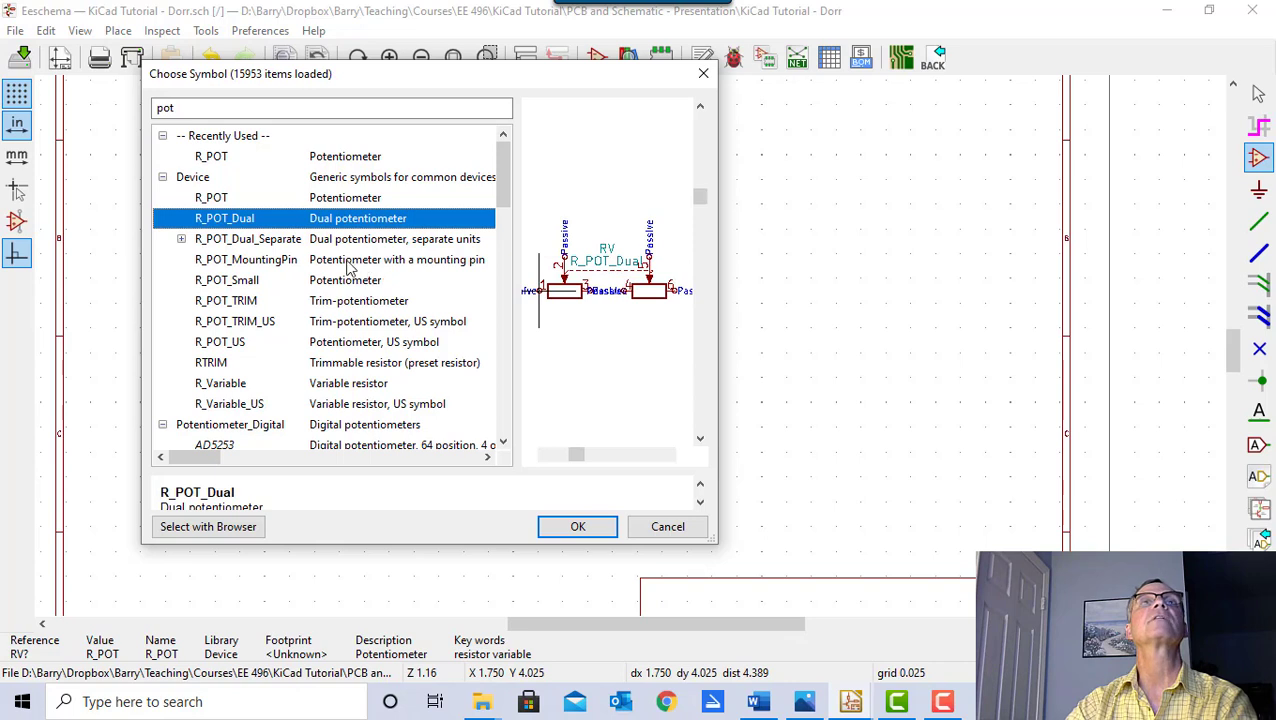
{"action": "left_click", "coordinate": [214, 283]}
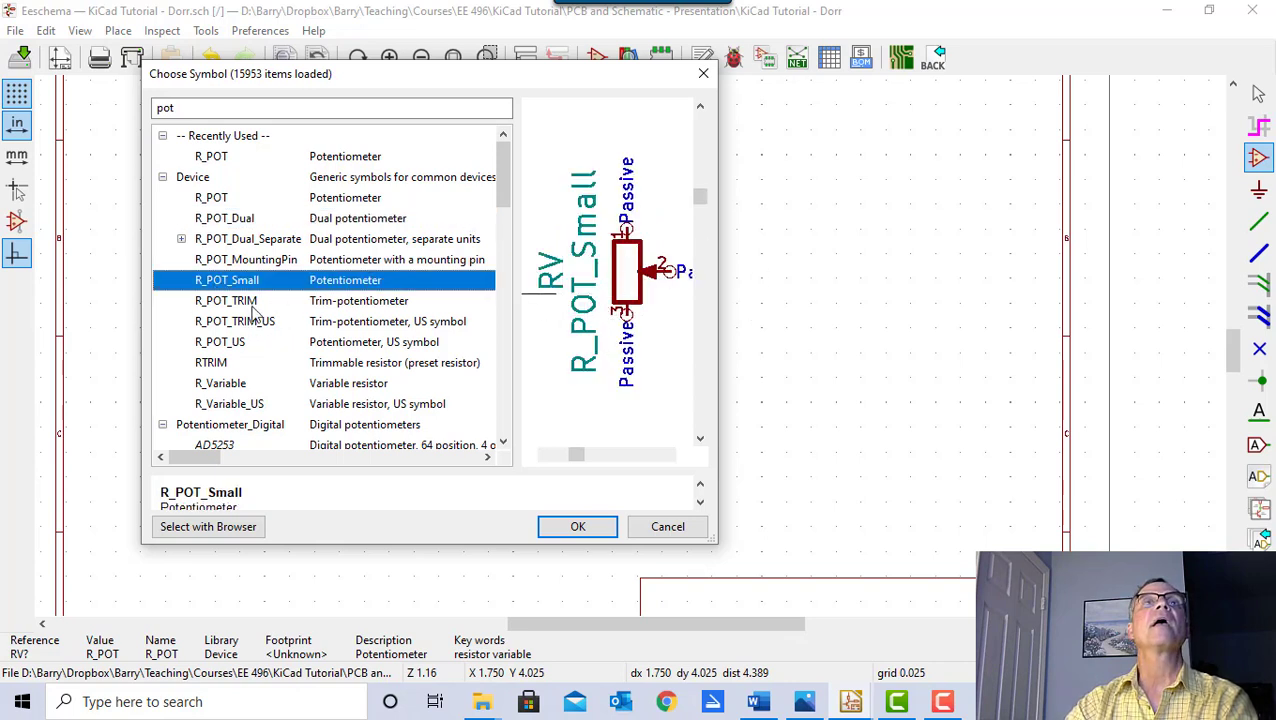
{"action": "left_click", "coordinate": [252, 304]}
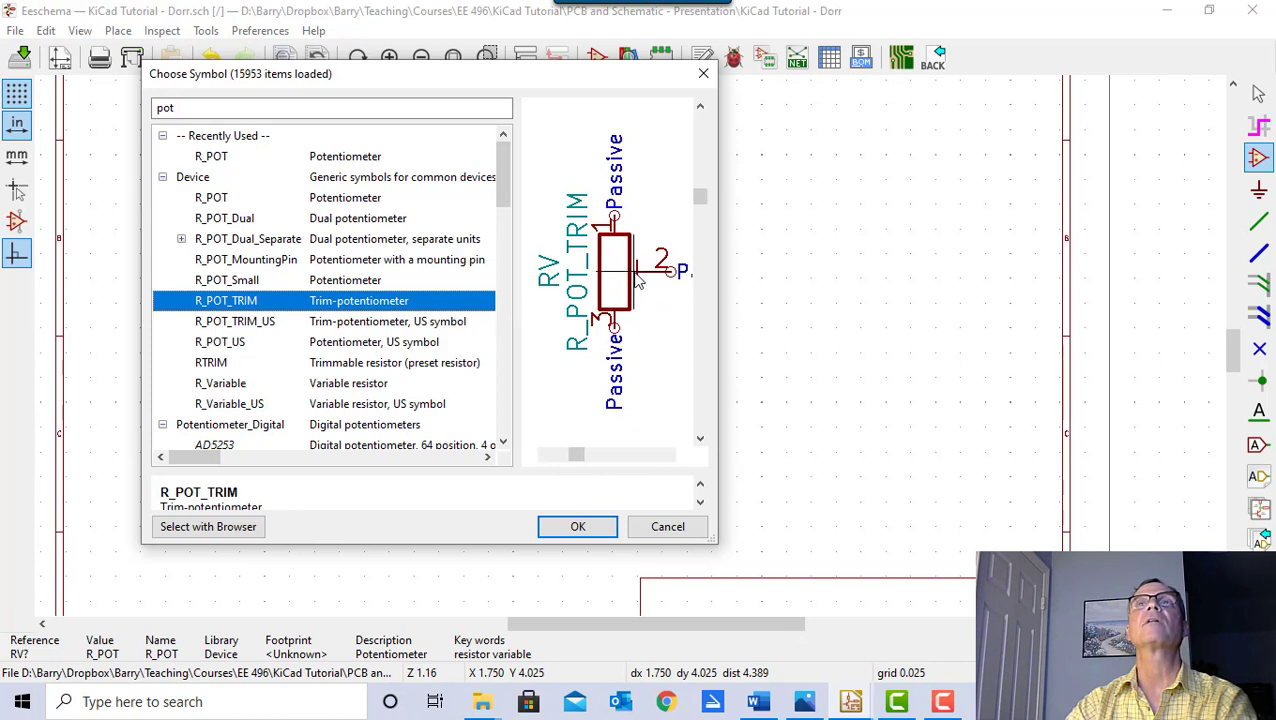
{"action": "left_click", "coordinate": [250, 323]}
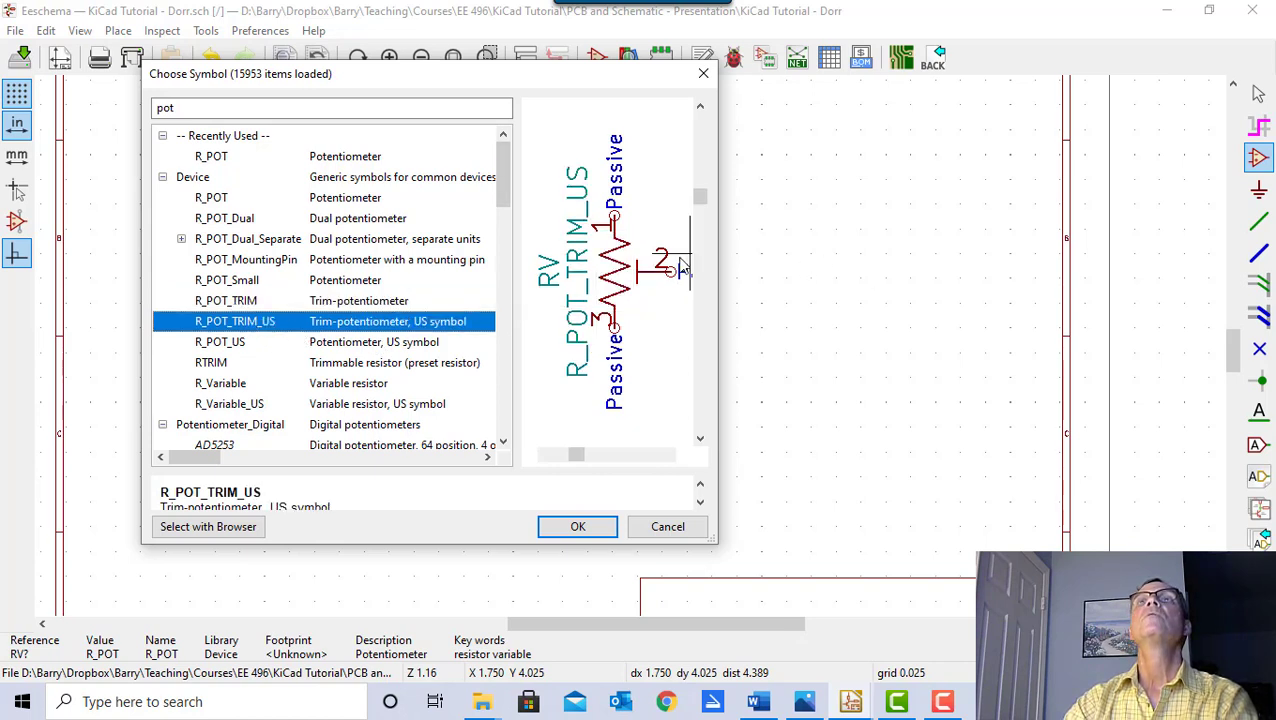
- Place the R_POT_US potentiometer to the left of the six-resistor column, level with its fifth resistor
{"action": "left_click", "coordinate": [255, 345]}
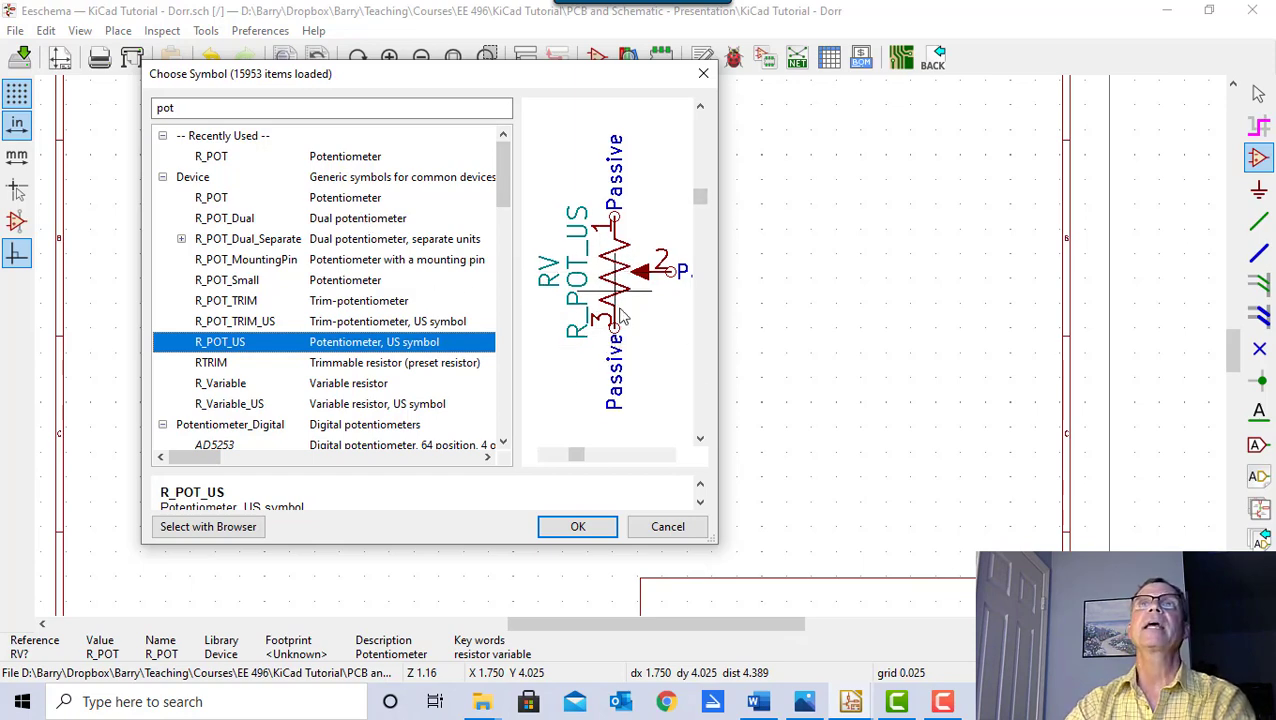
{"action": "left_click", "coordinate": [578, 526]}
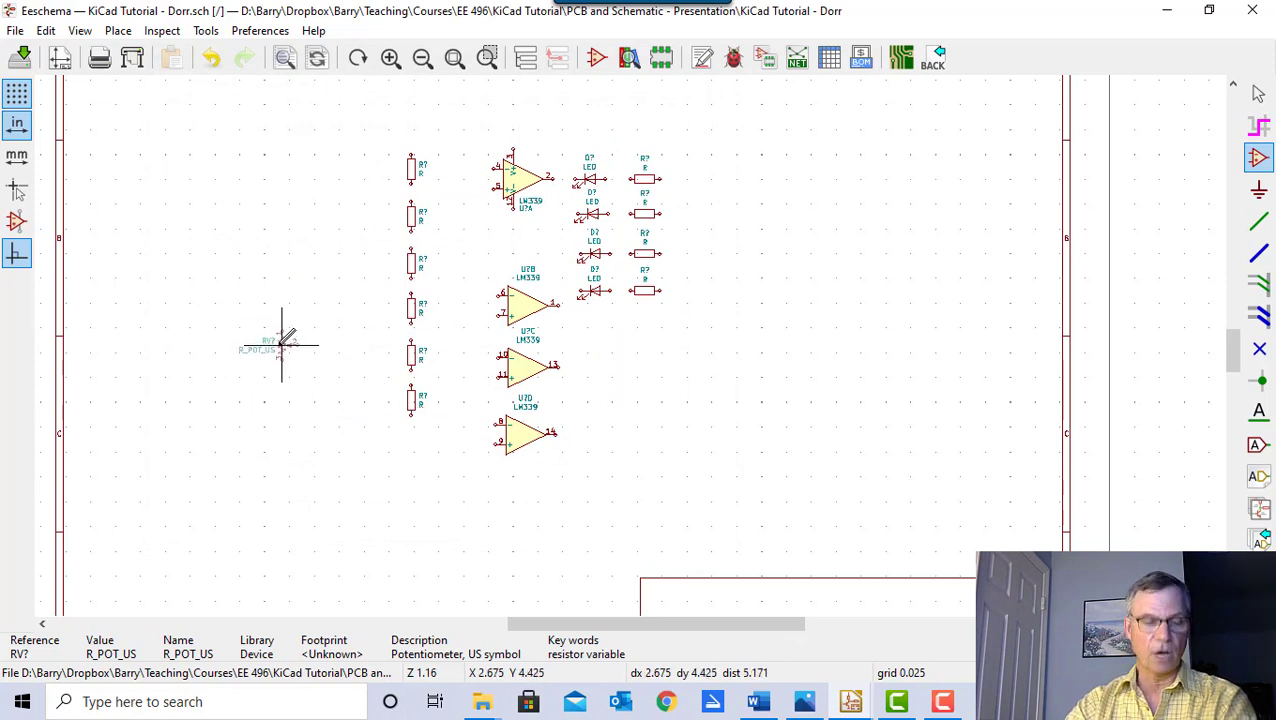
{"action": "left_click", "coordinate": [277, 352]}
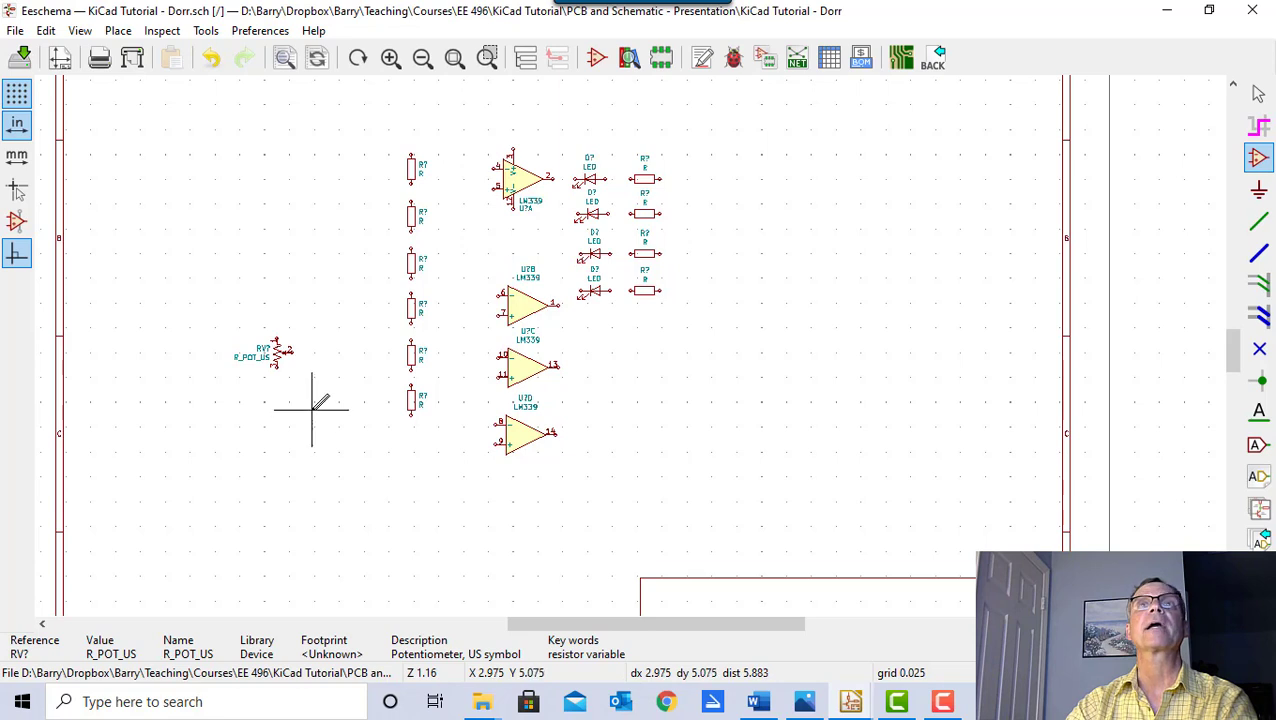
{"action": "key", "text": "Escape"}
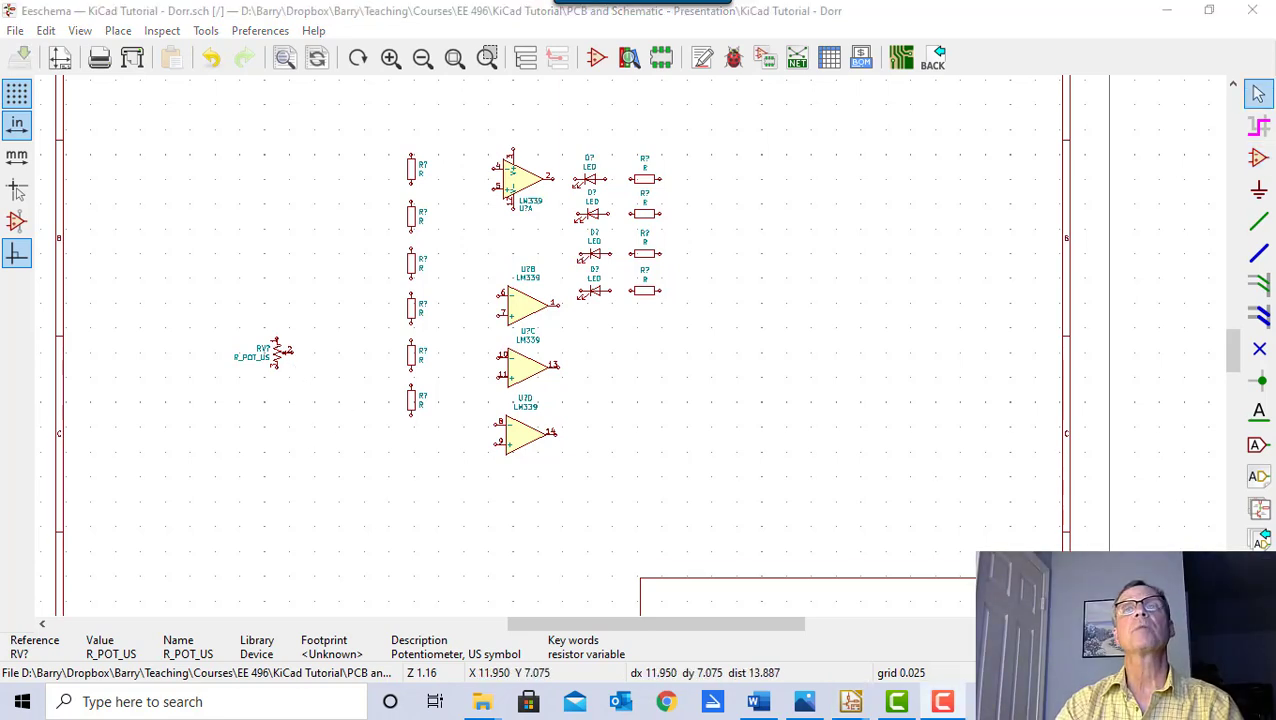
- Check the battery and ground inputs in the hand-drawn schematic in Photos, and return to Eeschema
{"action": "left_click", "coordinate": [804, 701]}
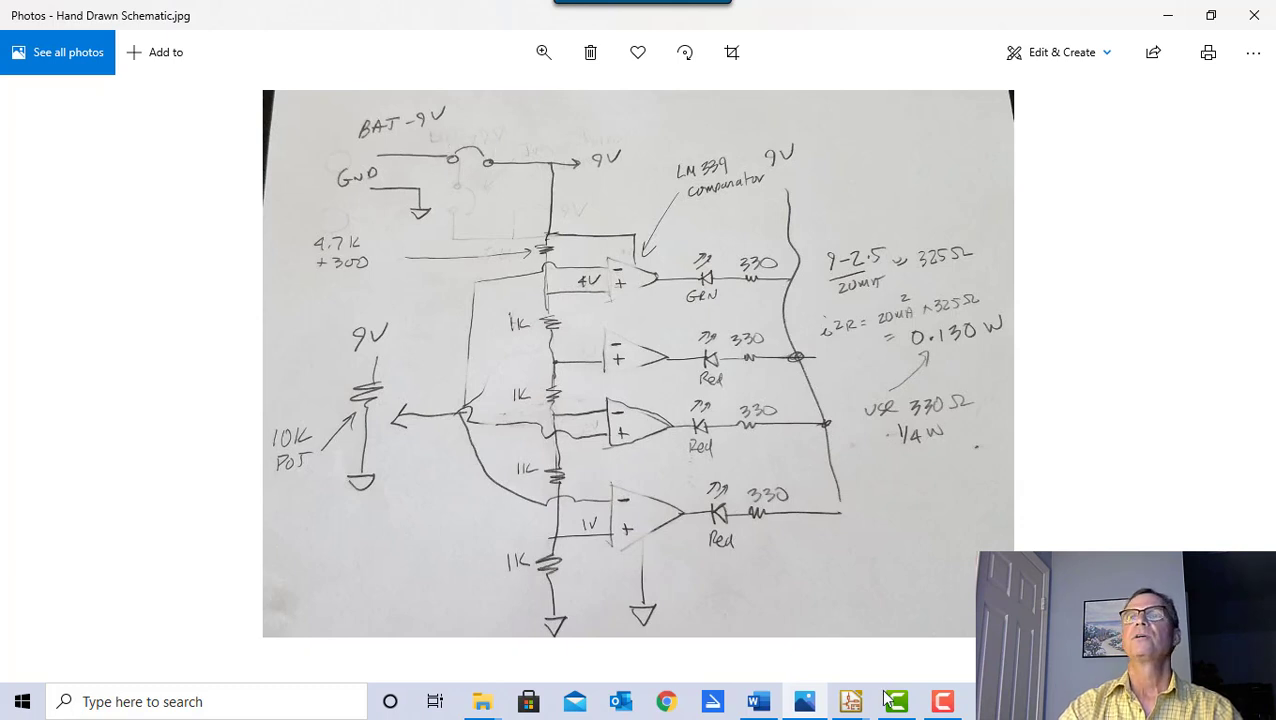
{"action": "mouse_move", "coordinate": [852, 703]}
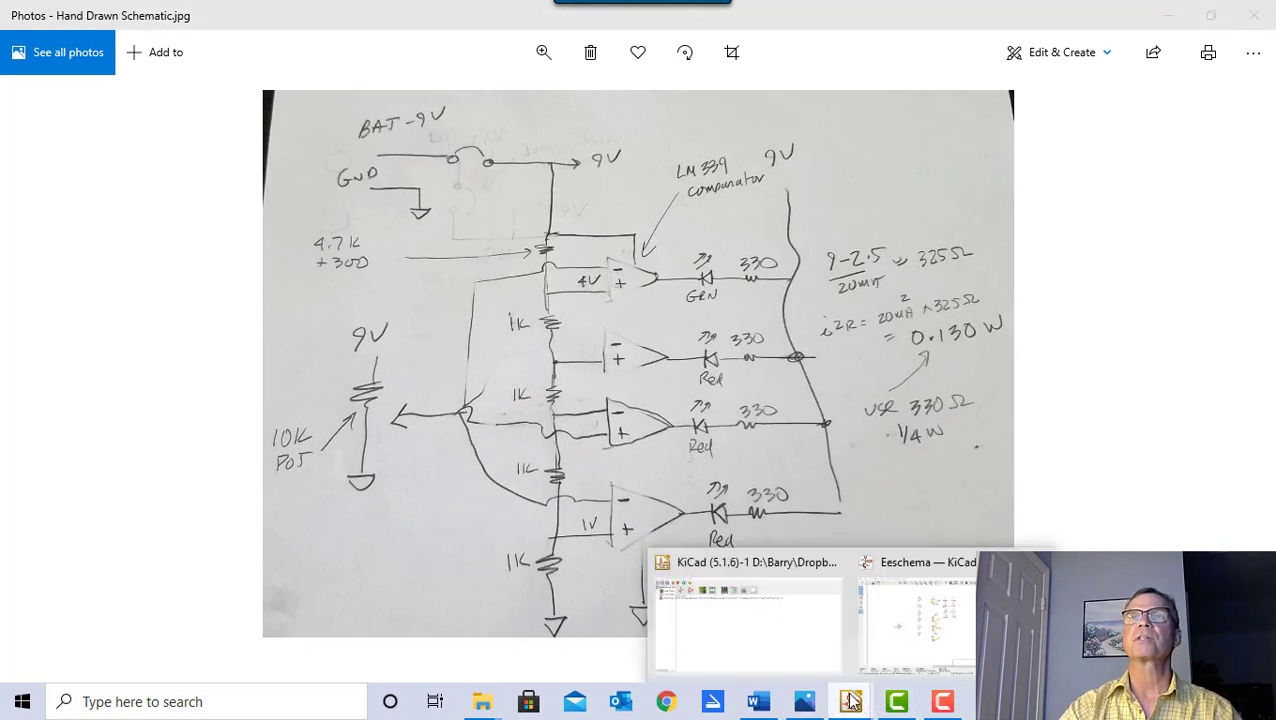
{"action": "left_click", "coordinate": [906, 570]}
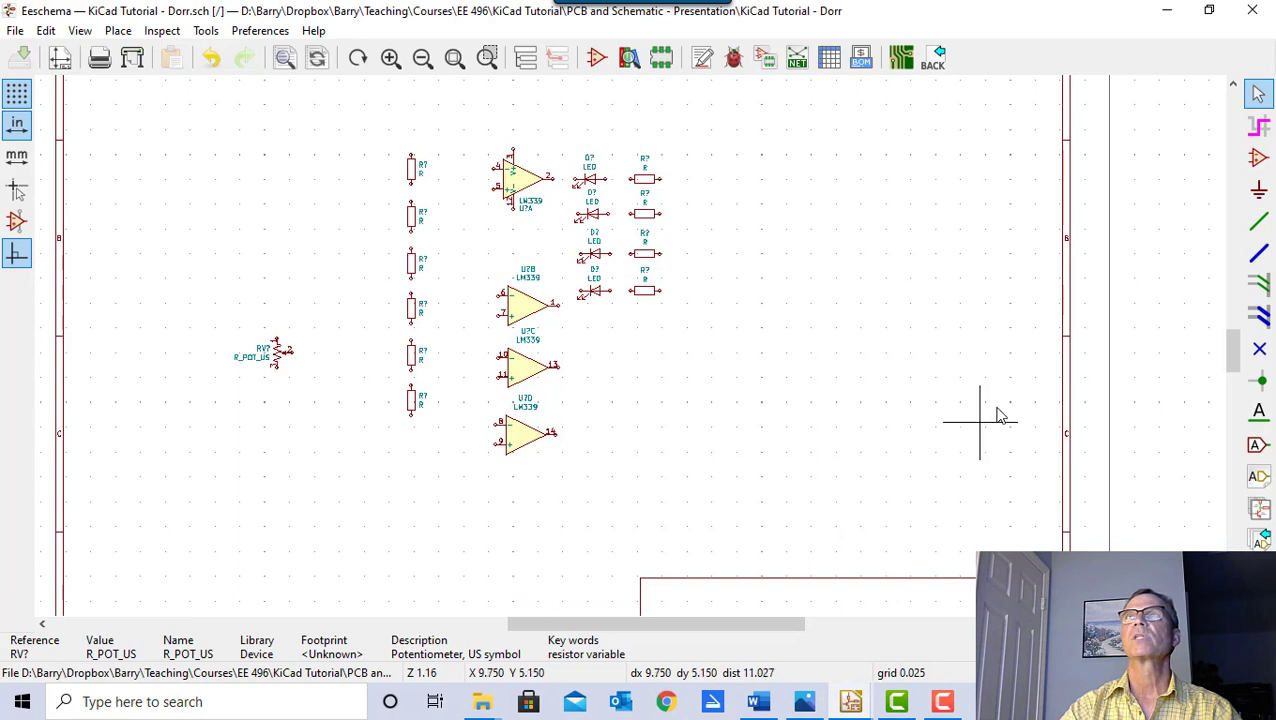
- Start adding a symbol left of the six-resistor column and preview Conn_01x01 from the Connector_Generic library
{"action": "left_click", "coordinate": [1258, 160]}
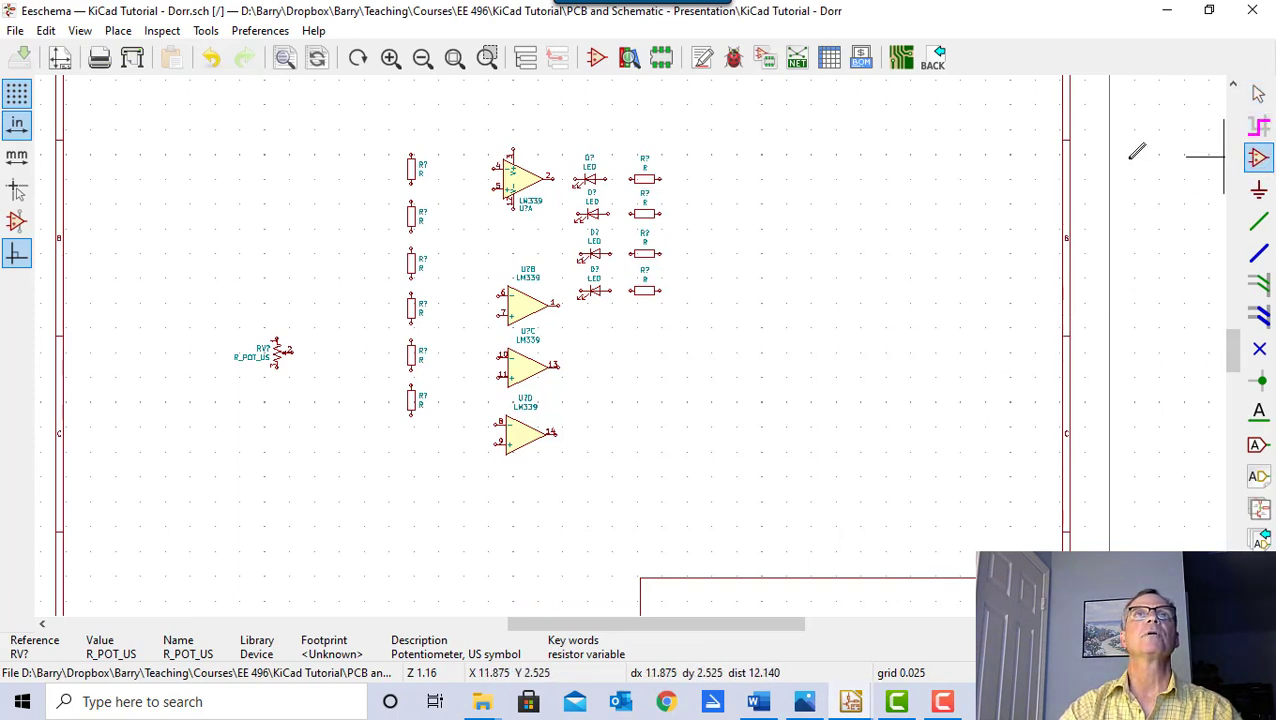
{"action": "left_click", "coordinate": [235, 220]}
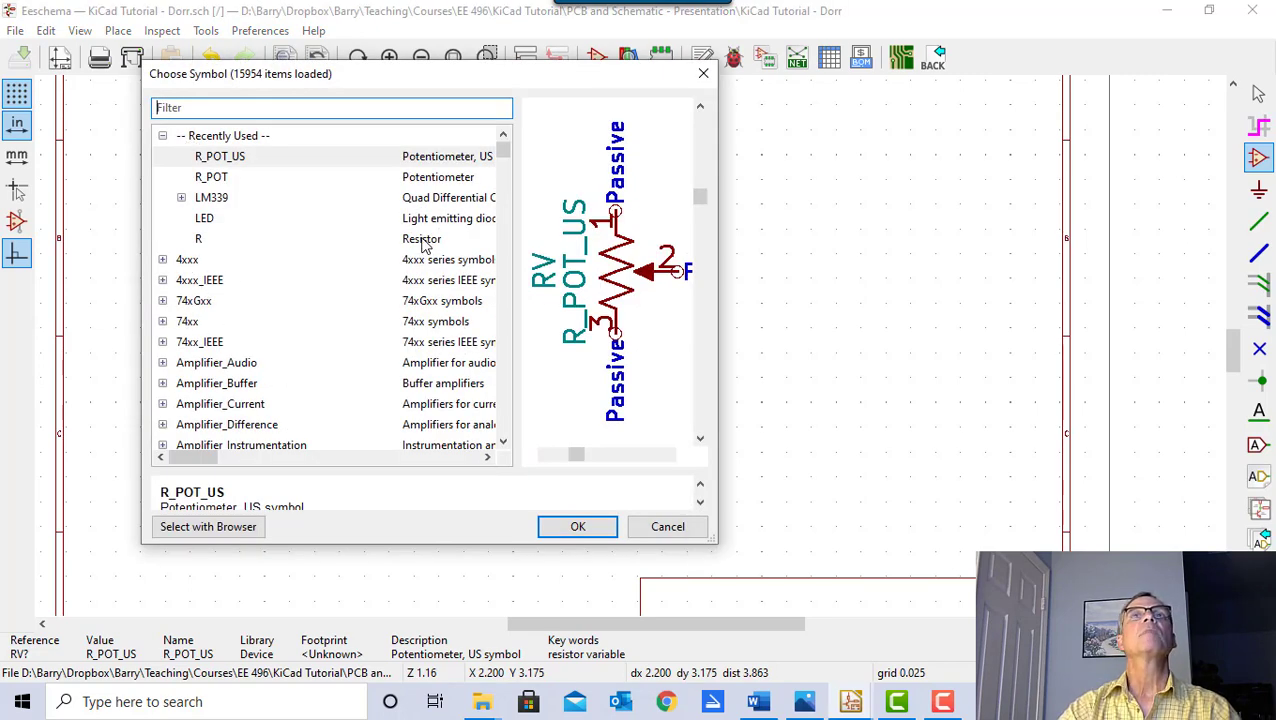
{"action": "scroll", "coordinate": [418, 250], "scroll_direction": "down", "scroll_amount": 2}
{"action": "scroll", "coordinate": [418, 250], "scroll_direction": "down", "scroll_amount": 3}
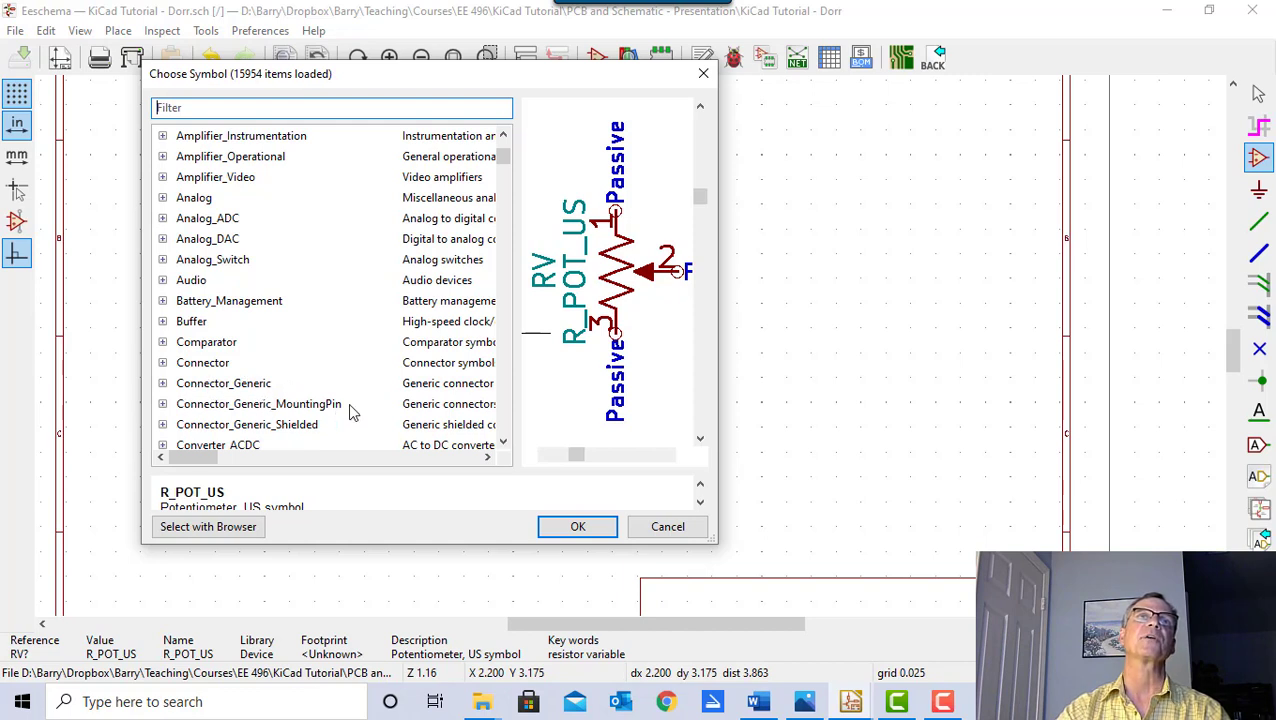
{"action": "left_click", "coordinate": [163, 384]}
{"action": "scroll", "coordinate": [255, 380], "scroll_direction": "down", "scroll_amount": 1}
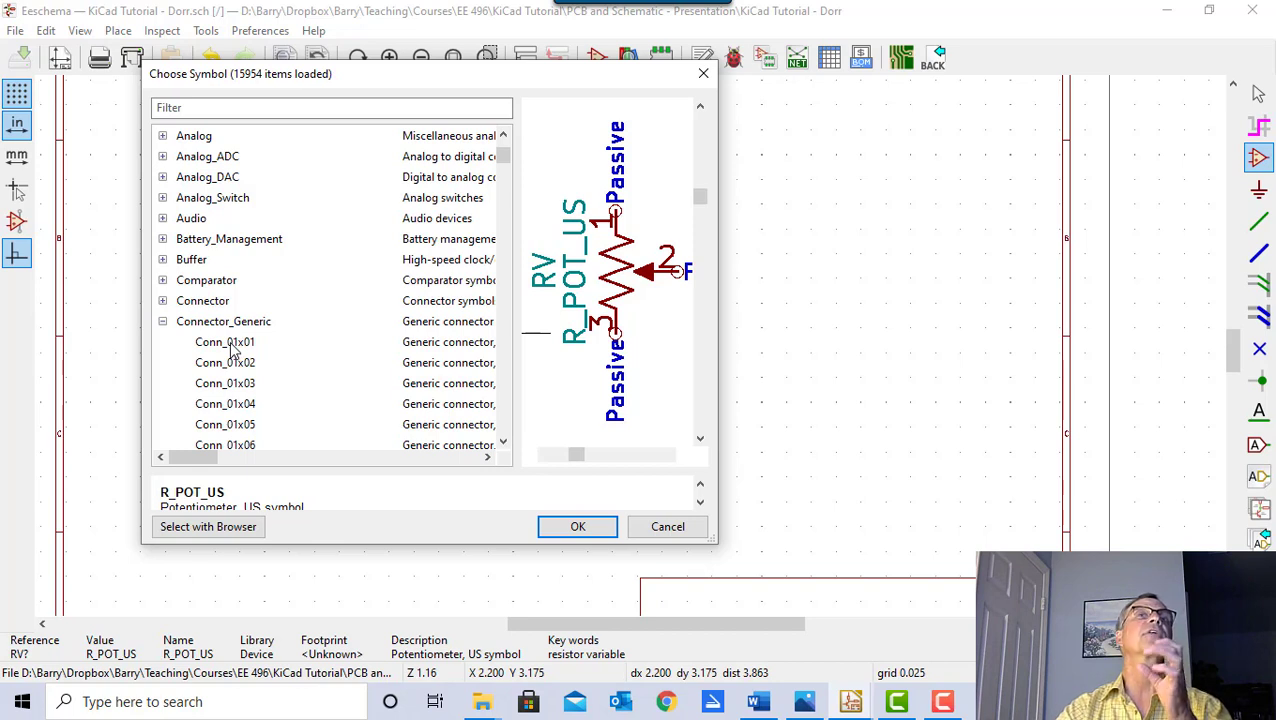
{"action": "left_click", "coordinate": [230, 343]}
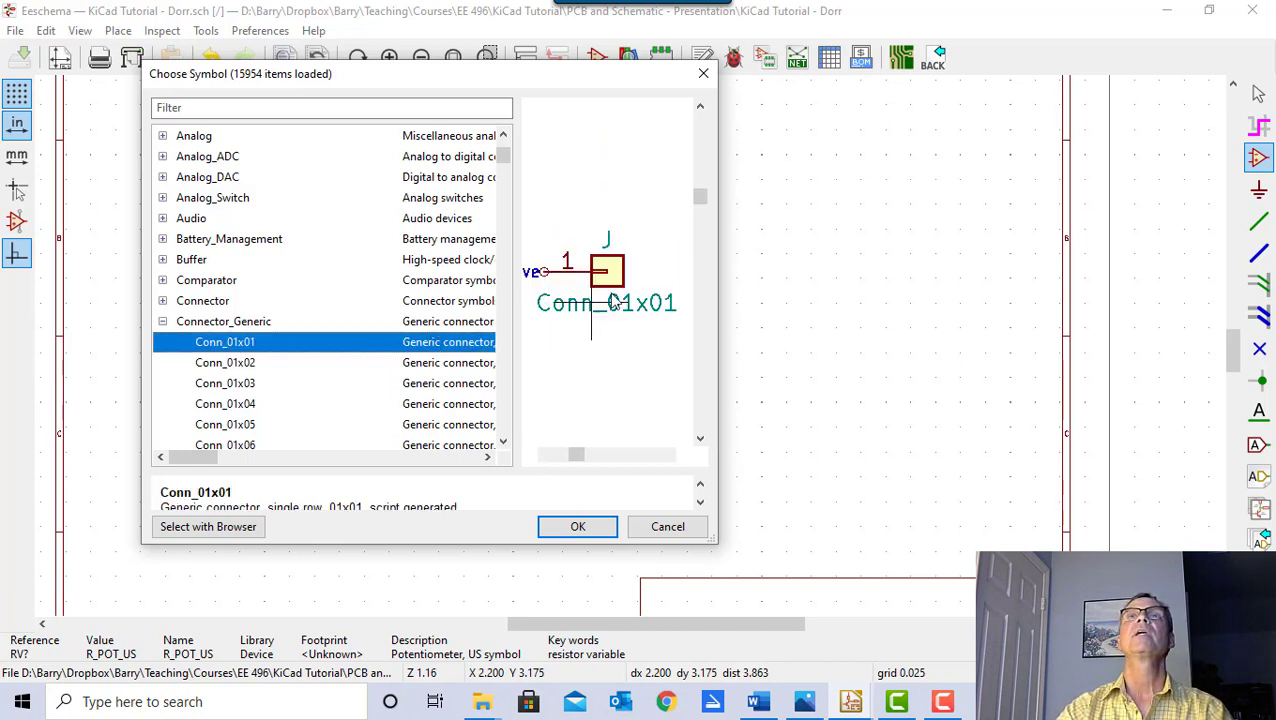
- Browse the larger generic connectors and preview the Conn_2Rows-05Pins symbol
{"action": "scroll", "coordinate": [384, 342], "scroll_direction": "down", "scroll_amount": 13}
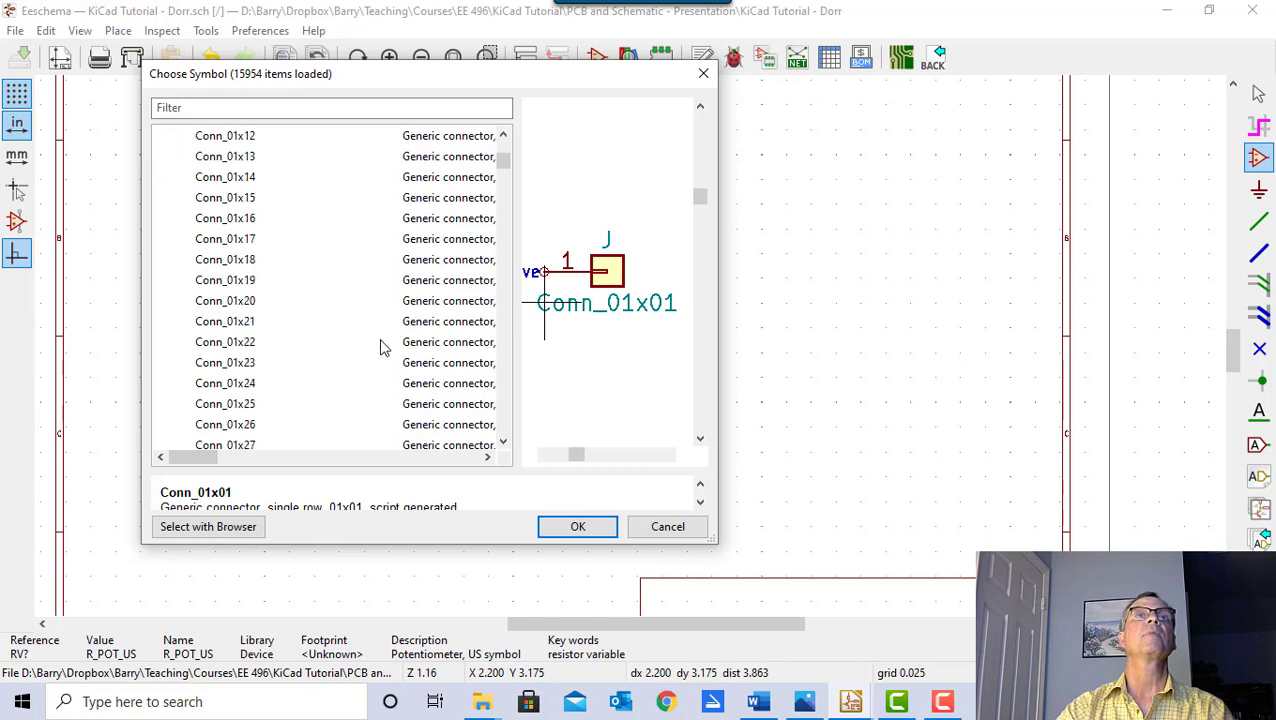
{"action": "left_click", "coordinate": [226, 366]}
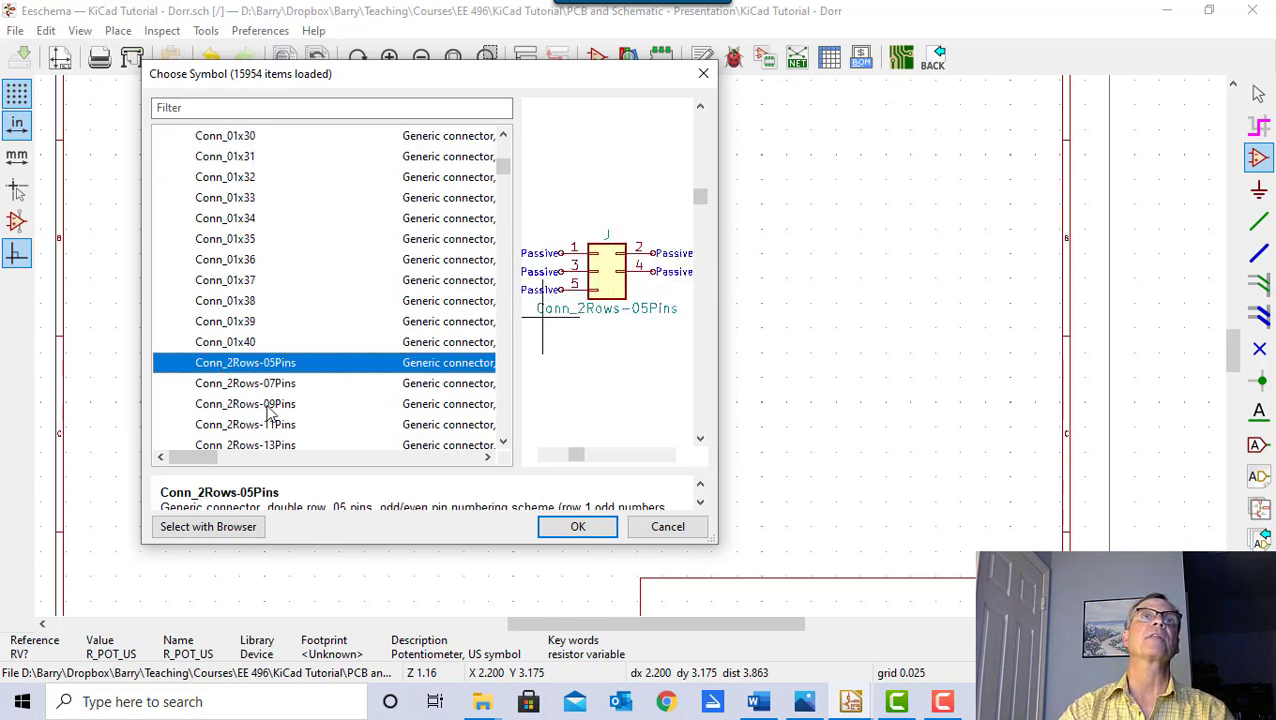
{"action": "scroll", "coordinate": [290, 425], "scroll_direction": "down", "scroll_amount": 5}
{"action": "scroll", "coordinate": [270, 400], "scroll_direction": "up", "scroll_amount": 8}
{"action": "scroll", "coordinate": [273, 395], "scroll_direction": "up", "scroll_amount": 8}
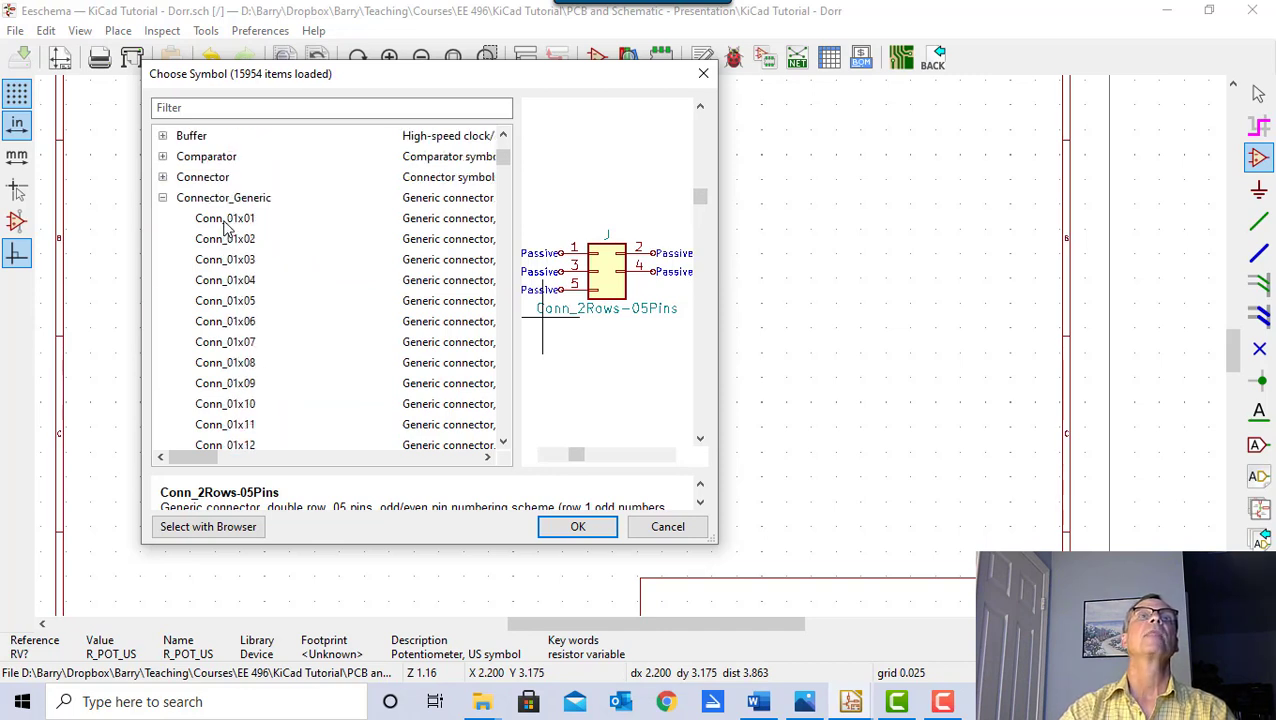
- Place a Conn_01x01 single-pin connector above the potentiometer, level with the first resistor of the column
{"action": "left_click", "coordinate": [224, 222]}
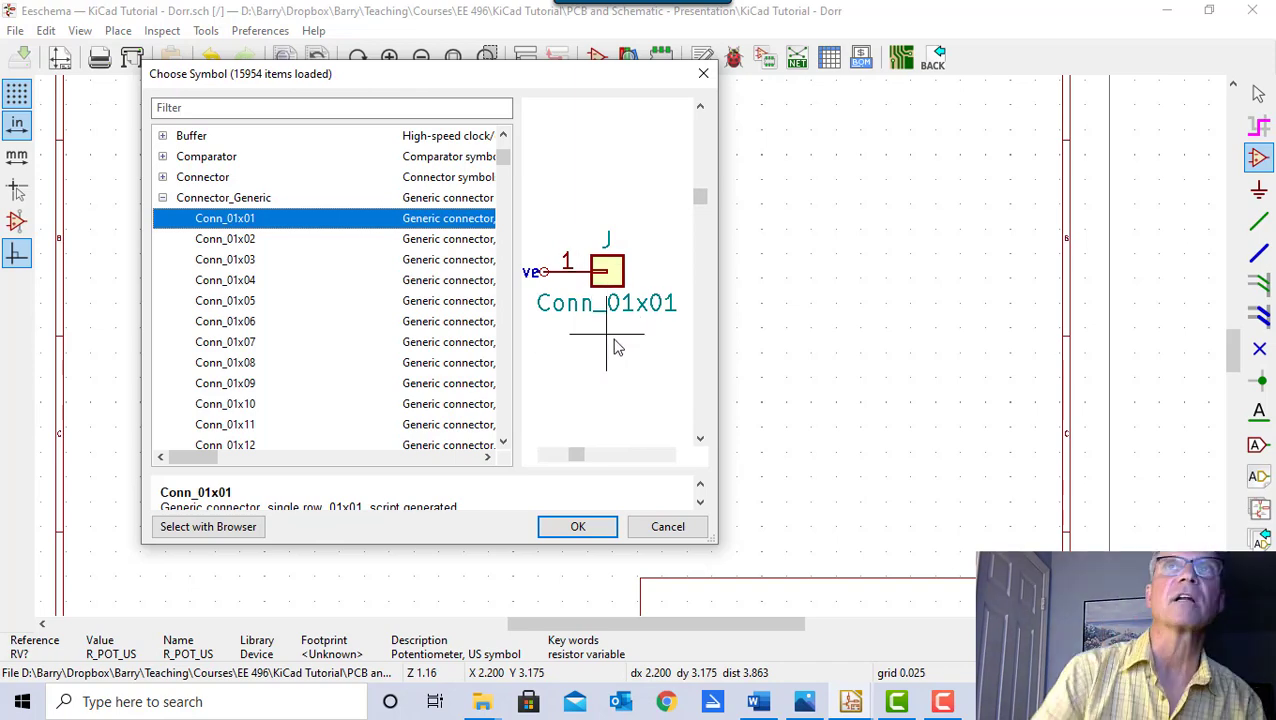
{"action": "left_click", "coordinate": [577, 523]}
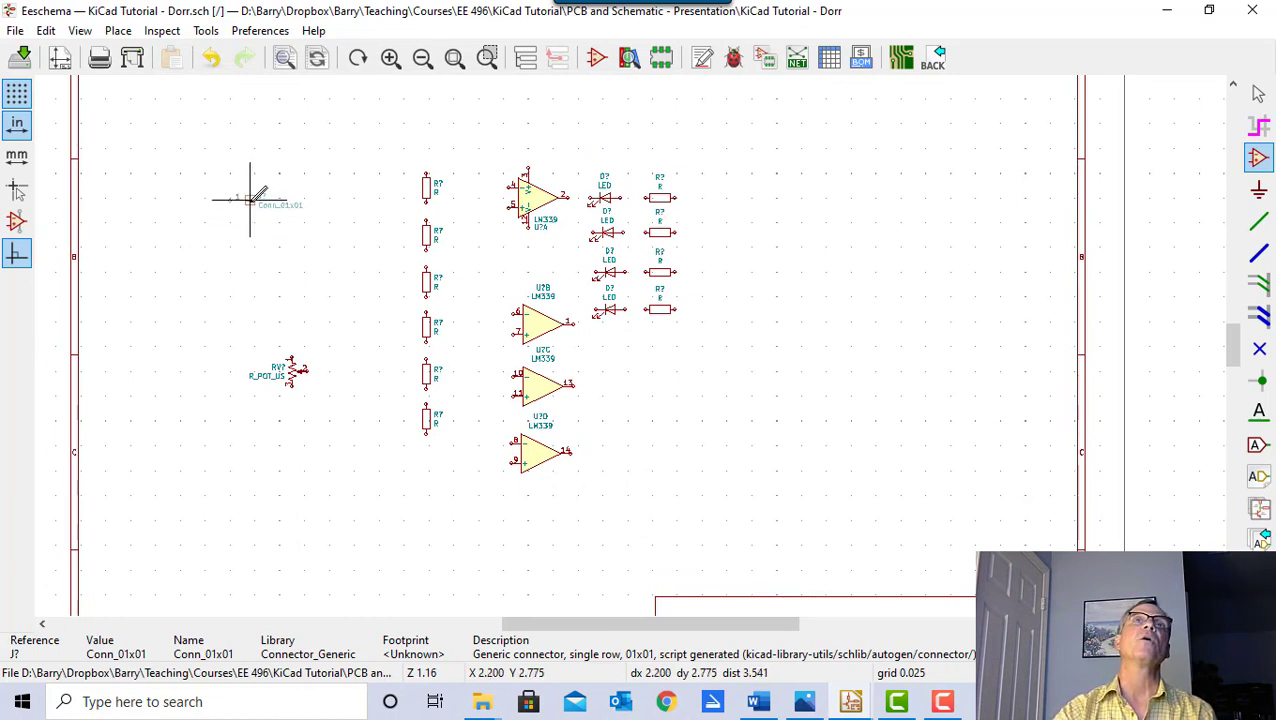
{"action": "left_click", "coordinate": [250, 200]}
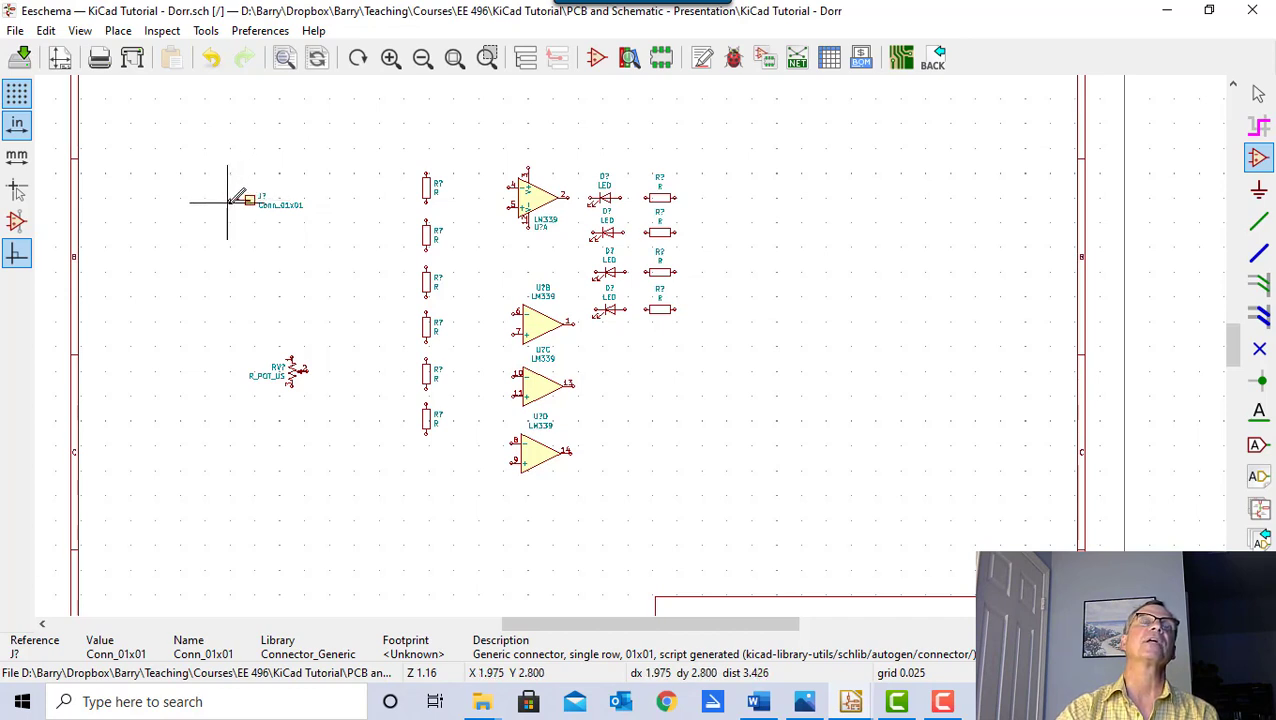
{"action": "left_click", "coordinate": [1258, 93]}
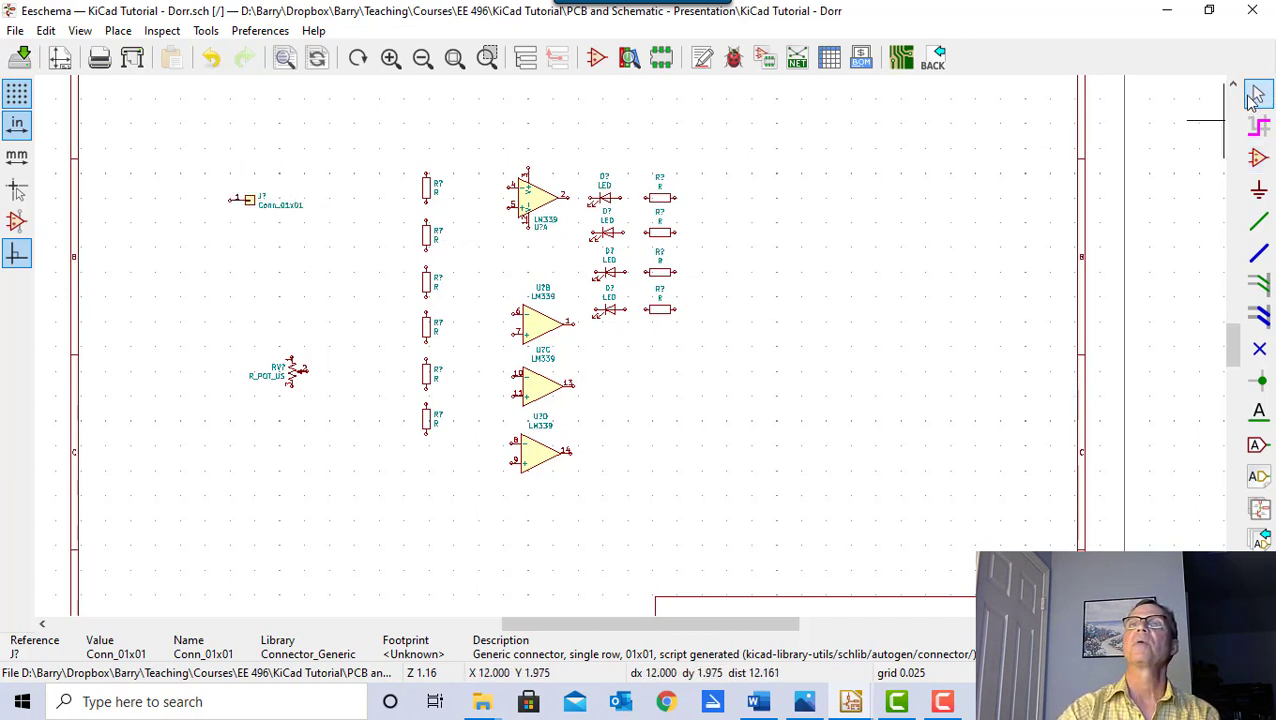
- Compare the placed connector with the BAT-9V and GND lines in the hand-drawn schematic in Photos, and return to Eeschema
{"action": "left_click", "coordinate": [804, 701]}
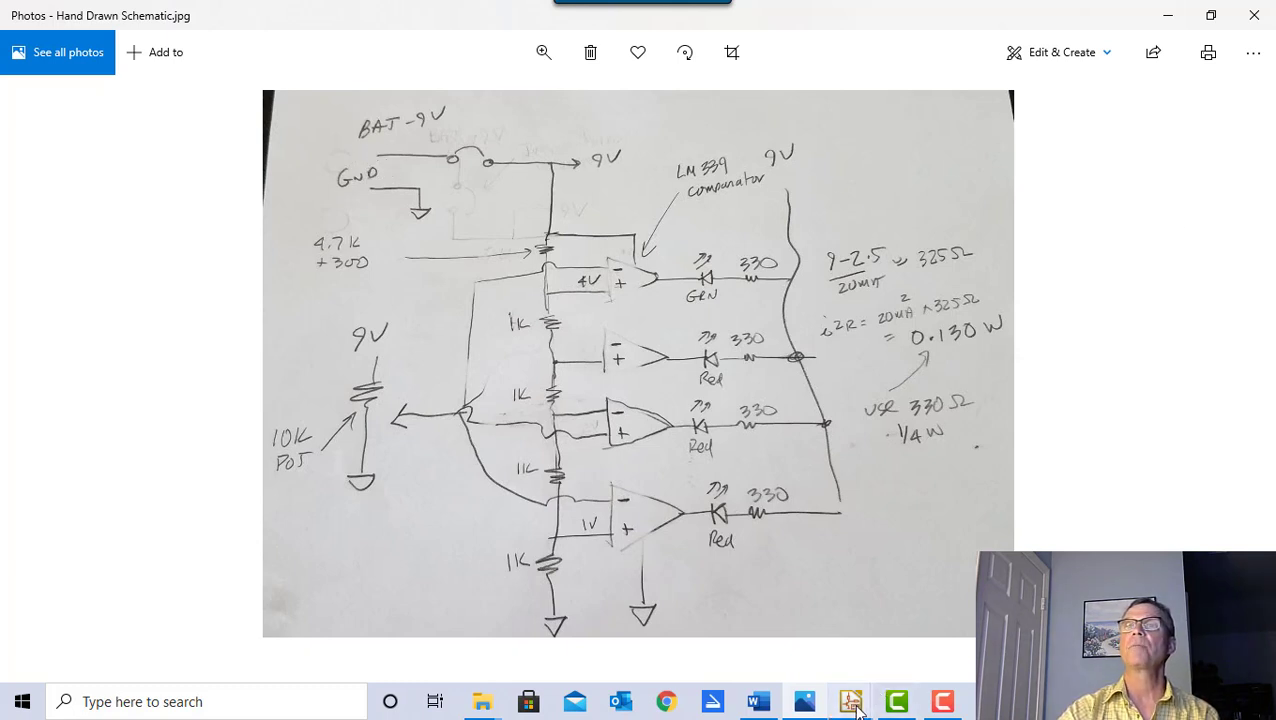
{"action": "mouse_move", "coordinate": [849, 699]}
{"action": "left_click", "coordinate": [952, 570]}
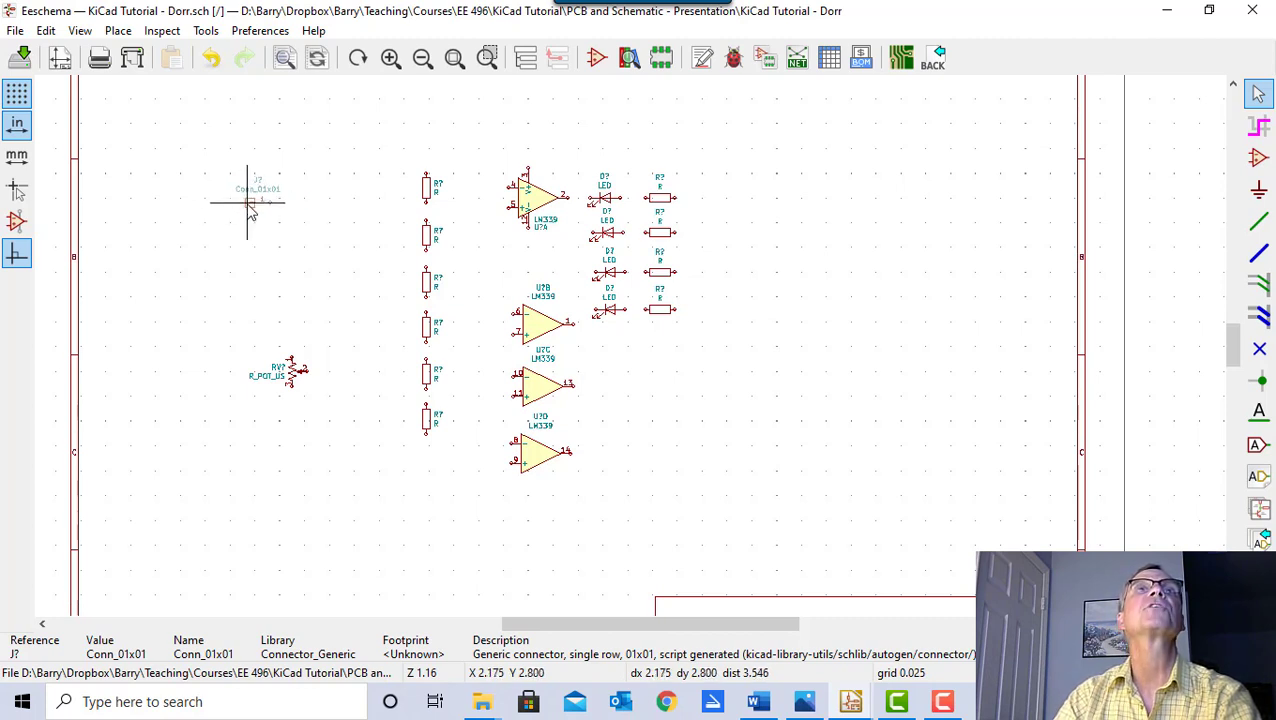
- Turn the Conn_01x01 connector so its pin faces the resistor column, and place a copy directly below it
{"action": "left_click", "coordinate": [250, 204]}
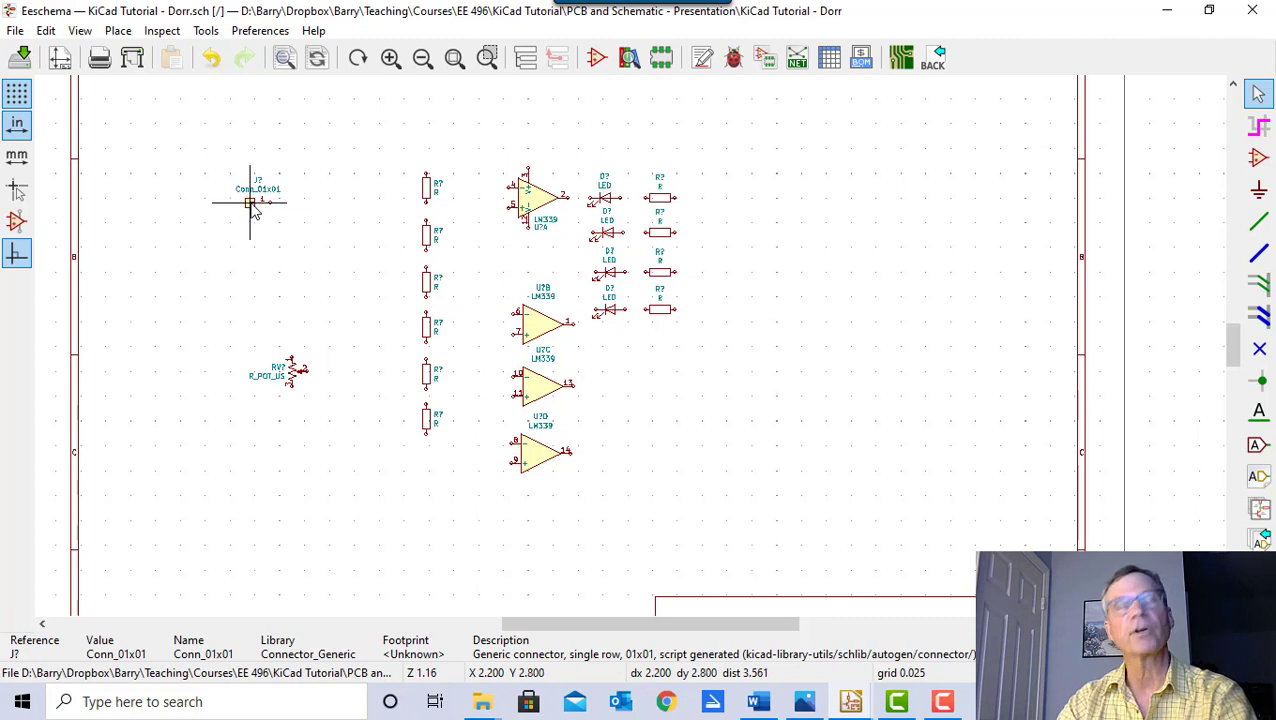
{"action": "key", "text": "c"}
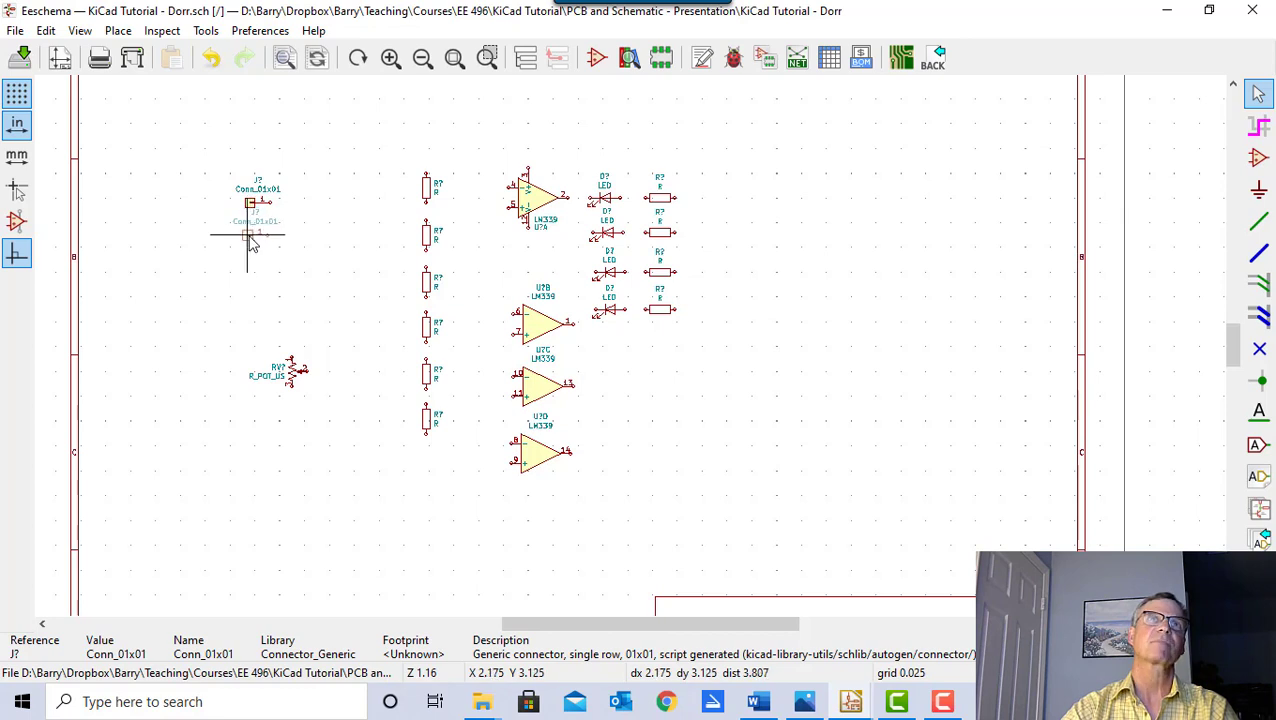
{"action": "left_click", "coordinate": [253, 243]}
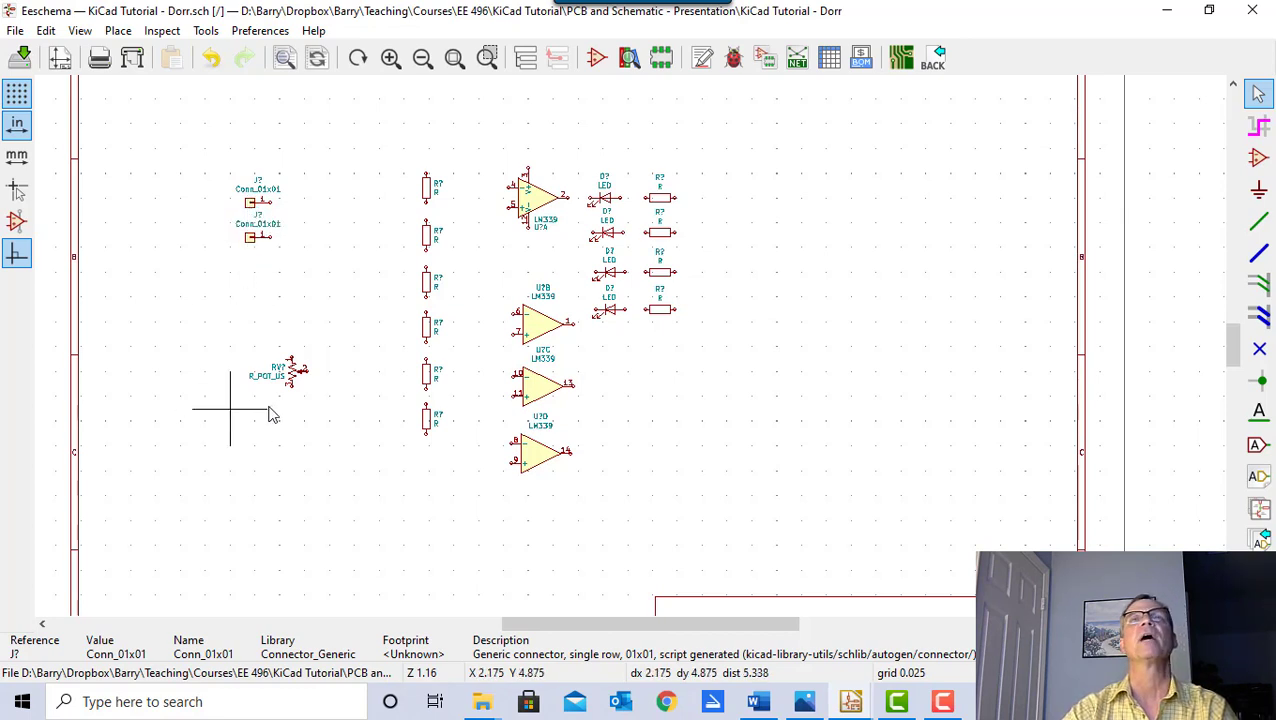
- Check the two-terminal break in the 9V battery line of the hand-drawn schematic in Photos, and return to Eeschema
{"action": "left_click", "coordinate": [799, 705]}
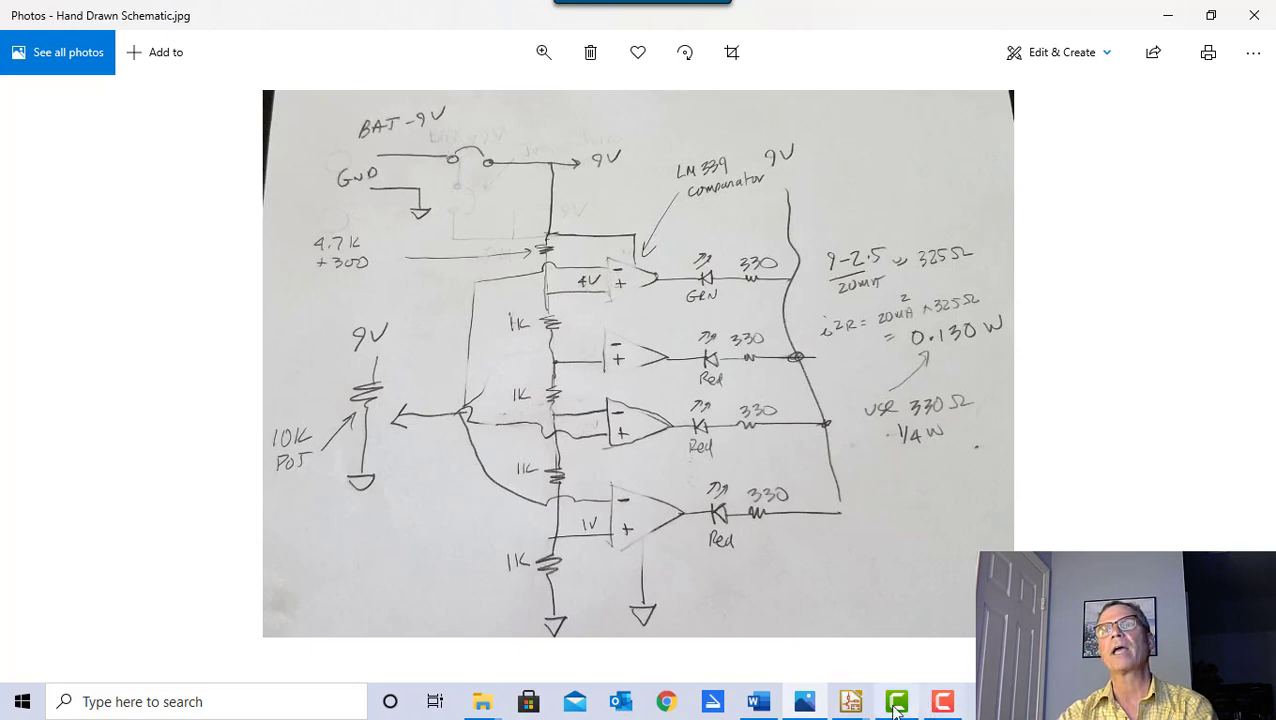
{"action": "mouse_move", "coordinate": [850, 701]}
{"action": "left_click", "coordinate": [918, 610]}
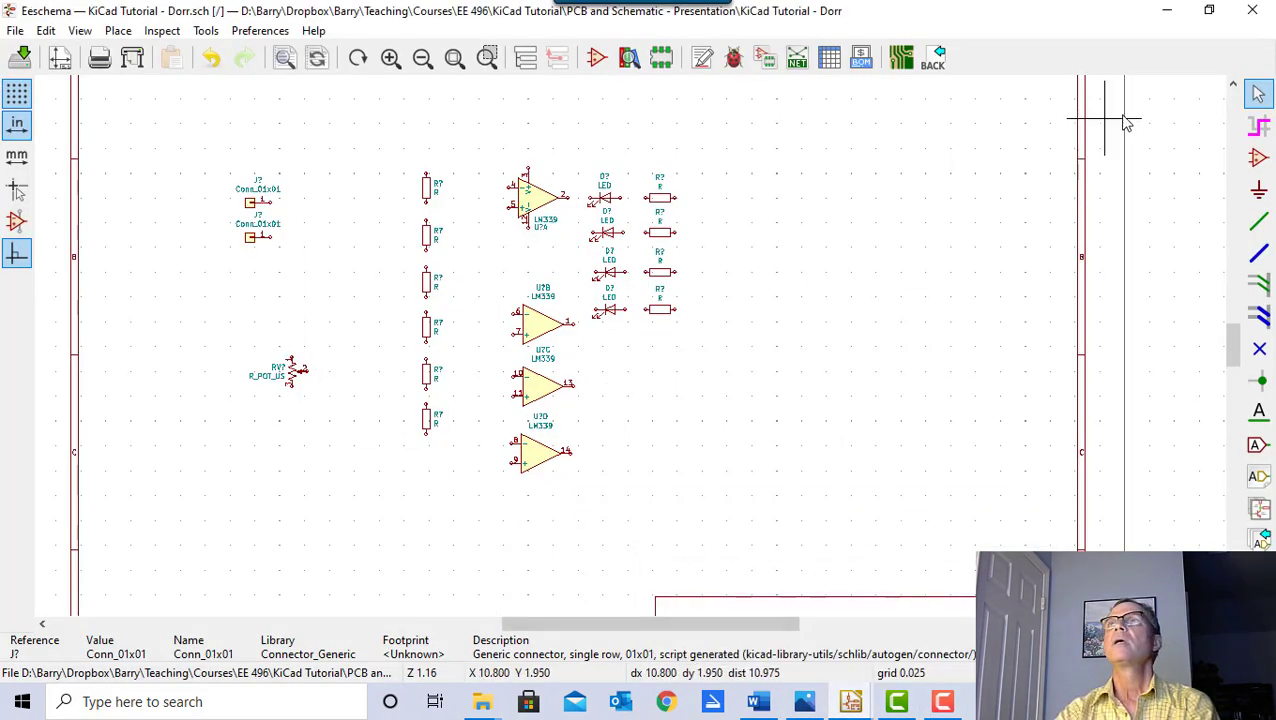
- Place a Conn_01x02 connector from Connector_Generic, rotated with its pins facing down, above and between the single-pin connectors and the resistor column
{"action": "left_click", "coordinate": [1258, 159]}
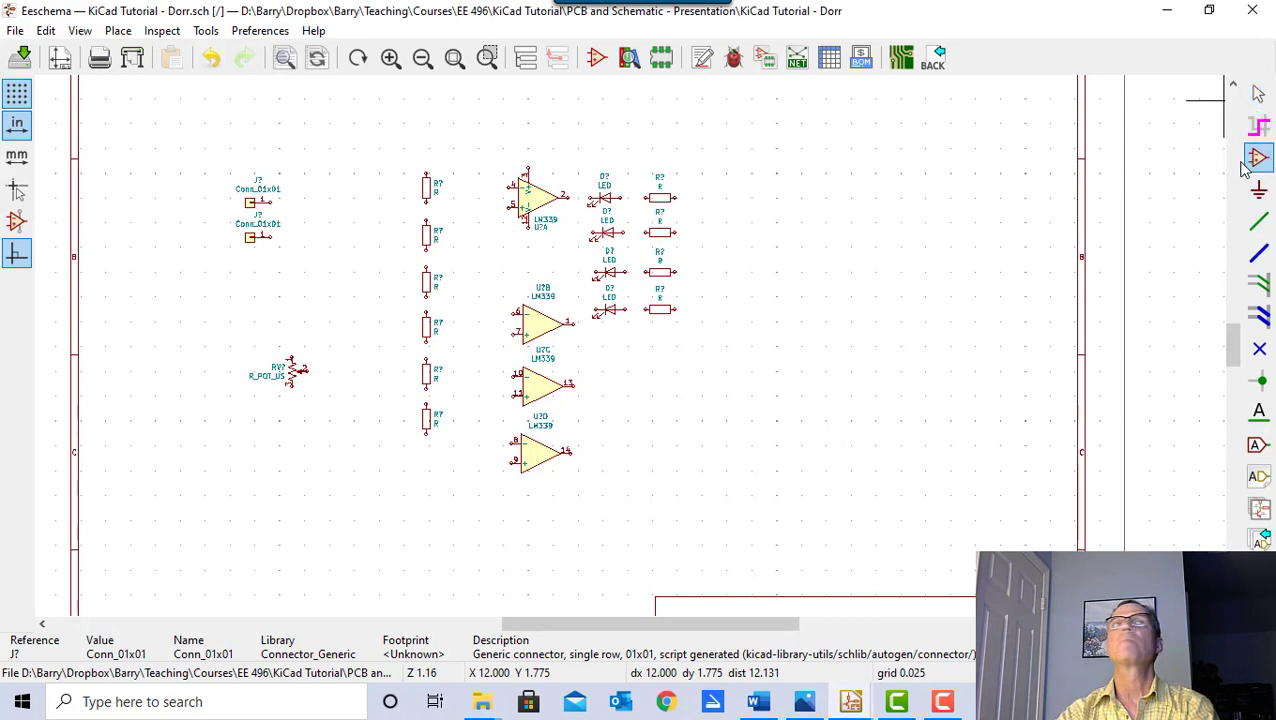
{"action": "left_click", "coordinate": [176, 241]}
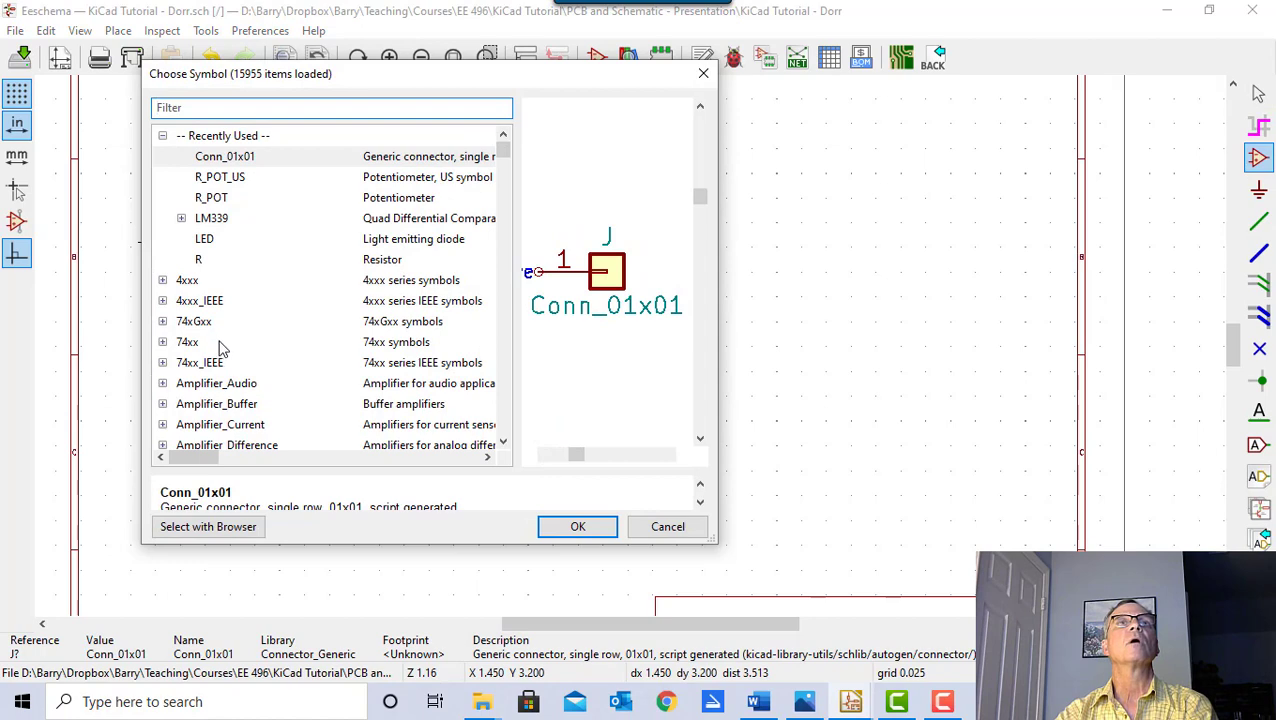
{"action": "scroll", "coordinate": [222, 347], "scroll_direction": "down", "scroll_amount": 5}
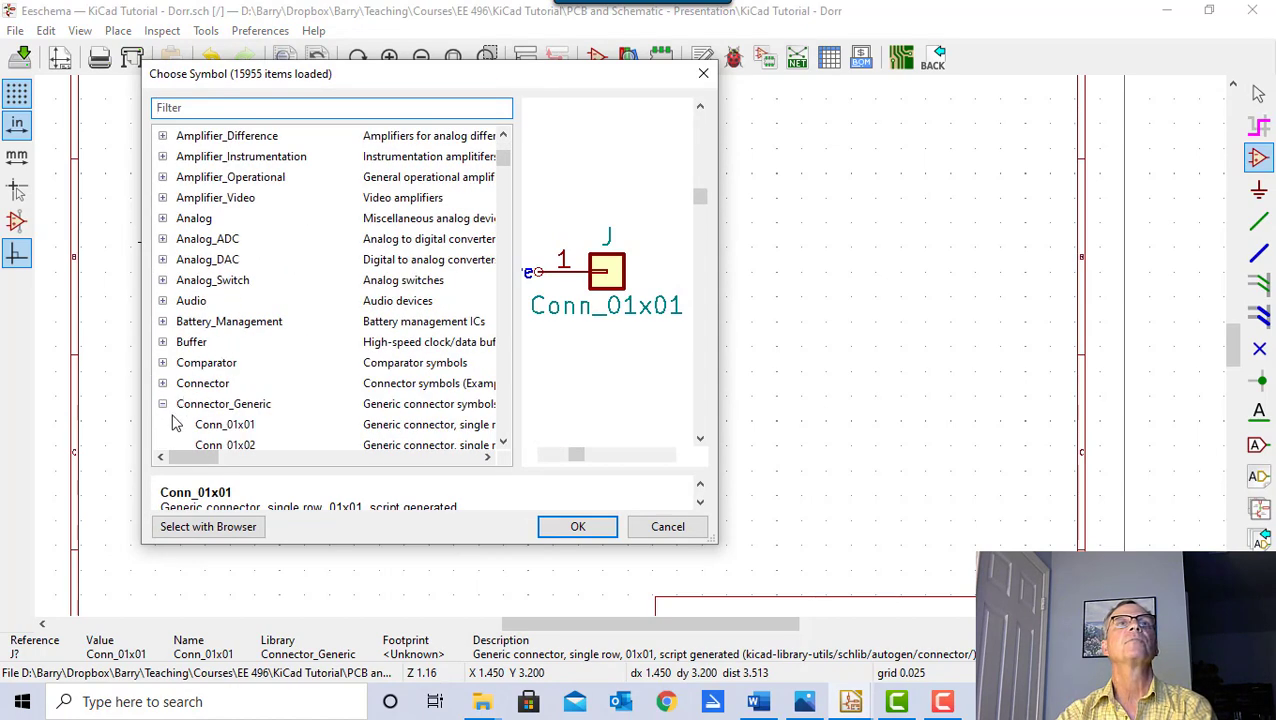
{"action": "scroll", "coordinate": [208, 402], "scroll_direction": "down", "scroll_amount": 1}
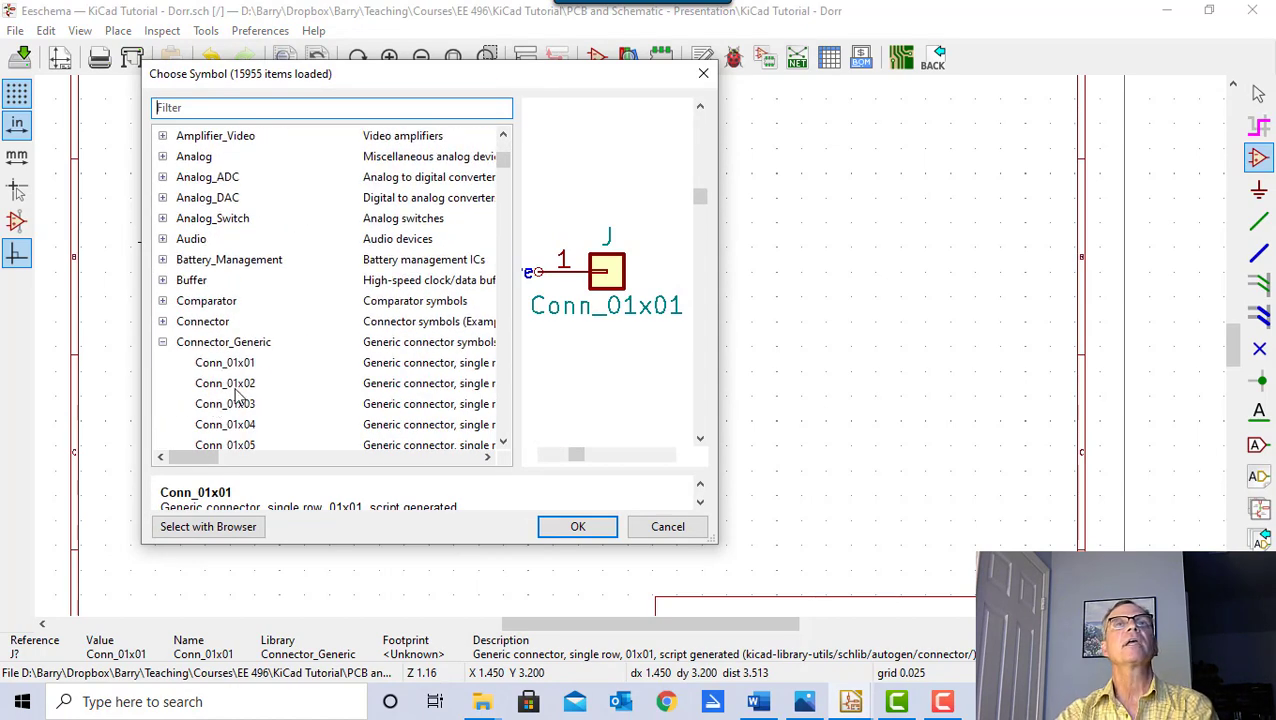
{"action": "left_click", "coordinate": [225, 386]}
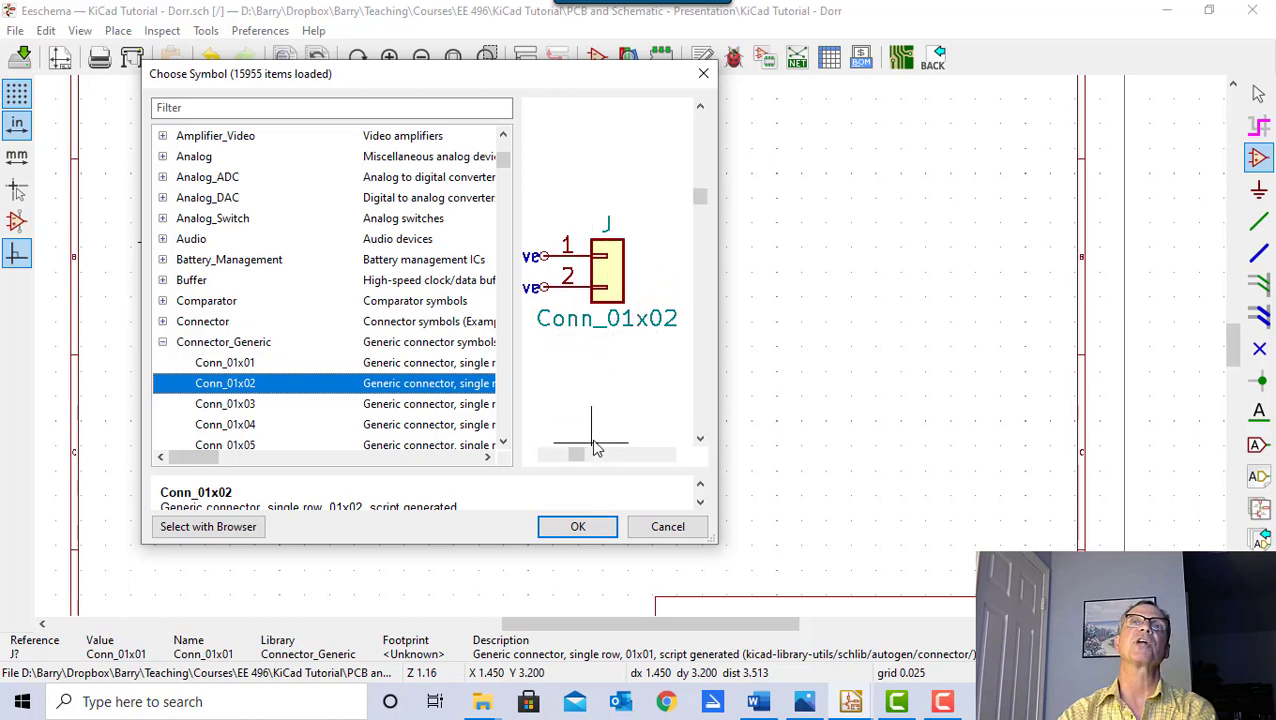
{"action": "left_click", "coordinate": [578, 530]}
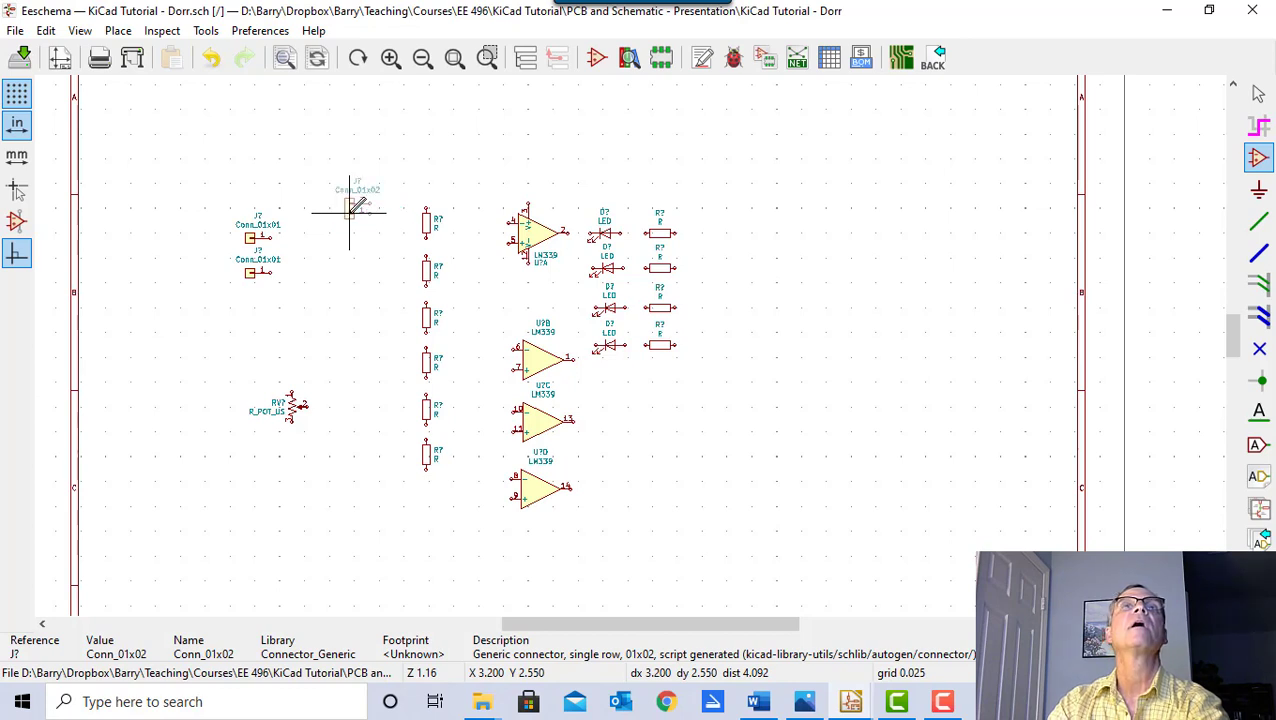
{"action": "key", "text": "r"}
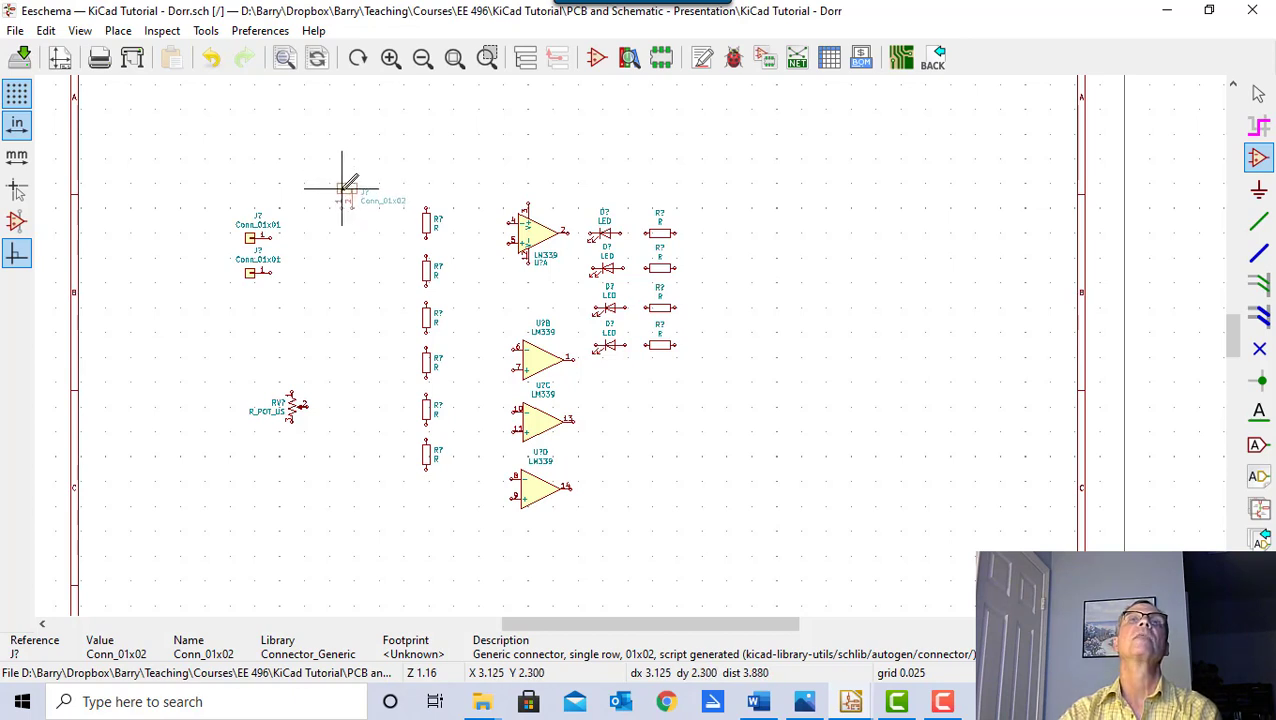
{"action": "left_click", "coordinate": [343, 188]}
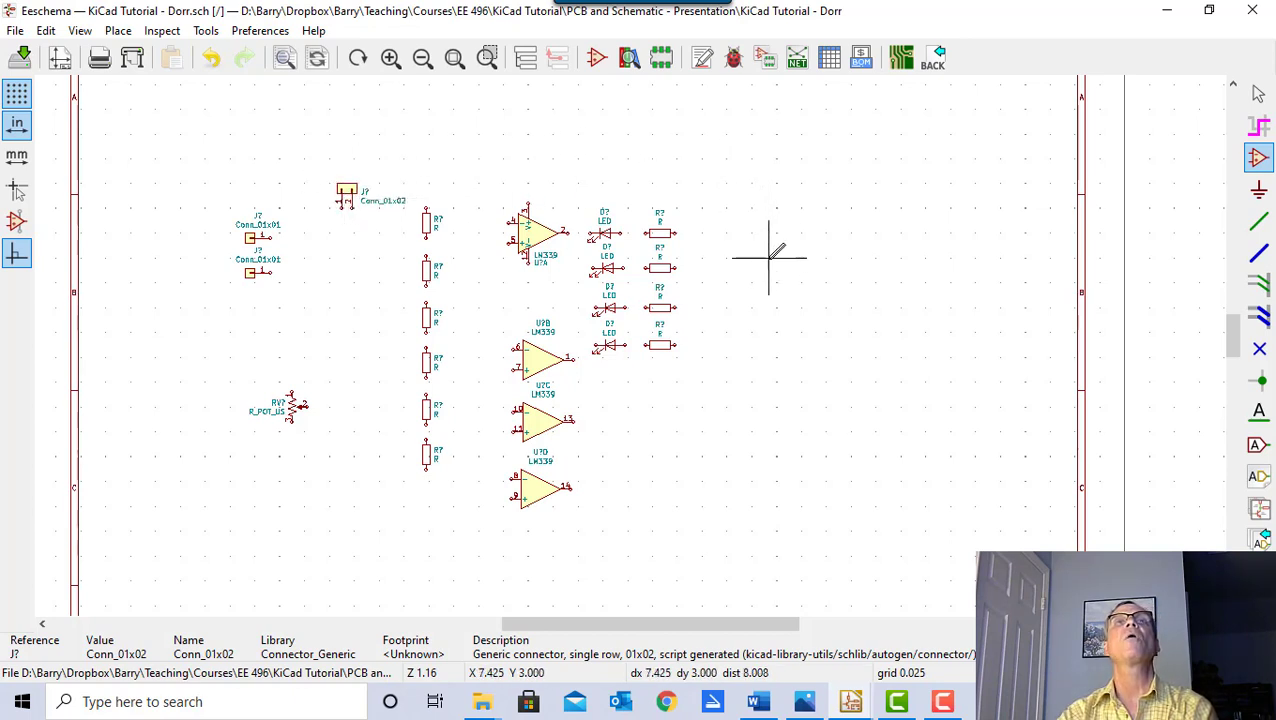
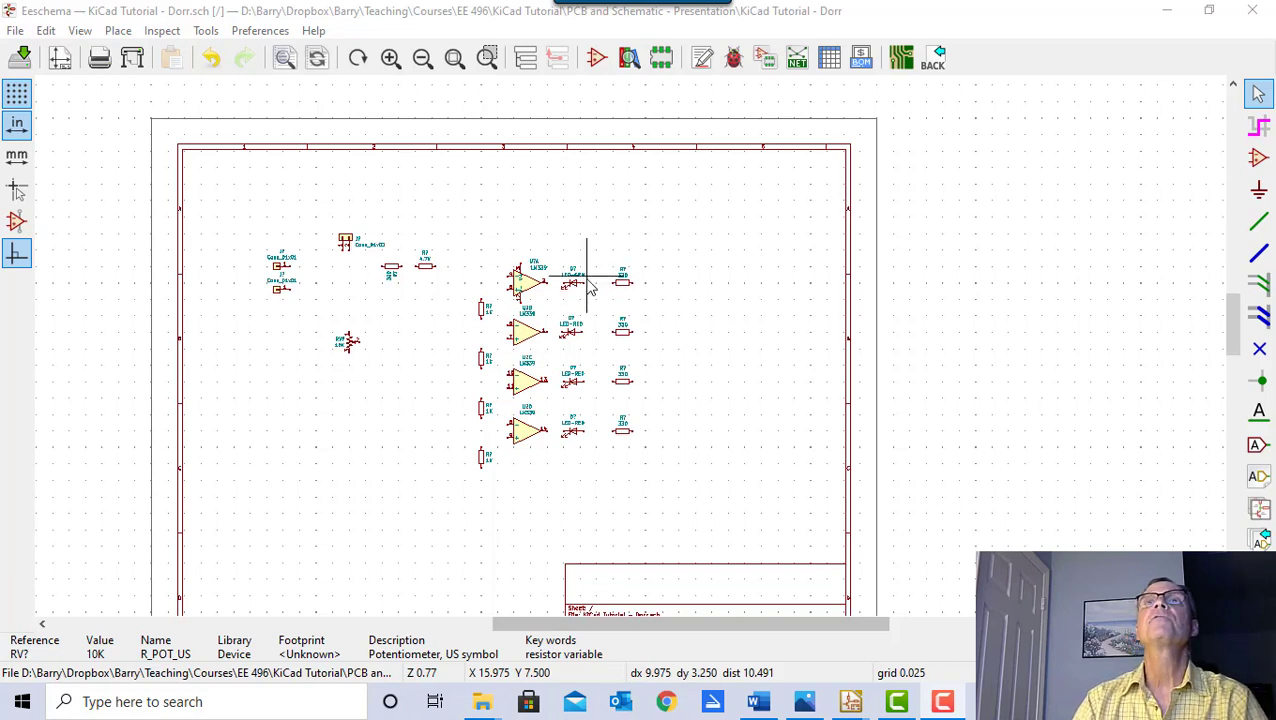
- Hide the schematic grid around the U?B comparator and its red LED, and show it again
{"action": "scroll", "coordinate": [585, 290], "scroll_direction": "up", "scroll_amount": 3}
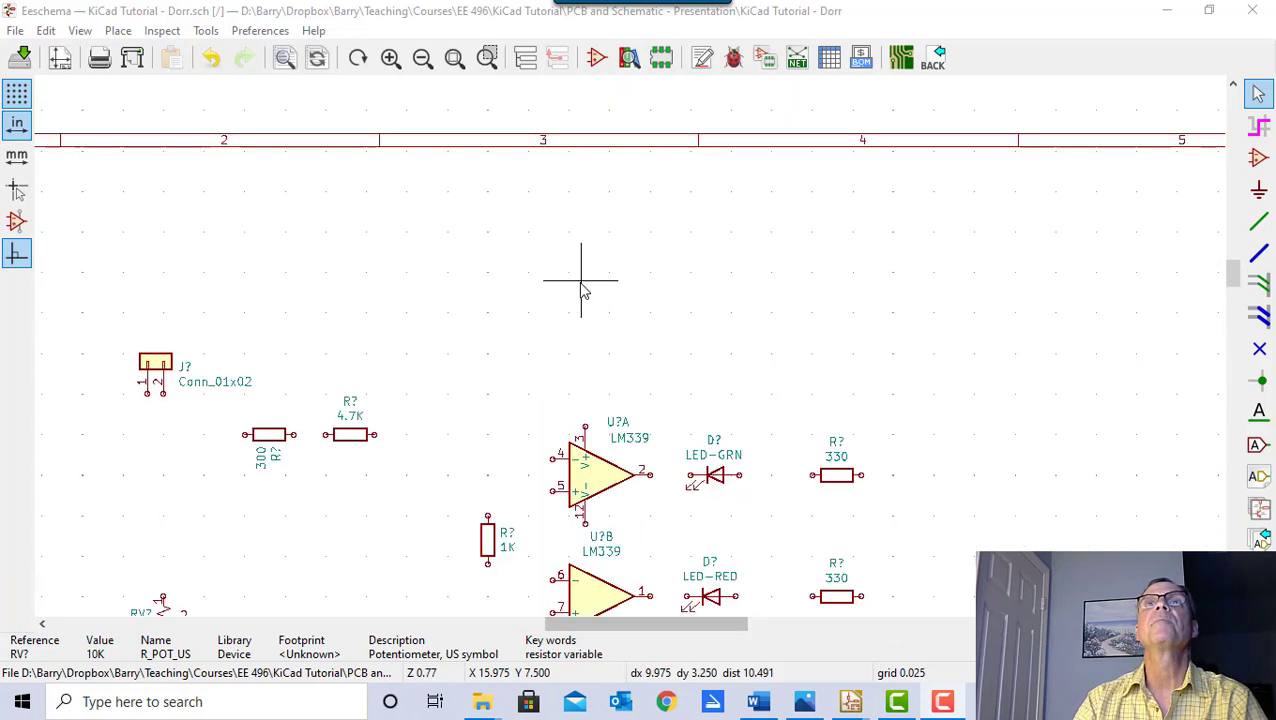
{"action": "scroll", "coordinate": [698, 495], "scroll_direction": "up", "scroll_amount": 3}
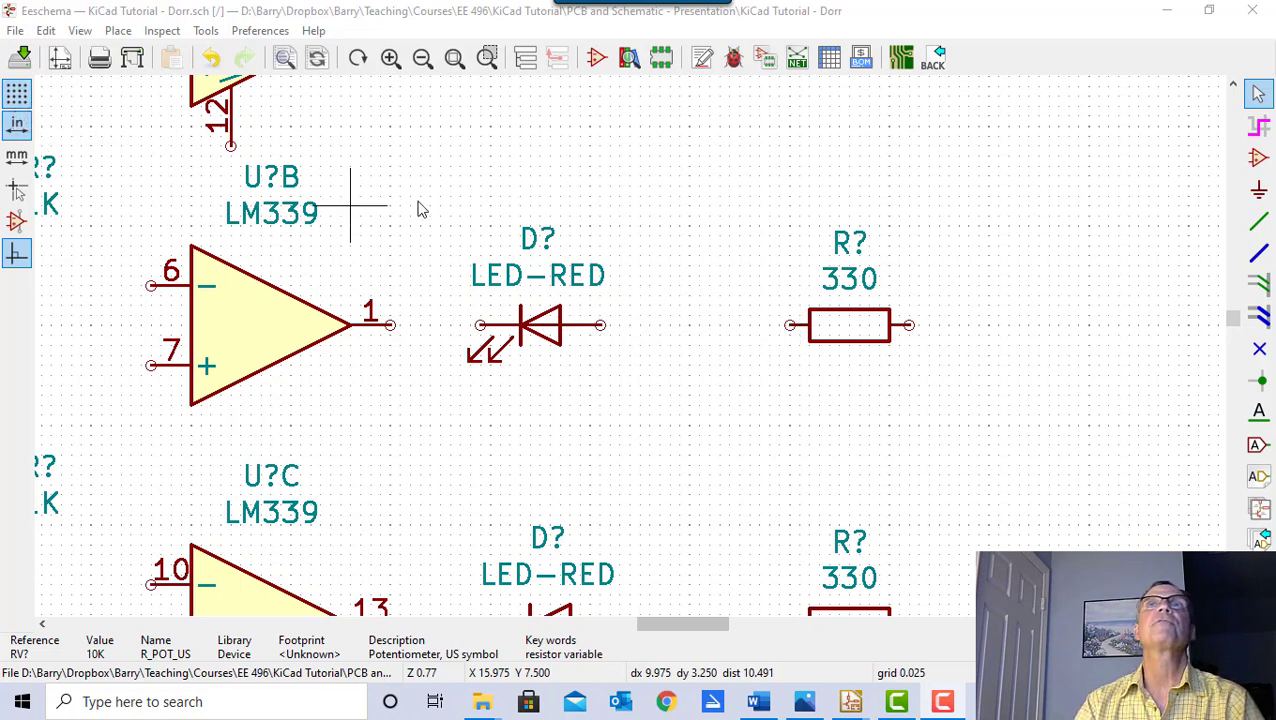
{"action": "left_click", "coordinate": [20, 100]}
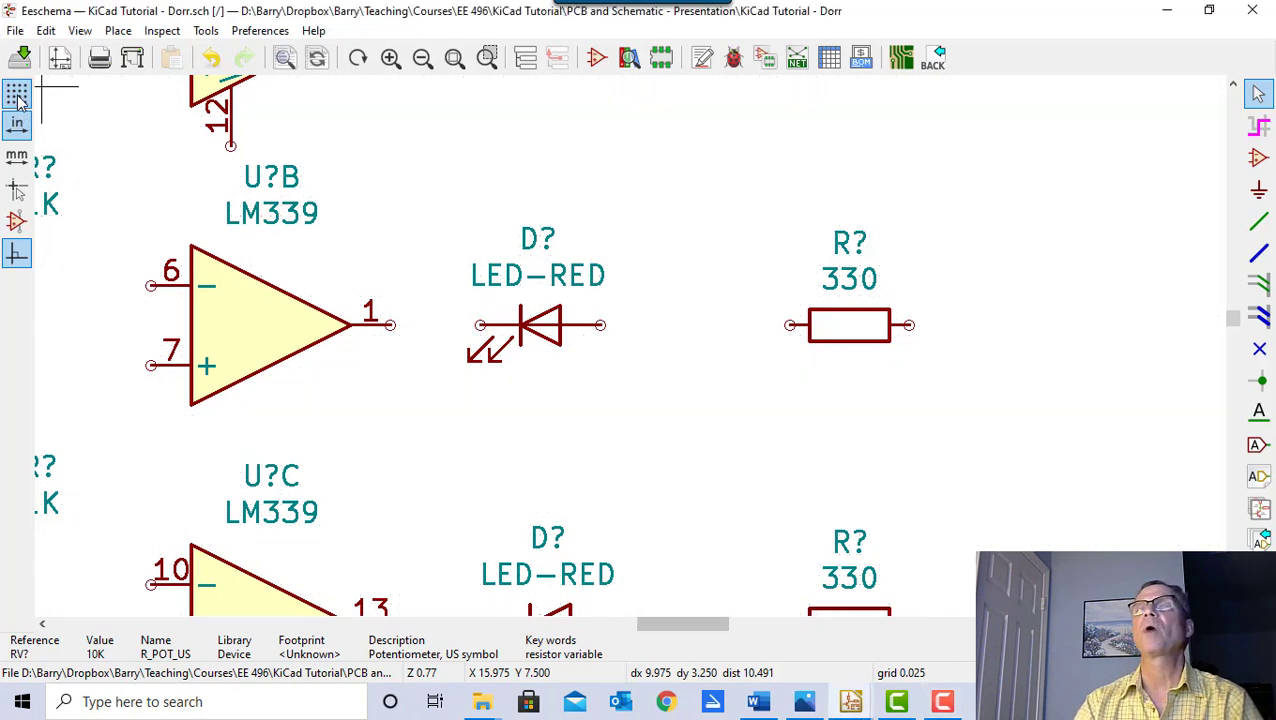
{"action": "left_click", "coordinate": [17, 98]}
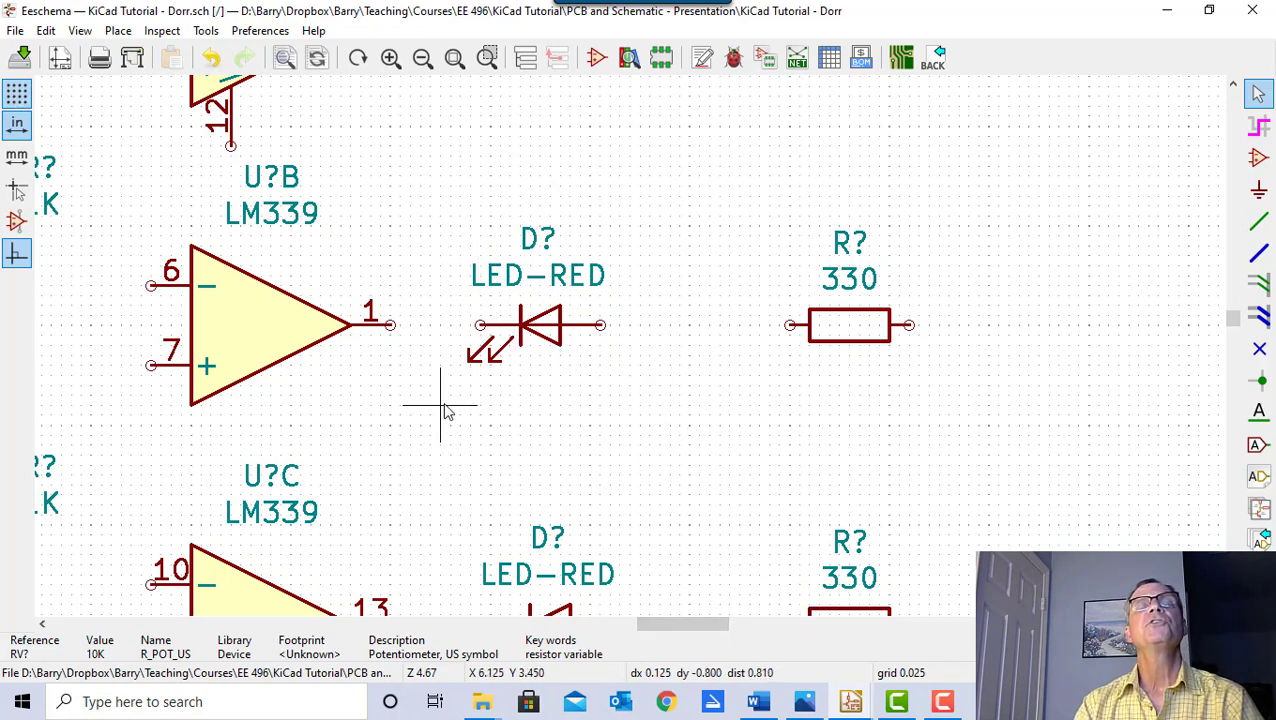
- Wire output pin 2 of comparator U?A to the LED-GRN cathode, and the LED's anode to its 330 resistor
{"action": "scroll", "coordinate": [440, 378], "scroll_direction": "down", "scroll_amount": 1}
{"action": "scroll", "coordinate": [672, 333], "scroll_direction": "down", "scroll_amount": 5}
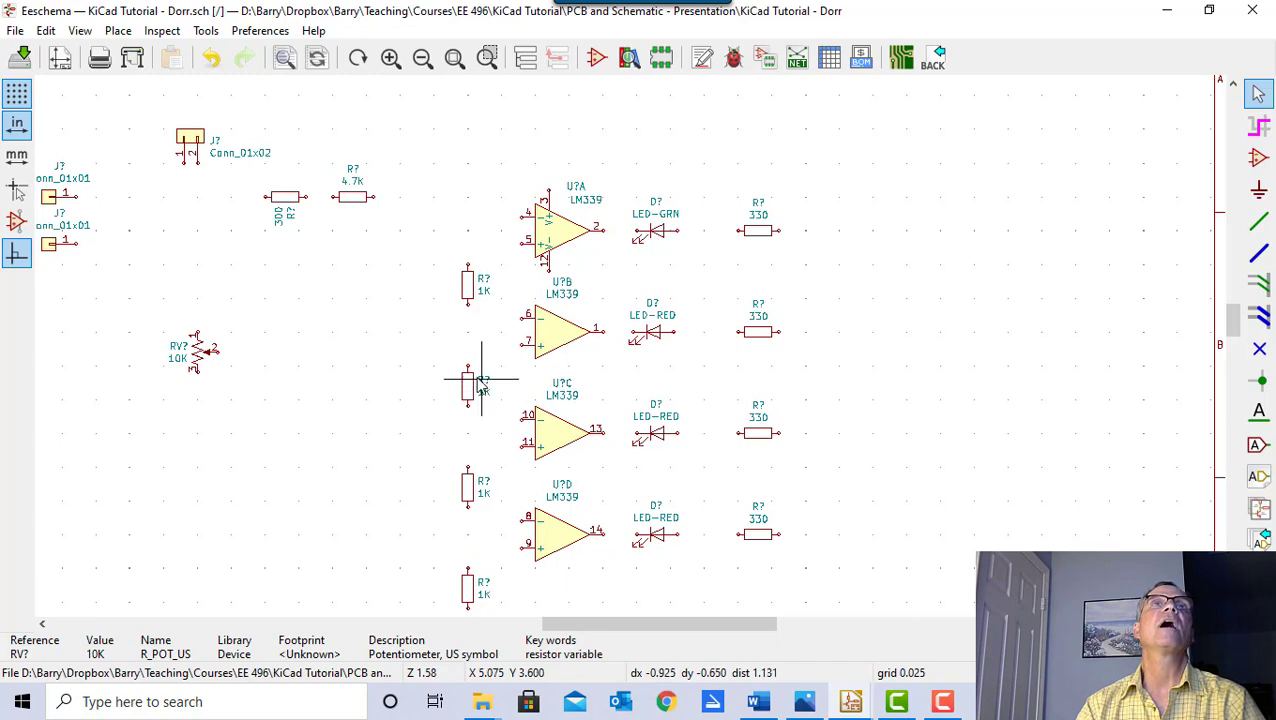
{"action": "left_click_drag", "start_coordinate": [655, 621], "coordinate": [619, 620]}
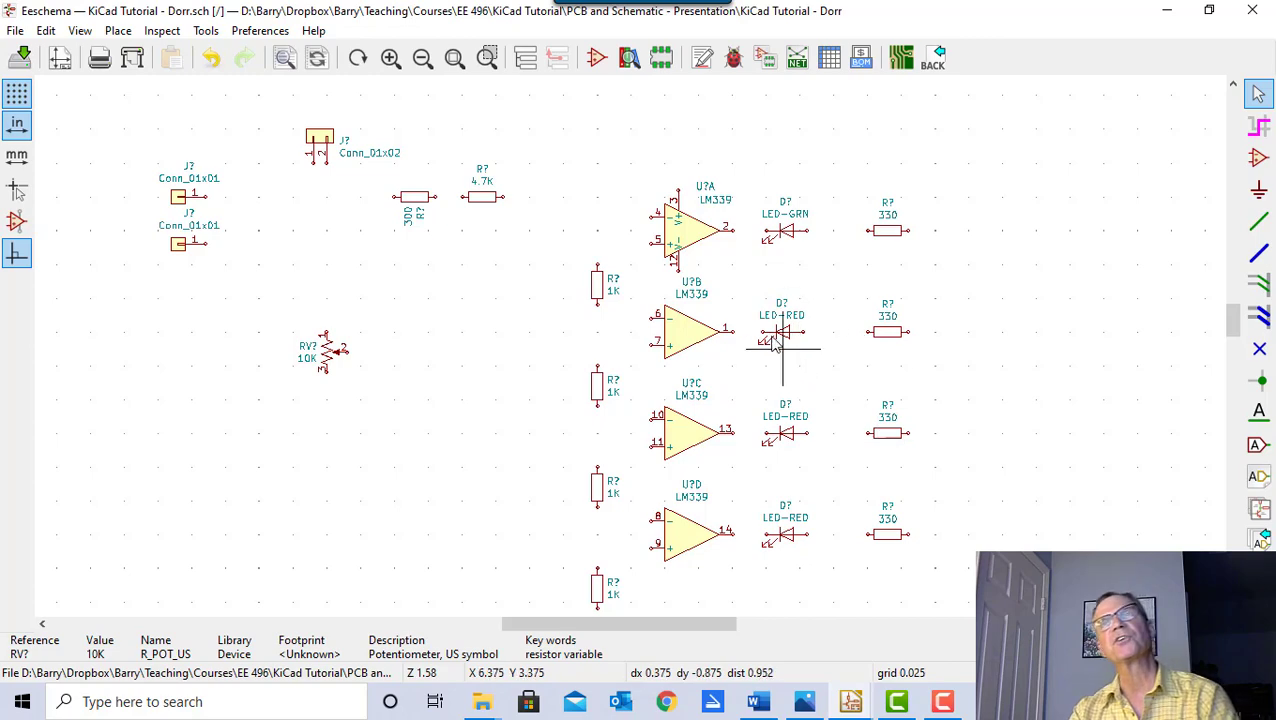
{"action": "scroll", "coordinate": [768, 300], "scroll_direction": "down", "scroll_amount": 1}
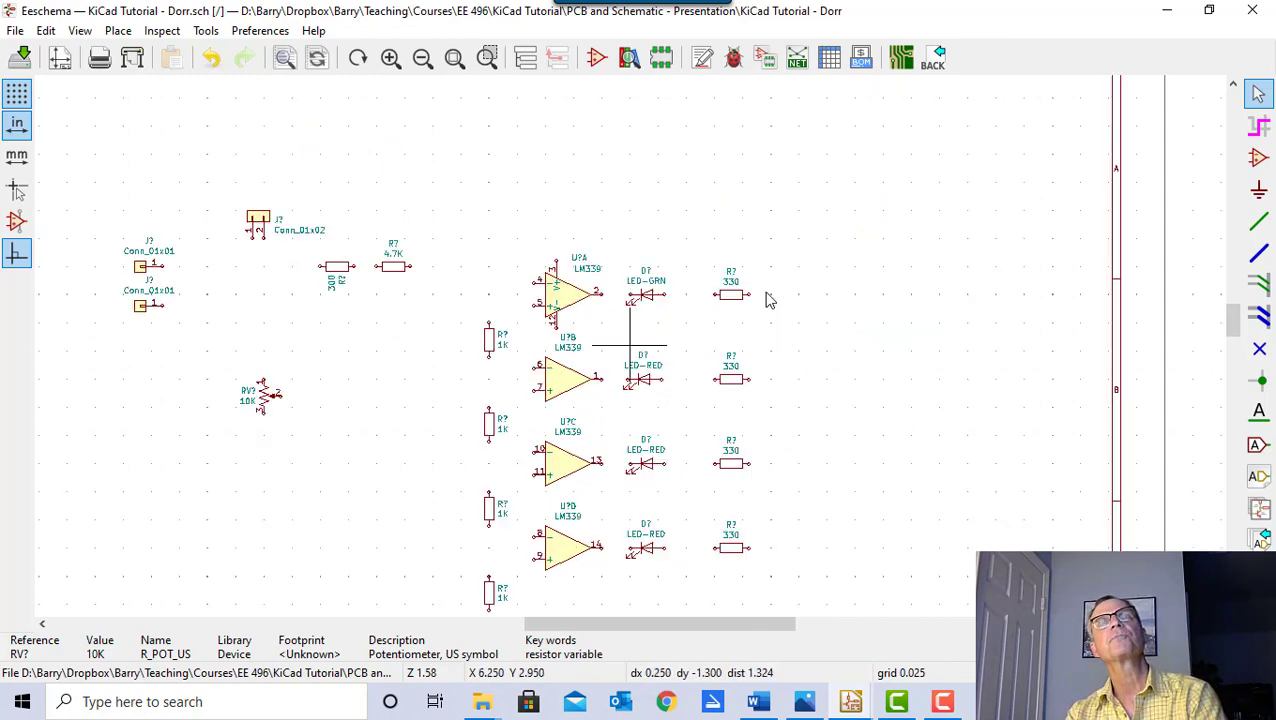
{"action": "scroll", "coordinate": [631, 349], "scroll_direction": "down", "scroll_amount": 1}
{"action": "mouse_move", "coordinate": [1233, 317]}
{"action": "left_mouse_down"}
{"action": "mouse_move", "coordinate": [1238, 350]}
{"action": "mouse_move", "coordinate": [1245, 337]}
{"action": "left_mouse_up"}
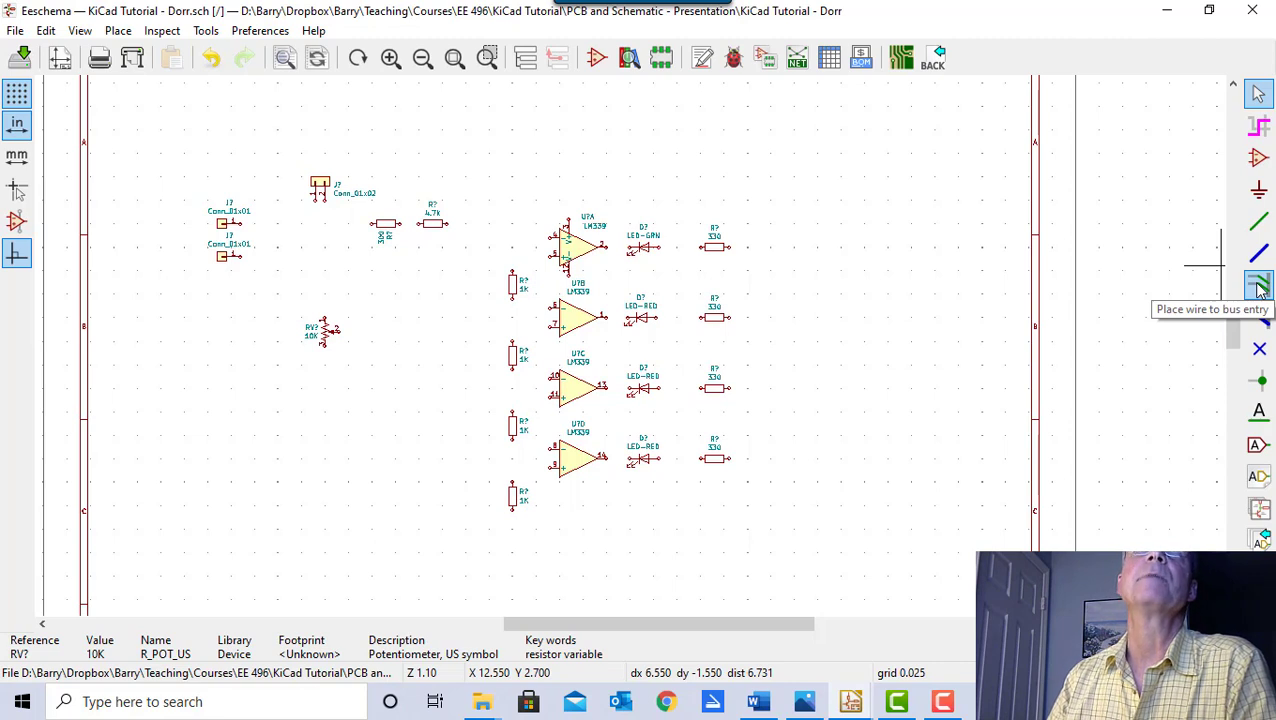
{"action": "left_click", "coordinate": [1259, 223]}
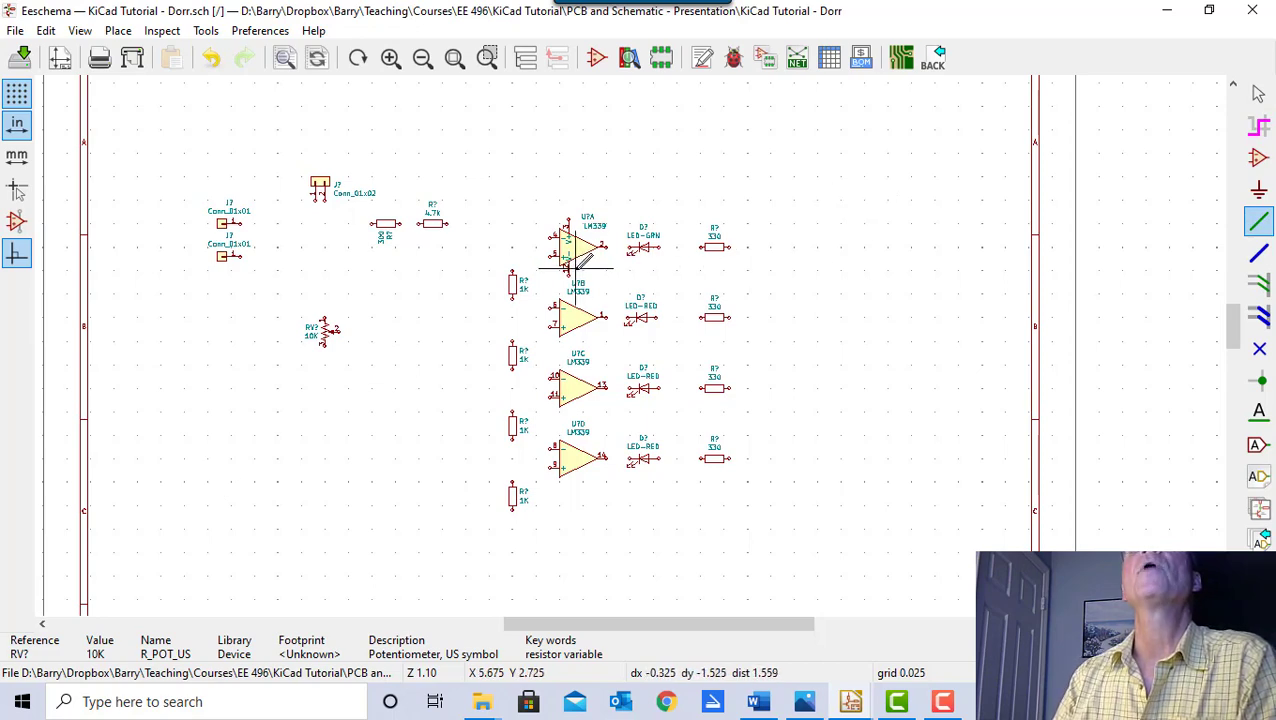
{"action": "scroll", "coordinate": [576, 258], "scroll_direction": "up", "scroll_amount": 5}
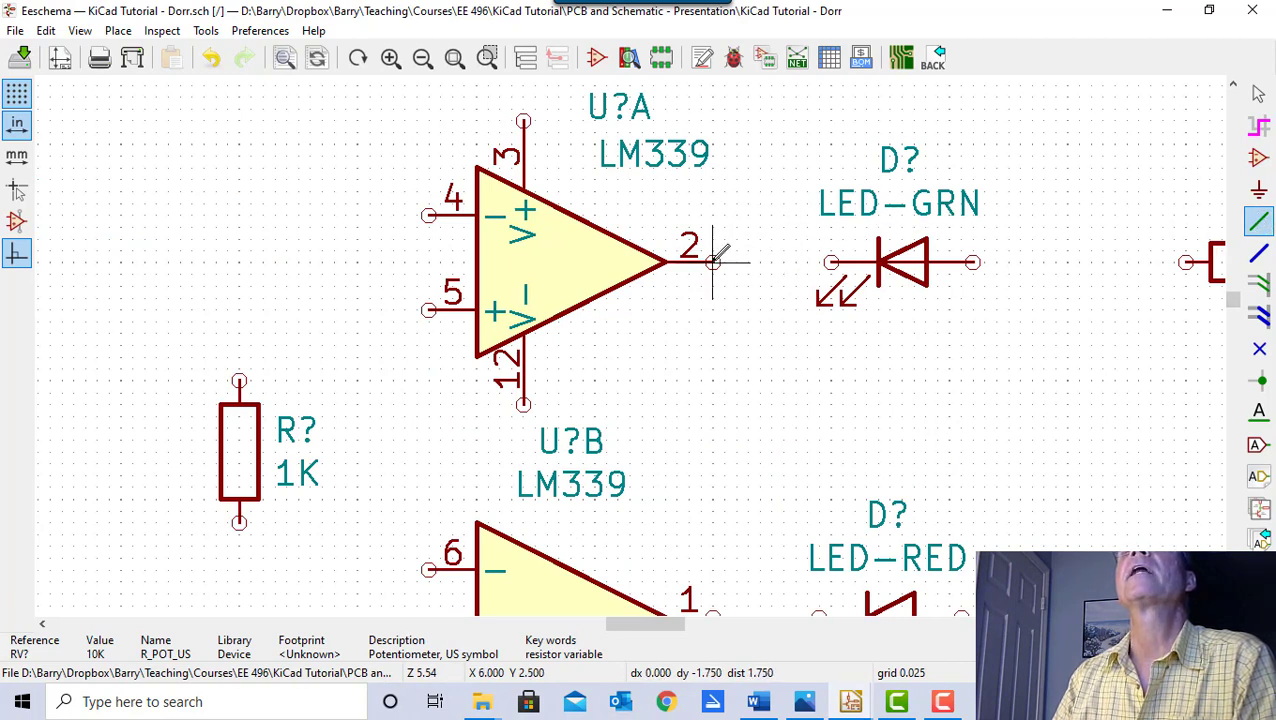
{"action": "left_click", "coordinate": [748, 262]}
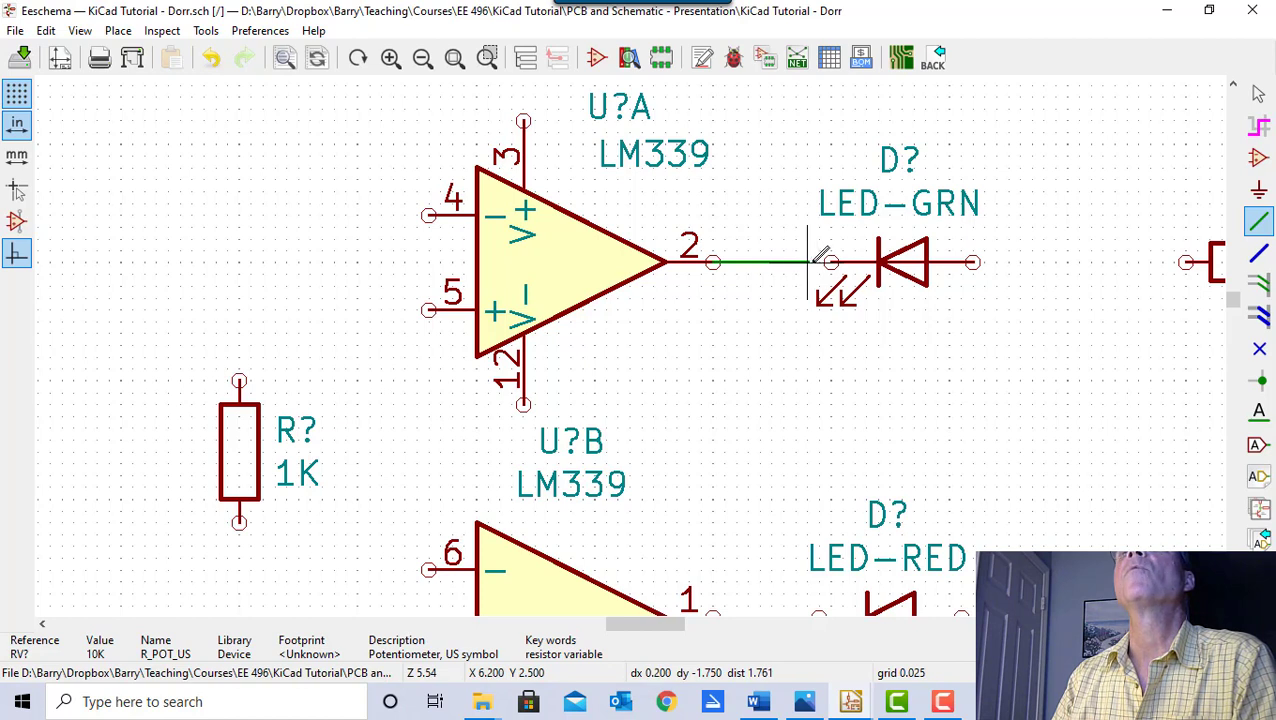
{"action": "left_click", "coordinate": [830, 262]}
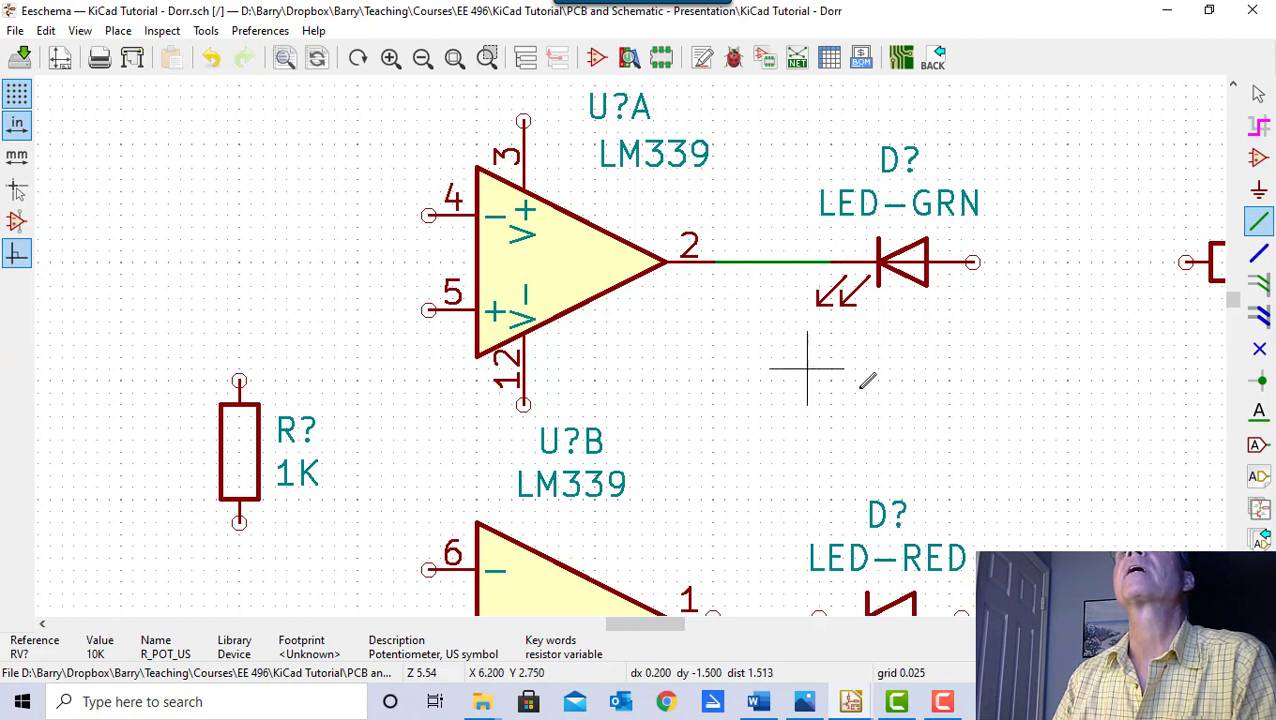
{"action": "left_click", "coordinate": [973, 262]}
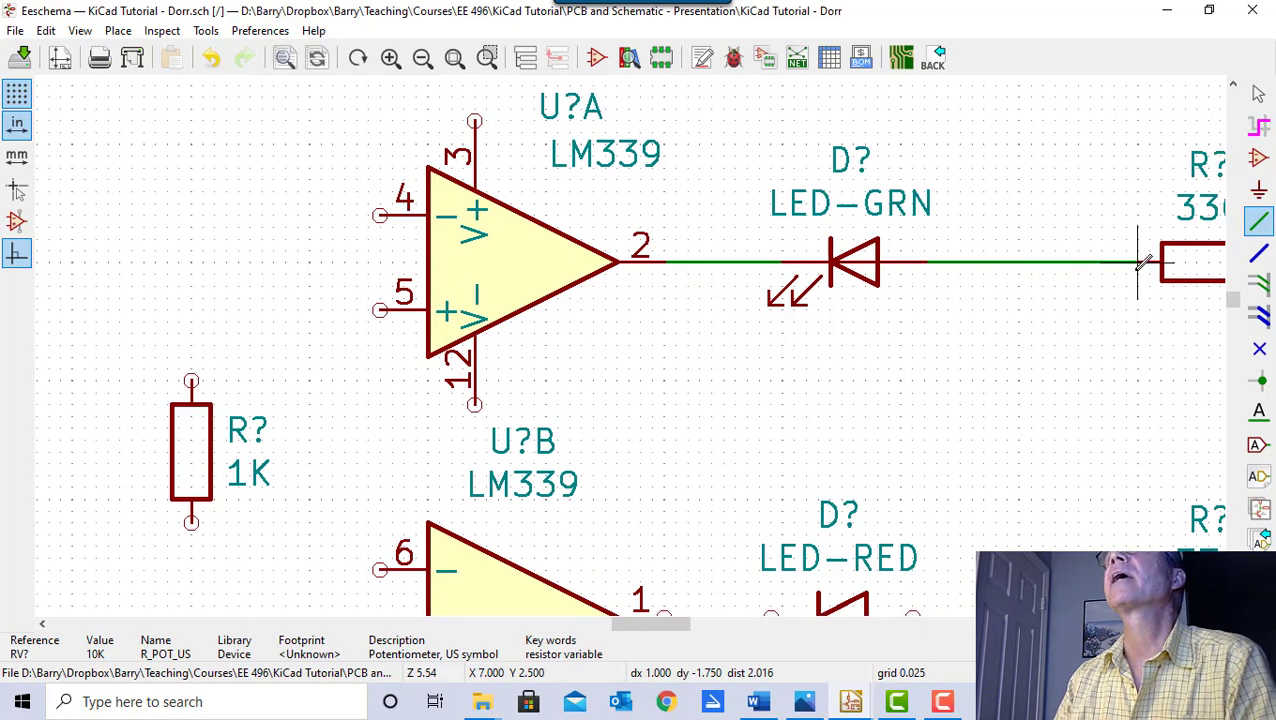
{"action": "left_click", "coordinate": [1140, 262]}
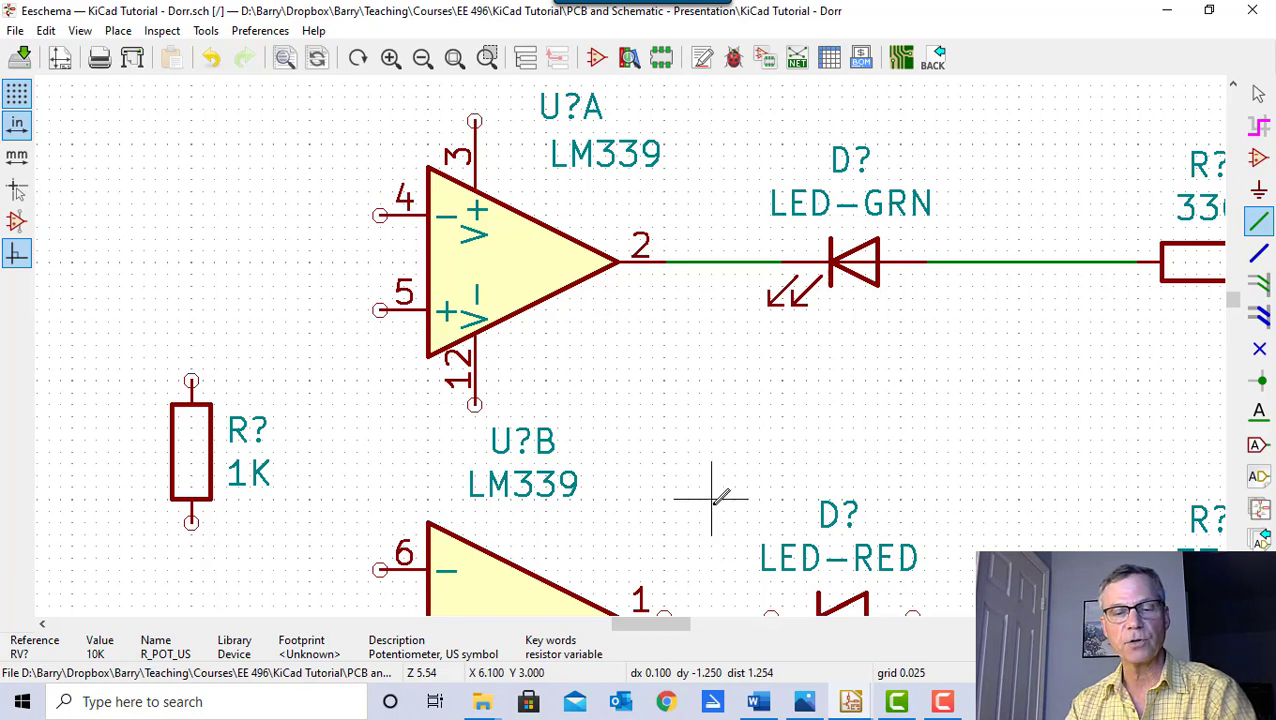
- Wire output pin 1 of comparator U?B to its LED-RED cathode, and the LED's anode to the 330 resistor beside it
{"action": "scroll", "coordinate": [688, 485], "scroll_direction": "down", "scroll_amount": 5}
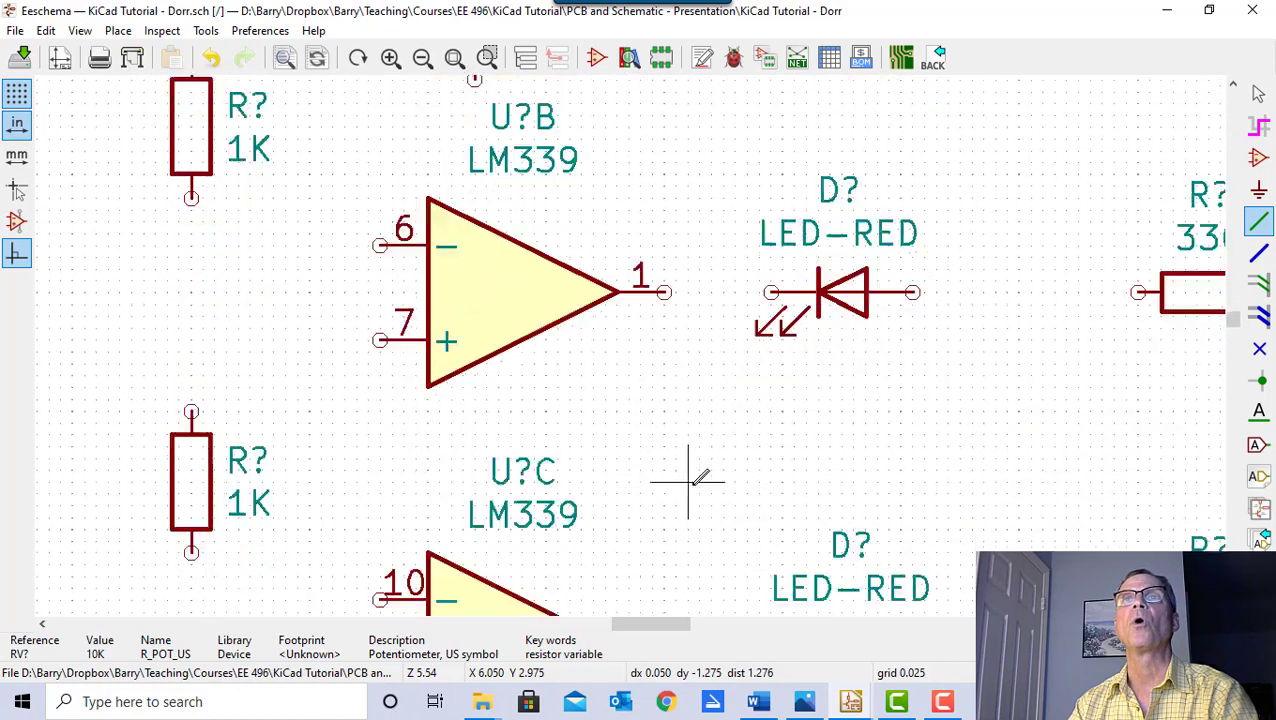
{"action": "scroll", "coordinate": [688, 478], "scroll_direction": "up", "scroll_amount": 5}
{"action": "scroll", "coordinate": [688, 475], "scroll_direction": "down", "scroll_amount": 5}
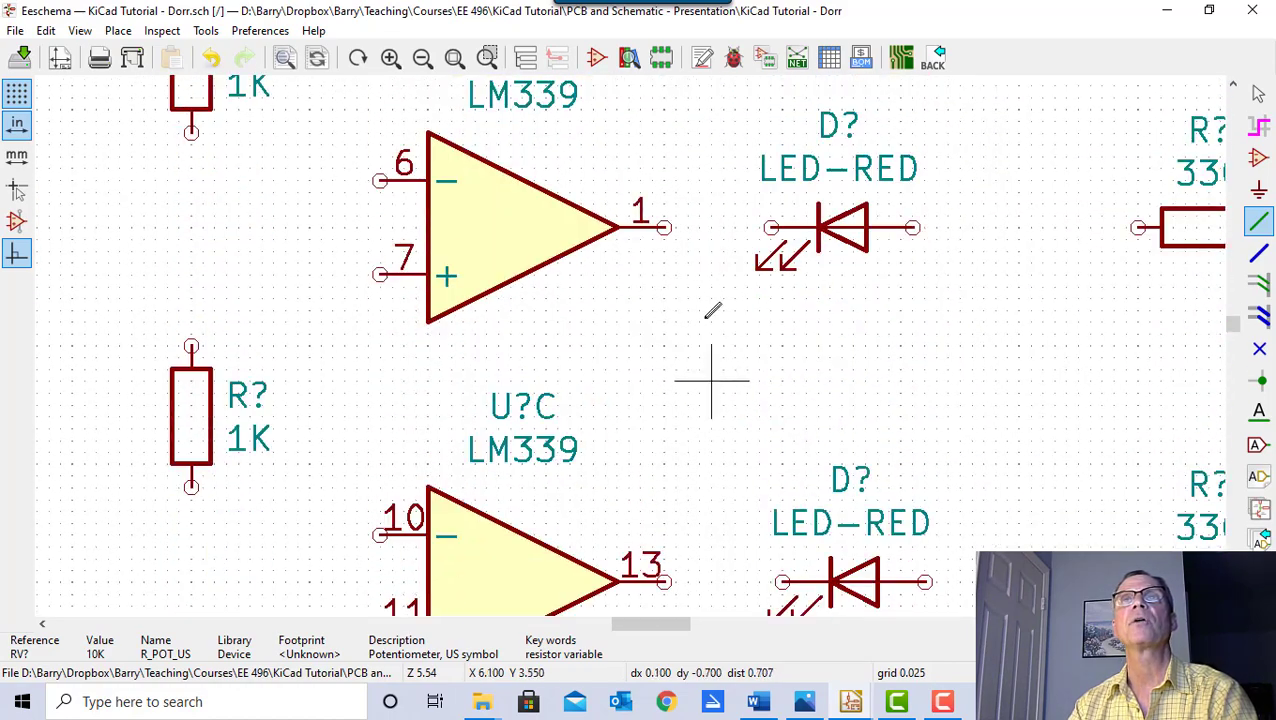
{"action": "scroll", "coordinate": [678, 310], "scroll_direction": "left", "scroll_amount": 4, "text": "shift"}
{"action": "scroll", "coordinate": [678, 310], "scroll_direction": "left", "scroll_amount": 3, "text": "ctrl"}
{"action": "scroll", "coordinate": [678, 310], "scroll_direction": "right", "scroll_amount": 6, "text": "ctrl"}
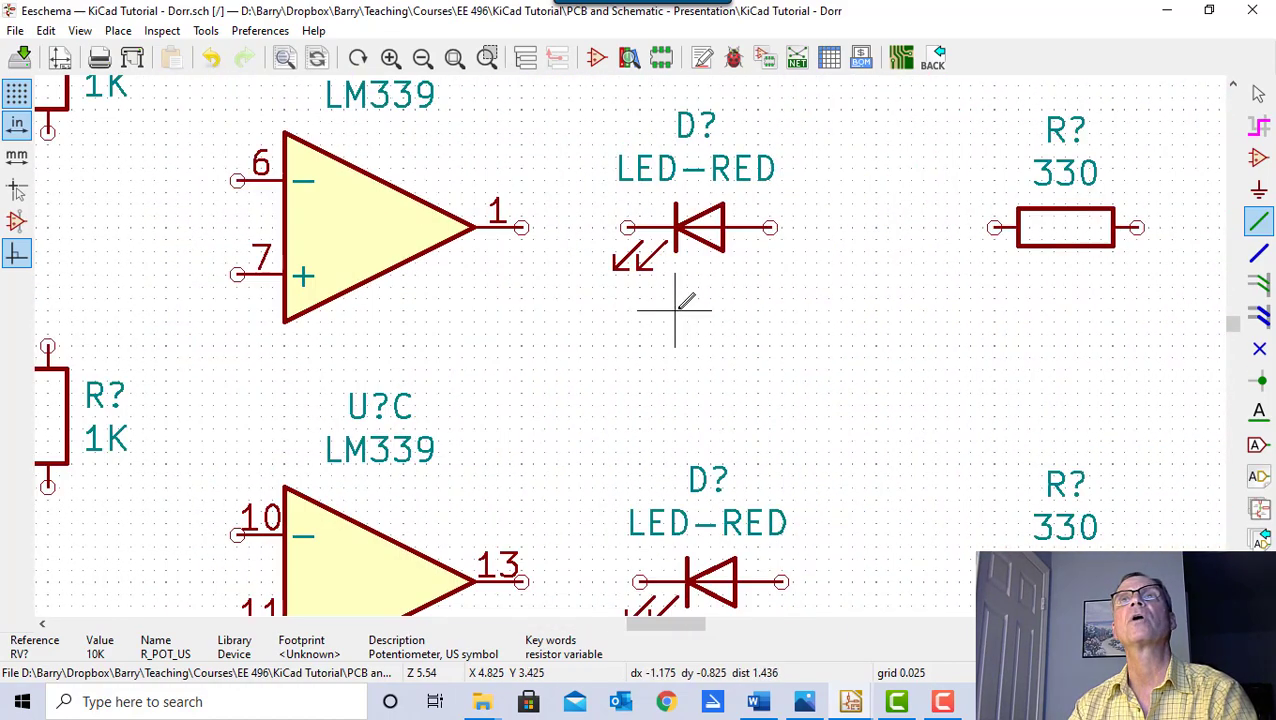
{"action": "scroll", "coordinate": [678, 310], "scroll_direction": "left", "scroll_amount": 2, "text": "ctrl"}
{"action": "scroll", "coordinate": [678, 310], "scroll_direction": "right", "scroll_amount": 1, "text": "ctrl"}
{"action": "scroll", "coordinate": [676, 310], "scroll_direction": "right", "scroll_amount": 2, "text": "ctrl"}
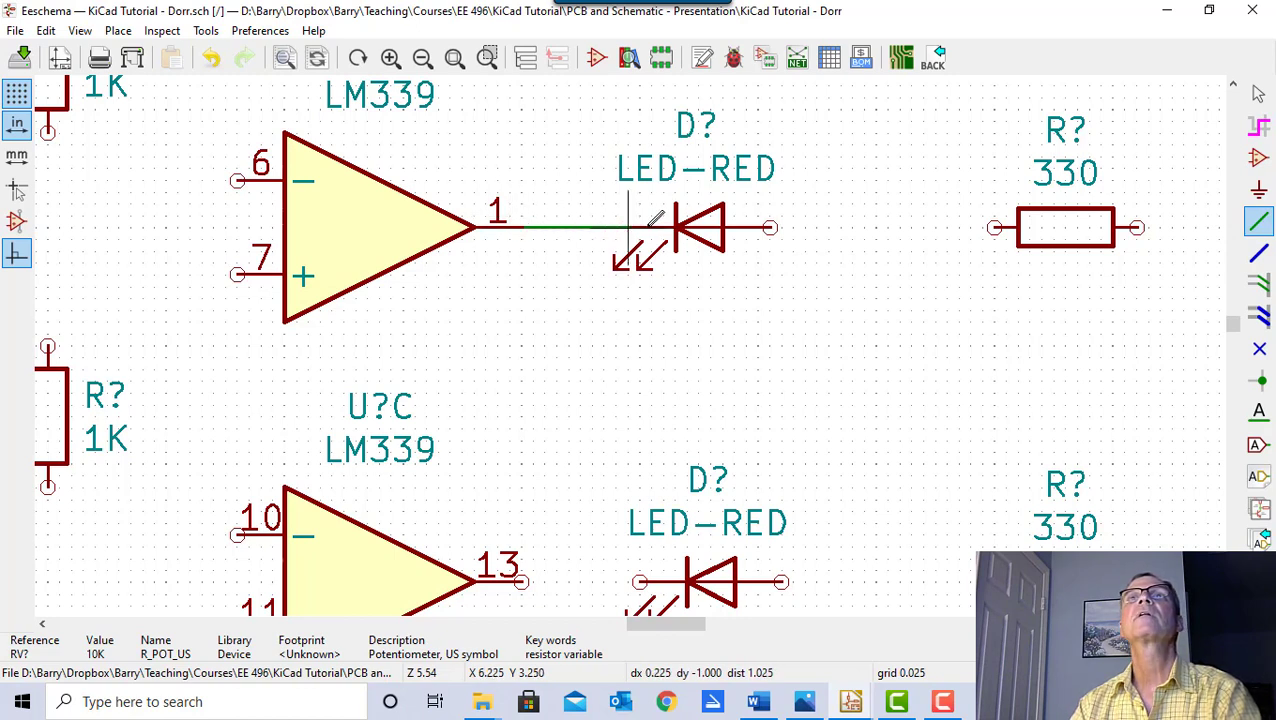
{"action": "left_click", "coordinate": [770, 227]}
{"action": "left_click", "coordinate": [1015, 227]}
- Try to wire the upper Conn_01x01 connector to pin 1 of the Conn_01x02 connector
{"action": "scroll", "coordinate": [521, 214], "scroll_direction": "down", "scroll_amount": 5}
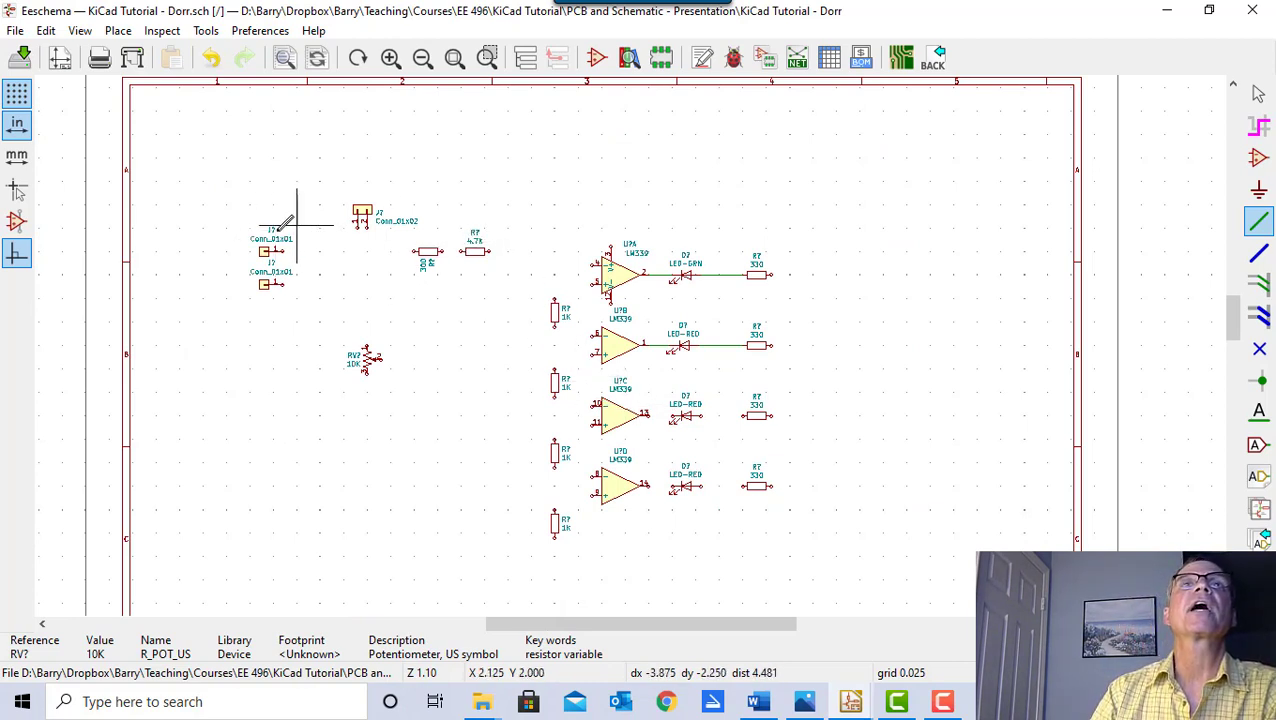
{"action": "scroll", "coordinate": [292, 227], "scroll_direction": "up", "scroll_amount": 3}
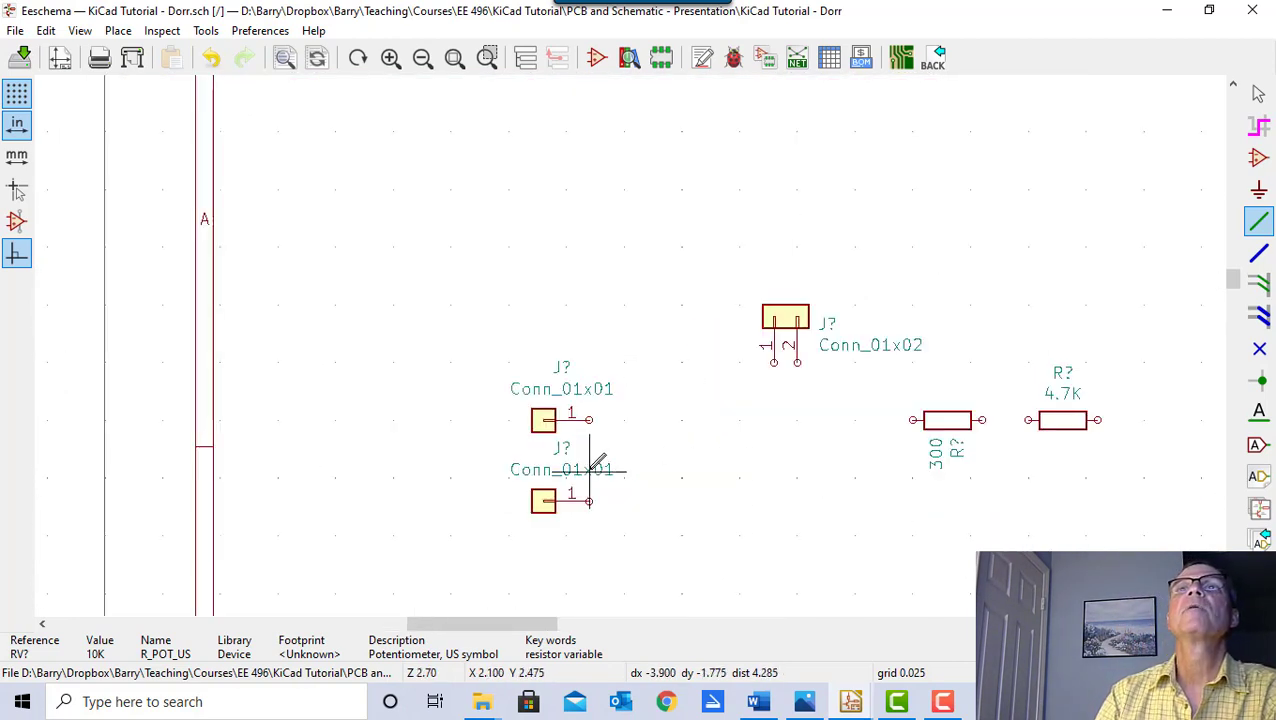
{"action": "left_click", "coordinate": [593, 419]}
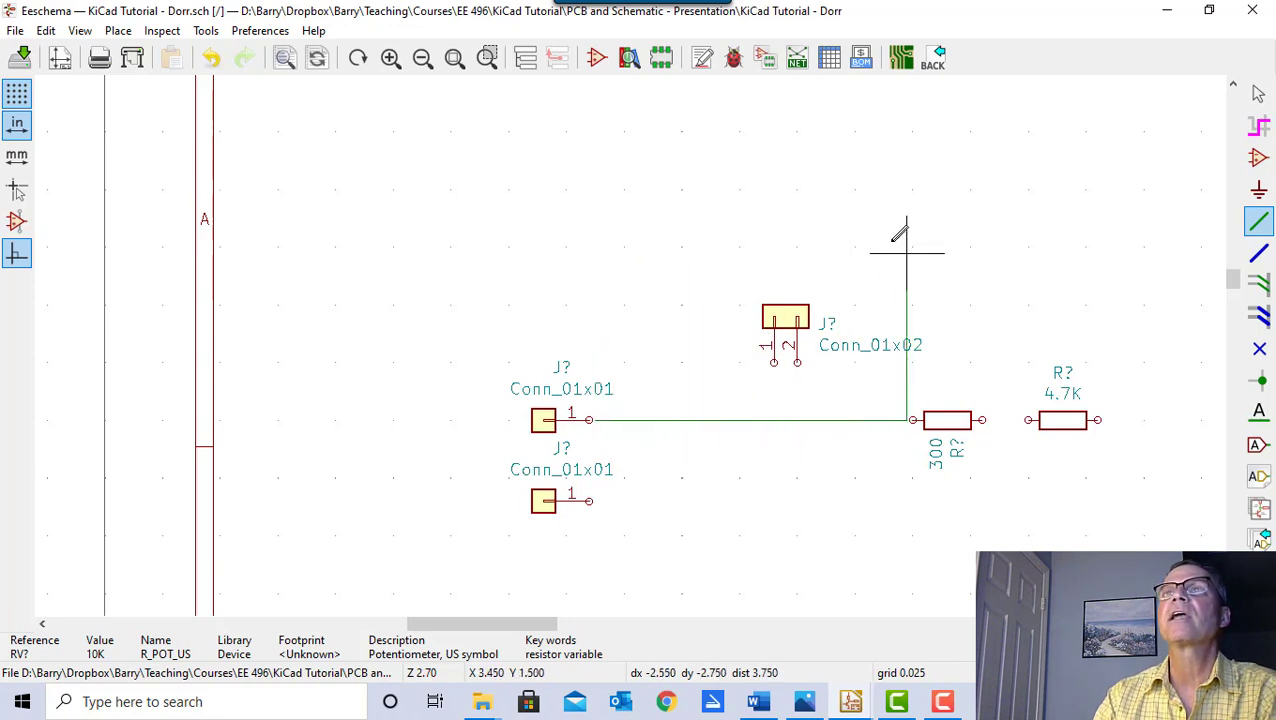
{"action": "left_click", "coordinate": [770, 350]}
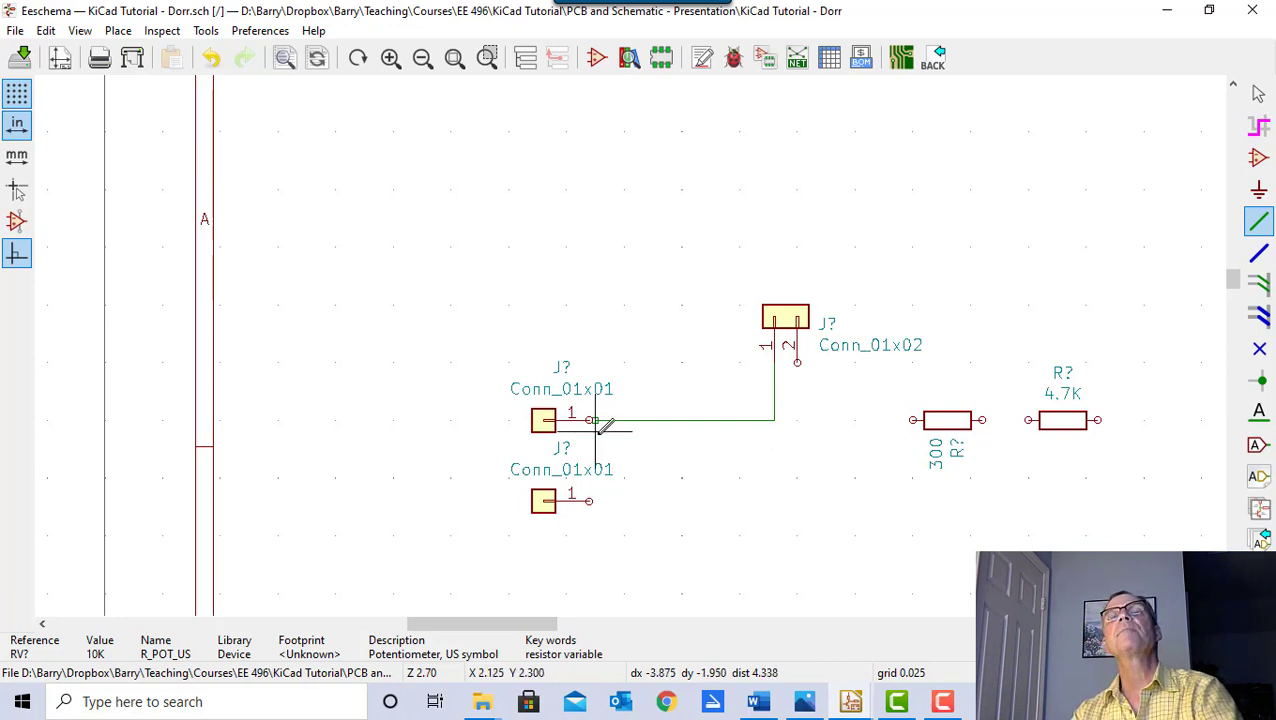
- Bridge the gap between the upper Conn_01x01 pin and the wire's end with a short wire
{"action": "left_click", "coordinate": [1258, 93]}
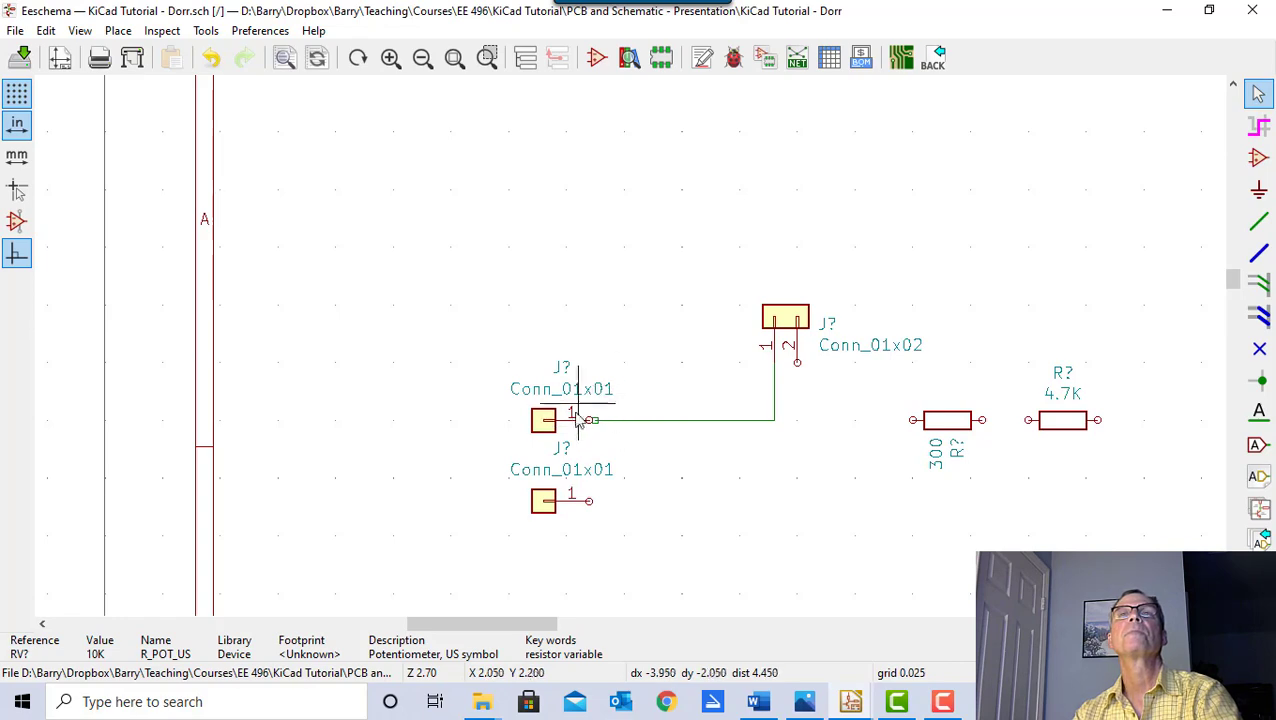
{"action": "scroll", "coordinate": [592, 415], "scroll_direction": "up", "scroll_amount": 5}
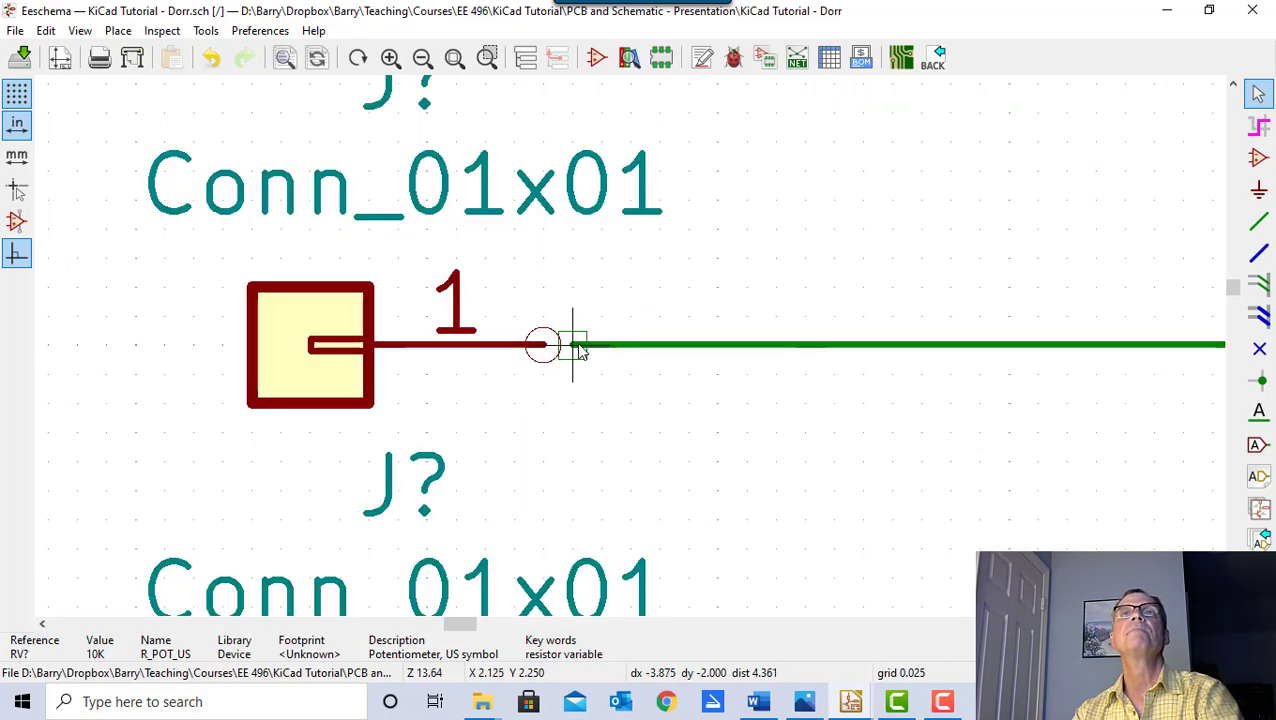
{"action": "scroll", "coordinate": [560, 347], "scroll_direction": "down", "scroll_amount": 3}
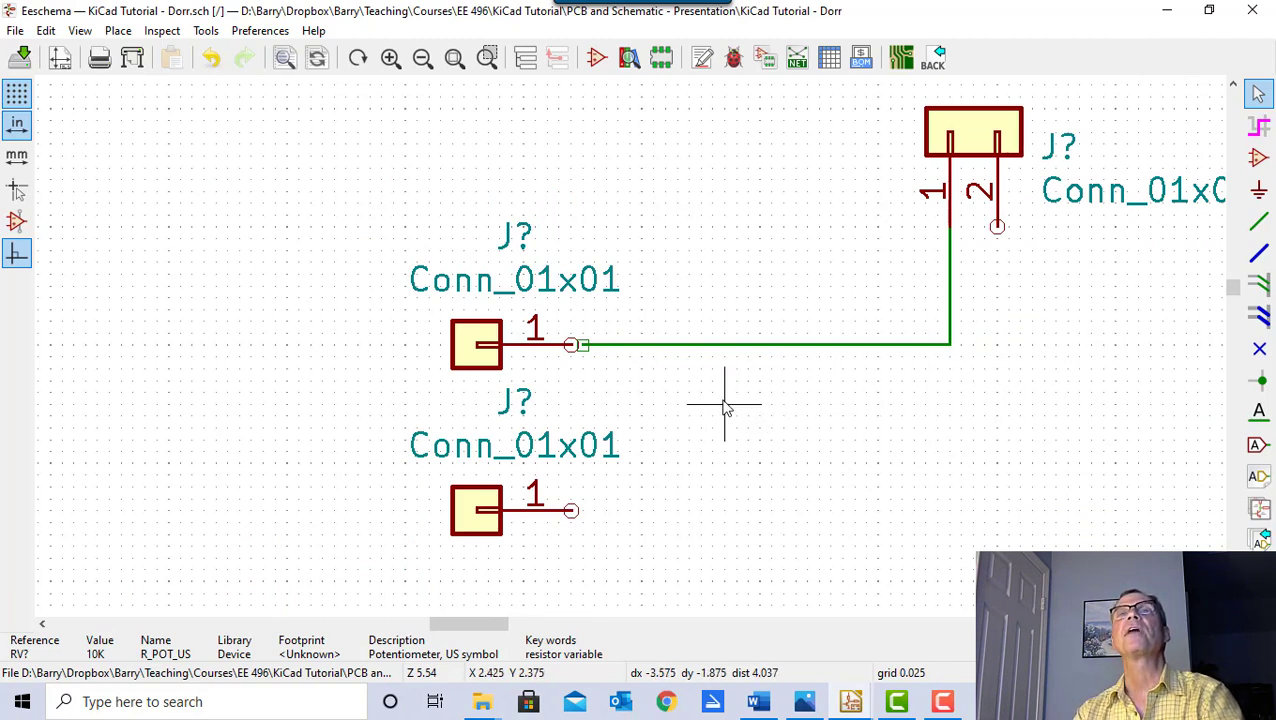
{"action": "left_click", "coordinate": [1258, 222]}
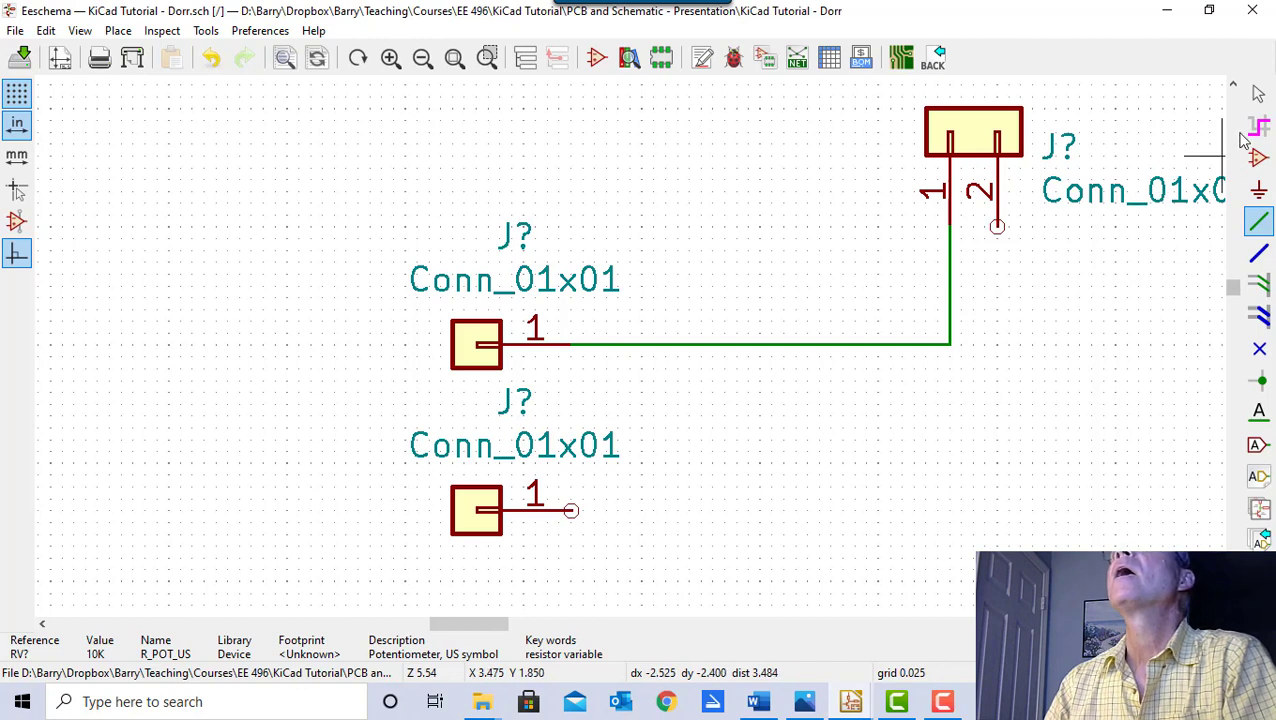
- Examine the joint between the upper Conn_01x01 pin and its wire up close
{"action": "left_click", "coordinate": [1258, 95]}
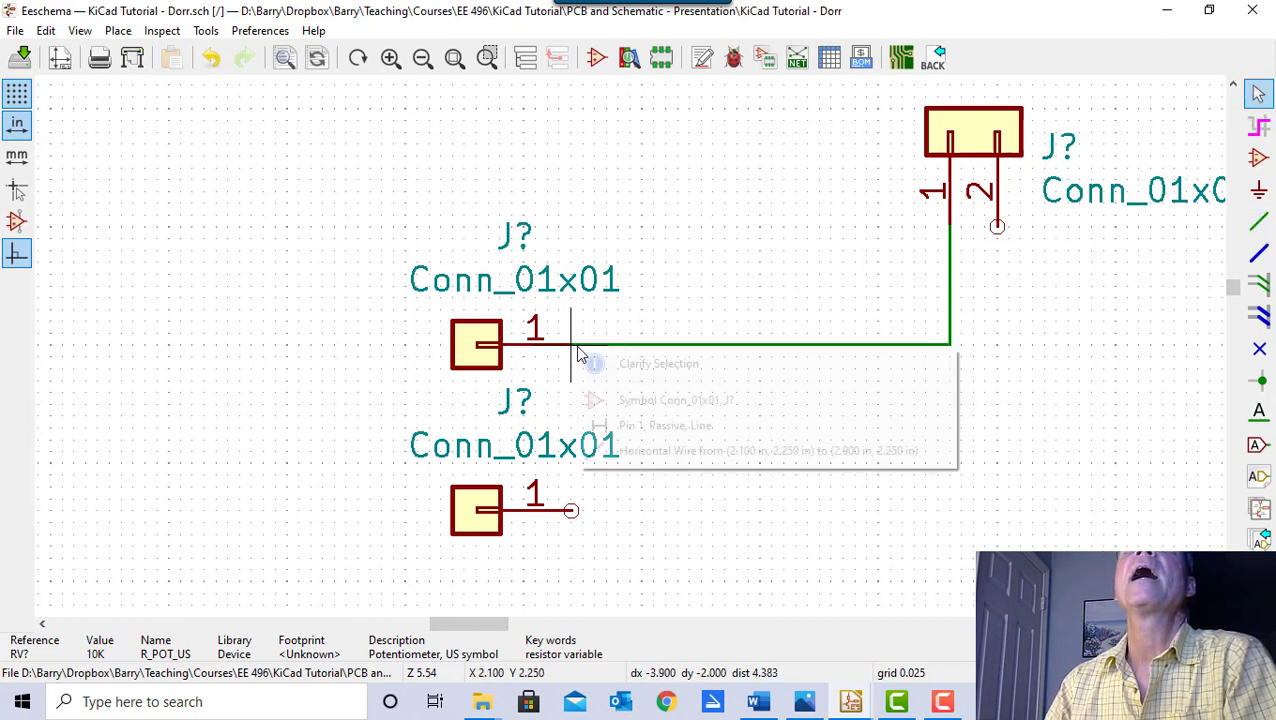
{"action": "left_click", "coordinate": [578, 350]}
{"action": "key", "text": "Escape"}
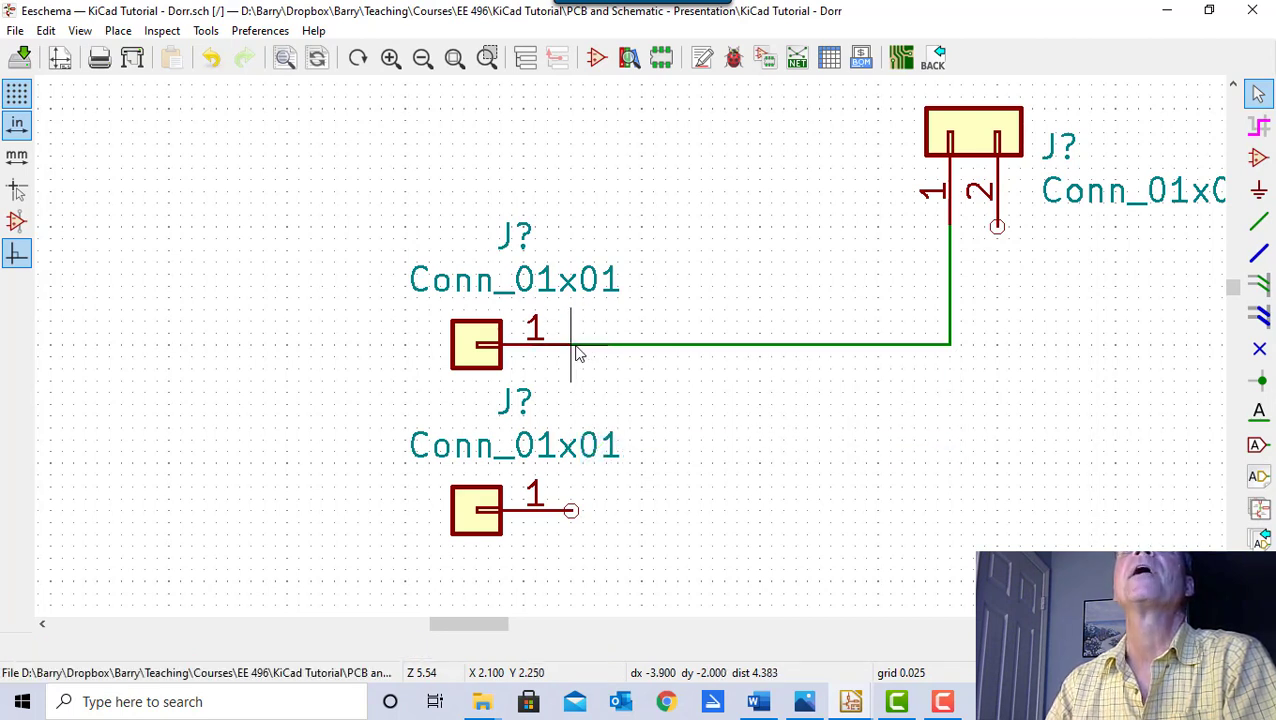
{"action": "scroll", "coordinate": [578, 350], "scroll_direction": "up", "scroll_amount": 3}
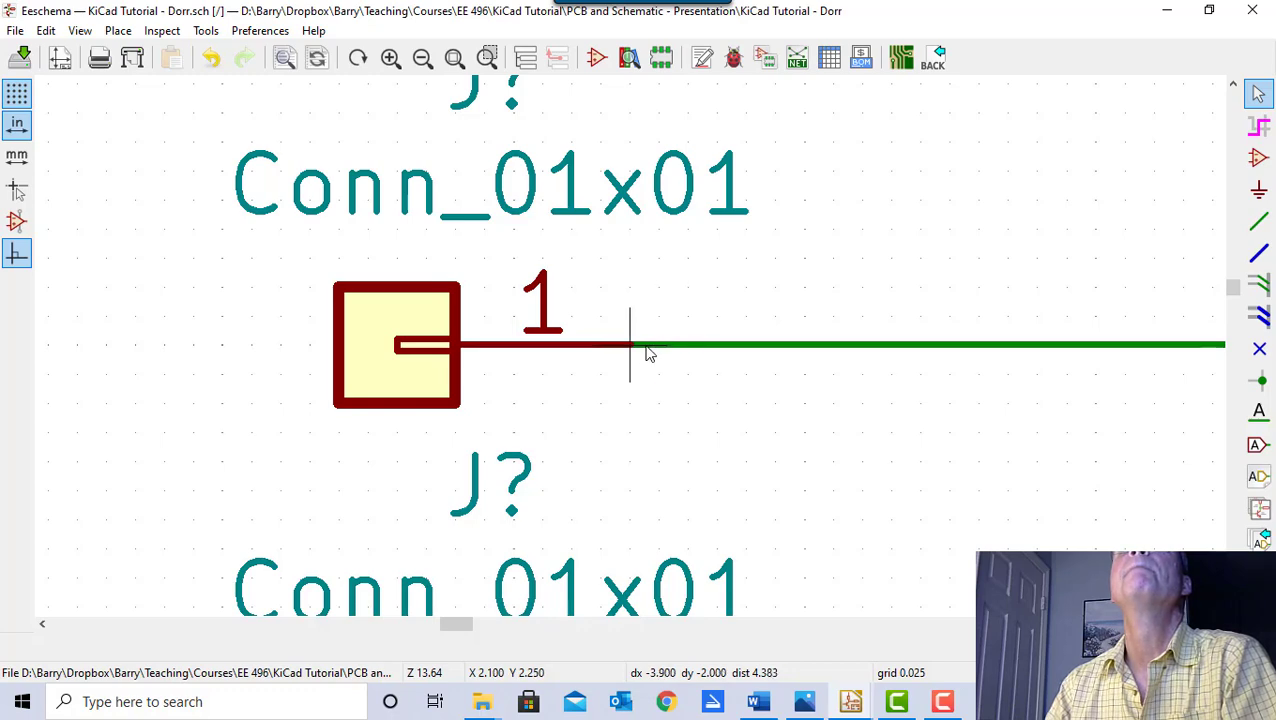
{"action": "scroll", "coordinate": [700, 349], "scroll_direction": "down", "scroll_amount": 3}
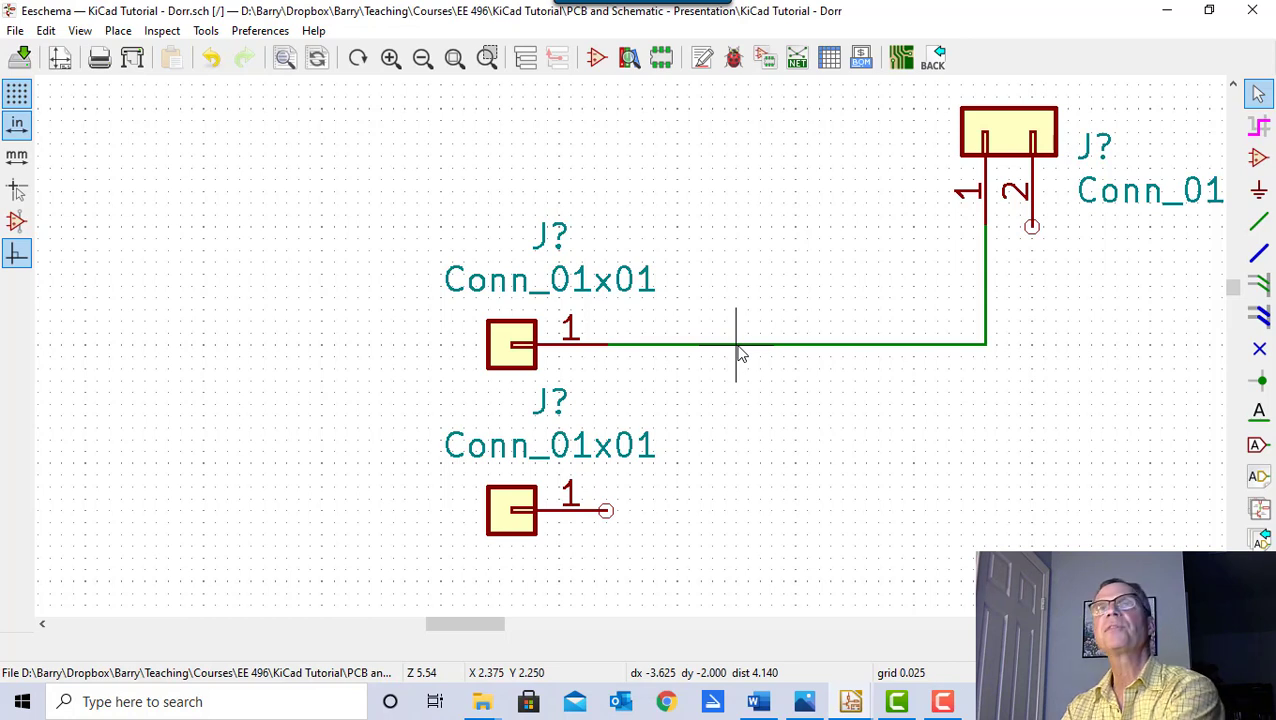
- Delete the wire segments between the upper Conn_01x01 and Conn_01x02, and redraw the wire from Conn_01x02 pin 1 to the Conn_01x01 pin
{"action": "key", "text": "Delete"}
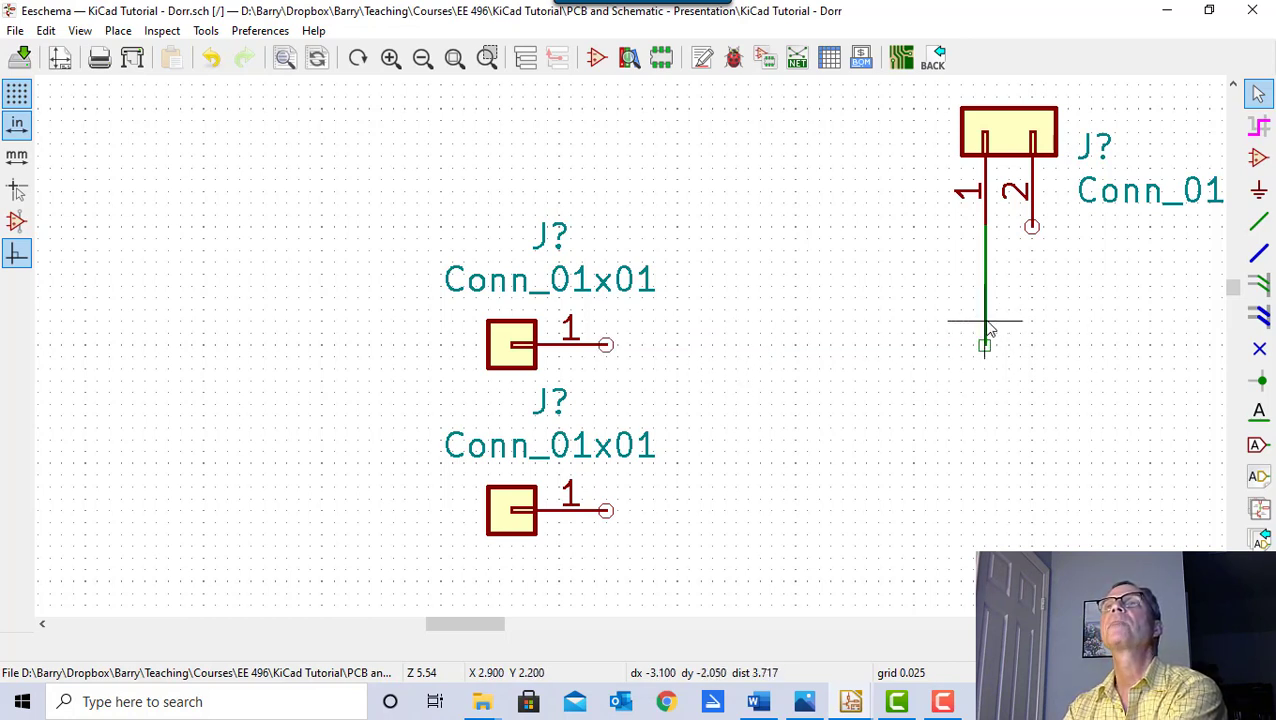
{"action": "left_click", "coordinate": [1261, 223]}
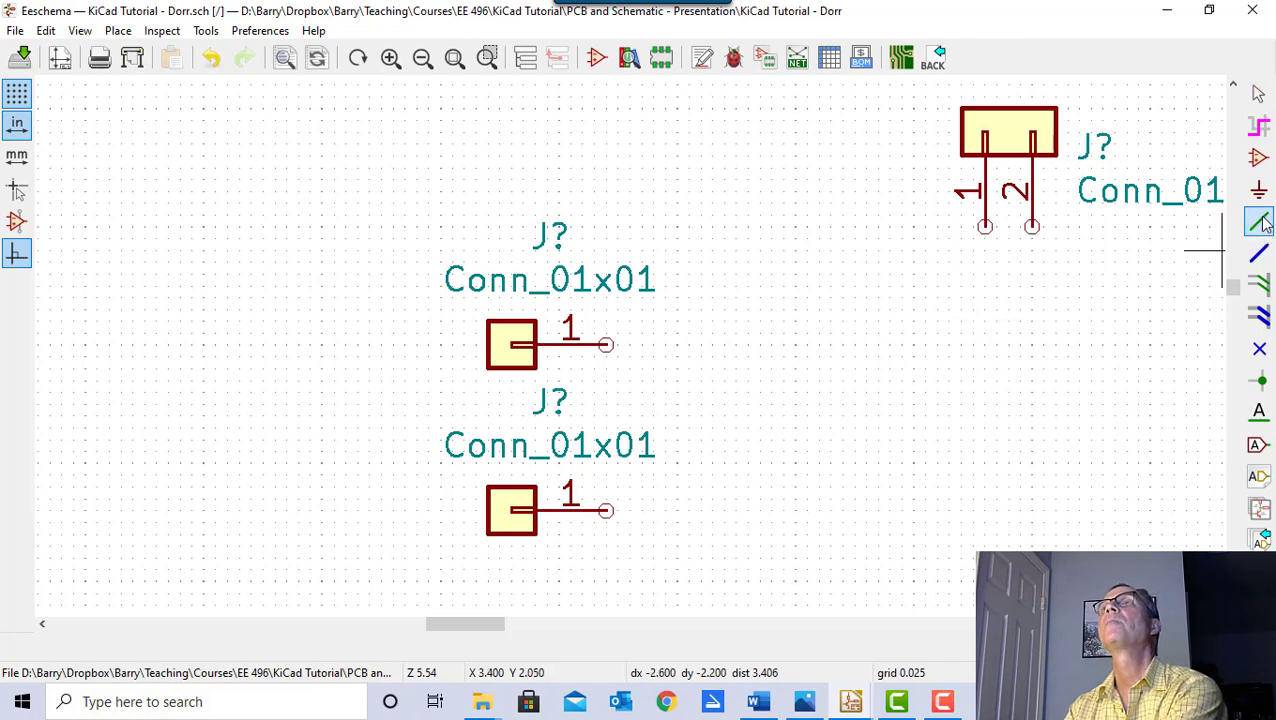
{"action": "left_click", "coordinate": [985, 226]}
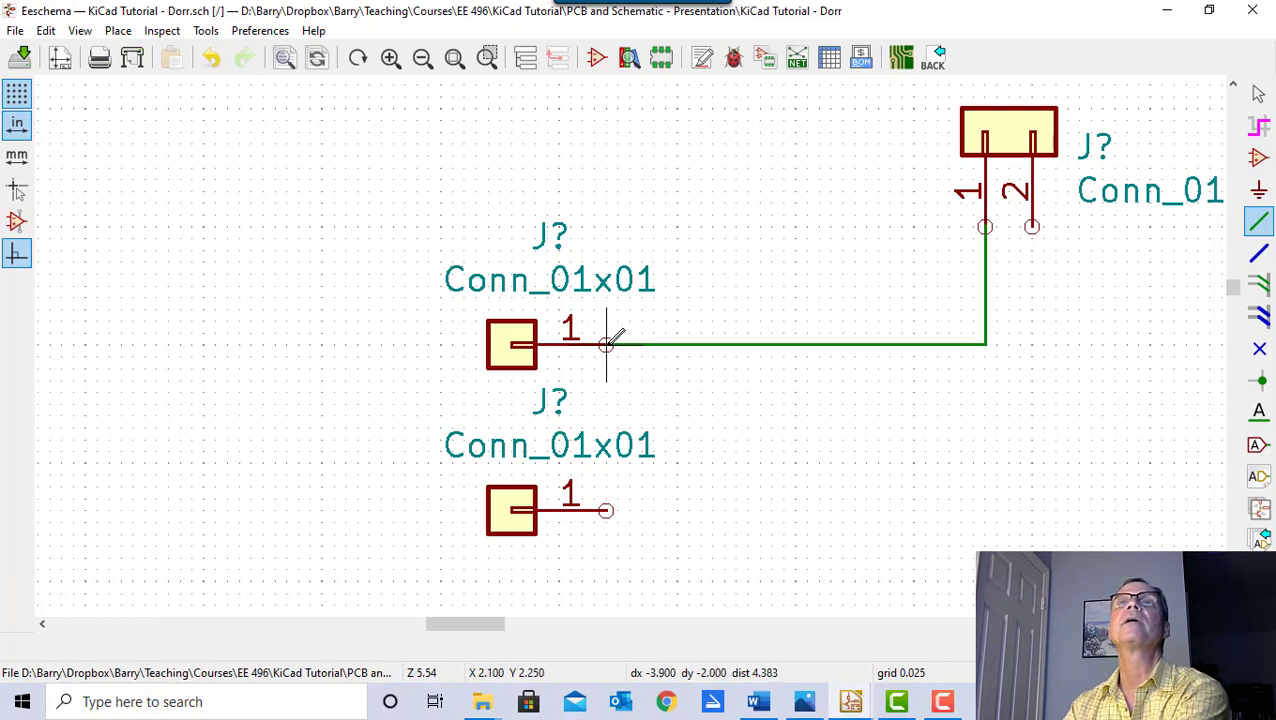
{"action": "left_click", "coordinate": [606, 344]}
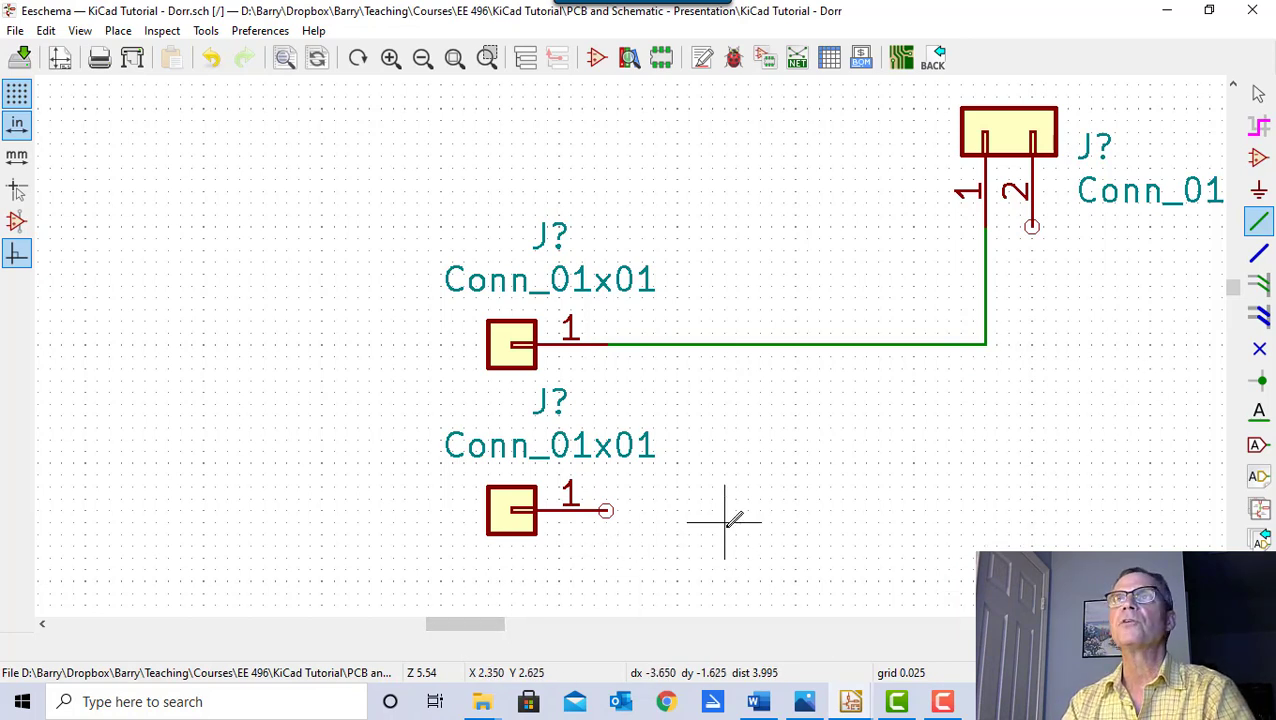
- Wire pin 2 of Conn_01x02 to the 300 resistor, and connect that resistor's other end to the 4.7K resistor
{"action": "scroll", "coordinate": [725, 525], "scroll_direction": "up", "scroll_amount": 1, "text": "shift"}
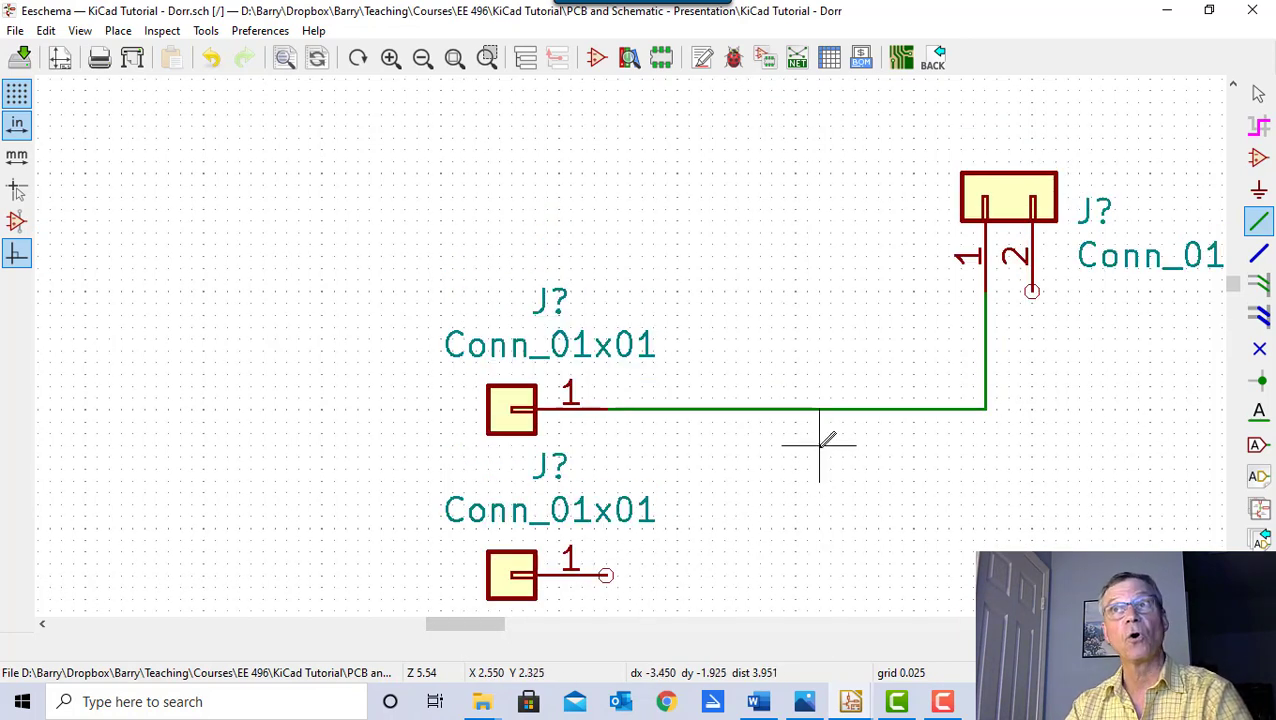
{"action": "scroll", "coordinate": [818, 444], "scroll_direction": "right", "scroll_amount": 4, "text": "ctrl"}
{"action": "scroll", "coordinate": [818, 444], "scroll_direction": "right", "scroll_amount": 2, "text": "ctrl"}
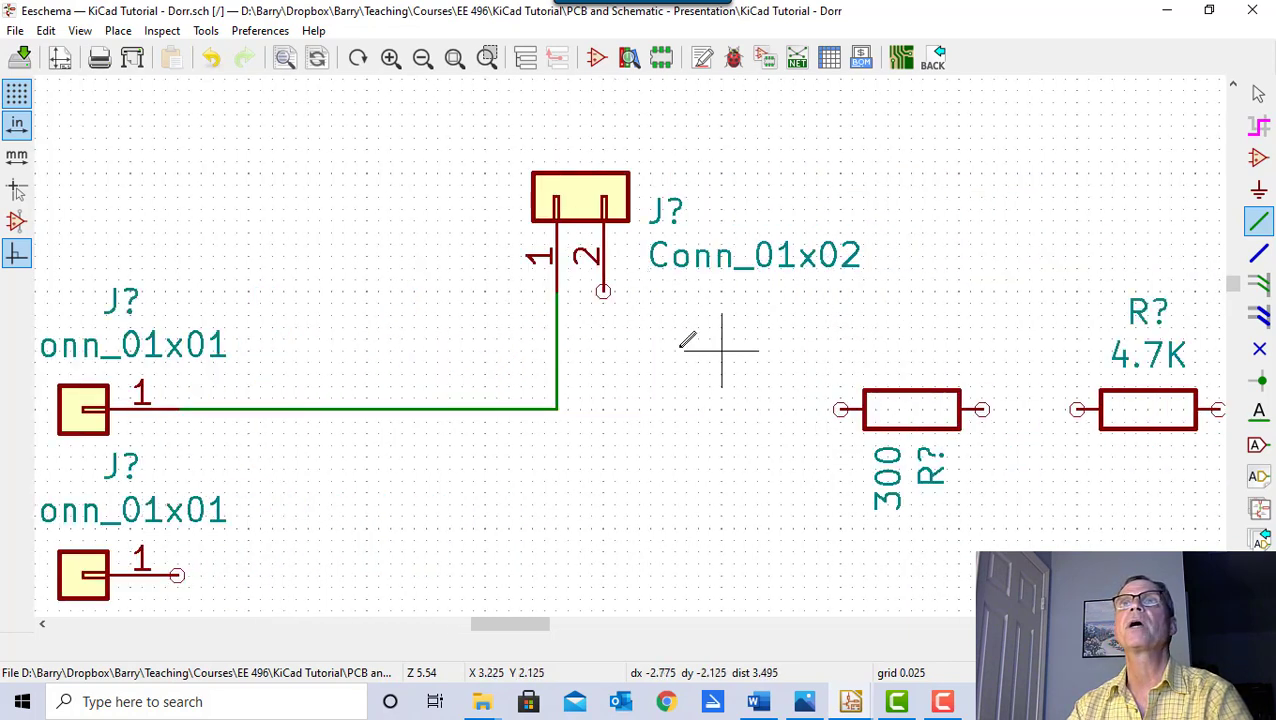
{"action": "left_click", "coordinate": [603, 291]}
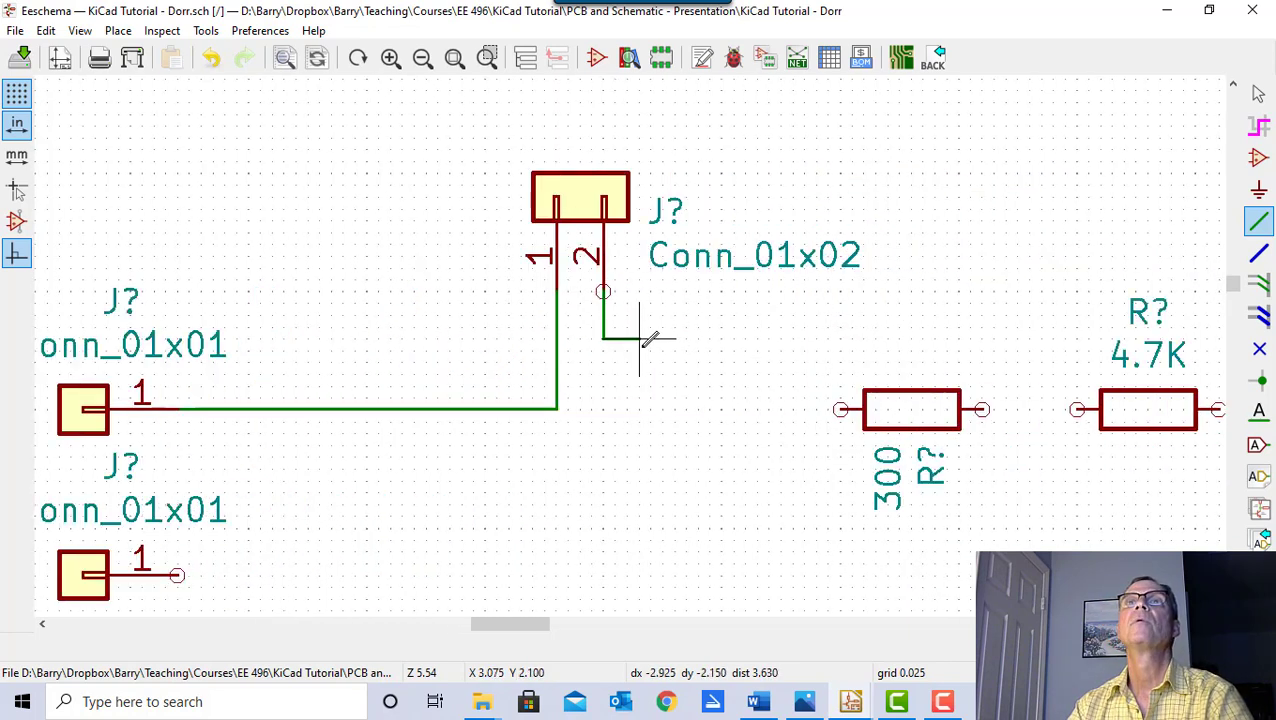
{"action": "left_click", "coordinate": [840, 409]}
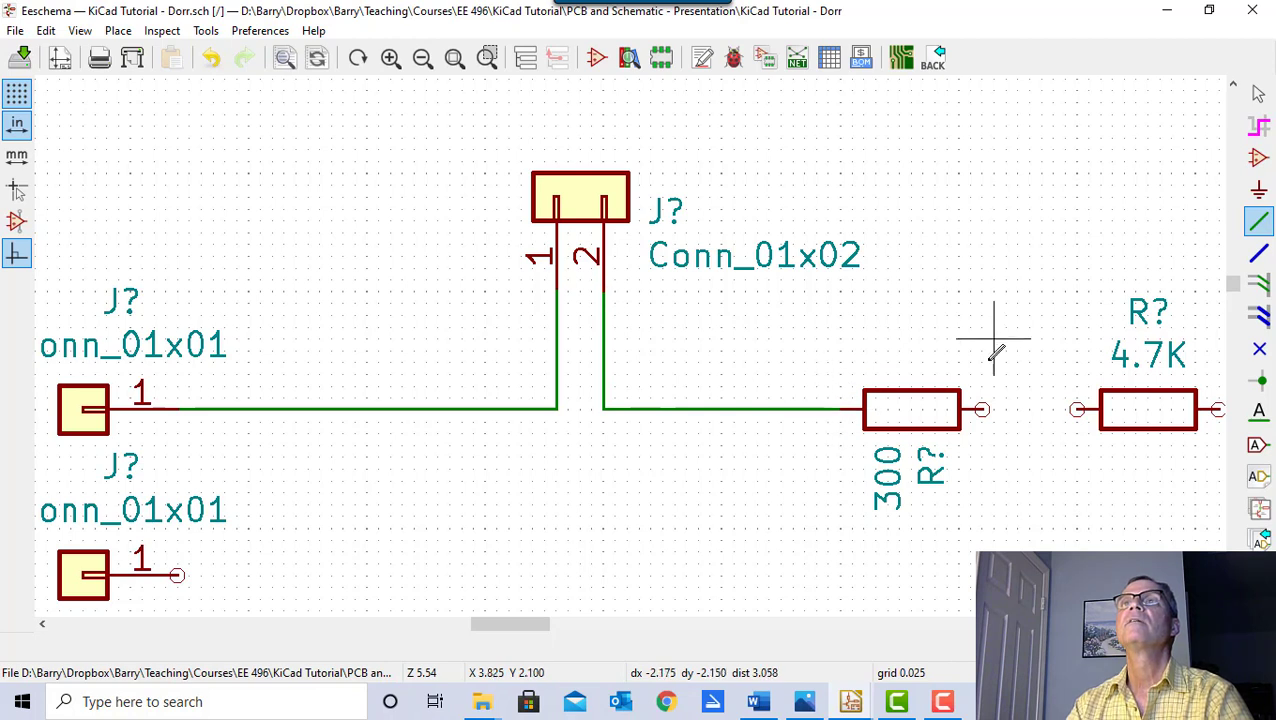
{"action": "left_click", "coordinate": [983, 409]}
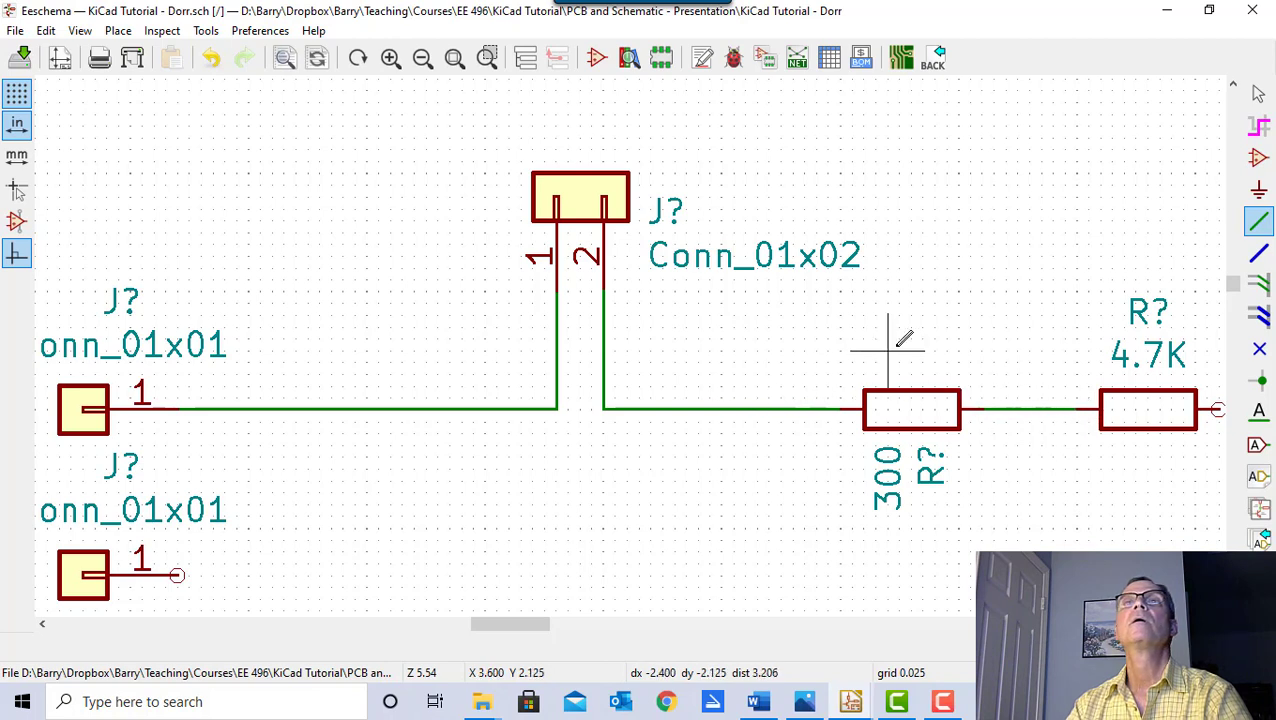
- Wire the free end of the 4.7K resistor to the upper end of the topmost 1K resistor
{"action": "scroll", "coordinate": [895, 344], "scroll_direction": "down", "scroll_amount": 4}
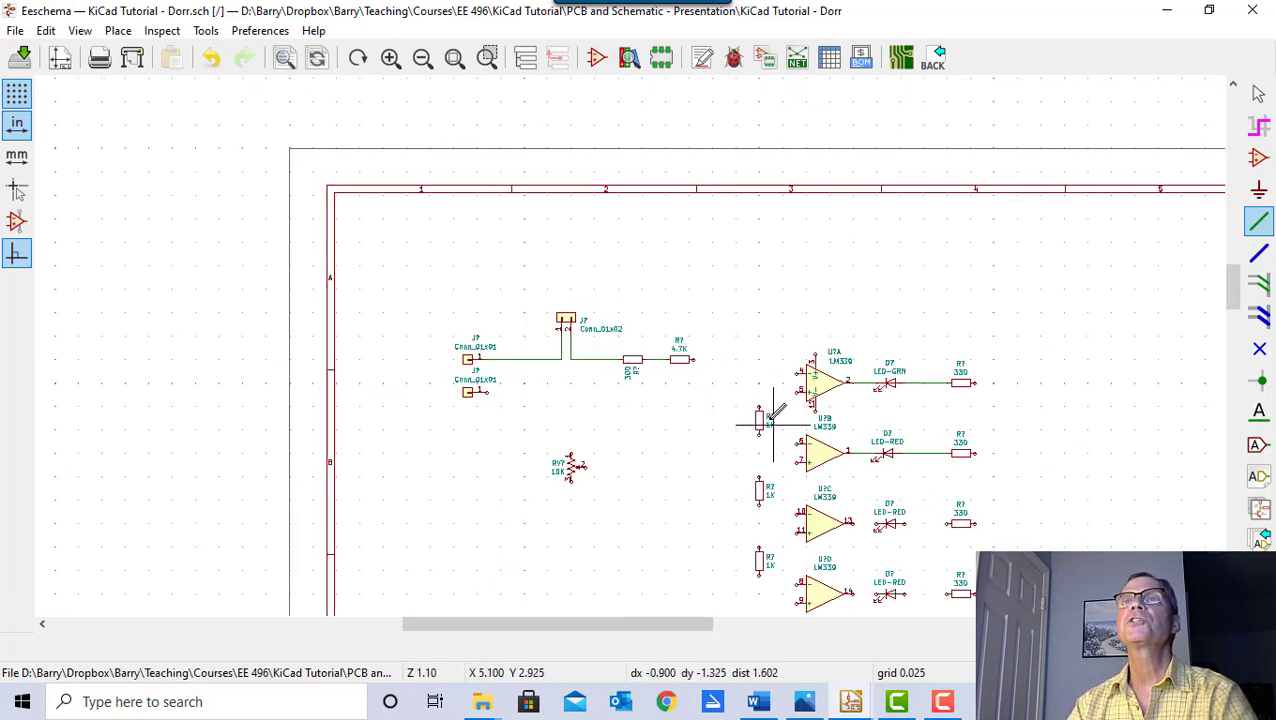
{"action": "scroll", "coordinate": [698, 383], "scroll_direction": "up", "scroll_amount": 3}
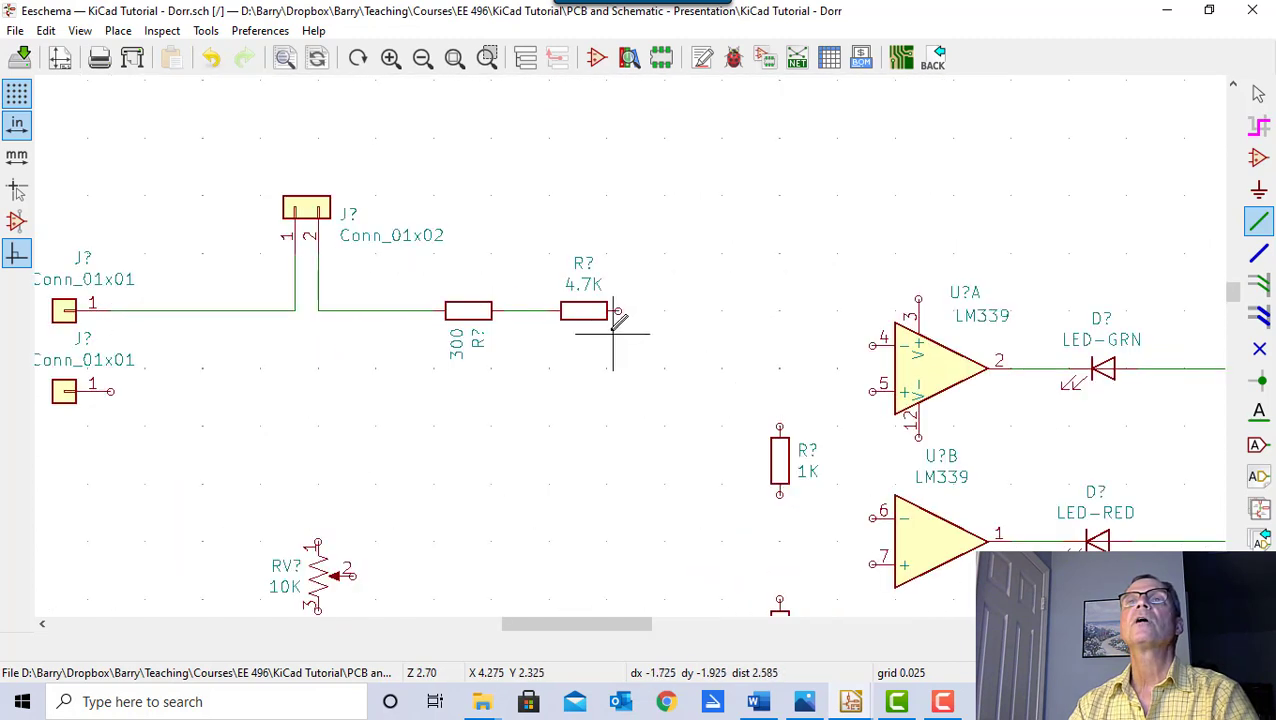
{"action": "left_click", "coordinate": [619, 310]}
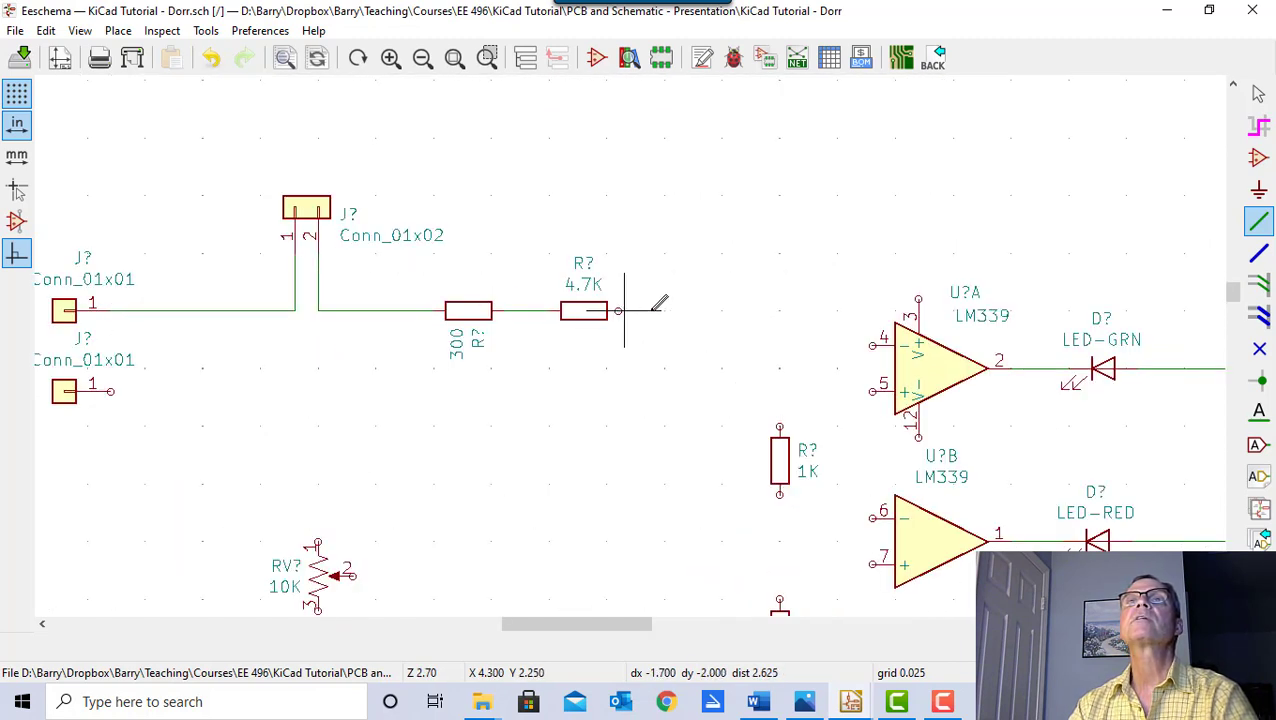
{"action": "left_click", "coordinate": [780, 437]}
- Wire the topmost 1K resistor to the second 1K resistor, and the second to the third
{"action": "scroll", "coordinate": [795, 410], "scroll_direction": "down", "scroll_amount": 3, "text": "shift"}
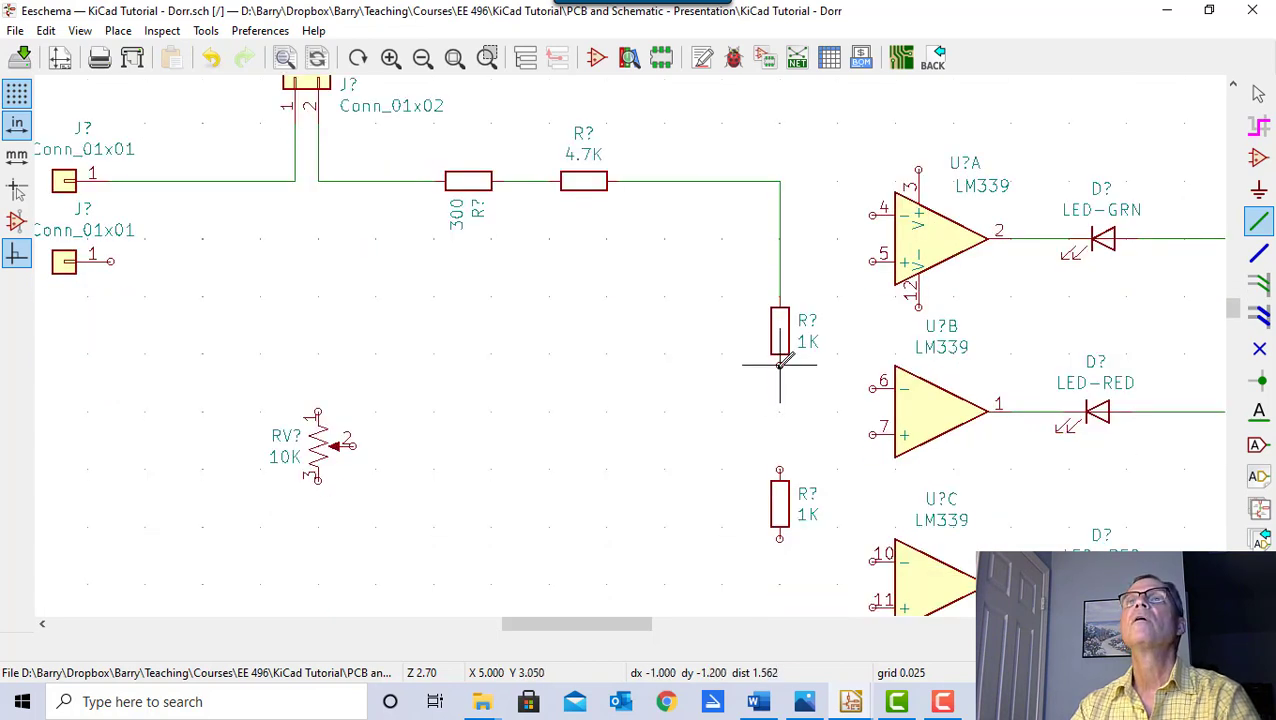
{"action": "left_click", "coordinate": [780, 367]}
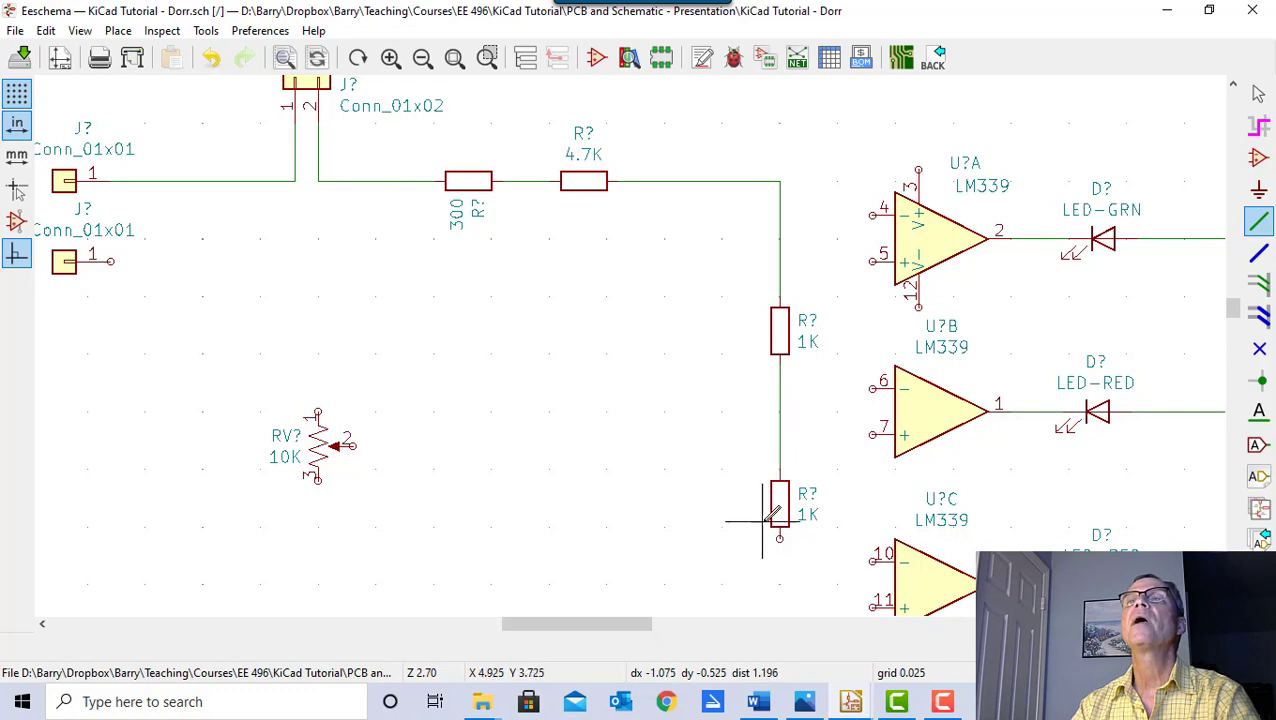
{"action": "scroll", "coordinate": [800, 490], "scroll_direction": "down", "scroll_amount": 3}
{"action": "scroll", "coordinate": [622, 345], "scroll_direction": "up", "scroll_amount": 3}
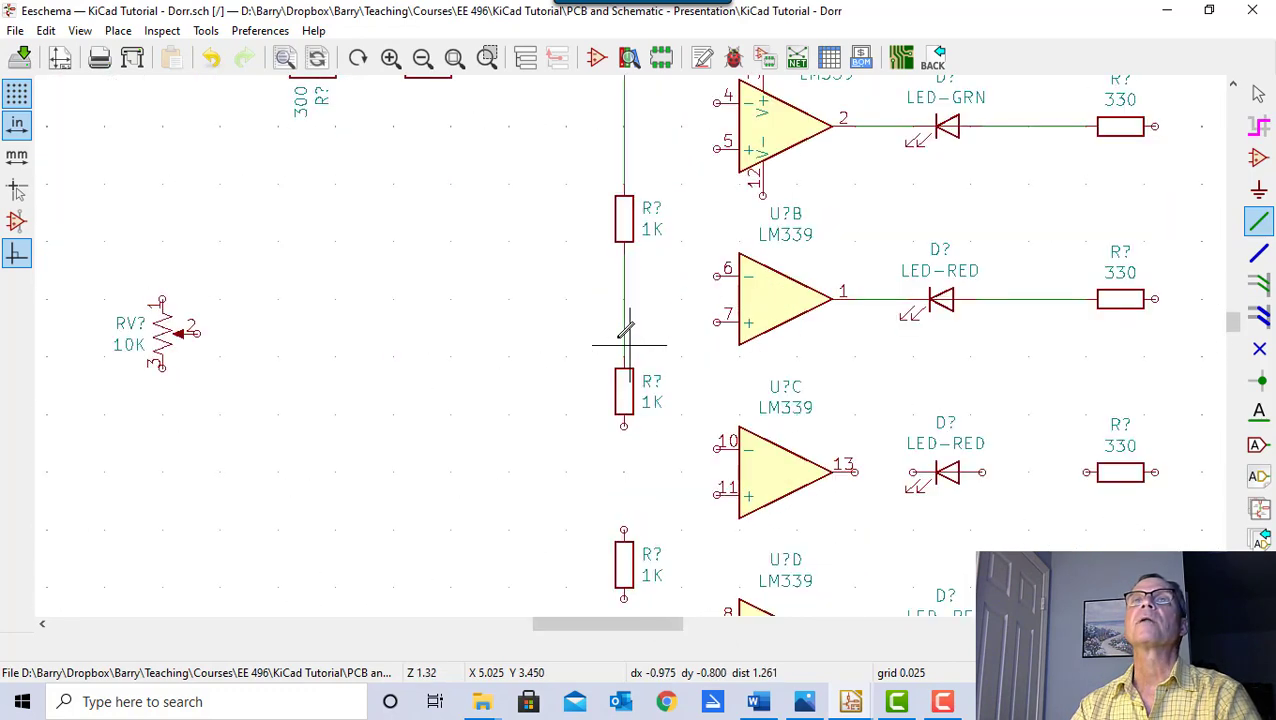
{"action": "left_click", "coordinate": [624, 425]}
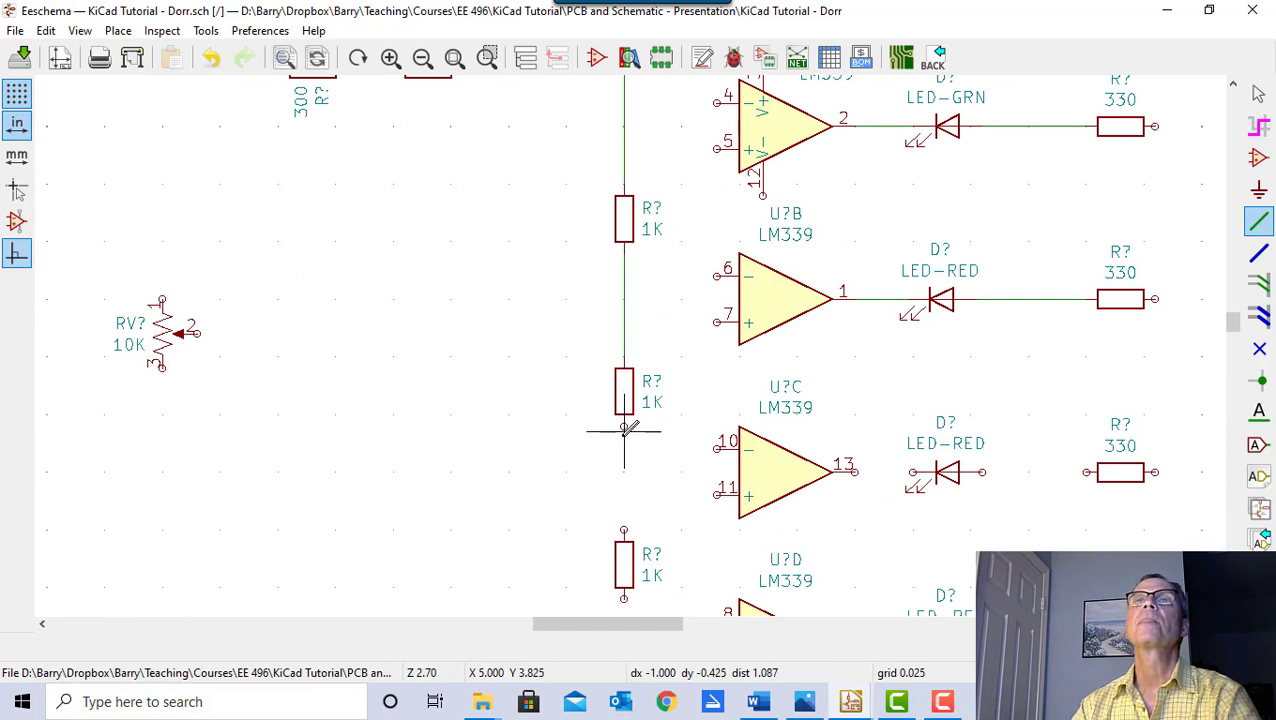
{"action": "left_click", "coordinate": [624, 530]}
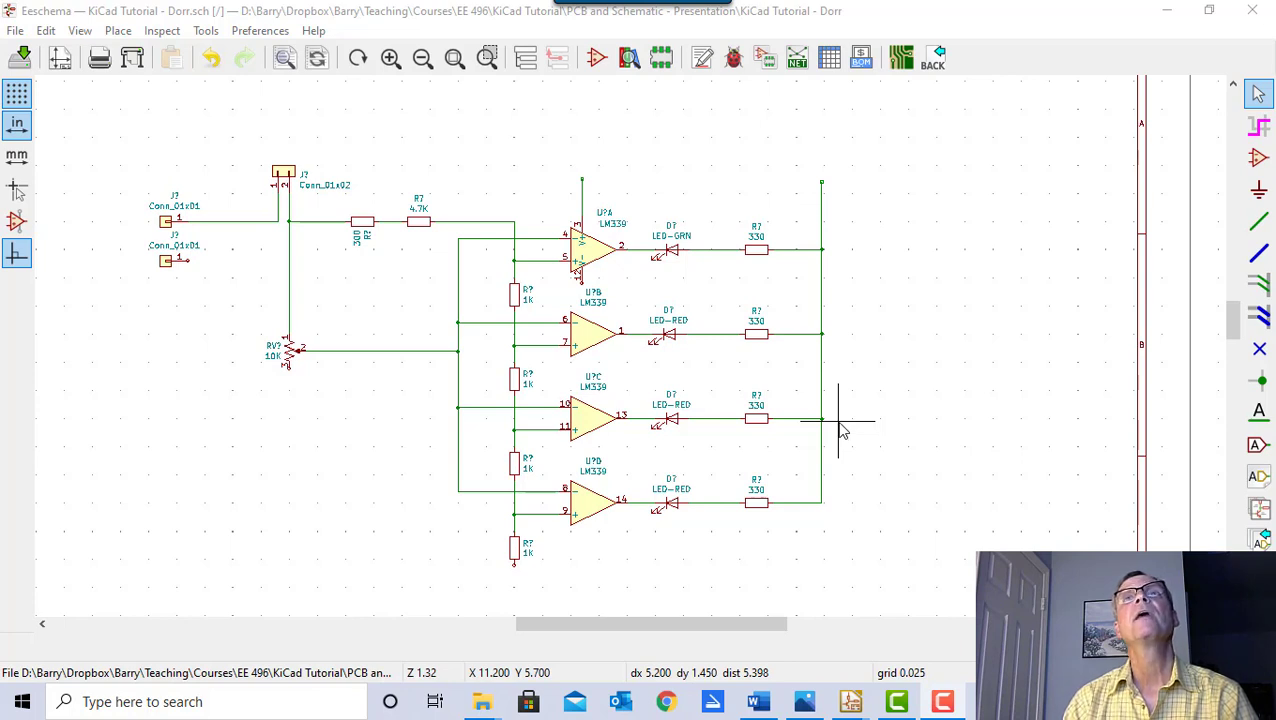
- Consult the hand-drawn schematic in Photos, and back in Eeschema search the symbol library for GND
{"action": "left_click", "coordinate": [804, 701]}
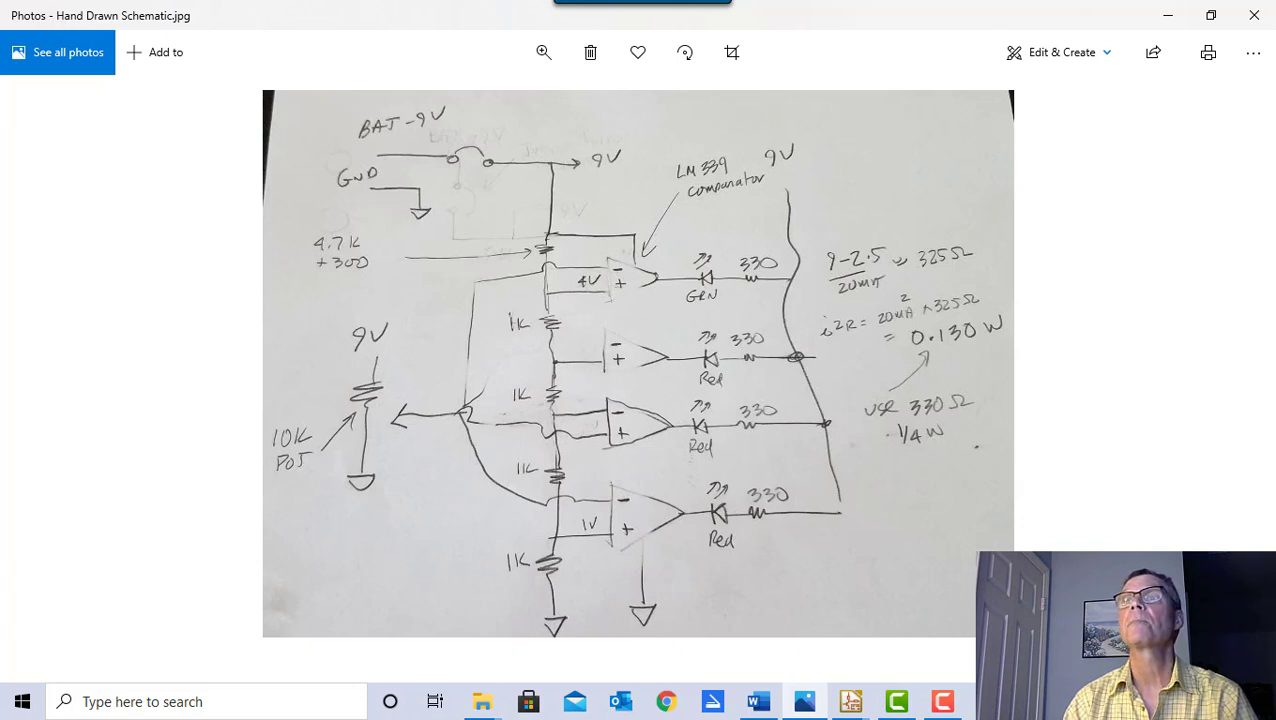
{"action": "mouse_move", "coordinate": [851, 705]}
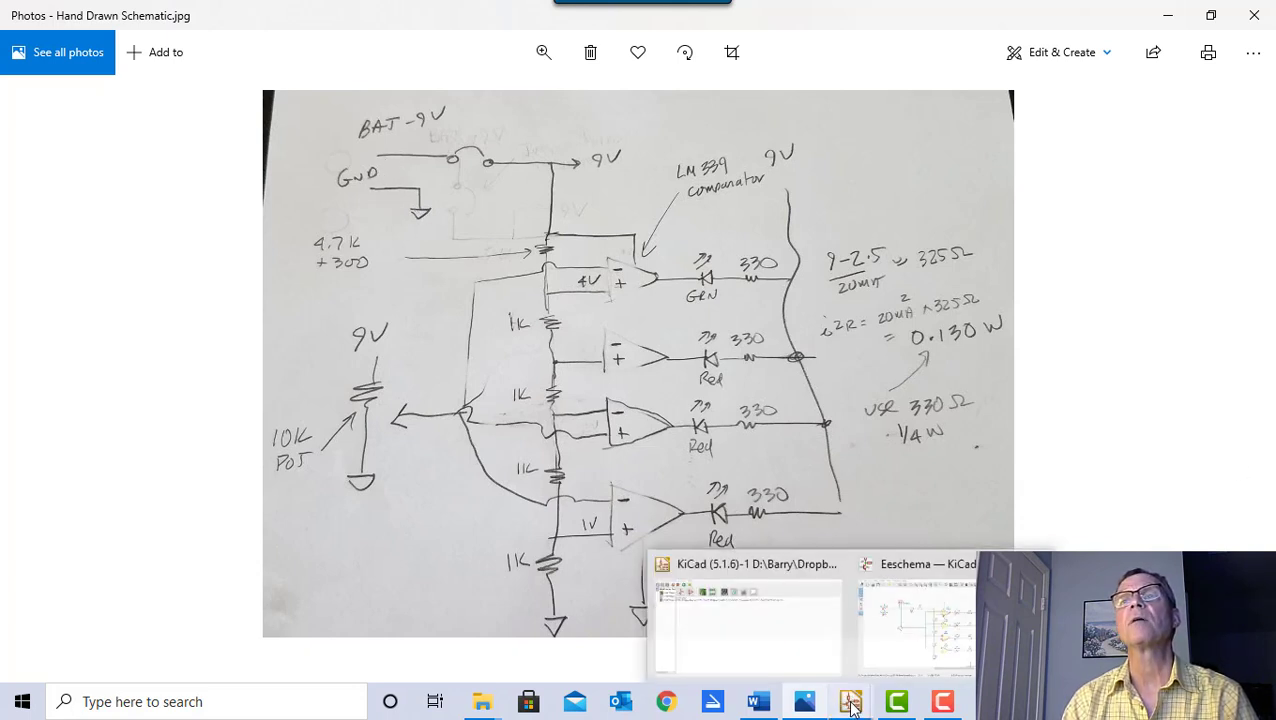
{"action": "left_click", "coordinate": [948, 630]}
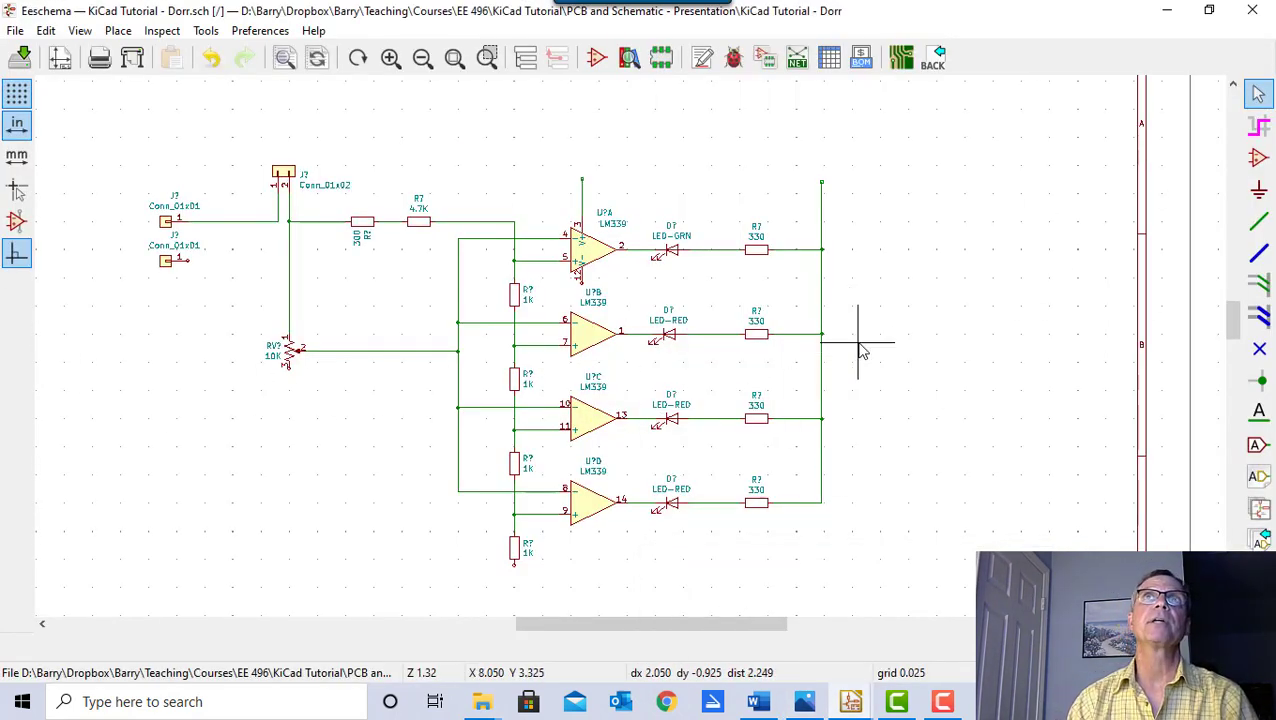
{"action": "left_click", "coordinate": [1257, 162]}
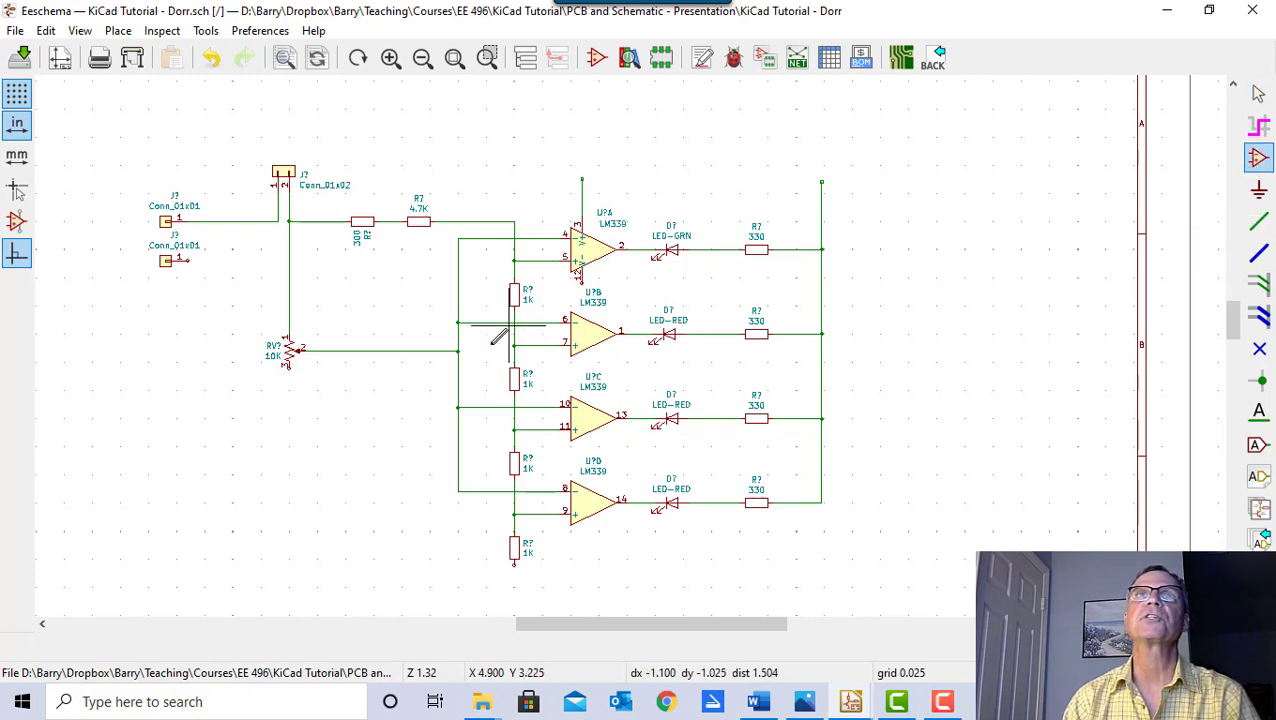
{"action": "left_click", "coordinate": [256, 434]}
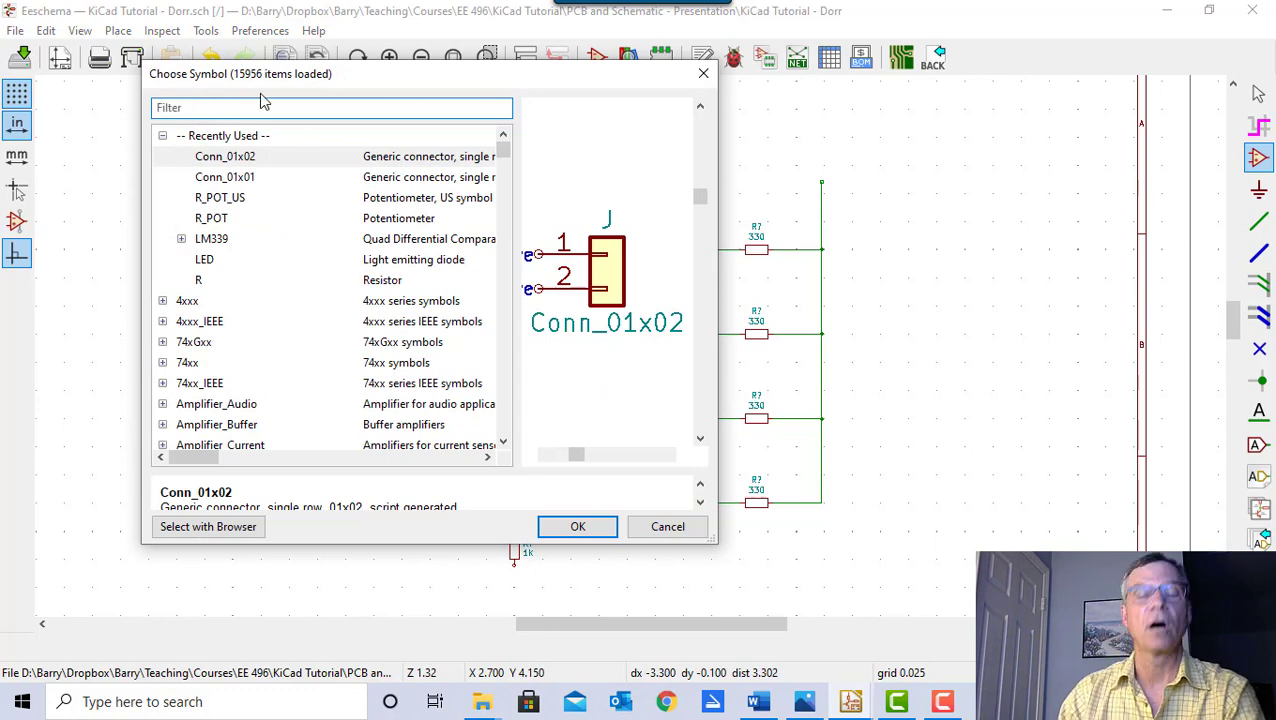
{"action": "type", "text": "GND"}
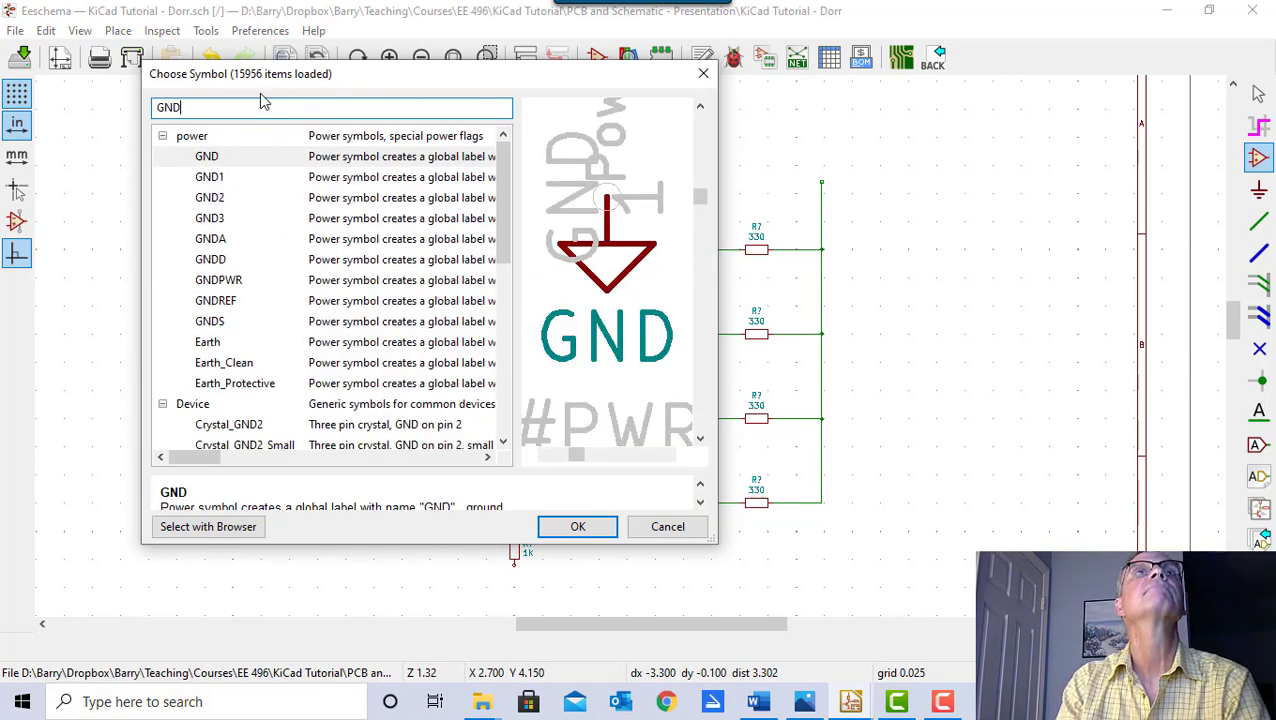
- Preview the ground symbols GND, GND1, GND2, GND3, GNDA, GNDD, Earth, Earth_Clean and Earth_Protective
{"action": "left_click", "coordinate": [210, 160]}
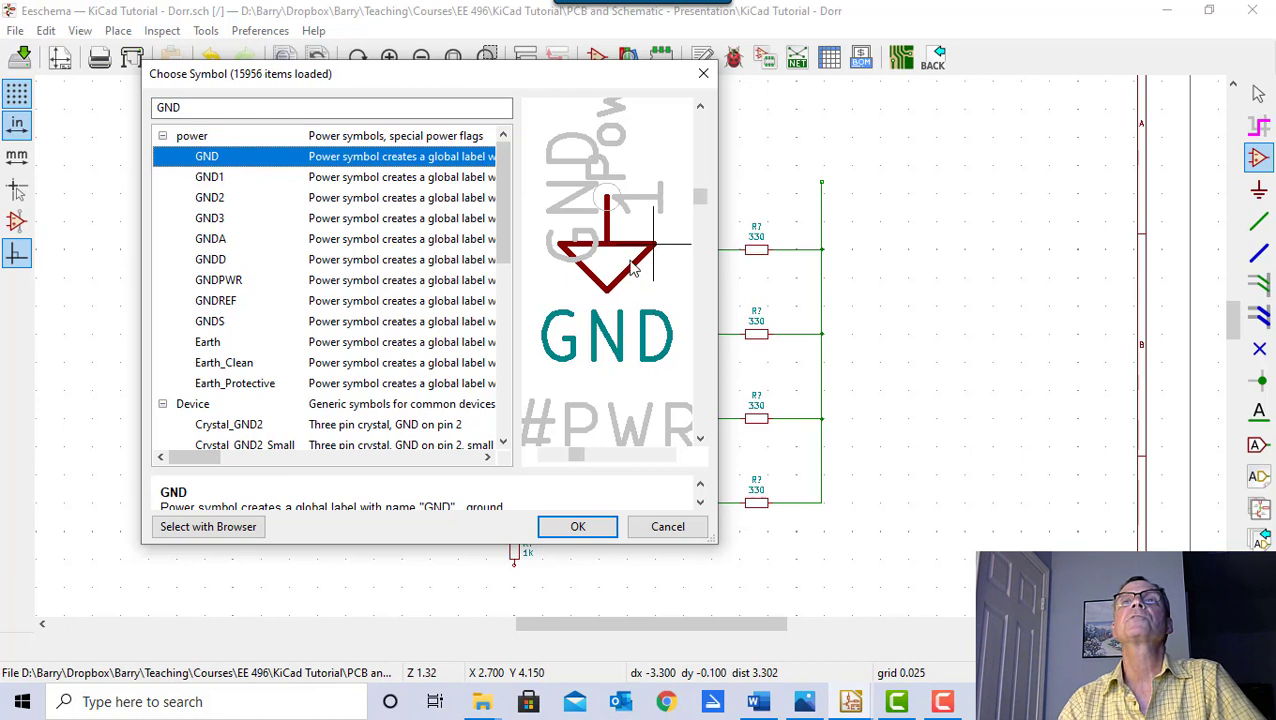
{"action": "left_click", "coordinate": [228, 184]}
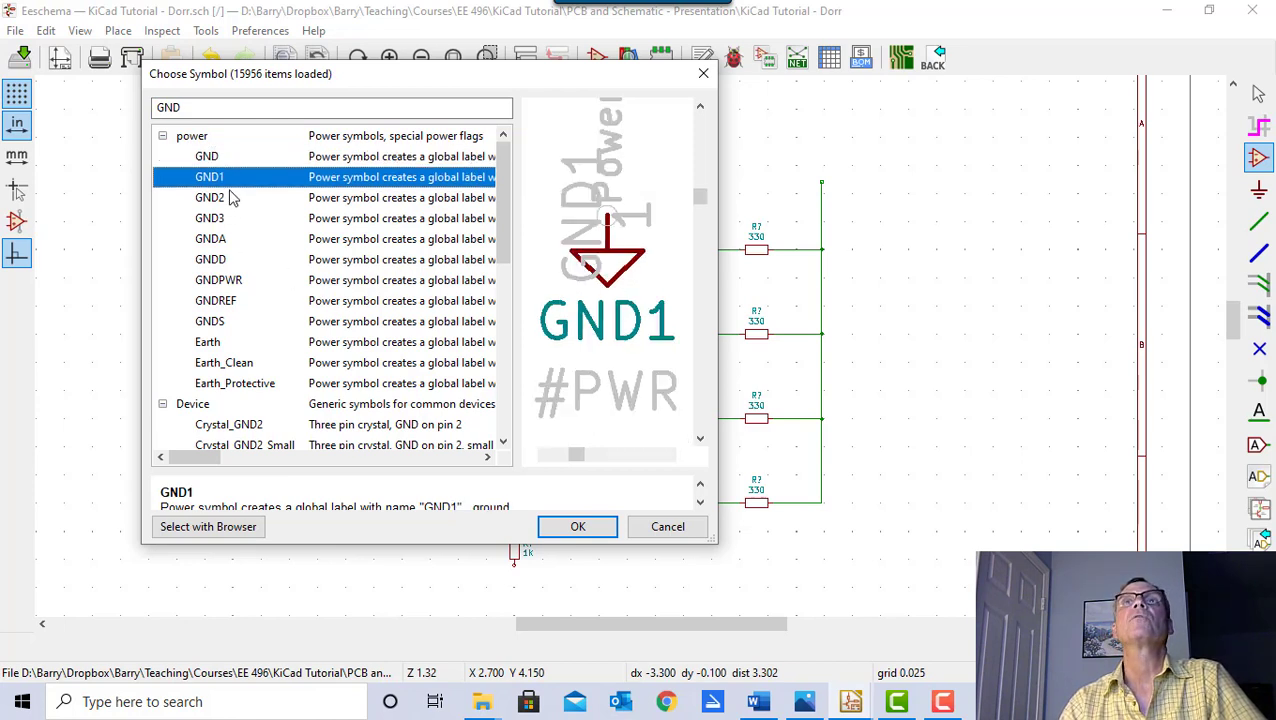
{"action": "left_click", "coordinate": [233, 199]}
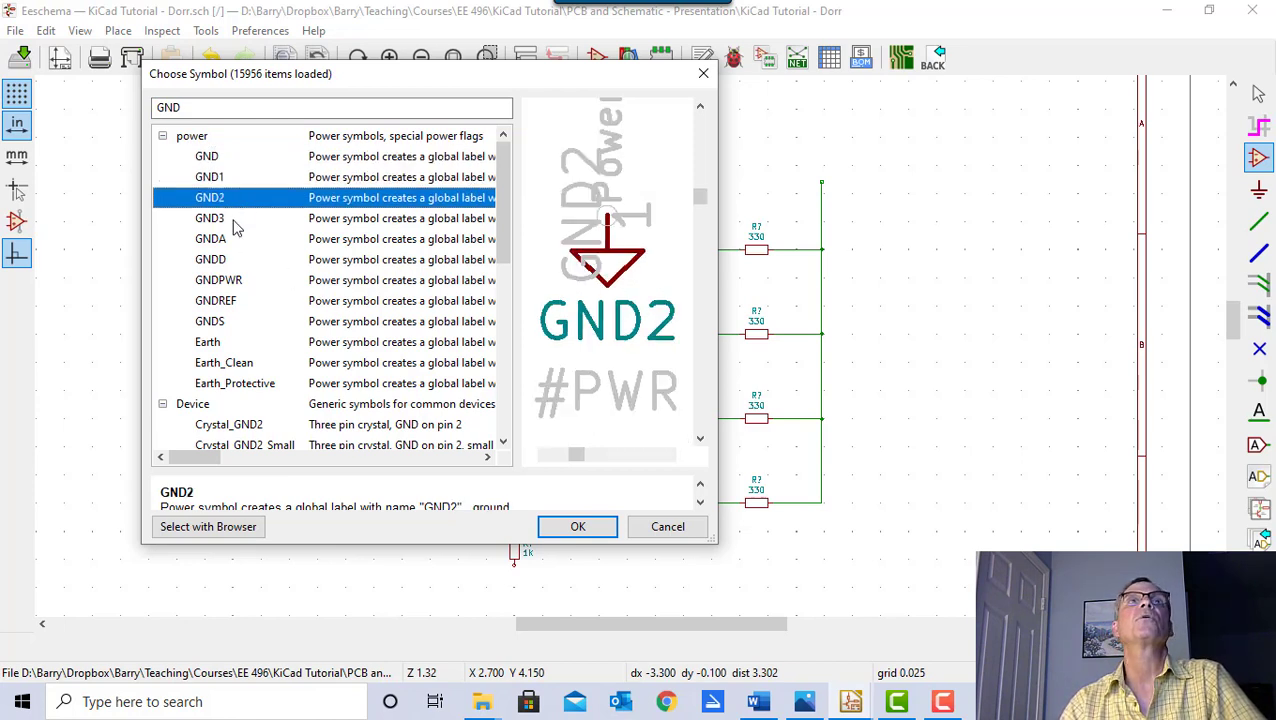
{"action": "left_click", "coordinate": [232, 220]}
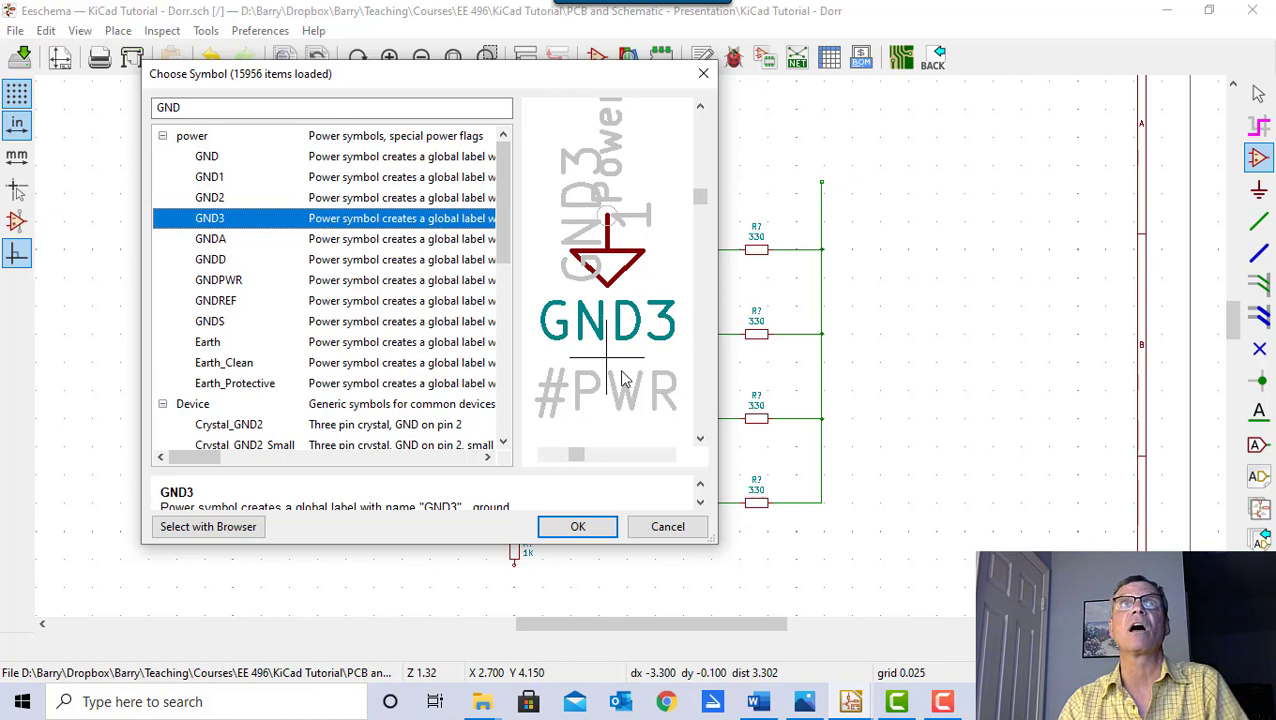
{"action": "left_click", "coordinate": [226, 243]}
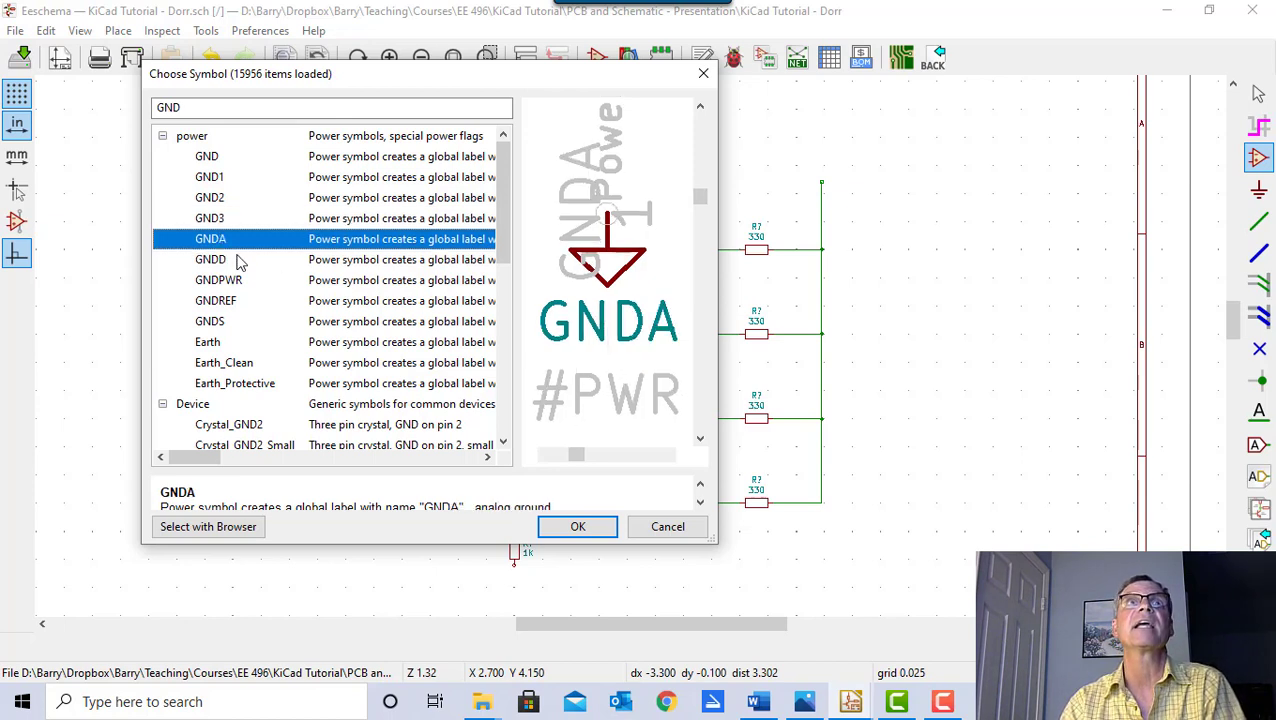
{"action": "left_click", "coordinate": [323, 262]}
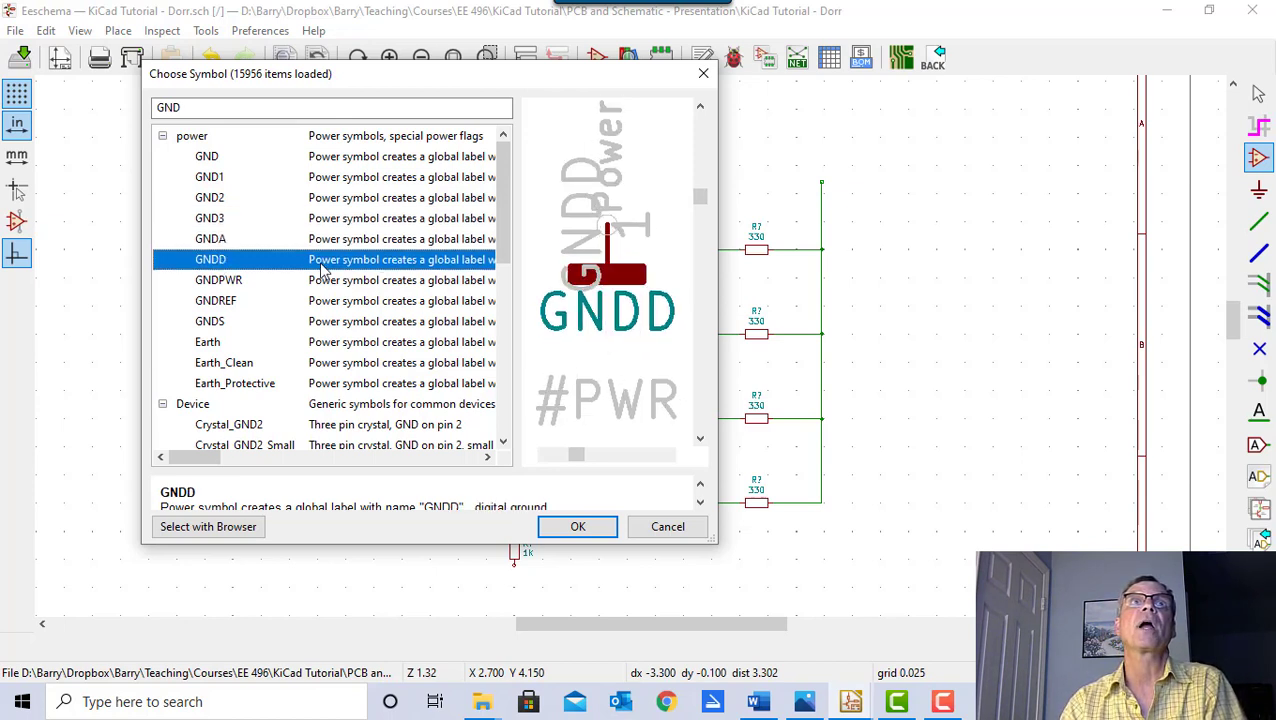
{"action": "left_click", "coordinate": [210, 345]}
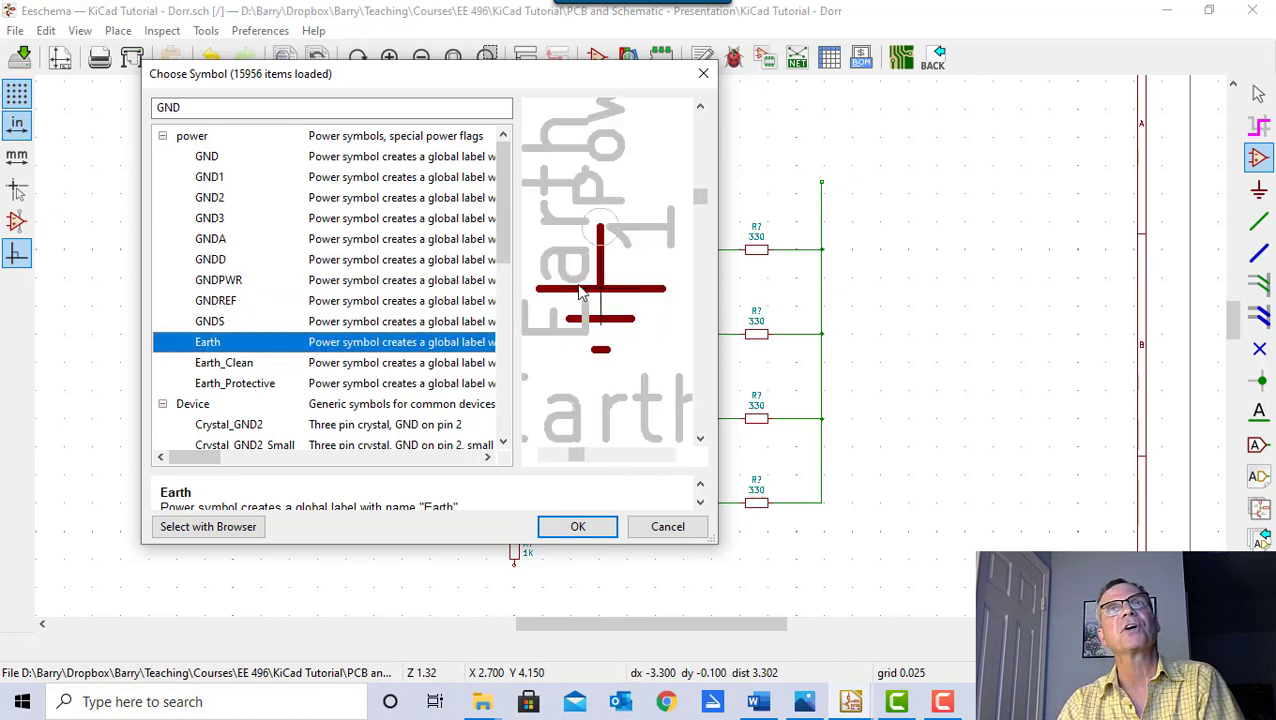
{"action": "left_click", "coordinate": [229, 370]}
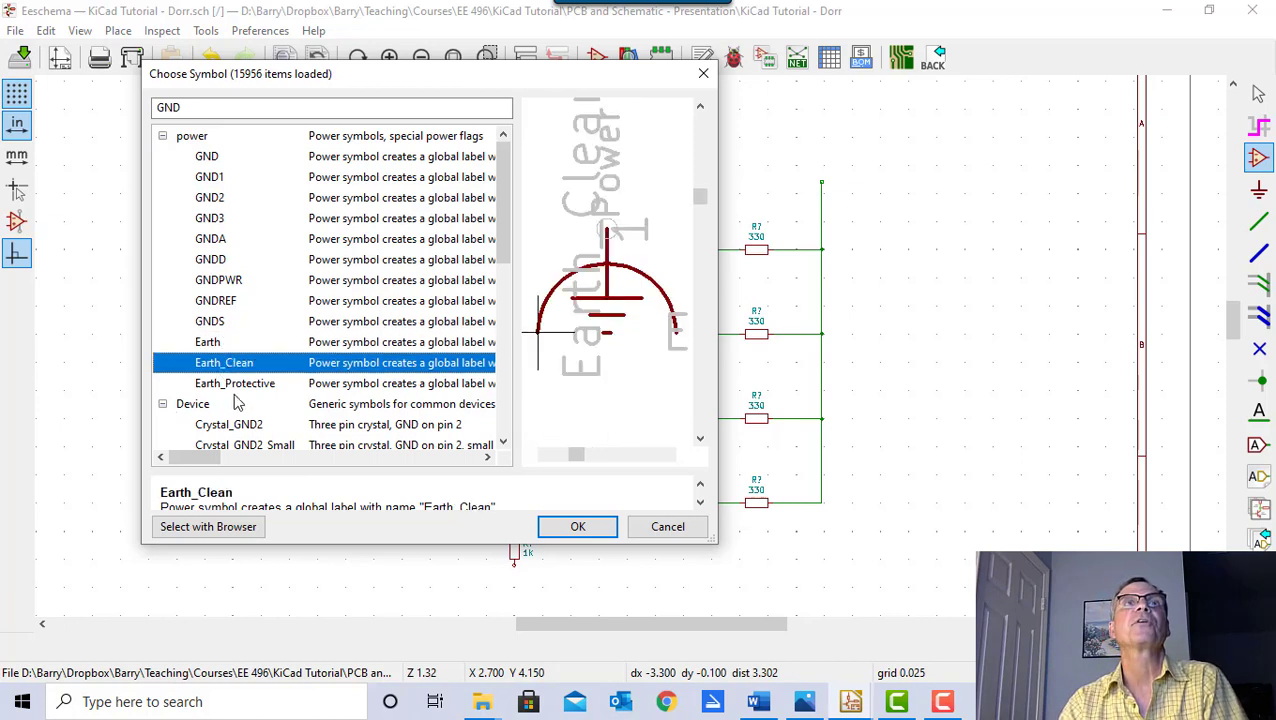
{"action": "left_click", "coordinate": [238, 388]}
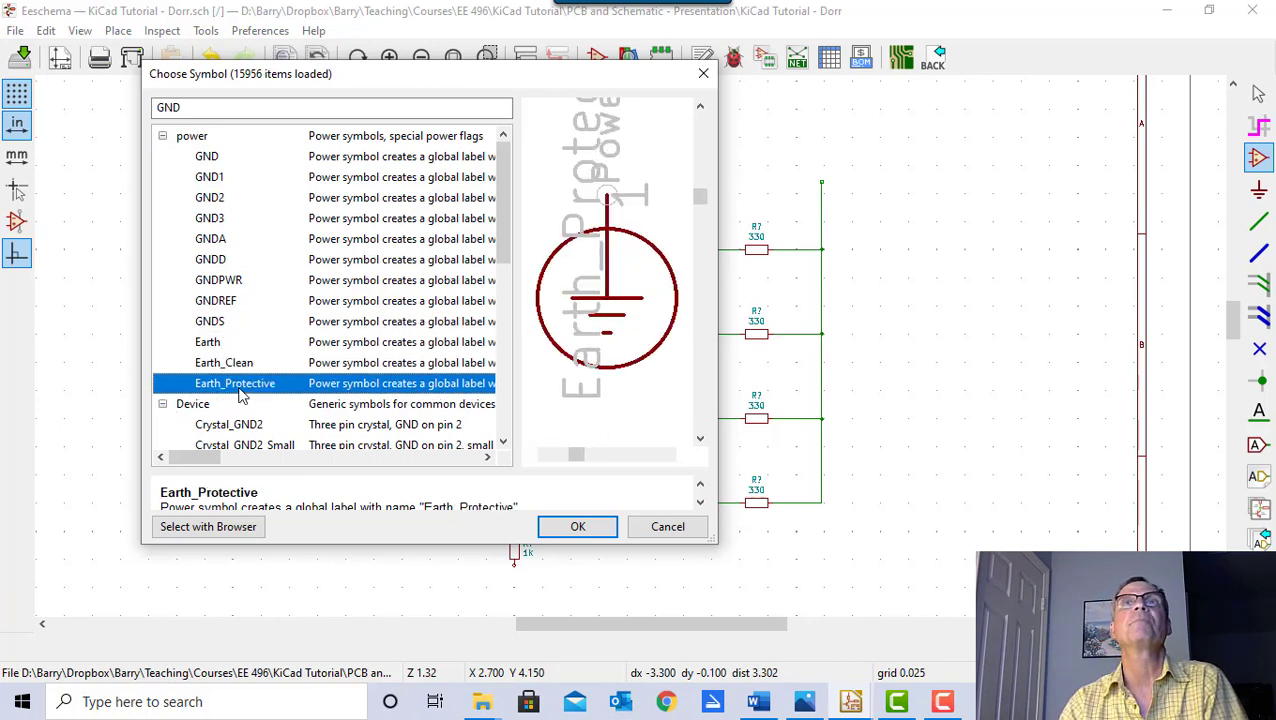
- Choose the plain GND power symbol and place it just below the bottom end of the lowest 1K resistor
{"action": "left_click", "coordinate": [207, 159]}
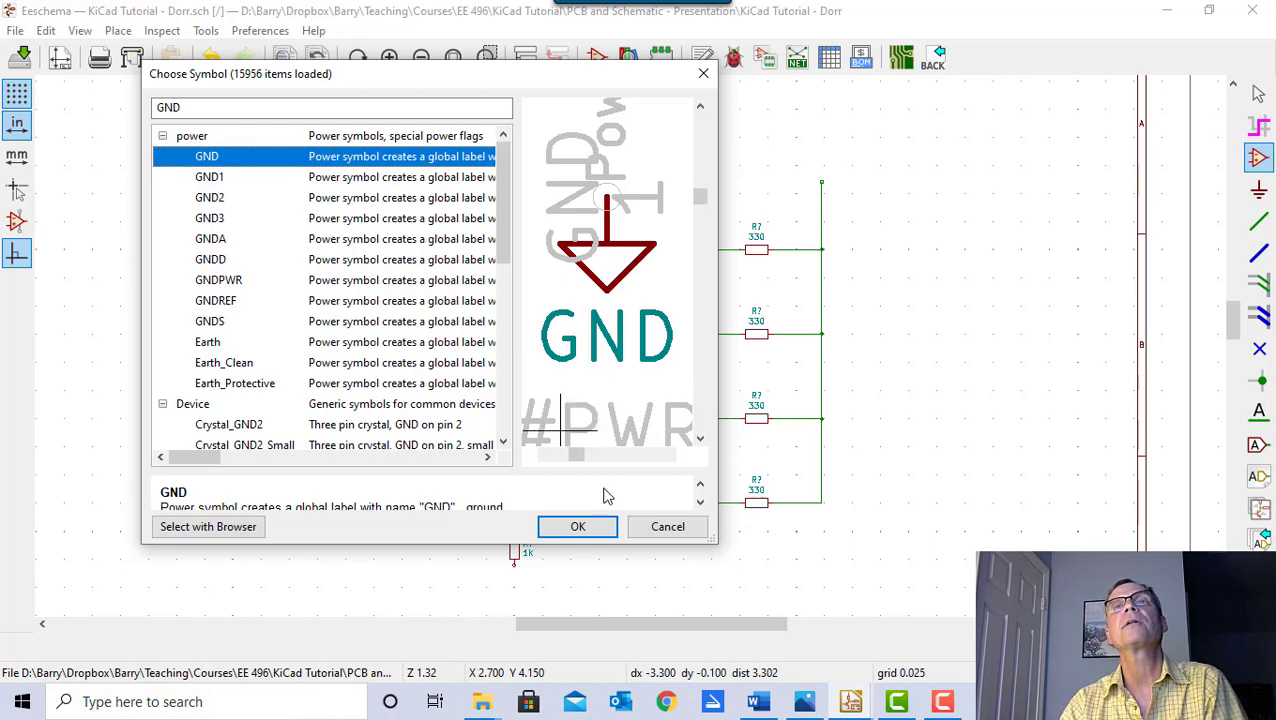
{"action": "left_click", "coordinate": [582, 526]}
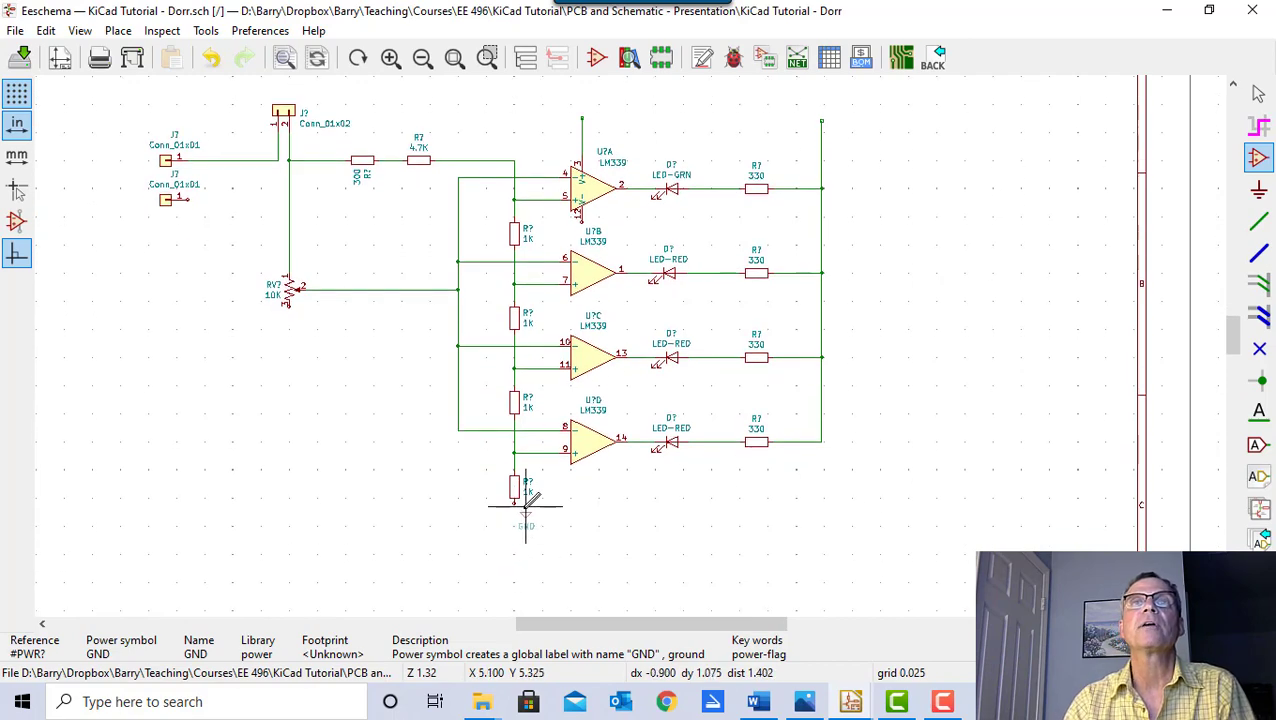
{"action": "scroll", "coordinate": [516, 508], "scroll_direction": "up", "scroll_amount": 2}
{"action": "scroll", "coordinate": [664, 370], "scroll_direction": "up", "scroll_amount": 2}
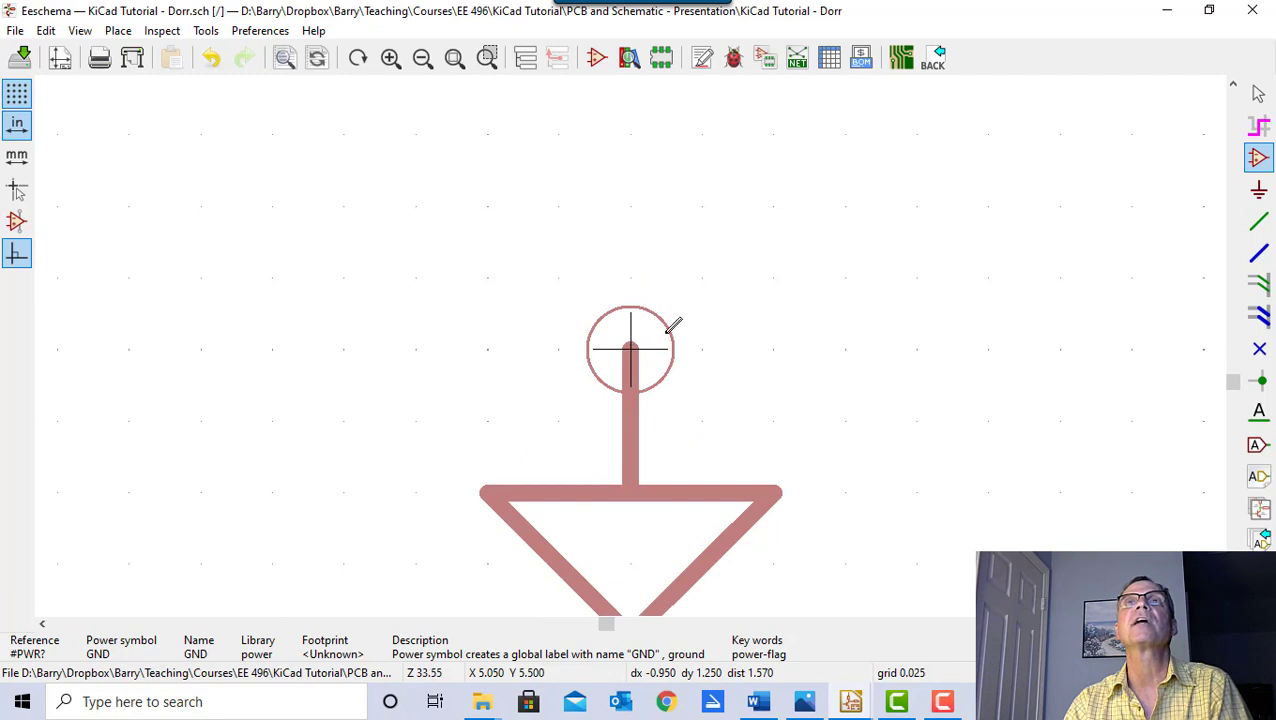
{"action": "scroll", "coordinate": [660, 333], "scroll_direction": "down", "scroll_amount": 3}
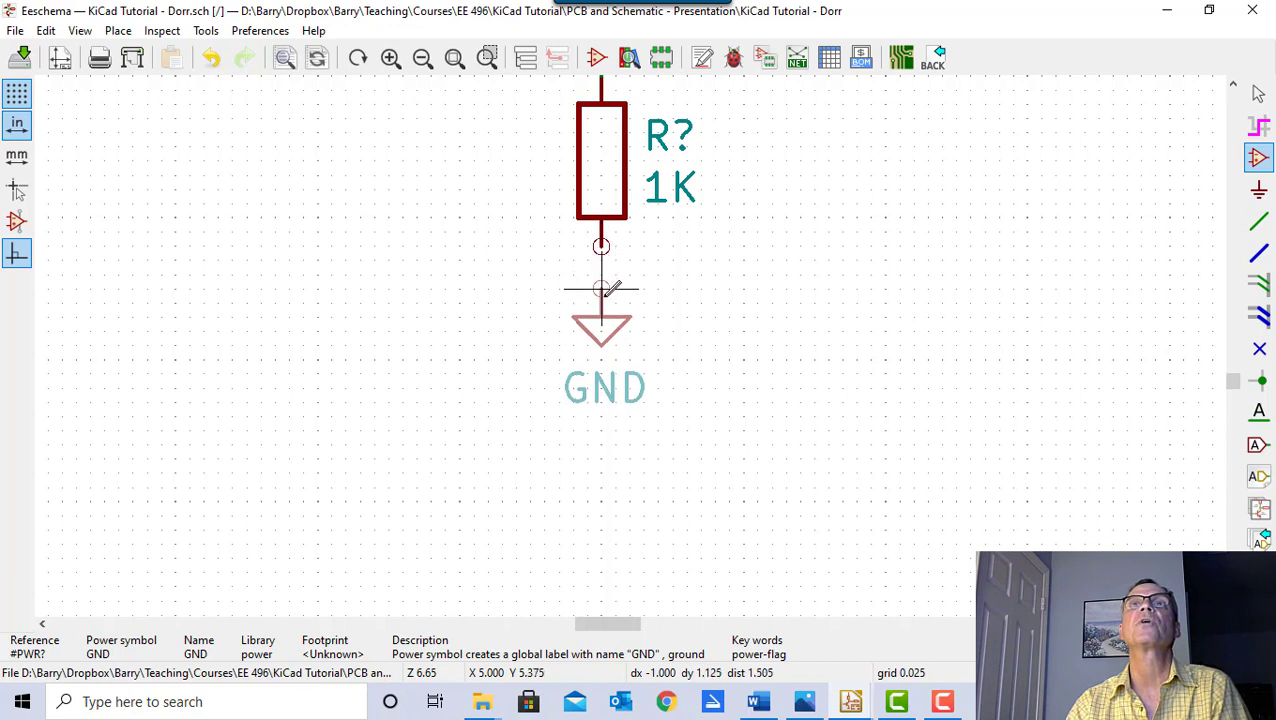
{"action": "left_click", "coordinate": [601, 289]}
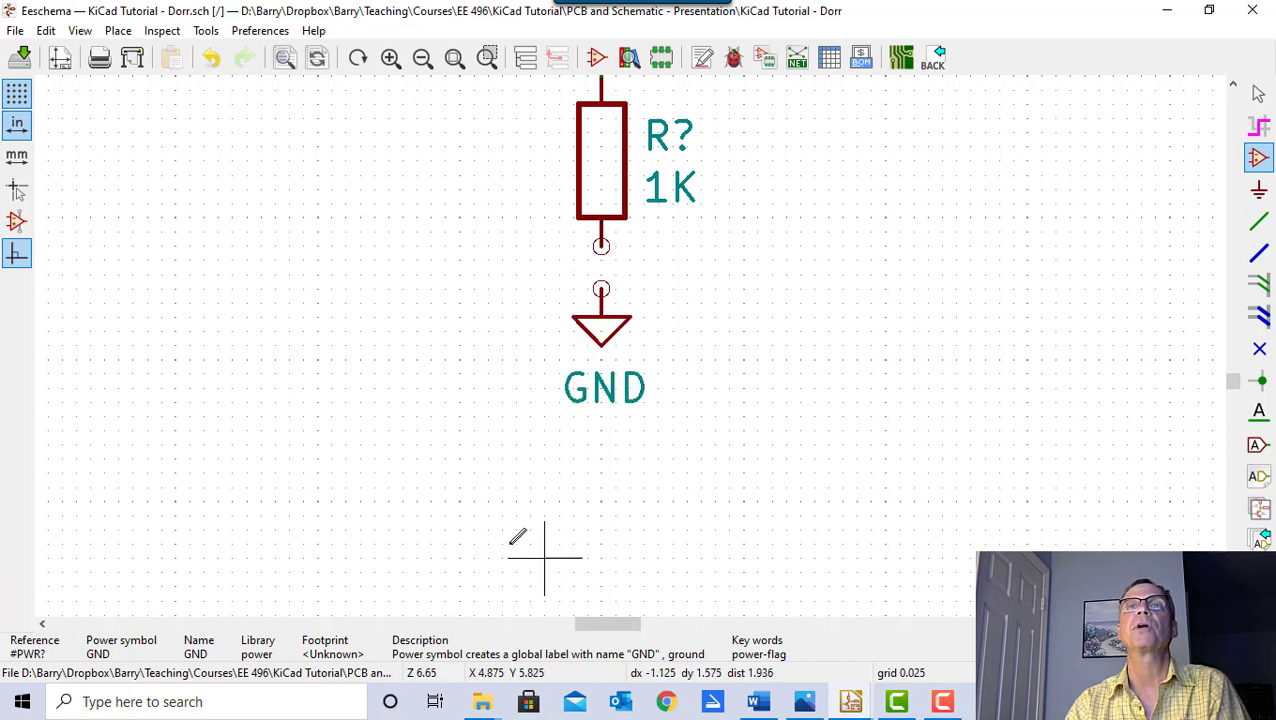
- Place a copy of the GND symbol directly below pin 3 of the 10K potentiometer
{"action": "scroll", "coordinate": [472, 514], "scroll_direction": "down", "scroll_amount": 3}
{"action": "scroll", "coordinate": [630, 345], "scroll_direction": "down", "scroll_amount": 2}
{"action": "scroll", "coordinate": [555, 376], "scroll_direction": "down", "scroll_amount": 2}
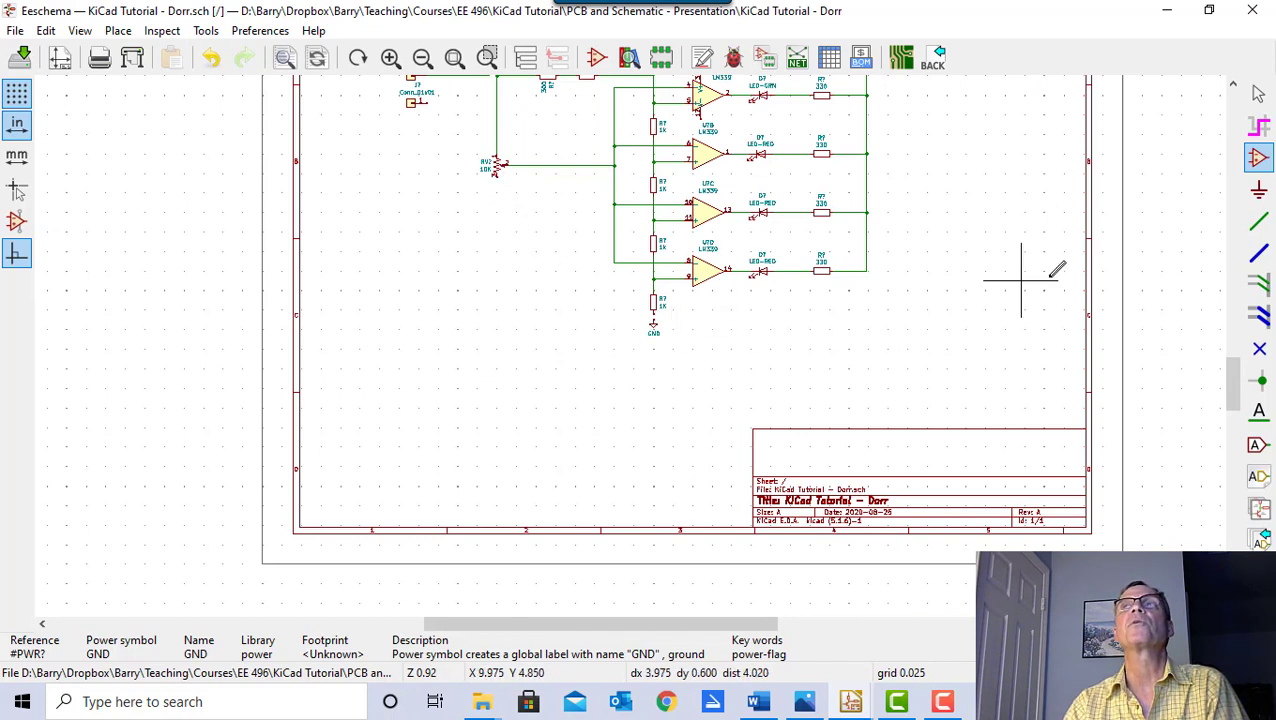
{"action": "left_click", "coordinate": [1258, 93]}
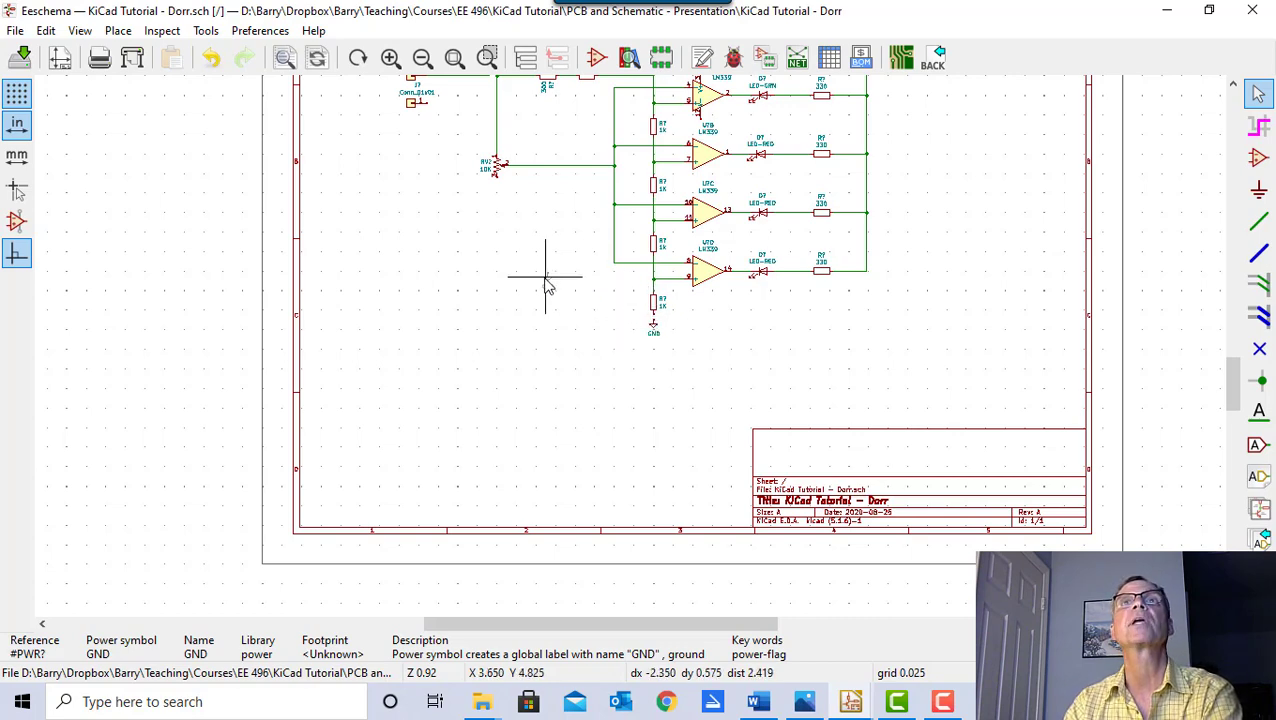
{"action": "scroll", "coordinate": [496, 234], "scroll_direction": "up", "scroll_amount": 3}
{"action": "scroll", "coordinate": [632, 358], "scroll_direction": "up", "scroll_amount": 5}
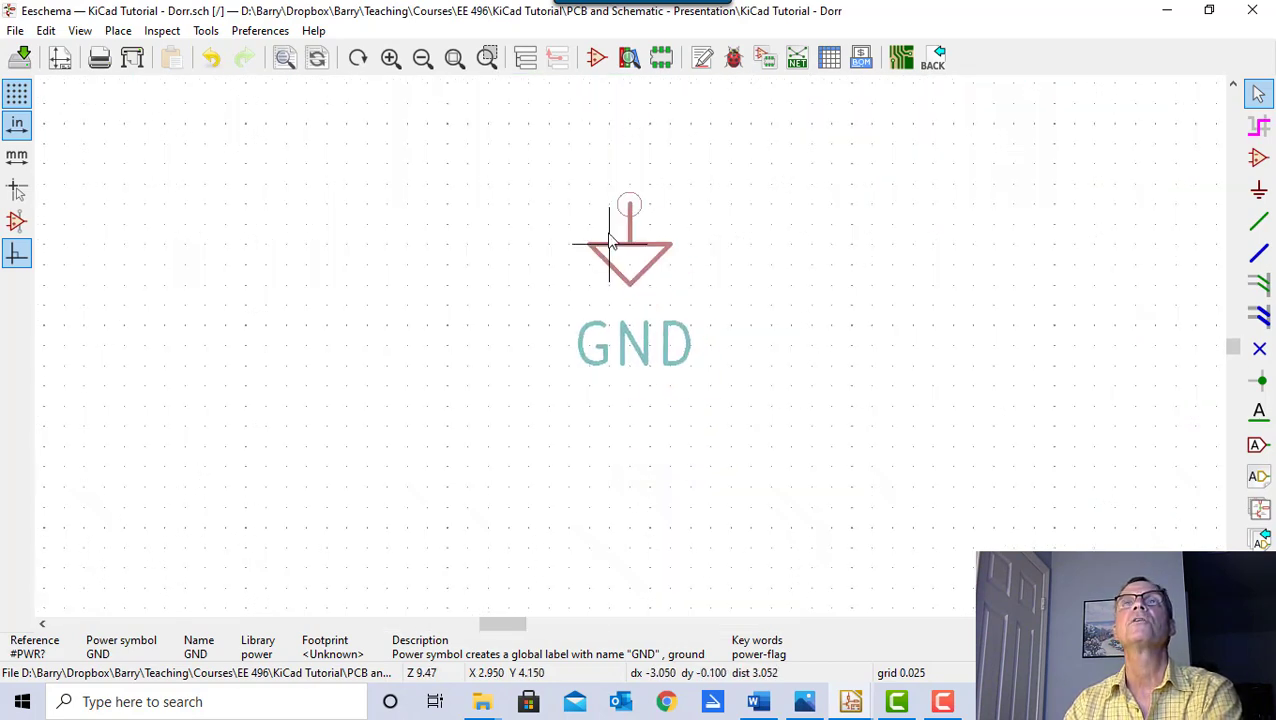
{"action": "scroll", "coordinate": [530, 258], "scroll_direction": "up", "scroll_amount": 5, "text": "shift"}
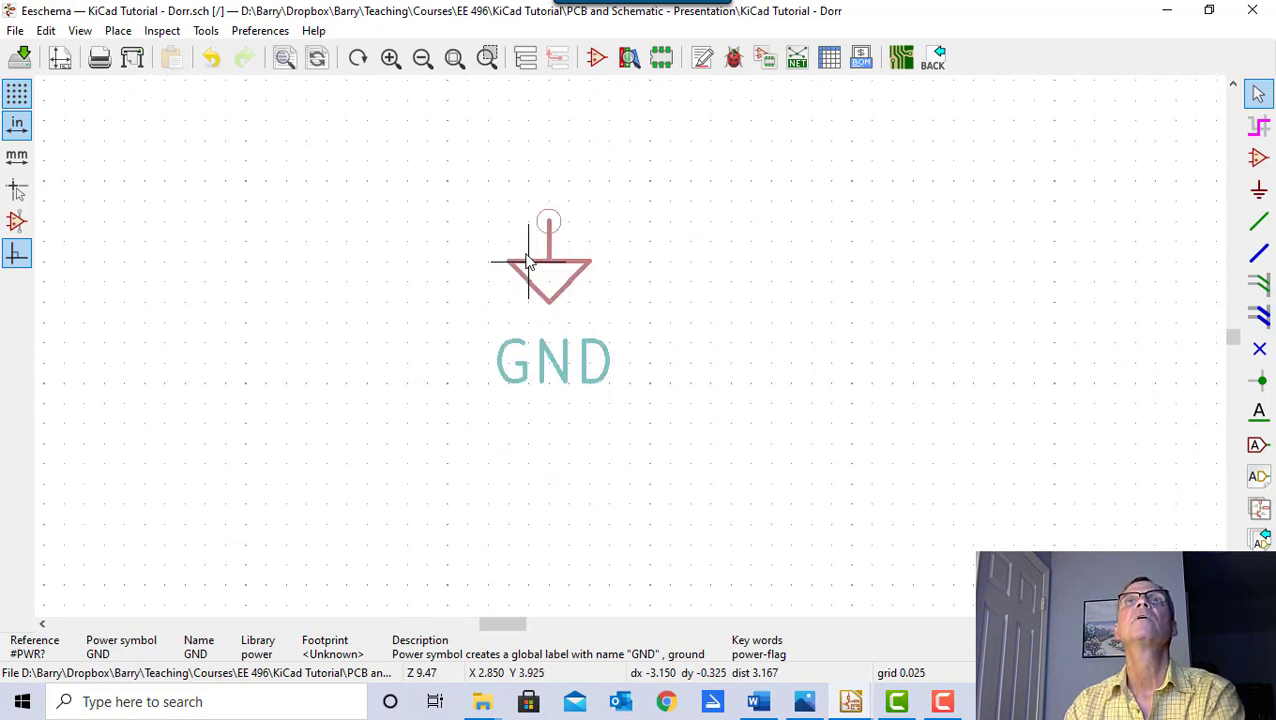
{"action": "scroll", "coordinate": [532, 264], "scroll_direction": "down", "scroll_amount": 1, "text": "shift"}
{"action": "scroll", "coordinate": [563, 283], "scroll_direction": "down", "scroll_amount": 1, "text": "shift"}
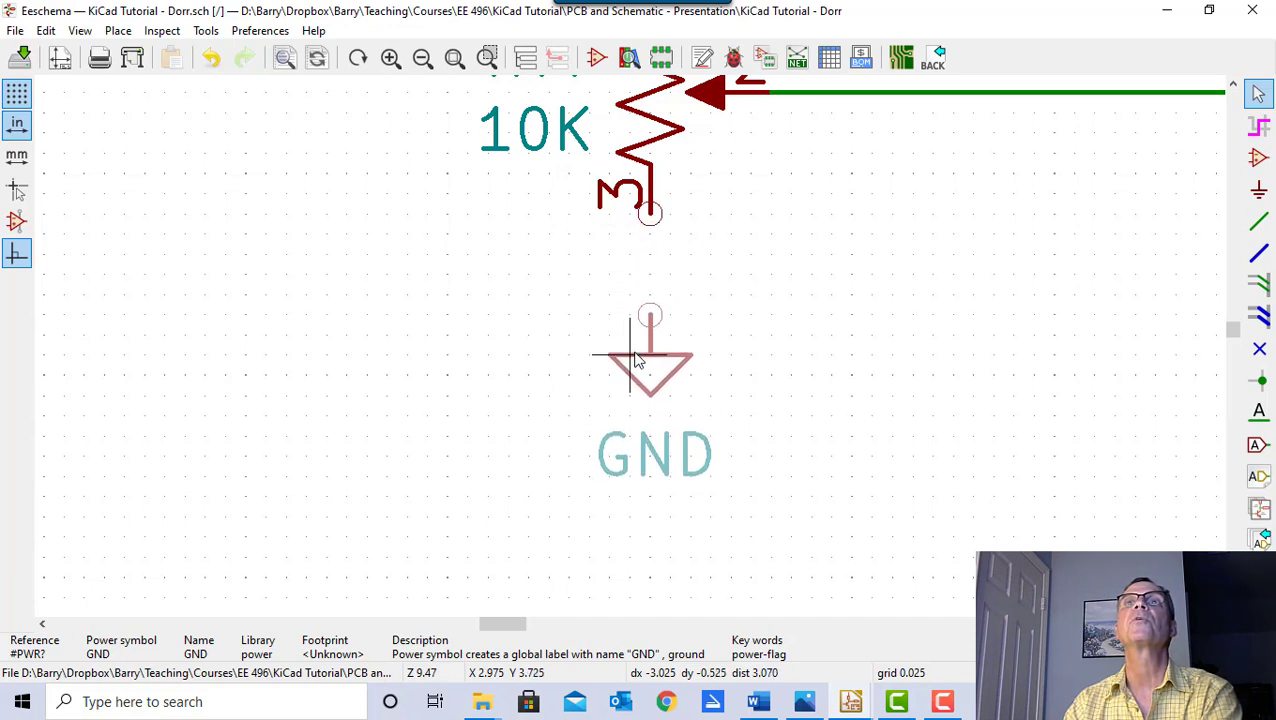
{"action": "left_click", "coordinate": [636, 358]}
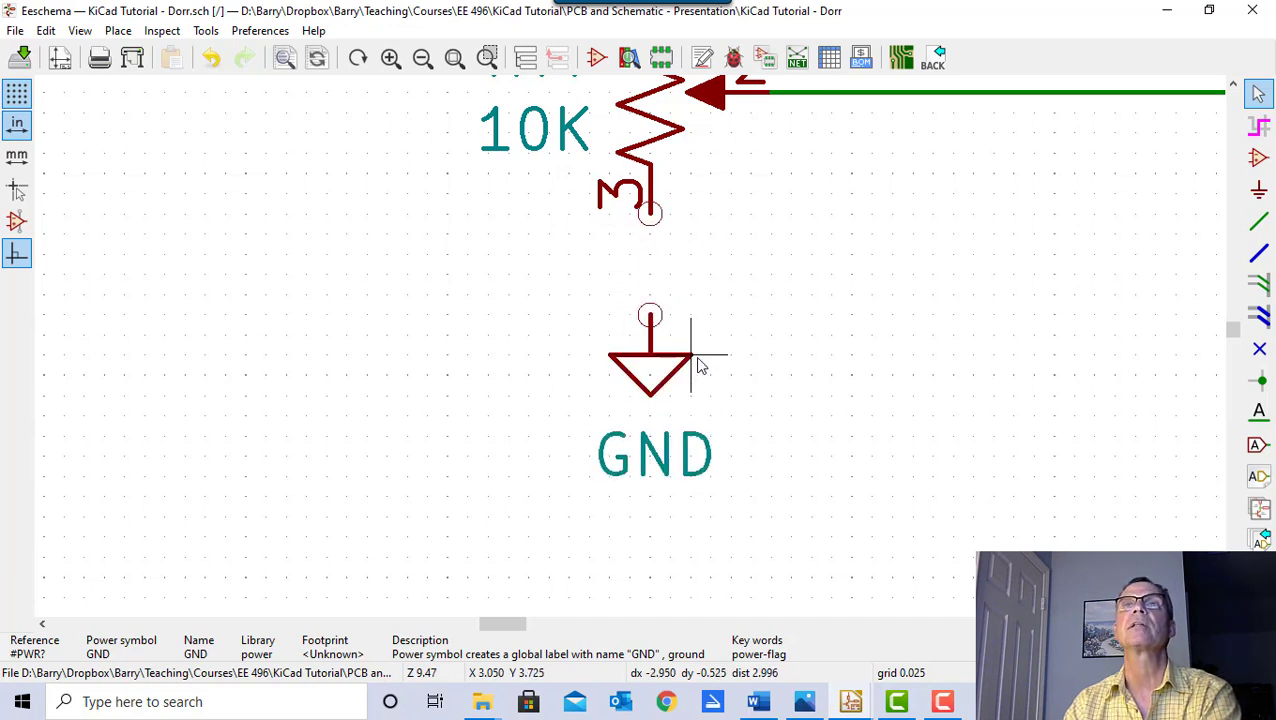
- Place another copy of the GND symbol beside and slightly below the pin of the lower Conn_01x01
{"action": "scroll", "coordinate": [730, 330], "scroll_direction": "down", "scroll_amount": 5}
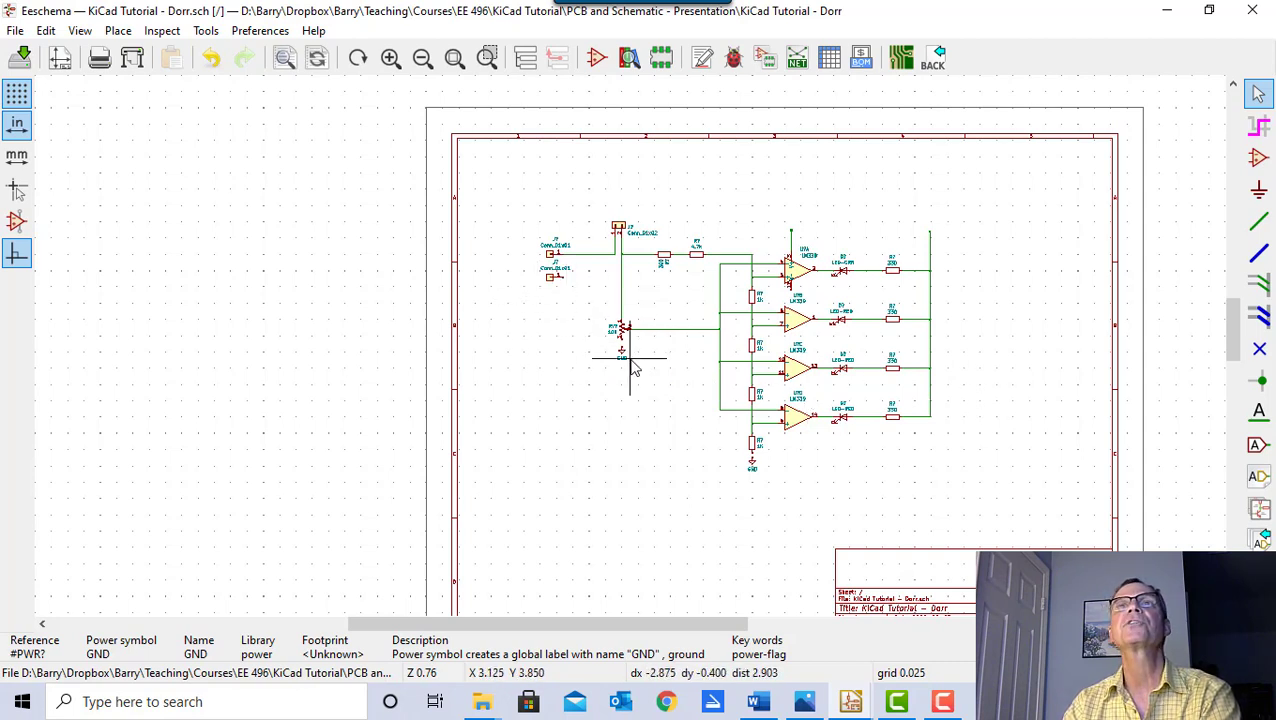
{"action": "scroll", "coordinate": [630, 368], "scroll_direction": "up", "scroll_amount": 5}
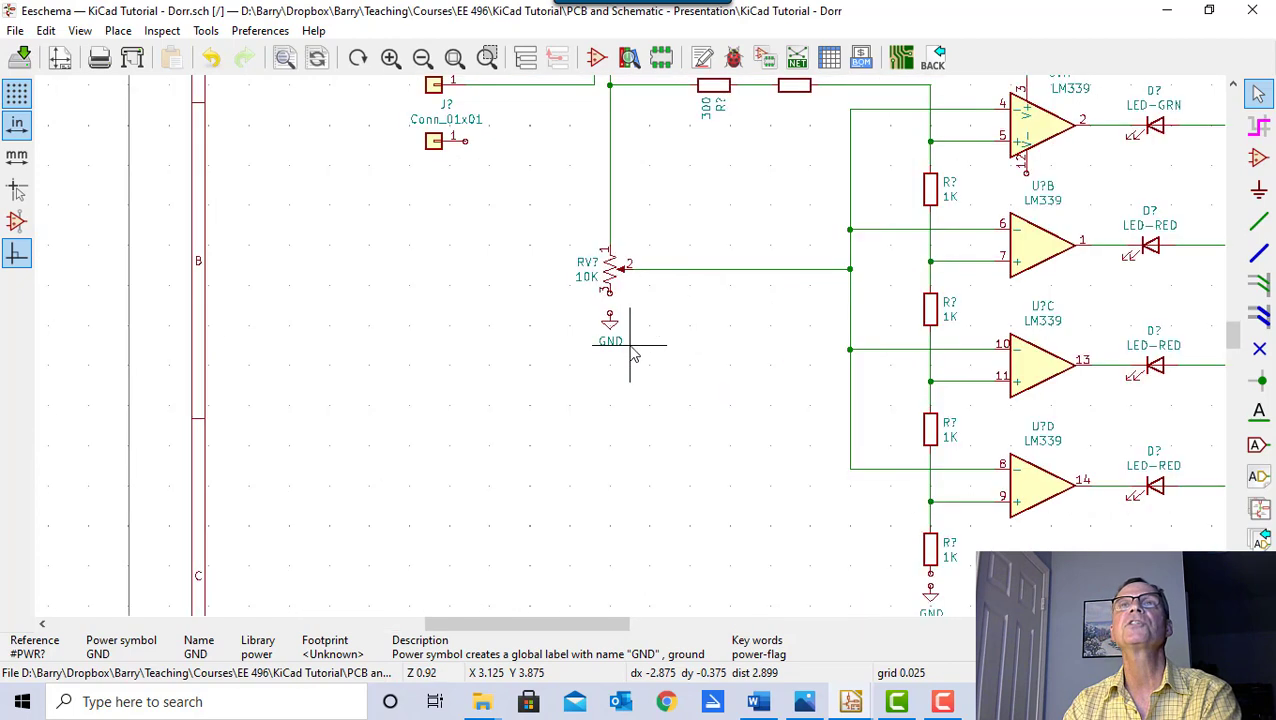
{"action": "left_click", "coordinate": [590, 310]}
{"action": "scroll", "coordinate": [373, 194], "scroll_direction": "down", "scroll_amount": 4}
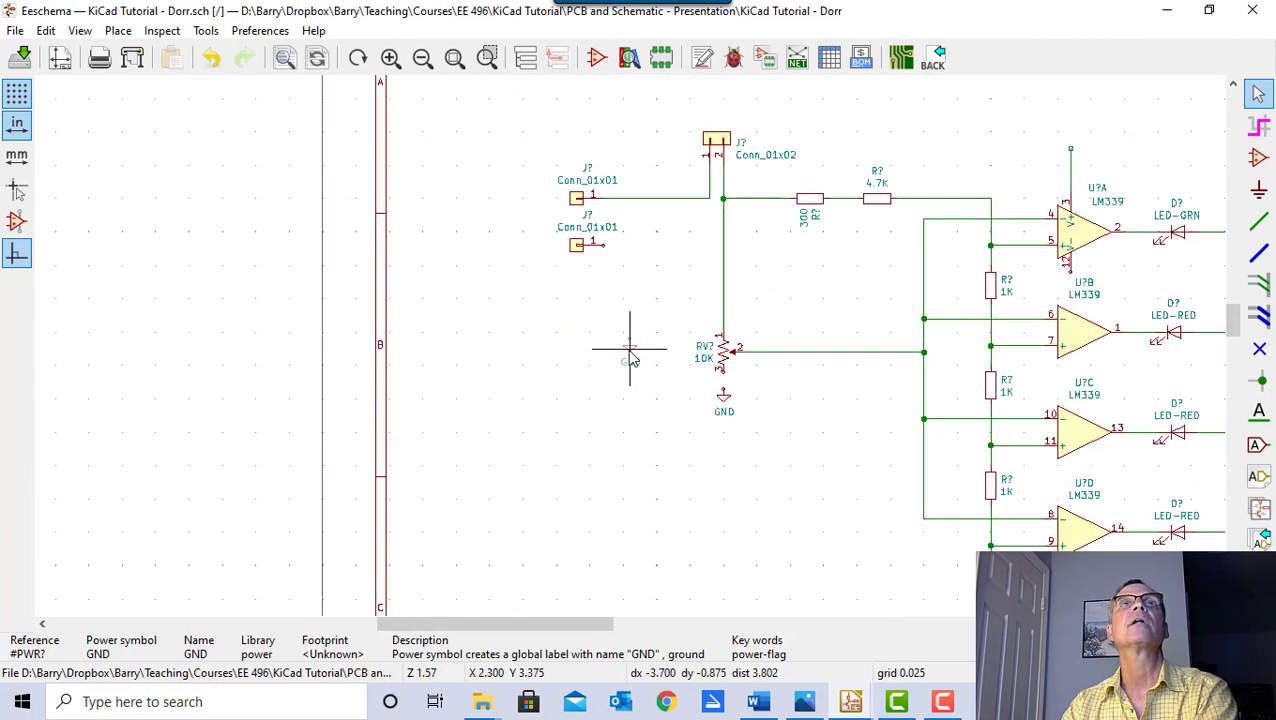
{"action": "scroll", "coordinate": [596, 252], "scroll_direction": "up", "scroll_amount": 5}
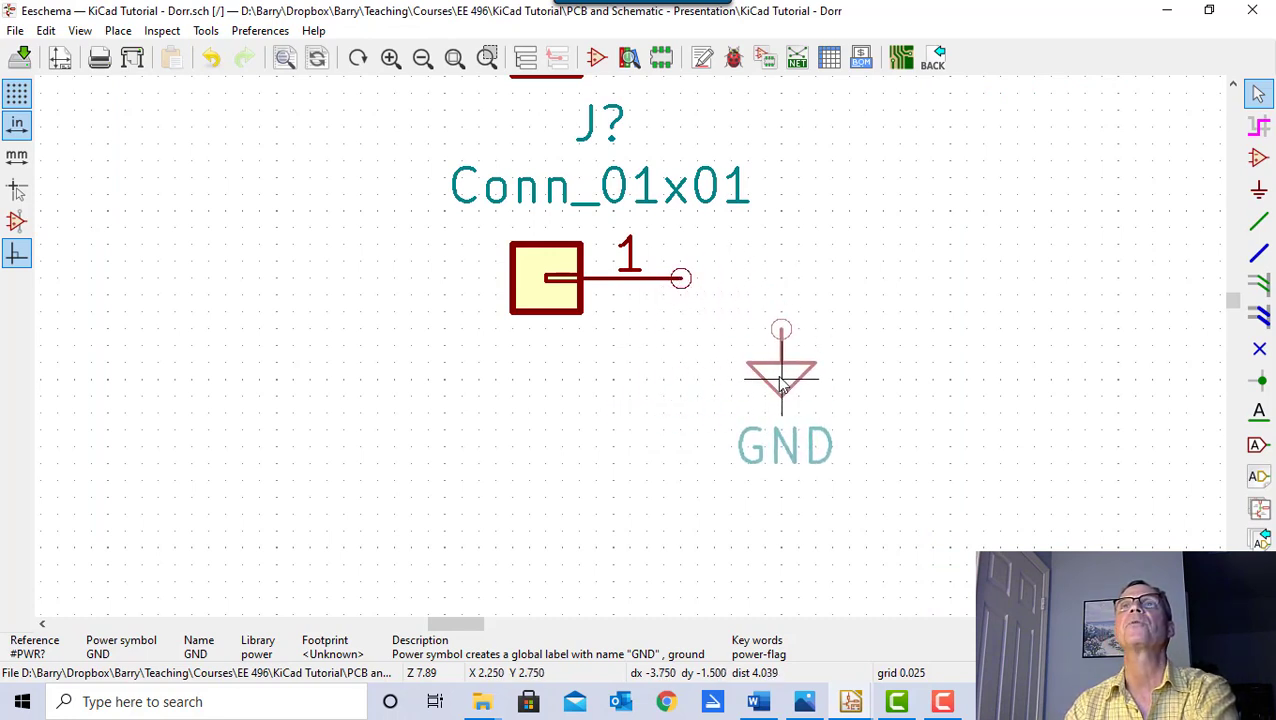
{"action": "left_click", "coordinate": [780, 383]}
- Bring comparator U?A with its open V- pin 12 into view
{"action": "scroll", "coordinate": [780, 383], "scroll_direction": "down", "scroll_amount": 2}
{"action": "scroll", "coordinate": [672, 350], "scroll_direction": "down", "scroll_amount": 1}
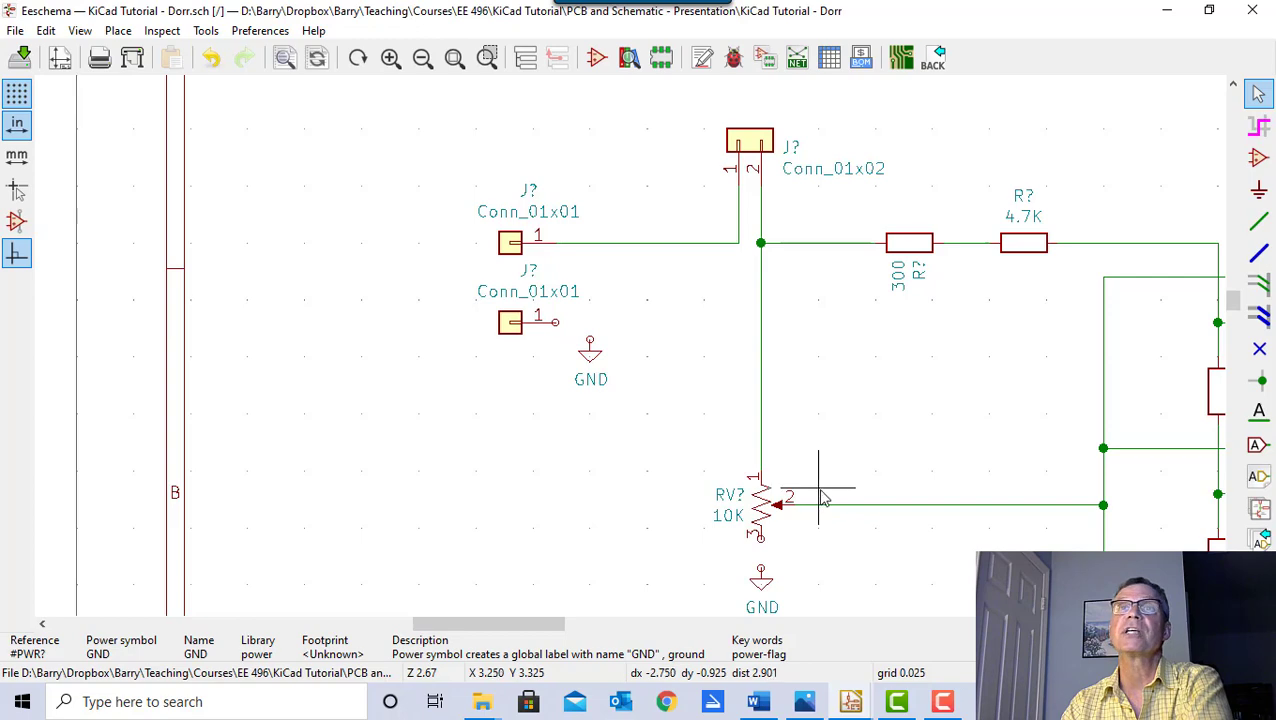
{"action": "left_click_drag", "start_coordinate": [510, 630], "coordinate": [668, 622]}
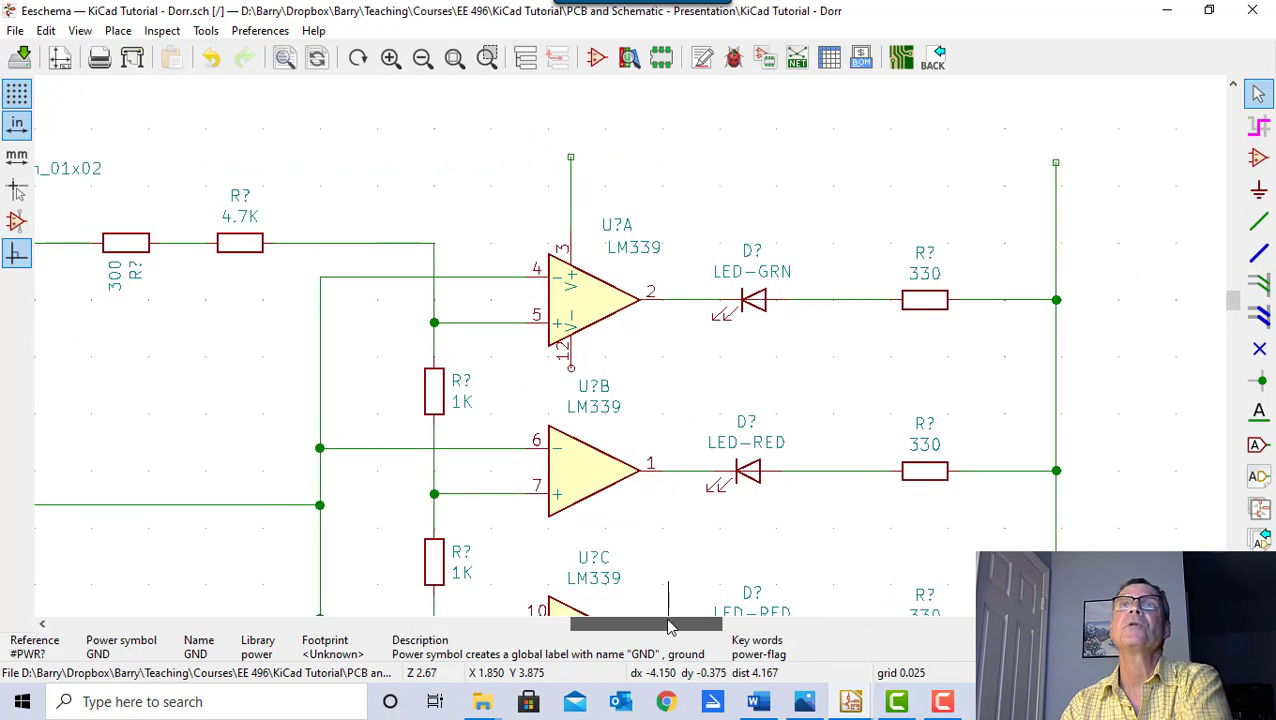
- Move the U?B reference and its LM339 value label close together against the upper right edge of the second comparator
{"action": "mouse_move", "coordinate": [1234, 302]}
{"action": "left_mouse_down"}
{"action": "mouse_move", "coordinate": [1237, 350]}
{"action": "mouse_move", "coordinate": [1236, 320]}
{"action": "left_mouse_up"}
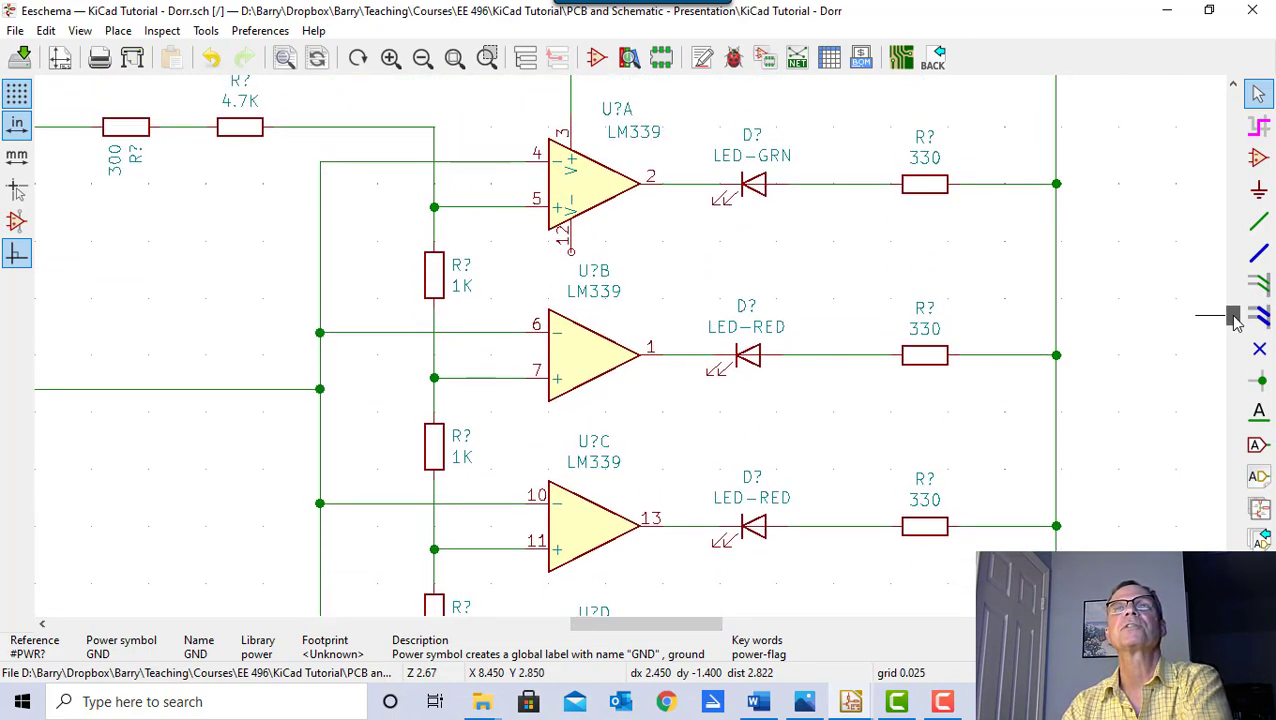
{"action": "scroll", "coordinate": [720, 195], "scroll_direction": "down", "scroll_amount": 1}
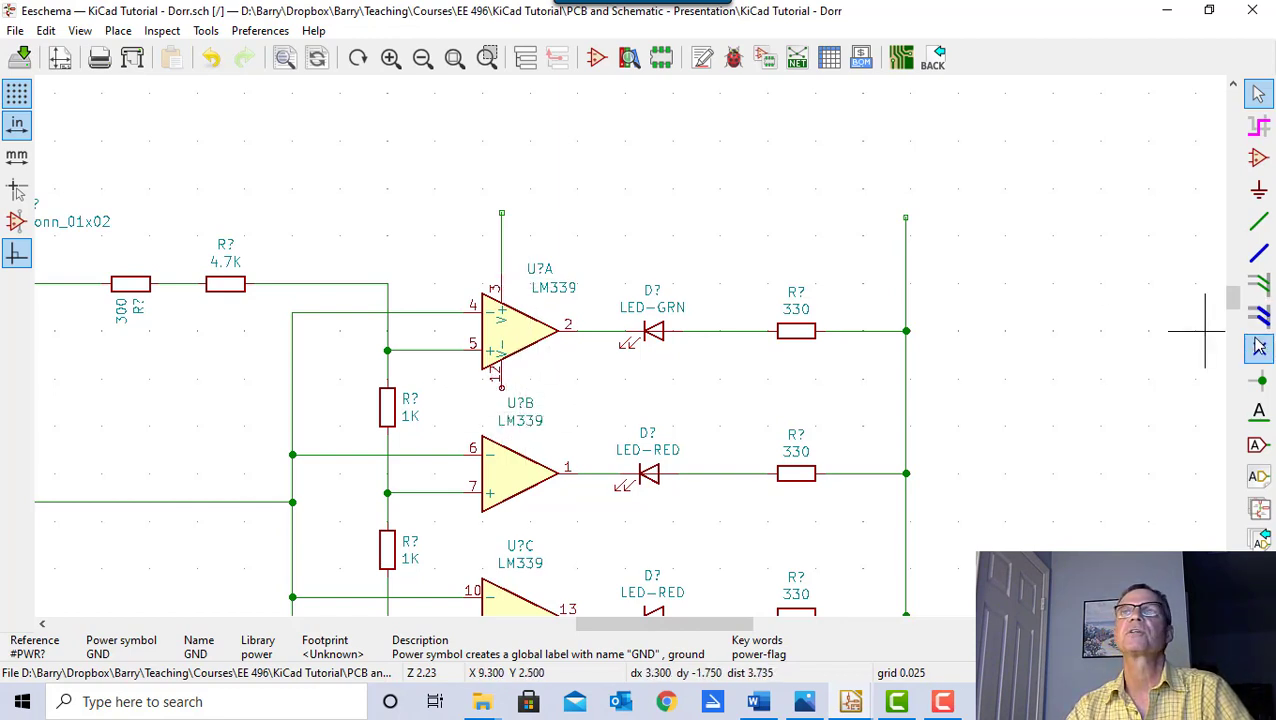
{"action": "left_click_drag", "start_coordinate": [1233, 303], "coordinate": [1233, 342]}
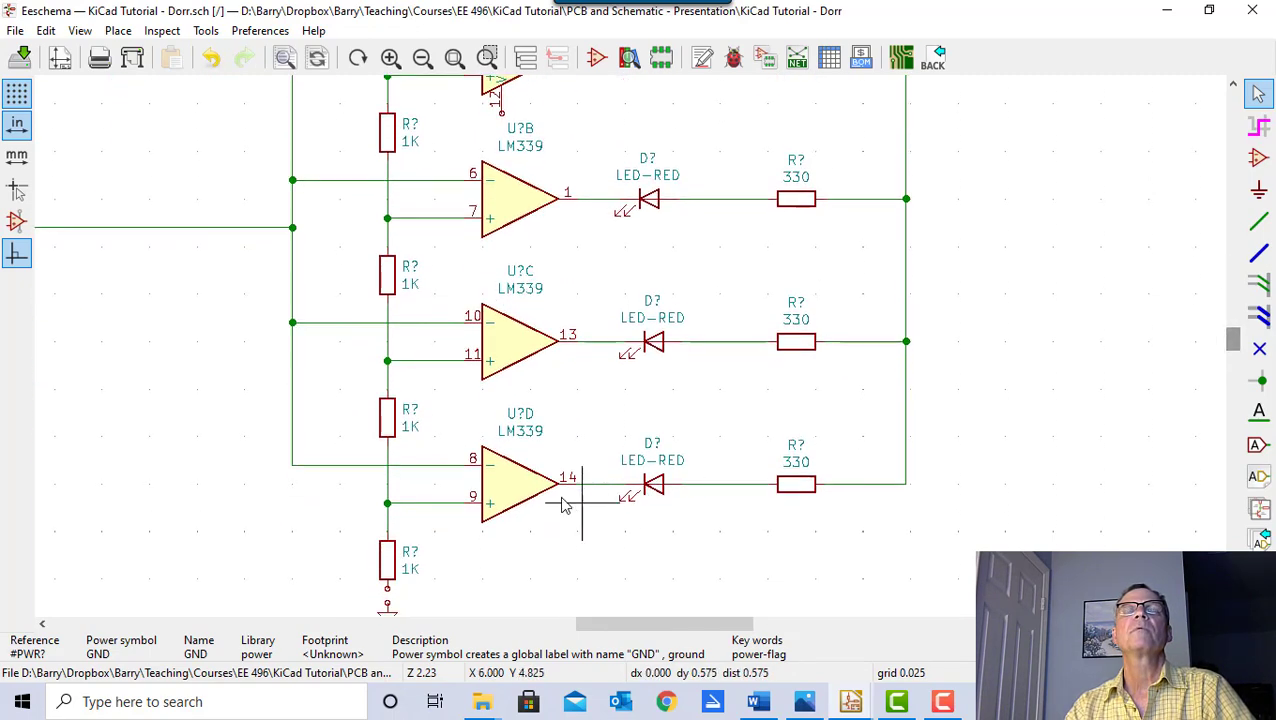
{"action": "left_click_drag", "start_coordinate": [1238, 343], "coordinate": [1238, 323]}
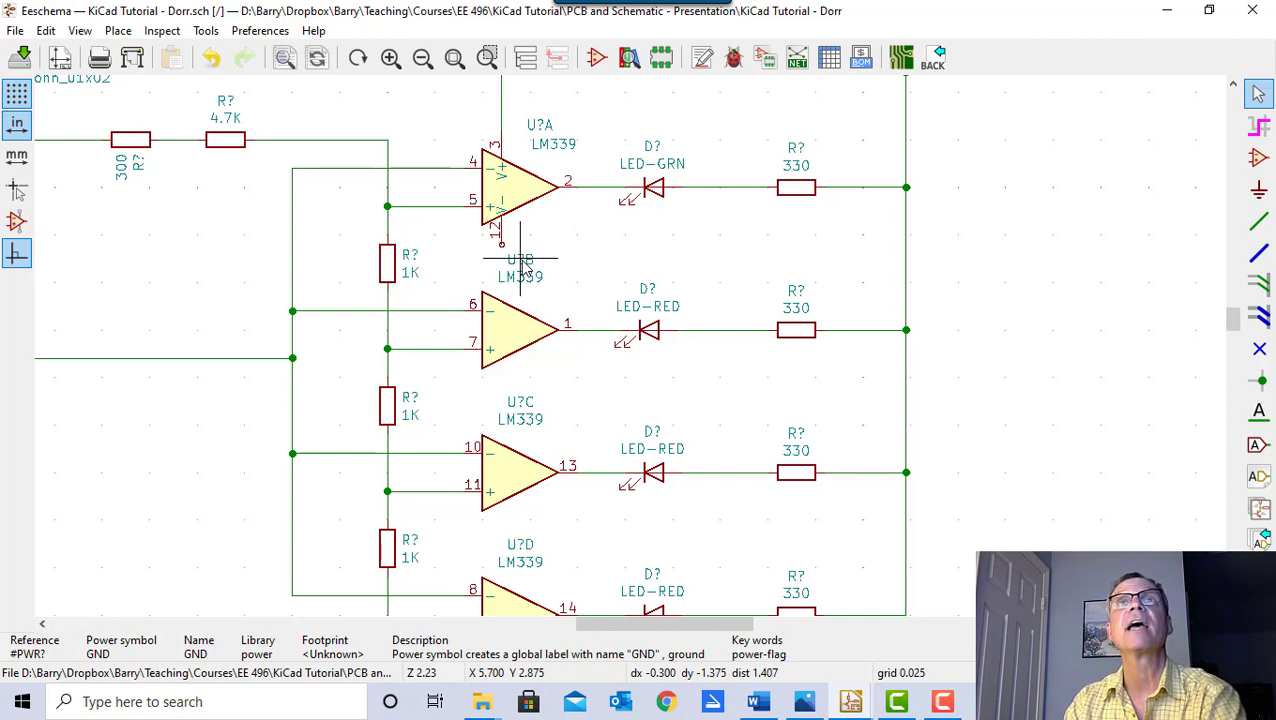
{"action": "left_click_drag", "start_coordinate": [521, 268], "coordinate": [543, 222]}
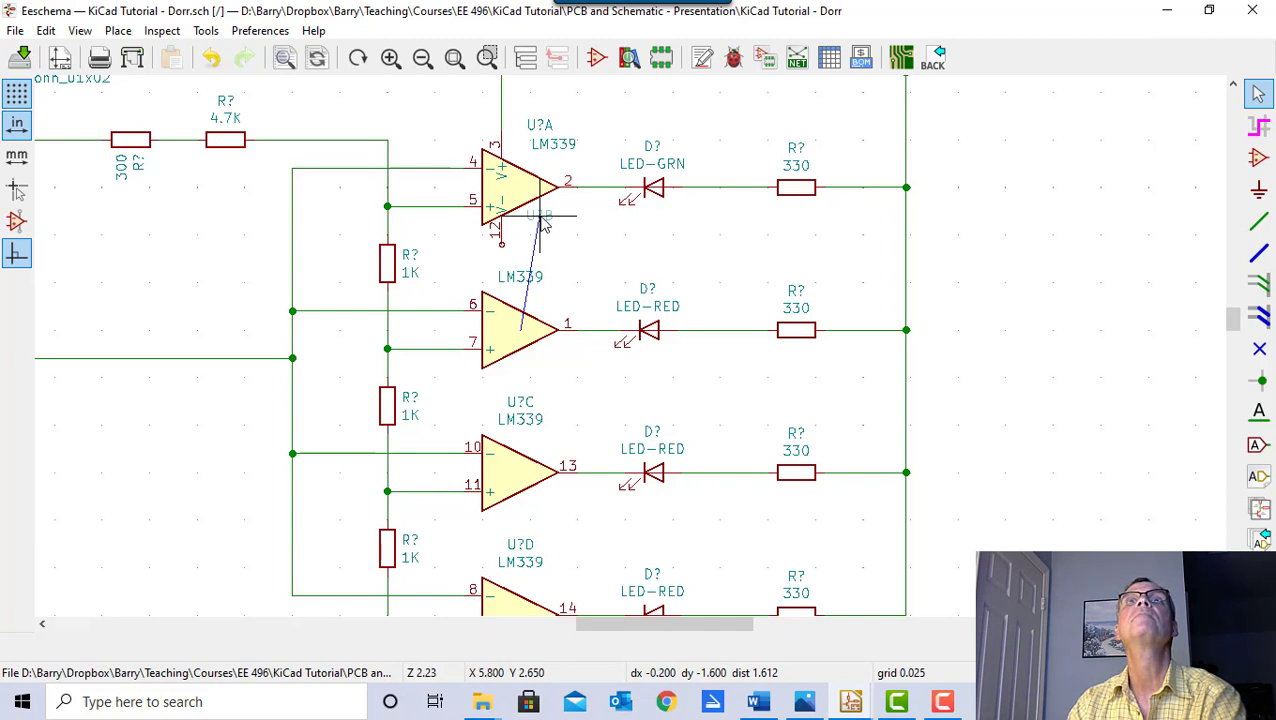
{"action": "mouse_move", "coordinate": [543, 222]}
{"action": "left_mouse_down"}
{"action": "mouse_move", "coordinate": [545, 300]}
{"action": "mouse_move", "coordinate": [530, 241]}
{"action": "left_mouse_up"}
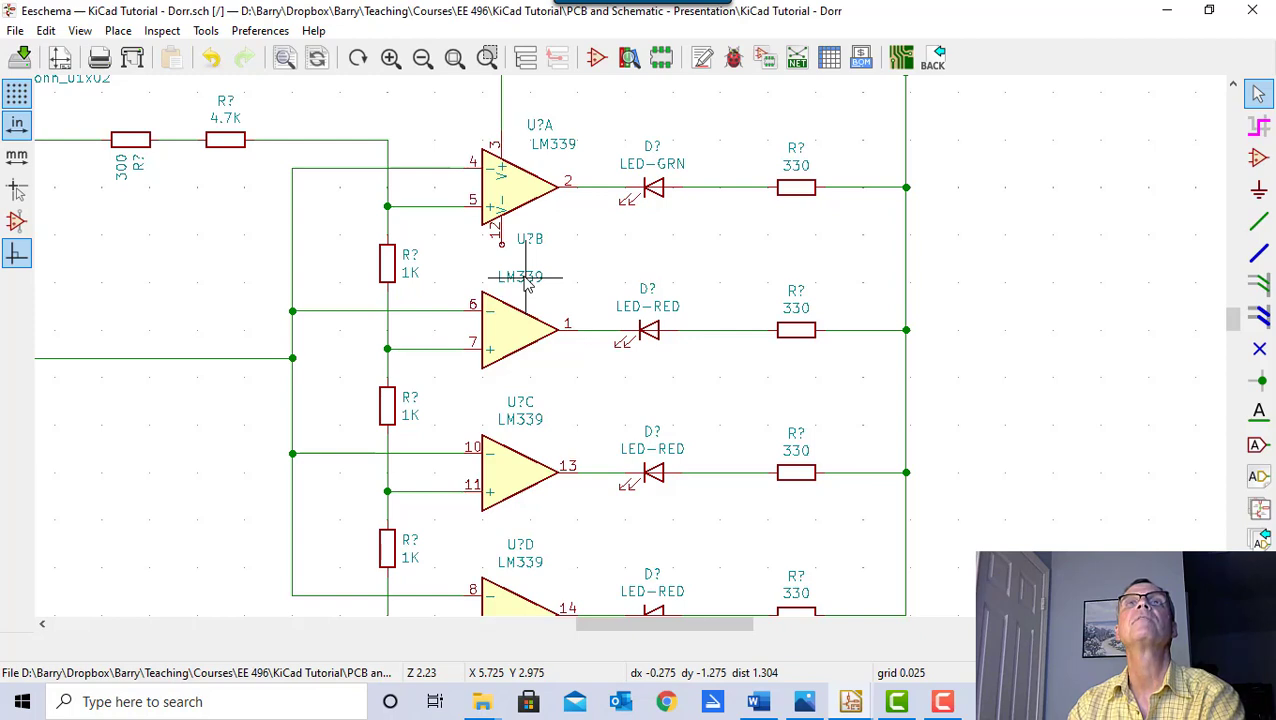
{"action": "left_click_drag", "start_coordinate": [528, 283], "coordinate": [548, 308]}
{"action": "left_click_drag", "start_coordinate": [532, 244], "coordinate": [535, 284]}
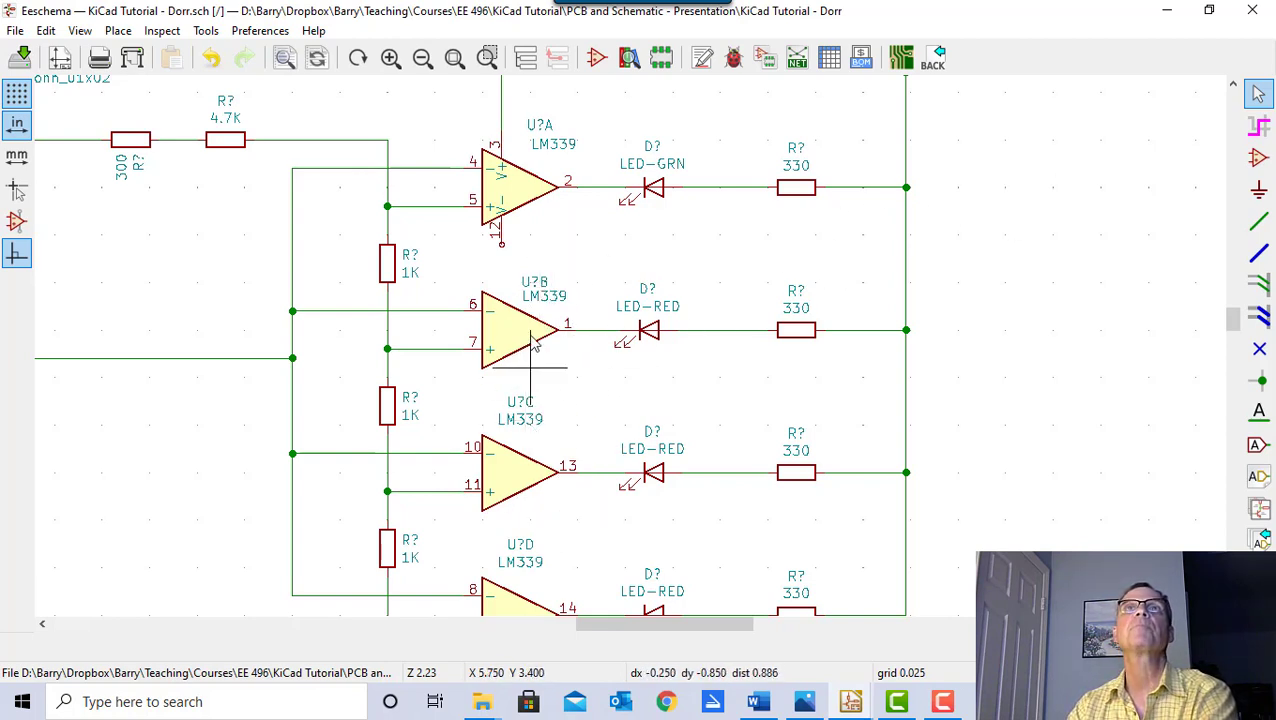
- Reposition the reference and LM339 labels of comparators U?A, U?C and U?D close to the upper right edge of each symbol
{"action": "left_click", "coordinate": [562, 172]}
{"action": "key", "text": "m"}
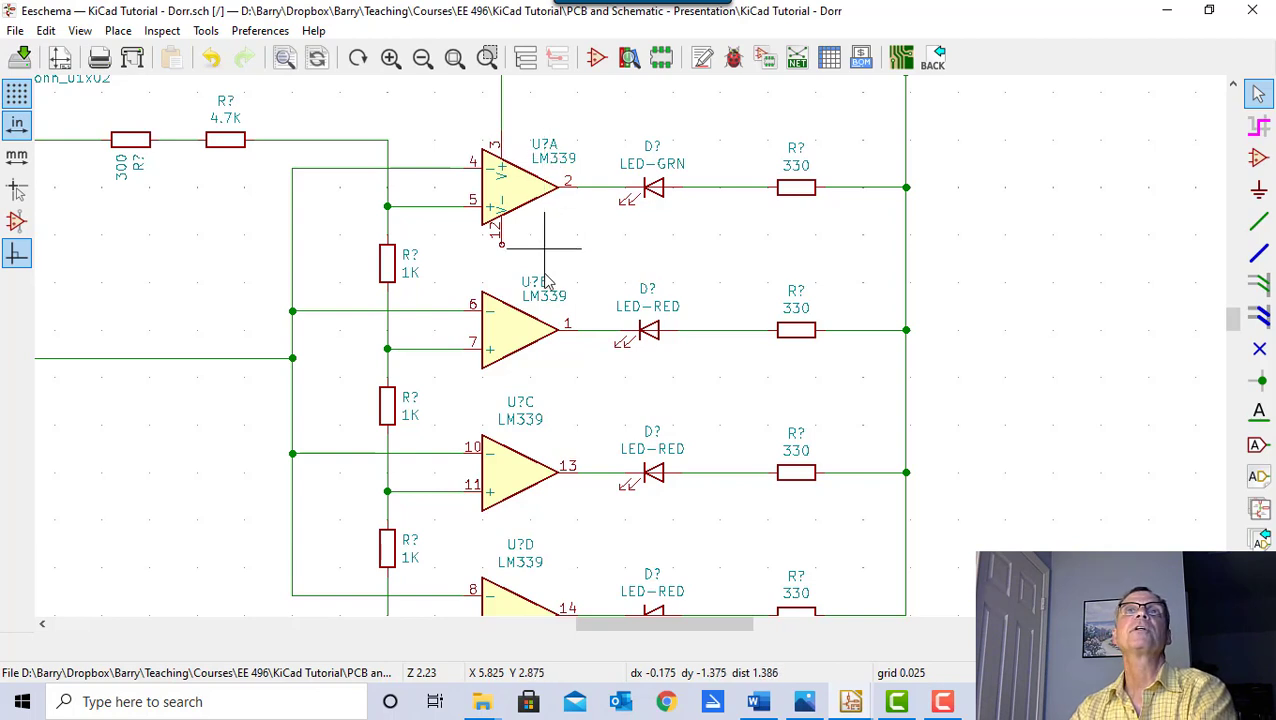
{"action": "mouse_move", "coordinate": [517, 425]}
{"action": "left_mouse_down"}
{"action": "mouse_move", "coordinate": [546, 449]}
{"action": "mouse_move", "coordinate": [532, 410]}
{"action": "mouse_move", "coordinate": [545, 435]}
{"action": "mouse_move", "coordinate": [535, 443]}
{"action": "mouse_move", "coordinate": [540, 432]}
{"action": "left_mouse_up"}
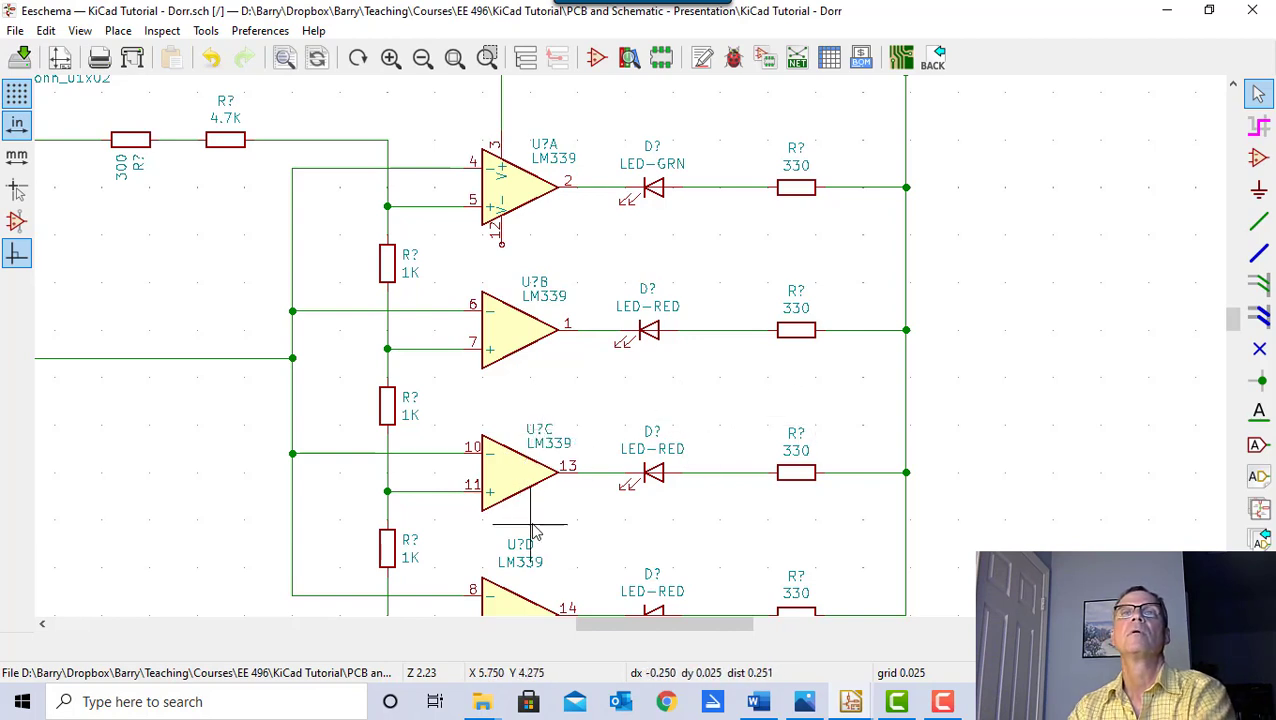
{"action": "mouse_move", "coordinate": [527, 568]}
{"action": "left_mouse_down"}
{"action": "mouse_move", "coordinate": [562, 586]}
{"action": "mouse_move", "coordinate": [553, 591]}
{"action": "left_mouse_up"}
{"action": "left_click_drag", "start_coordinate": [524, 550], "coordinate": [541, 566]}
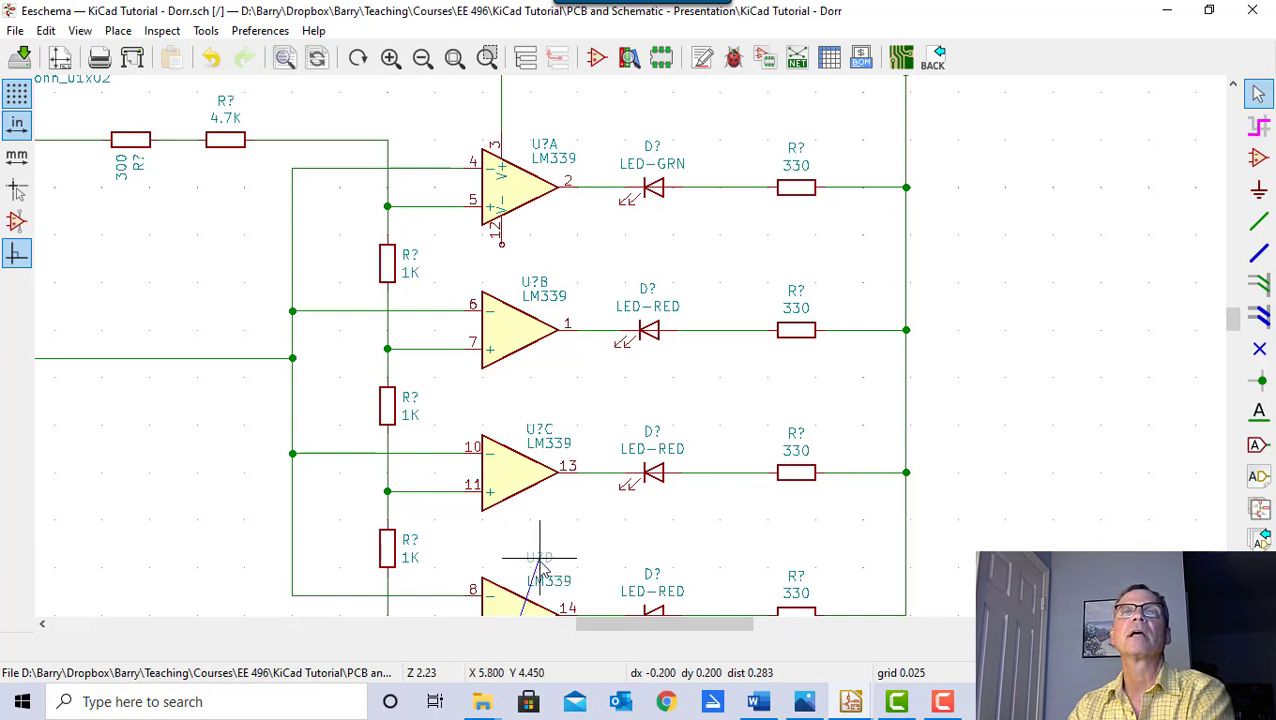
{"action": "left_click", "coordinate": [540, 567]}
- Place a copy of the GND symbol on pin 12 of comparator U?A and move its GND text to the left of the symbol
{"action": "scroll", "coordinate": [540, 567], "scroll_direction": "down", "scroll_amount": 1}
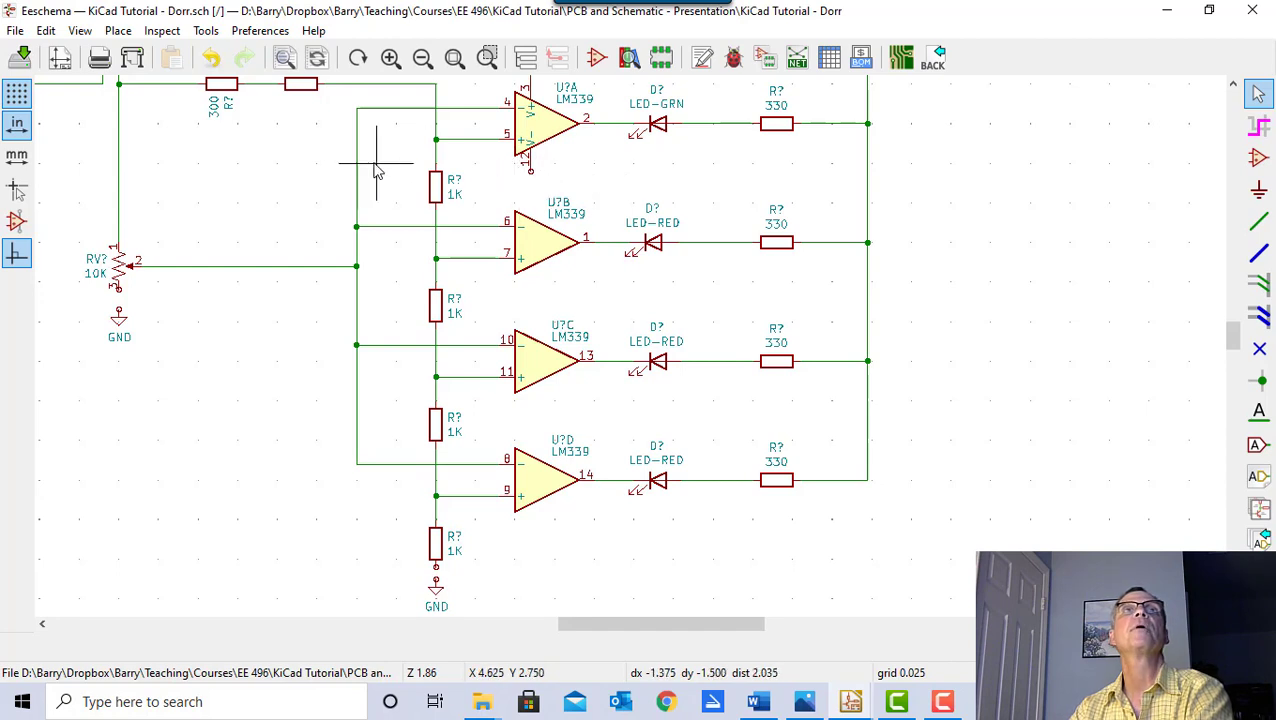
{"action": "left_click", "coordinate": [436, 591]}
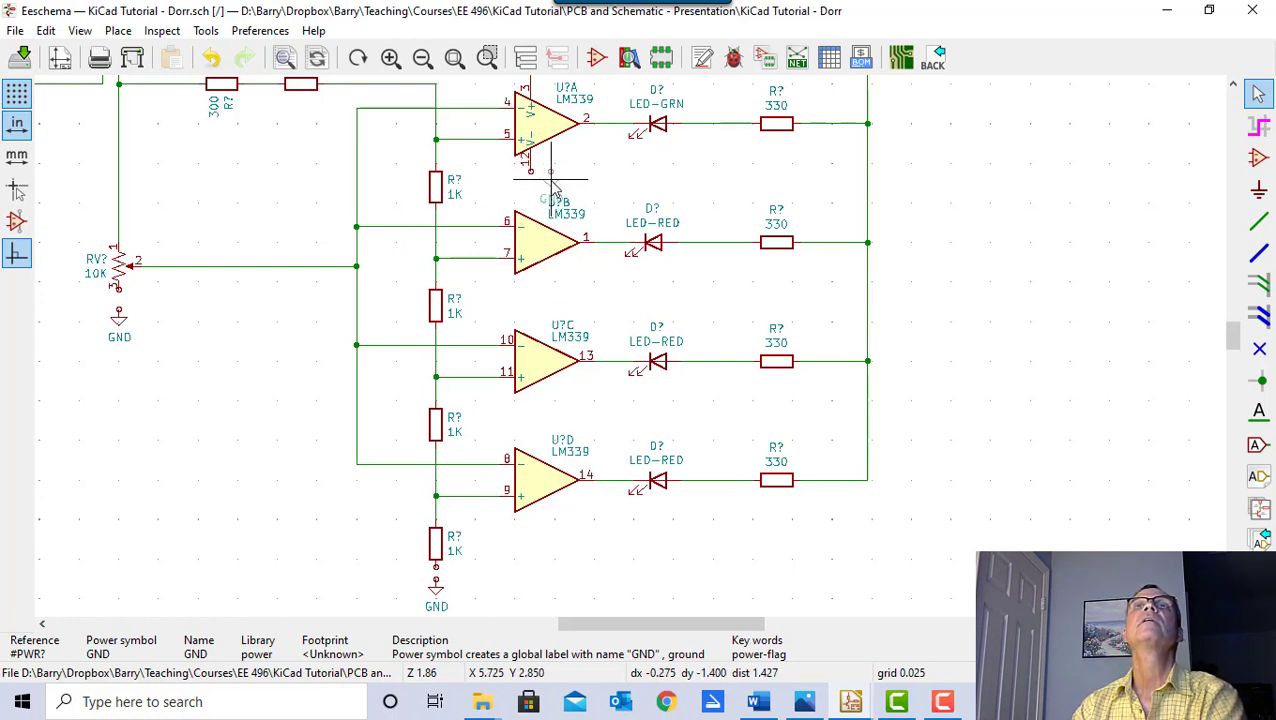
{"action": "scroll", "coordinate": [537, 190], "scroll_direction": "up", "scroll_amount": 3}
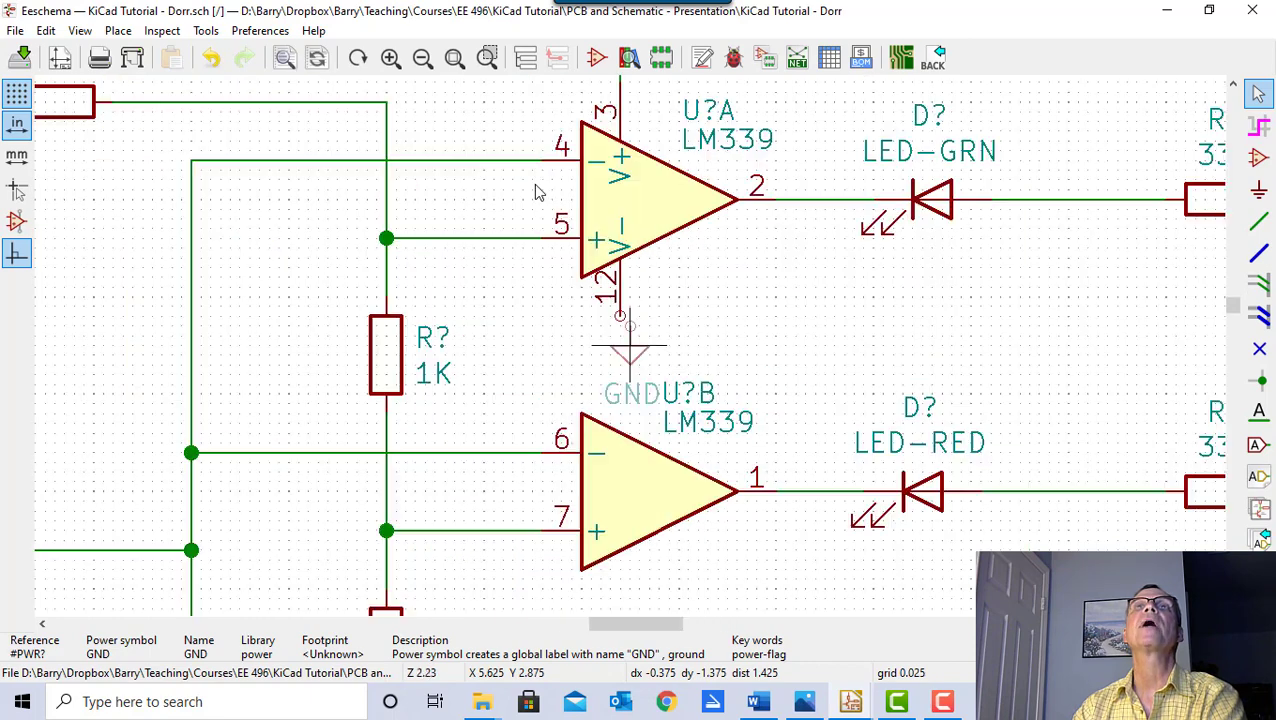
{"action": "left_click", "coordinate": [622, 318]}
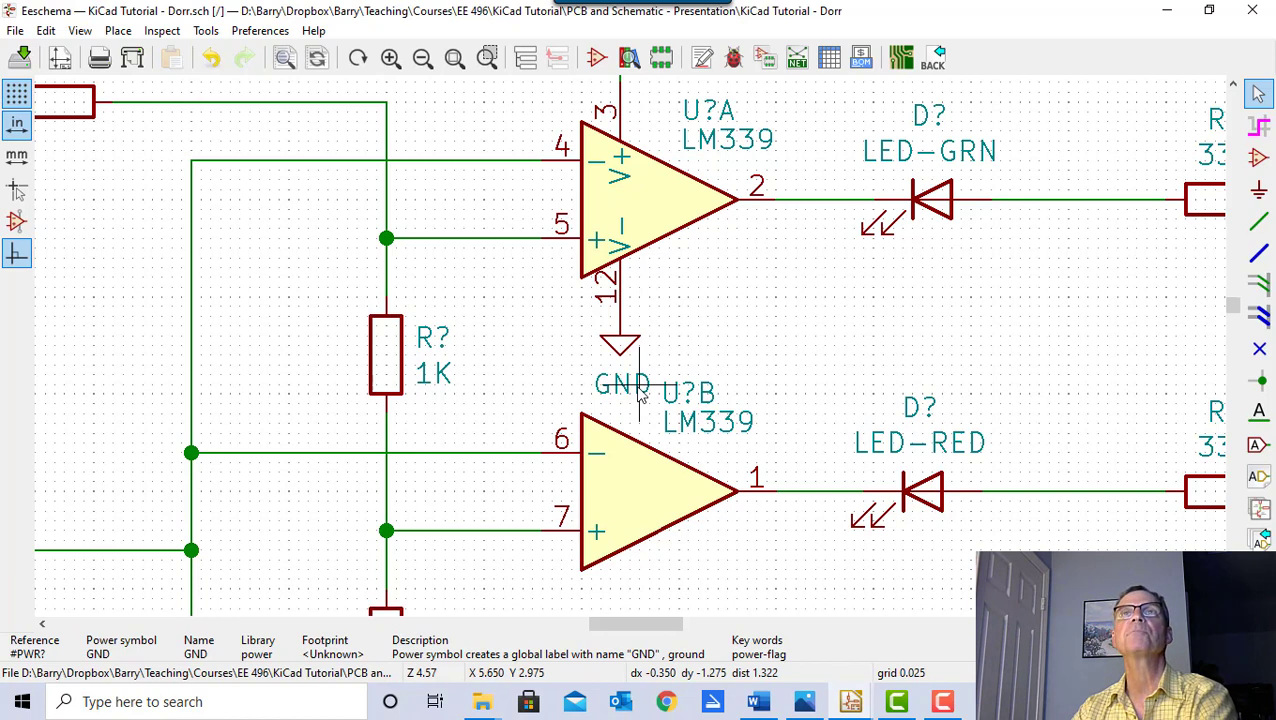
{"action": "key", "text": "m"}
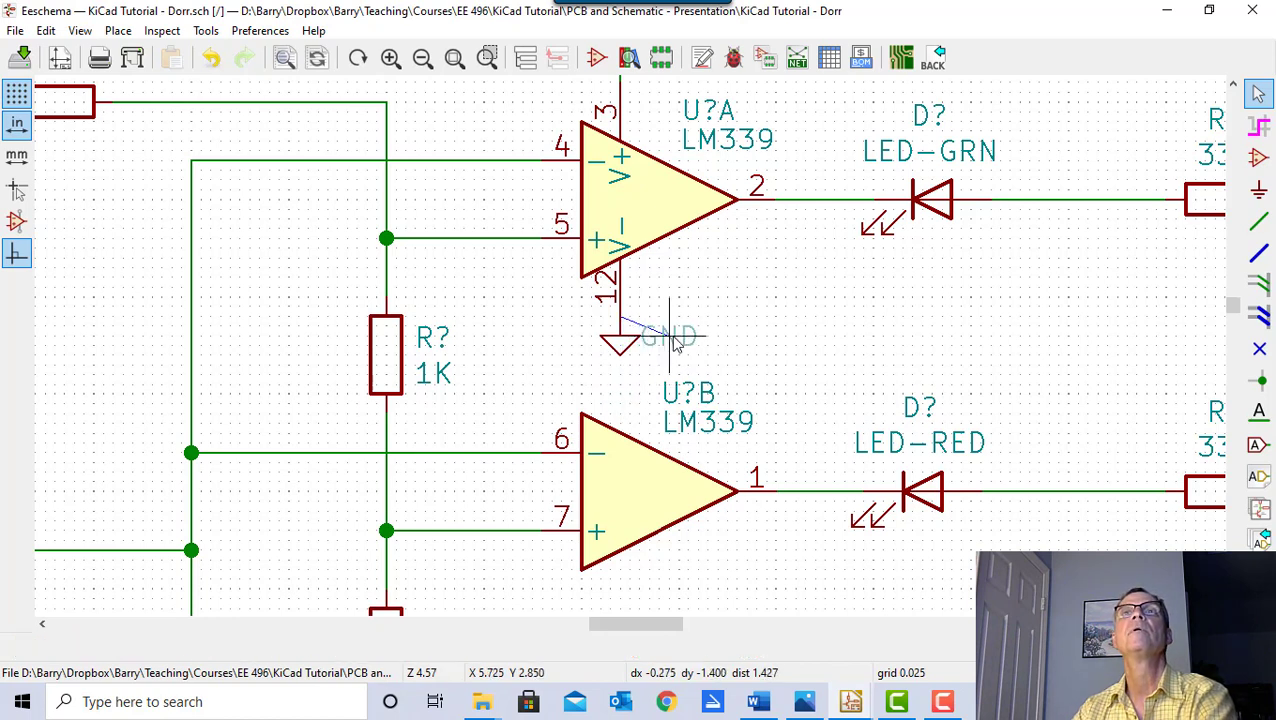
{"action": "left_click", "coordinate": [568, 358]}
- Wire pin 3 of the 10K potentiometer RV? to the GND symbol below it
{"action": "scroll", "coordinate": [746, 484], "scroll_direction": "down", "scroll_amount": 3}
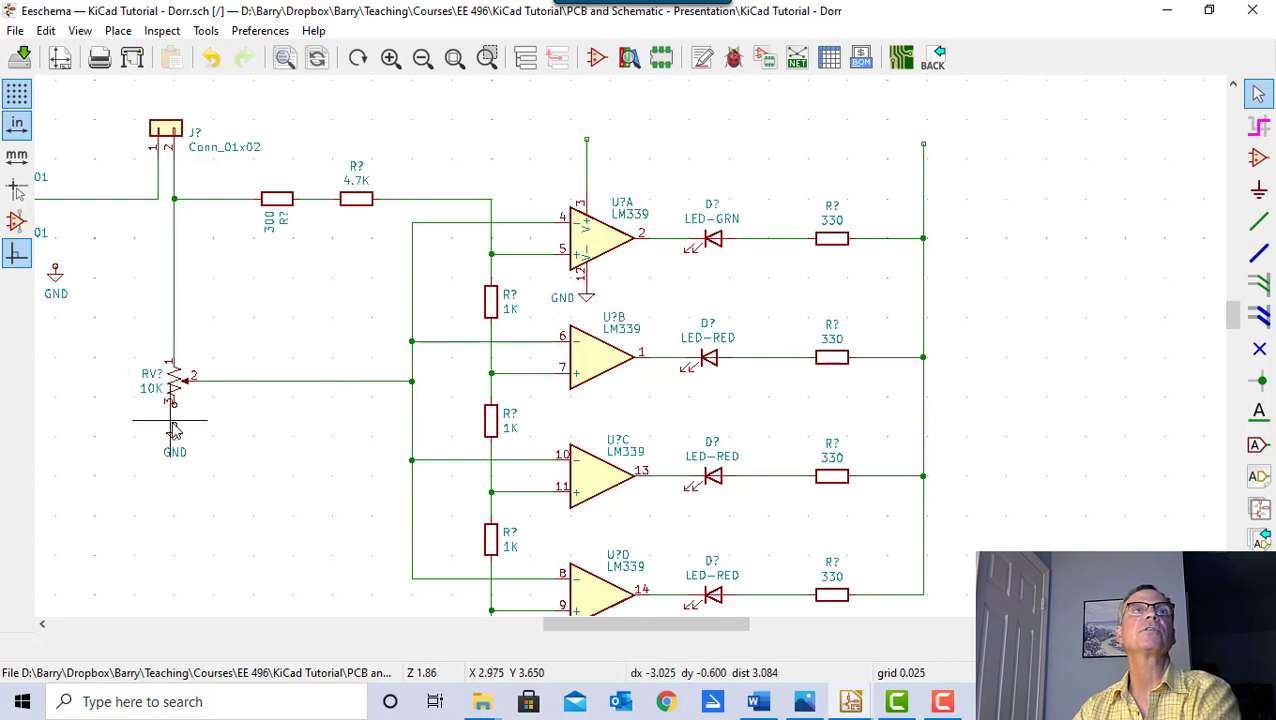
{"action": "scroll", "coordinate": [174, 424], "scroll_direction": "up", "scroll_amount": 1}
{"action": "scroll", "coordinate": [631, 352], "scroll_direction": "up", "scroll_amount": 5}
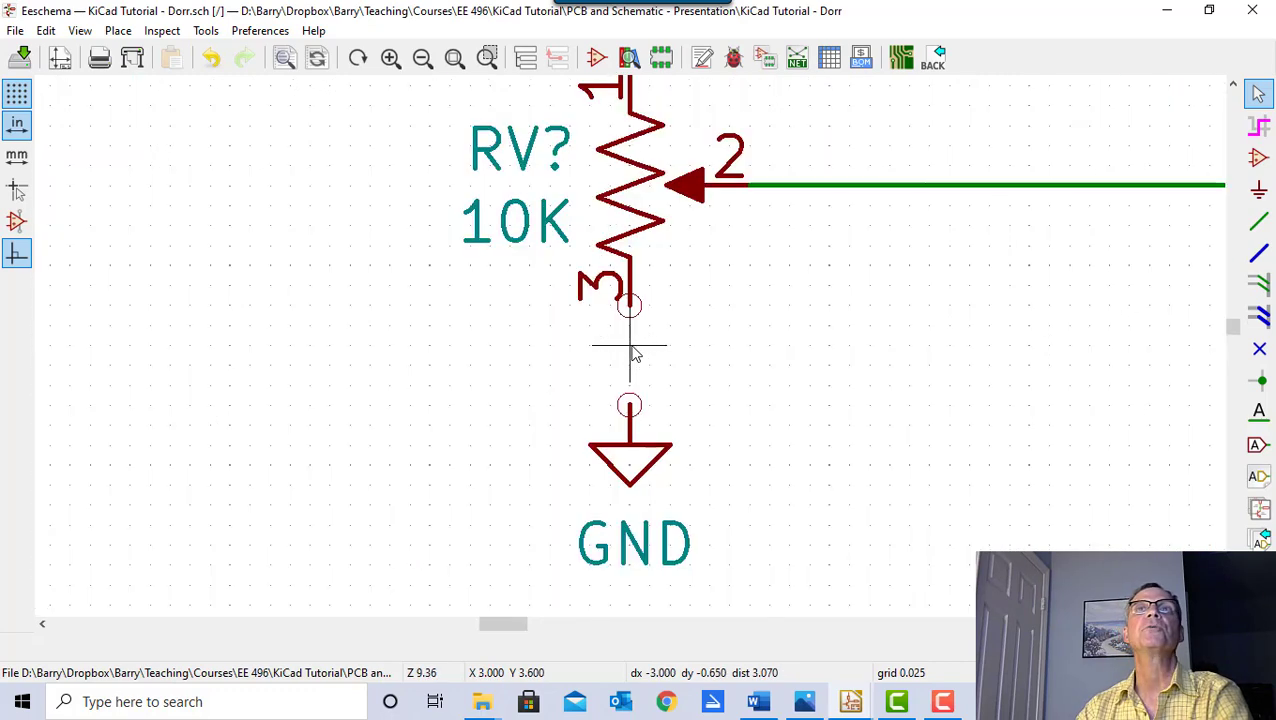
{"action": "left_click", "coordinate": [1255, 228]}
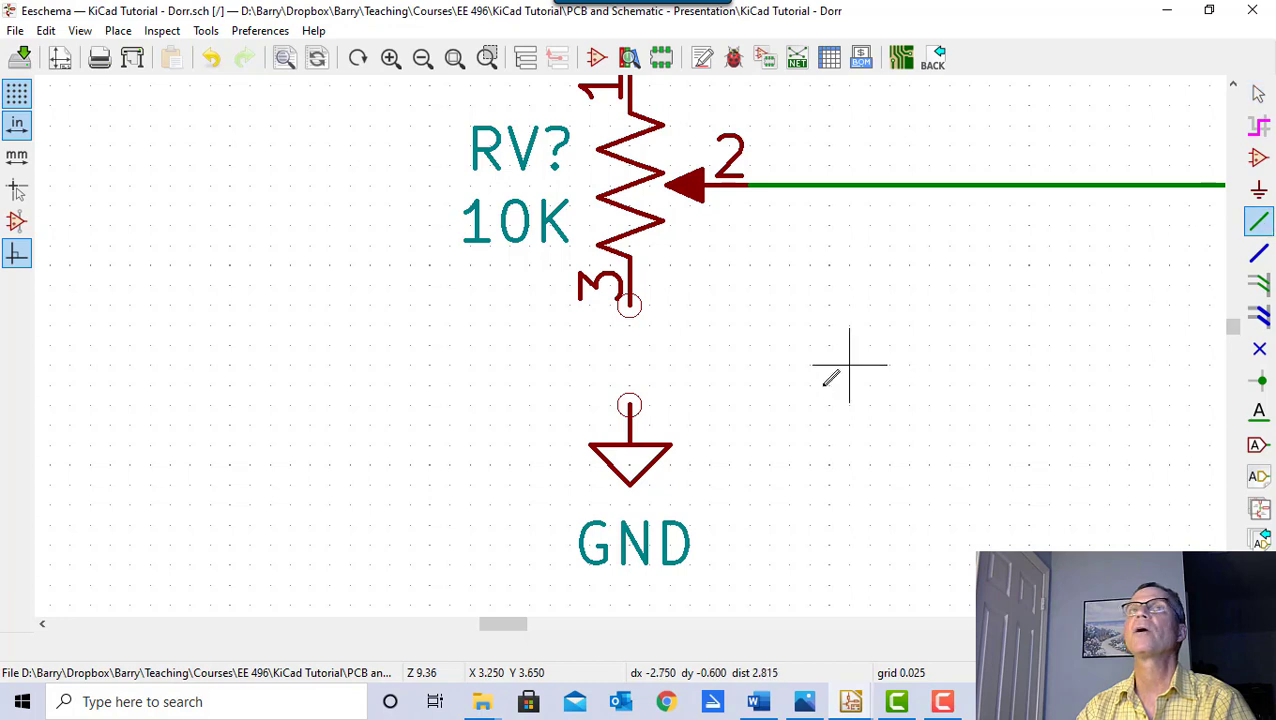
{"action": "left_click", "coordinate": [629, 305]}
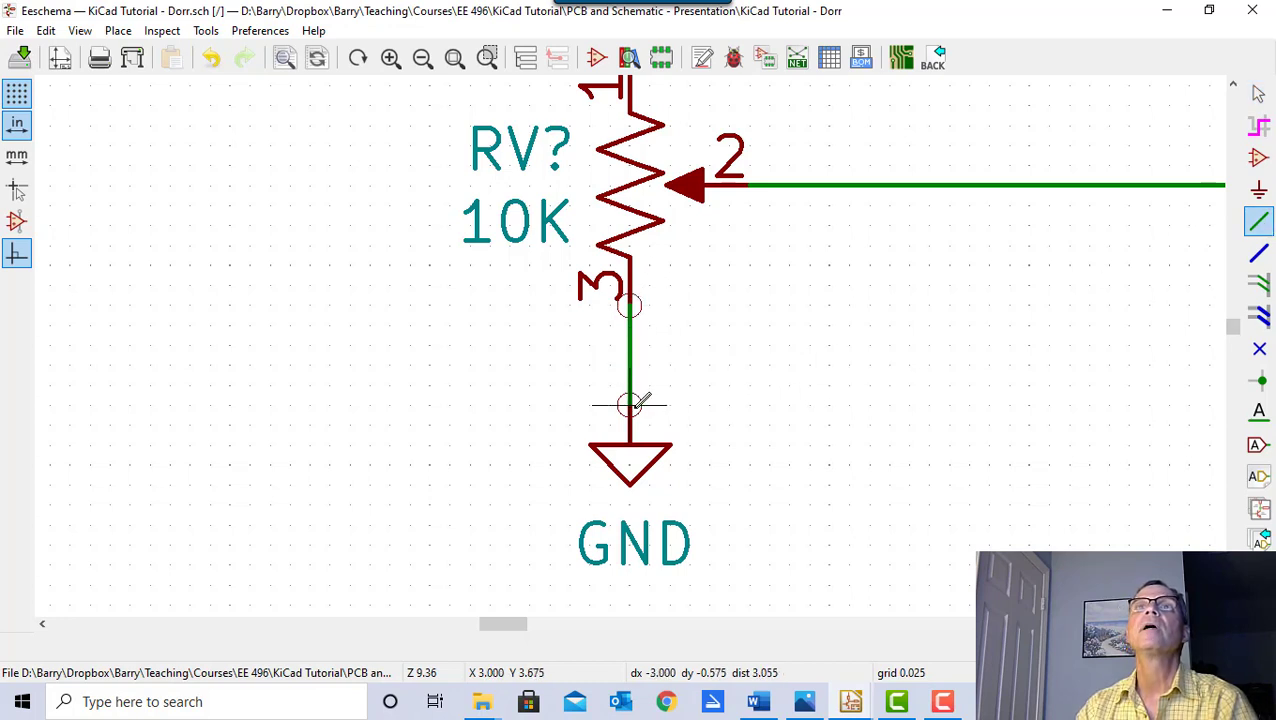
- Wire pin 1 of the lower Conn_01x01 connector to the adjacent GND symbol
{"action": "scroll", "coordinate": [710, 384], "scroll_direction": "down", "scroll_amount": 5}
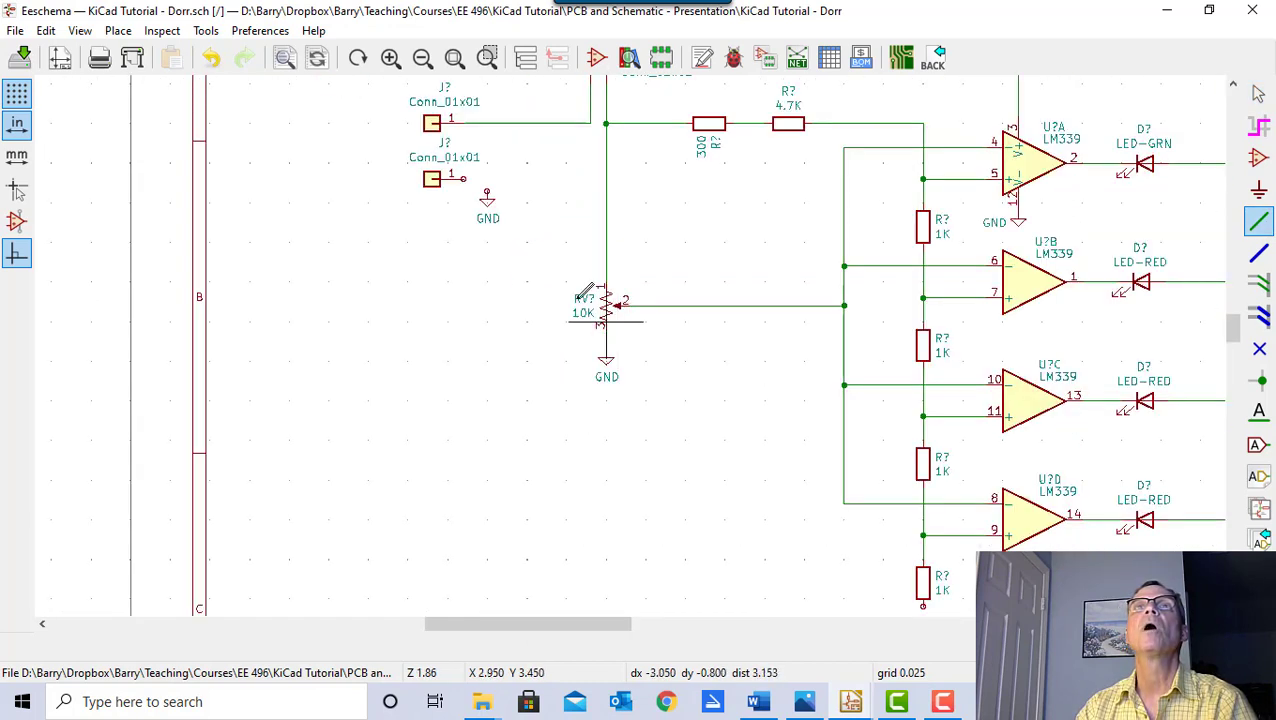
{"action": "scroll", "coordinate": [490, 178], "scroll_direction": "up", "scroll_amount": 5}
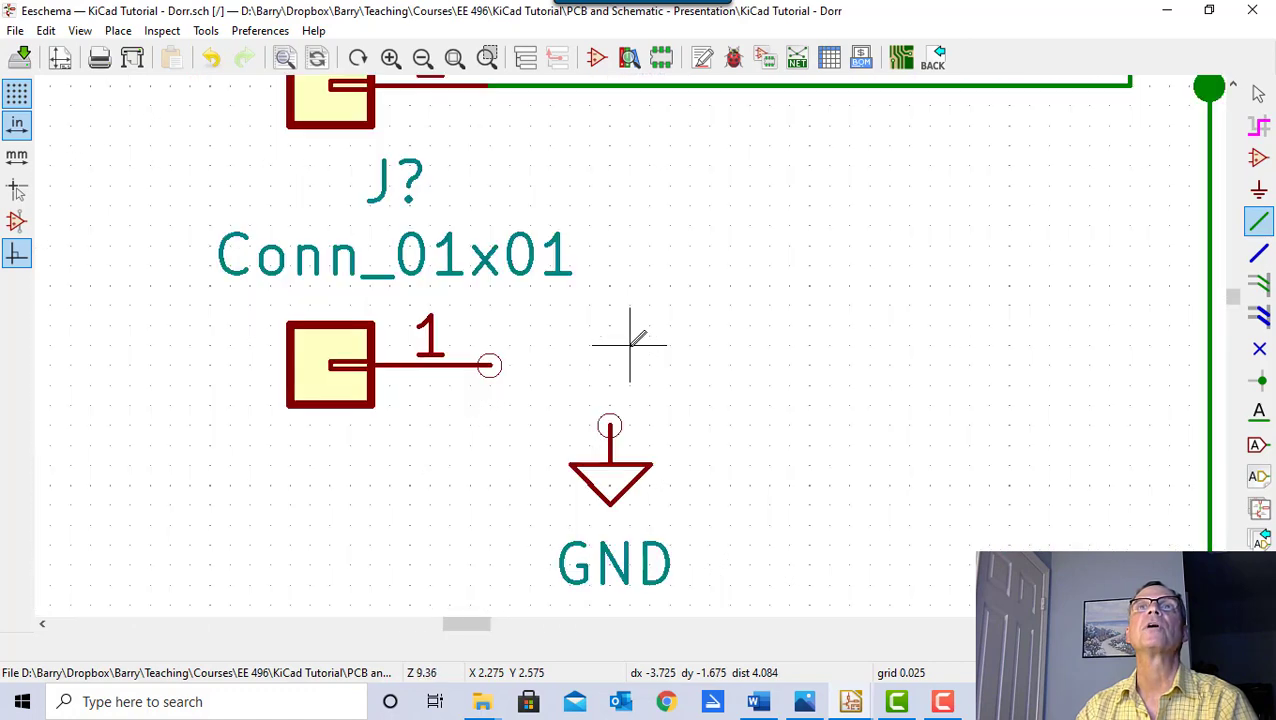
{"action": "left_click", "coordinate": [490, 364]}
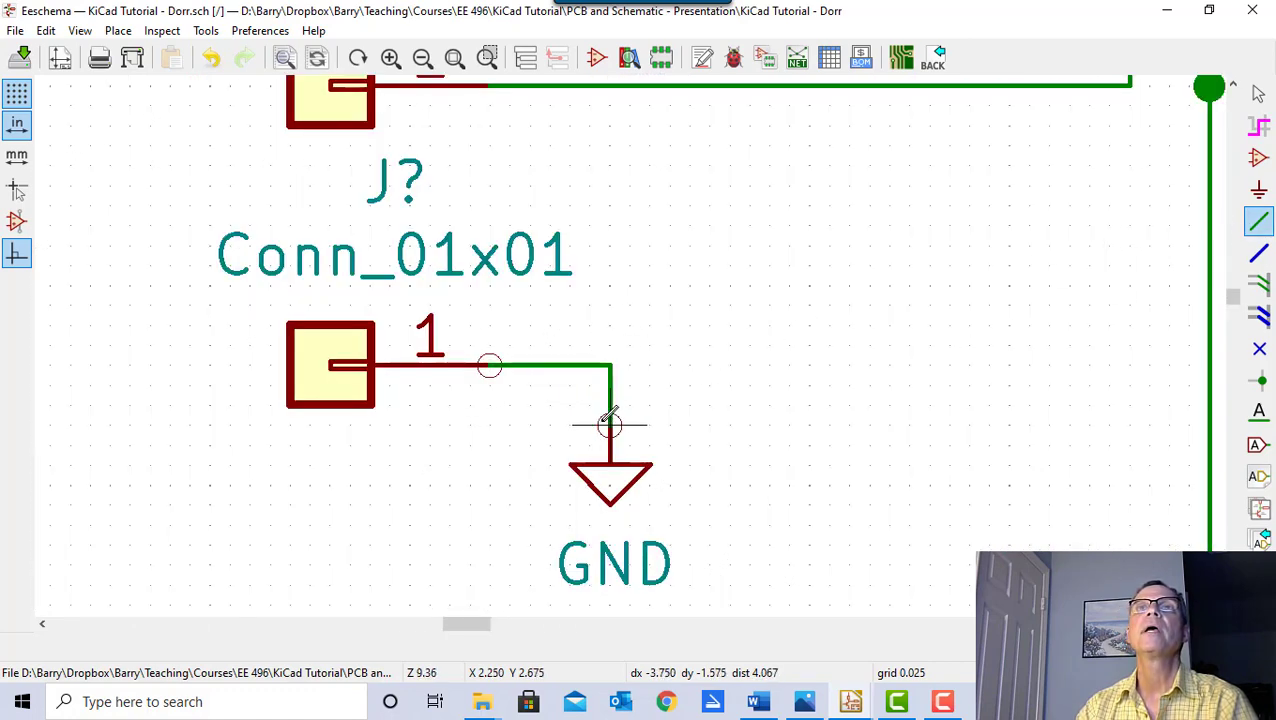
{"action": "left_click", "coordinate": [610, 424]}
- Wire the lower end of the bottom 1K resistor in the divider chain to its GND symbol
{"action": "scroll", "coordinate": [615, 400], "scroll_direction": "down", "scroll_amount": 5}
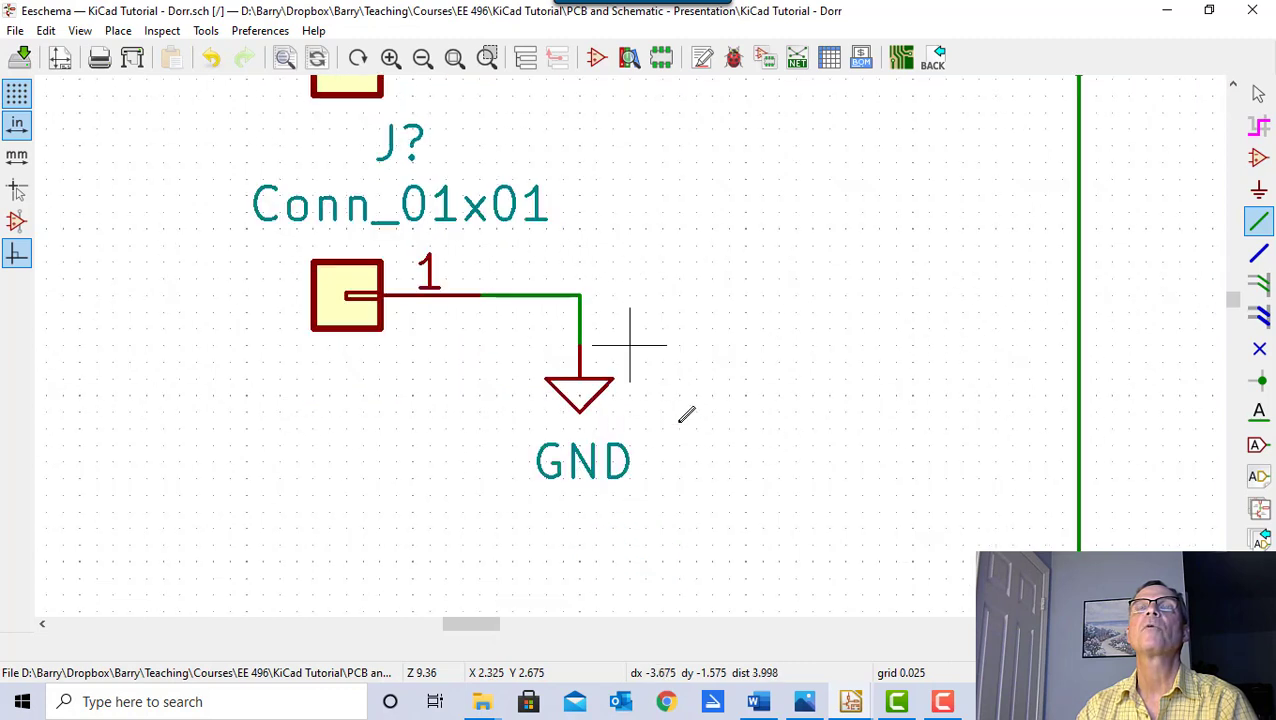
{"action": "middle_click_drag", "start_coordinate": [906, 288], "coordinate": [621, 347]}
{"action": "scroll", "coordinate": [745, 366], "scroll_direction": "down", "scroll_amount": 4}
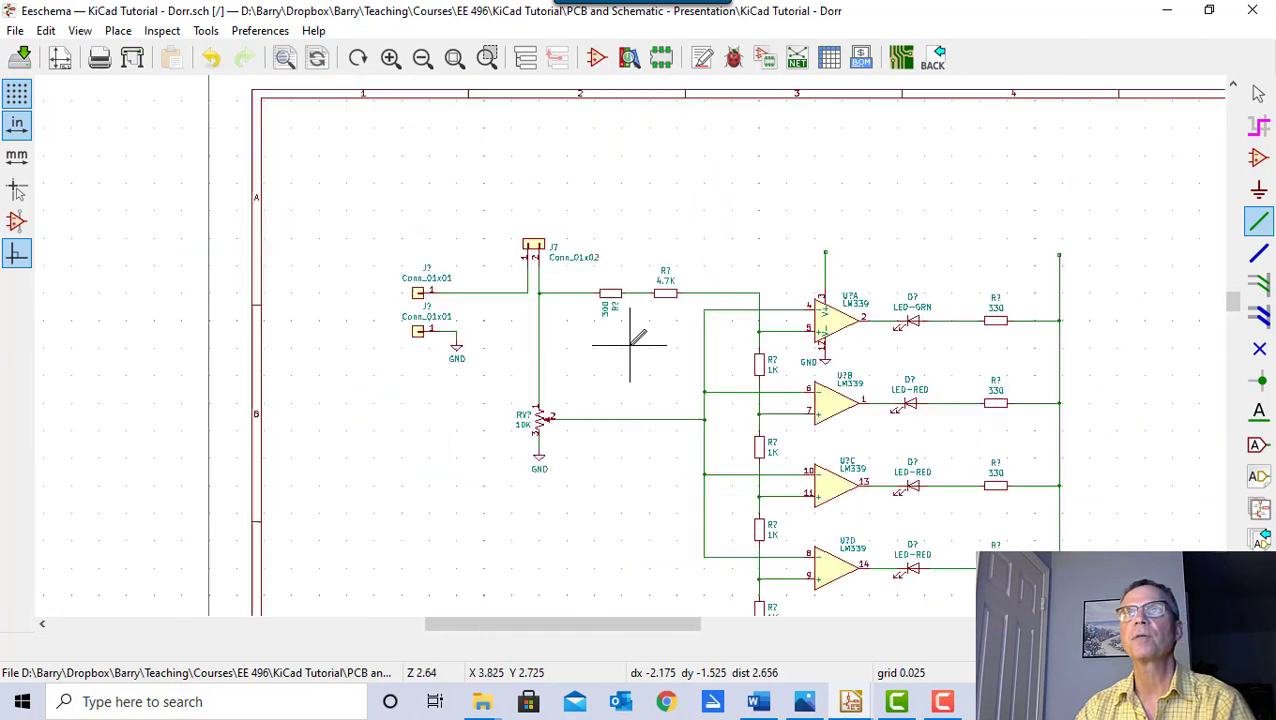
{"action": "scroll", "coordinate": [845, 340], "scroll_direction": "down", "scroll_amount": 2, "text": "shift"}
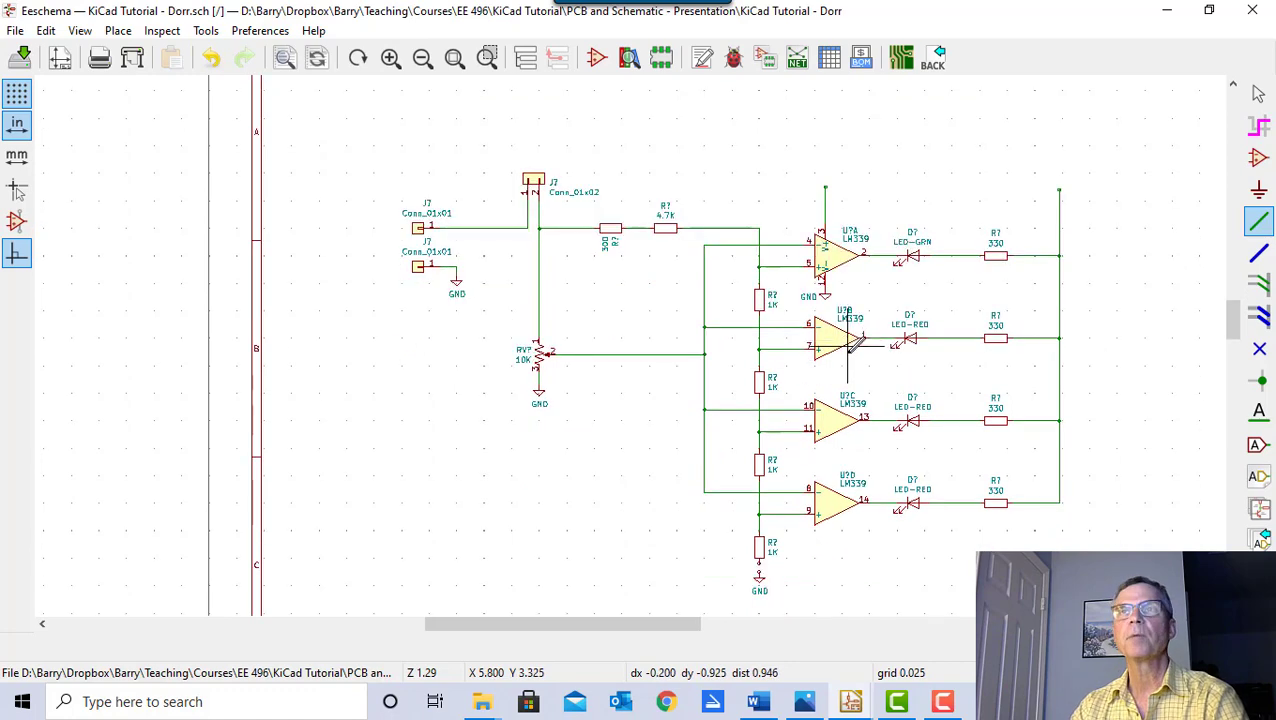
{"action": "scroll", "coordinate": [768, 513], "scroll_direction": "up", "scroll_amount": 3}
{"action": "scroll", "coordinate": [630, 346], "scroll_direction": "up", "scroll_amount": 2}
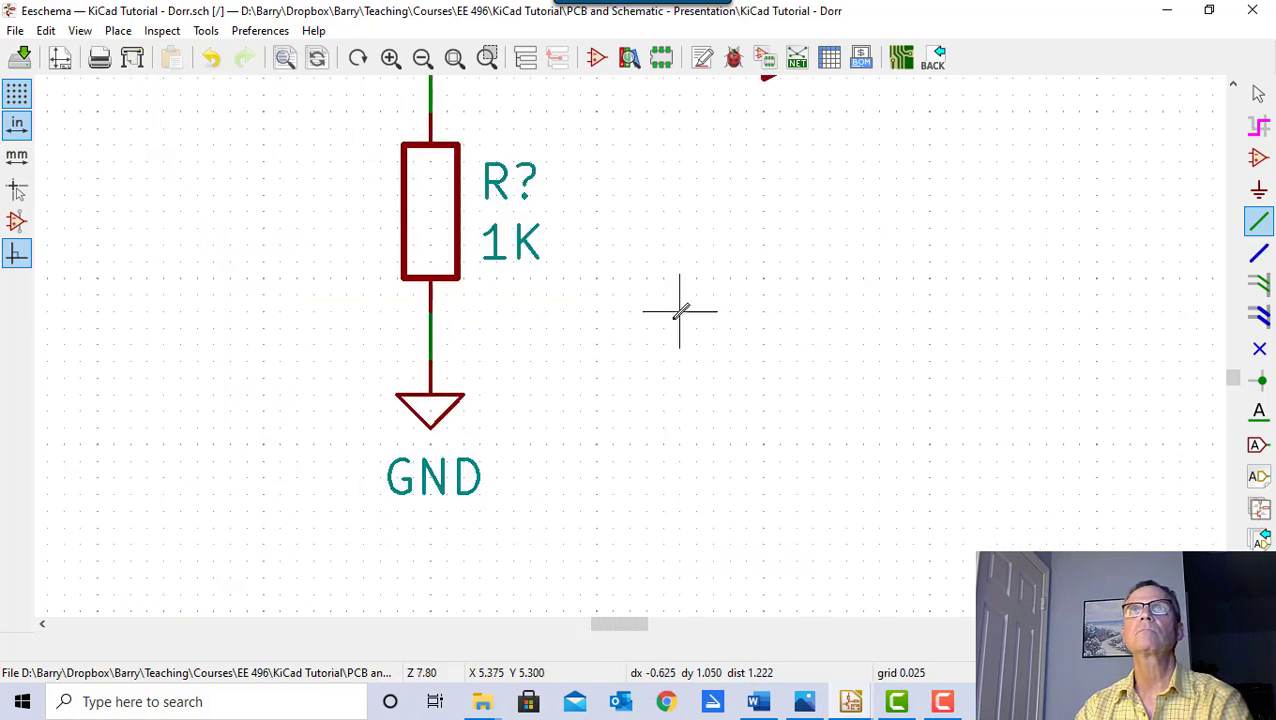
- Check the whole circuit against the photo Hand Drawn Schematic.jpg in Photos, and return to the Eeschema schematic
{"action": "scroll", "coordinate": [690, 315], "scroll_direction": "down", "scroll_amount": 6}
{"action": "left_click_drag", "start_coordinate": [1236, 375], "coordinate": [1235, 325]}
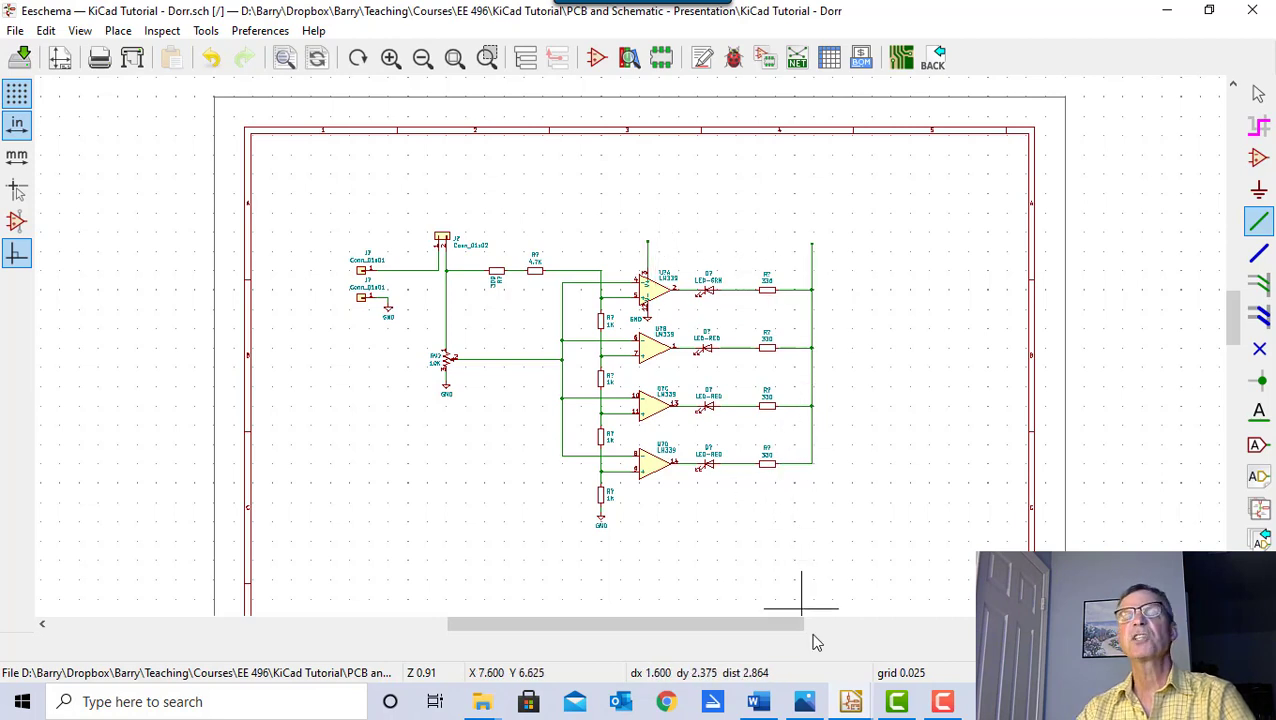
{"action": "left_click", "coordinate": [818, 697]}
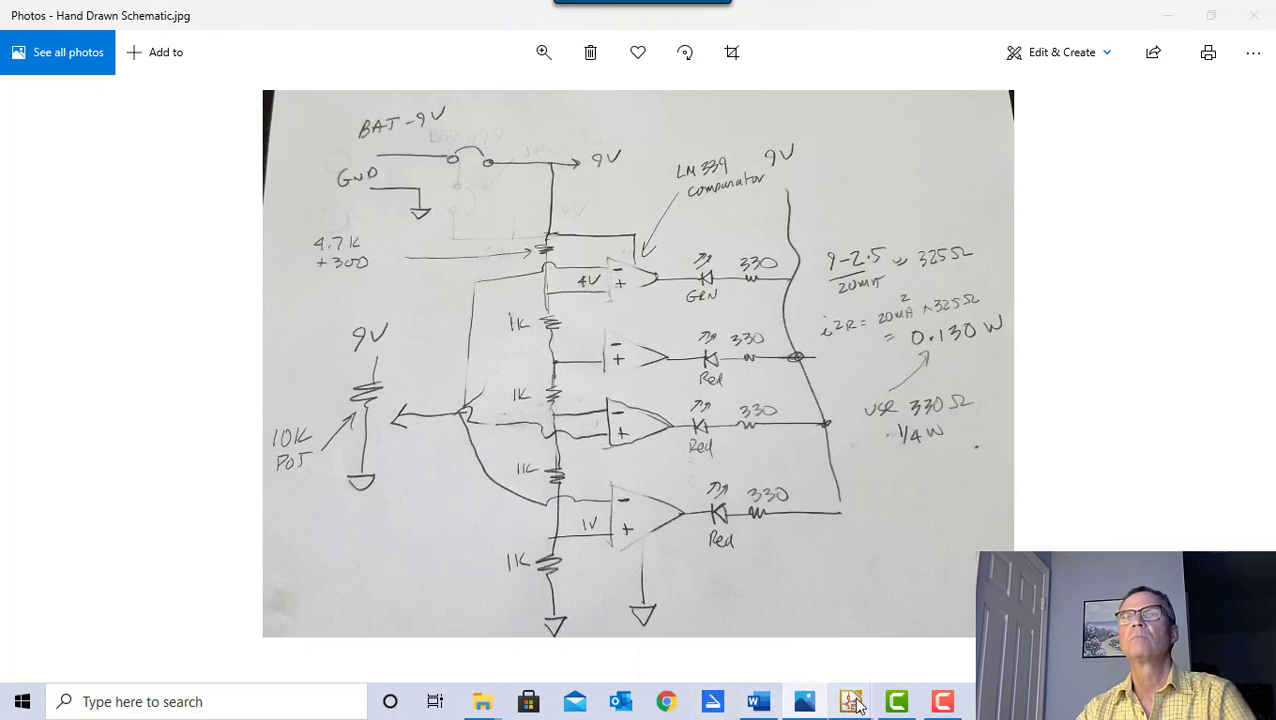
{"action": "mouse_move", "coordinate": [857, 704]}
{"action": "left_click", "coordinate": [935, 568]}
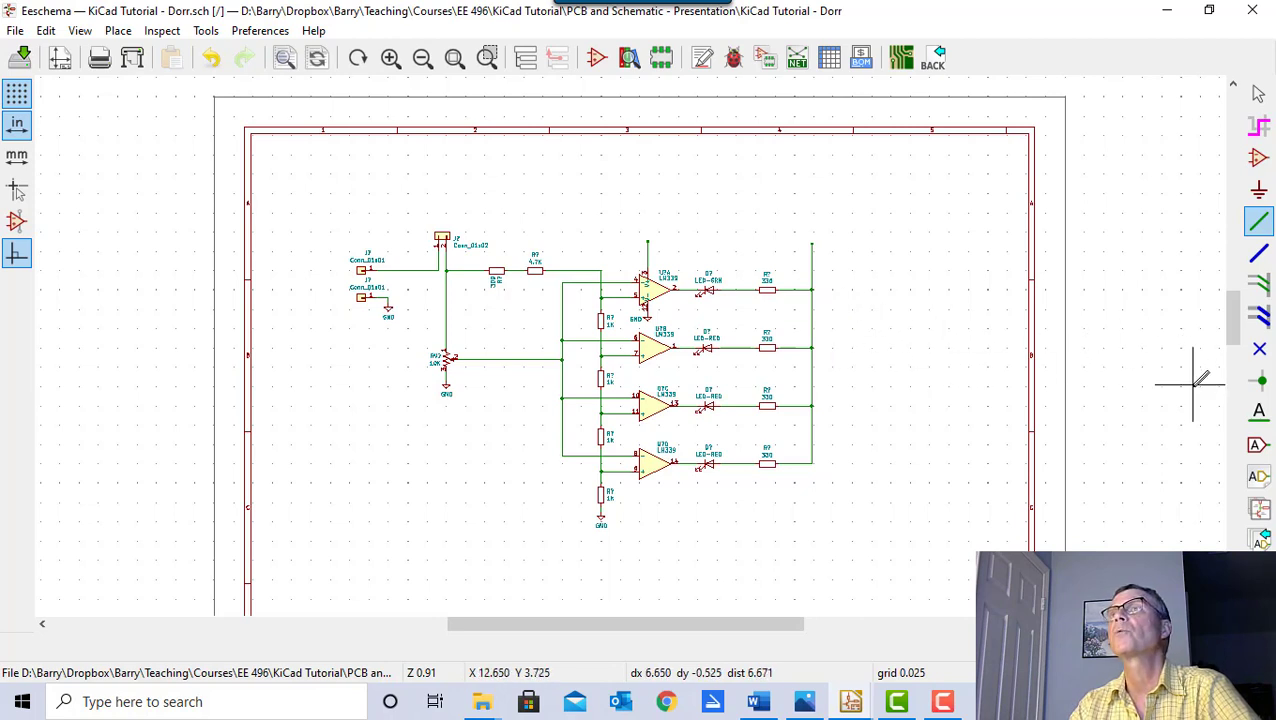
- Add a net label 9V at the upper end of the vertical wire that joins the 330 resistors
{"action": "left_click", "coordinate": [1258, 415]}
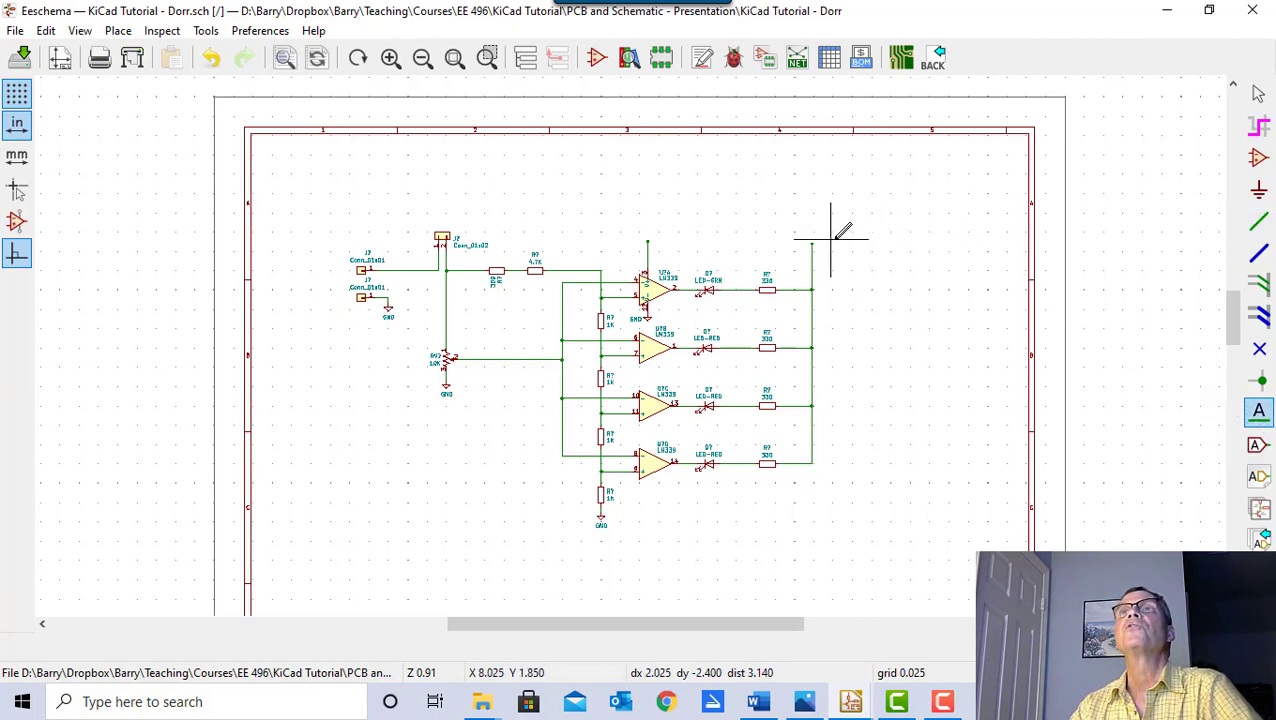
{"action": "scroll", "coordinate": [837, 237], "scroll_direction": "up", "scroll_amount": 8}
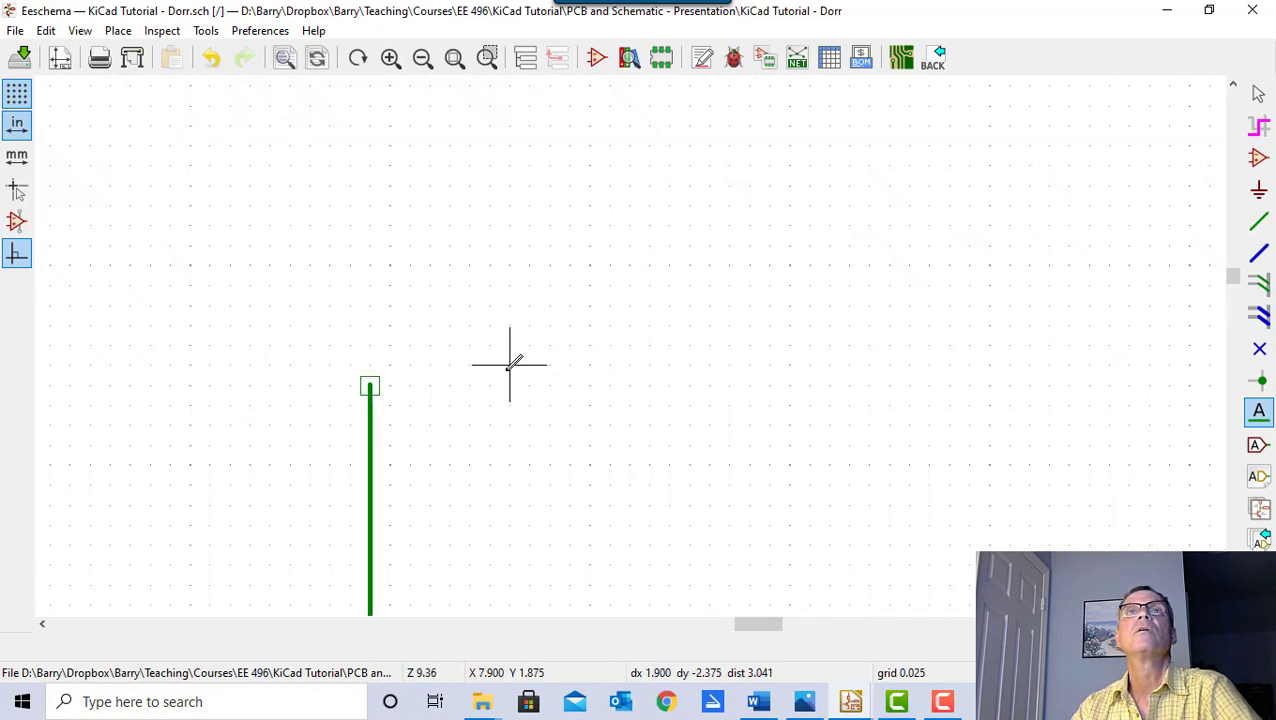
{"action": "left_click", "coordinate": [512, 364]}
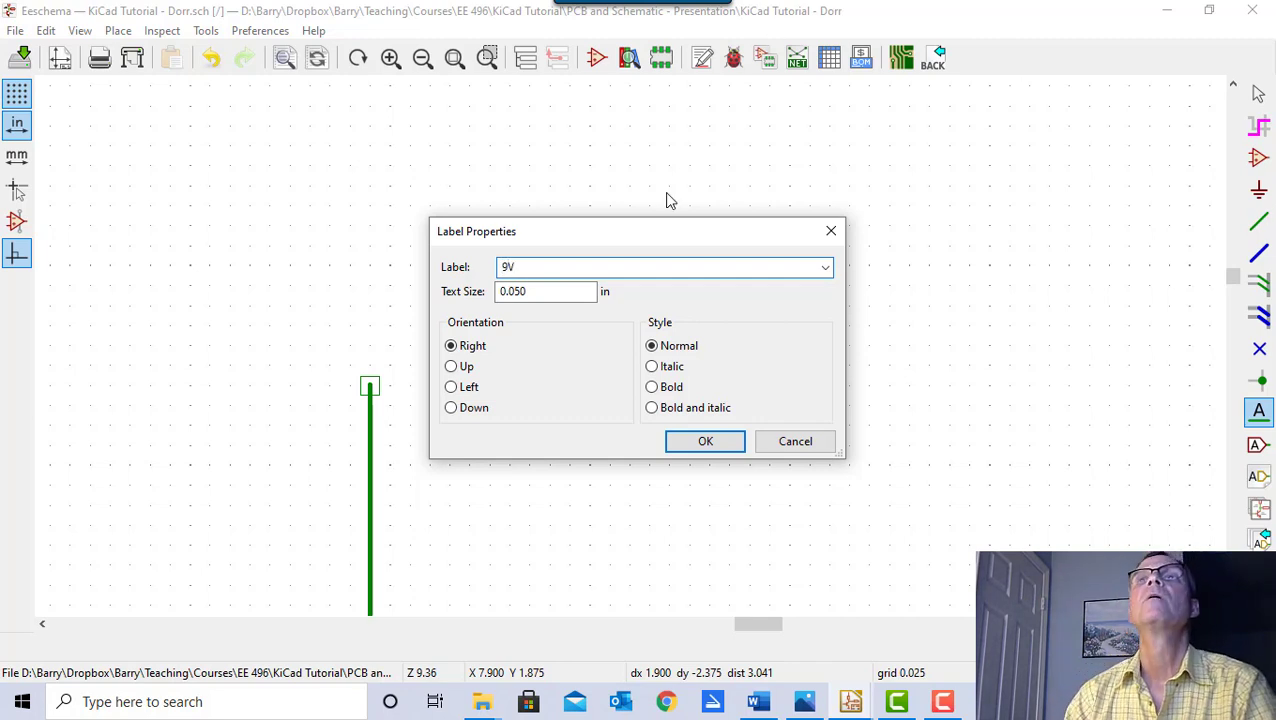
{"action": "left_click", "coordinate": [705, 442]}
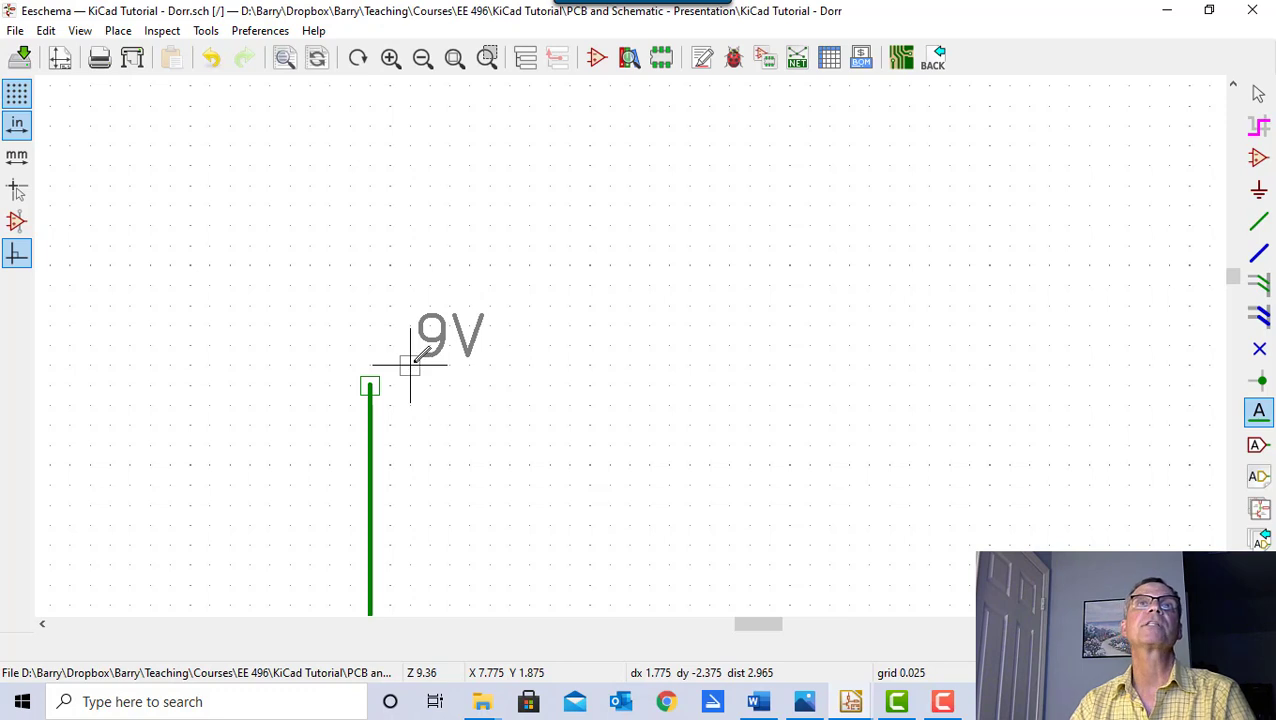
{"action": "scroll", "coordinate": [427, 356], "scroll_direction": "down", "scroll_amount": 4}
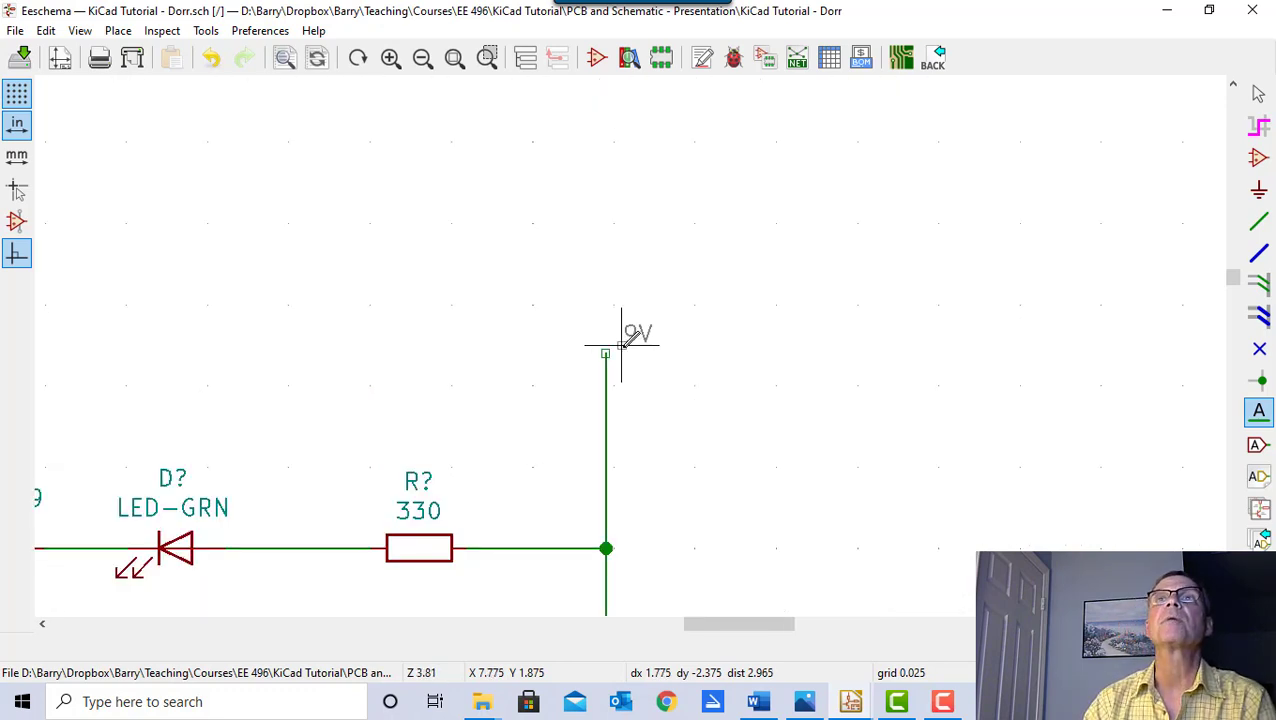
{"action": "left_click", "coordinate": [568, 352]}
{"action": "left_click_drag", "start_coordinate": [713, 632], "coordinate": [682, 634]}
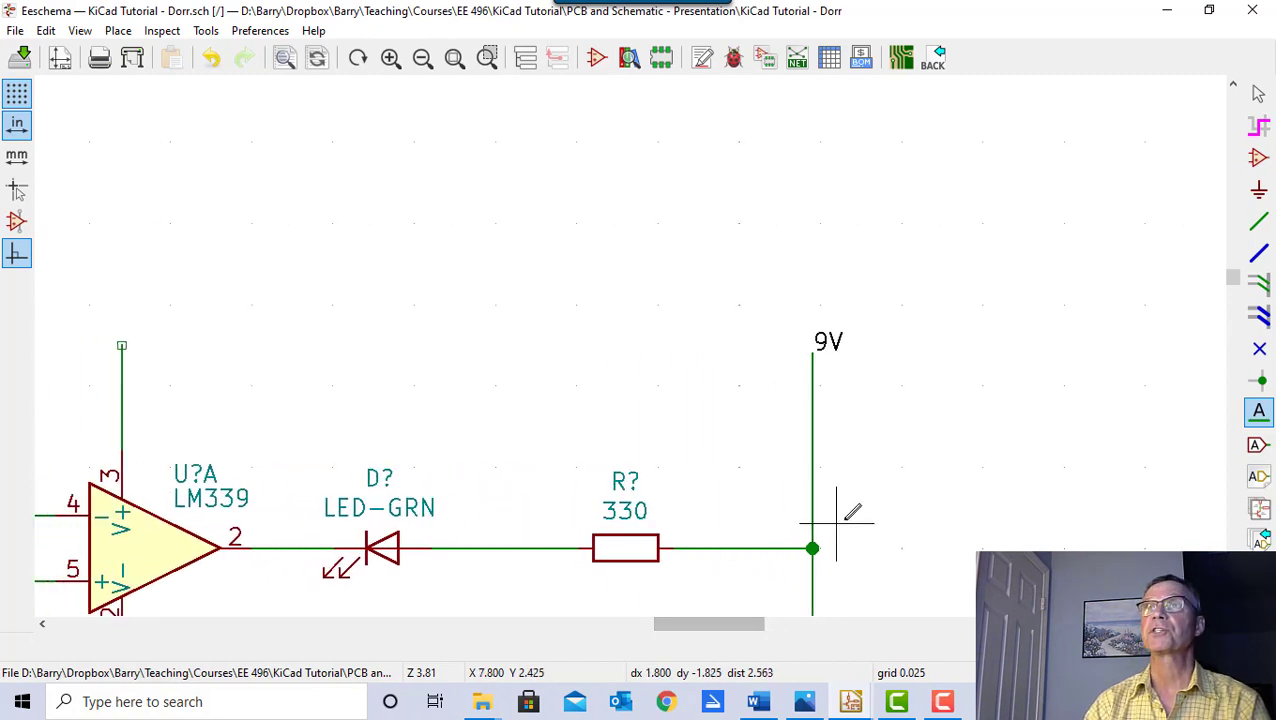
- Duplicate the 9V net label onto the open upper end of the wire at pin 3 of the LM339 unit A
{"action": "left_click", "coordinate": [1259, 96]}
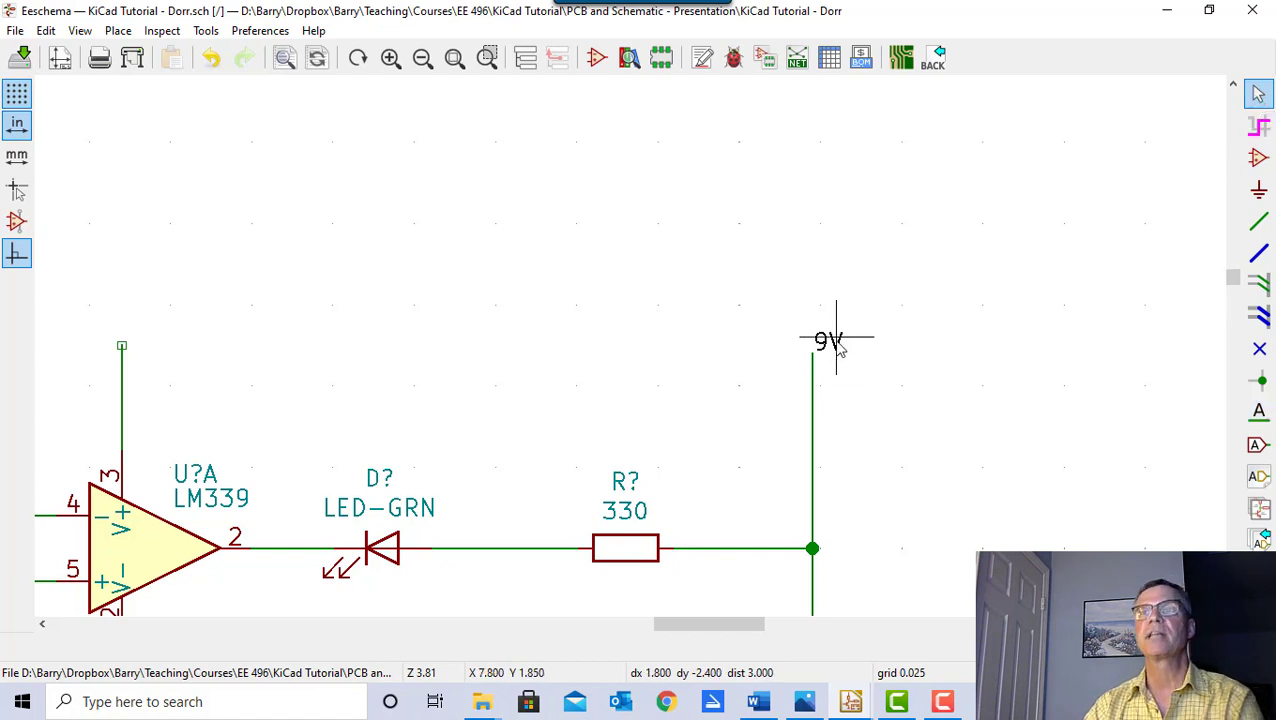
{"action": "key", "text": "ctrl+d"}
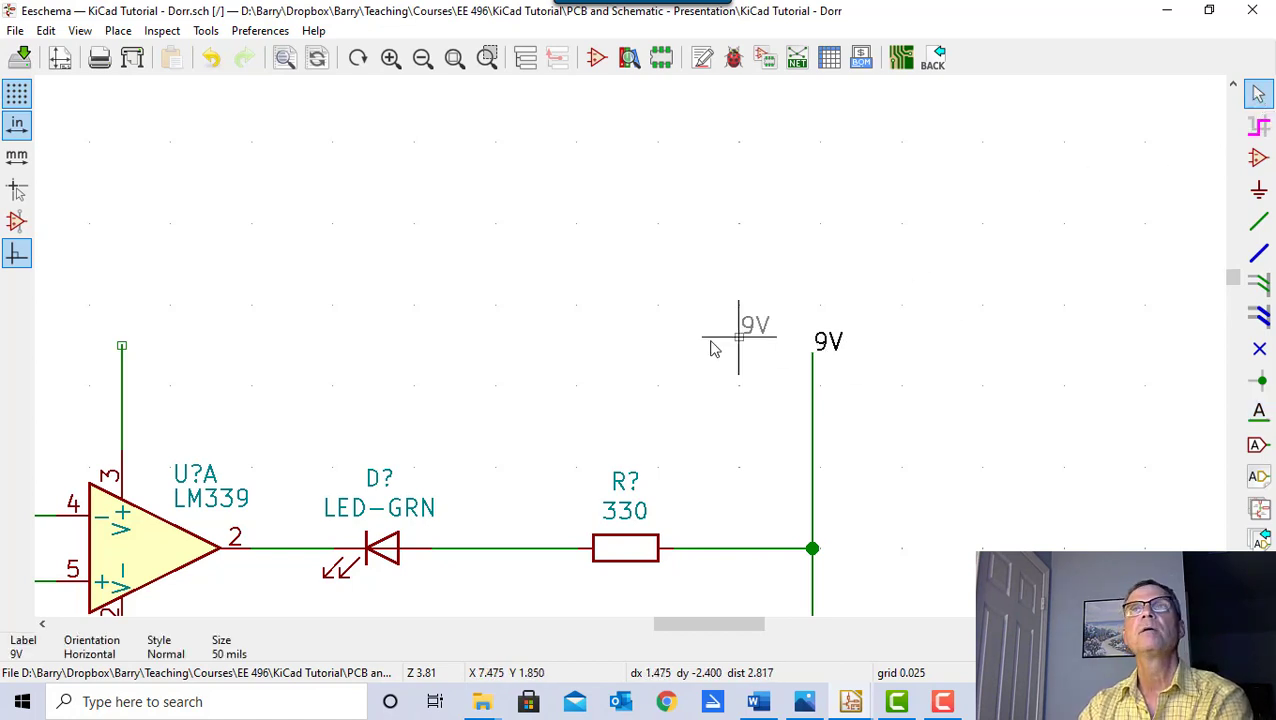
{"action": "left_click", "coordinate": [125, 350]}
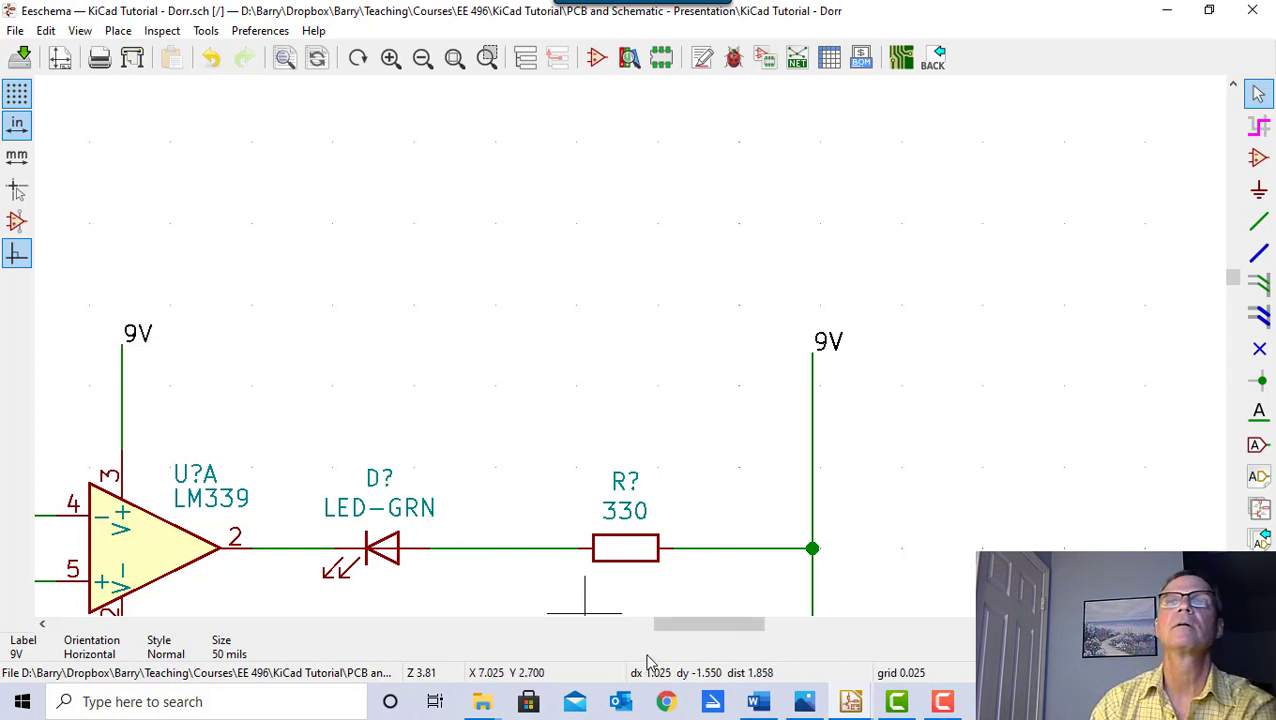
- Copy the 9V net label onto the horizontal wire between pin 2 of the Conn_01x02 connector and the 300 resistor
{"action": "left_click_drag", "start_coordinate": [695, 628], "coordinate": [590, 628]}
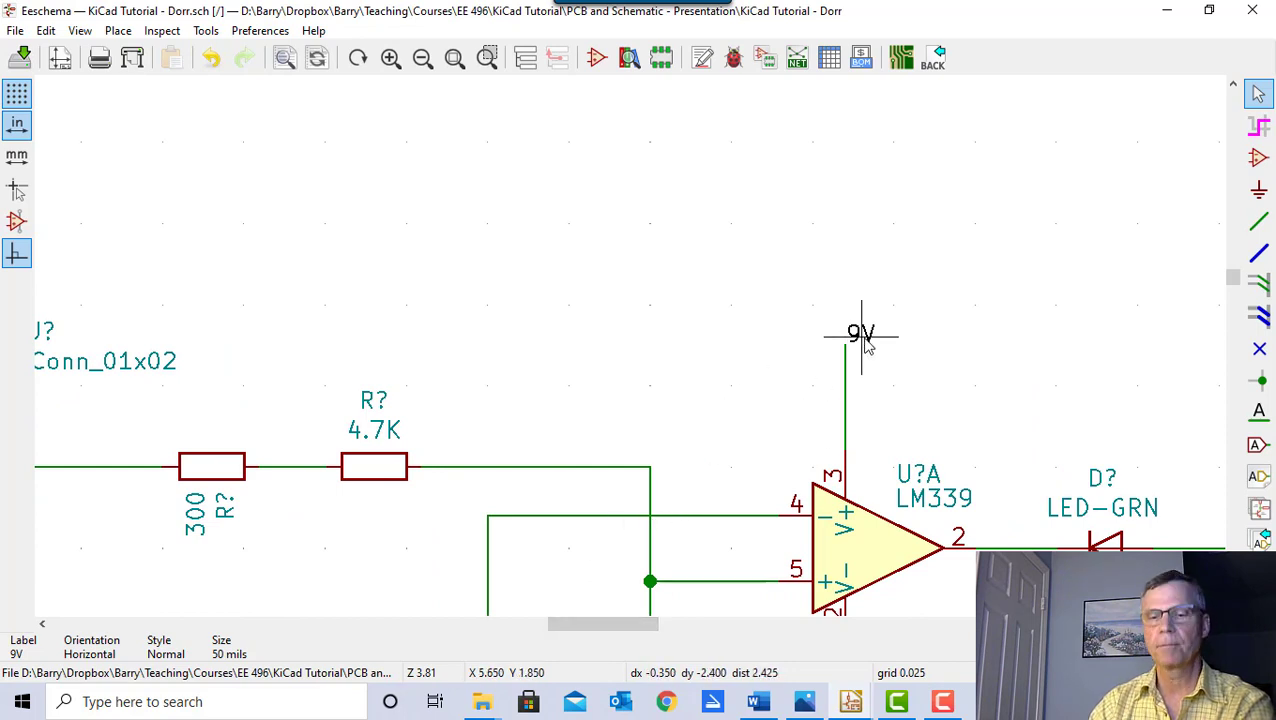
{"action": "key", "text": "c"}
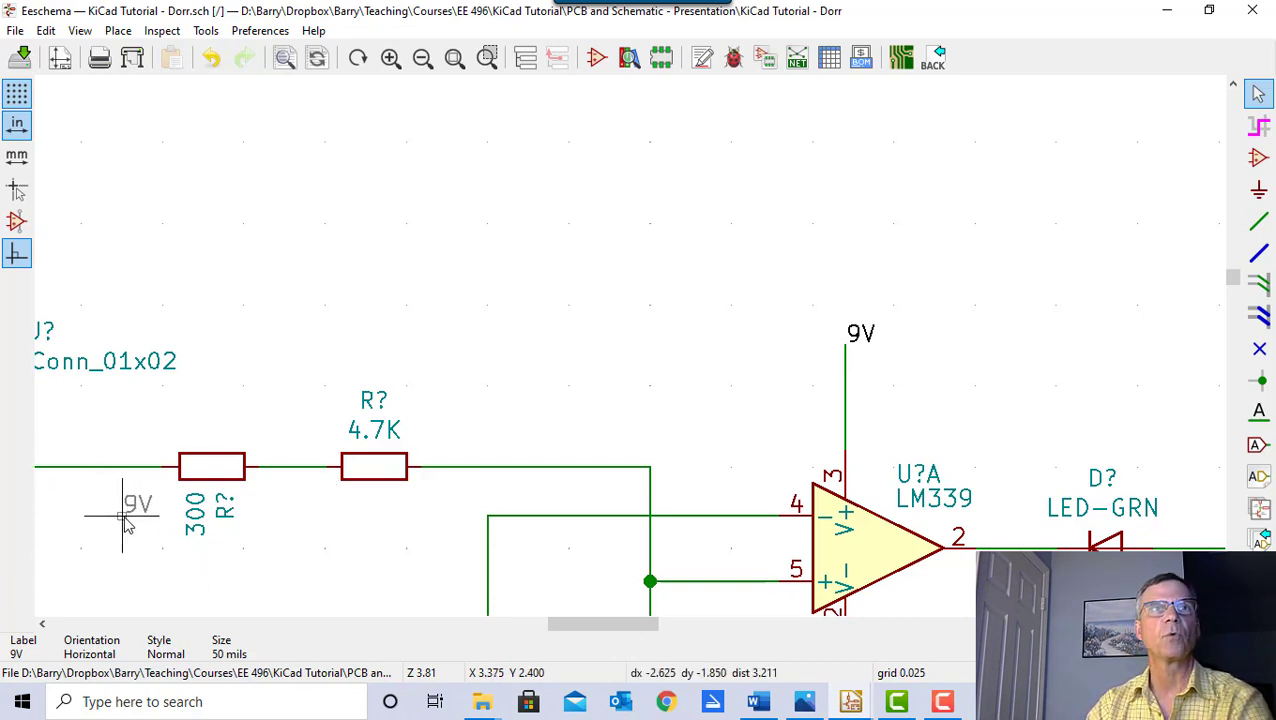
{"action": "scroll", "coordinate": [123, 500], "scroll_direction": "down", "scroll_amount": 1}
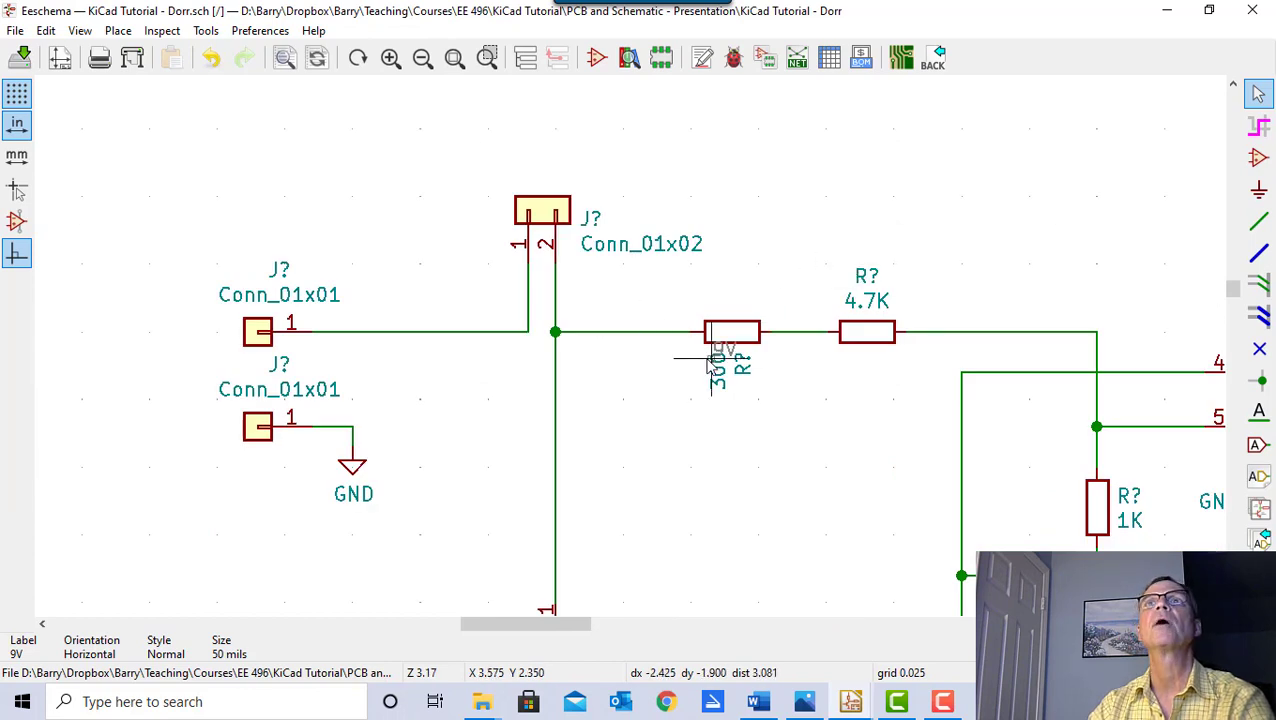
{"action": "left_click", "coordinate": [631, 340]}
{"action": "scroll", "coordinate": [797, 490], "scroll_direction": "down", "scroll_amount": 1}
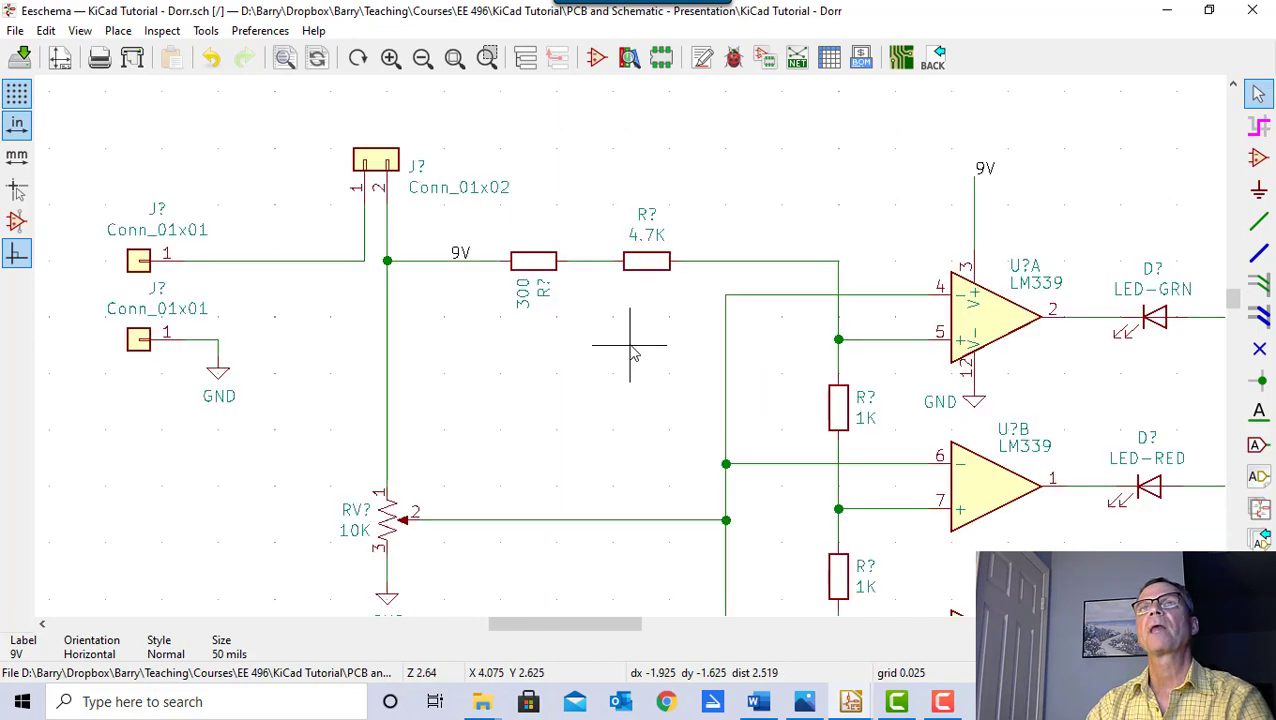
- Move the Conn_01x02 connector's reference to the left of its symbol and its value text above it
{"action": "scroll", "coordinate": [627, 347], "scroll_direction": "down", "scroll_amount": 1}
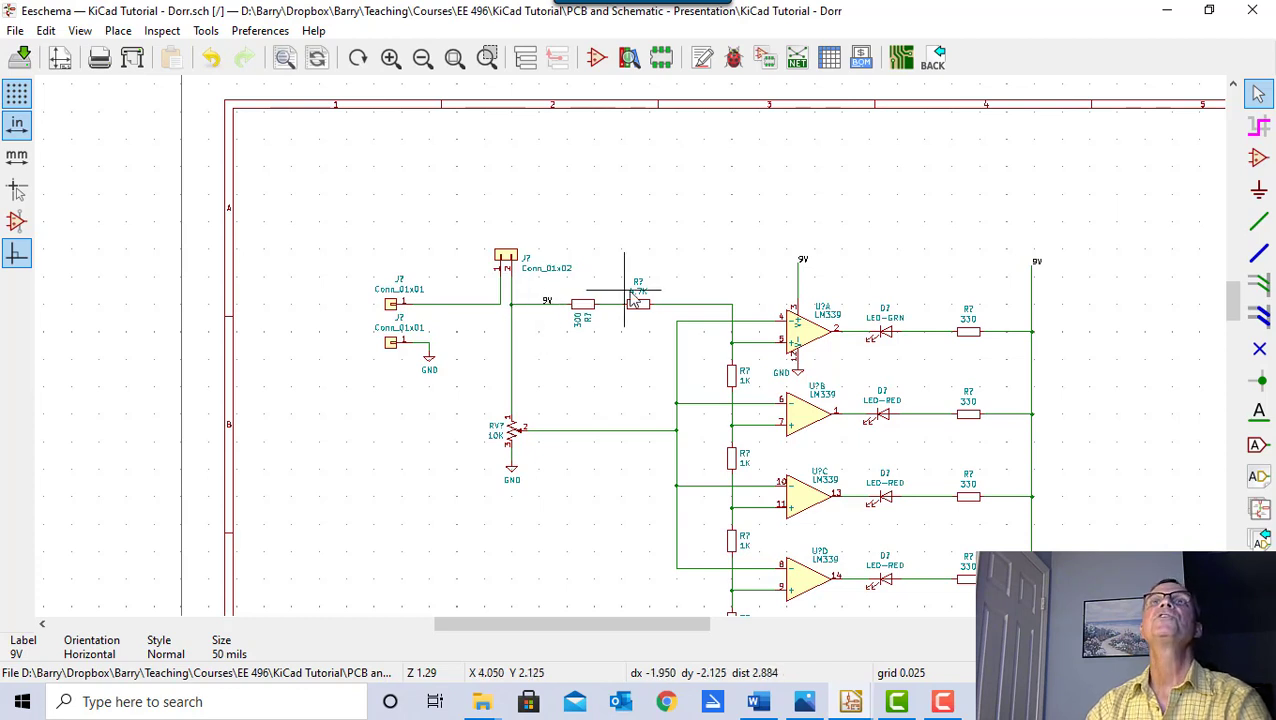
{"action": "left_click", "coordinate": [545, 293]}
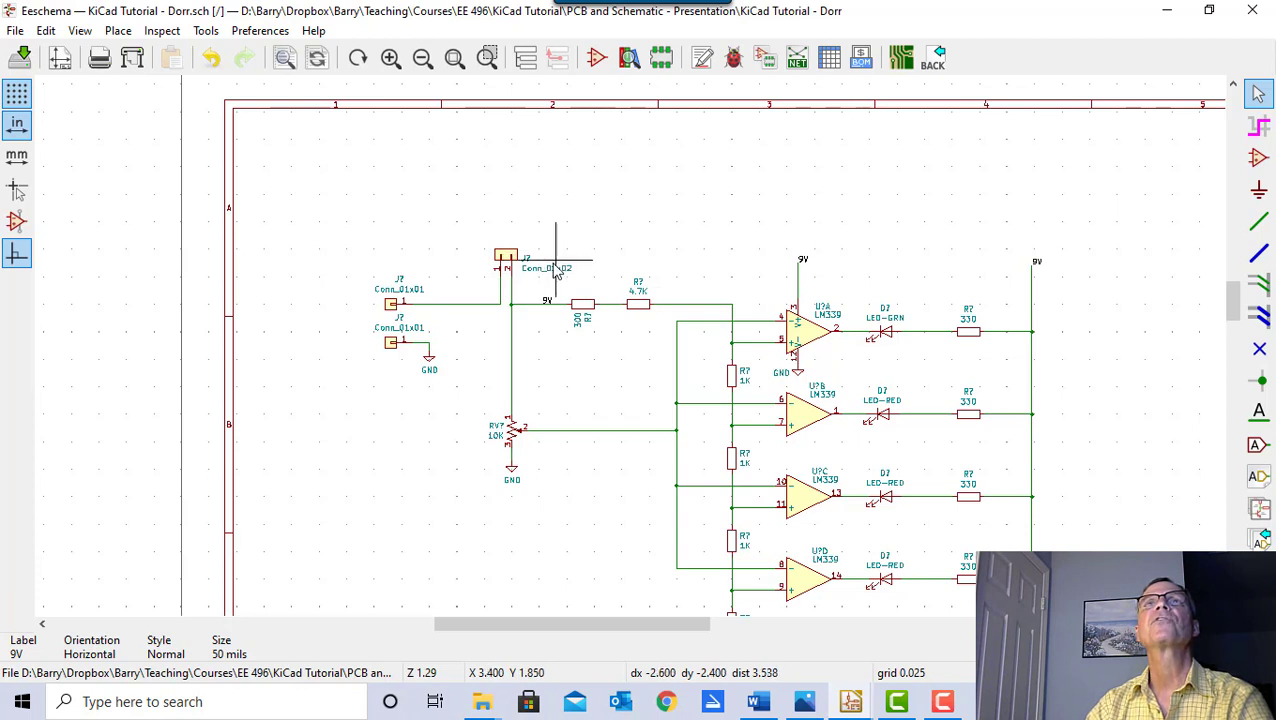
{"action": "key", "text": "Escape"}
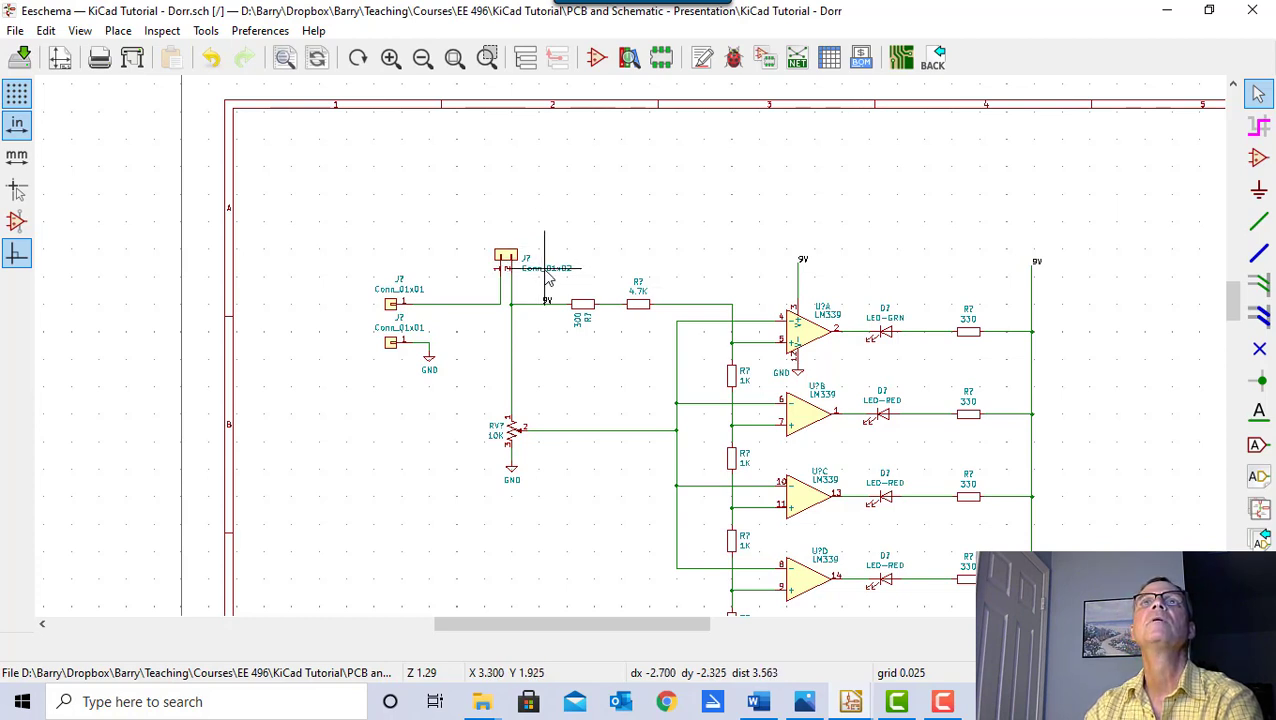
{"action": "left_click", "coordinate": [460, 236]}
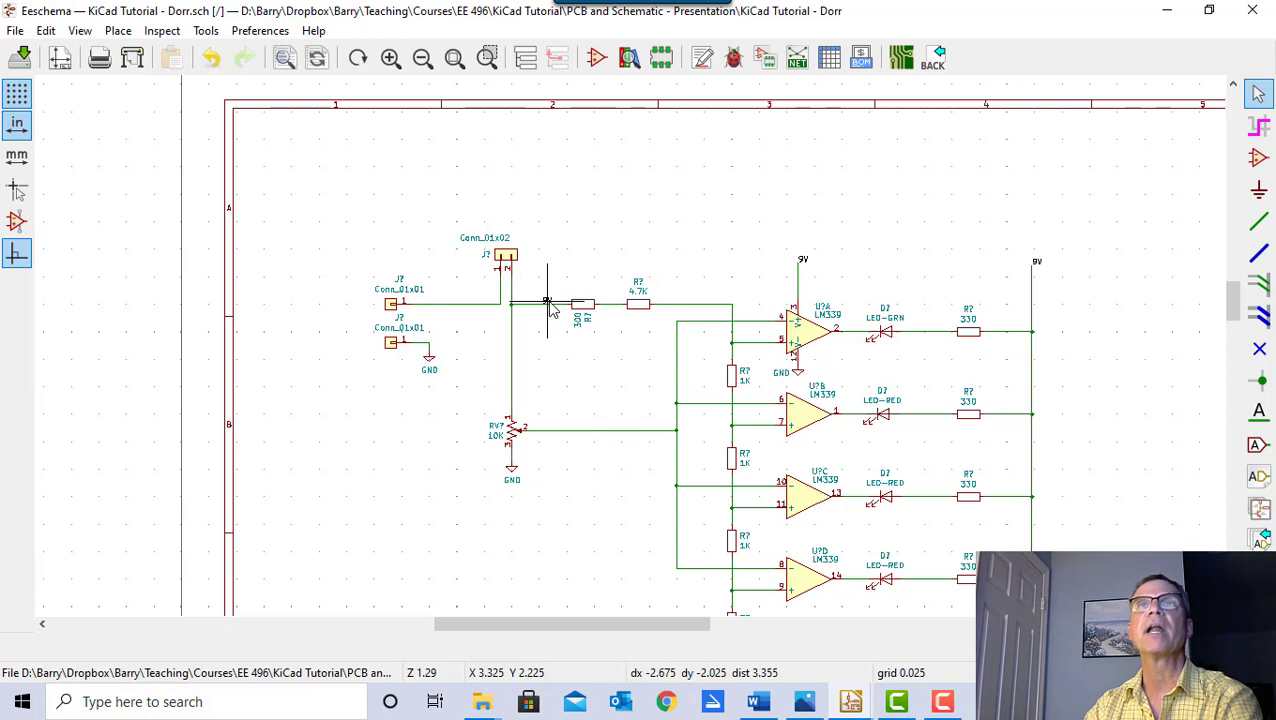
- Move the 9V label off the wire before the 300 resistor and draw a branch wire up and to the right from that wire
{"action": "key", "text": "m"}
{"action": "left_click", "coordinate": [573, 228]}
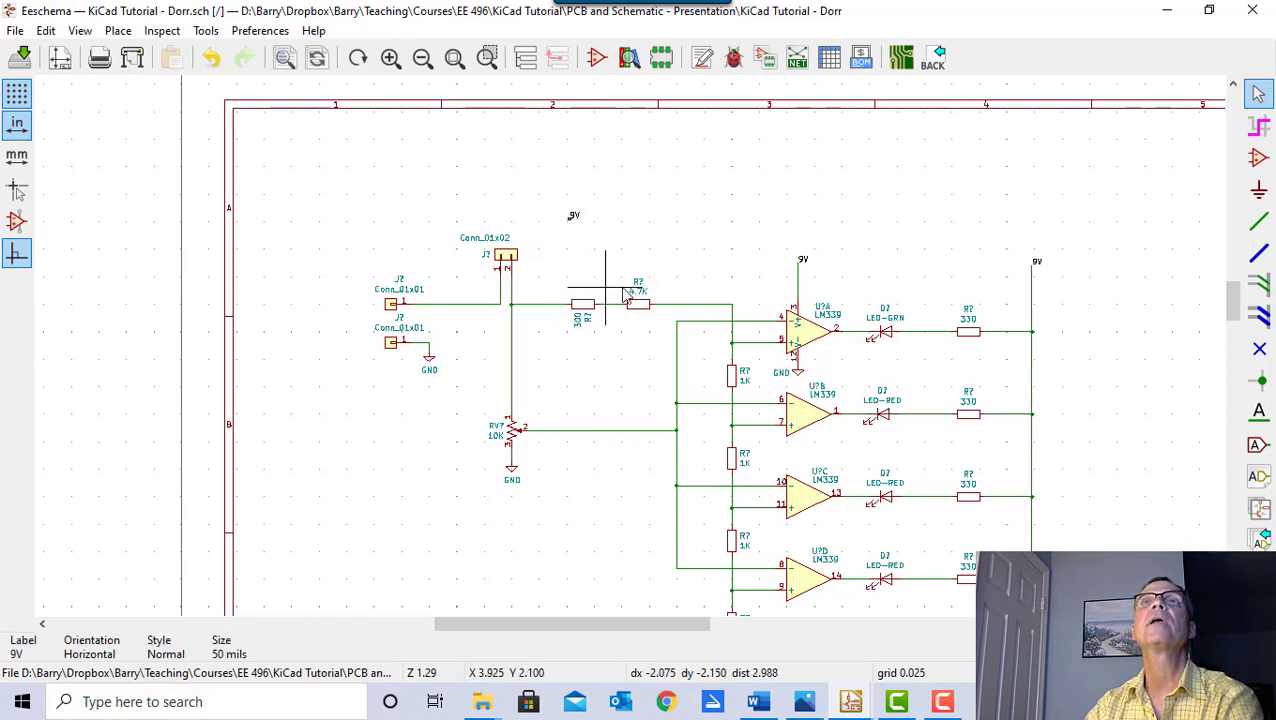
{"action": "left_click", "coordinate": [1261, 221]}
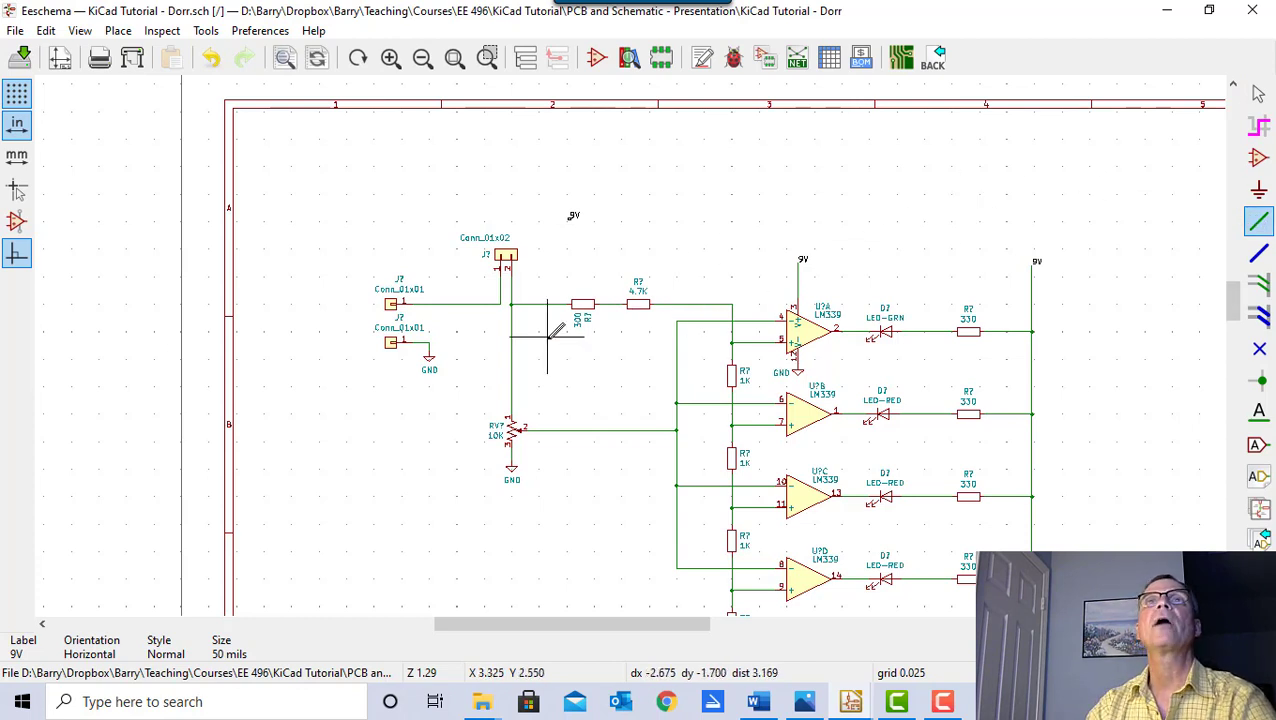
{"action": "scroll", "coordinate": [555, 322], "scroll_direction": "up", "scroll_amount": 3}
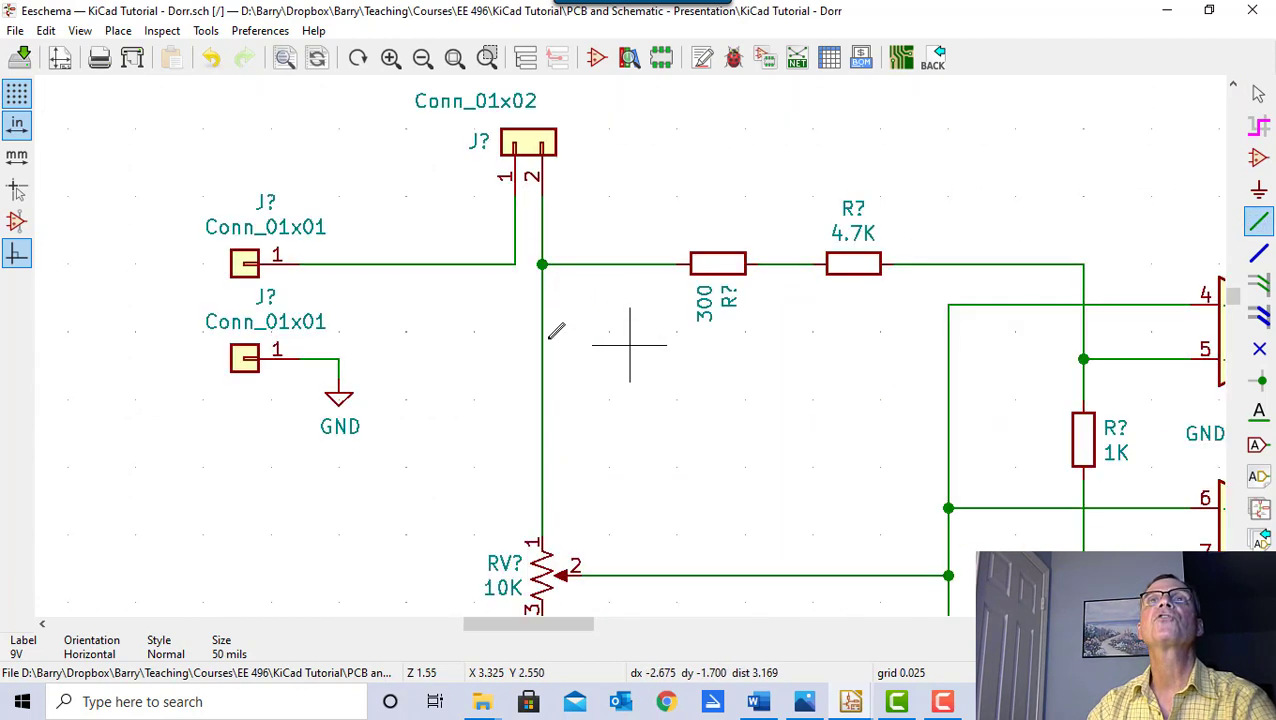
{"action": "left_click", "coordinate": [630, 264]}
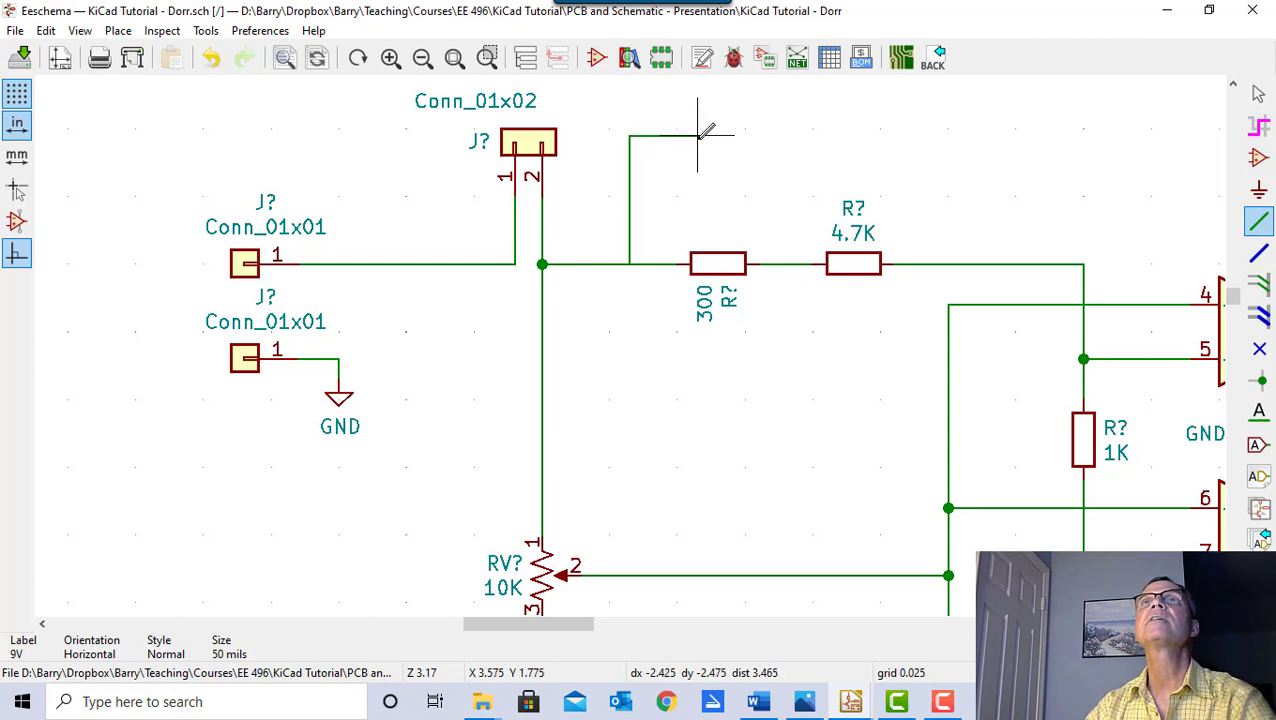
{"action": "double_click", "coordinate": [704, 135]}
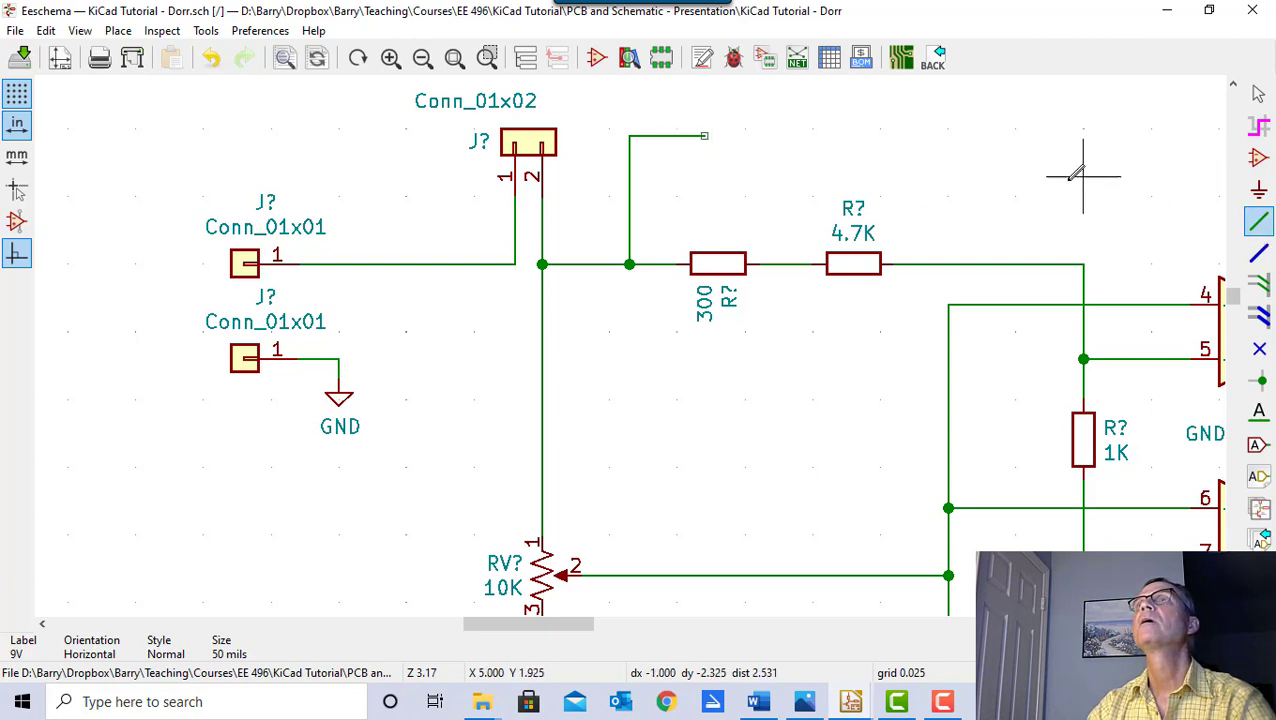
- Attach the loose 9V label to the open end of the new branch wire above the 300 resistor
{"action": "scroll", "coordinate": [840, 165], "scroll_direction": "up", "scroll_amount": 2}
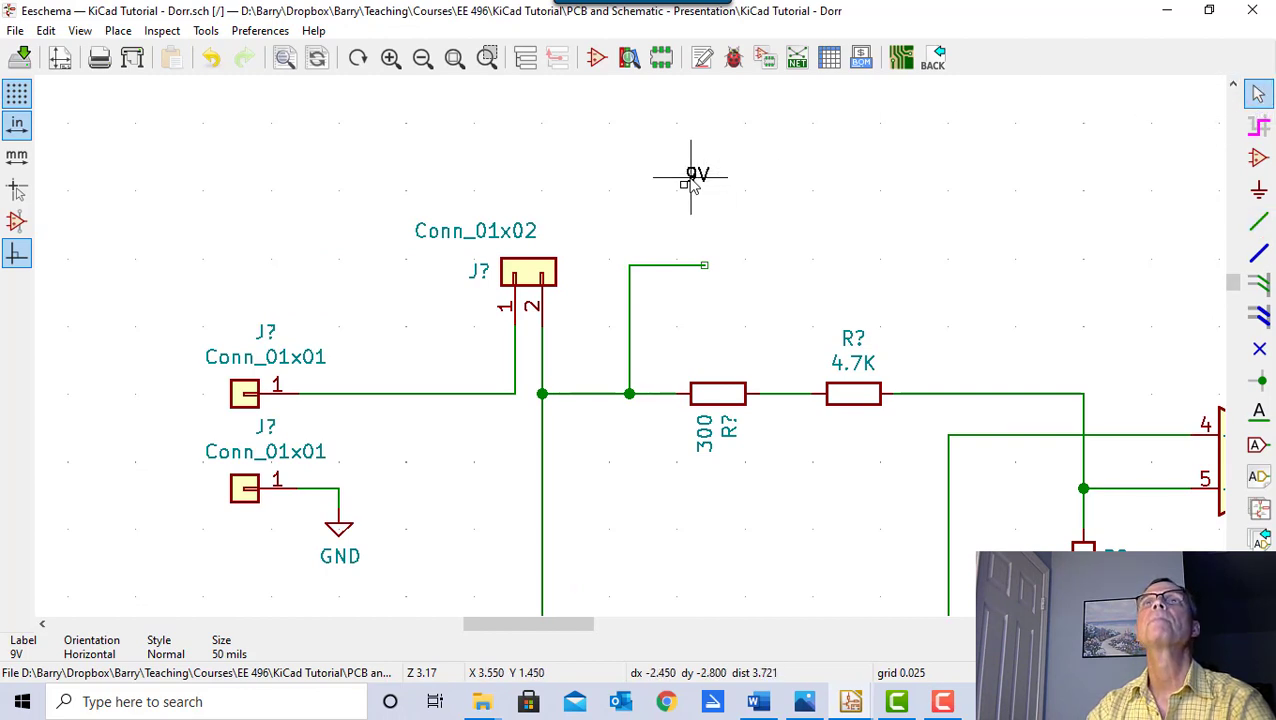
{"action": "key", "text": "m"}
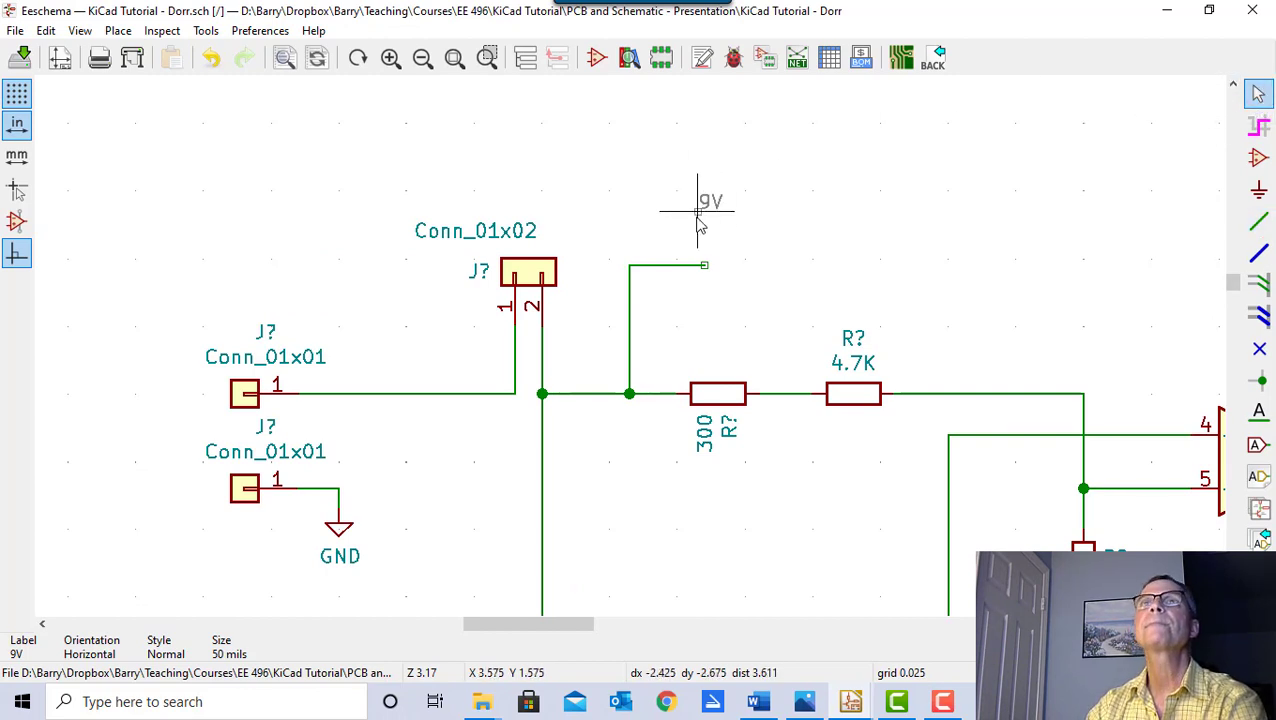
{"action": "left_click", "coordinate": [706, 267]}
{"action": "scroll", "coordinate": [723, 277], "scroll_direction": "down", "scroll_amount": 3}
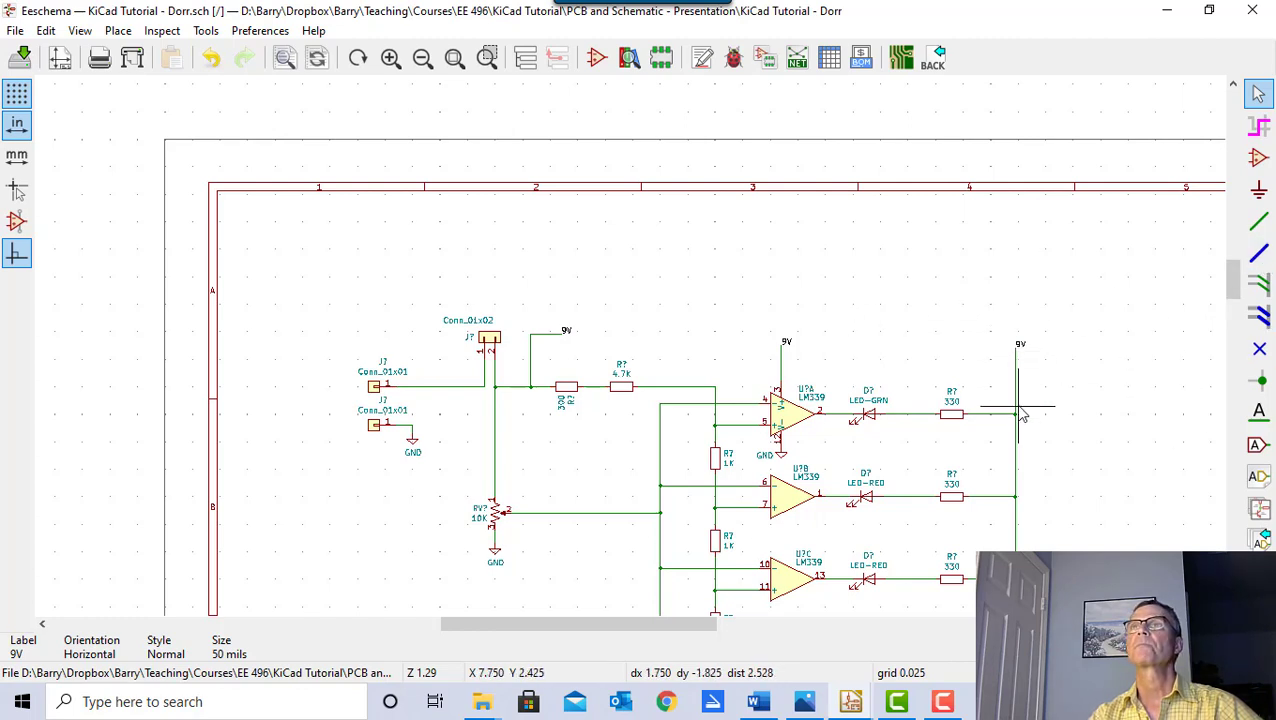
{"action": "scroll", "coordinate": [1057, 448], "scroll_direction": "down", "scroll_amount": 1}
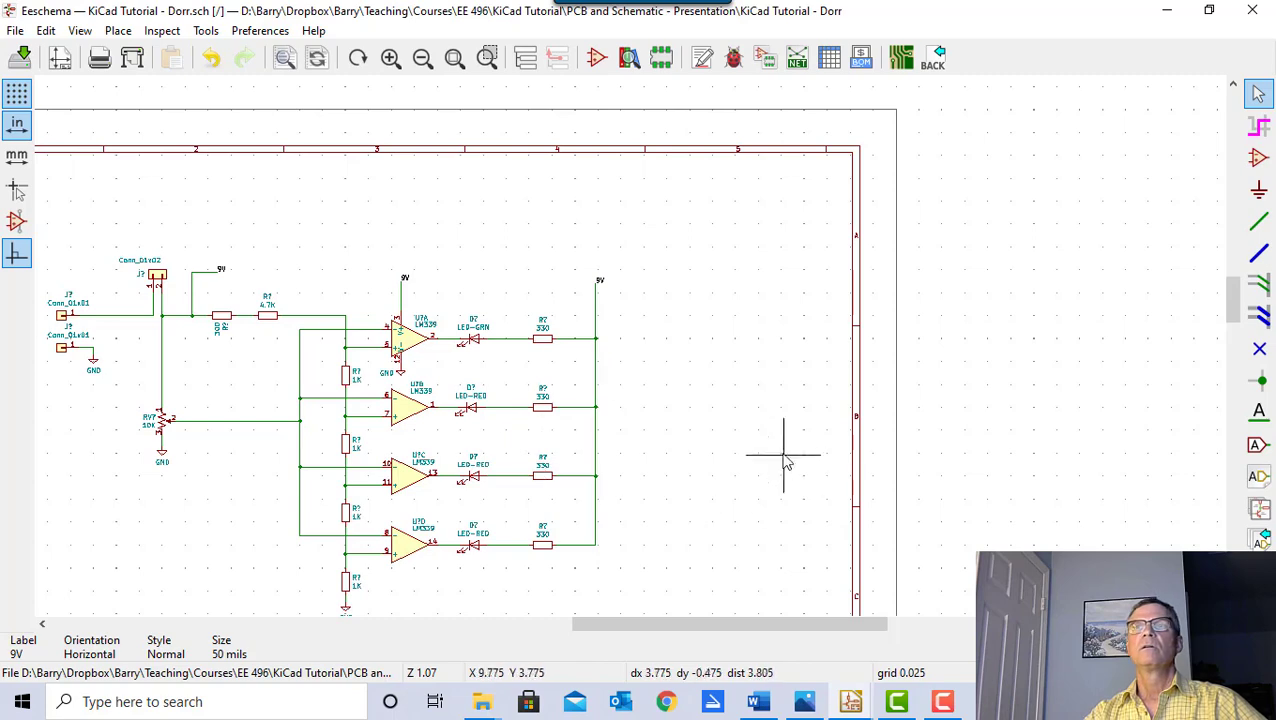
{"action": "scroll", "coordinate": [775, 447], "scroll_direction": "down", "scroll_amount": 1}
{"action": "scroll", "coordinate": [183, 337], "scroll_direction": "up", "scroll_amount": 5}
{"action": "scroll", "coordinate": [675, 347], "scroll_direction": "down", "scroll_amount": 5}
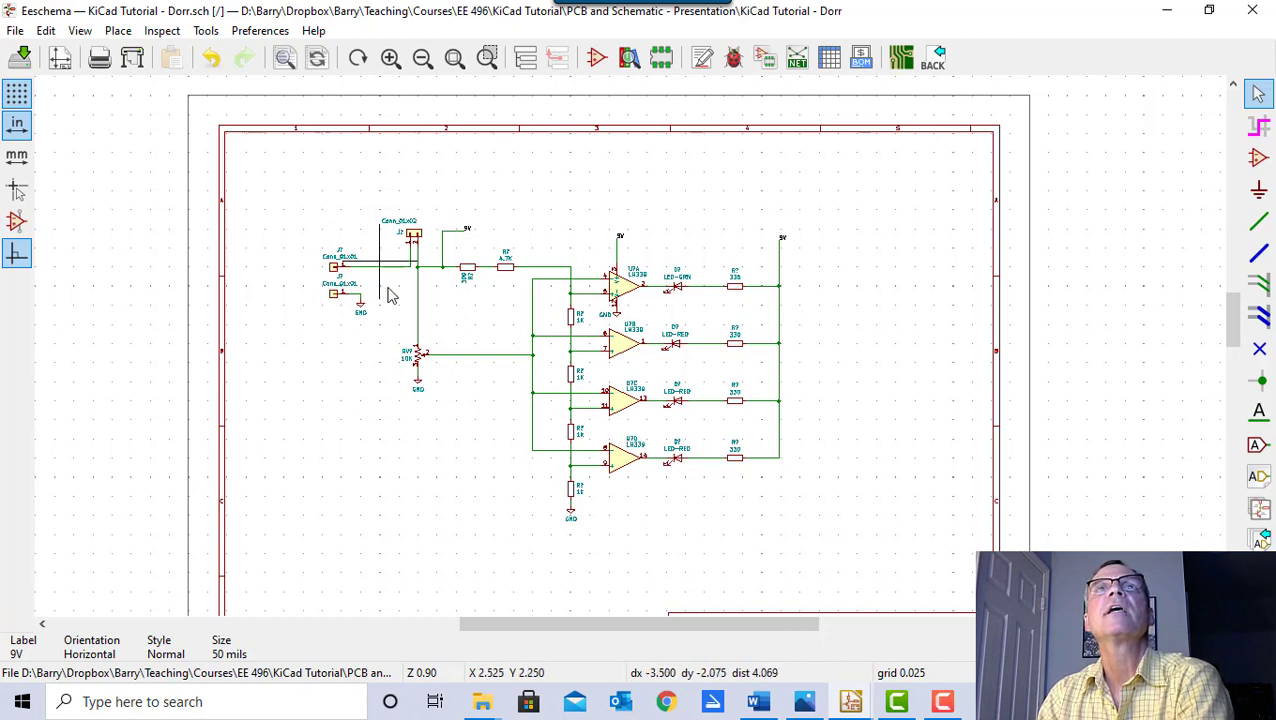
- Hide the value text of the Conn_01x02 connector in its symbol properties
{"action": "scroll", "coordinate": [399, 218], "scroll_direction": "up", "scroll_amount": 3}
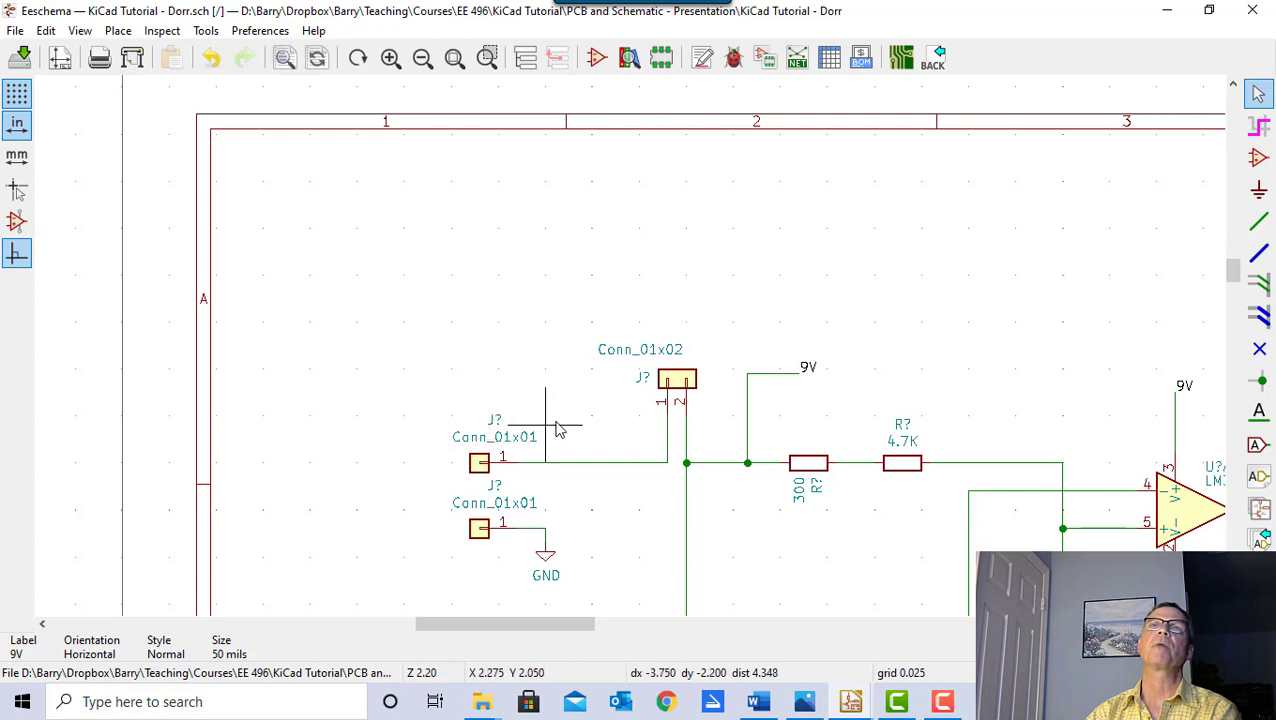
{"action": "double_click", "coordinate": [684, 393]}
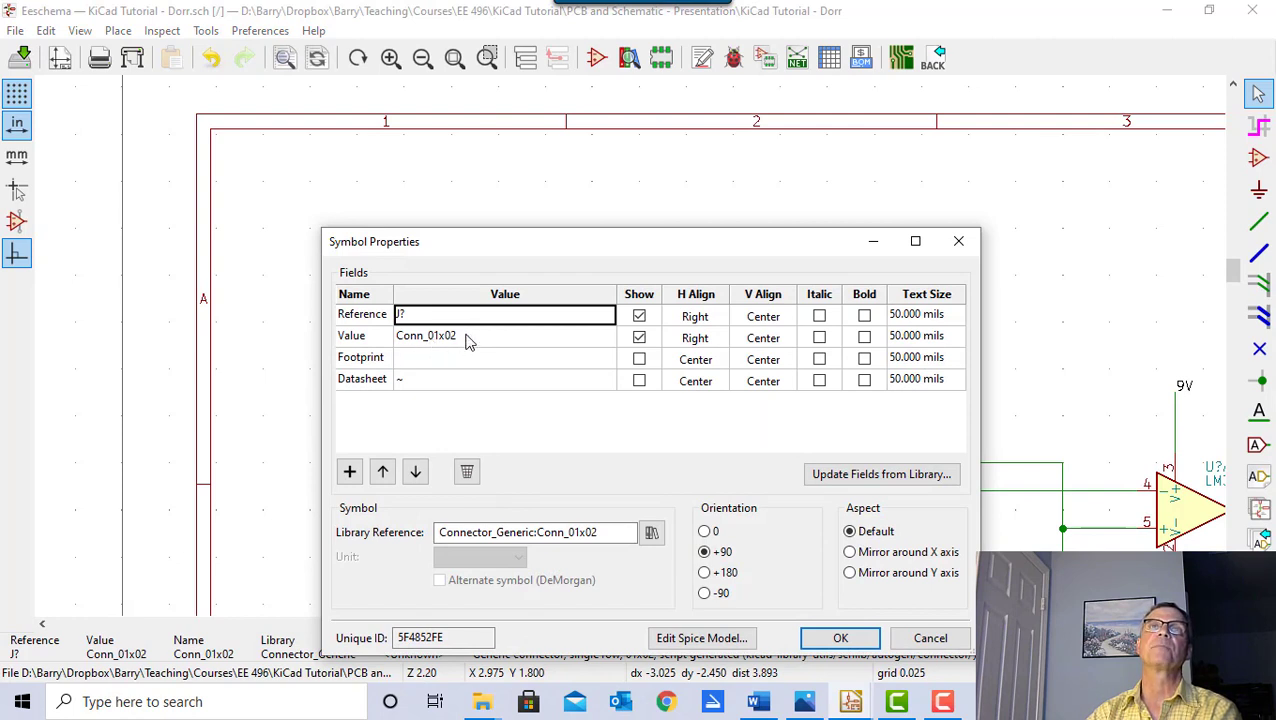
{"action": "left_click", "coordinate": [639, 338]}
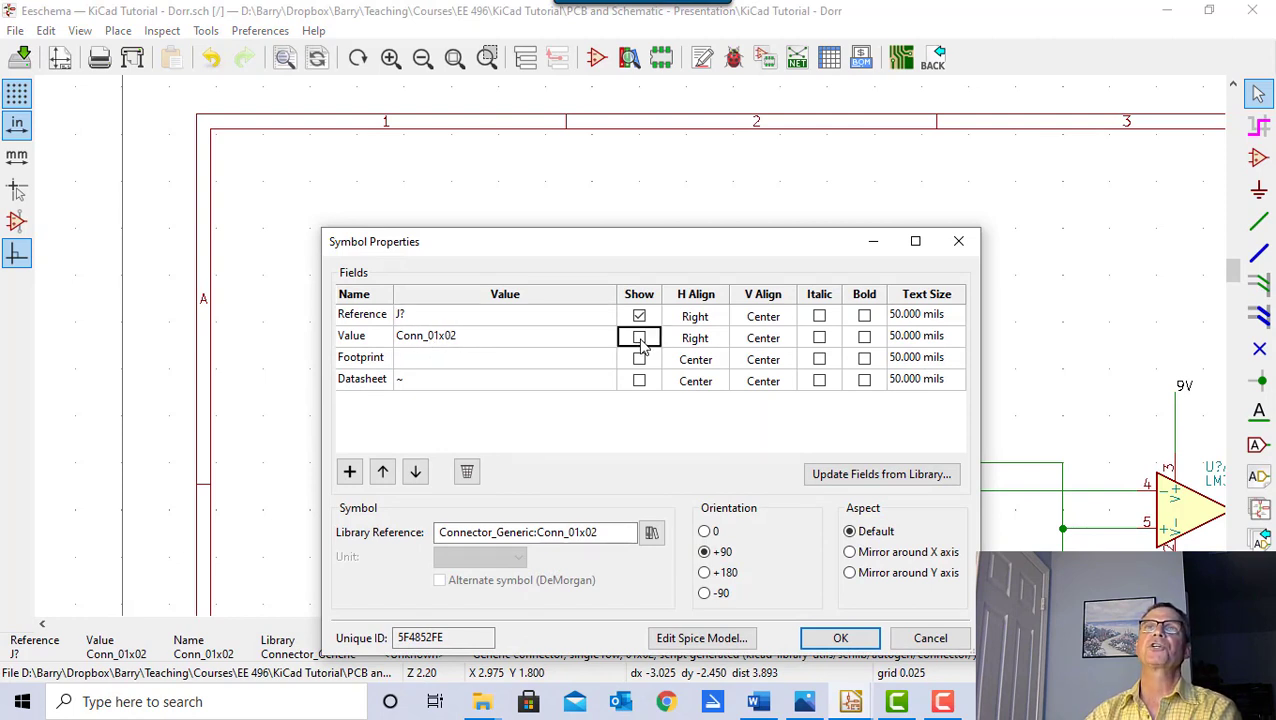
{"action": "left_click", "coordinate": [838, 644]}
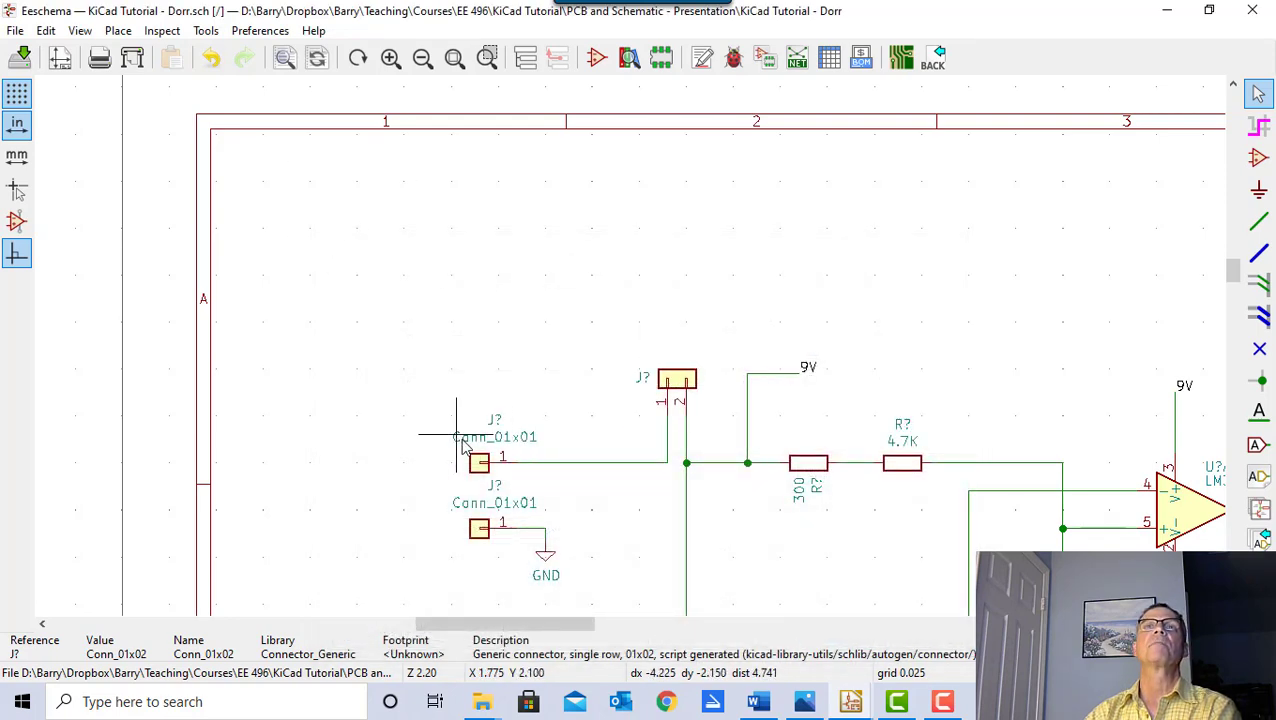
- Hide the value text of both Conn_01x01 connectors in their symbol properties
{"action": "double_click", "coordinate": [481, 472]}
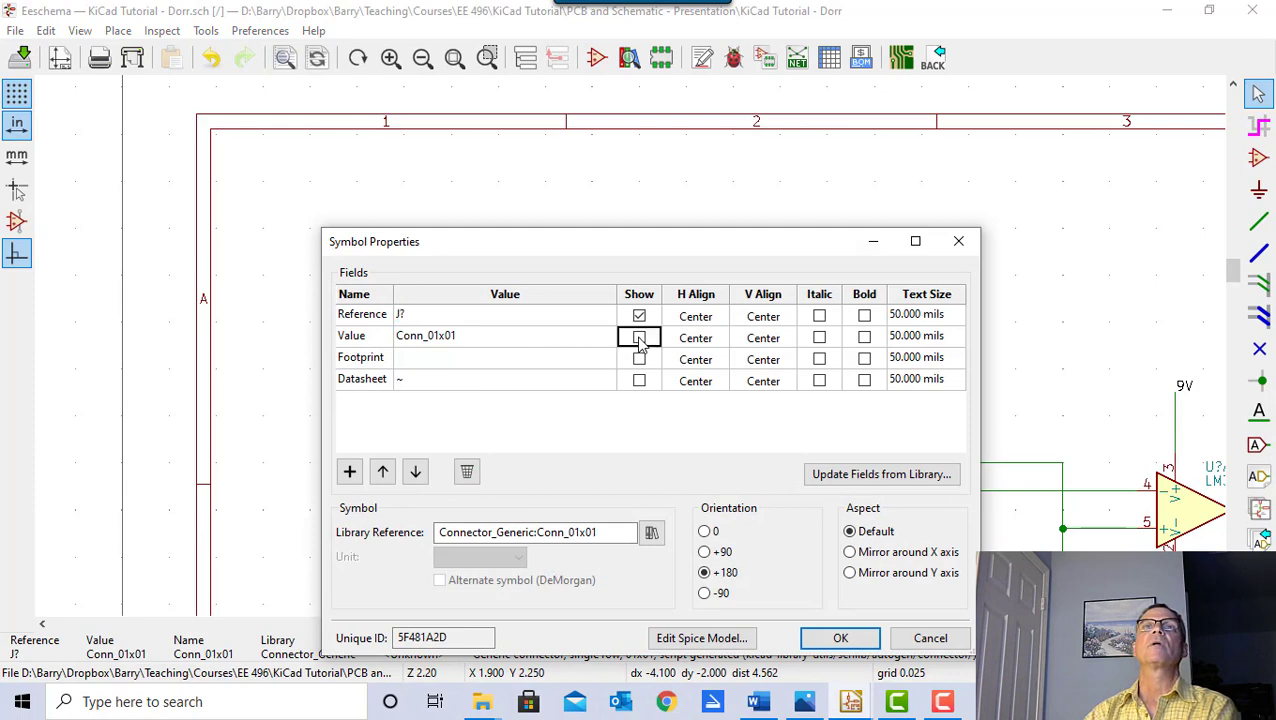
{"action": "left_click", "coordinate": [858, 645]}
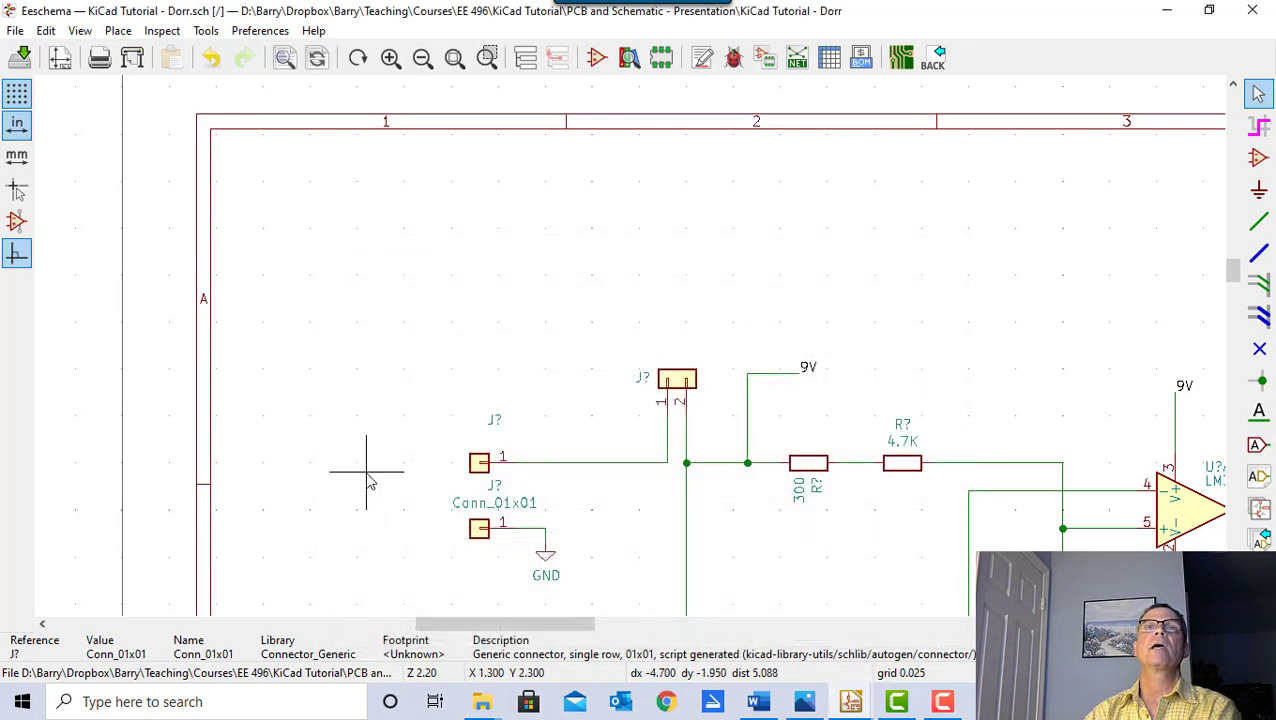
{"action": "double_click", "coordinate": [479, 528]}
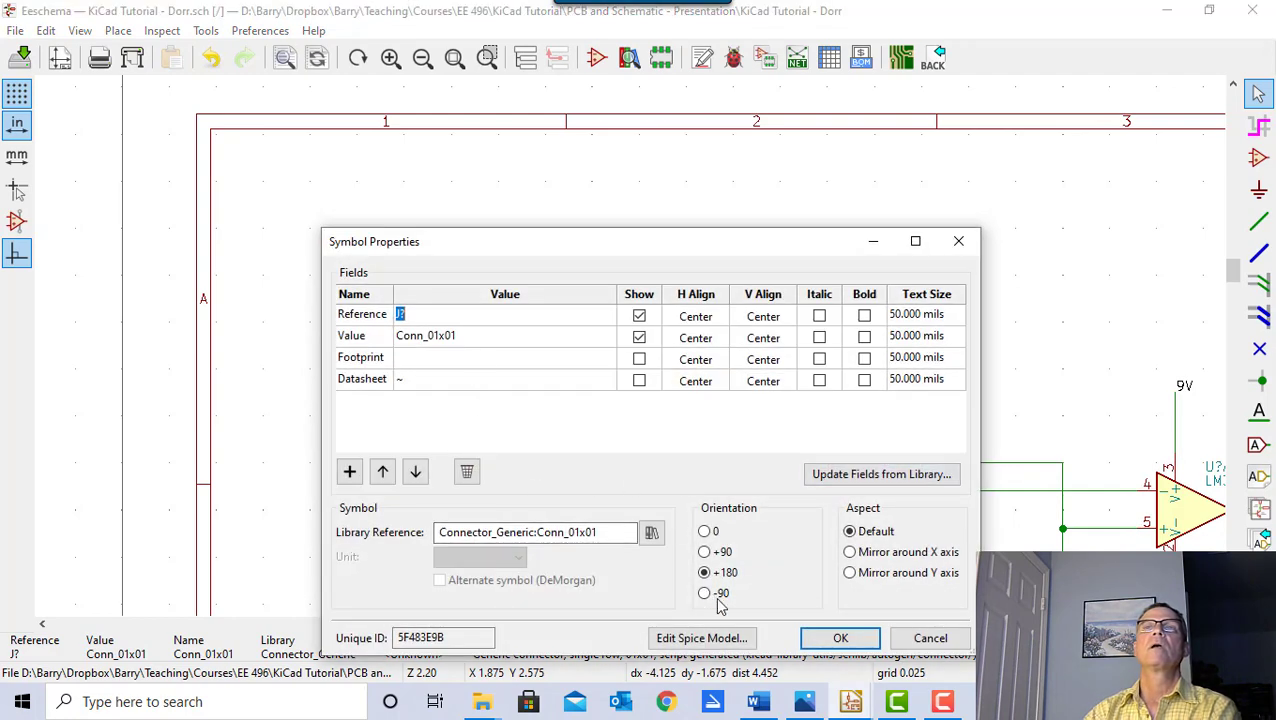
{"action": "left_click", "coordinate": [842, 637]}
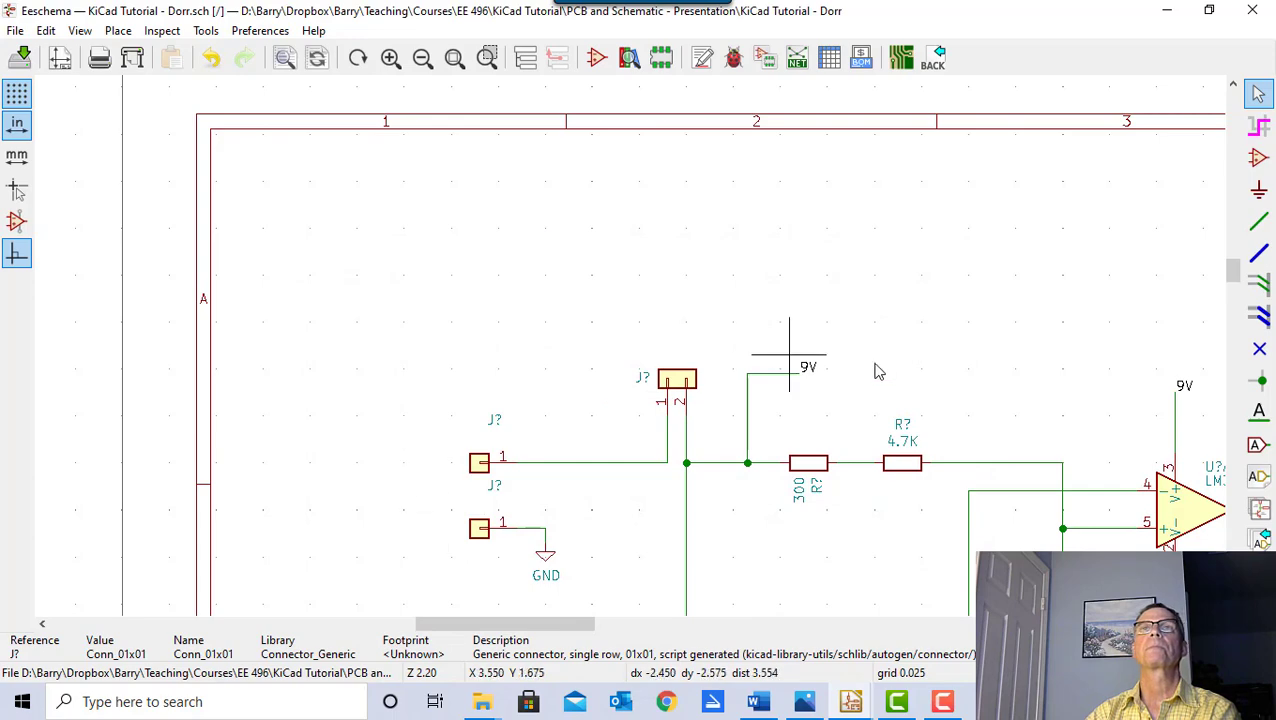
{"action": "scroll", "coordinate": [815, 362], "scroll_direction": "down", "scroll_amount": 3}
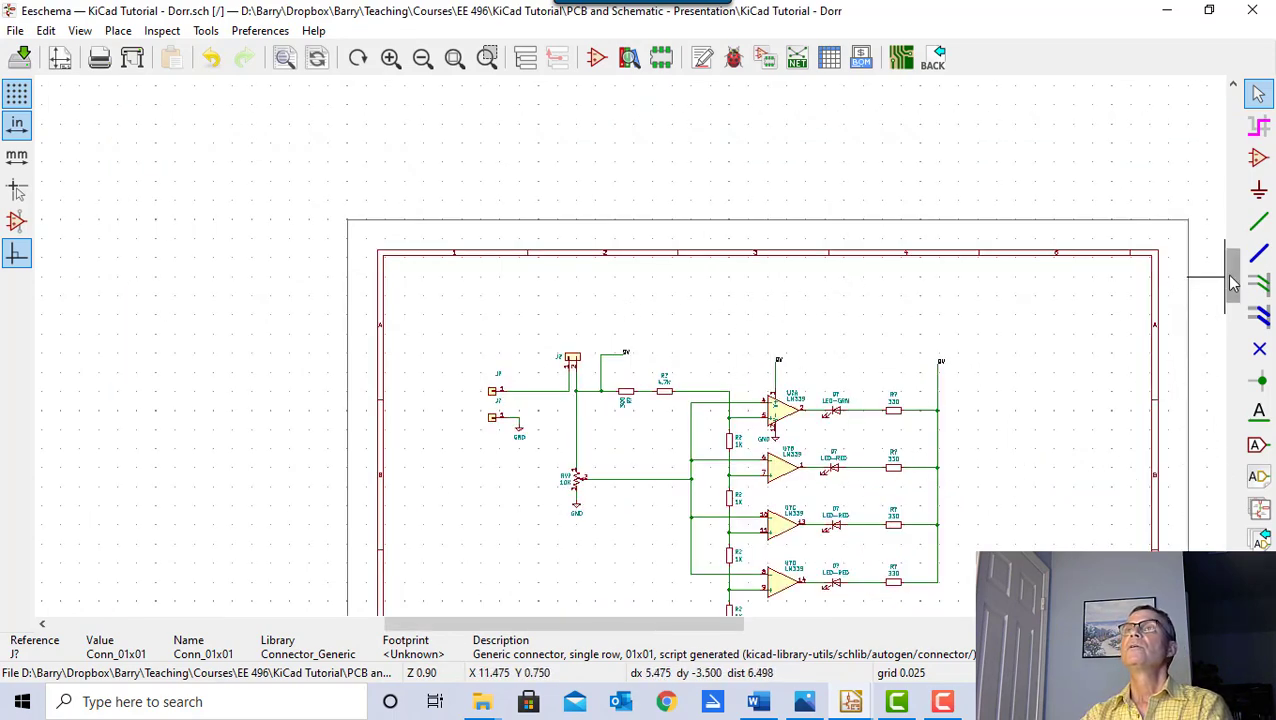
{"action": "left_click_drag", "start_coordinate": [1234, 283], "coordinate": [1265, 322]}
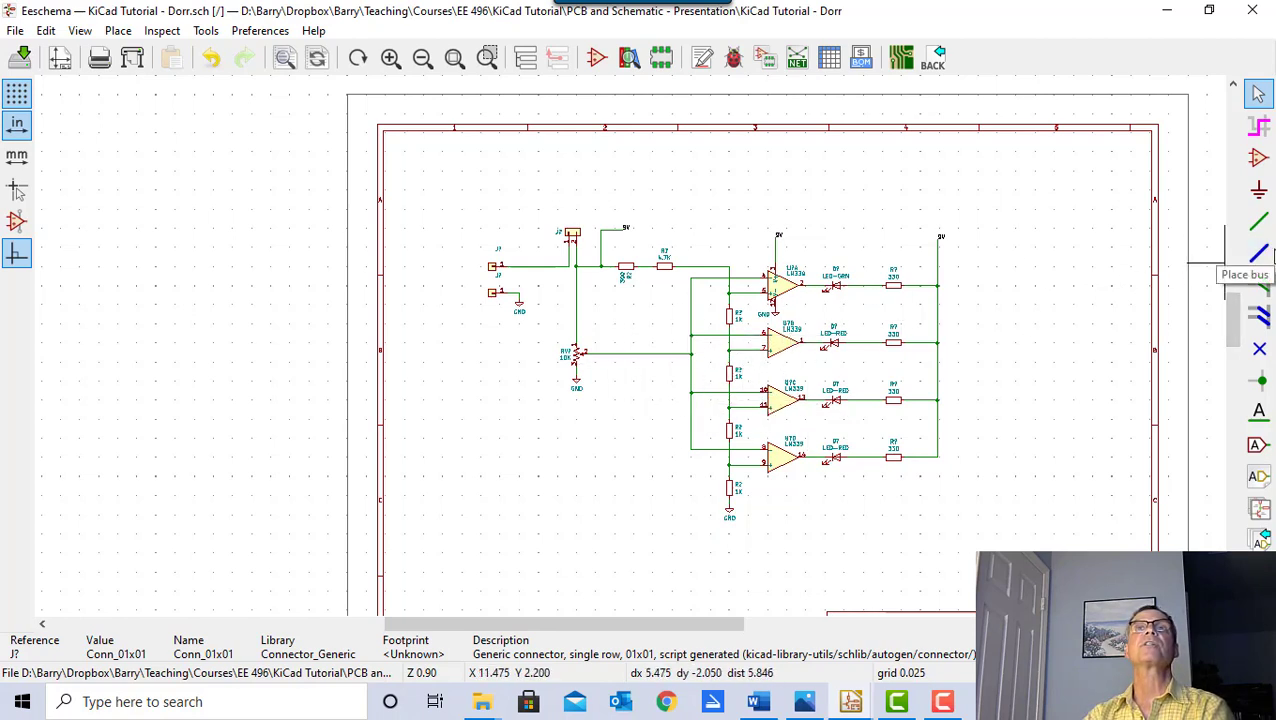
{"action": "left_click", "coordinate": [1258, 252]}
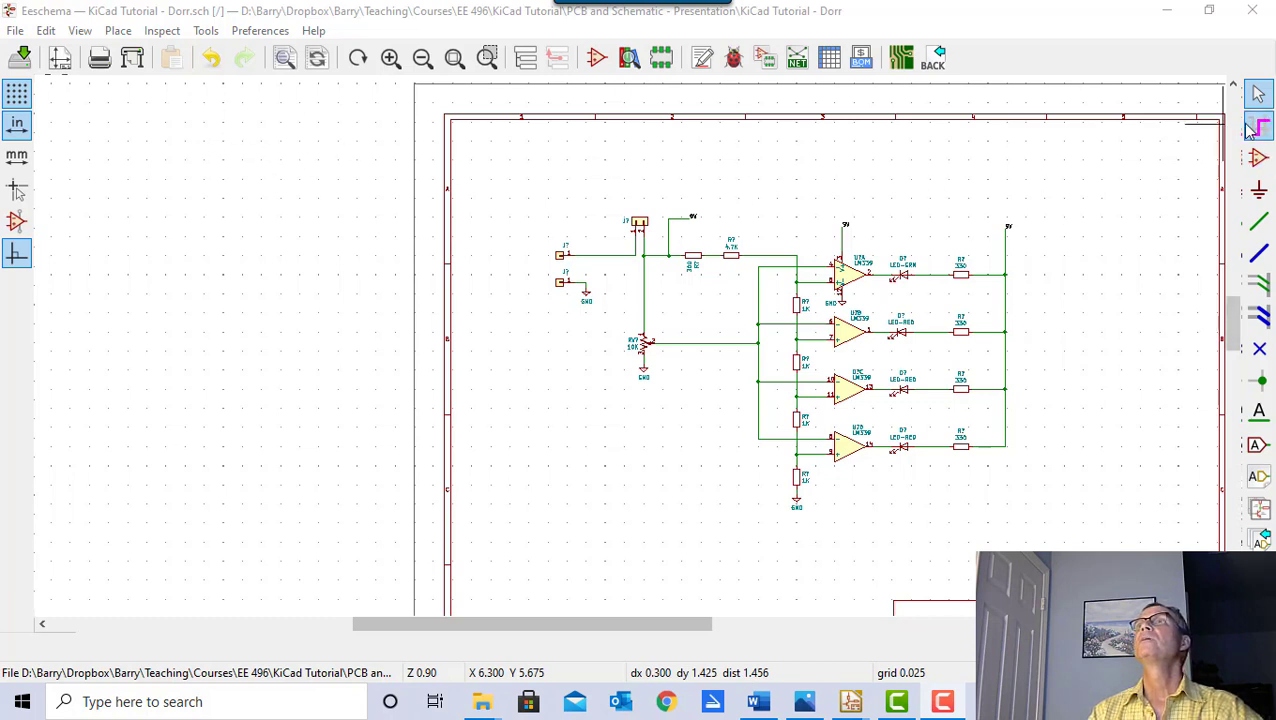
- Start placing a new symbol and choose PWR_FLAG from the power symbol library
{"action": "left_click", "coordinate": [1258, 159]}
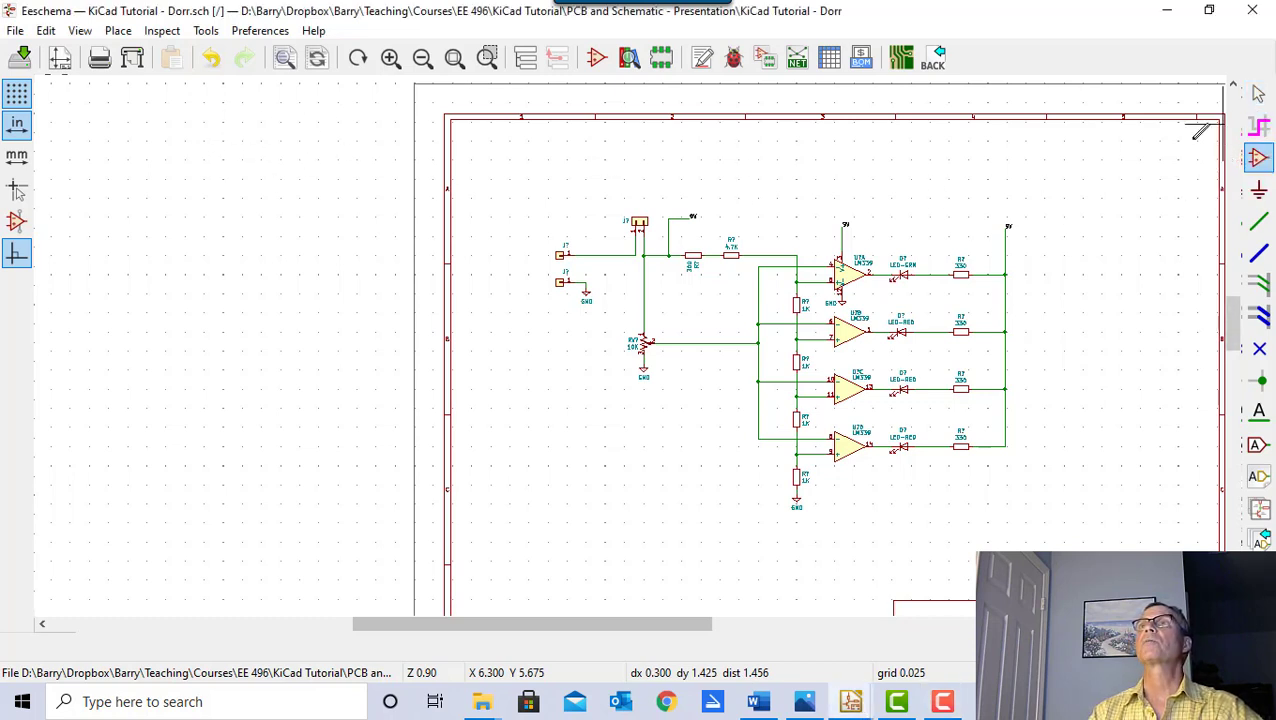
{"action": "left_click", "coordinate": [534, 178]}
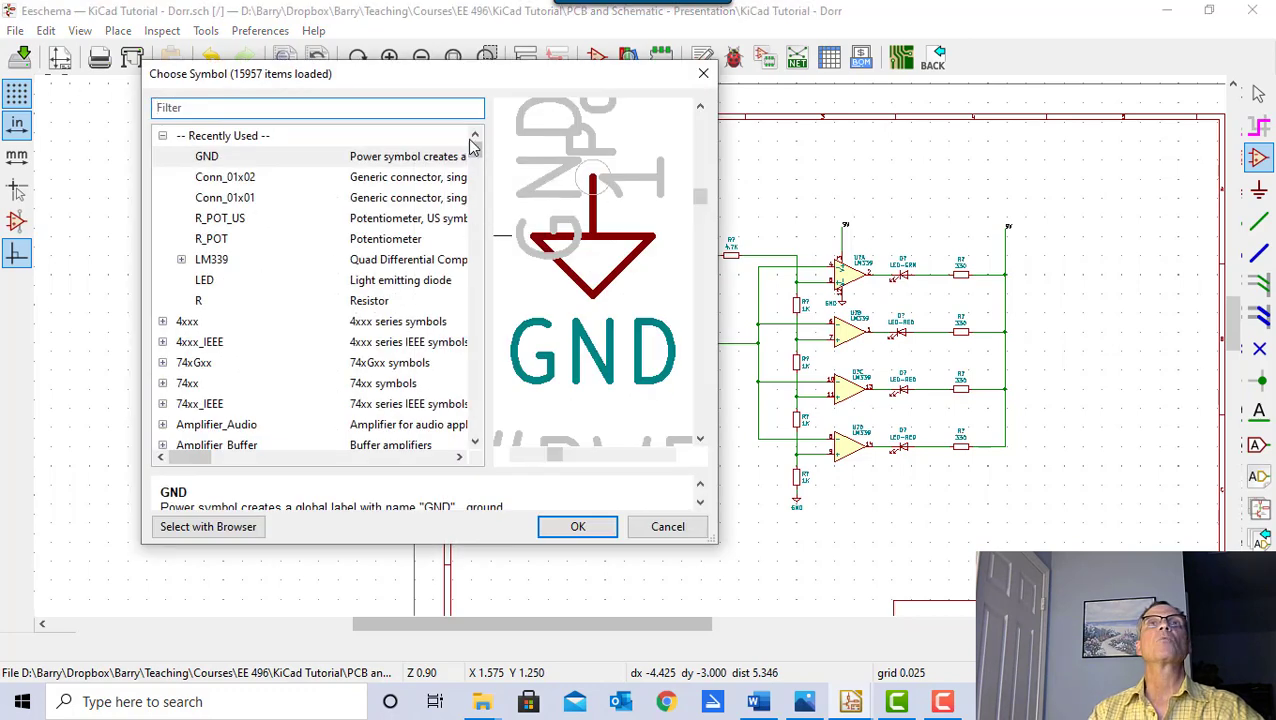
{"action": "left_click_drag", "start_coordinate": [476, 157], "coordinate": [471, 302]}
{"action": "scroll", "coordinate": [258, 268], "scroll_direction": "down", "scroll_amount": 15}
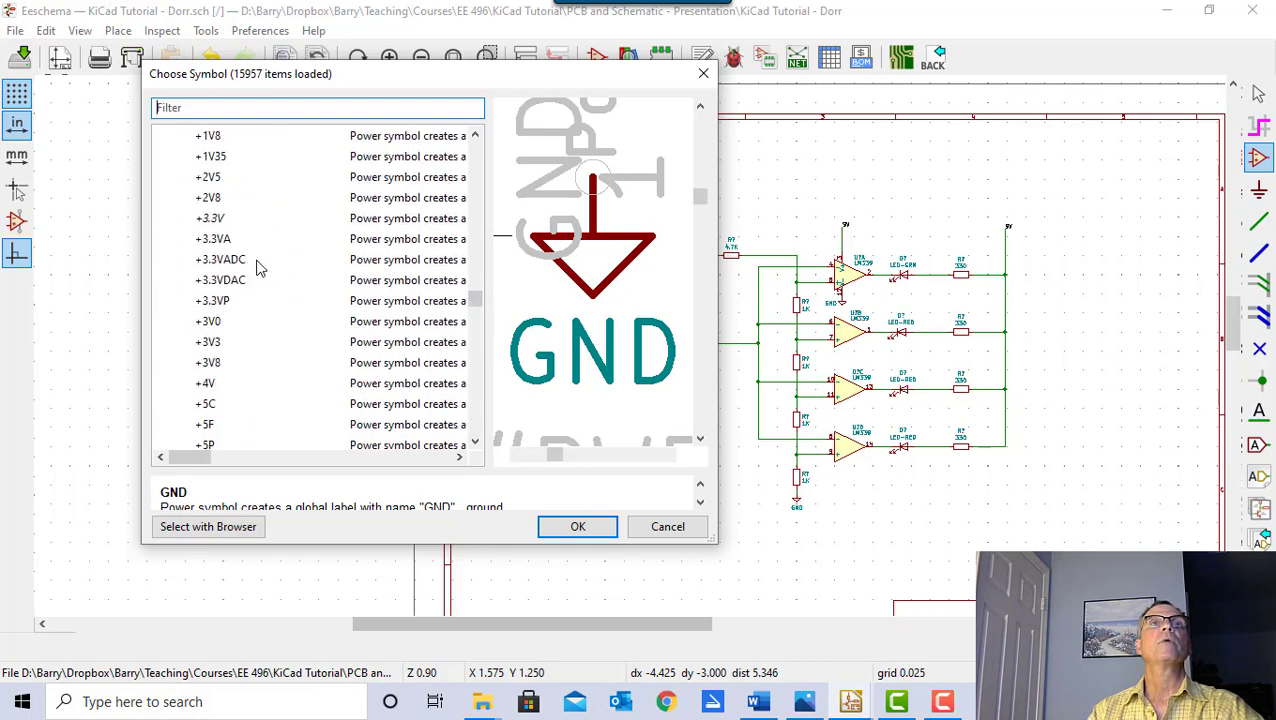
{"action": "scroll", "coordinate": [258, 268], "scroll_direction": "down", "scroll_amount": 7}
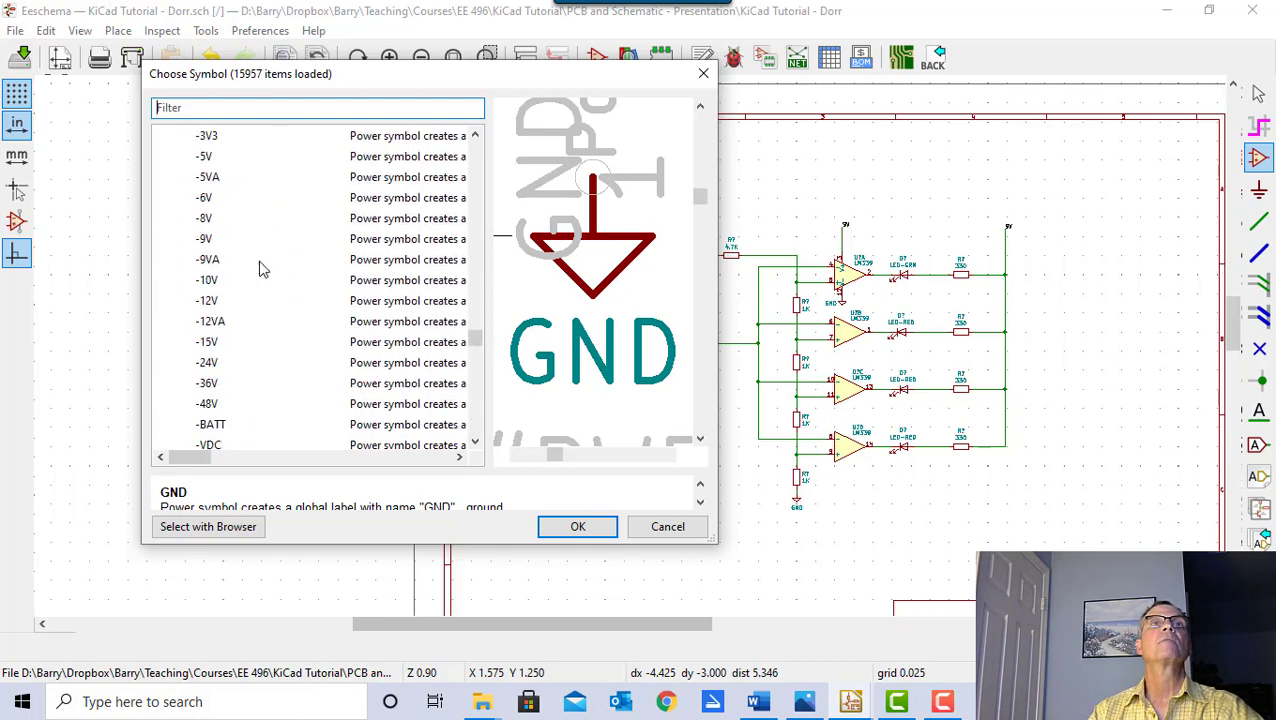
{"action": "scroll", "coordinate": [268, 226], "scroll_direction": "down", "scroll_amount": 4}
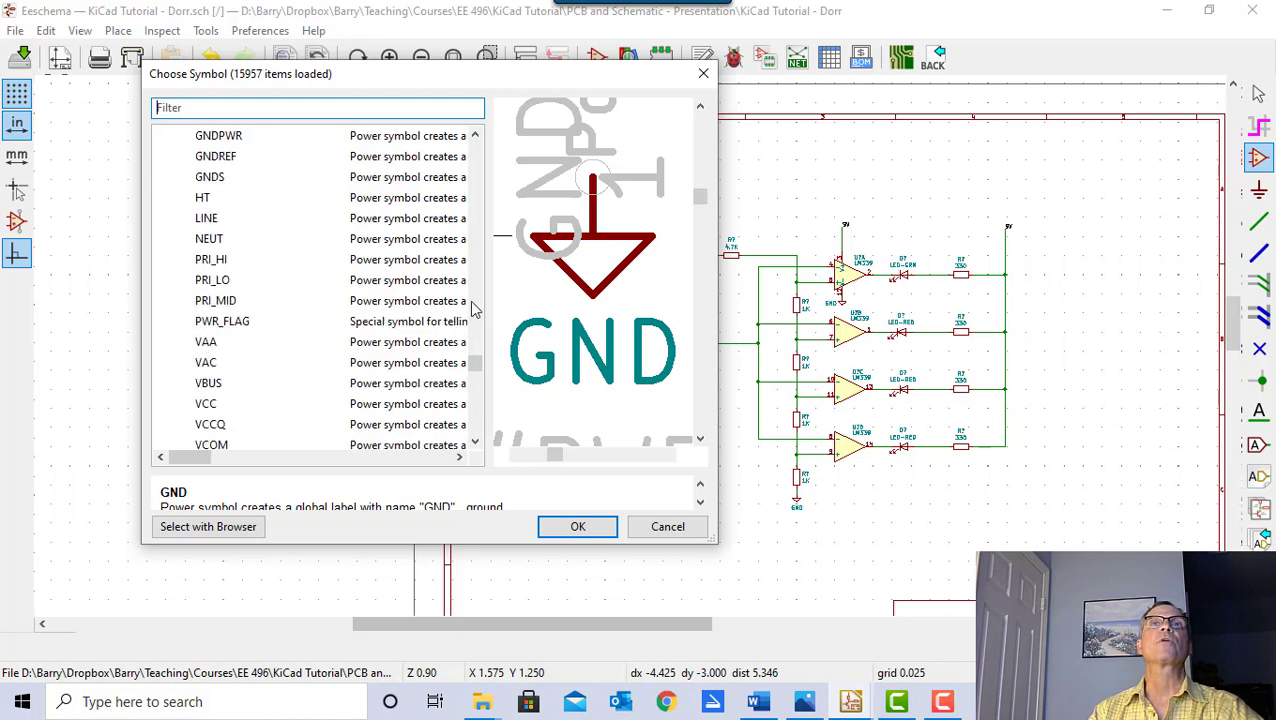
{"action": "left_click_drag", "start_coordinate": [492, 306], "coordinate": [662, 309]}
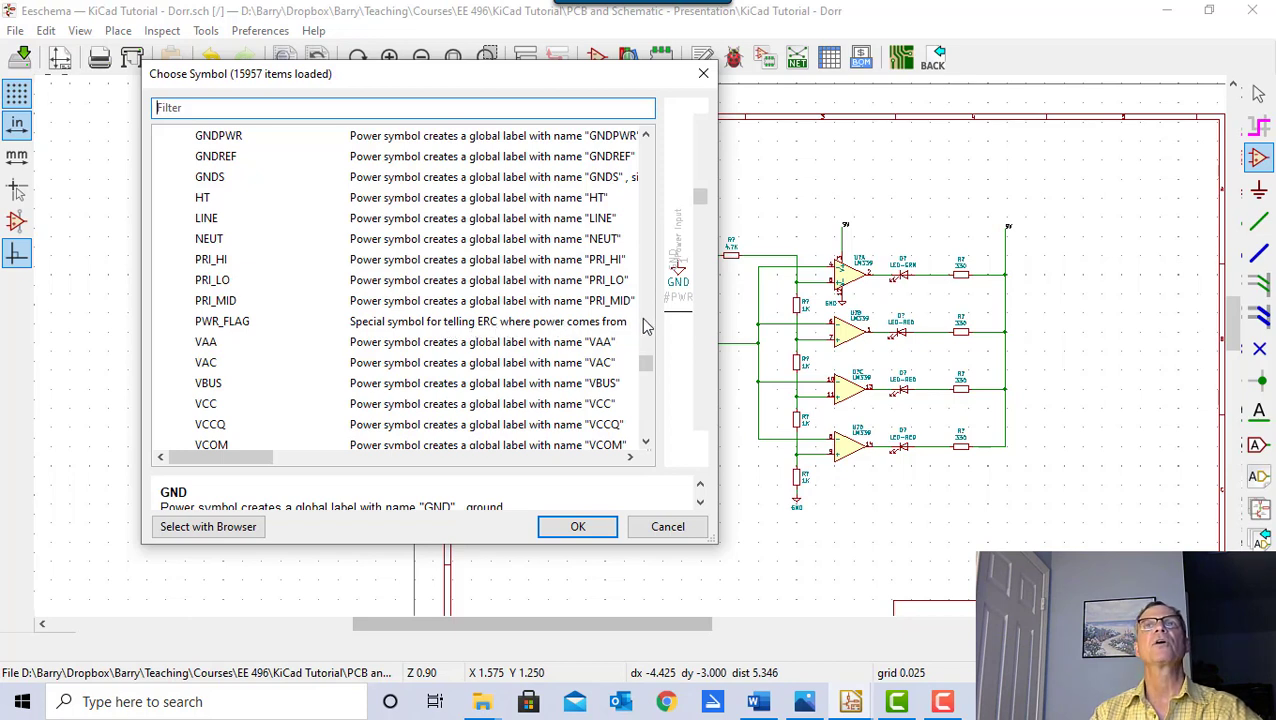
{"action": "left_click", "coordinate": [213, 326]}
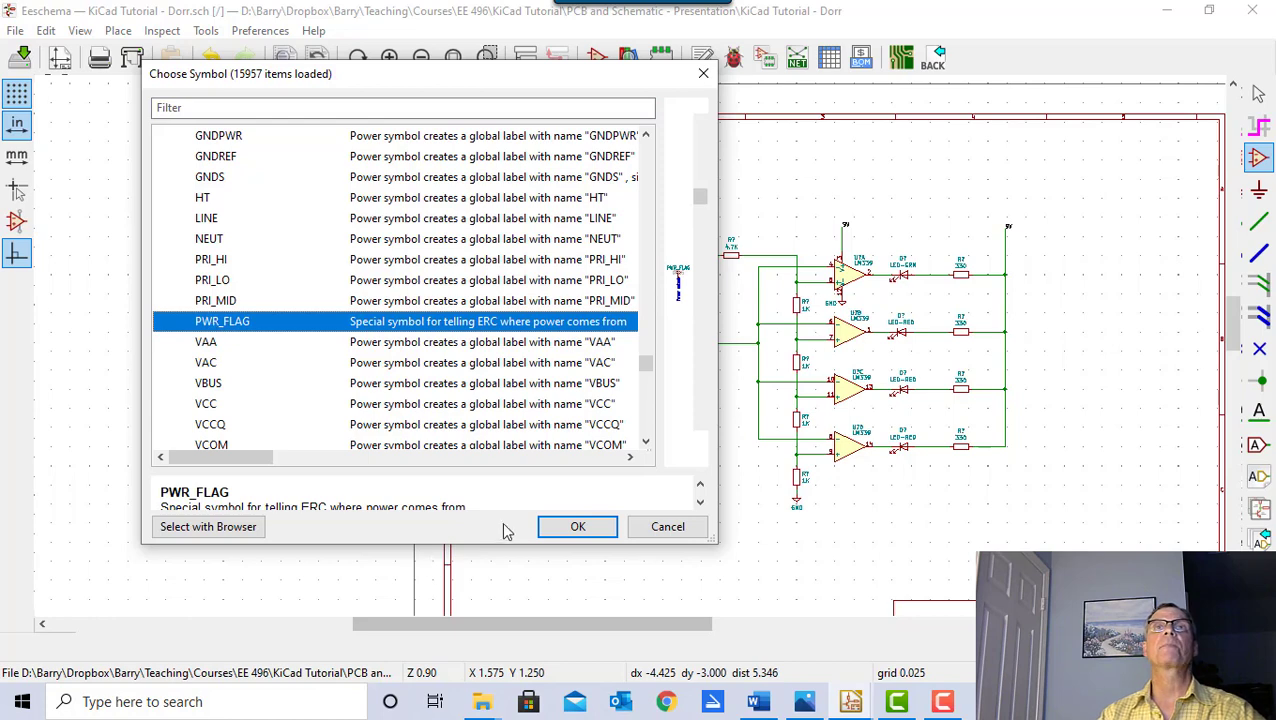
{"action": "left_click", "coordinate": [565, 531]}
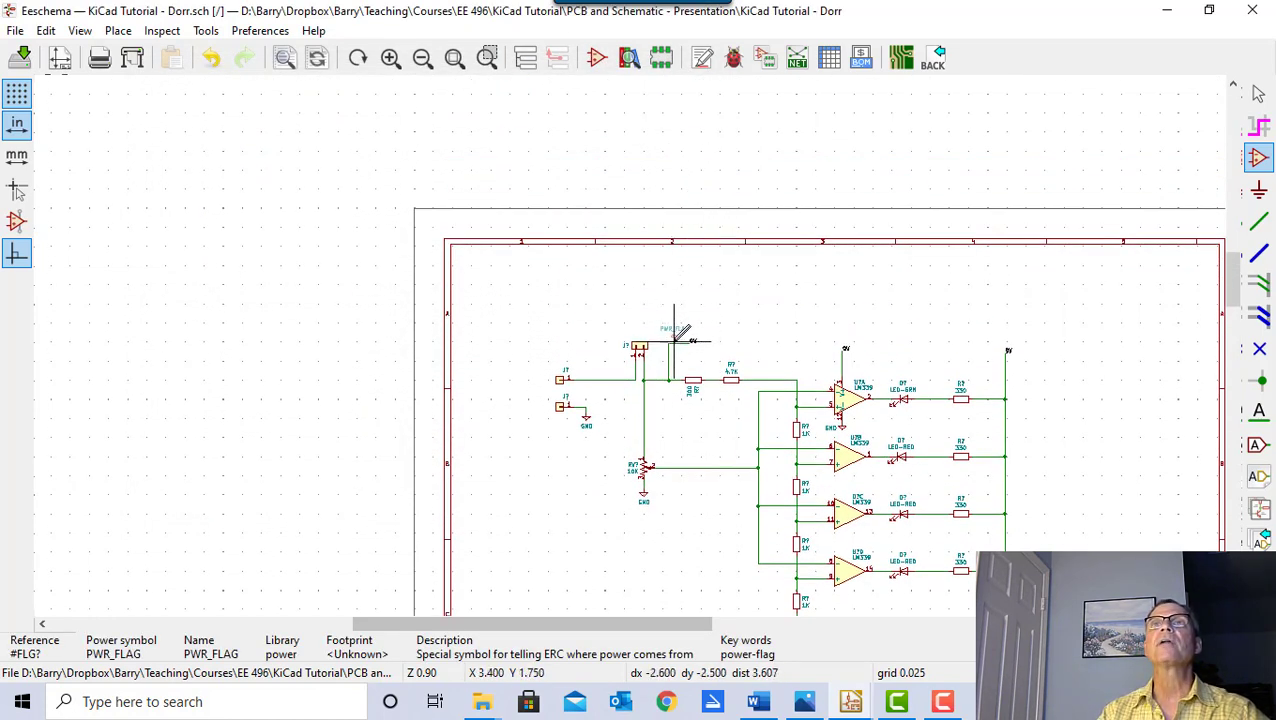
- Place the PWR_FLAG symbol on the corner of the 9V branch wire above the 300 resistor
{"action": "scroll", "coordinate": [680, 335], "scroll_direction": "up", "scroll_amount": 5}
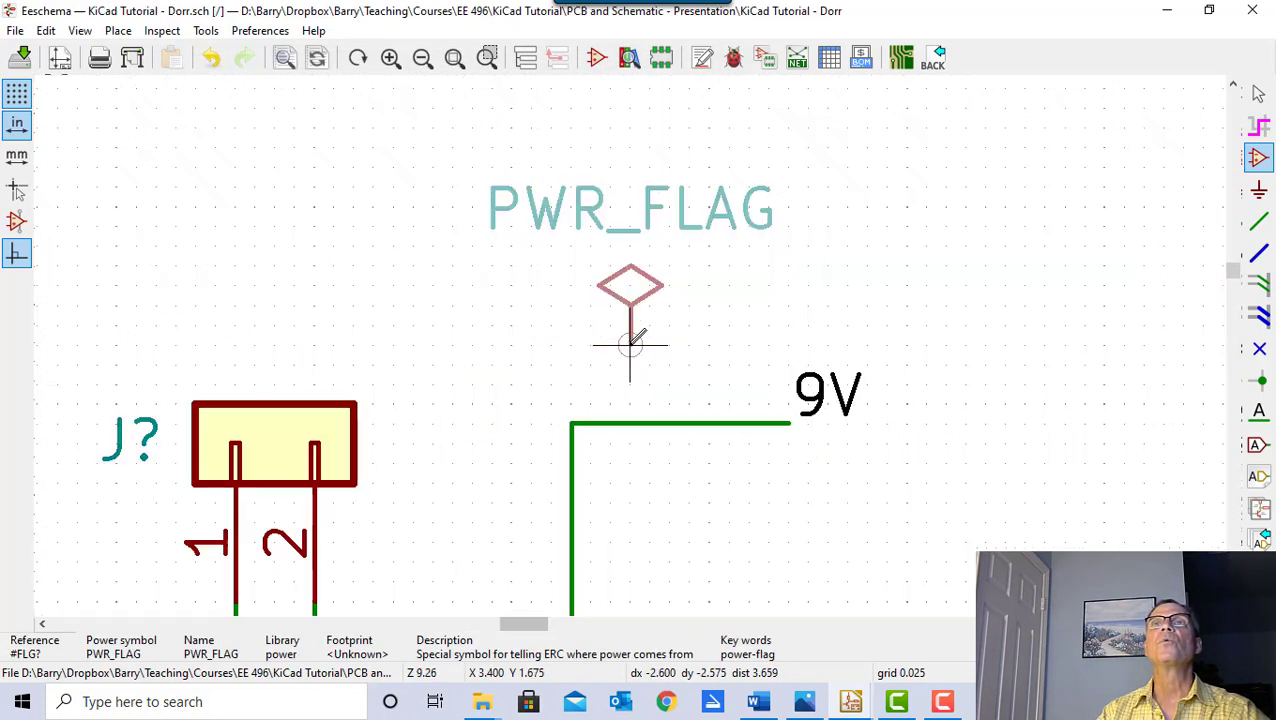
{"action": "left_click", "coordinate": [571, 423]}
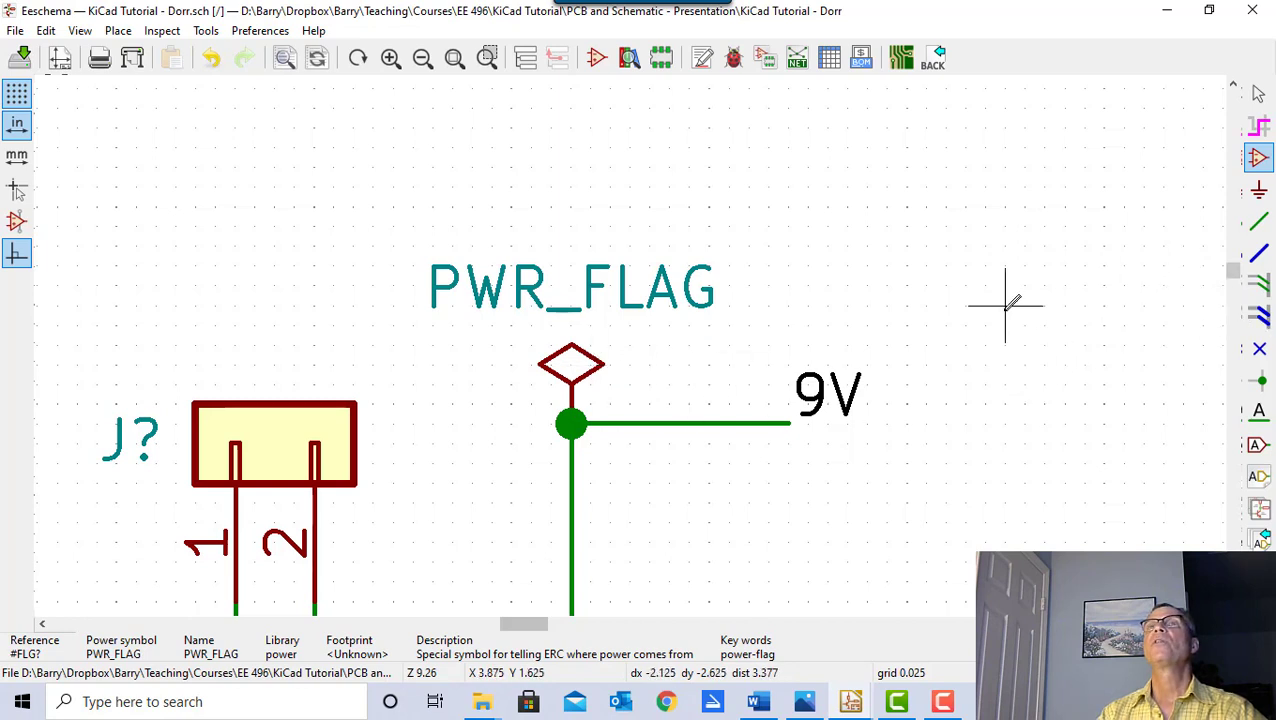
{"action": "scroll", "coordinate": [1003, 299], "scroll_direction": "down", "scroll_amount": 4}
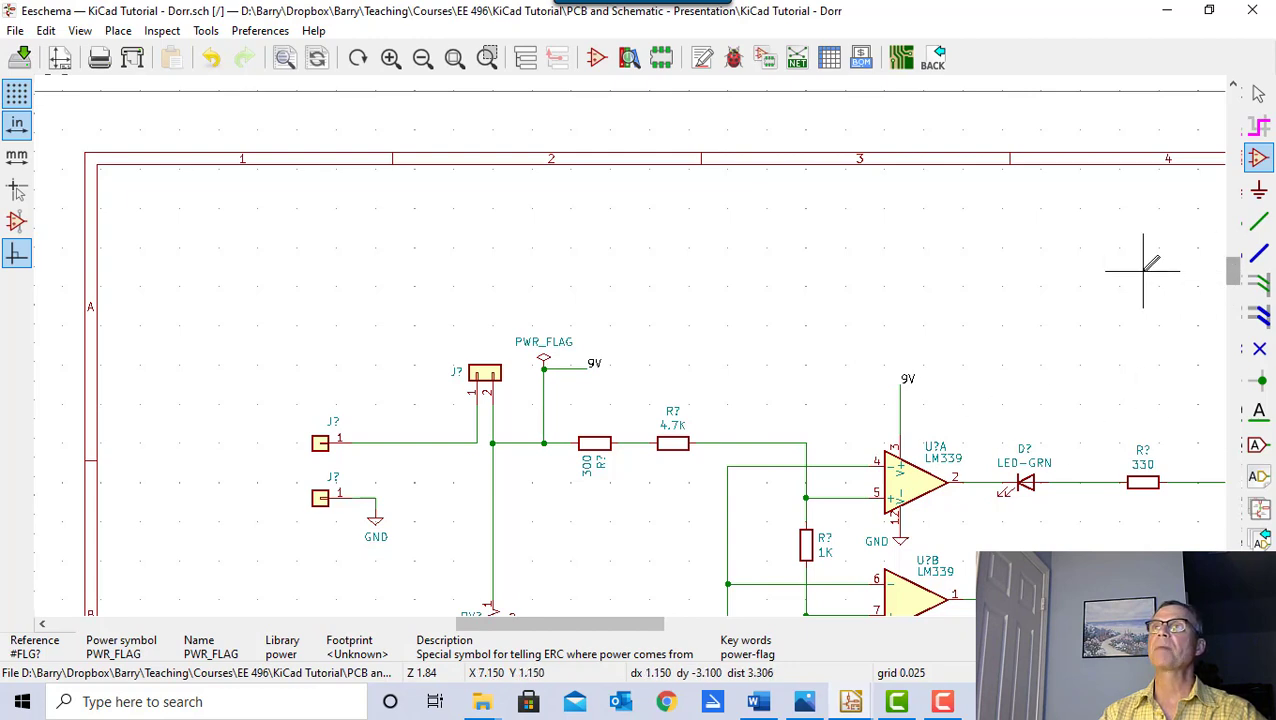
{"action": "left_click", "coordinate": [1258, 93]}
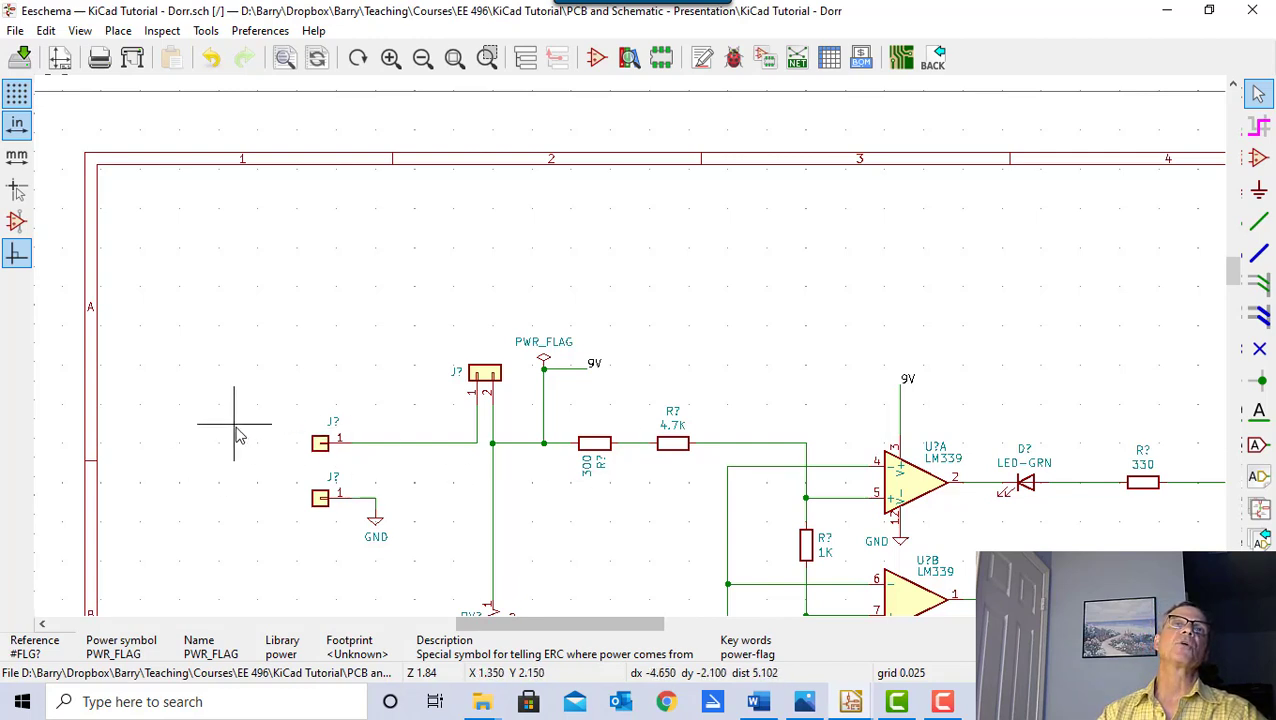
- Check the battery input labels on the hand-drawn schematic in Photos and return to the Eeschema schematic
{"action": "left_click", "coordinate": [808, 703]}
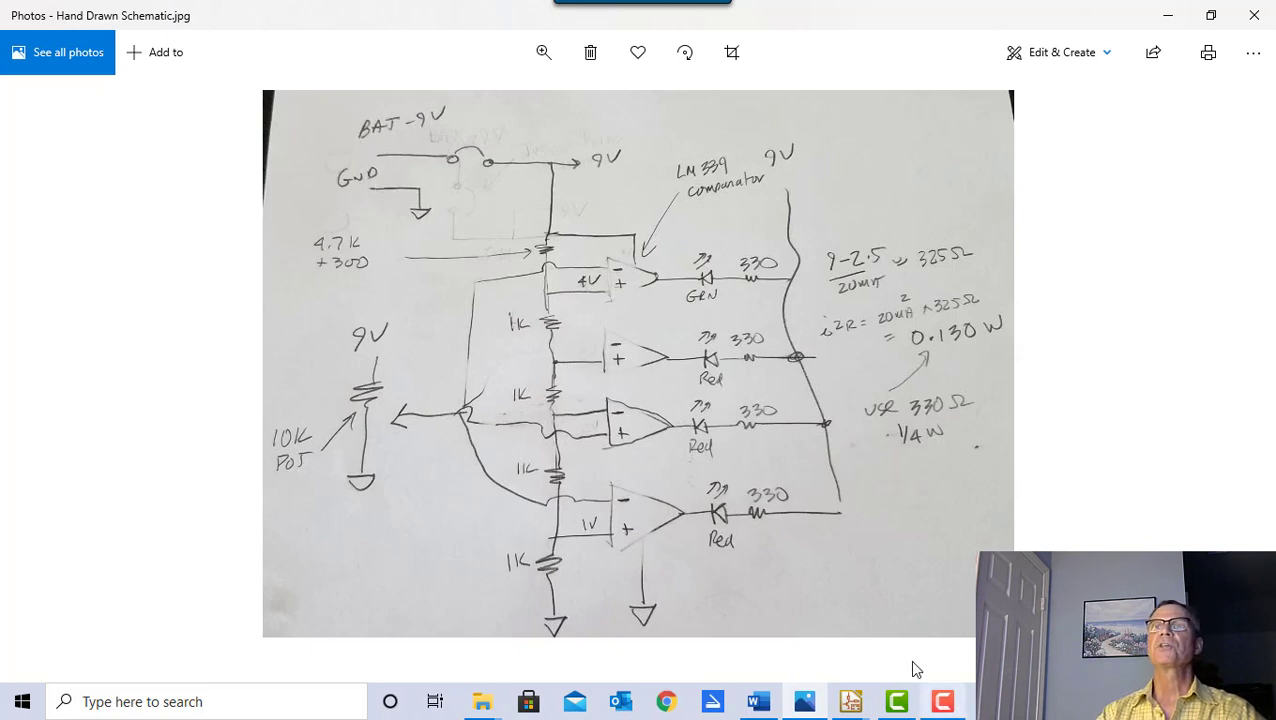
{"action": "mouse_move", "coordinate": [850, 703]}
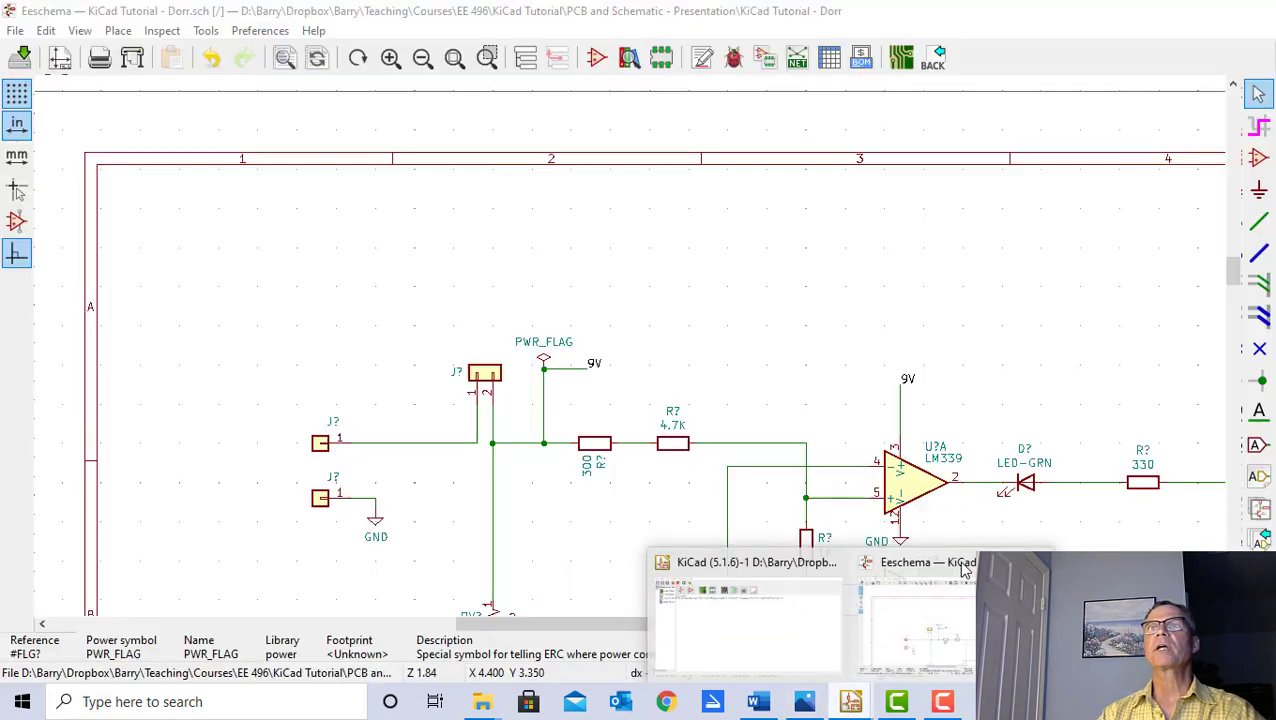
{"action": "left_click", "coordinate": [963, 568]}
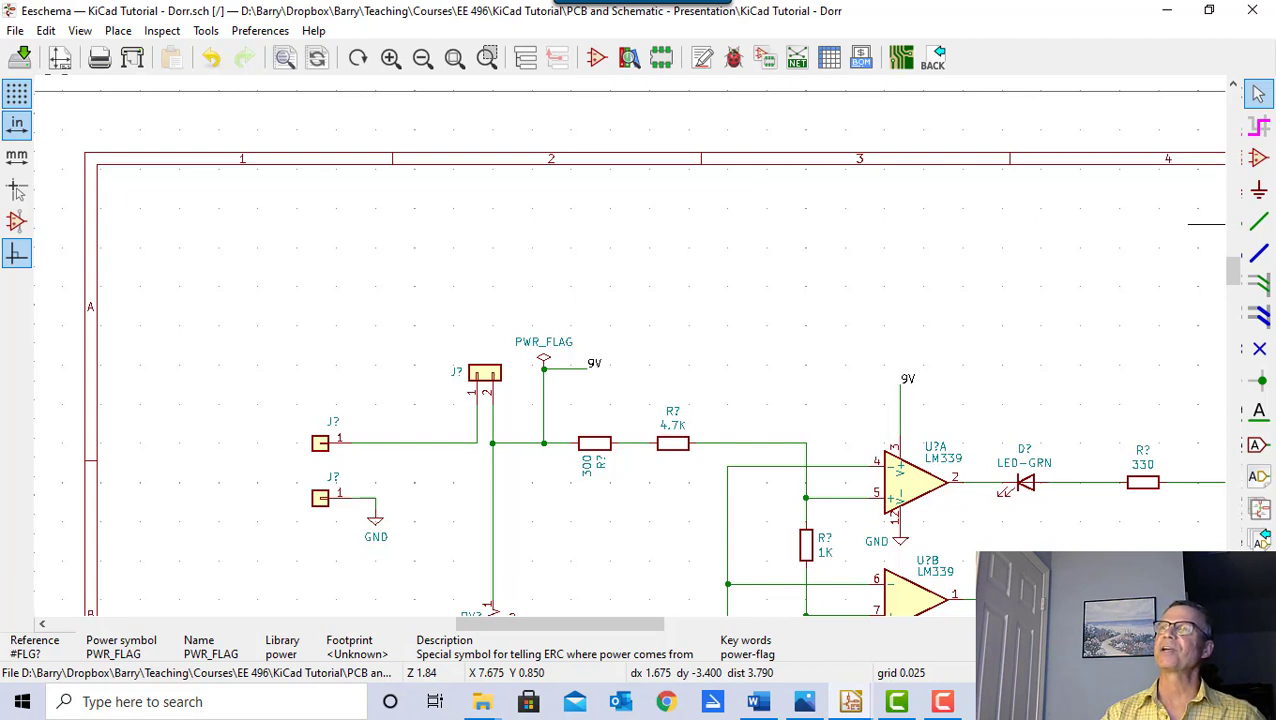
- Add the graphic text BAT-9V to the left of the upper single-pin connector
{"action": "left_click", "coordinate": [118, 31]}
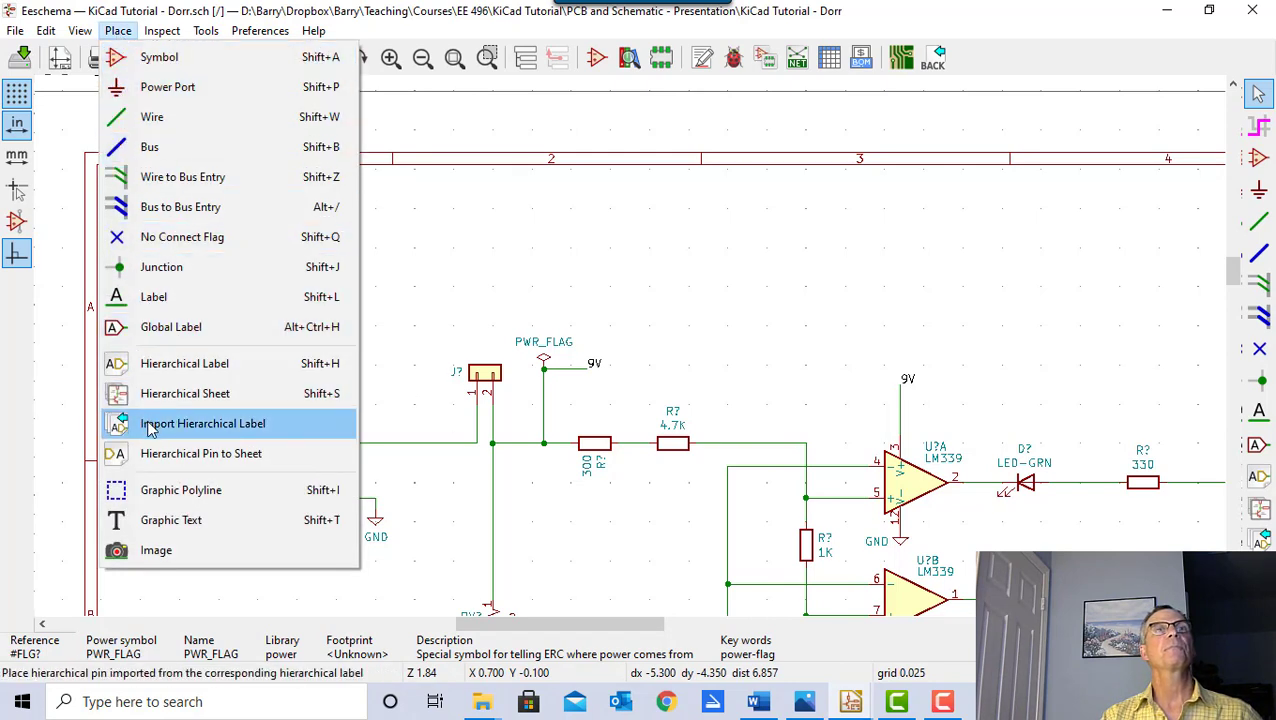
{"action": "left_click", "coordinate": [170, 520]}
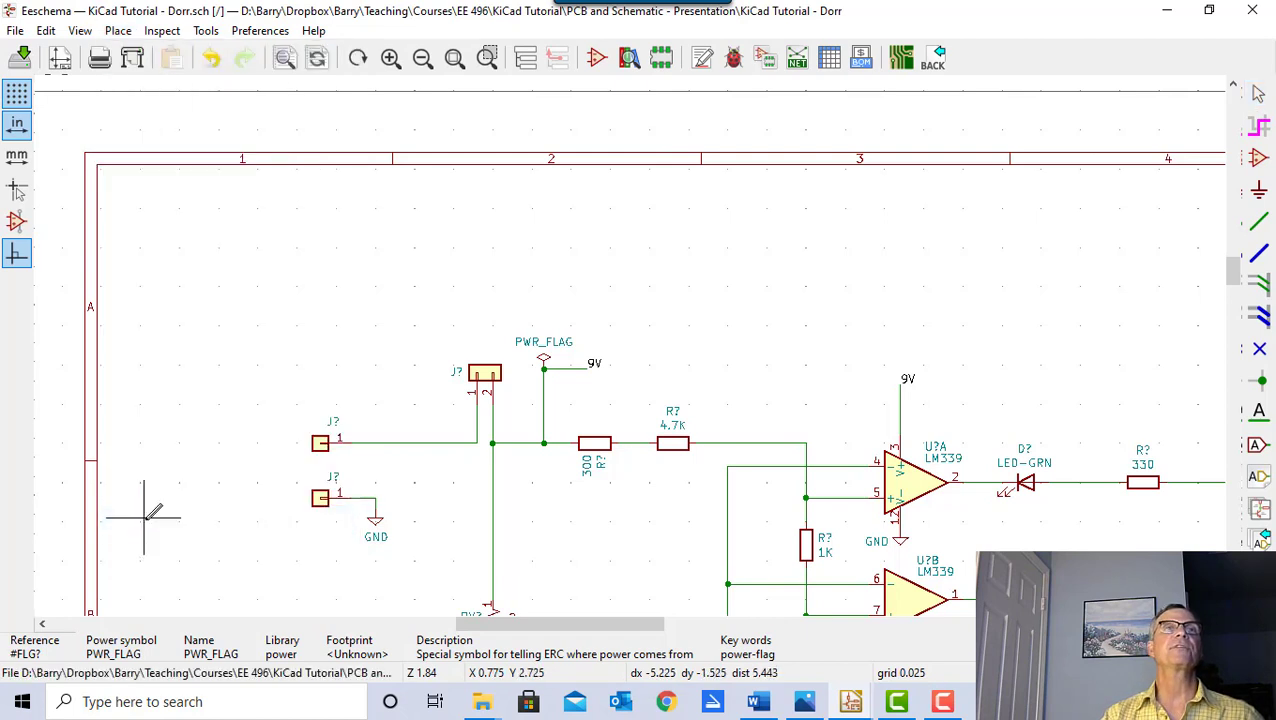
{"action": "left_click", "coordinate": [211, 430]}
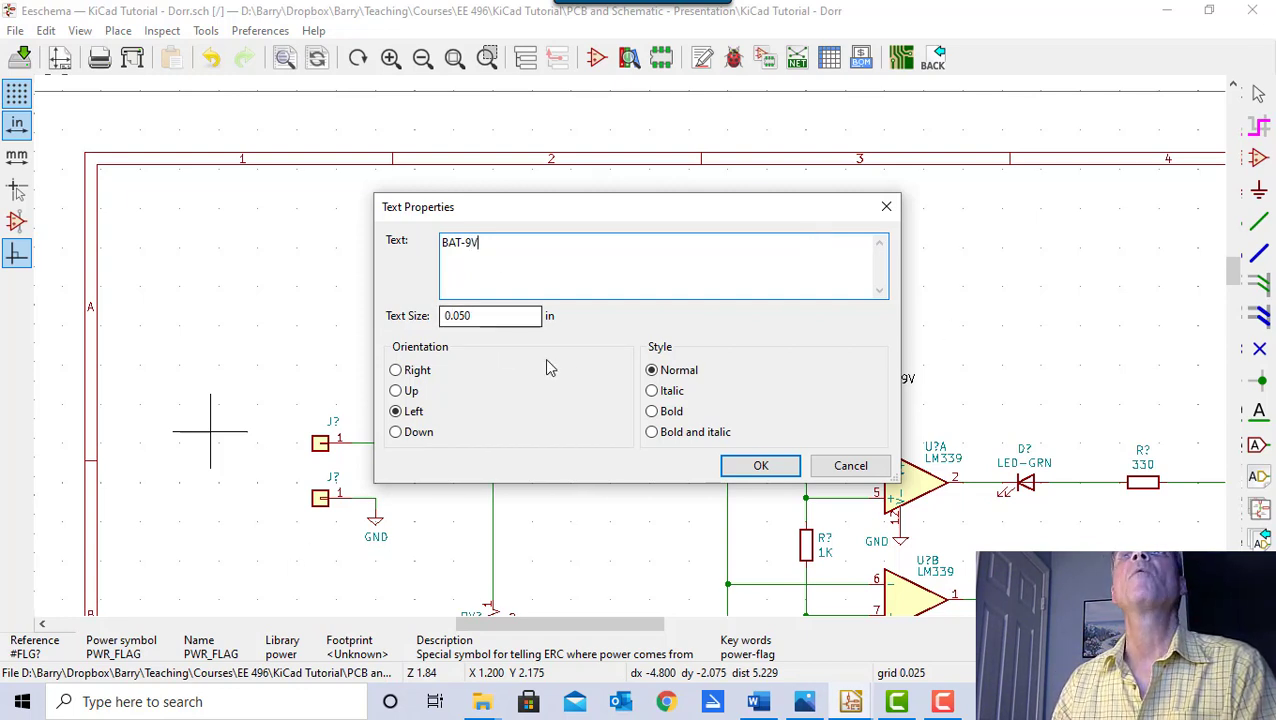
{"action": "left_click", "coordinate": [761, 467]}
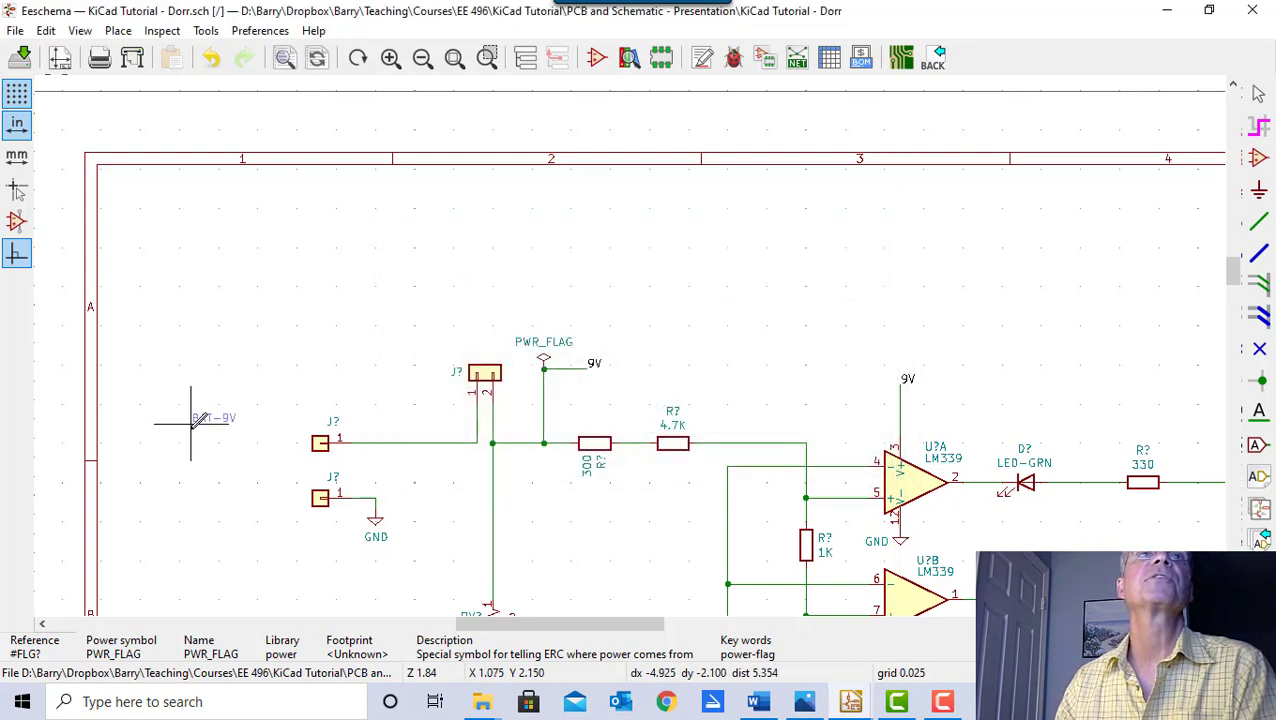
{"action": "left_click", "coordinate": [238, 441]}
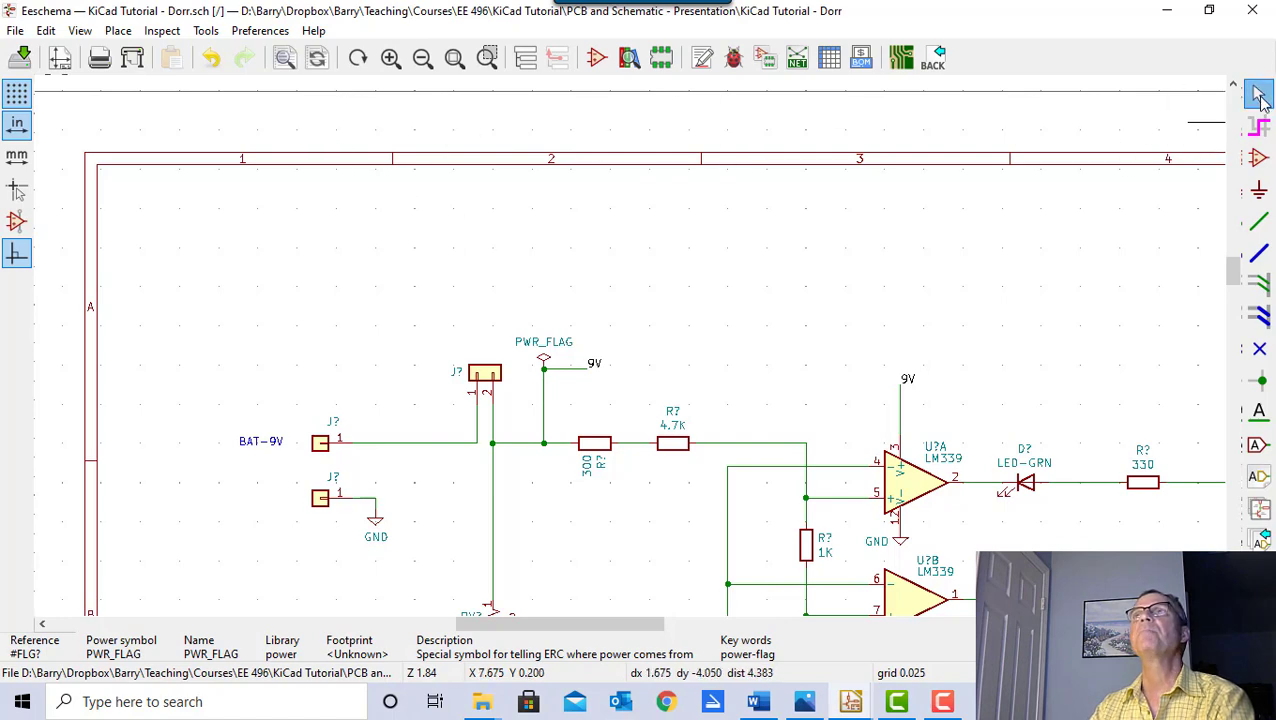
- Set the text size of the BAT-9V graphic text to 0.10 in
{"action": "scroll", "coordinate": [634, 360], "scroll_direction": "down", "scroll_amount": 2}
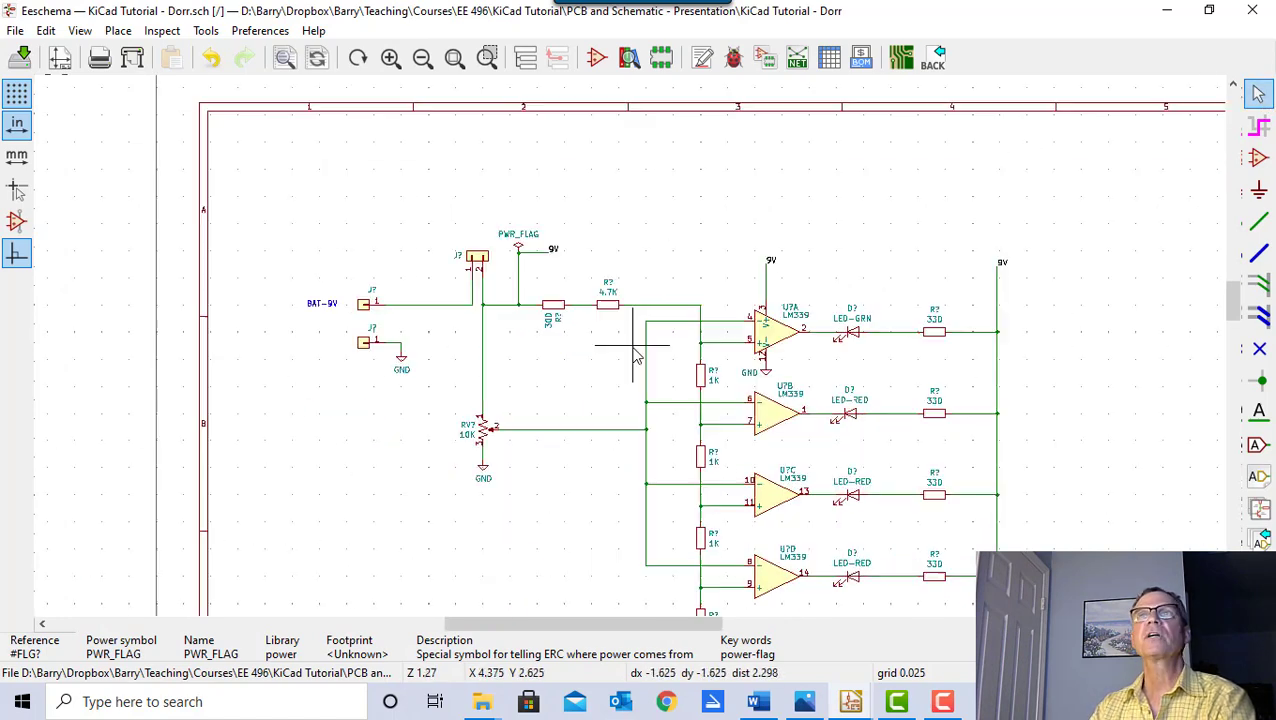
{"action": "left_click", "coordinate": [321, 304]}
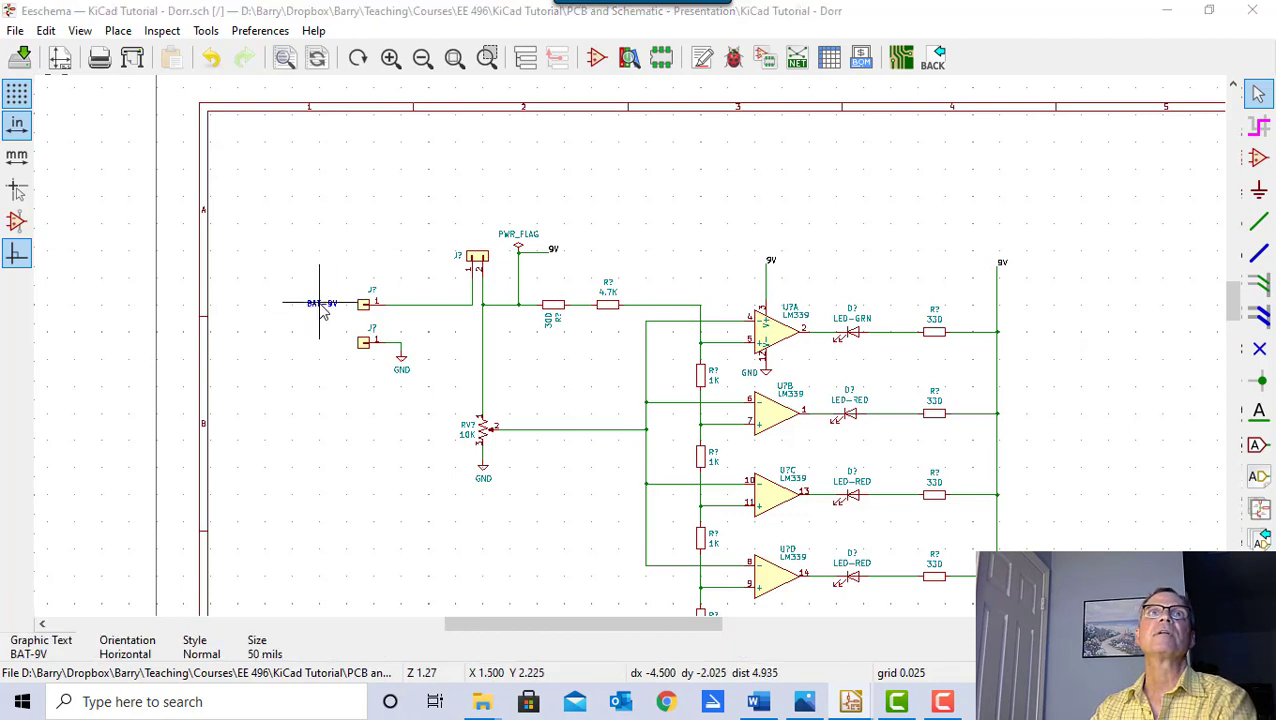
{"action": "double_click", "coordinate": [321, 306]}
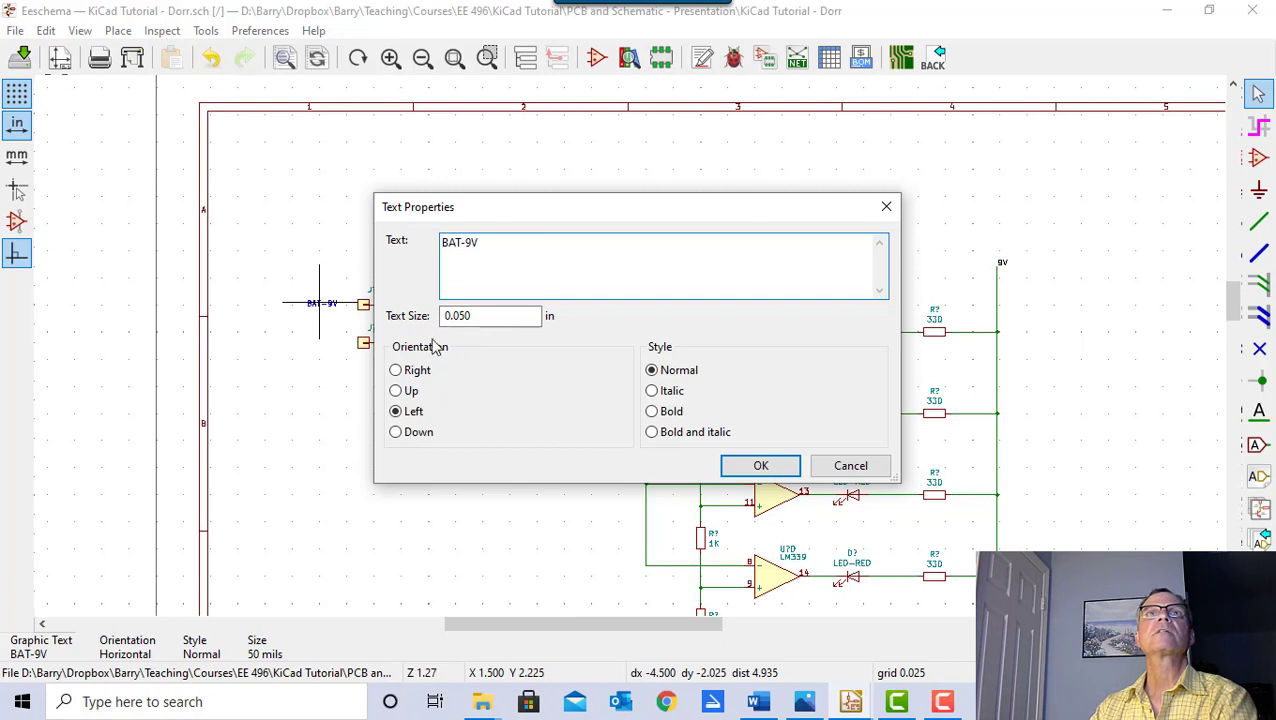
{"action": "left_click_drag", "start_coordinate": [480, 315], "coordinate": [459, 312]}
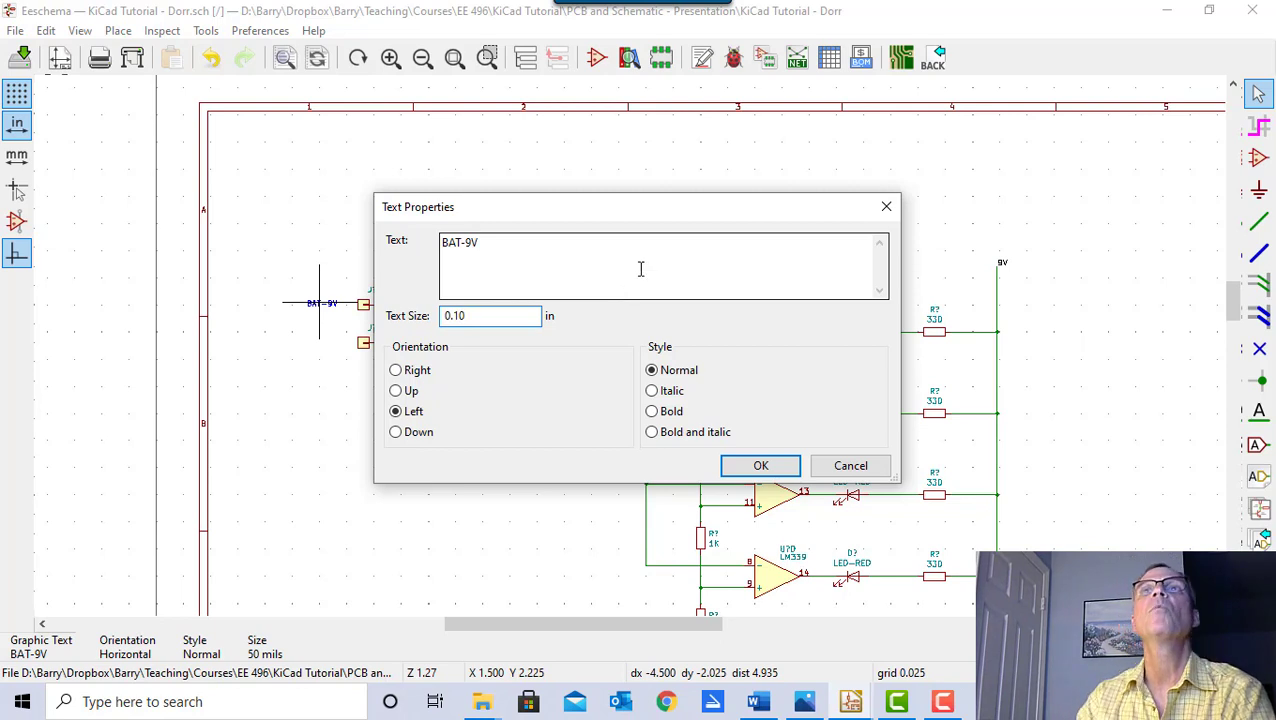
{"action": "type", "text": "10"}
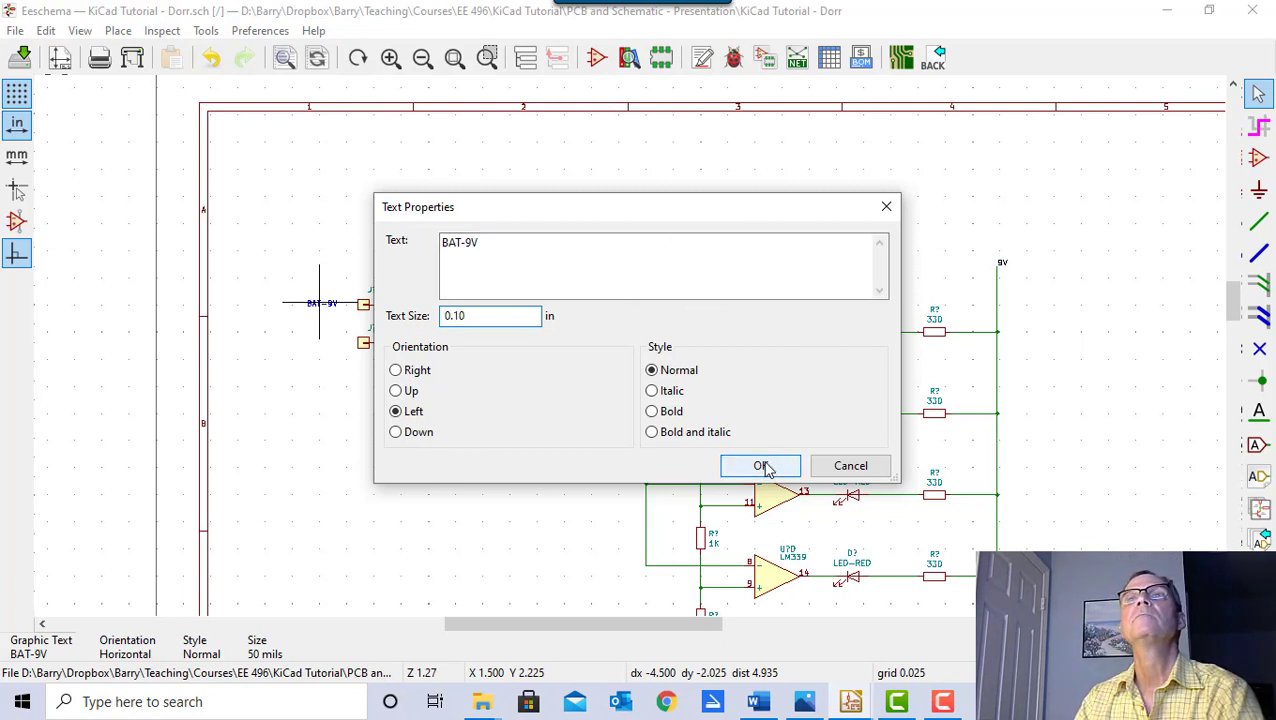
{"action": "left_click", "coordinate": [762, 465]}
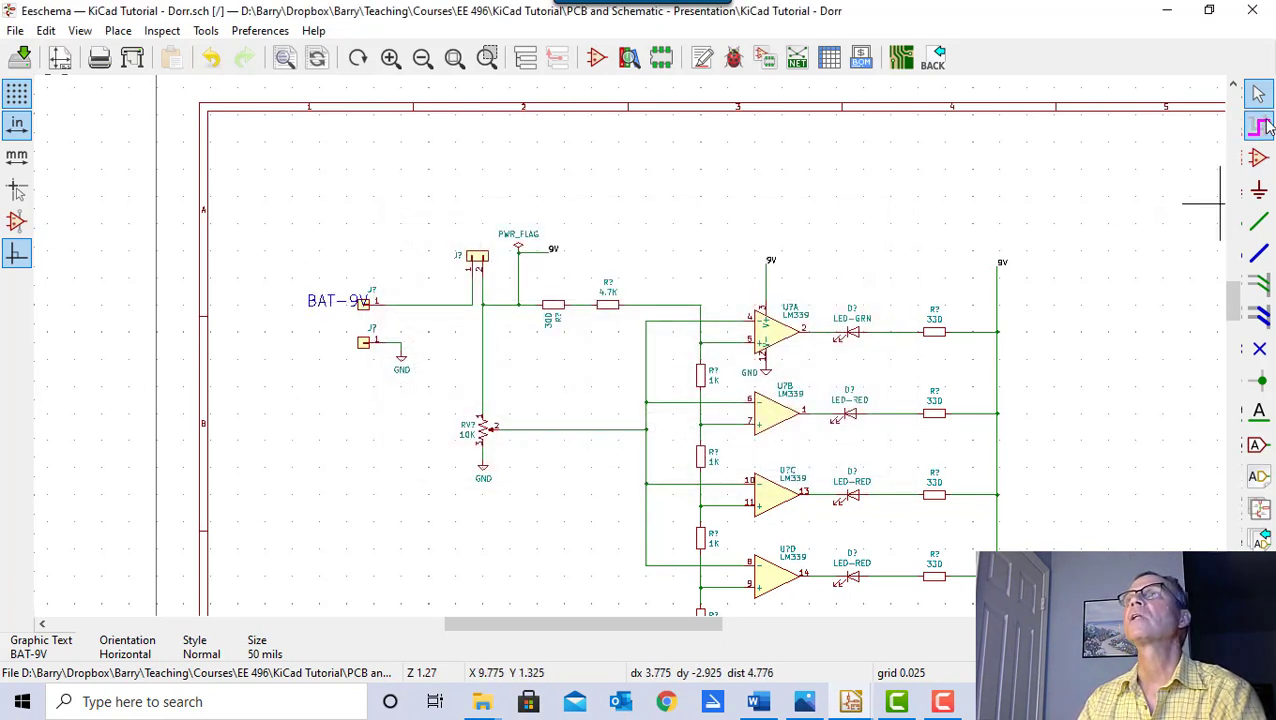
- Move the BAT-9V text left so it clears the upper connector, and set its style to bold
{"action": "key", "text": "space"}
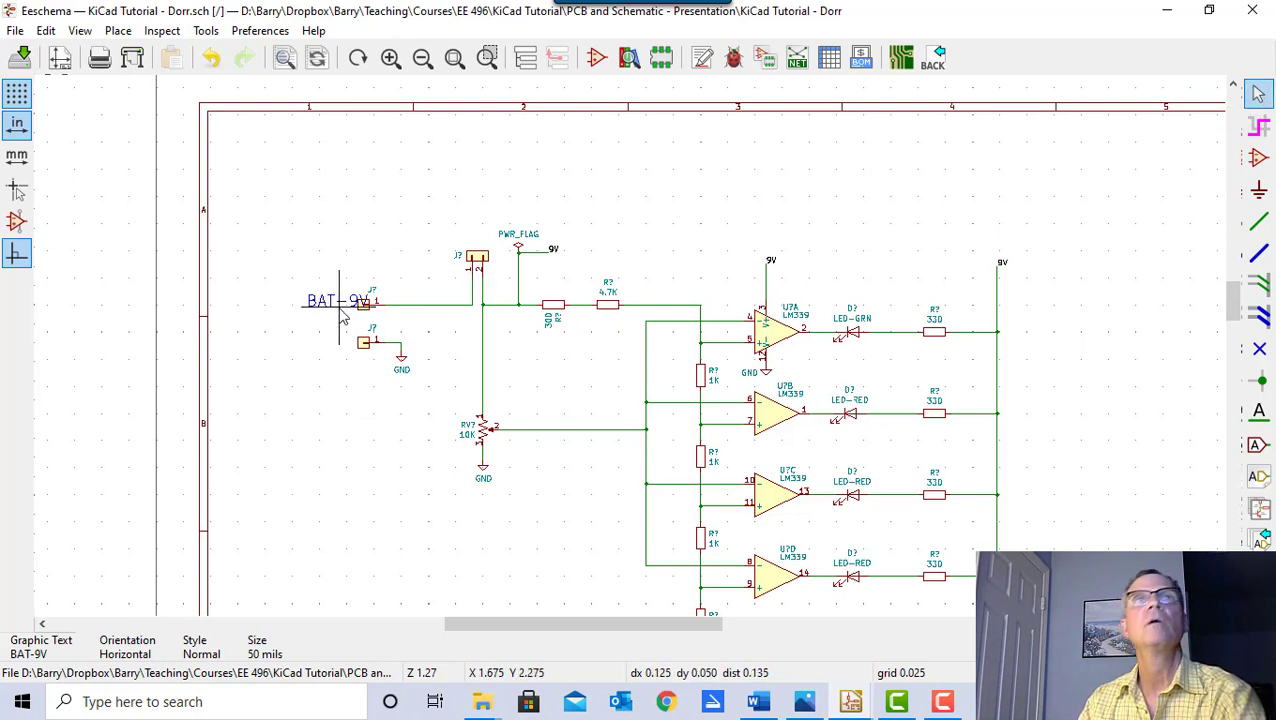
{"action": "left_click", "coordinate": [289, 320]}
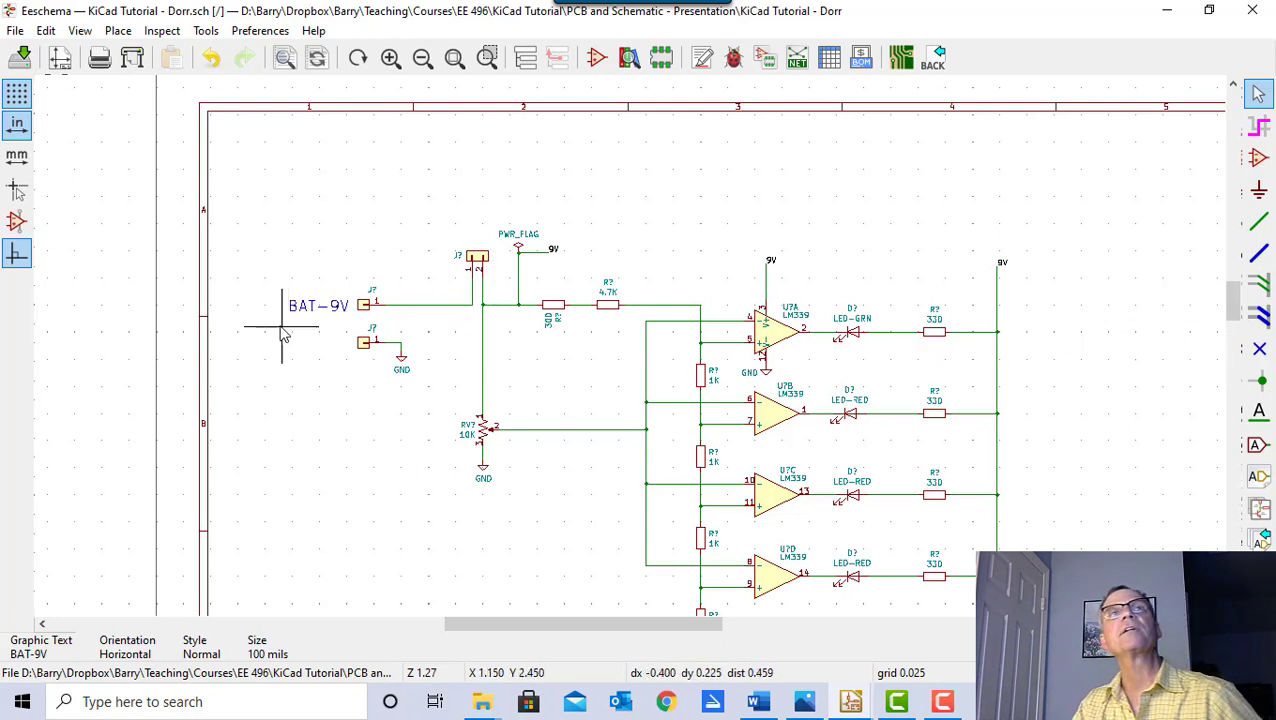
{"action": "double_click", "coordinate": [310, 312]}
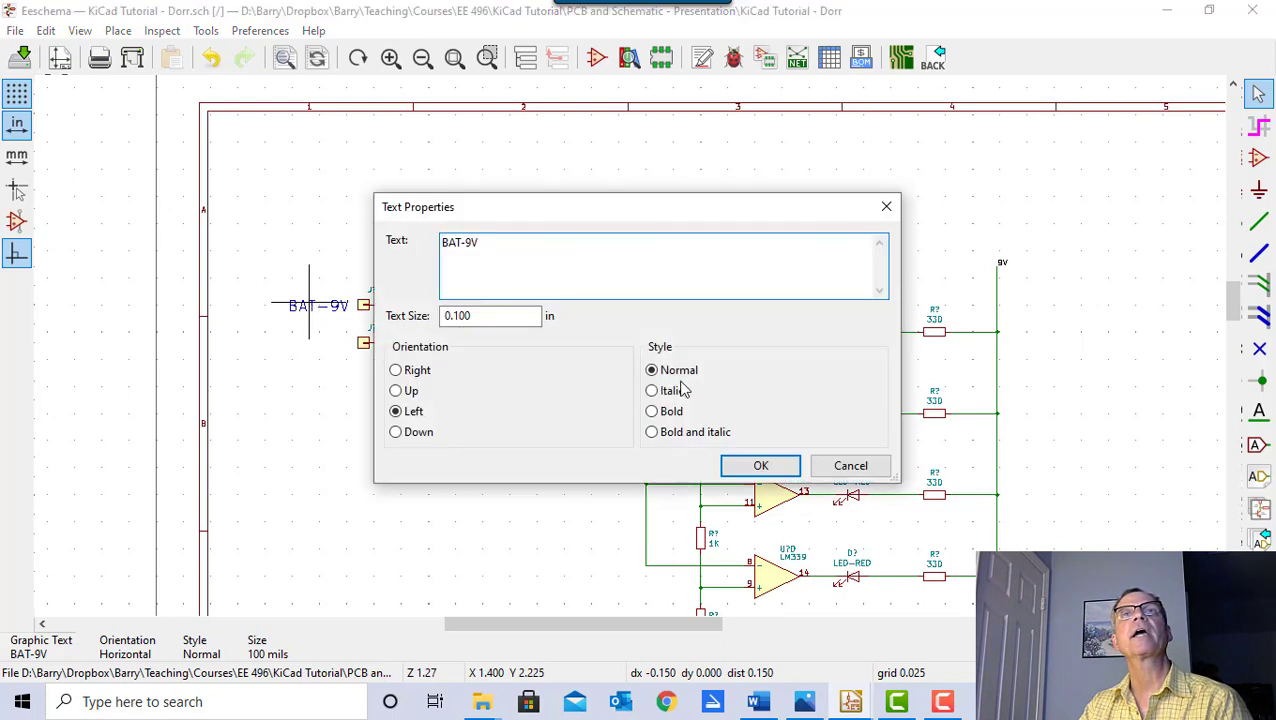
{"action": "left_click", "coordinate": [662, 412]}
{"action": "left_click", "coordinate": [760, 465]}
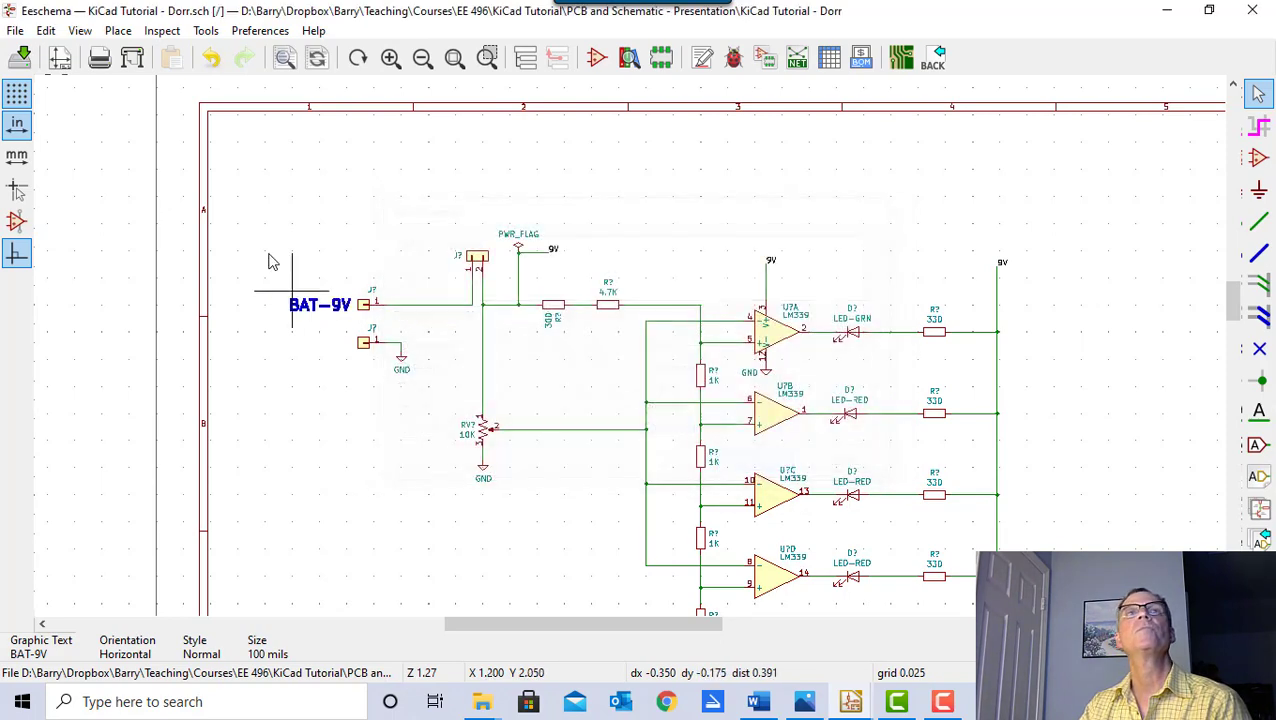
{"action": "left_click", "coordinate": [893, 210]}
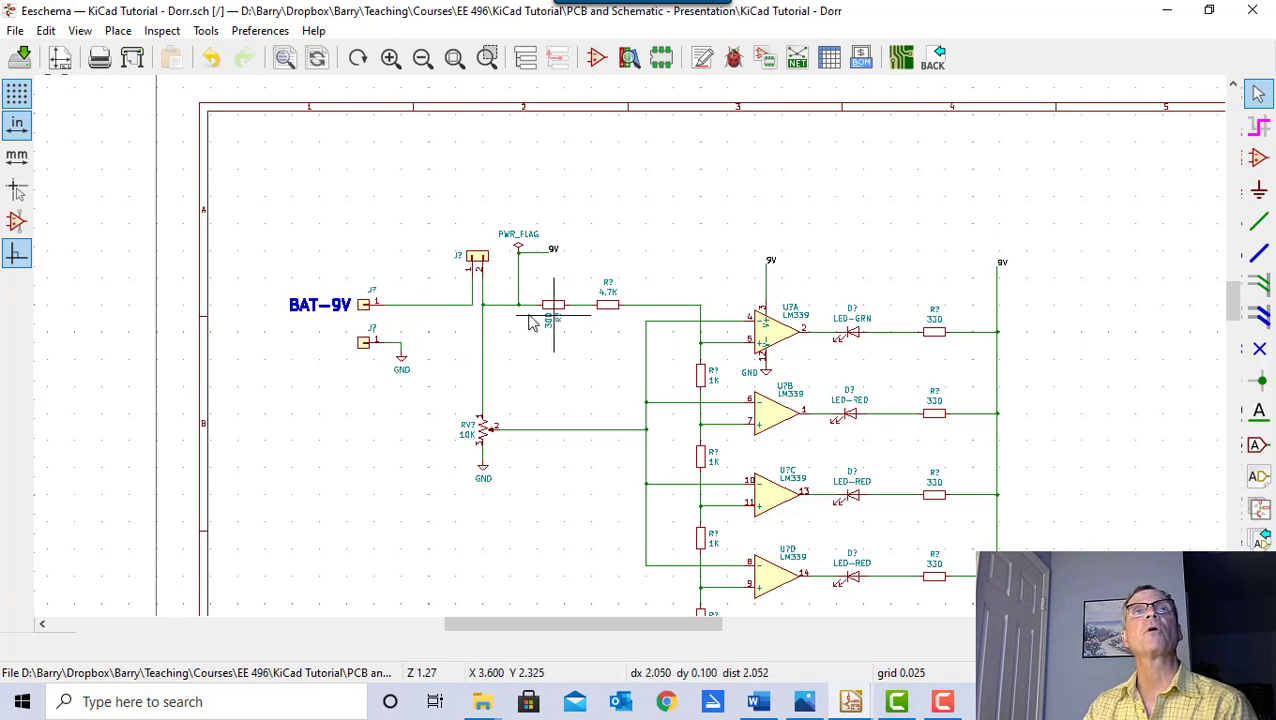
- Duplicate the BAT-9V text beside the lower single-pin connector and change the copy to read GND
{"action": "left_click", "coordinate": [316, 306]}
{"action": "key", "text": "ctrl+d"}
{"action": "left_click", "coordinate": [285, 352]}
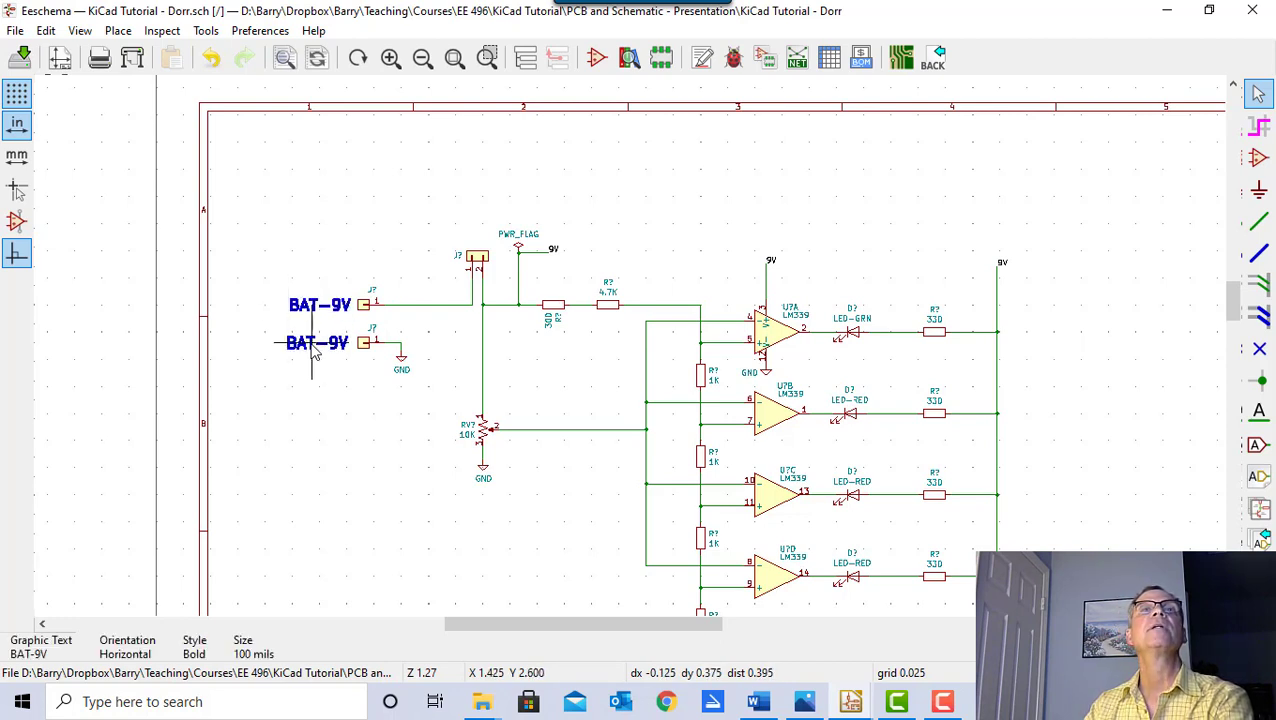
{"action": "double_click", "coordinate": [312, 344]}
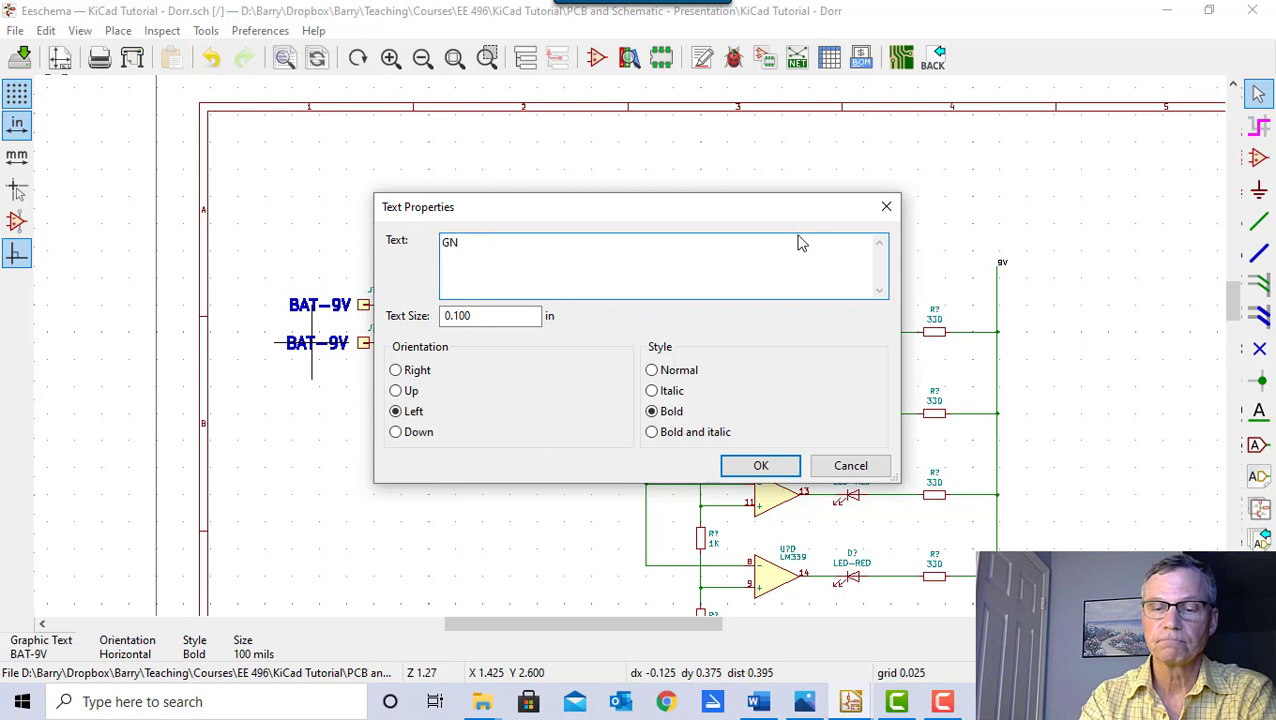
{"action": "left_click", "coordinate": [760, 466]}
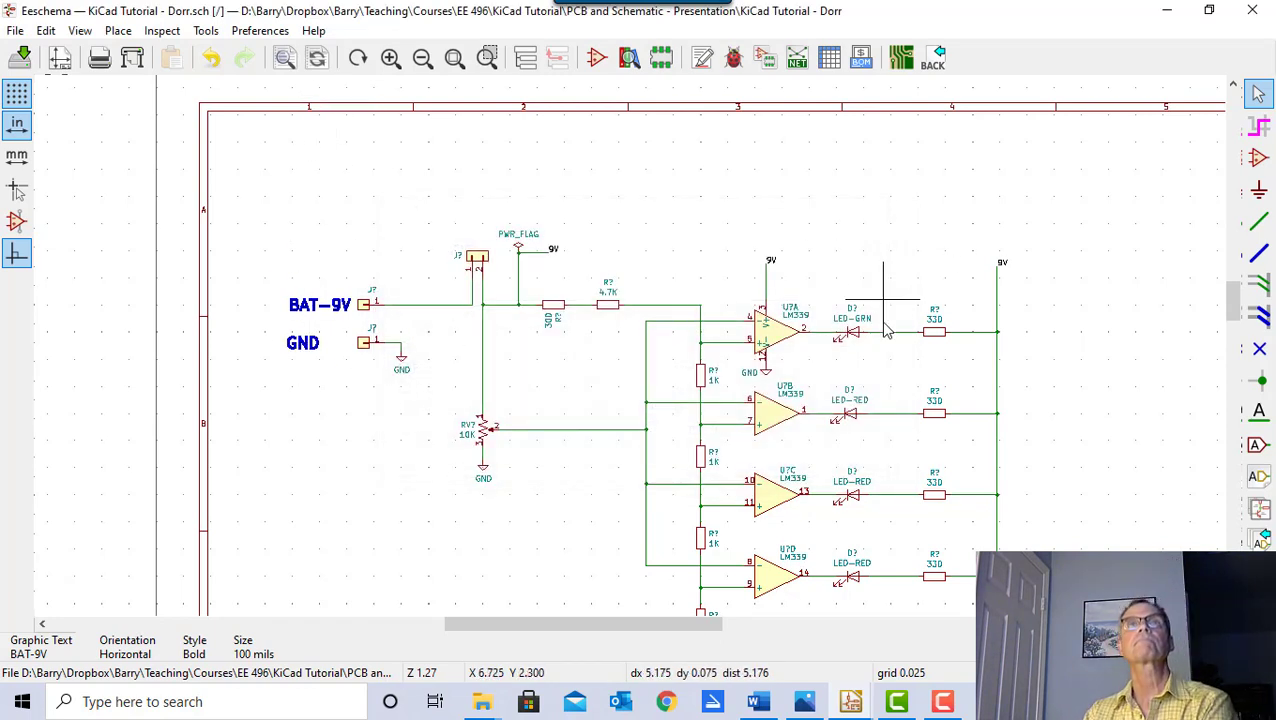
{"action": "scroll", "coordinate": [950, 380], "scroll_direction": "down", "scroll_amount": 3}
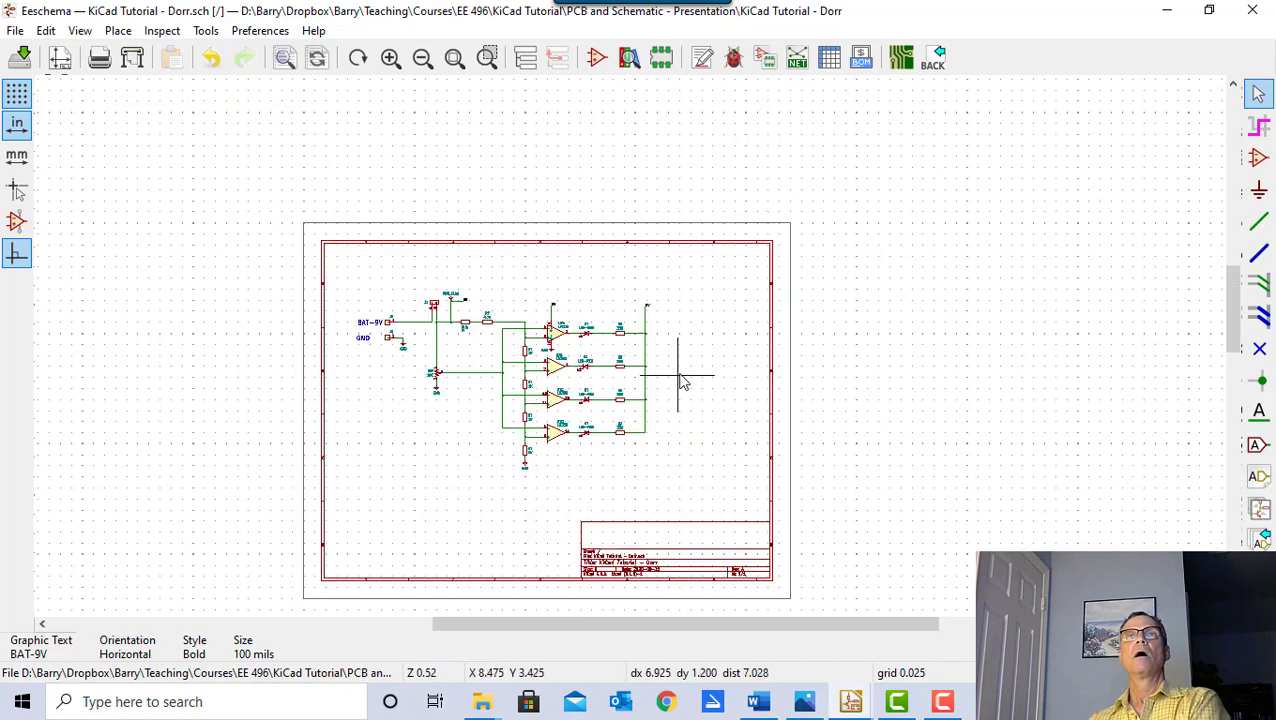
- Rotate the reference and value of the 300 resistor to horizontal and place them above its symbol
{"action": "scroll", "coordinate": [680, 383], "scroll_direction": "up", "scroll_amount": 3}
{"action": "left_click_drag", "start_coordinate": [740, 625], "coordinate": [585, 625]}
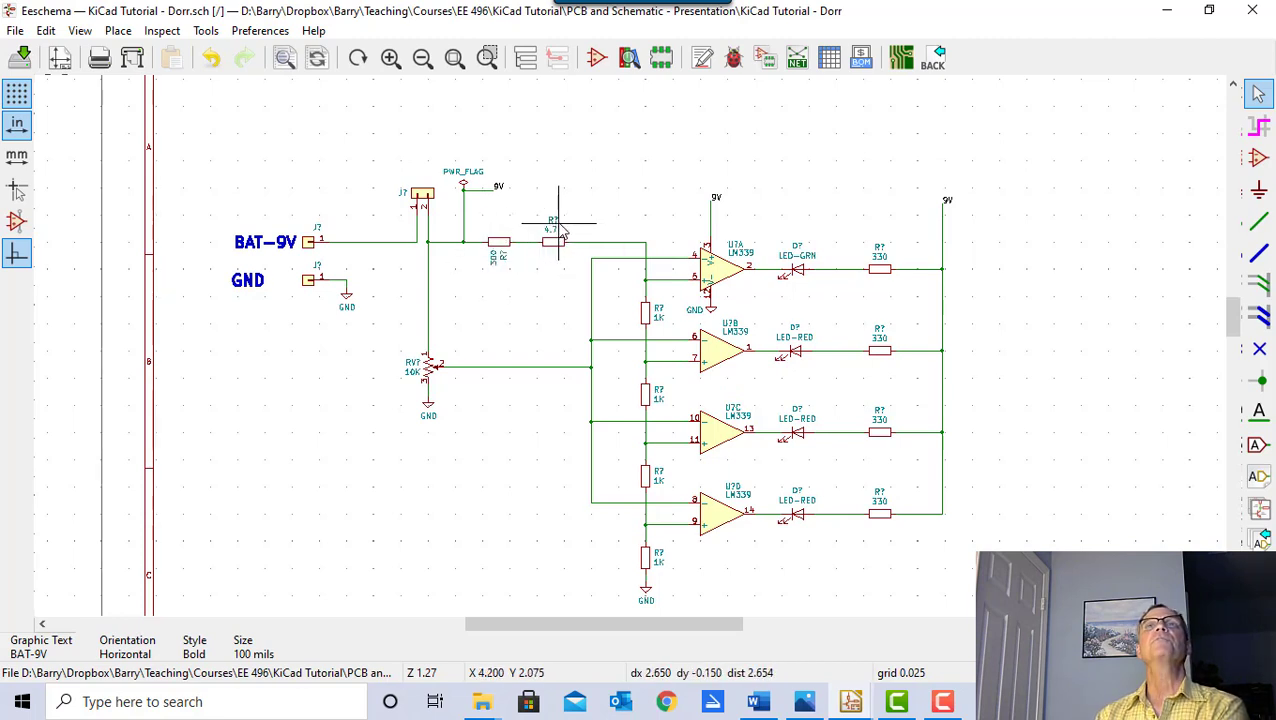
{"action": "left_click", "coordinate": [493, 260]}
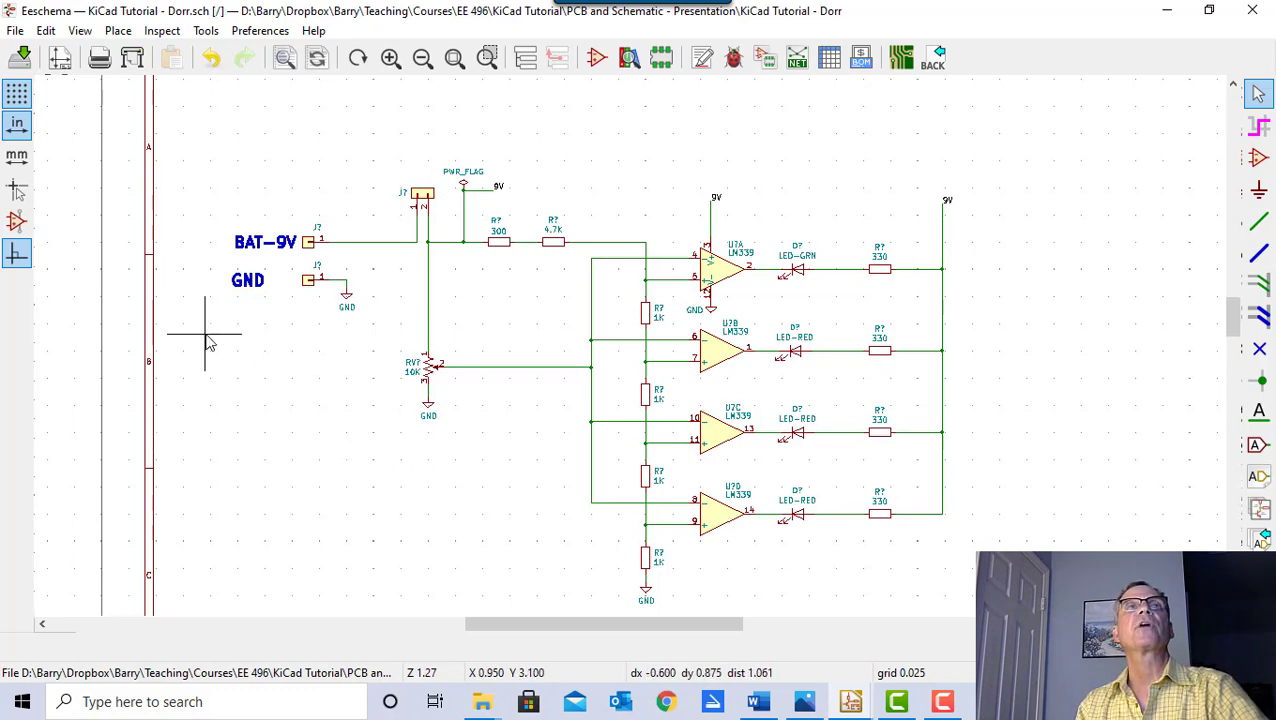
- Examine the schematic from the battery connector texts and power flag across to the comparators, LEDs and 9V rail
{"action": "scroll", "coordinate": [252, 311], "scroll_direction": "up", "scroll_amount": 5}
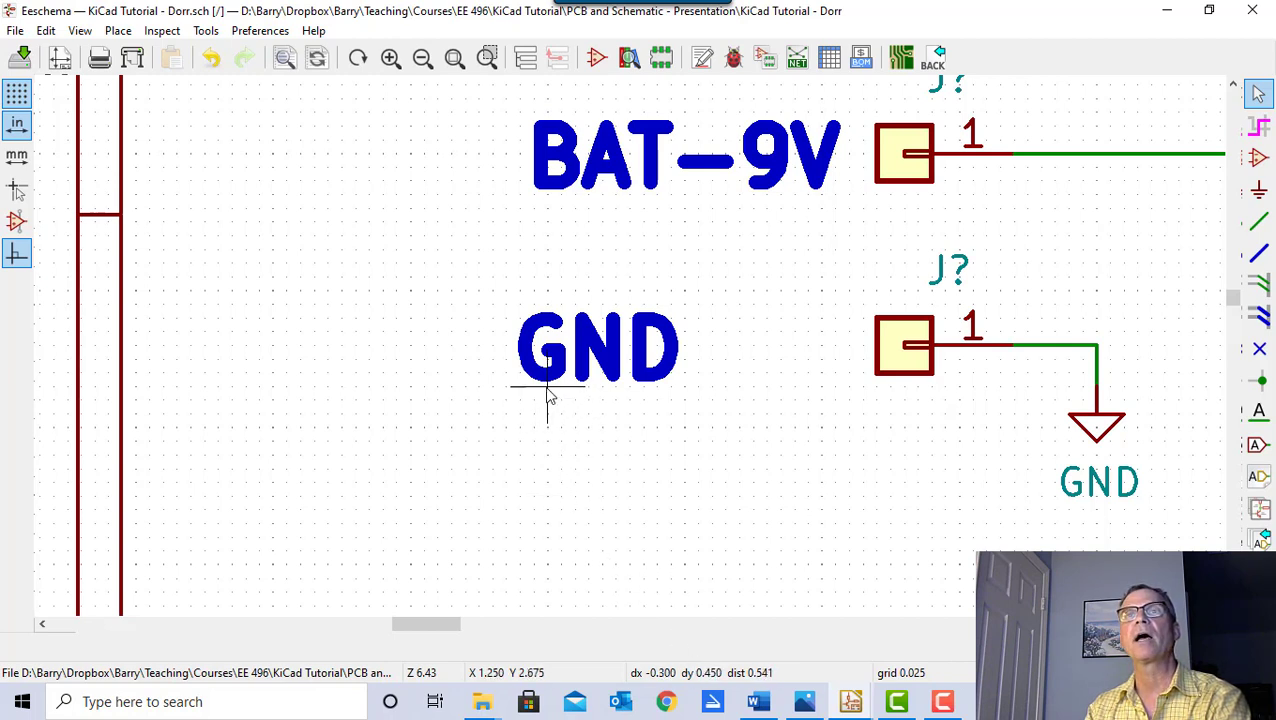
{"action": "key", "text": "space"}
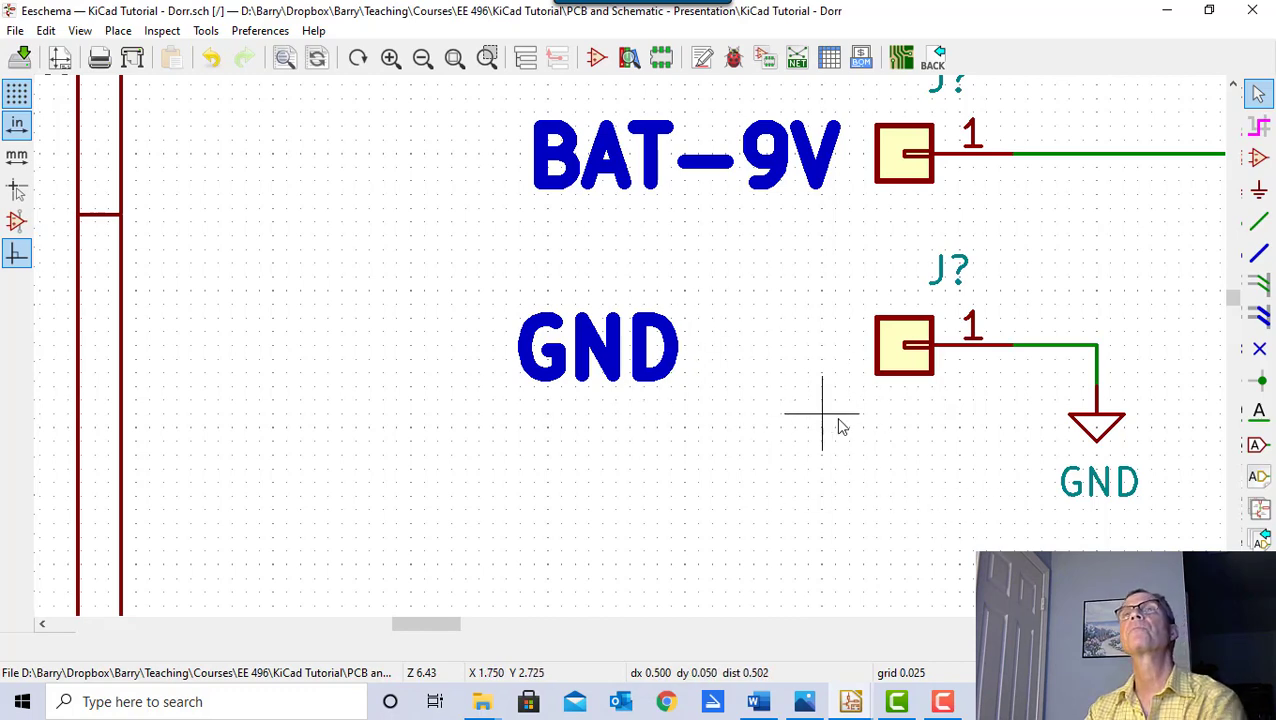
{"action": "scroll", "coordinate": [737, 437], "scroll_direction": "down", "scroll_amount": 8}
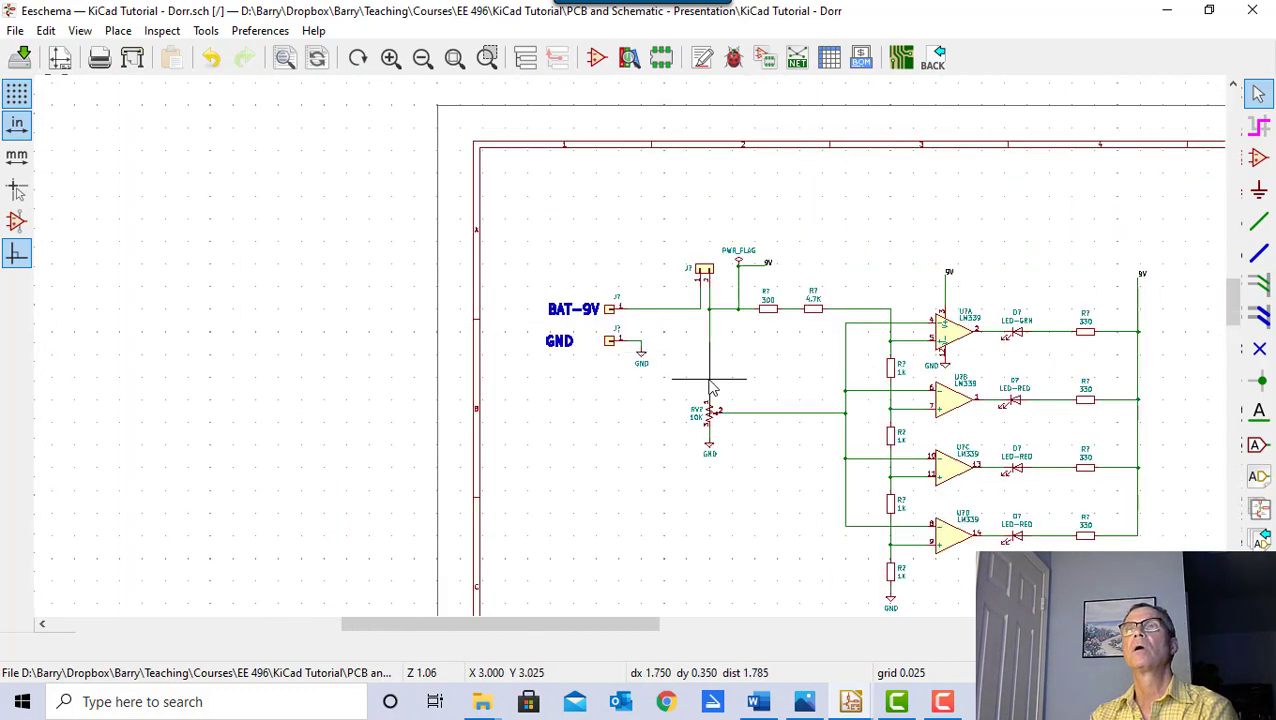
{"action": "left_click_drag", "start_coordinate": [663, 624], "coordinate": [741, 624]}
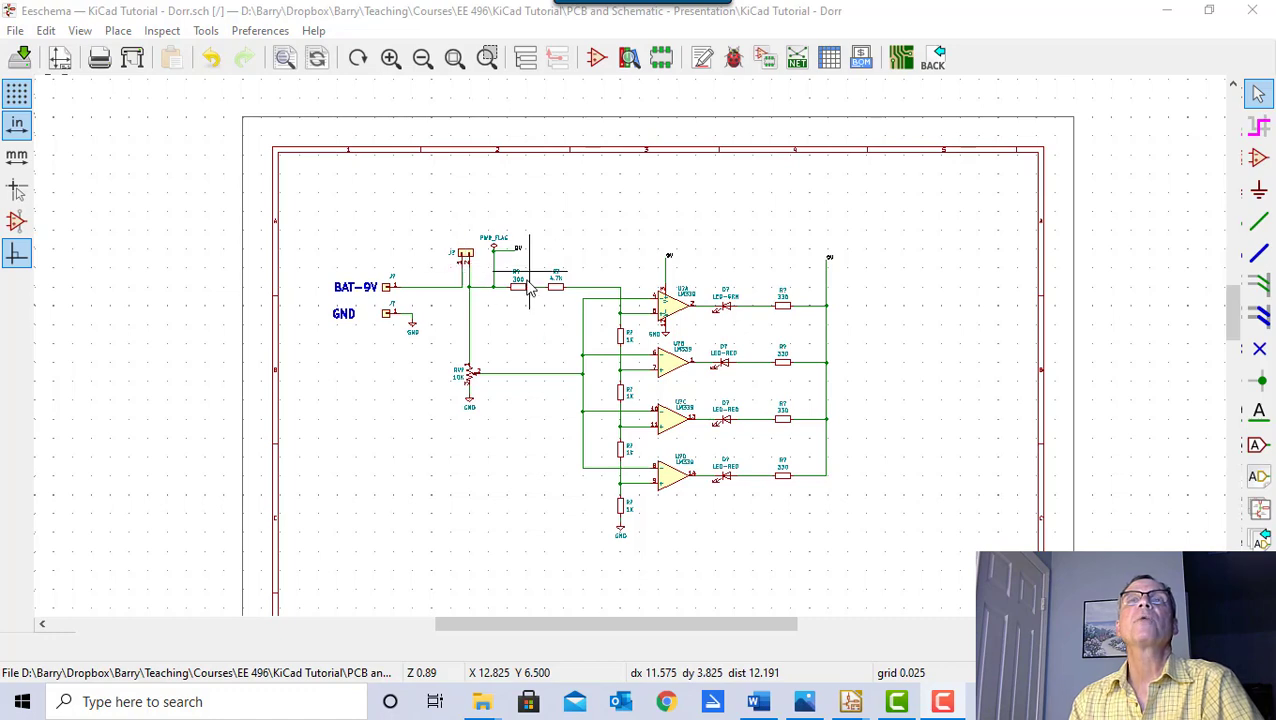
{"action": "scroll", "coordinate": [532, 280], "scroll_direction": "up", "scroll_amount": 6}
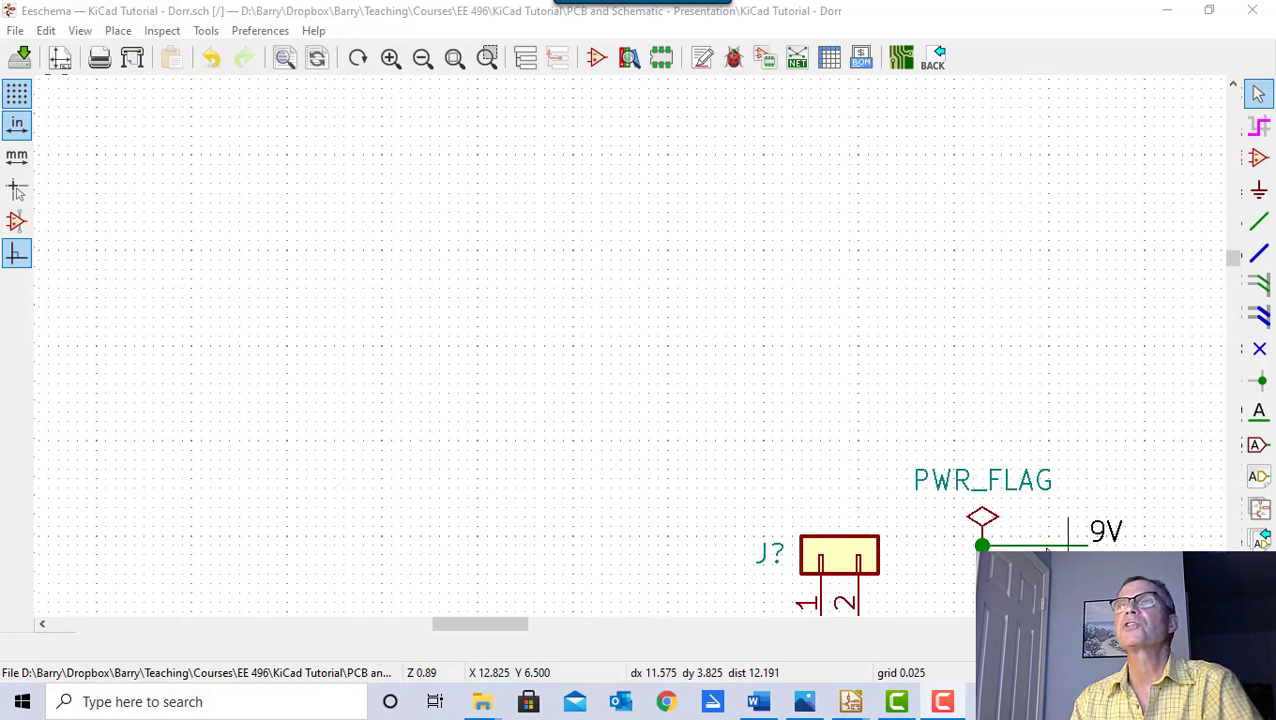
{"action": "scroll", "coordinate": [840, 550], "scroll_direction": "down", "scroll_amount": 6}
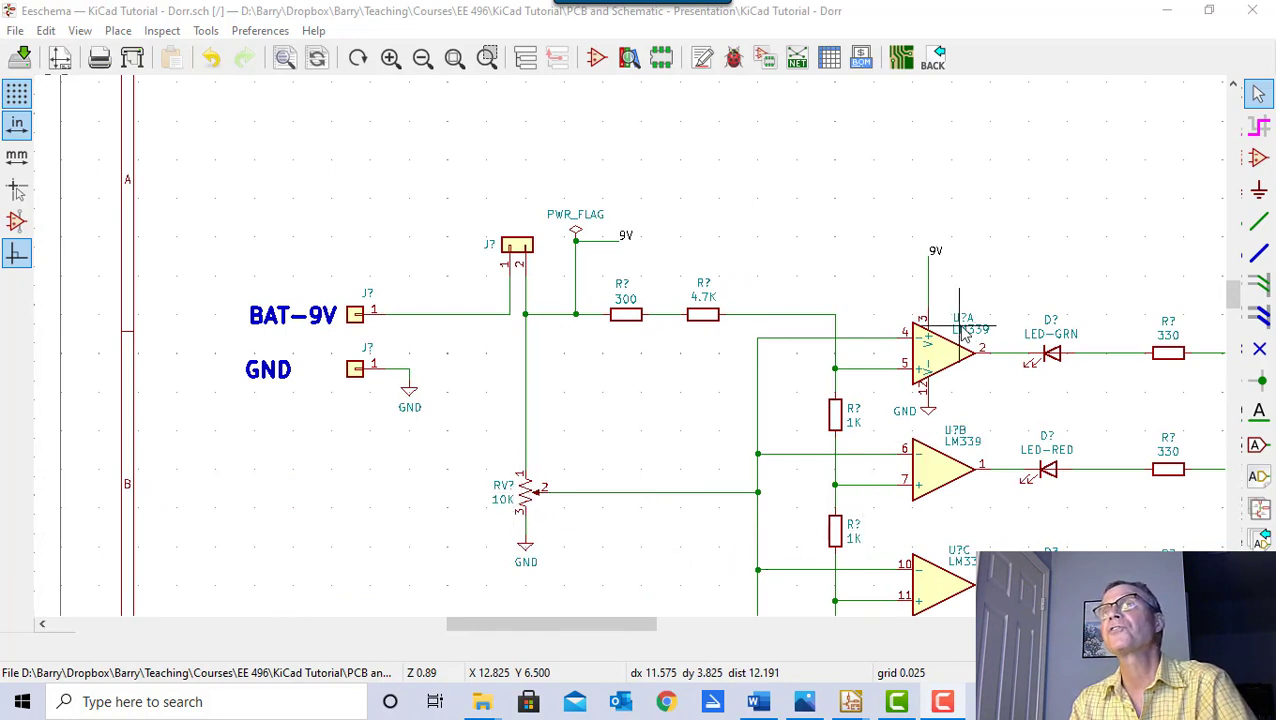
{"action": "scroll", "coordinate": [937, 369], "scroll_direction": "down", "scroll_amount": 1}
{"action": "scroll", "coordinate": [927, 377], "scroll_direction": "down", "scroll_amount": 1}
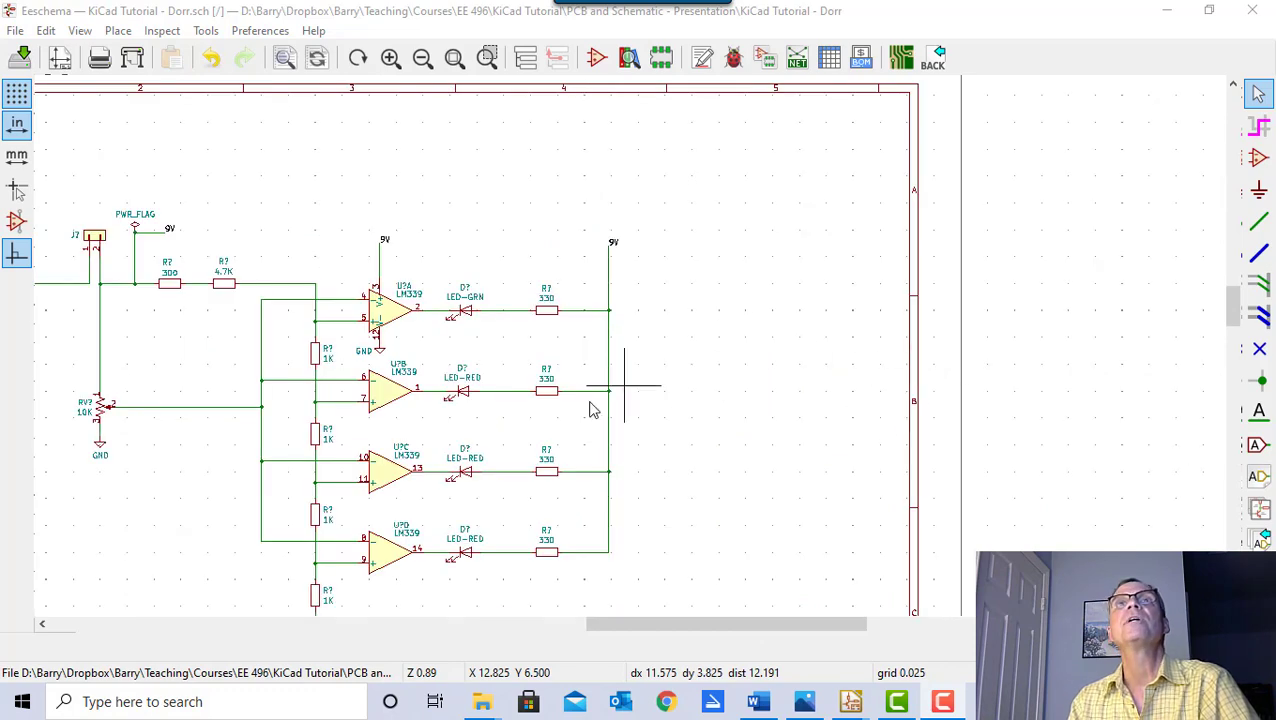
{"action": "left_click_drag", "start_coordinate": [696, 632], "coordinate": [617, 632]}
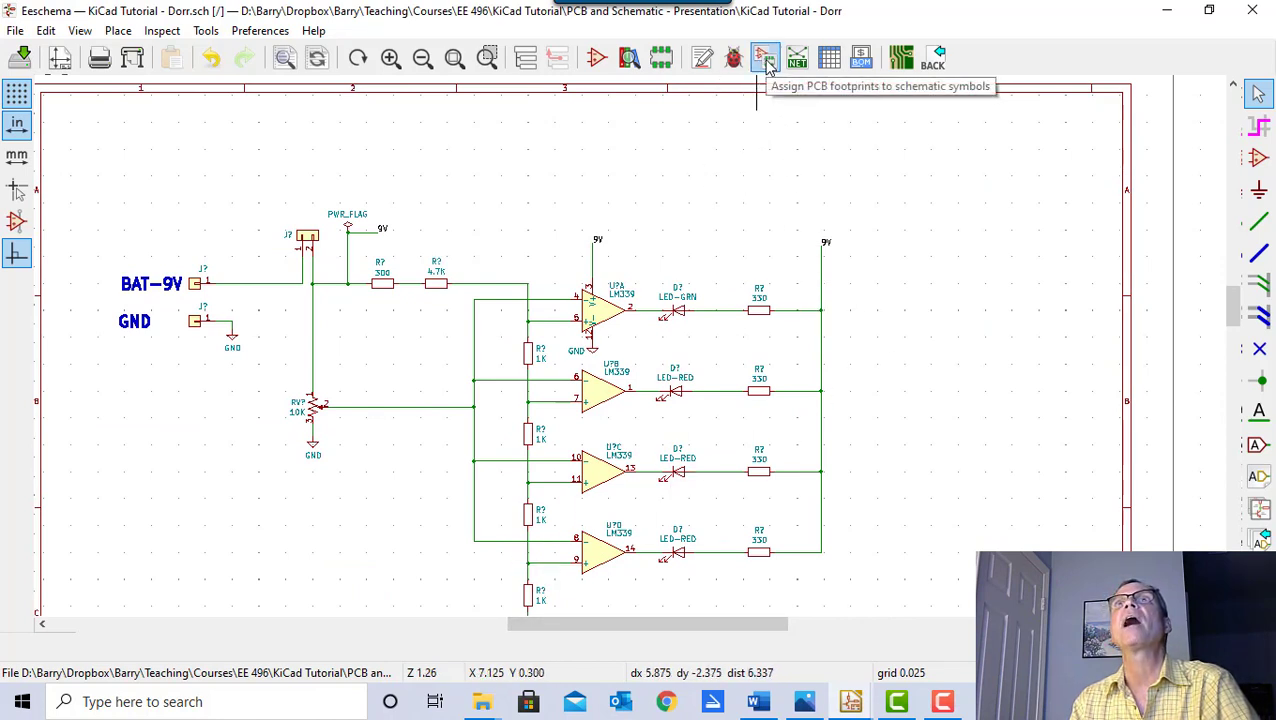
- Annotate the entire schematic, keeping existing annotations, sorting components by X position and using the first free number after 0
{"action": "left_click", "coordinate": [704, 60]}
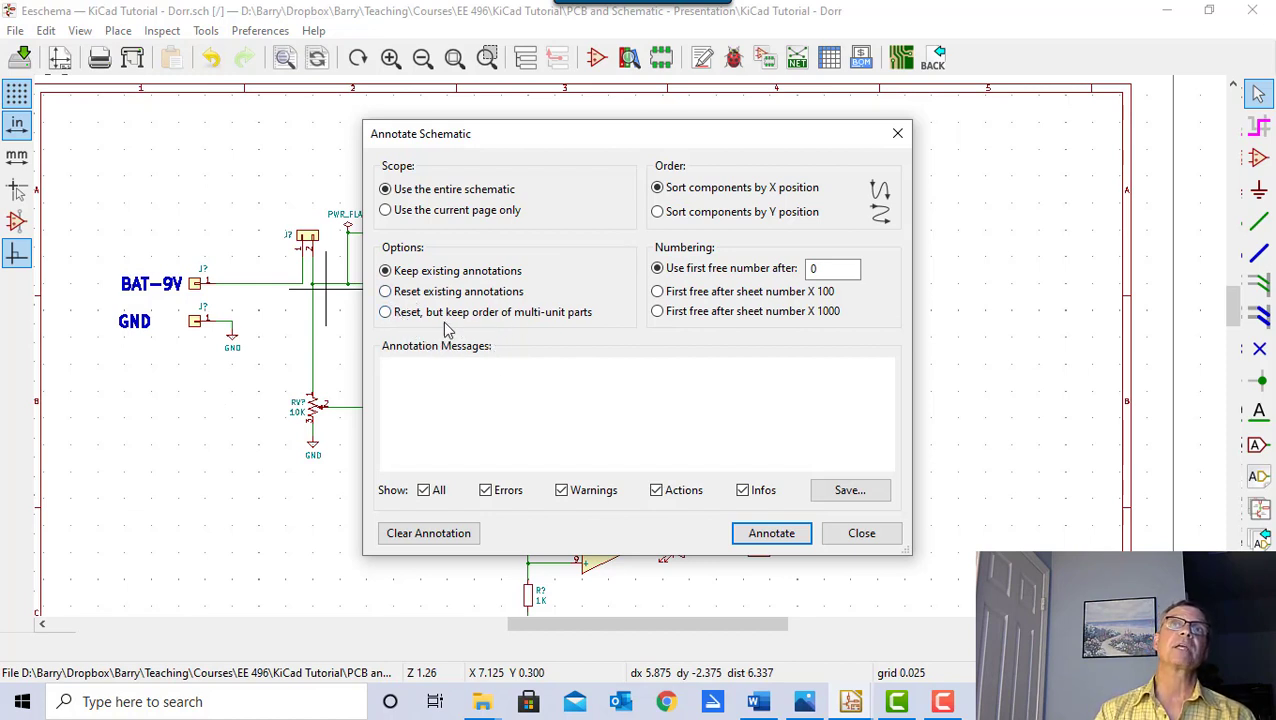
{"action": "mouse_move", "coordinate": [572, 147]}
{"action": "left_mouse_down"}
{"action": "mouse_move", "coordinate": [957, 171]}
{"action": "mouse_move", "coordinate": [946, 165]}
{"action": "left_mouse_up"}
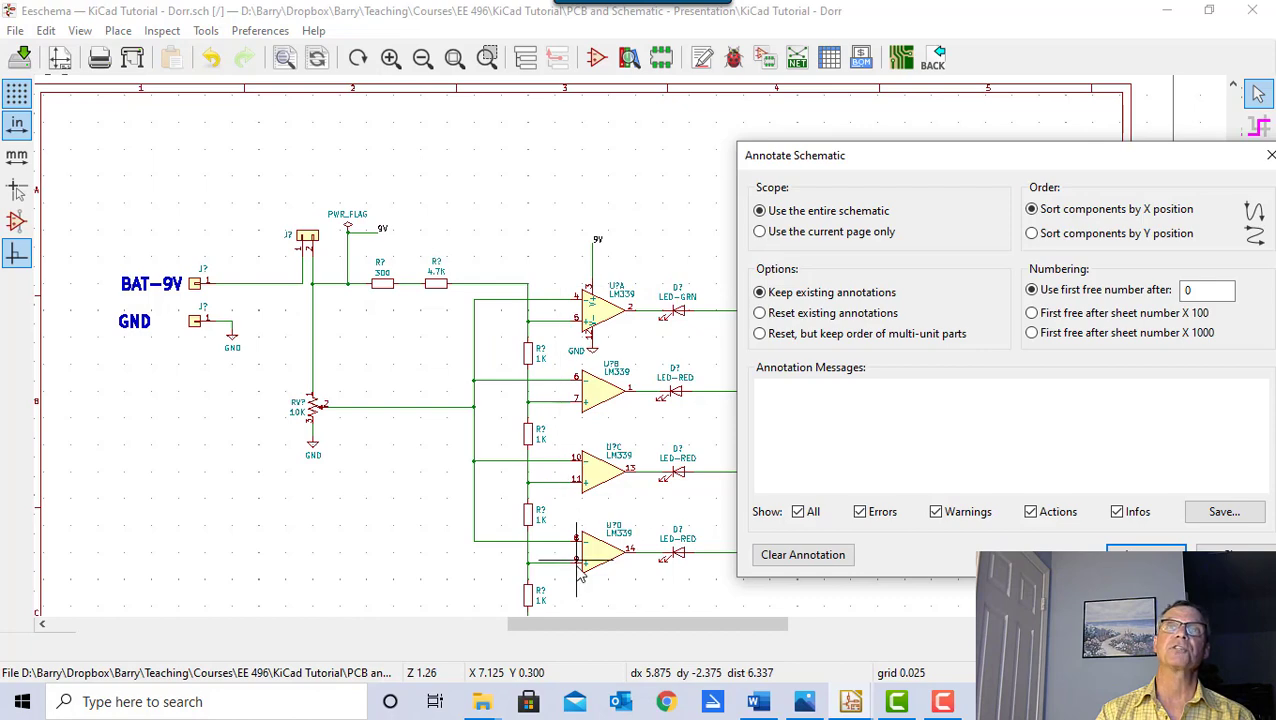
{"action": "left_click_drag", "start_coordinate": [1079, 163], "coordinate": [786, 139]}
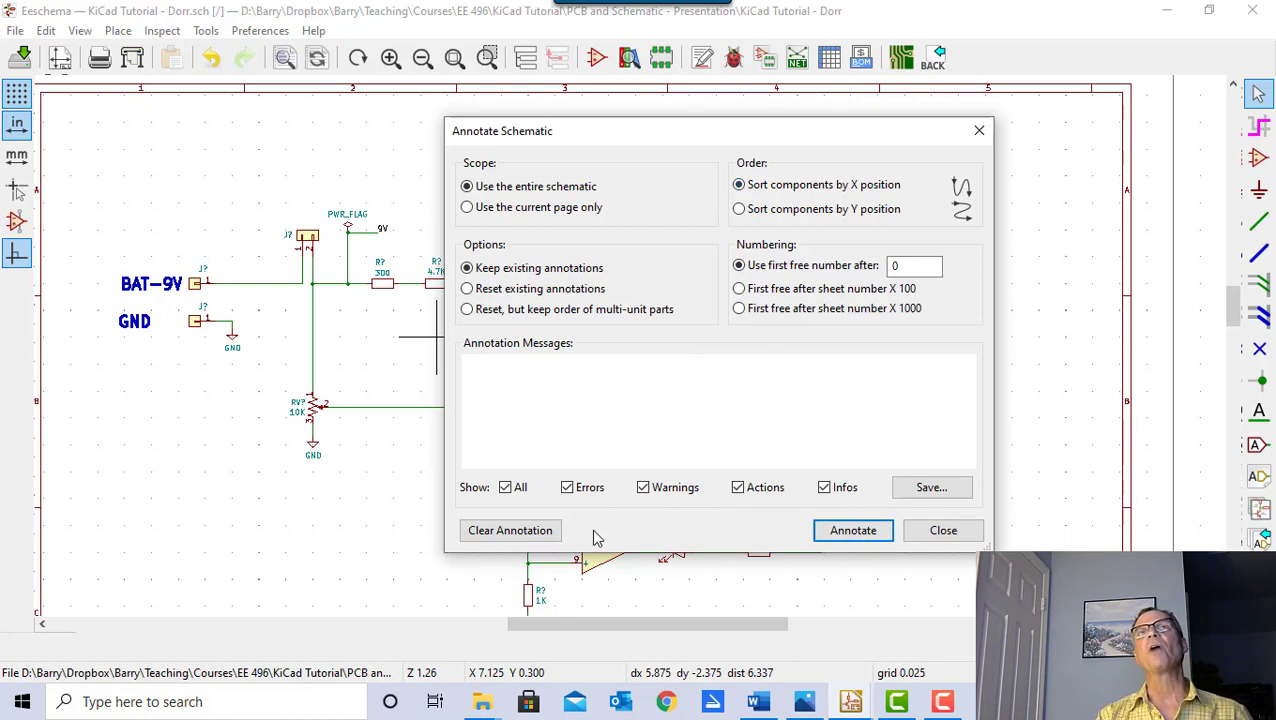
{"action": "left_click", "coordinate": [852, 535]}
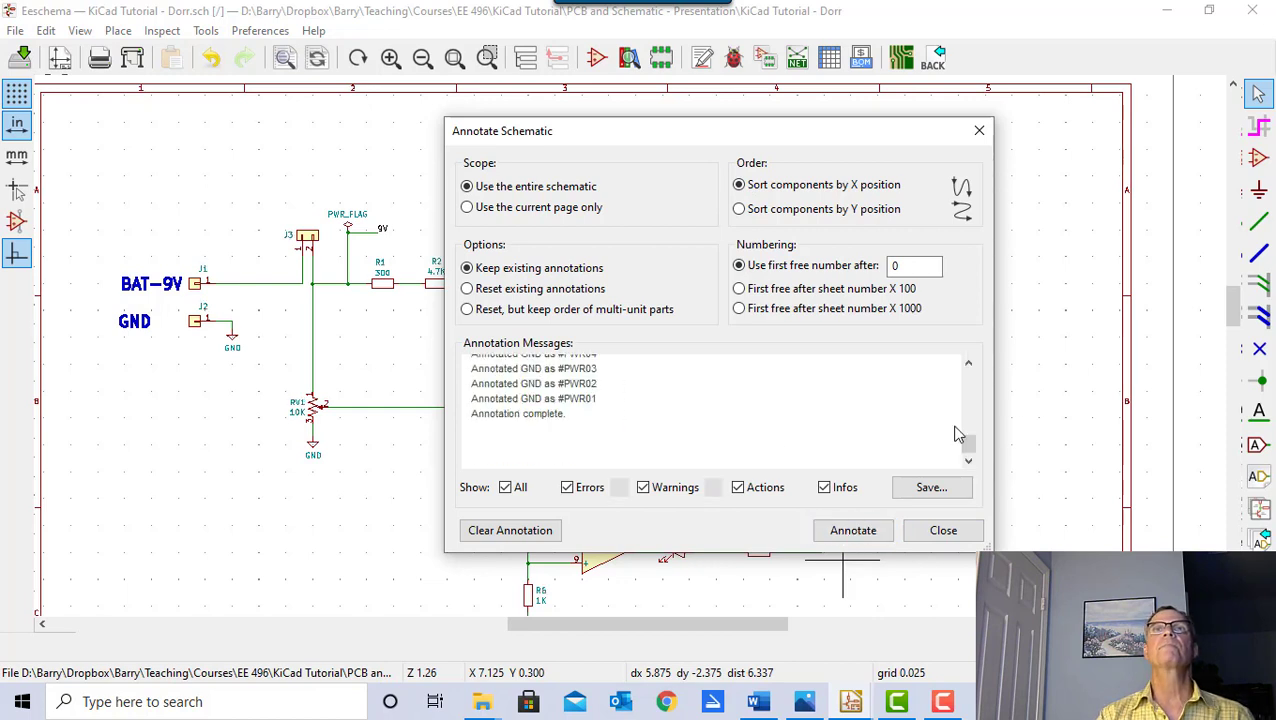
{"action": "mouse_move", "coordinate": [970, 448]}
{"action": "left_mouse_down"}
{"action": "mouse_move", "coordinate": [973, 355]}
{"action": "mouse_move", "coordinate": [989, 506]}
{"action": "left_mouse_up"}
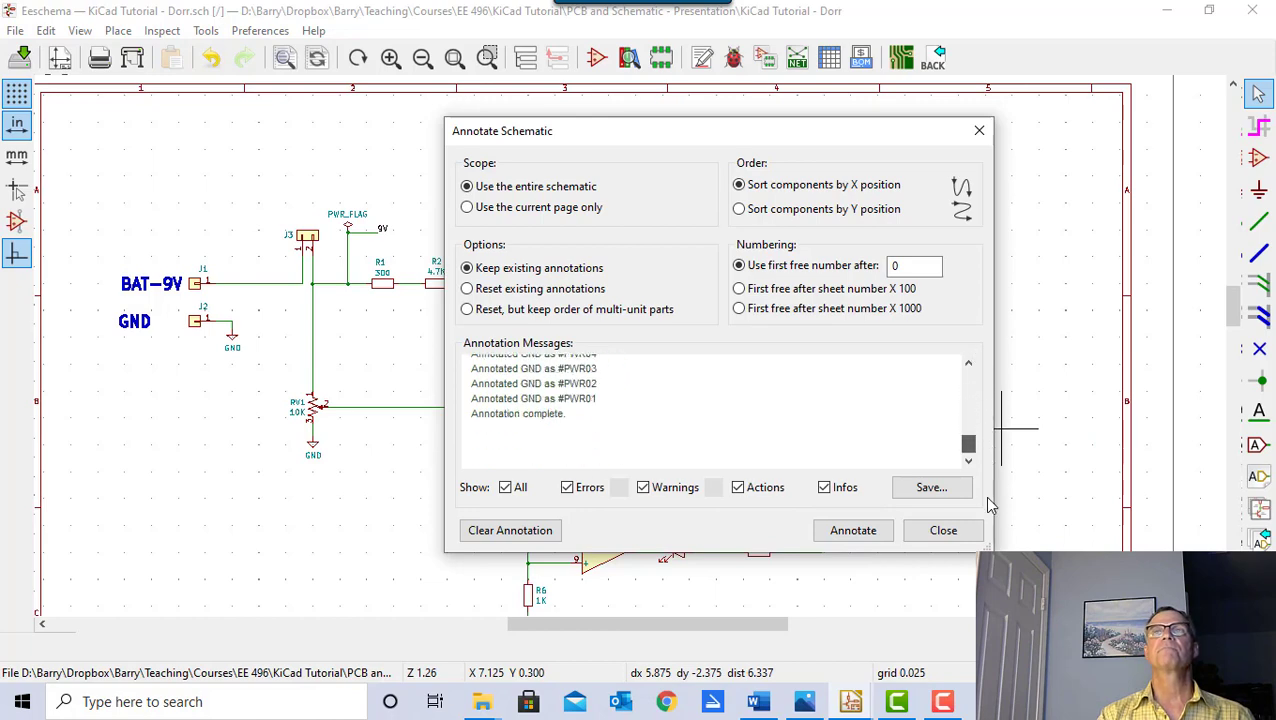
{"action": "left_click", "coordinate": [940, 531]}
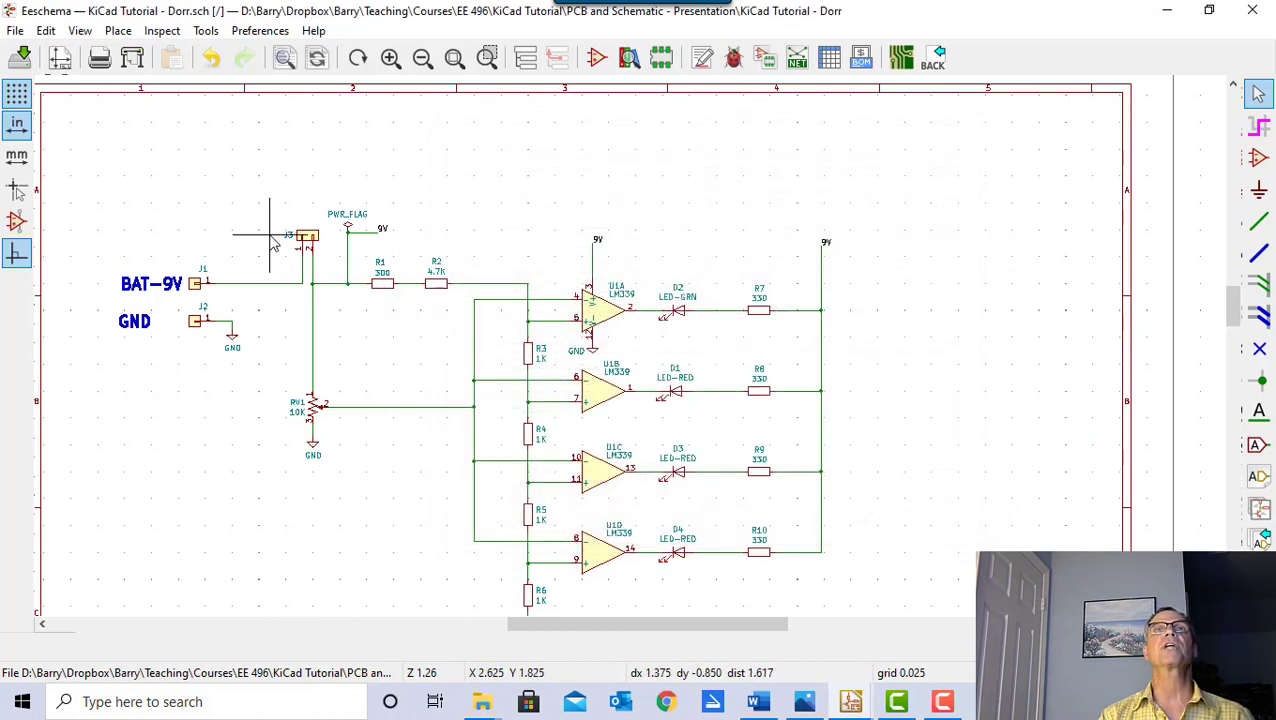
- Examine the assigned reference designators of the connectors, resistors, potentiometer, comparators and LEDs across the sheet
{"action": "scroll", "coordinate": [199, 287], "scroll_direction": "up", "scroll_amount": 3}
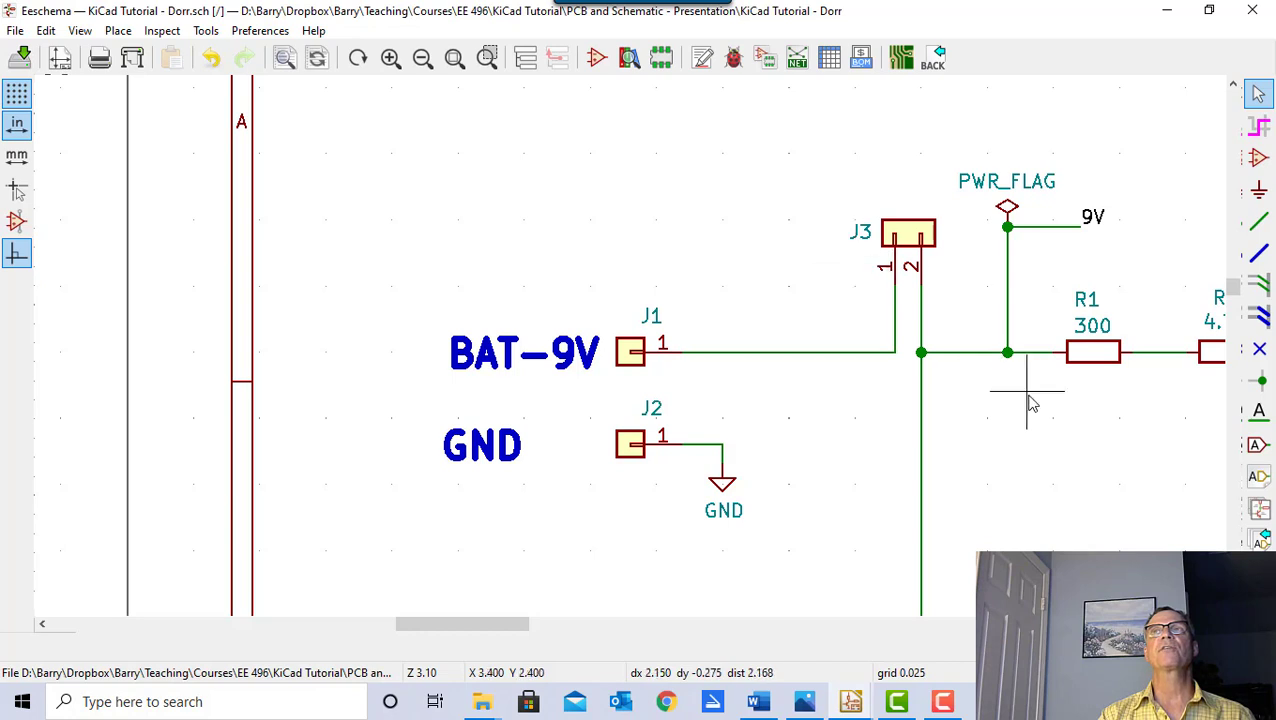
{"action": "scroll", "coordinate": [1025, 382], "scroll_direction": "down", "scroll_amount": 3}
{"action": "scroll", "coordinate": [665, 338], "scroll_direction": "up", "scroll_amount": 1}
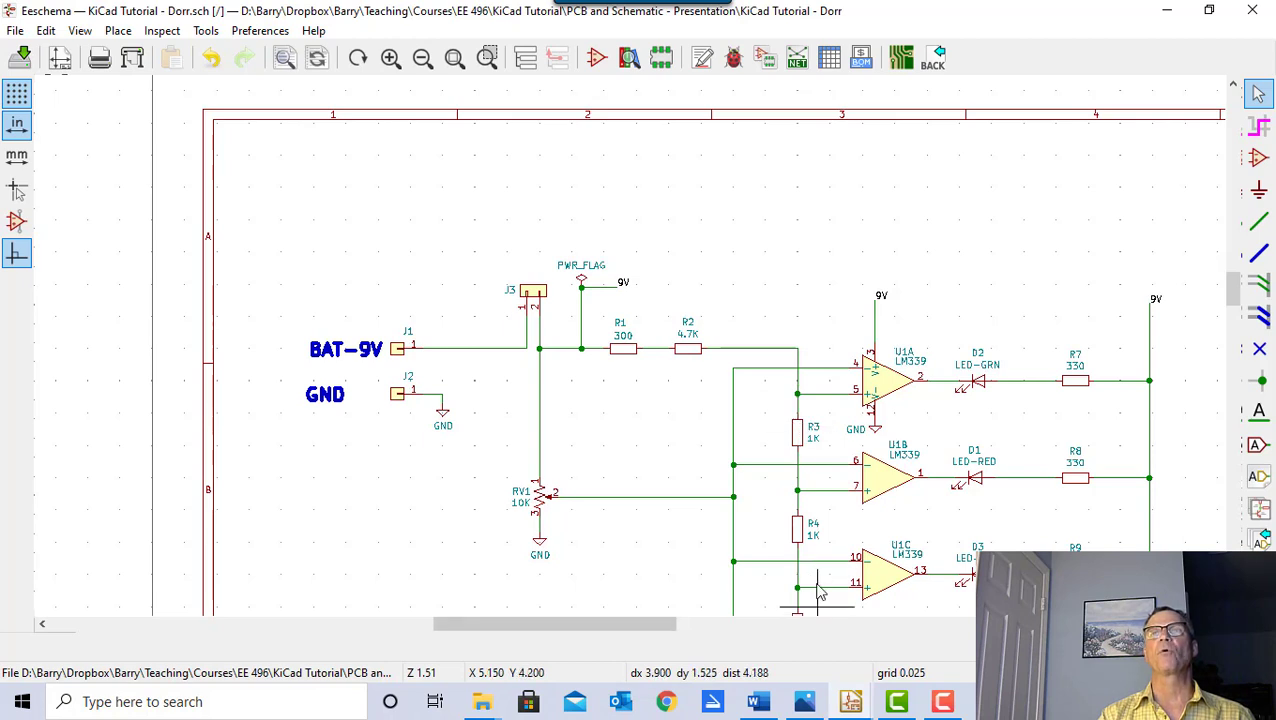
{"action": "scroll", "coordinate": [815, 612], "scroll_direction": "down", "scroll_amount": 1}
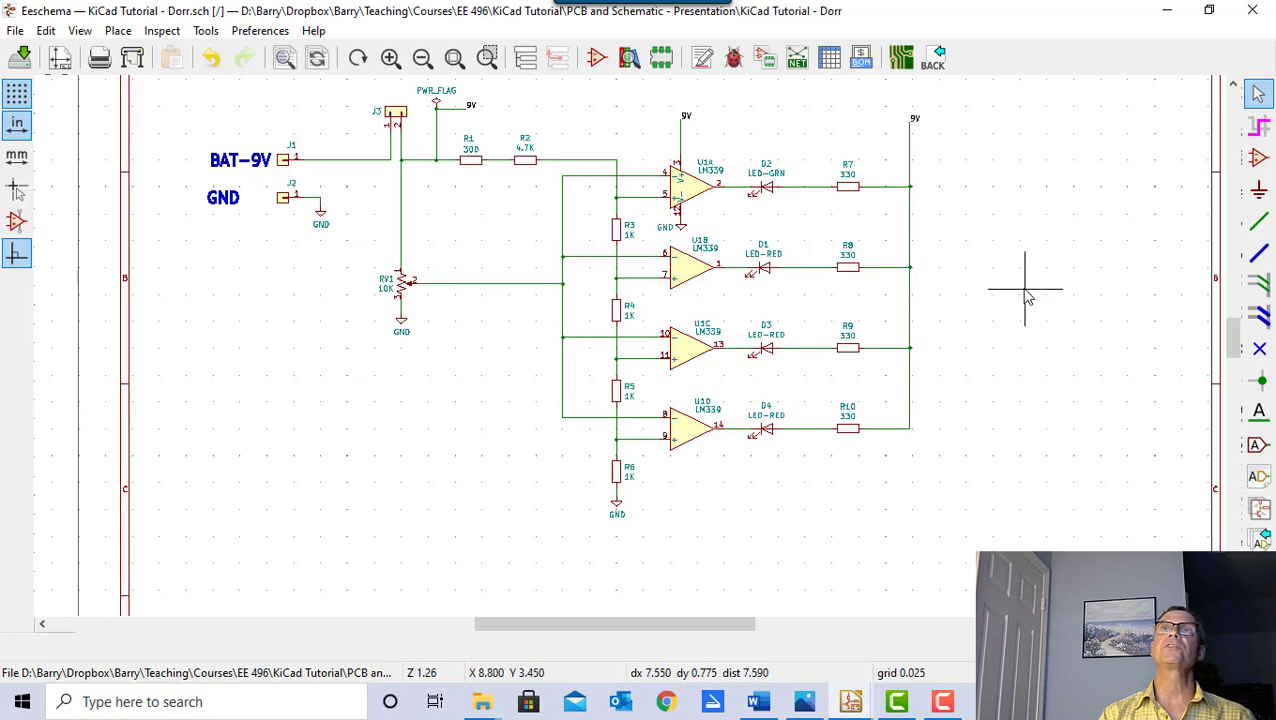
{"action": "scroll", "coordinate": [1020, 294], "scroll_direction": "up", "scroll_amount": 1}
{"action": "scroll", "coordinate": [630, 345], "scroll_direction": "down", "scroll_amount": 1}
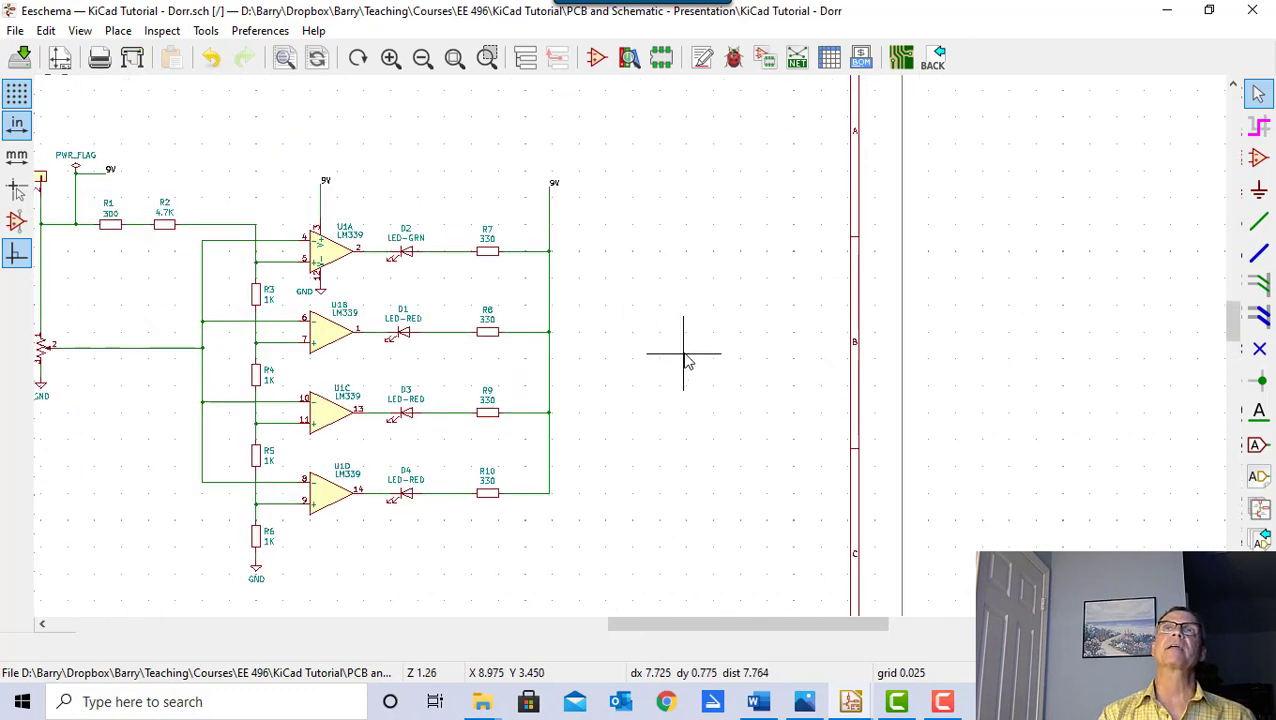
{"action": "left_click_drag", "start_coordinate": [1236, 330], "coordinate": [1236, 305]}
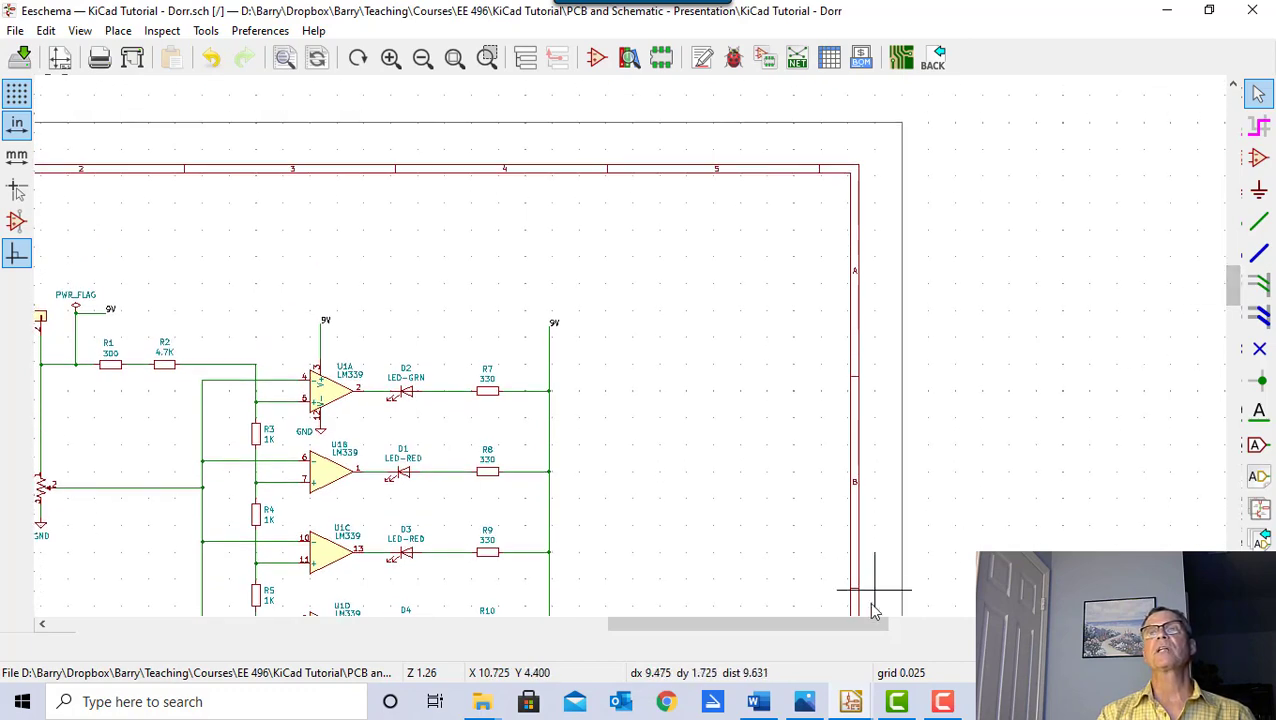
{"action": "left_click_drag", "start_coordinate": [854, 626], "coordinate": [679, 626]}
{"action": "left_click_drag", "start_coordinate": [1233, 292], "coordinate": [1235, 316]}
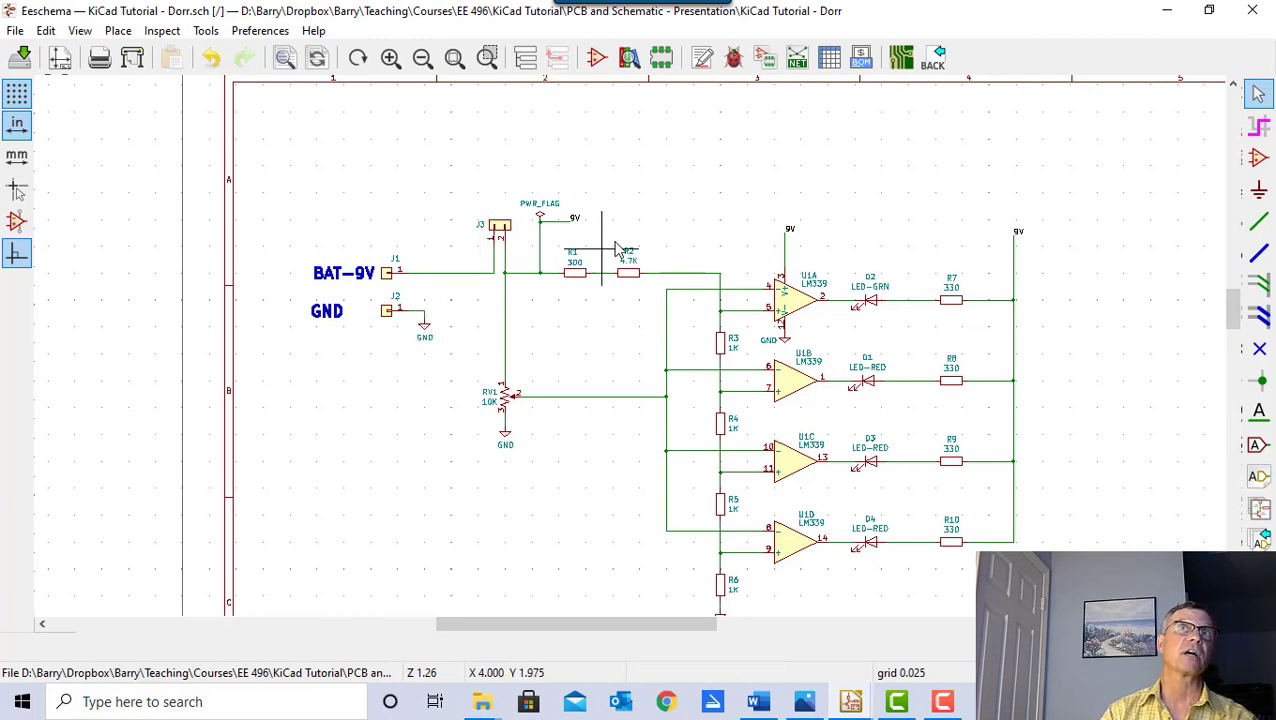
- Run the electrical rules check on the schematic and close the checker
{"action": "left_click", "coordinate": [733, 60]}
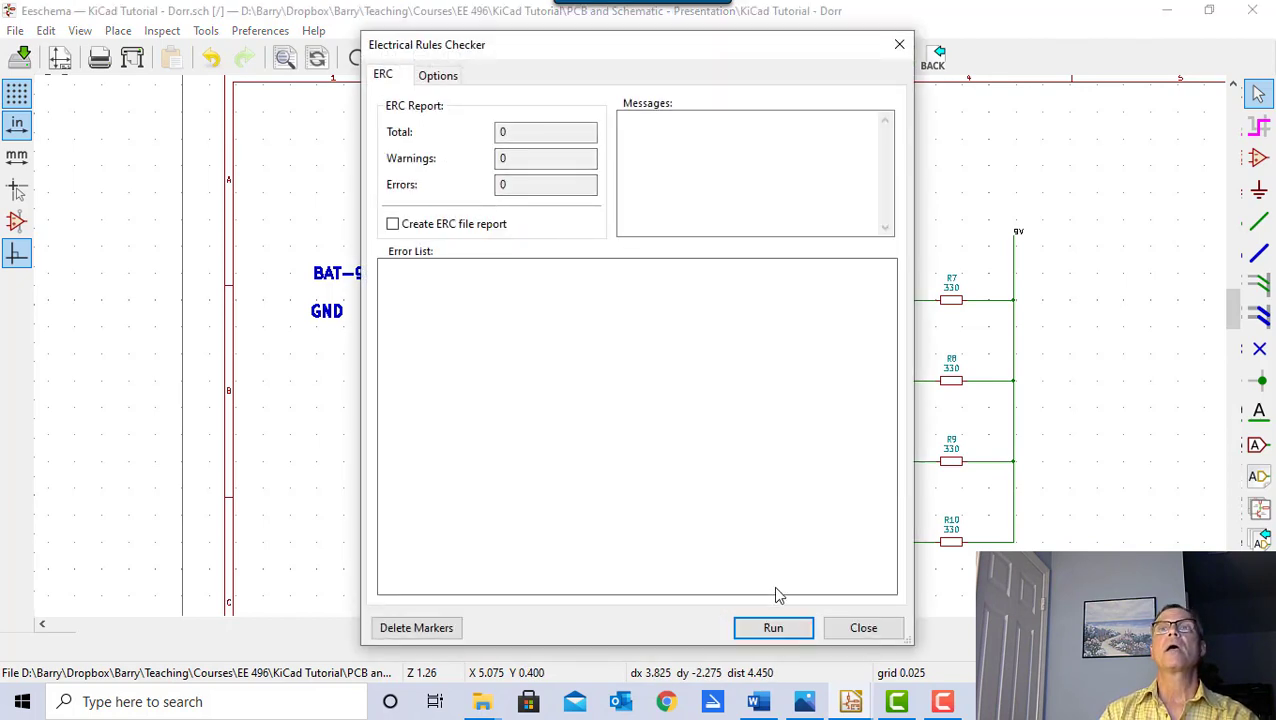
{"action": "left_click", "coordinate": [775, 628]}
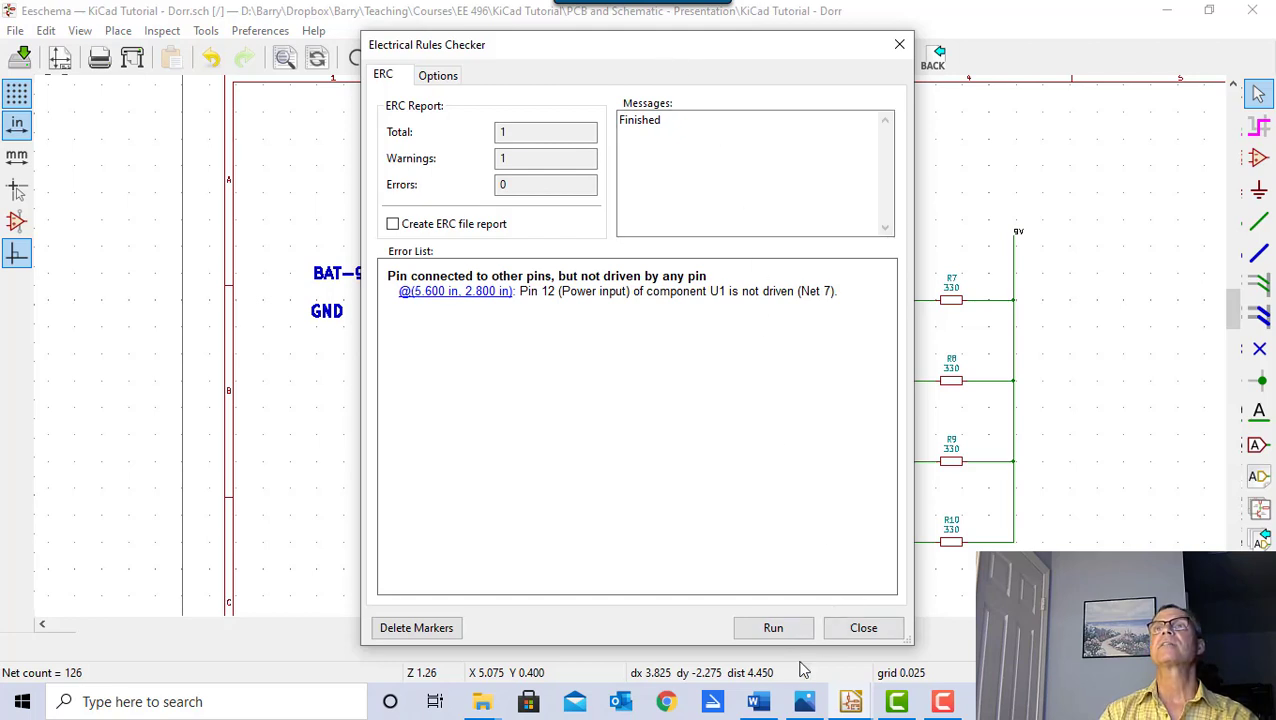
{"action": "left_click", "coordinate": [863, 628]}
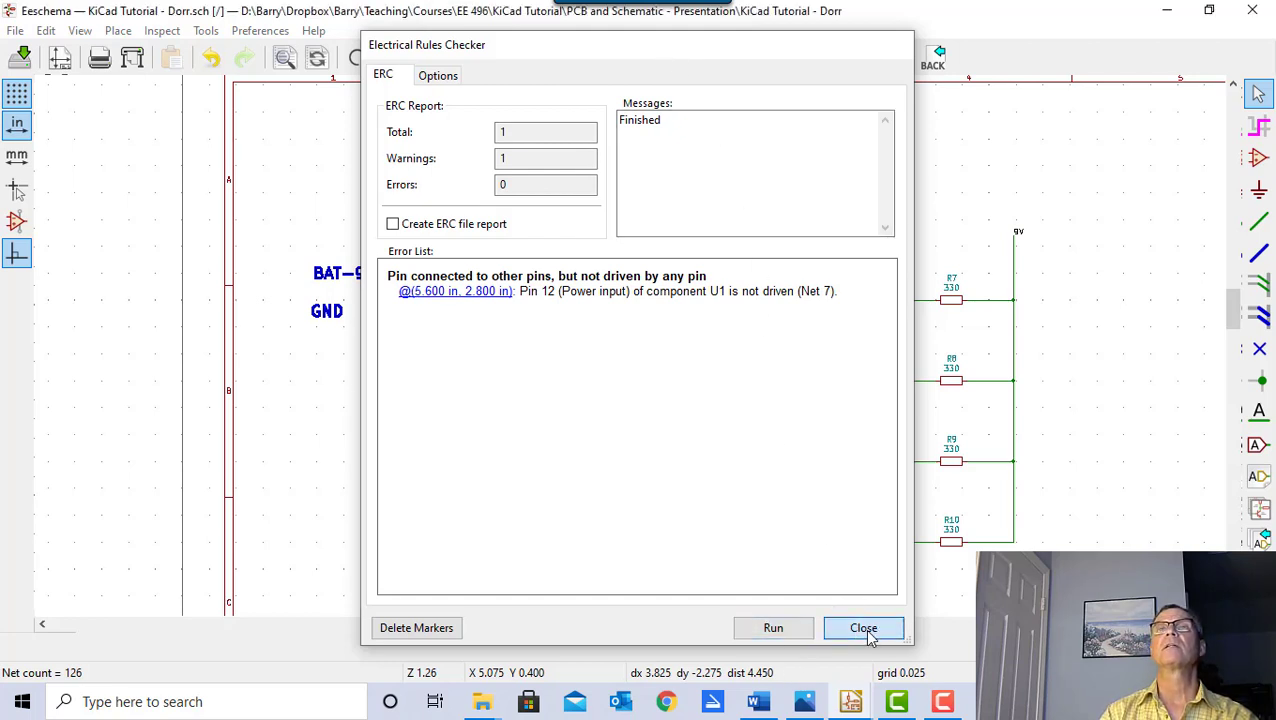
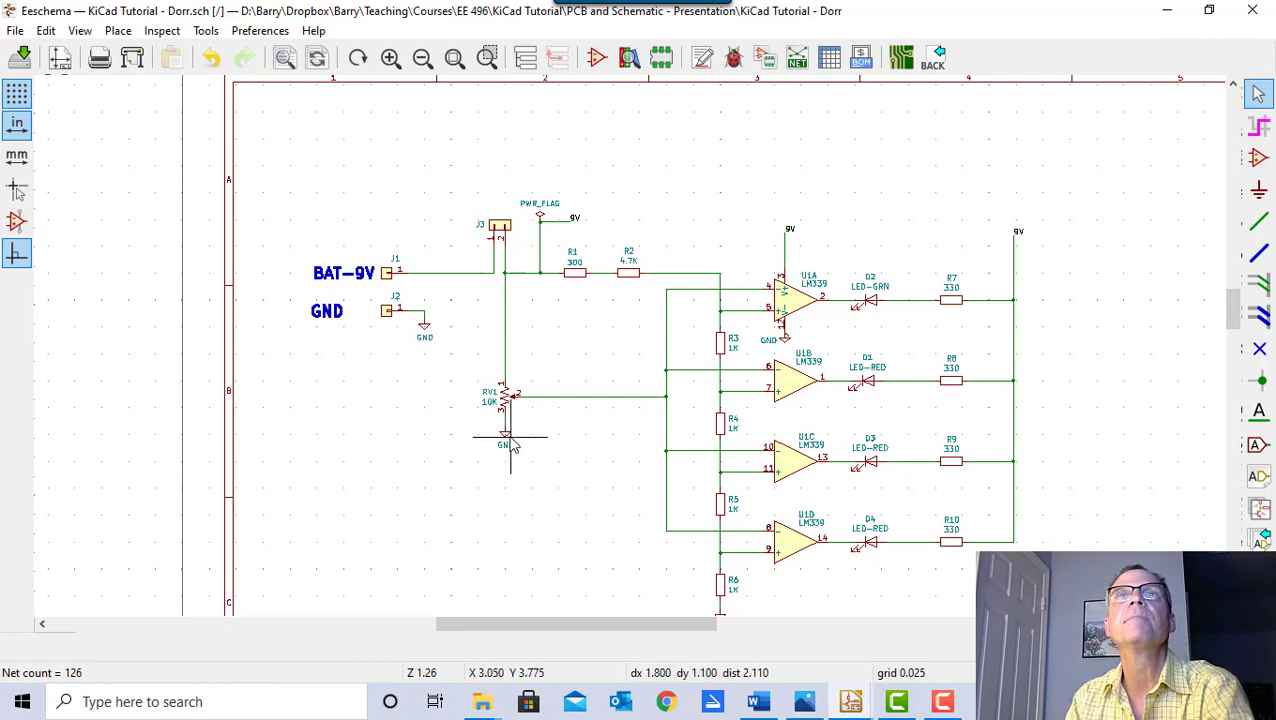
- Duplicate the GND symbol under potentiometer RV1 and place the copy in the empty area below it
{"action": "left_click", "coordinate": [505, 434]}
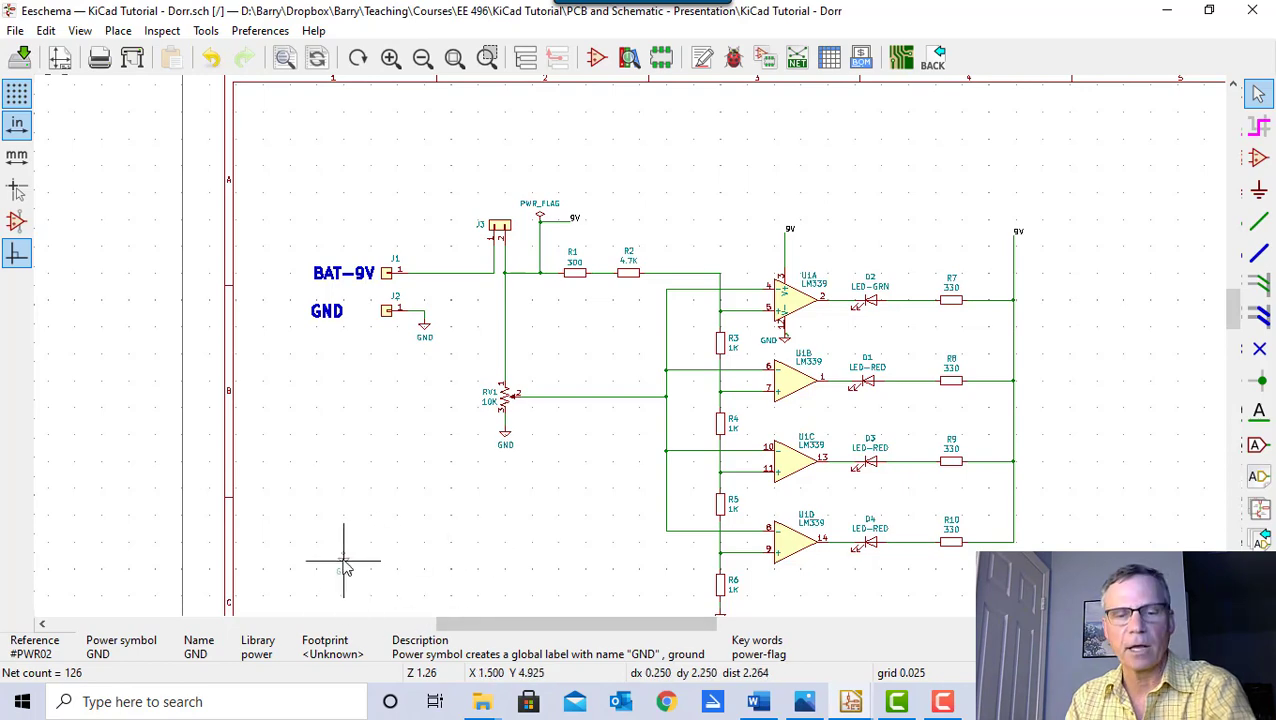
{"action": "scroll", "coordinate": [325, 535], "scroll_direction": "down", "scroll_amount": 5}
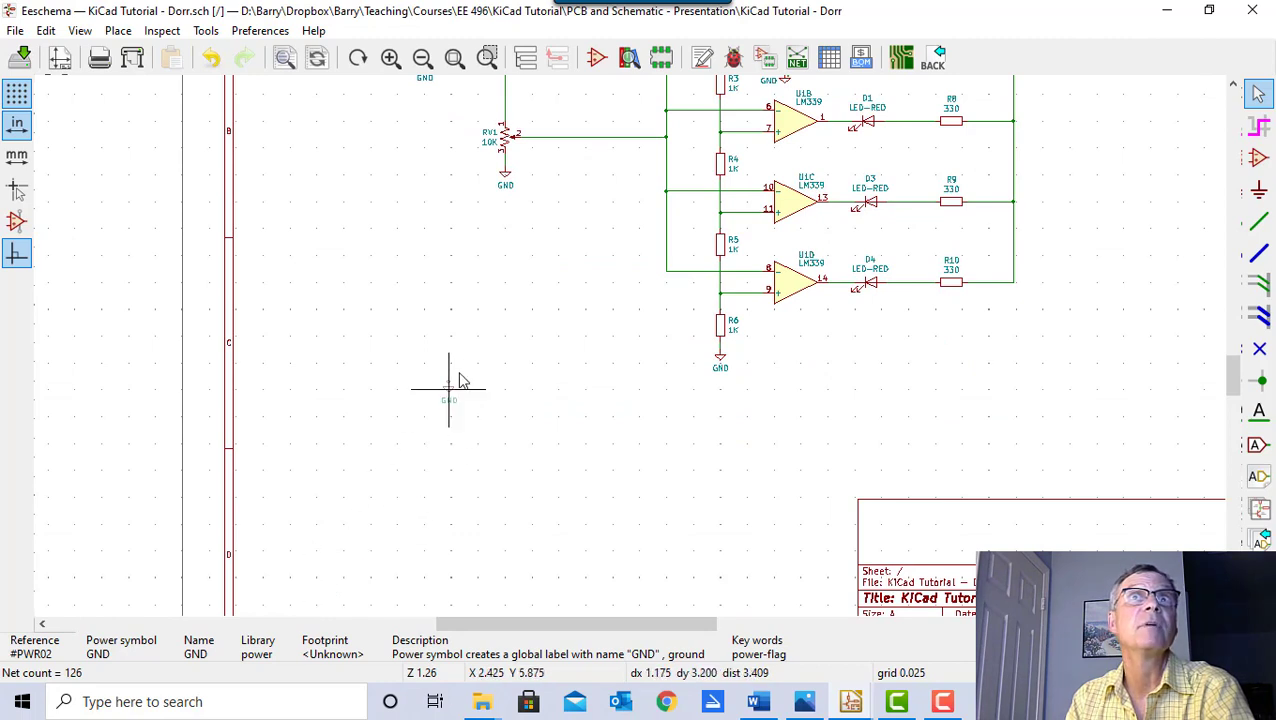
{"action": "scroll", "coordinate": [490, 290], "scroll_direction": "up", "scroll_amount": 4}
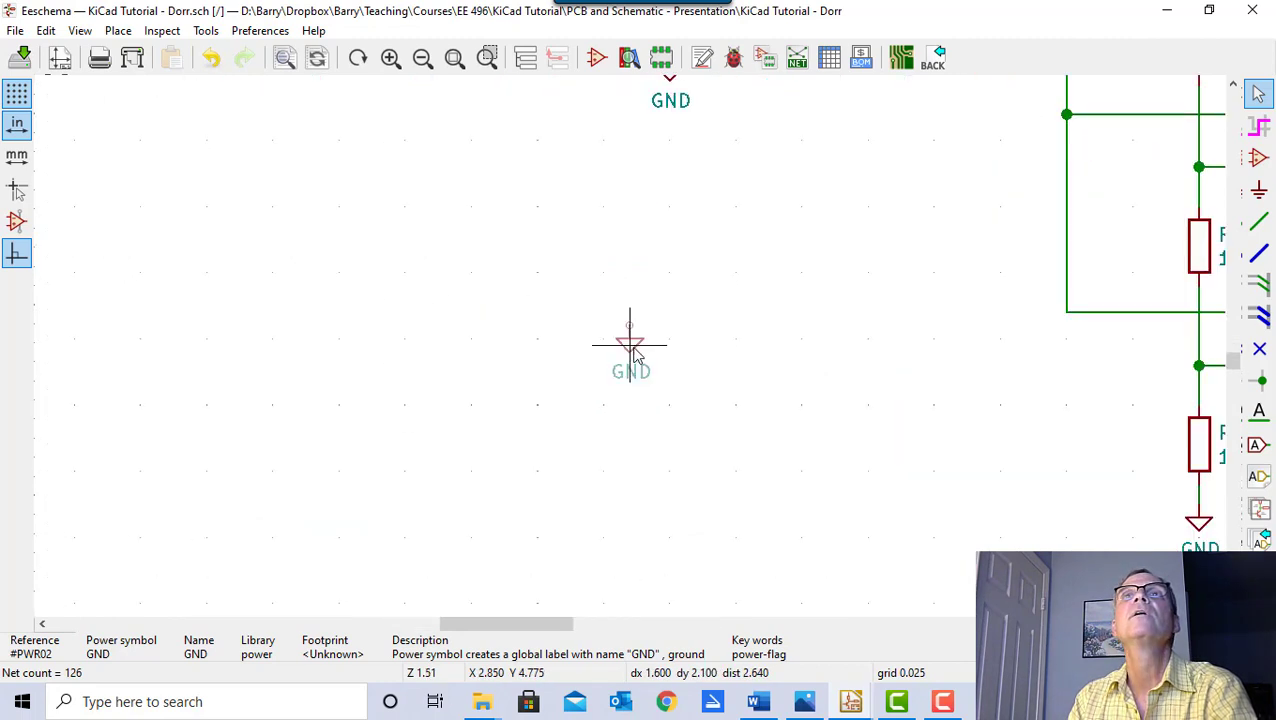
{"action": "scroll", "coordinate": [723, 356], "scroll_direction": "down", "scroll_amount": 4}
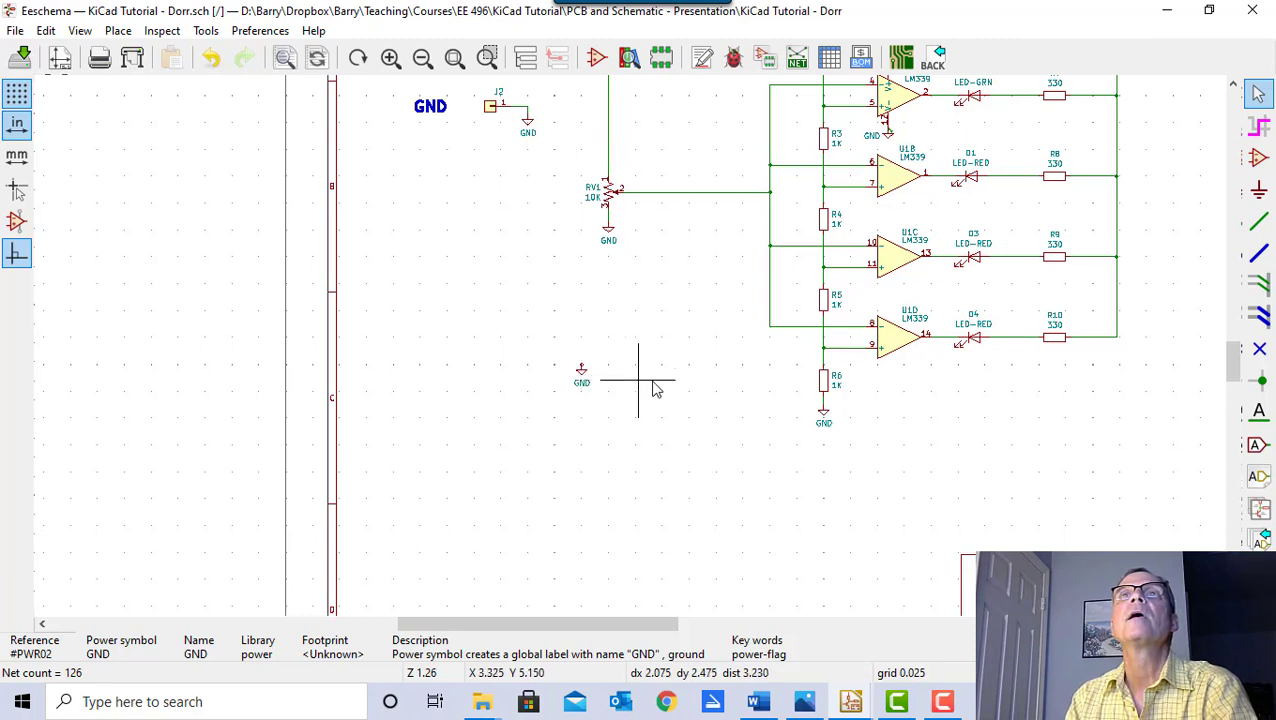
{"action": "left_click", "coordinate": [1259, 223]}
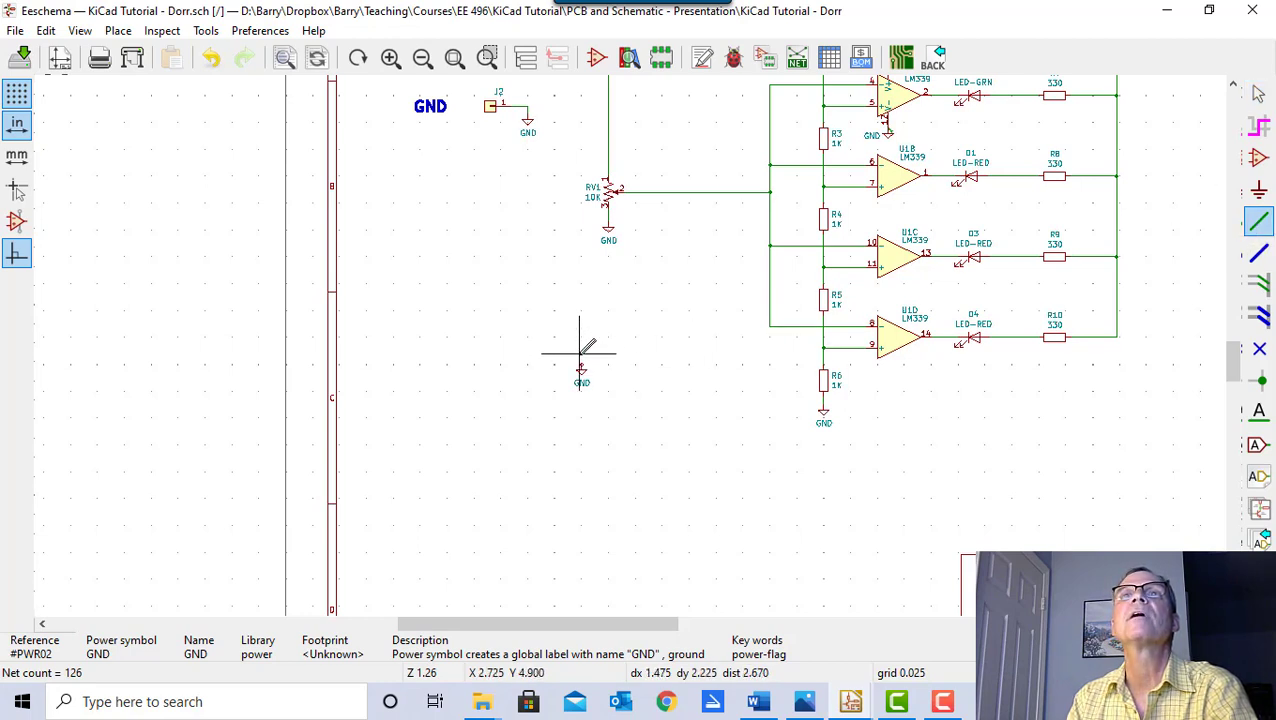
{"action": "scroll", "coordinate": [581, 364], "scroll_direction": "up", "scroll_amount": 1}
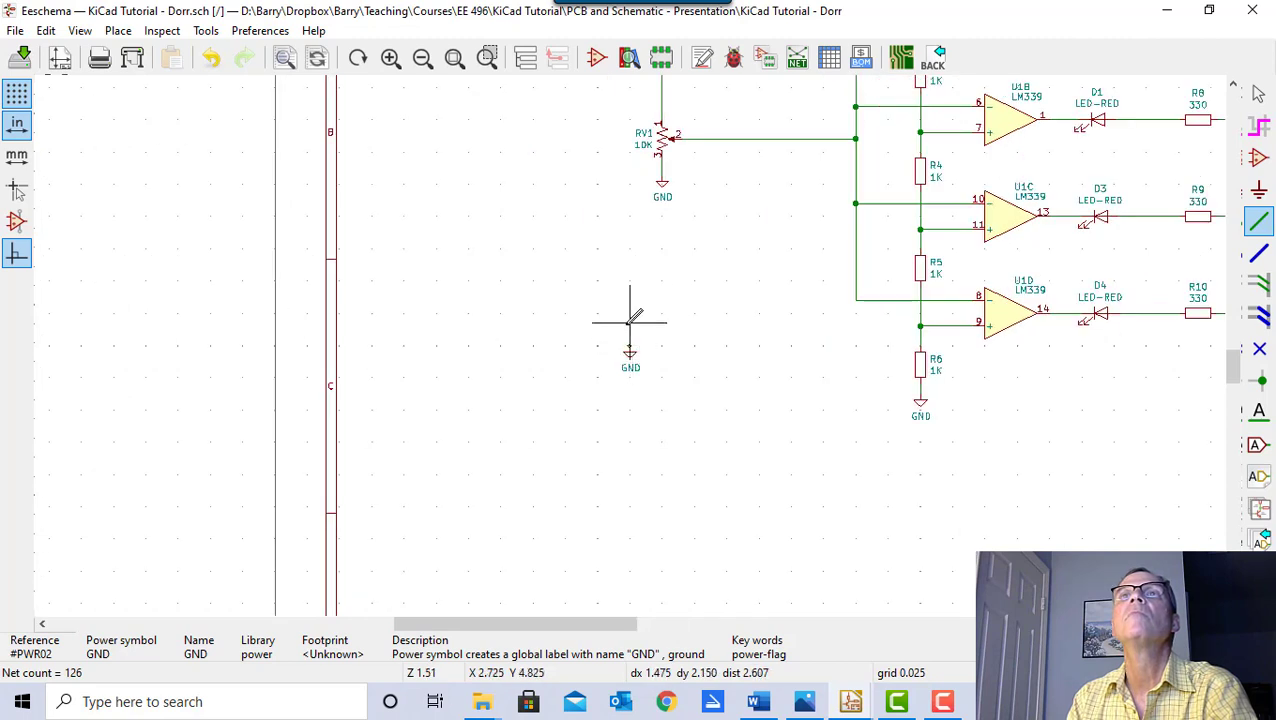
{"action": "left_click", "coordinate": [628, 345]}
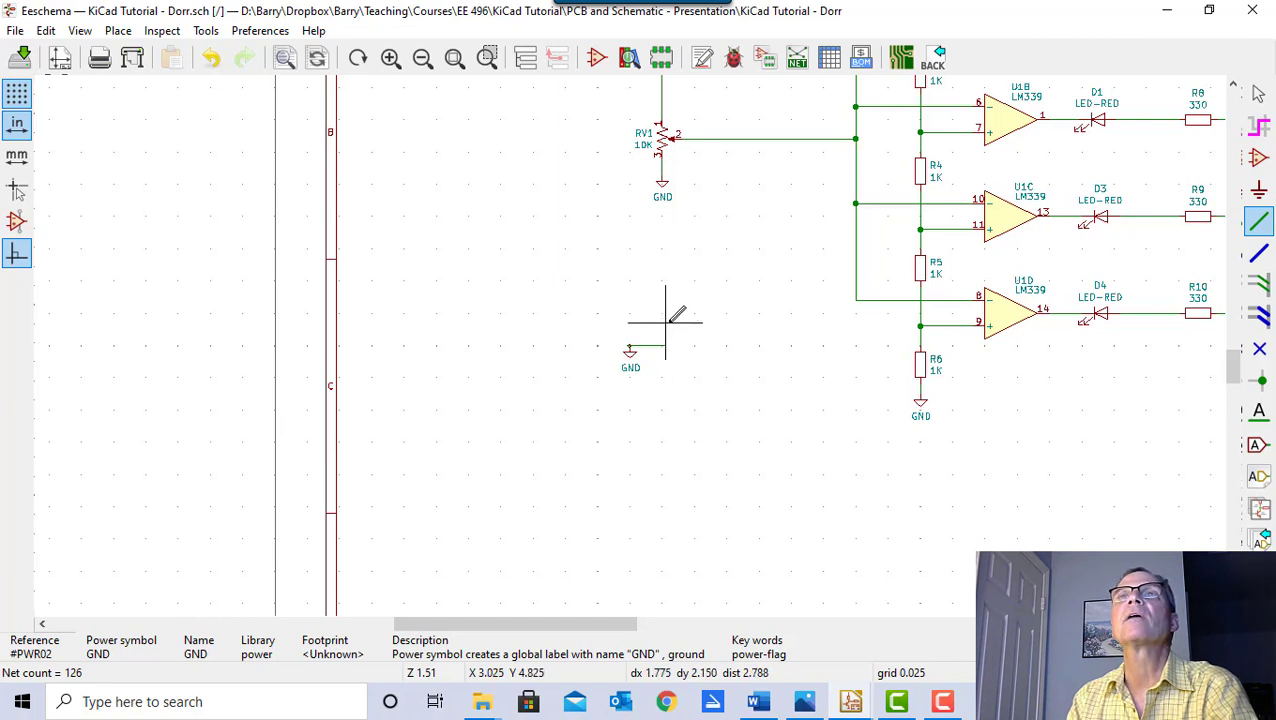
{"action": "scroll", "coordinate": [650, 342], "scroll_direction": "up", "scroll_amount": 5}
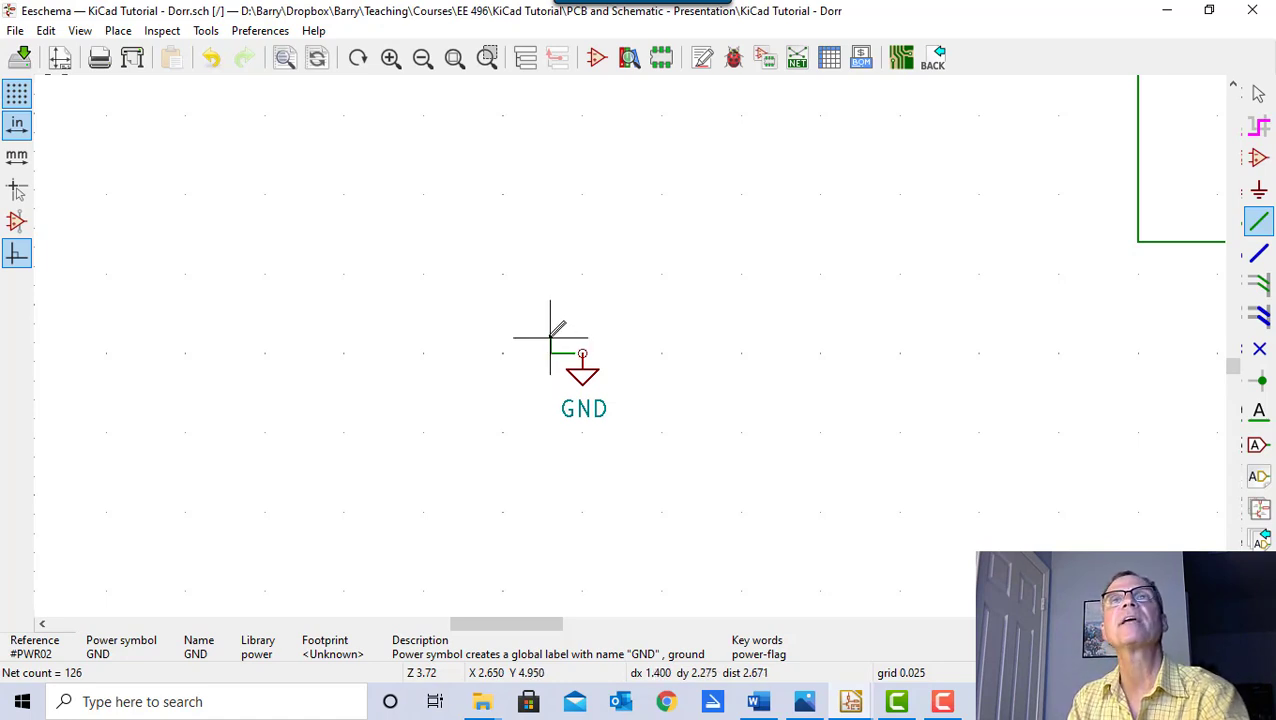
{"action": "key", "text": "Escape"}
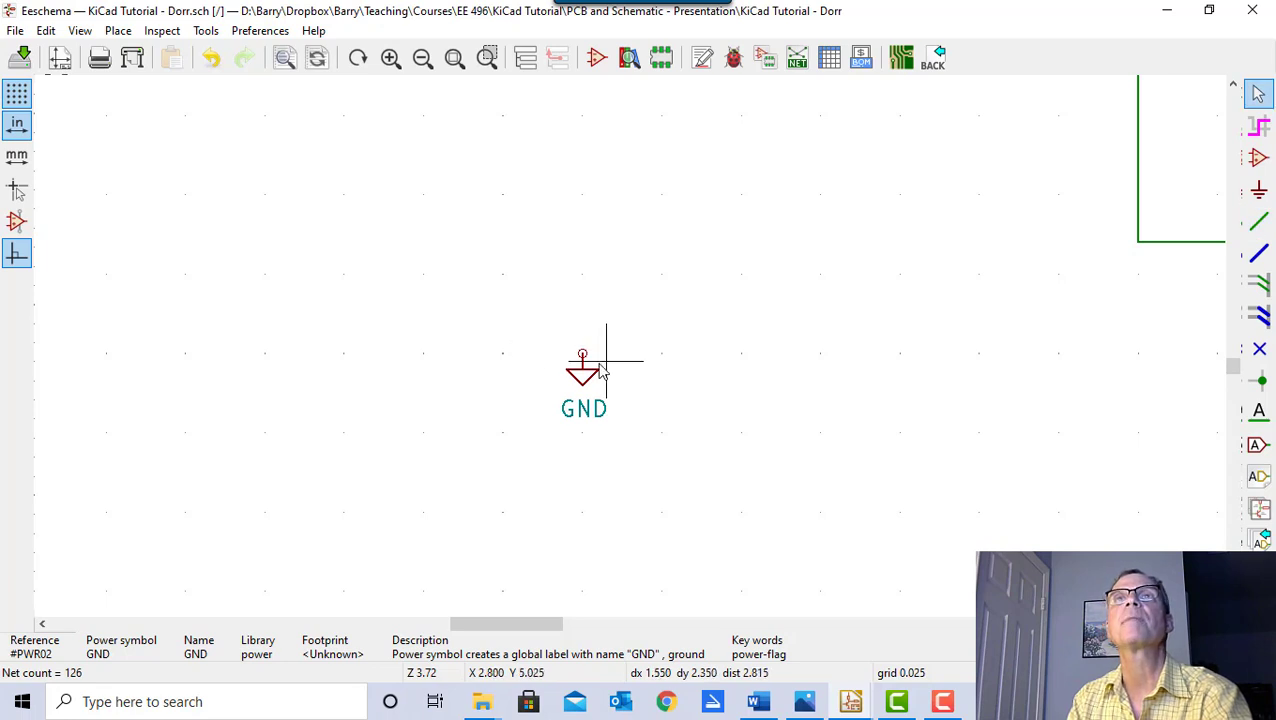
- Draw a wire from the new GND symbol's pin upward and then right, ending it in empty space
{"action": "left_click", "coordinate": [1259, 222]}
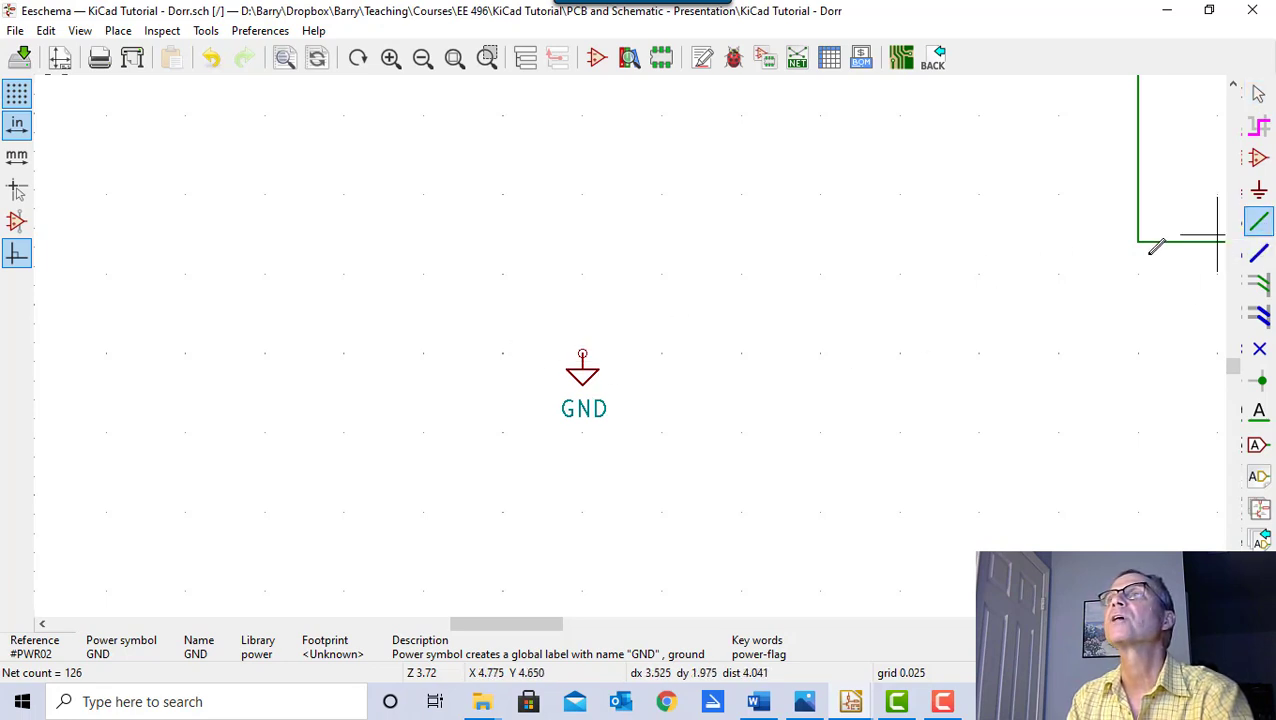
{"action": "left_click", "coordinate": [582, 352]}
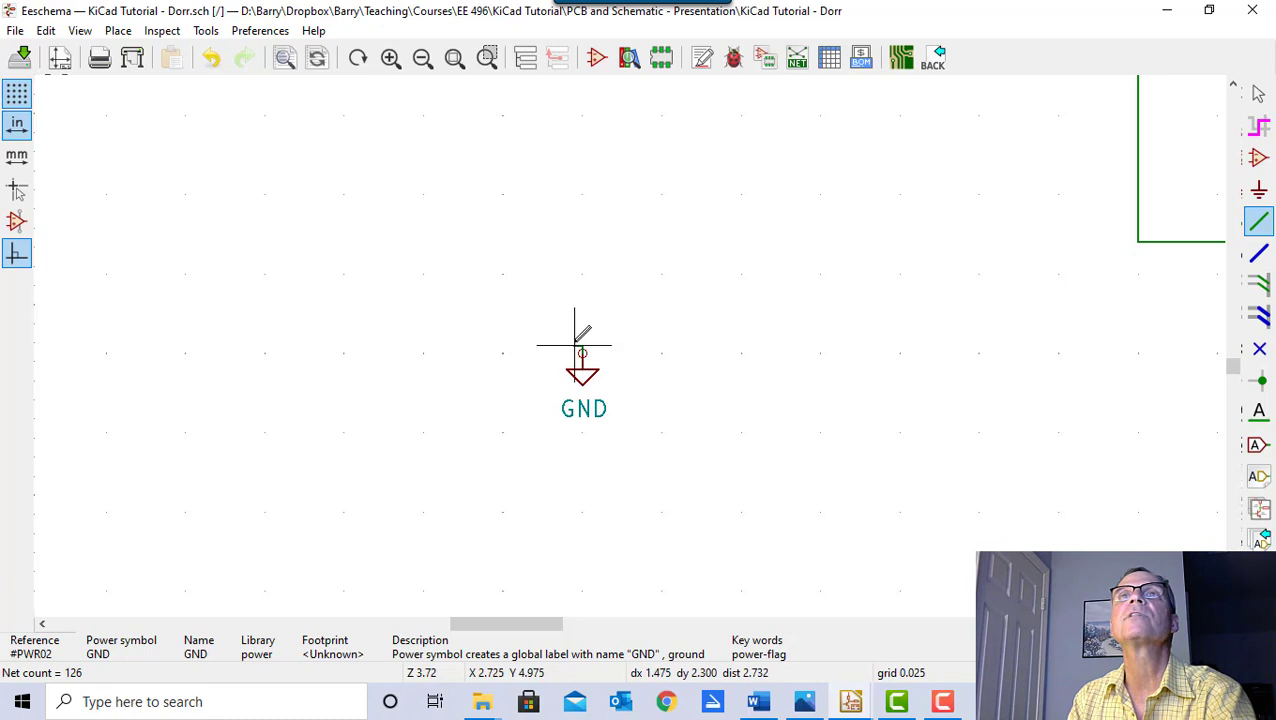
{"action": "double_click", "coordinate": [661, 273]}
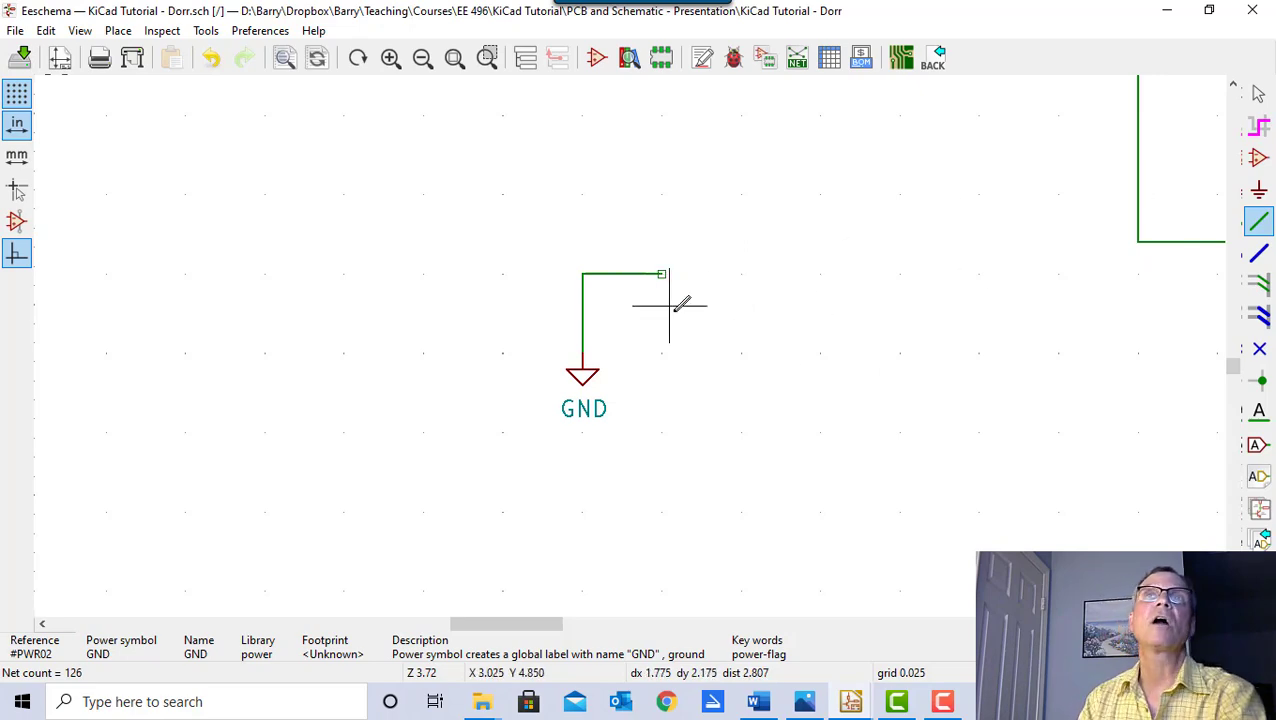
- Copy the PWR_FLAG symbol beside the 9V label and place the copy on the open end of the new GND wire
{"action": "scroll", "coordinate": [678, 296], "scroll_direction": "up", "scroll_amount": 2}
{"action": "scroll", "coordinate": [632, 342], "scroll_direction": "down", "scroll_amount": 3}
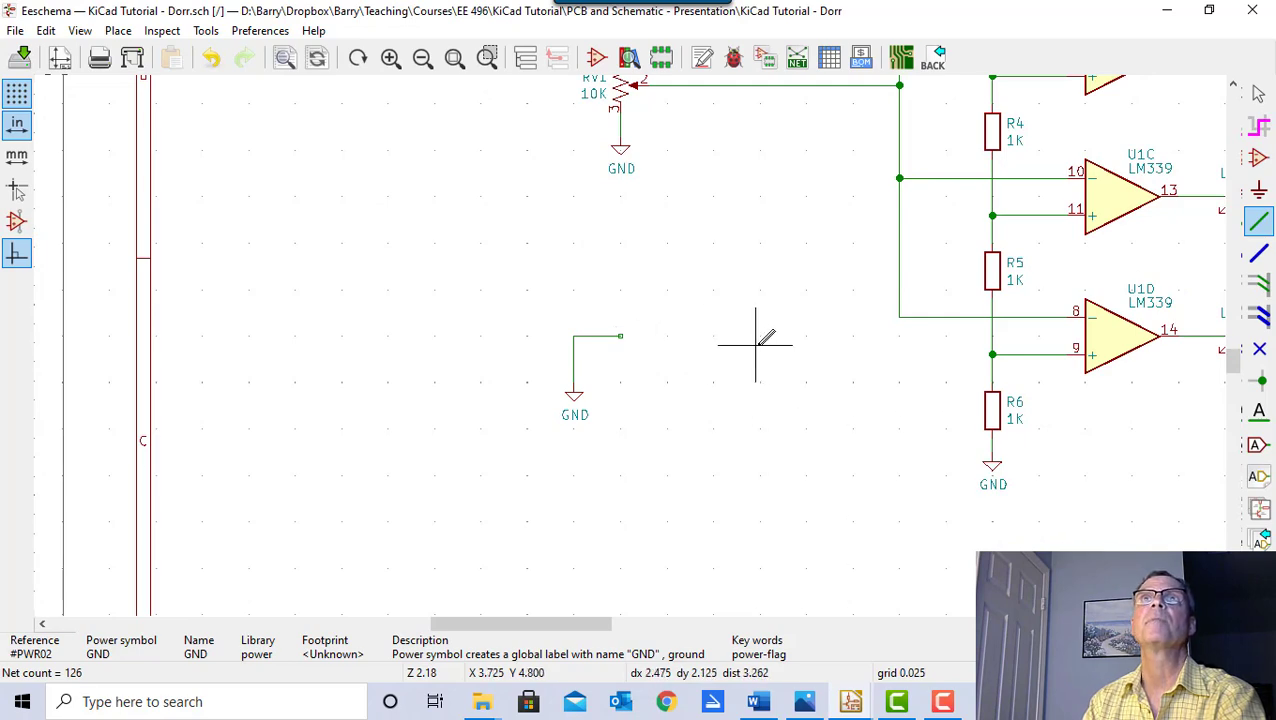
{"action": "scroll", "coordinate": [775, 390], "scroll_direction": "up", "scroll_amount": 5}
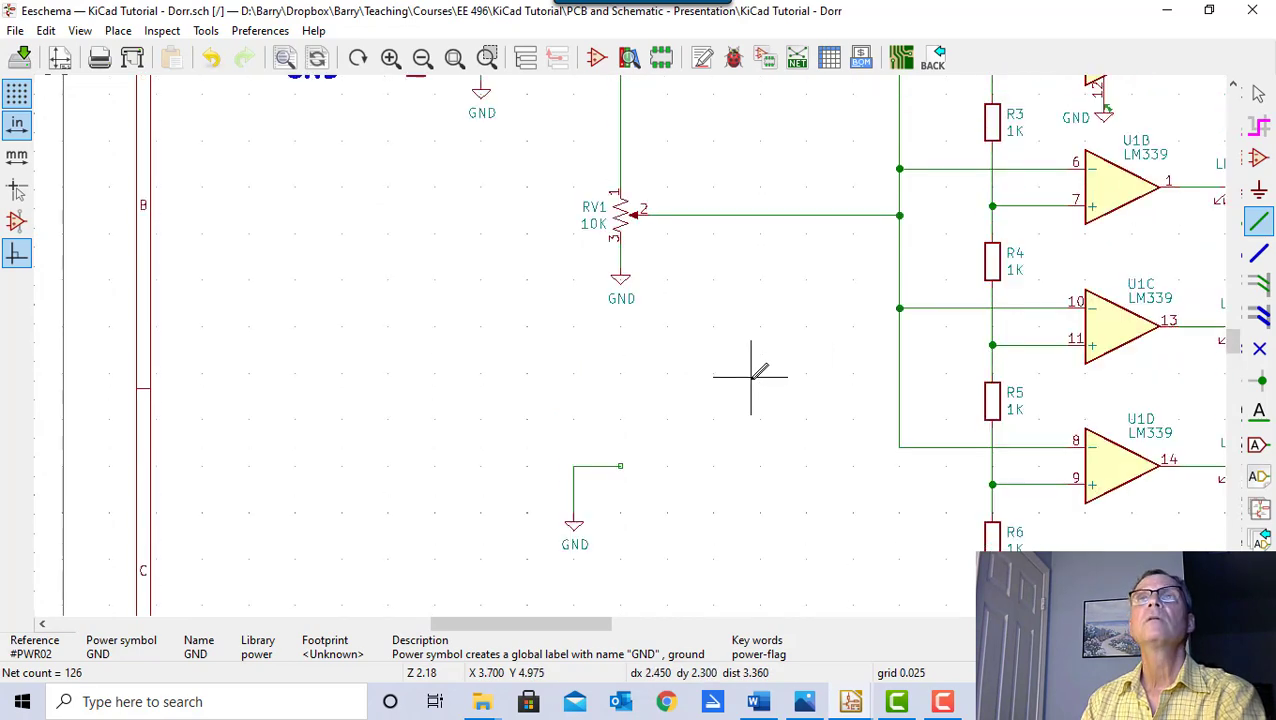
{"action": "scroll", "coordinate": [741, 330], "scroll_direction": "up", "scroll_amount": 2}
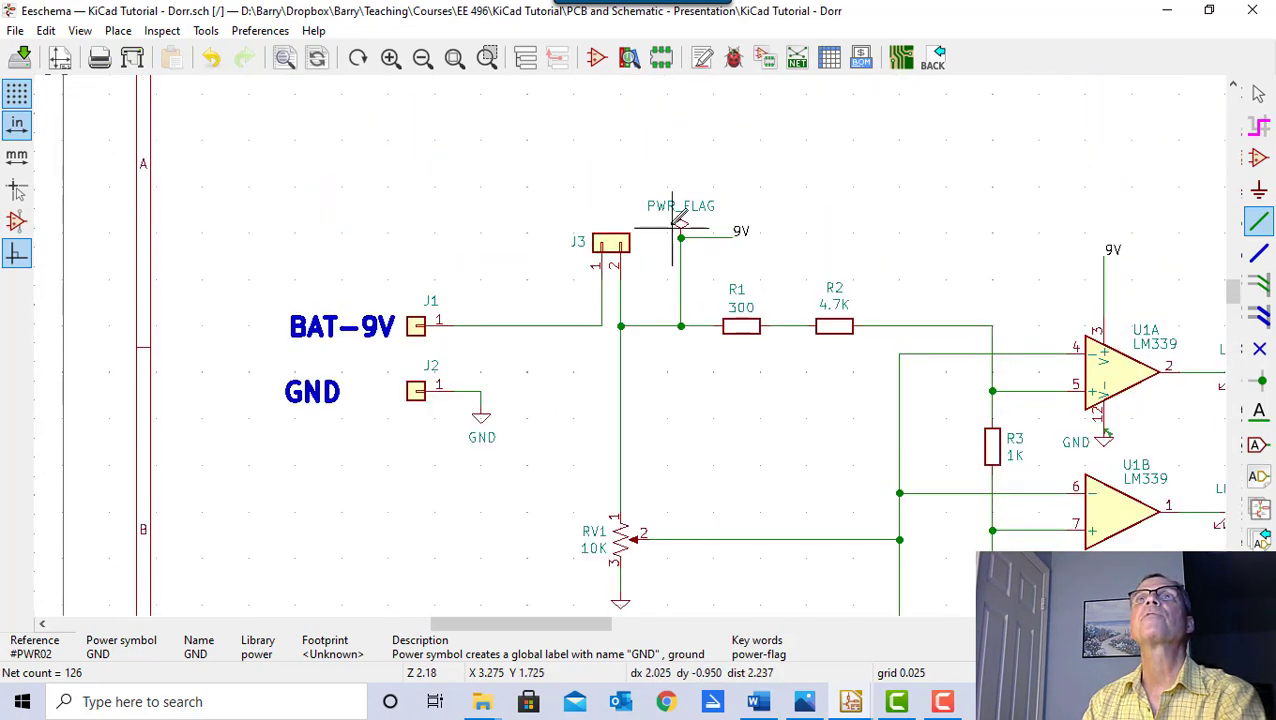
{"action": "left_click", "coordinate": [1261, 92]}
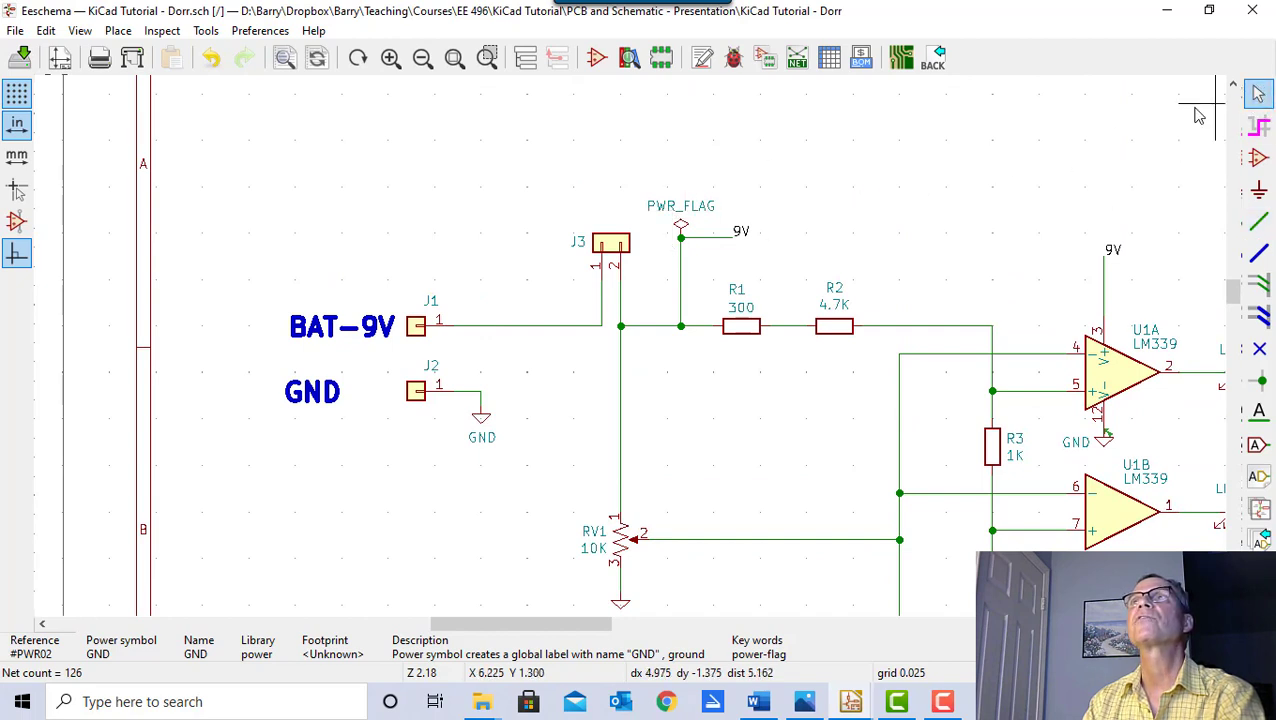
{"action": "left_click", "coordinate": [697, 211]}
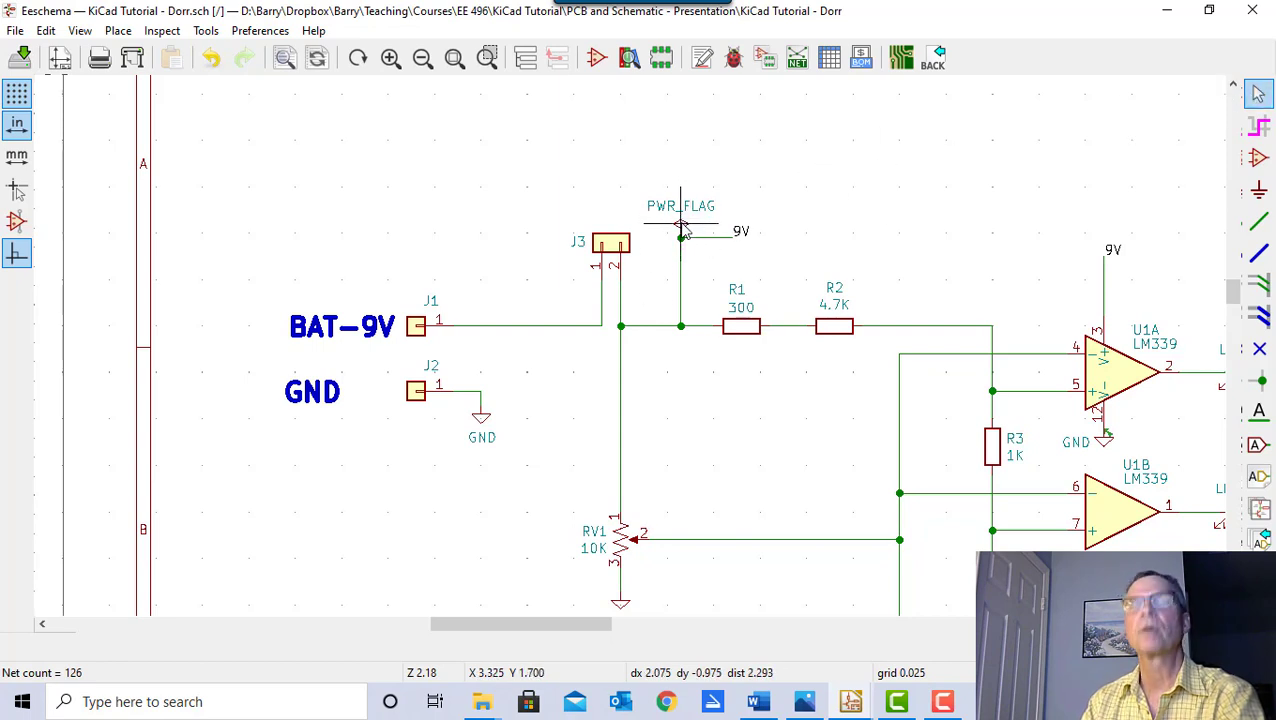
{"action": "key", "text": "c"}
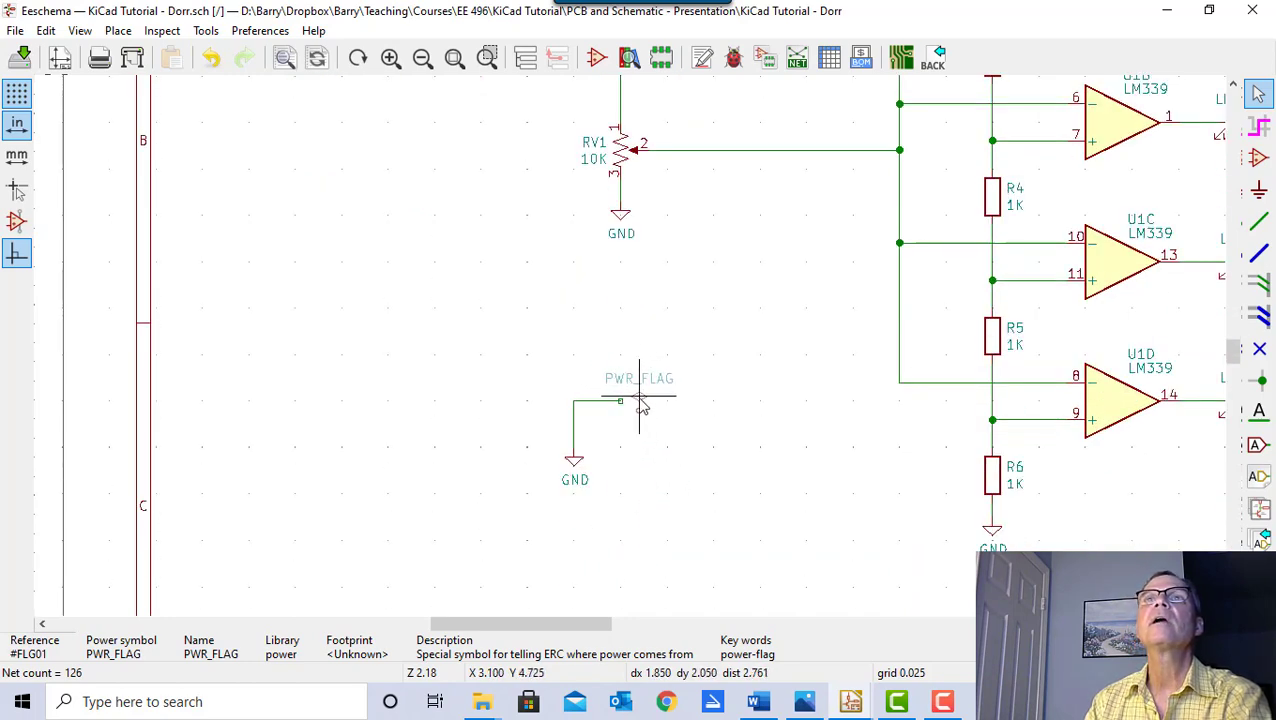
{"action": "left_click", "coordinate": [622, 388]}
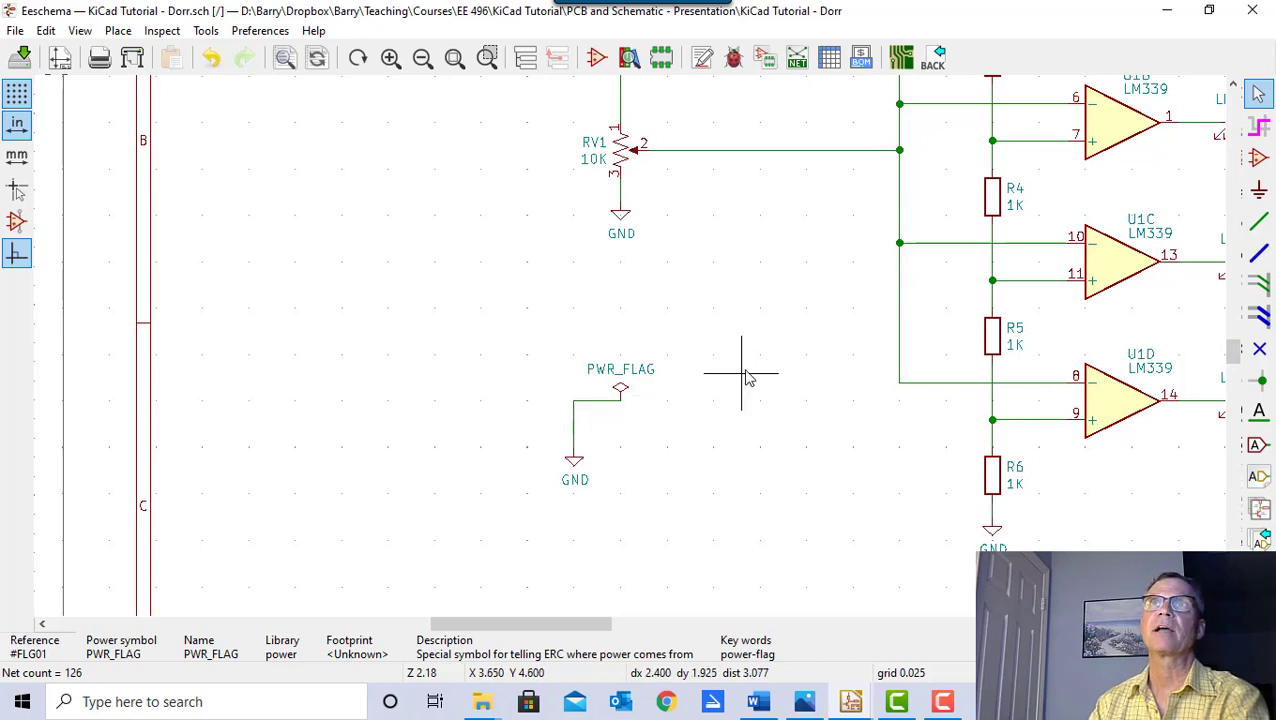
- Save the schematic, rerun the electrical rules check and close the checker
{"action": "scroll", "coordinate": [745, 380], "scroll_direction": "down", "scroll_amount": 3}
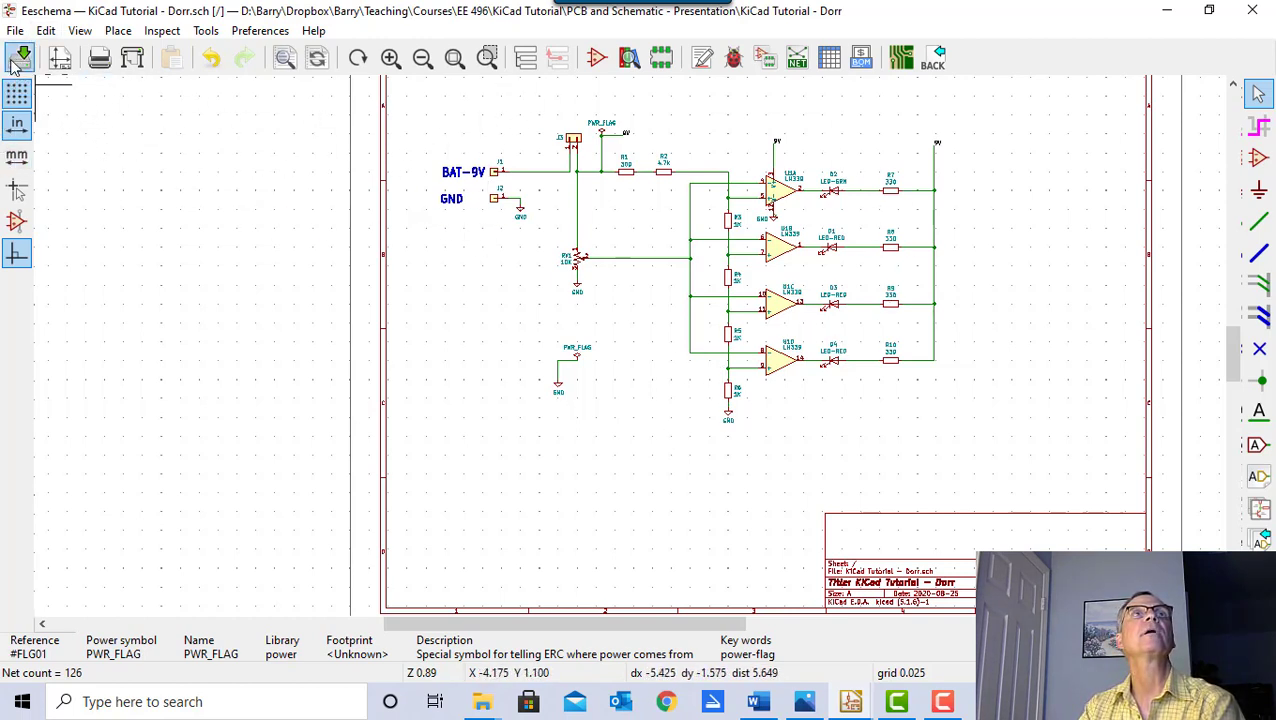
{"action": "left_click", "coordinate": [733, 62]}
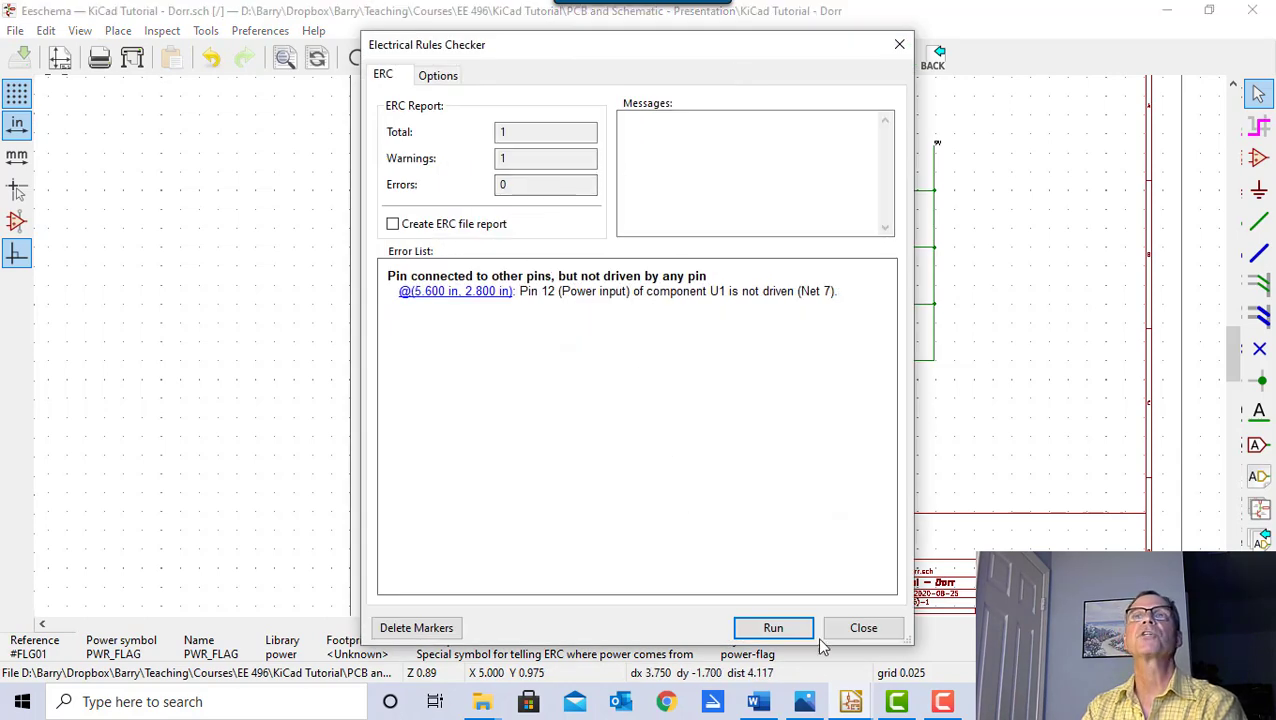
{"action": "left_click", "coordinate": [778, 628]}
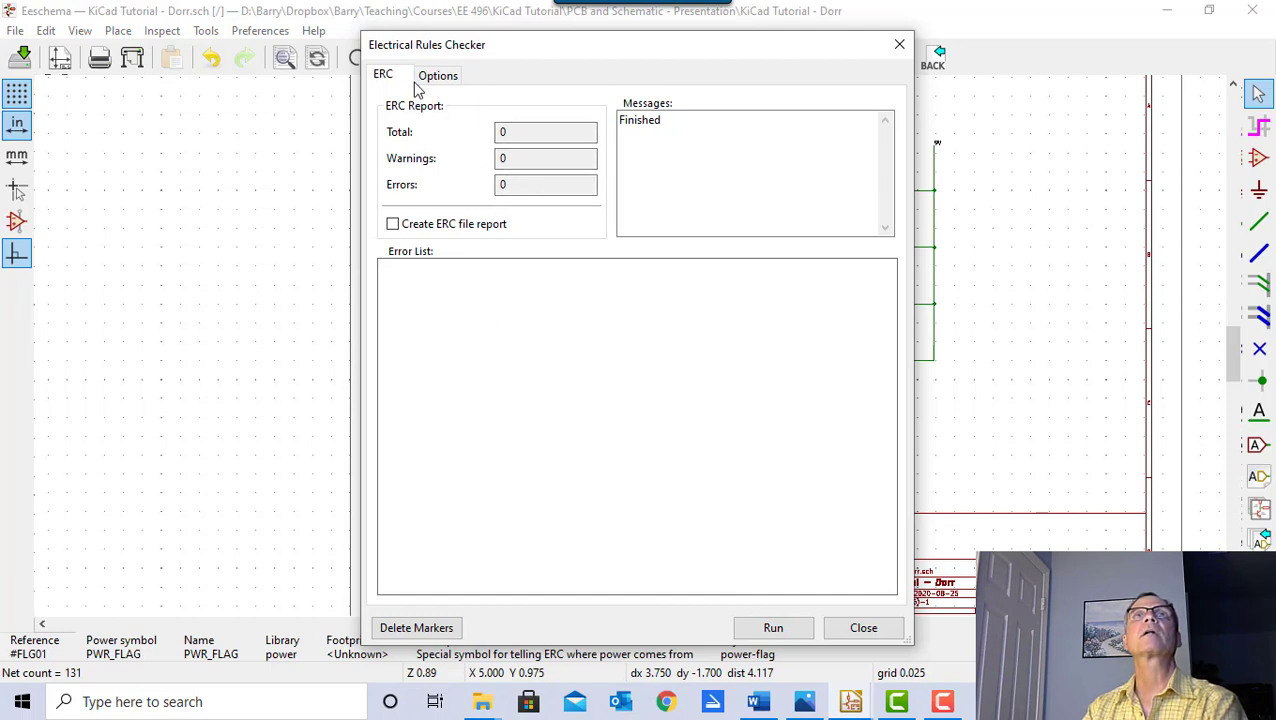
{"action": "left_click", "coordinate": [864, 628]}
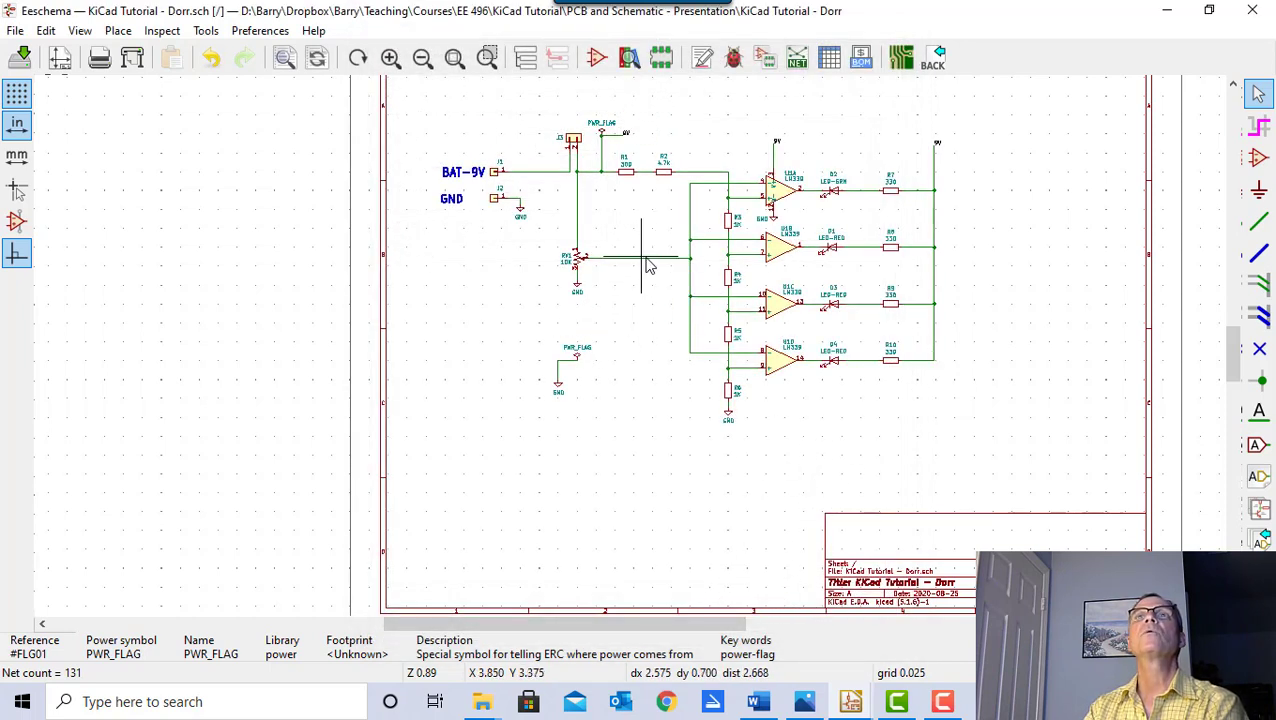
- Replace the wire on RV1 pin 2 with one ending just short of the vertical wire feeding the comparators' inverting inputs
{"action": "scroll", "coordinate": [648, 267], "scroll_direction": "up", "scroll_amount": 3}
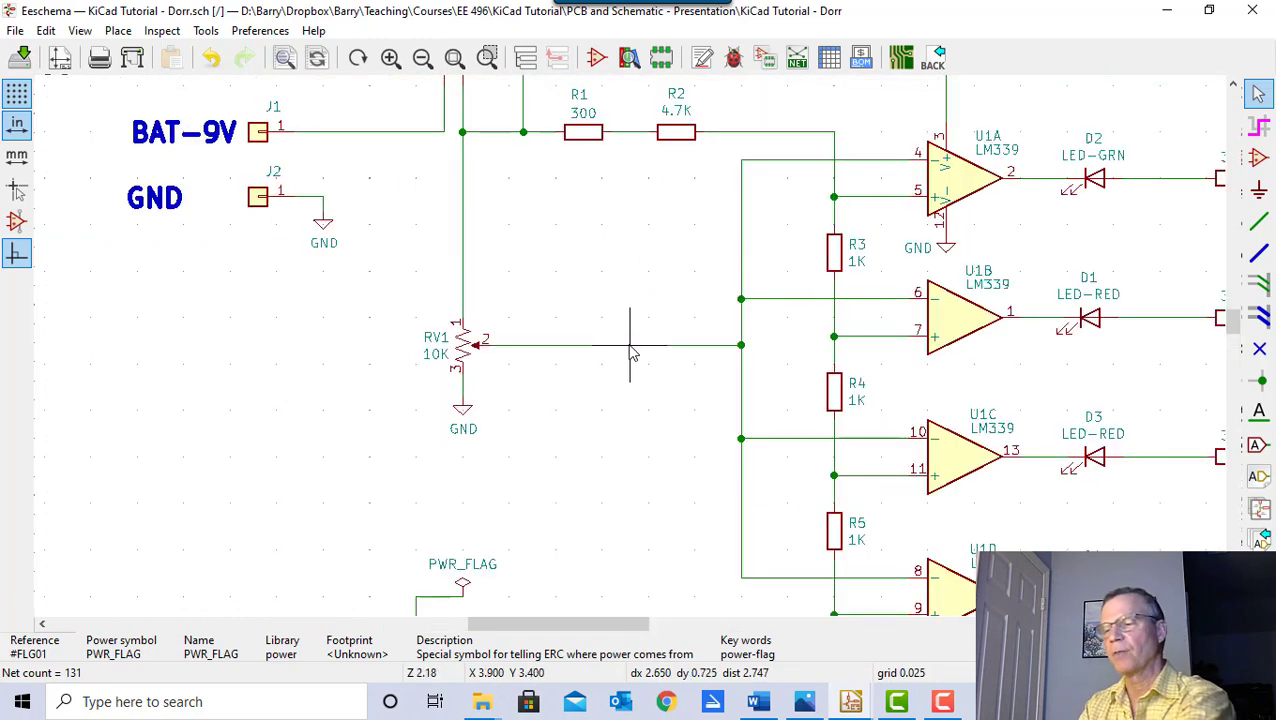
{"action": "key", "text": "Delete"}
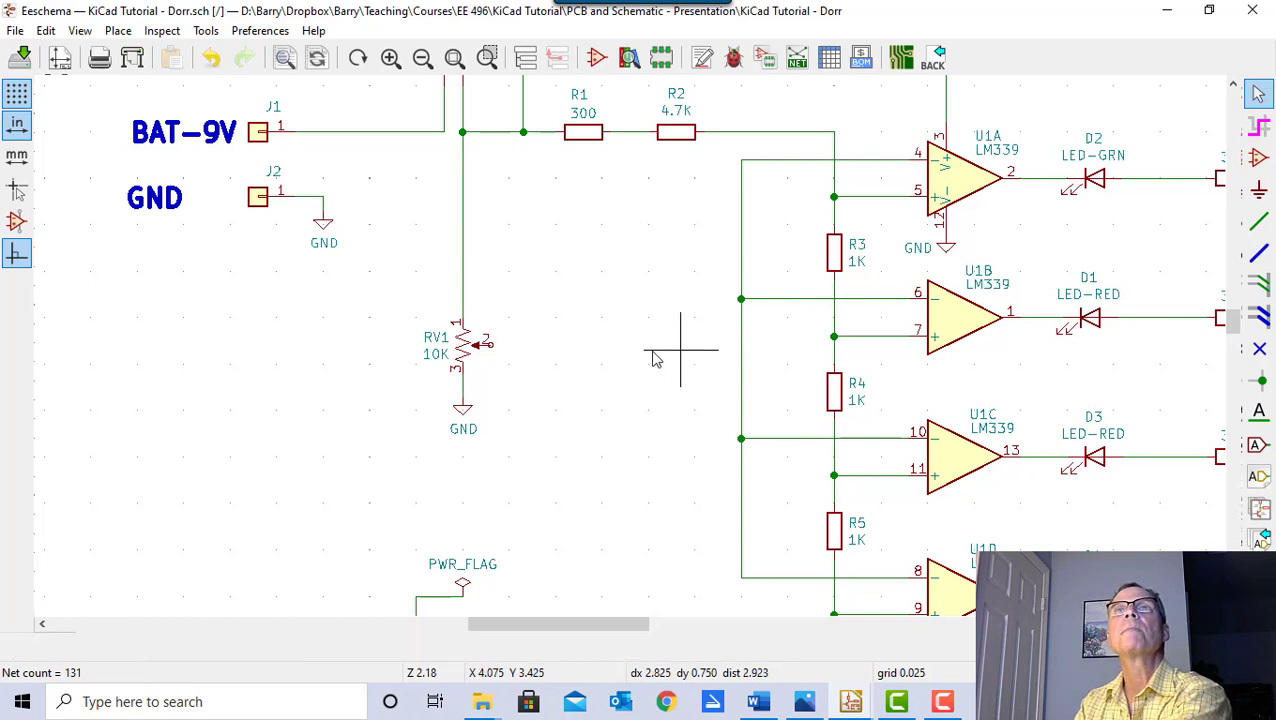
{"action": "left_click", "coordinate": [1260, 222]}
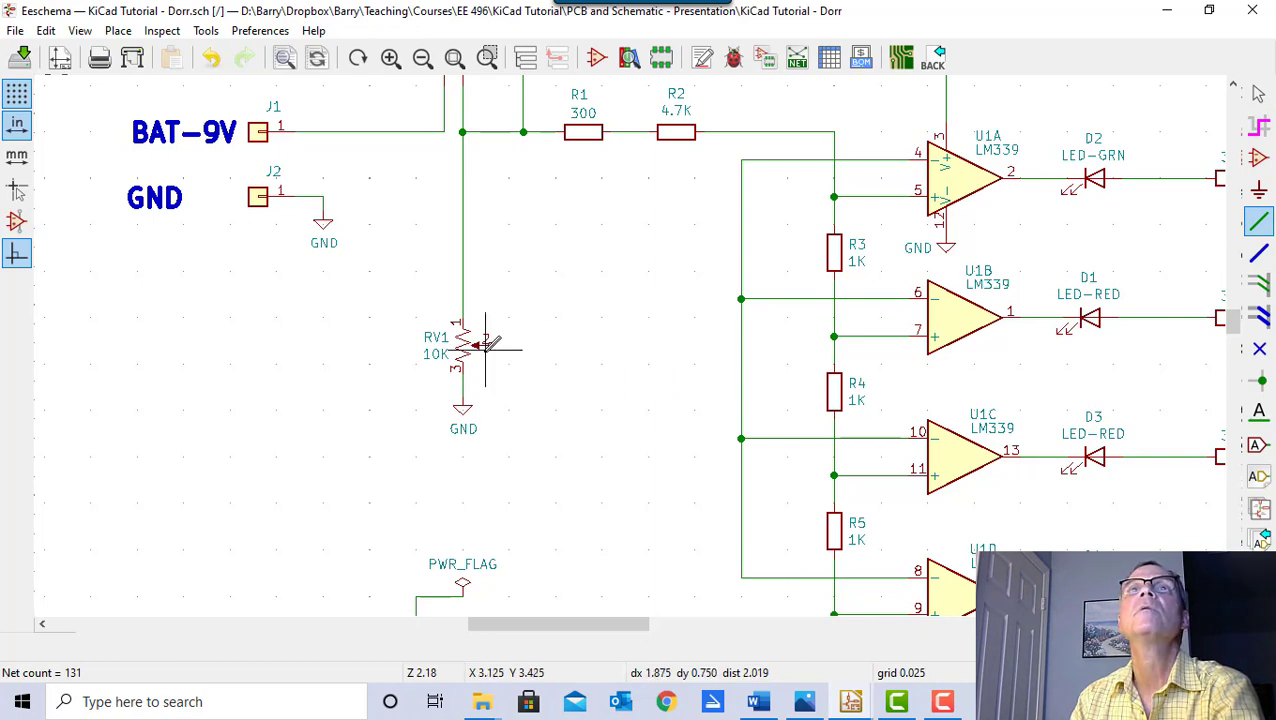
{"action": "scroll", "coordinate": [490, 343], "scroll_direction": "up", "scroll_amount": 3}
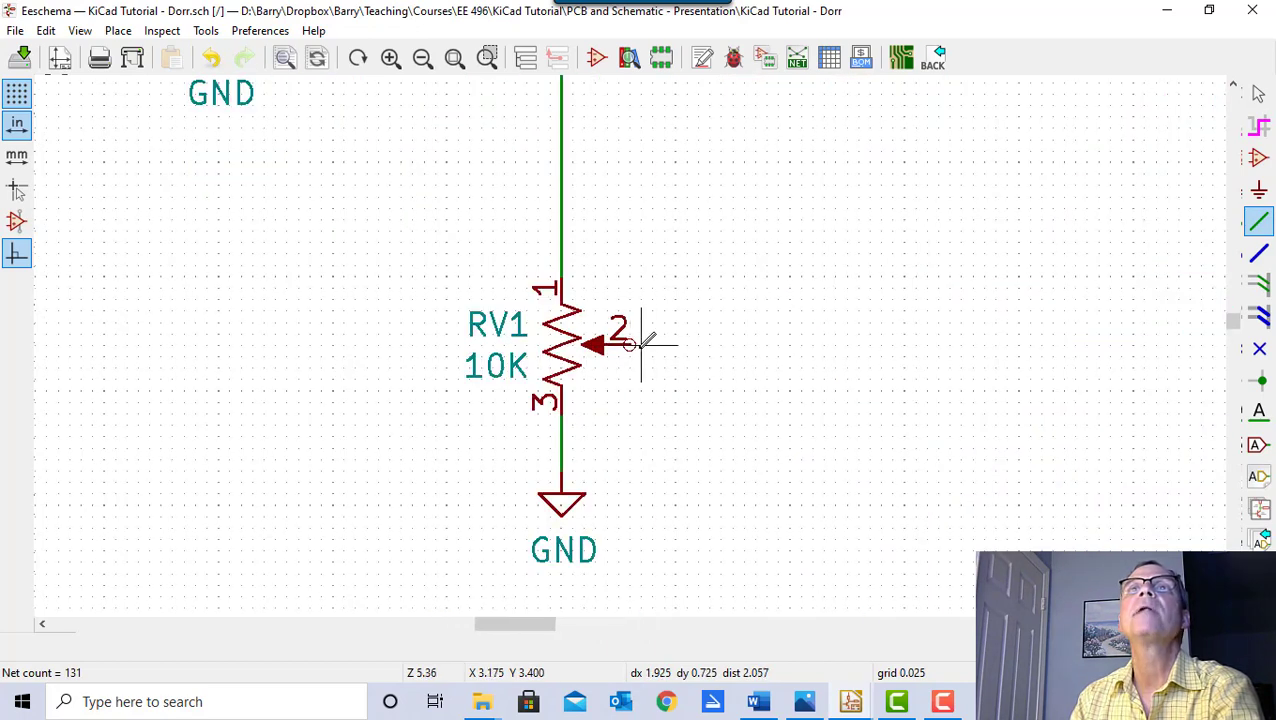
{"action": "left_click", "coordinate": [630, 343]}
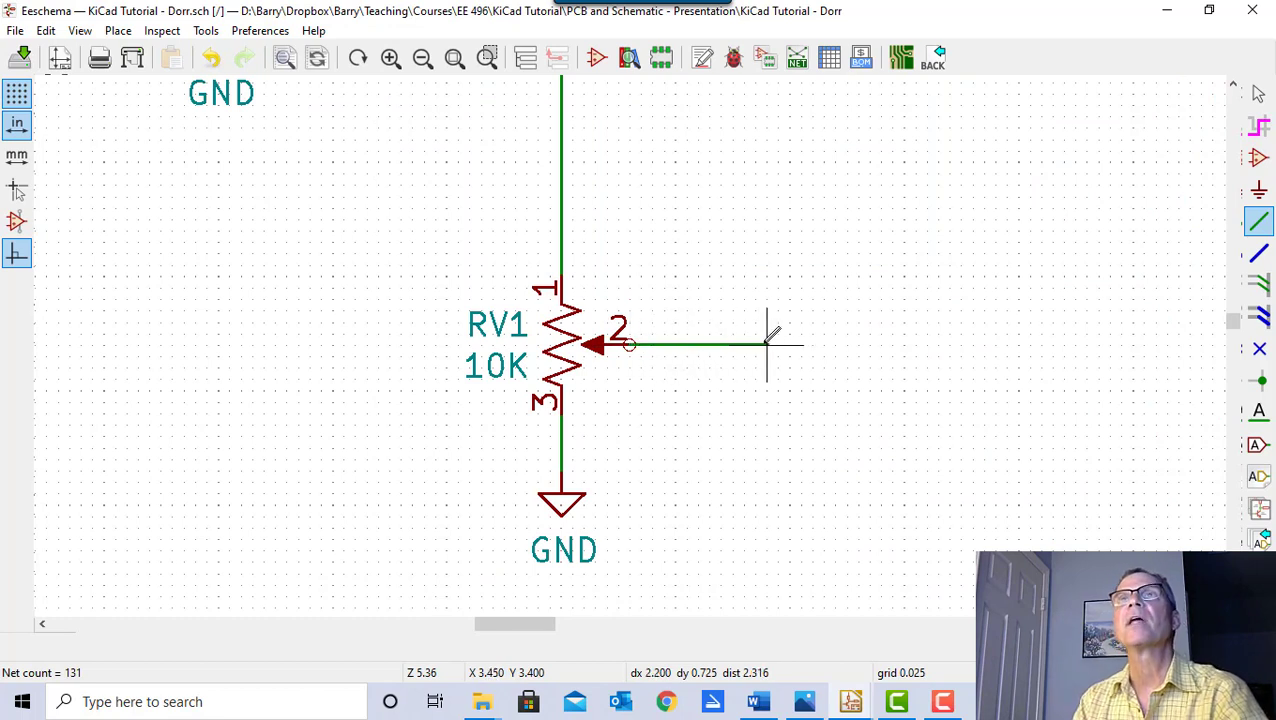
{"action": "scroll", "coordinate": [766, 345], "scroll_direction": "down", "scroll_amount": 1}
{"action": "scroll", "coordinate": [630, 343], "scroll_direction": "down", "scroll_amount": 1}
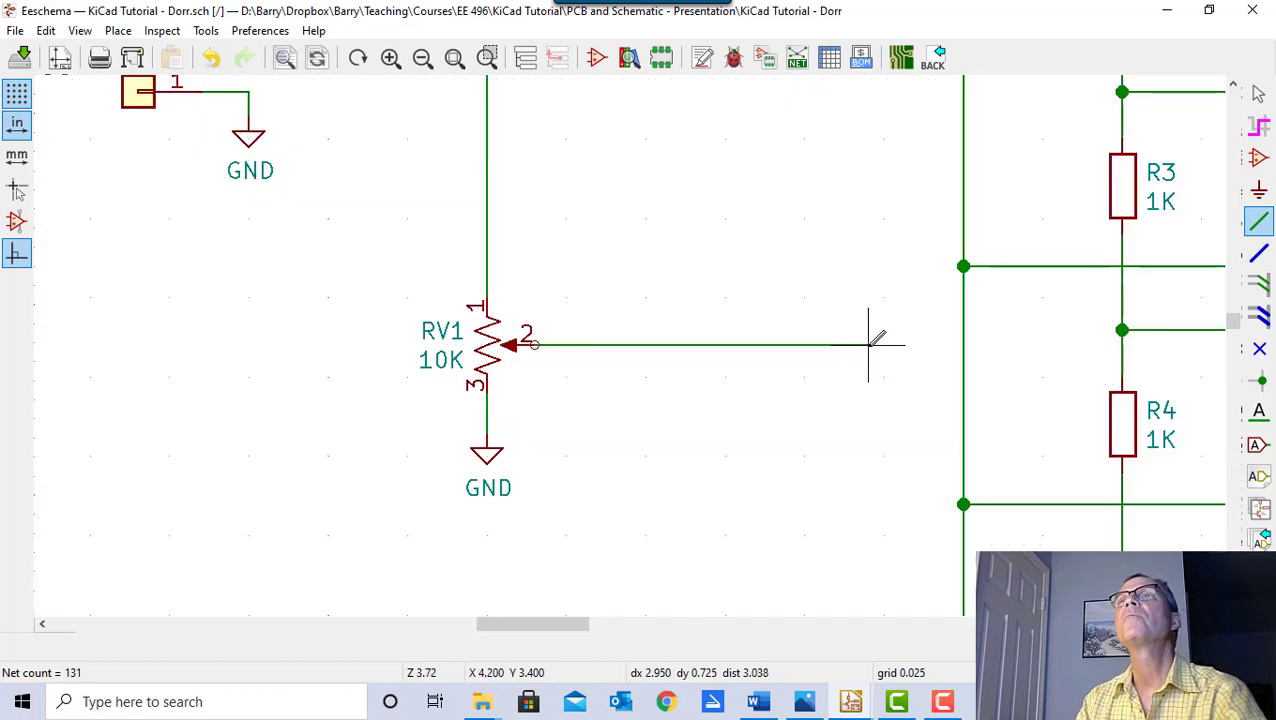
{"action": "left_click", "coordinate": [955, 345]}
{"action": "scroll", "coordinate": [664, 347], "scroll_direction": "down", "scroll_amount": 4}
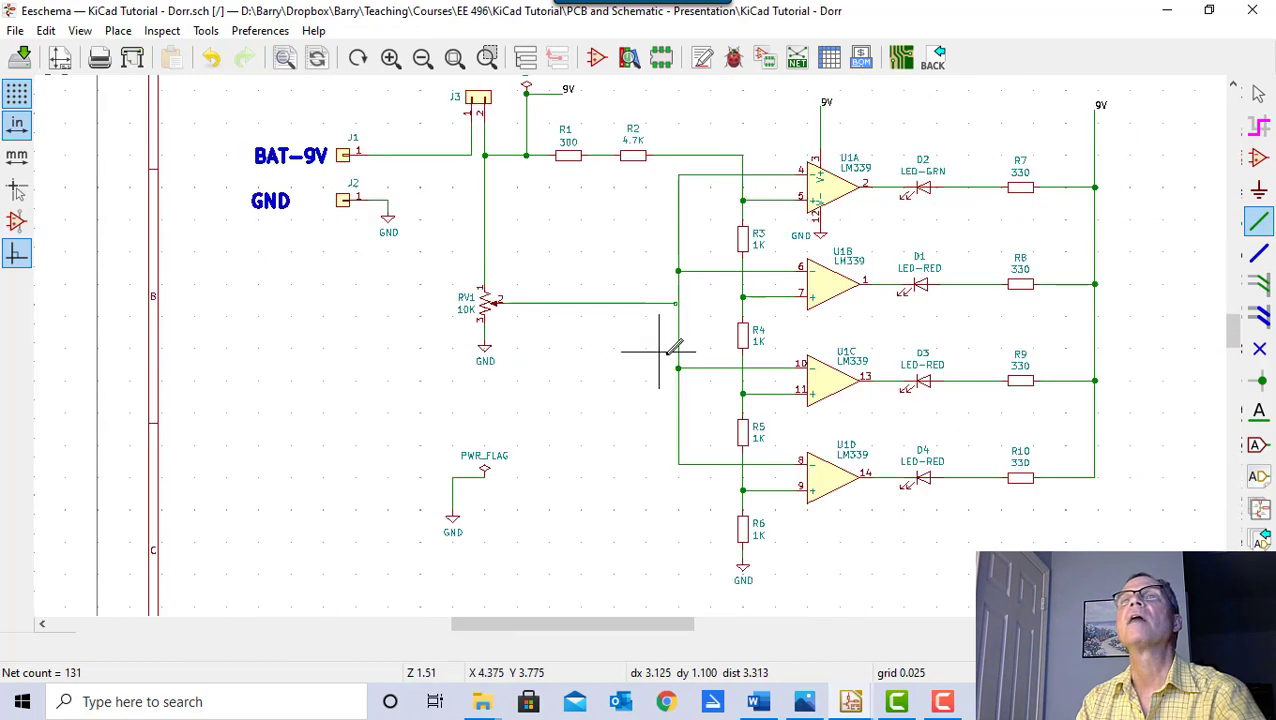
{"action": "scroll", "coordinate": [603, 364], "scroll_direction": "down", "scroll_amount": 3}
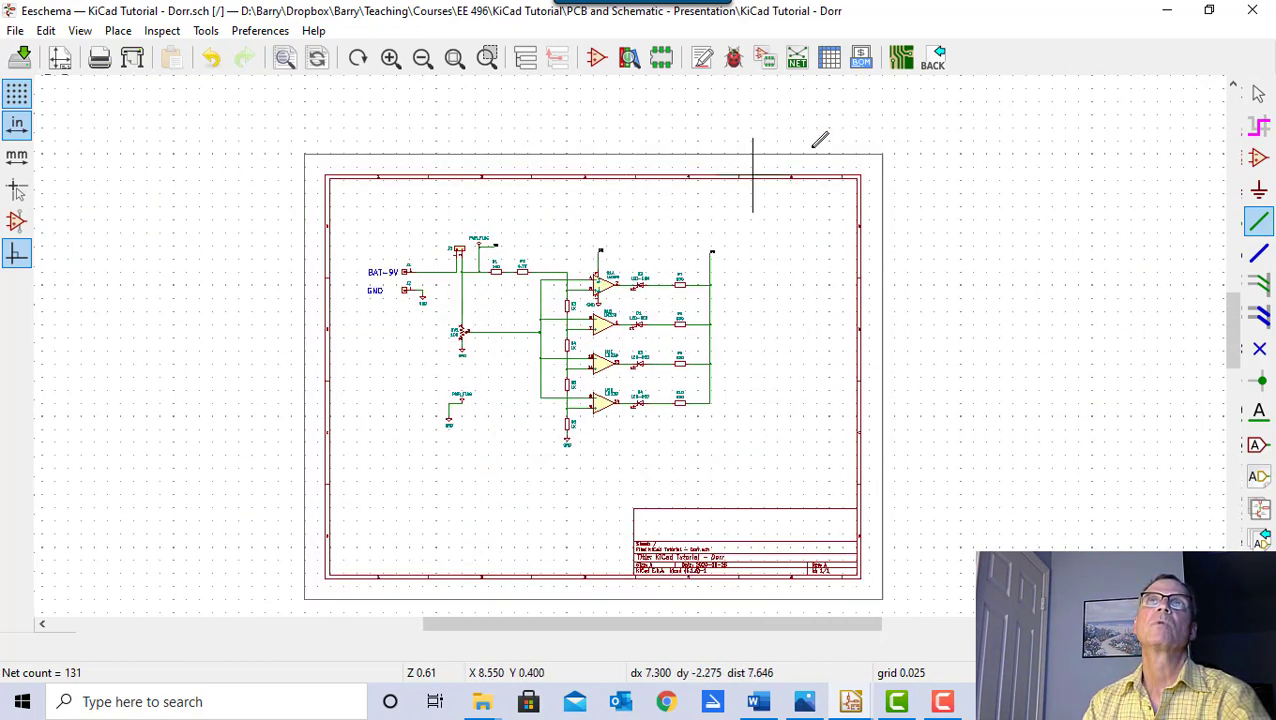
{"action": "left_click", "coordinate": [1258, 93]}
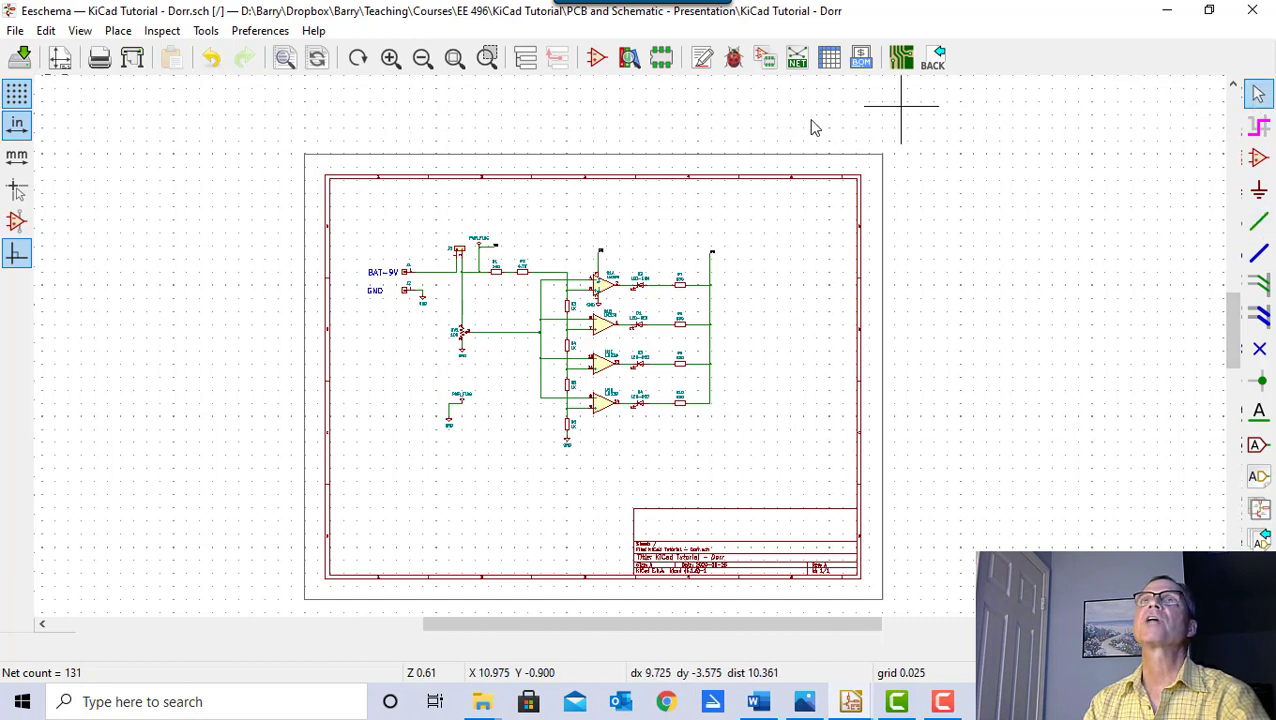
- Run the electrical rules check with the altered RV1 wire, close the checker and inspect the marker at RV1 pin 2
{"action": "left_click", "coordinate": [733, 57]}
{"action": "left_click", "coordinate": [772, 630]}
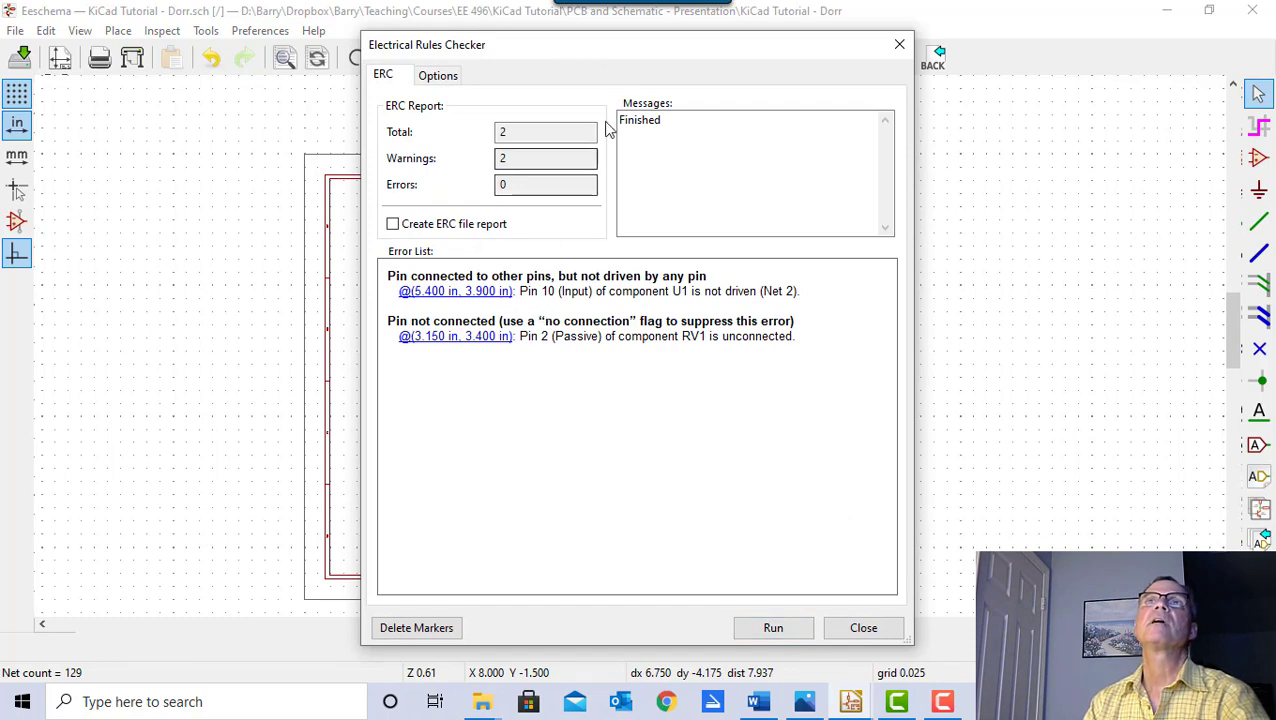
{"action": "left_click_drag", "start_coordinate": [622, 56], "coordinate": [772, 80]}
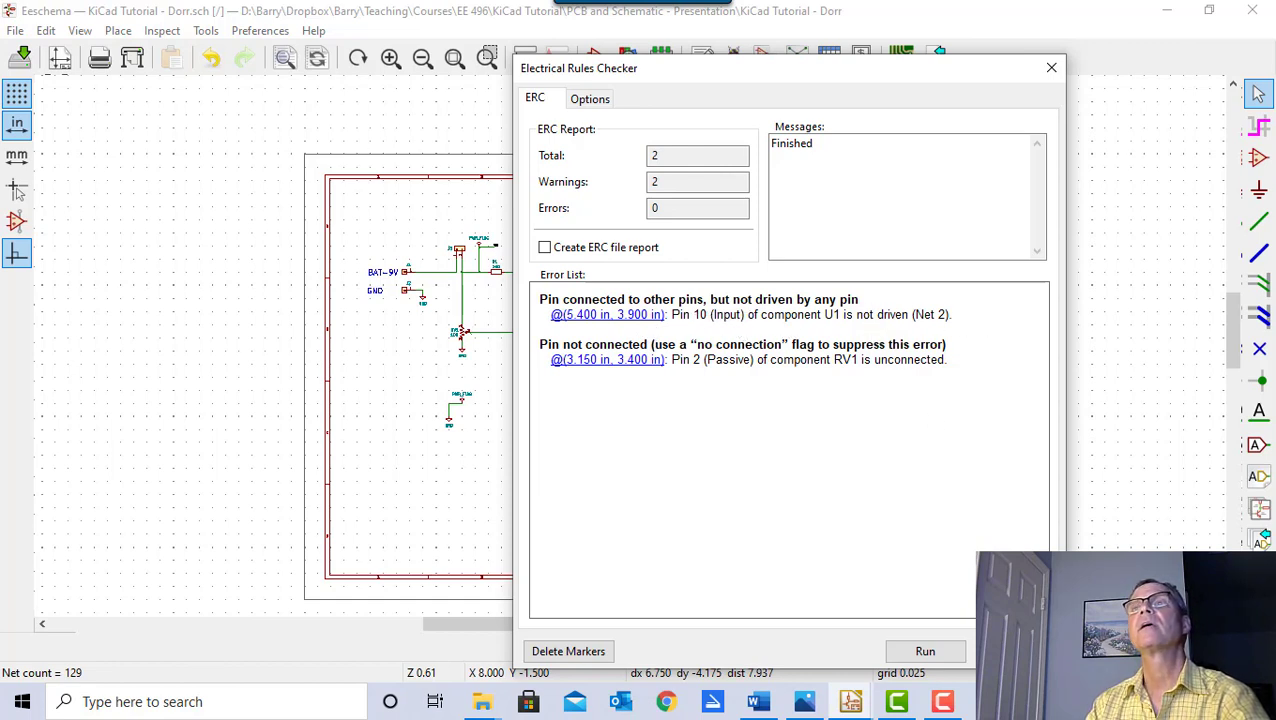
{"action": "key", "text": "Escape"}
{"action": "scroll", "coordinate": [640, 360], "scroll_direction": "up", "scroll_amount": 8}
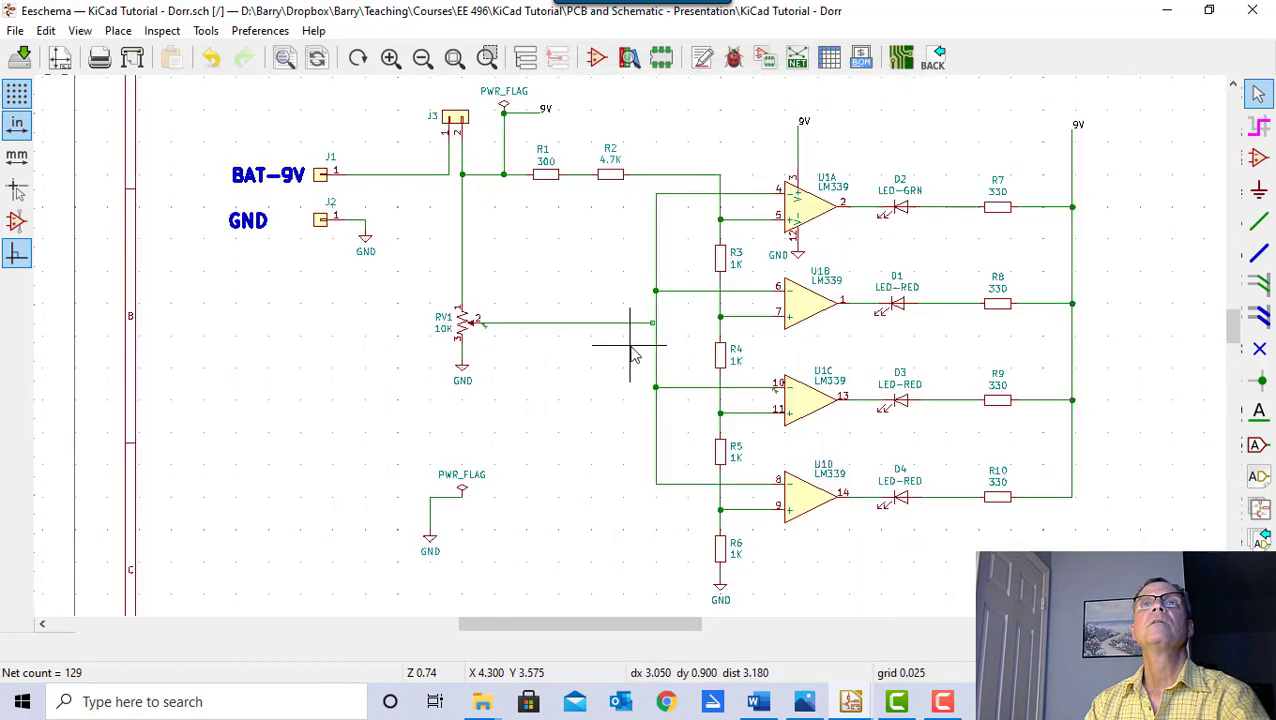
{"action": "scroll", "coordinate": [739, 334], "scroll_direction": "down", "scroll_amount": 1}
{"action": "scroll", "coordinate": [390, 380], "scroll_direction": "down", "scroll_amount": 1}
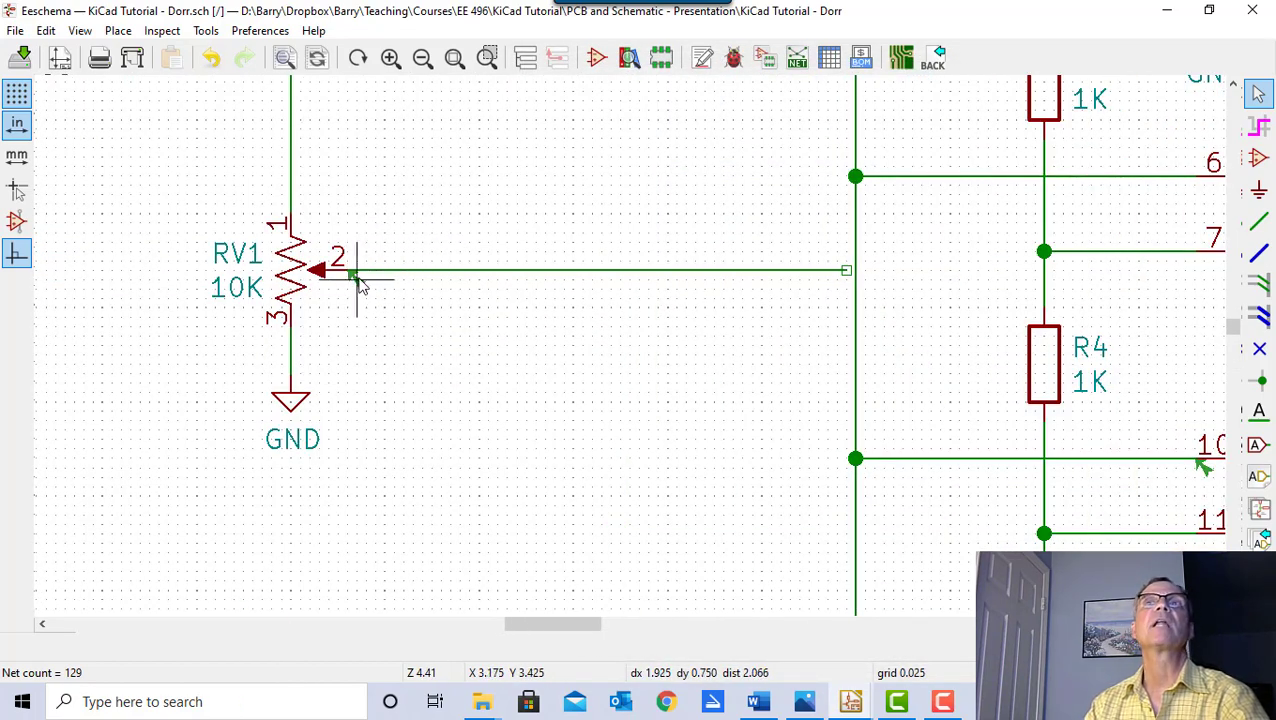
- Delete the unconnected wire at RV1 pin 2 and redraw it onto the vertical wire feeding the comparators' inverting inputs
{"action": "key", "text": "Delete"}
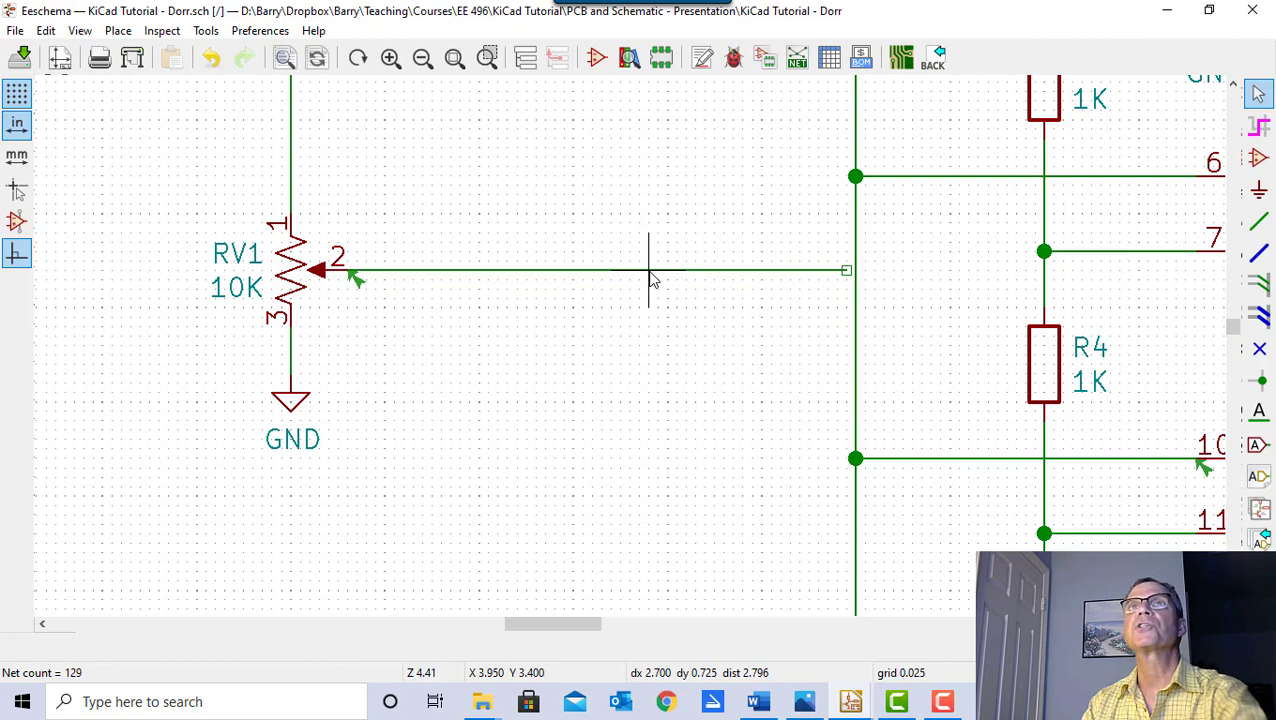
{"action": "key", "text": "Escape"}
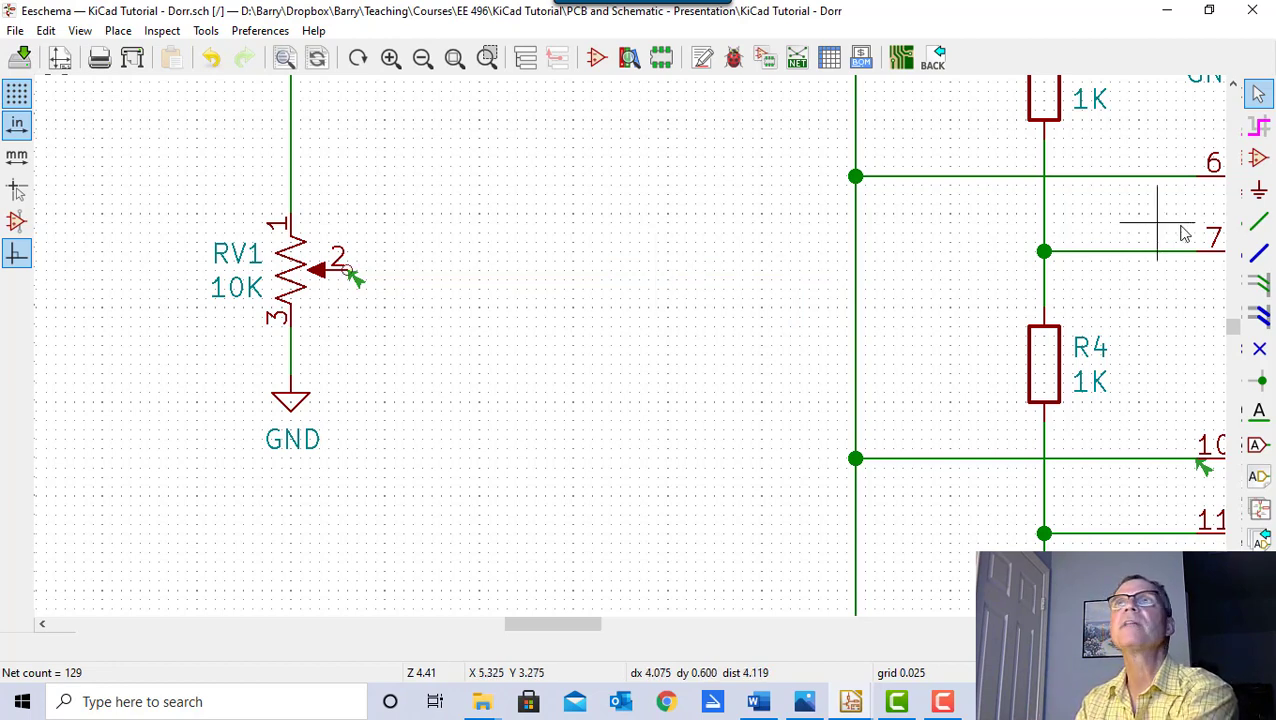
{"action": "left_click", "coordinate": [1261, 222]}
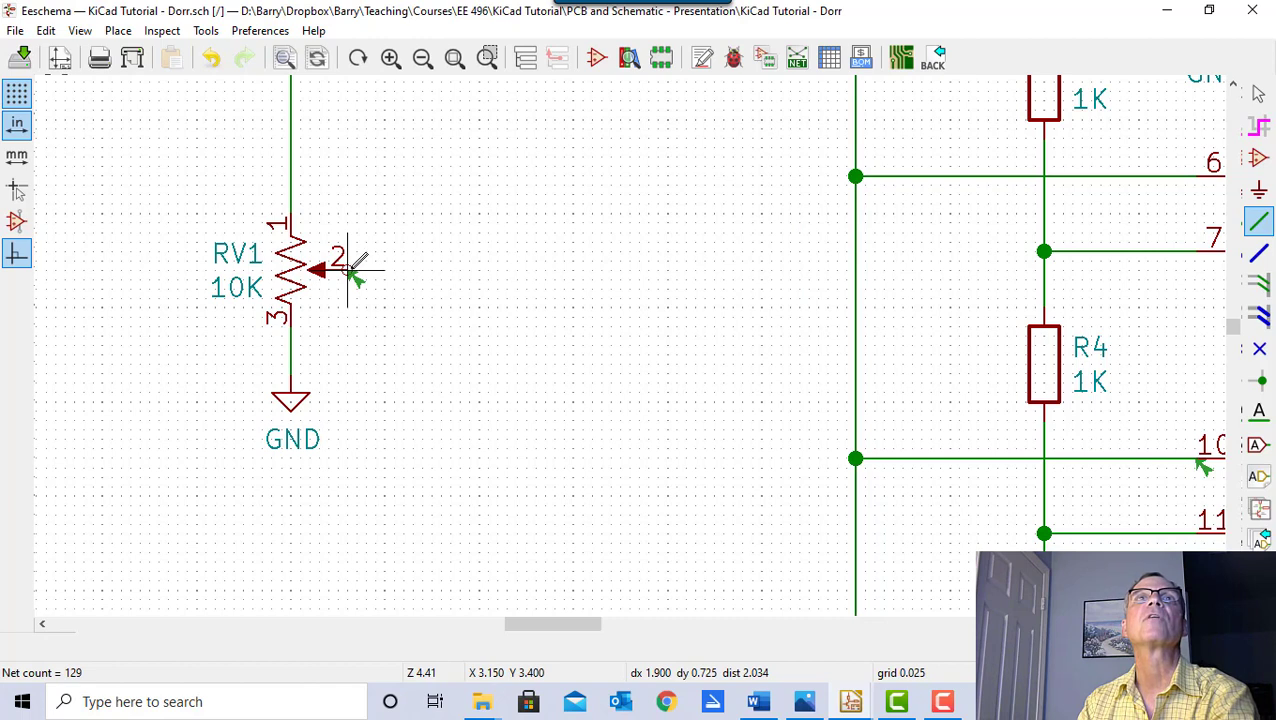
{"action": "left_click", "coordinate": [349, 269]}
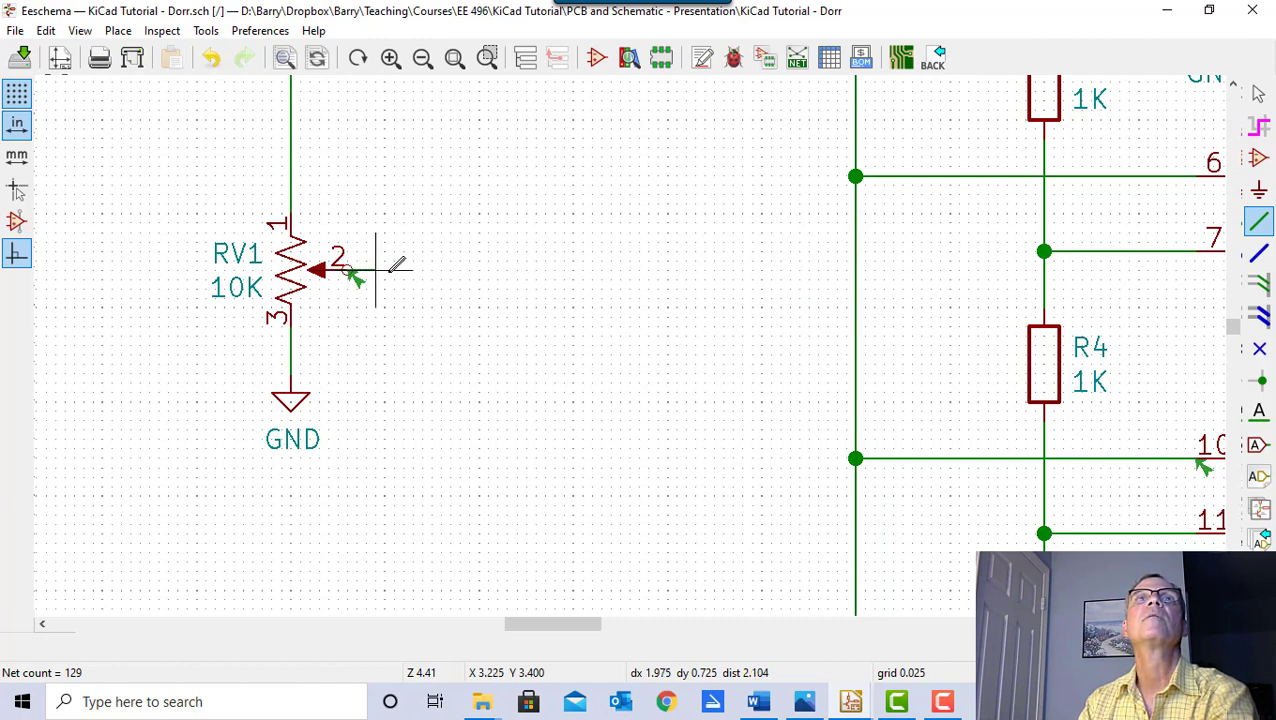
{"action": "left_click", "coordinate": [855, 269]}
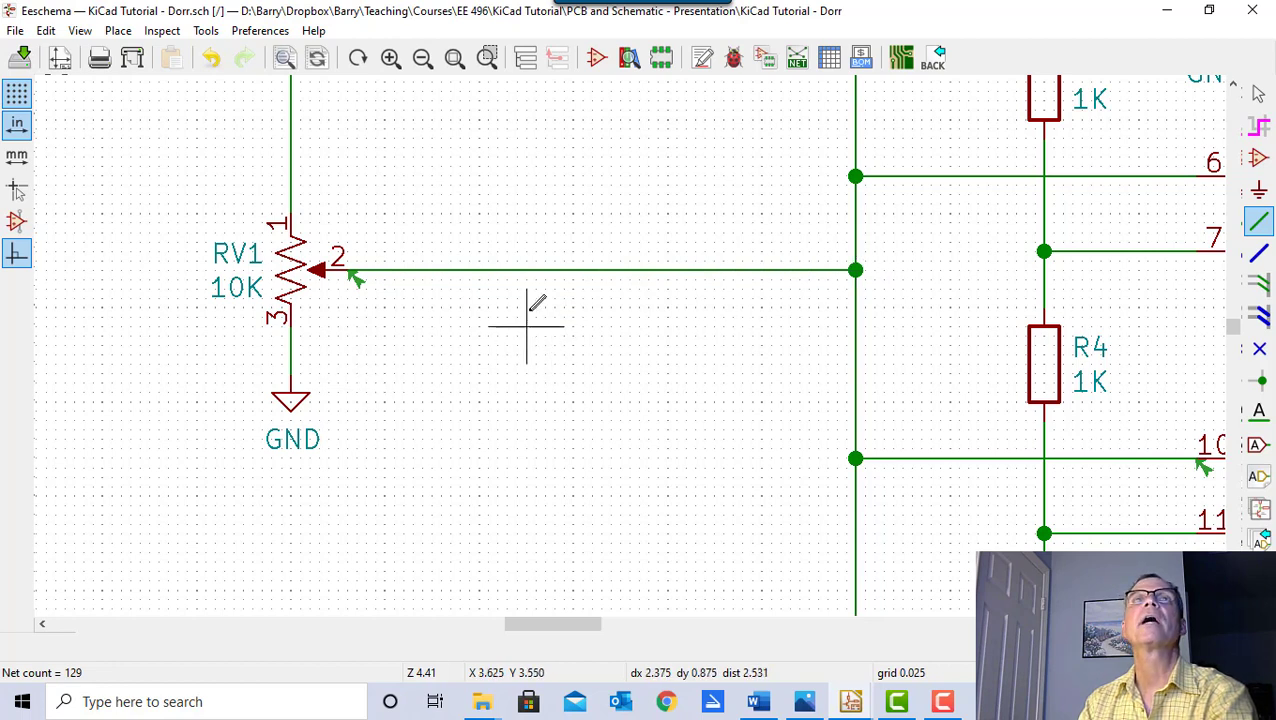
- Save the schematic and run the electrical rules check on the repaired RV1 connection
{"action": "left_click", "coordinate": [22, 57]}
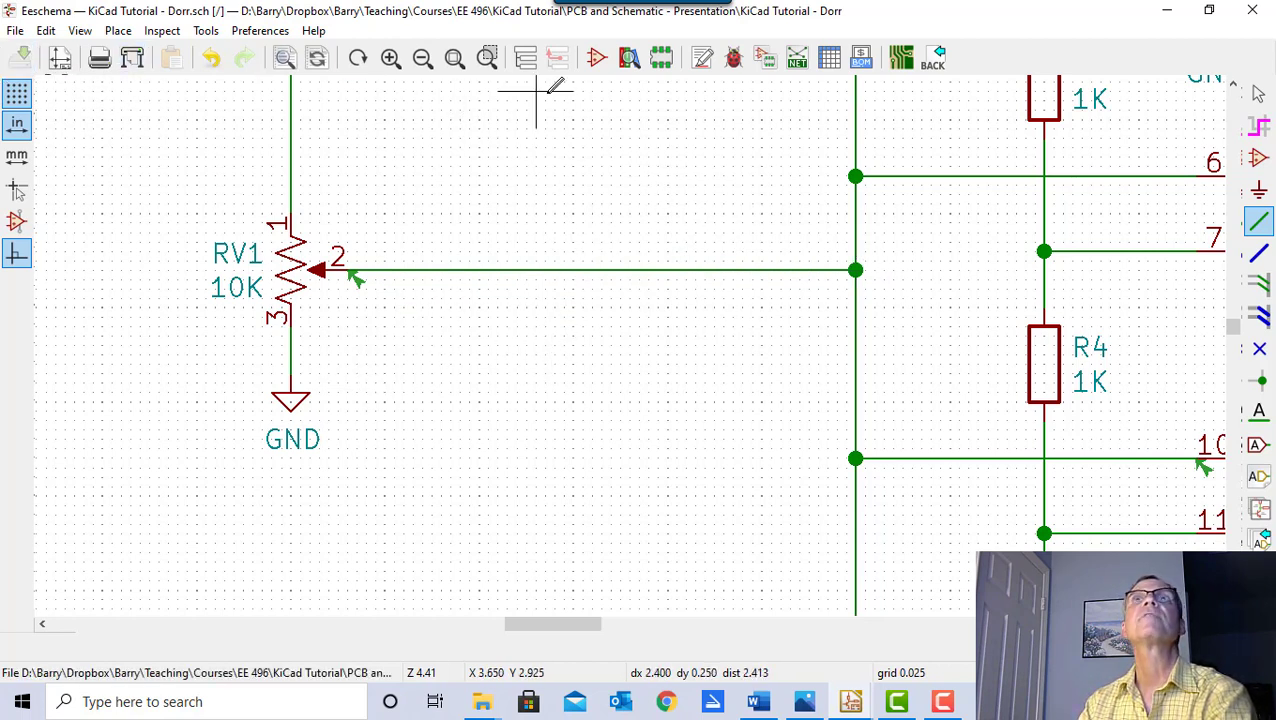
{"action": "left_click", "coordinate": [733, 60]}
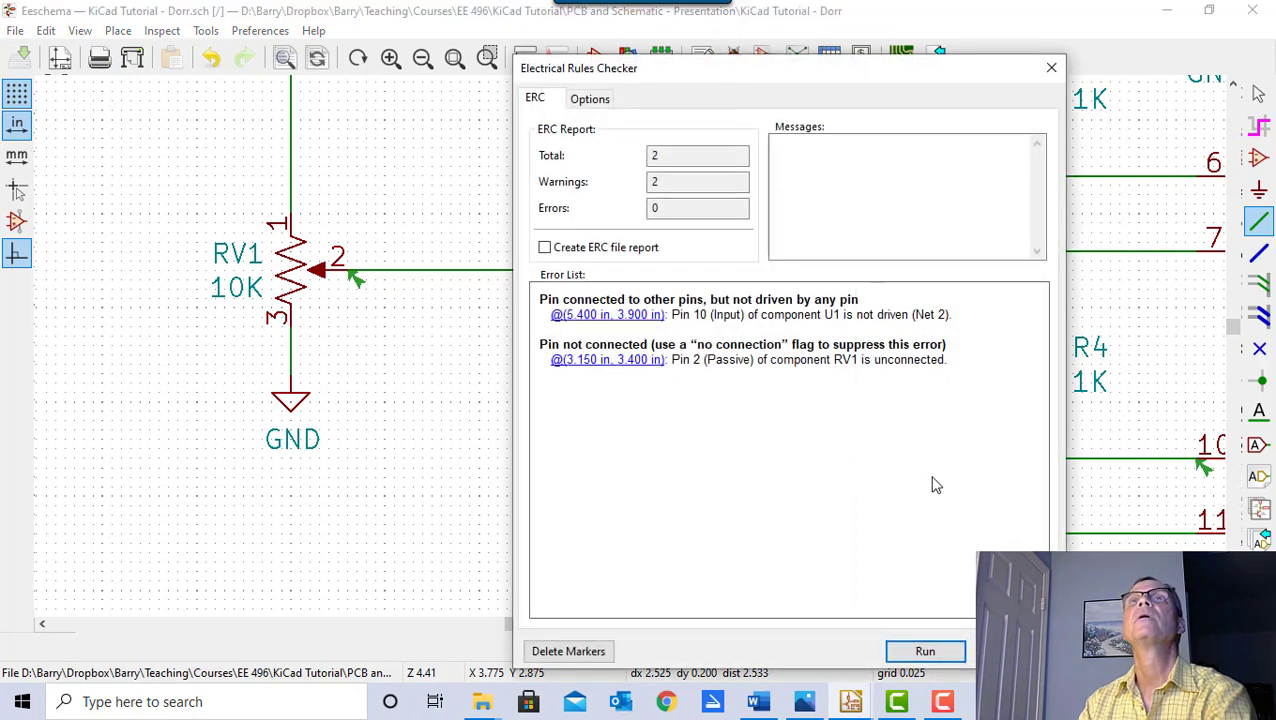
{"action": "left_click", "coordinate": [926, 652]}
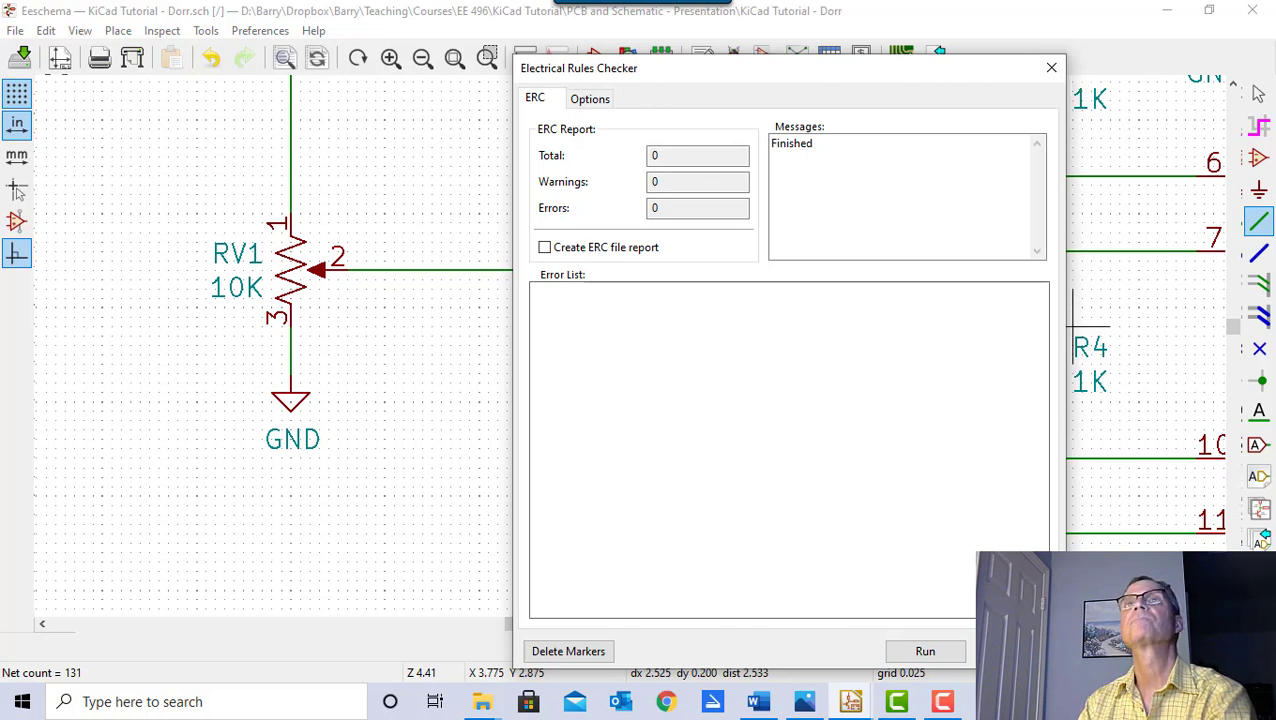
- Close the electrical rules checker and open the footprint assignment tool for the schematic's symbols
{"action": "key", "text": "Escape"}
{"action": "key", "text": "Home"}
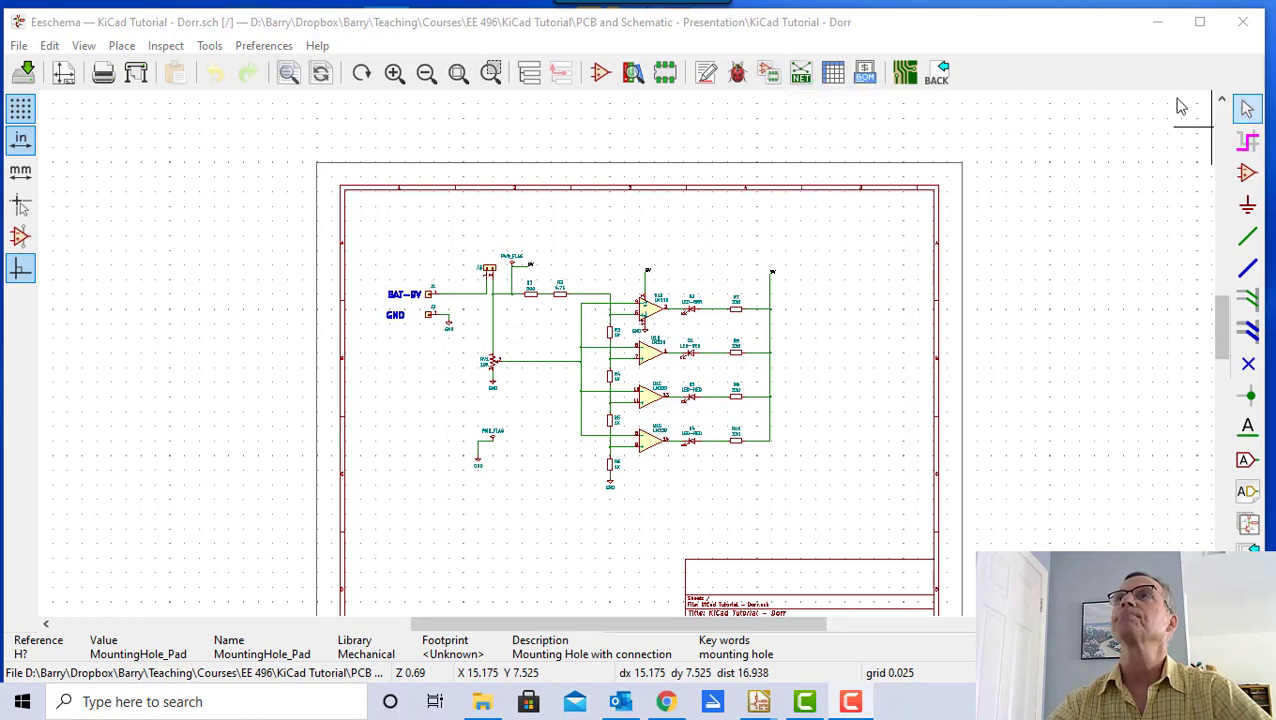
{"action": "left_click", "coordinate": [770, 74]}
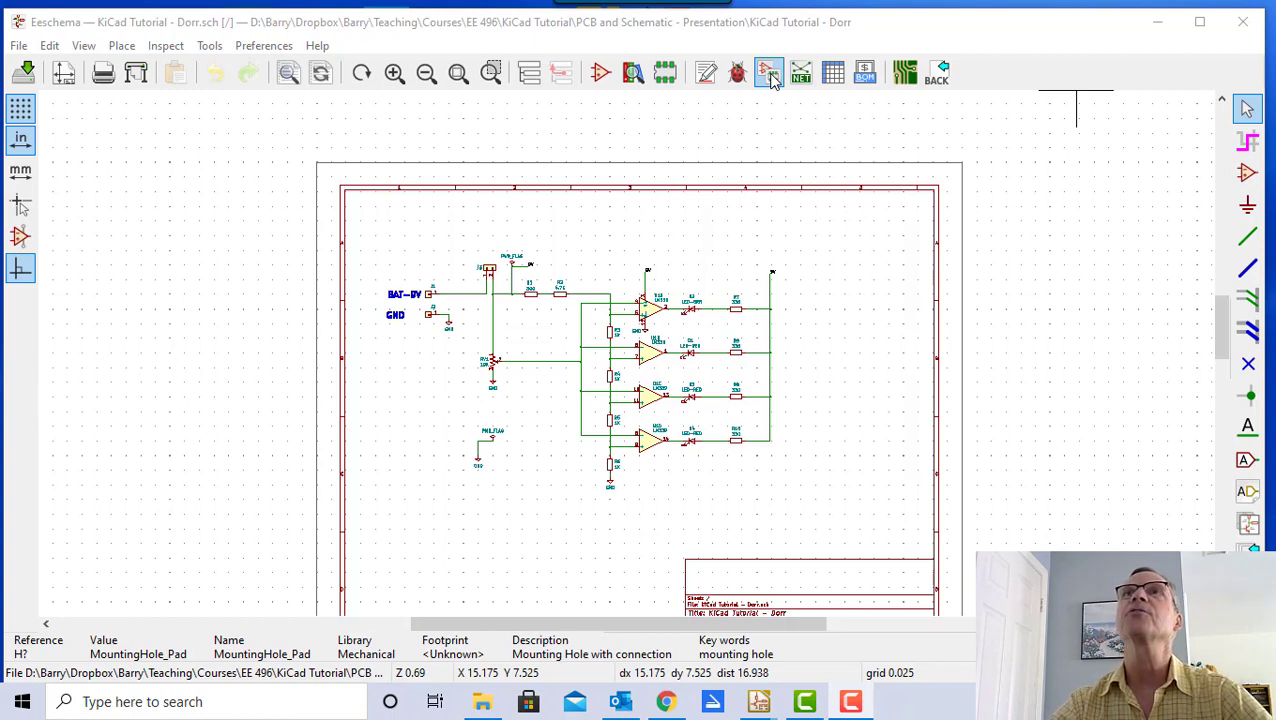
{"action": "left_click", "coordinate": [772, 79]}
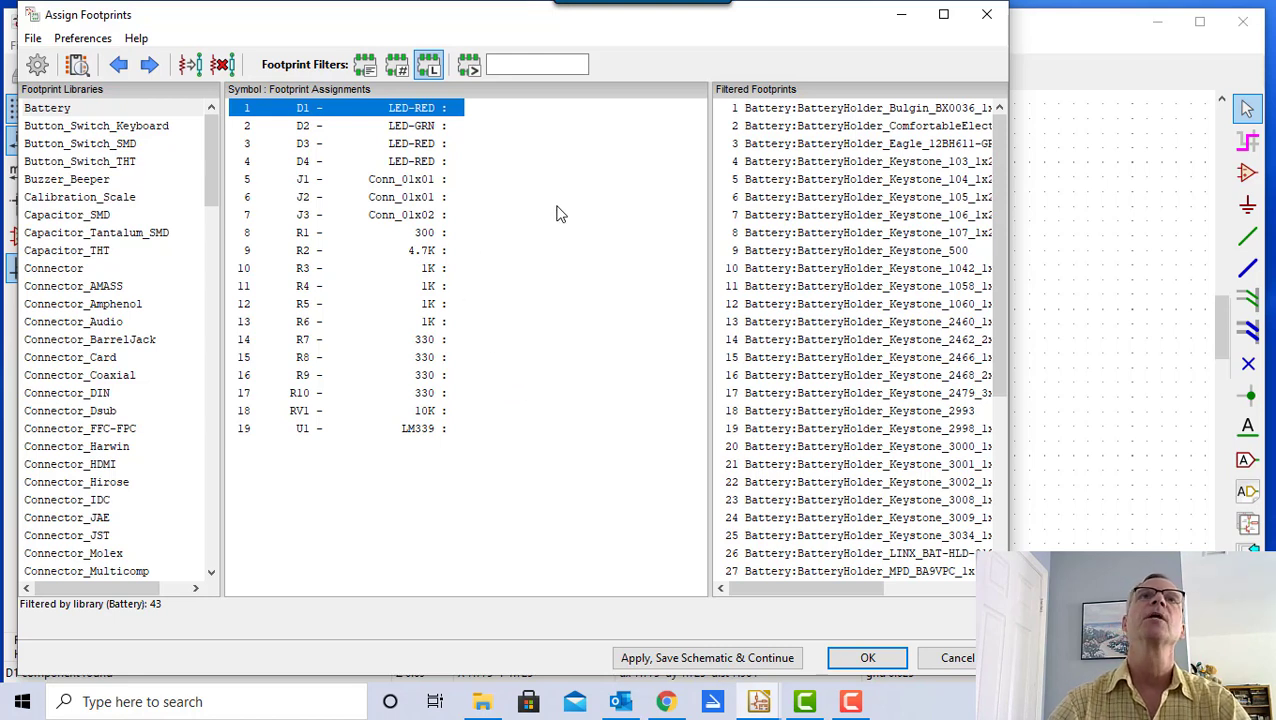
- Select resistor R1 (300) and filter the available footprints by the Resistor_THT library
{"action": "left_click", "coordinate": [315, 252]}
{"action": "left_click", "coordinate": [308, 234]}
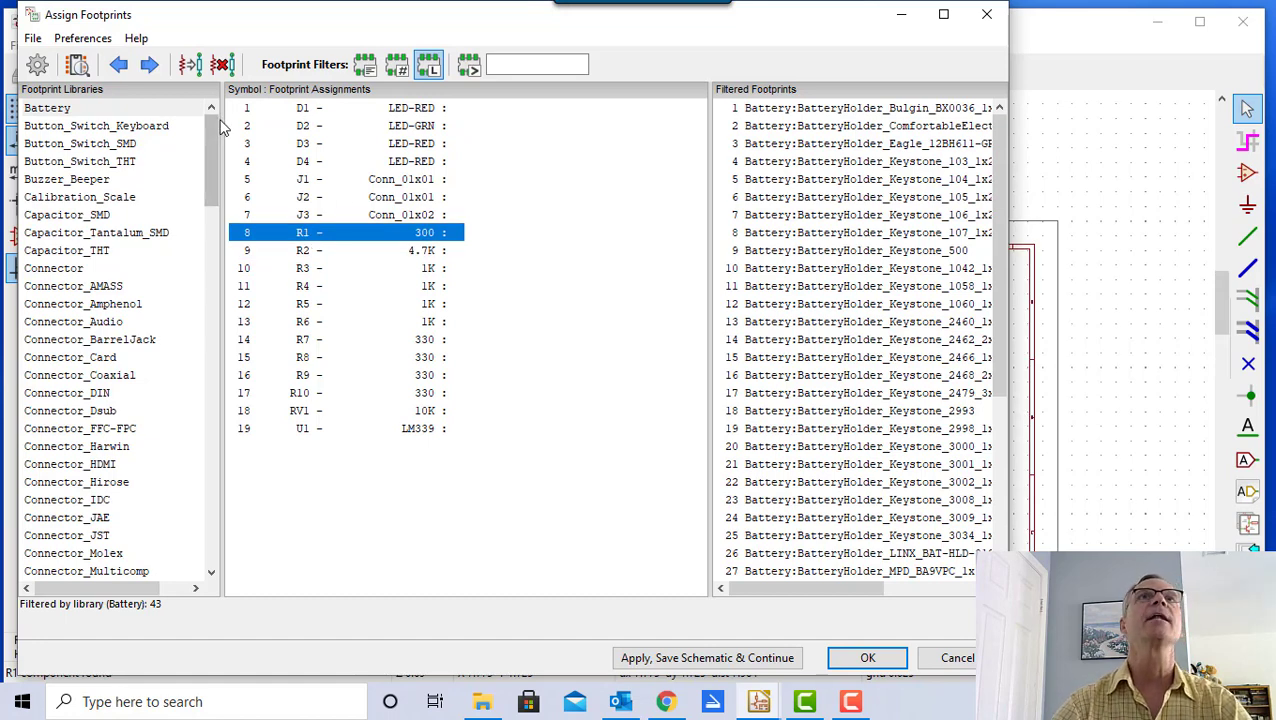
{"action": "left_click_drag", "start_coordinate": [209, 143], "coordinate": [210, 310]}
{"action": "left_click_drag", "start_coordinate": [209, 325], "coordinate": [207, 140]}
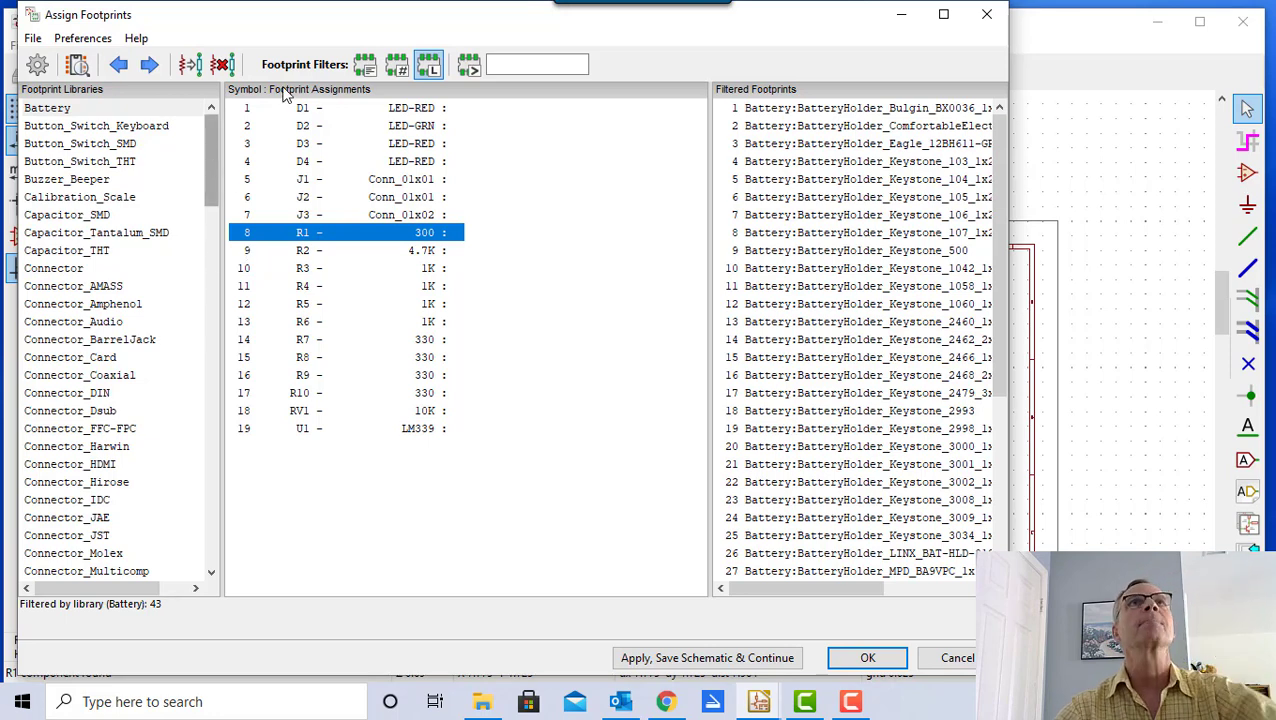
{"action": "left_click_drag", "start_coordinate": [276, 17], "coordinate": [678, 49]}
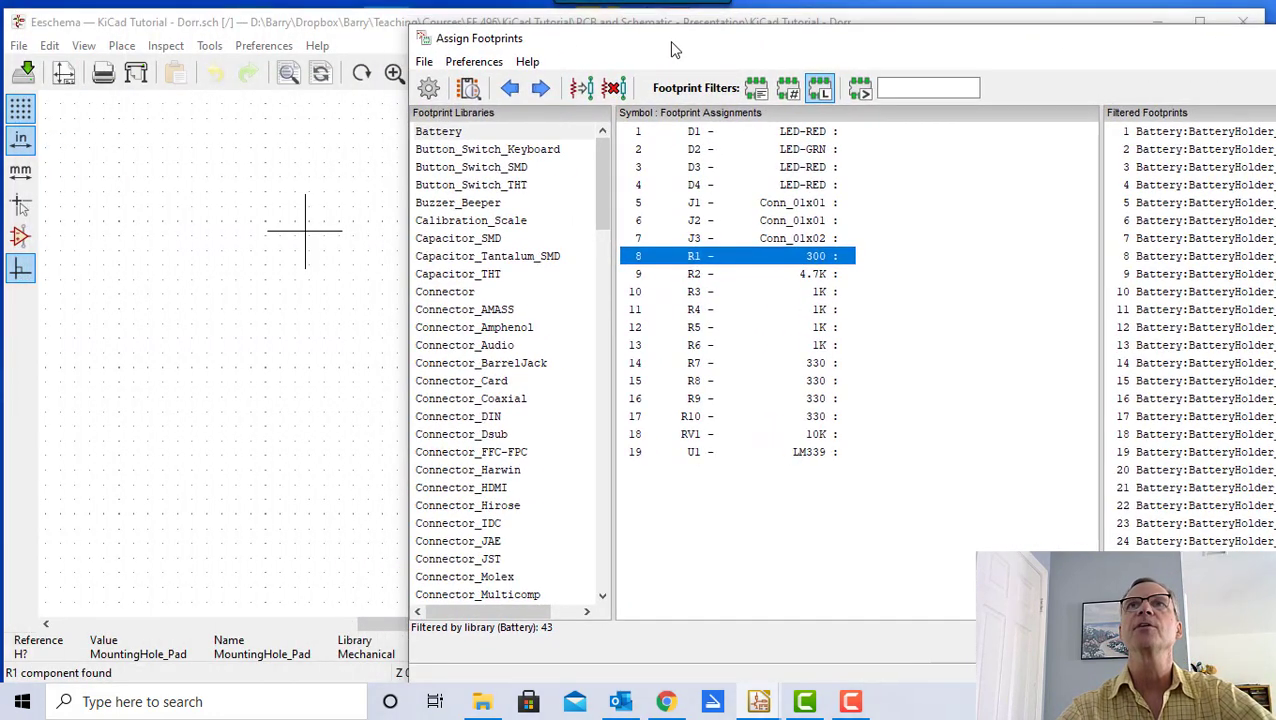
{"action": "left_click_drag", "start_coordinate": [604, 190], "coordinate": [576, 441]}
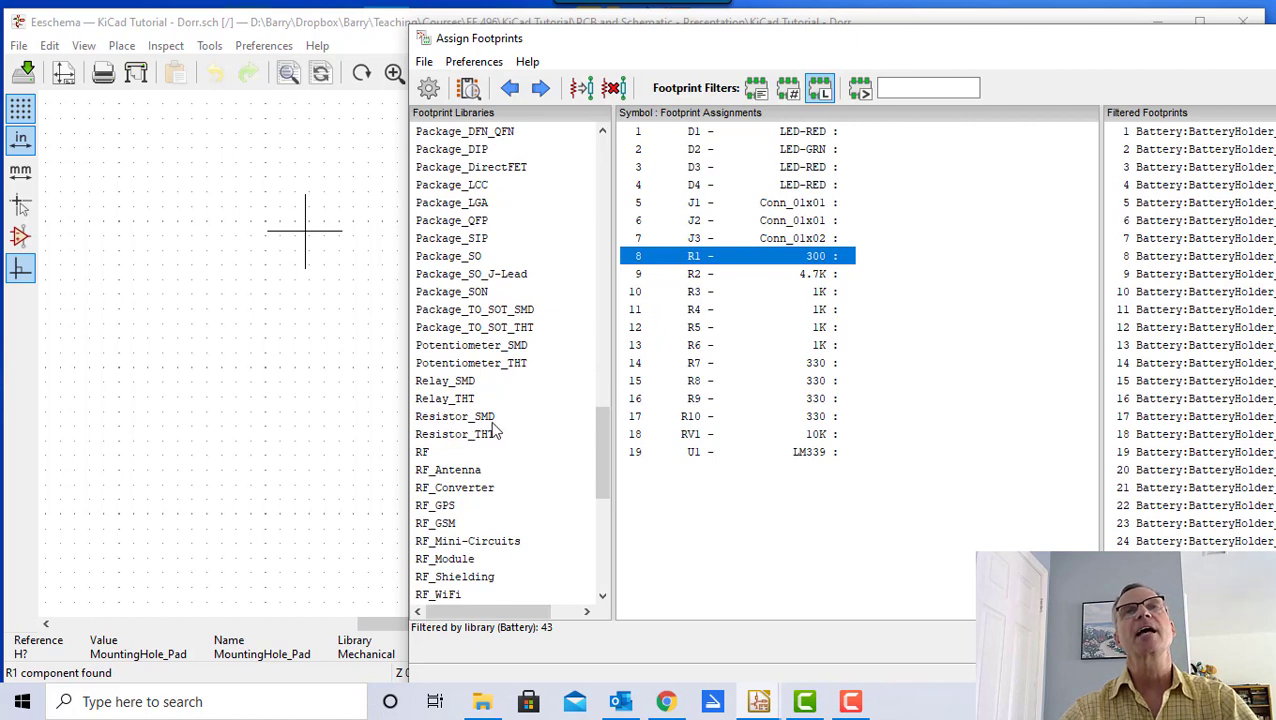
{"action": "left_click", "coordinate": [449, 436]}
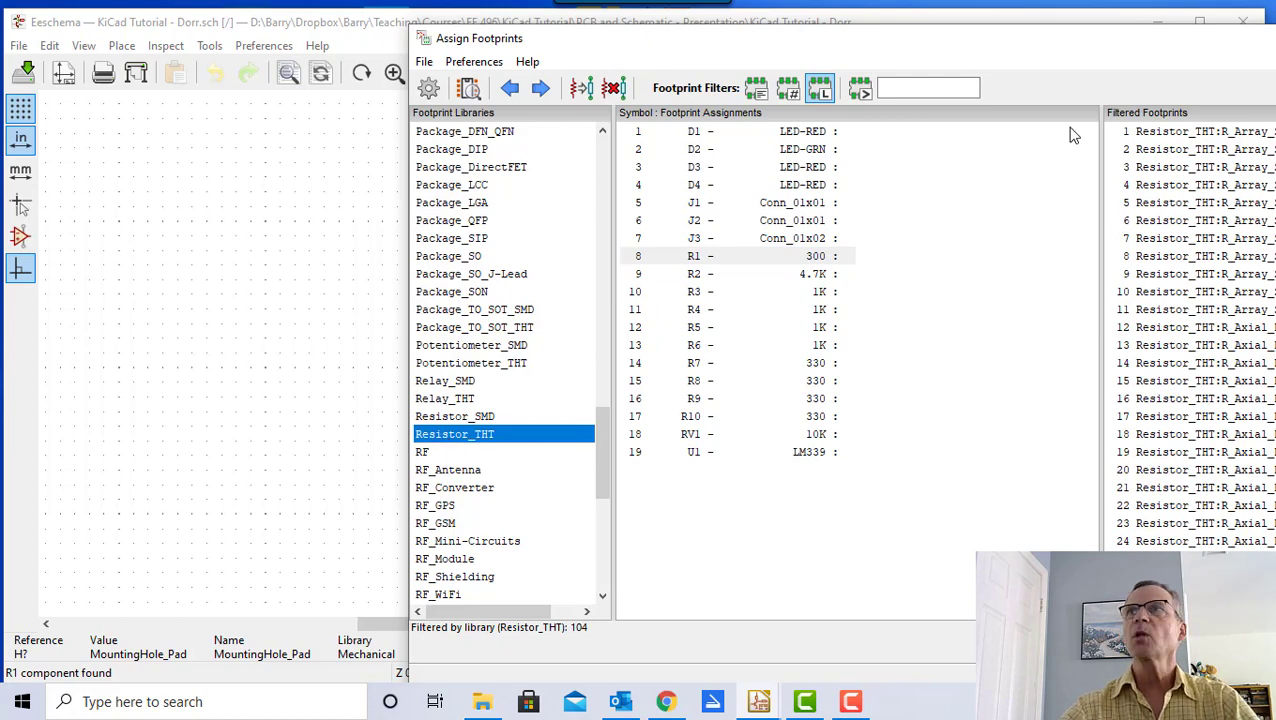
- Widen the footprint assignment window and its filtered footprints list so the full resistor names can be compared
{"action": "left_click_drag", "start_coordinate": [1042, 50], "coordinate": [733, 36]}
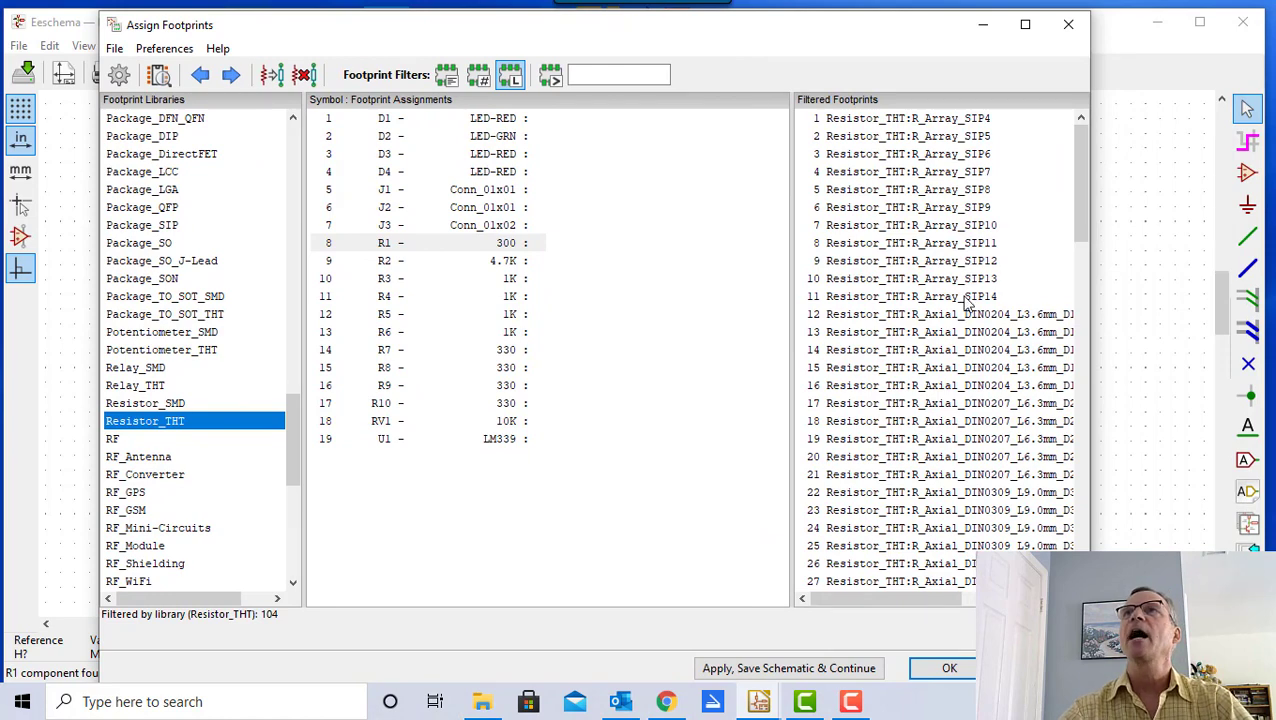
{"action": "scroll", "coordinate": [980, 322], "scroll_direction": "down", "scroll_amount": 8}
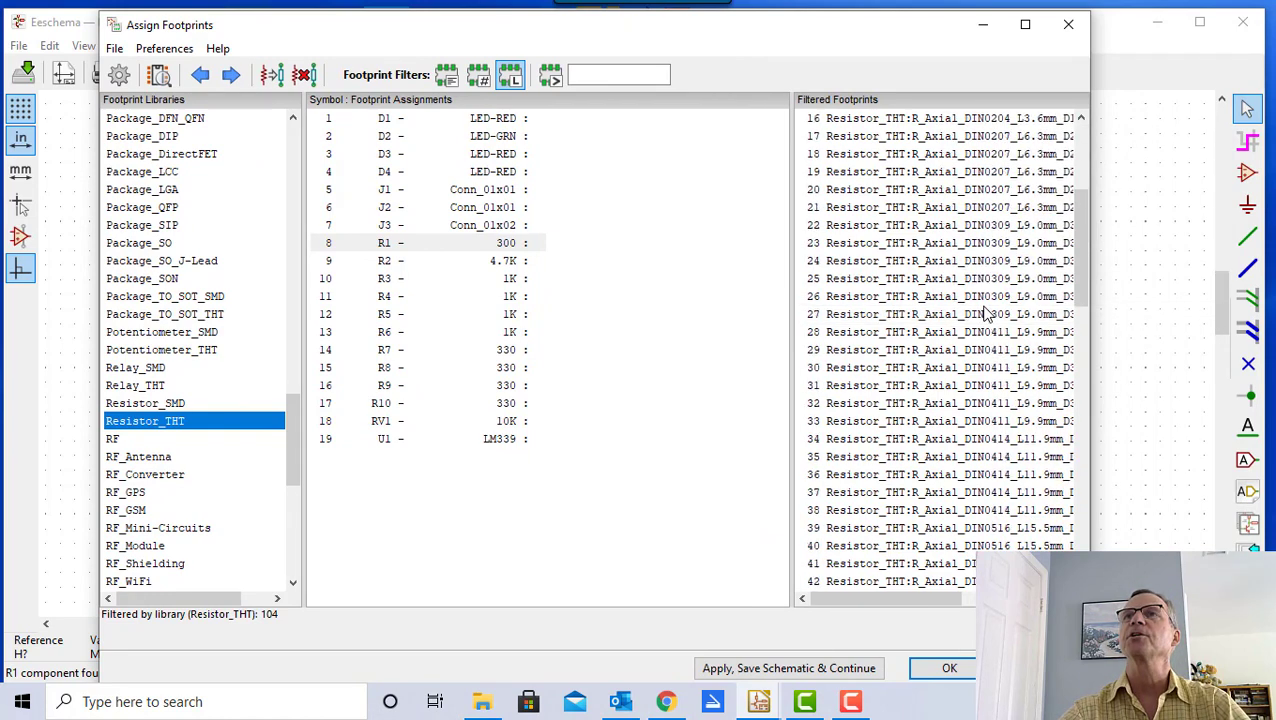
{"action": "scroll", "coordinate": [985, 322], "scroll_direction": "up", "scroll_amount": 7}
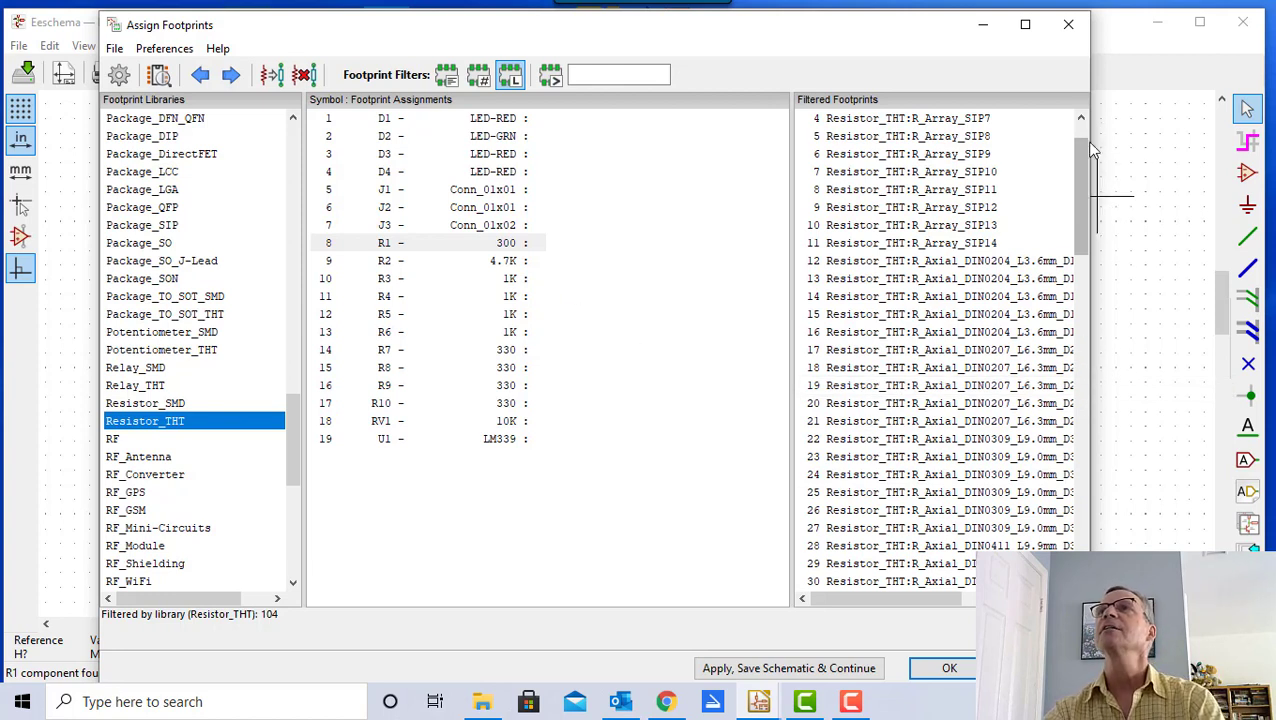
{"action": "left_click_drag", "start_coordinate": [1092, 156], "coordinate": [1170, 160]}
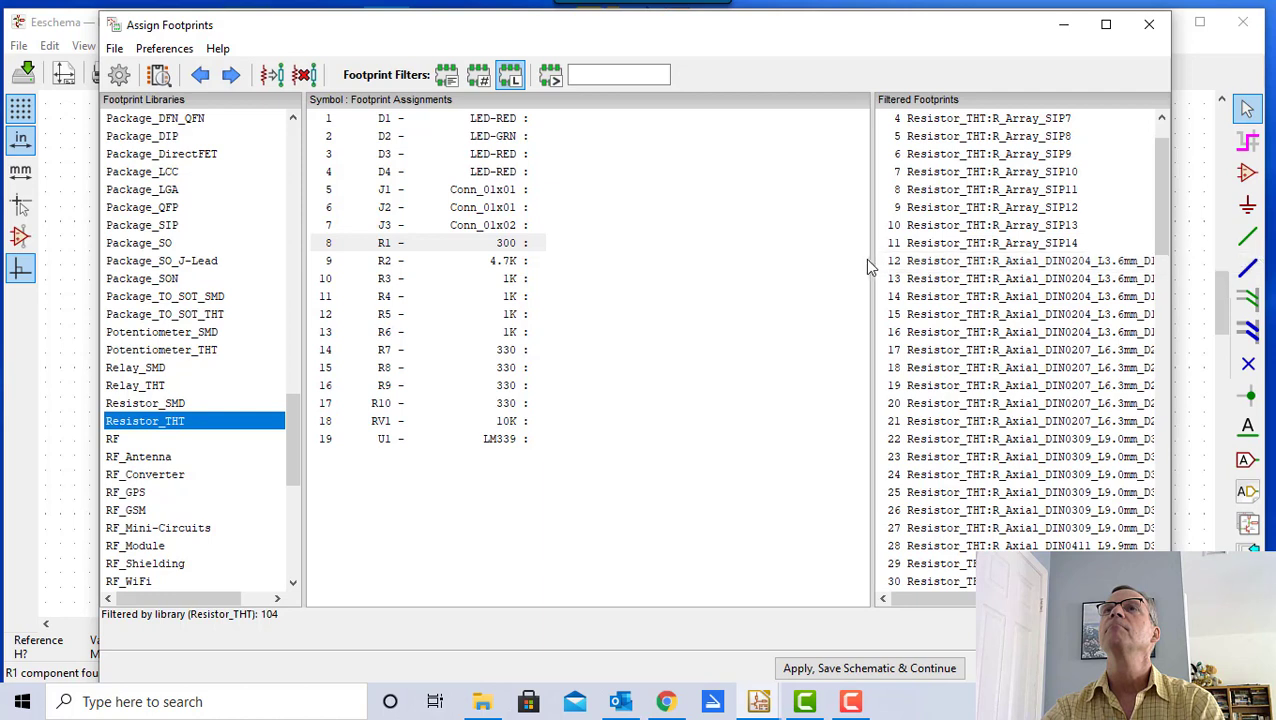
{"action": "left_click_drag", "start_coordinate": [871, 259], "coordinate": [763, 272]}
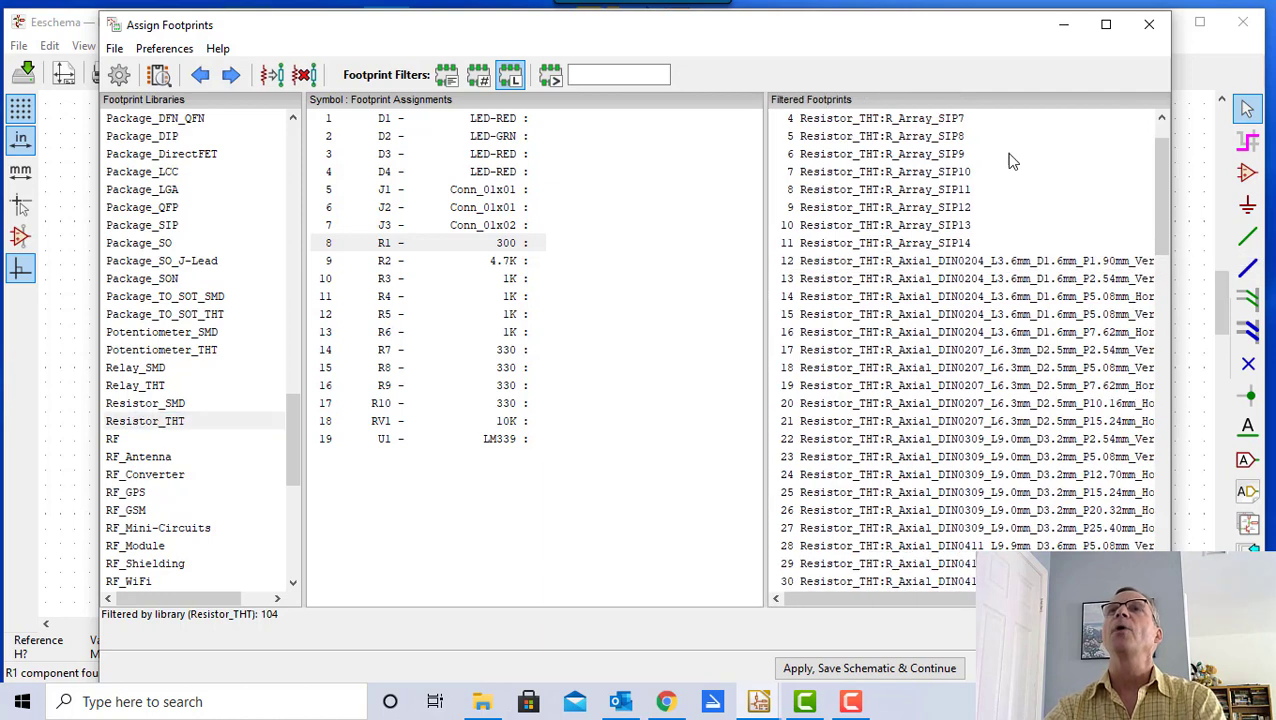
{"action": "scroll", "coordinate": [1060, 166], "scroll_direction": "up", "scroll_amount": 1}
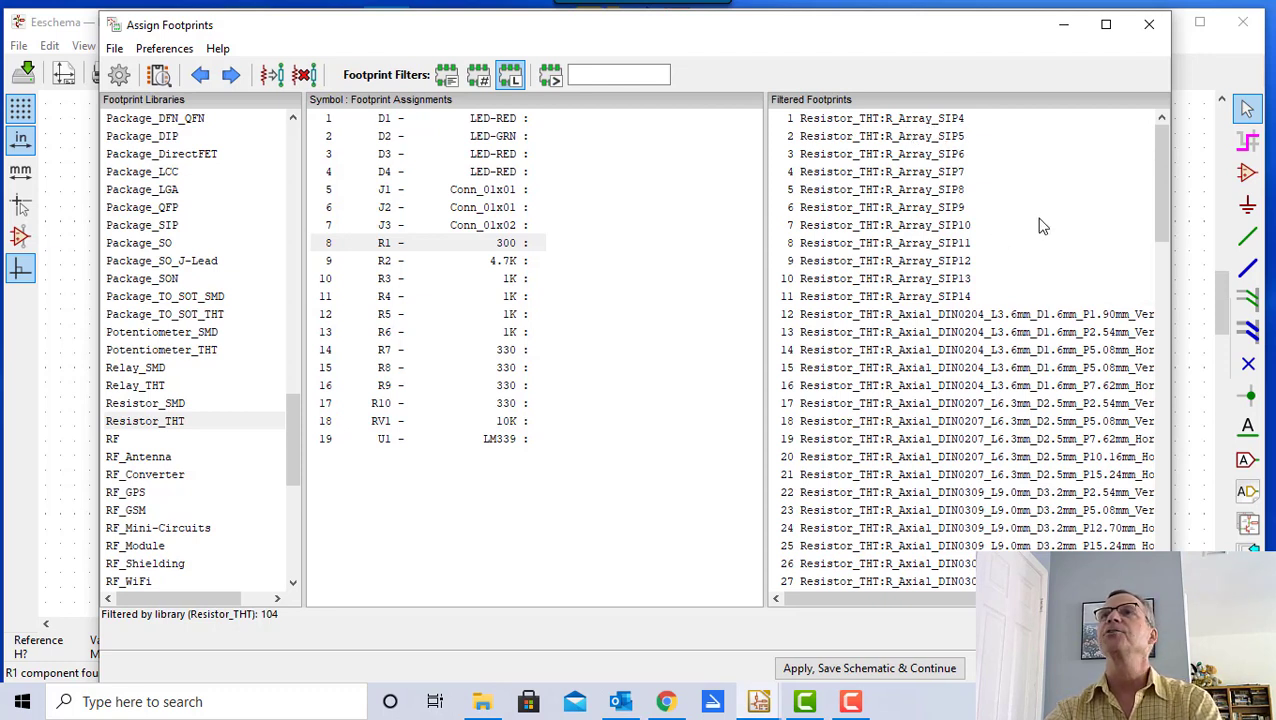
{"action": "scroll", "coordinate": [1040, 215], "scroll_direction": "down", "scroll_amount": 1}
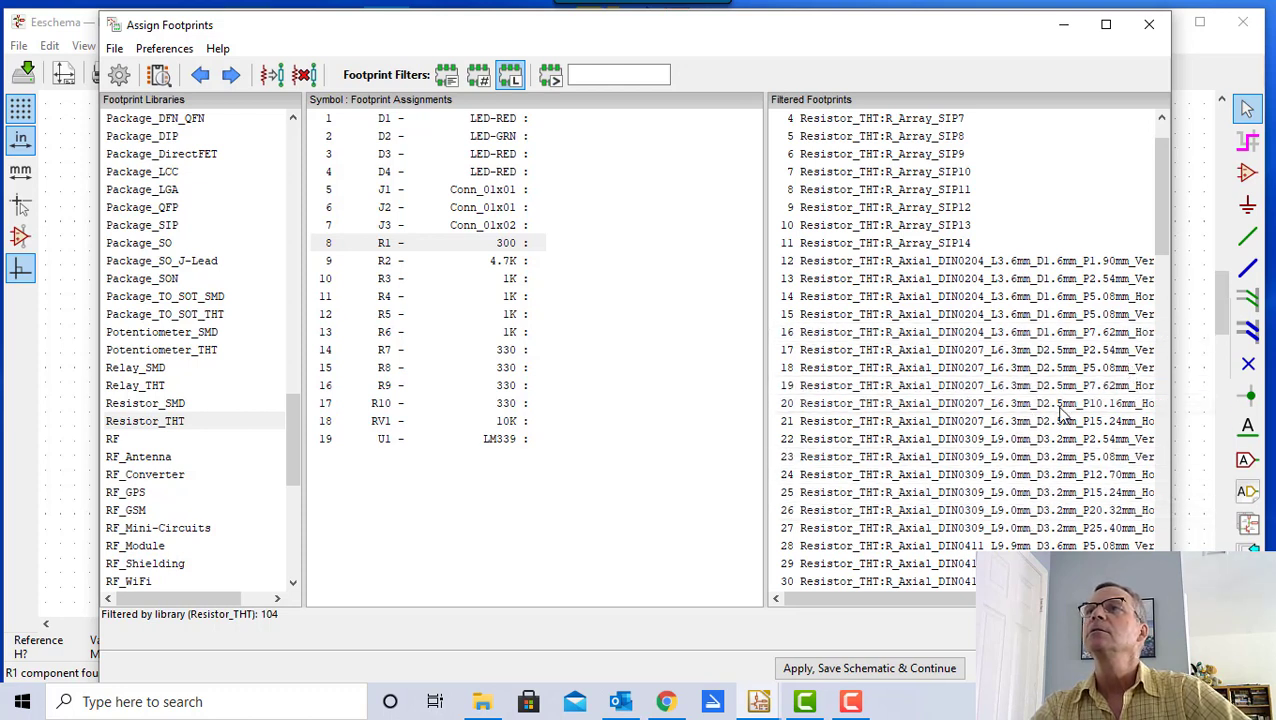
- Preview the R_Axial_DIN0207_L6.3mm_D2.5mm_P10.16mm_Horizontal footprint and move its preview clear of the lists
{"action": "left_click", "coordinate": [975, 408]}
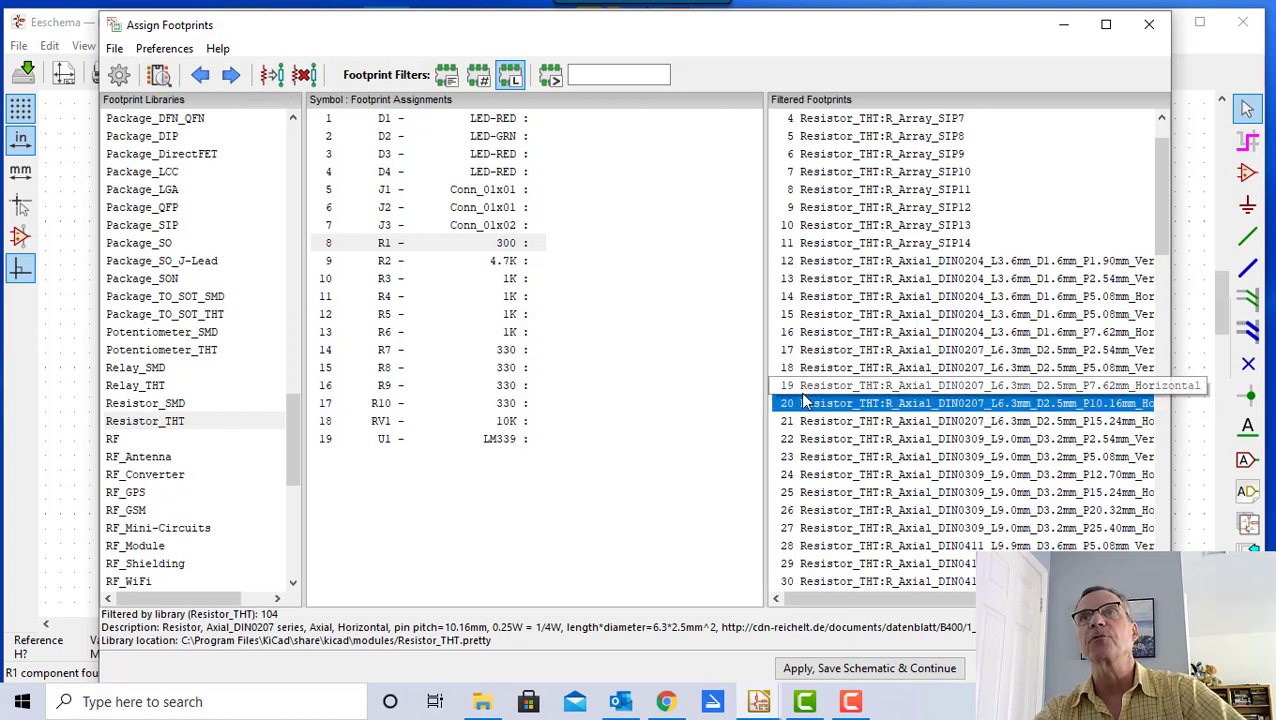
{"action": "left_click", "coordinate": [159, 76]}
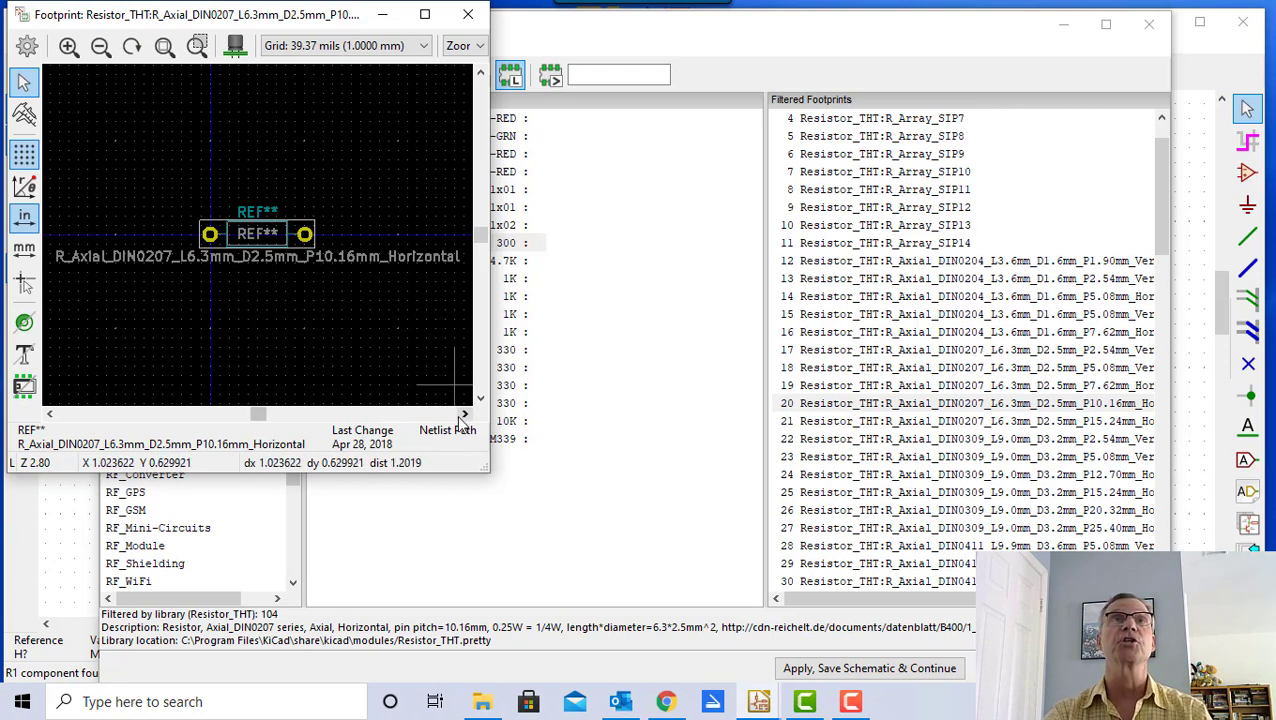
{"action": "left_click_drag", "start_coordinate": [288, 18], "coordinate": [193, 263]}
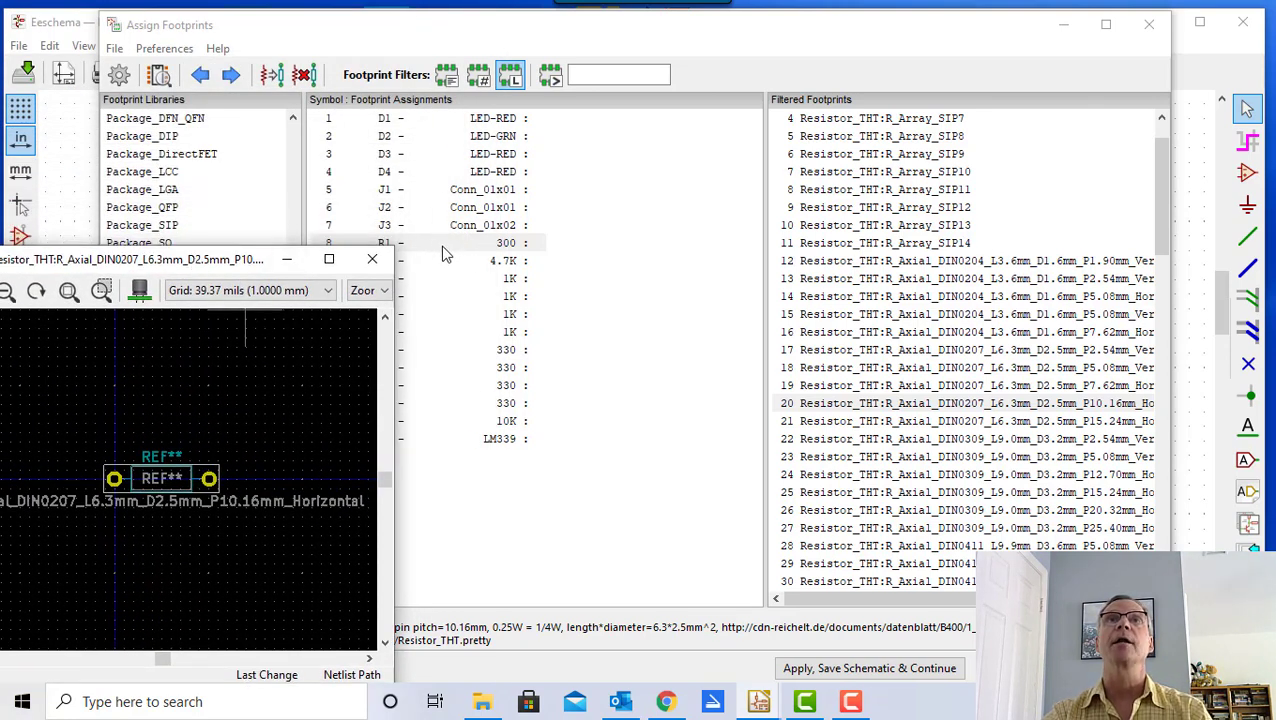
- Assign the footprint R_Axial_DIN0207_L6.3mm_D2.5mm_P10.16mm_Horizontal to resistors R1 through R10
{"action": "left_click", "coordinate": [870, 405]}
{"action": "double_click", "coordinate": [870, 405]}
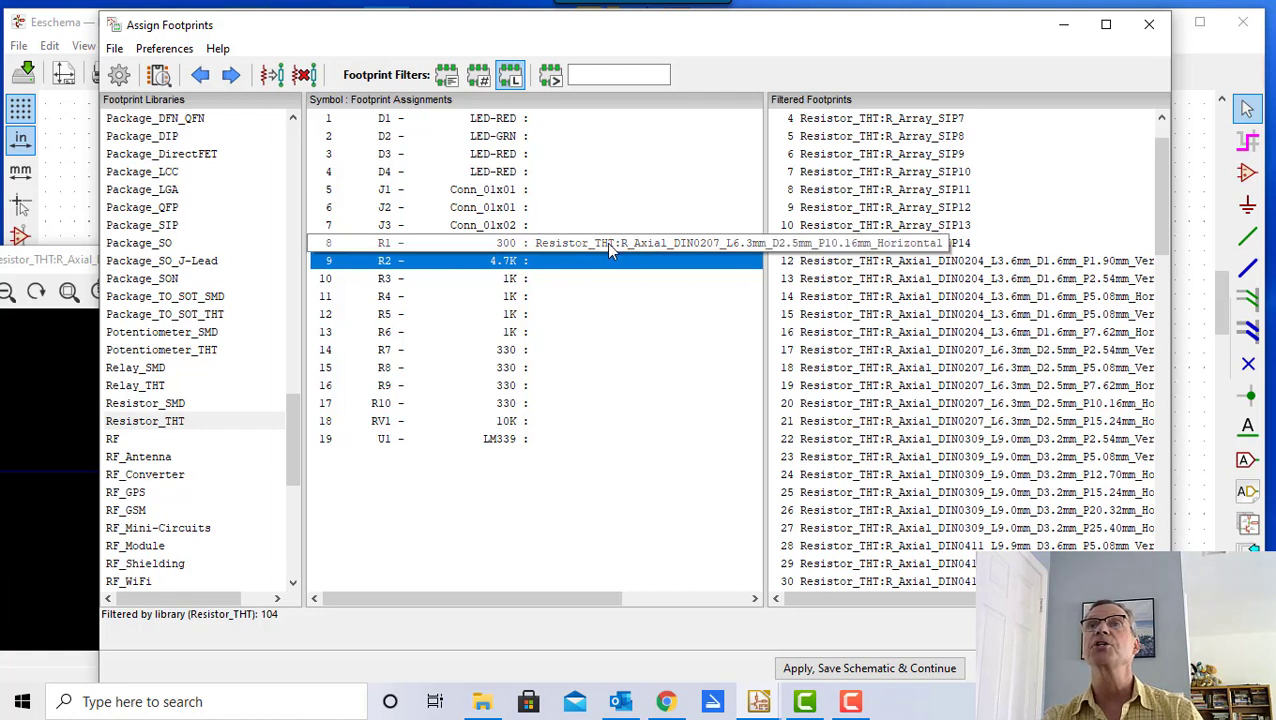
{"action": "double_click", "coordinate": [843, 404]}
{"action": "double_click", "coordinate": [843, 404]}
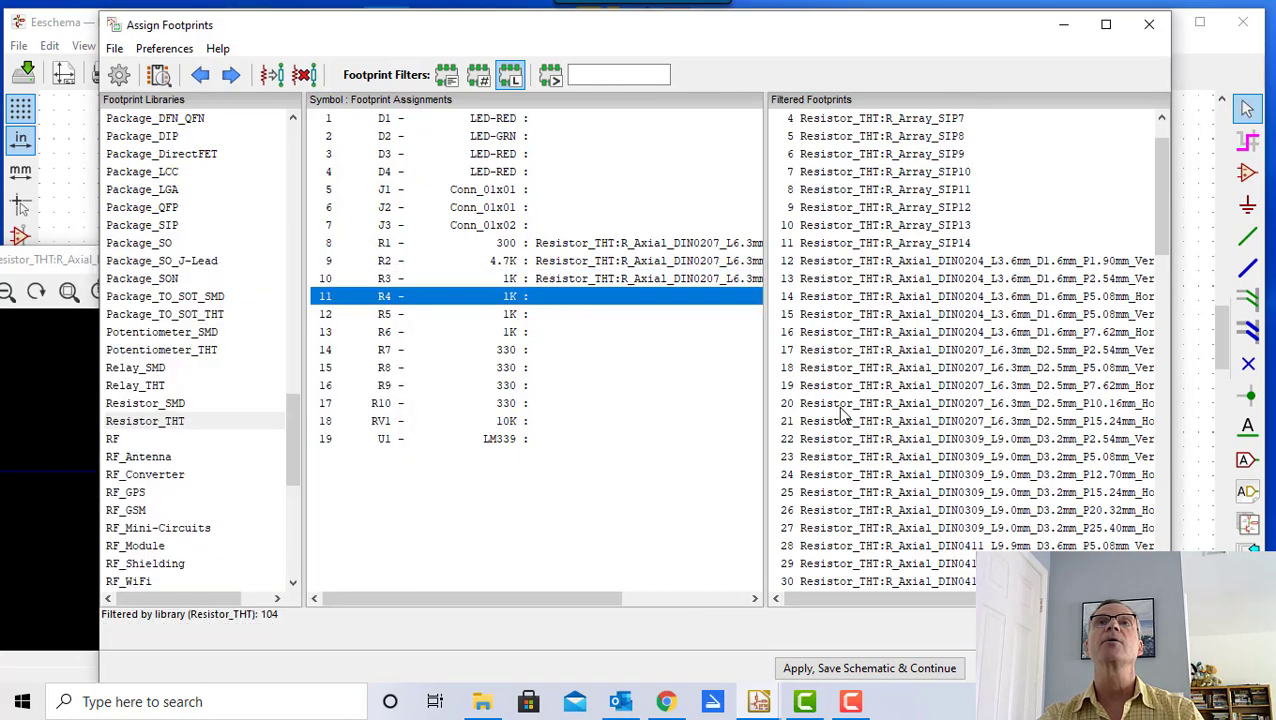
{"action": "double_click", "coordinate": [843, 404]}
{"action": "double_click", "coordinate": [843, 404]}
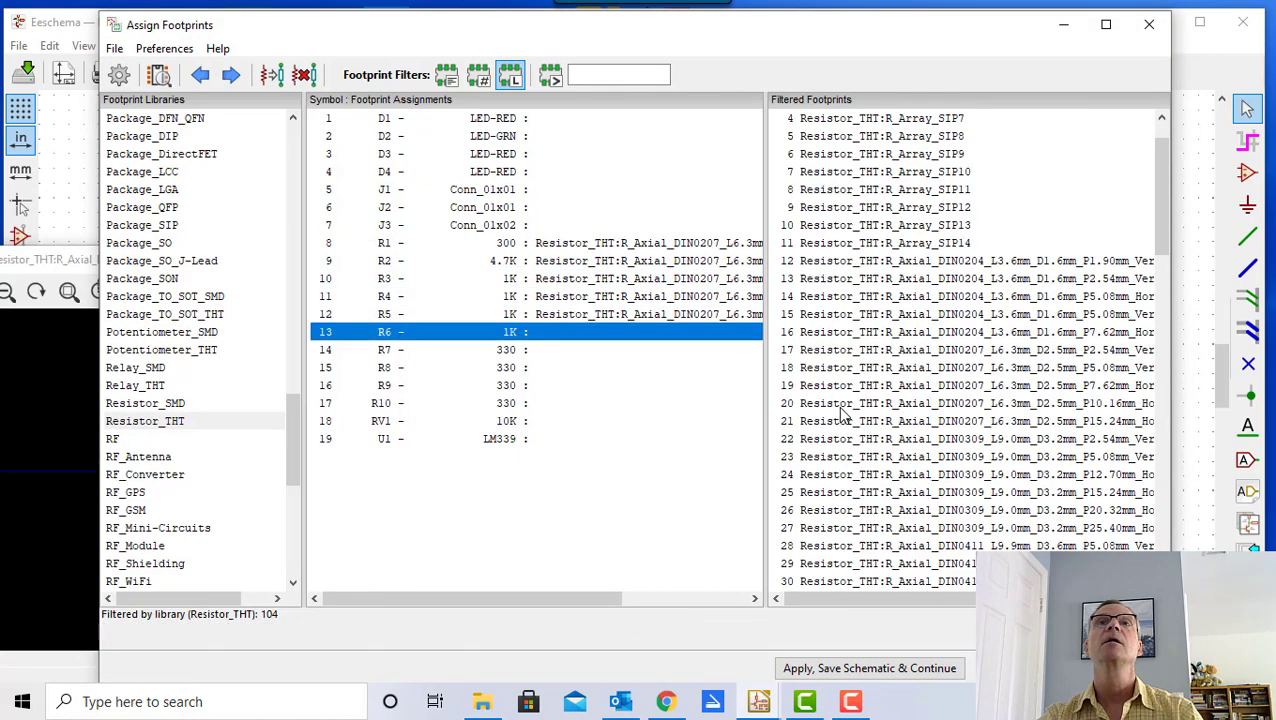
{"action": "double_click", "coordinate": [843, 404]}
{"action": "double_click", "coordinate": [843, 412]}
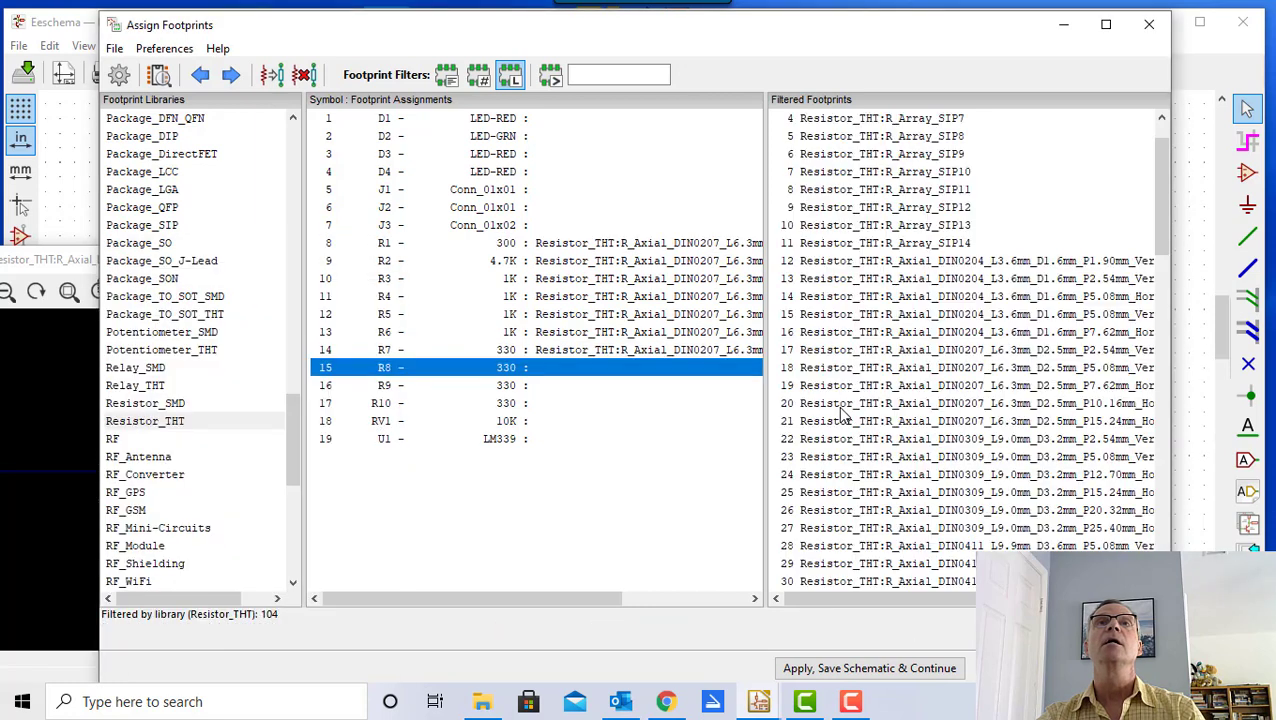
{"action": "double_click", "coordinate": [843, 410]}
{"action": "left_click", "coordinate": [843, 410]}
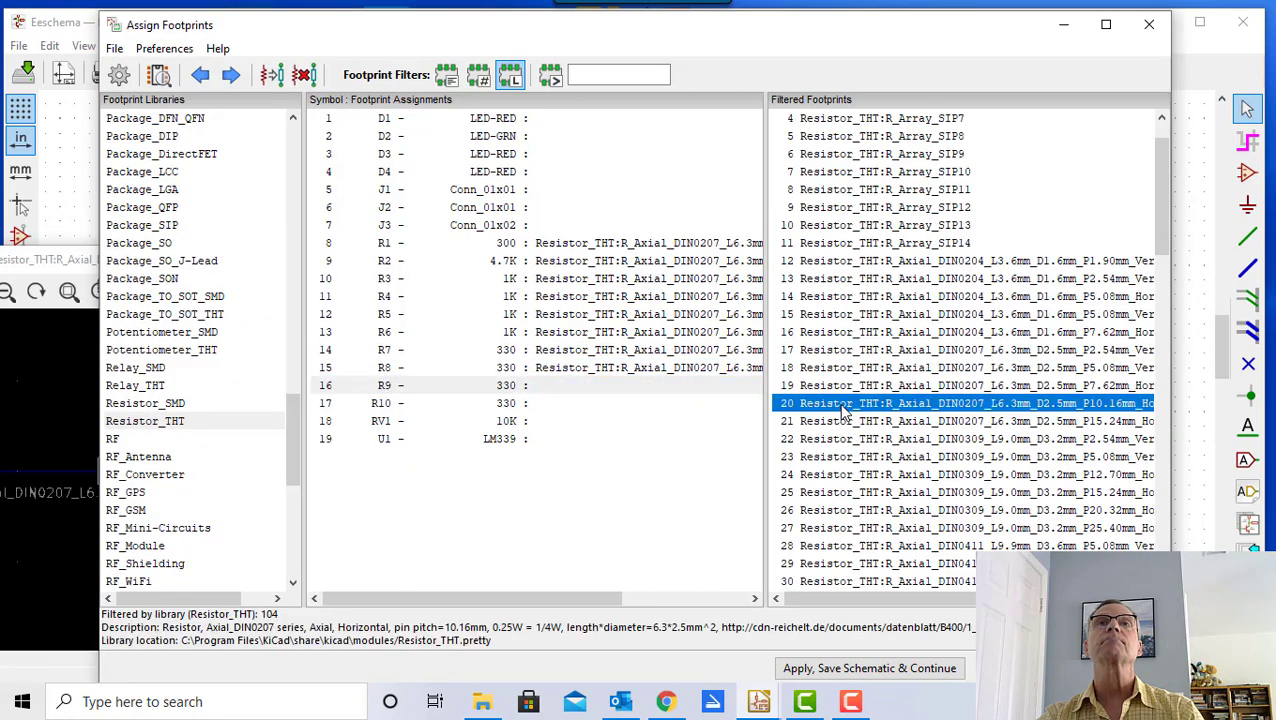
{"action": "double_click", "coordinate": [840, 410]}
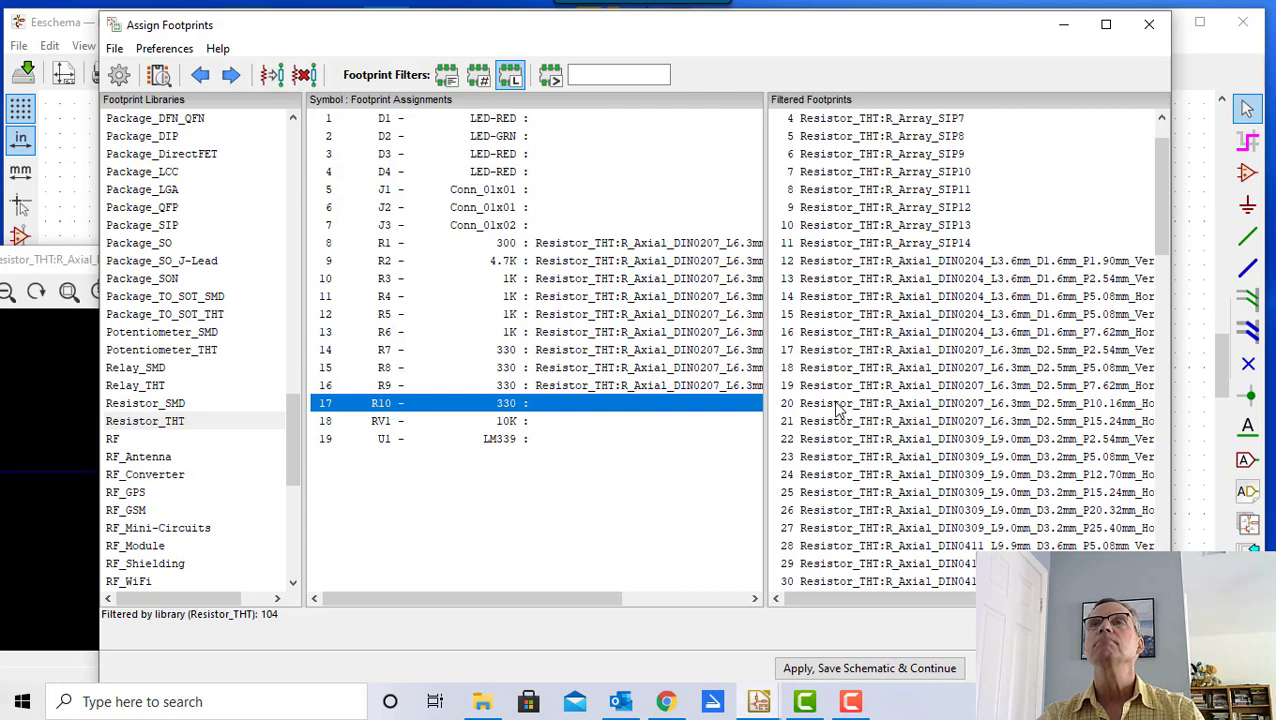
{"action": "double_click", "coordinate": [840, 410]}
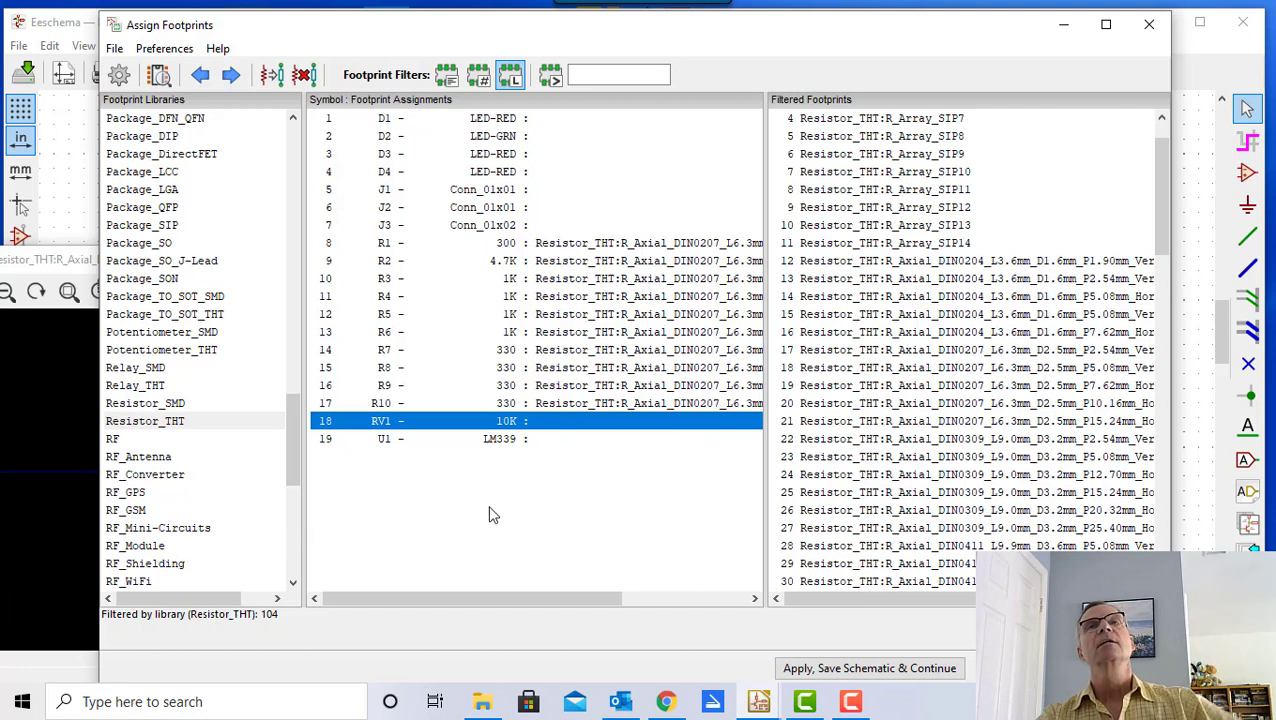
- Select U1 (LM339) in the footprint assignments, look at it in the schematic, and return to the assignments
{"action": "left_click", "coordinate": [495, 442]}
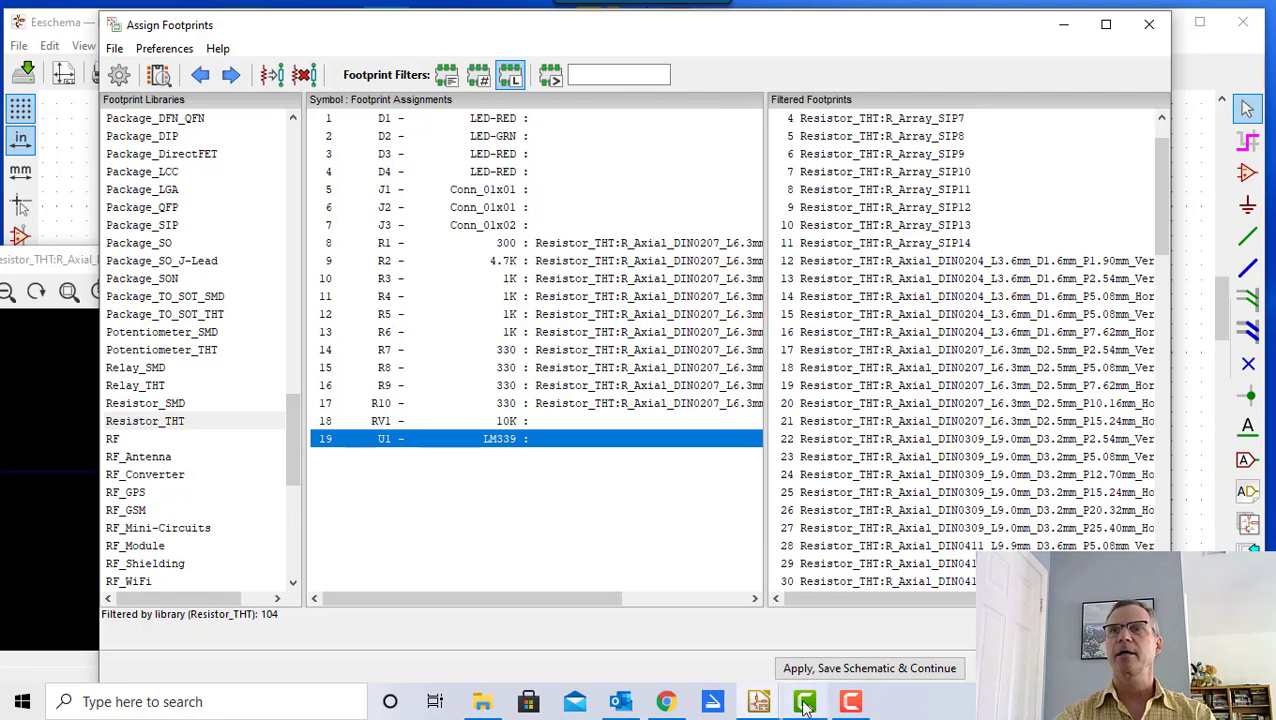
{"action": "mouse_move", "coordinate": [758, 702]}
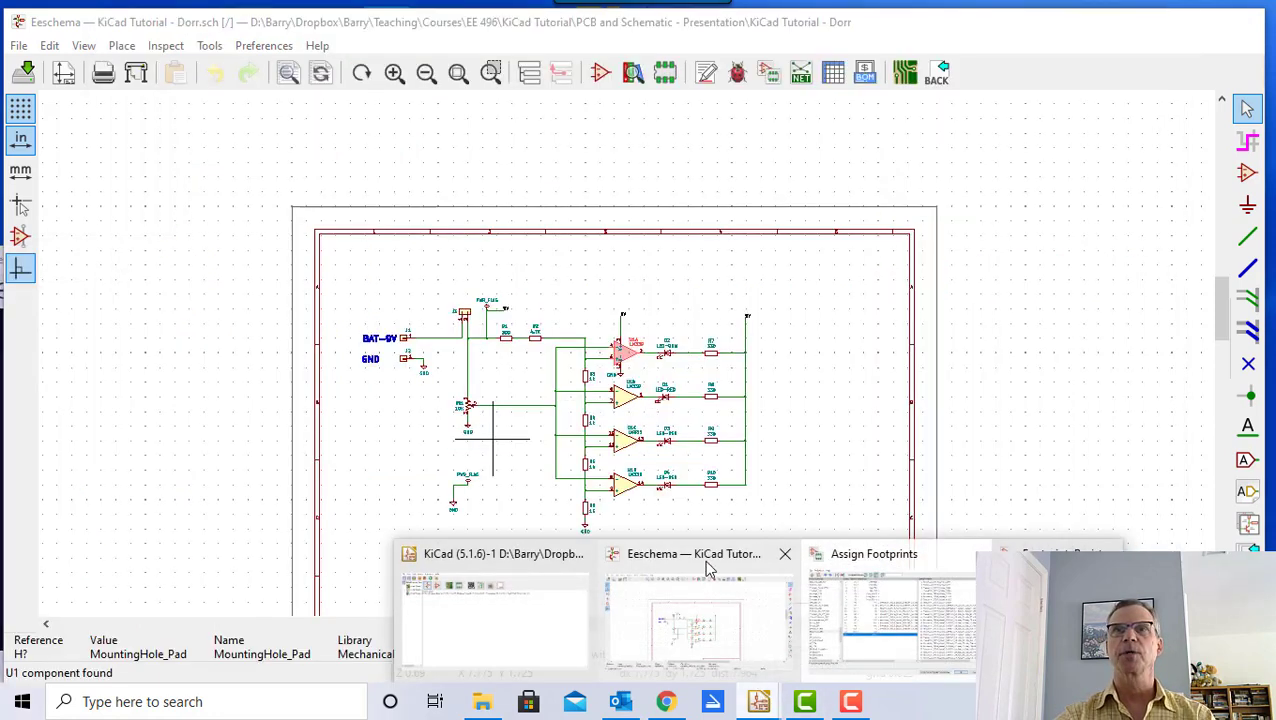
{"action": "left_click", "coordinate": [708, 580]}
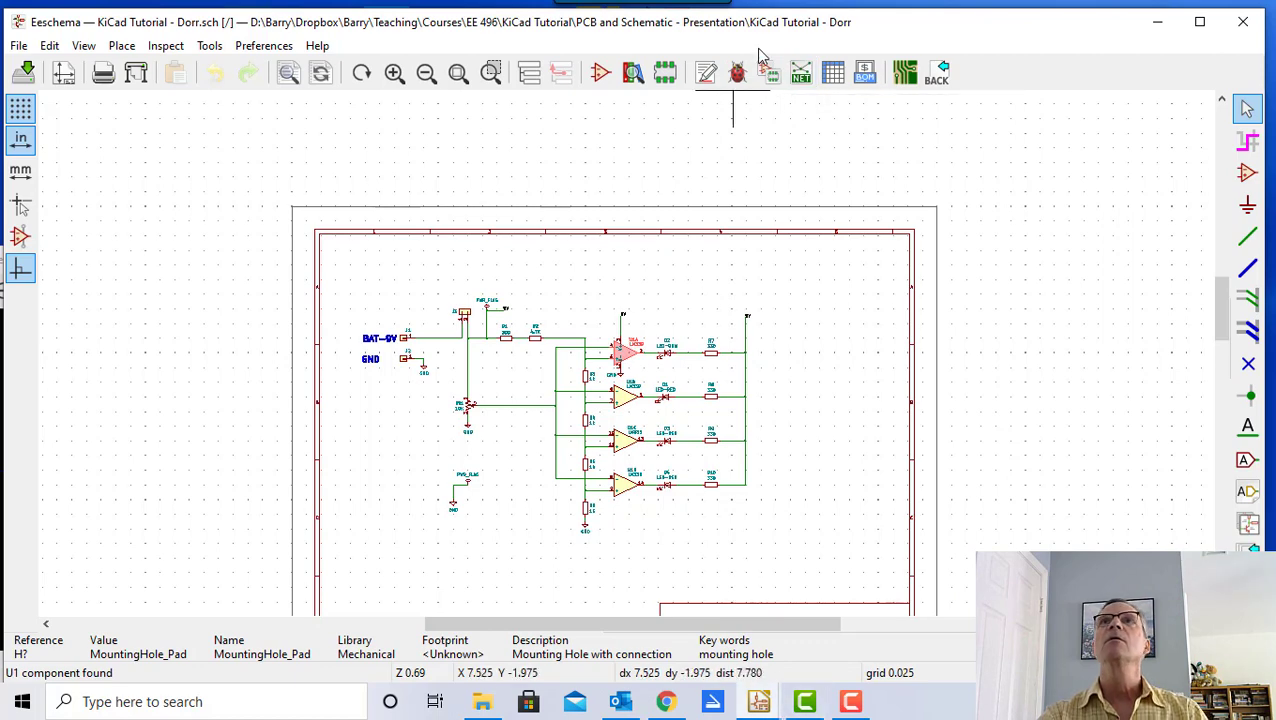
{"action": "mouse_move", "coordinate": [760, 703]}
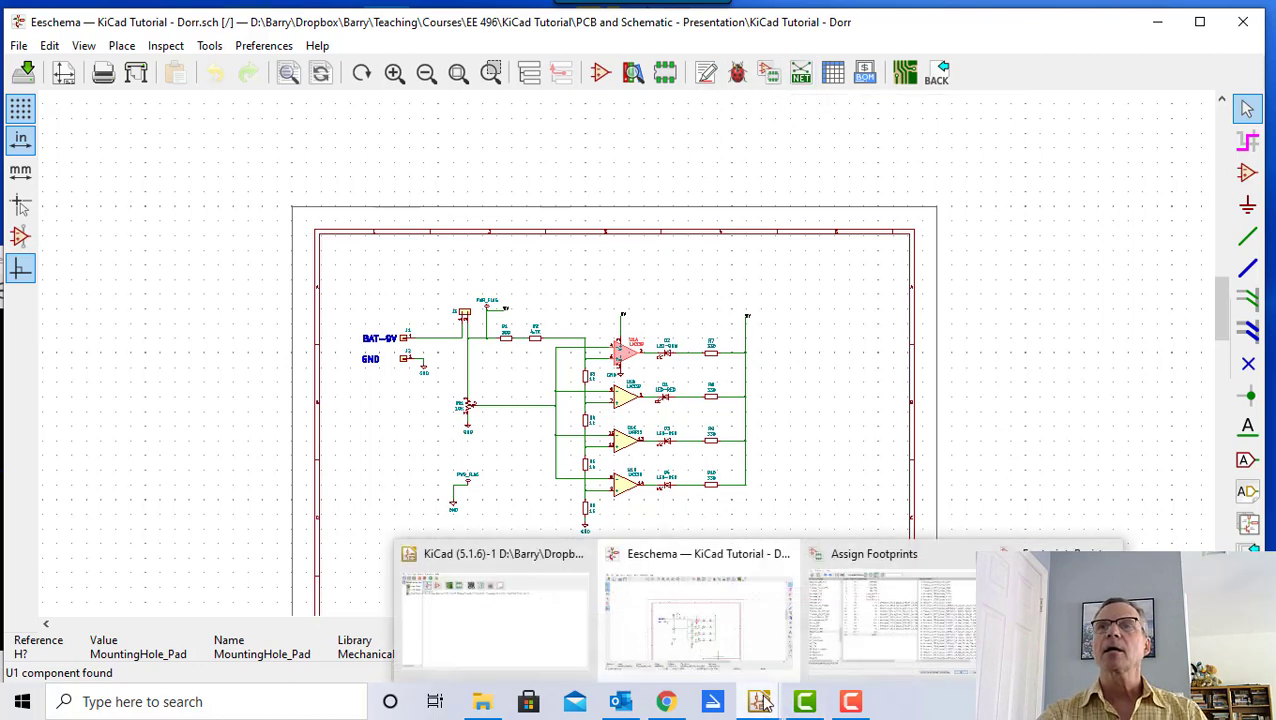
{"action": "left_click", "coordinate": [912, 562]}
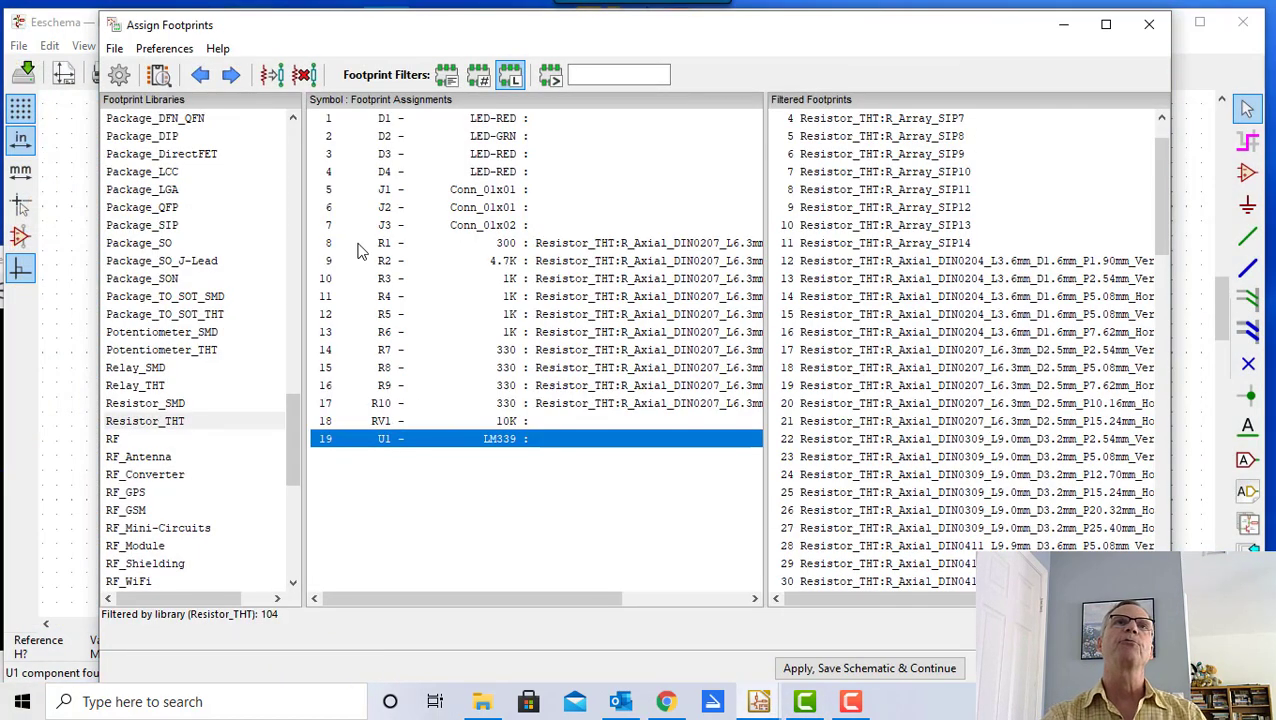
- Filter the footprint list to the Package_DIP library for the LM339 comparator U1
{"action": "left_click_drag", "start_coordinate": [298, 426], "coordinate": [298, 409]}
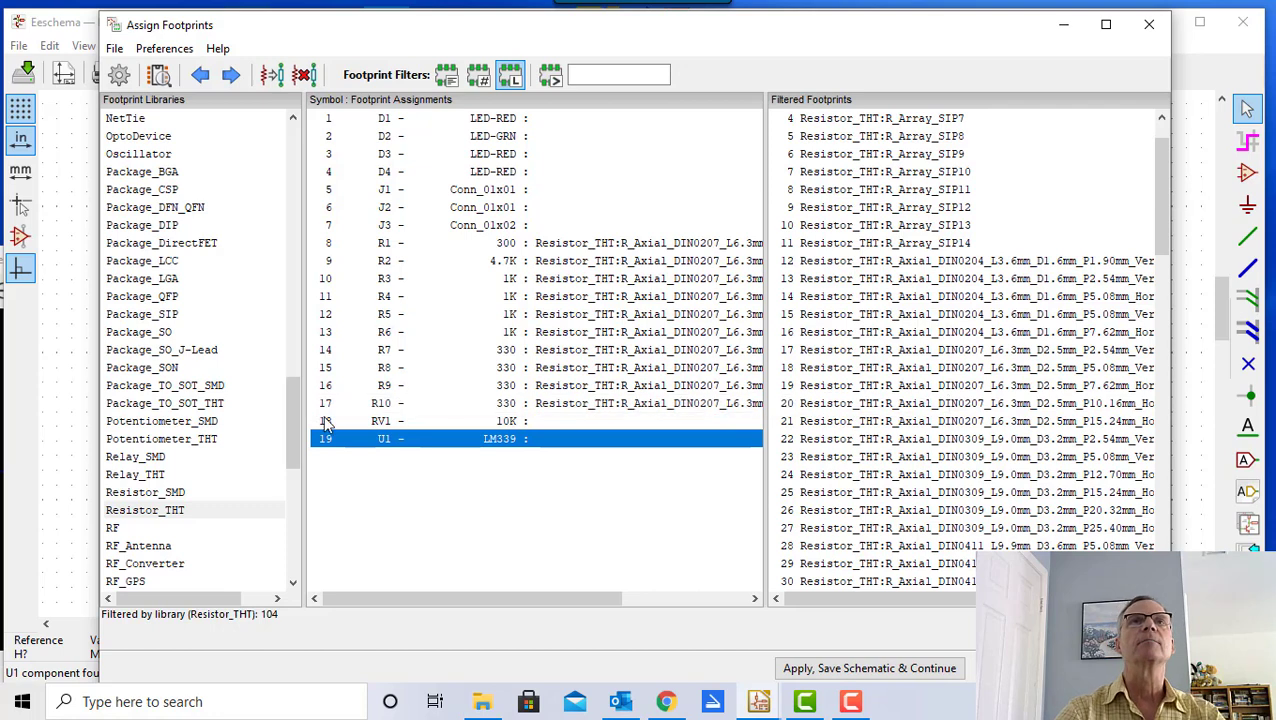
{"action": "left_click_drag", "start_coordinate": [294, 430], "coordinate": [294, 318]}
{"action": "scroll", "coordinate": [214, 408], "scroll_direction": "down", "scroll_amount": 1}
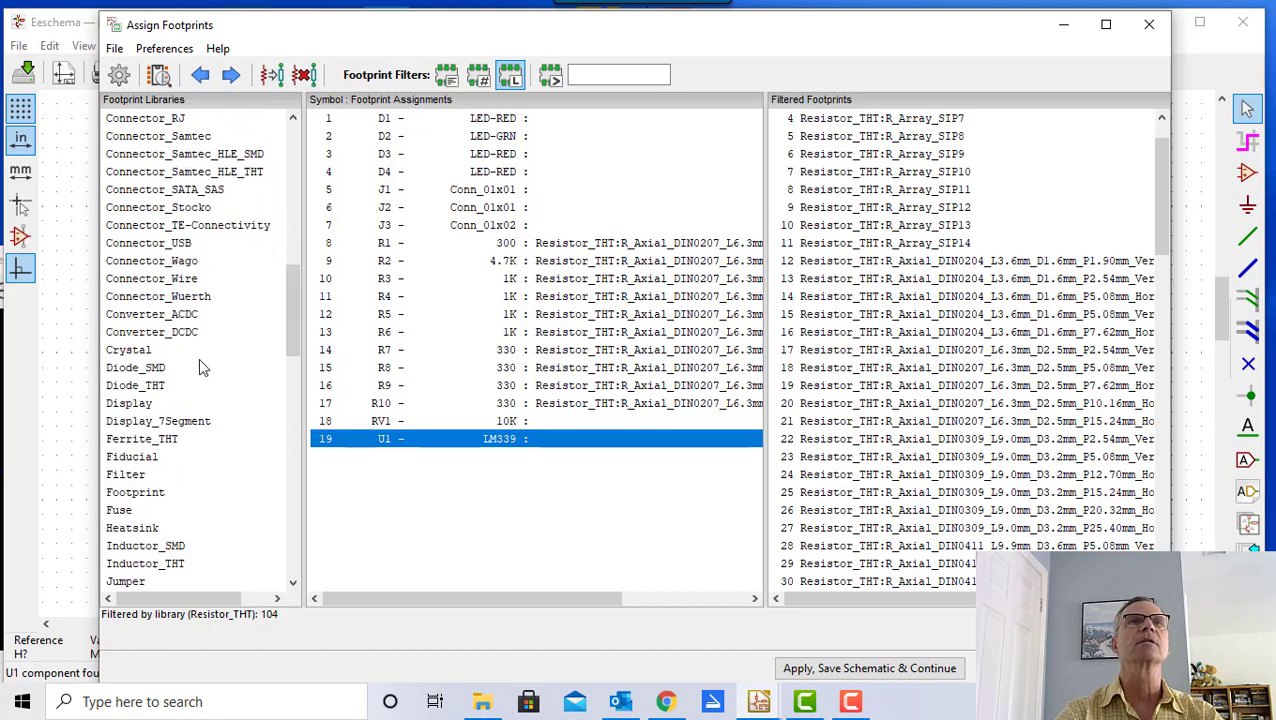
{"action": "scroll", "coordinate": [199, 374], "scroll_direction": "down", "scroll_amount": 5}
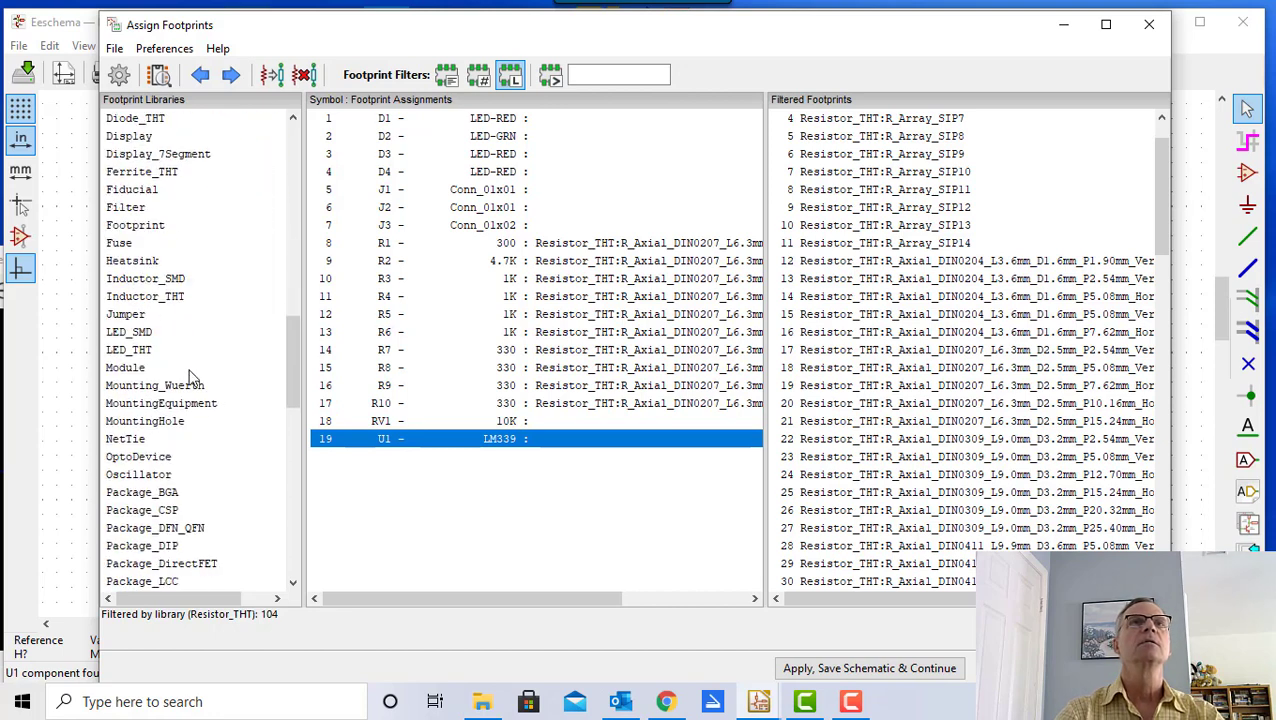
{"action": "scroll", "coordinate": [180, 372], "scroll_direction": "down", "scroll_amount": 3}
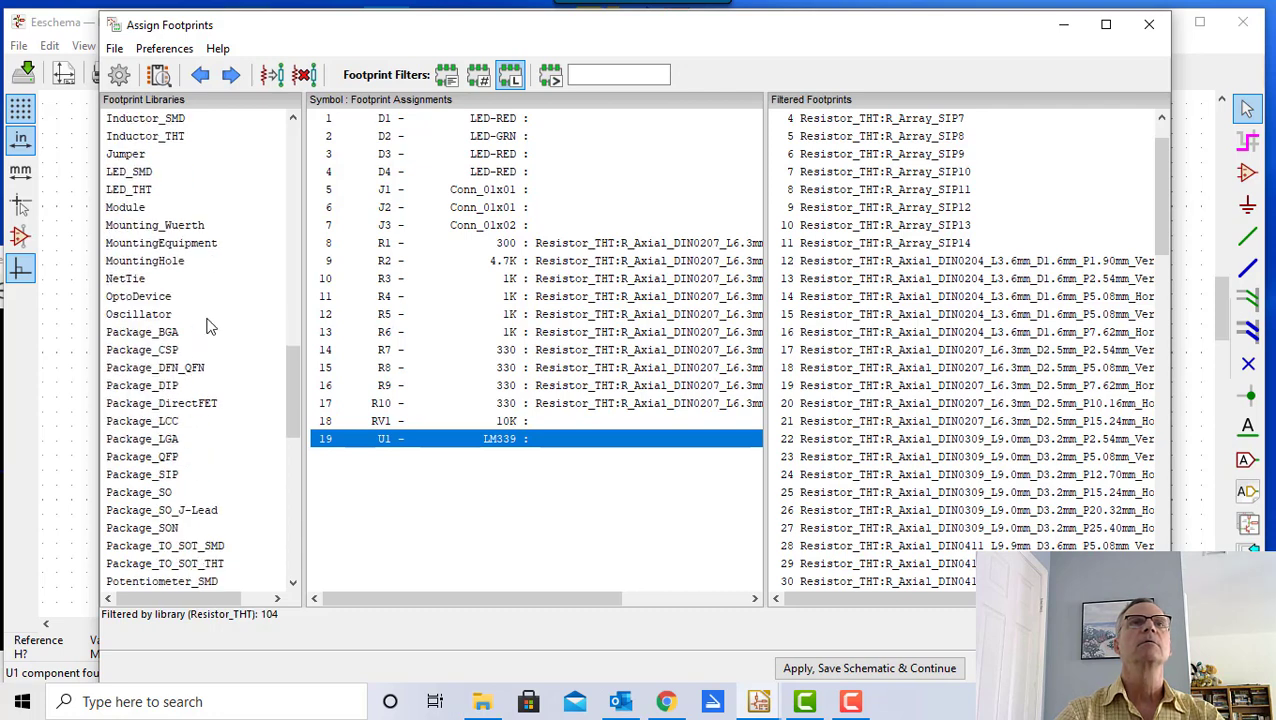
{"action": "scroll", "coordinate": [193, 360], "scroll_direction": "down", "scroll_amount": 1}
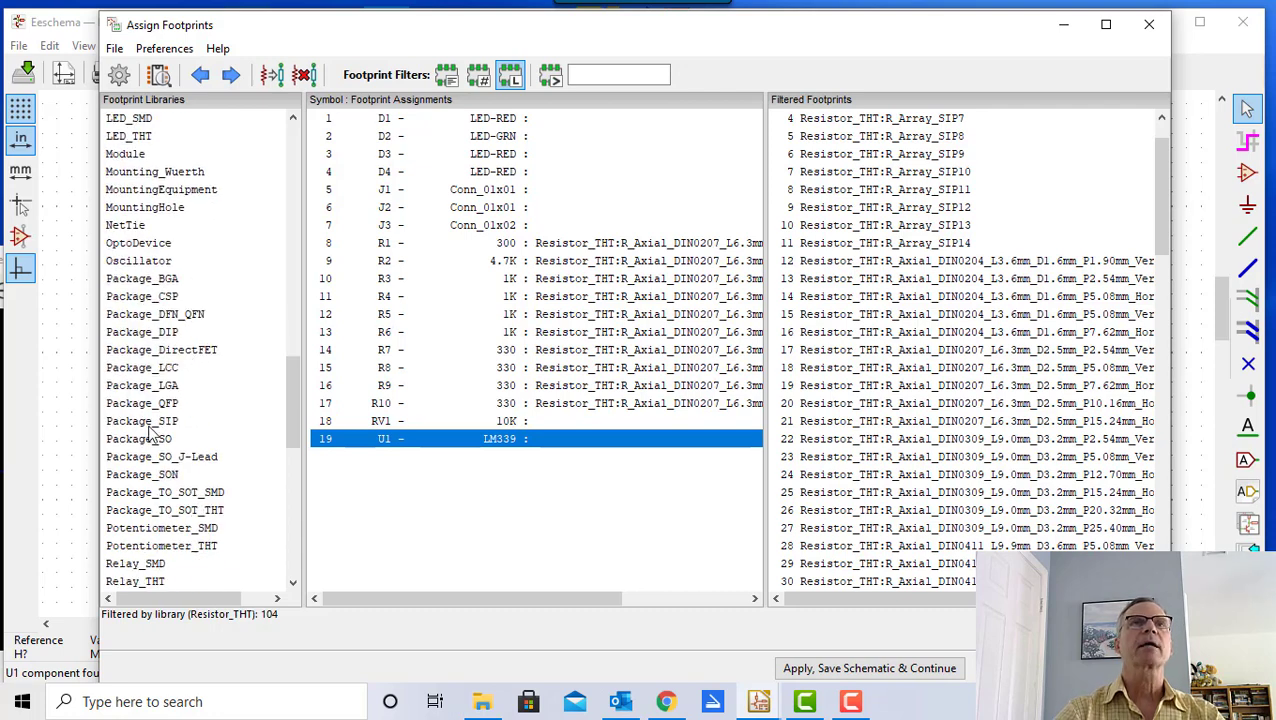
{"action": "left_click", "coordinate": [137, 334]}
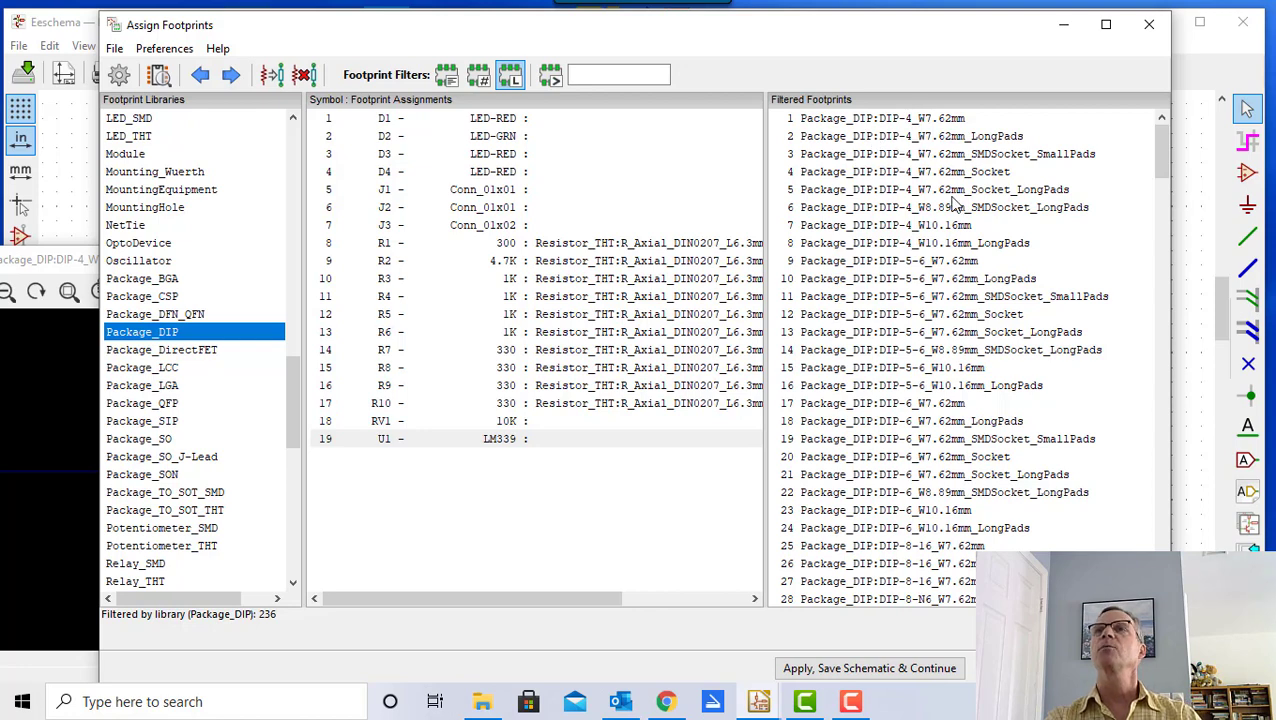
- Compare the previews of the DIP-14_W7.62mm_LongPads and DIP-14_W7.62mm_Socket_LongPads footprints
{"action": "scroll", "coordinate": [968, 225], "scroll_direction": "down", "scroll_amount": 3}
{"action": "scroll", "coordinate": [968, 225], "scroll_direction": "down", "scroll_amount": 11}
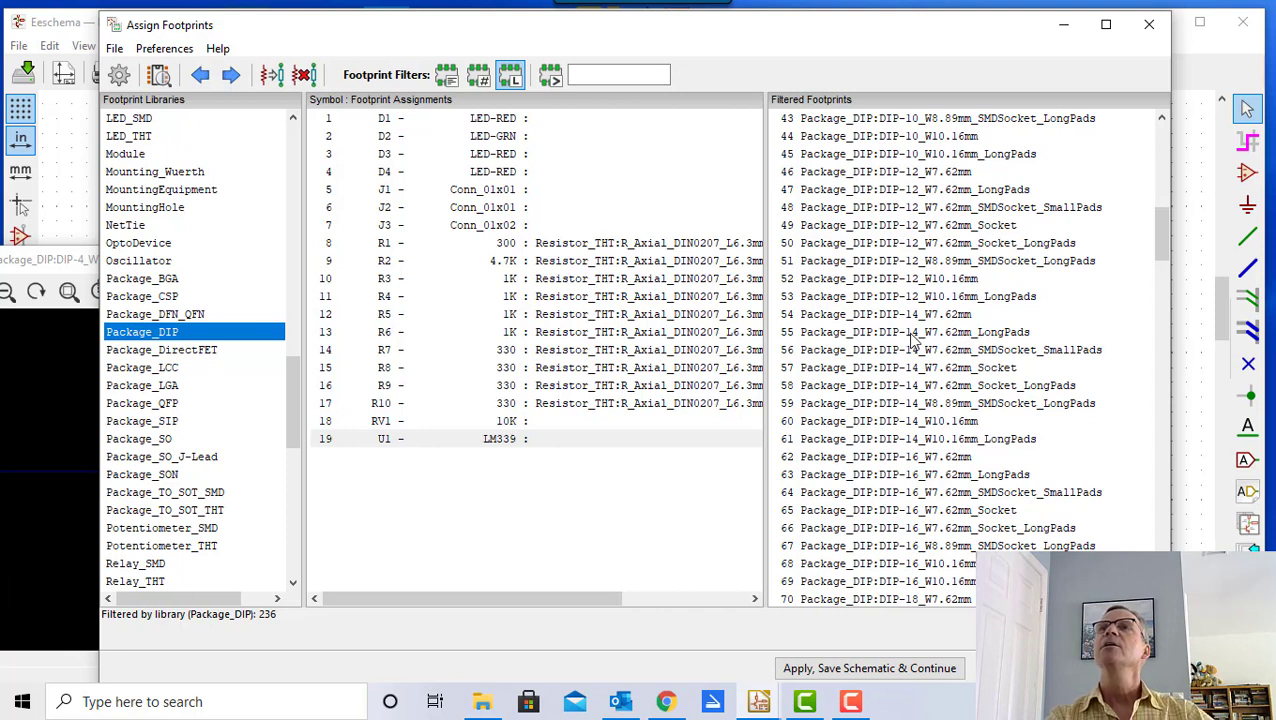
{"action": "left_click", "coordinate": [993, 340]}
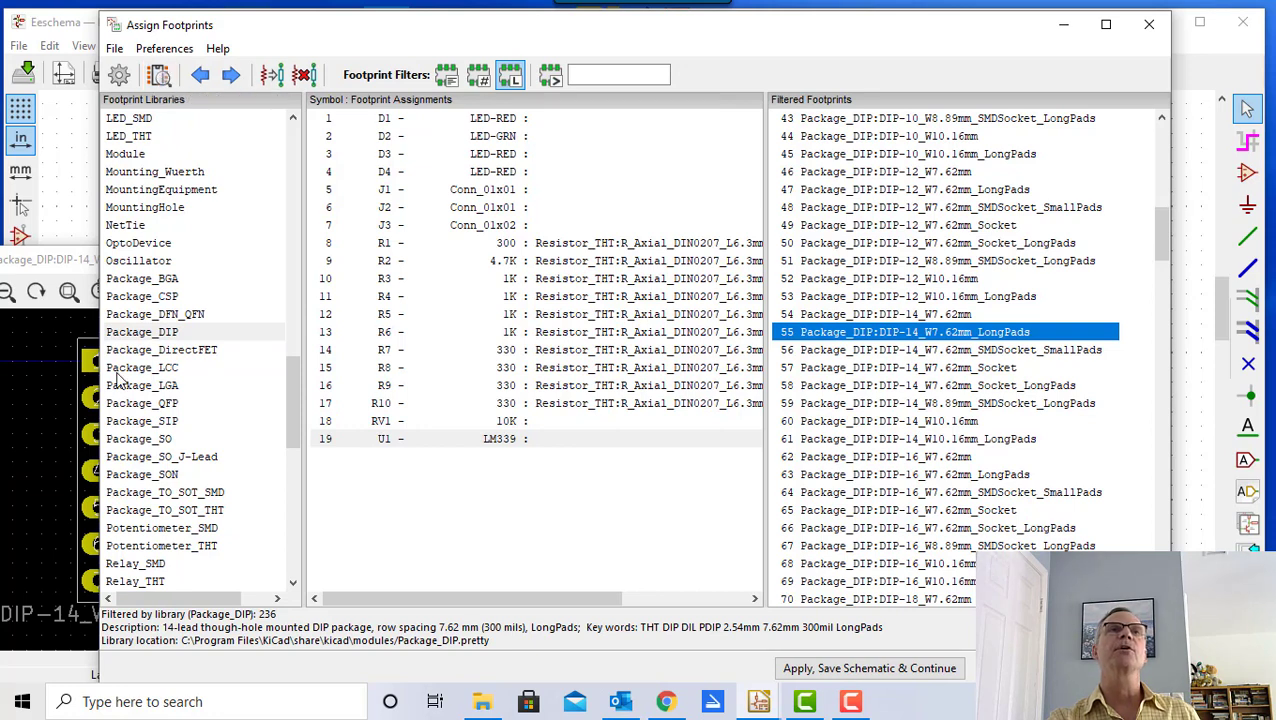
{"action": "left_click", "coordinate": [57, 262]}
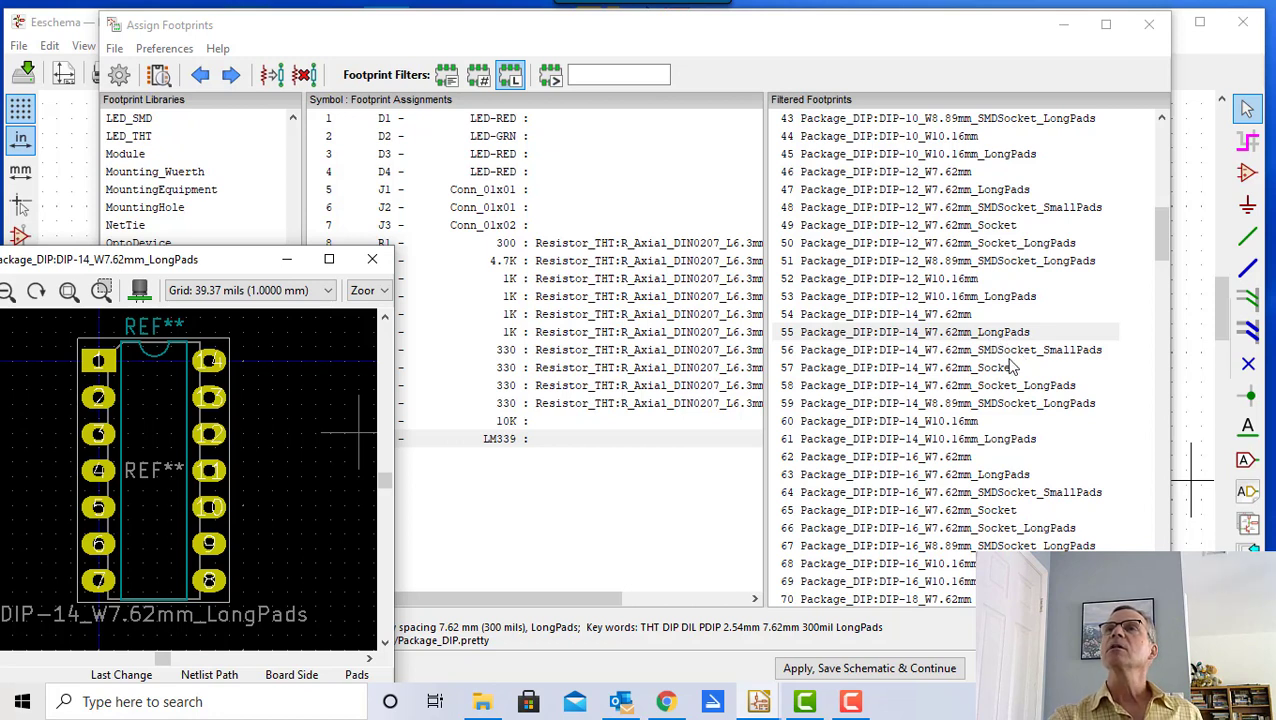
{"action": "left_click", "coordinate": [940, 388]}
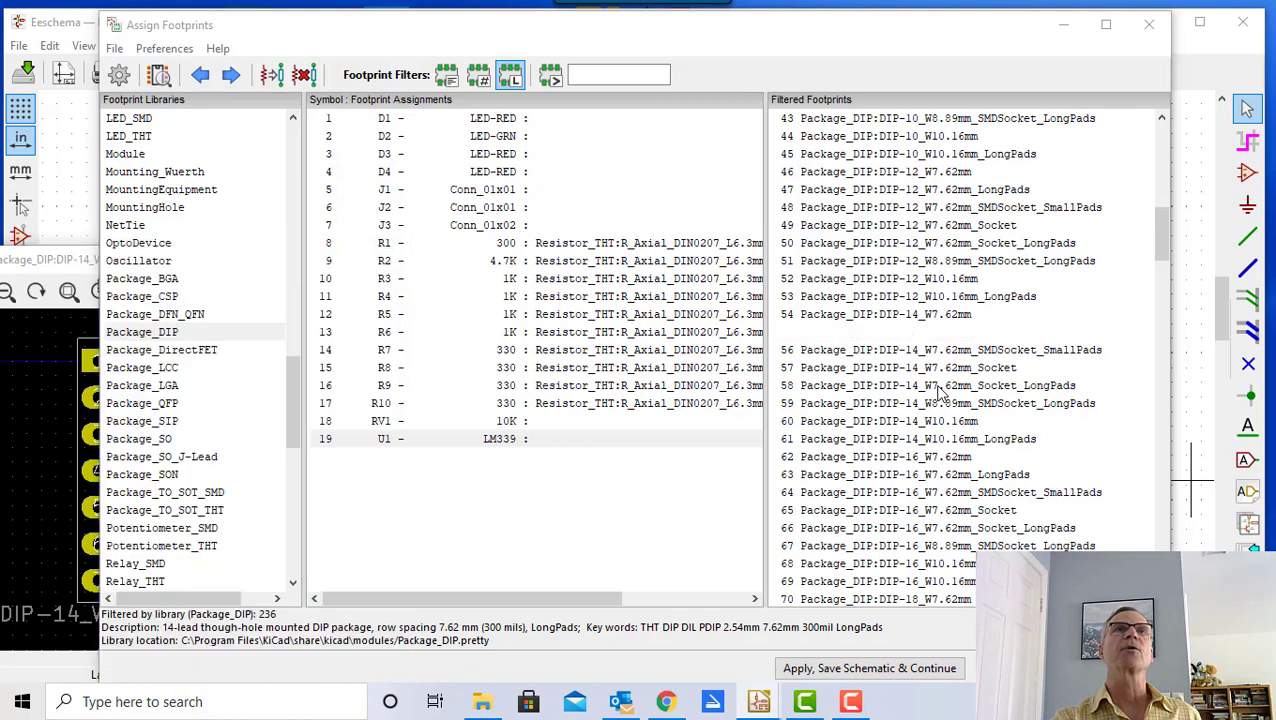
{"action": "left_click", "coordinate": [68, 288]}
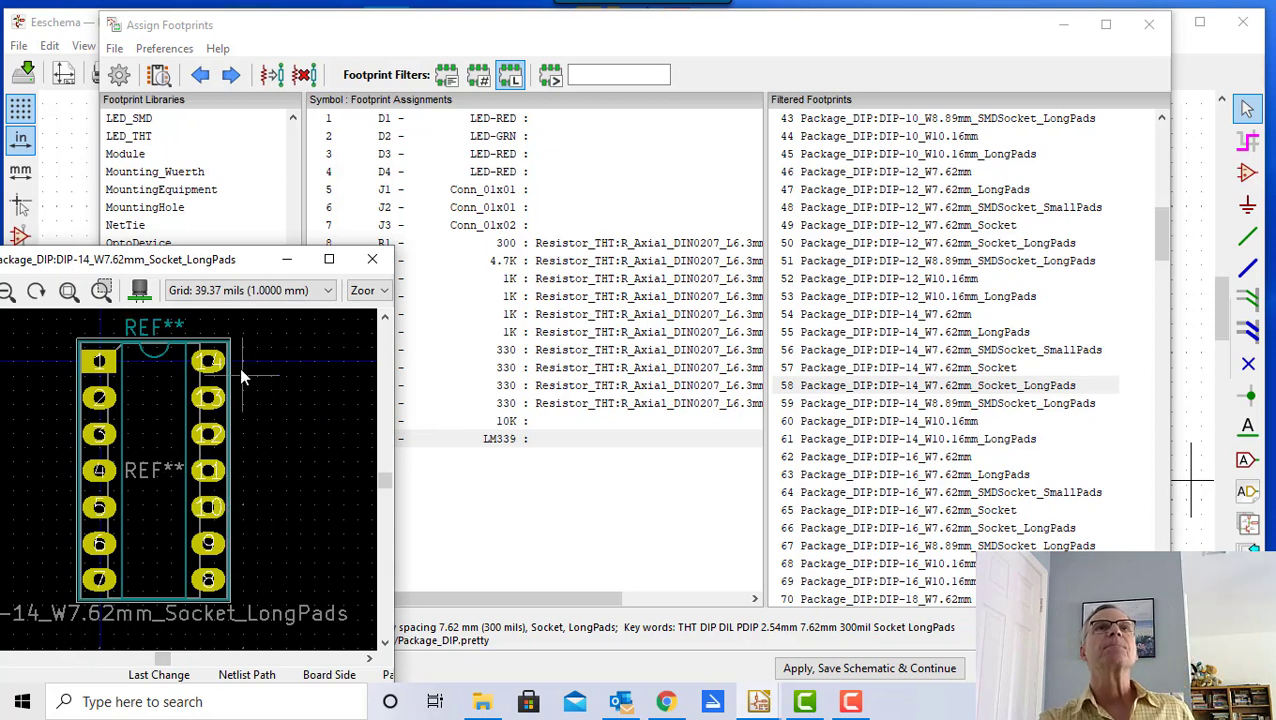
{"action": "left_click", "coordinate": [982, 334]}
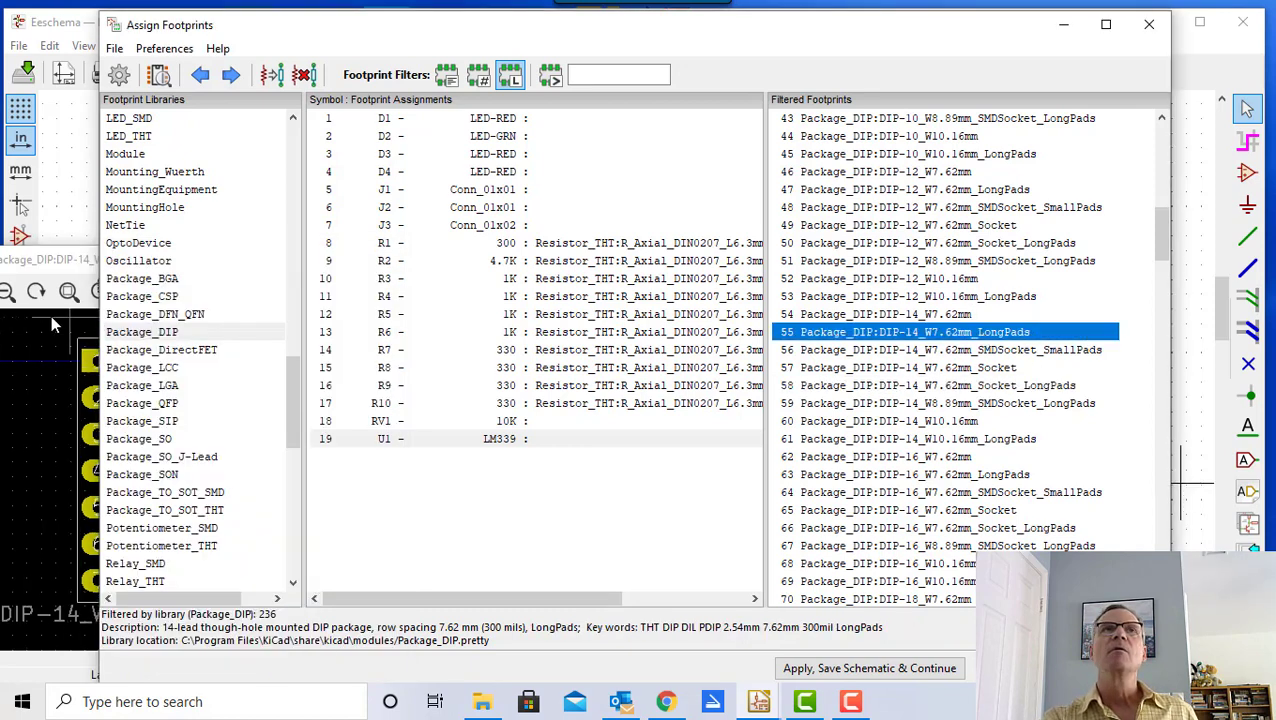
{"action": "left_click", "coordinate": [49, 264]}
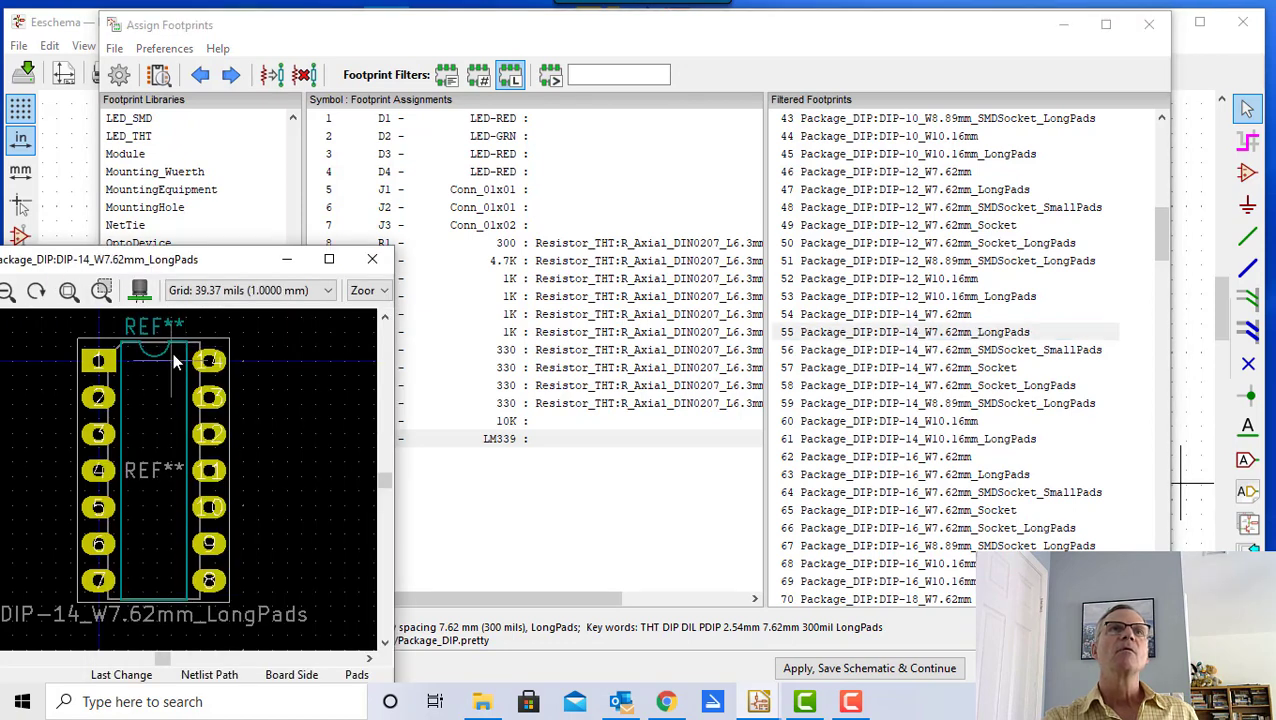
- Assign the footprint Package_DIP:DIP-14_W7.62mm_Socket_LongPads to U1
{"action": "left_click", "coordinate": [994, 387]}
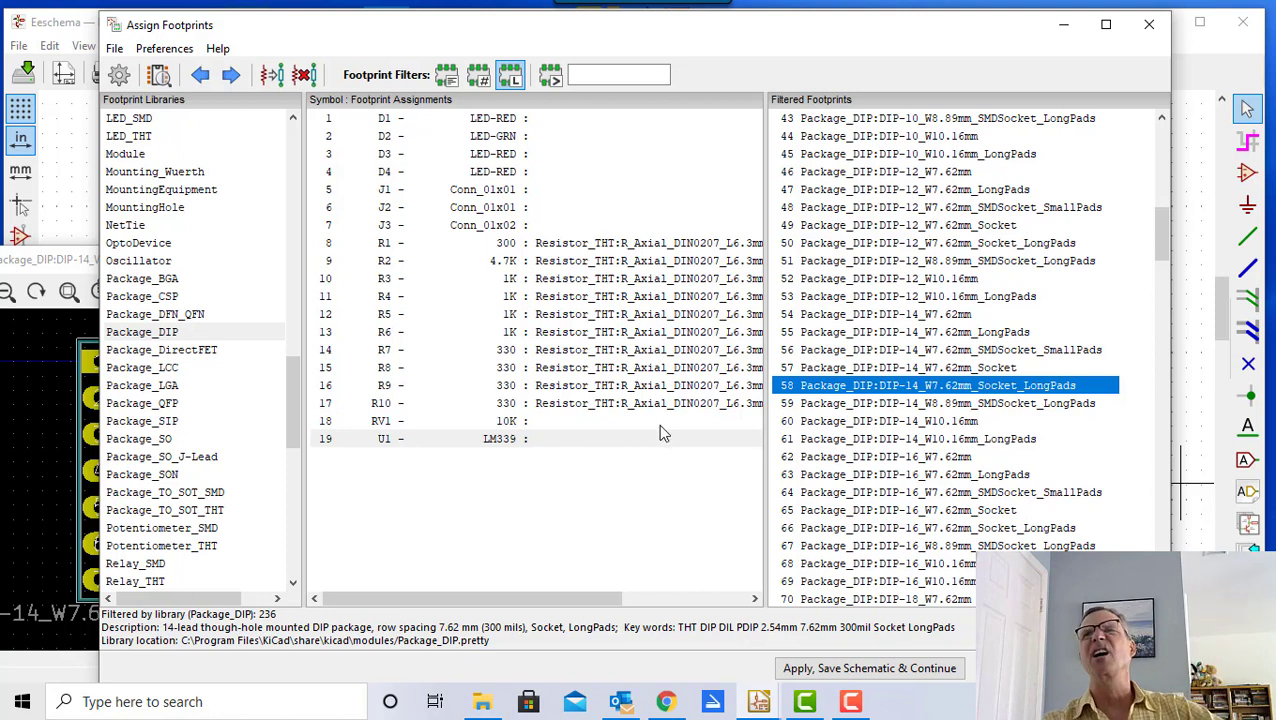
{"action": "double_click", "coordinate": [806, 390]}
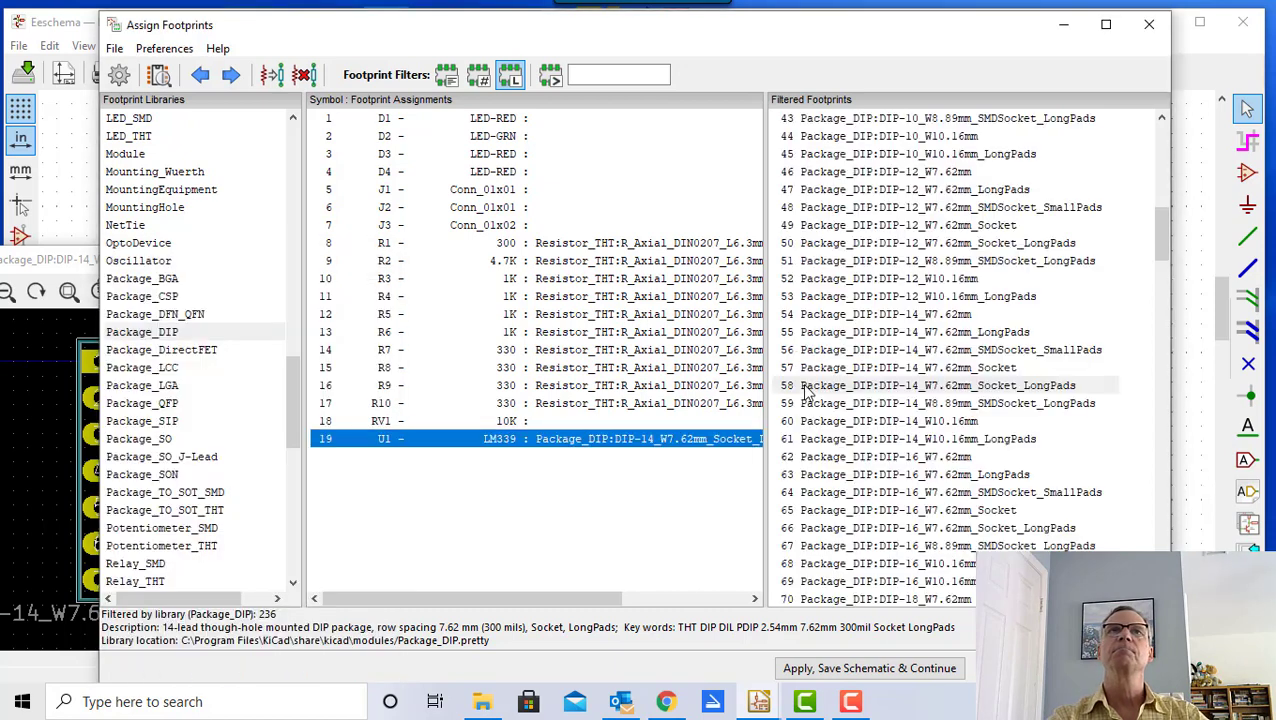
{"action": "left_click", "coordinate": [575, 505]}
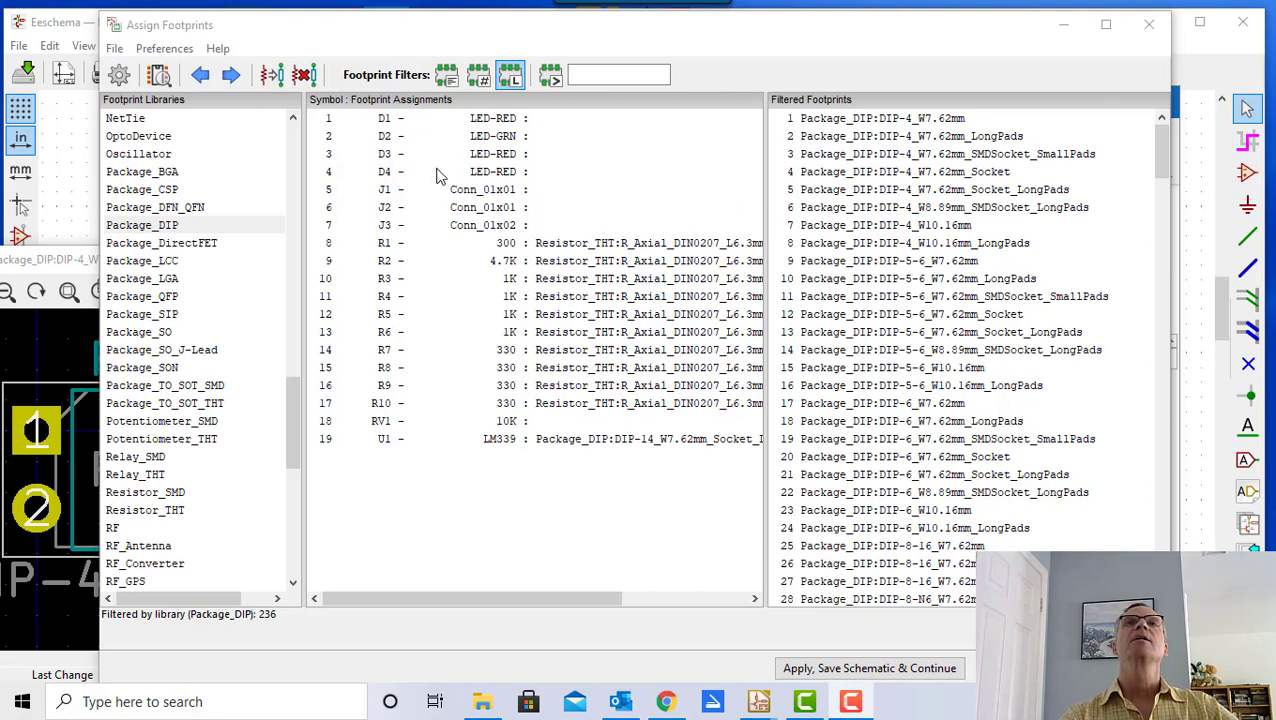
- Select D1 (LED-RED) in the footprint assignments and filter the footprints to the LED_THT library
{"action": "left_click", "coordinate": [391, 122]}
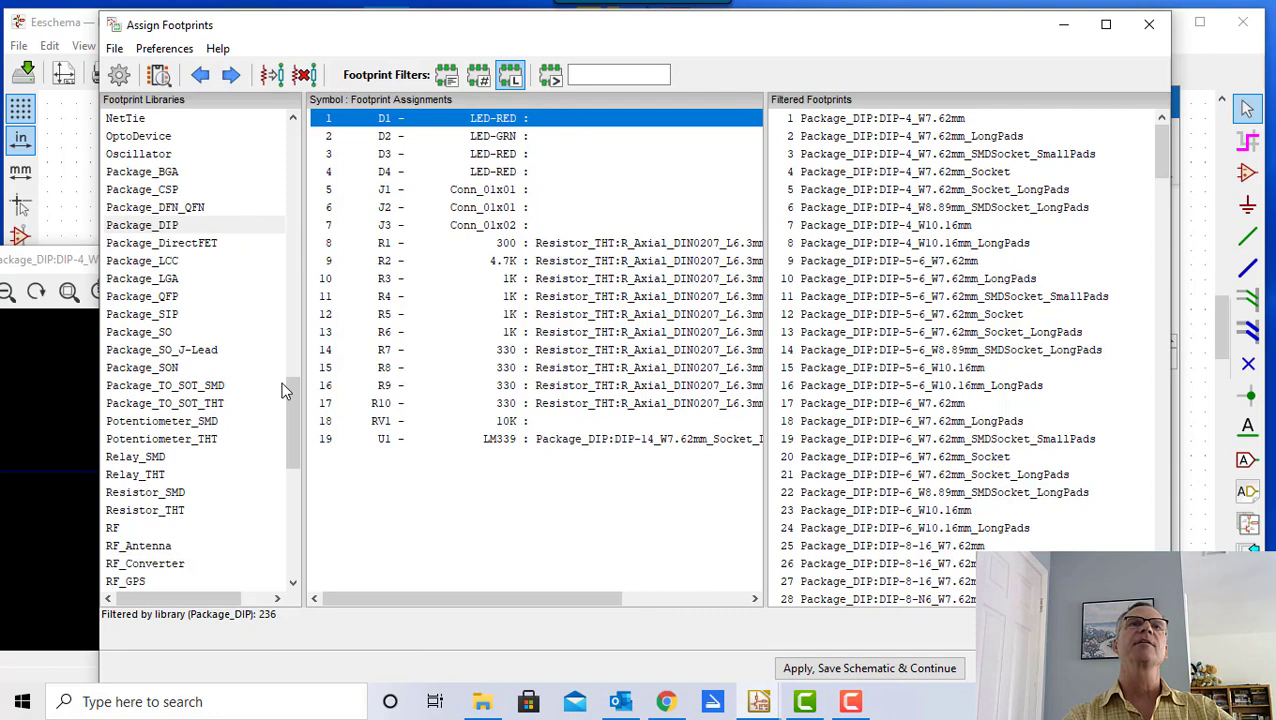
{"action": "scroll", "coordinate": [287, 388], "scroll_direction": "up", "scroll_amount": 15}
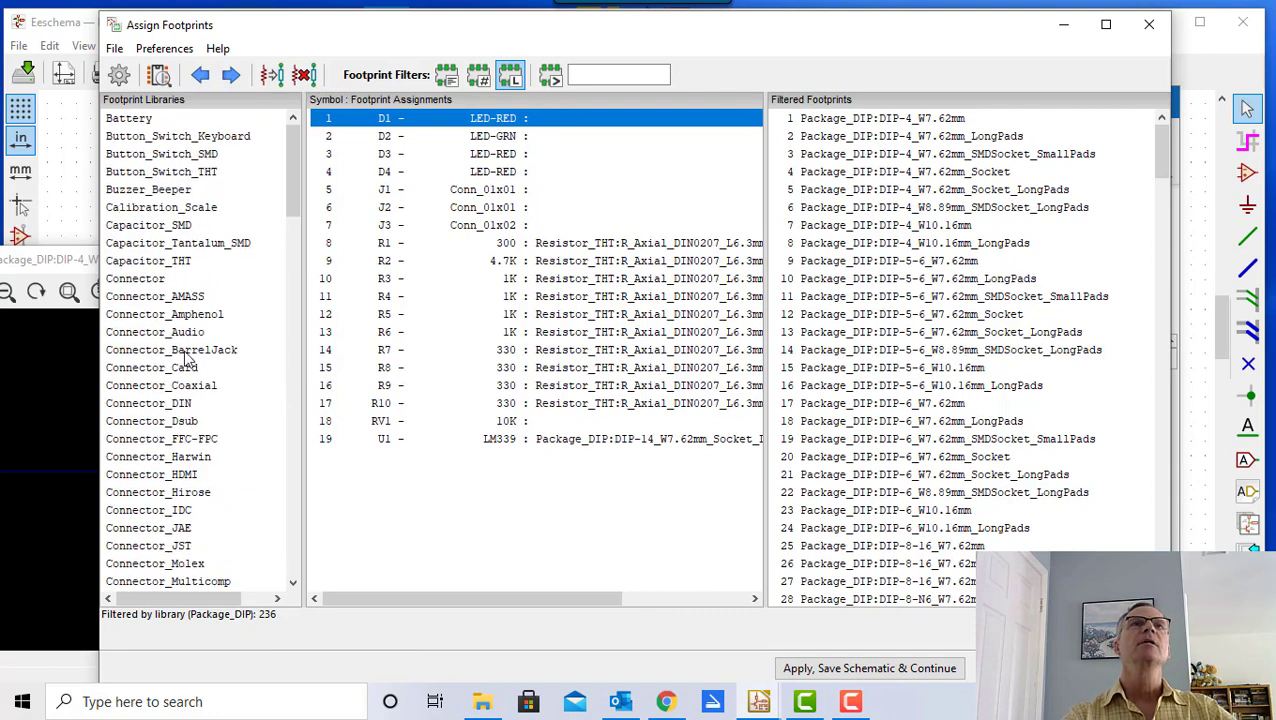
{"action": "scroll", "coordinate": [195, 385], "scroll_direction": "down", "scroll_amount": 15}
{"action": "scroll", "coordinate": [205, 400], "scroll_direction": "down", "scroll_amount": 1}
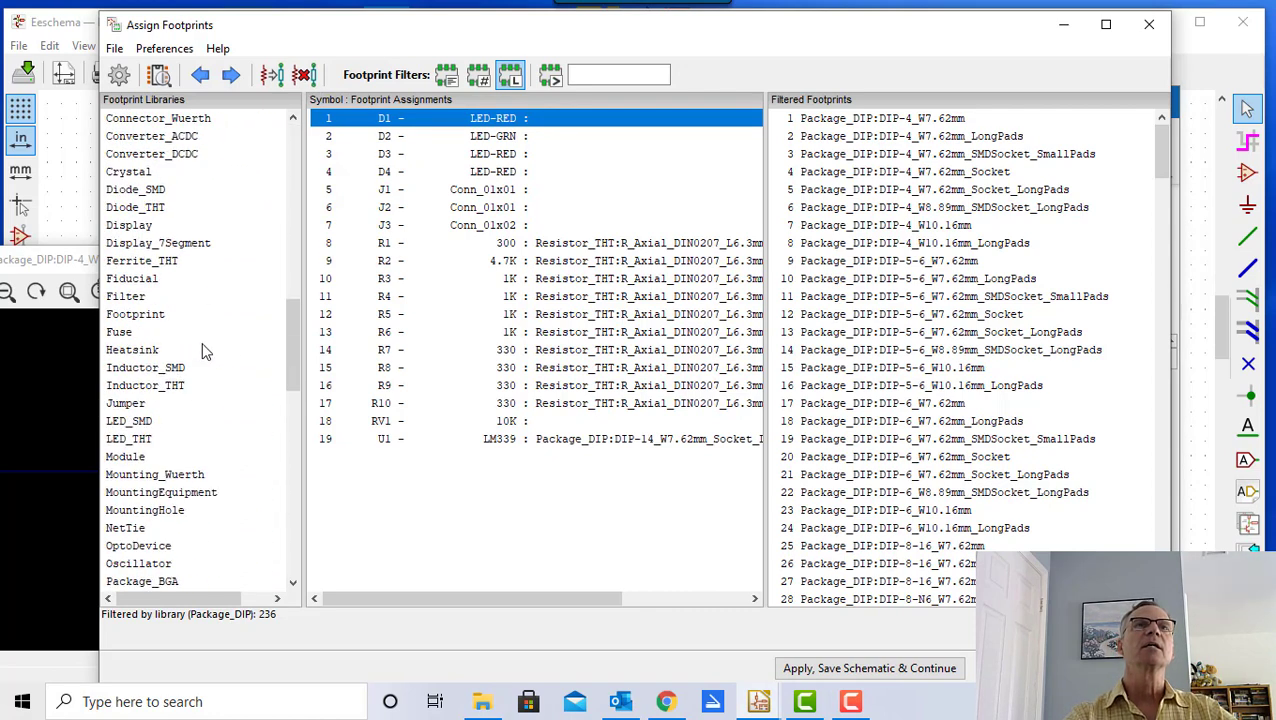
{"action": "left_click", "coordinate": [129, 442]}
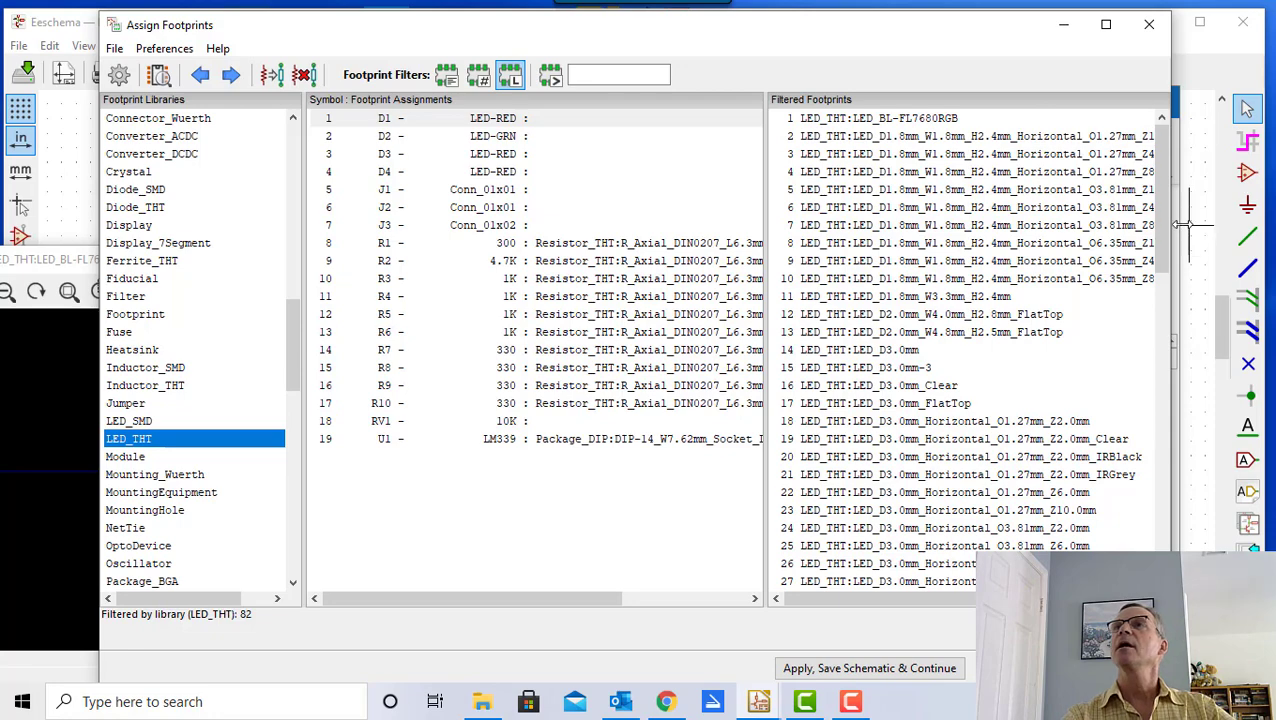
- Preview the LED_BL-FL7680RGB footprint and narrow the footprint assignment window so the preview can be seen beside it
{"action": "left_click_drag", "start_coordinate": [1160, 220], "coordinate": [1170, 140]}
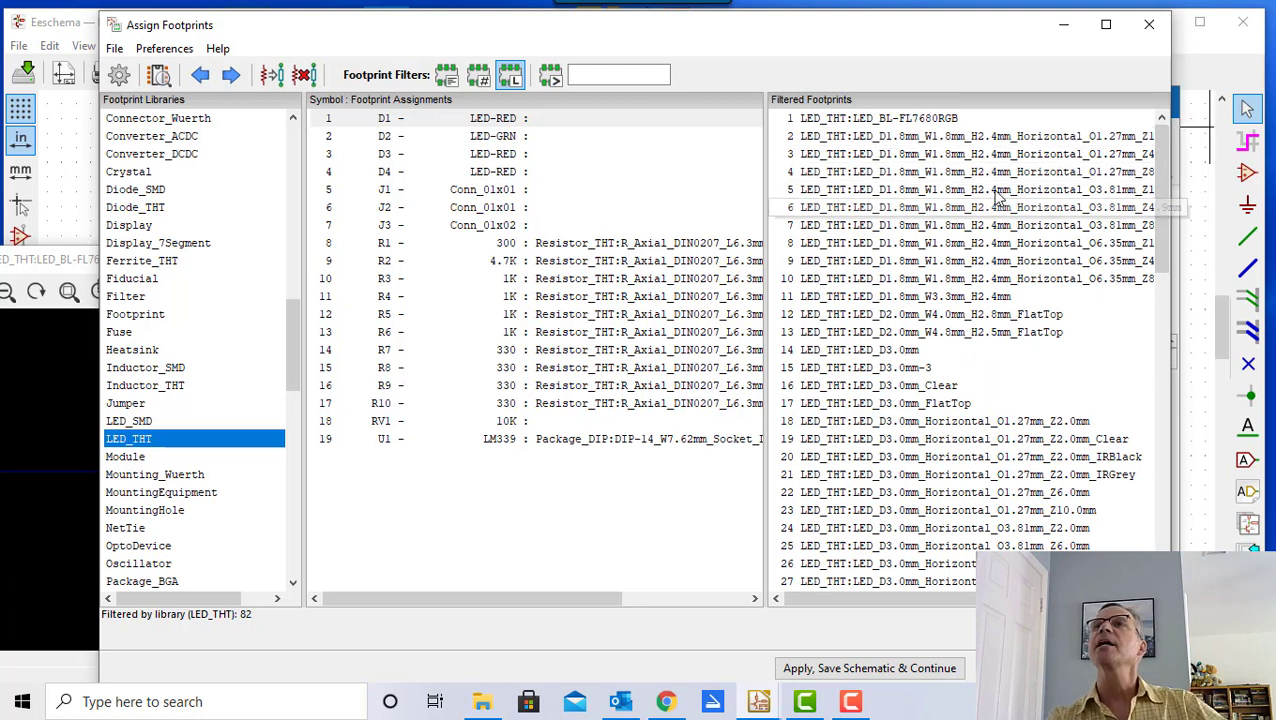
{"action": "left_click", "coordinate": [48, 276]}
{"action": "left_click_drag", "start_coordinate": [80, 262], "coordinate": [183, 221]}
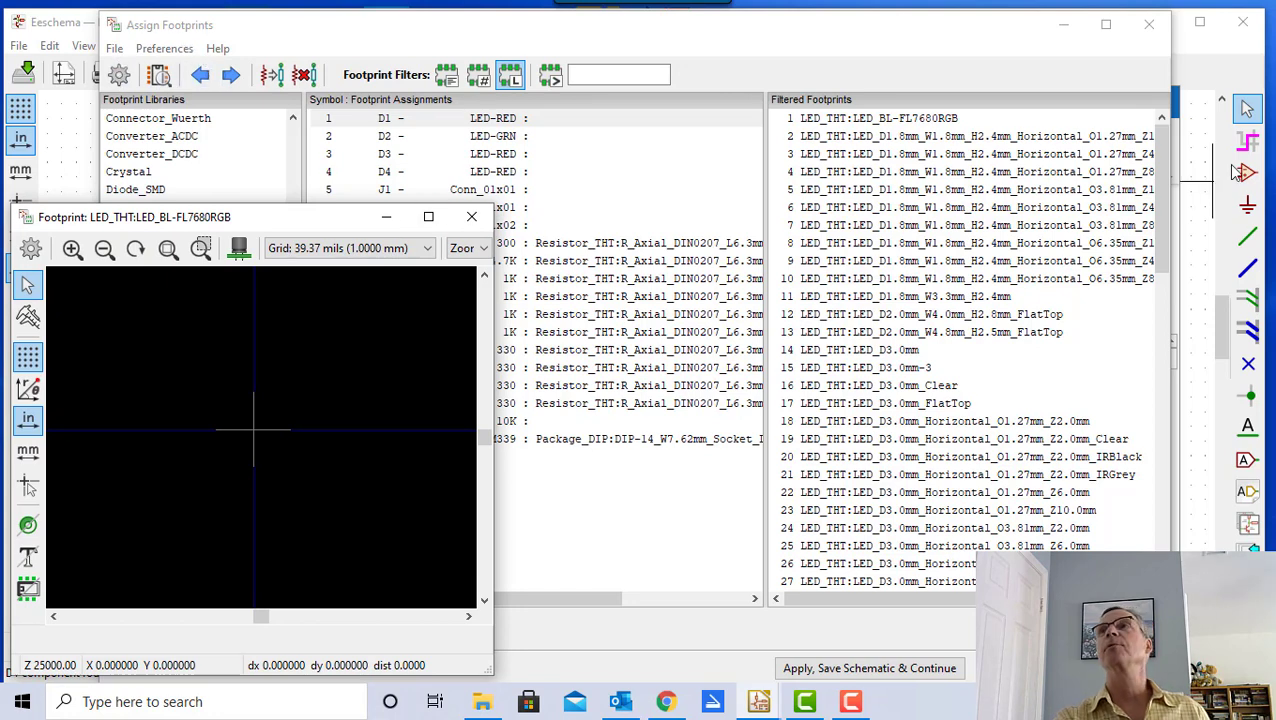
{"action": "left_click", "coordinate": [905, 122]}
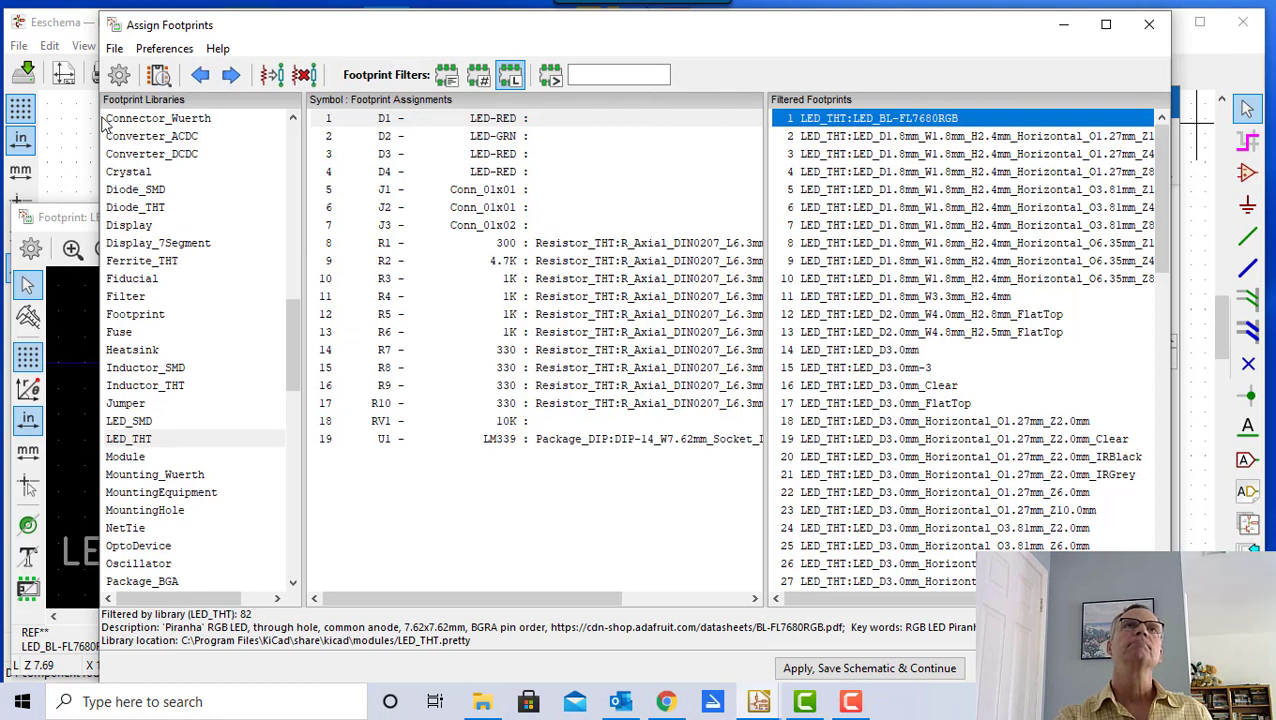
{"action": "left_click_drag", "start_coordinate": [100, 135], "coordinate": [383, 157]}
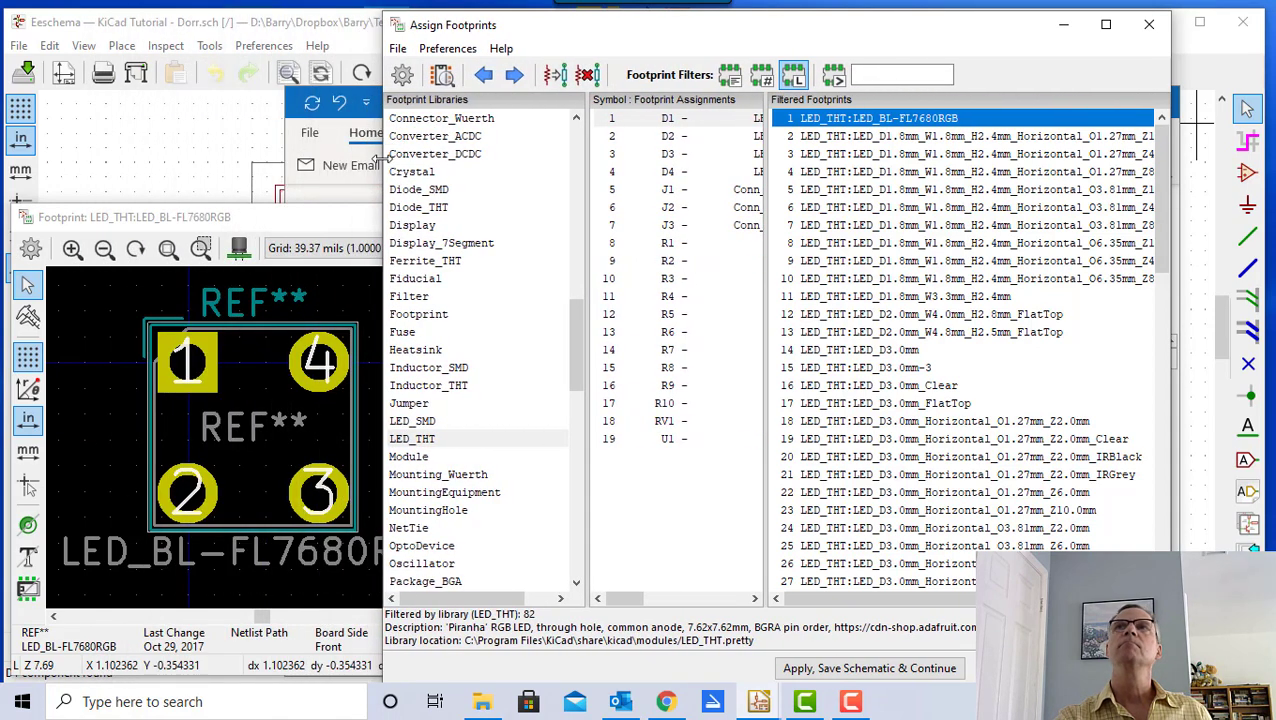
- Compare the previews of the 1.8 mm and 3.0 mm LED footprints, including LED_D1.8mm_W3.3mm_H2.4mm, LED_D3.0mm, LED_D3.0mm-3 and LED_D3.0mm_Clear
{"action": "left_click", "coordinate": [862, 140]}
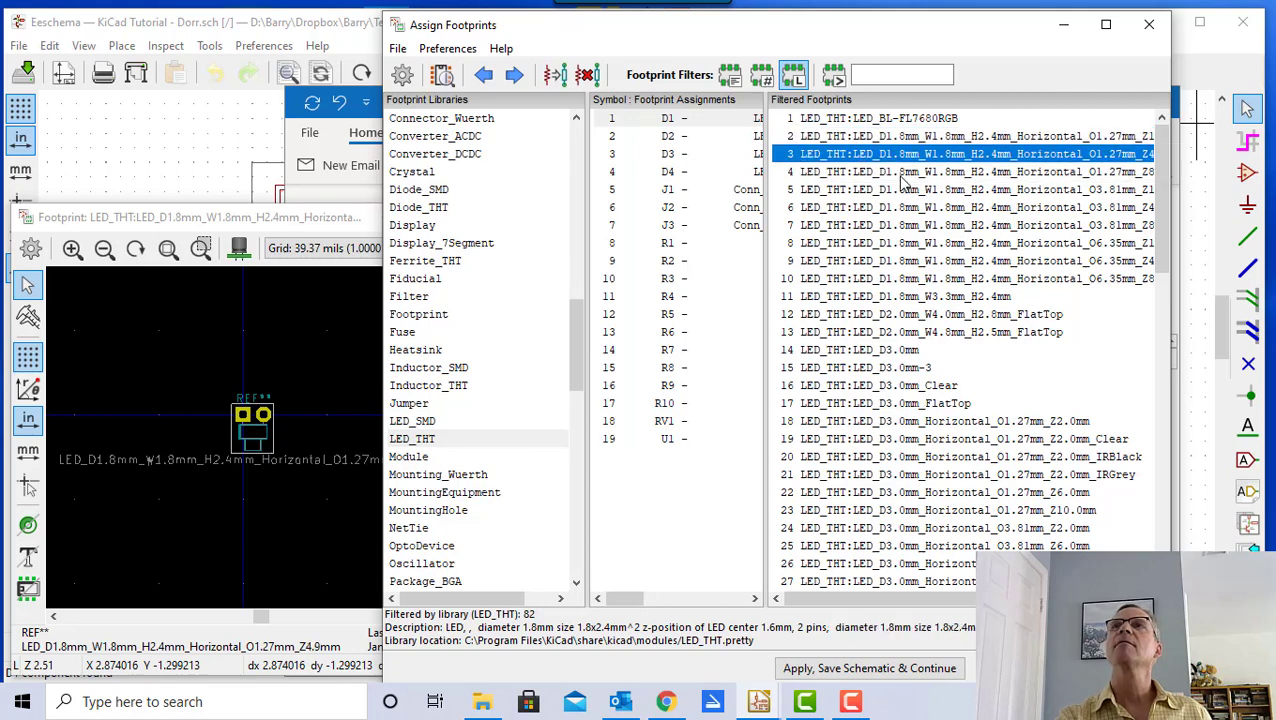
{"action": "left_click", "coordinate": [901, 175]}
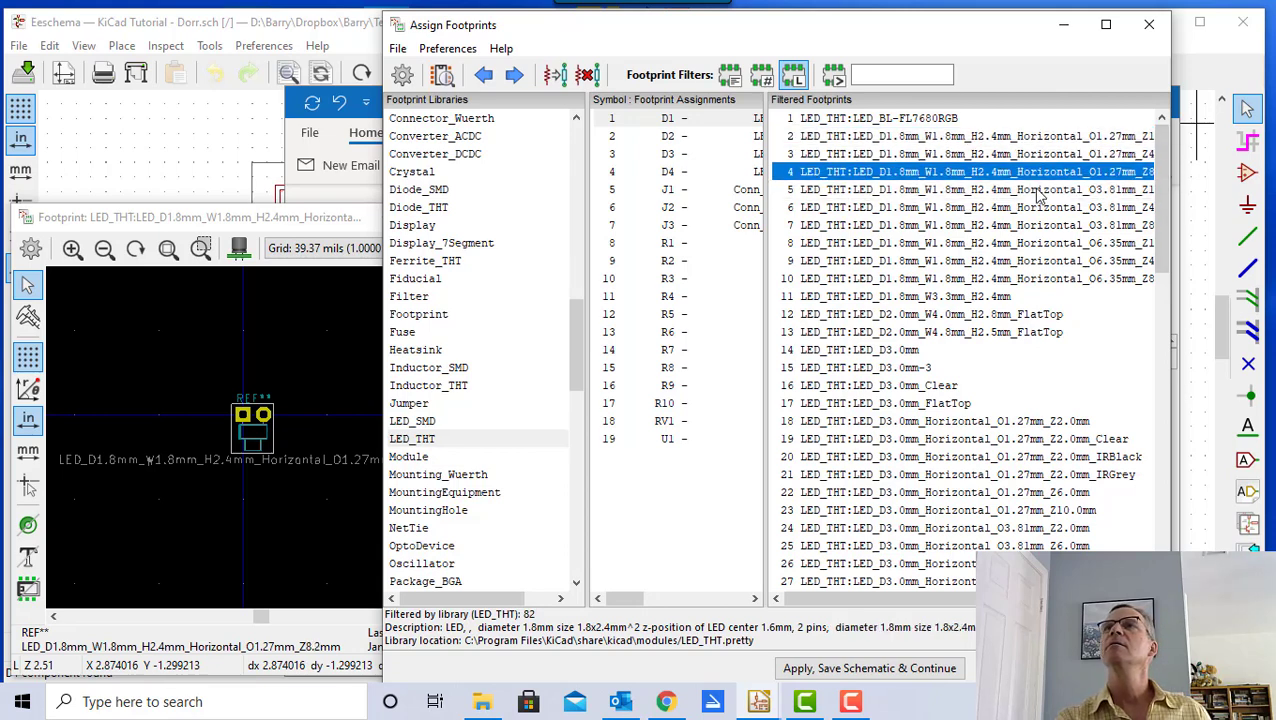
{"action": "left_click", "coordinate": [964, 298]}
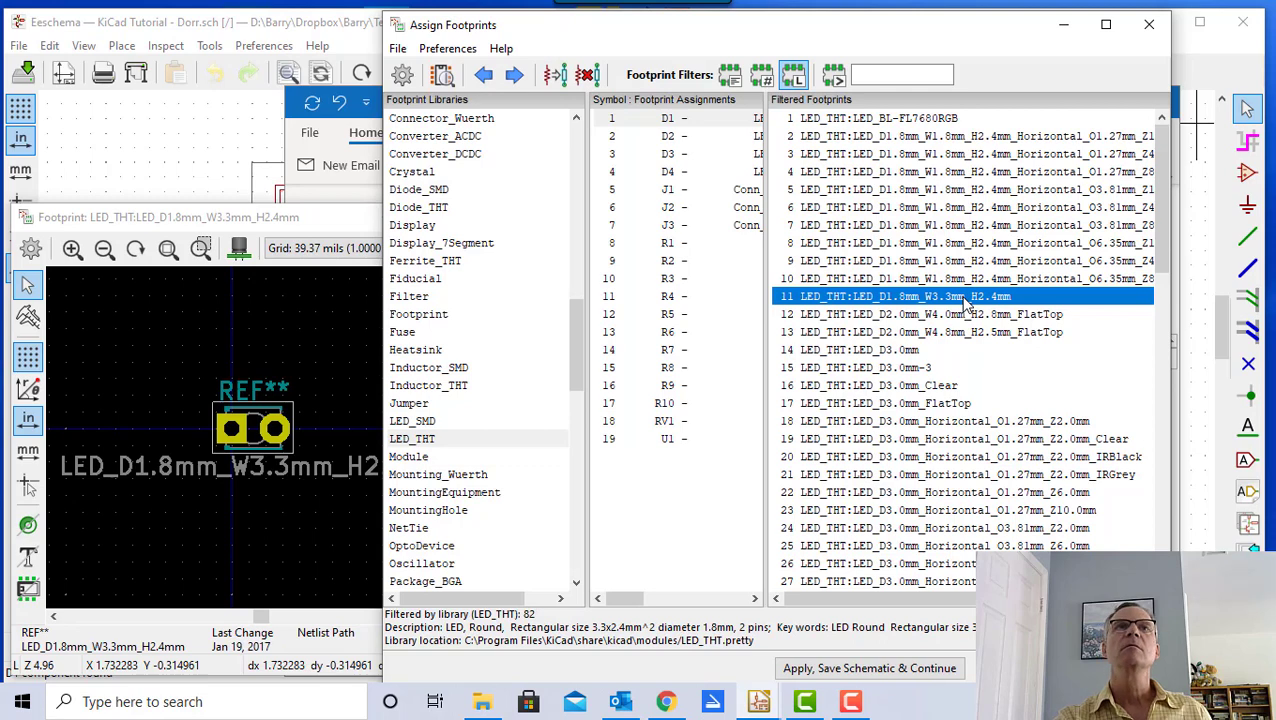
{"action": "left_click", "coordinate": [881, 351]}
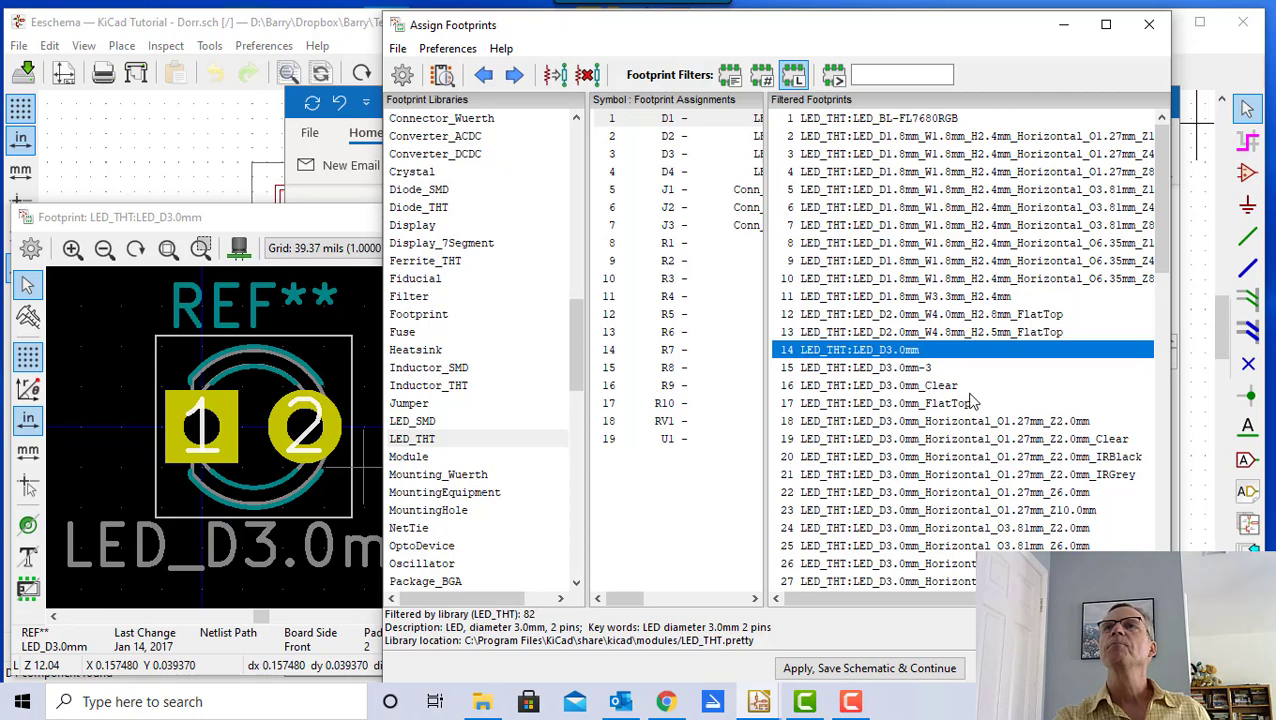
{"action": "left_click", "coordinate": [890, 369]}
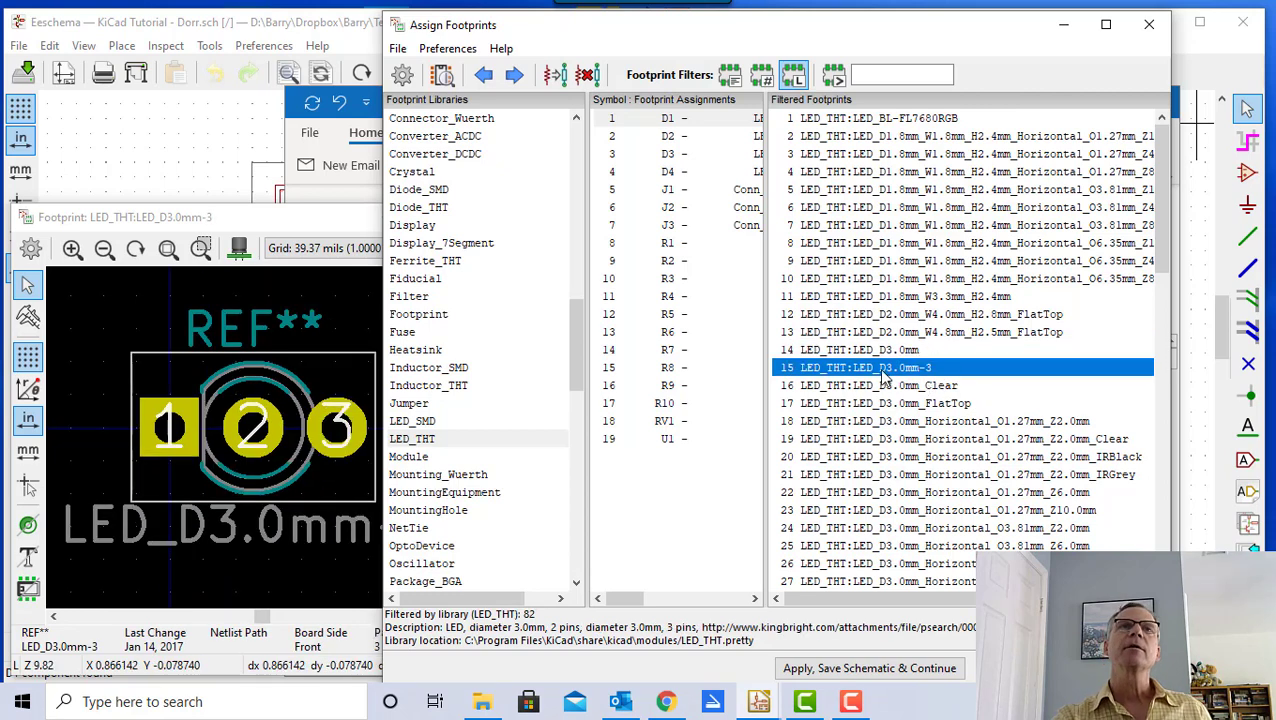
{"action": "left_click", "coordinate": [902, 390]}
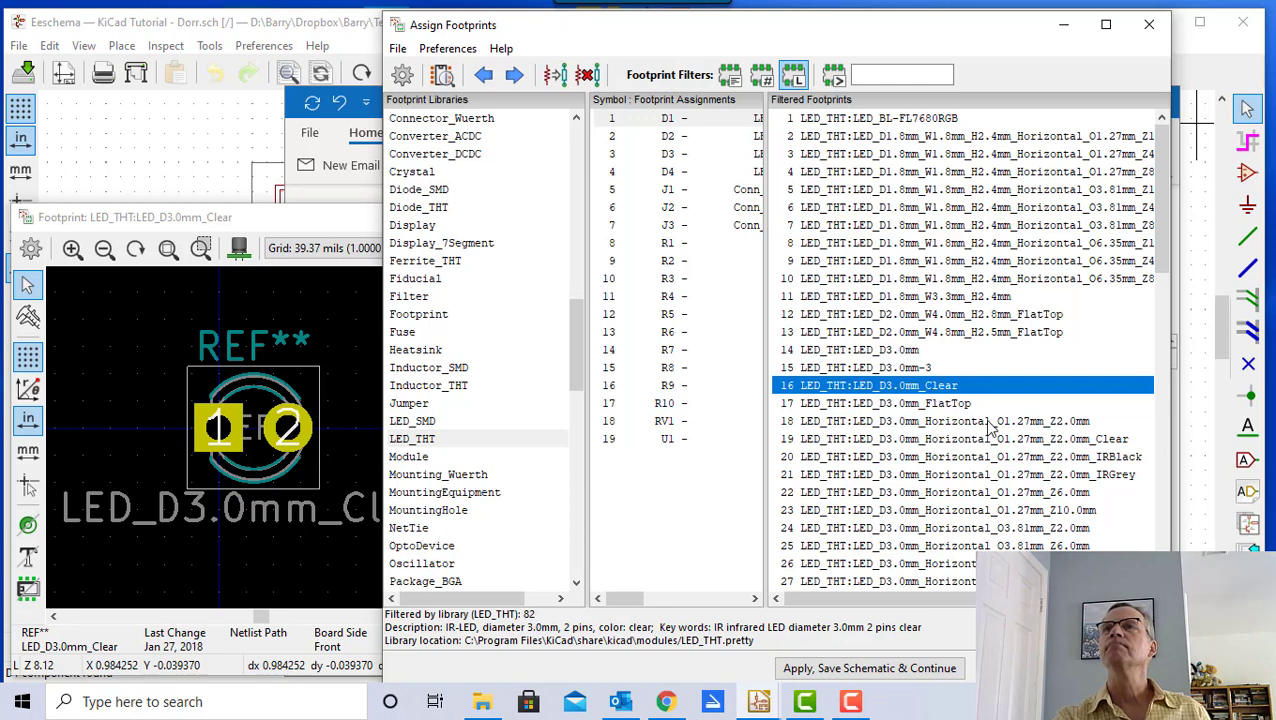
- Look through the rest of the LED_THT footprints, then compare the LED_D3.0mm-3 preview with LED_D3.0mm
{"action": "scroll", "coordinate": [990, 427], "scroll_direction": "down", "scroll_amount": 3}
{"action": "scroll", "coordinate": [985, 402], "scroll_direction": "down", "scroll_amount": 6}
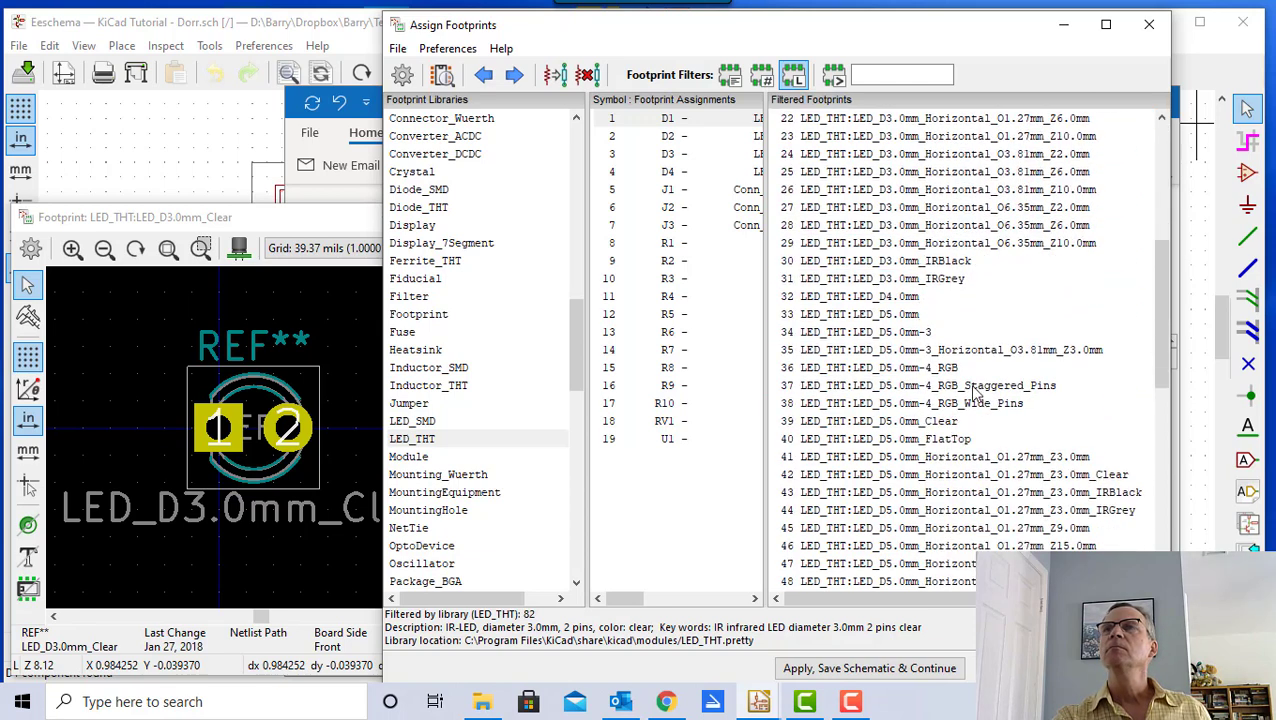
{"action": "scroll", "coordinate": [1047, 380], "scroll_direction": "down", "scroll_amount": 7}
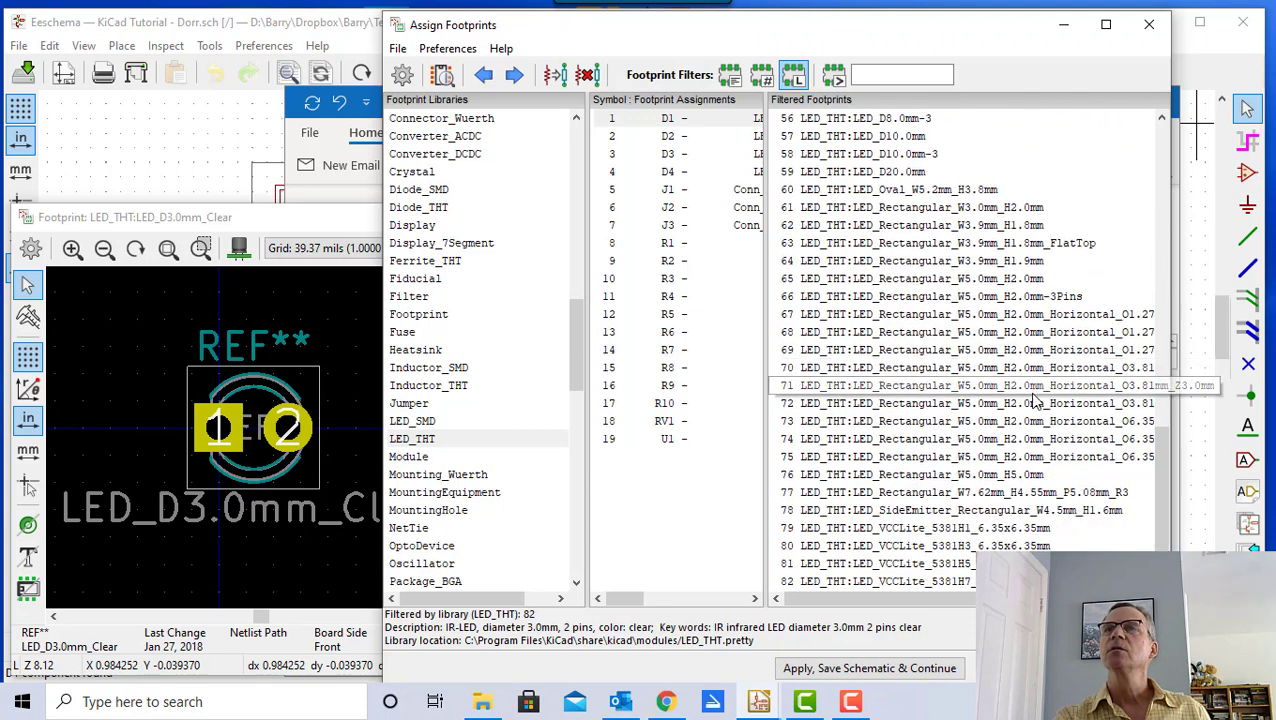
{"action": "scroll", "coordinate": [975, 500], "scroll_direction": "up", "scroll_amount": 8}
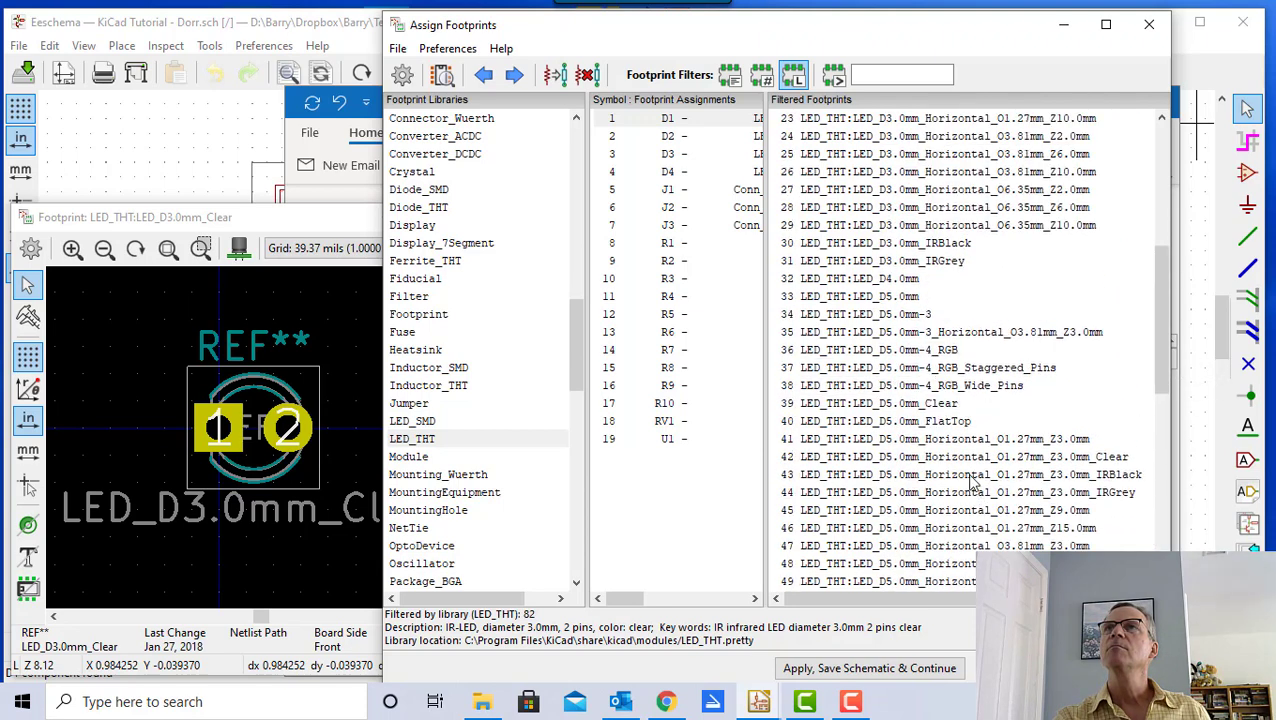
{"action": "scroll", "coordinate": [895, 385], "scroll_direction": "up", "scroll_amount": 8}
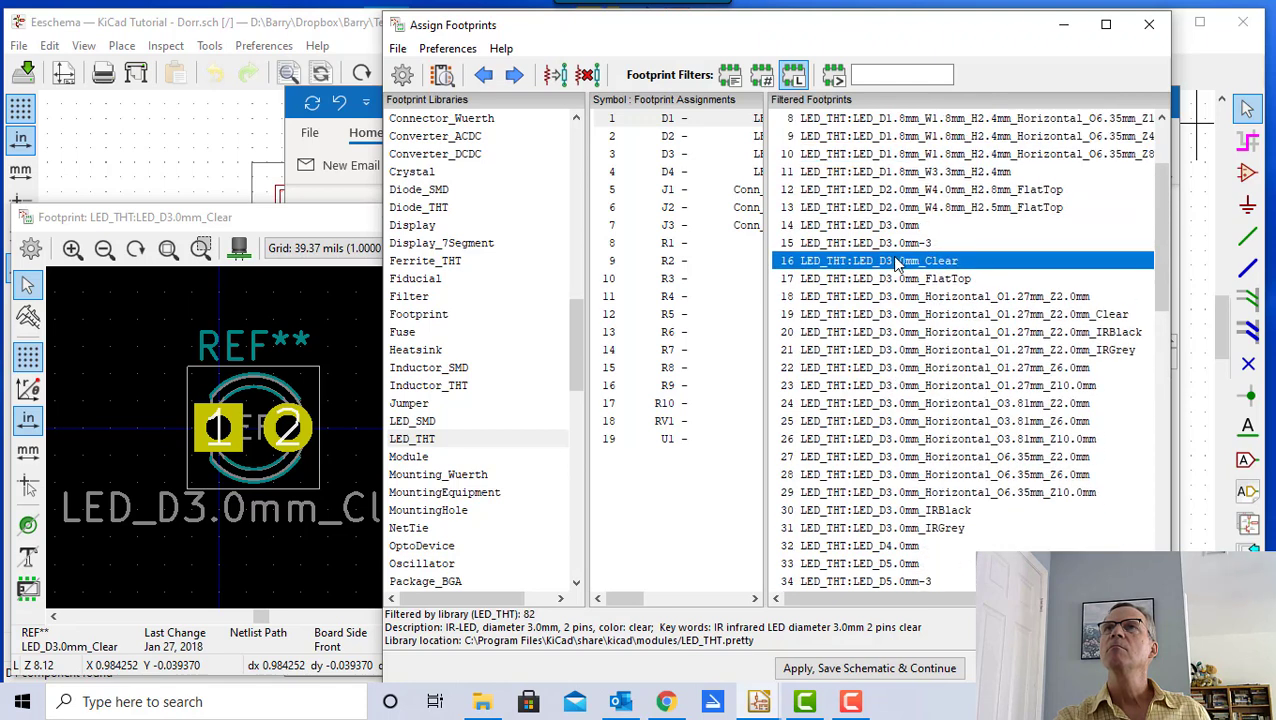
{"action": "left_click", "coordinate": [850, 243]}
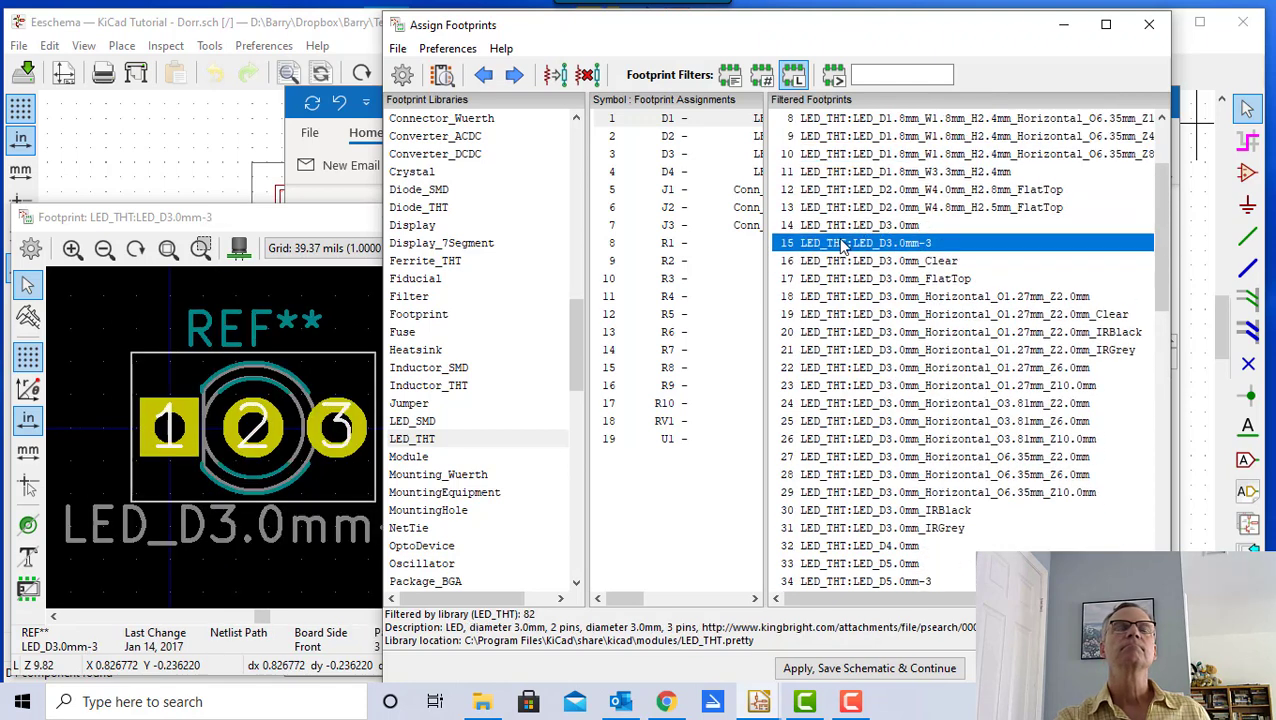
{"action": "left_click", "coordinate": [905, 226]}
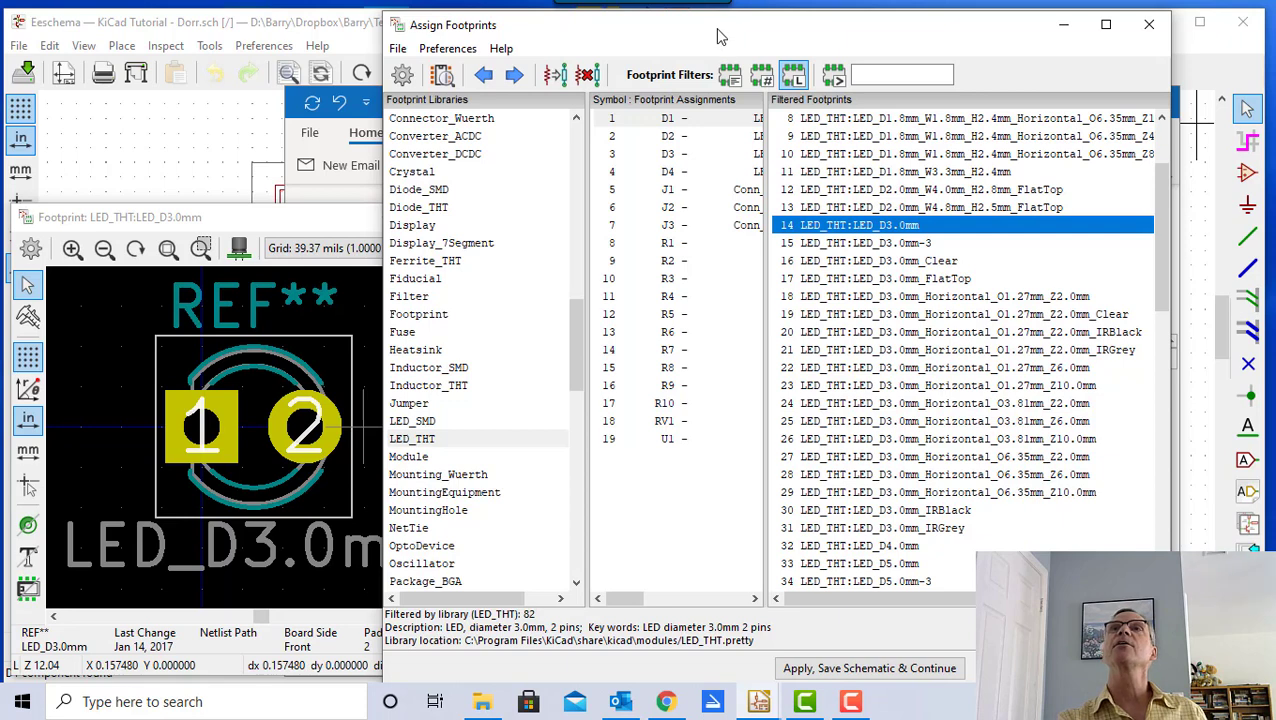
- Widen the footprint assignment window and assign the footprint LED_THT:LED_D3.0mm to D1, D2, D3 and D4
{"action": "left_click_drag", "start_coordinate": [716, 36], "coordinate": [672, 51]}
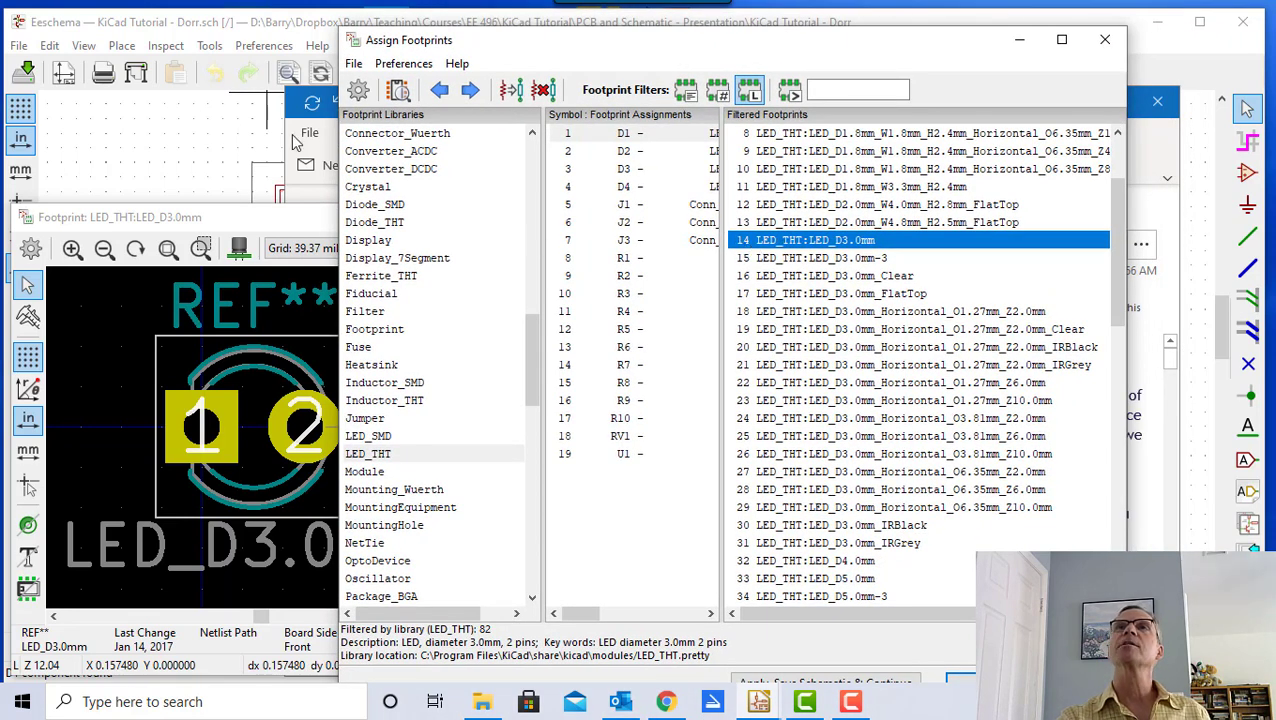
{"action": "left_click_drag", "start_coordinate": [338, 50], "coordinate": [128, 50]}
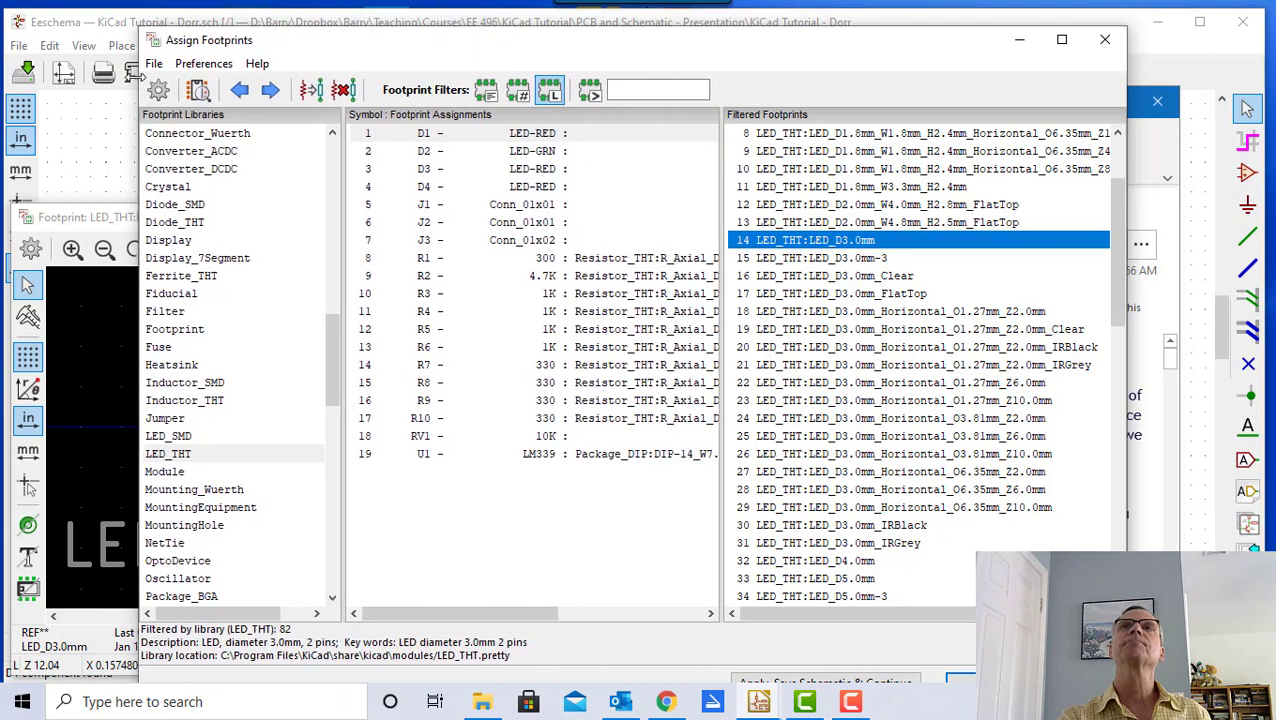
{"action": "left_click", "coordinate": [524, 134]}
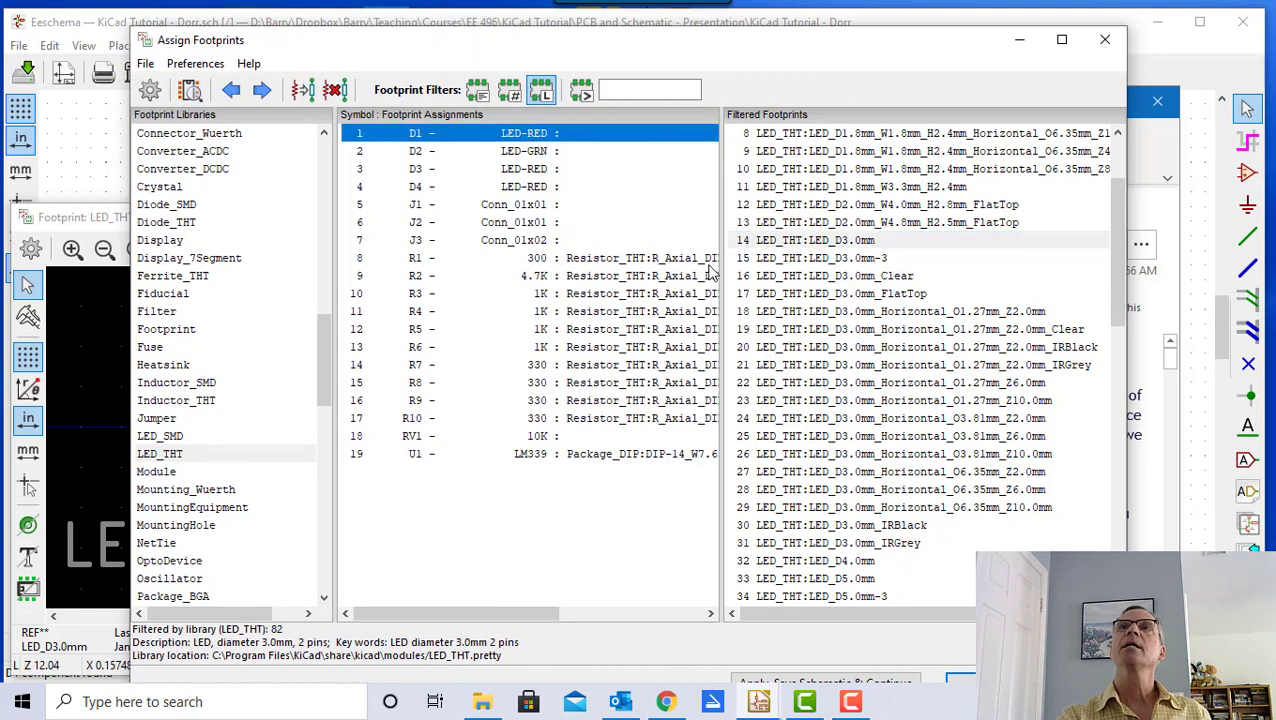
{"action": "double_click", "coordinate": [763, 244]}
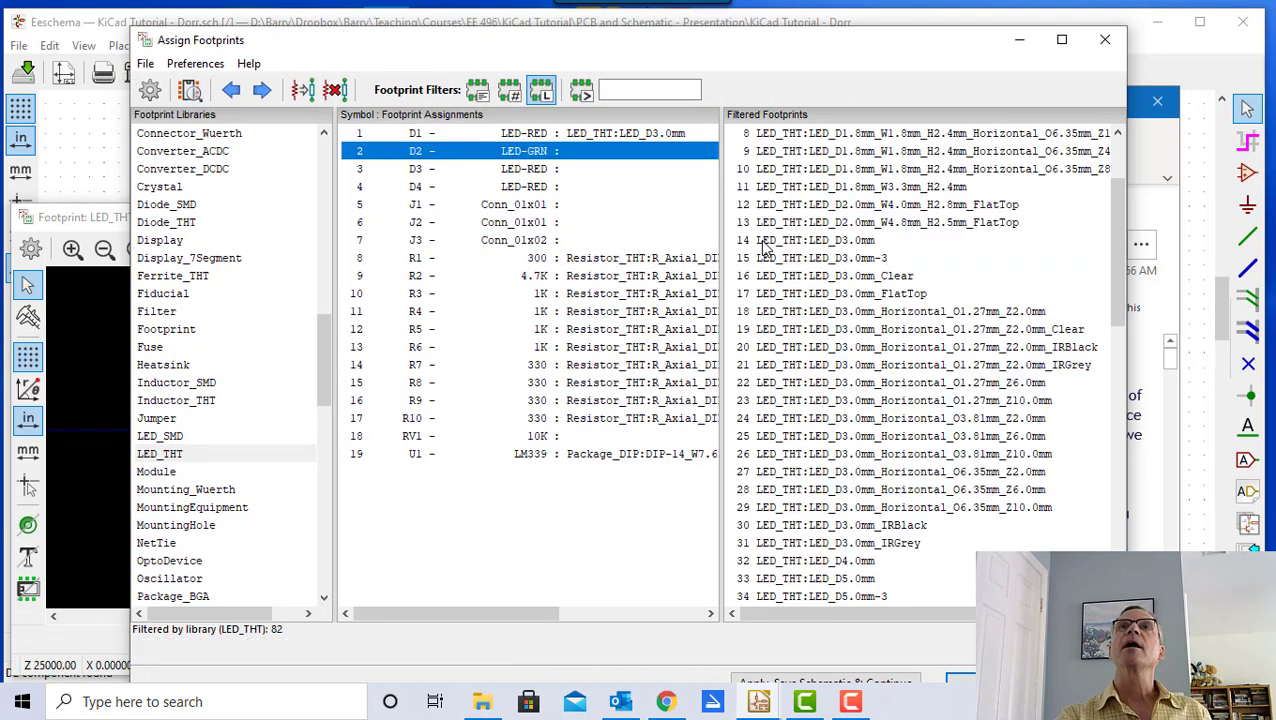
{"action": "double_click", "coordinate": [763, 244]}
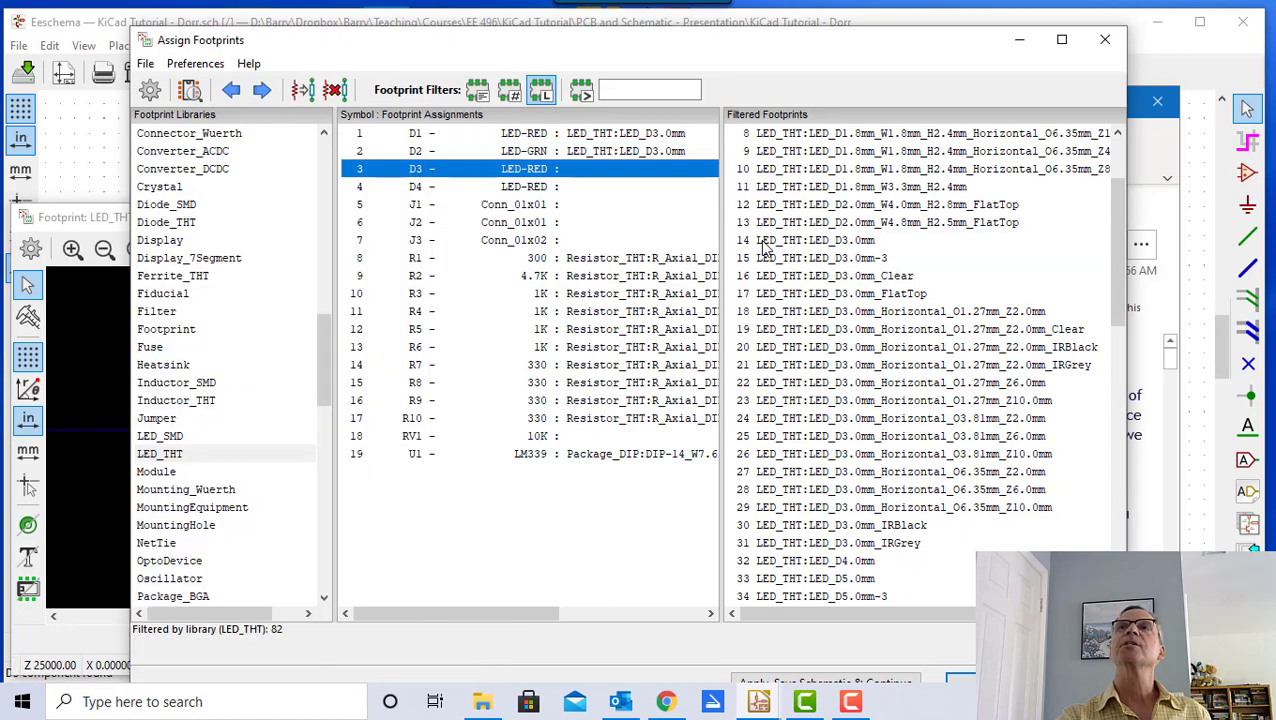
{"action": "double_click", "coordinate": [763, 244]}
{"action": "double_click", "coordinate": [763, 244]}
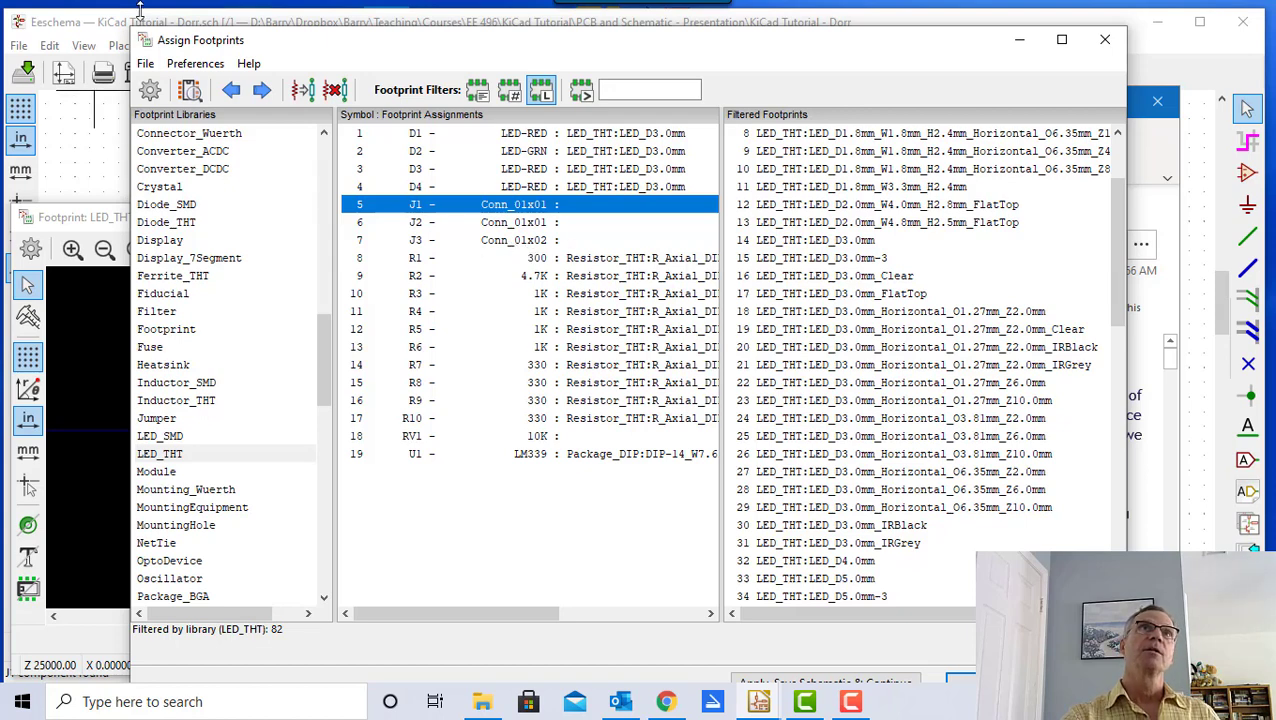
- Check connector J3 in the schematic and return to the footprint assignment window
{"action": "left_click", "coordinate": [97, 30]}
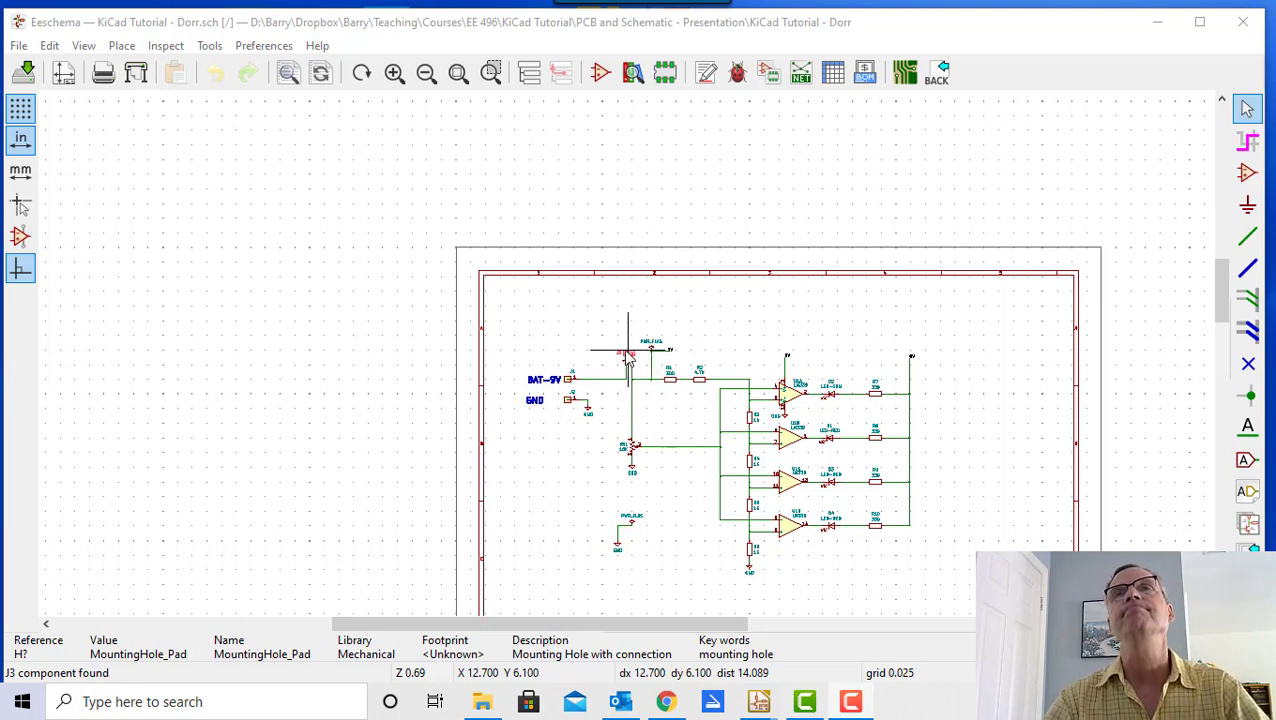
{"action": "left_click", "coordinate": [629, 362]}
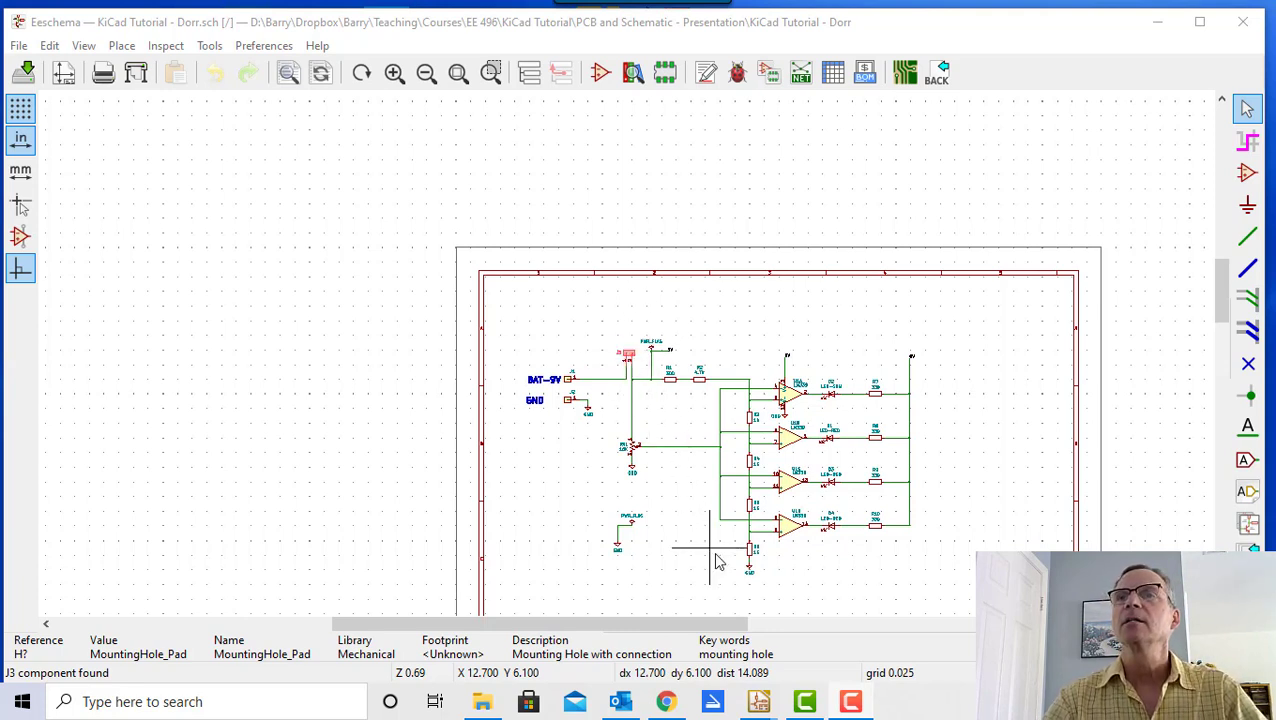
{"action": "mouse_move", "coordinate": [758, 703]}
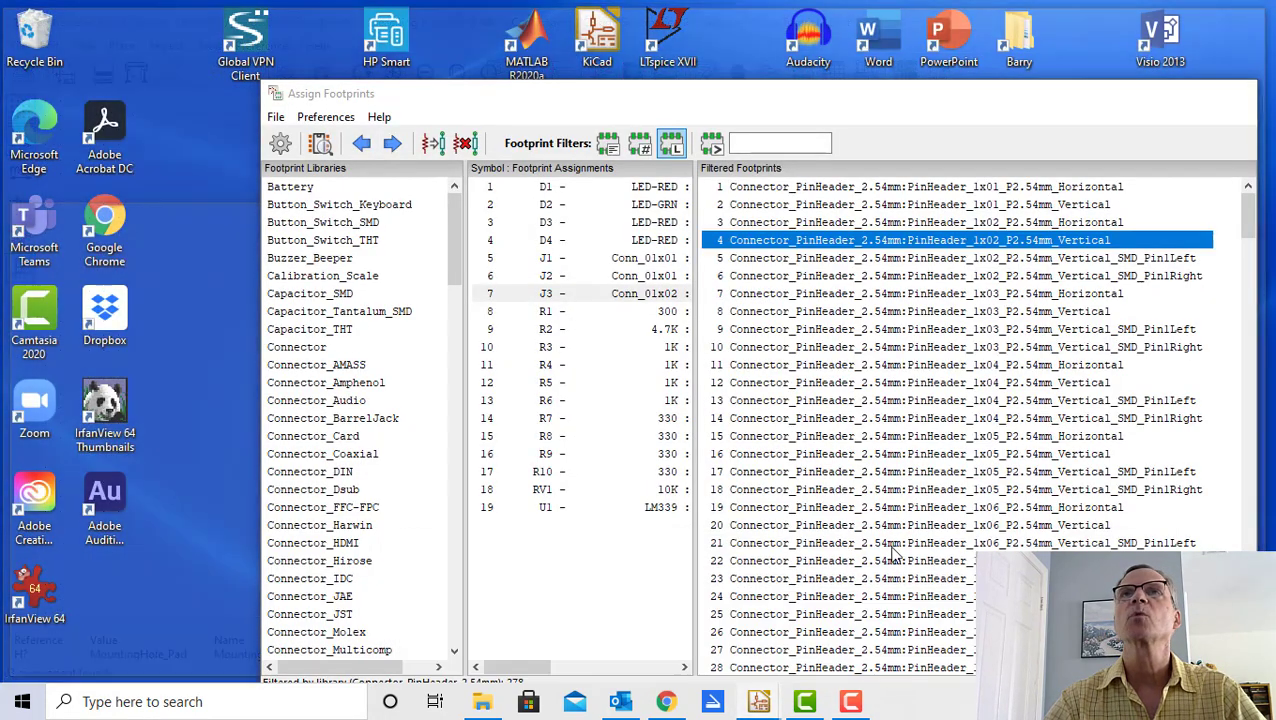
{"action": "left_click", "coordinate": [897, 556]}
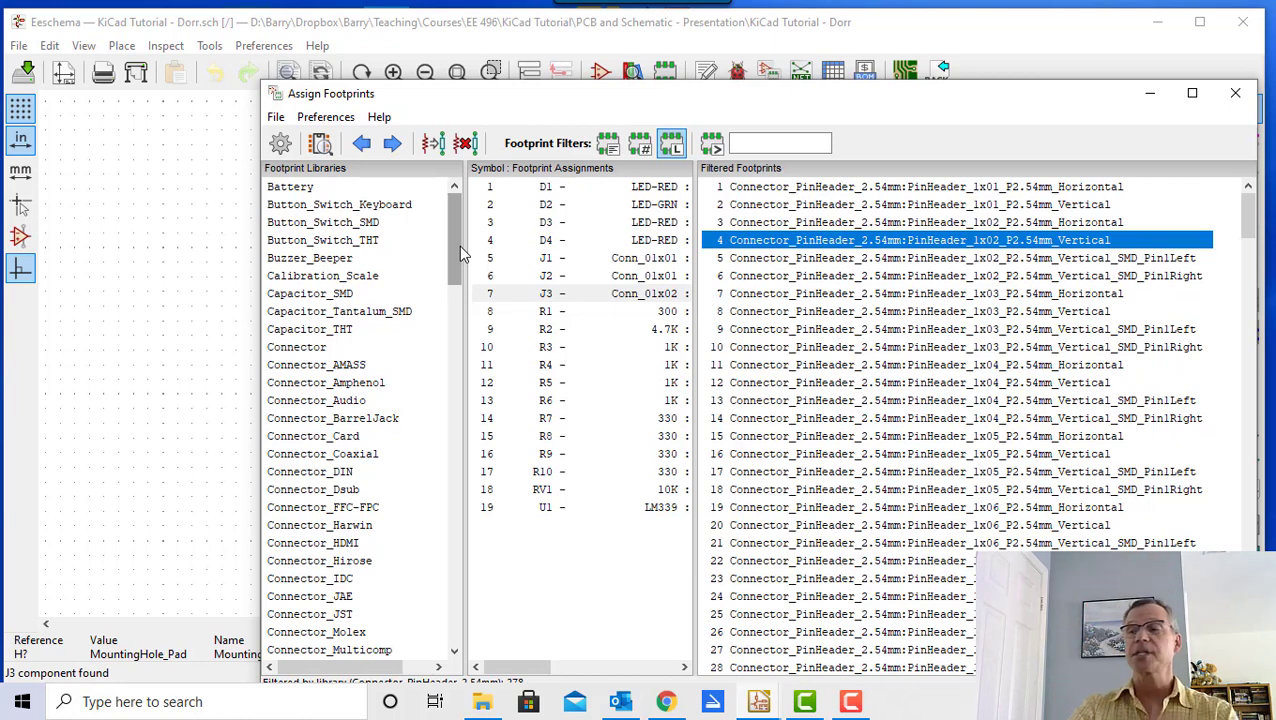
- Filter the footprints to the Connector_PinHeader_2.54mm library and compare the previews of PinHeader_1x02_P2.54mm_Horizontal and PinHeader_1x02_P2.54mm_Vertical for J3
{"action": "left_click", "coordinate": [512, 275]}
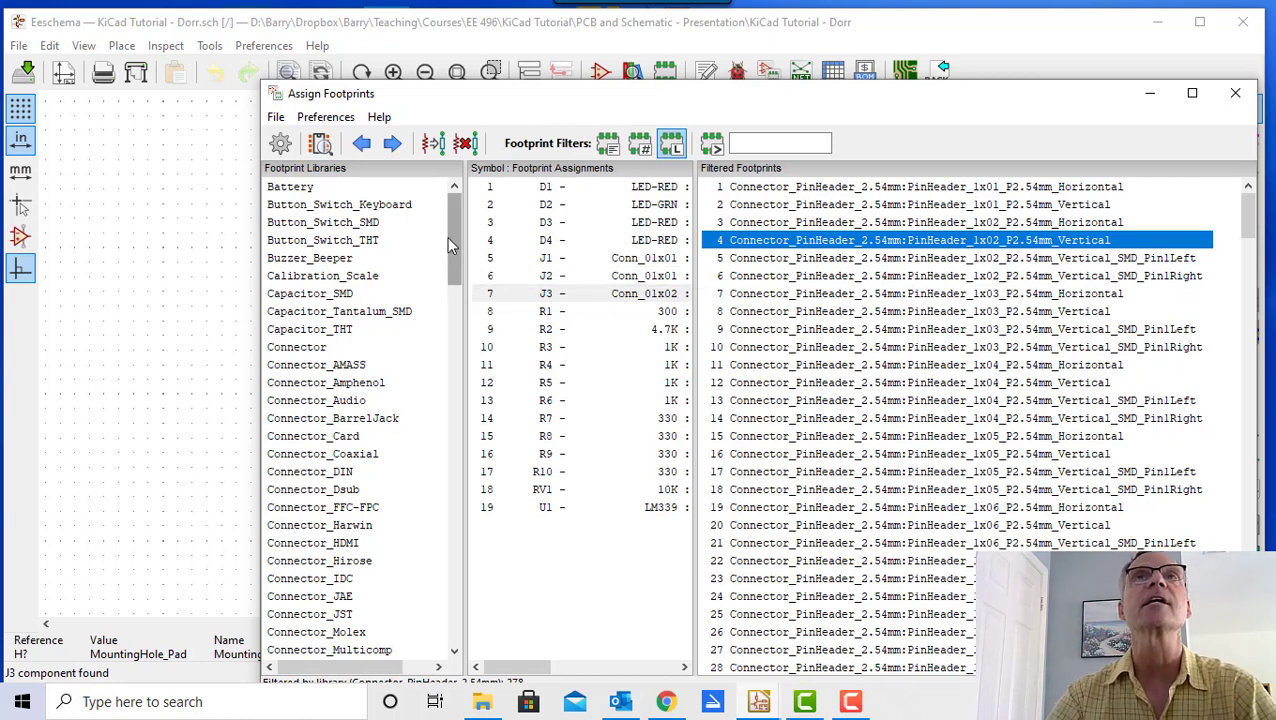
{"action": "left_click_drag", "start_coordinate": [449, 245], "coordinate": [453, 295]}
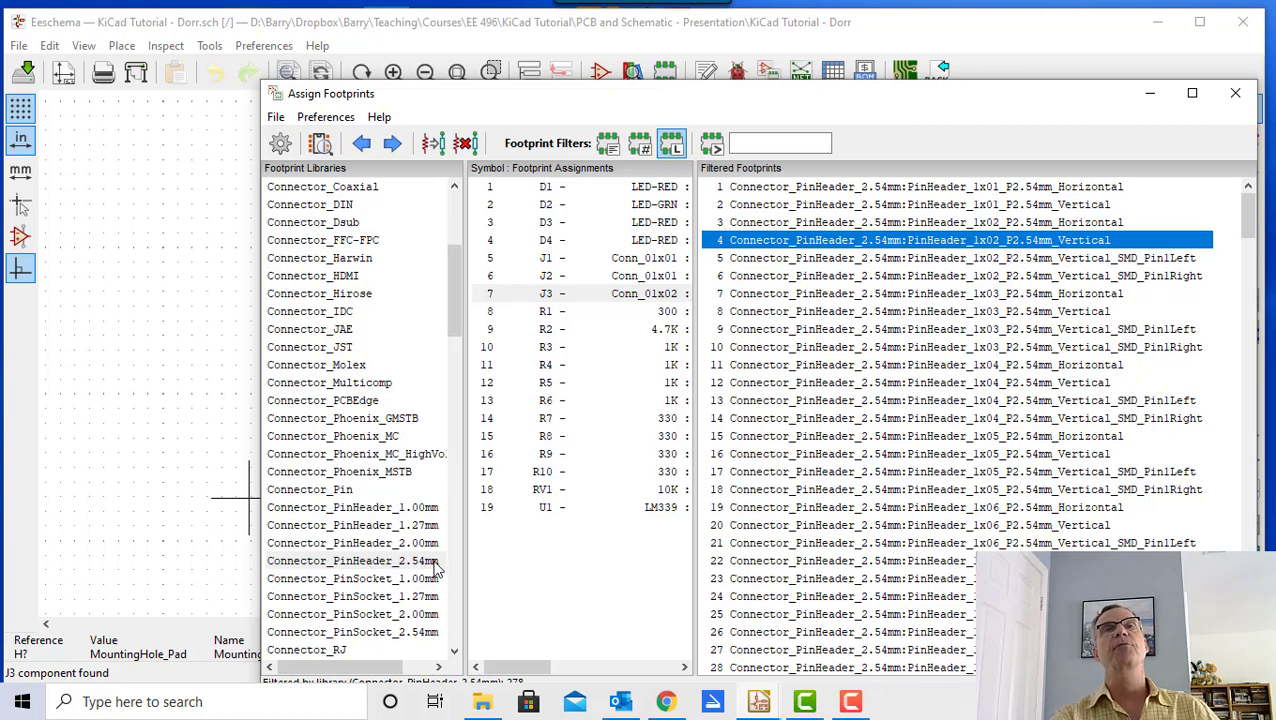
{"action": "left_click", "coordinate": [298, 564]}
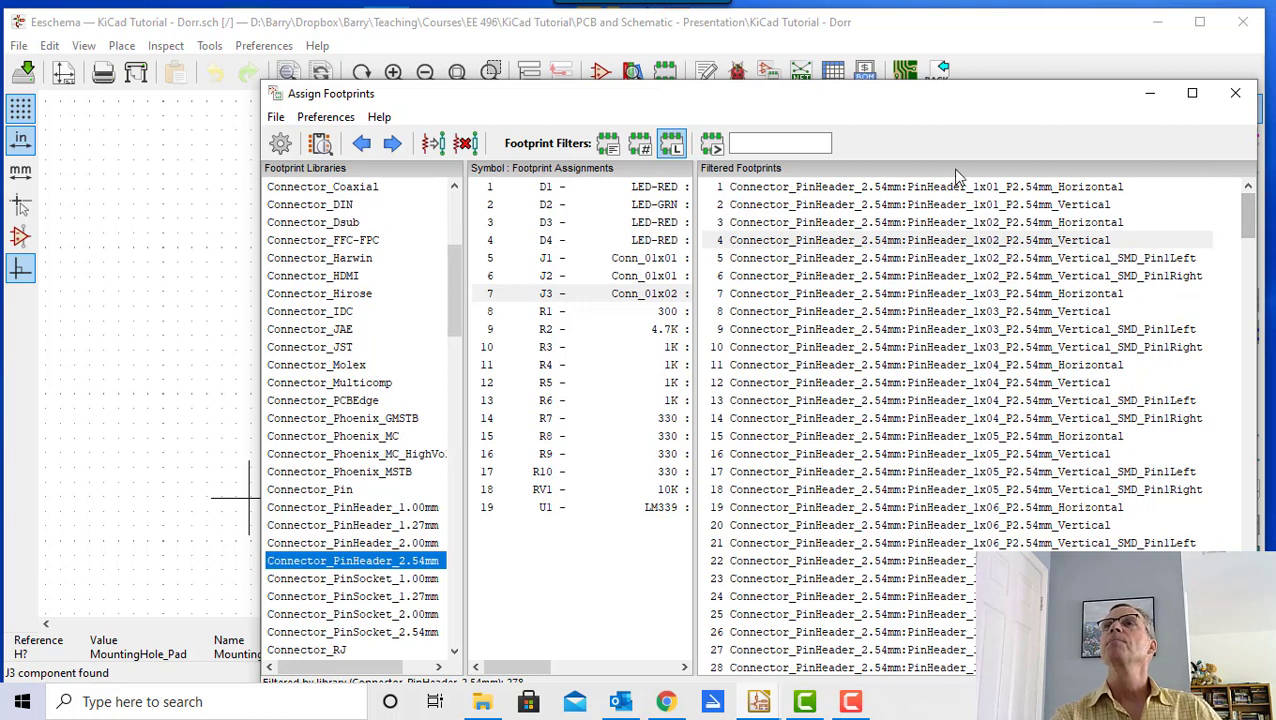
{"action": "left_click", "coordinate": [978, 222]}
{"action": "left_click", "coordinate": [195, 218]}
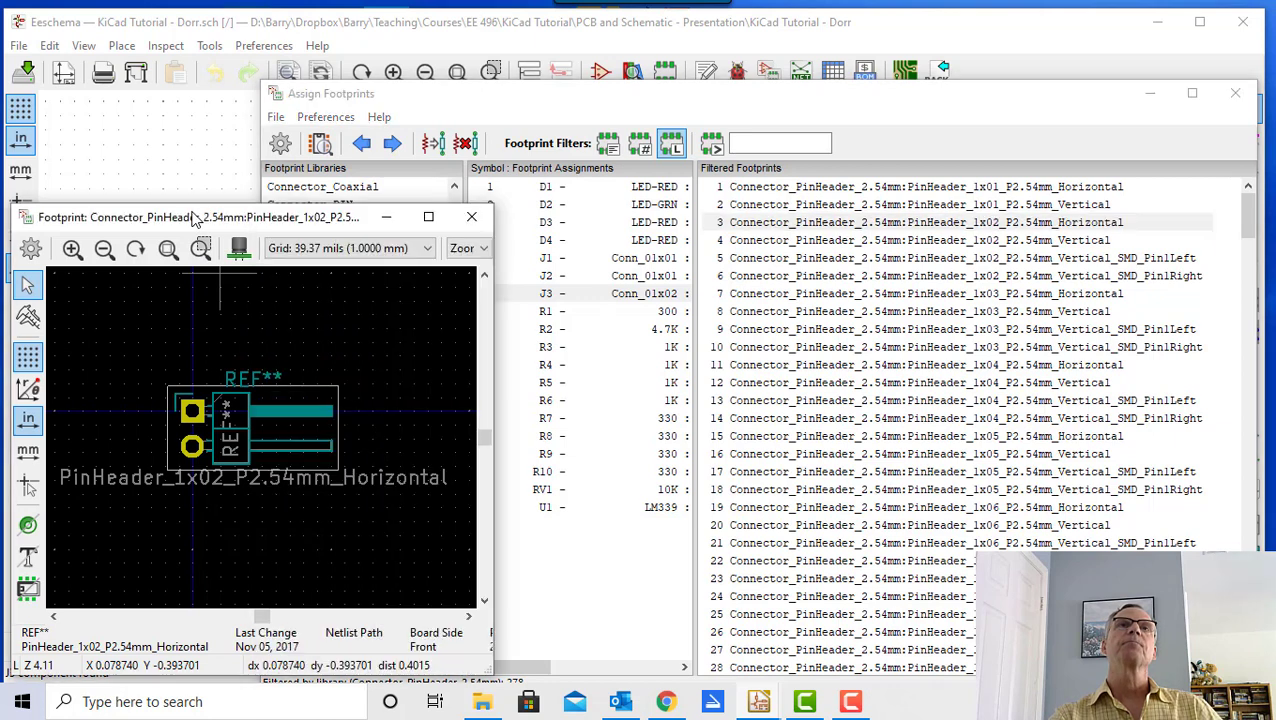
{"action": "left_click", "coordinate": [1078, 241]}
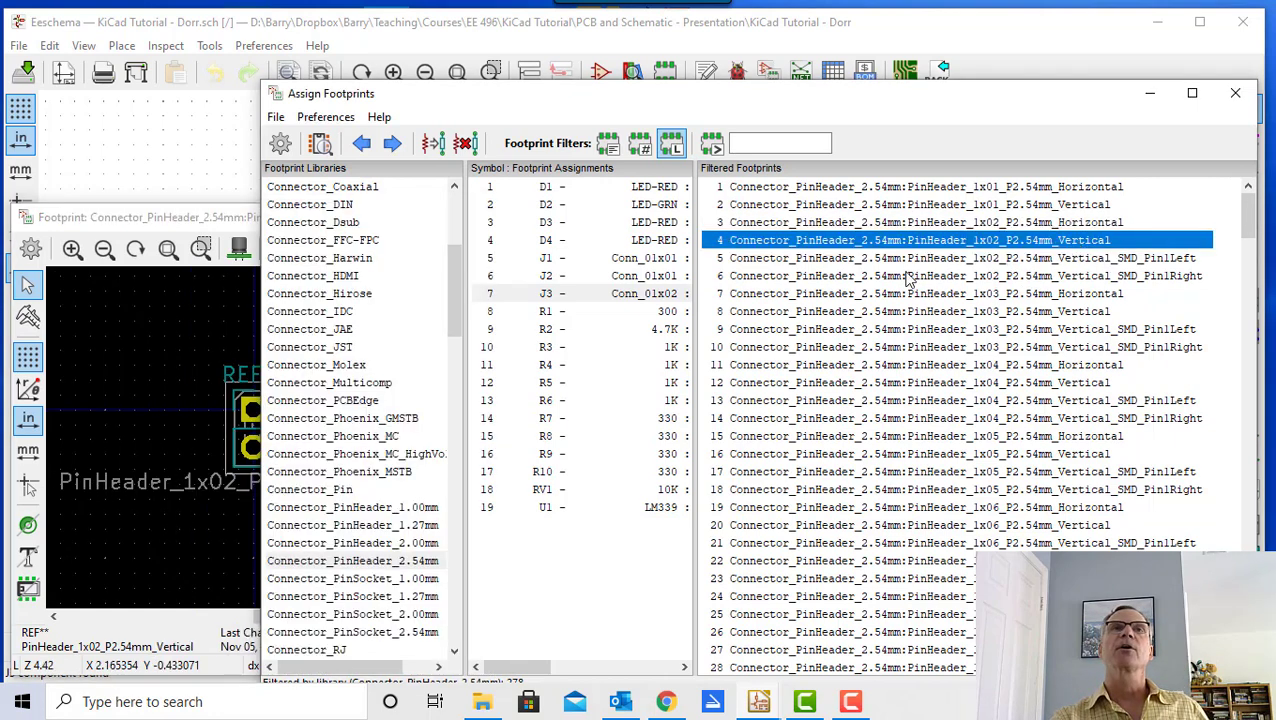
- Set the preview grid to 25.00 mils (0.6350 mm) and examine the pad spacing of the PinHeader_1x02_P2.54mm_Vertical footprint
{"action": "left_click", "coordinate": [183, 230]}
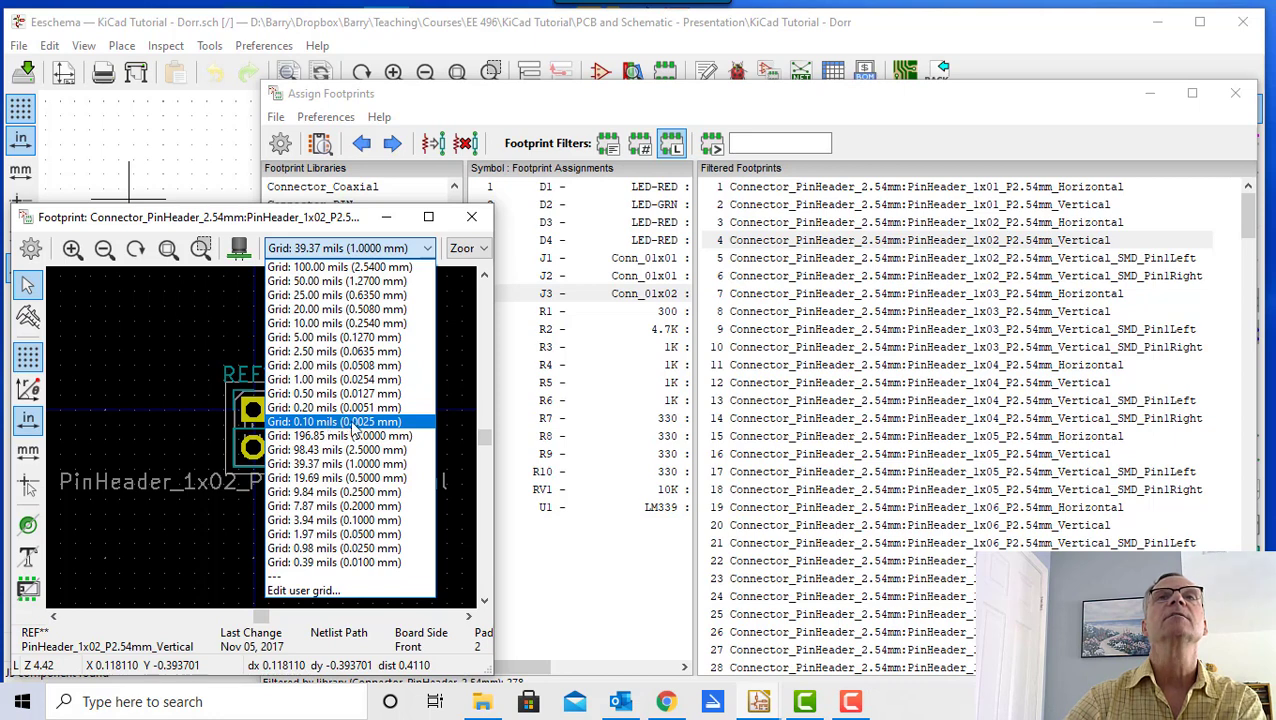
{"action": "left_click", "coordinate": [310, 295]}
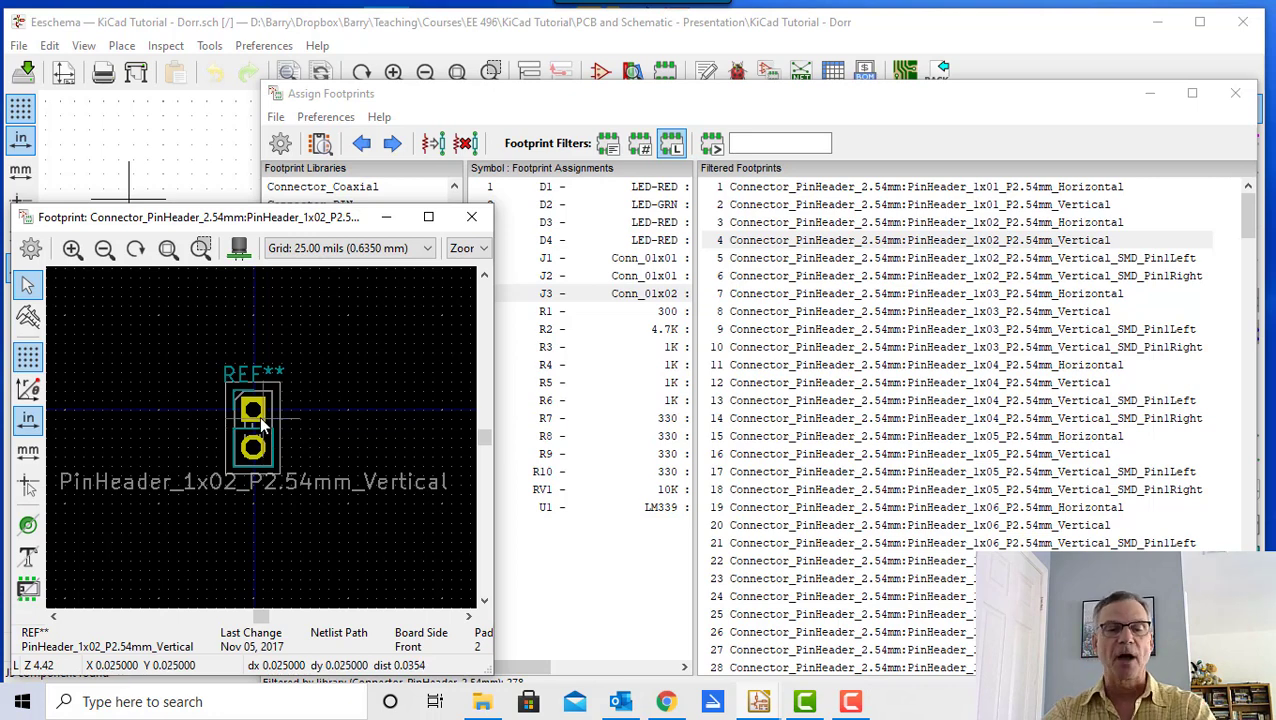
{"action": "scroll", "coordinate": [262, 430], "scroll_direction": "up", "scroll_amount": 5}
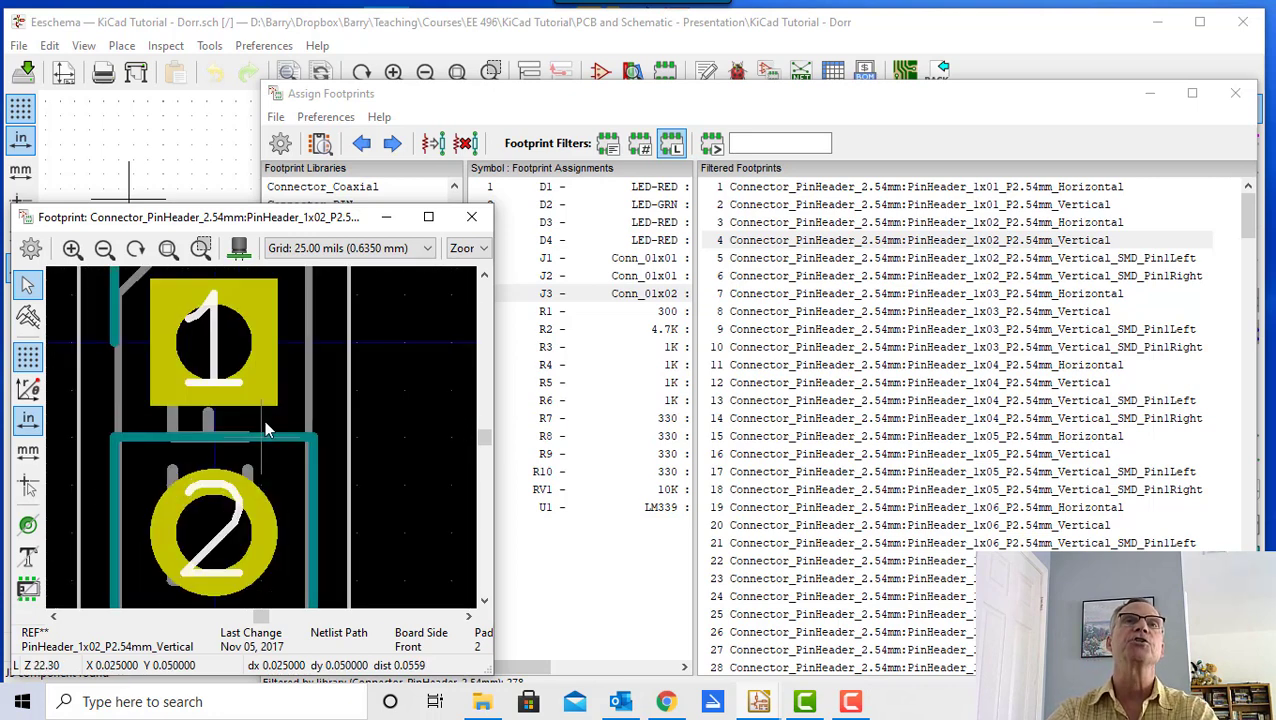
{"action": "scroll", "coordinate": [380, 381], "scroll_direction": "down", "scroll_amount": 1}
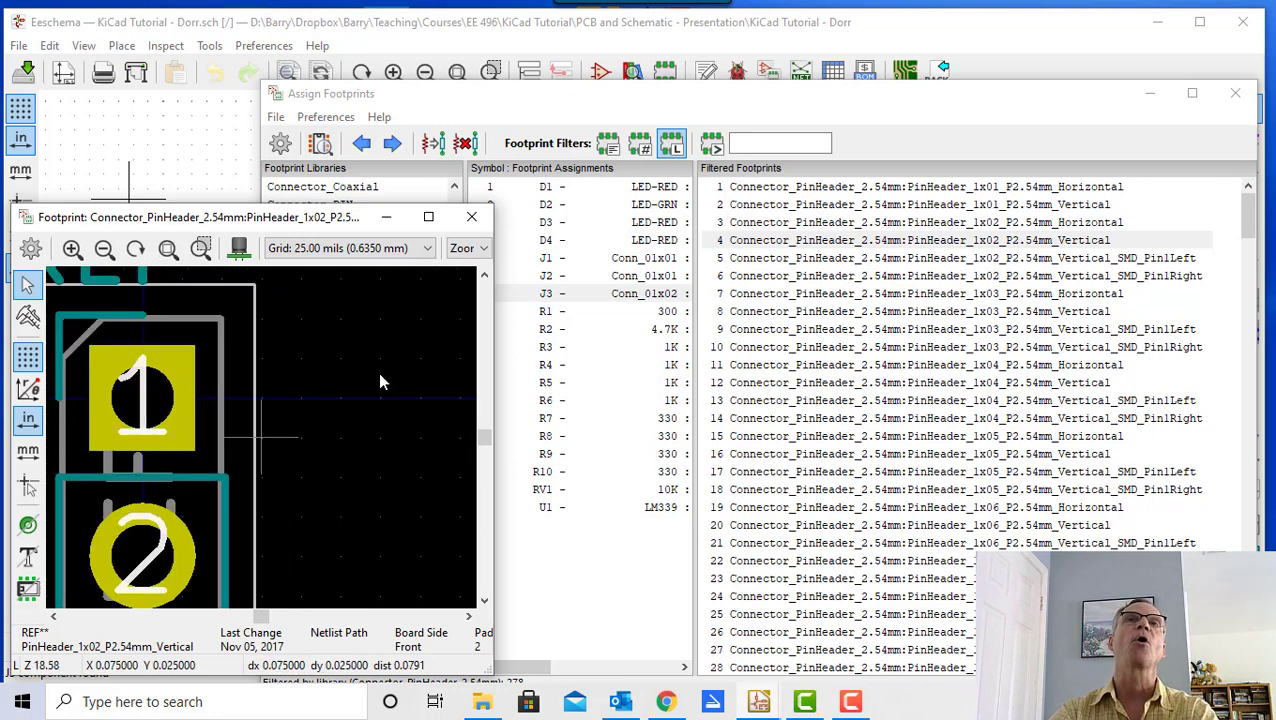
{"action": "scroll", "coordinate": [380, 381], "scroll_direction": "down", "scroll_amount": 4}
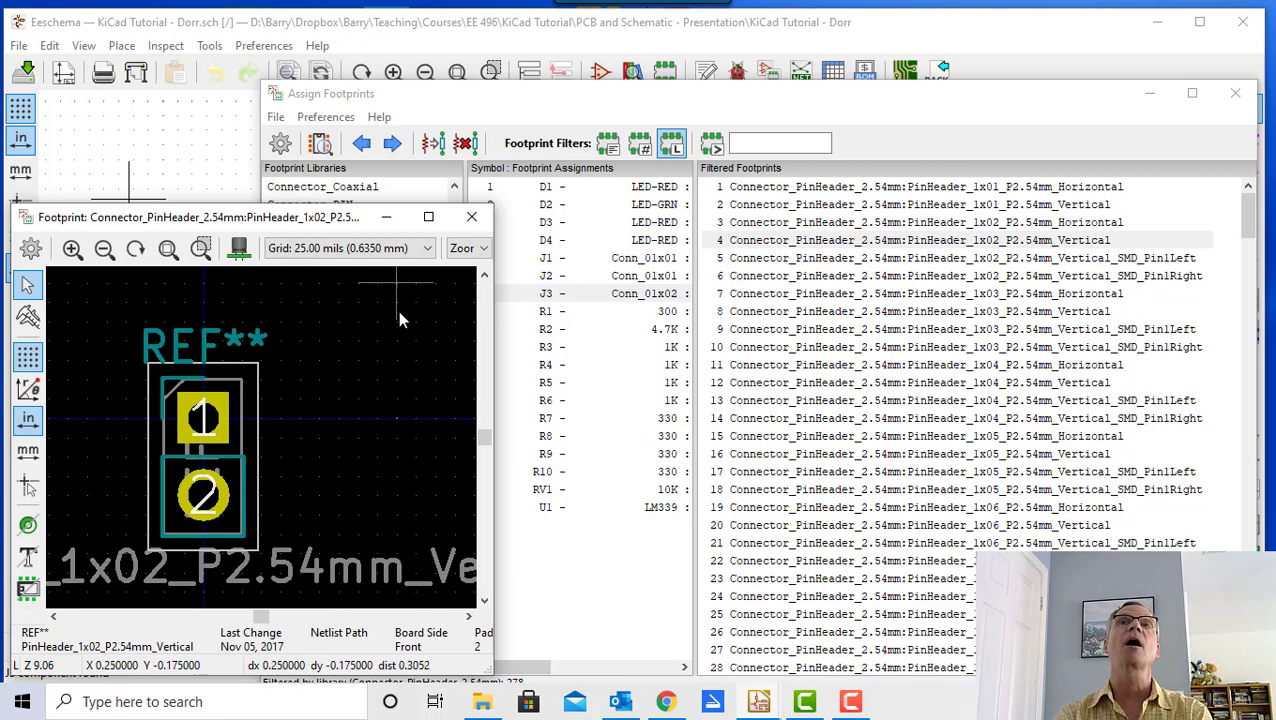
- Assign the footprint Connector_PinHeader_2.54mm:PinHeader_1x02_P2.54mm_Vertical to J3, close the footprint preview and widen the footprint assignments column
{"action": "left_click", "coordinate": [389, 222]}
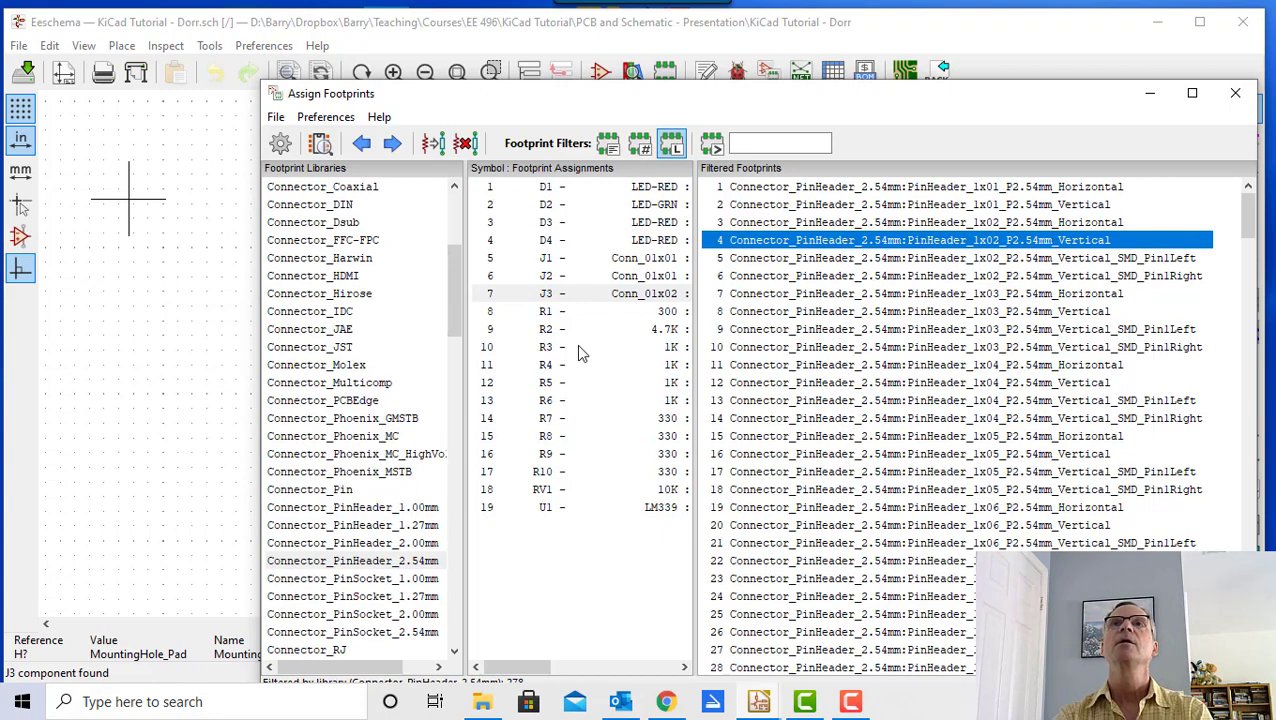
{"action": "left_click_drag", "start_coordinate": [691, 103], "coordinate": [531, 94]}
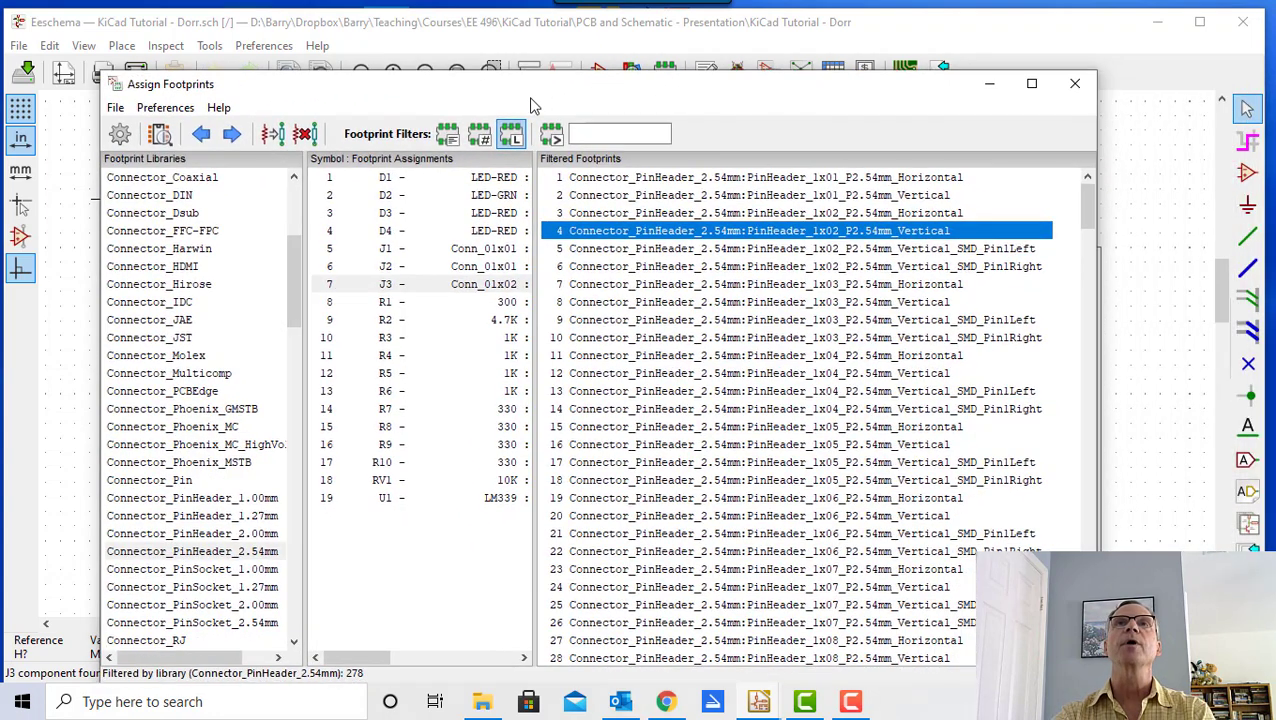
{"action": "left_click", "coordinate": [420, 286]}
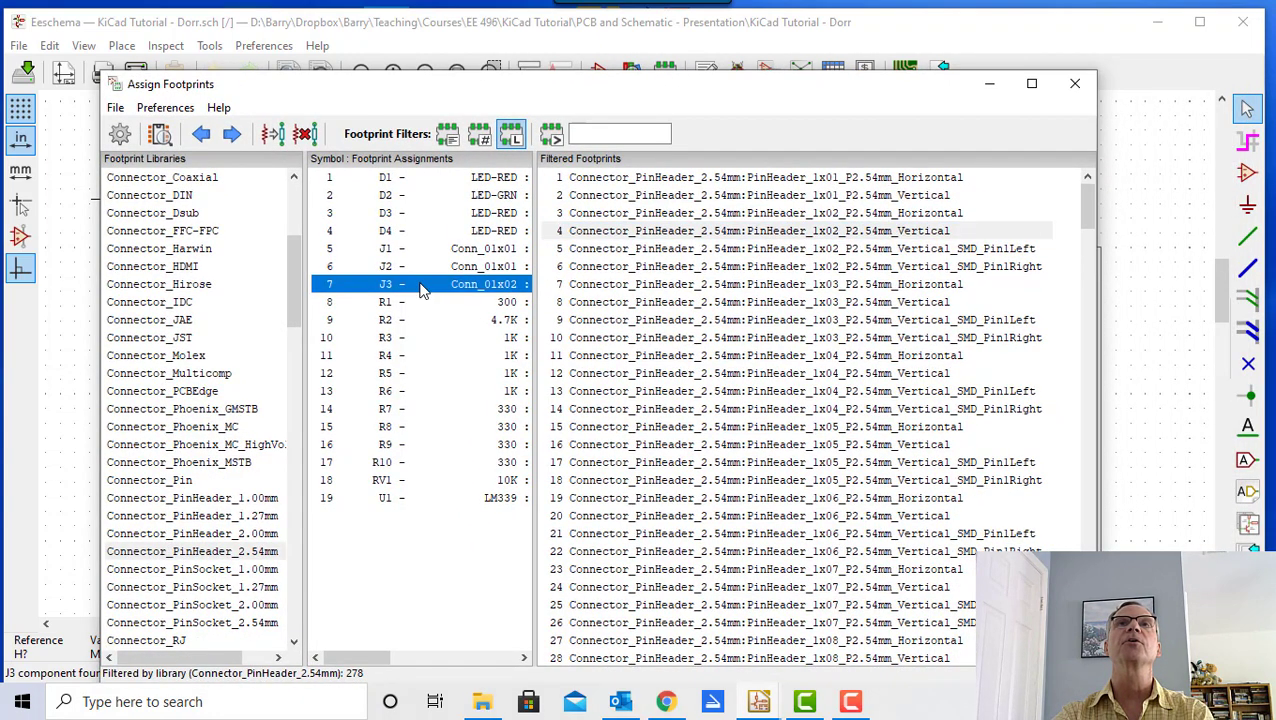
{"action": "double_click", "coordinate": [740, 237]}
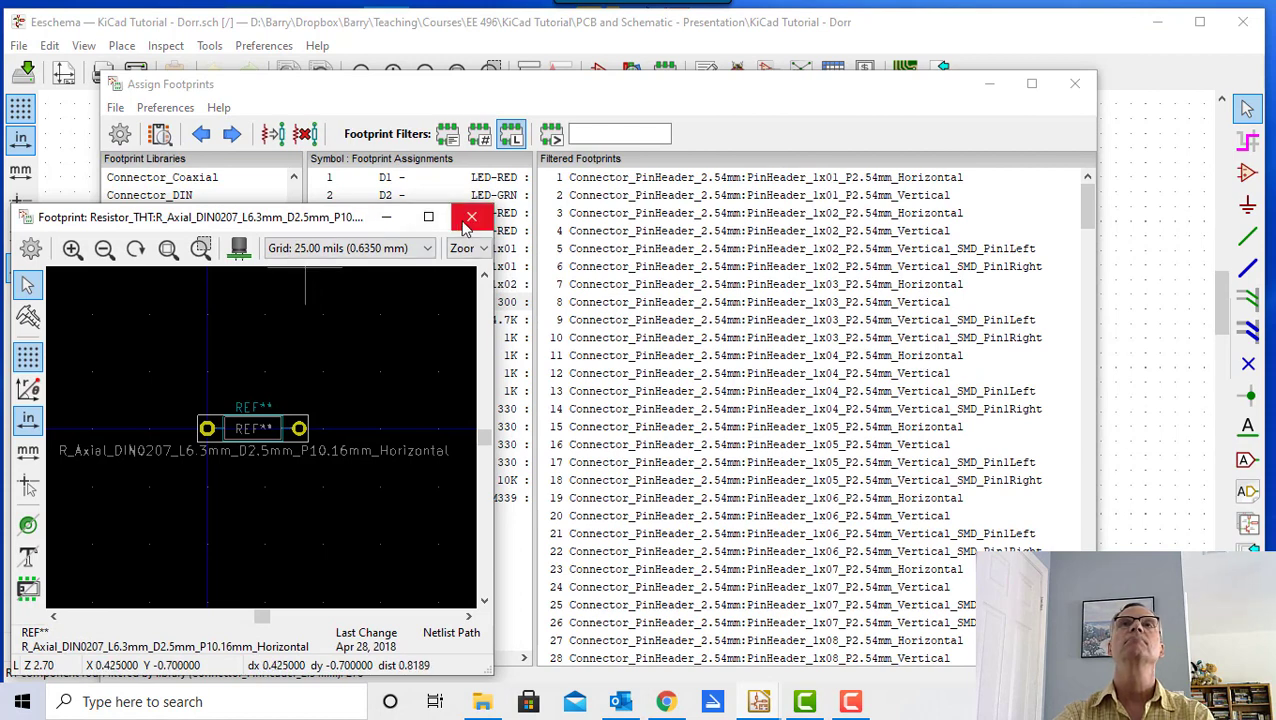
{"action": "left_click", "coordinate": [471, 217]}
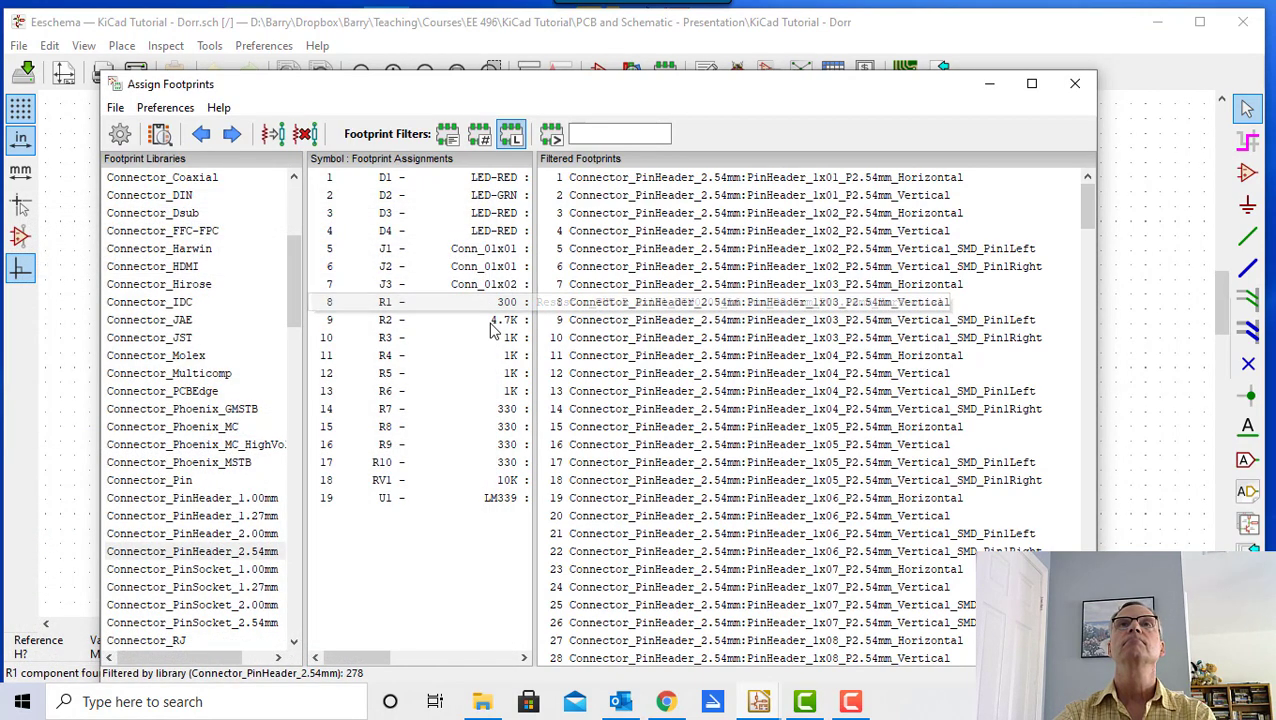
{"action": "left_click_drag", "start_coordinate": [536, 233], "coordinate": [740, 262]}
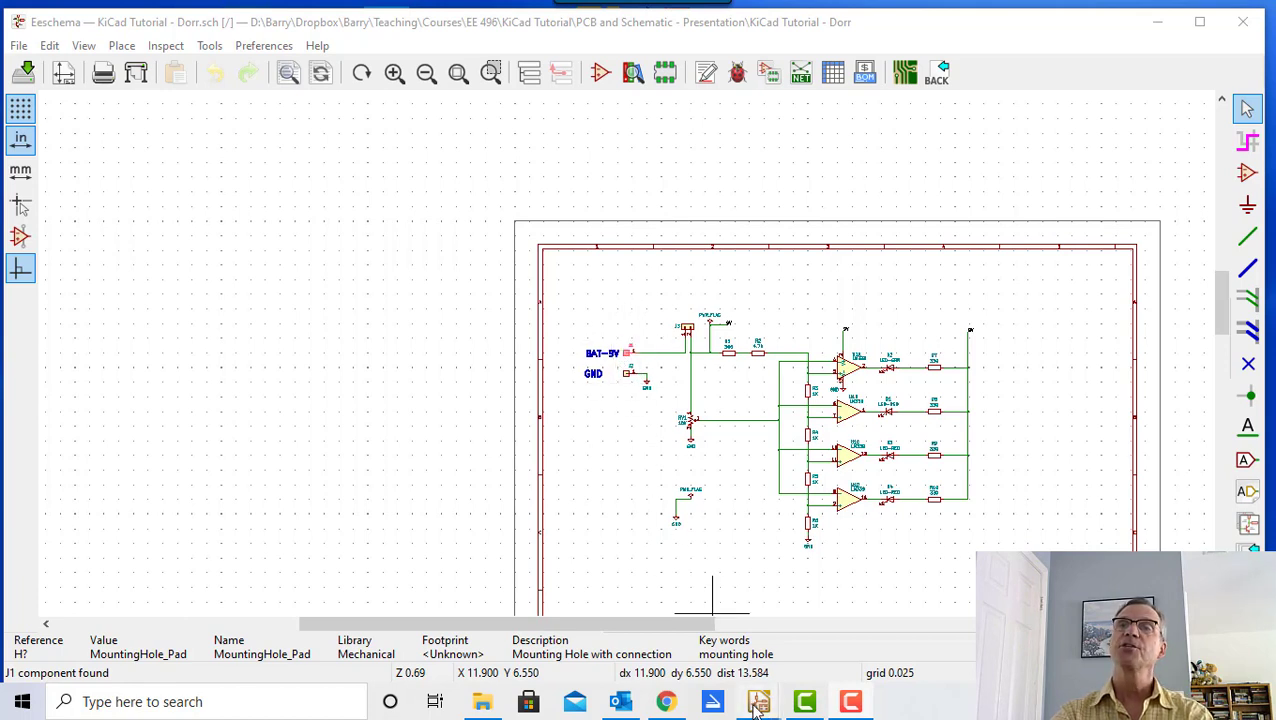
- Return to footprint assignment, filter to the Connector_Wire library and compare previews of SolderWire-0.1sqmm_1x02_P3.6mm_D0.4mm_OD1mm and SolderWire-0.1sqmm_1x01_D0.4mm_OD1mm for J1
{"action": "mouse_move", "coordinate": [758, 709]}
{"action": "left_click", "coordinate": [860, 566]}
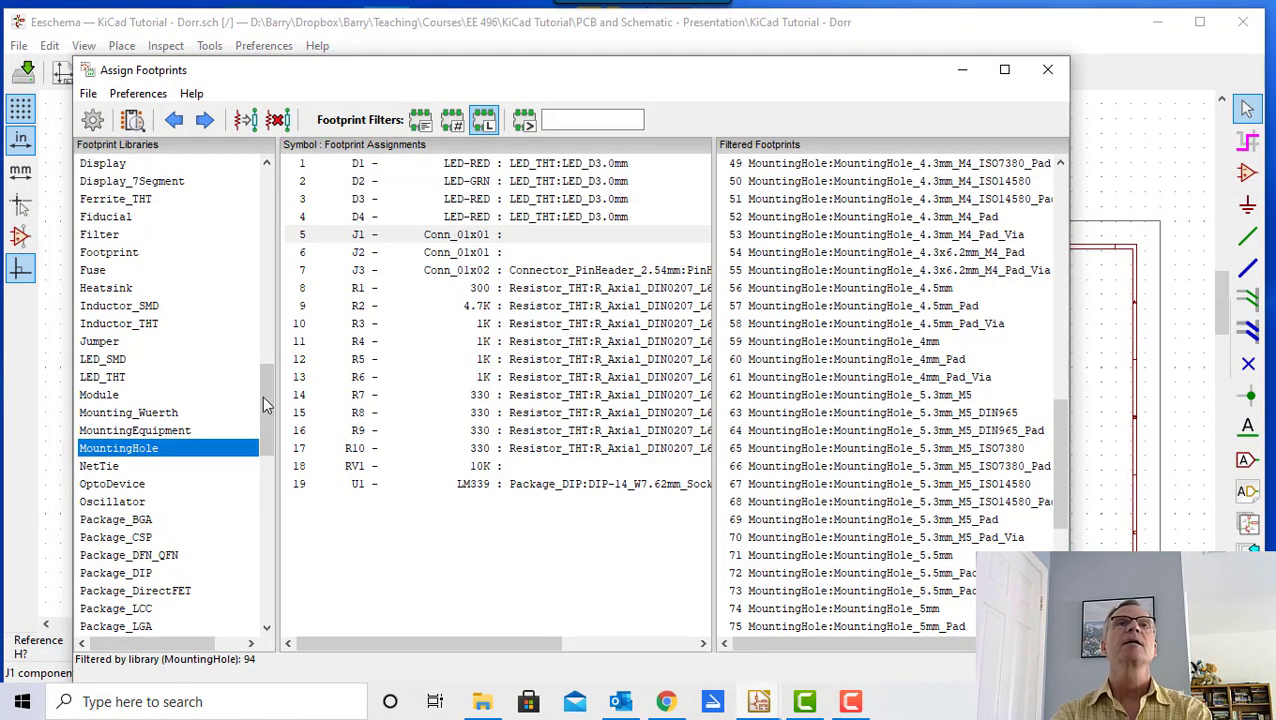
{"action": "left_click_drag", "start_coordinate": [263, 398], "coordinate": [268, 230]}
{"action": "scroll", "coordinate": [178, 358], "scroll_direction": "down", "scroll_amount": 6}
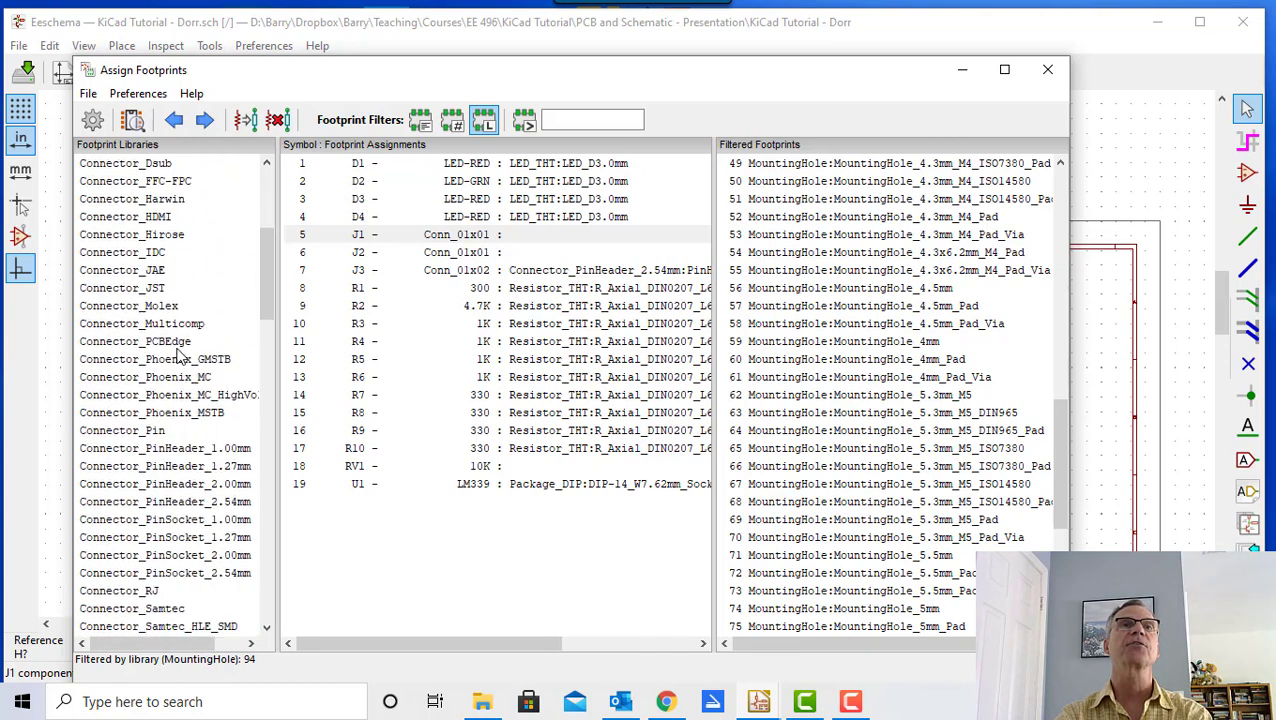
{"action": "scroll", "coordinate": [170, 430], "scroll_direction": "down", "scroll_amount": 2}
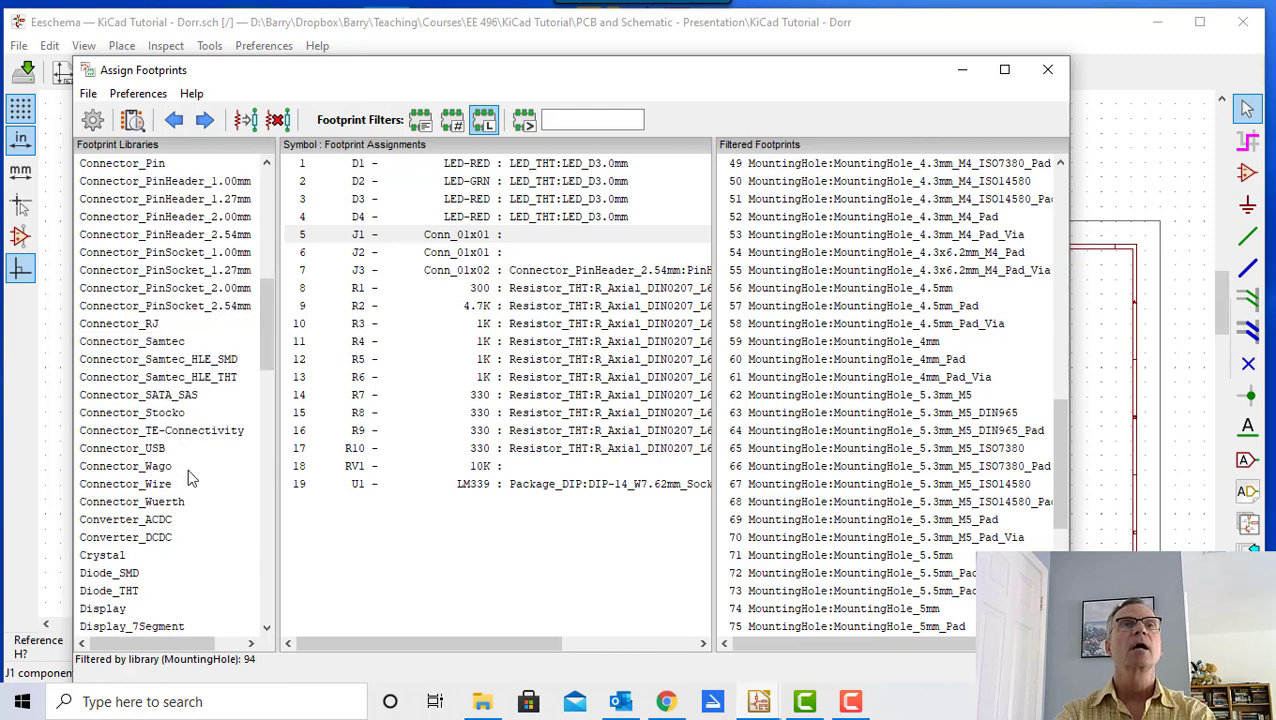
{"action": "left_click", "coordinate": [120, 484]}
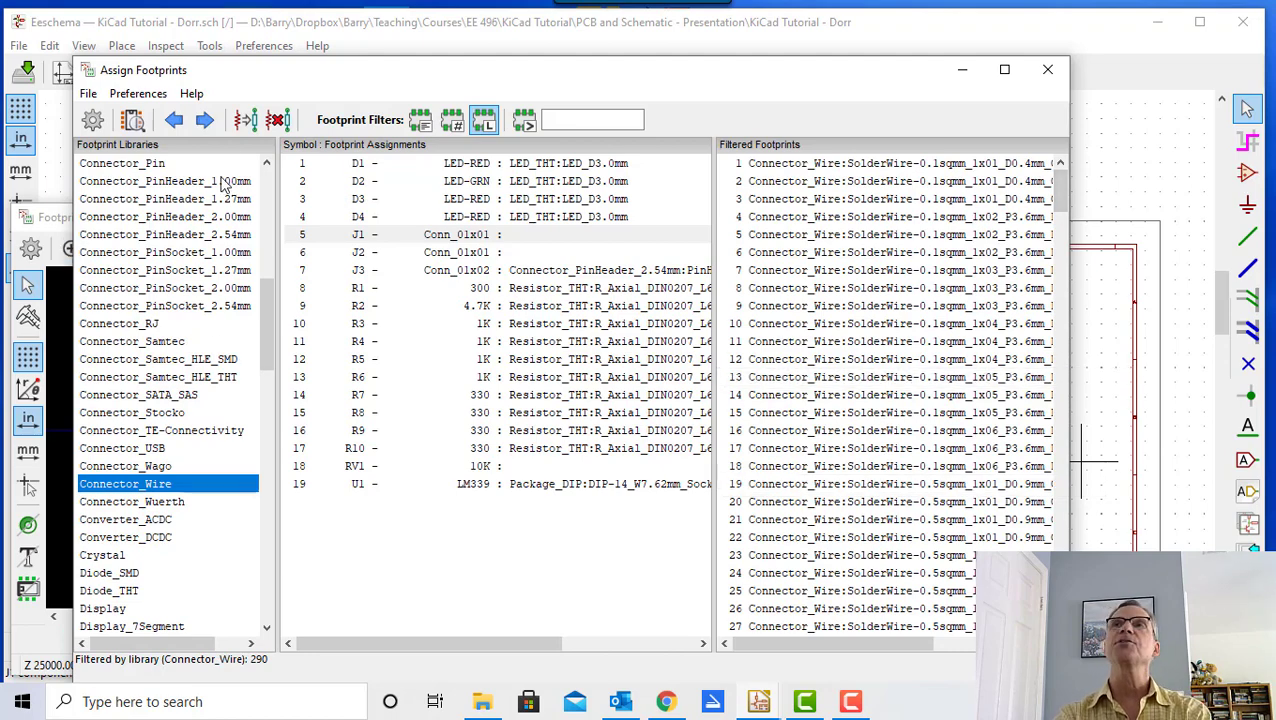
{"action": "left_click_drag", "start_coordinate": [310, 83], "coordinate": [542, 100]}
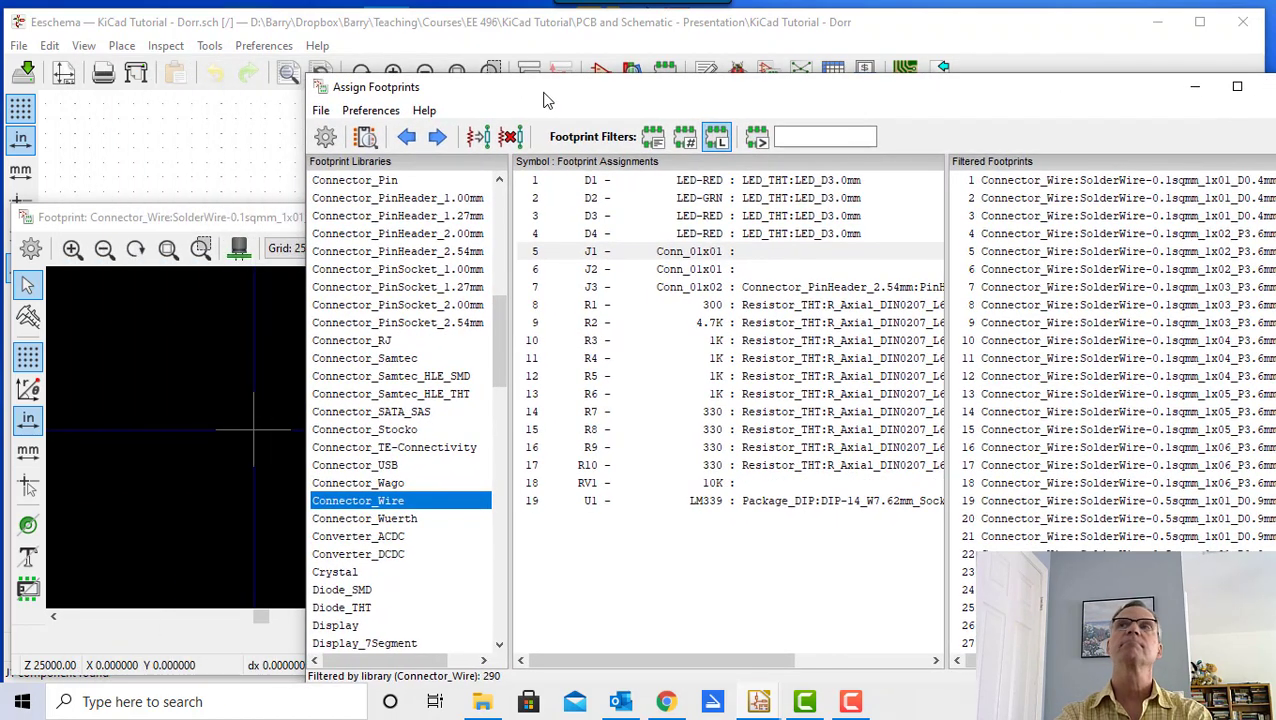
{"action": "left_click", "coordinate": [1095, 234]}
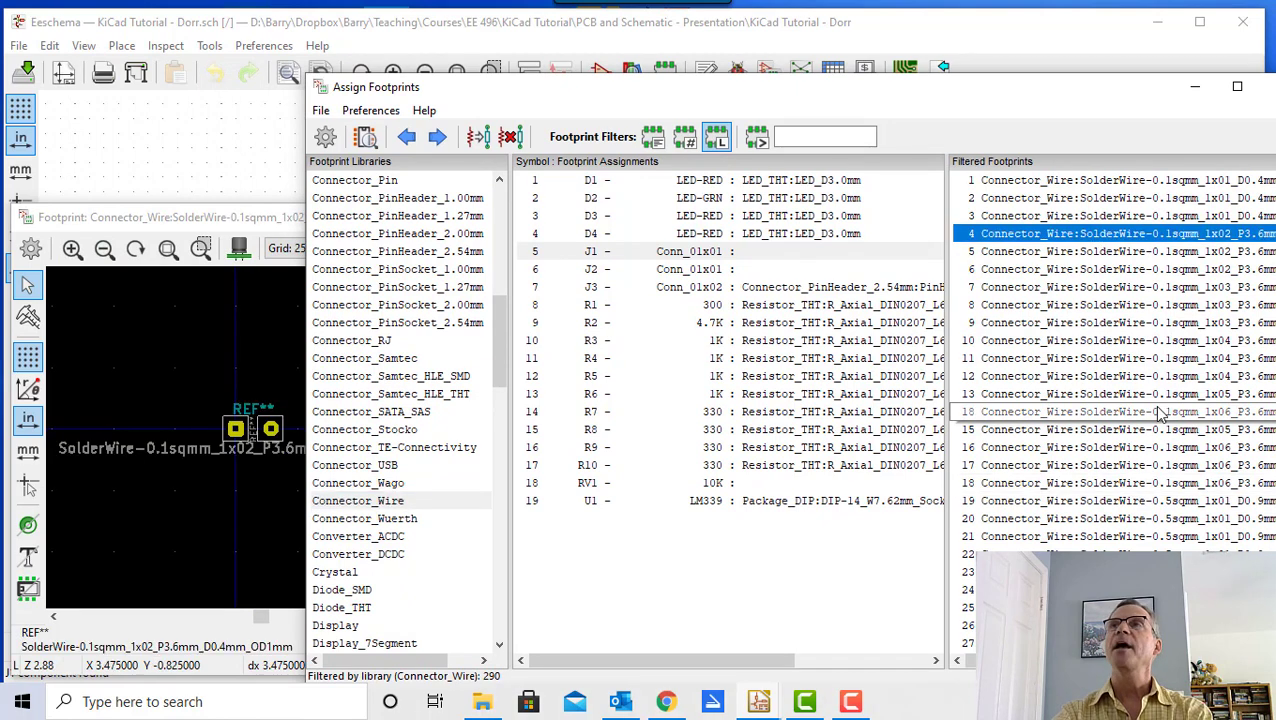
{"action": "left_click", "coordinate": [1168, 180]}
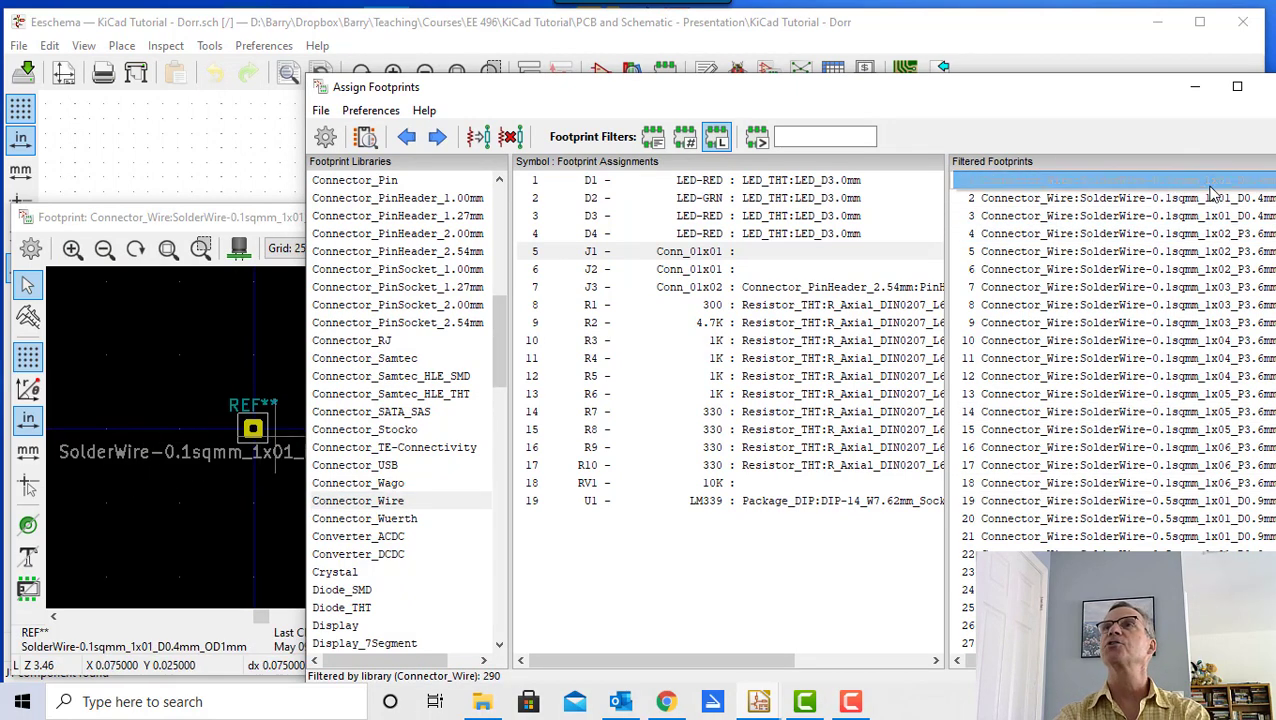
- Examine the previews of SolderWire-2sqmm_1x03_P7.8mm_D2mm_OD3.9mm_Relief and SolderWire-2sqmm_1x05_P7.8mm_D2mm_OD3.9mm, and close the preview window
{"action": "left_click_drag", "start_coordinate": [1139, 85], "coordinate": [1016, 69]}
{"action": "left_click_drag", "start_coordinate": [1168, 182], "coordinate": [1172, 588]}
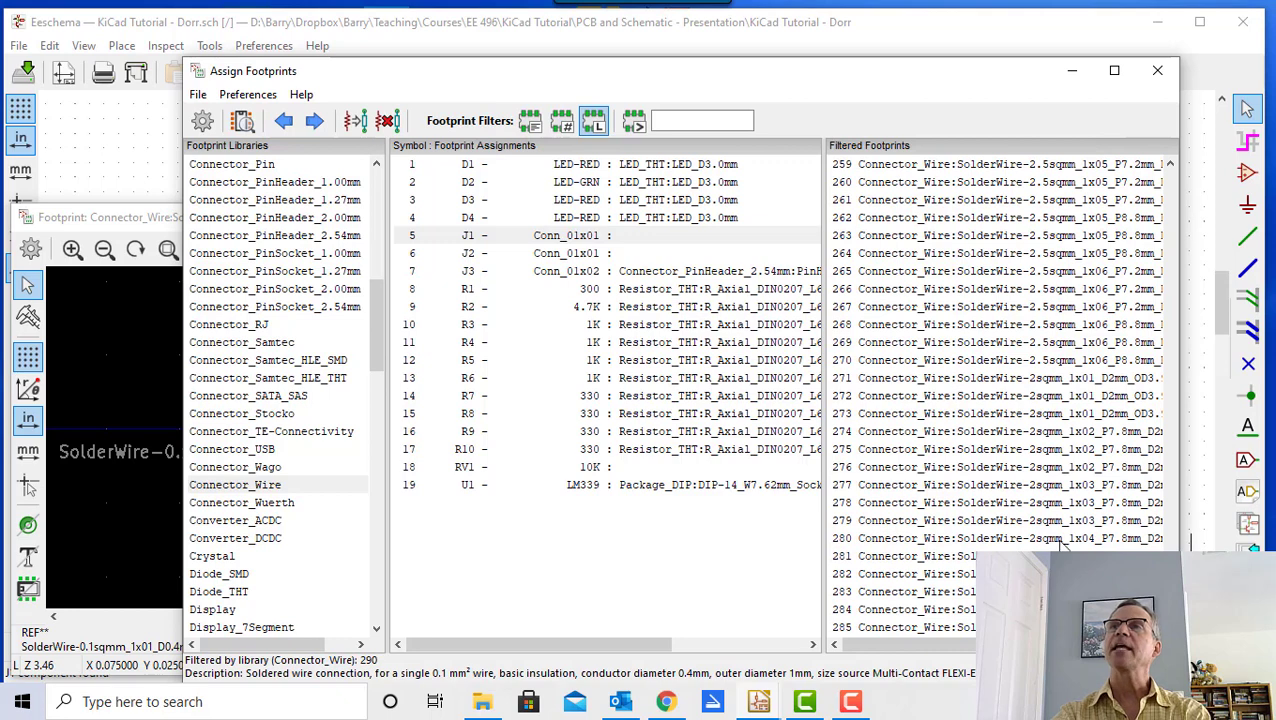
{"action": "left_click", "coordinate": [900, 503]}
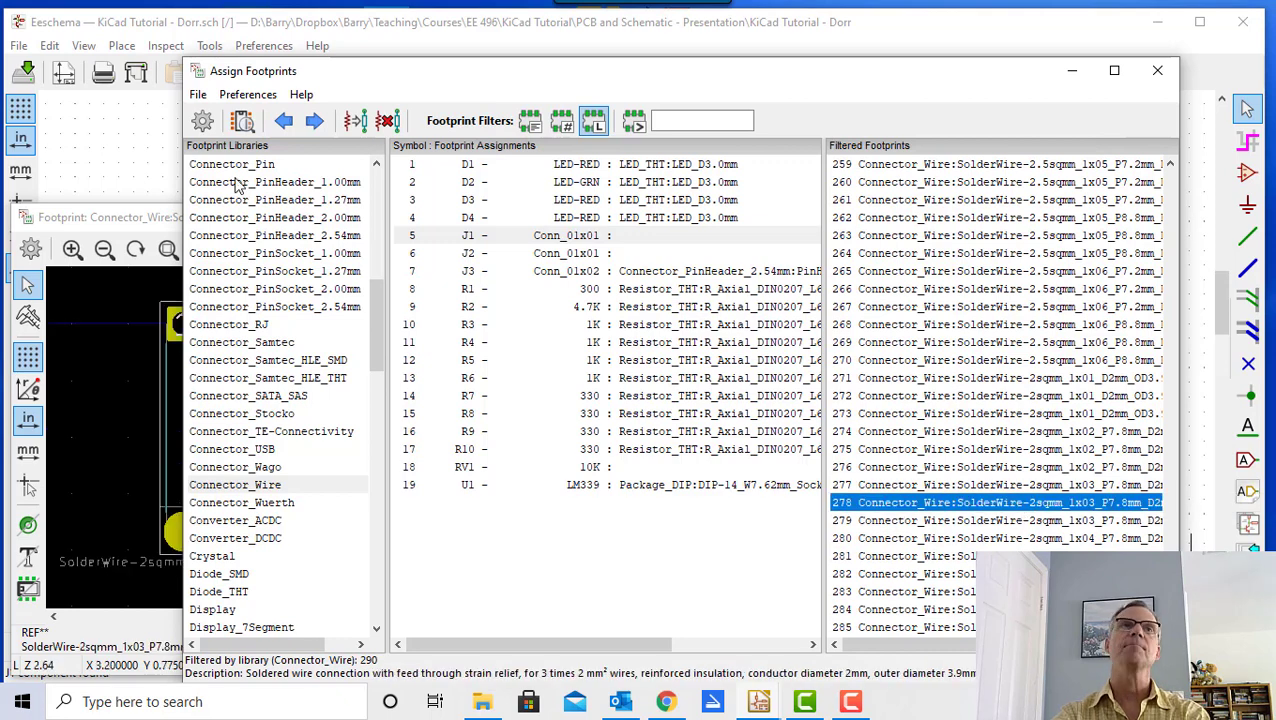
{"action": "left_click", "coordinate": [143, 218]}
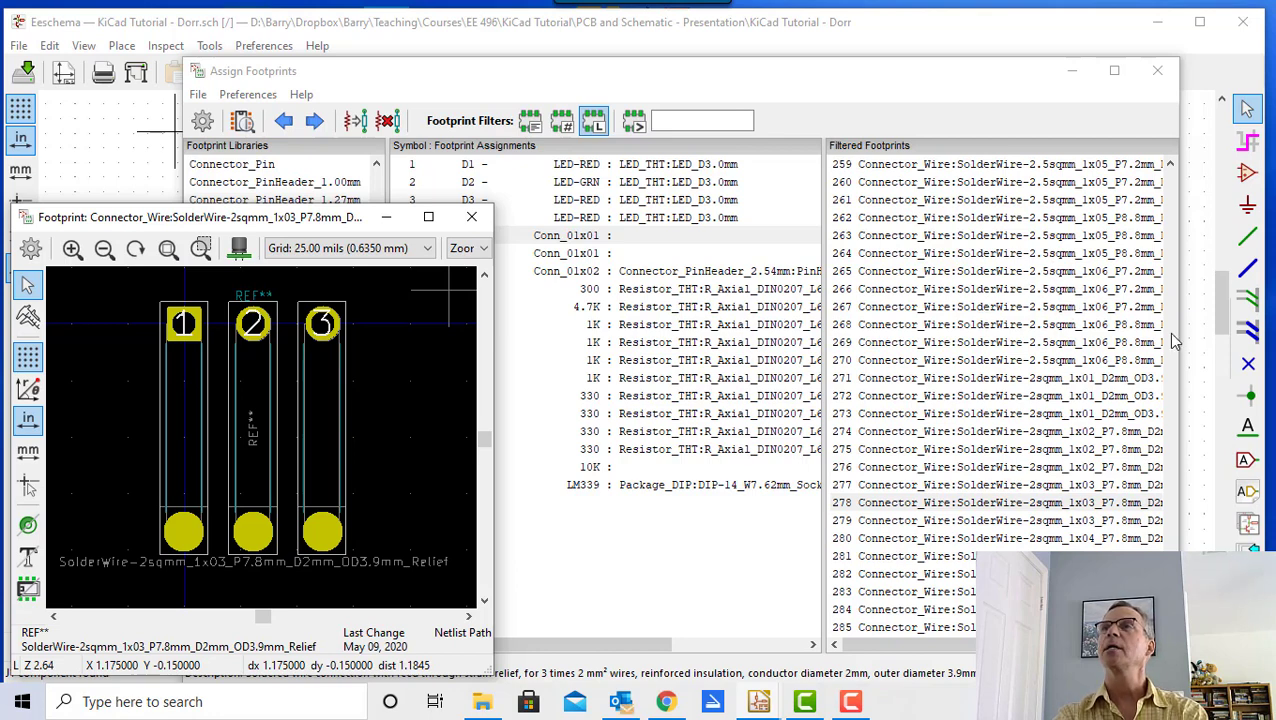
{"action": "left_click", "coordinate": [966, 593]}
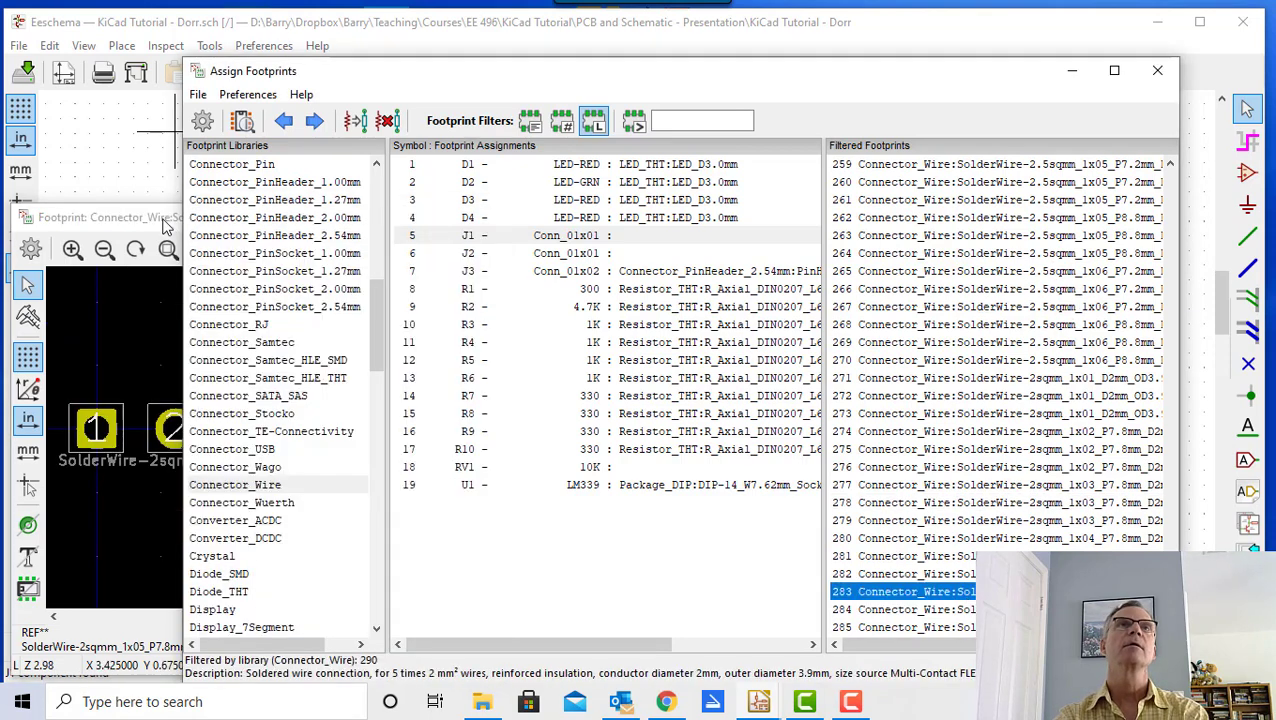
{"action": "left_click", "coordinate": [138, 322]}
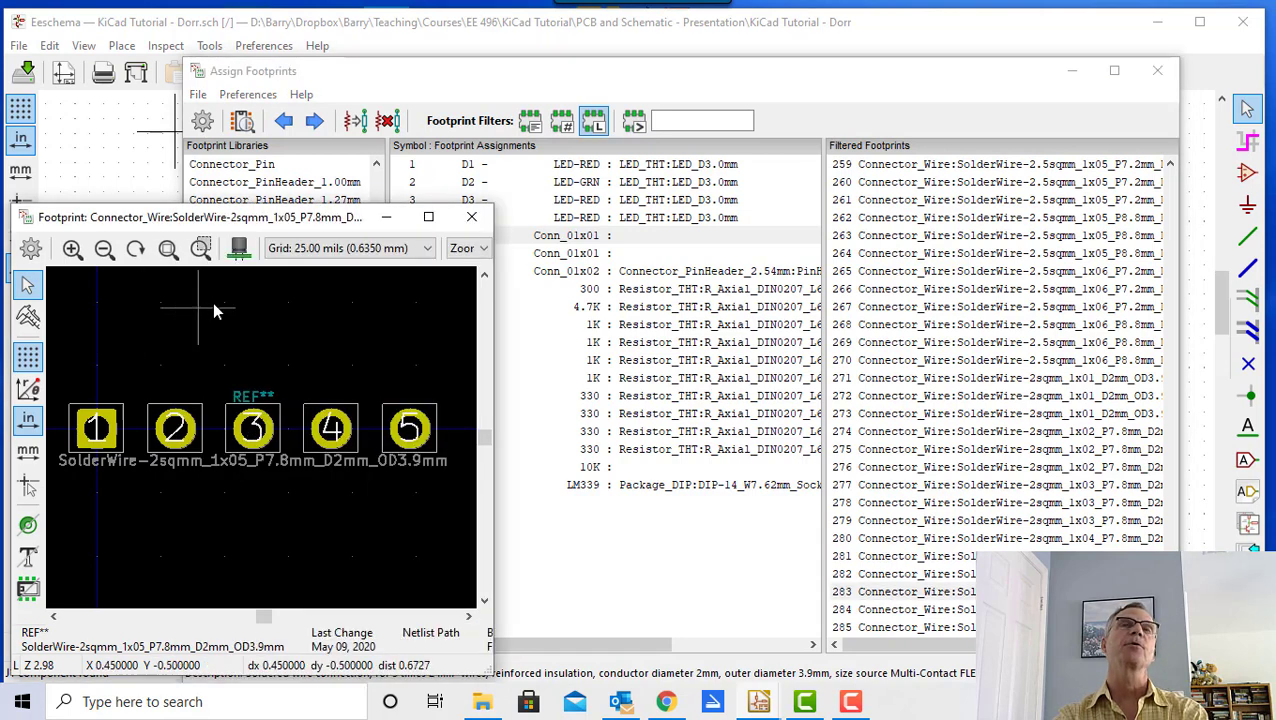
{"action": "left_click", "coordinate": [469, 216]}
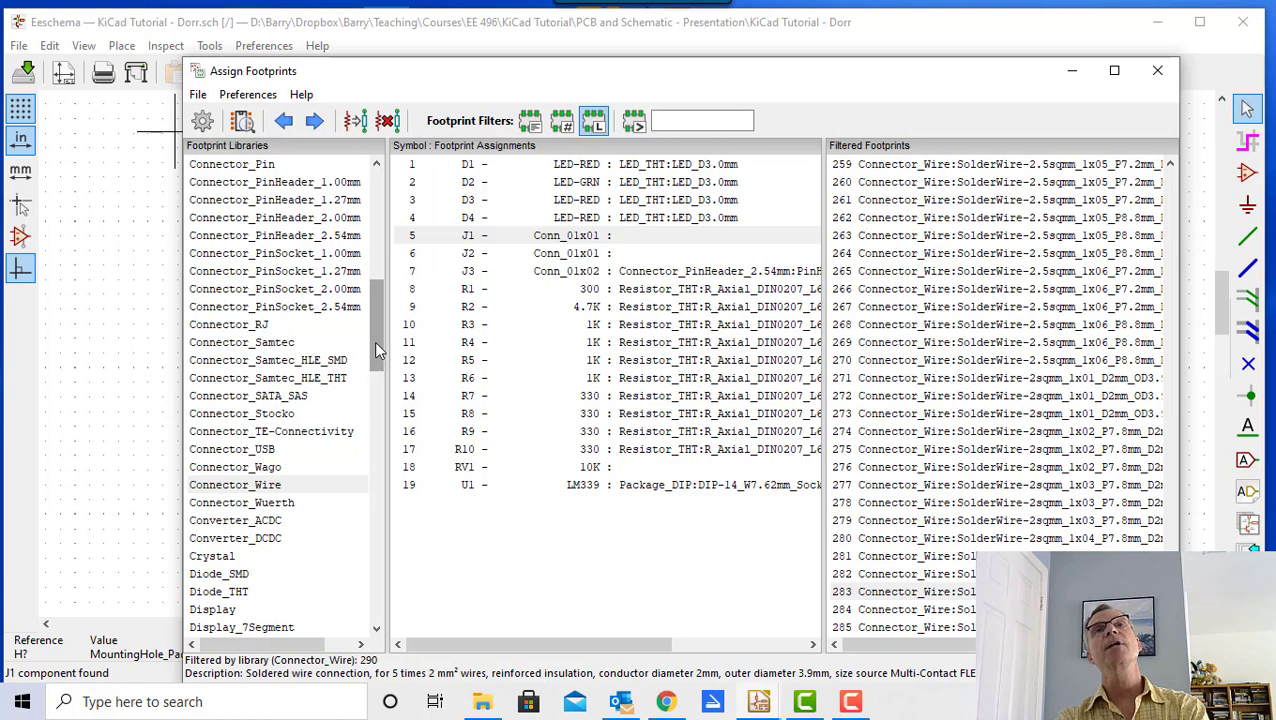
- Filter the footprints to the library named Footprint and assign SolderWirePad_single_1-5mmDrill to J1 and J2
{"action": "left_click_drag", "start_coordinate": [374, 341], "coordinate": [374, 246]}
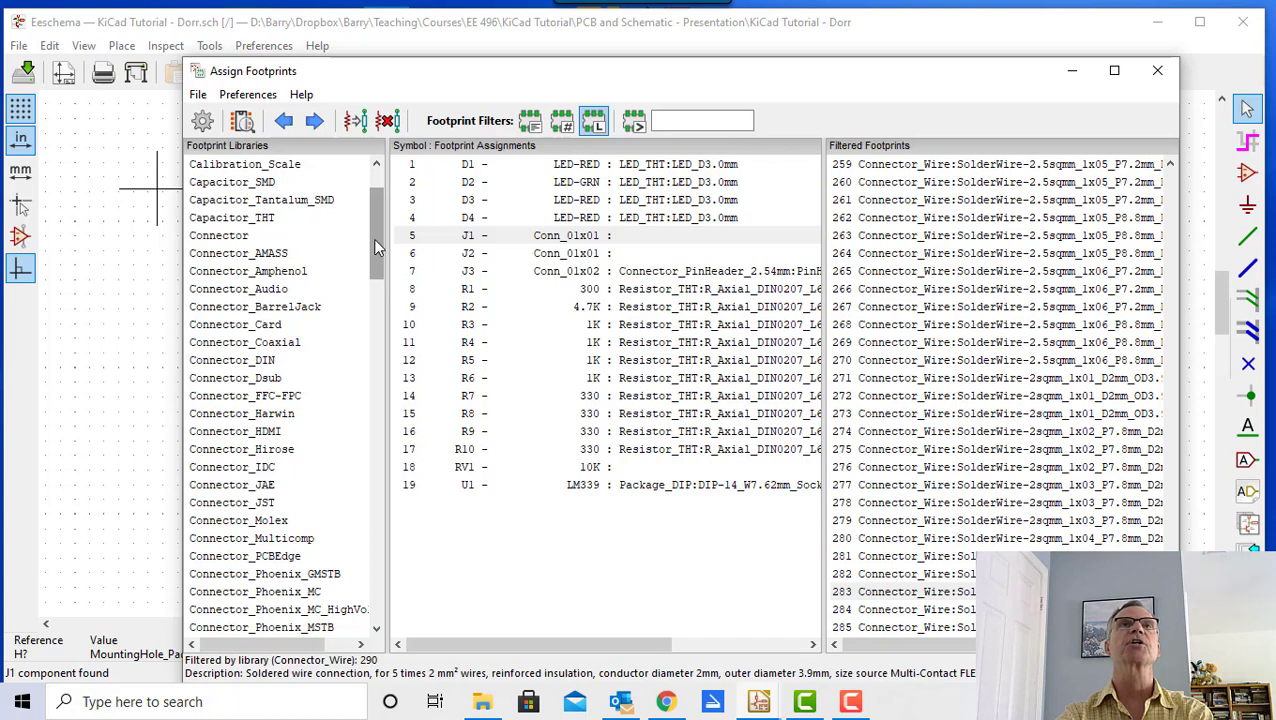
{"action": "scroll", "coordinate": [376, 242], "scroll_direction": "up", "scroll_amount": 2}
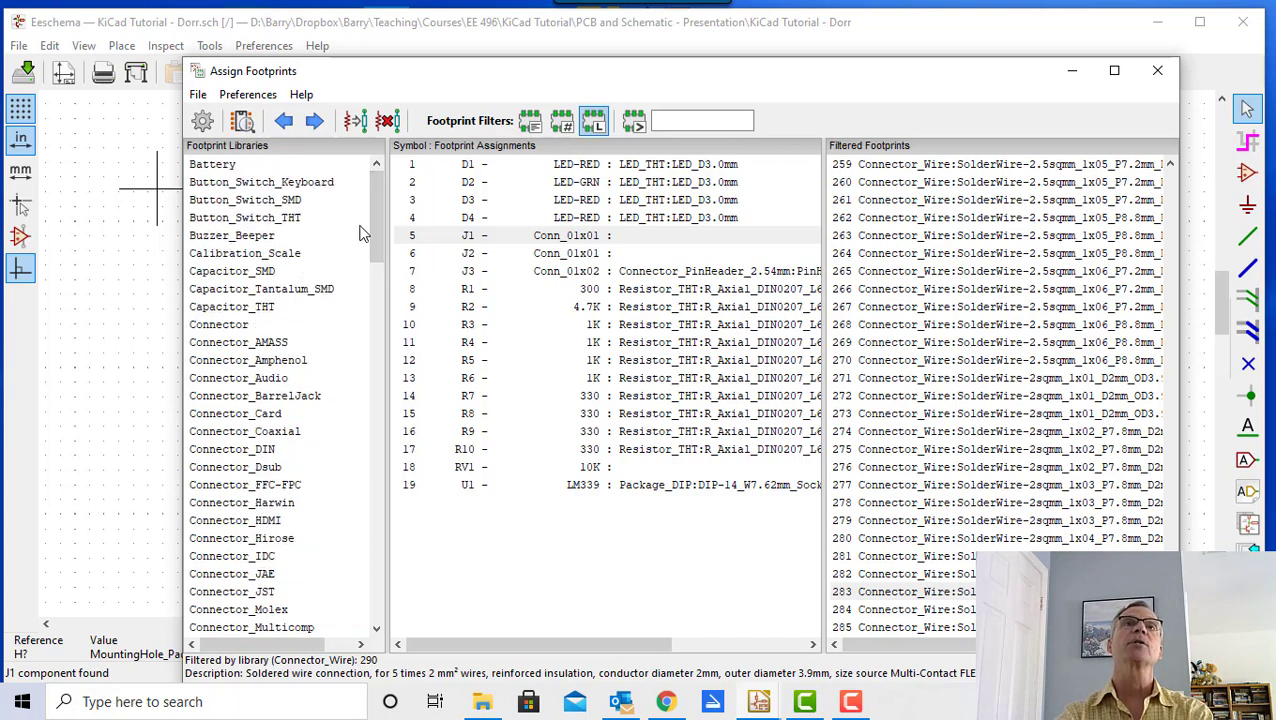
{"action": "left_click_drag", "start_coordinate": [376, 233], "coordinate": [366, 382]}
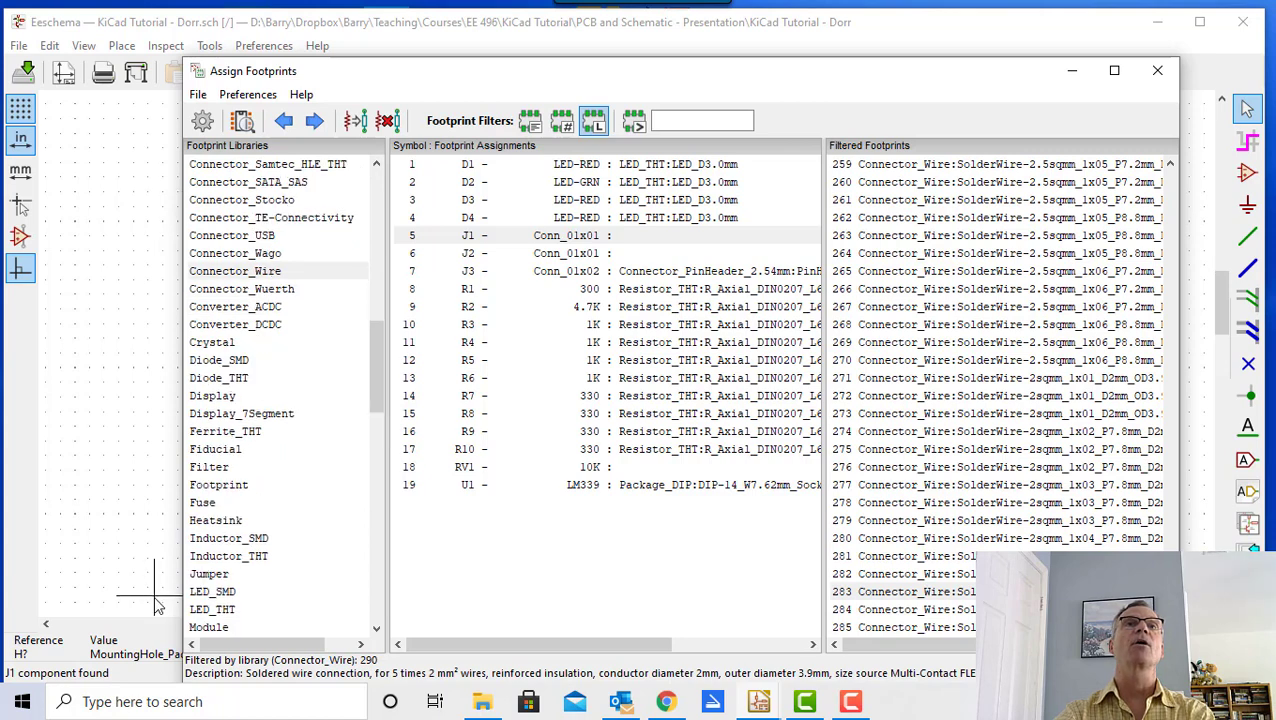
{"action": "left_click", "coordinate": [220, 488]}
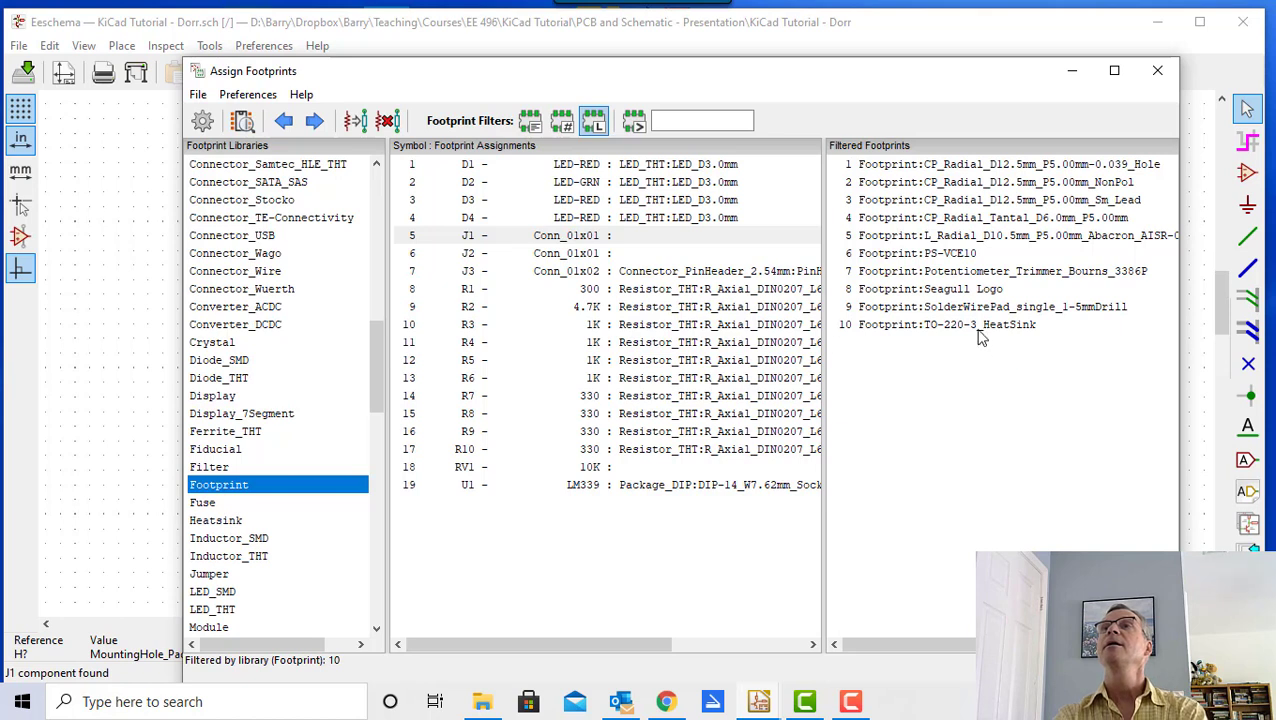
{"action": "left_click", "coordinate": [953, 308]}
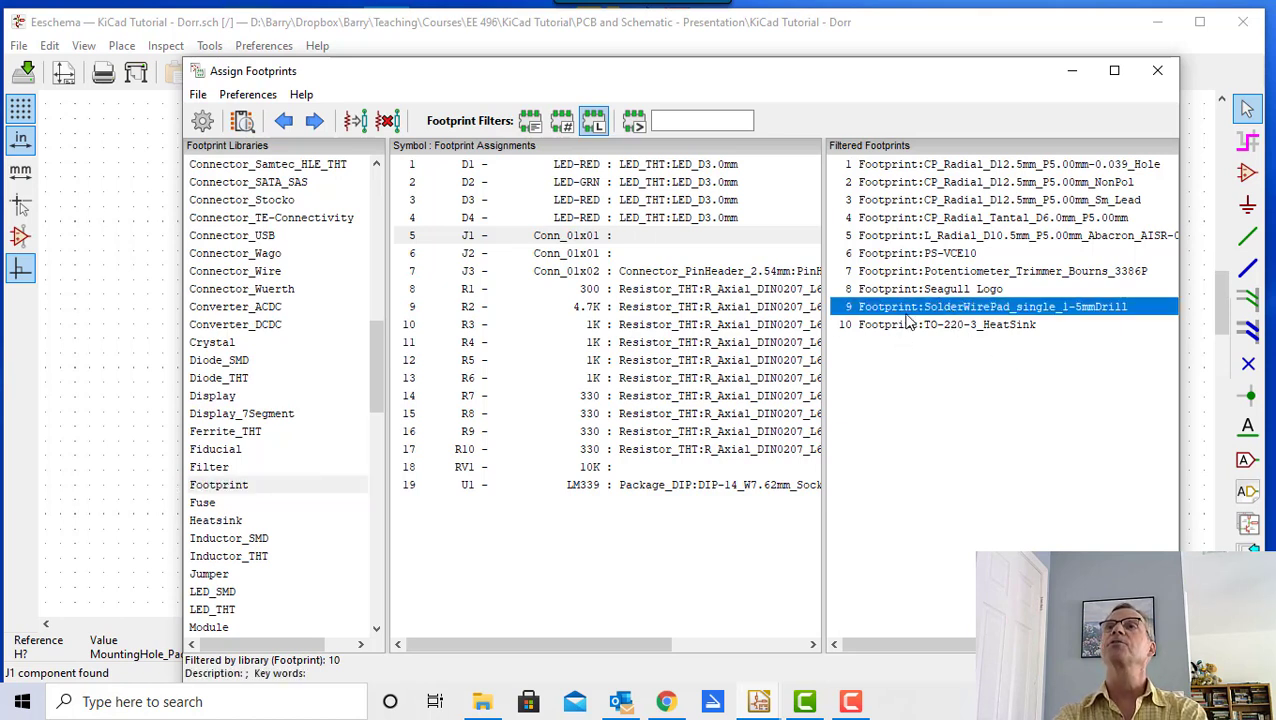
{"action": "double_click", "coordinate": [911, 310]}
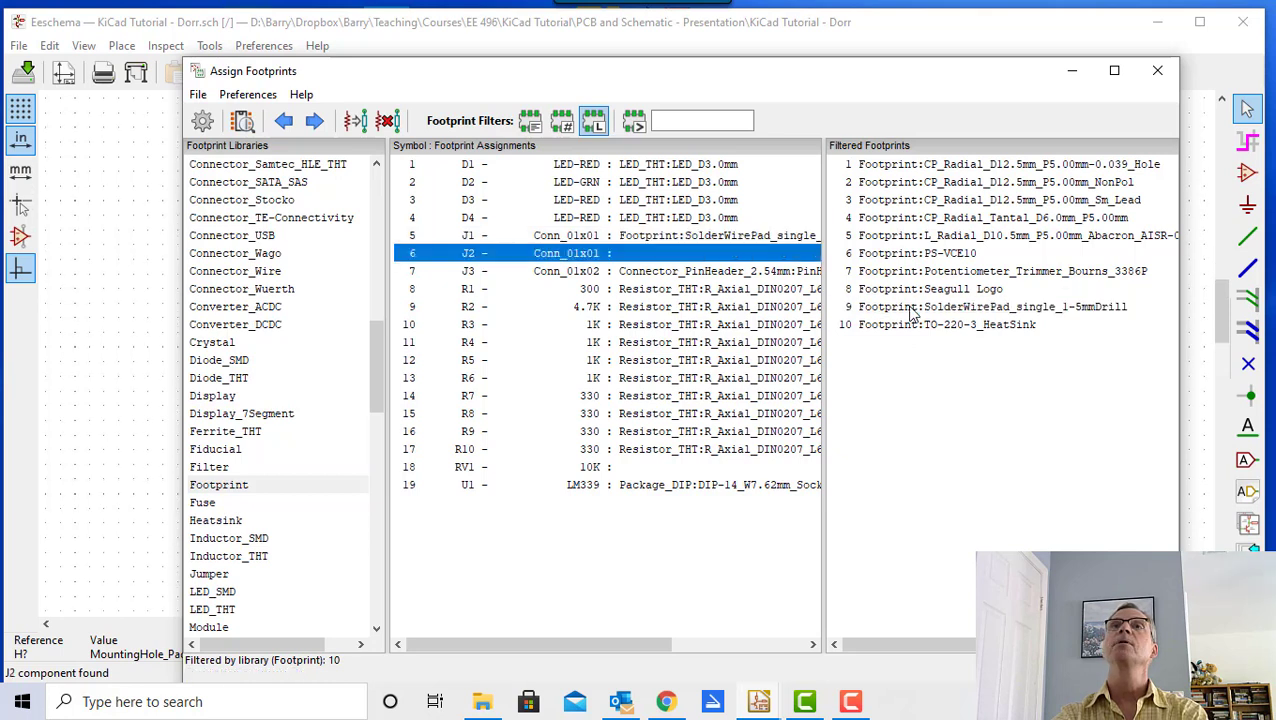
{"action": "double_click", "coordinate": [911, 308]}
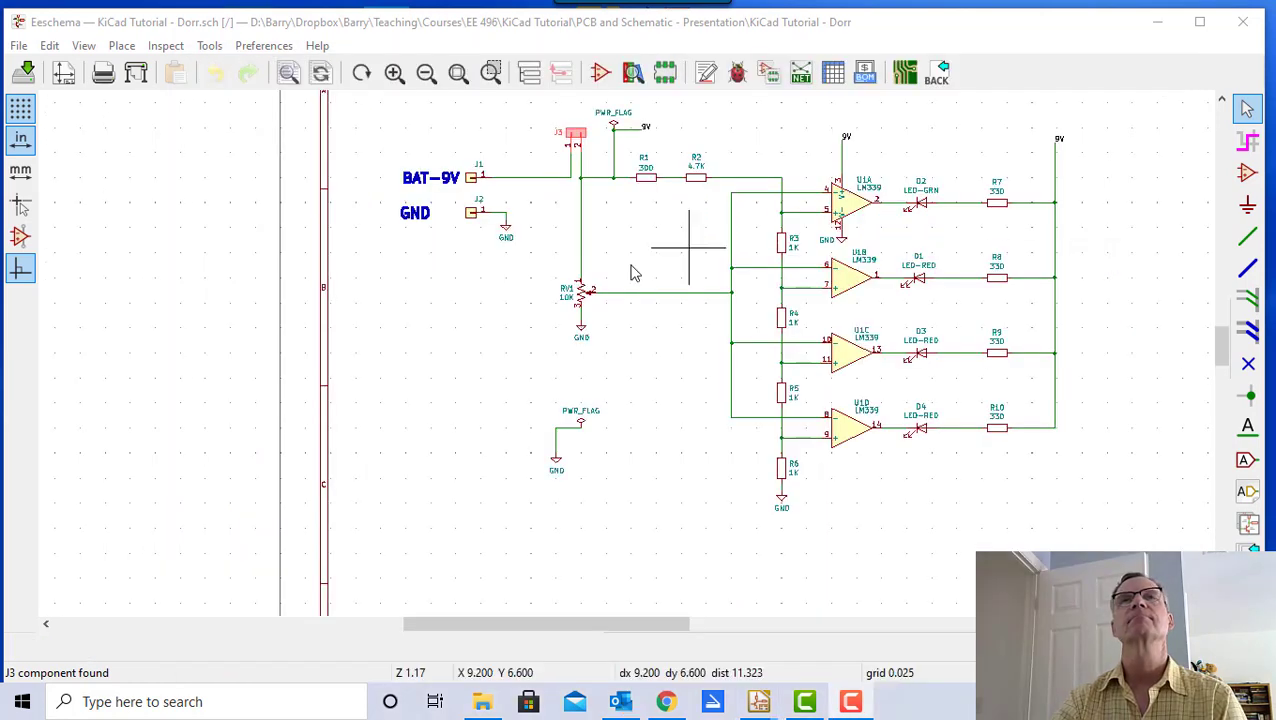
- Place the graphic text "CW" beside pin 1 of potentiometer RV1 in the schematic and save the schematic
{"action": "left_click", "coordinate": [579, 330]}
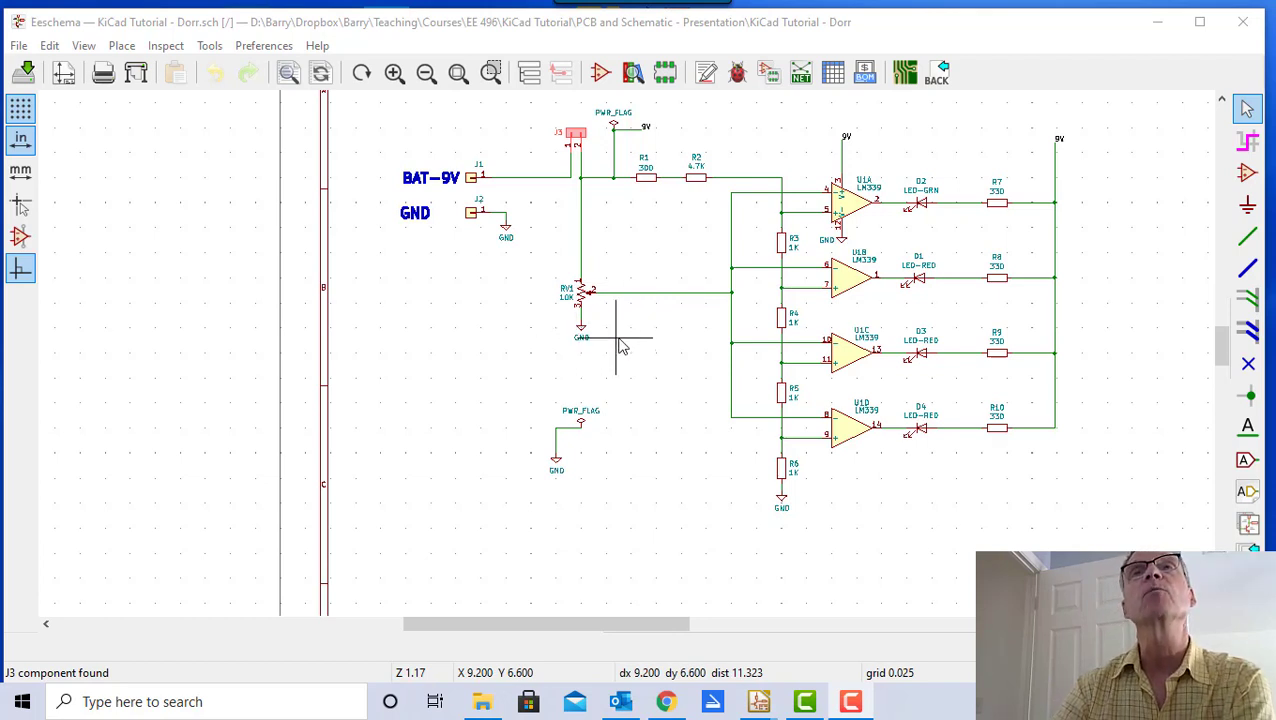
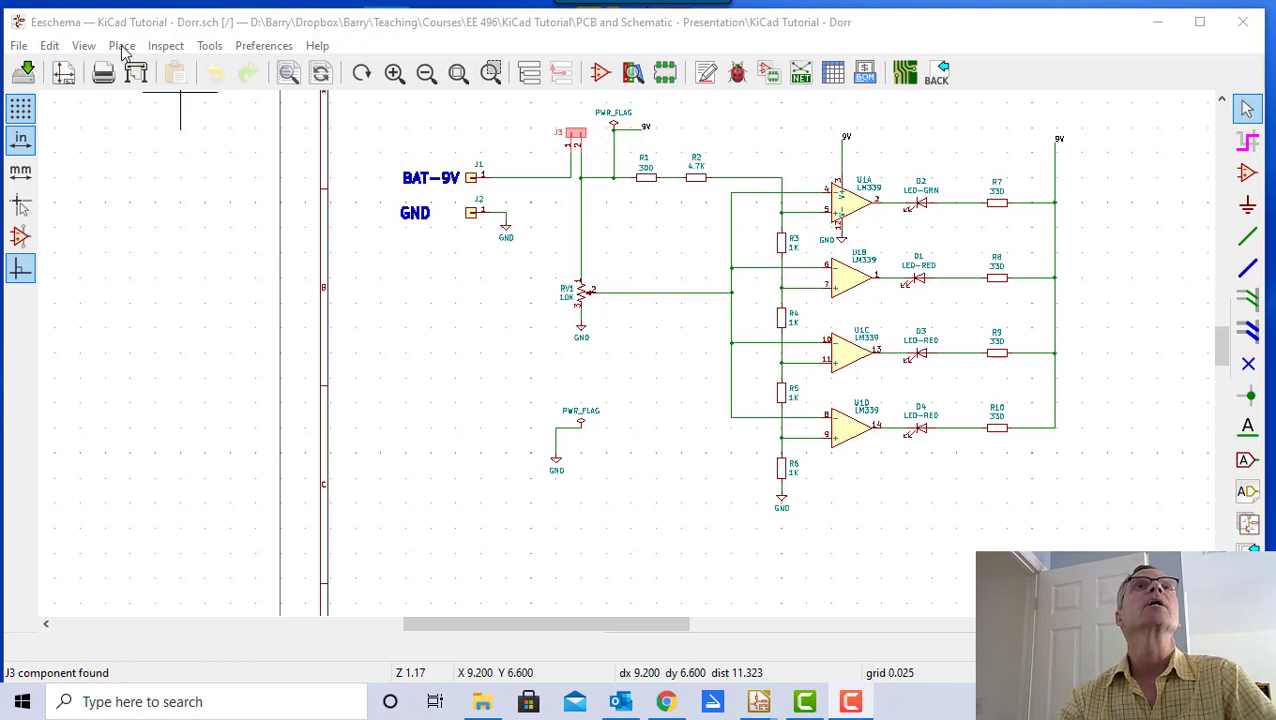
{"action": "left_click", "coordinate": [128, 47]}
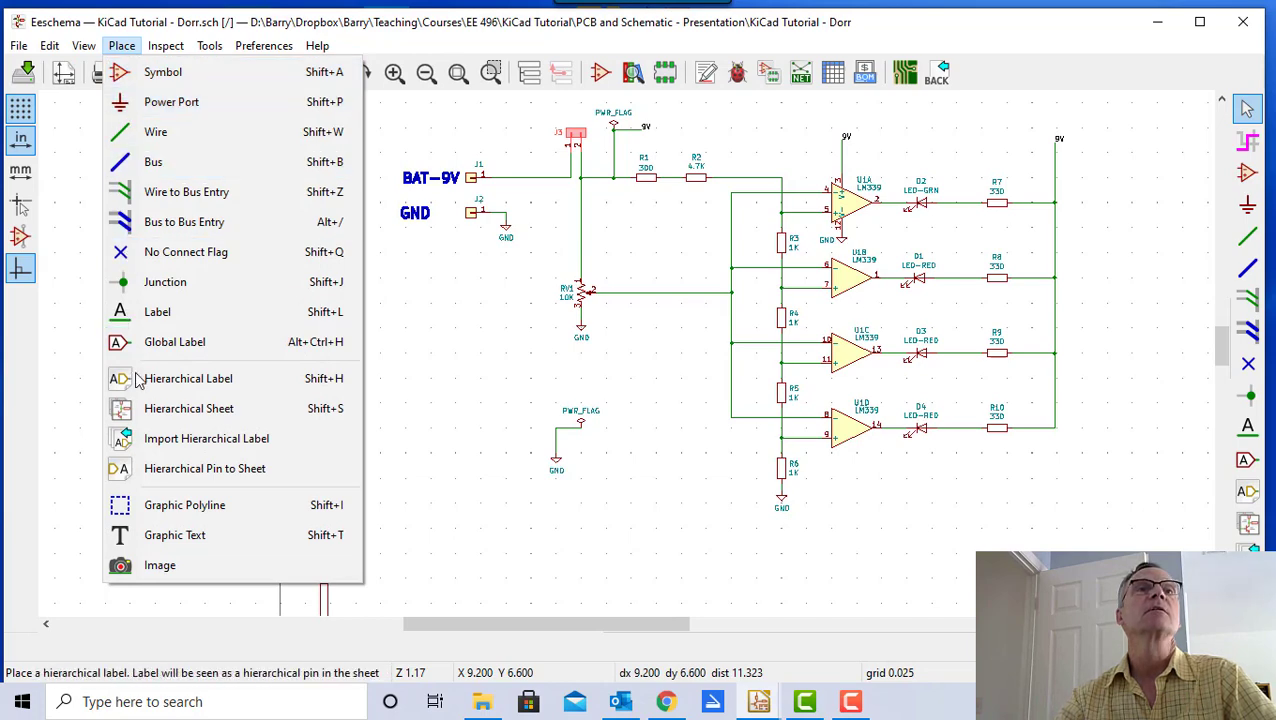
{"action": "left_click", "coordinate": [130, 535]}
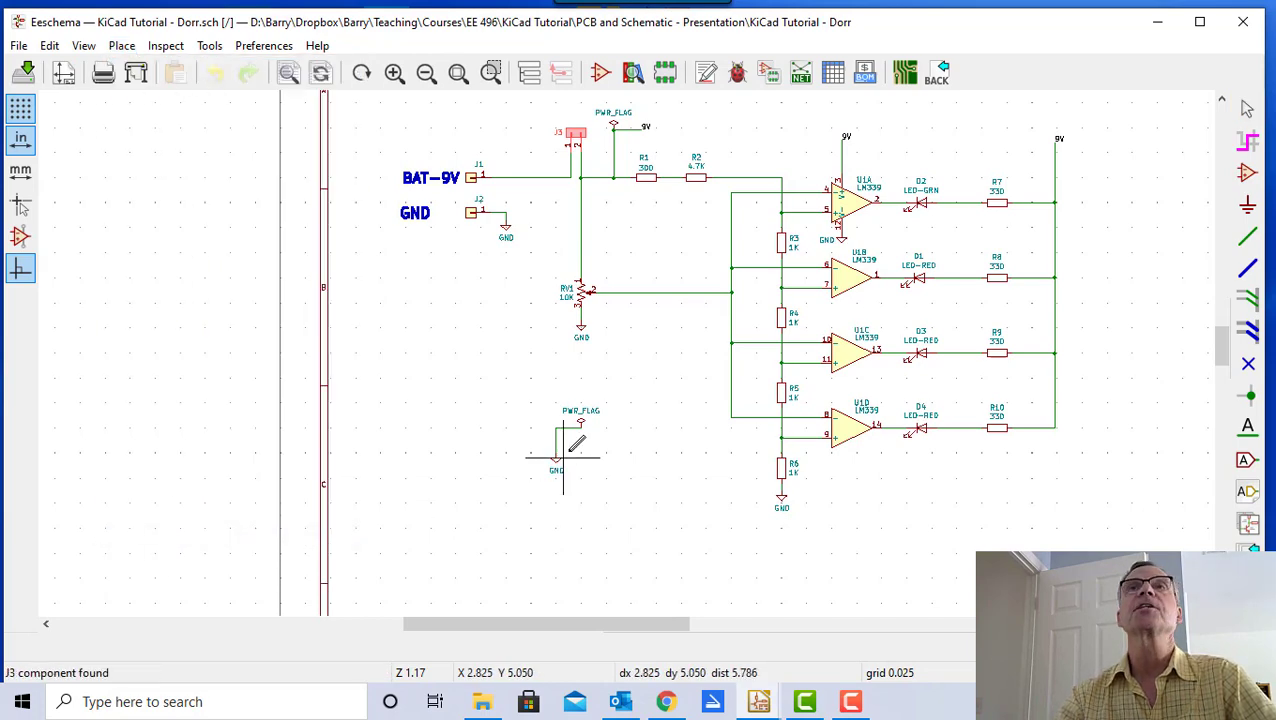
{"action": "left_click", "coordinate": [594, 264]}
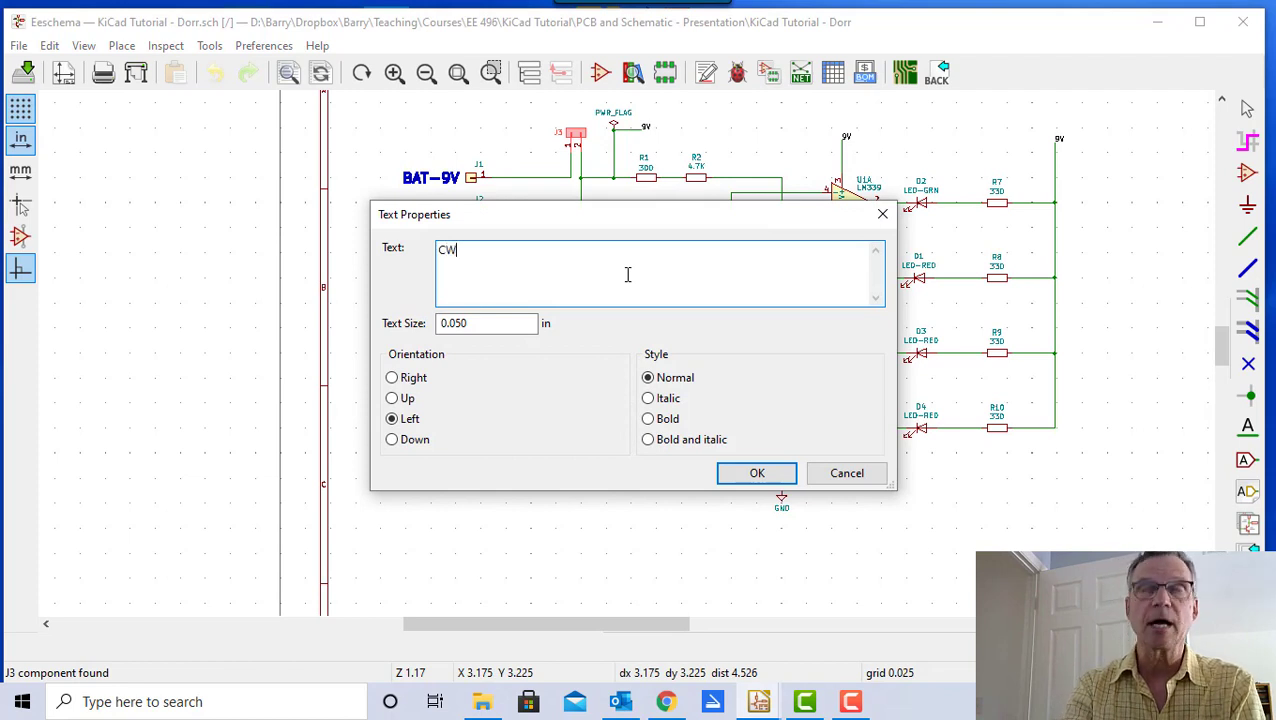
{"action": "left_click", "coordinate": [756, 475]}
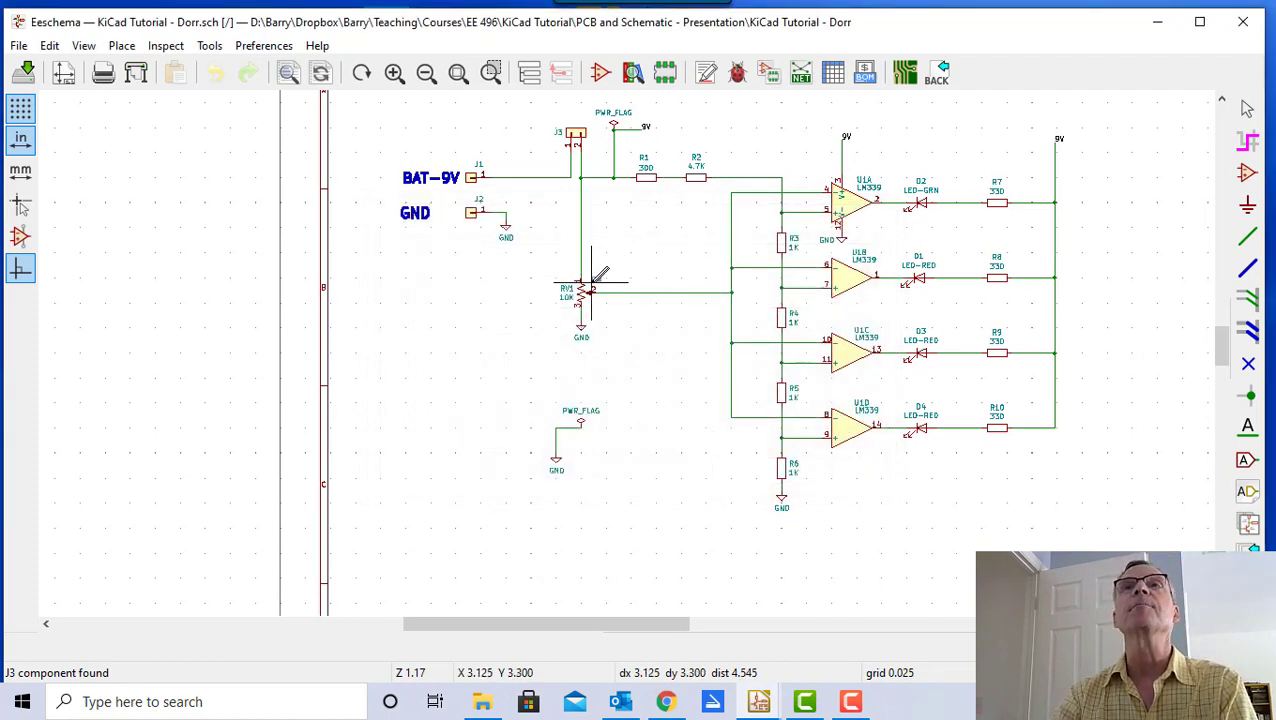
{"action": "left_click", "coordinate": [588, 279]}
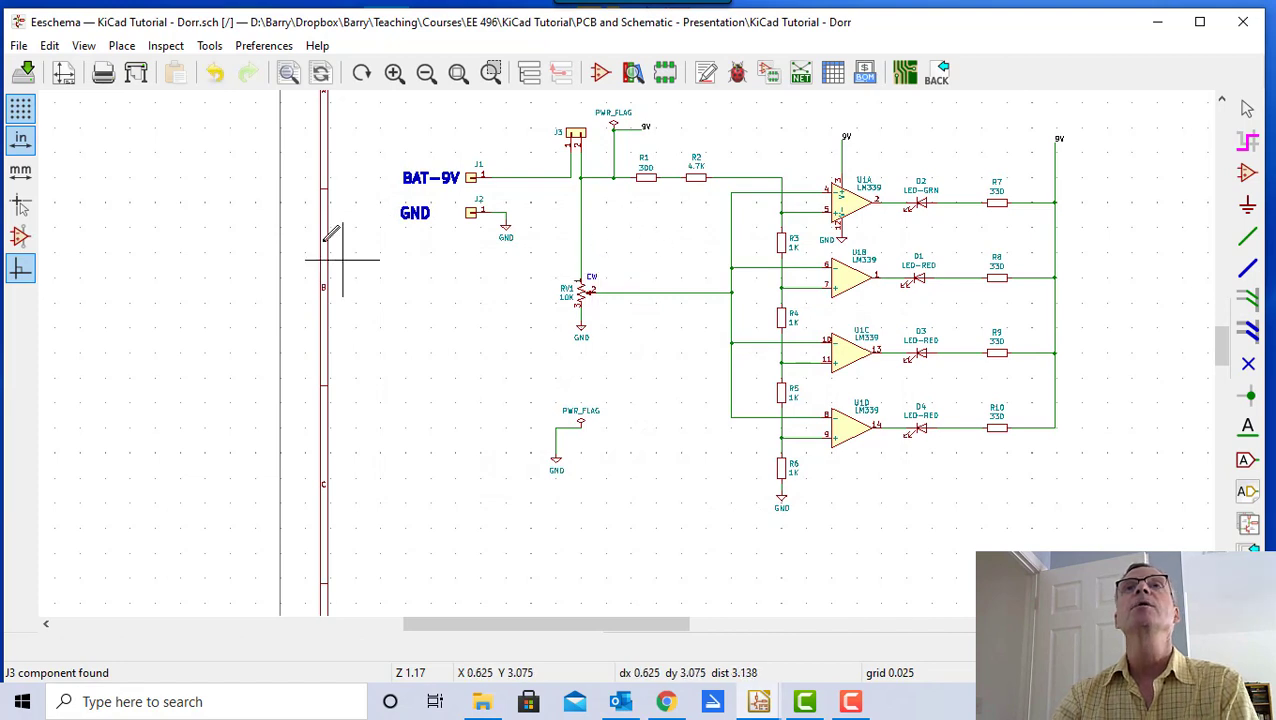
{"action": "left_click", "coordinate": [25, 72]}
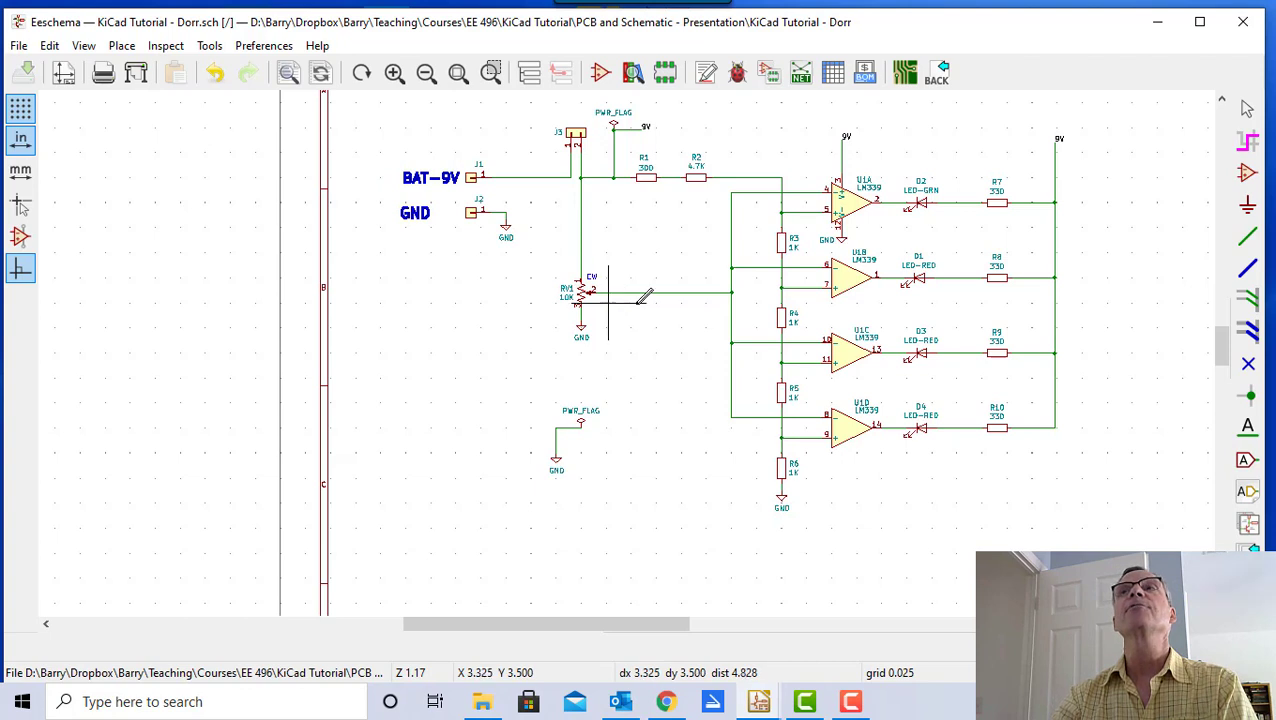
{"action": "left_click", "coordinate": [1247, 108]}
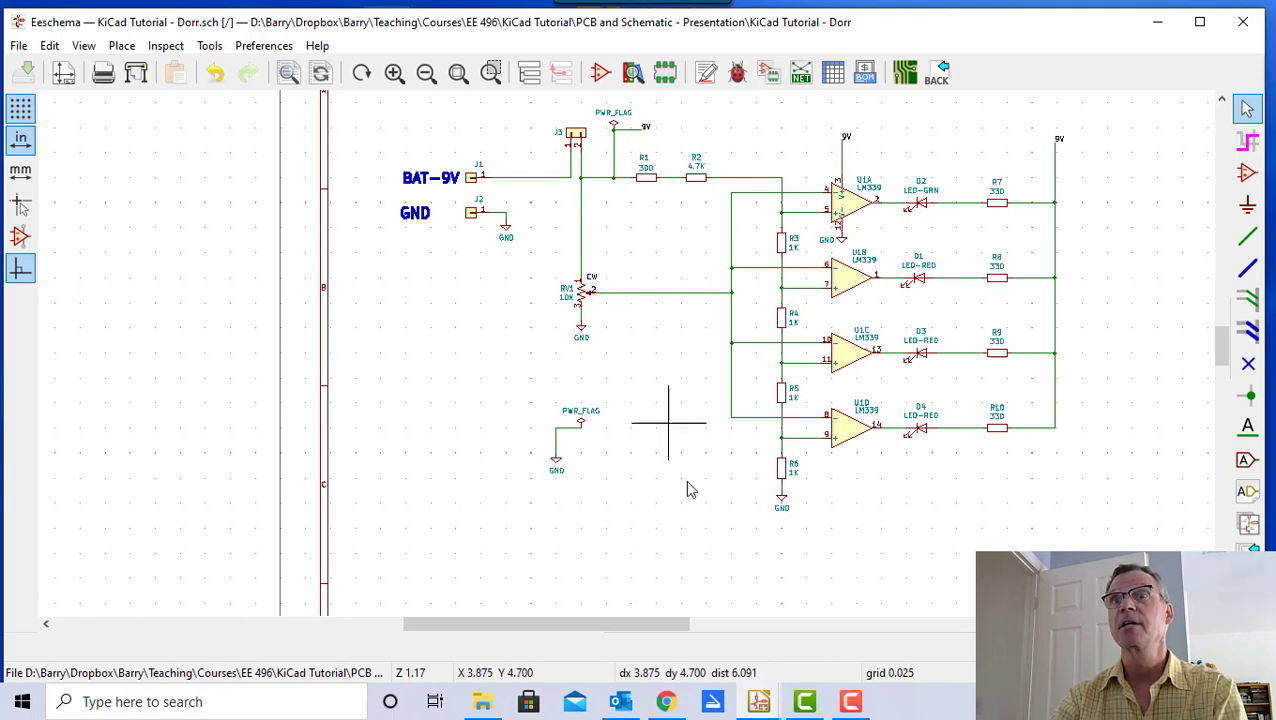
- Return to footprint assignment, select RV1, choose the Potentiometer_THT library and examine the preview of Potentiometer_Bourns_3266P_Horizontal
{"action": "left_click", "coordinate": [760, 705]}
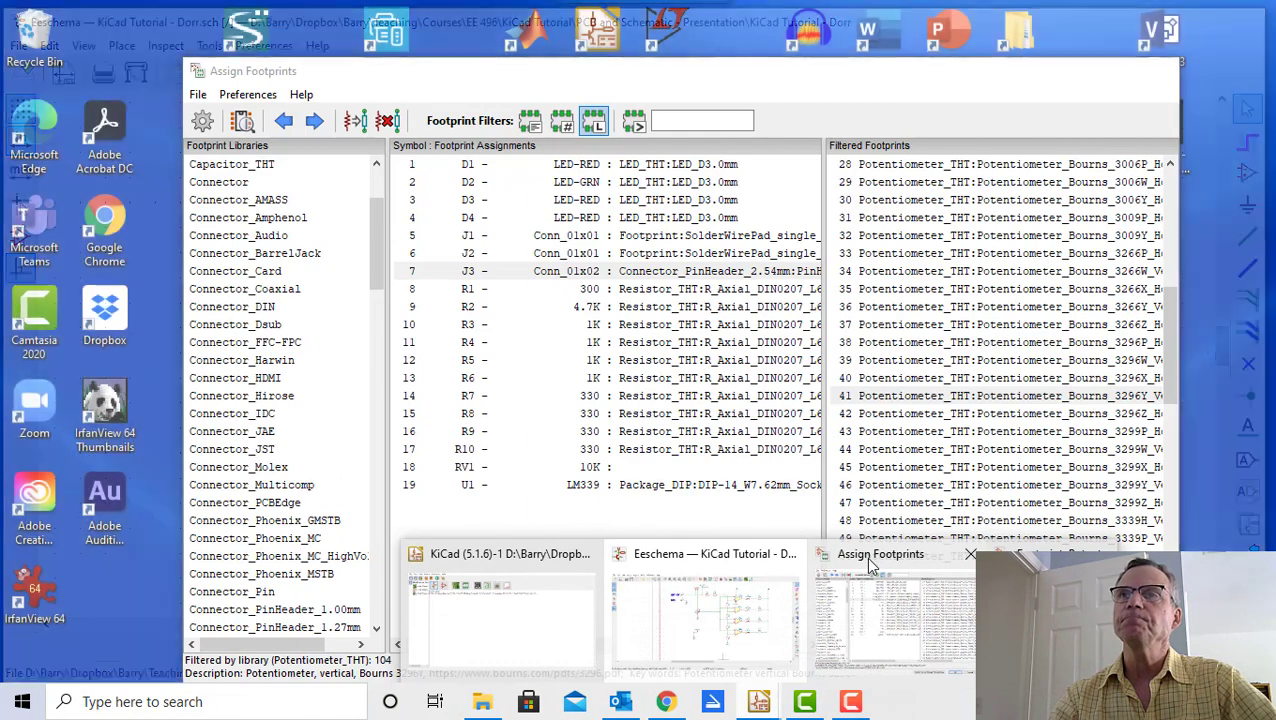
{"action": "left_click", "coordinate": [870, 590]}
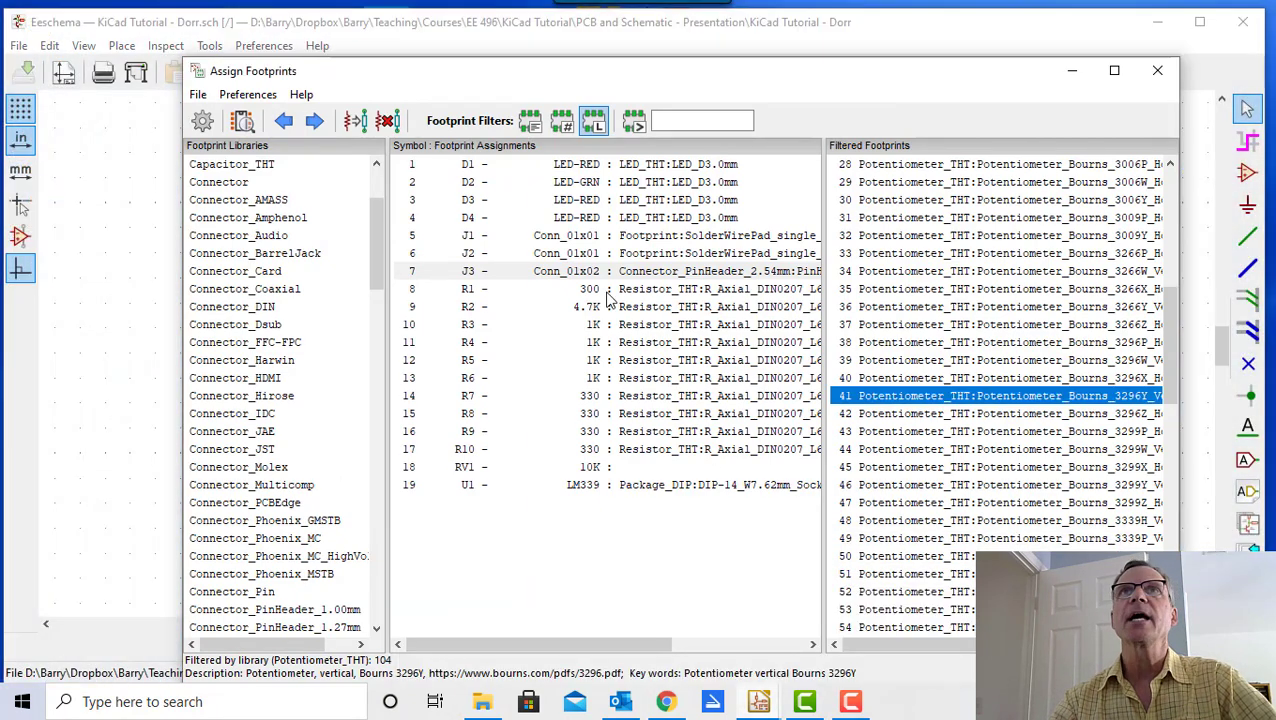
{"action": "left_click", "coordinate": [468, 472]}
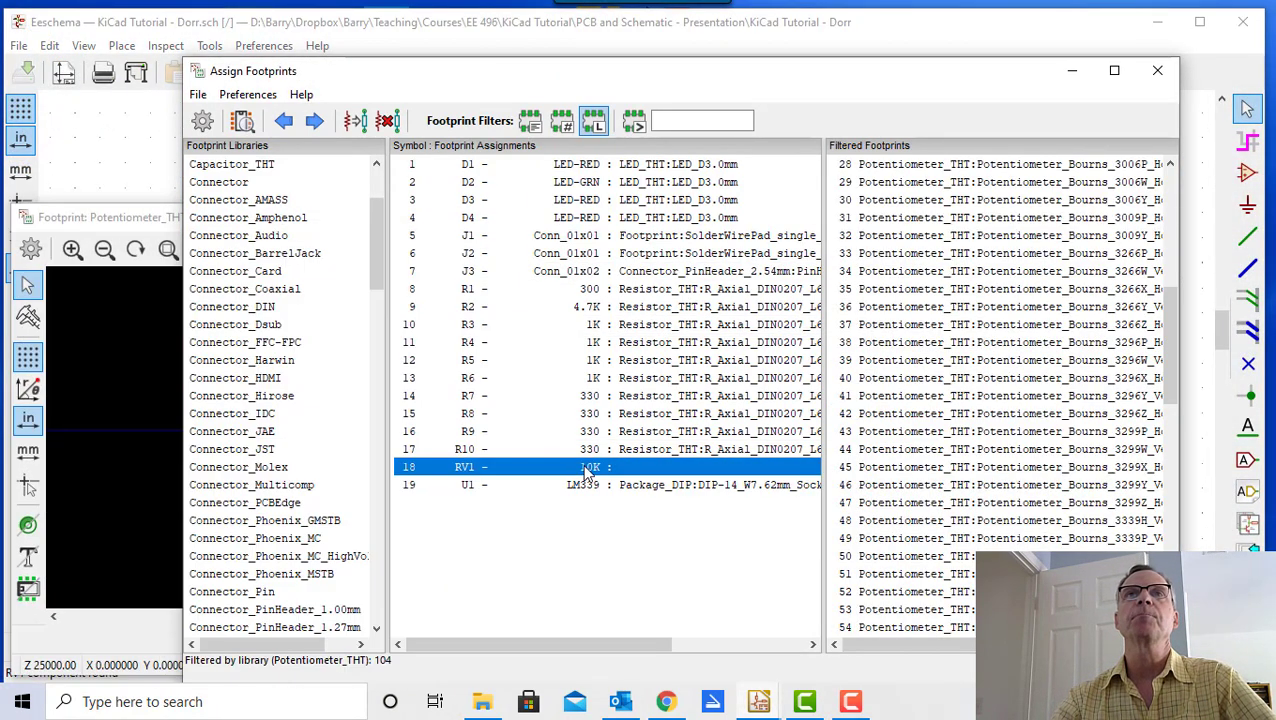
{"action": "left_click_drag", "start_coordinate": [375, 245], "coordinate": [366, 474]}
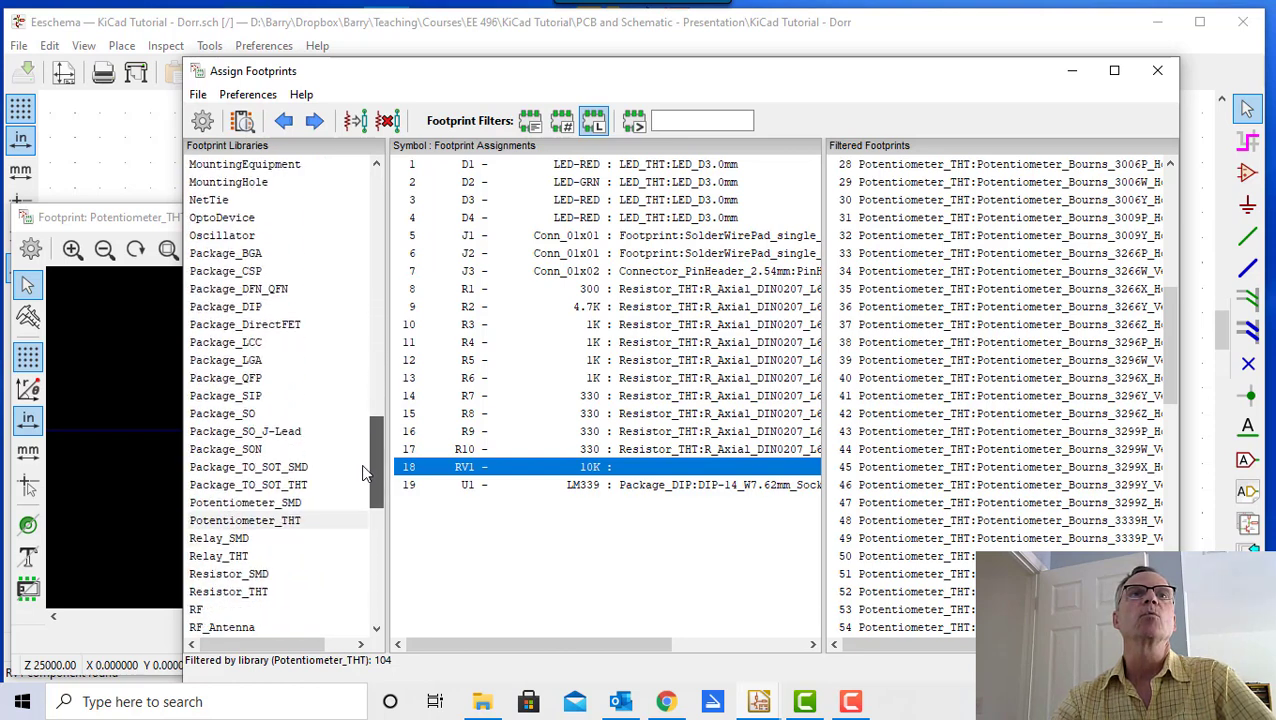
{"action": "left_click", "coordinate": [257, 522]}
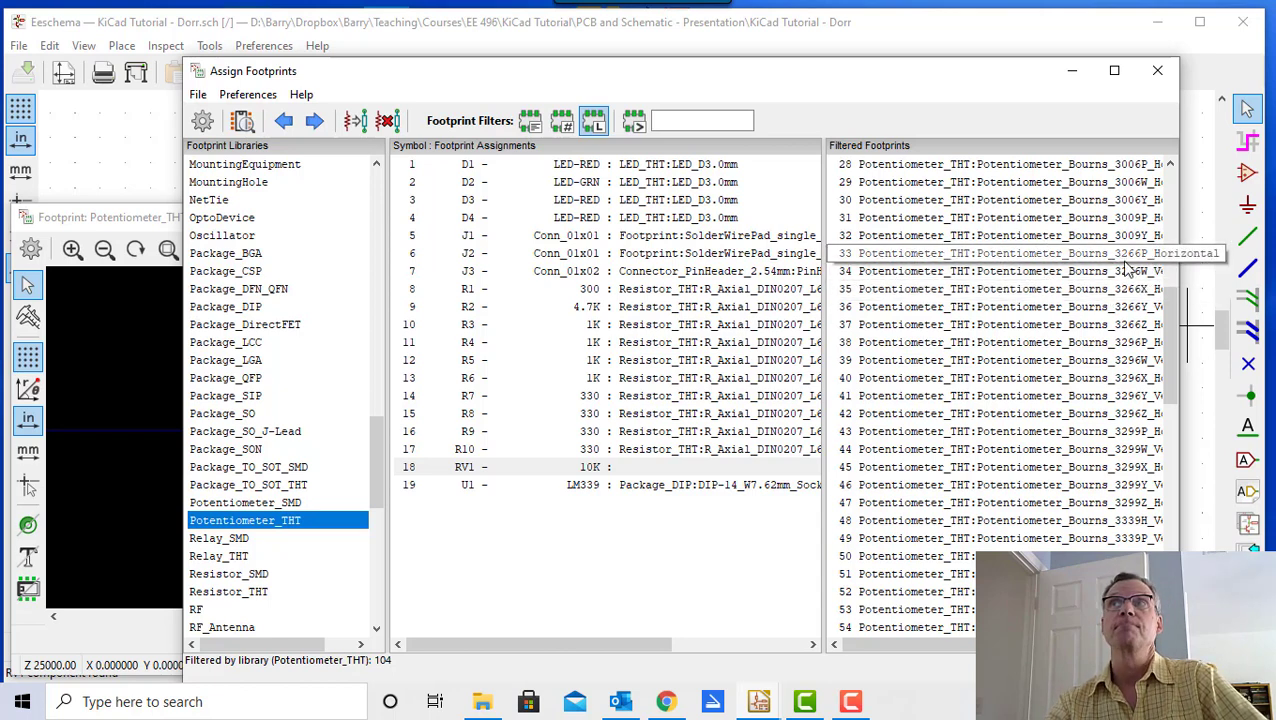
{"action": "left_click", "coordinate": [1022, 256]}
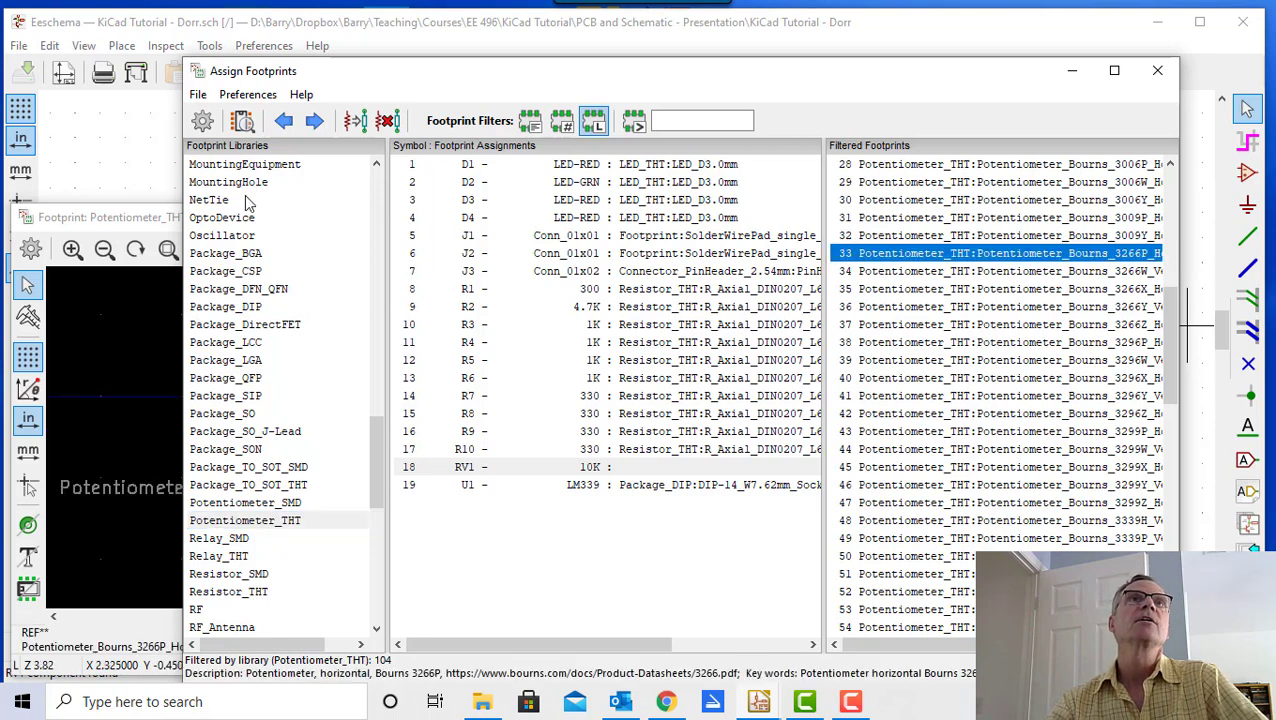
{"action": "left_click", "coordinate": [139, 216]}
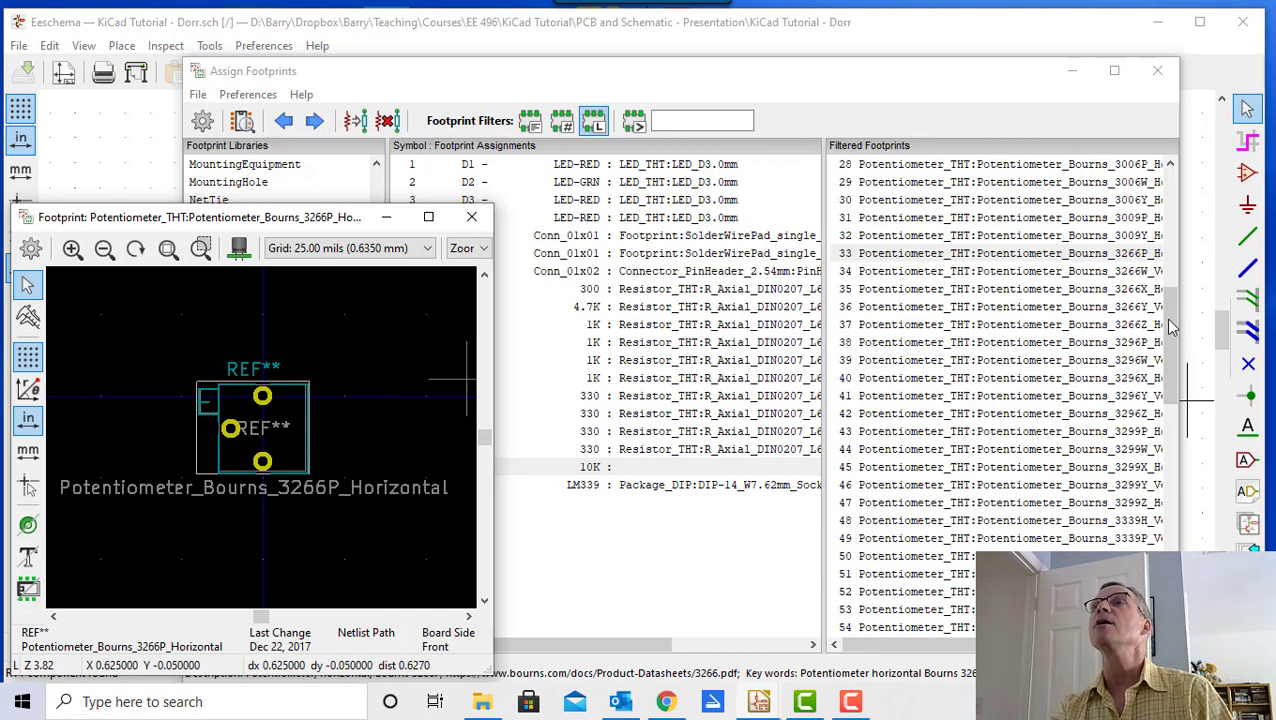
- Preview Potentiometer_Bourns_3266W_Vertical and assign it to RV1
{"action": "left_click", "coordinate": [1025, 275]}
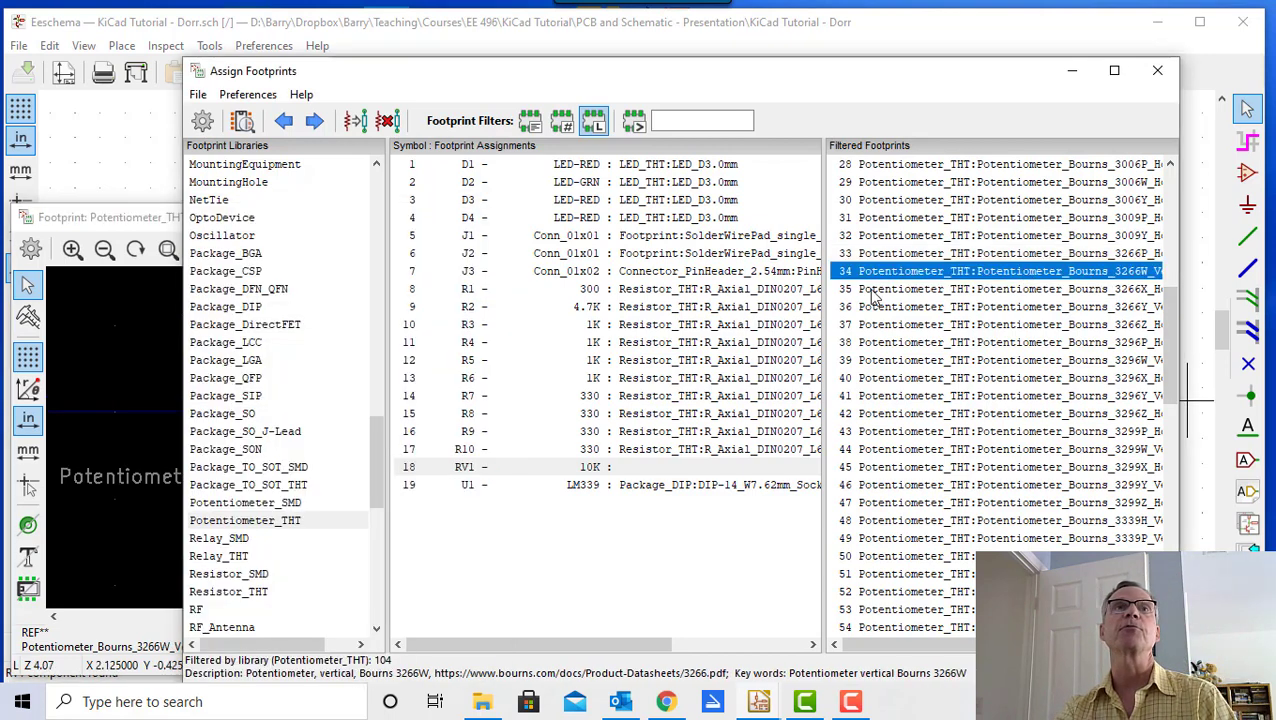
{"action": "left_click", "coordinate": [70, 224]}
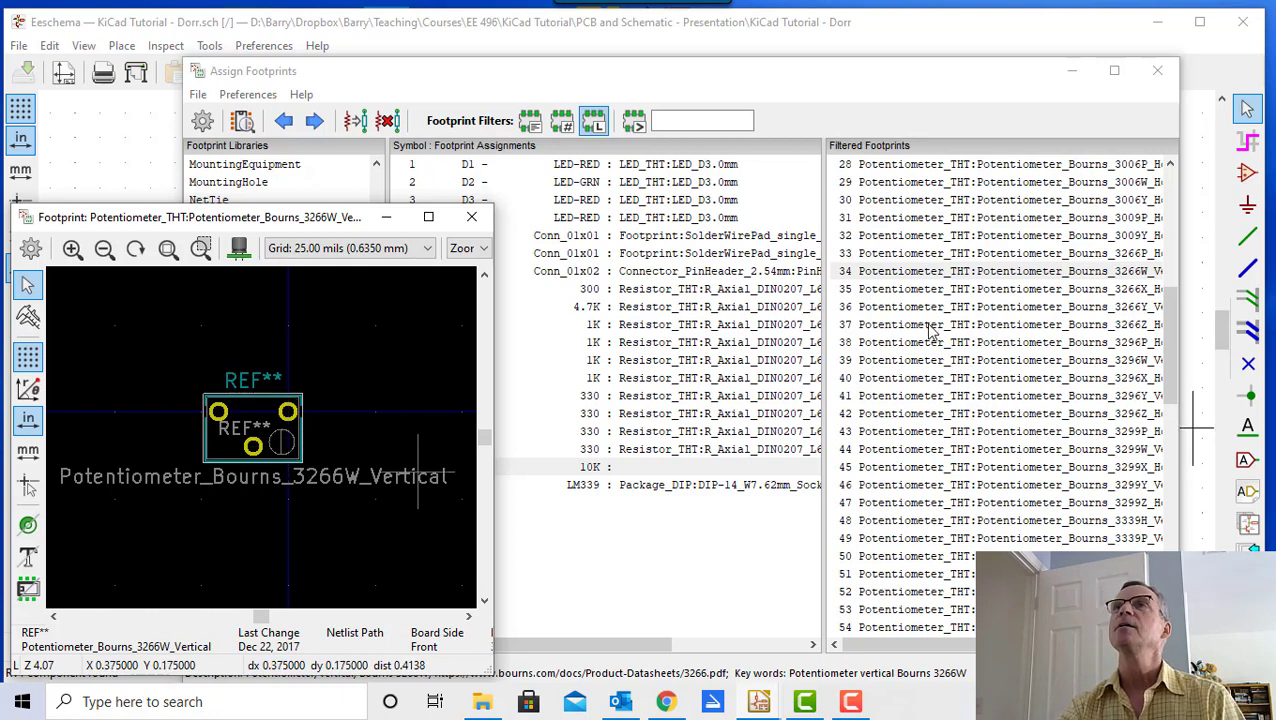
{"action": "double_click", "coordinate": [910, 272]}
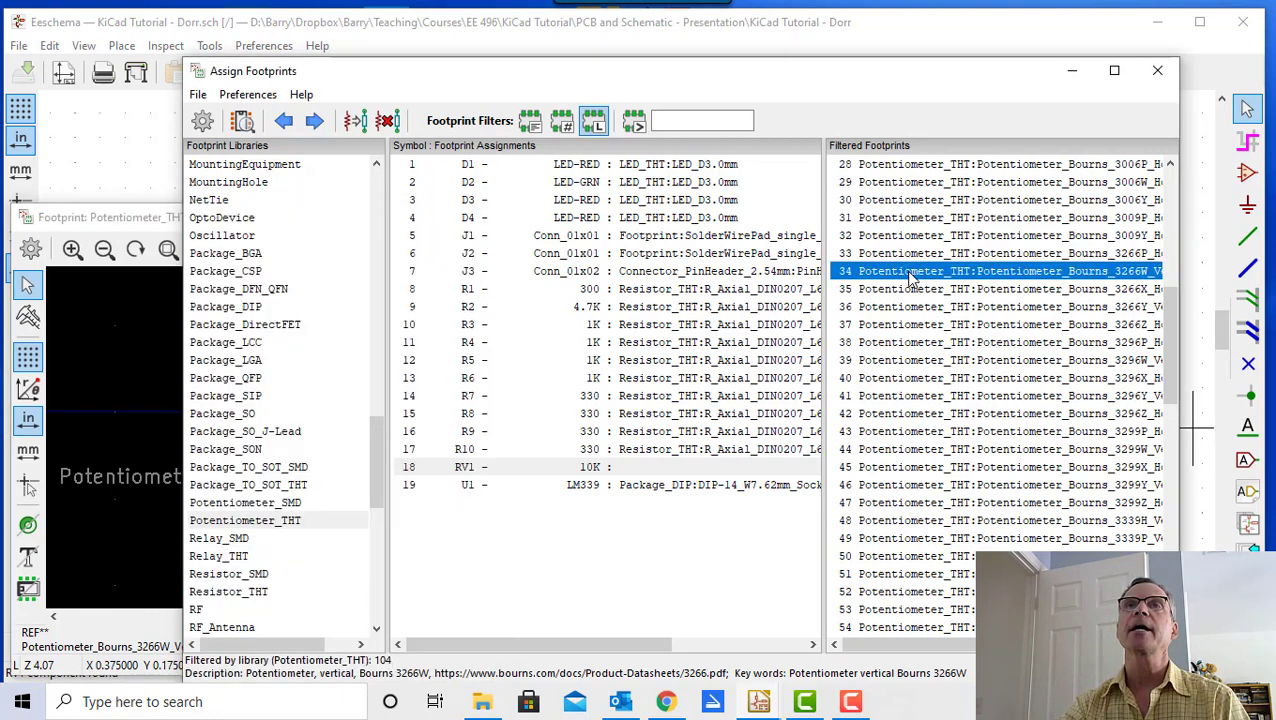
{"action": "left_click", "coordinate": [732, 564]}
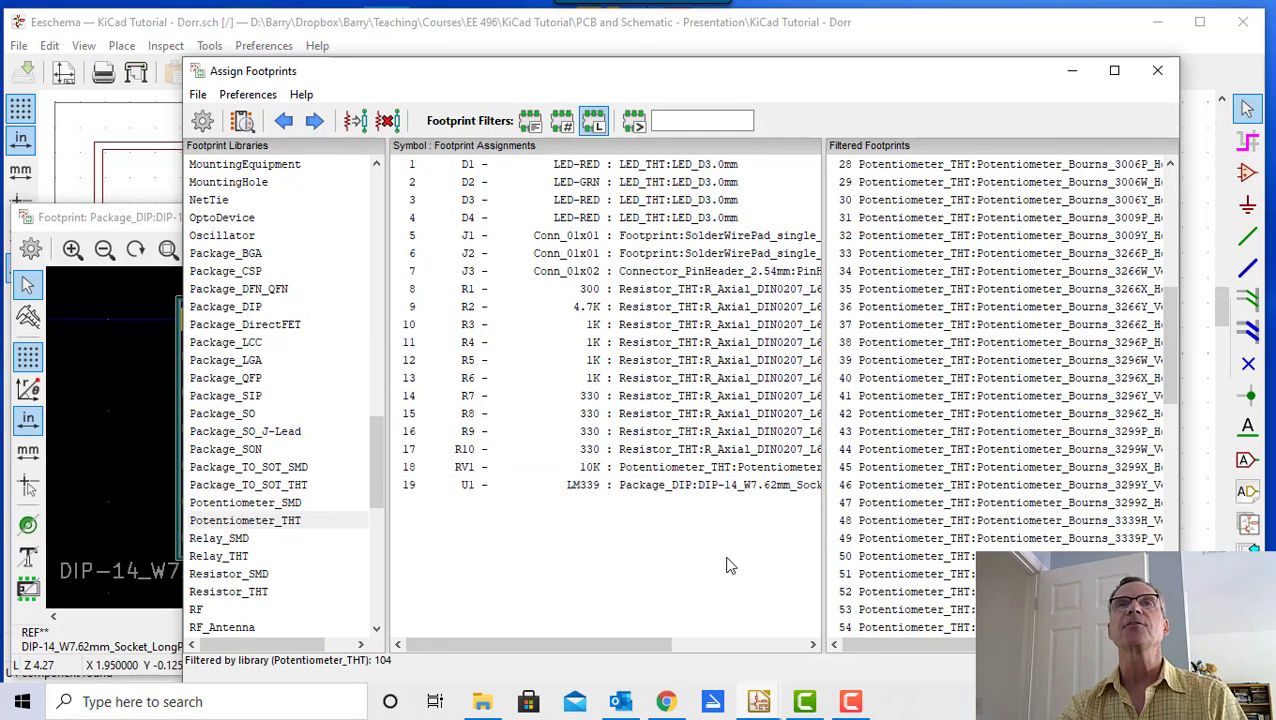
- Examine the previews of the footprints assigned to U1 and potentiometer RV1
{"action": "left_click", "coordinate": [124, 219]}
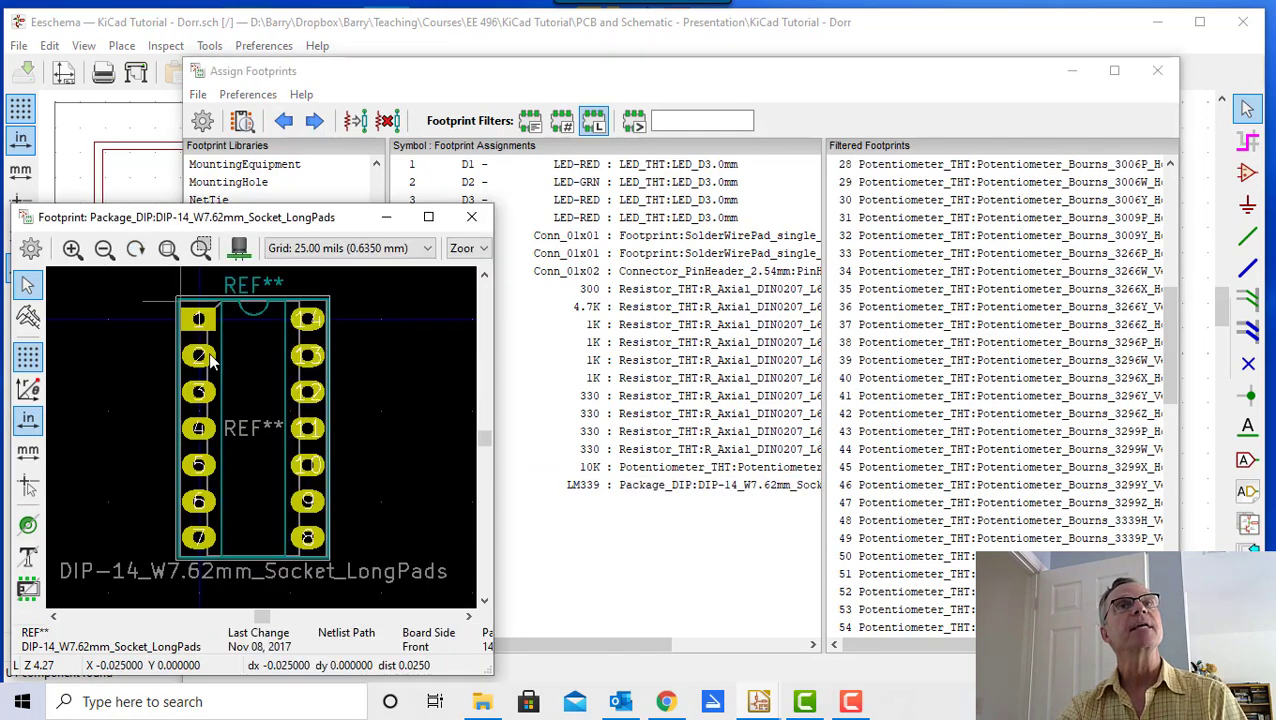
{"action": "left_click", "coordinate": [386, 217]}
{"action": "left_click", "coordinate": [640, 468]}
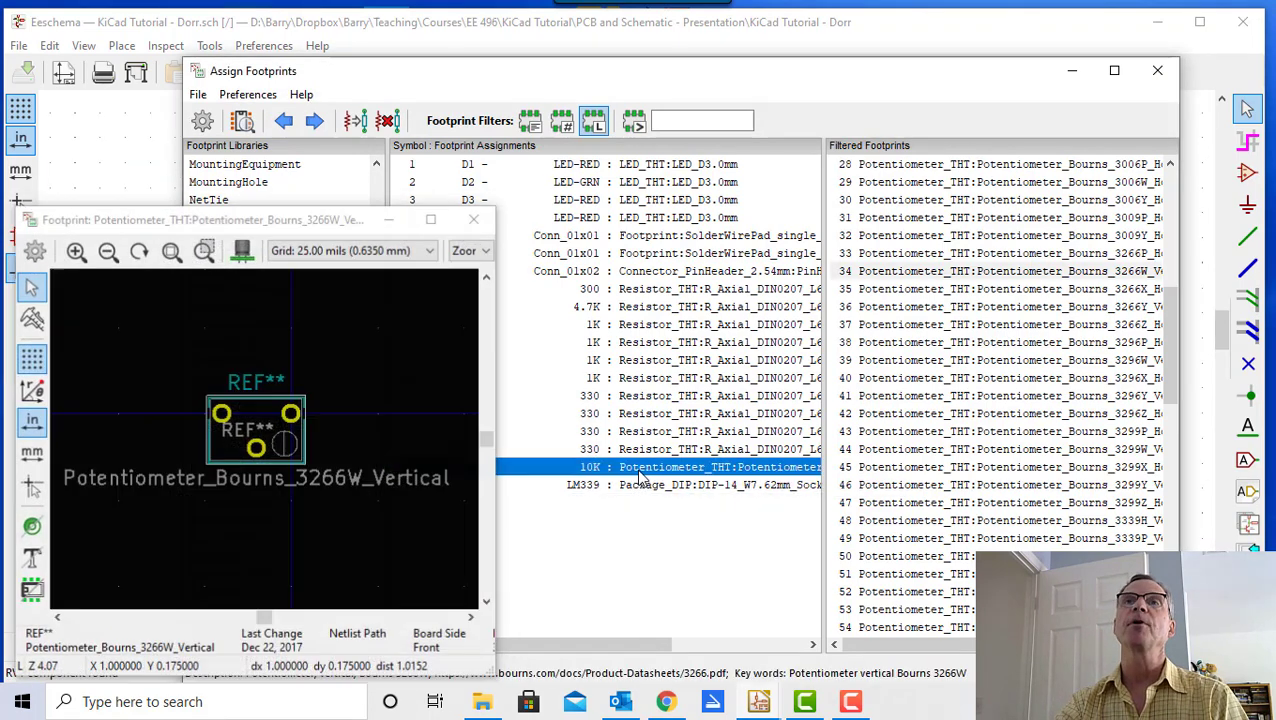
{"action": "left_click", "coordinate": [140, 225]}
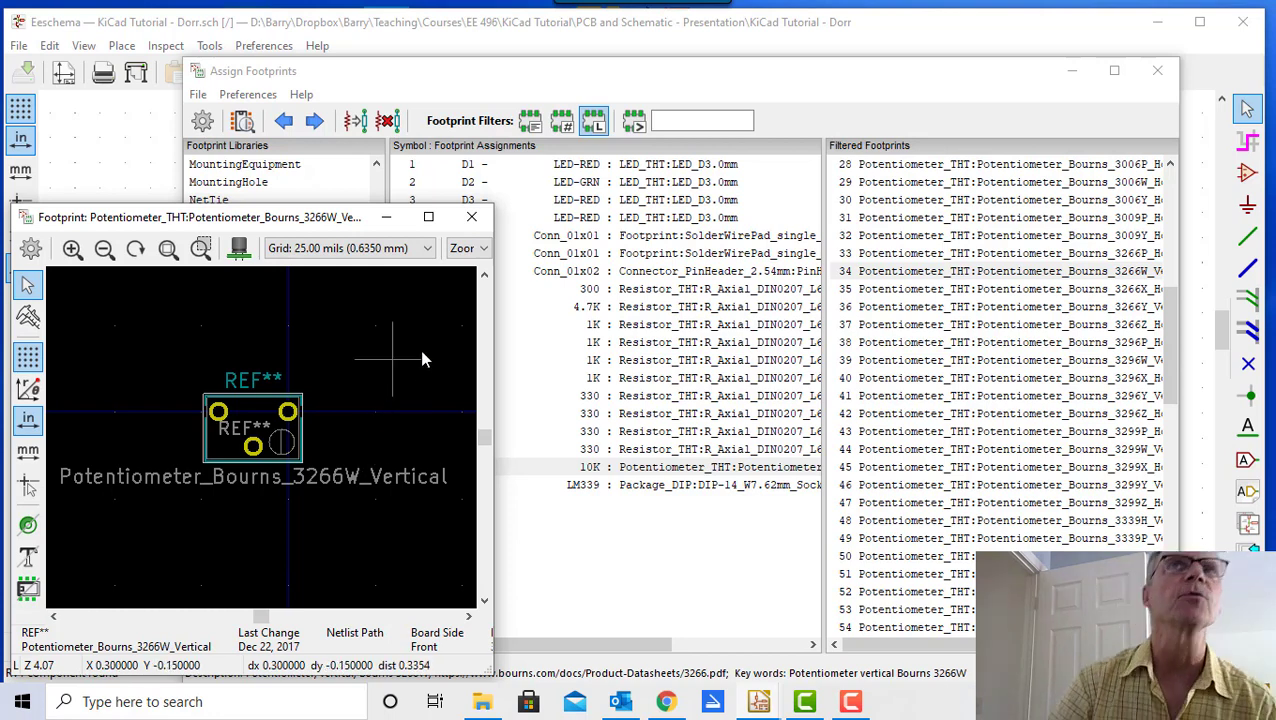
- Close the footprint preview and accept the footprint assignments for the schematic
{"action": "left_click", "coordinate": [471, 216]}
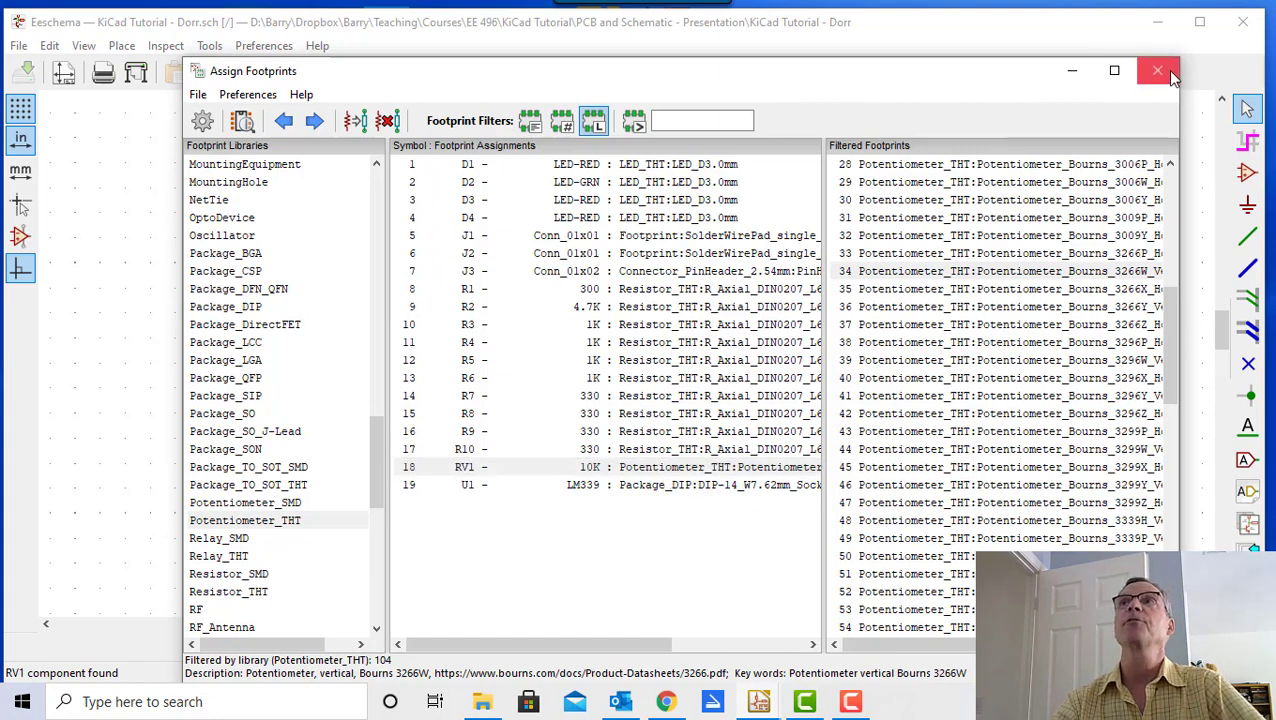
{"action": "left_click_drag", "start_coordinate": [875, 80], "coordinate": [770, 32]}
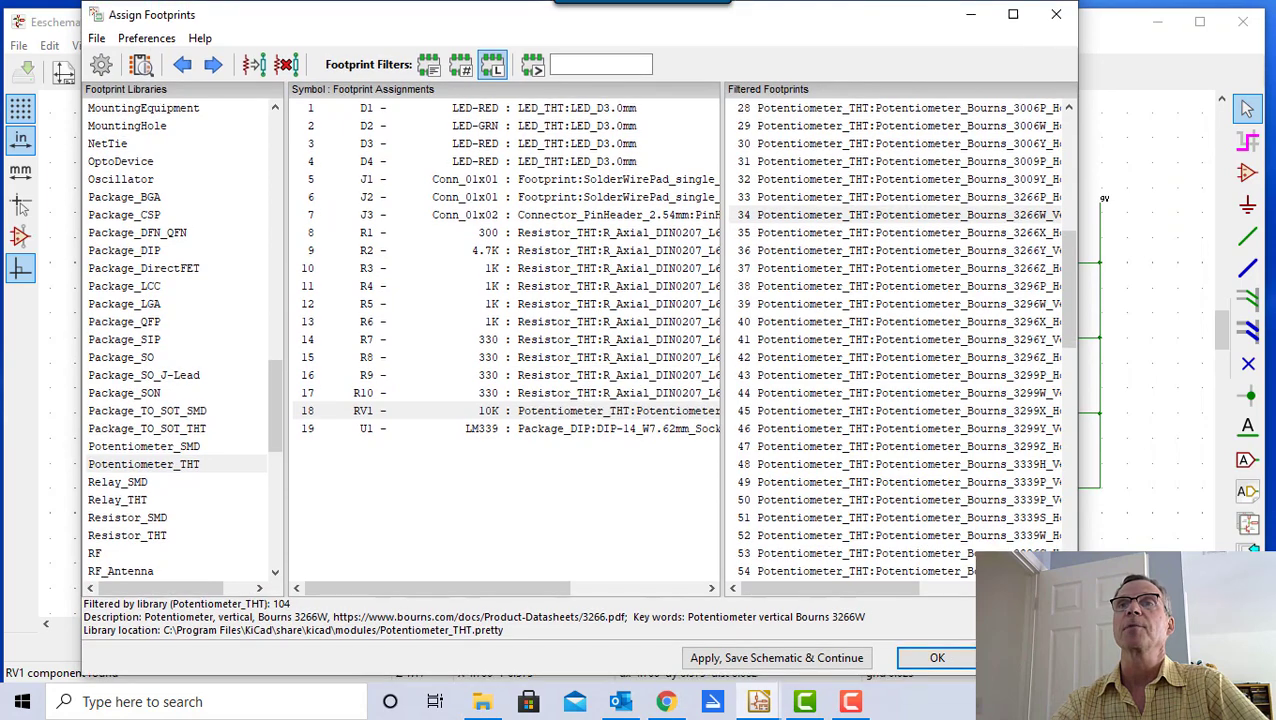
{"action": "left_click", "coordinate": [937, 658]}
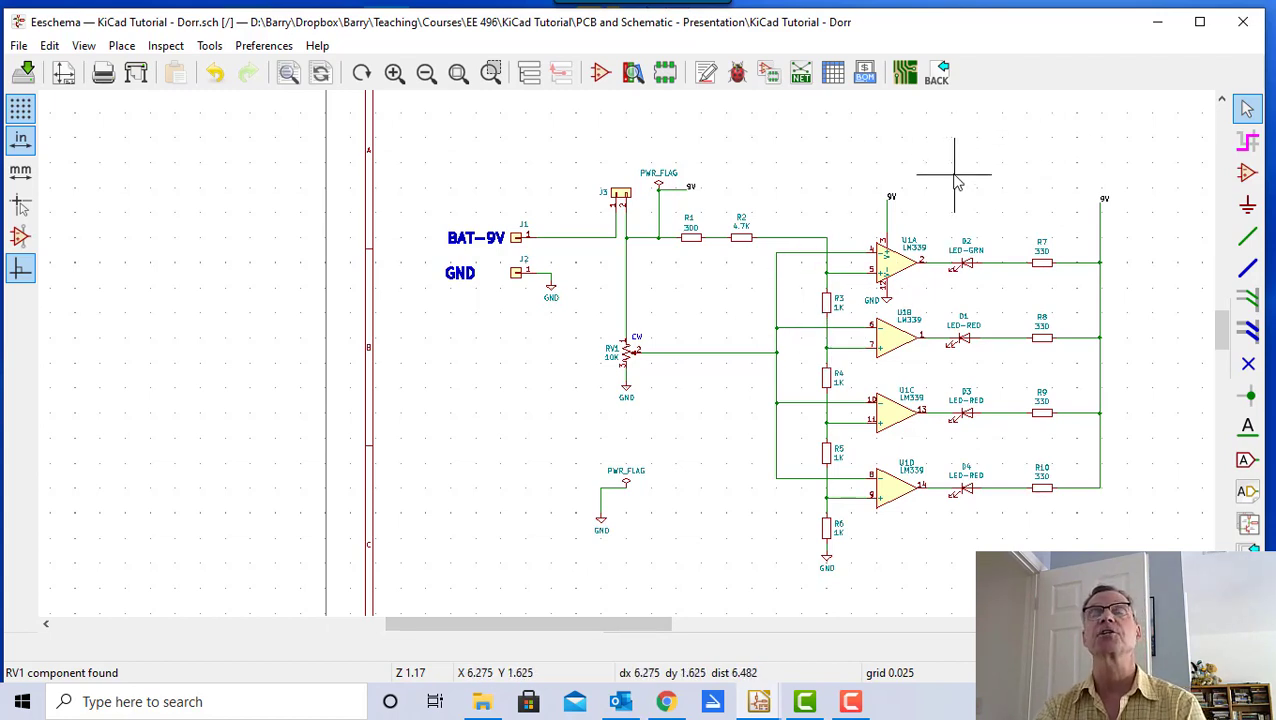
- Generate the Pcbnew netlist in the default format and save it as a .net file under the suggested name in the project folder
{"action": "left_click", "coordinate": [801, 73]}
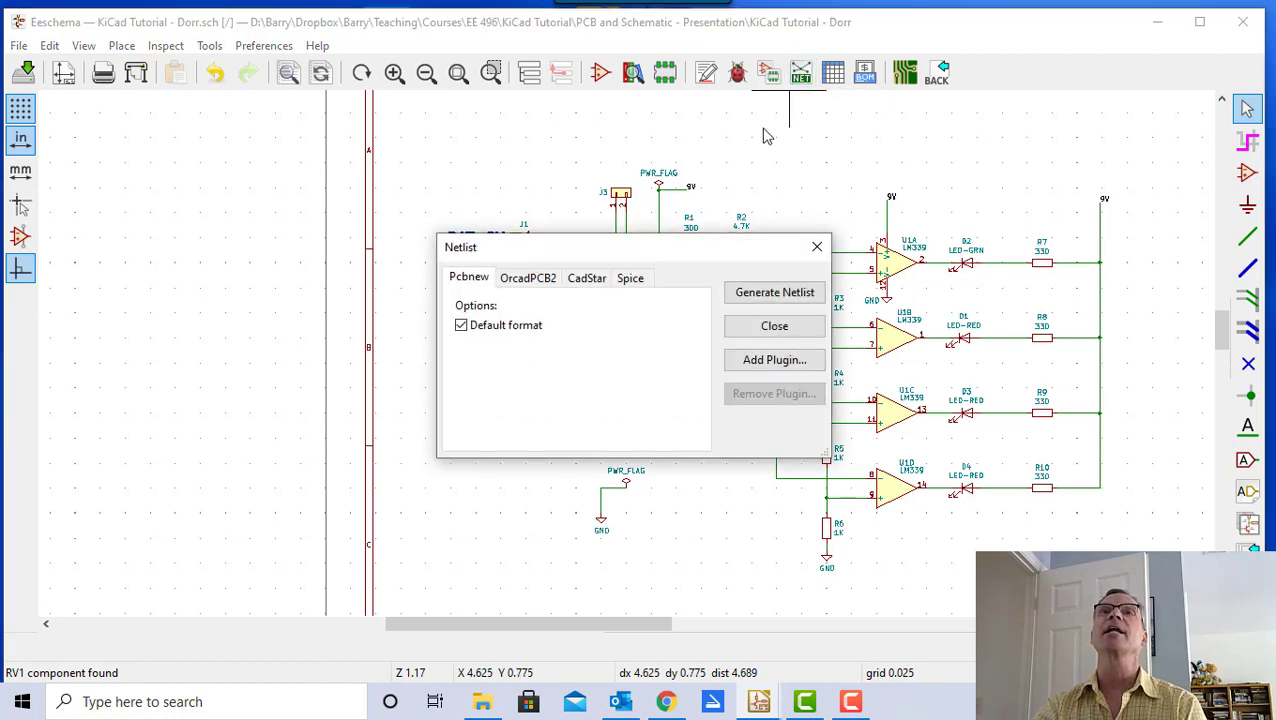
{"action": "left_click", "coordinate": [768, 294]}
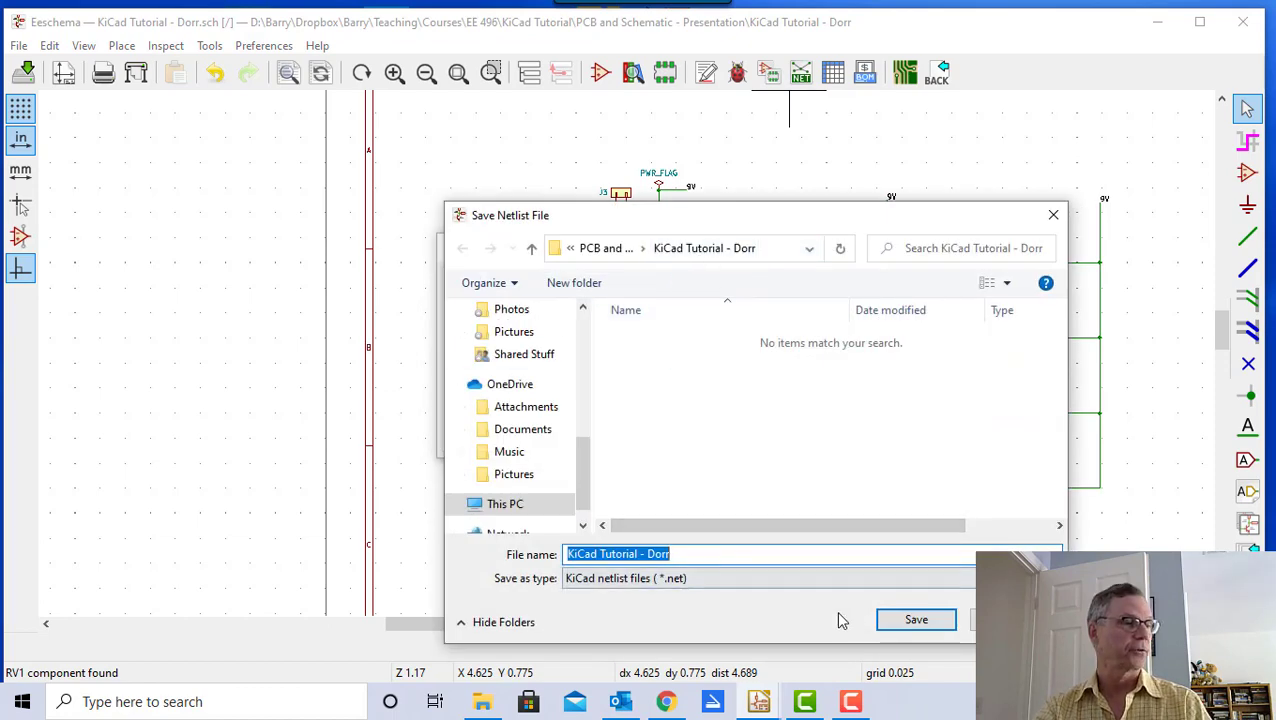
{"action": "left_click", "coordinate": [925, 621]}
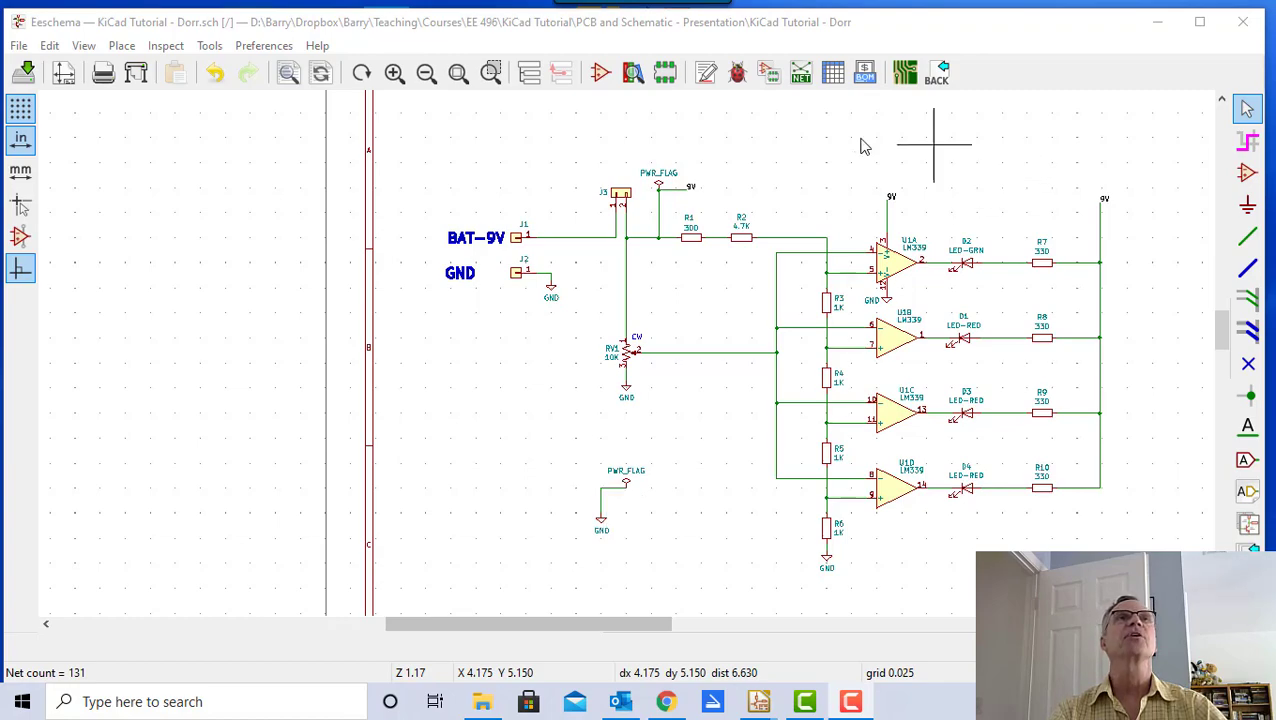
- Switch to the KiCad project window and open the PCB layout editor for the tutorial board
{"action": "left_click_drag", "start_coordinate": [492, 30], "coordinate": [544, 63]}
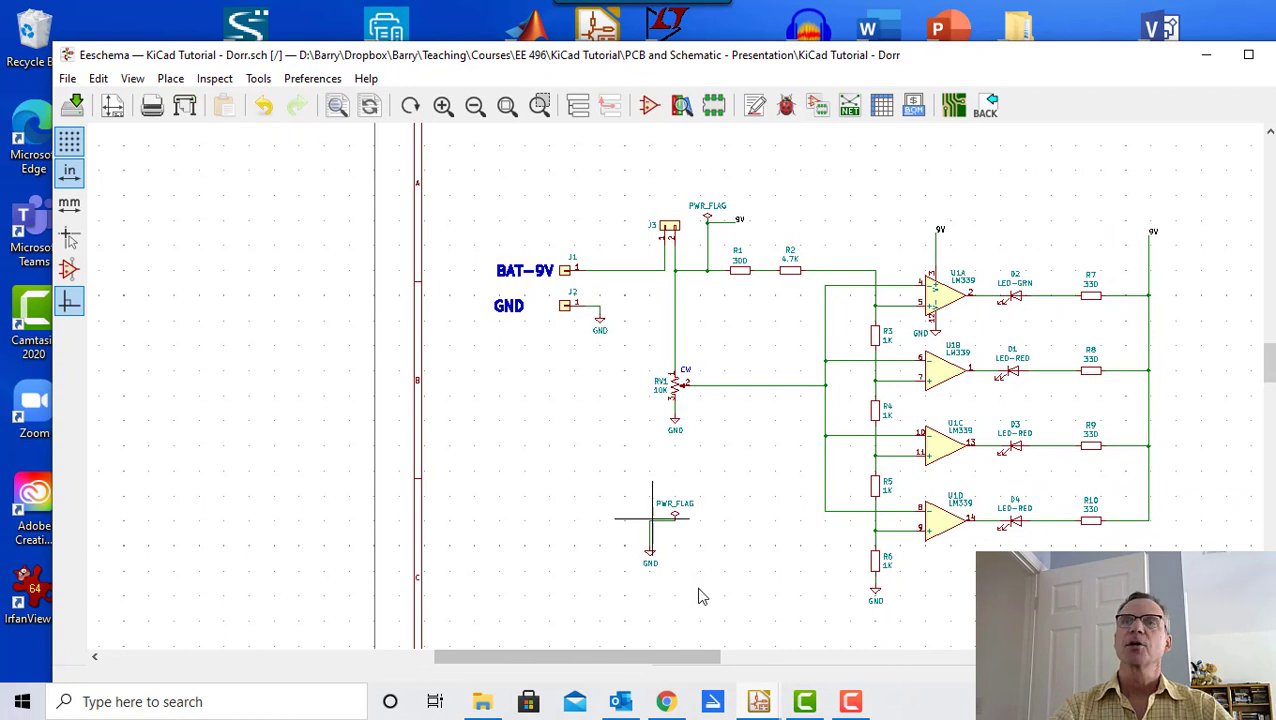
{"action": "mouse_move", "coordinate": [759, 705]}
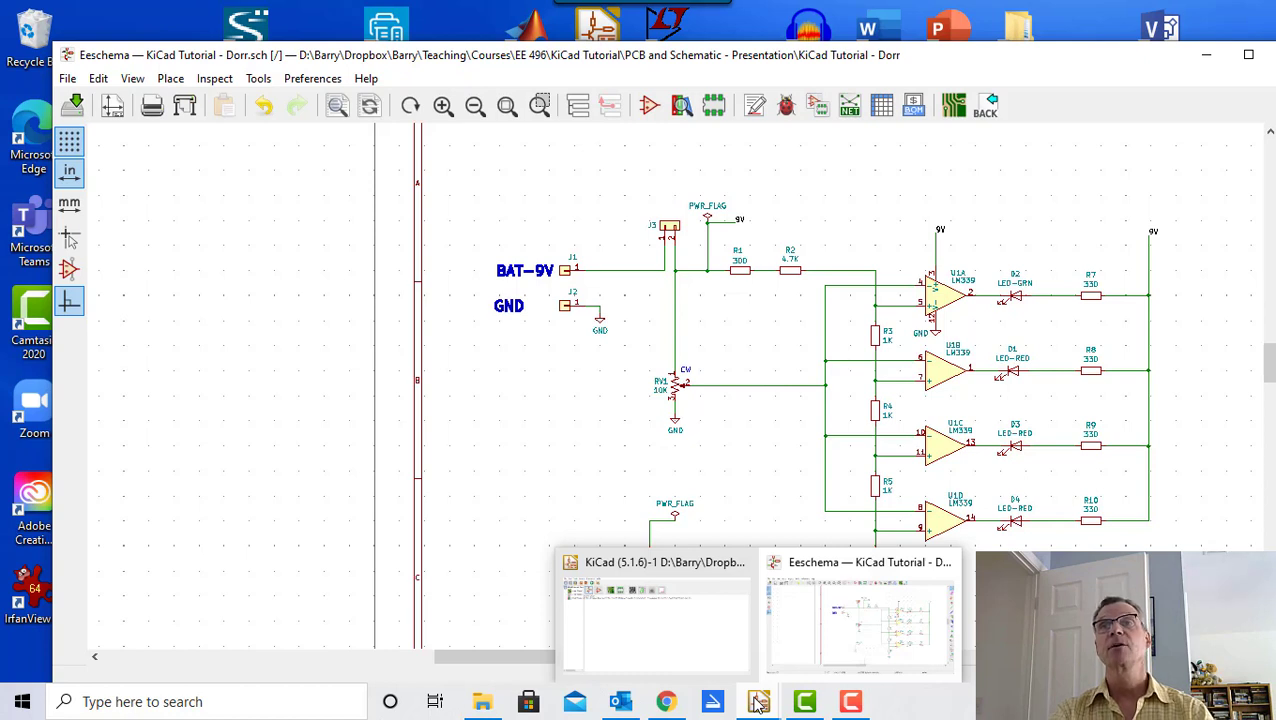
{"action": "left_click", "coordinate": [678, 574]}
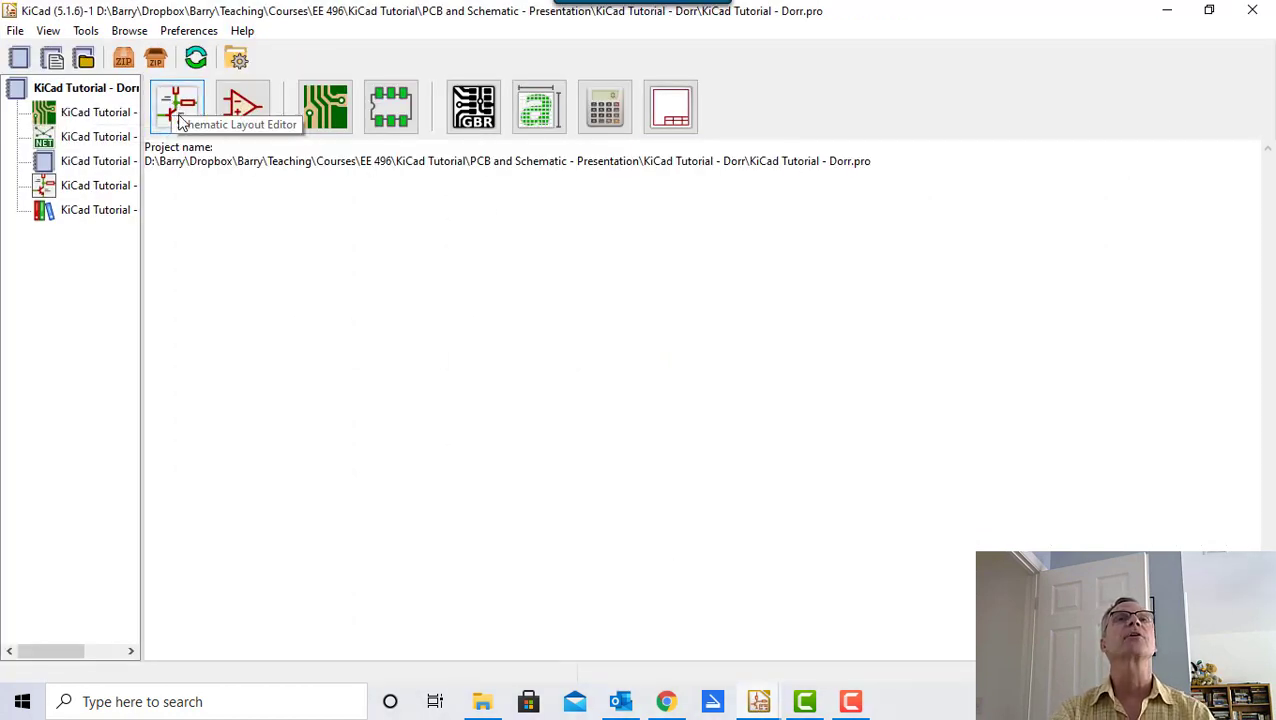
{"action": "left_click", "coordinate": [320, 106]}
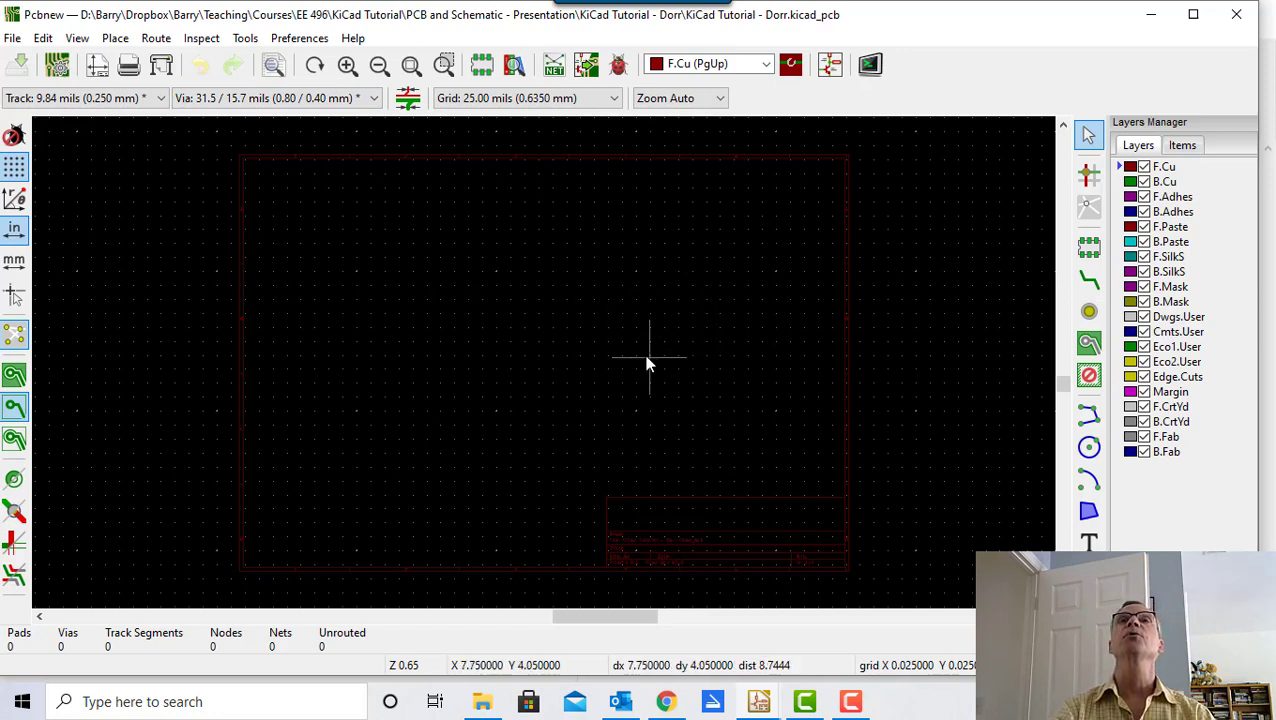
- Load the netlist file KiCad Tutorial - Dorr.net, update the PCB with its footprints and close the netlist dialog
{"action": "left_click", "coordinate": [555, 66]}
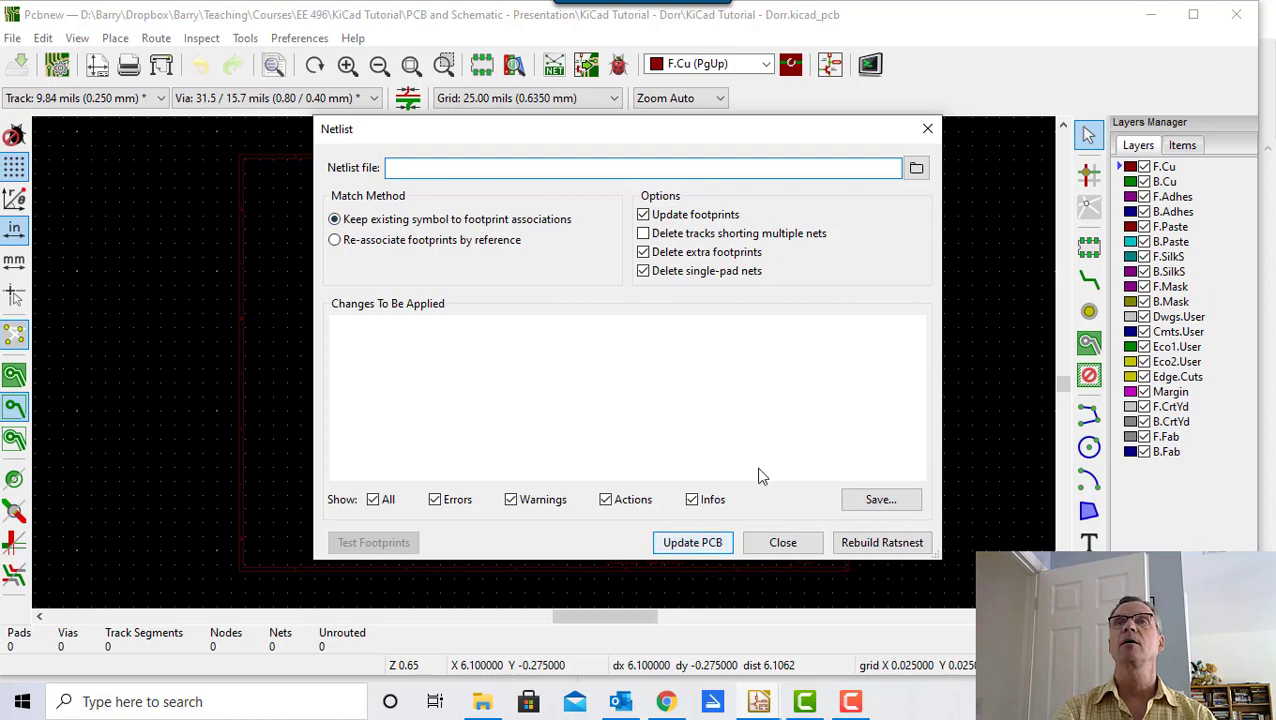
{"action": "left_click", "coordinate": [916, 168]}
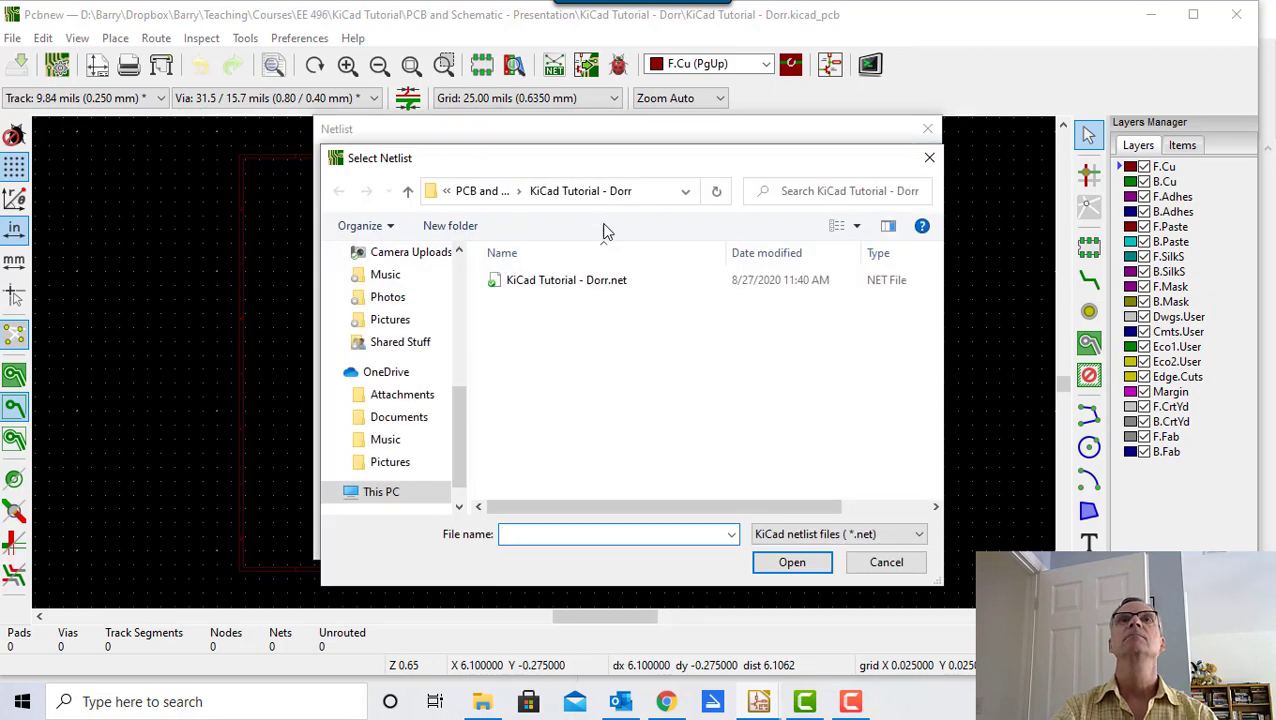
{"action": "left_click", "coordinate": [530, 287]}
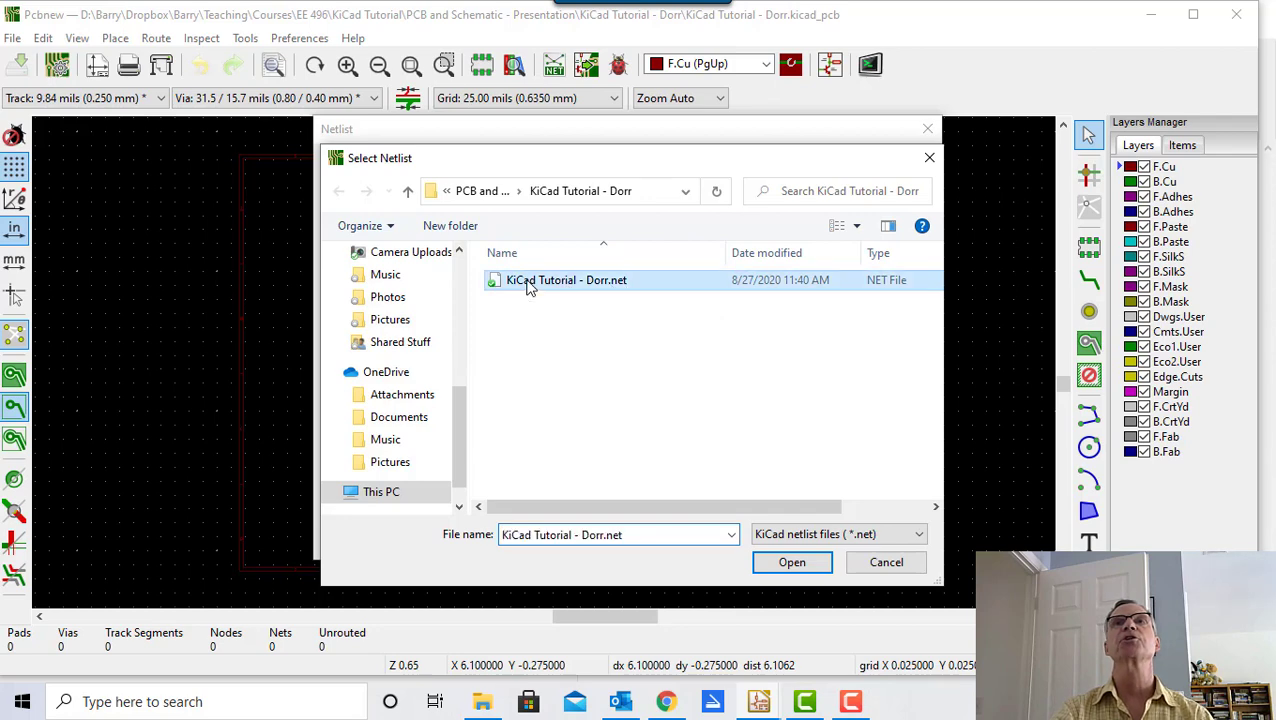
{"action": "left_click", "coordinate": [792, 563]}
{"action": "scroll", "coordinate": [692, 393], "scroll_direction": "up", "scroll_amount": 5}
{"action": "scroll", "coordinate": [600, 375], "scroll_direction": "down", "scroll_amount": 6}
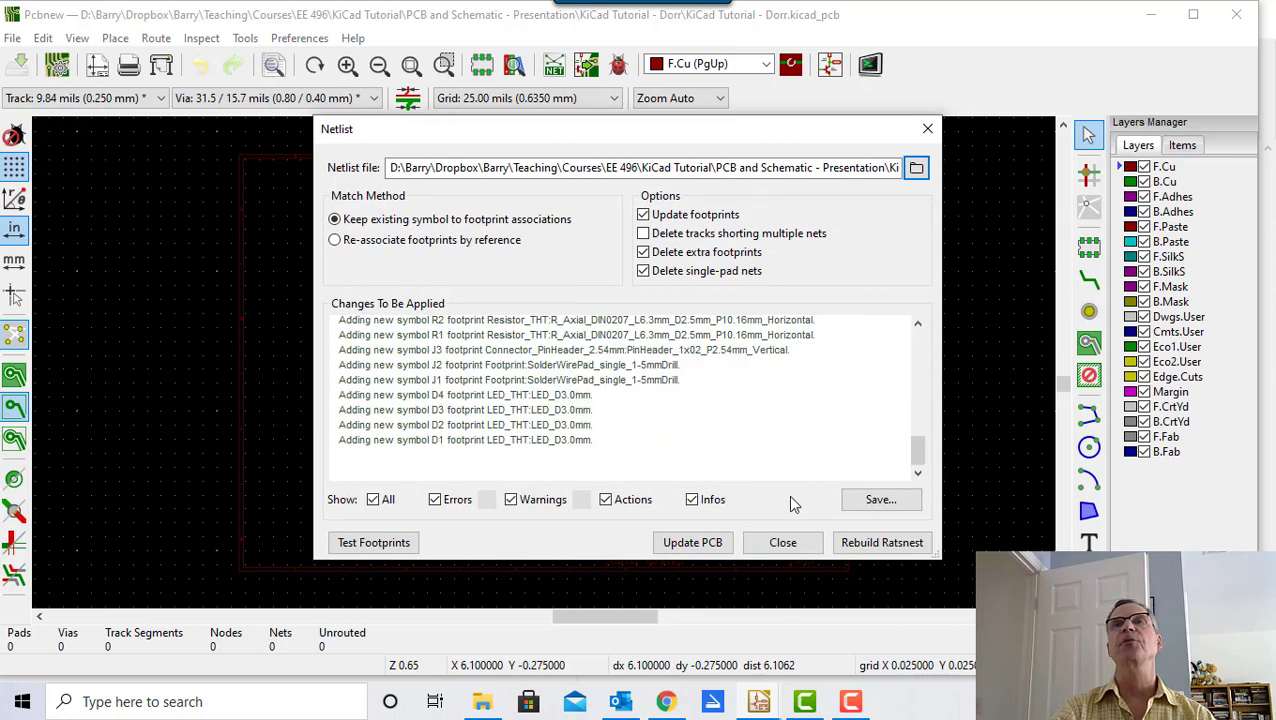
{"action": "left_click", "coordinate": [692, 543]}
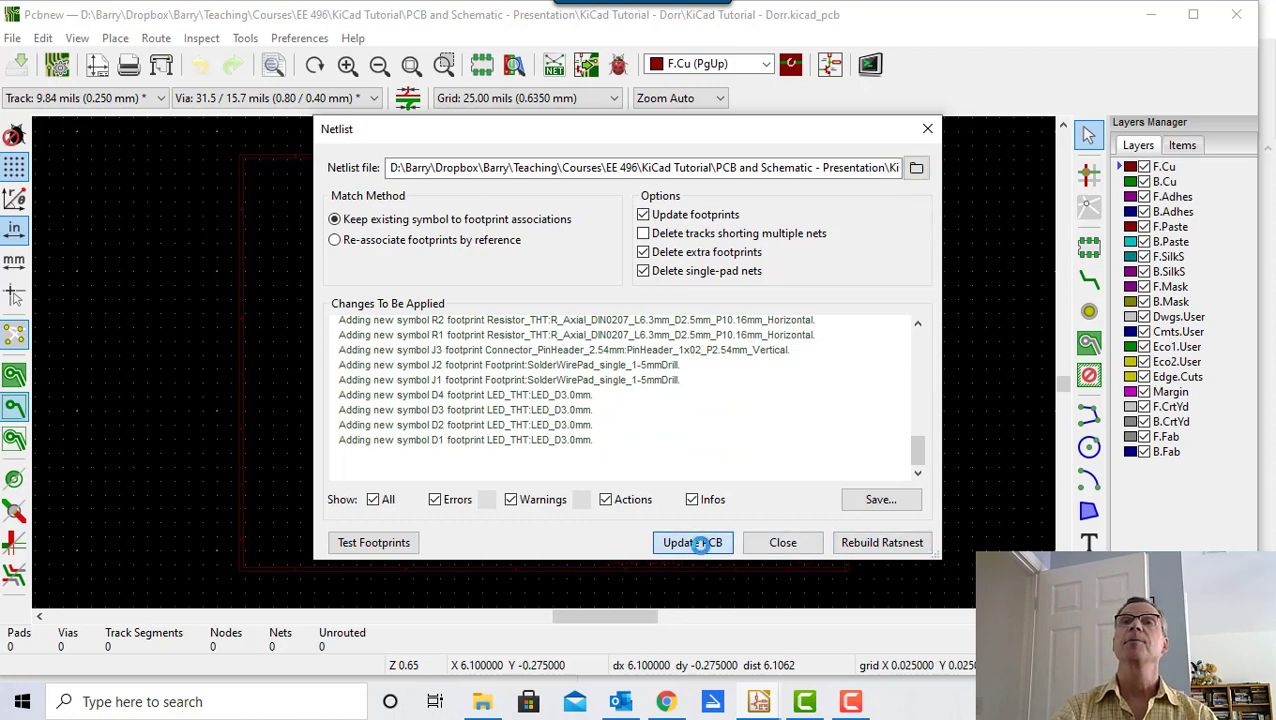
{"action": "left_click", "coordinate": [783, 542]}
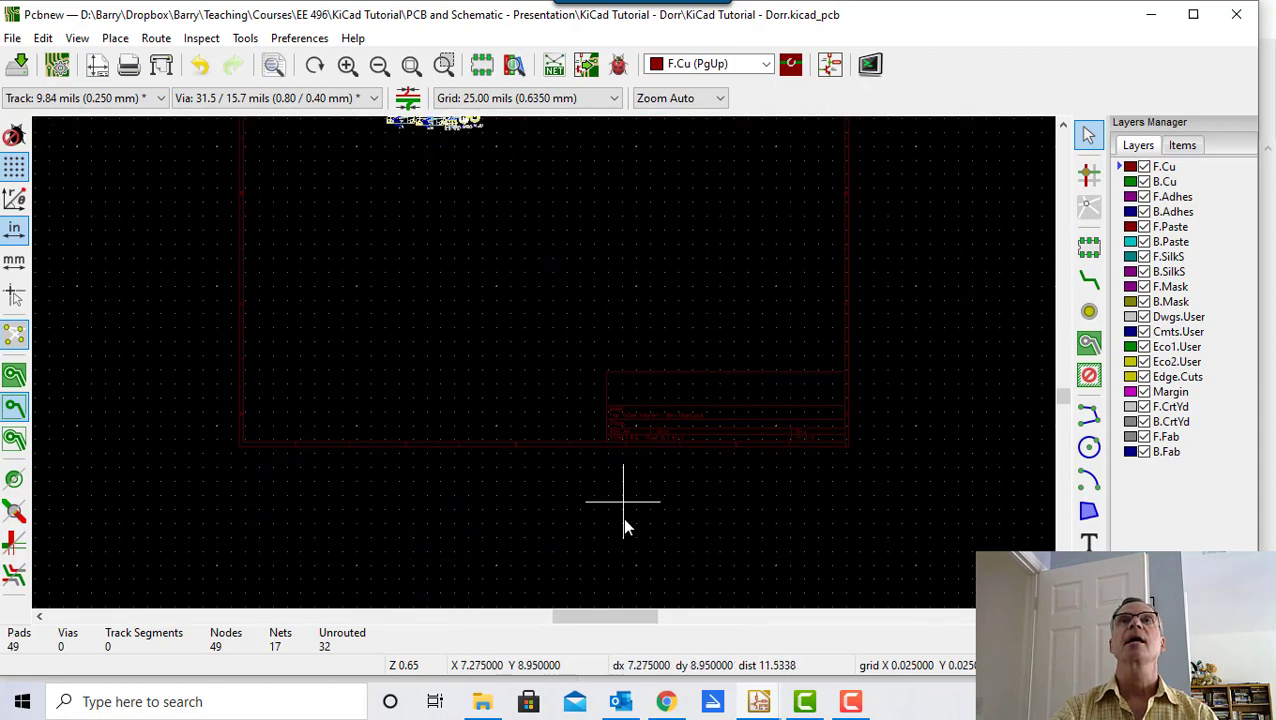
- Place the imported footprint cluster inside the upper-left area of the drawing sheet and deselect it
{"action": "left_click", "coordinate": [531, 539]}
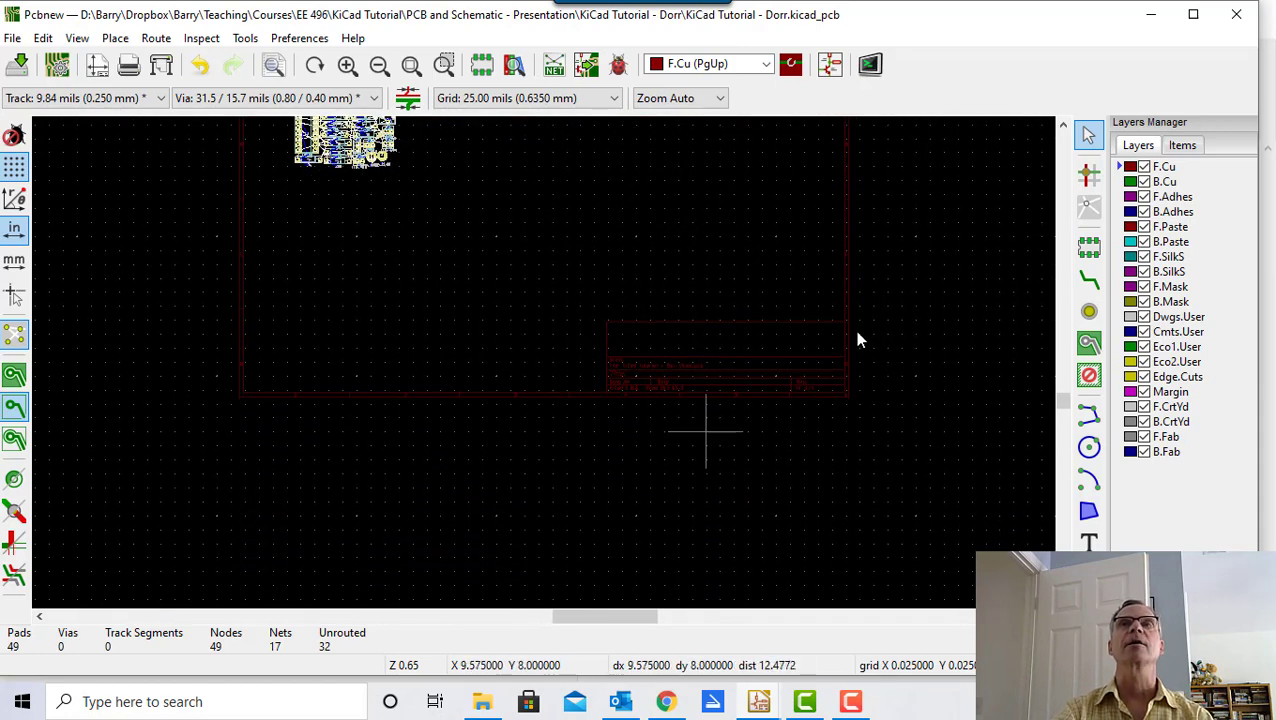
{"action": "left_click_drag", "start_coordinate": [1060, 397], "coordinate": [1057, 379]}
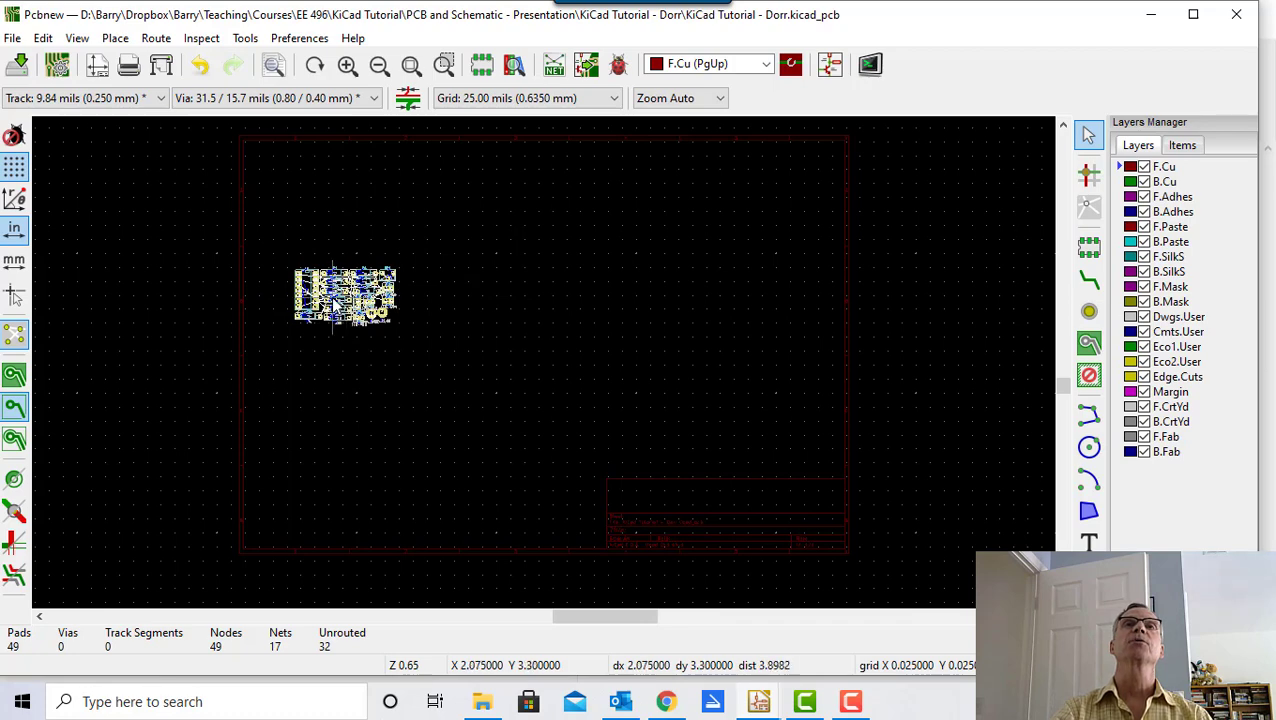
{"action": "scroll", "coordinate": [285, 296], "scroll_direction": "up", "scroll_amount": 6}
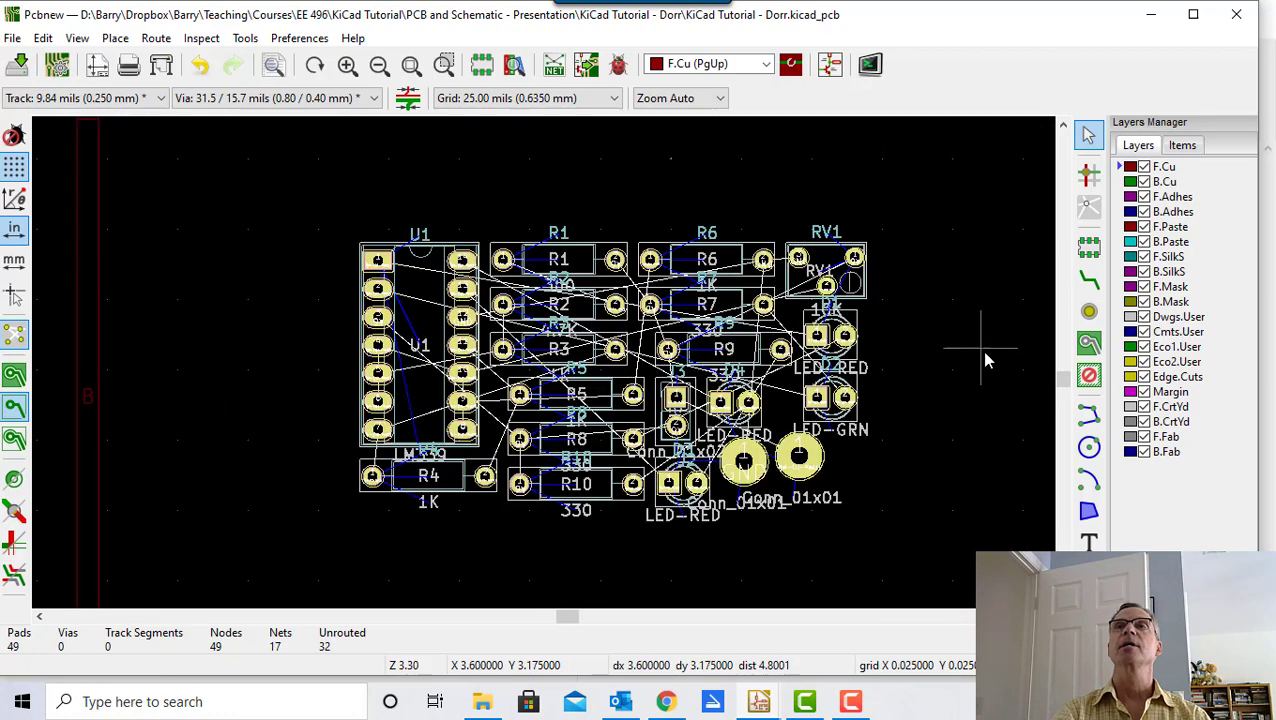
{"action": "scroll", "coordinate": [985, 356], "scroll_direction": "down", "scroll_amount": 1}
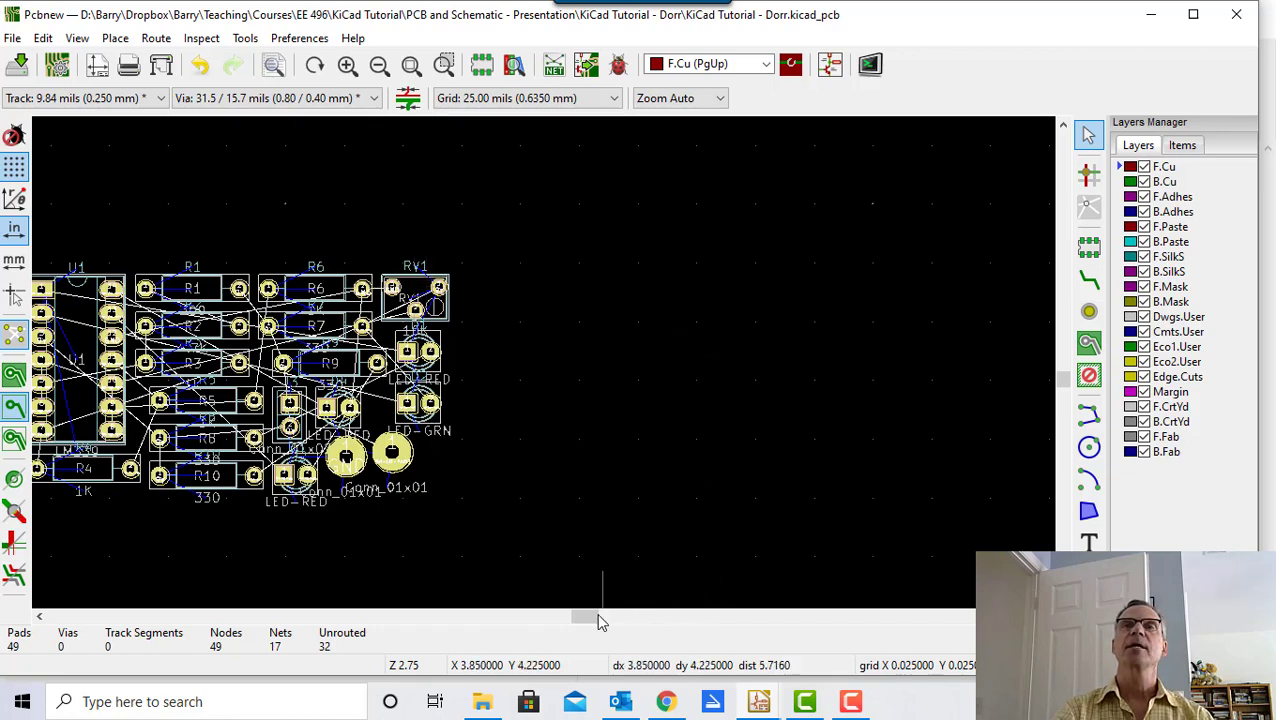
{"action": "left_click_drag", "start_coordinate": [585, 614], "coordinate": [572, 614]}
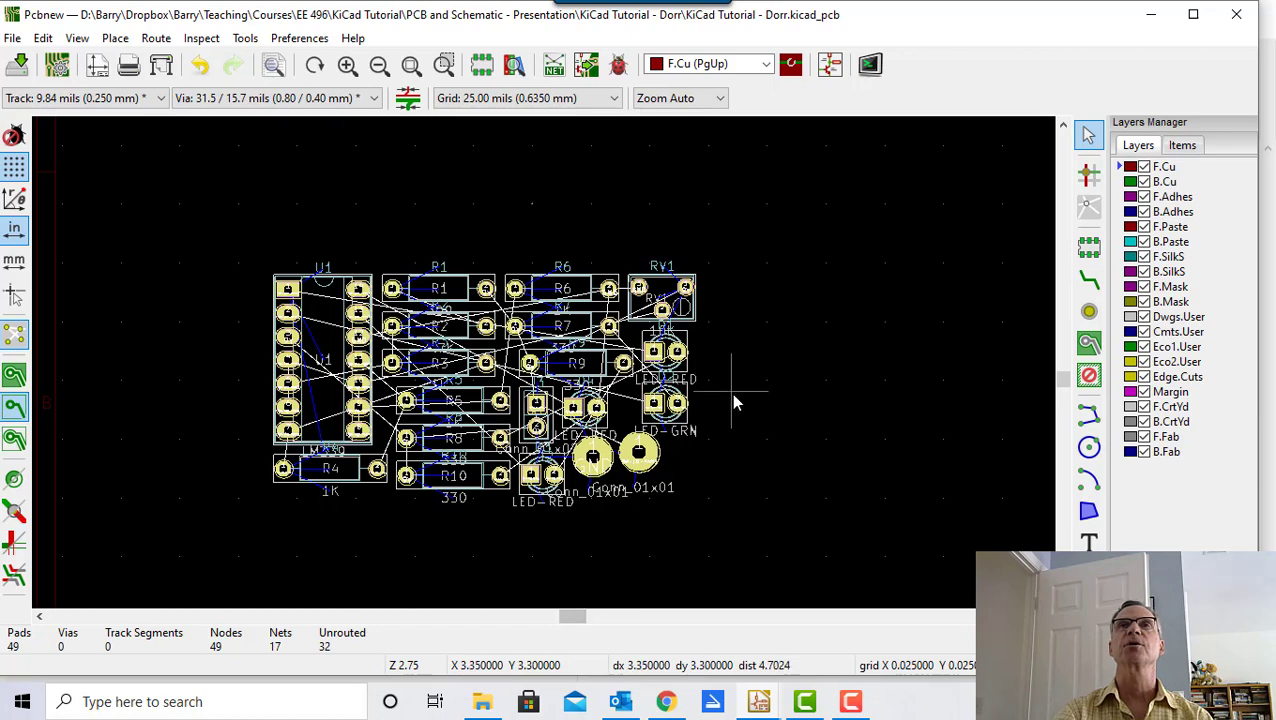
{"action": "scroll", "coordinate": [731, 393], "scroll_direction": "down", "scroll_amount": 3}
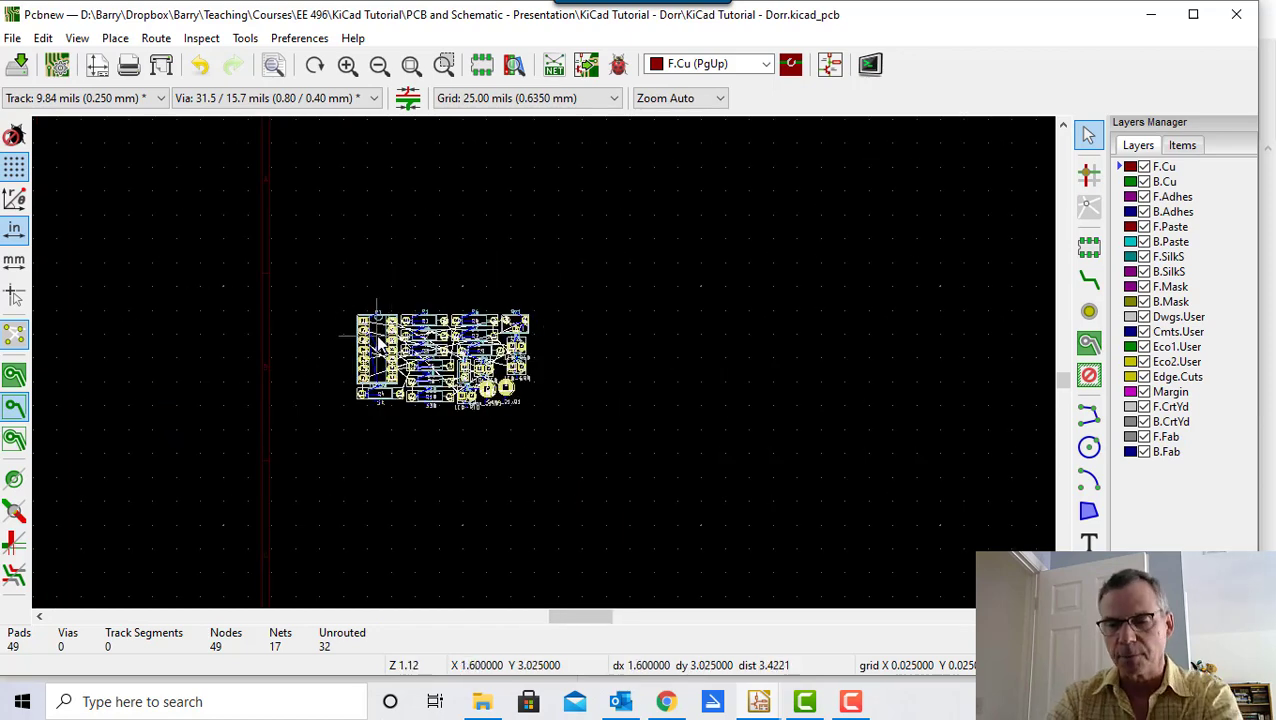
{"action": "left_click", "coordinate": [413, 248]}
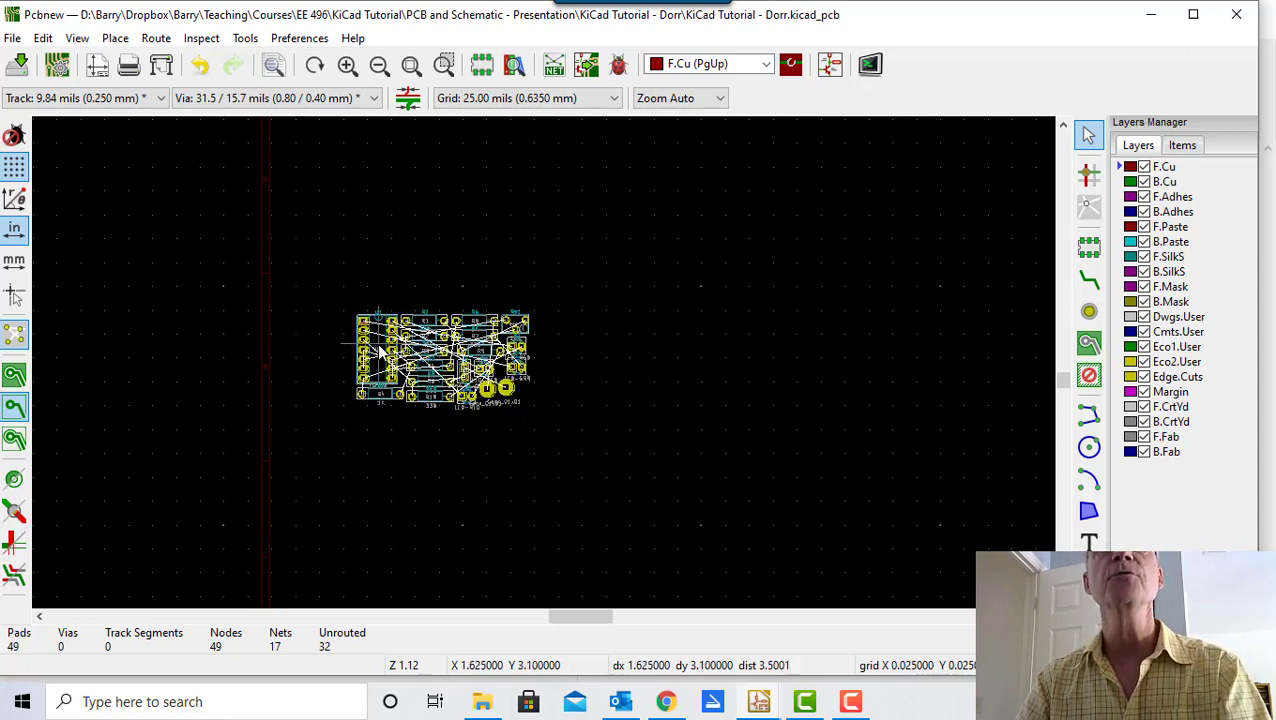
- Move the U1 footprint out of the cluster into the empty area to its right
{"action": "left_click_drag", "start_coordinate": [380, 352], "coordinate": [636, 322]}
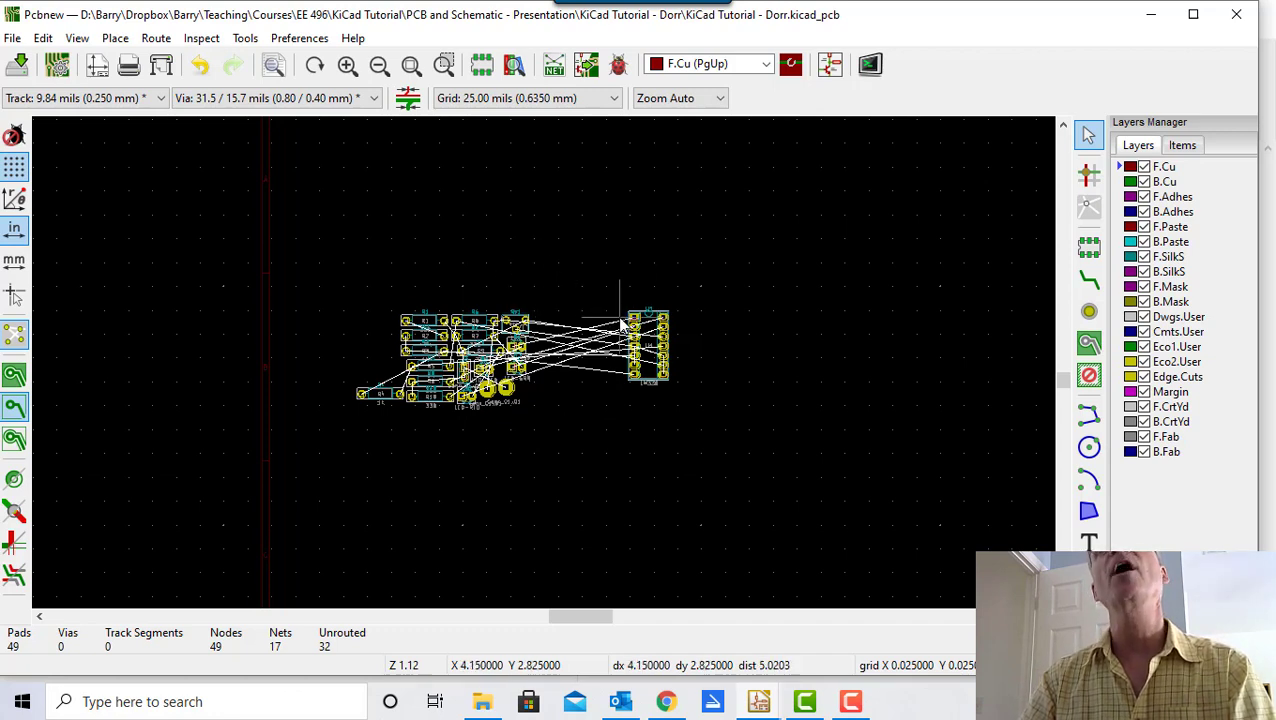
{"action": "left_click", "coordinate": [478, 327]}
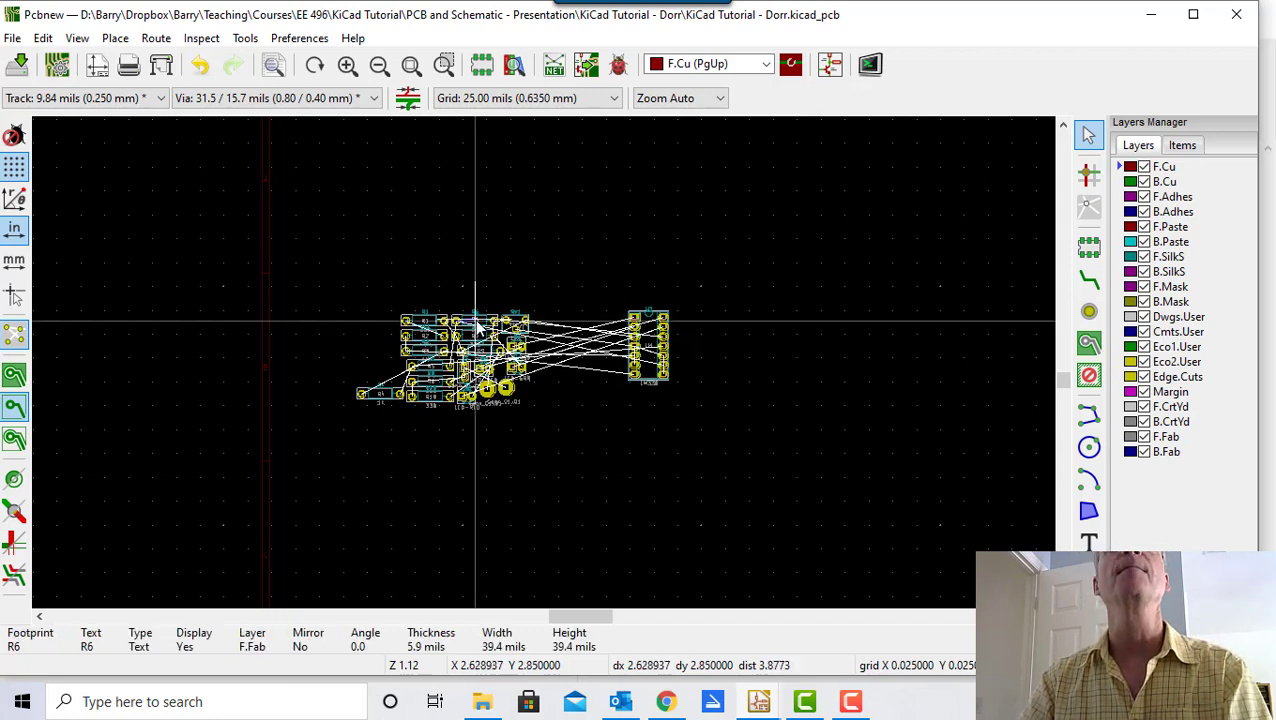
{"action": "key", "text": "Escape"}
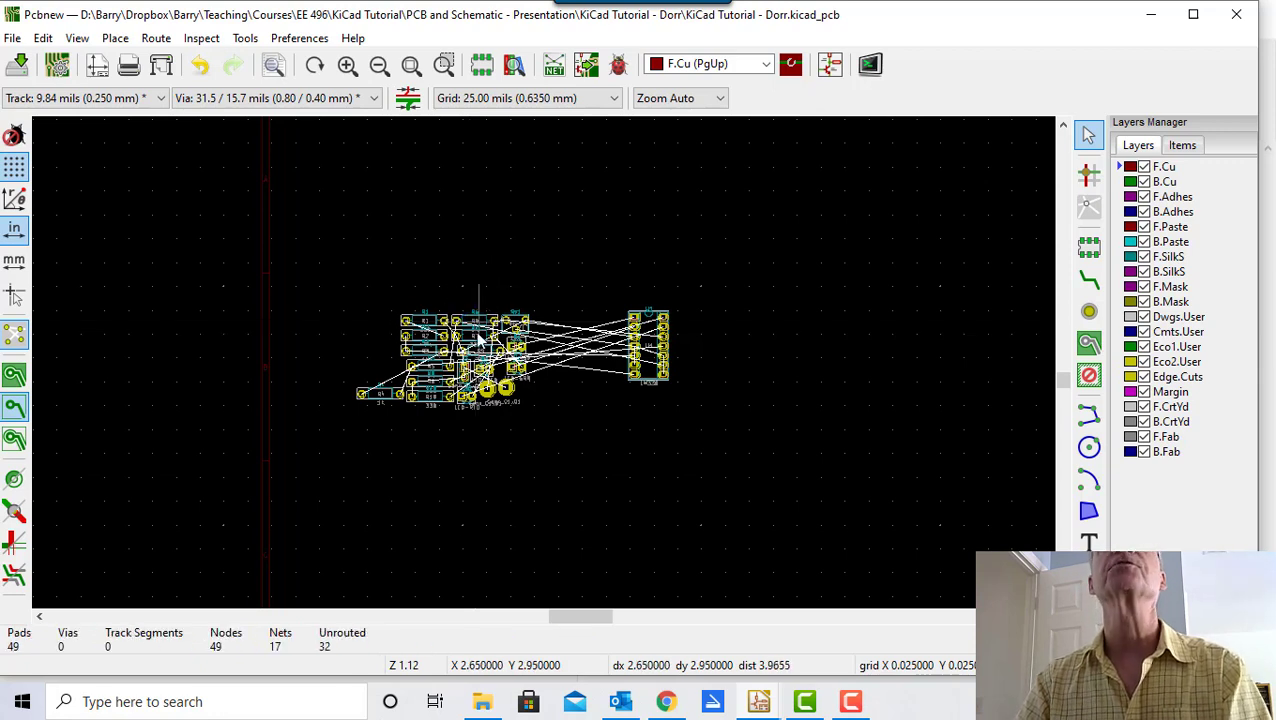
- Move resistor R6 out of the cluster to the free area up and to the right, rotating it in 90° steps
{"action": "scroll", "coordinate": [481, 300], "scroll_direction": "up", "scroll_amount": 1}
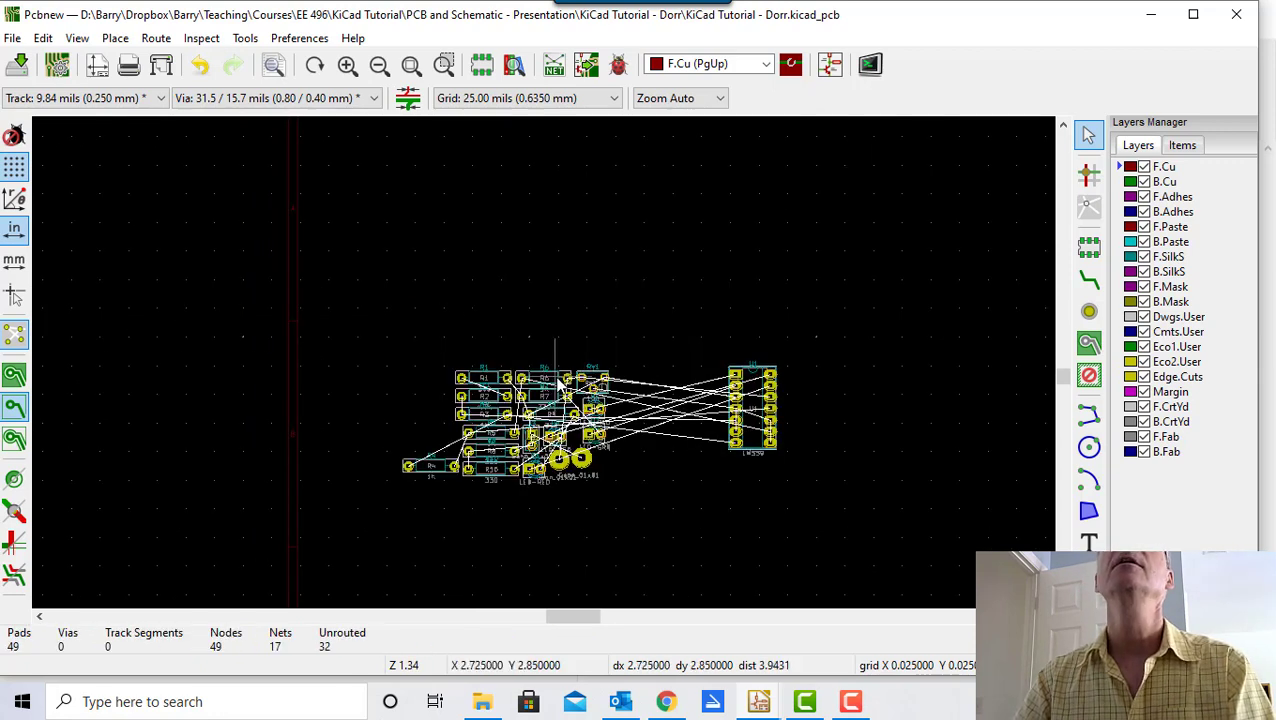
{"action": "left_click", "coordinate": [557, 385]}
{"action": "left_click_drag", "start_coordinate": [557, 385], "coordinate": [664, 306]}
{"action": "key", "text": "r"}
{"action": "key", "text": "r"}
{"action": "key", "text": "r"}
{"action": "left_click", "coordinate": [664, 308]}
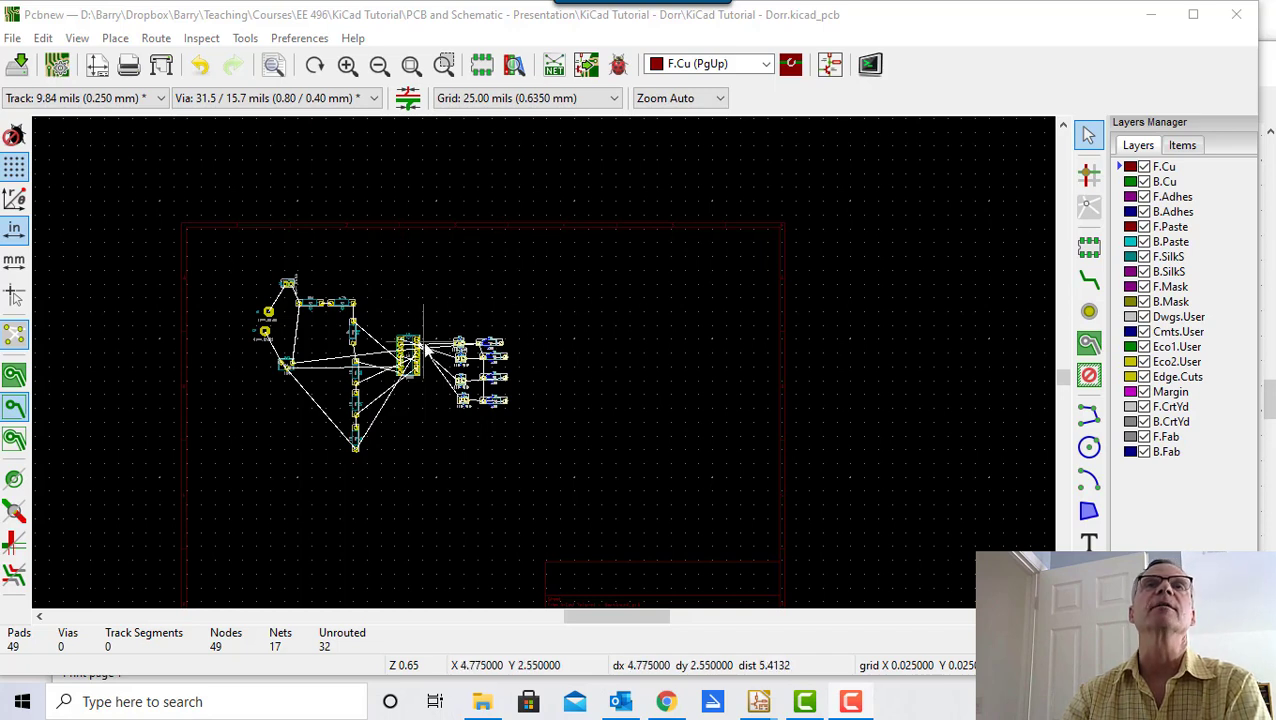
- Hide the board ratsnest to view the footprints alone, and show it again
{"action": "scroll", "coordinate": [415, 312], "scroll_direction": "up", "scroll_amount": 1}
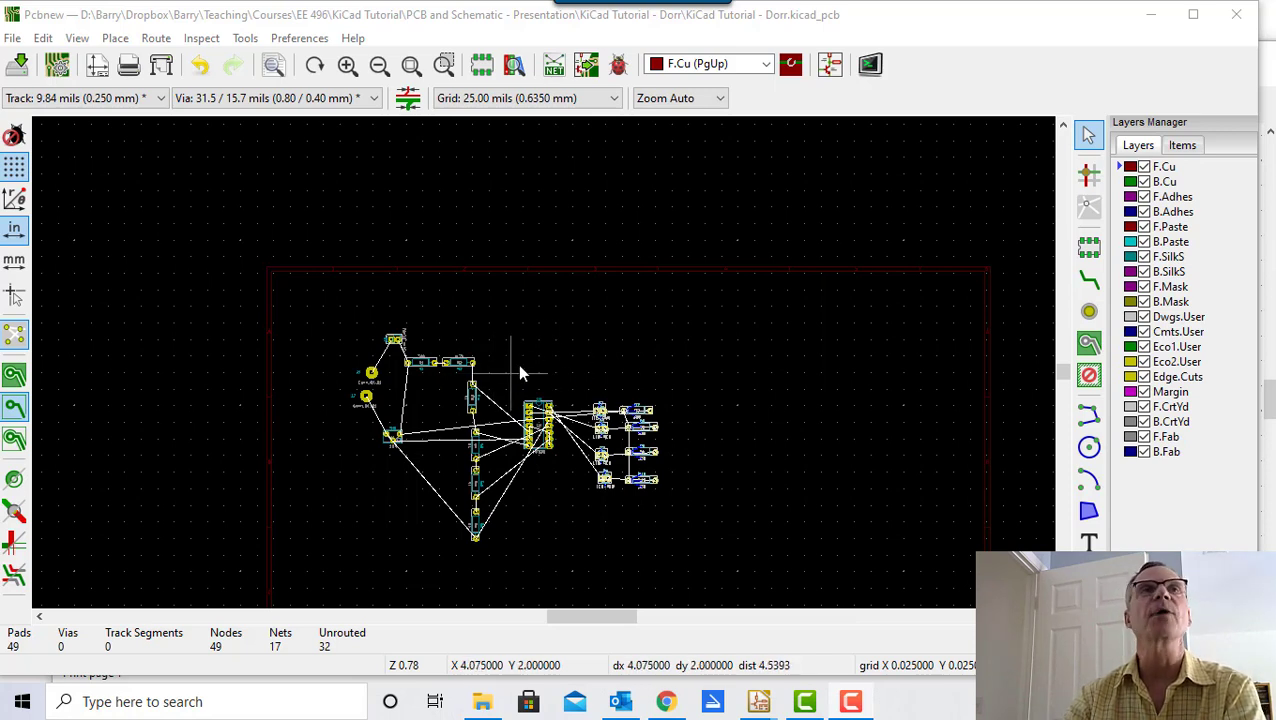
{"action": "left_click", "coordinate": [14, 340]}
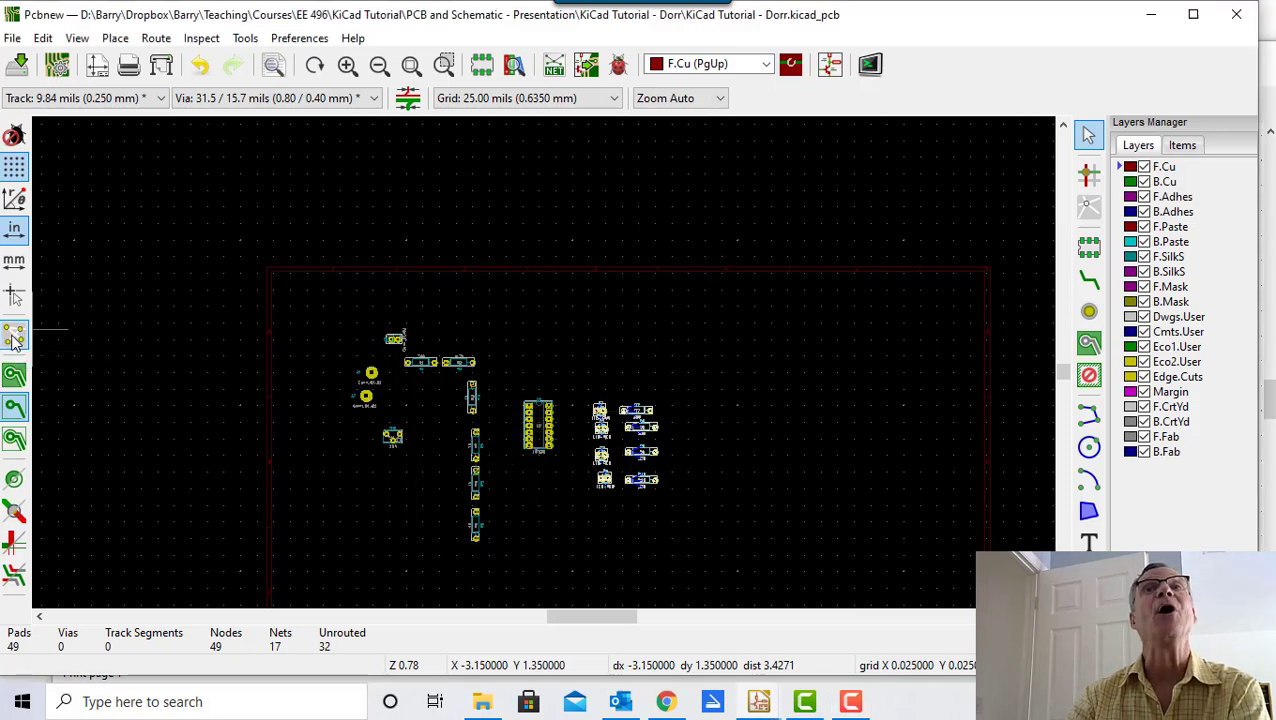
{"action": "left_click", "coordinate": [14, 340]}
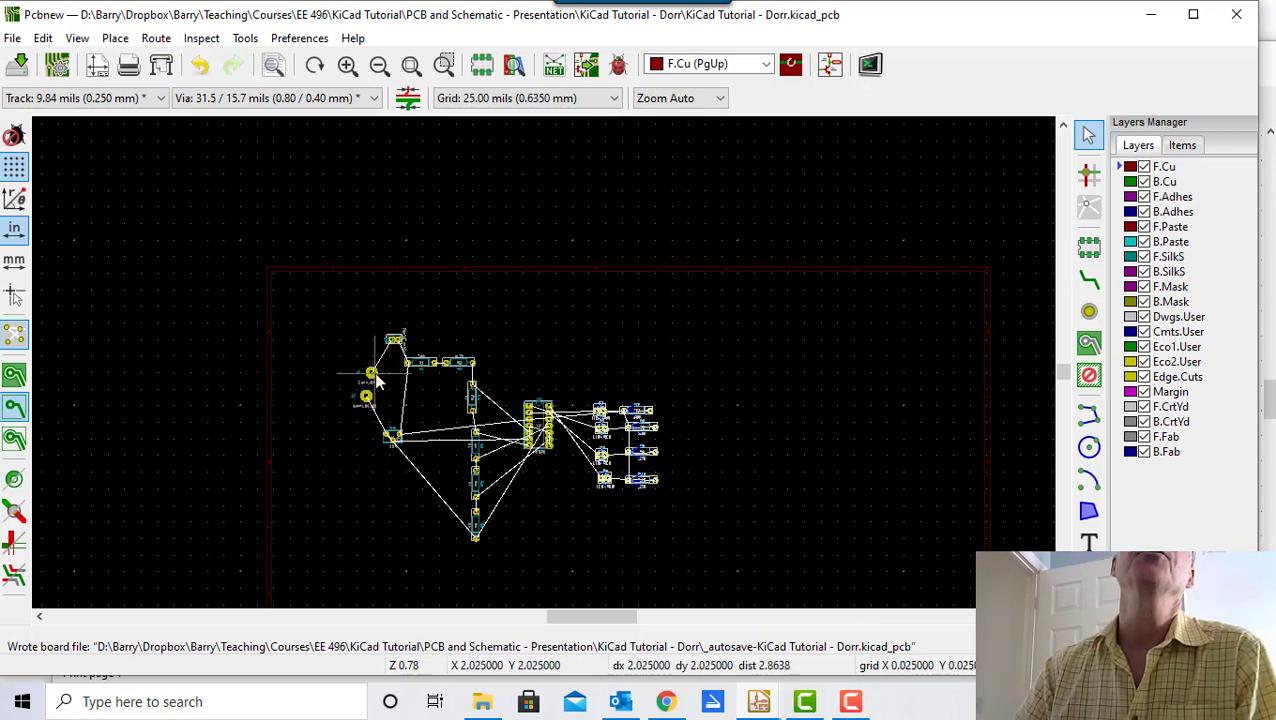
- Move the J1 wire-pad footprint up and slightly left, to about X 1.875, Y 1.800 in
{"action": "left_click", "coordinate": [376, 381]}
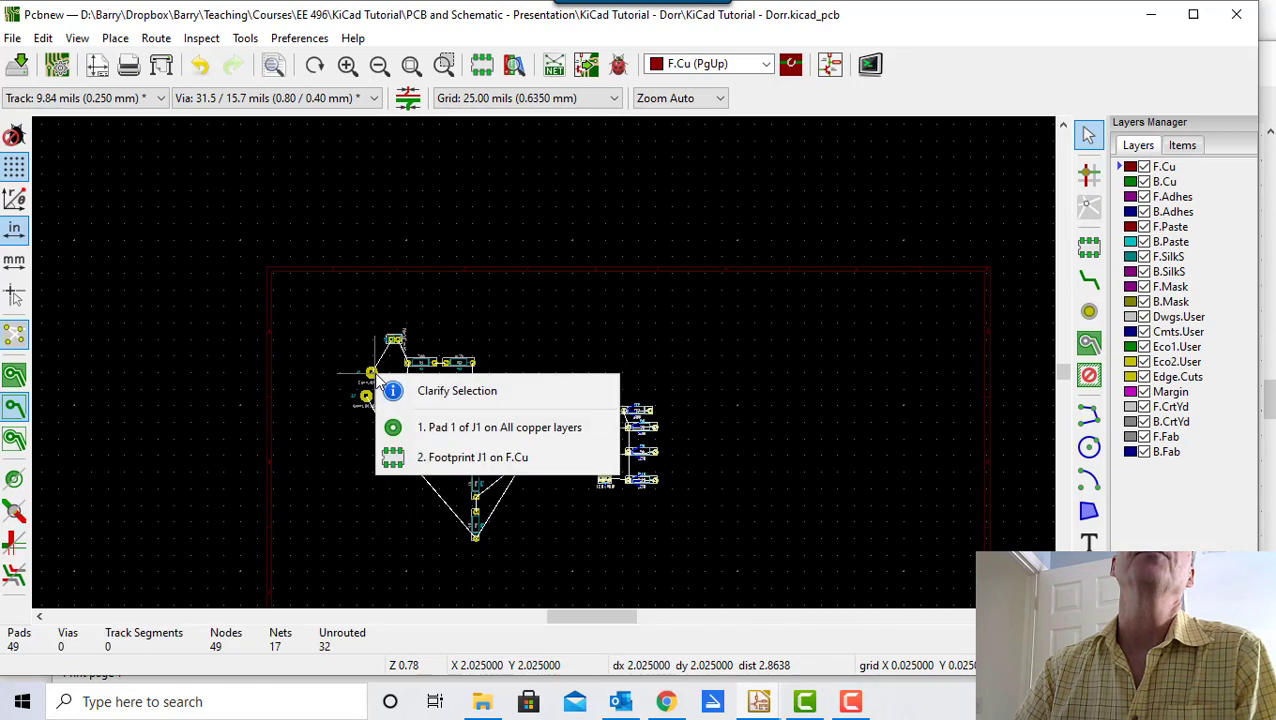
{"action": "left_click", "coordinate": [427, 460]}
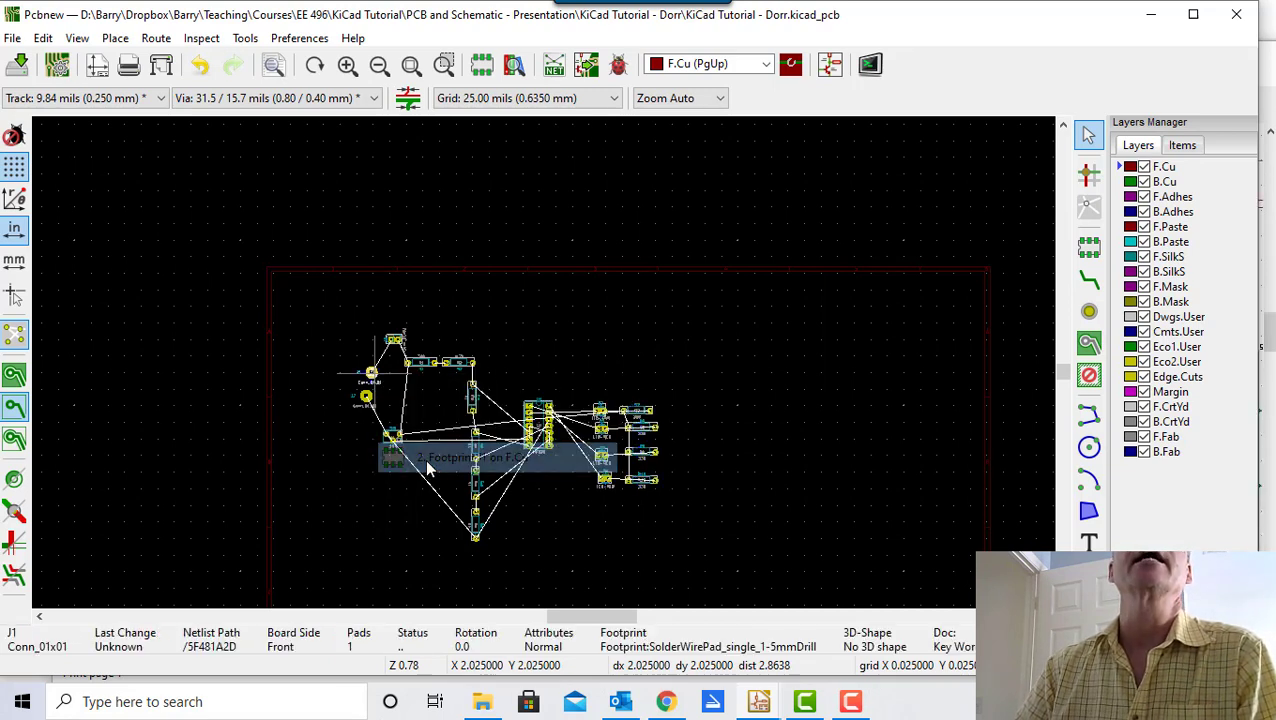
{"action": "key", "text": "m"}
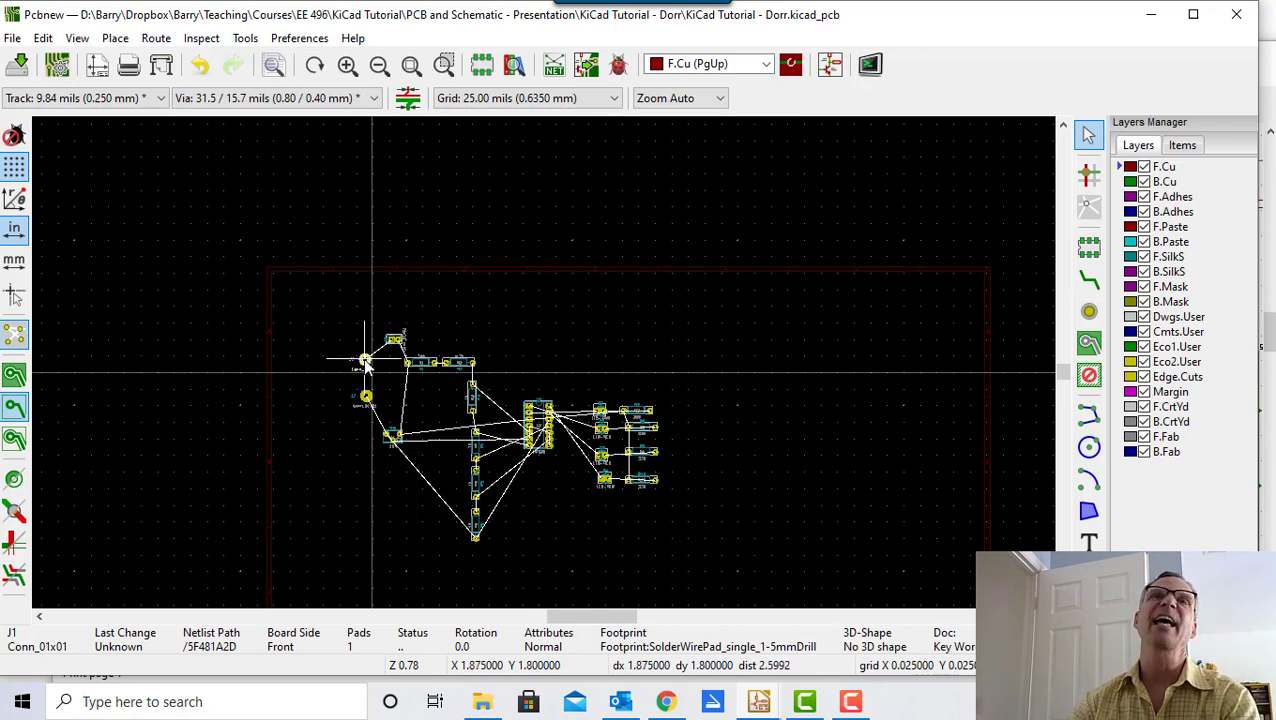
{"action": "left_click", "coordinate": [366, 364]}
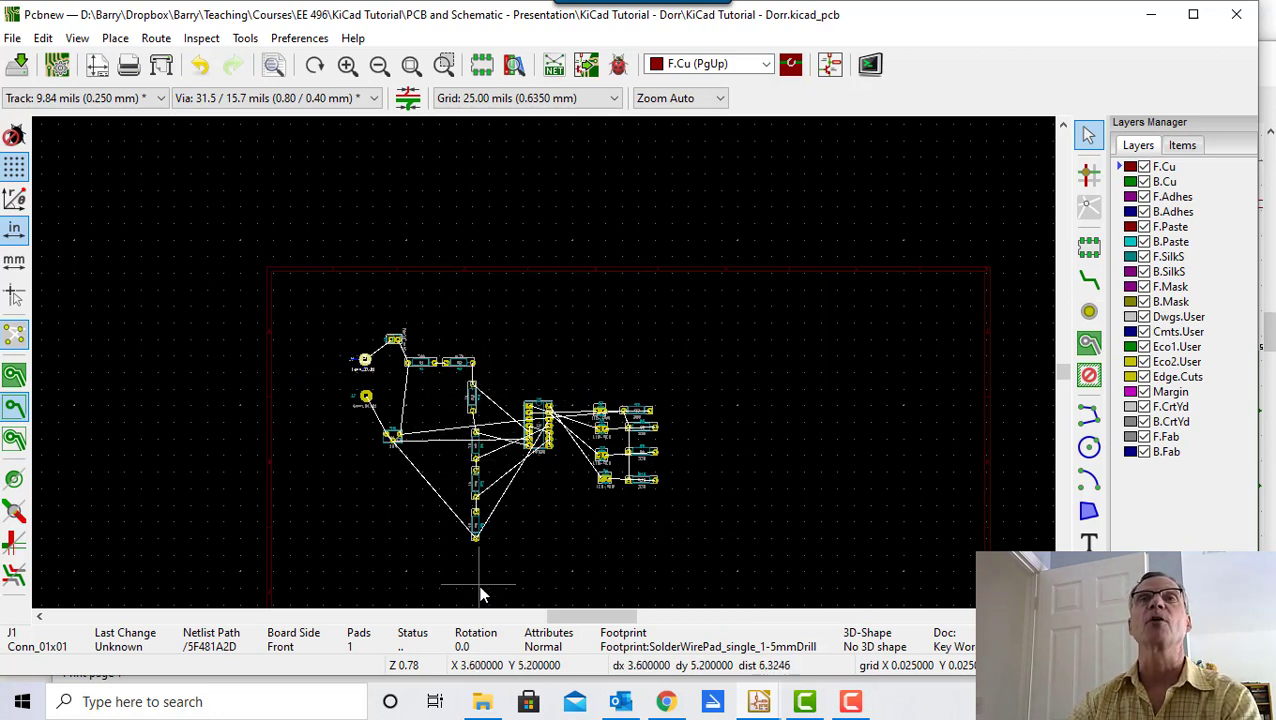
- Move LED D2 slightly up, and shift LEDs D1 to D4 together toward U1
{"action": "scroll", "coordinate": [486, 416], "scroll_direction": "up", "scroll_amount": 4}
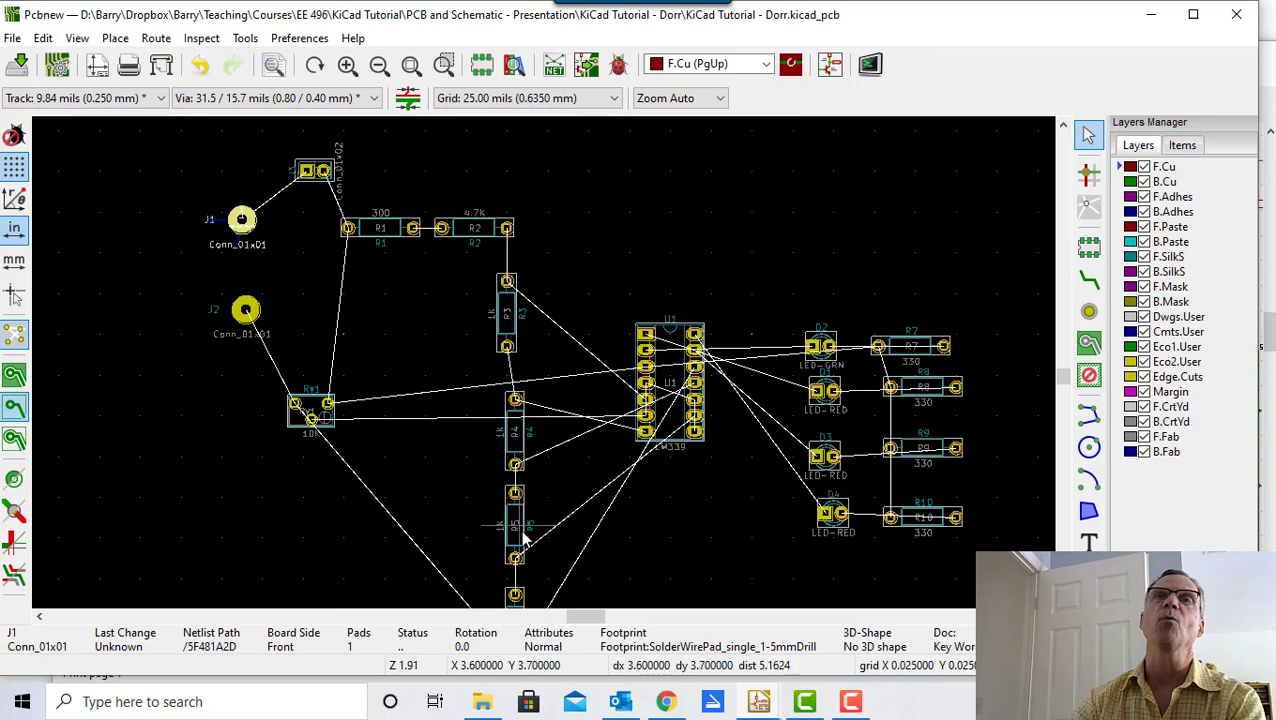
{"action": "left_click", "coordinate": [833, 343]}
{"action": "mouse_move", "coordinate": [833, 343]}
{"action": "left_mouse_down"}
{"action": "mouse_move", "coordinate": [812, 274]}
{"action": "mouse_move", "coordinate": [837, 331]}
{"action": "left_mouse_up"}
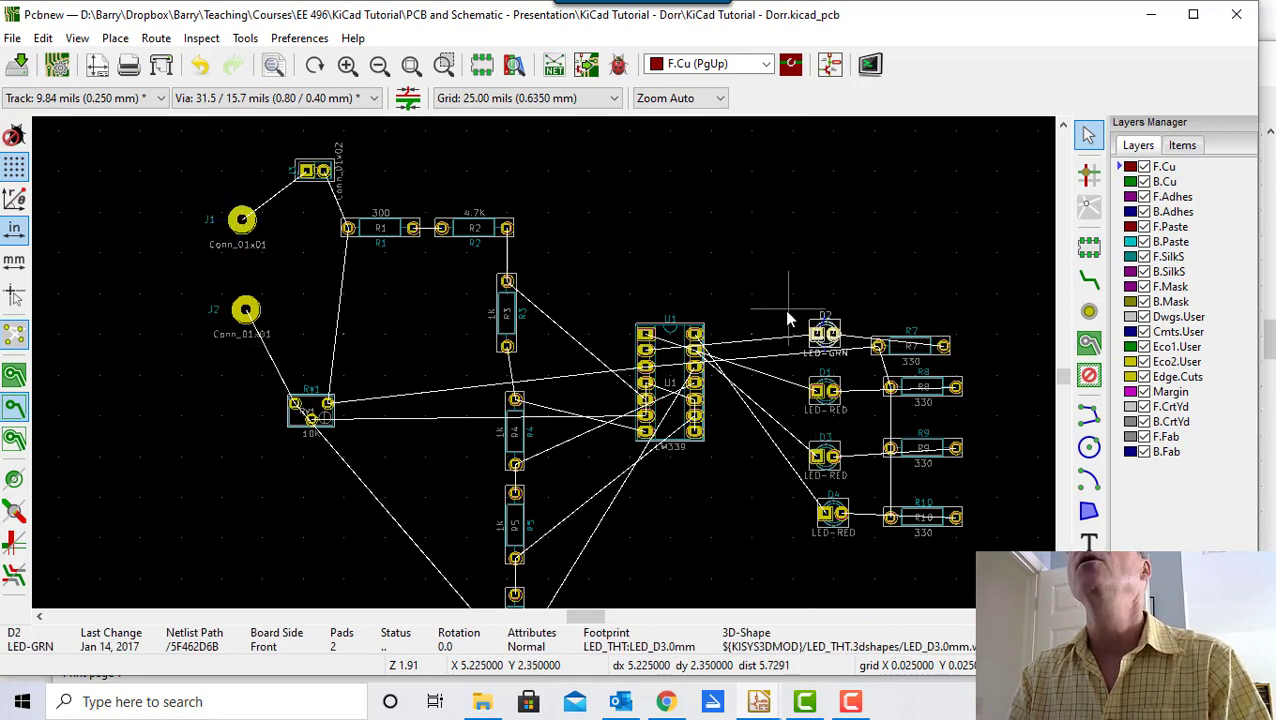
{"action": "left_click_drag", "start_coordinate": [782, 287], "coordinate": [806, 521]}
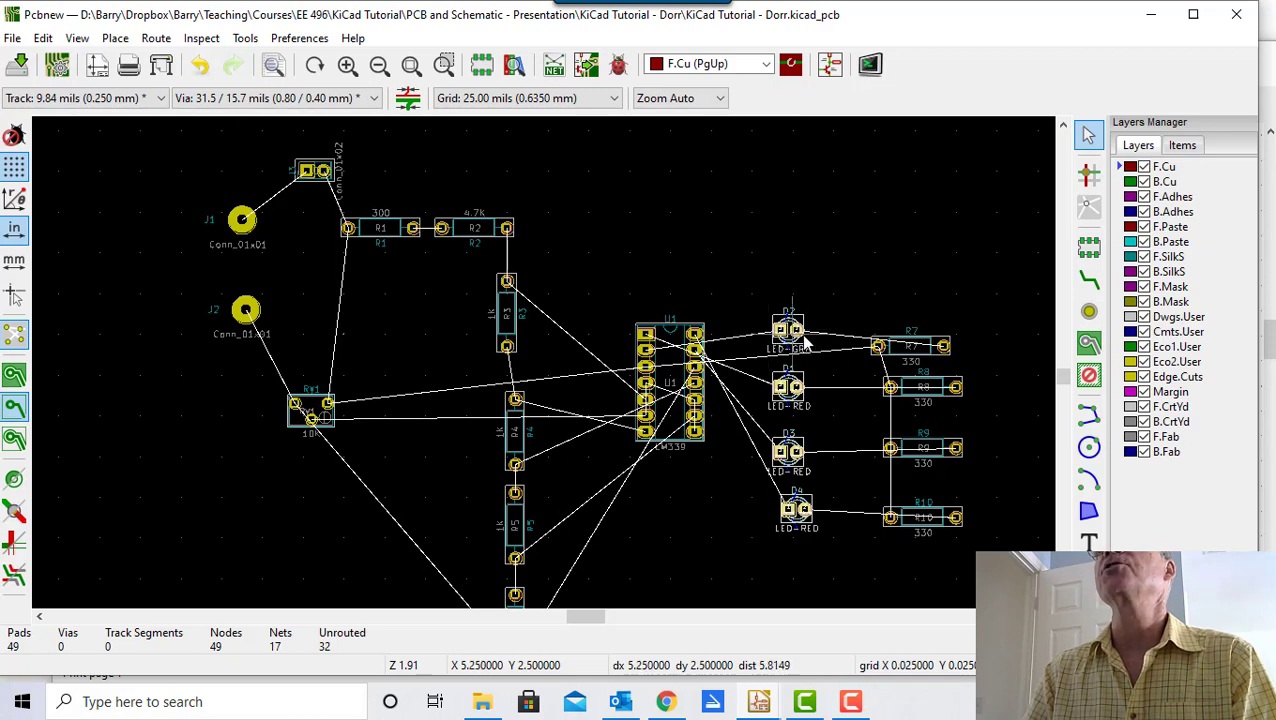
- Rotate resistor R7 in 90° steps until it is back in its horizontal orientation
{"action": "left_click", "coordinate": [926, 354]}
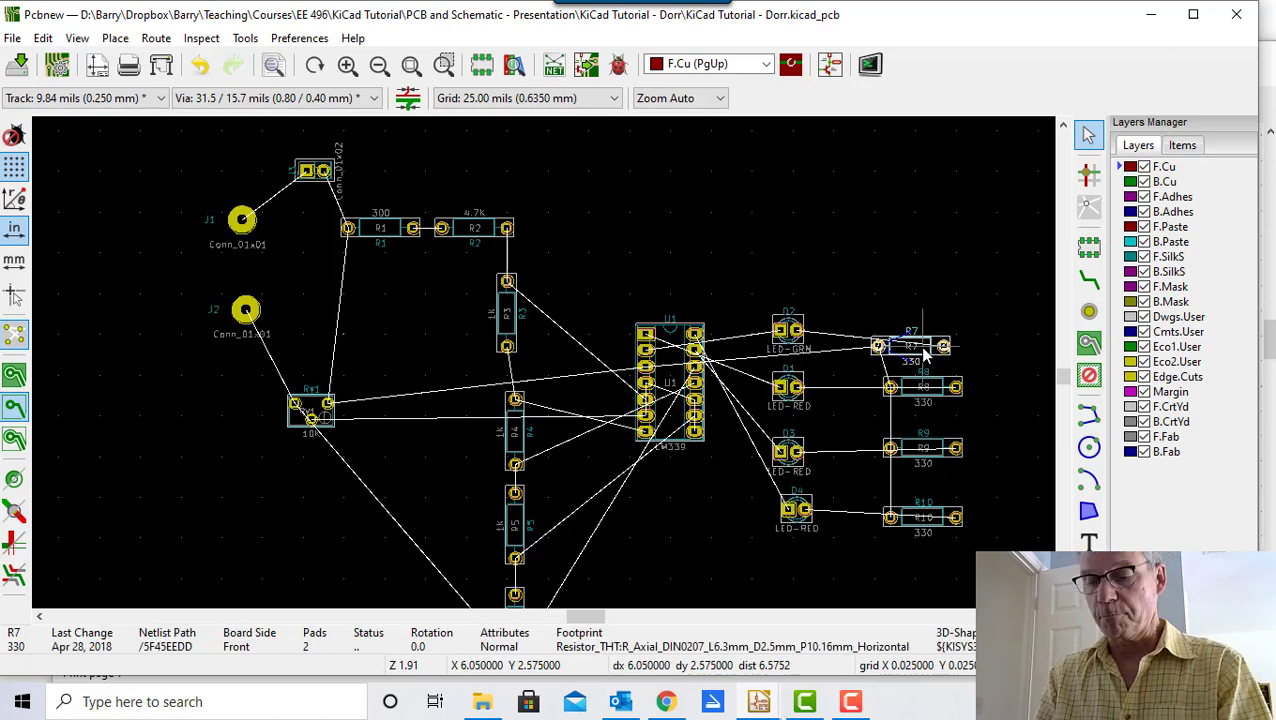
{"action": "key", "text": "r"}
{"action": "key", "text": "r"}
{"action": "key", "text": "r"}
{"action": "key", "text": "r"}
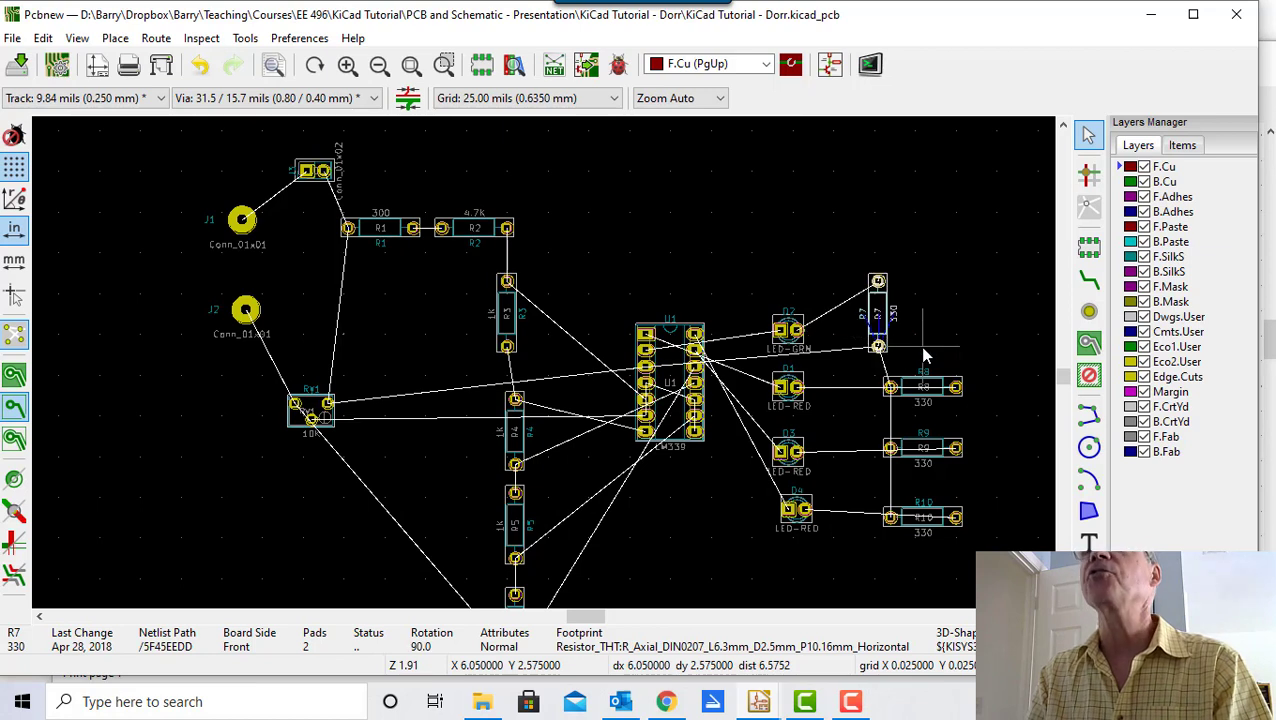
{"action": "key", "text": "r"}
{"action": "key", "text": "r"}
{"action": "key", "text": "r"}
{"action": "key", "text": "r"}
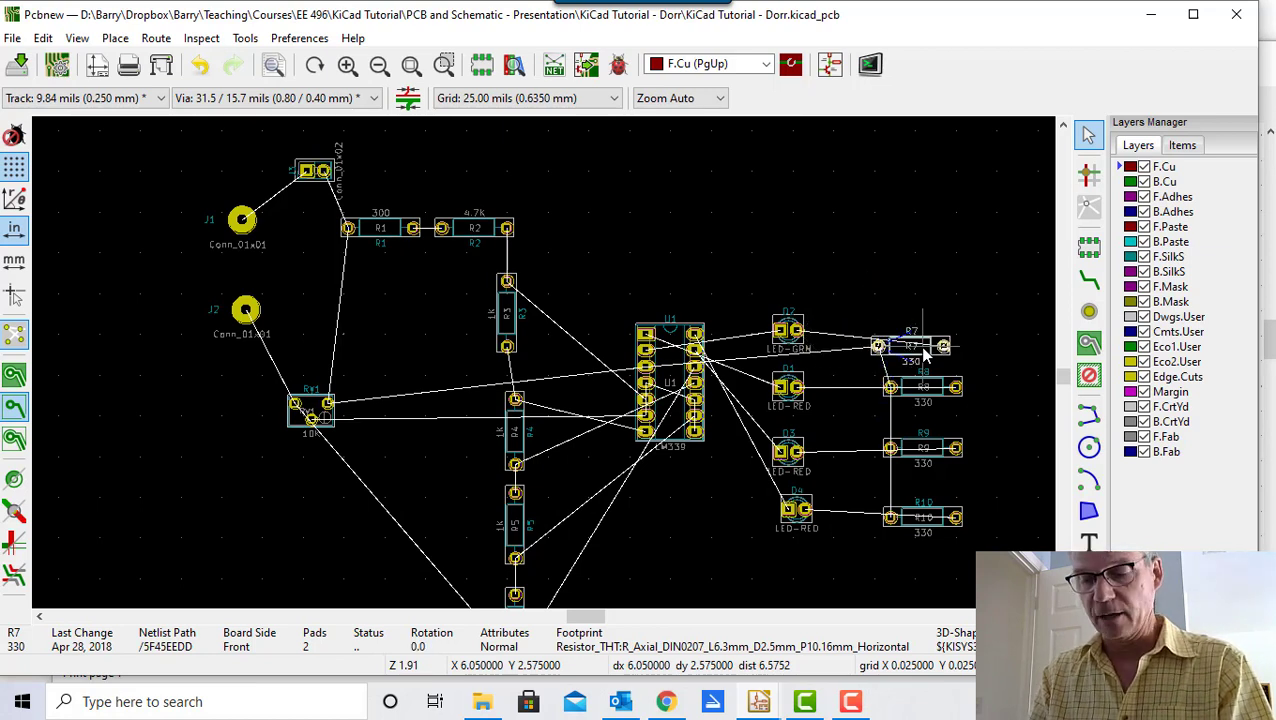
- Rotate resistor R7 by 180° and place it beside LED D2, at about X 5.875, Y 2.475 in
{"action": "key", "text": "m"}
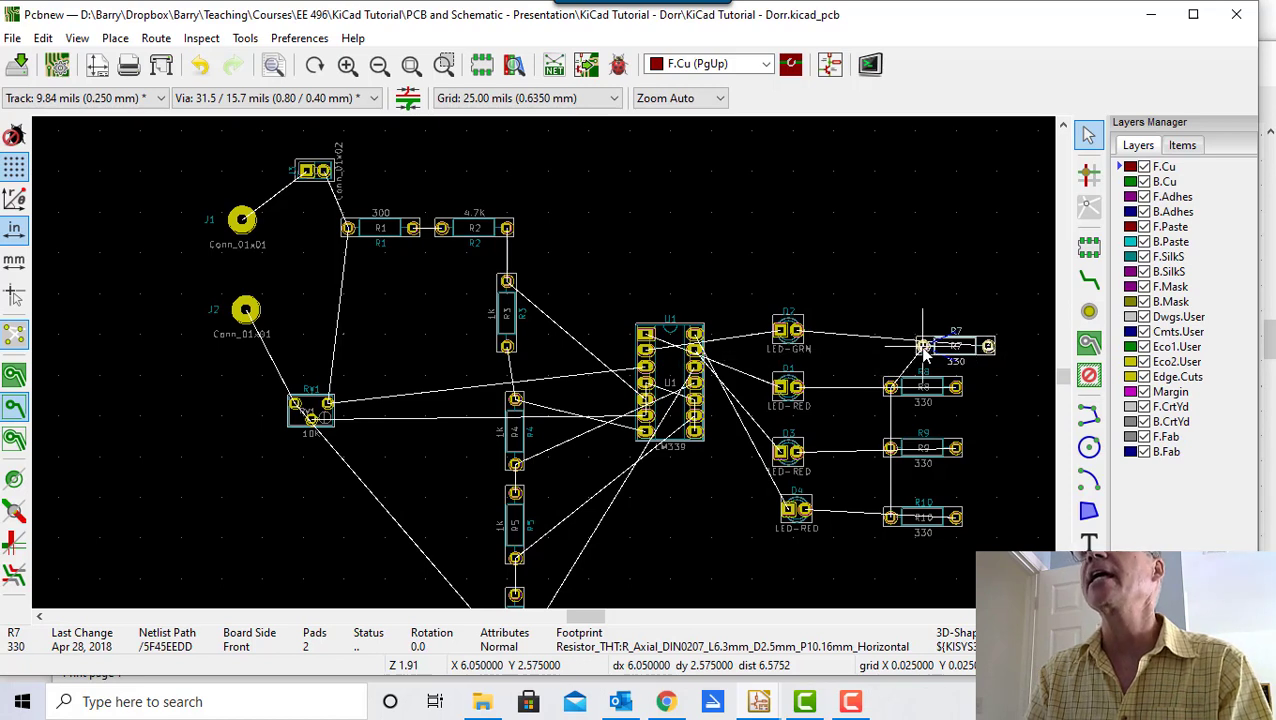
{"action": "key", "text": "r"}
{"action": "key", "text": "r"}
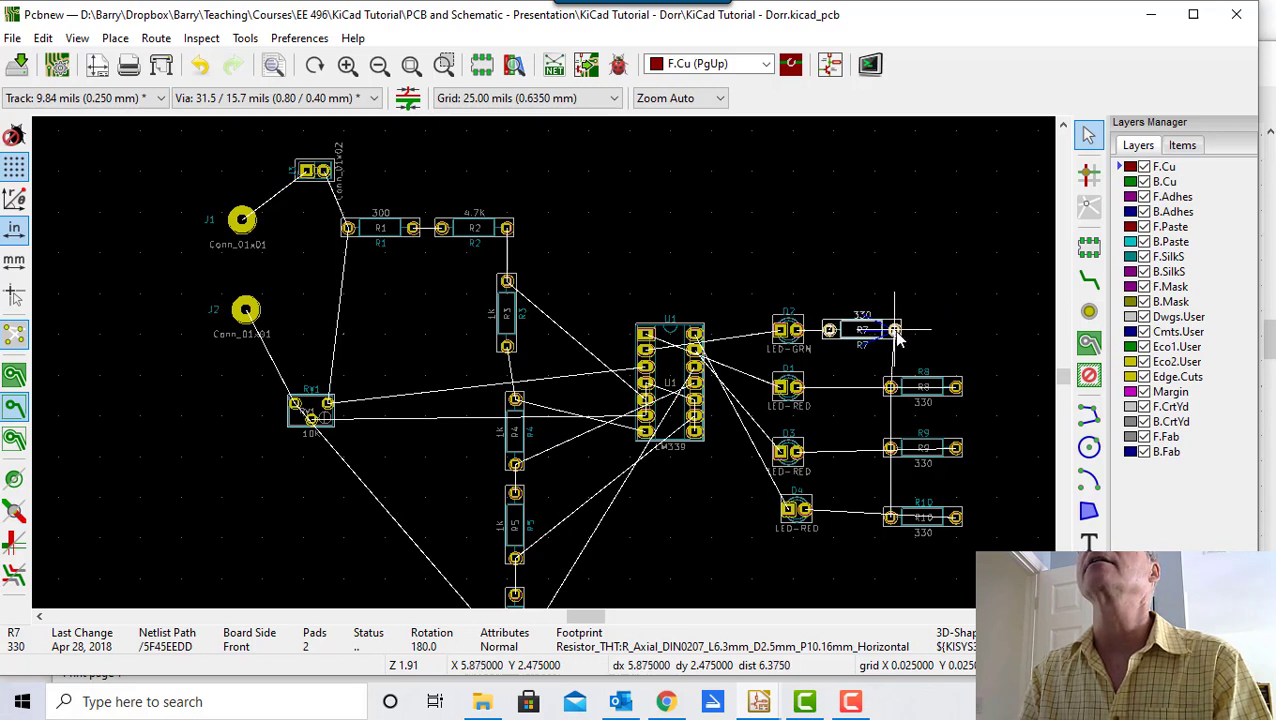
{"action": "left_click", "coordinate": [897, 338]}
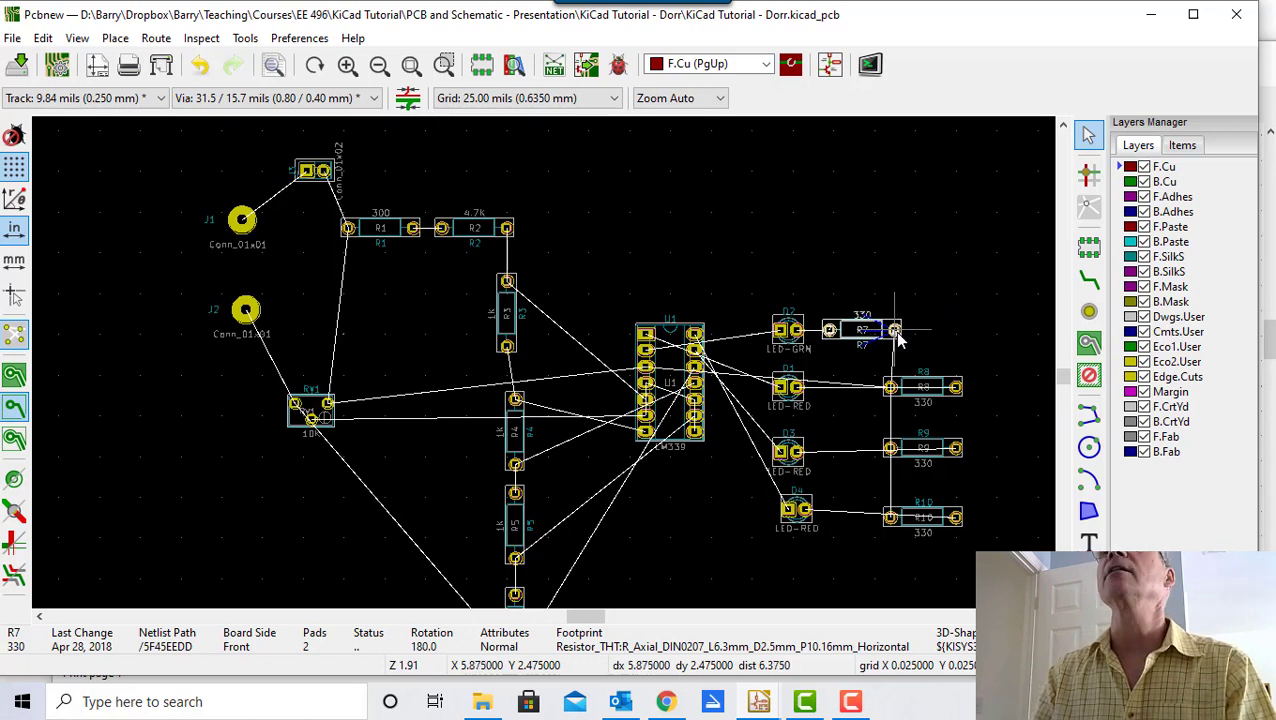
- Rotate resistor R8 by 180° and place it beside LED D1, at about X 5.875, Y 2.850 in
{"action": "left_click", "coordinate": [946, 390]}
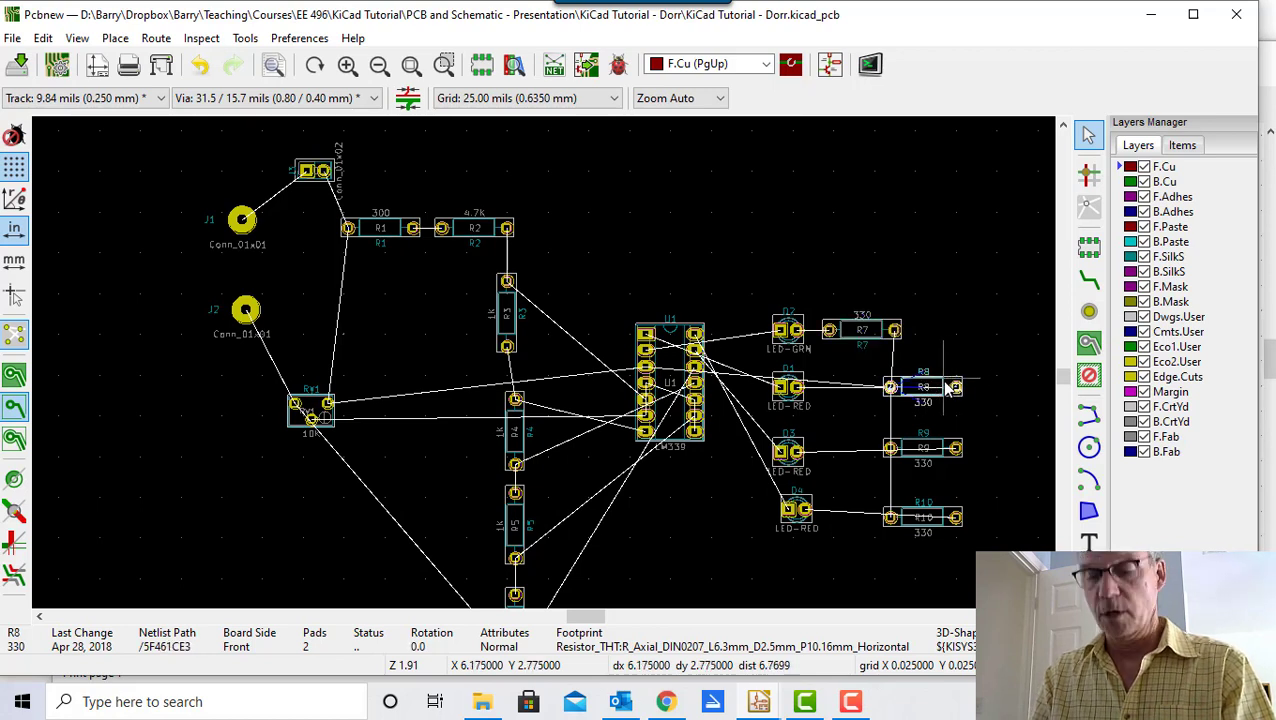
{"action": "key", "text": "m"}
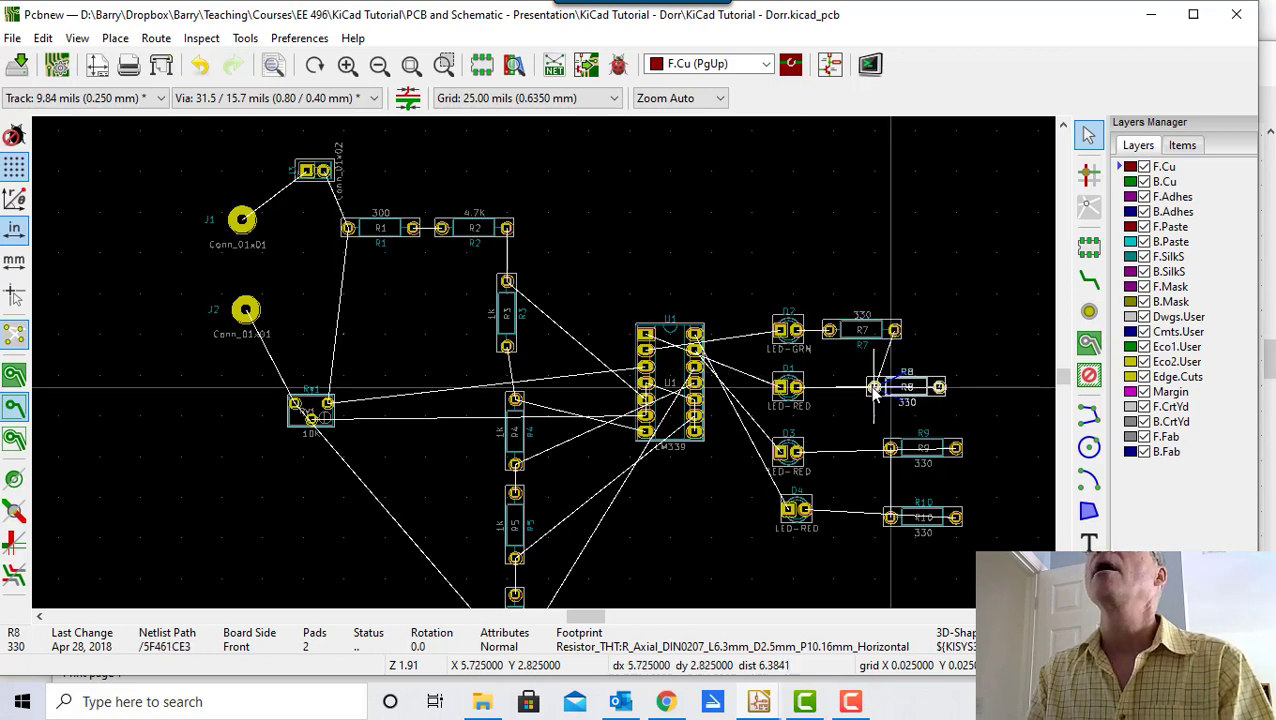
{"action": "key", "text": "r"}
{"action": "key", "text": "r"}
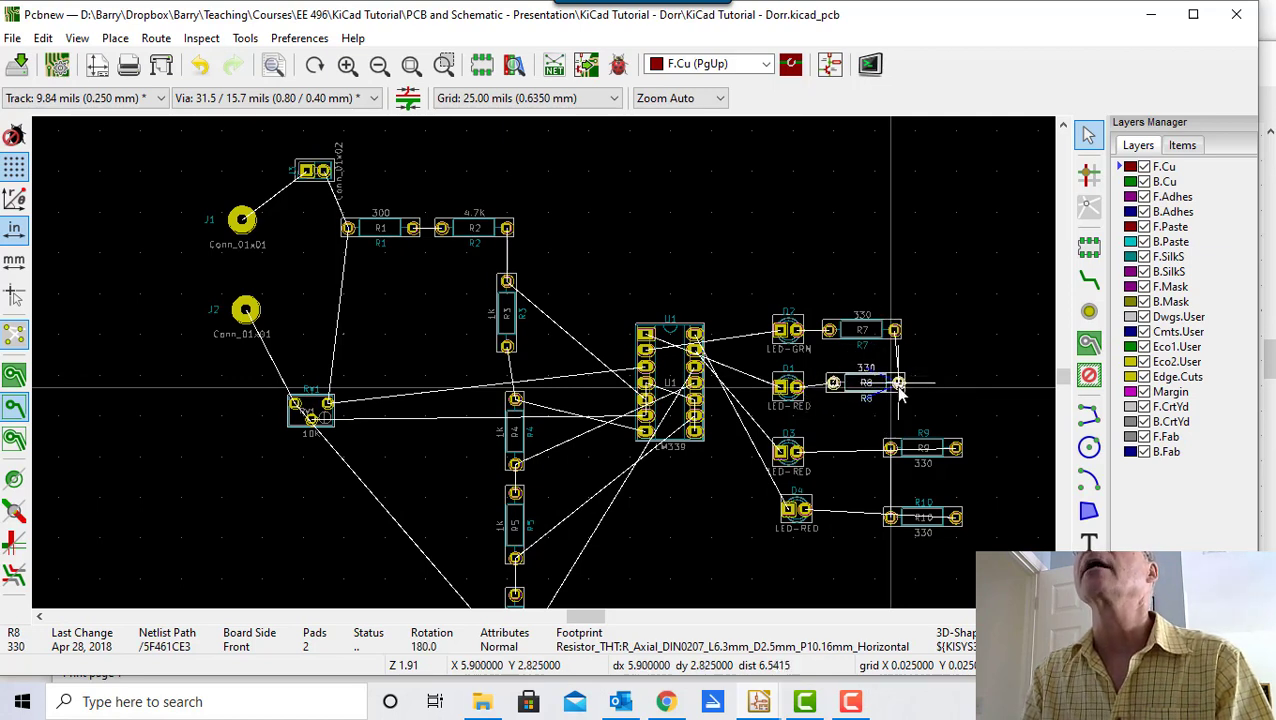
{"action": "left_click", "coordinate": [898, 390]}
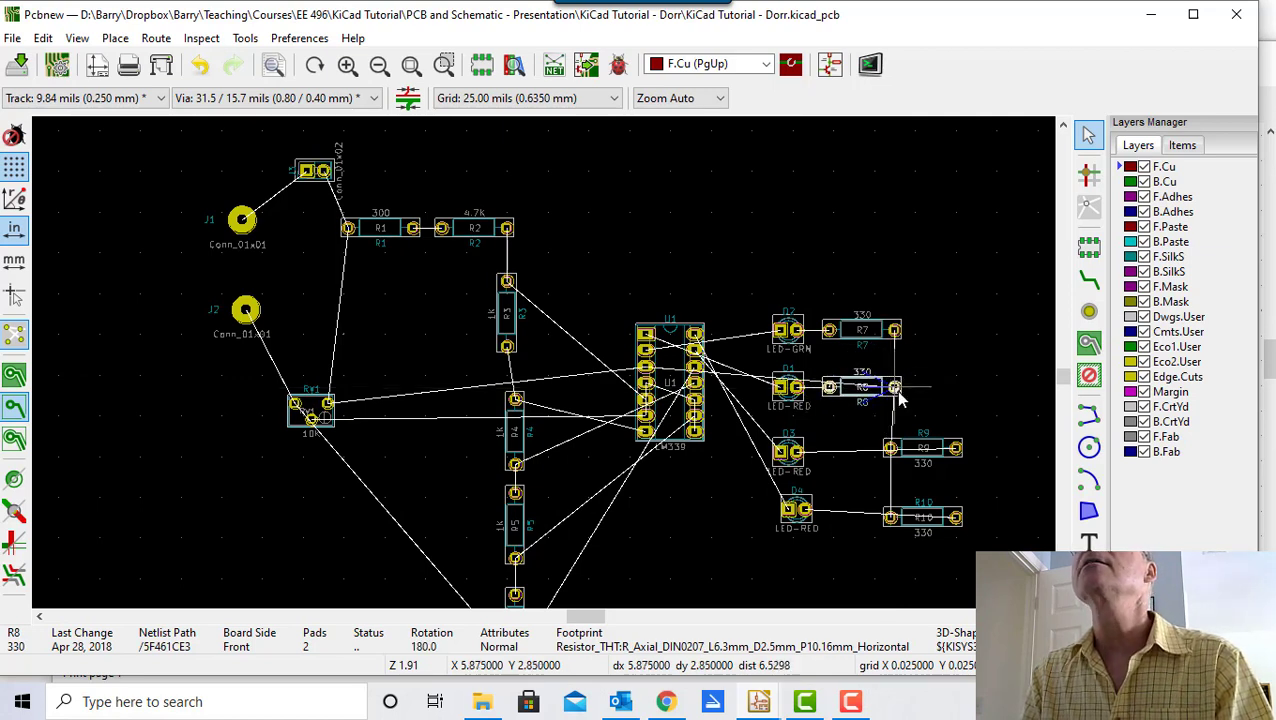
- Rotate resistor R9 by 180° and place it beside LED D3, at about X 5.850, Y 3.225 in
{"action": "left_click", "coordinate": [925, 450]}
{"action": "key", "text": "m"}
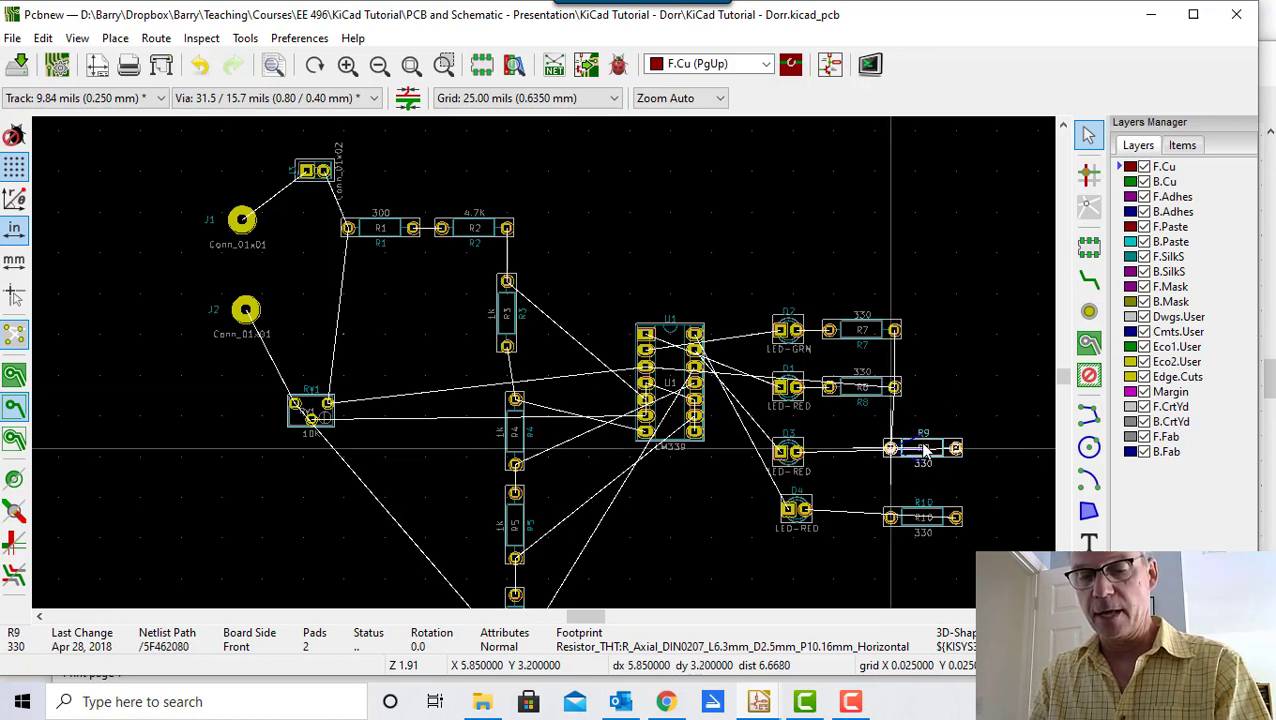
{"action": "key", "text": "r"}
{"action": "key", "text": "r"}
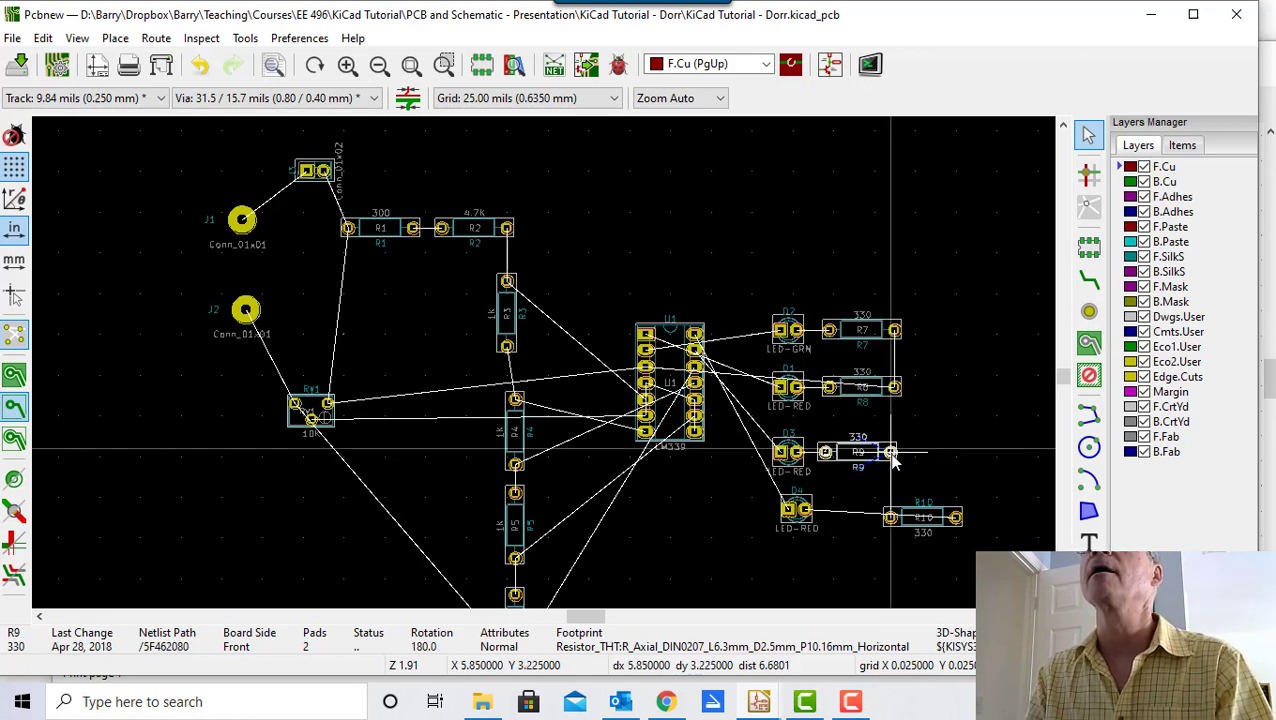
{"action": "left_click", "coordinate": [893, 455]}
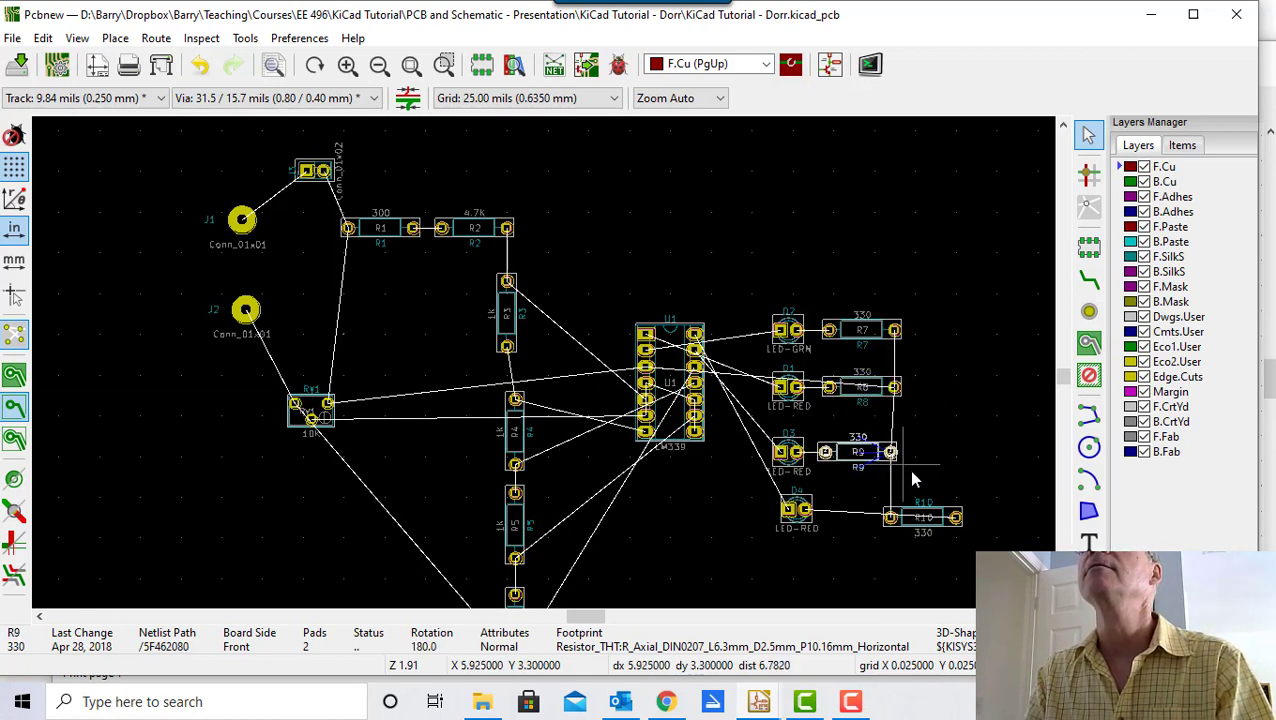
- Rotate resistor R10 by 180°, place it beside LED D4 at about X 5.875, Y 3.600 in, and reposition D4
{"action": "left_click", "coordinate": [938, 517]}
{"action": "key", "text": "m"}
{"action": "key", "text": "r"}
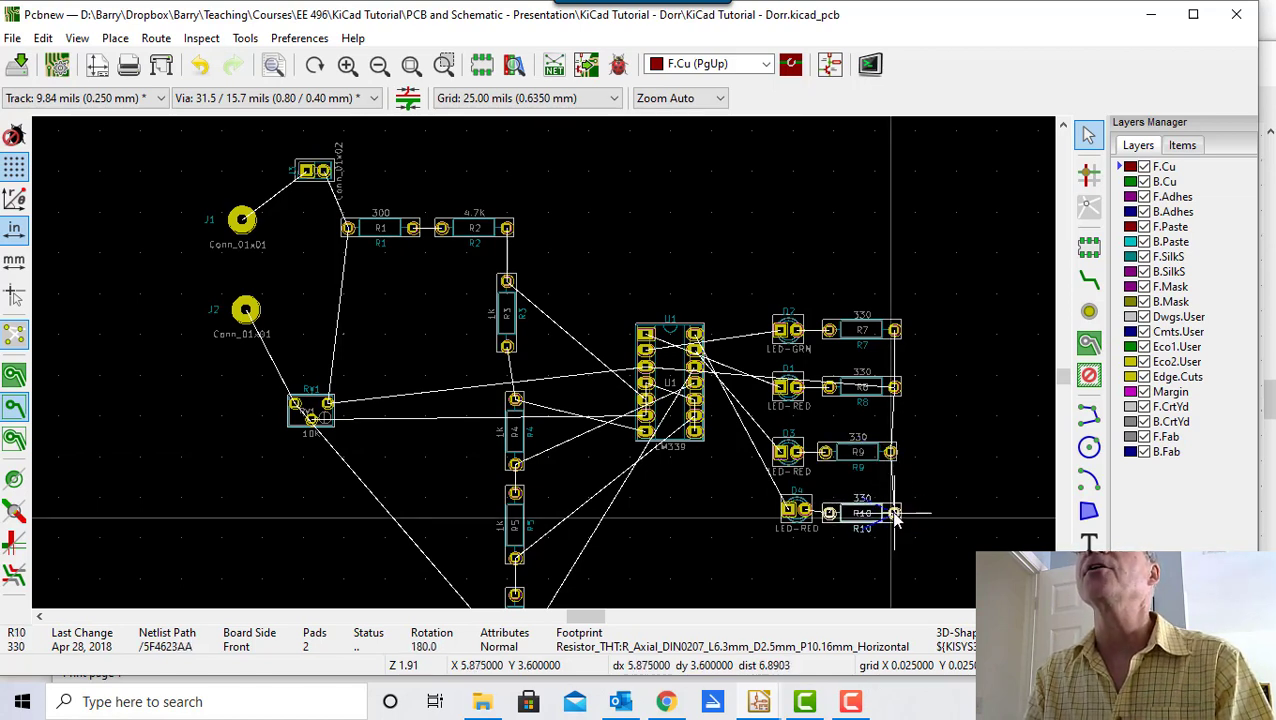
{"action": "left_click", "coordinate": [894, 513]}
{"action": "key", "text": "m"}
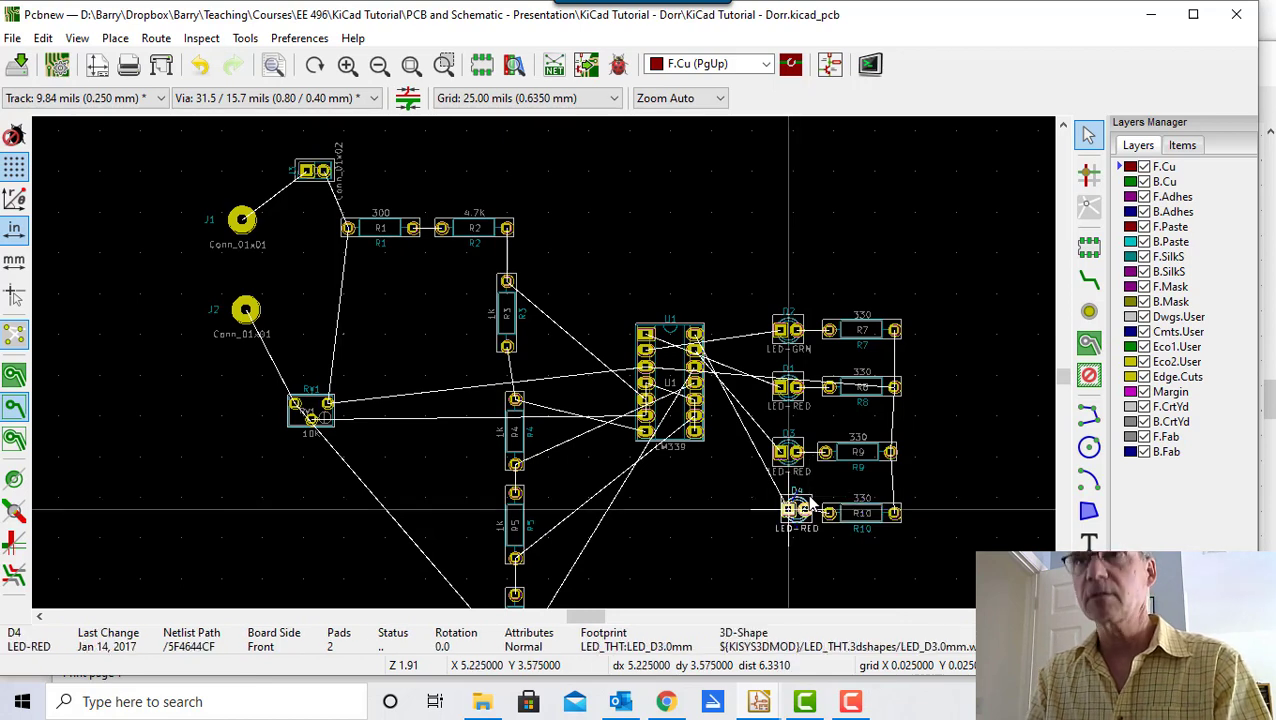
{"action": "left_click", "coordinate": [792, 508]}
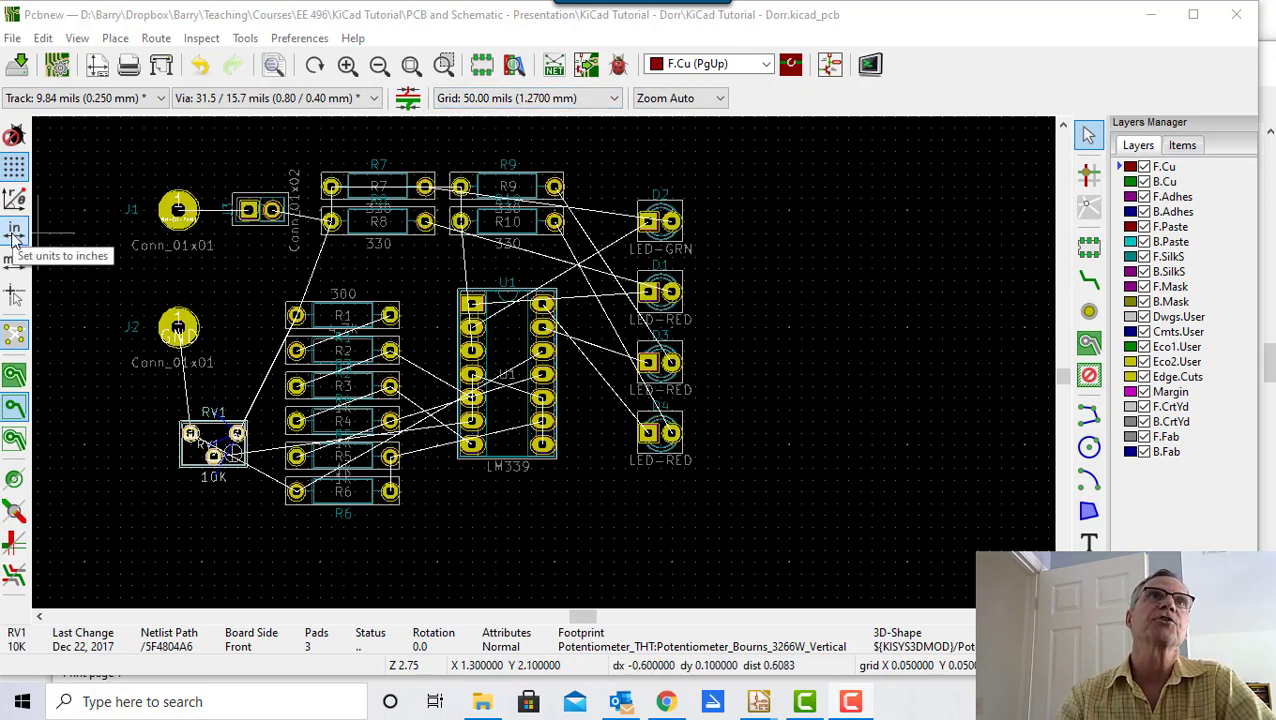
- Switch the board units to millimetres and back to inches
{"action": "left_click", "coordinate": [14, 262]}
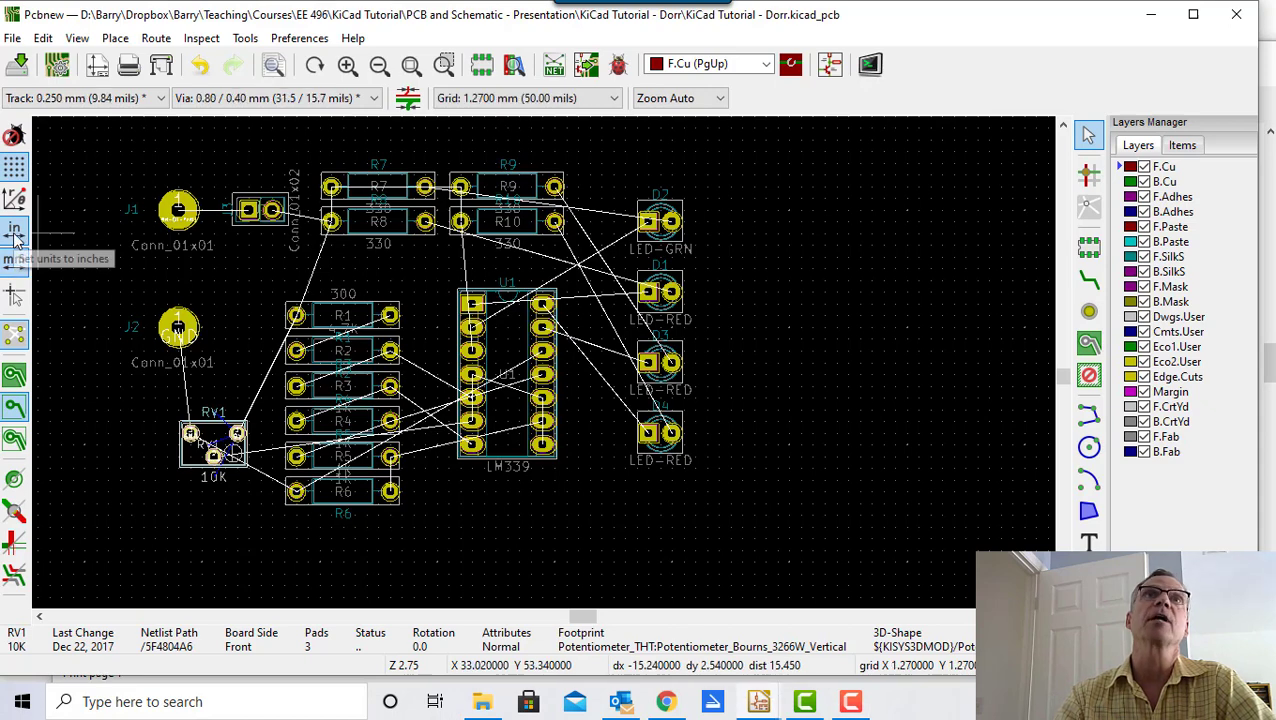
{"action": "left_click", "coordinate": [14, 232]}
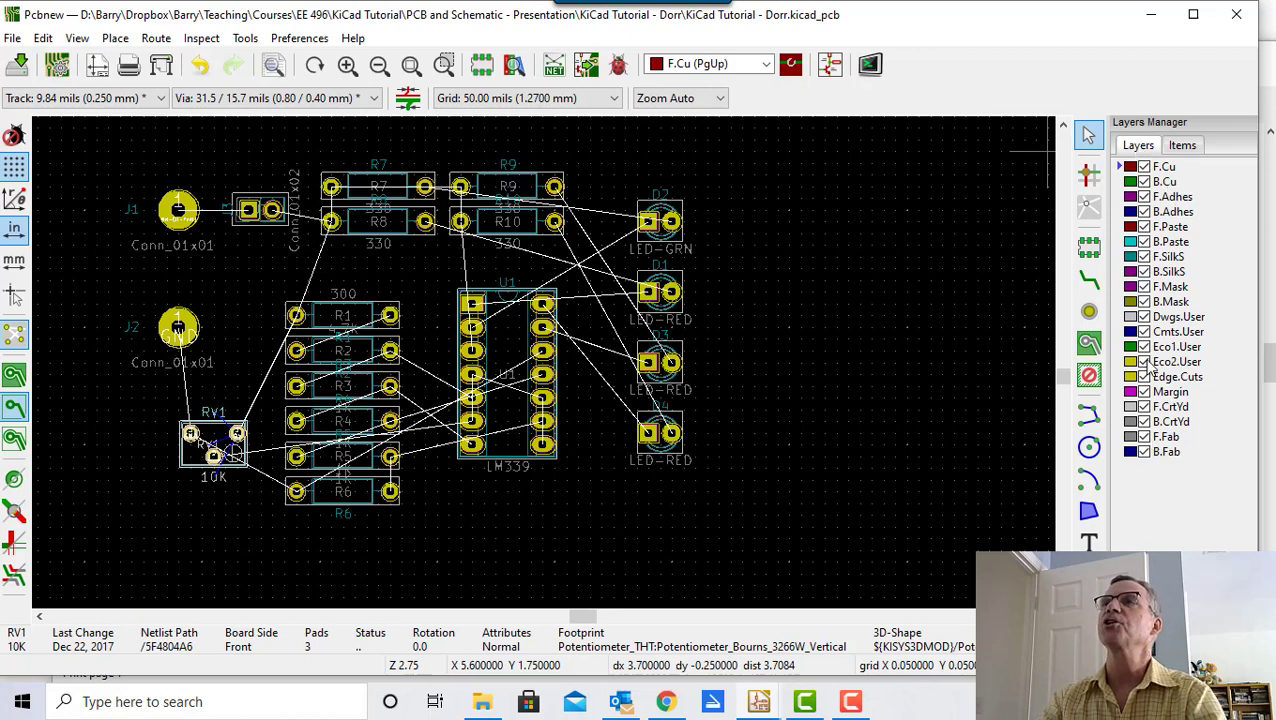
- Hide the adhesive and paste layers F.Adhes, B.Adhes, F.Paste and B.Paste
{"action": "left_click", "coordinate": [1145, 198]}
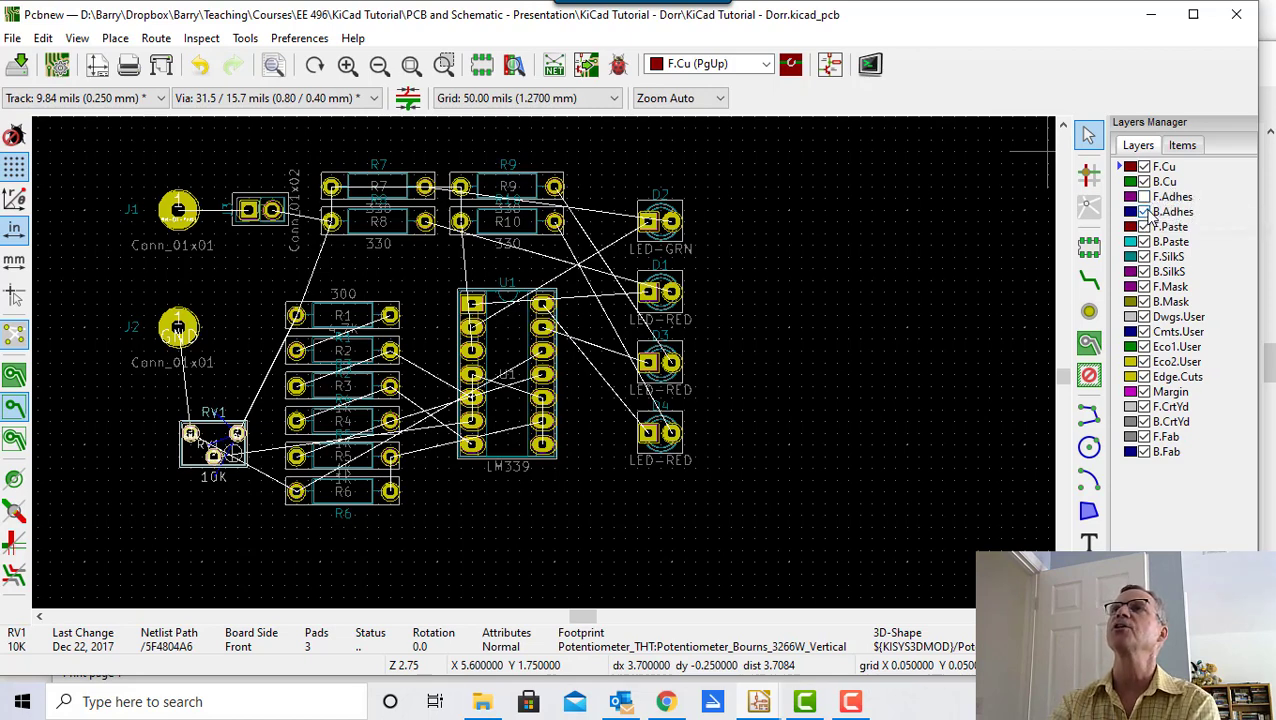
{"action": "left_click", "coordinate": [1145, 212]}
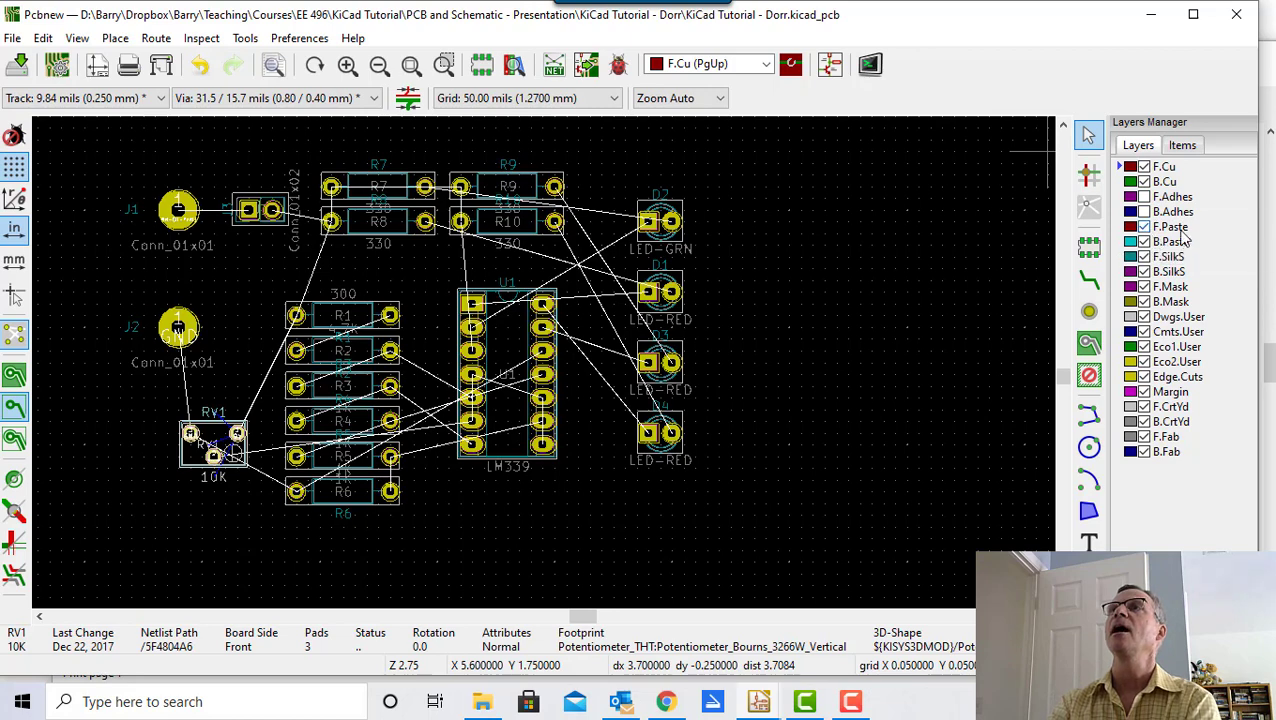
{"action": "left_click", "coordinate": [1146, 229]}
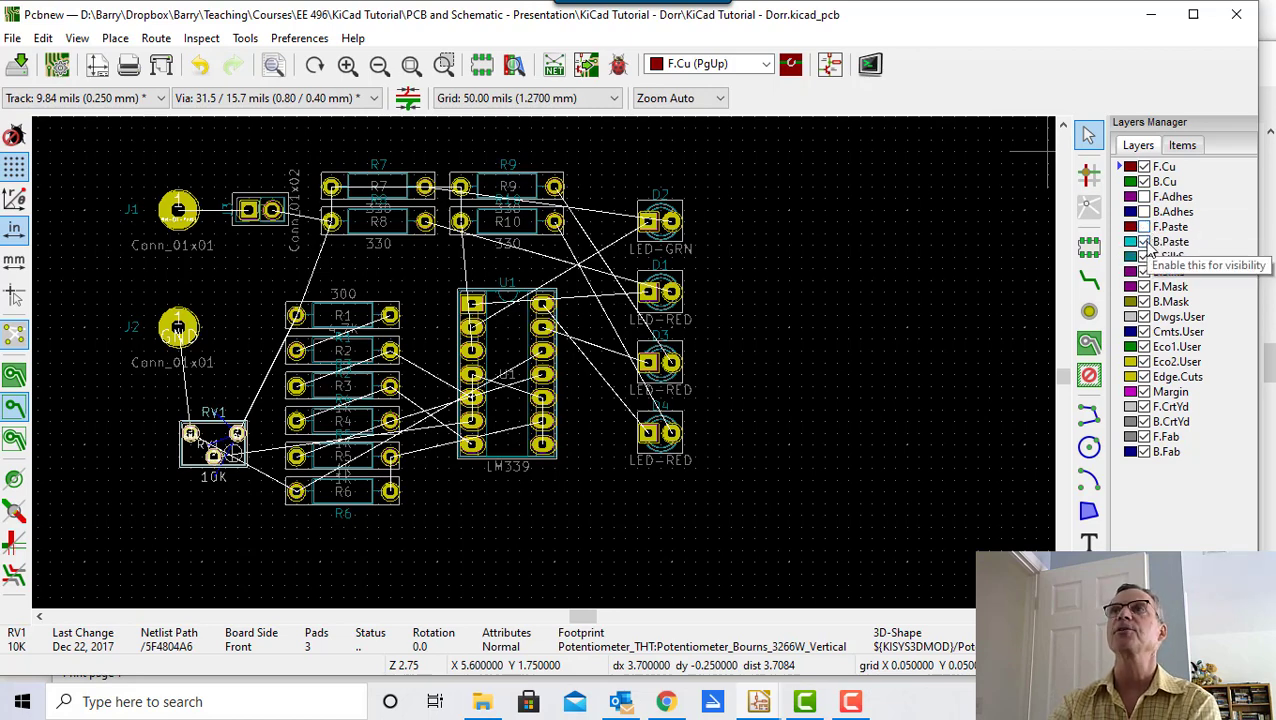
{"action": "left_click", "coordinate": [1145, 242]}
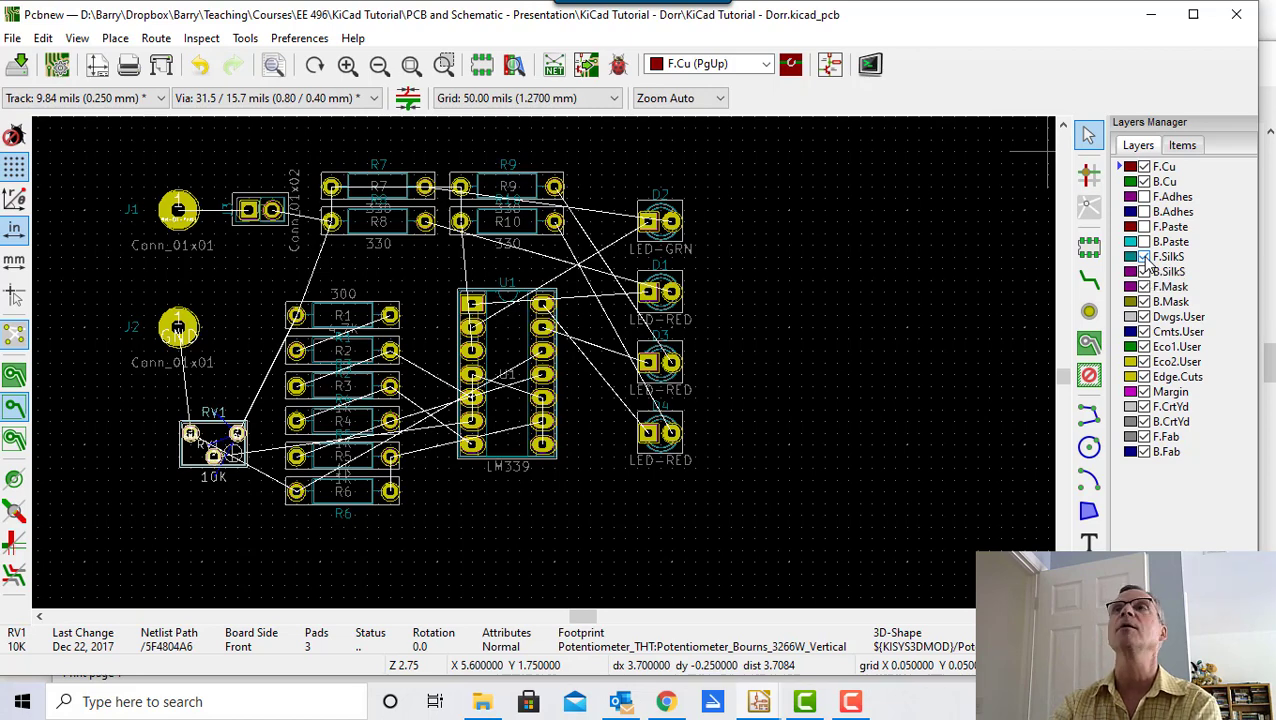
- Toggle the F.SilkS layer off and on to compare its content, leave it shown, and hide B.SilkS
{"action": "left_click", "coordinate": [1146, 258]}
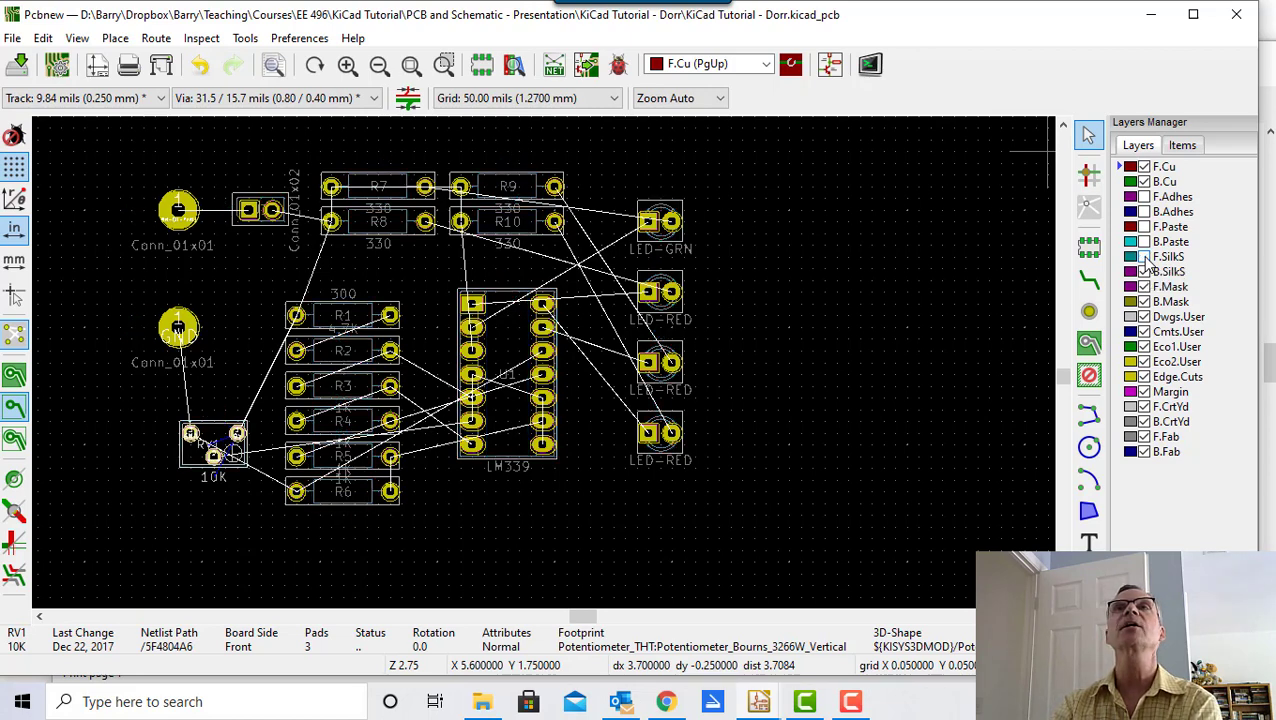
{"action": "left_click", "coordinate": [1146, 258]}
{"action": "left_click", "coordinate": [1146, 258]}
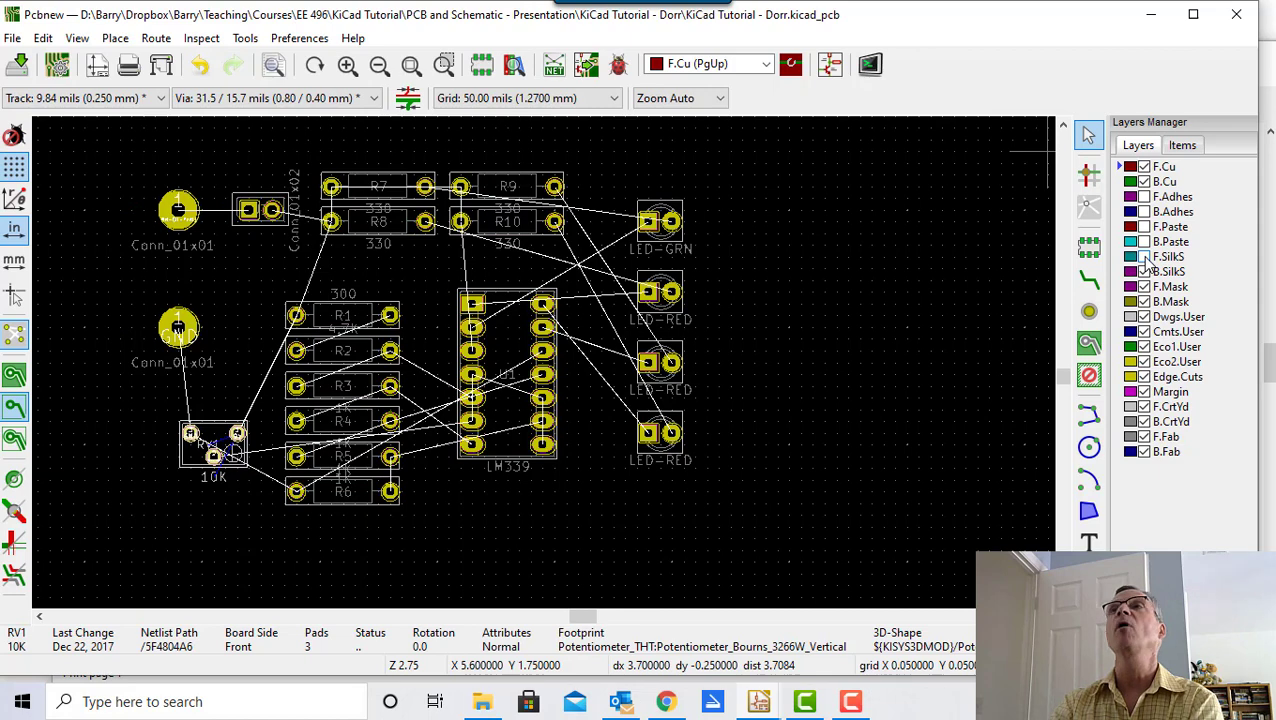
{"action": "left_click", "coordinate": [1146, 258]}
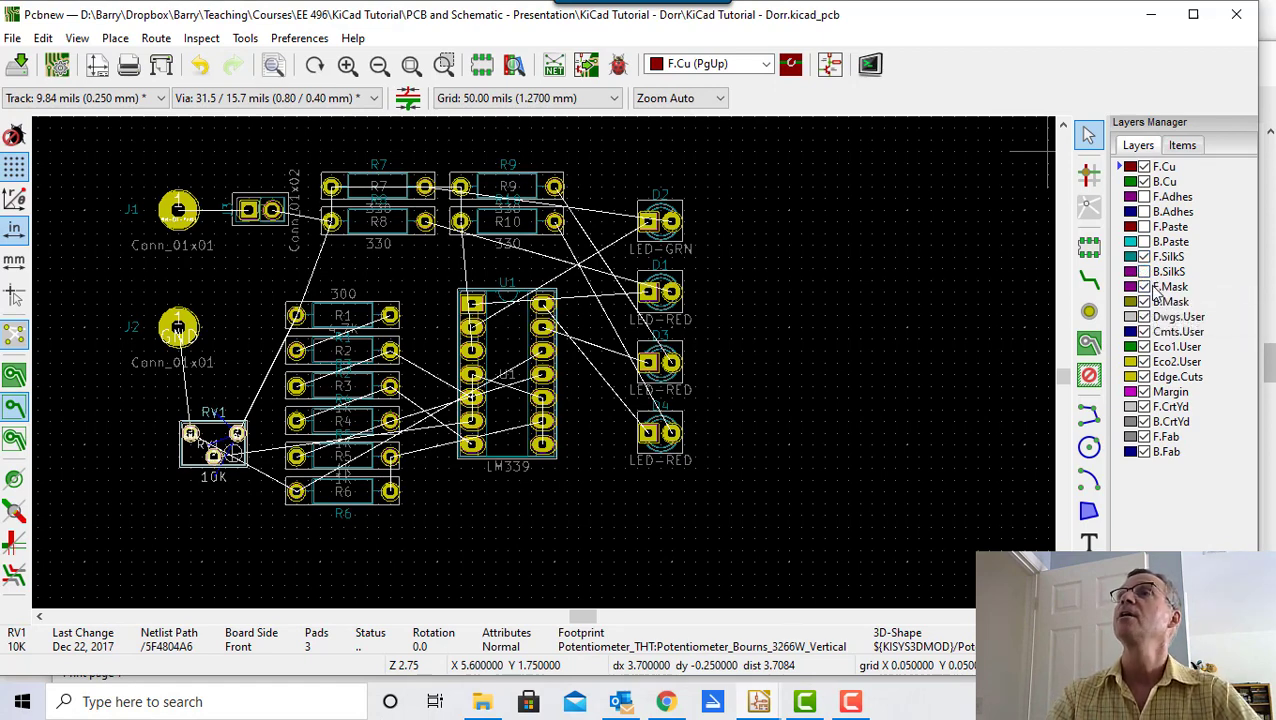
- Hide the F.Mask and B.Mask solder mask layers
{"action": "left_click", "coordinate": [1144, 287]}
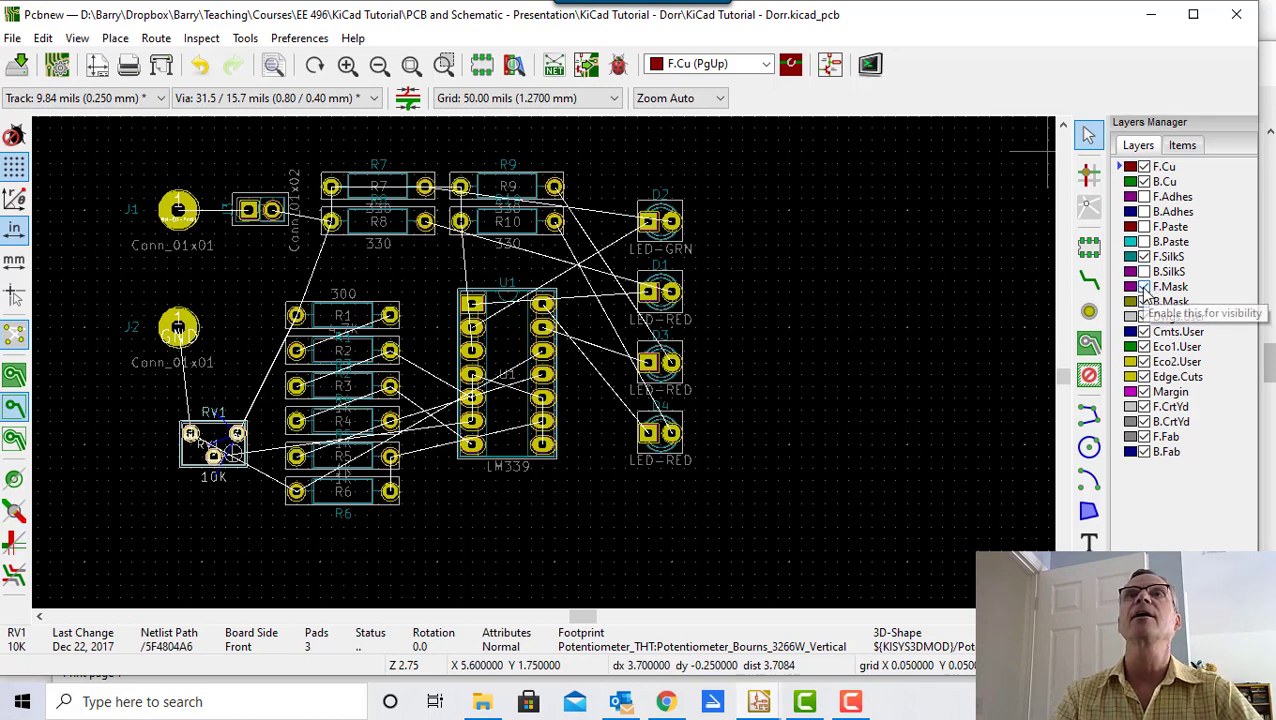
{"action": "left_click", "coordinate": [1144, 302]}
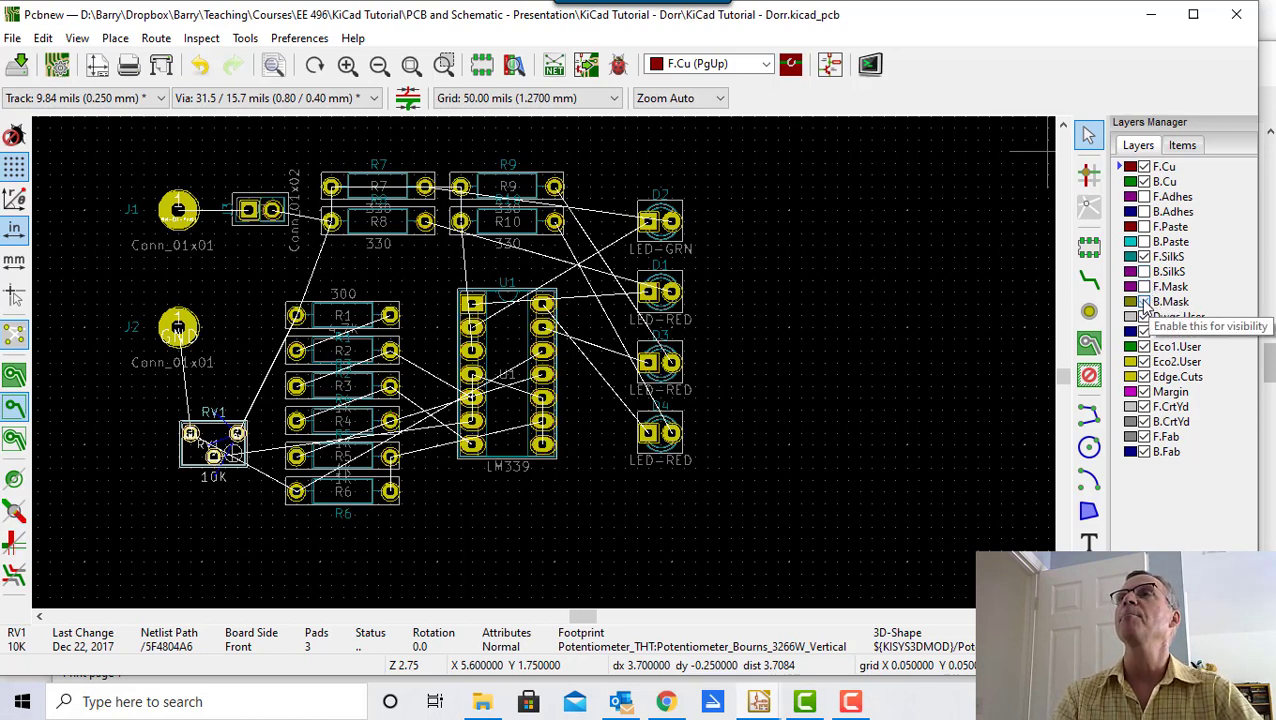
- Hide the F.CrtYd layer to see which footprint outlines belong to it, and show it again
{"action": "left_click", "coordinate": [1144, 392]}
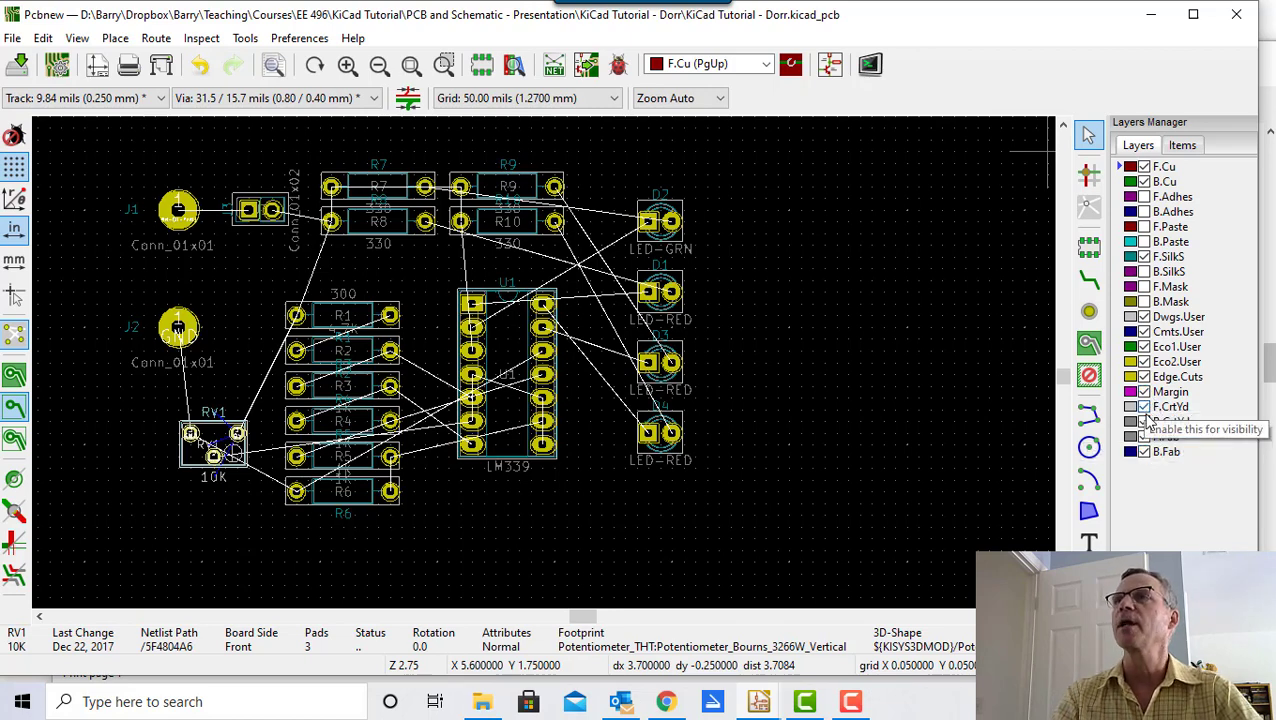
{"action": "left_click", "coordinate": [1145, 407]}
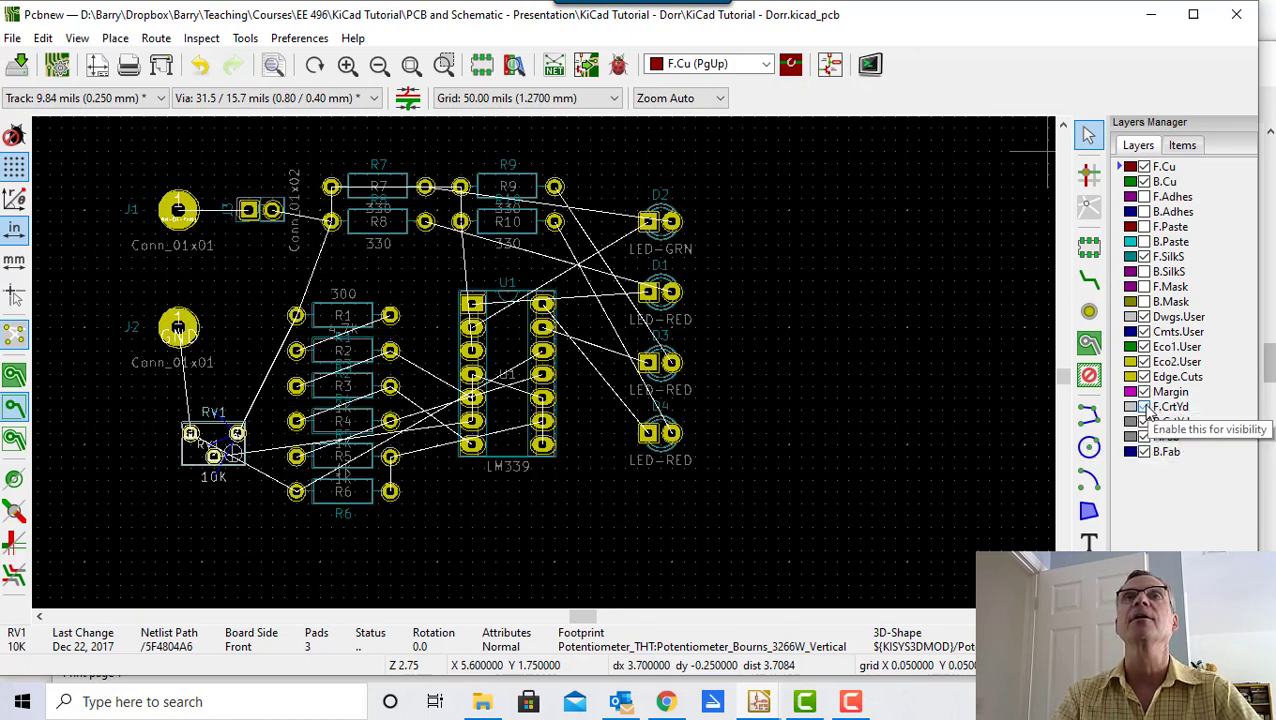
{"action": "left_click", "coordinate": [1145, 407]}
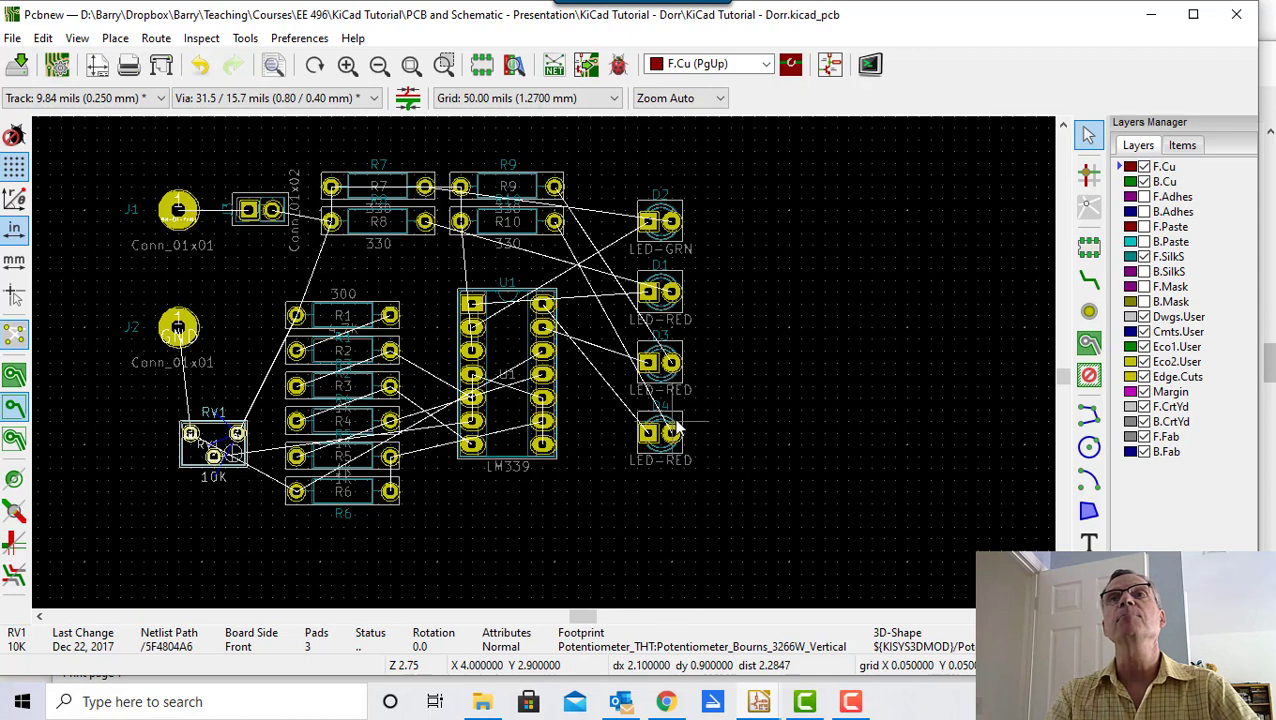
- Move LED D4 slightly down, return it to its place below D3, and dismiss the e-mail notification
{"action": "key", "text": "m"}
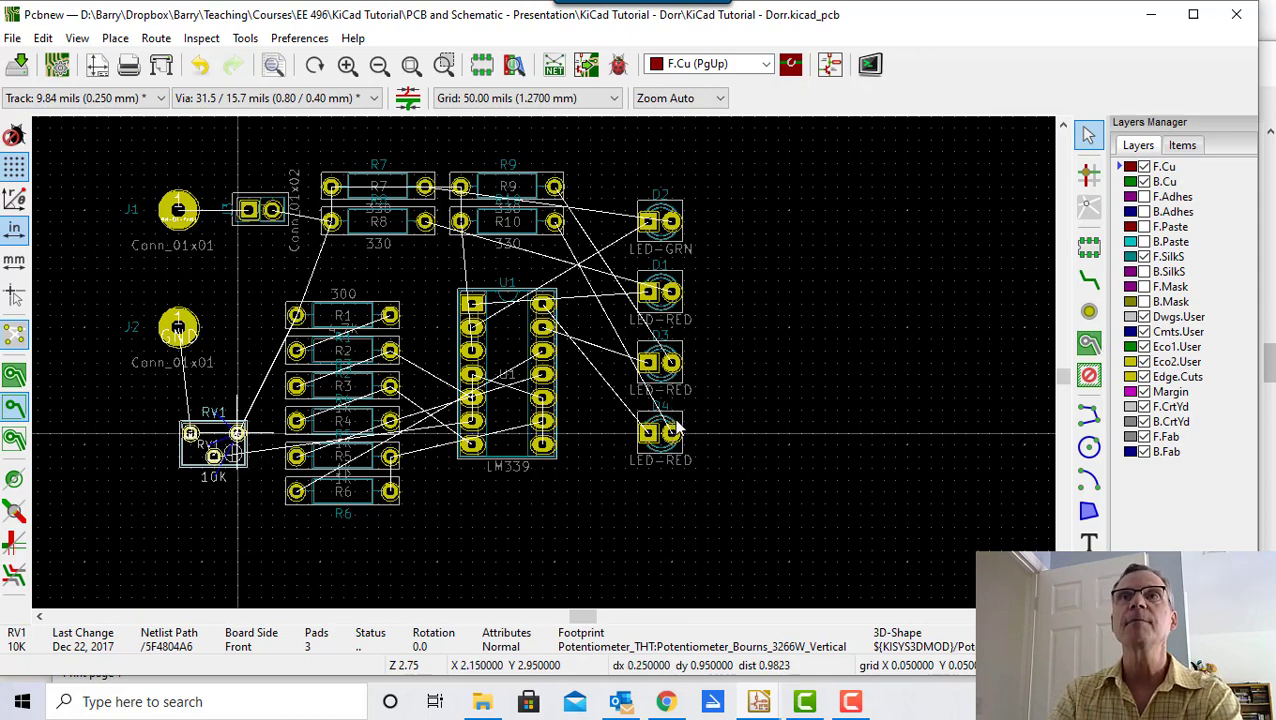
{"action": "key", "text": "Escape"}
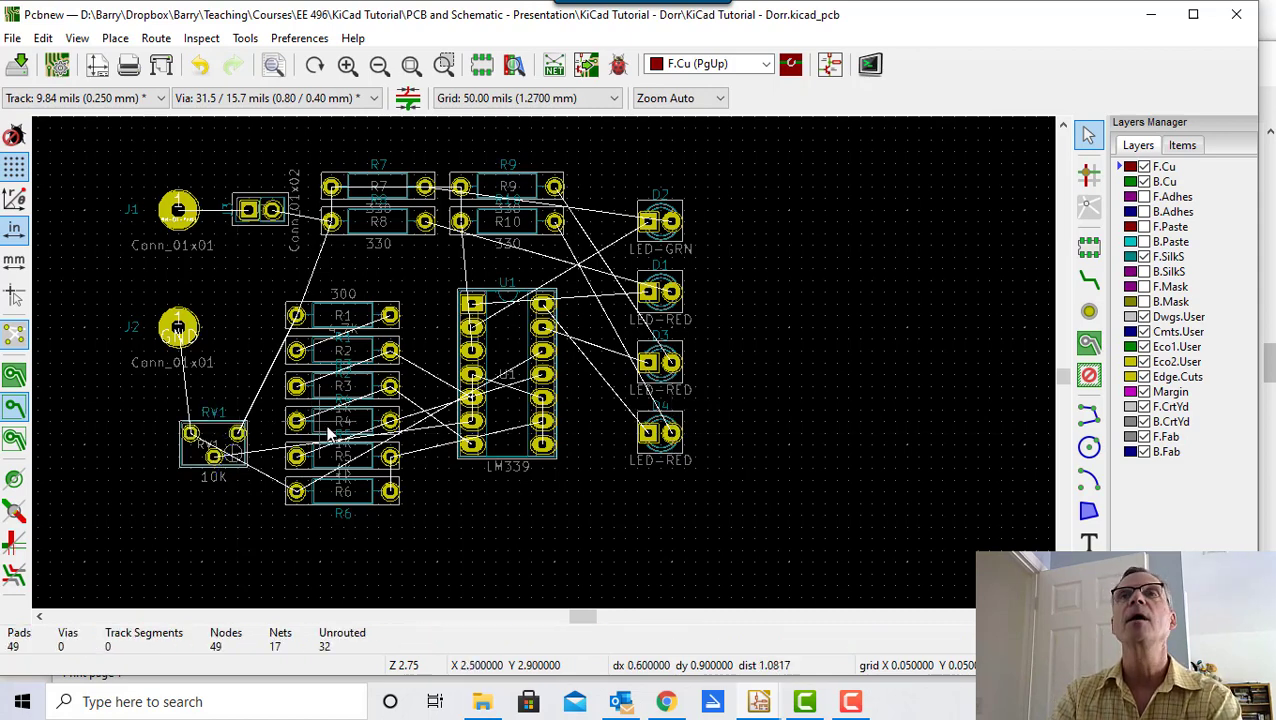
{"action": "left_click", "coordinate": [678, 424]}
{"action": "key", "text": "m"}
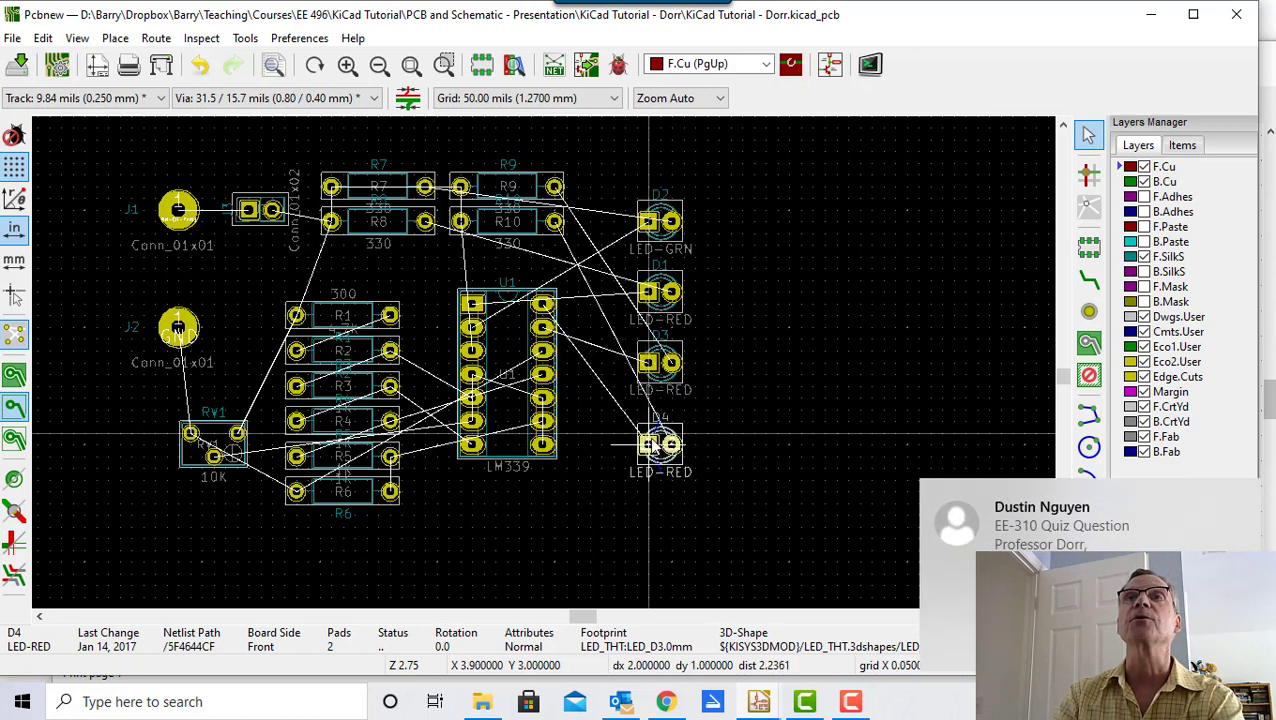
{"action": "left_click", "coordinate": [658, 432]}
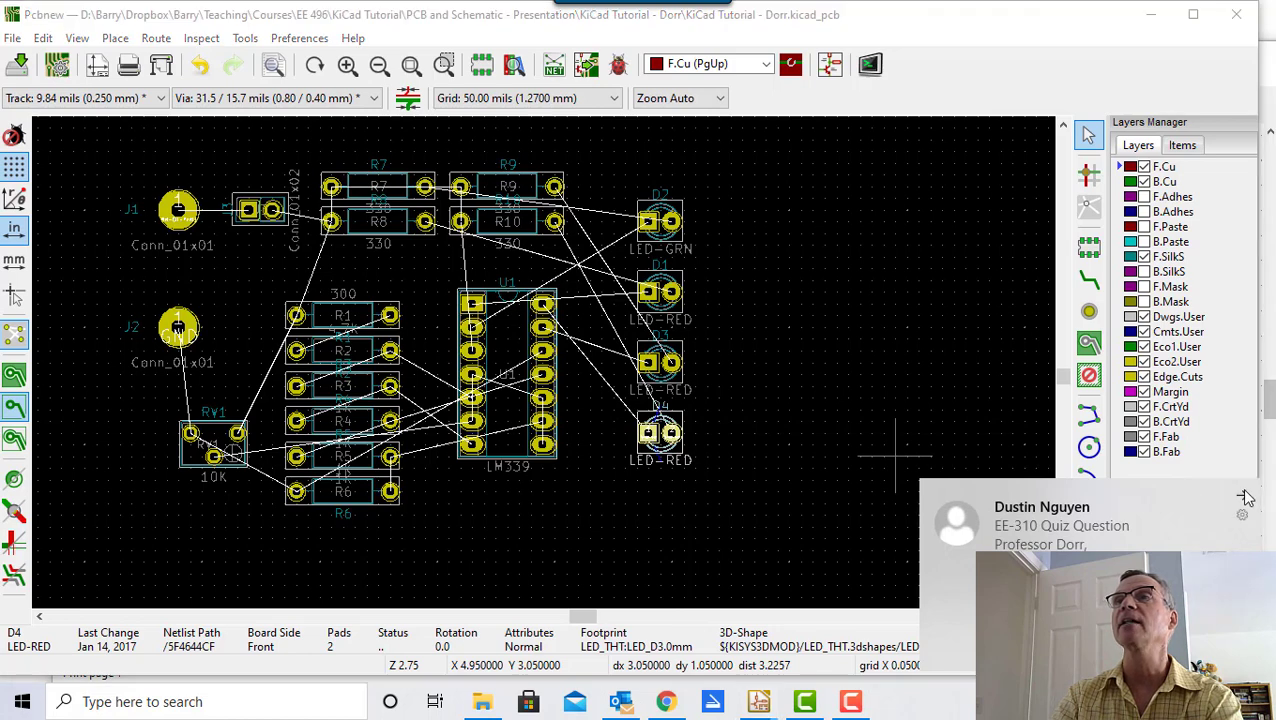
{"action": "left_click", "coordinate": [1241, 494]}
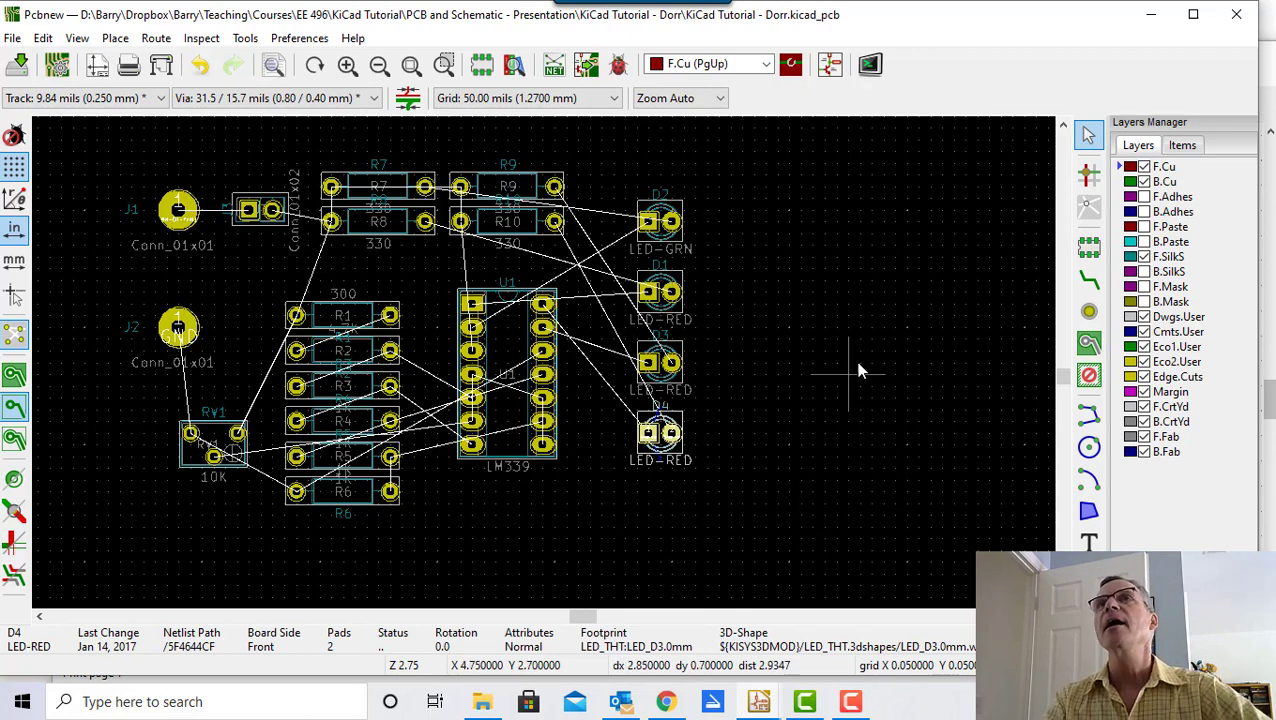
- Toggle the F.Fab layer off and on to compare its labels, and leave it hidden
{"action": "left_click", "coordinate": [1144, 438]}
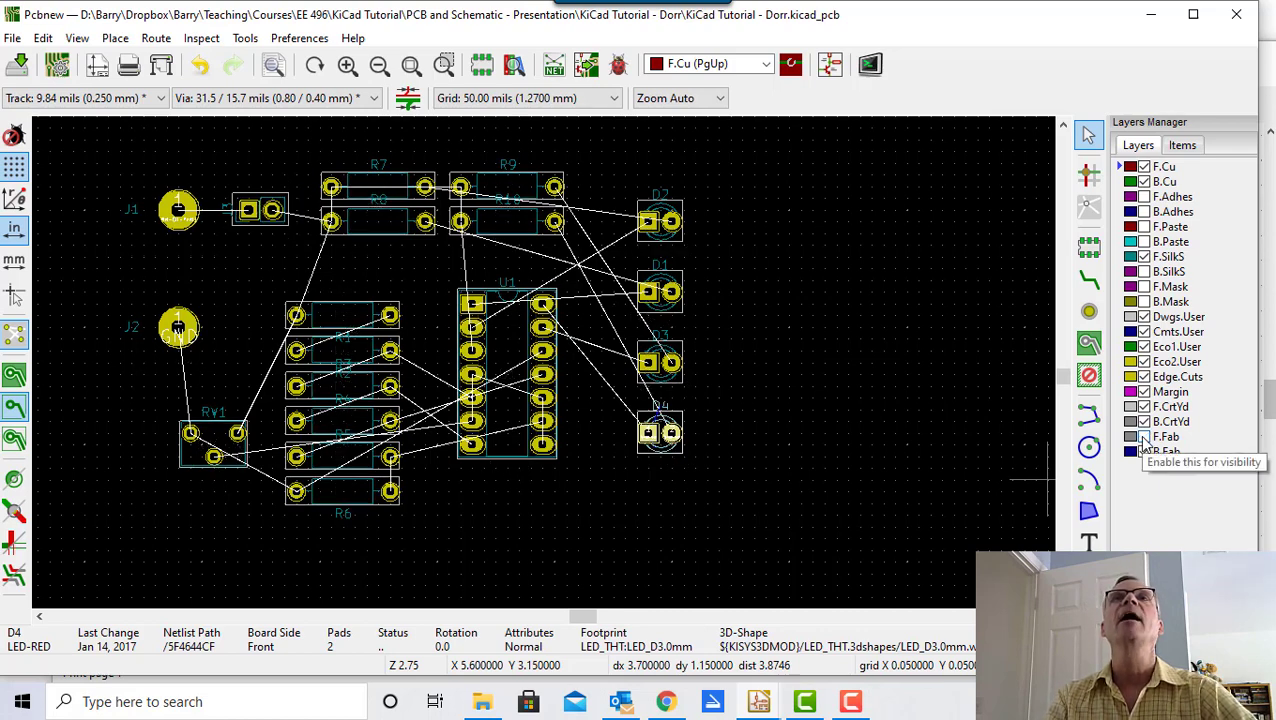
{"action": "left_click", "coordinate": [1144, 438]}
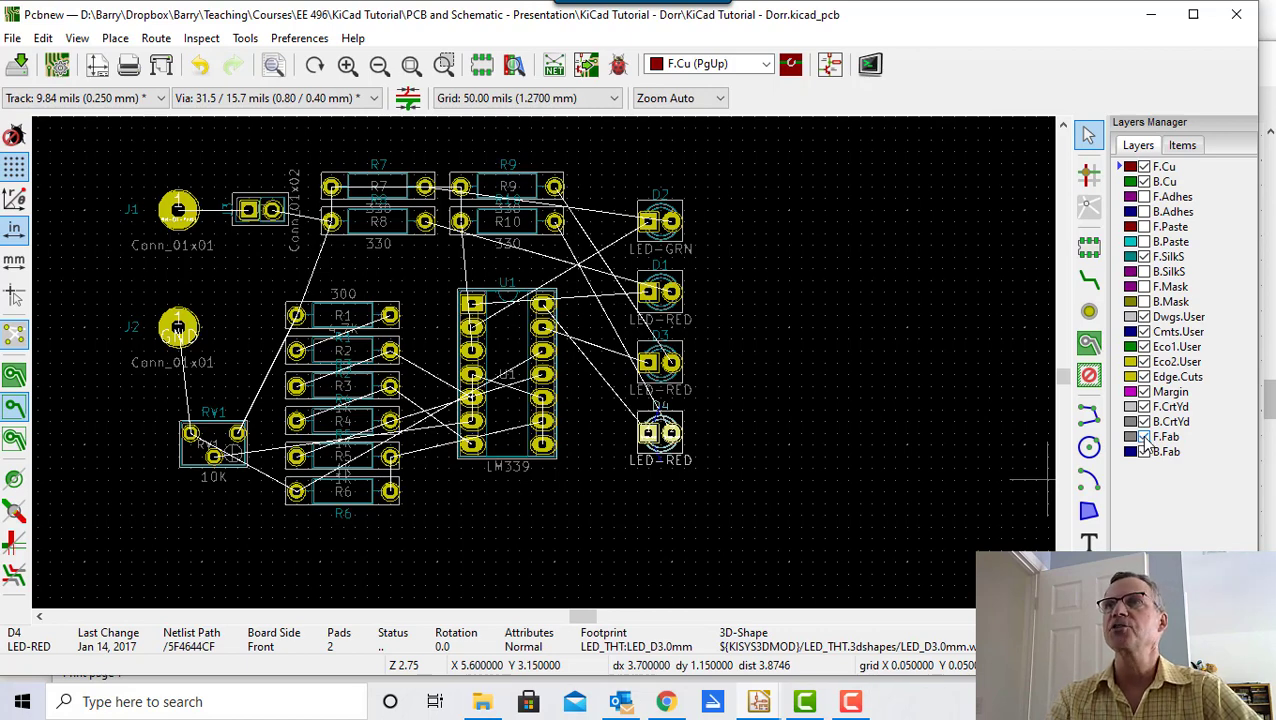
{"action": "left_click", "coordinate": [1146, 437]}
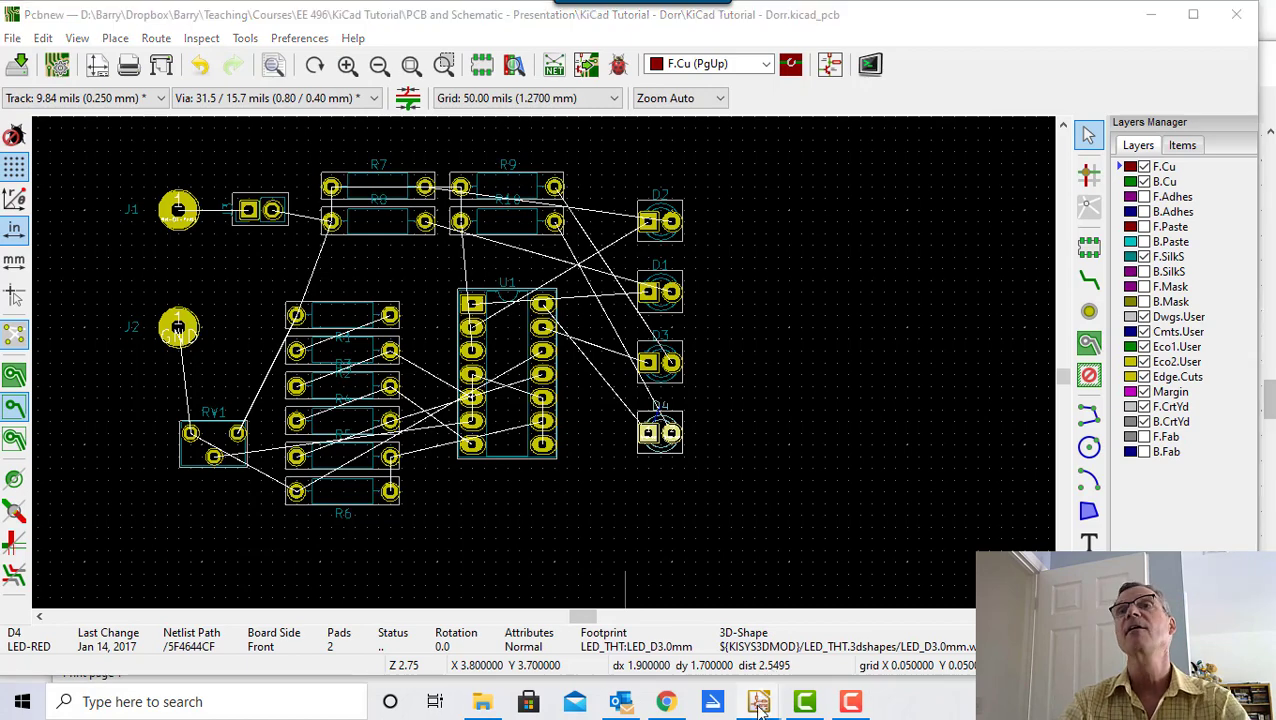
- Look at the schematic in Eeschema, return to the board in Pcbnew, and save the board file
{"action": "mouse_move", "coordinate": [759, 706]}
{"action": "left_click", "coordinate": [751, 578]}
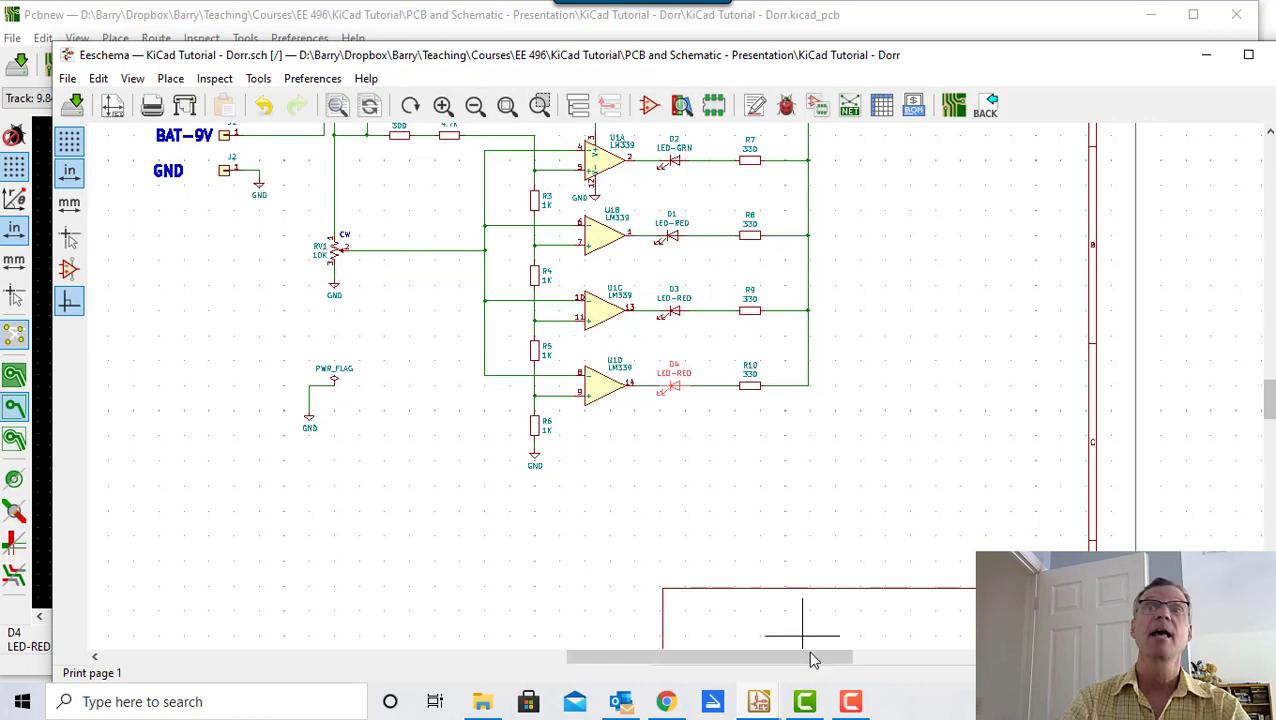
{"action": "mouse_move", "coordinate": [758, 703]}
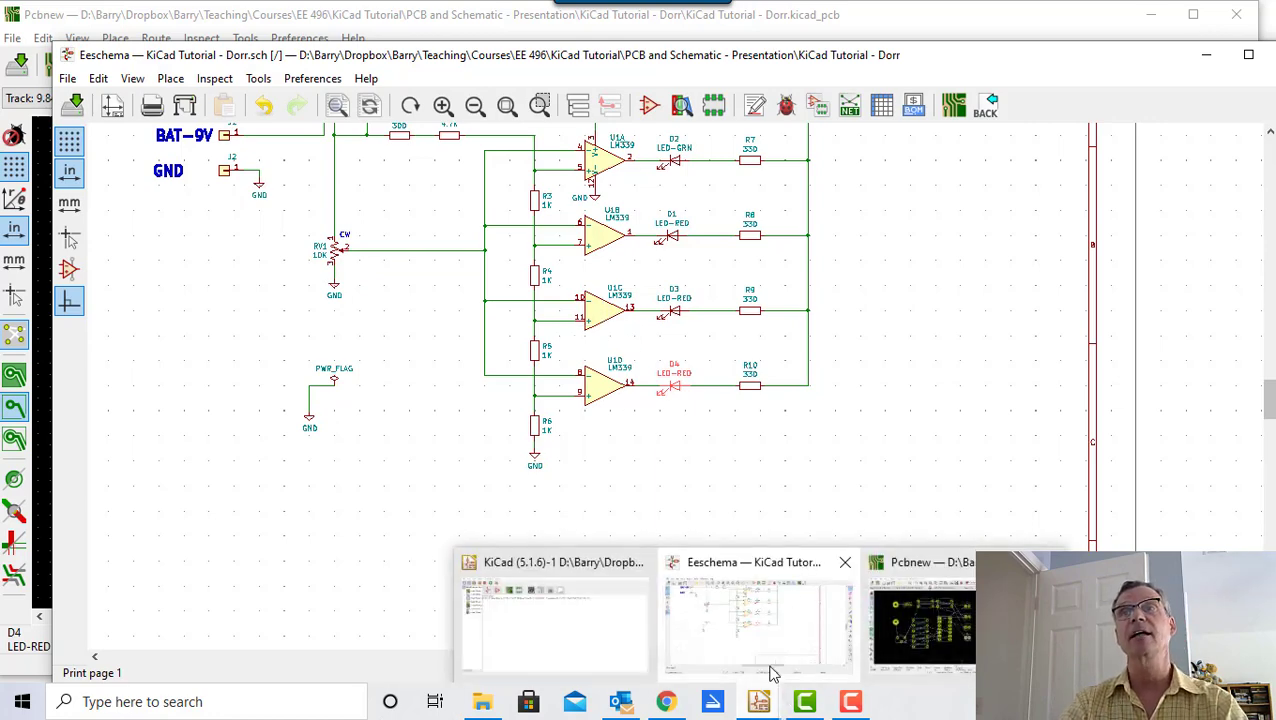
{"action": "left_click", "coordinate": [948, 575]}
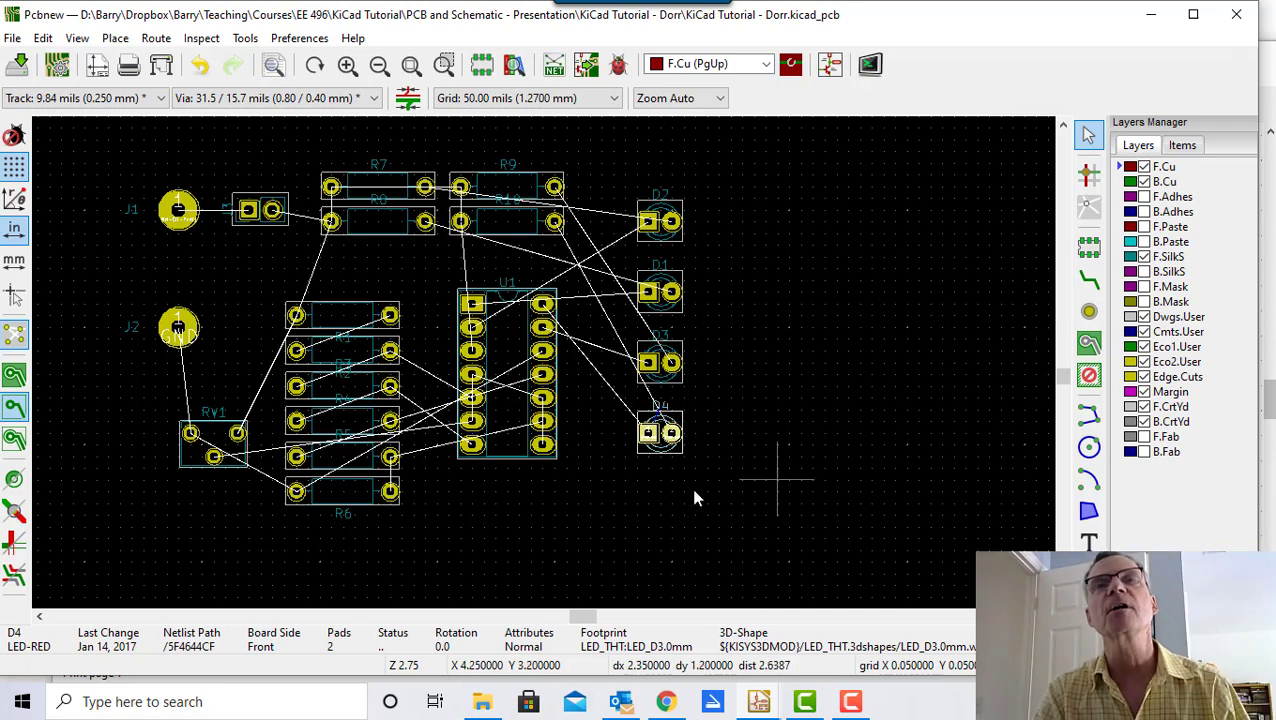
{"action": "left_click", "coordinate": [19, 65]}
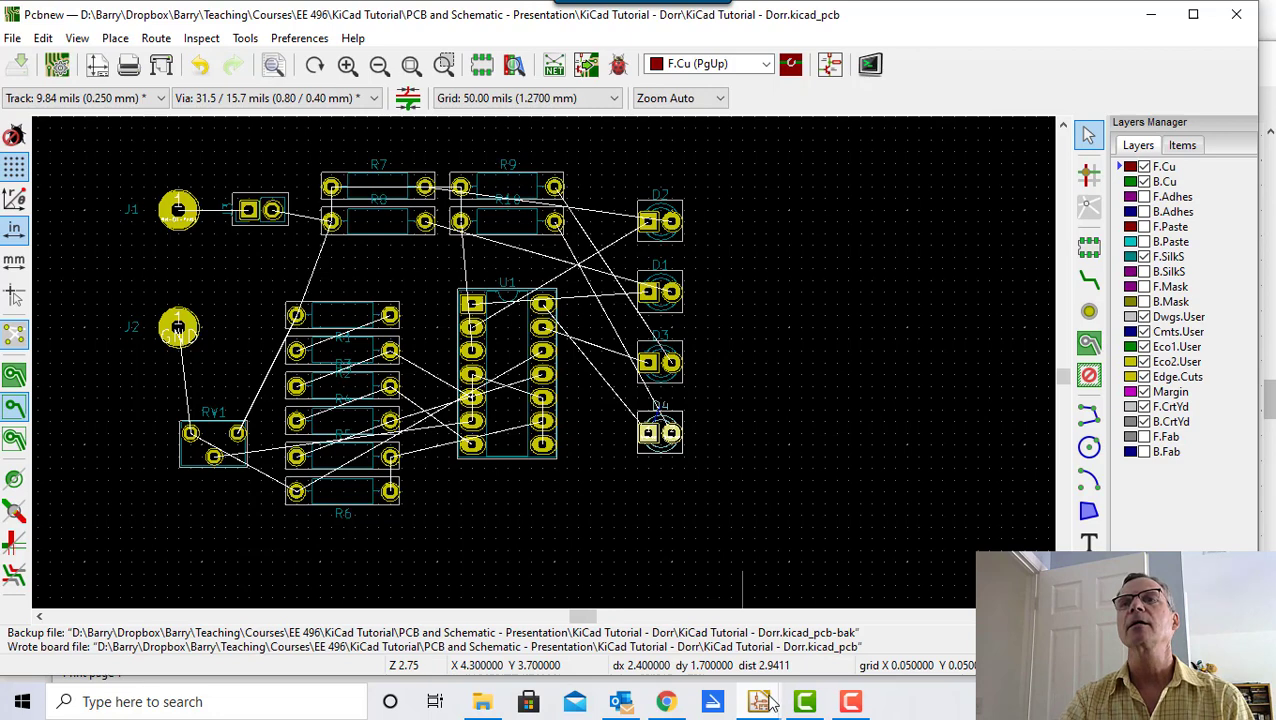
- Switch to the schematic in Eeschema and maximize its window to show the full circuit
{"action": "mouse_move", "coordinate": [760, 703]}
{"action": "left_click", "coordinate": [735, 590]}
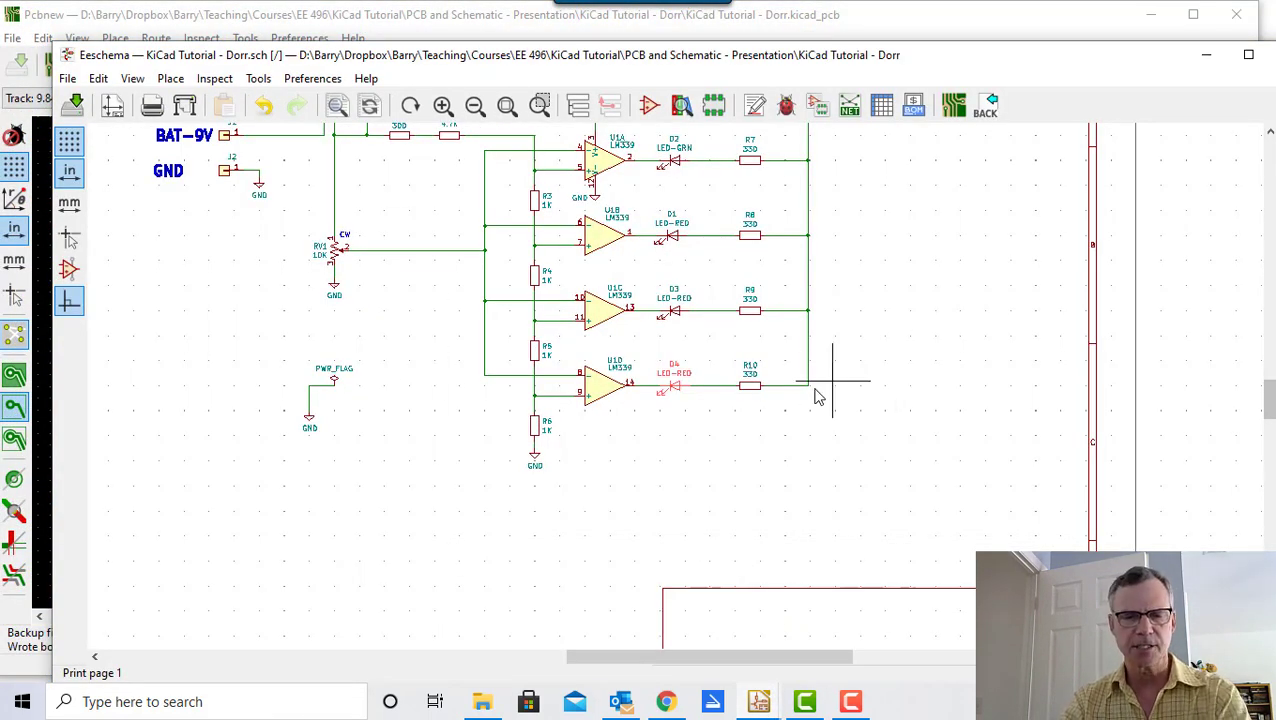
{"action": "scroll", "coordinate": [600, 400], "scroll_direction": "up", "scroll_amount": 5}
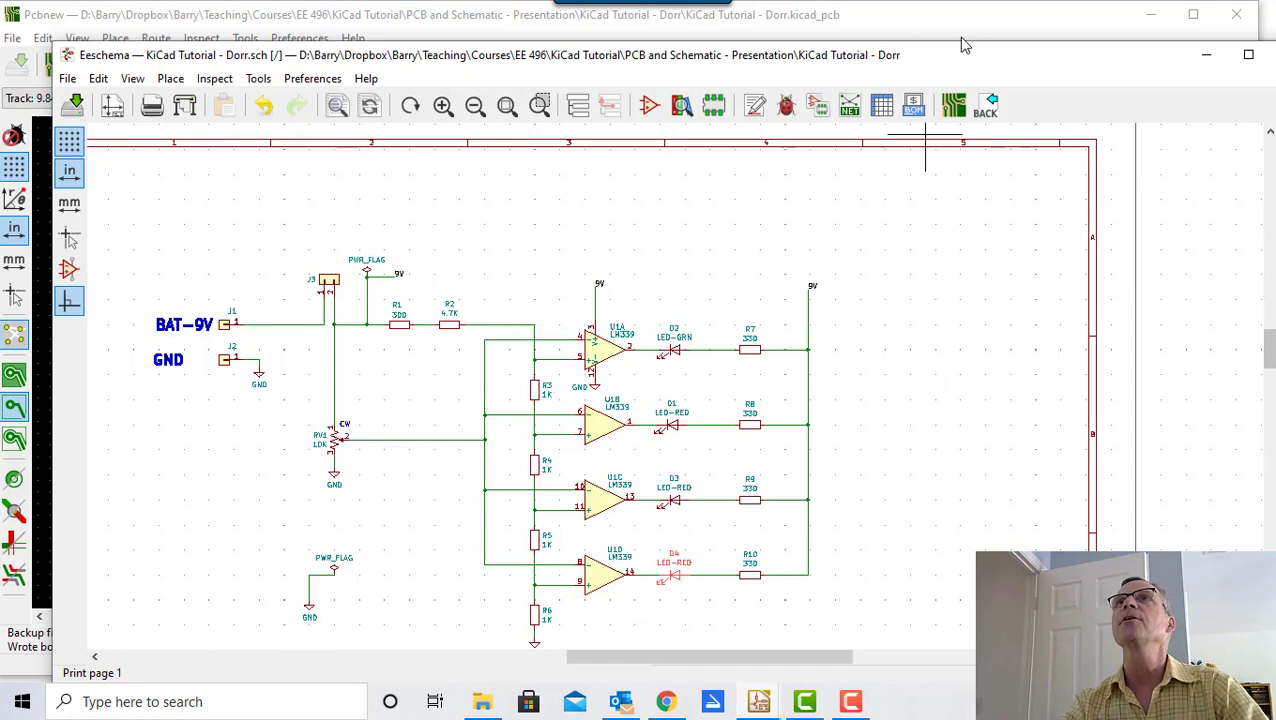
{"action": "left_click_drag", "start_coordinate": [940, 65], "coordinate": [810, 75]}
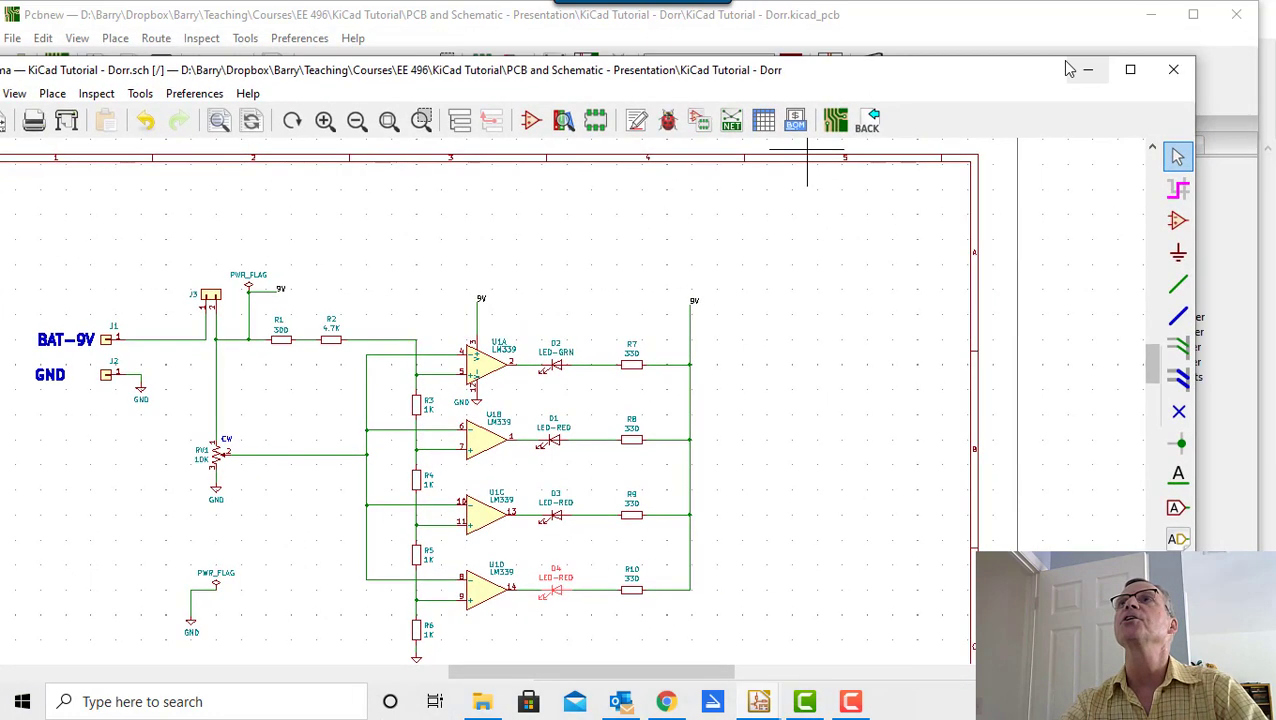
{"action": "left_click", "coordinate": [1122, 68]}
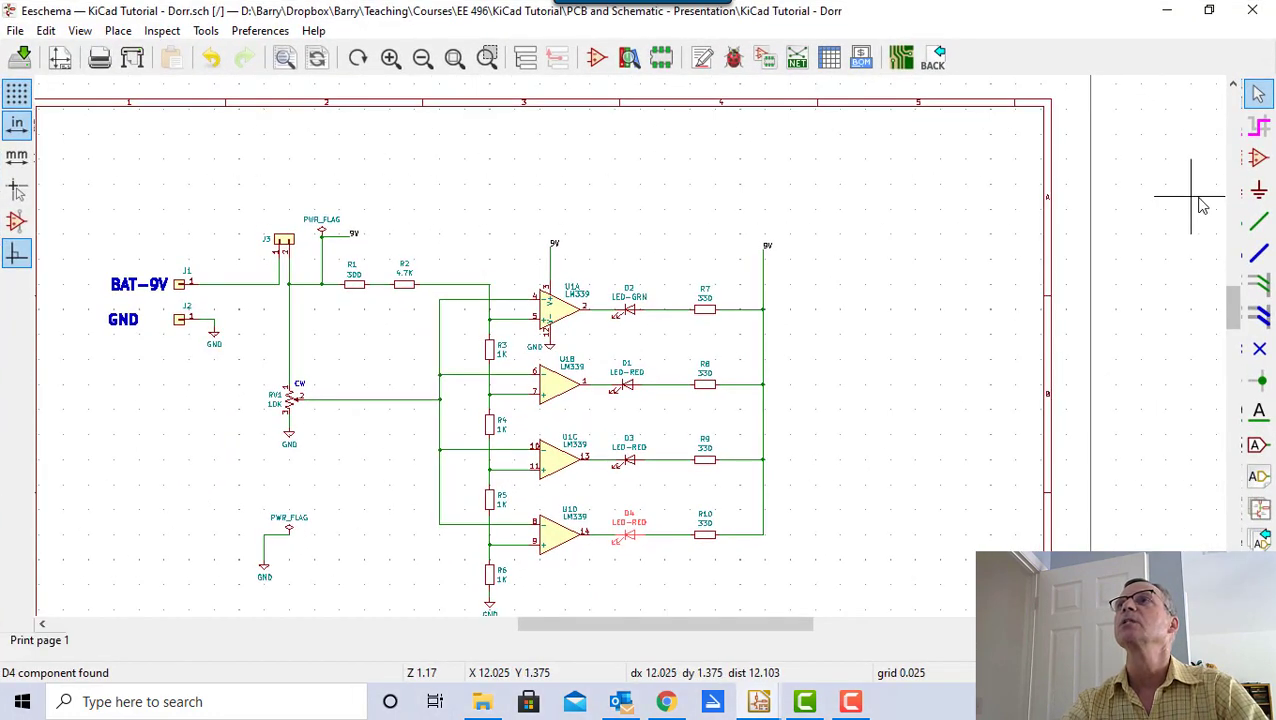
- Start placing a symbol near RV1 and browse the Device library to the polarized capacitor entries
{"action": "left_click", "coordinate": [1254, 162]}
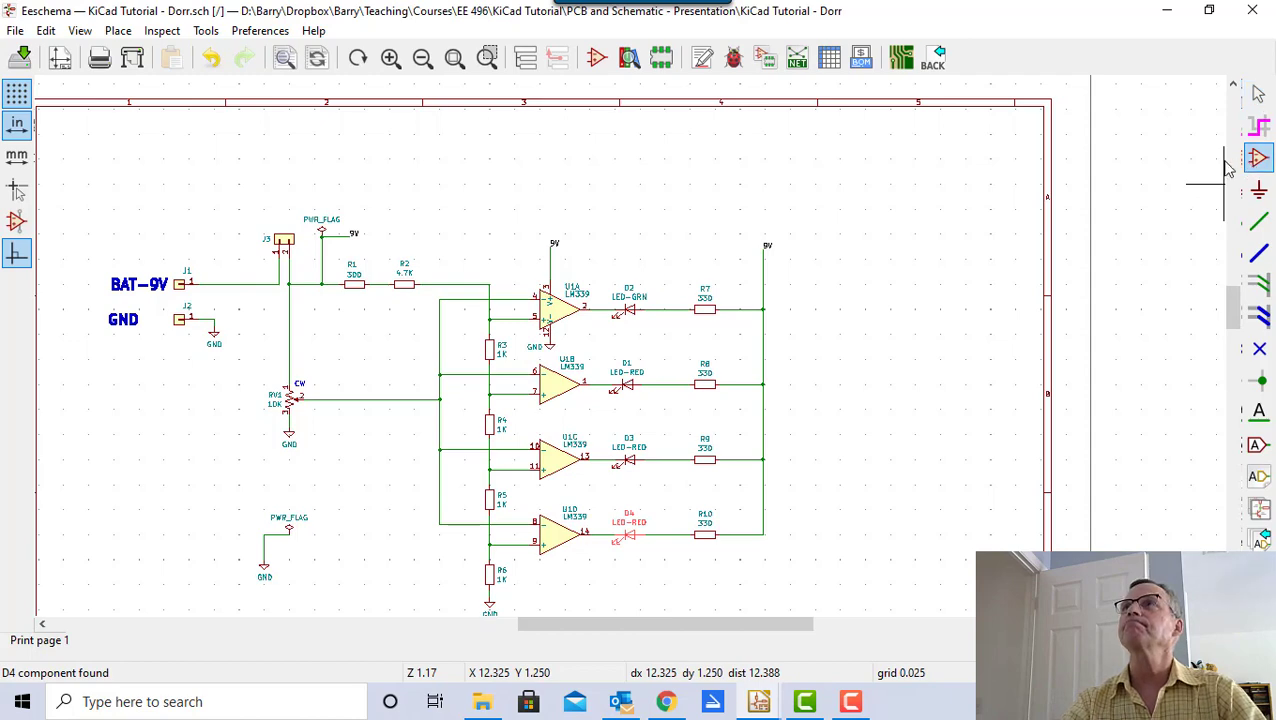
{"action": "left_click", "coordinate": [316, 341]}
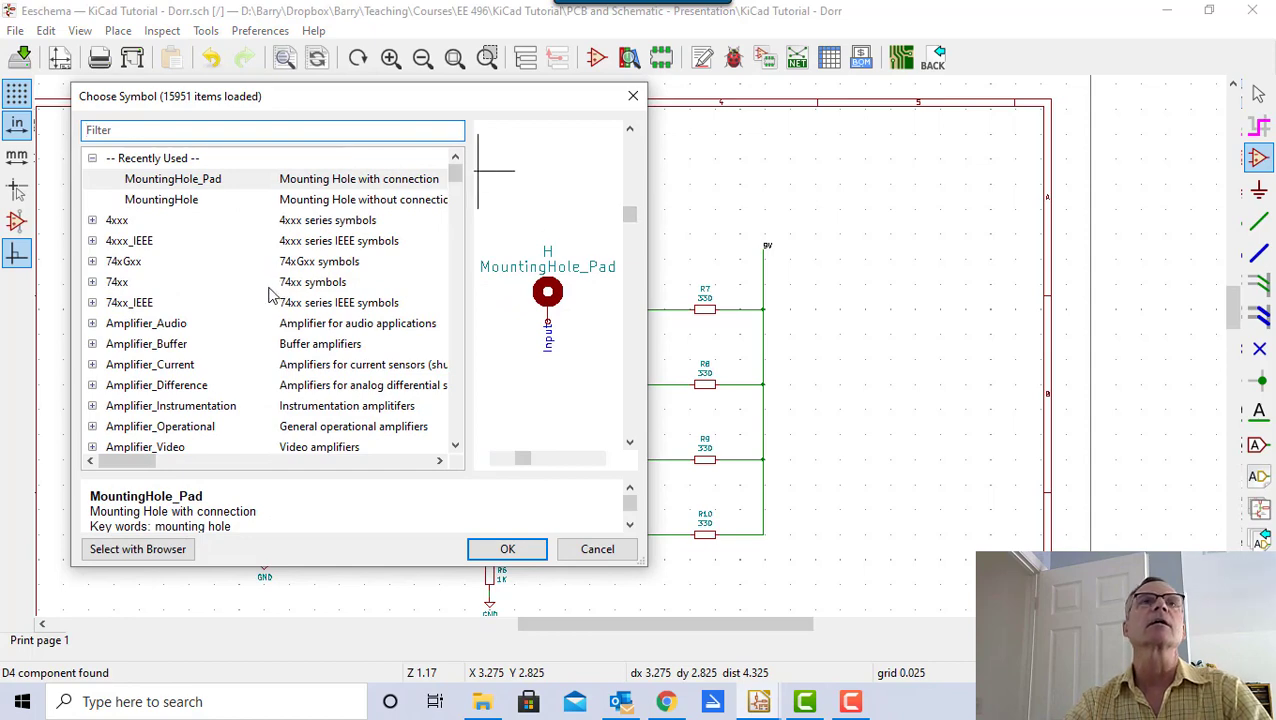
{"action": "scroll", "coordinate": [250, 315], "scroll_direction": "down", "scroll_amount": 5}
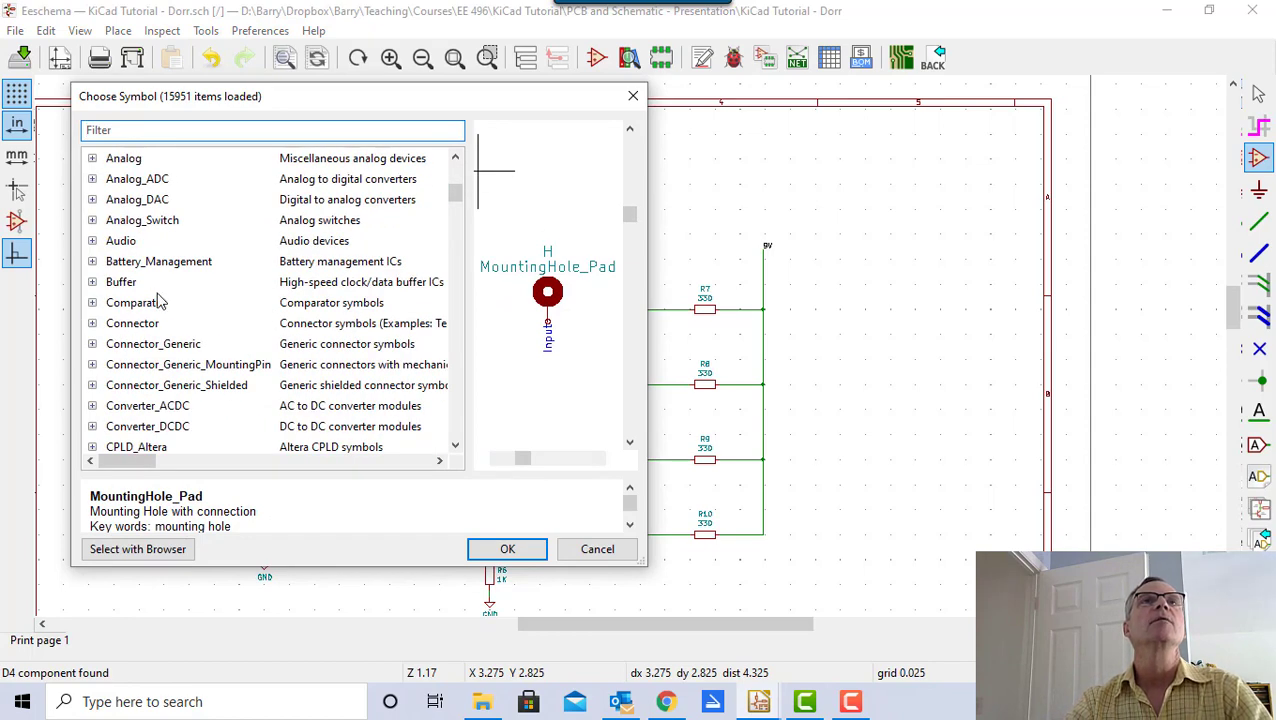
{"action": "scroll", "coordinate": [158, 302], "scroll_direction": "down", "scroll_amount": 1}
{"action": "scroll", "coordinate": [160, 318], "scroll_direction": "up", "scroll_amount": 3}
{"action": "scroll", "coordinate": [160, 310], "scroll_direction": "down", "scroll_amount": 1}
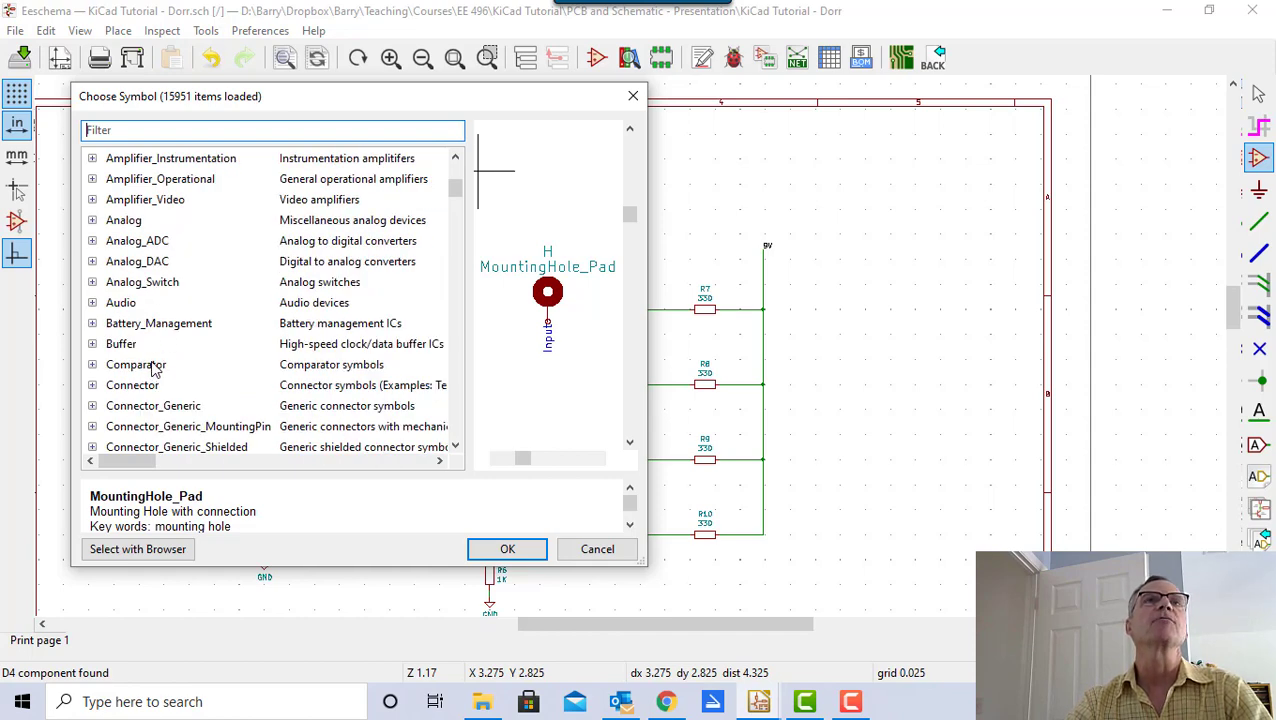
{"action": "scroll", "coordinate": [157, 335], "scroll_direction": "down", "scroll_amount": 3}
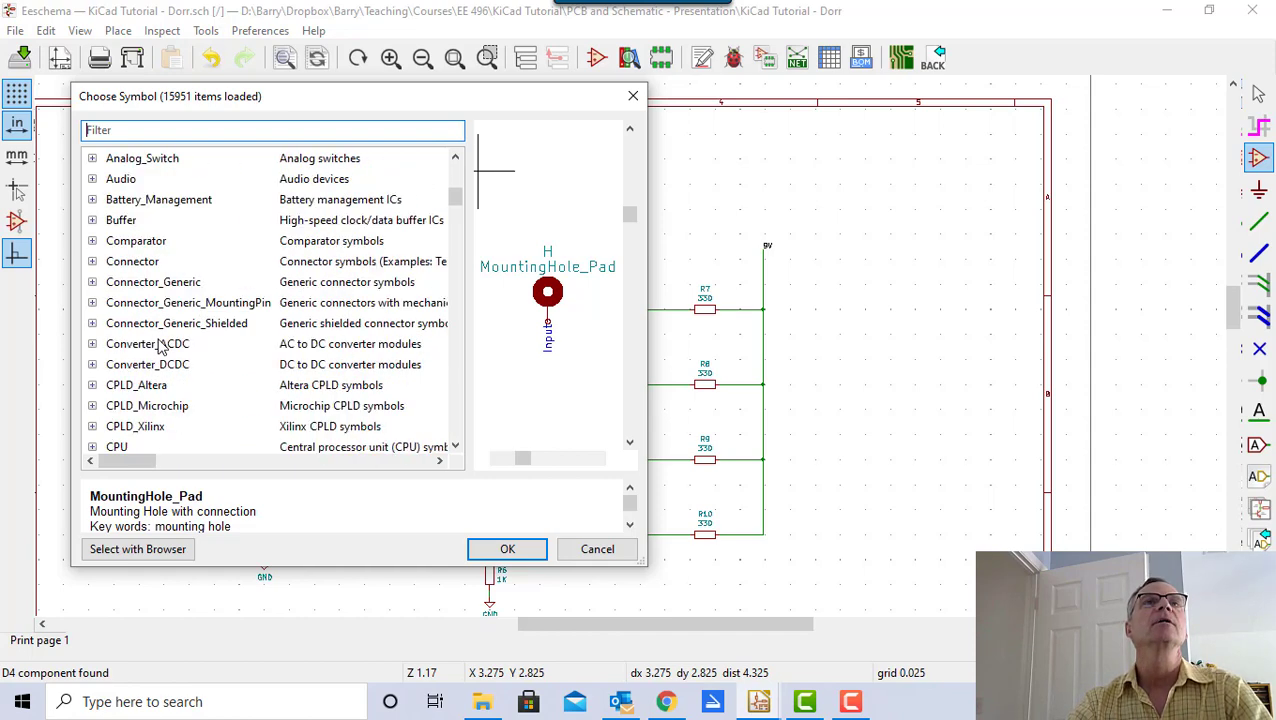
{"action": "scroll", "coordinate": [157, 335], "scroll_direction": "down", "scroll_amount": 2}
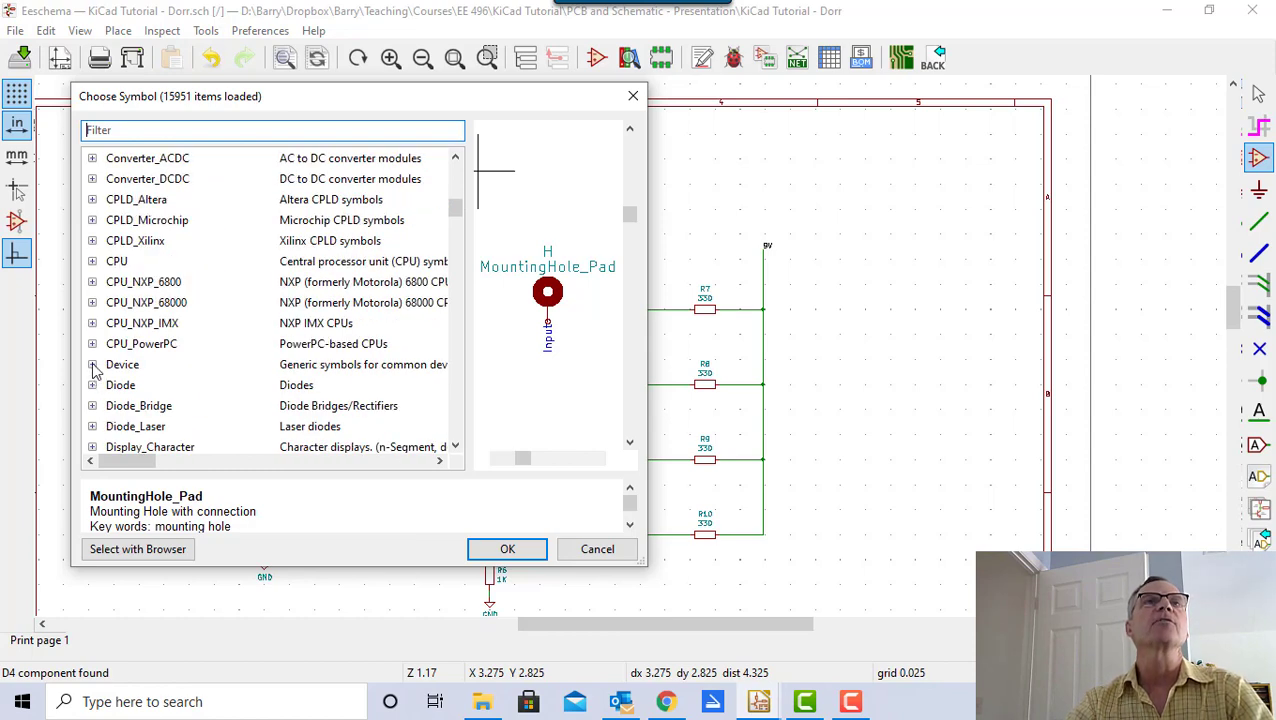
{"action": "left_click", "coordinate": [93, 365]}
{"action": "scroll", "coordinate": [162, 372], "scroll_direction": "down", "scroll_amount": 4}
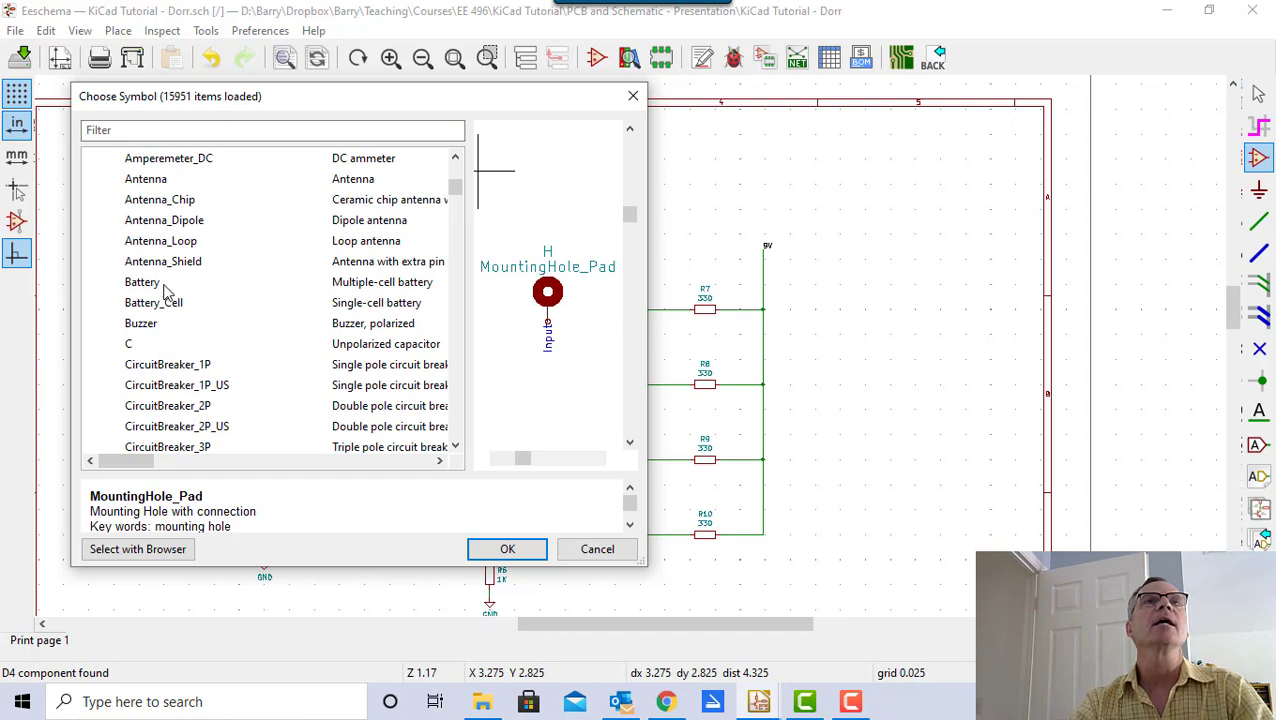
{"action": "scroll", "coordinate": [190, 333], "scroll_direction": "down", "scroll_amount": 2}
{"action": "scroll", "coordinate": [190, 340], "scroll_direction": "down", "scroll_amount": 1}
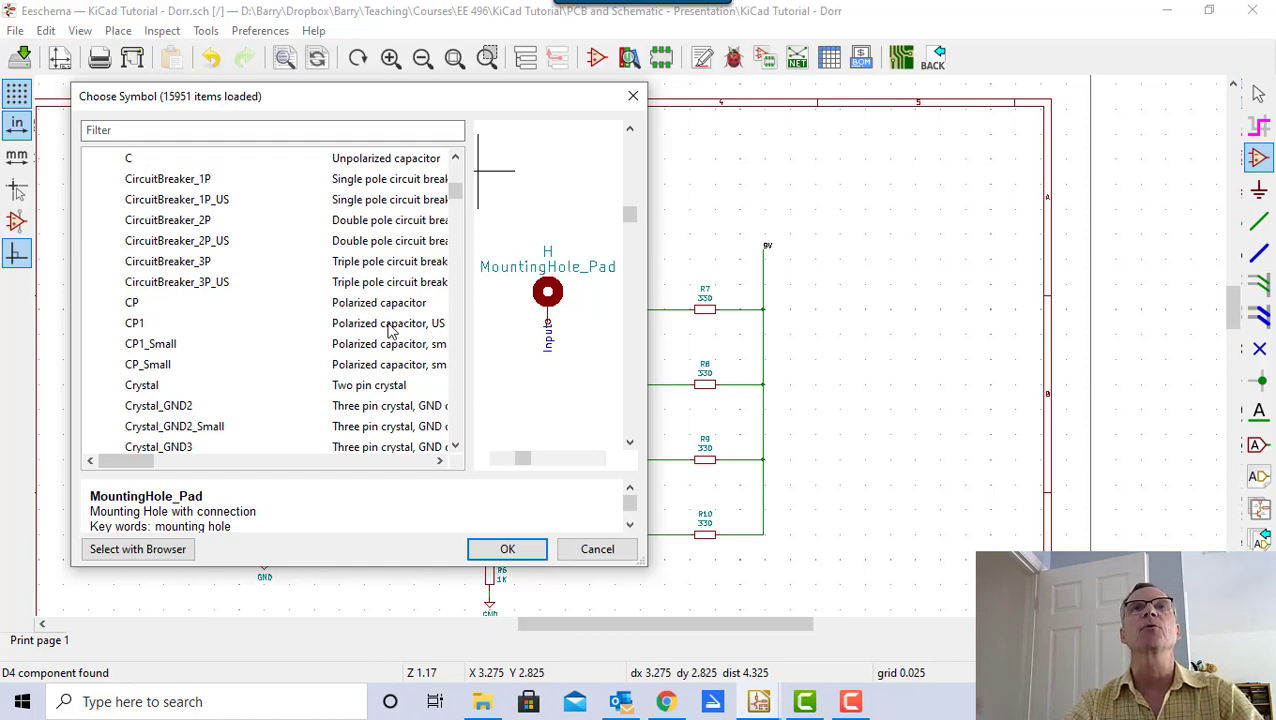
- Move the symbol chooser off the circuit and compare the previews of CP1, CP and CP1_Small
{"action": "left_click_drag", "start_coordinate": [379, 105], "coordinate": [646, 129]}
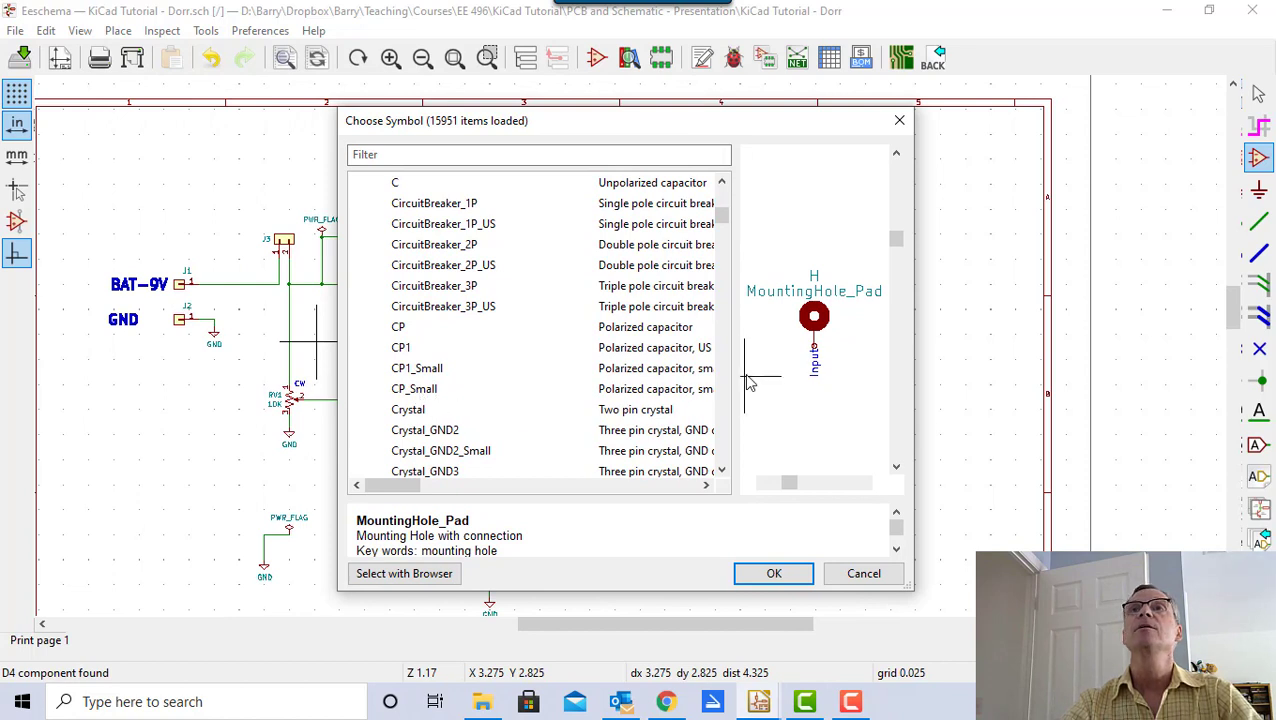
{"action": "left_click", "coordinate": [402, 348]}
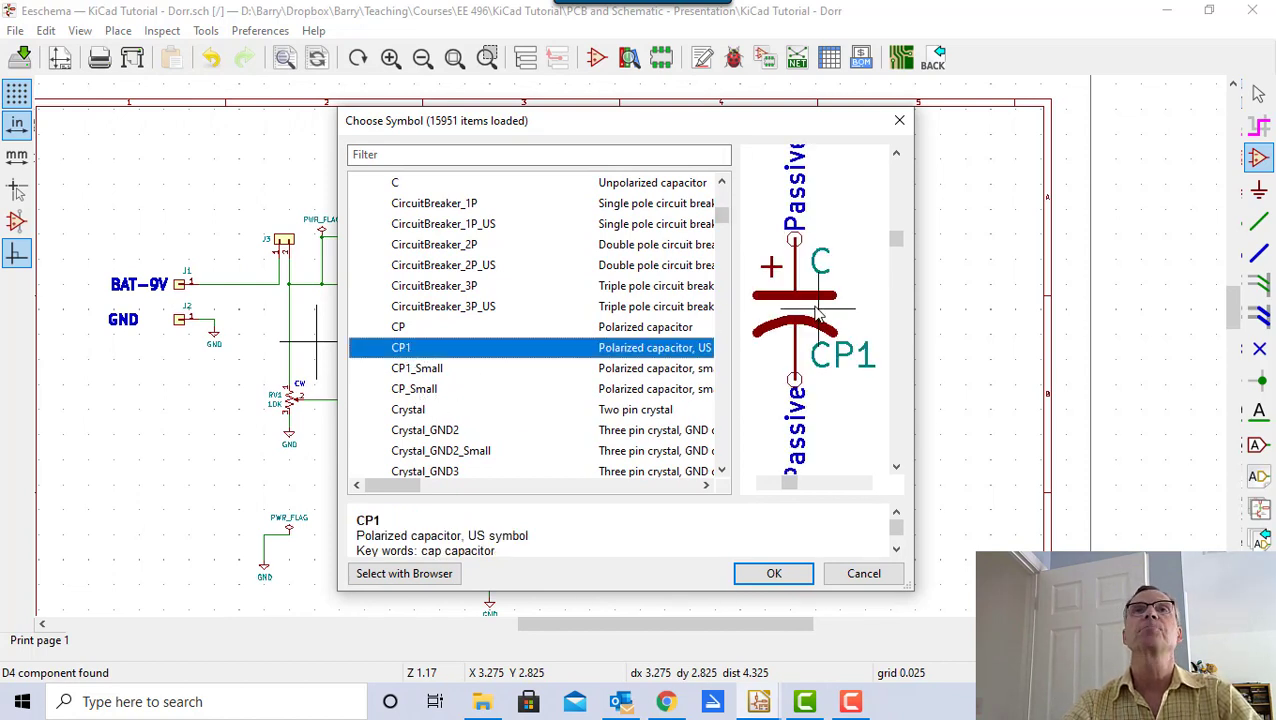
{"action": "left_click", "coordinate": [623, 334]}
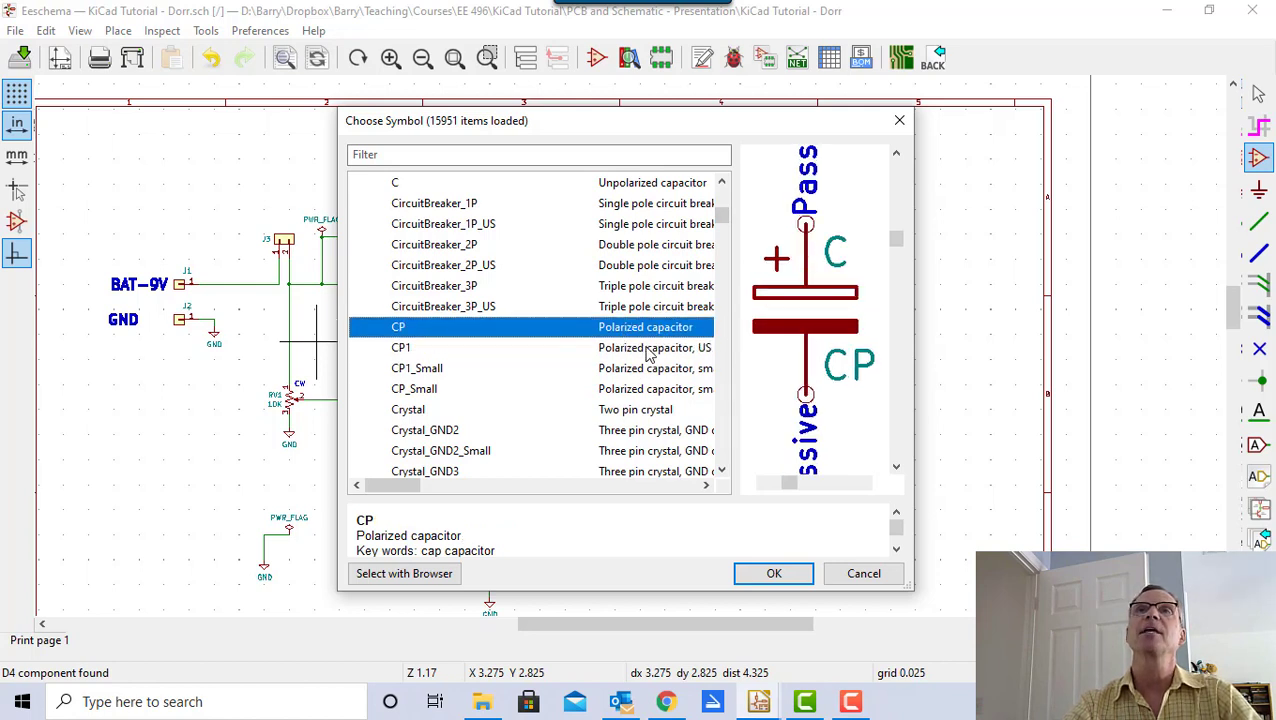
{"action": "left_click", "coordinate": [642, 375]}
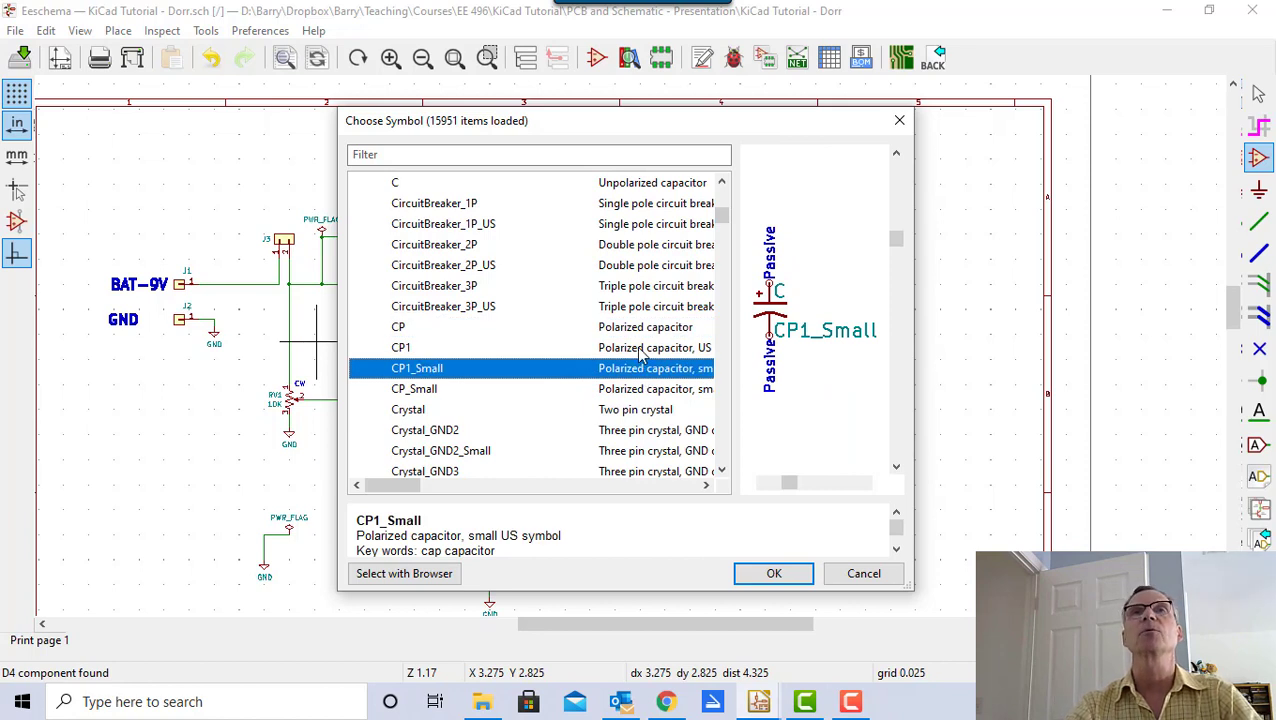
- Place the CP1 polarized capacitor (US symbol) below R1, between RV1's supply wire and the comparator inputs
{"action": "left_click", "coordinate": [641, 350]}
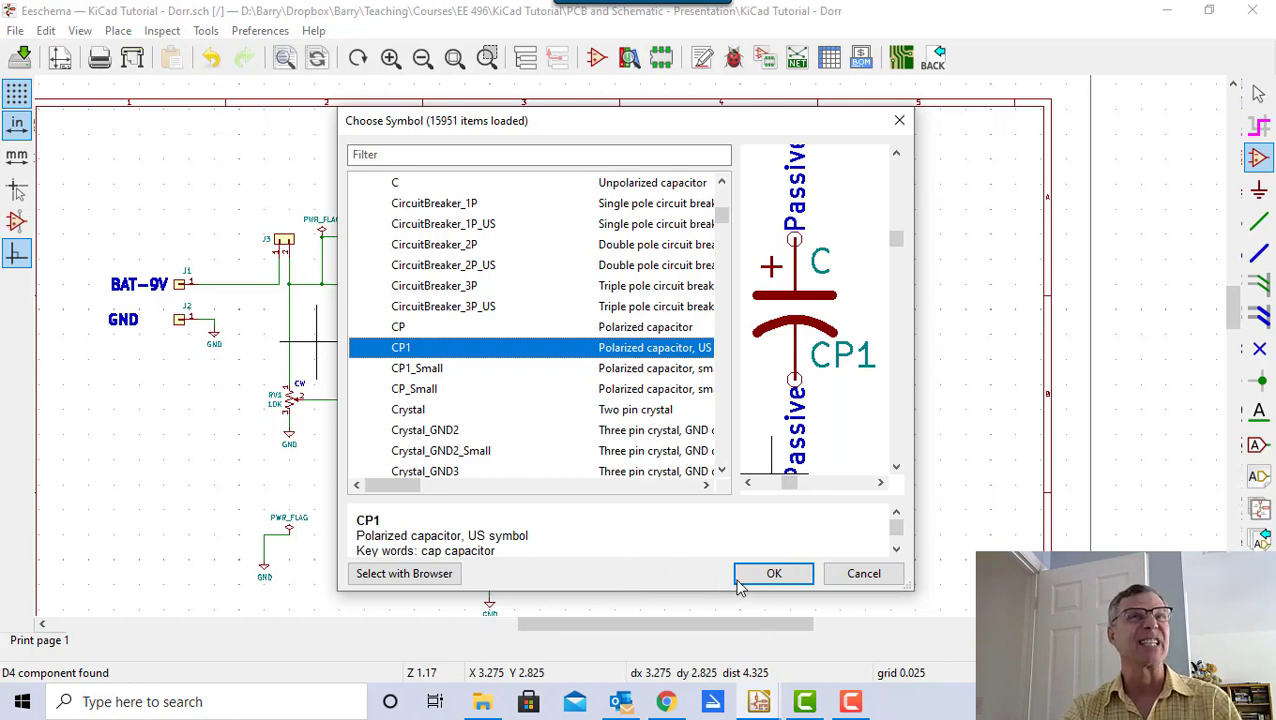
{"action": "left_click", "coordinate": [774, 574]}
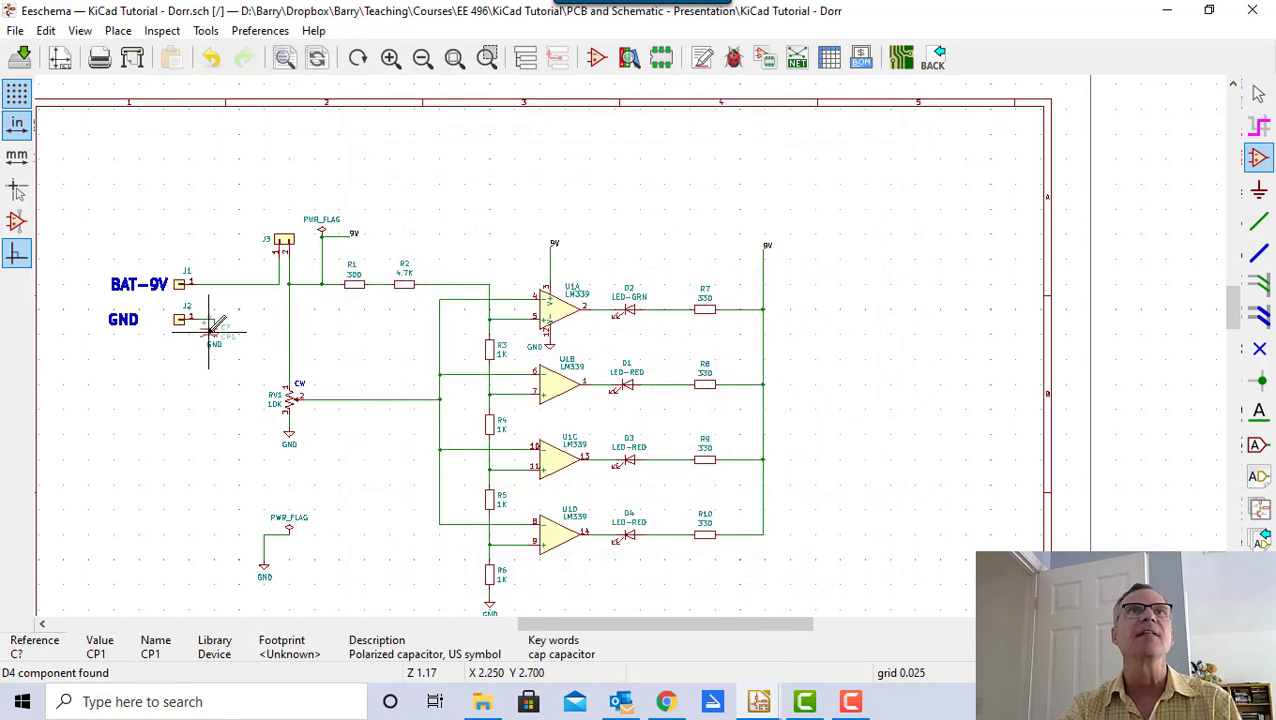
{"action": "left_click", "coordinate": [339, 333]}
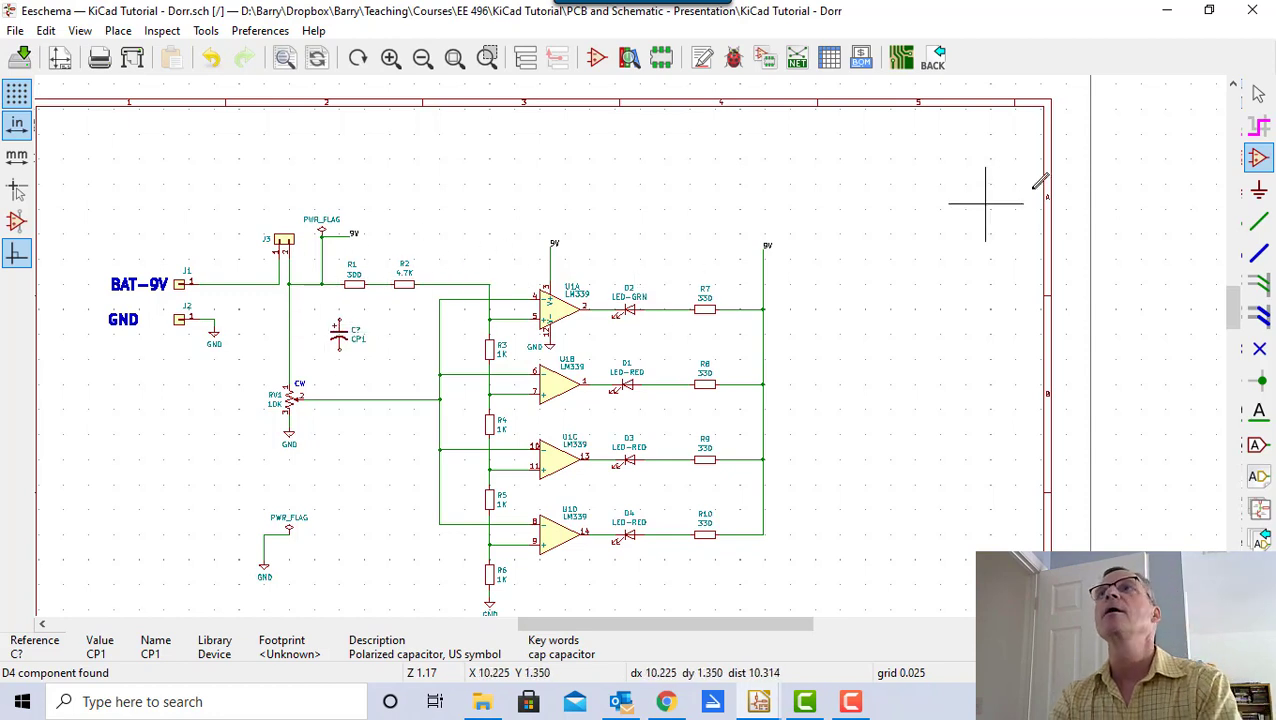
{"action": "left_click", "coordinate": [1257, 94]}
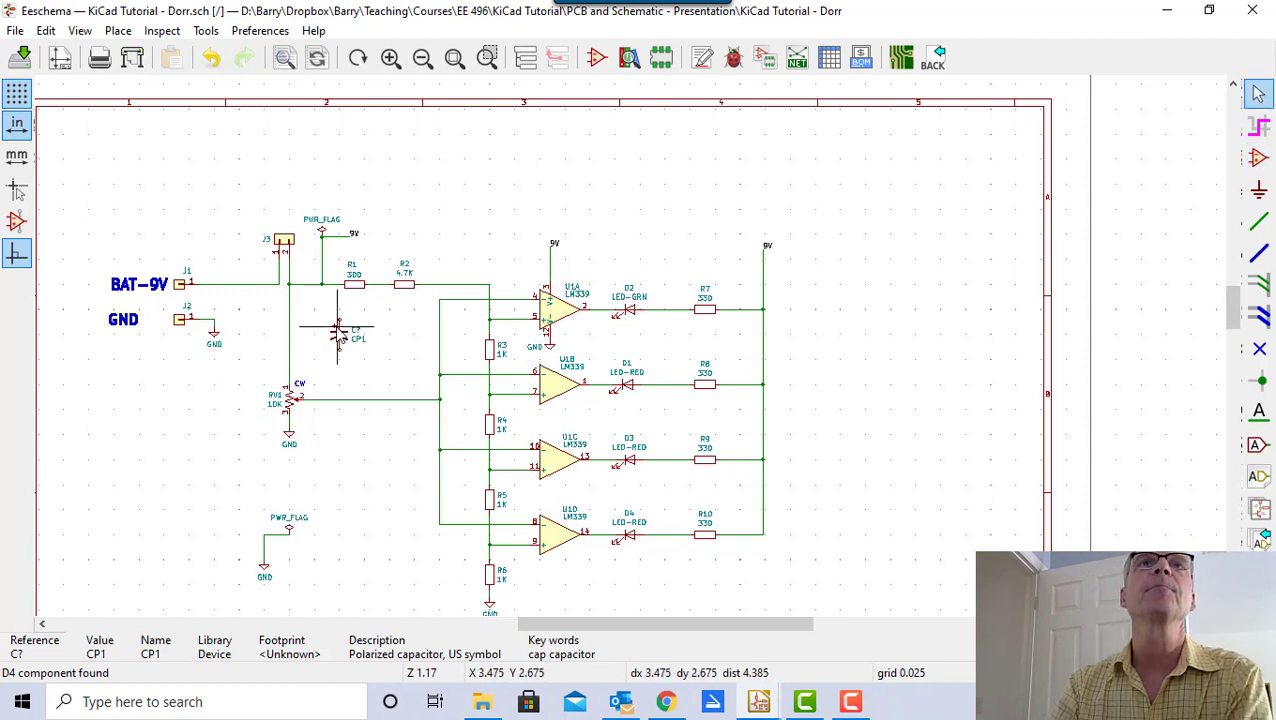
- Wire the new capacitor's positive pin to the vertical supply wire between J3 and RV1
{"action": "scroll", "coordinate": [336, 328], "scroll_direction": "up", "scroll_amount": 4}
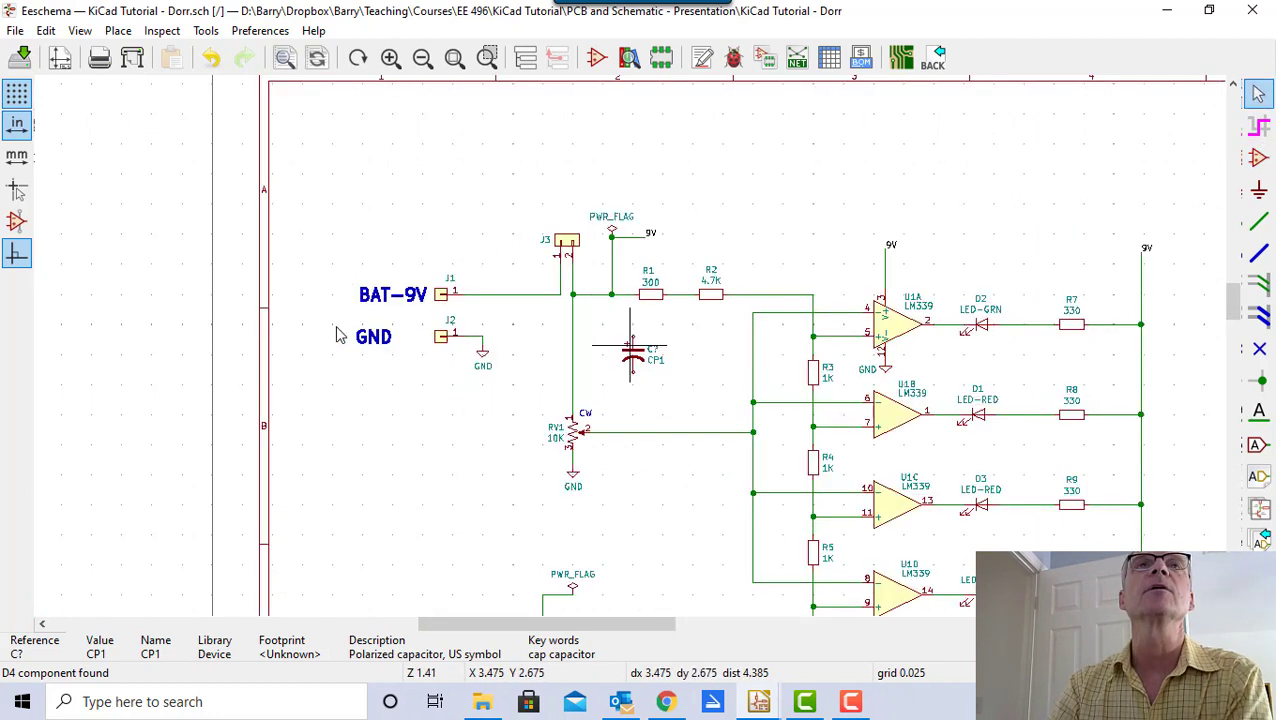
{"action": "left_click", "coordinate": [1258, 222]}
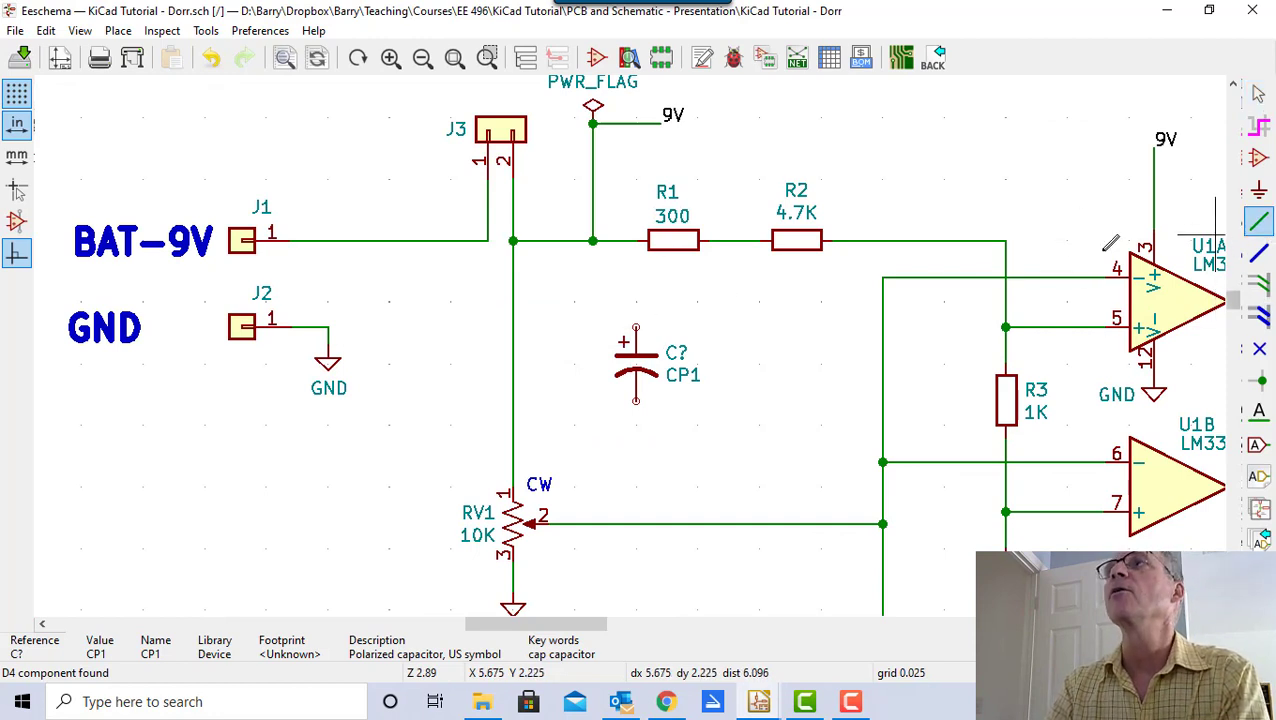
{"action": "left_click", "coordinate": [636, 325]}
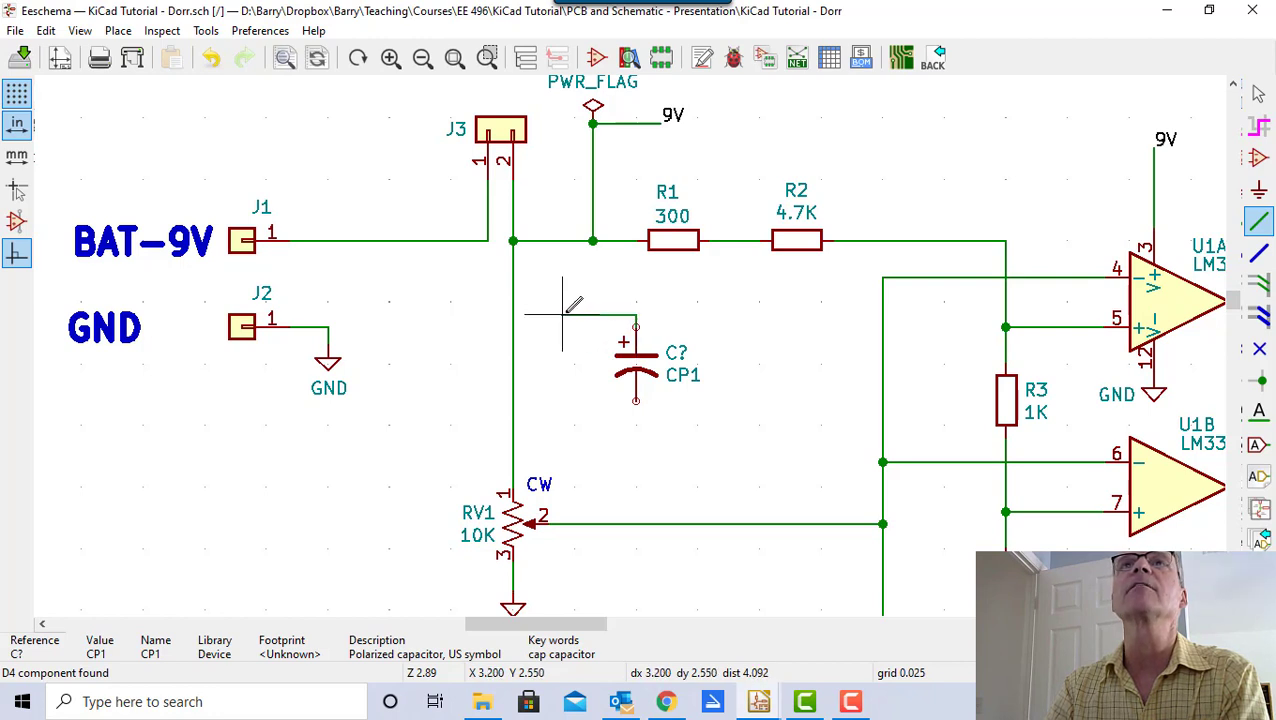
{"action": "left_click", "coordinate": [513, 300]}
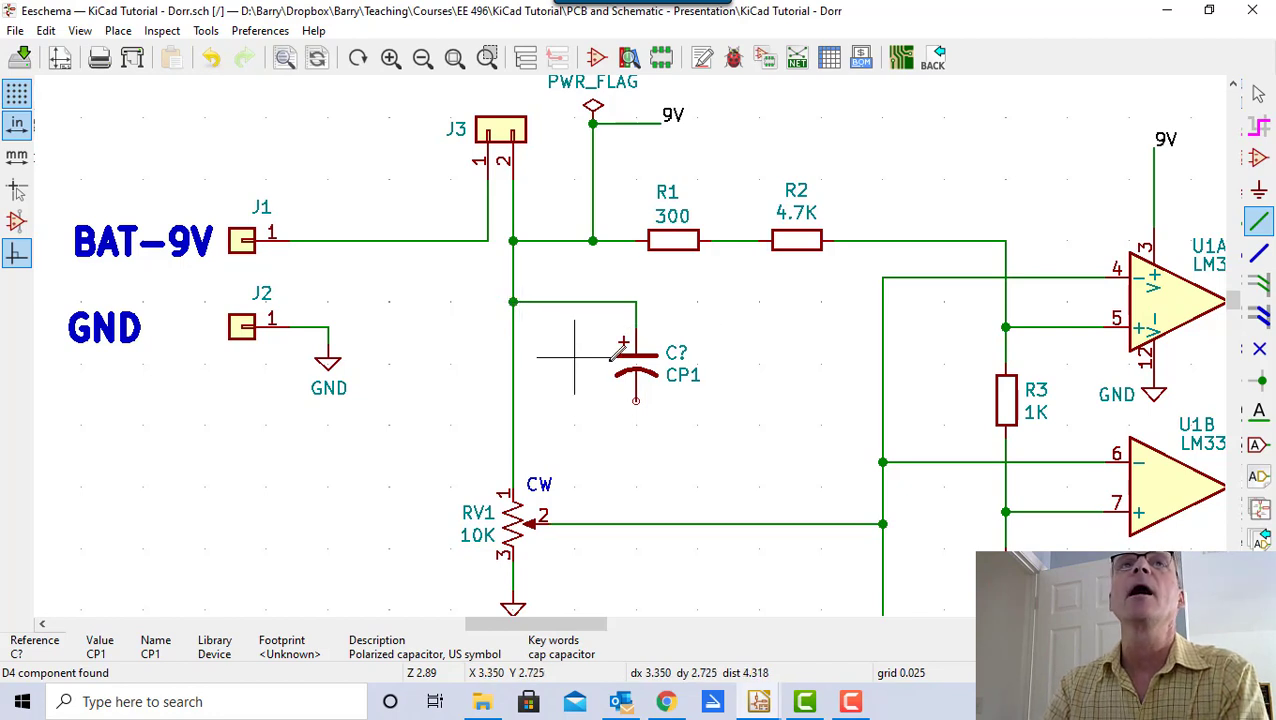
{"action": "left_click", "coordinate": [1257, 95]}
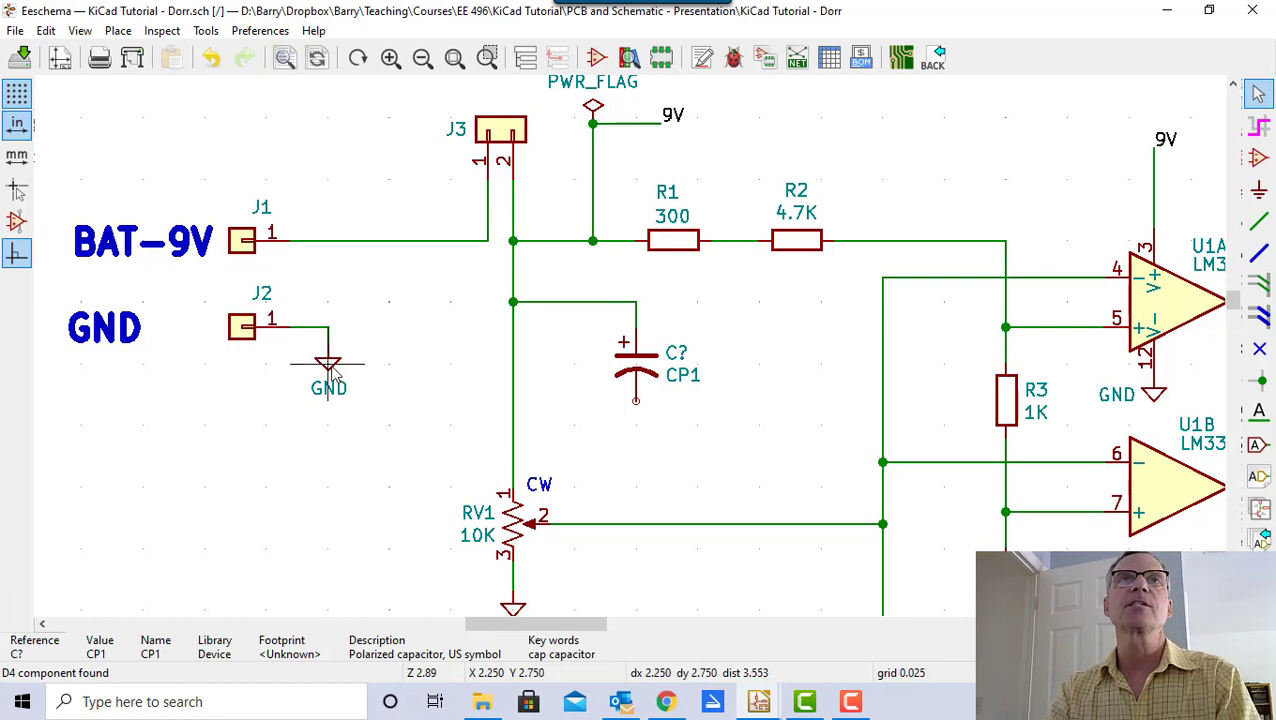
- Copy J2's GND symbol to just below the capacitor and wire it to the capacitor's negative pin
{"action": "key", "text": "c"}
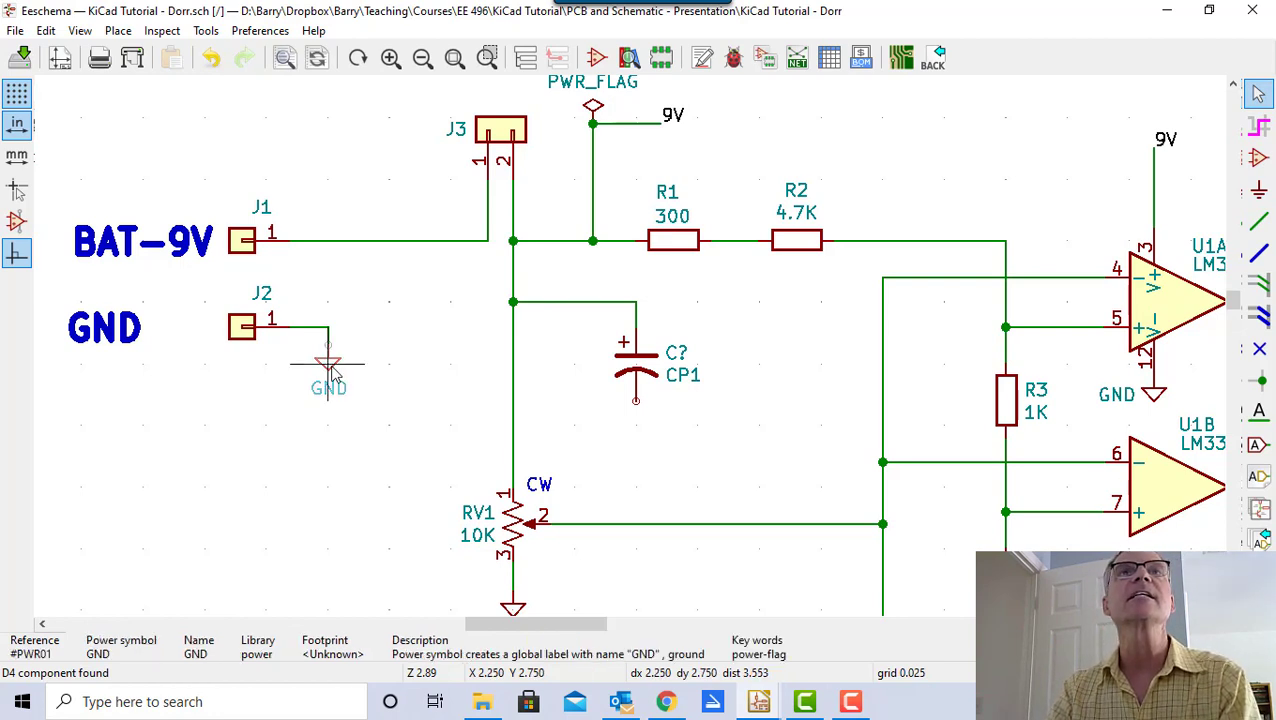
{"action": "left_click", "coordinate": [636, 445]}
{"action": "key", "text": "w"}
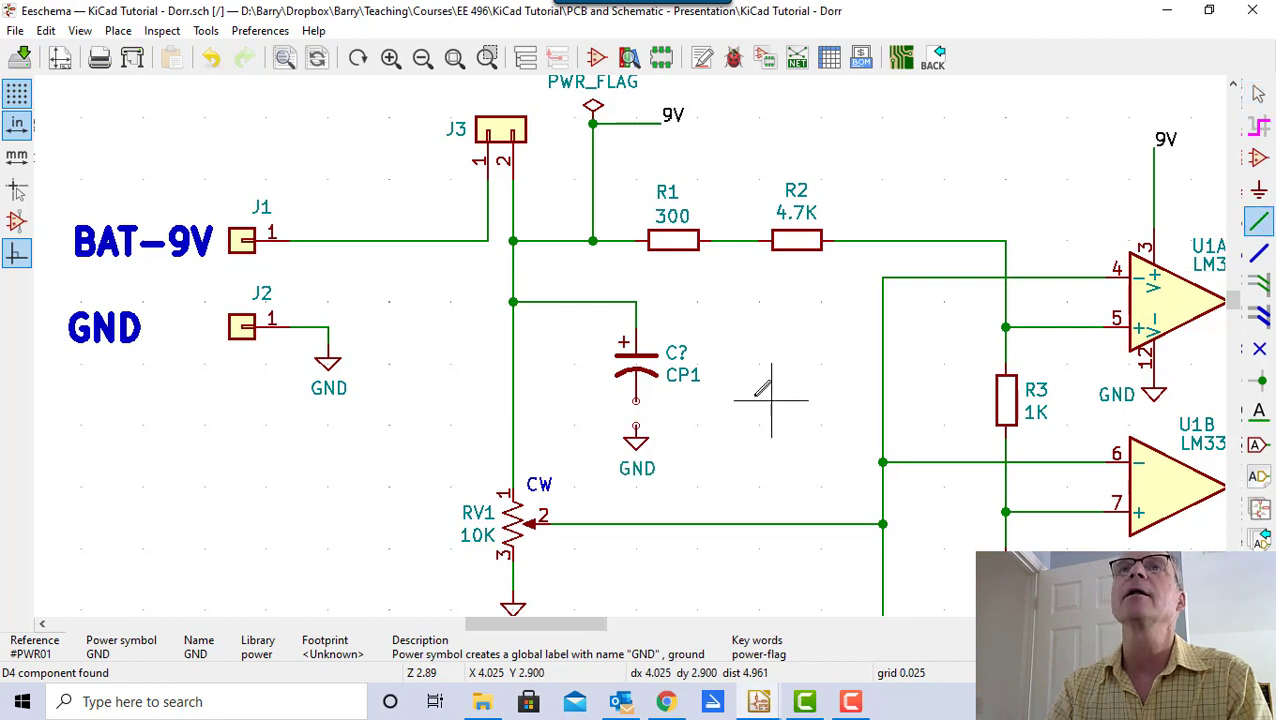
{"action": "left_click", "coordinate": [636, 400]}
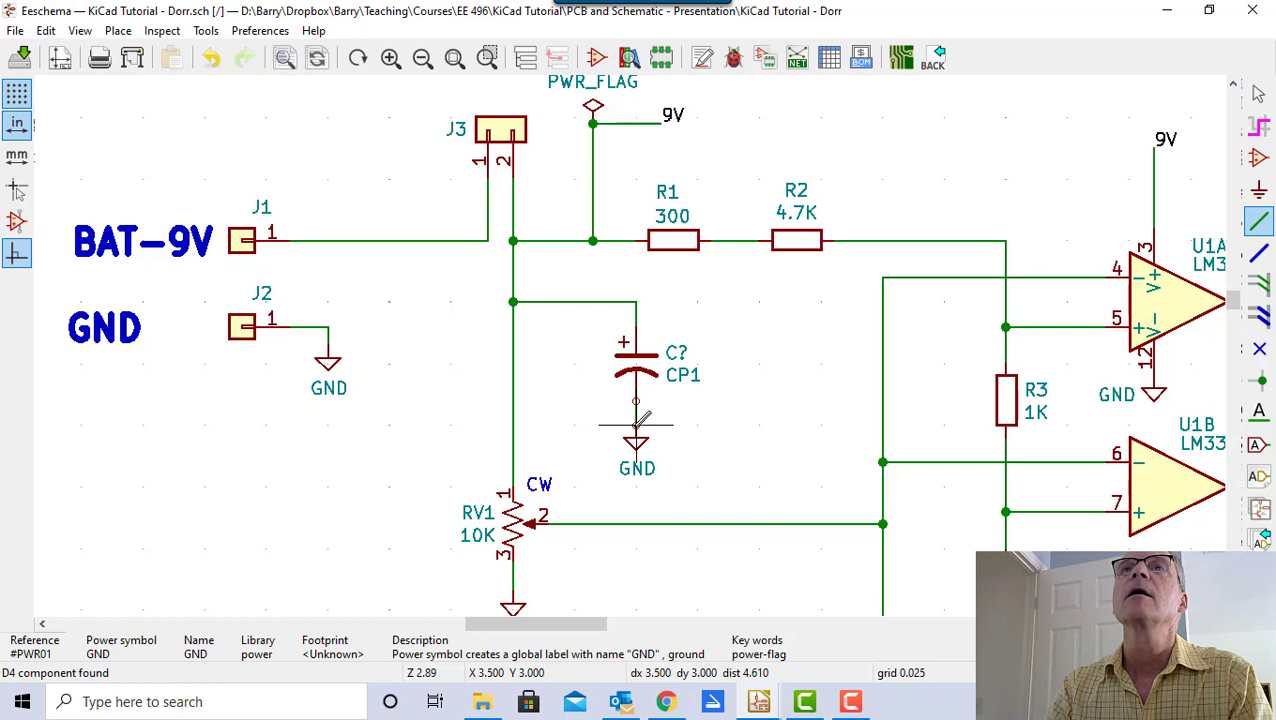
{"action": "left_click", "coordinate": [636, 436]}
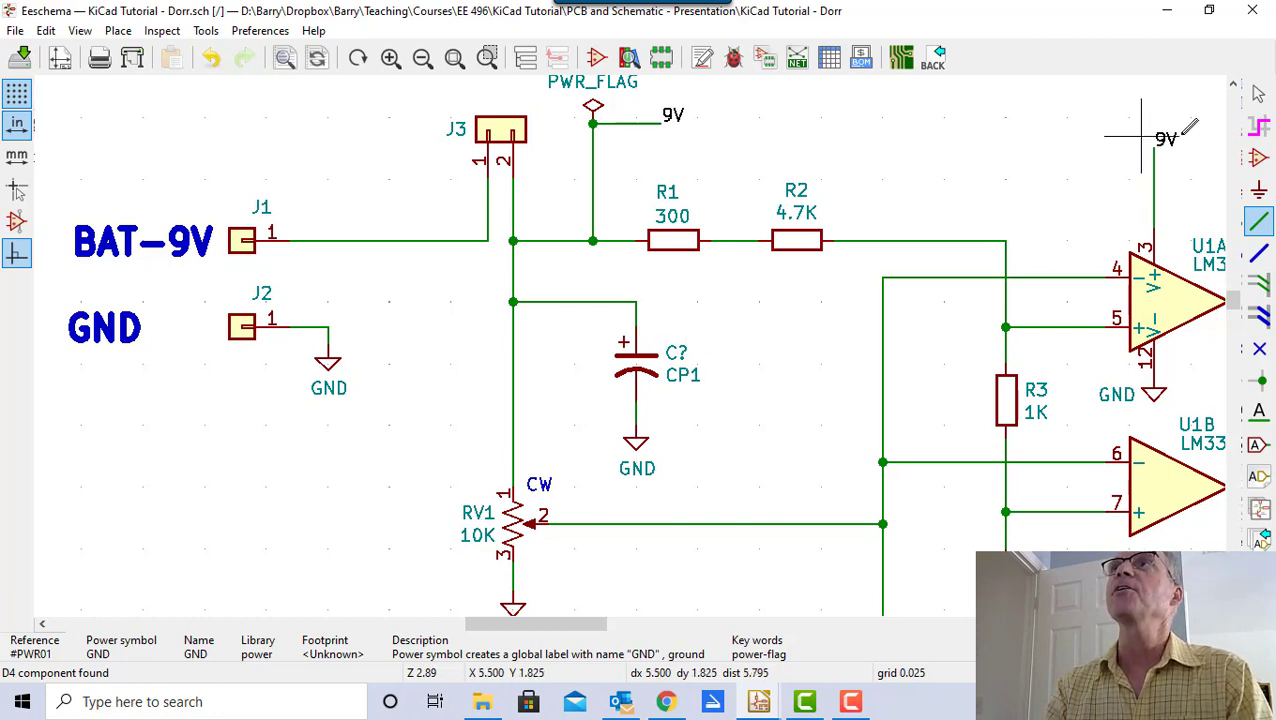
{"action": "left_click", "coordinate": [1257, 95]}
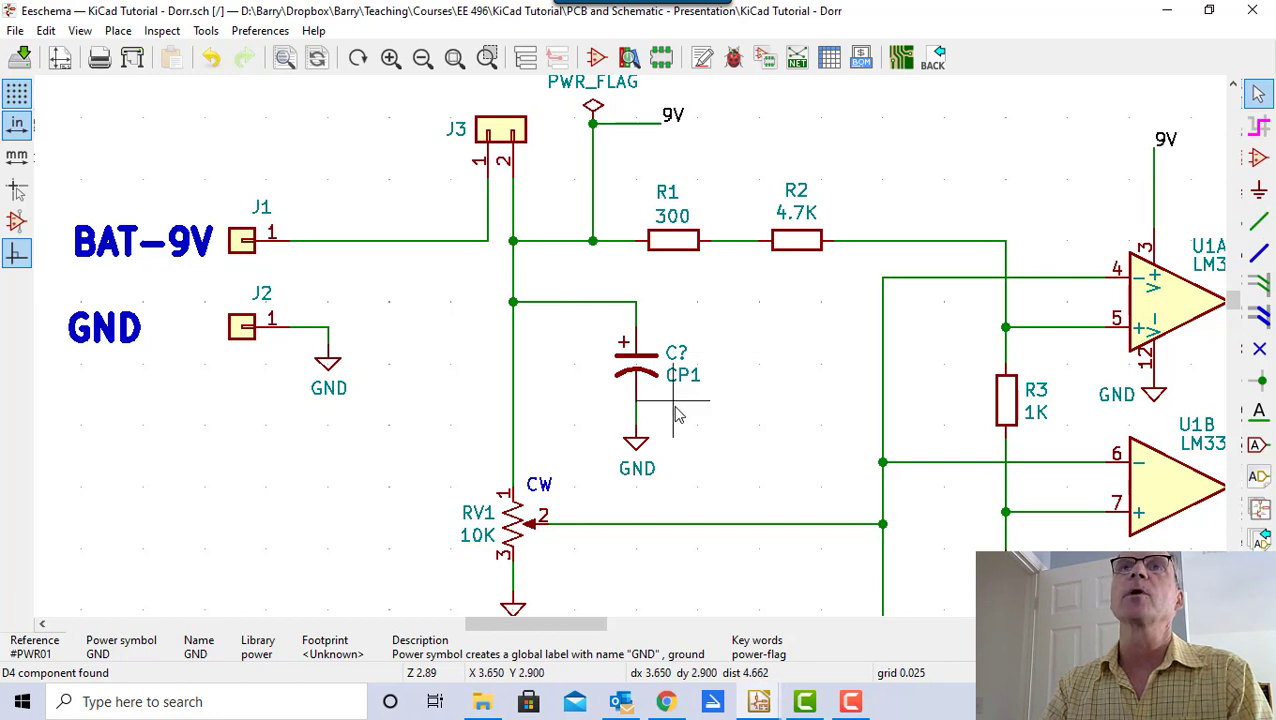
- Set the value of the new polarized capacitor to 10 uF
{"action": "double_click", "coordinate": [680, 356]}
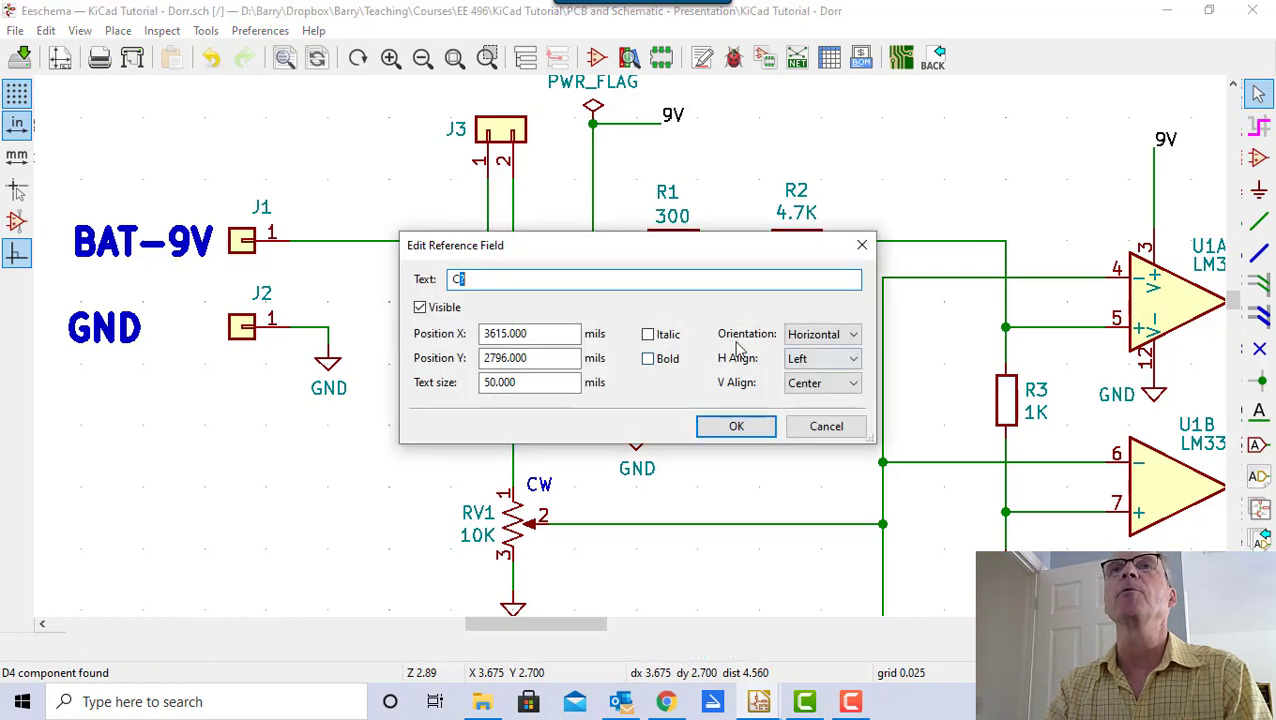
{"action": "left_click", "coordinate": [826, 428]}
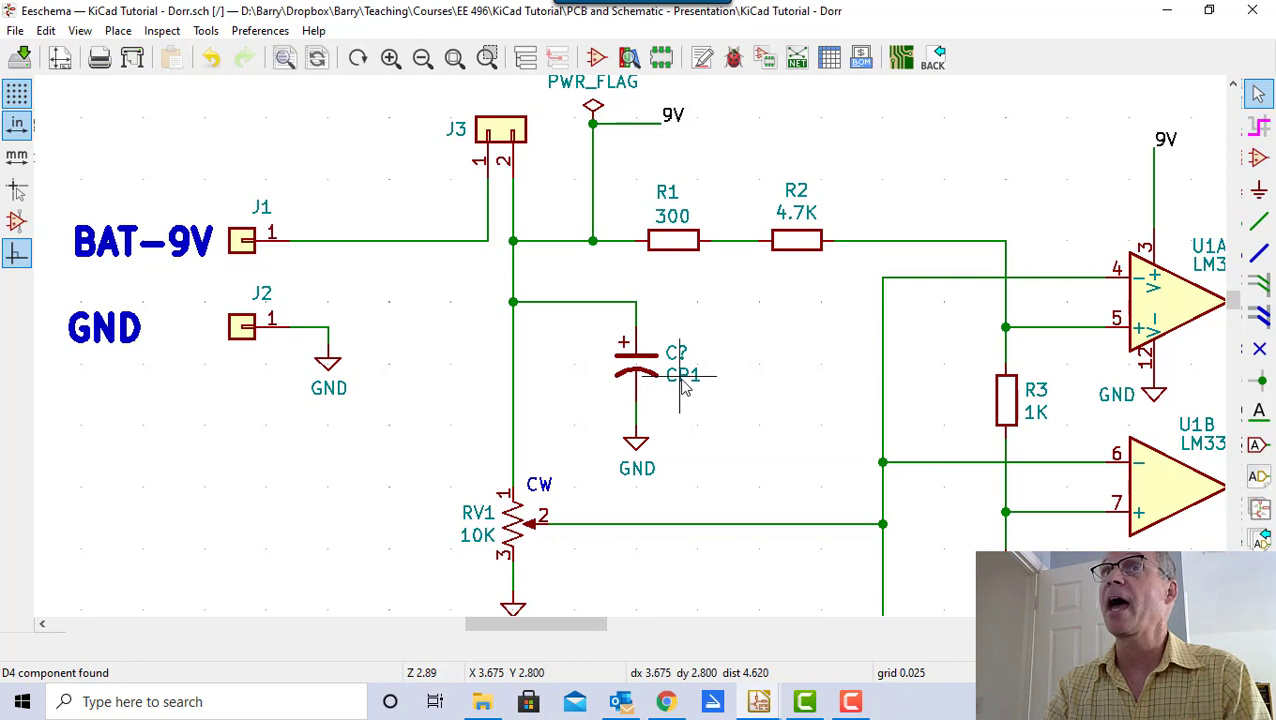
{"action": "double_click", "coordinate": [681, 378]}
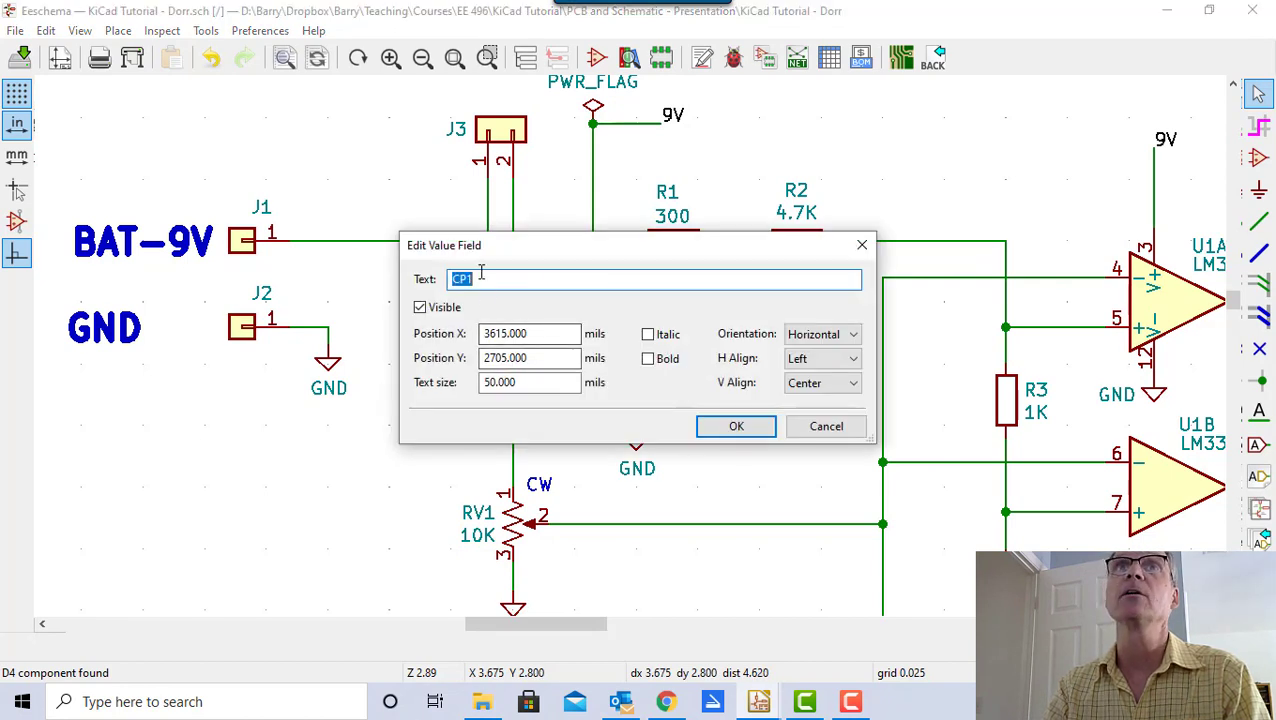
{"action": "type", "text": "10 uF"}
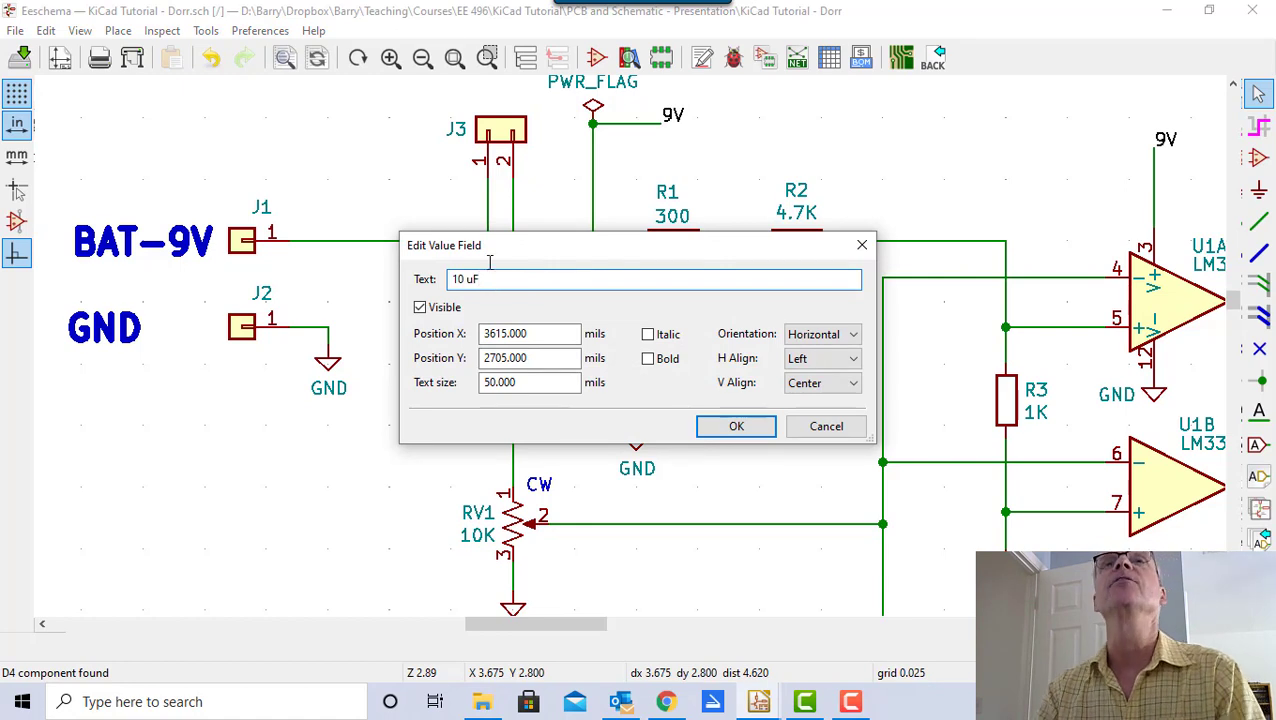
{"action": "left_click", "coordinate": [735, 427]}
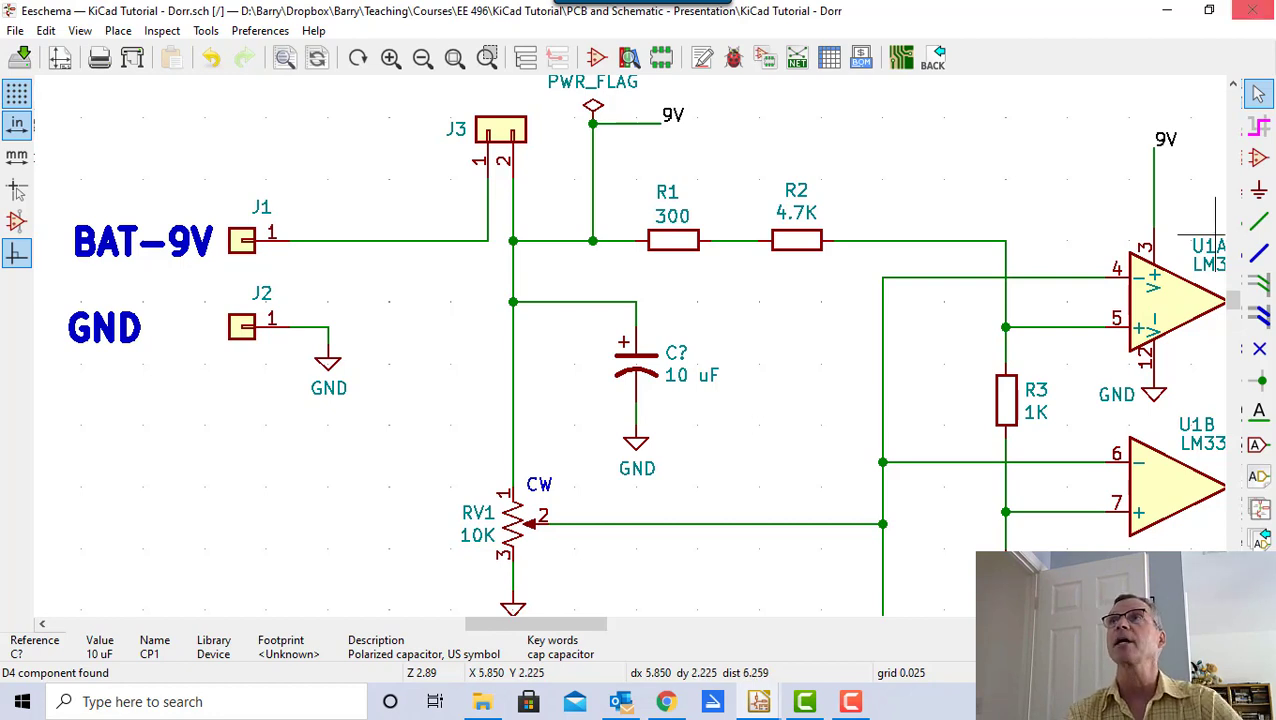
- Start adding a symbol in the empty area below J2 and expand the Mechanical library in the symbol chooser
{"action": "left_click", "coordinate": [1259, 159]}
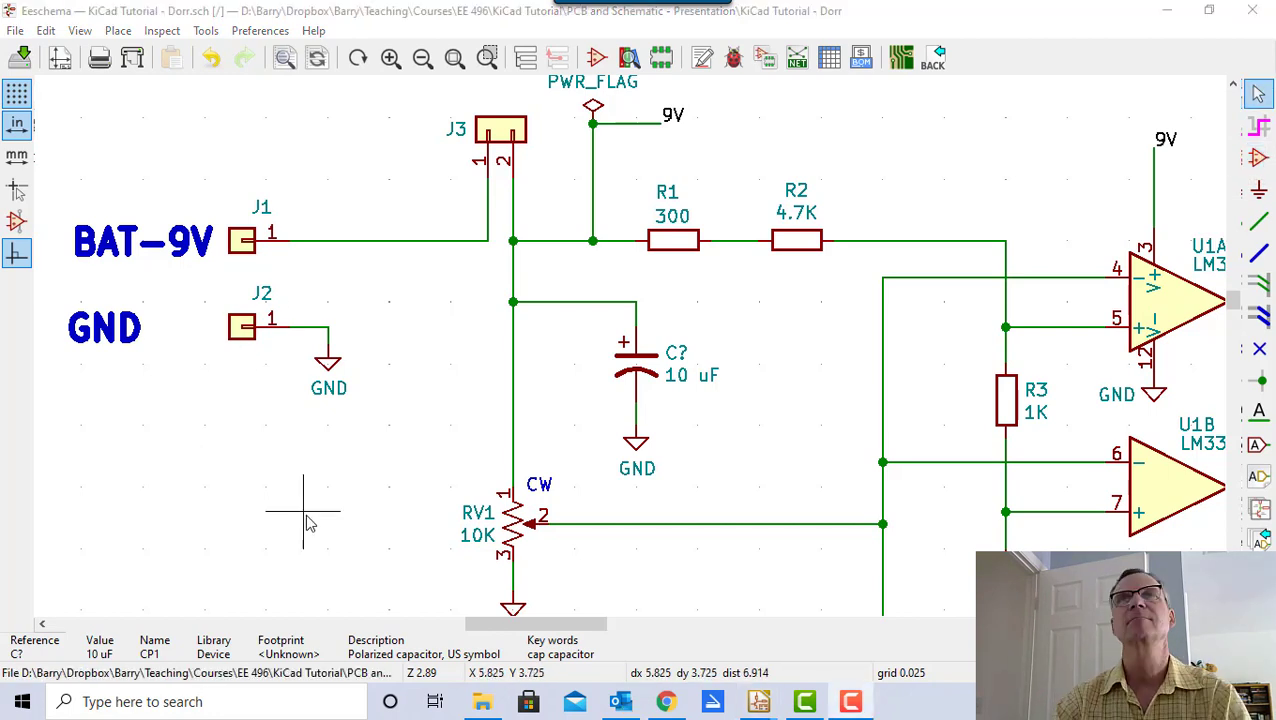
{"action": "scroll", "coordinate": [290, 506], "scroll_direction": "down", "scroll_amount": 1}
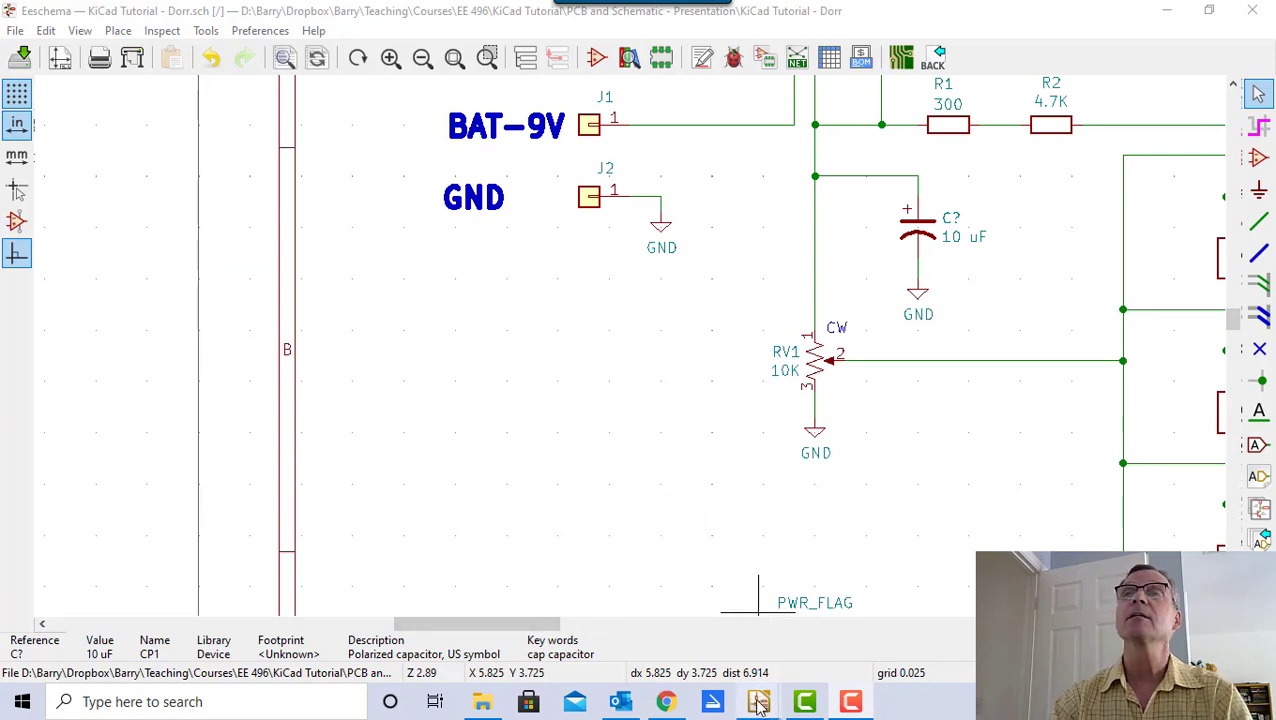
{"action": "left_click", "coordinate": [1259, 160]}
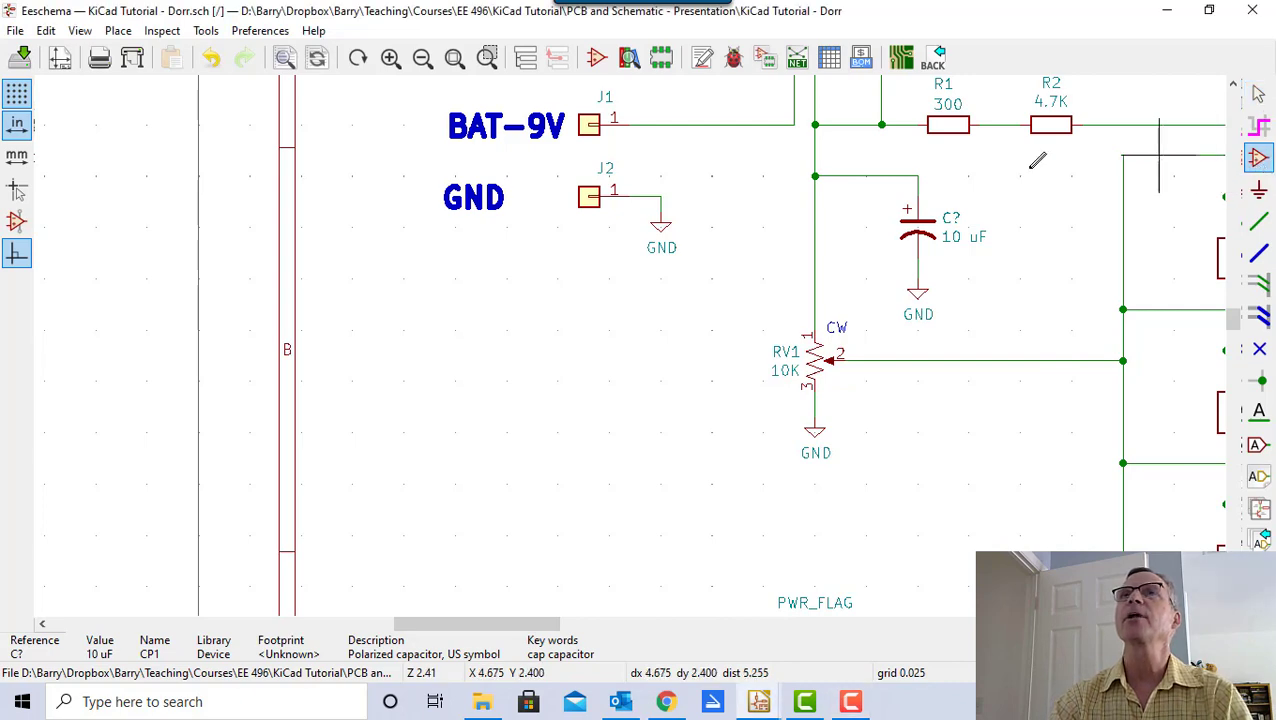
{"action": "left_click", "coordinate": [470, 376]}
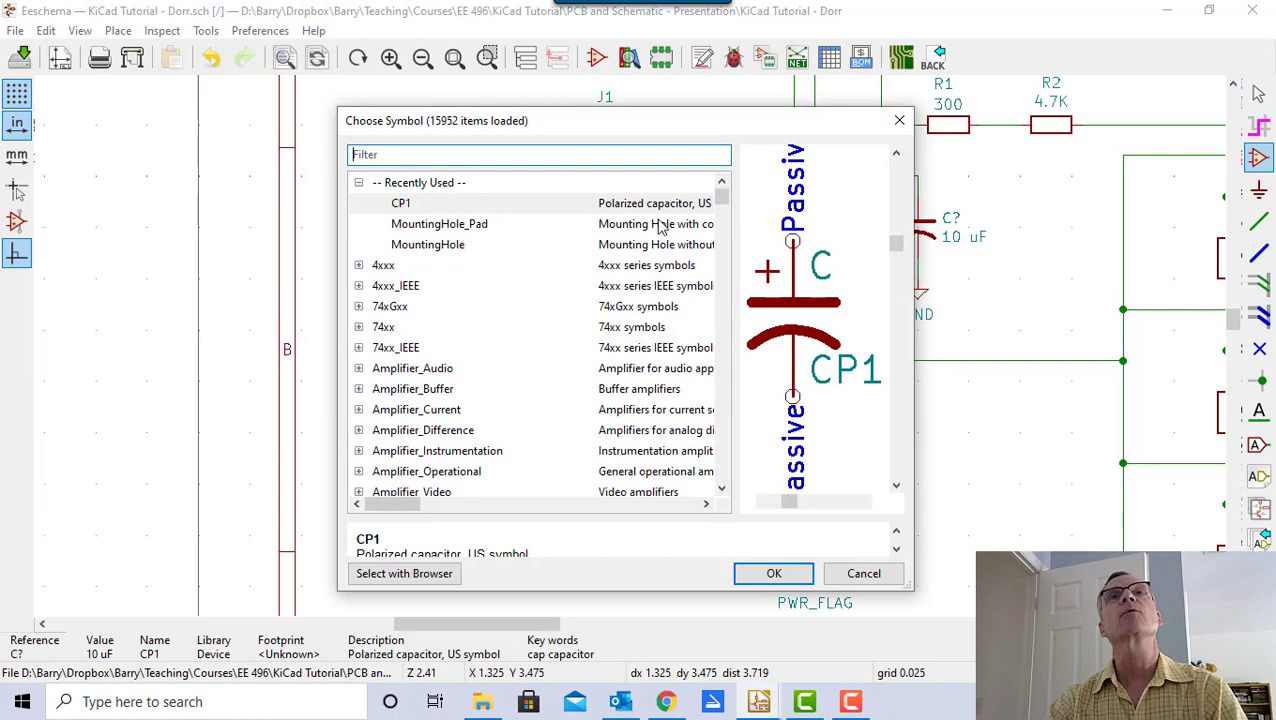
{"action": "mouse_move", "coordinate": [722, 200]}
{"action": "left_mouse_down"}
{"action": "mouse_move", "coordinate": [723, 233]}
{"action": "mouse_move", "coordinate": [724, 215]}
{"action": "left_mouse_up"}
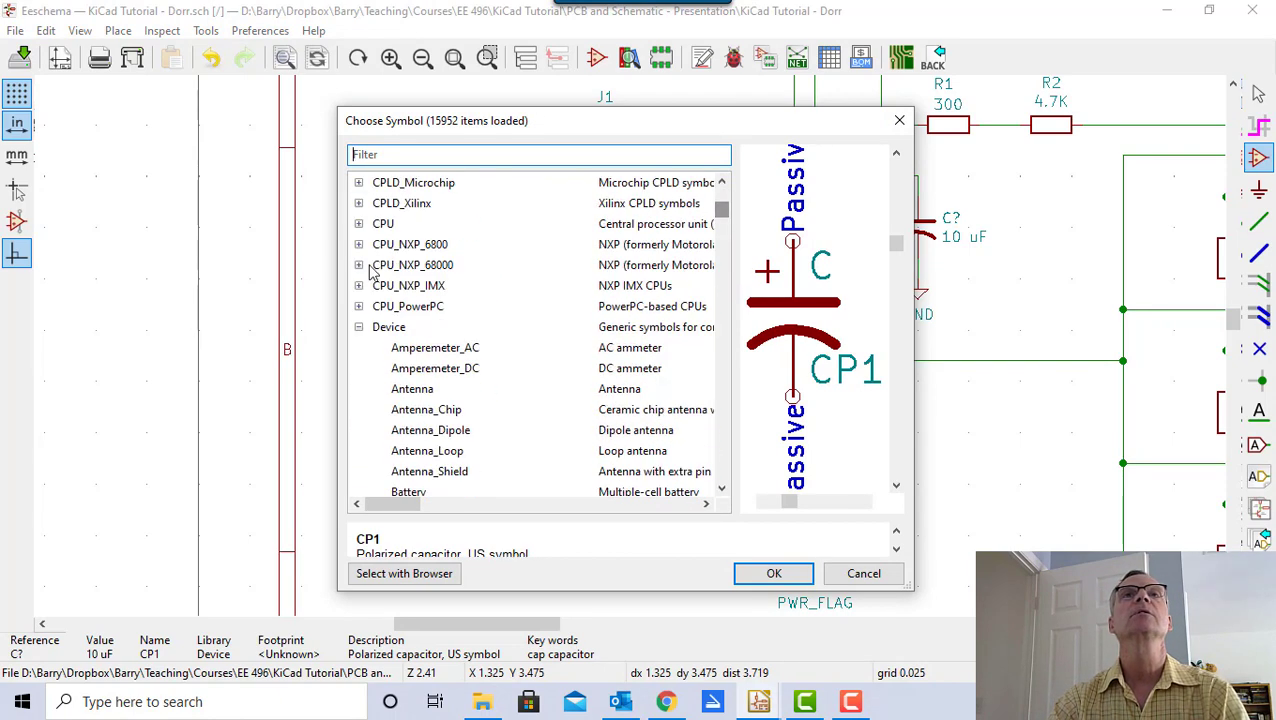
{"action": "left_click", "coordinate": [359, 327]}
{"action": "scroll", "coordinate": [490, 365], "scroll_direction": "down", "scroll_amount": 15}
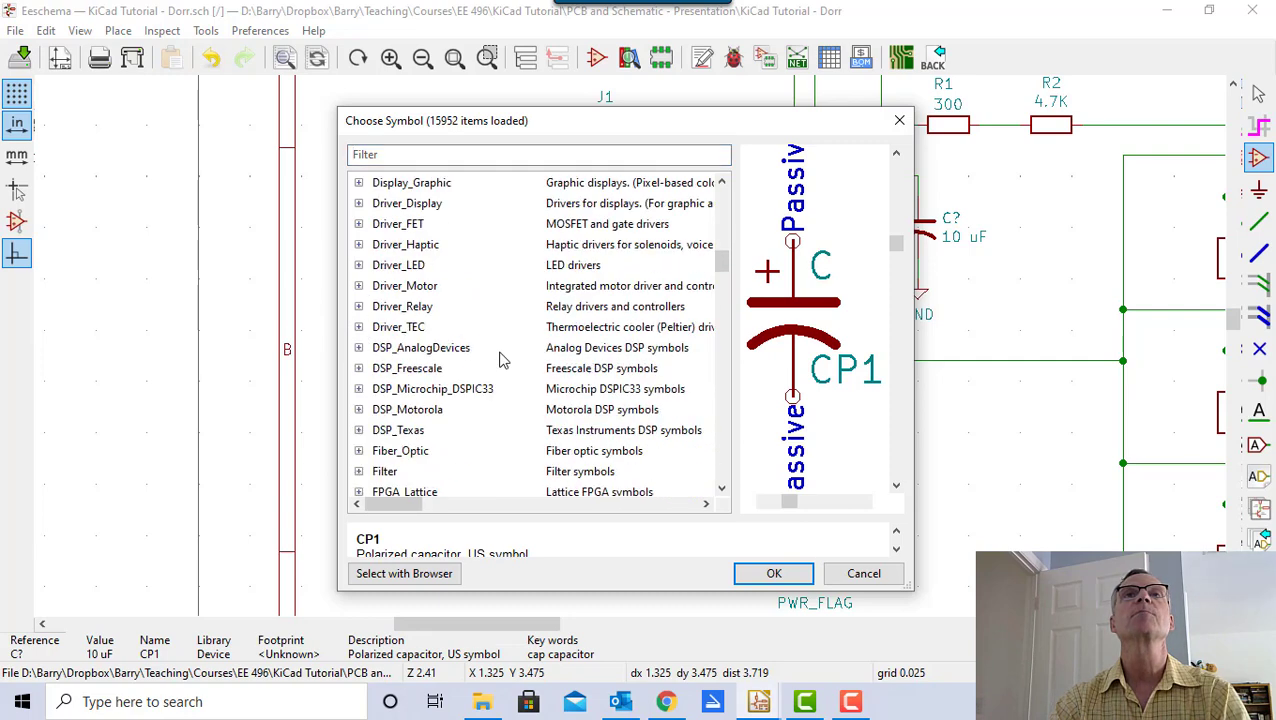
{"action": "scroll", "coordinate": [470, 377], "scroll_direction": "down", "scroll_amount": 4}
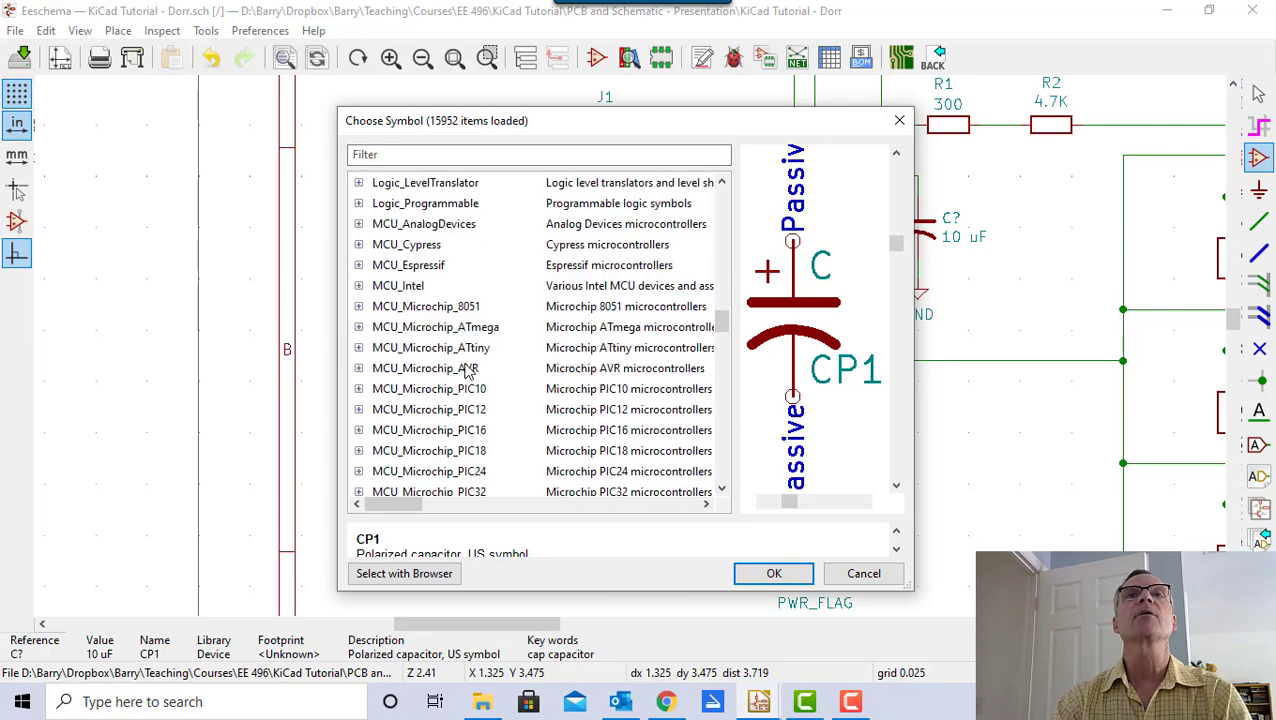
{"action": "scroll", "coordinate": [468, 372], "scroll_direction": "down", "scroll_amount": 3}
{"action": "scroll", "coordinate": [465, 360], "scroll_direction": "down", "scroll_amount": 10}
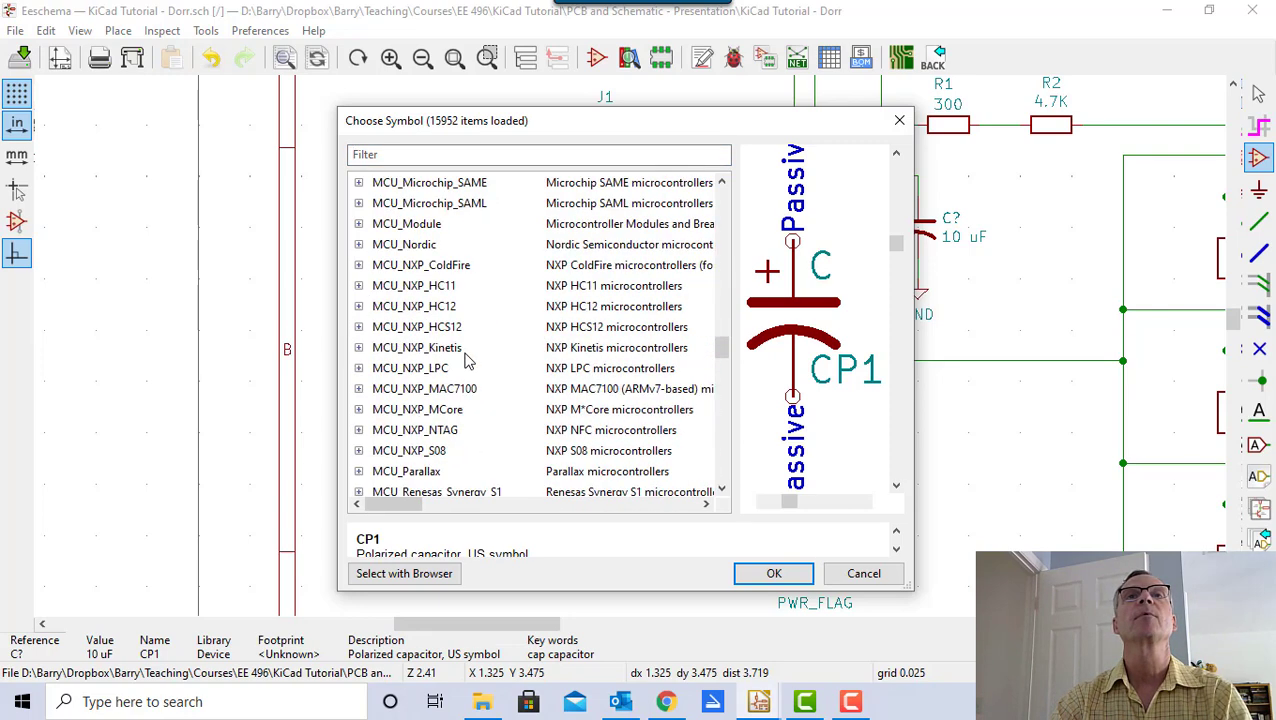
{"action": "scroll", "coordinate": [441, 316], "scroll_direction": "down", "scroll_amount": 1}
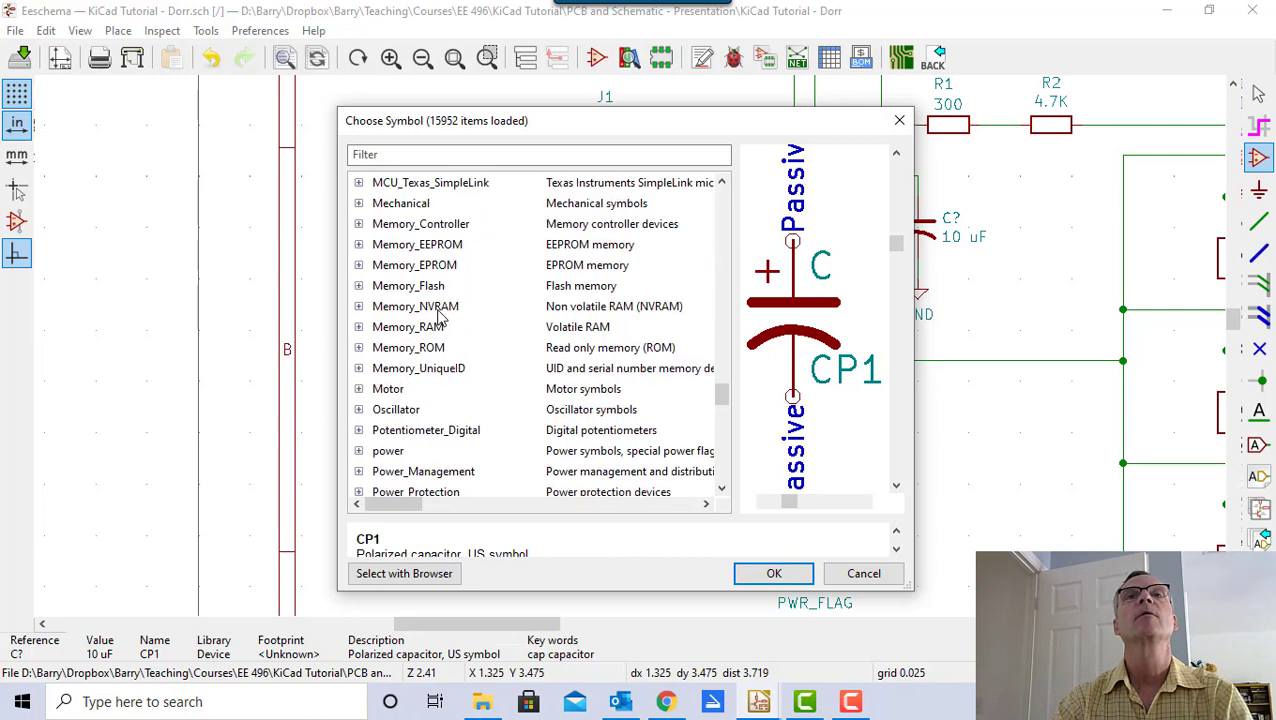
{"action": "scroll", "coordinate": [447, 327], "scroll_direction": "up", "scroll_amount": 1}
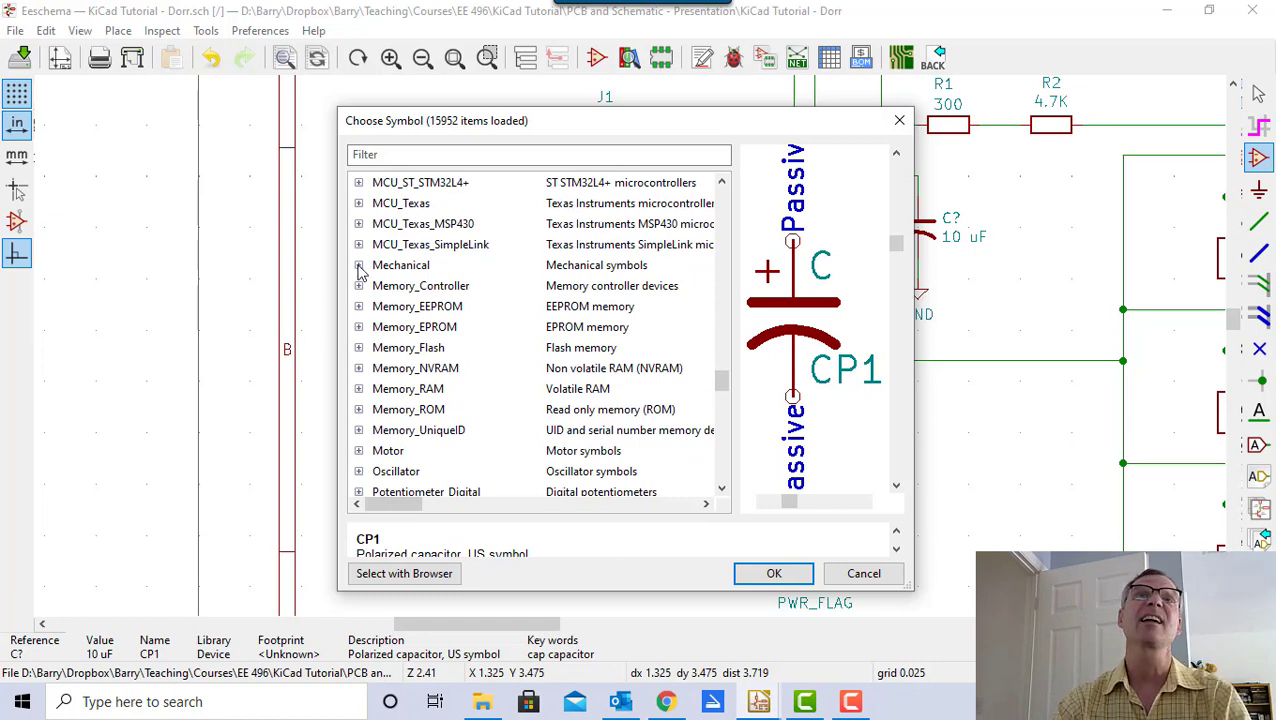
{"action": "left_click", "coordinate": [359, 266]}
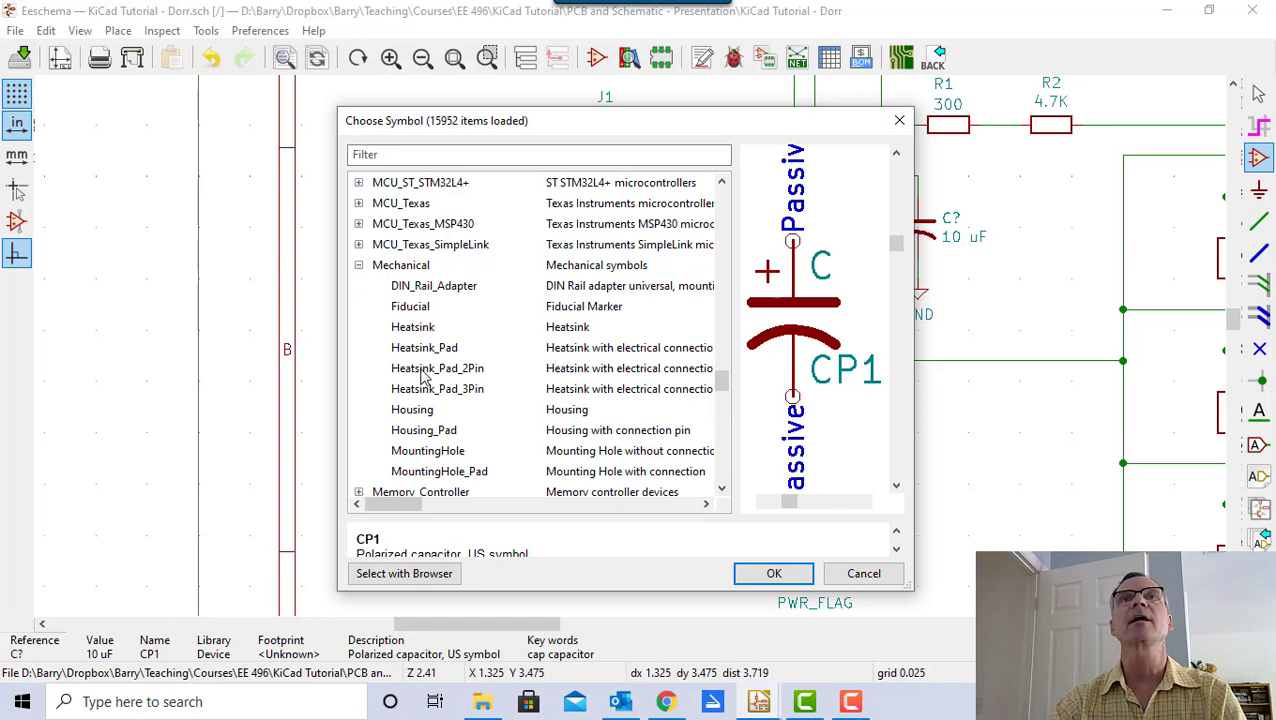
- Compare MountingHole with MountingHole_Pad and place the MountingHole_Pad symbol below RV1, beside the PWR_FLAG and GND pair
{"action": "left_click", "coordinate": [640, 453]}
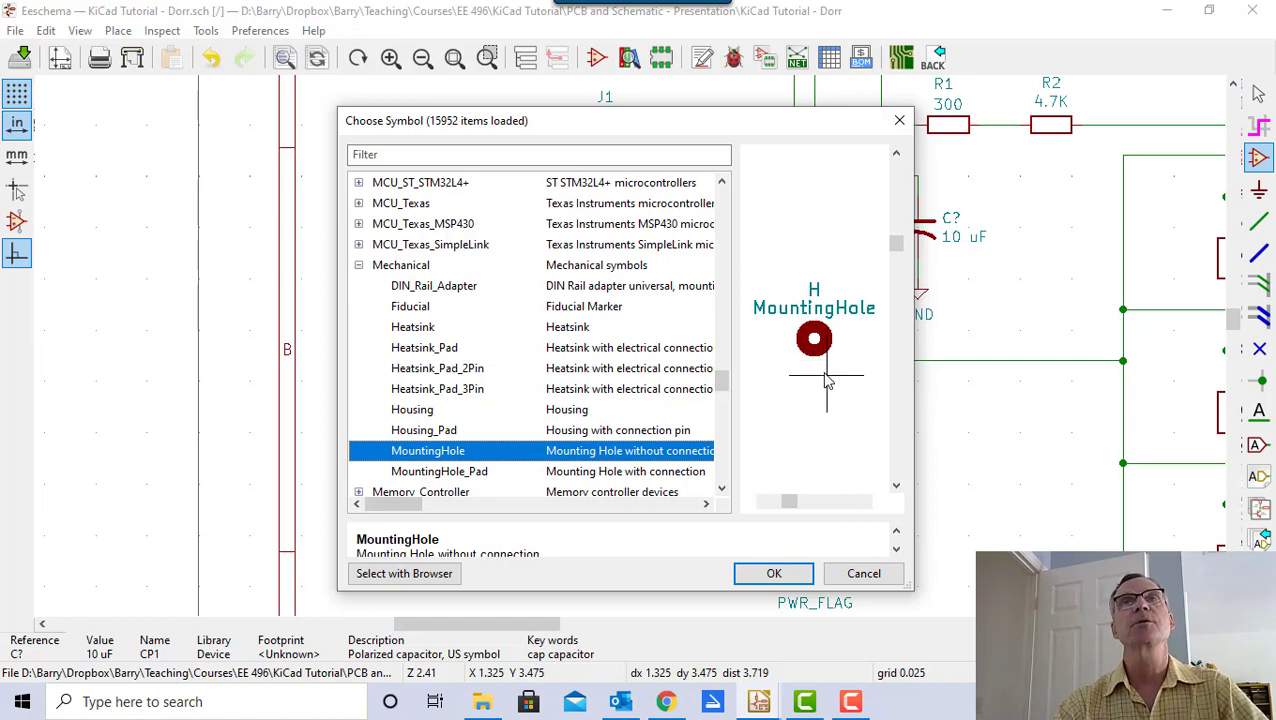
{"action": "left_click", "coordinate": [446, 475]}
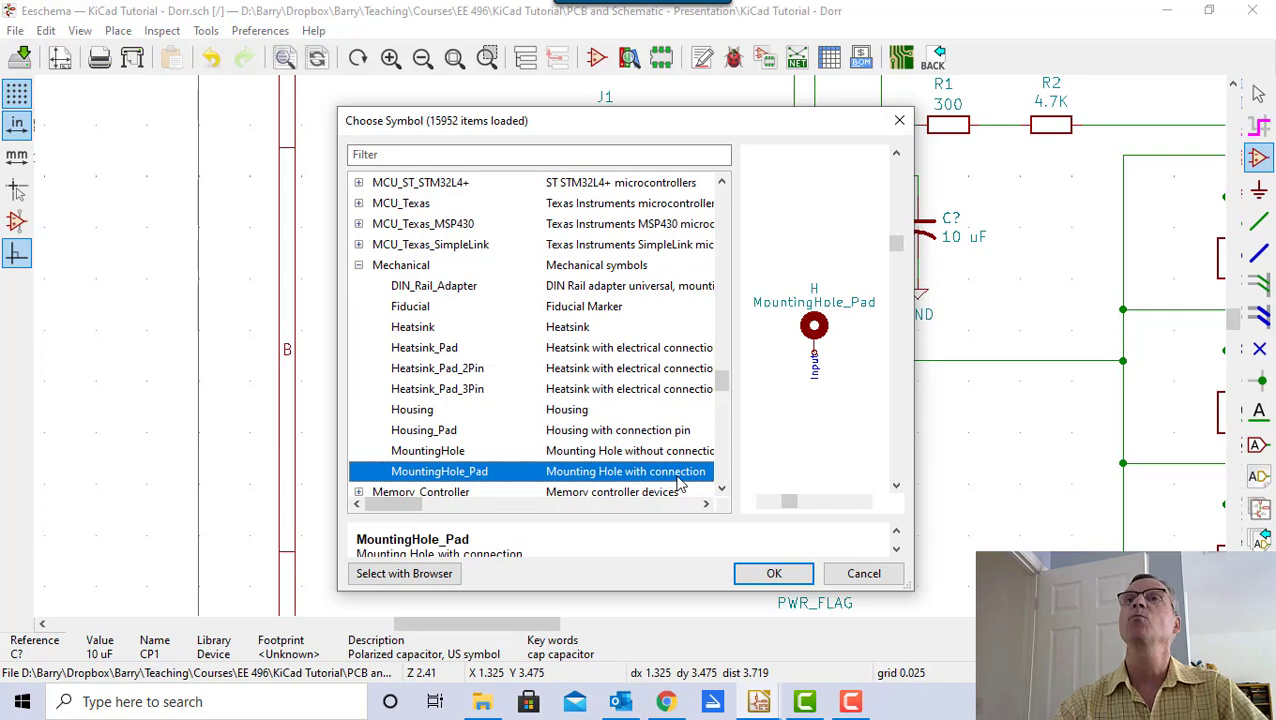
{"action": "left_click", "coordinate": [775, 576]}
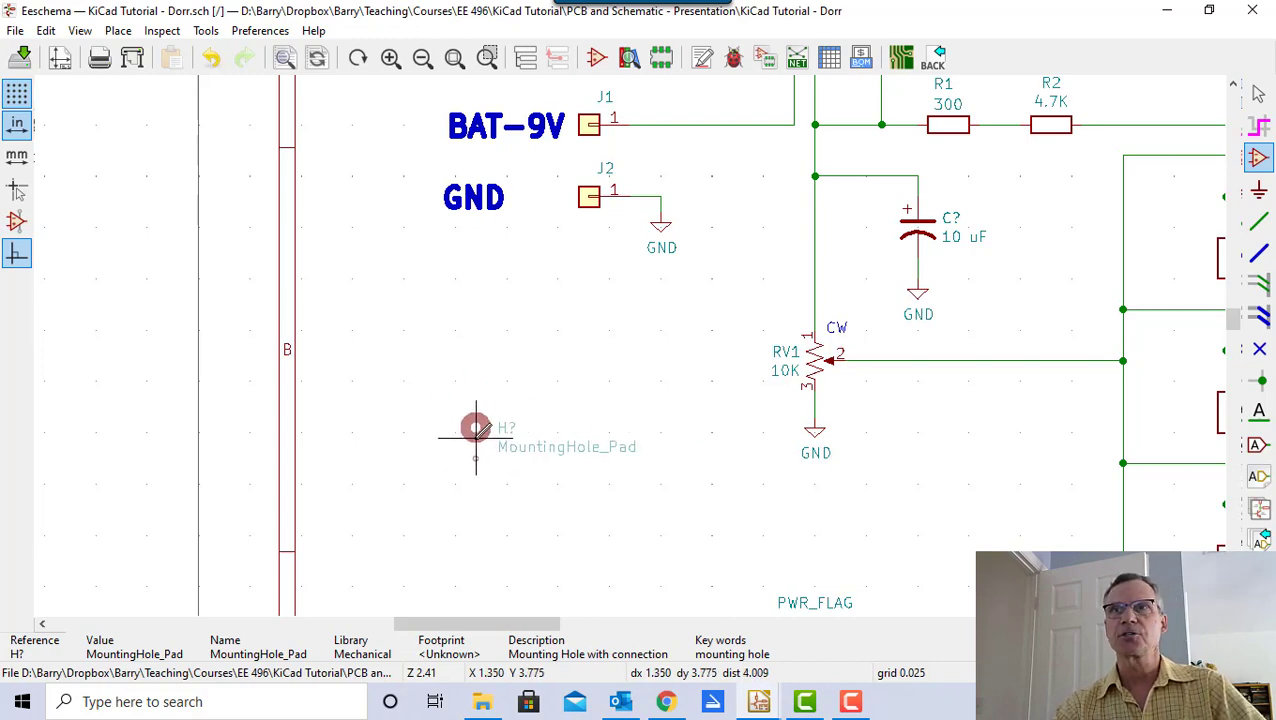
{"action": "scroll", "coordinate": [481, 412], "scroll_direction": "down", "scroll_amount": 3}
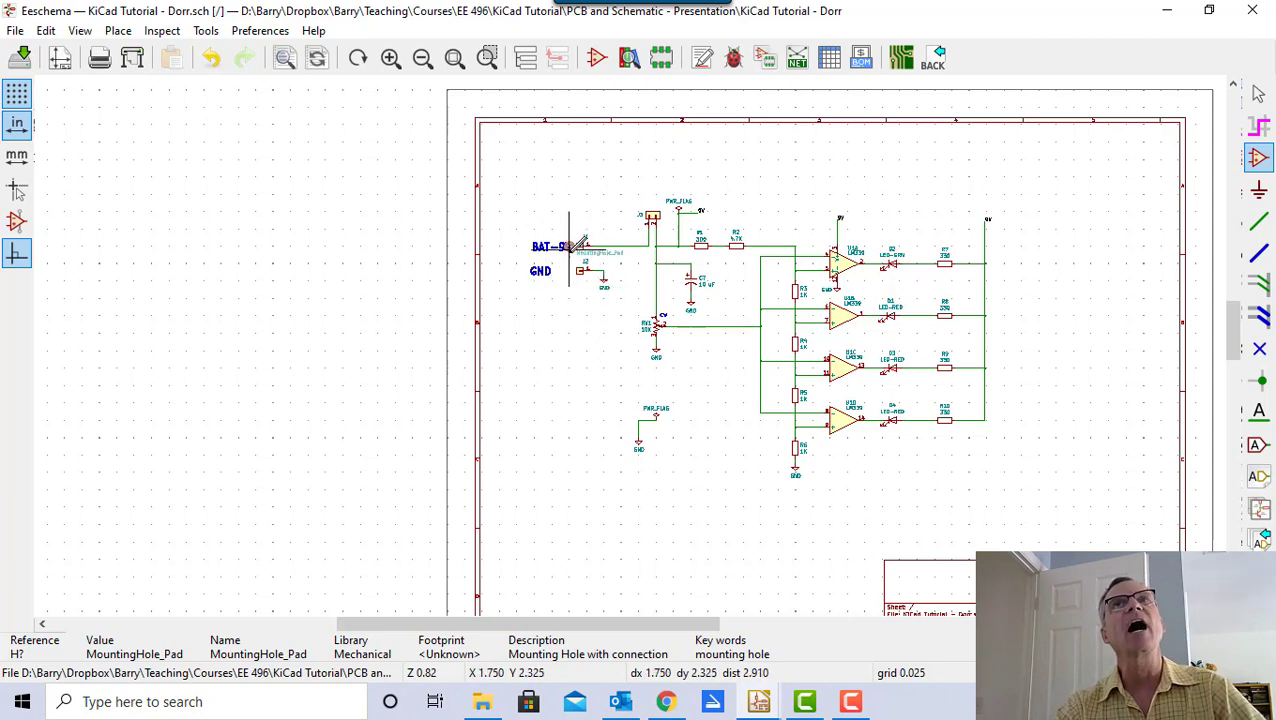
{"action": "left_click", "coordinate": [600, 418]}
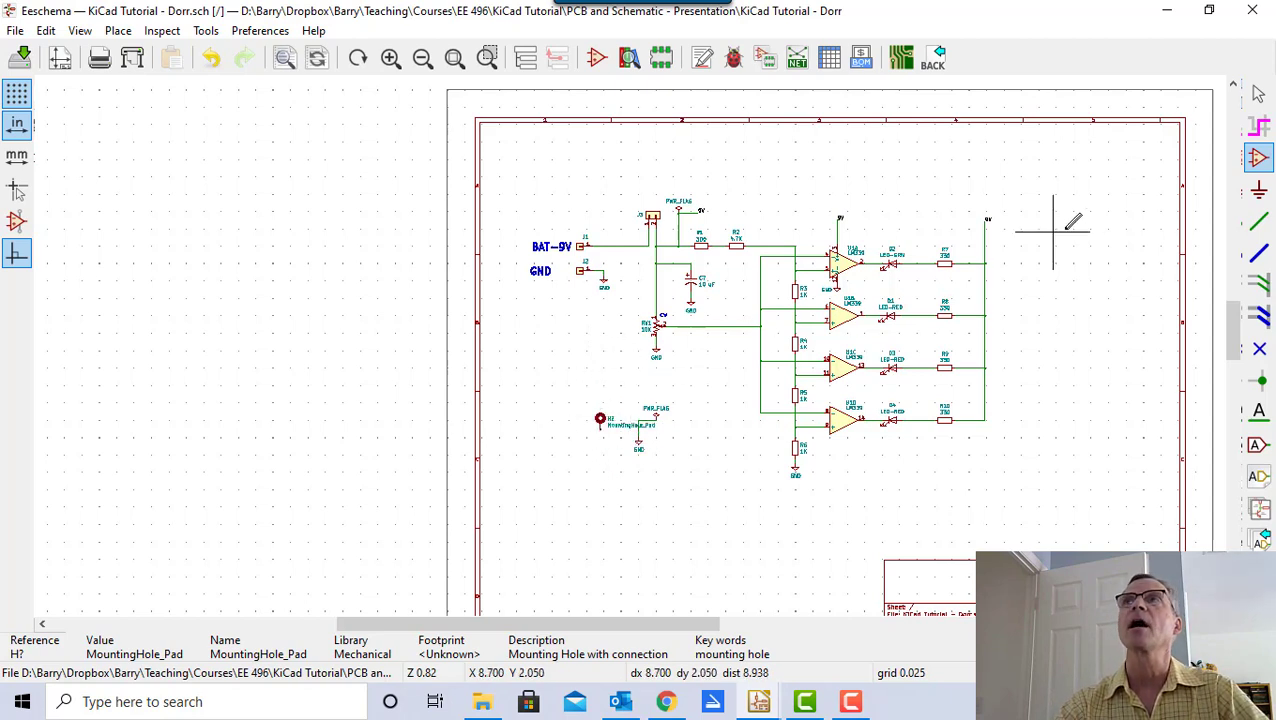
- Move the lower PWR_FLAG with its wire and GND symbol down and to the right, clear of the mounting hole
{"action": "left_click", "coordinate": [1260, 96]}
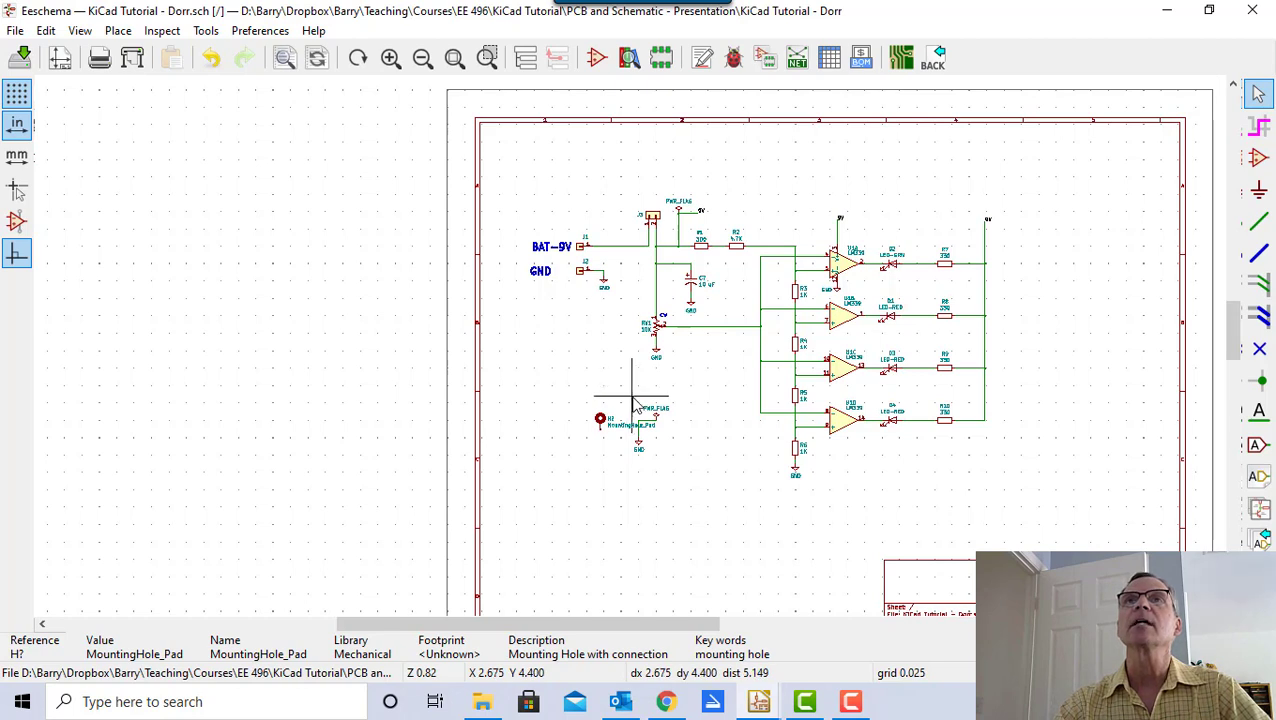
{"action": "left_click_drag", "start_coordinate": [622, 397], "coordinate": [677, 461]}
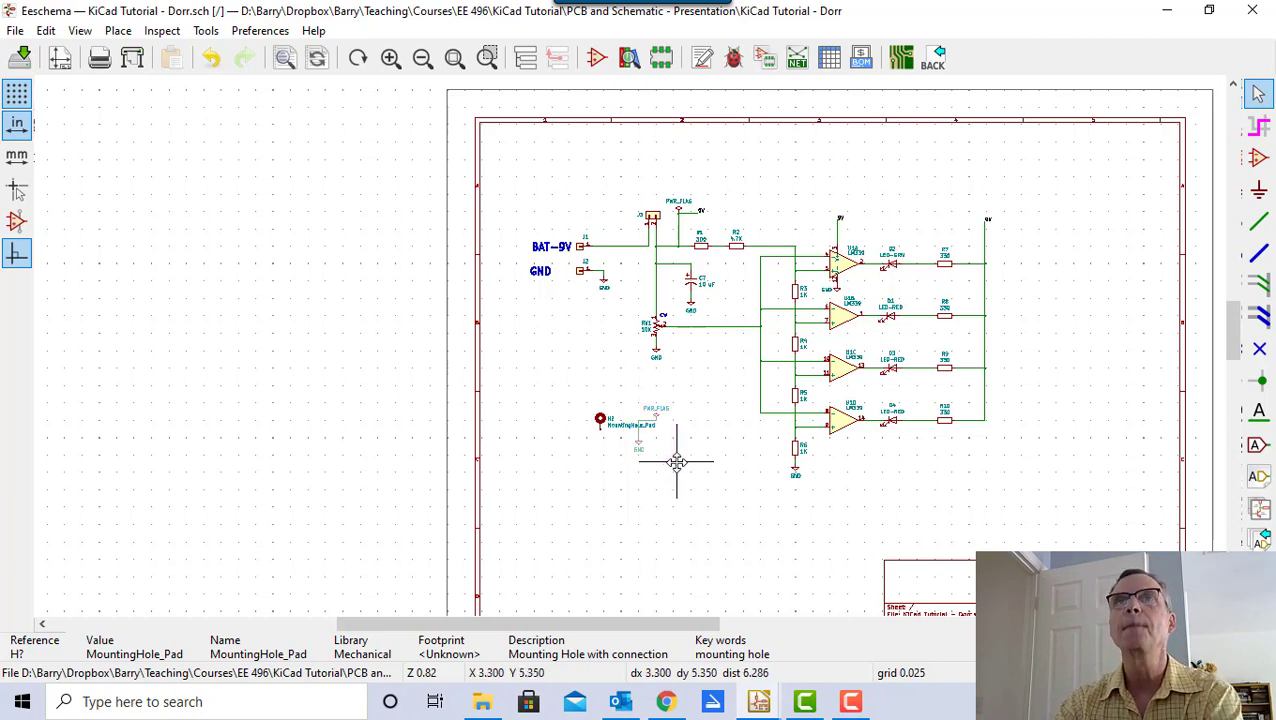
{"action": "left_click", "coordinate": [745, 530]}
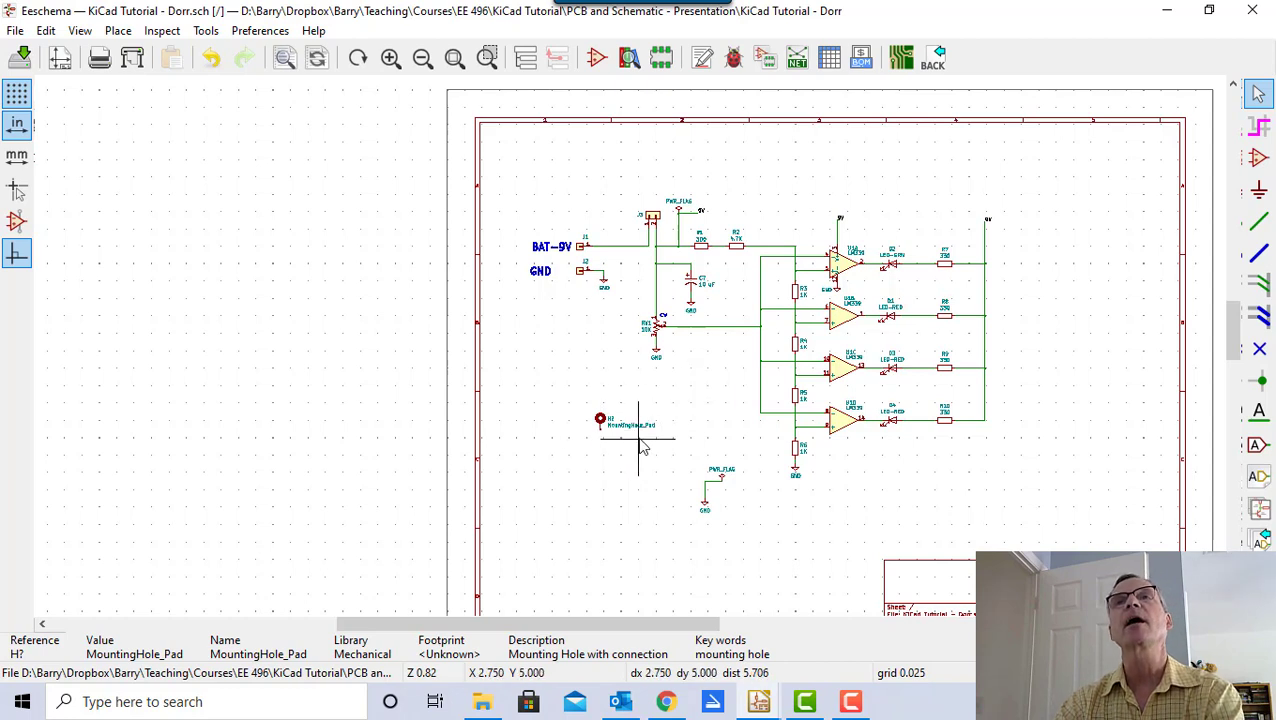
- Rotate the mounting hole symbol until its pin points right and set it down in the open area below RV1
{"action": "scroll", "coordinate": [600, 425], "scroll_direction": "up", "scroll_amount": 1}
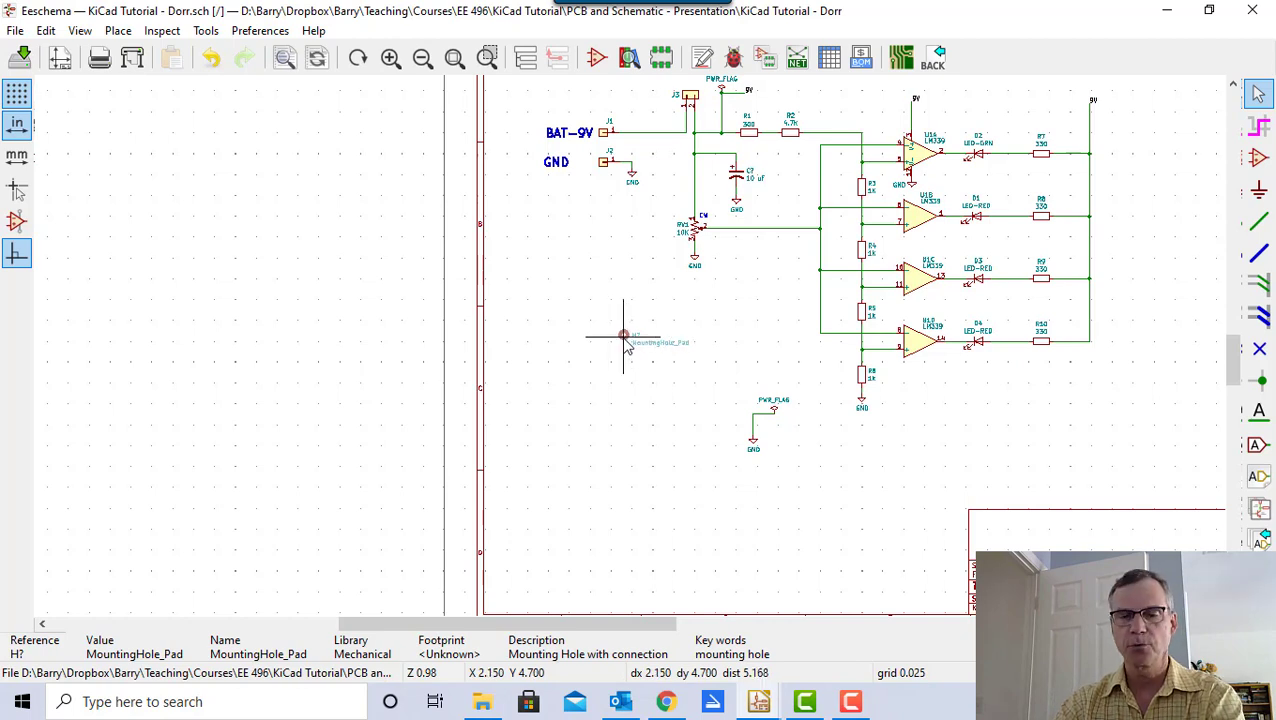
{"action": "scroll", "coordinate": [622, 340], "scroll_direction": "up", "scroll_amount": 3}
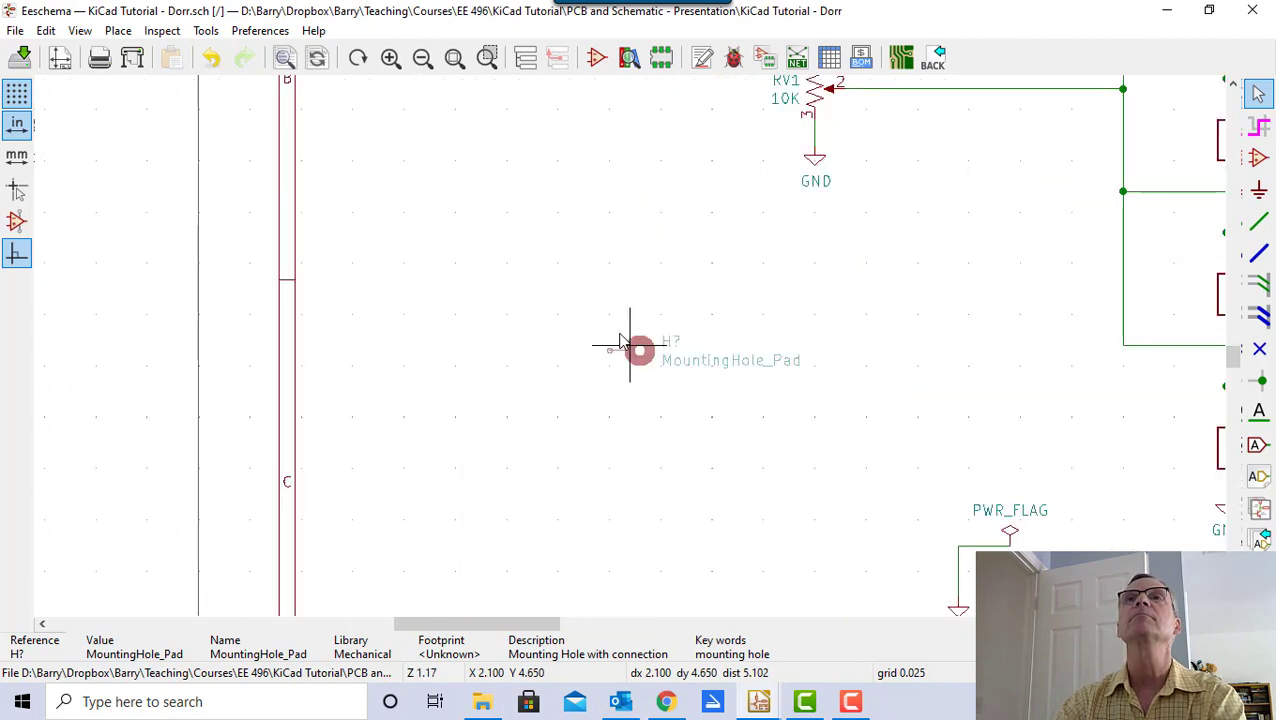
{"action": "key", "text": "r"}
{"action": "key", "text": "r"}
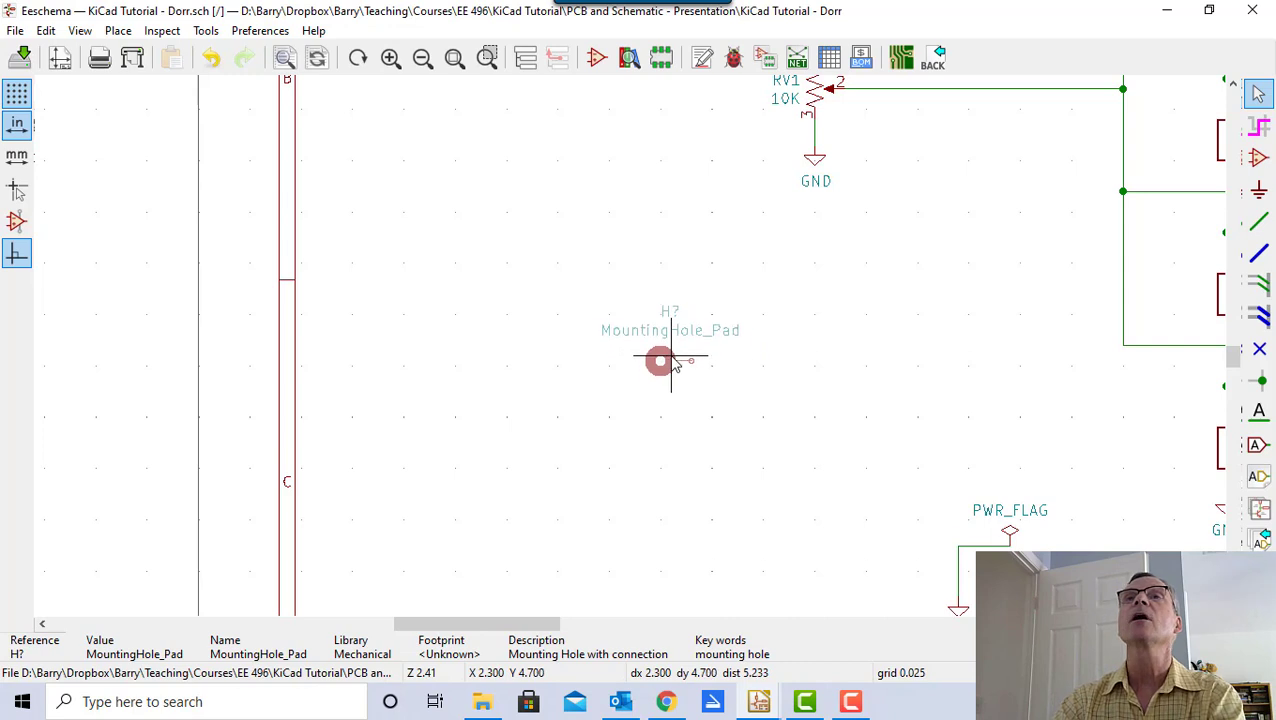
{"action": "left_click", "coordinate": [673, 366]}
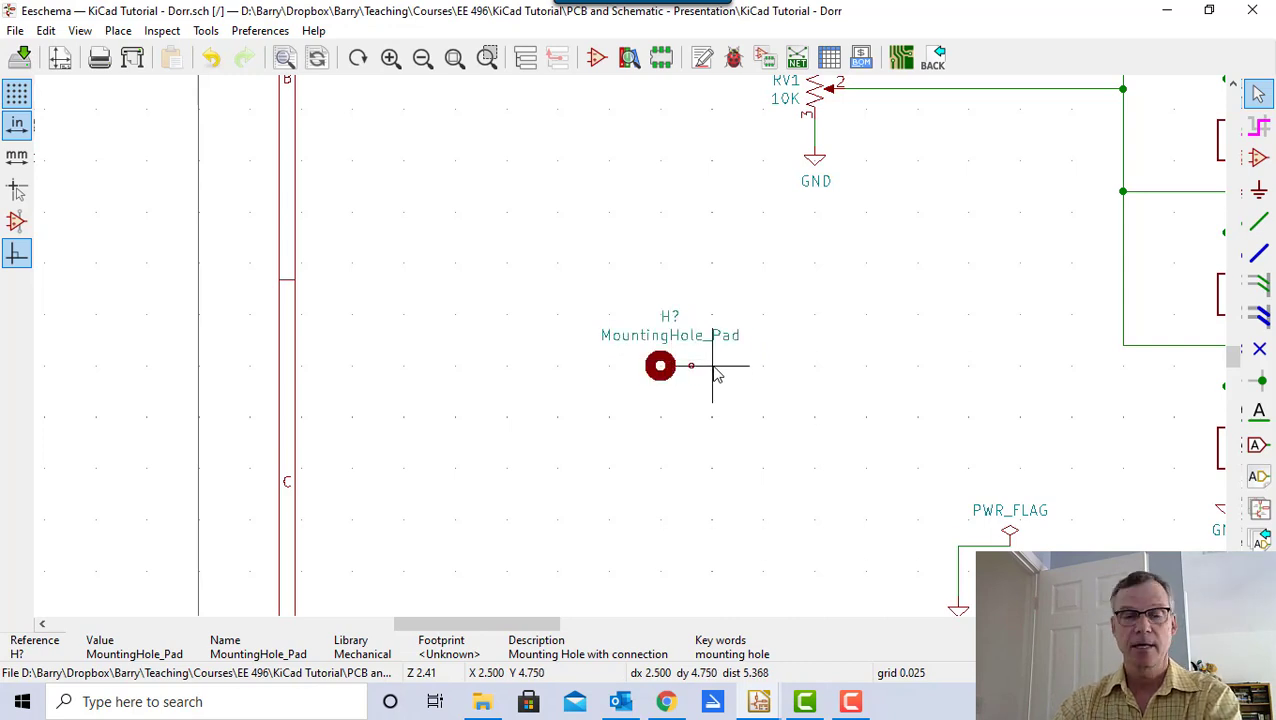
- Hide the Value field of the mounting hole symbol in its properties
{"action": "scroll", "coordinate": [716, 372], "scroll_direction": "down", "scroll_amount": 3}
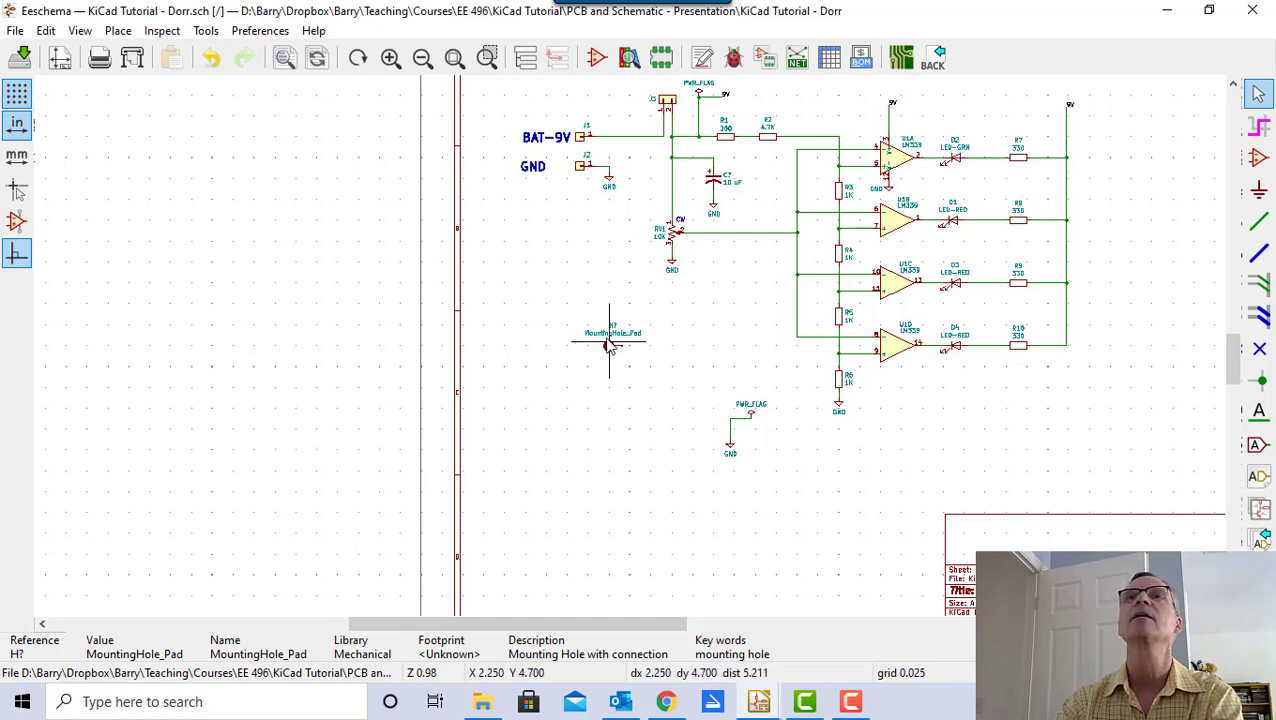
{"action": "double_click", "coordinate": [610, 343]}
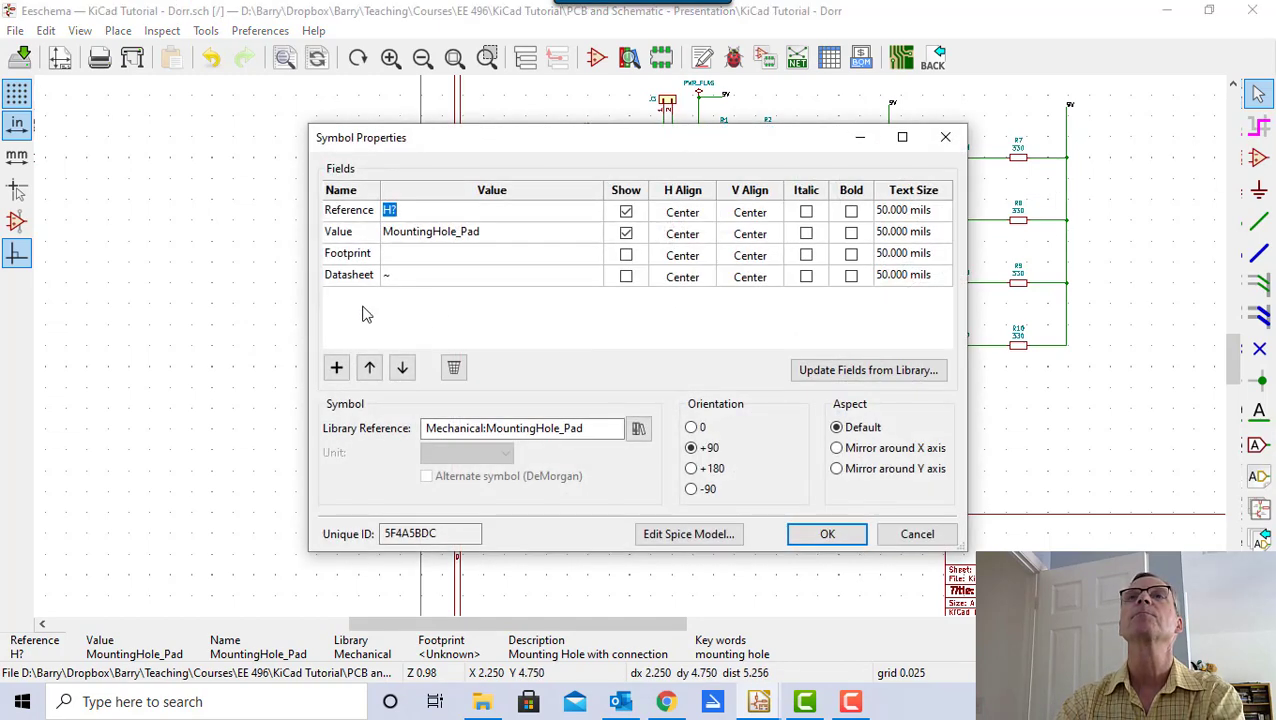
{"action": "left_click", "coordinate": [626, 234]}
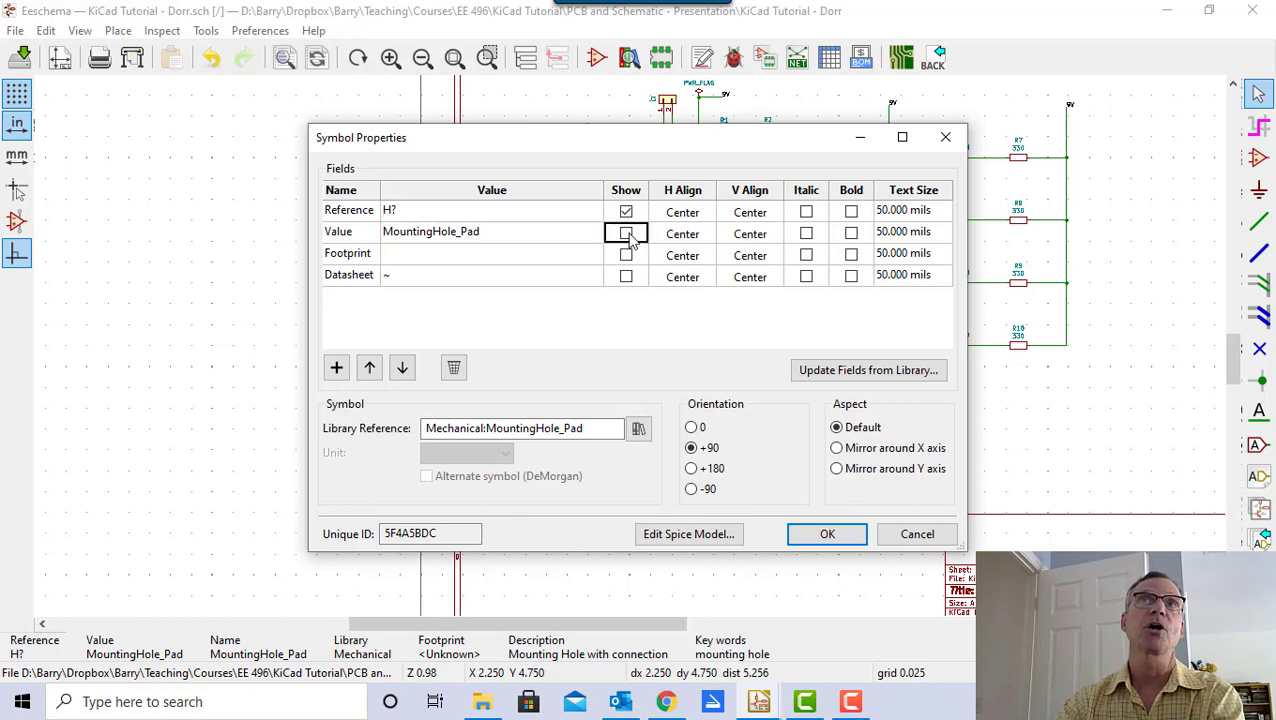
{"action": "left_click", "coordinate": [822, 535]}
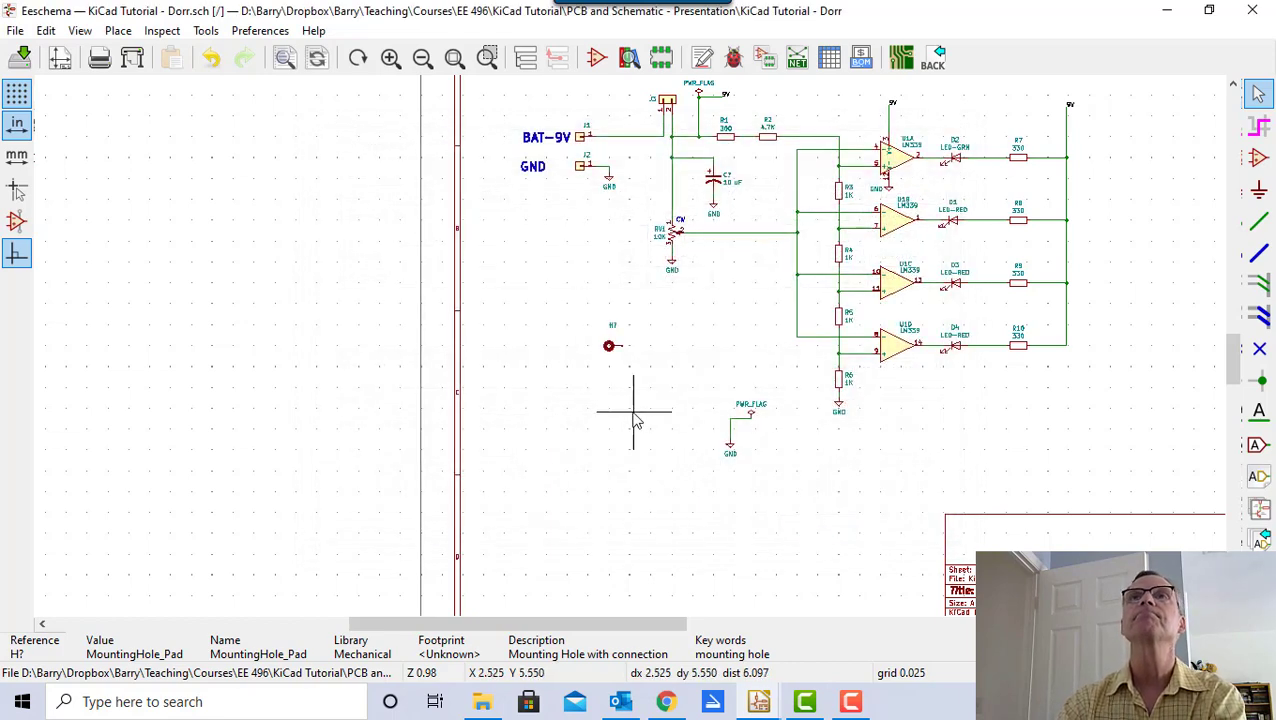
- Move the mounting hole's H? reference text to just left of its symbol, level with the pin
{"action": "scroll", "coordinate": [641, 369], "scroll_direction": "up", "scroll_amount": 5}
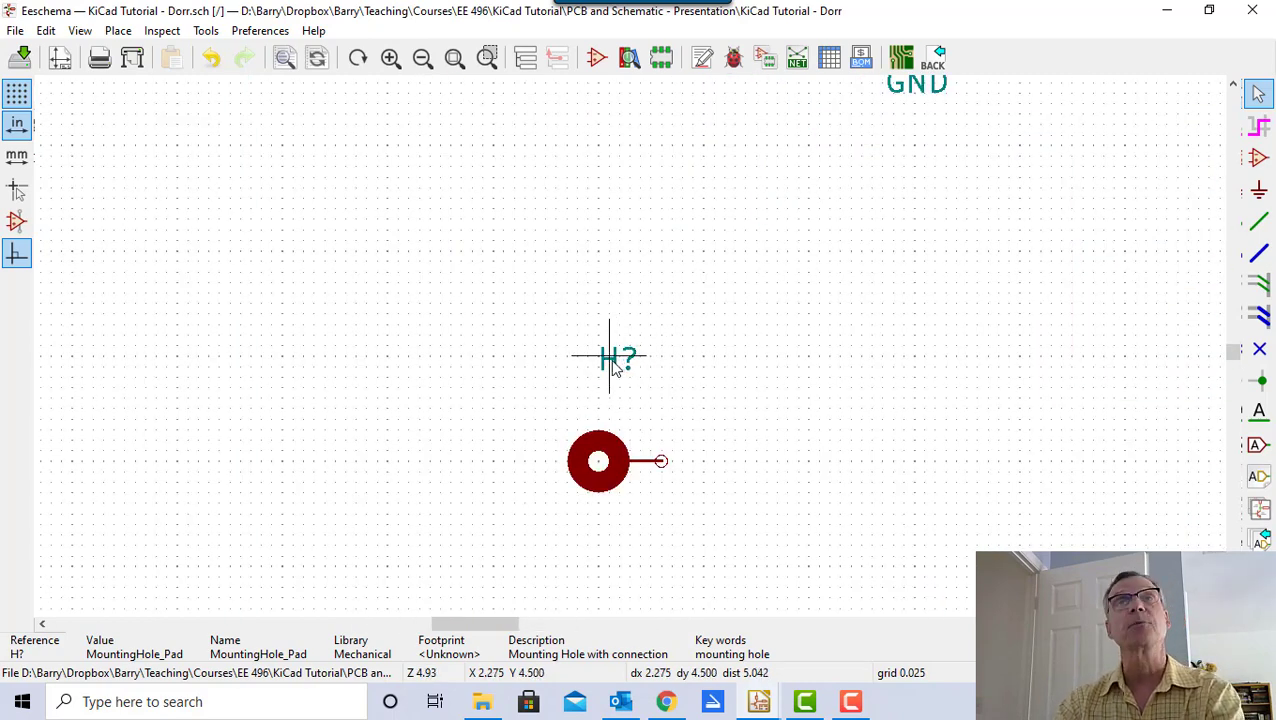
{"action": "key", "text": "m"}
{"action": "left_click", "coordinate": [610, 399]}
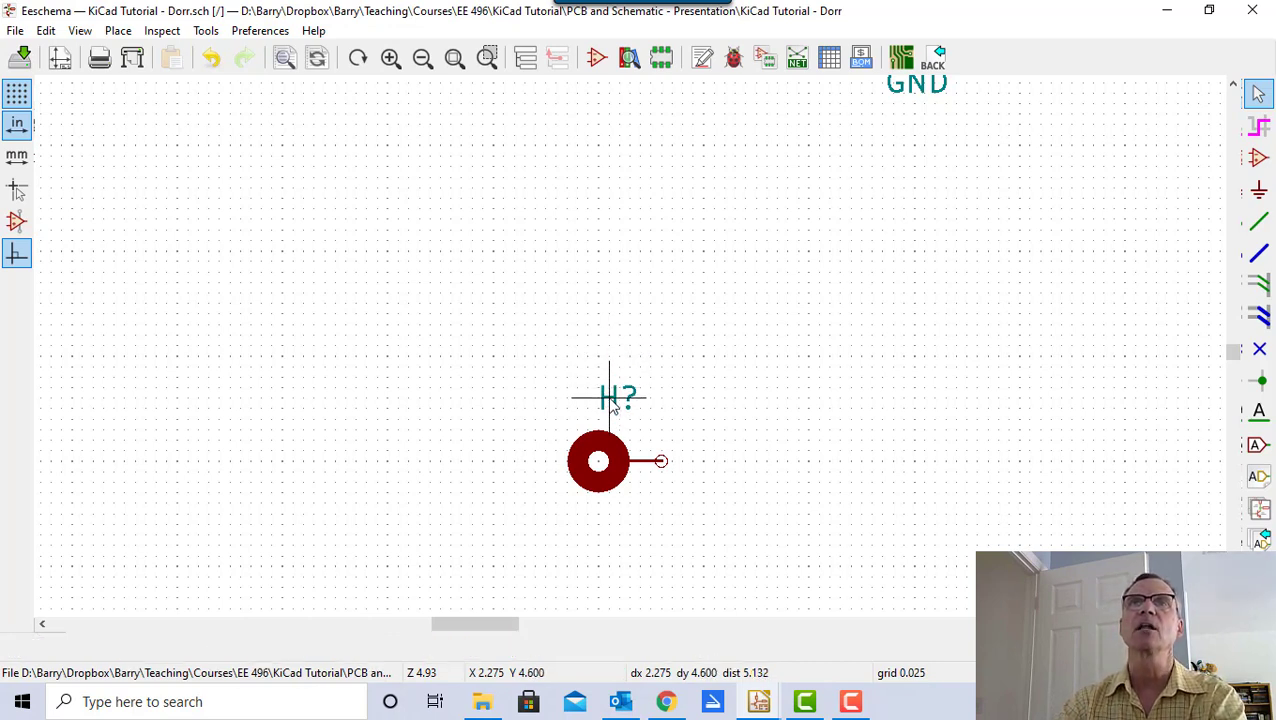
{"action": "key", "text": "m"}
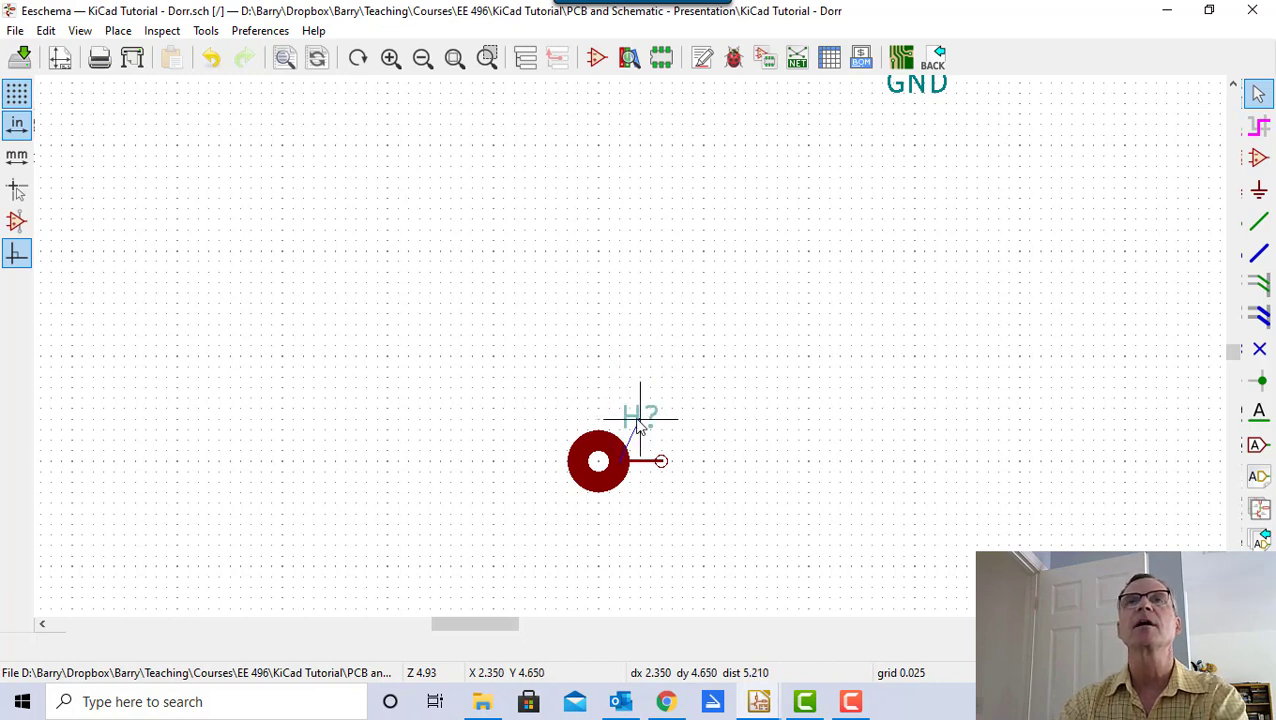
{"action": "left_click", "coordinate": [537, 466]}
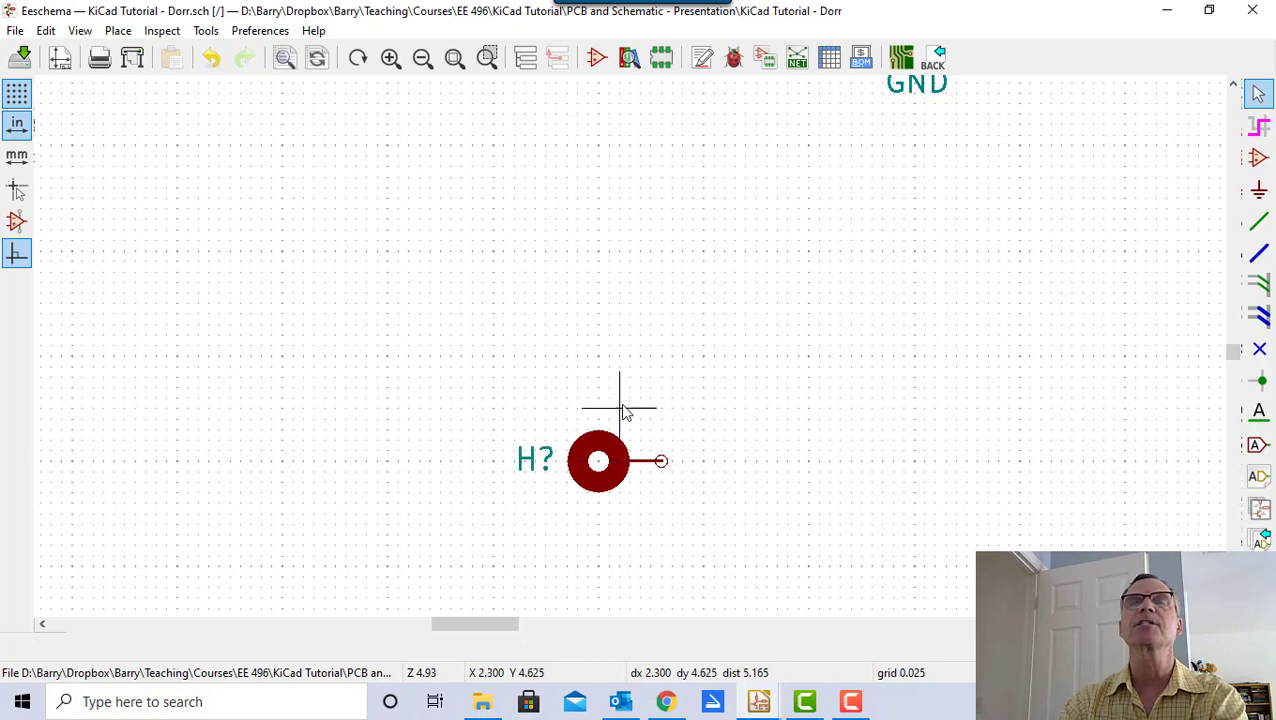
- Copy the mounting hole symbol three times straight down to form an evenly spaced vertical column of four
{"action": "scroll", "coordinate": [752, 420], "scroll_direction": "down", "scroll_amount": 6}
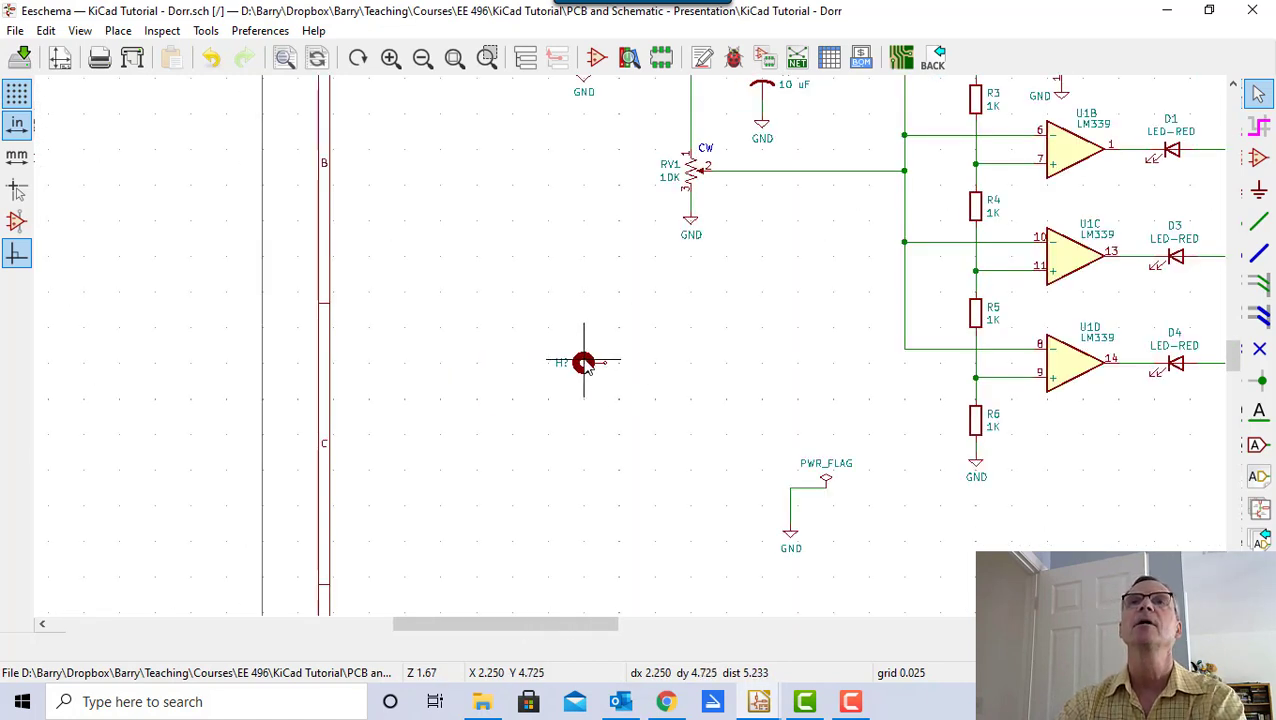
{"action": "left_click", "coordinate": [584, 364]}
{"action": "key", "text": "c"}
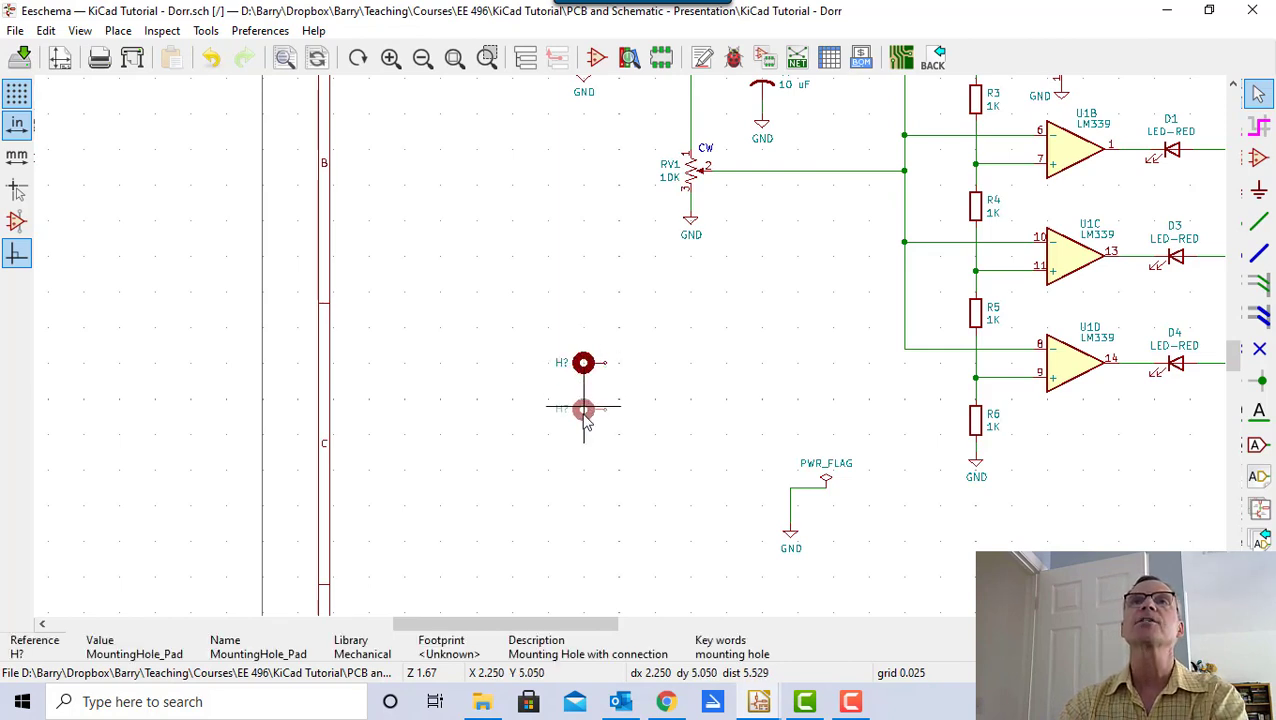
{"action": "left_click", "coordinate": [584, 402]}
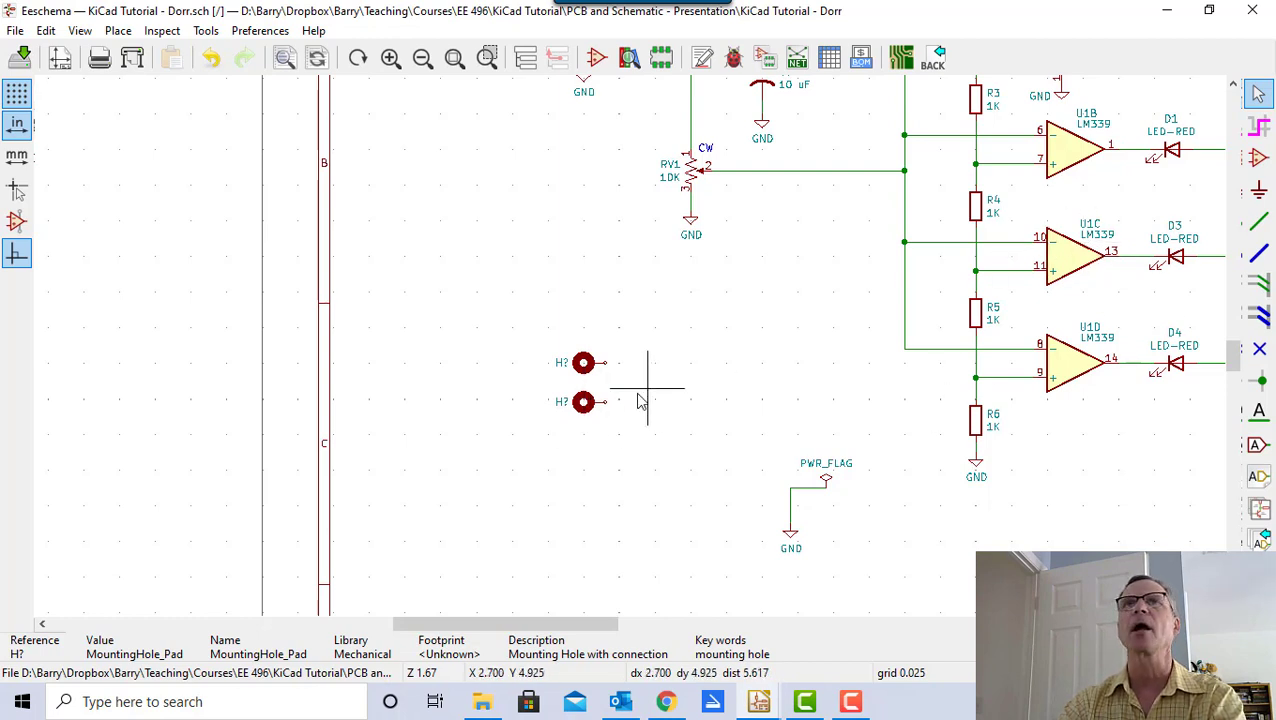
{"action": "key", "text": "c"}
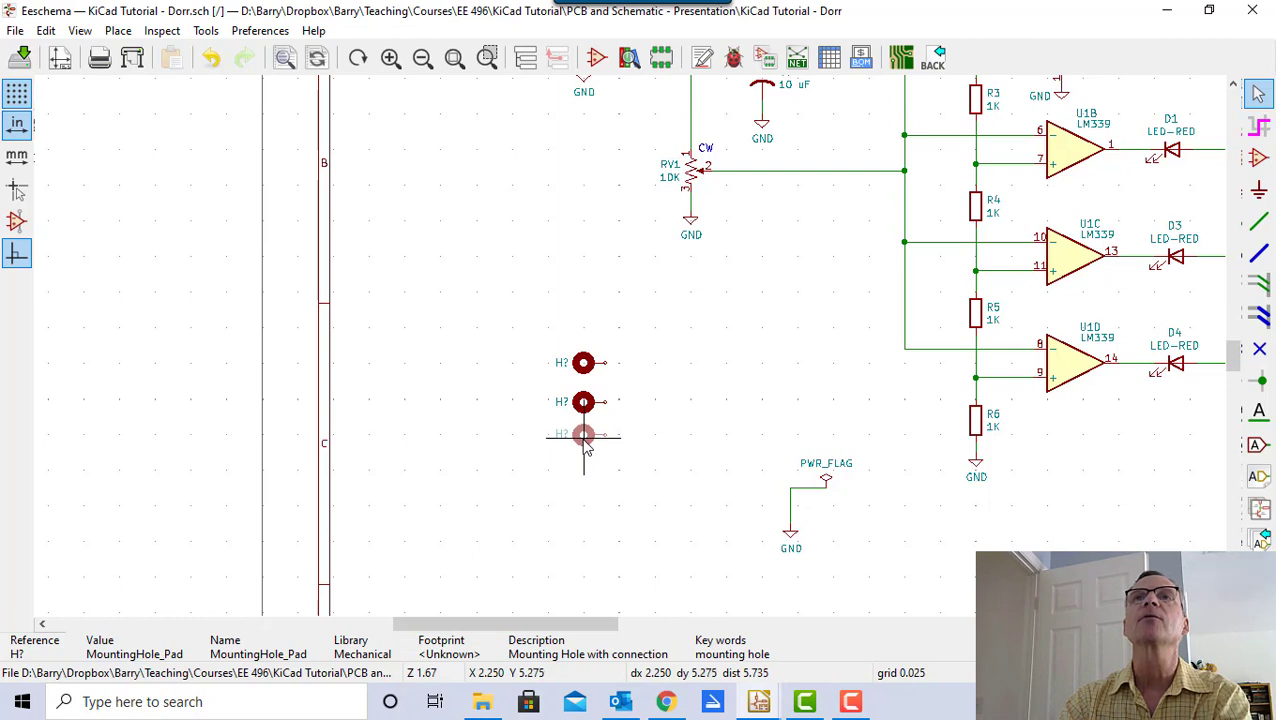
{"action": "left_click", "coordinate": [585, 446]}
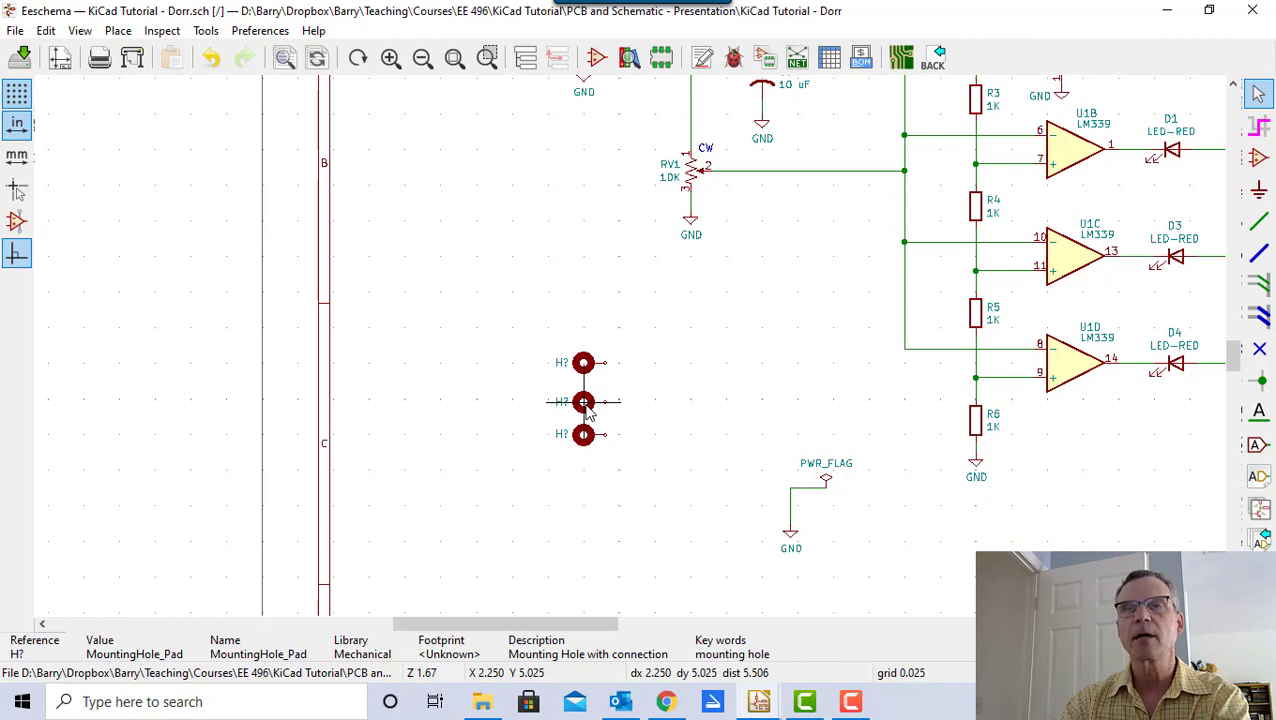
{"action": "left_click", "coordinate": [586, 402]}
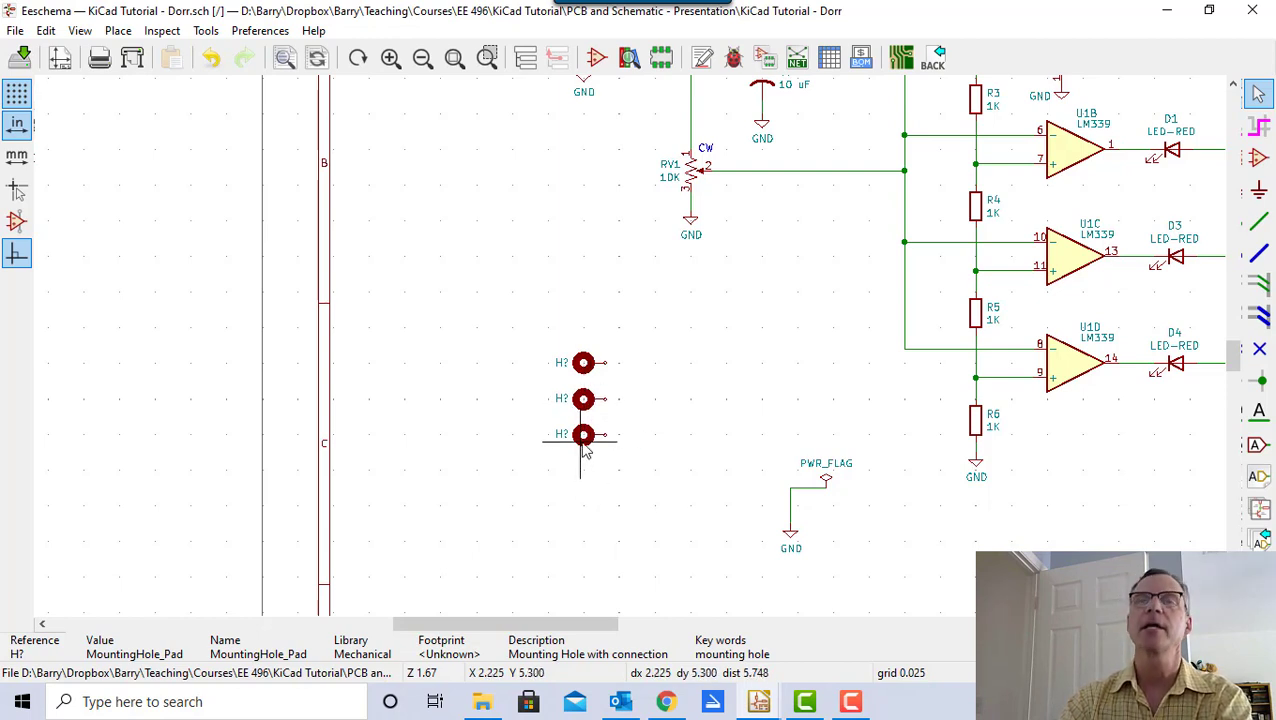
{"action": "left_click", "coordinate": [585, 448]}
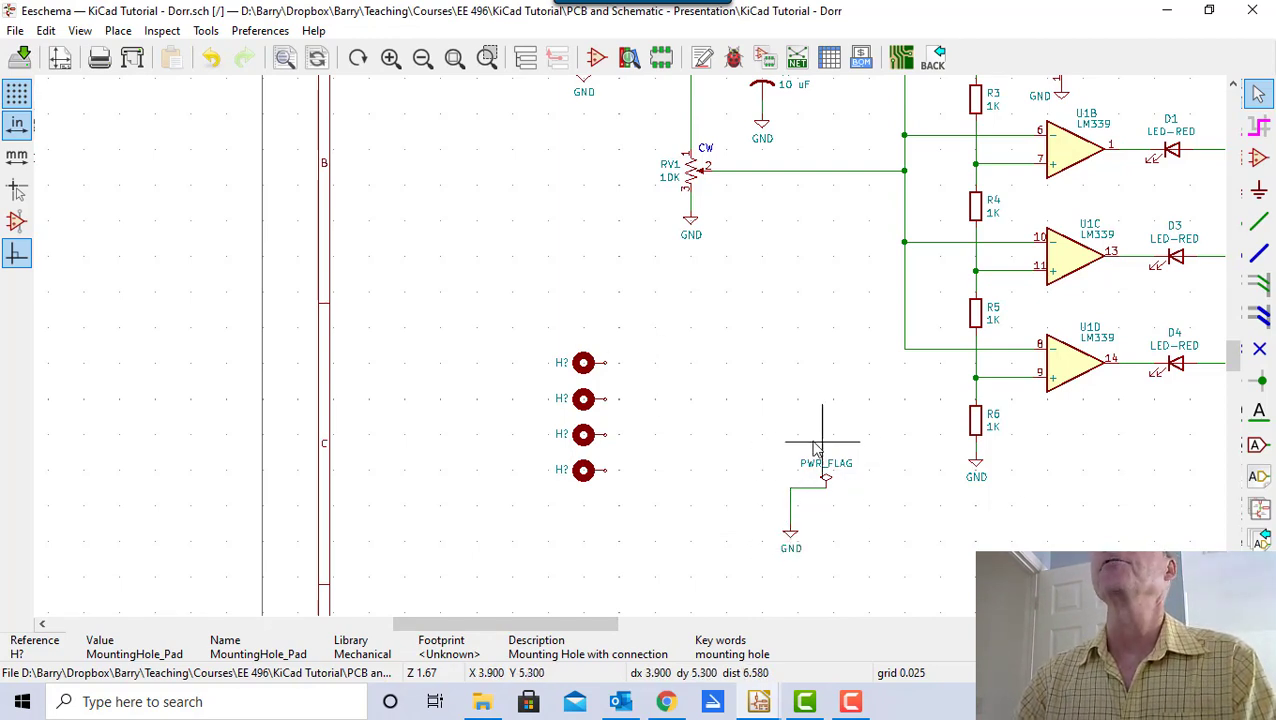
- Shift the lower PWR_FLAG and GND group down and to the right, and move the four mounting holes directly below RV1
{"action": "left_click_drag", "start_coordinate": [755, 442], "coordinate": [883, 561]}
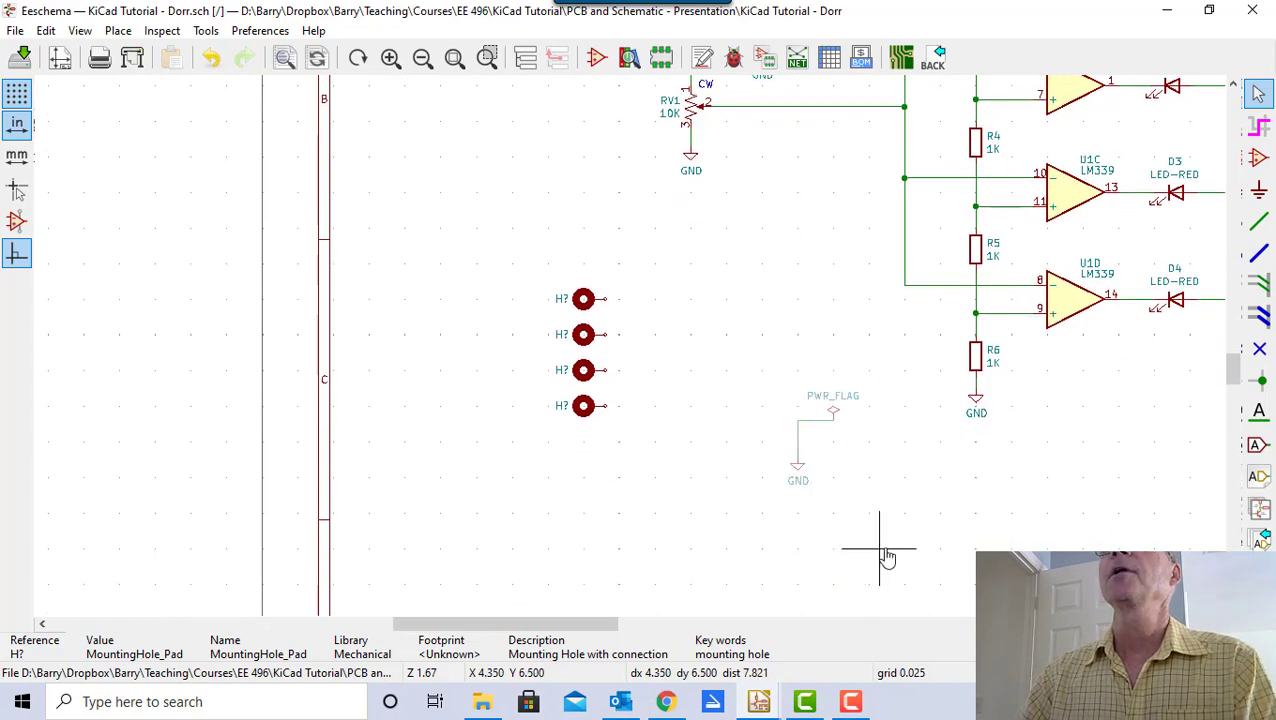
{"action": "left_click", "coordinate": [944, 497]}
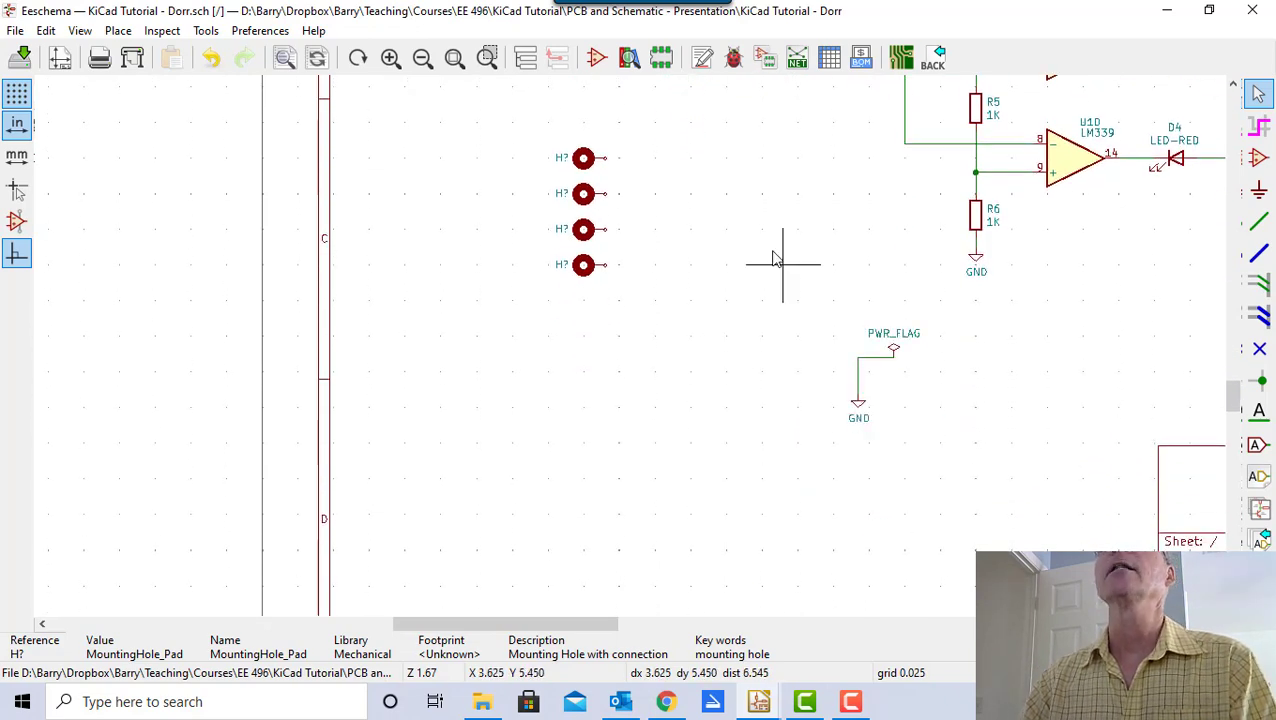
{"action": "scroll", "coordinate": [752, 105], "scroll_direction": "down", "scroll_amount": 1}
{"action": "scroll", "coordinate": [773, 122], "scroll_direction": "up", "scroll_amount": 1}
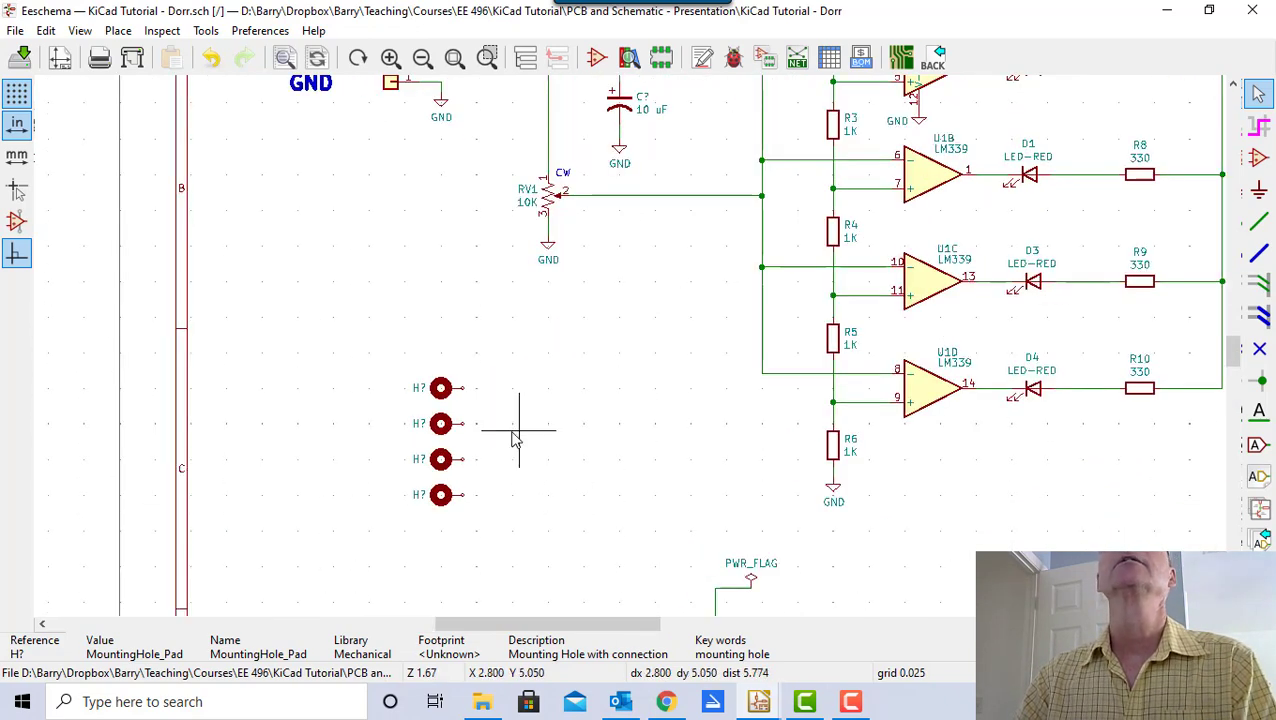
{"action": "left_click_drag", "start_coordinate": [384, 355], "coordinate": [519, 548]}
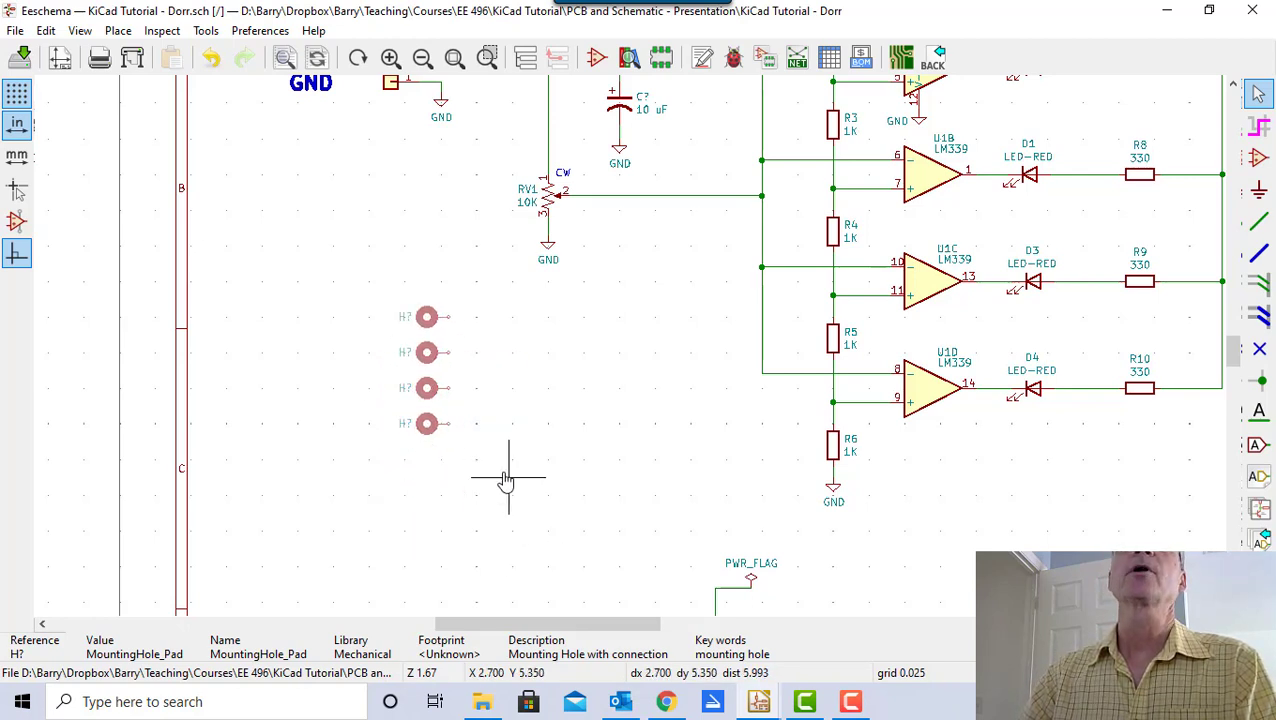
{"action": "left_click", "coordinate": [631, 486]}
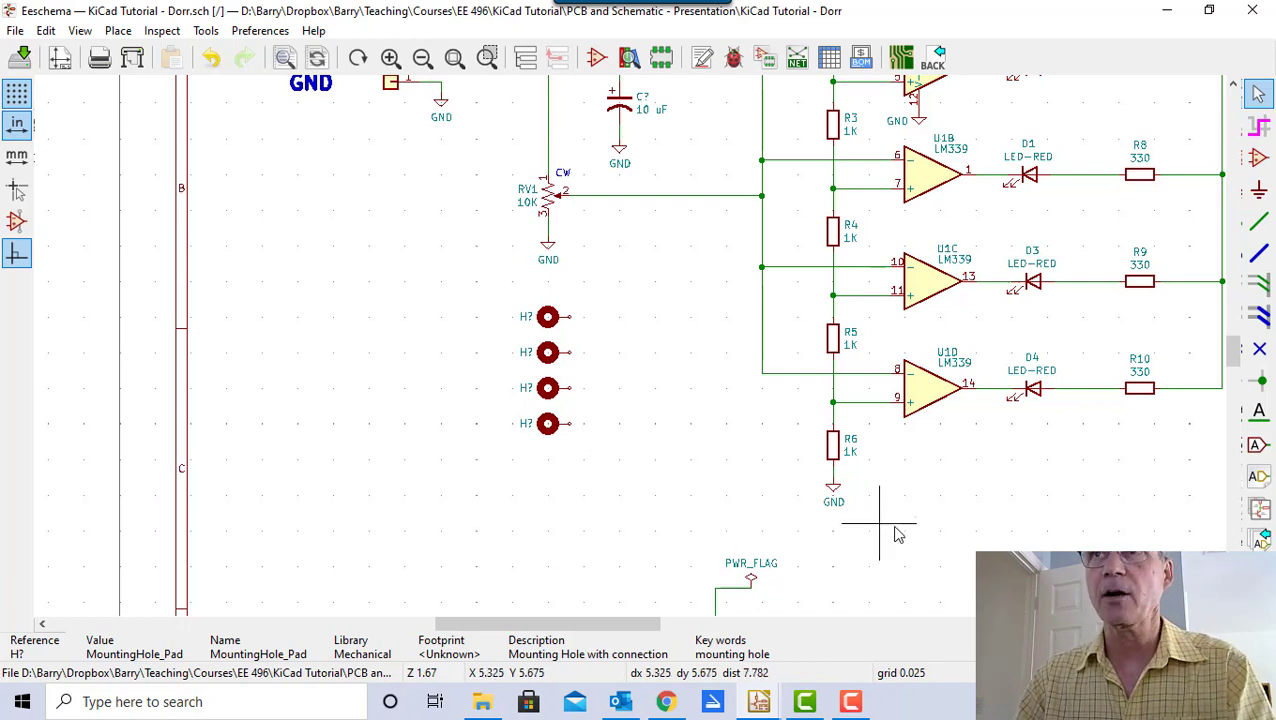
- Place the GND symbol below and the PWR_FLAG above, in line to the right of the mounting hole pins, and delete their leftover wire
{"action": "scroll", "coordinate": [633, 445], "scroll_direction": "down", "scroll_amount": 1}
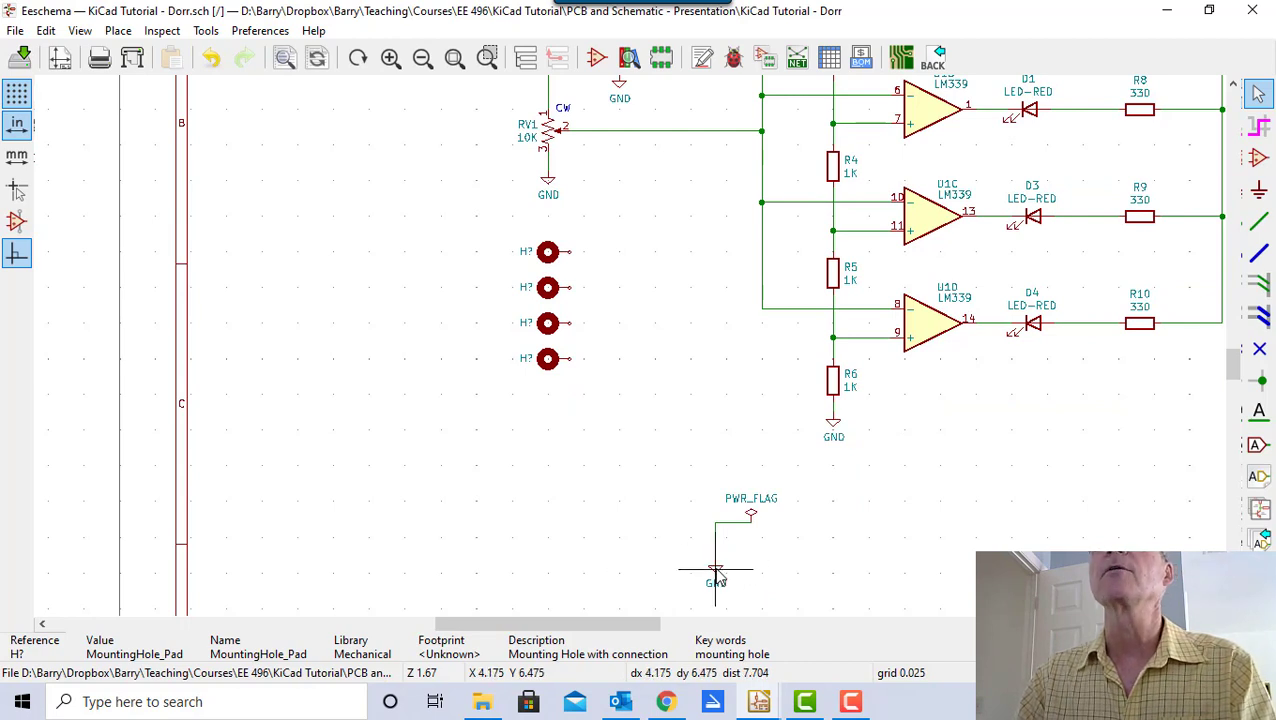
{"action": "key", "text": "m"}
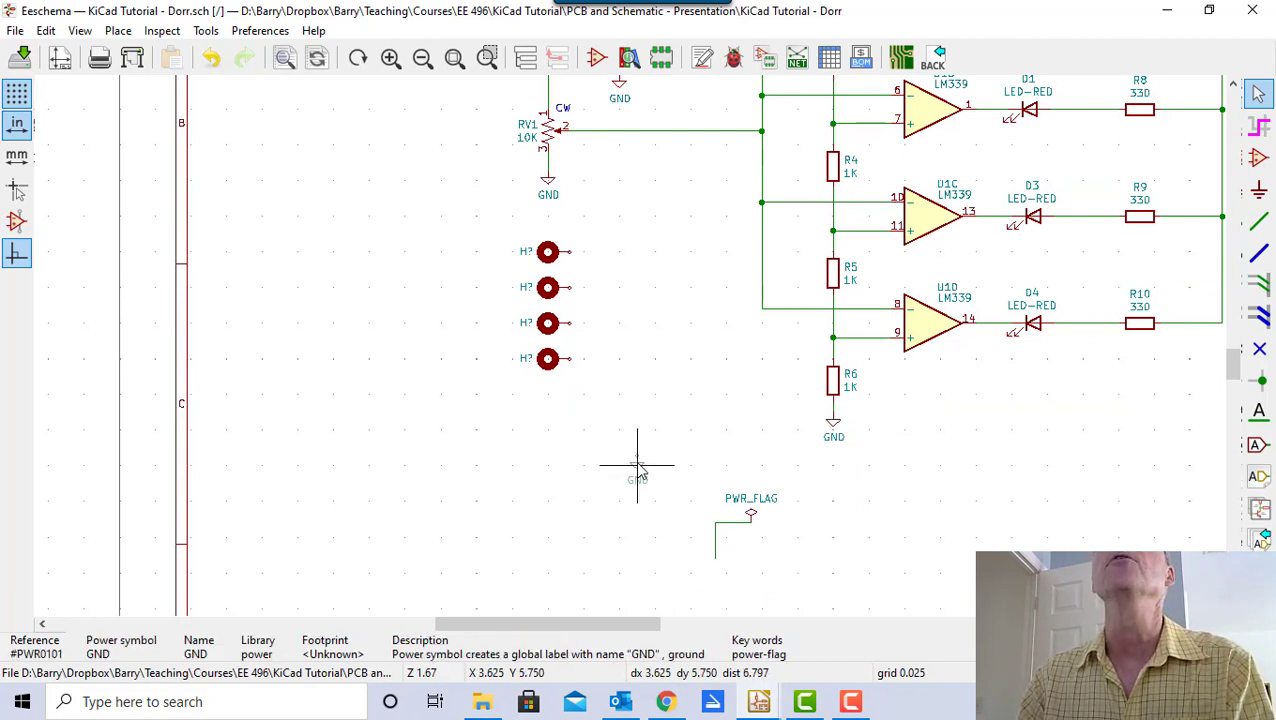
{"action": "left_click", "coordinate": [620, 410]}
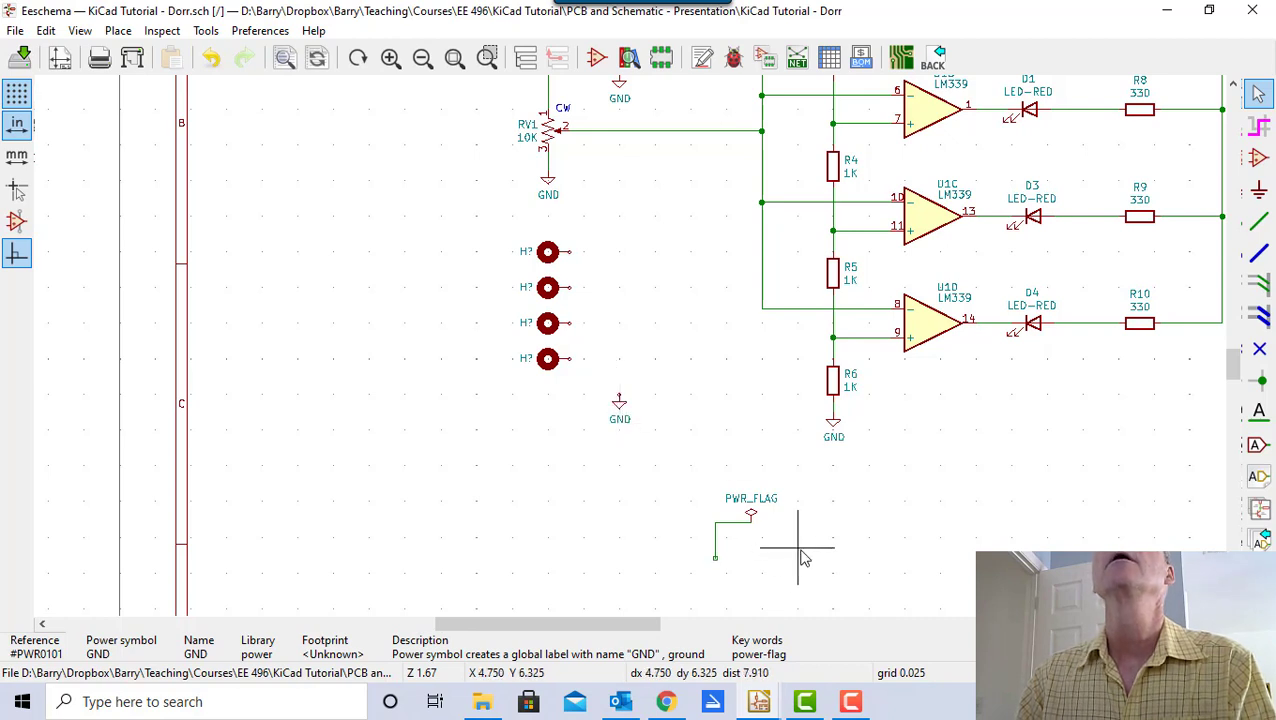
{"action": "left_click", "coordinate": [753, 513]}
{"action": "key", "text": "m"}
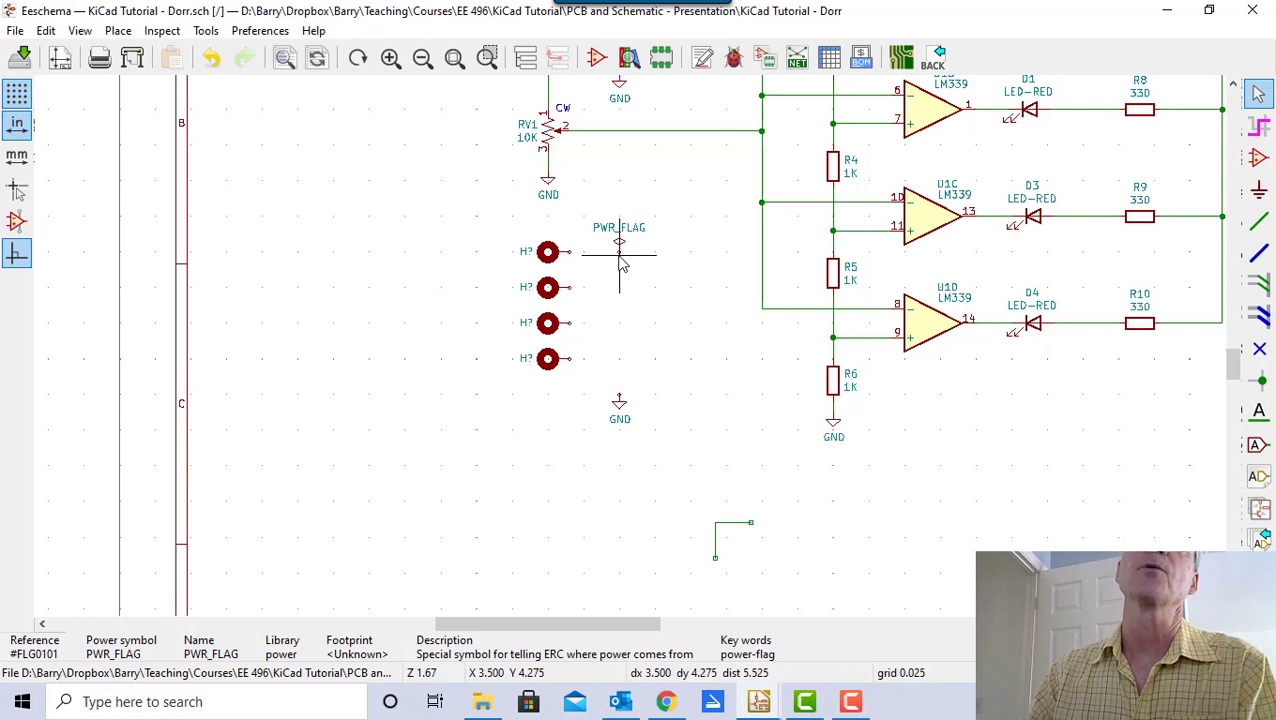
{"action": "left_click", "coordinate": [622, 259]}
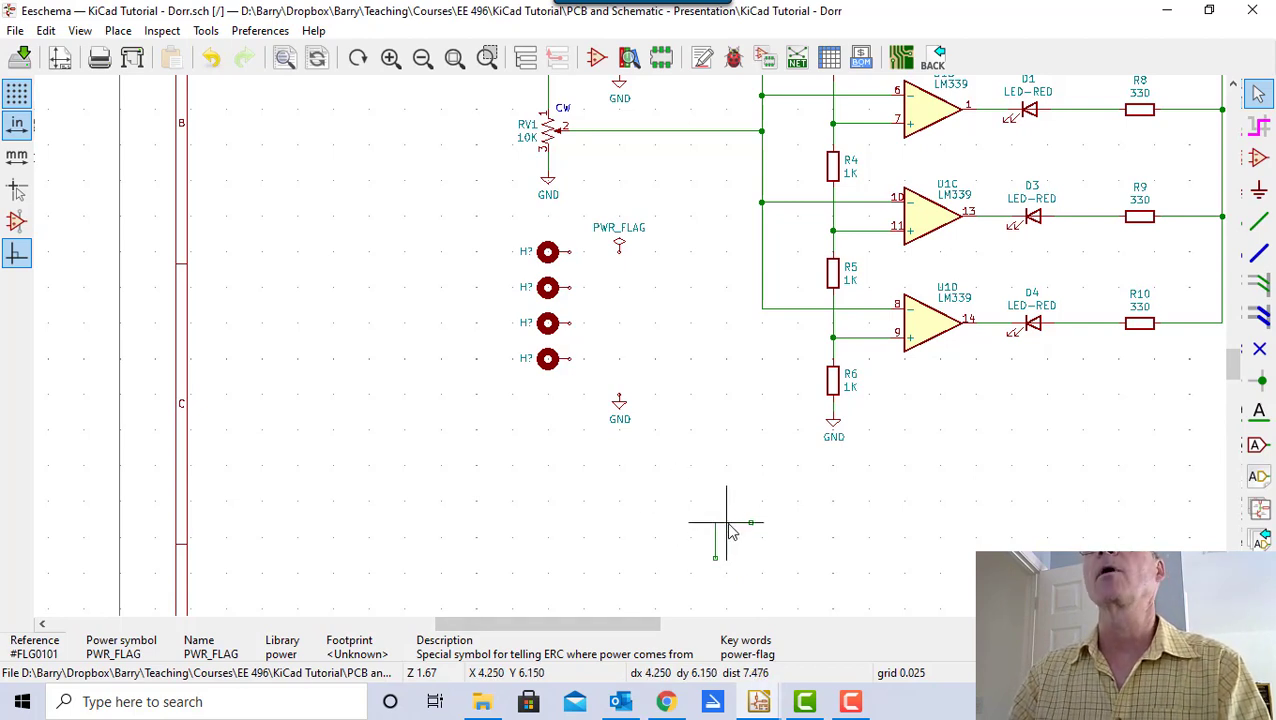
{"action": "key", "text": "Delete"}
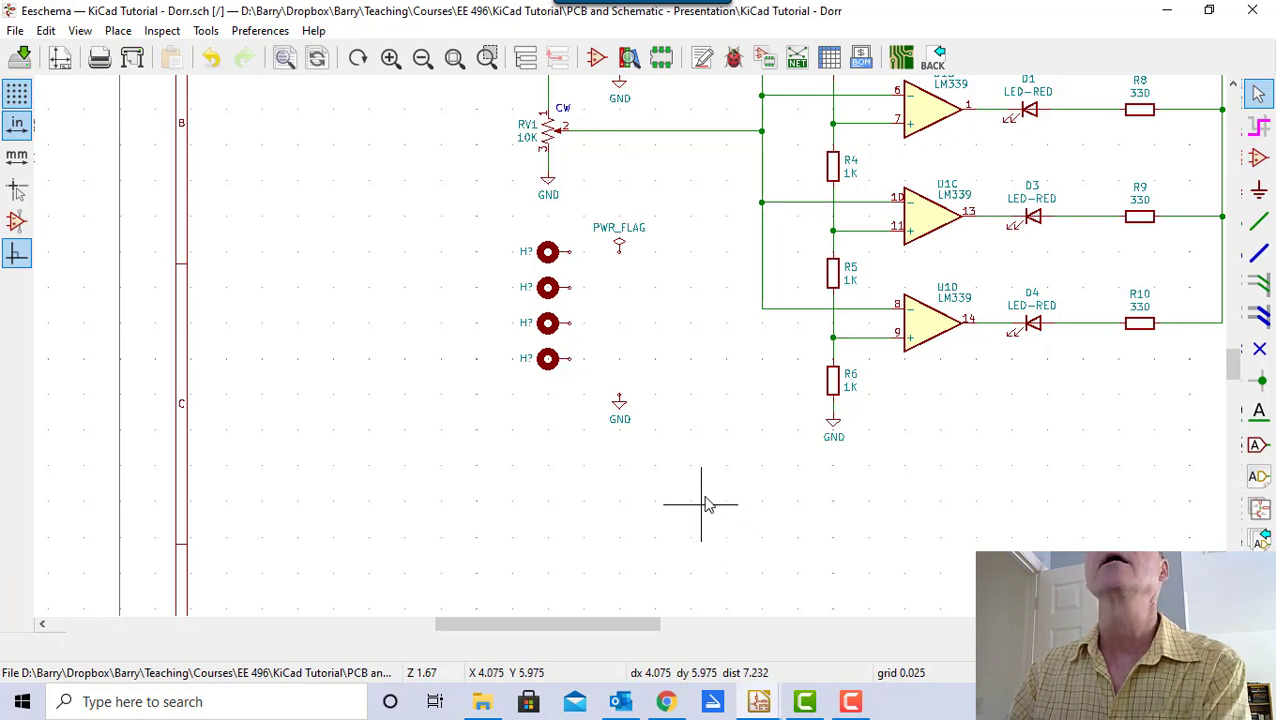
- Wire the upper two mounting holes to the PWR_FLAG and extend the vertical wire down to the GND symbol
{"action": "left_click", "coordinate": [1259, 222]}
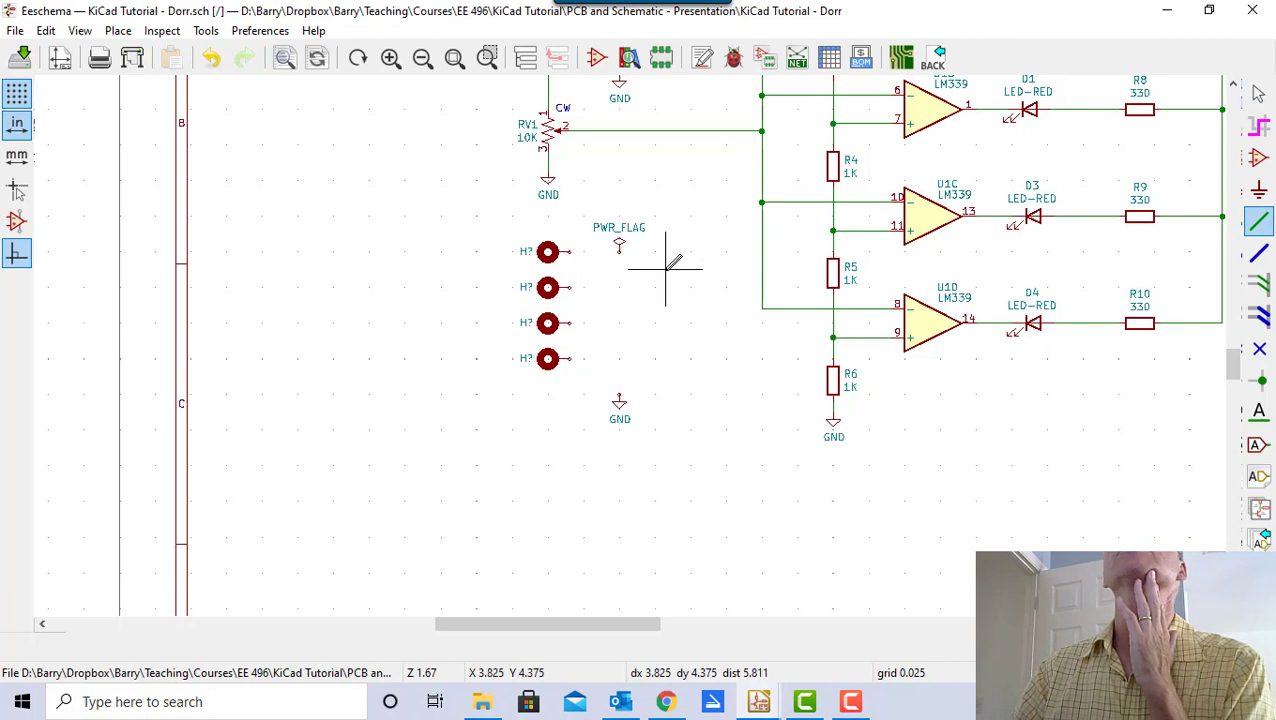
{"action": "scroll", "coordinate": [673, 259], "scroll_direction": "up", "scroll_amount": 1}
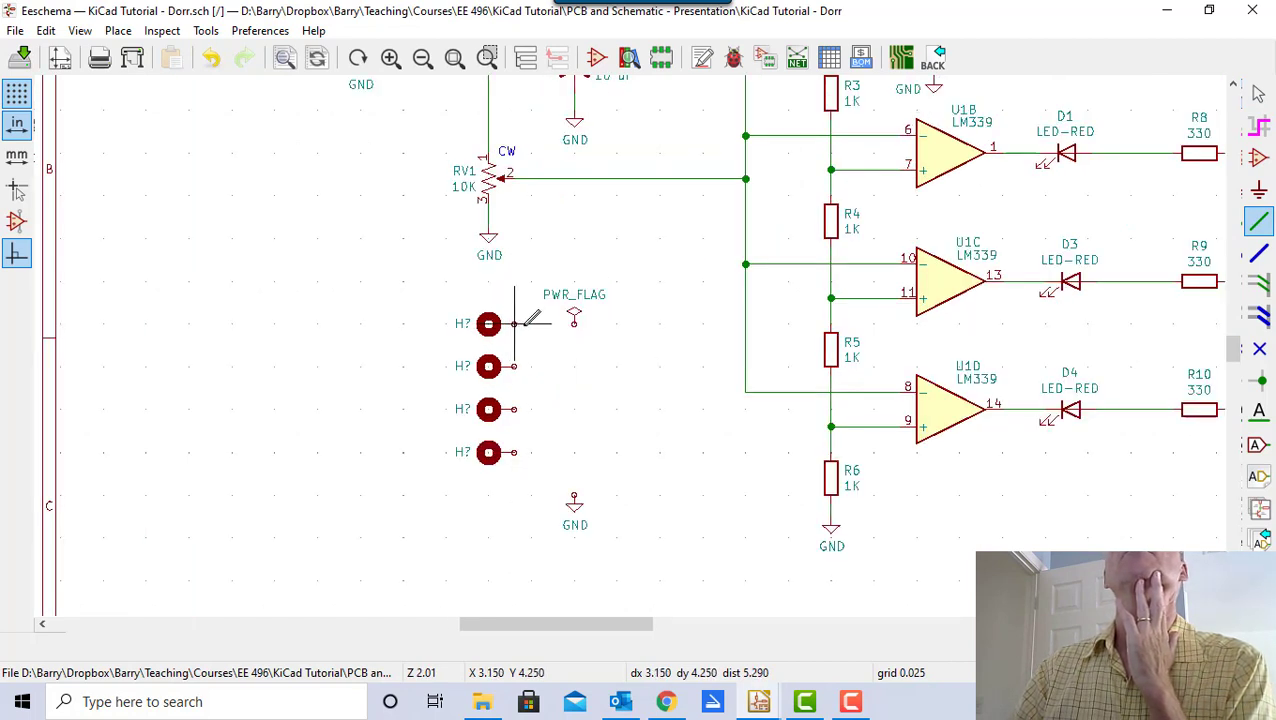
{"action": "left_click", "coordinate": [575, 323]}
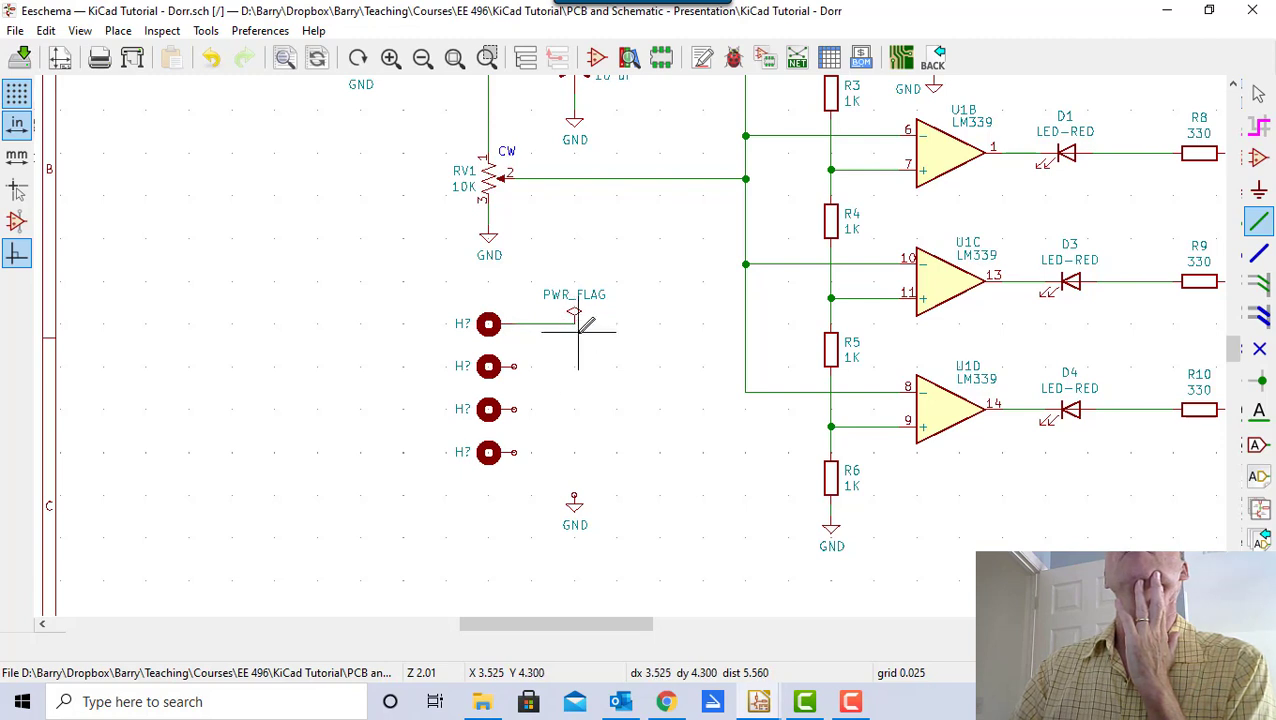
{"action": "left_click", "coordinate": [514, 366]}
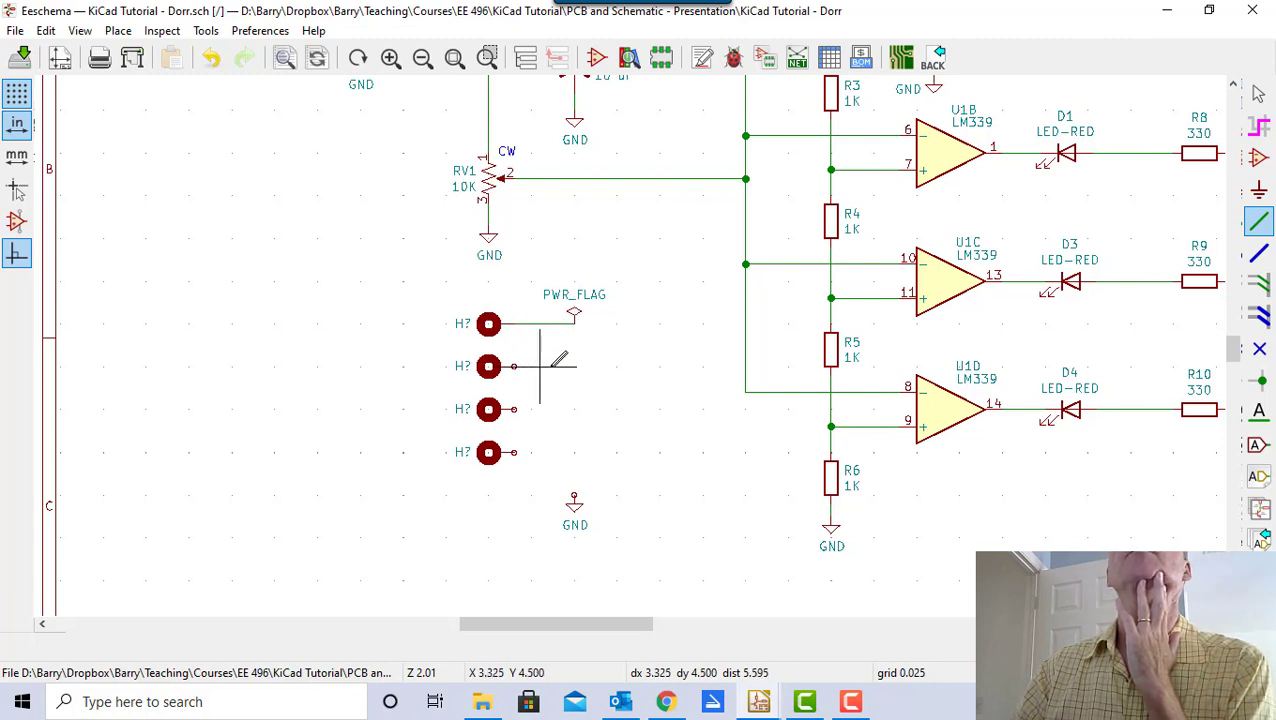
{"action": "left_click", "coordinate": [575, 323]}
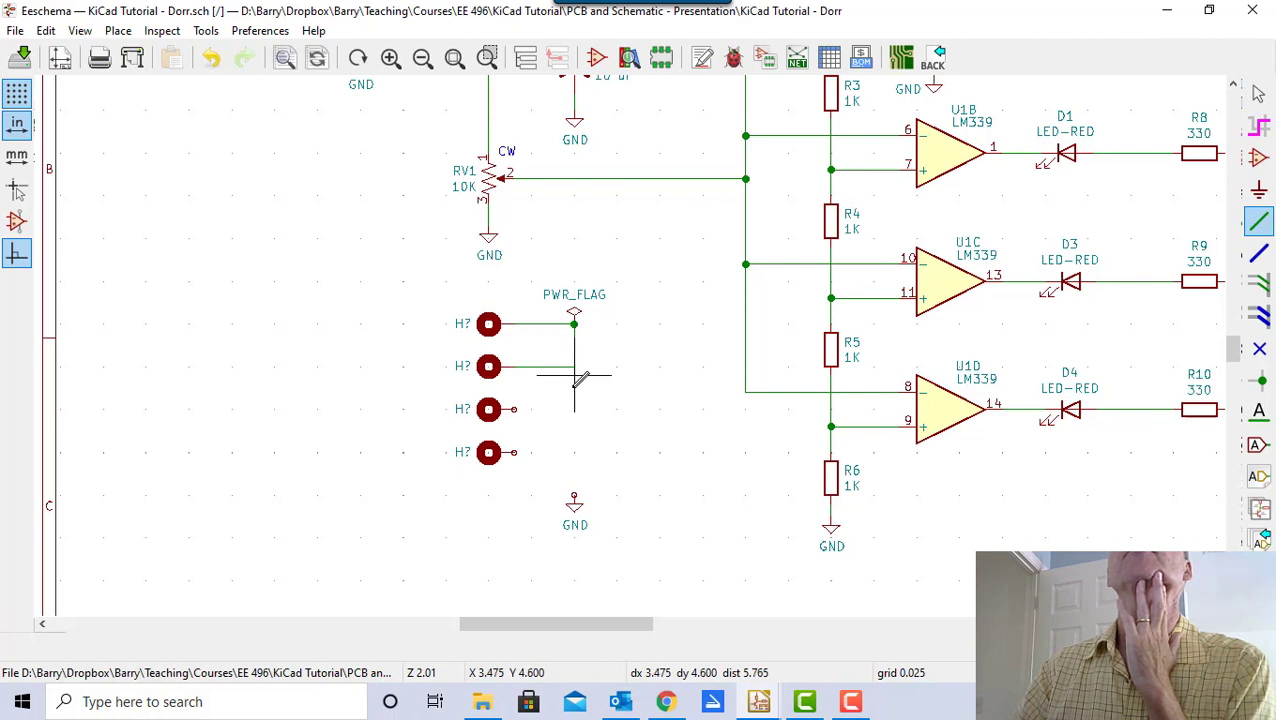
{"action": "left_click", "coordinate": [575, 493]}
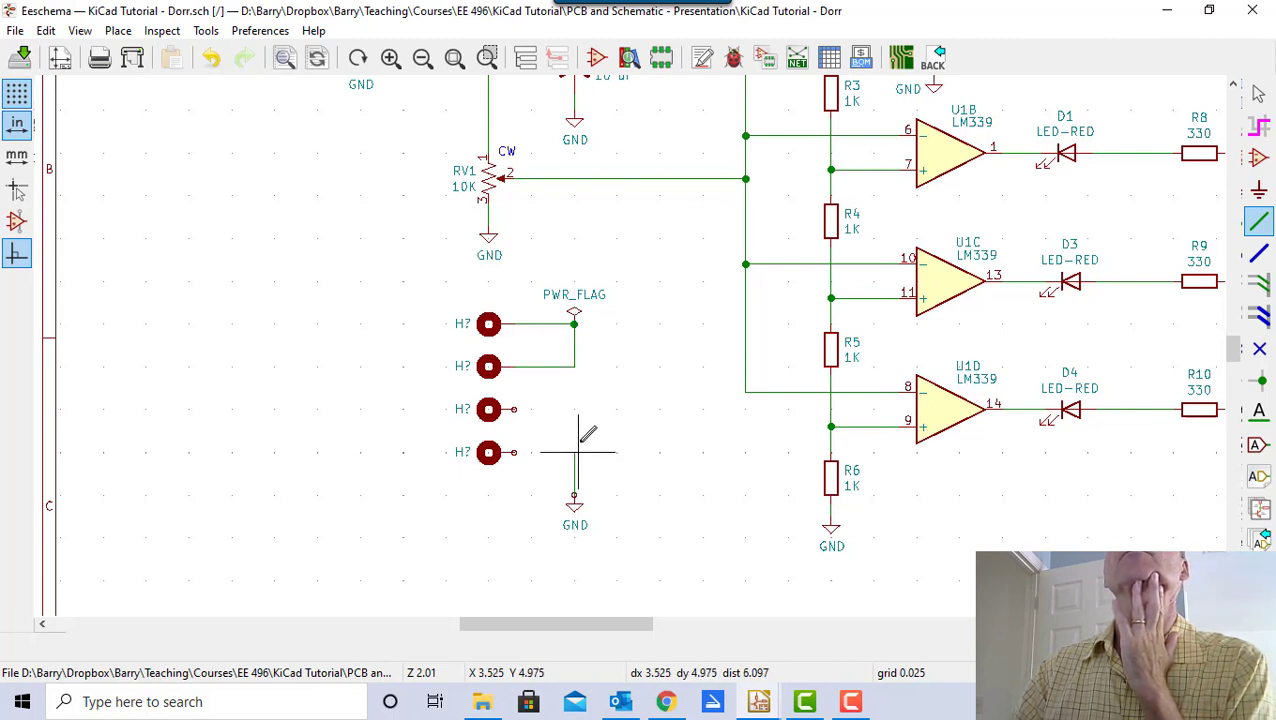
{"action": "left_click", "coordinate": [575, 366]}
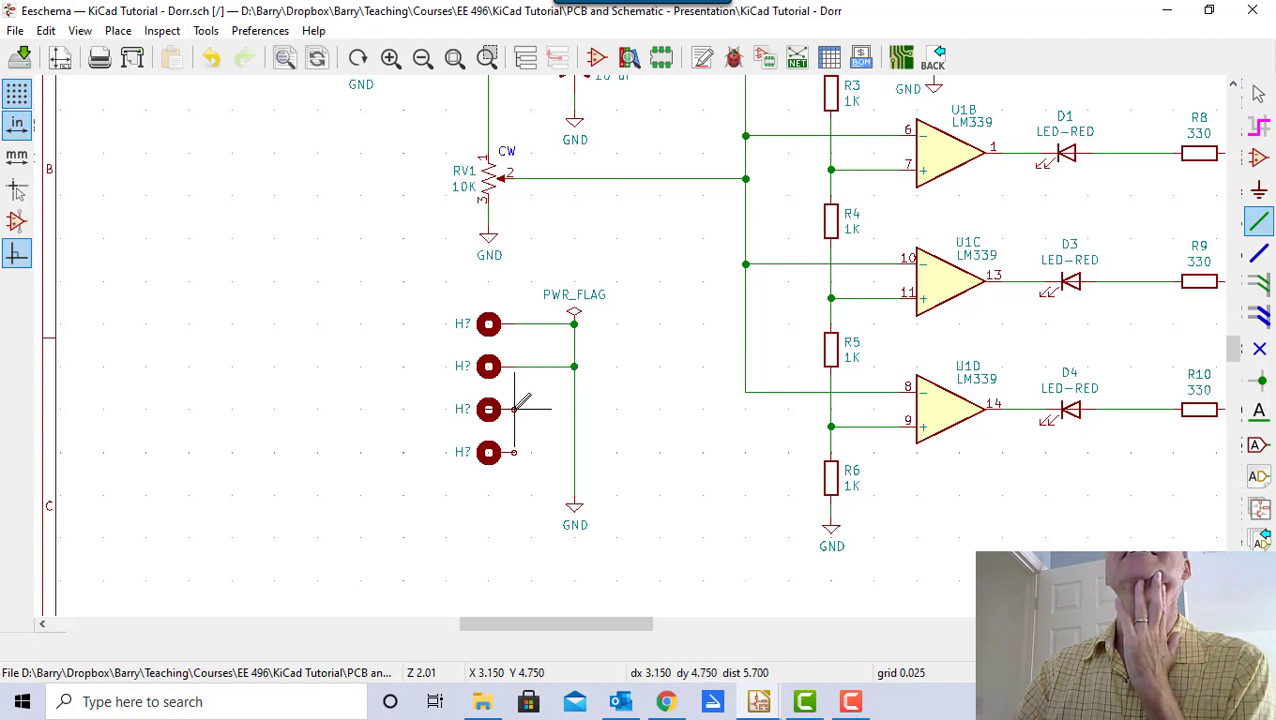
- Wire the pins of the lower two mounting holes to the vertical GND wire
{"action": "left_click", "coordinate": [575, 409]}
{"action": "left_click", "coordinate": [514, 452]}
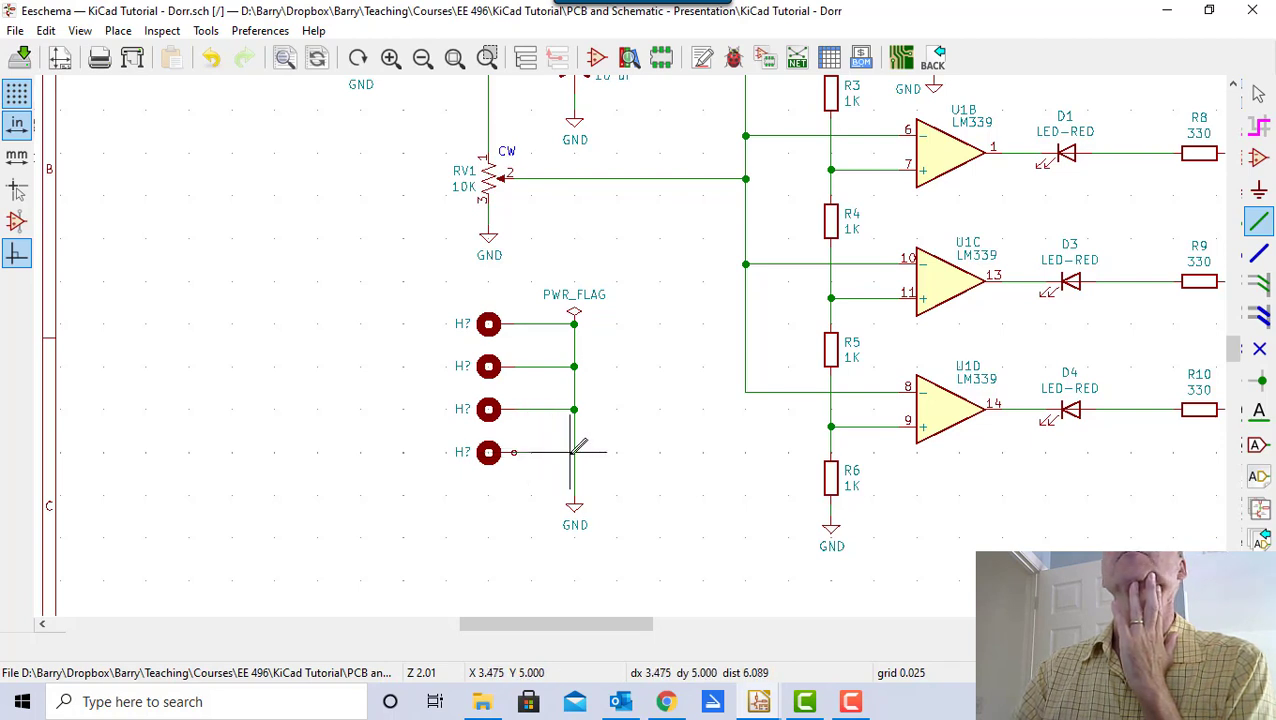
{"action": "left_click", "coordinate": [574, 452]}
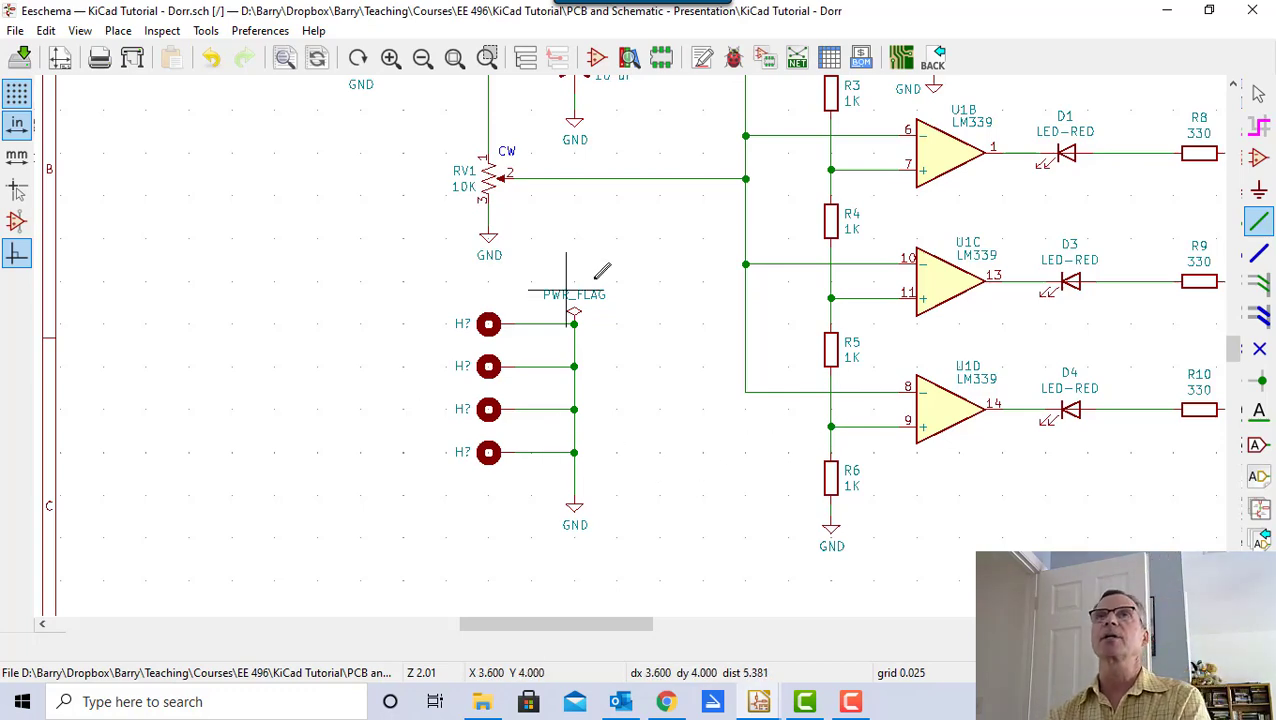
{"action": "left_click", "coordinate": [1257, 92]}
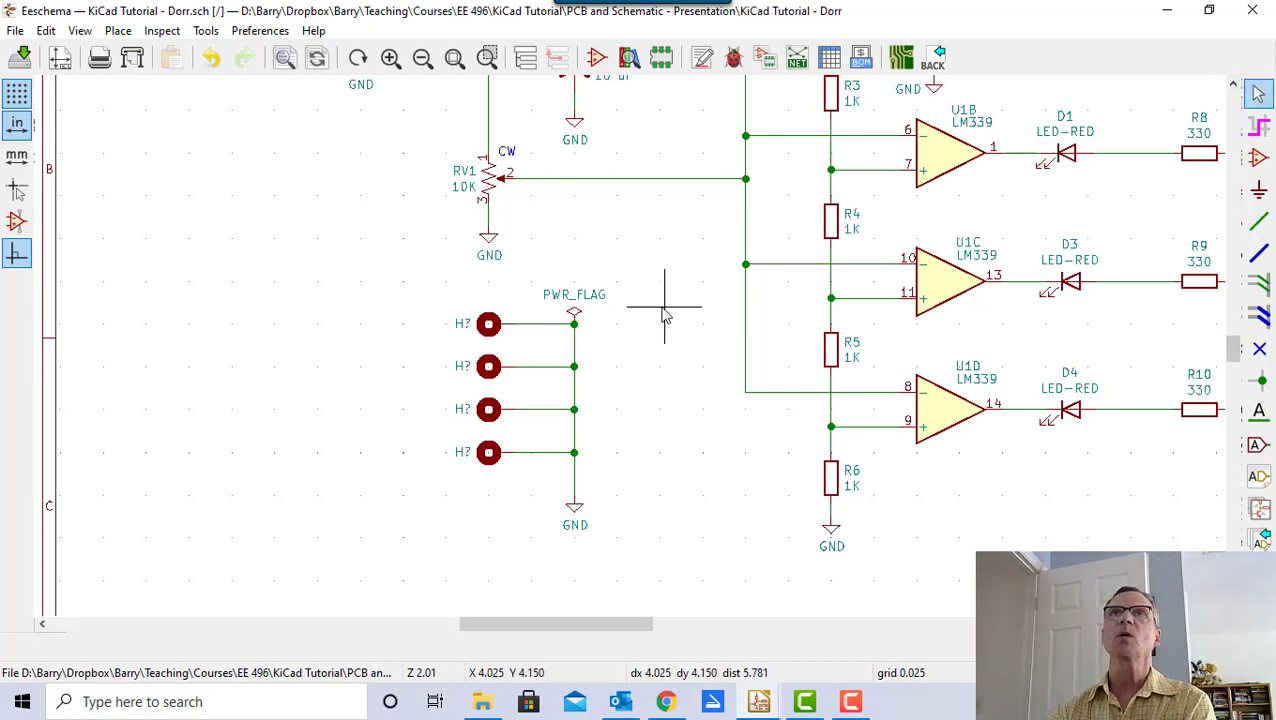
- Place a TestPoint symbol from the Connector library on the wire running from RV1's wiper to the comparator inputs
{"action": "scroll", "coordinate": [636, 355], "scroll_direction": "down", "scroll_amount": 2}
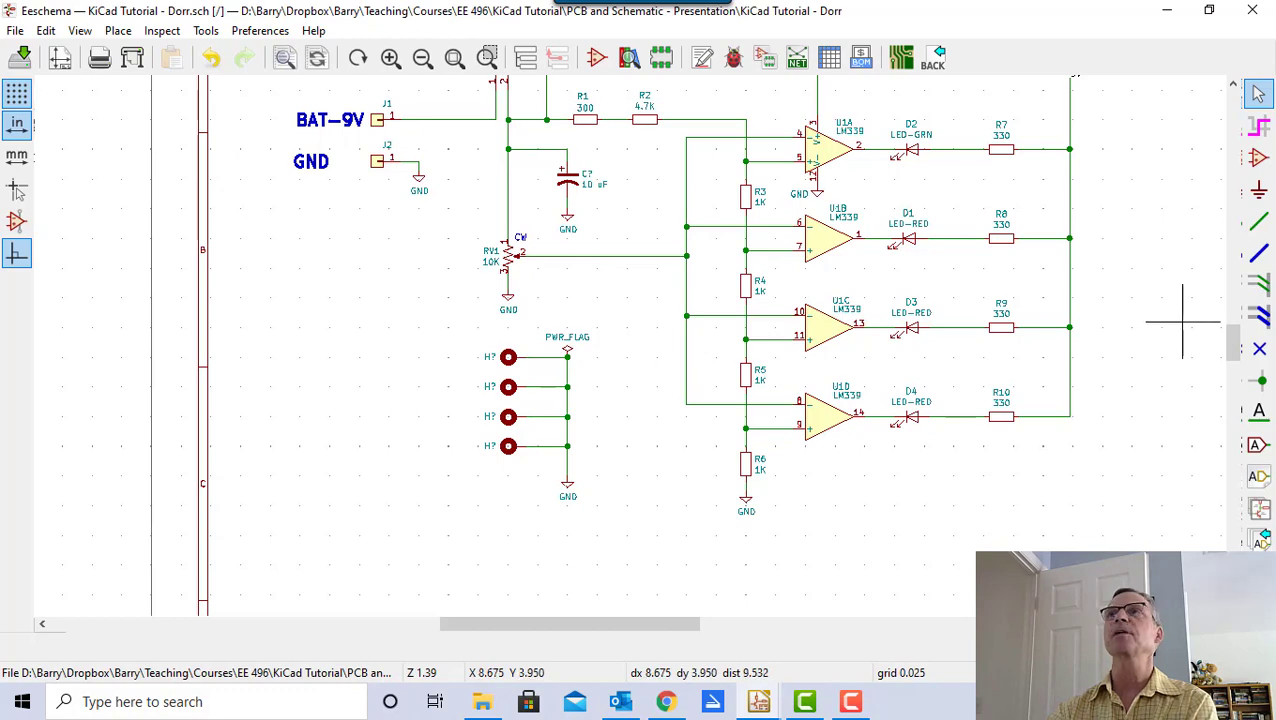
{"action": "left_click_drag", "start_coordinate": [1237, 343], "coordinate": [1233, 326]}
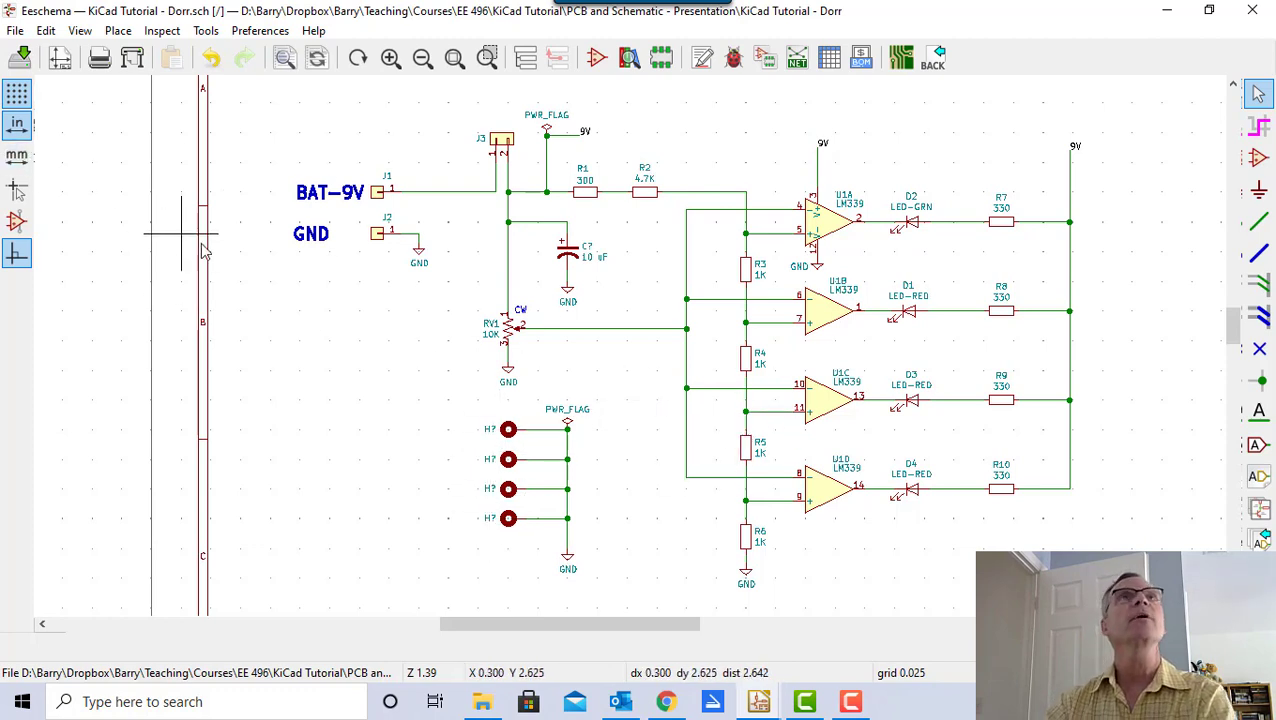
{"action": "left_click", "coordinate": [1259, 157]}
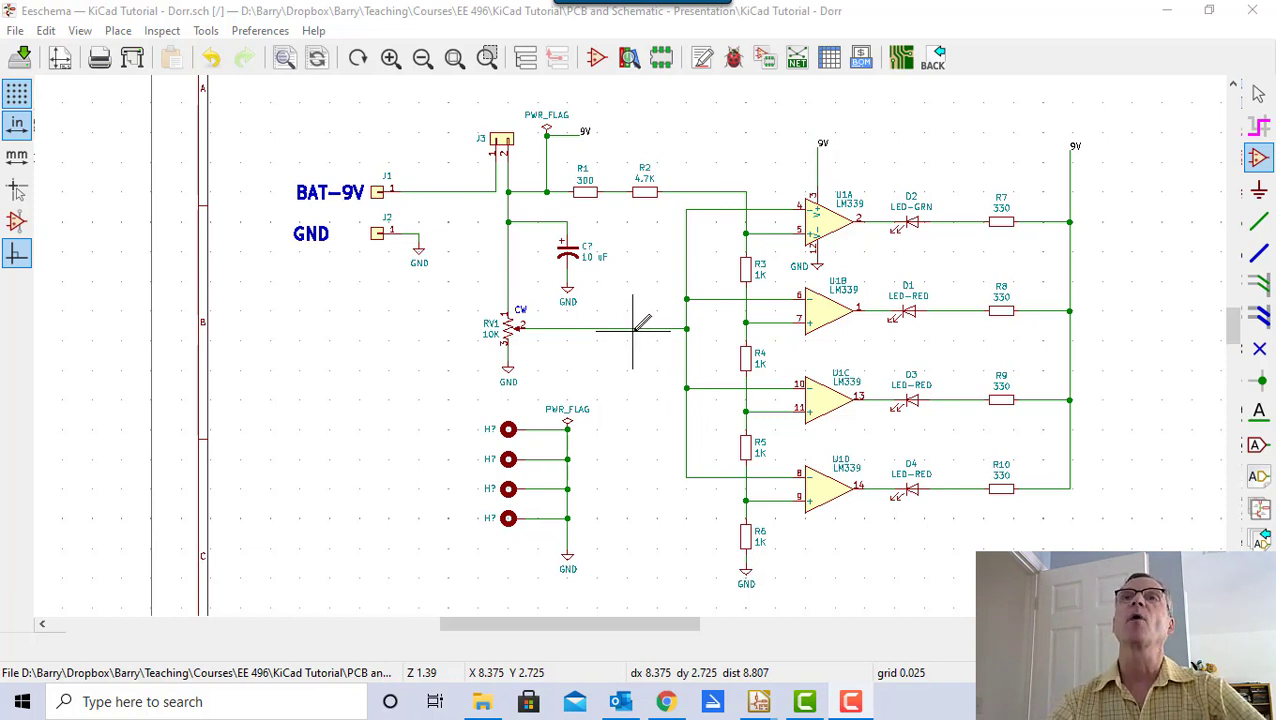
{"action": "left_click", "coordinate": [1258, 157]}
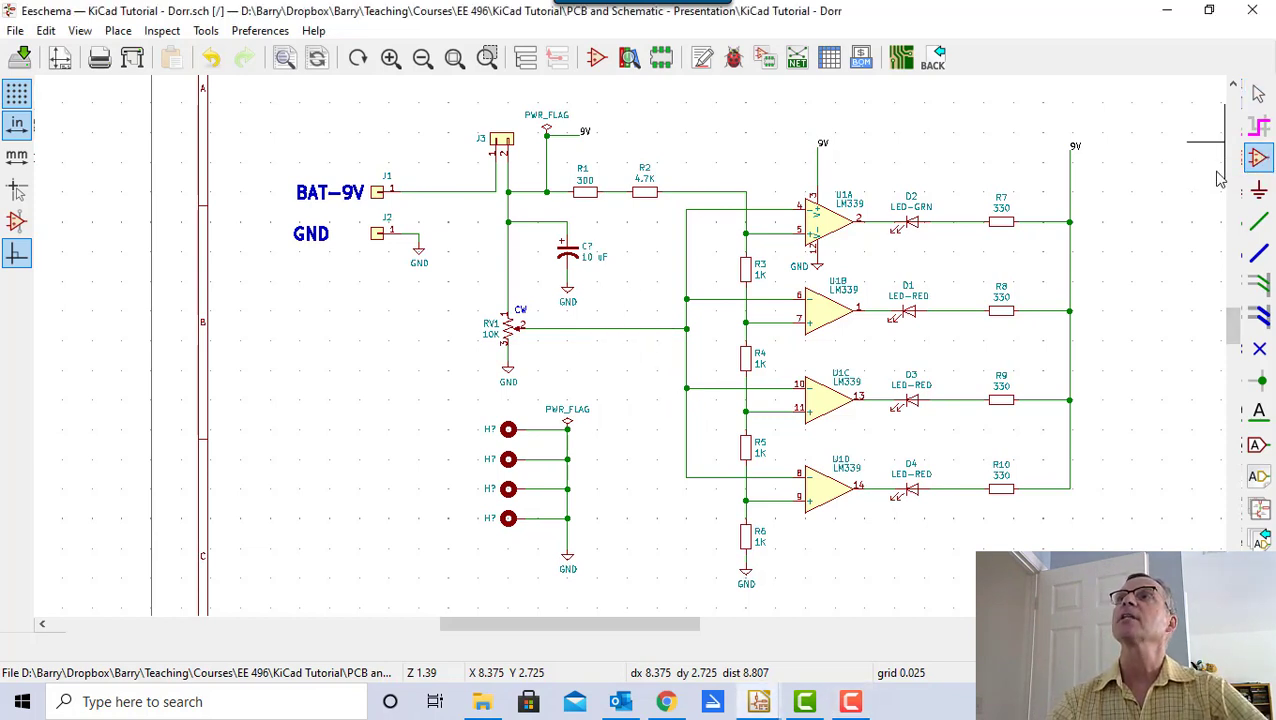
{"action": "left_click", "coordinate": [350, 358]}
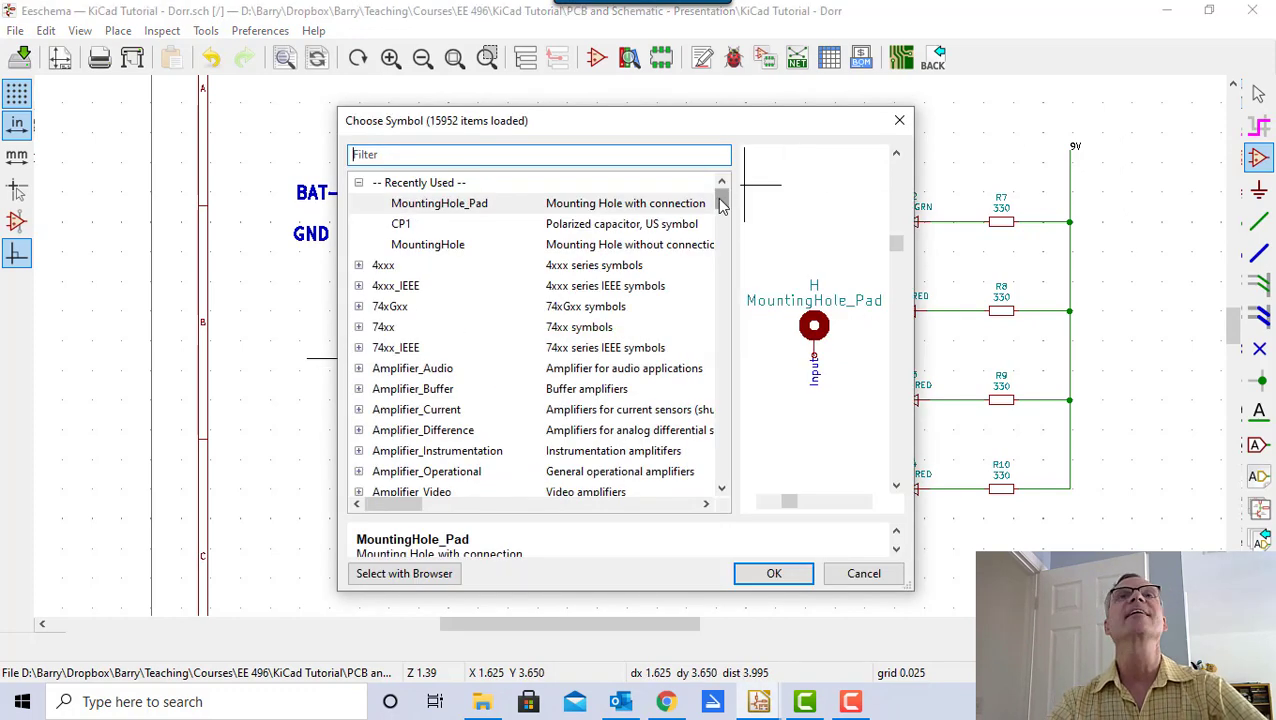
{"action": "left_click_drag", "start_coordinate": [722, 205], "coordinate": [726, 229]}
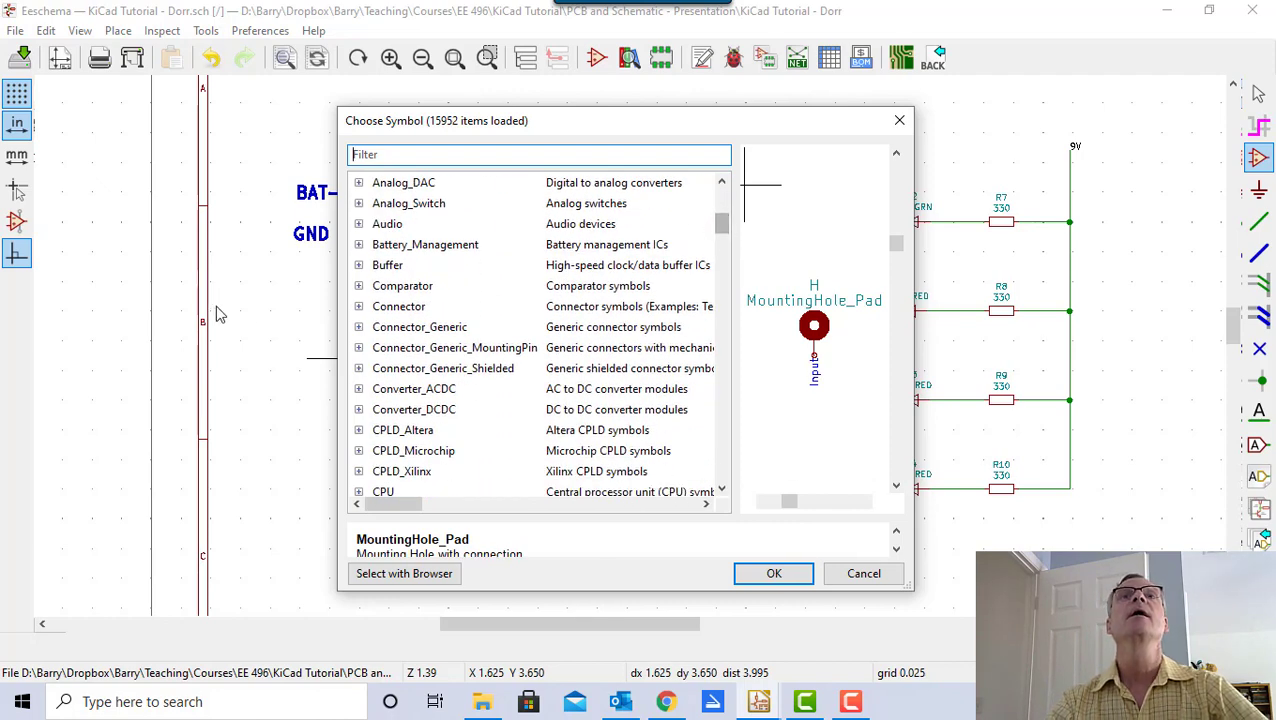
{"action": "left_click", "coordinate": [359, 307]}
{"action": "left_click_drag", "start_coordinate": [722, 220], "coordinate": [713, 372]}
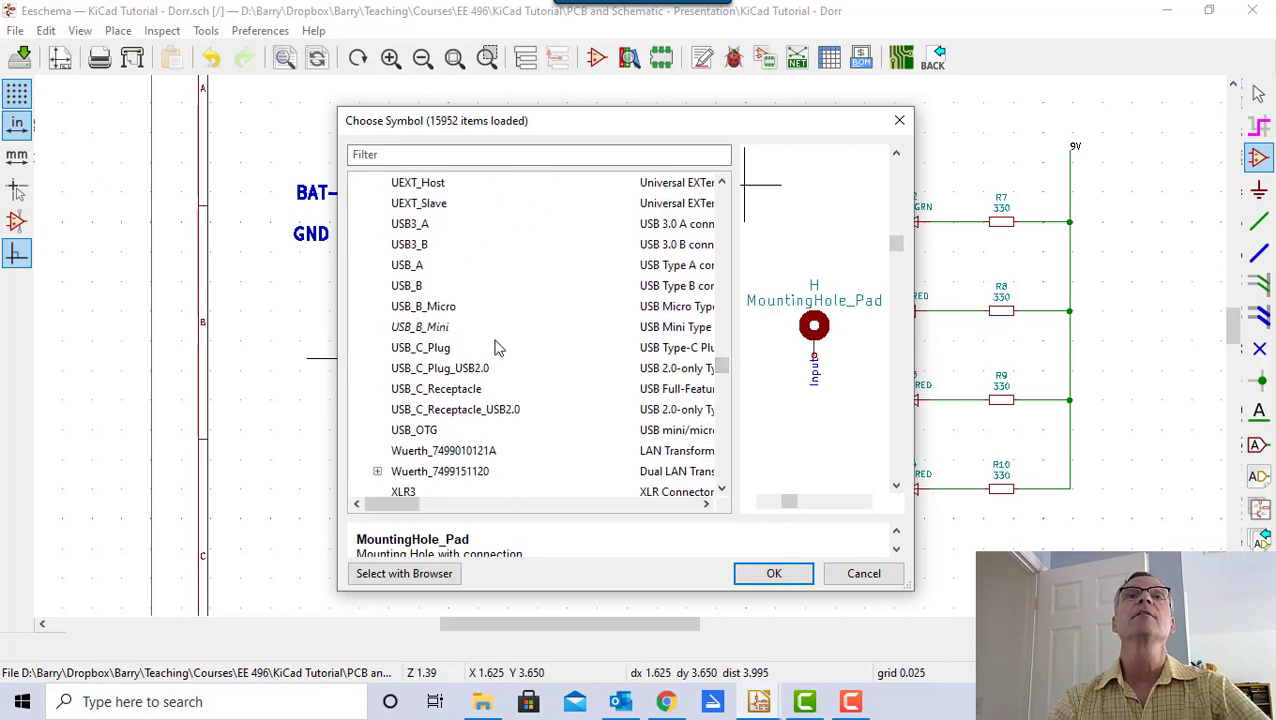
{"action": "scroll", "coordinate": [490, 352], "scroll_direction": "up", "scroll_amount": 5}
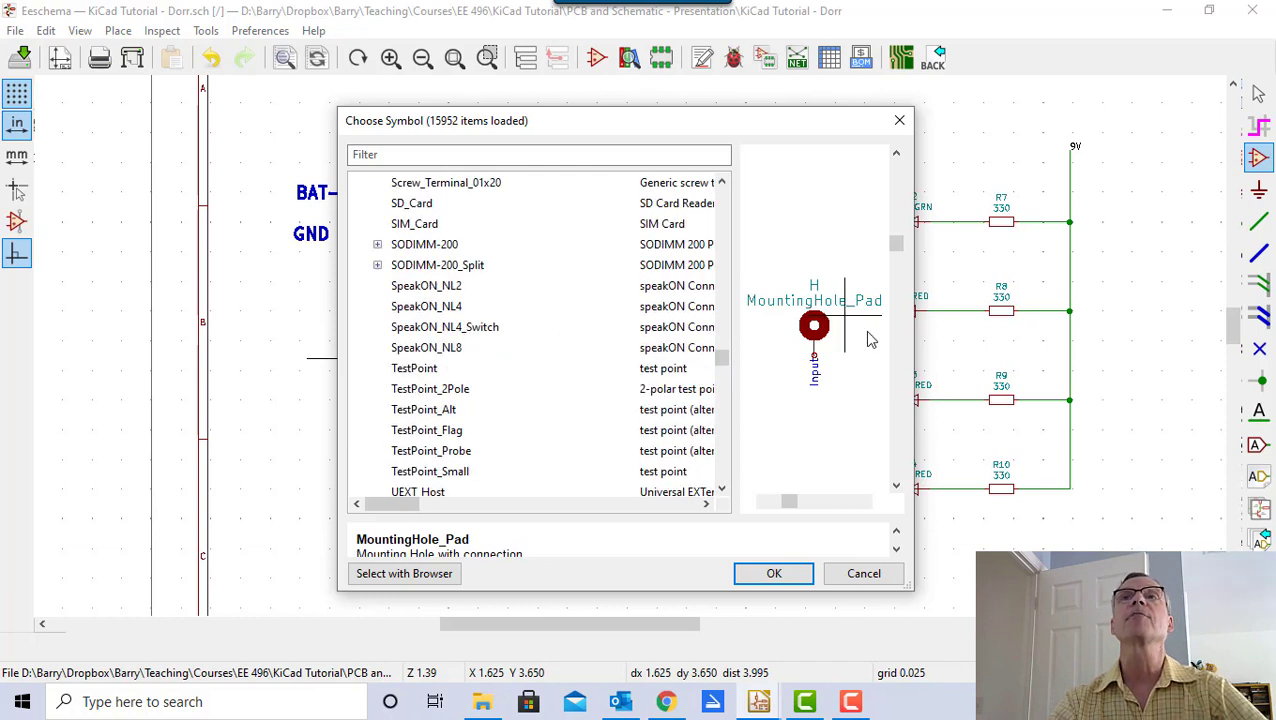
{"action": "left_click", "coordinate": [405, 370]}
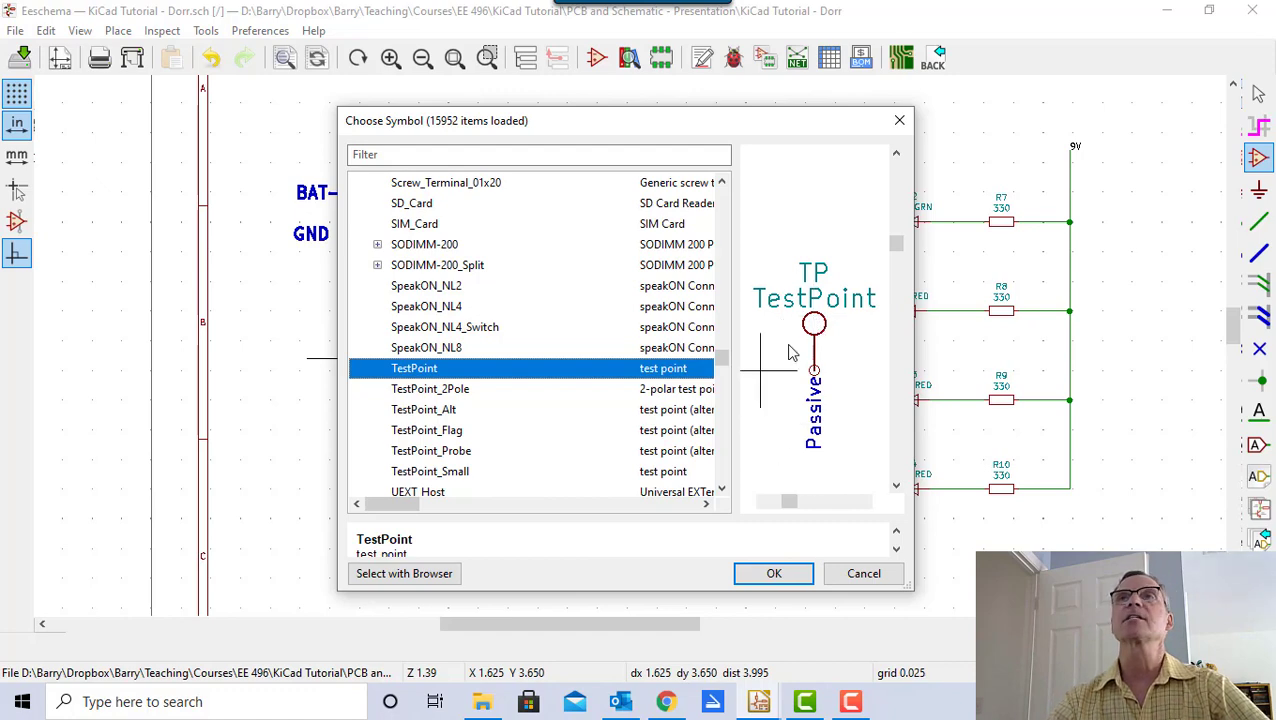
{"action": "left_click", "coordinate": [773, 574]}
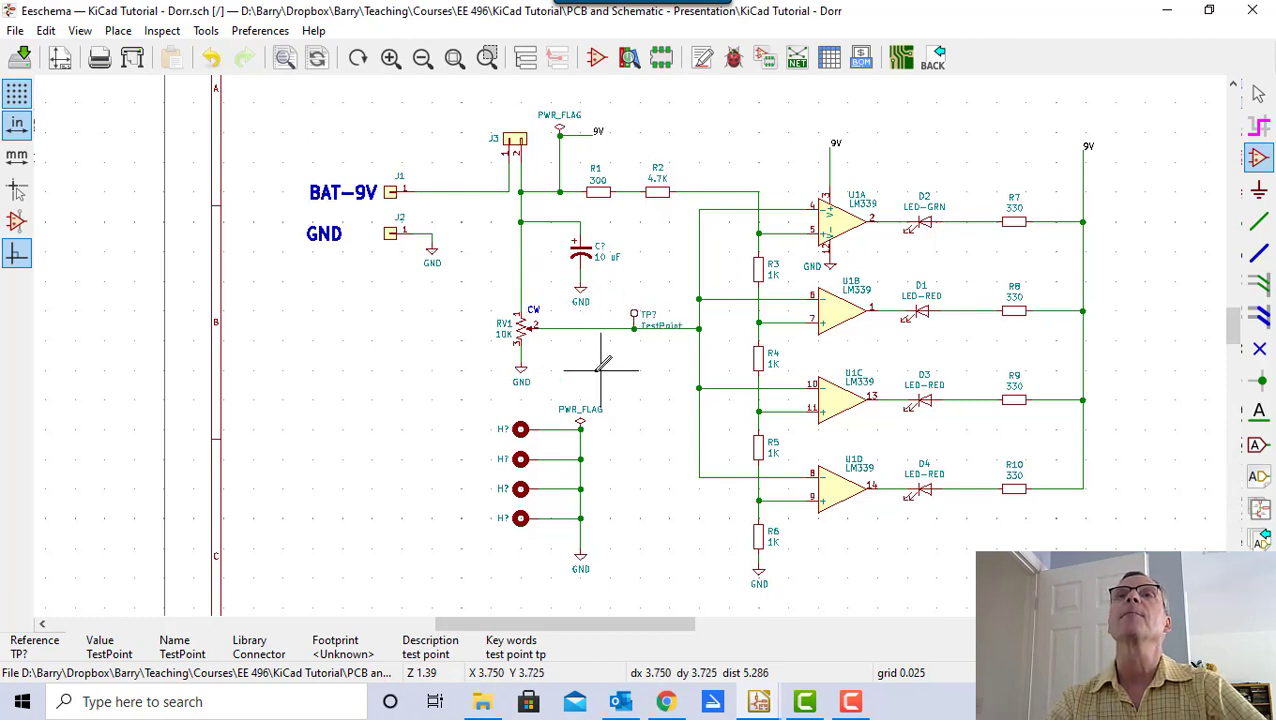
{"action": "left_click", "coordinate": [634, 328]}
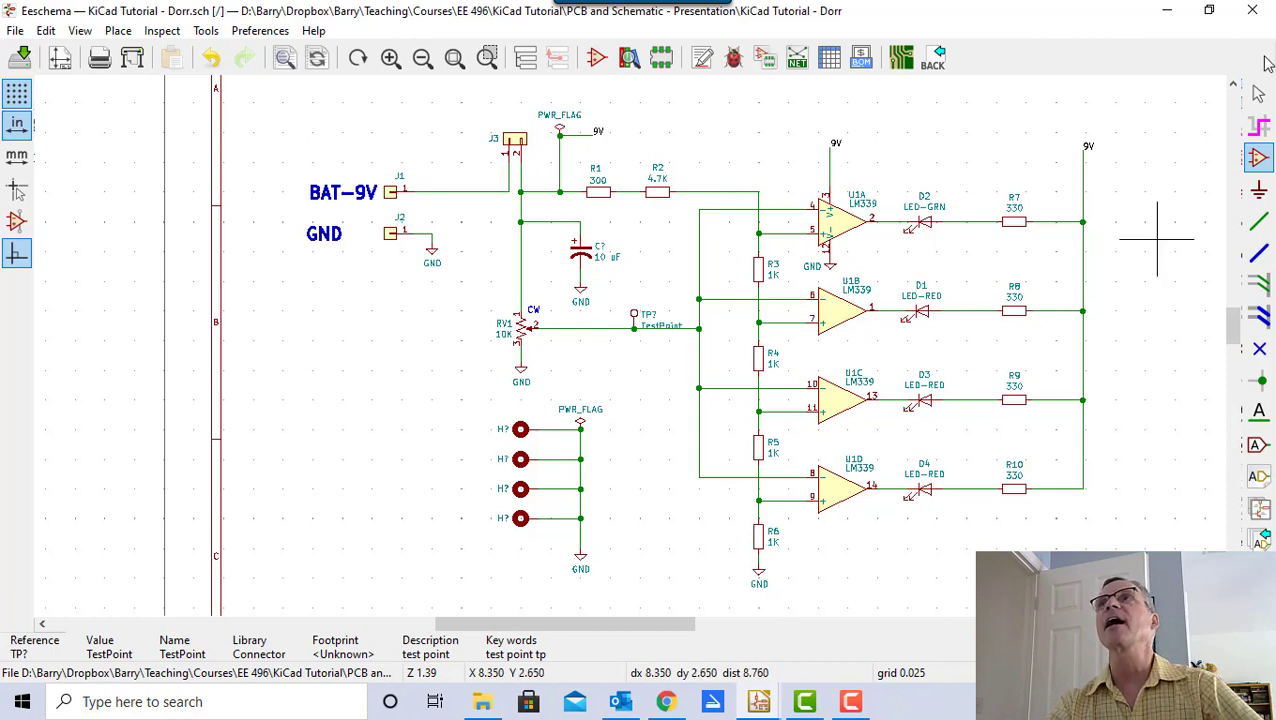
- Hide the value text of the new test point on RV1's wiper wire
{"action": "left_click", "coordinate": [1258, 93]}
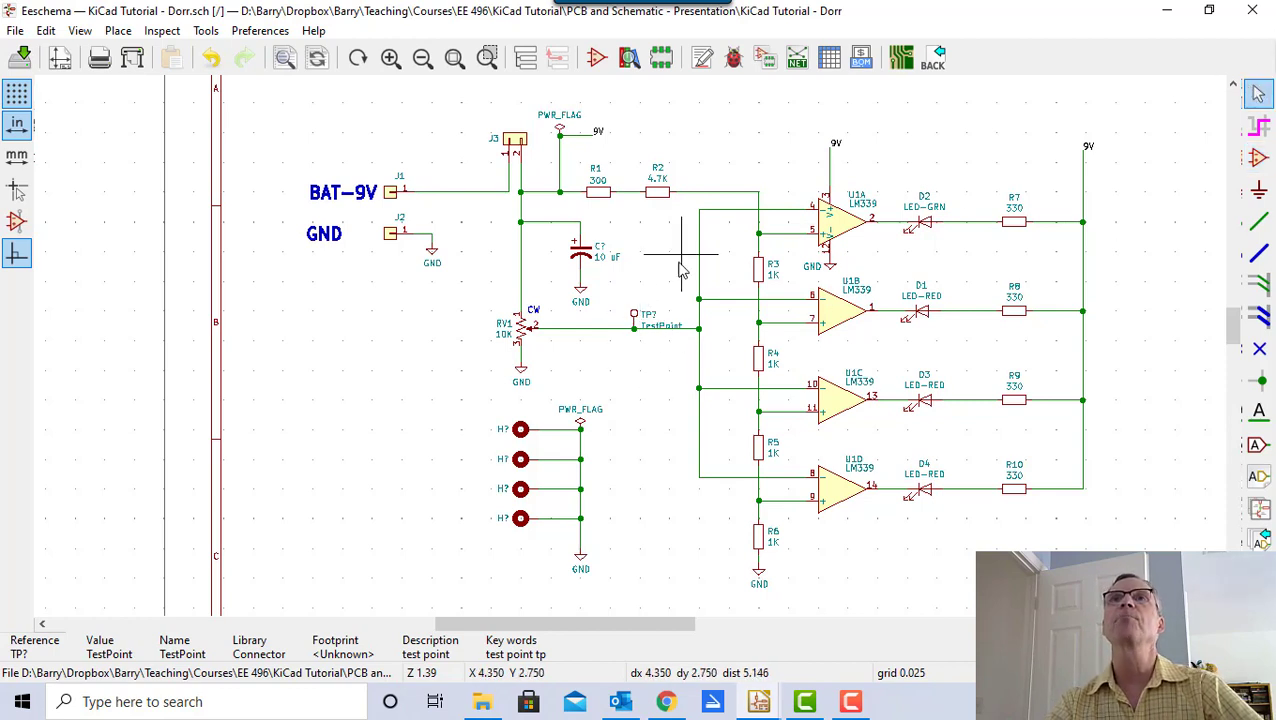
{"action": "double_click", "coordinate": [633, 314]}
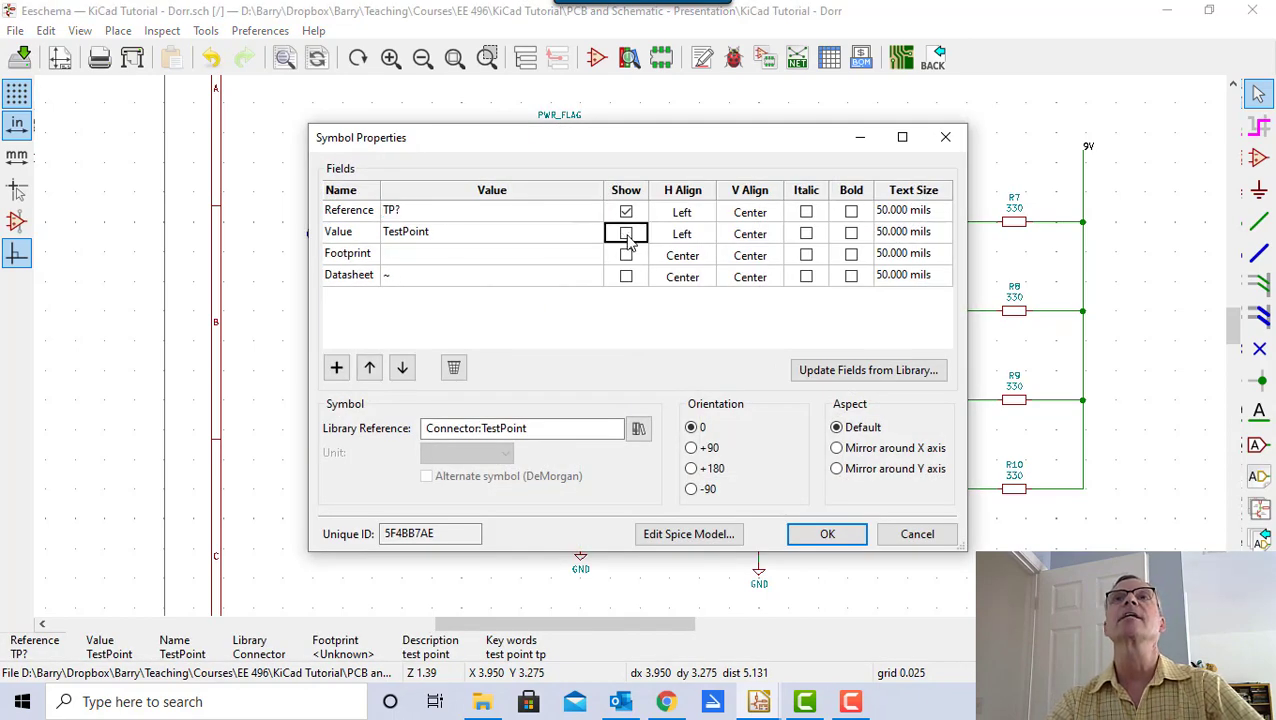
{"action": "left_click", "coordinate": [826, 535]}
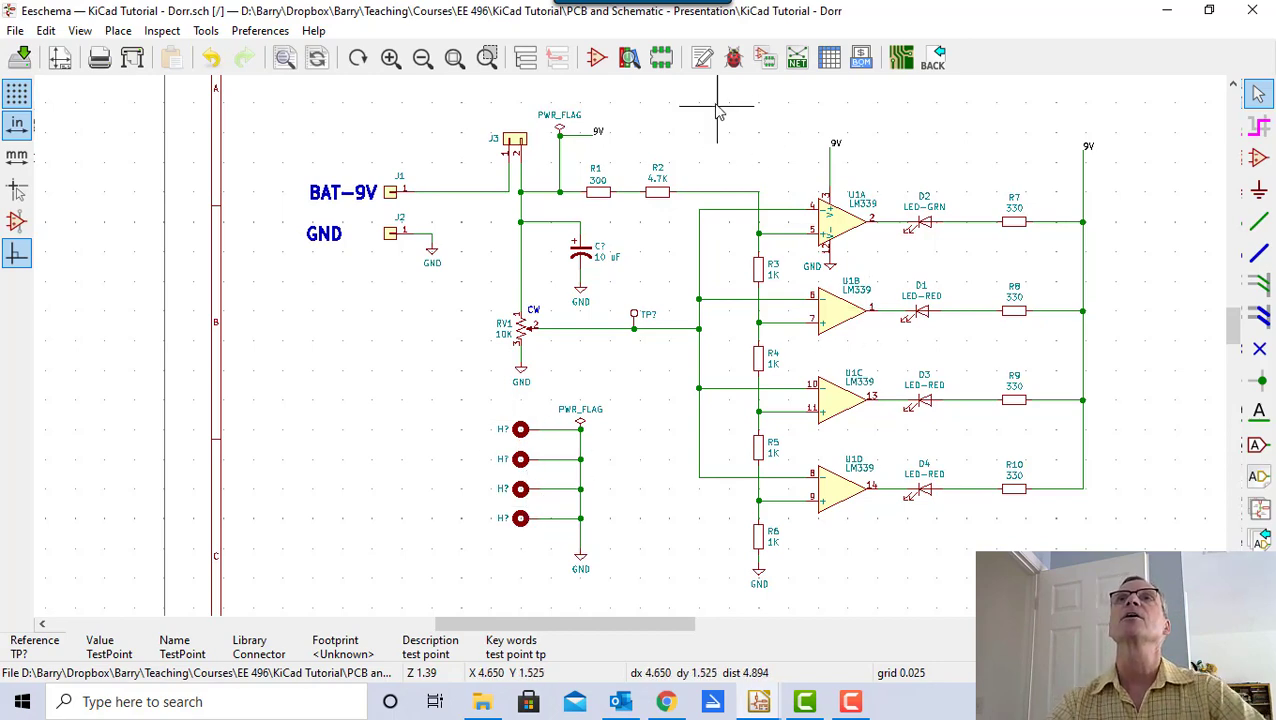
- Annotate the entire schematic, keeping existing annotations, sorting by X position and using the first free number after 0
{"action": "left_click", "coordinate": [702, 60]}
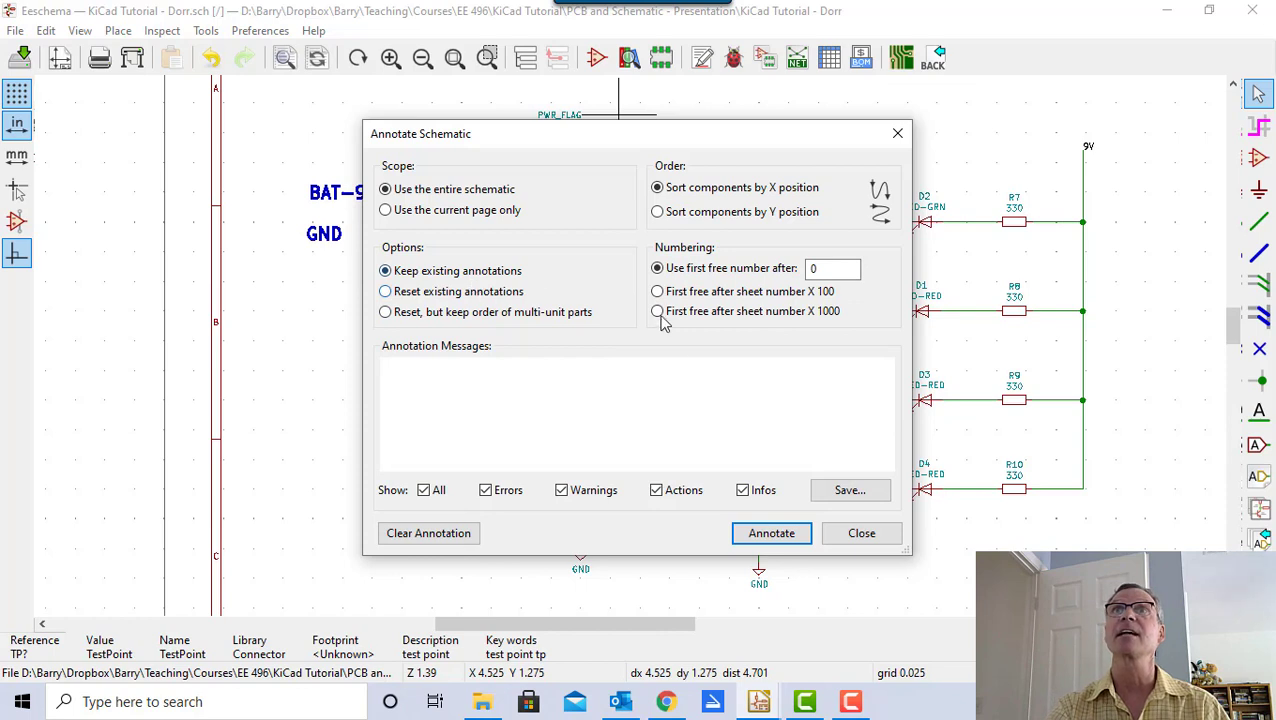
{"action": "left_click", "coordinate": [771, 535]}
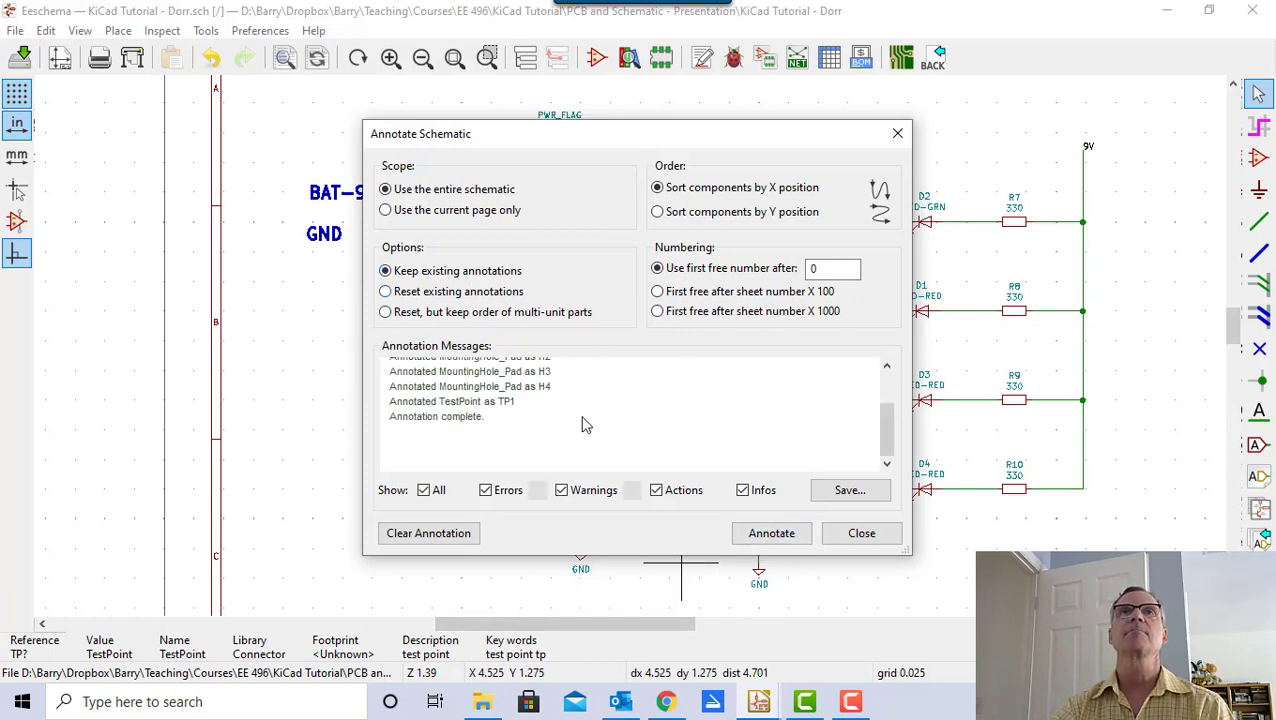
{"action": "scroll", "coordinate": [585, 425], "scroll_direction": "up", "scroll_amount": 1}
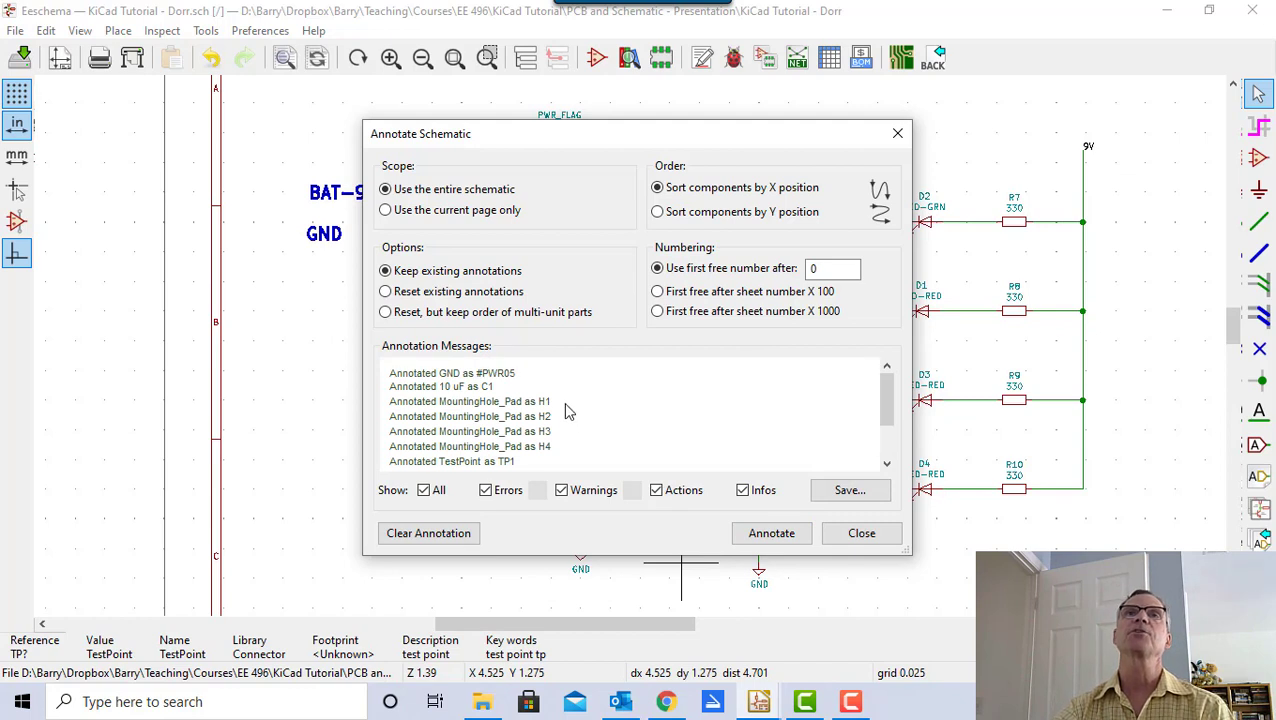
{"action": "scroll", "coordinate": [567, 412], "scroll_direction": "down", "scroll_amount": 2}
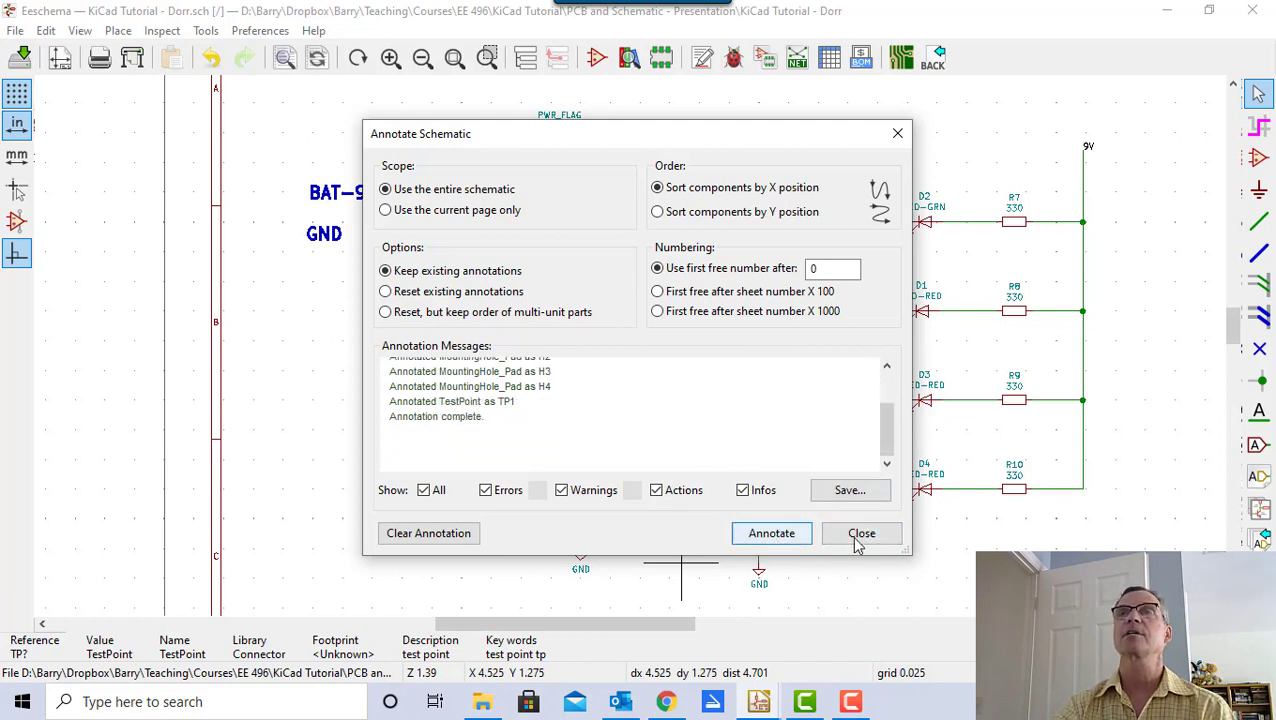
{"action": "left_click", "coordinate": [845, 491]}
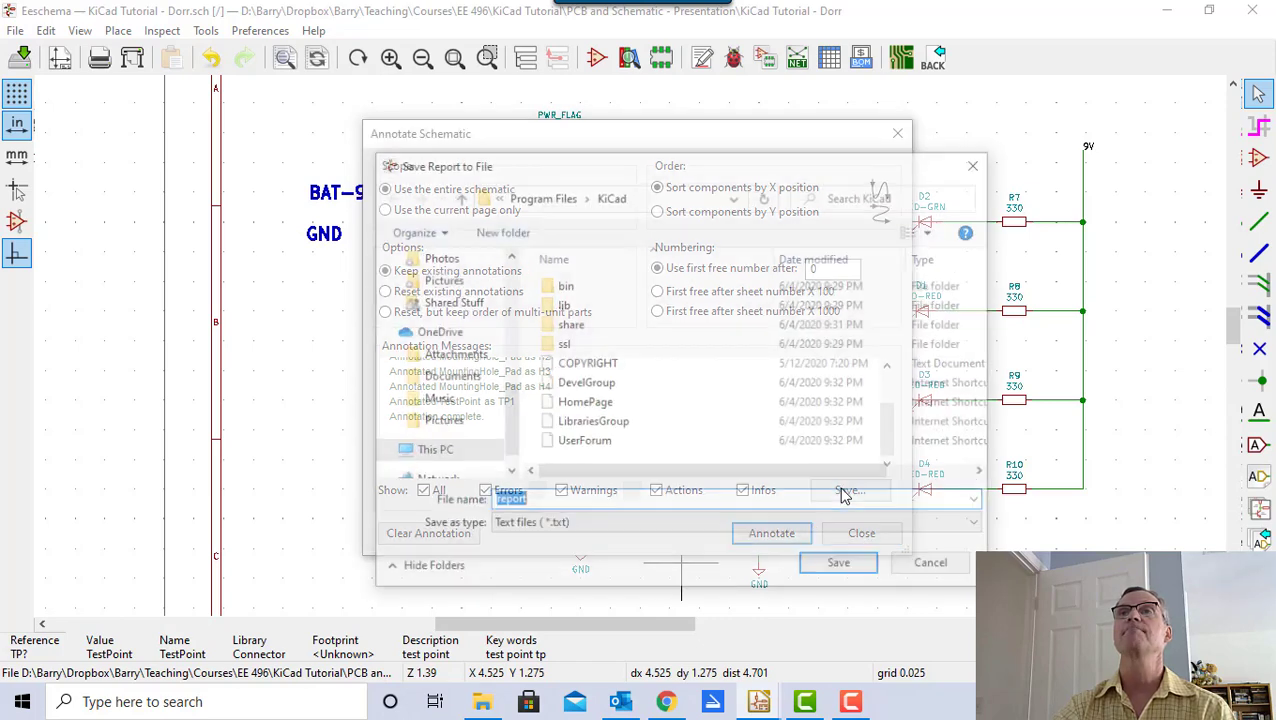
{"action": "left_click", "coordinate": [930, 563]}
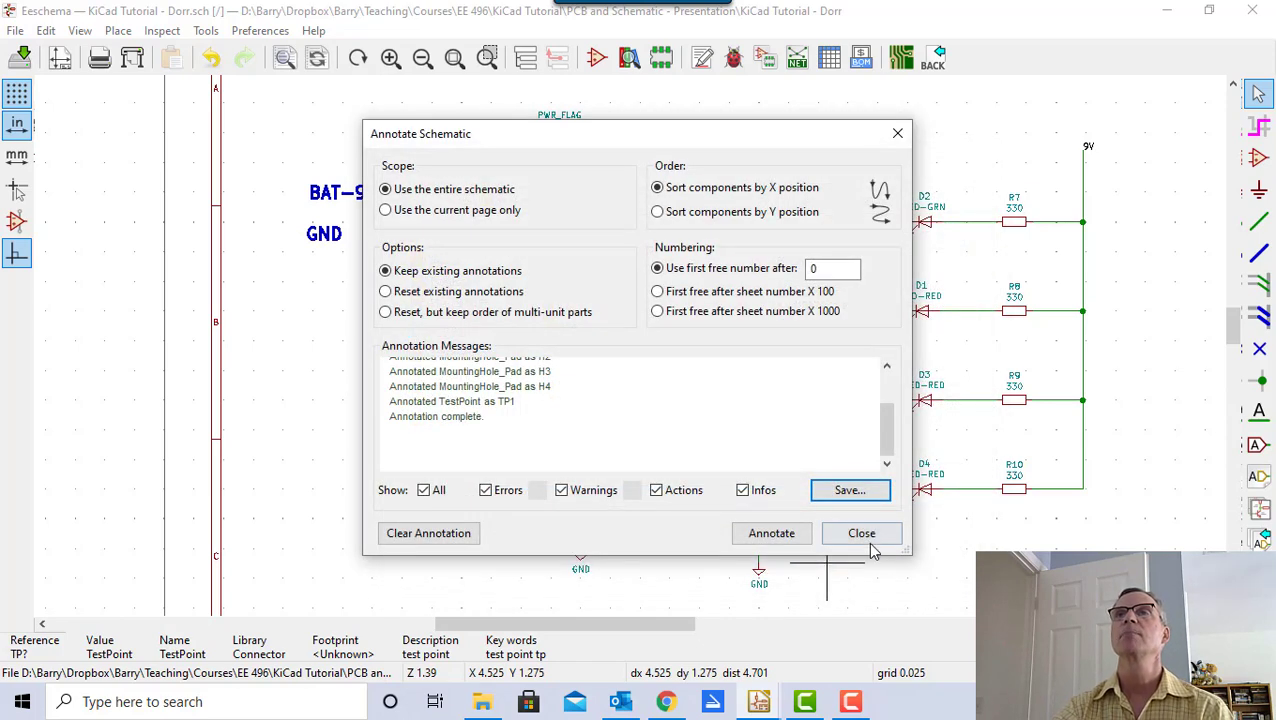
{"action": "left_click", "coordinate": [798, 533]}
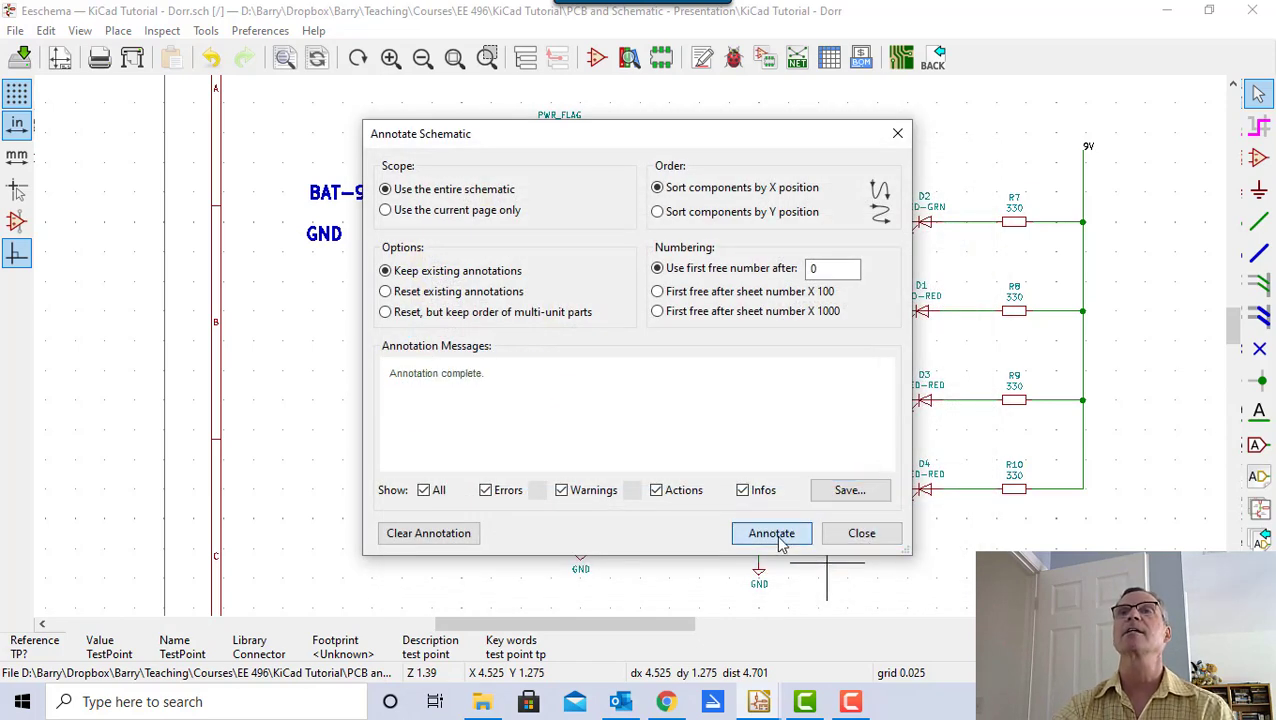
{"action": "left_click", "coordinate": [862, 533]}
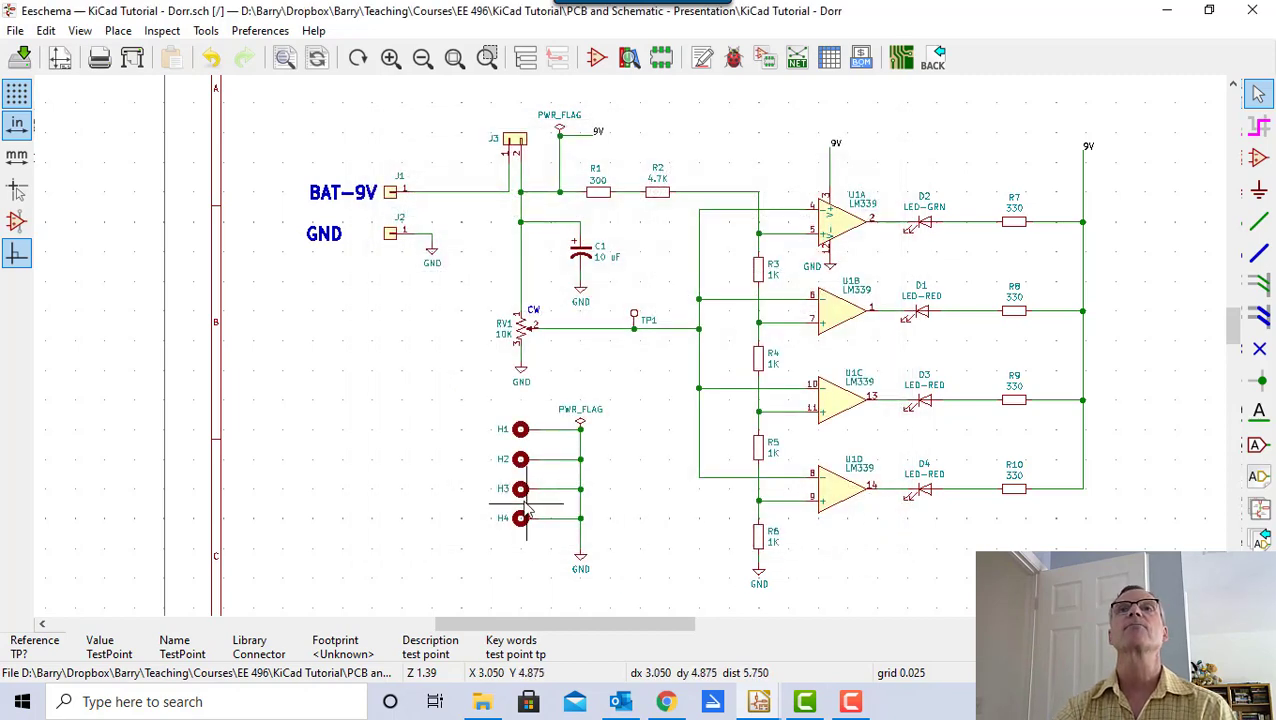
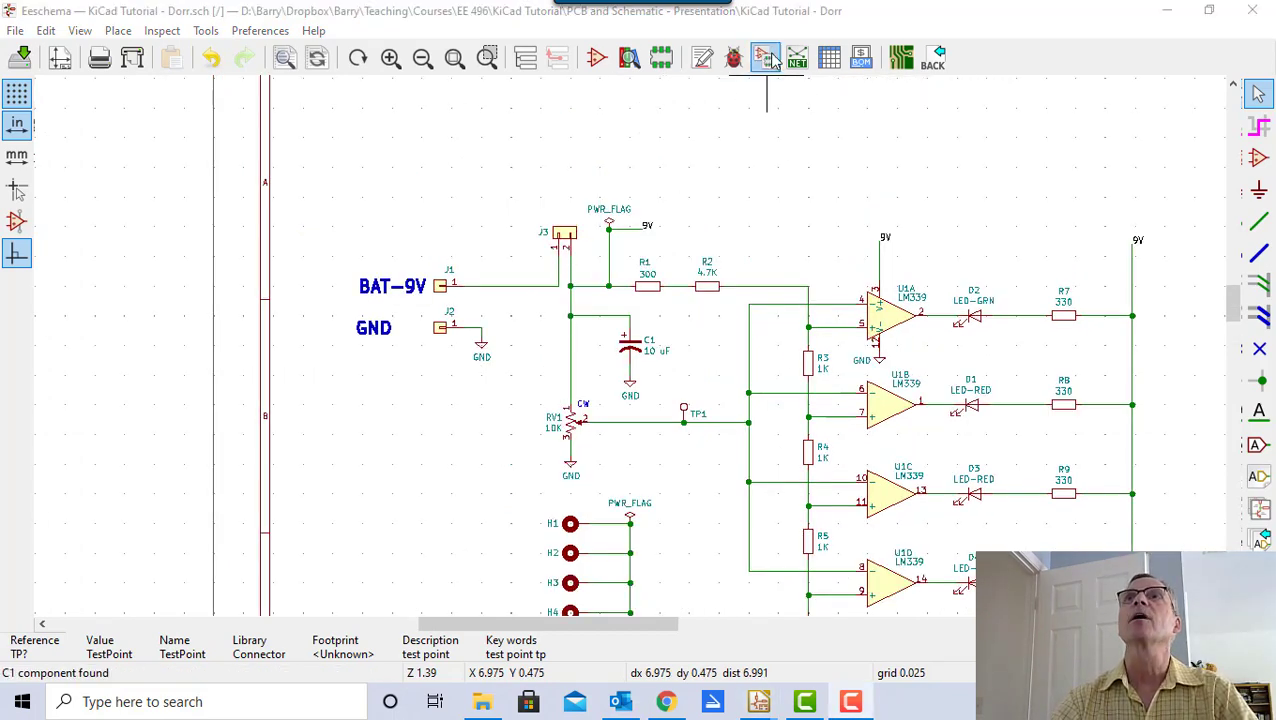
- Open the footprint assignments, select mounting hole H1 and list the footprints of the MountingHole library
{"action": "left_click", "coordinate": [767, 58]}
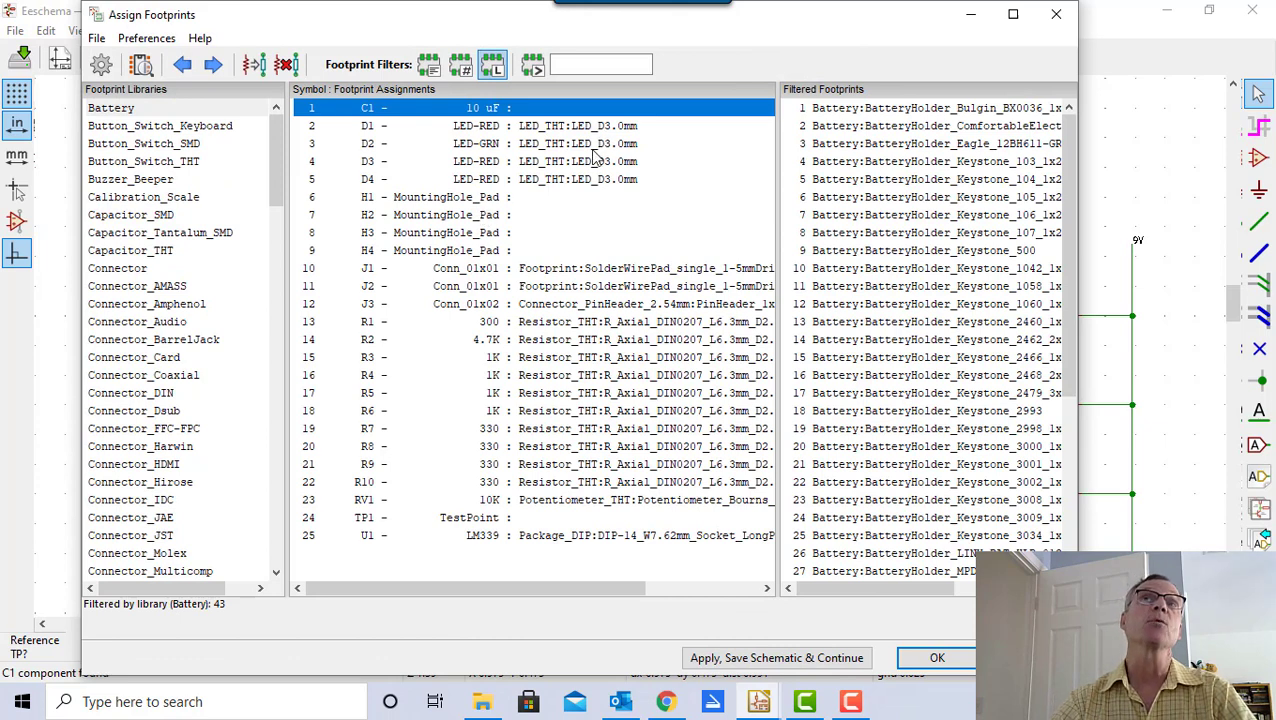
{"action": "left_click", "coordinate": [443, 200]}
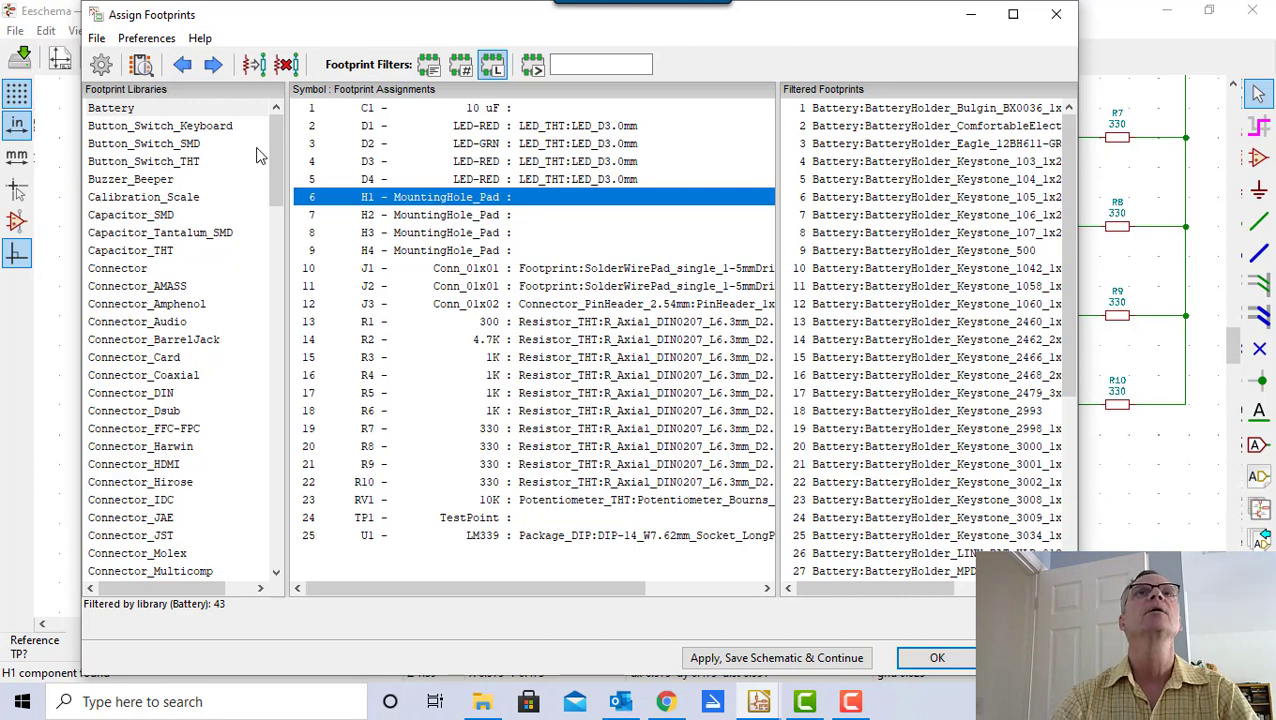
{"action": "left_click_drag", "start_coordinate": [271, 142], "coordinate": [258, 327]}
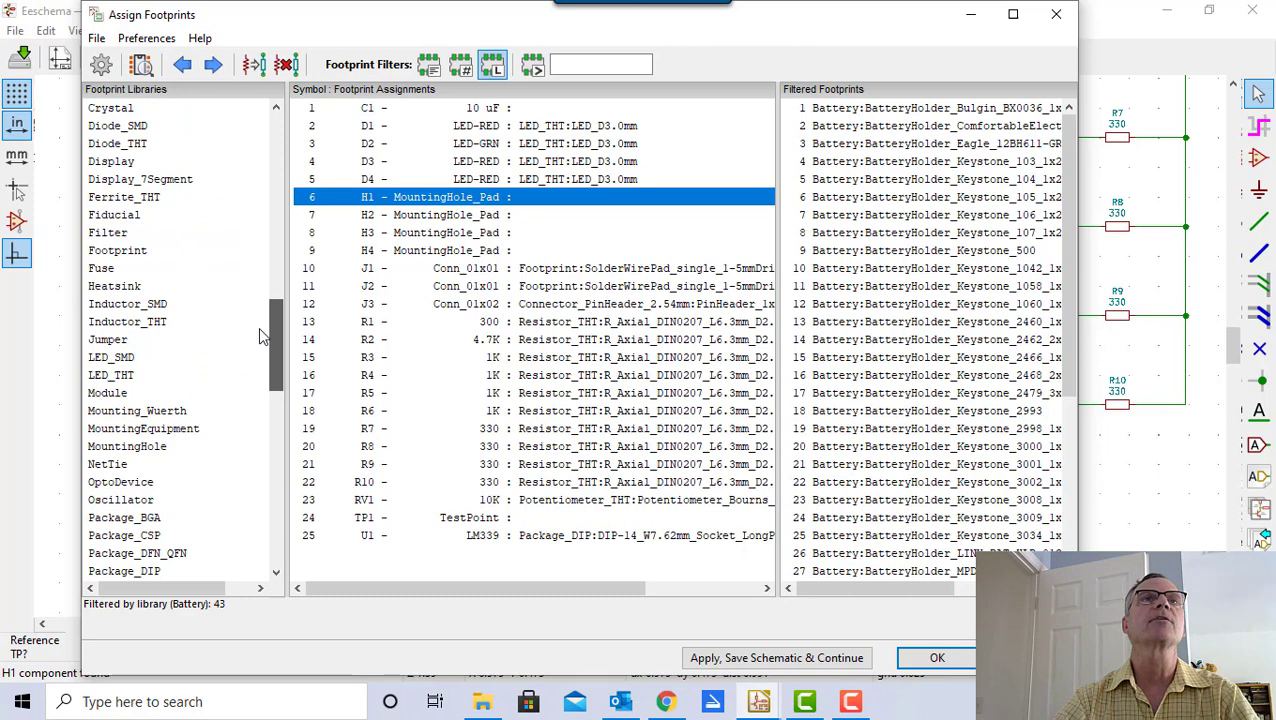
{"action": "left_click", "coordinate": [127, 446]}
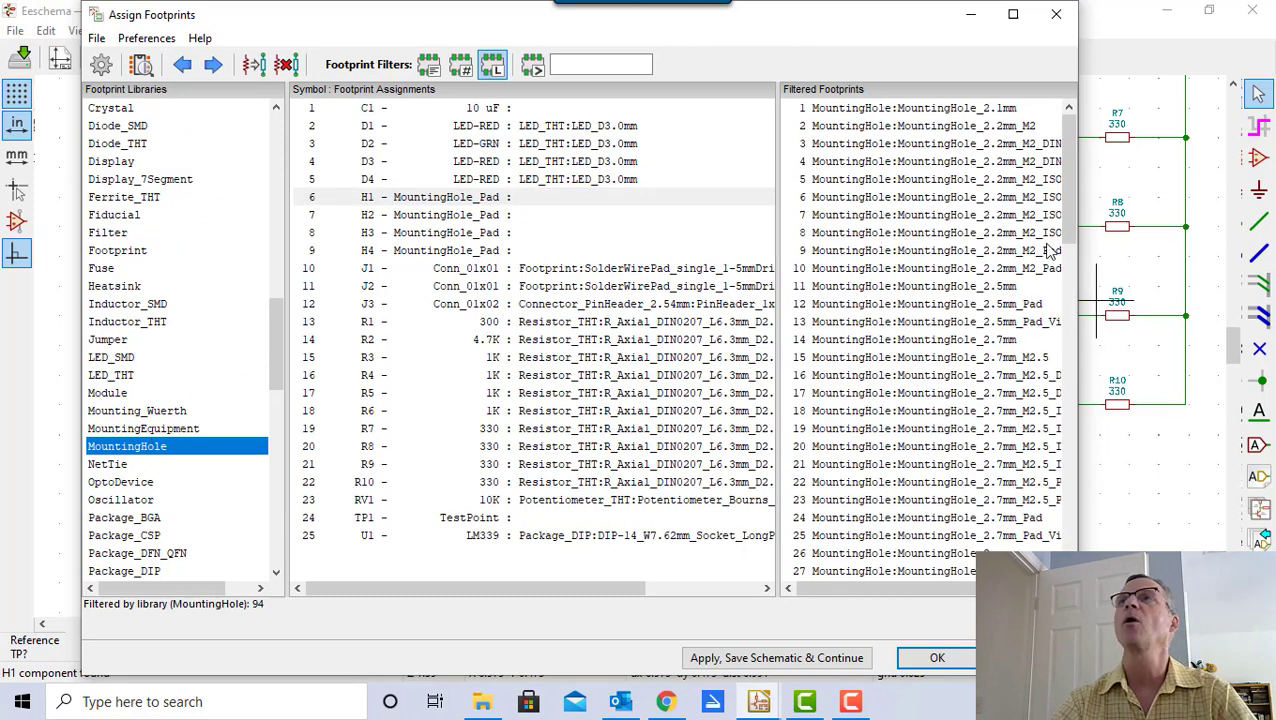
- Widen the filtered footprints list and arrange the Footprint Viewer beside the assignment window
{"action": "left_click_drag", "start_coordinate": [777, 208], "coordinate": [698, 214]}
{"action": "left_click_drag", "start_coordinate": [338, 27], "coordinate": [563, 89]}
{"action": "left_click", "coordinate": [361, 126]}
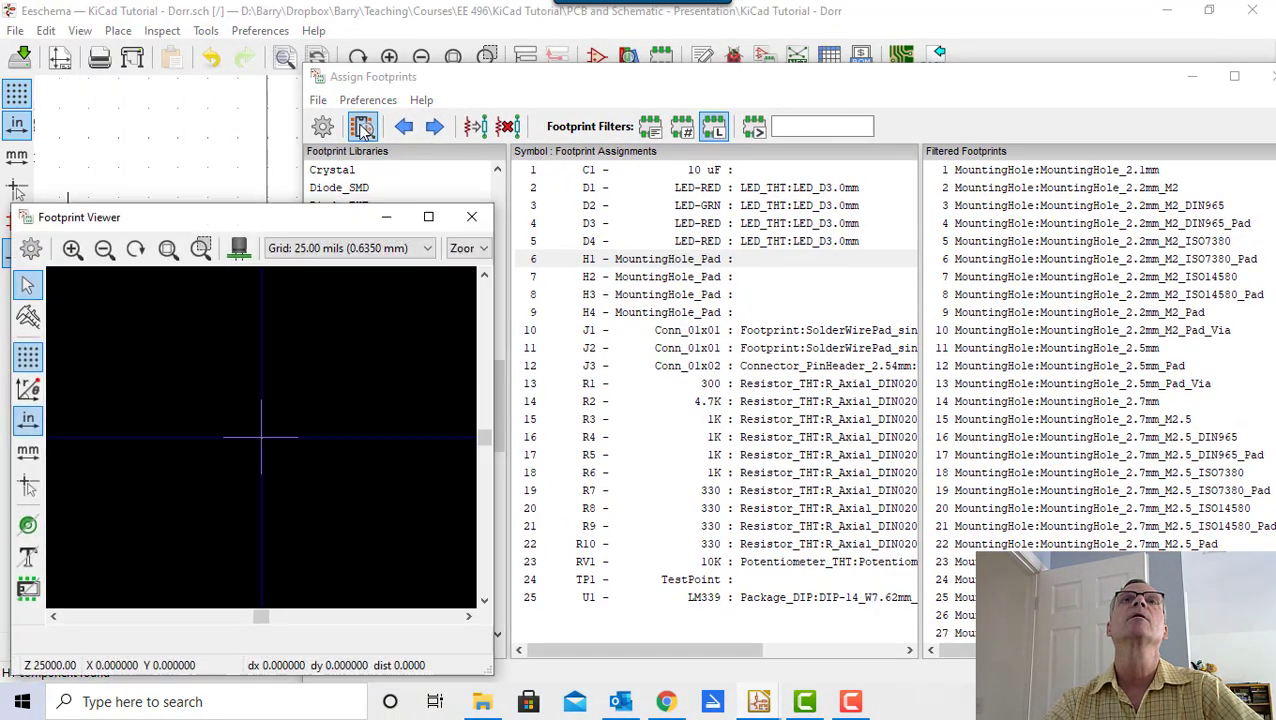
{"action": "left_click_drag", "start_coordinate": [332, 221], "coordinate": [243, 141]}
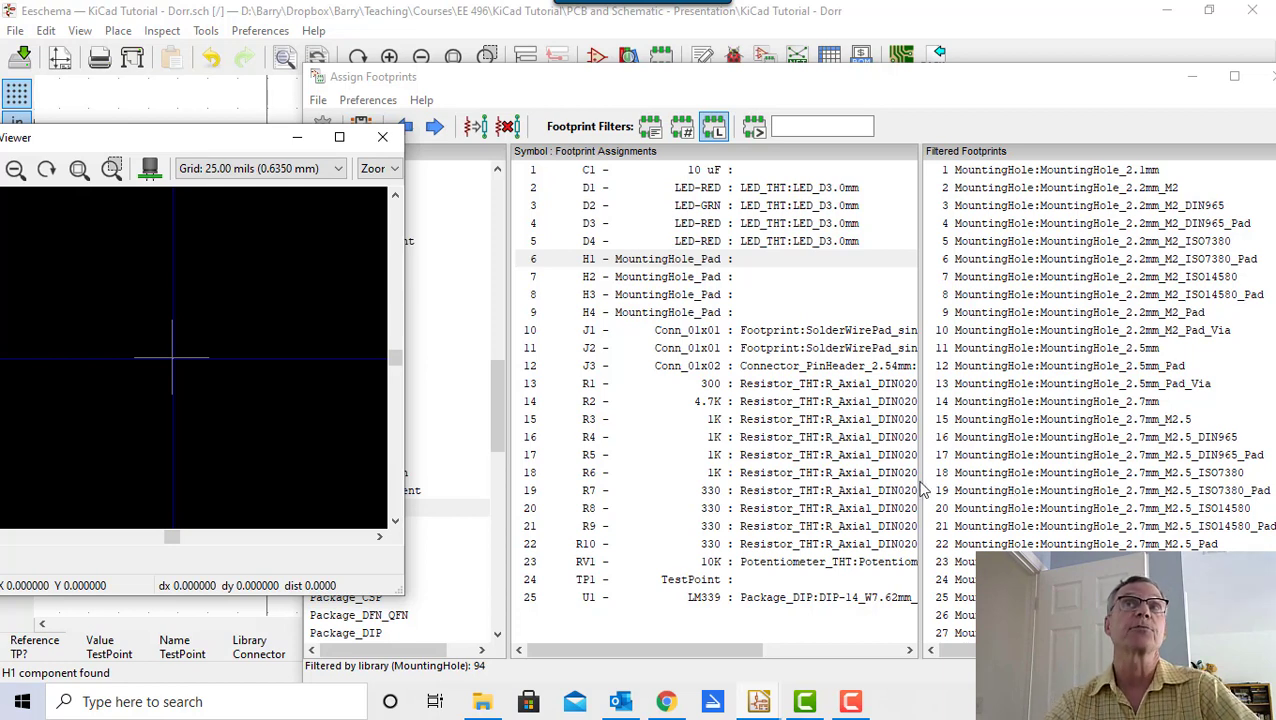
- Compare previews of the padded 2.7 mm mounting hole footprints and return to MountingHole_2.7mm_M2.5_Pad
{"action": "left_click", "coordinate": [1121, 458]}
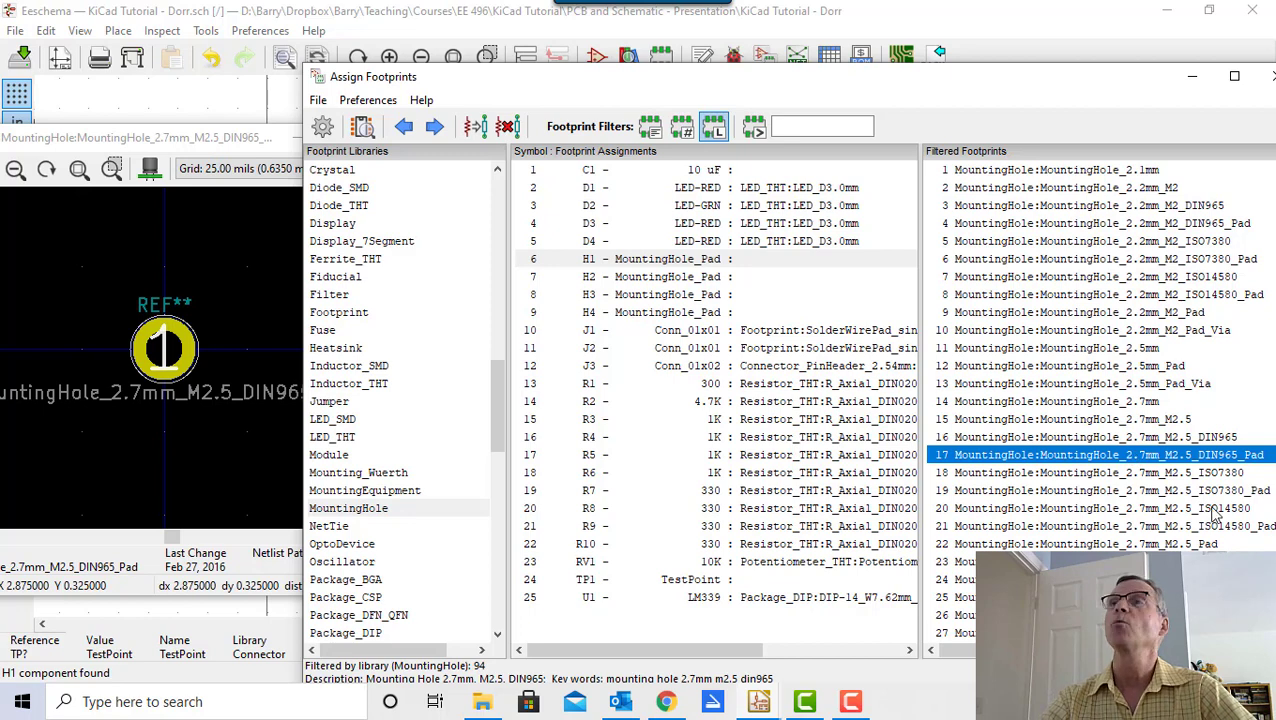
{"action": "left_click", "coordinate": [1127, 497]}
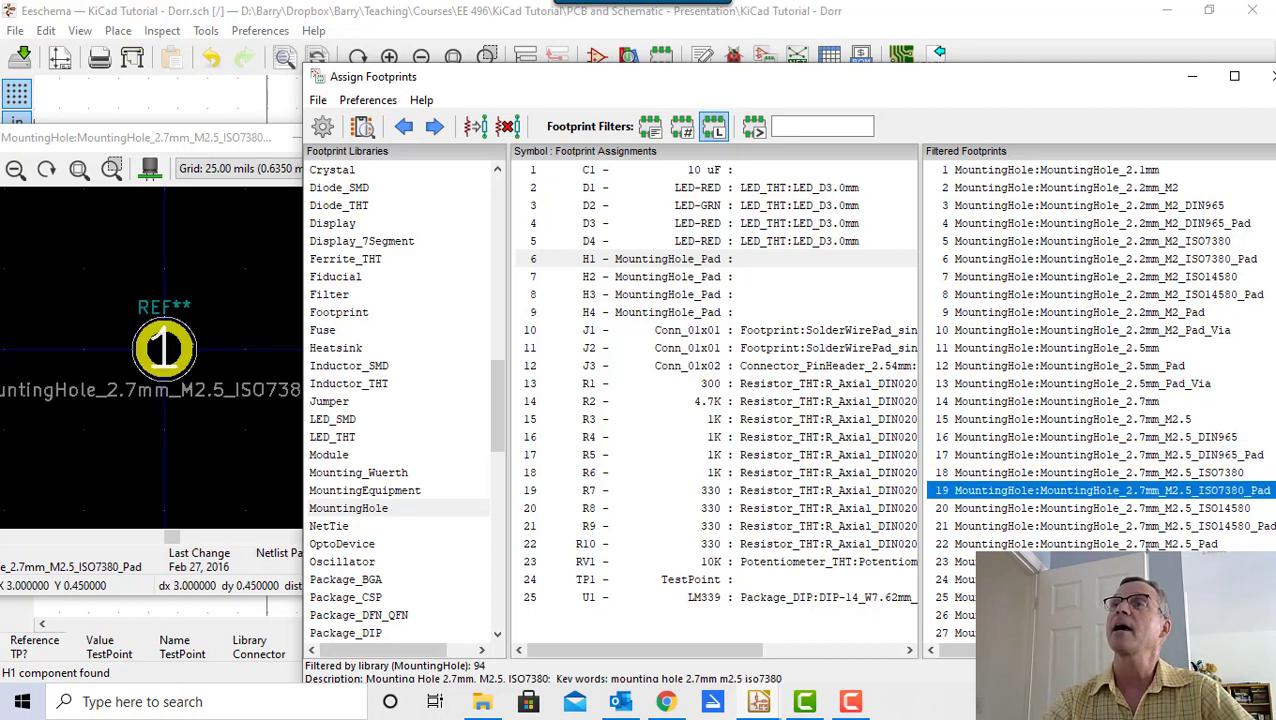
{"action": "left_click", "coordinate": [1147, 547]}
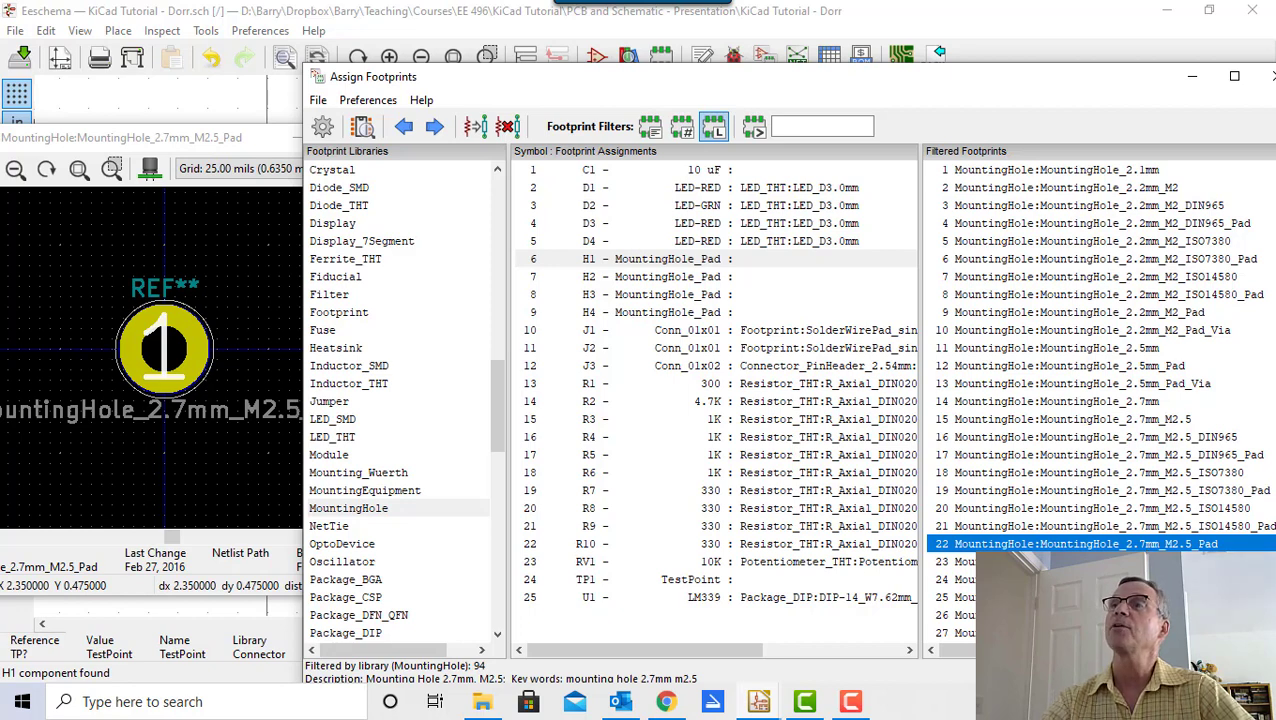
{"action": "left_click", "coordinate": [1120, 633]}
{"action": "left_click", "coordinate": [1120, 615]}
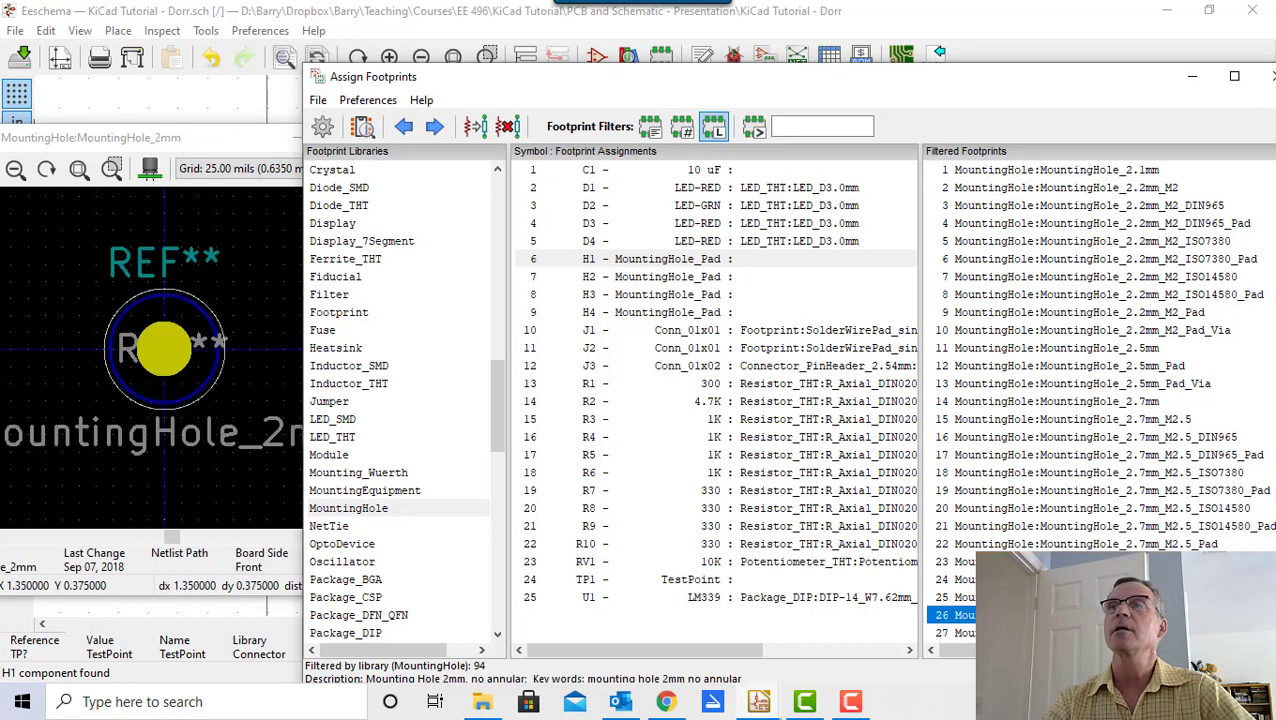
{"action": "left_click", "coordinate": [1120, 597]}
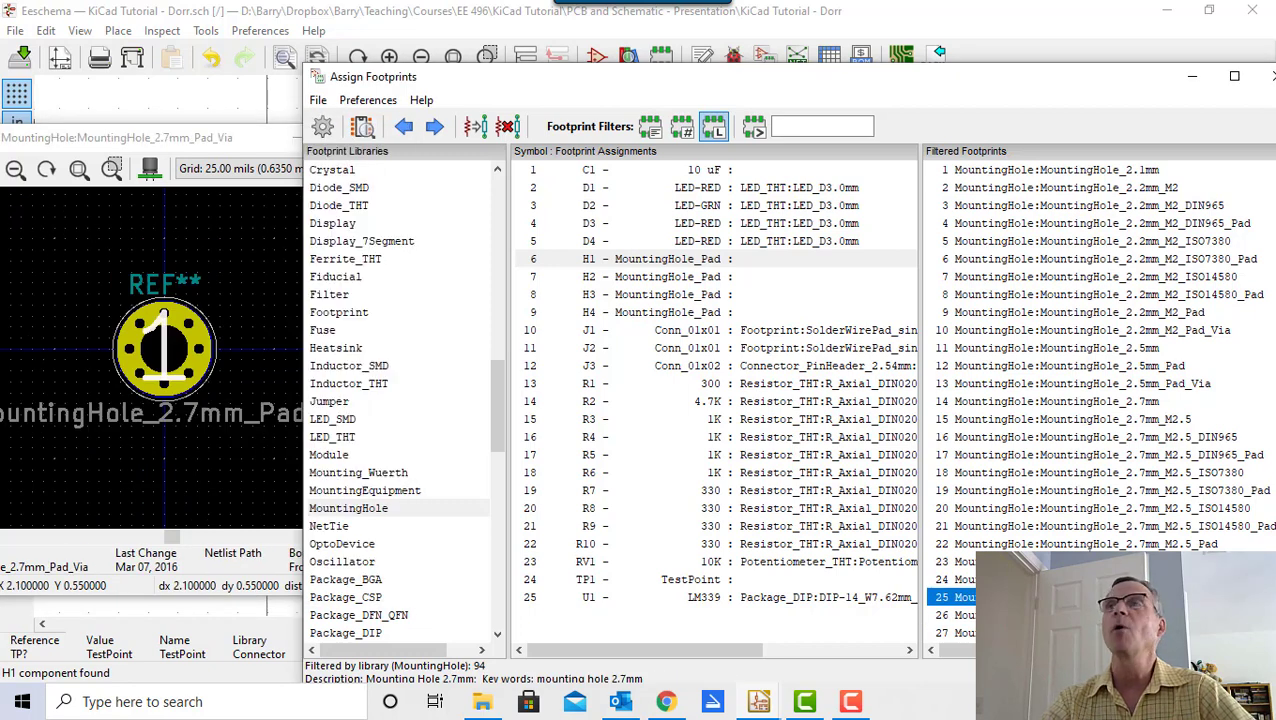
{"action": "left_click", "coordinate": [1090, 545]}
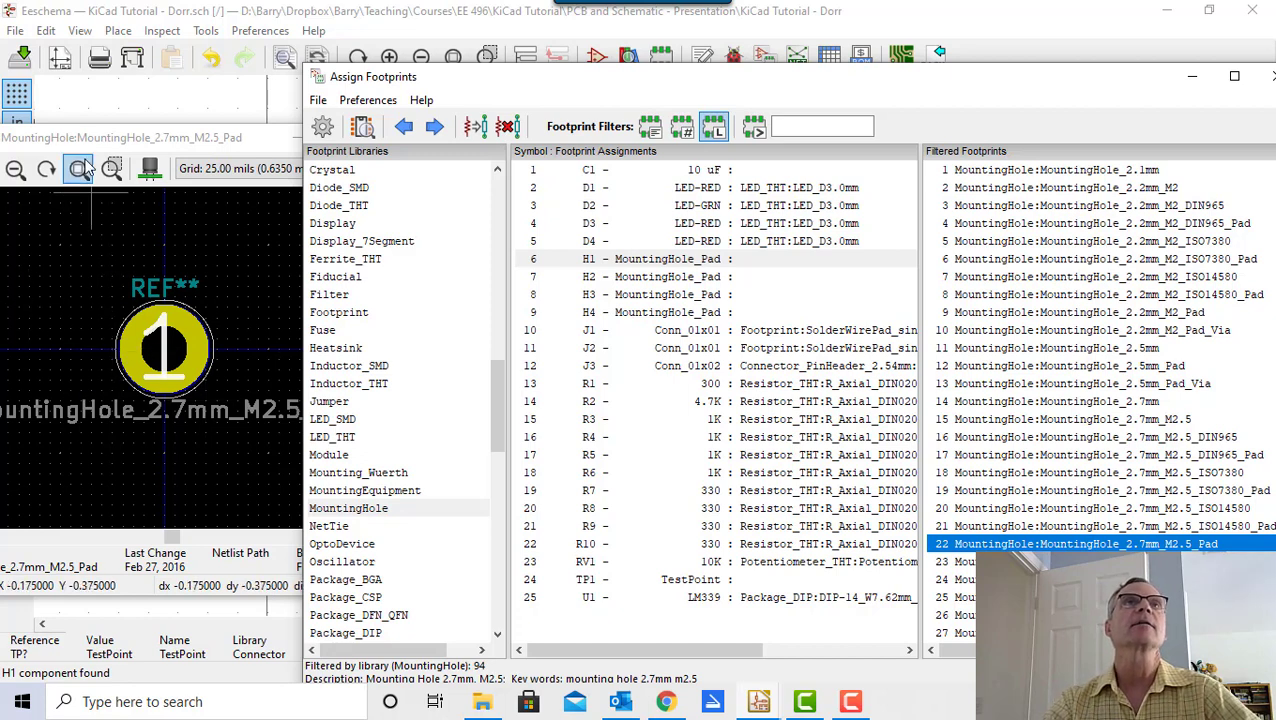
- Assign the MountingHole_2.7mm_M2.5_Pad footprint to mounting holes H1 through H4
{"action": "left_click_drag", "start_coordinate": [88, 141], "coordinate": [254, 137]}
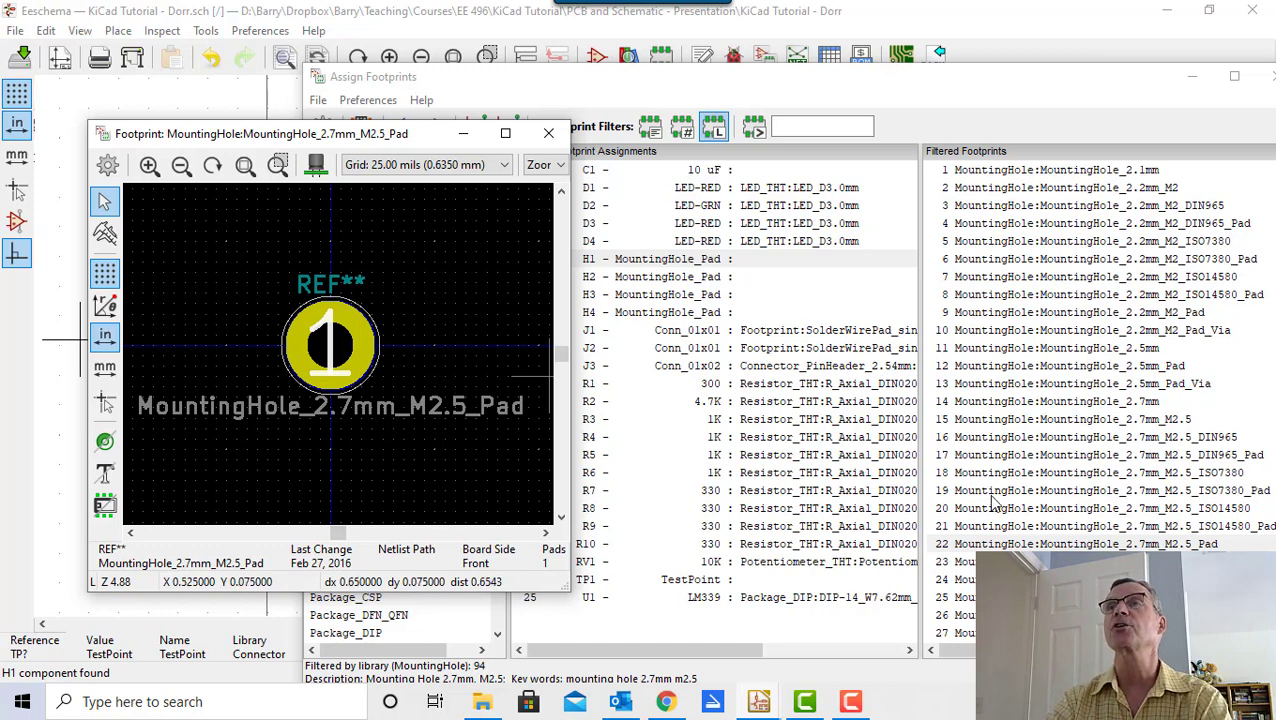
{"action": "left_click", "coordinate": [478, 138]}
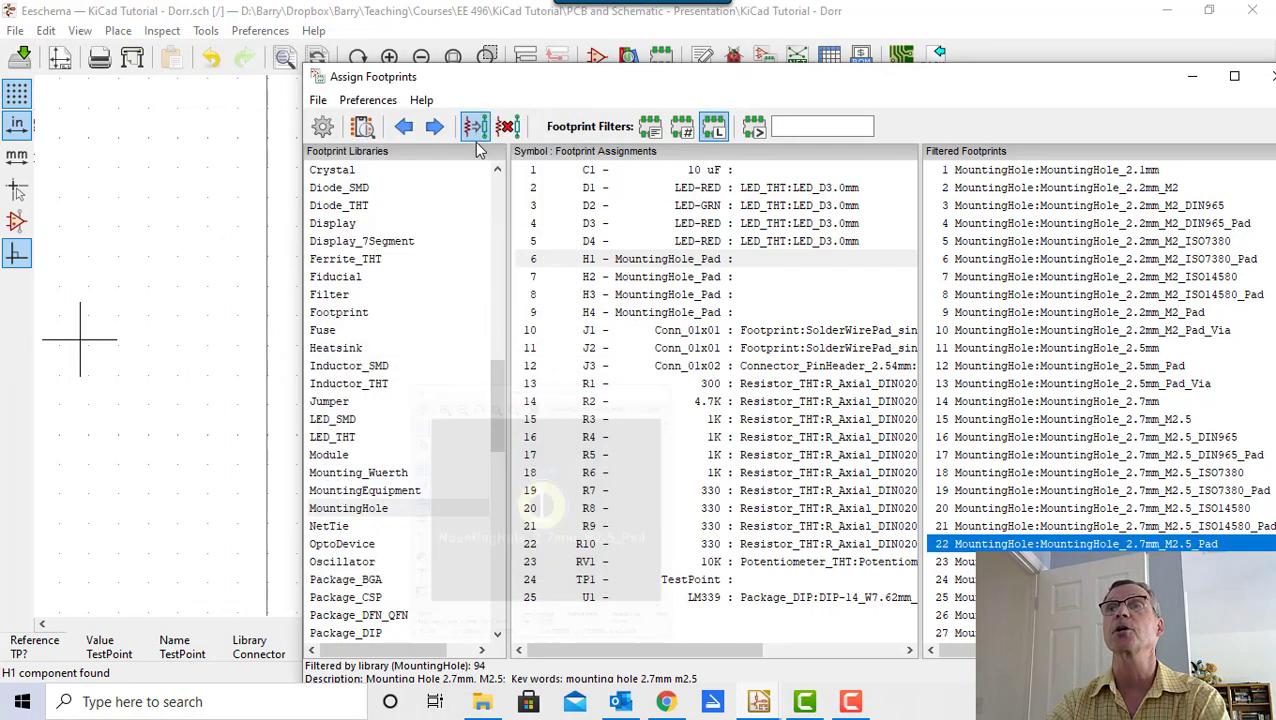
{"action": "double_click", "coordinate": [1000, 545]}
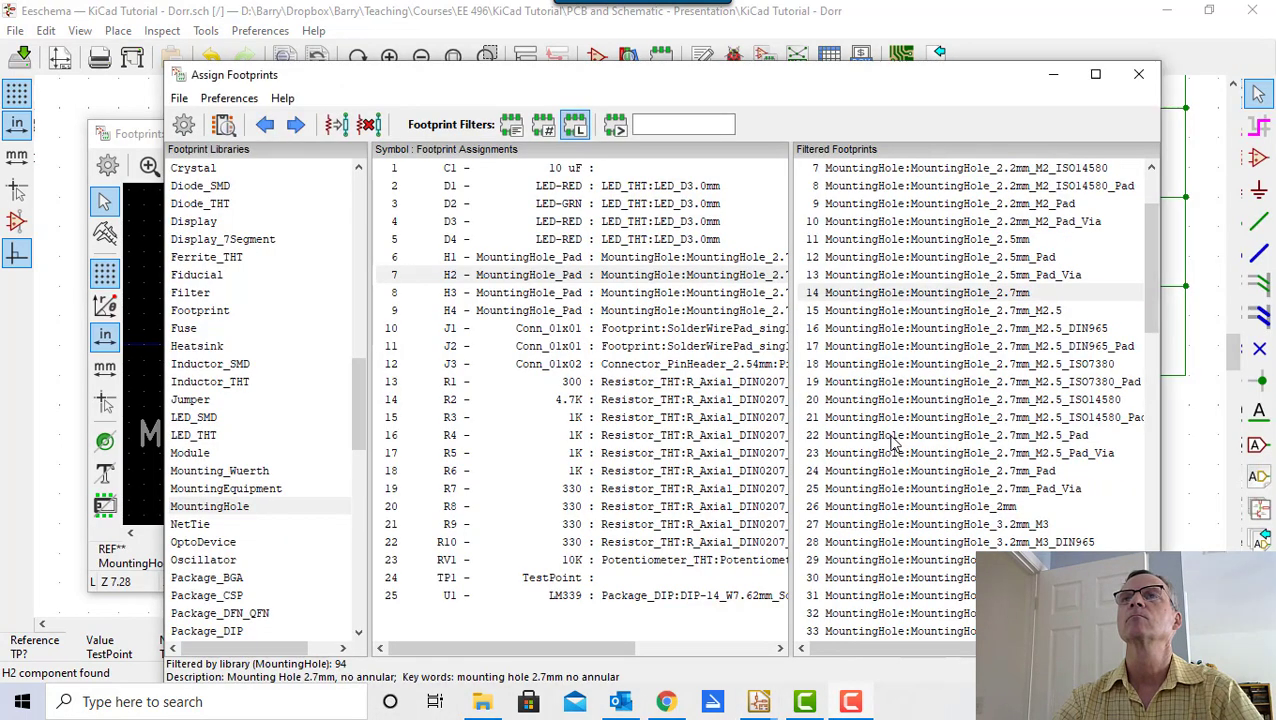
{"action": "left_click", "coordinate": [893, 437]}
{"action": "double_click", "coordinate": [849, 437]}
{"action": "double_click", "coordinate": [848, 445]}
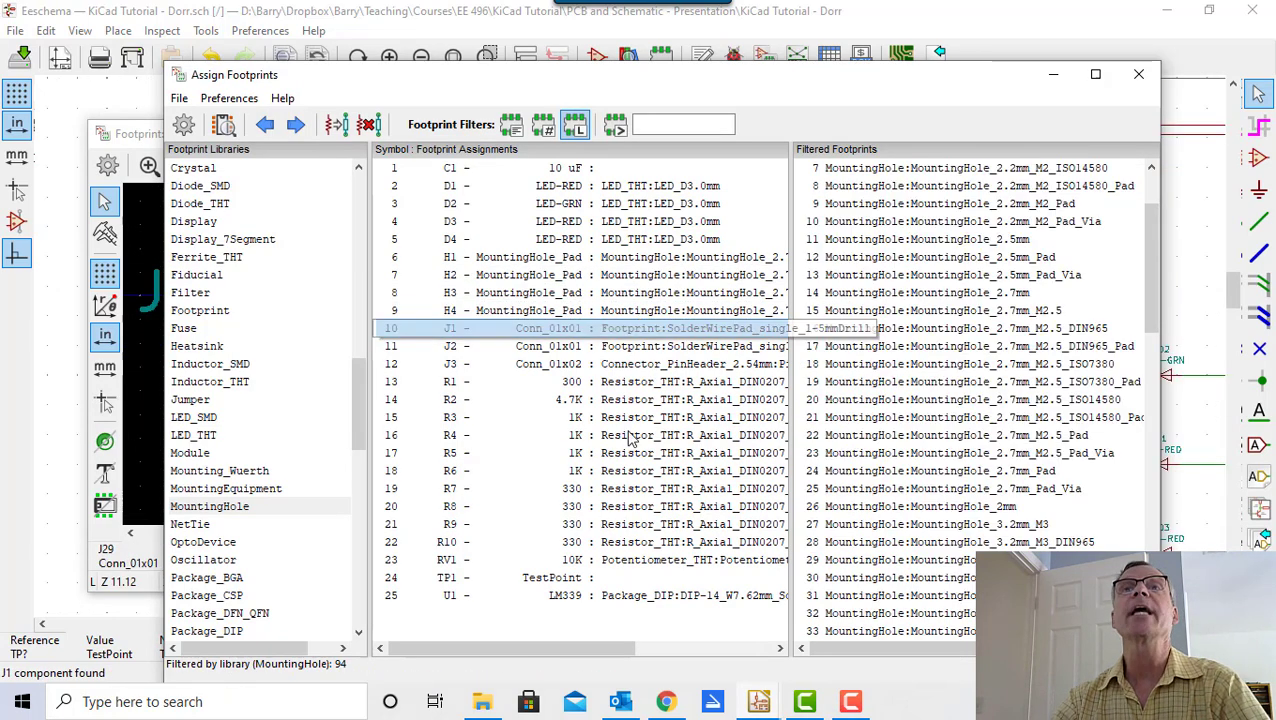
- Select capacitor C1, list the Capacitor_THT library footprints and preview CP_Radial_D8.0mm_P2.50mm
{"action": "left_click", "coordinate": [570, 172]}
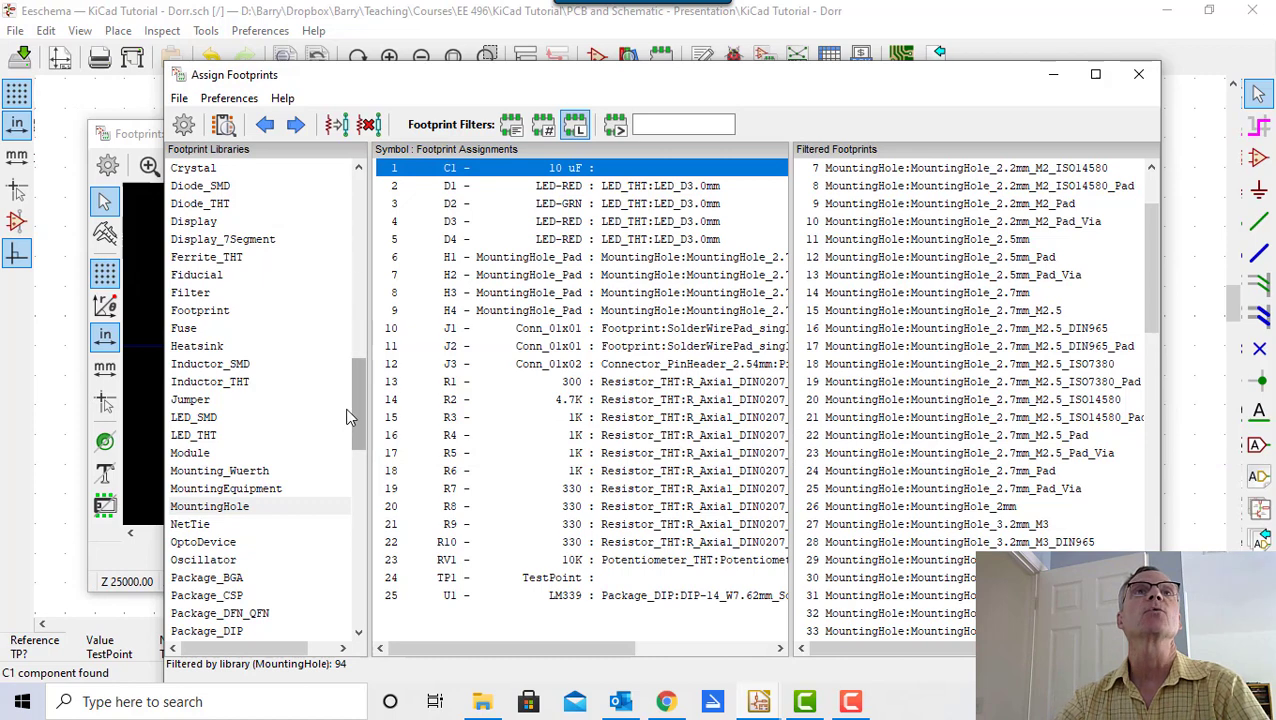
{"action": "left_click_drag", "start_coordinate": [359, 419], "coordinate": [372, 200]}
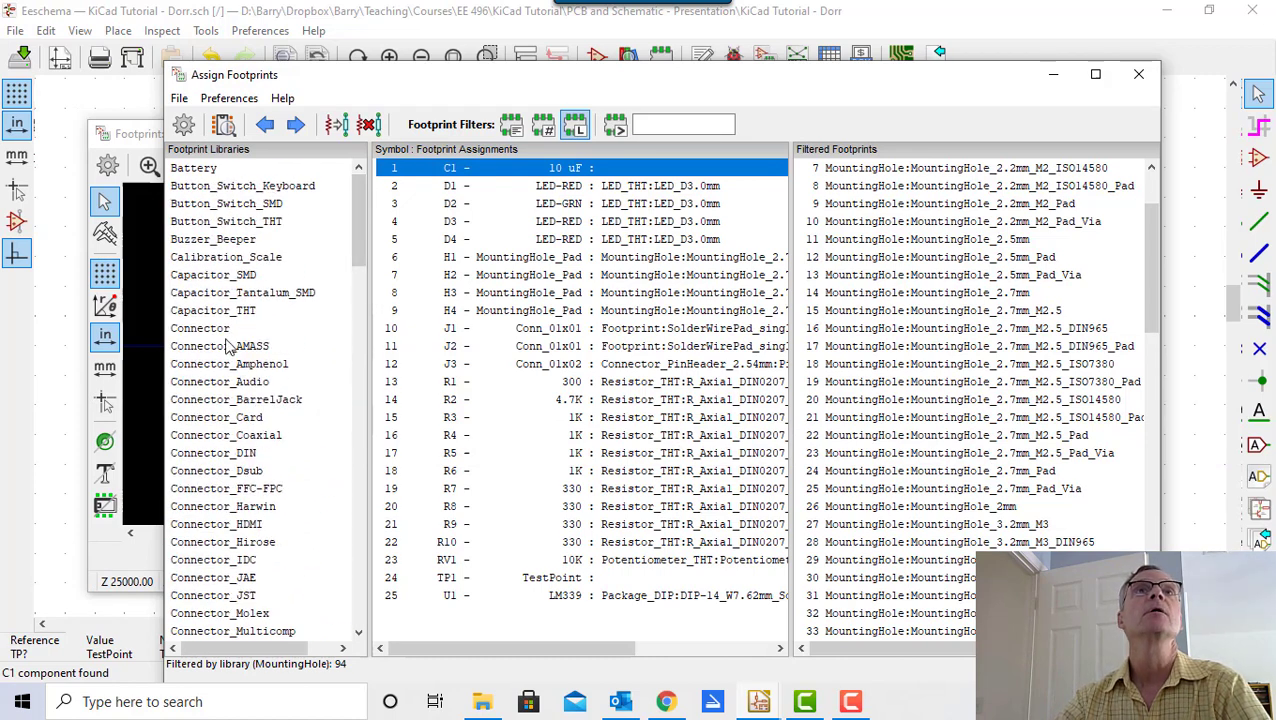
{"action": "left_click", "coordinate": [210, 311]}
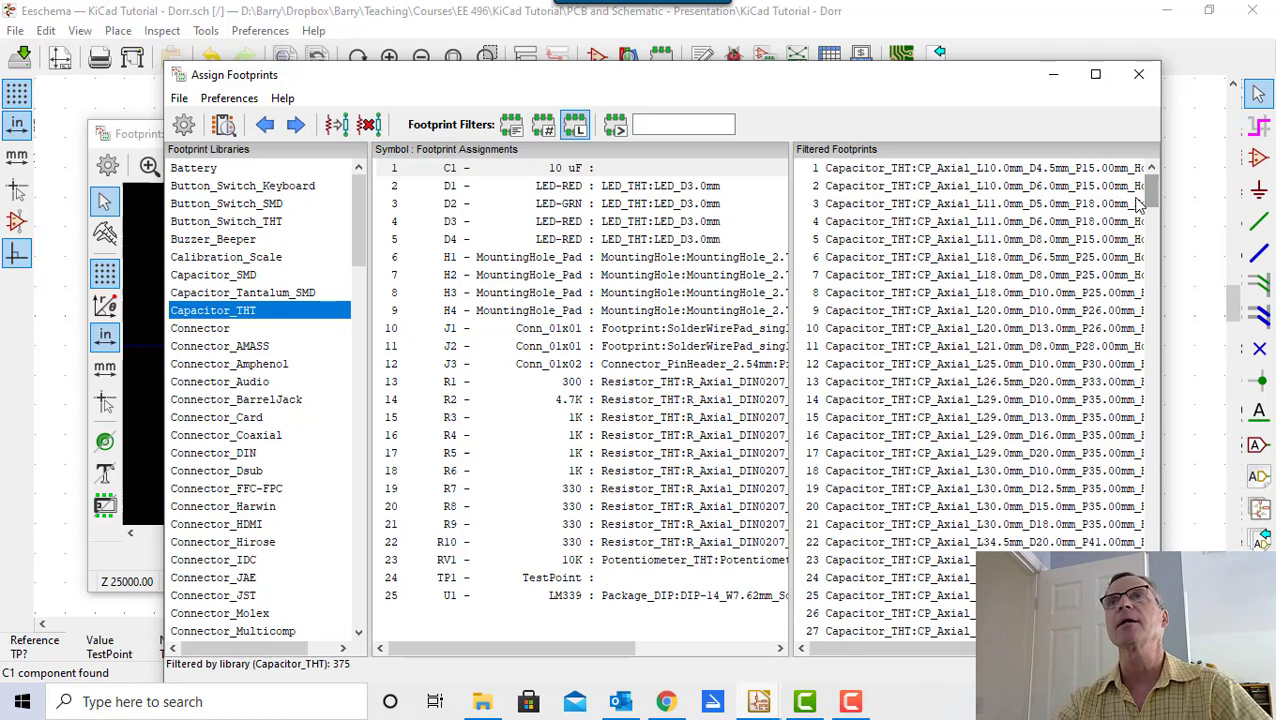
{"action": "left_click_drag", "start_coordinate": [1150, 191], "coordinate": [1156, 256]}
{"action": "left_click", "coordinate": [968, 382]}
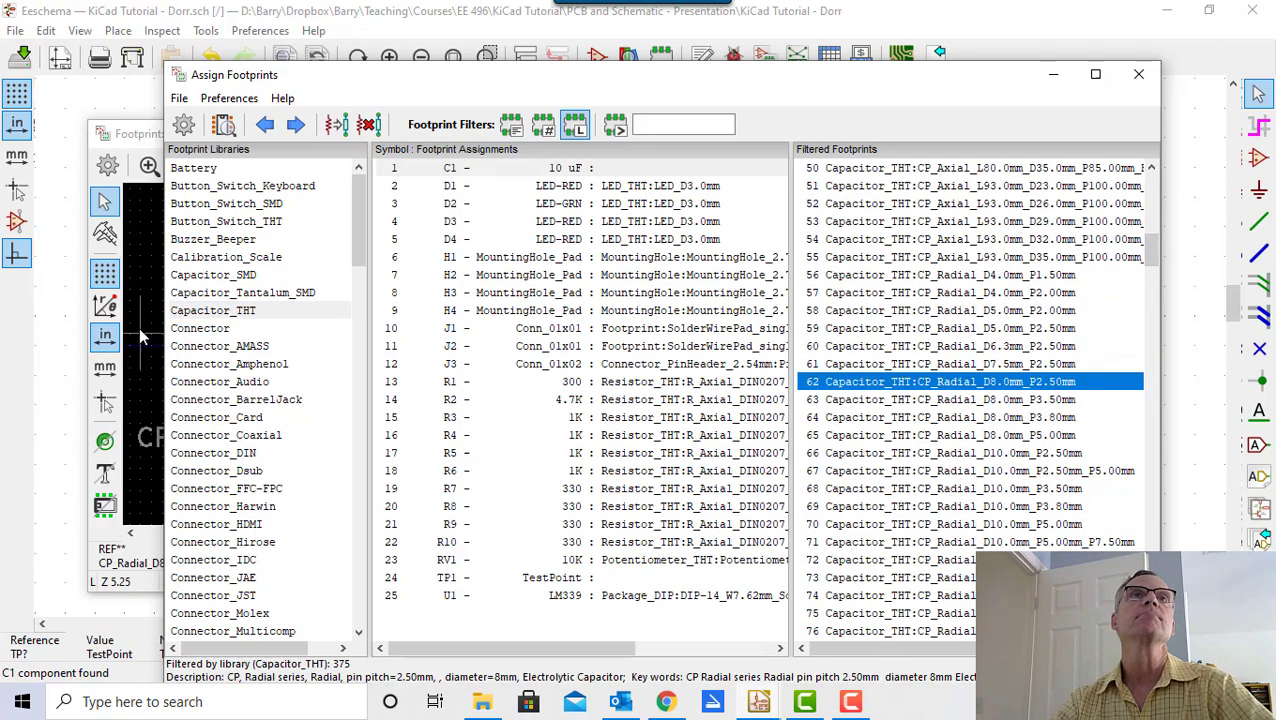
{"action": "left_click", "coordinate": [137, 134]}
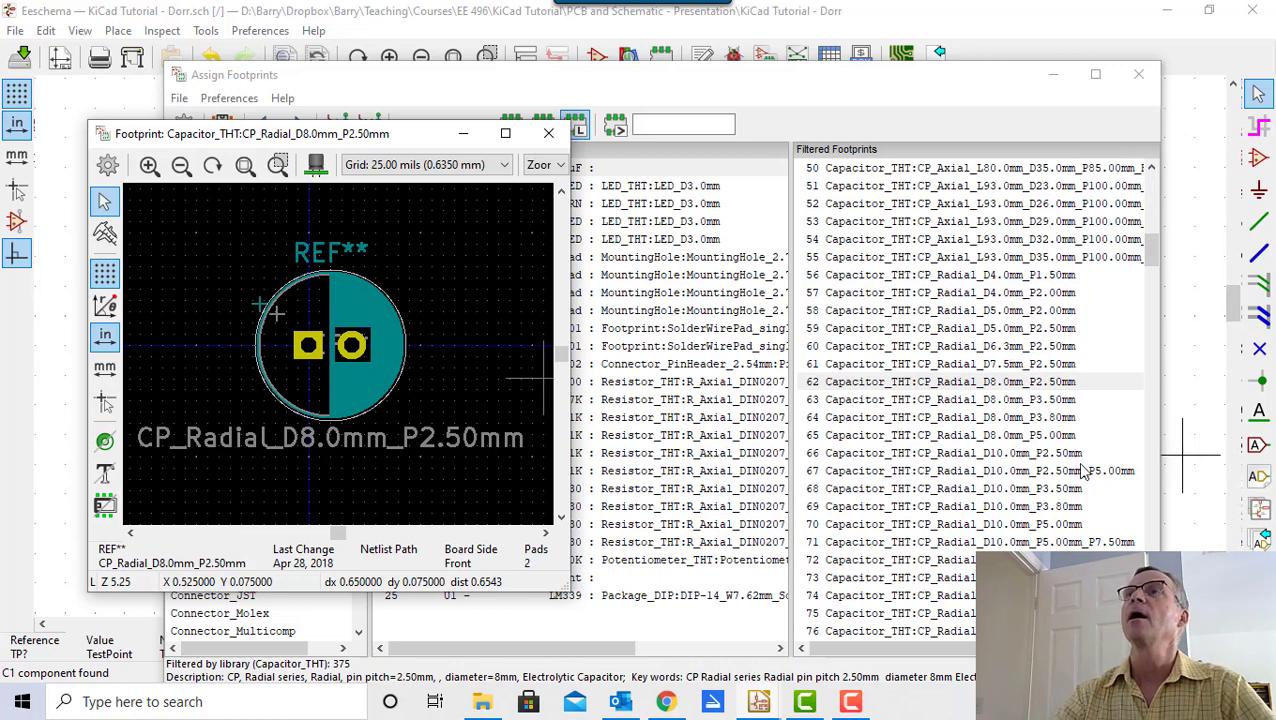
- Preview the CP_Radial_D10.0mm_P2.50mm footprint and assign it to capacitor C1
{"action": "left_click", "coordinate": [963, 455]}
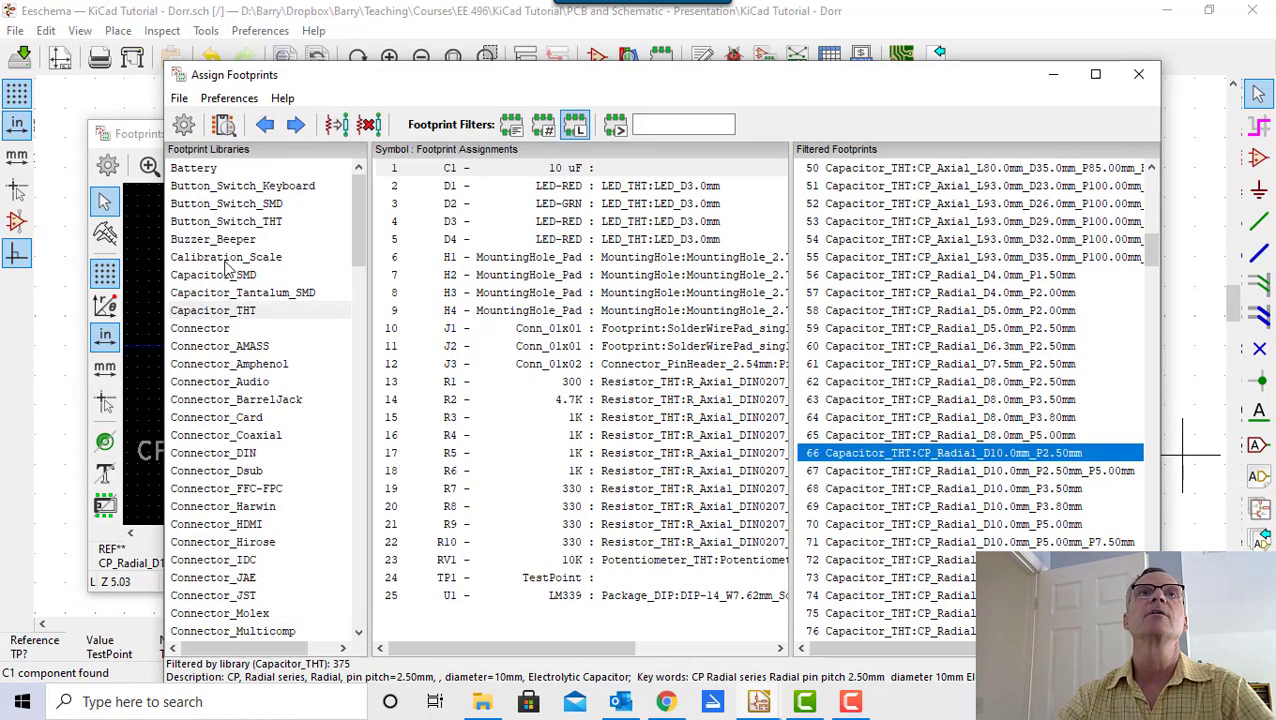
{"action": "left_click", "coordinate": [137, 133]}
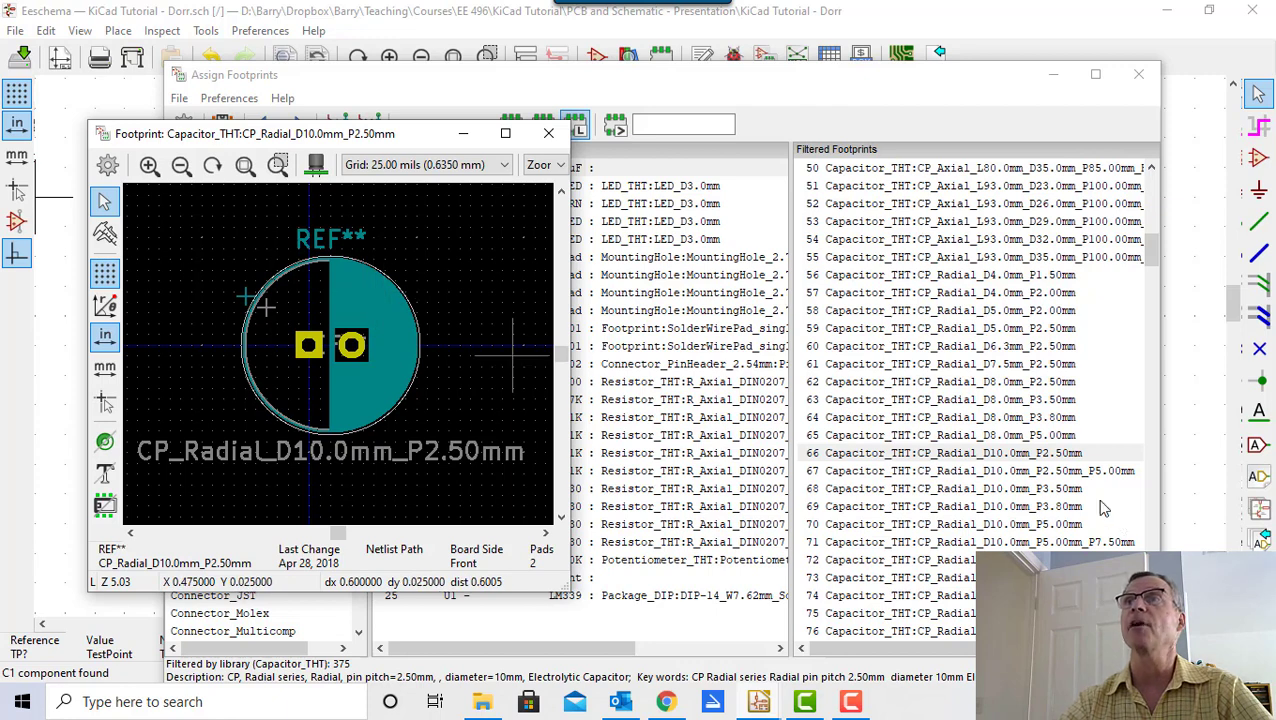
{"action": "left_click", "coordinate": [975, 460]}
{"action": "key", "text": "Down"}
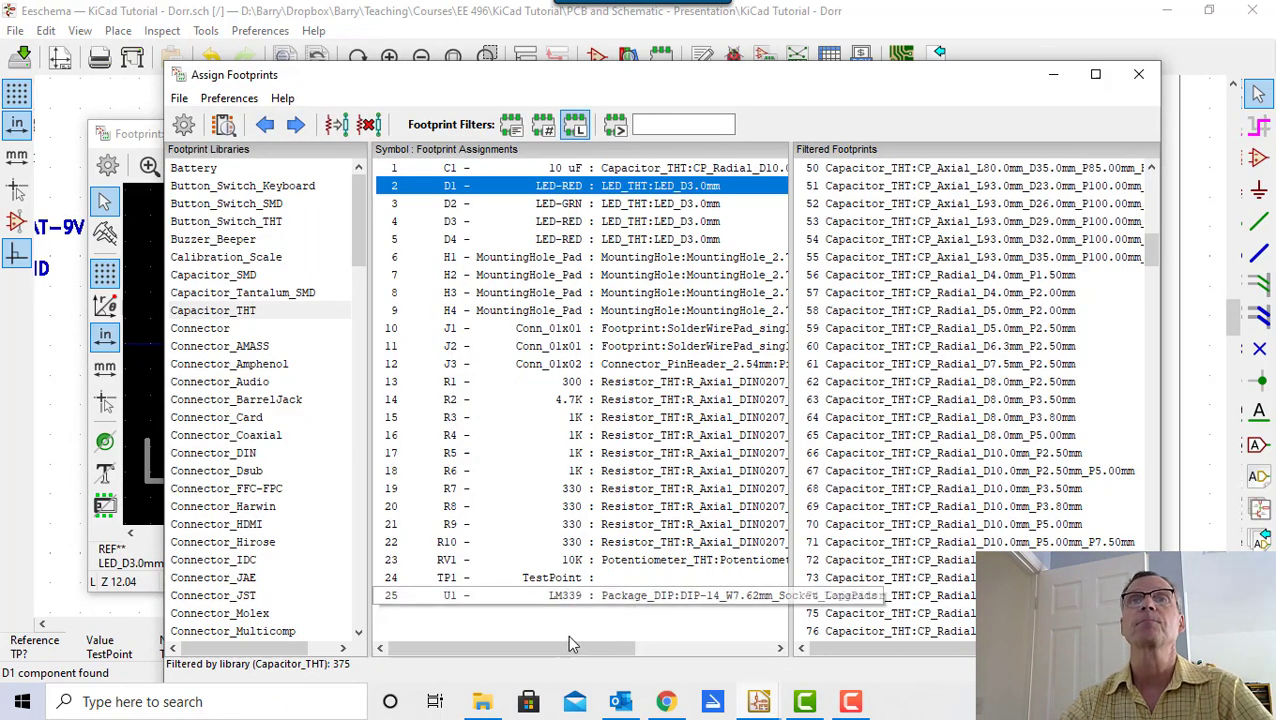
- Select test point TP1 and list the footprints of the TestPoint library
{"action": "left_click", "coordinate": [538, 580]}
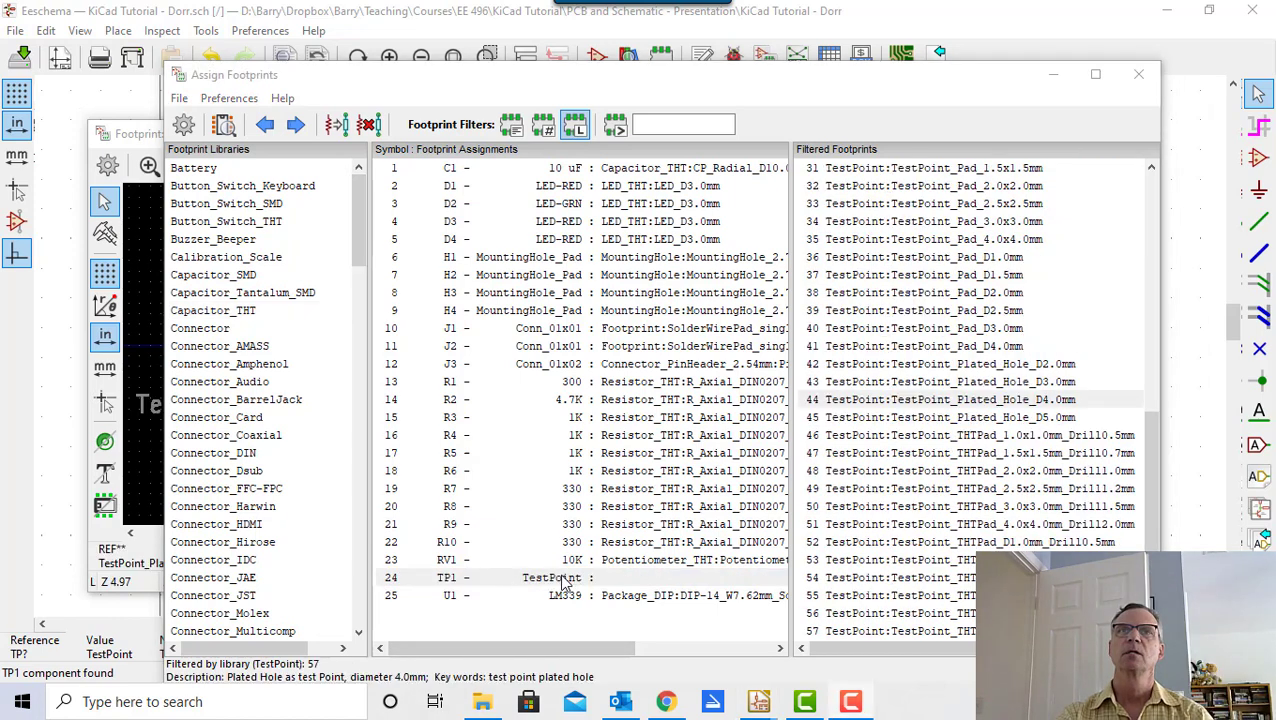
{"action": "left_click", "coordinate": [562, 584]}
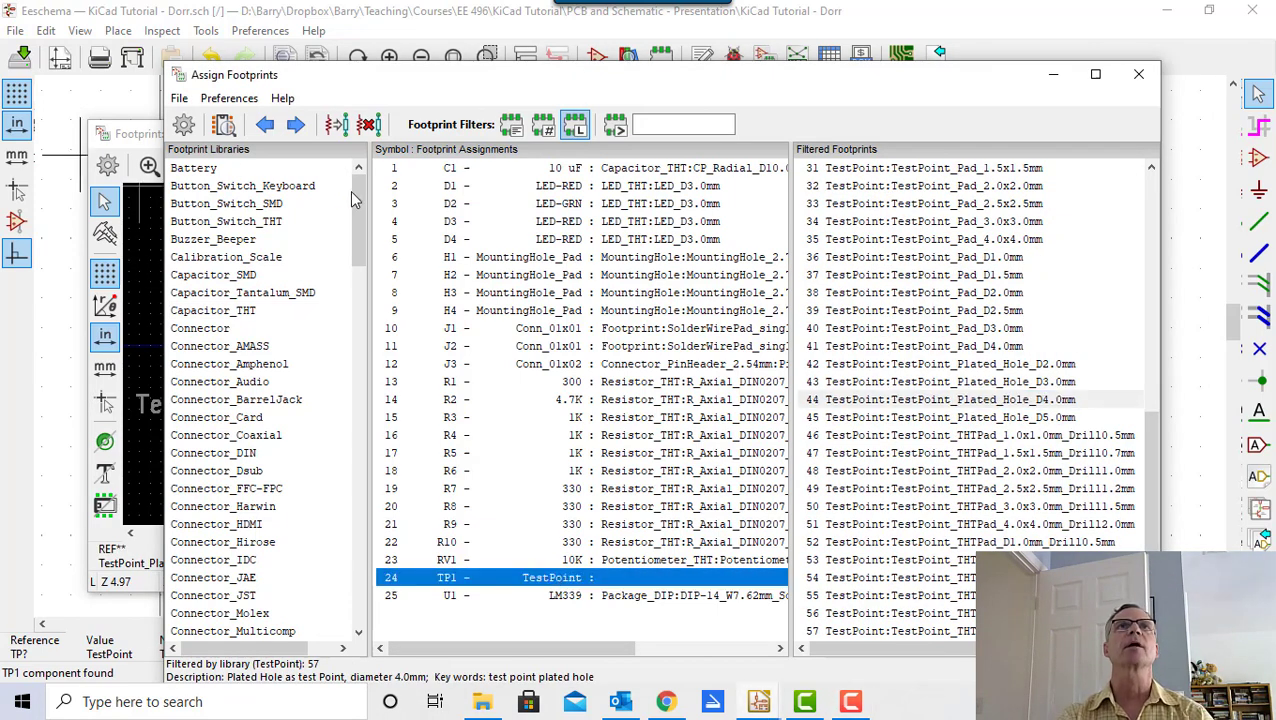
{"action": "left_click_drag", "start_coordinate": [359, 193], "coordinate": [377, 560]}
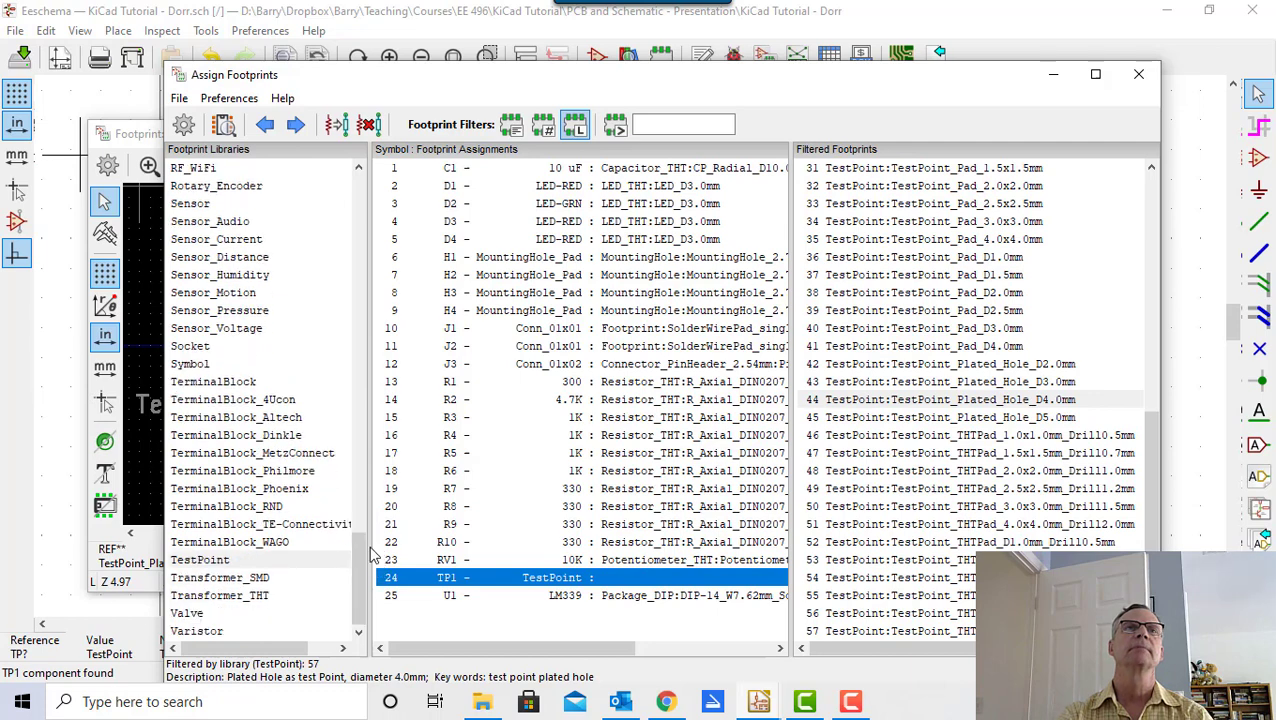
{"action": "left_click", "coordinate": [199, 560]}
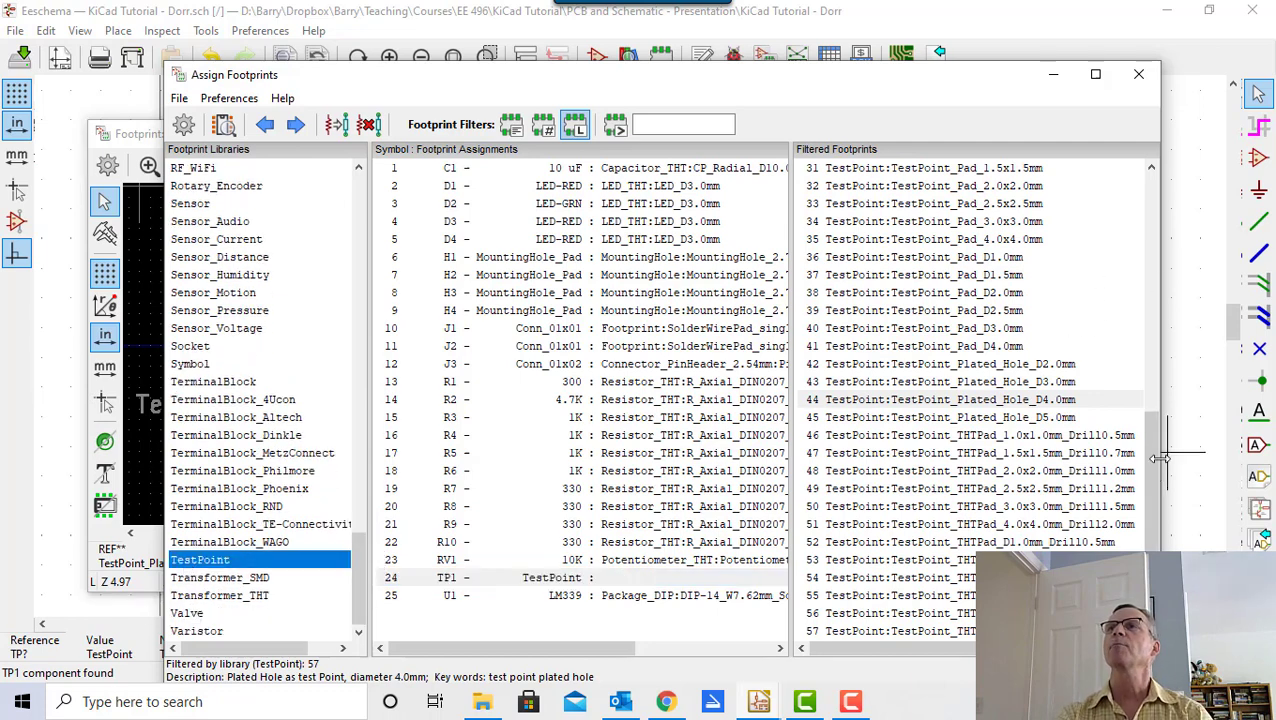
- Preview TestPoint_Bridge_Pitch3.81mm_Drill1.3mm and shrink the assignment window to uncover the Footprint Viewer
{"action": "scroll", "coordinate": [1153, 476], "scroll_direction": "up", "scroll_amount": 1}
{"action": "left_click_drag", "start_coordinate": [1155, 476], "coordinate": [1137, 226]}
{"action": "left_click", "coordinate": [878, 274]}
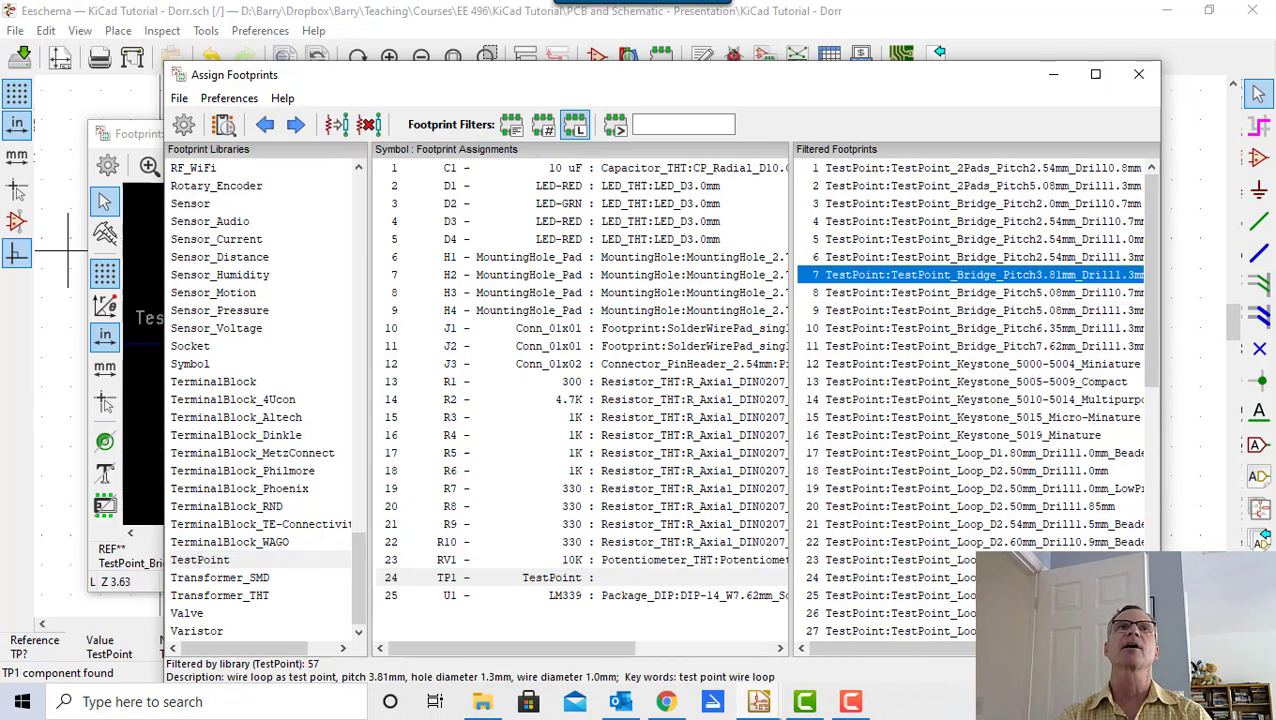
{"action": "left_click_drag", "start_coordinate": [157, 88], "coordinate": [438, 122]}
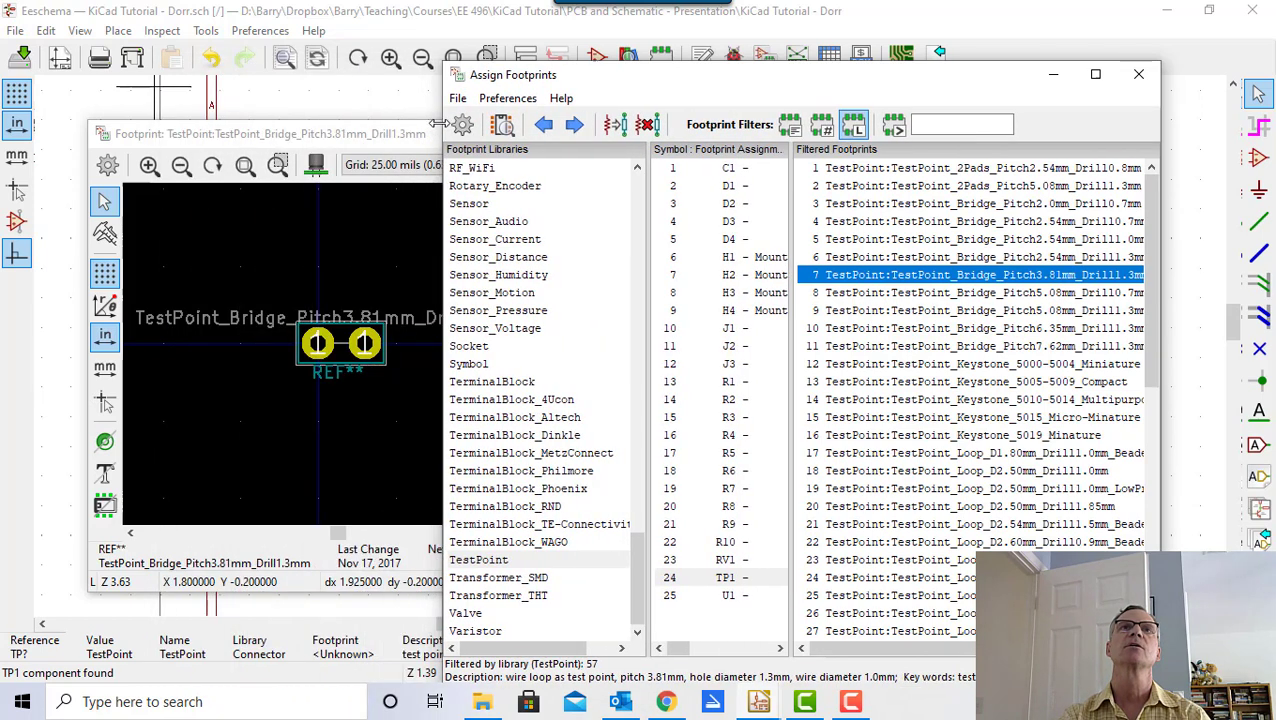
- Preview the loop test point footprints D2.50mm_Drill1.85mm and D2.54mm_Drill1.5mm_Beaded
{"action": "left_click", "coordinate": [914, 328]}
{"action": "left_click", "coordinate": [980, 508]}
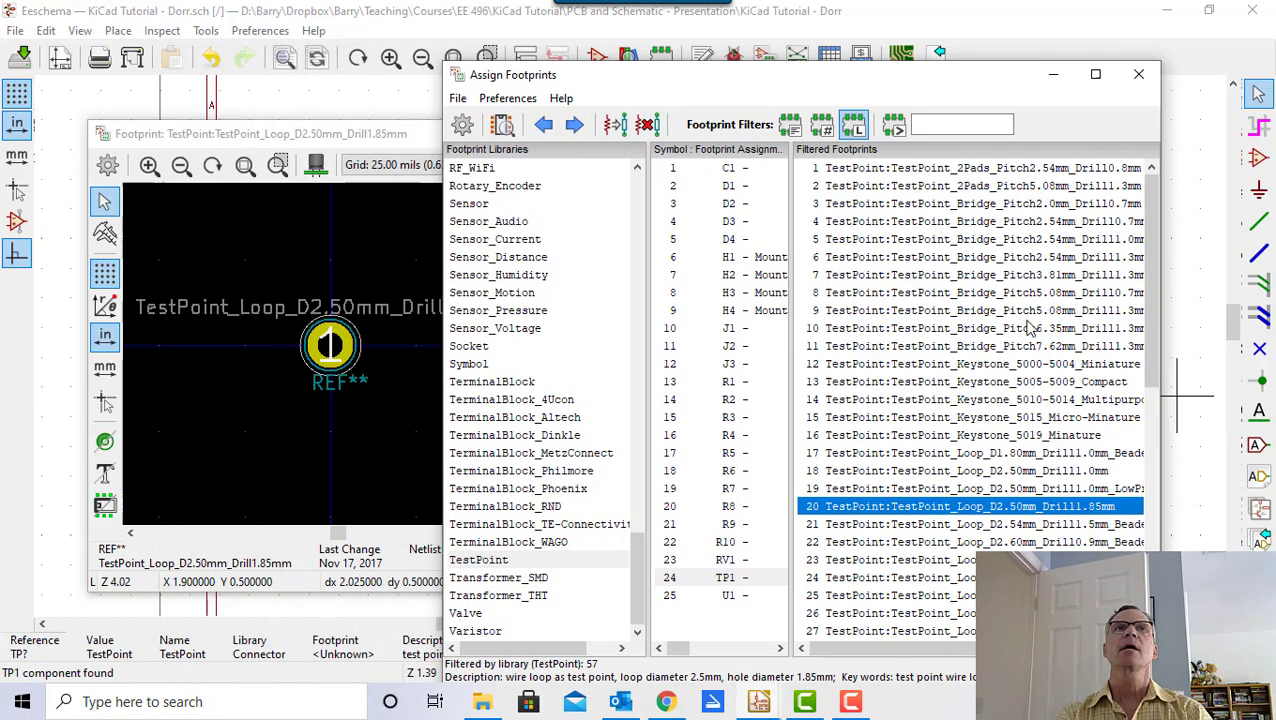
{"action": "left_click_drag", "start_coordinate": [1160, 298], "coordinate": [1165, 357]}
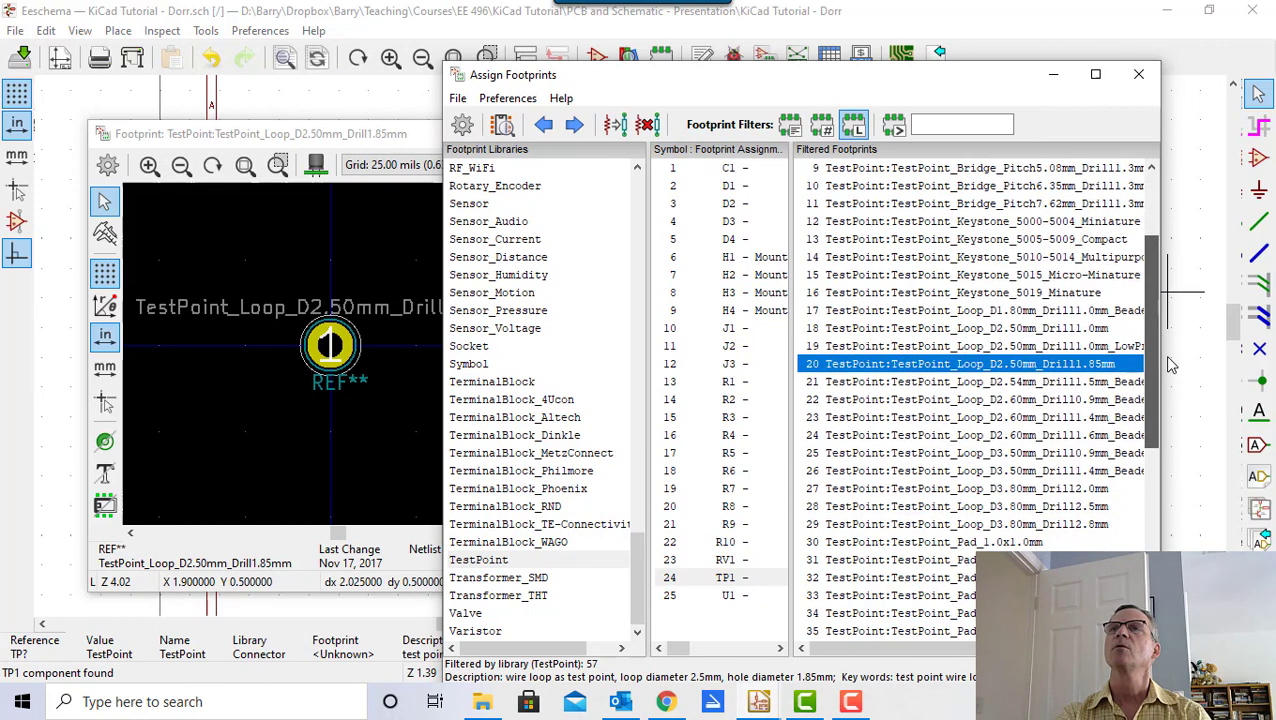
{"action": "left_click", "coordinate": [963, 384]}
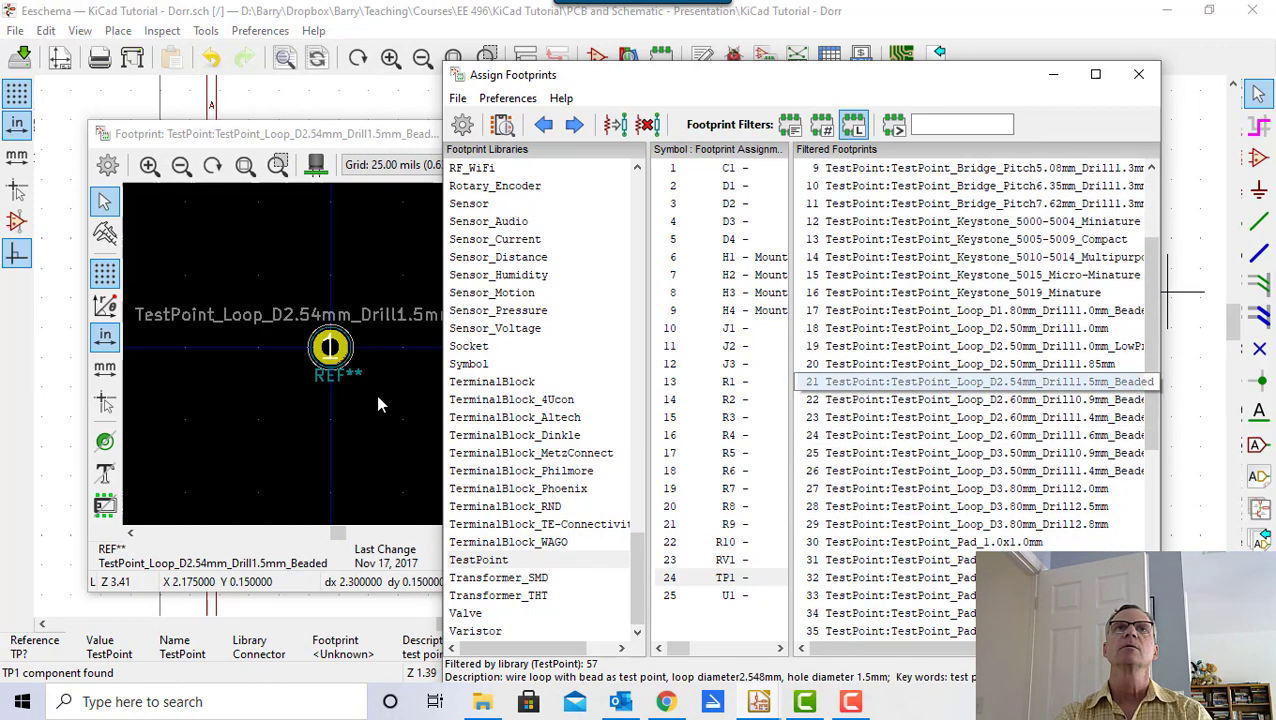
{"action": "mouse_move", "coordinate": [575, 78]}
{"action": "left_mouse_down"}
{"action": "mouse_move", "coordinate": [575, 61]}
{"action": "mouse_move", "coordinate": [684, 95]}
{"action": "mouse_move", "coordinate": [564, 81]}
{"action": "left_mouse_up"}
- Compare the 5.0, 3.0 and 2.0 mm plated-hole test point footprints and assign TestPoint_Plated_Hole_D2.0mm to TP1
{"action": "scroll", "coordinate": [968, 475], "scroll_direction": "down", "scroll_amount": 2}
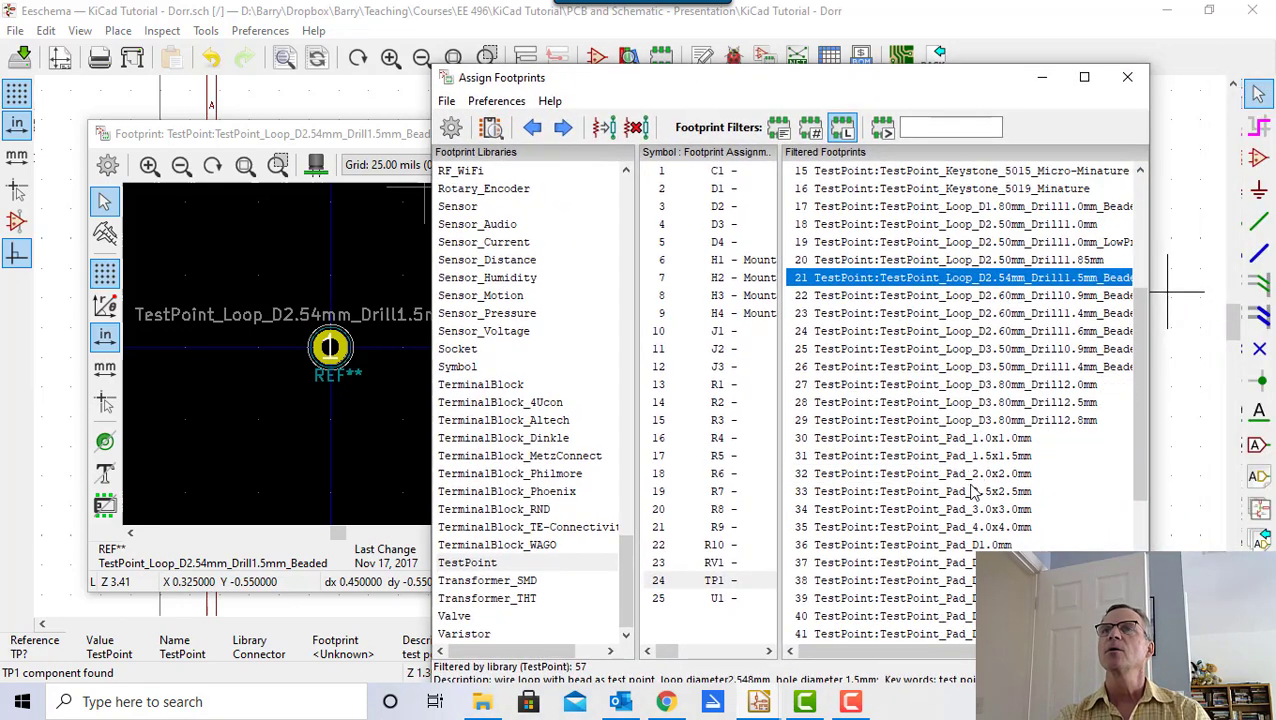
{"action": "scroll", "coordinate": [1018, 437], "scroll_direction": "down", "scroll_amount": 3}
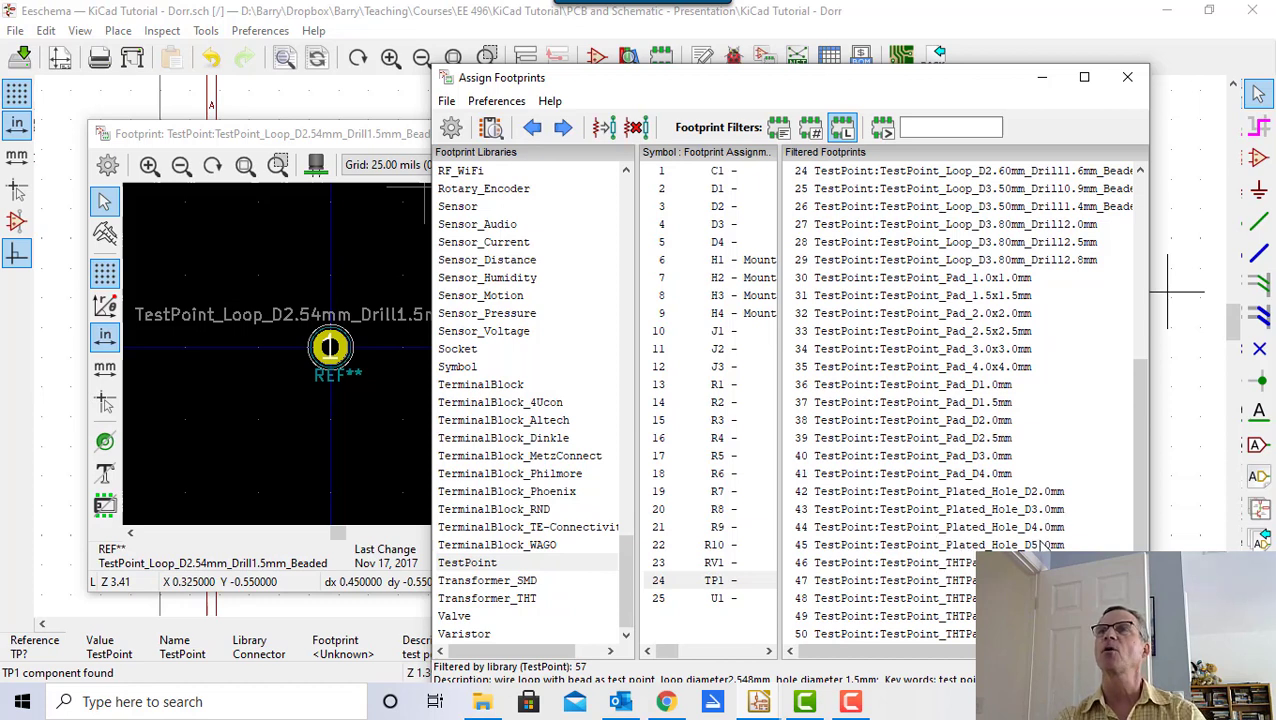
{"action": "left_click", "coordinate": [1015, 545]}
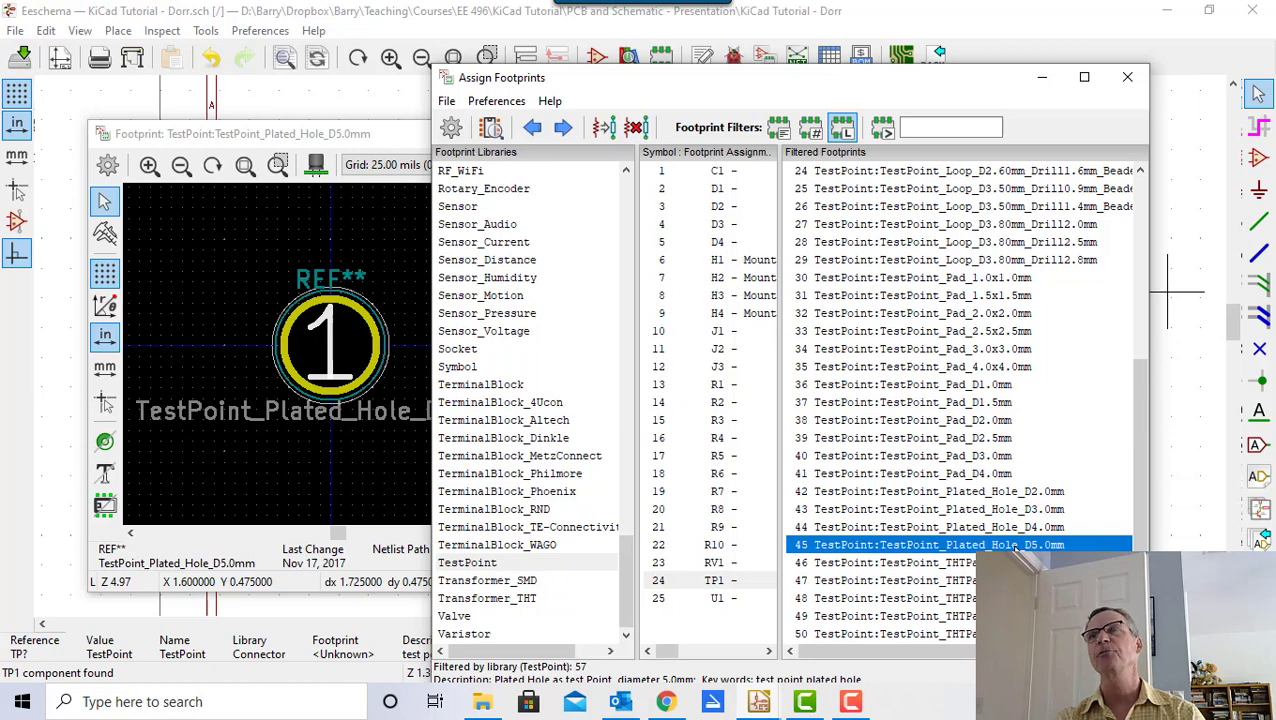
{"action": "left_click", "coordinate": [980, 492]}
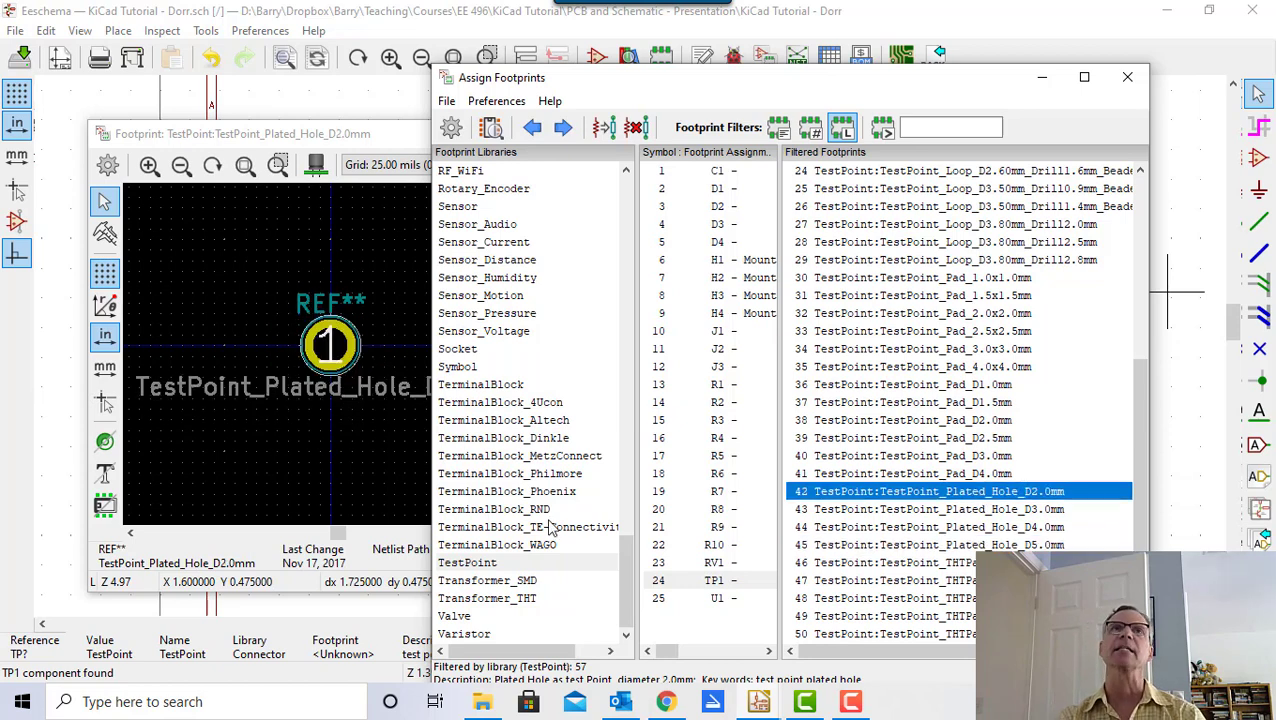
{"action": "left_click", "coordinate": [1030, 510]}
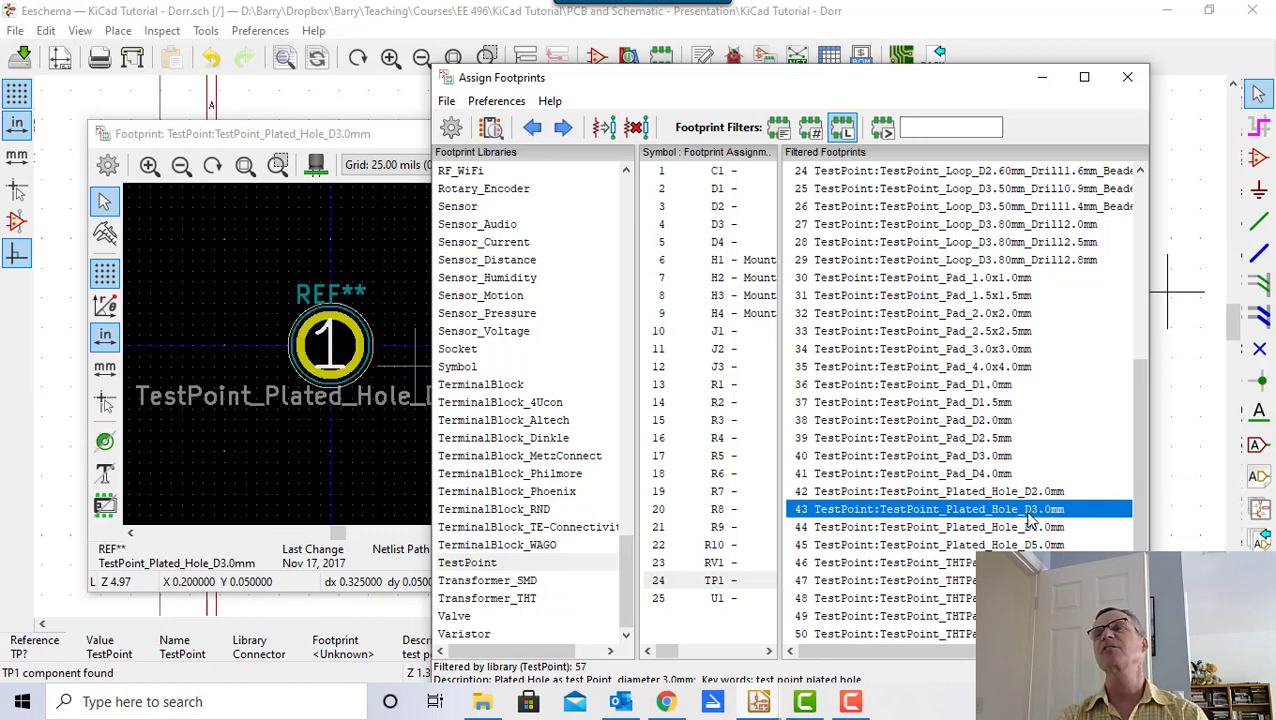
{"action": "left_click", "coordinate": [1027, 492]}
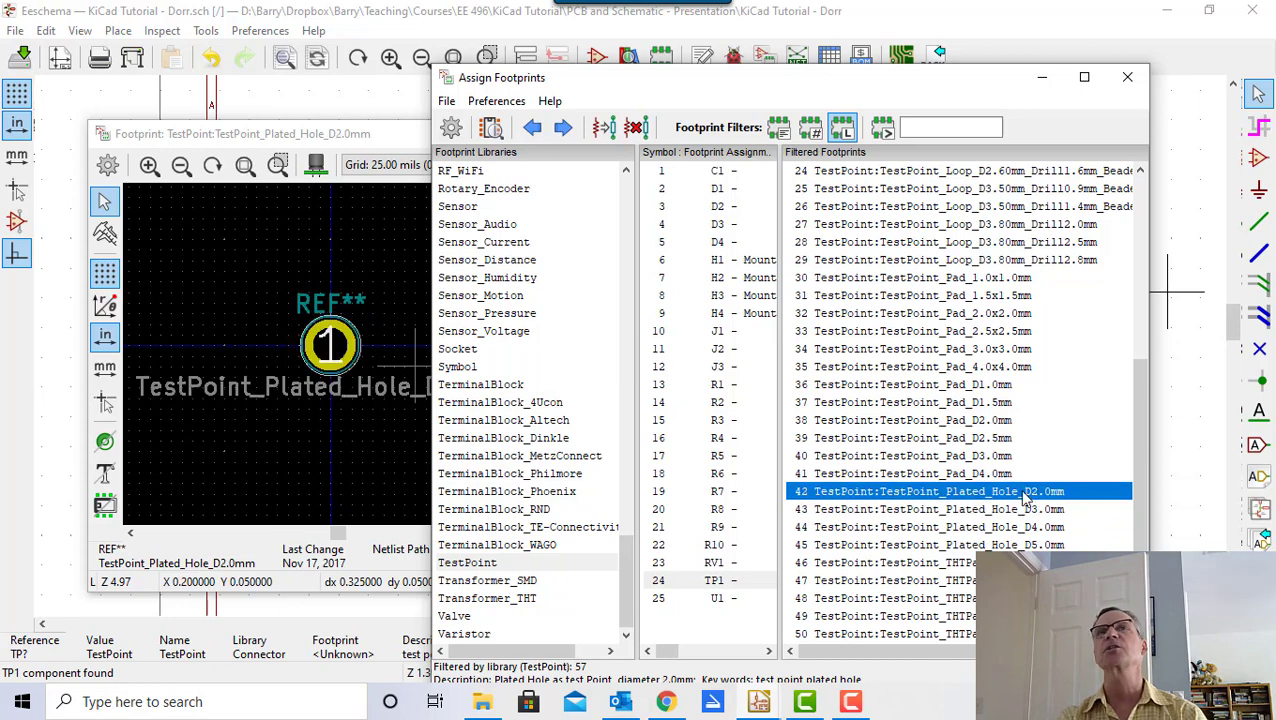
{"action": "double_click", "coordinate": [827, 492]}
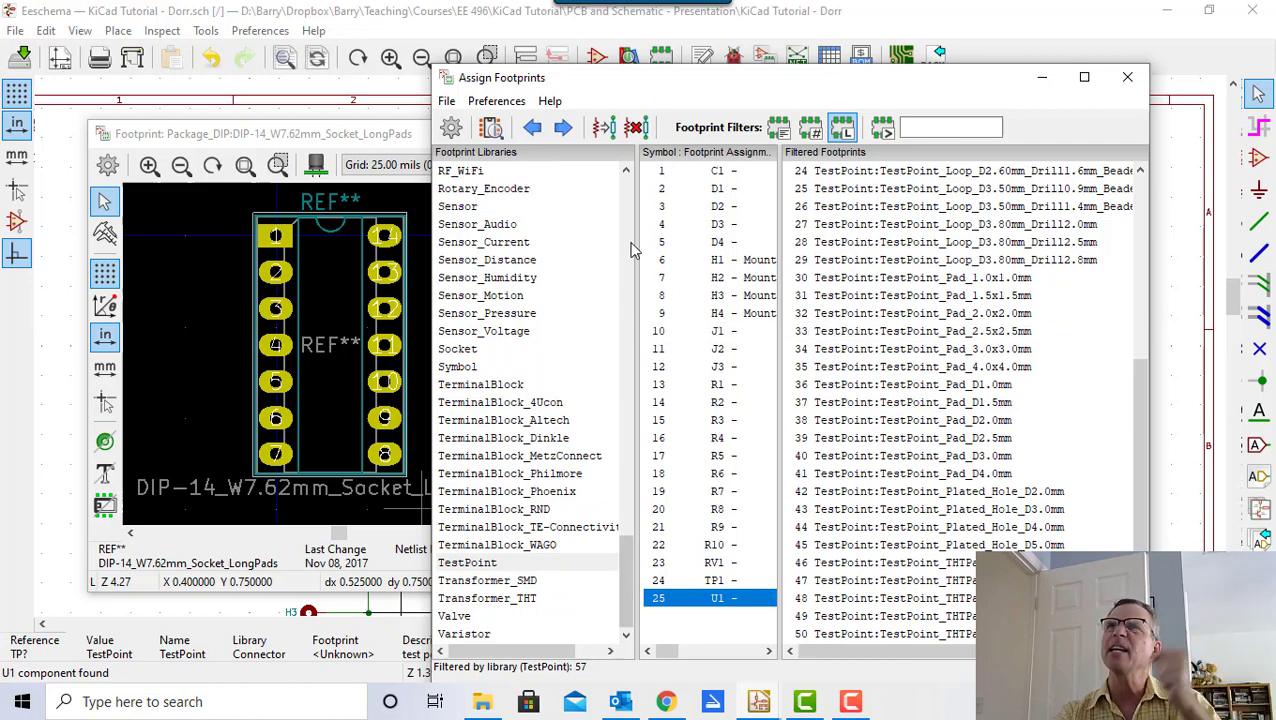
- Widen the symbol assignments list, accept all the footprint assignments and save the schematic
{"action": "left_click_drag", "start_coordinate": [778, 360], "coordinate": [932, 362]}
{"action": "left_click_drag", "start_coordinate": [953, 78], "coordinate": [858, 47]}
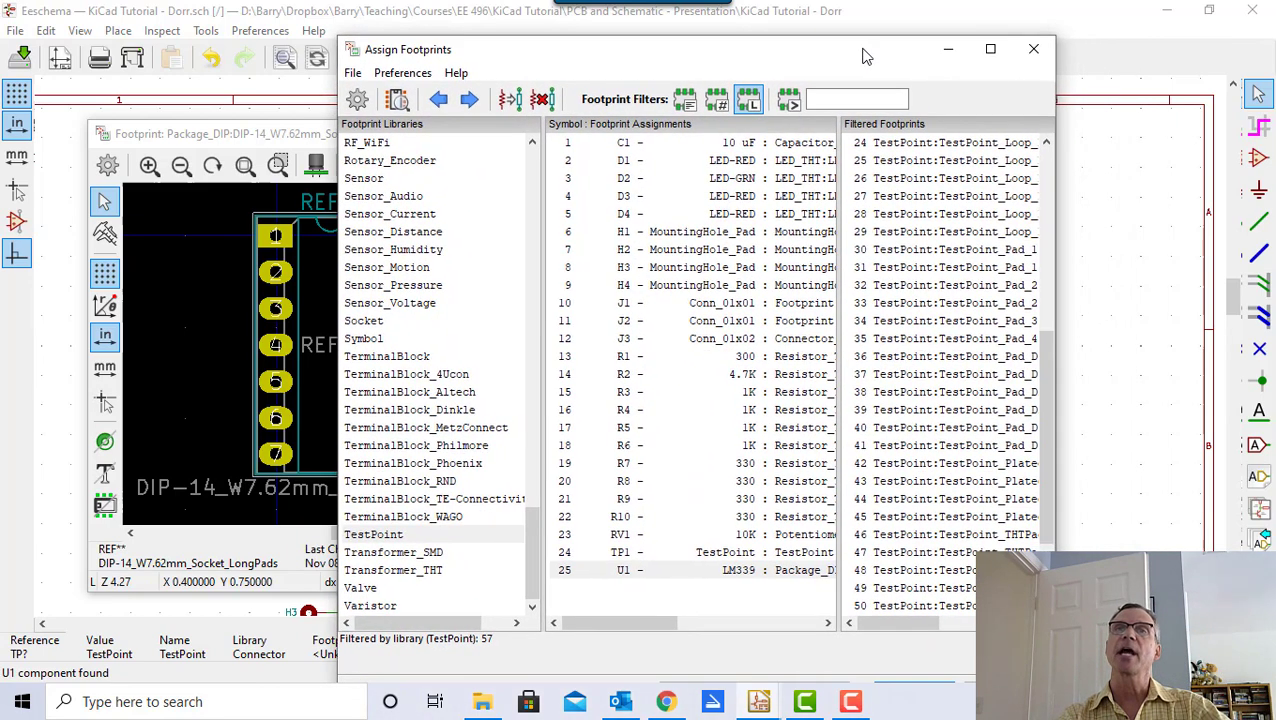
{"action": "scroll", "coordinate": [970, 475], "scroll_direction": "down", "scroll_amount": 3}
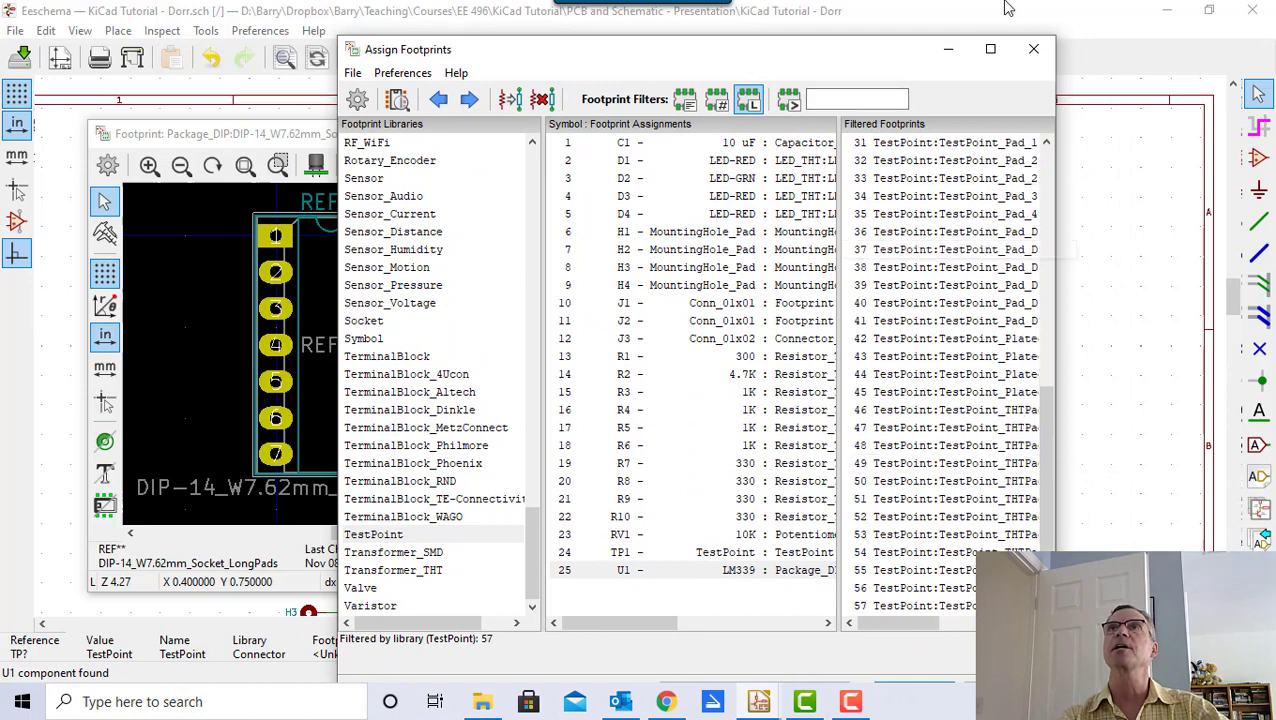
{"action": "left_click_drag", "start_coordinate": [920, 58], "coordinate": [853, 27]}
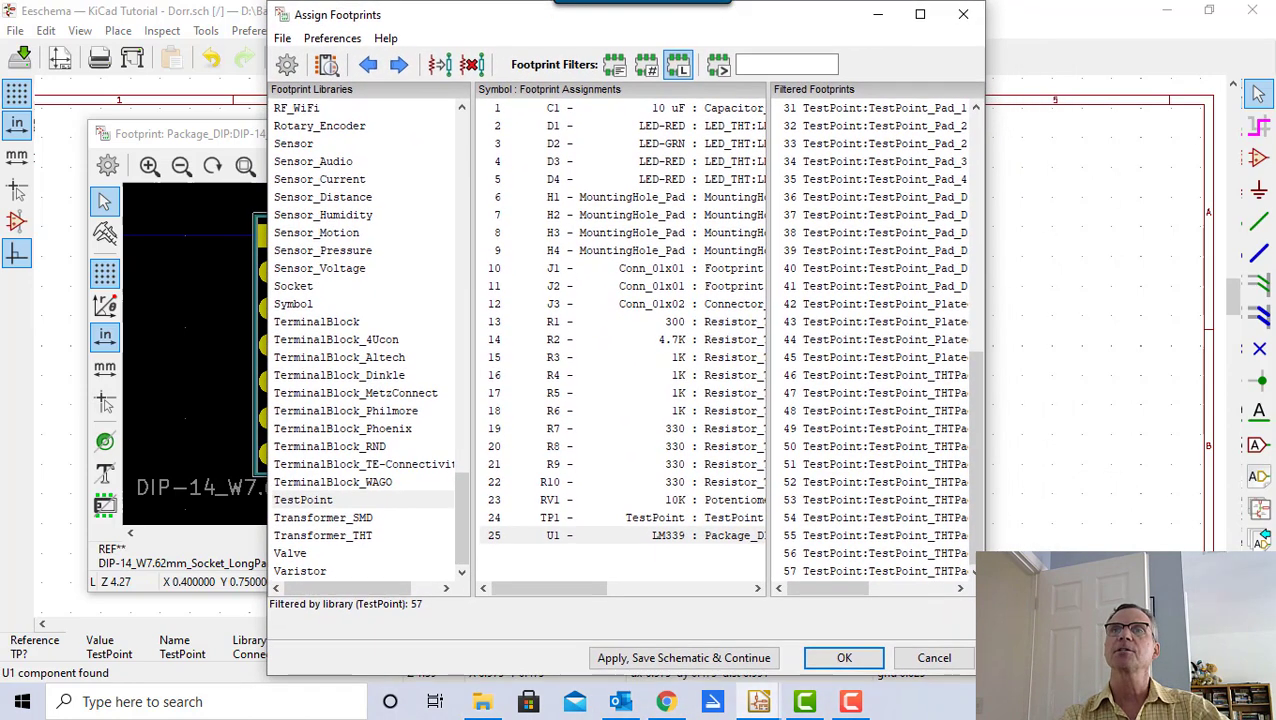
{"action": "left_click", "coordinate": [846, 660]}
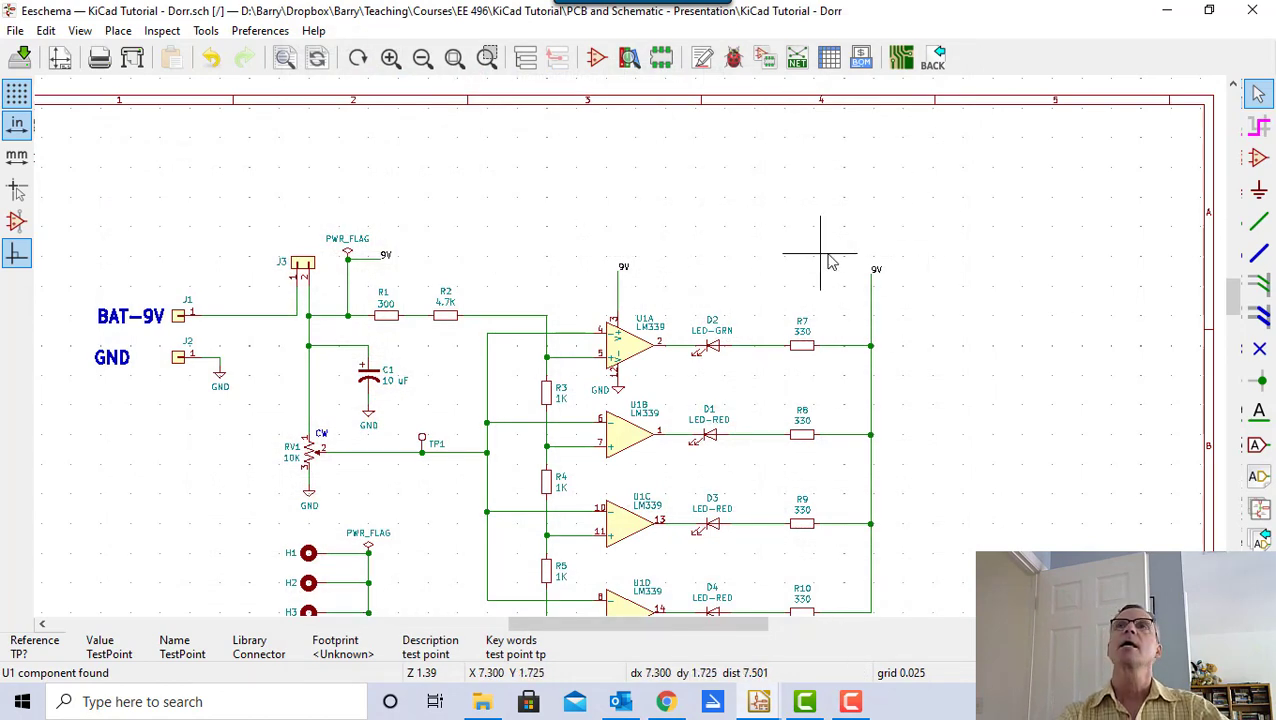
{"action": "left_click", "coordinate": [20, 58]}
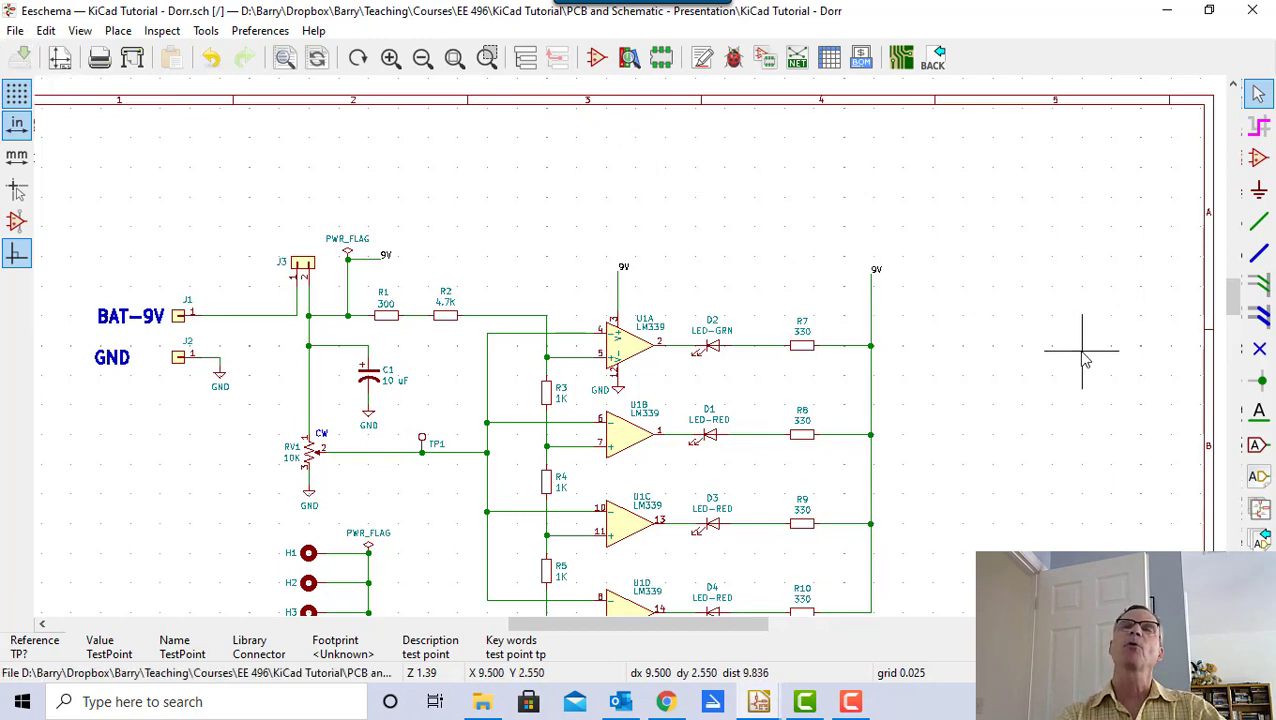
- Run the Electrical Rules Checker on the completed schematic, moving its window so the whole report is accessible, and close it
{"action": "left_click", "coordinate": [733, 60]}
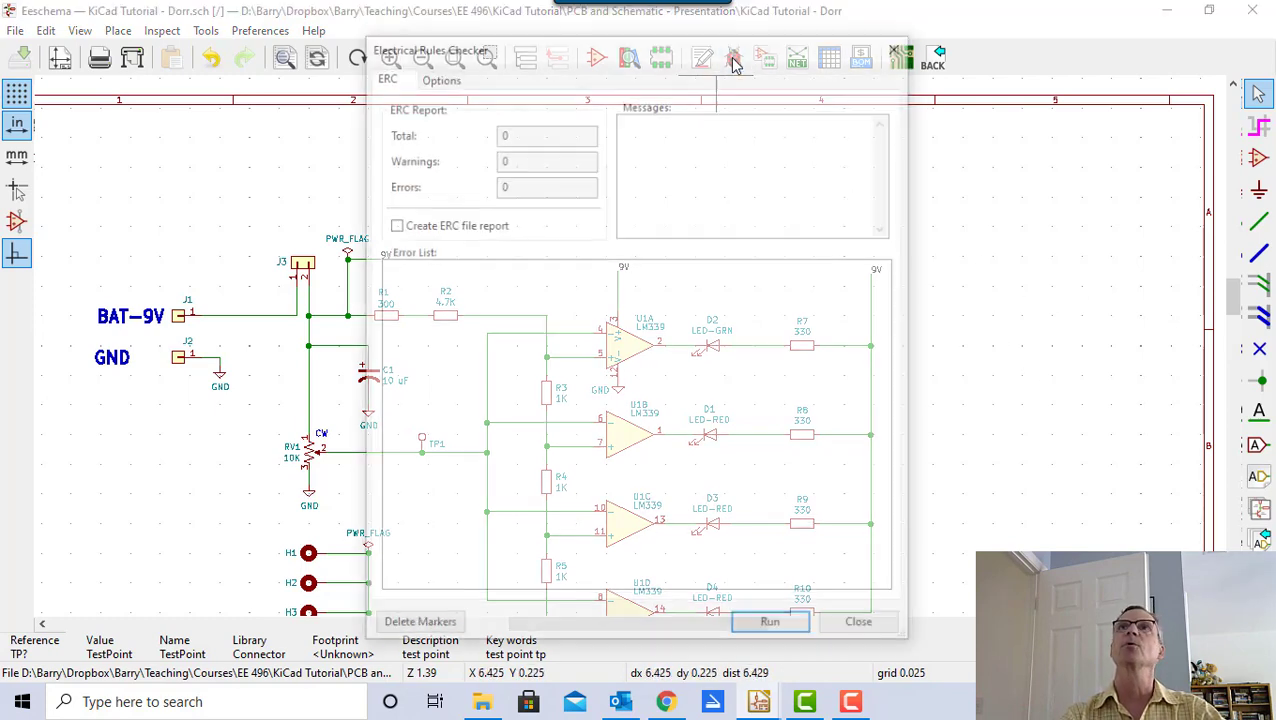
{"action": "left_click_drag", "start_coordinate": [752, 58], "coordinate": [840, 229]}
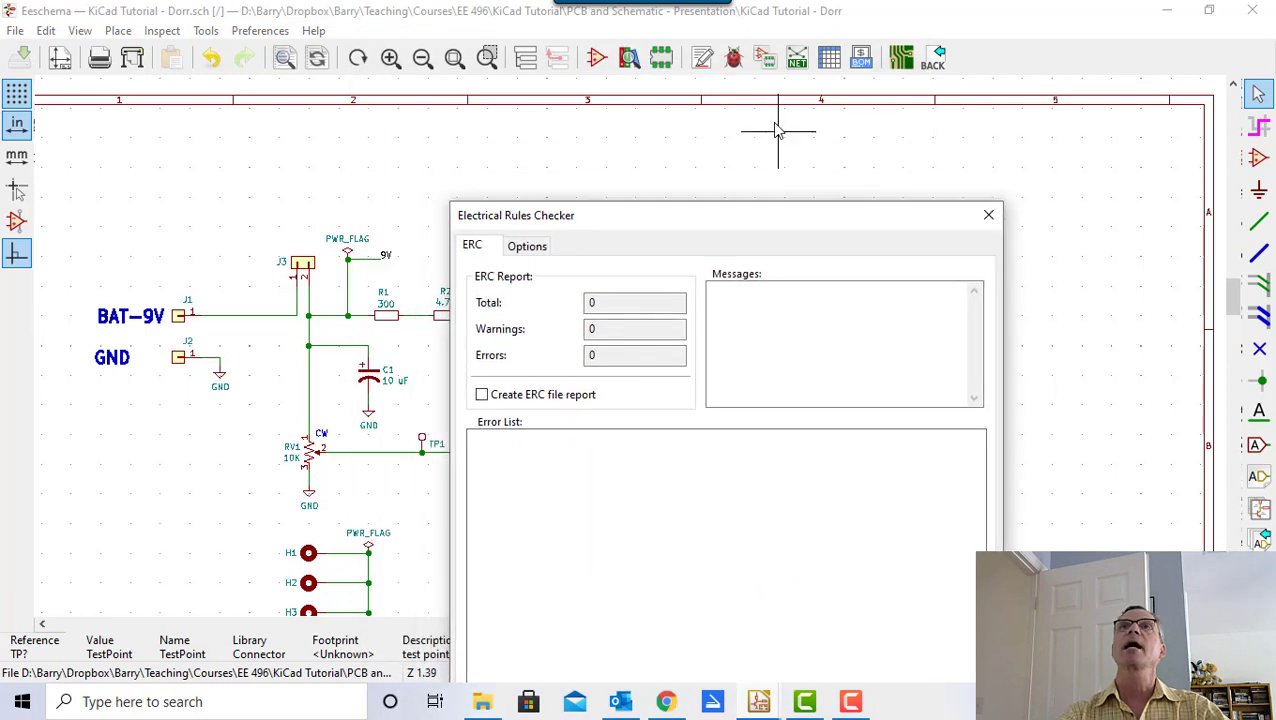
{"action": "left_click_drag", "start_coordinate": [708, 222], "coordinate": [661, 101]}
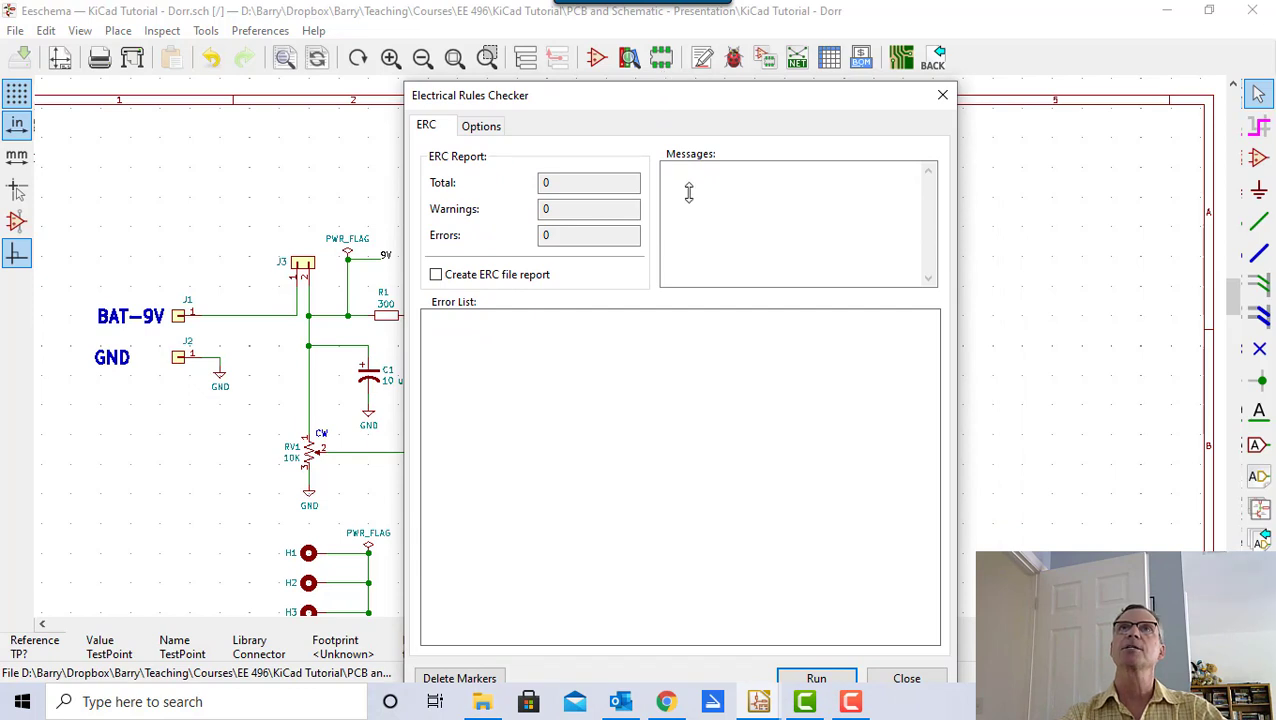
{"action": "left_click_drag", "start_coordinate": [700, 100], "coordinate": [695, 37]}
{"action": "left_click", "coordinate": [820, 614]}
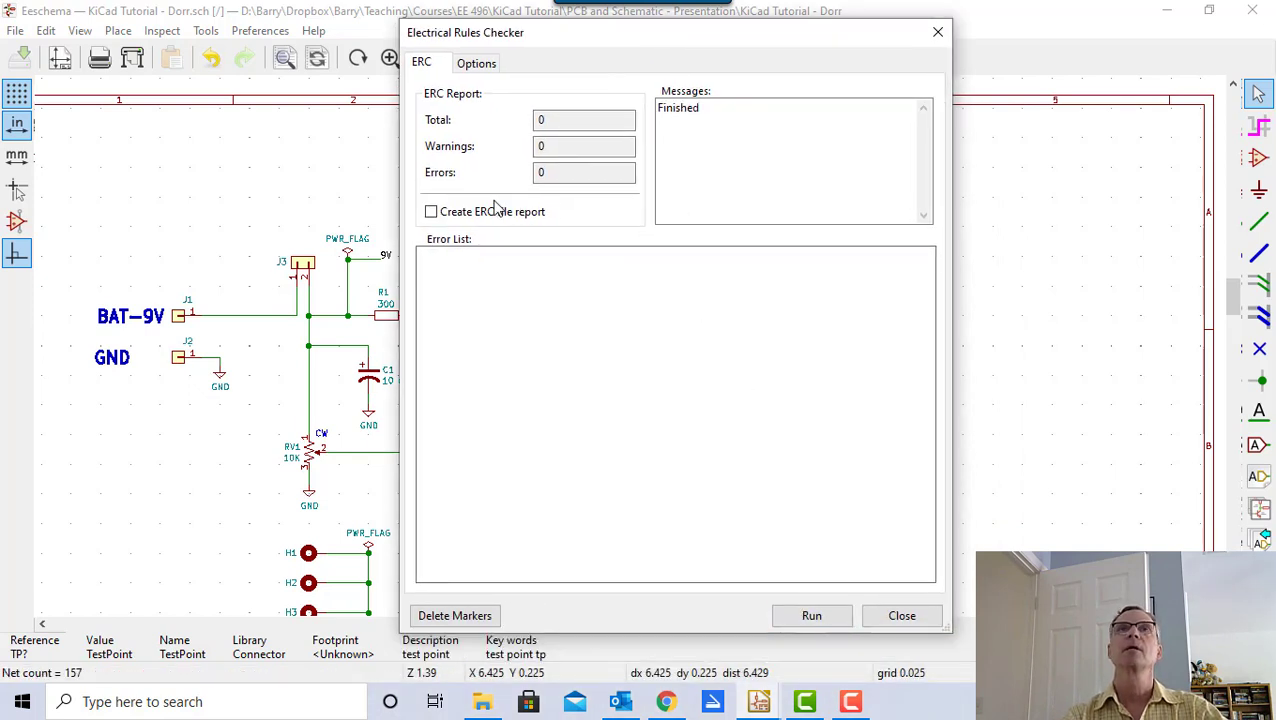
{"action": "left_click", "coordinate": [812, 615]}
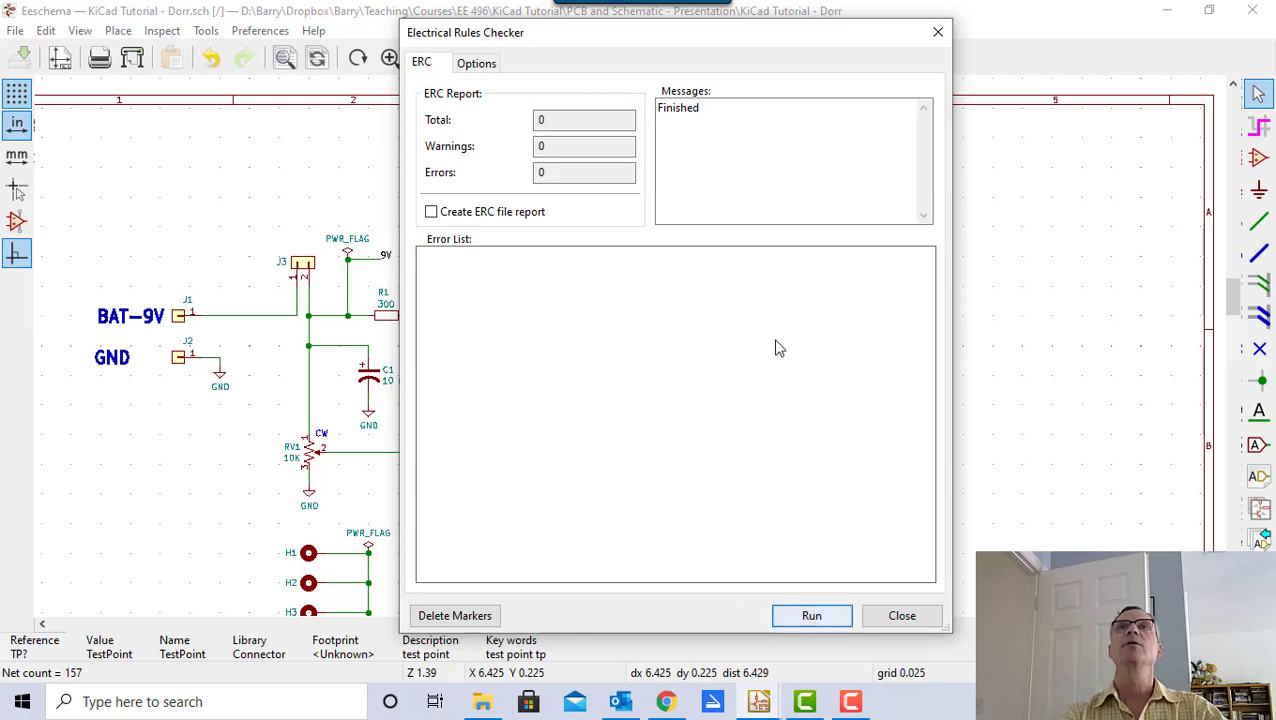
{"action": "left_click", "coordinate": [902, 616]}
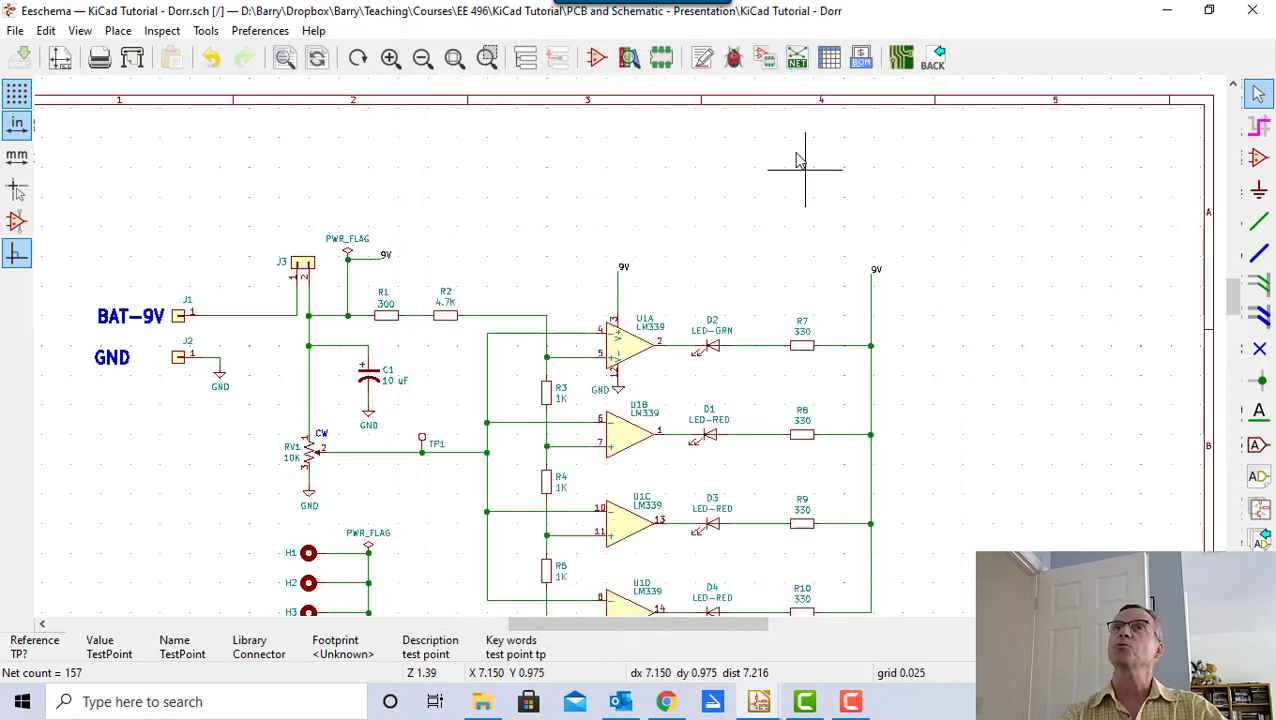
- Generate the schematic's netlist and save it as KiCad Tutorial - Dorr.net
{"action": "left_click", "coordinate": [799, 62]}
{"action": "left_click", "coordinate": [775, 292]}
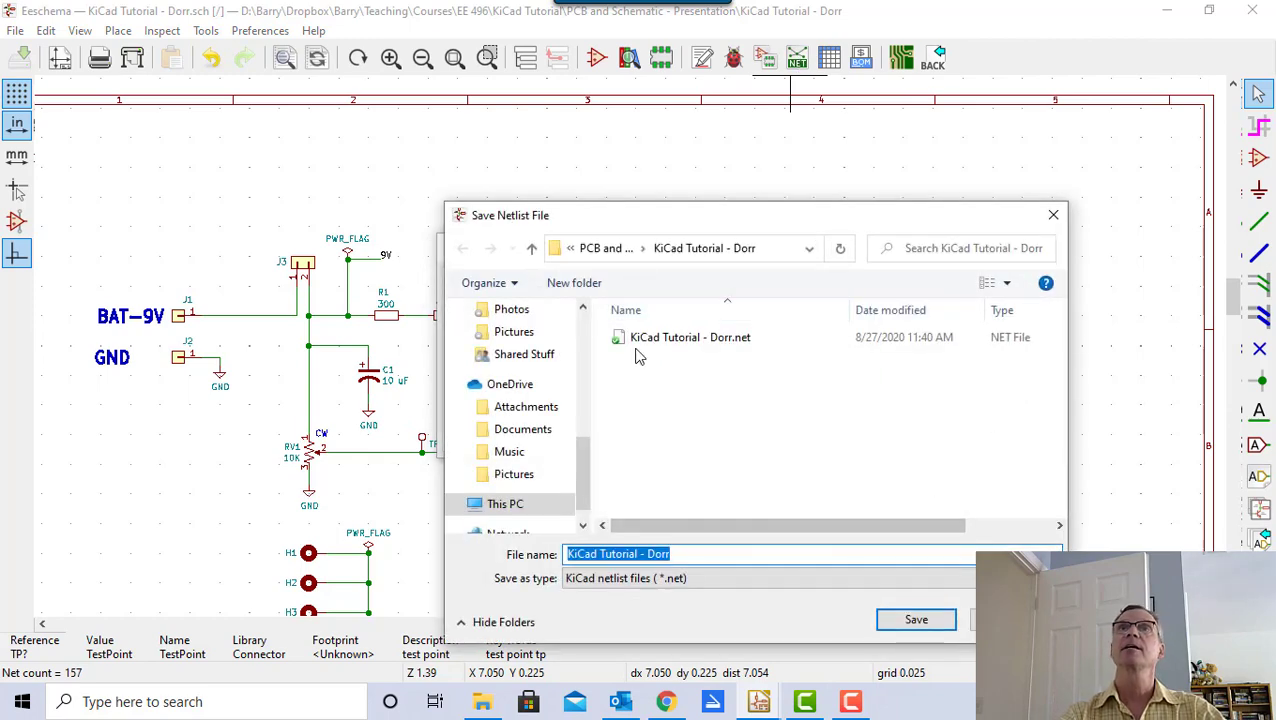
{"action": "left_click", "coordinate": [912, 619]}
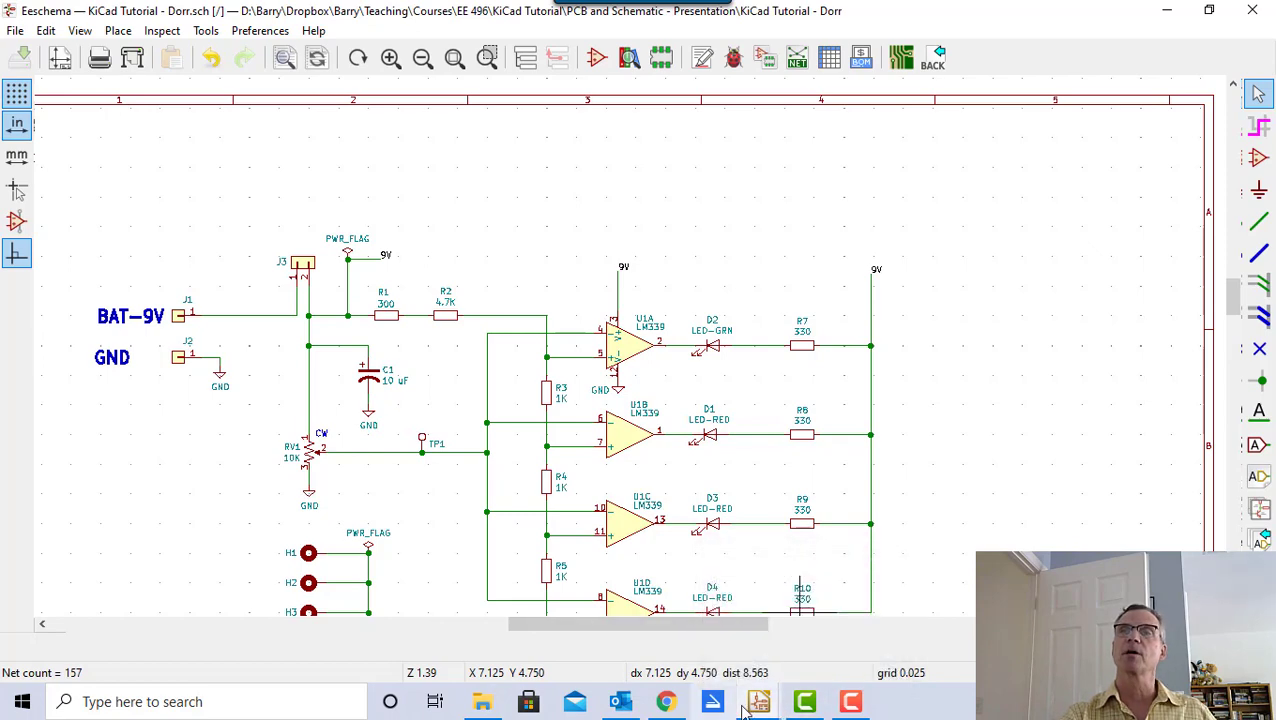
- Switch to Pcbnew and update the PCB from the KiCad Tutorial - Dorr.net netlist, adding the capacitor, mounting hole and test point footprints
{"action": "mouse_move", "coordinate": [755, 706]}
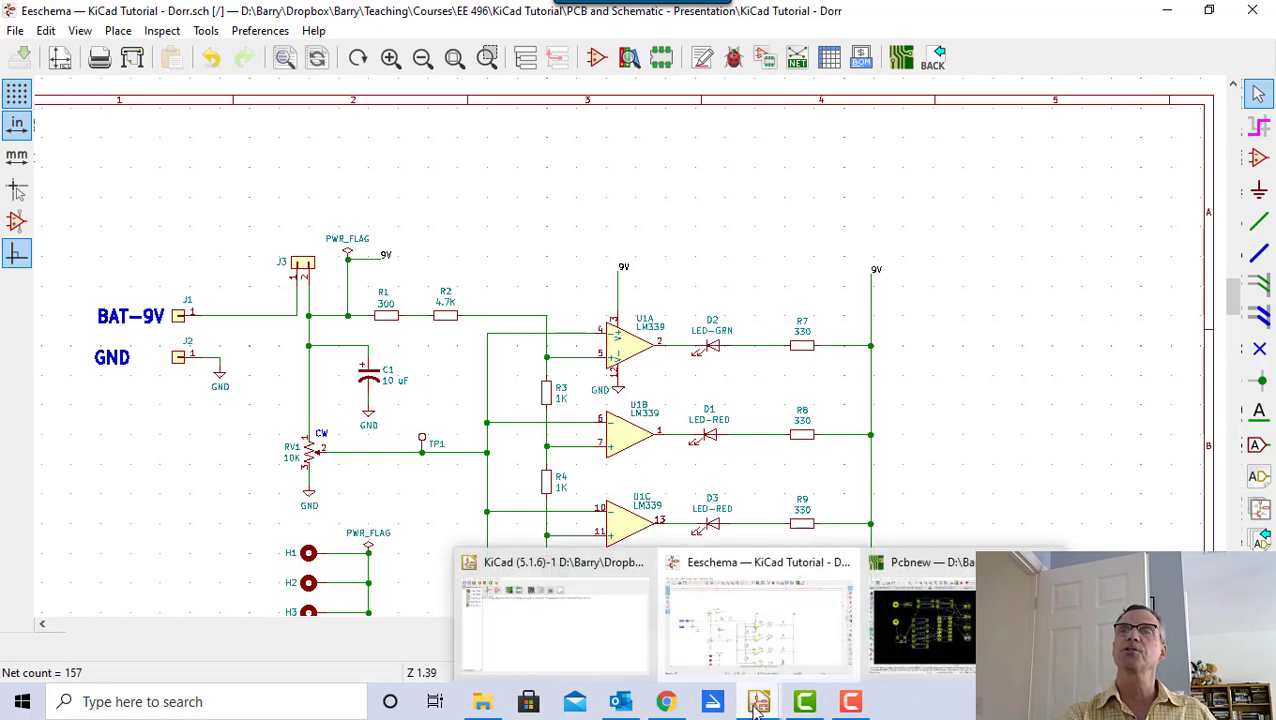
{"action": "left_click", "coordinate": [911, 562]}
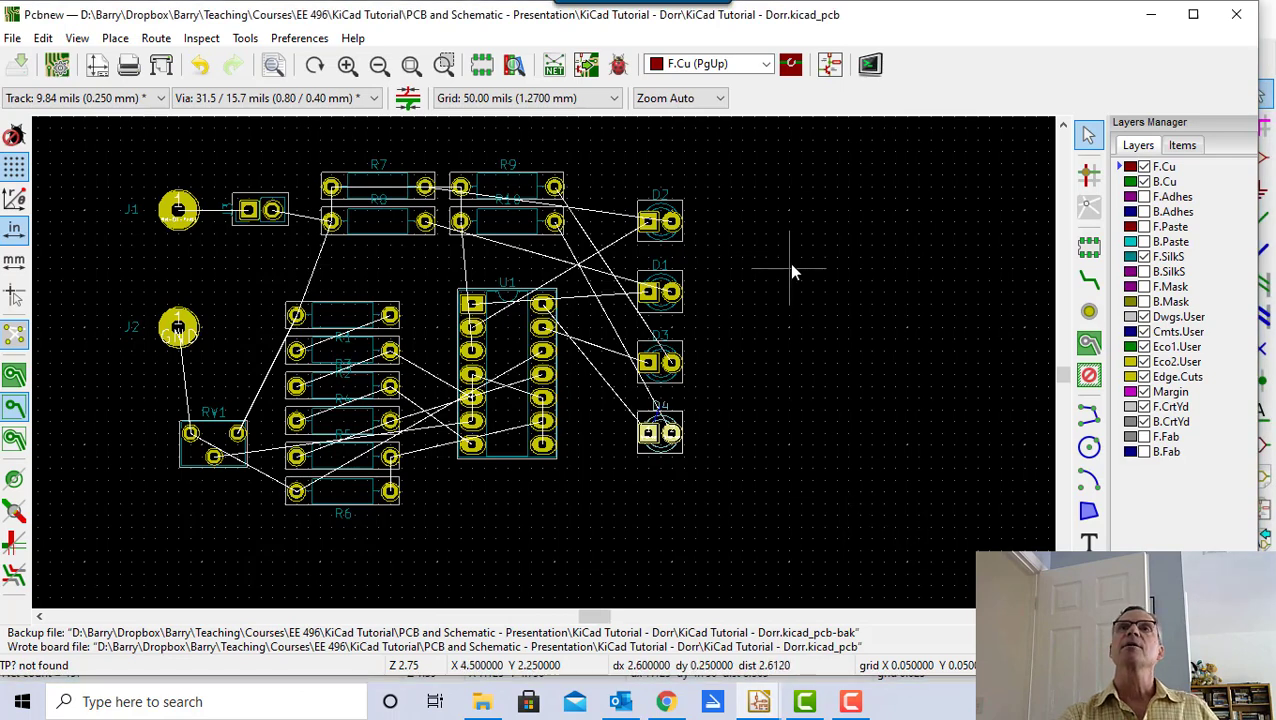
{"action": "scroll", "coordinate": [792, 270], "scroll_direction": "down", "scroll_amount": 3}
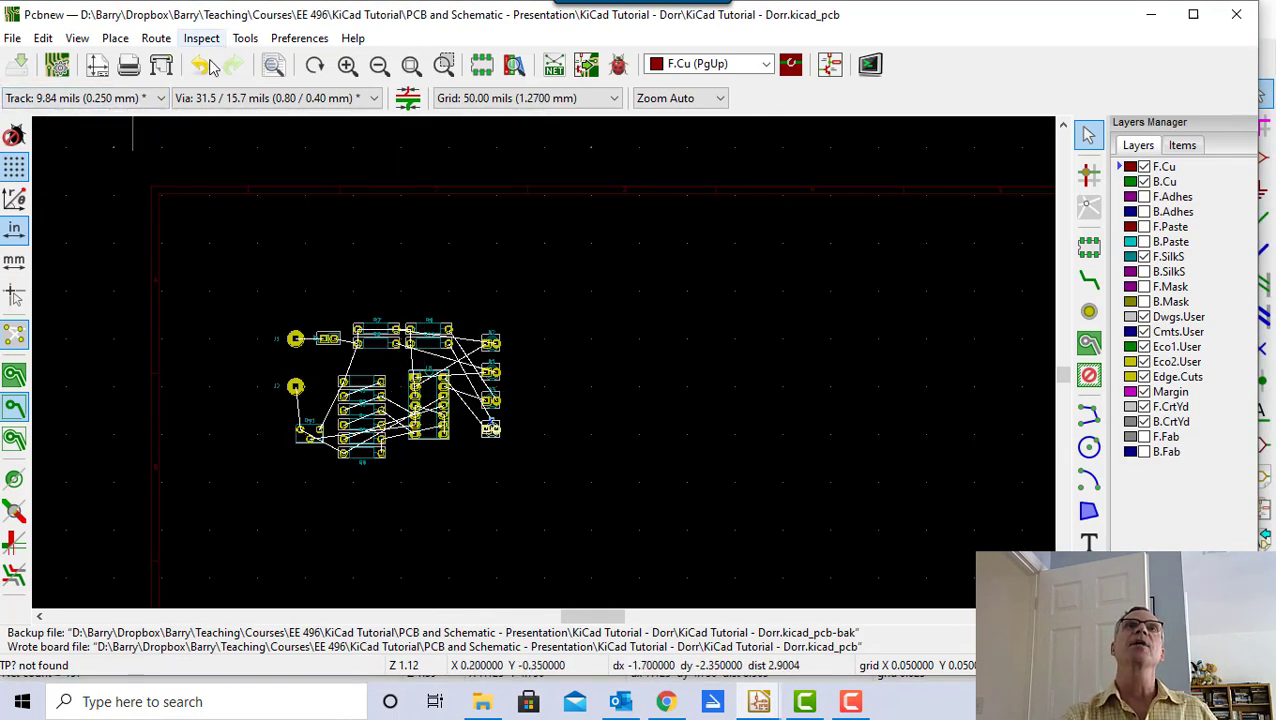
{"action": "left_click", "coordinate": [553, 64]}
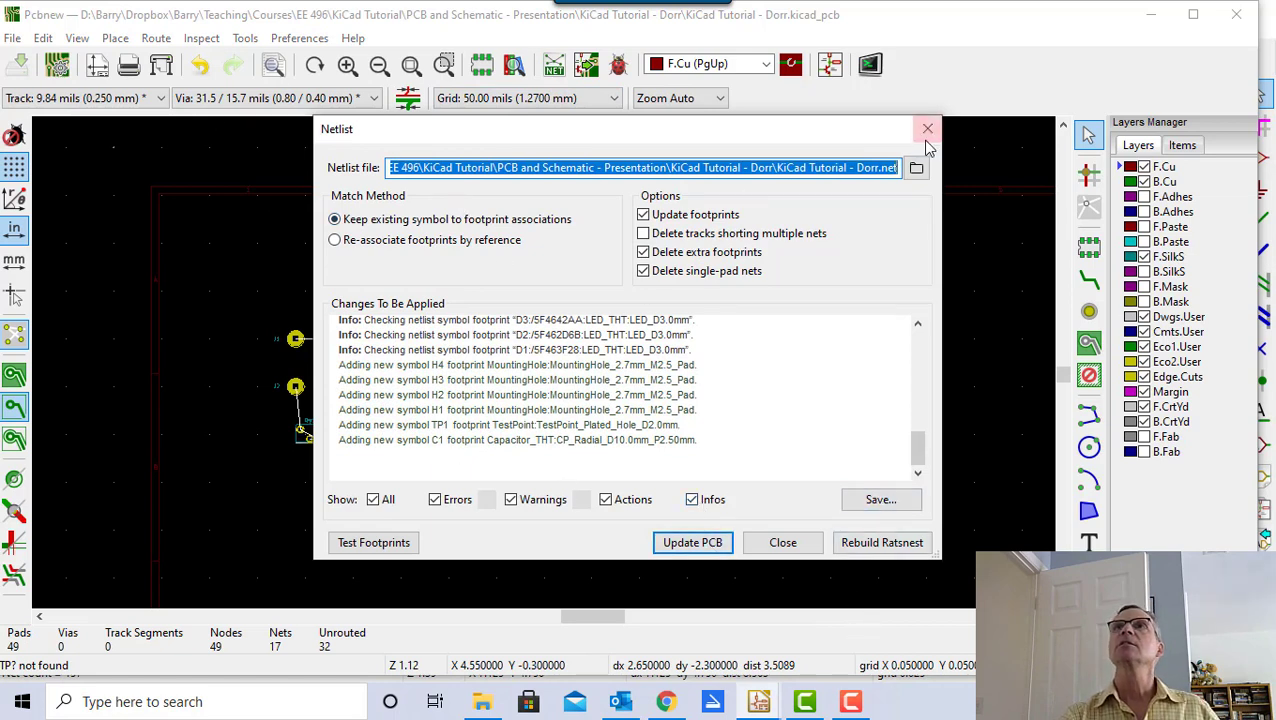
{"action": "left_click", "coordinate": [705, 549]}
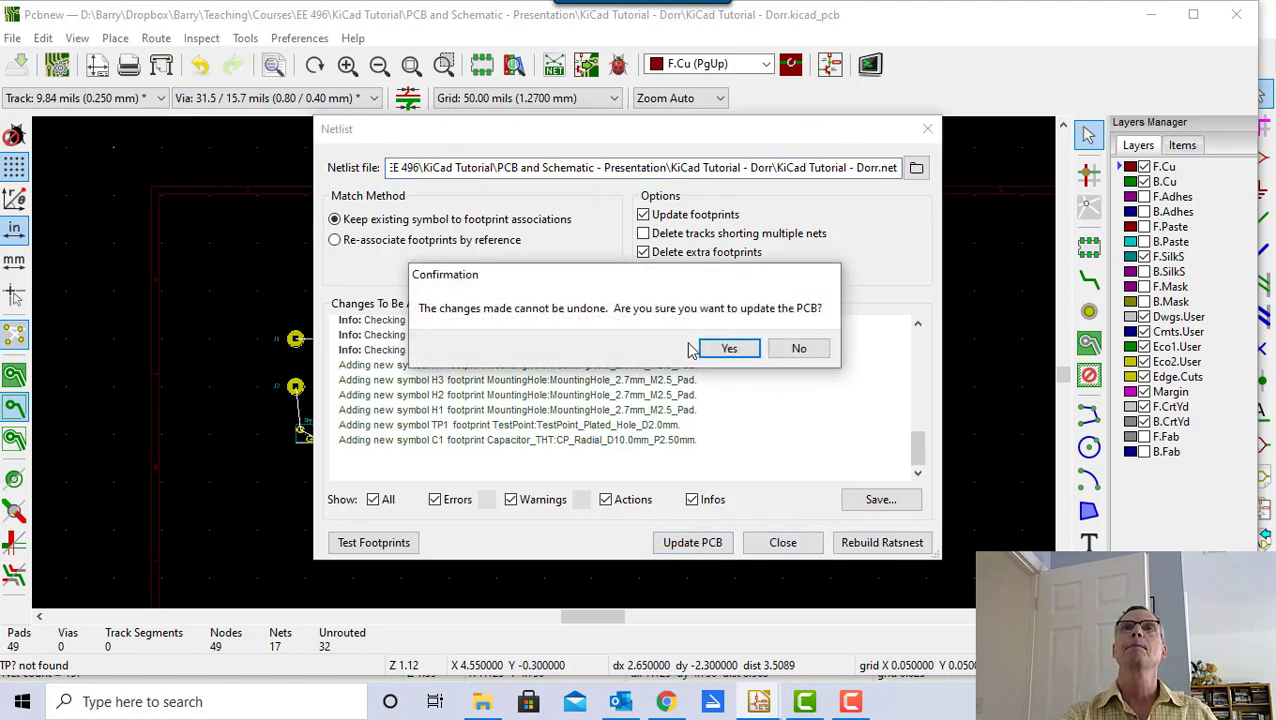
{"action": "left_click", "coordinate": [732, 350]}
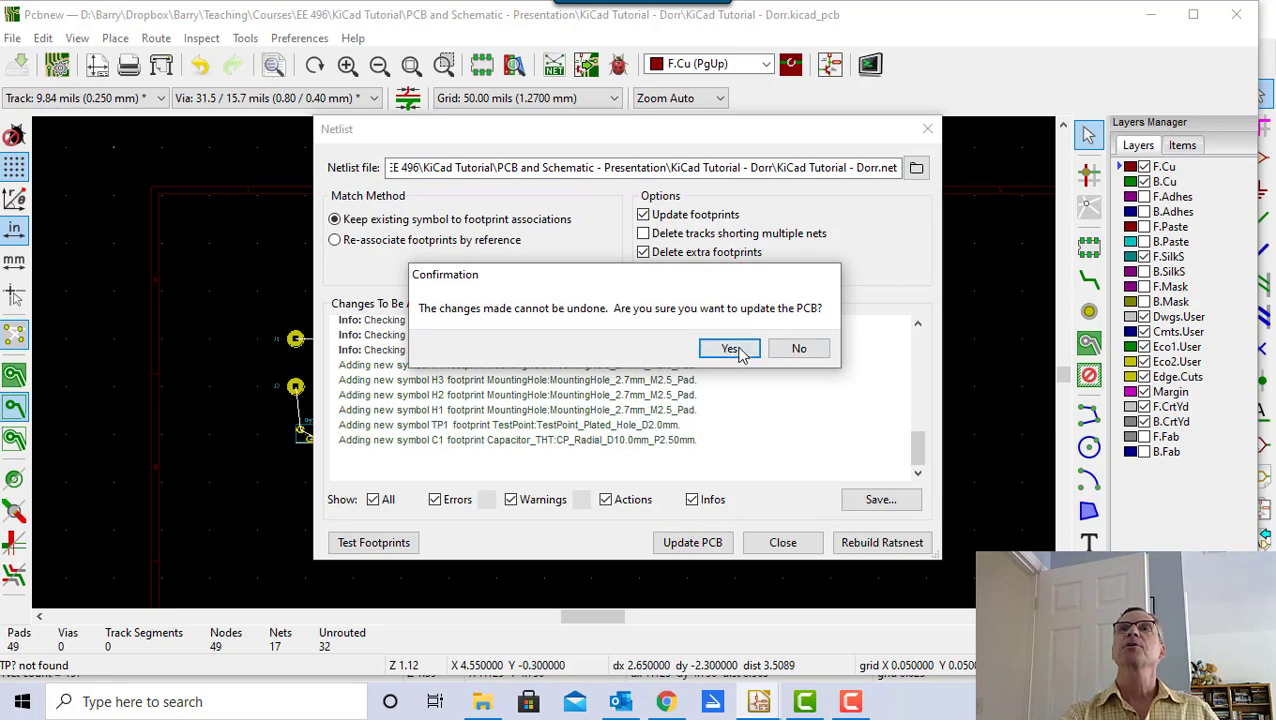
{"action": "left_click", "coordinate": [783, 549]}
- Set the new footprints down beside the circuit and move mounting holes H1 and H3 to its lower-left and lower-right corners
{"action": "scroll", "coordinate": [770, 570], "scroll_direction": "down", "scroll_amount": 4}
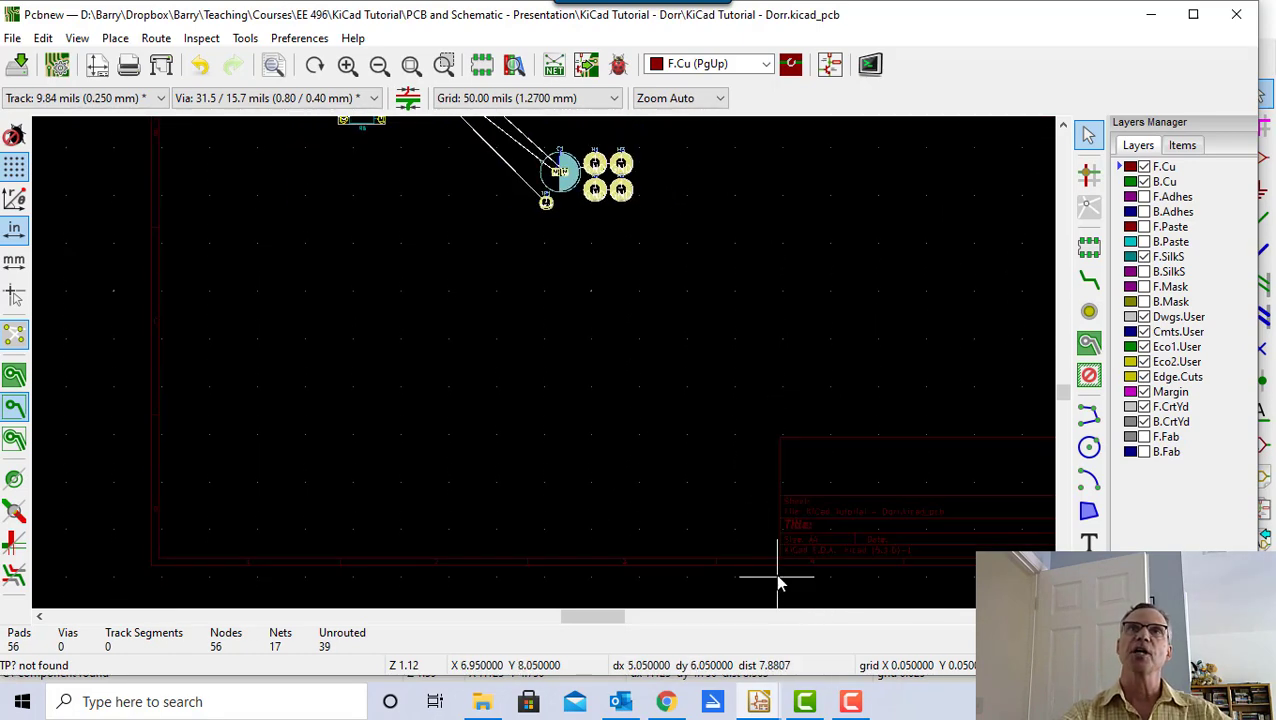
{"action": "scroll", "coordinate": [660, 360], "scroll_direction": "up", "scroll_amount": 4}
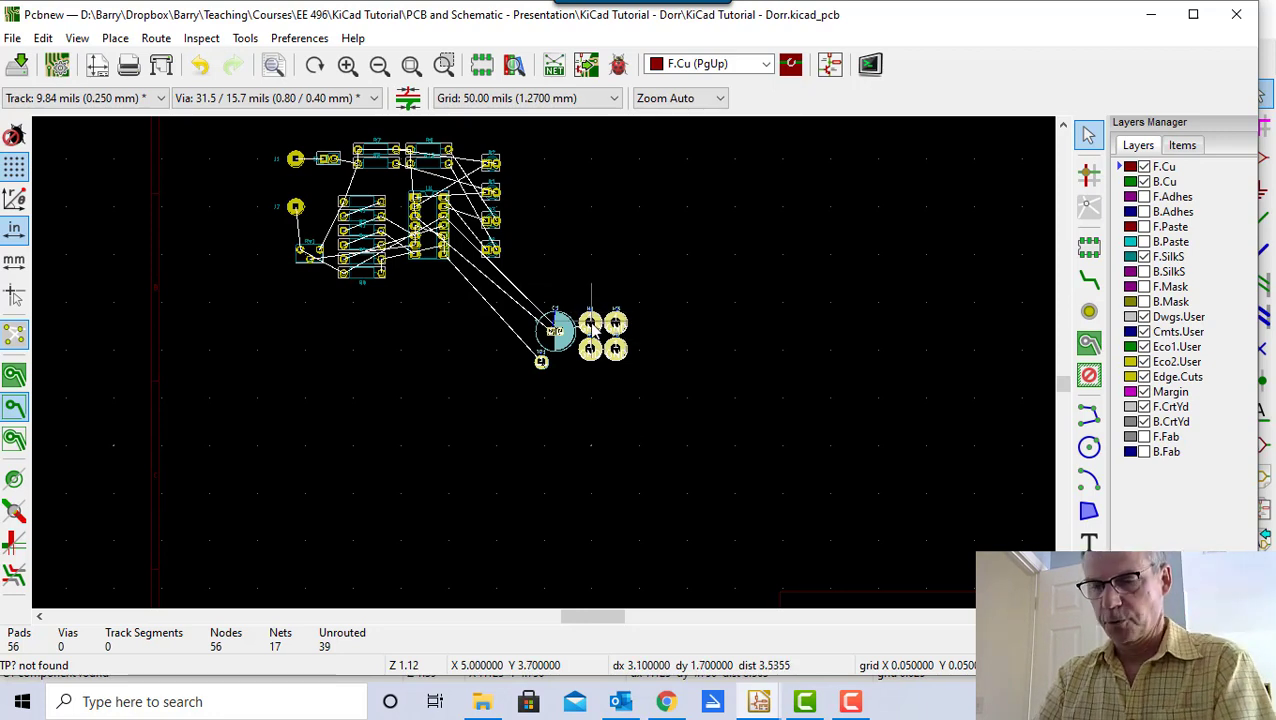
{"action": "left_click_drag", "start_coordinate": [591, 330], "coordinate": [661, 334]}
{"action": "left_click", "coordinate": [662, 324]}
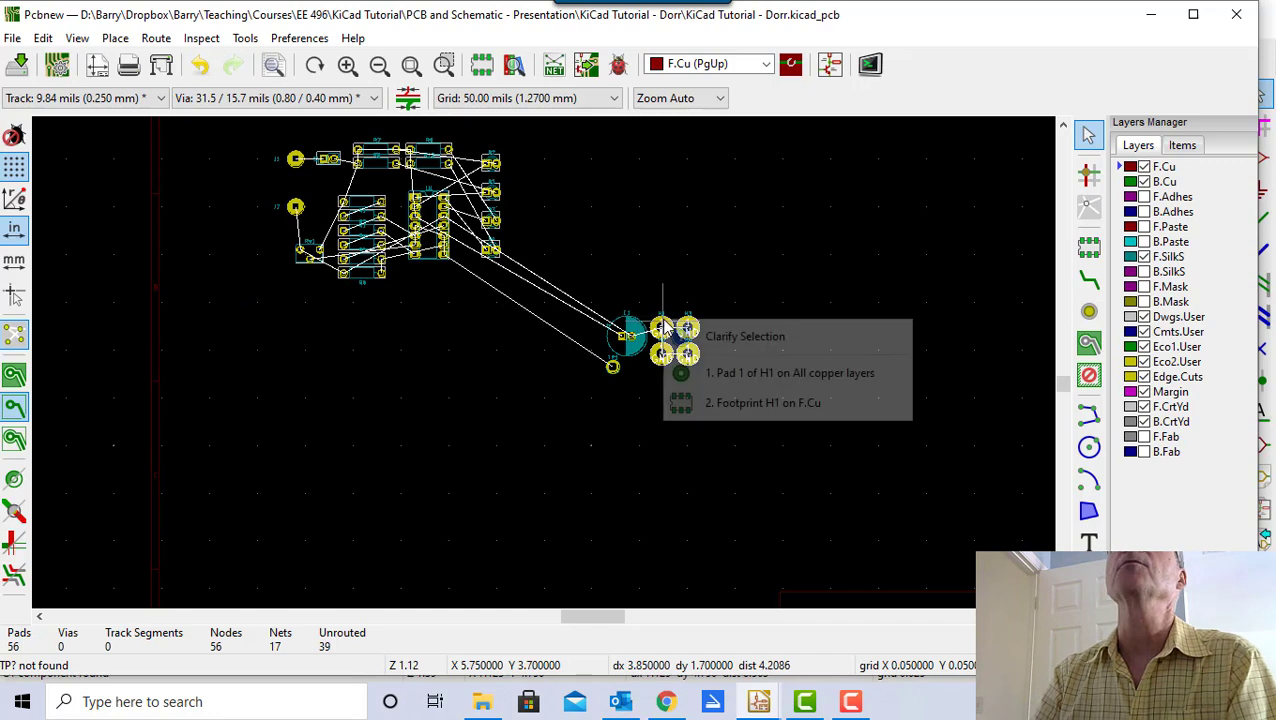
{"action": "left_click", "coordinate": [740, 403]}
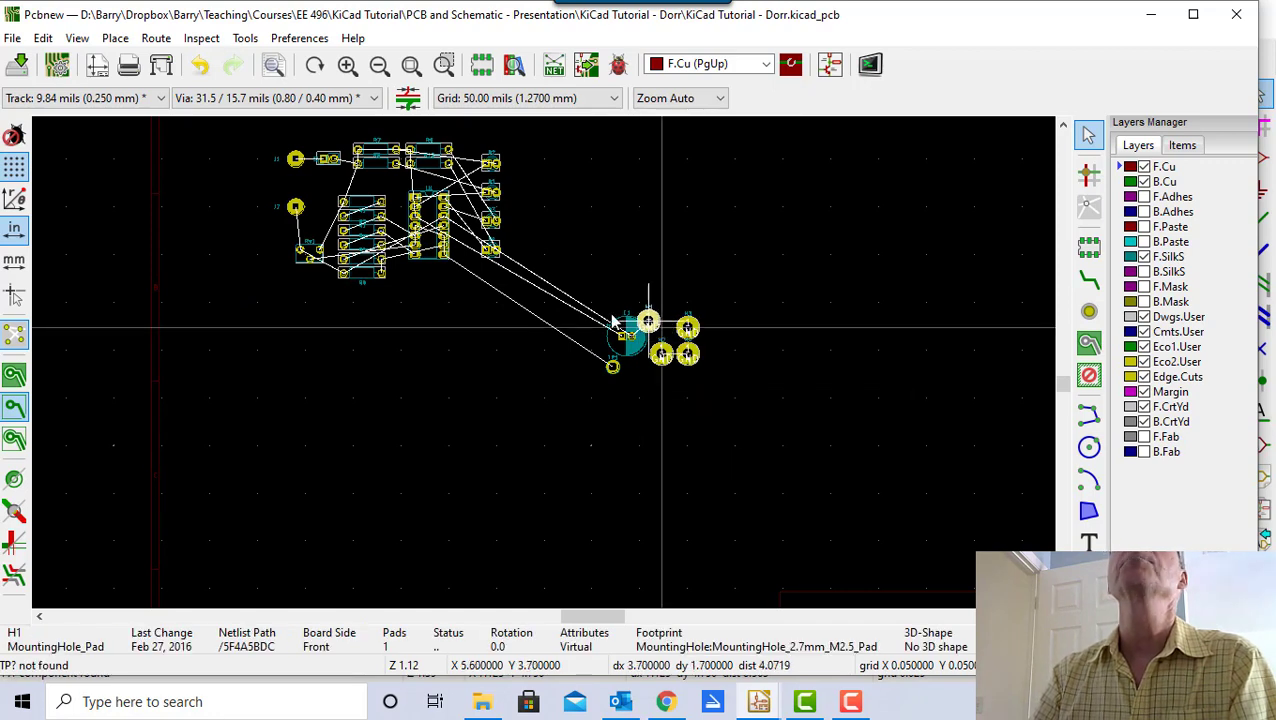
{"action": "left_click", "coordinate": [271, 303]}
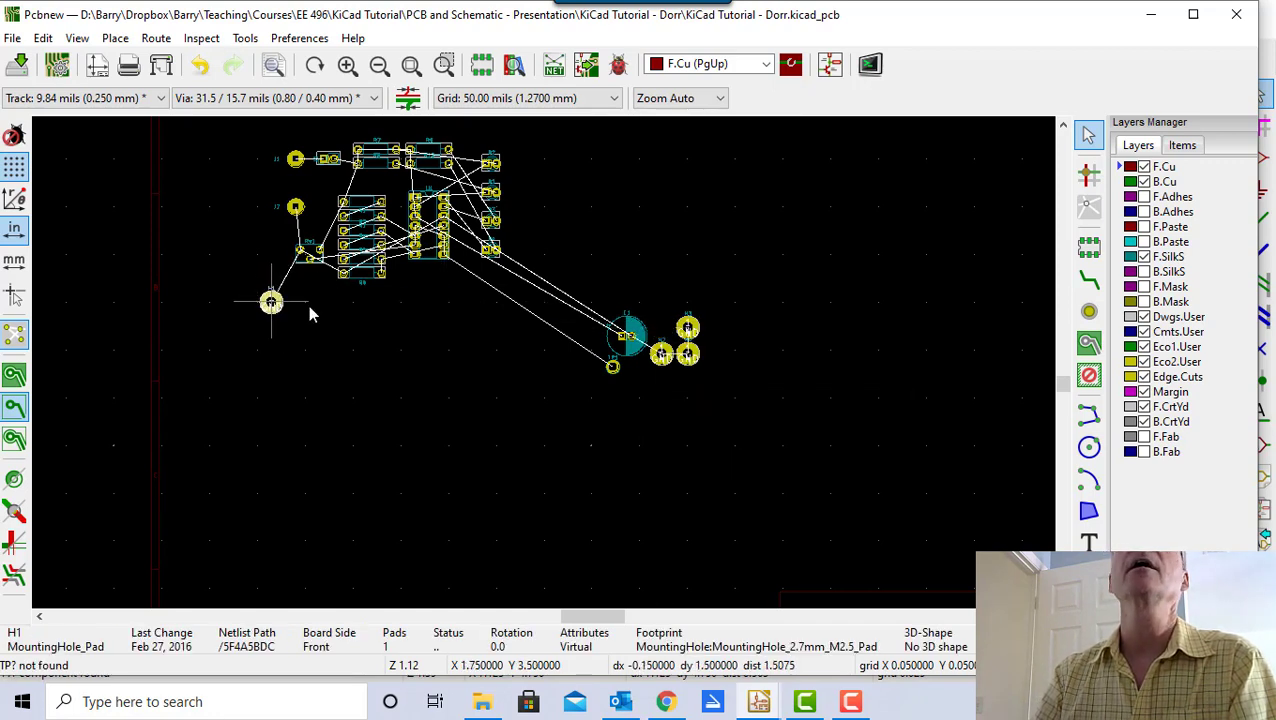
{"action": "left_click", "coordinate": [698, 330]}
{"action": "left_click", "coordinate": [716, 379]}
{"action": "left_click", "coordinate": [500, 317]}
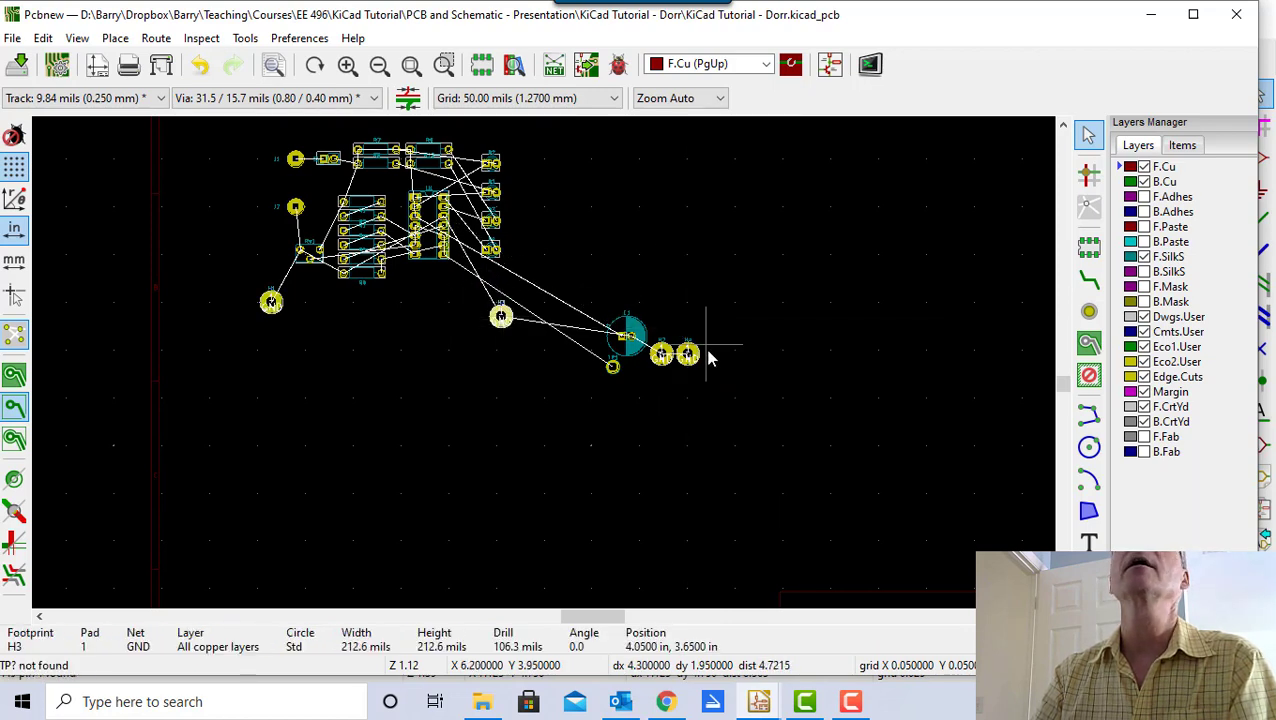
- Move the mounting hole footprint H4 to the circuit's upper-right corner, above LED D2
{"action": "left_click", "coordinate": [695, 352]}
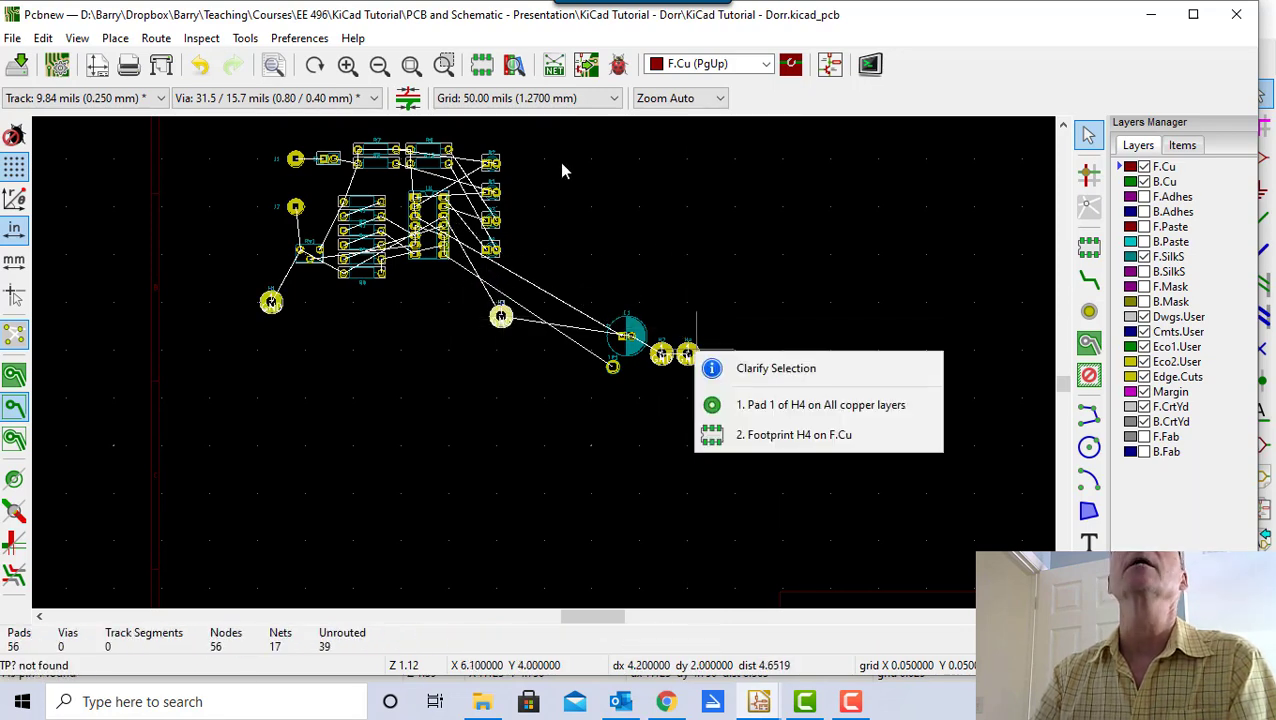
{"action": "left_click", "coordinate": [763, 435]}
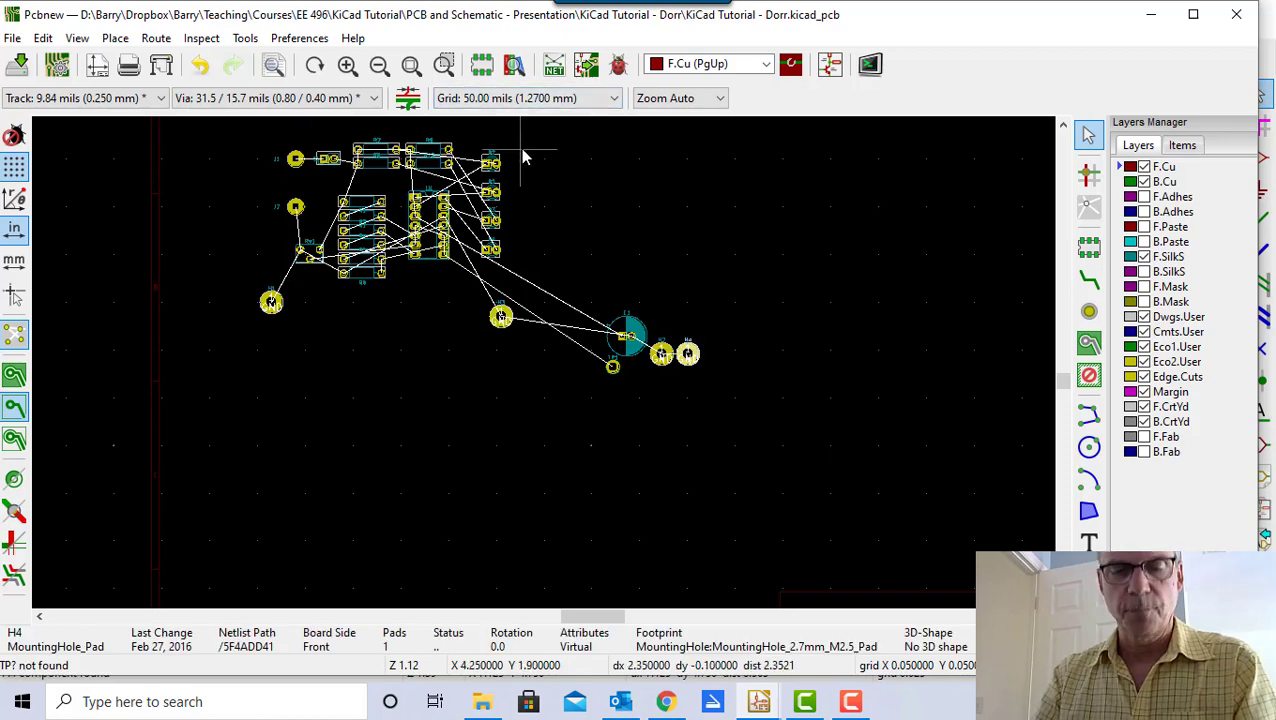
{"action": "scroll", "coordinate": [520, 155], "scroll_direction": "up", "scroll_amount": 2}
{"action": "scroll", "coordinate": [528, 163], "scroll_direction": "down", "scroll_amount": 1}
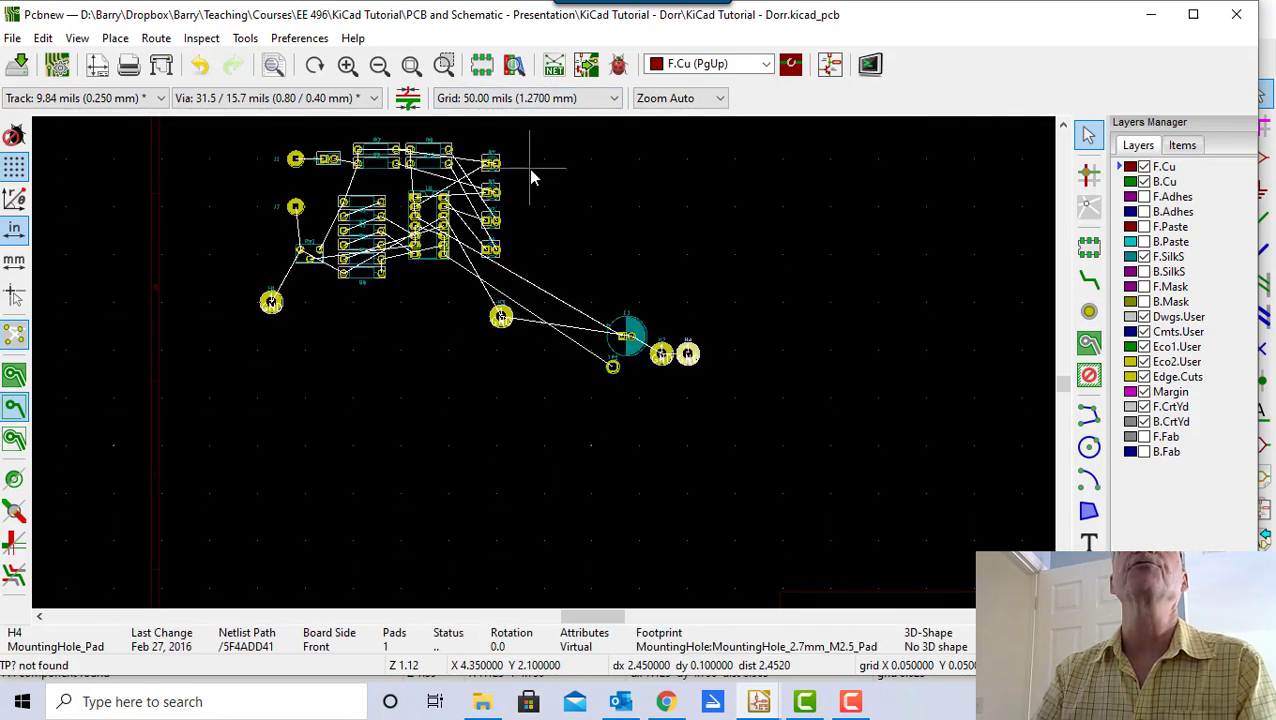
{"action": "scroll", "coordinate": [530, 178], "scroll_direction": "up", "scroll_amount": 1}
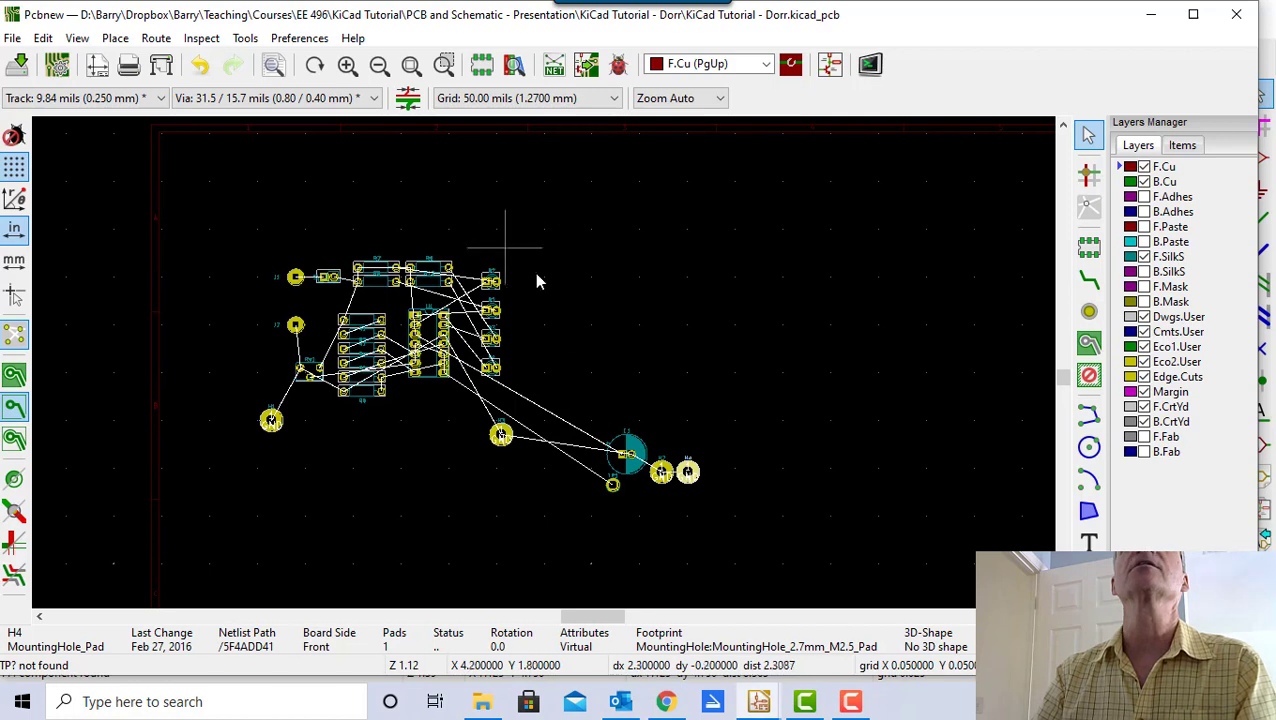
{"action": "key", "text": "m"}
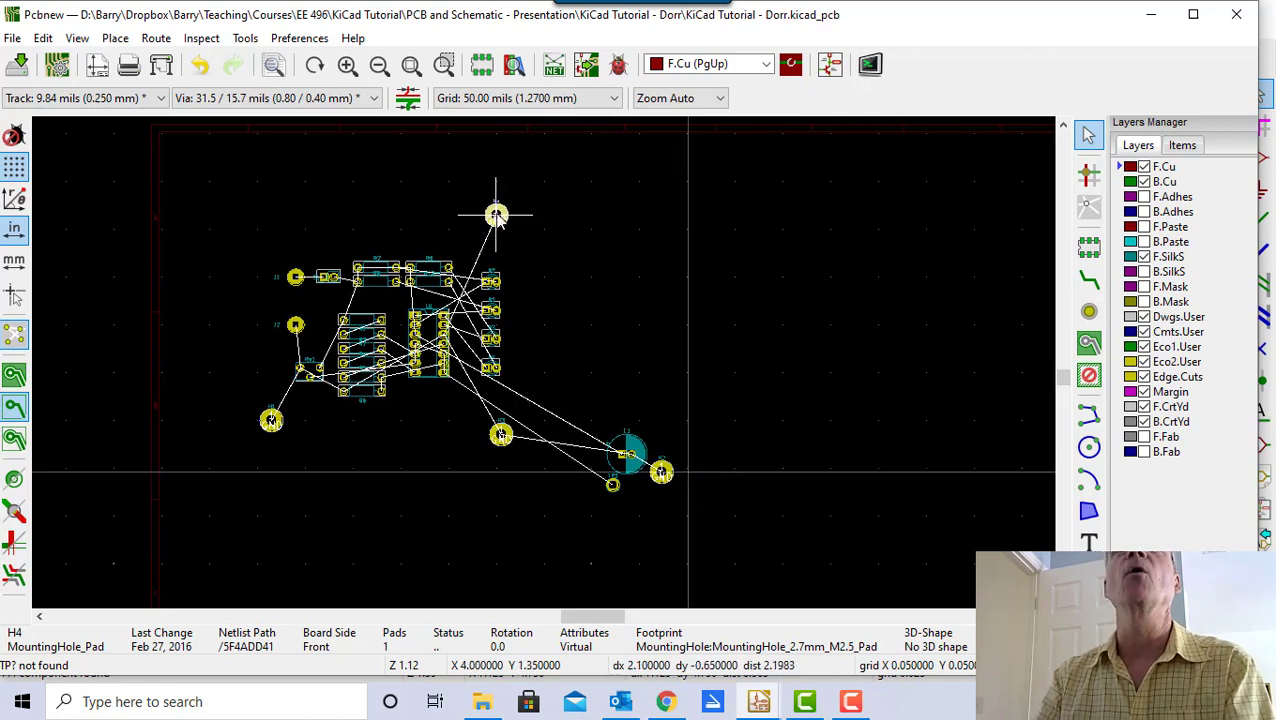
{"action": "left_click", "coordinate": [516, 238]}
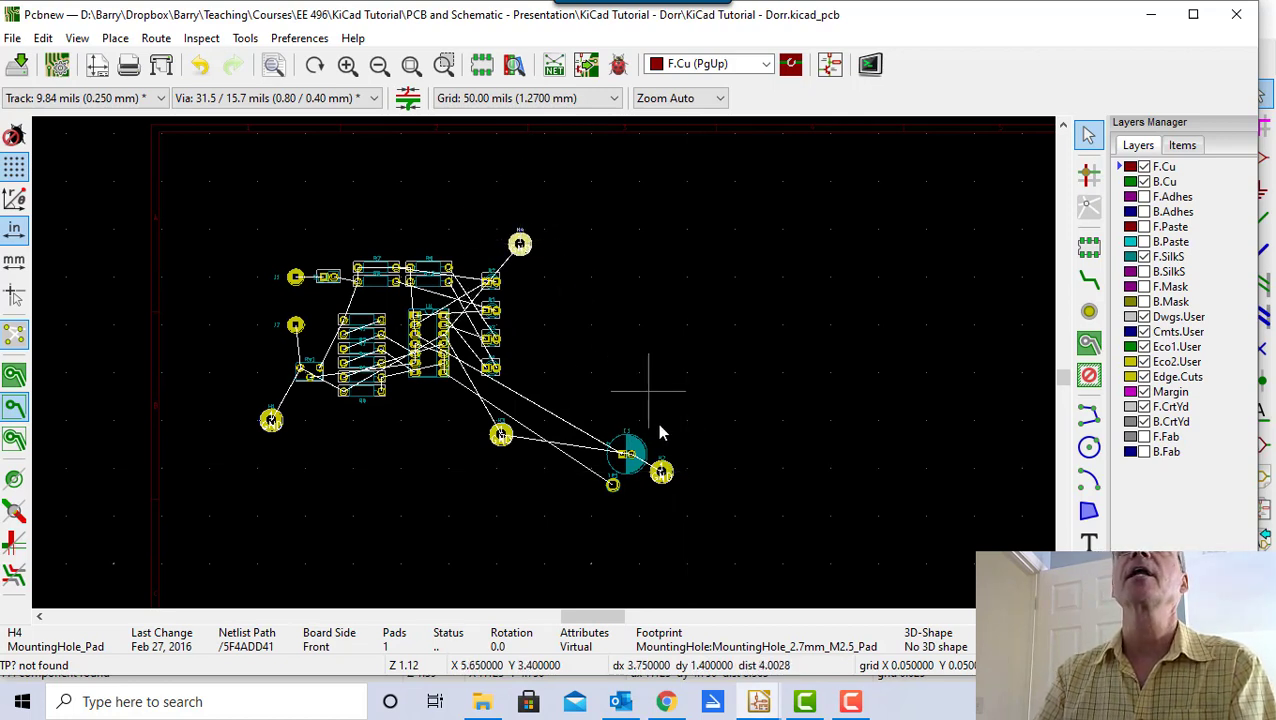
- Move the mounting hole footprint H2 to the circuit's upper-left corner, above connector J1
{"action": "left_click", "coordinate": [668, 477]}
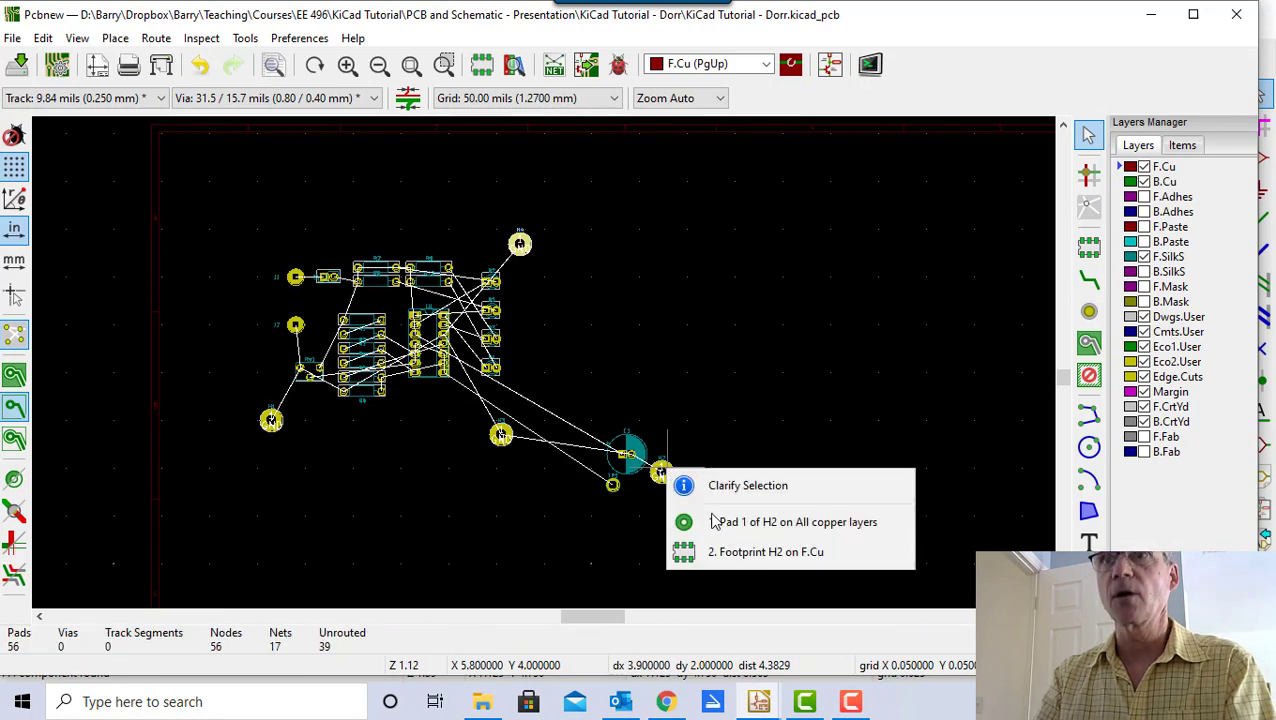
{"action": "left_click", "coordinate": [745, 558]}
{"action": "key", "text": "m"}
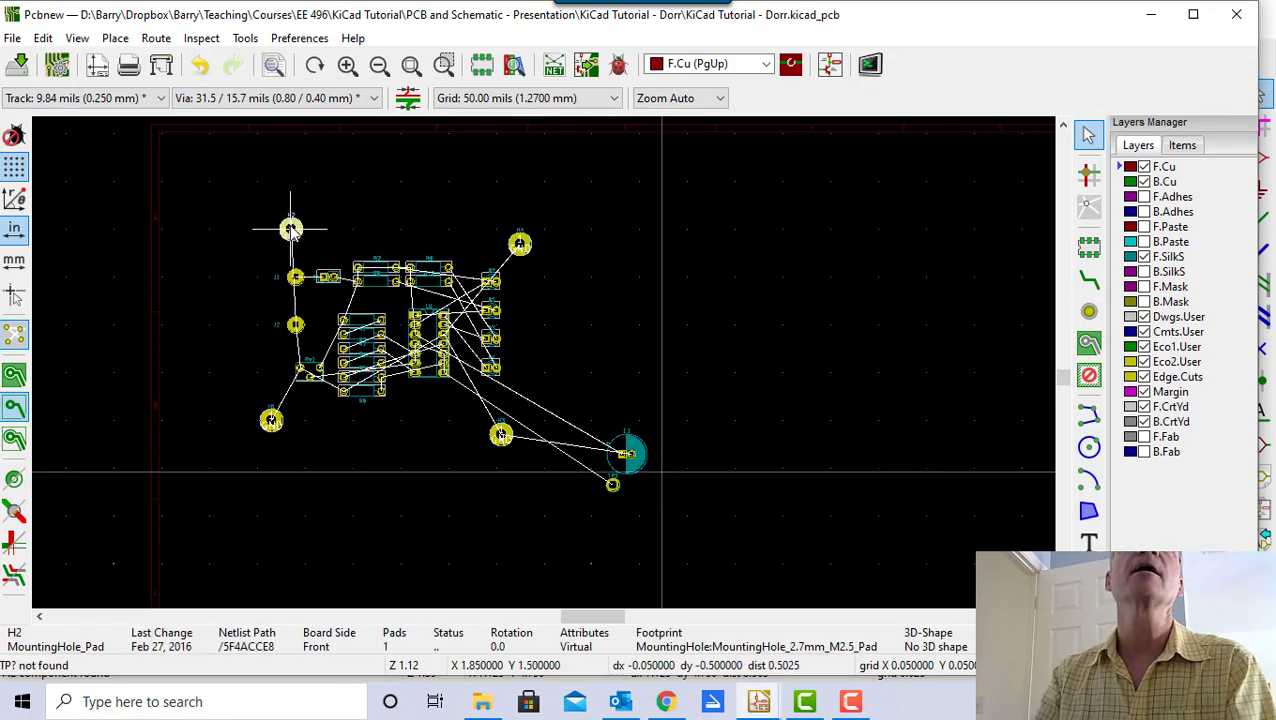
{"action": "left_click", "coordinate": [286, 222]}
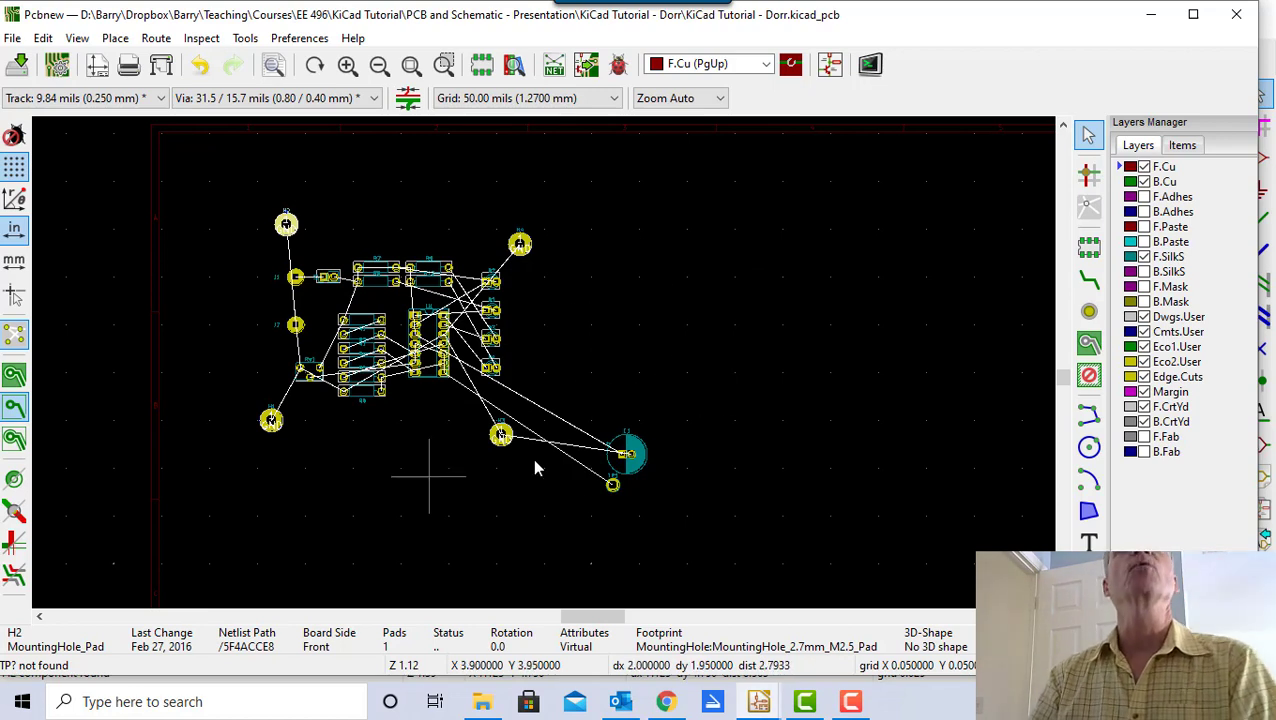
- Move capacitor C1 above J3 next to mounting hole H2, and test point TP1 below the potentiometer RV1
{"action": "left_click", "coordinate": [733, 380]}
{"action": "left_click_drag", "start_coordinate": [636, 455], "coordinate": [338, 240]}
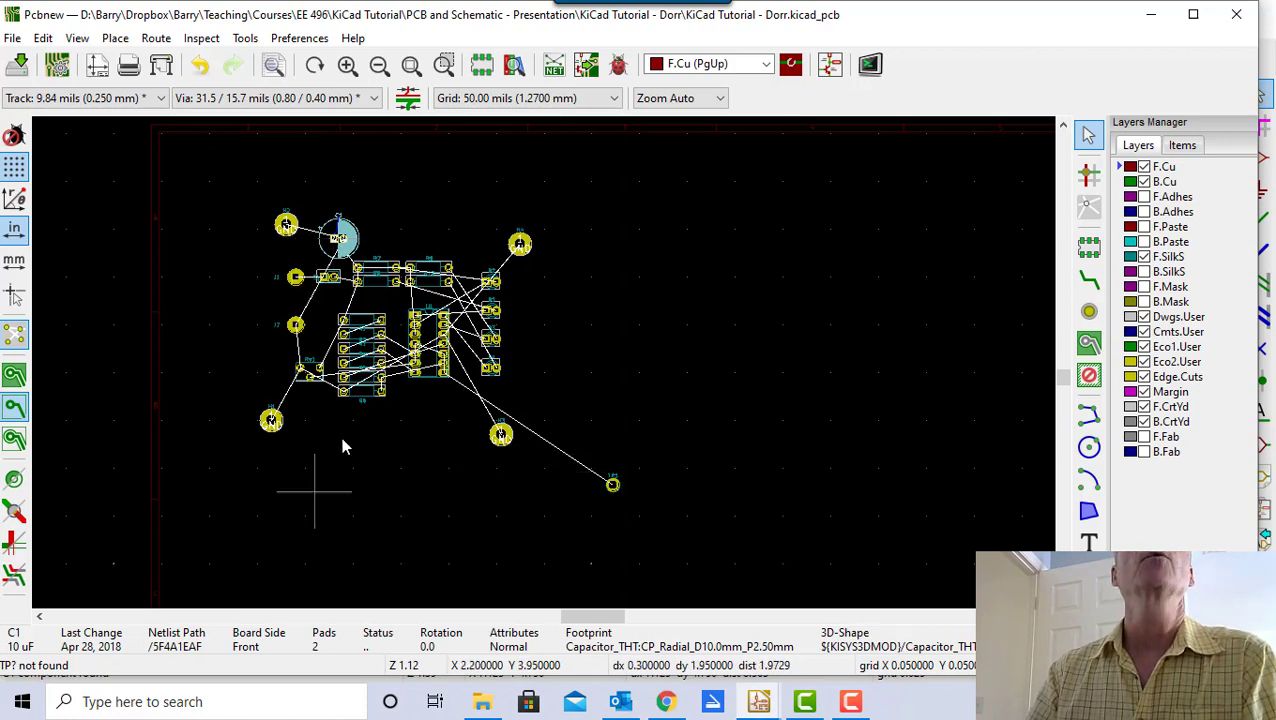
{"action": "left_click_drag", "start_coordinate": [613, 485], "coordinate": [323, 418]}
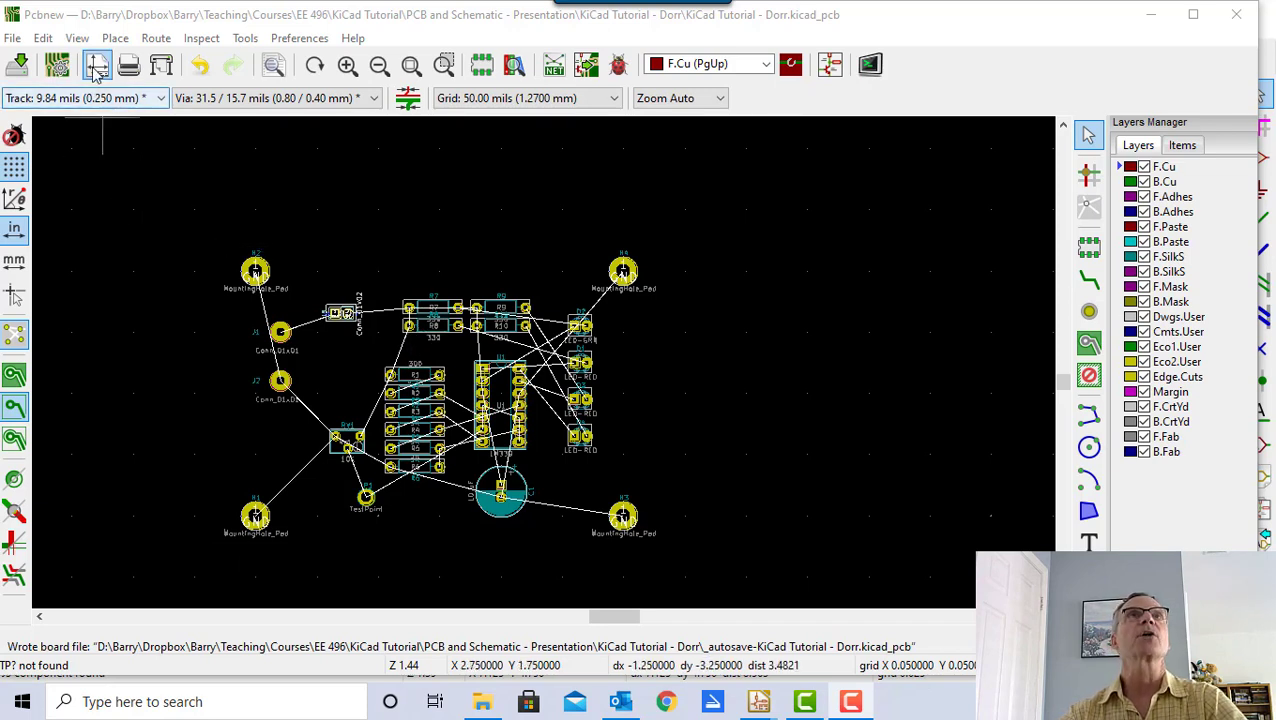
- Place the drill and place offset origin outside the circuit's upper-left corner, above and to the left of mounting hole H2
{"action": "left_click", "coordinate": [115, 38]}
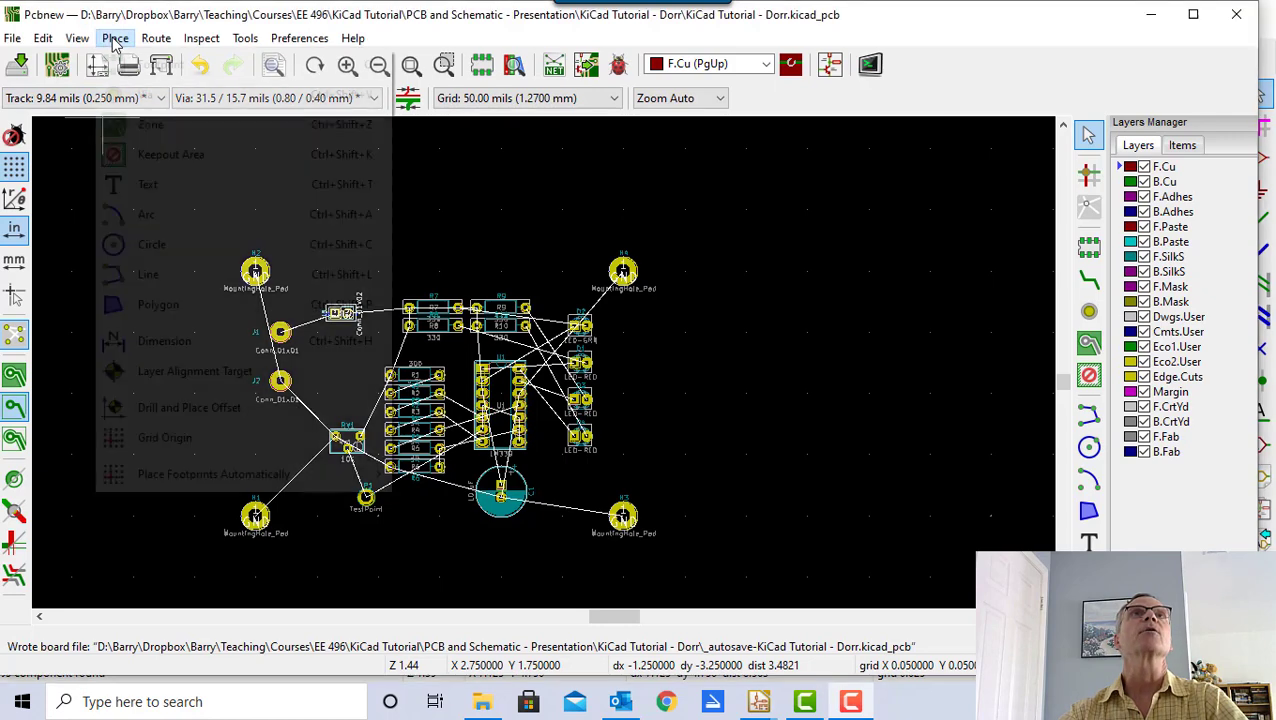
{"action": "left_click", "coordinate": [157, 410]}
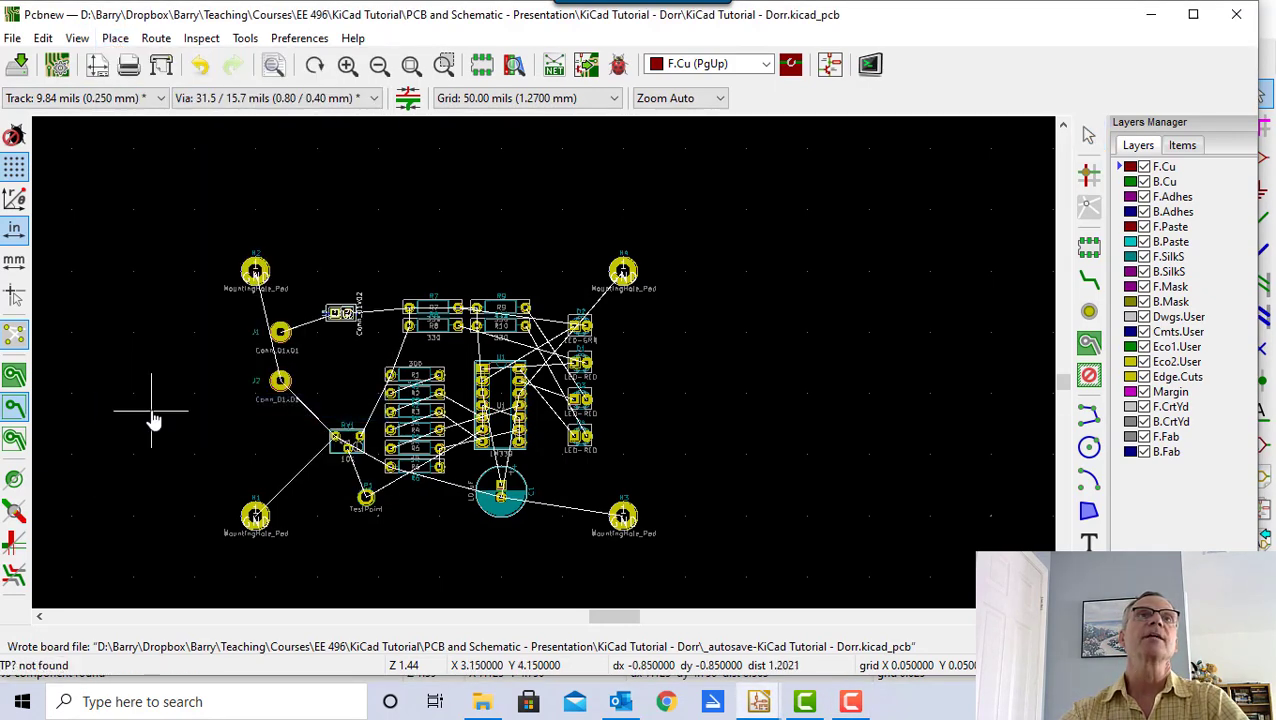
{"action": "left_click", "coordinate": [163, 204]}
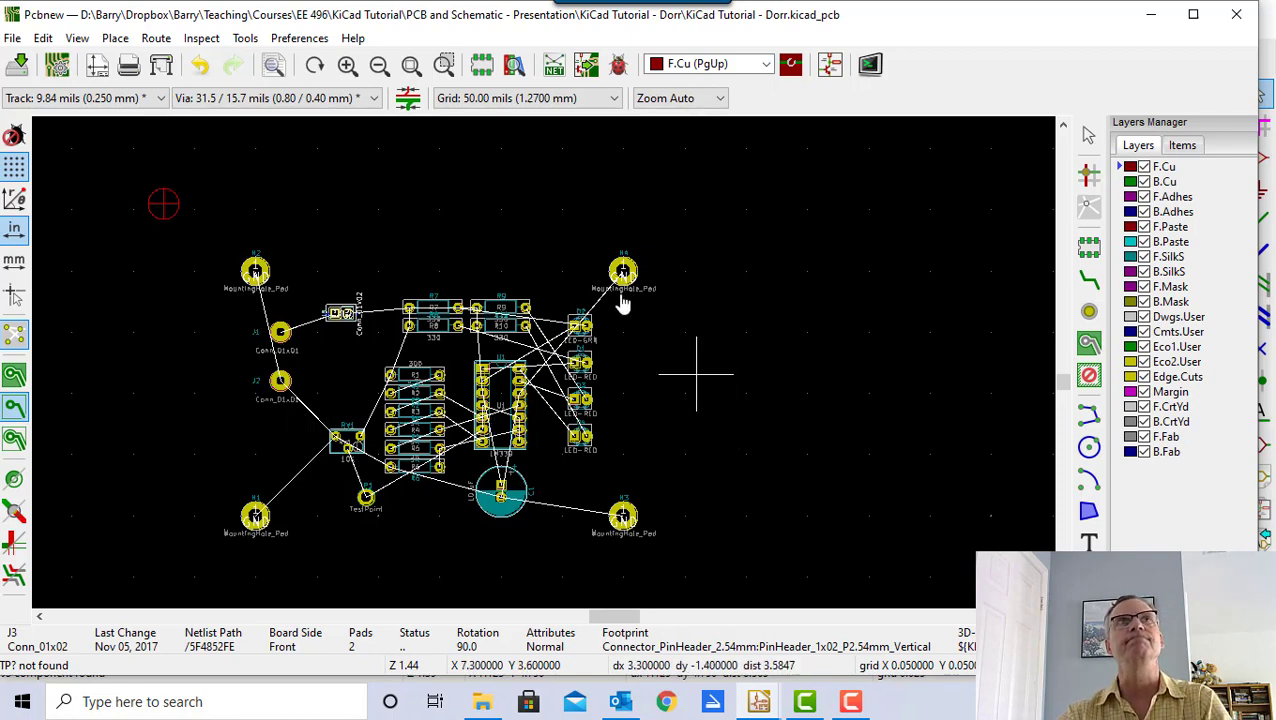
{"action": "left_click", "coordinate": [115, 38]}
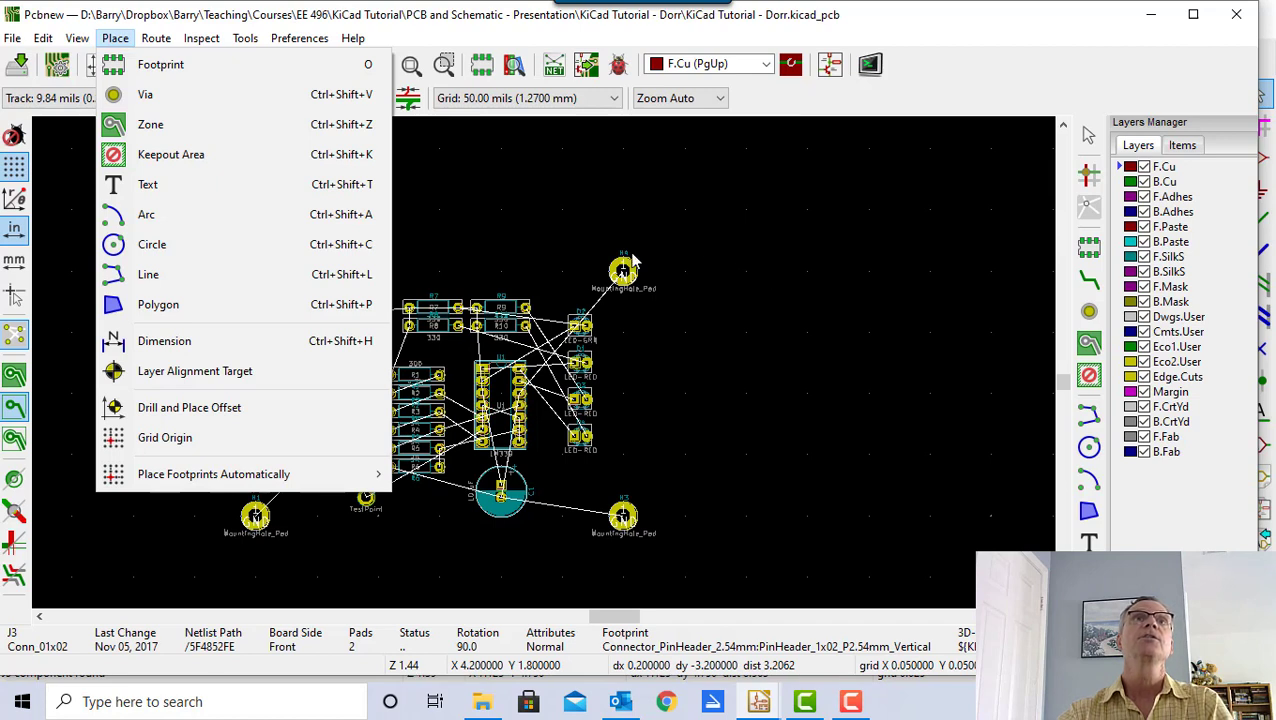
{"action": "left_click", "coordinate": [708, 210]}
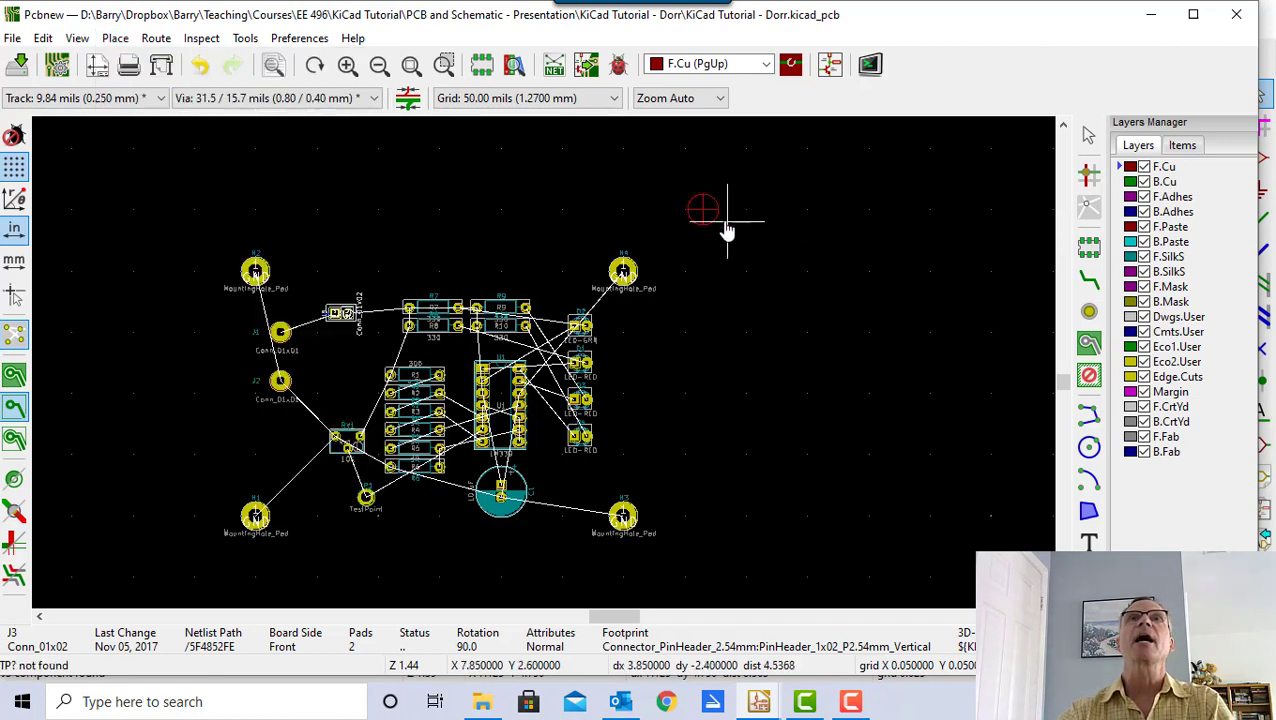
{"action": "left_click", "coordinate": [151, 220]}
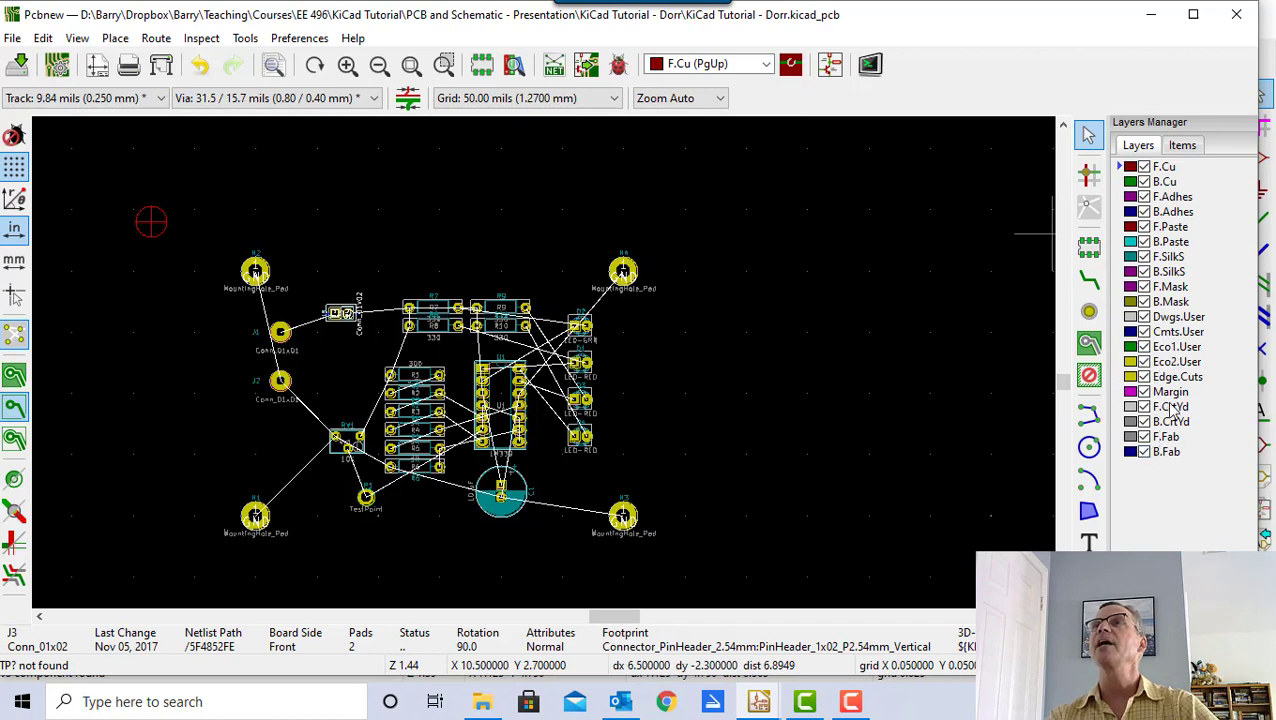
- Draw a closed rectangular board outline on the Edge.Cuts layer, 4 in wide and 3 in high, around all the footprints
{"action": "left_click", "coordinate": [1121, 381]}
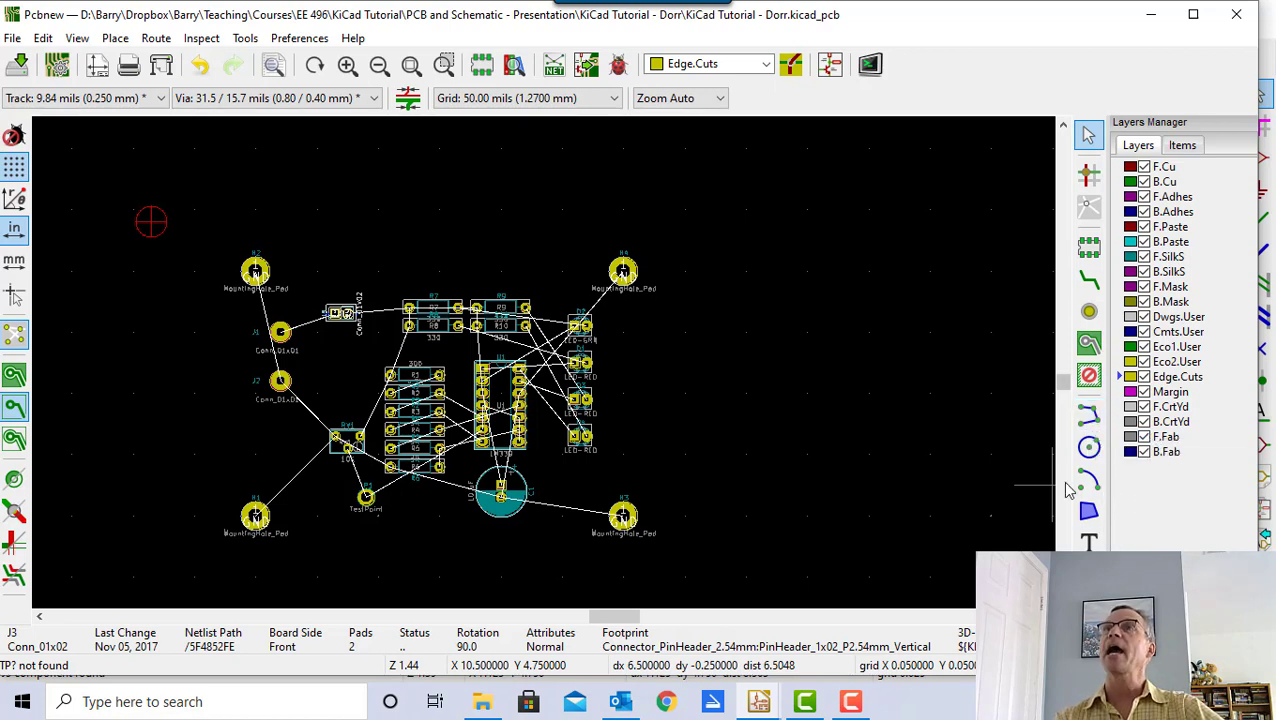
{"action": "left_click", "coordinate": [1089, 418]}
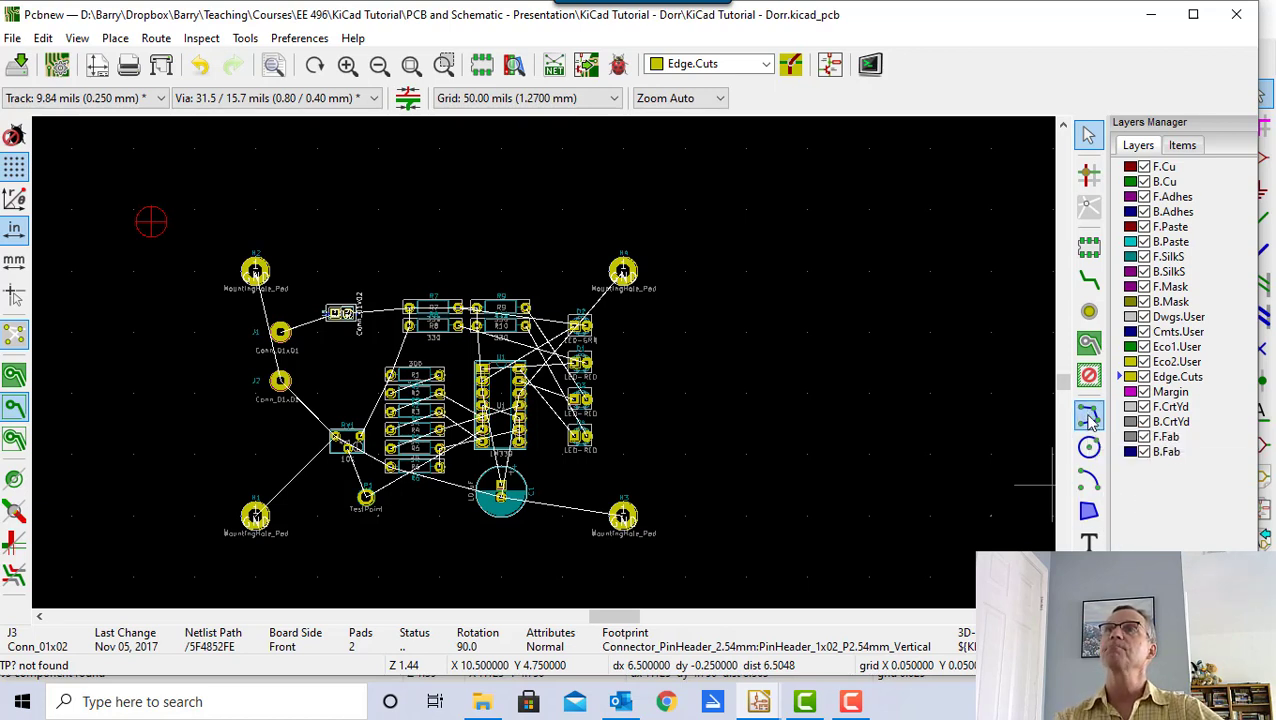
{"action": "left_click", "coordinate": [1090, 422]}
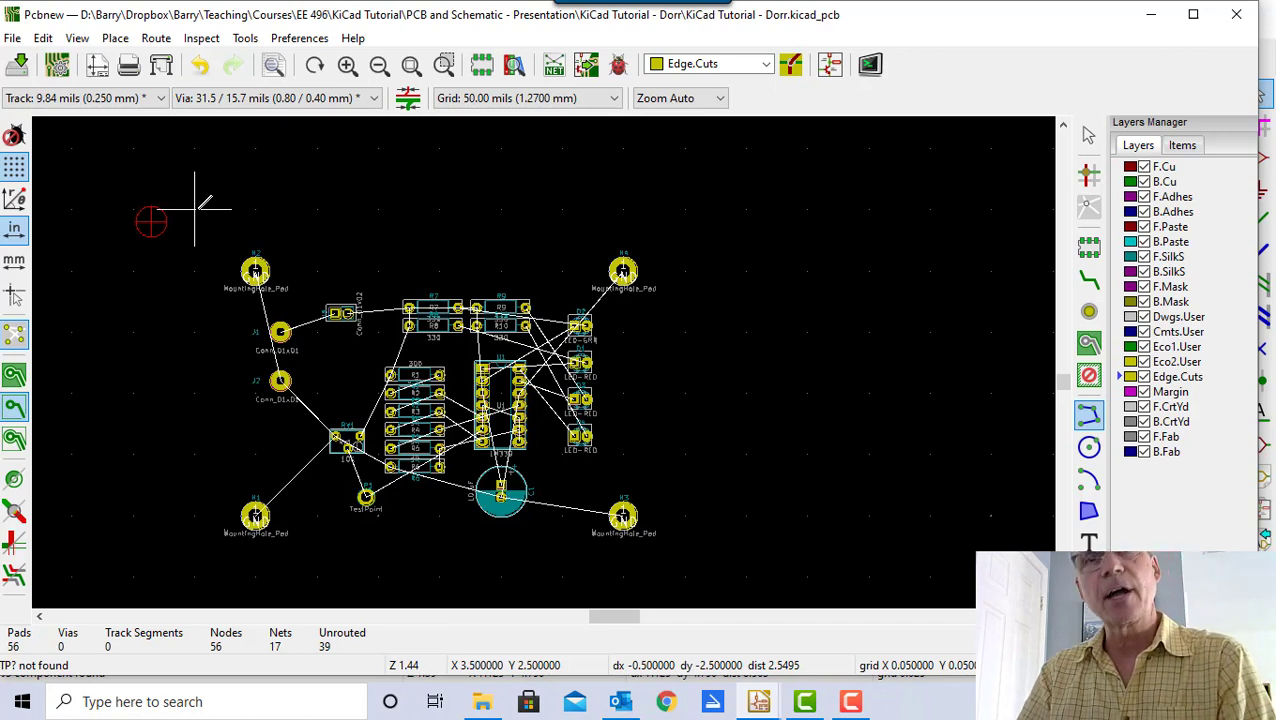
{"action": "left_click", "coordinate": [195, 210]}
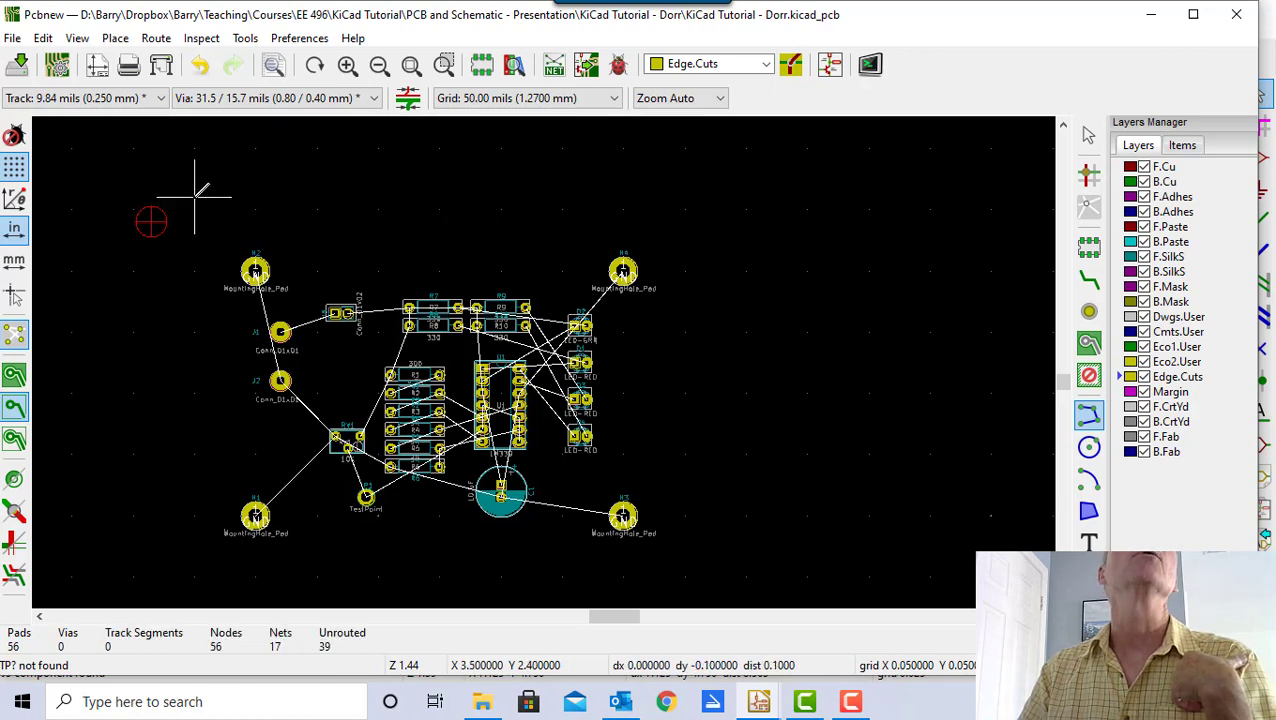
{"action": "left_click", "coordinate": [195, 210]}
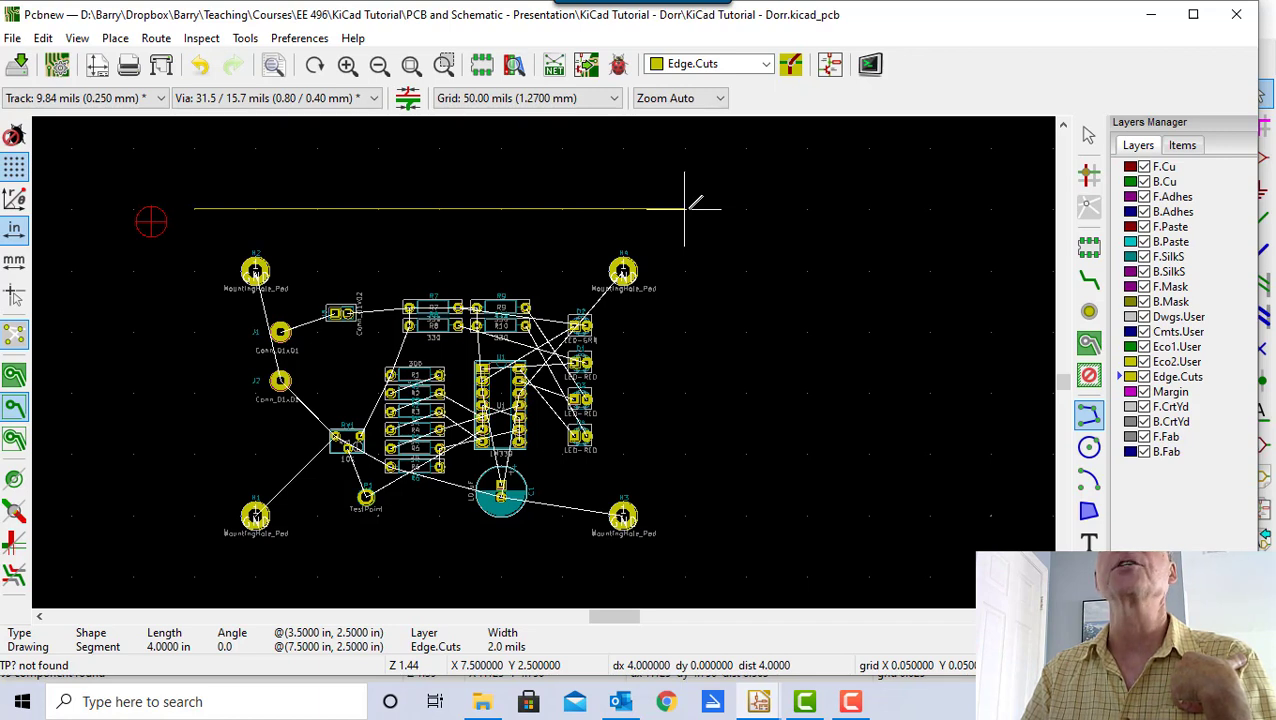
{"action": "left_click", "coordinate": [685, 209]}
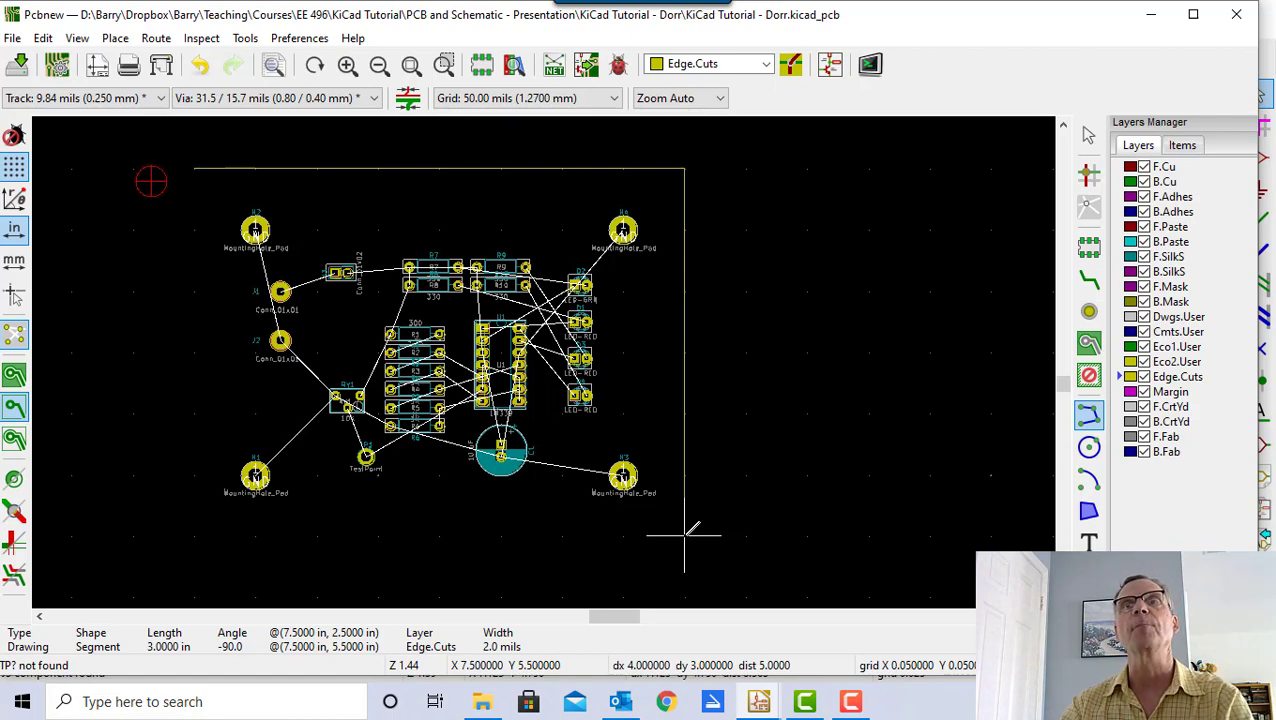
{"action": "left_click", "coordinate": [685, 535]}
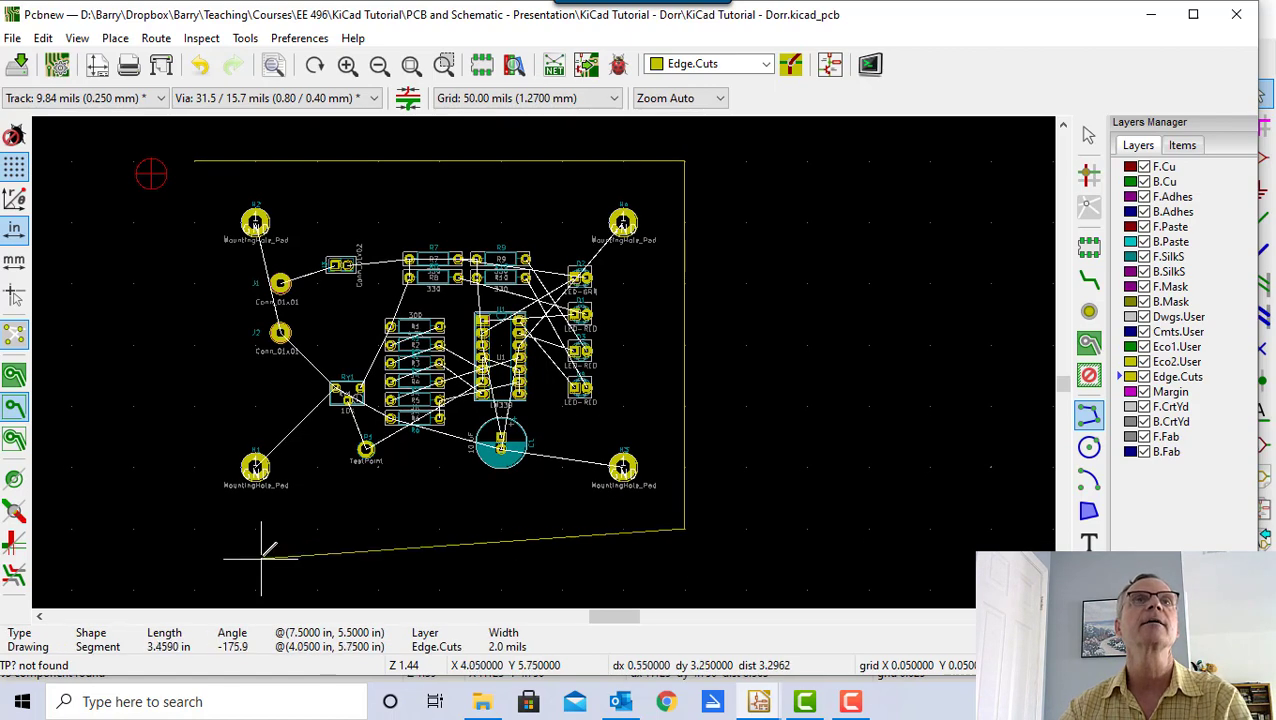
{"action": "left_click", "coordinate": [195, 528]}
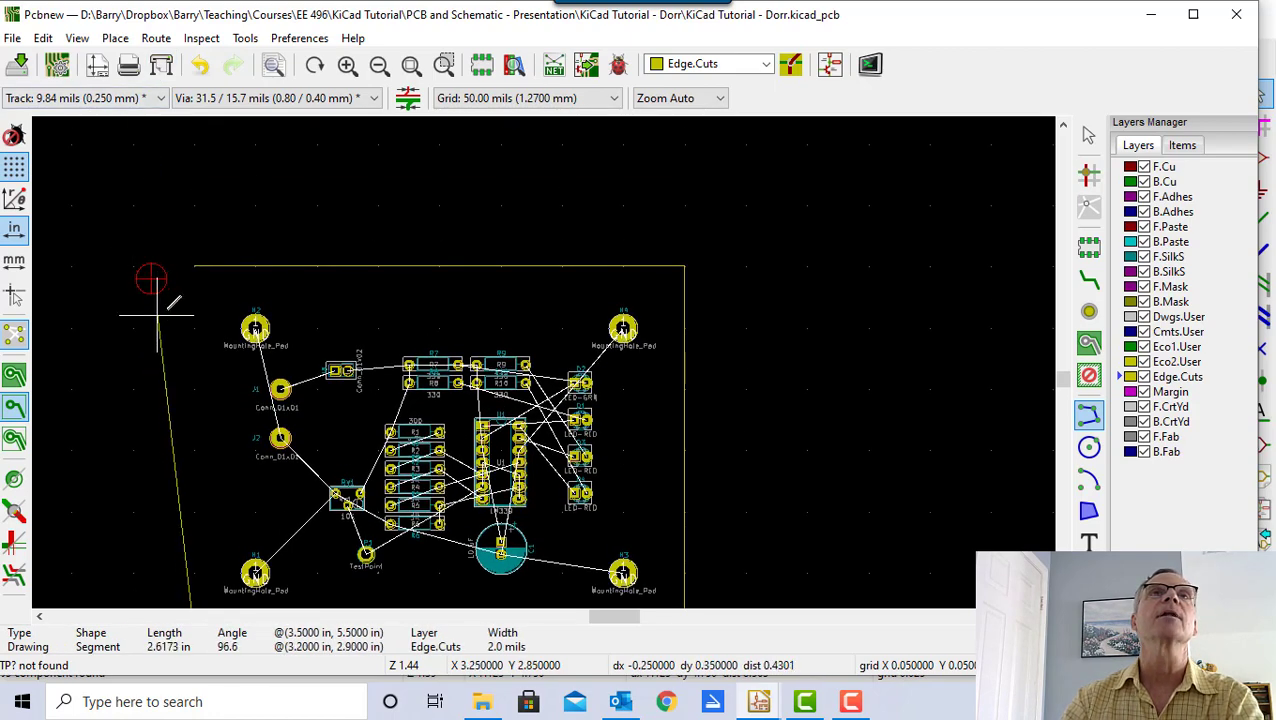
{"action": "left_click", "coordinate": [195, 265]}
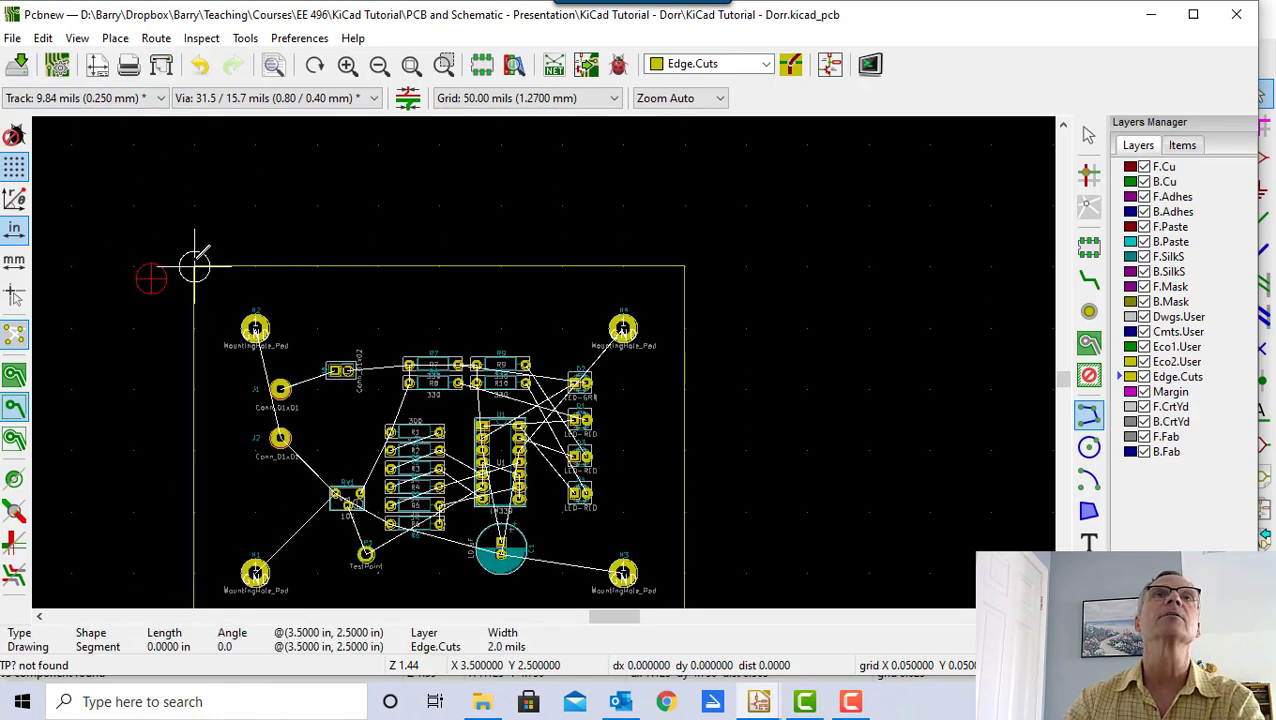
{"action": "key", "text": "Escape"}
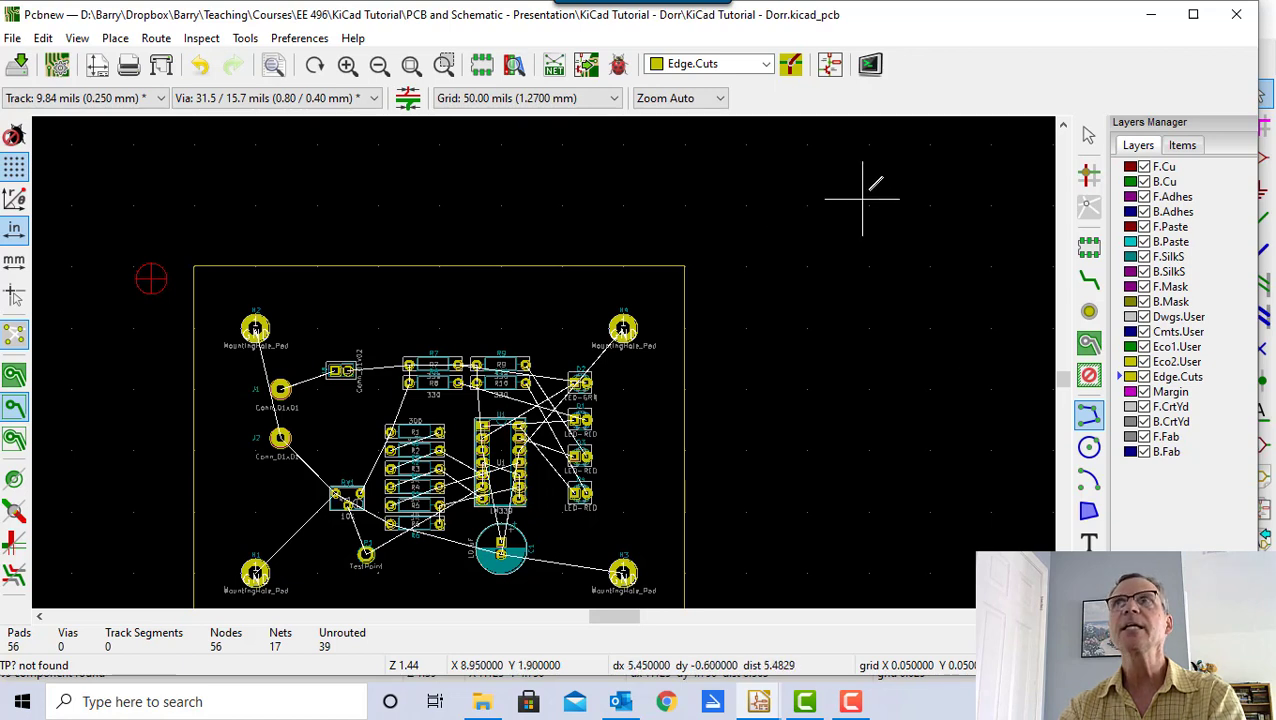
{"action": "left_click", "coordinate": [1090, 136]}
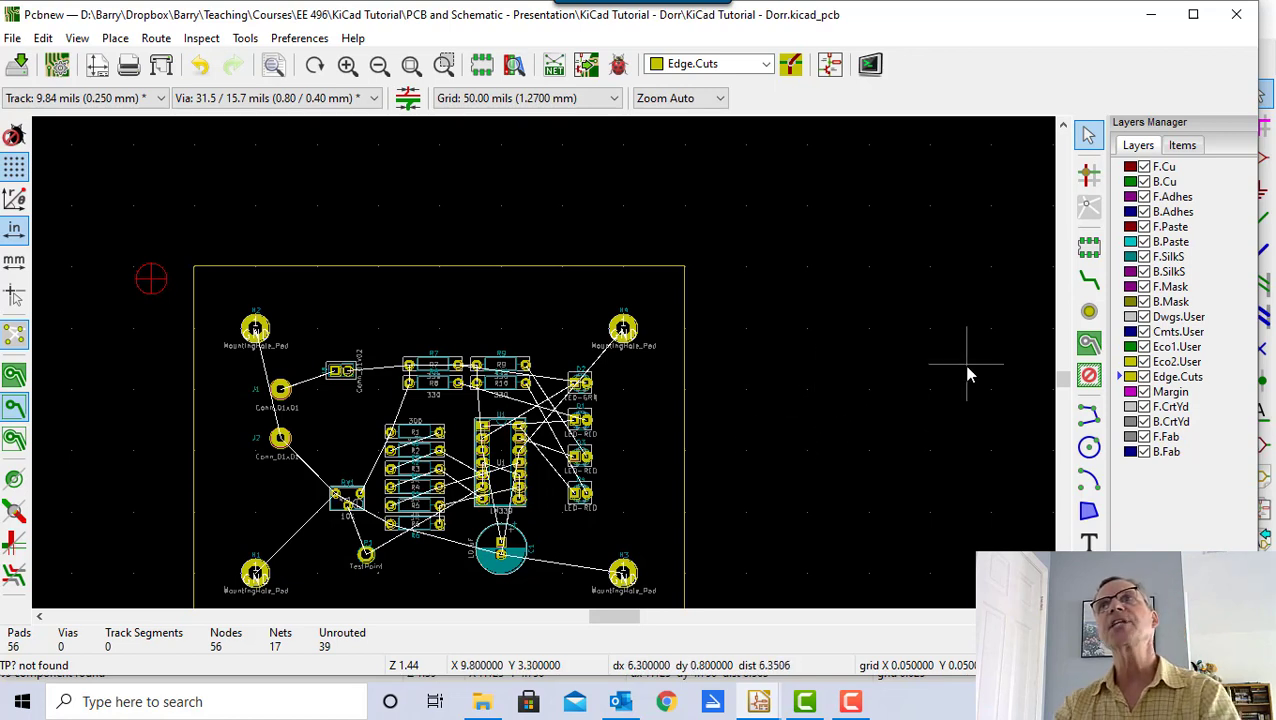
{"action": "left_click_drag", "start_coordinate": [1061, 379], "coordinate": [1060, 380]}
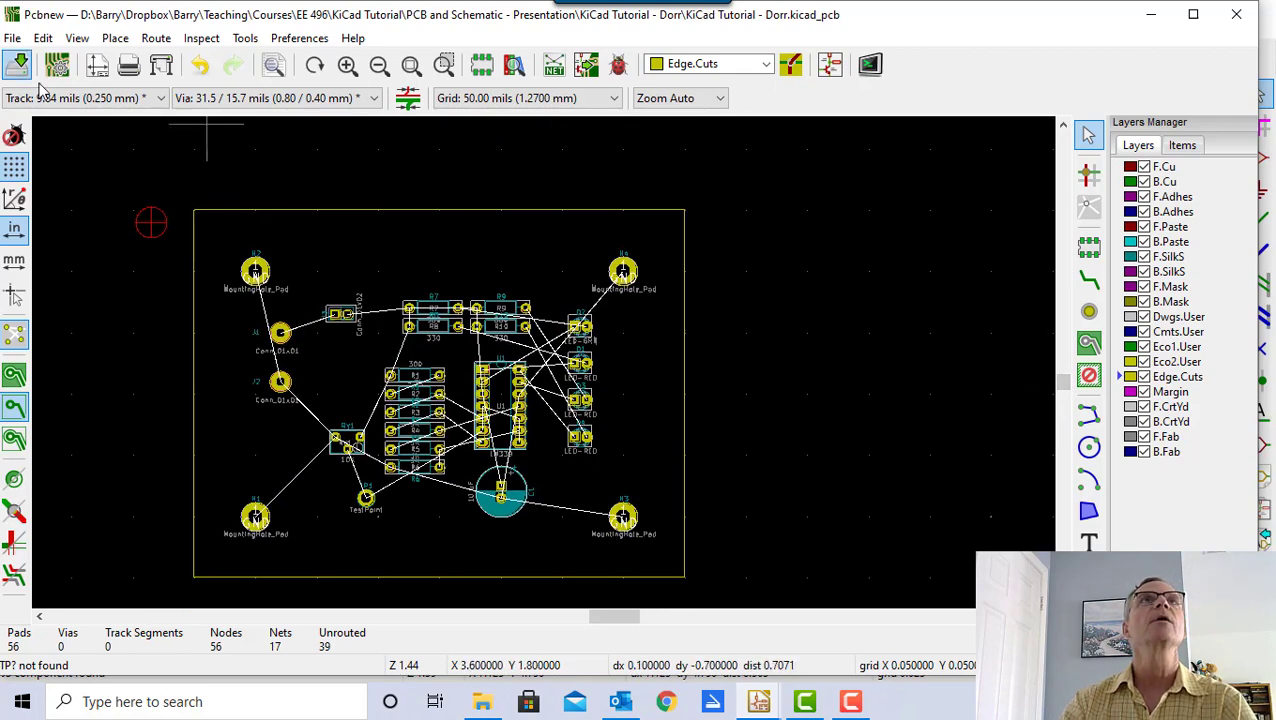
- Inspect the component side and underside of the board in the 3D Viewer, then close the viewer
{"action": "left_click", "coordinate": [77, 40]}
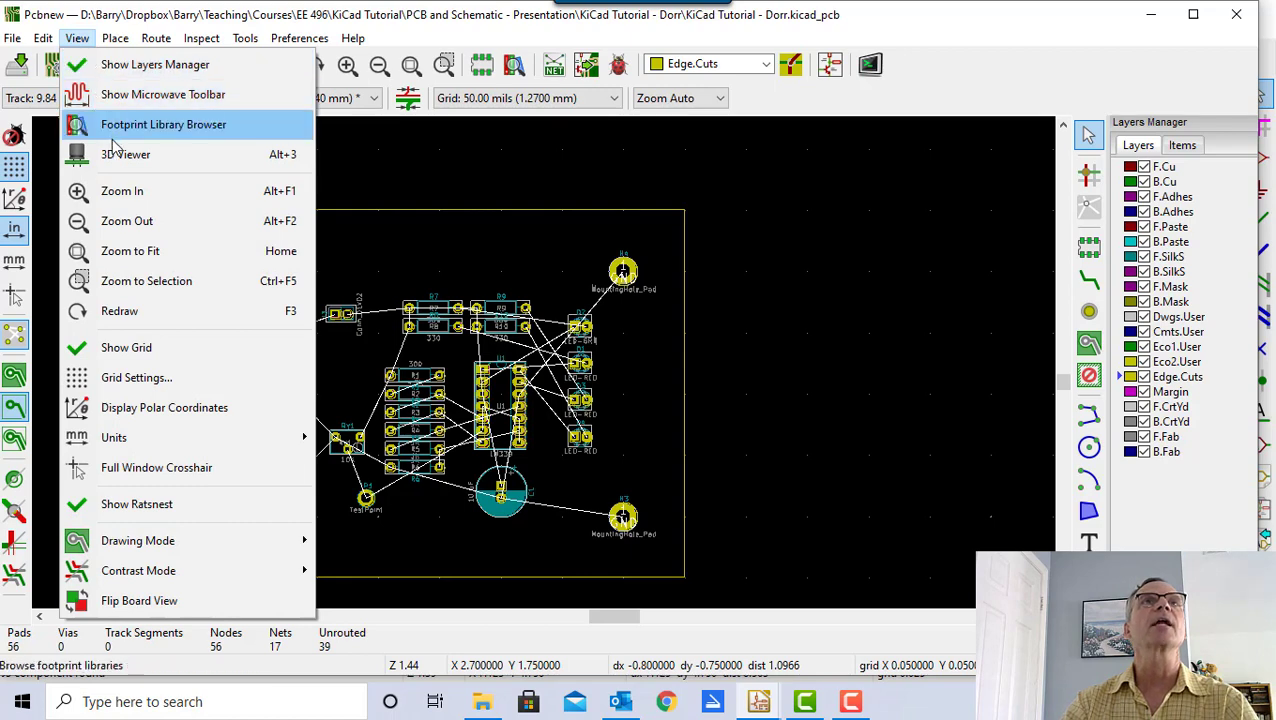
{"action": "left_click", "coordinate": [116, 158]}
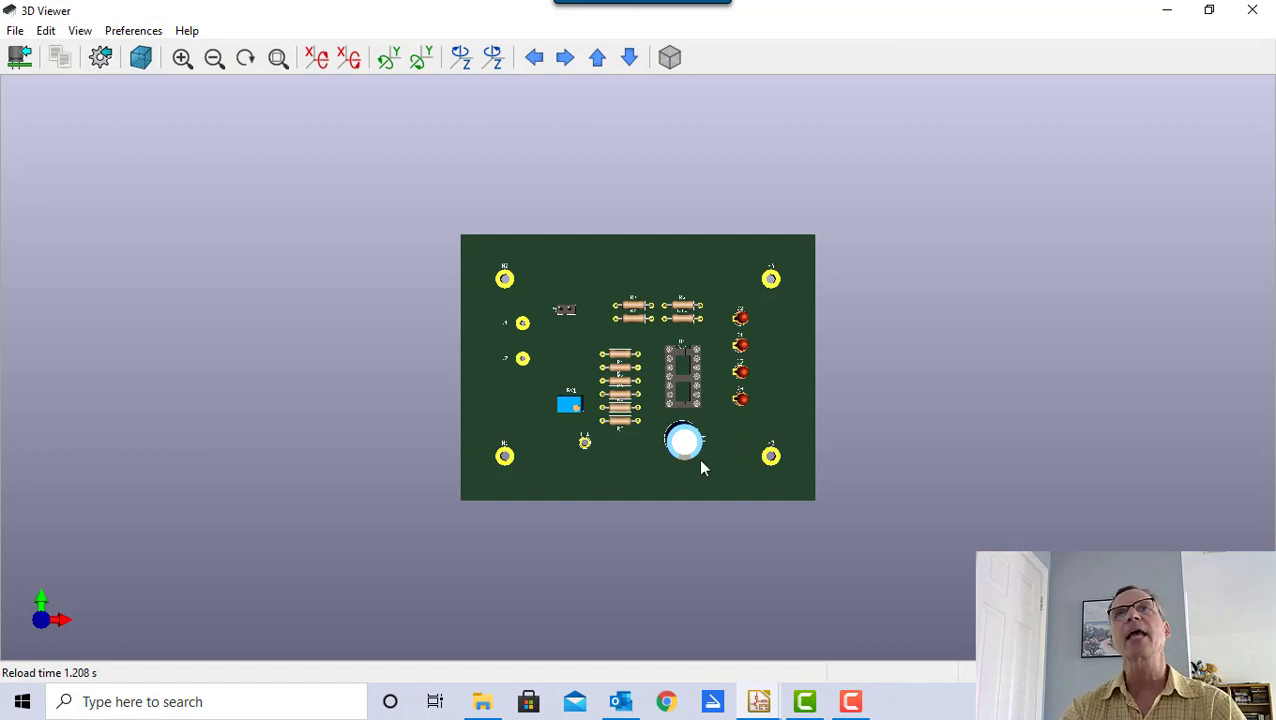
{"action": "left_click_drag", "start_coordinate": [724, 472], "coordinate": [783, 422]}
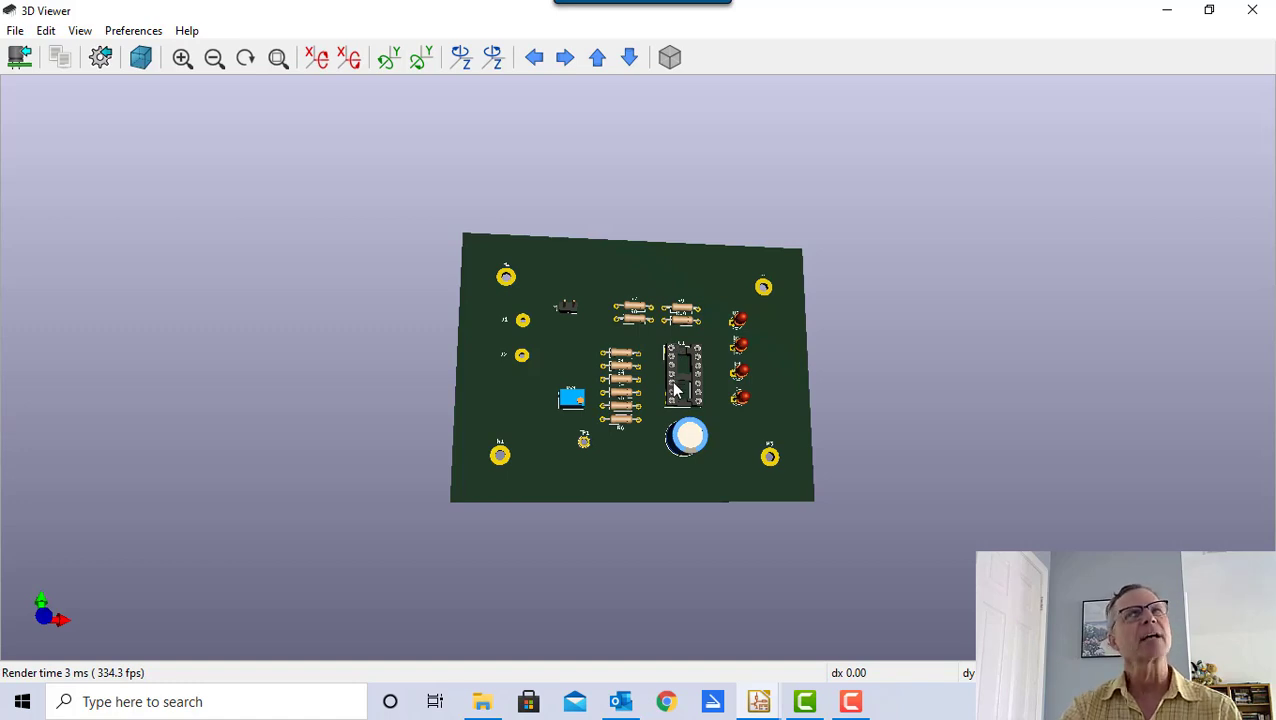
{"action": "left_click_drag", "start_coordinate": [570, 345], "coordinate": [1032, 340]}
{"action": "left_click_drag", "start_coordinate": [548, 368], "coordinate": [930, 360]}
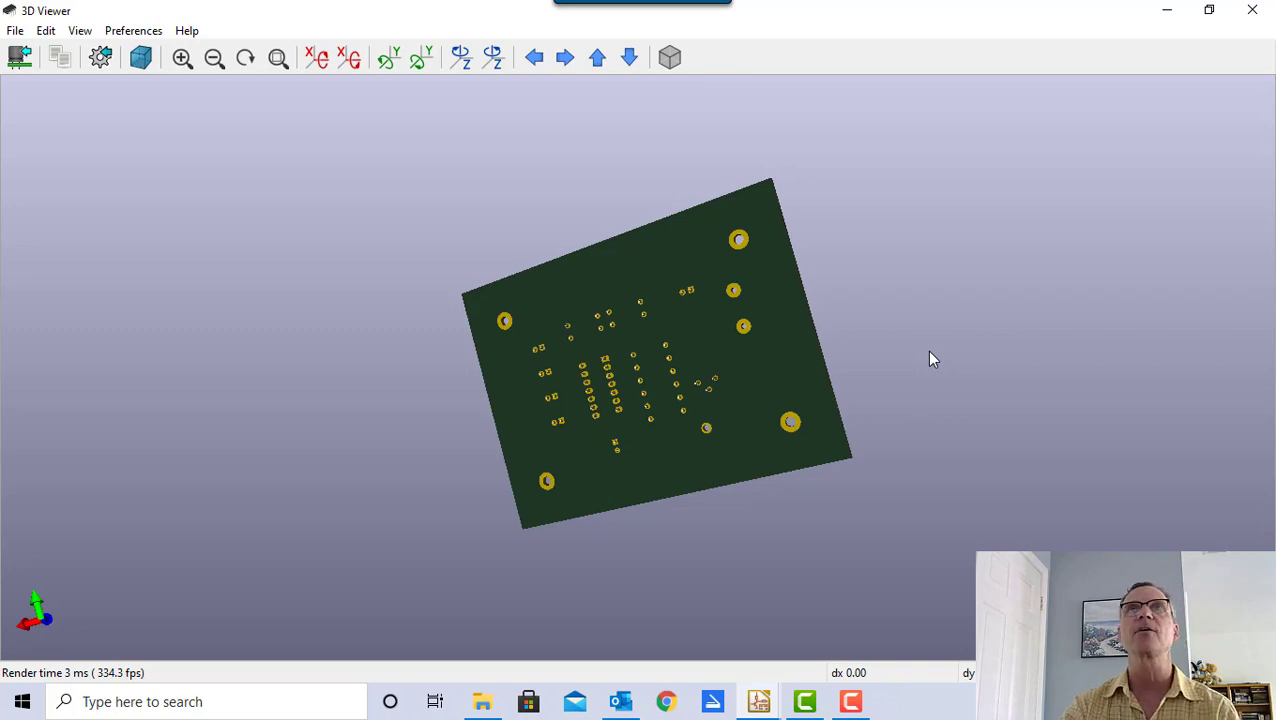
{"action": "left_click_drag", "start_coordinate": [930, 360], "coordinate": [437, 224]}
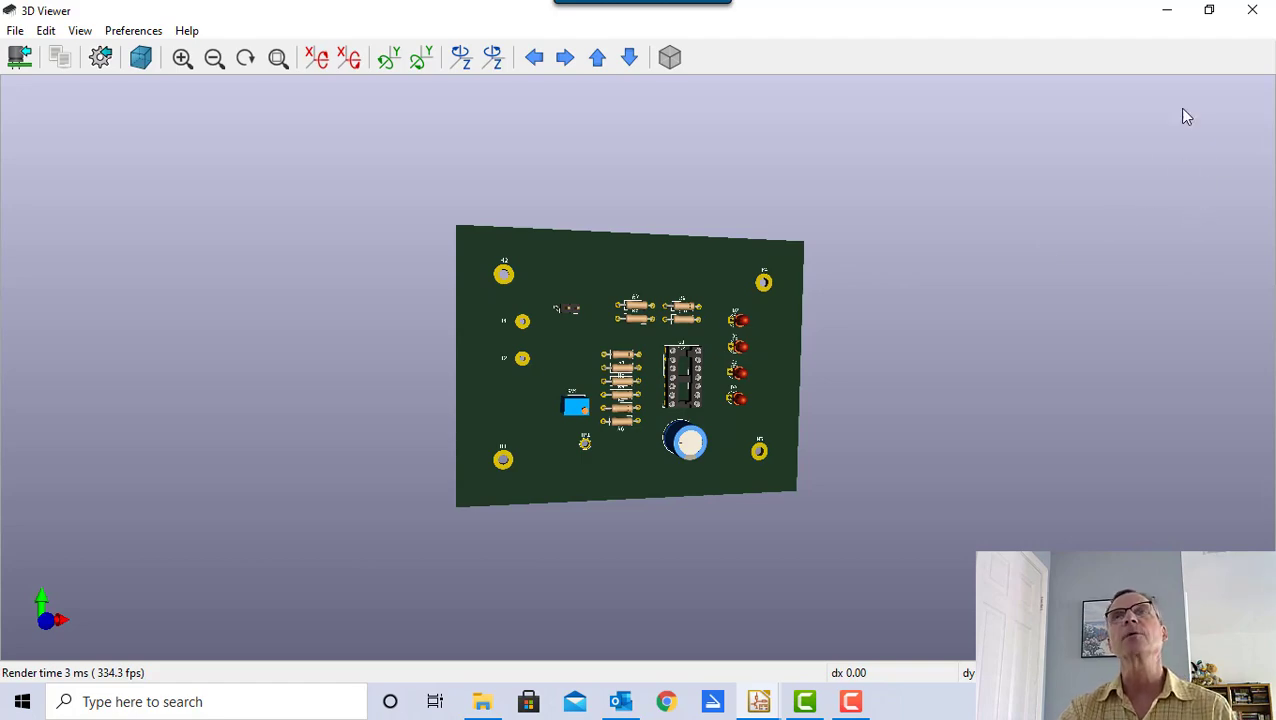
{"action": "left_click", "coordinate": [1252, 10]}
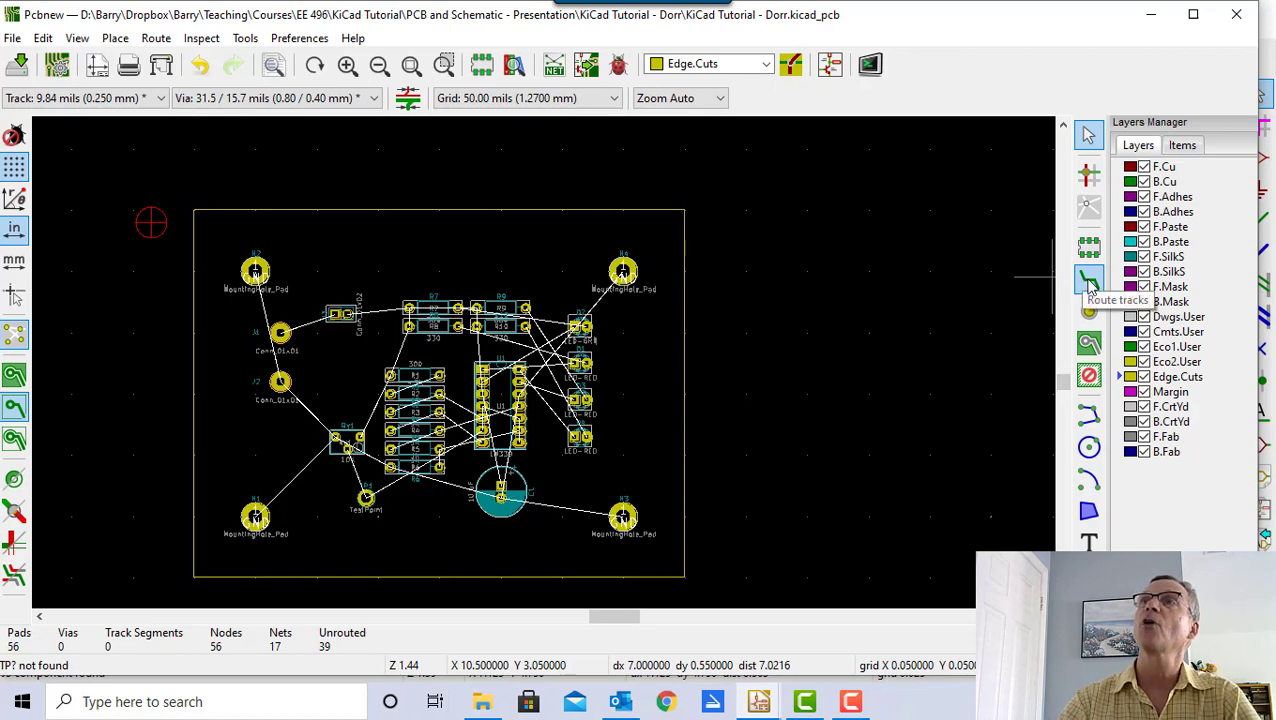
- Route a track on the B.Cu layer from pad 2 of J3 to the left pad of resistor R7
{"action": "left_click", "coordinate": [1117, 183]}
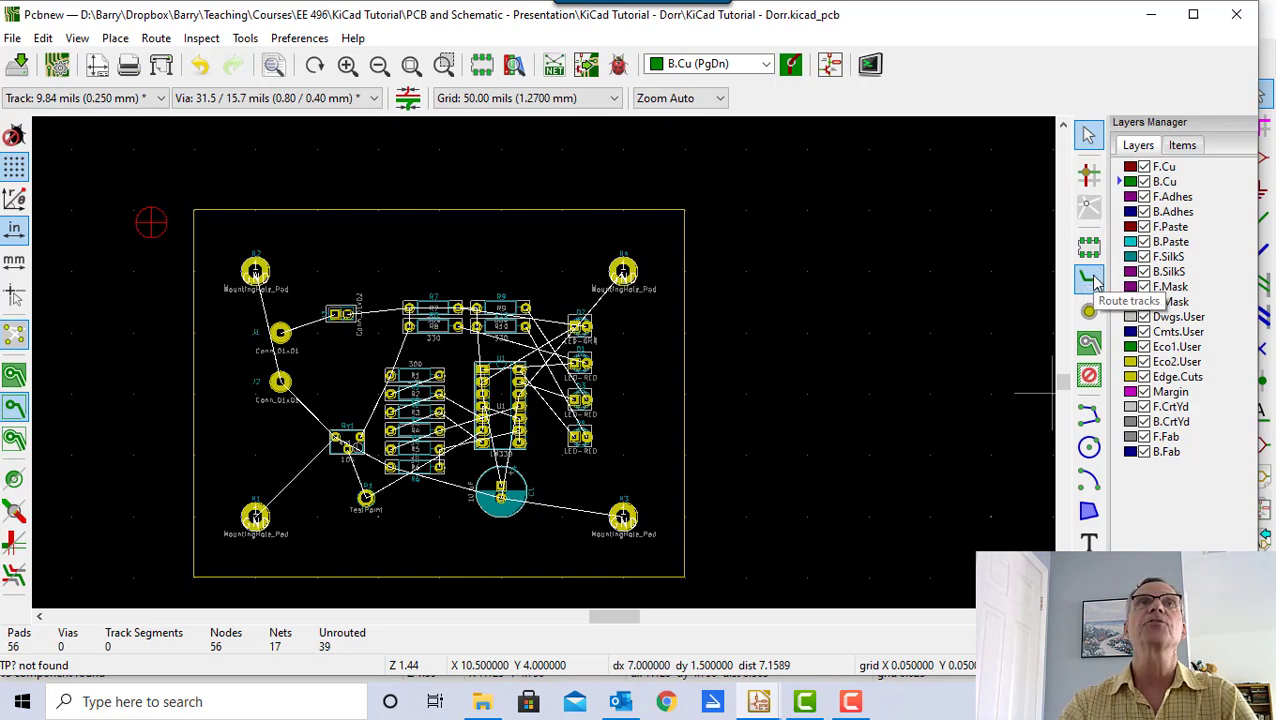
{"action": "left_click", "coordinate": [1093, 284]}
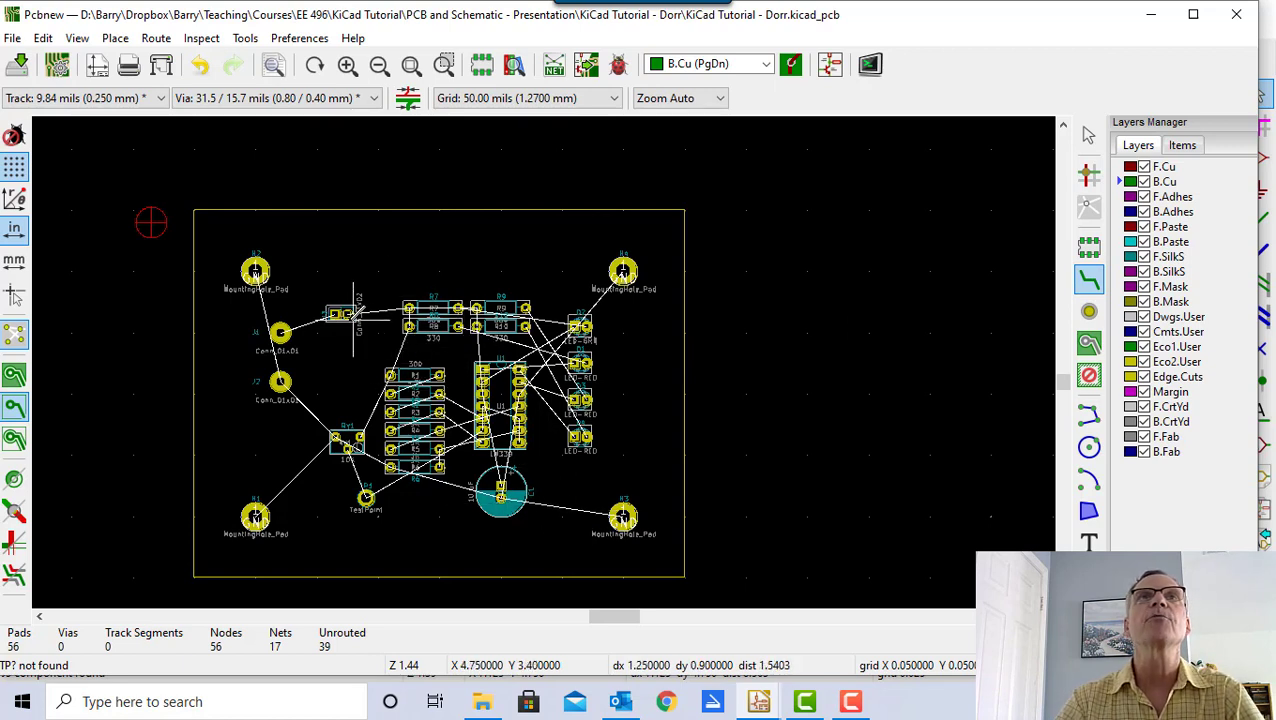
{"action": "left_click", "coordinate": [347, 313]}
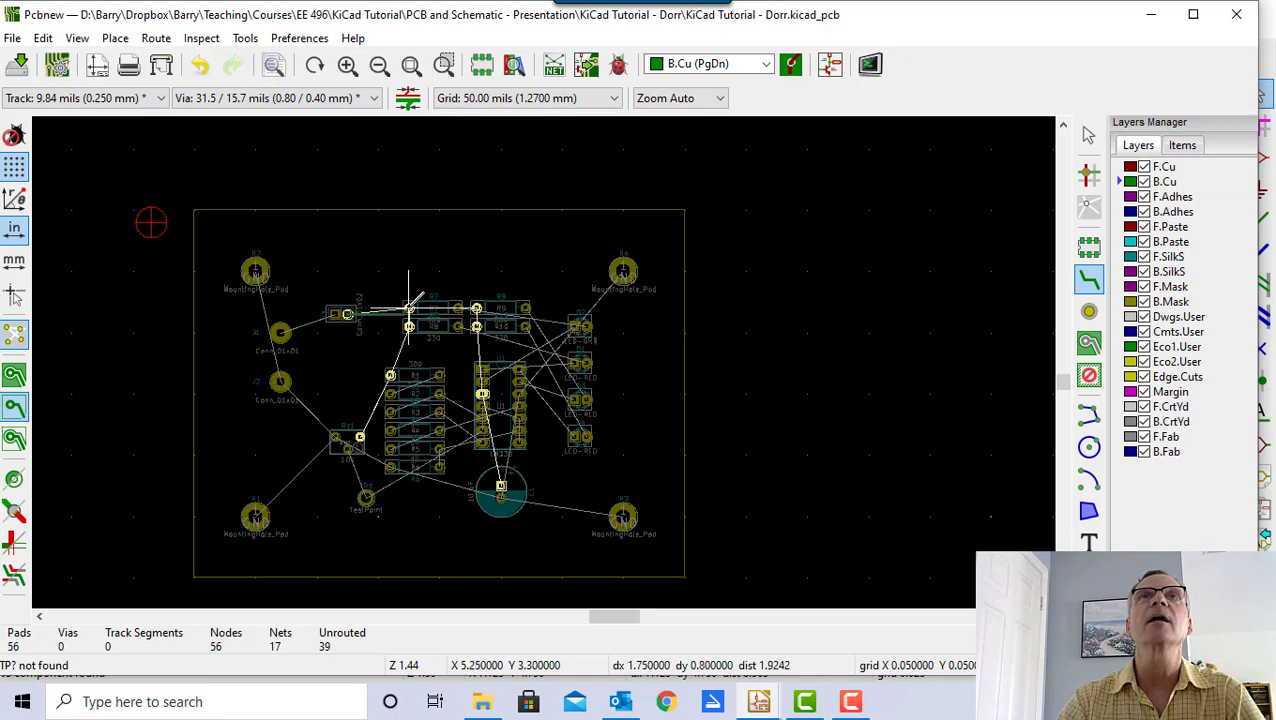
{"action": "left_click", "coordinate": [409, 305]}
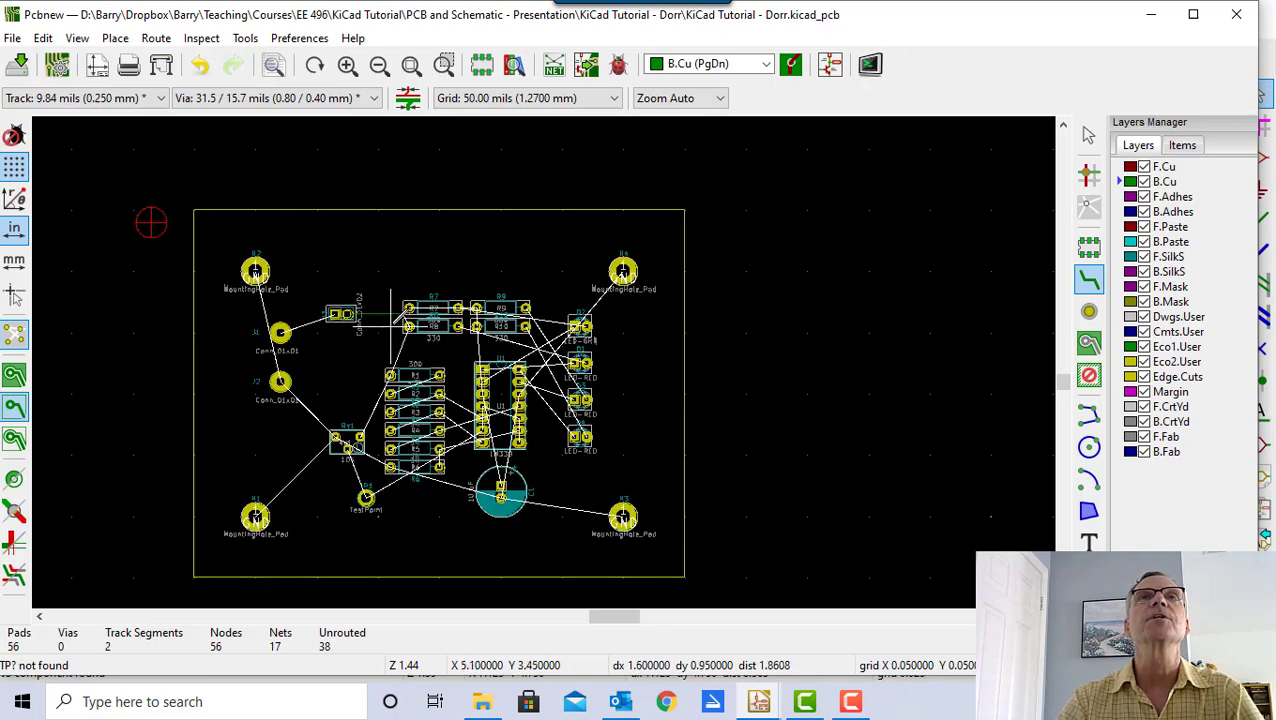
{"action": "scroll", "coordinate": [390, 325], "scroll_direction": "up", "scroll_amount": 5}
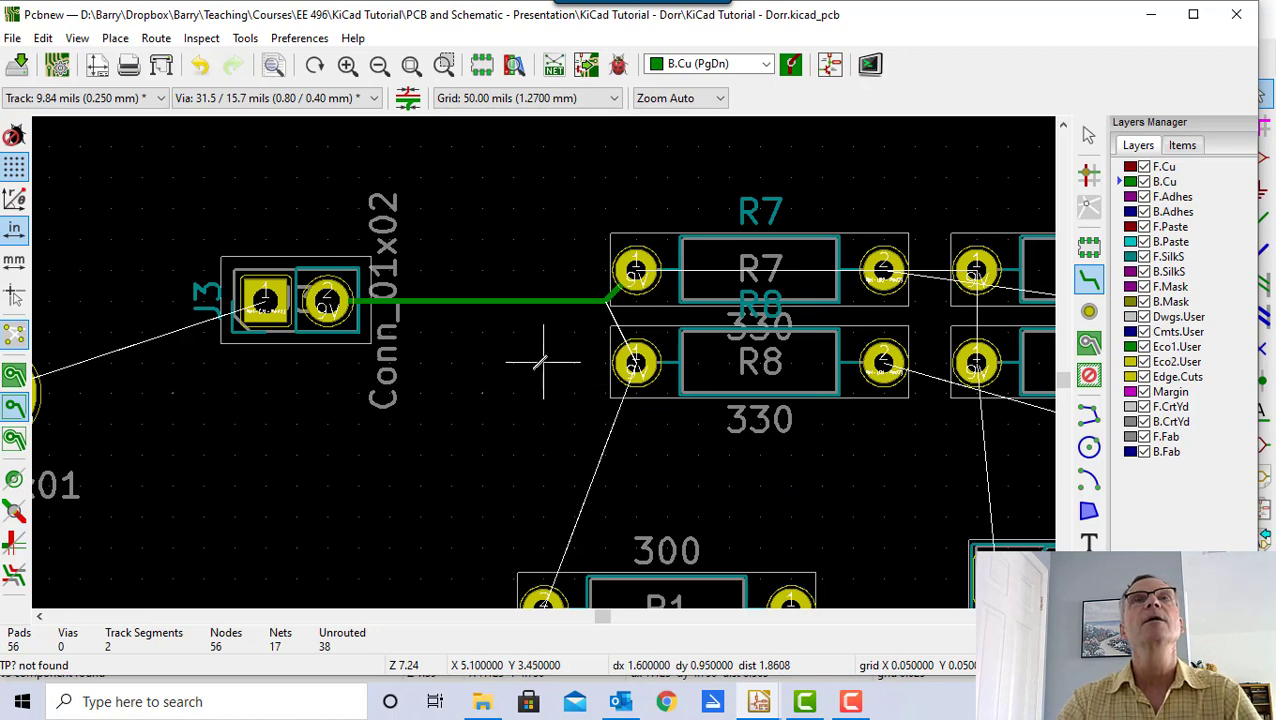
{"action": "scroll", "coordinate": [512, 365], "scroll_direction": "down", "scroll_amount": 1}
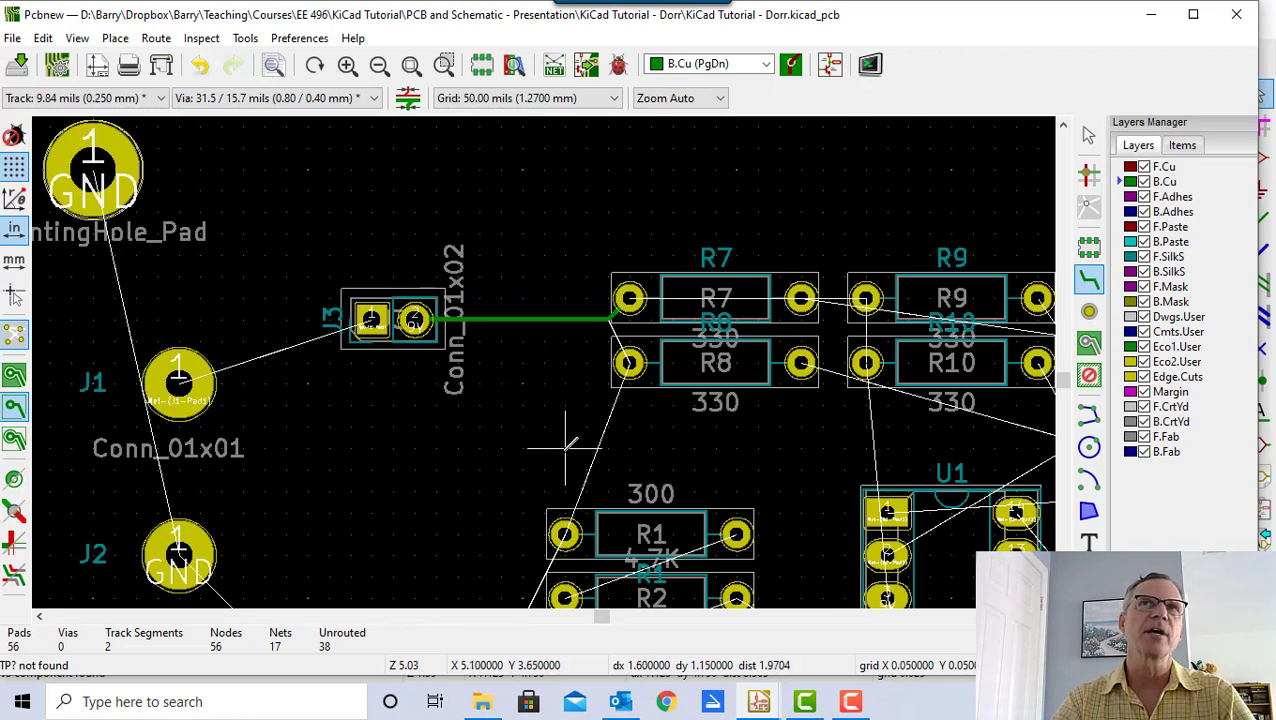
- Delete both segments of the track between J3 and R7
{"action": "left_click", "coordinate": [1090, 137]}
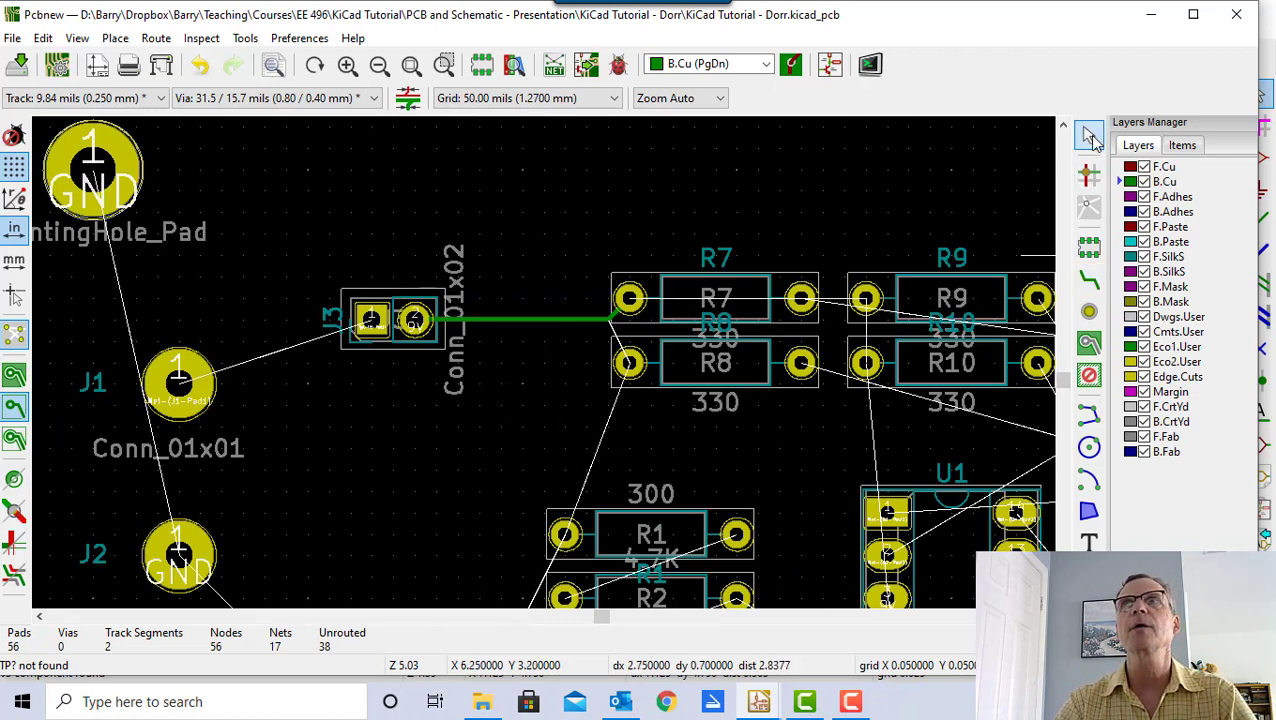
{"action": "left_click", "coordinate": [520, 320]}
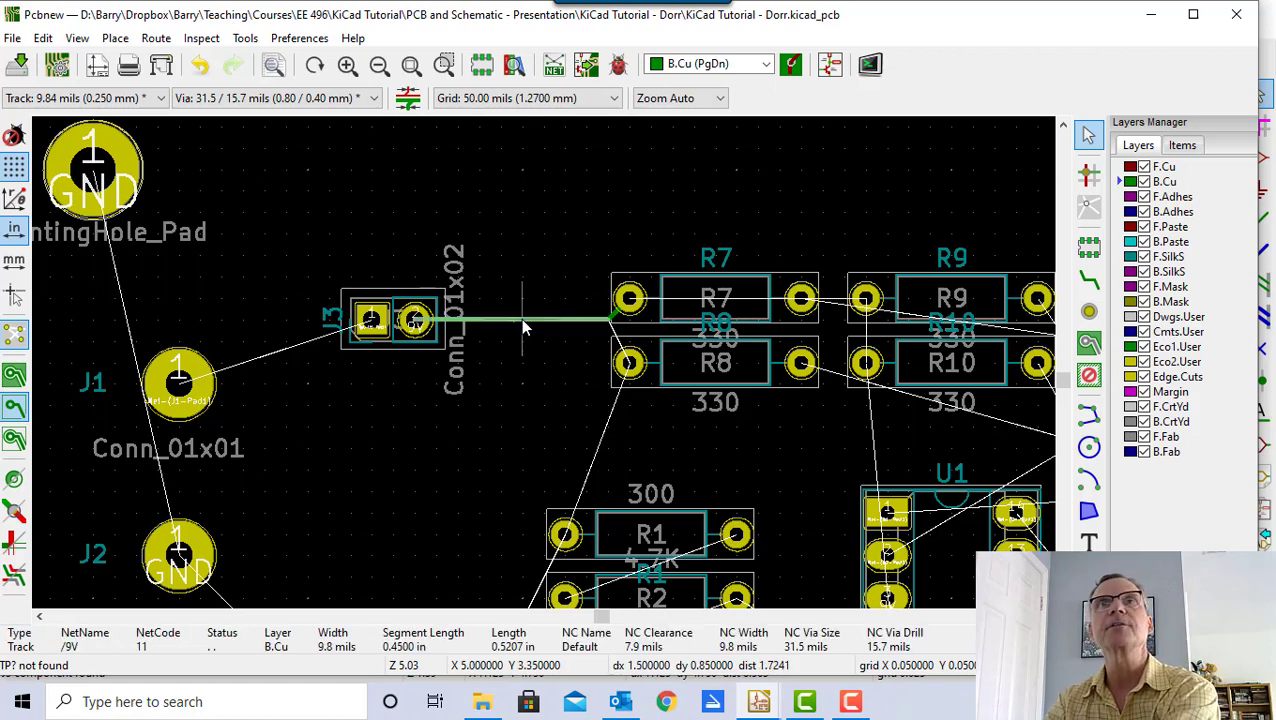
{"action": "key", "text": "Delete"}
{"action": "left_click", "coordinate": [613, 322]}
{"action": "key", "text": "Delete"}
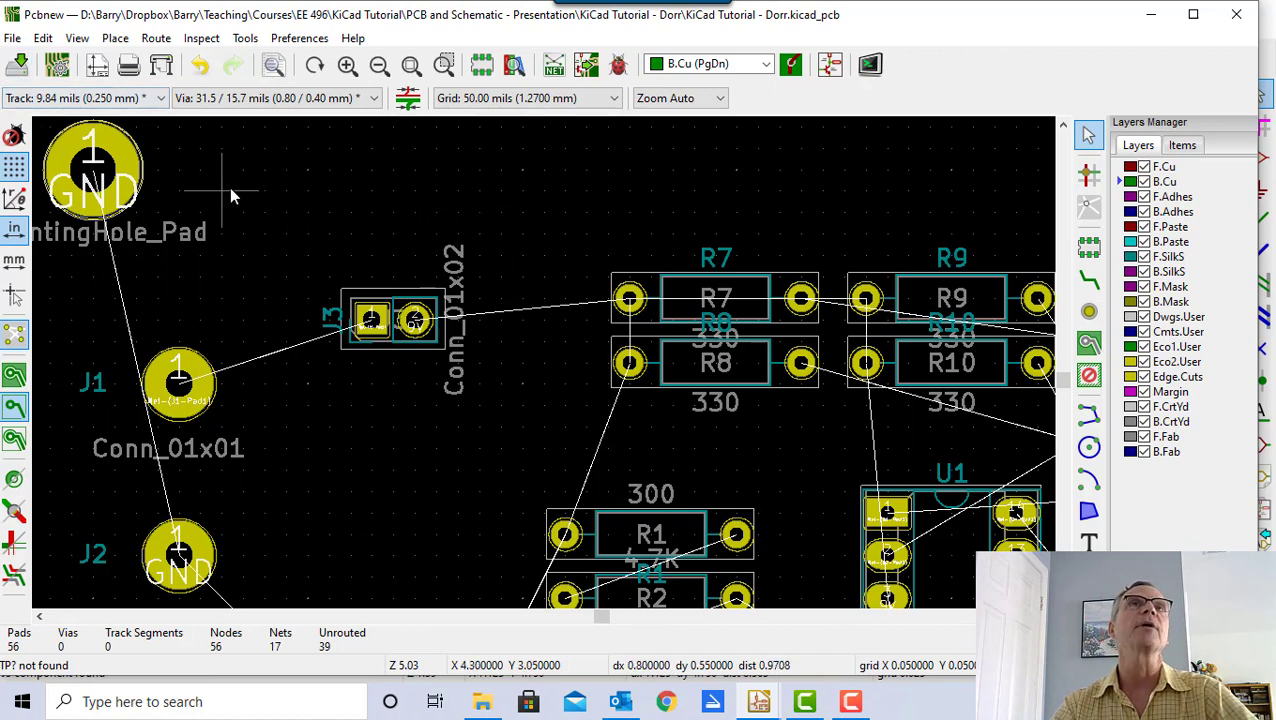
- Open Board Setup and review the text and graphics defaults, the design rule minimums, and the net classes with their net memberships
{"action": "left_click", "coordinate": [12, 40]}
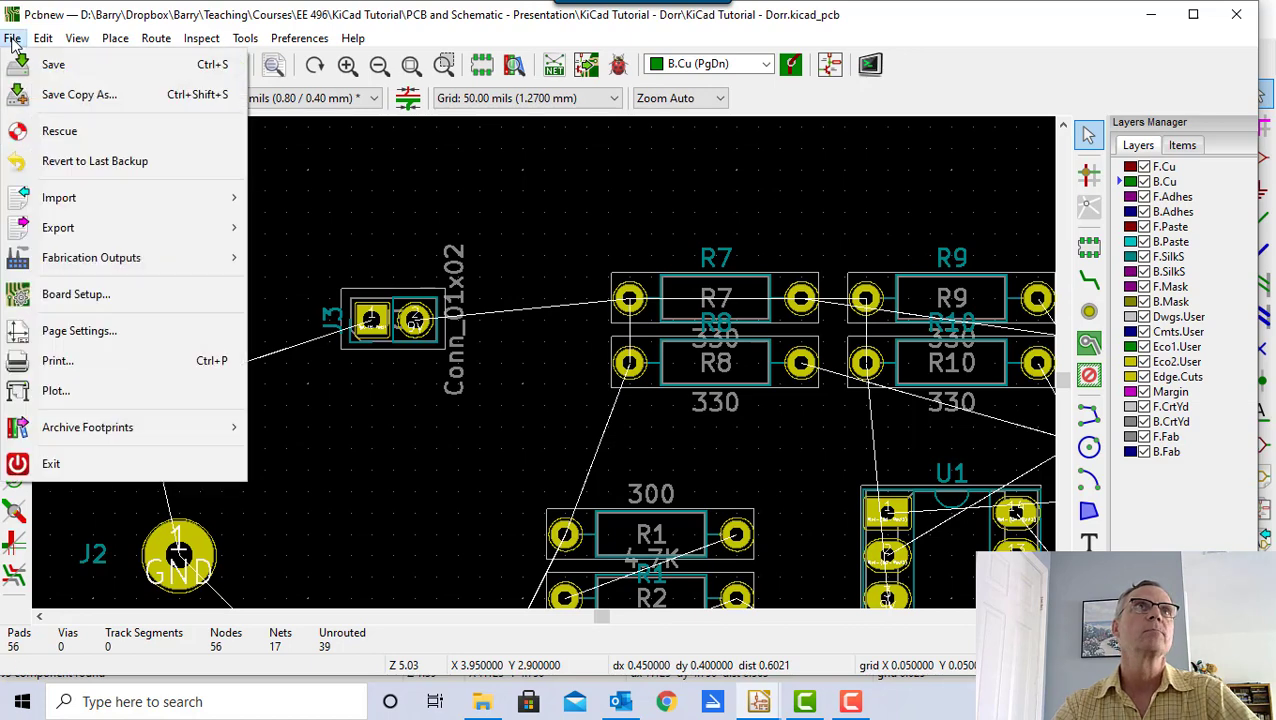
{"action": "left_click", "coordinate": [76, 298]}
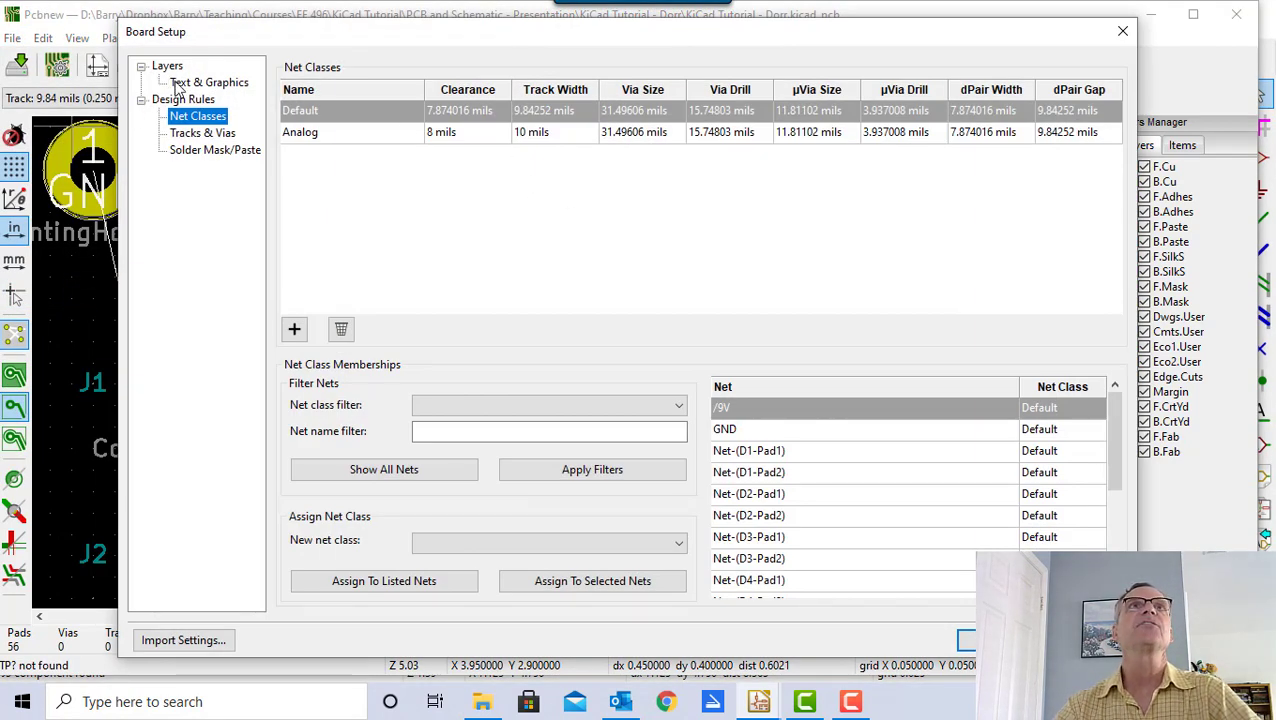
{"action": "left_click", "coordinate": [180, 84]}
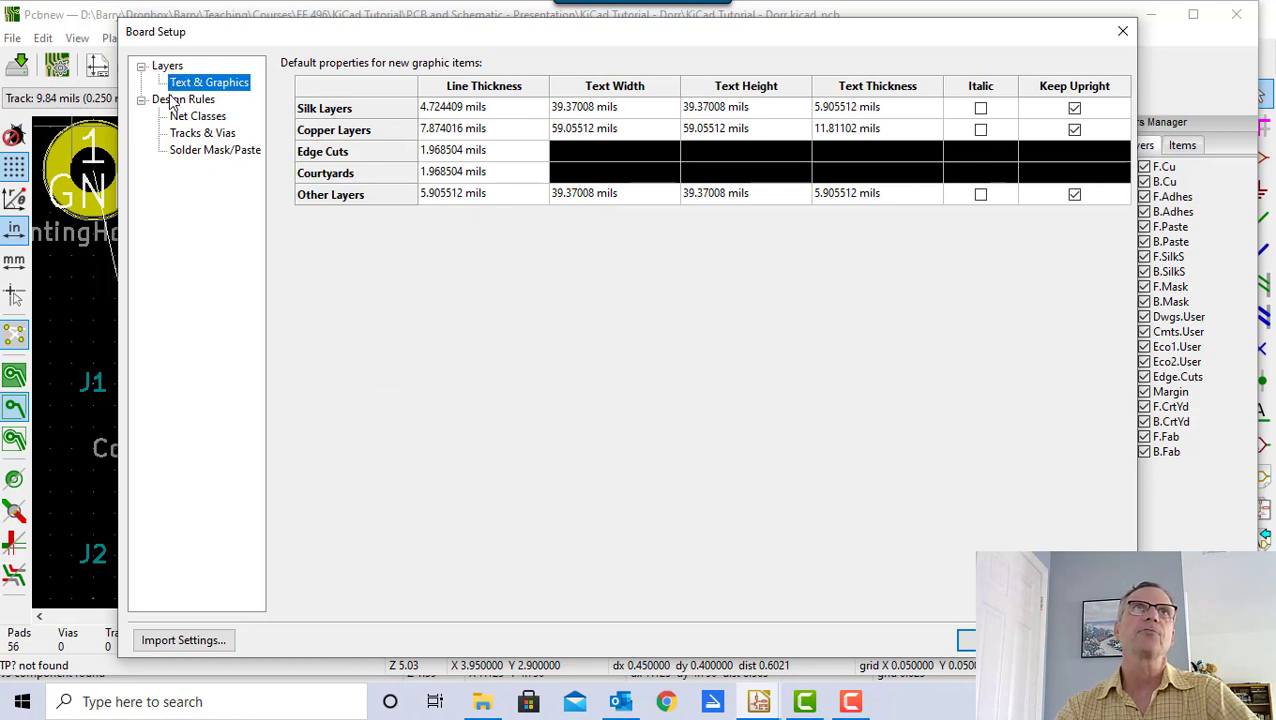
{"action": "left_click", "coordinate": [180, 100]}
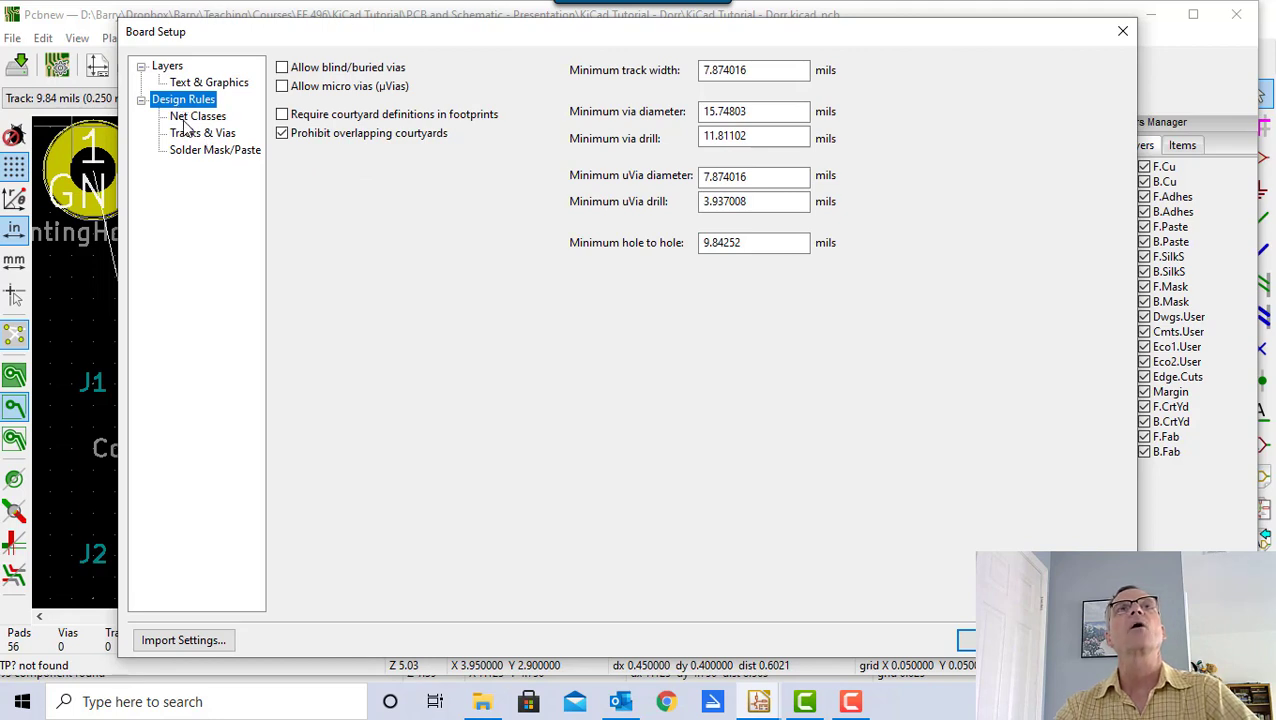
{"action": "left_click", "coordinate": [190, 117]}
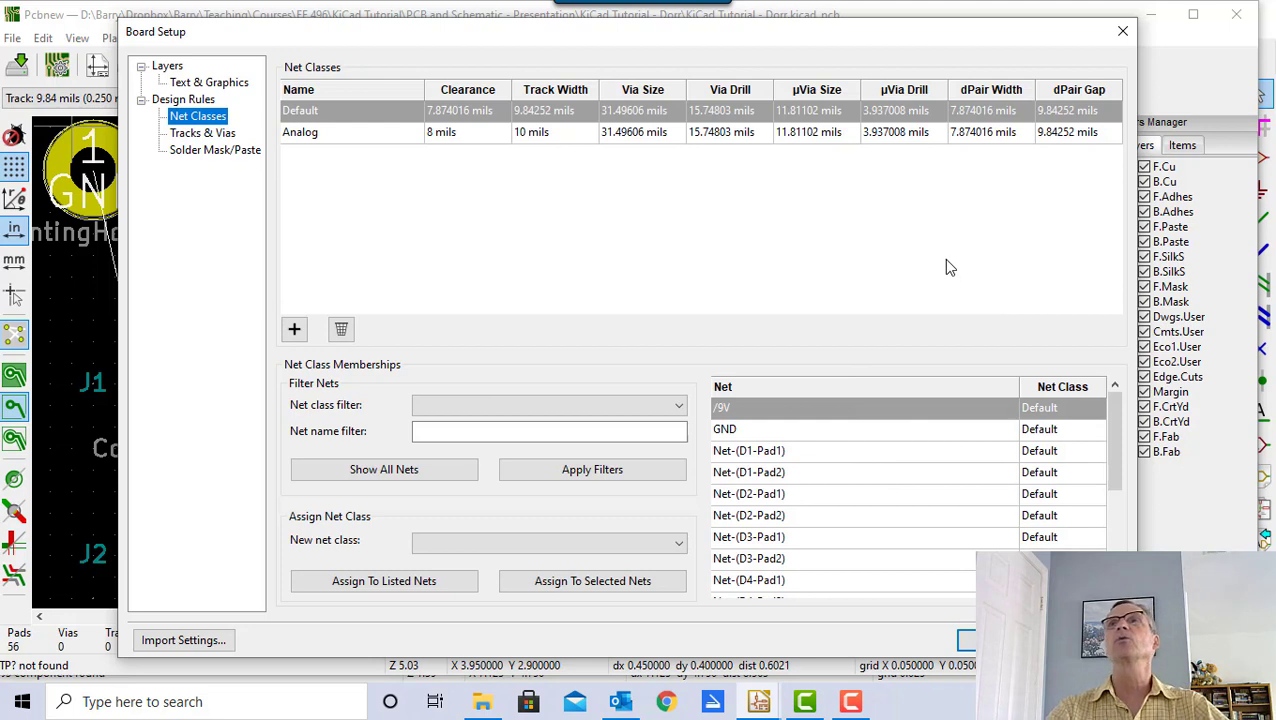
{"action": "left_click_drag", "start_coordinate": [1110, 426], "coordinate": [1124, 575]}
{"action": "left_click_drag", "start_coordinate": [1131, 522], "coordinate": [1128, 416]}
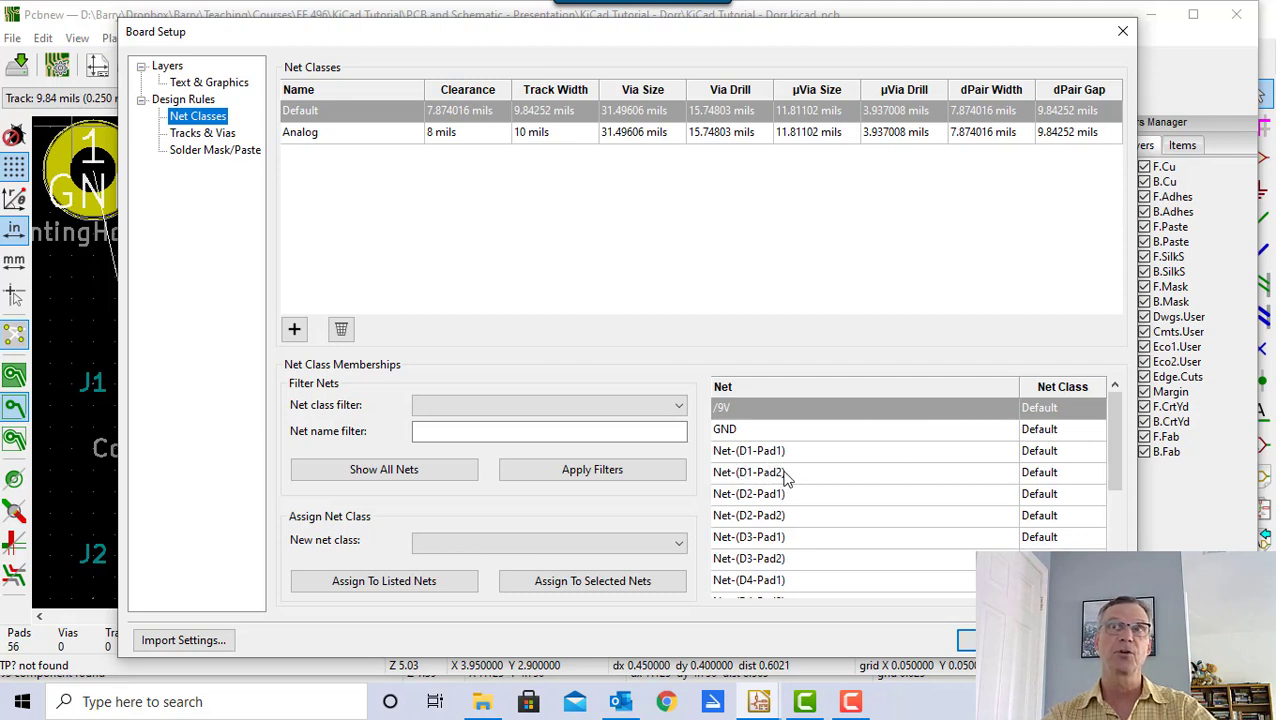
{"action": "left_click_drag", "start_coordinate": [1113, 435], "coordinate": [1065, 428]}
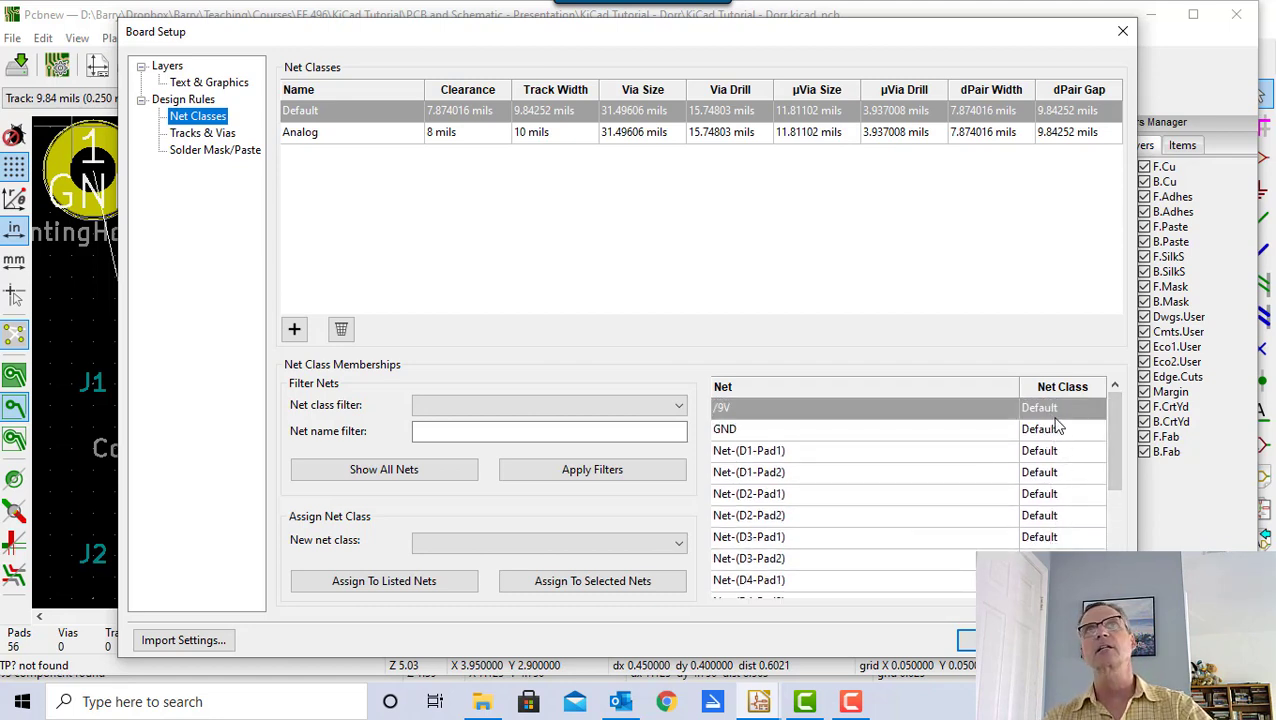
{"action": "left_click", "coordinate": [303, 115]}
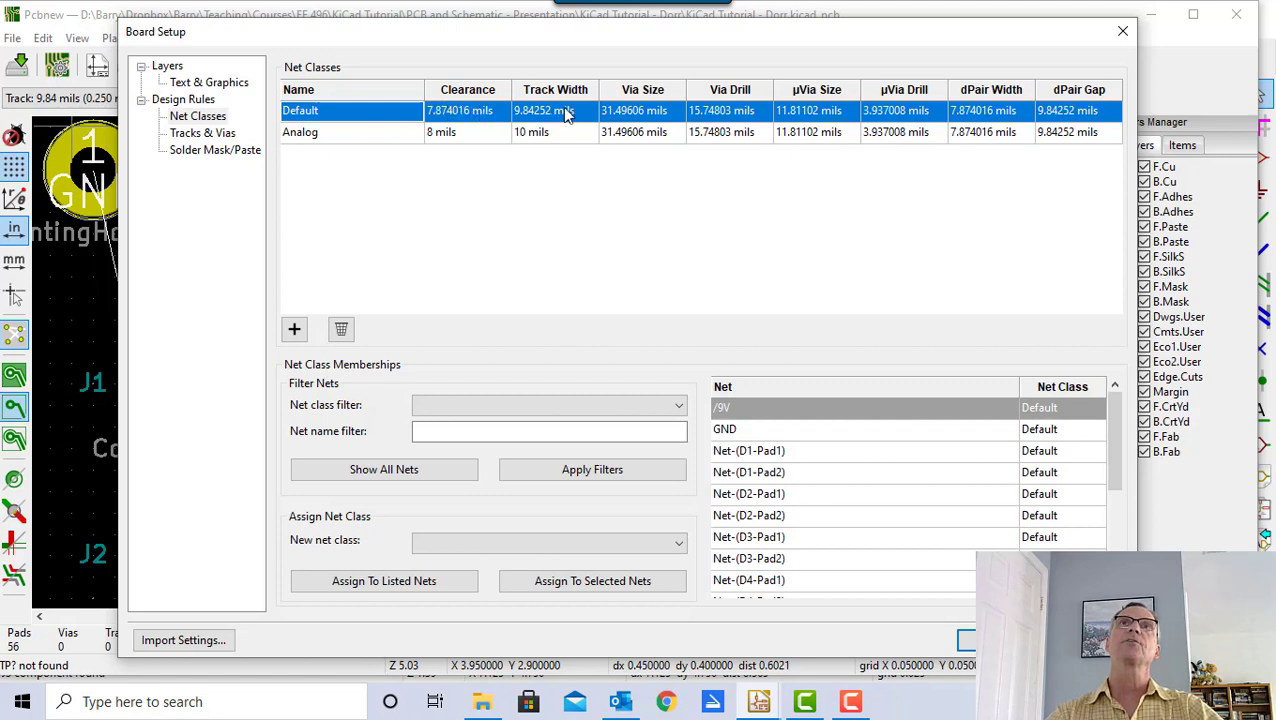
- Set the track width of the Analog net class to 12 mils
{"action": "left_click", "coordinate": [314, 138]}
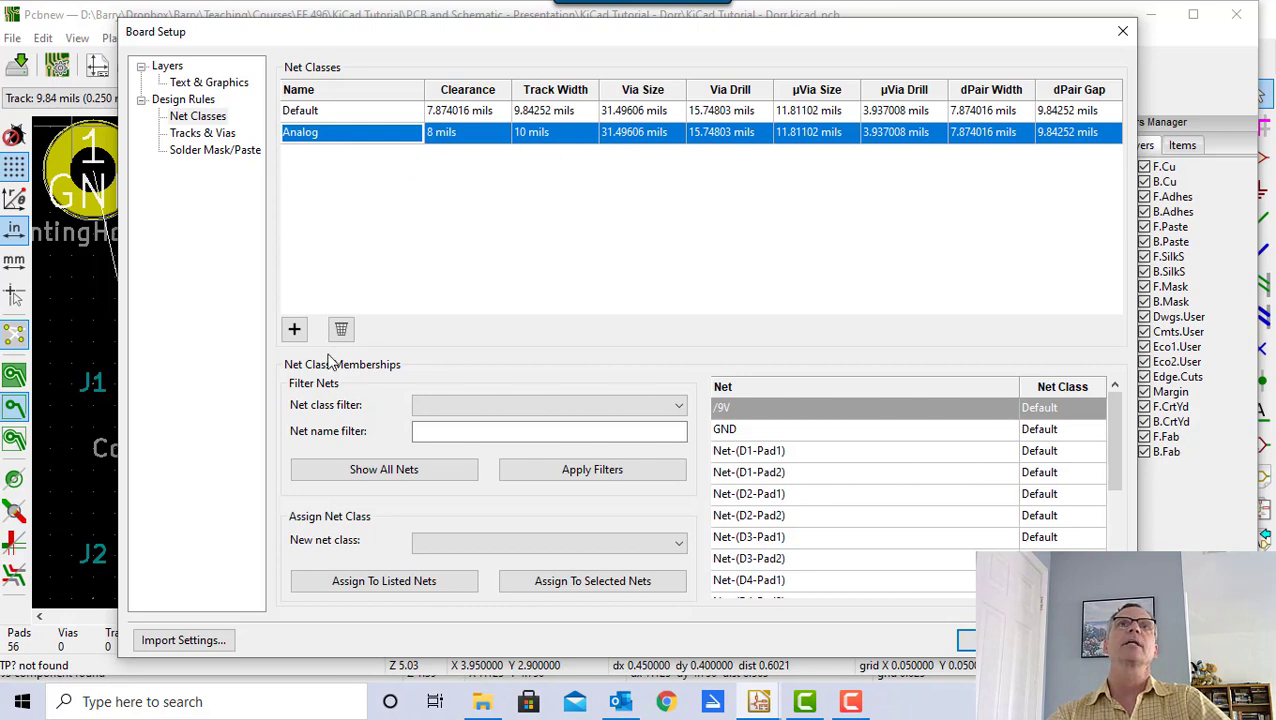
{"action": "left_click", "coordinate": [322, 140]}
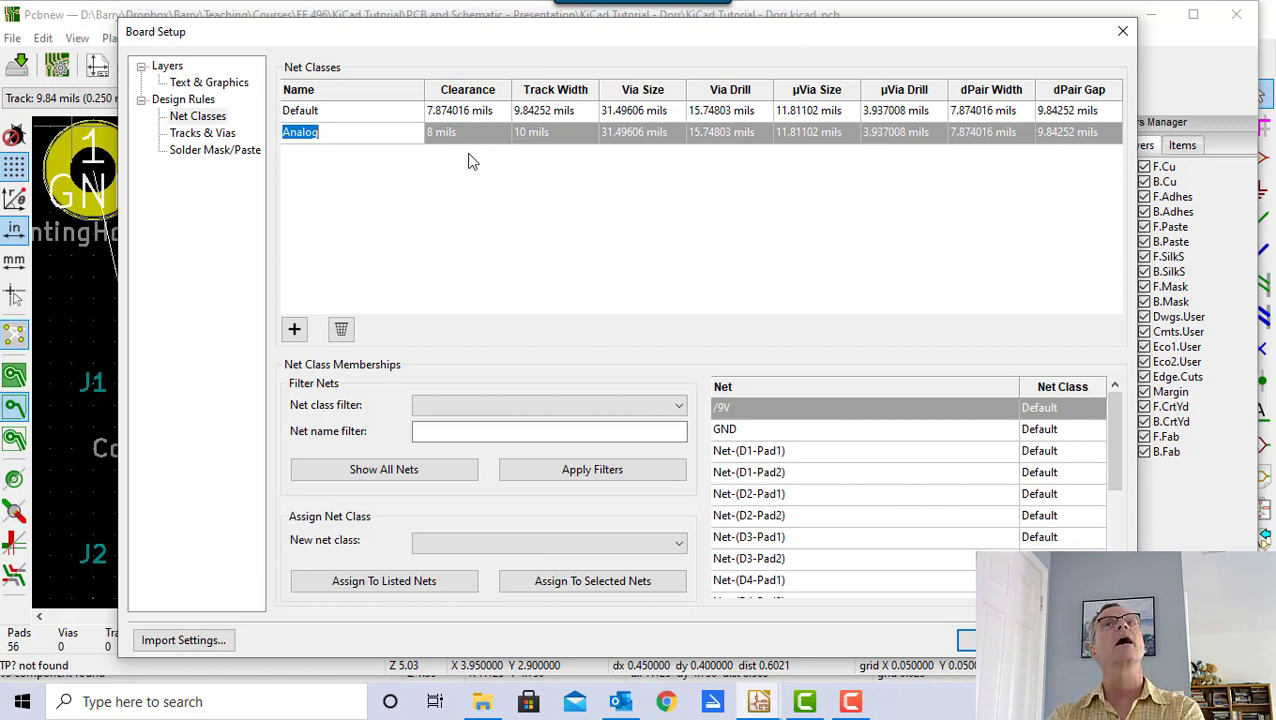
{"action": "left_click", "coordinate": [532, 138]}
{"action": "left_click", "coordinate": [525, 135]}
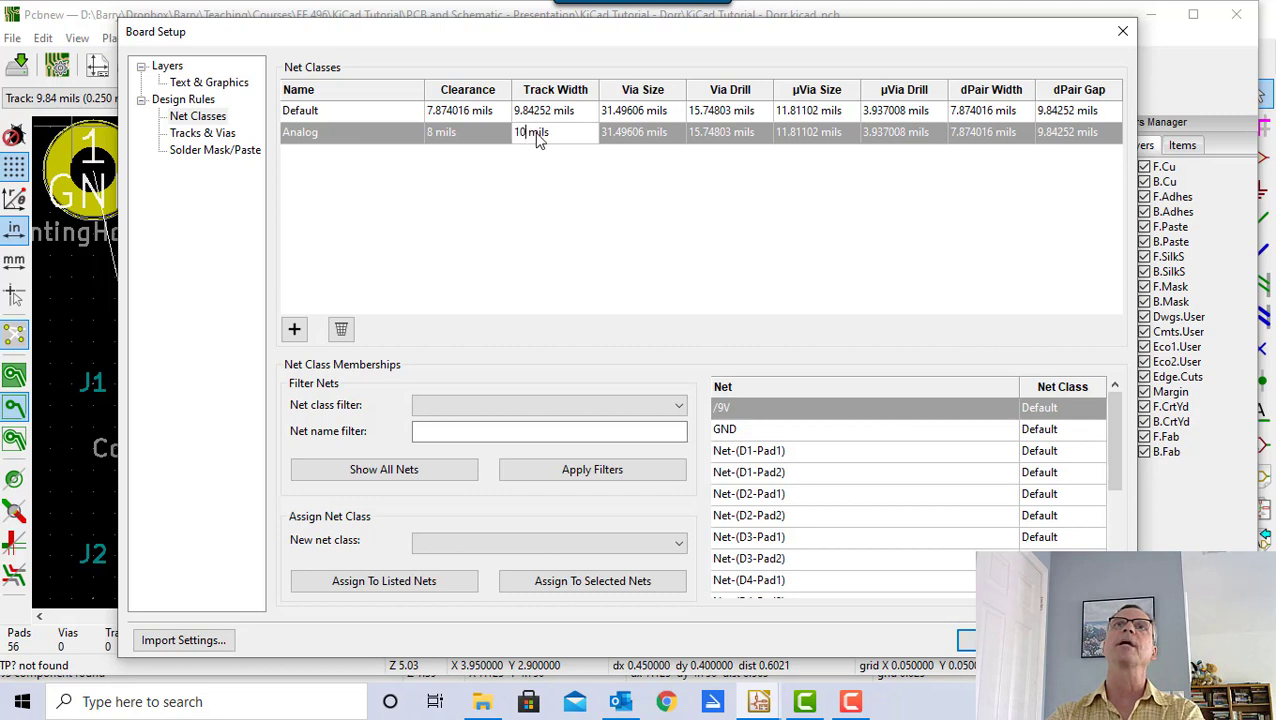
{"action": "key", "text": "BackSpace"}
{"action": "type", "text": "2"}
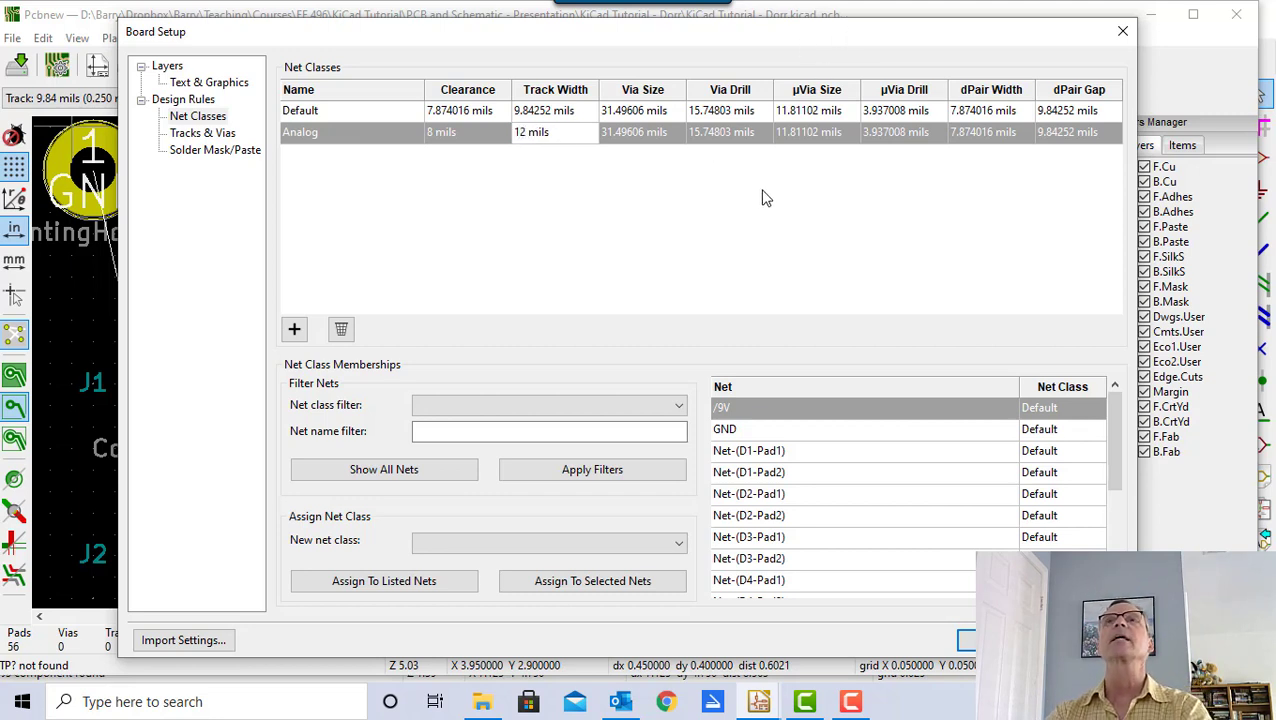
{"action": "left_click", "coordinate": [596, 208]}
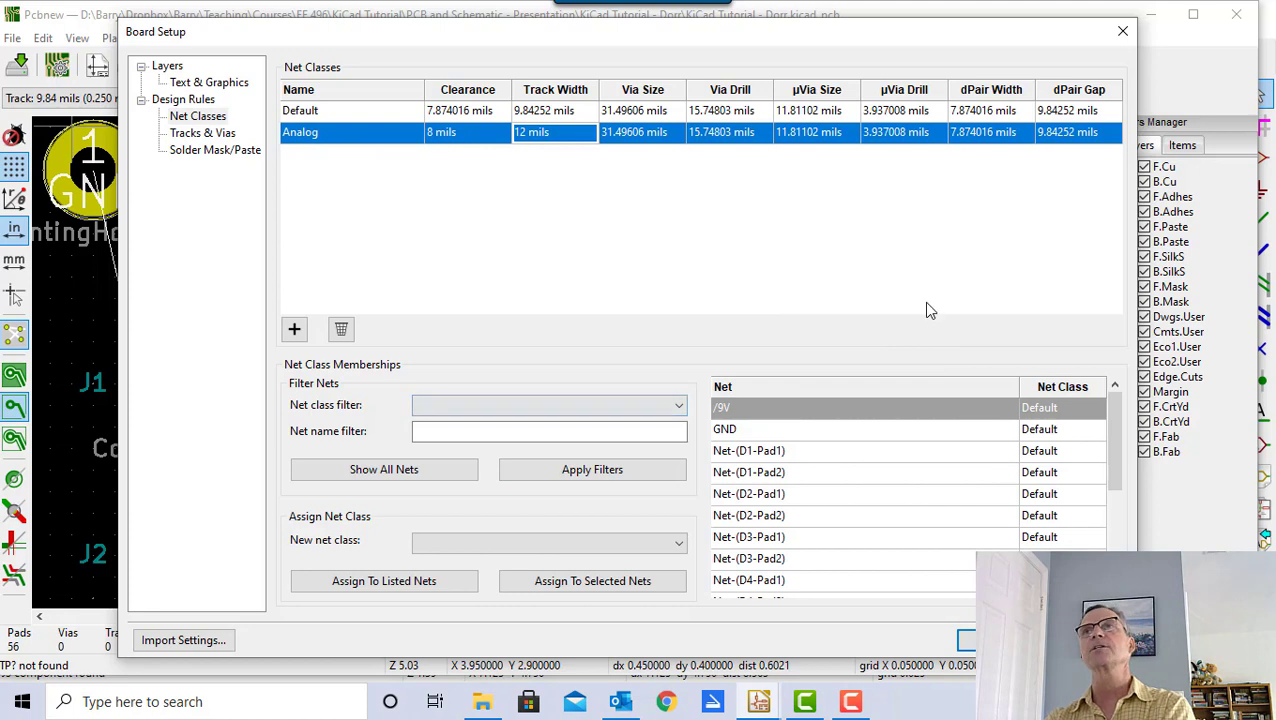
{"action": "left_click", "coordinate": [1077, 411]}
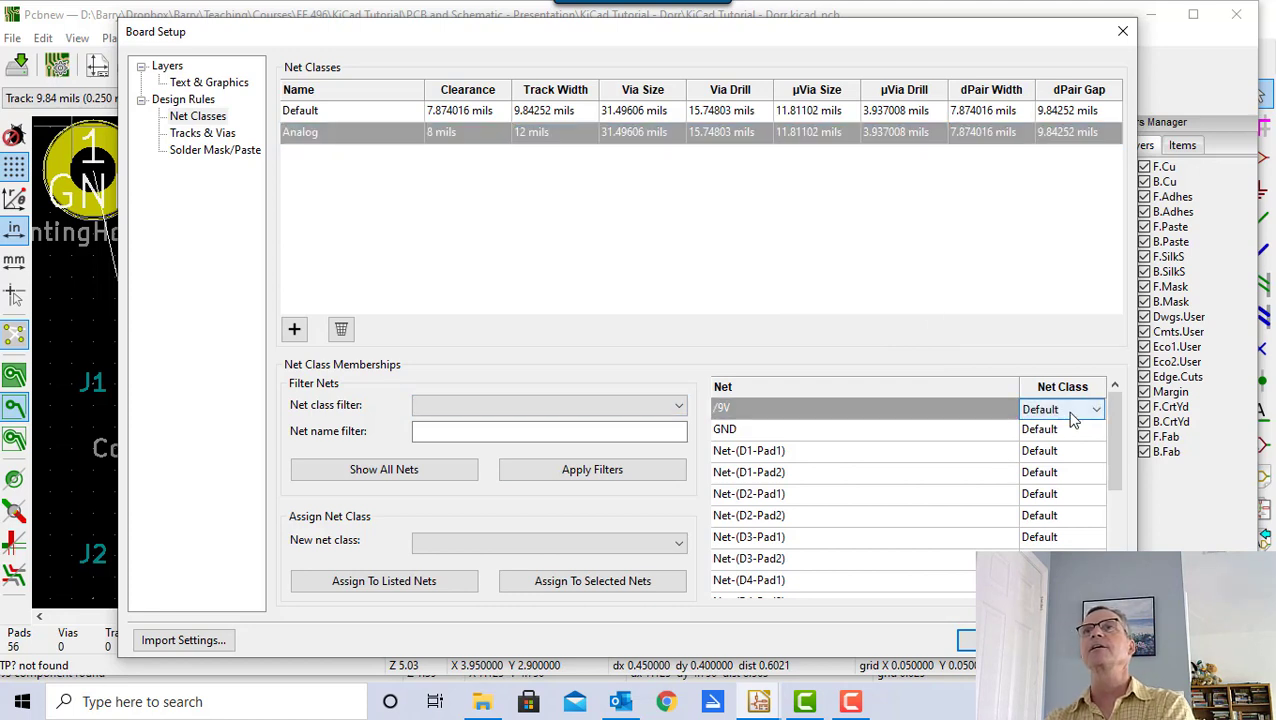
{"action": "left_click", "coordinate": [1096, 411]}
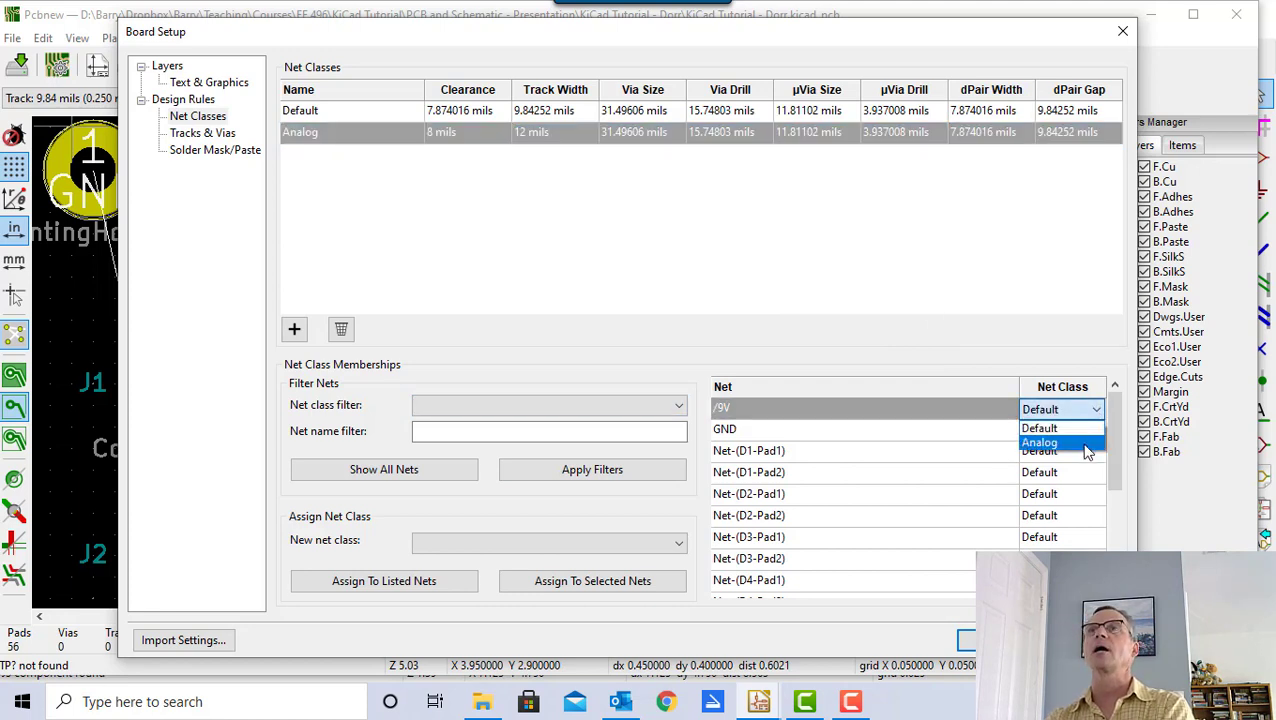
{"action": "left_click", "coordinate": [933, 270]}
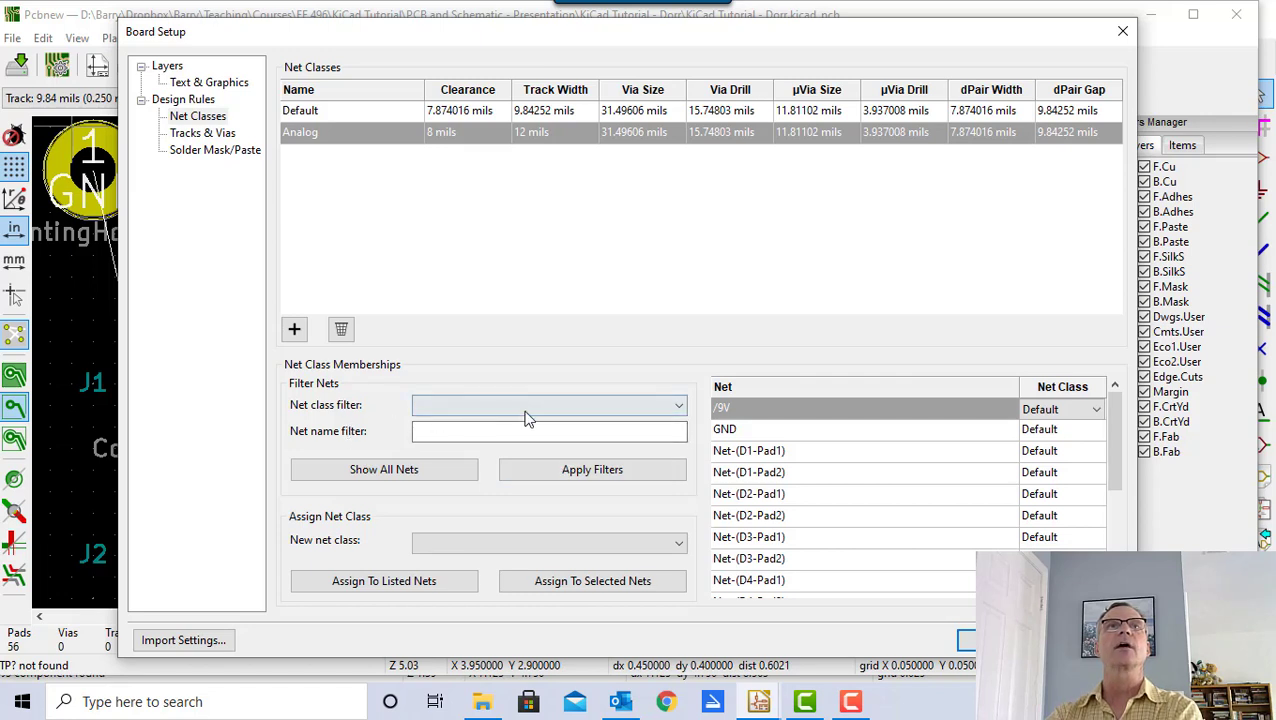
- Set the net class filter to Default, assign the Analog class to all listed nets, and accept the board setup
{"action": "left_click", "coordinate": [679, 405]}
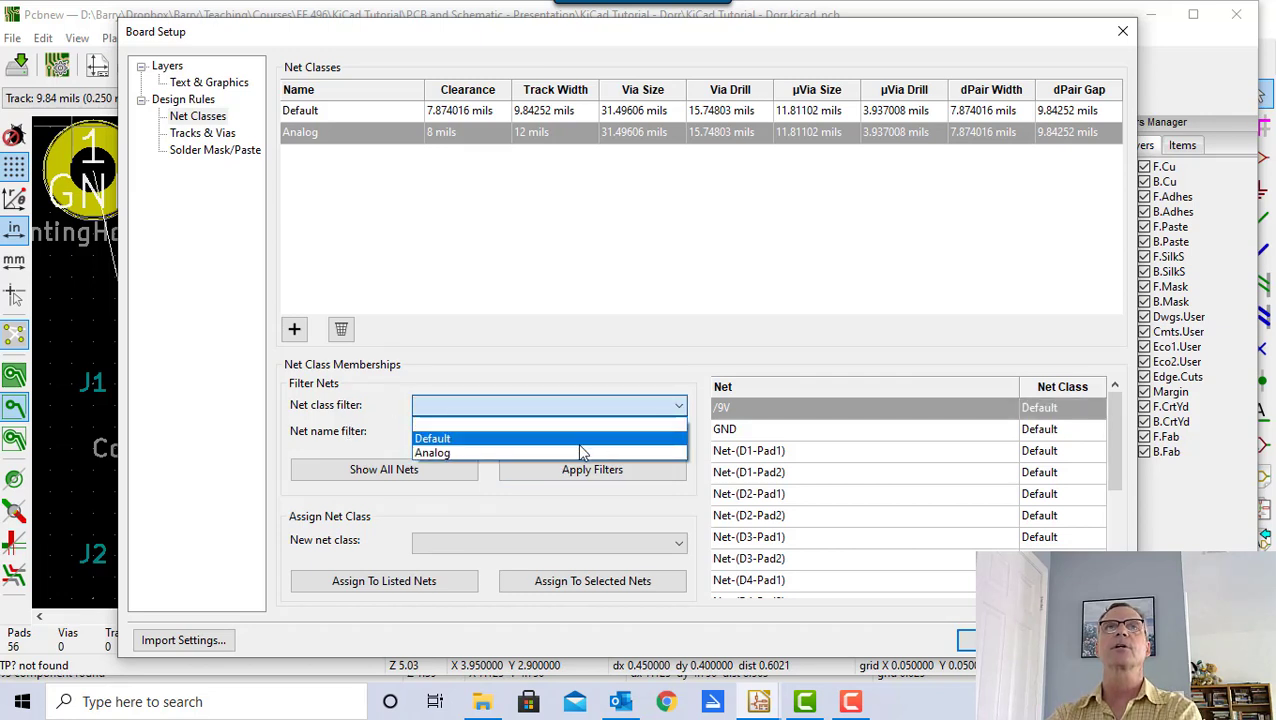
{"action": "left_click", "coordinate": [580, 441]}
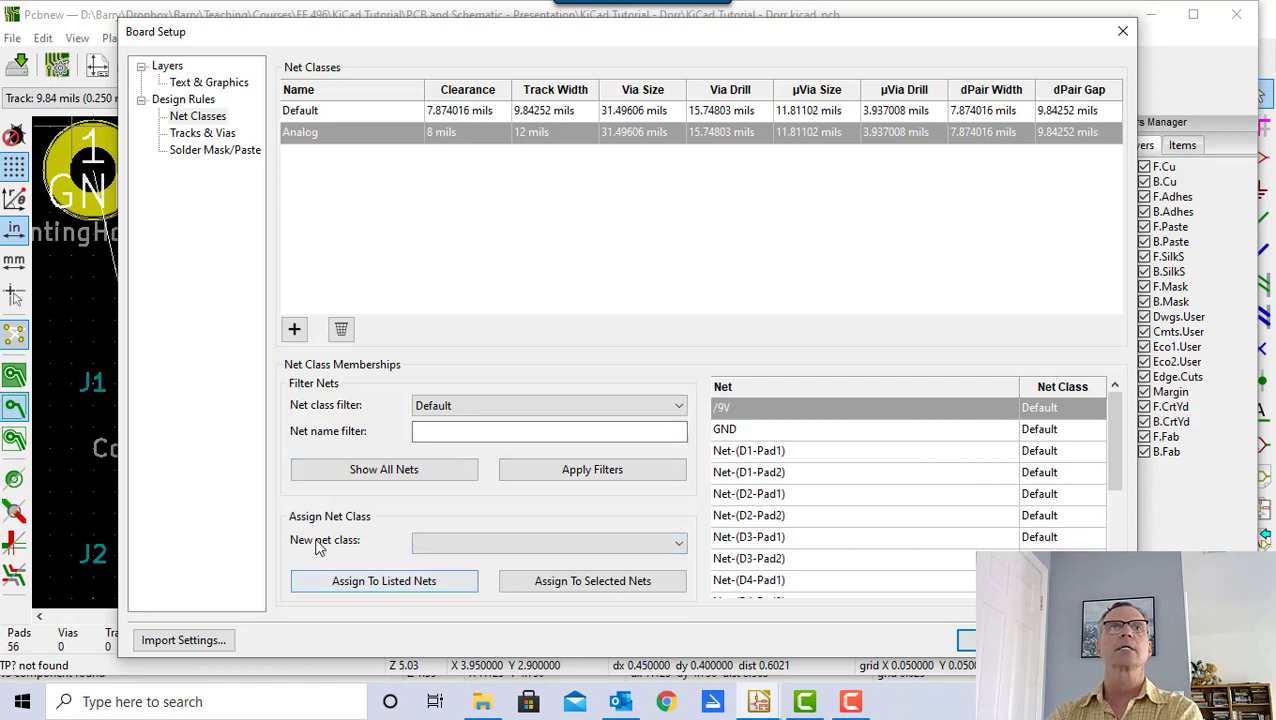
{"action": "left_click", "coordinate": [683, 542]}
{"action": "left_click", "coordinate": [653, 578]}
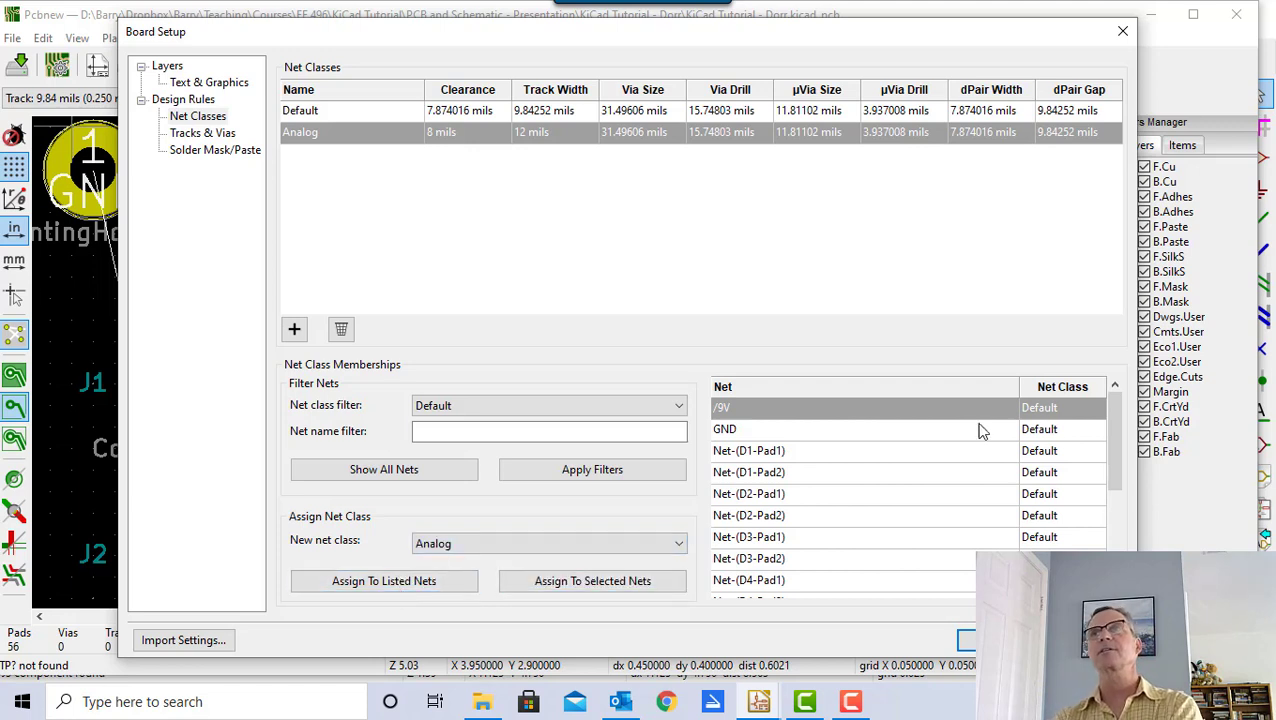
{"action": "left_click", "coordinate": [375, 585]}
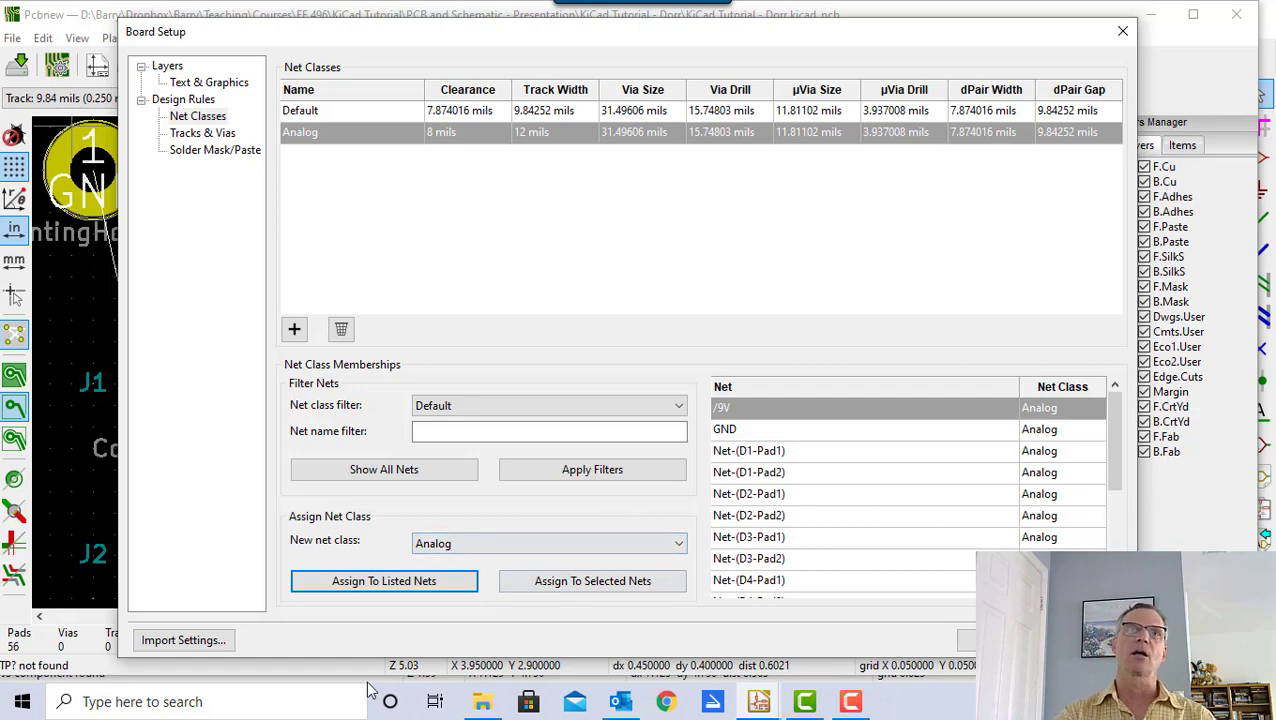
{"action": "left_click", "coordinate": [964, 640]}
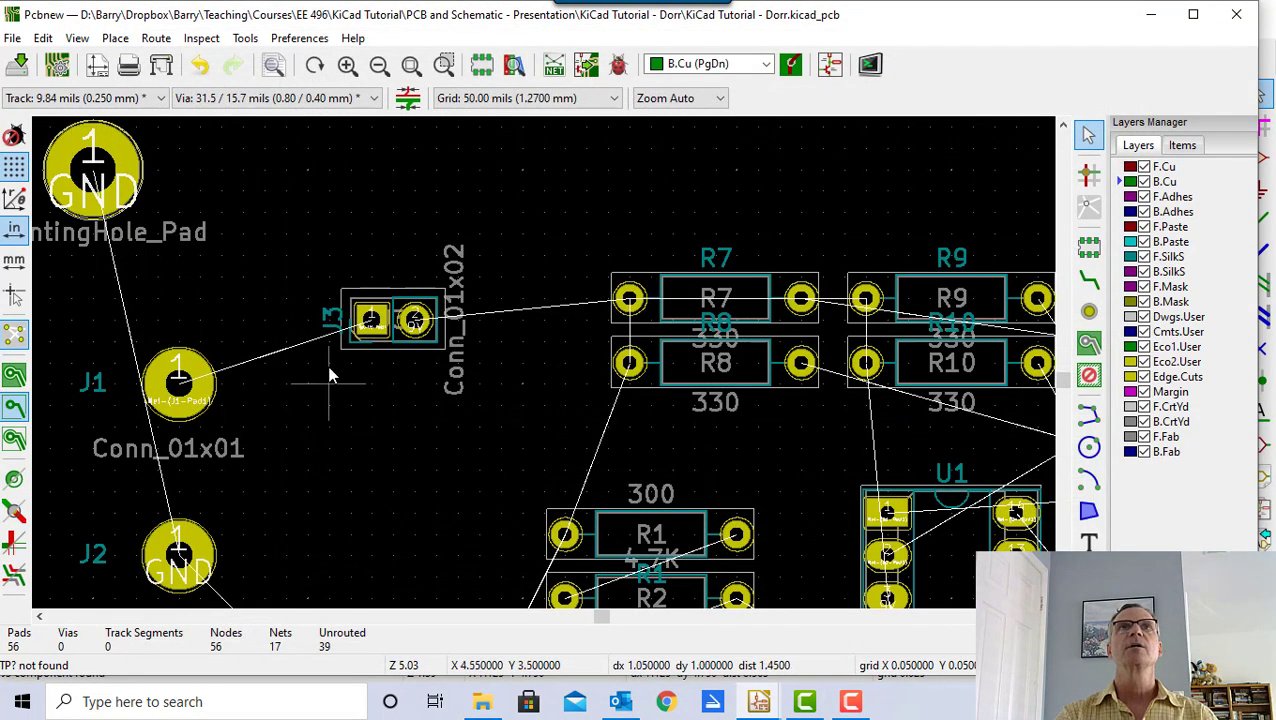
- Try routing a B.Cu track from J3's 9V pad to R7's nearest pad, and undo it
{"action": "left_click", "coordinate": [1088, 282]}
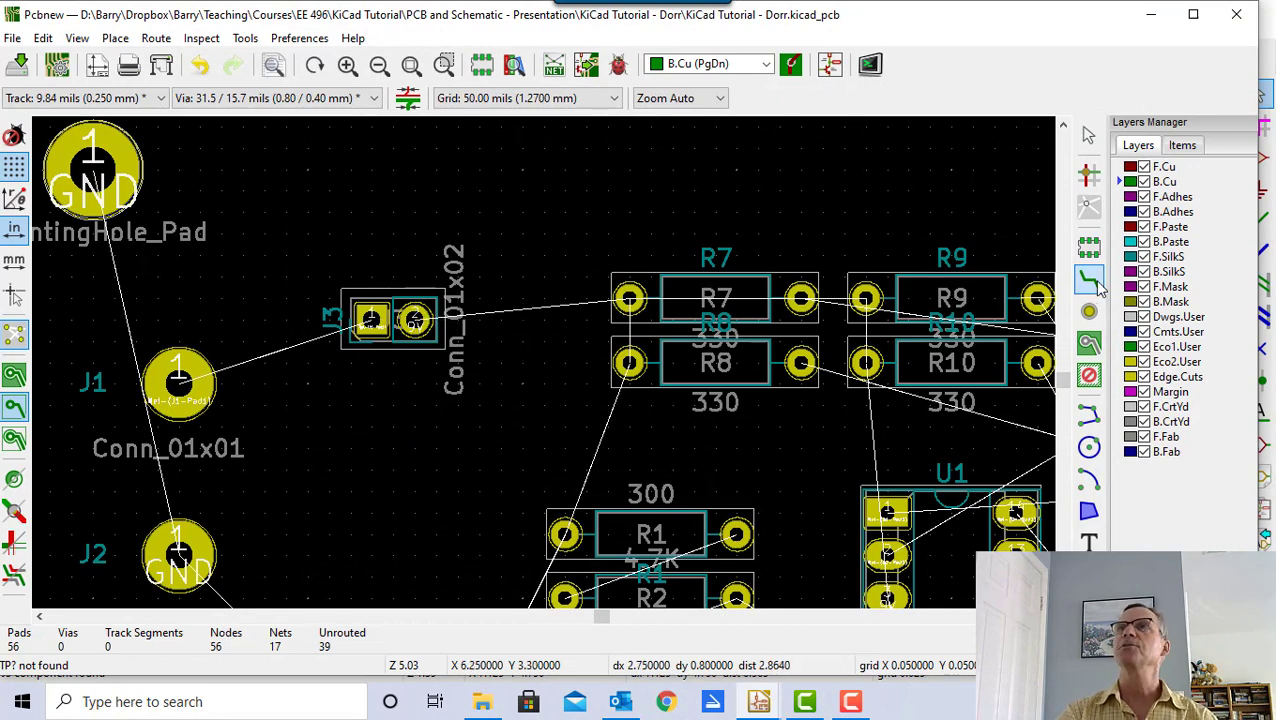
{"action": "left_click", "coordinate": [415, 320]}
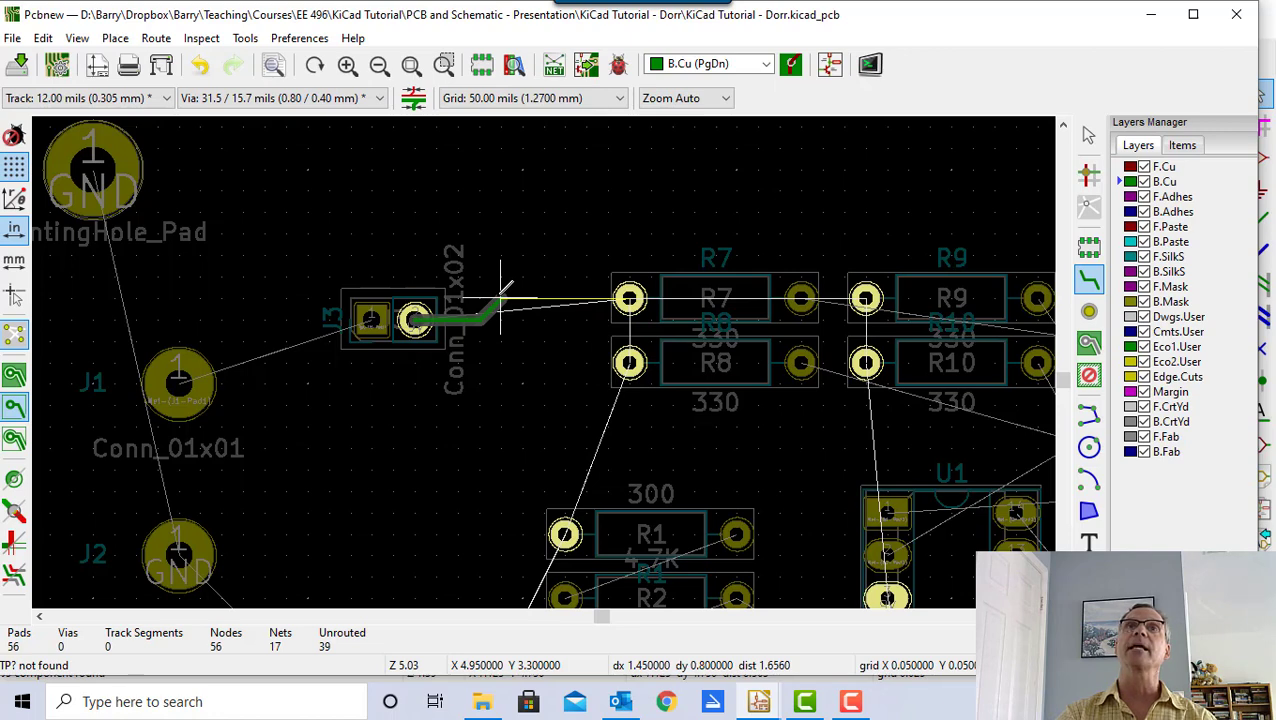
{"action": "left_click", "coordinate": [502, 289]}
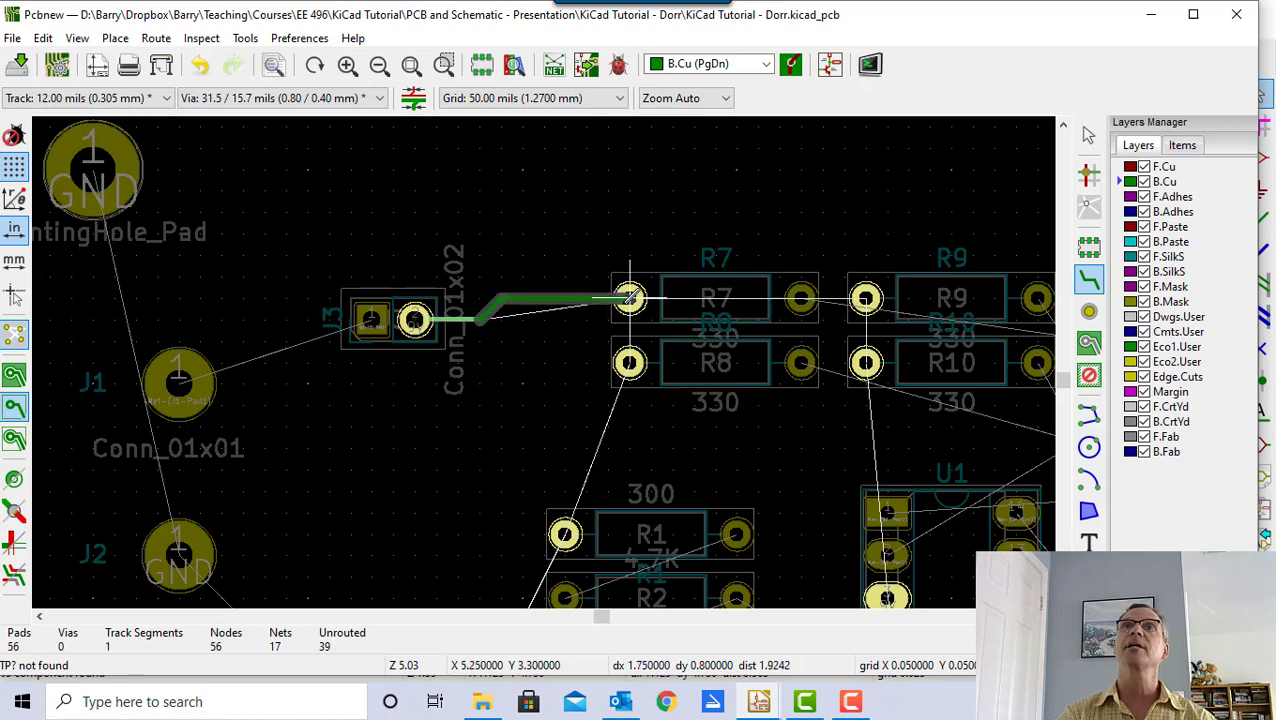
{"action": "left_click", "coordinate": [629, 298]}
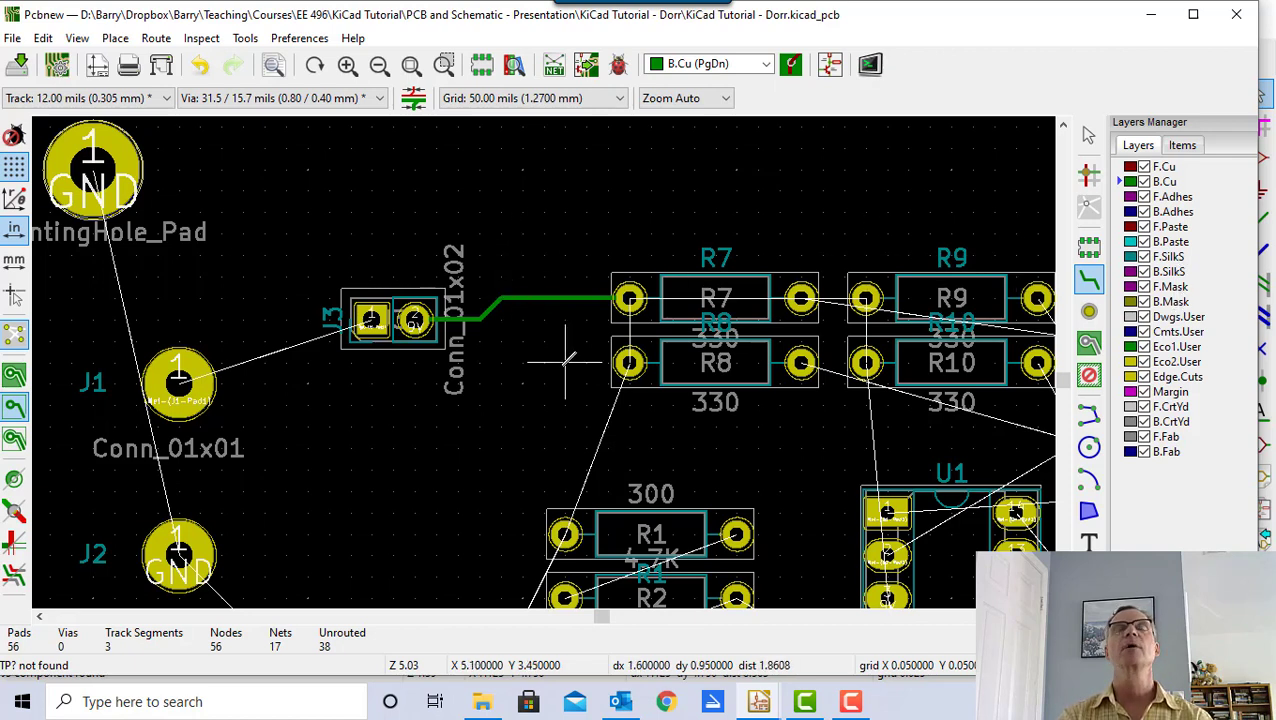
{"action": "left_click", "coordinate": [1088, 135]}
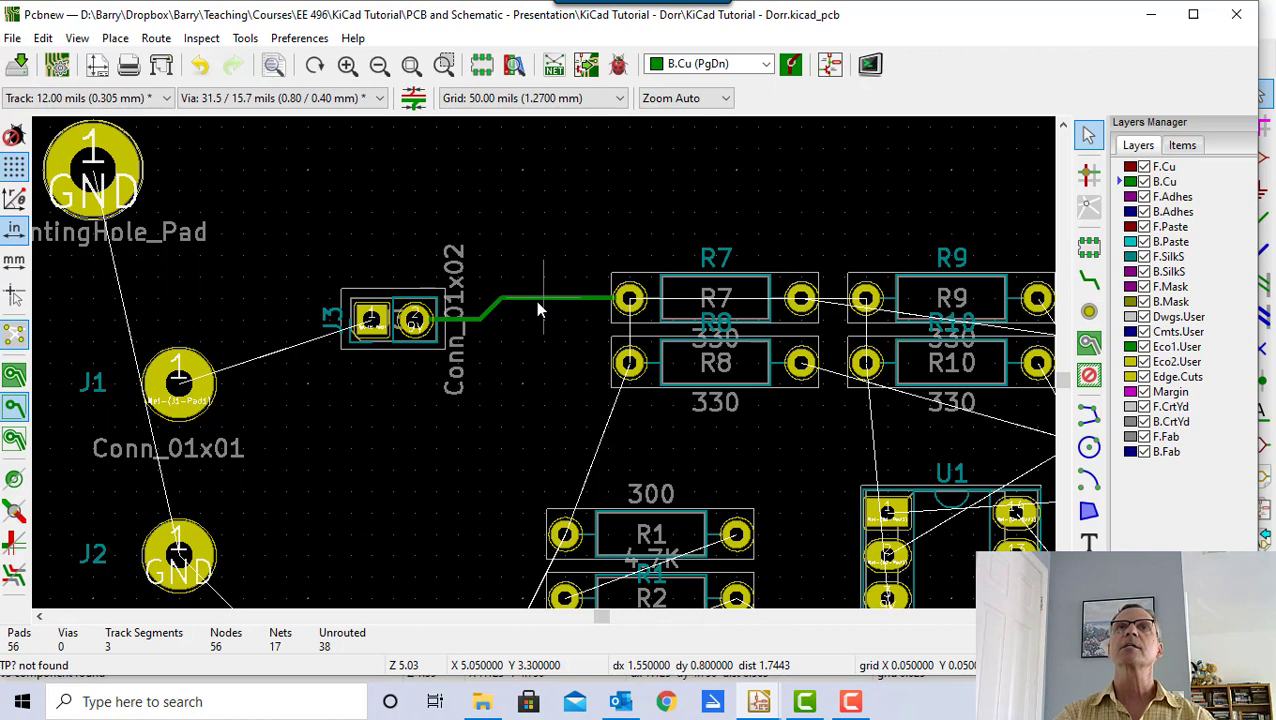
{"action": "key", "text": "ctrl+z"}
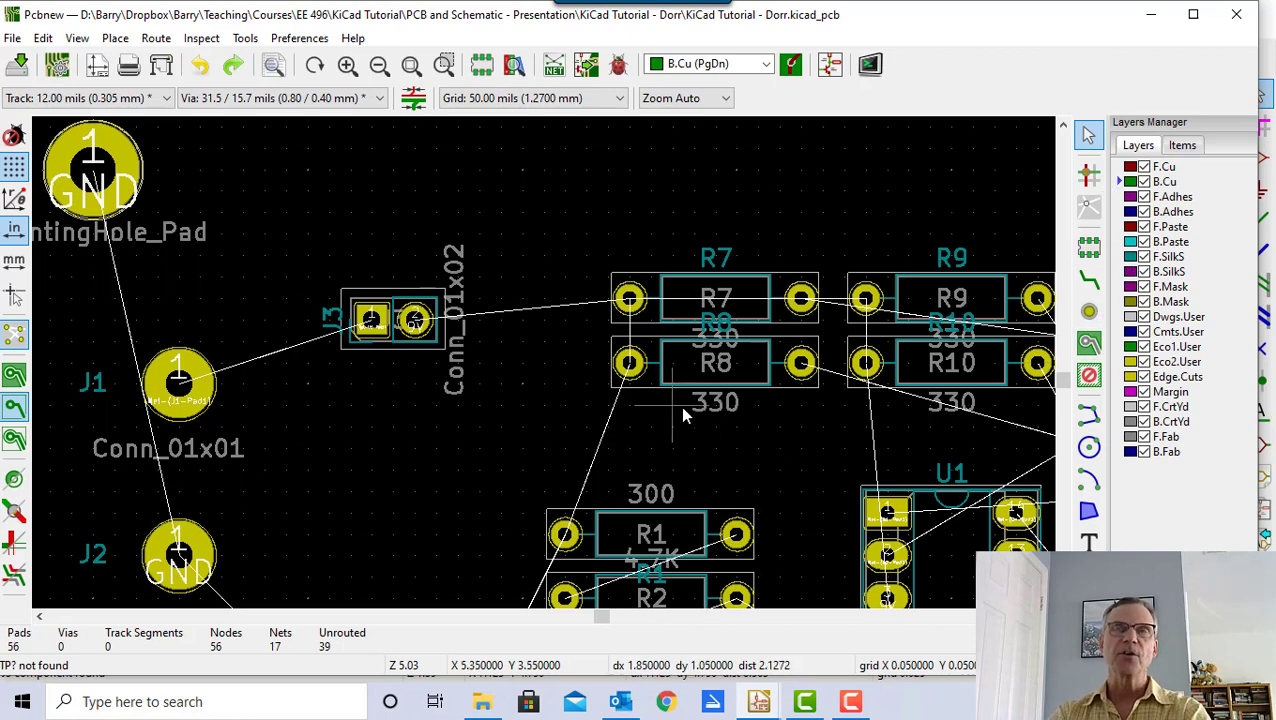
- Route a B.Cu track from J1's pad to J3's pad 1, switching the track width to 9.84 mils while routing
{"action": "scroll", "coordinate": [681, 408], "scroll_direction": "down", "scroll_amount": 3}
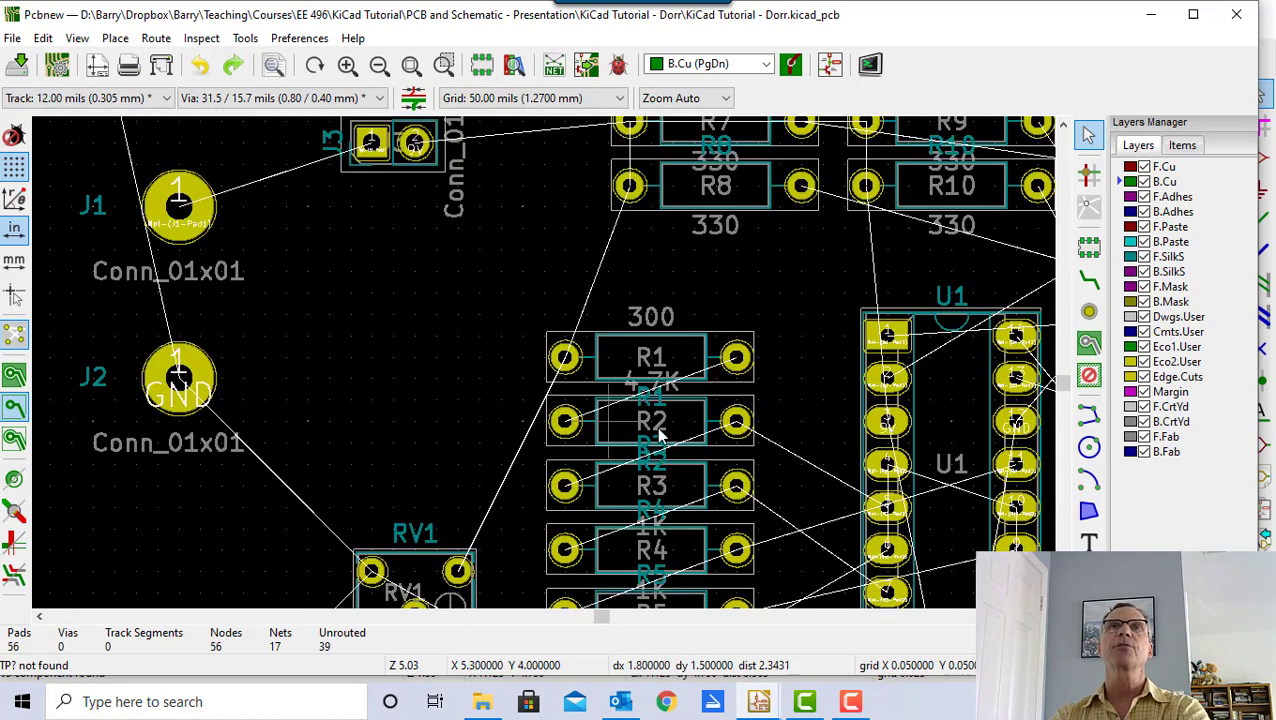
{"action": "scroll", "coordinate": [646, 430], "scroll_direction": "down", "scroll_amount": 1}
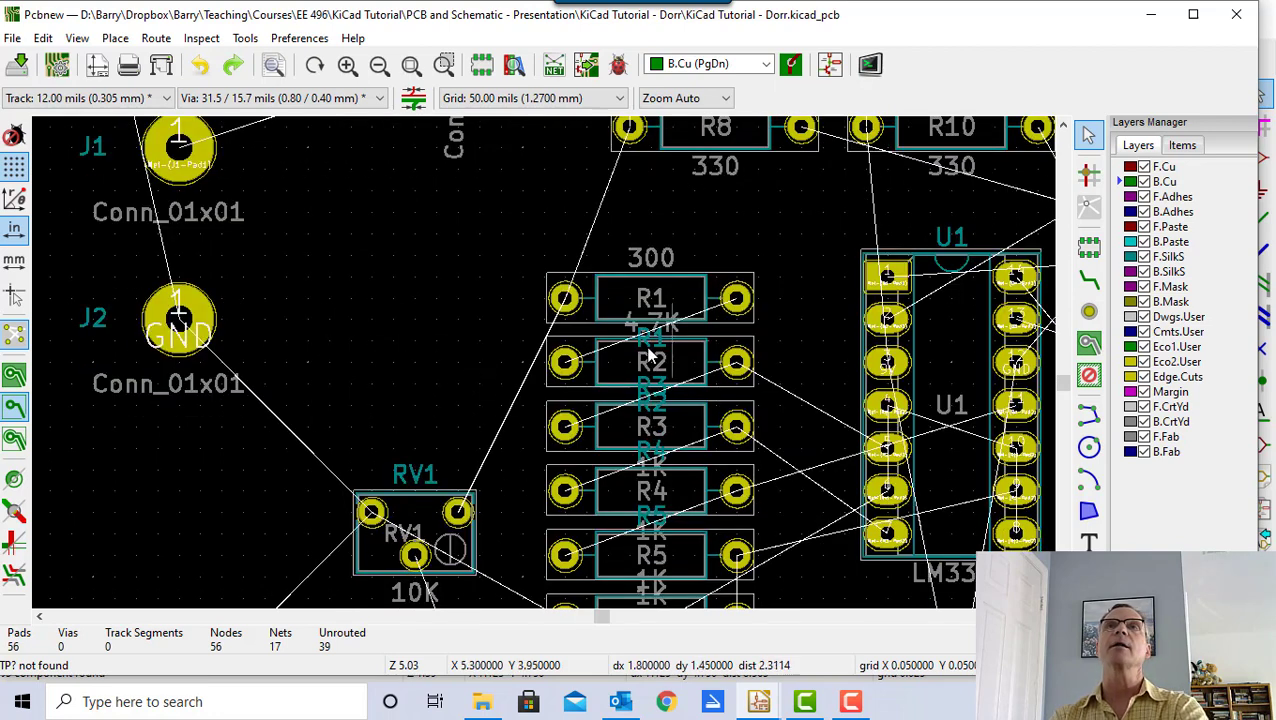
{"action": "scroll", "coordinate": [658, 350], "scroll_direction": "up", "scroll_amount": 3}
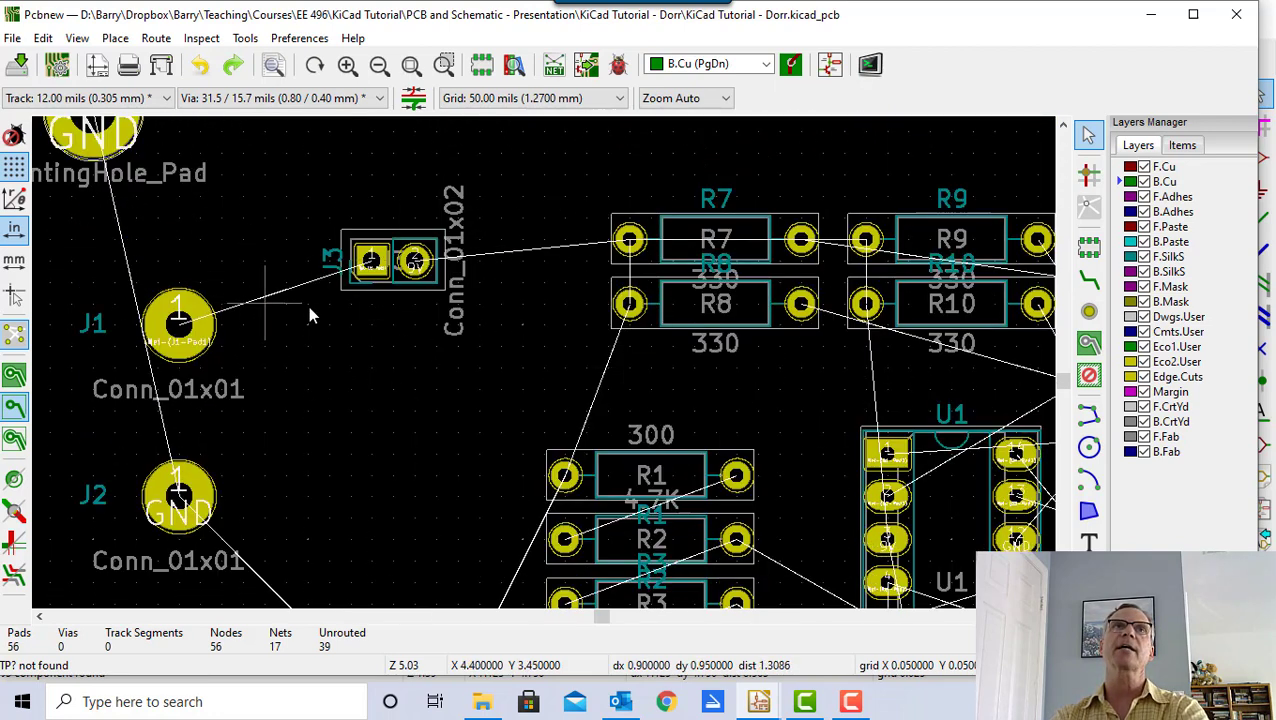
{"action": "left_click", "coordinate": [1089, 280]}
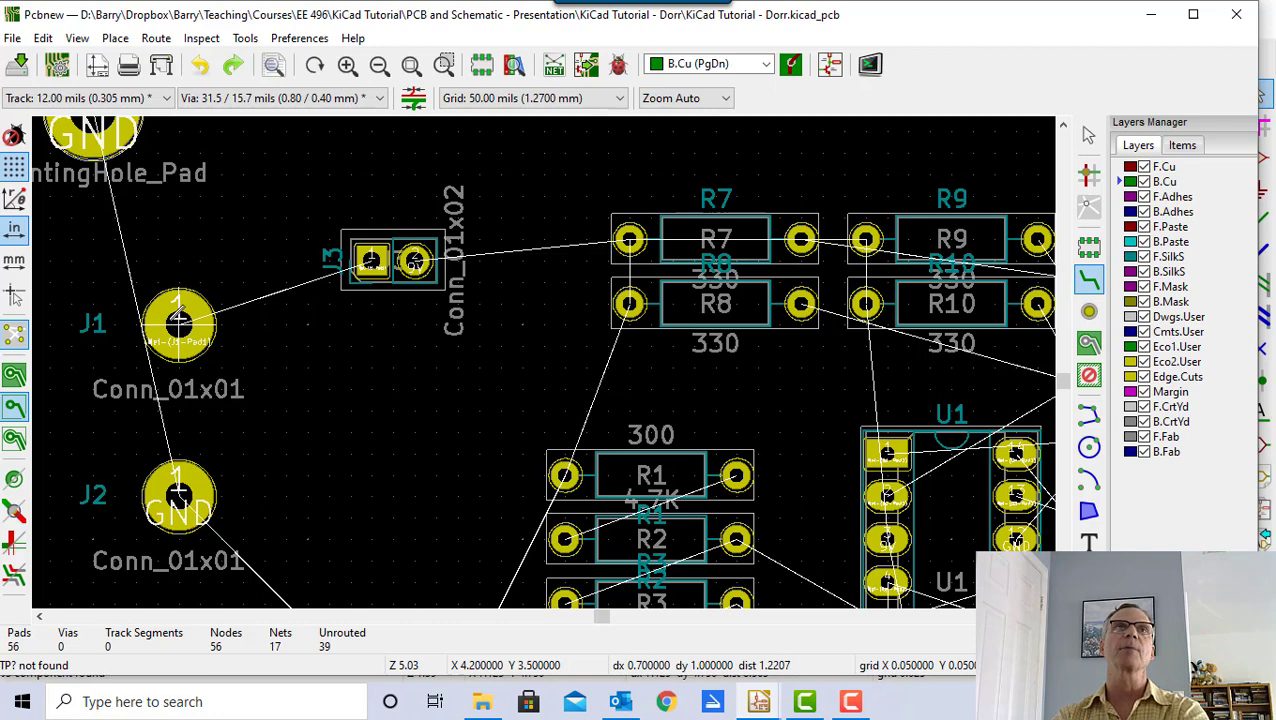
{"action": "left_click", "coordinate": [196, 318]}
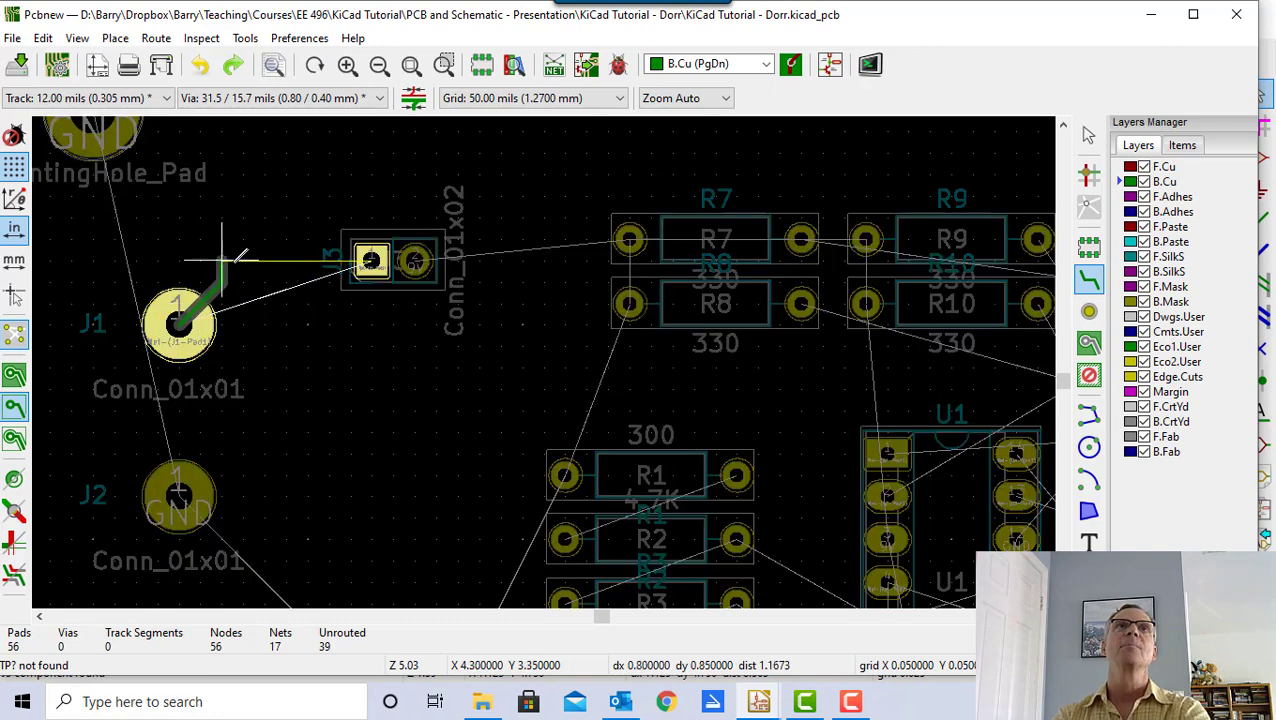
{"action": "key", "text": "w"}
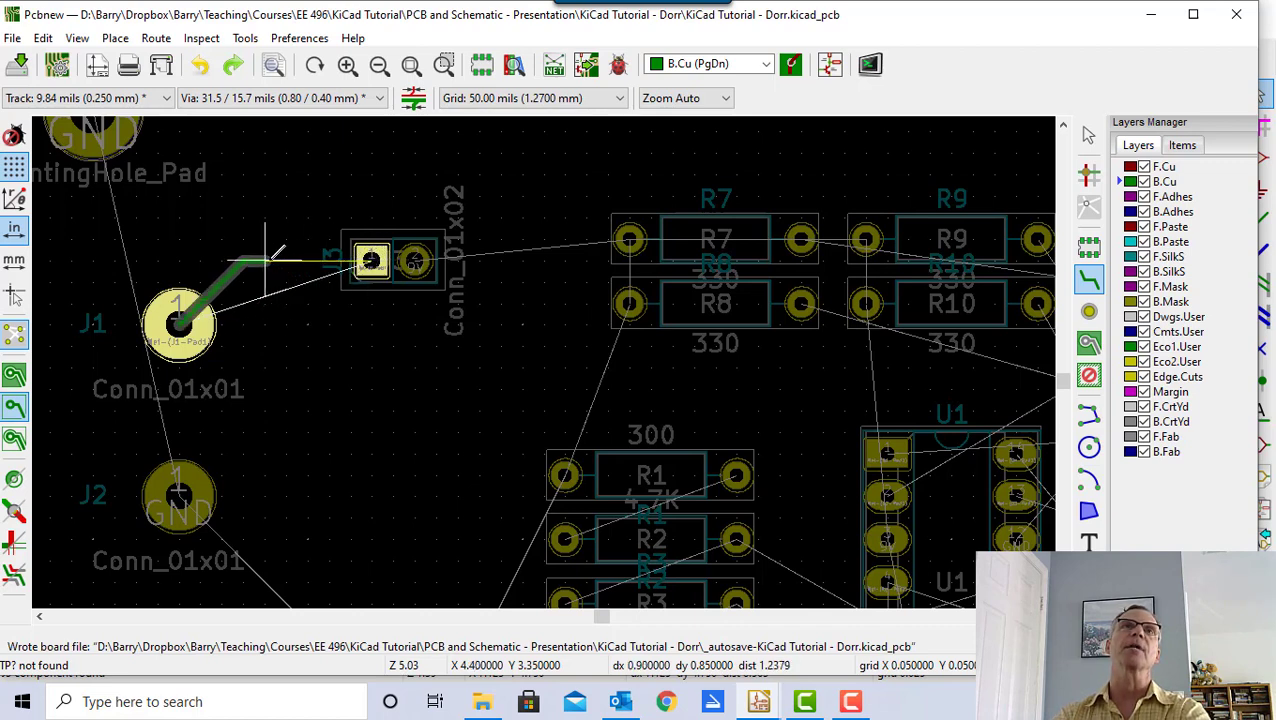
{"action": "double_click", "coordinate": [266, 252]}
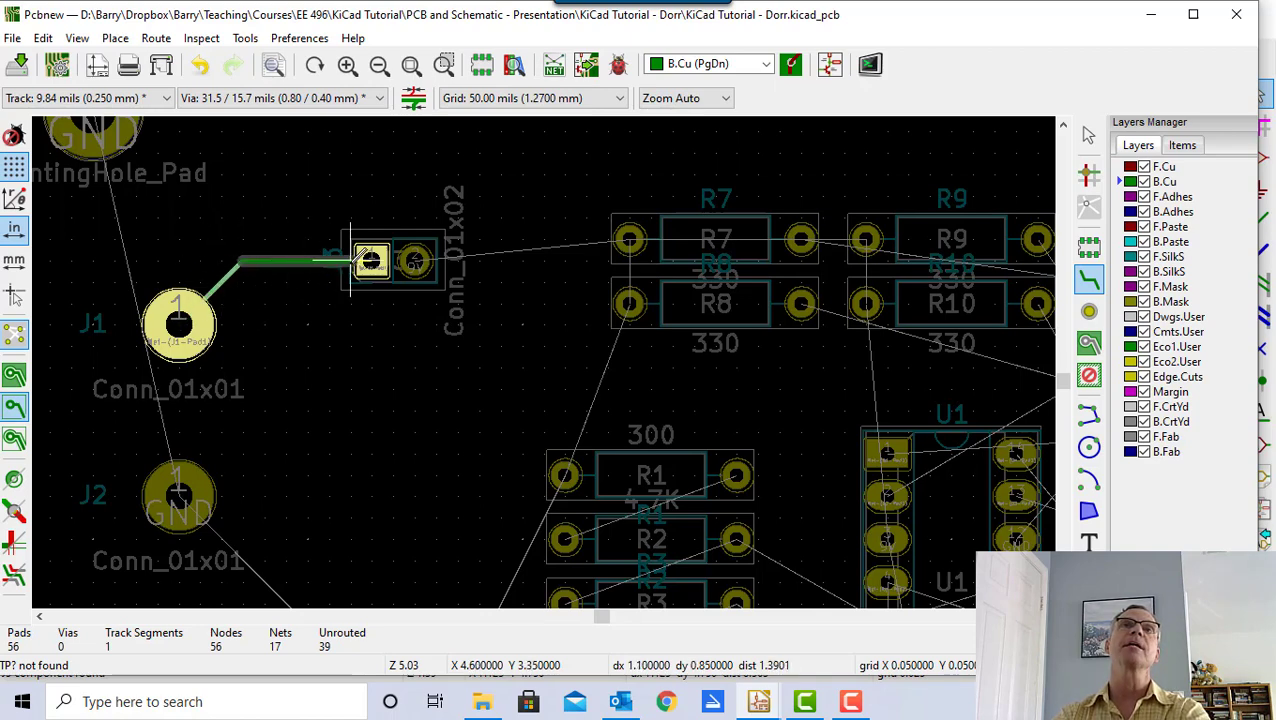
{"action": "left_click", "coordinate": [371, 260]}
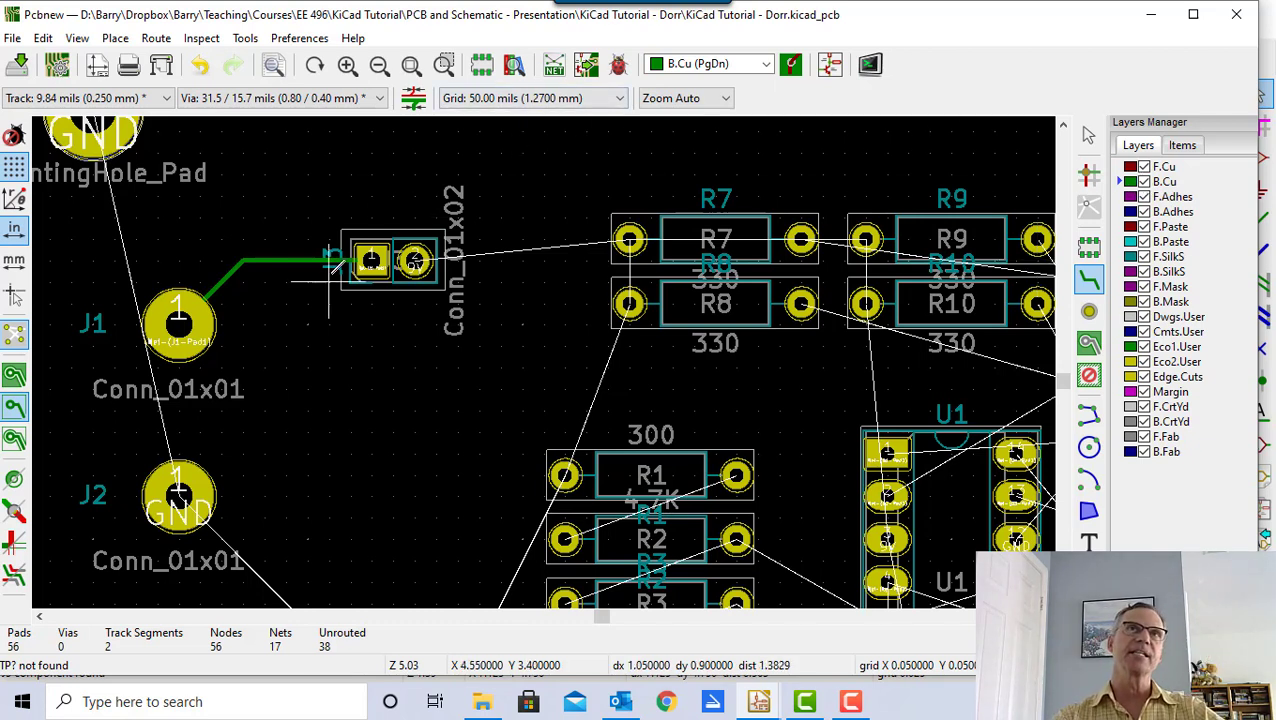
- Route a track on F.Cu from J3's 9V pad to R7's nearest pad and save the board
{"action": "left_click", "coordinate": [1115, 167]}
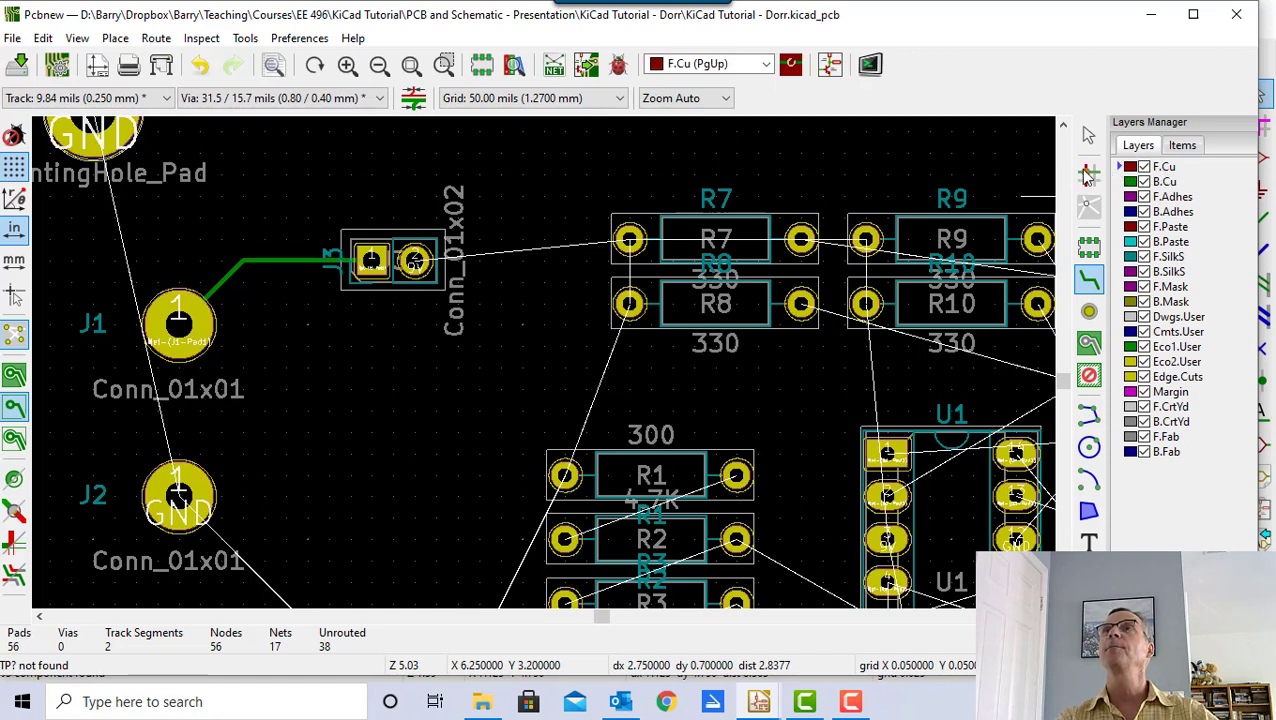
{"action": "left_click", "coordinate": [415, 260]}
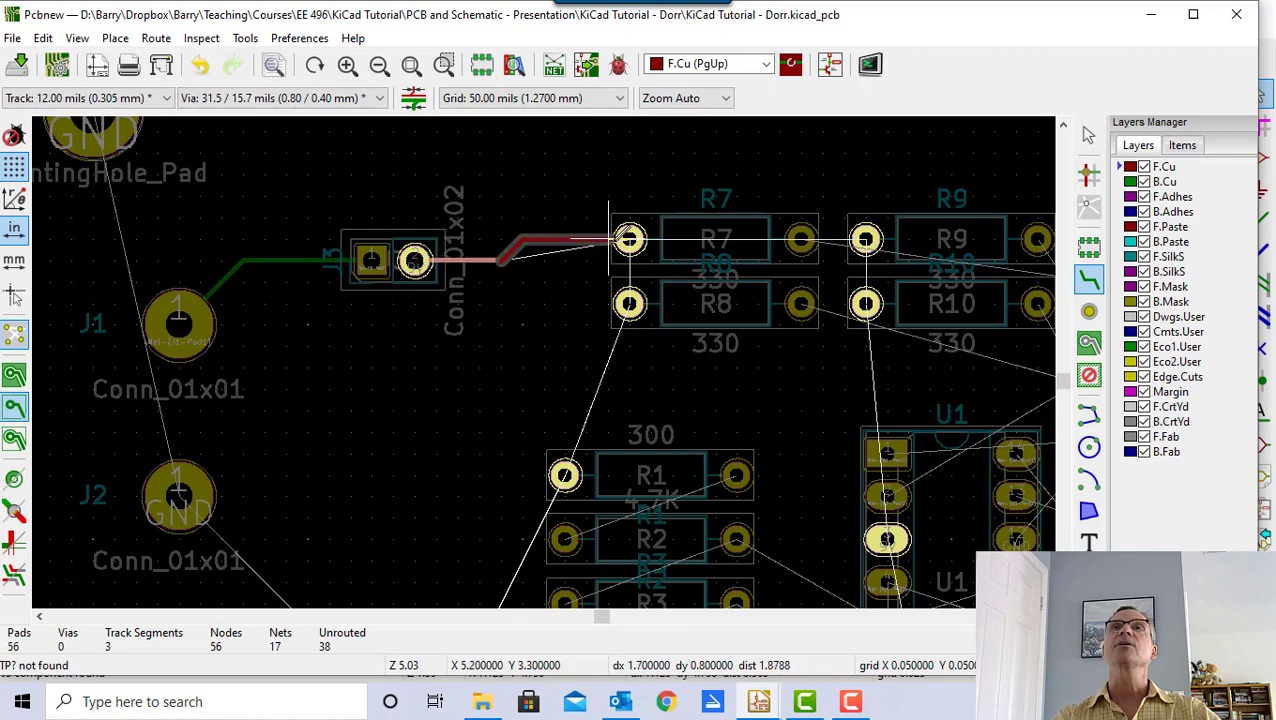
{"action": "left_click", "coordinate": [629, 238]}
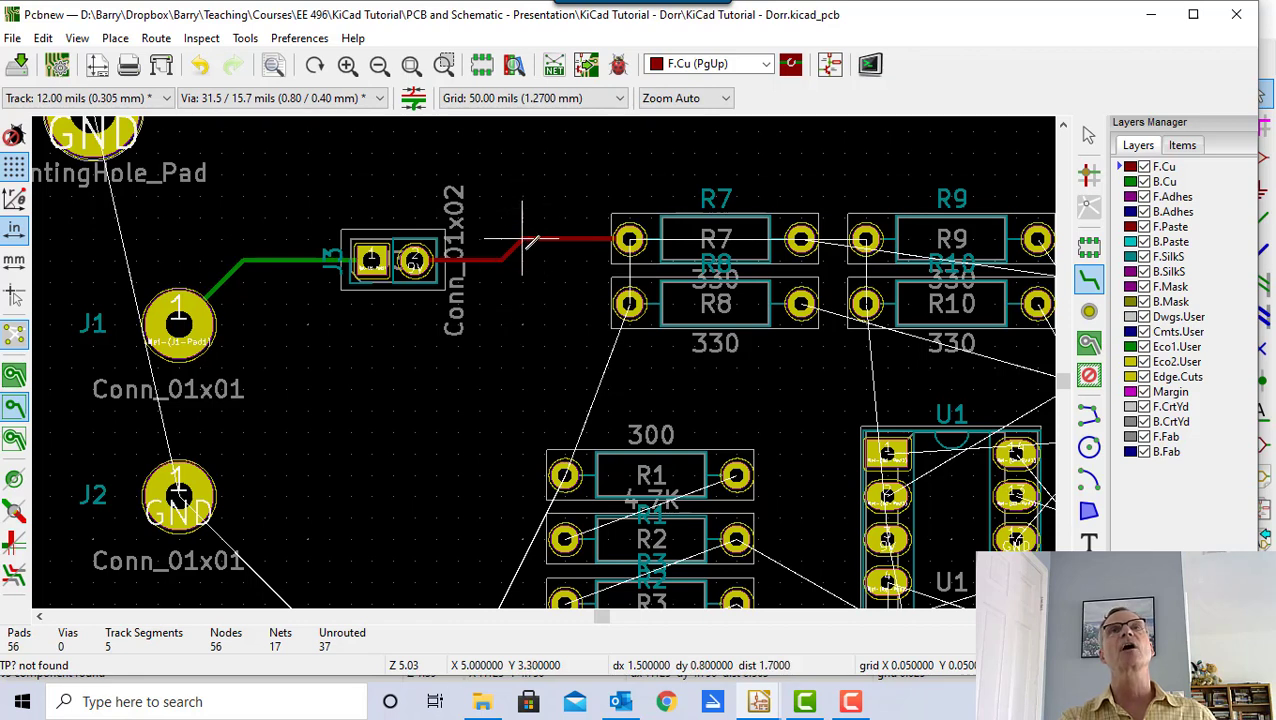
{"action": "left_click", "coordinate": [57, 63]}
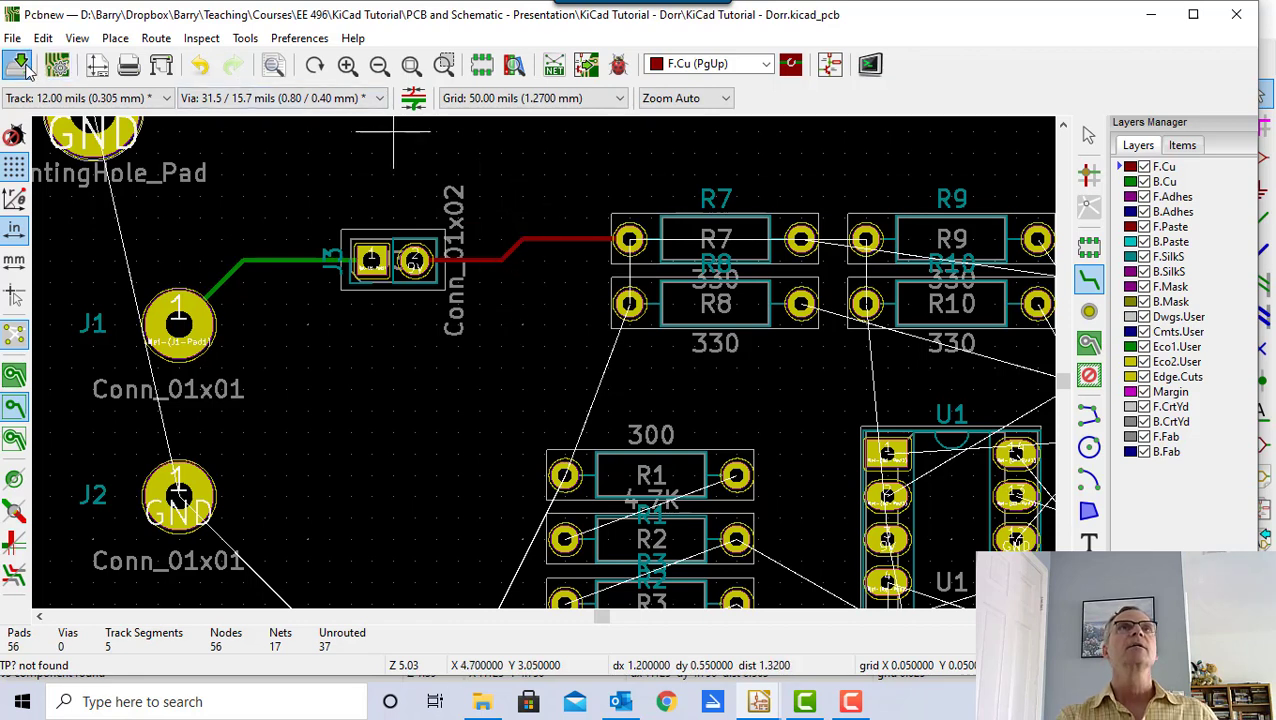
{"action": "left_click", "coordinate": [1090, 135]}
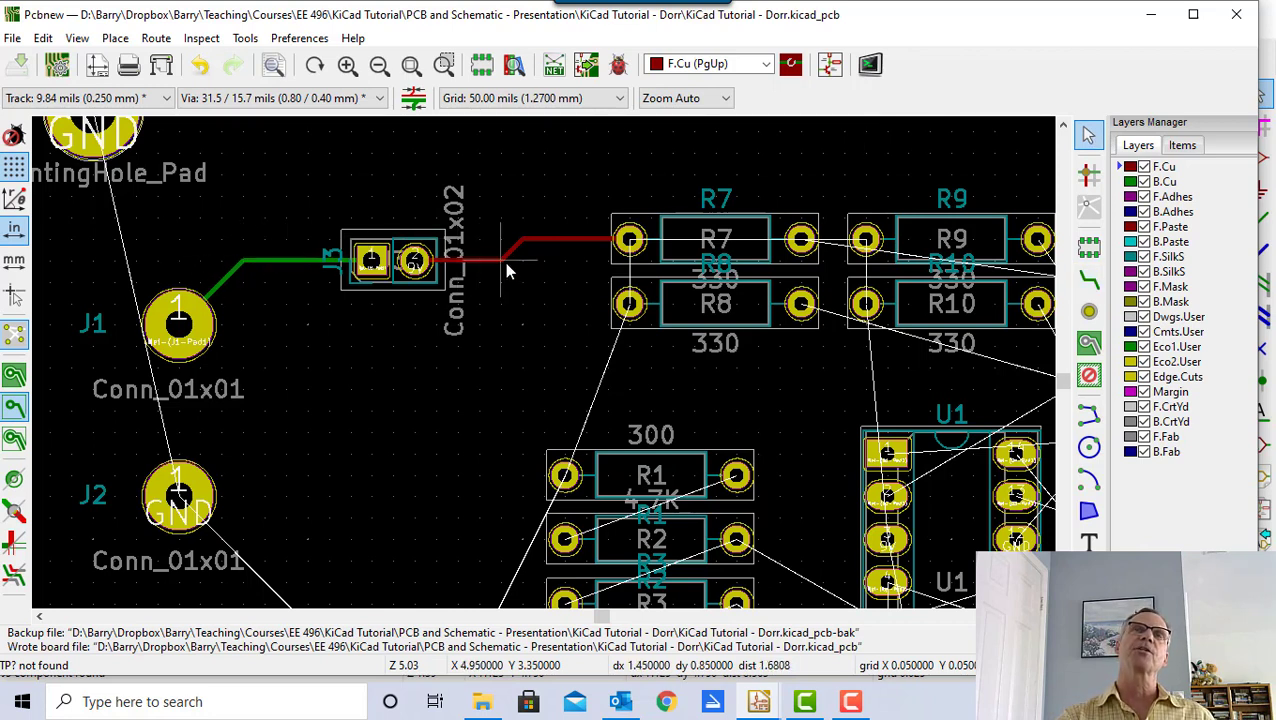
- Inspect the board and its routed front track in the 3D Viewer from several angles, and close the viewer
{"action": "left_click", "coordinate": [78, 39]}
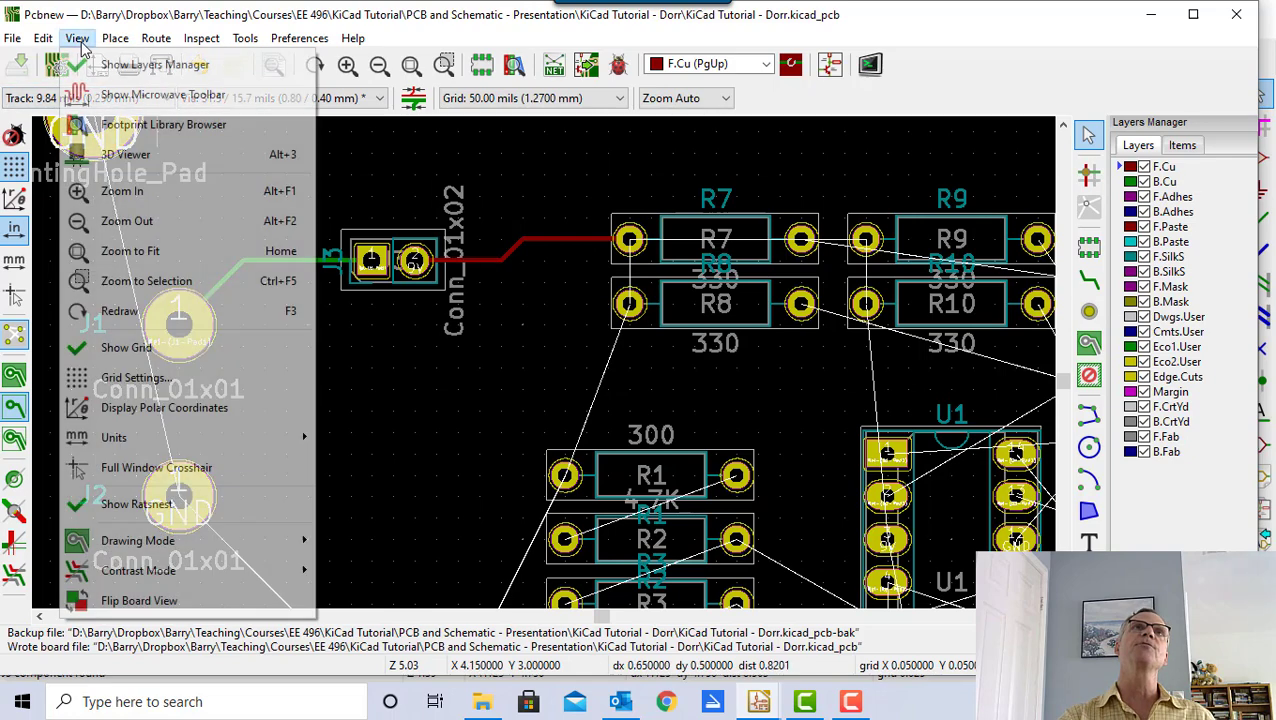
{"action": "left_click", "coordinate": [90, 154]}
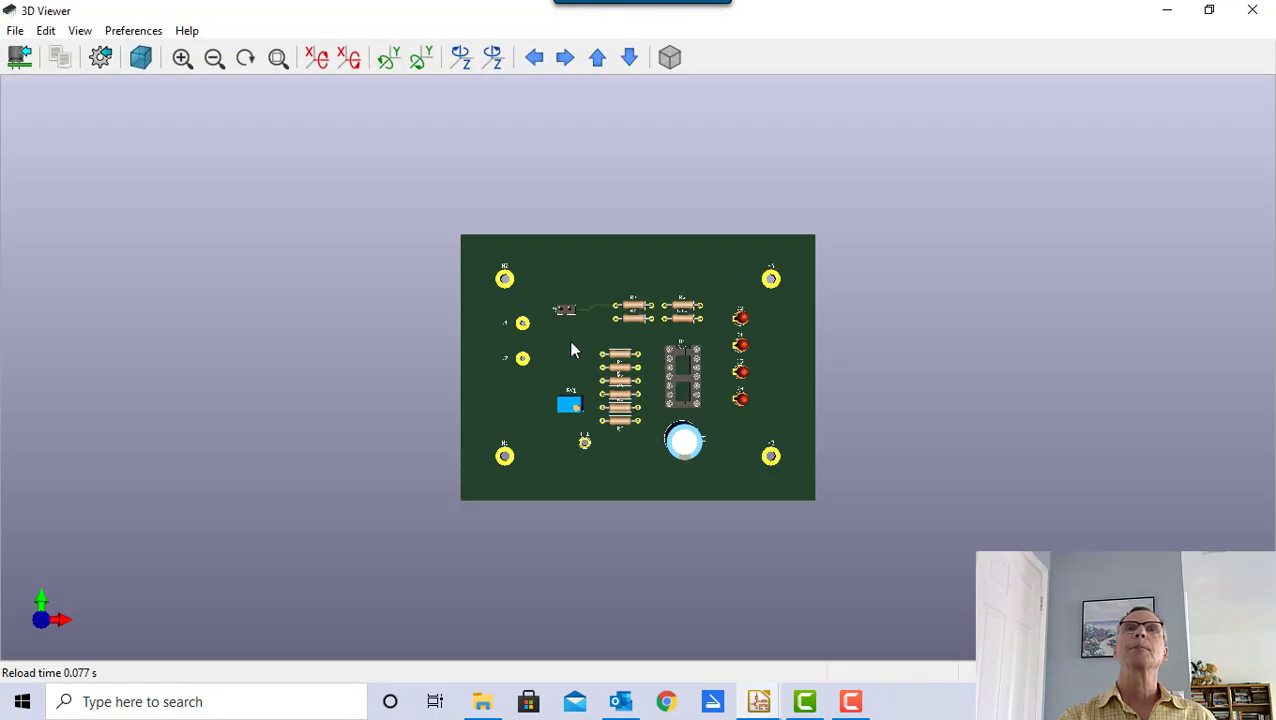
{"action": "scroll", "coordinate": [585, 325], "scroll_direction": "up", "scroll_amount": 4}
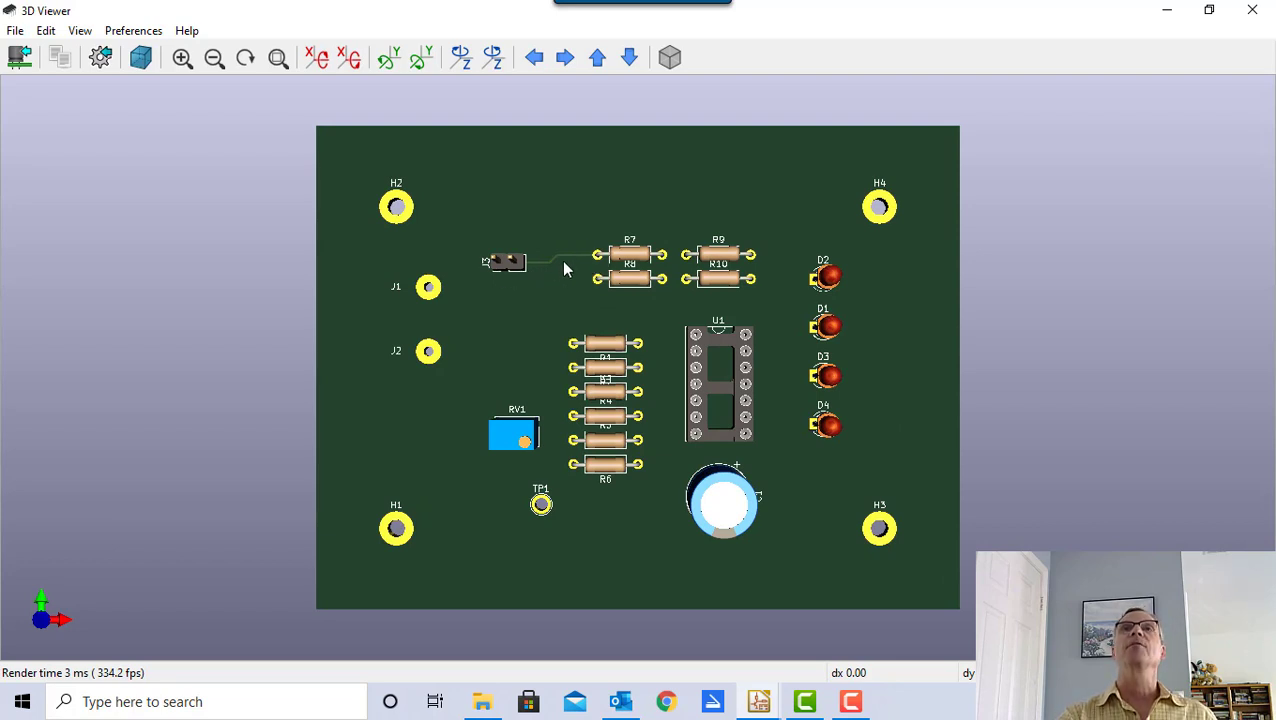
{"action": "left_click_drag", "start_coordinate": [387, 307], "coordinate": [826, 319]}
{"action": "left_click_drag", "start_coordinate": [558, 287], "coordinate": [194, 259]}
{"action": "left_click_drag", "start_coordinate": [673, 226], "coordinate": [786, 356]}
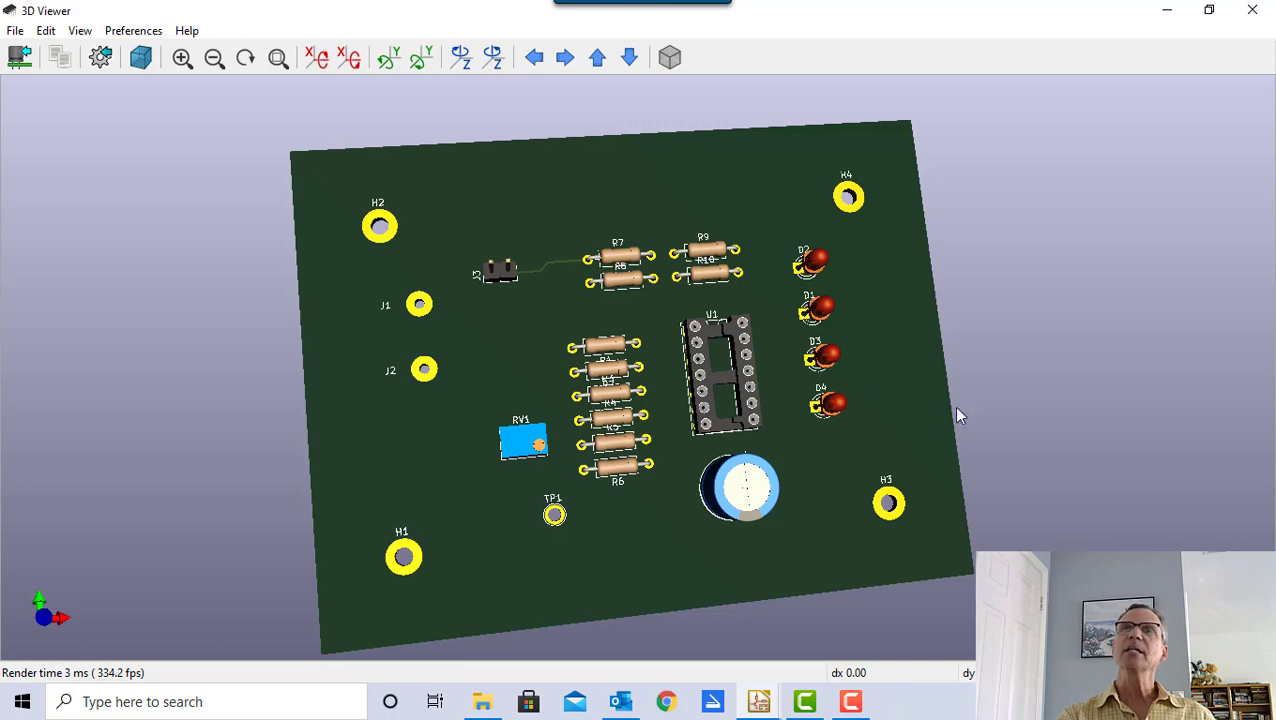
{"action": "left_click", "coordinate": [1252, 9]}
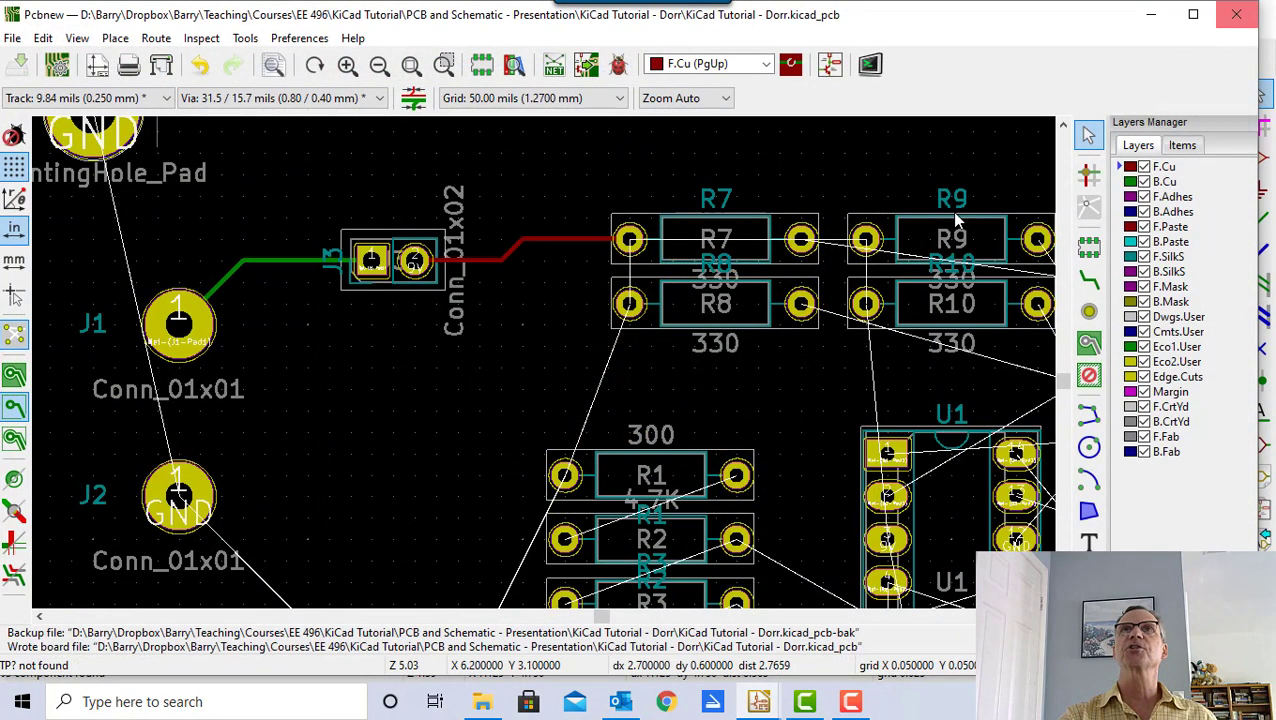
{"action": "scroll", "coordinate": [763, 364], "scroll_direction": "down", "scroll_amount": 2}
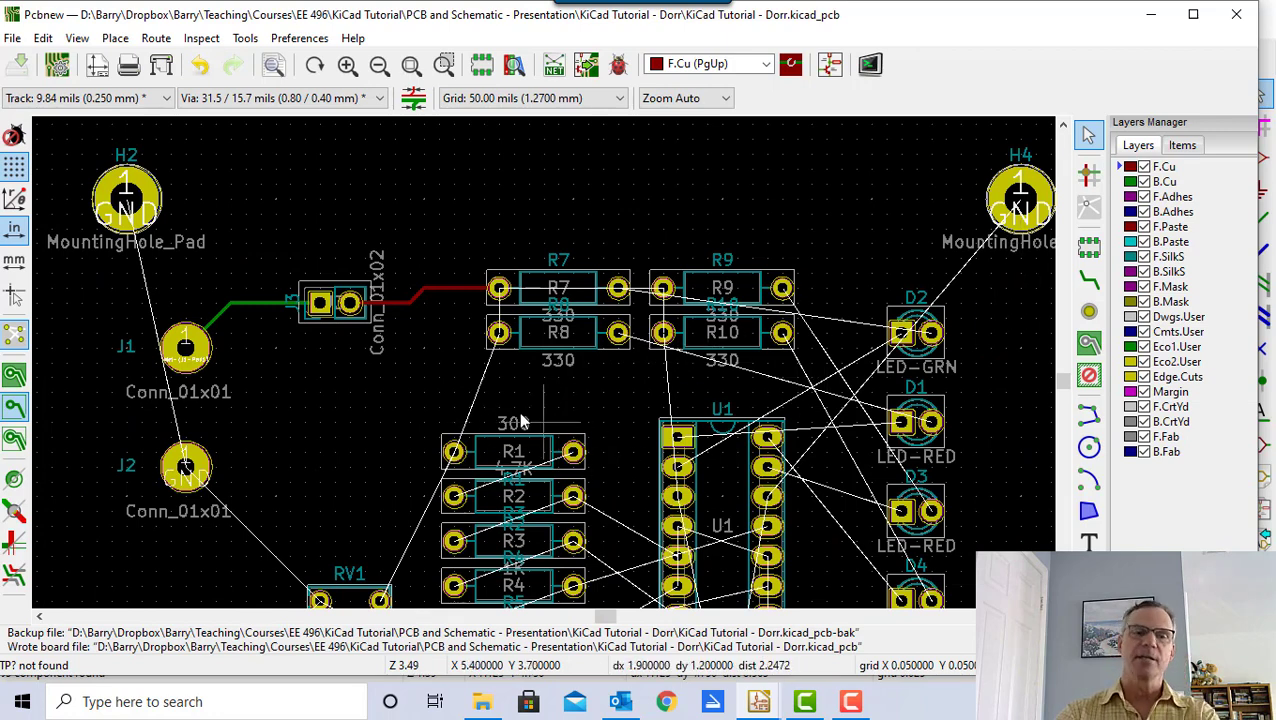
{"action": "scroll", "coordinate": [411, 417], "scroll_direction": "down", "scroll_amount": 3}
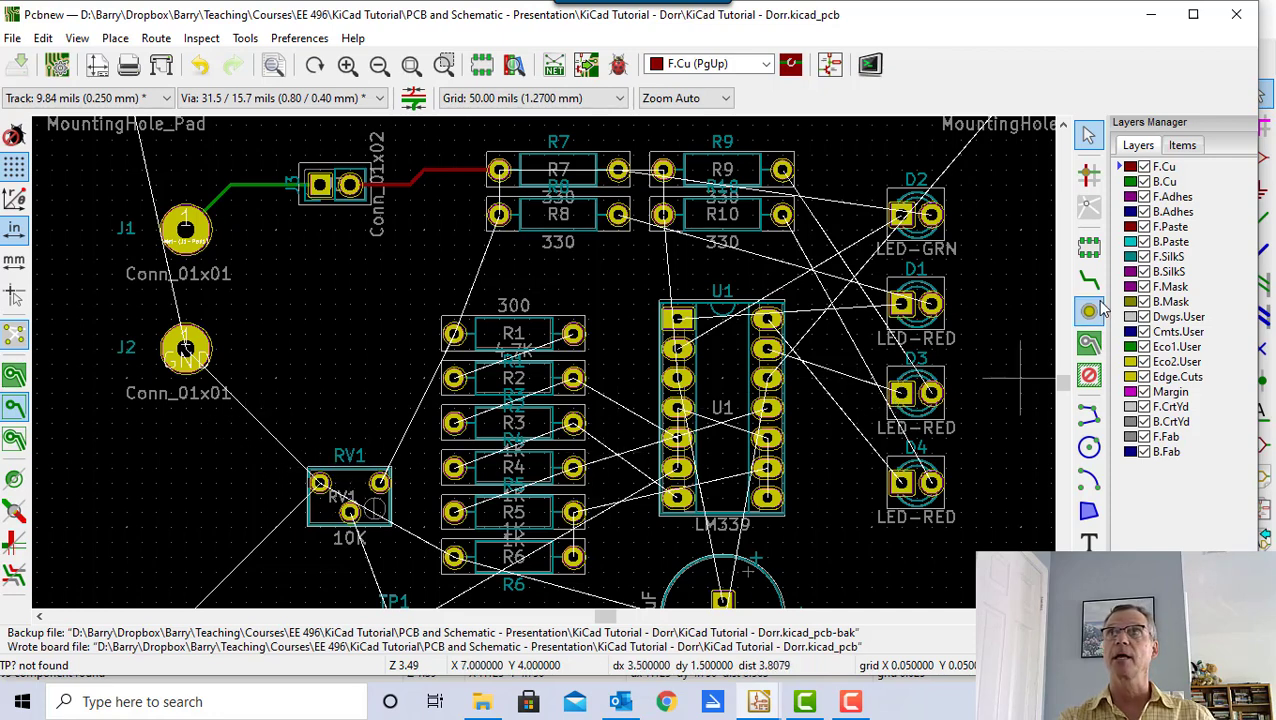
{"action": "scroll", "coordinate": [970, 315], "scroll_direction": "down", "scroll_amount": 2, "text": "ctrl"}
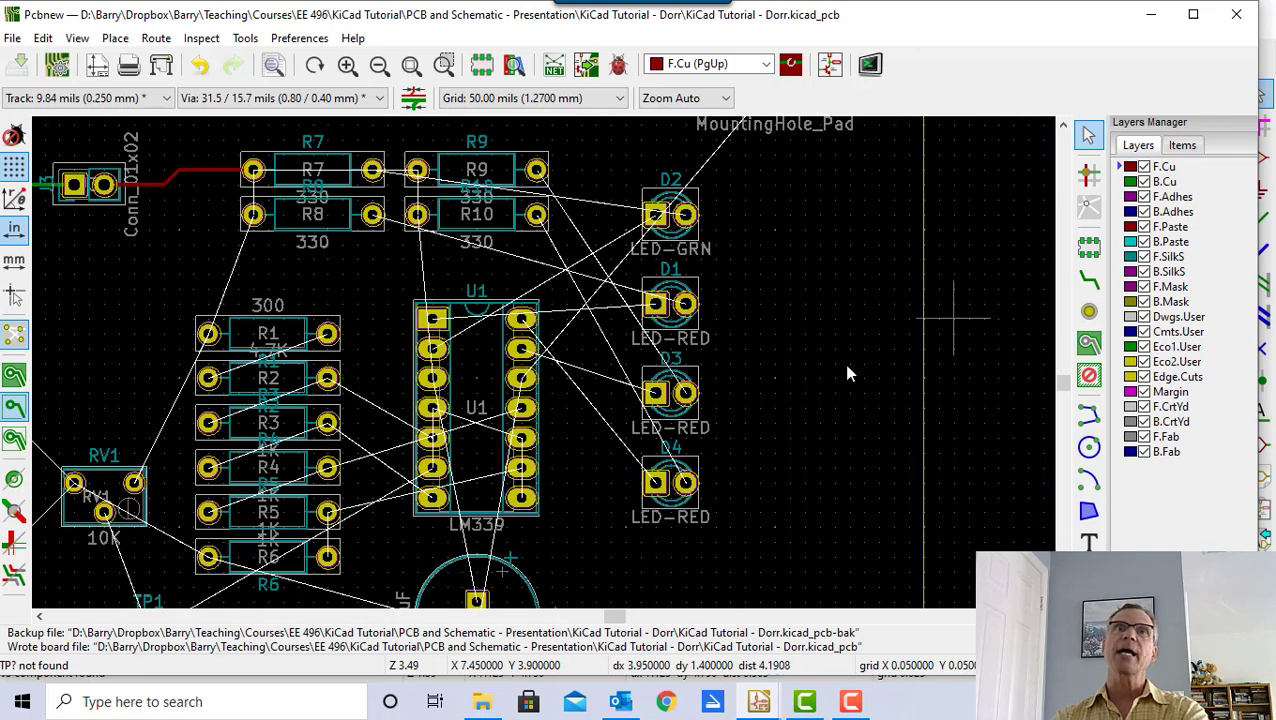
- Inspect the routed board's component side and copper side in the 3D Viewer, and close the viewer
{"action": "scroll", "coordinate": [752, 393], "scroll_direction": "down", "scroll_amount": 1, "text": "ctrl"}
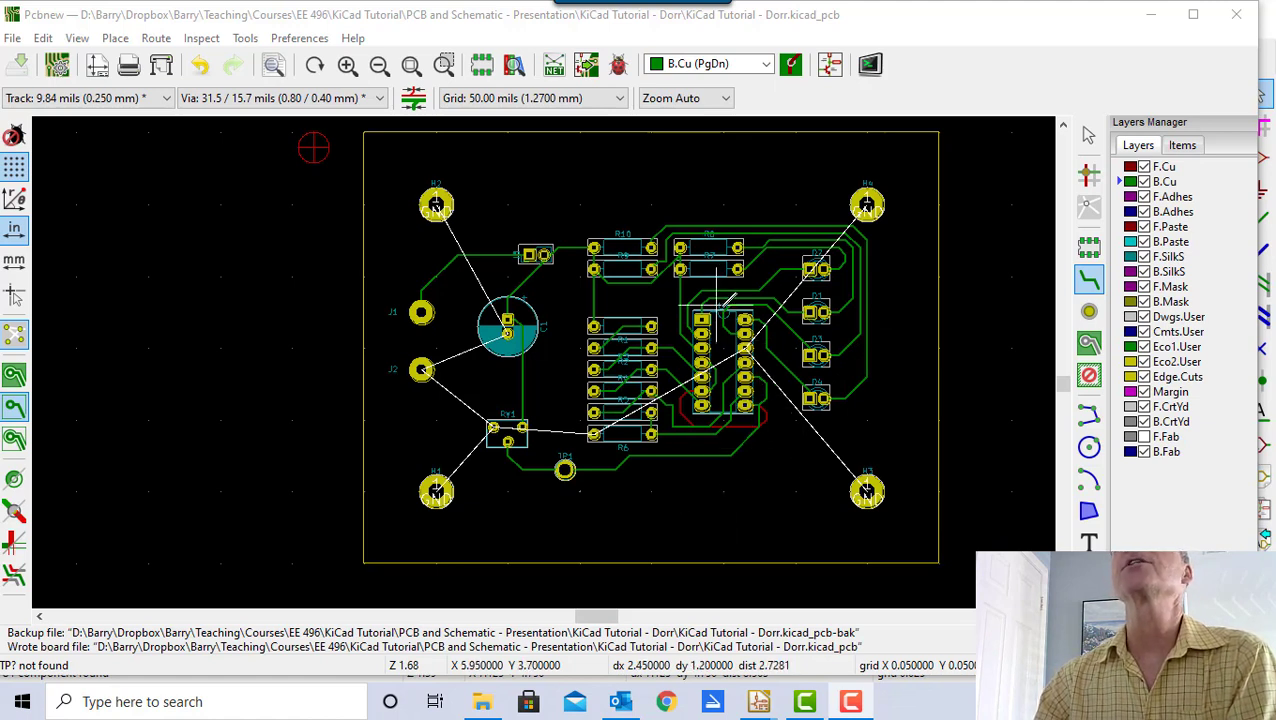
{"action": "left_click", "coordinate": [1089, 135]}
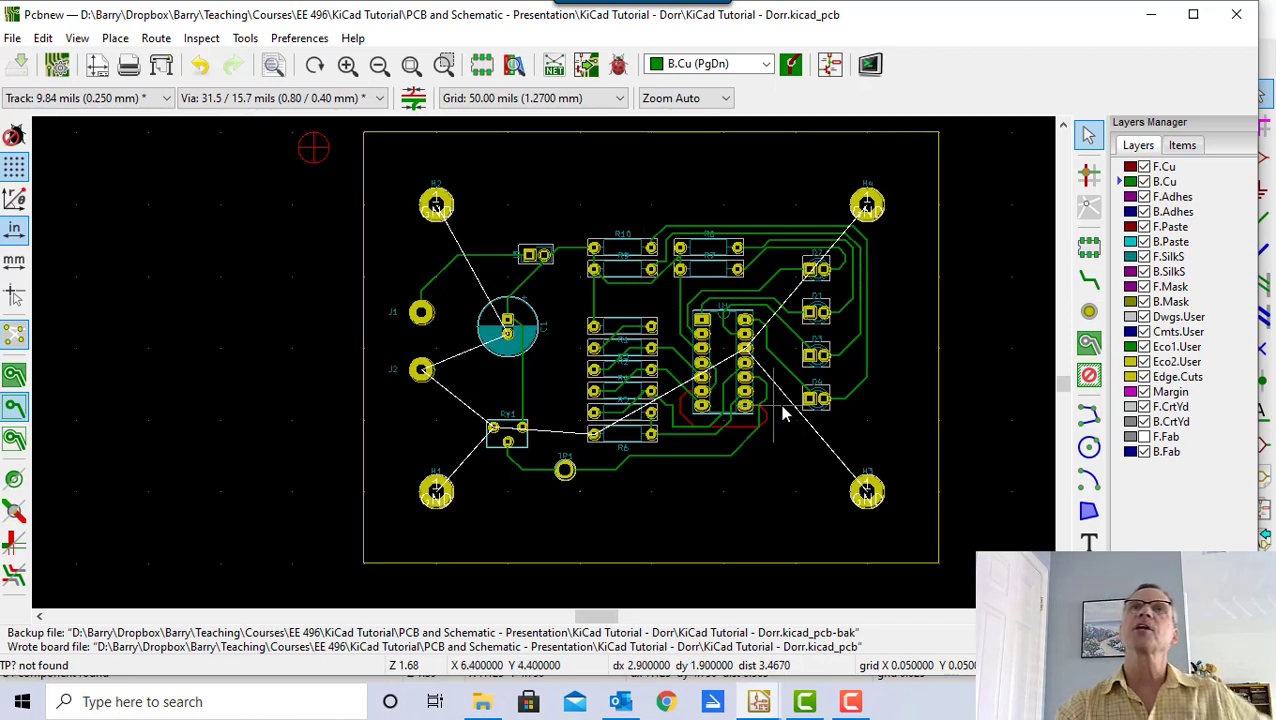
{"action": "left_click", "coordinate": [77, 38]}
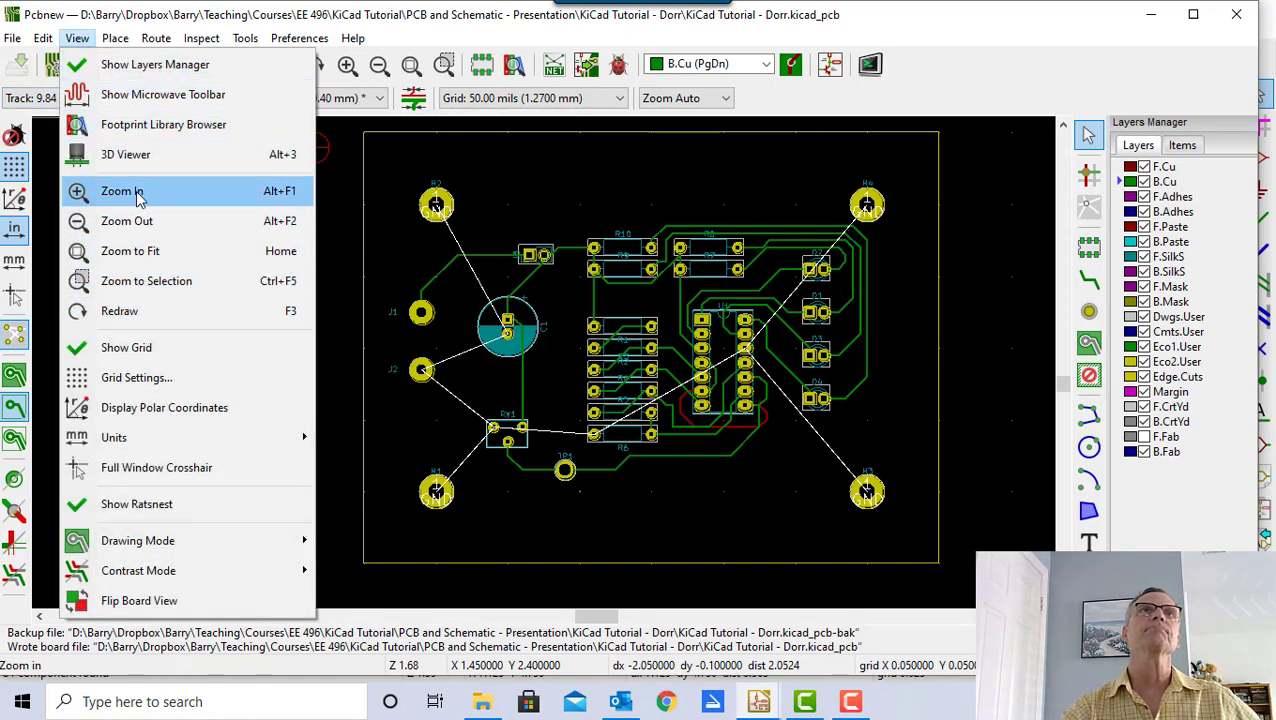
{"action": "left_click", "coordinate": [126, 154]}
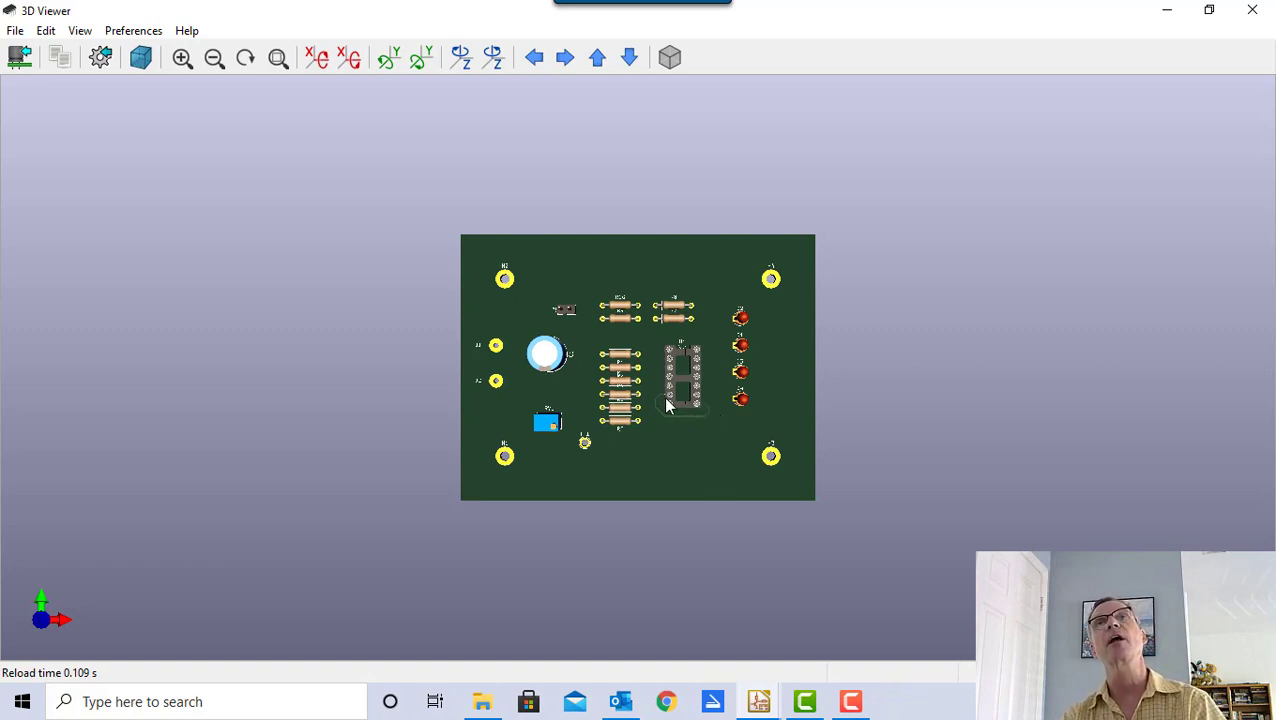
{"action": "left_click_drag", "start_coordinate": [778, 358], "coordinate": [259, 379]}
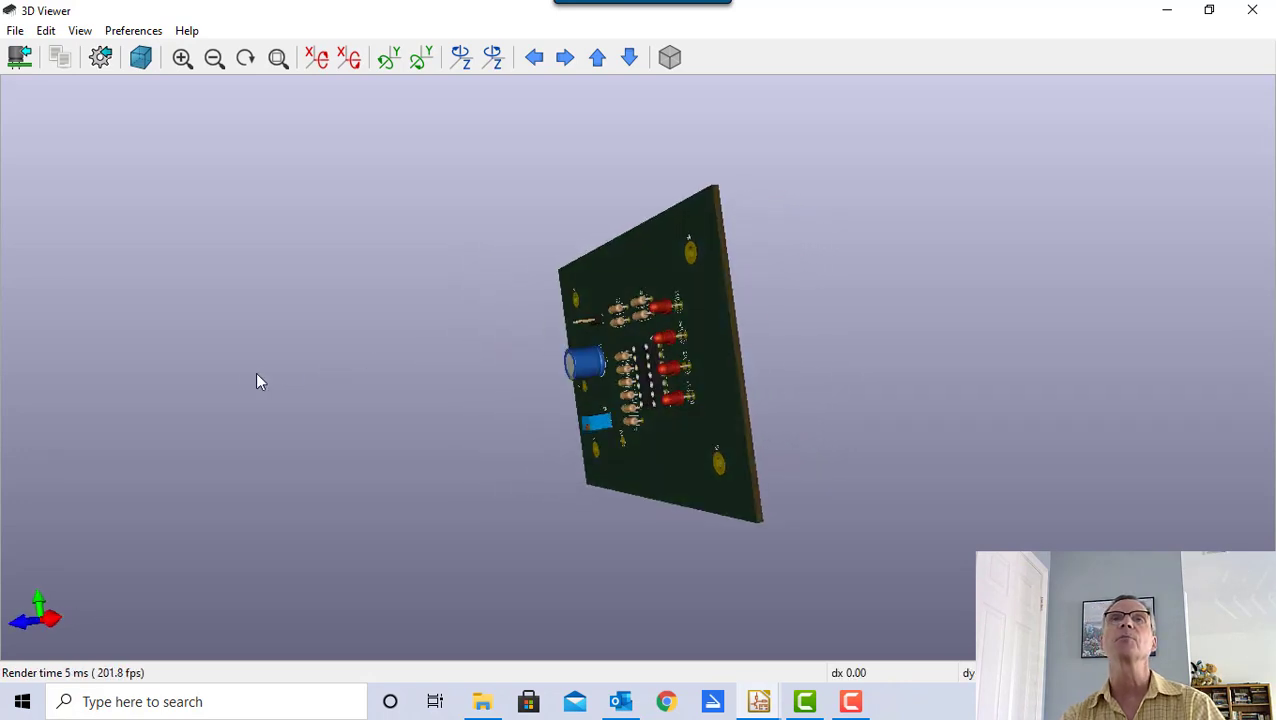
{"action": "left_click_drag", "start_coordinate": [714, 354], "coordinate": [253, 390]}
{"action": "left_click_drag", "start_coordinate": [592, 390], "coordinate": [470, 427]}
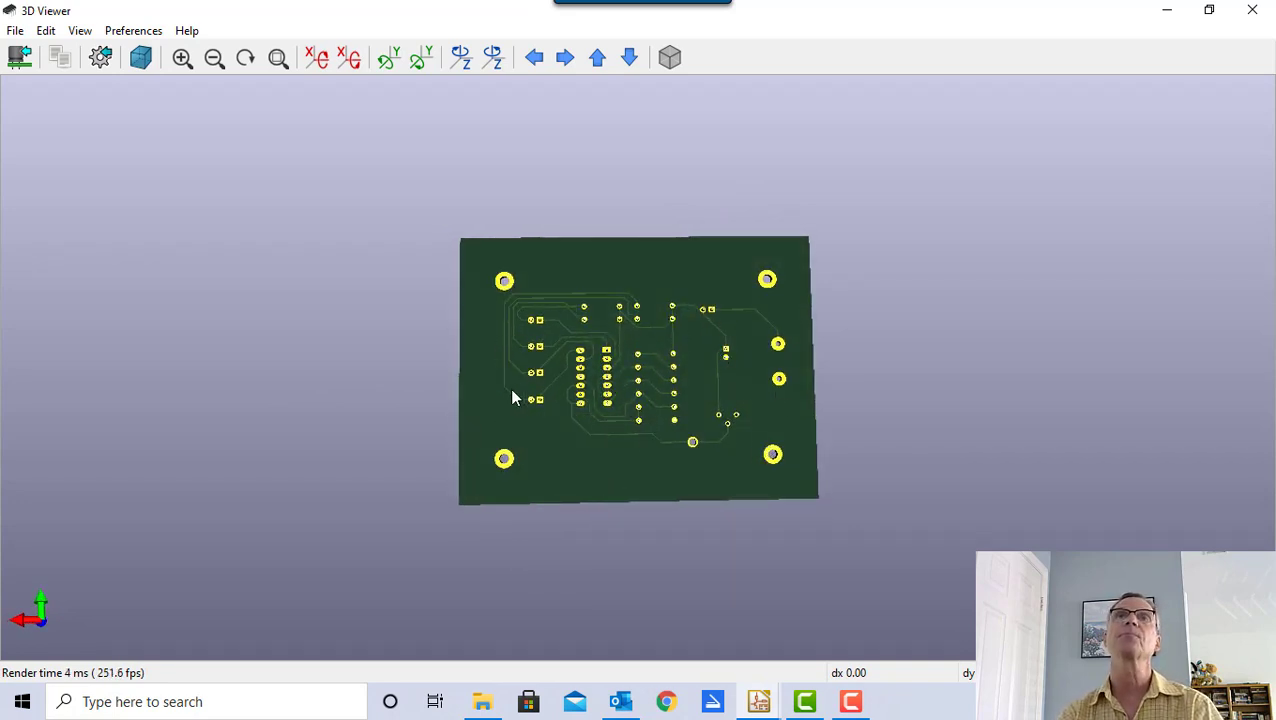
{"action": "left_click_drag", "start_coordinate": [473, 336], "coordinate": [1014, 345]}
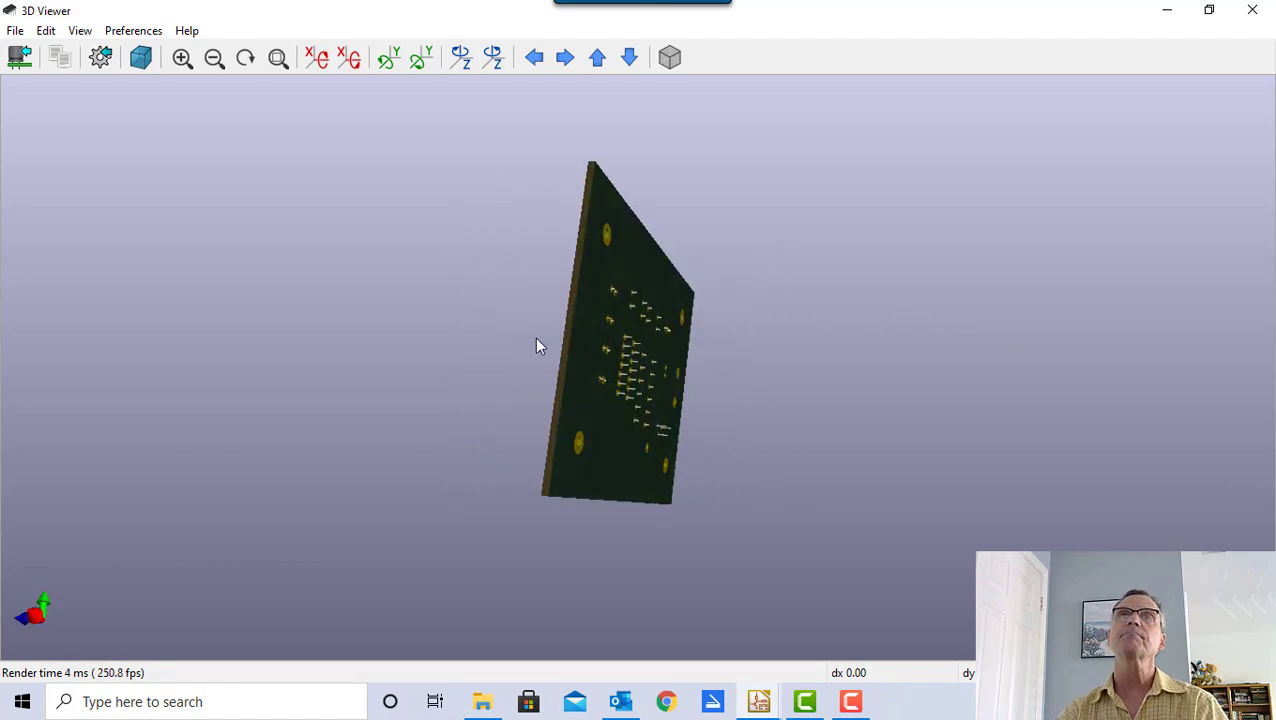
{"action": "left_click_drag", "start_coordinate": [613, 347], "coordinate": [951, 353]}
{"action": "left_click_drag", "start_coordinate": [621, 356], "coordinate": [960, 362]}
{"action": "left_click", "coordinate": [1252, 10]}
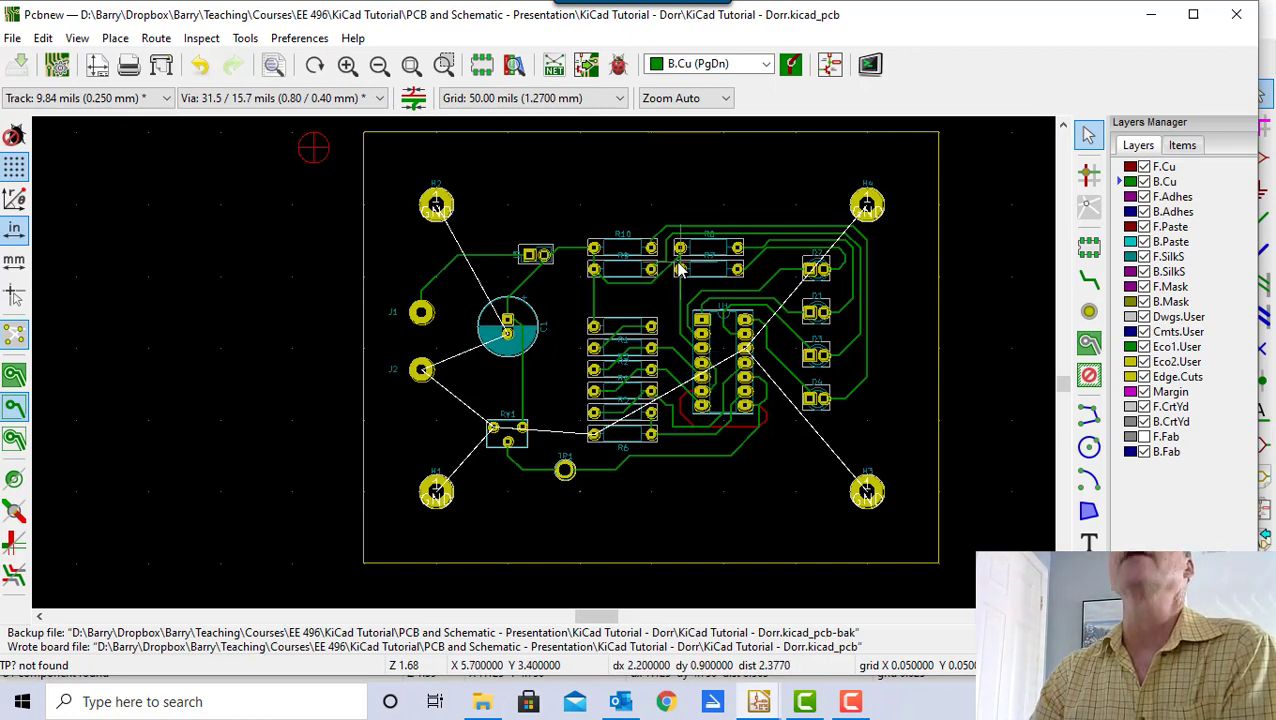
- Examine the routed B.Cu tracks around R7 to R10, the LEDs, U1 and TP1, and leave the track routing tool
{"action": "scroll", "coordinate": [678, 266], "scroll_direction": "up", "scroll_amount": 3}
{"action": "scroll", "coordinate": [547, 370], "scroll_direction": "up", "scroll_amount": 2}
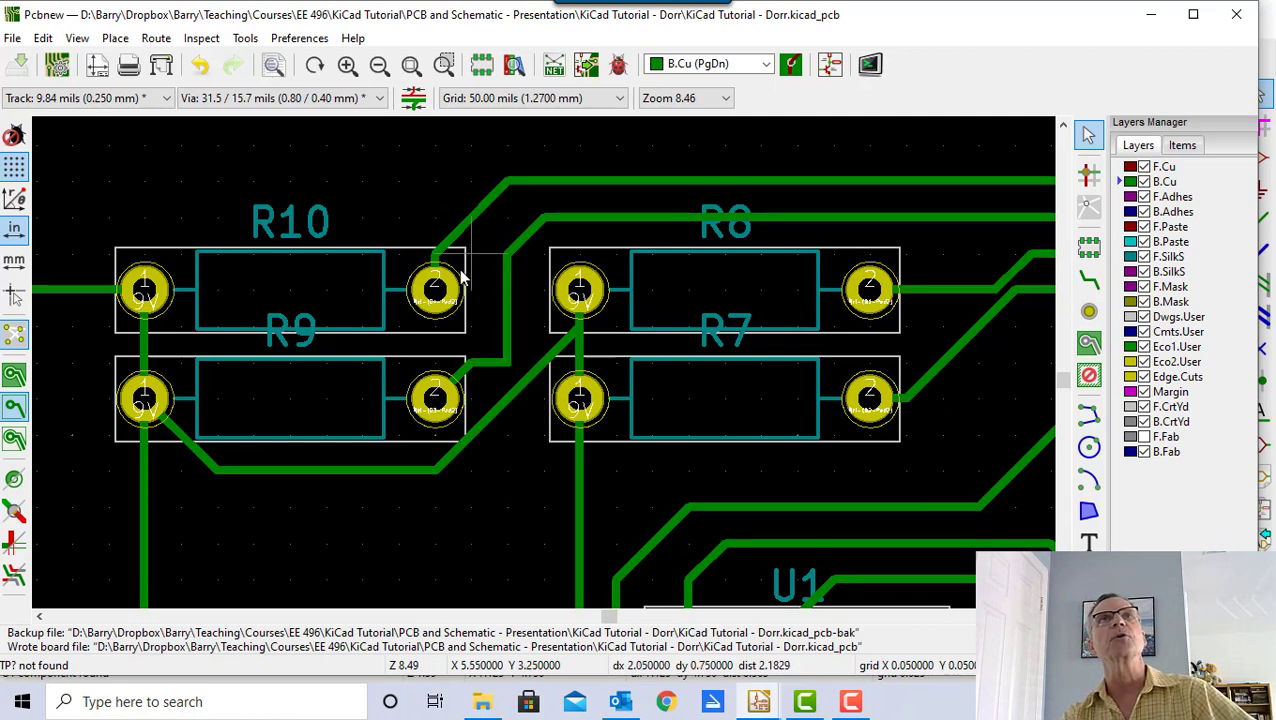
{"action": "scroll", "coordinate": [771, 402], "scroll_direction": "down", "scroll_amount": 1}
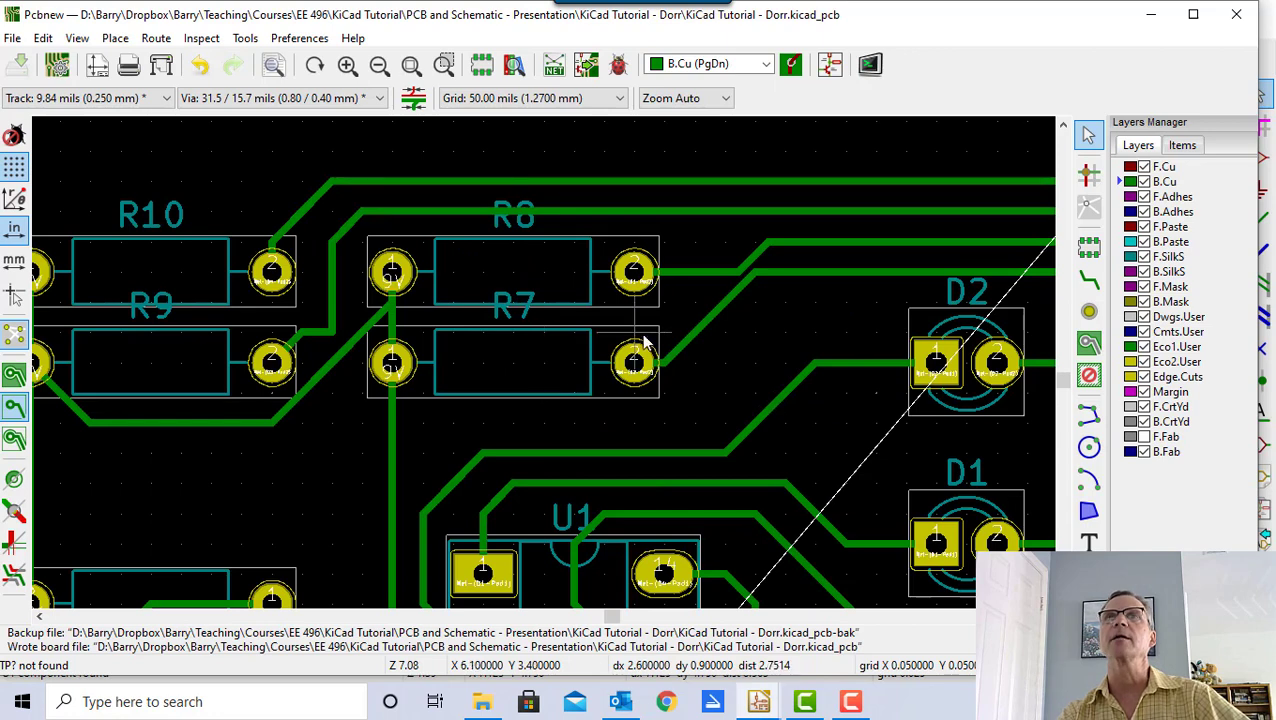
{"action": "scroll", "coordinate": [753, 336], "scroll_direction": "down", "scroll_amount": 1}
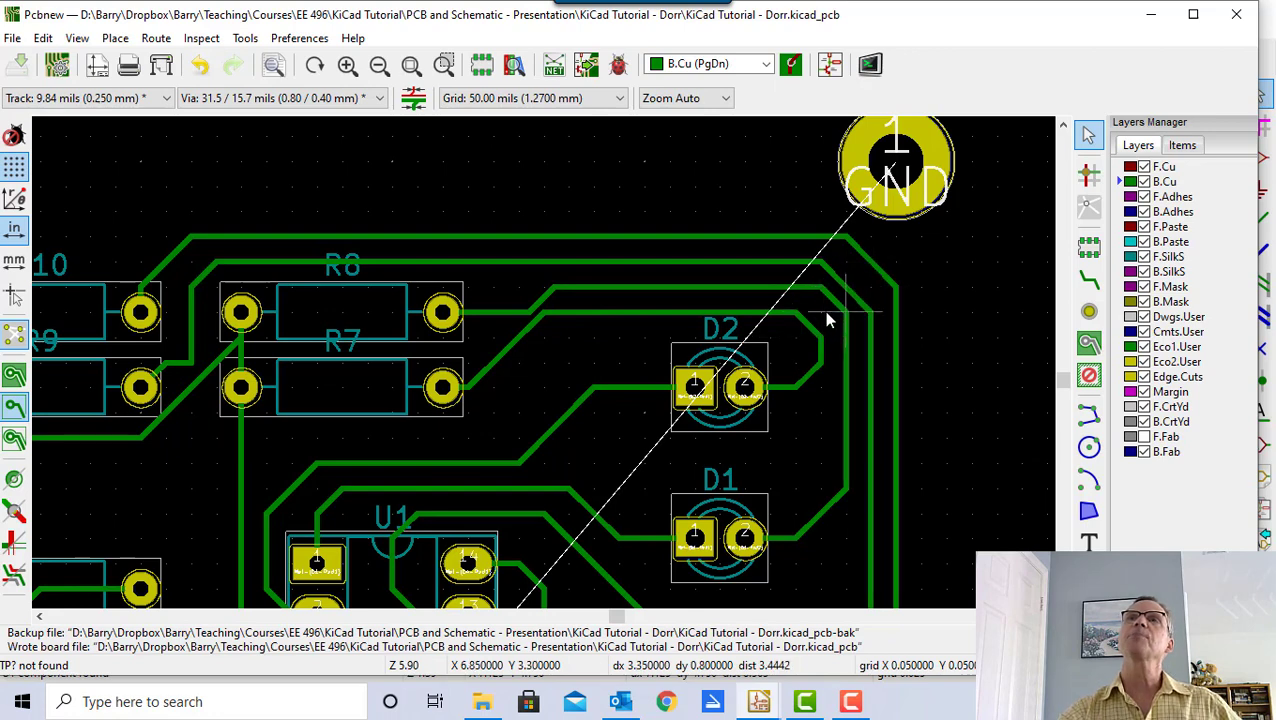
{"action": "scroll", "coordinate": [893, 377], "scroll_direction": "down", "scroll_amount": 3}
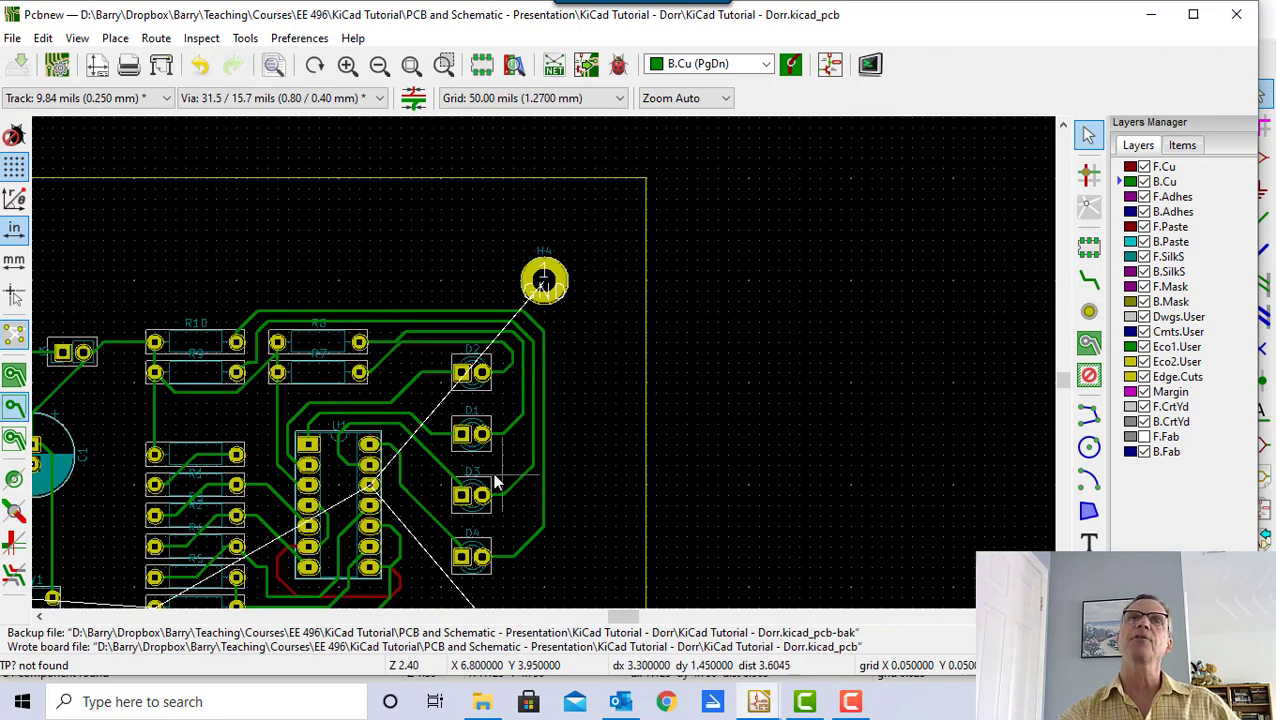
{"action": "scroll", "coordinate": [519, 488], "scroll_direction": "down", "scroll_amount": 3}
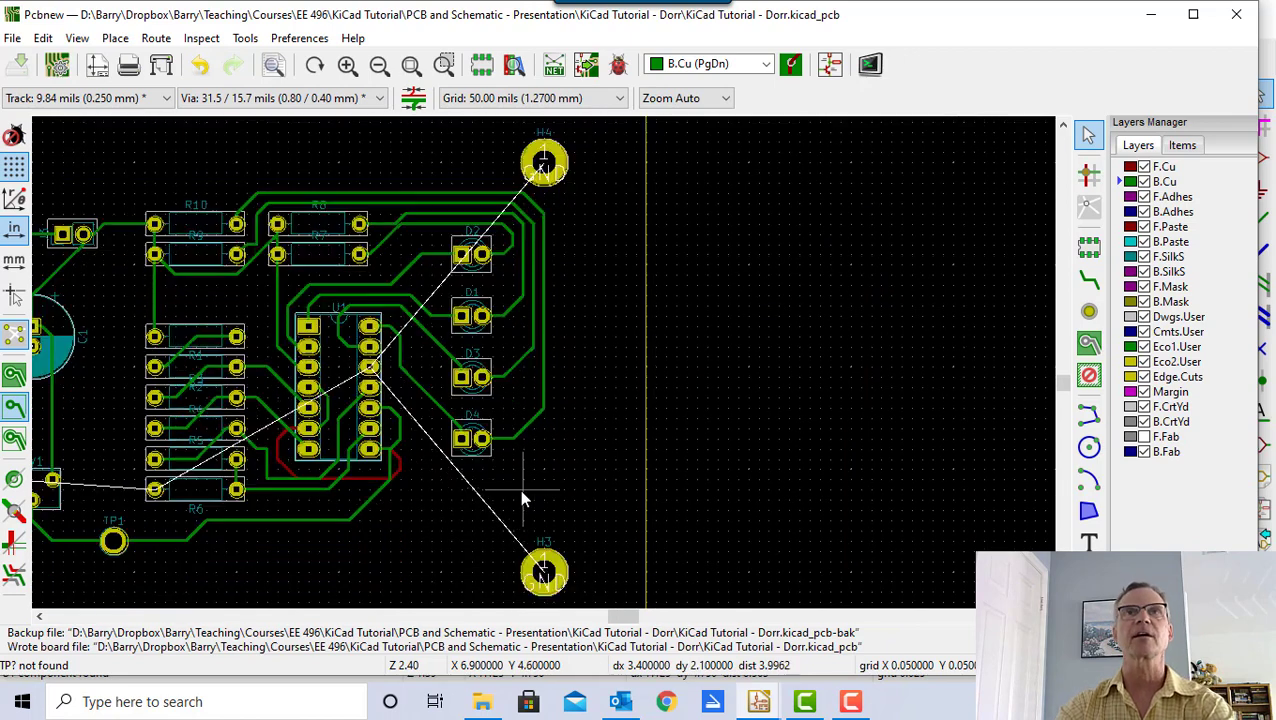
{"action": "scroll", "coordinate": [494, 470], "scroll_direction": "down", "scroll_amount": 1}
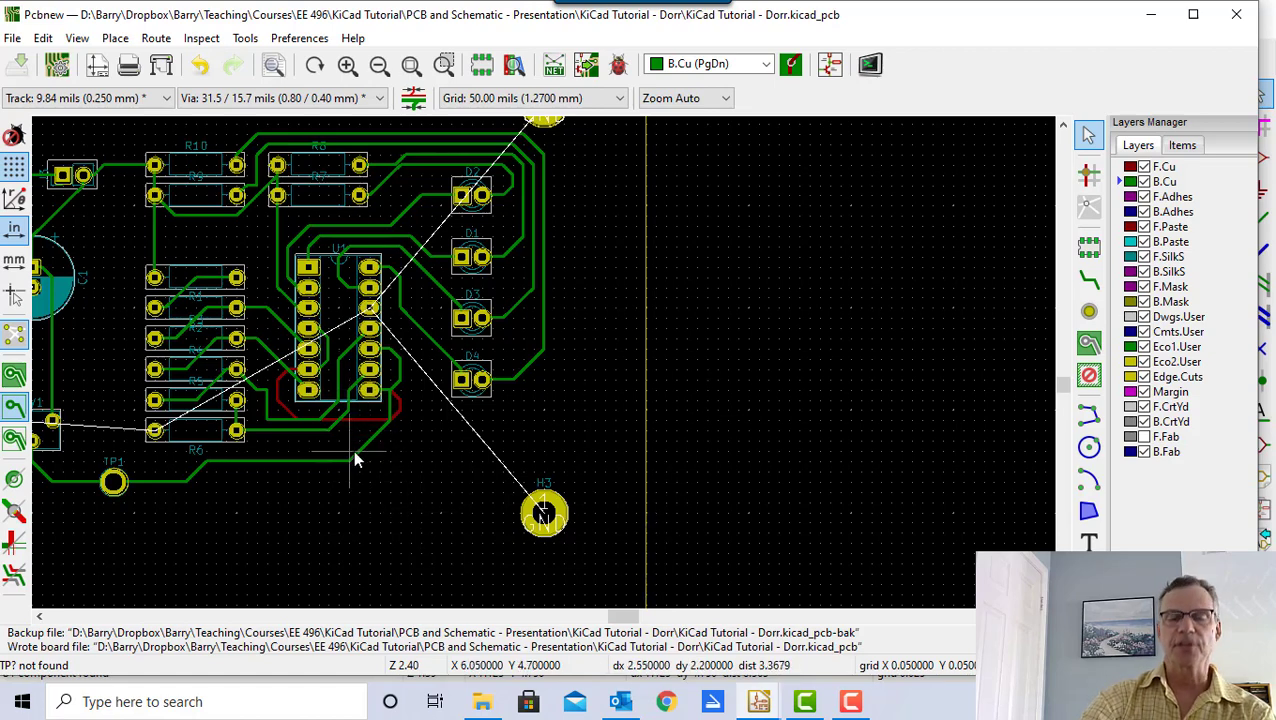
{"action": "scroll", "coordinate": [541, 368], "scroll_direction": "down", "scroll_amount": 1}
{"action": "scroll", "coordinate": [541, 265], "scroll_direction": "up", "scroll_amount": 1}
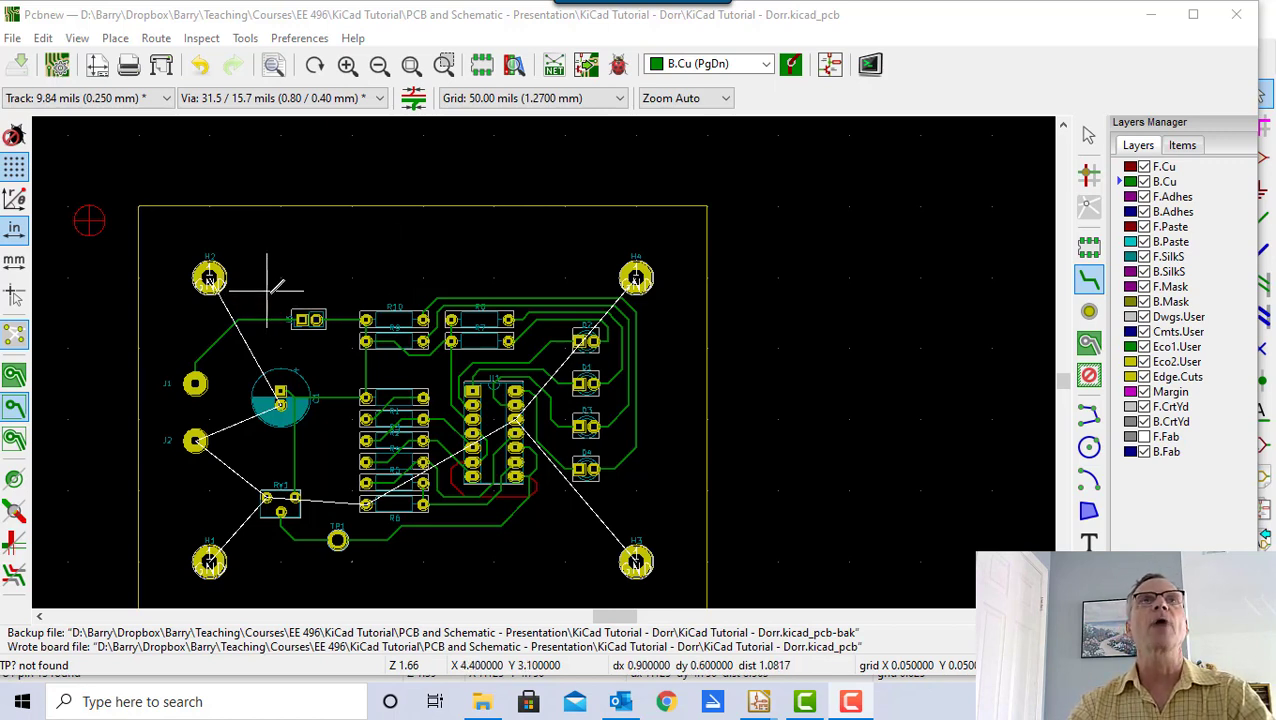
{"action": "left_click", "coordinate": [1089, 135]}
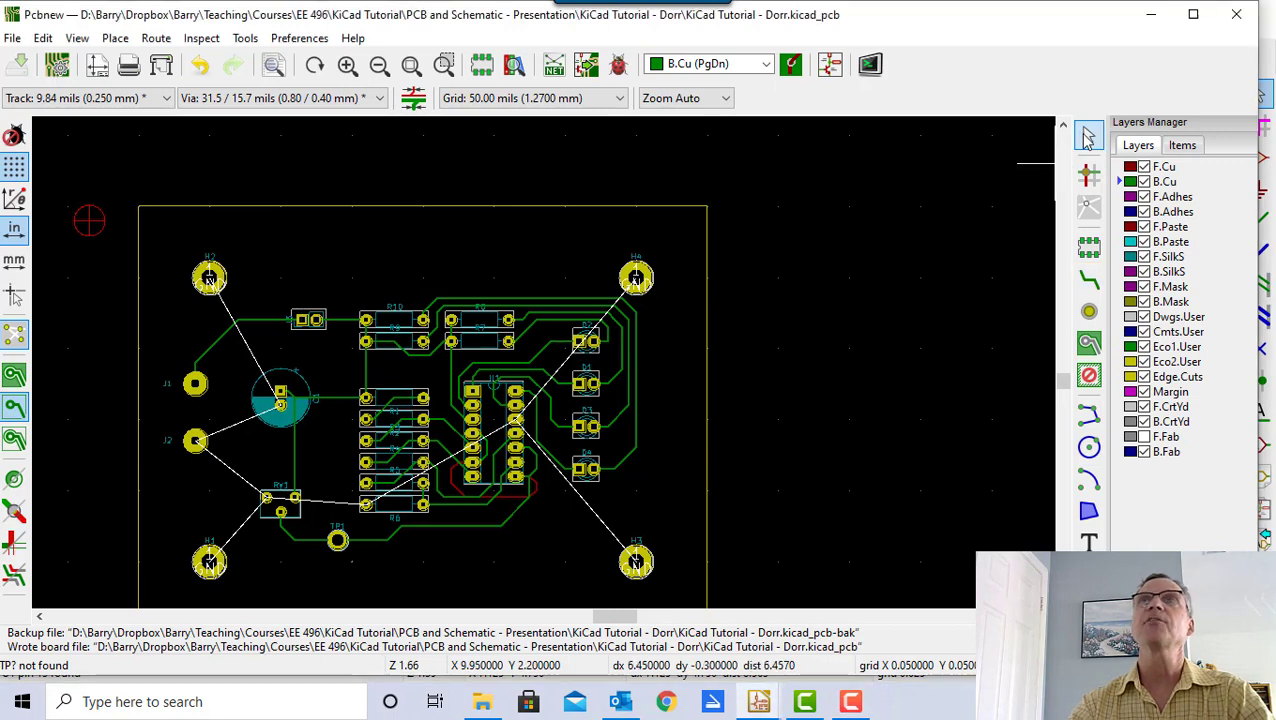
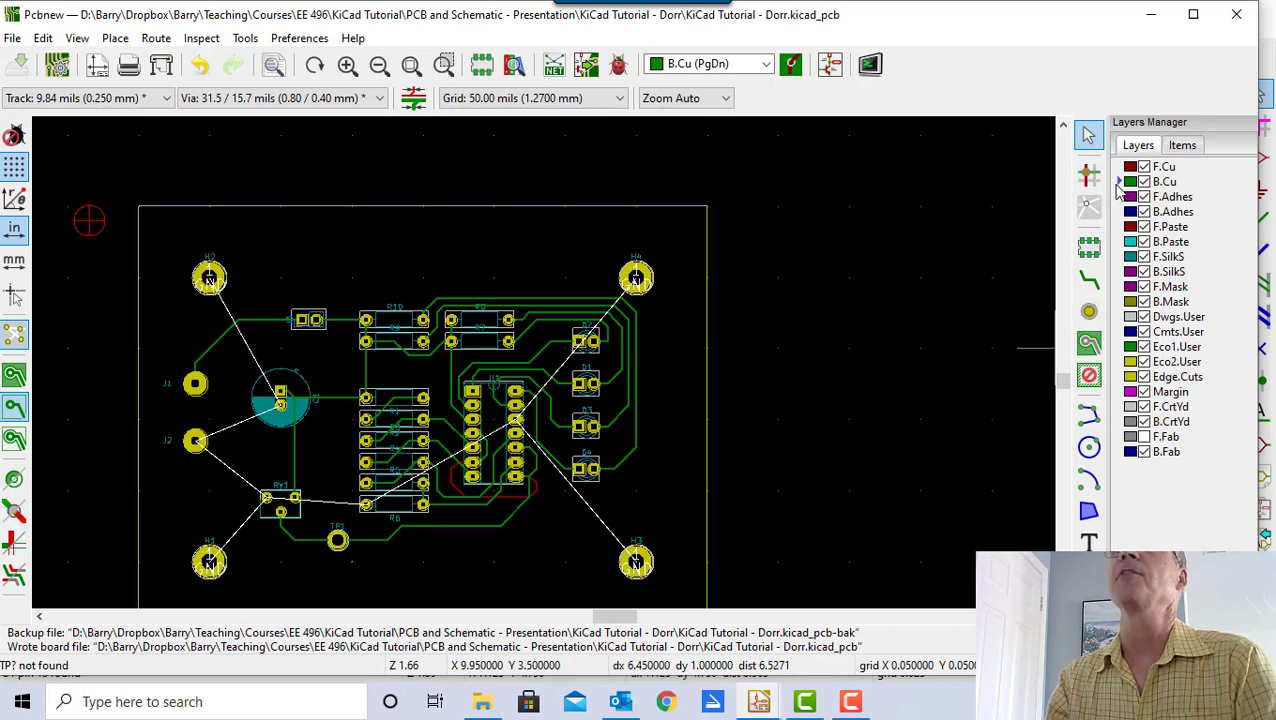
- Start a filled copper zone on F.Cu at the board's corner near H2 and assign it to the GND net
{"action": "left_click", "coordinate": [1124, 168]}
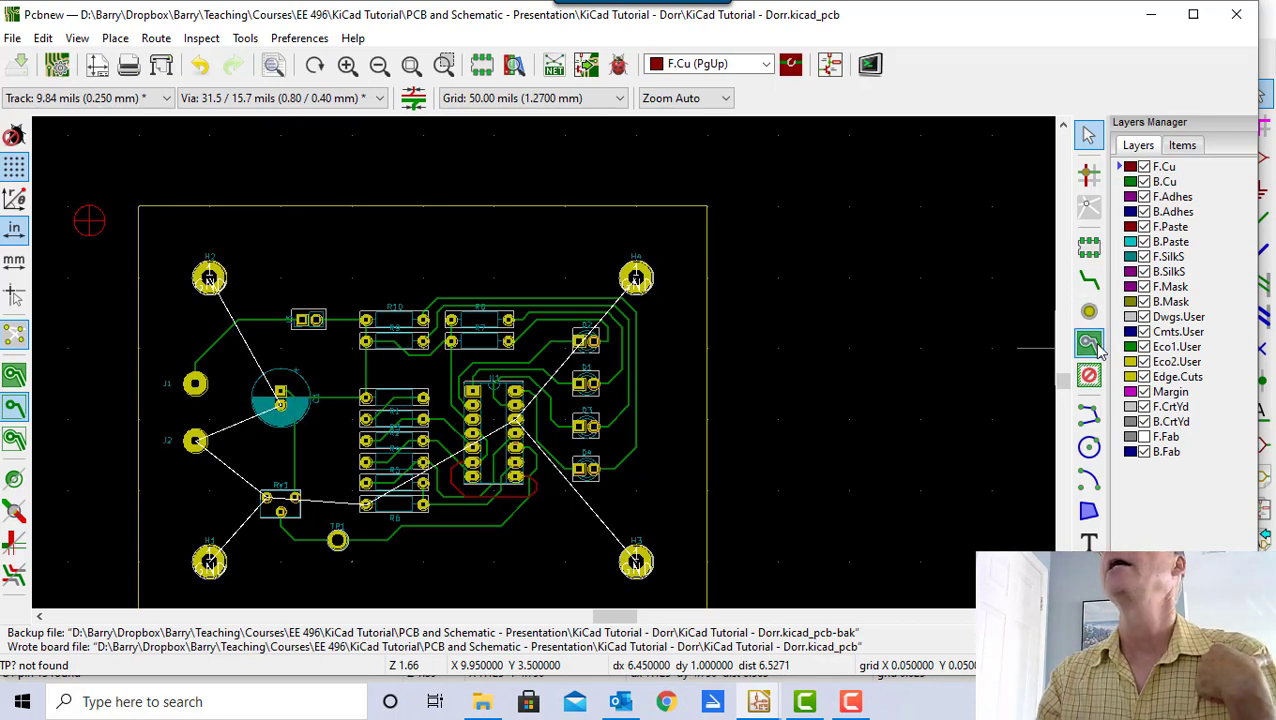
{"action": "left_click", "coordinate": [1089, 345]}
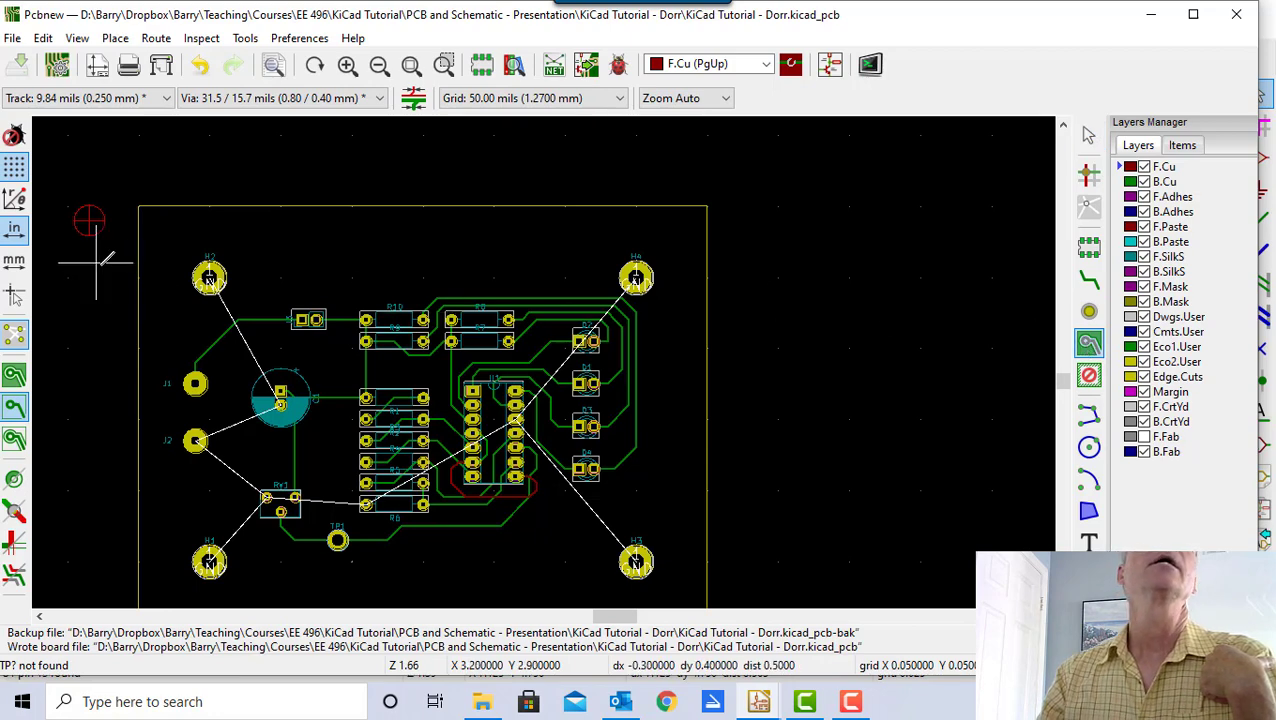
{"action": "scroll", "coordinate": [152, 233], "scroll_direction": "up", "scroll_amount": 2}
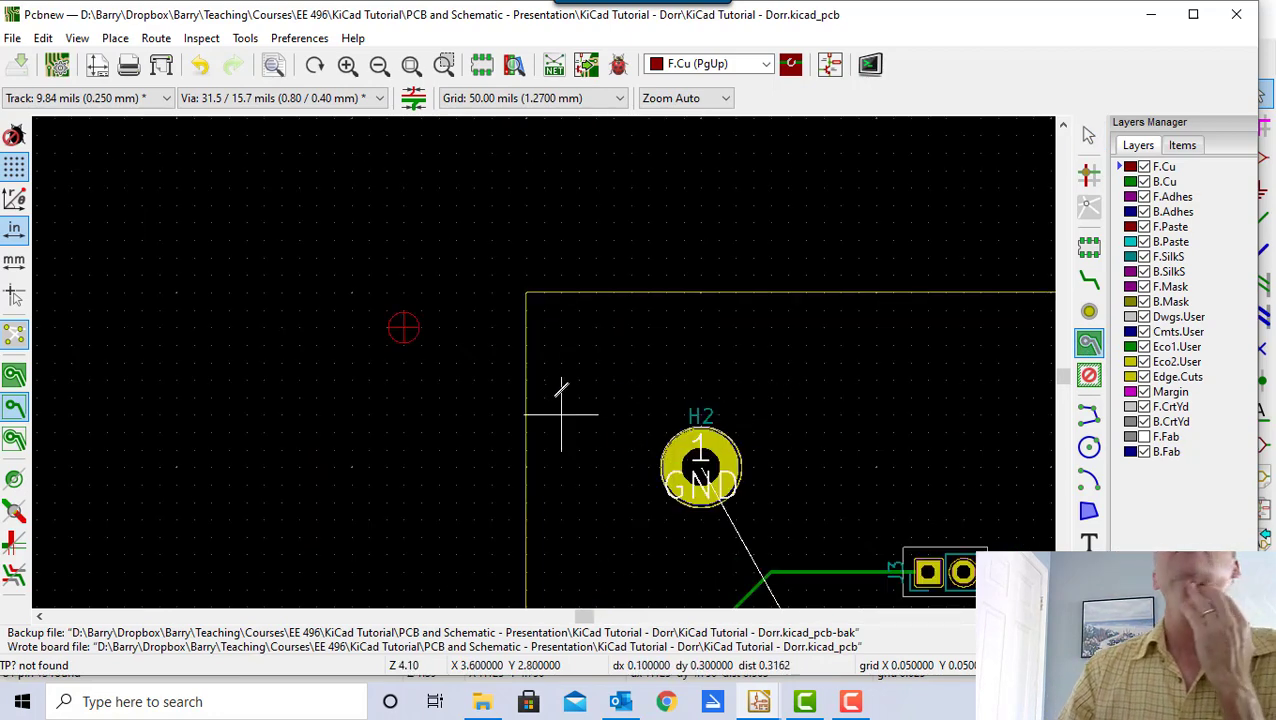
{"action": "left_click", "coordinate": [544, 308]}
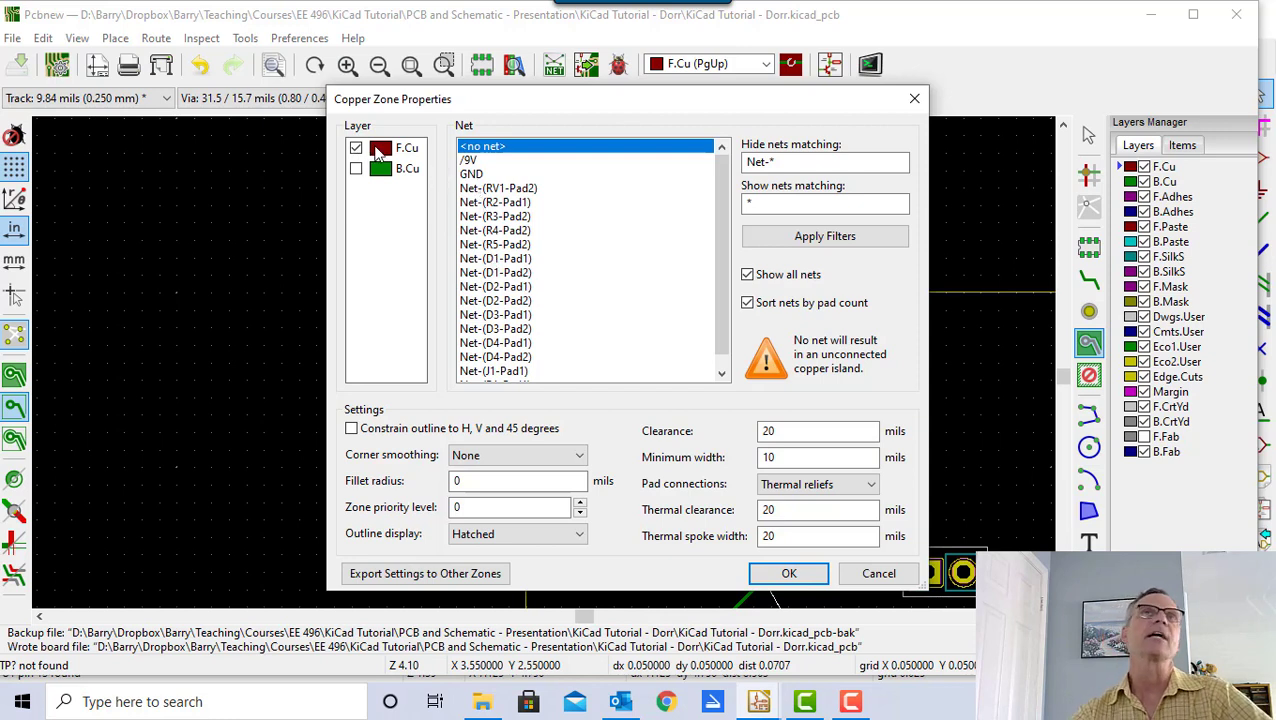
{"action": "left_click", "coordinate": [470, 175]}
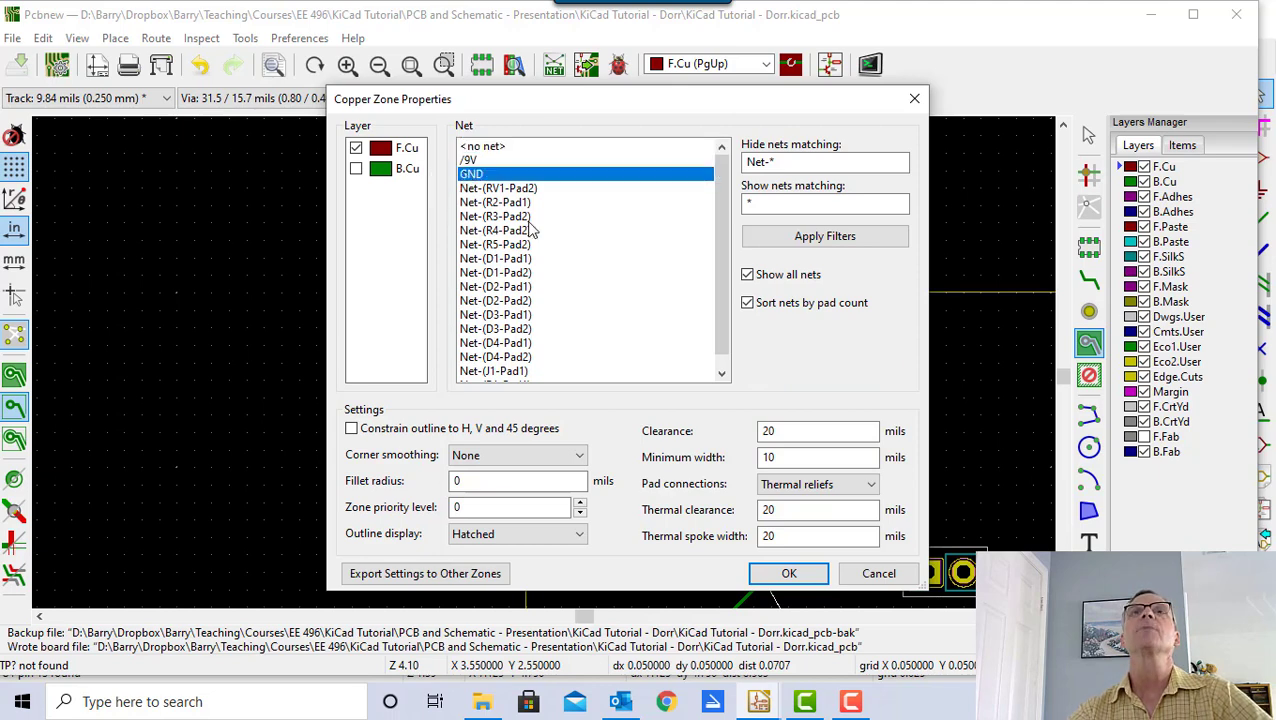
{"action": "left_click", "coordinate": [789, 575]}
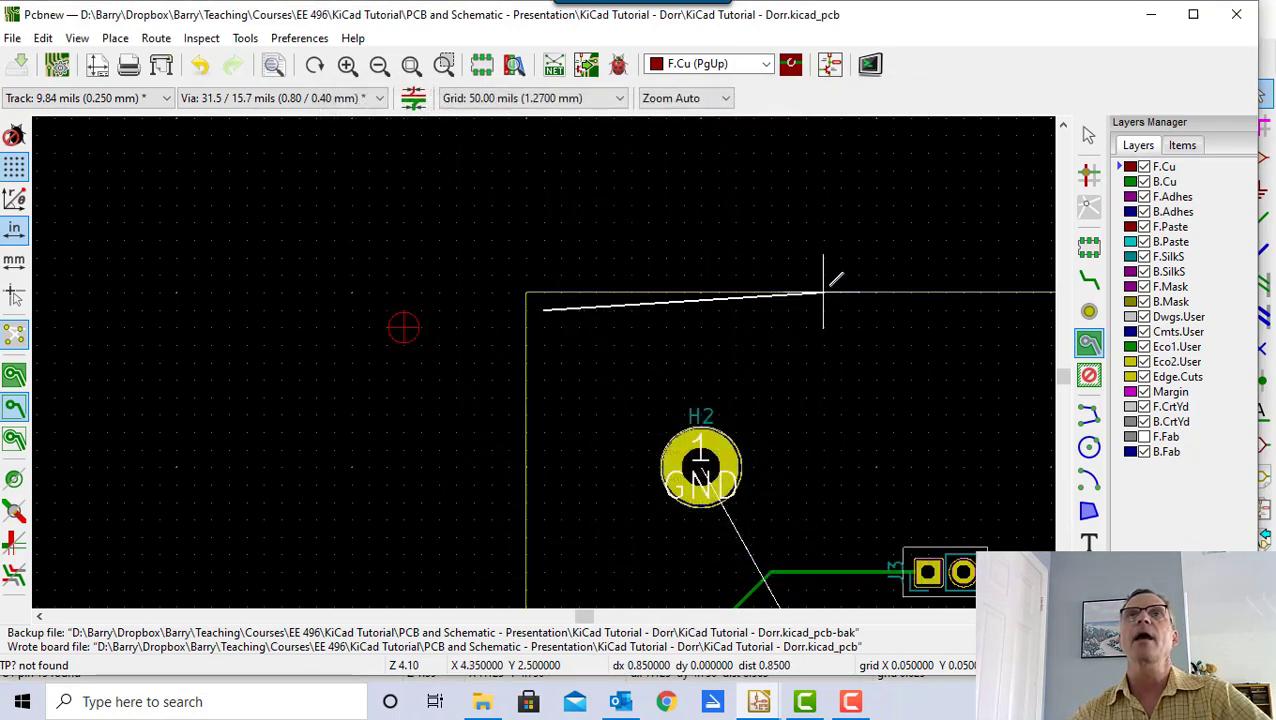
- Outline the GND zone as a rectangle 50 mils inside the board edge on all four sides, and close it
{"action": "left_click", "coordinate": [545, 309]}
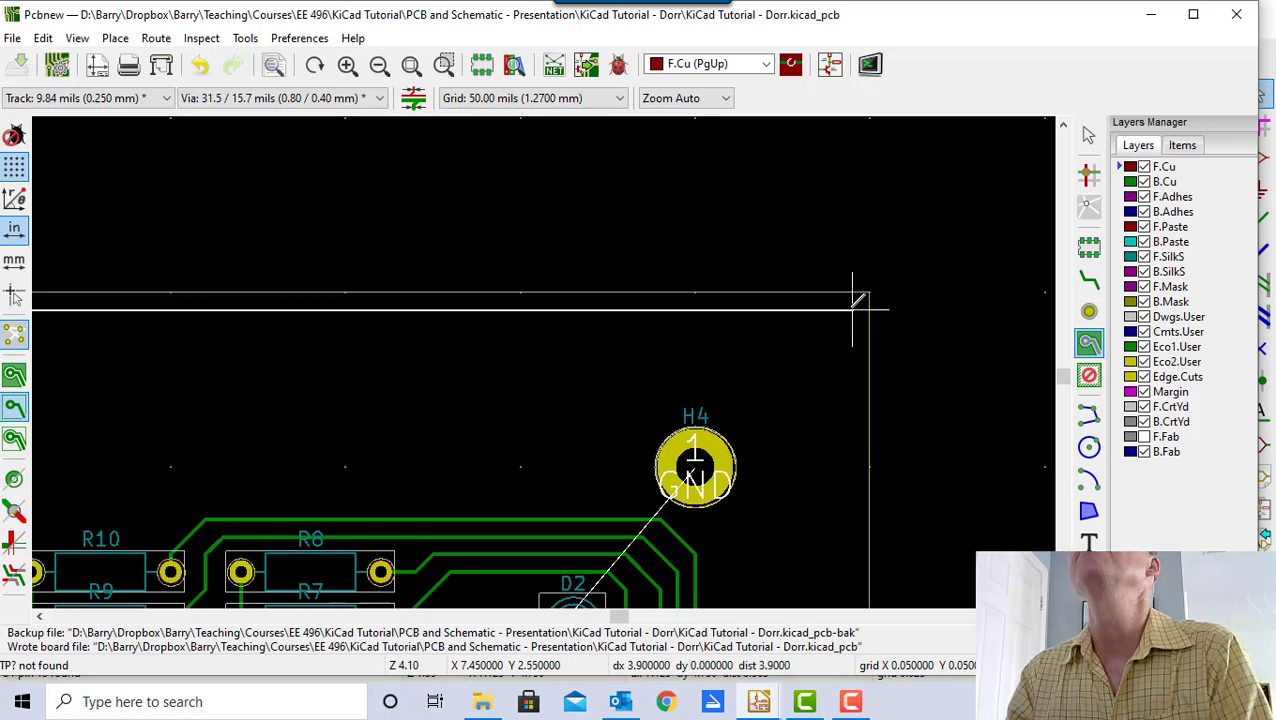
{"action": "left_click", "coordinate": [853, 309]}
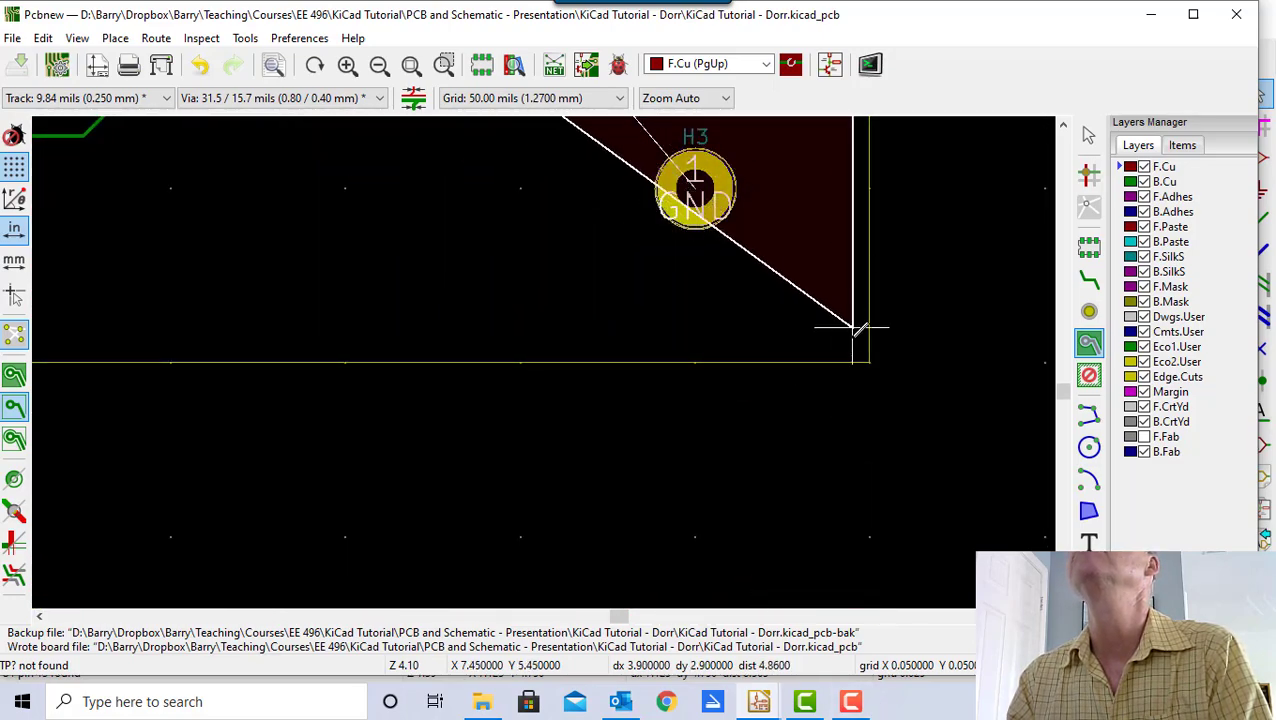
{"action": "left_click", "coordinate": [853, 345]}
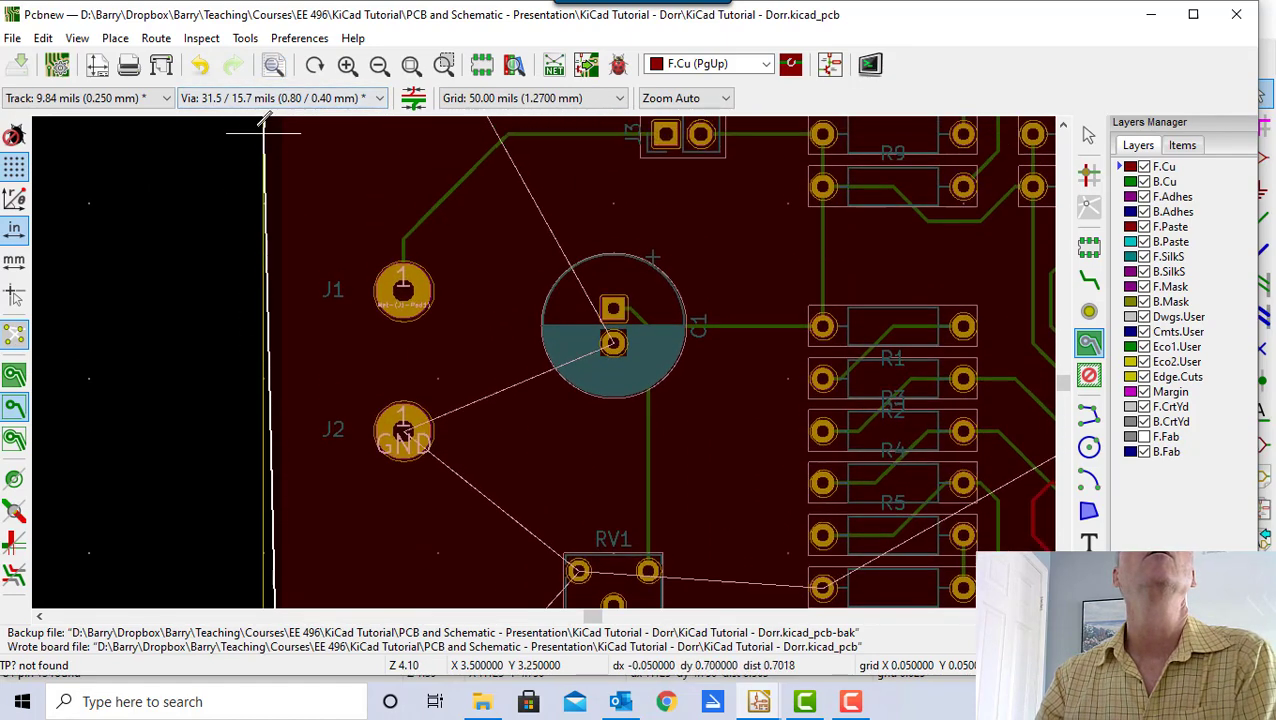
{"action": "left_click", "coordinate": [281, 160]}
{"action": "double_click", "coordinate": [283, 160]}
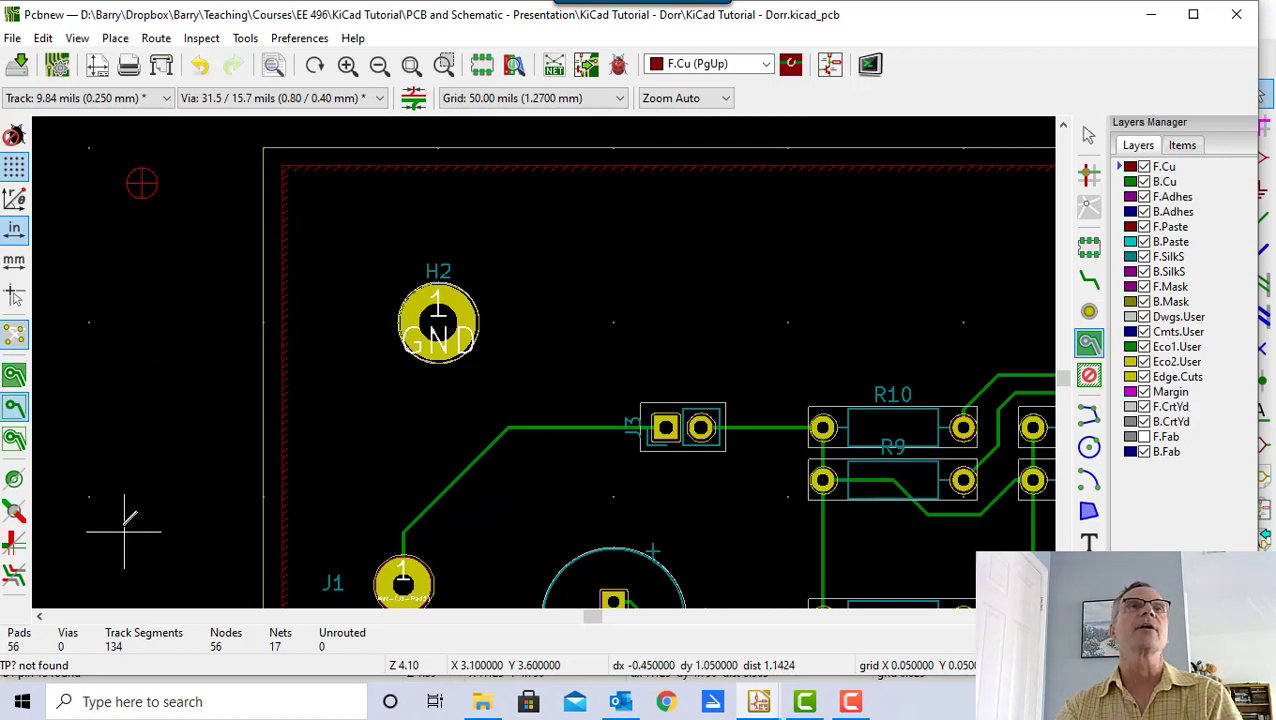
- Show the filled areas of the zones, leave the zone tool, and bring the whole board into view
{"action": "left_click", "coordinate": [14, 418]}
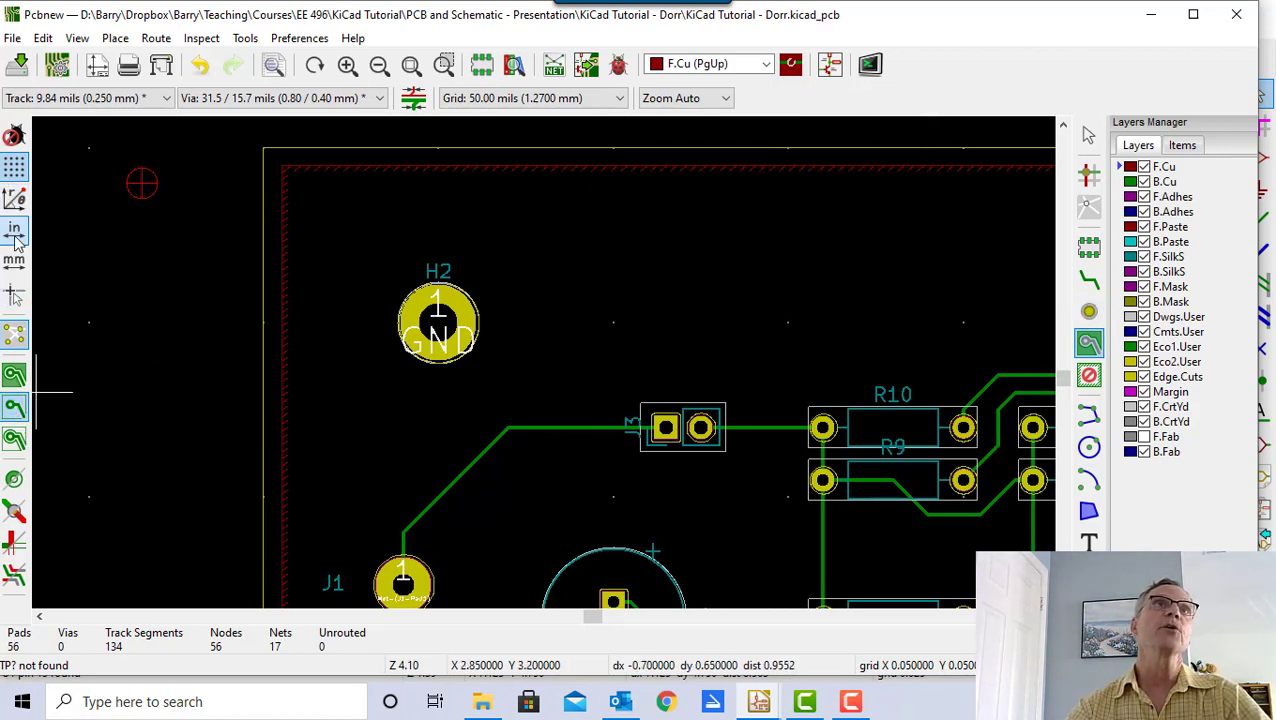
{"action": "left_click", "coordinate": [18, 376]}
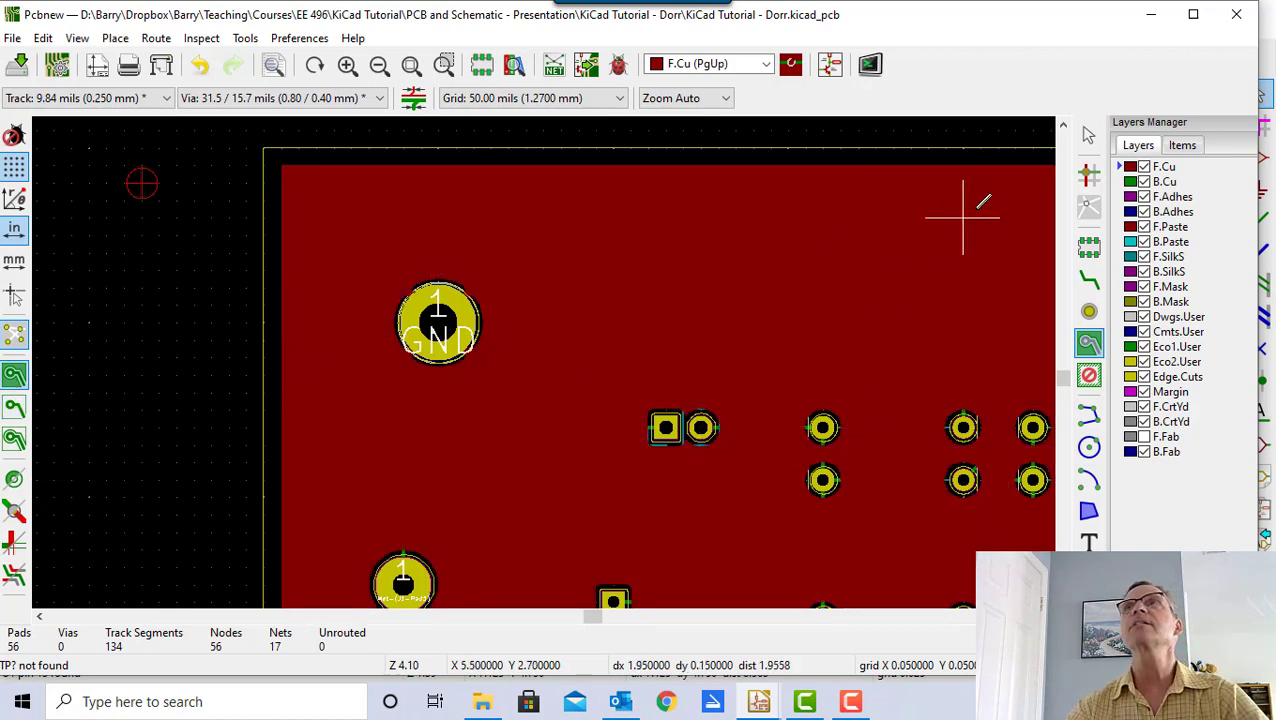
{"action": "left_click", "coordinate": [1088, 134]}
{"action": "scroll", "coordinate": [721, 296], "scroll_direction": "down", "scroll_amount": 3}
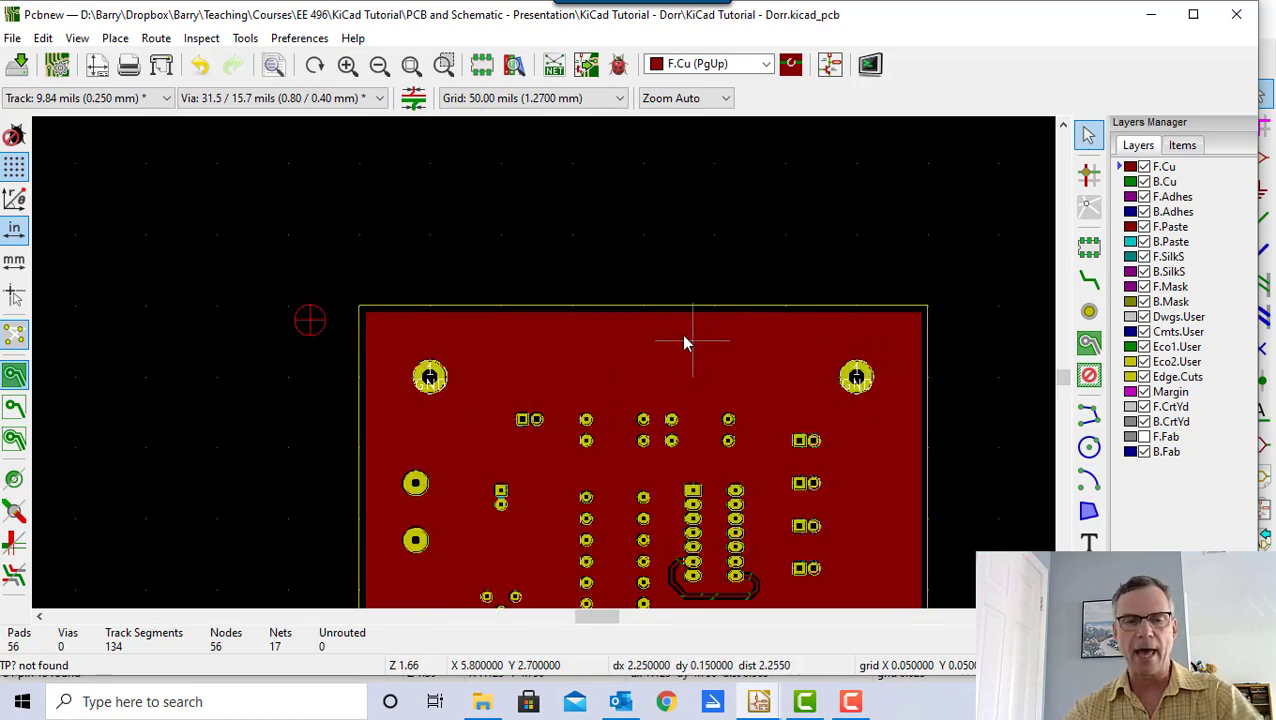
{"action": "scroll", "coordinate": [639, 355], "scroll_direction": "down", "scroll_amount": 2, "text": "shift"}
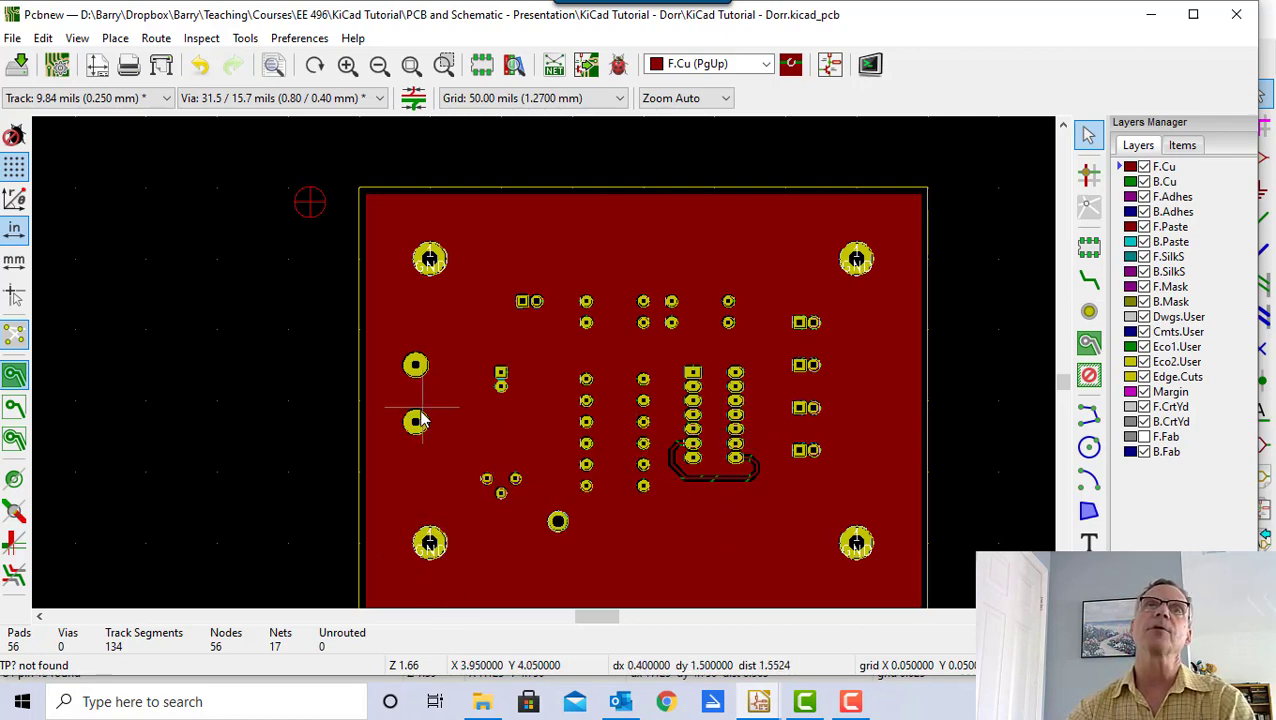
- Examine the thermal relief around J2's GND pad, check the ground connections in the Eeschema schematic, and return to Pcbnew
{"action": "scroll", "coordinate": [419, 421], "scroll_direction": "up", "scroll_amount": 8}
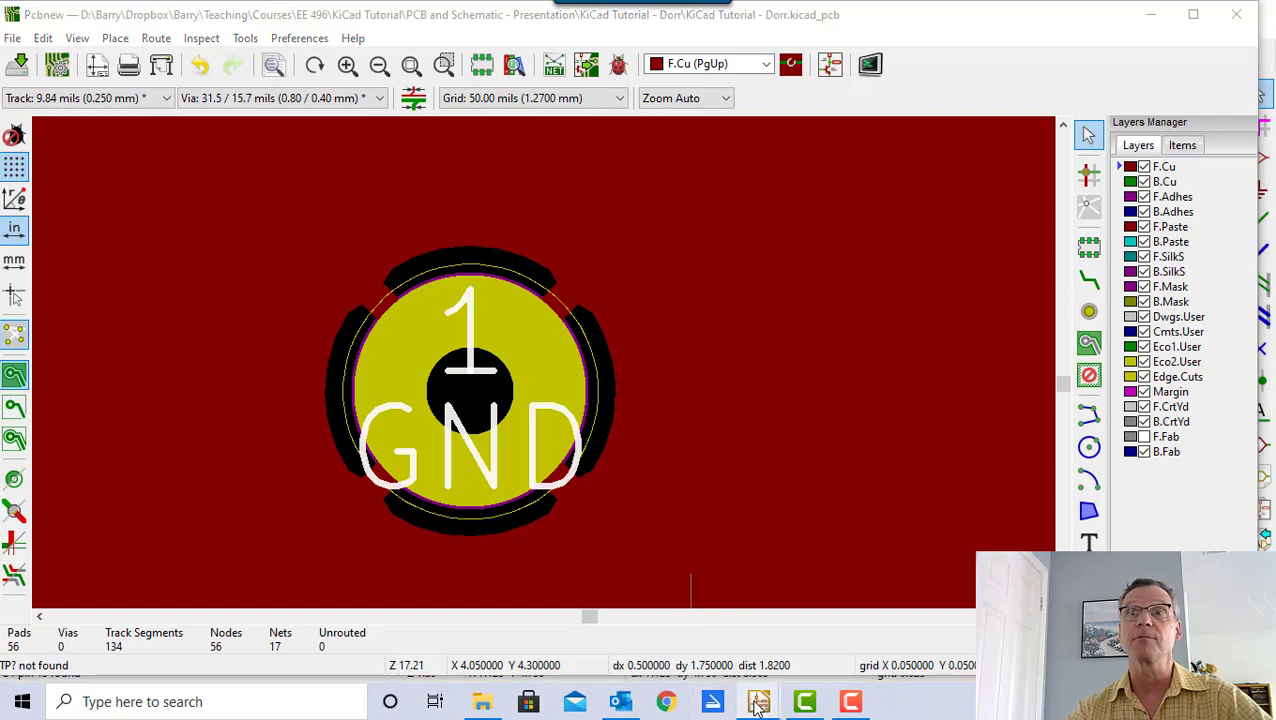
{"action": "mouse_move", "coordinate": [758, 701]}
{"action": "left_click", "coordinate": [750, 610]}
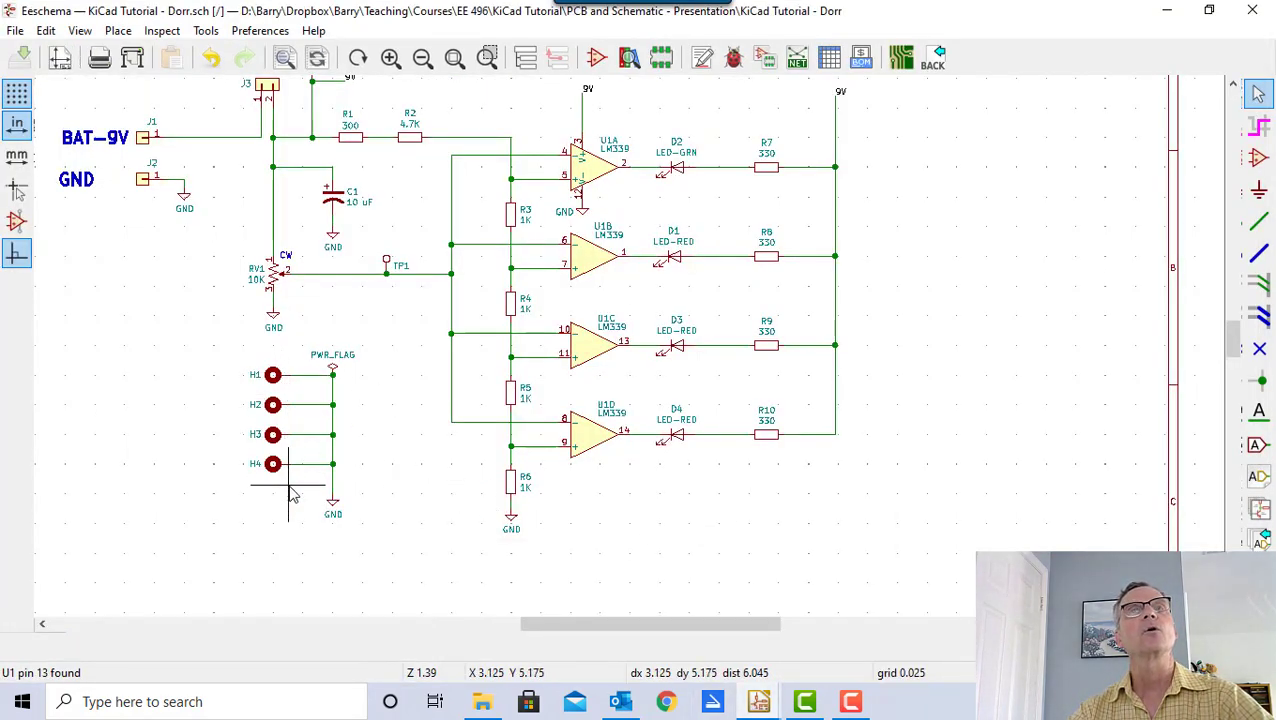
{"action": "mouse_move", "coordinate": [845, 705]}
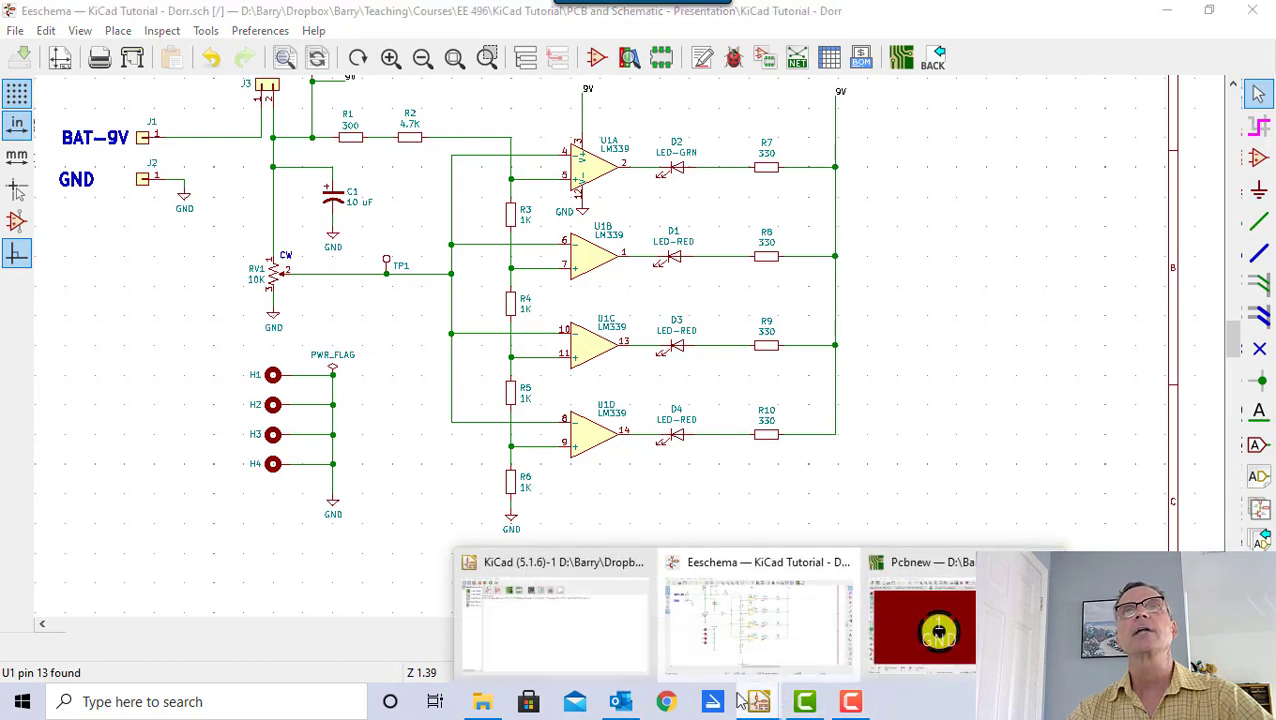
{"action": "left_click", "coordinate": [903, 560]}
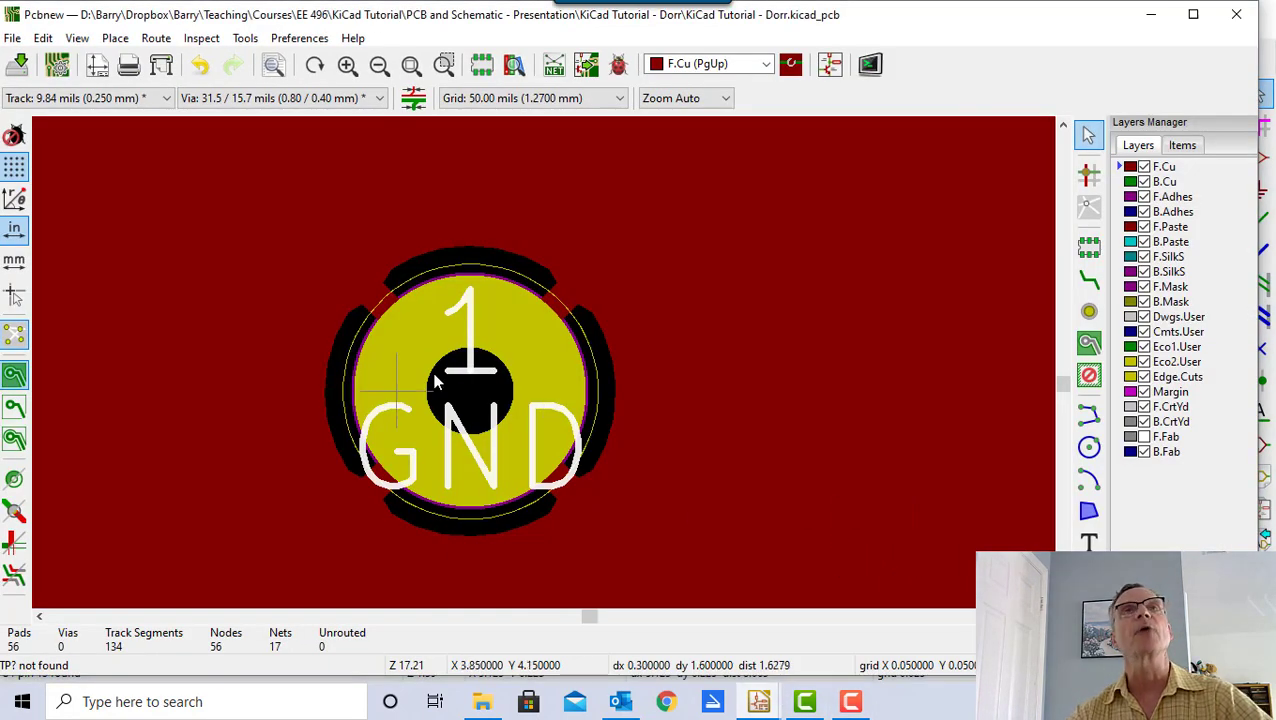
- Examine the thermal reliefs on the GND pads and the clearances around the 14-pin IC's pads and its front-layer track
{"action": "scroll", "coordinate": [687, 367], "scroll_direction": "down", "scroll_amount": 7}
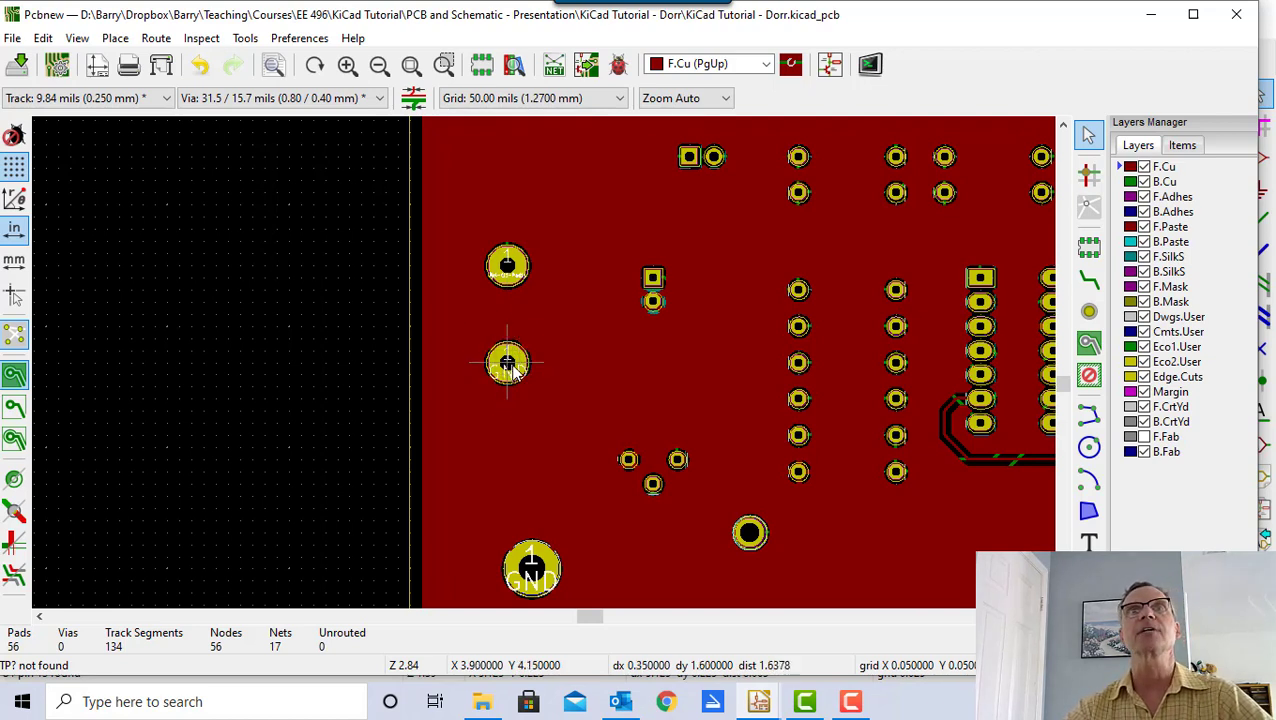
{"action": "scroll", "coordinate": [510, 368], "scroll_direction": "up", "scroll_amount": 6}
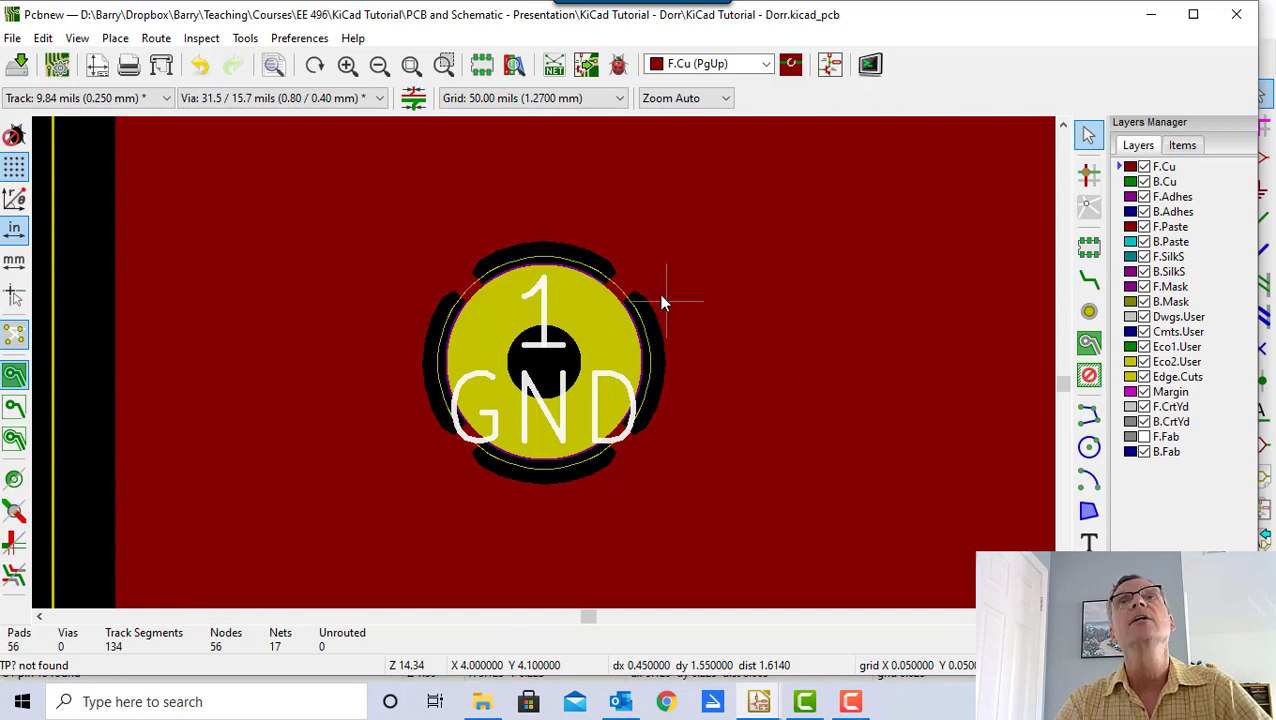
{"action": "scroll", "coordinate": [659, 294], "scroll_direction": "down", "scroll_amount": 3}
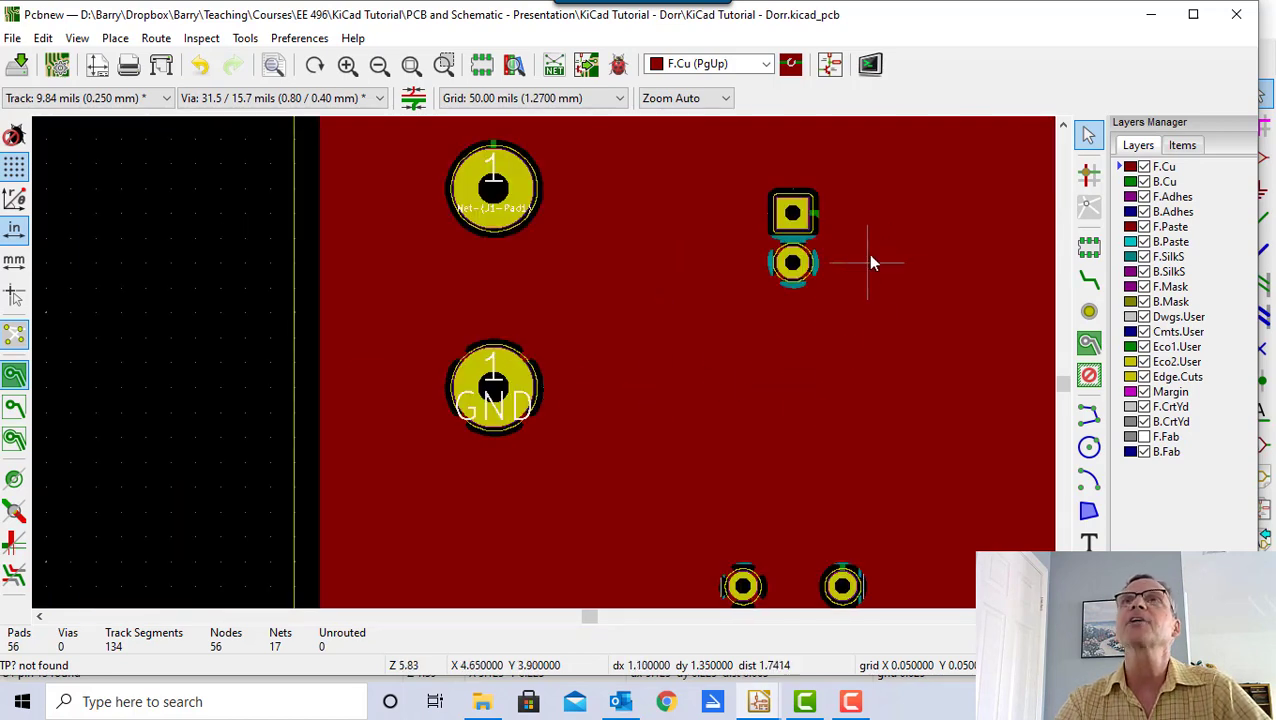
{"action": "scroll", "coordinate": [687, 455], "scroll_direction": "down", "scroll_amount": 1}
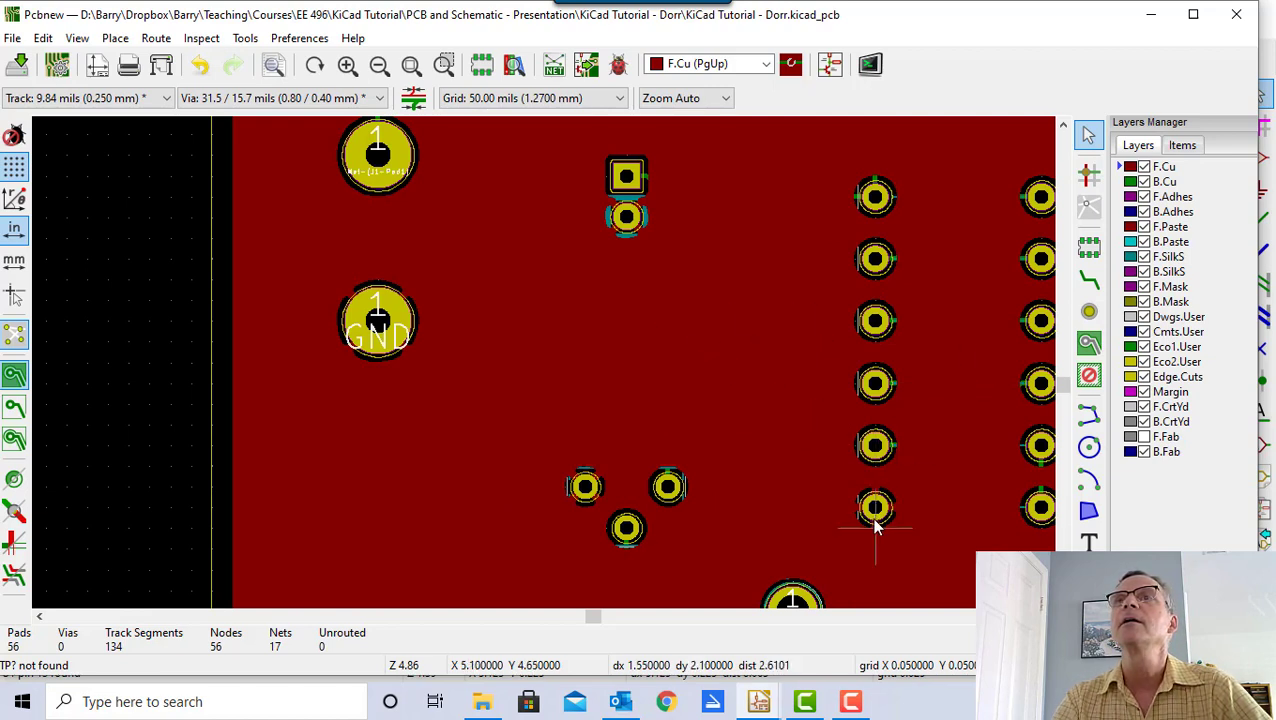
{"action": "scroll", "coordinate": [935, 516], "scroll_direction": "down", "scroll_amount": 1}
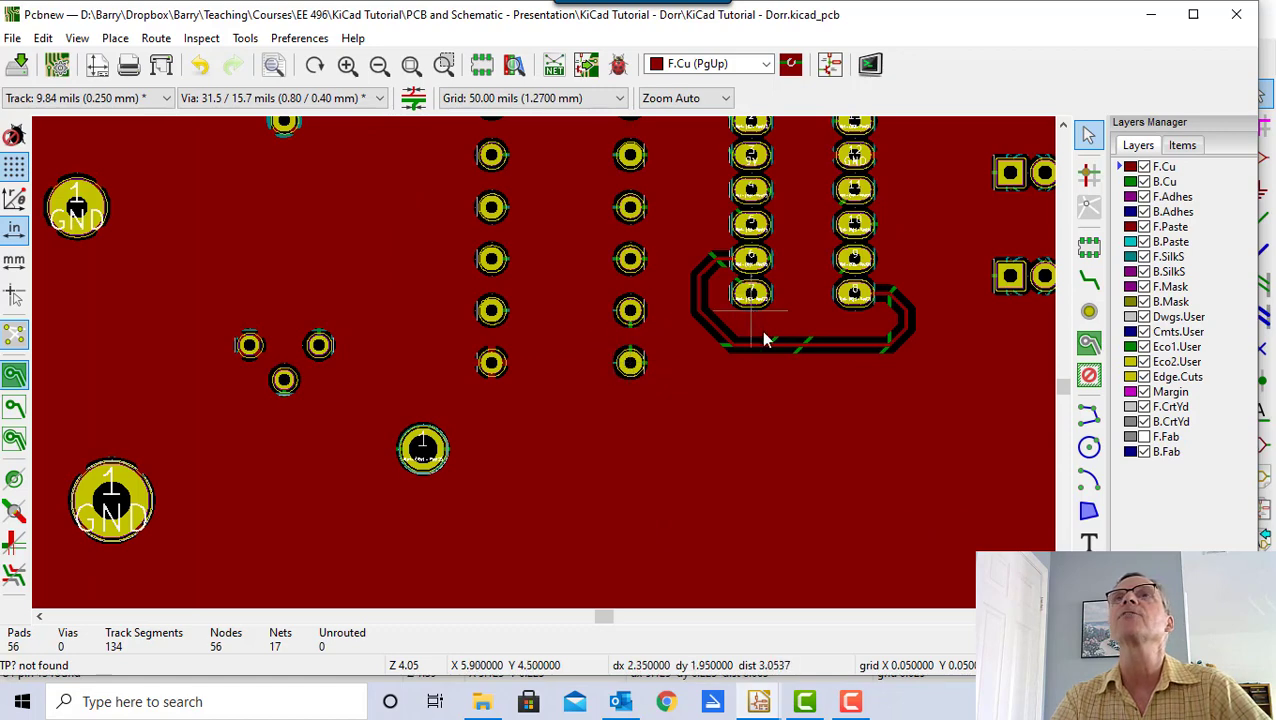
{"action": "scroll", "coordinate": [763, 205], "scroll_direction": "up", "scroll_amount": 5}
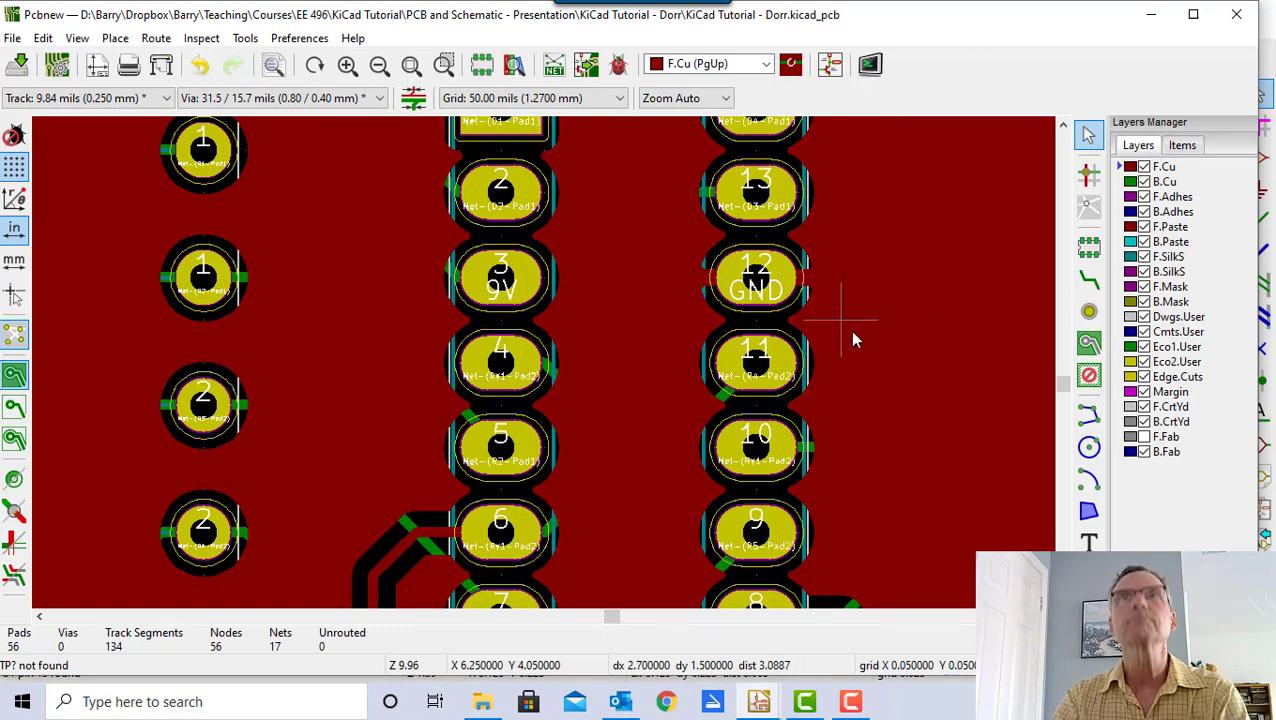
{"action": "scroll", "coordinate": [852, 332], "scroll_direction": "up", "scroll_amount": 3, "text": "shift"}
{"action": "scroll", "coordinate": [829, 321], "scroll_direction": "down", "scroll_amount": 2, "text": "shift"}
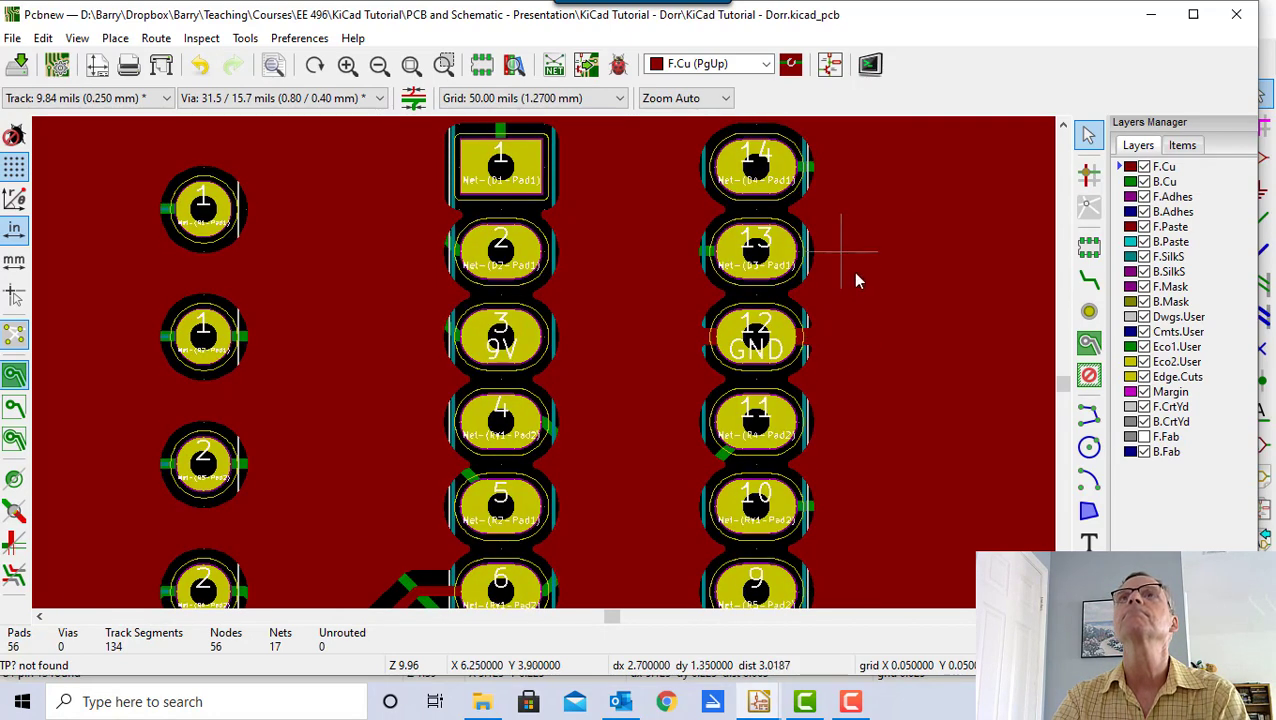
{"action": "scroll", "coordinate": [852, 288], "scroll_direction": "down", "scroll_amount": 3, "text": "shift"}
{"action": "scroll", "coordinate": [855, 294], "scroll_direction": "down", "scroll_amount": 3, "text": "shift"}
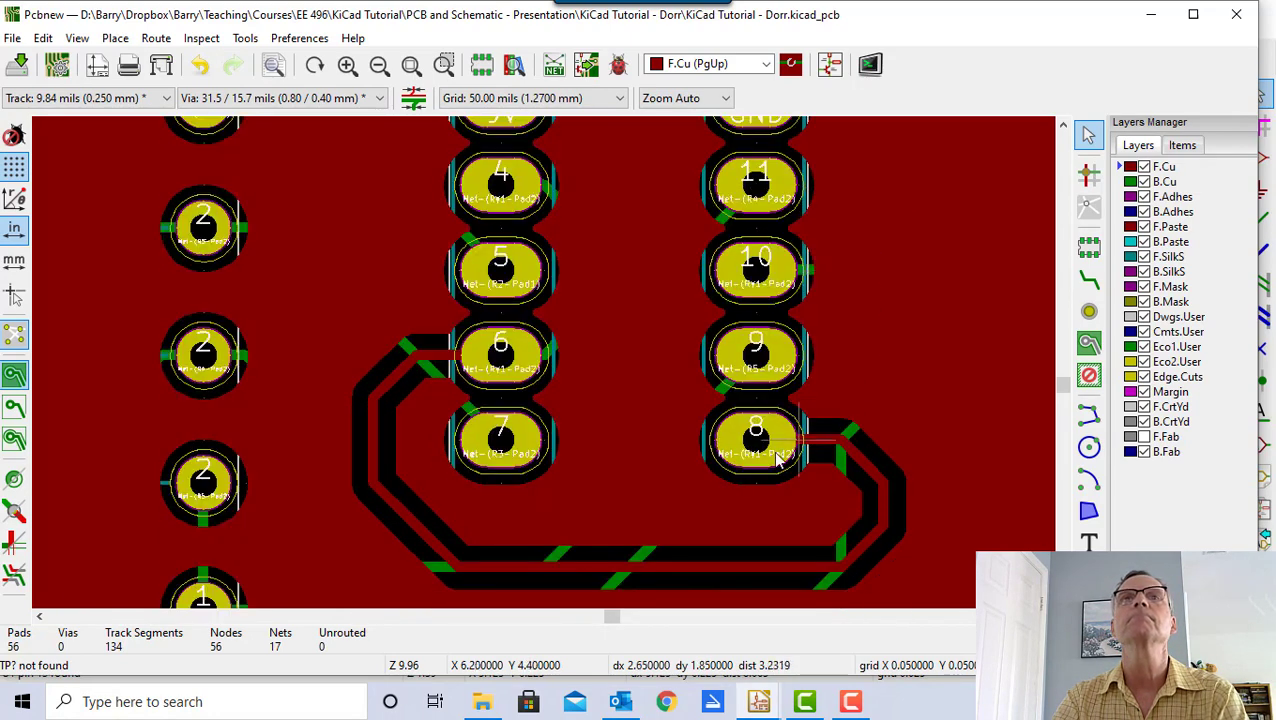
{"action": "scroll", "coordinate": [892, 320], "scroll_direction": "up", "scroll_amount": 3, "text": "shift"}
{"action": "scroll", "coordinate": [890, 320], "scroll_direction": "up", "scroll_amount": 4, "text": "shift"}
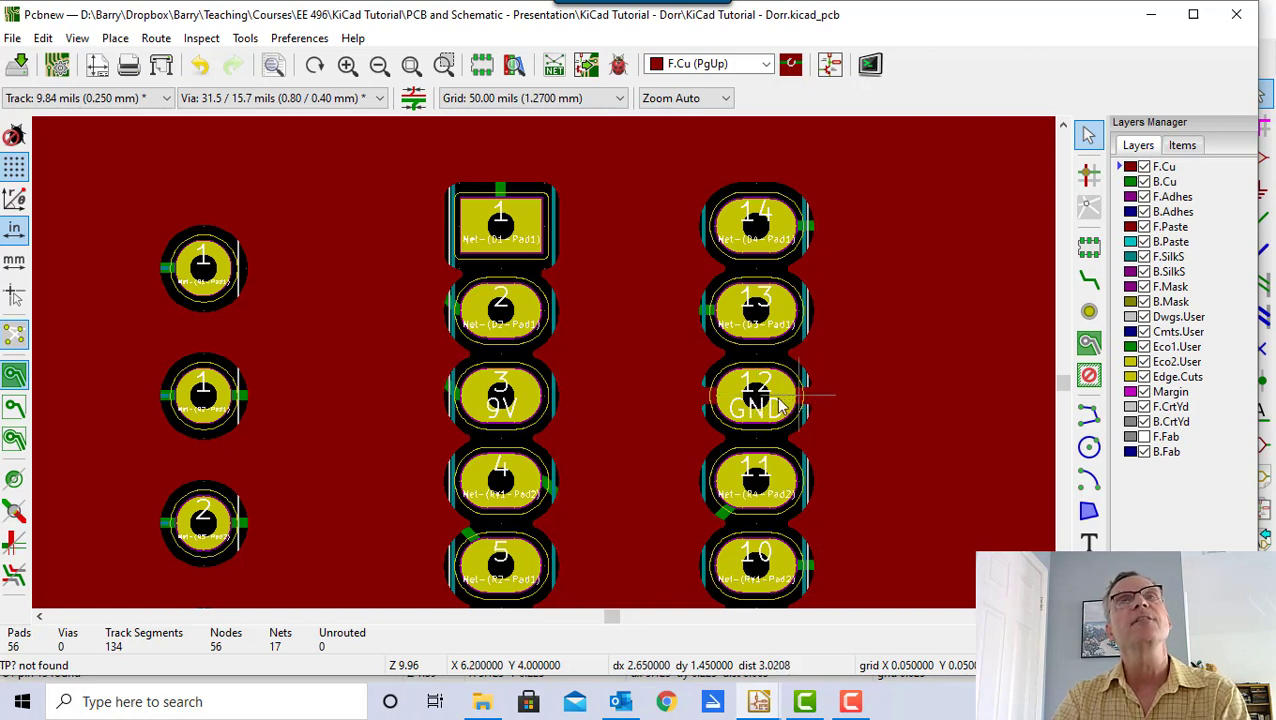
{"action": "scroll", "coordinate": [614, 424], "scroll_direction": "down", "scroll_amount": 6}
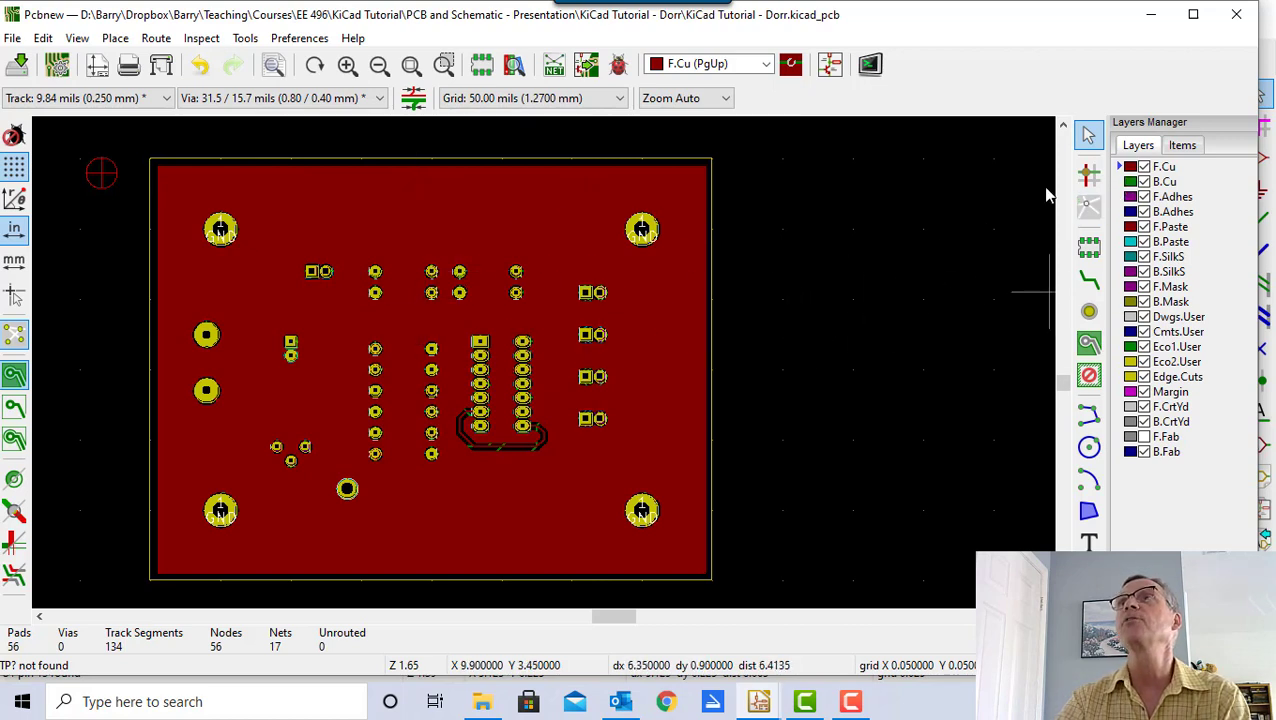
- Start a filled copper zone on B.Cu, 50 mils inside the board's upper-left corner, and assign it to the GND net
{"action": "scroll", "coordinate": [632, 236], "scroll_direction": "up", "scroll_amount": 4}
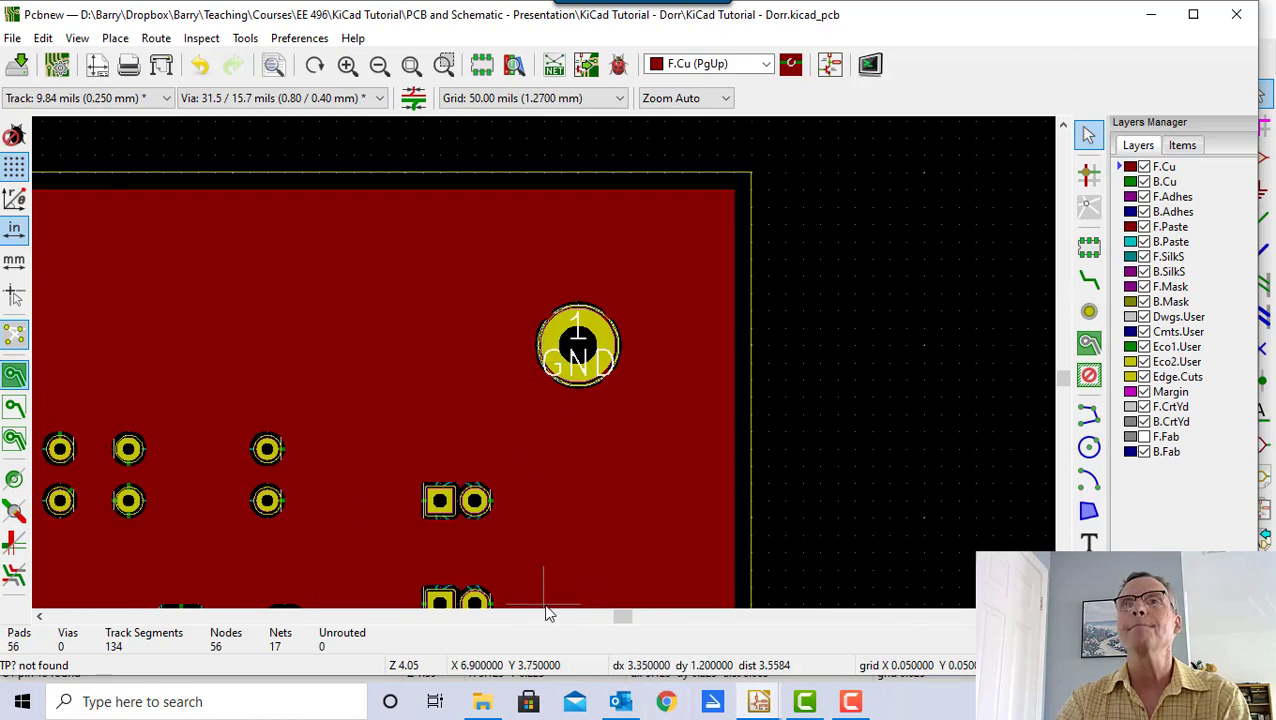
{"action": "left_click_drag", "start_coordinate": [621, 615], "coordinate": [590, 618]}
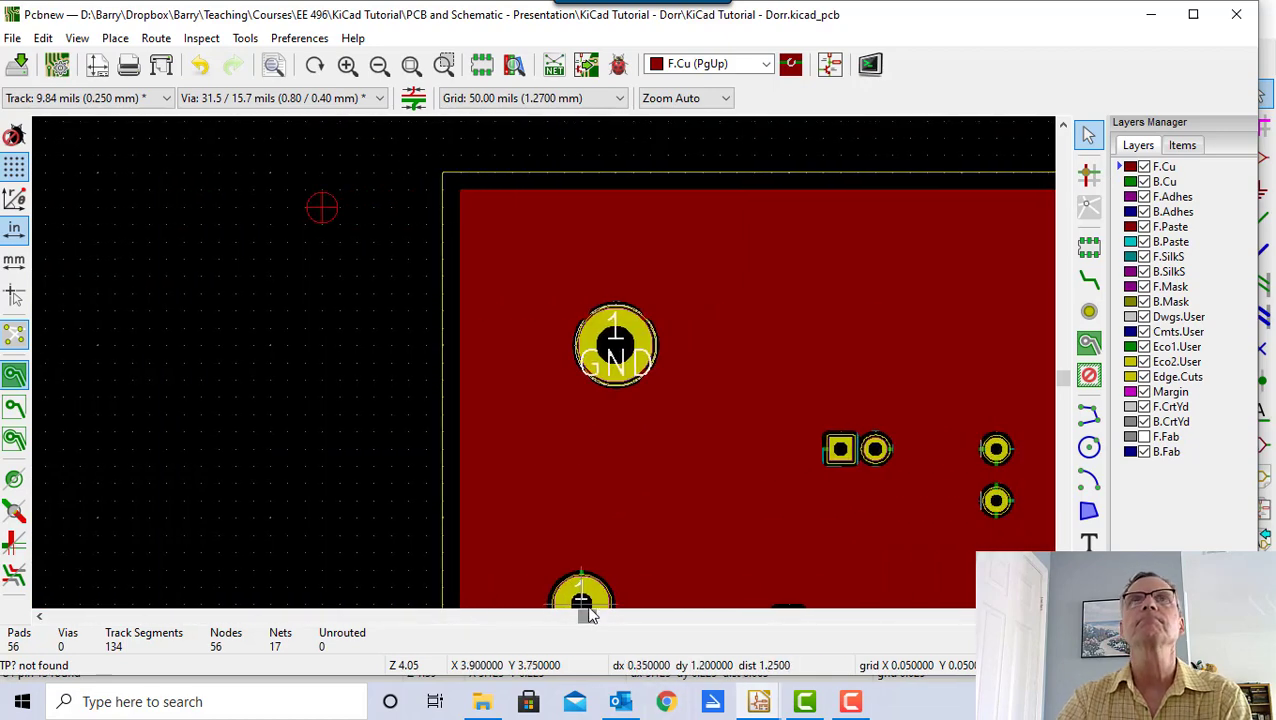
{"action": "left_click", "coordinate": [1120, 184]}
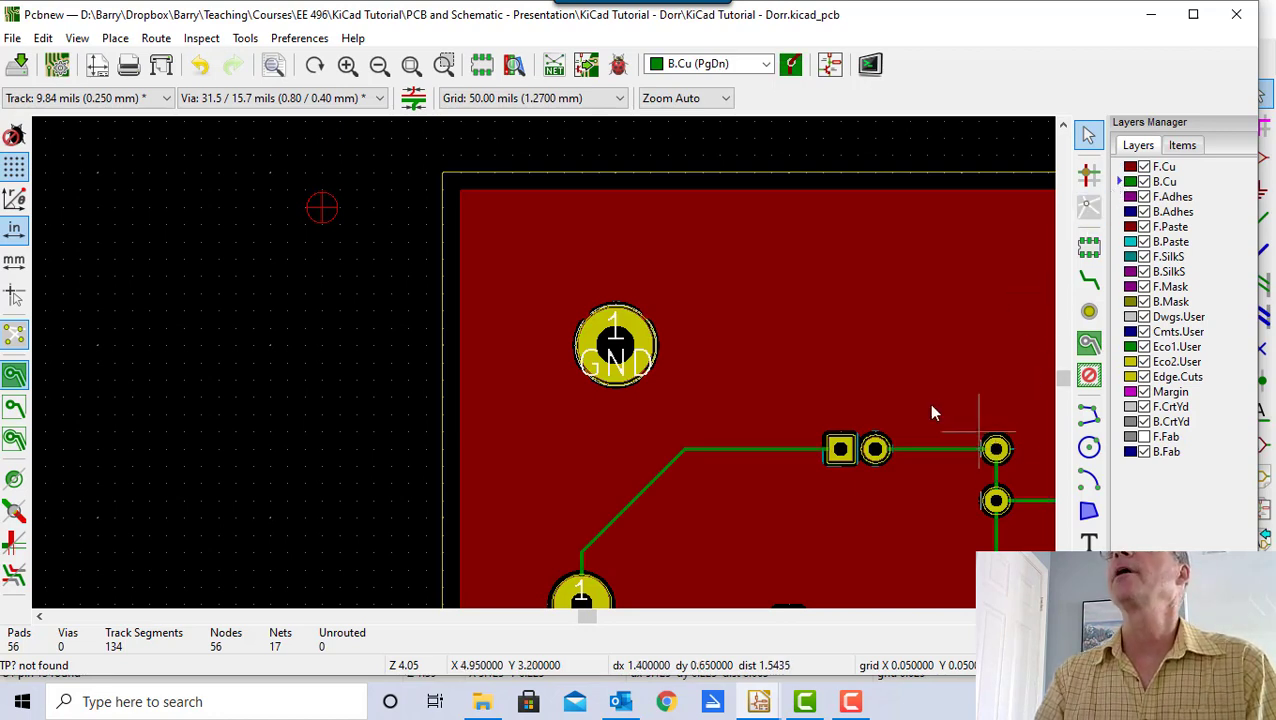
{"action": "left_click", "coordinate": [1123, 168]}
{"action": "left_click", "coordinate": [1123, 183]}
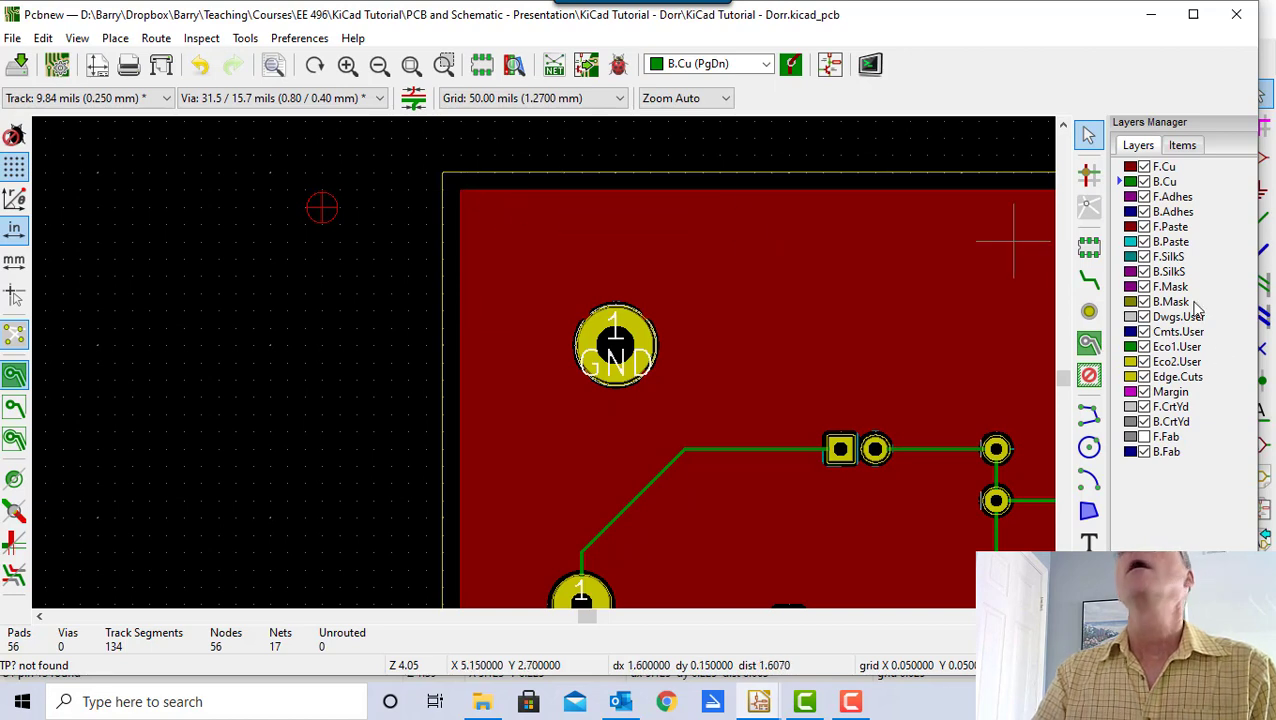
{"action": "left_click", "coordinate": [1089, 343]}
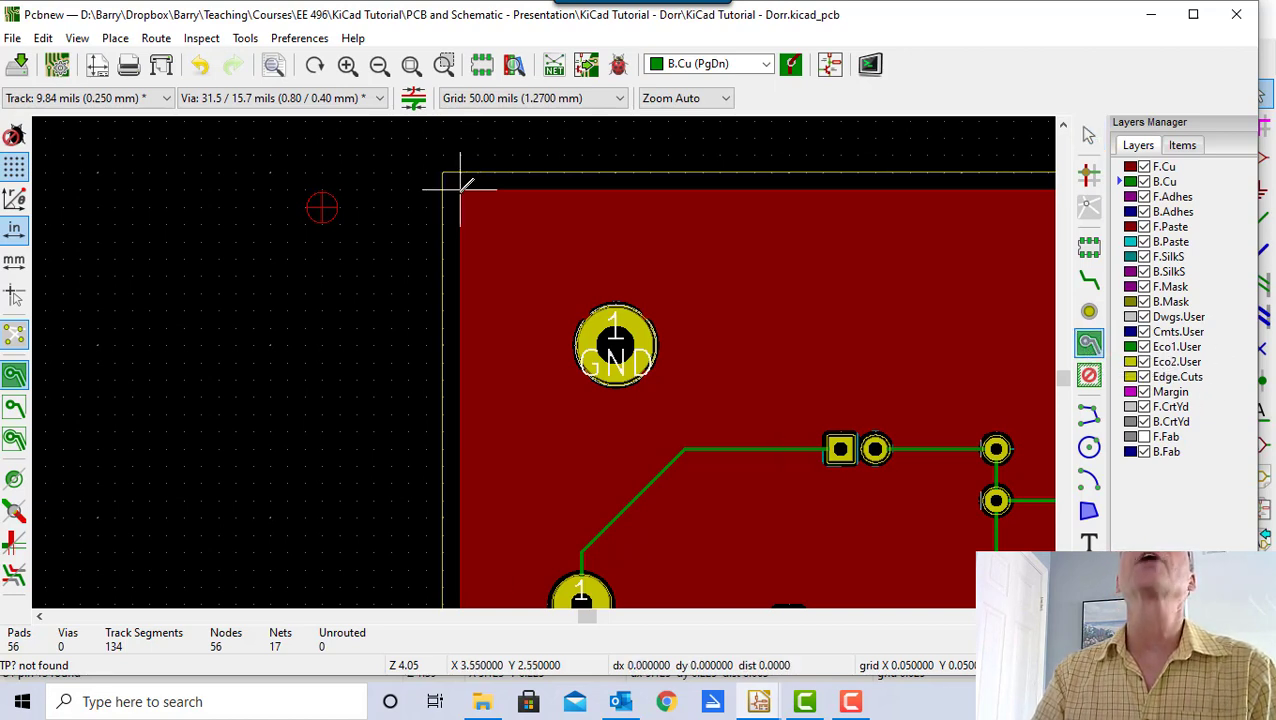
{"action": "left_click", "coordinate": [461, 181]}
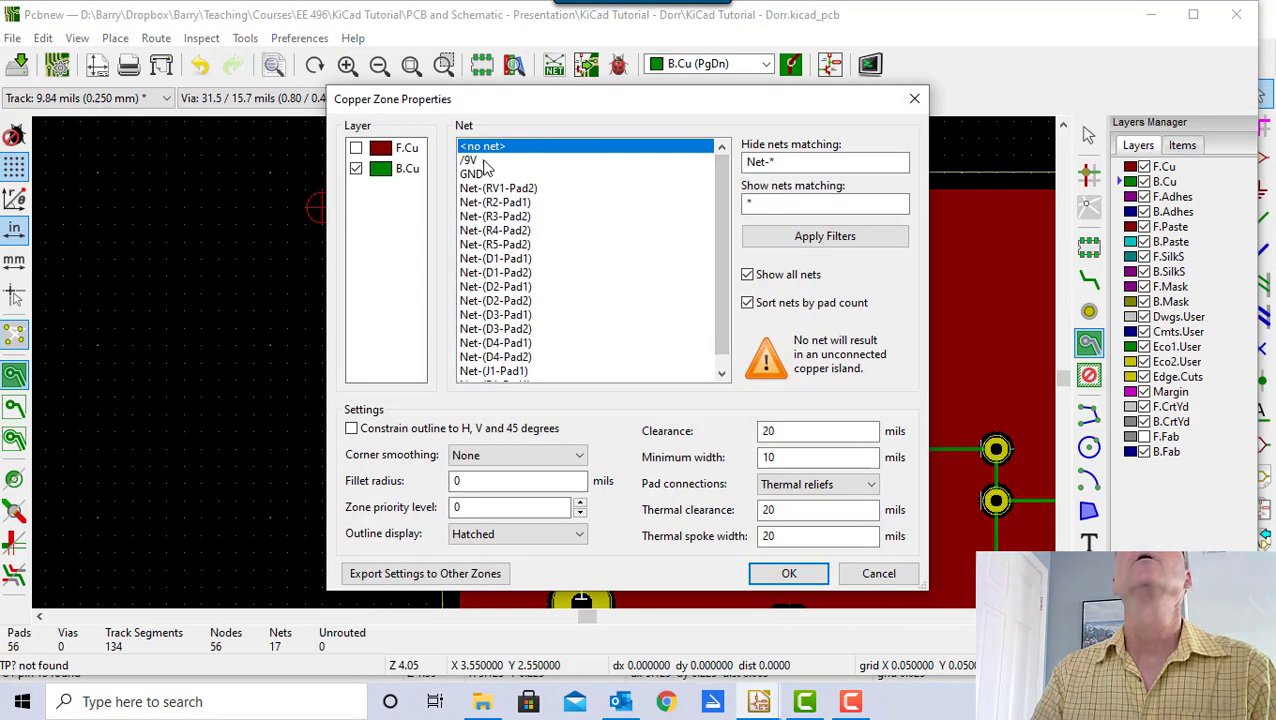
{"action": "left_click", "coordinate": [474, 174]}
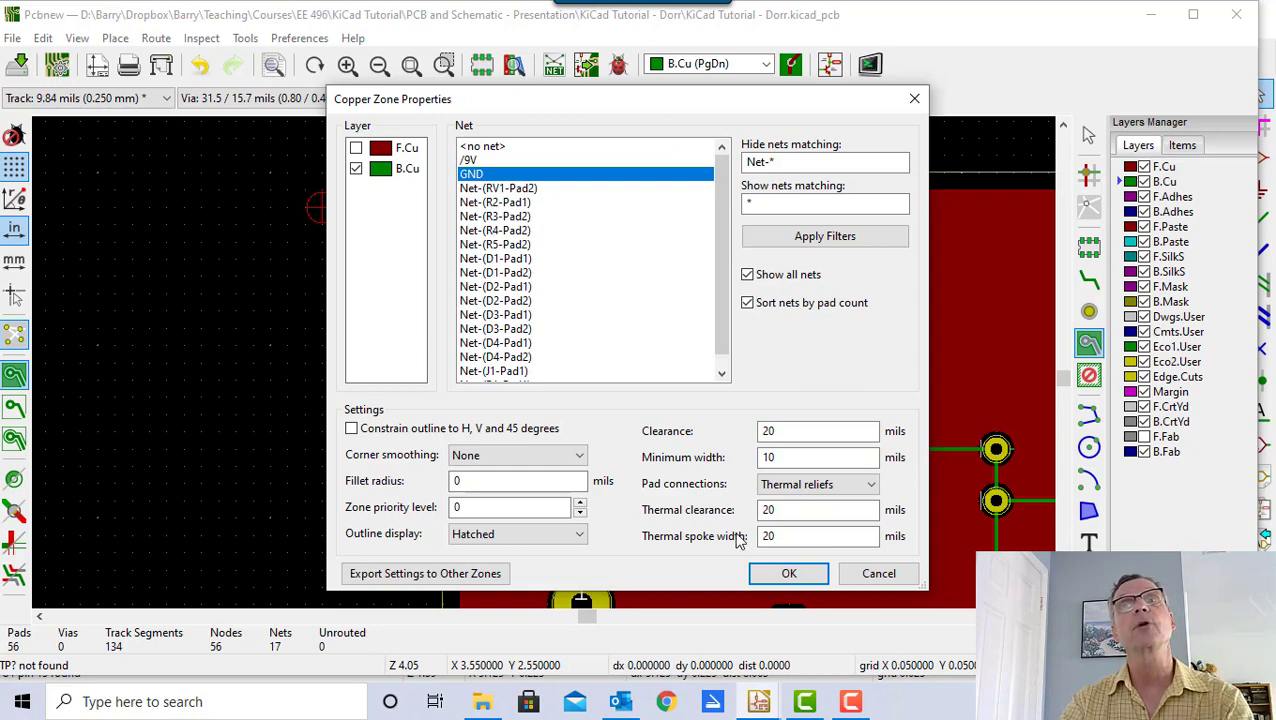
{"action": "left_click", "coordinate": [787, 573]}
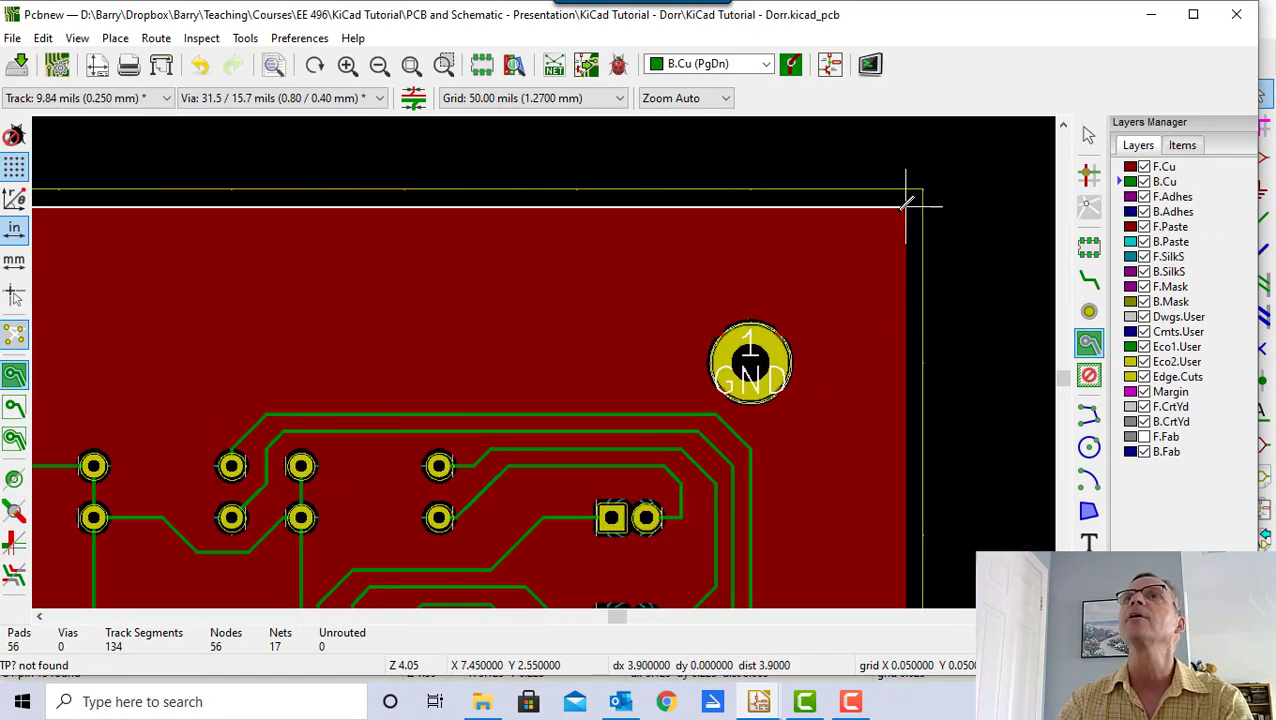
- Outline the B.Cu GND zone as a rectangle 50 mils inside the board edge and close it at its starting corner
{"action": "left_click", "coordinate": [906, 200]}
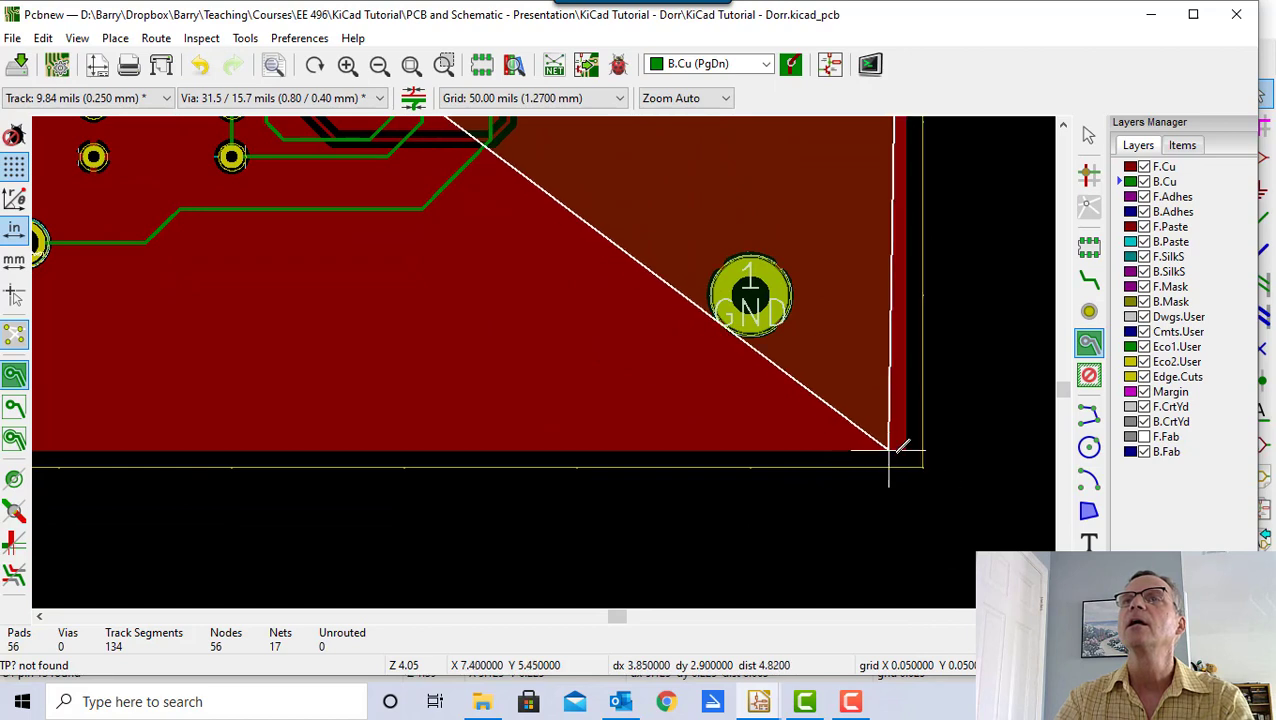
{"action": "left_click", "coordinate": [907, 446]}
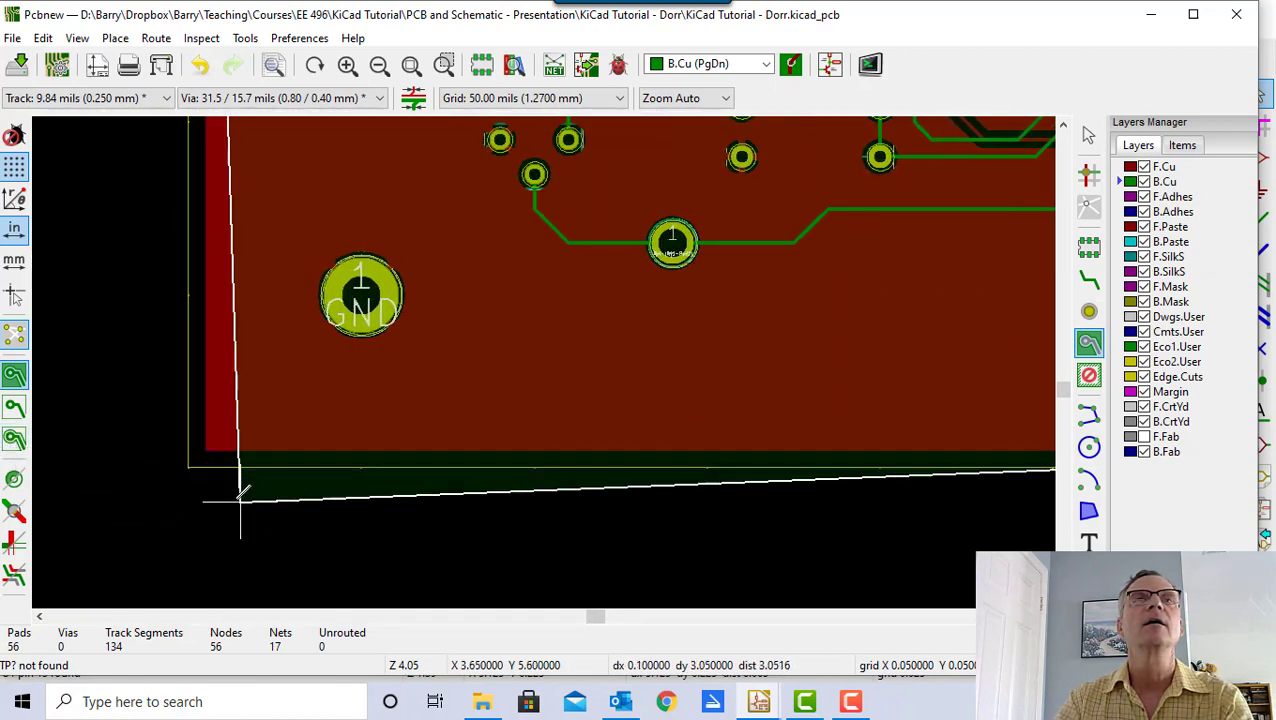
{"action": "left_click", "coordinate": [207, 449]}
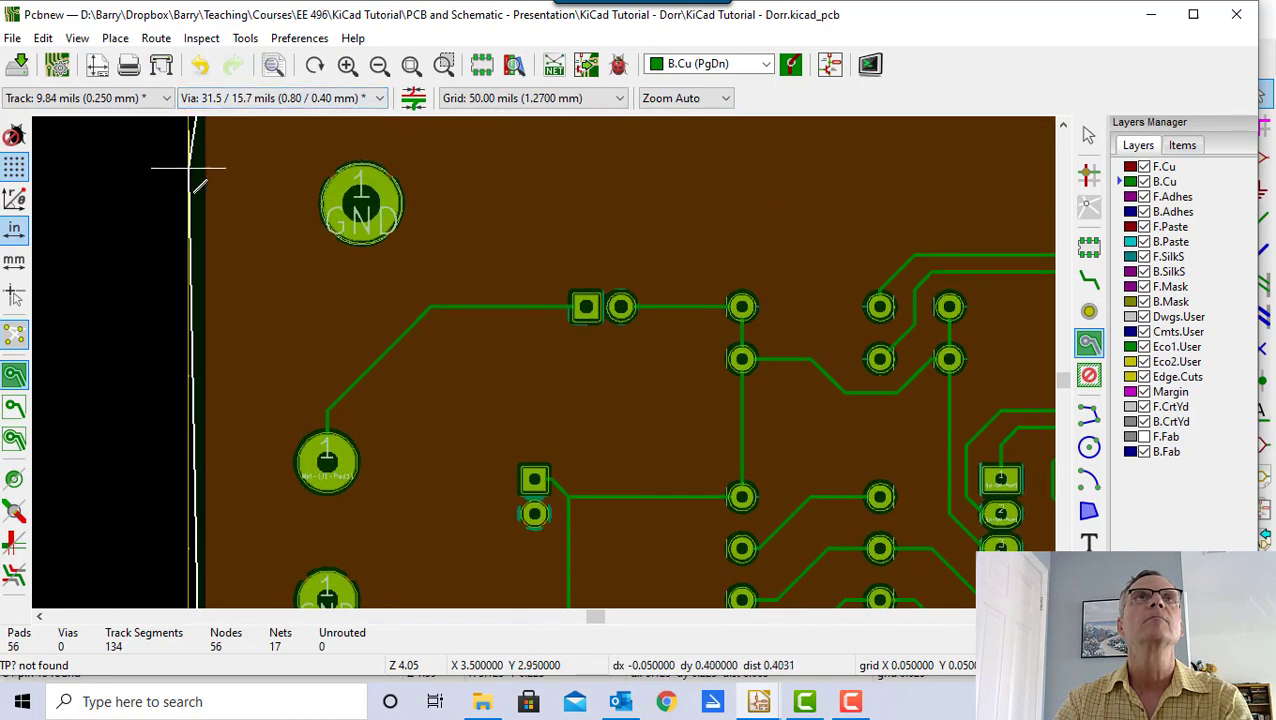
{"action": "left_click", "coordinate": [206, 253]}
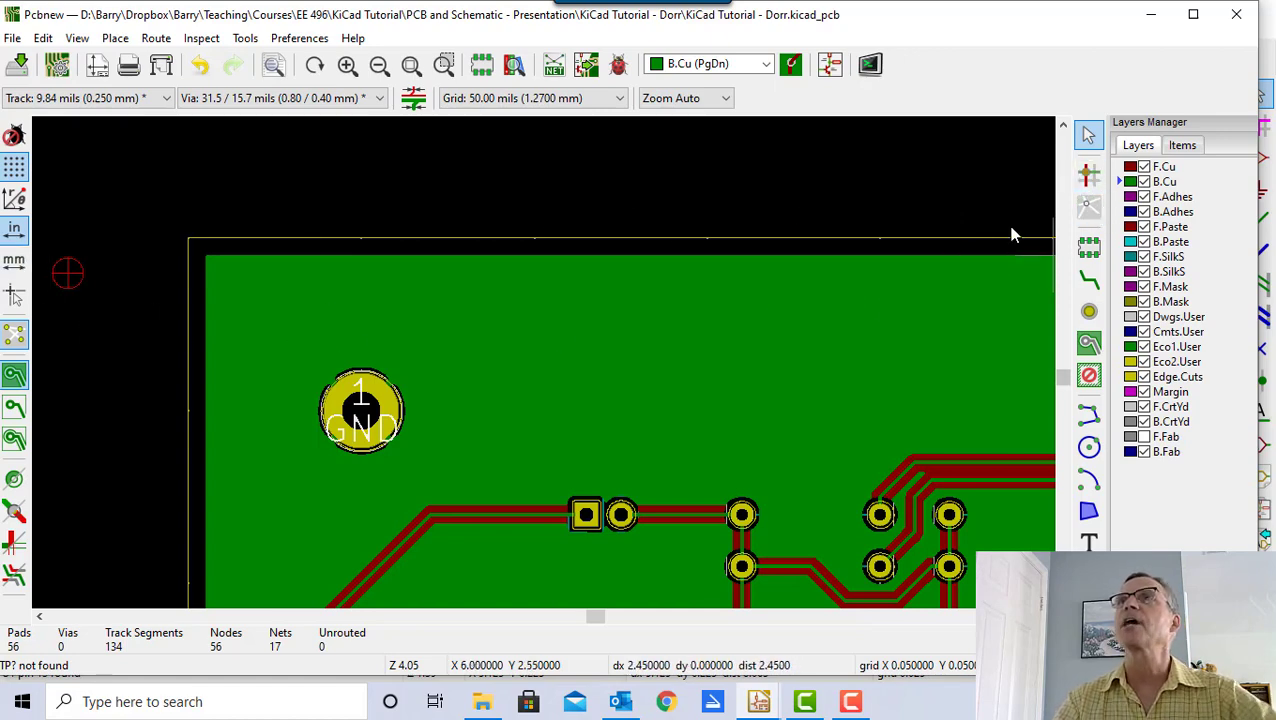
{"action": "scroll", "coordinate": [752, 305], "scroll_direction": "down", "scroll_amount": 3}
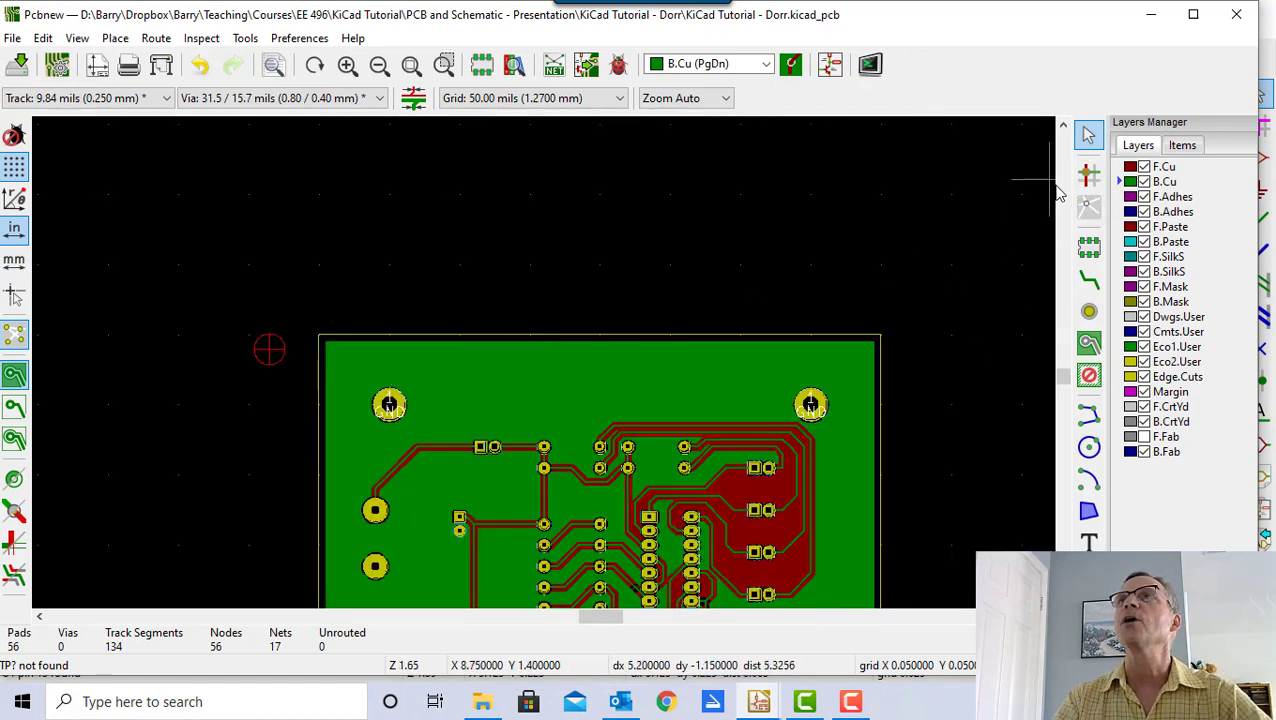
{"action": "mouse_move", "coordinate": [1060, 375]}
{"action": "left_mouse_down"}
{"action": "mouse_move", "coordinate": [1066, 390]}
{"action": "mouse_move", "coordinate": [1060, 379]}
{"action": "left_mouse_up"}
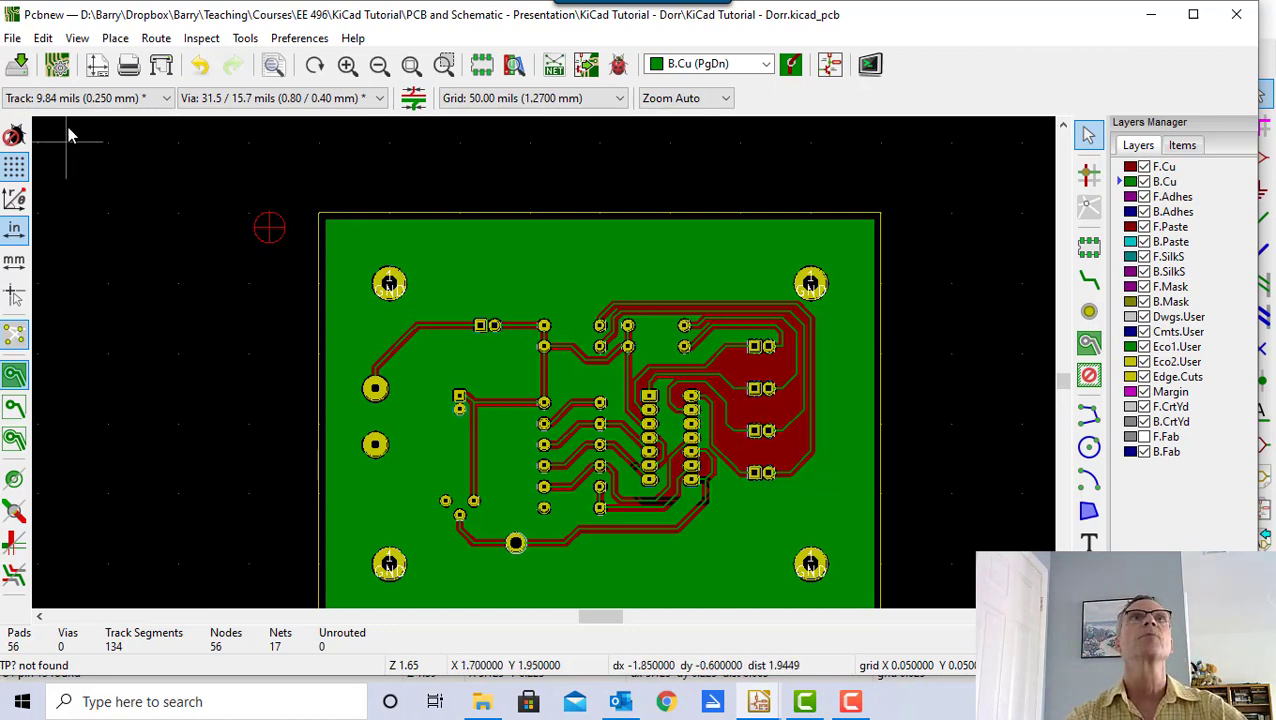
- Inspect both sides of the board with its copper zones in the 3D Viewer, and return to the layout
{"action": "left_click", "coordinate": [80, 38]}
{"action": "left_click", "coordinate": [120, 154]}
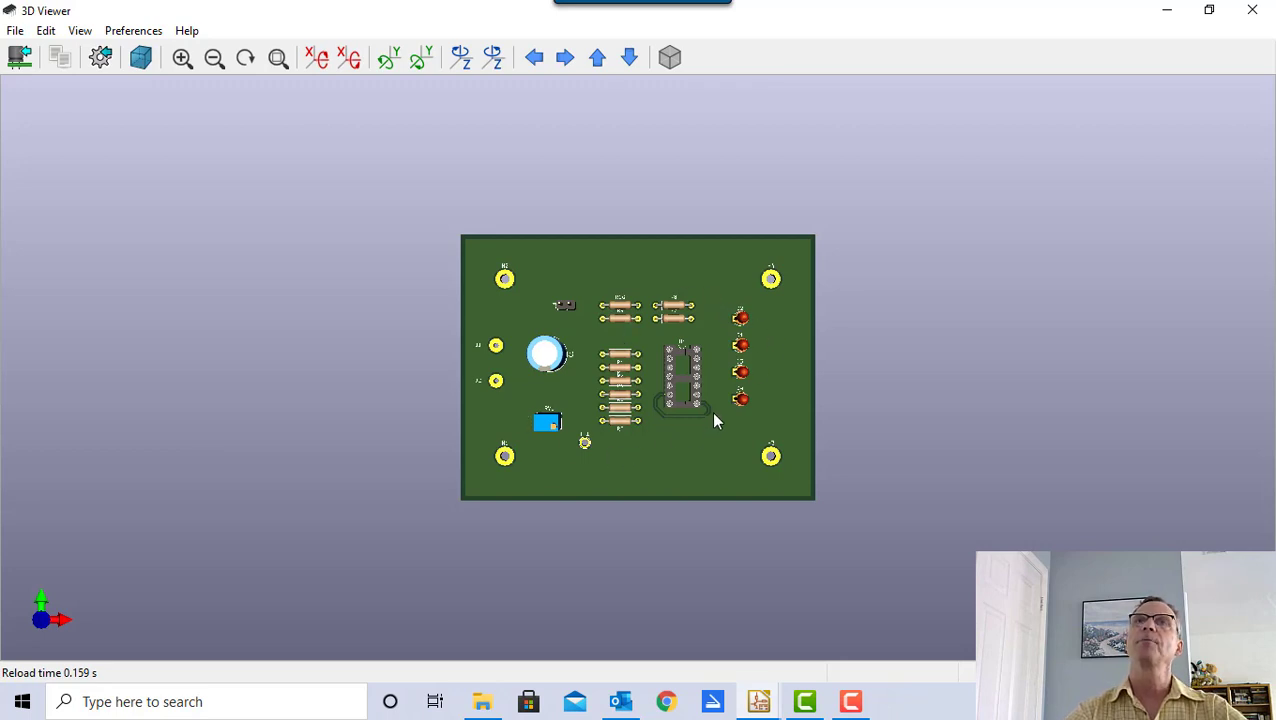
{"action": "left_click_drag", "start_coordinate": [782, 368], "coordinate": [910, 332]}
{"action": "left_click_drag", "start_coordinate": [787, 304], "coordinate": [664, 541]}
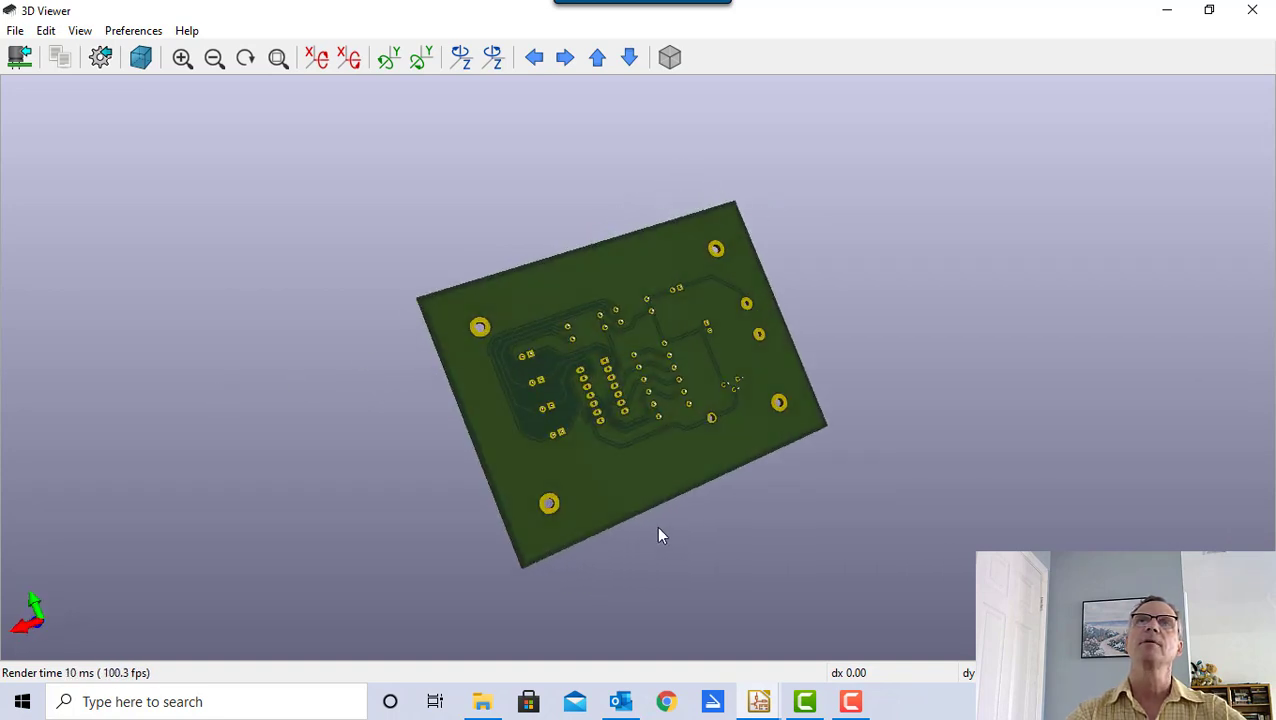
{"action": "left_click_drag", "start_coordinate": [595, 487], "coordinate": [656, 402]}
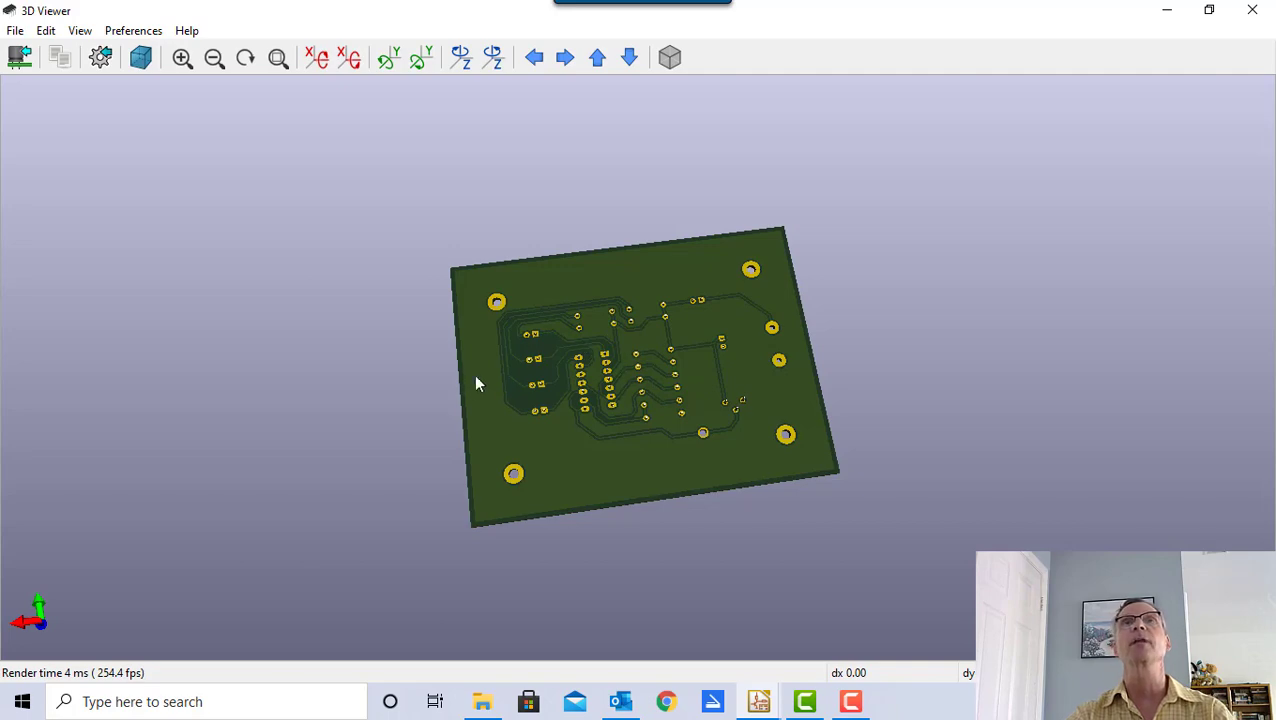
{"action": "left_click_drag", "start_coordinate": [498, 380], "coordinate": [672, 312]}
{"action": "left_click_drag", "start_coordinate": [581, 290], "coordinate": [786, 214]}
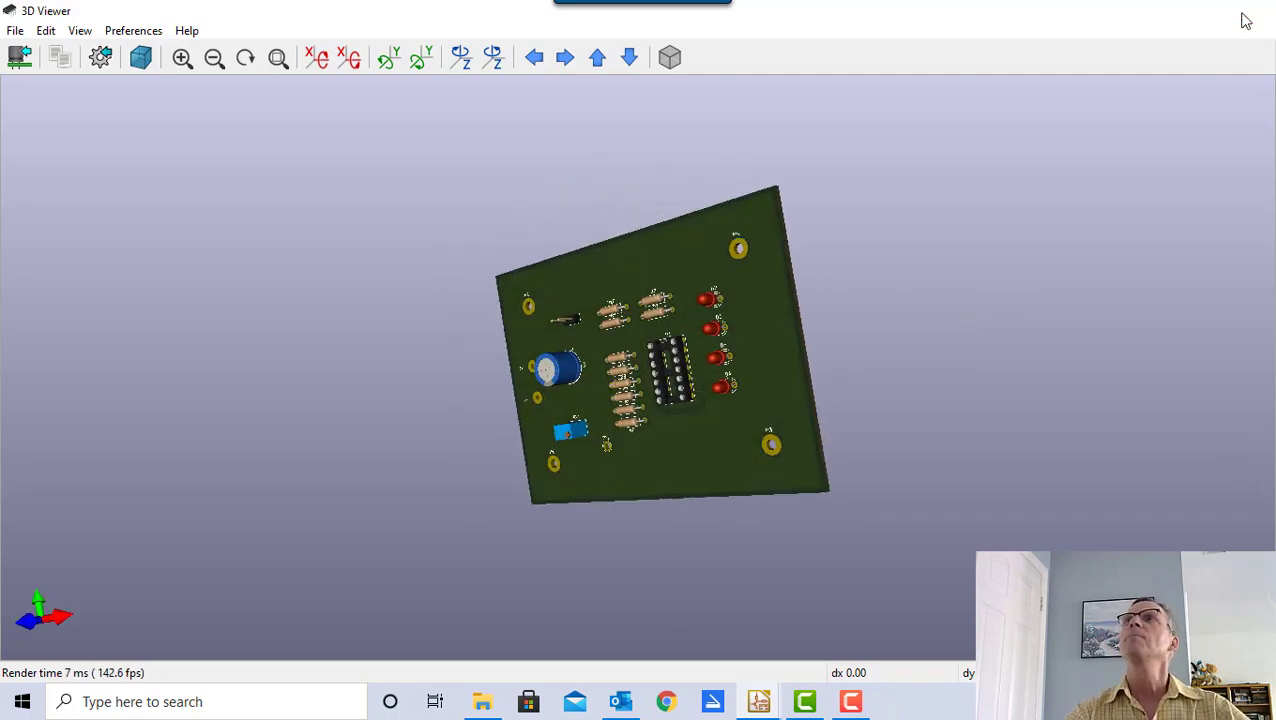
{"action": "left_click", "coordinate": [1252, 9]}
- Run the design rules check with all zones refilled beforehand, review the problems and unconnected items, and leave the check
{"action": "key", "text": "F4"}
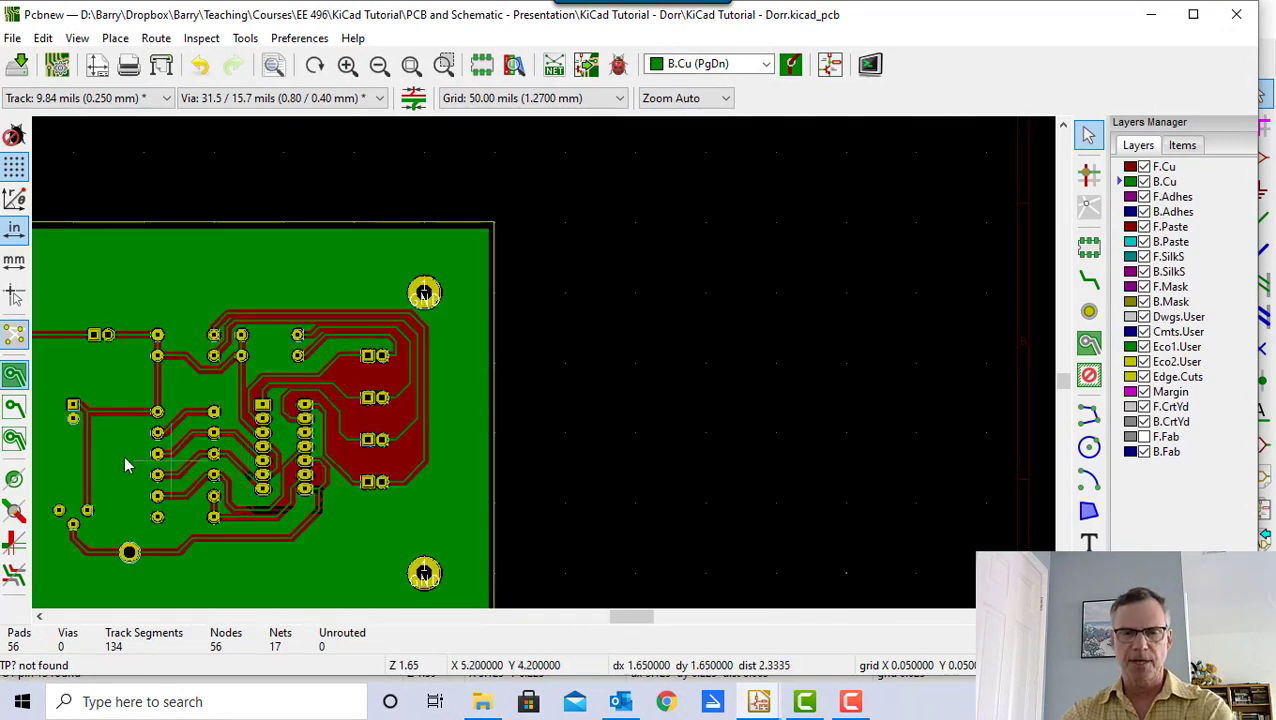
{"action": "scroll", "coordinate": [166, 383], "scroll_direction": "up", "scroll_amount": 3}
{"action": "scroll", "coordinate": [550, 365], "scroll_direction": "down", "scroll_amount": 3}
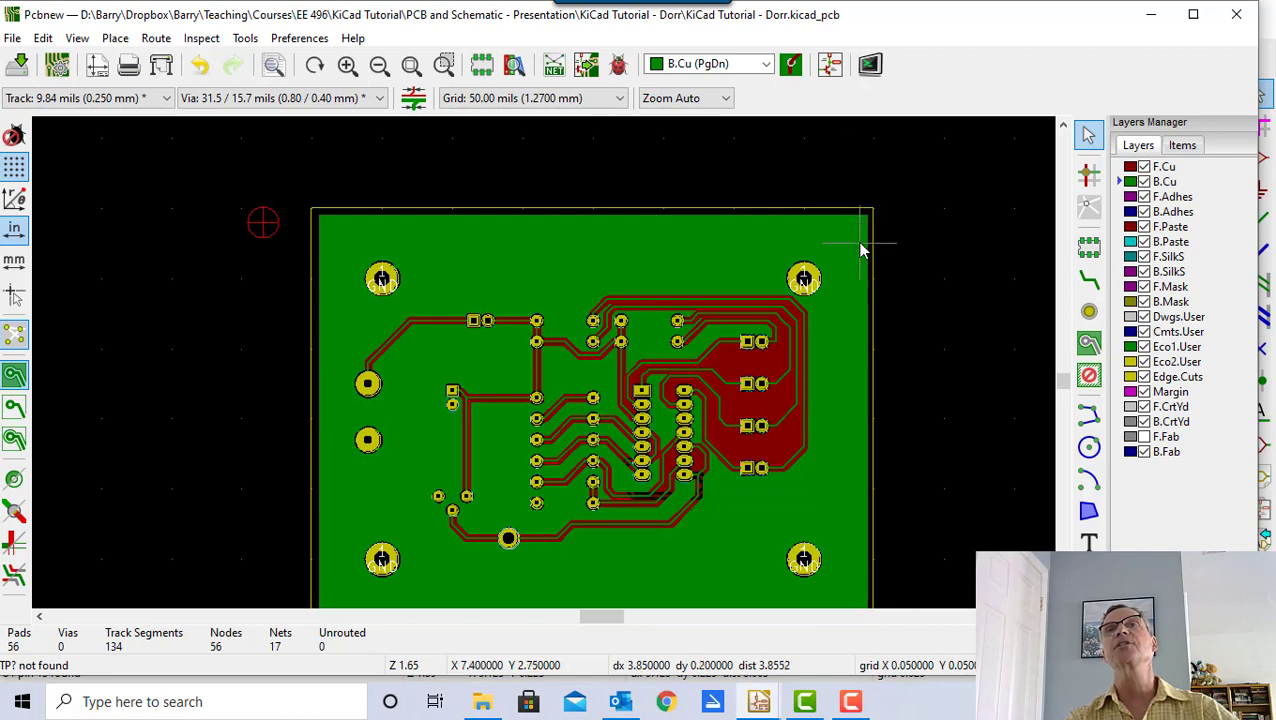
{"action": "left_click", "coordinate": [618, 66]}
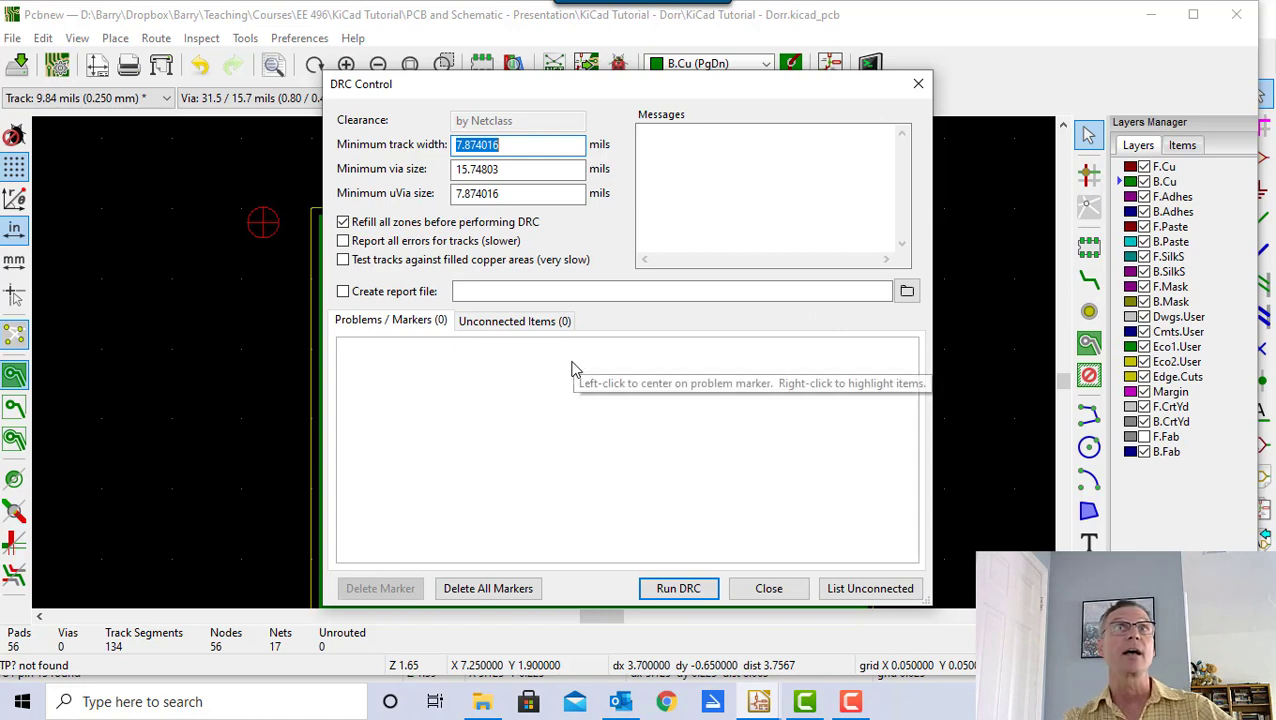
{"action": "left_click", "coordinate": [699, 582]}
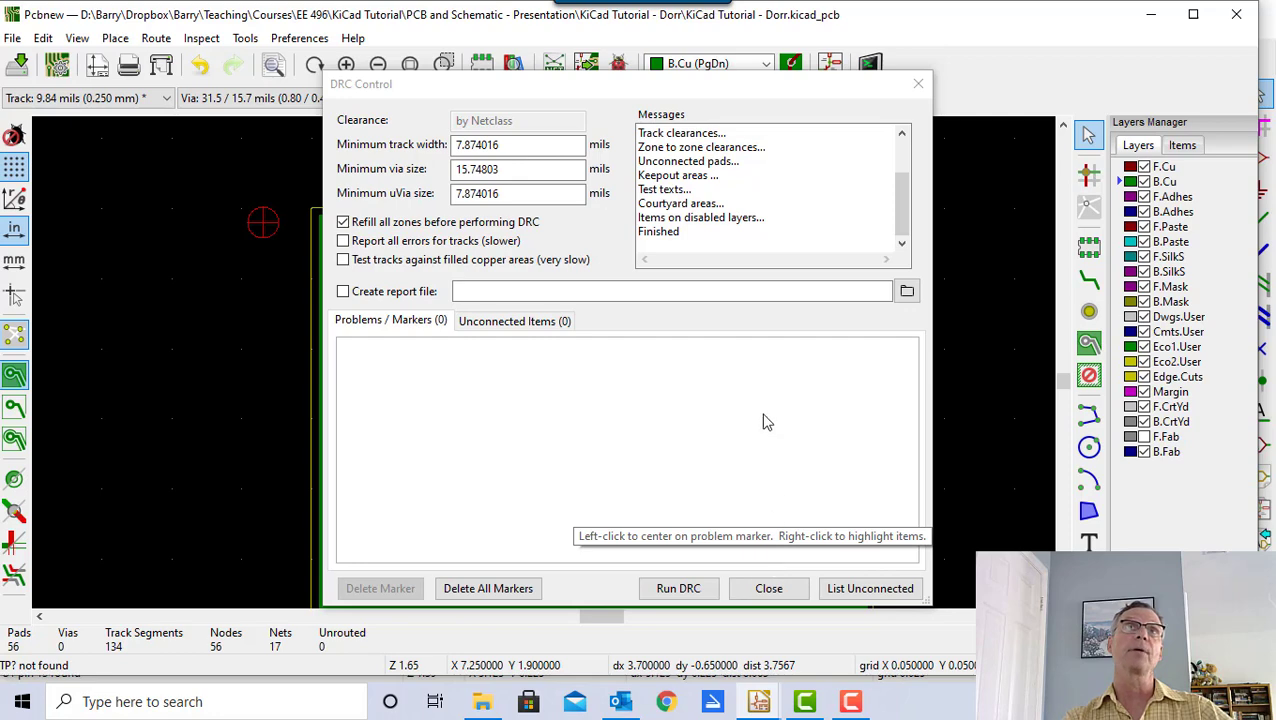
{"action": "left_click", "coordinate": [777, 592]}
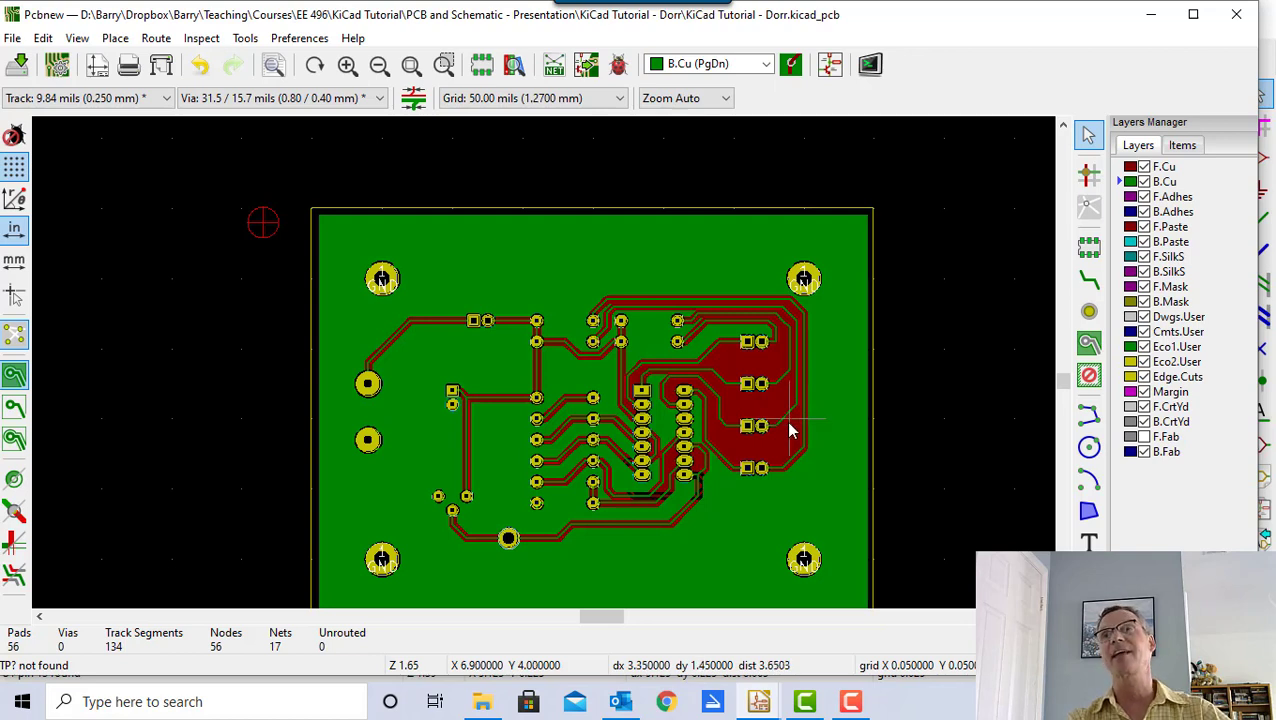
- Save the board and make F.Cu the active layer
{"action": "key", "text": "ctrl+s"}
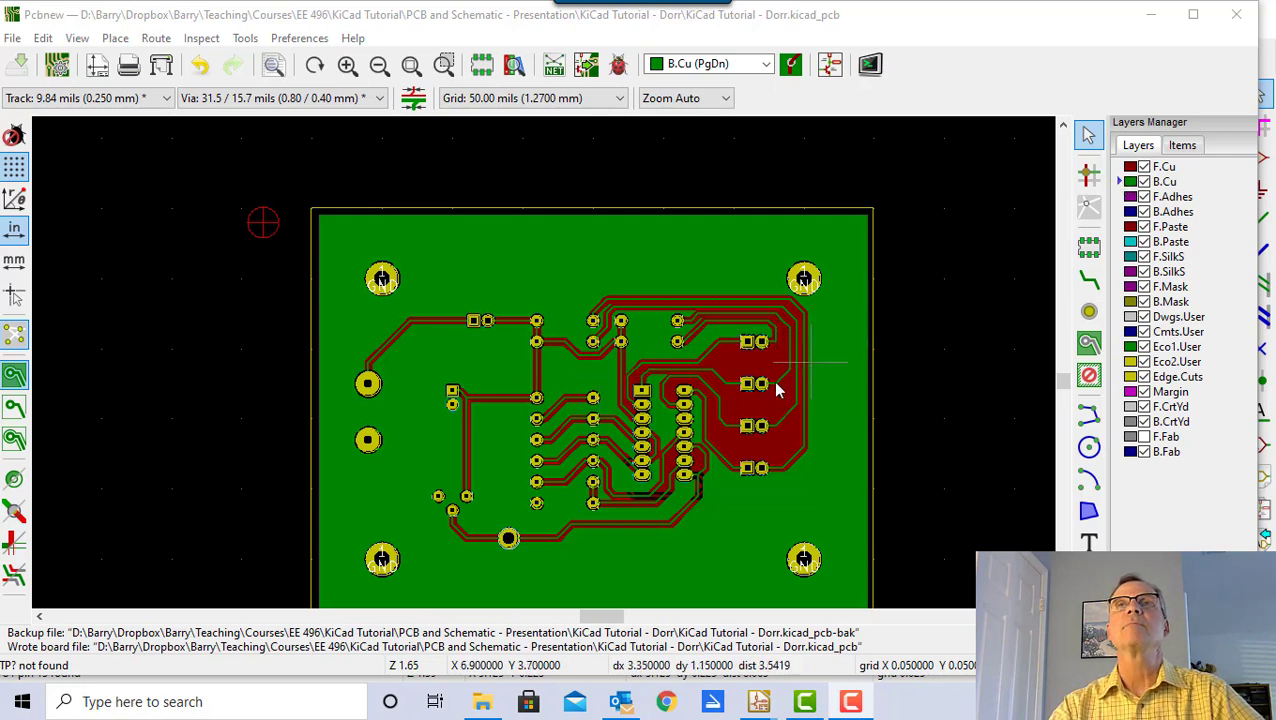
{"action": "left_click", "coordinate": [1122, 167]}
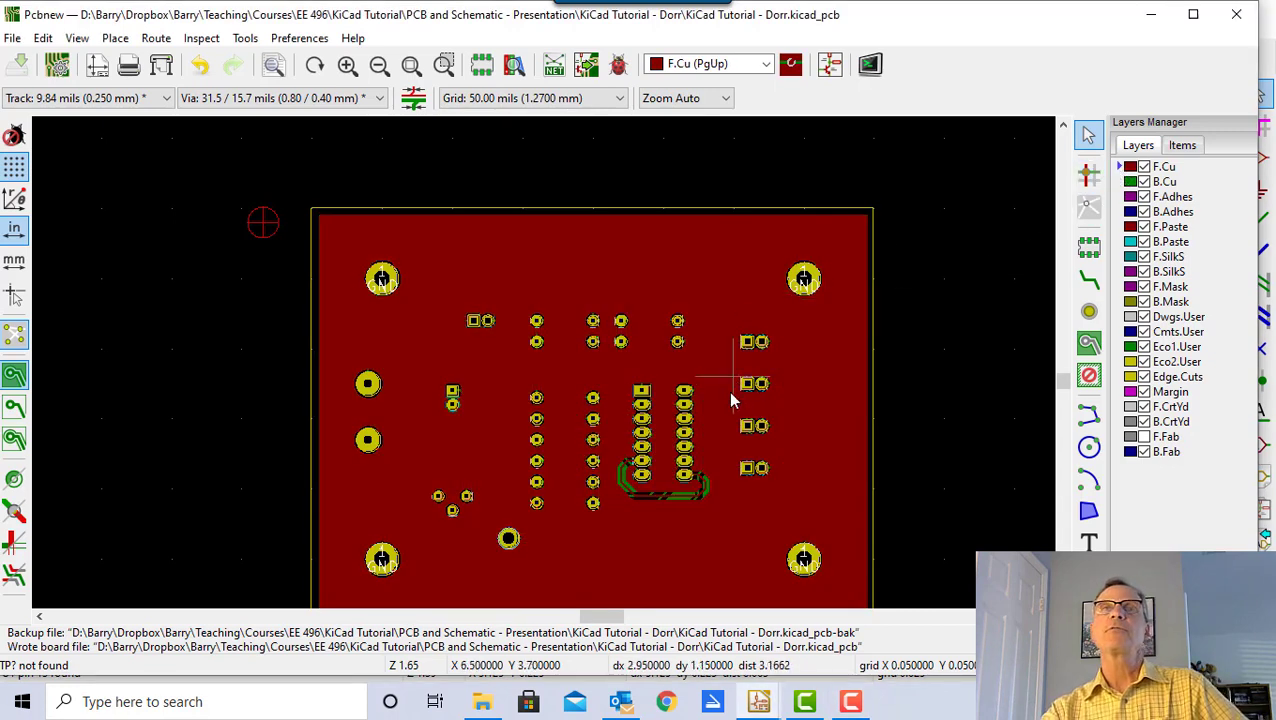
- With B.Cu active, place three vias in the gaps between the four LED footprints and end via placement
{"action": "left_click", "coordinate": [1124, 182]}
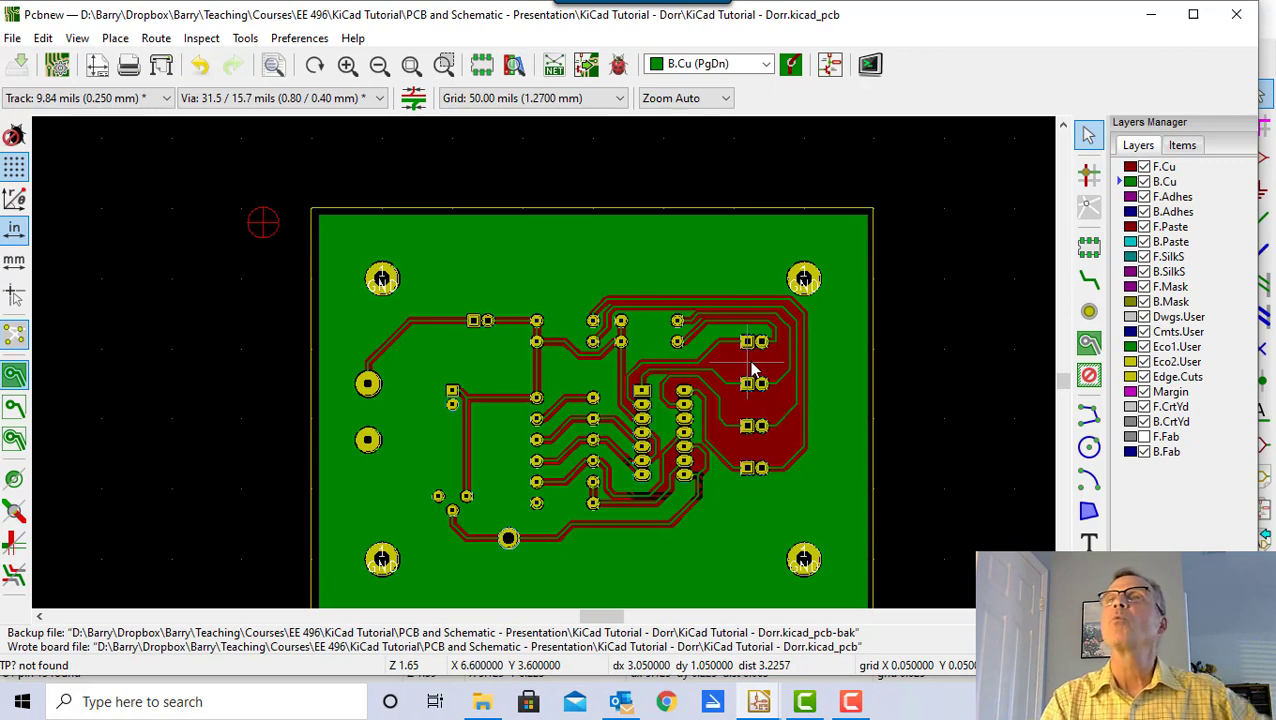
{"action": "left_click", "coordinate": [1088, 314]}
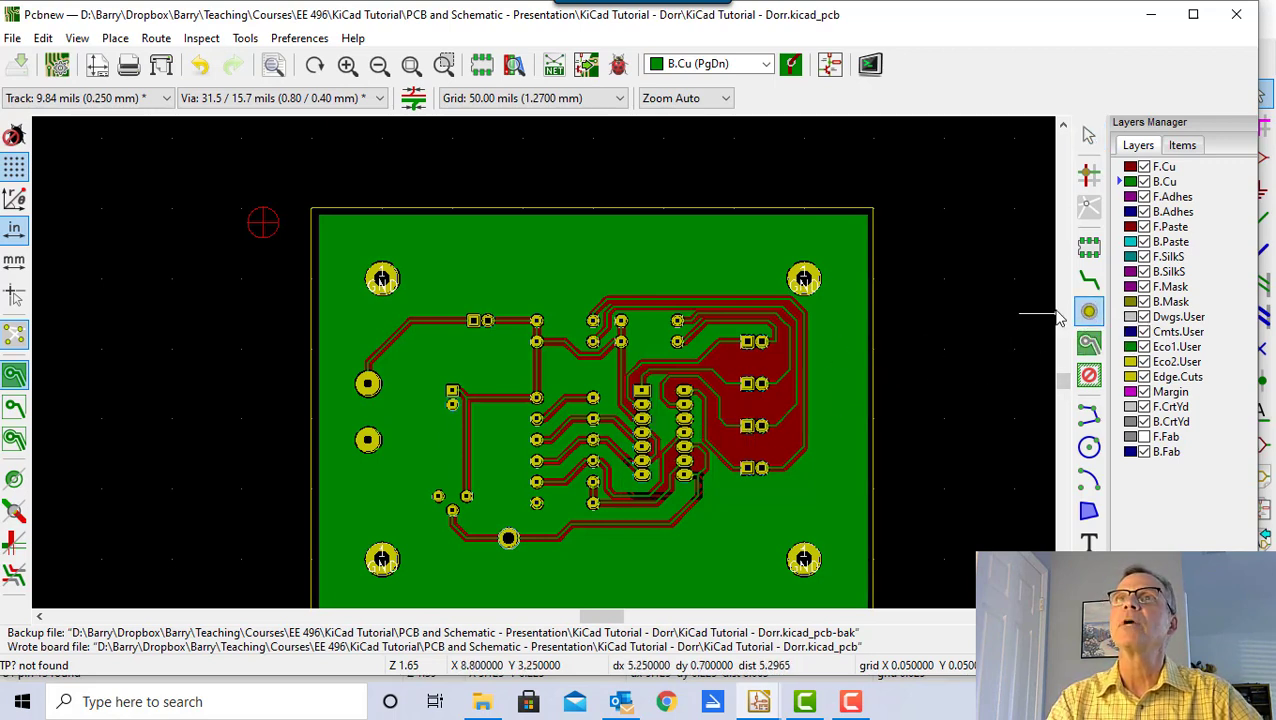
{"action": "left_click", "coordinate": [741, 362]}
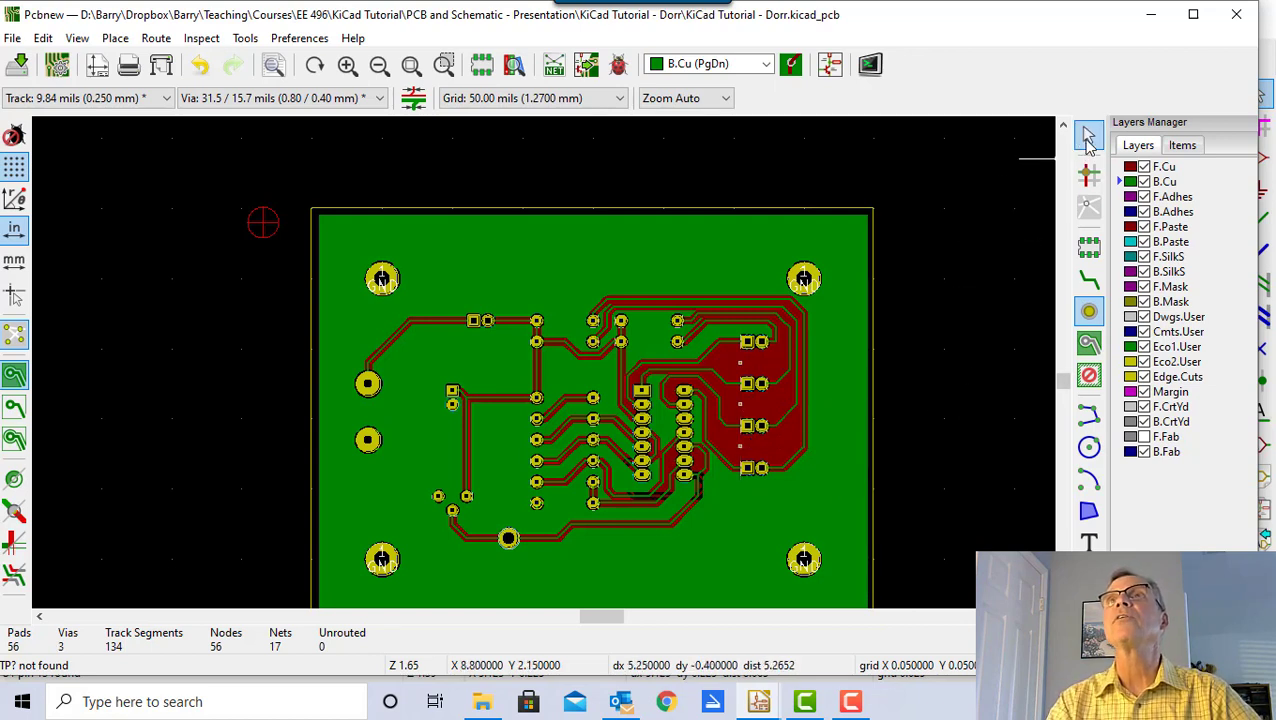
{"action": "left_click", "coordinate": [1089, 138]}
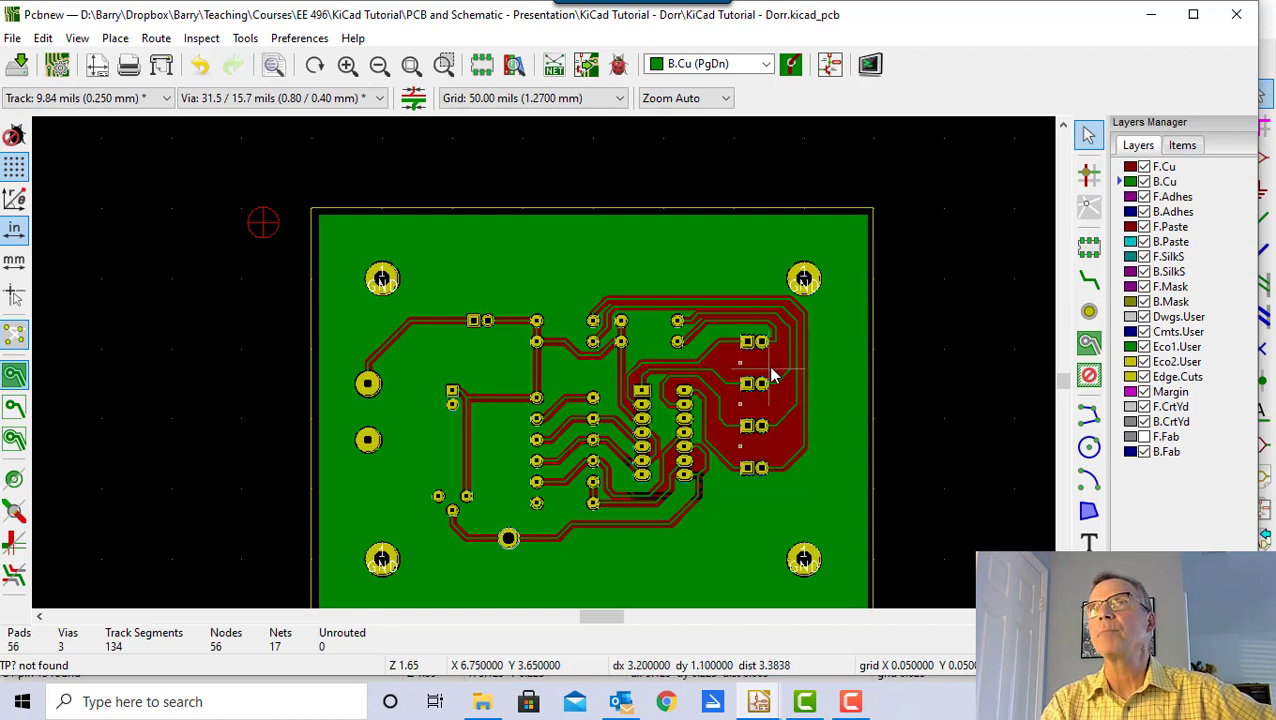
- Examine the new vias between the LEDs on F.Cu and B.Cu, without changing the copper zone
{"action": "left_click", "coordinate": [1130, 167]}
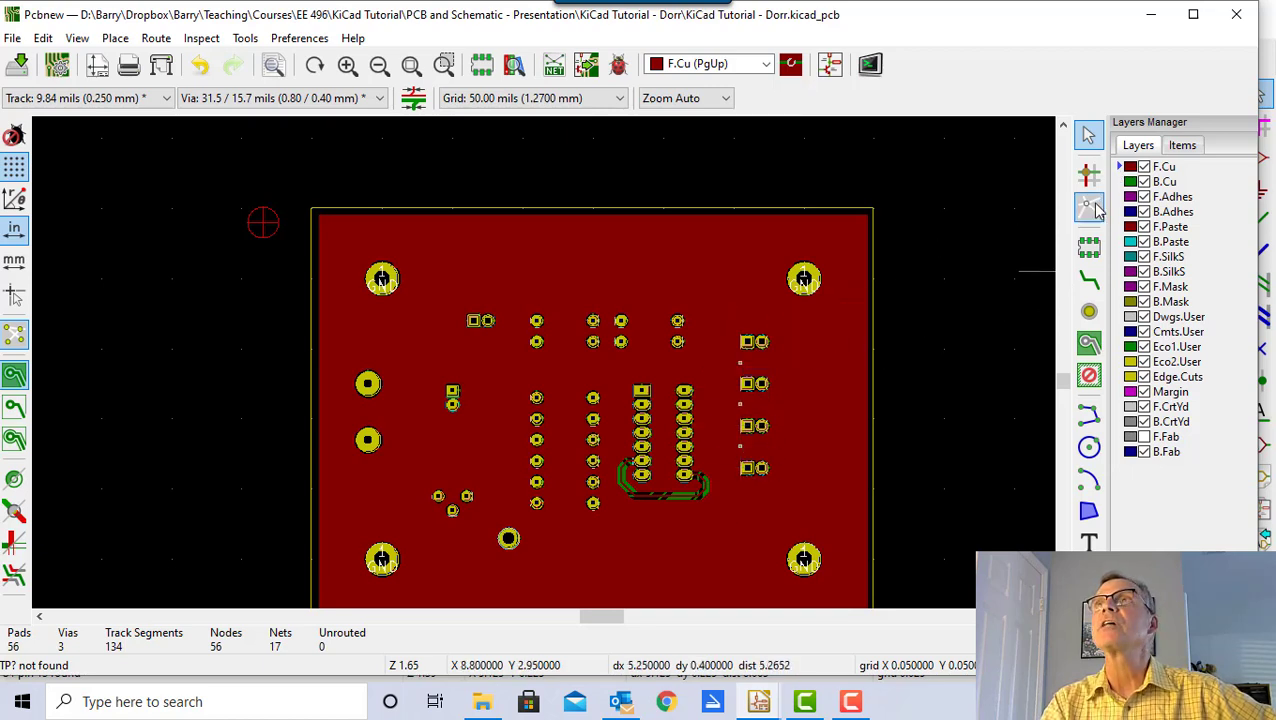
{"action": "left_click", "coordinate": [1128, 184]}
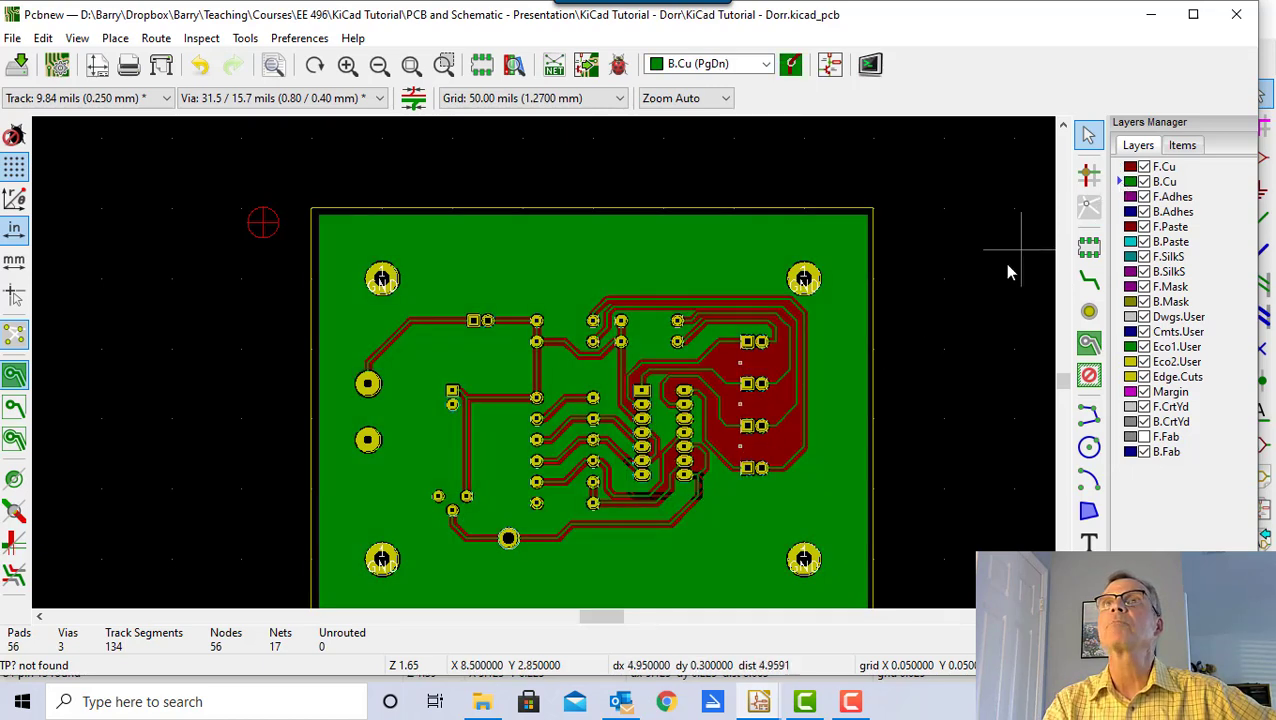
{"action": "right_click", "coordinate": [762, 370]}
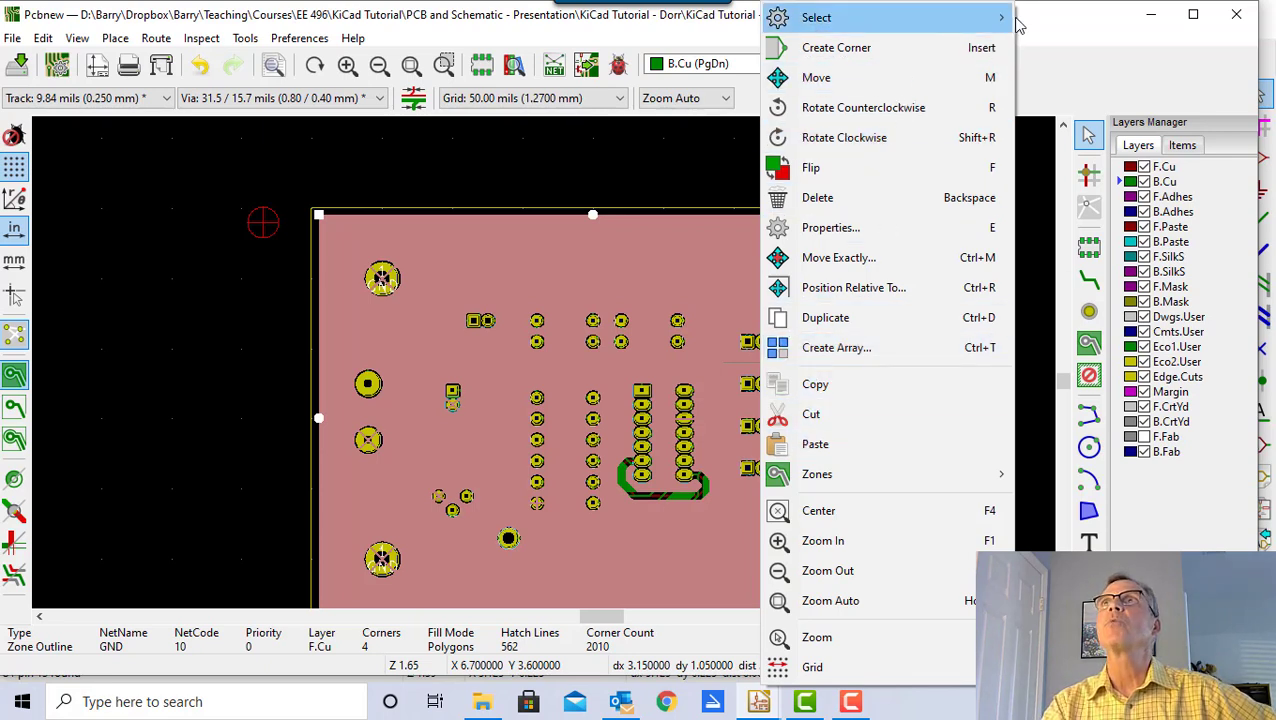
{"action": "left_click", "coordinate": [945, 130]}
{"action": "left_click", "coordinate": [914, 166]}
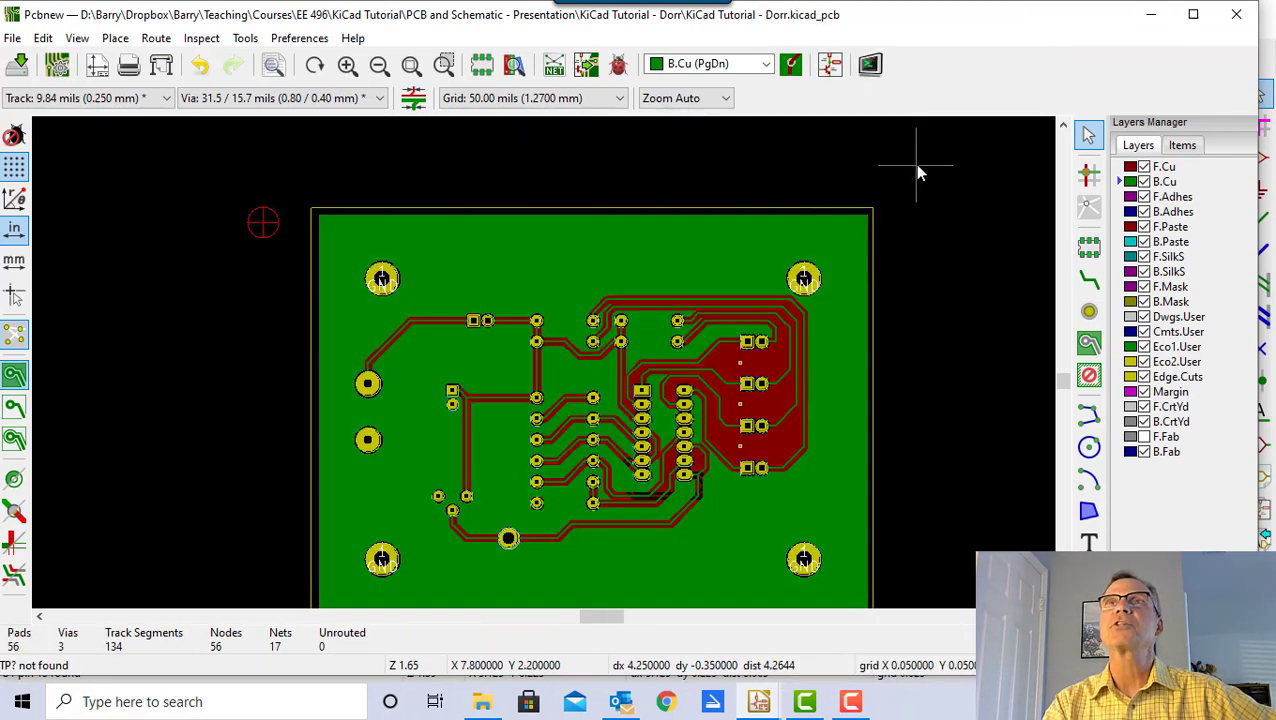
- Run the design rules check with all zones refilled beforehand to update the copper around the new vias, and close the check
{"action": "left_click", "coordinate": [619, 66]}
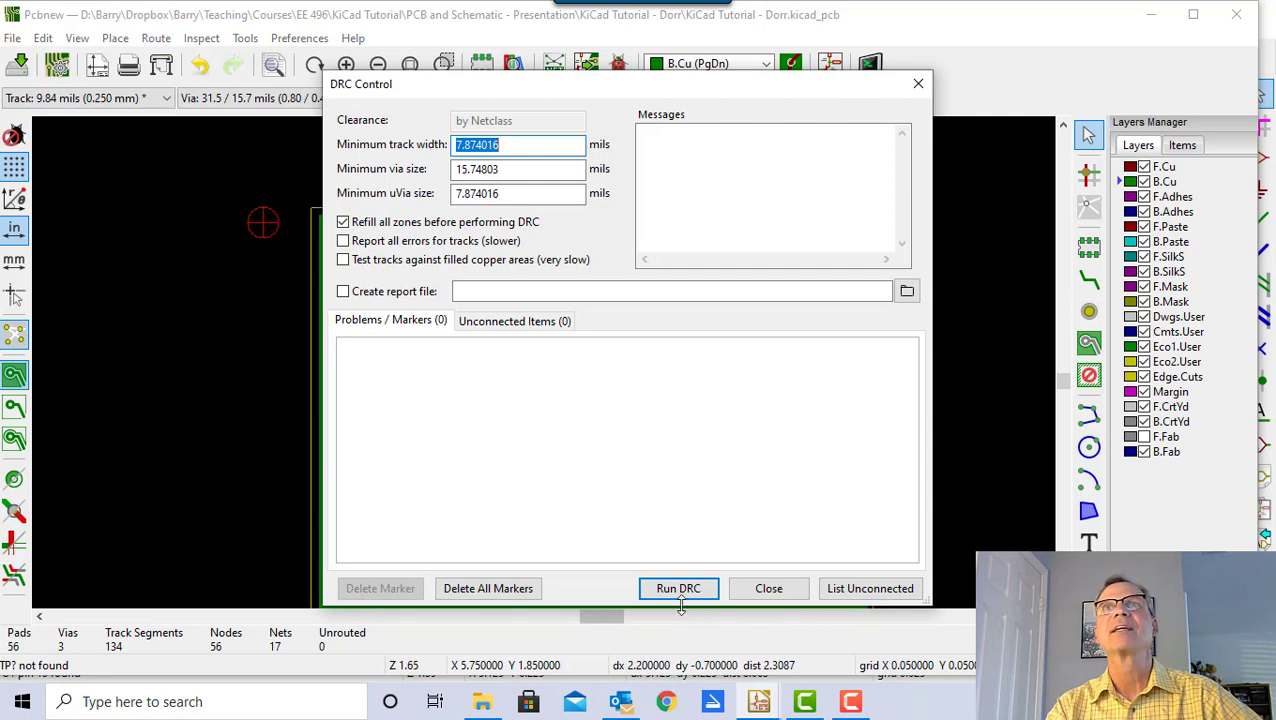
{"action": "left_click", "coordinate": [682, 590]}
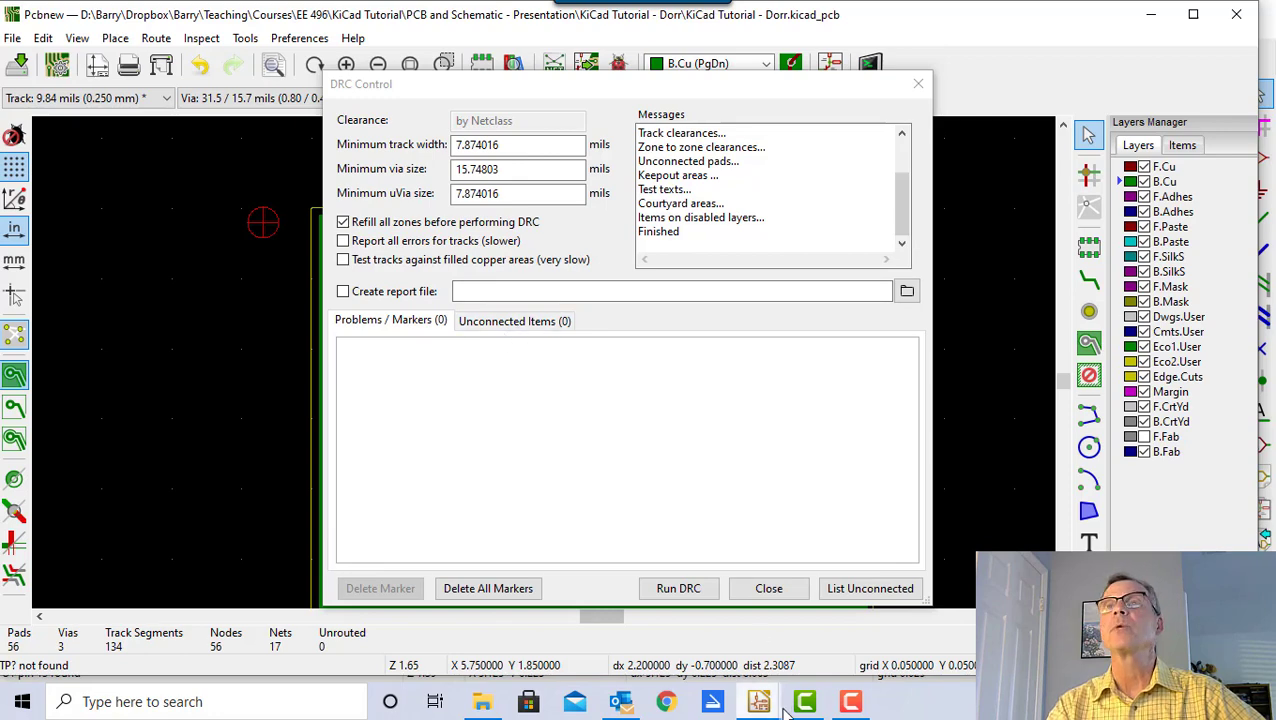
{"action": "left_click", "coordinate": [769, 588]}
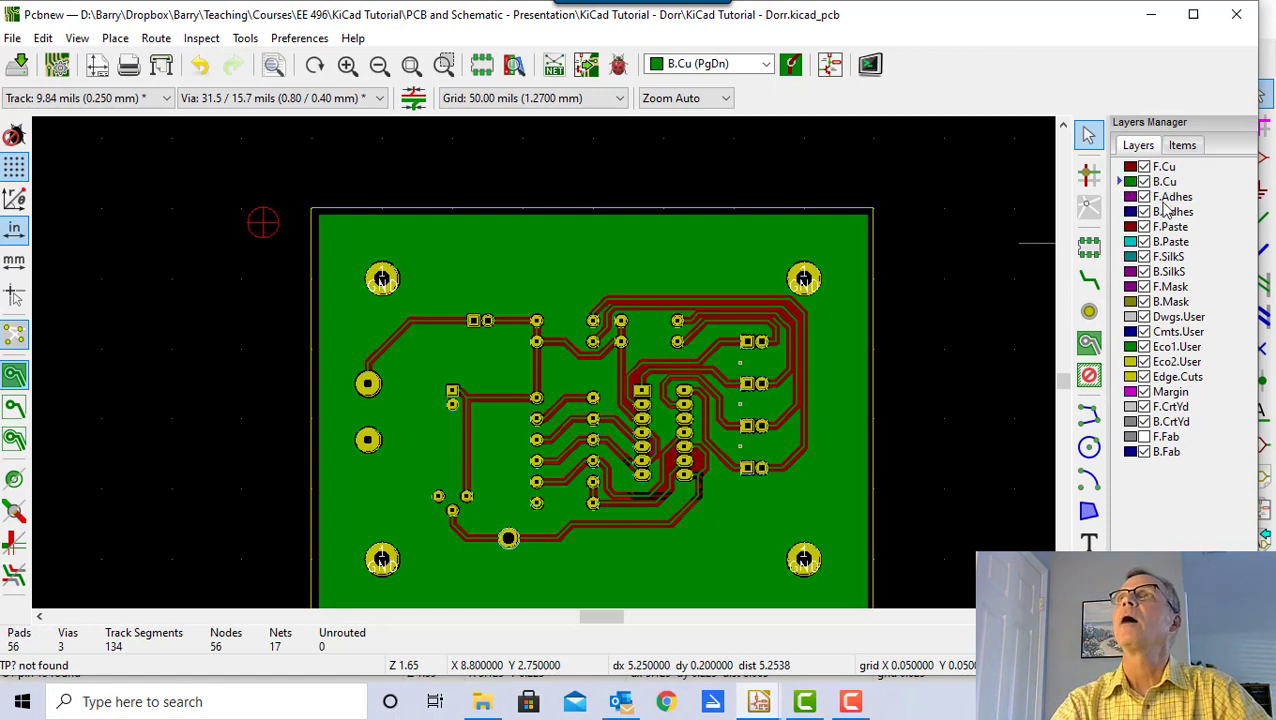
- Make F.Cu the active layer and hide the fills of the copper zones
{"action": "left_click", "coordinate": [1122, 167]}
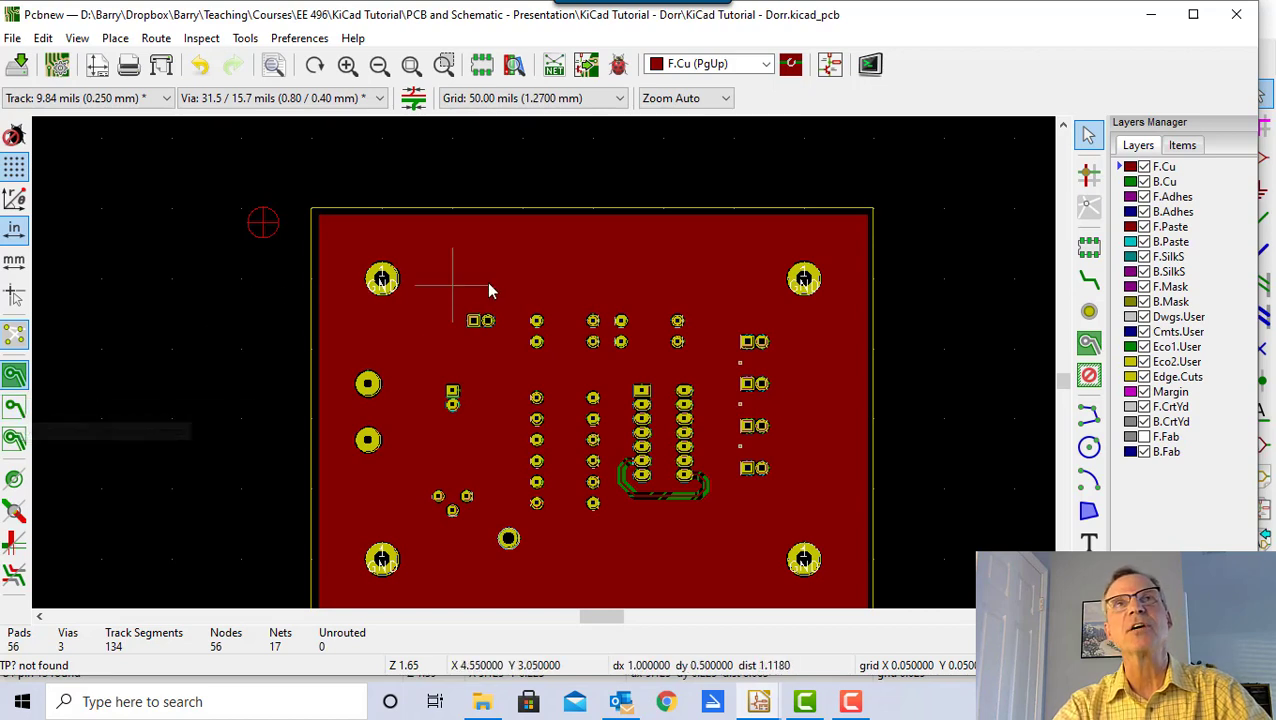
{"action": "left_click", "coordinate": [14, 408]}
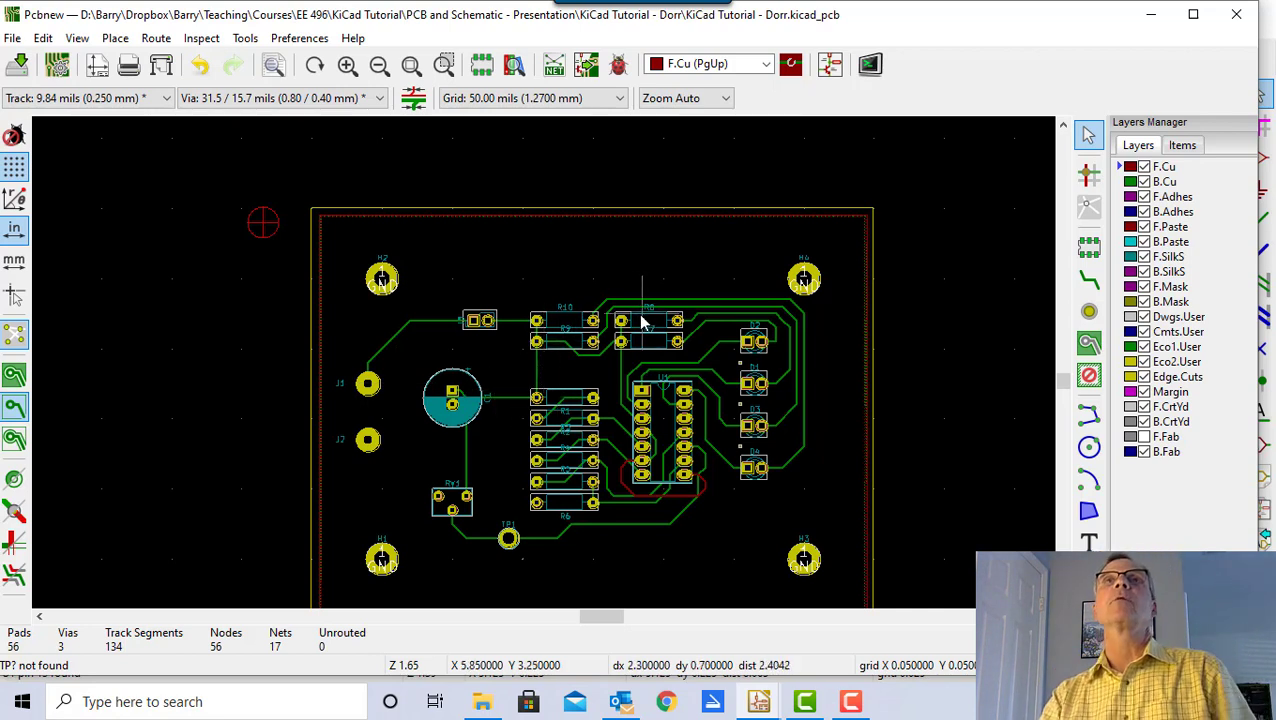
{"action": "scroll", "coordinate": [531, 397], "scroll_direction": "up", "scroll_amount": 1}
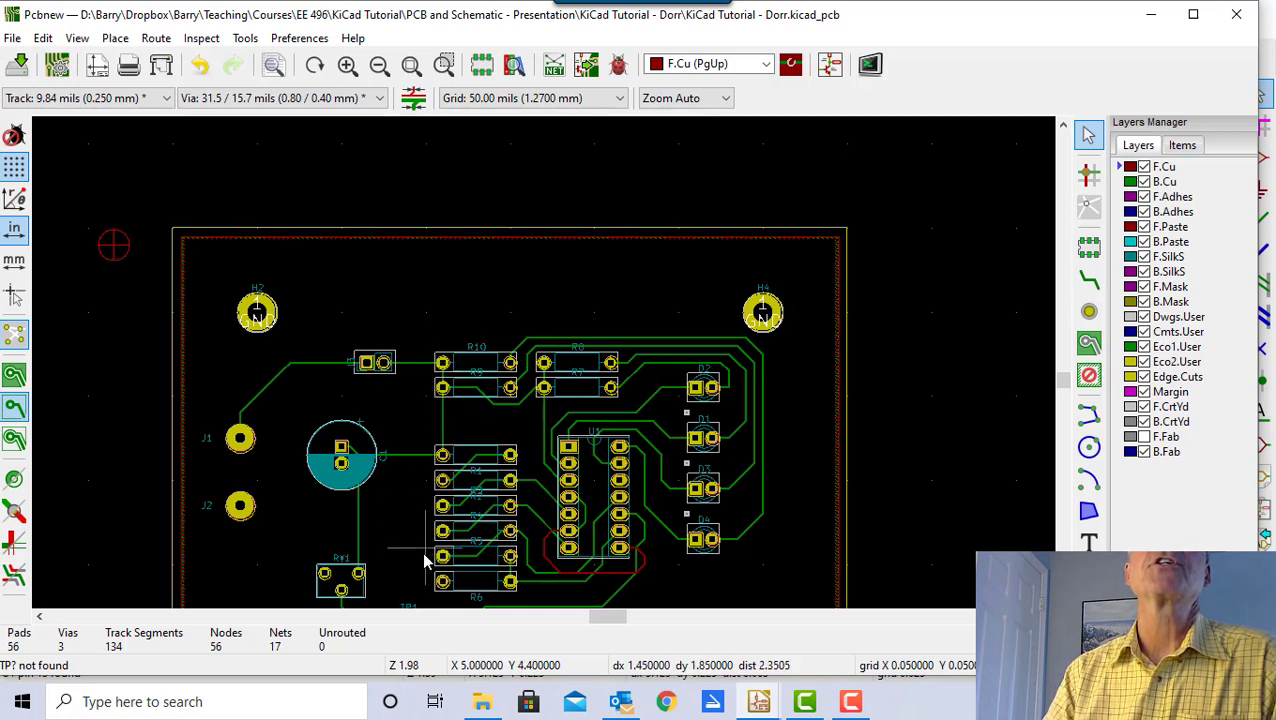
- Move the R10 and R9 reference labels to just beyond the left ends of their resistors
{"action": "left_click", "coordinate": [481, 353]}
{"action": "key", "text": "m"}
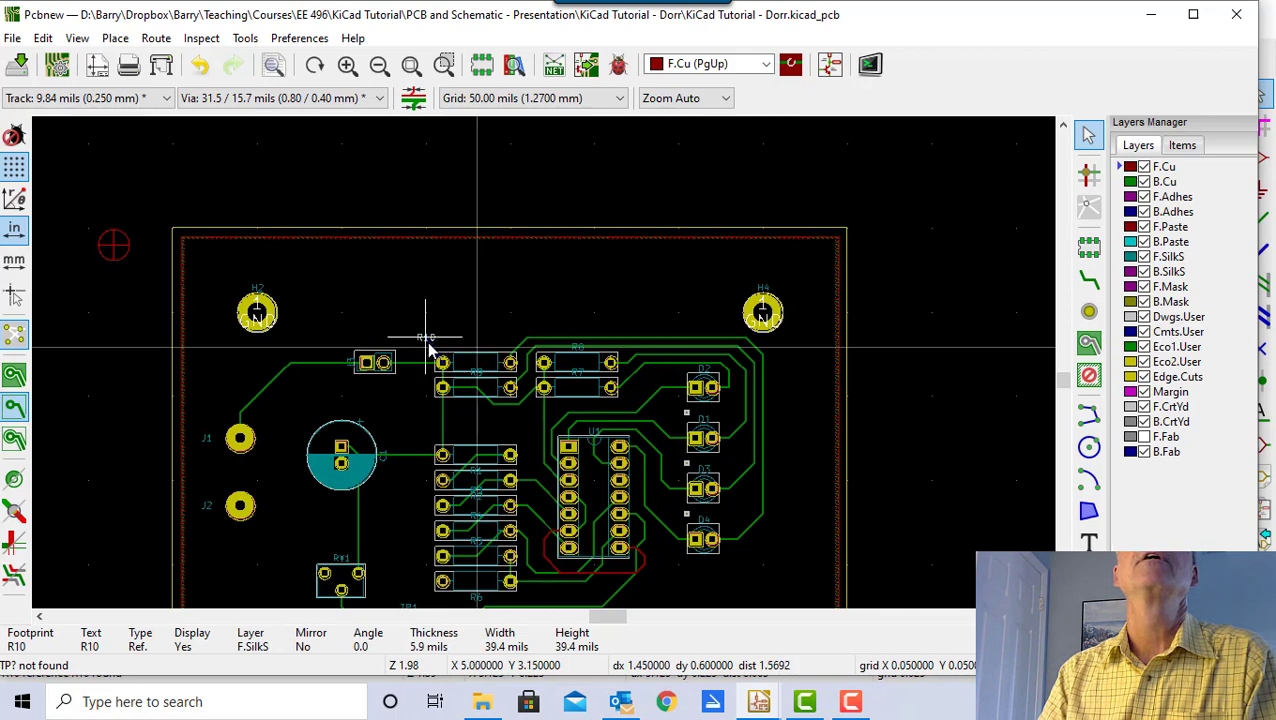
{"action": "left_click", "coordinate": [420, 372]}
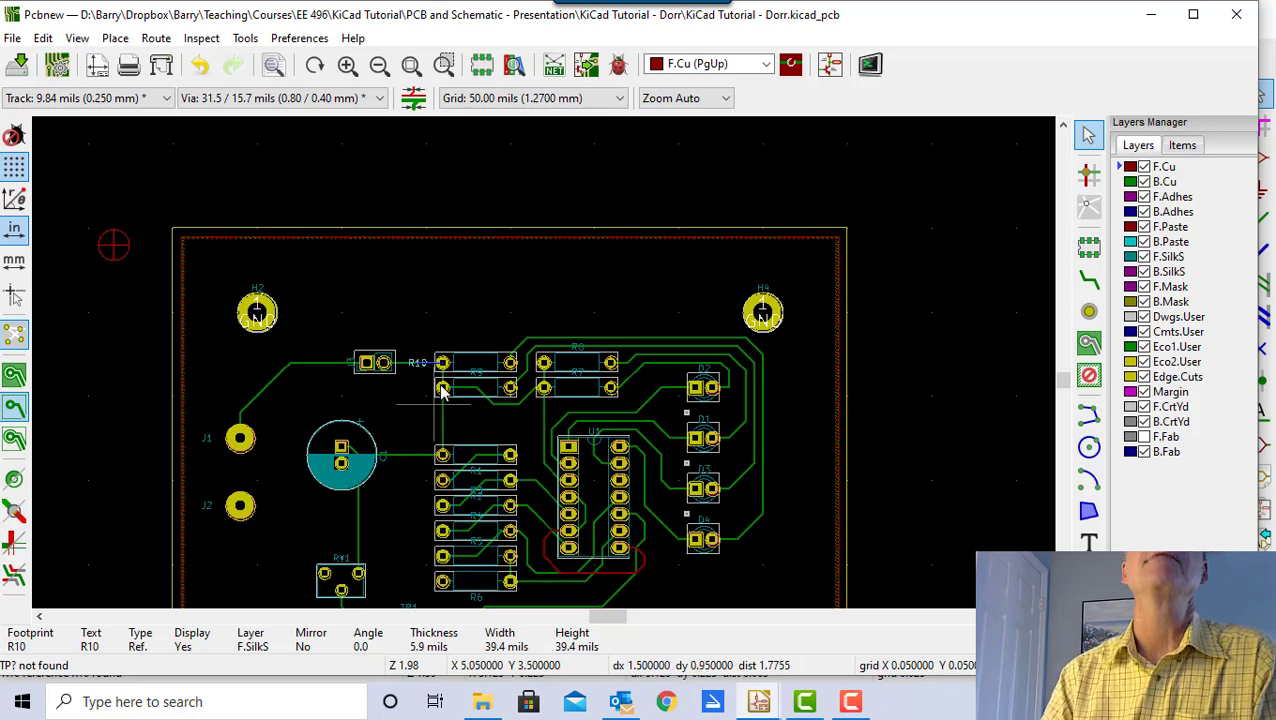
{"action": "left_click", "coordinate": [477, 378]}
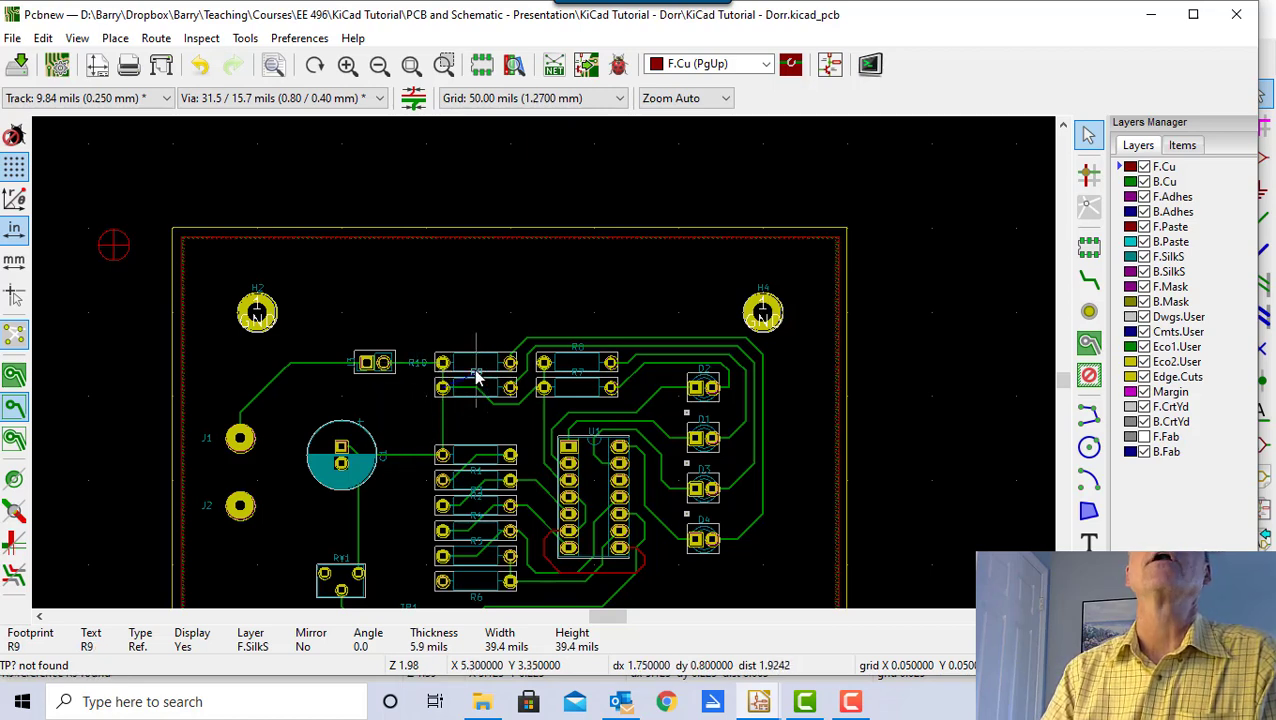
{"action": "key", "text": "m"}
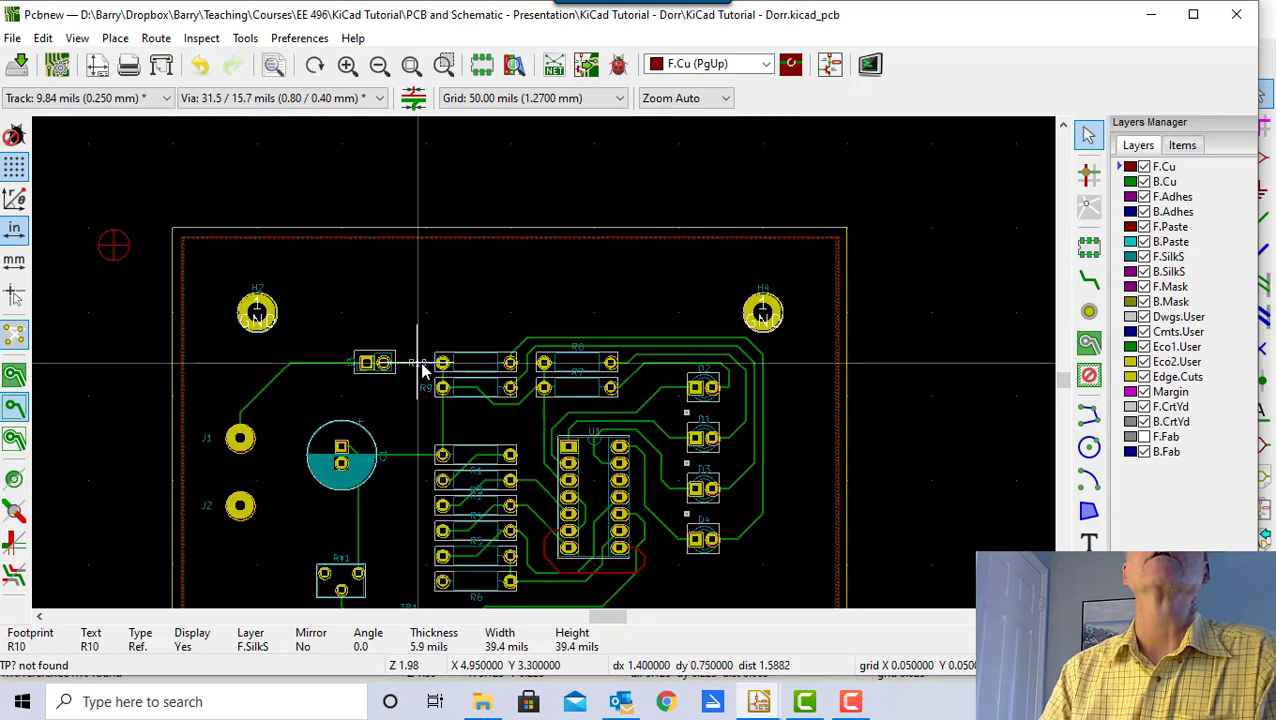
{"action": "left_click", "coordinate": [422, 370]}
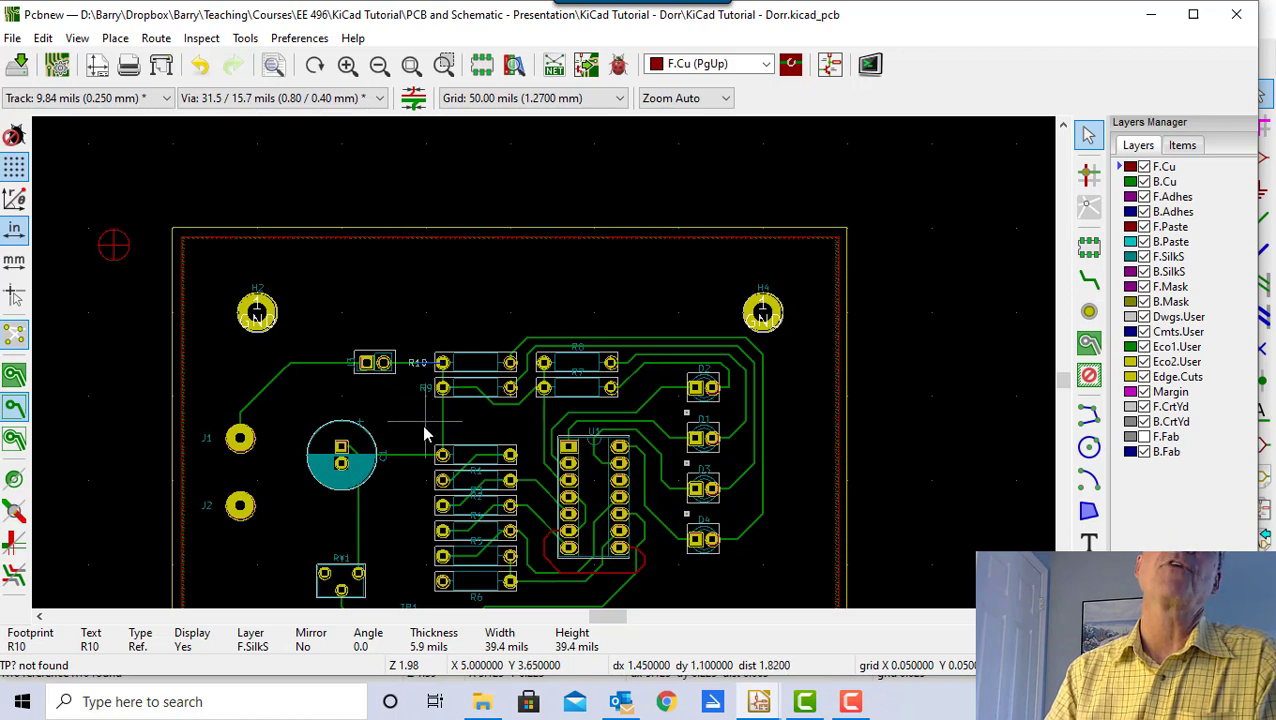
- Move the R1, R3, R2, R4, R5 and R6 reference labels to just left of their resistors, aligned in a column
{"action": "left_click", "coordinate": [478, 480]}
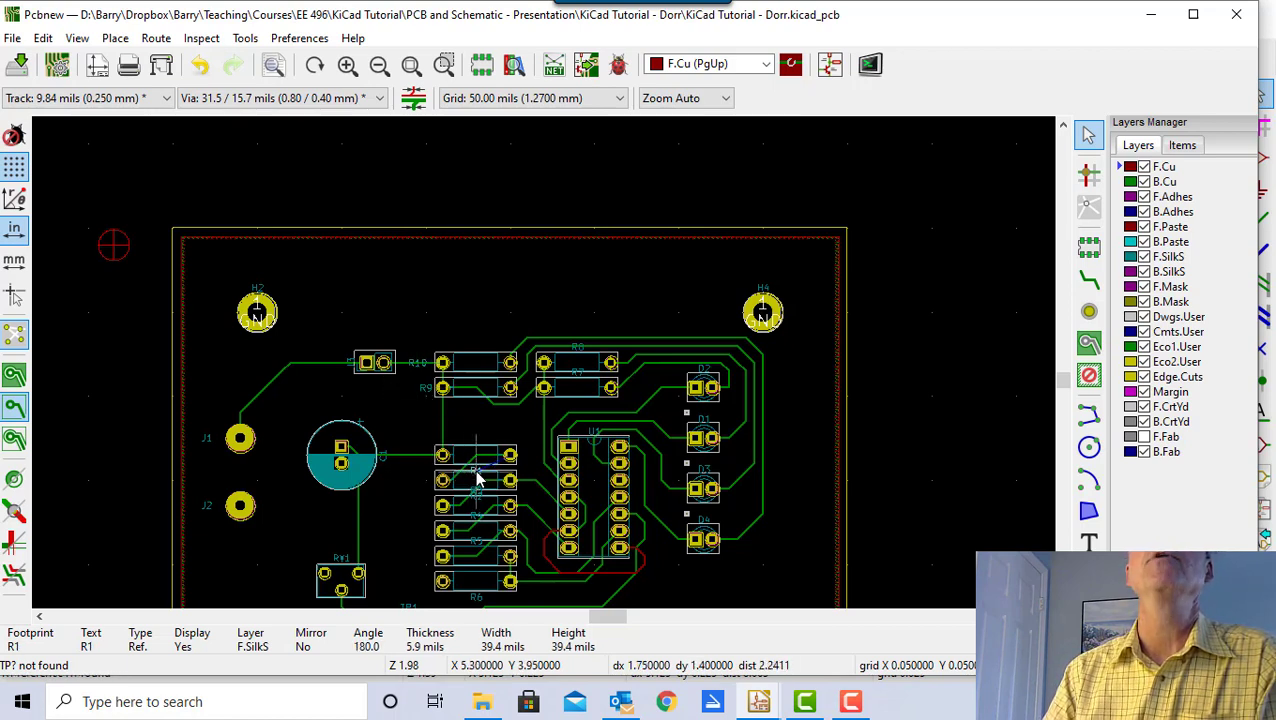
{"action": "left_click_drag", "start_coordinate": [478, 480], "coordinate": [428, 460]}
{"action": "left_click", "coordinate": [478, 493]}
{"action": "left_click_drag", "start_coordinate": [478, 493], "coordinate": [427, 538]}
{"action": "left_click", "coordinate": [477, 499]}
{"action": "left_click", "coordinate": [478, 522]}
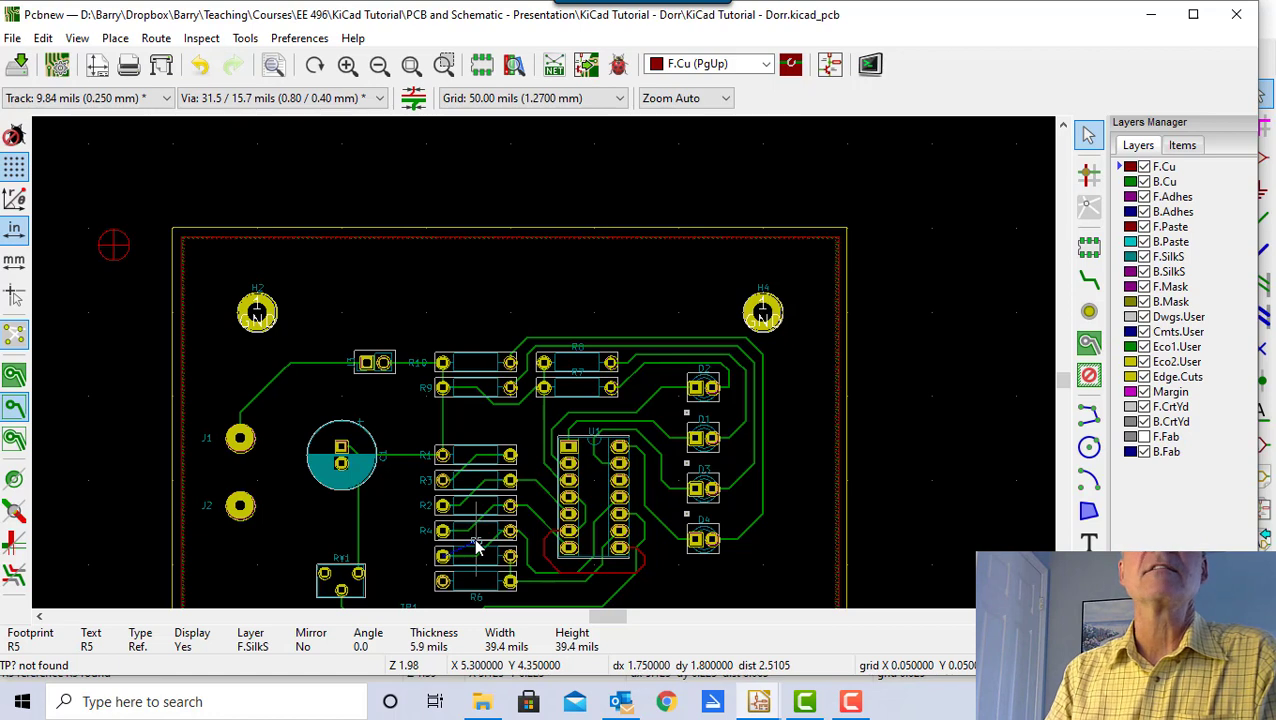
{"action": "key", "text": "m"}
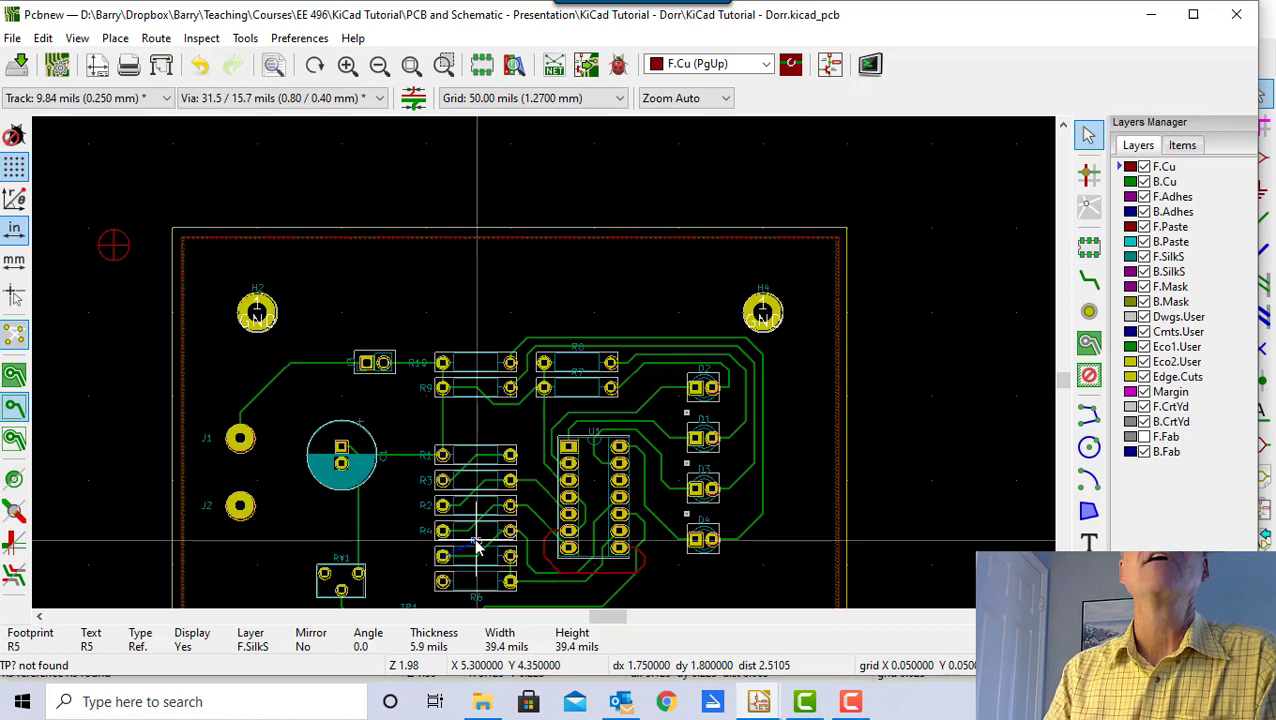
{"action": "left_click", "coordinate": [427, 562]}
{"action": "left_click", "coordinate": [476, 599]}
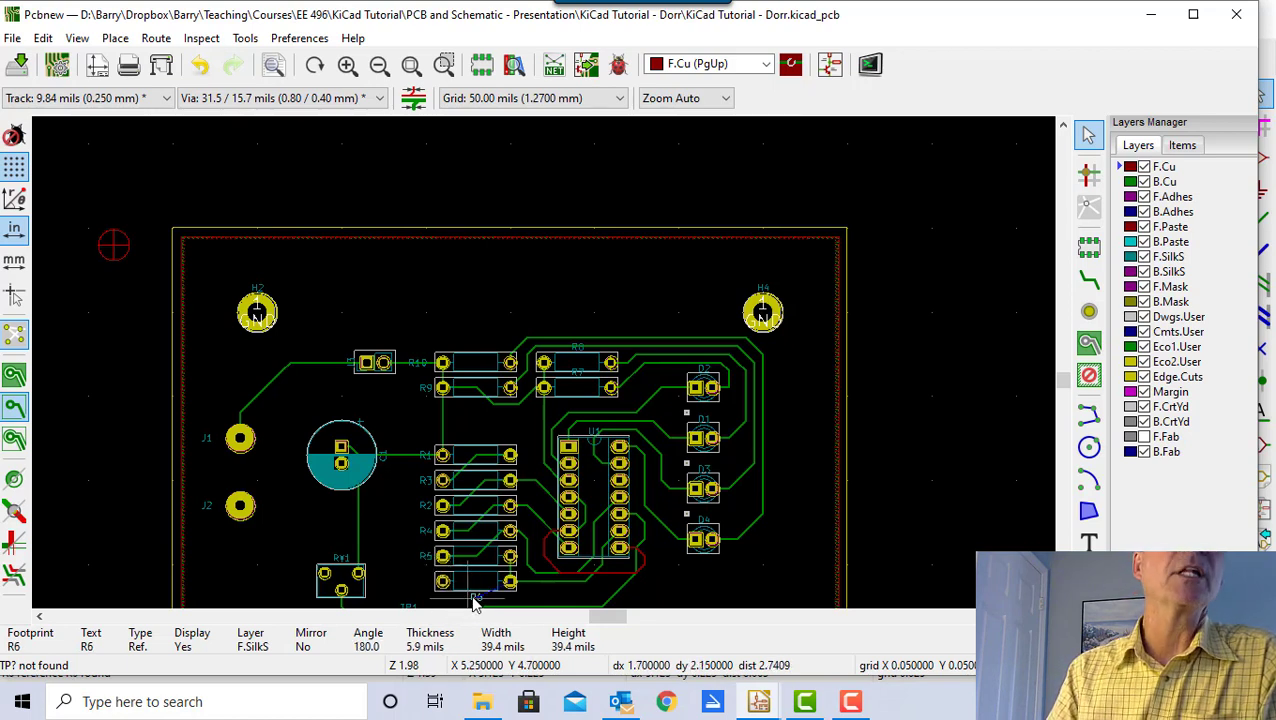
{"action": "key", "text": "m"}
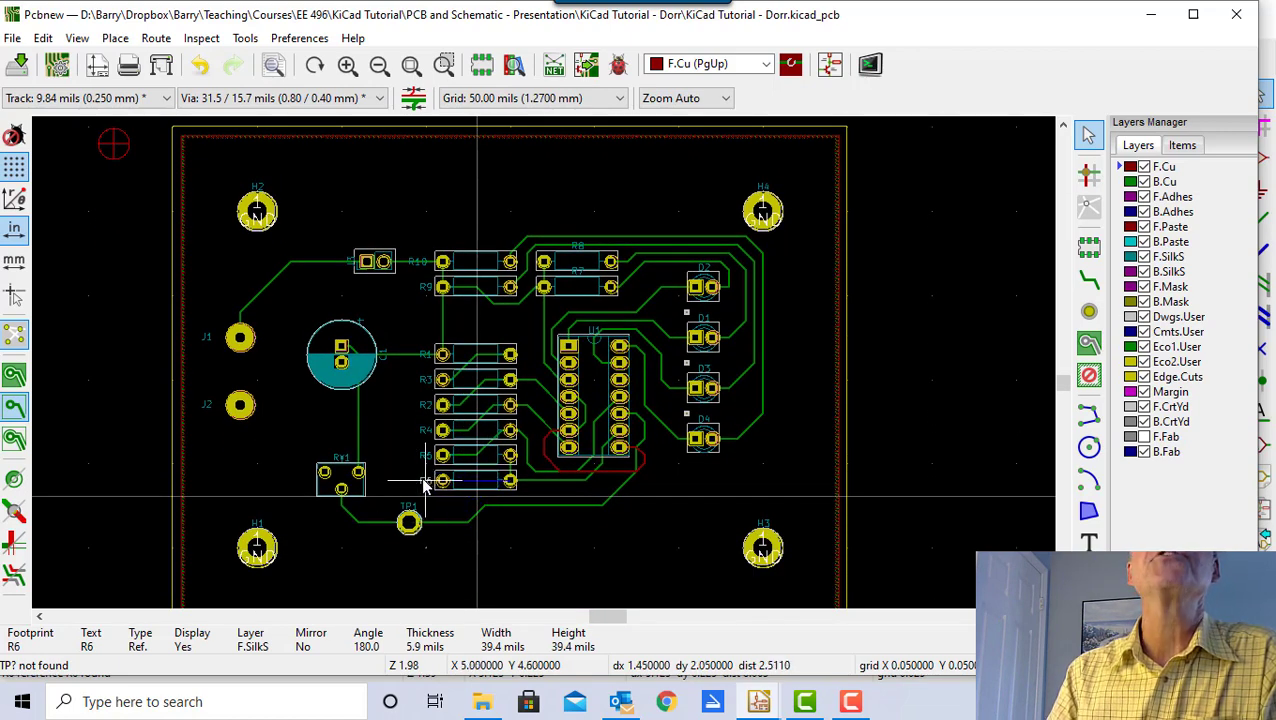
{"action": "left_click", "coordinate": [424, 484]}
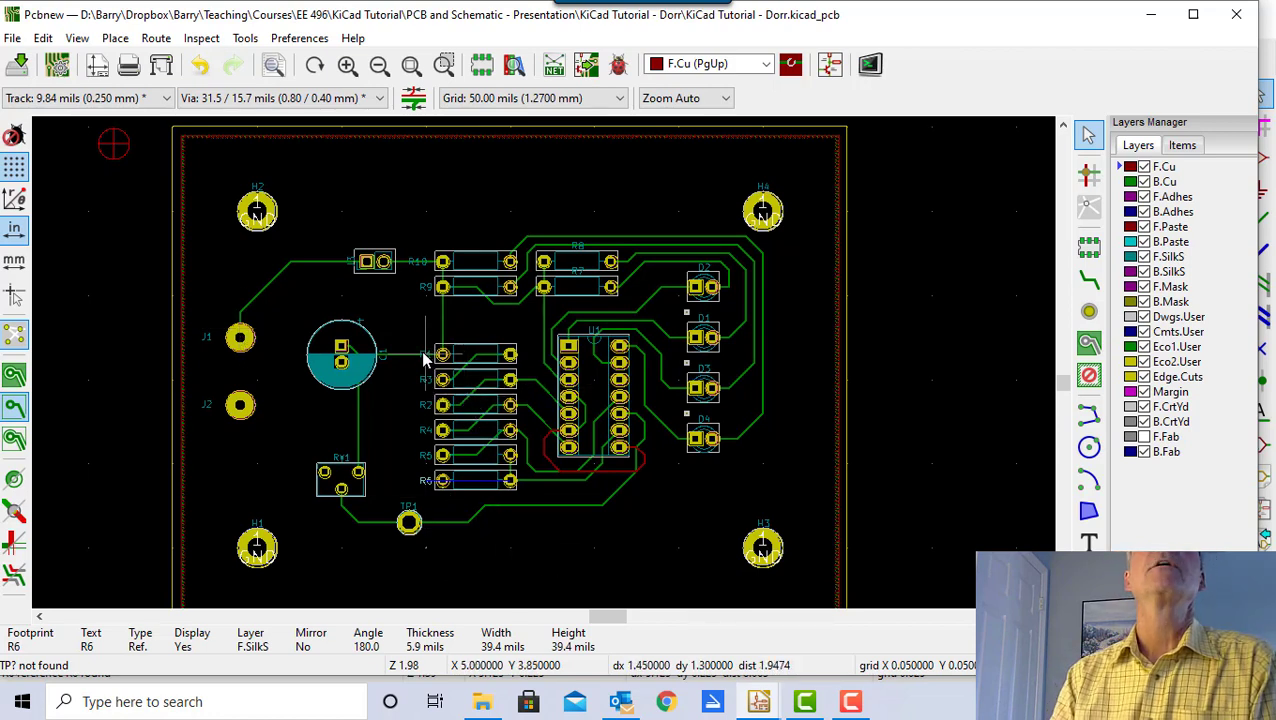
{"action": "left_click", "coordinate": [498, 526]}
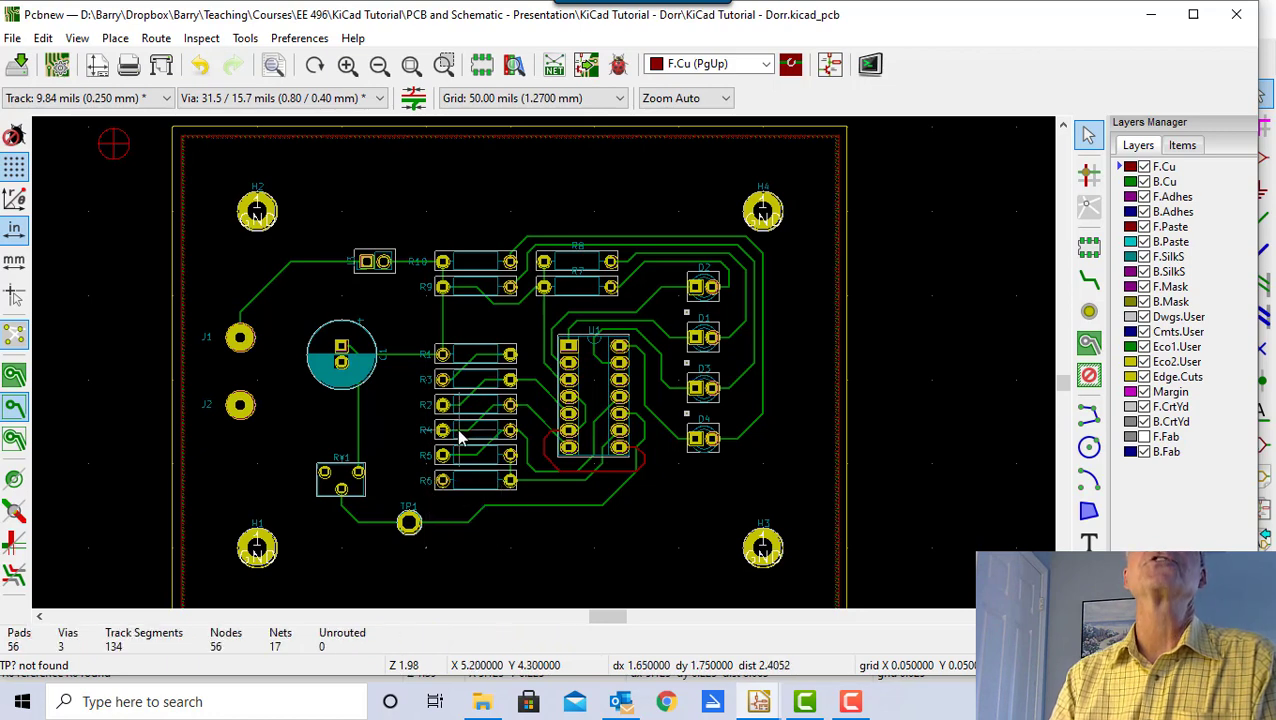
- Move the R8 and R7 reference labels to just beyond the right ends of their resistors
{"action": "left_click", "coordinate": [581, 249]}
{"action": "left_click", "coordinate": [577, 256]}
{"action": "key", "text": "m"}
{"action": "left_click", "coordinate": [641, 268]}
{"action": "key", "text": "m"}
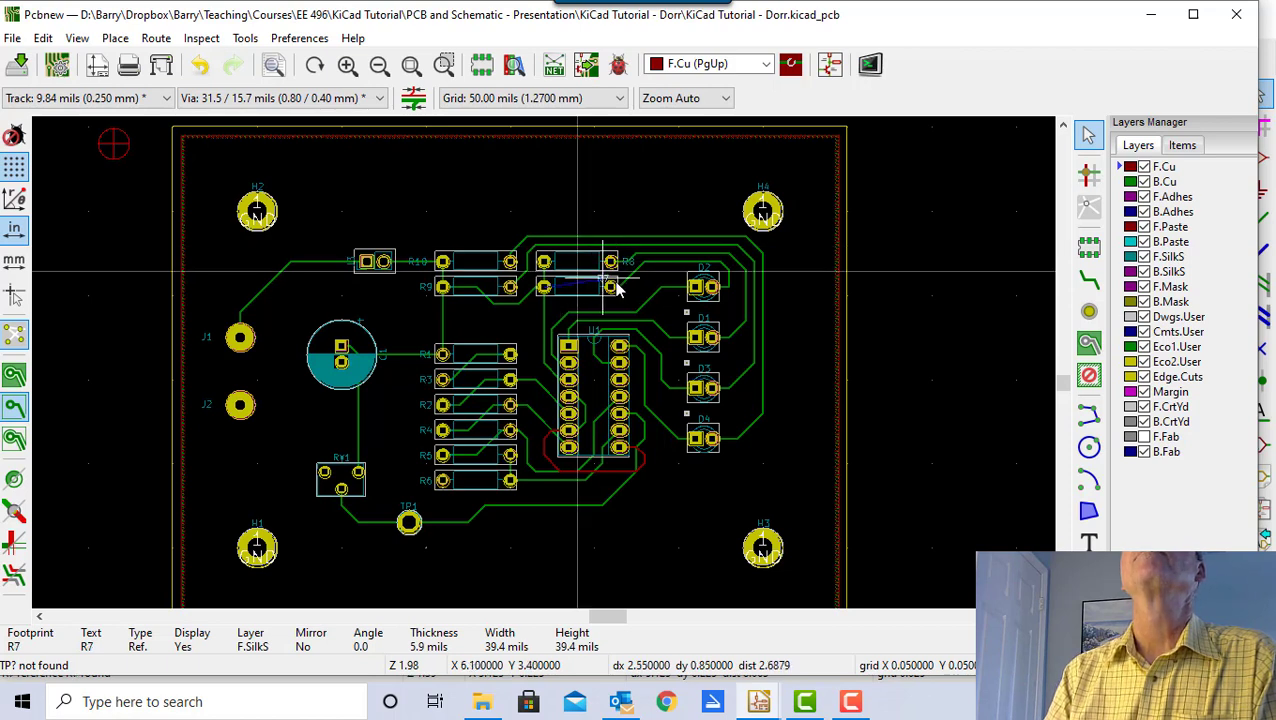
{"action": "left_click", "coordinate": [627, 287]}
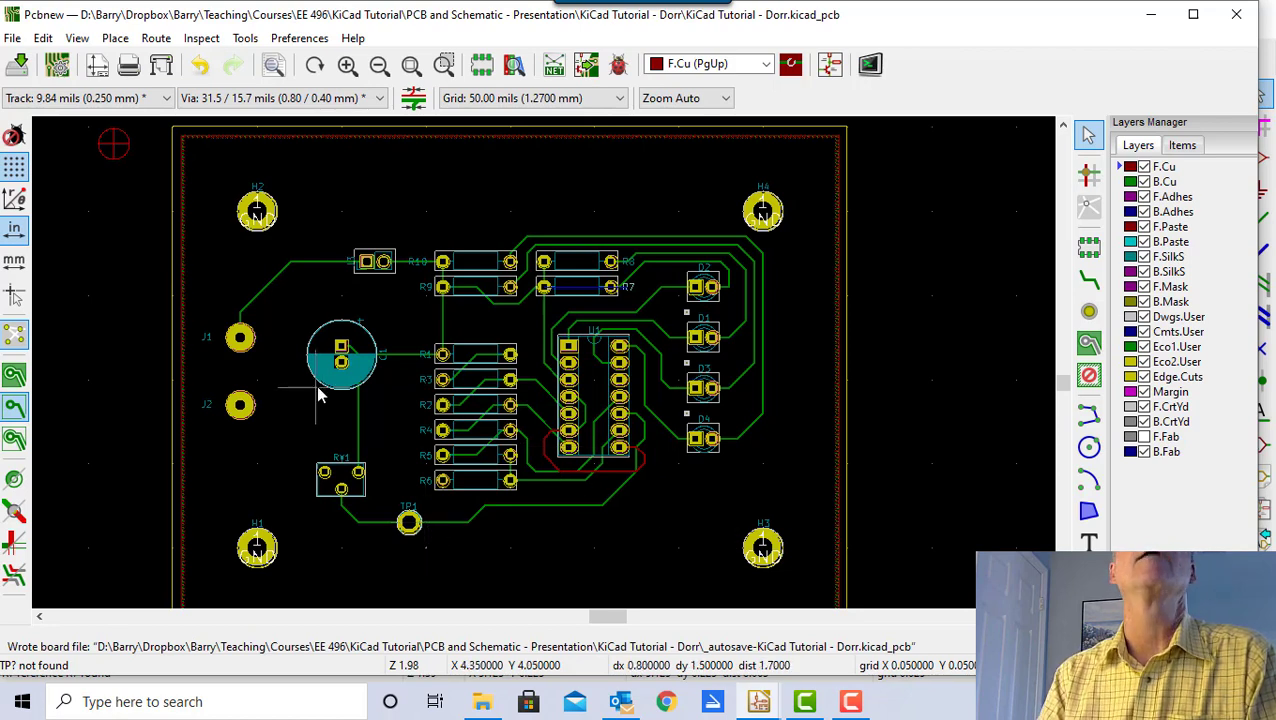
- Move the C1 reference label above its capacitor and rotate it 90° so it reads horizontally
{"action": "left_click", "coordinate": [383, 366]}
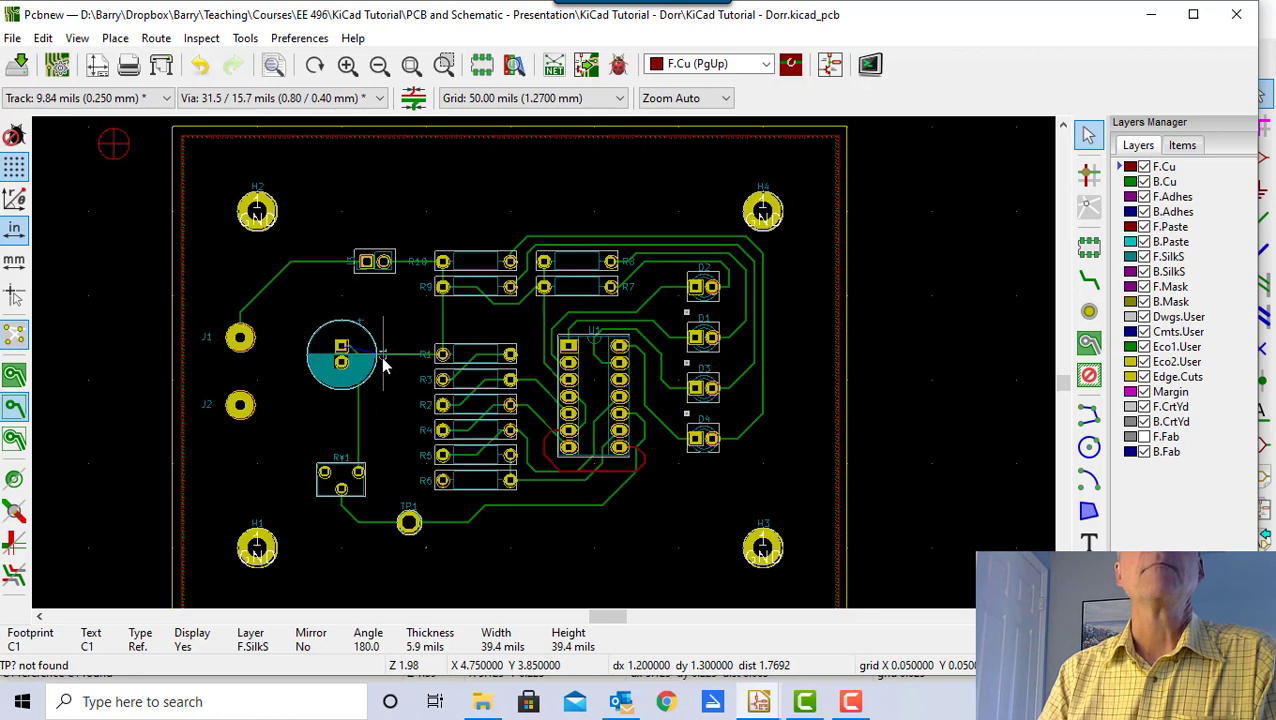
{"action": "left_click_drag", "start_coordinate": [383, 366], "coordinate": [341, 322]}
{"action": "key", "text": "r"}
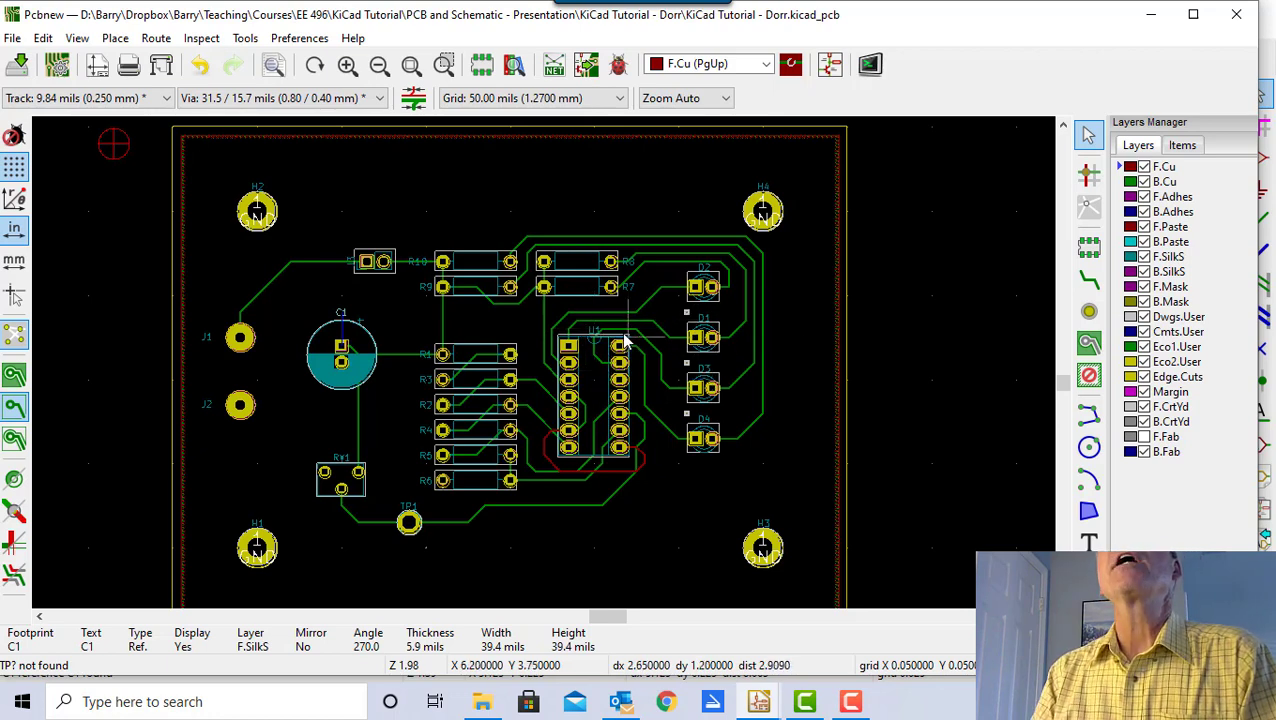
- Hide the front courtyard layer F.CrtYd
{"action": "left_click", "coordinate": [1141, 407]}
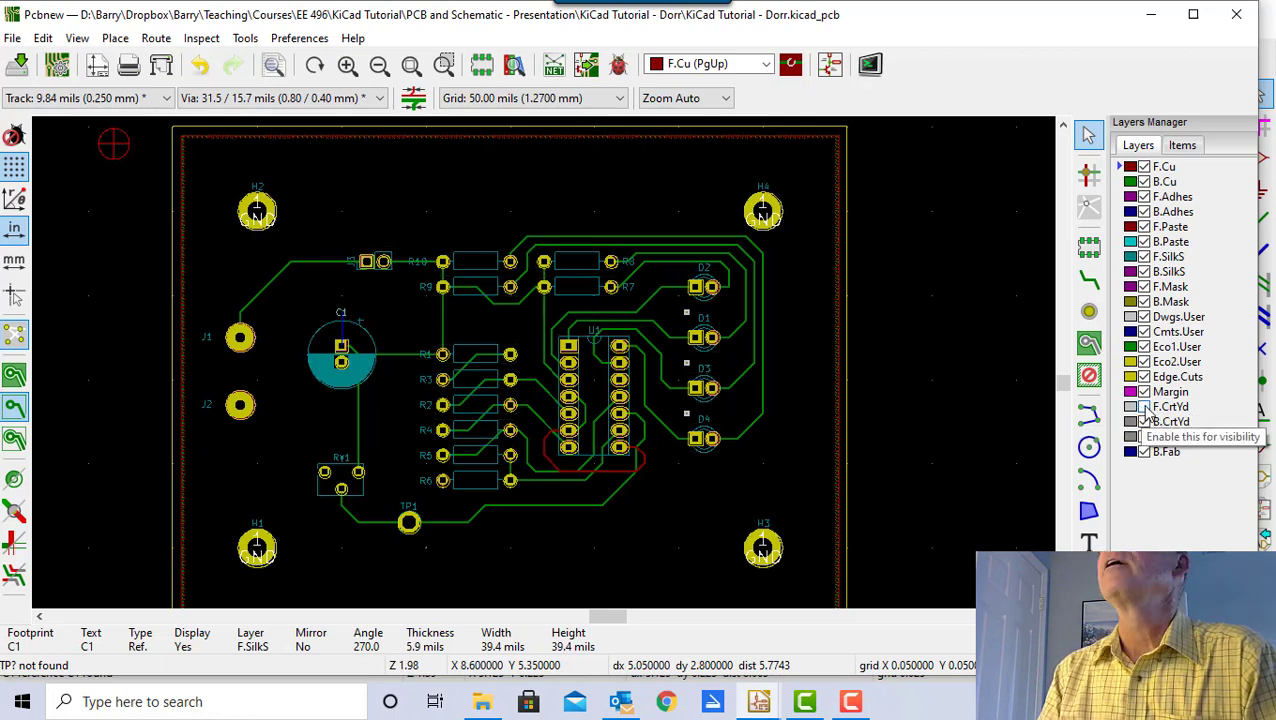
{"action": "left_click", "coordinate": [1141, 407]}
{"action": "left_click", "coordinate": [1146, 408]}
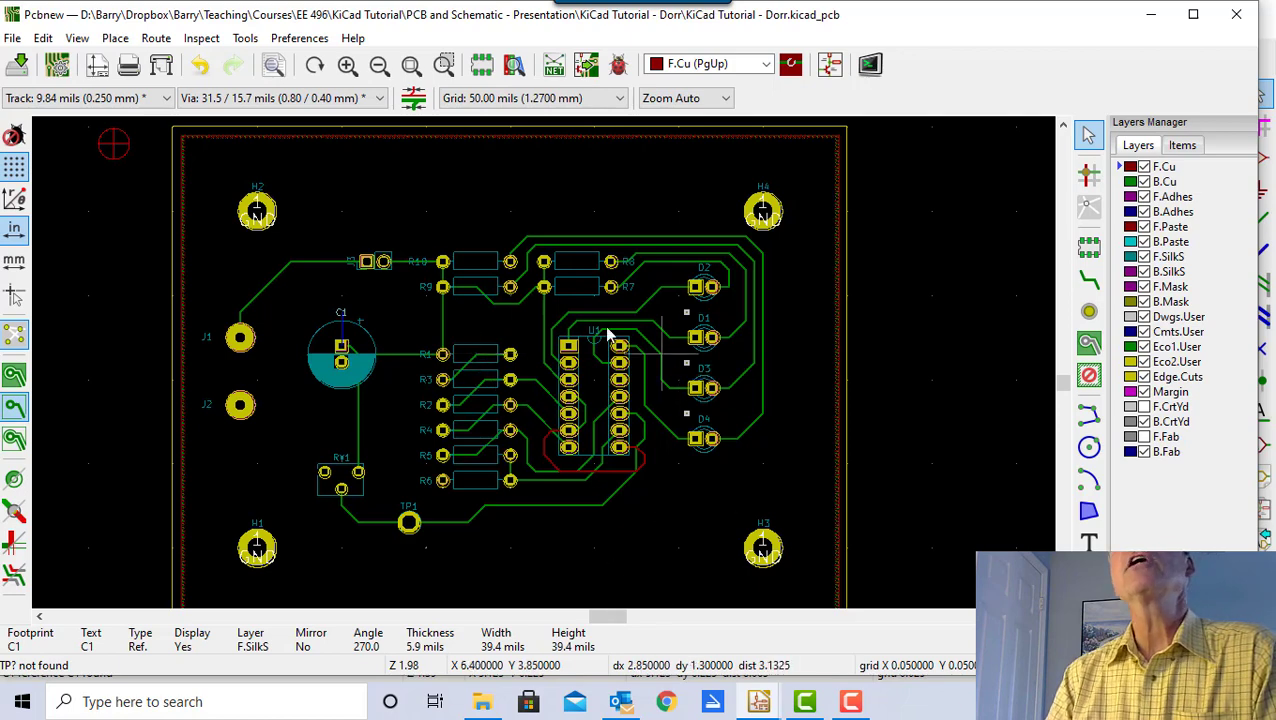
- Inspect the silkscreen labels and components up close on the front of the board in the 3D Viewer
{"action": "left_click", "coordinate": [77, 38]}
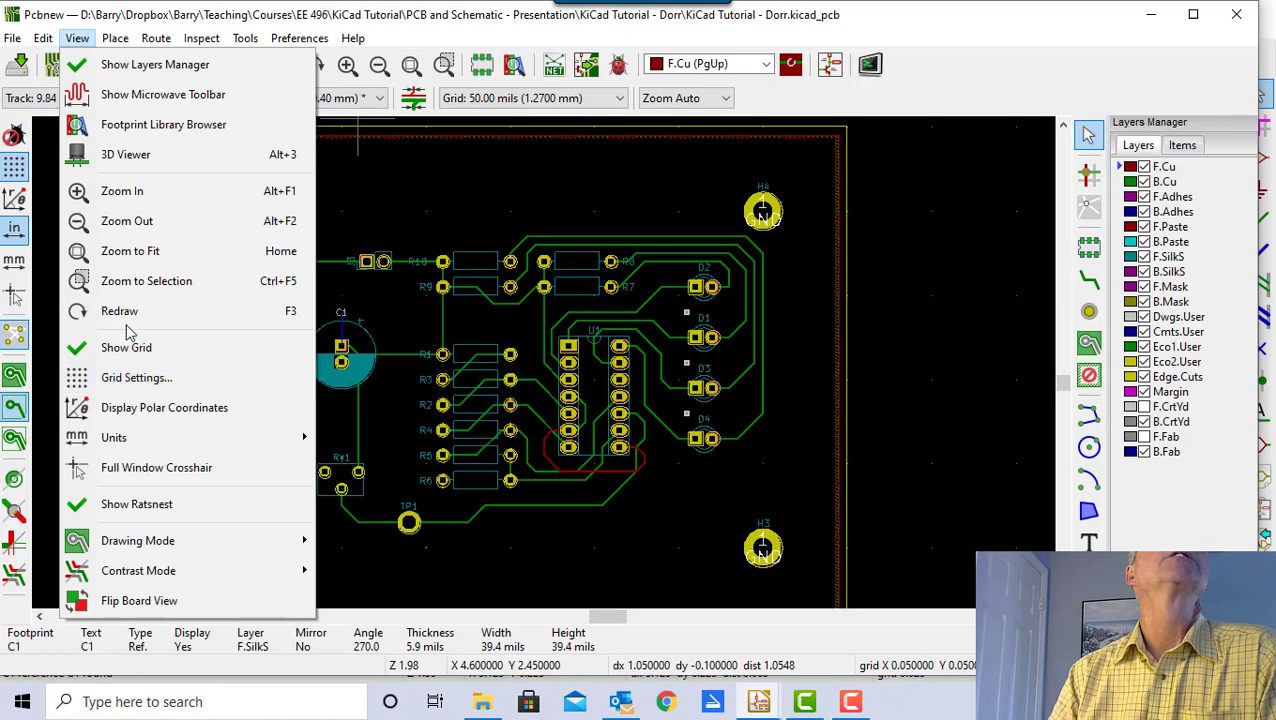
{"action": "left_click", "coordinate": [107, 156]}
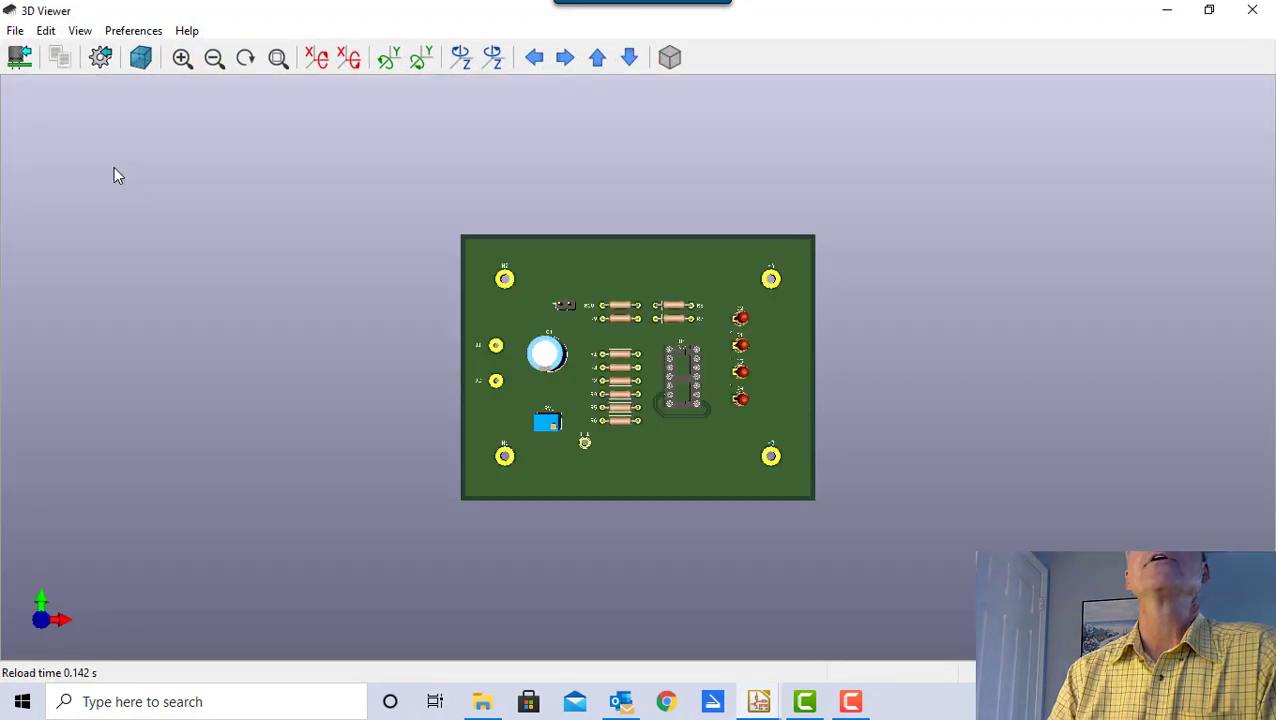
{"action": "scroll", "coordinate": [638, 362], "scroll_direction": "up", "scroll_amount": 4}
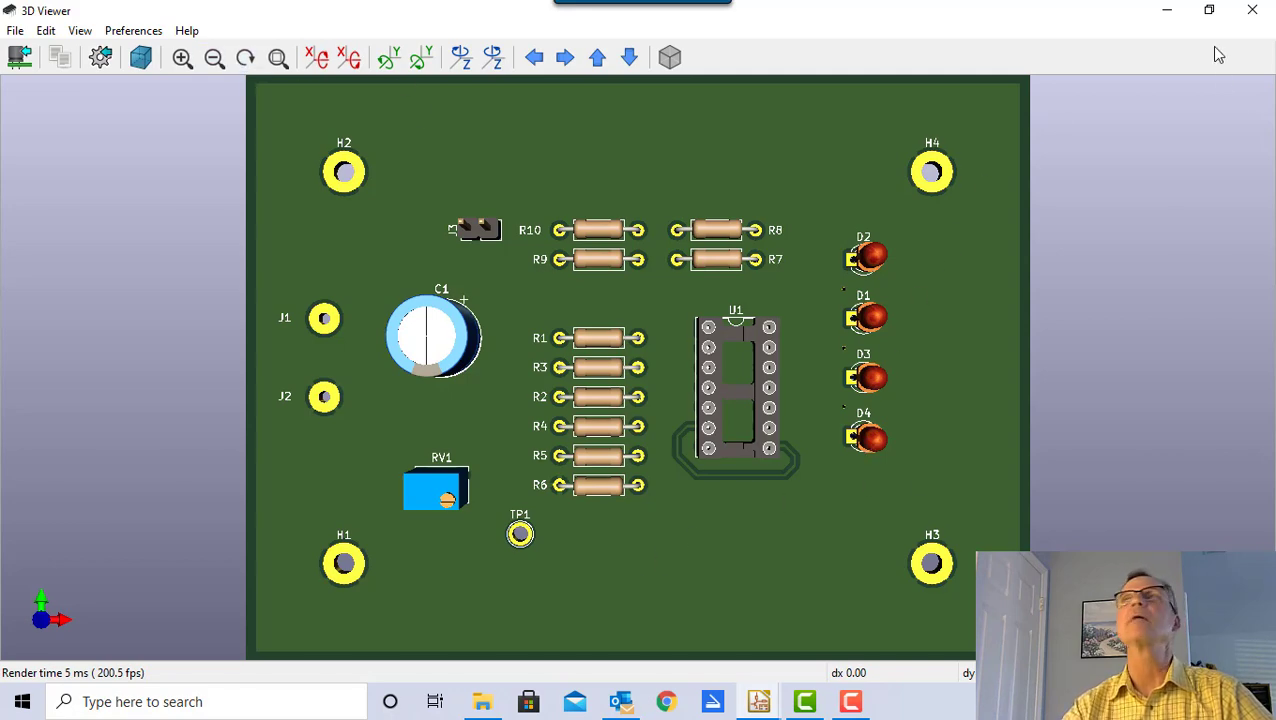
- Close the 3D Viewer and move the J1 and J2 reference labels to the right side of their pads
{"action": "left_click", "coordinate": [1260, 10]}
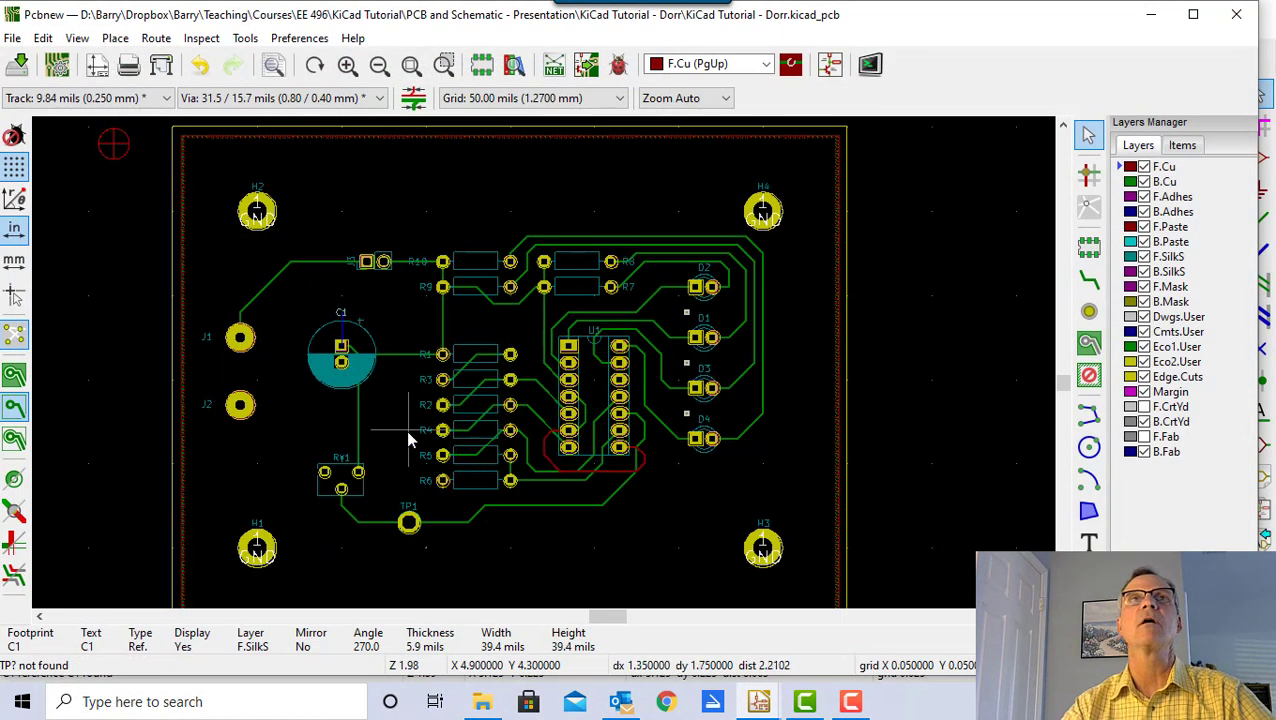
{"action": "left_click", "coordinate": [207, 345]}
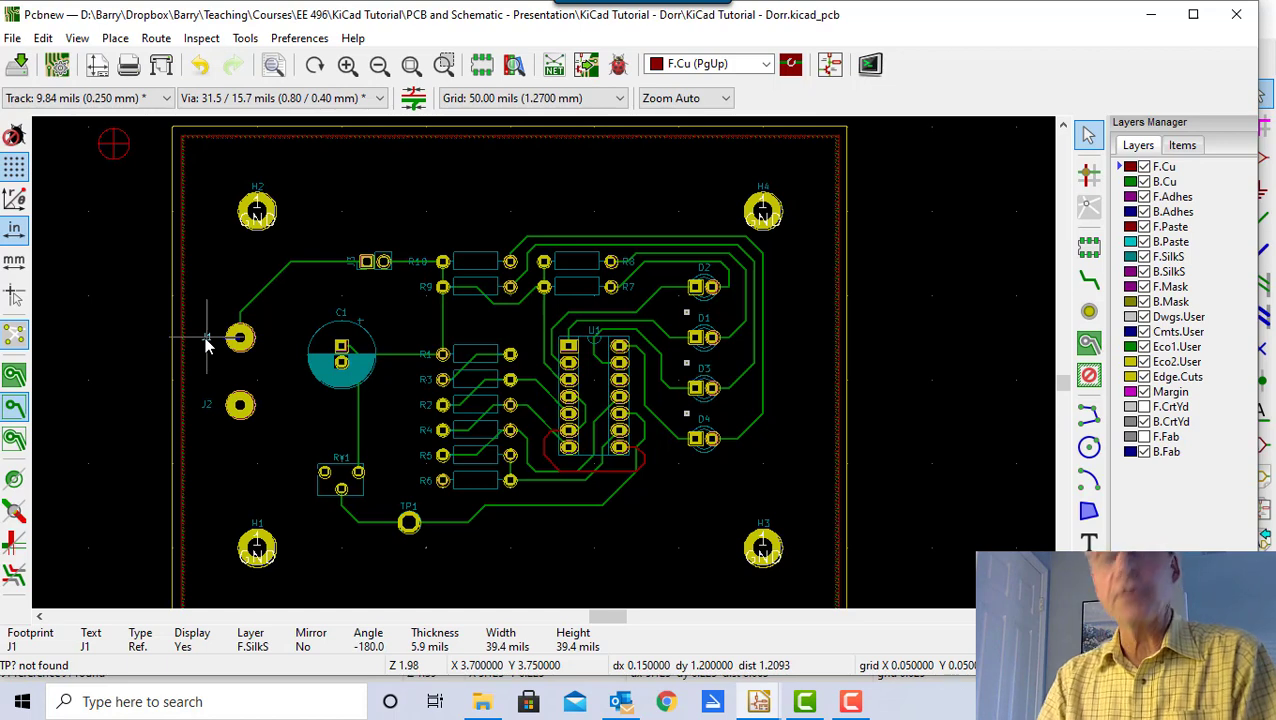
{"action": "left_click_drag", "start_coordinate": [207, 345], "coordinate": [265, 340]}
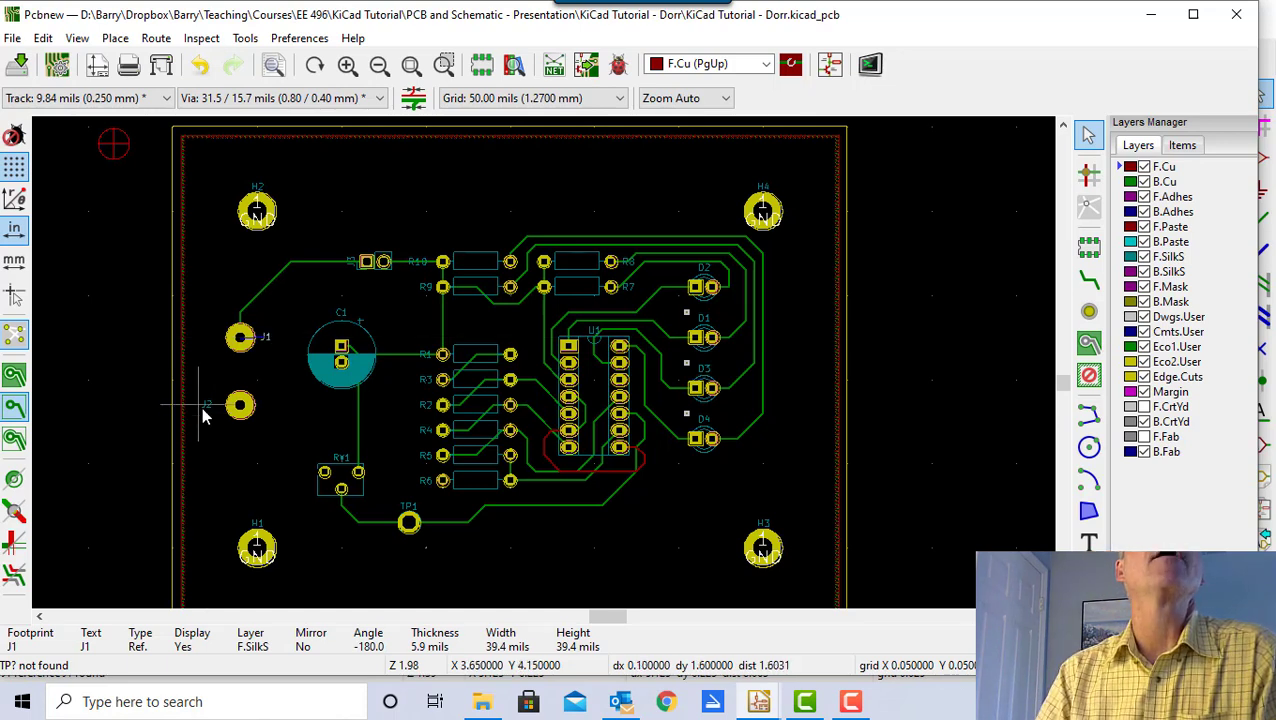
{"action": "left_click_drag", "start_coordinate": [205, 410], "coordinate": [268, 410]}
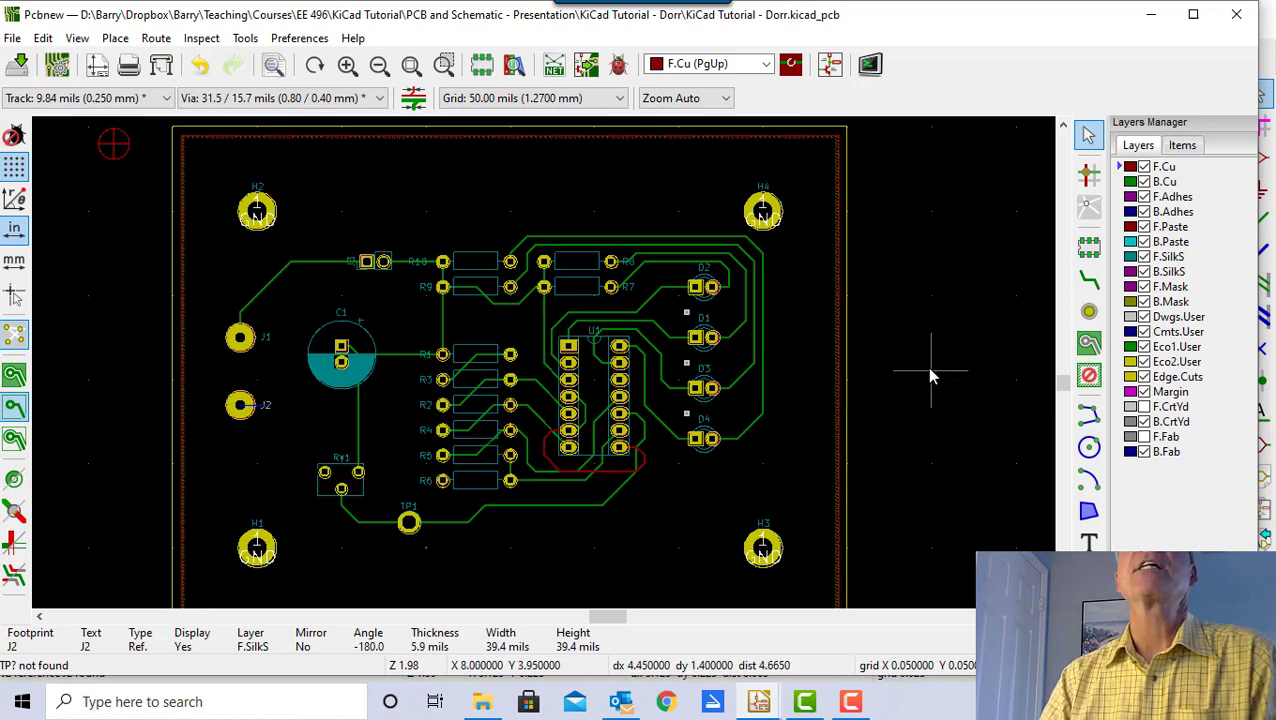
{"action": "left_click", "coordinate": [1090, 542]}
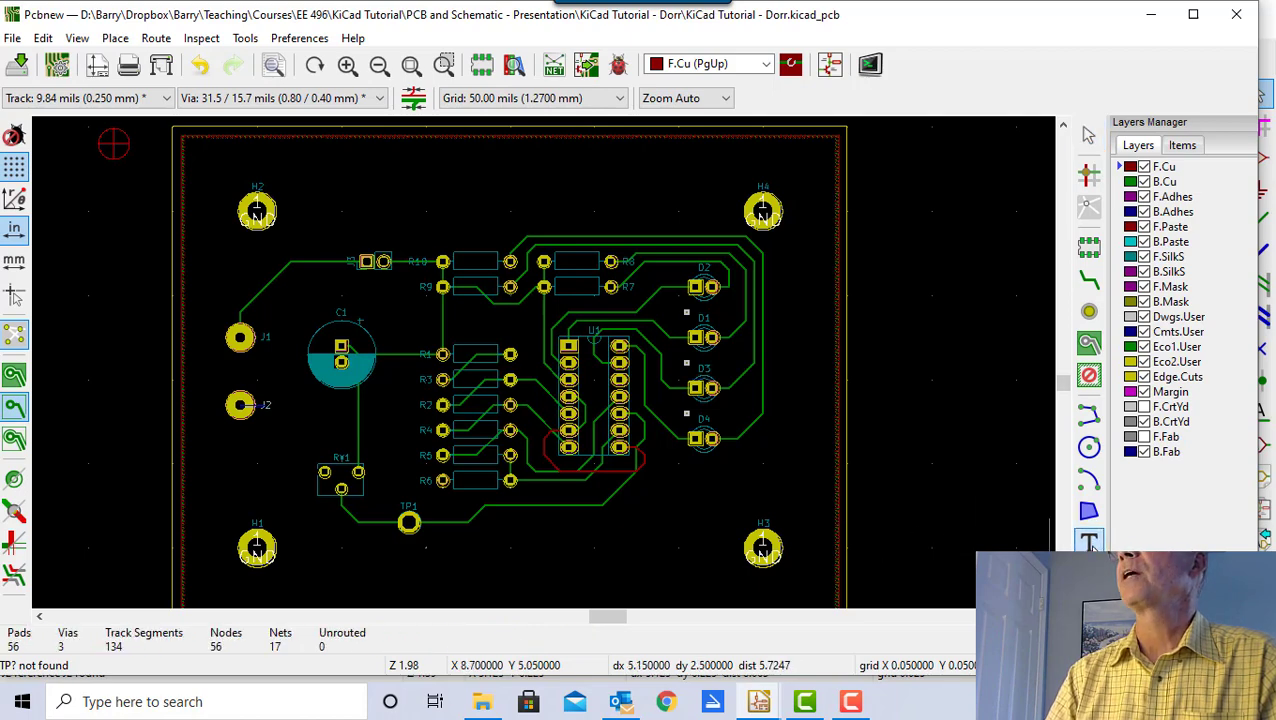
{"action": "left_click", "coordinate": [130, 360]}
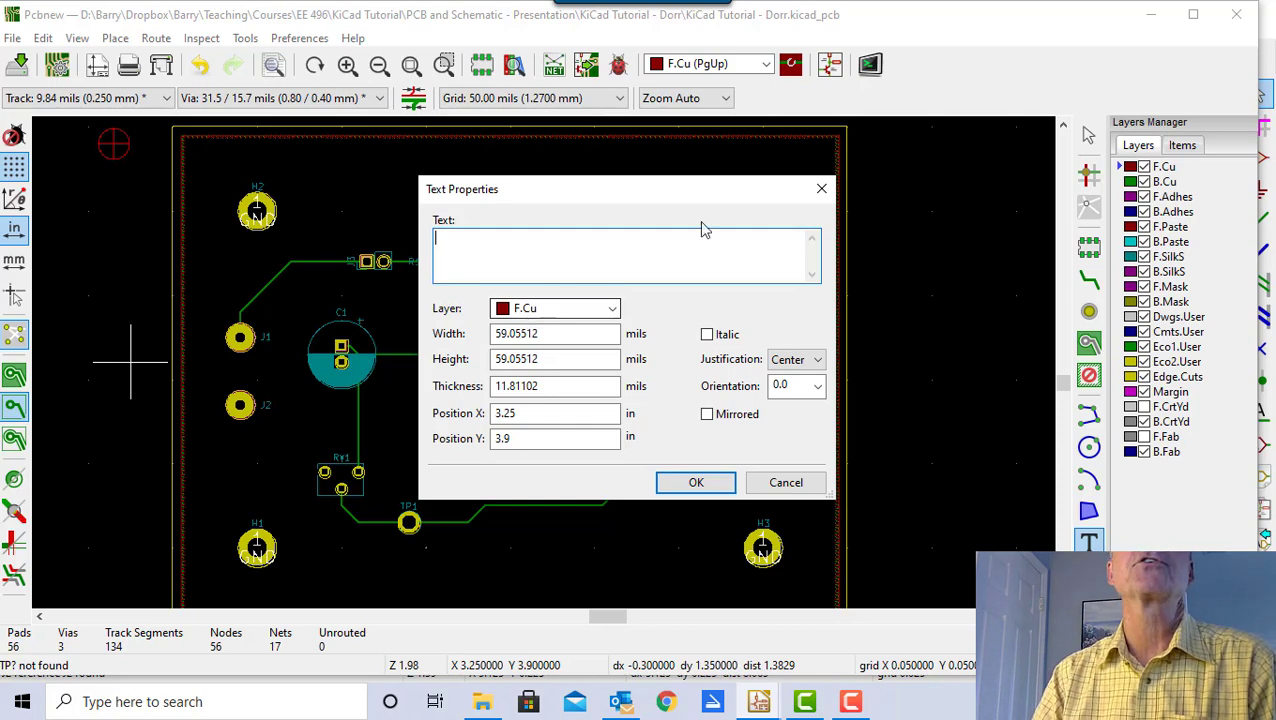
{"action": "left_click", "coordinate": [786, 484]}
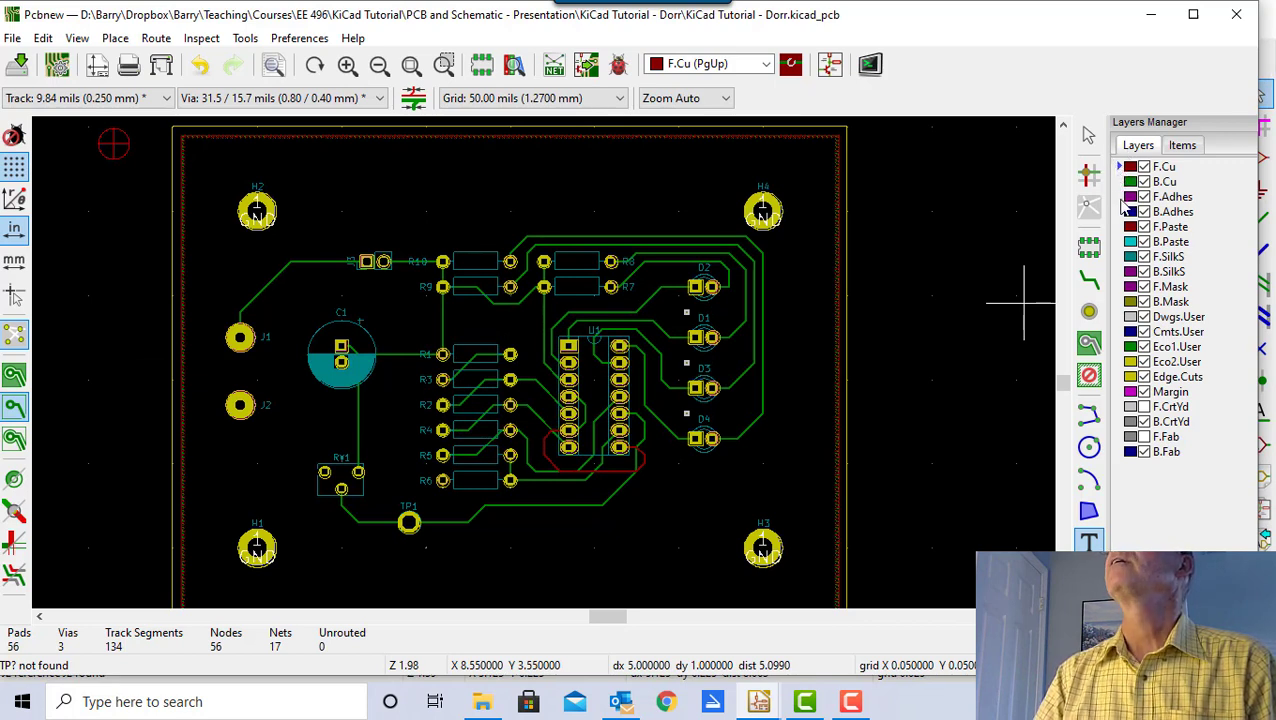
- Add the text "BAT-9V" on the F.SilkS layer just left of the J1 pad, matching the connector's label in the schematic
{"action": "left_click", "coordinate": [1121, 261]}
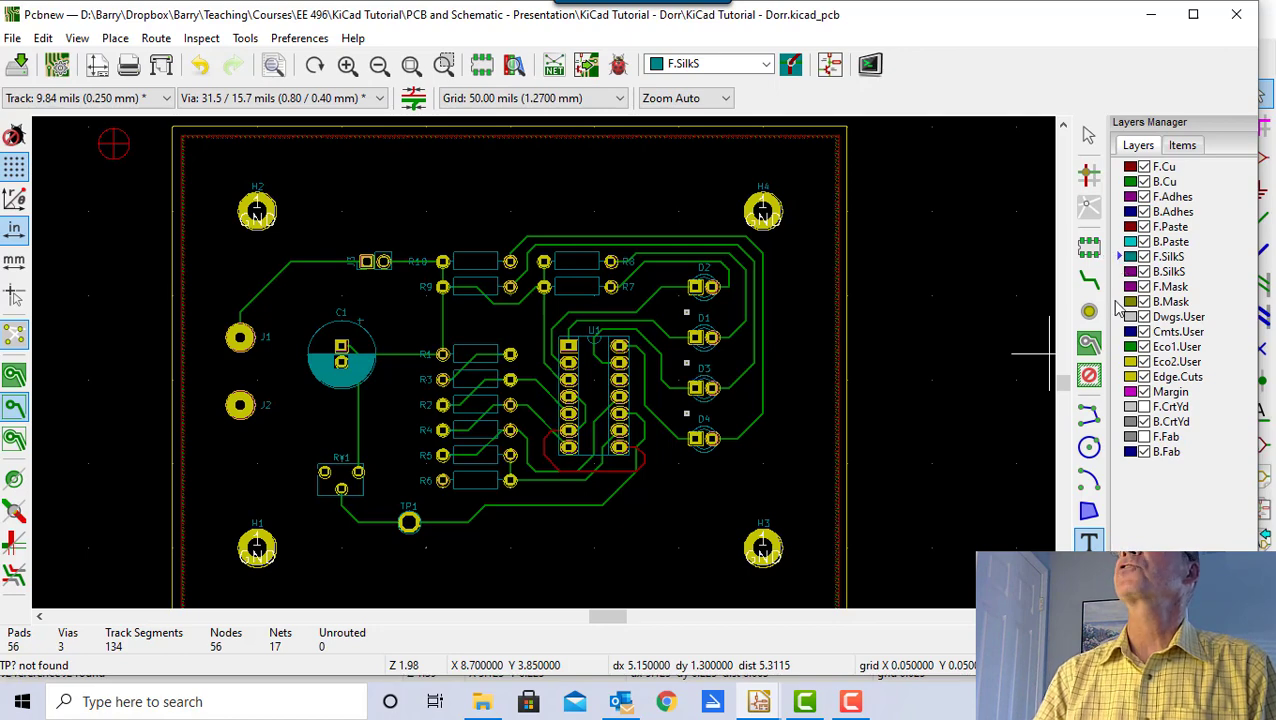
{"action": "left_click", "coordinate": [1089, 541]}
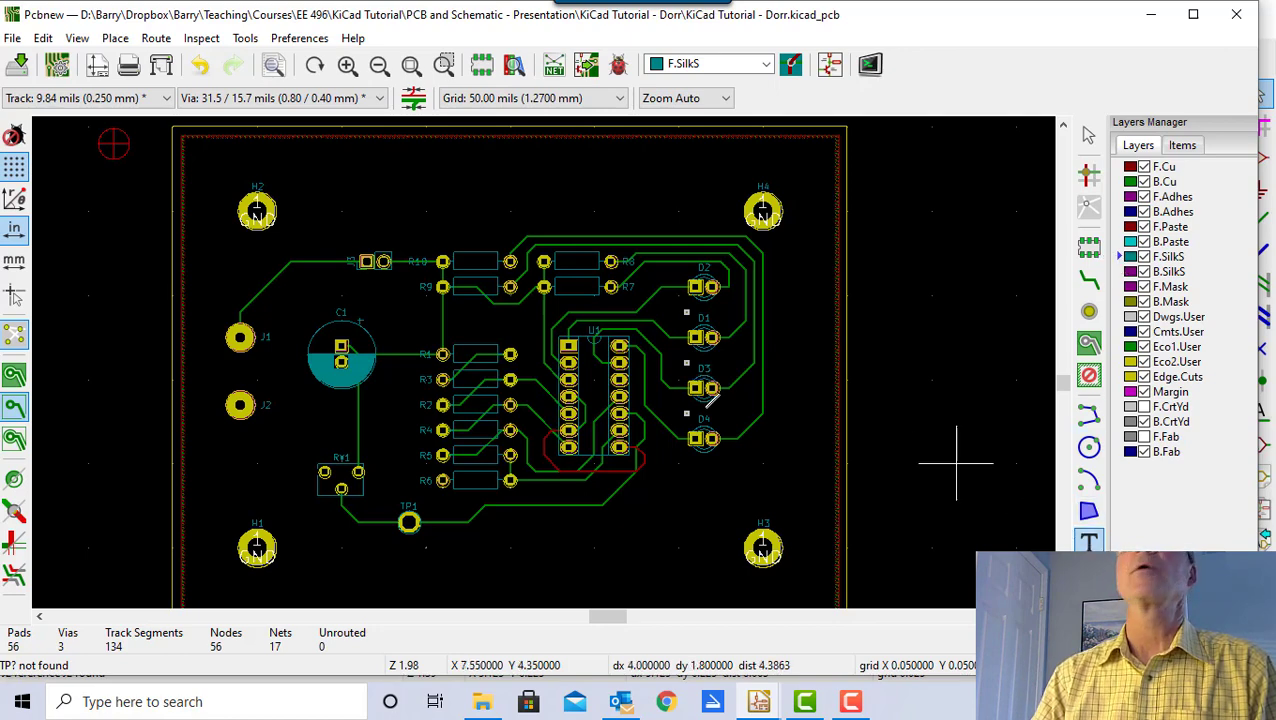
{"action": "left_click", "coordinate": [105, 336]}
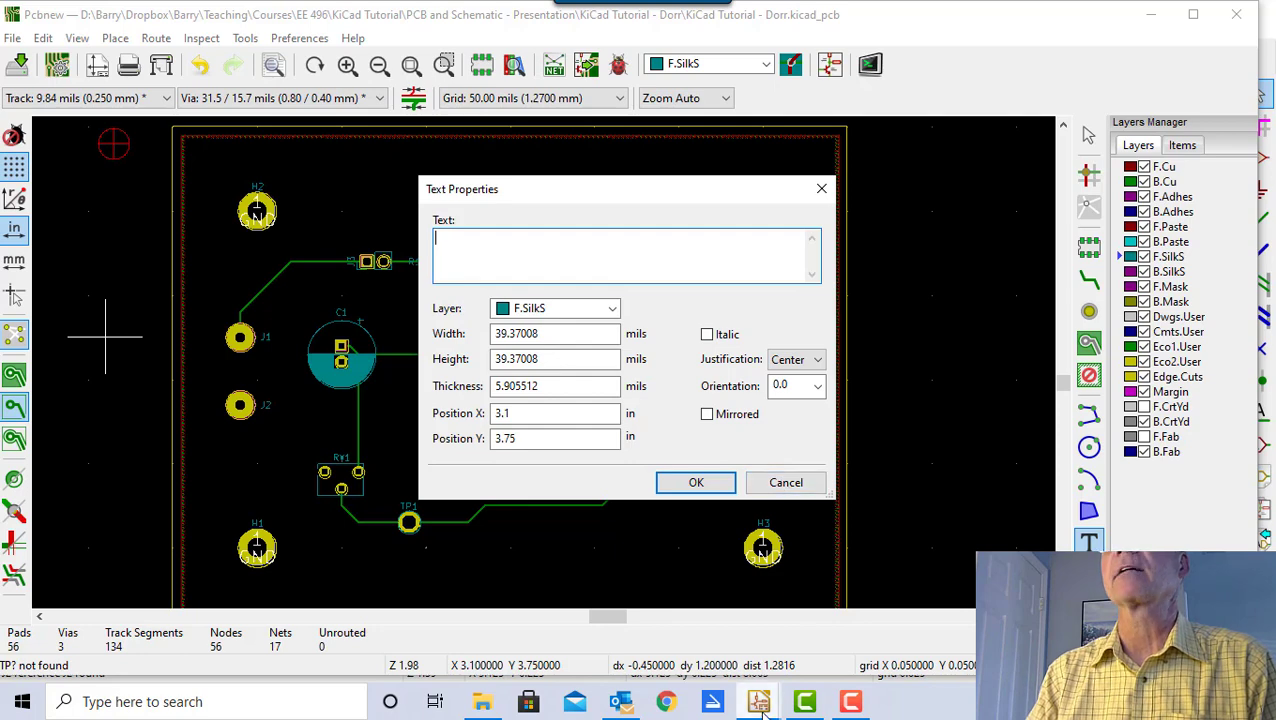
{"action": "mouse_move", "coordinate": [760, 705]}
{"action": "left_click", "coordinate": [704, 562]}
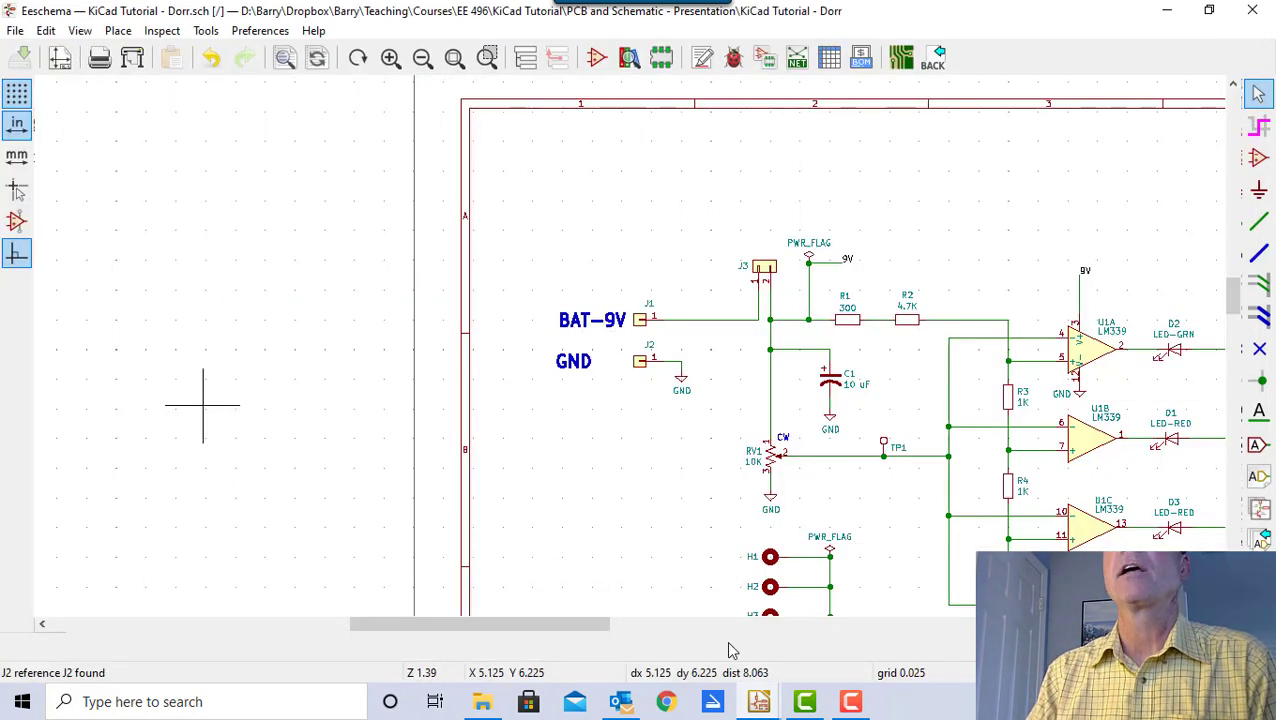
{"action": "mouse_move", "coordinate": [755, 706]}
{"action": "left_click", "coordinate": [920, 580]}
{"action": "type", "text": "BAT-9"}
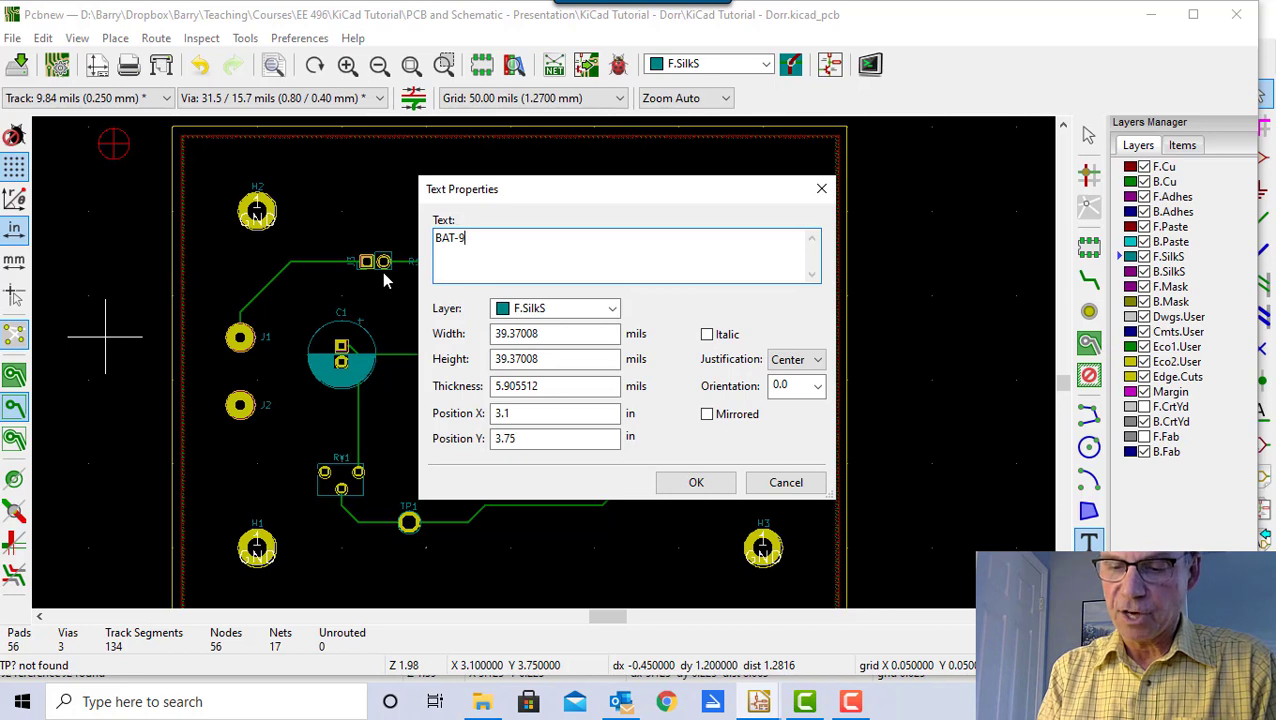
{"action": "type", "text": "V"}
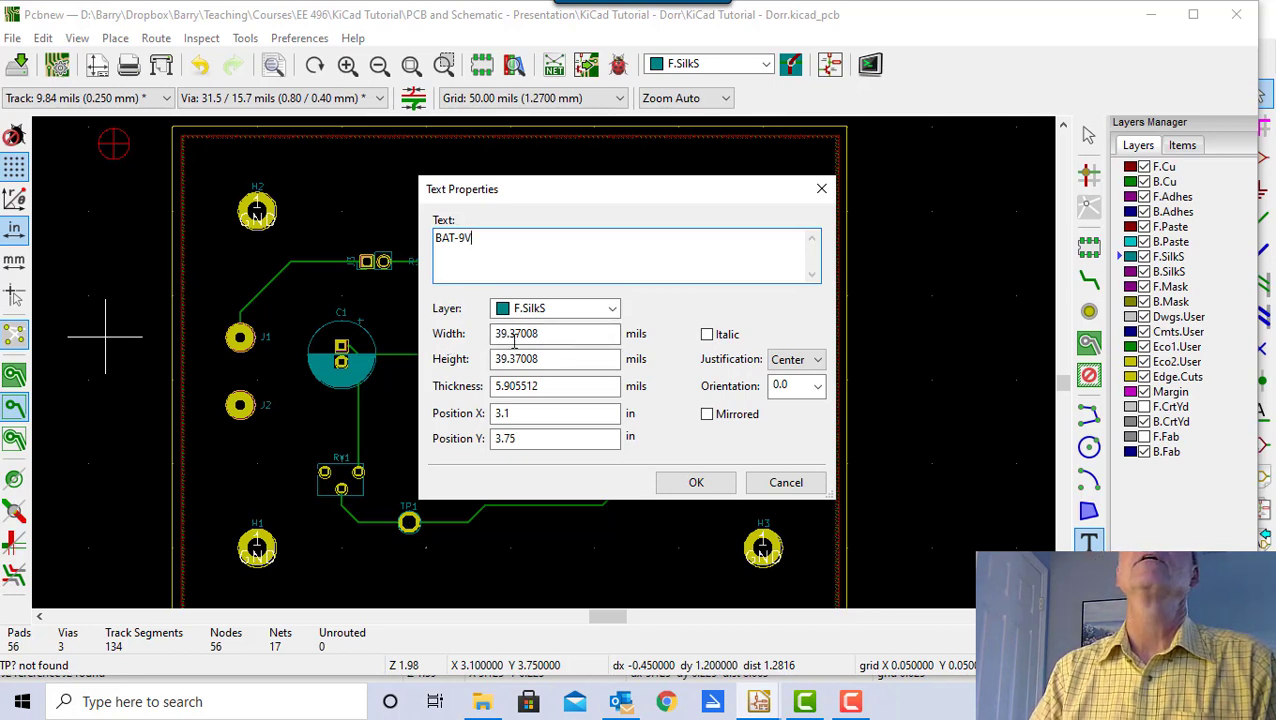
{"action": "left_click", "coordinate": [697, 483]}
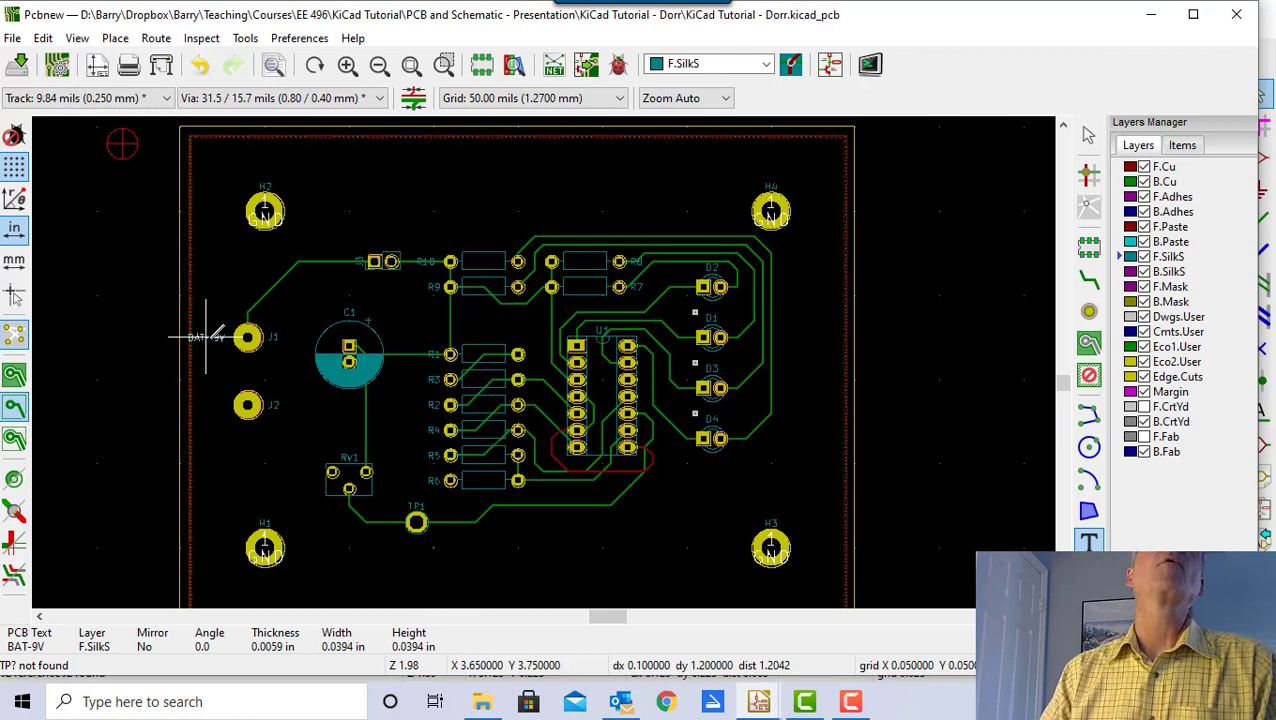
{"action": "left_click", "coordinate": [206, 336]}
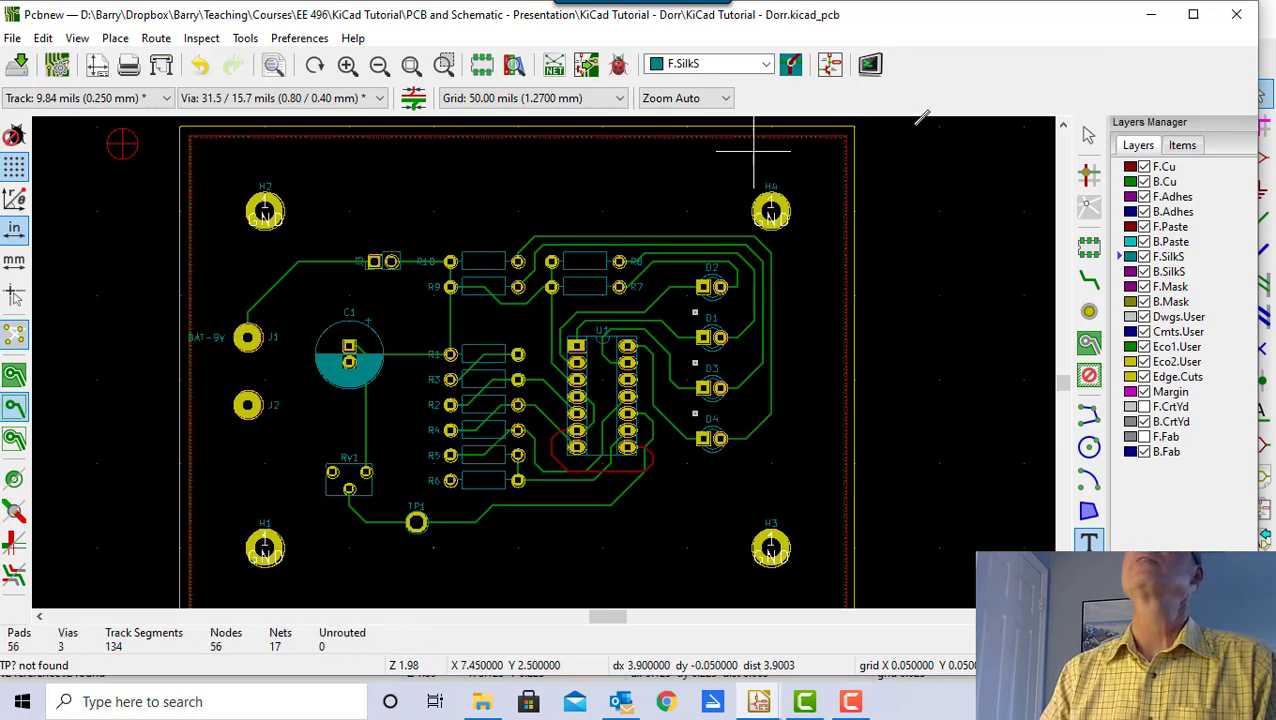
{"action": "left_click", "coordinate": [1089, 134]}
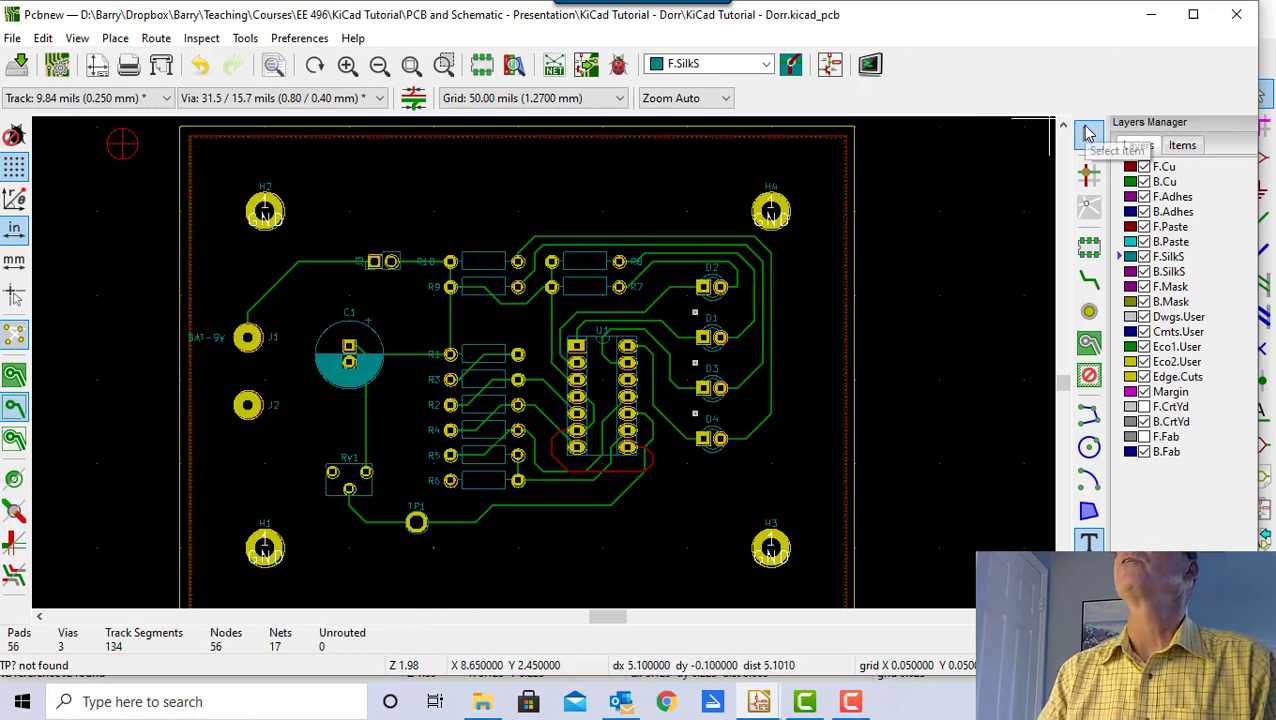
- Set the width and height of the BAT-9V silkscreen text to 100 mils each
{"action": "double_click", "coordinate": [209, 339]}
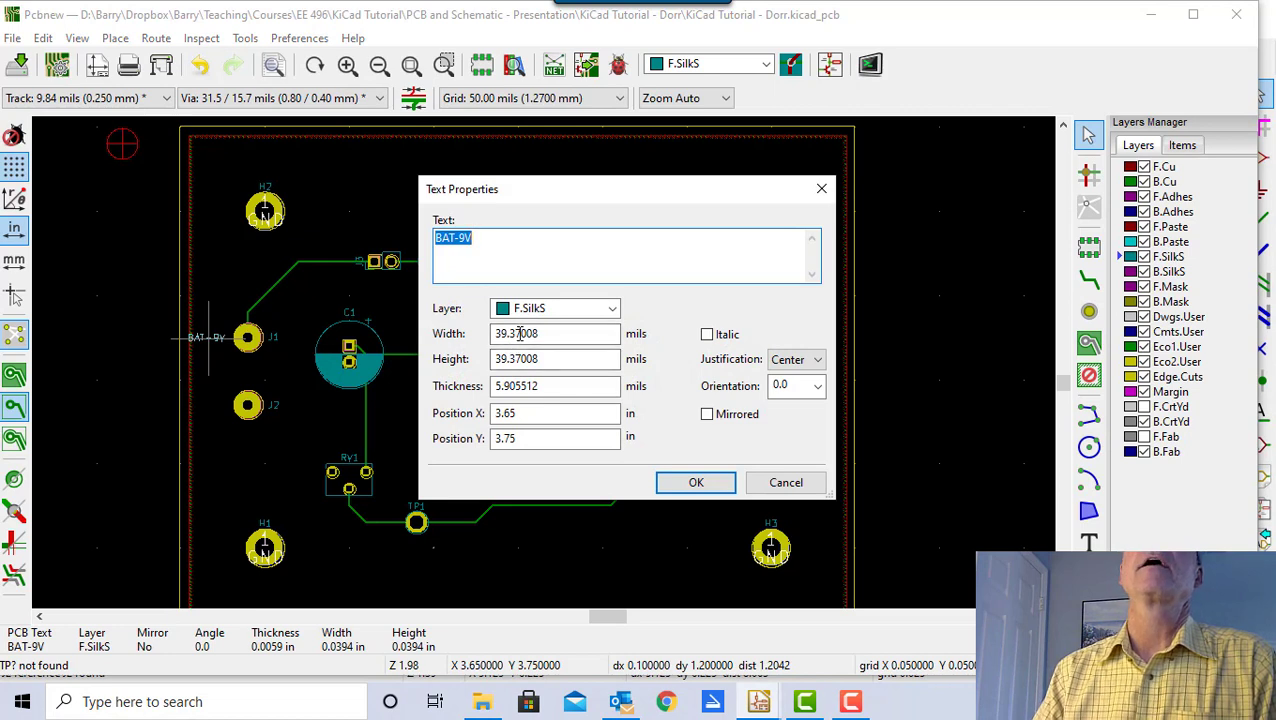
{"action": "left_click_drag", "start_coordinate": [541, 333], "coordinate": [494, 334]}
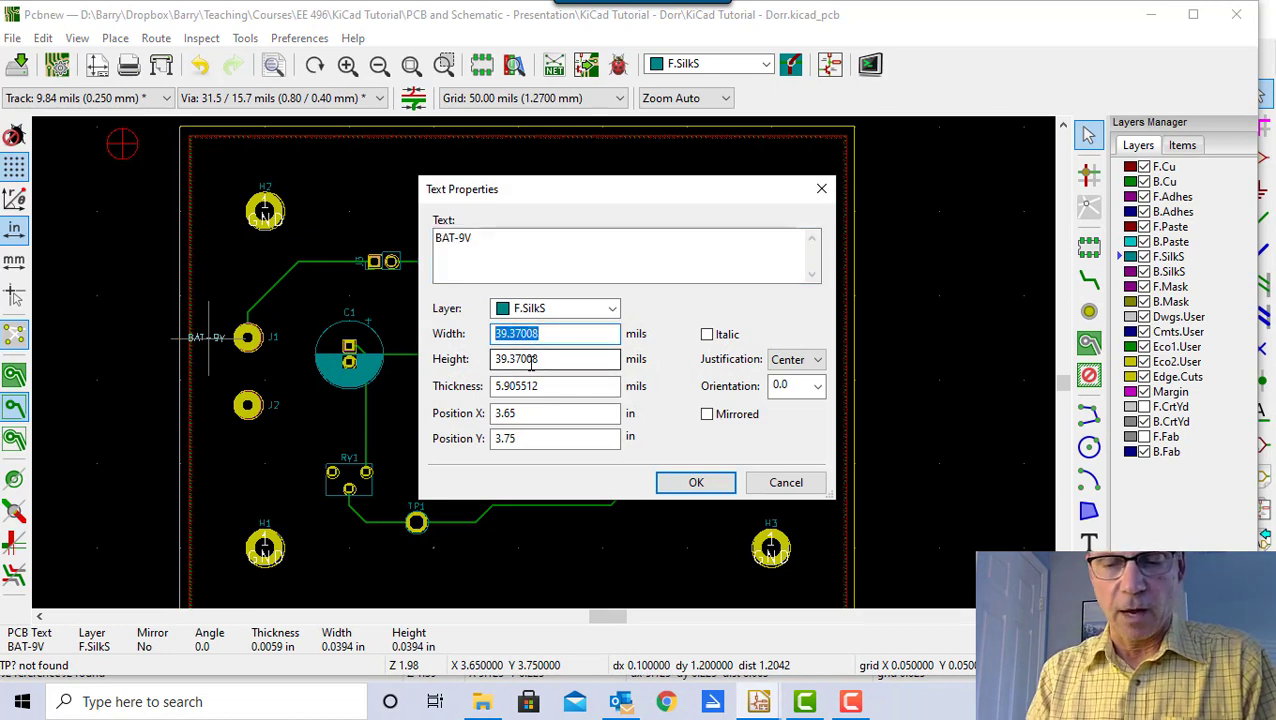
{"action": "type", "text": "1"}
{"action": "left_click_drag", "start_coordinate": [531, 362], "coordinate": [498, 360]}
{"action": "type", "text": "1"}
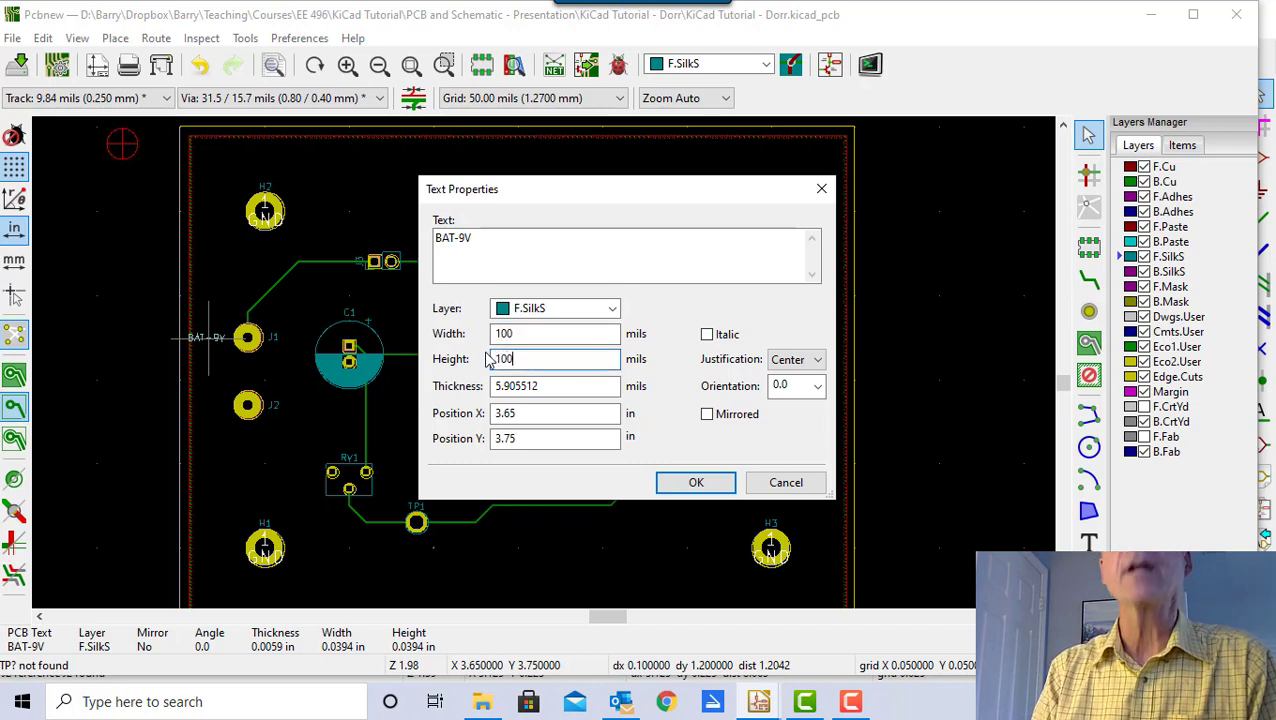
{"action": "left_click", "coordinate": [696, 482]}
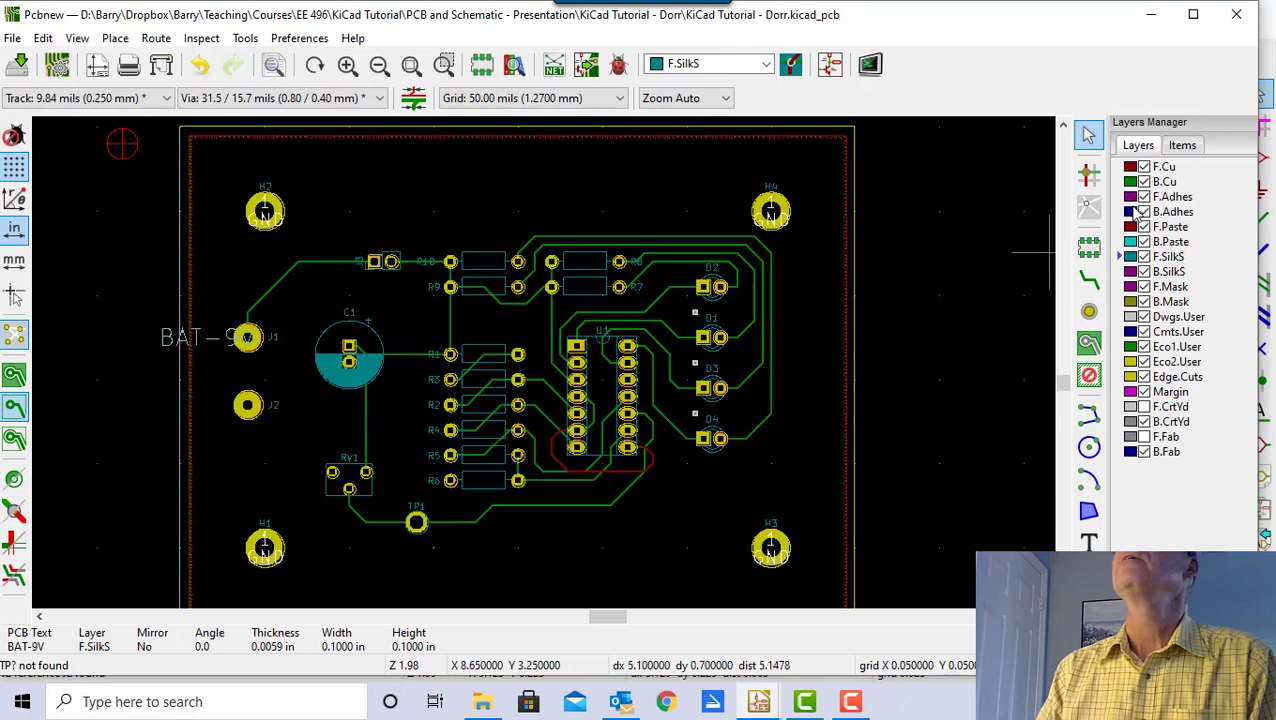
- Move the J1 footprint right to X 4.15 in, Y 3.75 in, and shift the BAT-9V text right, inside the board edge
{"action": "left_click", "coordinate": [257, 343]}
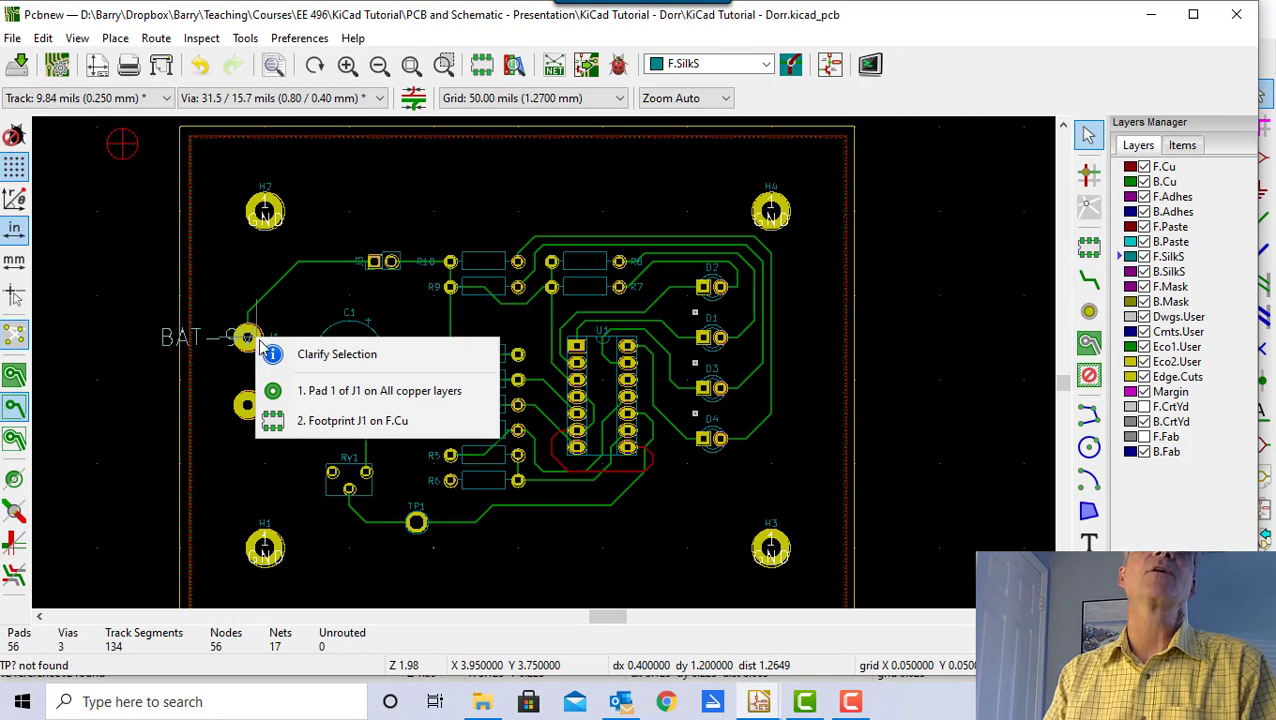
{"action": "left_click", "coordinate": [330, 421]}
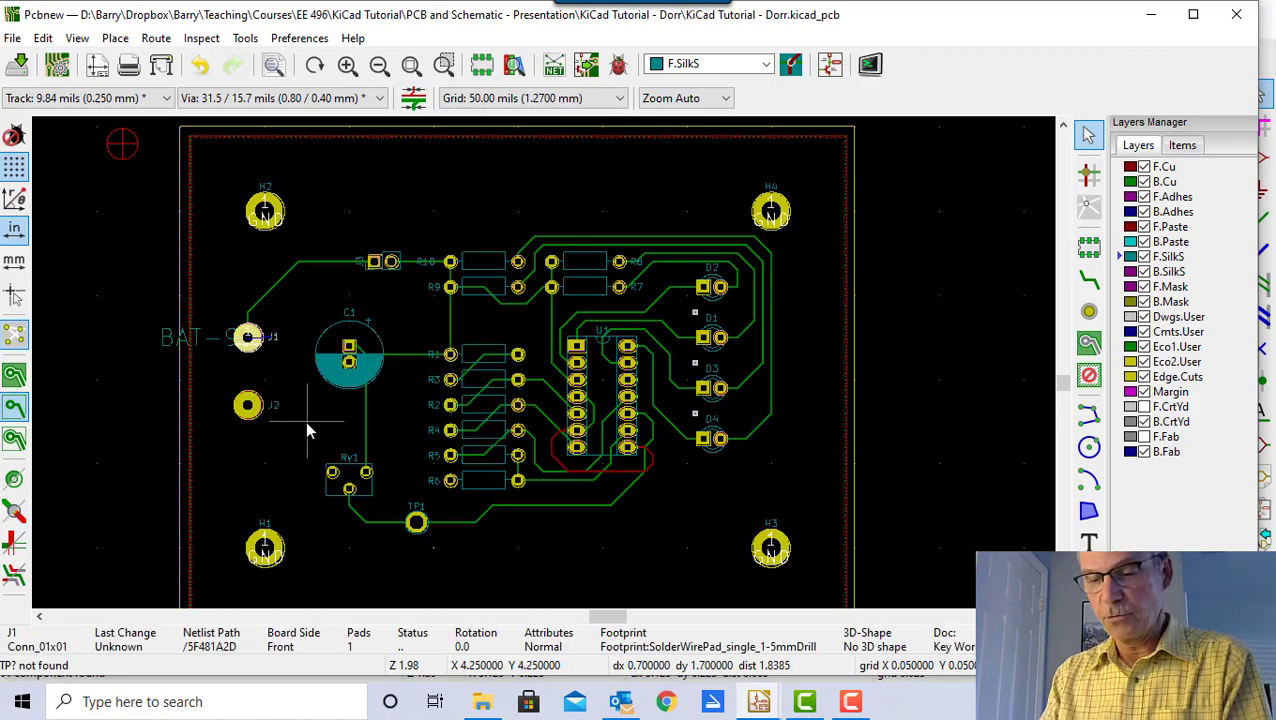
{"action": "key", "text": "m"}
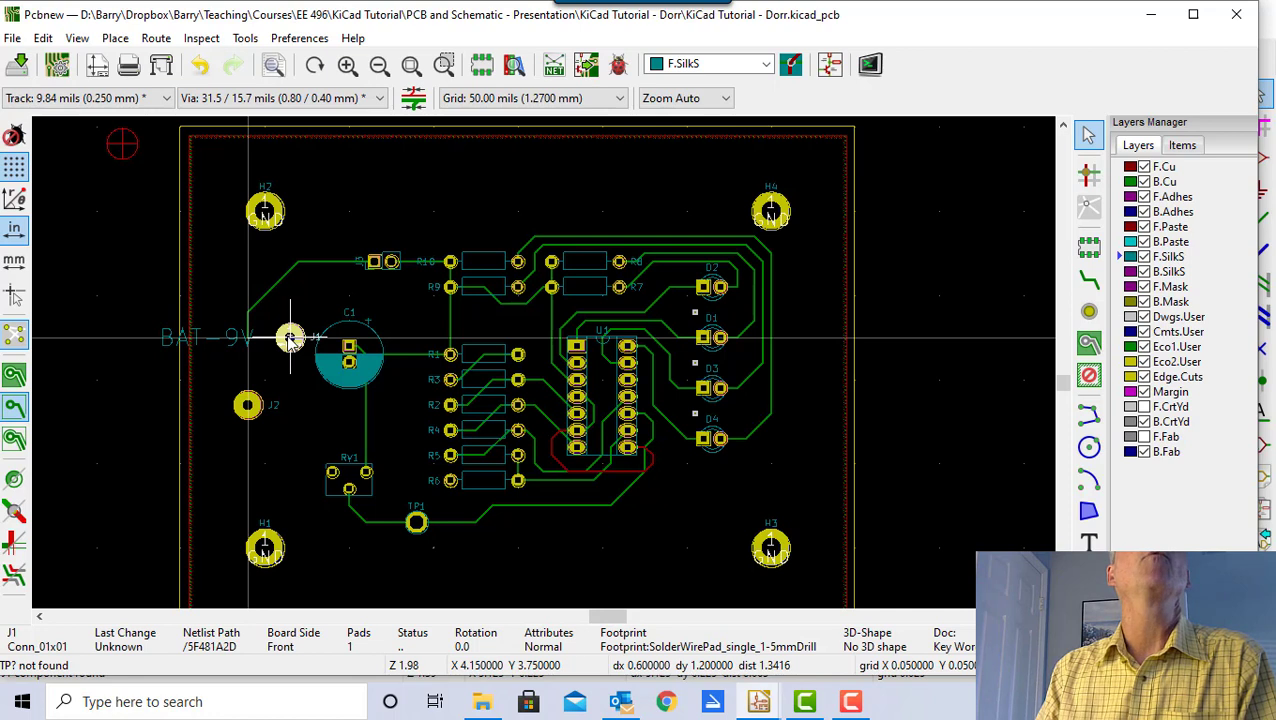
{"action": "left_click", "coordinate": [290, 338]}
{"action": "left_click", "coordinate": [214, 337]}
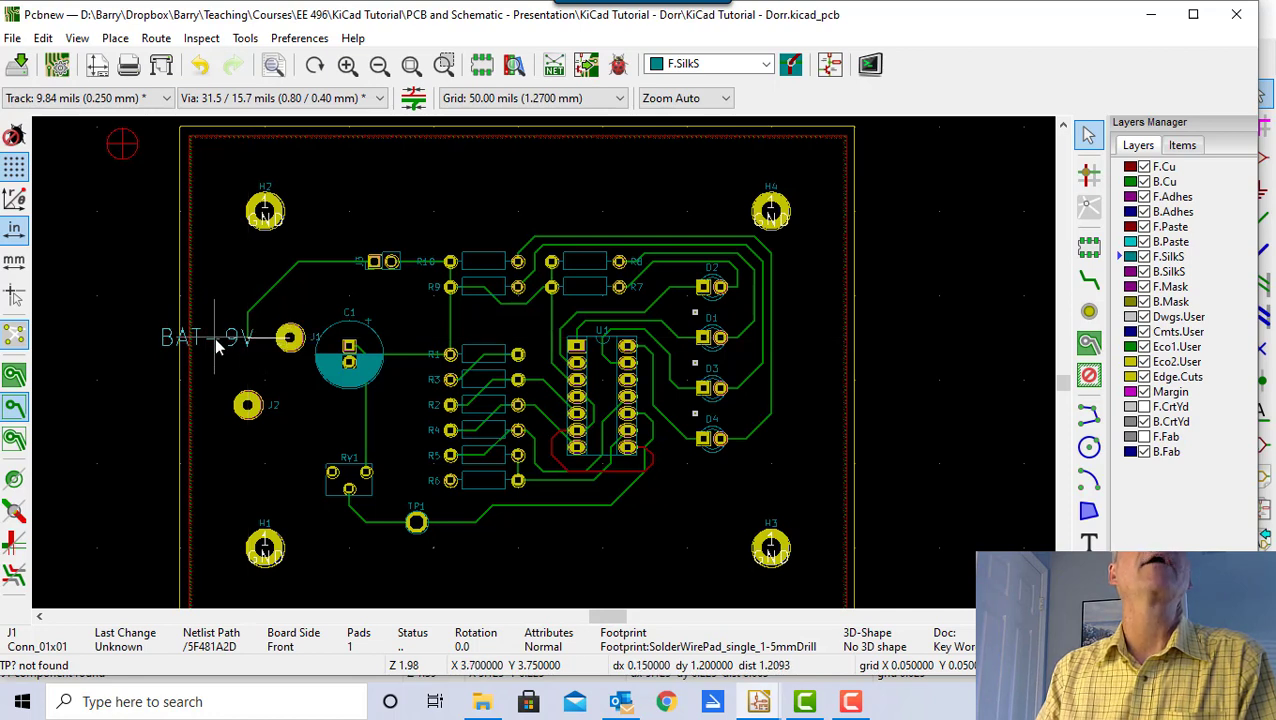
{"action": "key", "text": "m"}
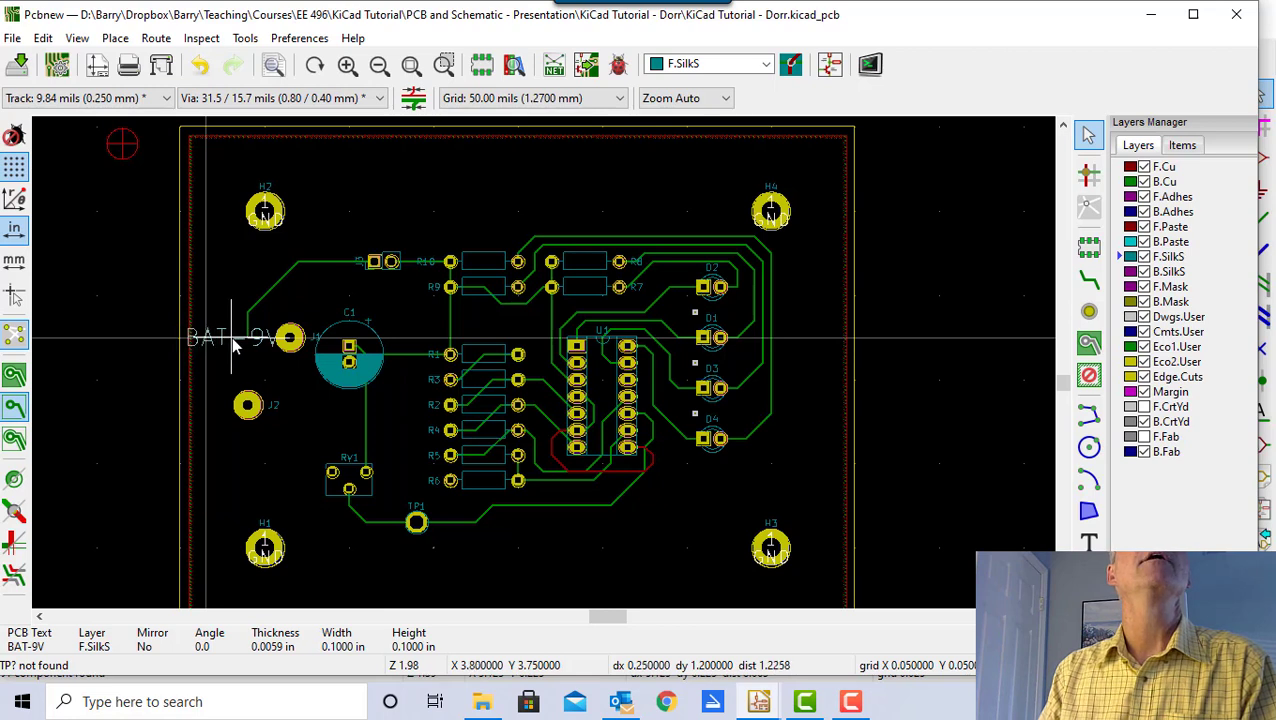
- Move the J1 footprint slightly further right to X 4.2 in, Y 3.75 in, clear of the BAT-9V text
{"action": "left_click", "coordinate": [290, 338]}
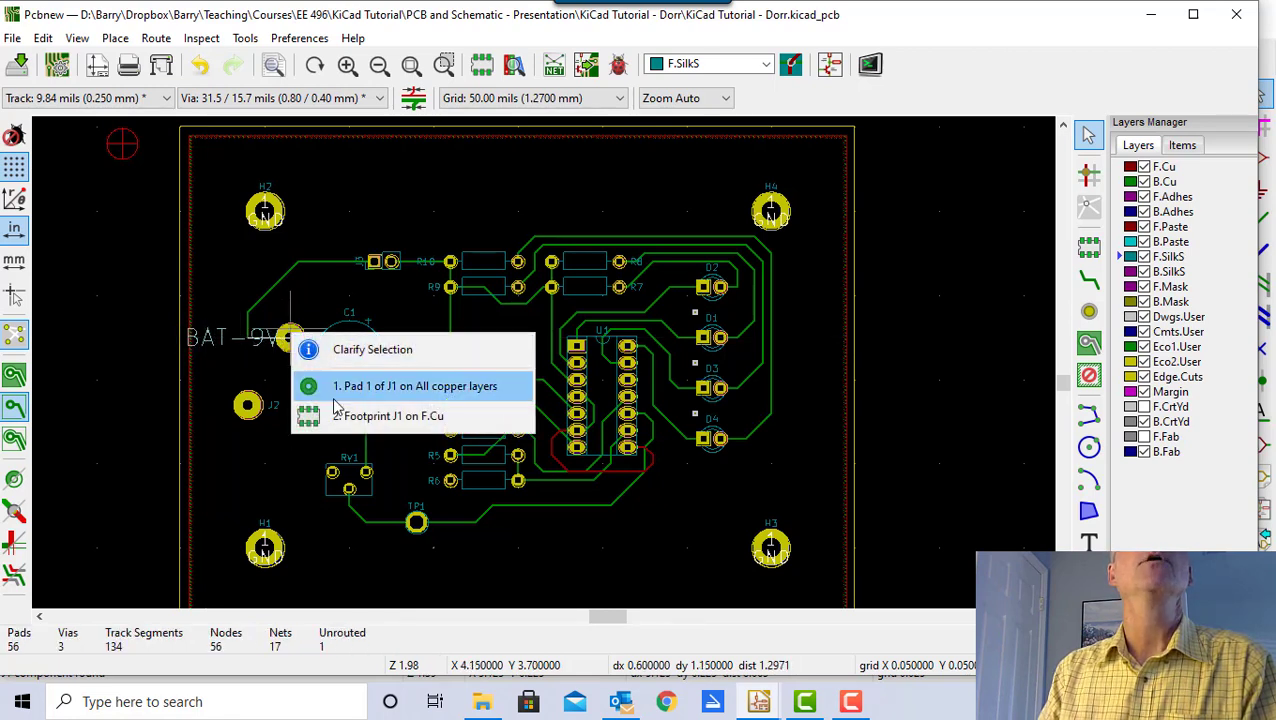
{"action": "left_click", "coordinate": [343, 420]}
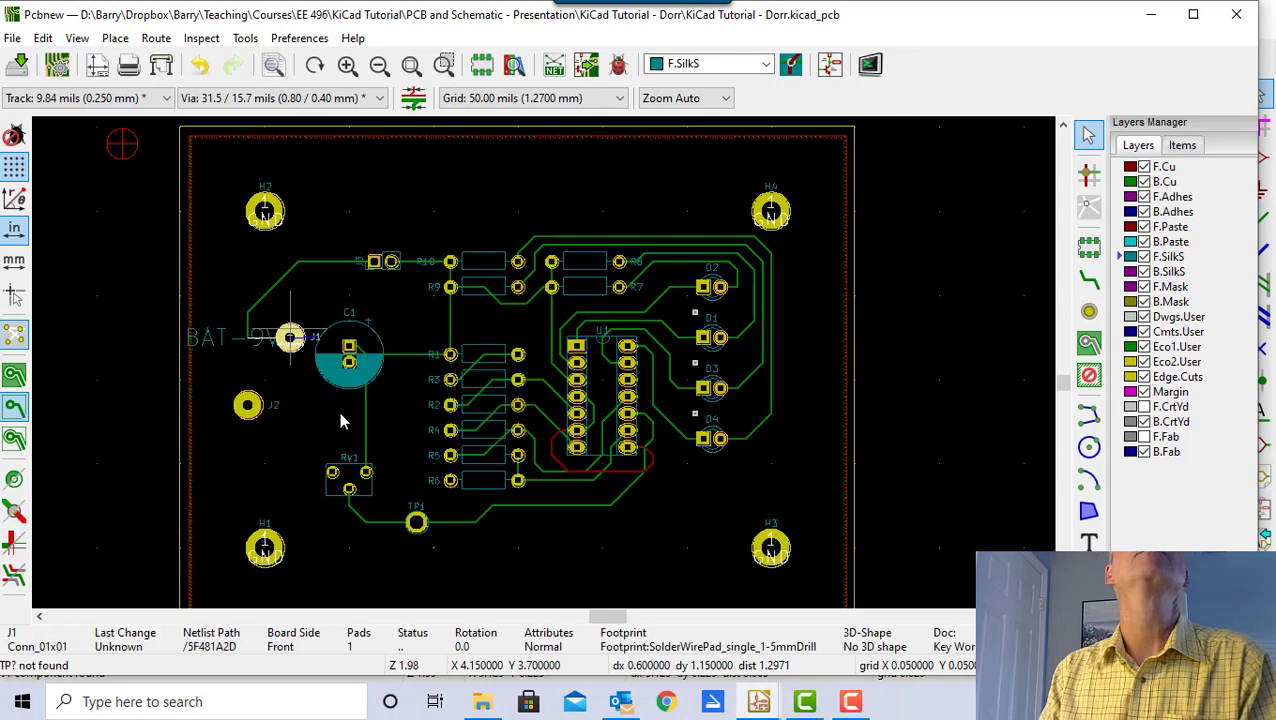
{"action": "key", "text": "m"}
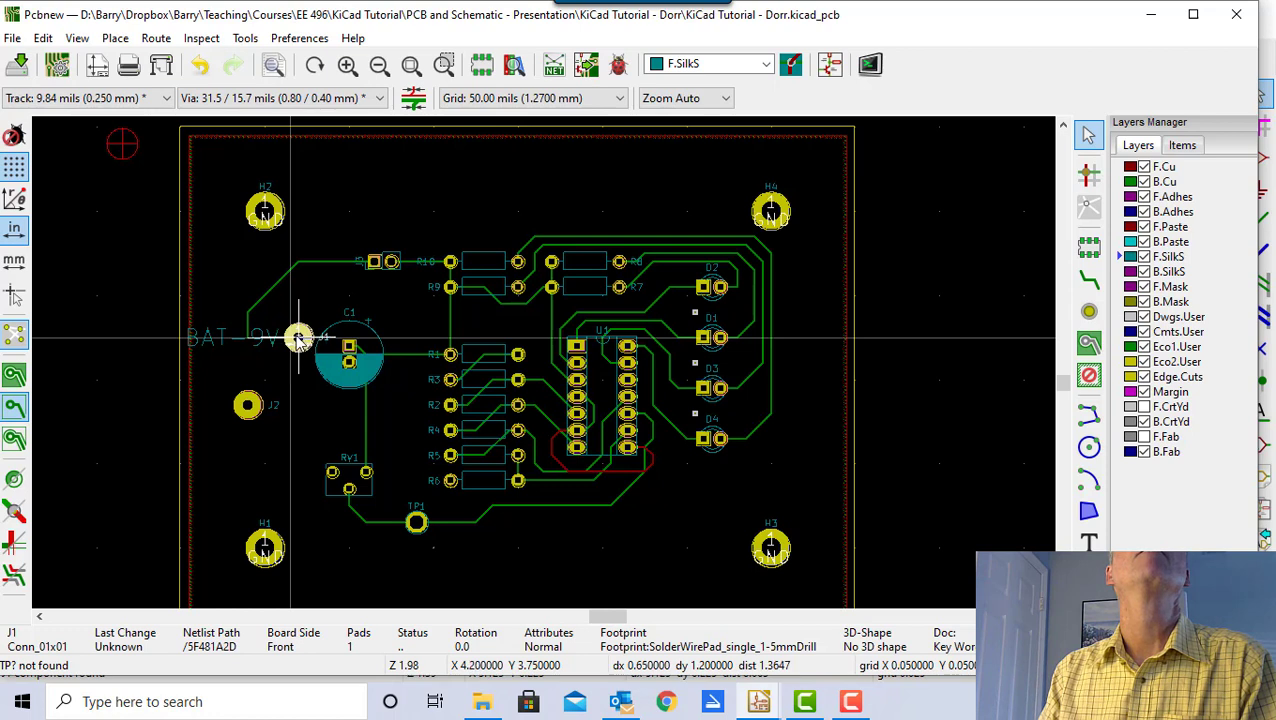
{"action": "left_click", "coordinate": [299, 340]}
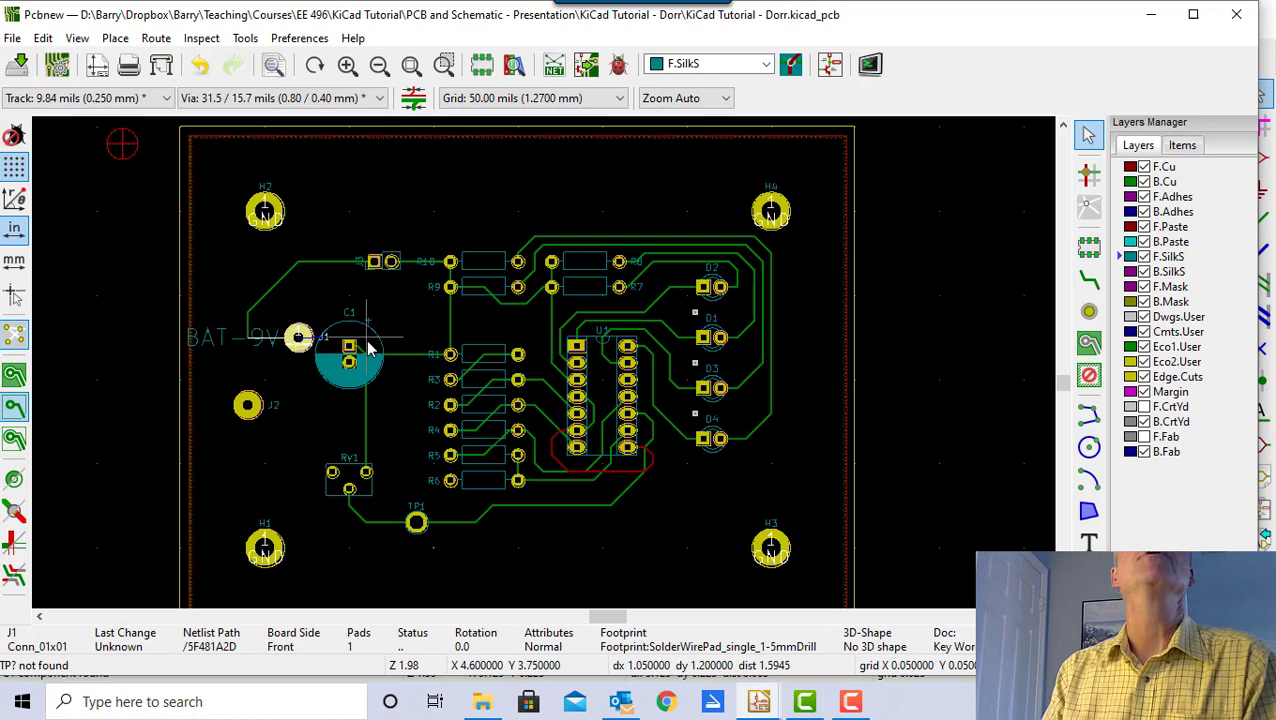
- Move capacitor C1 down and right to X 4.6 in, Y 4.0 in, away from the J1 label
{"action": "key", "text": "m"}
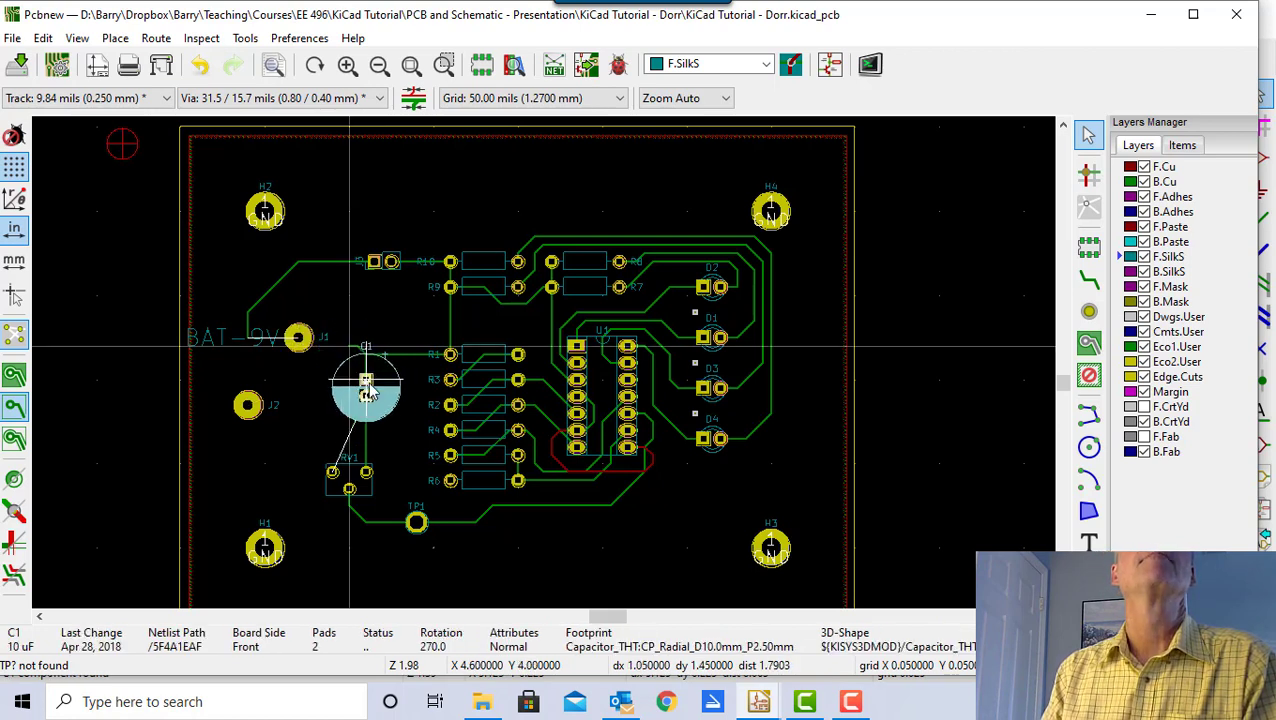
{"action": "left_click", "coordinate": [368, 390]}
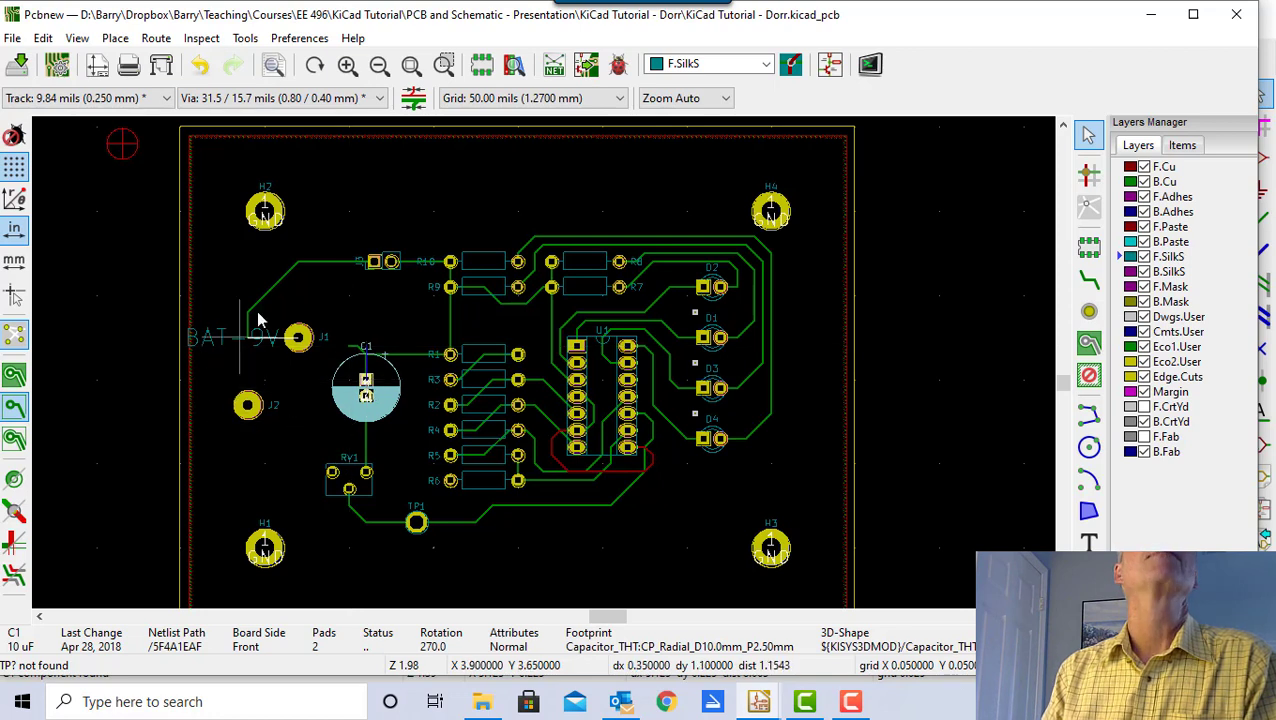
{"action": "left_click", "coordinate": [243, 262]}
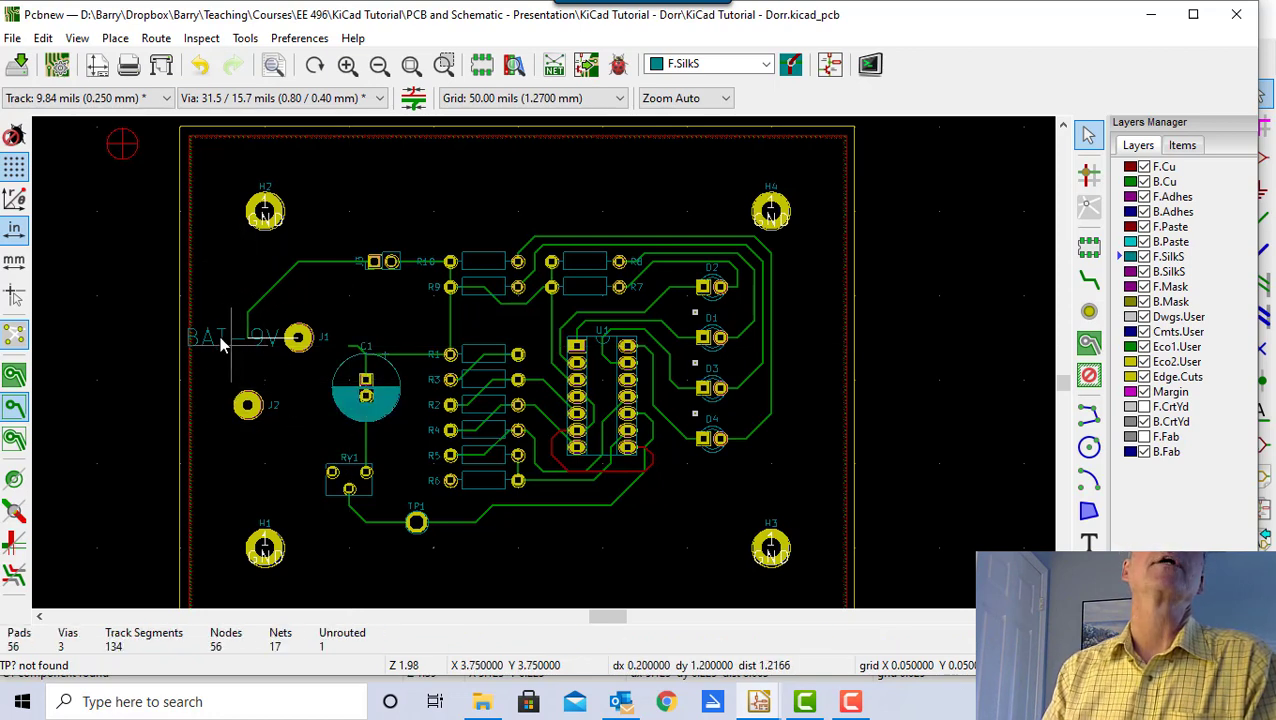
- Move the J2 footprint right so it lines up directly below J1
{"action": "left_click", "coordinate": [255, 410]}
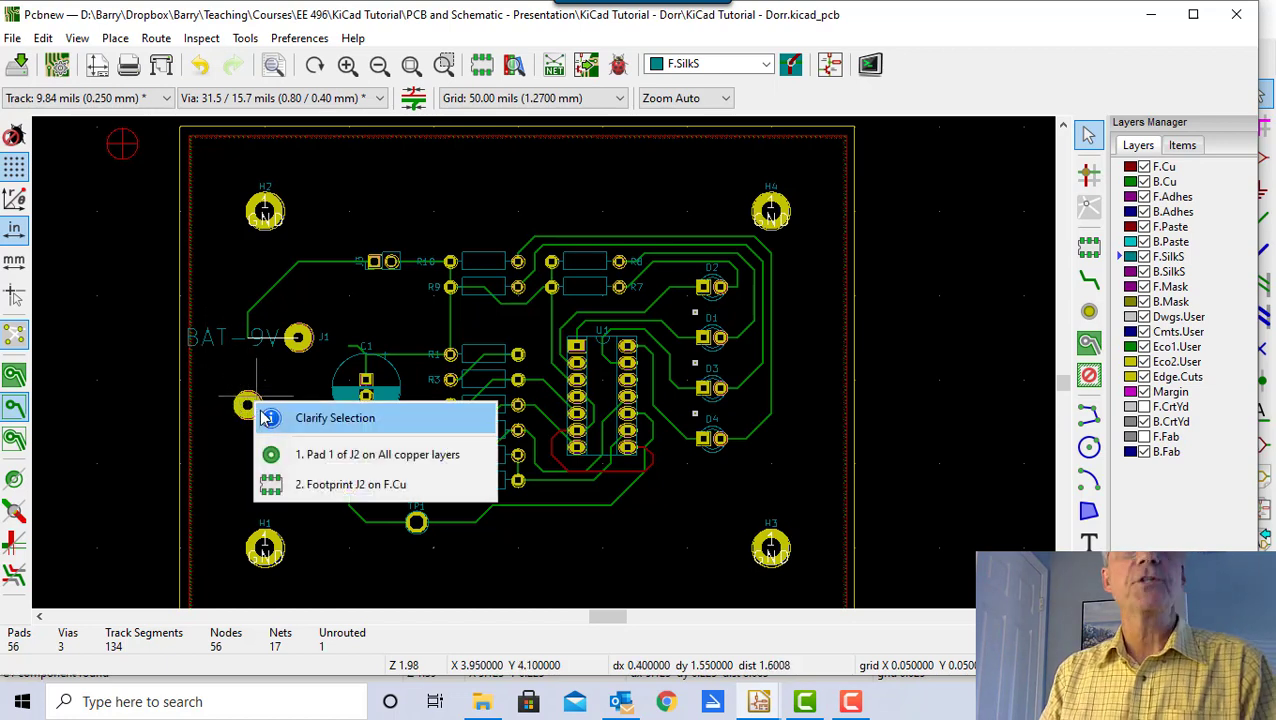
{"action": "left_click", "coordinate": [294, 482]}
{"action": "key", "text": "m"}
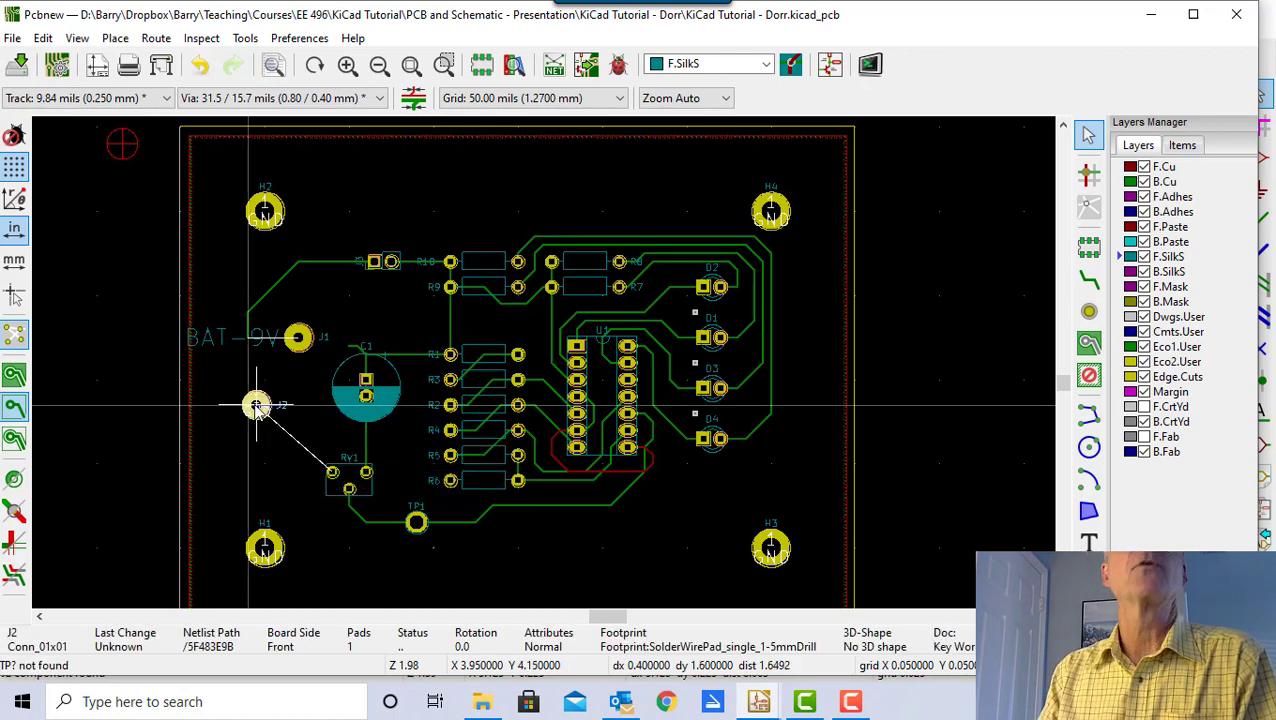
{"action": "left_click", "coordinate": [298, 407]}
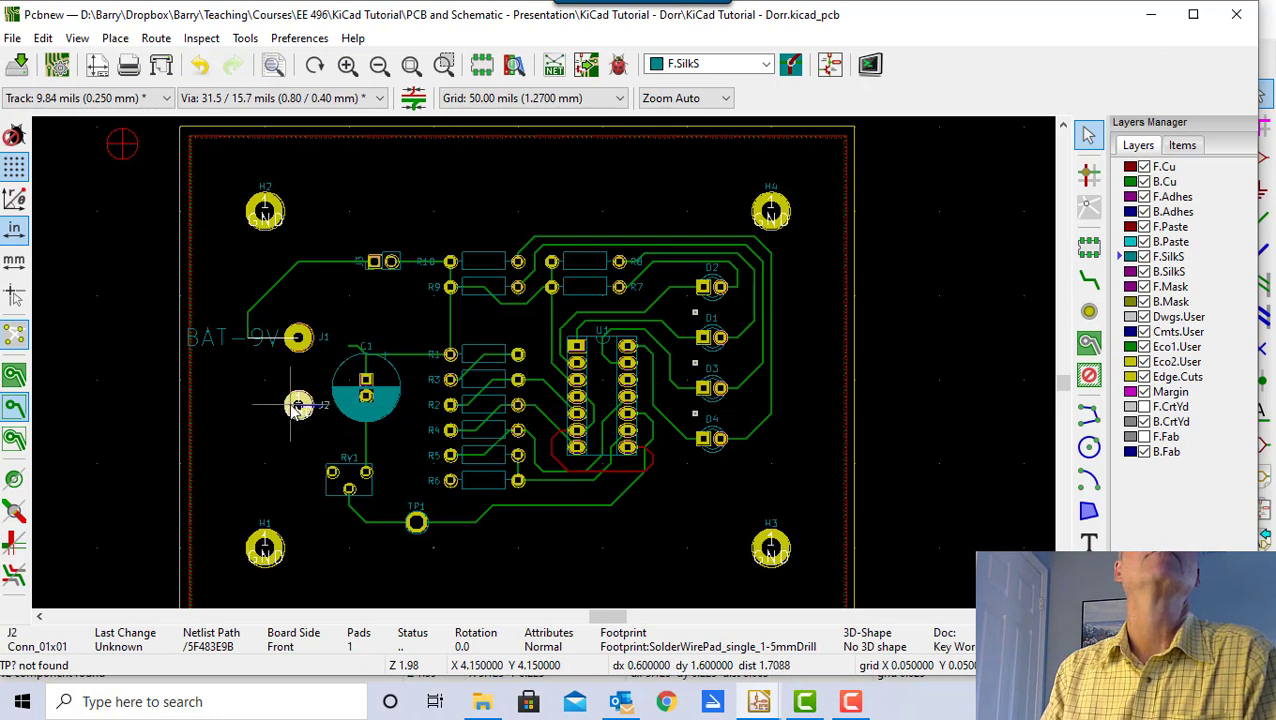
- Move capacitor C1 slightly down and right to X 4.65 in, Y 4.1 in, away from the J2 label
{"action": "left_click", "coordinate": [388, 403]}
{"action": "key", "text": "m"}
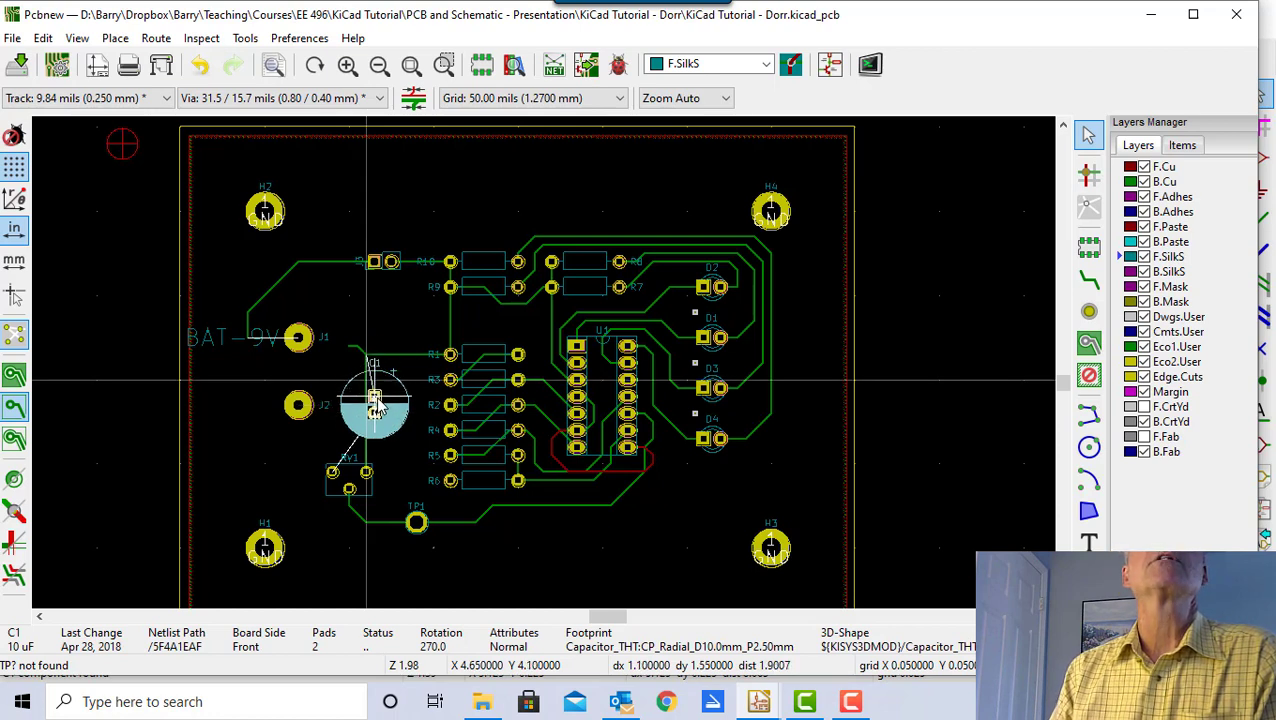
{"action": "left_click", "coordinate": [374, 404]}
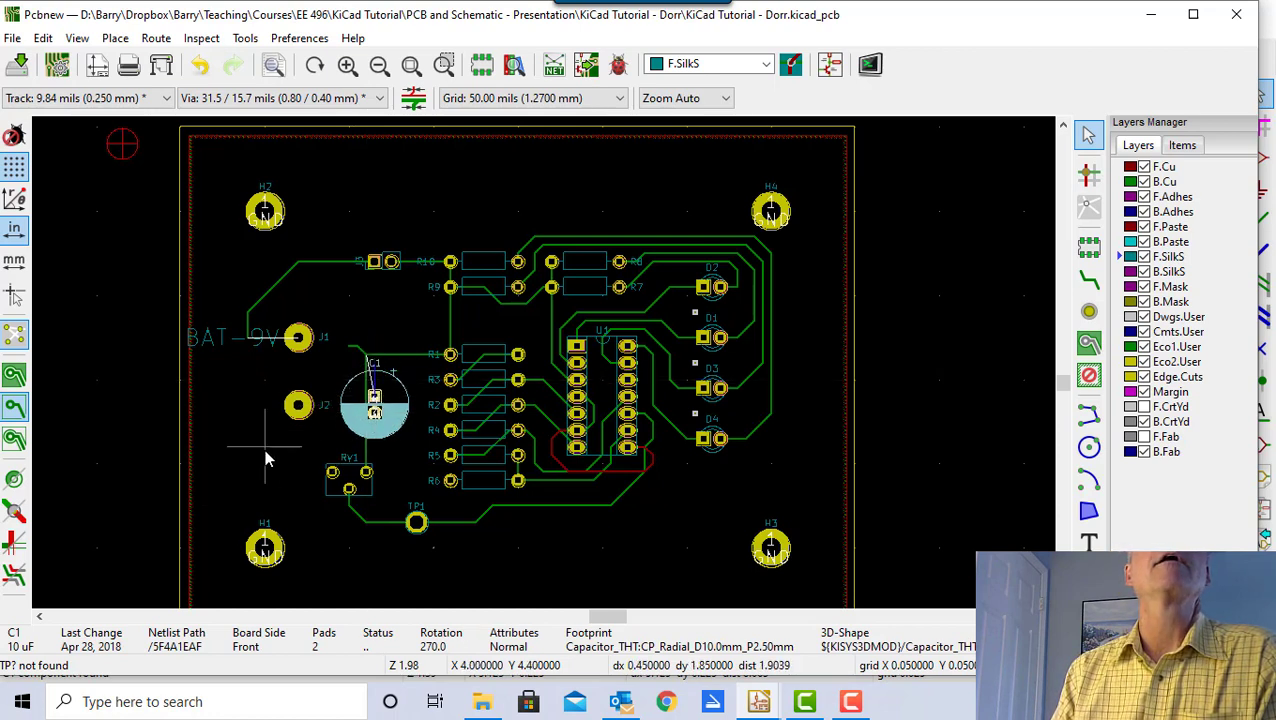
- Set the line thickness of the BAT-9V silkscreen text to 8 mils
{"action": "left_click", "coordinate": [214, 337]}
{"action": "double_click", "coordinate": [214, 337]}
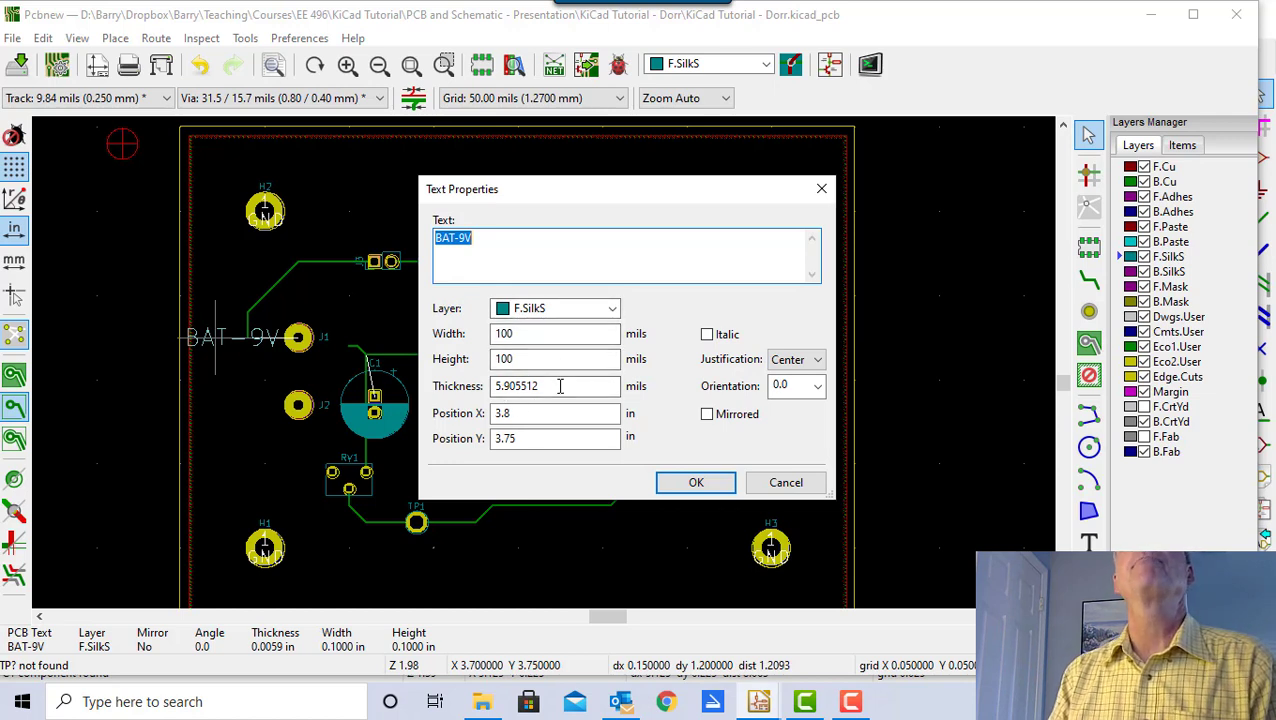
{"action": "double_click", "coordinate": [503, 386]}
{"action": "type", "text": "8"}
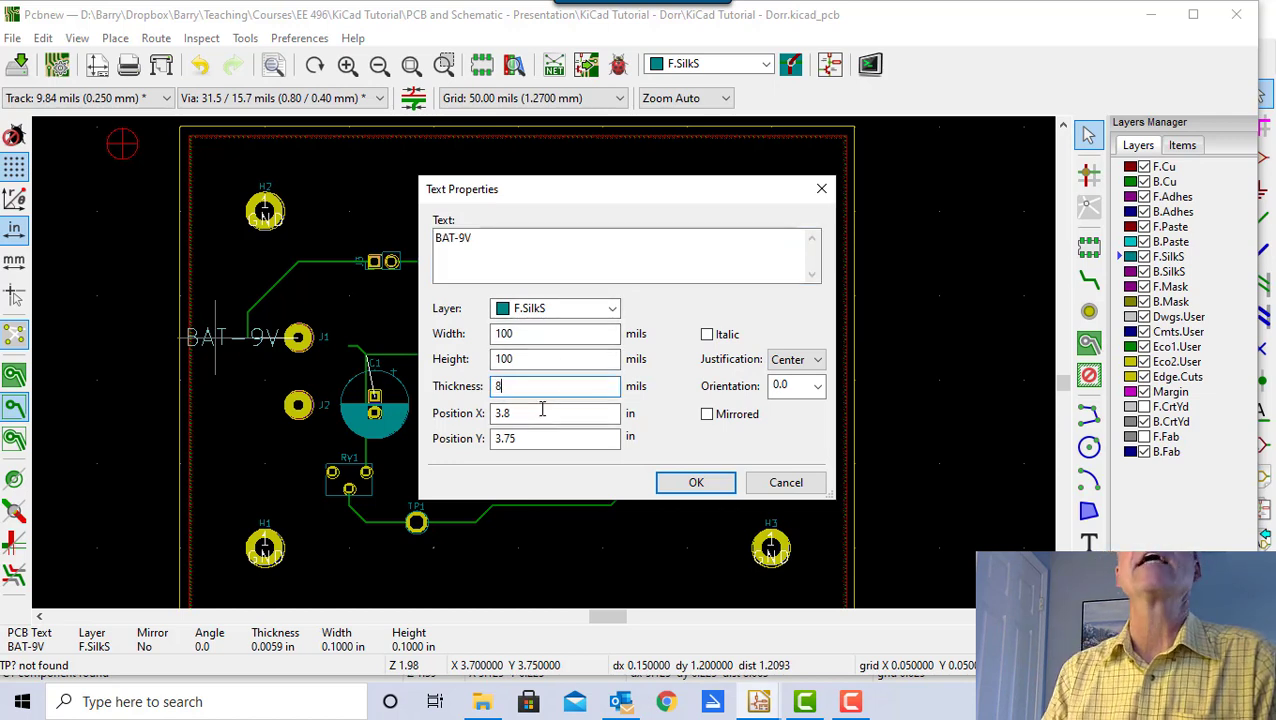
{"action": "left_click", "coordinate": [710, 482]}
{"action": "left_click", "coordinate": [255, 380]}
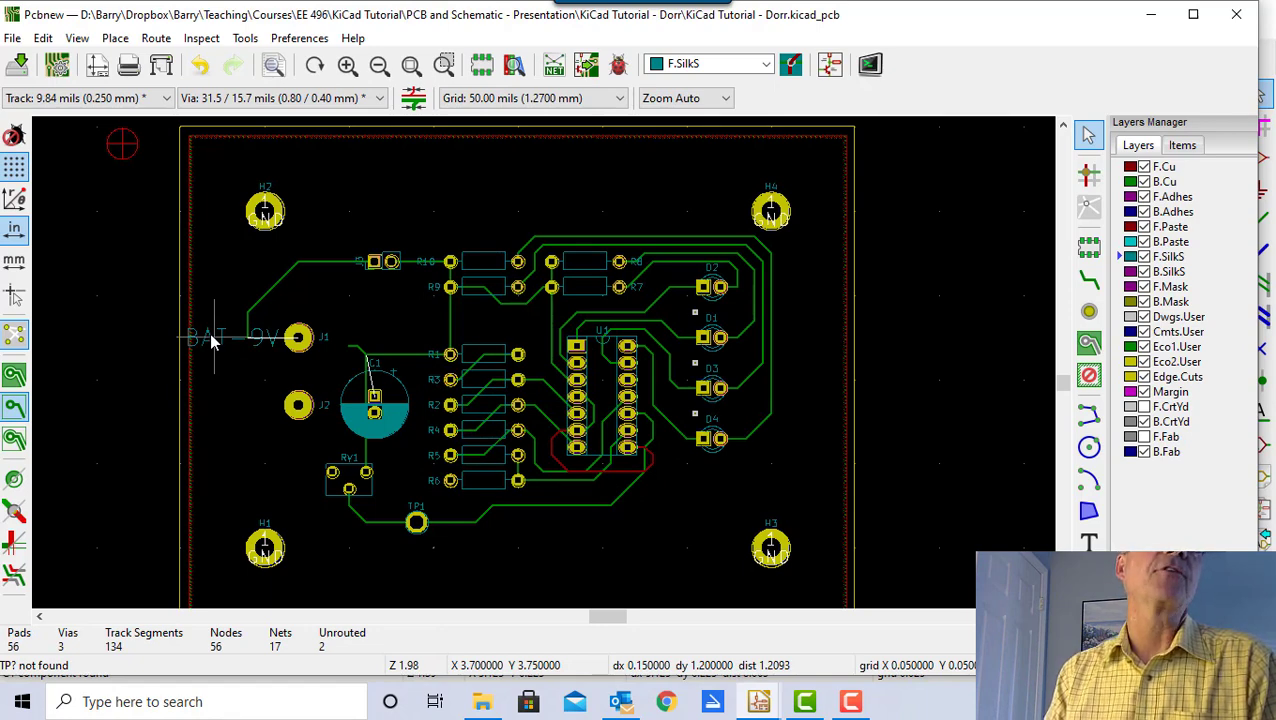
- Duplicate the BAT-9V text and place the copy directly below it, beside J2, at X 3.8 in, Y 4.15 in
{"action": "right_click", "coordinate": [216, 336]}
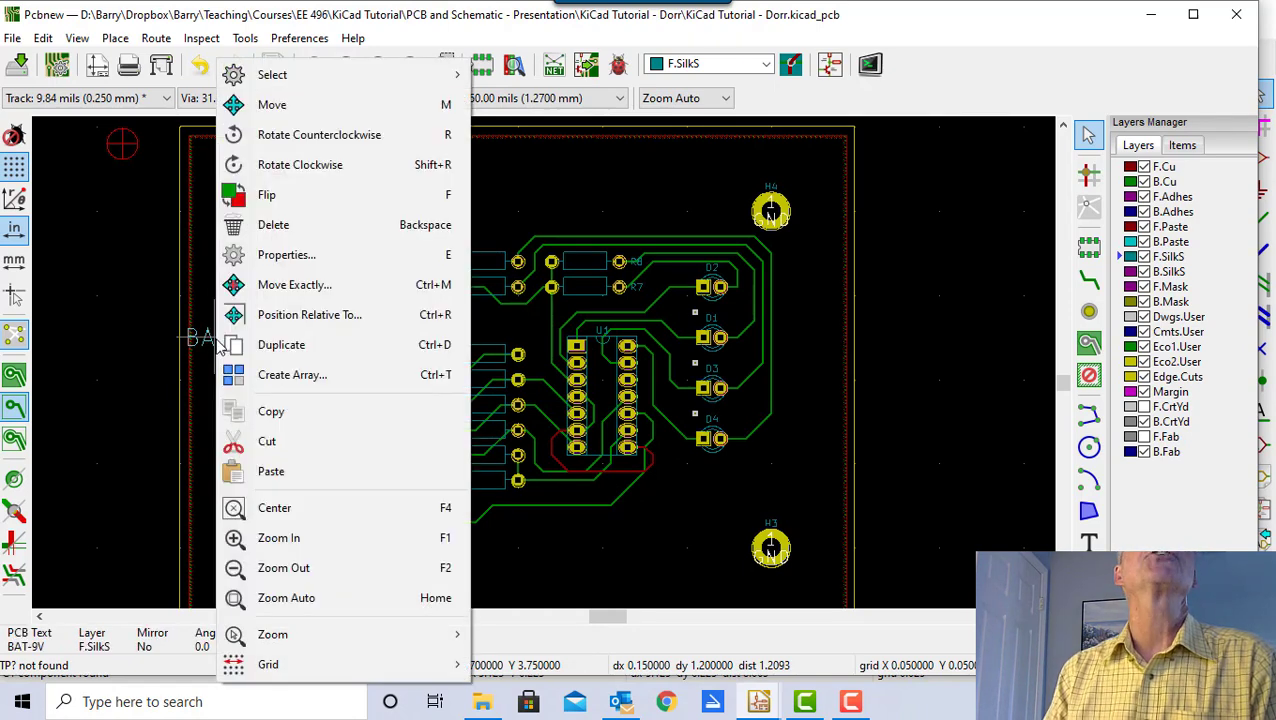
{"action": "left_click", "coordinate": [271, 345]}
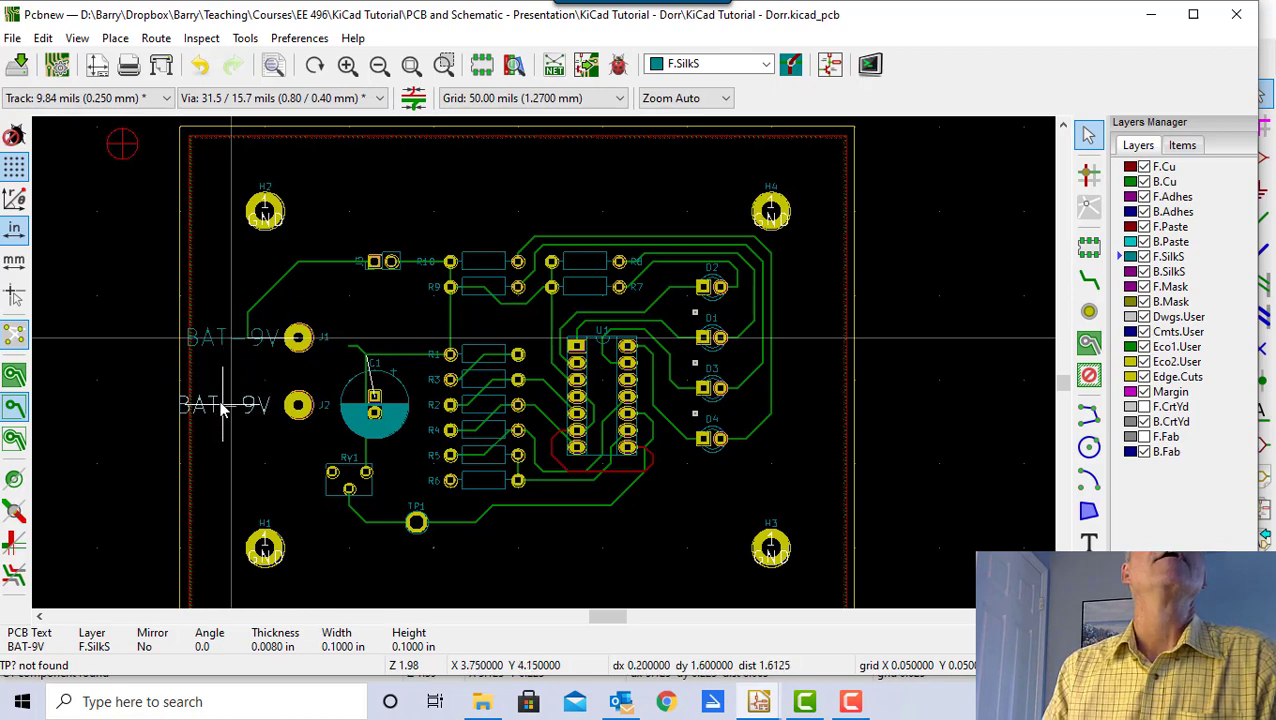
{"action": "left_click", "coordinate": [228, 410]}
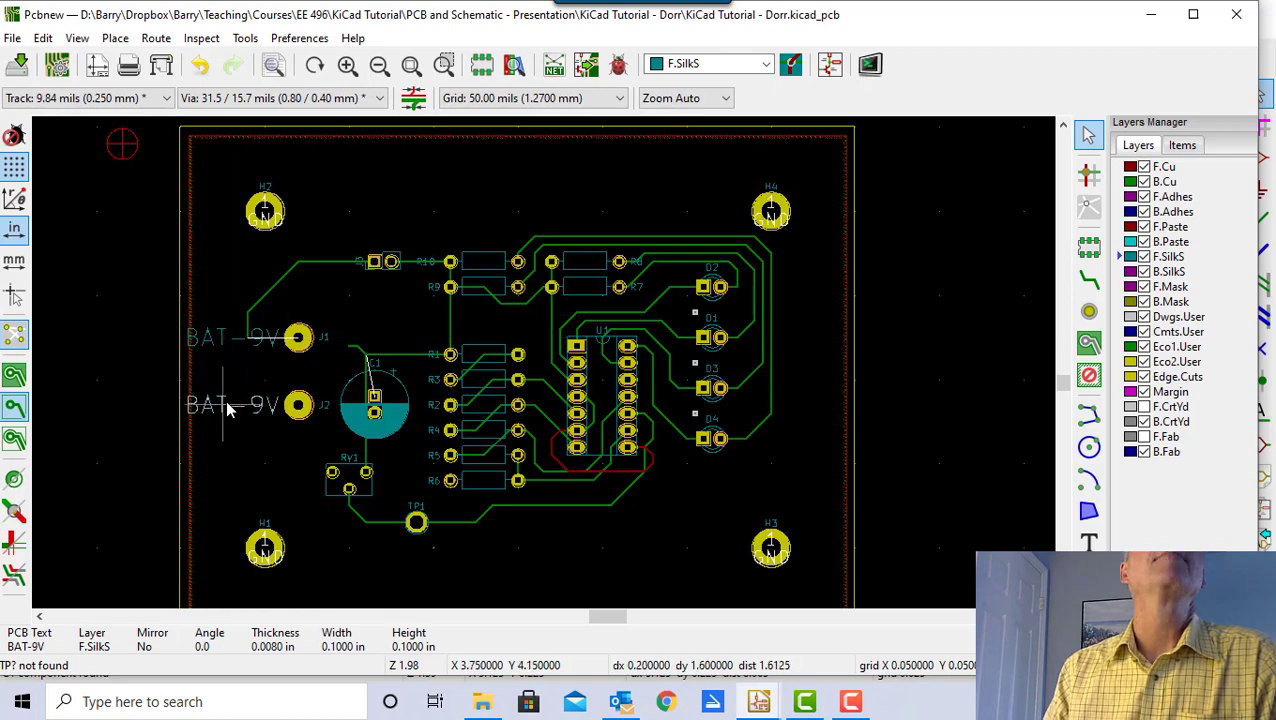
- Change the duplicated text beside J2 to GND and move it right, close to the J2 pad
{"action": "double_click", "coordinate": [228, 410]}
{"action": "type", "text": "GND"}
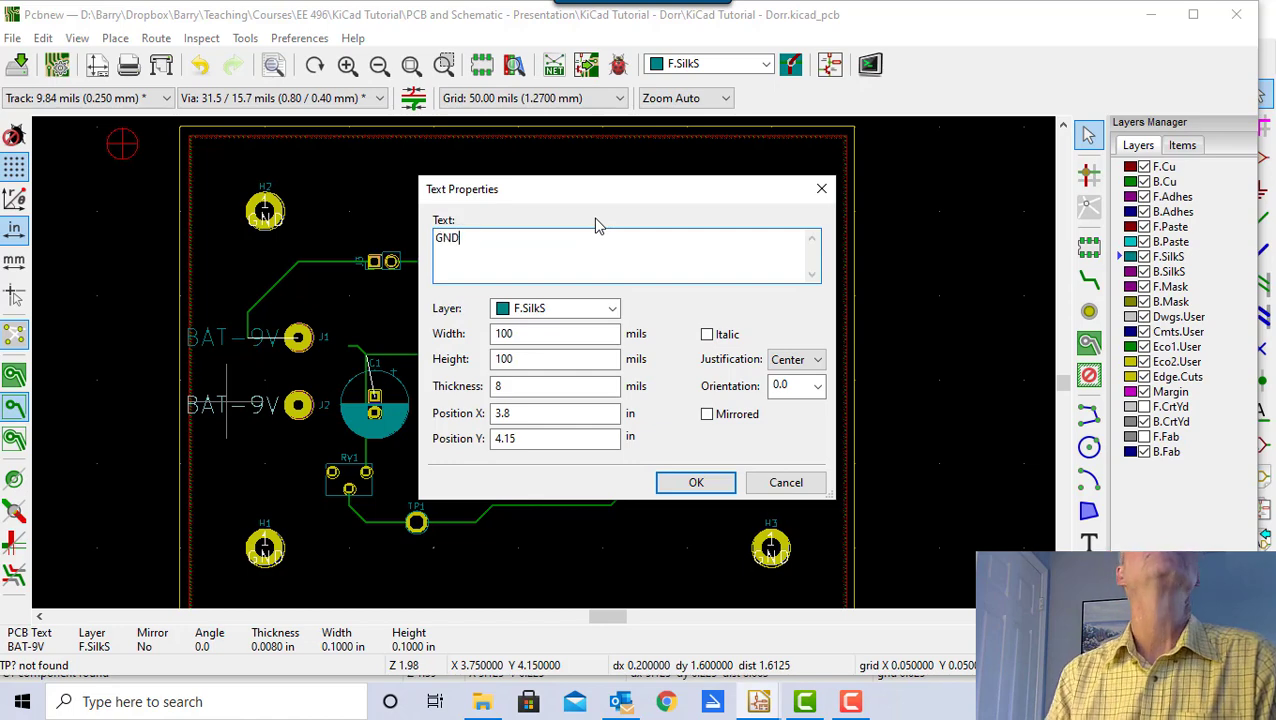
{"action": "left_click", "coordinate": [698, 484]}
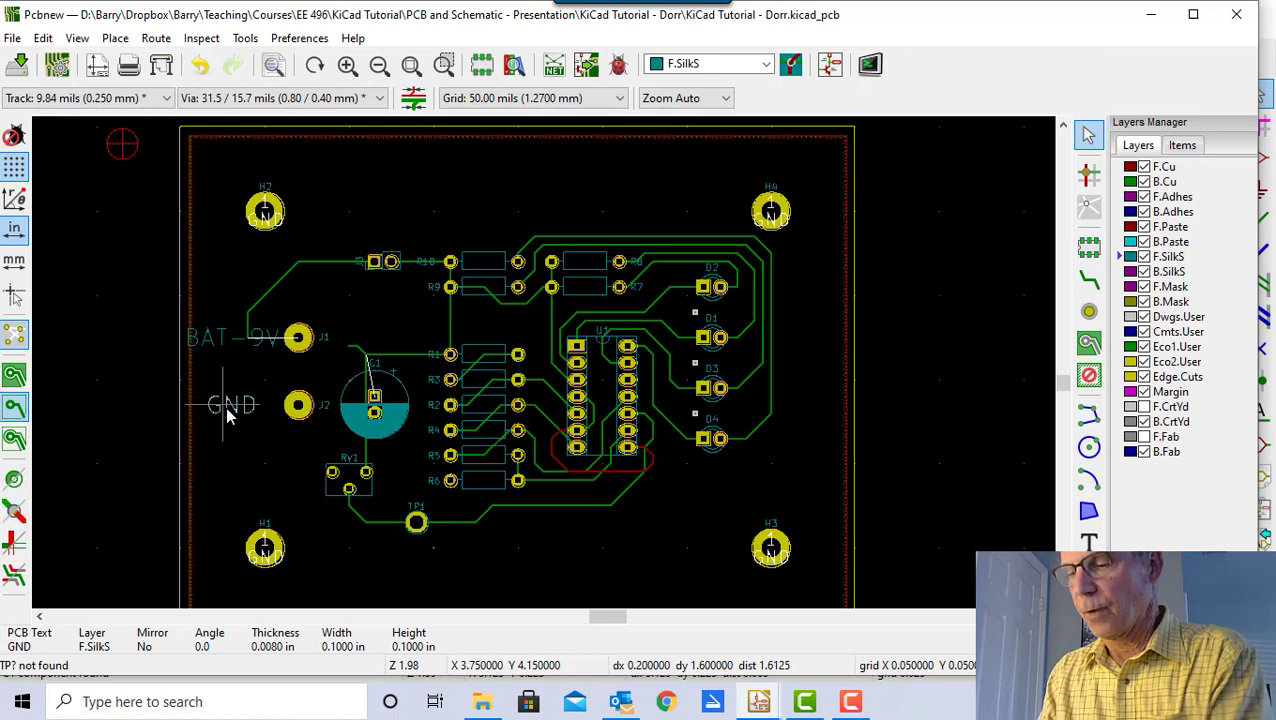
{"action": "key", "text": "m"}
{"action": "left_click", "coordinate": [250, 408]}
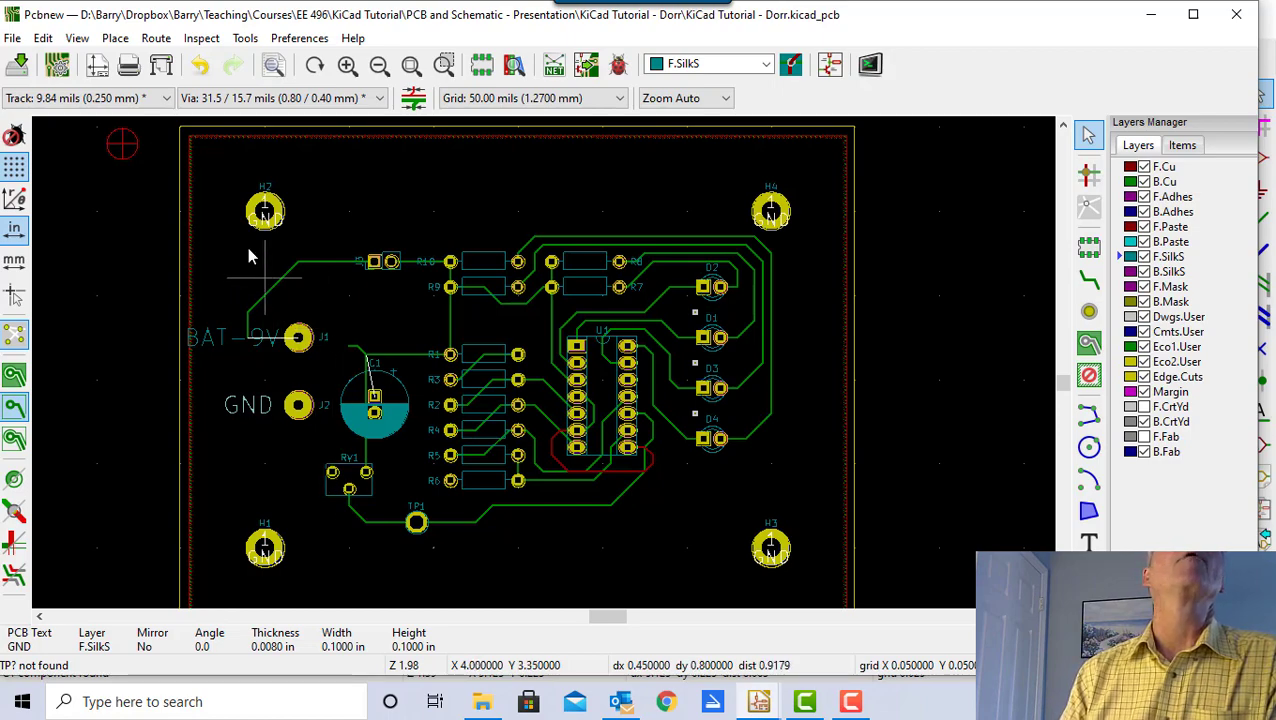
- Check the BAT-9V and GND silkscreen labels in the 3D view of the board, then close it
{"action": "left_click", "coordinate": [77, 38]}
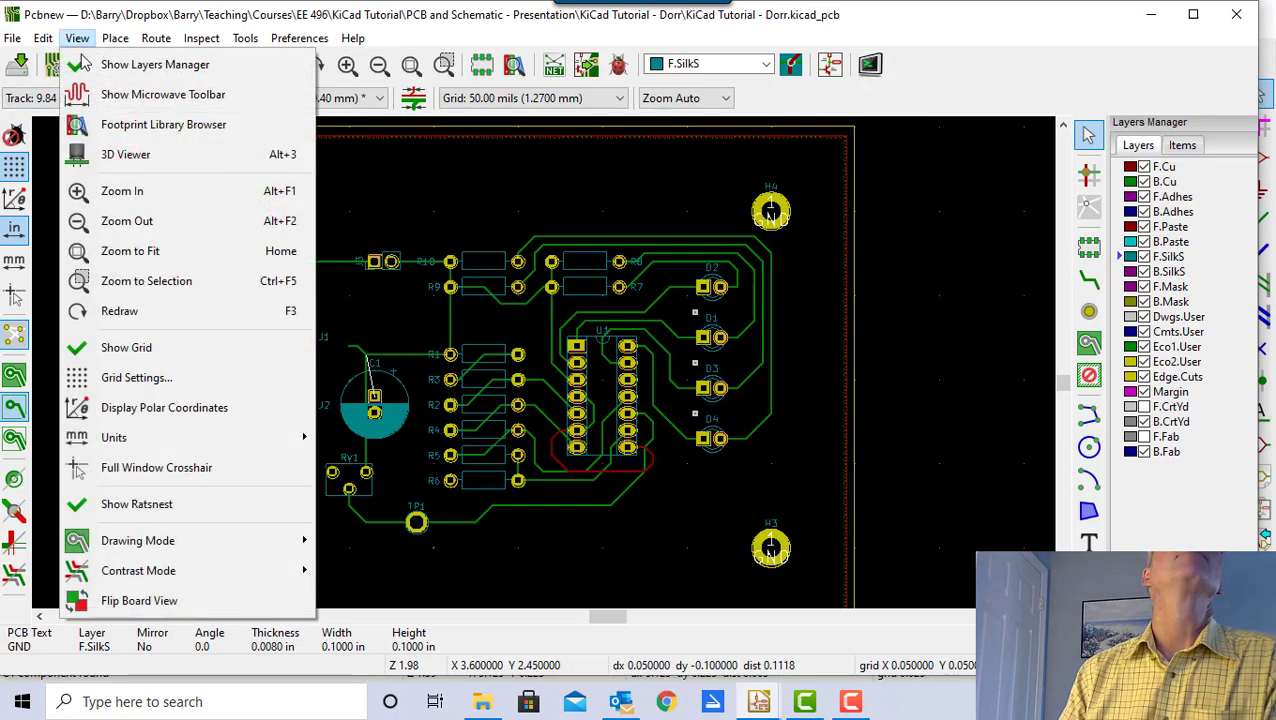
{"action": "left_click", "coordinate": [118, 157]}
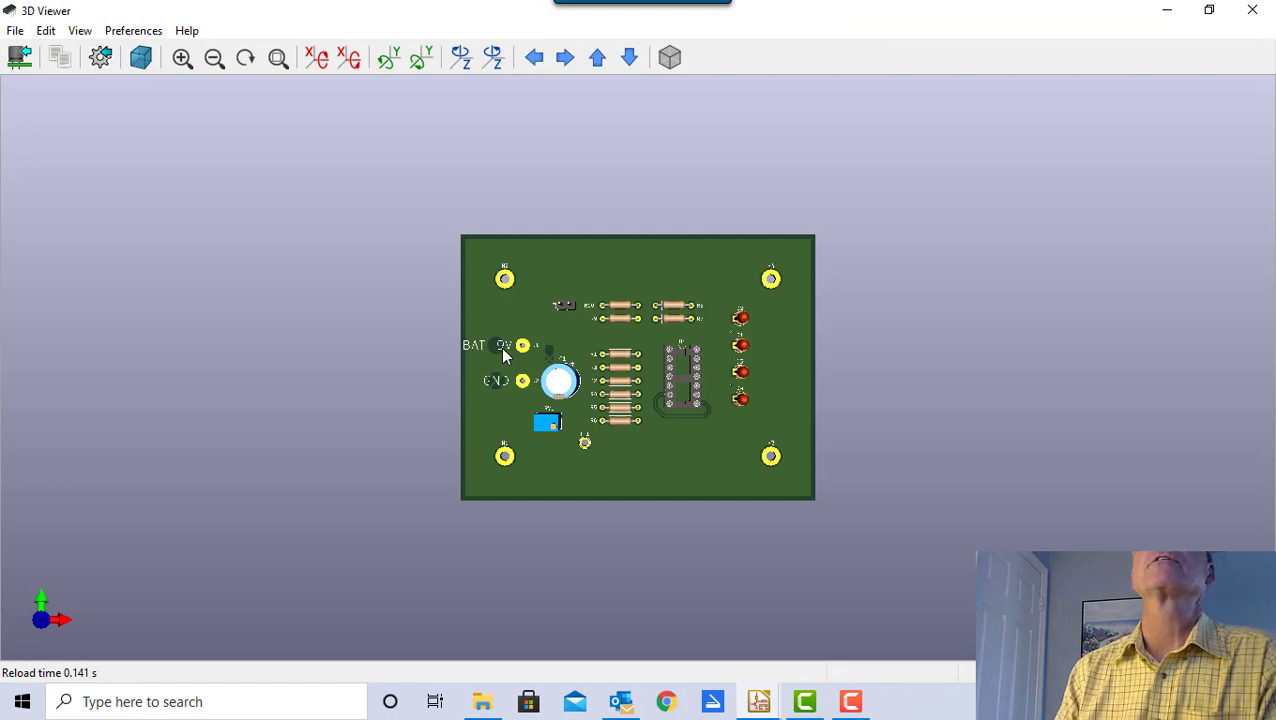
{"action": "left_click", "coordinate": [1250, 12]}
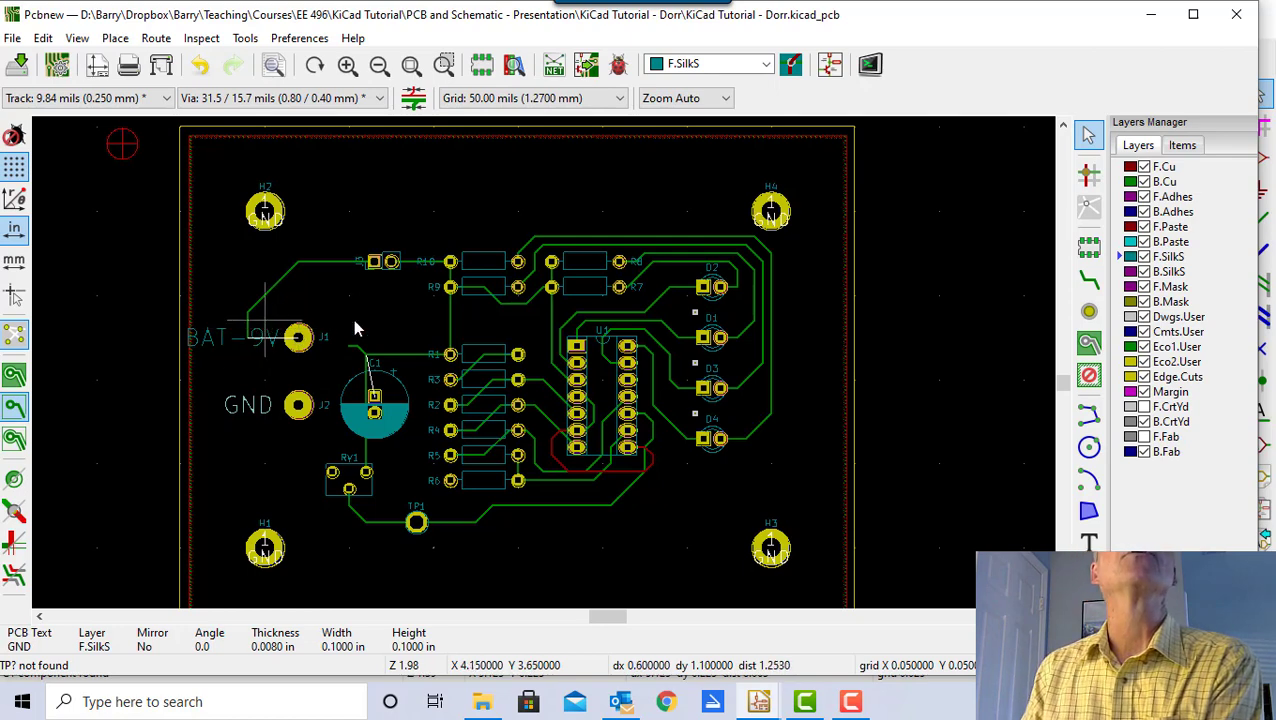
- Delete the old track segments between J1 and the square pad of J3
{"action": "left_click", "coordinate": [251, 336]}
{"action": "left_click", "coordinate": [305, 406]}
{"action": "key", "text": "Delete"}
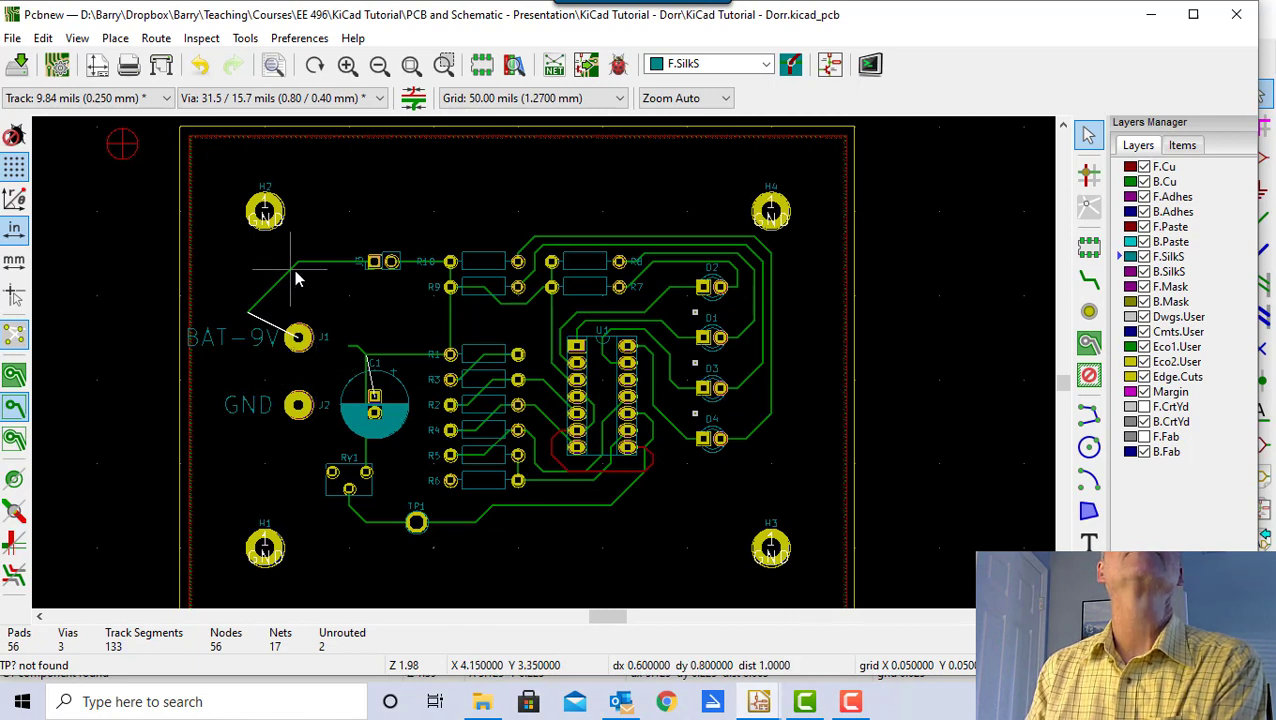
{"action": "left_click", "coordinate": [292, 272]}
{"action": "key", "text": "Delete"}
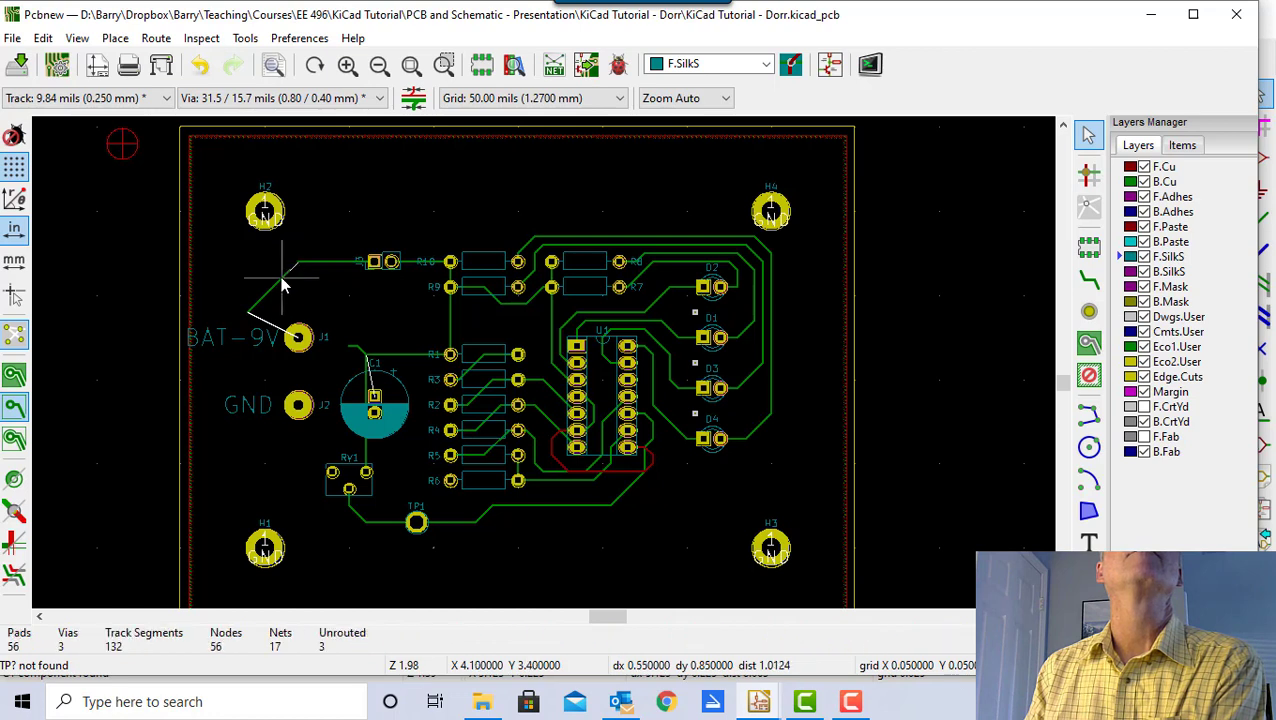
{"action": "left_click", "coordinate": [283, 286]}
{"action": "key", "text": "Delete"}
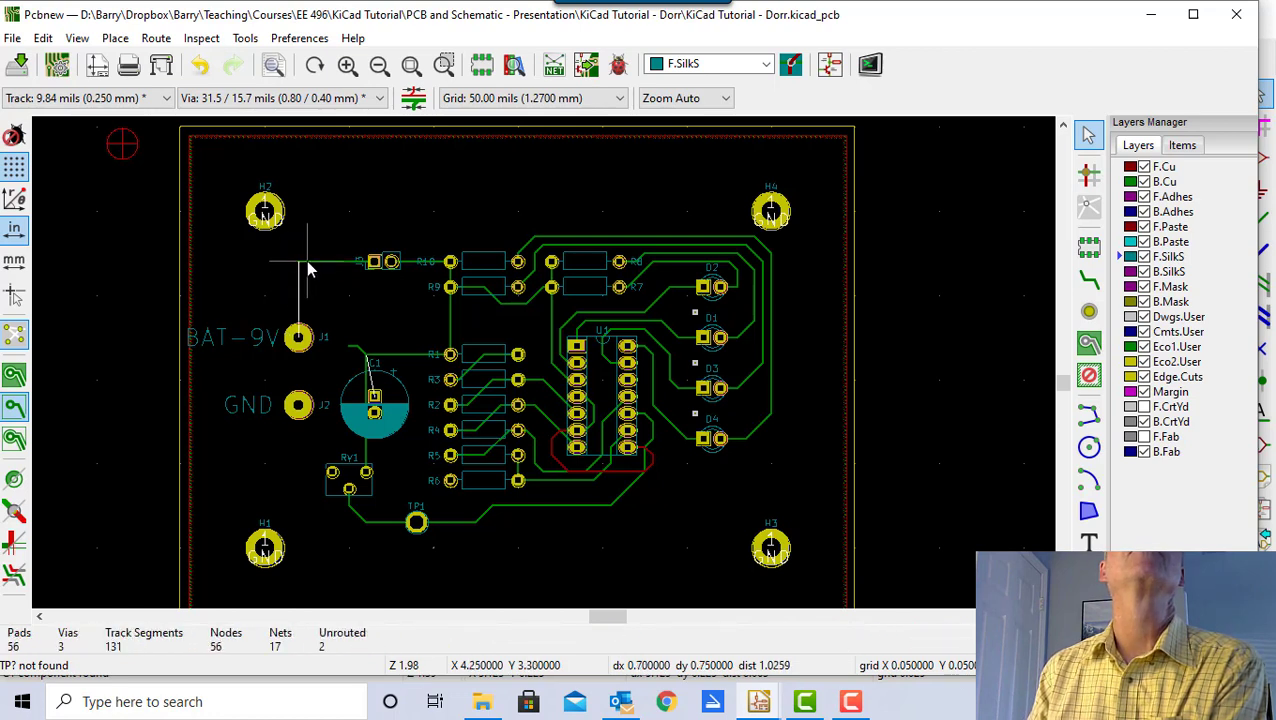
{"action": "left_click", "coordinate": [302, 262]}
{"action": "key", "text": "Delete"}
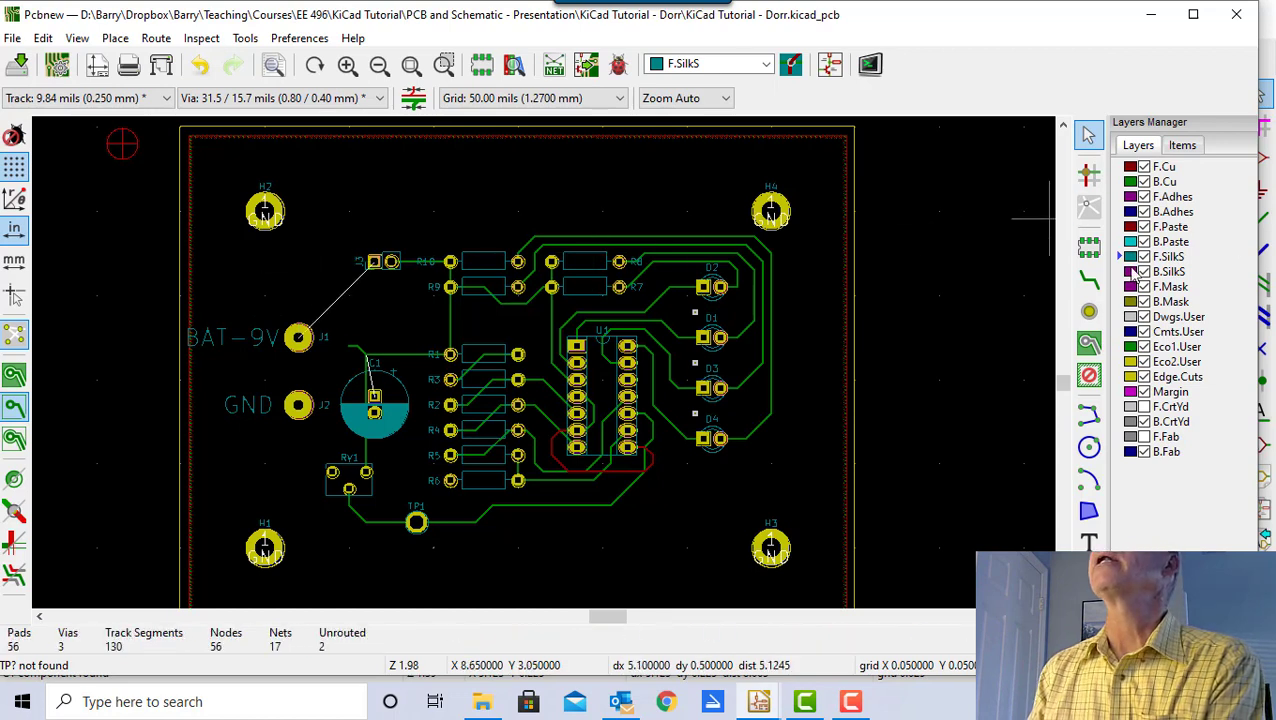
- Route a new track on B.Cu from the square pad of J3 left and down to J1
{"action": "left_click", "coordinate": [1089, 281]}
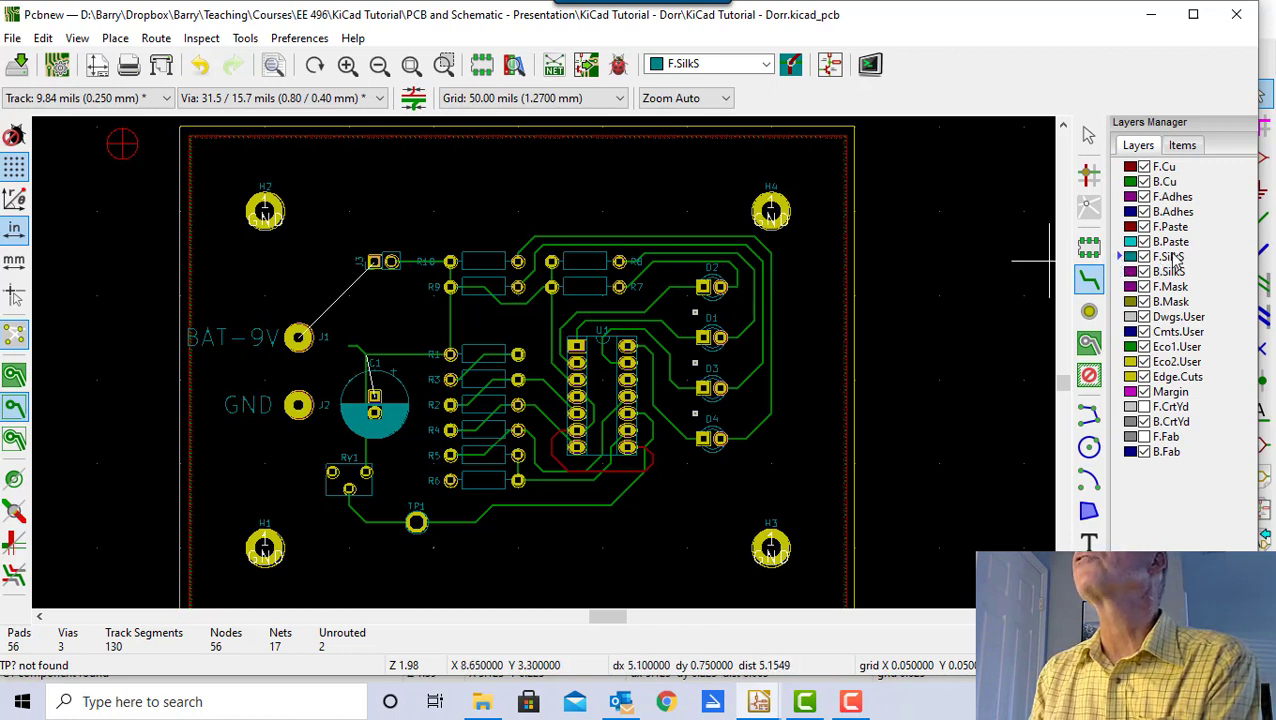
{"action": "left_click", "coordinate": [1130, 183]}
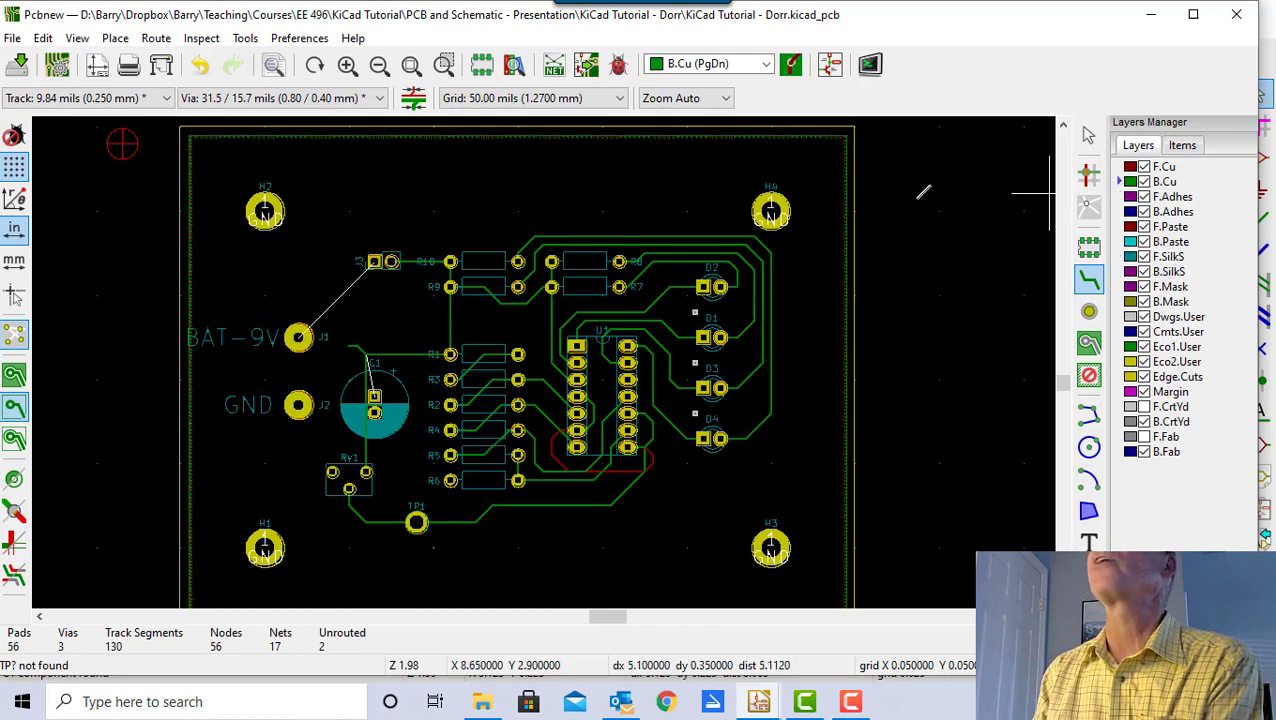
{"action": "left_click", "coordinate": [375, 261]}
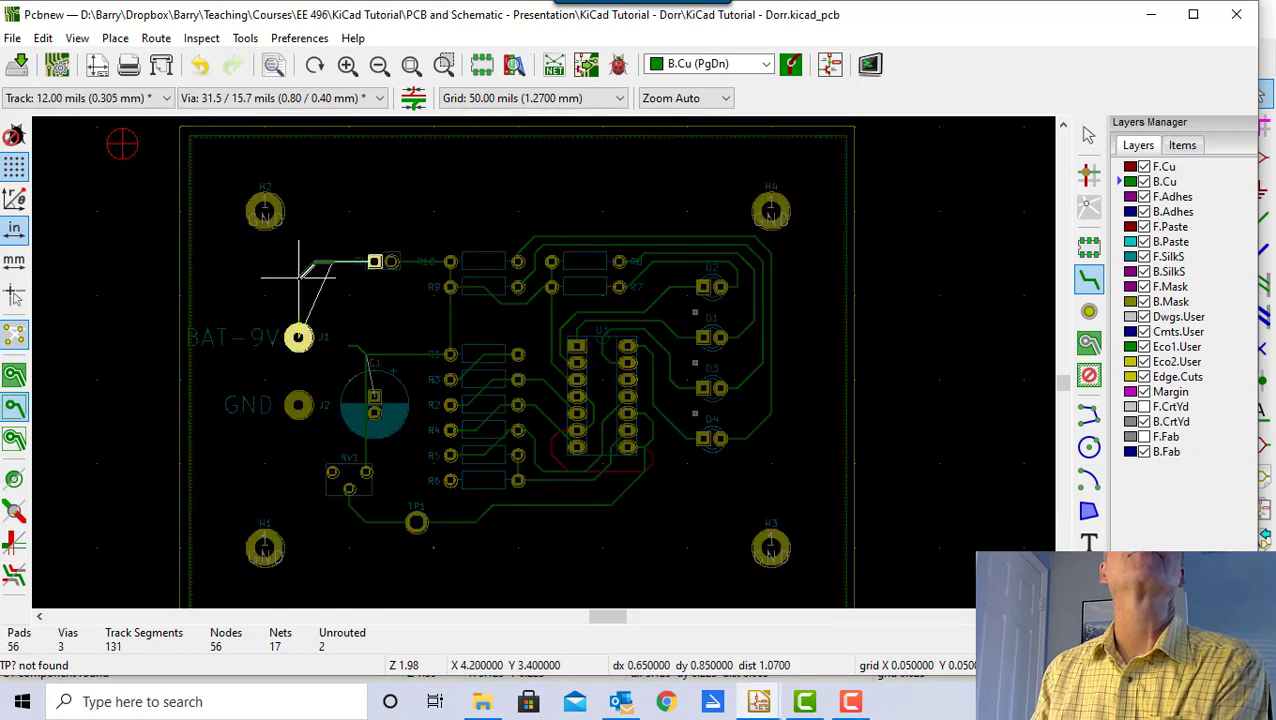
{"action": "left_click", "coordinate": [298, 272]}
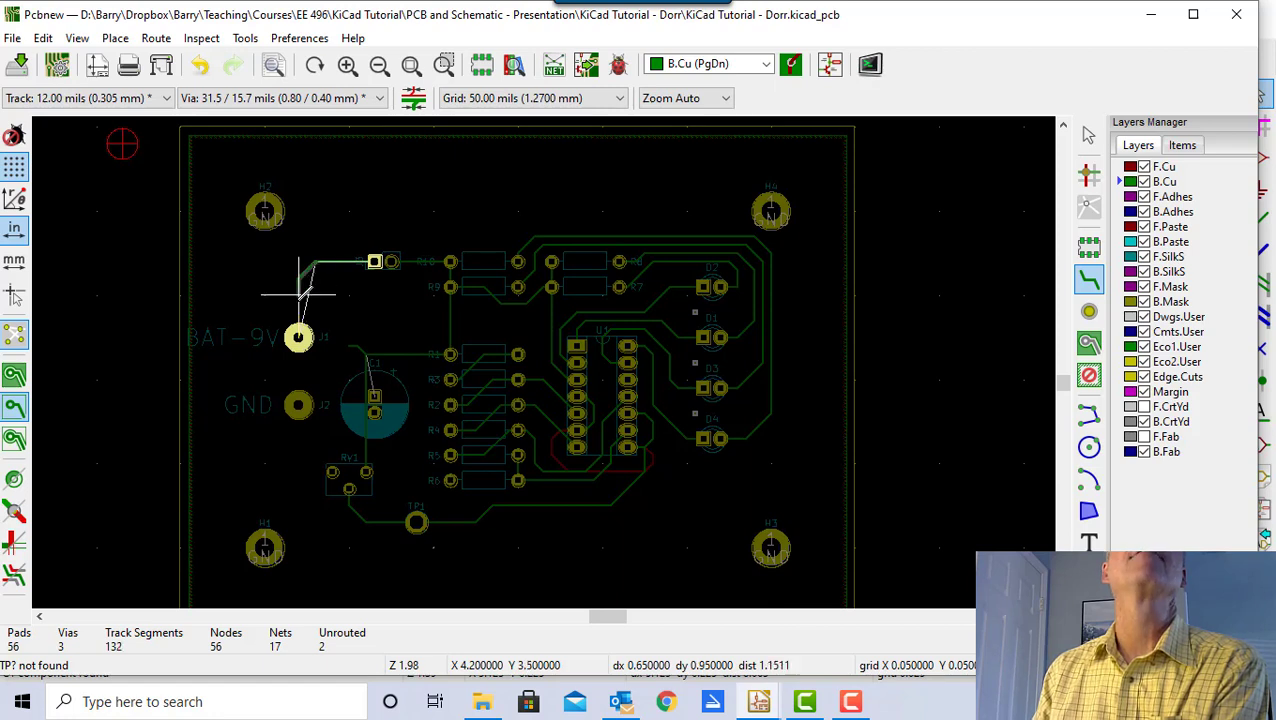
{"action": "left_click", "coordinate": [298, 337]}
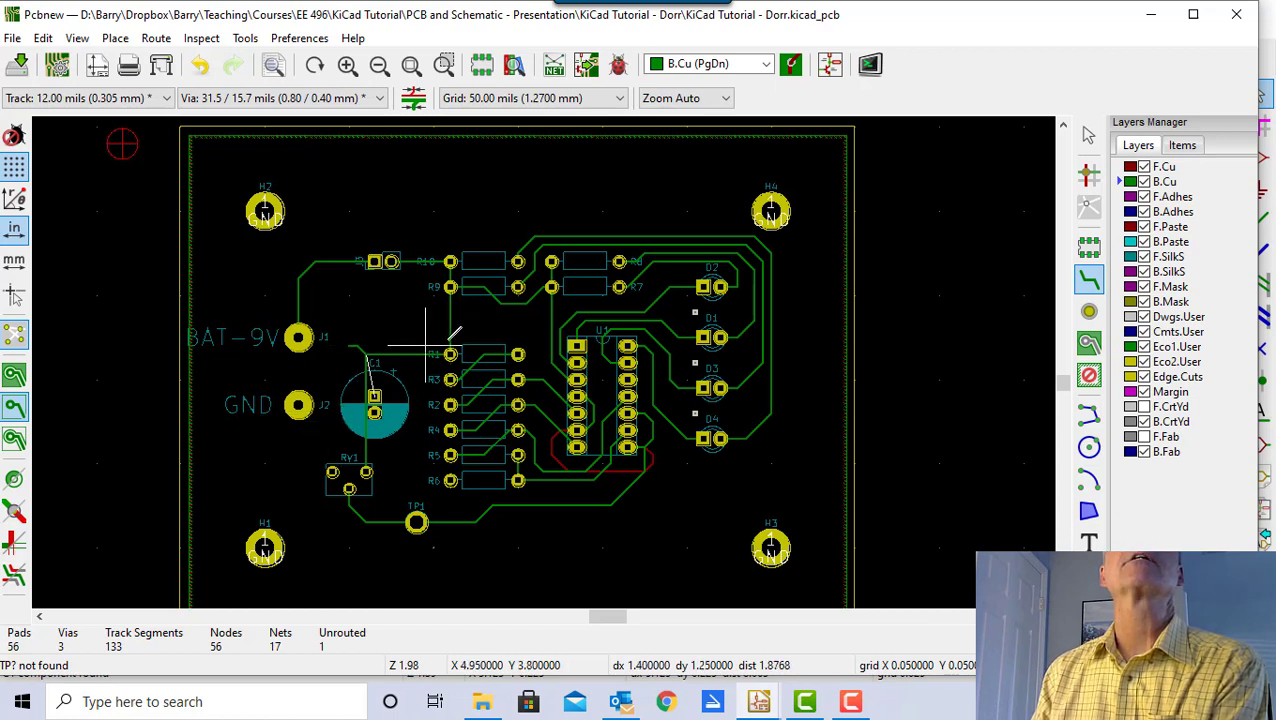
- Delete the leftover track segments around C1 that run from R1 and down to RV1
{"action": "left_click", "coordinate": [1089, 134]}
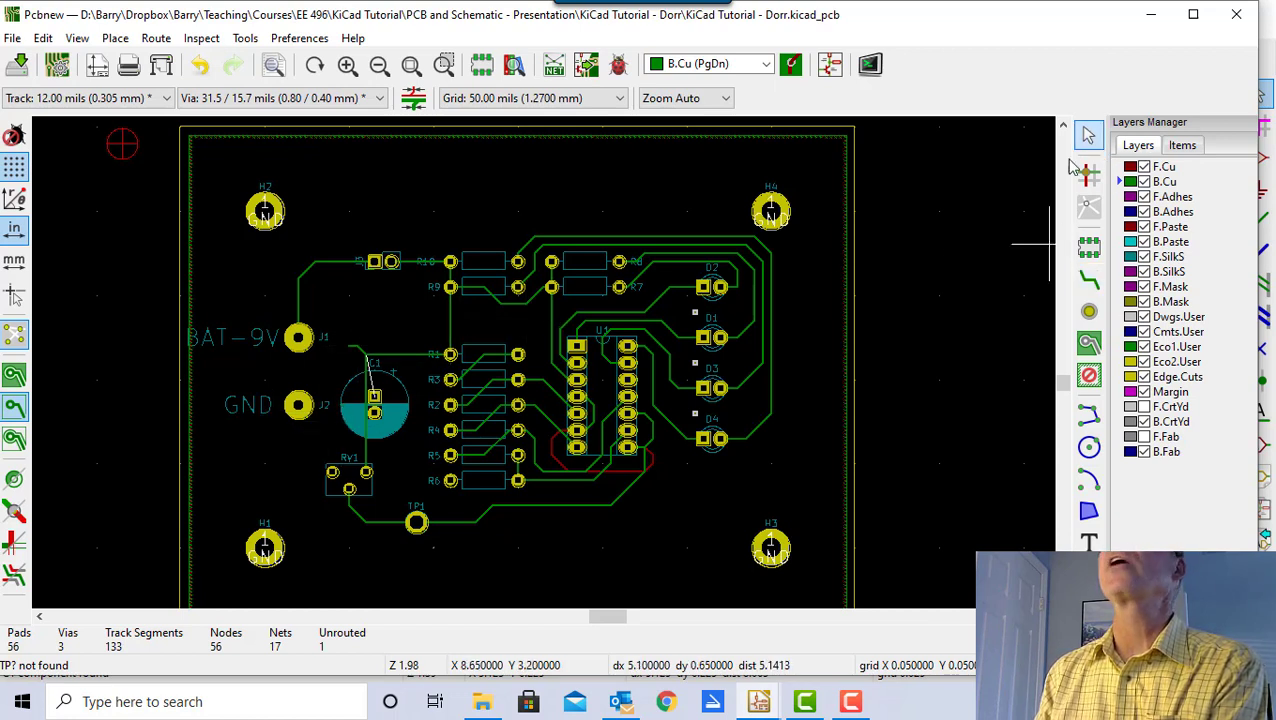
{"action": "left_click", "coordinate": [394, 355]}
{"action": "key", "text": "Delete"}
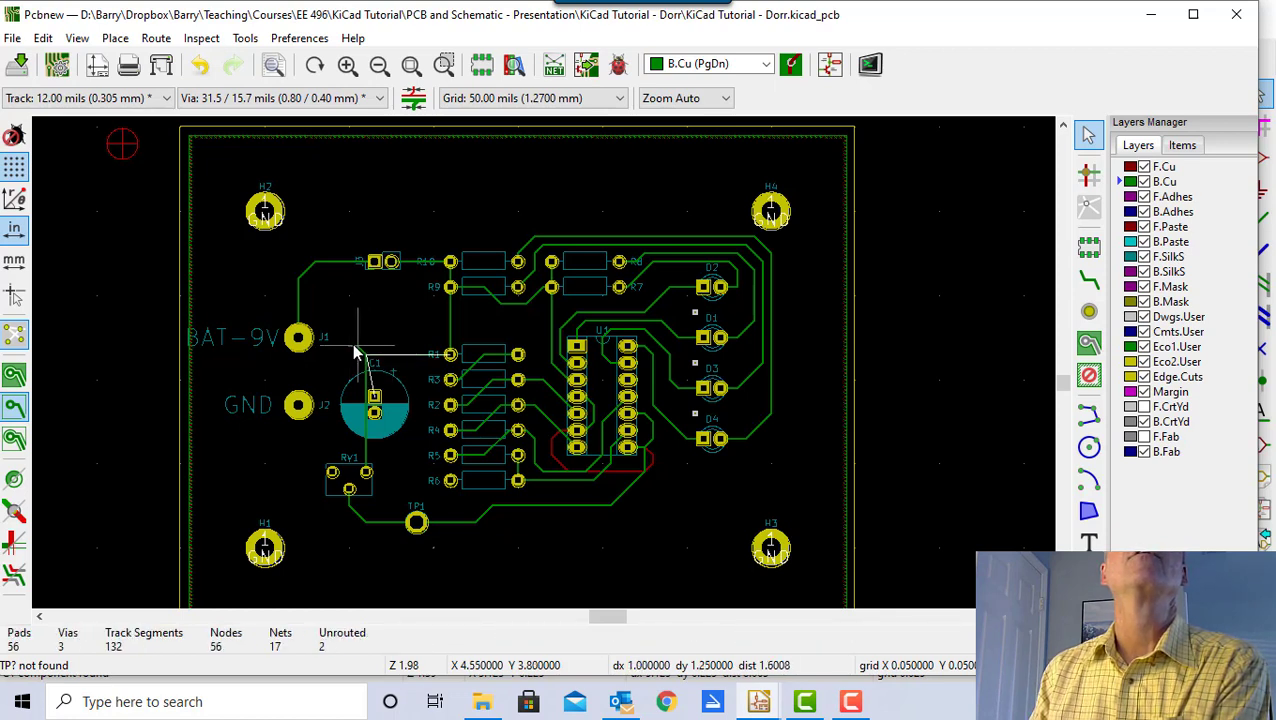
{"action": "scroll", "coordinate": [358, 350], "scroll_direction": "up", "scroll_amount": 3}
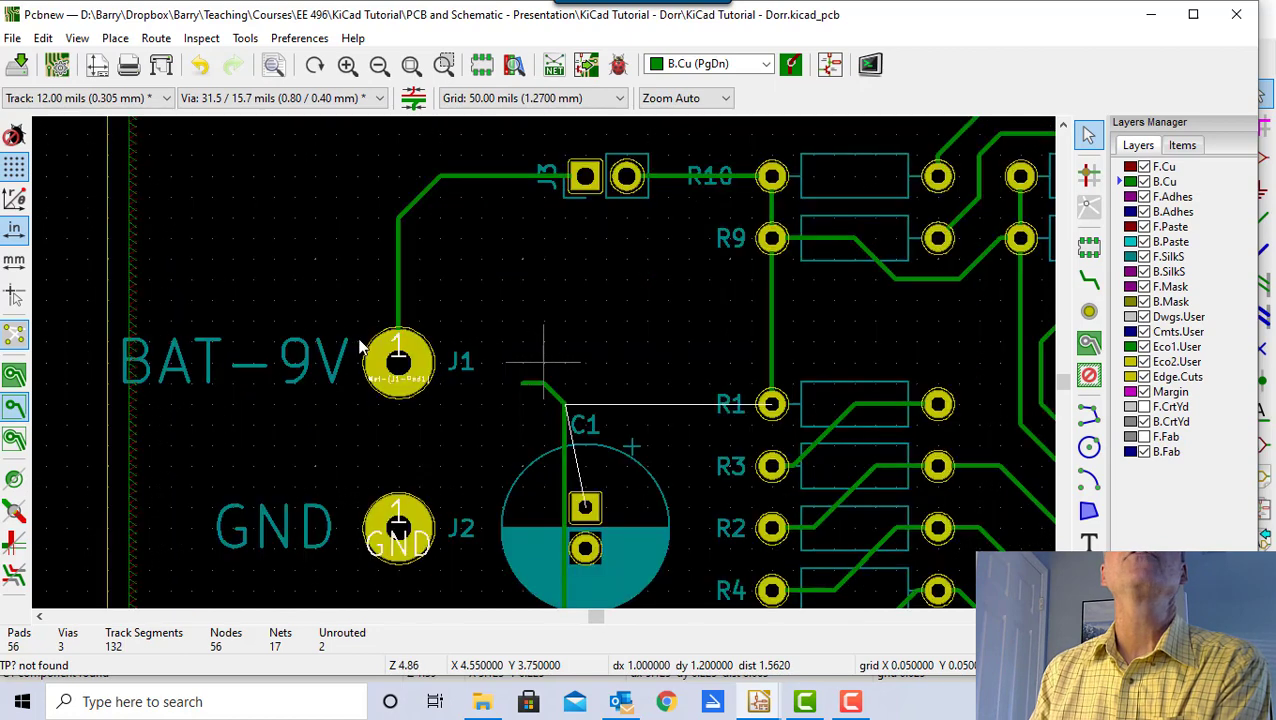
{"action": "left_click", "coordinate": [545, 383]}
{"action": "key", "text": "Delete"}
{"action": "left_click", "coordinate": [552, 391]}
{"action": "key", "text": "Delete"}
{"action": "left_click", "coordinate": [564, 429]}
{"action": "key", "text": "Delete"}
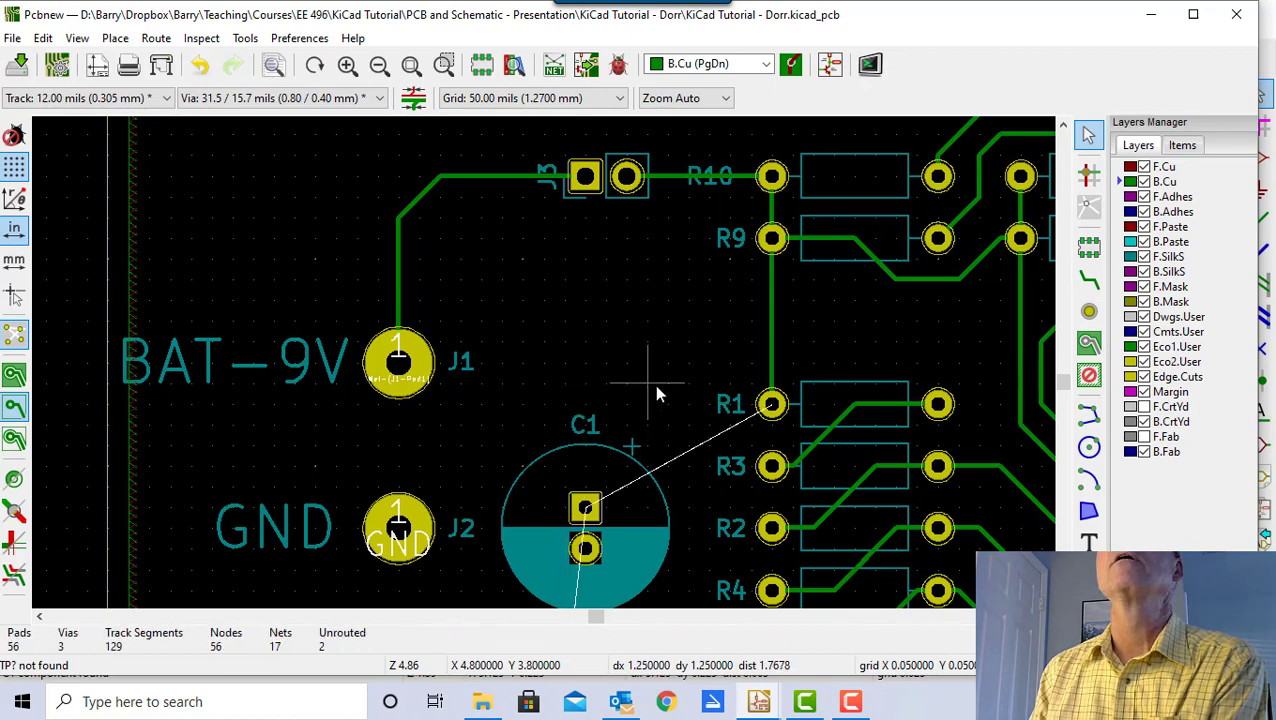
{"action": "scroll", "coordinate": [657, 393], "scroll_direction": "down", "scroll_amount": 3}
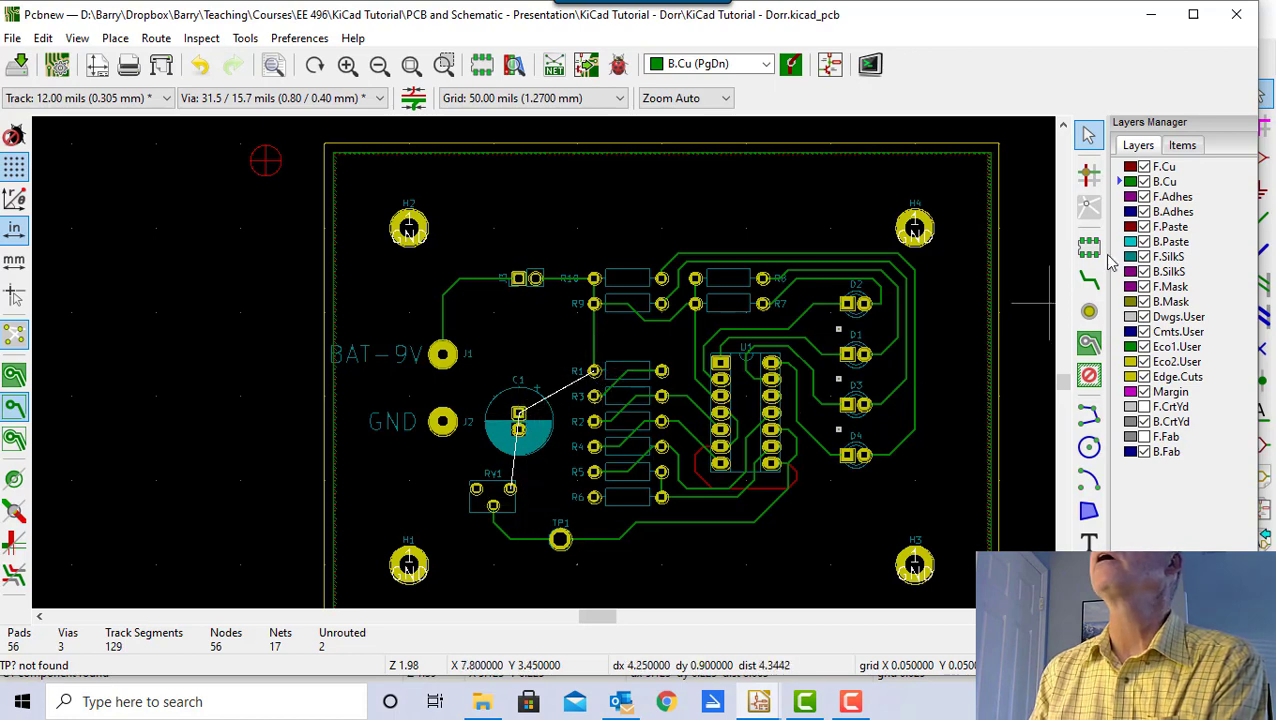
- Route B.Cu tracks from RV1's right-hand pad around to C1's square pad, and from R1's left pad to C1
{"action": "left_click", "coordinate": [1089, 279]}
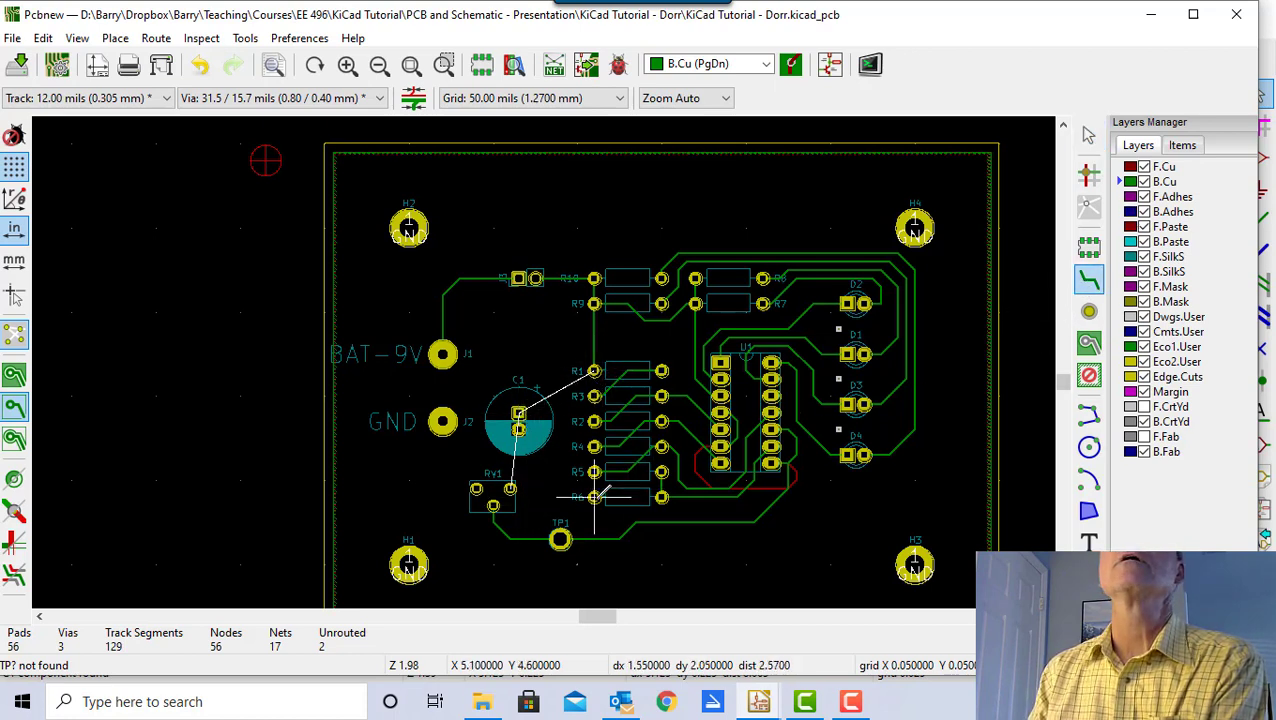
{"action": "left_click", "coordinate": [510, 488]}
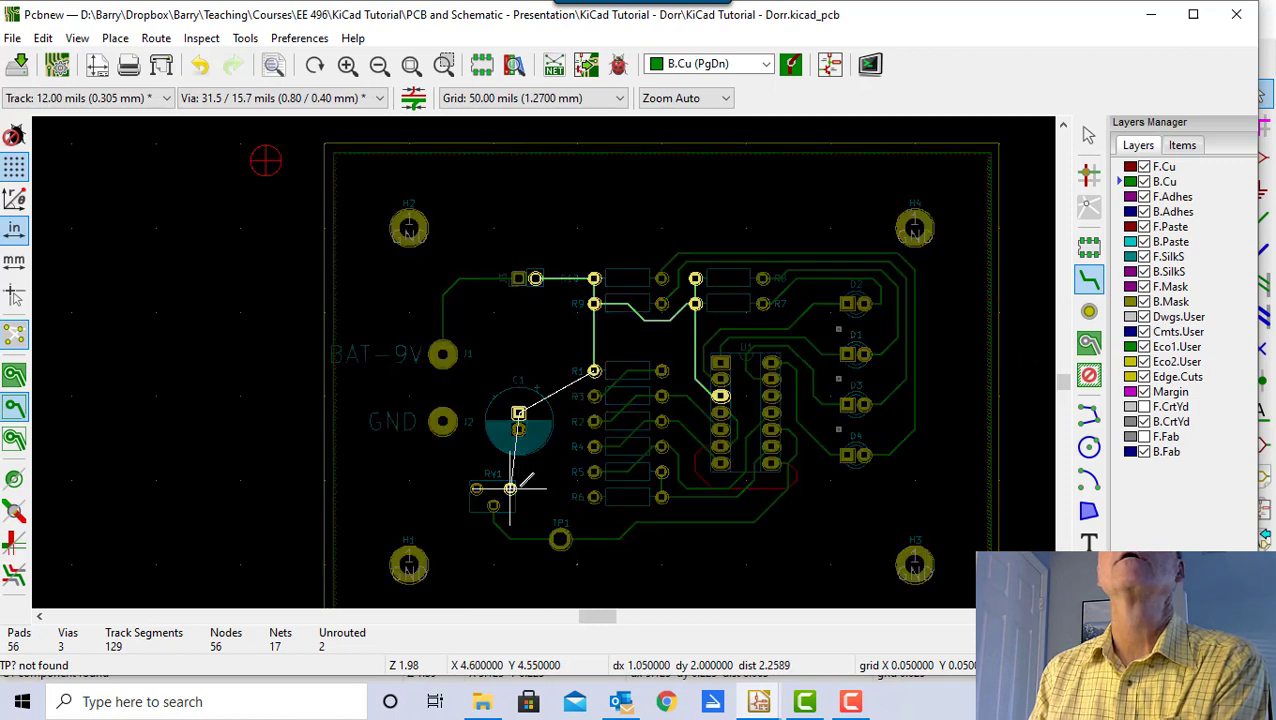
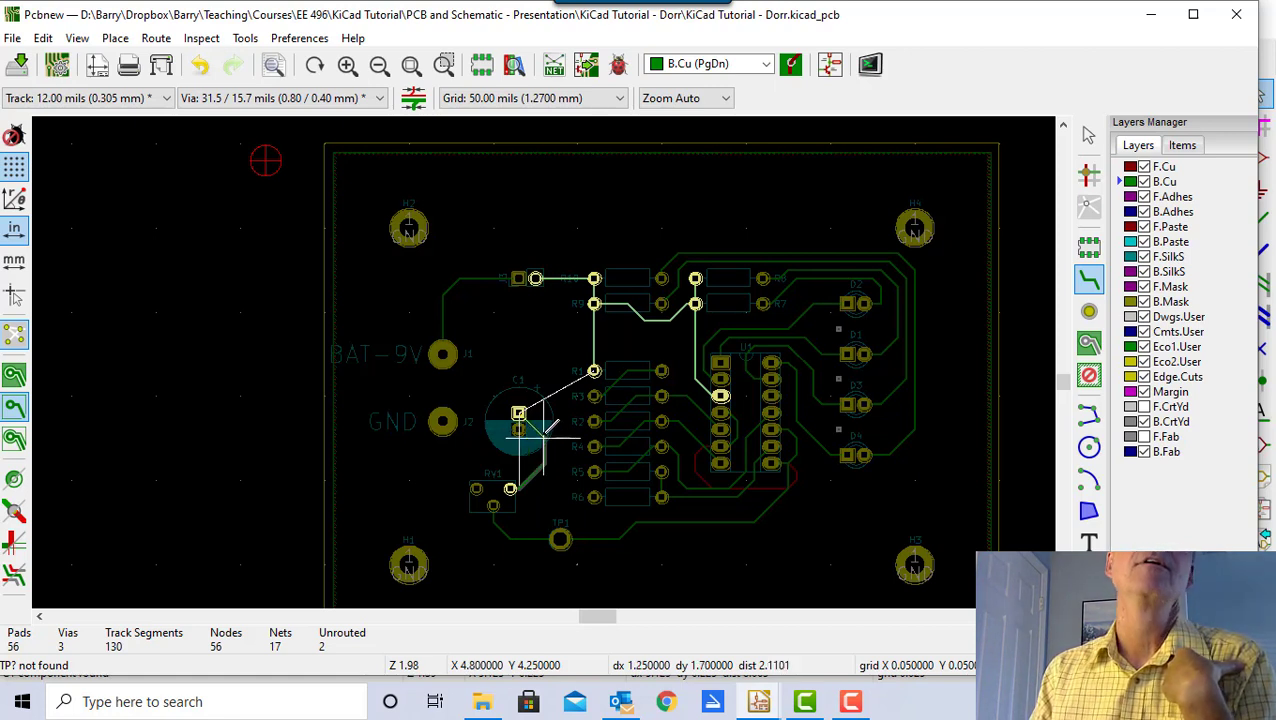
{"action": "left_click", "coordinate": [544, 437]}
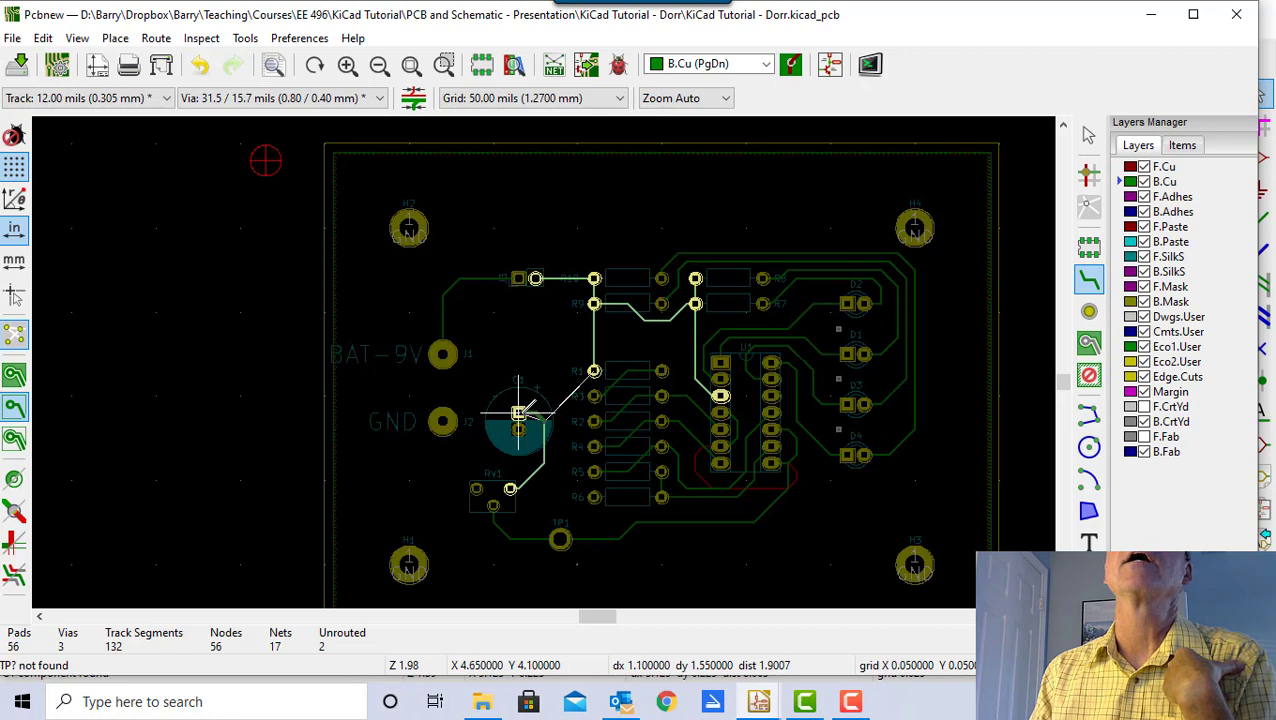
{"action": "left_click", "coordinate": [530, 403]}
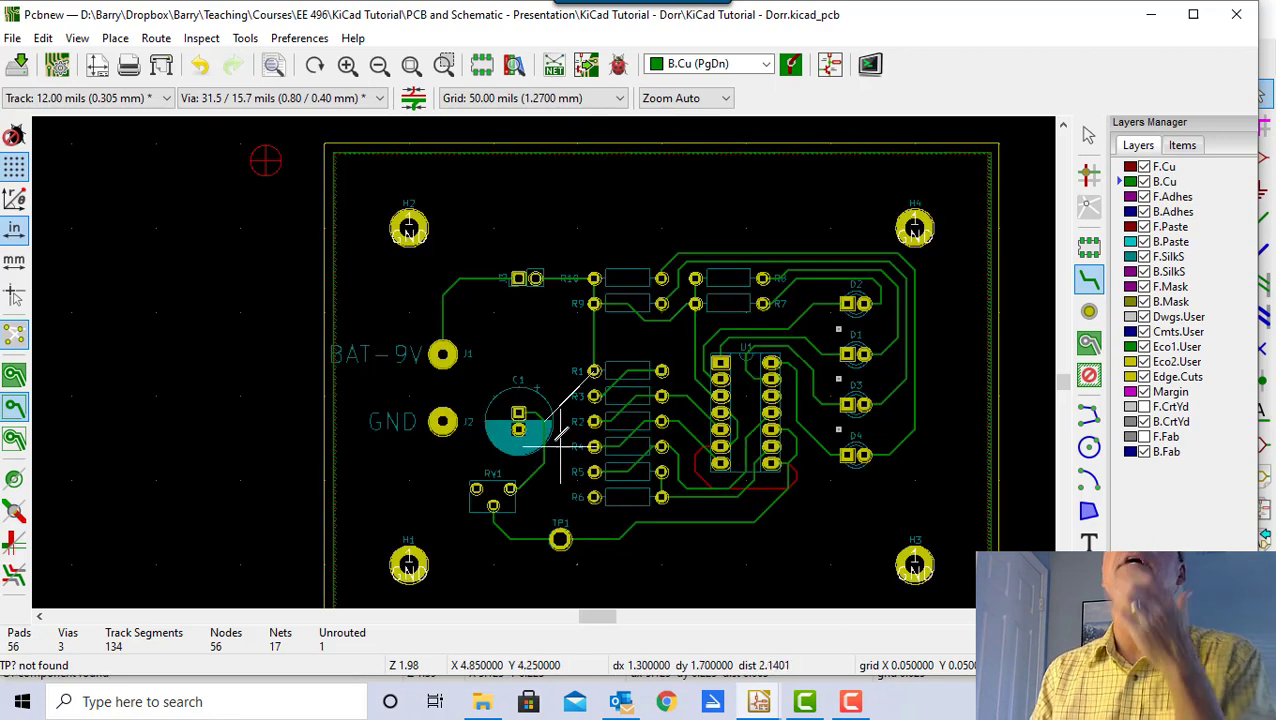
{"action": "left_click", "coordinate": [594, 371]}
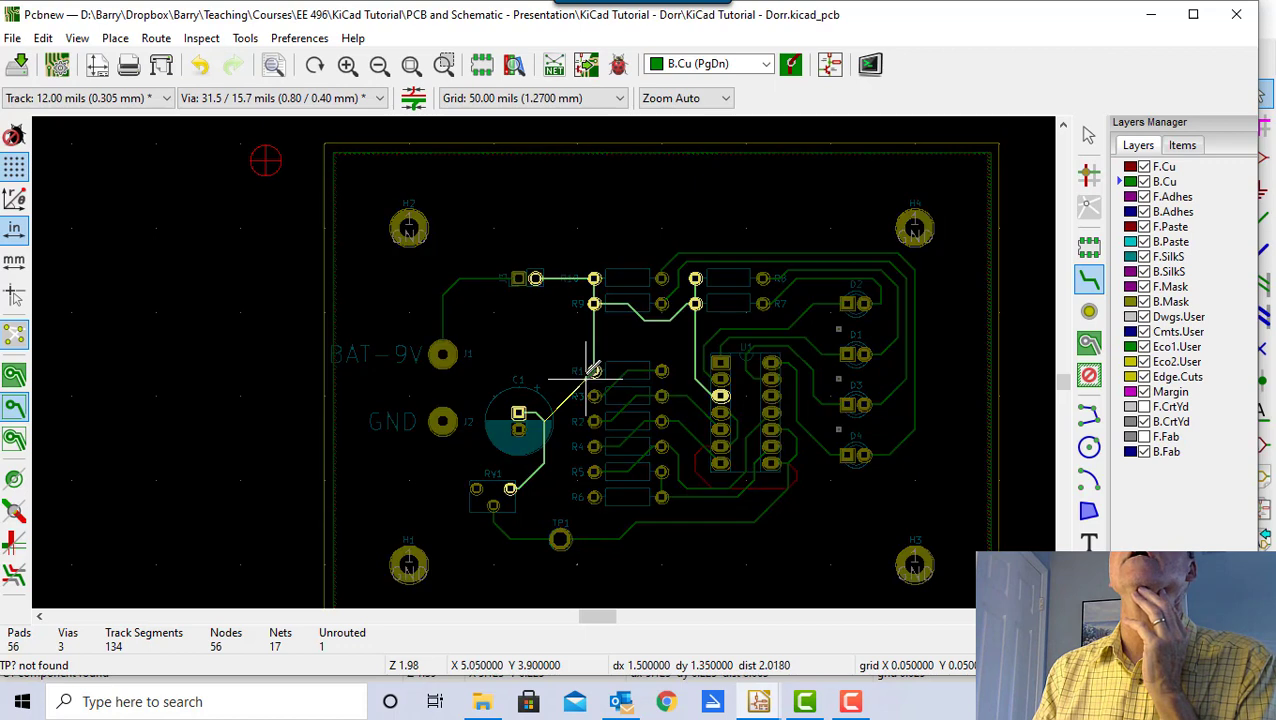
{"action": "left_click", "coordinate": [538, 411]}
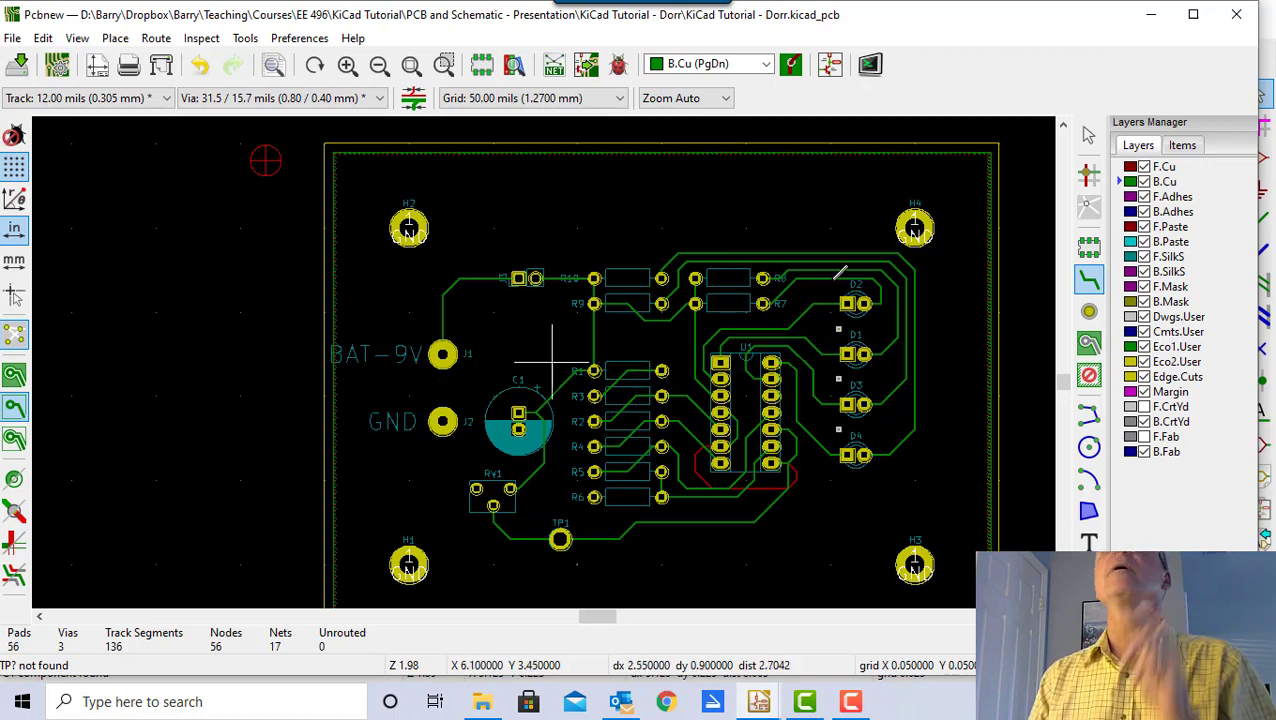
- Rotate J3's reference designator 90 degrees and move it just below the J3 footprint
{"action": "left_click", "coordinate": [1089, 134]}
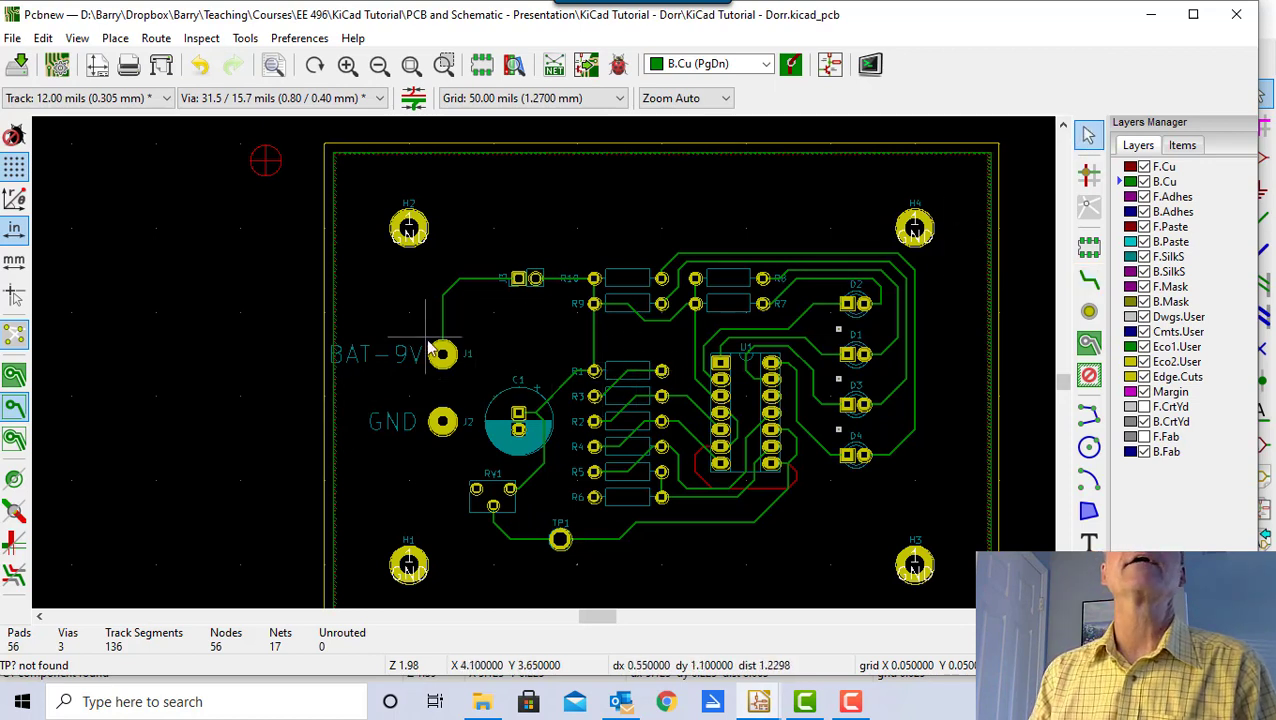
{"action": "left_click", "coordinate": [505, 281]}
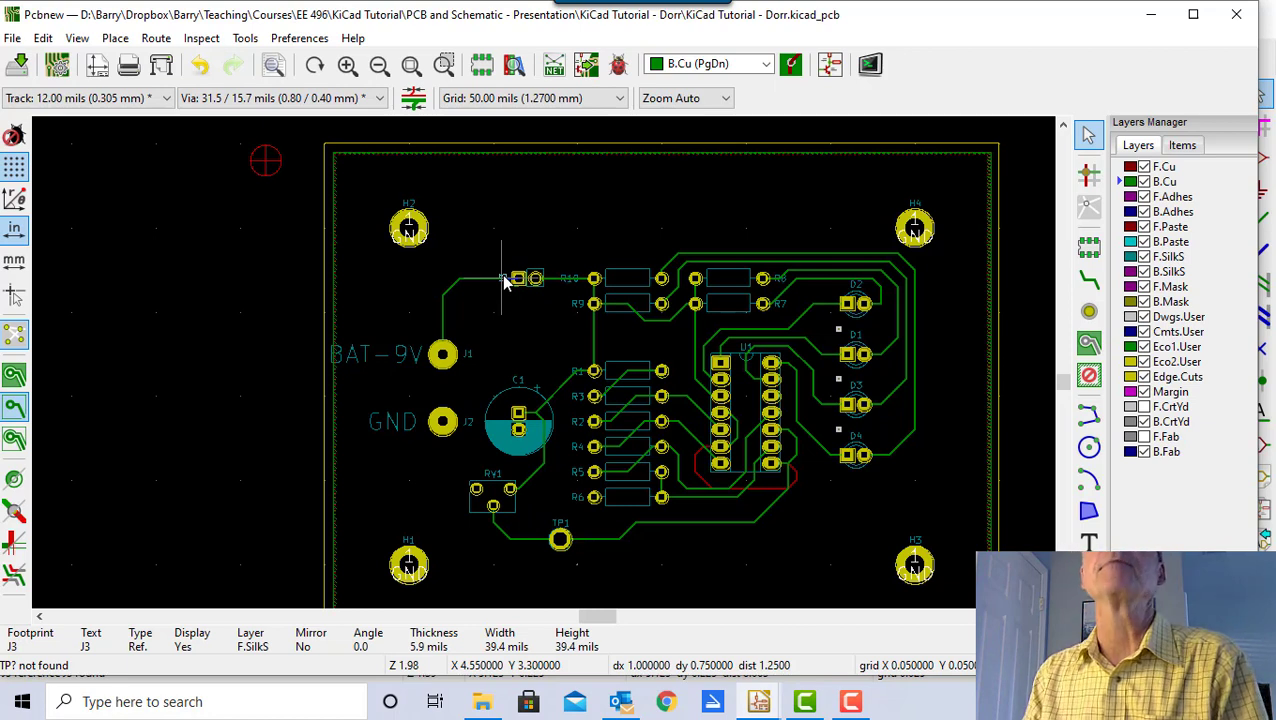
{"action": "key", "text": "m"}
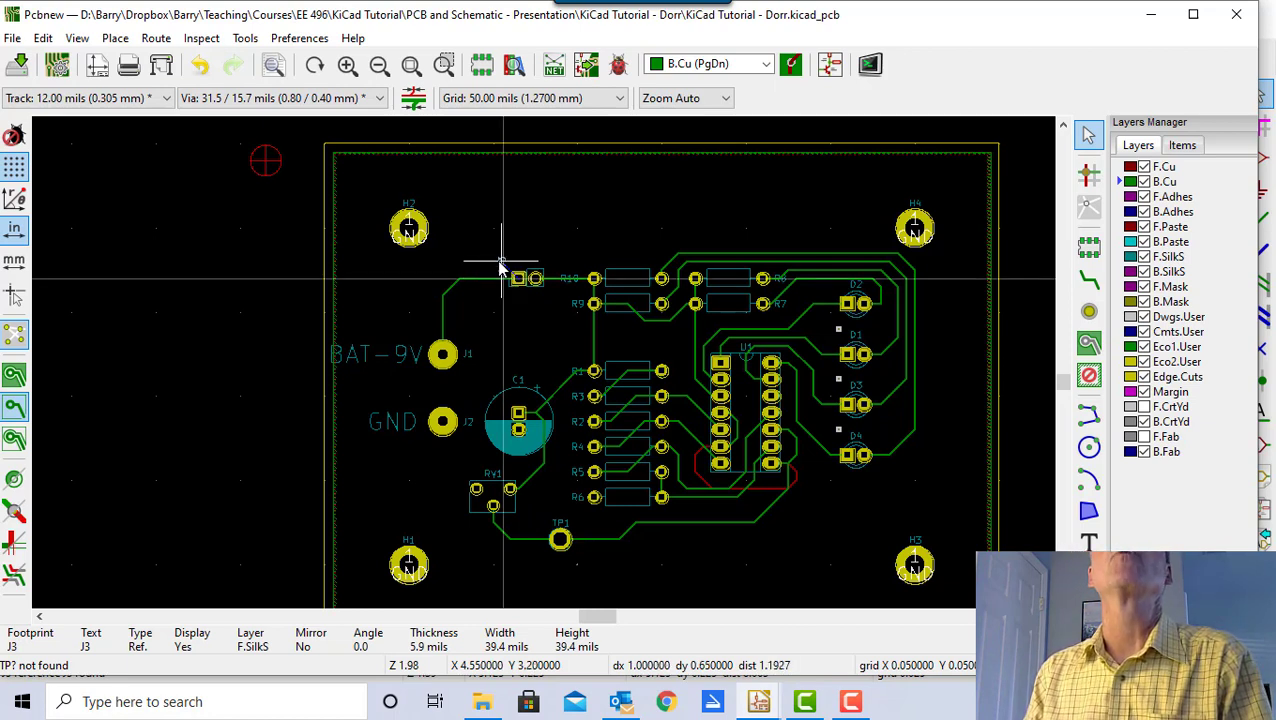
{"action": "key", "text": "r"}
{"action": "left_click", "coordinate": [530, 305]}
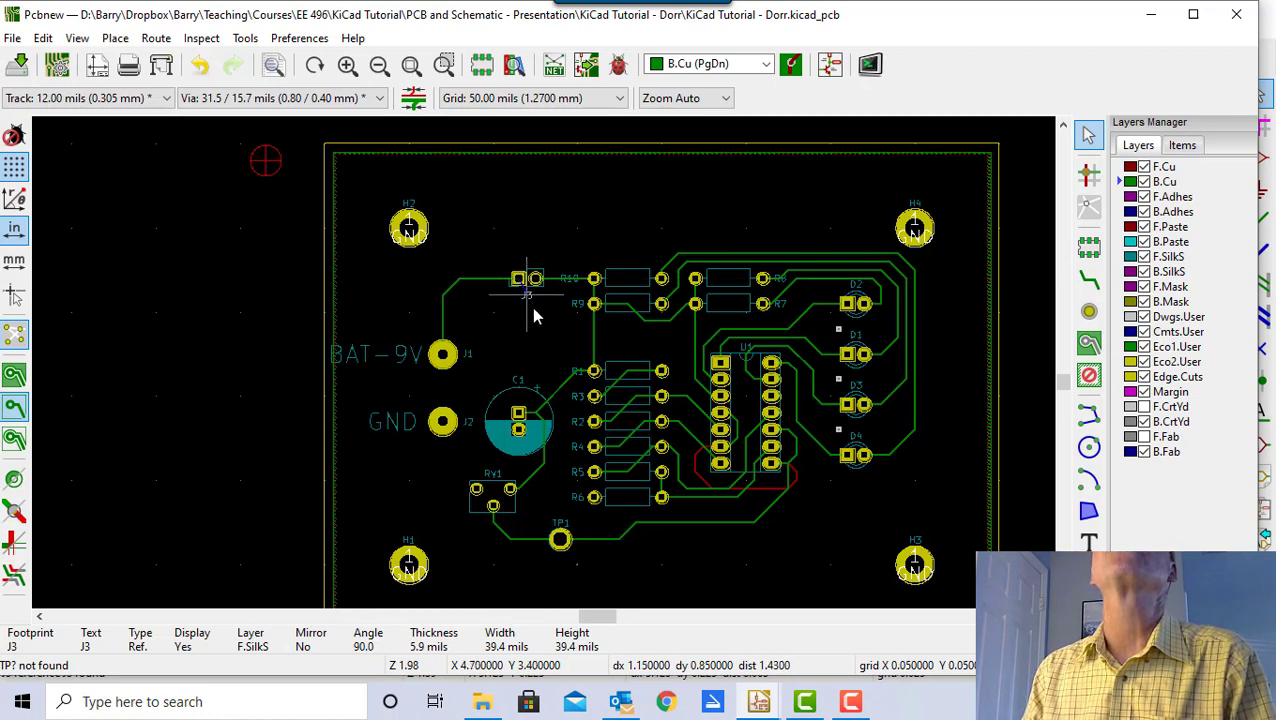
- Duplicate the BAT-9V silkscreen text to just above J3 and change the copy's text to PWR-ENB
{"action": "left_click", "coordinate": [372, 365]}
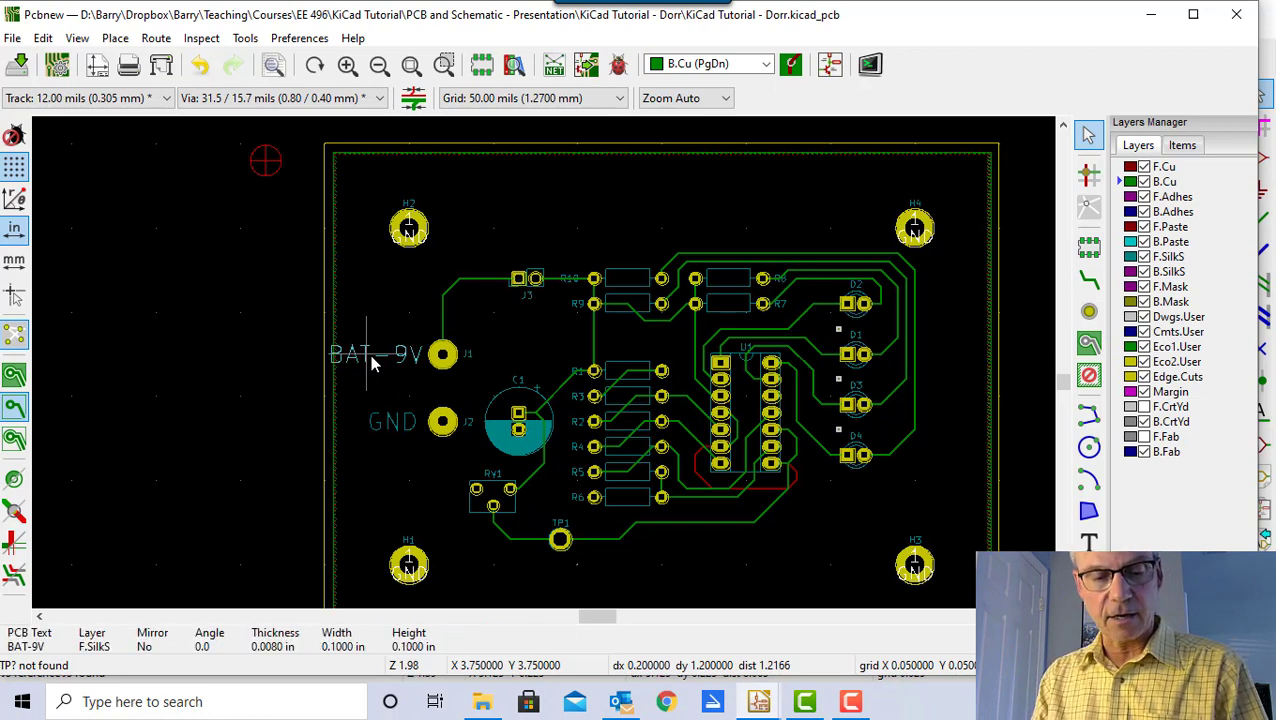
{"action": "key", "text": "m"}
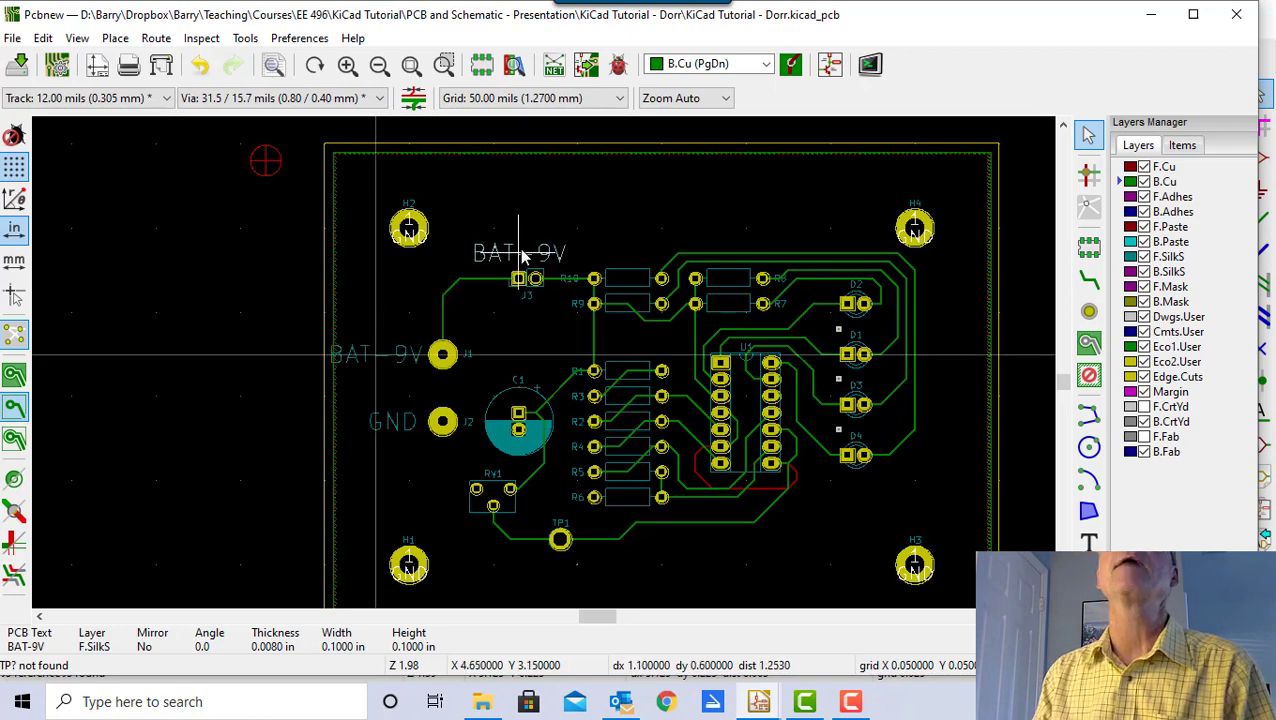
{"action": "left_click", "coordinate": [536, 258]}
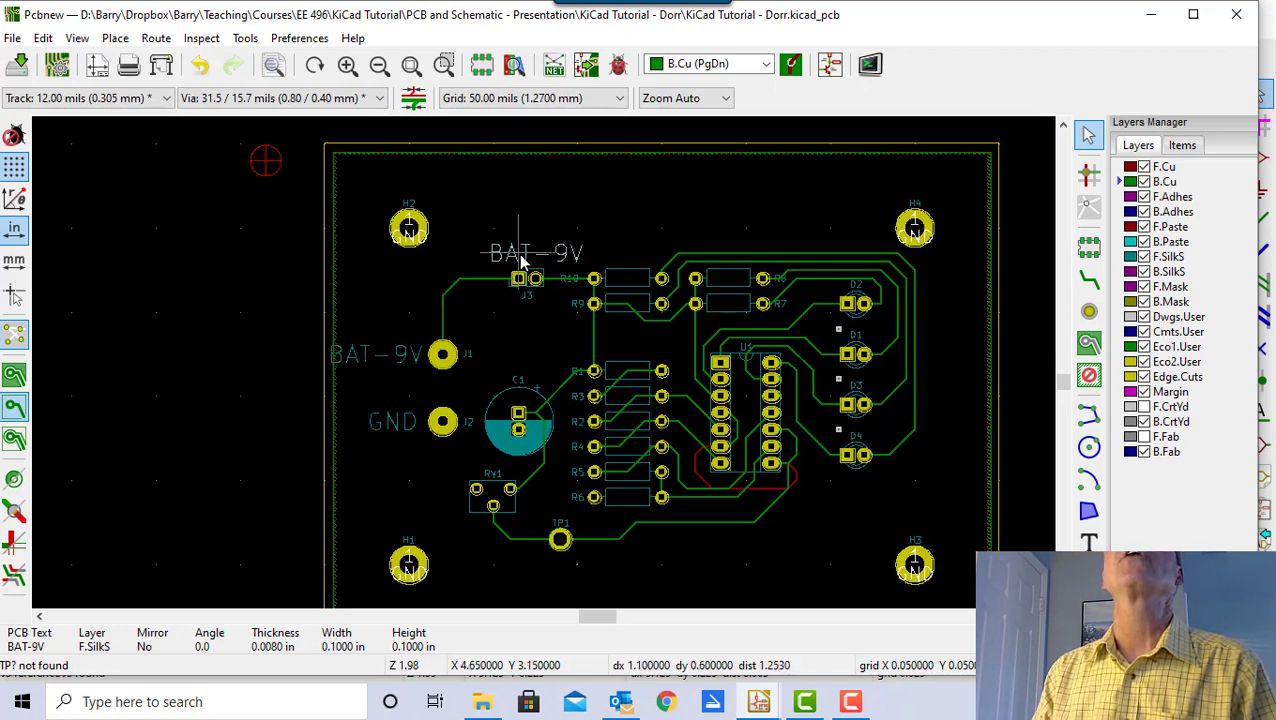
{"action": "double_click", "coordinate": [521, 260]}
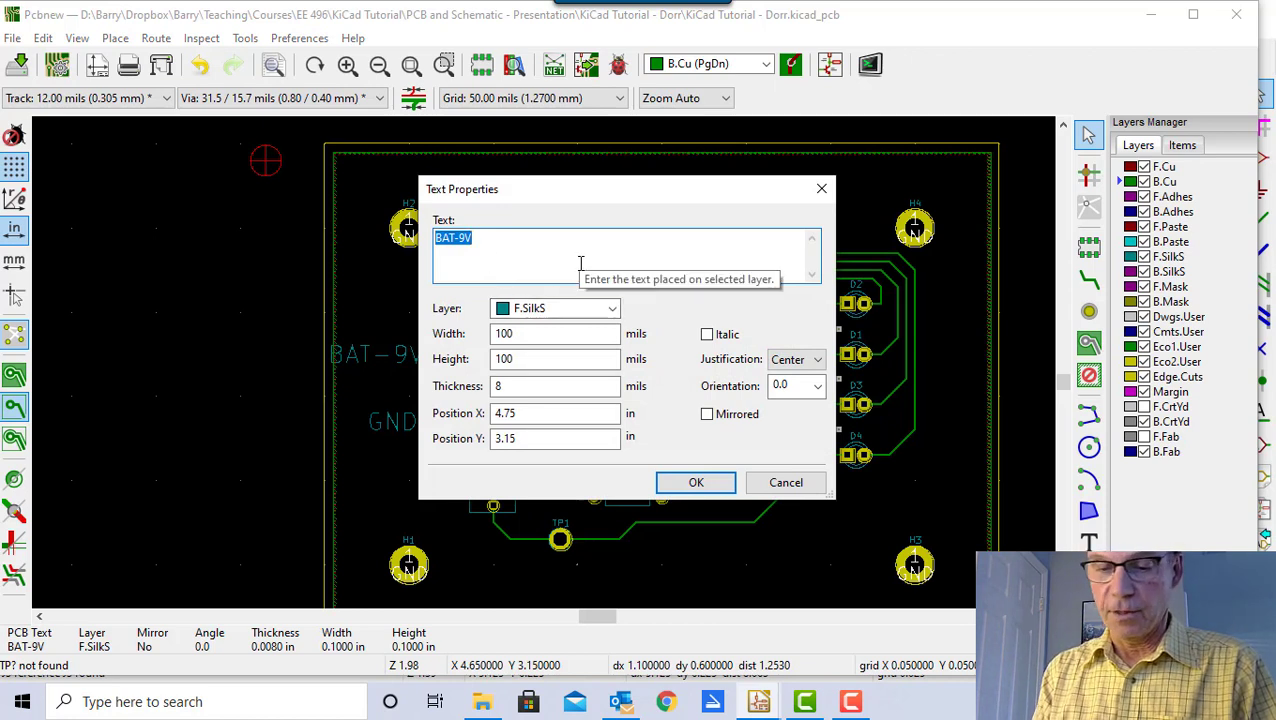
{"action": "type", "text": "PWR-ENB"}
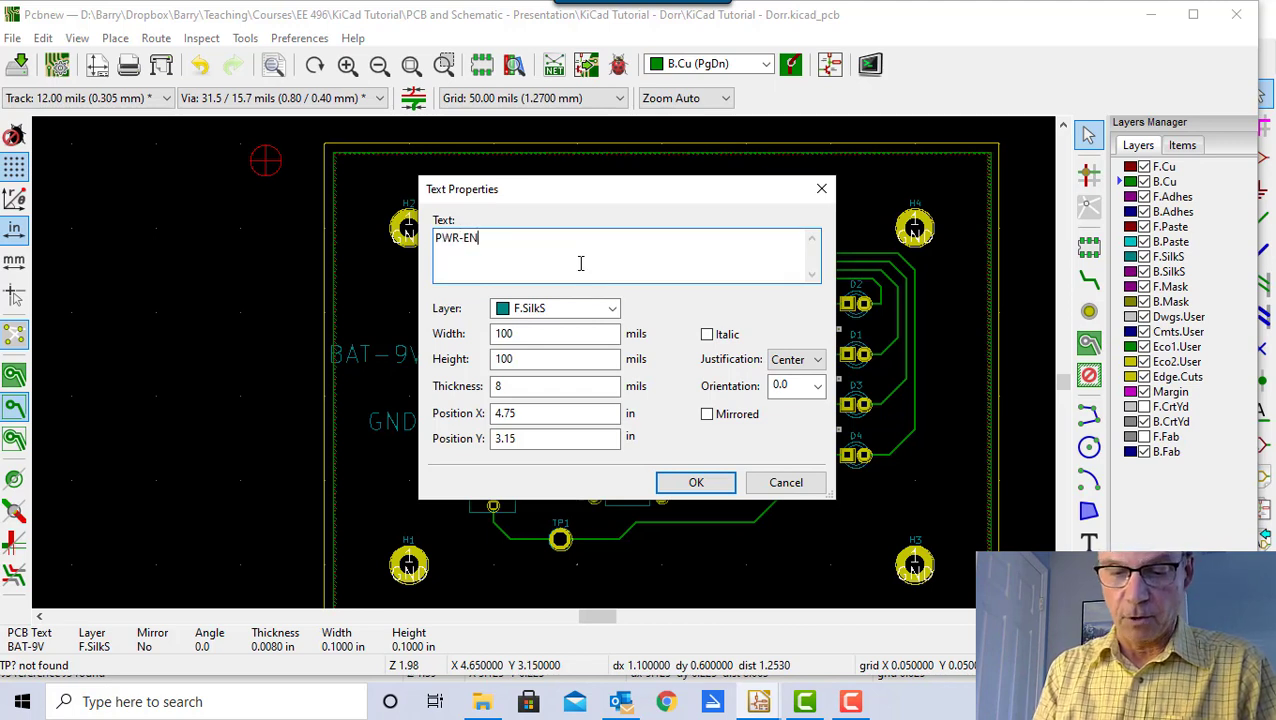
{"action": "left_click", "coordinate": [696, 482]}
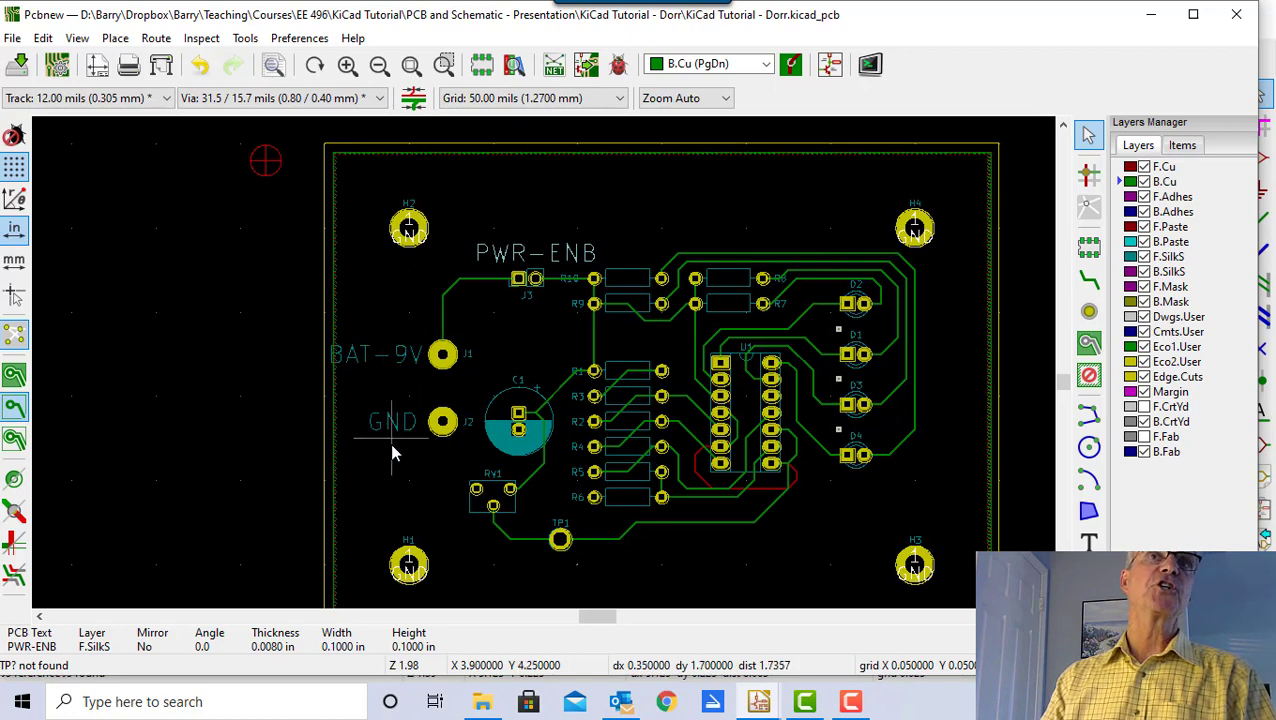
- Set the PWR-ENB text's width and height to 75 mils
{"action": "double_click", "coordinate": [537, 255]}
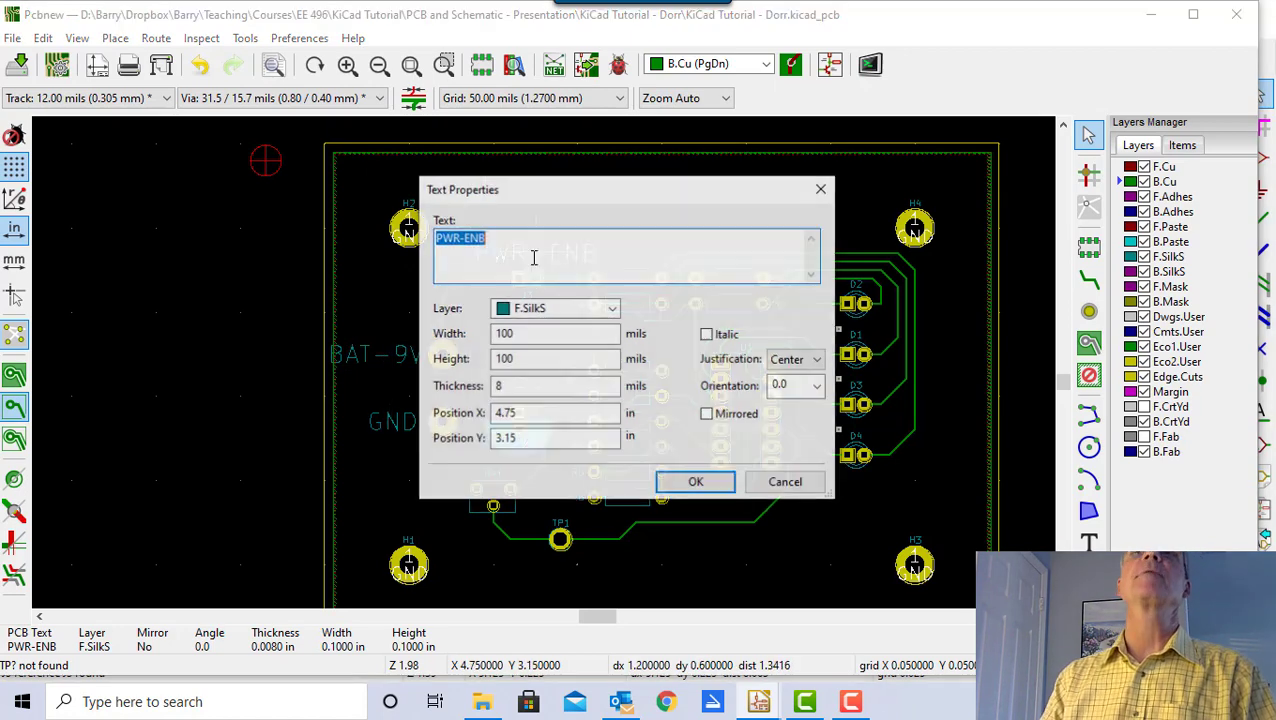
{"action": "left_click", "coordinate": [509, 335]}
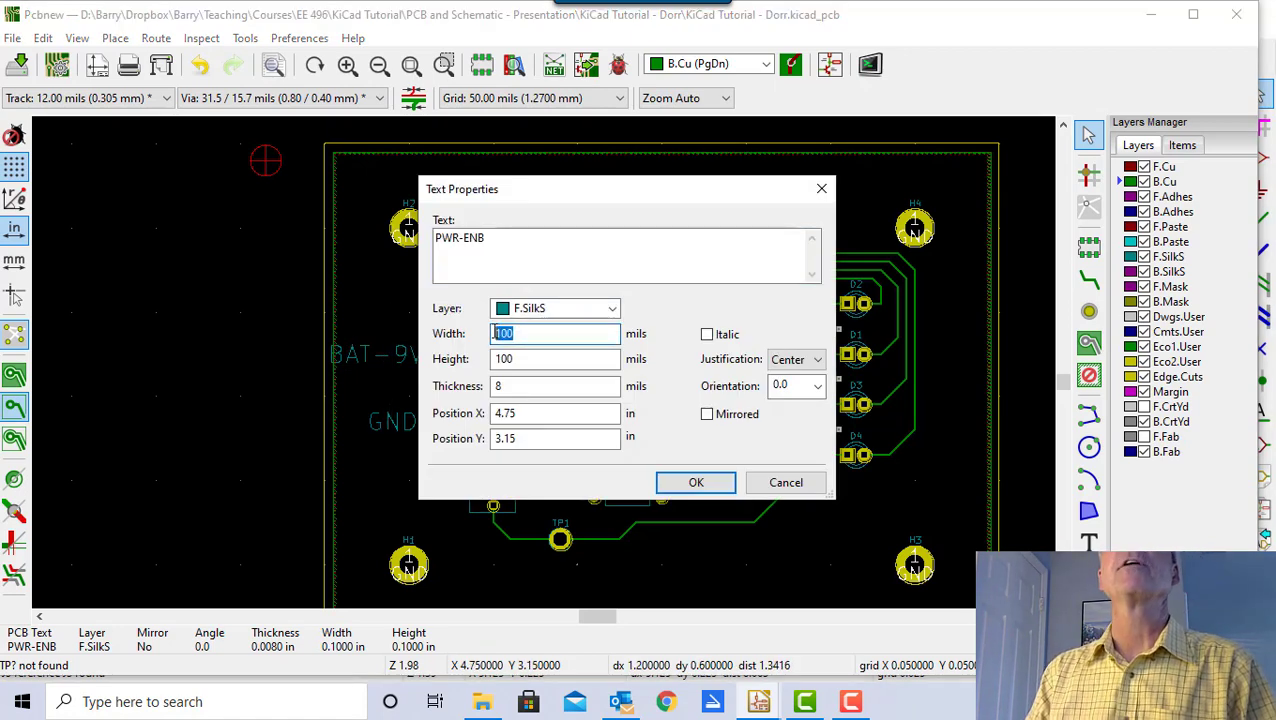
{"action": "type", "text": "75"}
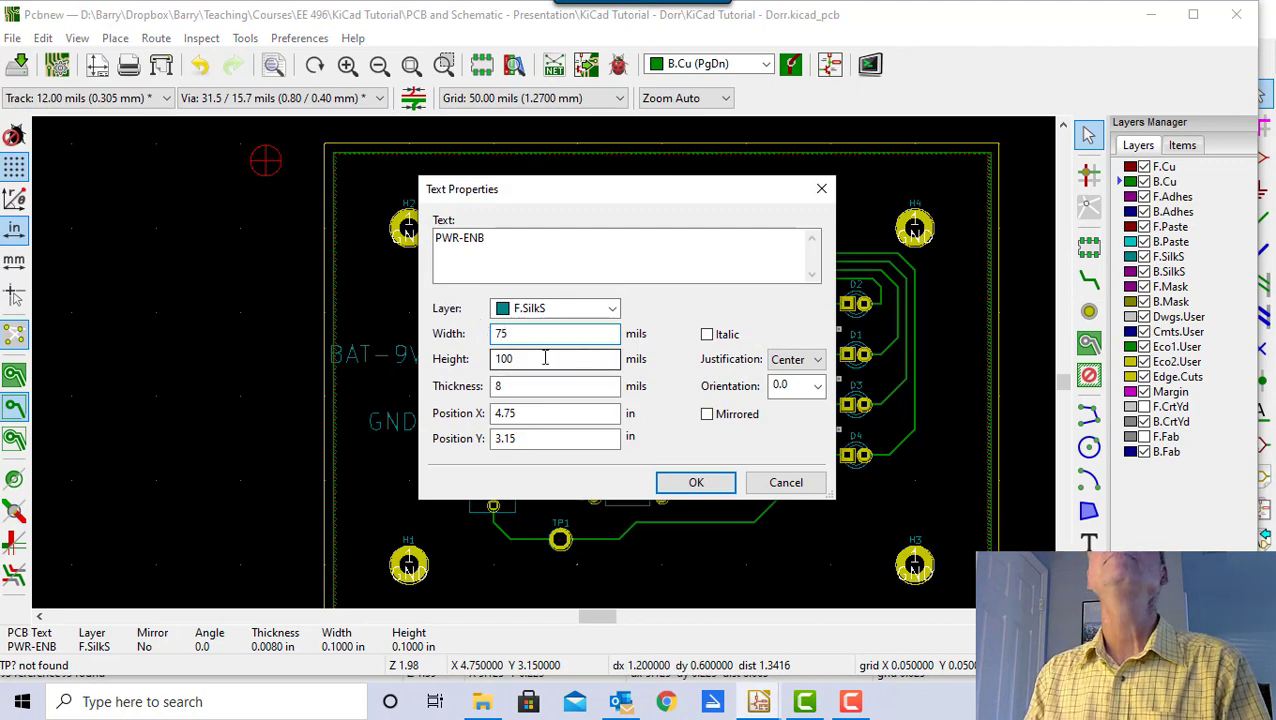
{"action": "left_click_drag", "start_coordinate": [527, 361], "coordinate": [493, 368]}
{"action": "type", "text": "75"}
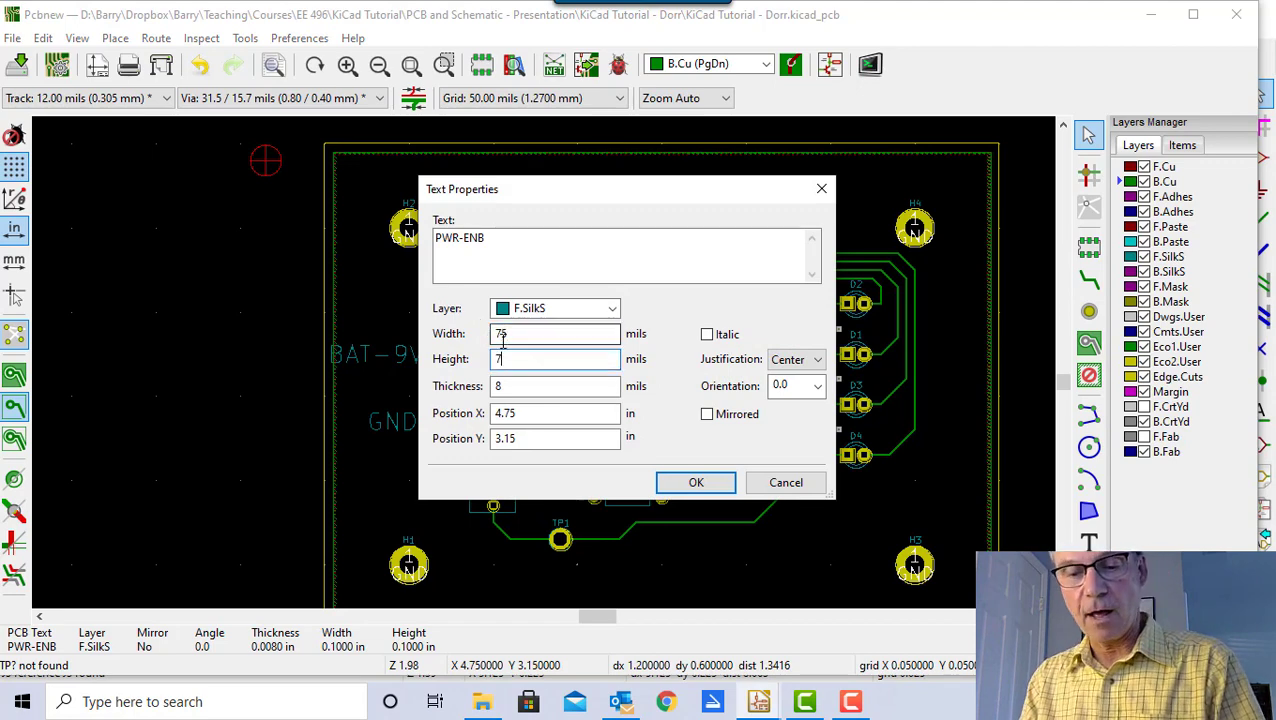
{"action": "left_click", "coordinate": [697, 484]}
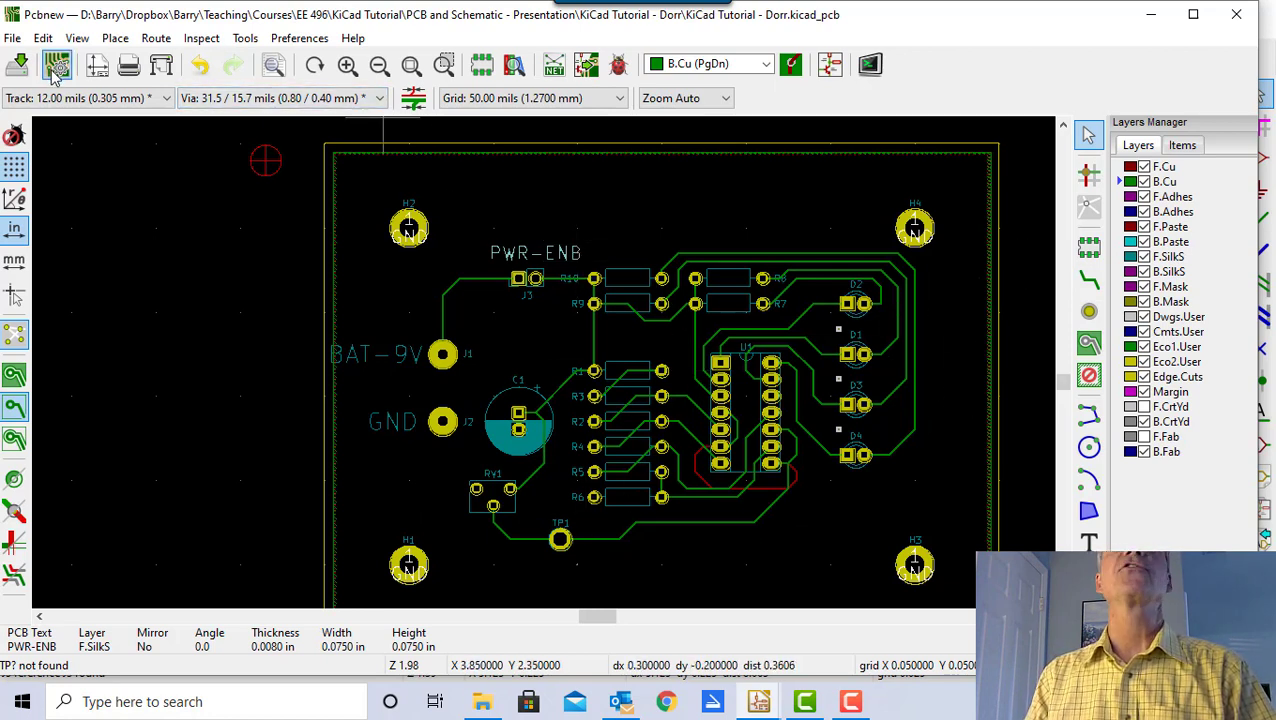
- Check the PWR-ENB silkscreen label above J3 in the 3D Viewer, and return to the board layout
{"action": "left_click", "coordinate": [77, 38]}
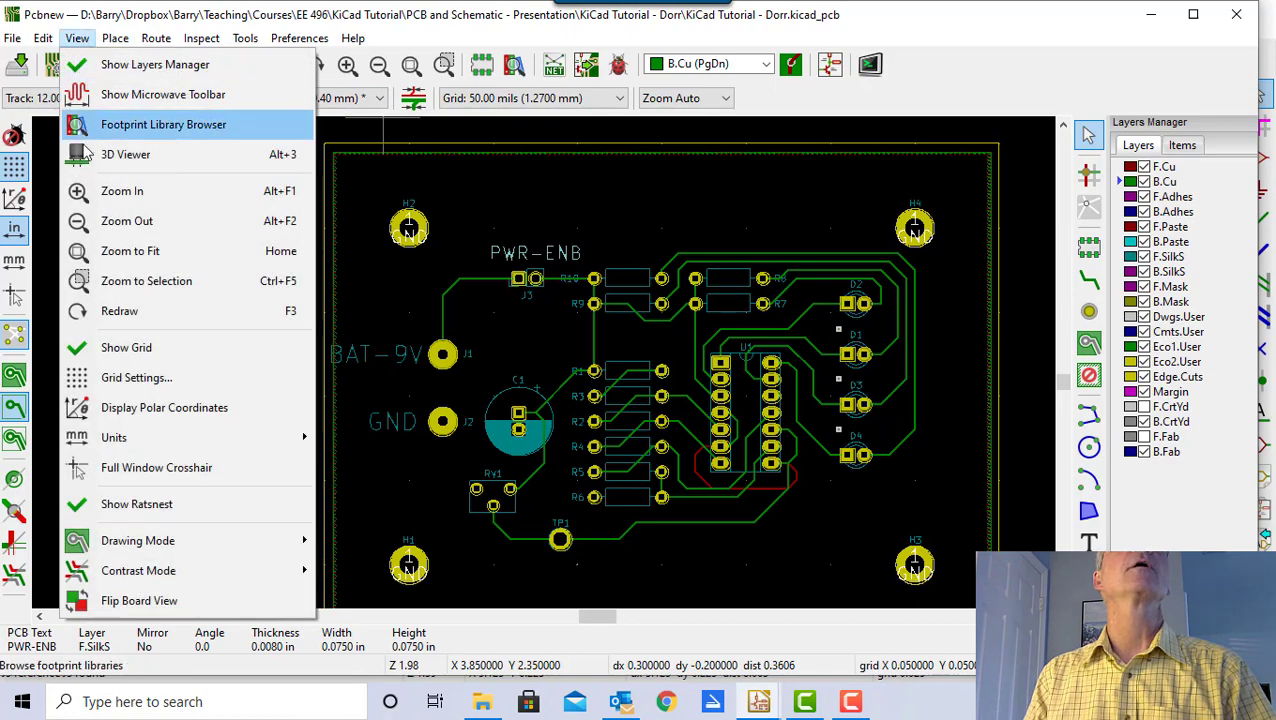
{"action": "left_click", "coordinate": [104, 155]}
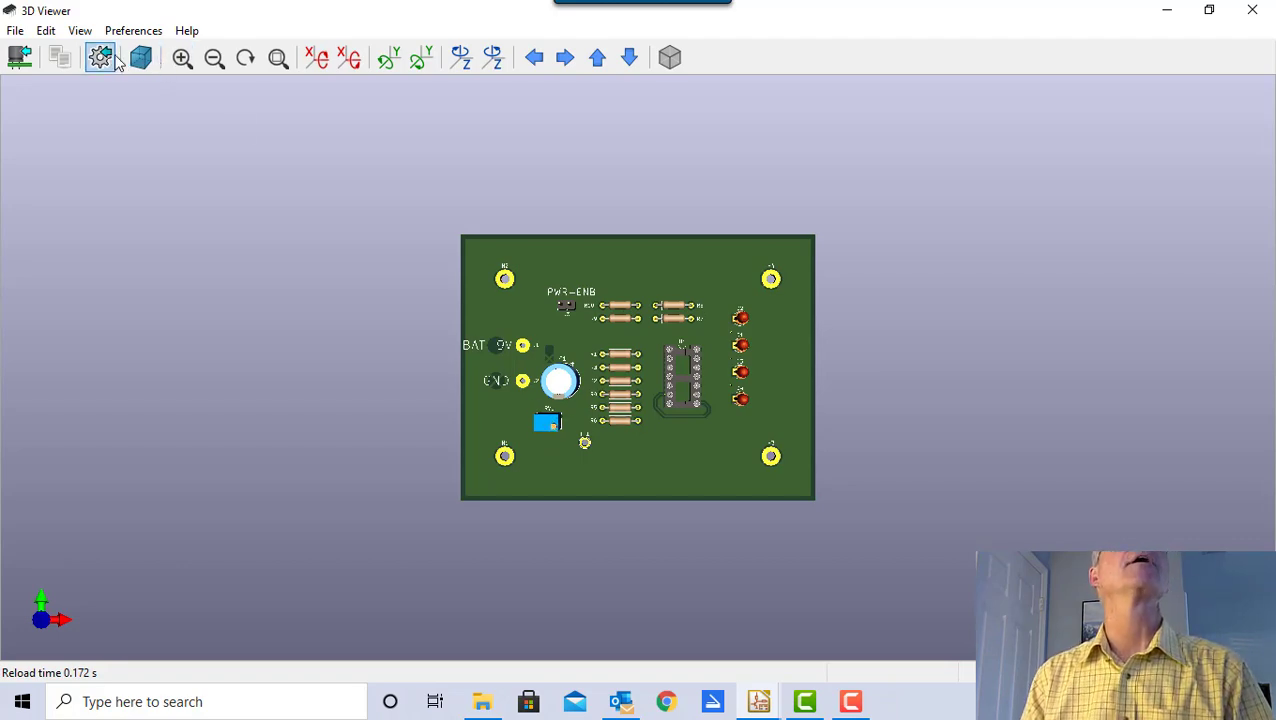
{"action": "left_click", "coordinate": [1253, 12]}
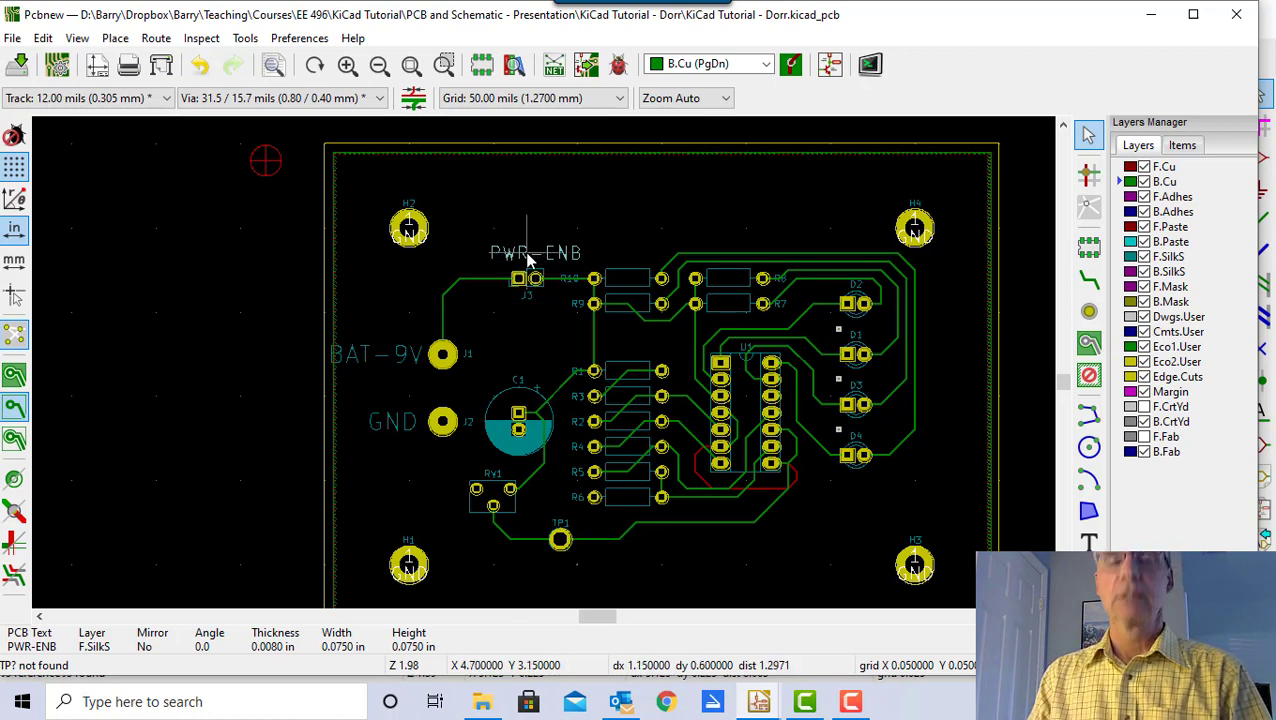
- Duplicate the PWR-ENB text to just below RV1 and change the copy's text to ADJ
{"action": "left_click_drag", "start_coordinate": [530, 260], "coordinate": [494, 528]}
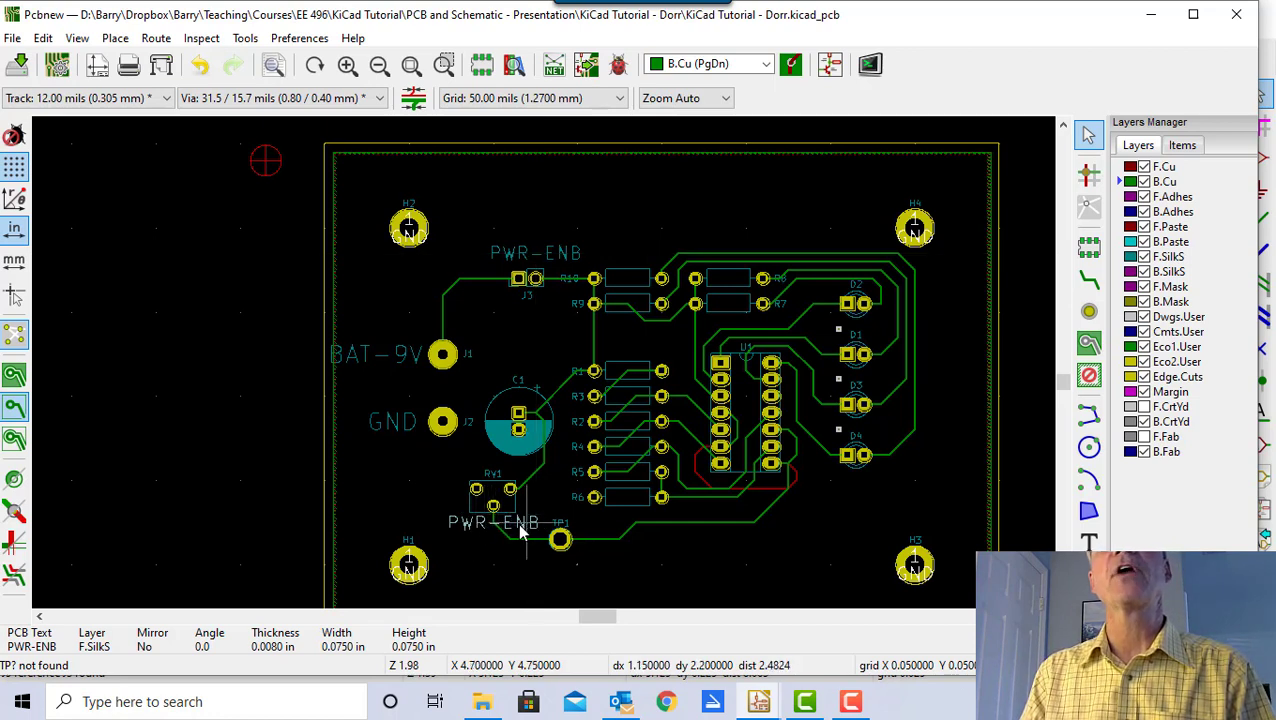
{"action": "double_click", "coordinate": [472, 522]}
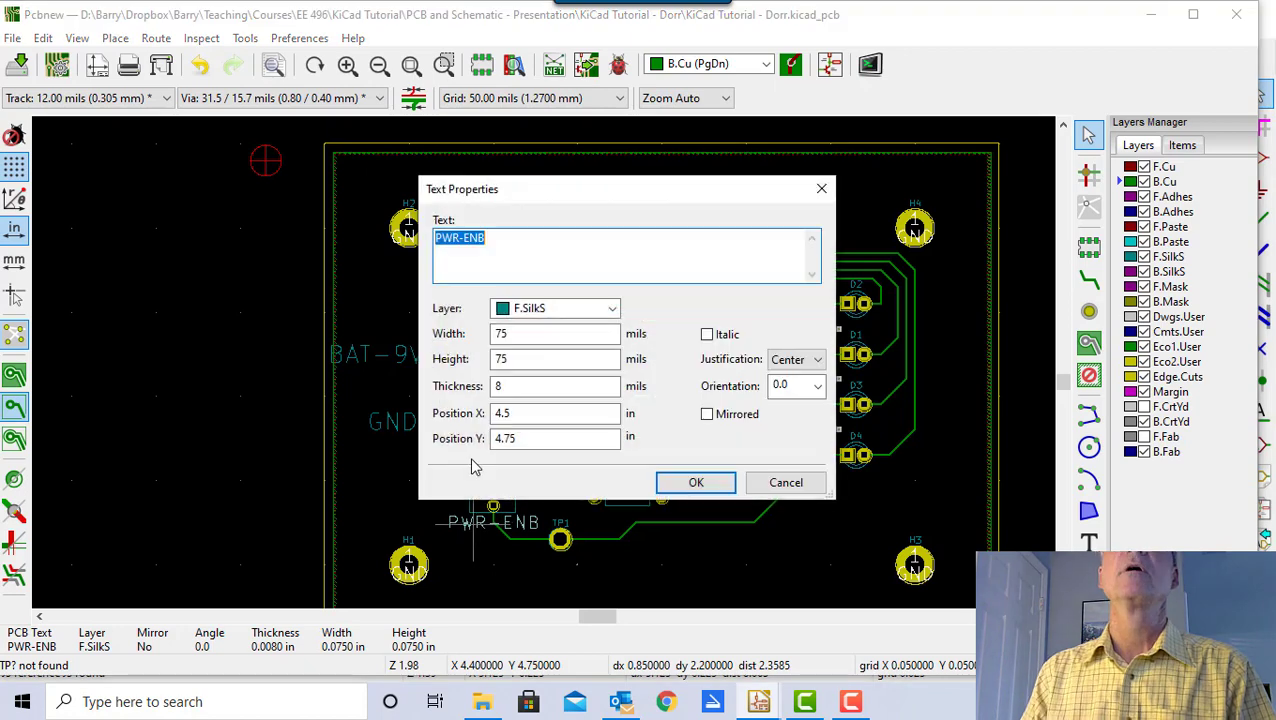
{"action": "type", "text": "ADJ"}
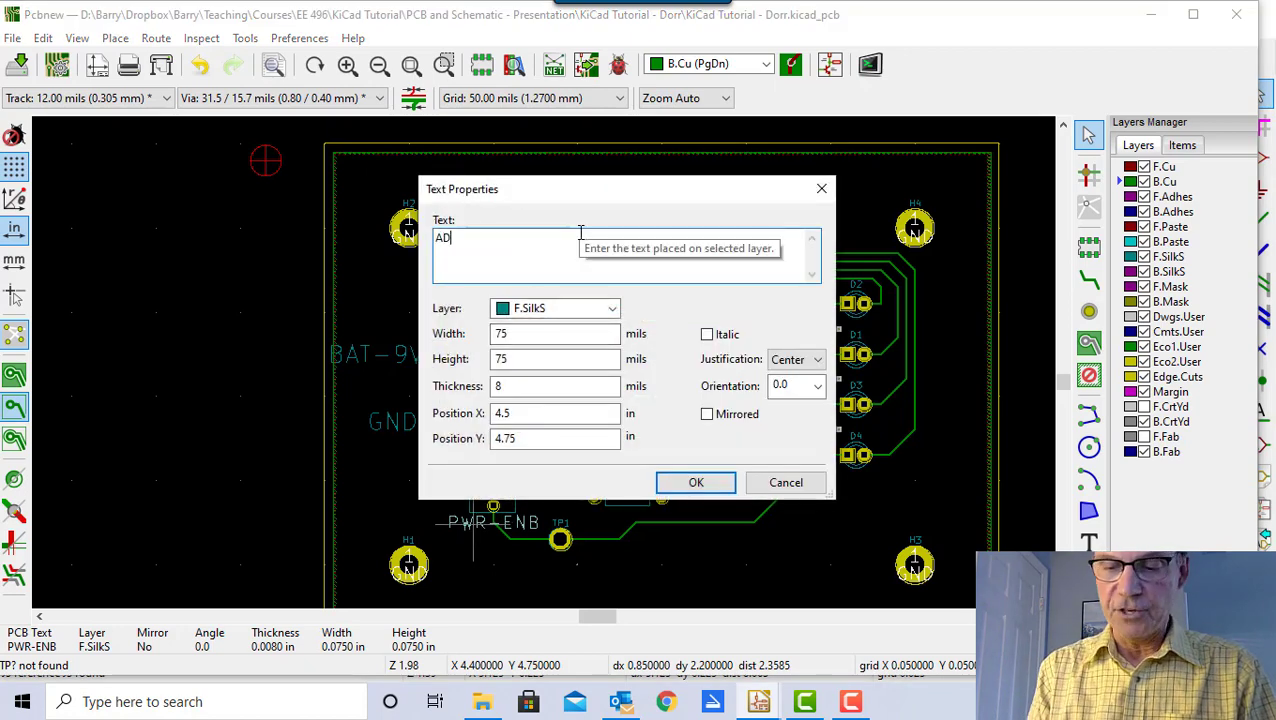
{"action": "left_click", "coordinate": [696, 482]}
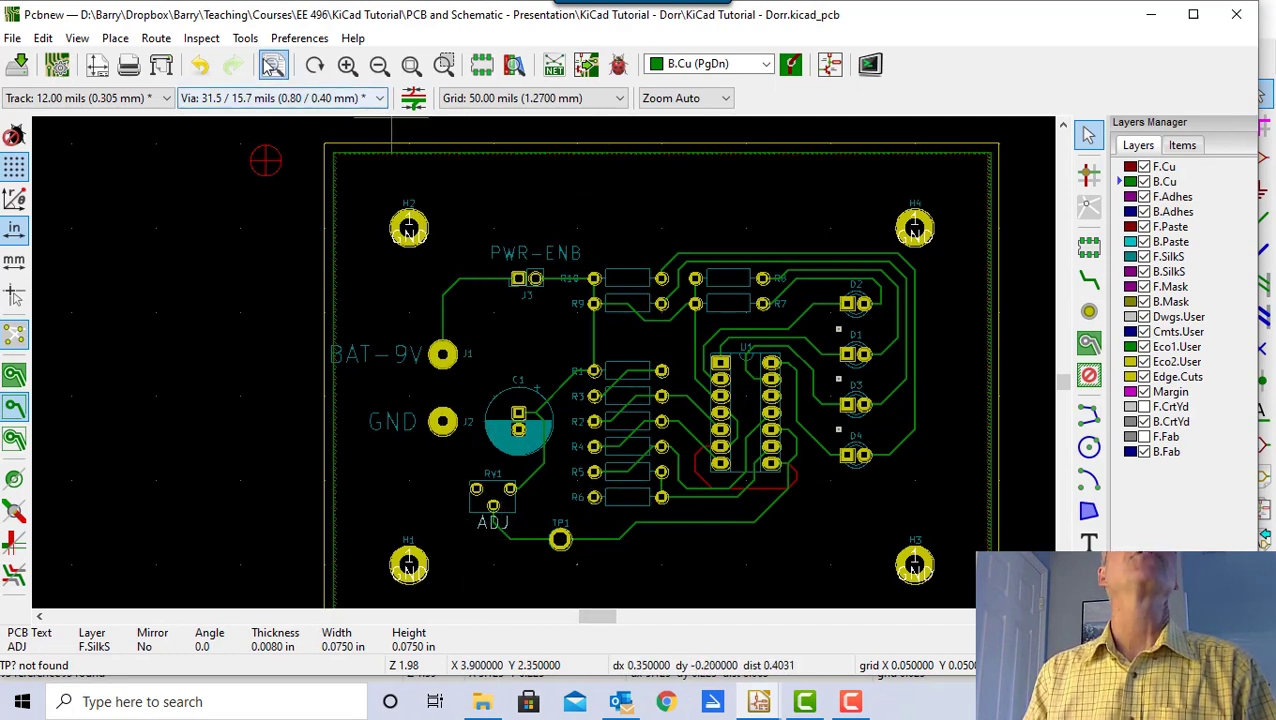
- Inspect the ADJ, BAT-9V and GND labels on the 3D board model, and close the 3D Viewer
{"action": "left_click", "coordinate": [77, 38]}
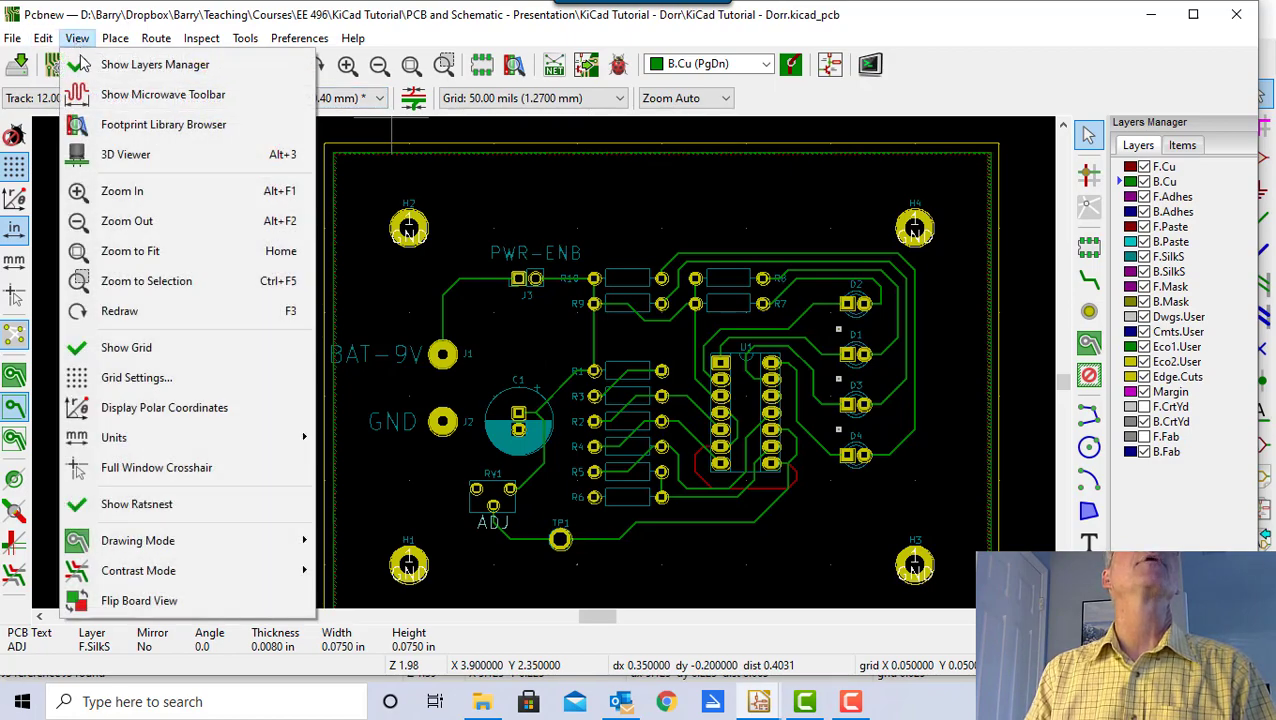
{"action": "left_click", "coordinate": [124, 152]}
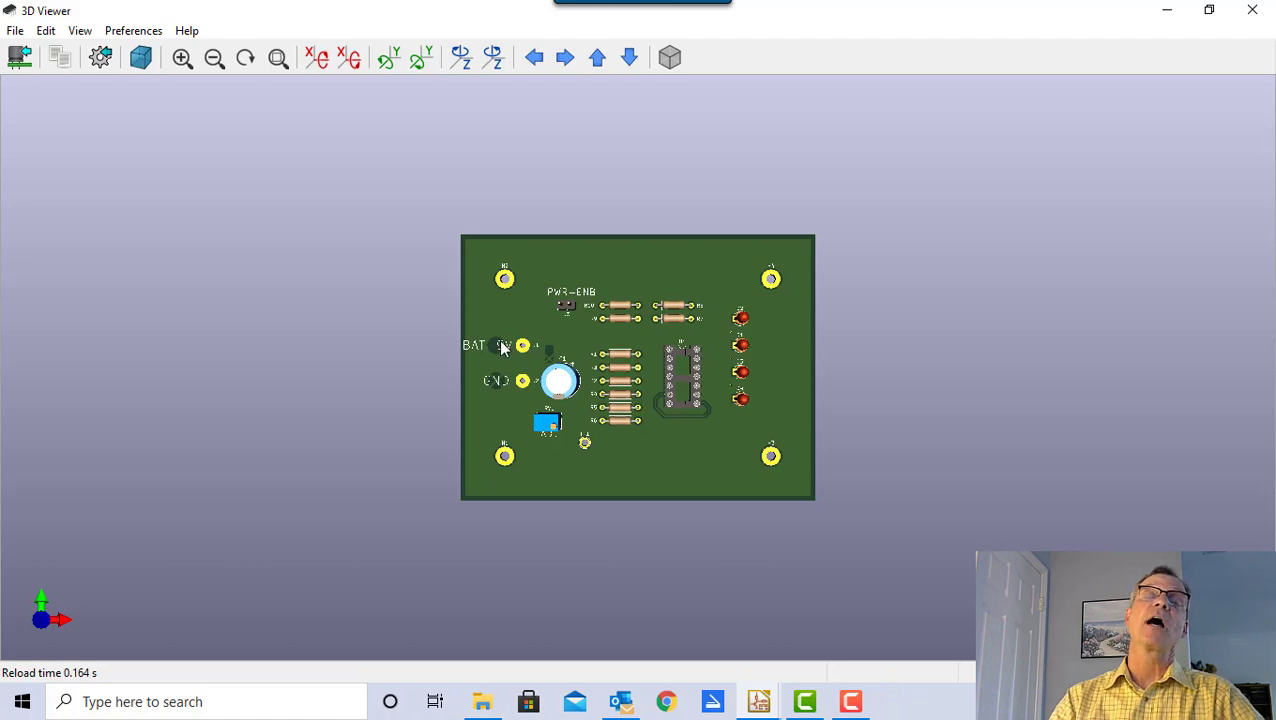
{"action": "left_click", "coordinate": [1251, 13]}
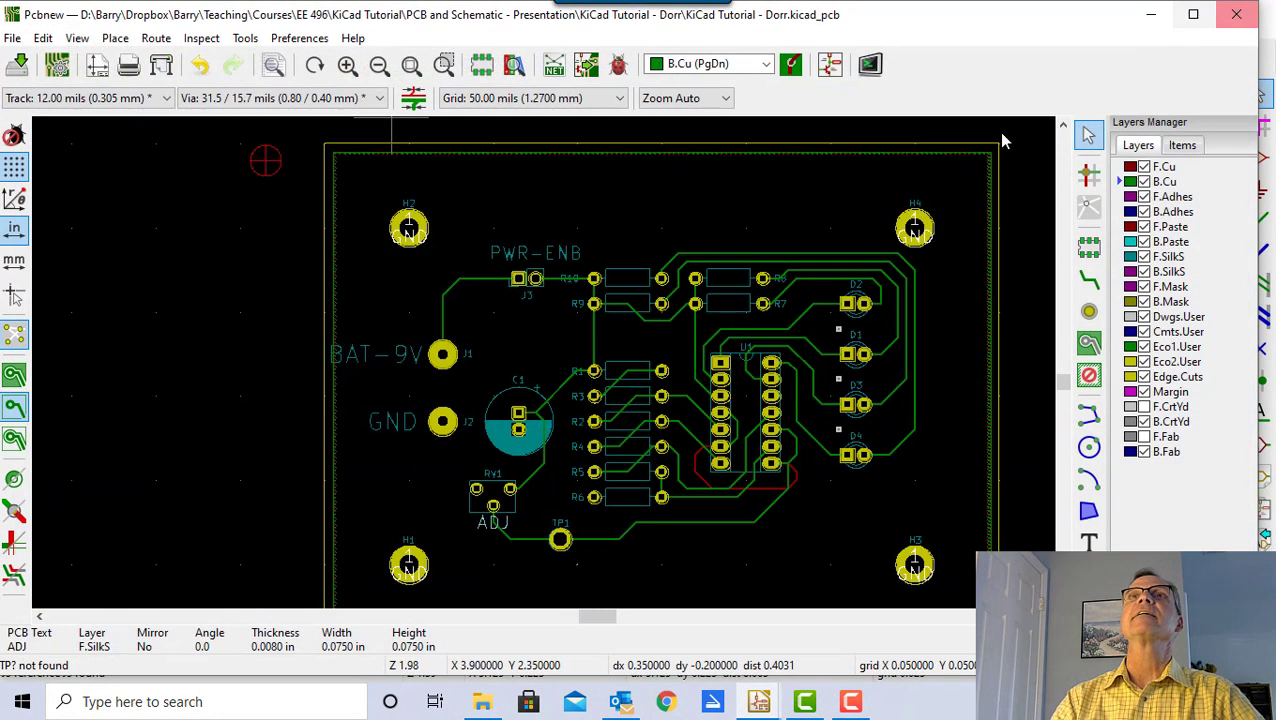
- Run the design rules check with zones refilled, review problems and unconnected items, and close DRC Control
{"action": "left_click", "coordinate": [618, 66]}
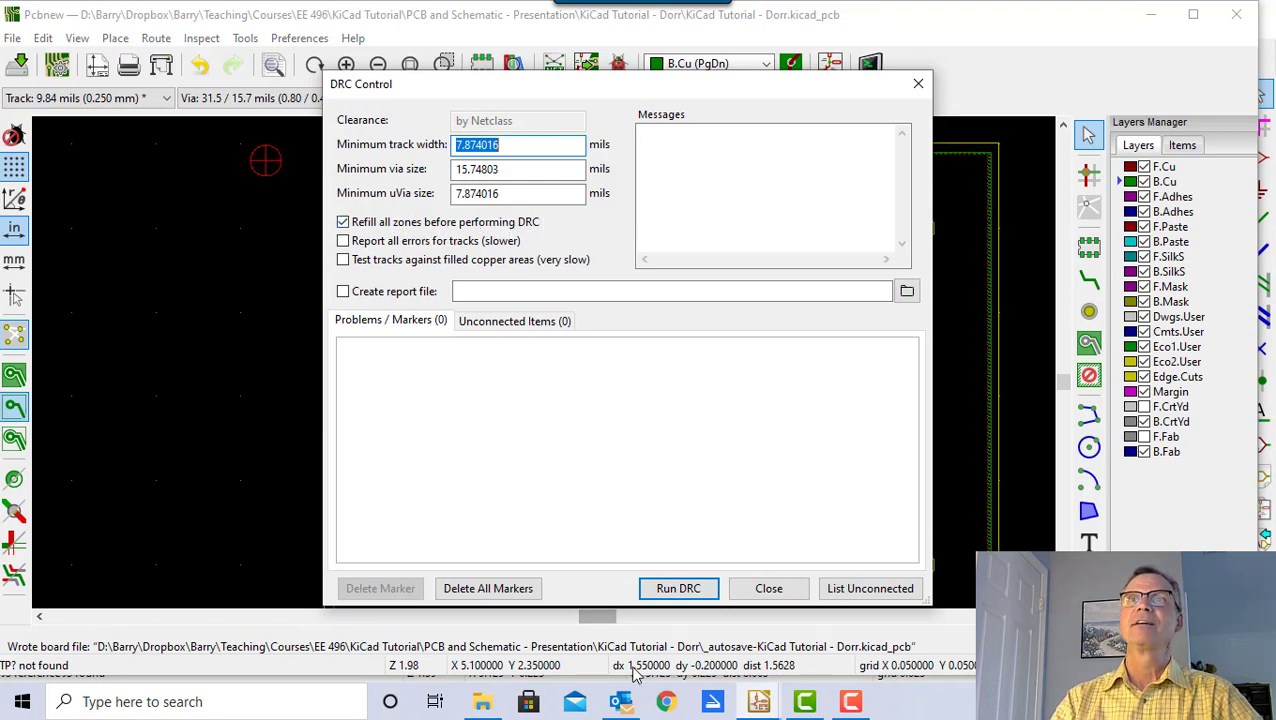
{"action": "left_click", "coordinate": [679, 590]}
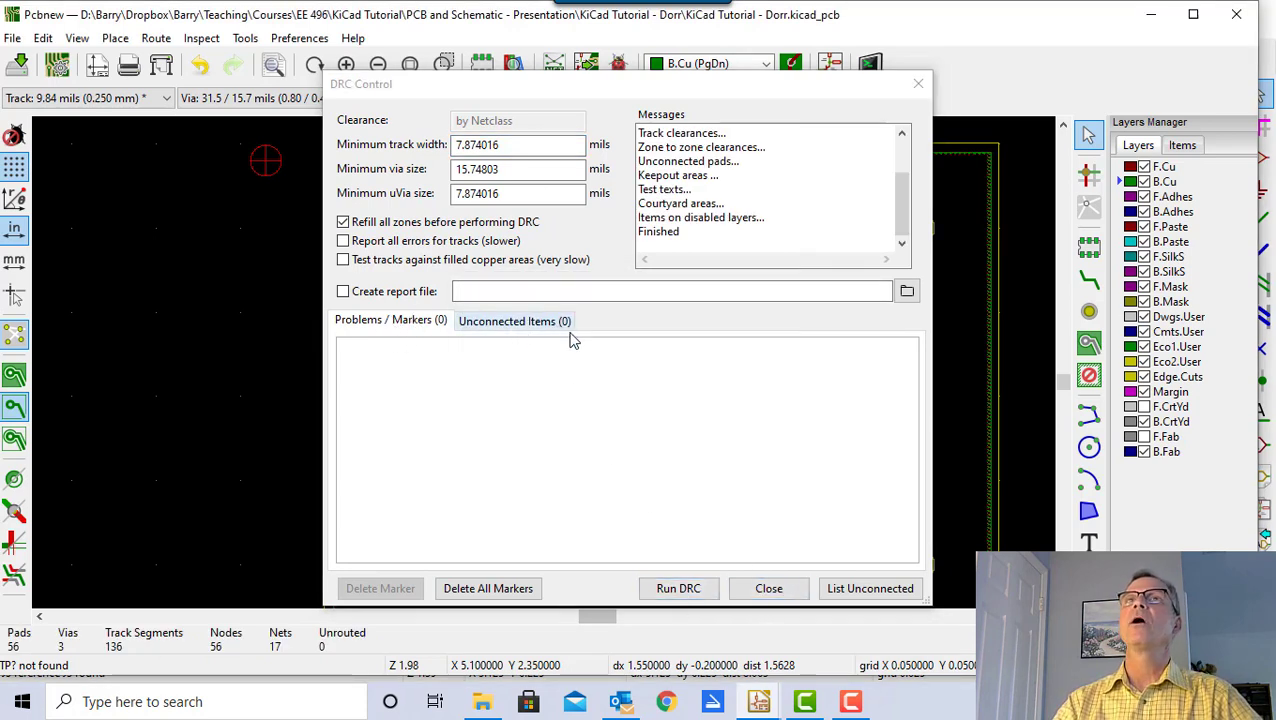
{"action": "left_click", "coordinate": [768, 589]}
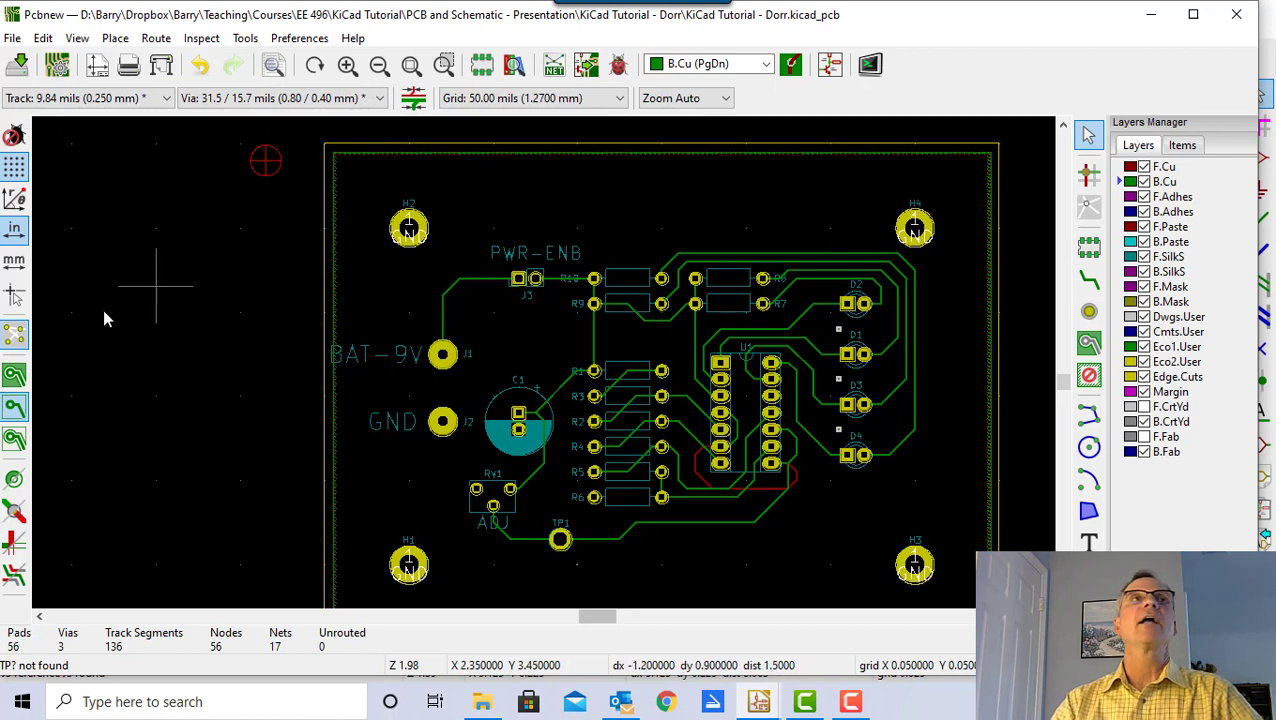
- Show the filled copper zones on the board and review the net classes in Board Setup
{"action": "left_click", "coordinate": [15, 376]}
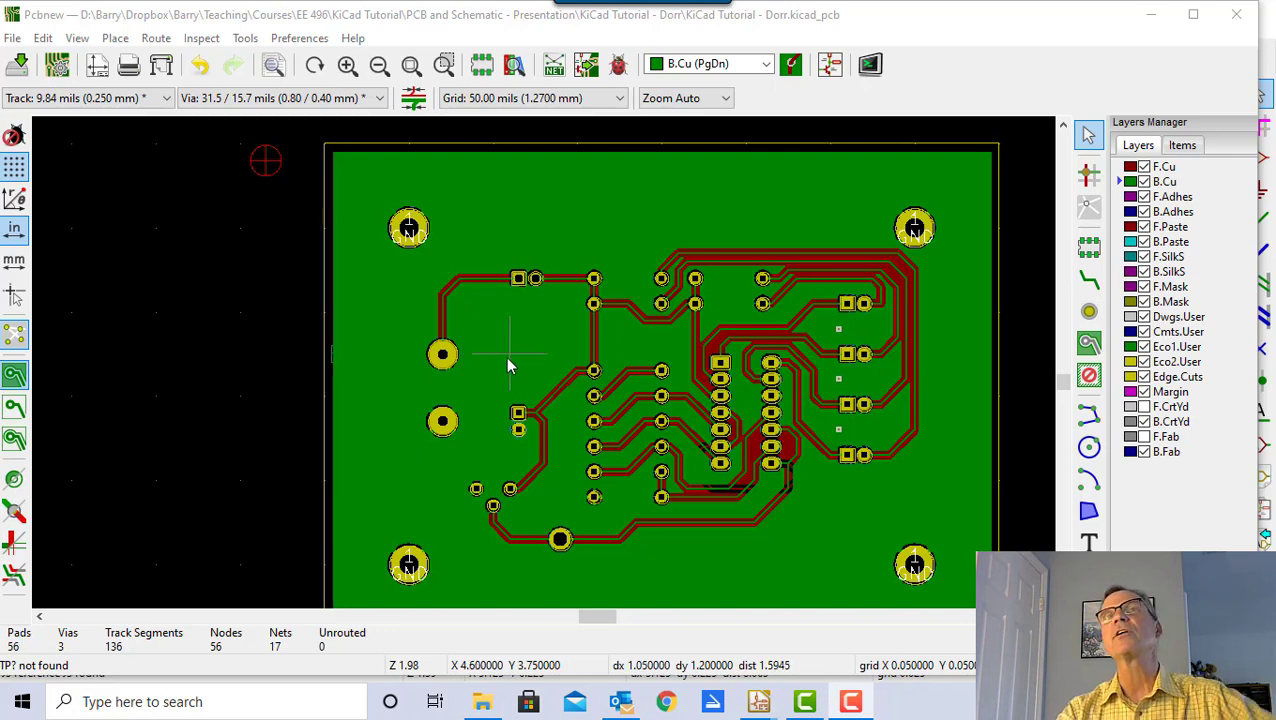
{"action": "left_click", "coordinate": [12, 38]}
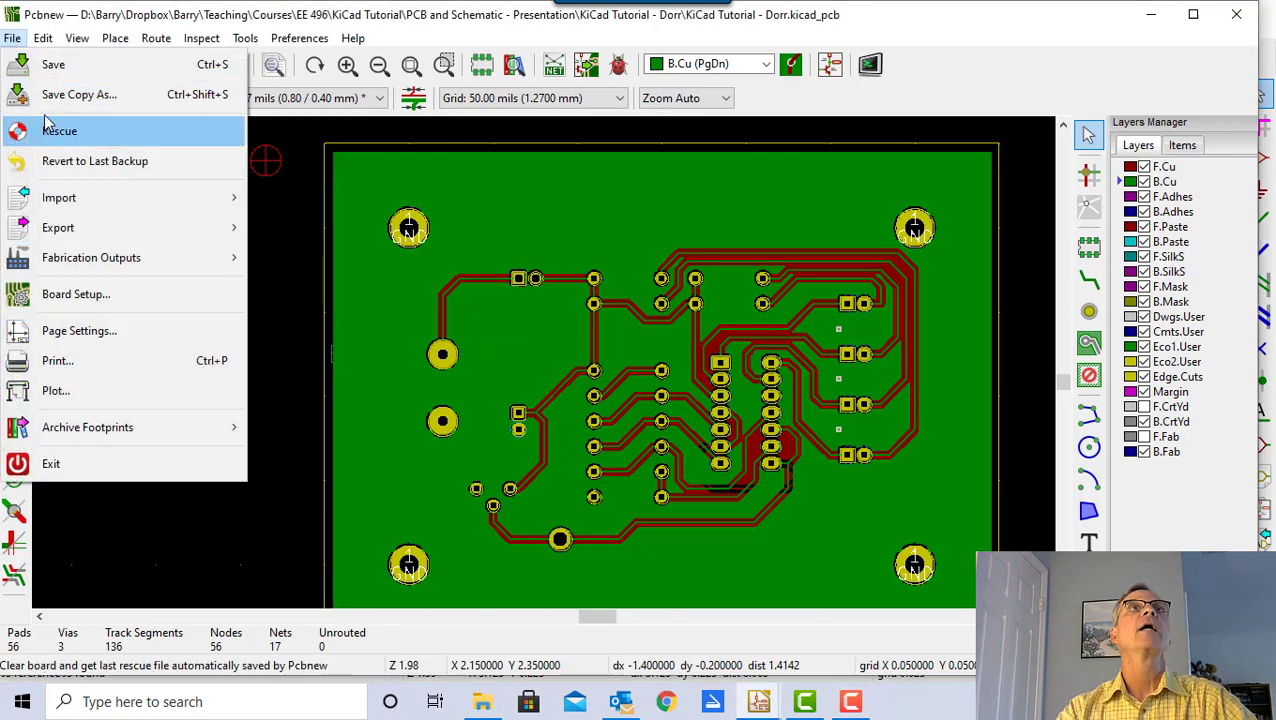
{"action": "left_click", "coordinate": [98, 294]}
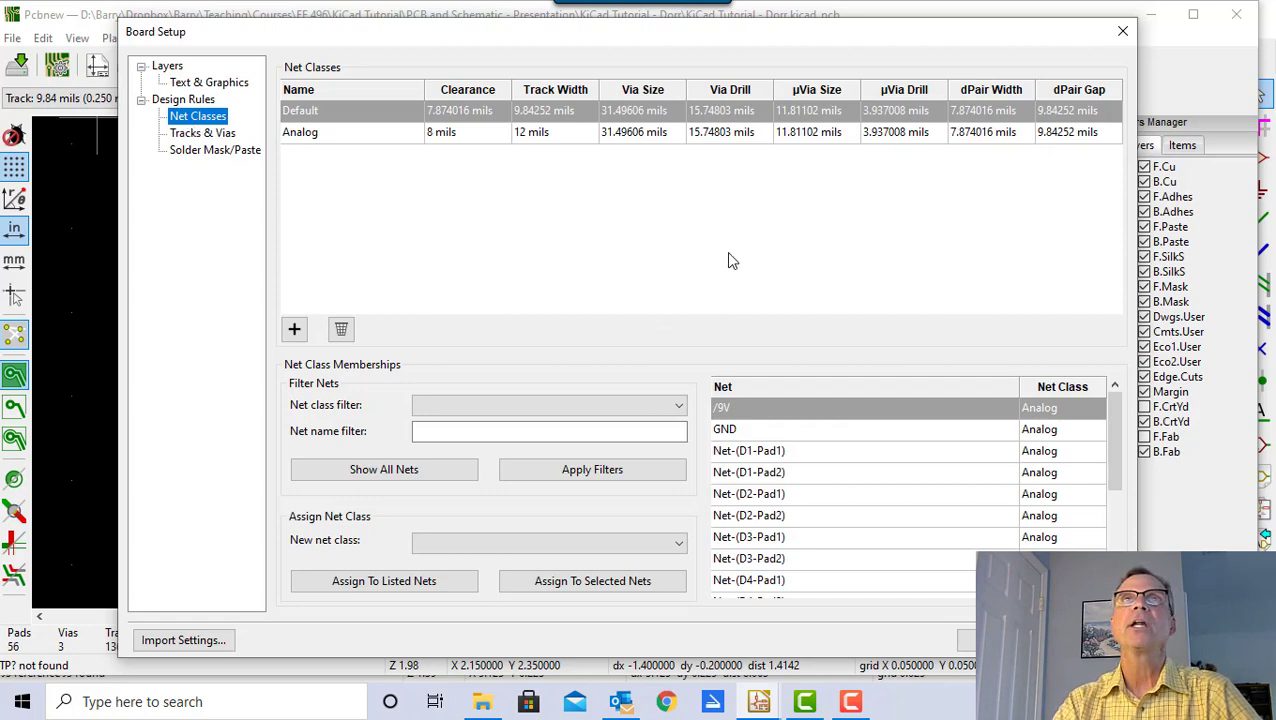
{"action": "left_click", "coordinate": [1122, 32]}
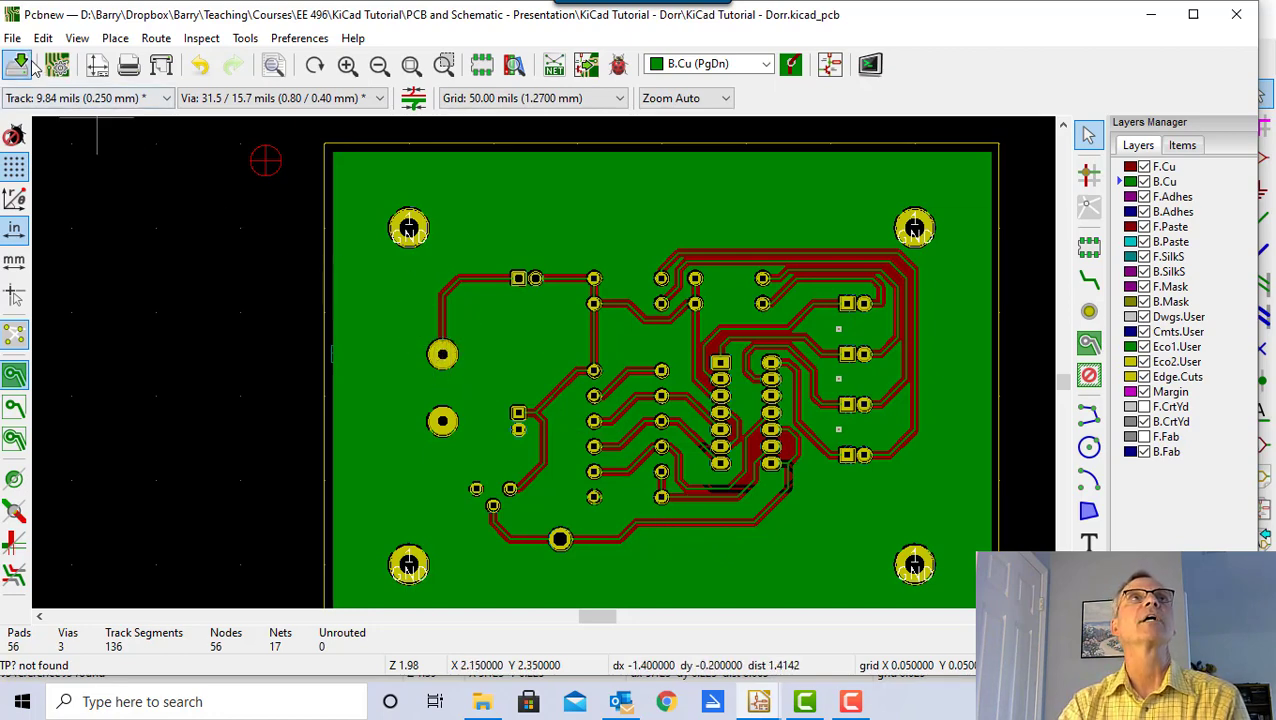
- Switch to File Explorer and open the board's project folder under KiCad Tutorial, PCB and Schematic - Presentation
{"action": "left_click", "coordinate": [12, 38]}
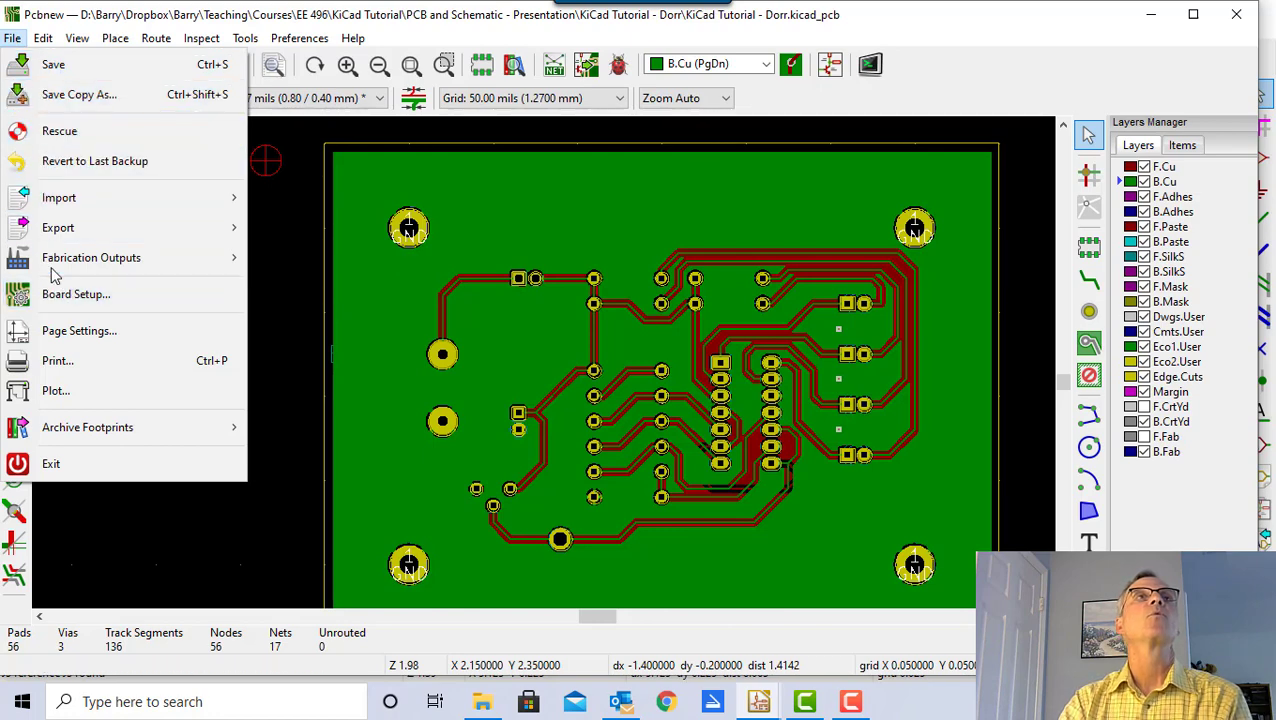
{"action": "left_click", "coordinate": [230, 527]}
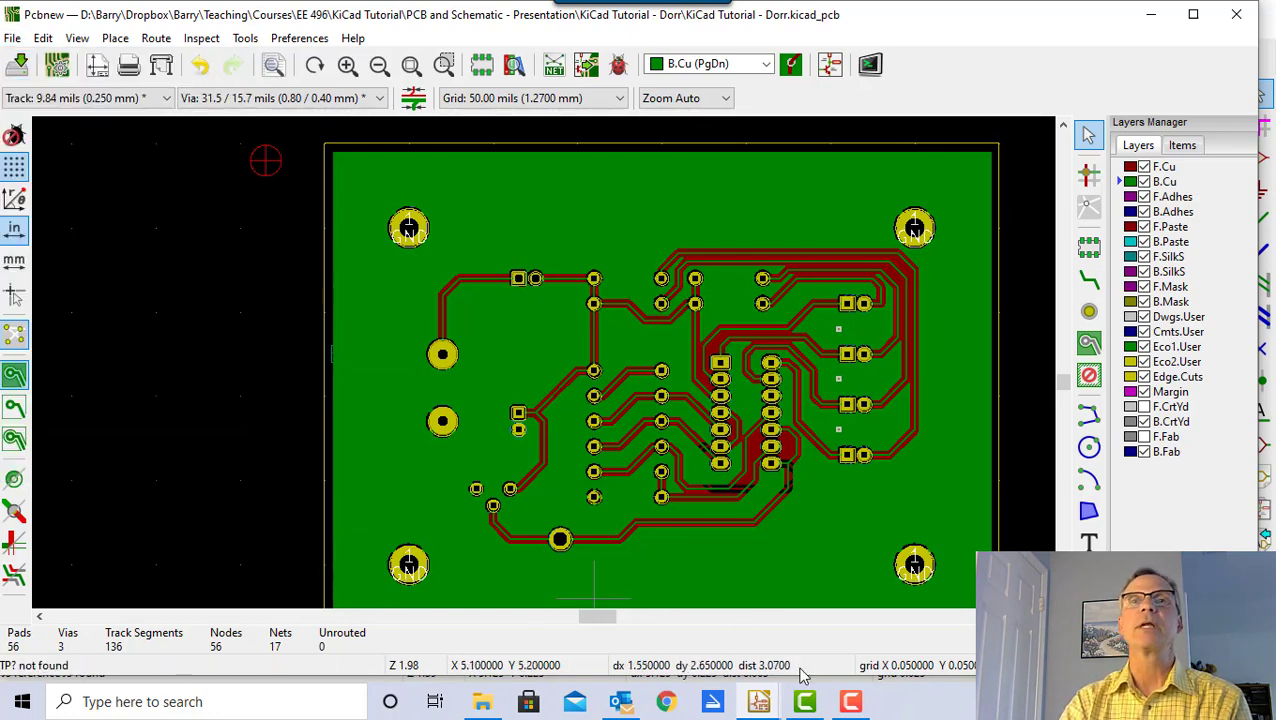
{"action": "left_click", "coordinate": [482, 701]}
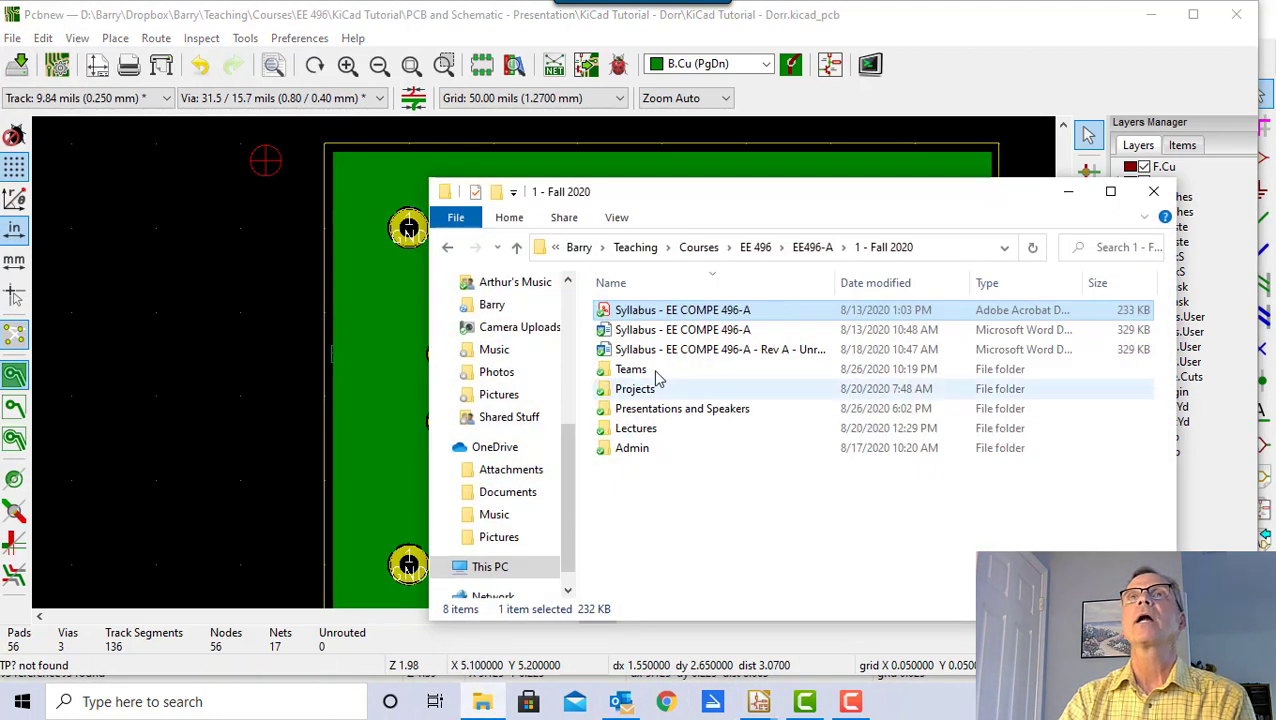
{"action": "left_click", "coordinate": [845, 250]}
{"action": "left_click", "coordinate": [813, 247]}
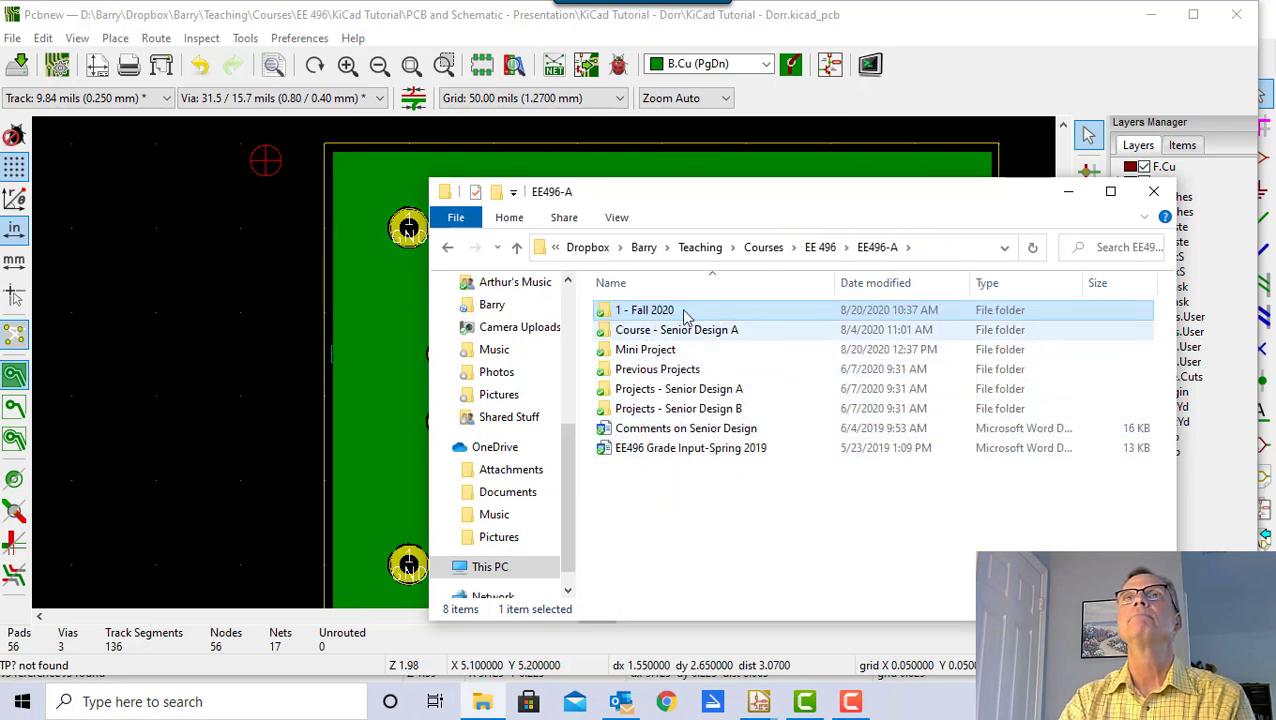
{"action": "left_click", "coordinate": [824, 250]}
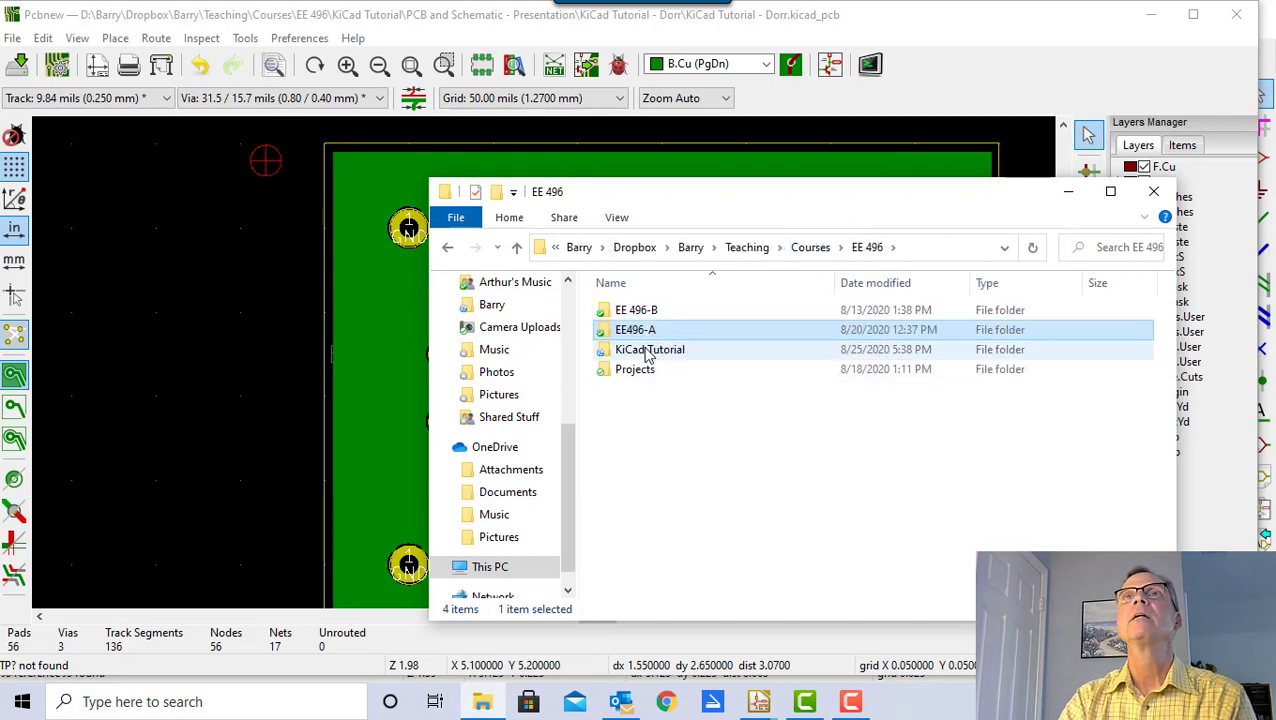
{"action": "double_click", "coordinate": [645, 356]}
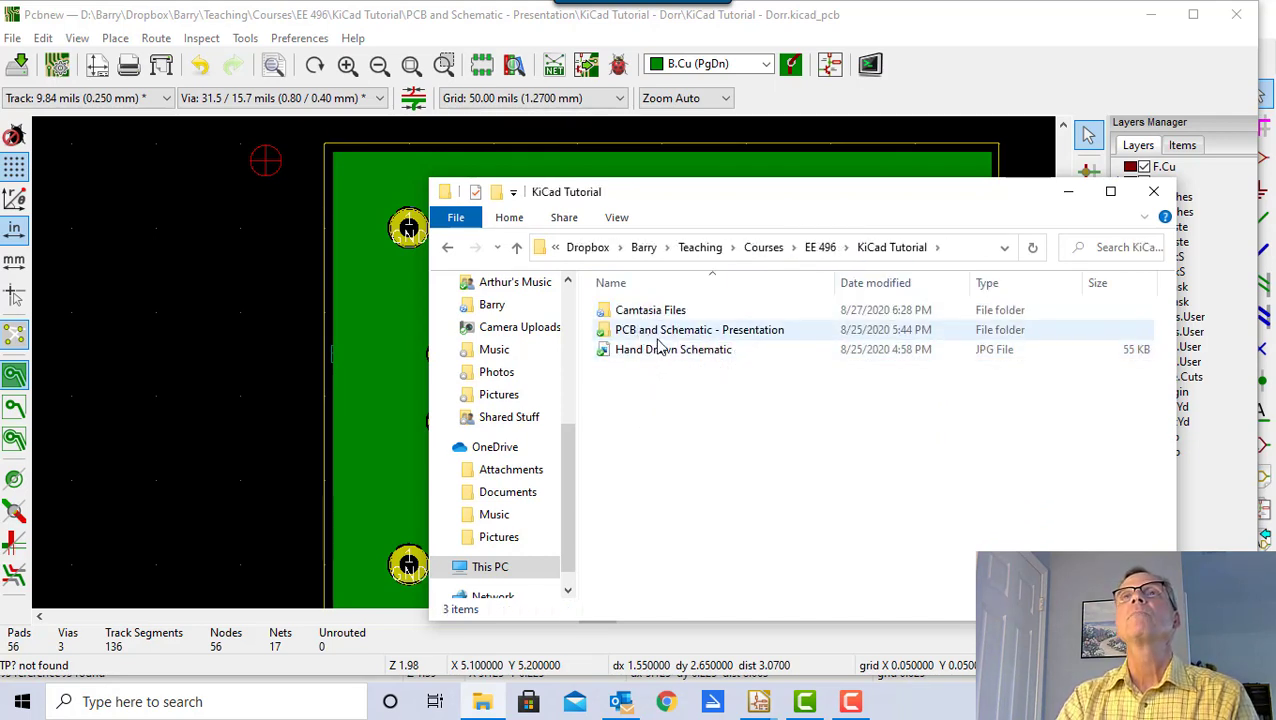
{"action": "double_click", "coordinate": [656, 336]}
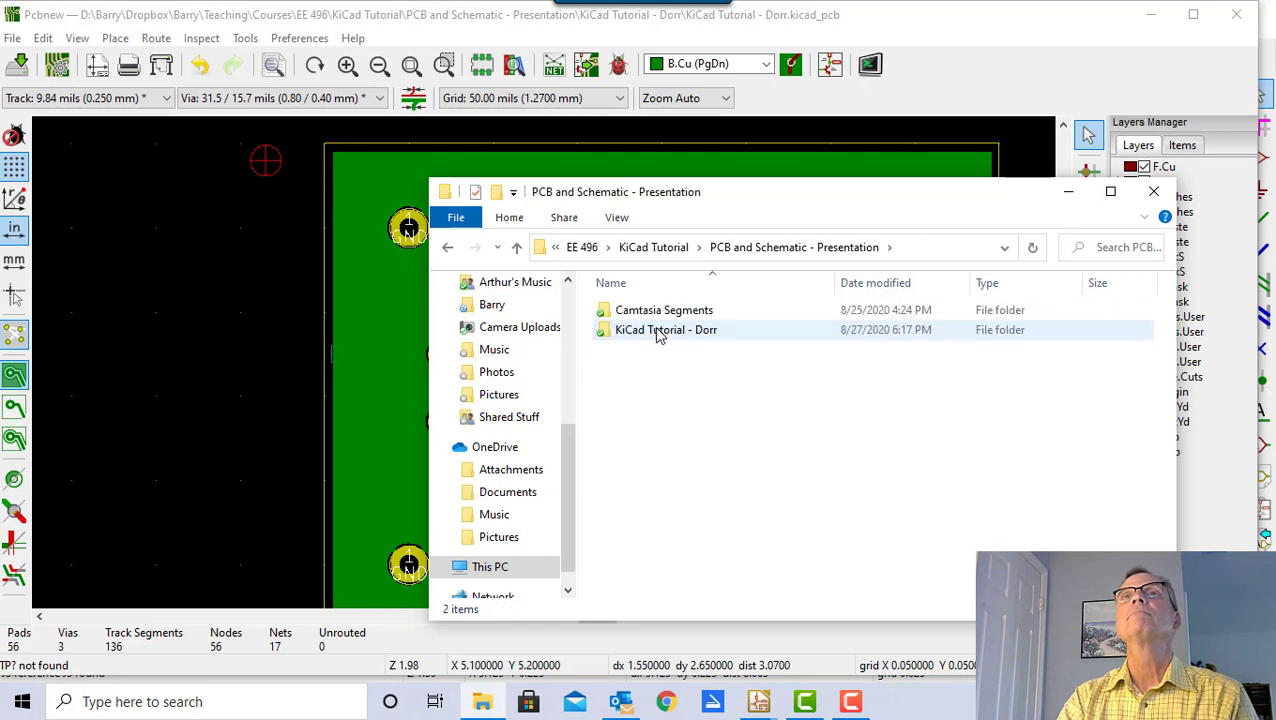
{"action": "double_click", "coordinate": [655, 335]}
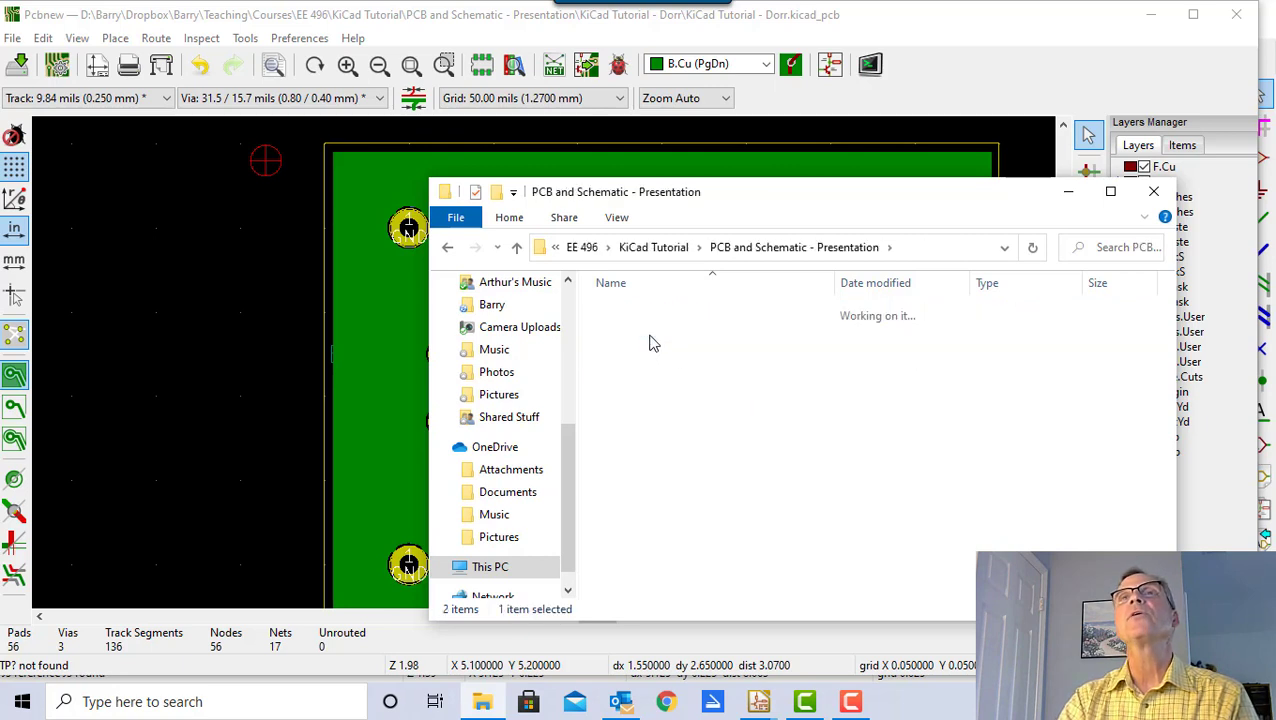
- Create a new folder named Gerbers in the board's project folder
{"action": "right_click", "coordinate": [651, 486]}
{"action": "mouse_move", "coordinate": [708, 438]}
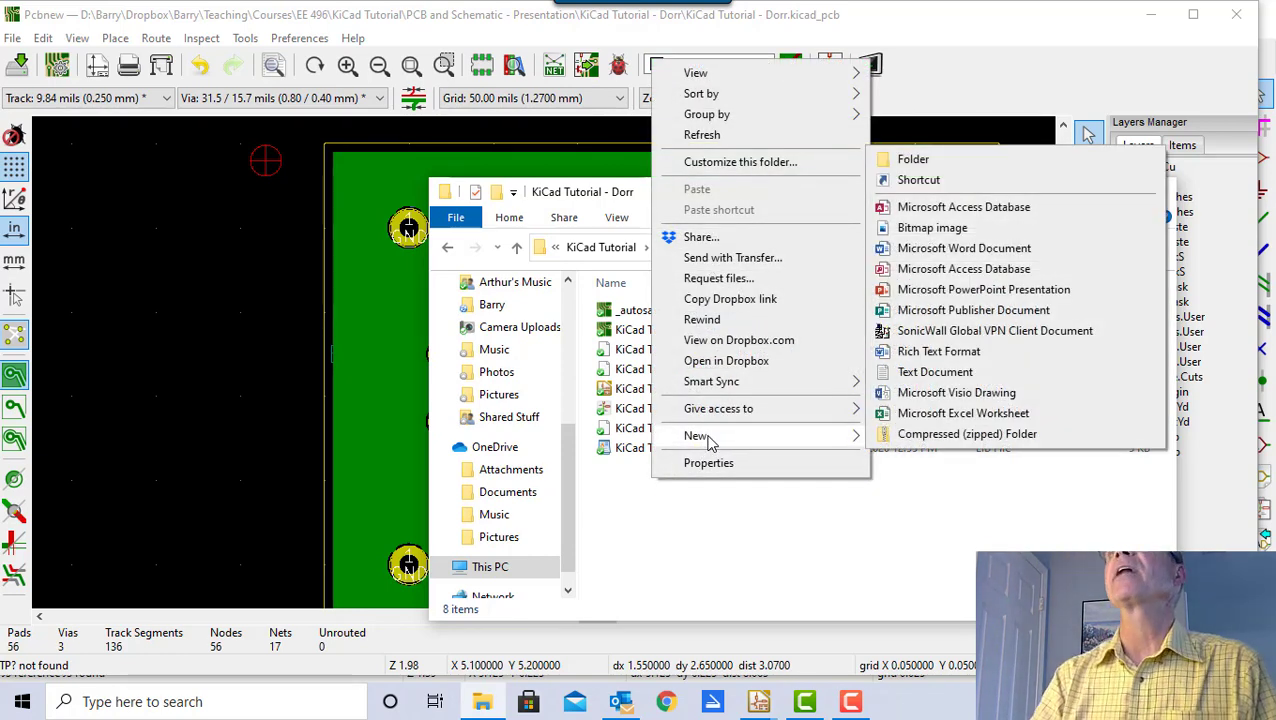
{"action": "left_click", "coordinate": [930, 162]}
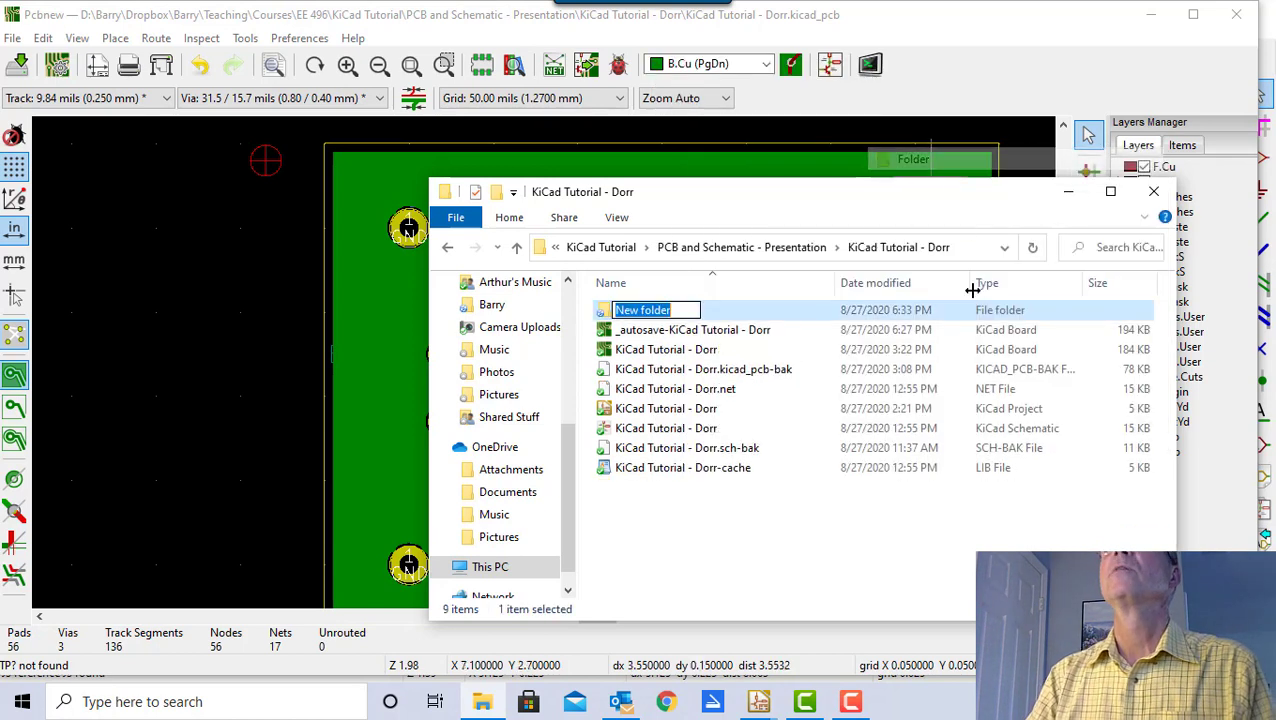
{"action": "type", "text": "gerbers"}
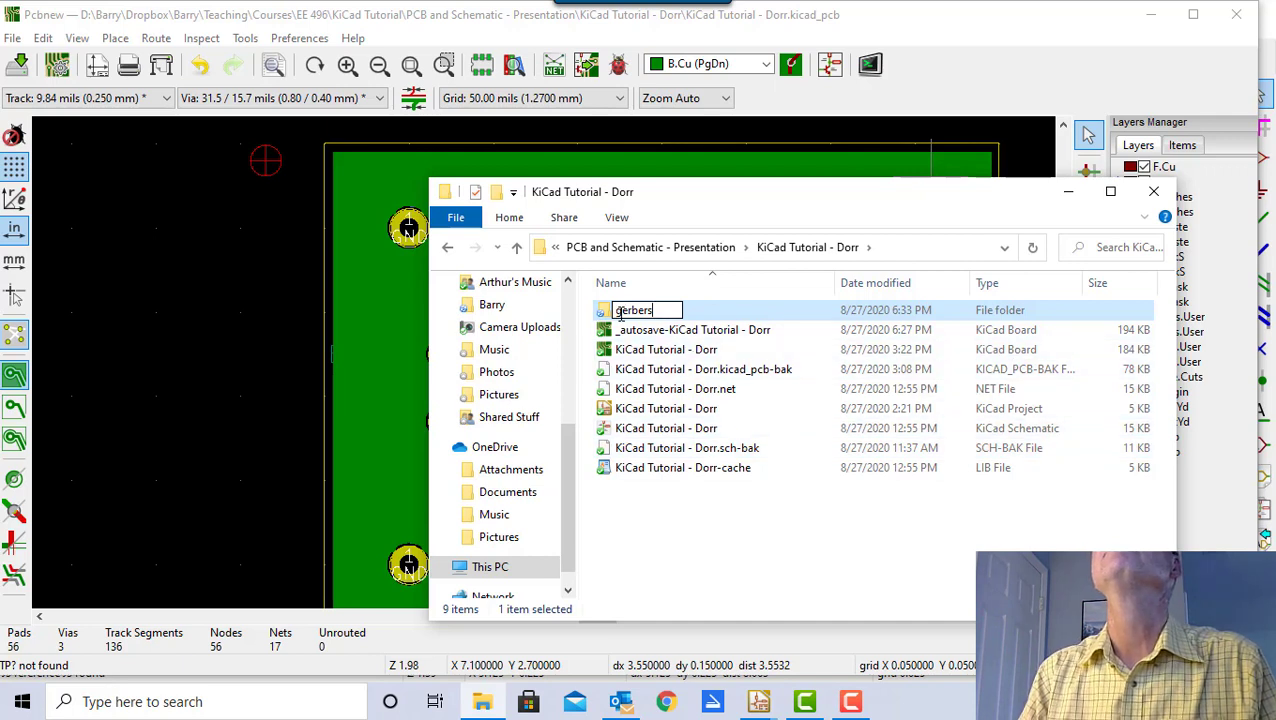
{"action": "key", "text": "BackSpace"}
{"action": "type", "text": "G"}
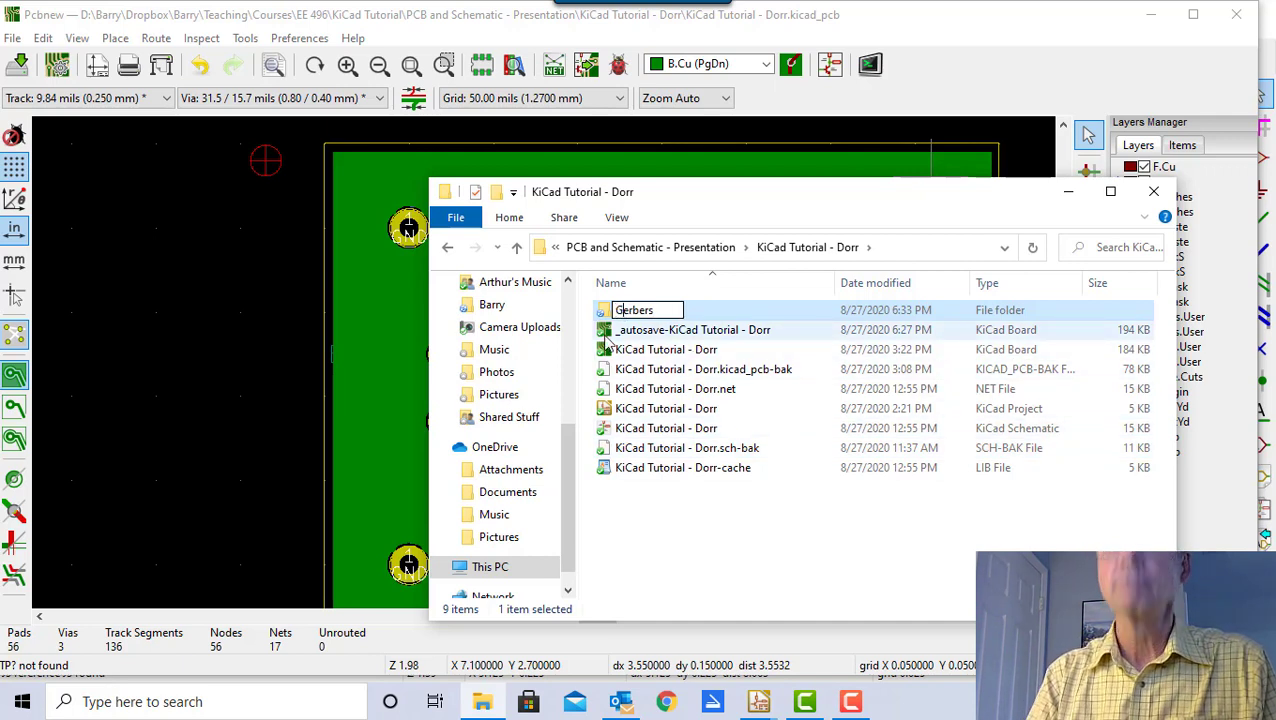
{"action": "left_click", "coordinate": [631, 522]}
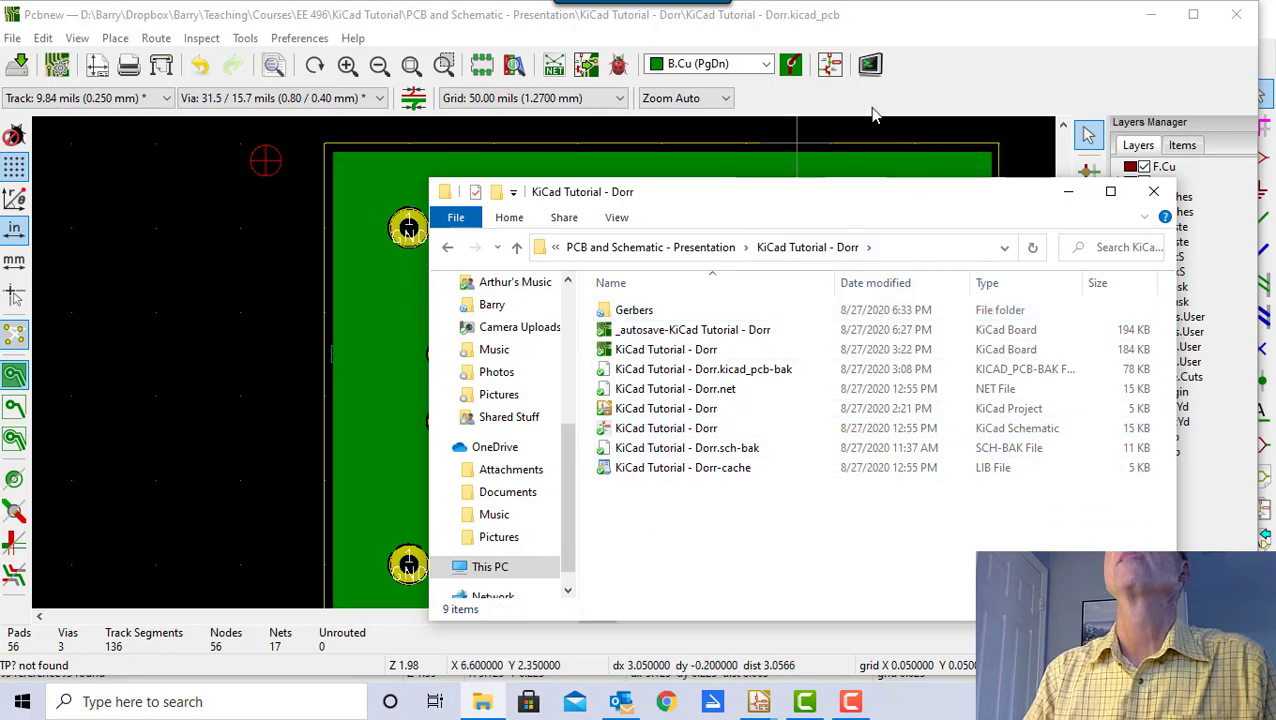
- Switch back to Pcbnew and set the Gerber plot's output directory to the Gerbers folder, using a relative path
{"action": "left_click", "coordinate": [897, 131]}
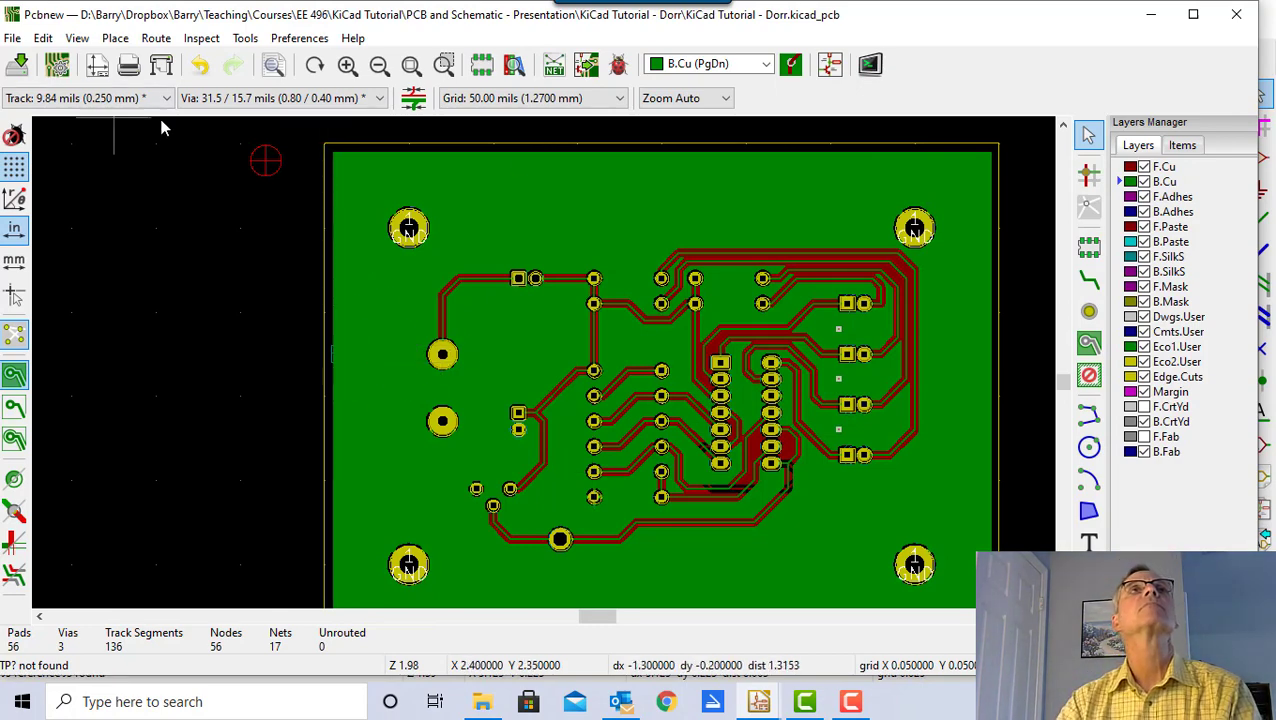
{"action": "left_click", "coordinate": [12, 38]}
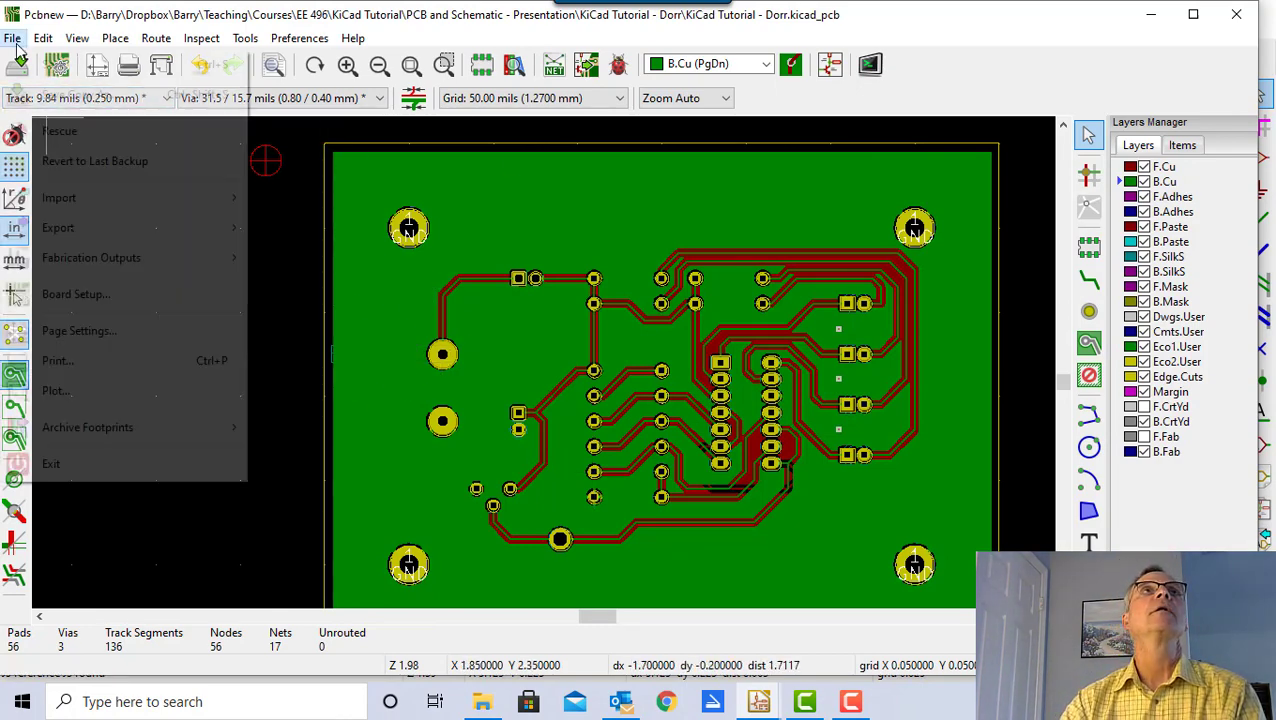
{"action": "left_click", "coordinate": [54, 391]}
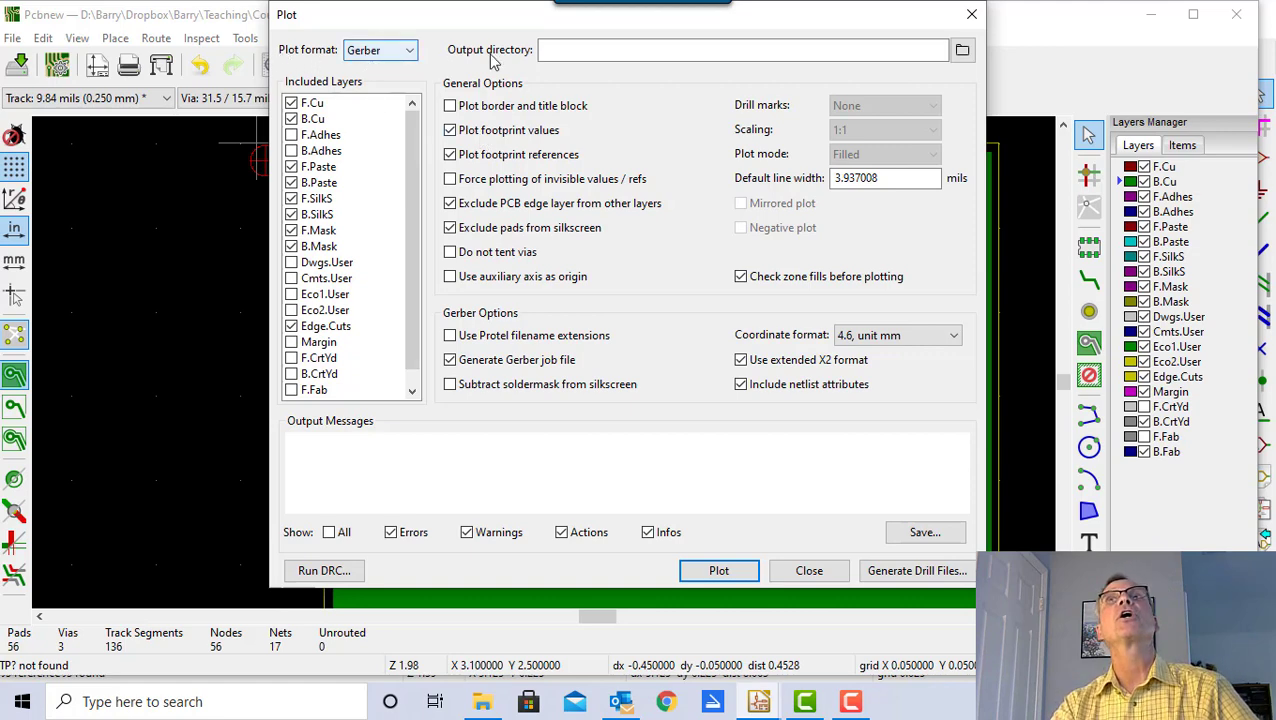
{"action": "left_click", "coordinate": [962, 49]}
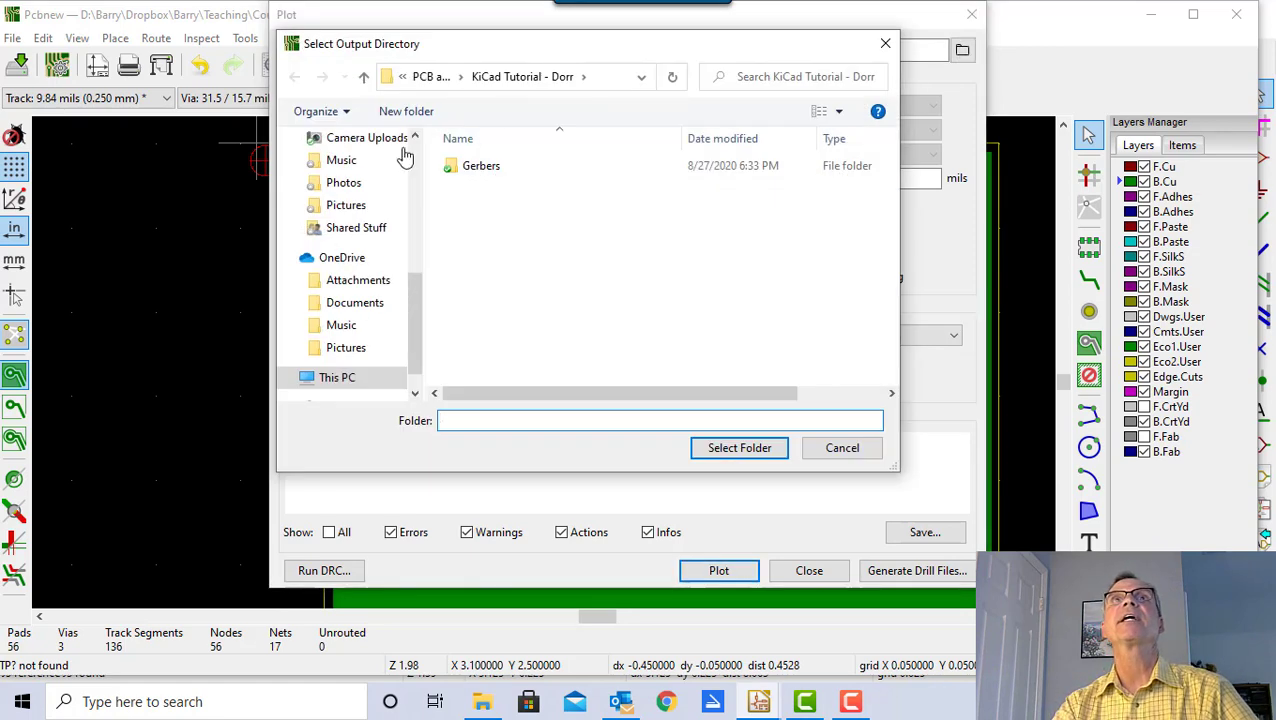
{"action": "left_click", "coordinate": [468, 178]}
{"action": "double_click", "coordinate": [468, 170]}
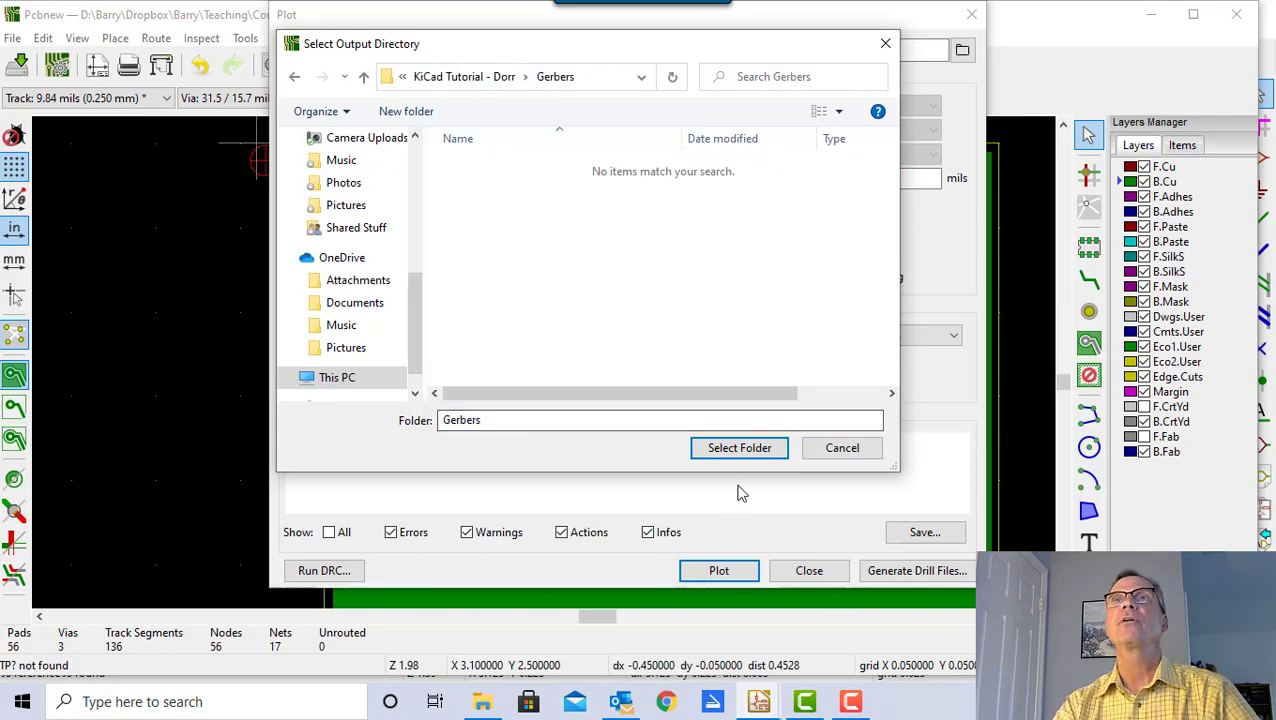
{"action": "left_click", "coordinate": [741, 447]}
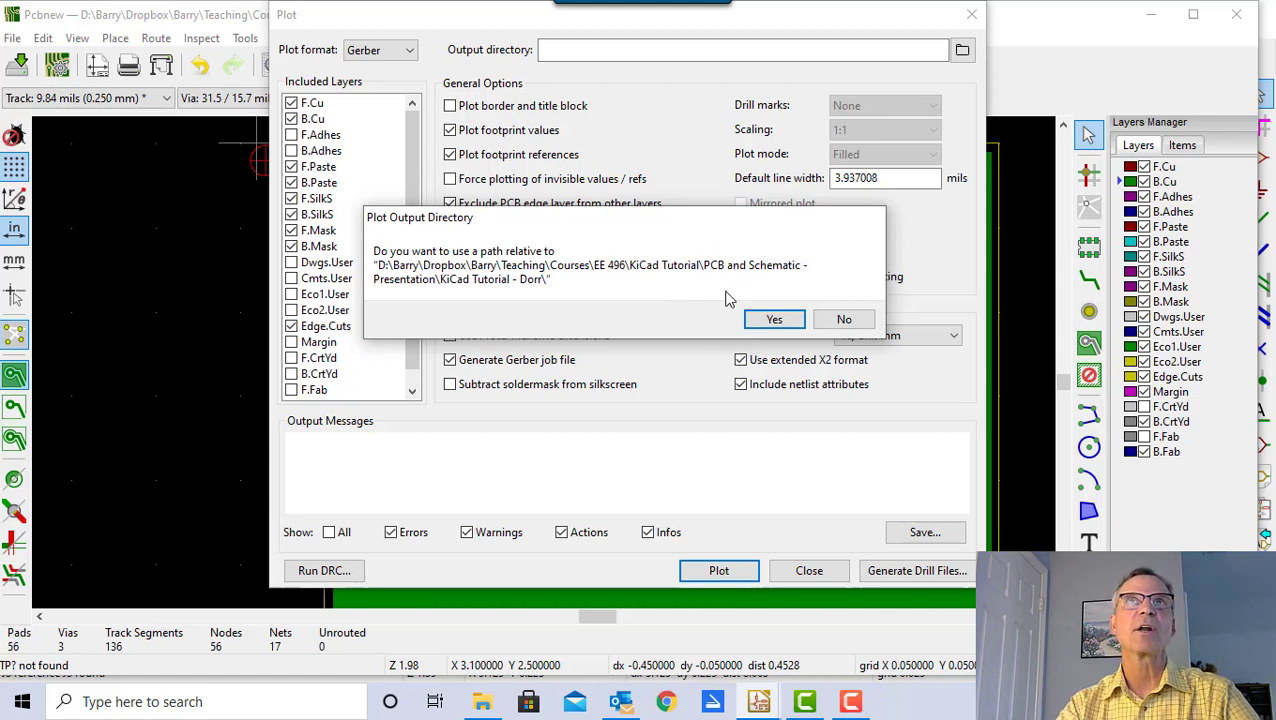
{"action": "left_click", "coordinate": [774, 320]}
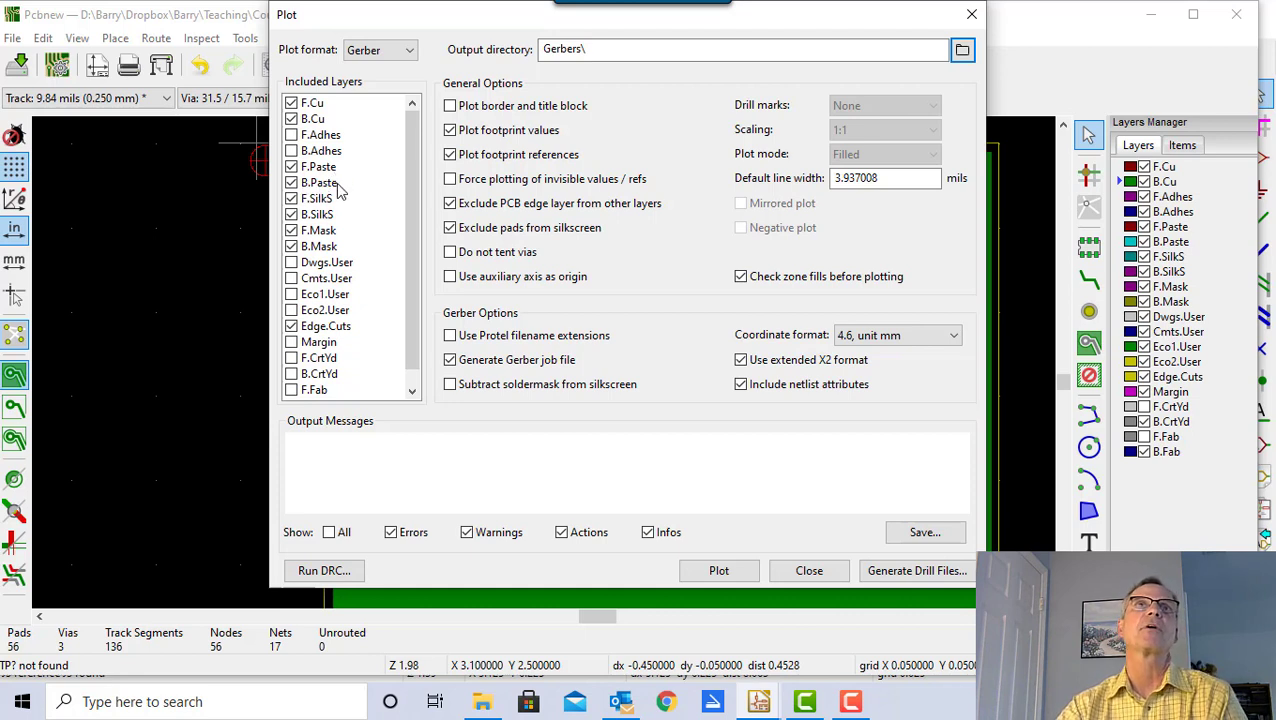
- Exclude B.SilkS from the plotted layers and generate the Excellon drill files in the Gerbers folder
{"action": "left_click", "coordinate": [291, 215]}
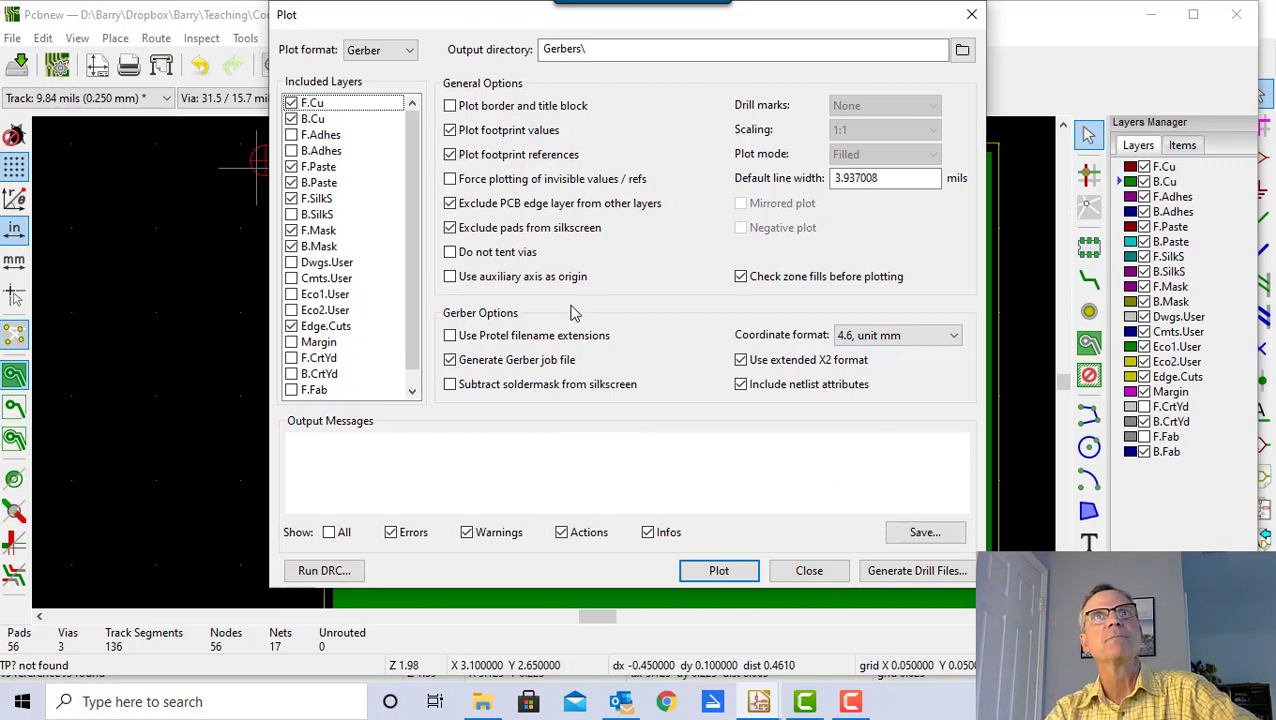
{"action": "left_click", "coordinate": [917, 571]}
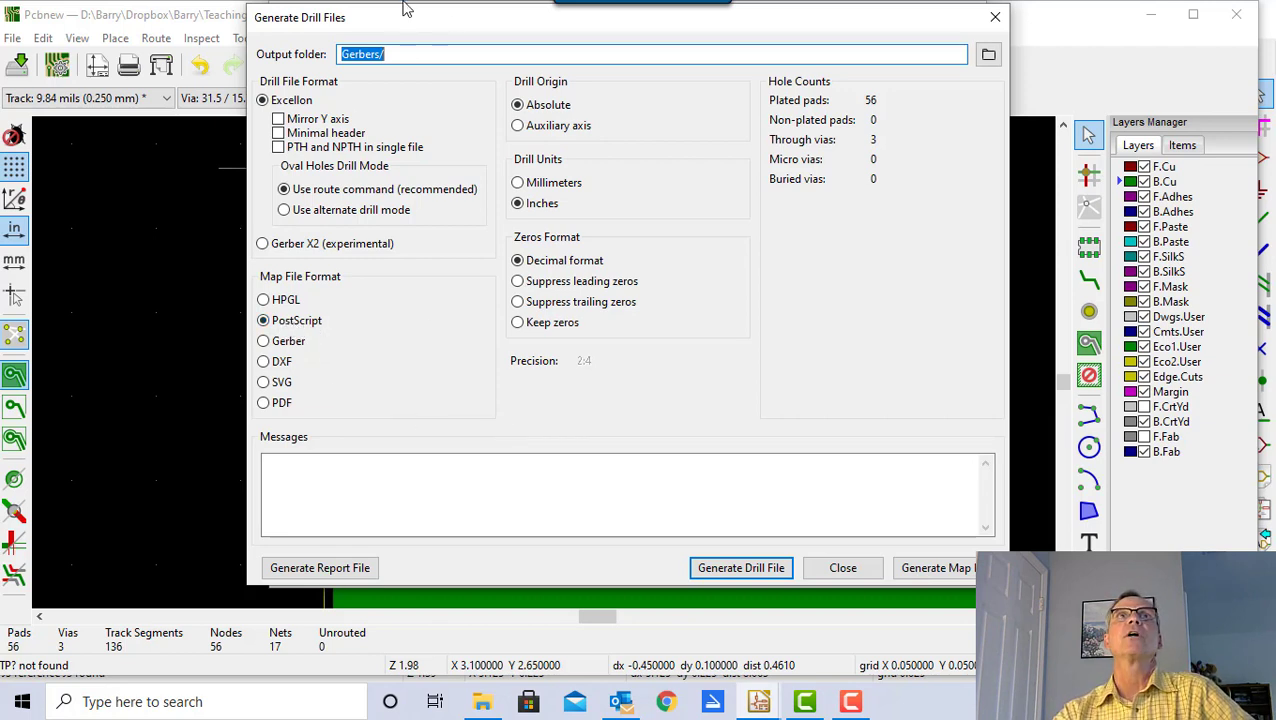
{"action": "left_click", "coordinate": [744, 574]}
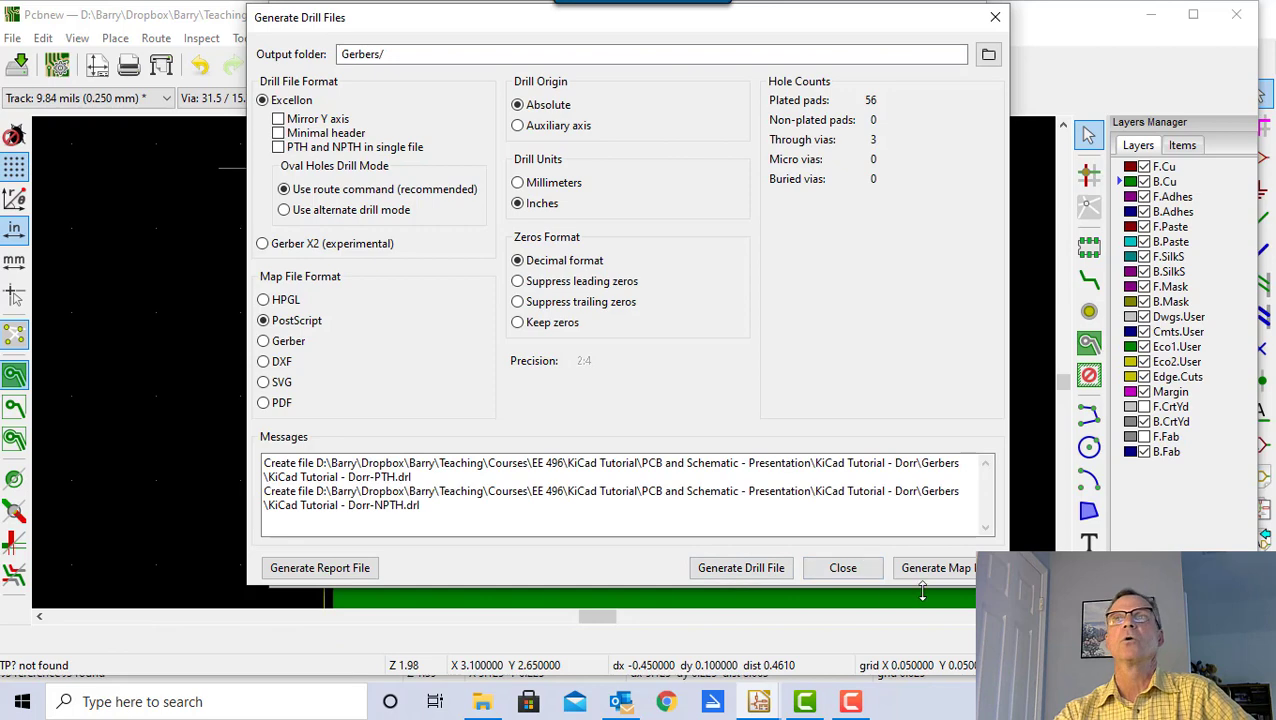
{"action": "left_click", "coordinate": [845, 569]}
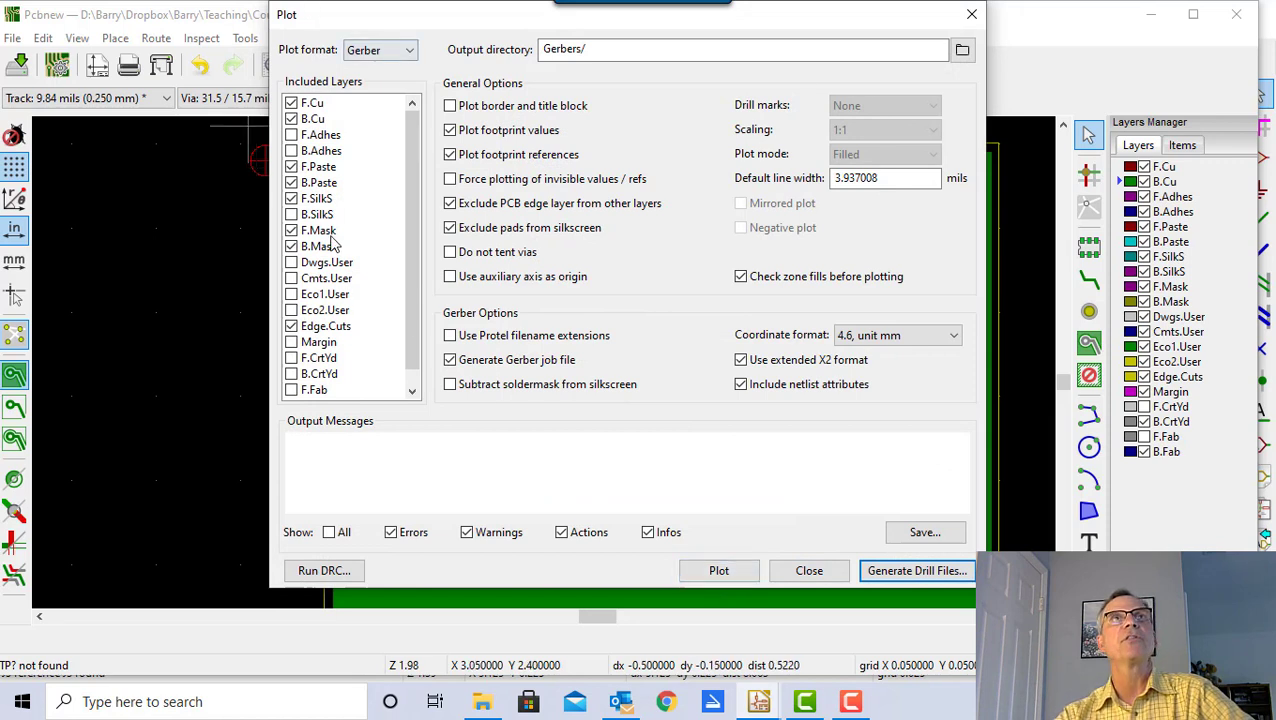
- Plot the included layers as Gerber files and switch to File Explorer to view the contents of the Gerbers folder
{"action": "left_click", "coordinate": [720, 571]}
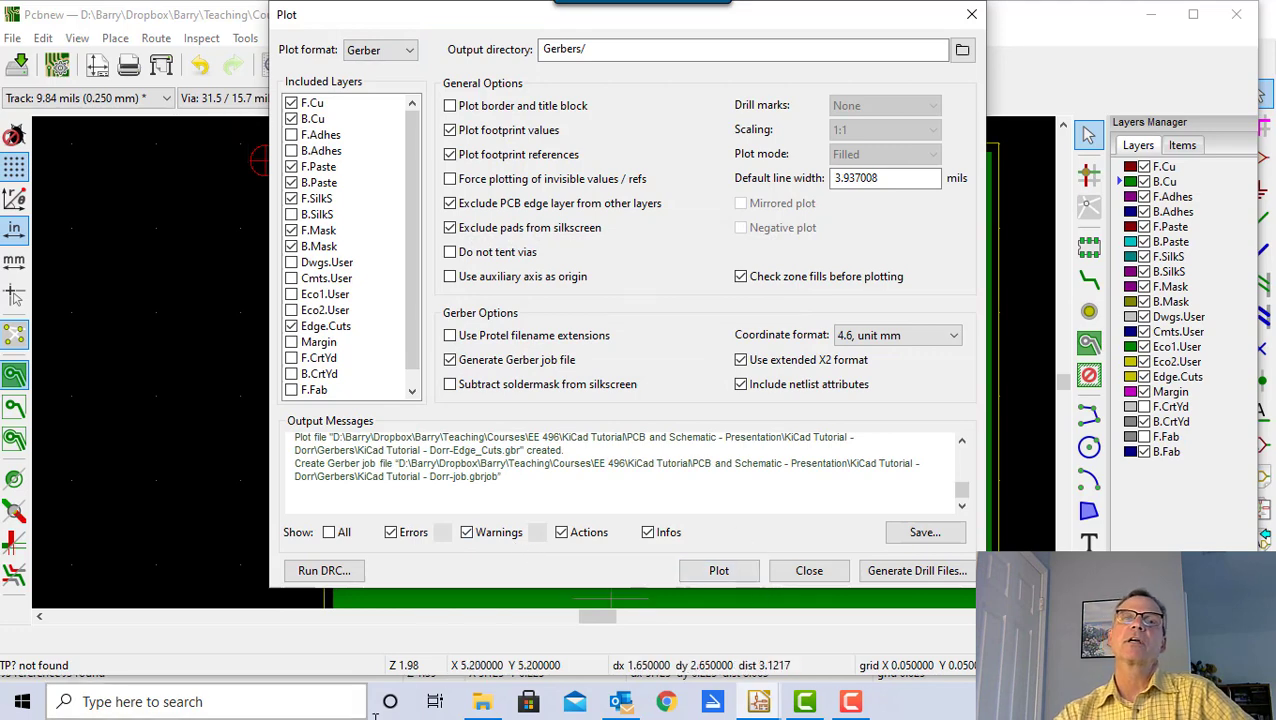
{"action": "left_click", "coordinate": [482, 701]}
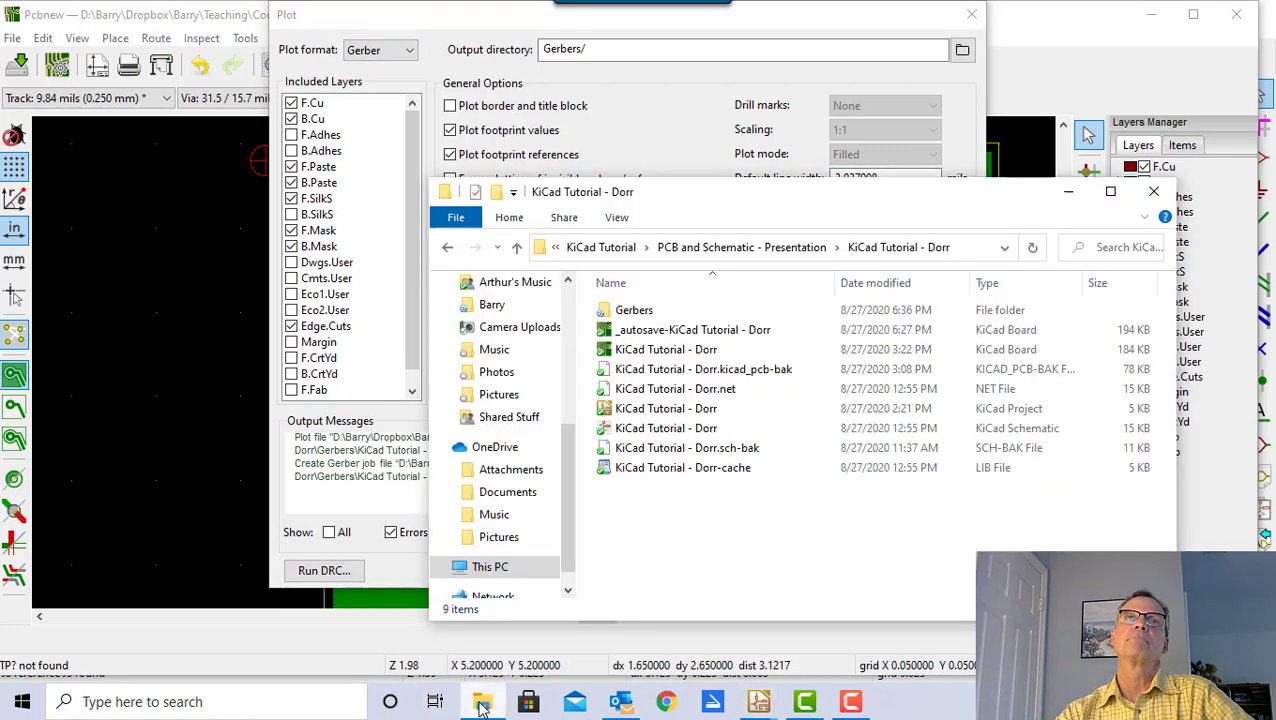
{"action": "double_click", "coordinate": [630, 311]}
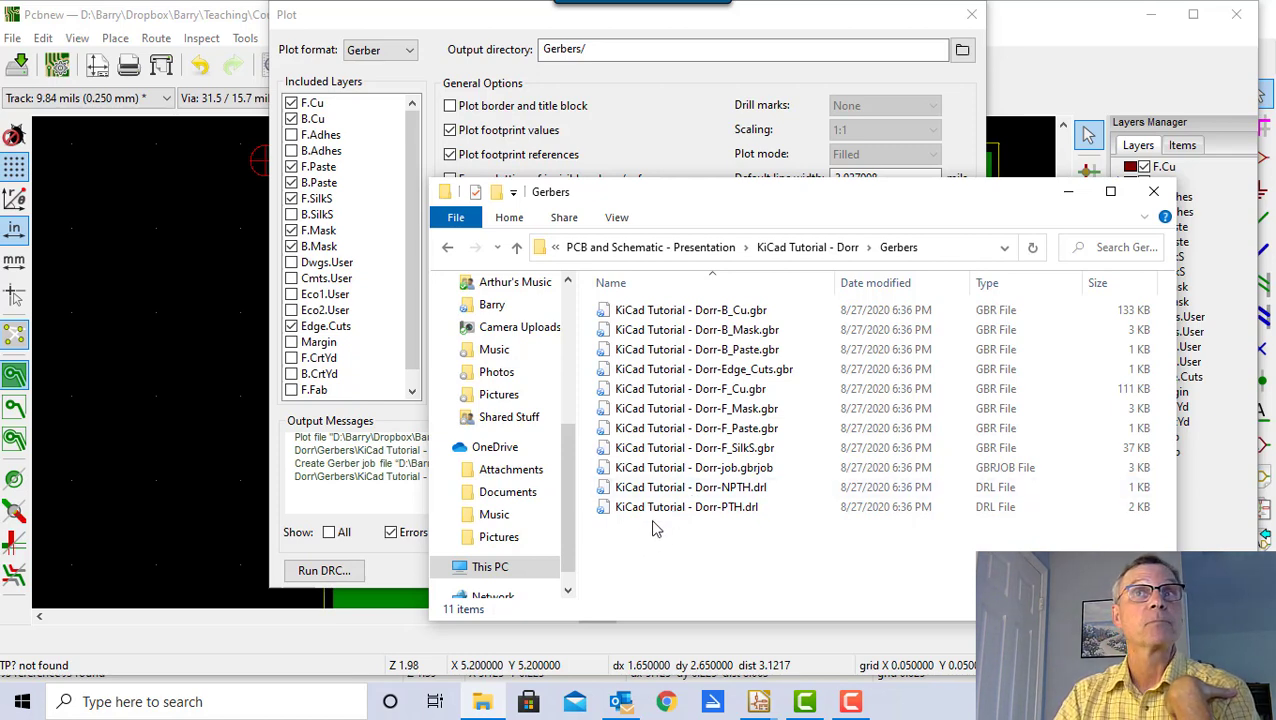
- Create a compressed (zipped) folder inside Gerbers and give it the same name as the board project
{"action": "right_click", "coordinate": [643, 552]}
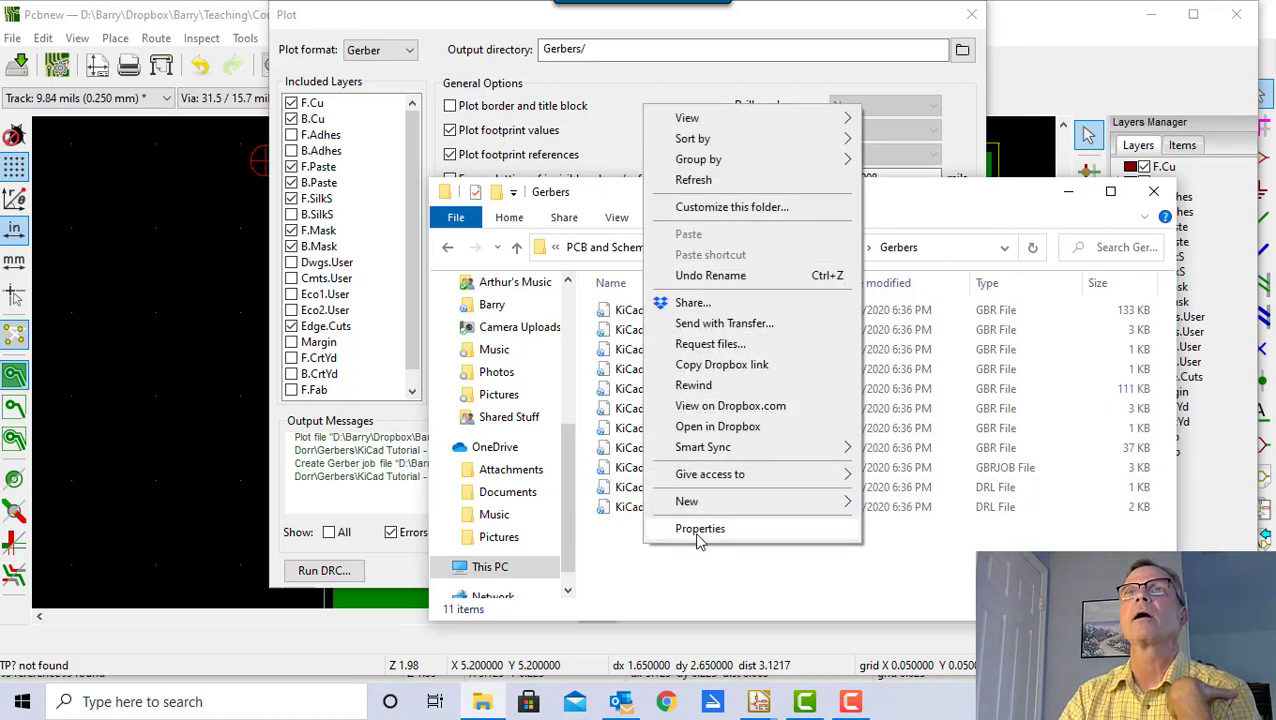
{"action": "mouse_move", "coordinate": [722, 502]}
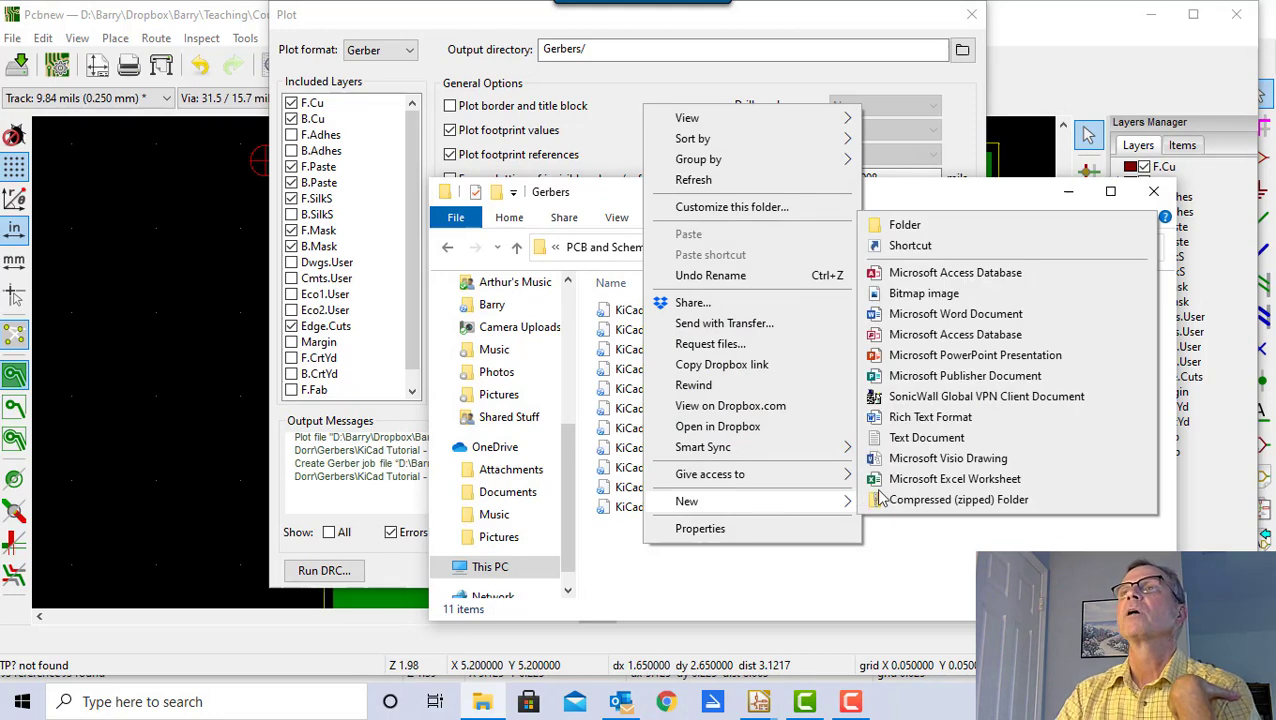
{"action": "left_click", "coordinate": [910, 500]}
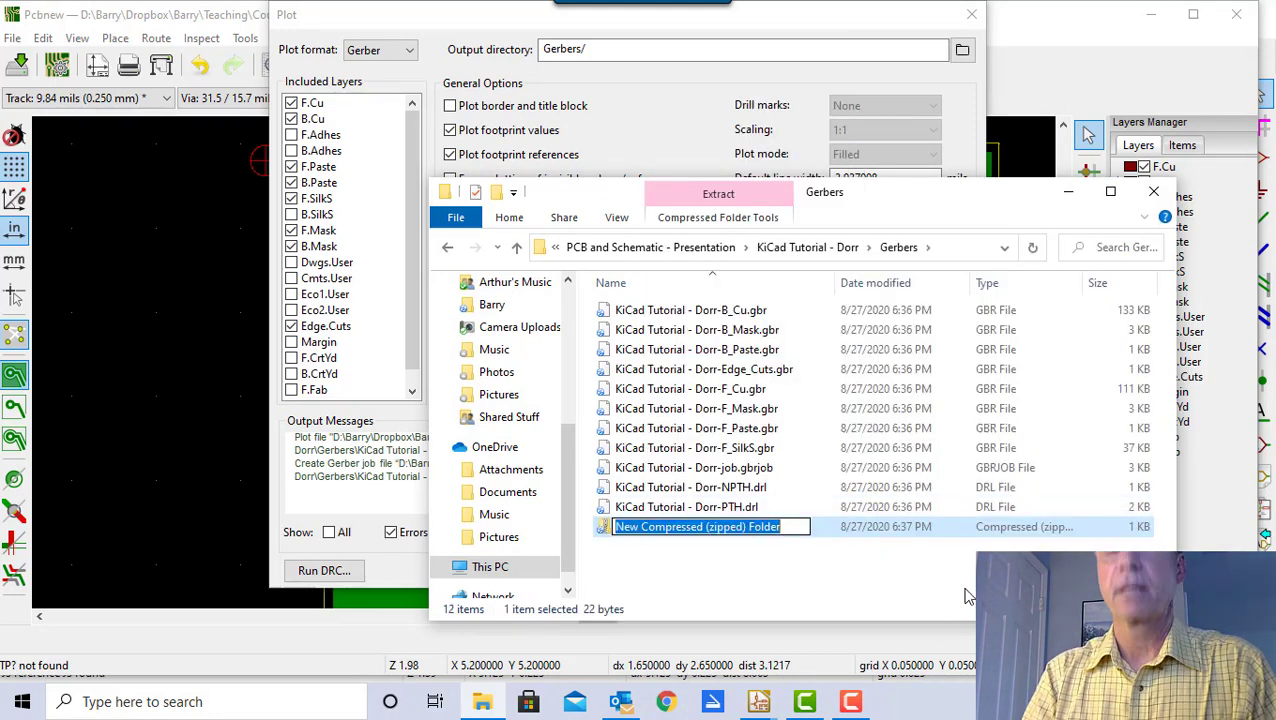
{"action": "type", "text": "KiCad Tu"}
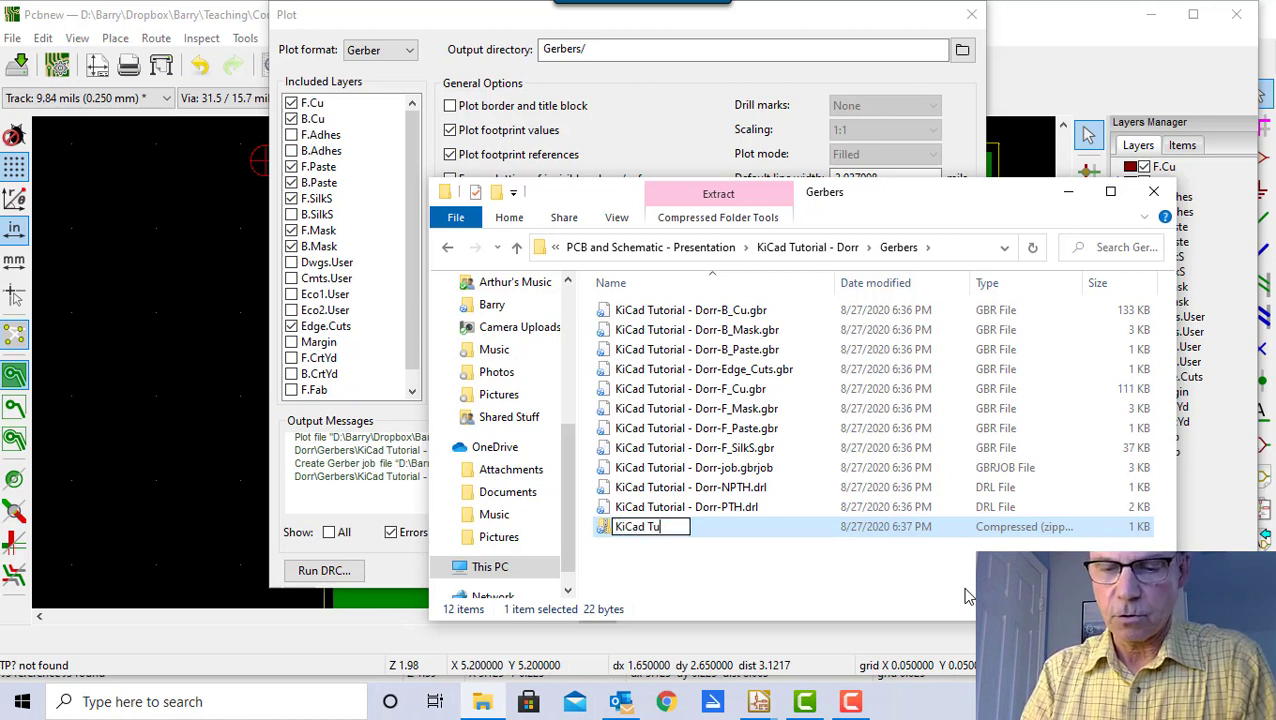
{"action": "type", "text": "torial - Dor"}
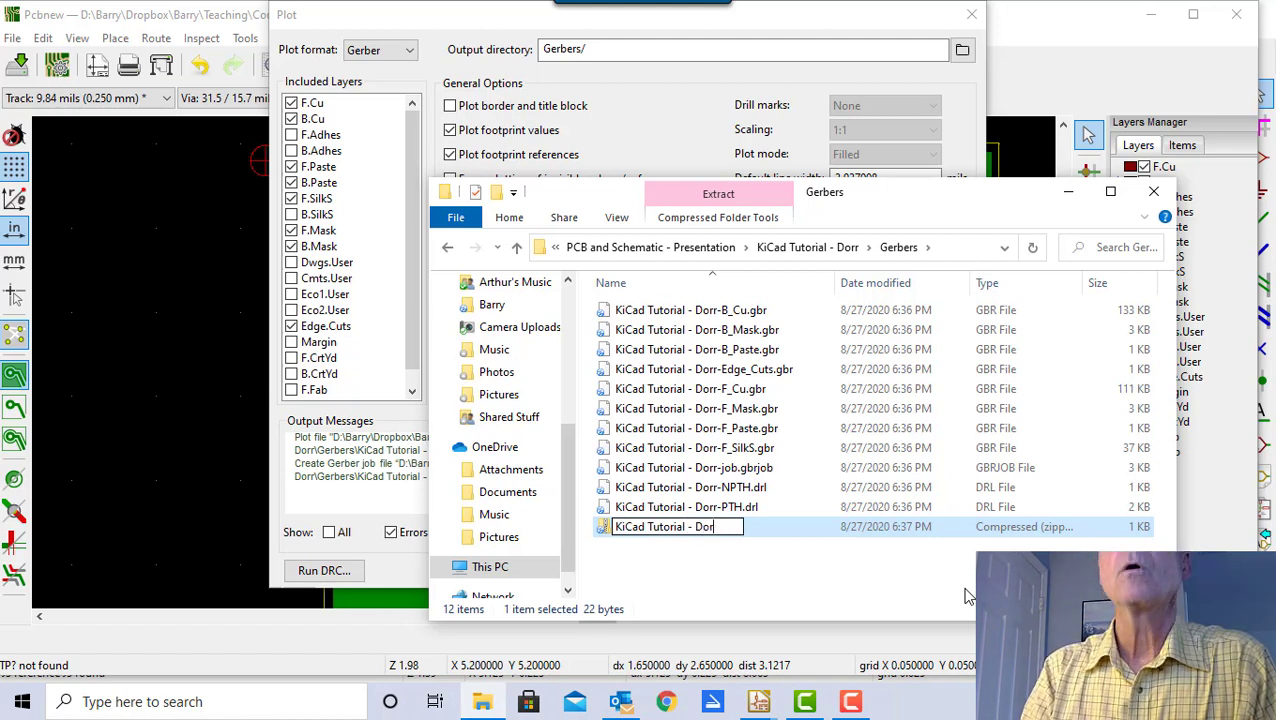
{"action": "type", "text": "r"}
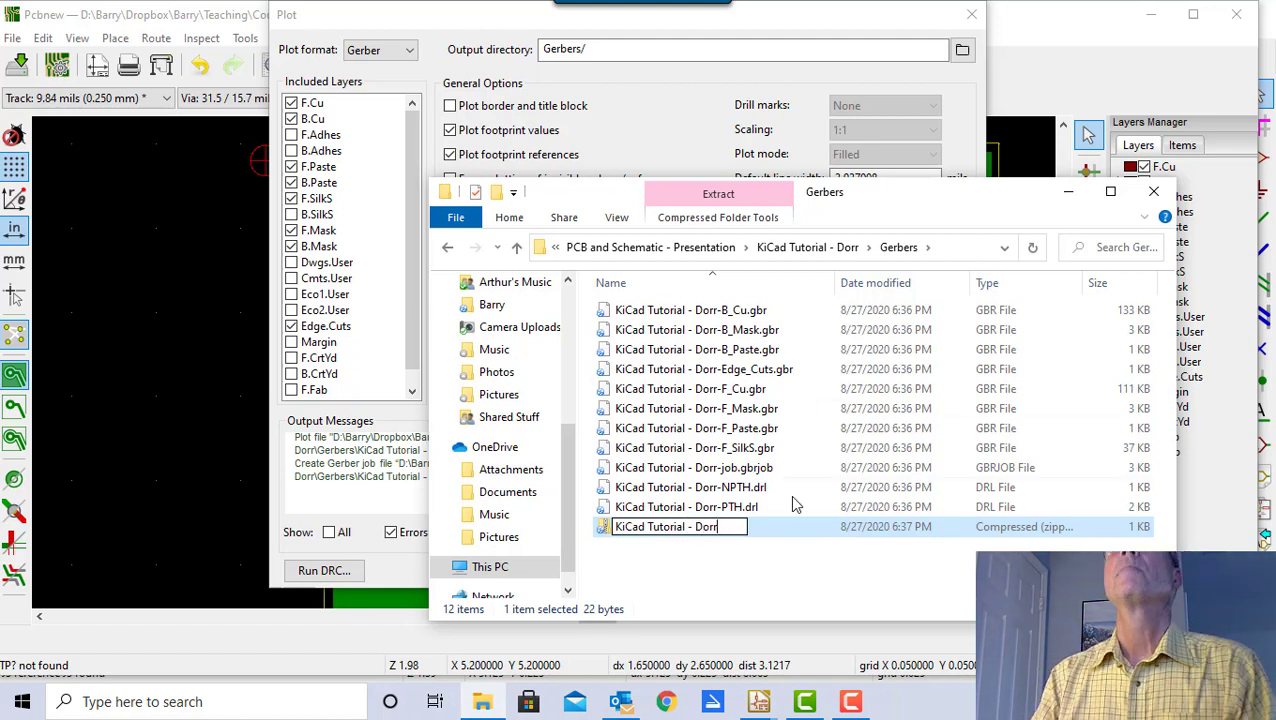
{"action": "left_click", "coordinate": [789, 575]}
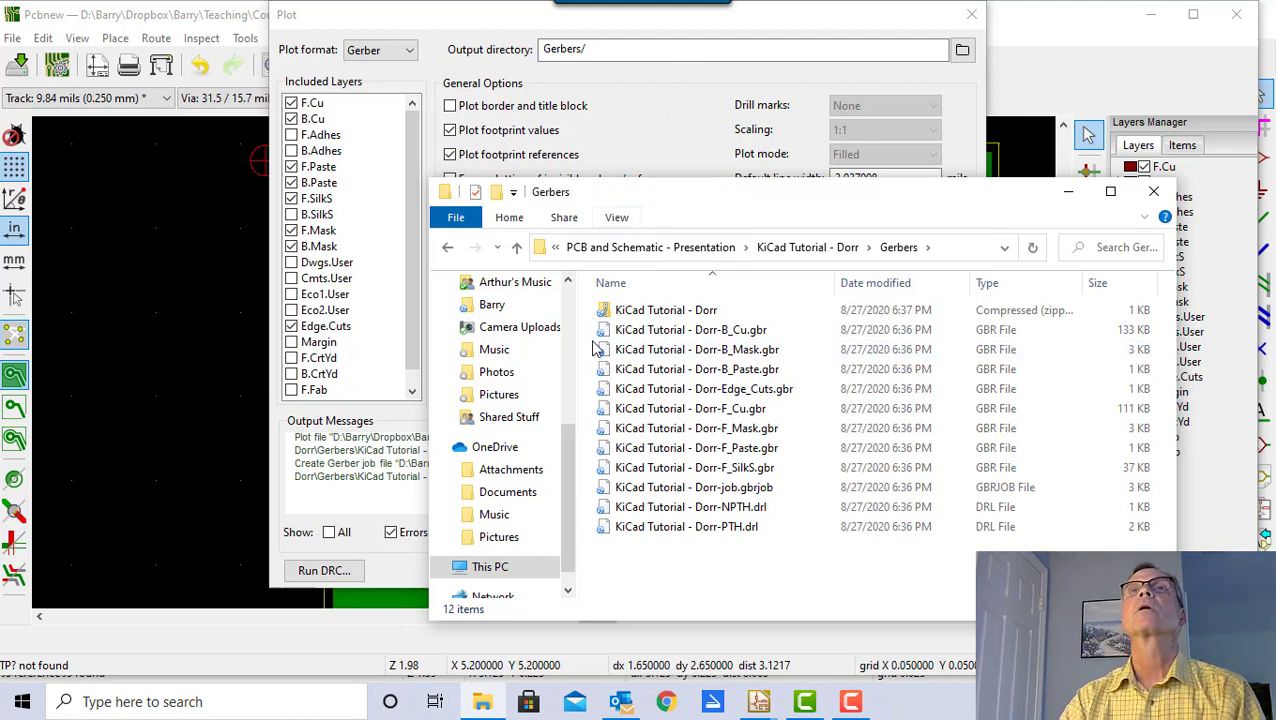
- Add all the Gerber, job and drill files to the zipped folder, check its contents, and return to the Gerbers folder
{"action": "left_click", "coordinate": [625, 335]}
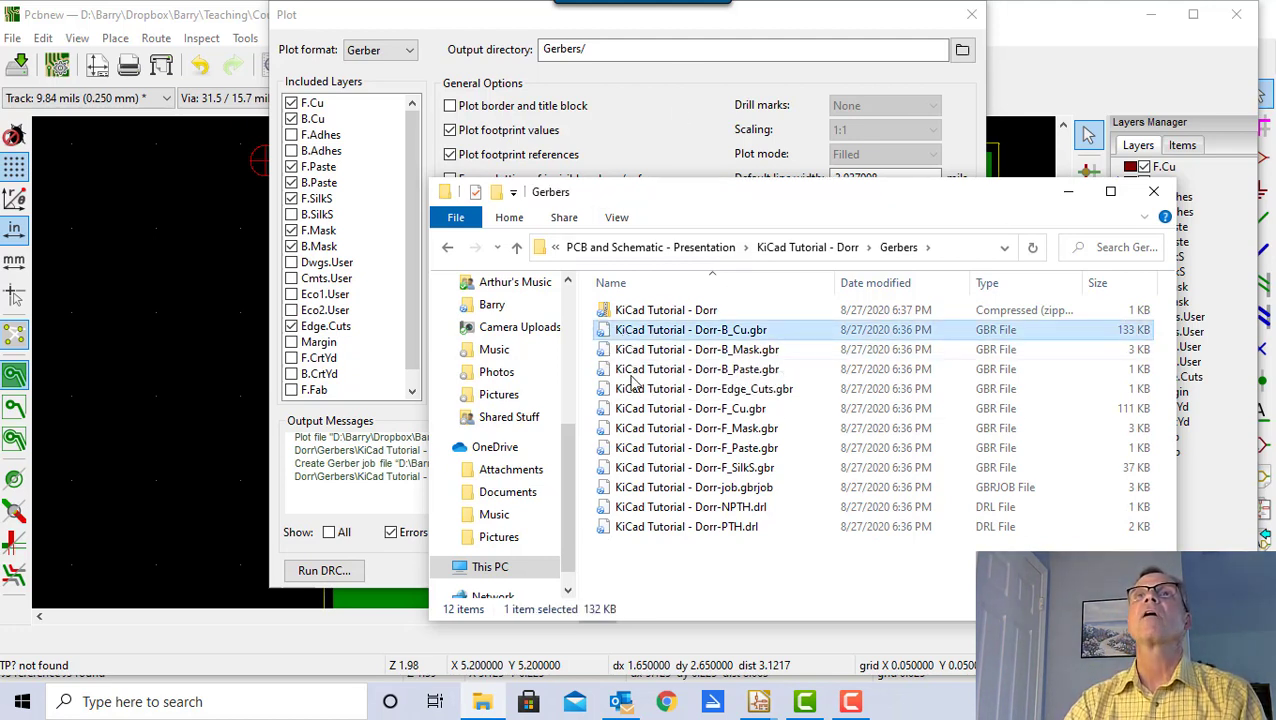
{"action": "left_click", "coordinate": [672, 528], "text": "shift"}
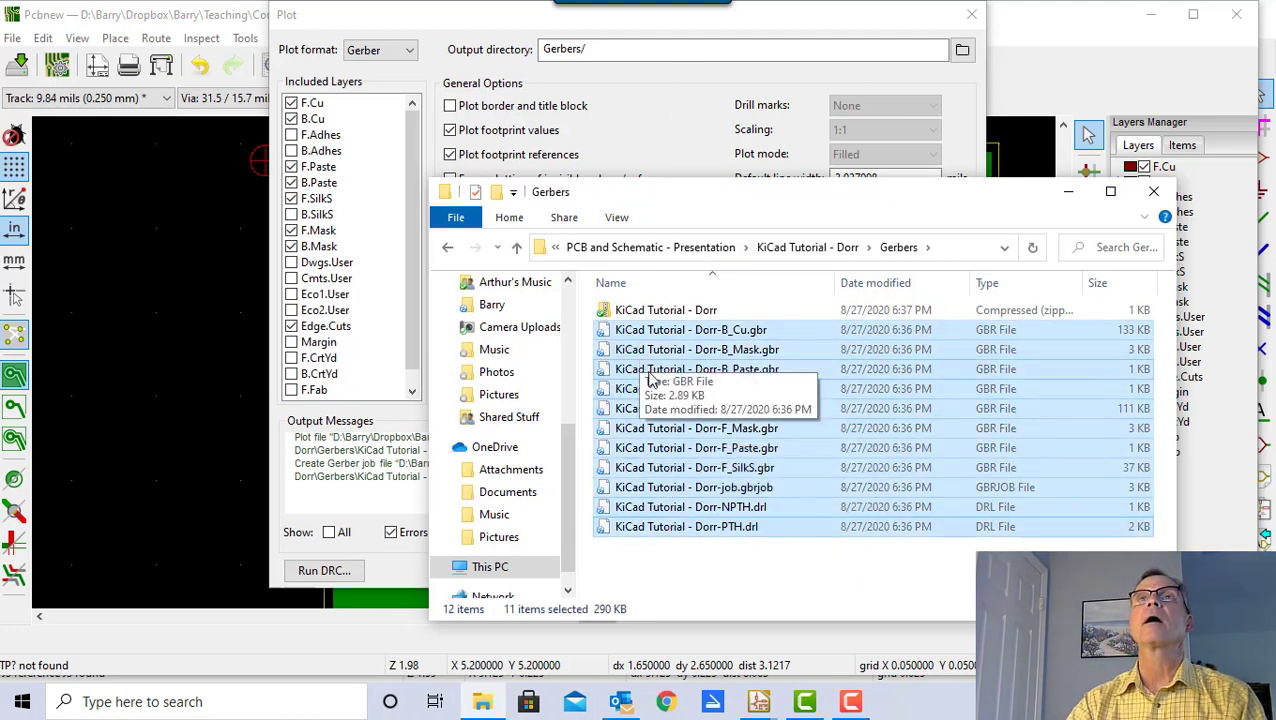
{"action": "left_click_drag", "start_coordinate": [655, 375], "coordinate": [656, 318]}
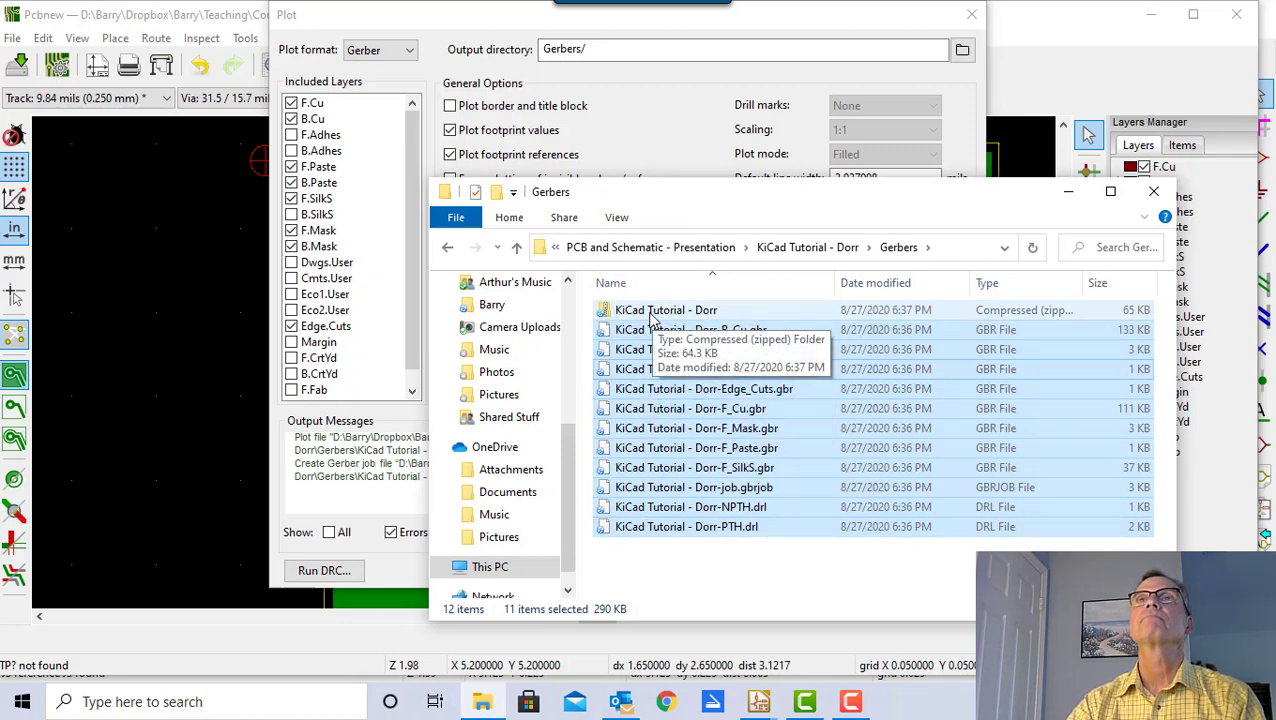
{"action": "double_click", "coordinate": [645, 318]}
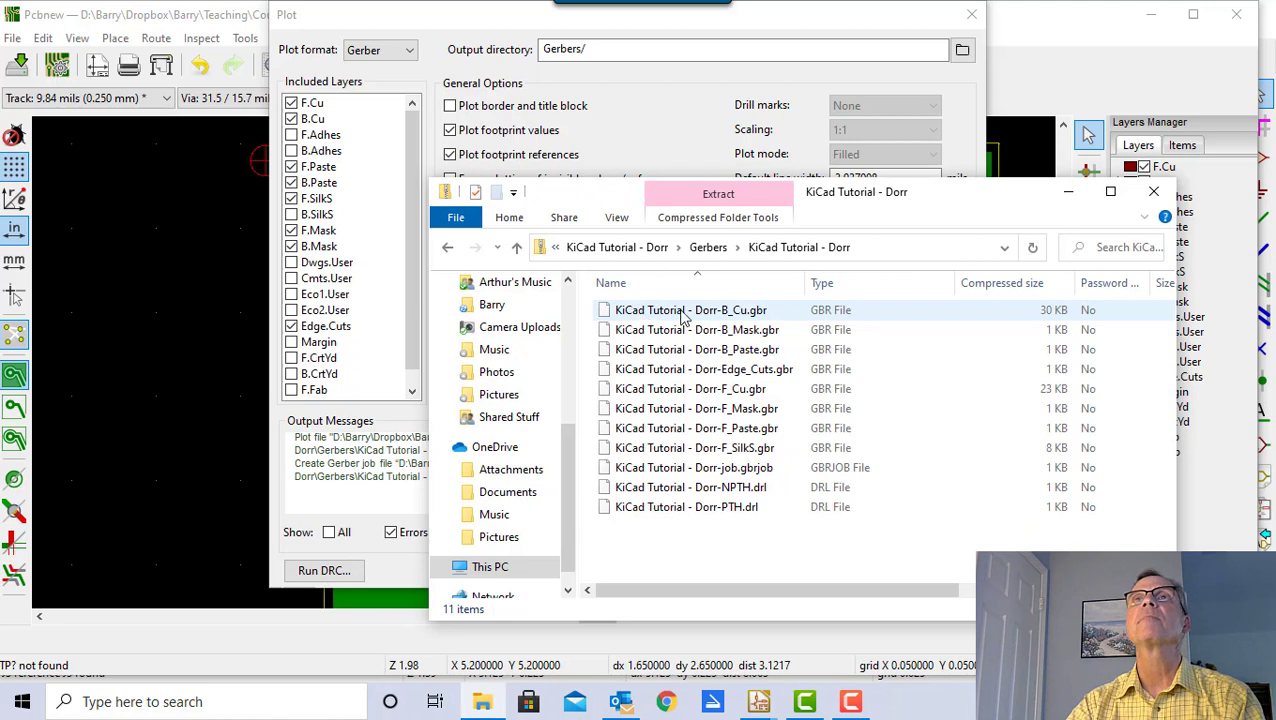
{"action": "left_click", "coordinate": [708, 247]}
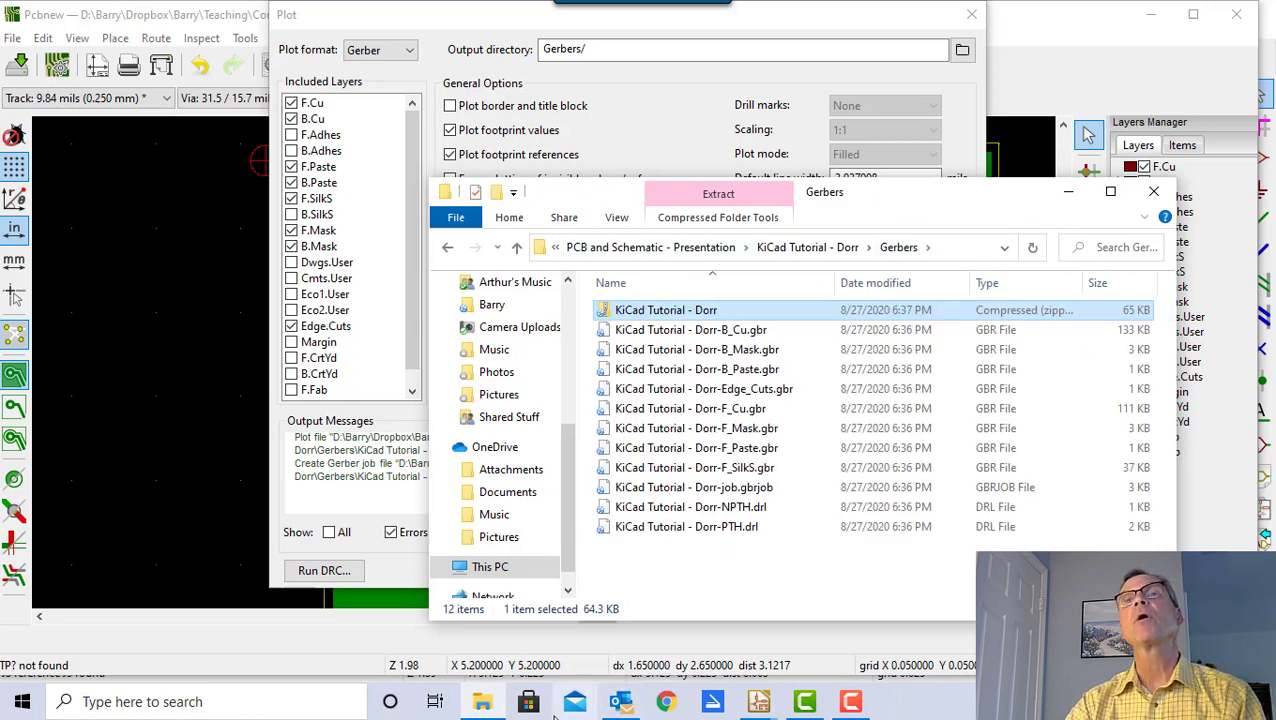
- Switch to Chrome, search for jlcpcb, and open the JLCPCB website from the search results
{"action": "left_click", "coordinate": [668, 703]}
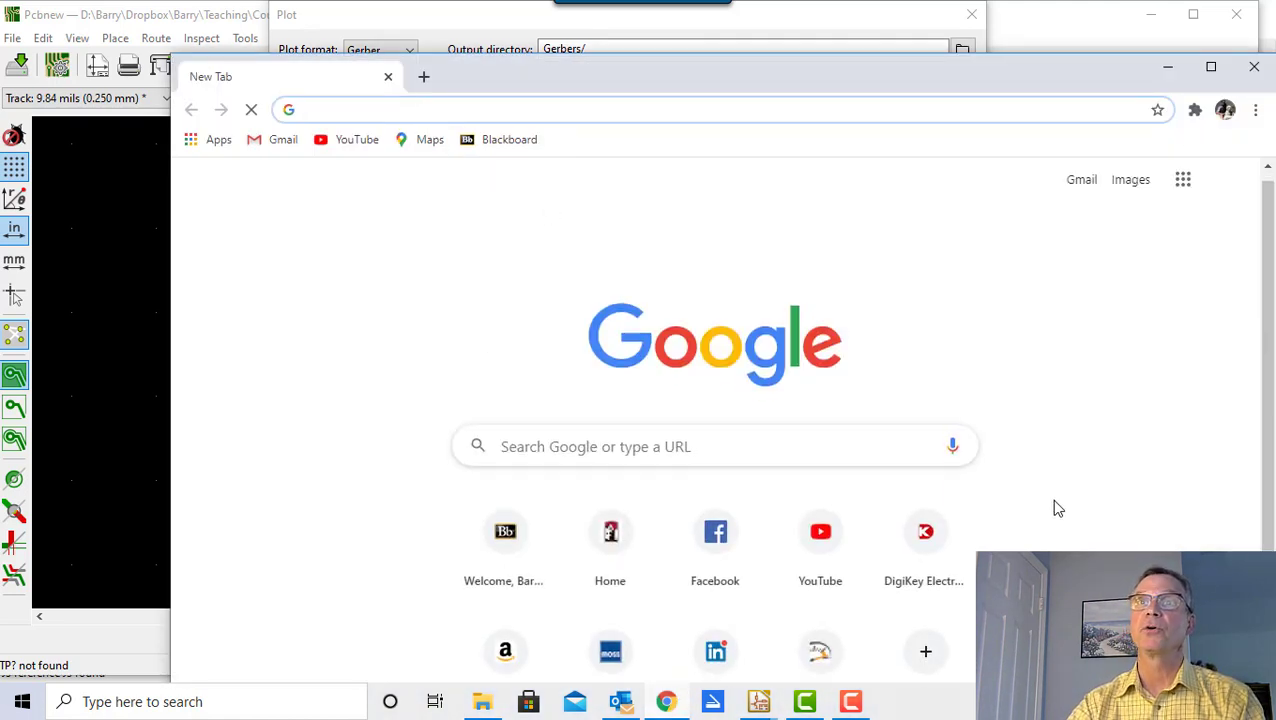
{"action": "left_click", "coordinate": [359, 111]}
{"action": "type", "text": "j"}
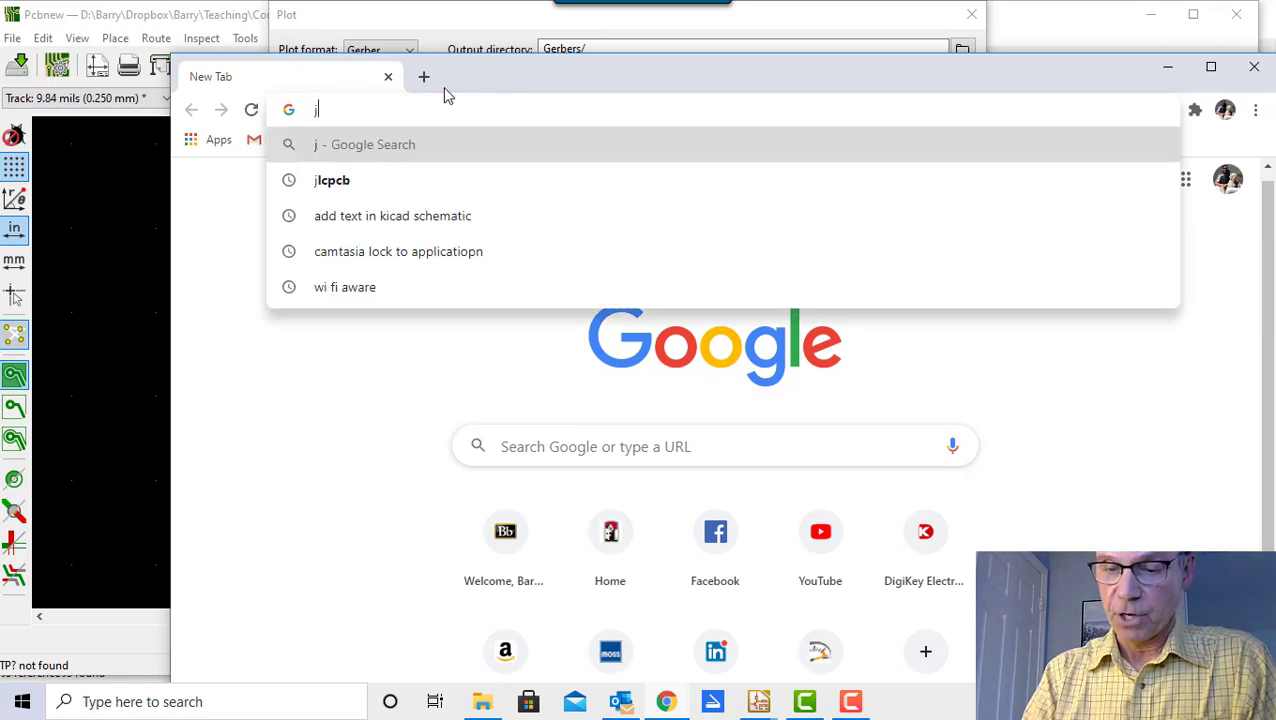
{"action": "type", "text": "lc"}
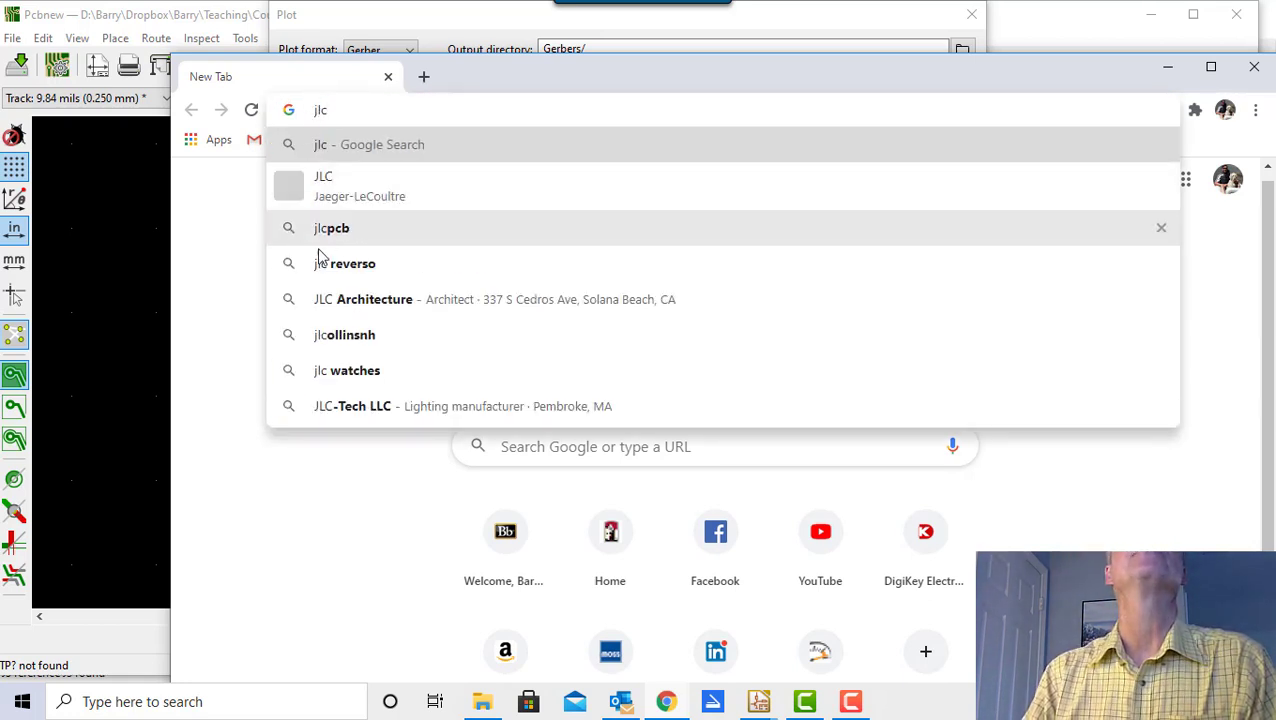
{"action": "left_click", "coordinate": [405, 238]}
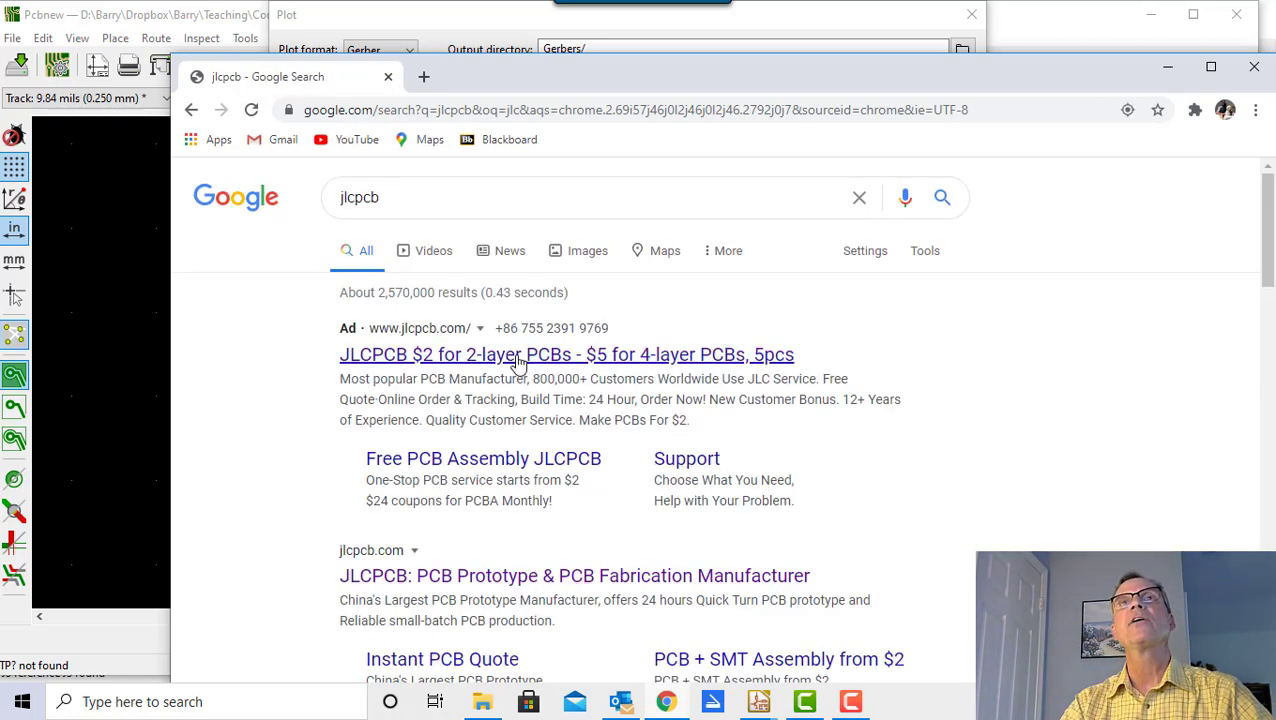
{"action": "left_click", "coordinate": [770, 355]}
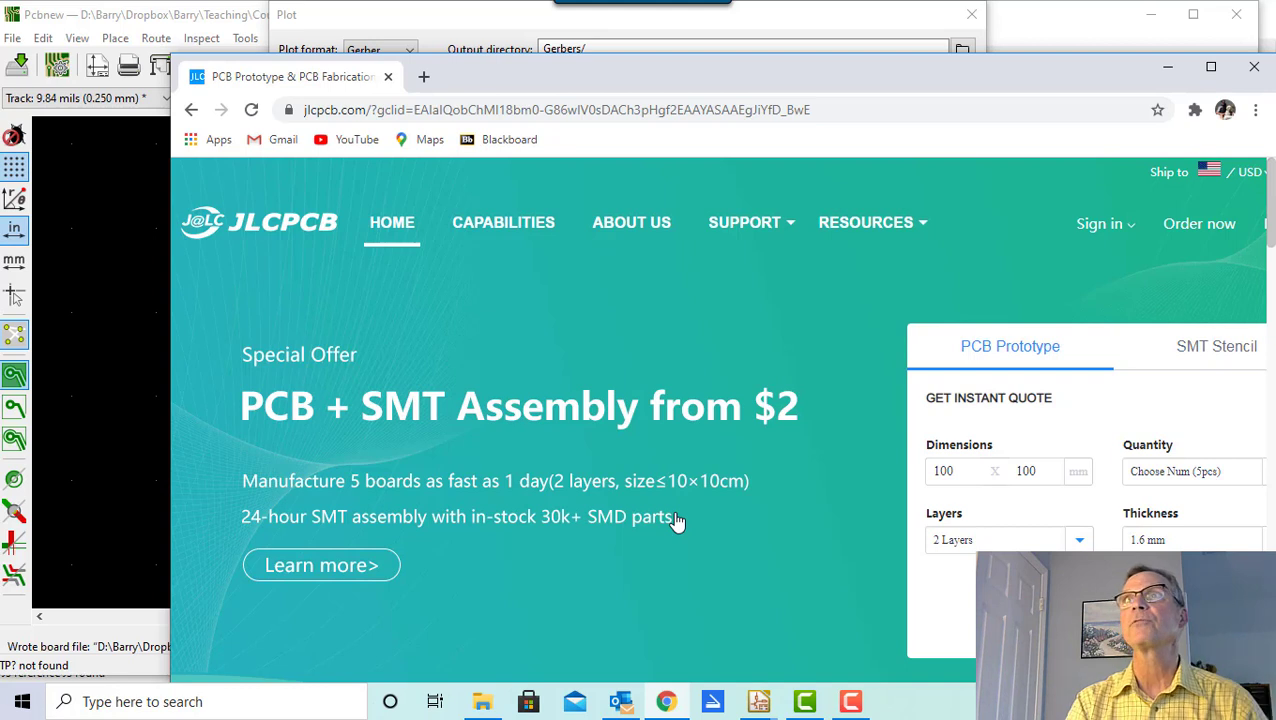
- Request an instant PCB prototype quote with the site's default board settings
{"action": "scroll", "coordinate": [615, 323], "scroll_direction": "down", "scroll_amount": 2}
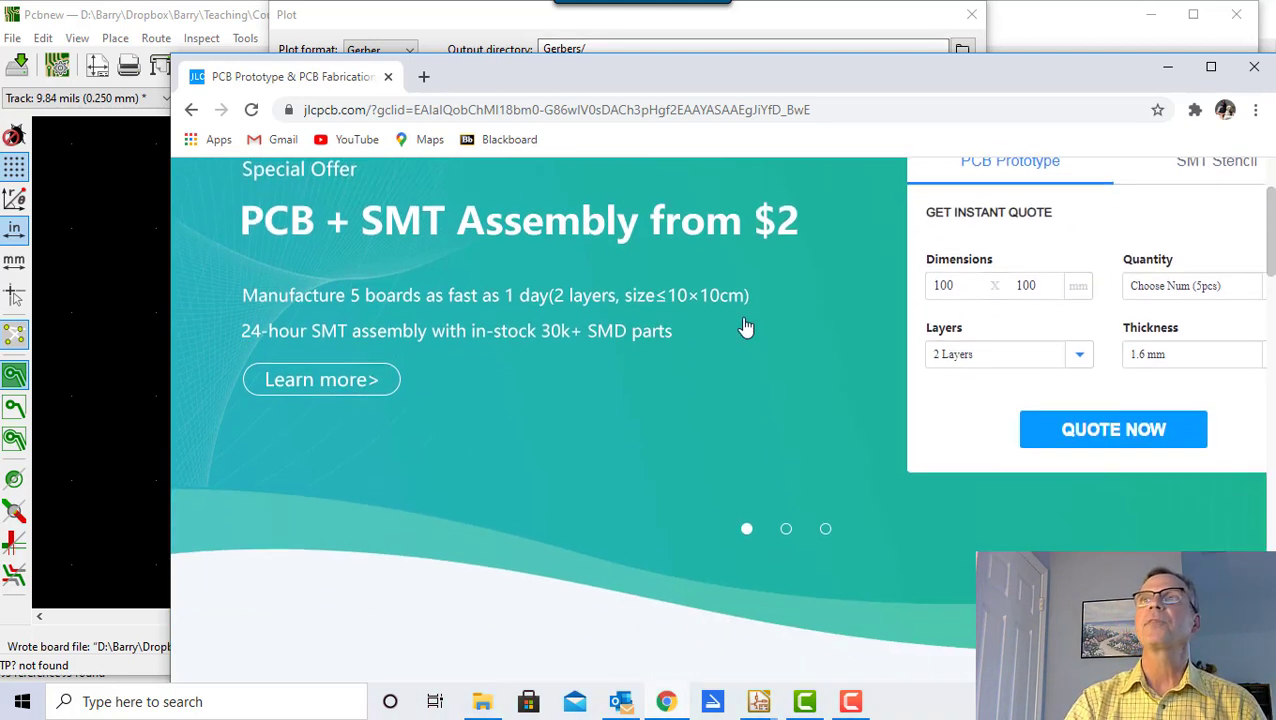
{"action": "scroll", "coordinate": [706, 273], "scroll_direction": "up", "scroll_amount": 2}
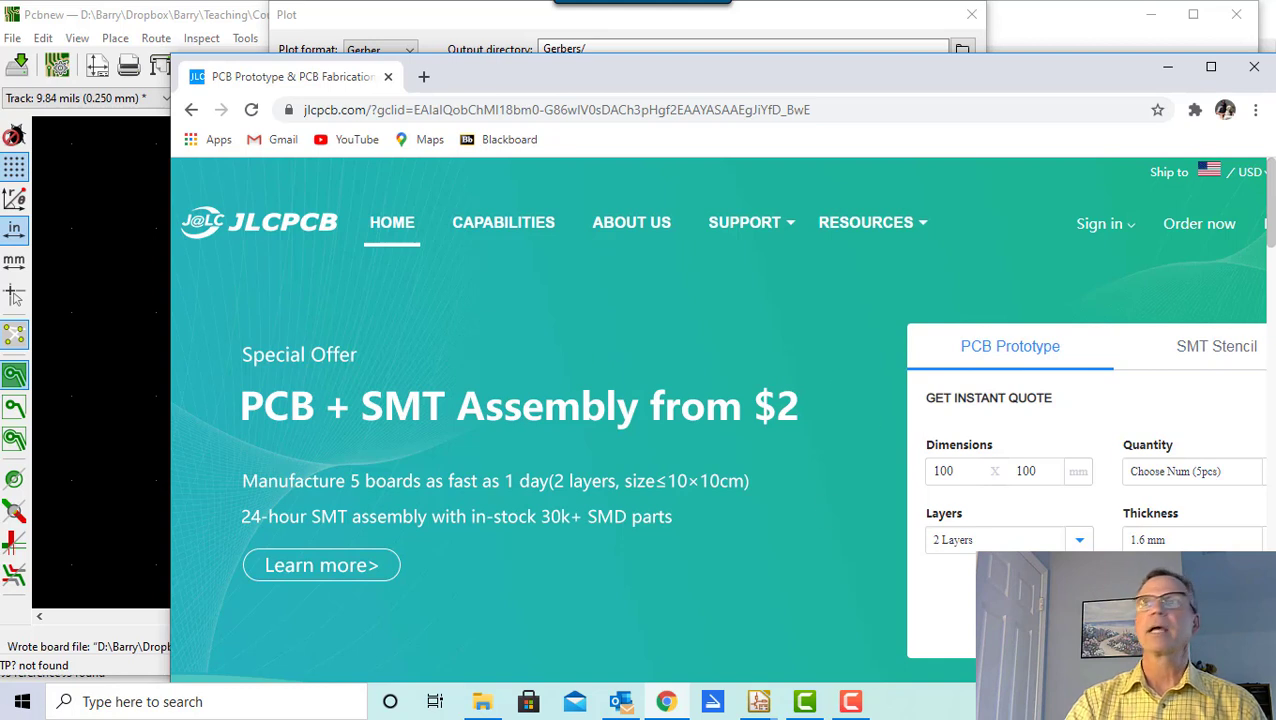
{"action": "left_click", "coordinate": [1112, 610]}
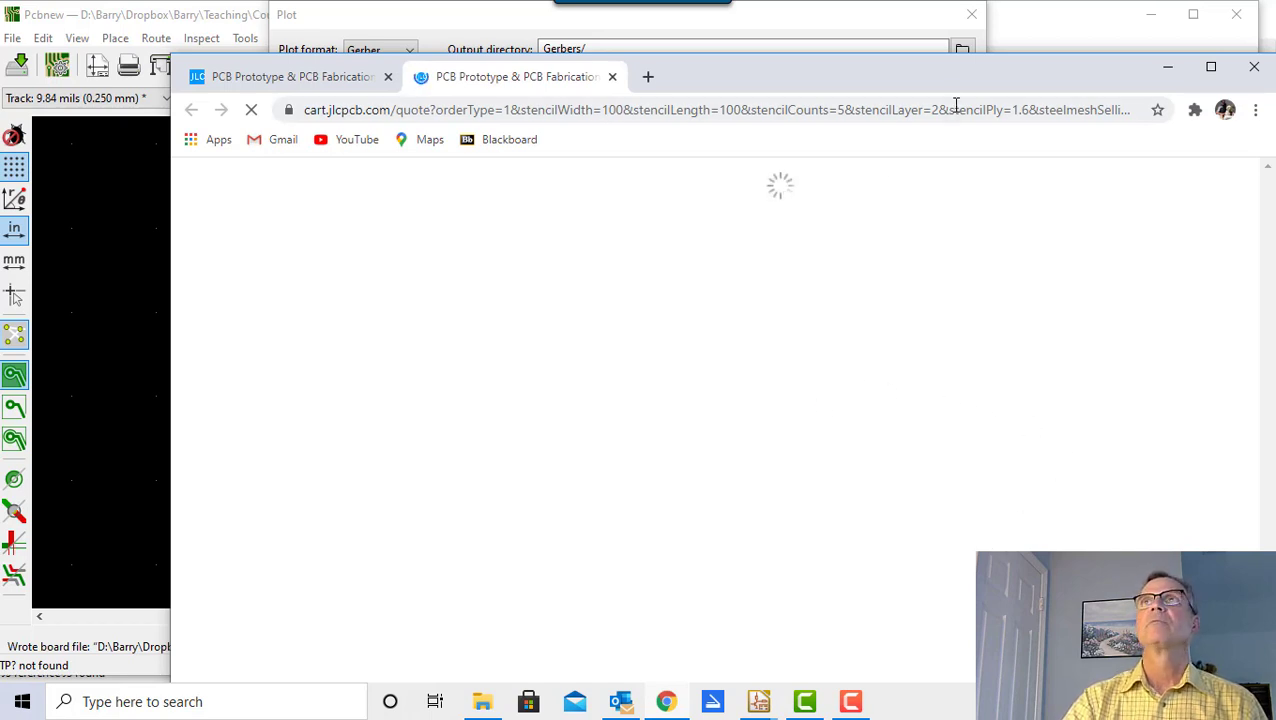
{"action": "left_click_drag", "start_coordinate": [948, 80], "coordinate": [832, 53]}
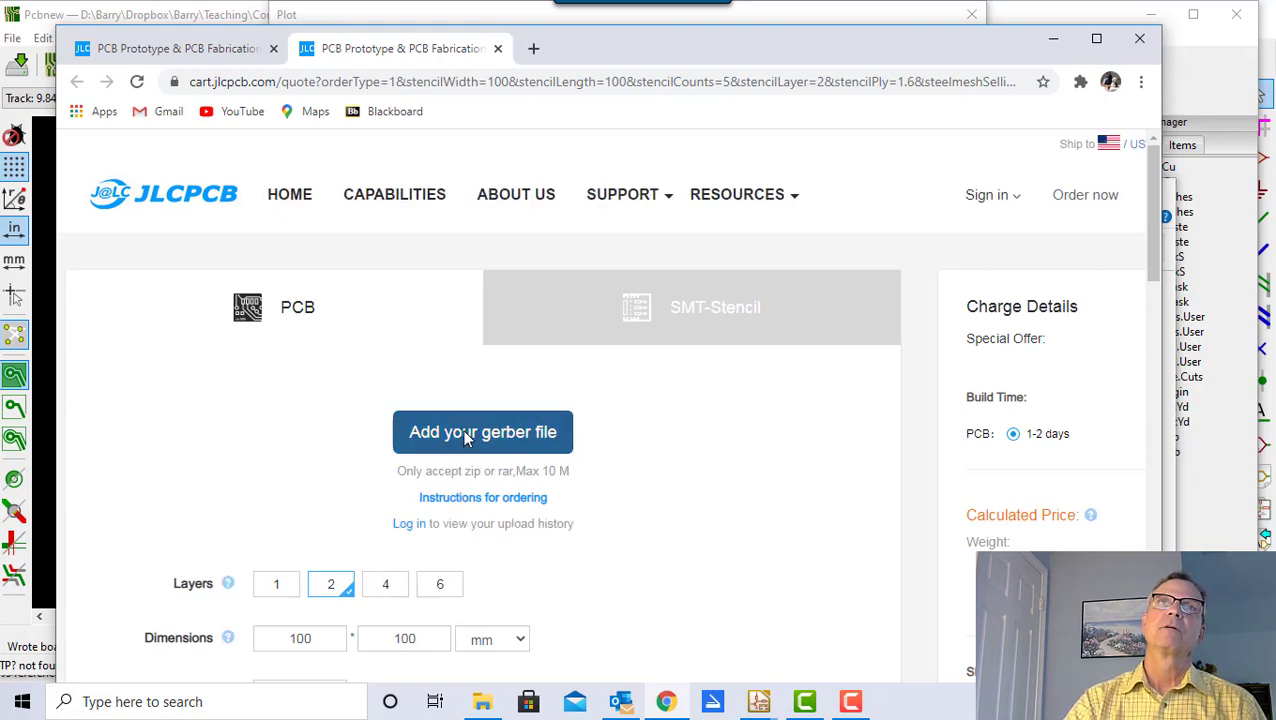
- Start adding a Gerber file and point the file chooser to the KiCad project folder, using its path from File Explorer
{"action": "left_click", "coordinate": [467, 436]}
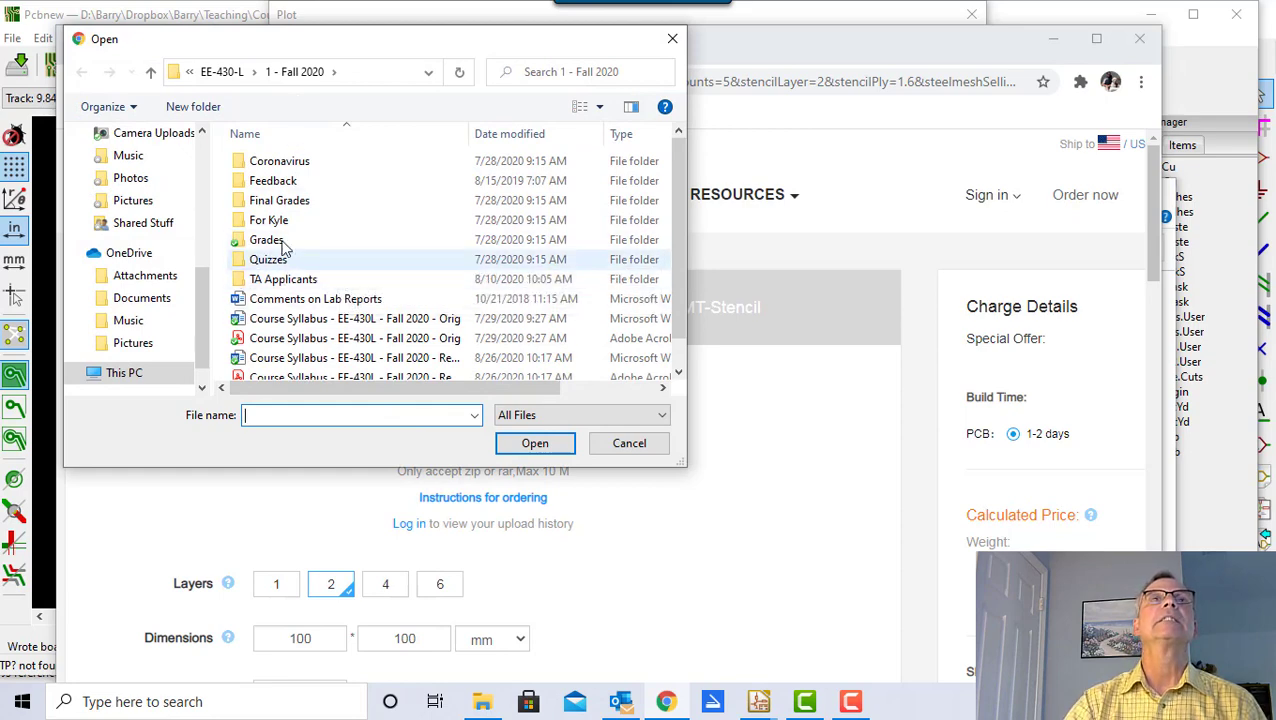
{"action": "left_click", "coordinate": [480, 703]}
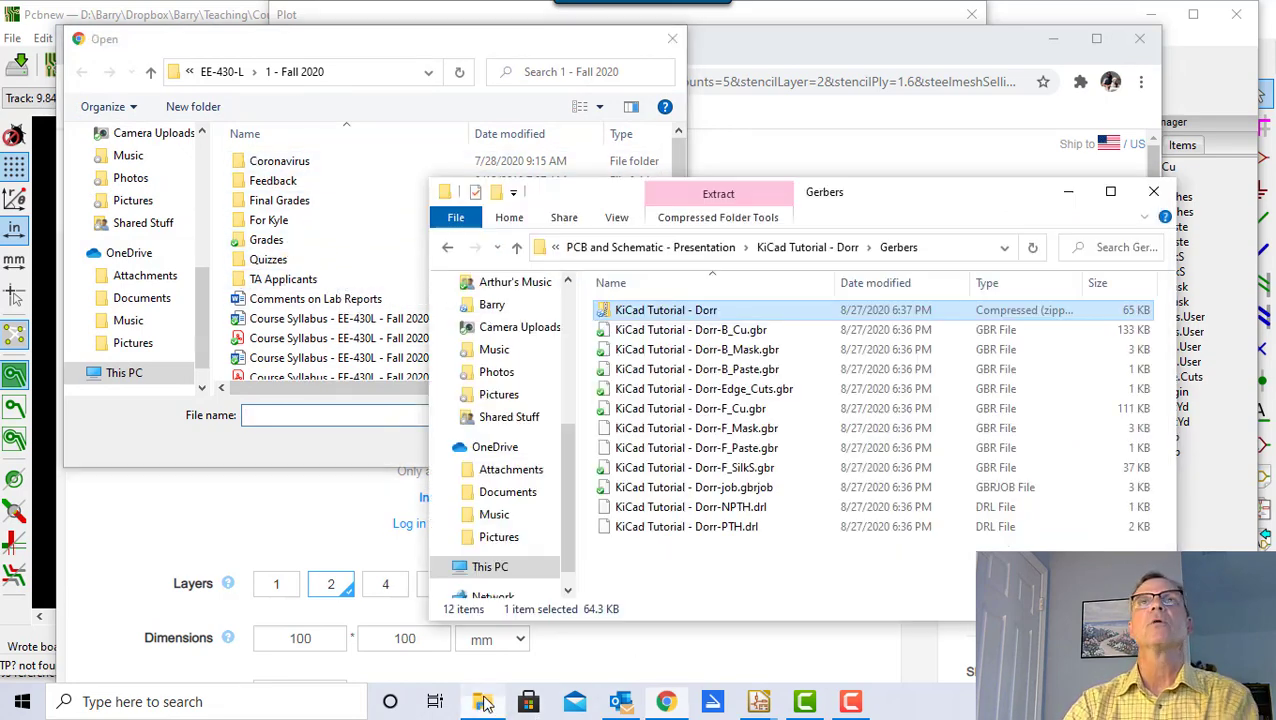
{"action": "left_click", "coordinate": [792, 256]}
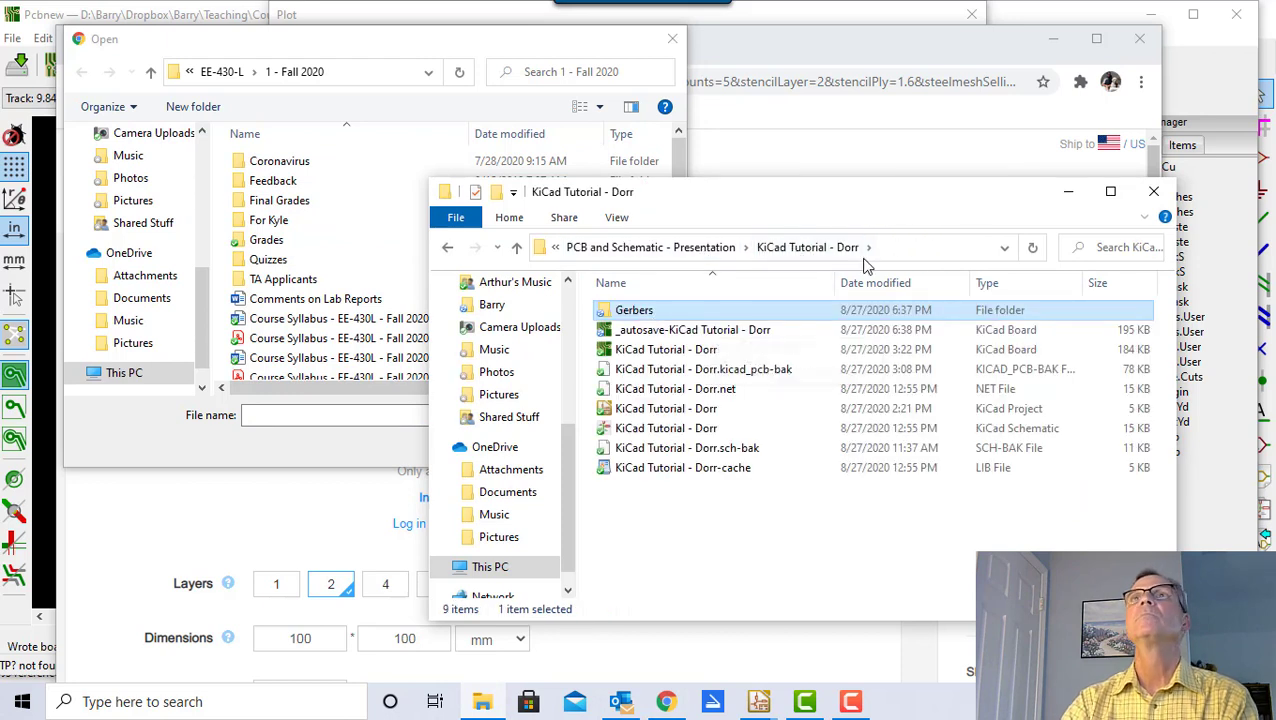
{"action": "left_click", "coordinate": [912, 248]}
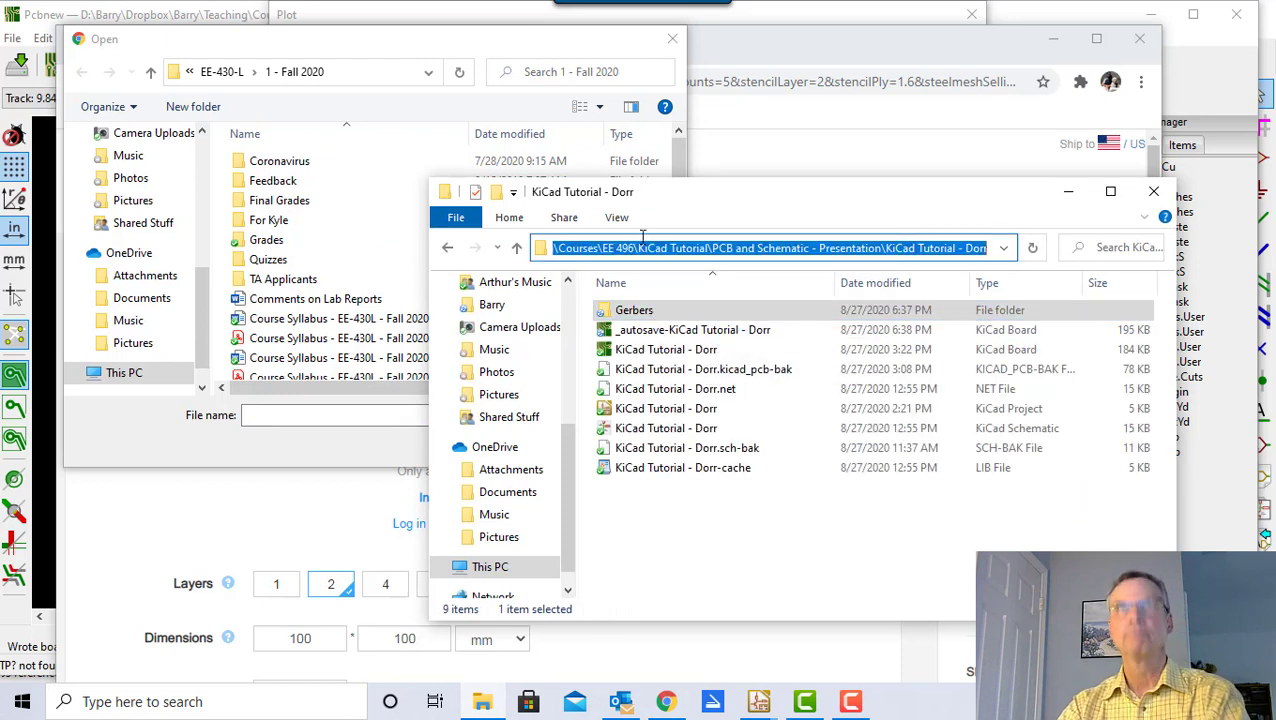
{"action": "left_click", "coordinate": [342, 72]}
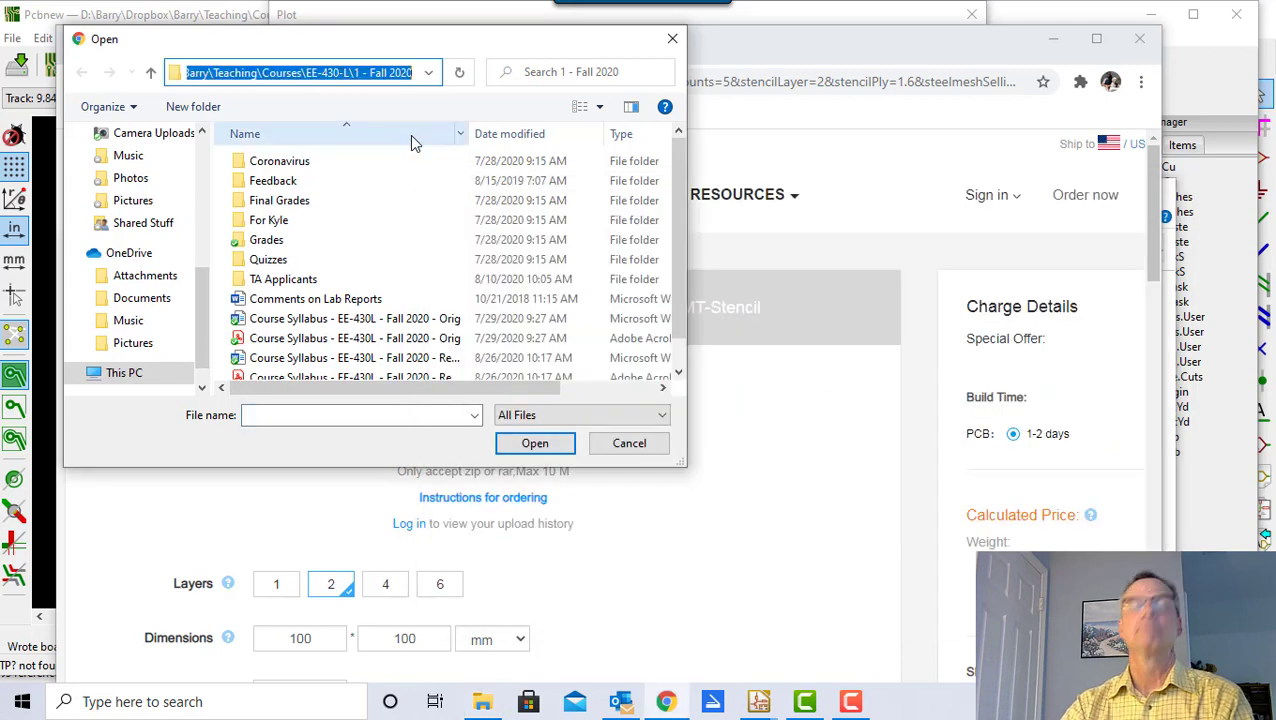
{"action": "key", "text": "ctrl+v"}
{"action": "left_click", "coordinate": [533, 441]}
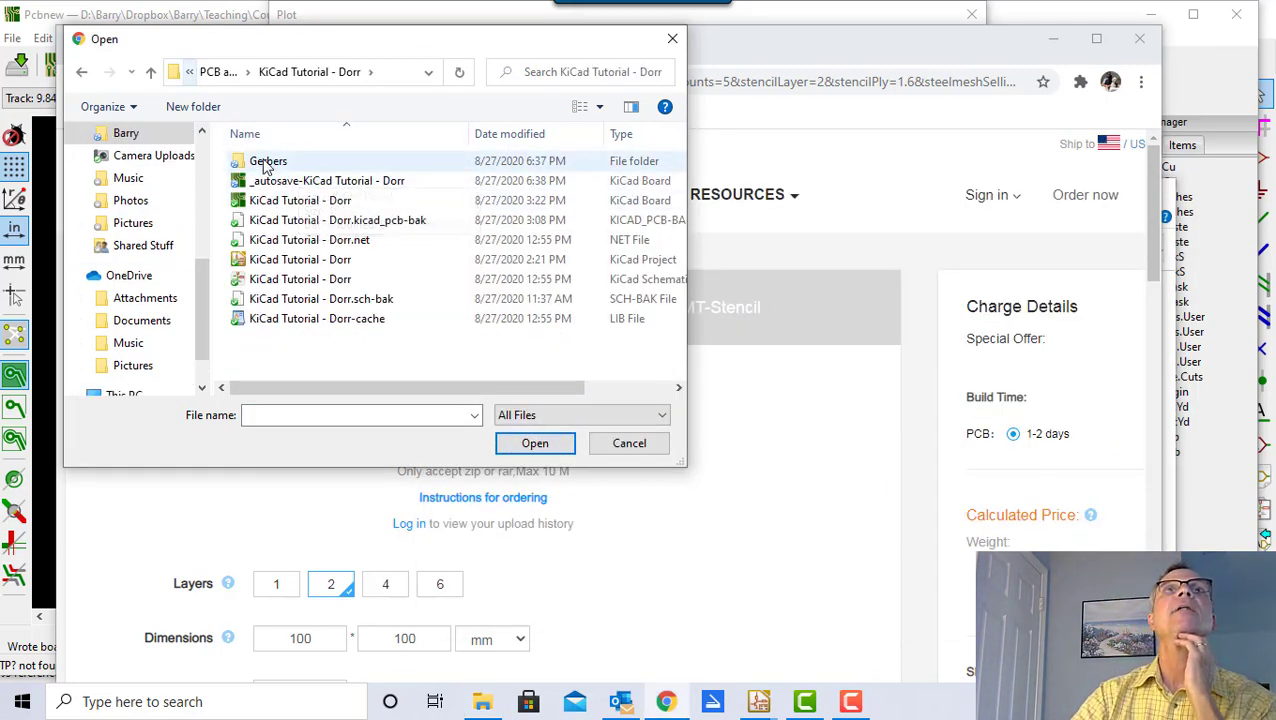
- Upload the zipped board project from the Gerbers folder to the PCB quote
{"action": "double_click", "coordinate": [268, 163]}
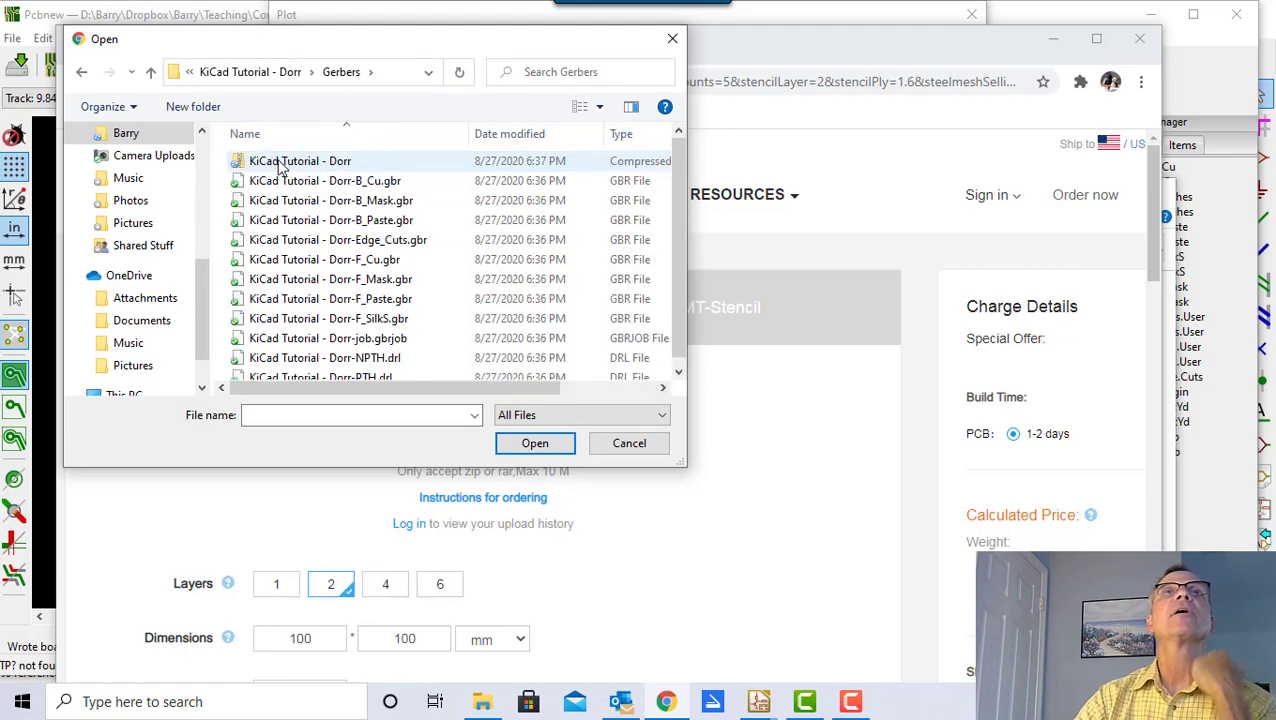
{"action": "left_click", "coordinate": [281, 164]}
{"action": "left_click", "coordinate": [536, 446]}
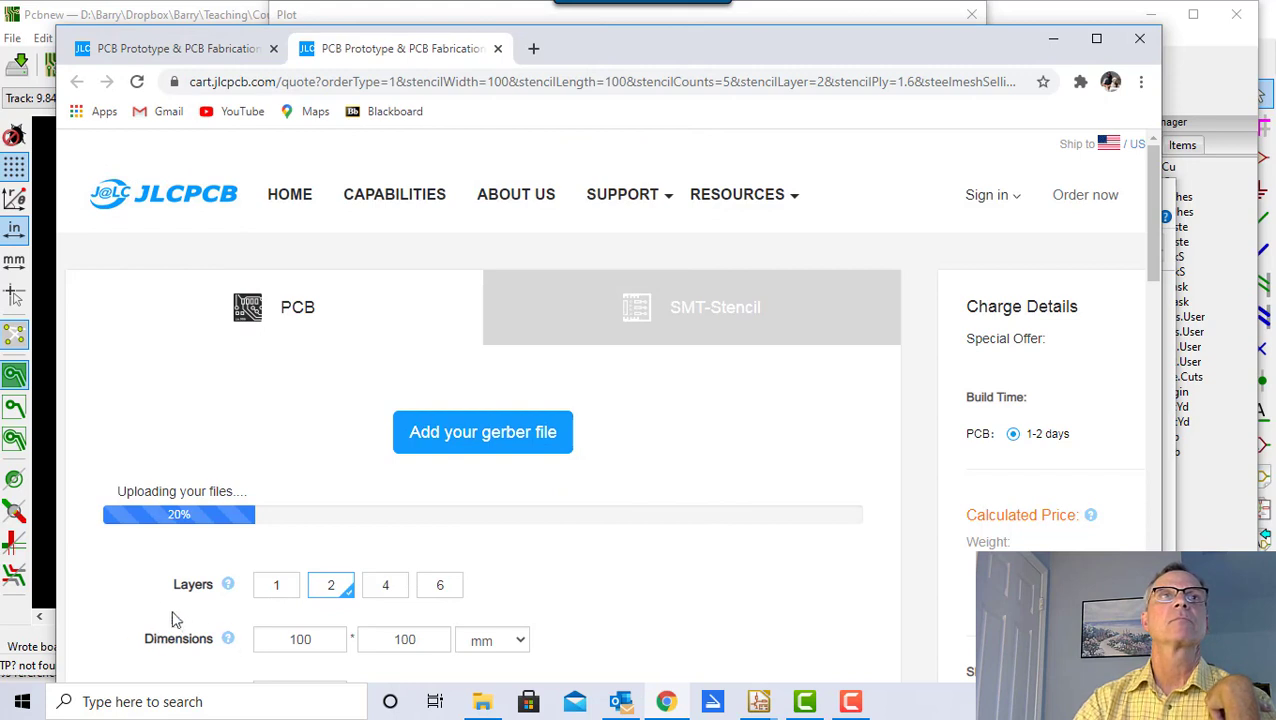
{"action": "mouse_move", "coordinate": [230, 588]}
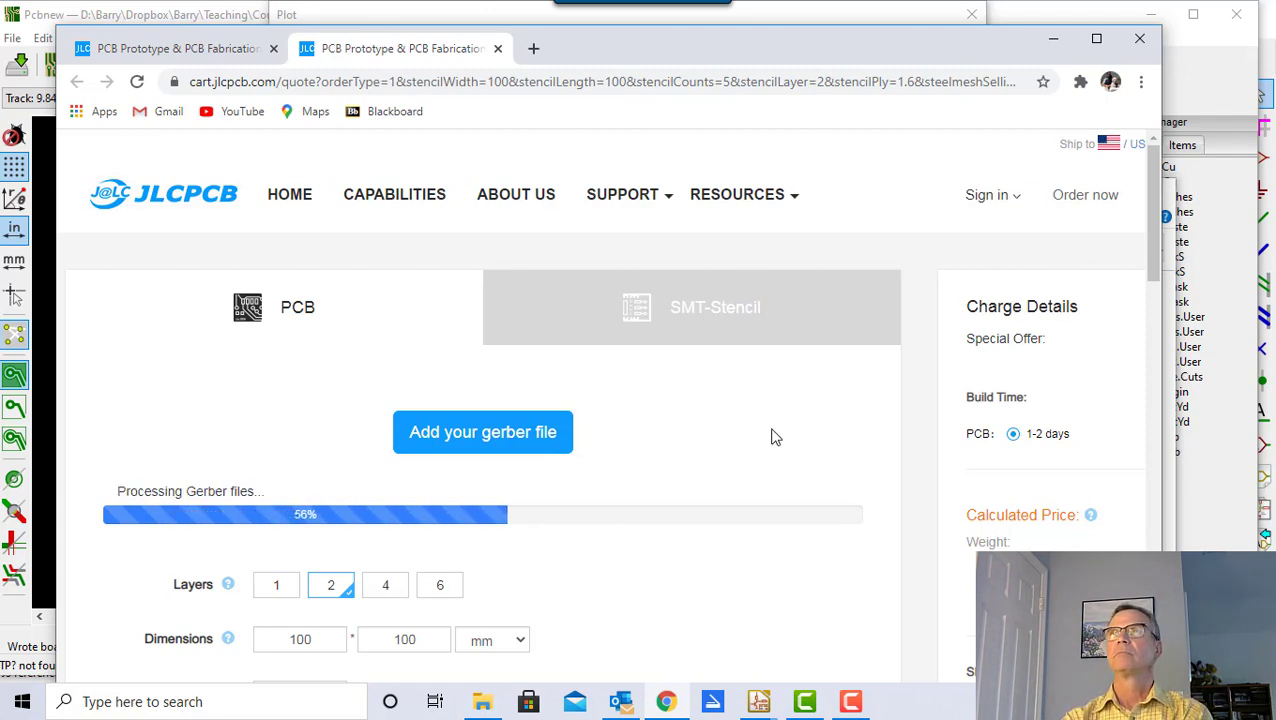
- Maximize the browser and review the quote's board previews, price, and fabrication options such as quantity, thickness, color, surface finish and copper weight
{"action": "left_click", "coordinate": [1097, 41]}
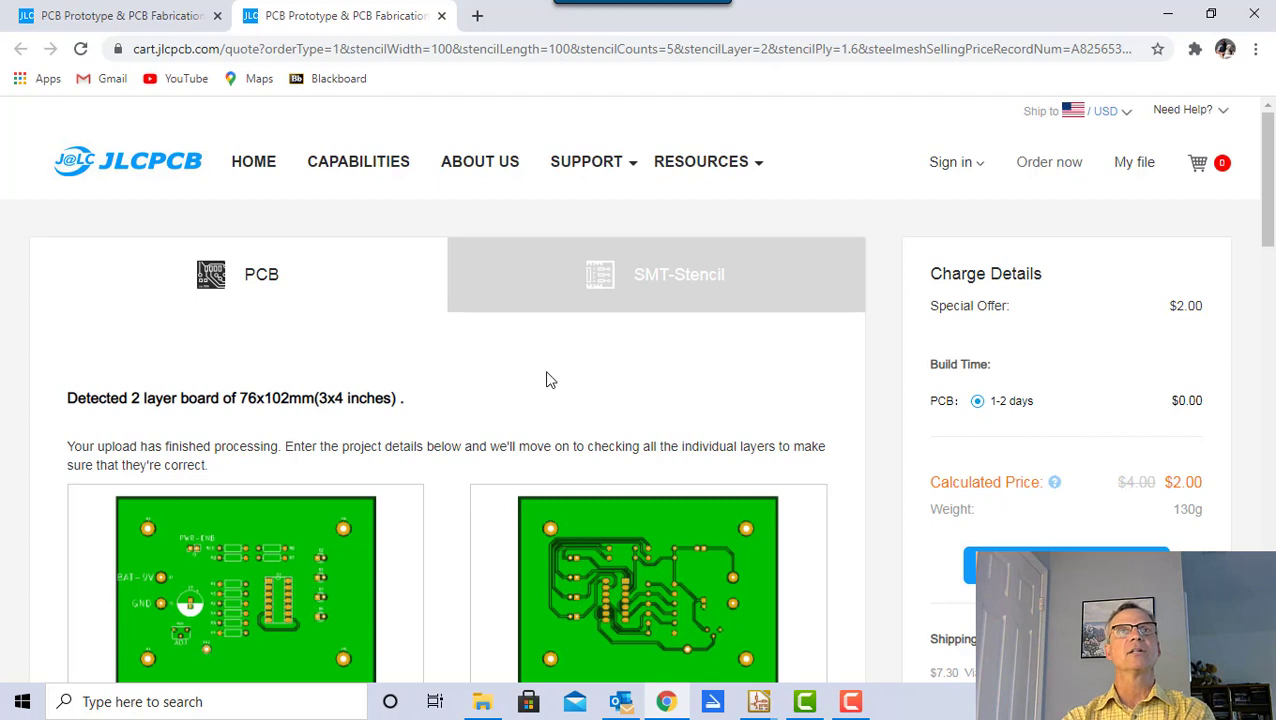
{"action": "scroll", "coordinate": [546, 378], "scroll_direction": "down", "scroll_amount": 1}
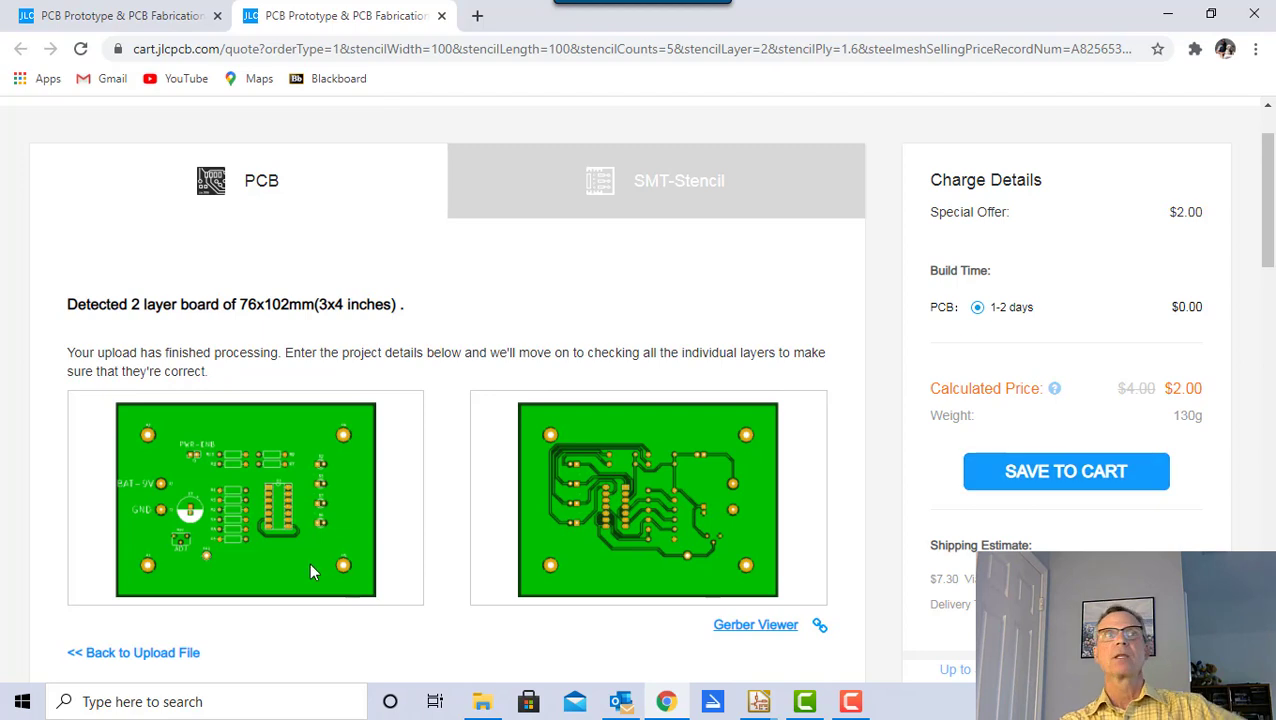
{"action": "scroll", "coordinate": [309, 562], "scroll_direction": "down", "scroll_amount": 2}
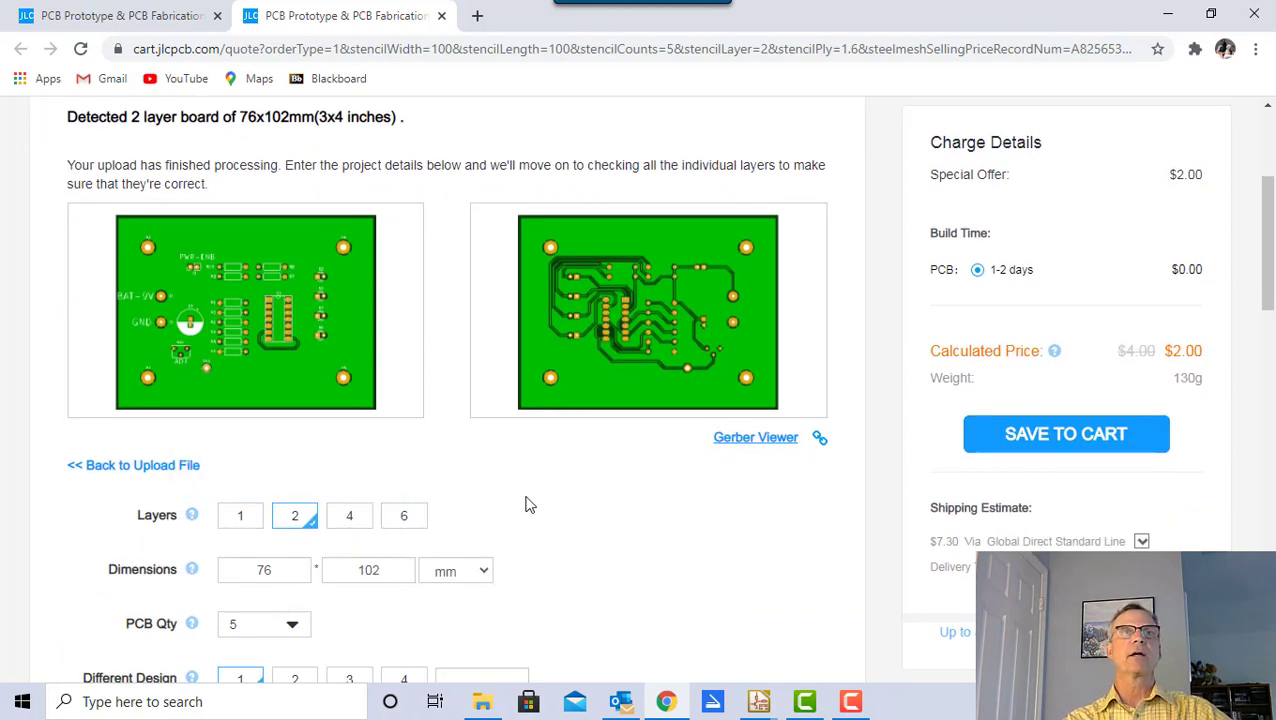
{"action": "scroll", "coordinate": [524, 503], "scroll_direction": "down", "scroll_amount": 1}
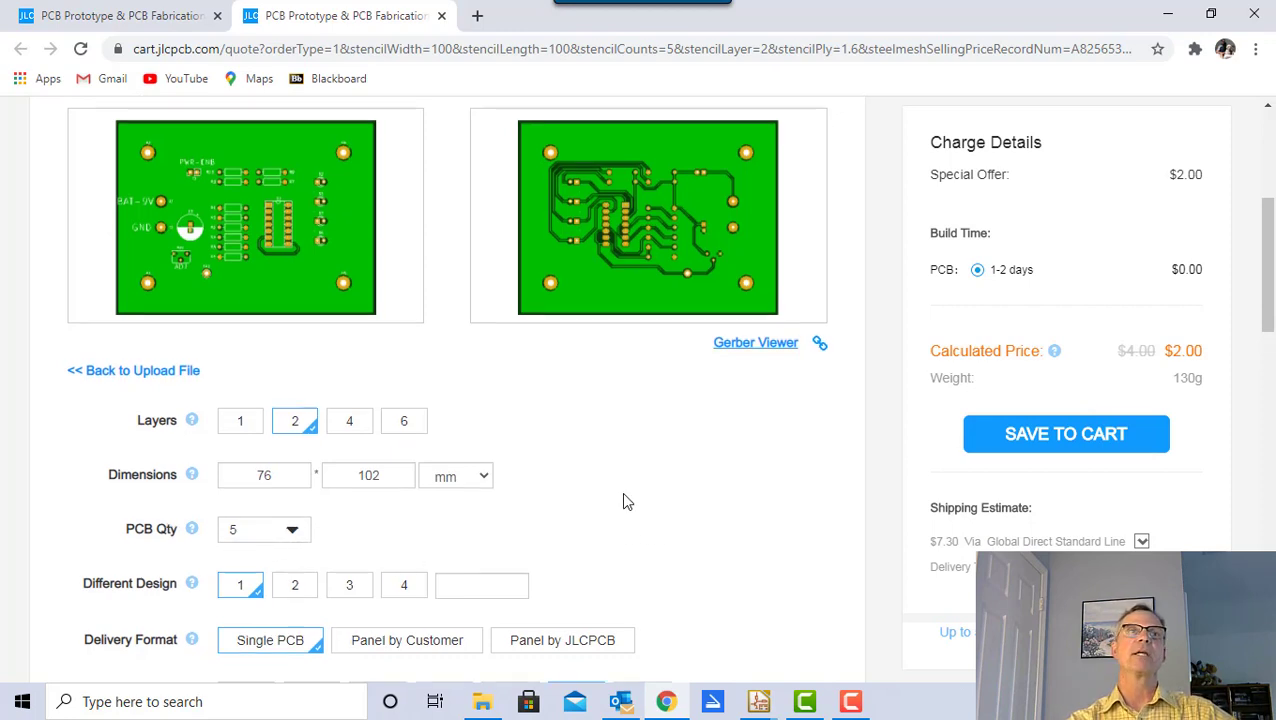
{"action": "scroll", "coordinate": [623, 501], "scroll_direction": "down", "scroll_amount": 2}
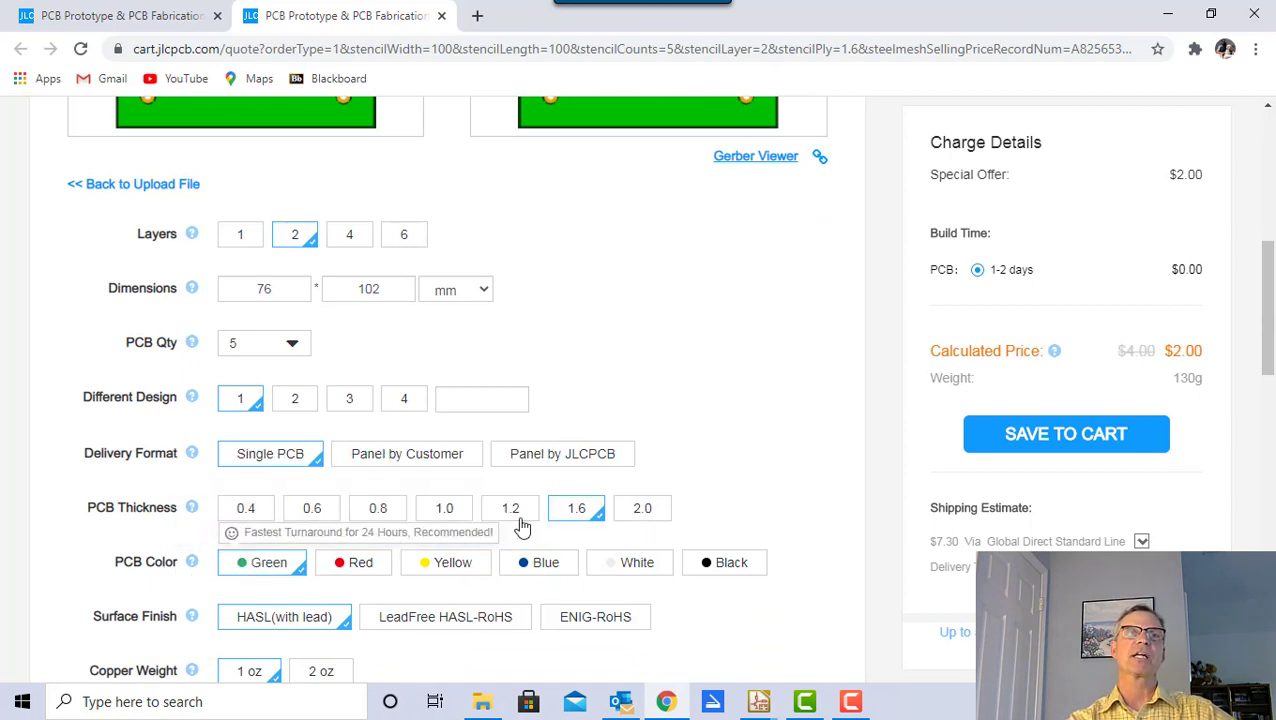
{"action": "scroll", "coordinate": [761, 451], "scroll_direction": "down", "scroll_amount": 1}
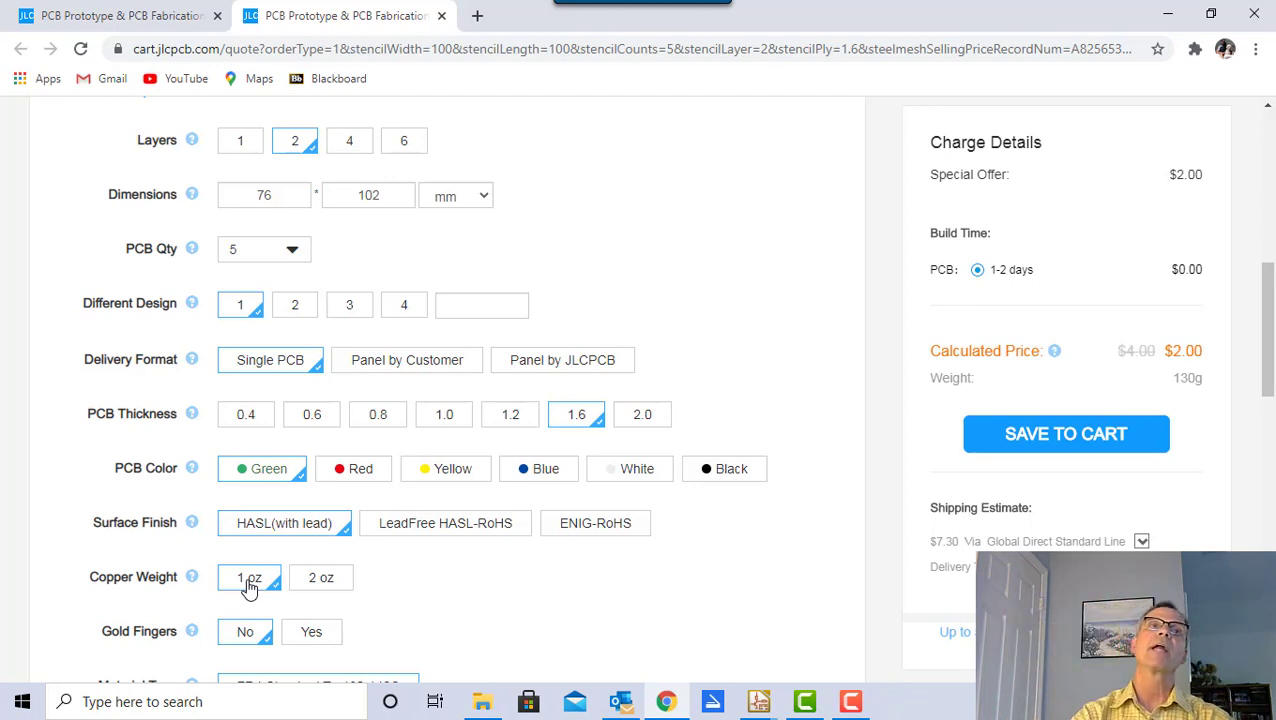
{"action": "scroll", "coordinate": [402, 606], "scroll_direction": "down", "scroll_amount": 1}
{"action": "scroll", "coordinate": [592, 570], "scroll_direction": "down", "scroll_amount": 2}
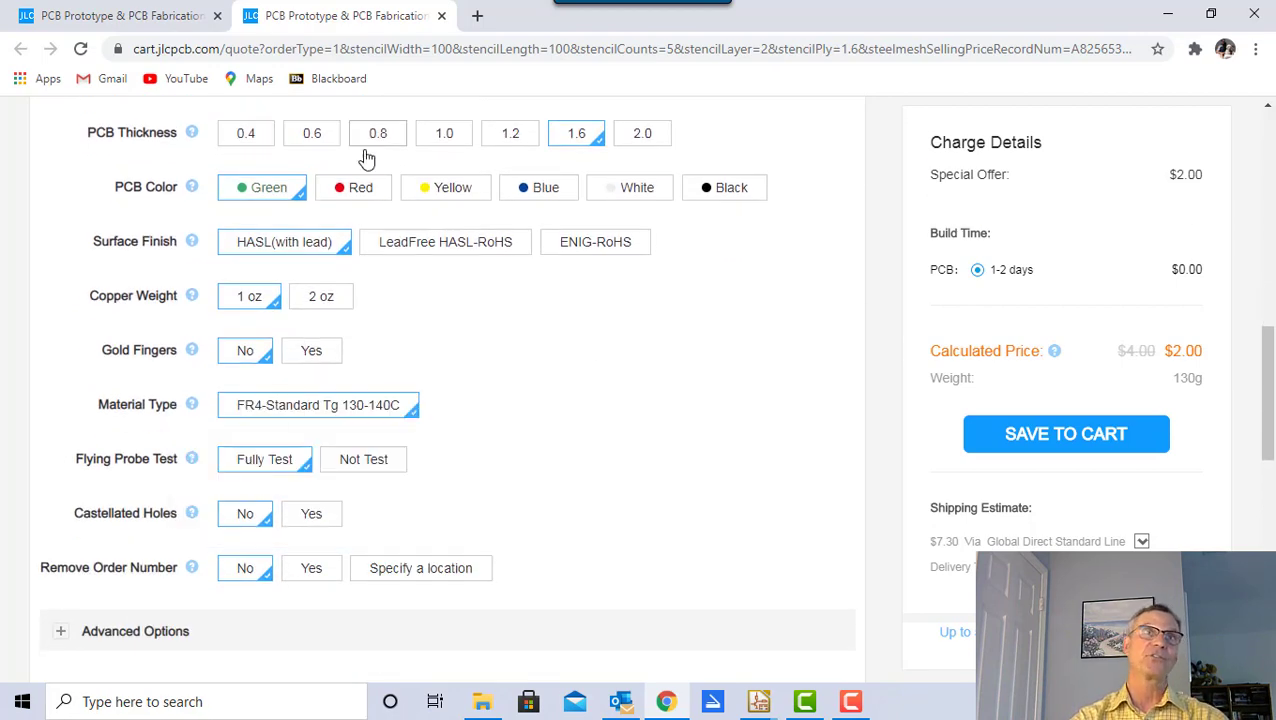
{"action": "scroll", "coordinate": [535, 501], "scroll_direction": "down", "scroll_amount": 1}
{"action": "scroll", "coordinate": [612, 470], "scroll_direction": "up", "scroll_amount": 5}
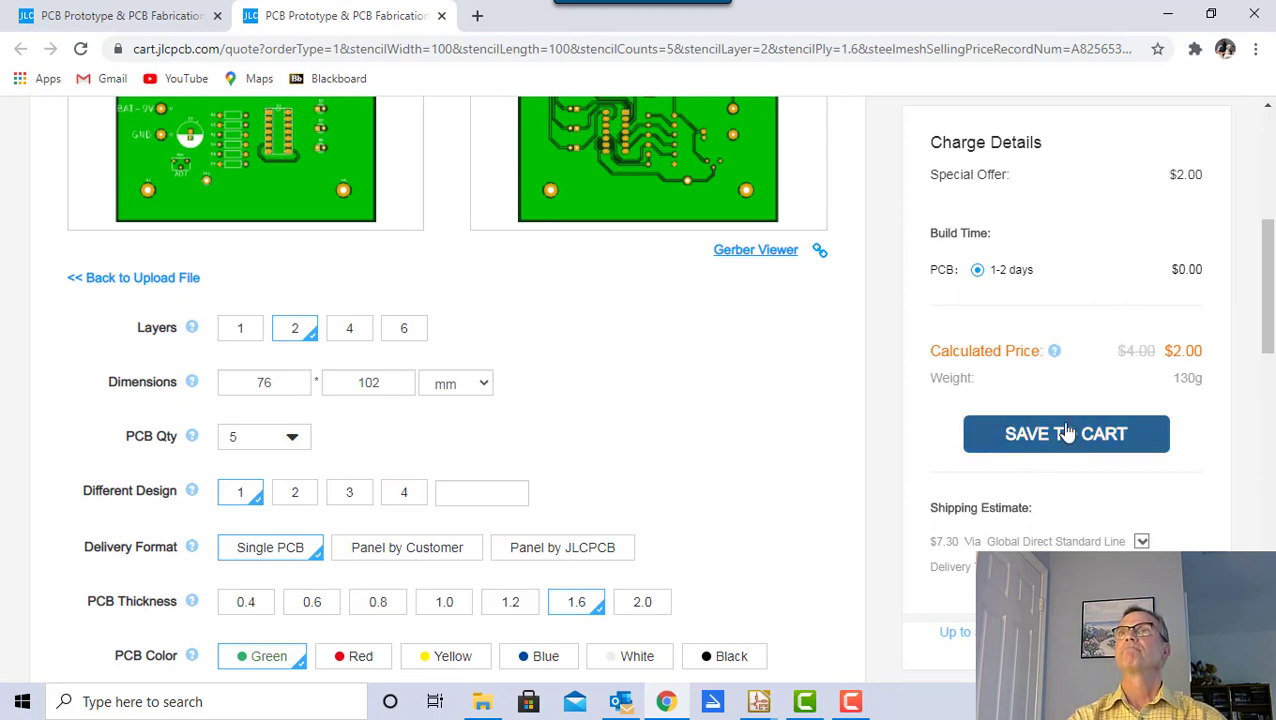
{"action": "scroll", "coordinate": [1020, 513], "scroll_direction": "down", "scroll_amount": 1}
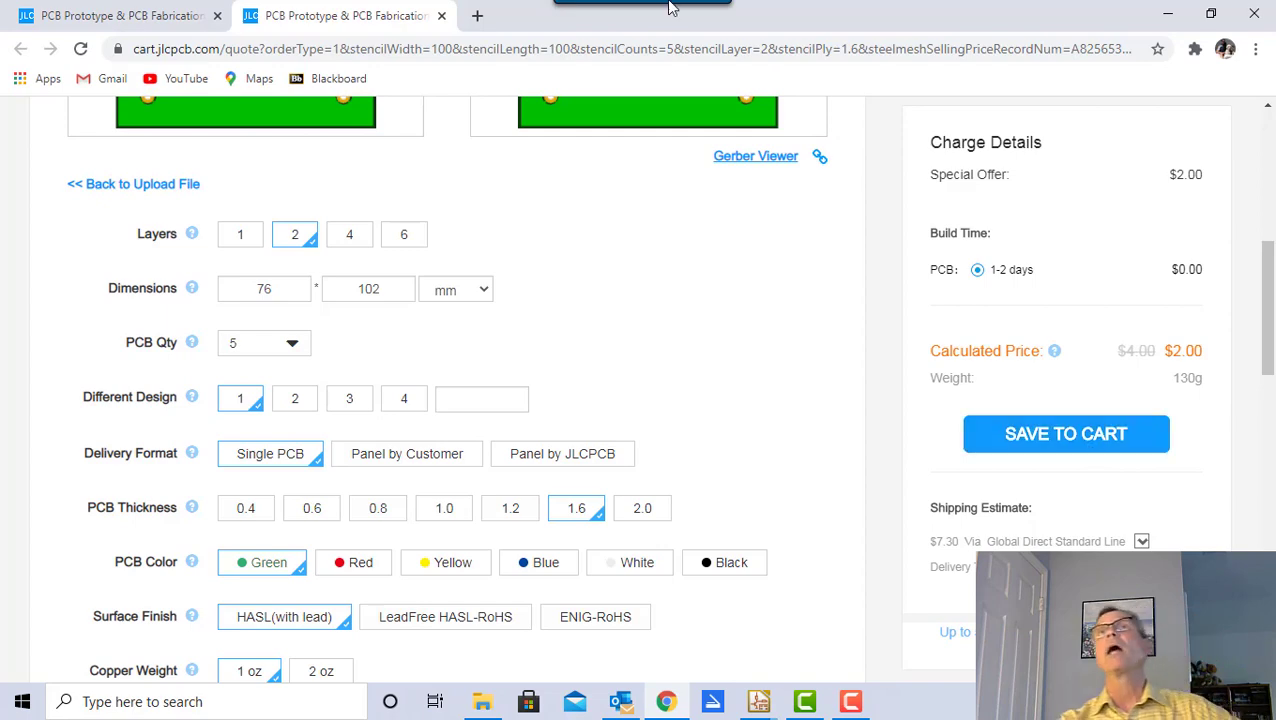
{"action": "scroll", "coordinate": [694, 390], "scroll_direction": "up", "scroll_amount": 3}
{"action": "scroll", "coordinate": [692, 380], "scroll_direction": "up", "scroll_amount": 2}
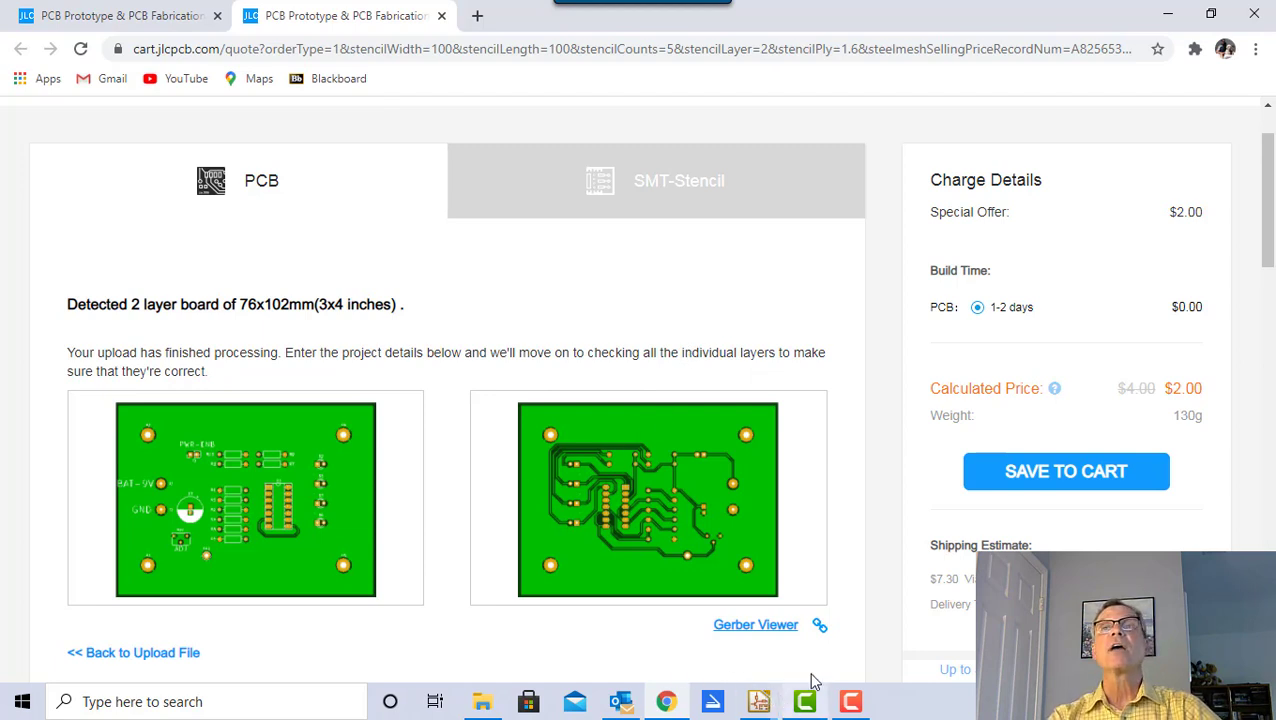
- Switch back to Pcbnew, close the Plot dialog, and hide the copper zone fills to show the board's traces and silkscreen
{"action": "left_click", "coordinate": [758, 701]}
{"action": "left_click", "coordinate": [928, 608]}
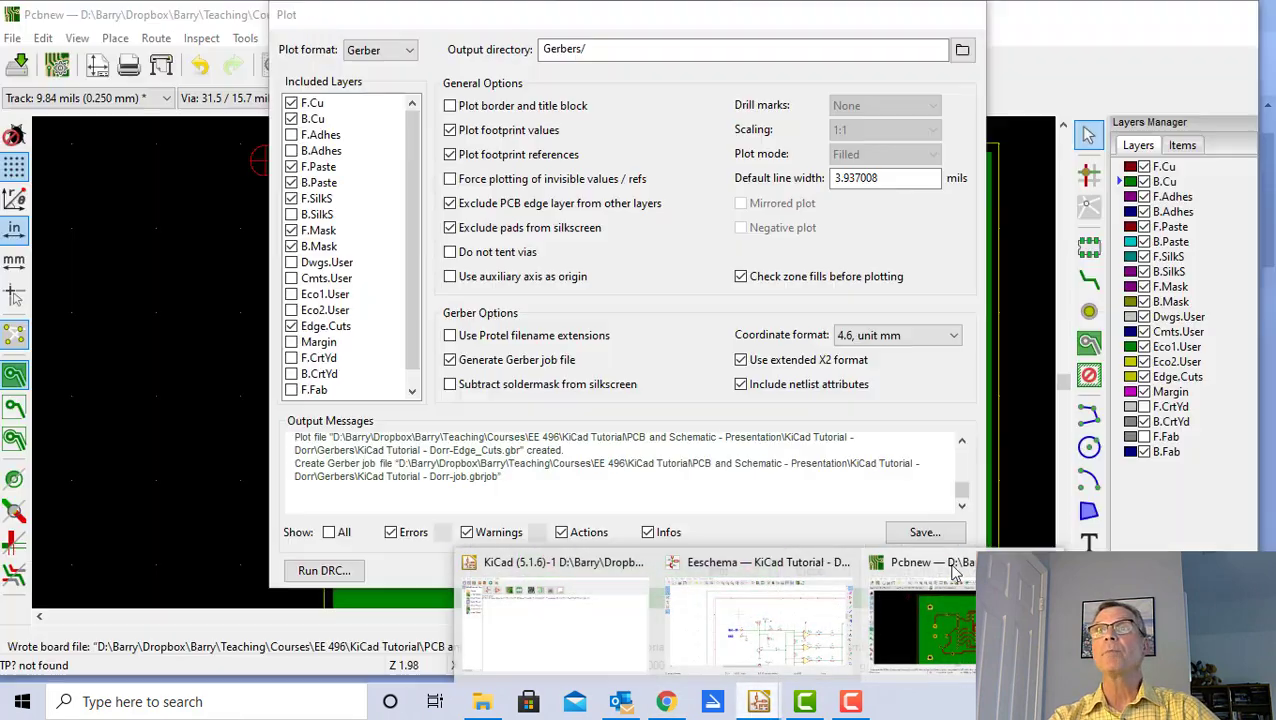
{"action": "left_click", "coordinate": [809, 571]}
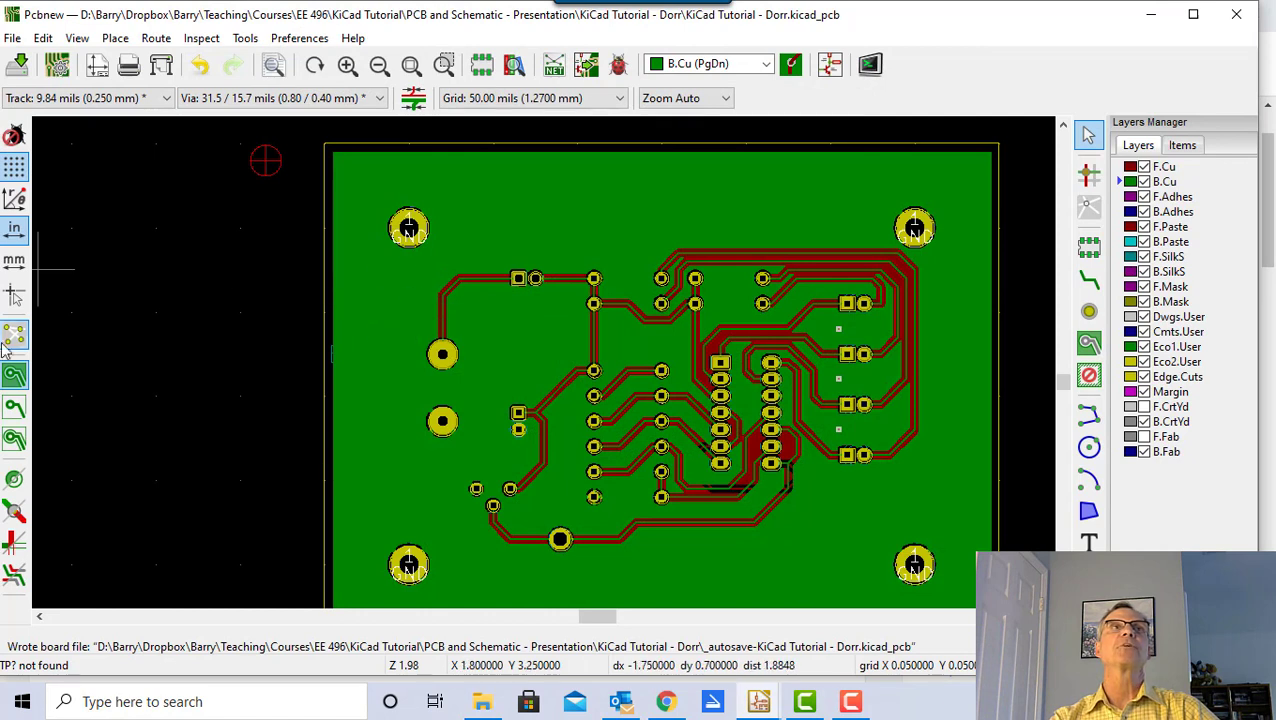
{"action": "left_click", "coordinate": [14, 406]}
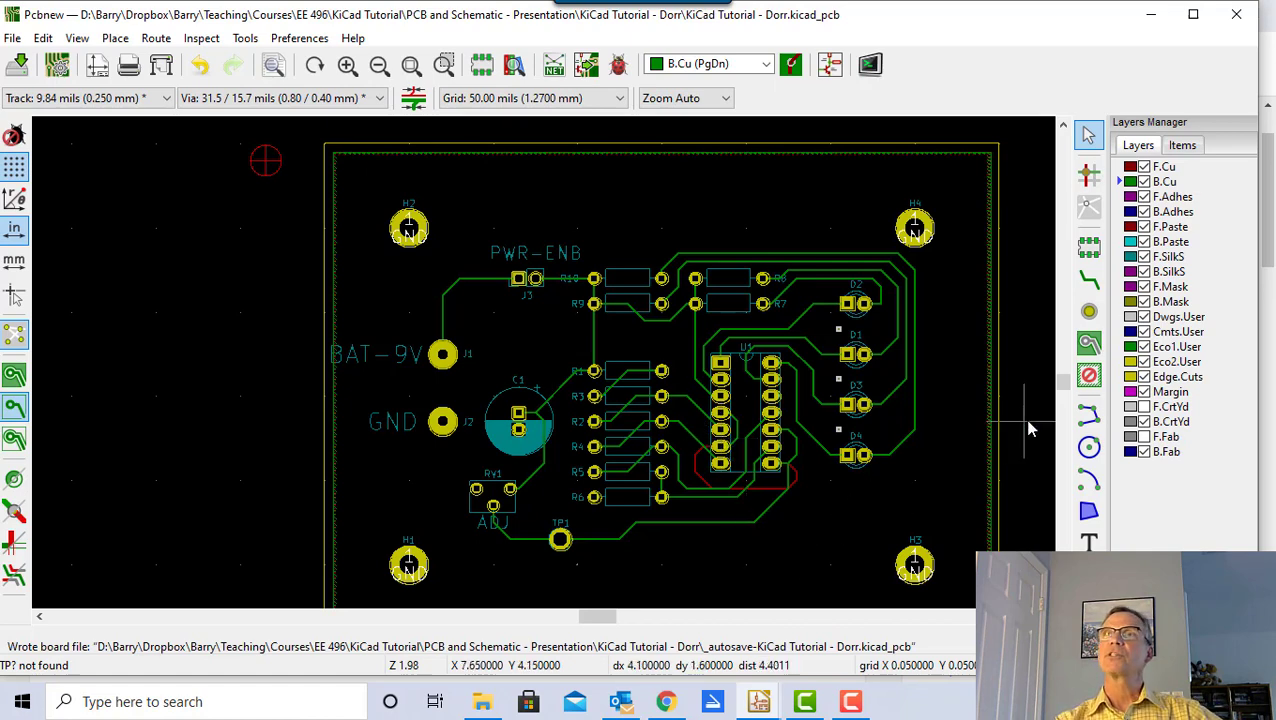
{"action": "left_click_drag", "start_coordinate": [1065, 384], "coordinate": [1060, 380]}
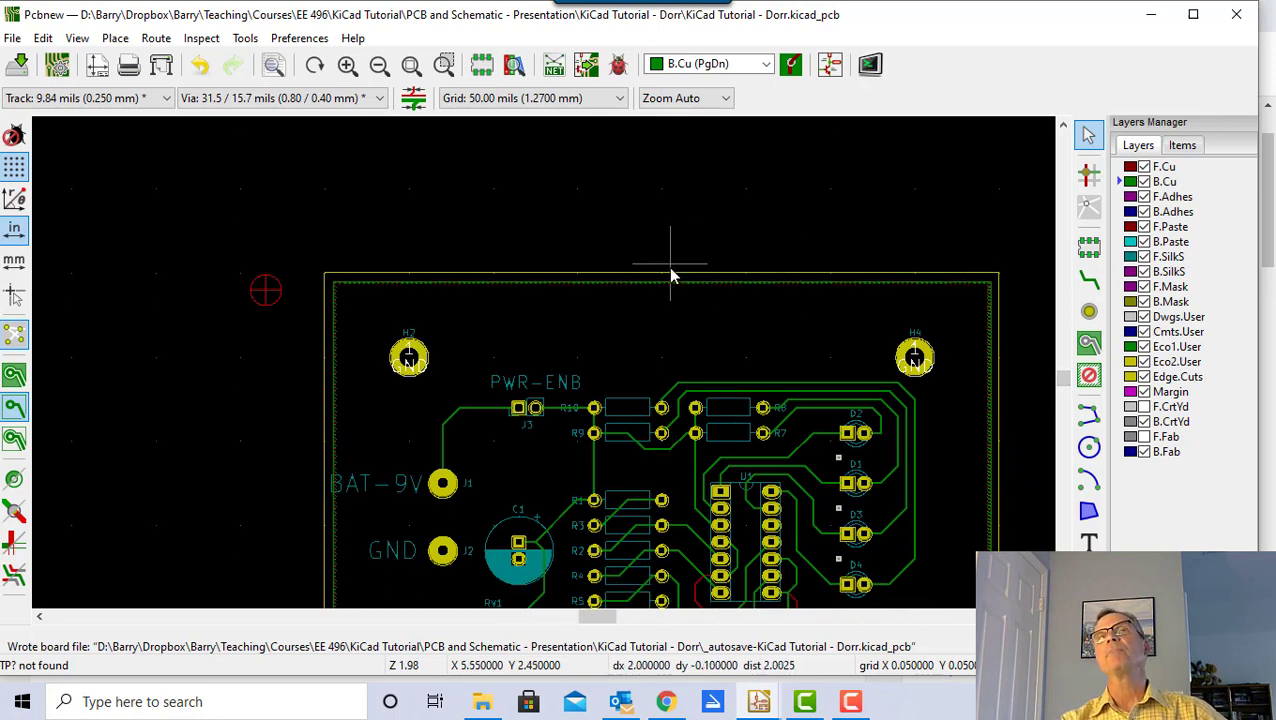
{"action": "left_click_drag", "start_coordinate": [1064, 378], "coordinate": [1061, 383]}
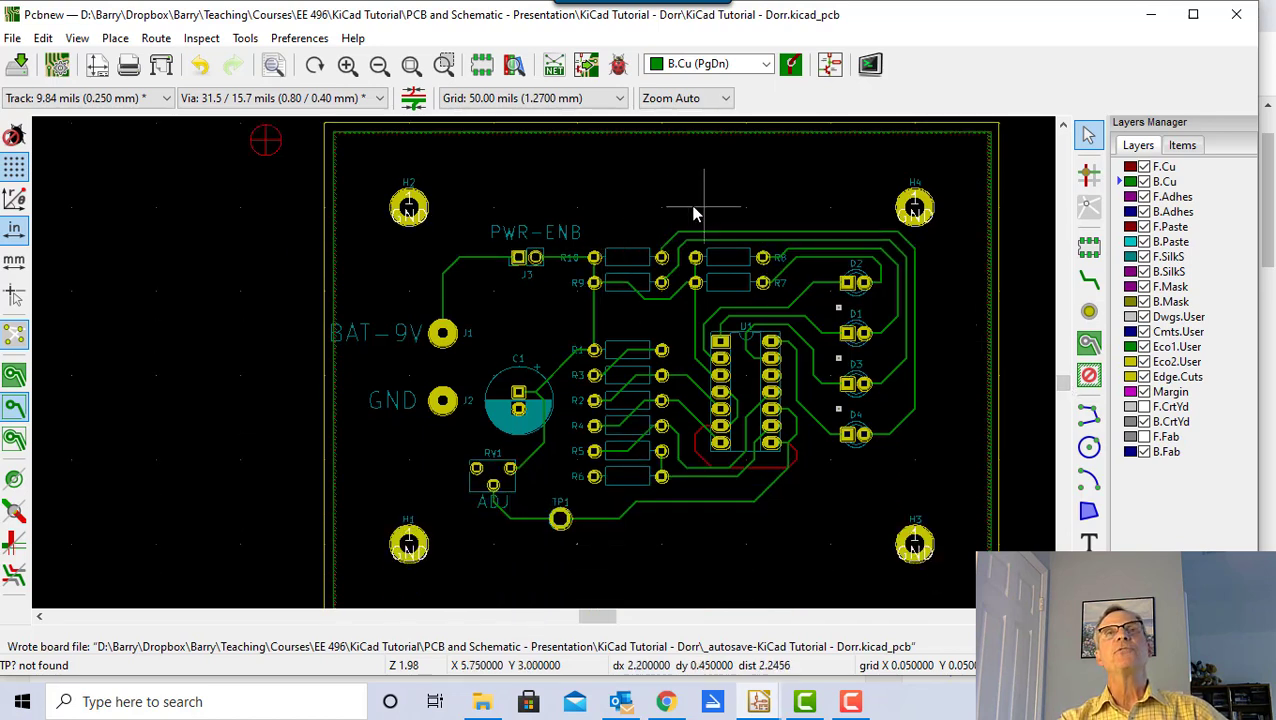